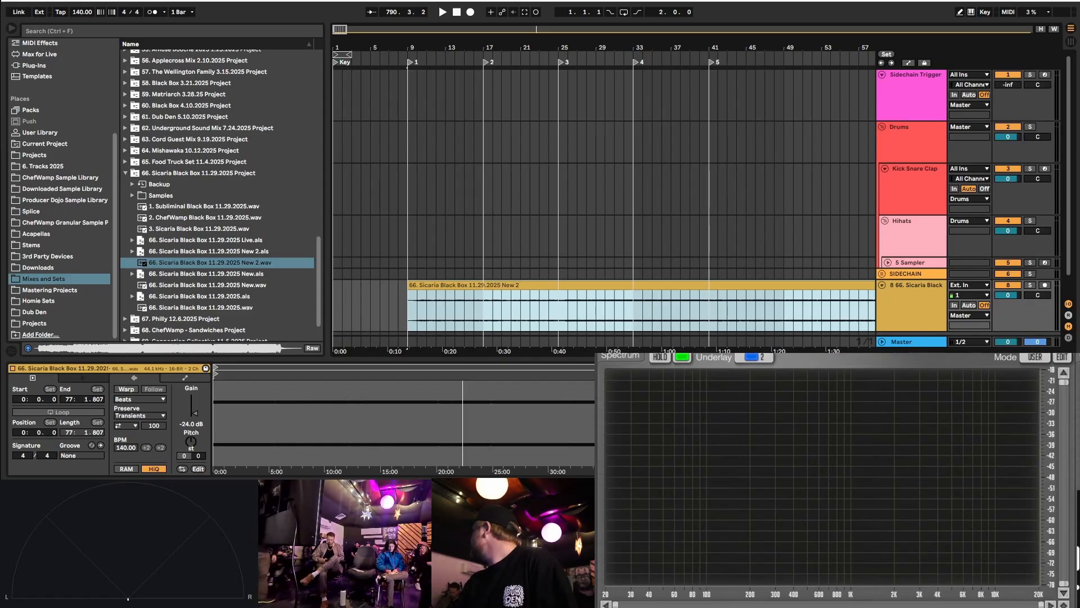
- Delete the 66. Sicaria Black Box audio track from the arrangement
{"action": "left_click", "coordinate": [913, 309]}
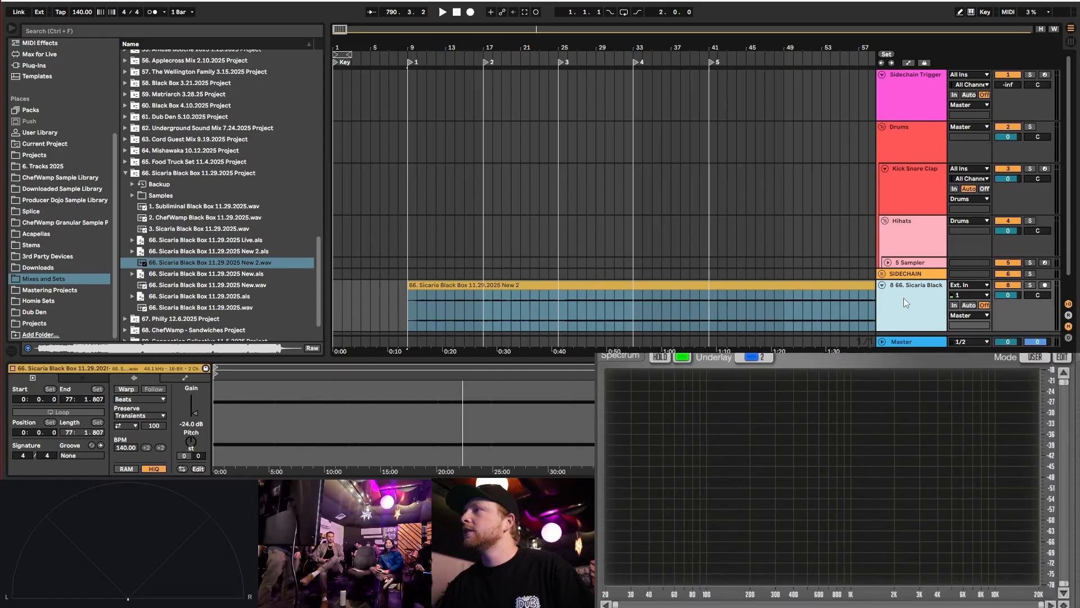
{"action": "key", "text": "Delete"}
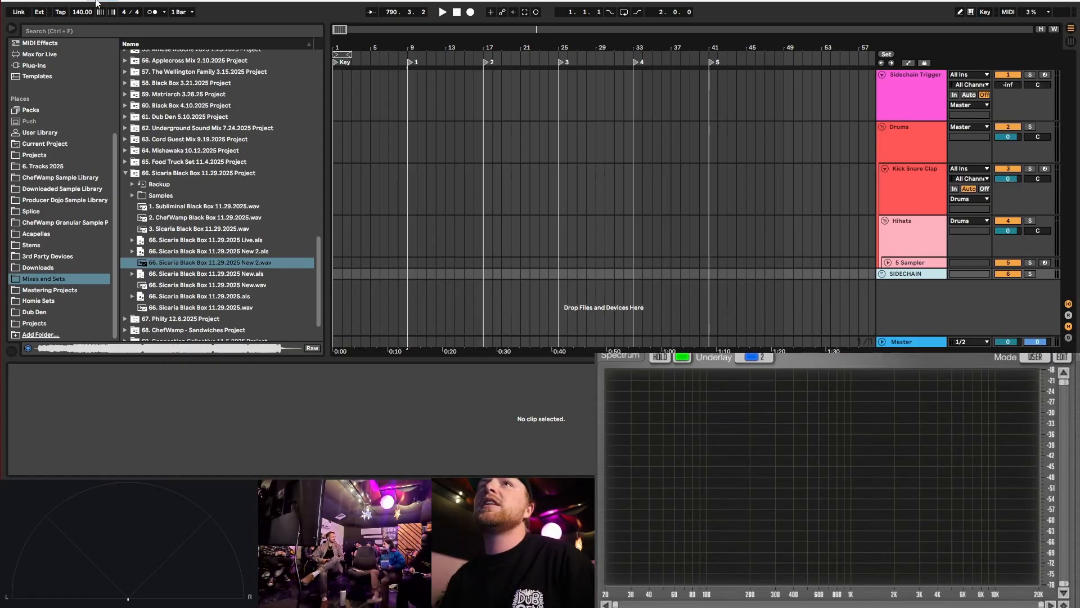
- Review the Look/Feel preferences for language, track colours and display customization, and close the preferences
{"action": "key", "text": "alt+o"}
{"action": "left_click", "coordinate": [150, 340]}
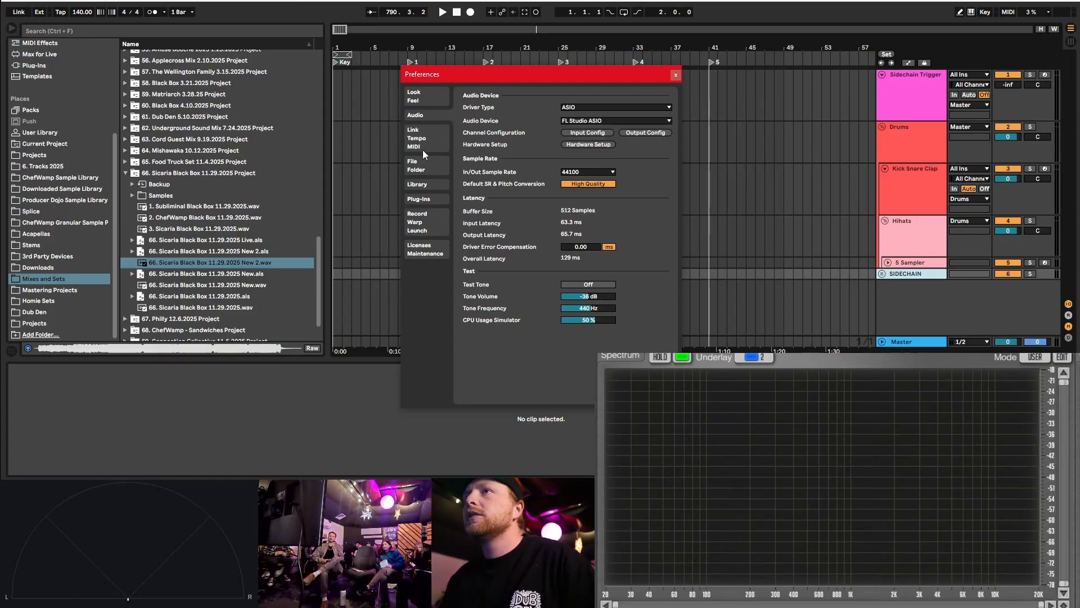
{"action": "left_click", "coordinate": [419, 97]}
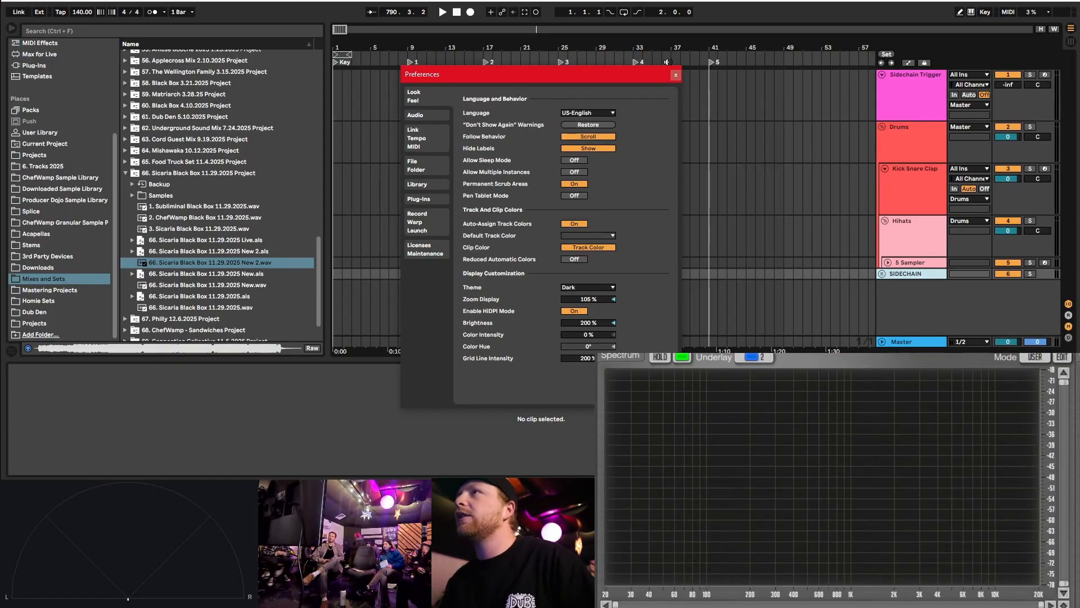
{"action": "left_click", "coordinate": [676, 75]}
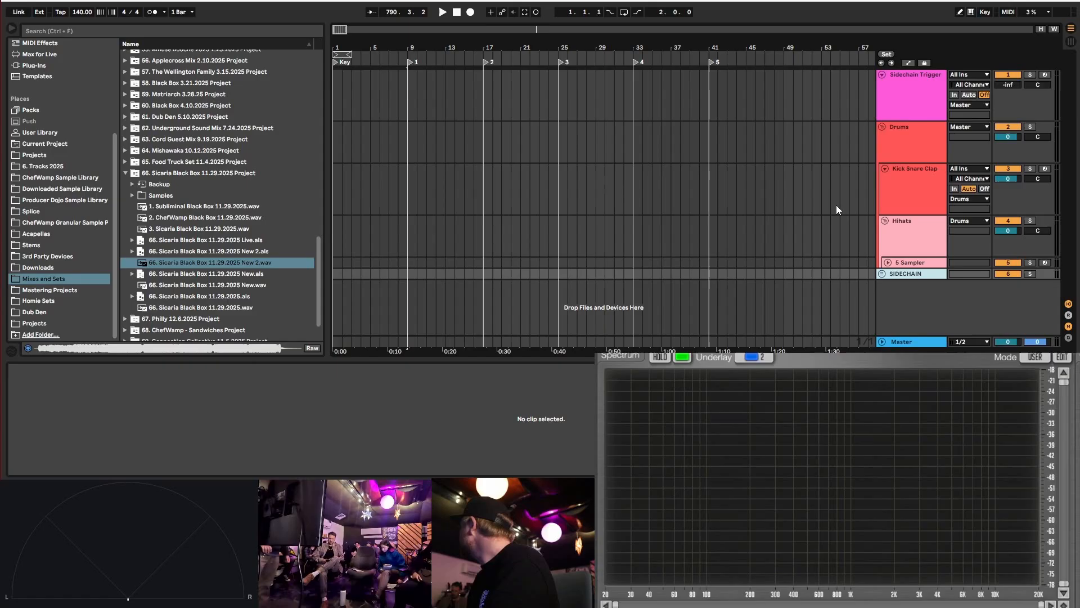
- Fold the Kick Snare Clap and 7 Audio tracks, keeping the Sidechain Trigger track and the Drums and SIDECHAIN groups unfolded
{"action": "left_click", "coordinate": [890, 75]}
{"action": "left_click", "coordinate": [883, 75]}
{"action": "left_click", "coordinate": [883, 87]}
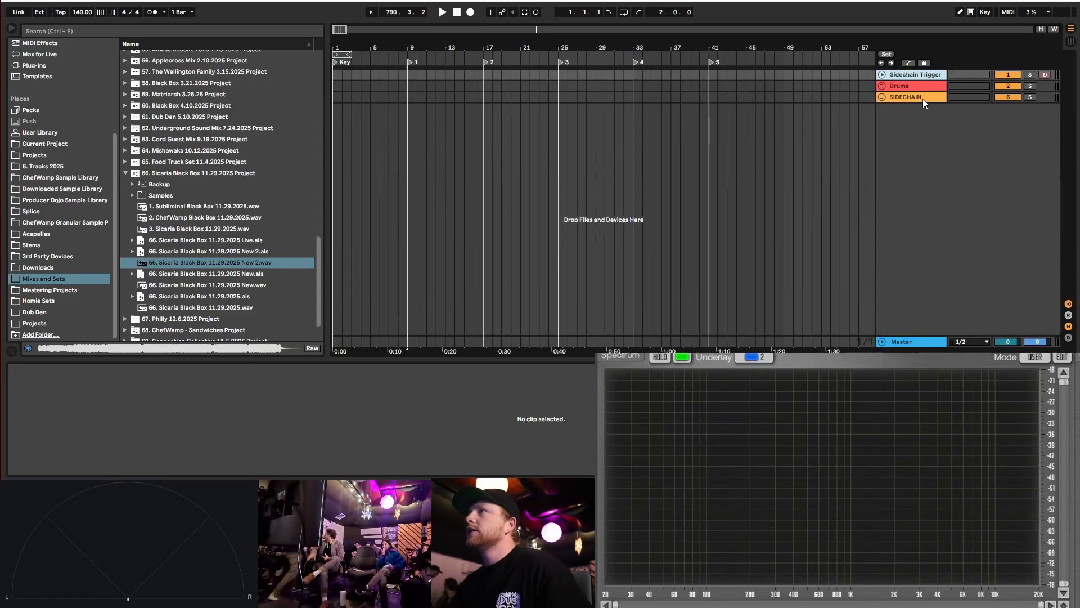
{"action": "left_click", "coordinate": [923, 99]}
{"action": "left_click", "coordinate": [883, 98]}
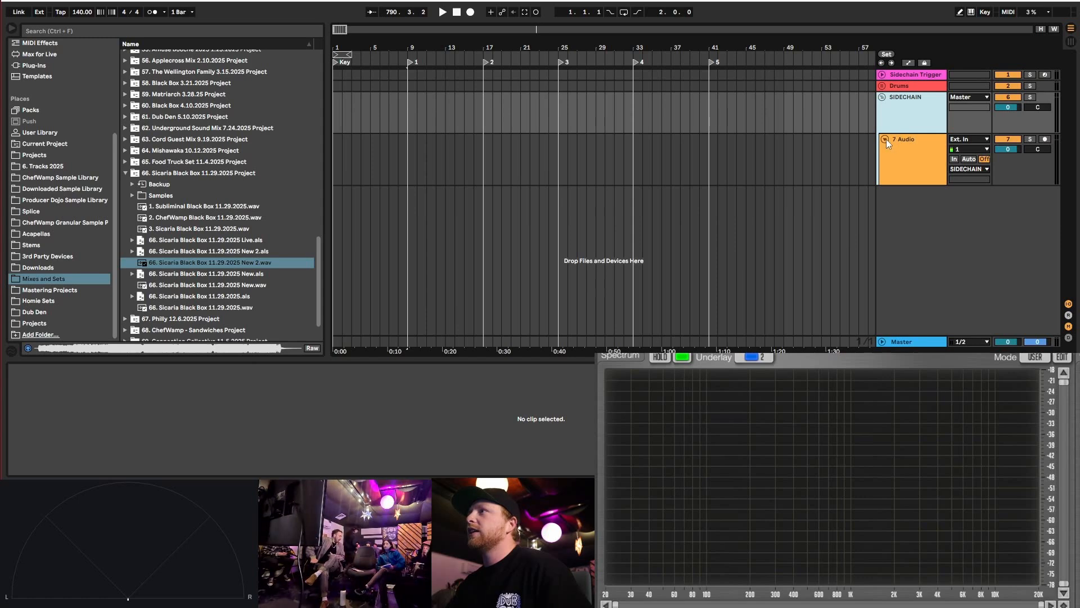
{"action": "left_click", "coordinate": [885, 139]}
{"action": "left_click", "coordinate": [882, 86]}
{"action": "left_click", "coordinate": [885, 128]}
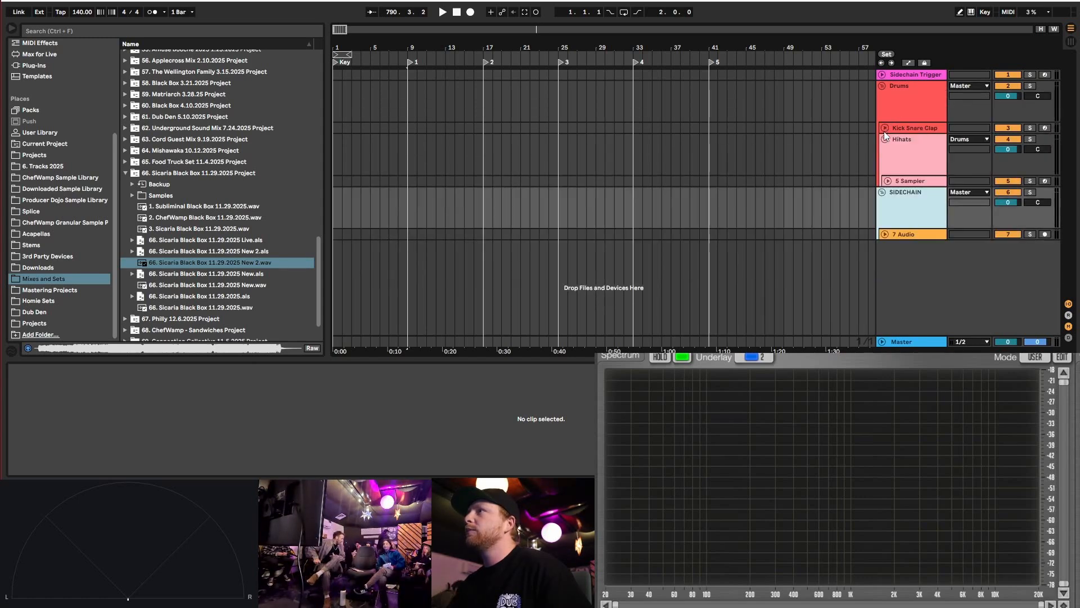
{"action": "left_click", "coordinate": [882, 76]}
{"action": "left_click", "coordinate": [881, 78]}
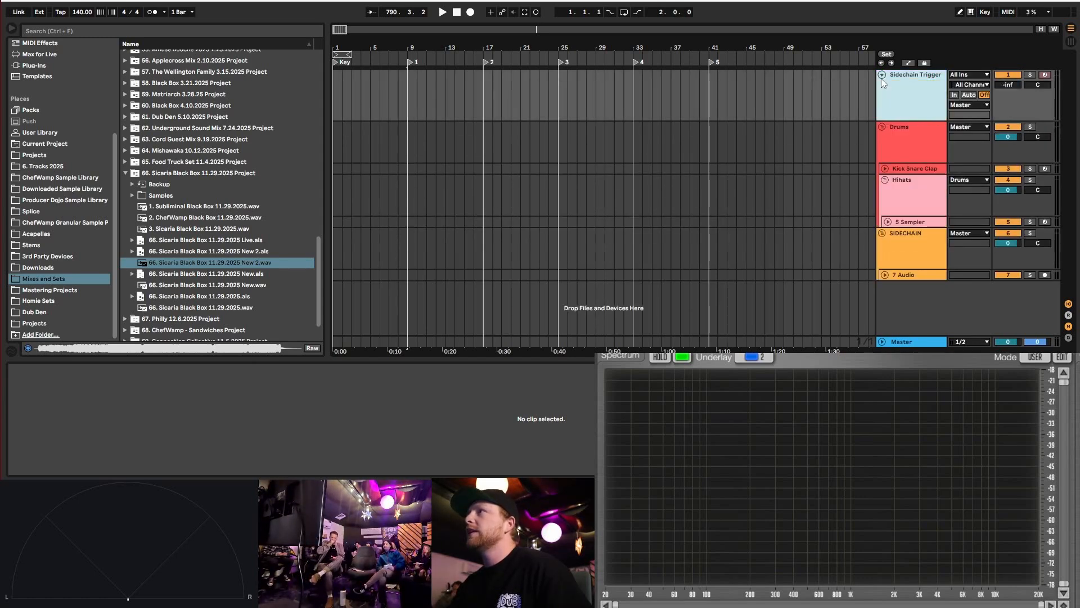
- Examine GClip on the Master track, trying a gain of 9.9 dB before returning it to 0.0 dB and closing the plug-in
{"action": "left_click", "coordinate": [904, 343]}
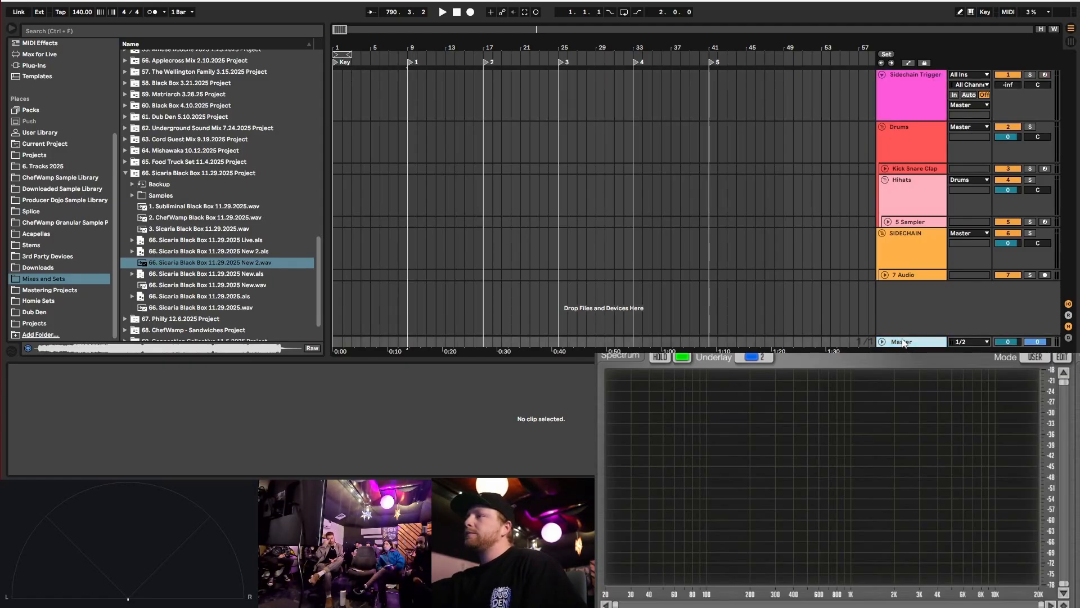
{"action": "left_click", "coordinate": [902, 342]}
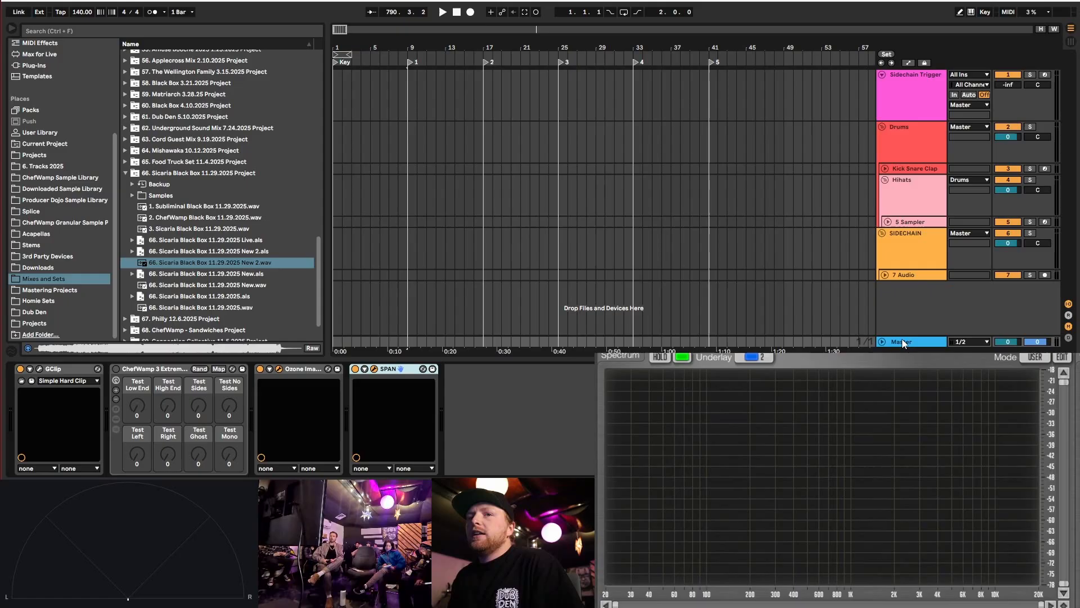
{"action": "left_click", "coordinate": [39, 369]}
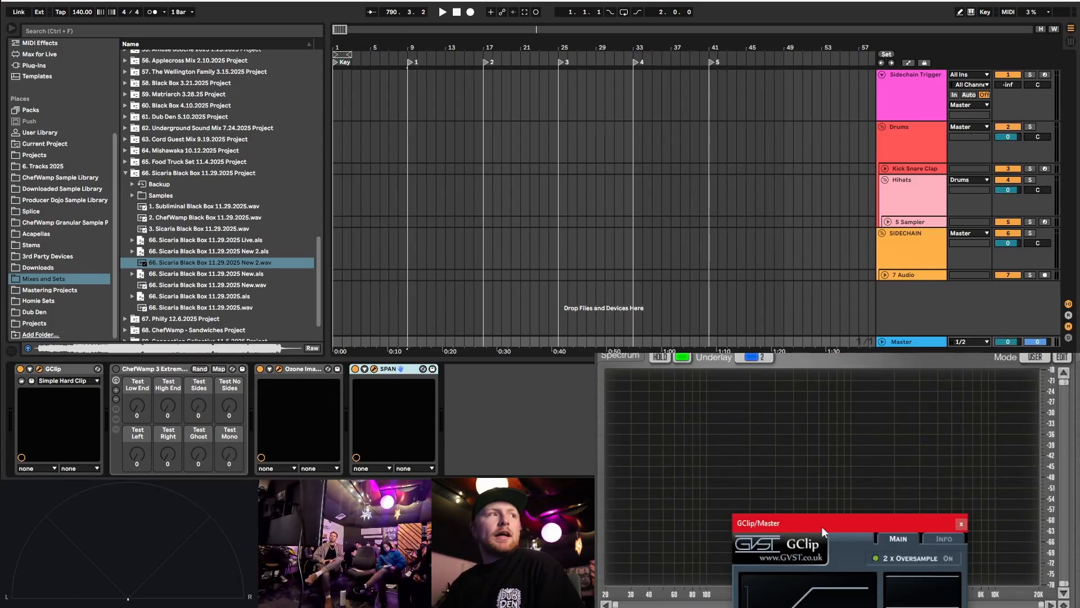
{"action": "left_click_drag", "start_coordinate": [821, 525], "coordinate": [465, 114]}
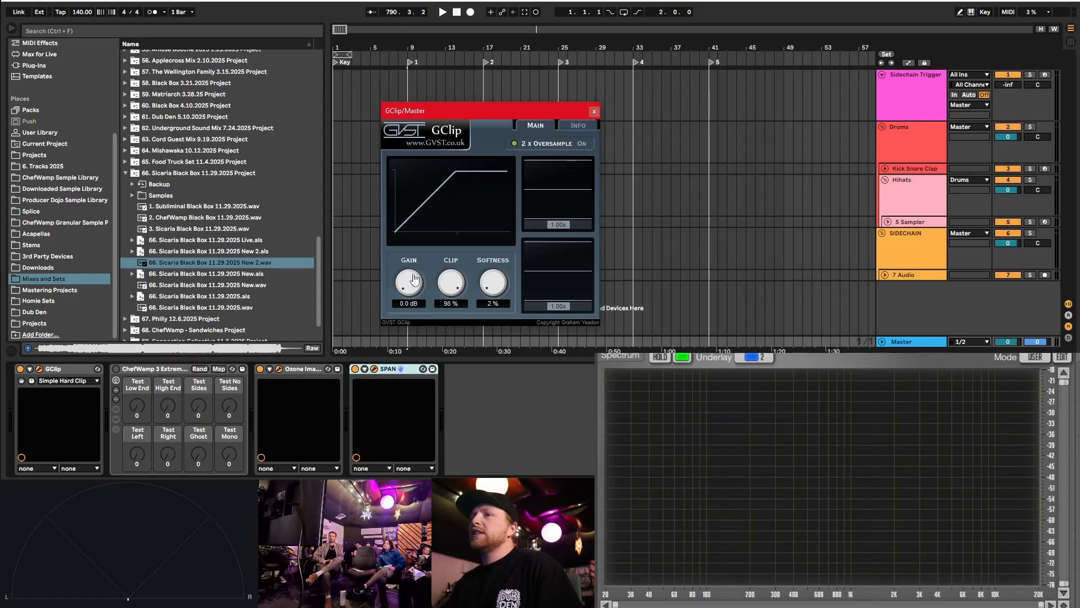
{"action": "left_click_drag", "start_coordinate": [410, 294], "coordinate": [404, 241]}
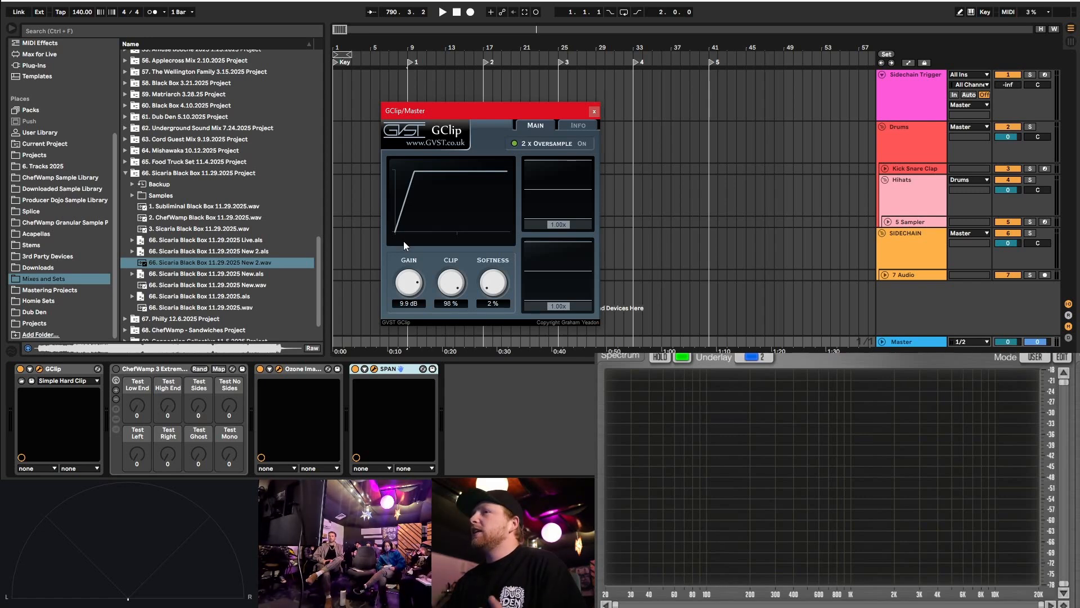
{"action": "left_click_drag", "start_coordinate": [409, 283], "coordinate": [409, 341]}
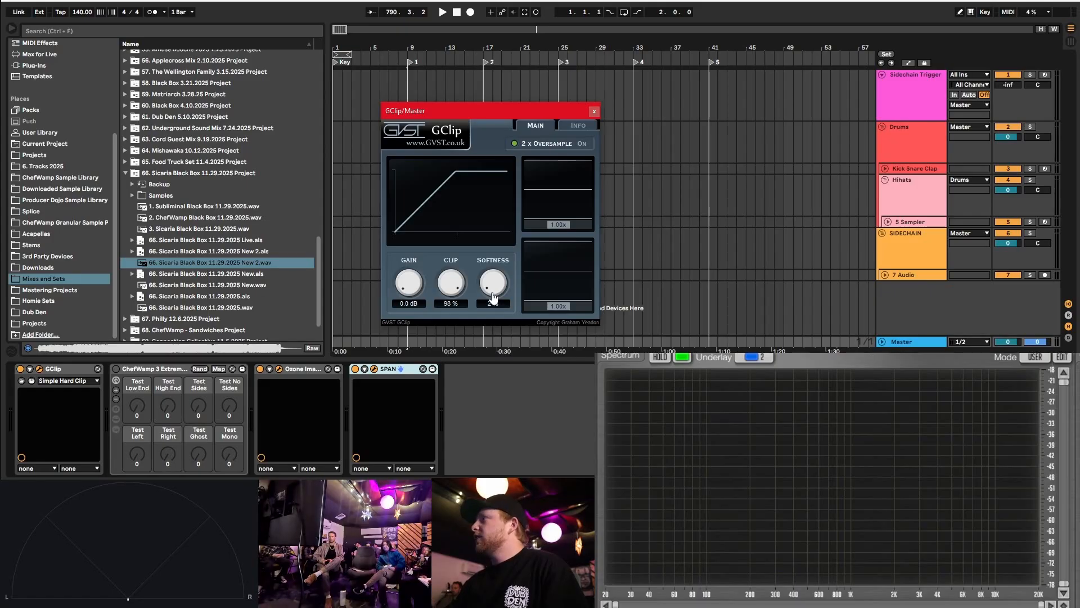
{"action": "left_click", "coordinate": [594, 112]}
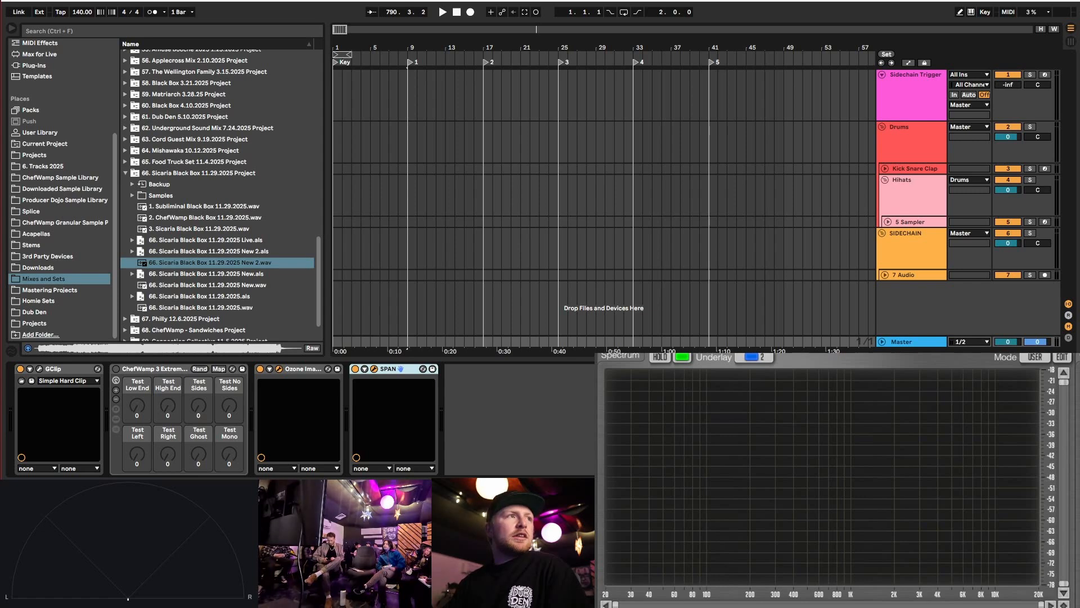
- Examine the device chains on the SIDECHAIN and Drums groups
{"action": "left_click", "coordinate": [1062, 360]}
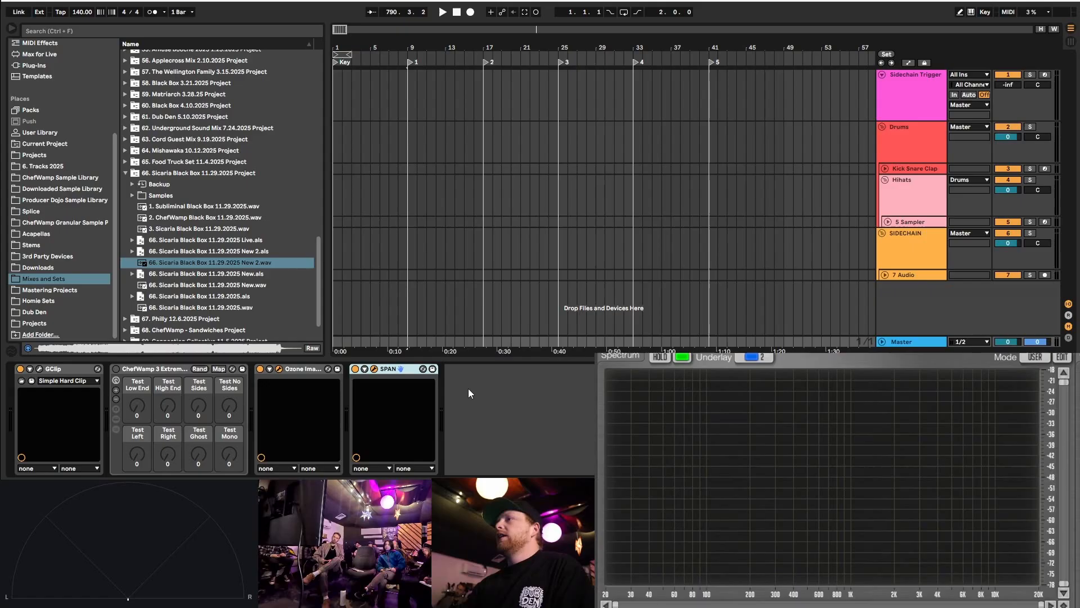
{"action": "left_click", "coordinate": [919, 245]}
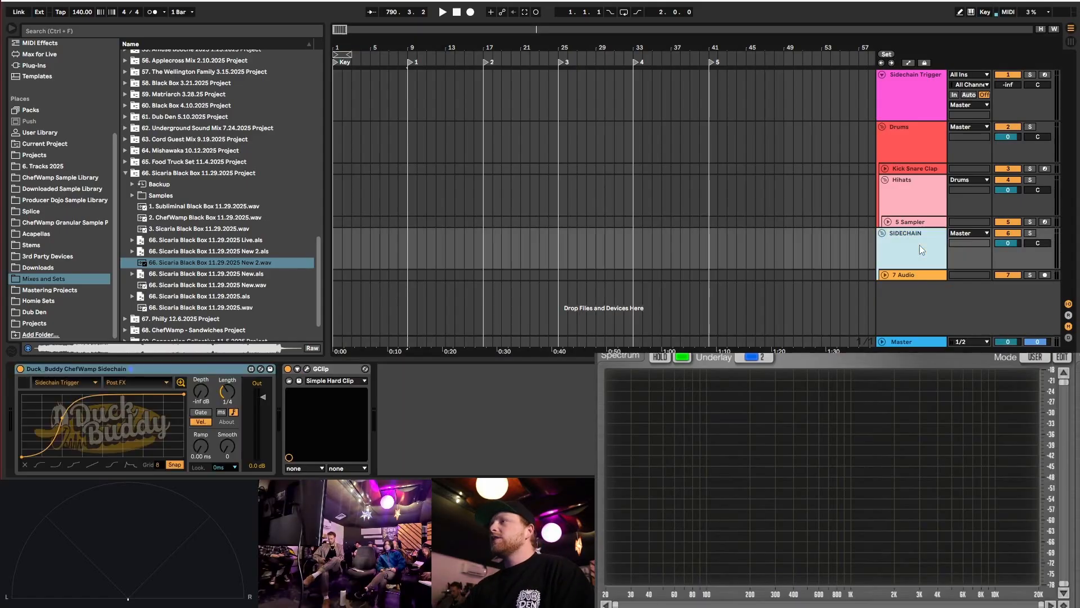
{"action": "left_click", "coordinate": [911, 143]}
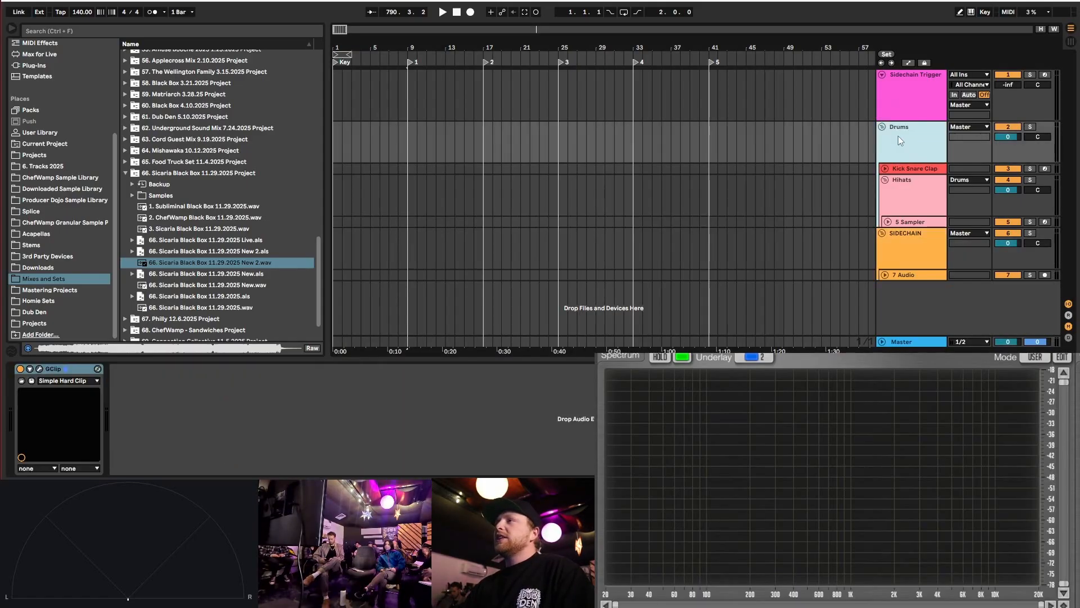
- Fold the Sidechain Trigger track and unfold the Kick Snare Clap track with its Drum Rack displayed
{"action": "left_click", "coordinate": [882, 126]}
{"action": "left_click", "coordinate": [882, 75]}
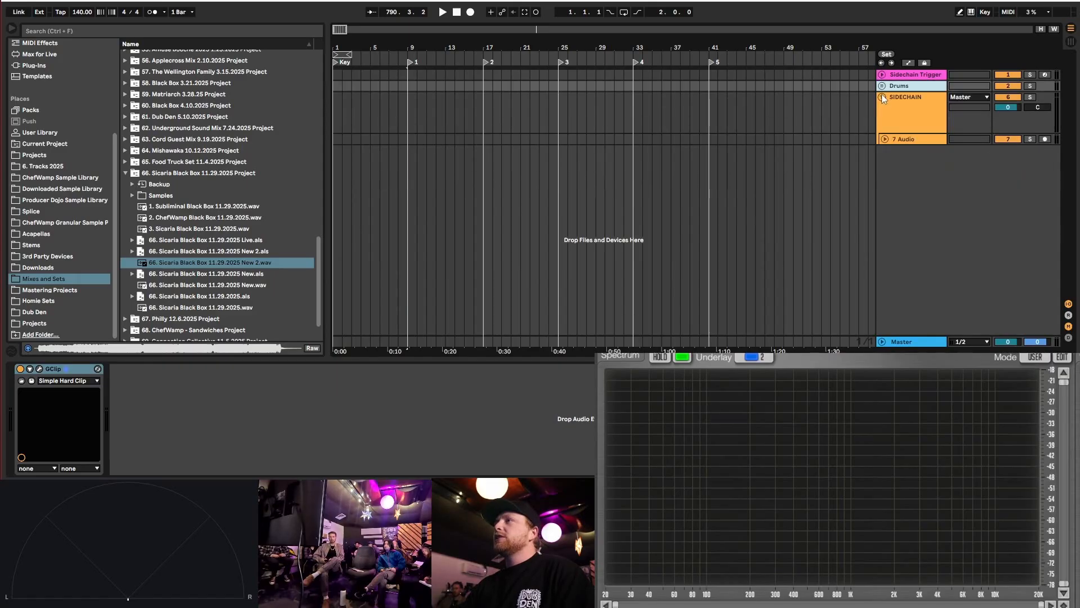
{"action": "left_click", "coordinate": [882, 86]}
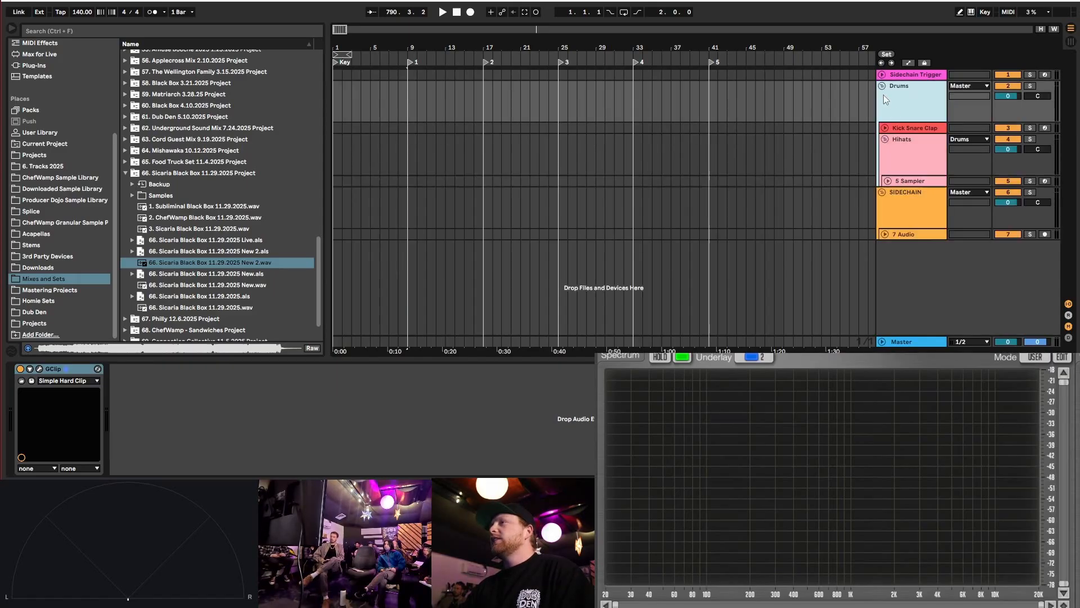
{"action": "left_click", "coordinate": [911, 129]}
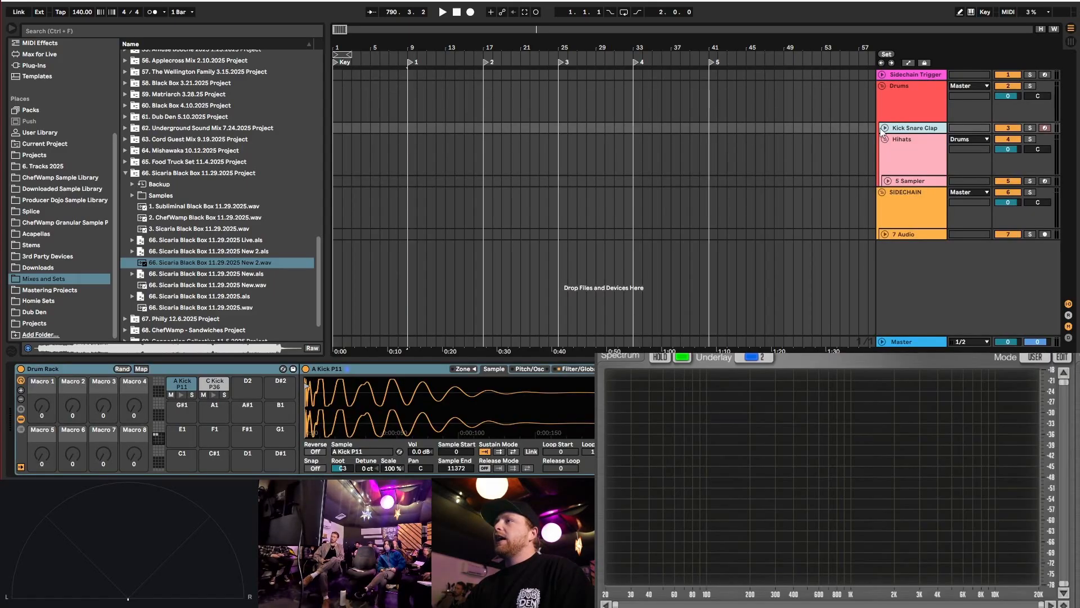
{"action": "left_click", "coordinate": [882, 128]}
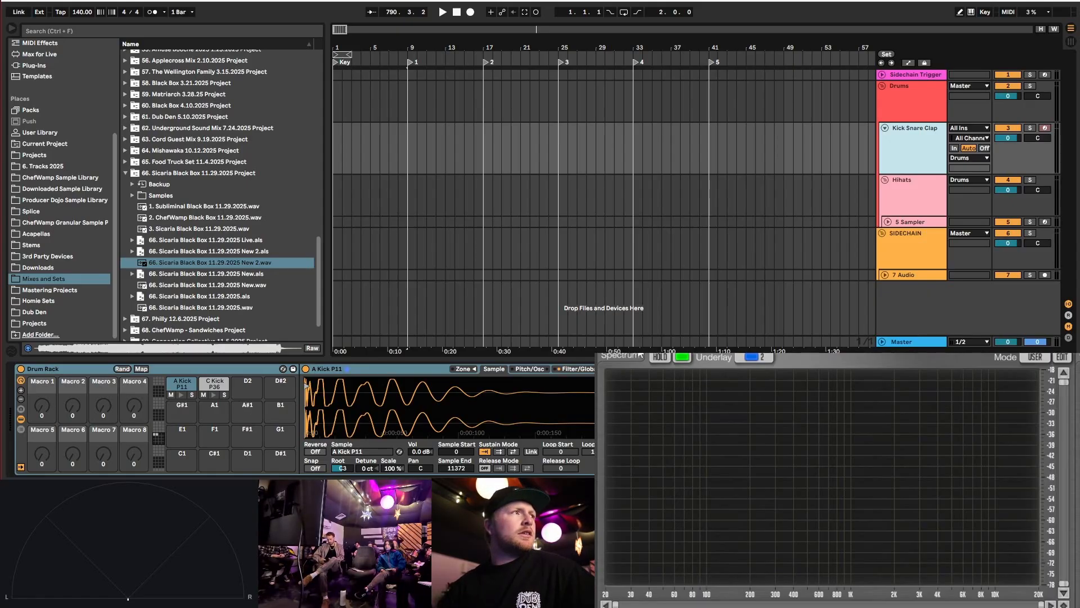
- Hold the spectrum display and compare the A Kick P11 sound with its Auto Filter bypassed and enabled
{"action": "left_click", "coordinate": [657, 356]}
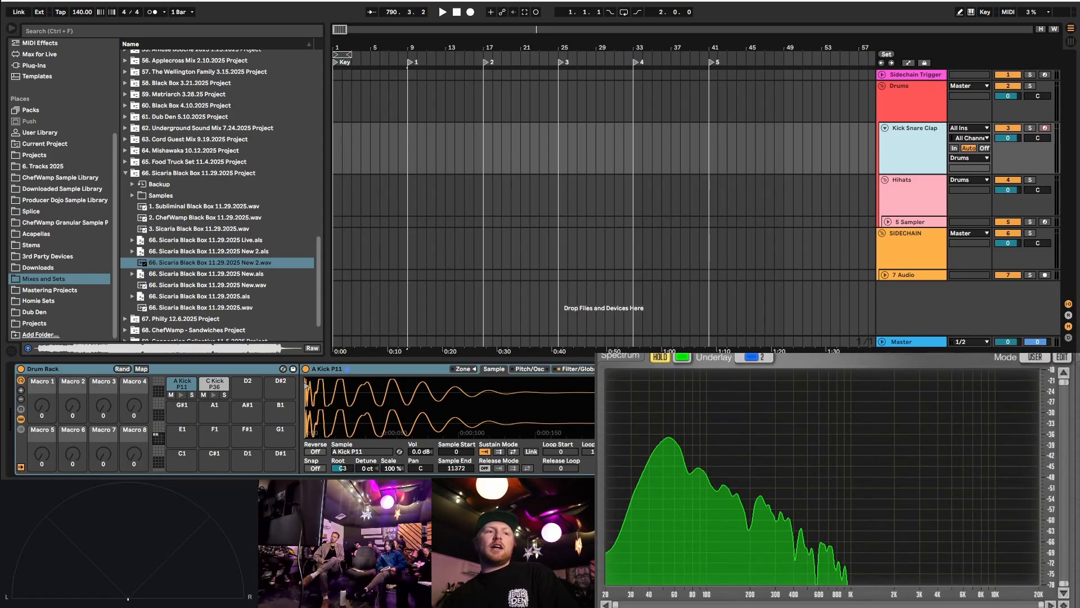
{"action": "double_click", "coordinate": [361, 371]}
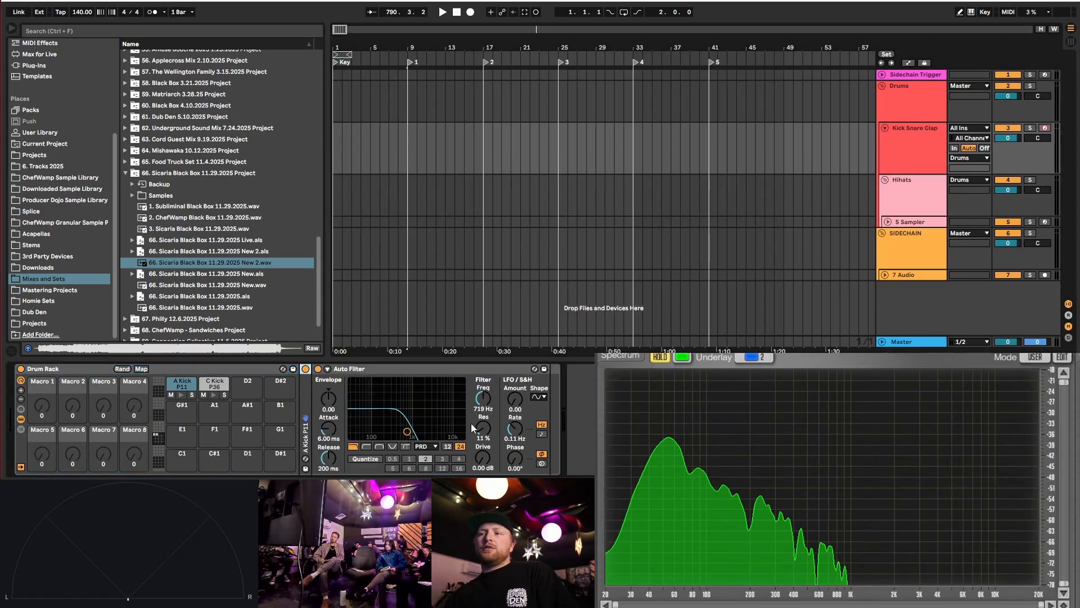
{"action": "left_click", "coordinate": [318, 368]}
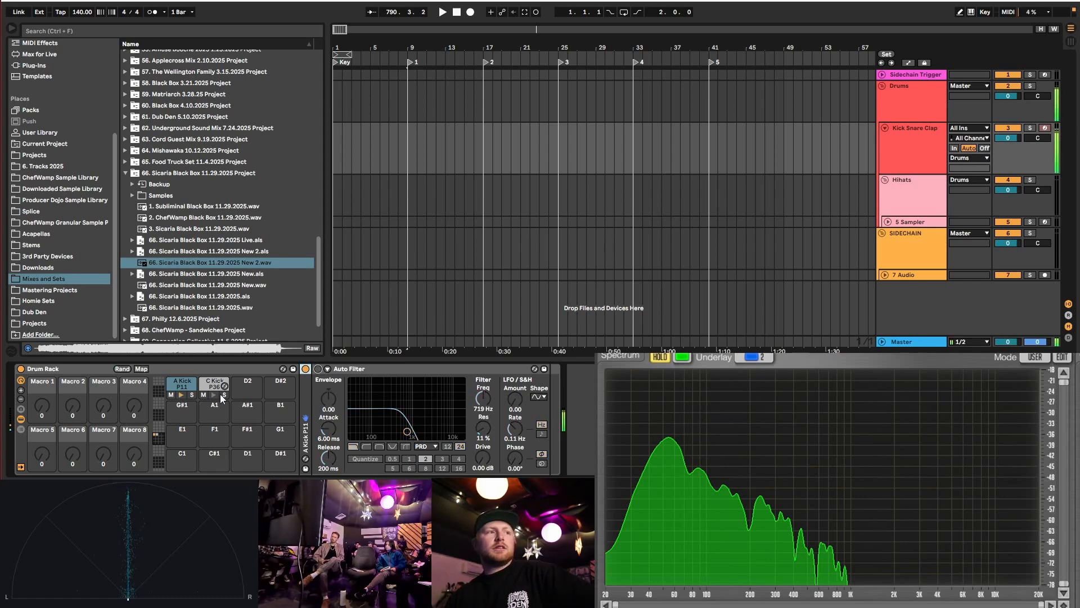
{"action": "left_click", "coordinate": [318, 369]}
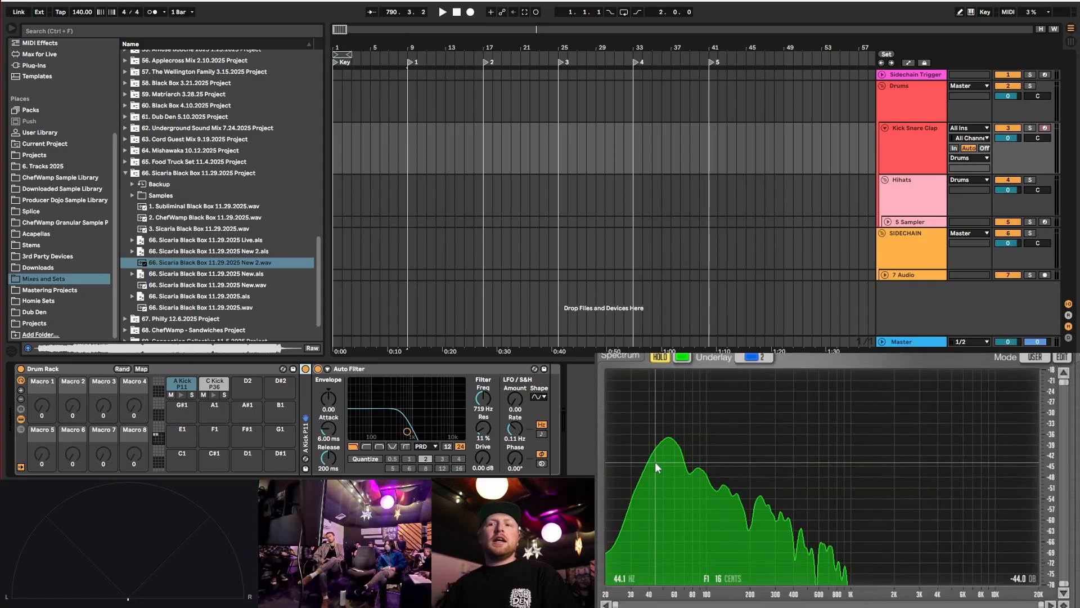
- Examine the A Kick P11 sampler's Pitch/Osc and Sample settings, and collapse both the sampler and its Auto Filter
{"action": "double_click", "coordinate": [307, 422]}
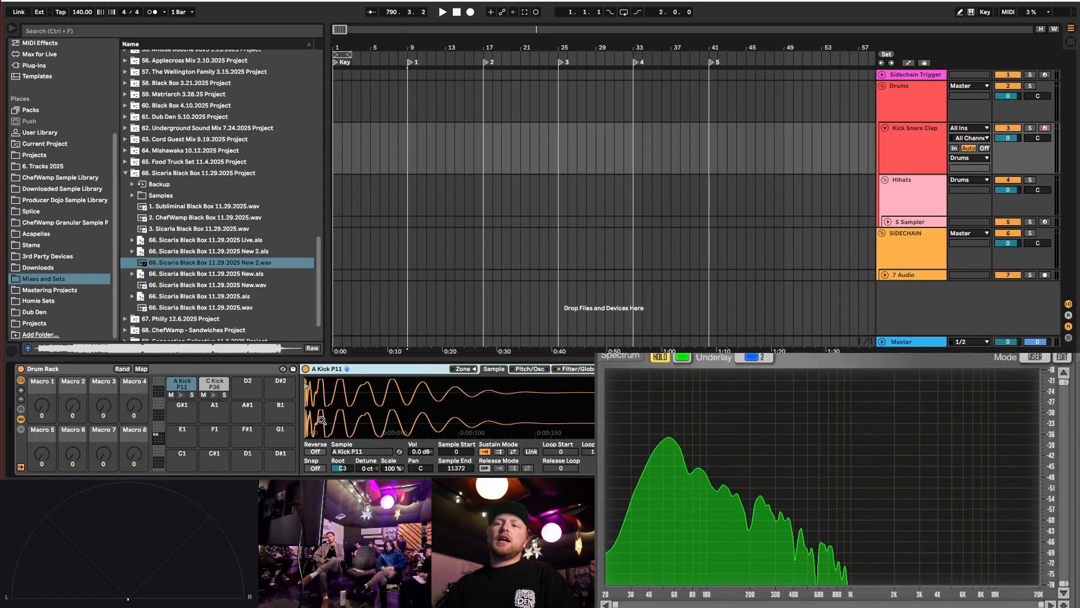
{"action": "left_click", "coordinate": [532, 369]}
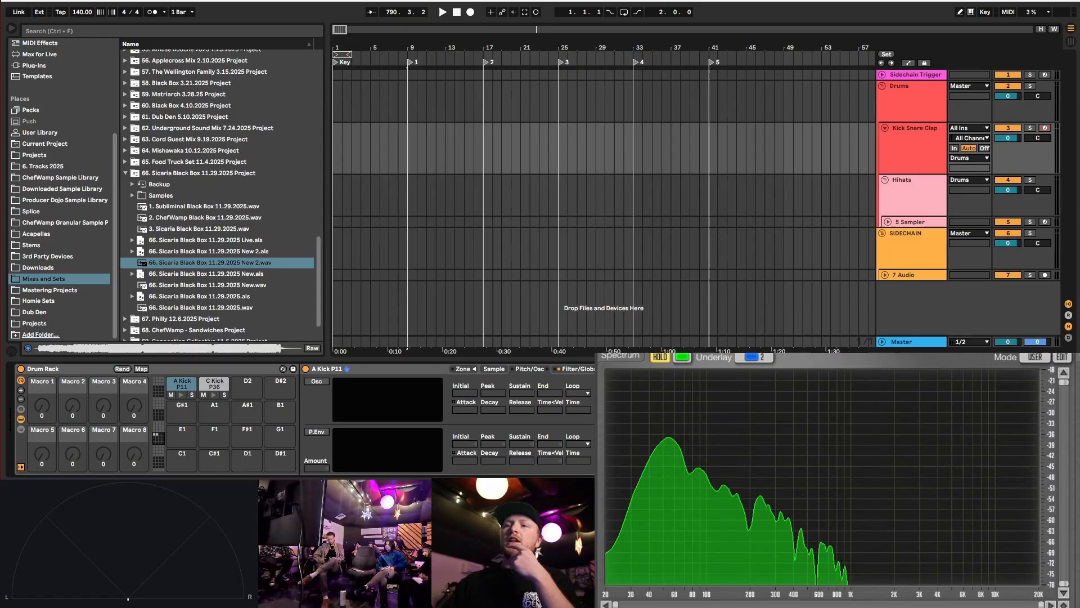
{"action": "left_click", "coordinate": [491, 369]}
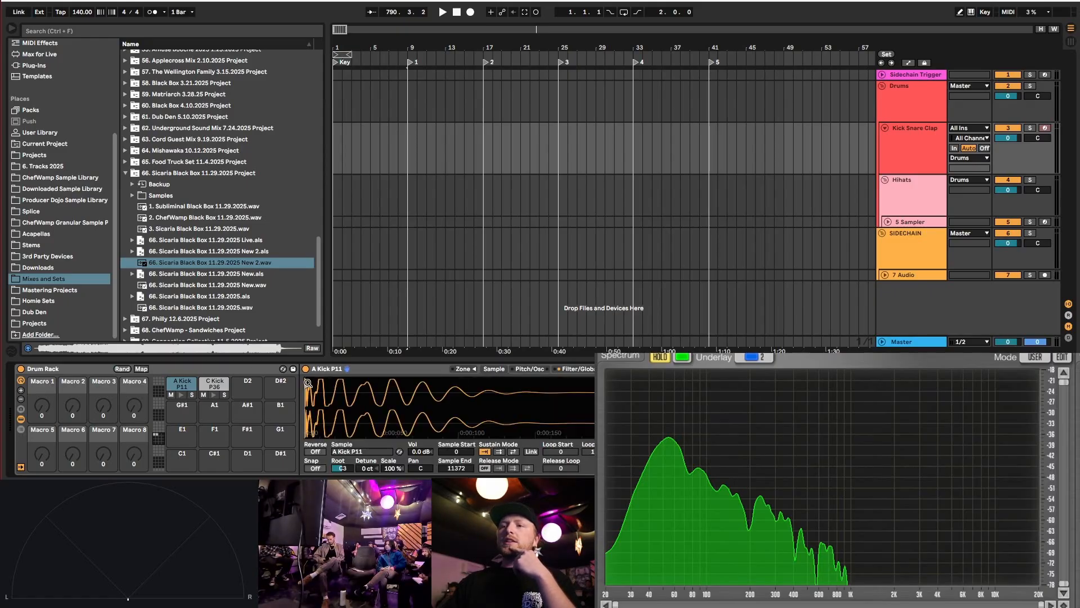
{"action": "double_click", "coordinate": [339, 370]}
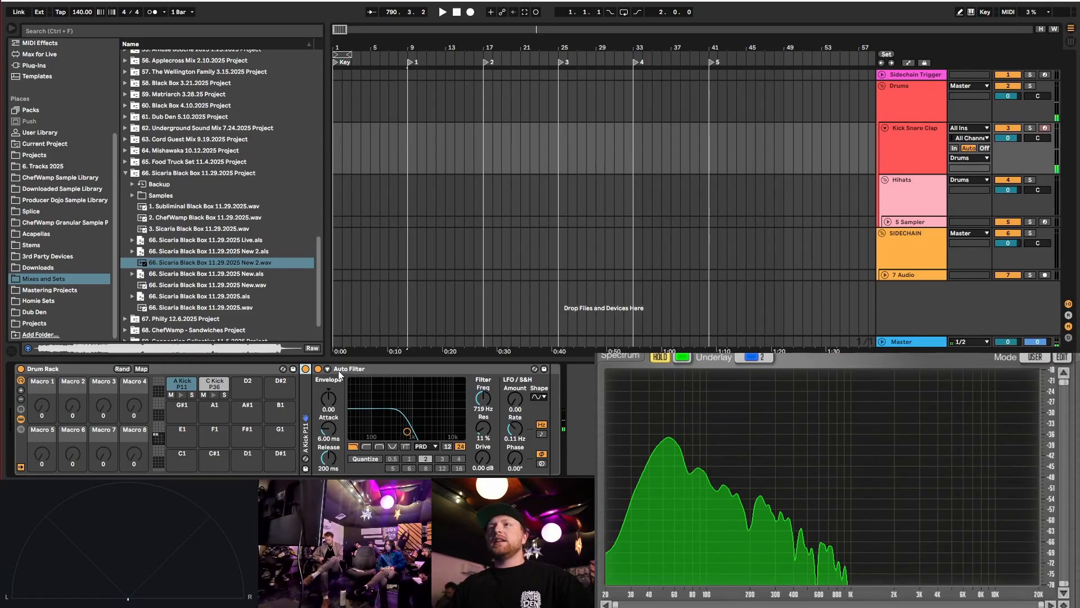
{"action": "double_click", "coordinate": [341, 368]}
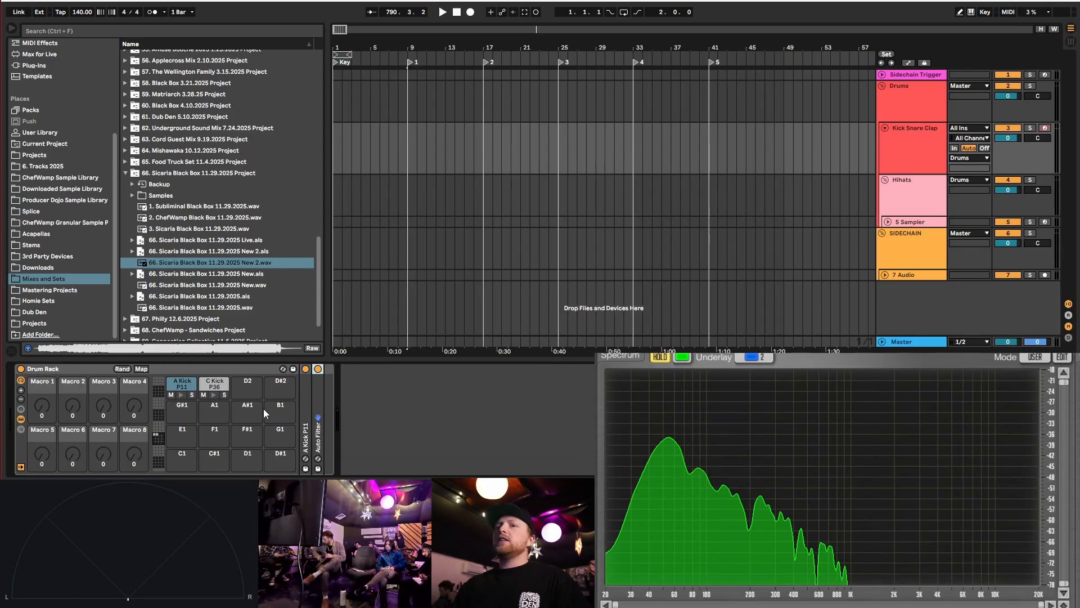
- Release the spectrum hold and examine the C Kick P36 pad's sample and Auto Filter, collapsing its sampler
{"action": "left_click", "coordinate": [214, 384]}
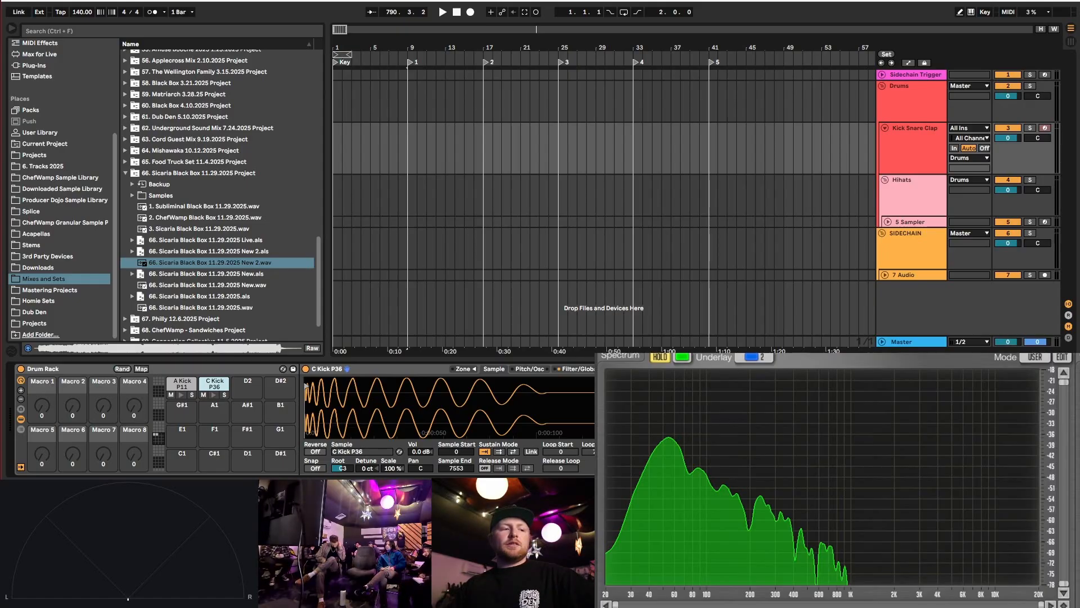
{"action": "left_click", "coordinate": [662, 360]}
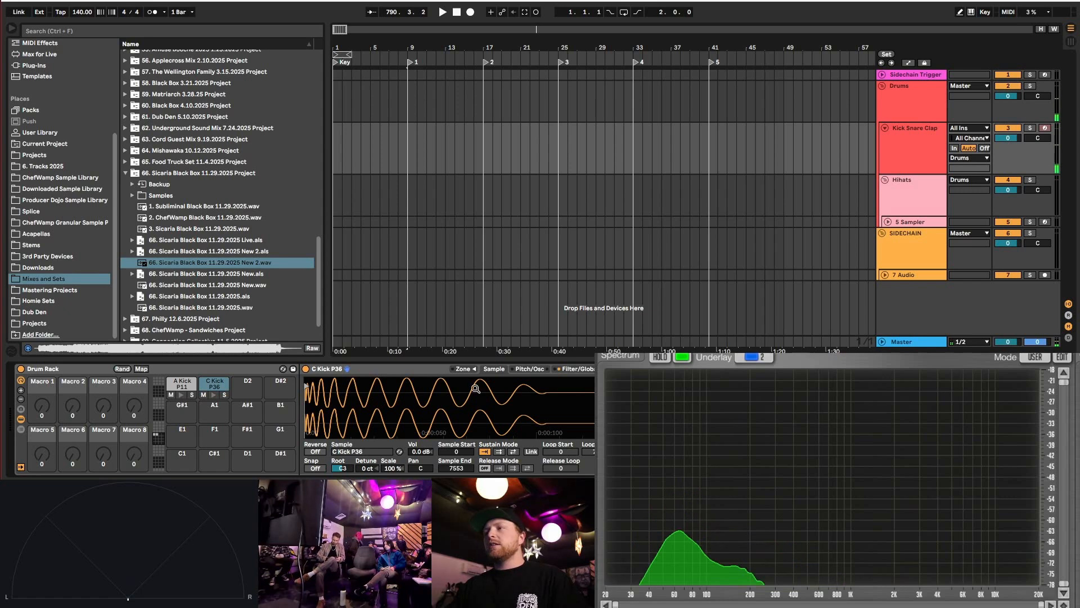
{"action": "double_click", "coordinate": [351, 369]}
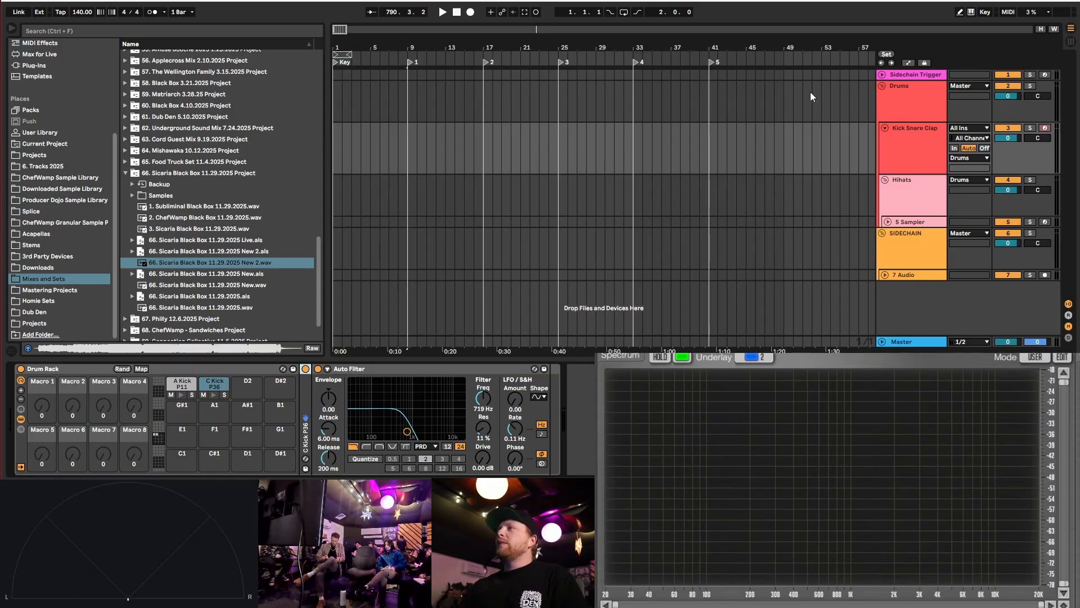
- Unfold the Sidechain Trigger track, insert an empty MIDI clip from bar 9 to 17 on Kick Snare Clap, and set its grid to Narrow
{"action": "left_click", "coordinate": [883, 76]}
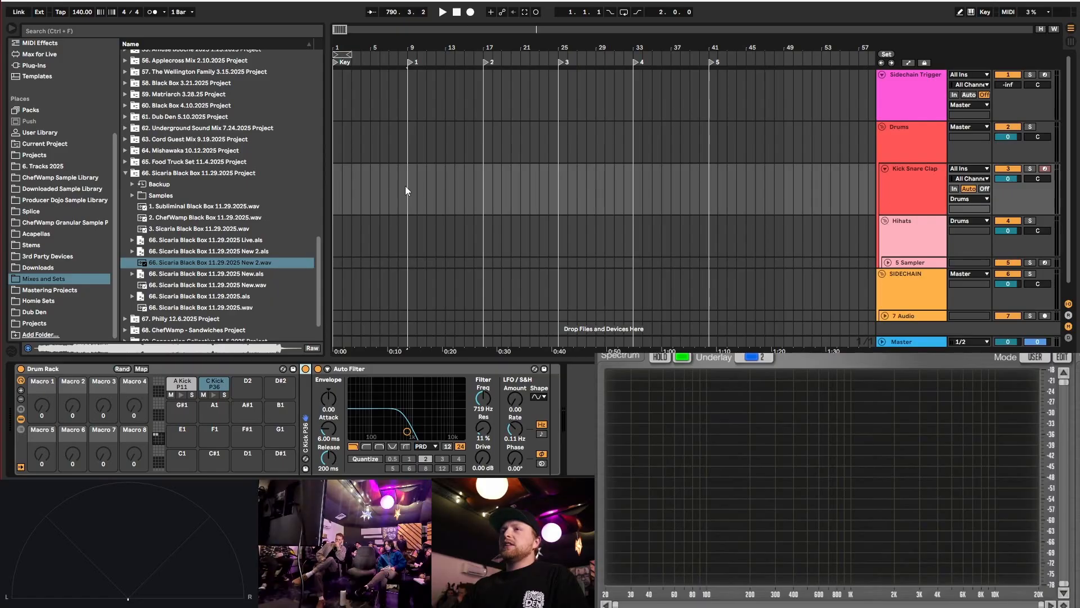
{"action": "left_click_drag", "start_coordinate": [405, 186], "coordinate": [484, 187]}
{"action": "right_click", "coordinate": [439, 182]}
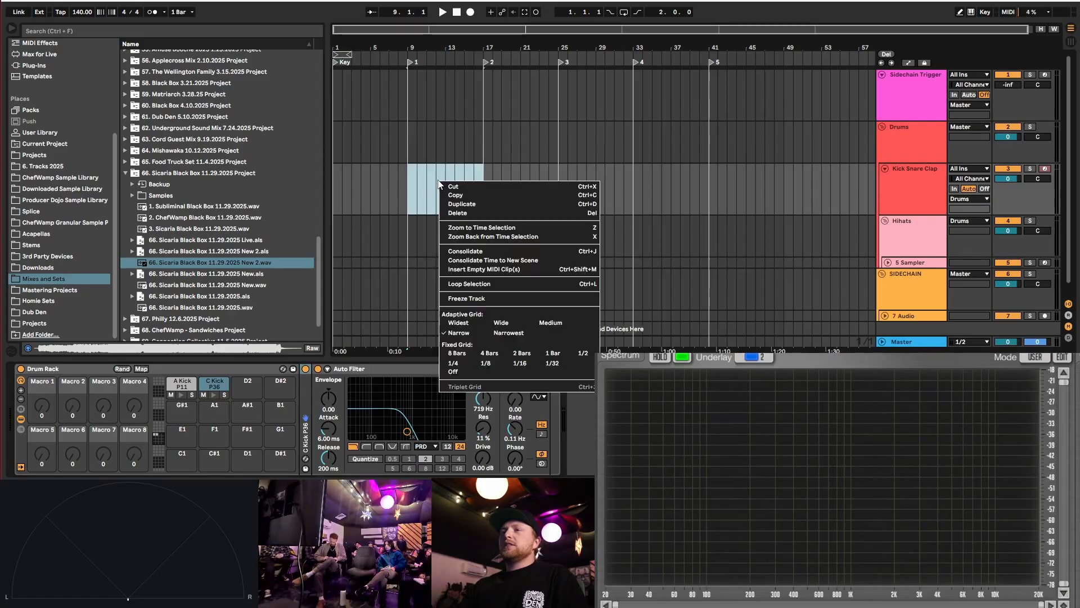
{"action": "left_click", "coordinate": [484, 269]}
{"action": "right_click", "coordinate": [311, 410]}
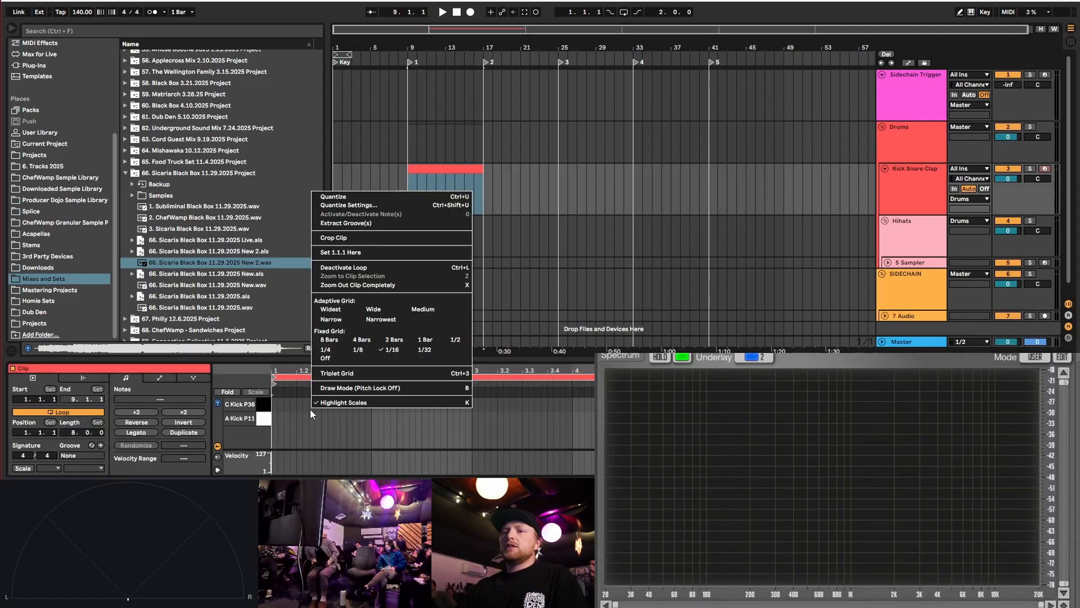
{"action": "left_click", "coordinate": [333, 320]}
- Add an A Kick note on beat 1 and a C Kick note on 1.3, and duplicate the pattern across the eight-bar clip
{"action": "double_click", "coordinate": [273, 421]}
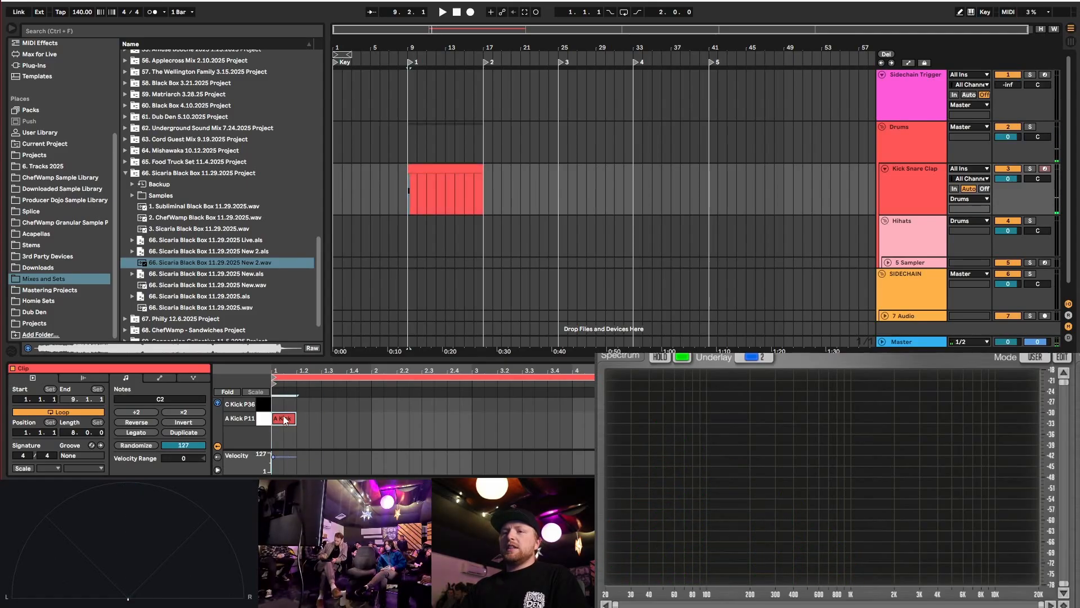
{"action": "double_click", "coordinate": [335, 404]}
{"action": "left_click_drag", "start_coordinate": [274, 400], "coordinate": [369, 425]}
{"action": "key", "text": "ctrl+d"}
{"action": "key", "text": "ctrl+d"}
{"action": "key", "text": "ctrl+d"}
{"action": "left_click", "coordinate": [369, 424]}
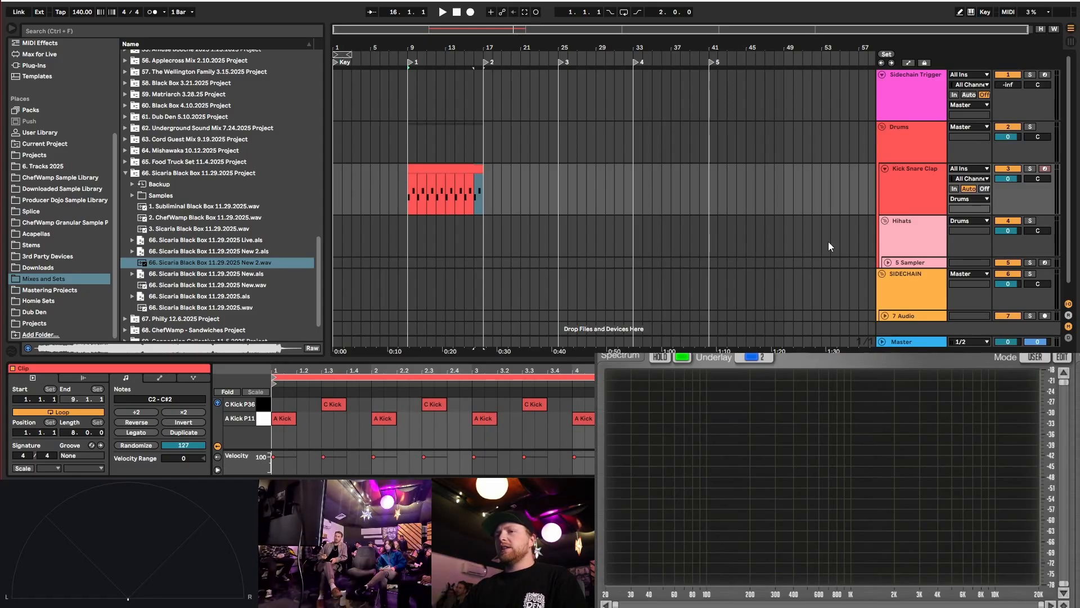
- Copy the kick clip from Kick Snare Clap onto the Sidechain Trigger track at bar 9 and open the copy's notes
{"action": "left_click", "coordinate": [913, 190]}
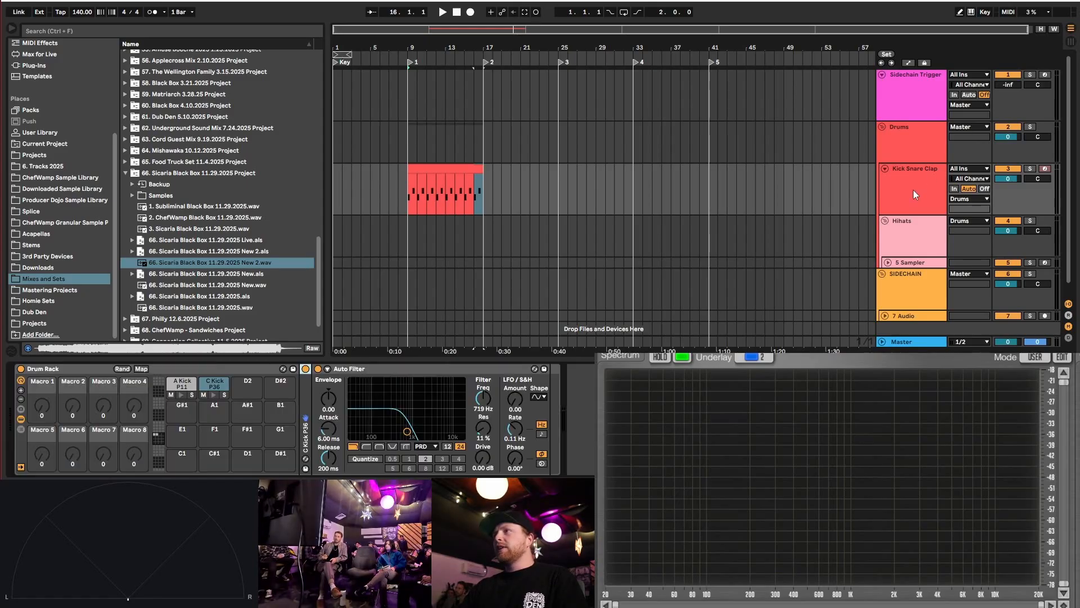
{"action": "left_click", "coordinate": [443, 169]}
{"action": "left_click", "coordinate": [917, 85]}
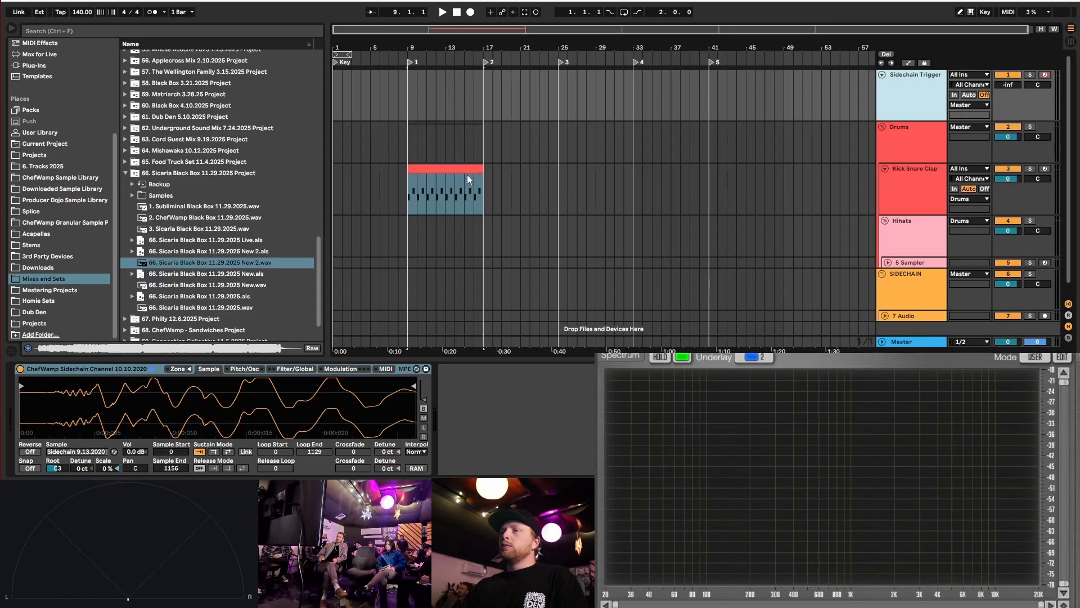
{"action": "left_click", "coordinate": [943, 190]}
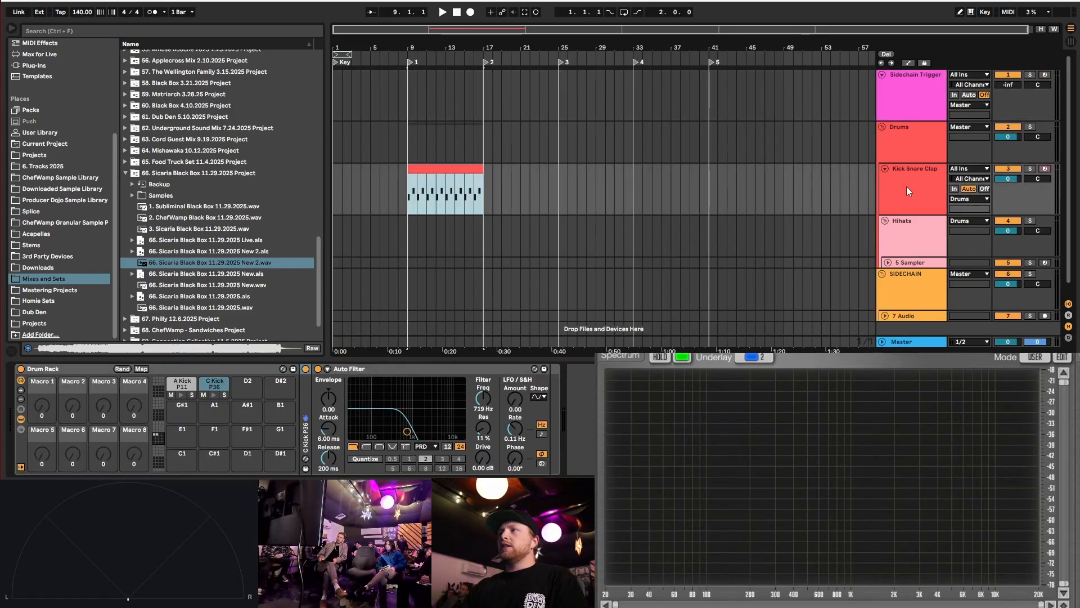
{"action": "left_click_drag", "start_coordinate": [439, 169], "coordinate": [438, 100]}
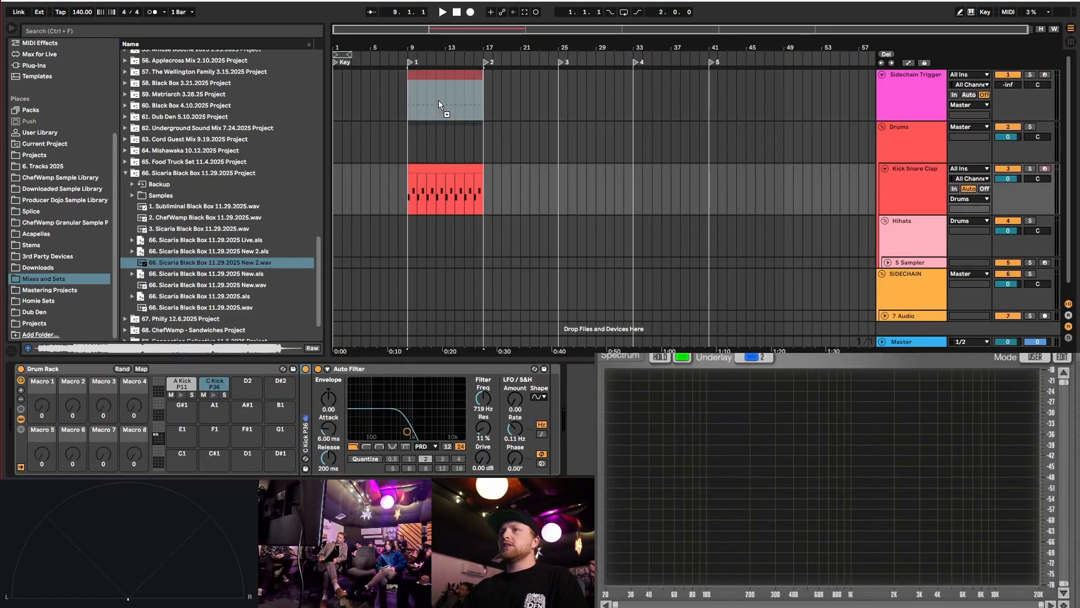
{"action": "double_click", "coordinate": [452, 78]}
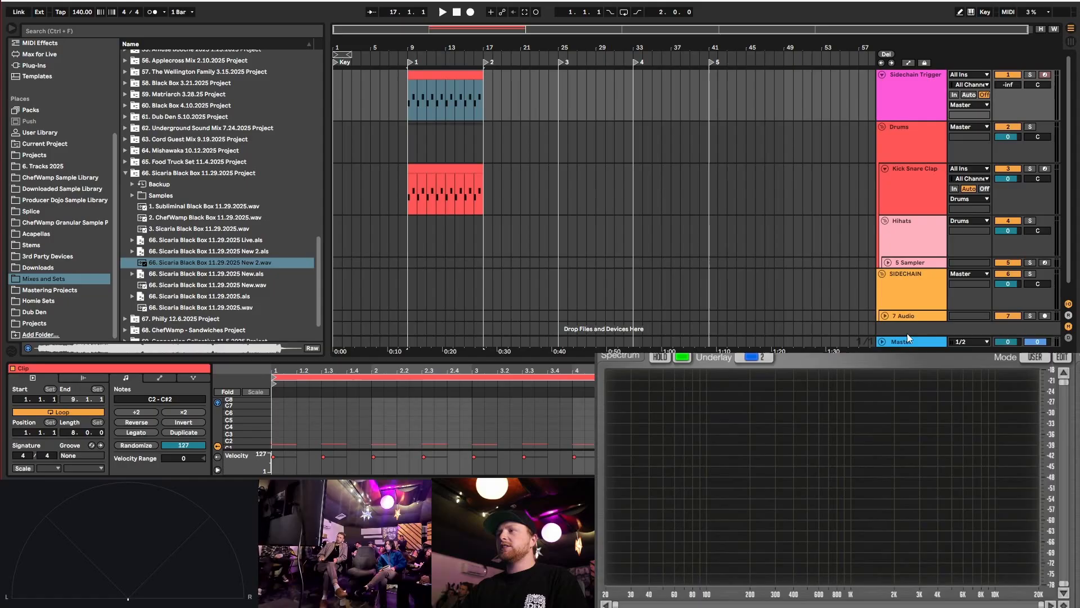
- Examine Duck_Buddy's Length setting on the SIDECHAIN group against the start of the first kick note in the arrangement
{"action": "left_click", "coordinate": [900, 289]}
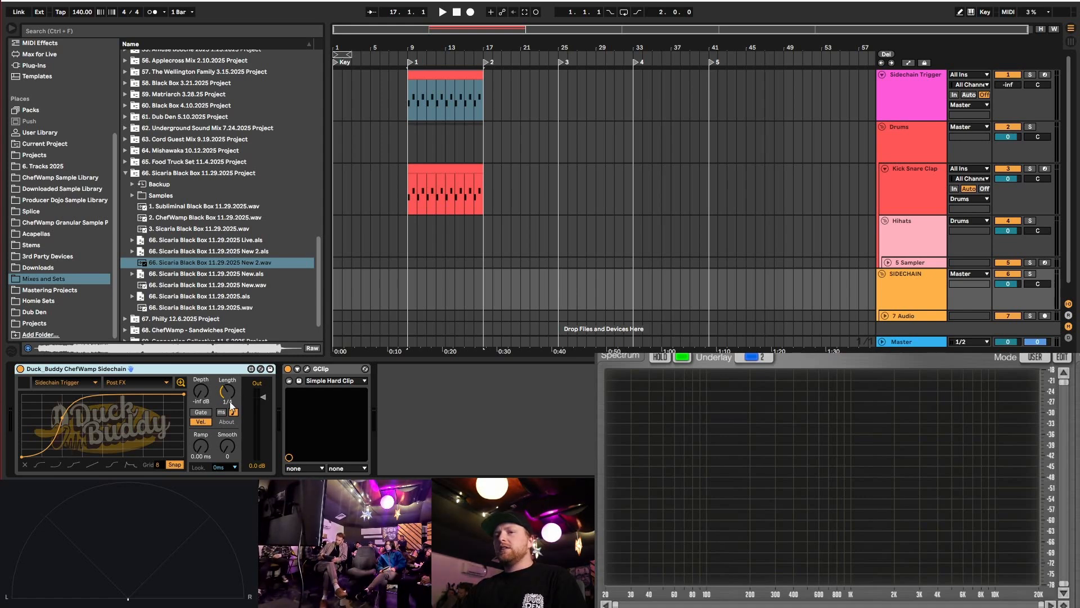
{"action": "left_click_drag", "start_coordinate": [241, 401], "coordinate": [241, 403]}
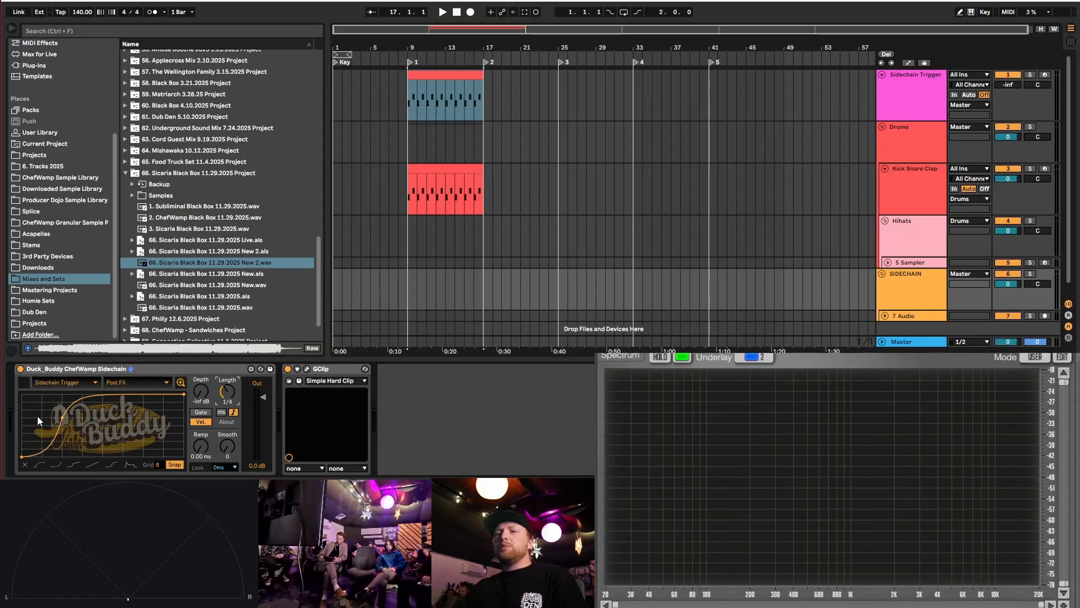
{"action": "scroll", "coordinate": [430, 193], "scroll_direction": "up", "scroll_amount": 10}
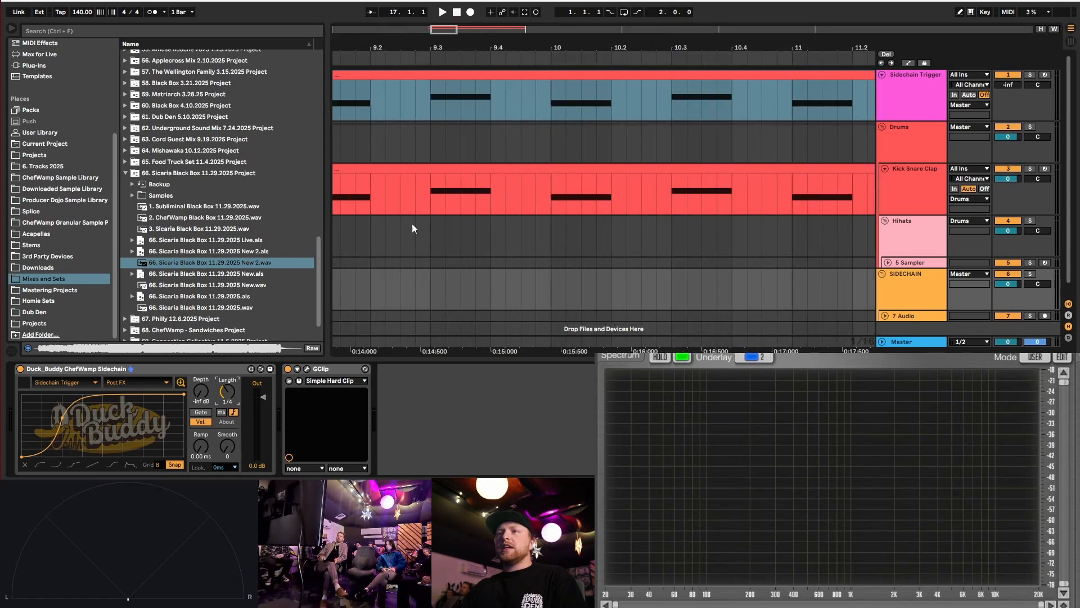
{"action": "scroll", "coordinate": [437, 206], "scroll_direction": "up", "scroll_amount": 5}
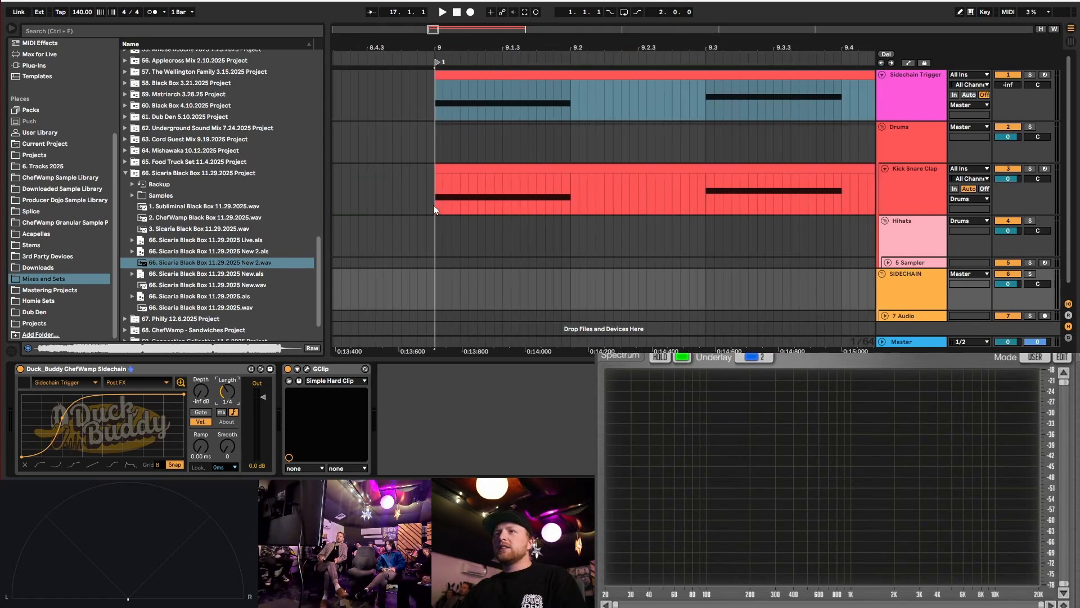
{"action": "left_click_drag", "start_coordinate": [434, 207], "coordinate": [467, 205]}
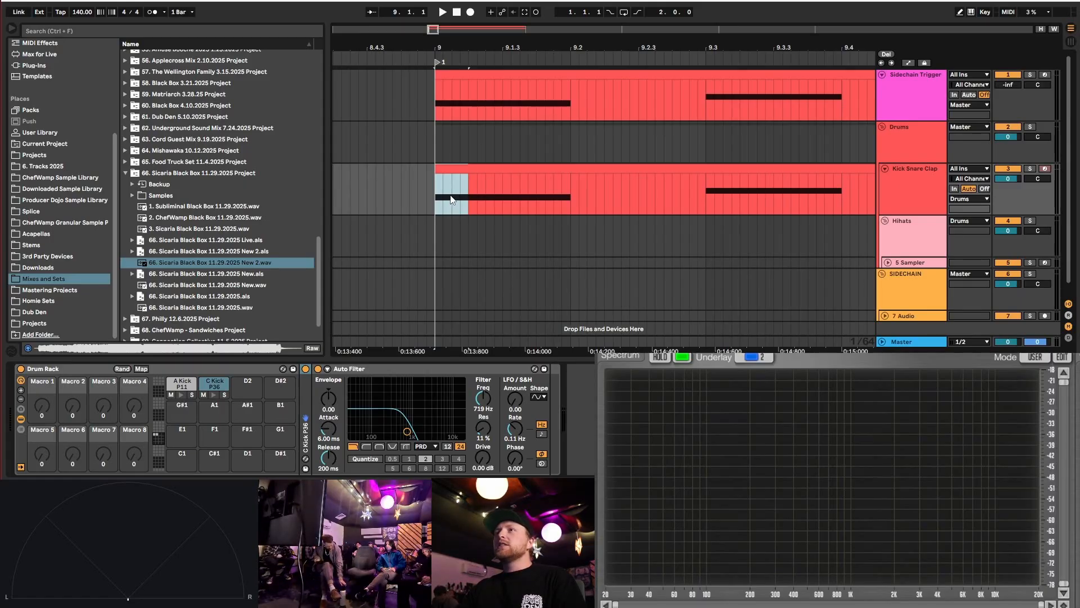
{"action": "scroll", "coordinate": [450, 195], "scroll_direction": "down", "scroll_amount": 6}
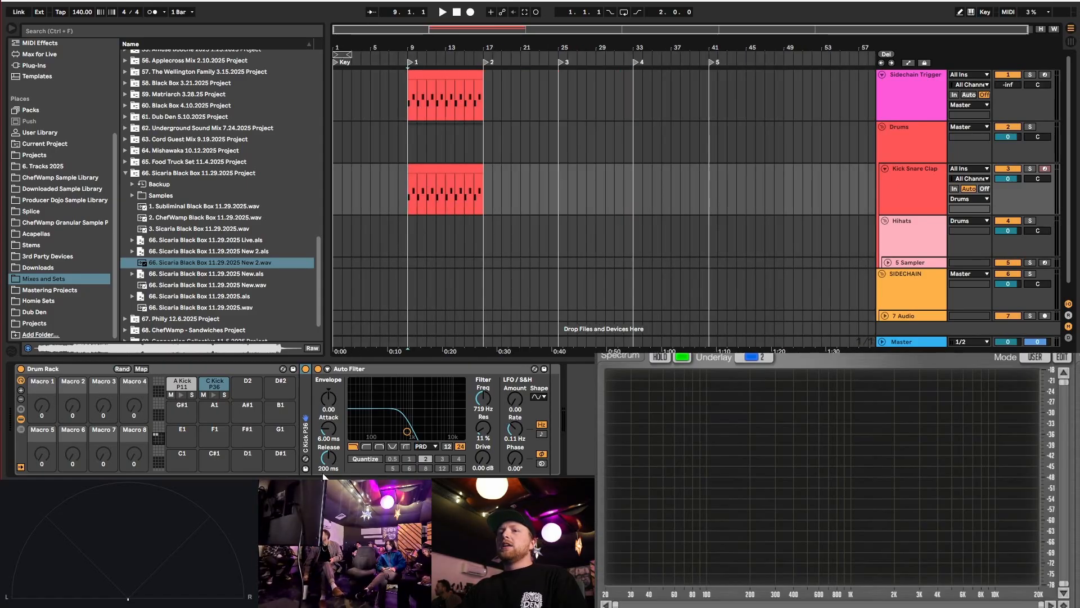
{"action": "left_click", "coordinate": [919, 283]}
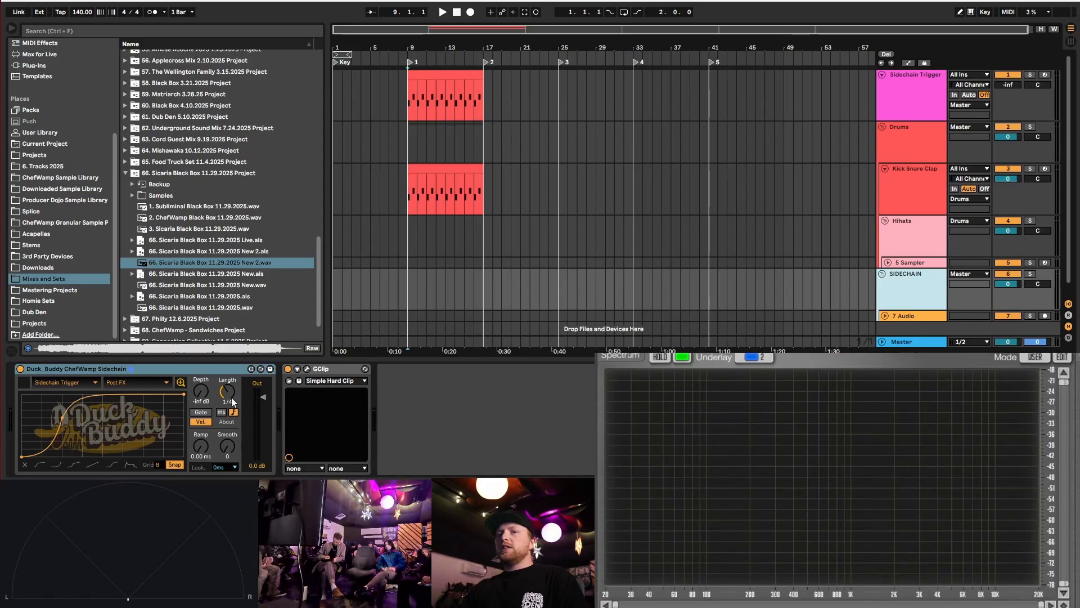
- Open the Sidechain Trigger clip in an enlarged editor, fold it to its used notes, and make its velocity lane taller
{"action": "left_click", "coordinate": [439, 75]}
{"action": "double_click", "coordinate": [439, 75]}
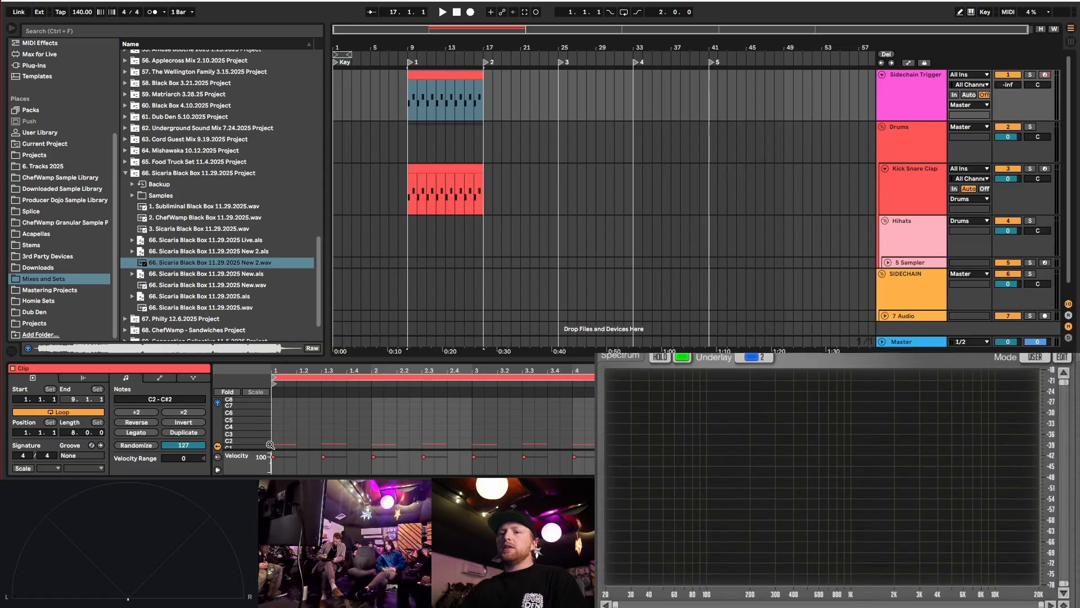
{"action": "left_click_drag", "start_coordinate": [294, 358], "coordinate": [294, 191]}
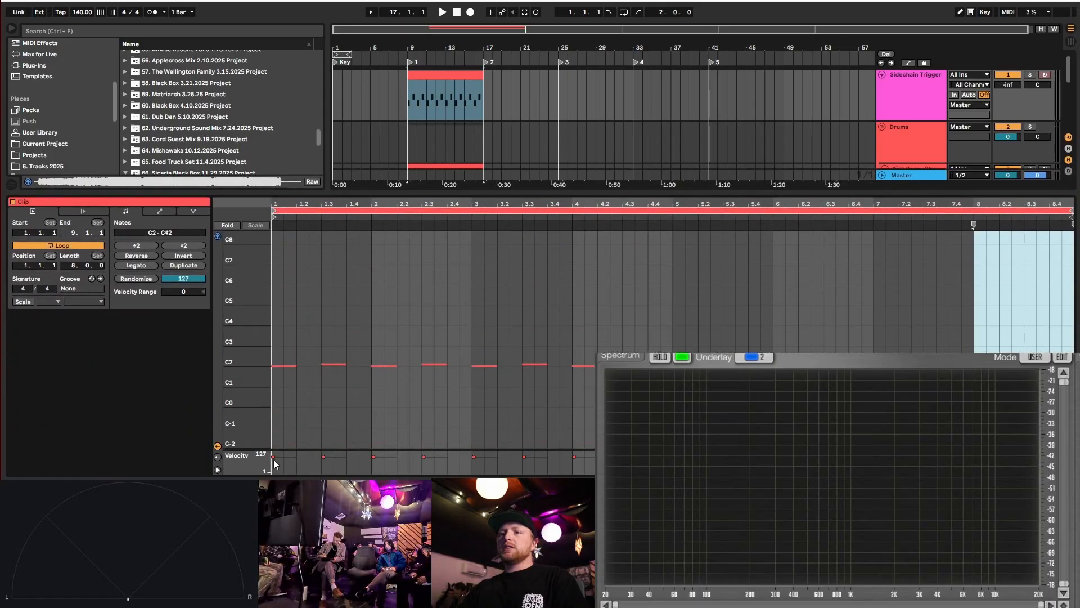
{"action": "left_click", "coordinate": [227, 226]}
{"action": "left_click_drag", "start_coordinate": [325, 194], "coordinate": [325, 300]}
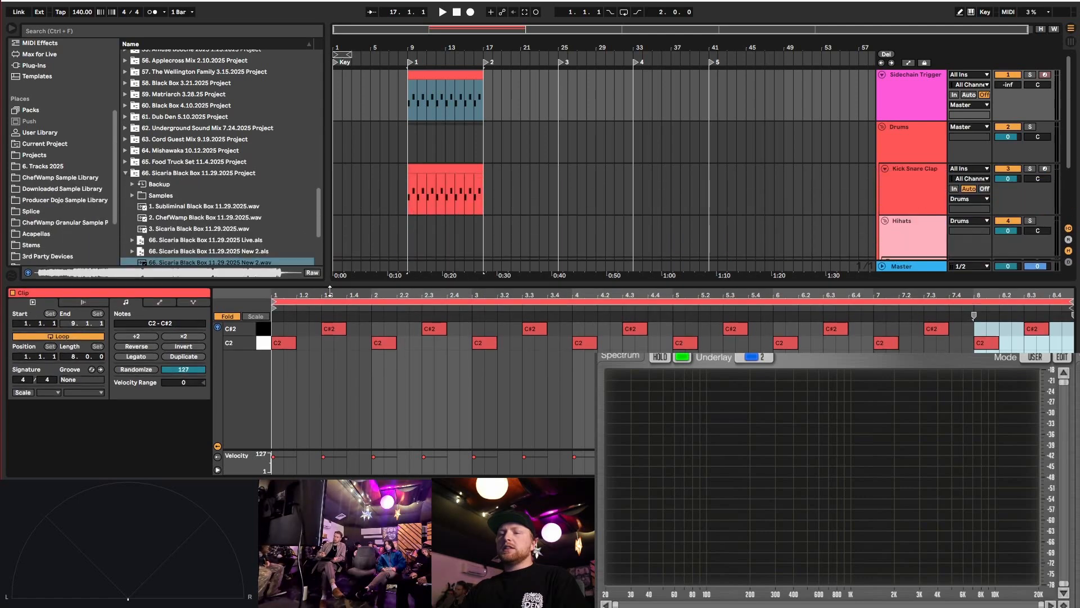
{"action": "left_click_drag", "start_coordinate": [300, 450], "coordinate": [298, 380]}
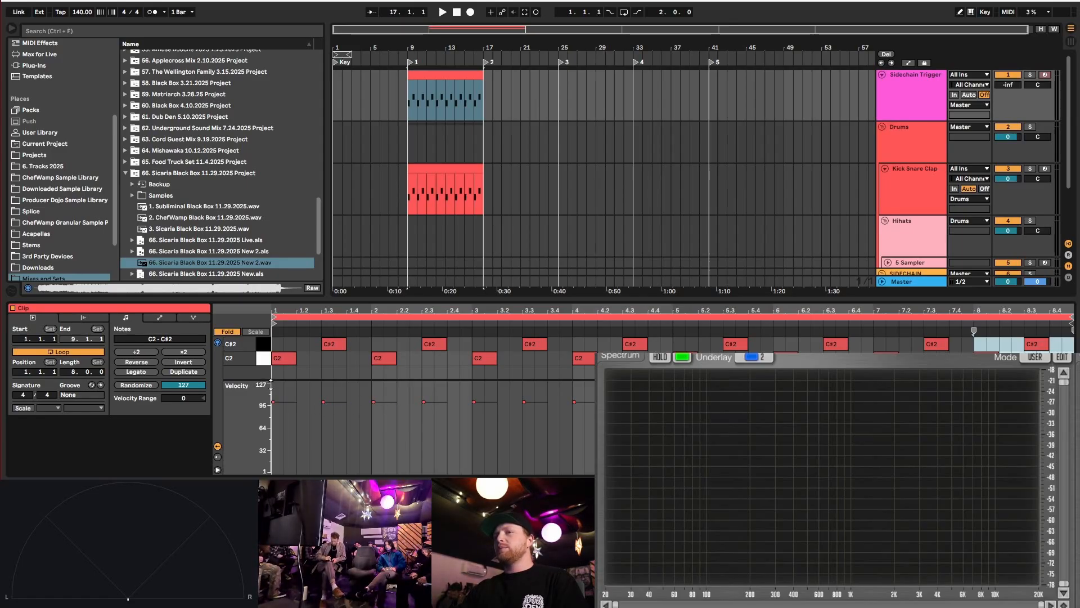
- Set the Duck_Buddy Depth on the SIDECHAIN group to -53 dB
{"action": "scroll", "coordinate": [912, 235], "scroll_direction": "down", "scroll_amount": 2}
{"action": "left_click", "coordinate": [906, 250]}
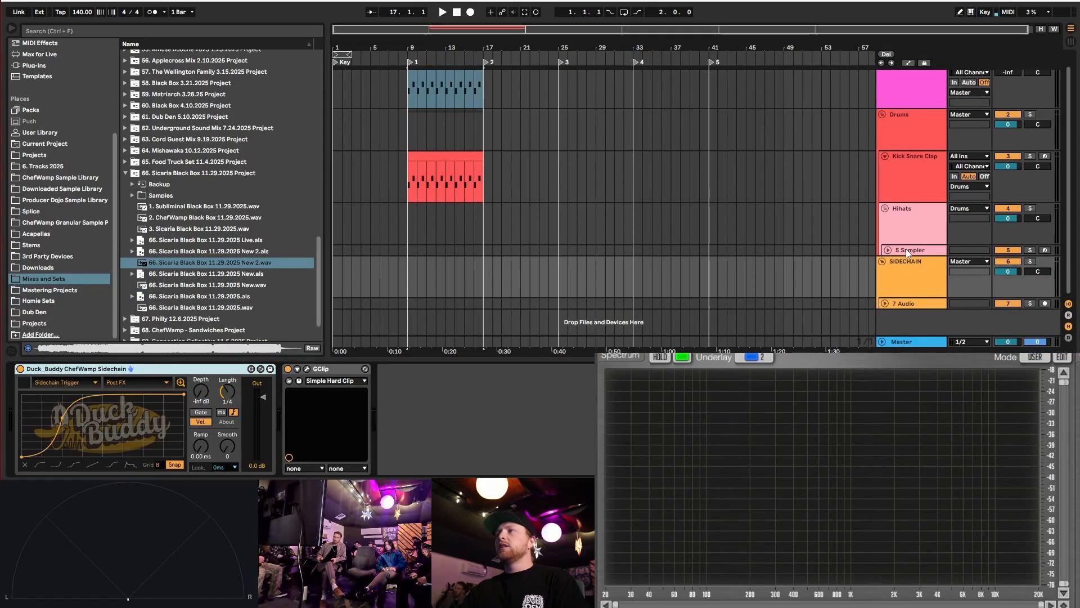
{"action": "left_click", "coordinate": [906, 249]}
{"action": "left_click", "coordinate": [903, 280]}
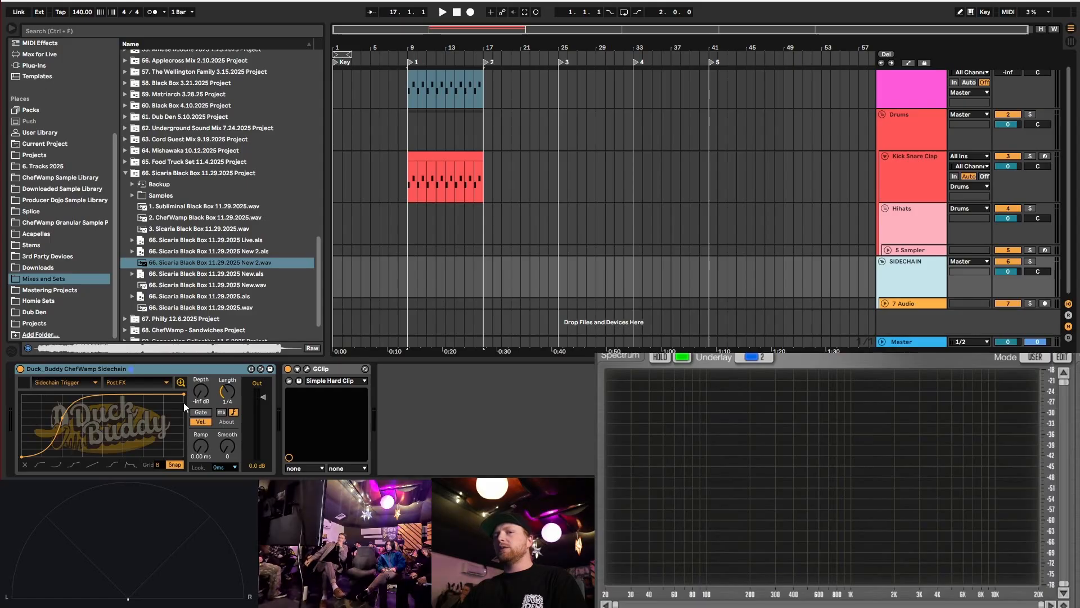
{"action": "left_click_drag", "start_coordinate": [201, 391], "coordinate": [201, 387]}
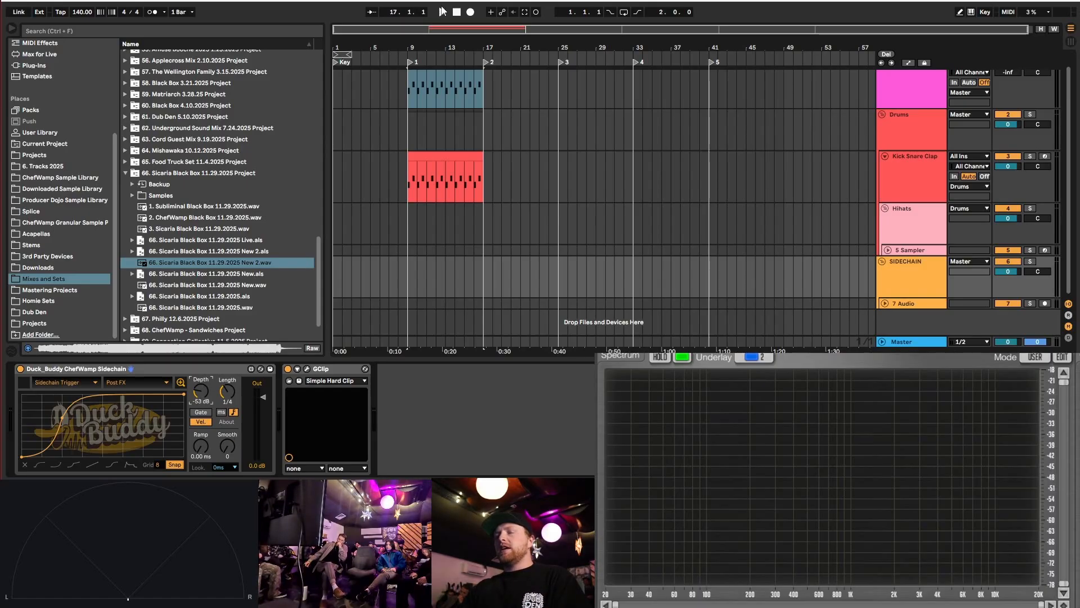
- Lower the velocity of all C#2 notes in the Sidechain Trigger clip to about 50
{"action": "scroll", "coordinate": [446, 150], "scroll_direction": "up", "scroll_amount": 1}
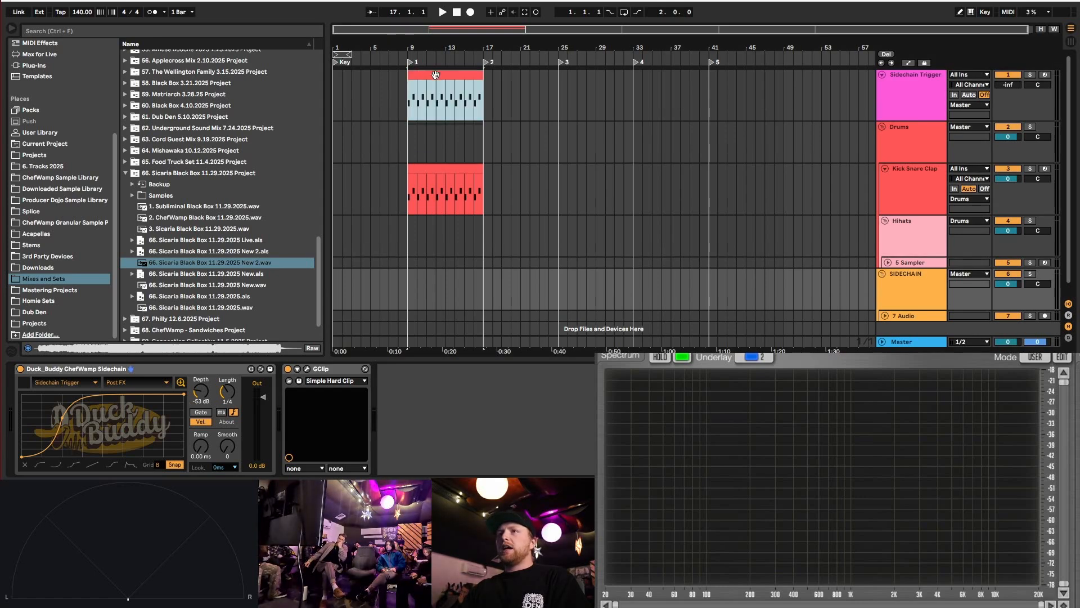
{"action": "double_click", "coordinate": [433, 79]}
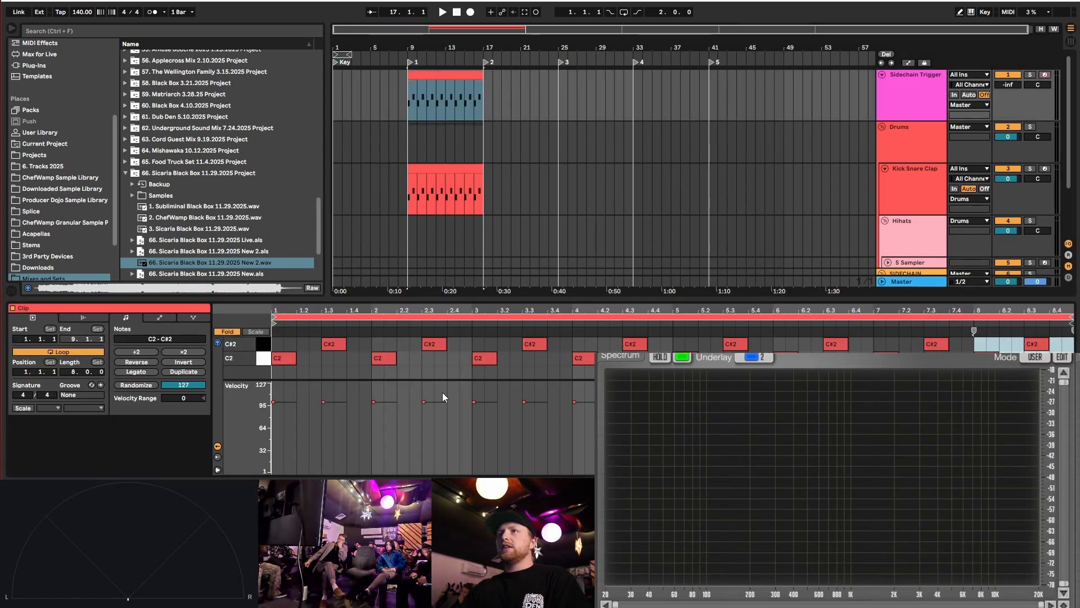
{"action": "left_click", "coordinate": [261, 346]}
{"action": "left_click_drag", "start_coordinate": [324, 402], "coordinate": [324, 437]}
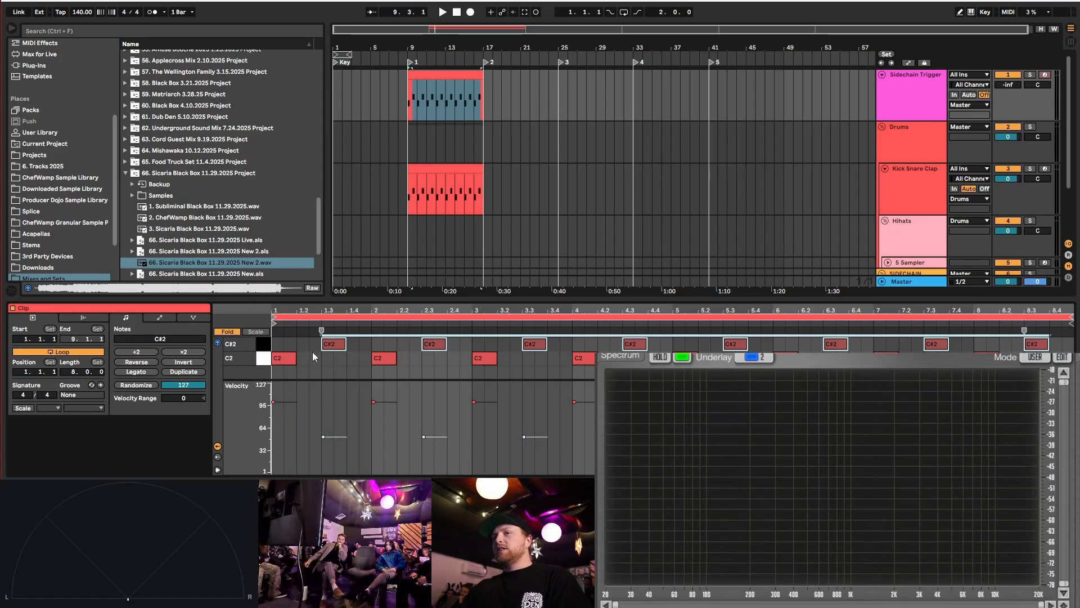
- Set the Duck_Buddy Length on the SIDECHAIN group to 1/8
{"action": "scroll", "coordinate": [912, 215], "scroll_direction": "down", "scroll_amount": 3}
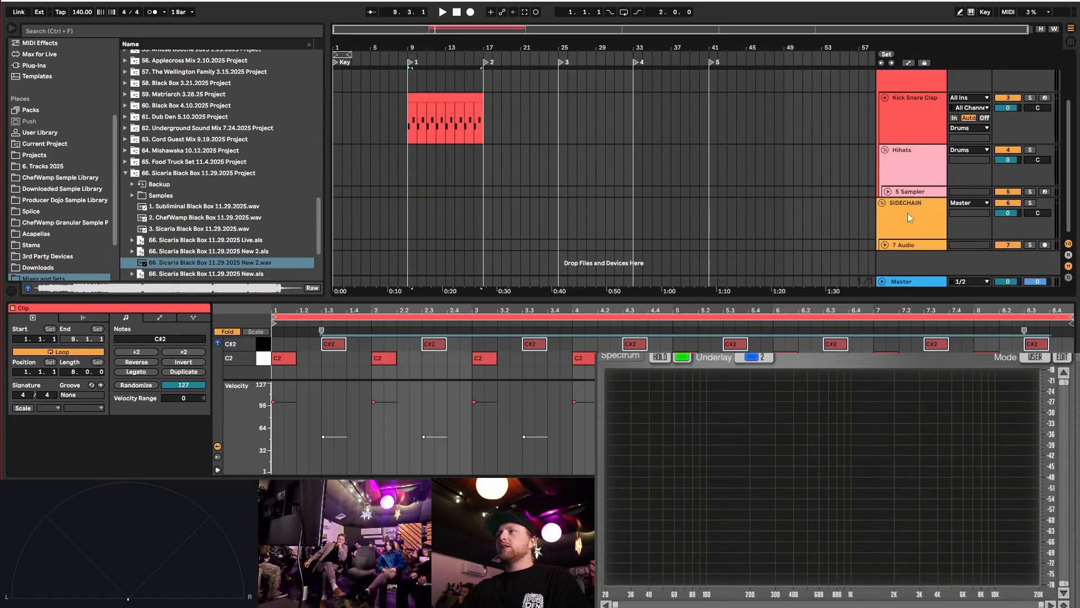
{"action": "double_click", "coordinate": [908, 213]}
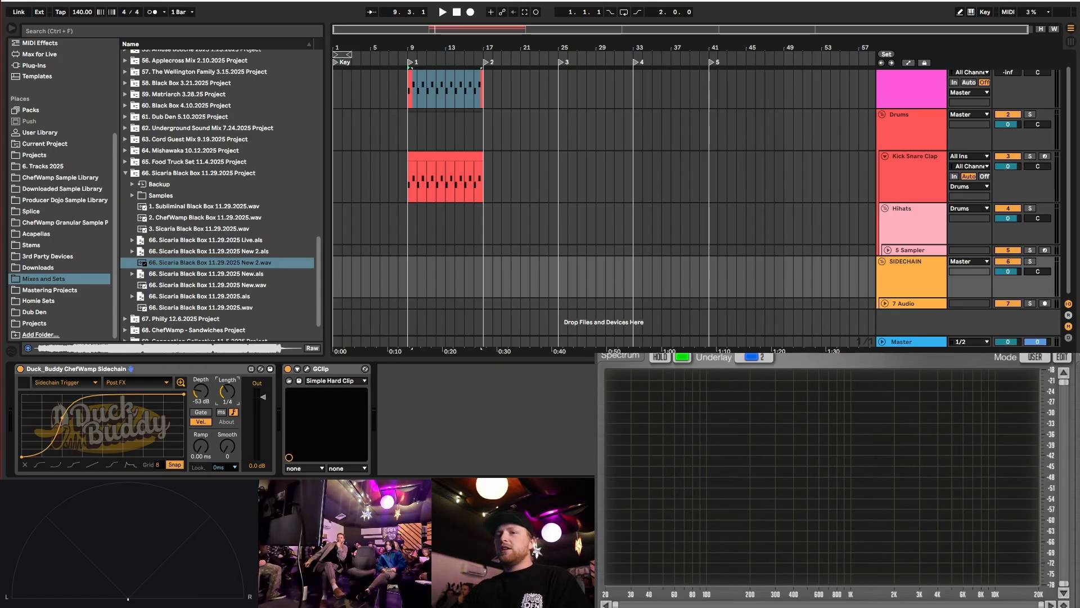
{"action": "left_click_drag", "start_coordinate": [227, 392], "coordinate": [228, 397]}
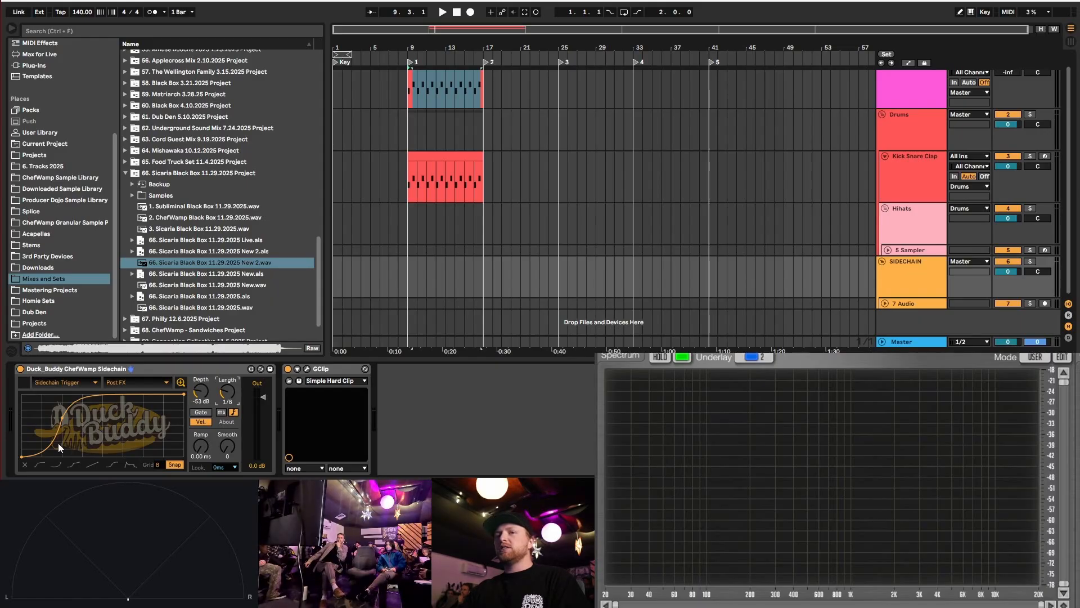
- Try the Duck_Buddy Depth at -45 dB, and return Depth to -inf dB and Length to 1/4
{"action": "left_click", "coordinate": [207, 399]}
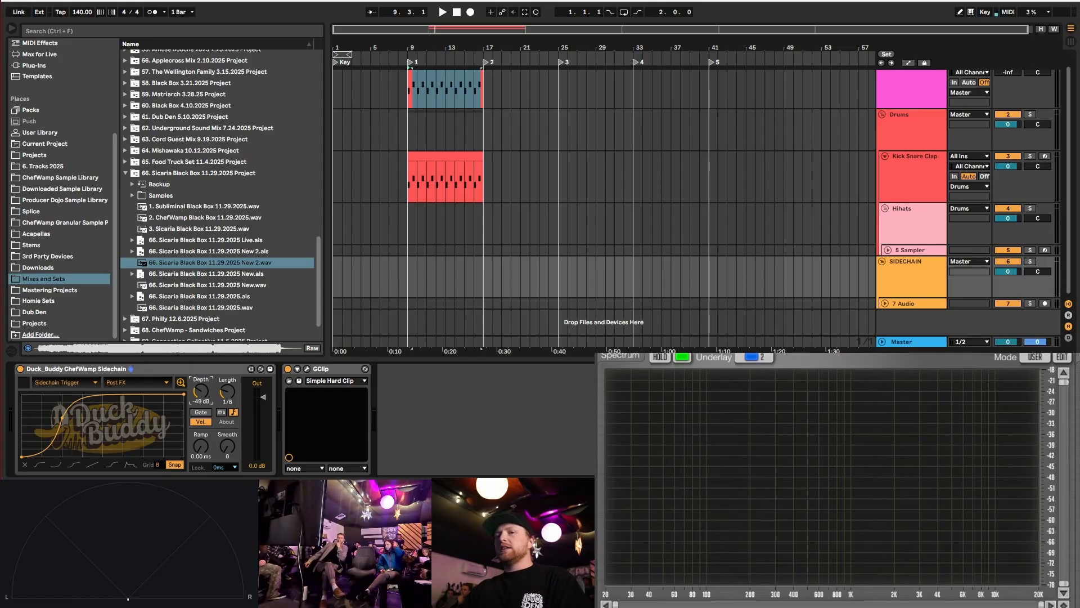
{"action": "left_click_drag", "start_coordinate": [200, 391], "coordinate": [201, 386]}
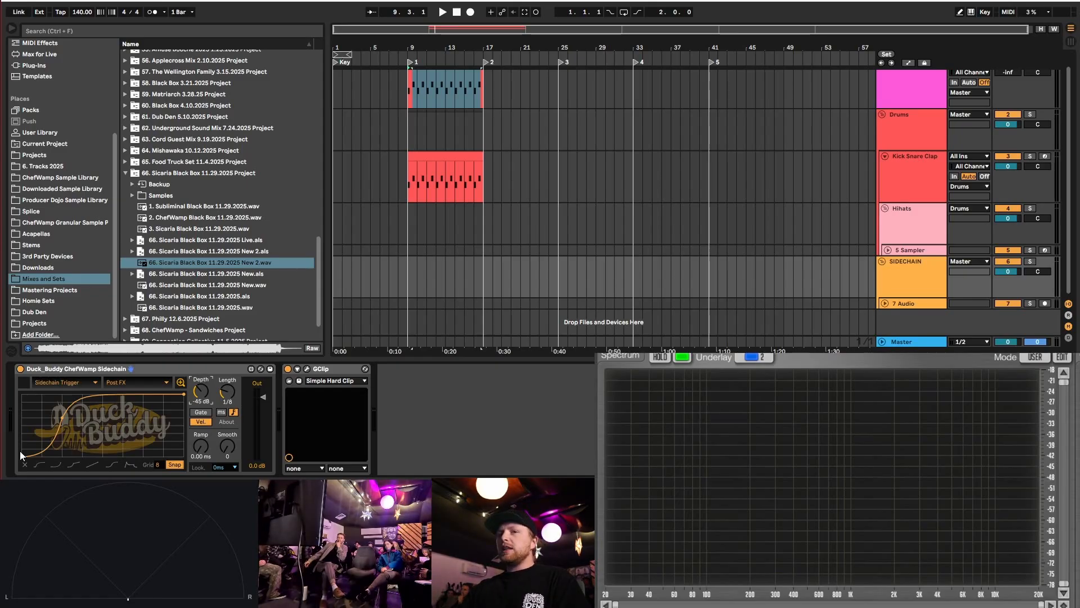
{"action": "left_click_drag", "start_coordinate": [204, 393], "coordinate": [204, 419]}
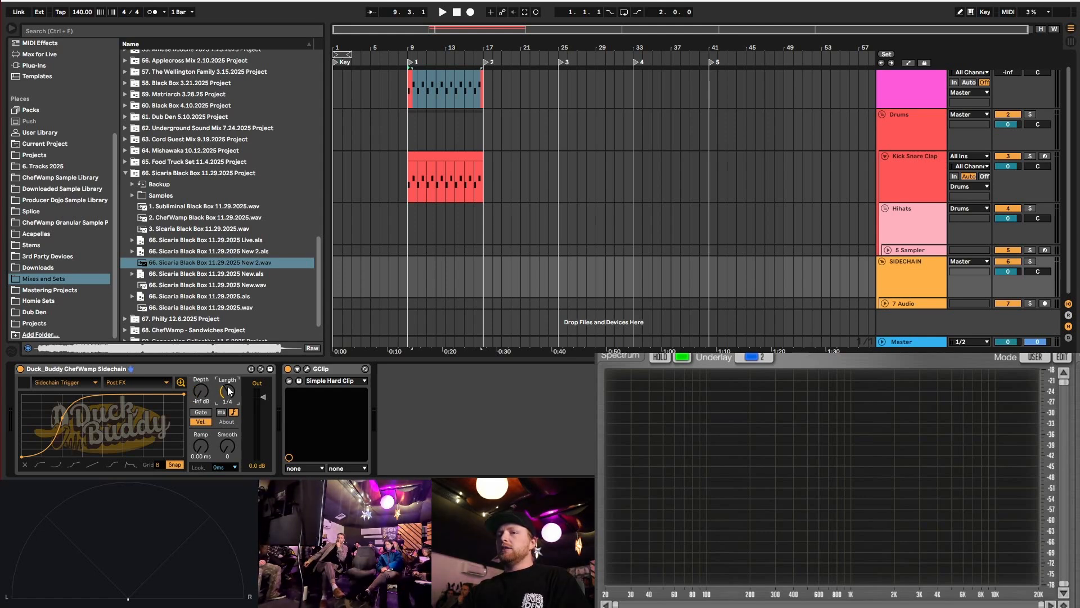
- Delete the clip on the Sidechain Trigger track and open the kick clip on the Kick Snare Clap track
{"action": "scroll", "coordinate": [465, 150], "scroll_direction": "up", "scroll_amount": 1}
{"action": "left_click", "coordinate": [449, 77]}
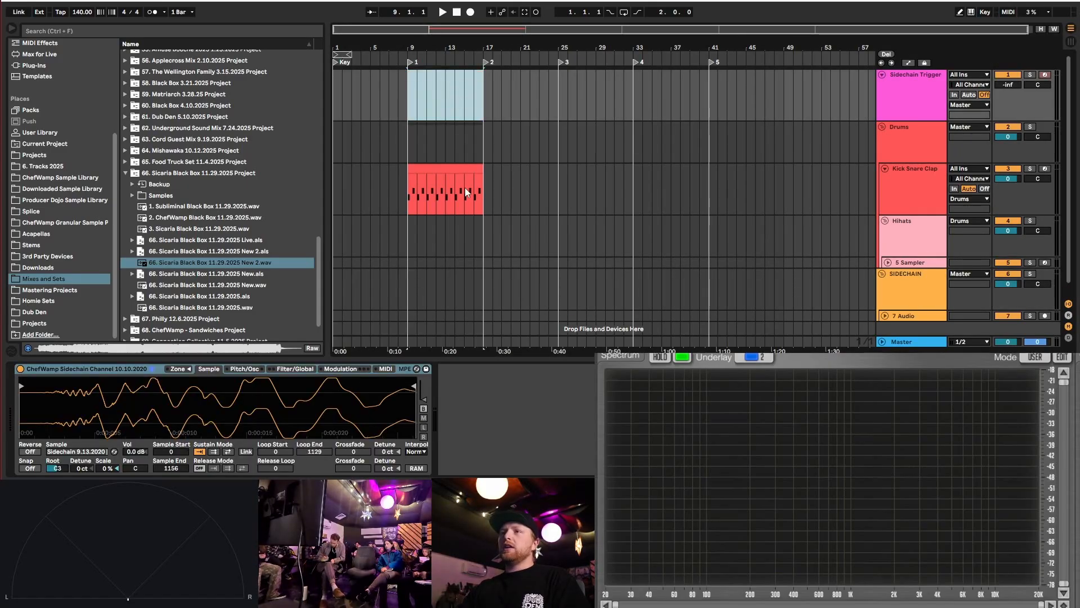
{"action": "left_click_drag", "start_coordinate": [449, 78], "coordinate": [453, 171]}
{"action": "double_click", "coordinate": [453, 171]}
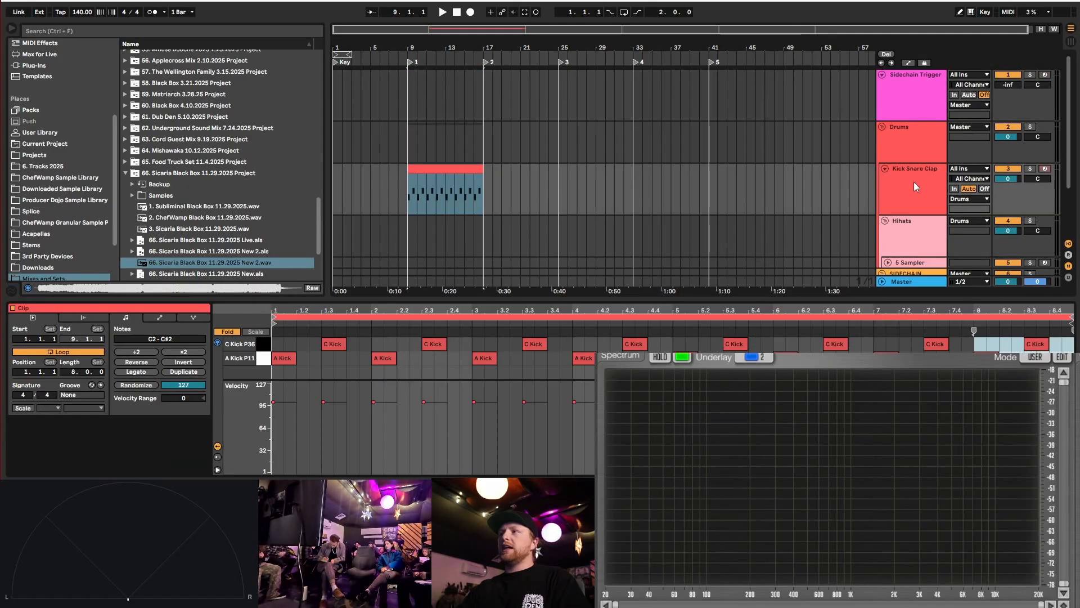
- Shrink the velocity lane of the kick clip and bring up the Drum Rack of the Kick Snare Clap track
{"action": "left_click_drag", "start_coordinate": [327, 380], "coordinate": [327, 444]}
{"action": "left_click", "coordinate": [928, 162]}
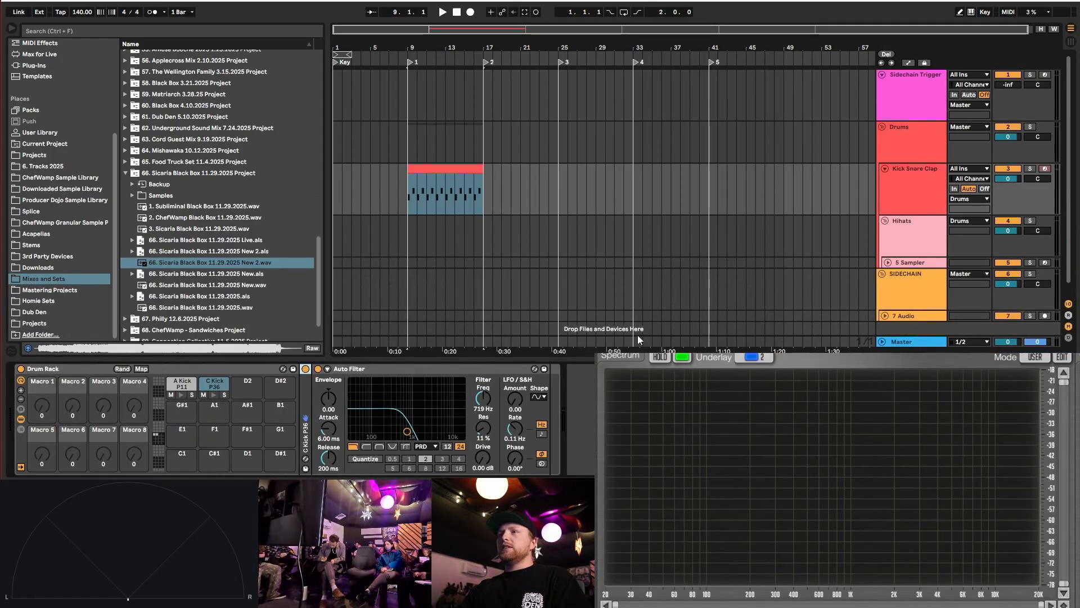
{"action": "left_click", "coordinate": [430, 169]}
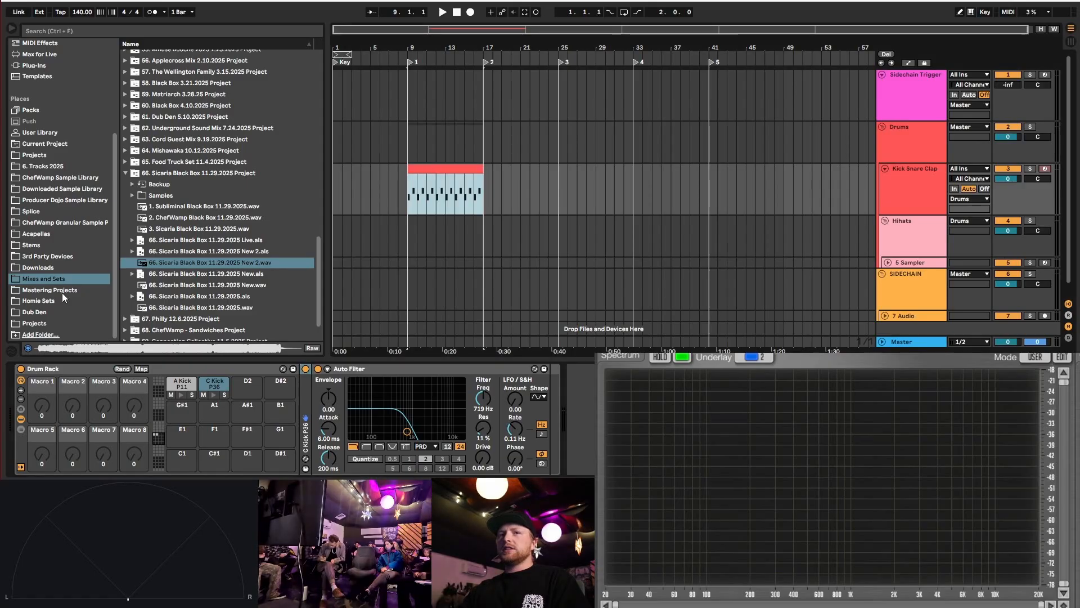
- Browse the Downloaded Sample Library to Samples, Drums, Snares, and sort the samples by rank
{"action": "left_click", "coordinate": [61, 188]}
{"action": "left_click", "coordinate": [126, 77]}
{"action": "left_click", "coordinate": [133, 99]}
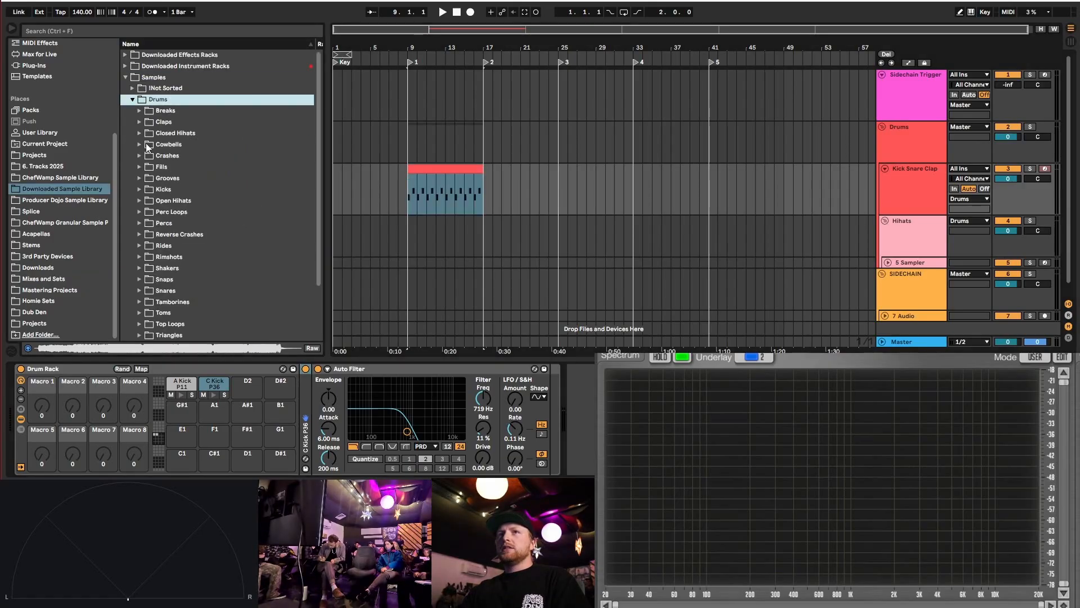
{"action": "scroll", "coordinate": [201, 263], "scroll_direction": "down", "scroll_amount": 3}
{"action": "left_click", "coordinate": [139, 222]}
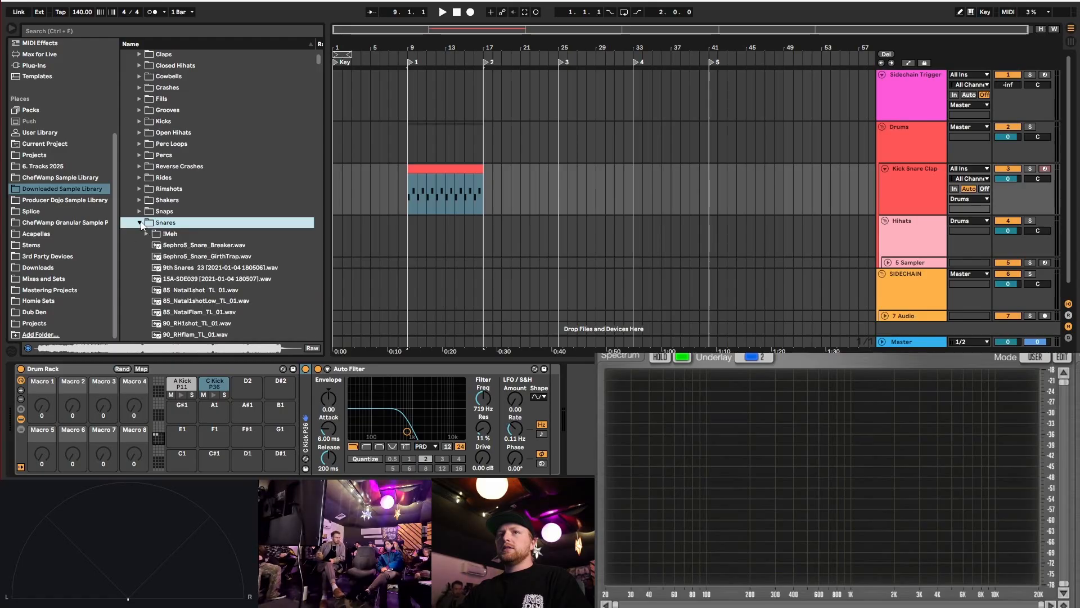
{"action": "left_click_drag", "start_coordinate": [316, 45], "coordinate": [291, 48]}
{"action": "left_click", "coordinate": [302, 44]}
{"action": "scroll", "coordinate": [307, 175], "scroll_direction": "up", "scroll_amount": 2}
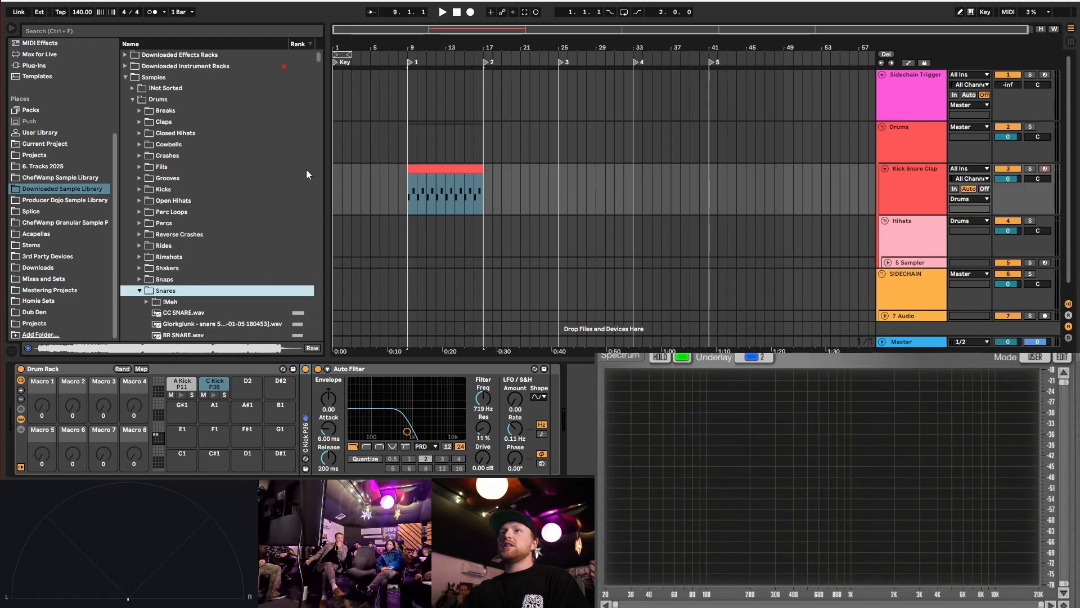
{"action": "scroll", "coordinate": [232, 273], "scroll_direction": "down", "scroll_amount": 3}
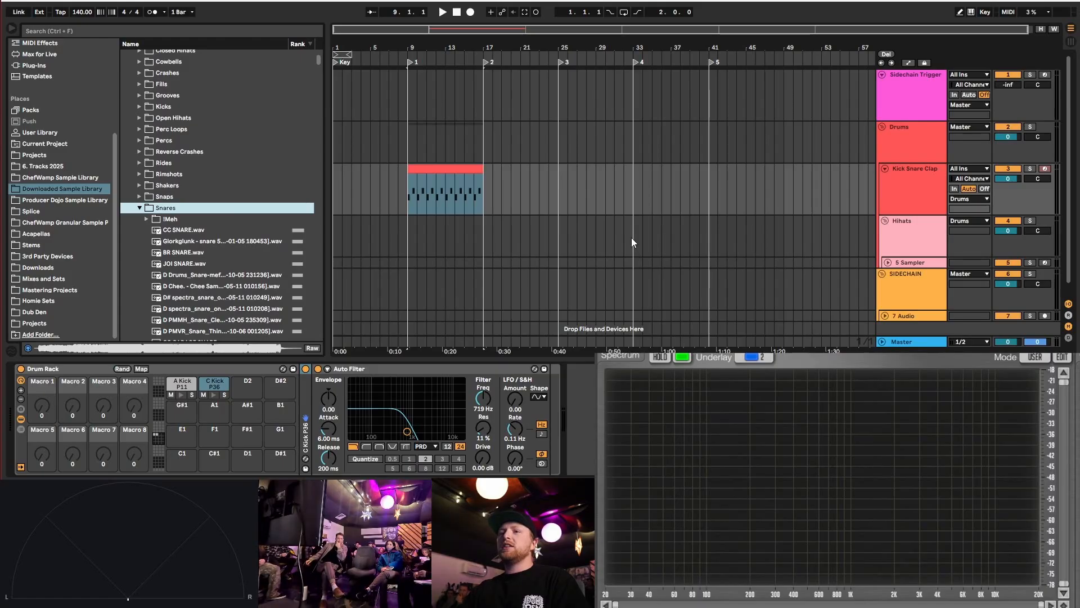
- Load CC SNARE.wav onto the G#1 pad of the Kick Snare Clap Drum Rack
{"action": "left_click", "coordinate": [447, 170]}
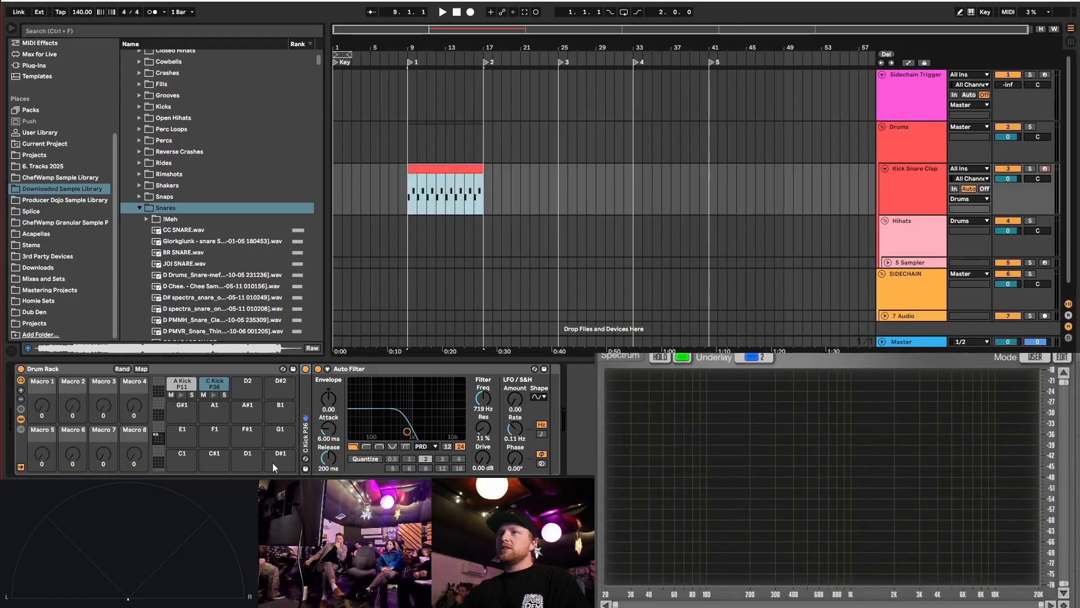
{"action": "left_click_drag", "start_coordinate": [183, 230], "coordinate": [184, 411]}
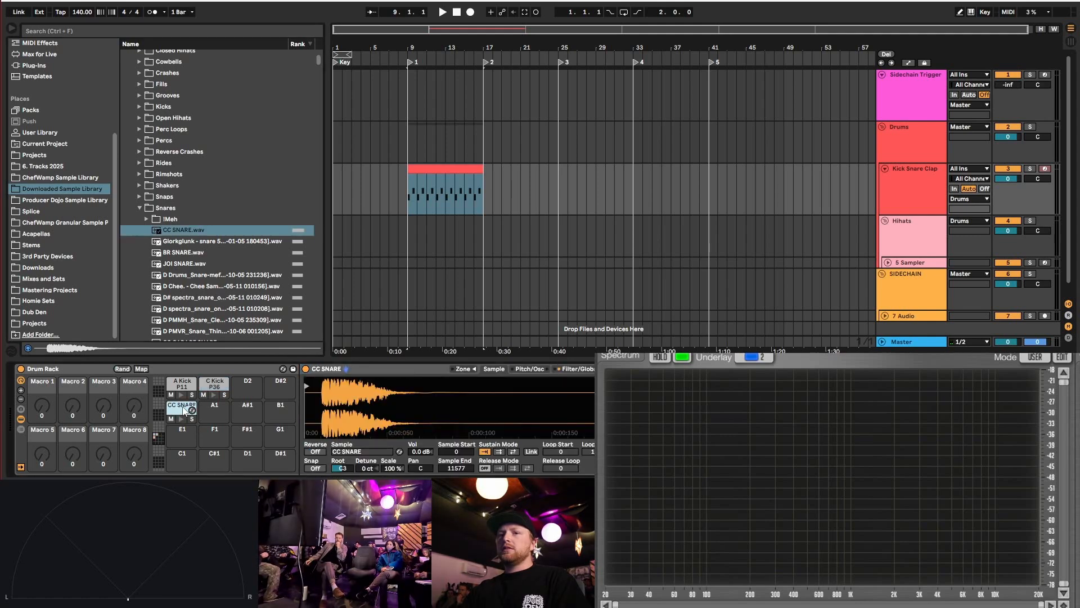
{"action": "left_click", "coordinate": [219, 415]}
{"action": "left_click", "coordinate": [178, 411]}
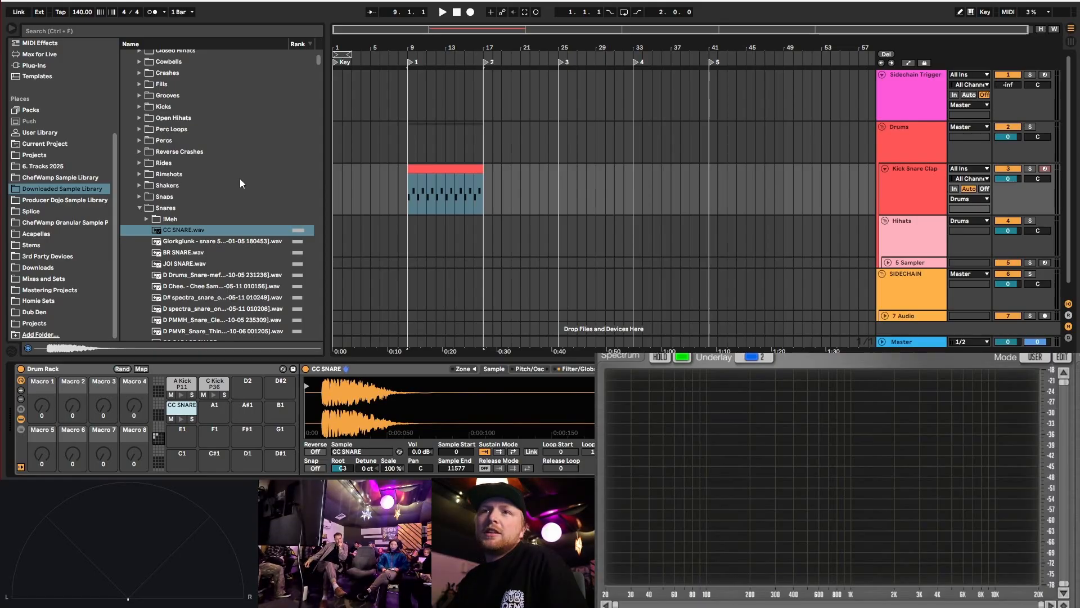
- Unfold the clip's note rows and move all C Kick P36 notes down to the G#1 snare row
{"action": "double_click", "coordinate": [424, 172]}
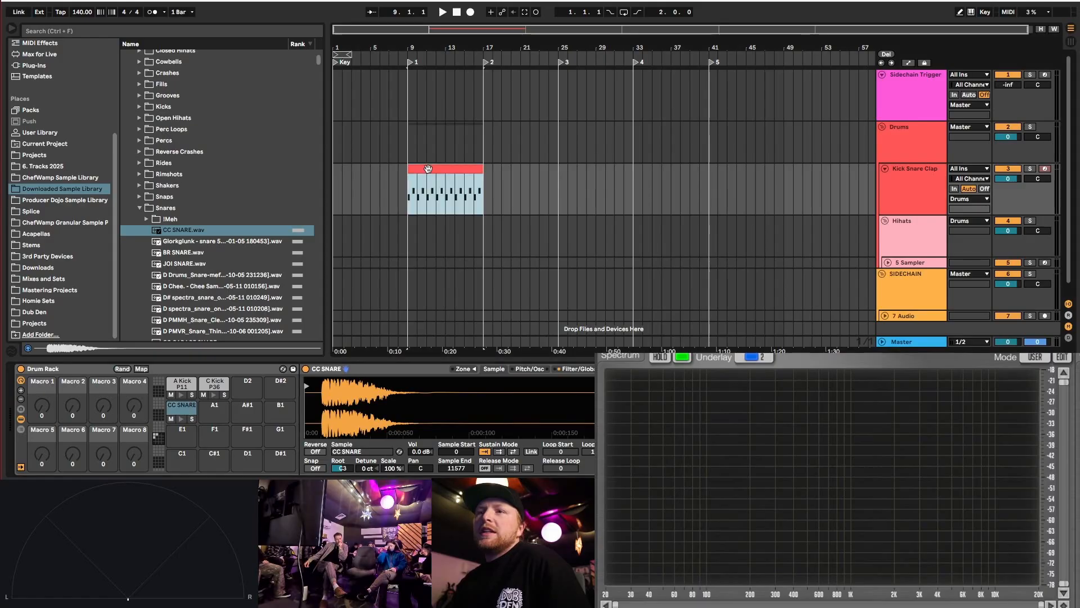
{"action": "left_click", "coordinate": [230, 331]}
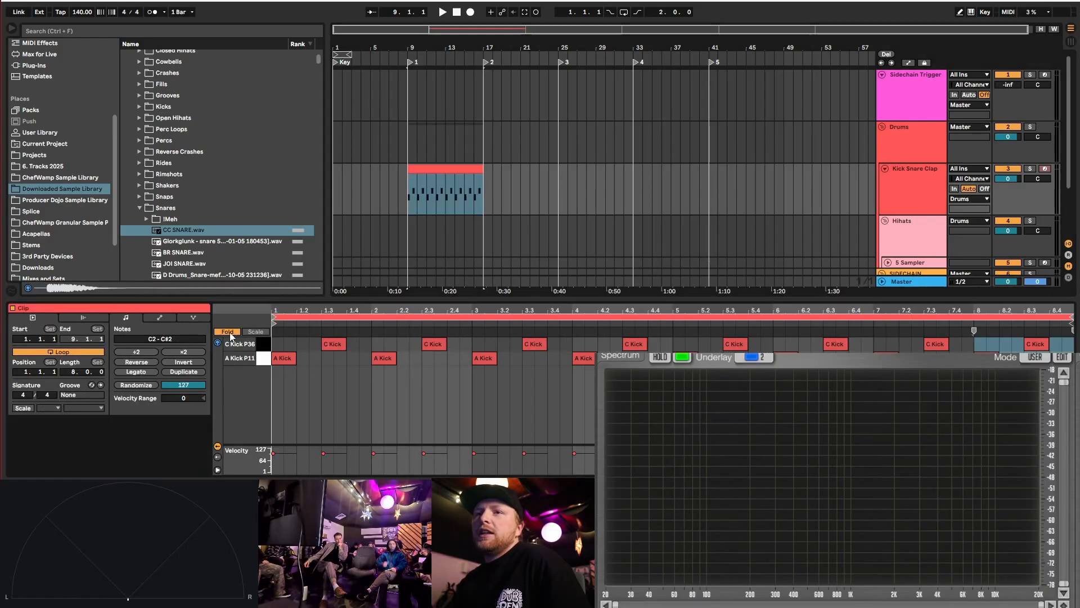
{"action": "left_click", "coordinate": [266, 345]}
{"action": "key", "text": "Down"}
{"action": "key", "text": "Down"}
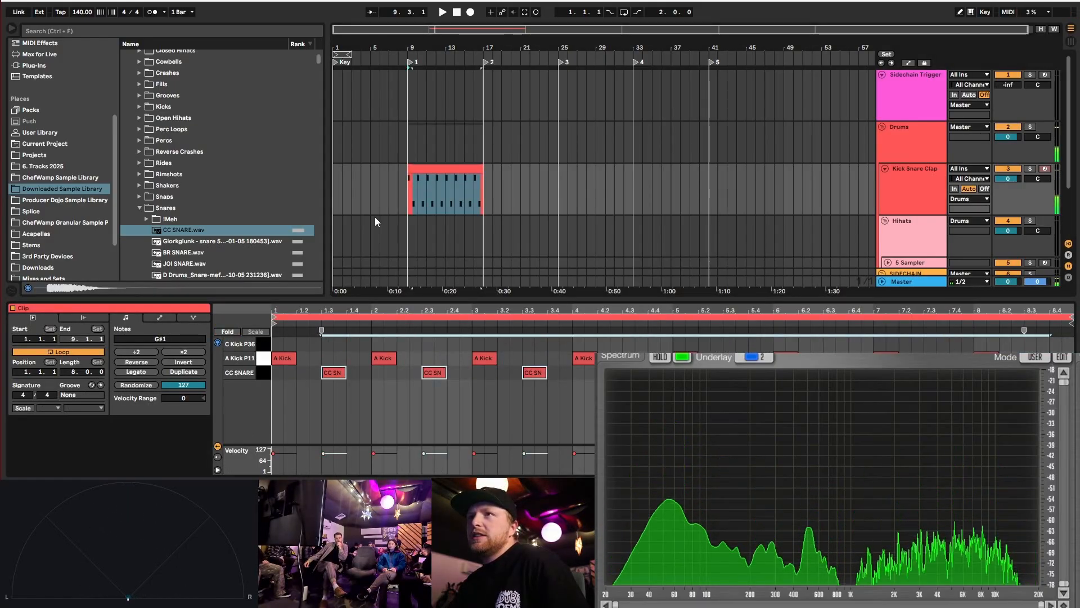
- Play the kick and snare pattern from bar 9 while viewing the Kick Snare Clap Drum Rack, and stop playback
{"action": "scroll", "coordinate": [381, 205], "scroll_direction": "up", "scroll_amount": 3}
{"action": "left_click", "coordinate": [391, 191]}
{"action": "left_click", "coordinate": [398, 188]}
{"action": "key", "text": "space"}
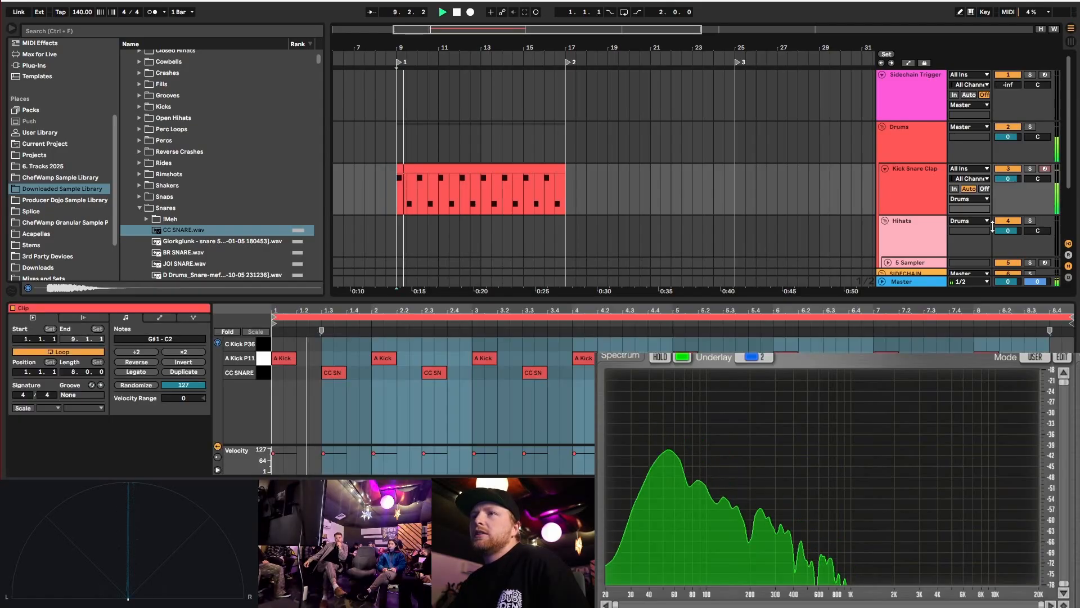
{"action": "left_click", "coordinate": [906, 197]}
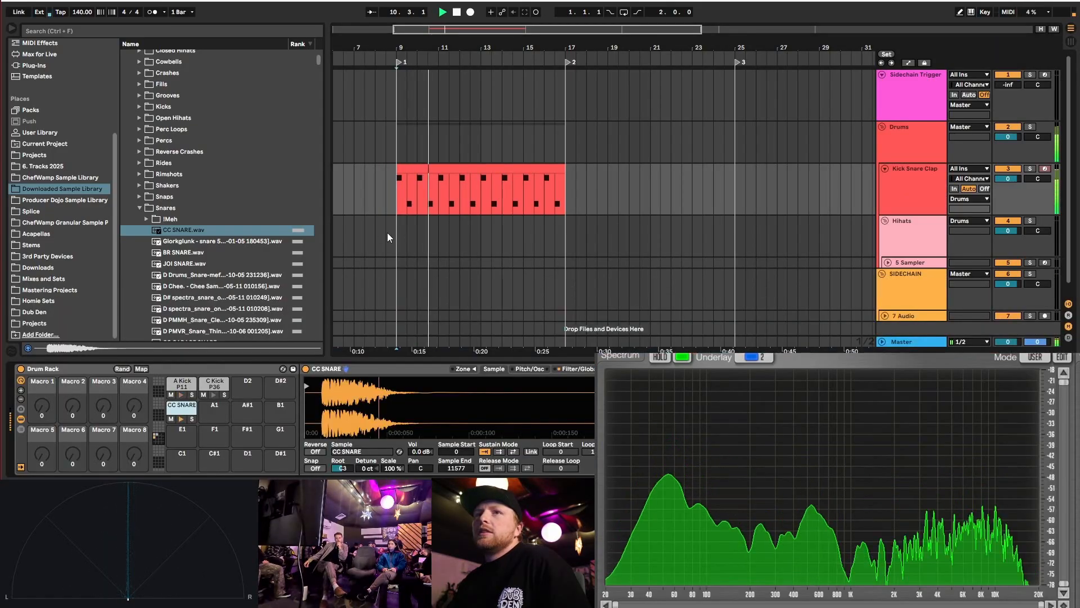
{"action": "key", "text": "space"}
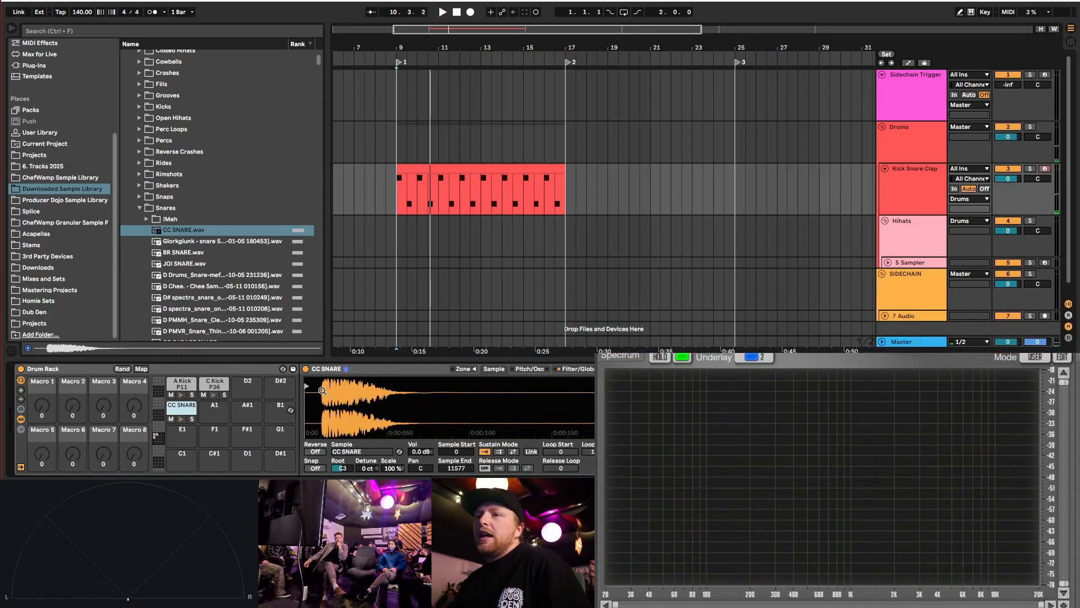
- Swap the G#1 snare for JOI SNARE.wav, audition it in the pattern, and replace it with a D spectra_snare sample
{"action": "scroll", "coordinate": [263, 254], "scroll_direction": "down", "scroll_amount": 2}
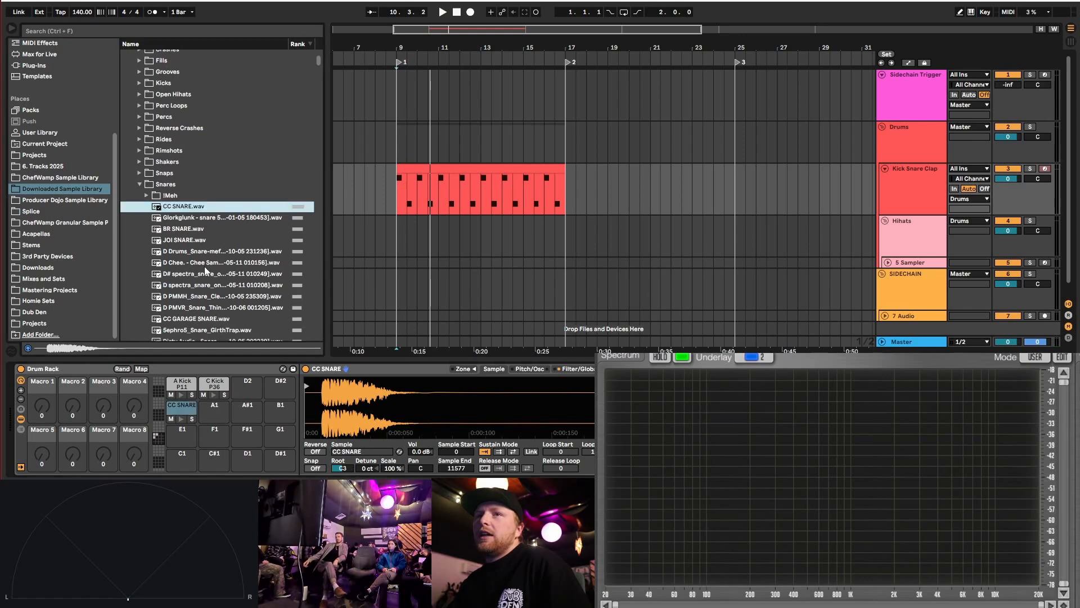
{"action": "double_click", "coordinate": [165, 240]}
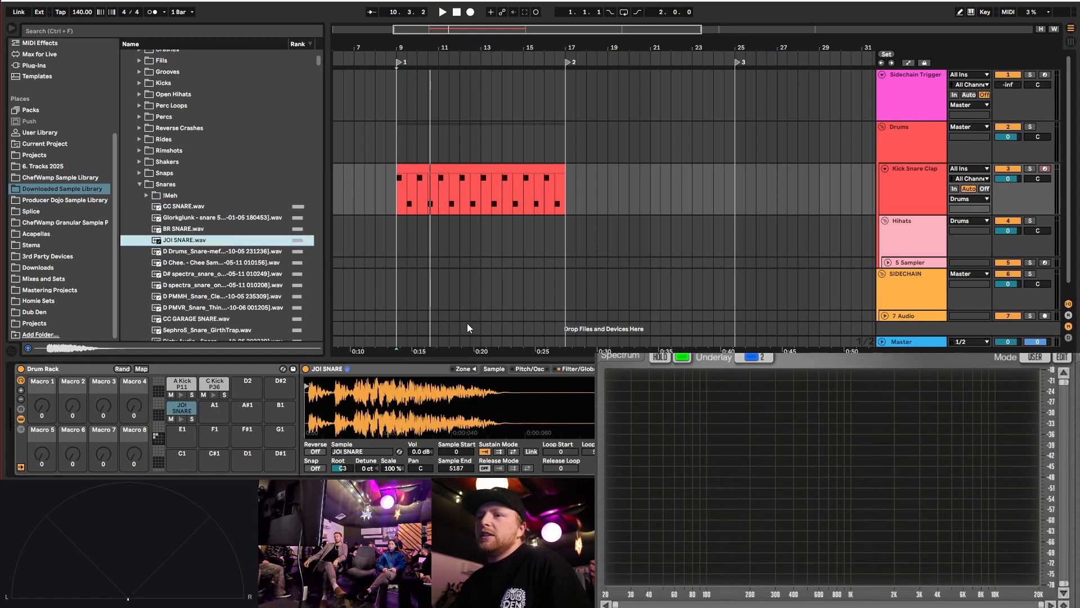
{"action": "left_click", "coordinate": [397, 184]}
{"action": "key", "text": "space"}
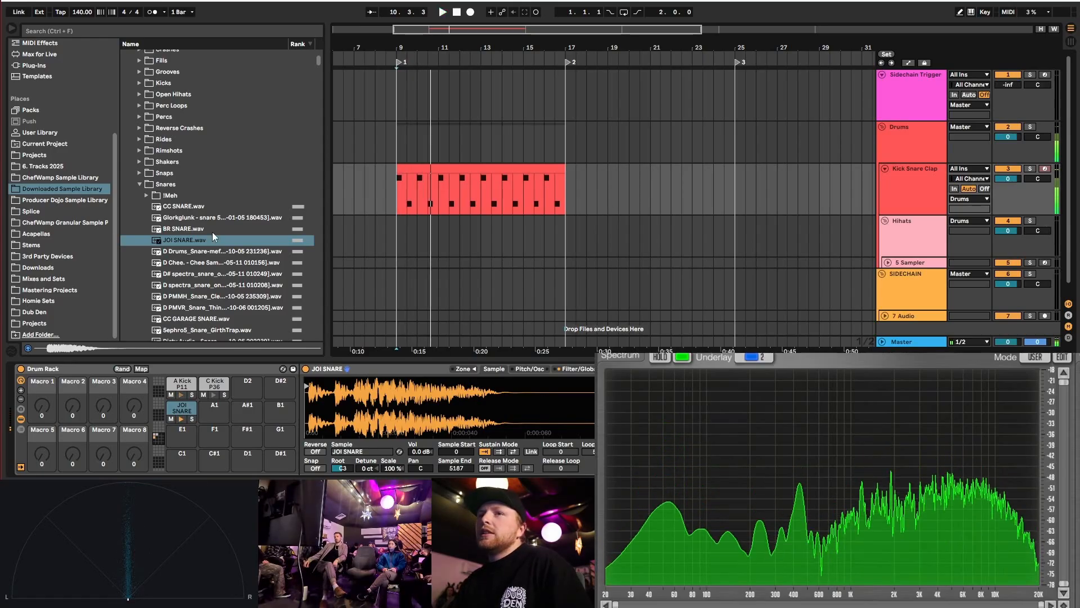
{"action": "left_click", "coordinate": [242, 284]}
{"action": "left_click_drag", "start_coordinate": [271, 332], "coordinate": [473, 409]}
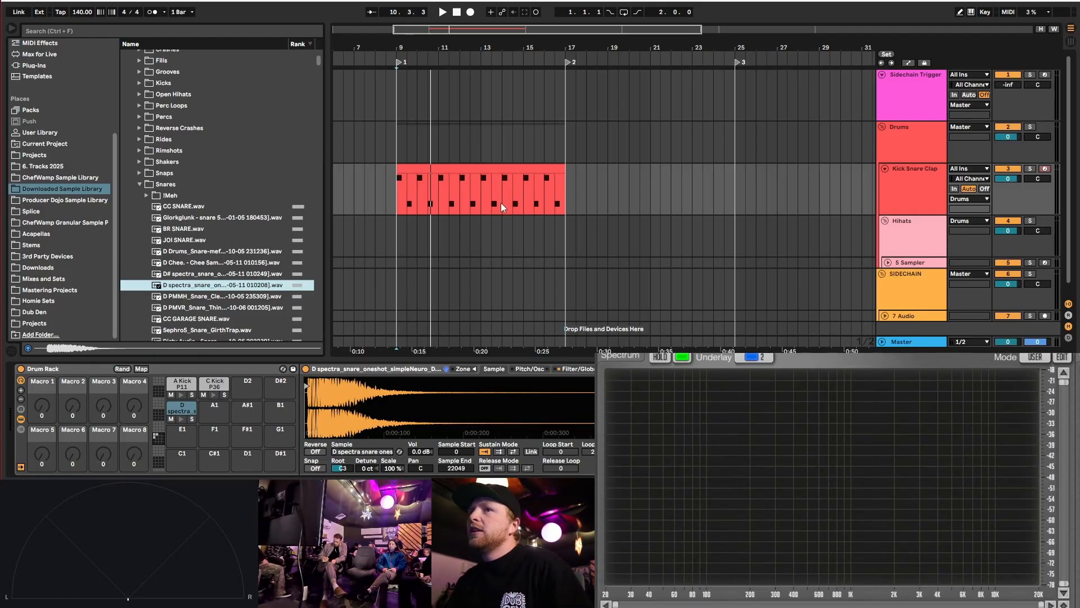
- Collapse the Snares folder and delete the snare sample from the Drum Rack's G#1 pad
{"action": "left_click", "coordinate": [133, 184]}
{"action": "left_click", "coordinate": [139, 183]}
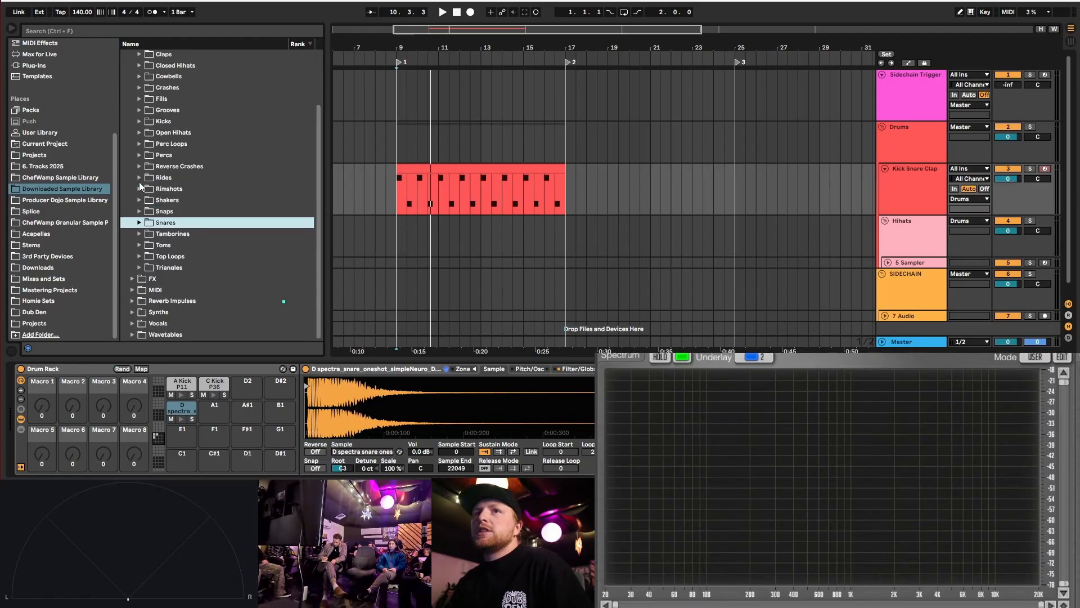
{"action": "left_click", "coordinate": [176, 410]}
{"action": "key", "text": "Delete"}
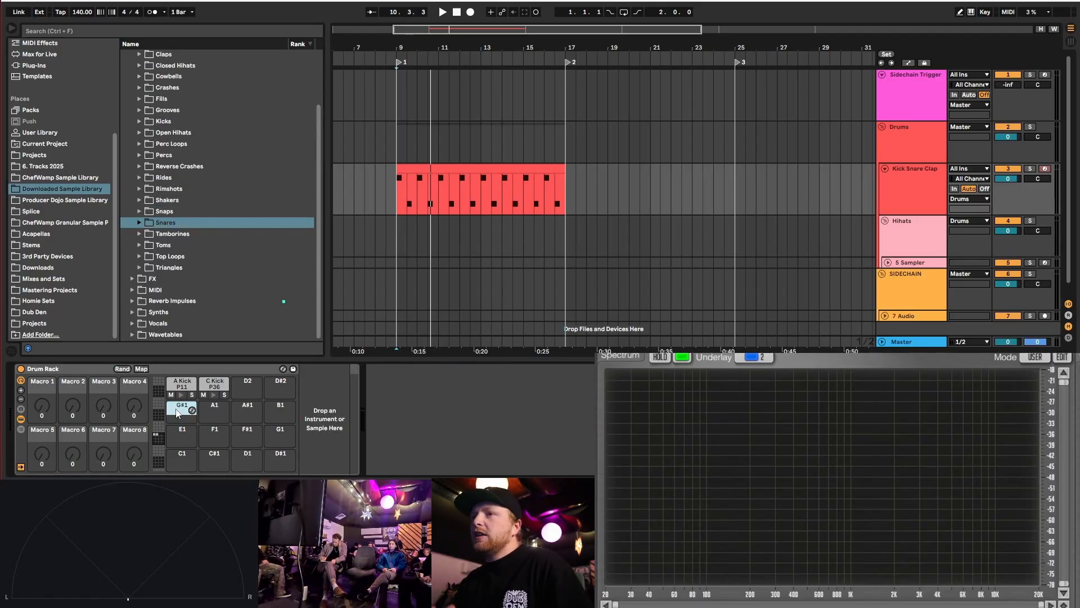
- Review the devices on the Drums, Kick Snare Clap, Hihats and Sampler tracks, unfolding the Sampler track
{"action": "left_click", "coordinate": [916, 240]}
{"action": "left_click", "coordinate": [904, 198]}
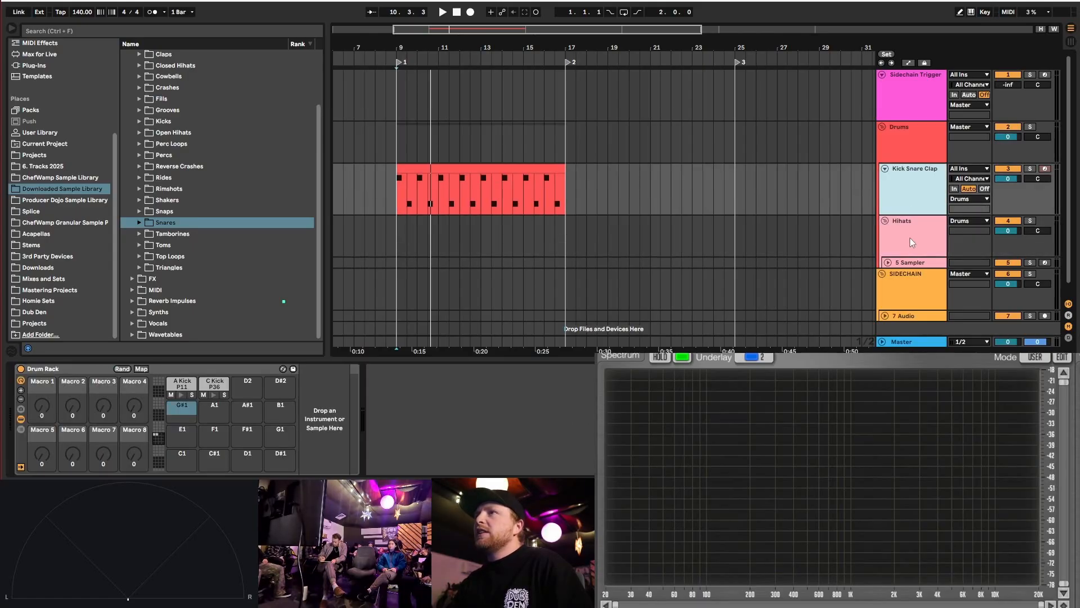
{"action": "left_click", "coordinate": [910, 133]}
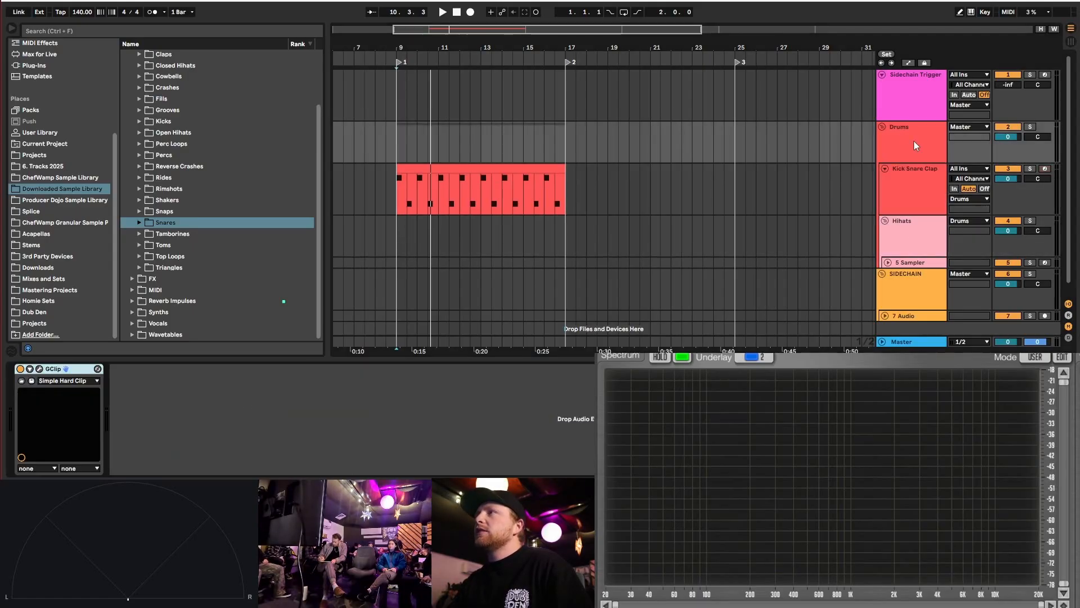
{"action": "left_click", "coordinate": [923, 201]}
{"action": "left_click", "coordinate": [917, 235]}
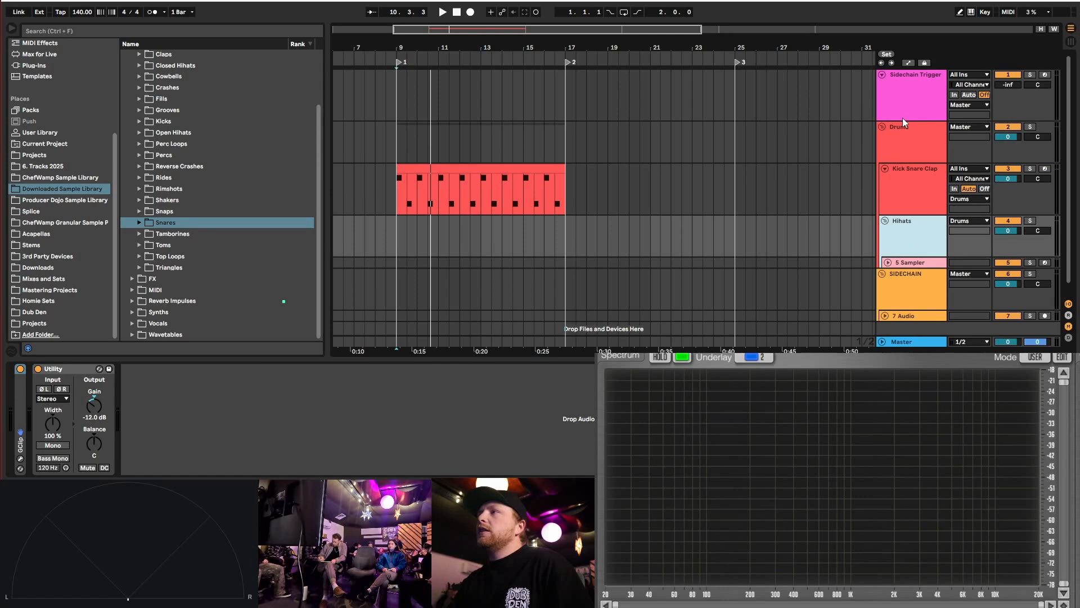
{"action": "left_click", "coordinate": [908, 264]}
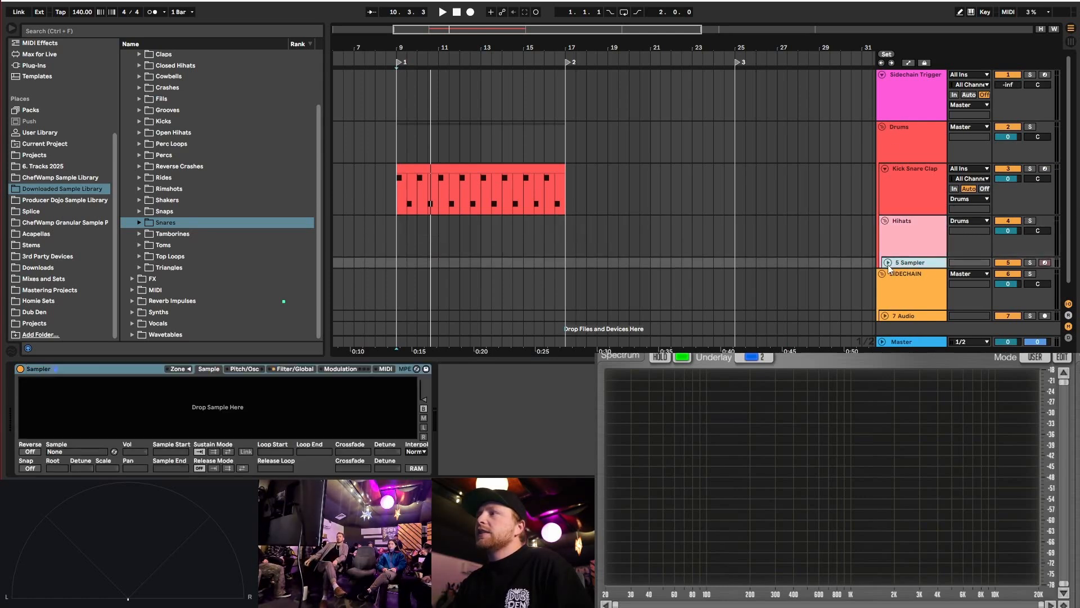
{"action": "left_click", "coordinate": [887, 262]}
{"action": "left_click", "coordinate": [897, 241]}
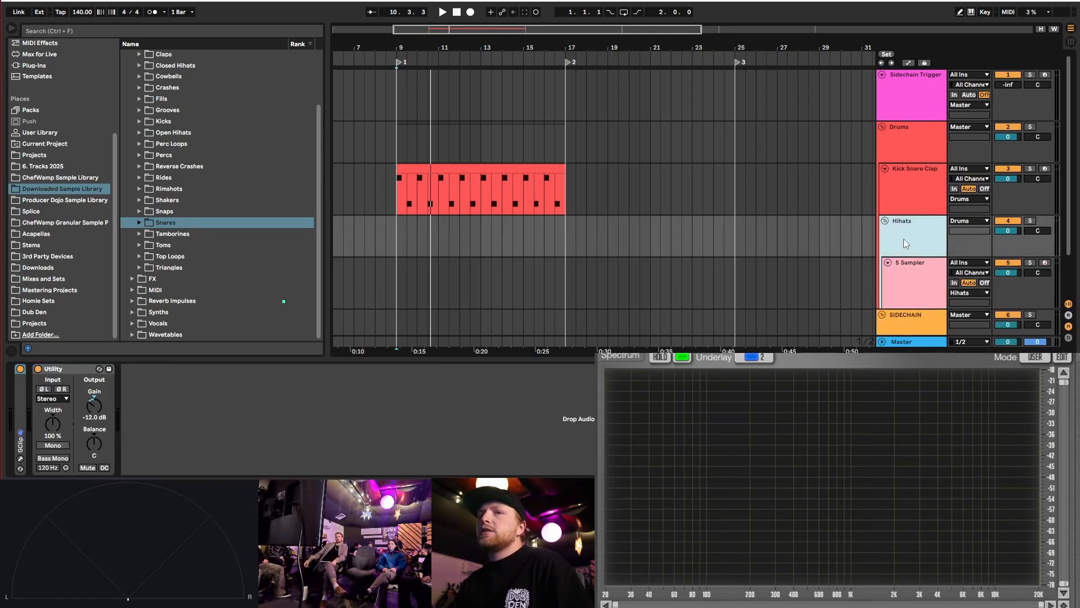
- Expand GClip on the Hihats group, inspect its clipping settings in the plug-in window, and close the window
{"action": "left_click", "coordinate": [25, 408]}
{"action": "double_click", "coordinate": [25, 408]}
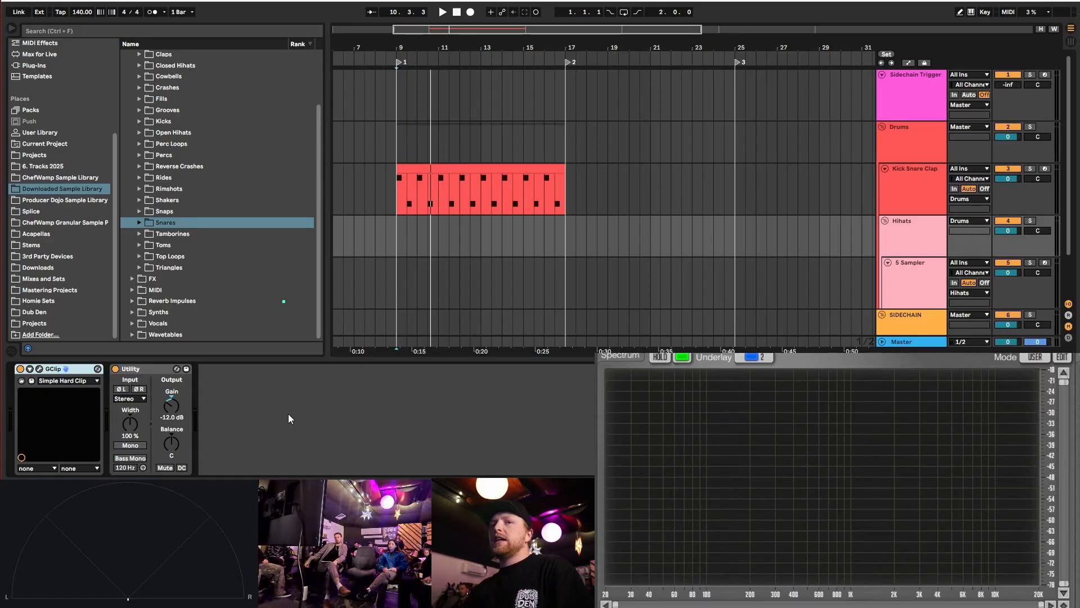
{"action": "left_click", "coordinate": [38, 369]}
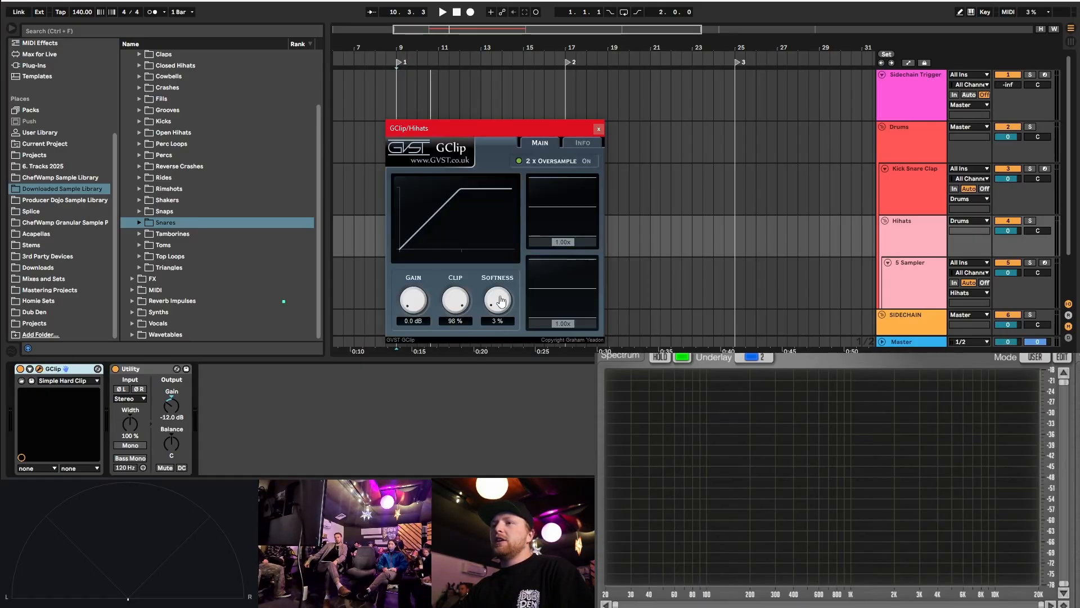
{"action": "left_click", "coordinate": [599, 128]}
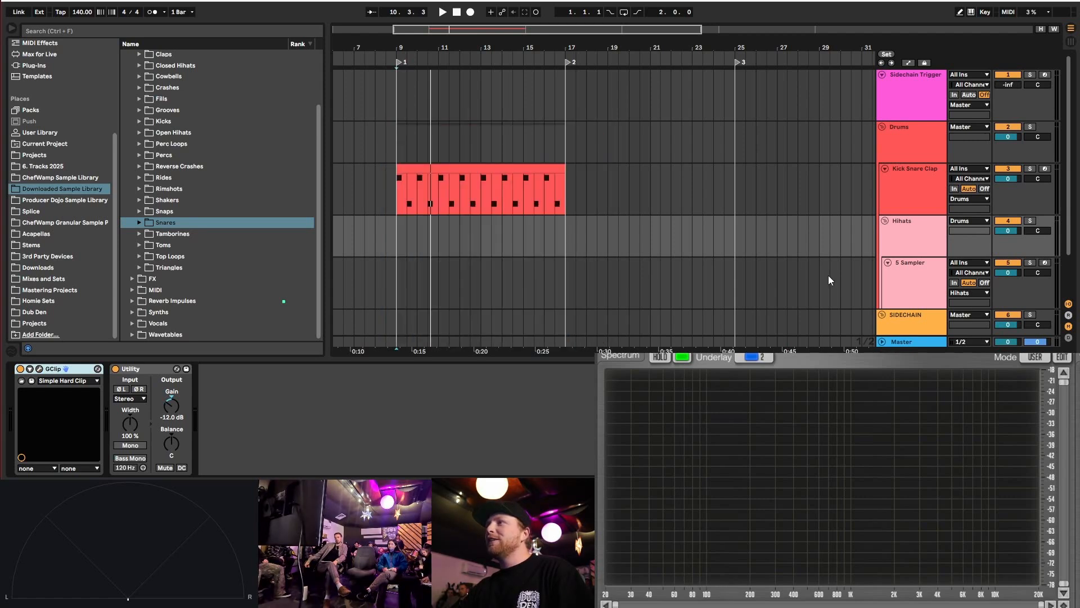
- Insert a new audio track directly below Kick Snare Clap, and review the Kick Snare Clap and Sidechain Trigger devices
{"action": "left_click", "coordinate": [917, 272]}
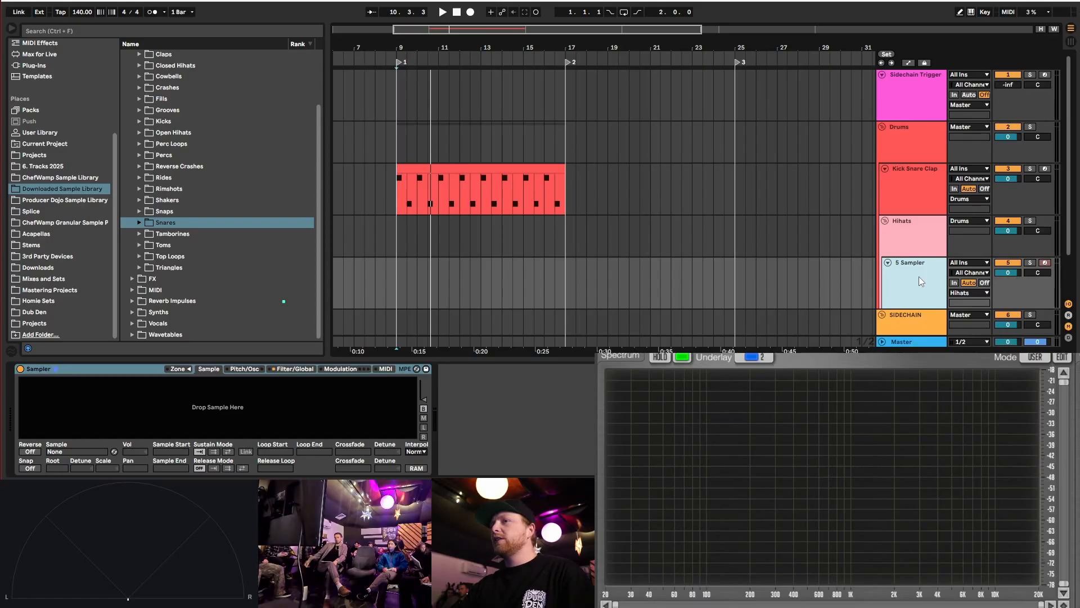
{"action": "left_click", "coordinate": [914, 189]}
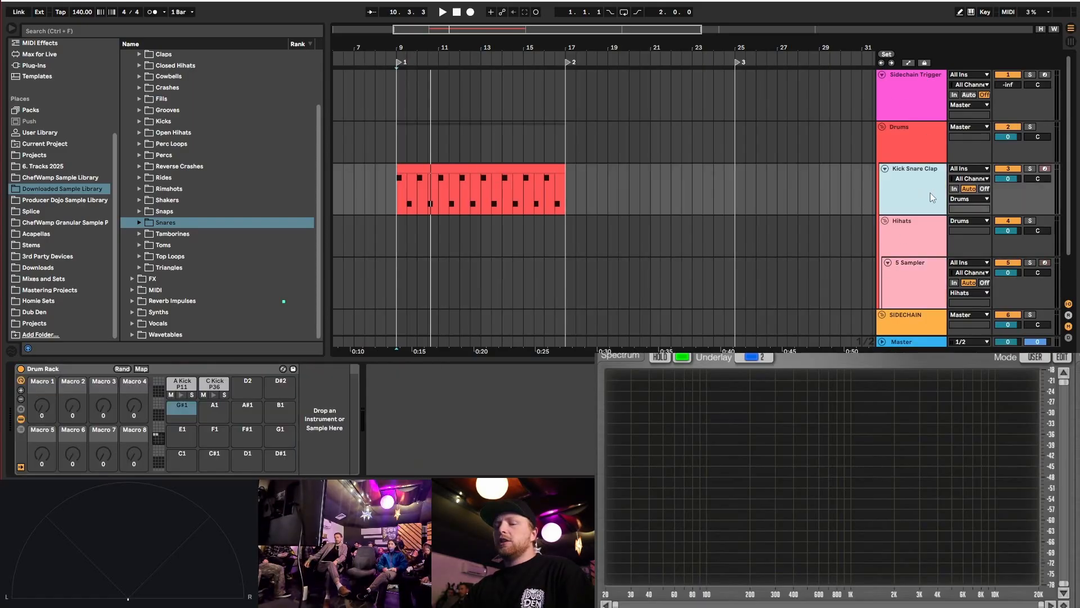
{"action": "key", "text": "ctrl+t"}
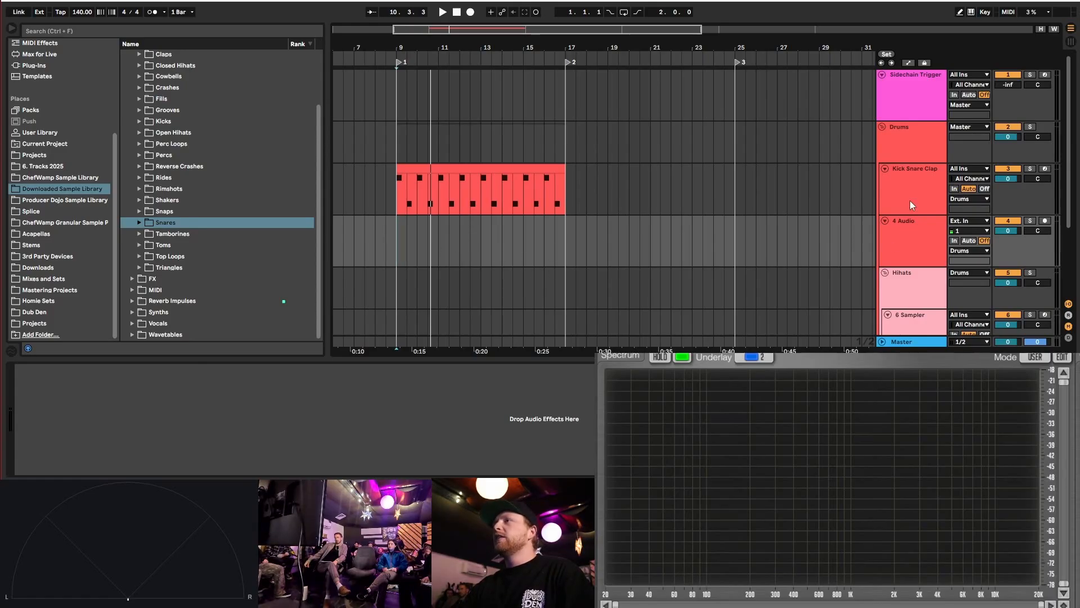
{"action": "left_click", "coordinate": [907, 185]}
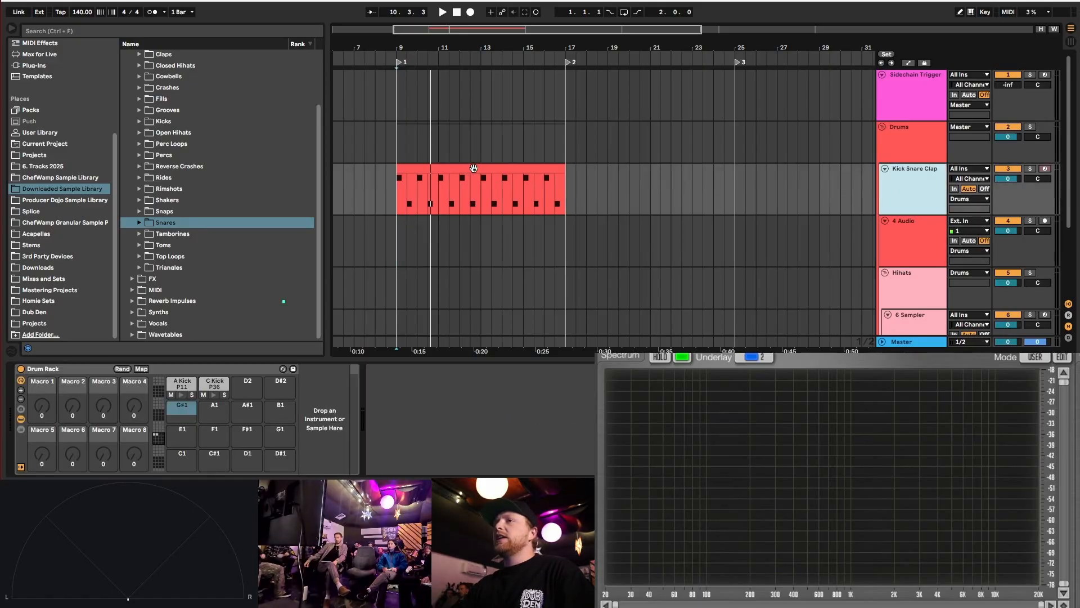
{"action": "left_click", "coordinate": [906, 89]}
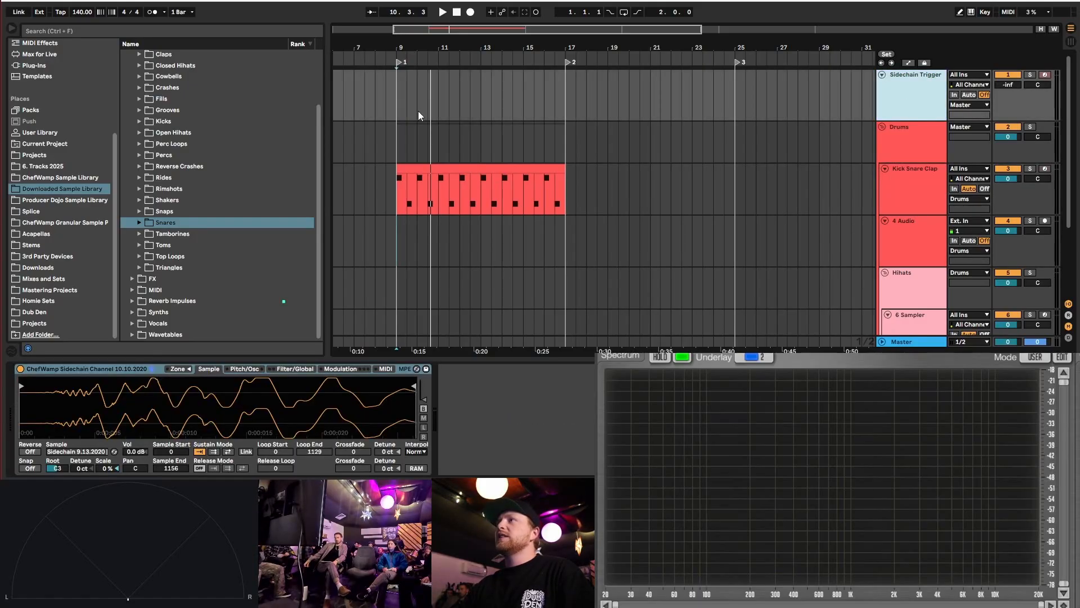
{"action": "left_click", "coordinate": [896, 204]}
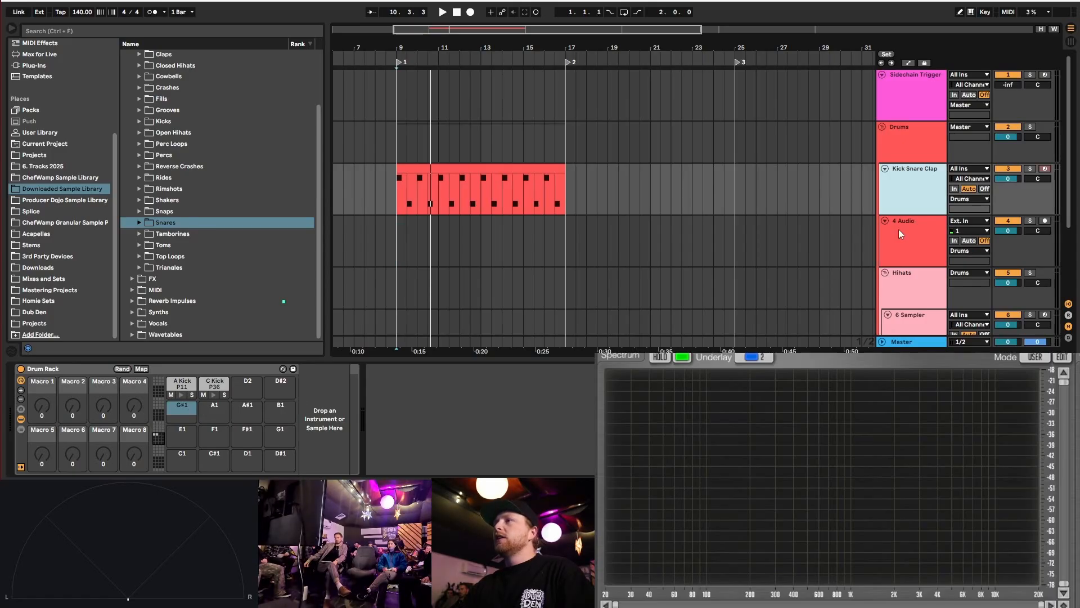
- Deactivate the Kick Snare Clap clip and fold the Sidechain Trigger, Kick Snare Clap, 4 Audio and Hihats tracks
{"action": "left_click", "coordinate": [502, 190]}
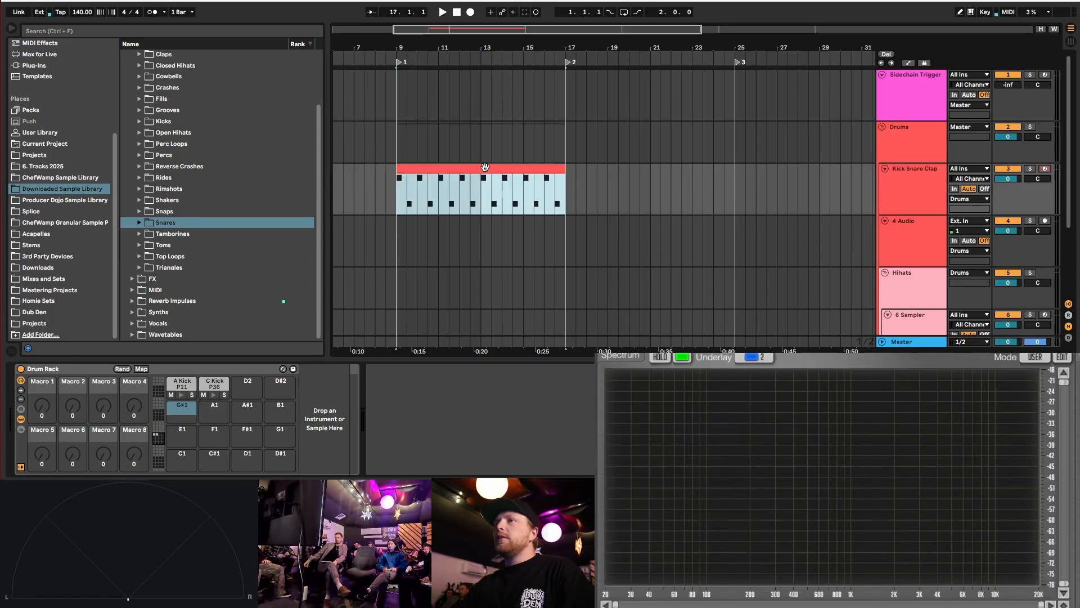
{"action": "key", "text": "0"}
{"action": "left_click", "coordinate": [927, 141]}
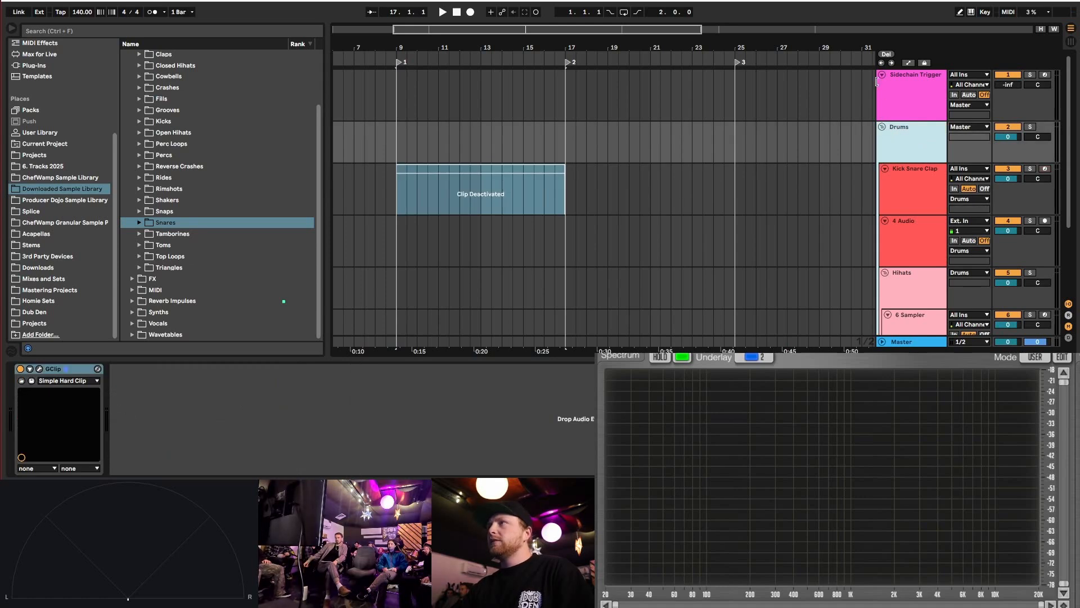
{"action": "left_click", "coordinate": [881, 75]}
{"action": "left_click", "coordinate": [910, 143]}
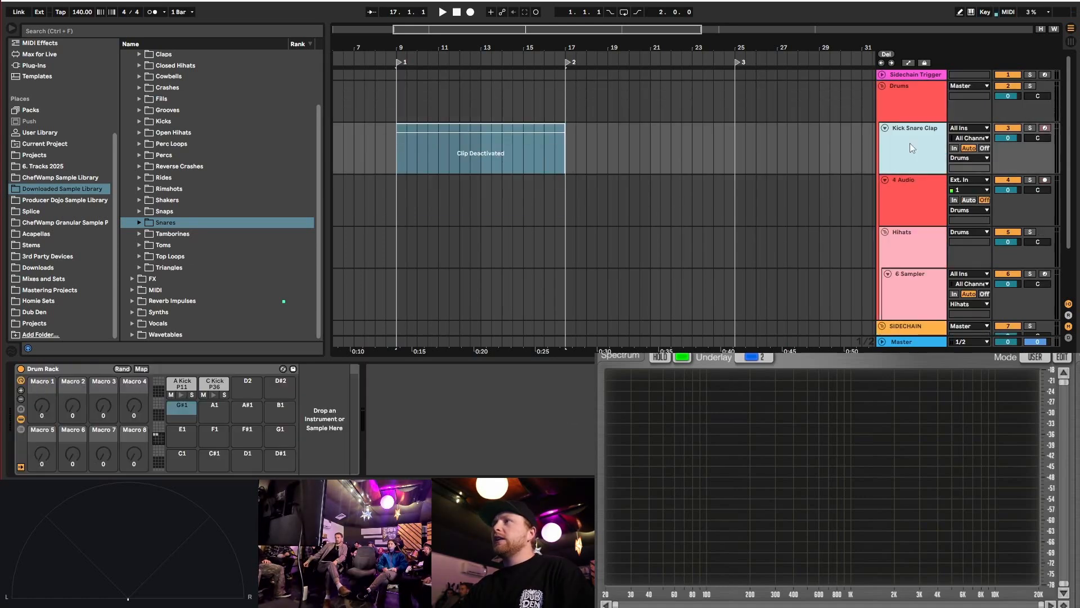
{"action": "left_click", "coordinate": [886, 128]}
{"action": "left_click", "coordinate": [886, 139]}
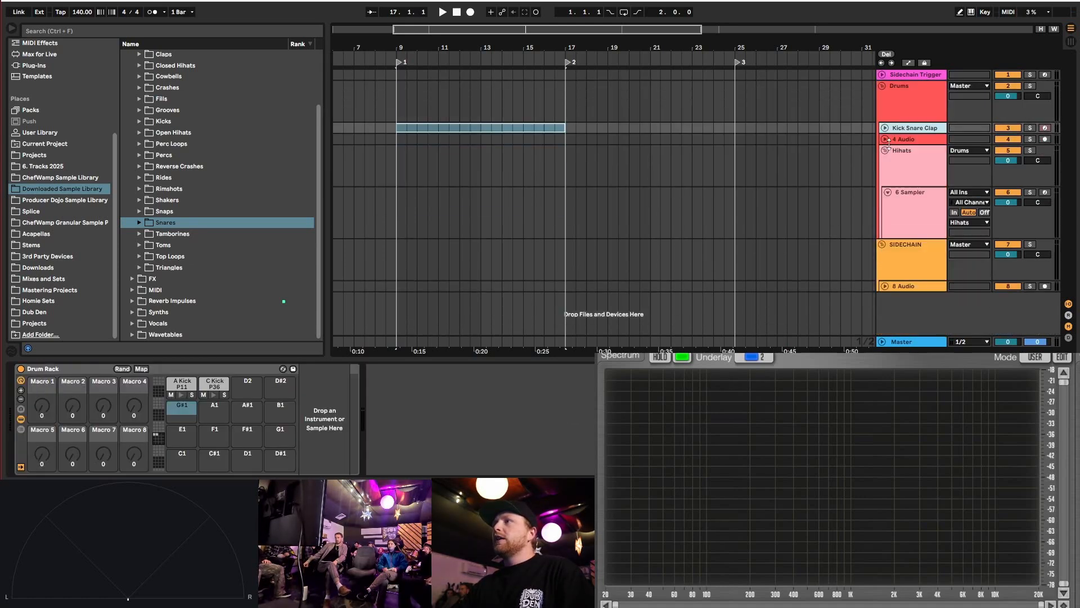
{"action": "left_click", "coordinate": [884, 150]}
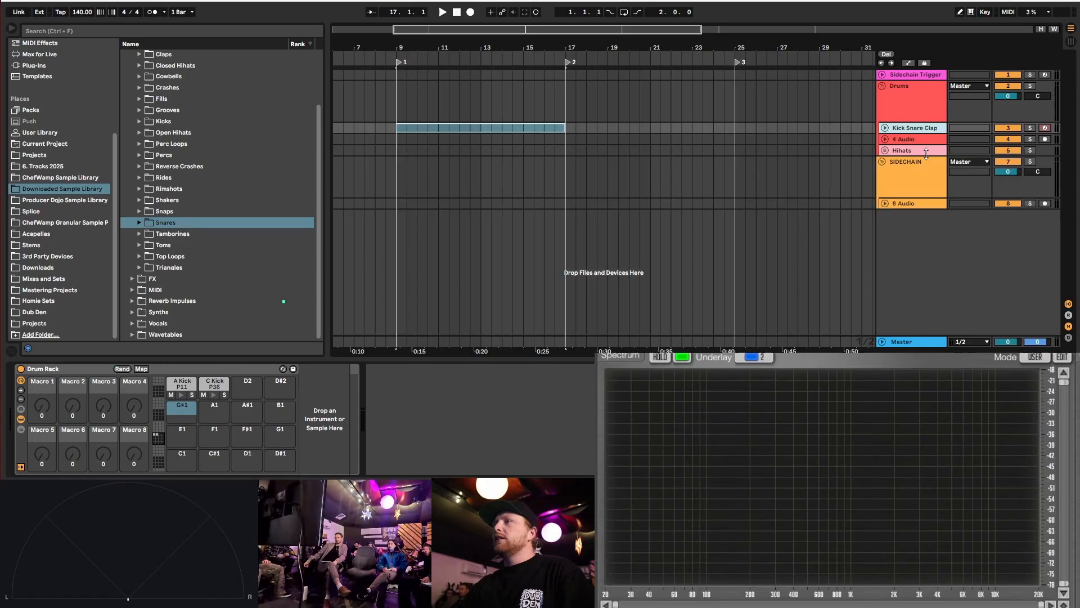
- Inspect the GClip settings on the Drums group in its plug-in window, and close the window
{"action": "left_click", "coordinate": [909, 93]}
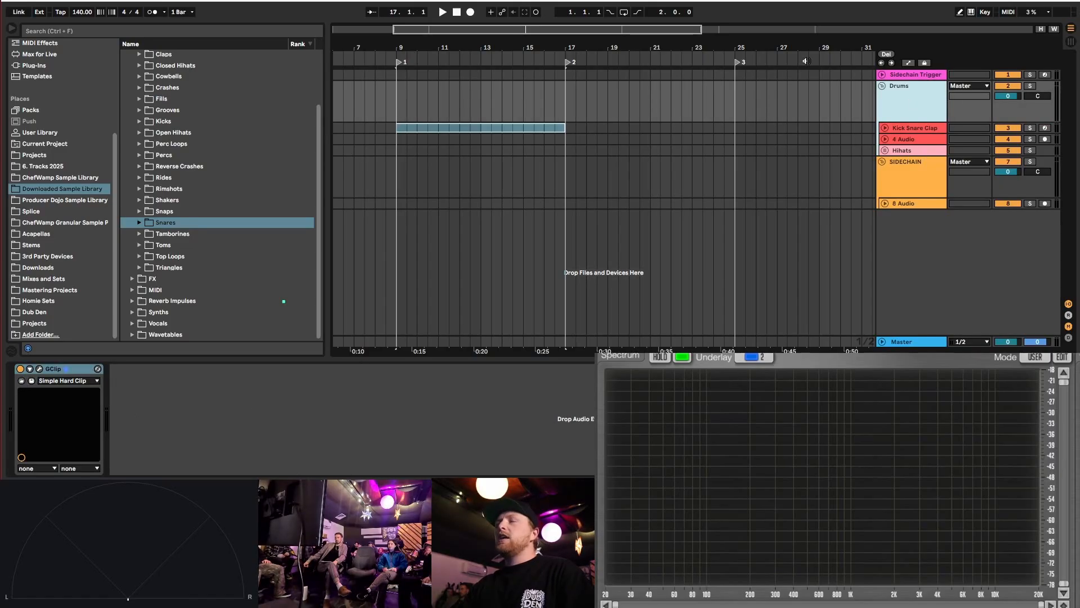
{"action": "left_click", "coordinate": [39, 369]}
{"action": "left_click_drag", "start_coordinate": [1046, 465], "coordinate": [531, 119]}
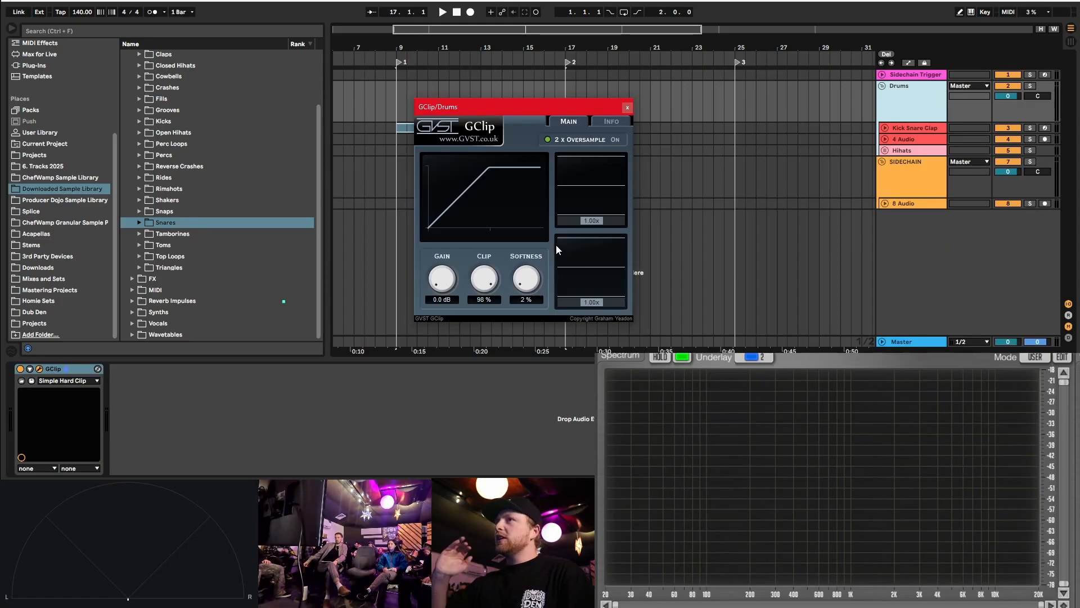
{"action": "left_click_drag", "start_coordinate": [622, 104], "coordinate": [652, 106]}
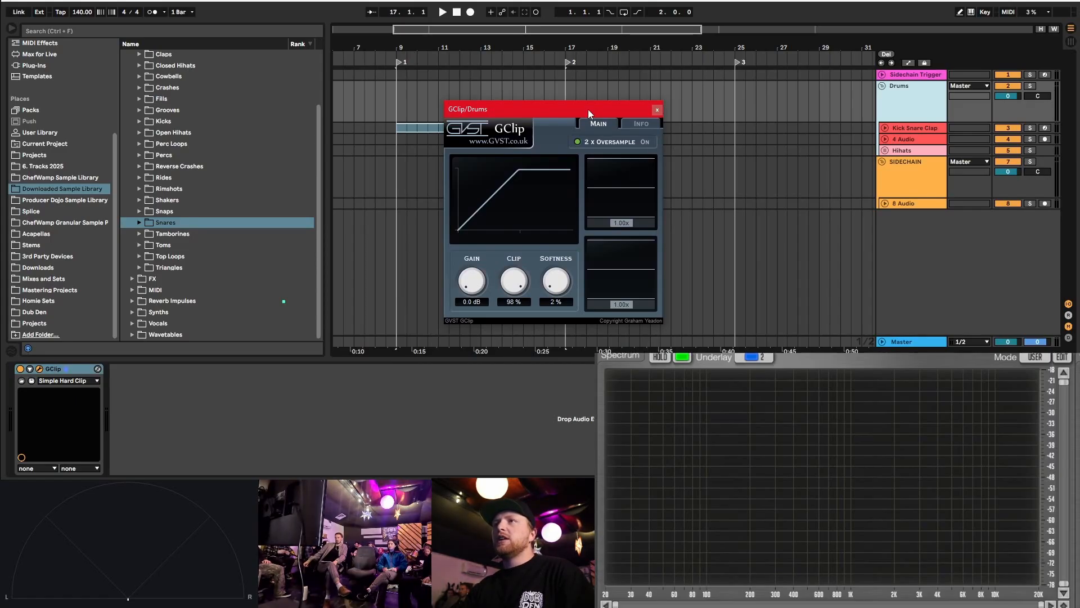
{"action": "left_click_drag", "start_coordinate": [588, 109], "coordinate": [534, 113]}
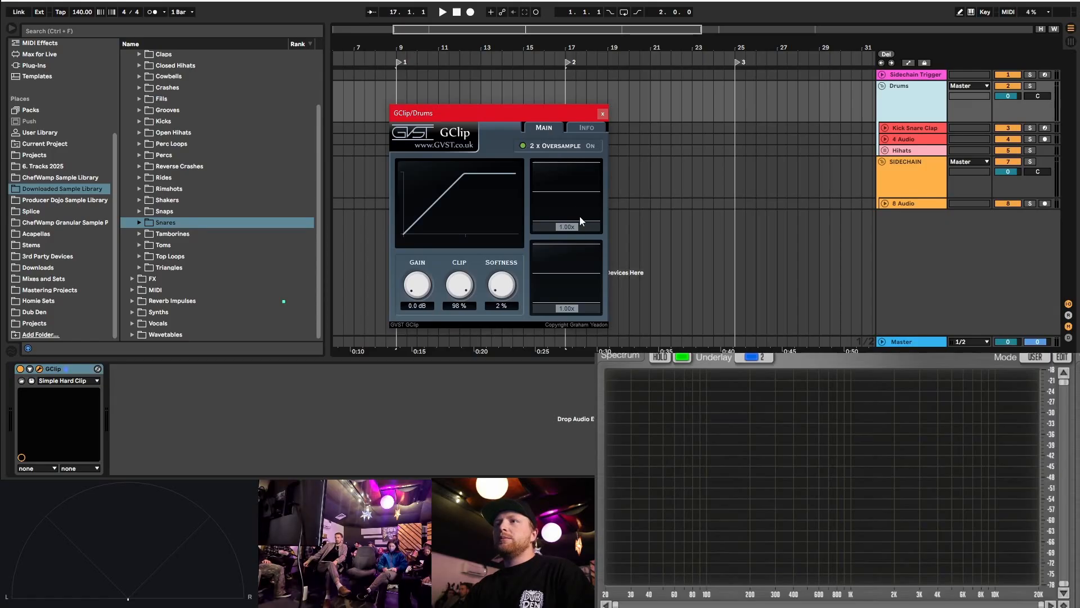
{"action": "left_click", "coordinate": [603, 113]}
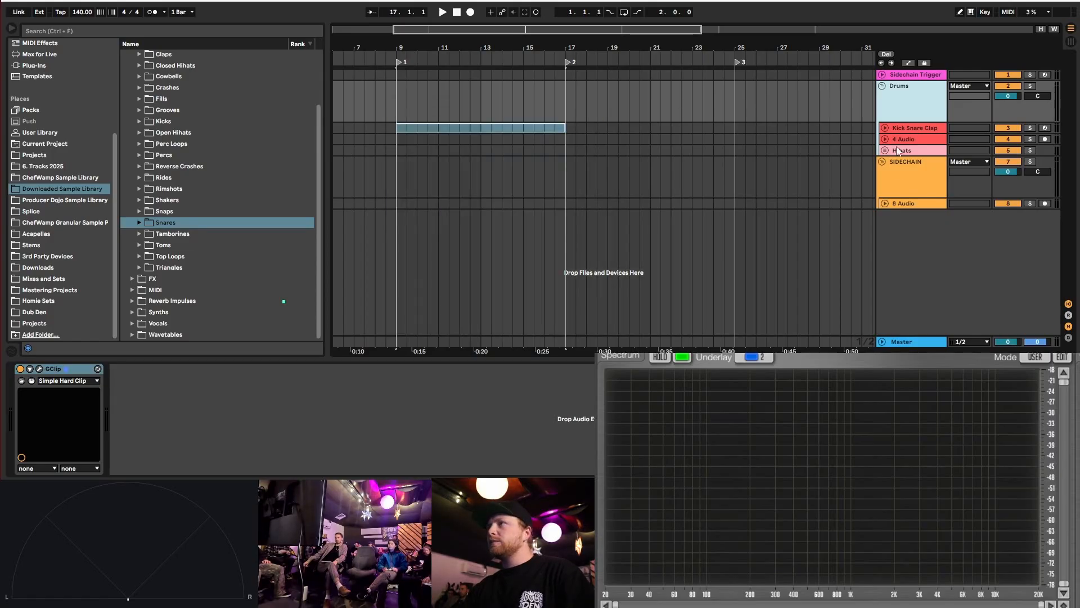
- Review the SIDECHAIN group's Duck Buddy and GClip settings, and the device chain on the Master track
{"action": "left_click", "coordinate": [898, 168]}
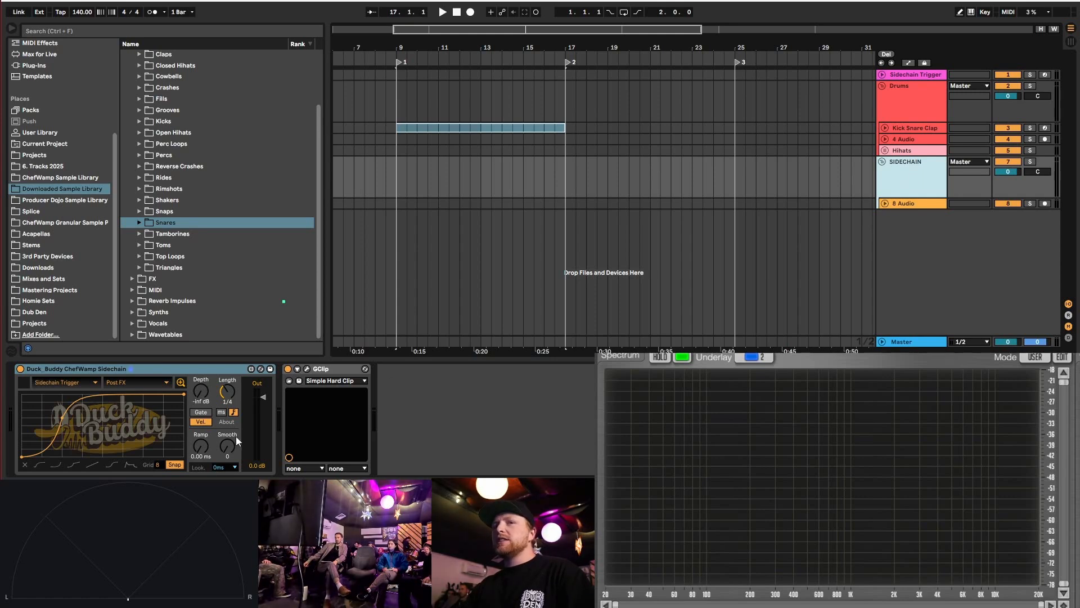
{"action": "left_click", "coordinate": [308, 368]}
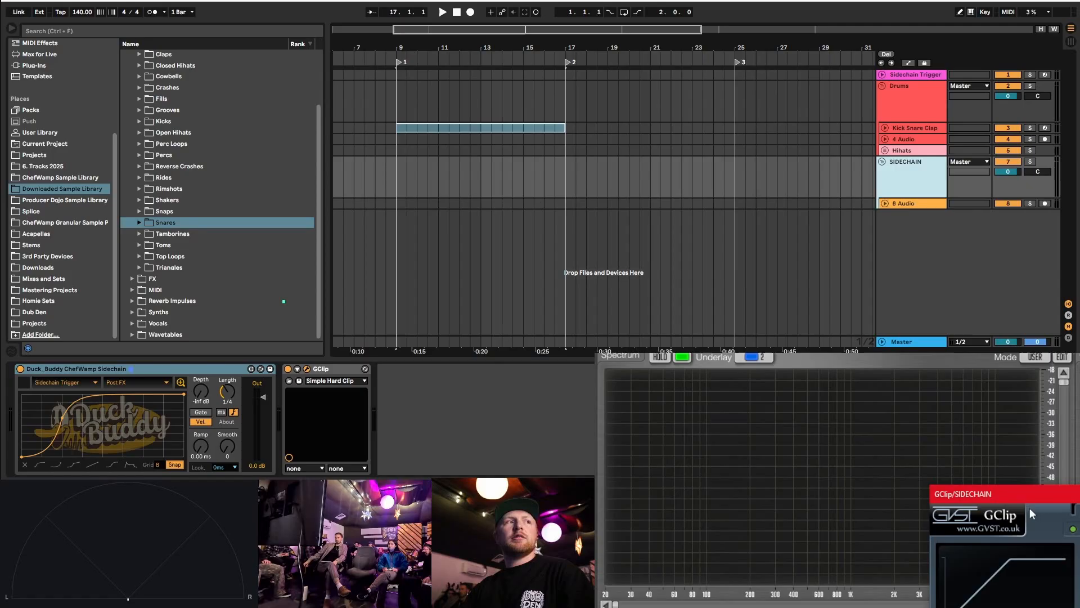
{"action": "left_click_drag", "start_coordinate": [1029, 508], "coordinate": [486, 144]}
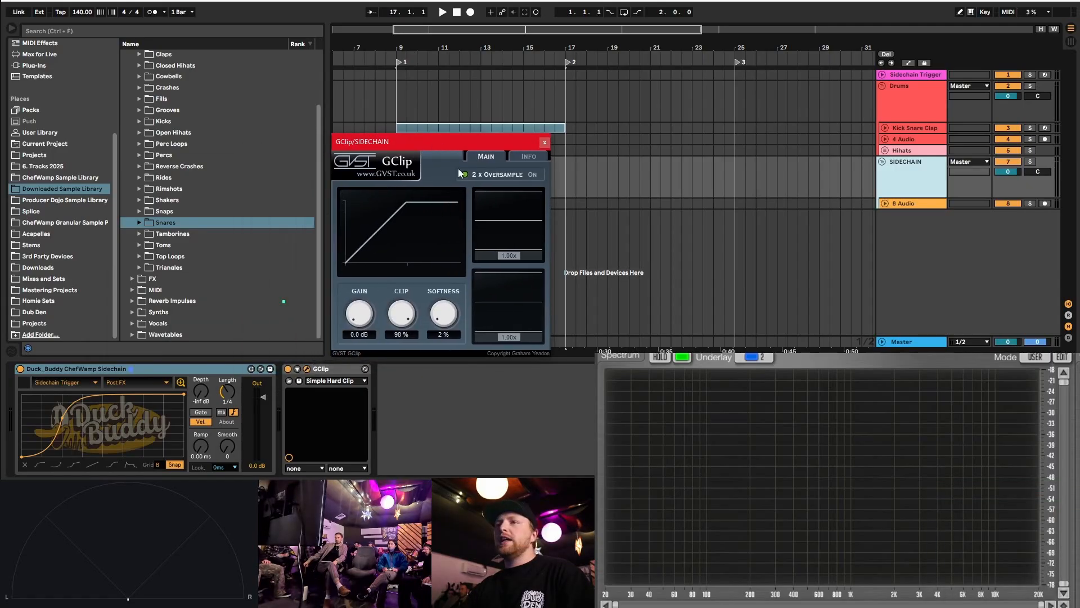
{"action": "left_click", "coordinate": [544, 143]}
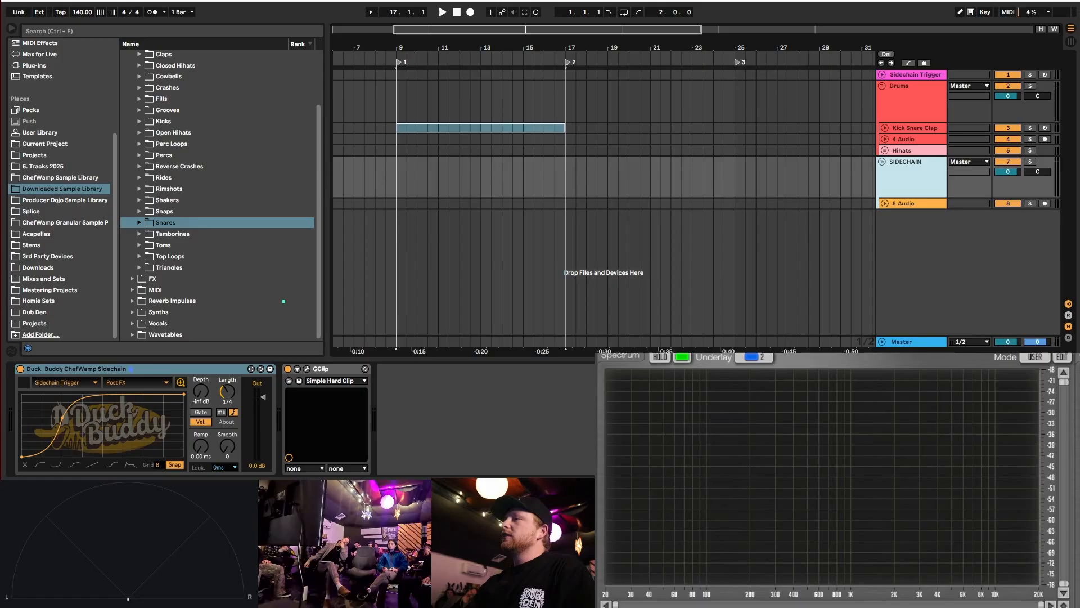
{"action": "left_click", "coordinate": [901, 341]}
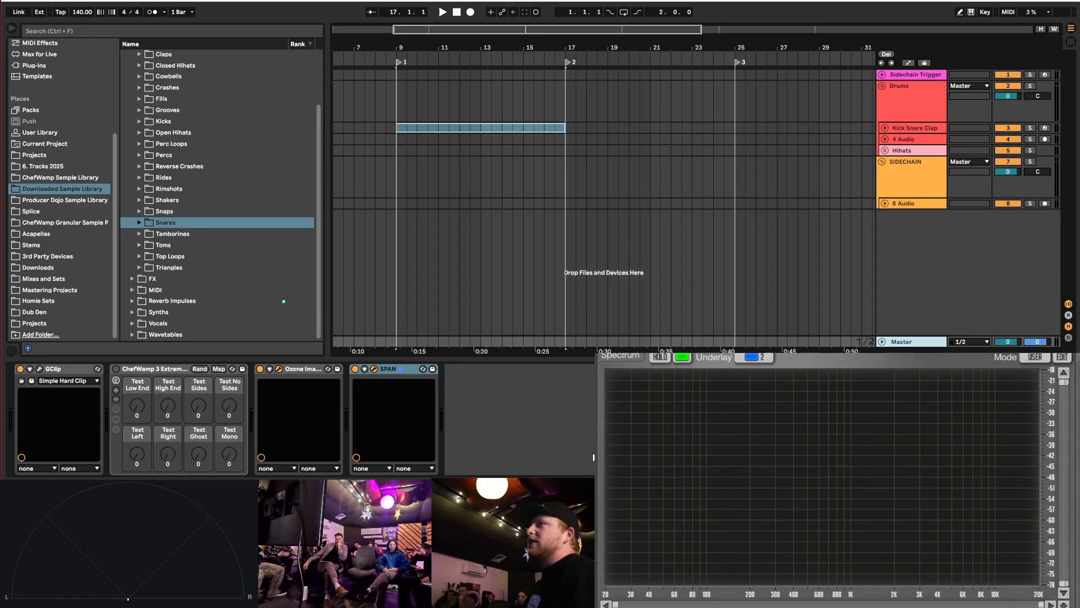
- Unfold the 4 Audio and Kick Snare Clap tracks and reactivate the Kick Snare Clap clip
{"action": "left_click", "coordinate": [884, 139]}
{"action": "left_click", "coordinate": [884, 128]}
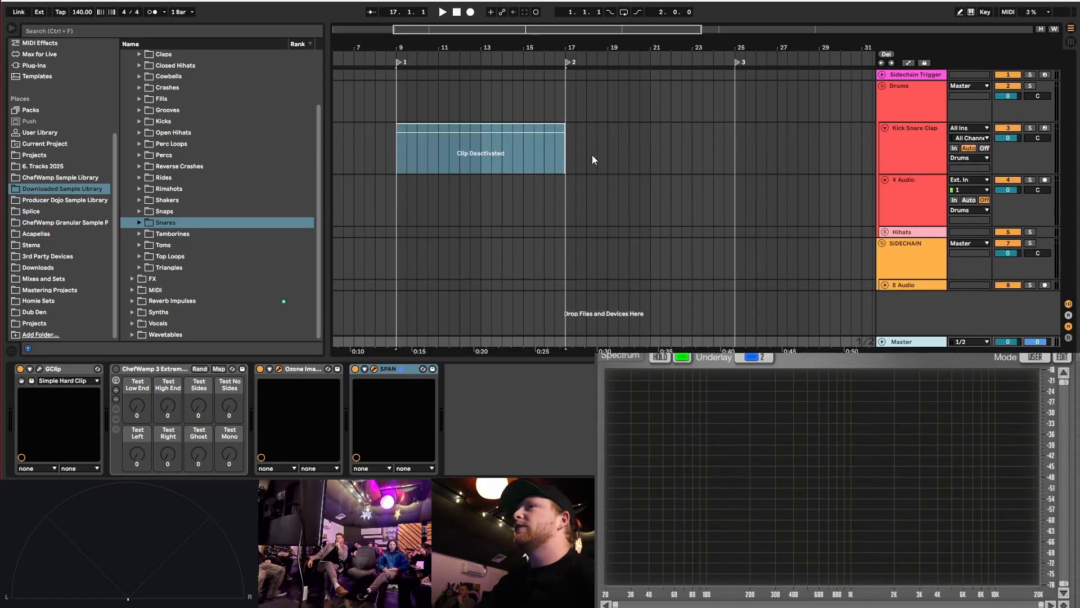
{"action": "left_click", "coordinate": [502, 126]}
{"action": "key", "text": "0"}
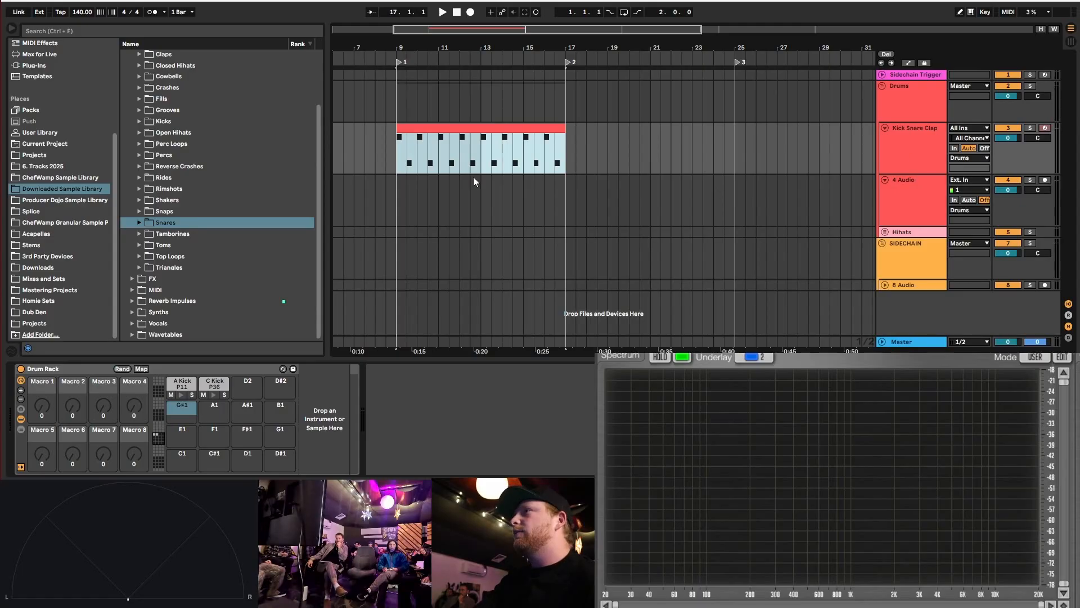
{"action": "left_click", "coordinate": [946, 162]}
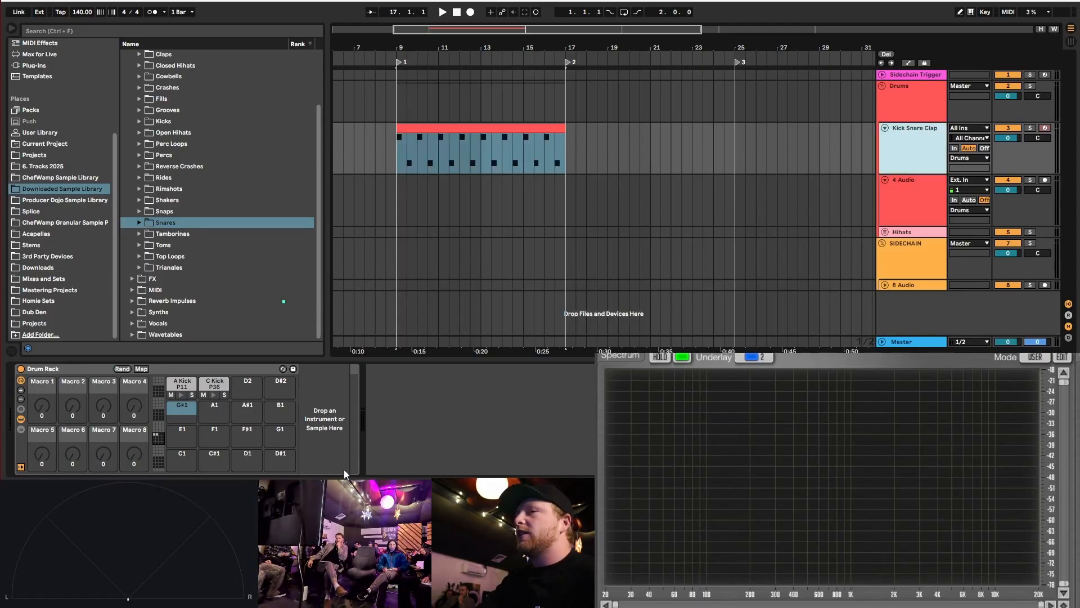
- Unfold the Hihats group and load CC SNARE.wav from the Snares folder into its Sampler track
{"action": "left_click", "coordinate": [883, 233]}
{"action": "left_click", "coordinate": [907, 288]}
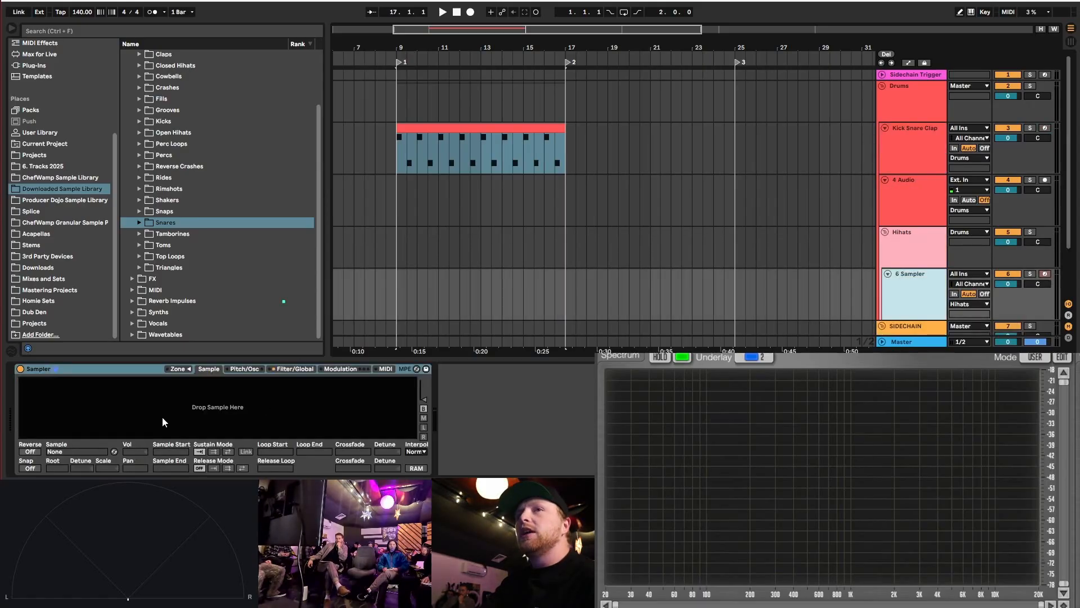
{"action": "left_click", "coordinate": [139, 222]}
{"action": "left_click_drag", "start_coordinate": [180, 244], "coordinate": [254, 420]}
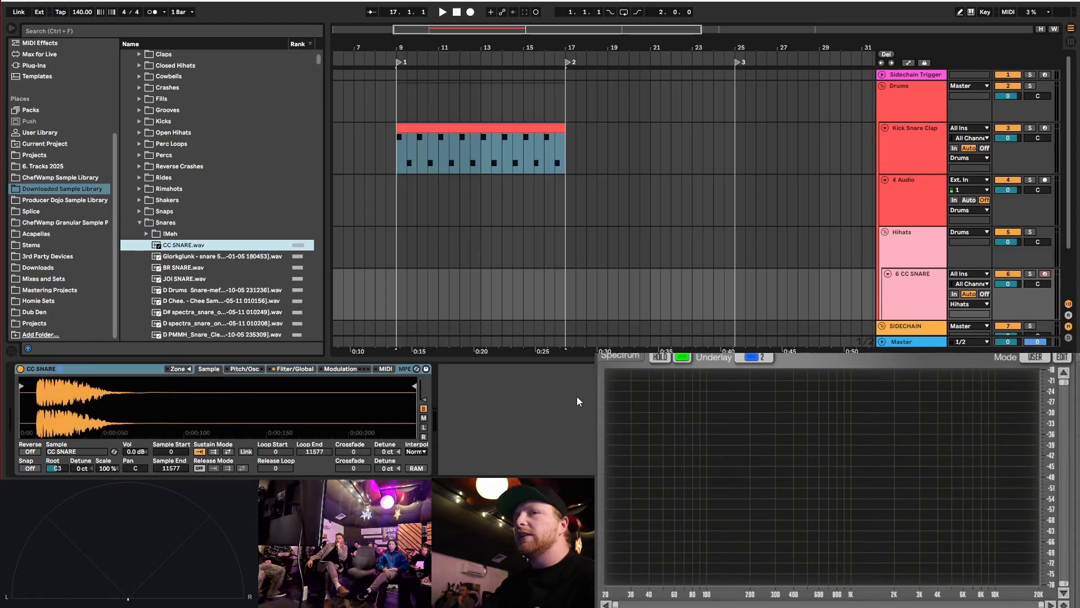
- Duplicate the 4 Audio track and place CC SNARE.wav on the copy at the first snare hit in bar 9
{"action": "left_click", "coordinate": [919, 200]}
{"action": "key", "text": "ctrl+d"}
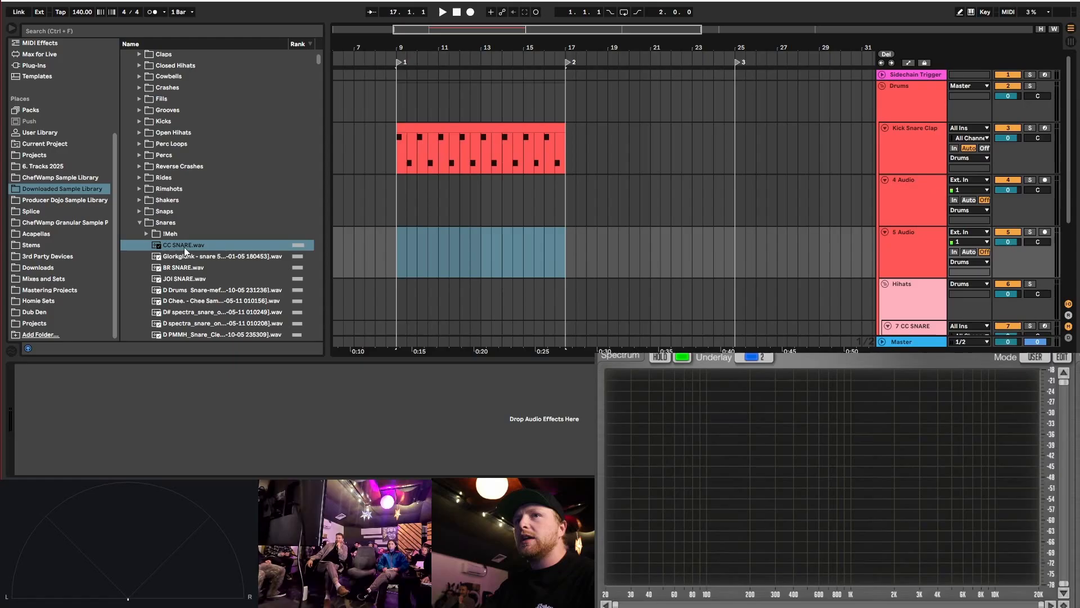
{"action": "left_click_drag", "start_coordinate": [184, 247], "coordinate": [411, 263]}
{"action": "scroll", "coordinate": [410, 262], "scroll_direction": "up", "scroll_amount": 5}
{"action": "left_click_drag", "start_coordinate": [546, 232], "coordinate": [433, 238]}
{"action": "scroll", "coordinate": [432, 242], "scroll_direction": "down", "scroll_amount": 5}
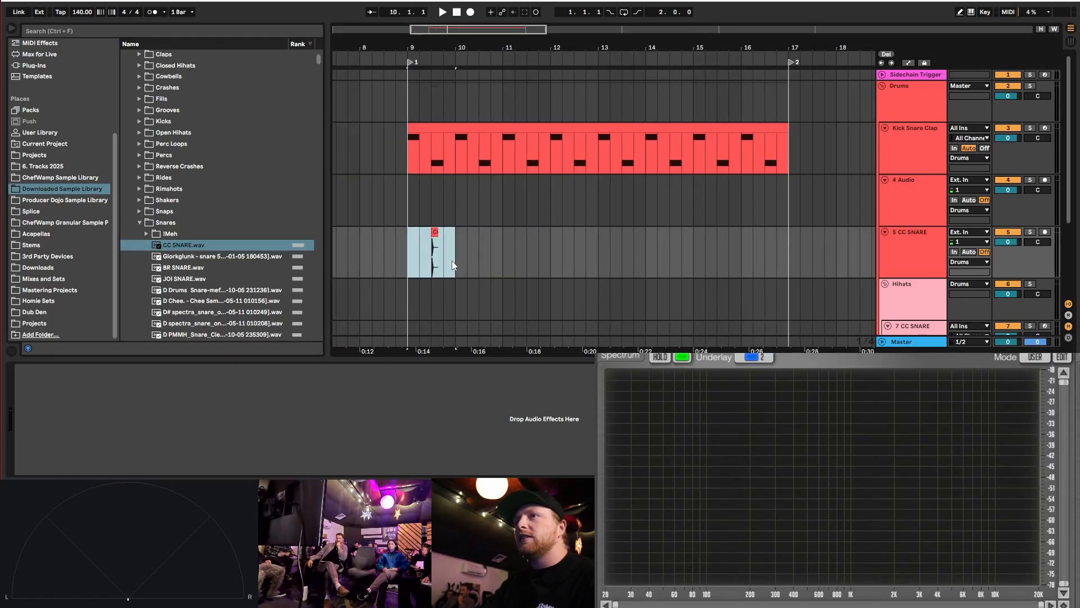
- Duplicate the one-bar CC SNARE audio section seven times up to bar 17, and delete that audio track
{"action": "key", "text": "ctrl+d"}
{"action": "key", "text": "ctrl+d"}
{"action": "key", "text": "ctrl+d"}
{"action": "key", "text": "ctrl+d"}
{"action": "key", "text": "ctrl+d"}
{"action": "key", "text": "ctrl+d"}
{"action": "key", "text": "ctrl+d"}
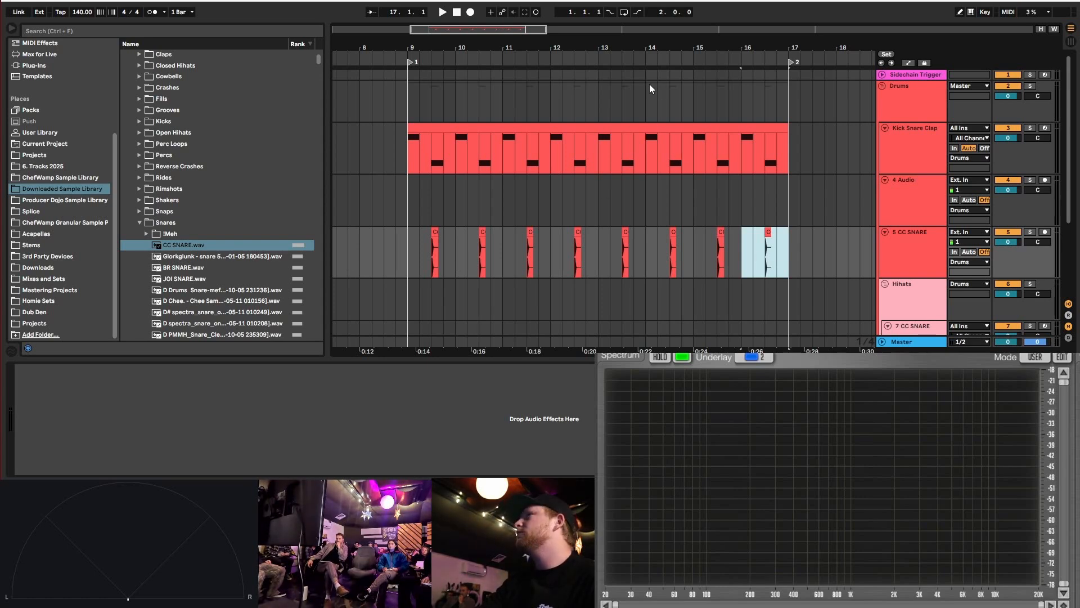
{"action": "left_click", "coordinate": [905, 248]}
{"action": "key", "text": "Delete"}
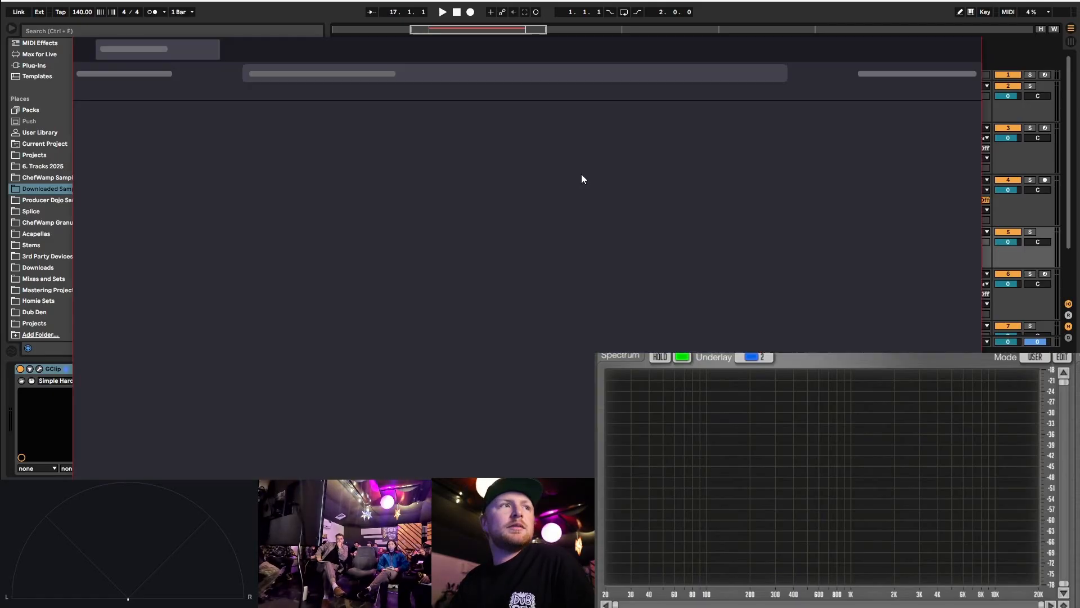
- Arrange the Audacity window beside a Firefox window showing the YouTube results for "dumb and dumber sea bass"
{"action": "left_click_drag", "start_coordinate": [551, 50], "coordinate": [0, 116]}
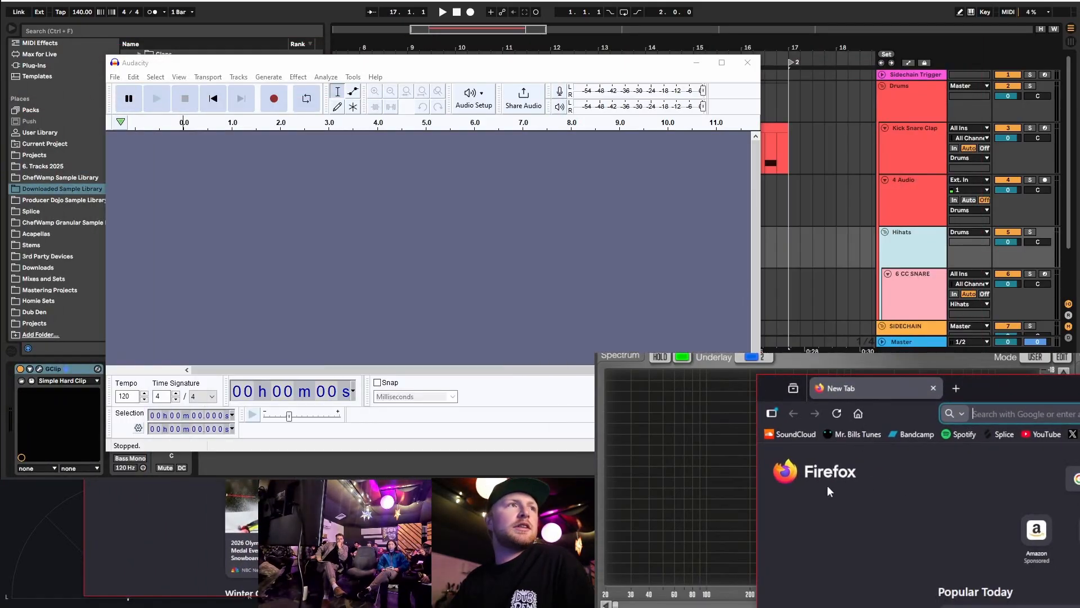
{"action": "left_click_drag", "start_coordinate": [765, 529], "coordinate": [1079, 528]}
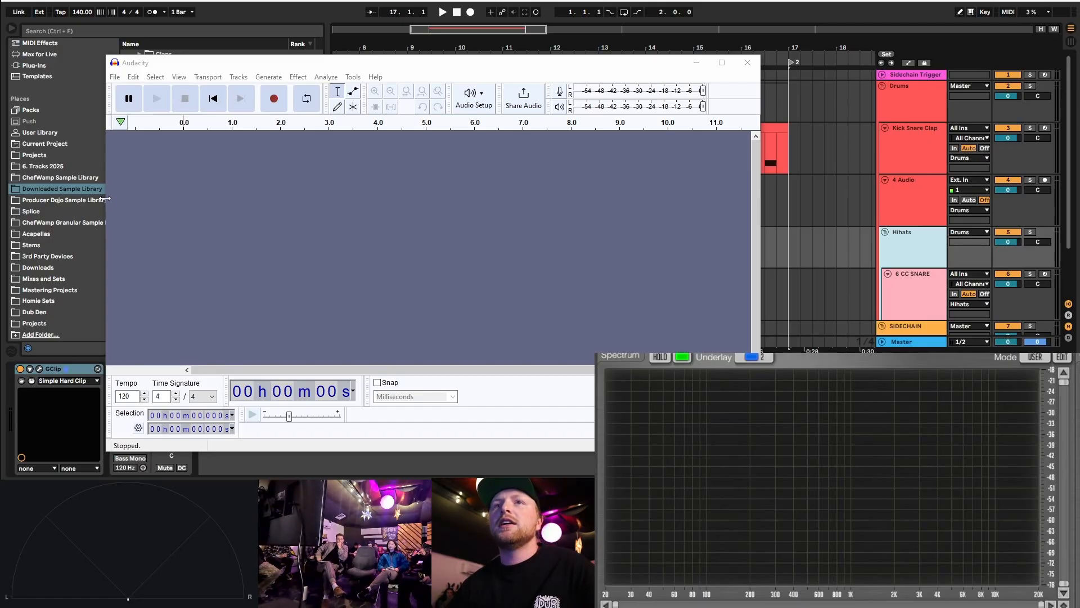
{"action": "left_click_drag", "start_coordinate": [107, 197], "coordinate": [246, 202]}
{"action": "left_click_drag", "start_coordinate": [338, 60], "coordinate": [642, 13]}
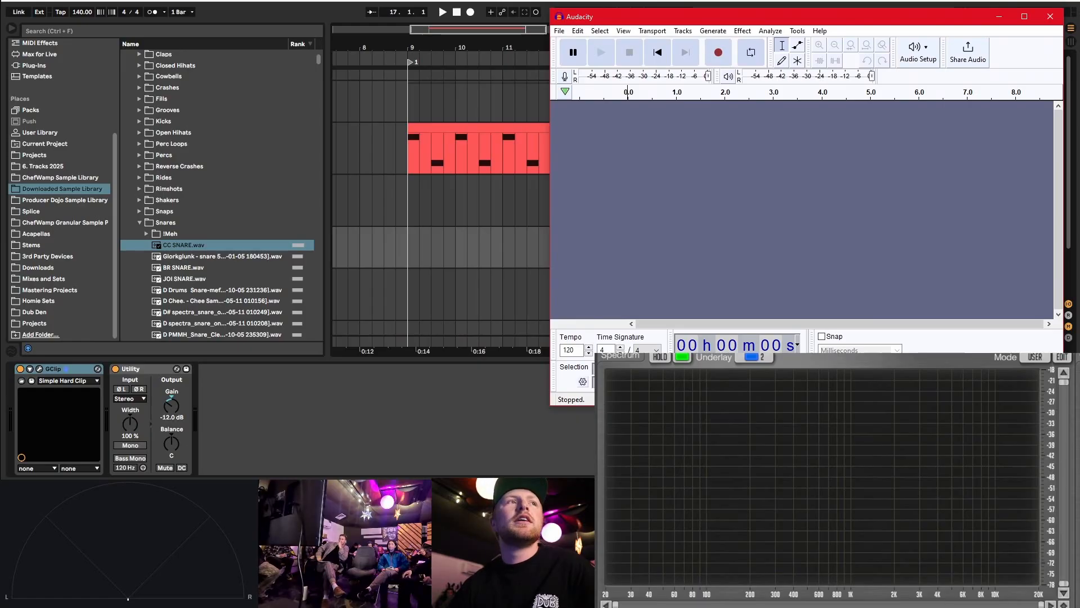
{"action": "left_click_drag", "start_coordinate": [0, 78], "coordinate": [264, 15]}
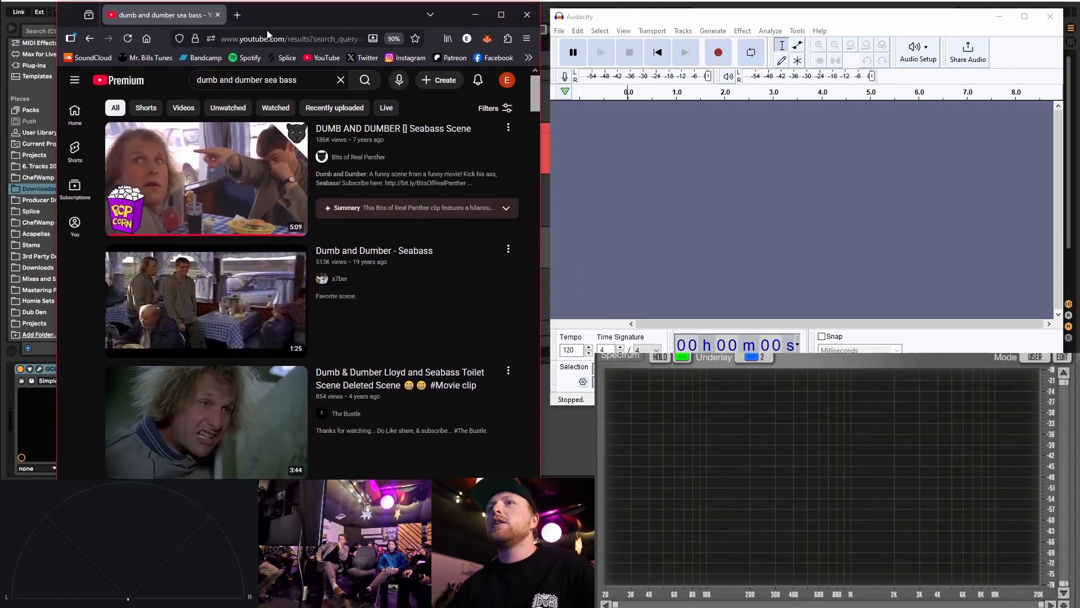
- Open the YouTube video "DUMB AND DUMBER [] Seabass Scene", pause it, and seek ahead into the diner scene
{"action": "left_click", "coordinate": [360, 129]}
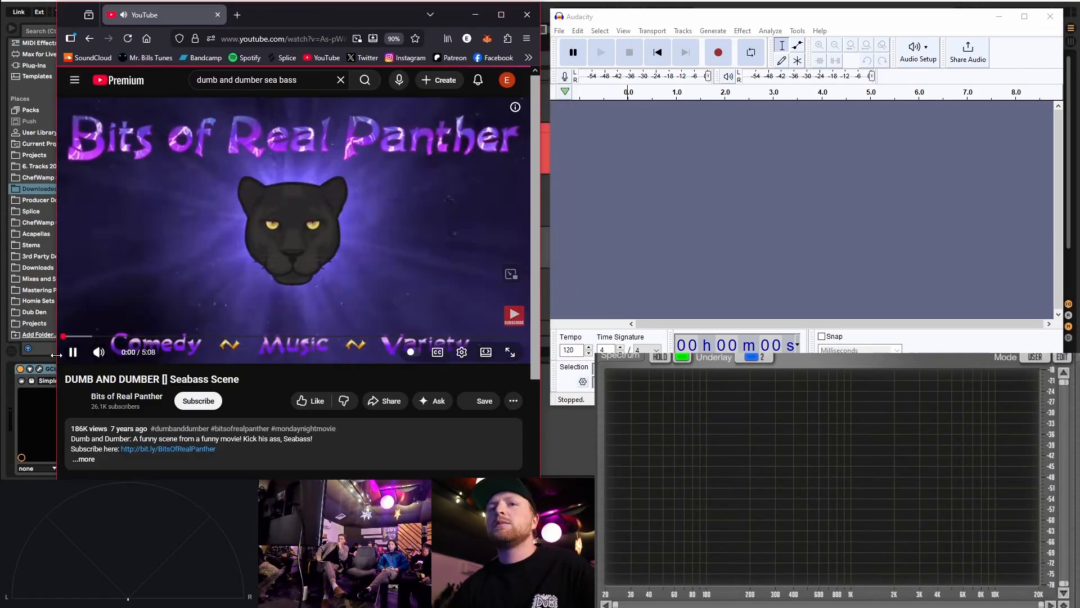
{"action": "left_click", "coordinate": [73, 352]}
{"action": "left_click_drag", "start_coordinate": [133, 354], "coordinate": [119, 354]}
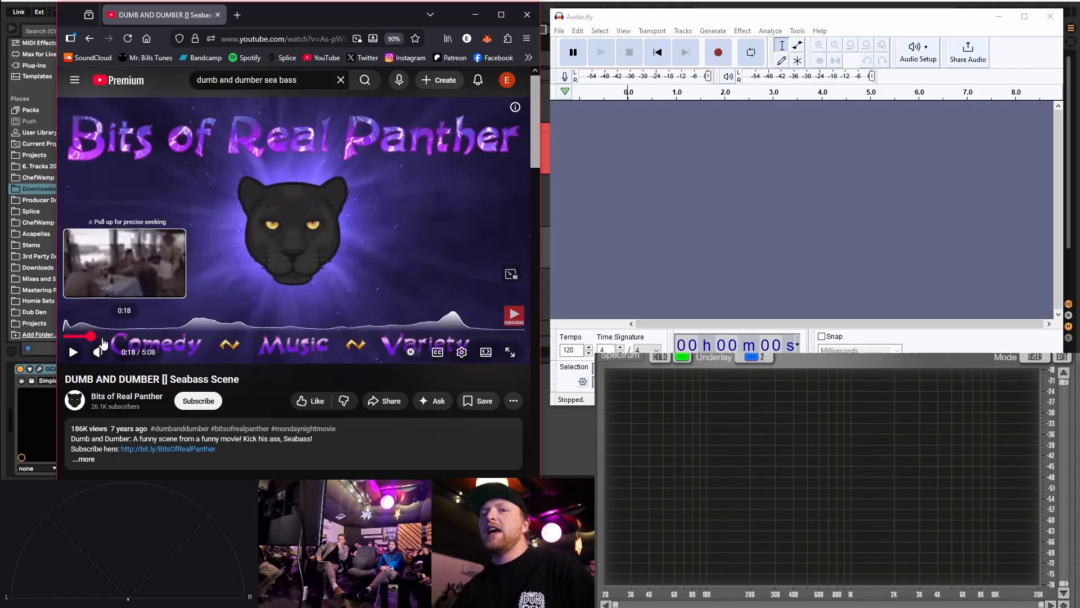
{"action": "left_click_drag", "start_coordinate": [70, 340], "coordinate": [208, 340]}
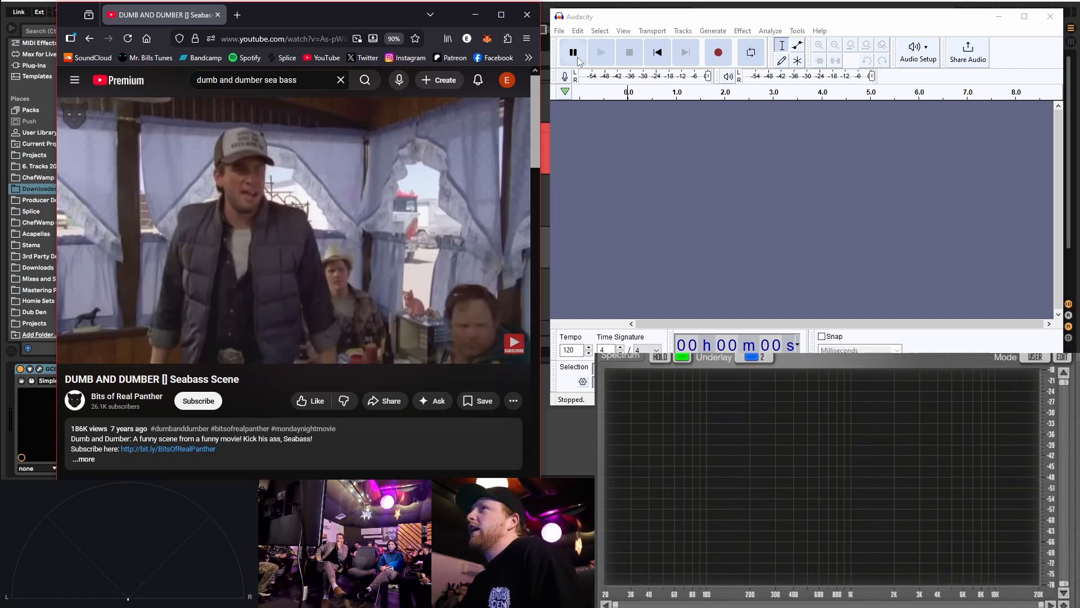
- Examine Audacity's audio setup, checking the available playback devices and the Windows WASAPI host selection
{"action": "left_click", "coordinate": [624, 20]}
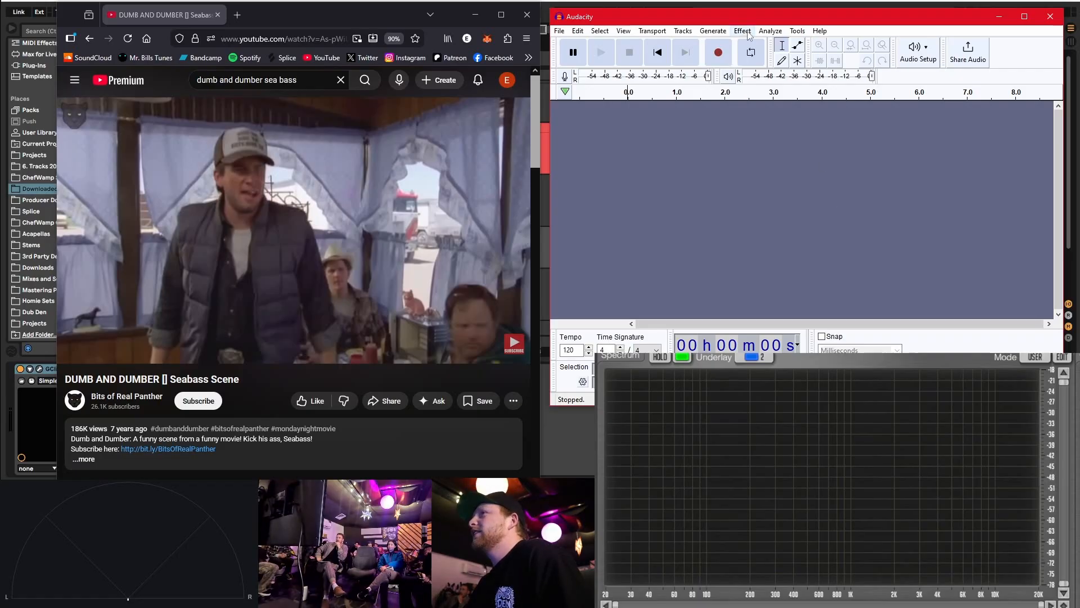
{"action": "left_click", "coordinate": [922, 49]}
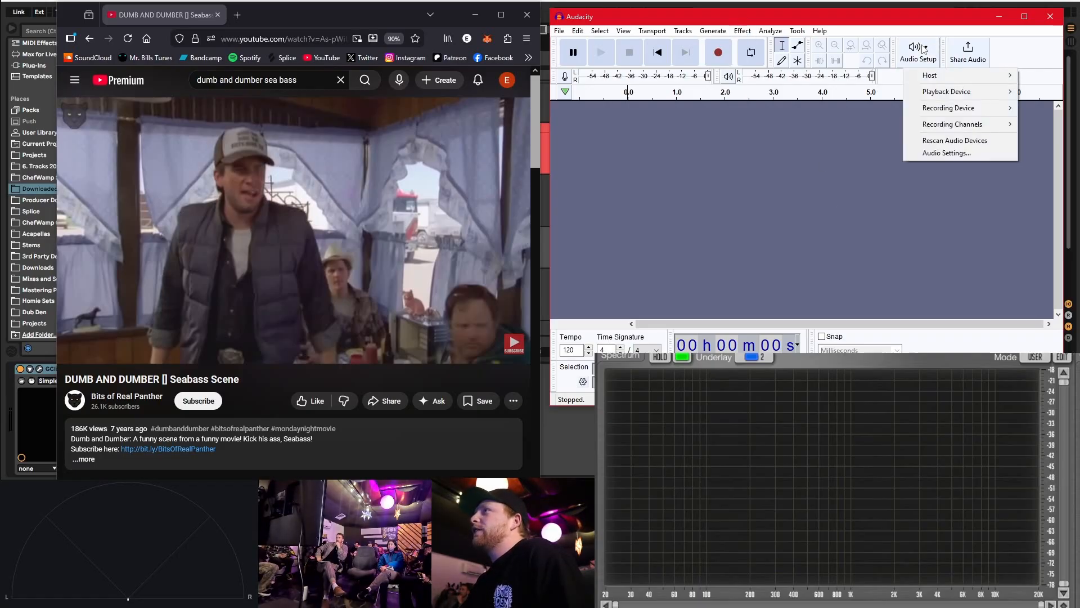
{"action": "mouse_move", "coordinate": [945, 95]}
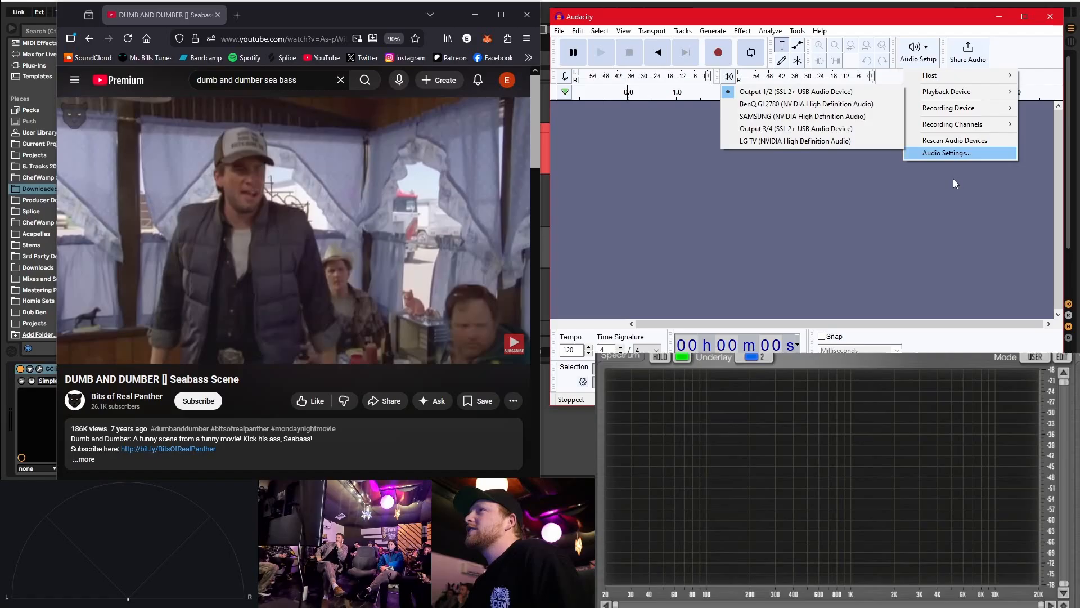
{"action": "mouse_move", "coordinate": [943, 75]}
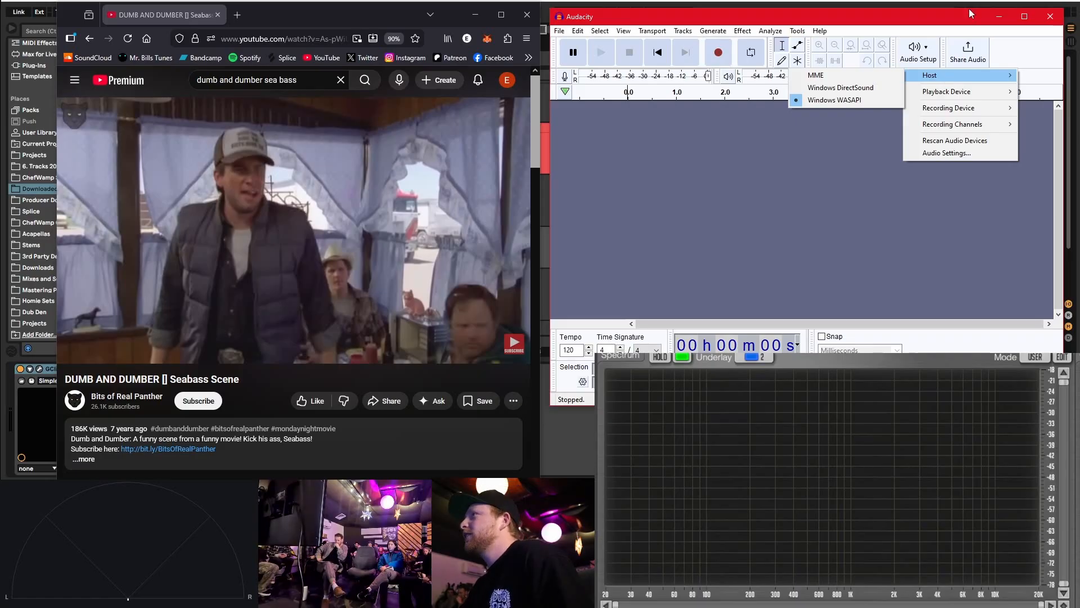
{"action": "left_click", "coordinate": [932, 35]}
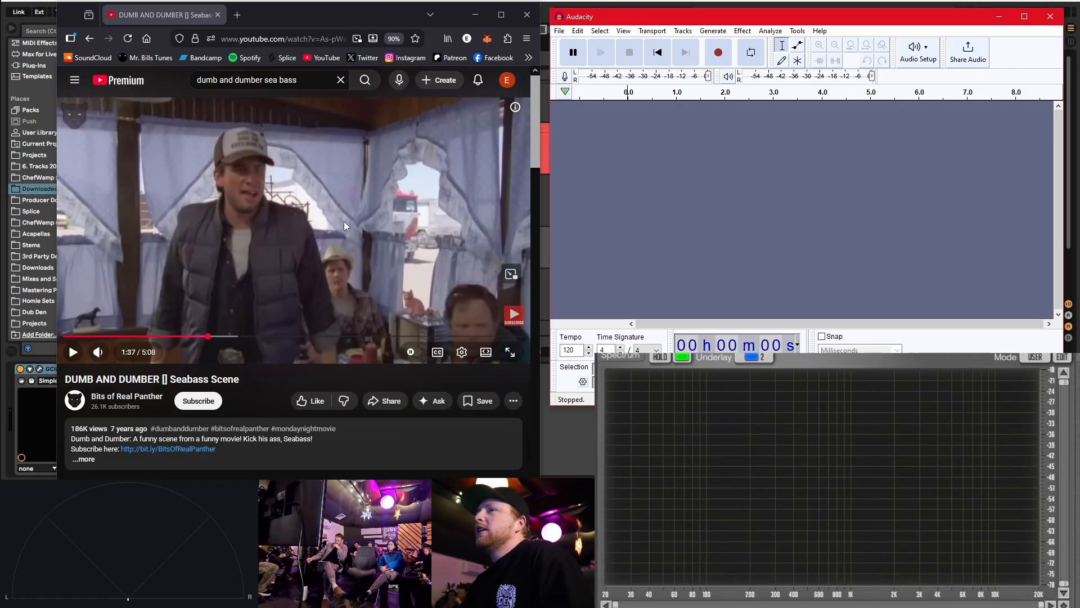
- Record the YouTube diner scene into Audacity, adjusting the video's volume while it plays, and stop both playback and recording
{"action": "left_click", "coordinate": [719, 53]}
{"action": "left_click", "coordinate": [241, 201]}
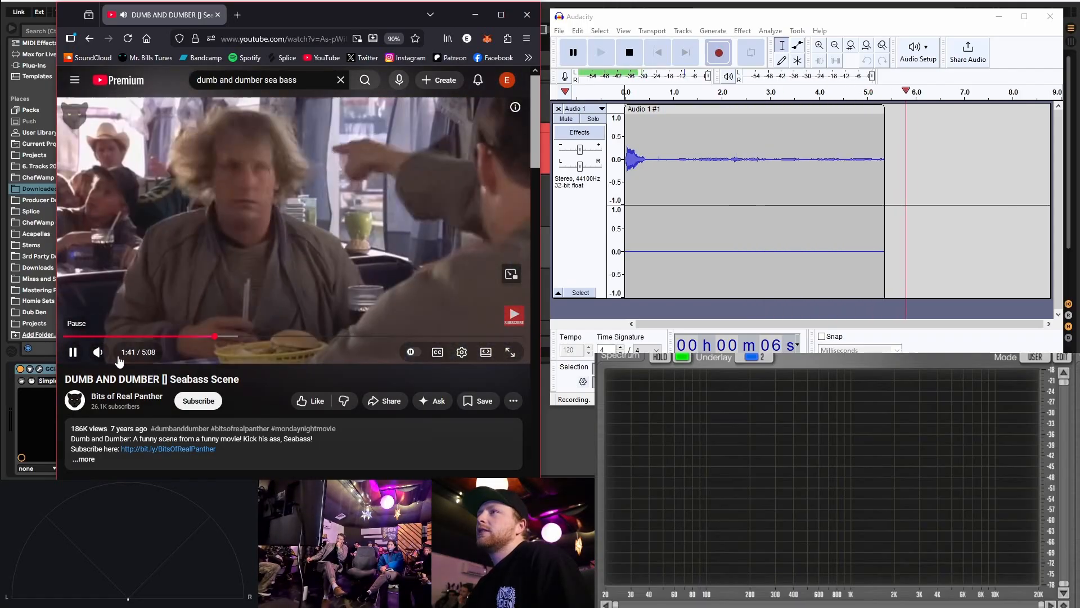
{"action": "left_click_drag", "start_coordinate": [120, 354], "coordinate": [140, 351]}
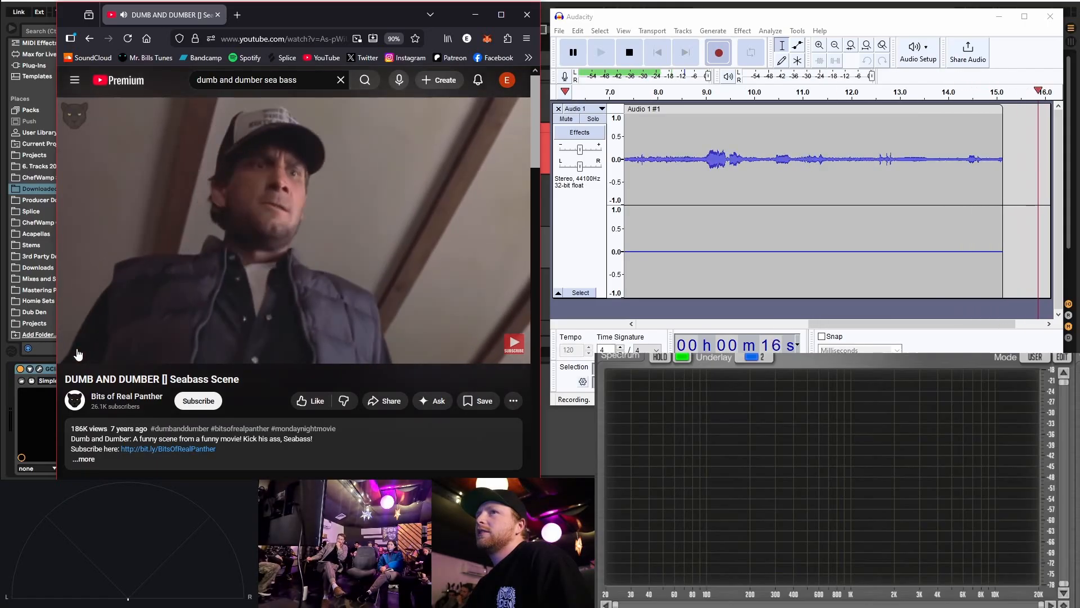
{"action": "mouse_move", "coordinate": [73, 356]}
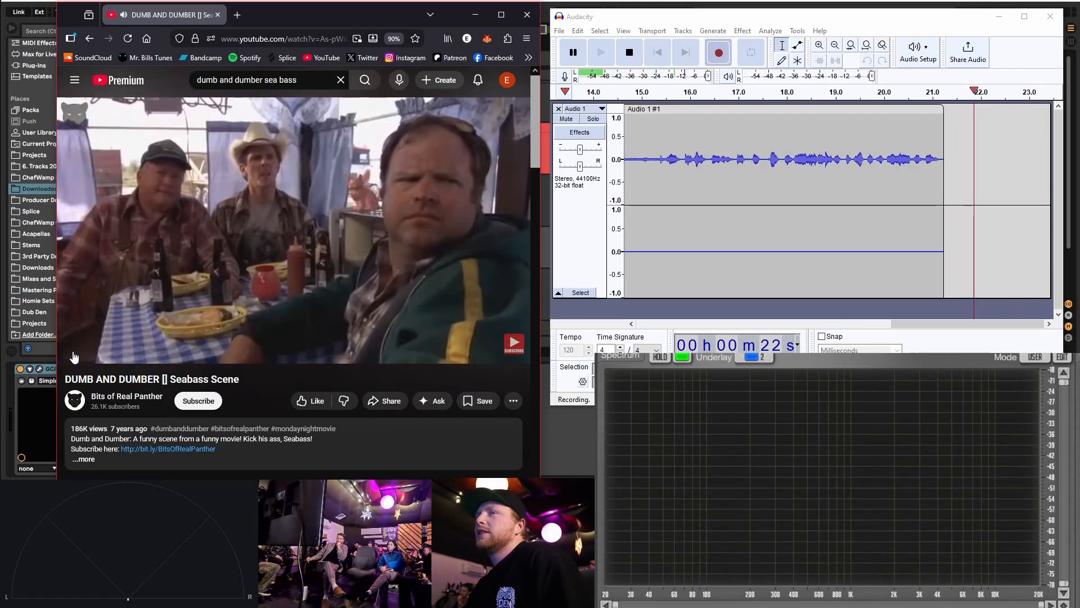
{"action": "left_click", "coordinate": [73, 356]}
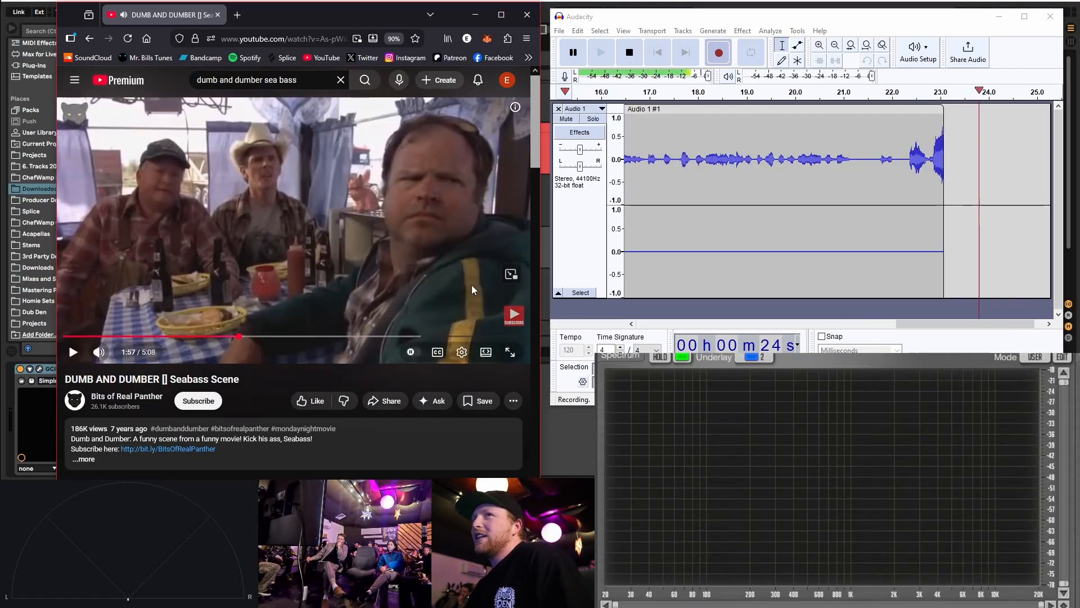
{"action": "left_click", "coordinate": [630, 52]}
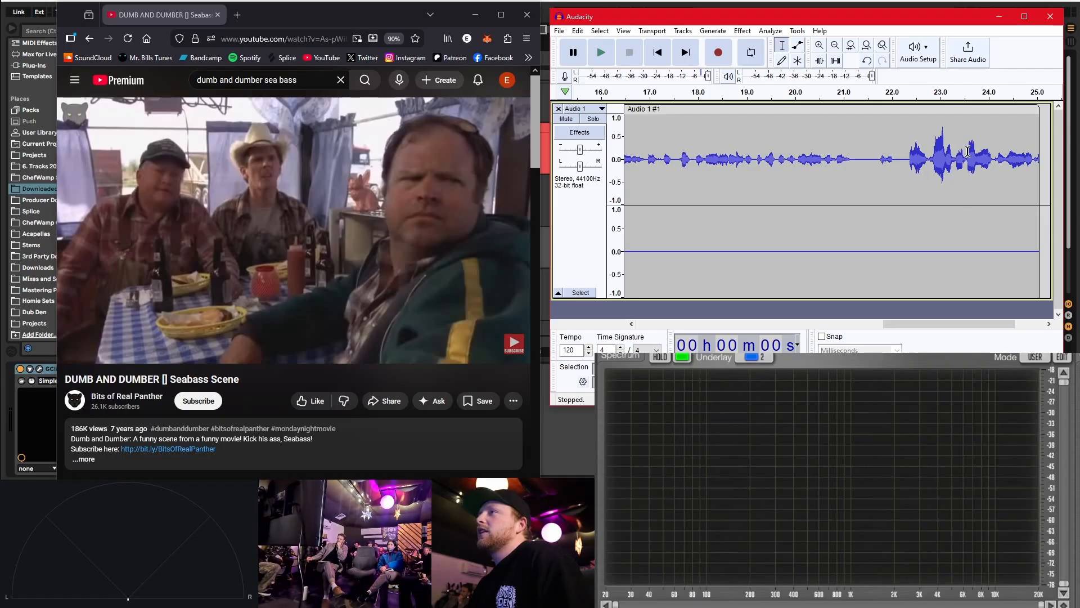
{"action": "left_click", "coordinate": [559, 31]}
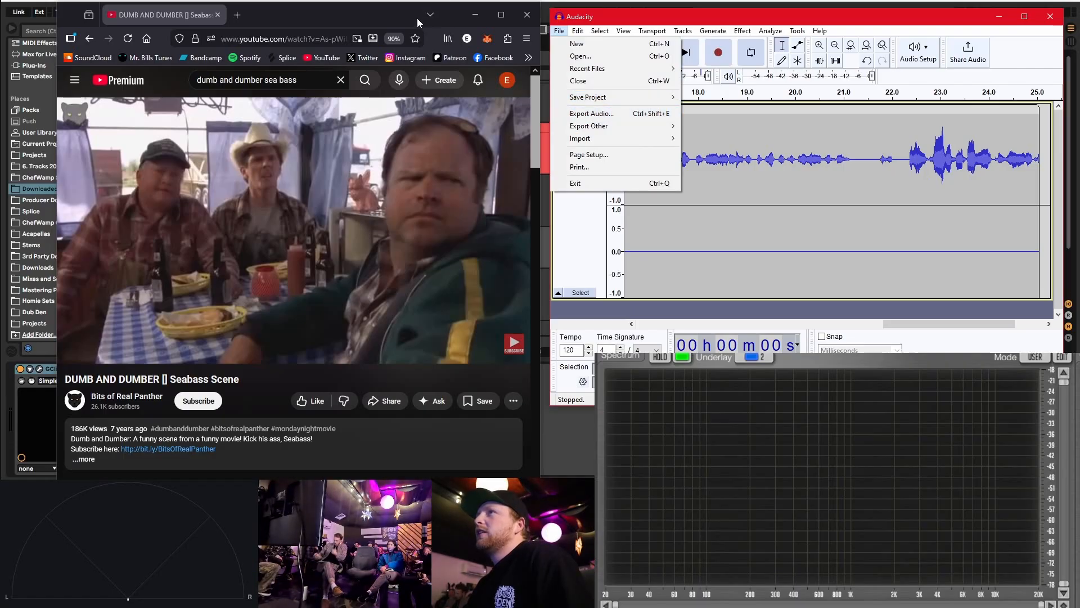
{"action": "left_click", "coordinate": [842, 23]}
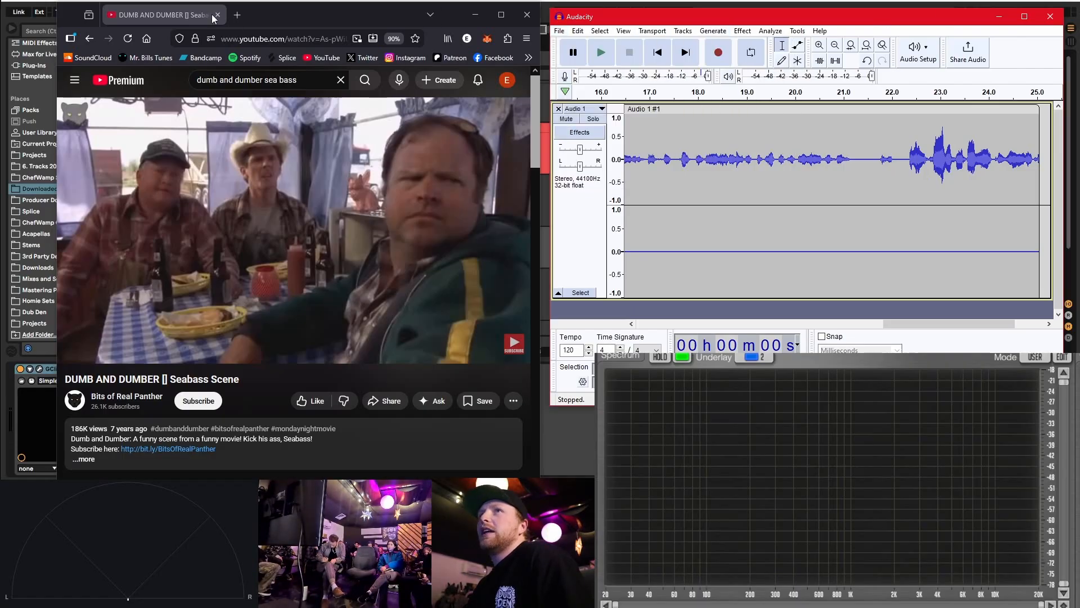
- Open AudioStrip in a new Firefox tab, widen the window, and bring up the Isolate page's stem separation options
{"action": "left_click", "coordinate": [236, 17]}
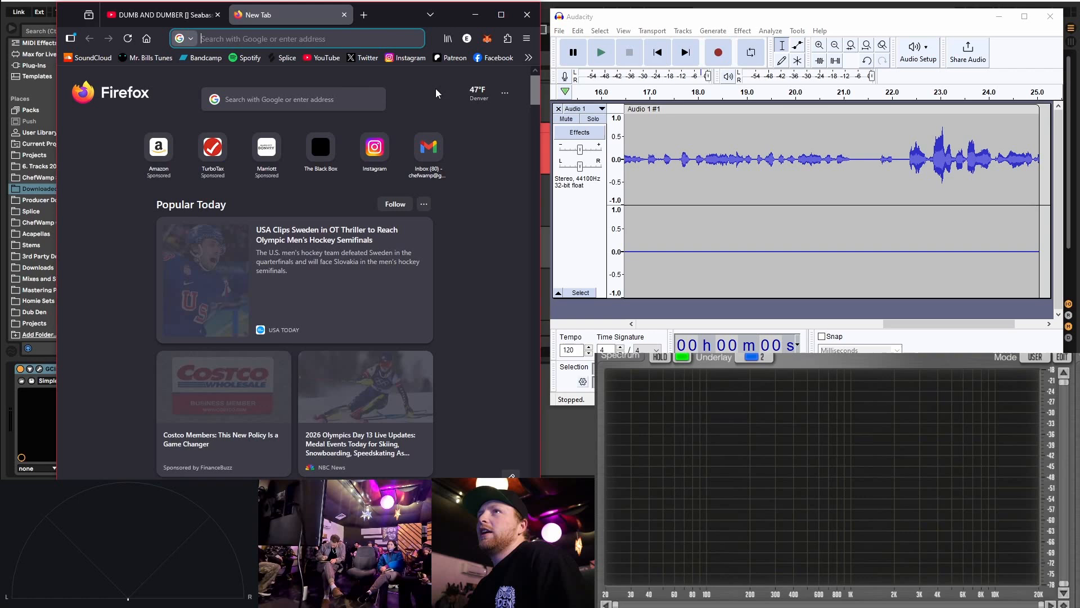
{"action": "left_click", "coordinate": [528, 57]}
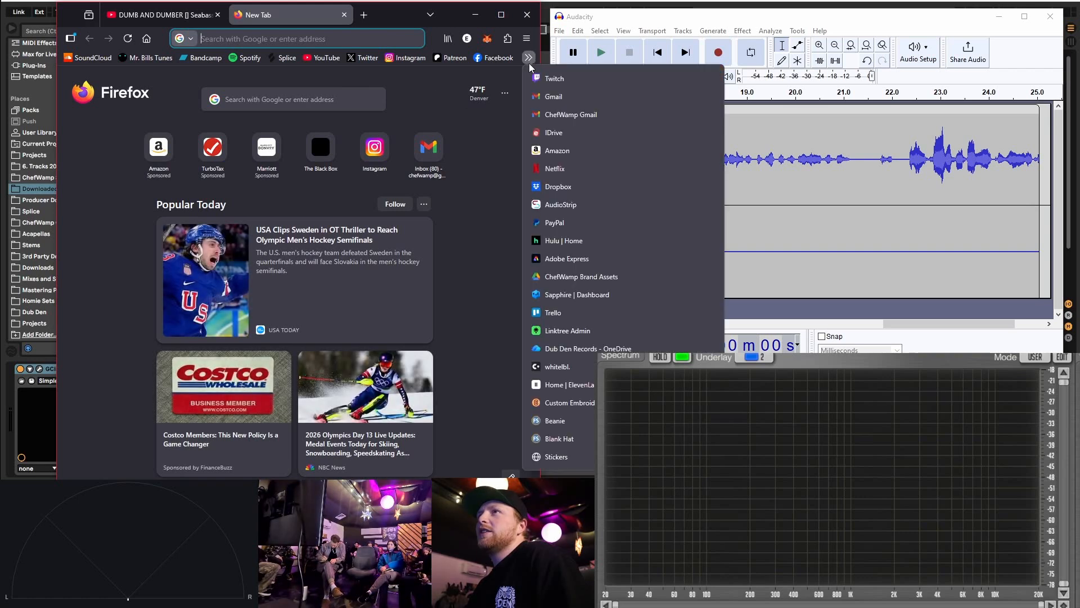
{"action": "left_click", "coordinate": [555, 205]}
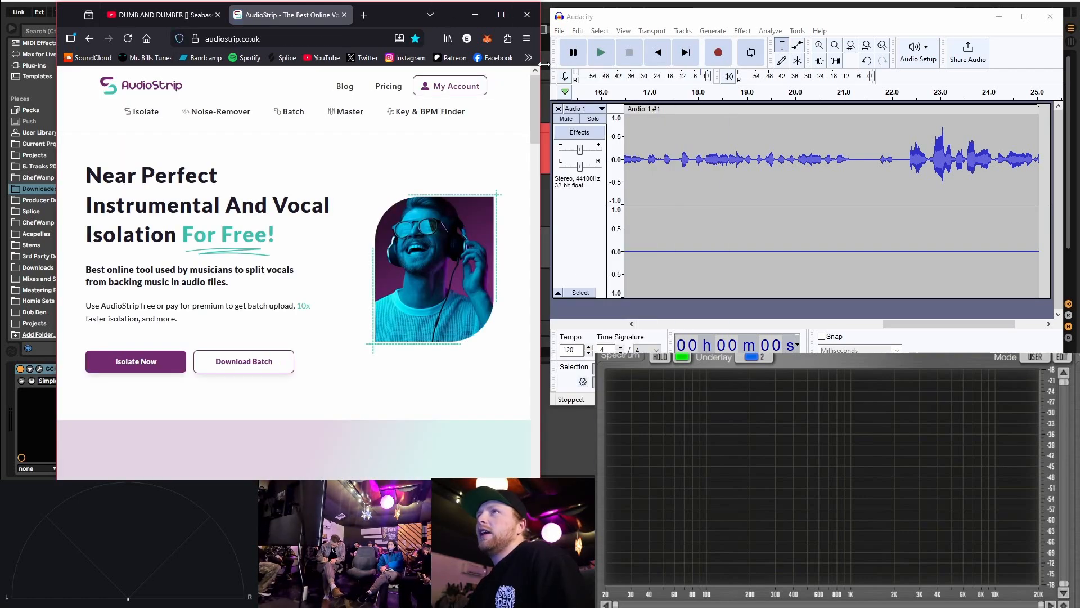
{"action": "left_click_drag", "start_coordinate": [540, 71], "coordinate": [980, 71]}
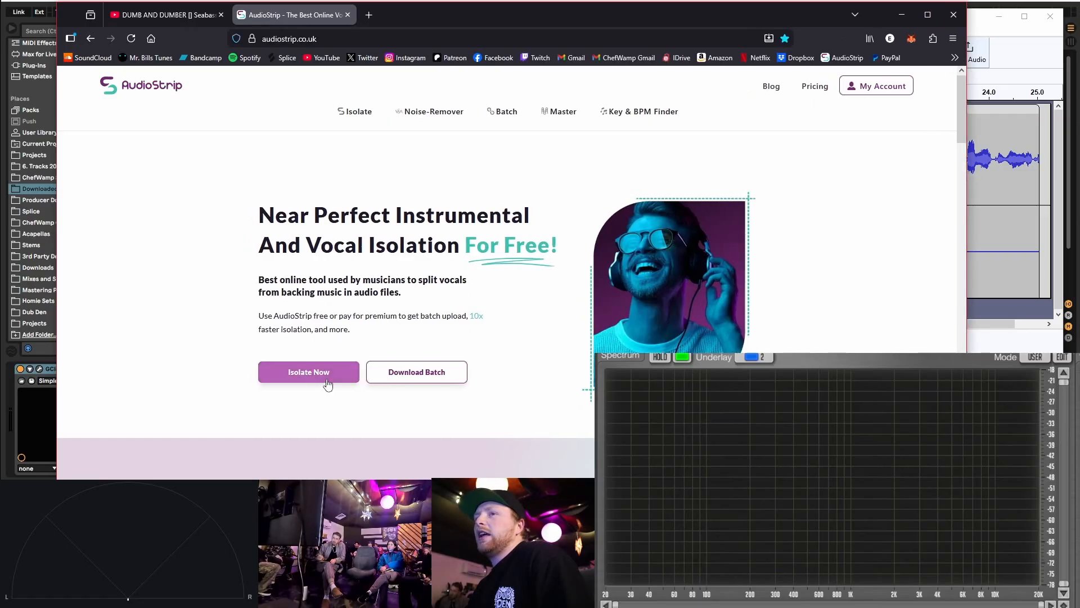
{"action": "left_click", "coordinate": [308, 372]}
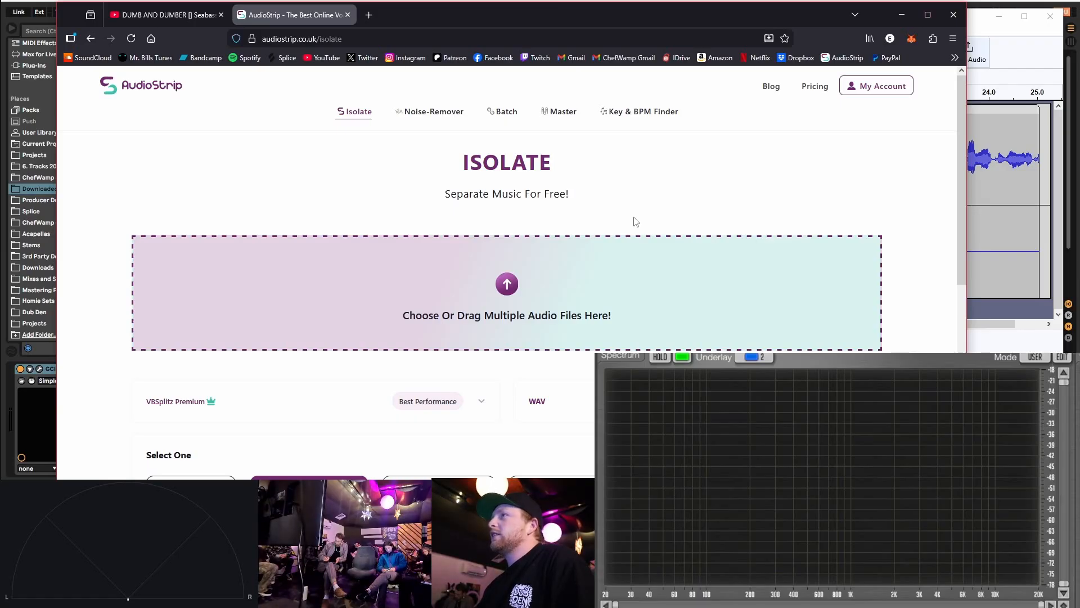
{"action": "scroll", "coordinate": [623, 220], "scroll_direction": "down", "scroll_amount": 3}
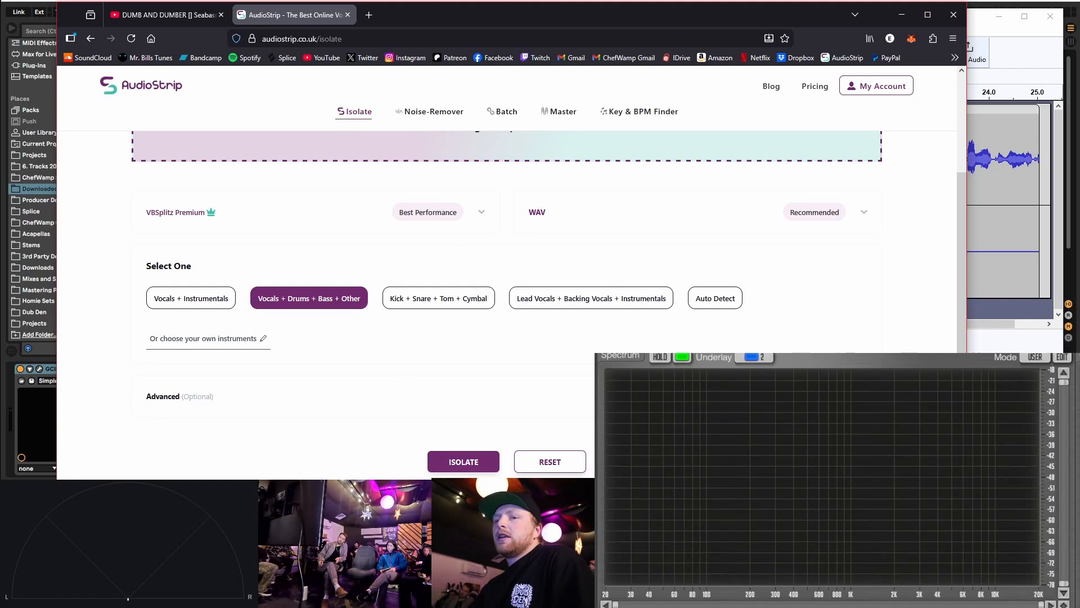
- Open the Downloads folder in File Explorer and move its window aside, clear of the browser
{"action": "key", "text": "super+e"}
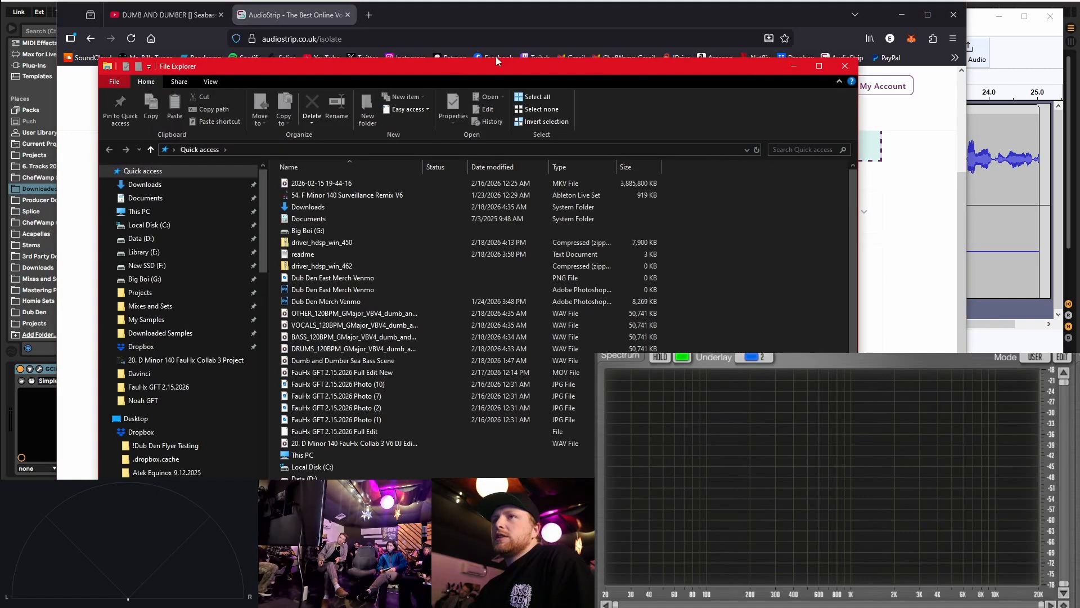
{"action": "left_click", "coordinate": [193, 184]}
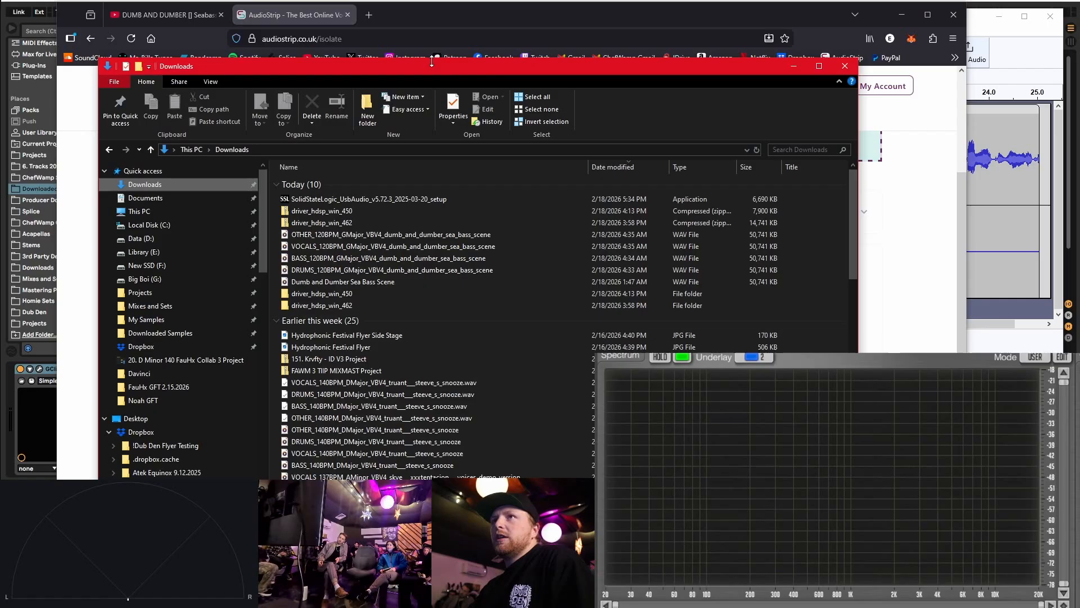
{"action": "left_click_drag", "start_coordinate": [337, 66], "coordinate": [0, 82]}
{"action": "left_click_drag", "start_coordinate": [1059, 415], "coordinate": [957, 383]}
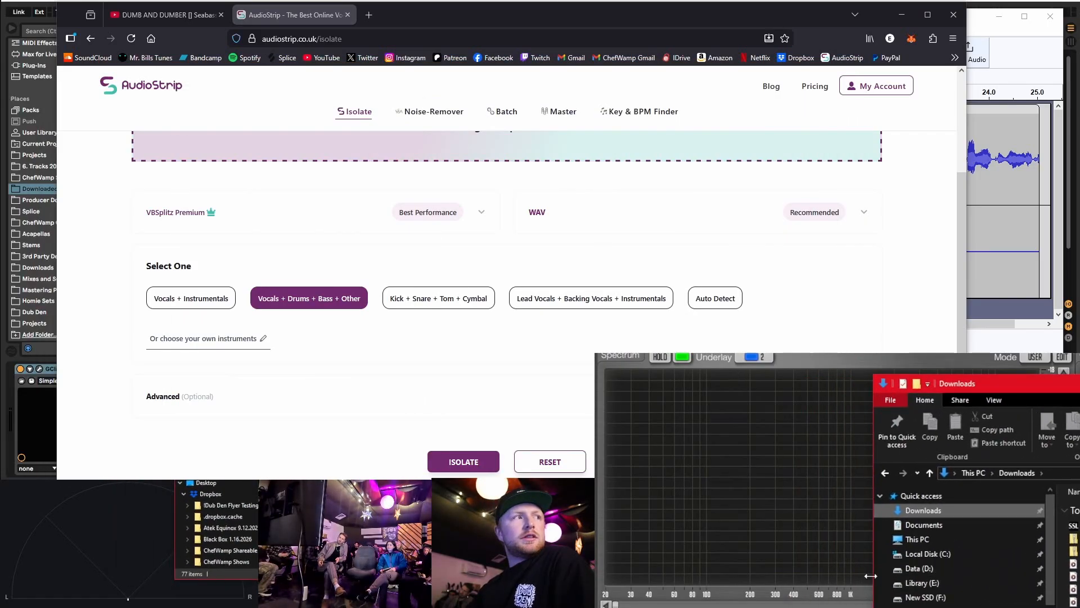
{"action": "left_click_drag", "start_coordinate": [1058, 573], "coordinate": [1079, 573]}
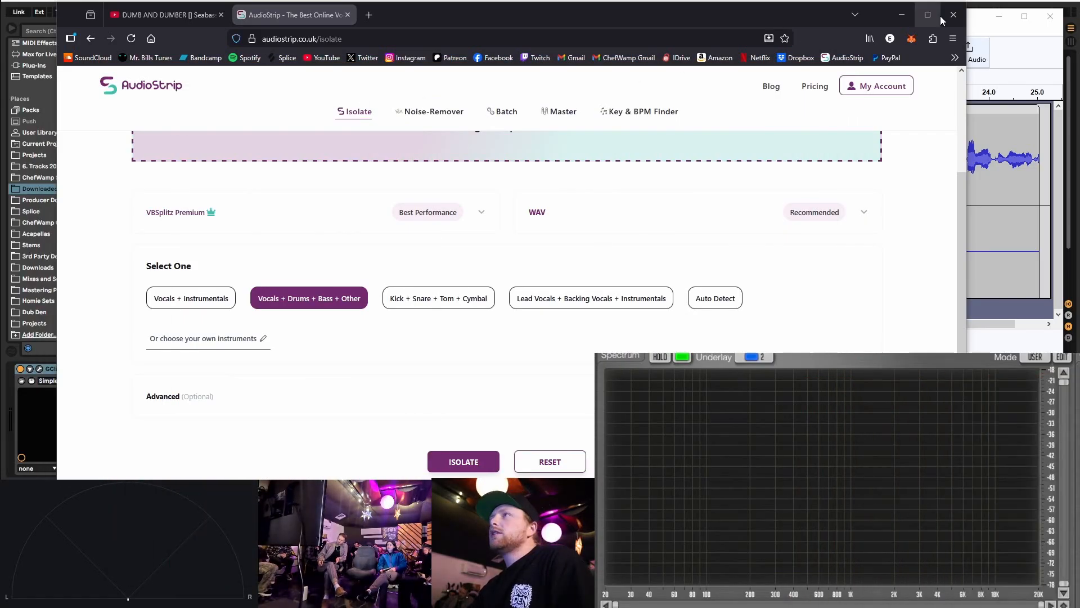
- Minimize Firefox and close Audacity without saving the project, revealing the Ableton Live set
{"action": "left_click", "coordinate": [902, 15]}
{"action": "left_click", "coordinate": [1051, 16]}
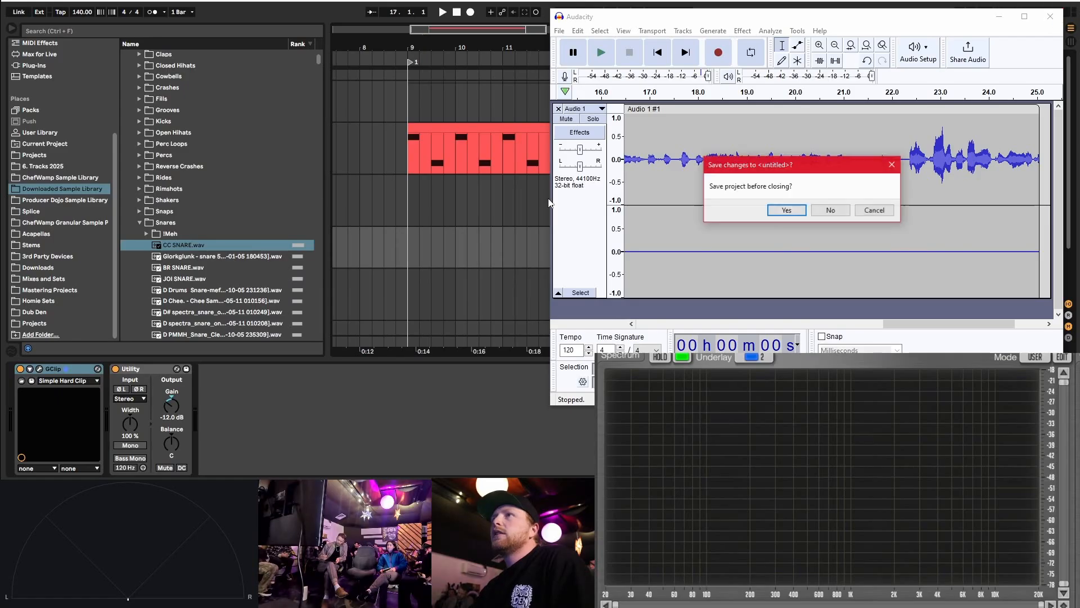
{"action": "left_click", "coordinate": [831, 211]}
- Mute the Kick Snare Clap track and collapse the Drums group
{"action": "scroll", "coordinate": [549, 288], "scroll_direction": "down", "scroll_amount": 2}
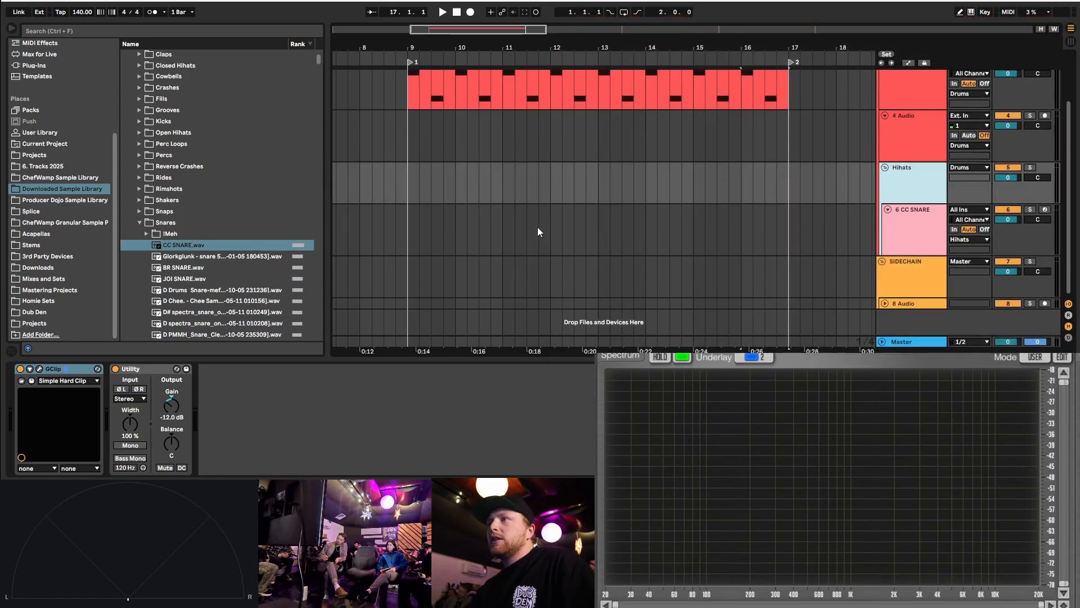
{"action": "scroll", "coordinate": [538, 231], "scroll_direction": "up", "scroll_amount": 2}
{"action": "left_click", "coordinate": [1008, 122]}
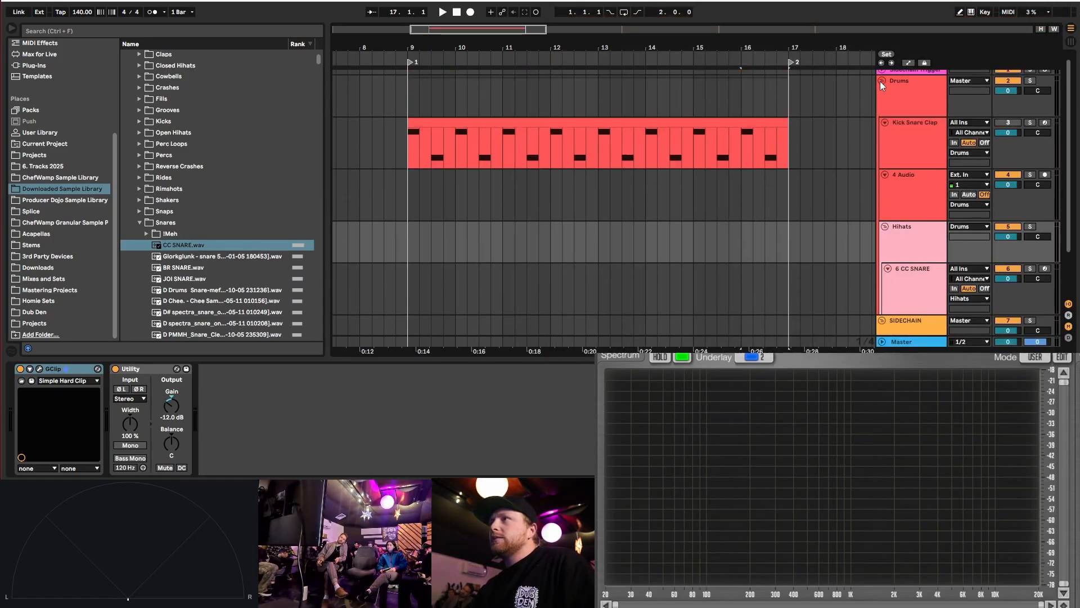
{"action": "left_click", "coordinate": [882, 81]}
- Import the OTHER, VOCALS, BASS and DRUMS stems and the Dumb and Dumber Sea Bass Scene recording onto separate new tracks at bar 9
{"action": "left_click", "coordinate": [912, 139]}
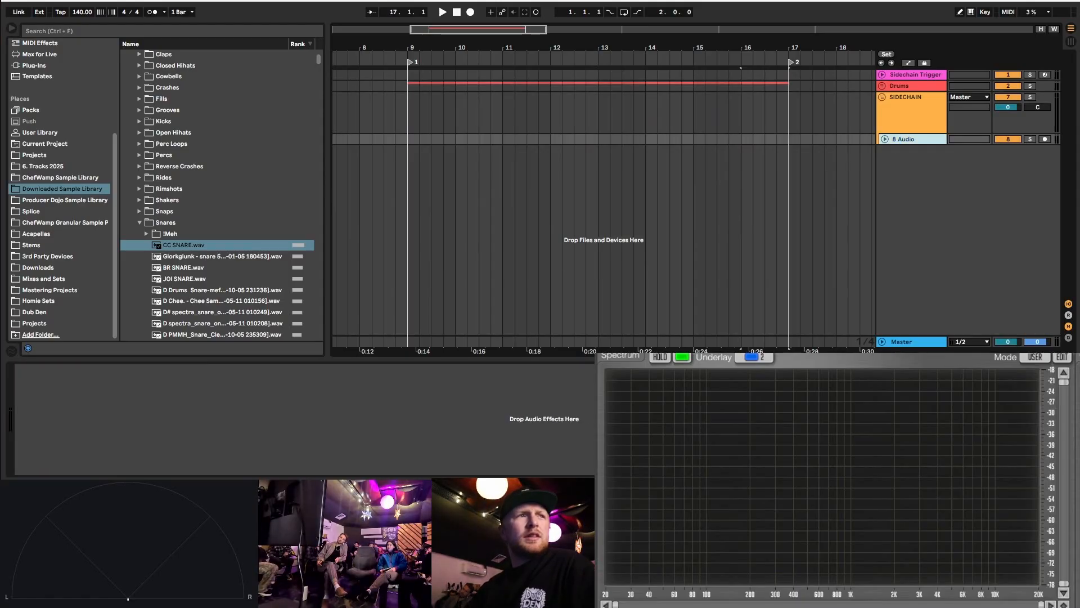
{"action": "left_click_drag", "start_coordinate": [621, 275], "coordinate": [411, 223]}
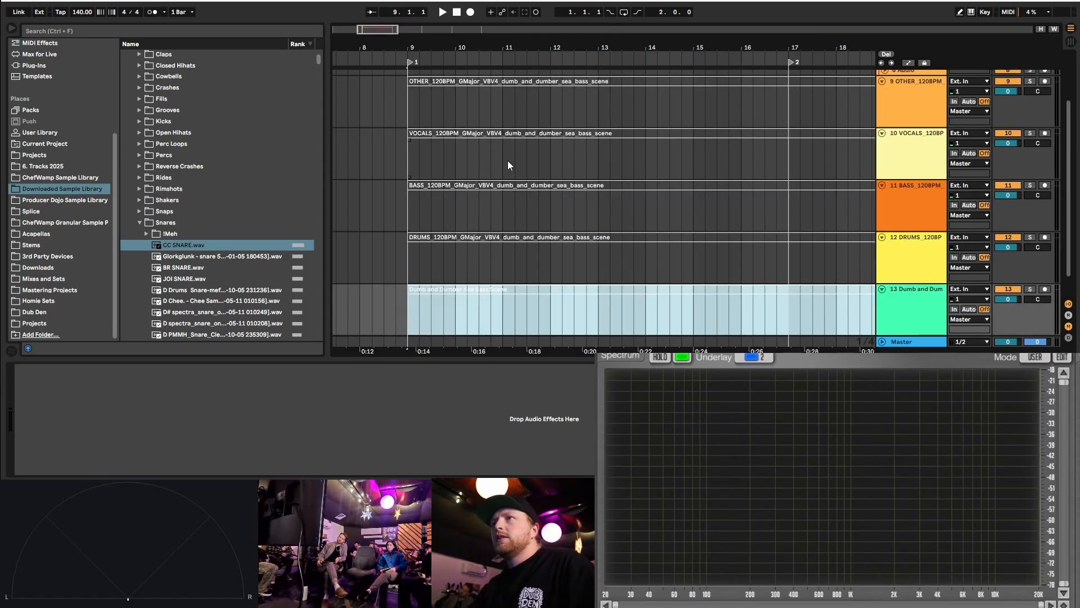
{"action": "key", "text": "minus"}
{"action": "key", "text": "minus"}
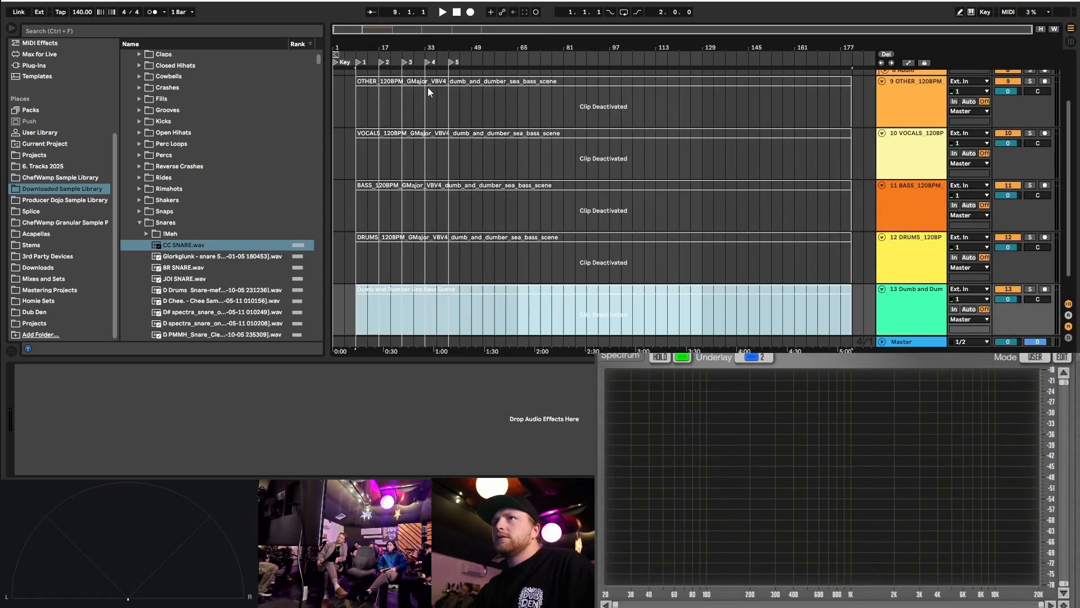
- Select all five imported Dumb and Dumber clips and turn Warp off for them
{"action": "left_click", "coordinate": [449, 118]}
{"action": "left_click", "coordinate": [843, 301], "text": "shift"}
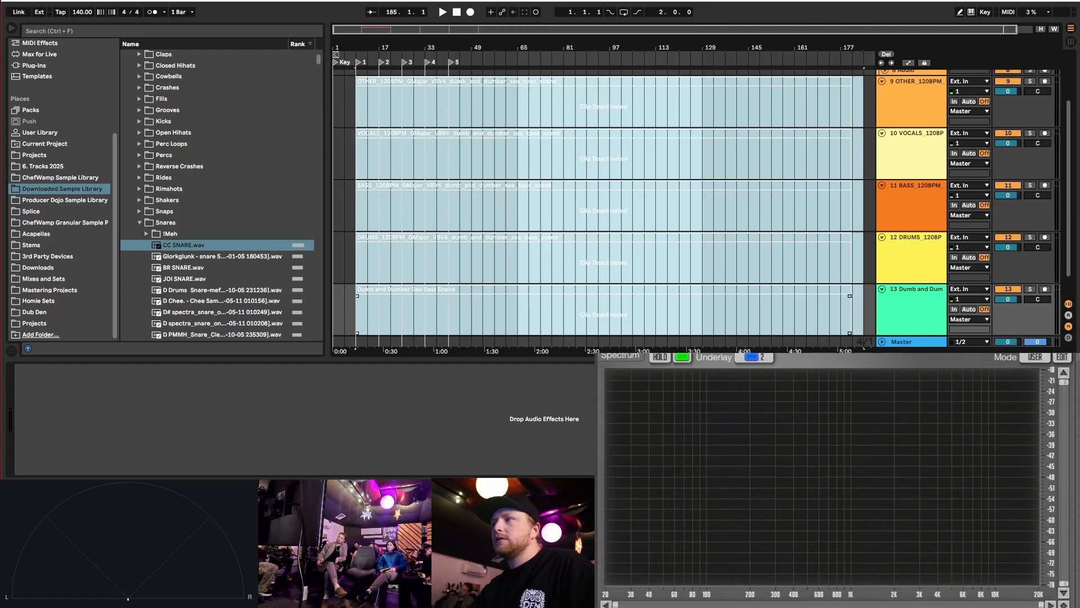
{"action": "key", "text": "shift+Tab"}
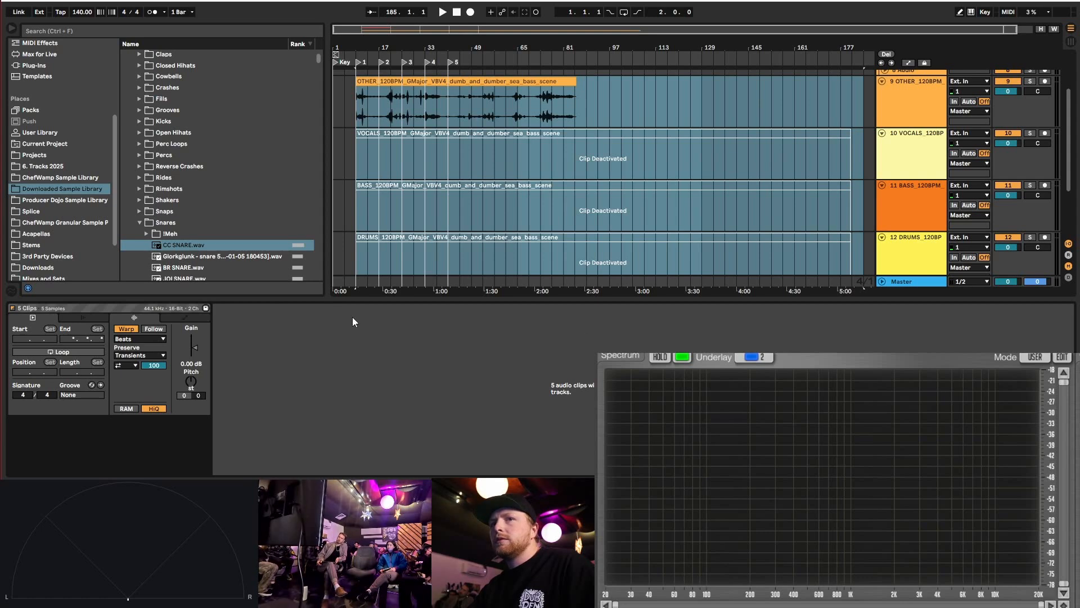
{"action": "left_click", "coordinate": [126, 328]}
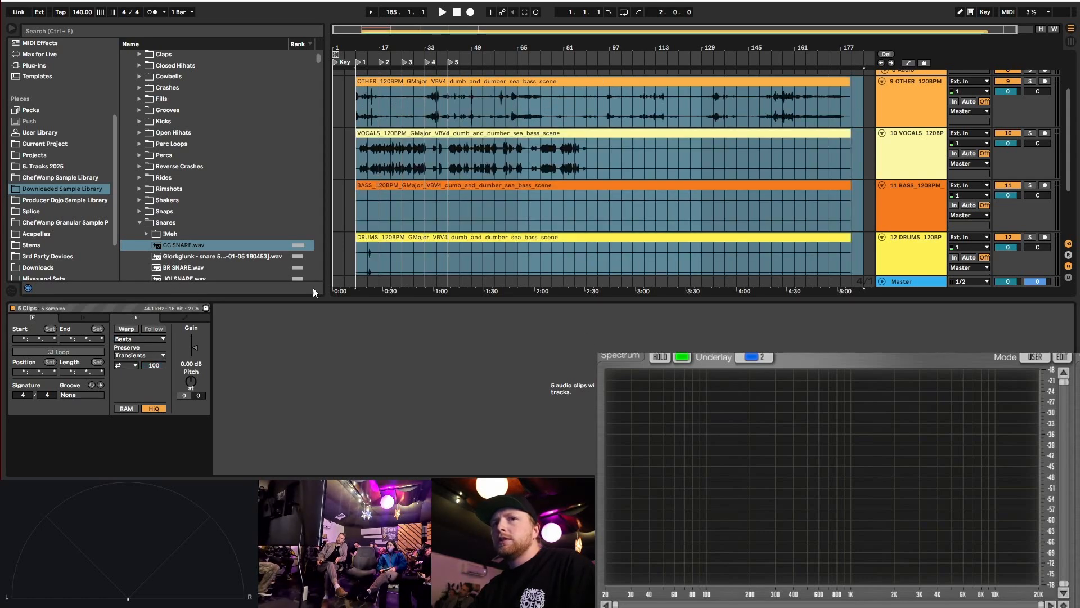
- Examine the waveforms of the vocals, bass and drums stems alongside the original scene recording
{"action": "left_click", "coordinate": [482, 82]}
{"action": "left_click", "coordinate": [493, 168]}
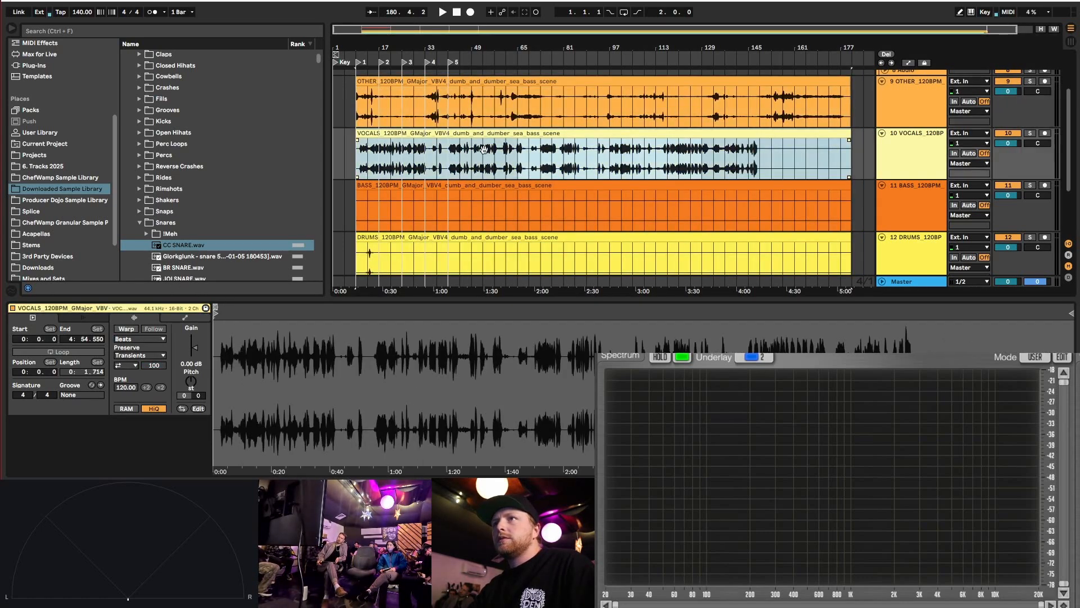
{"action": "left_click", "coordinate": [509, 197]}
{"action": "scroll", "coordinate": [512, 186], "scroll_direction": "down", "scroll_amount": 1}
{"action": "scroll", "coordinate": [518, 174], "scroll_direction": "down", "scroll_amount": 2}
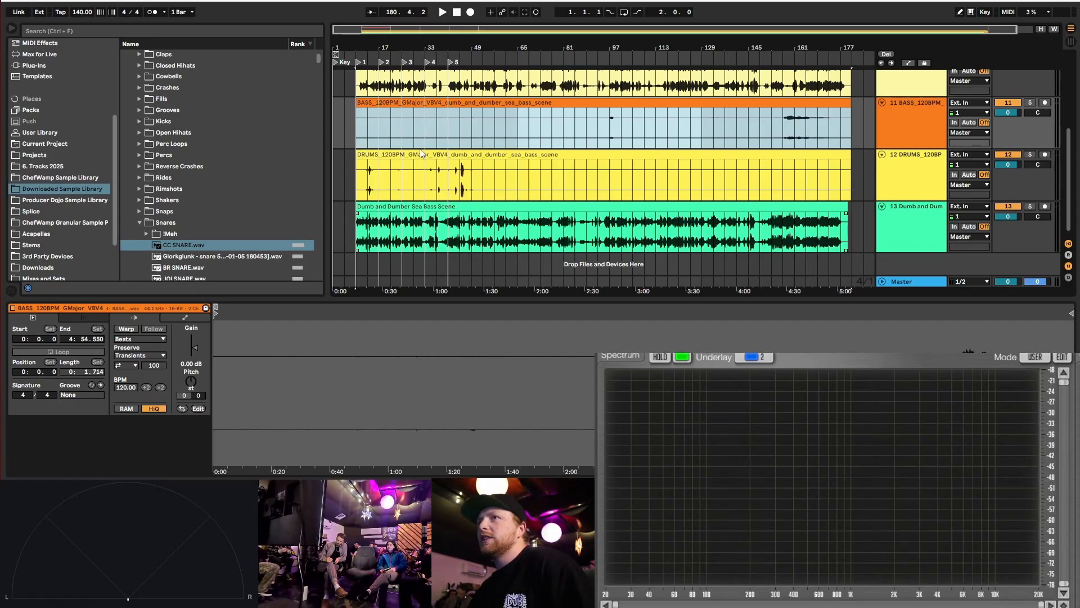
{"action": "scroll", "coordinate": [422, 153], "scroll_direction": "up", "scroll_amount": 1}
{"action": "left_click", "coordinate": [427, 176]}
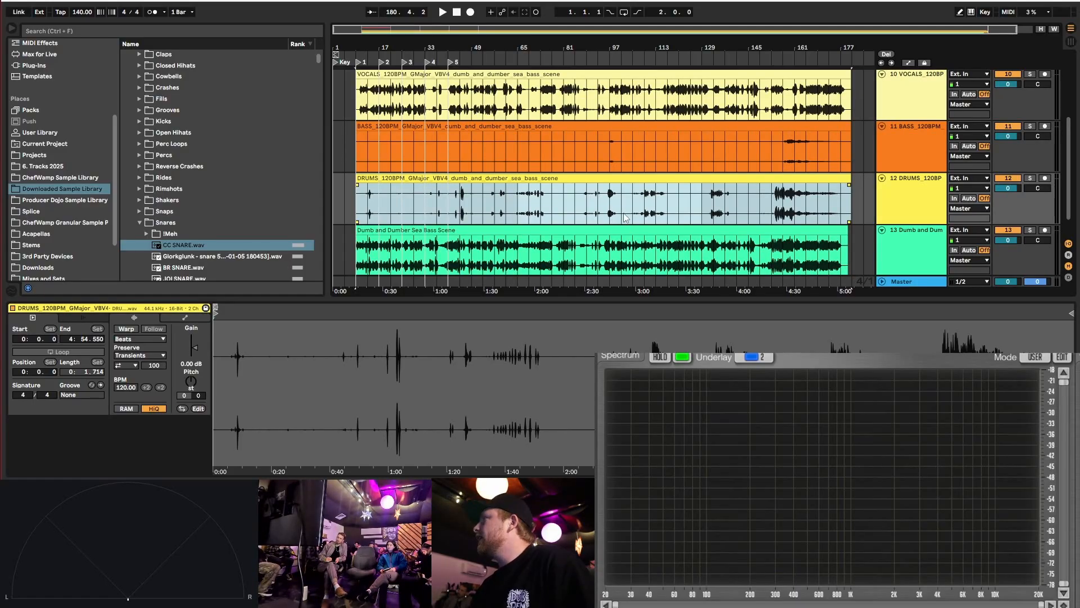
{"action": "scroll", "coordinate": [625, 218], "scroll_direction": "up", "scroll_amount": 1}
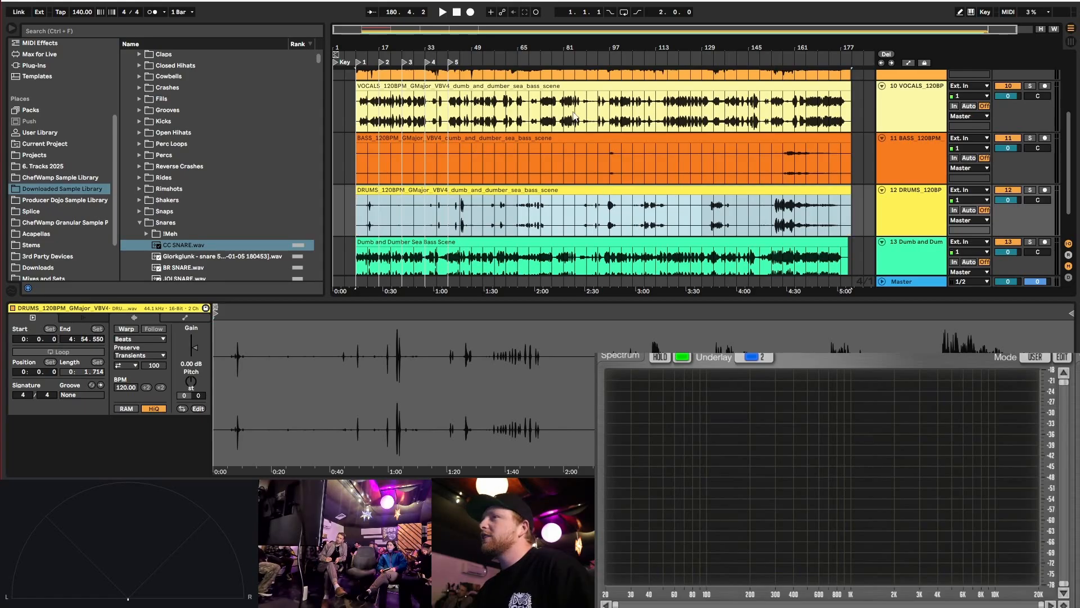
- Examine the stem clips from the OTHER track down to the original scene recording, closing in on the section around bar 45
{"action": "scroll", "coordinate": [554, 153], "scroll_direction": "up", "scroll_amount": 1}
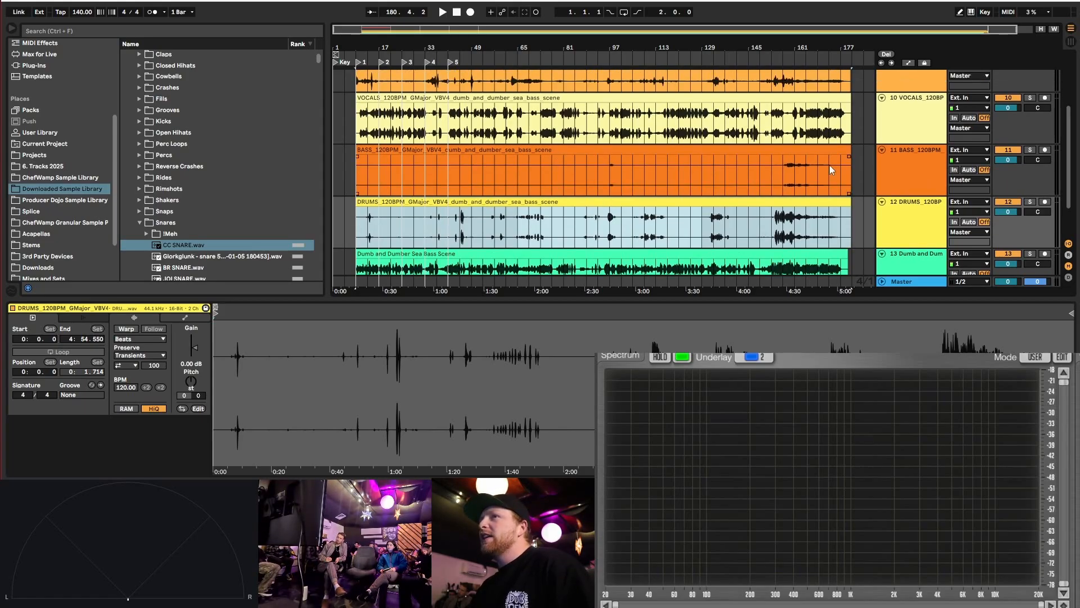
{"action": "scroll", "coordinate": [828, 167], "scroll_direction": "up", "scroll_amount": 3}
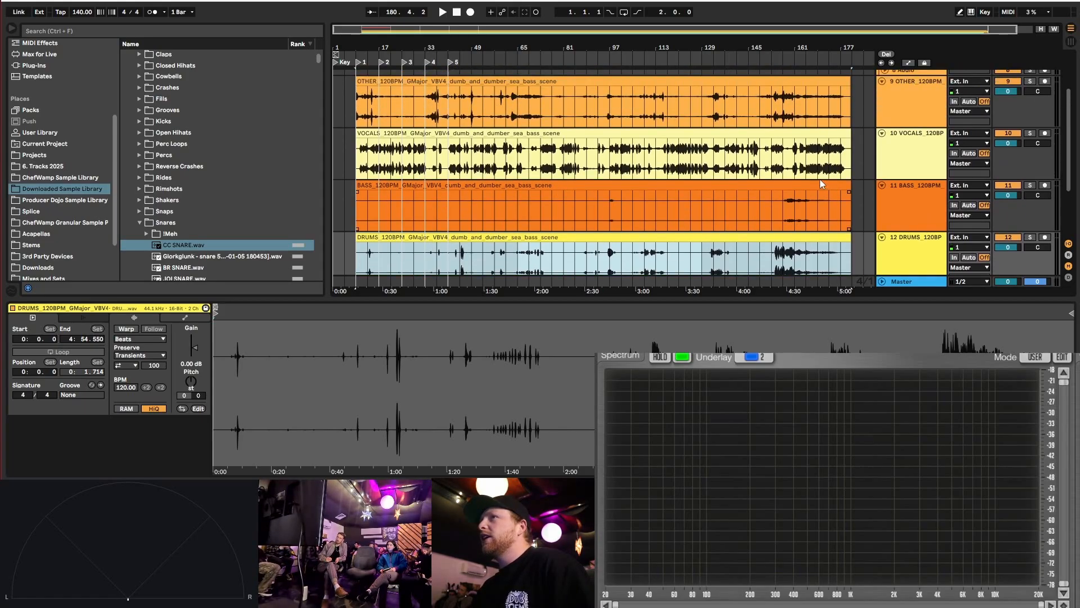
{"action": "scroll", "coordinate": [821, 181], "scroll_direction": "up", "scroll_amount": 2}
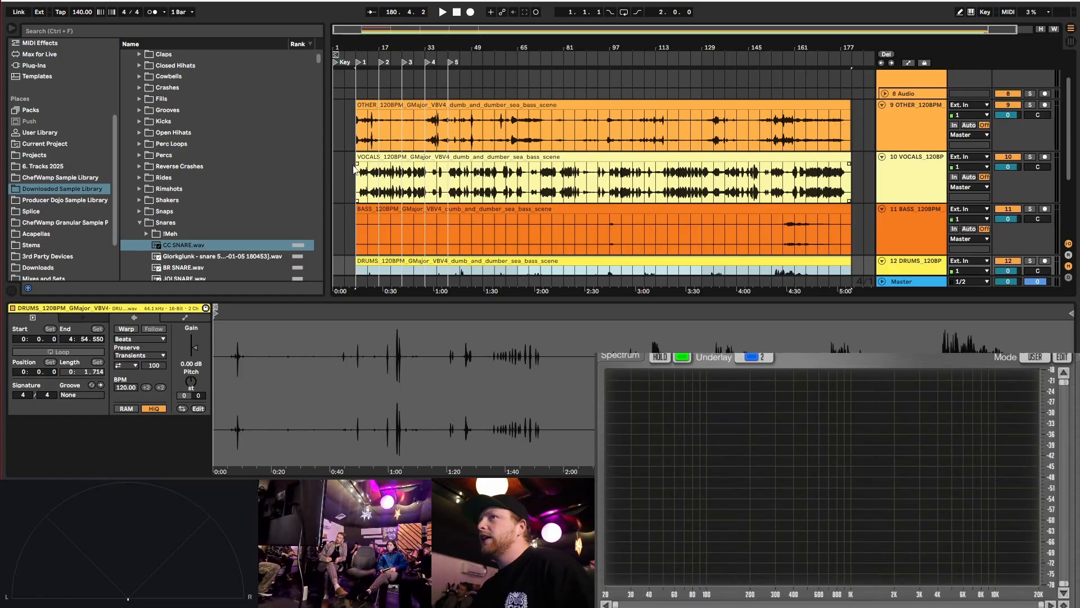
{"action": "left_click", "coordinate": [357, 131]}
{"action": "scroll", "coordinate": [395, 192], "scroll_direction": "down", "scroll_amount": 9}
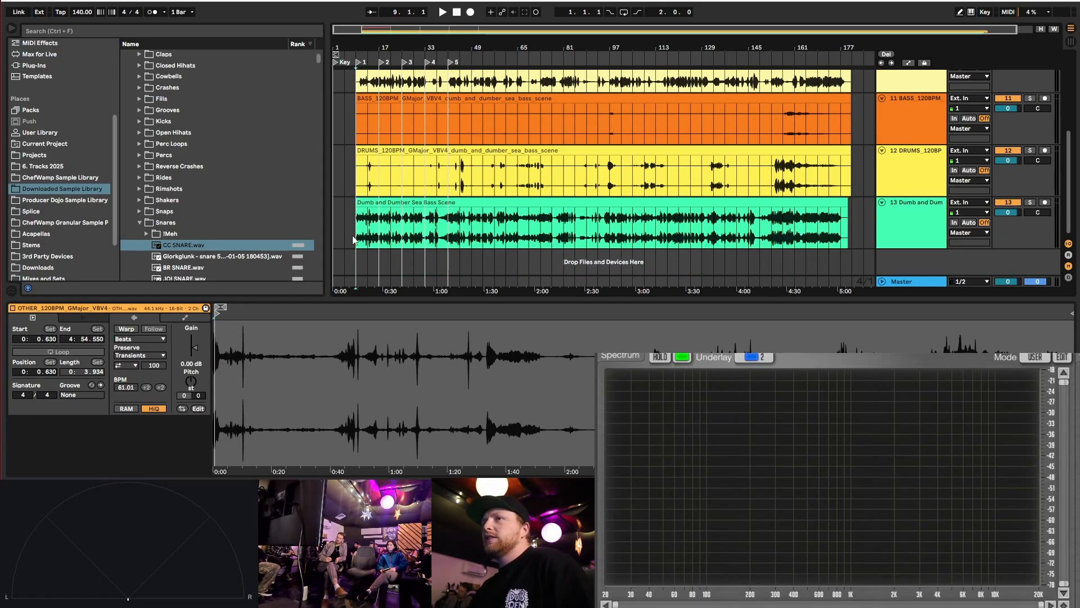
{"action": "left_click", "coordinate": [459, 227]}
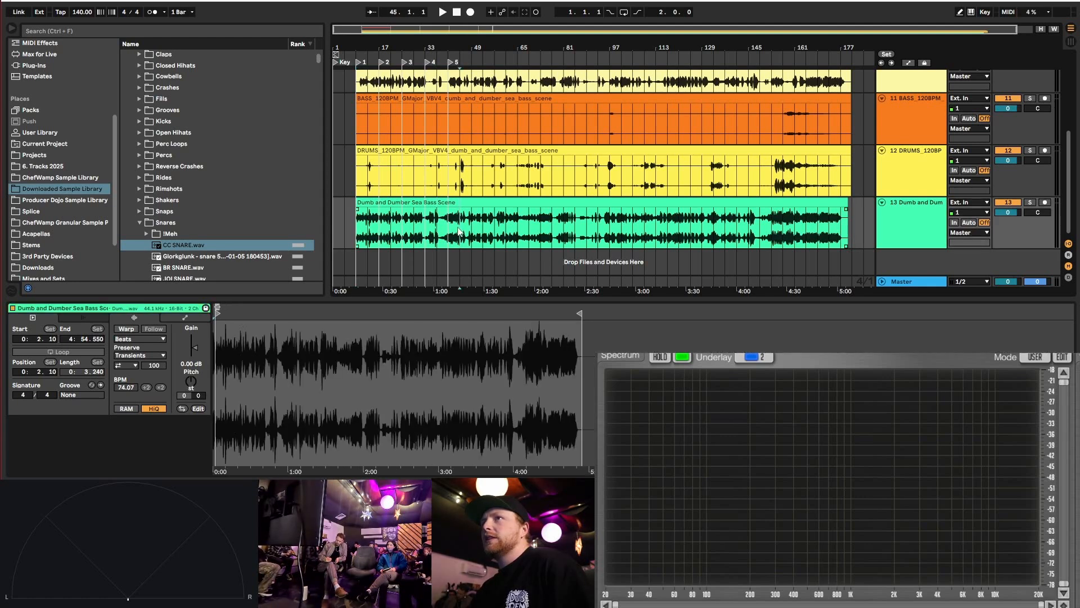
{"action": "scroll", "coordinate": [459, 227], "scroll_direction": "up", "scroll_amount": 10}
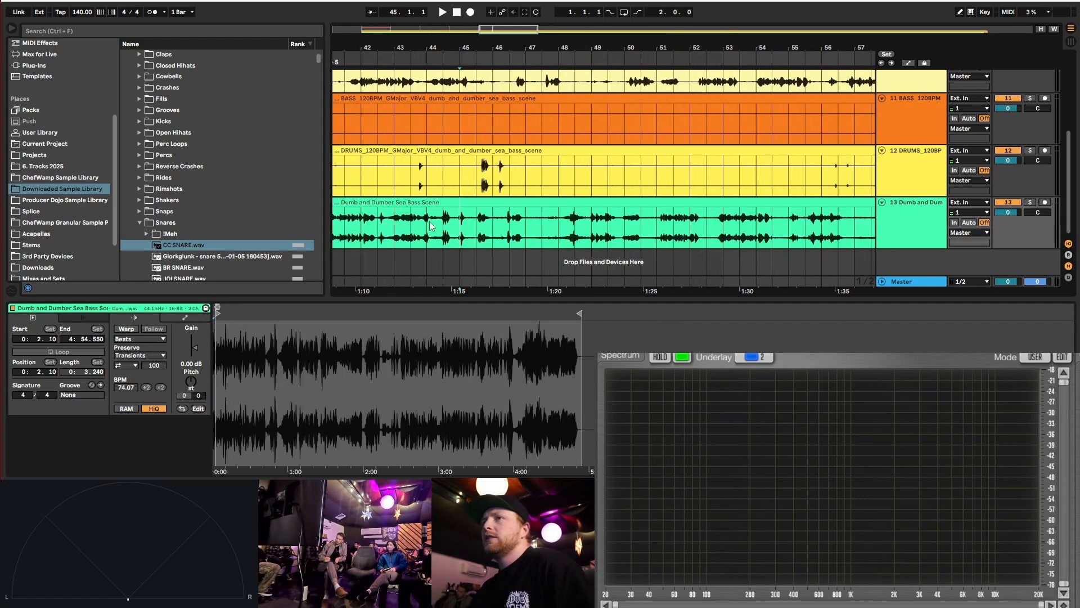
- Solo the original Dumb and Dumber Sea Bass Scene track and audition it from around bar 43
{"action": "left_click", "coordinate": [412, 223]}
{"action": "left_click", "coordinate": [1031, 203]}
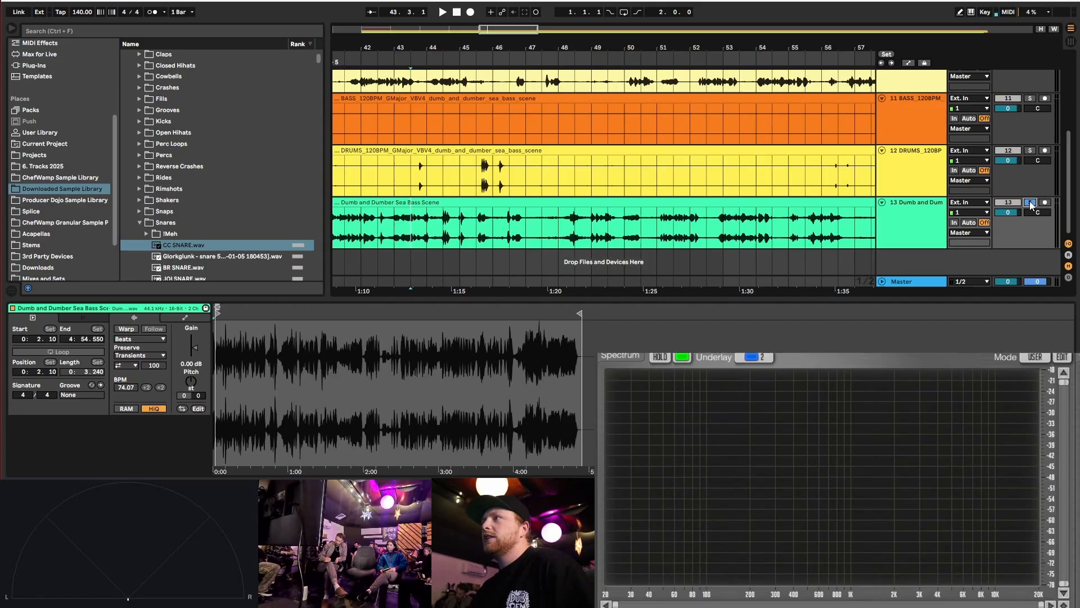
{"action": "scroll", "coordinate": [904, 170], "scroll_direction": "up", "scroll_amount": 5}
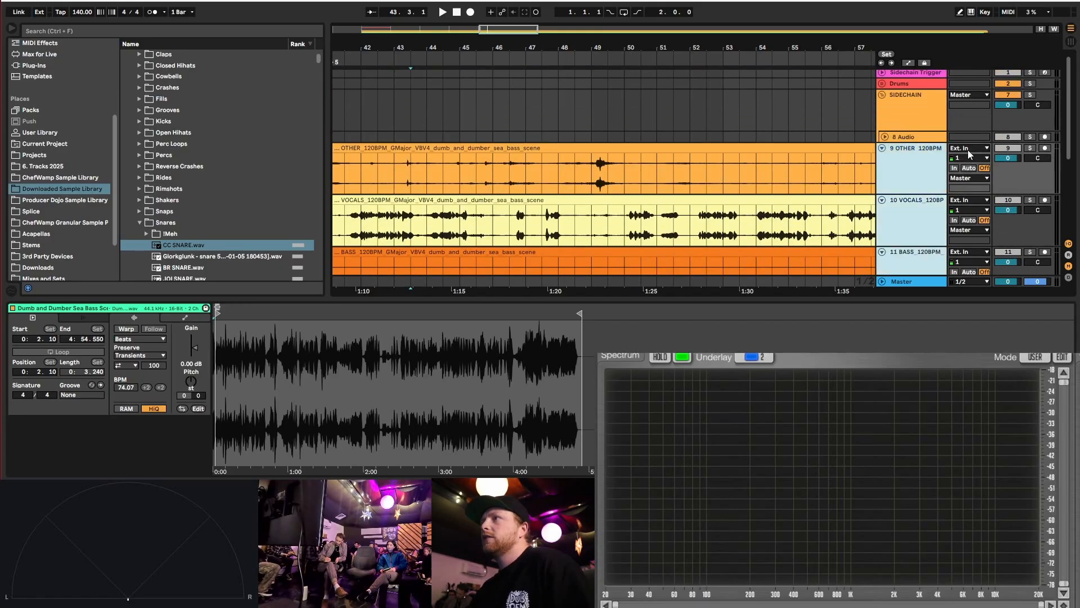
{"action": "scroll", "coordinate": [945, 226], "scroll_direction": "down", "scroll_amount": 5}
{"action": "key", "text": "space"}
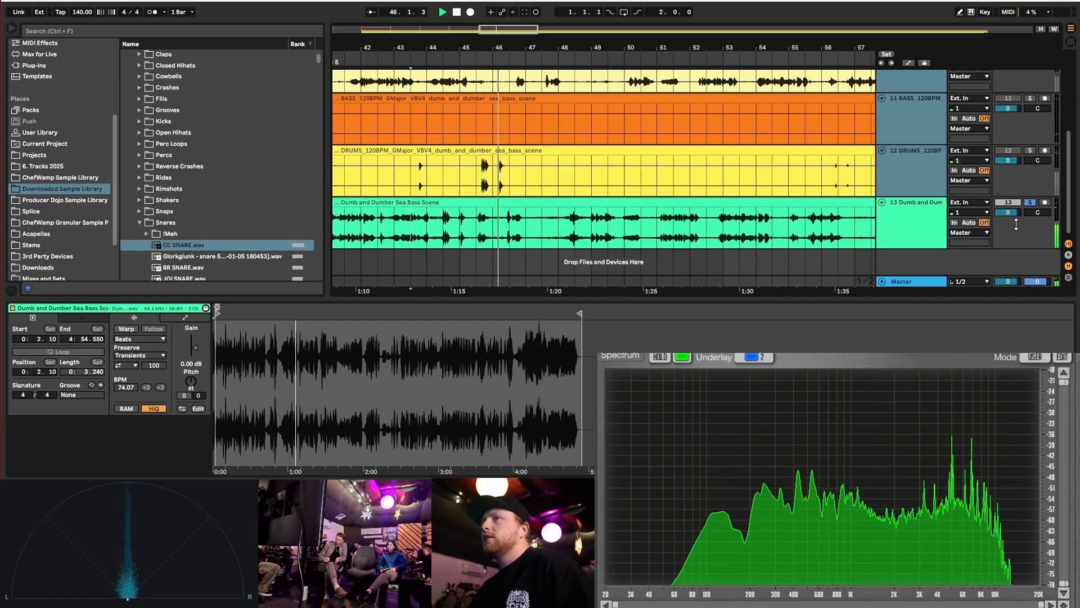
{"action": "key", "text": "space"}
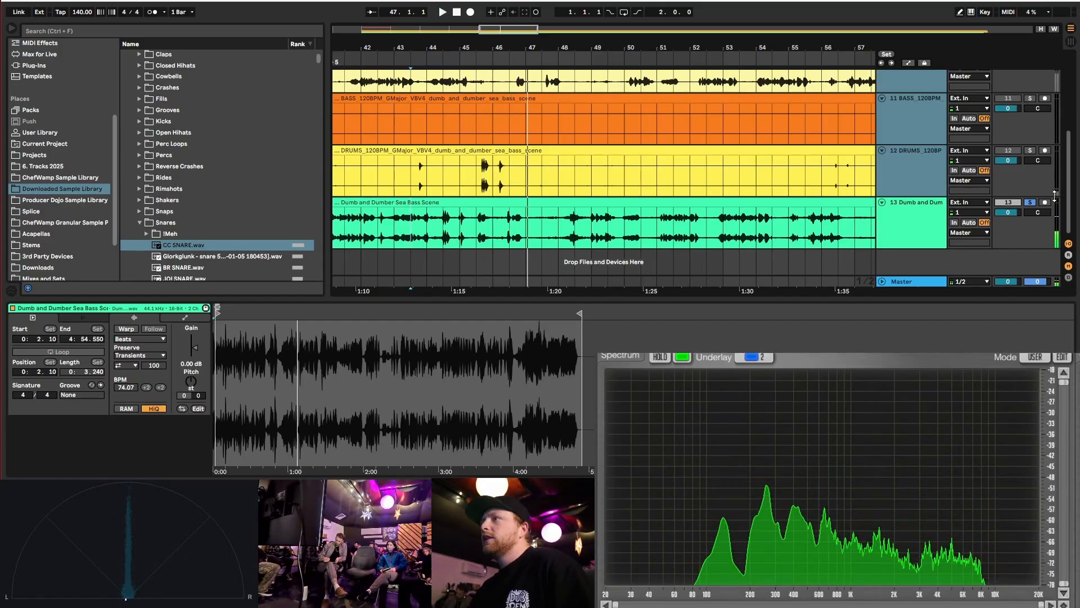
- Unsolo the original recording, solo the OTHER, VOCALS, BASS and DRUMS stems together and audition them from around bar 43
{"action": "left_click", "coordinate": [1030, 204]}
{"action": "left_click", "coordinate": [1029, 151]}
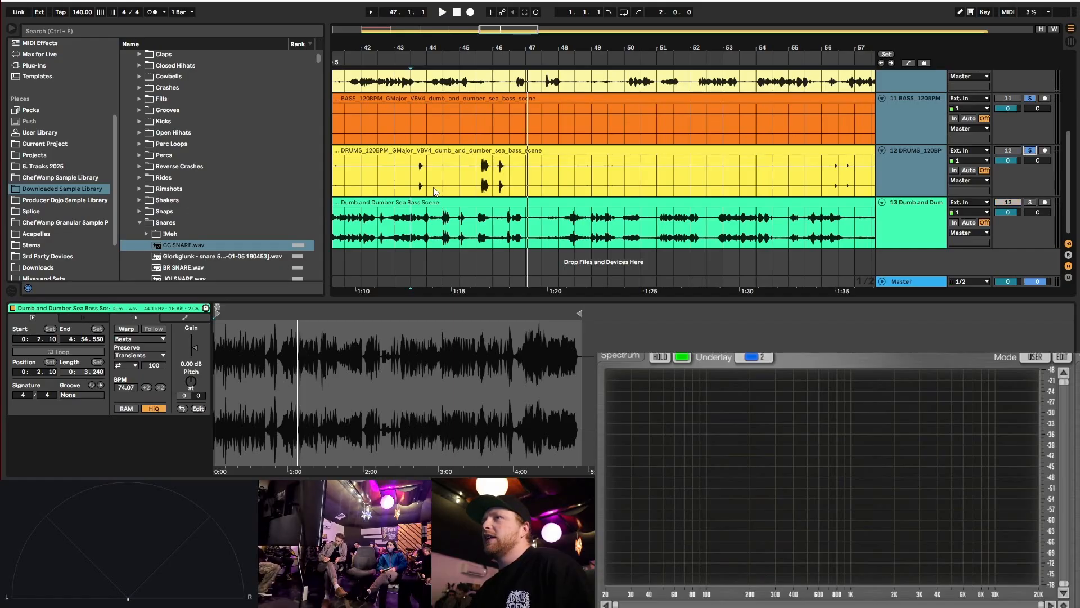
{"action": "left_click", "coordinate": [419, 167]}
{"action": "scroll", "coordinate": [599, 250], "scroll_direction": "up", "scroll_amount": 2}
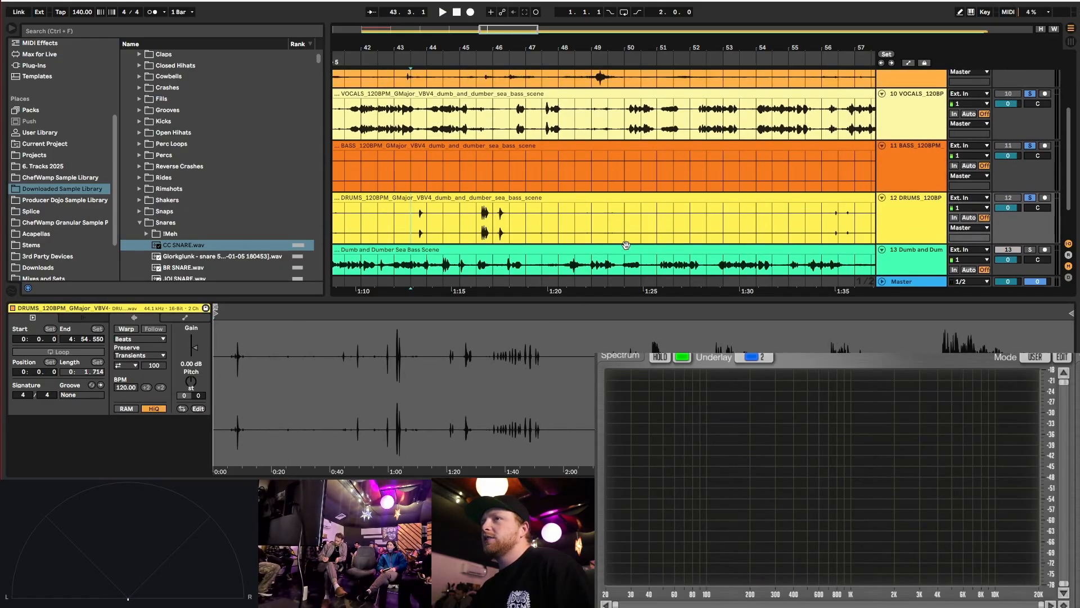
{"action": "key", "text": "space"}
{"action": "scroll", "coordinate": [1037, 212], "scroll_direction": "down", "scroll_amount": 2}
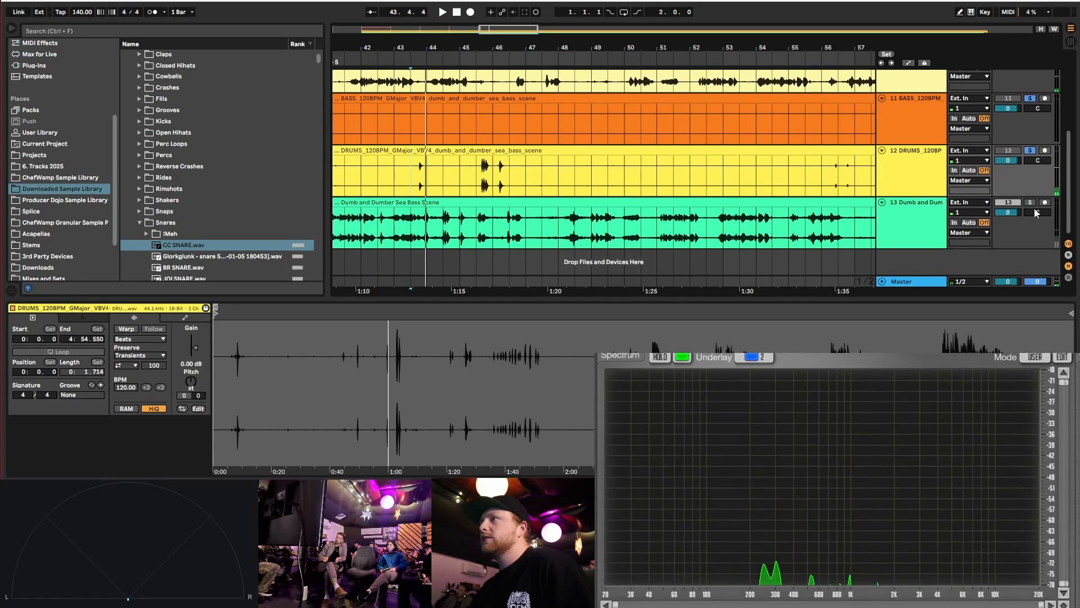
{"action": "scroll", "coordinate": [1035, 214], "scroll_direction": "up", "scroll_amount": 3}
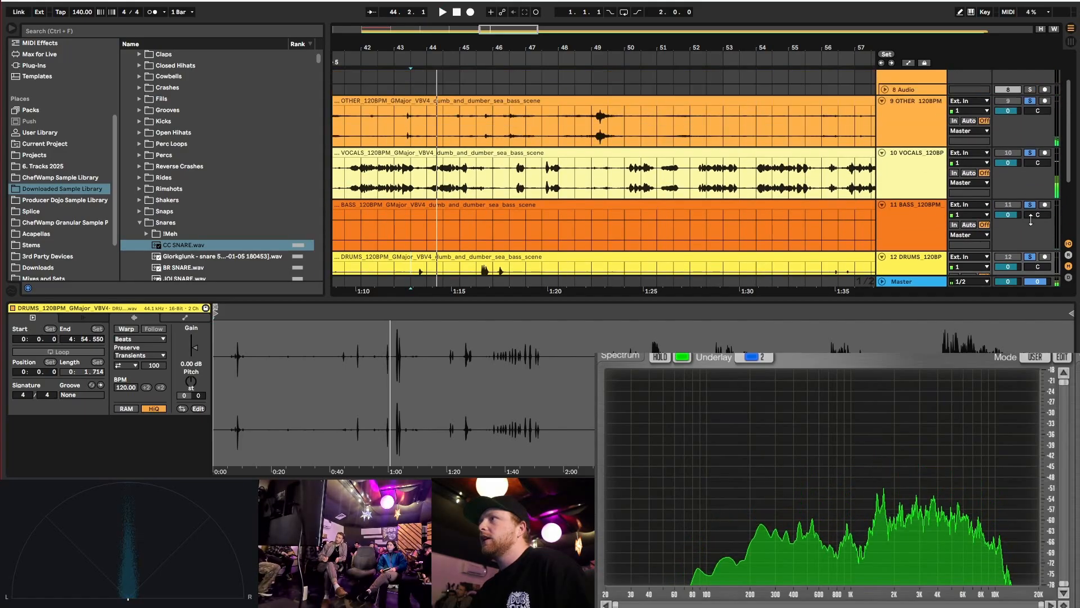
- Solo only the DRUMS stem and audition it from around bar 45
{"action": "left_click", "coordinate": [928, 268]}
{"action": "scroll", "coordinate": [928, 268], "scroll_direction": "down", "scroll_amount": 2}
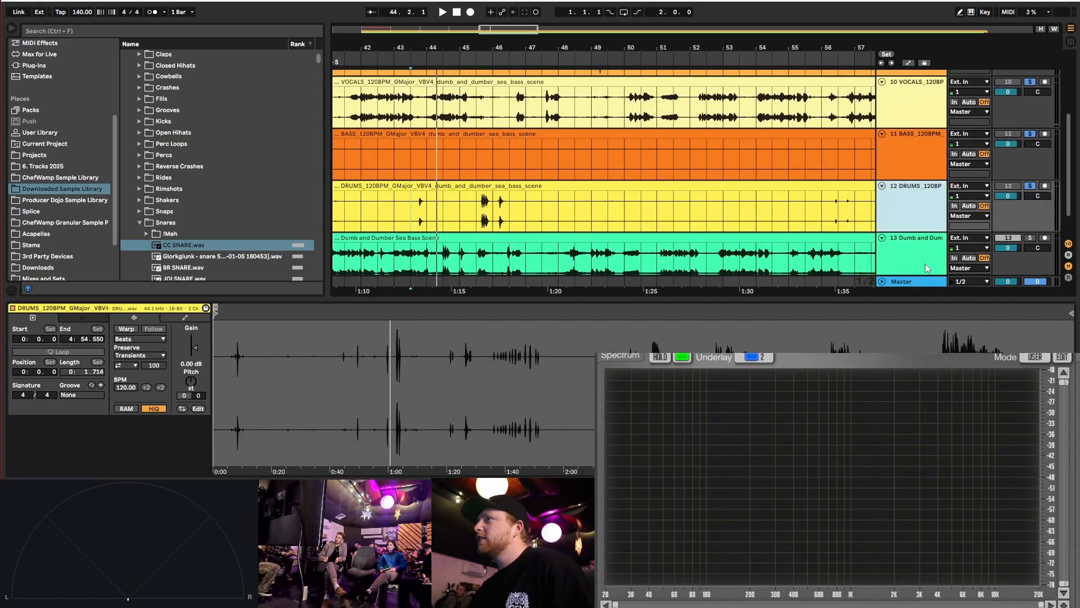
{"action": "left_click", "coordinate": [927, 268]}
{"action": "left_click", "coordinate": [1031, 235]}
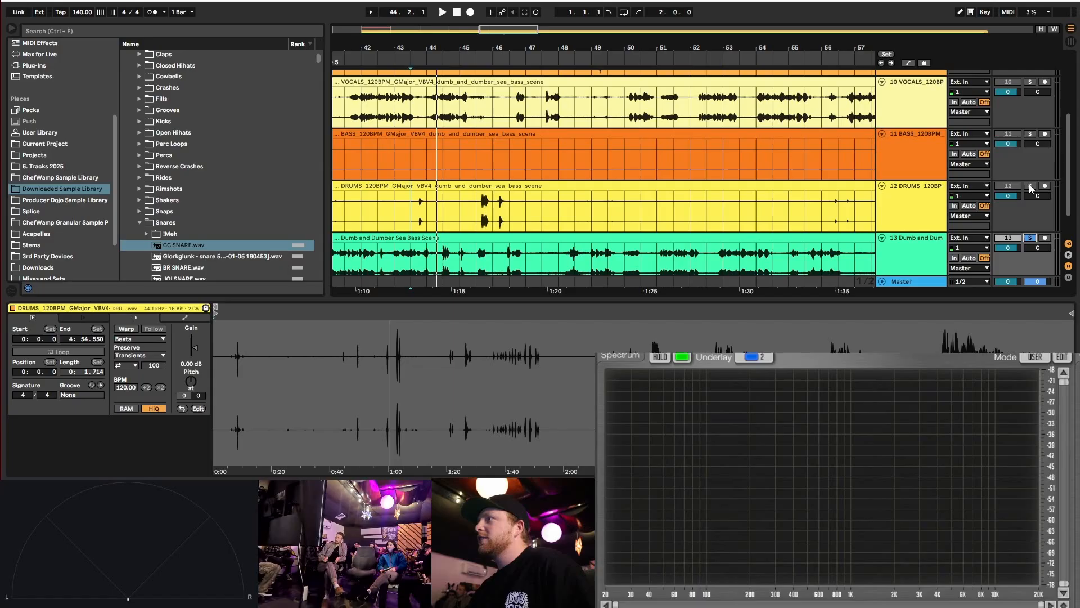
{"action": "left_click", "coordinate": [1030, 186]}
{"action": "left_click", "coordinate": [477, 223]}
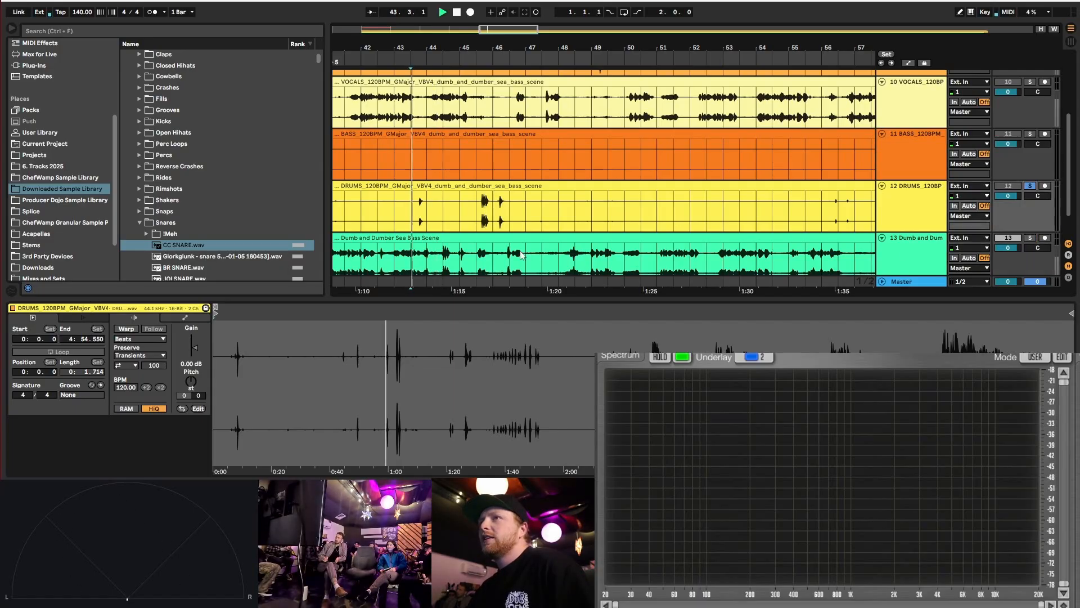
{"action": "key", "text": "space"}
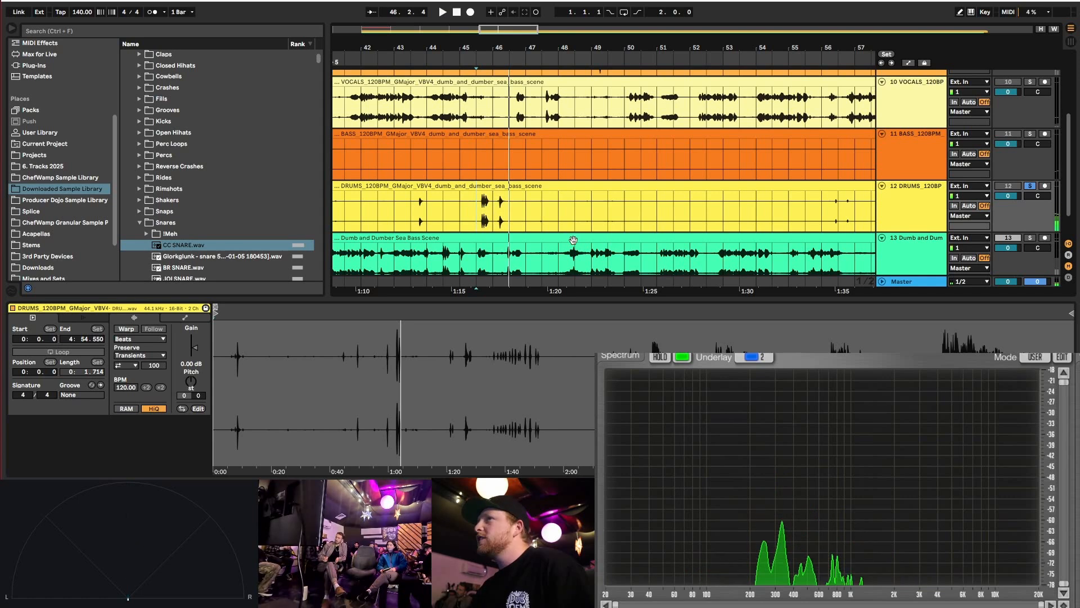
- Solo only the VOCALS stem and audition it from around bar 42
{"action": "scroll", "coordinate": [459, 180], "scroll_direction": "up", "scroll_amount": 3}
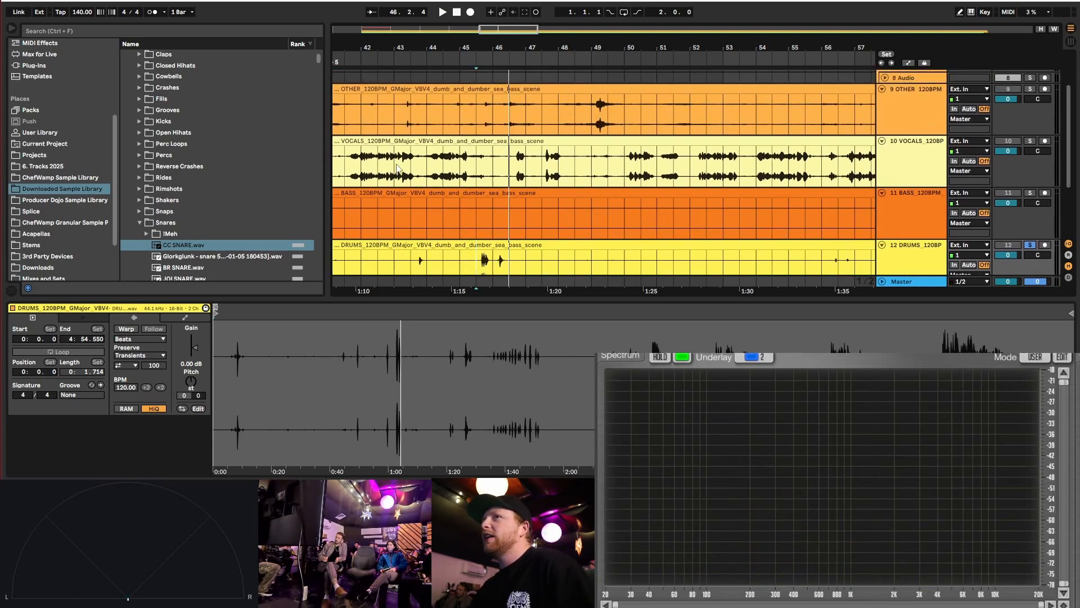
{"action": "left_click", "coordinate": [394, 169]}
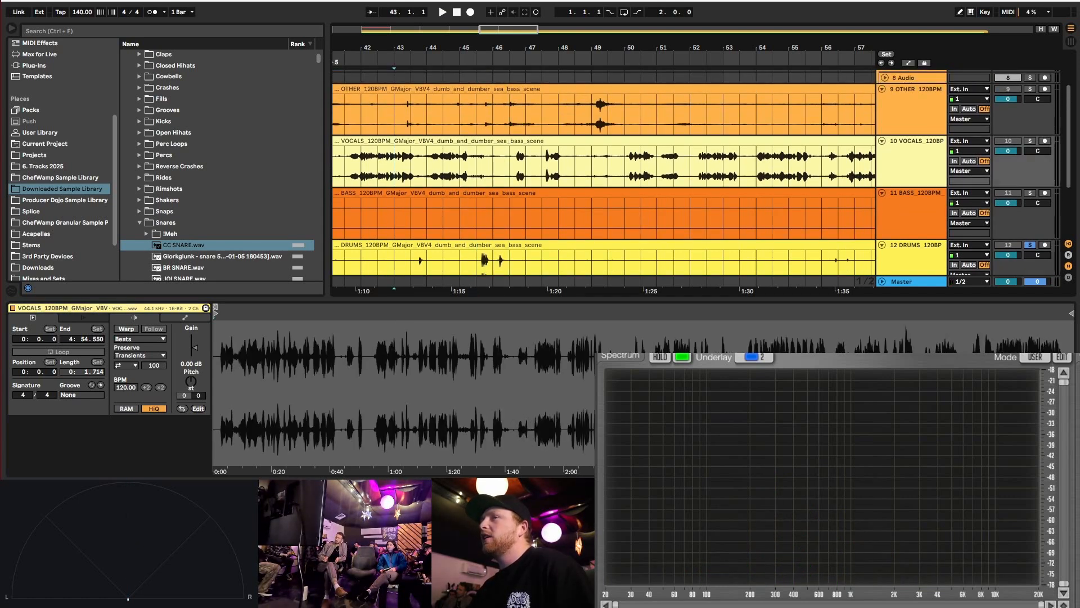
{"action": "left_click", "coordinate": [1029, 140]}
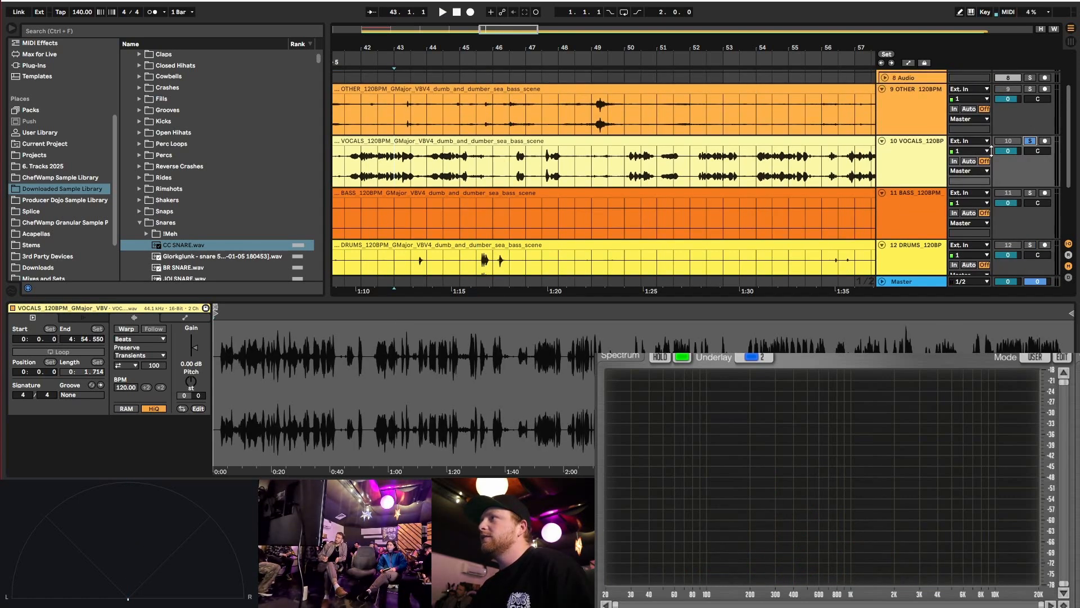
{"action": "left_click", "coordinate": [361, 169]}
{"action": "key", "text": "space"}
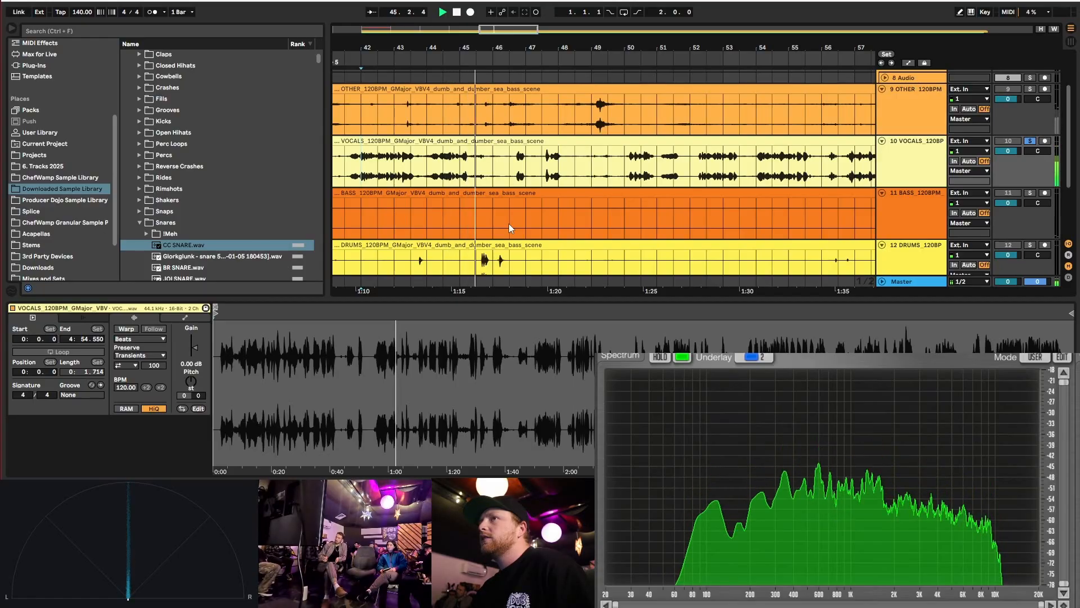
{"action": "key", "text": "space"}
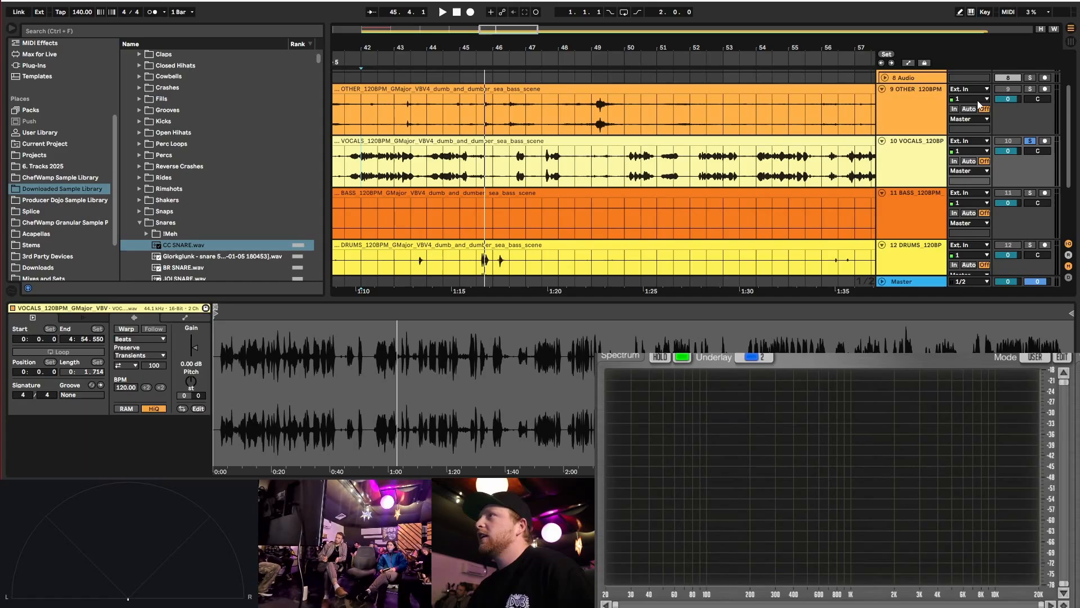
- Solo only the OTHER stem and audition it from around bar 42
{"action": "left_click", "coordinate": [1030, 89]}
{"action": "left_click", "coordinate": [378, 116]}
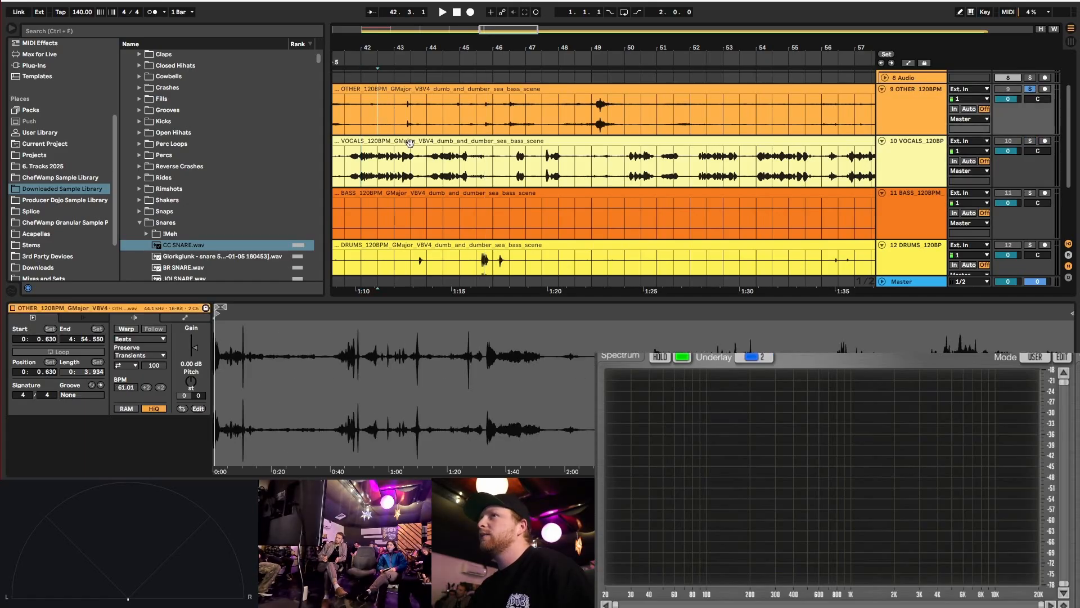
{"action": "key", "text": "space"}
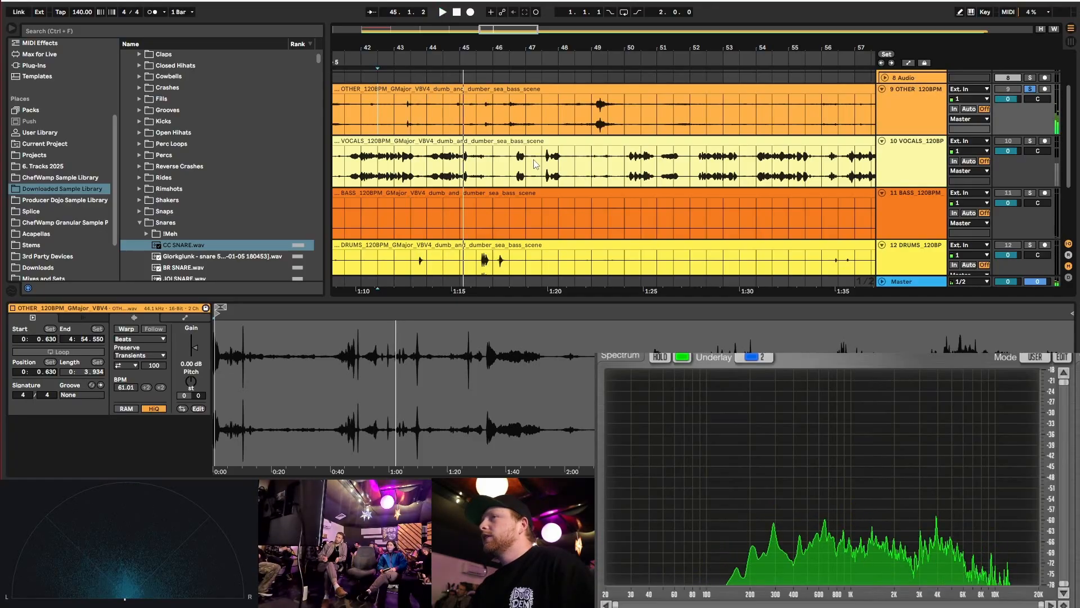
{"action": "key", "text": "space"}
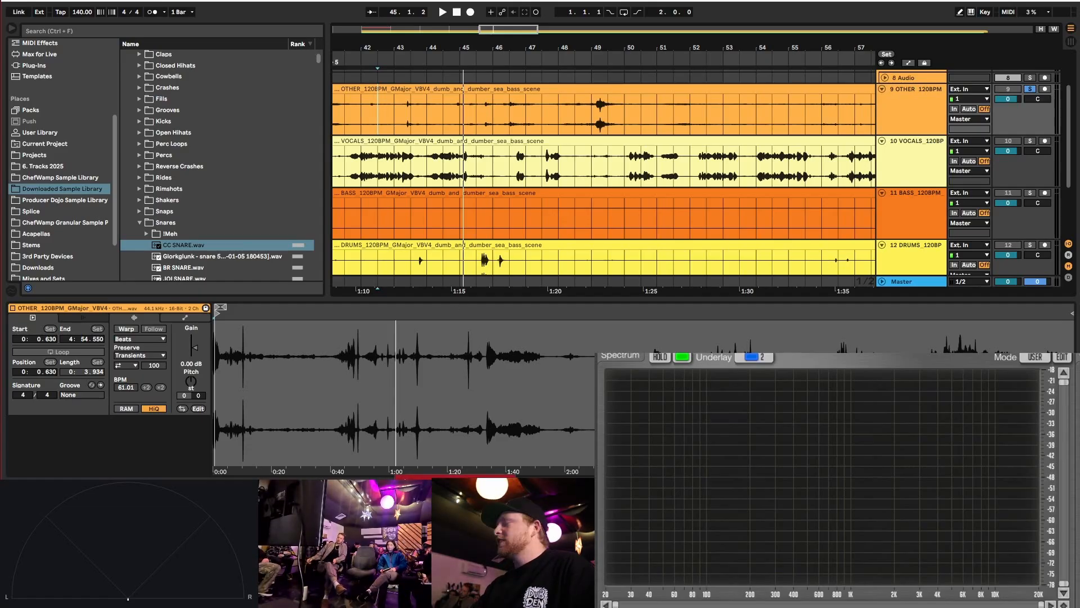
- Switch briefly to the AudioStrip browser window, minimise it, and enlarge Ableton's arrangement area to show the full length of the clips
{"action": "key", "text": "alt+Tab"}
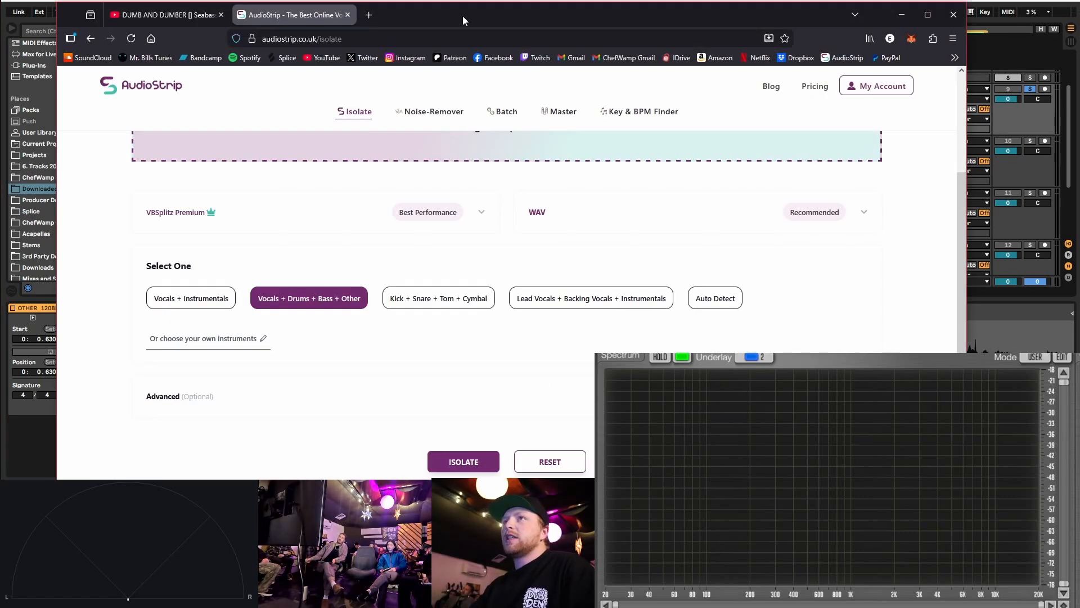
{"action": "left_click", "coordinate": [901, 15]}
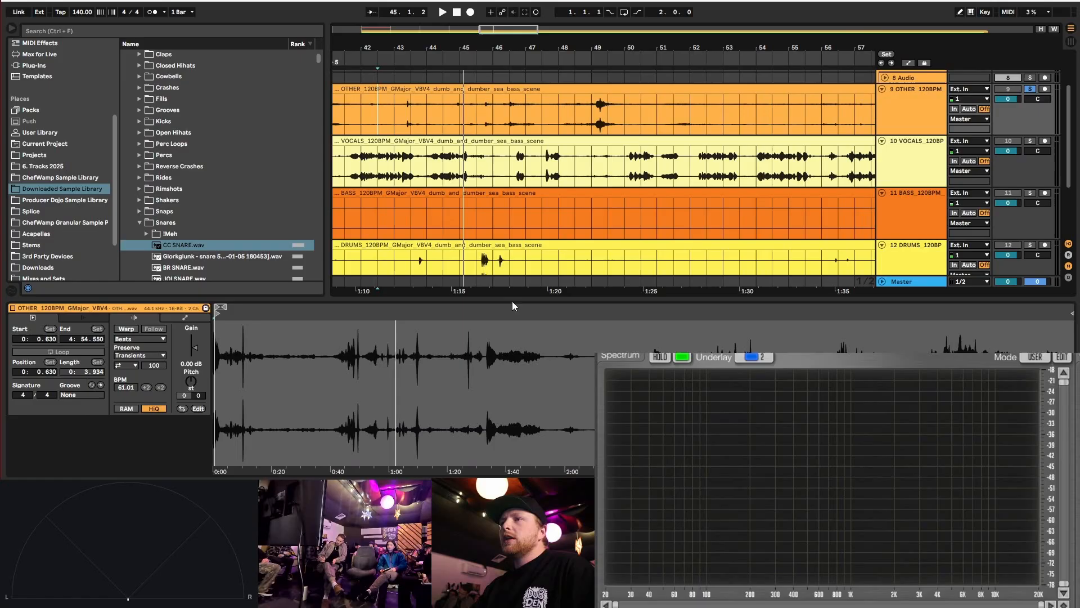
{"action": "left_click_drag", "start_coordinate": [512, 297], "coordinate": [513, 359]}
{"action": "scroll", "coordinate": [414, 163], "scroll_direction": "down", "scroll_amount": 10}
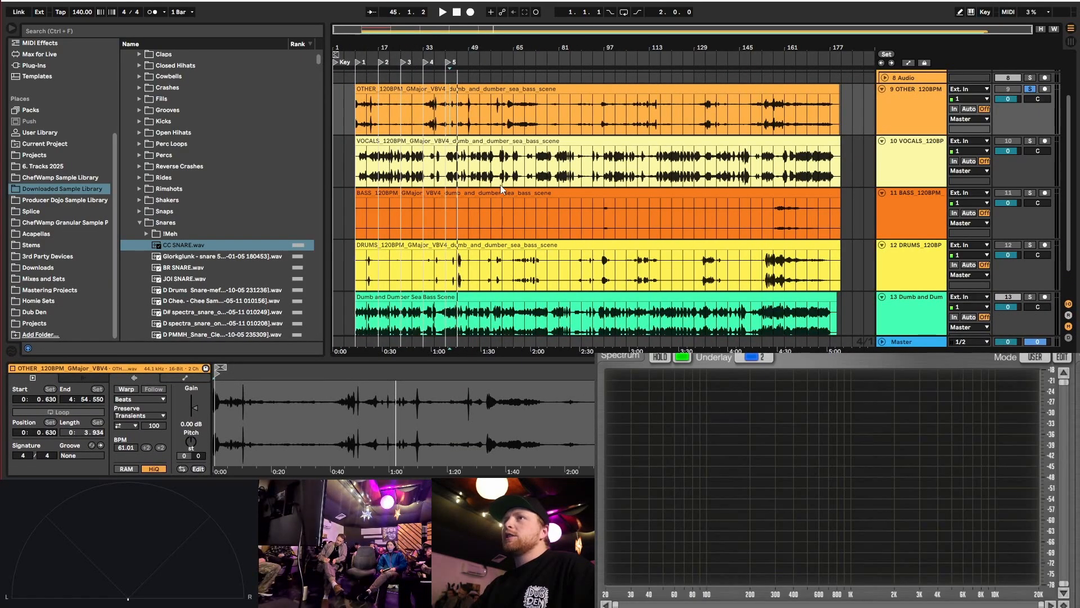
{"action": "scroll", "coordinate": [501, 184], "scroll_direction": "down", "scroll_amount": 2}
{"action": "scroll", "coordinate": [693, 207], "scroll_direction": "up", "scroll_amount": 2}
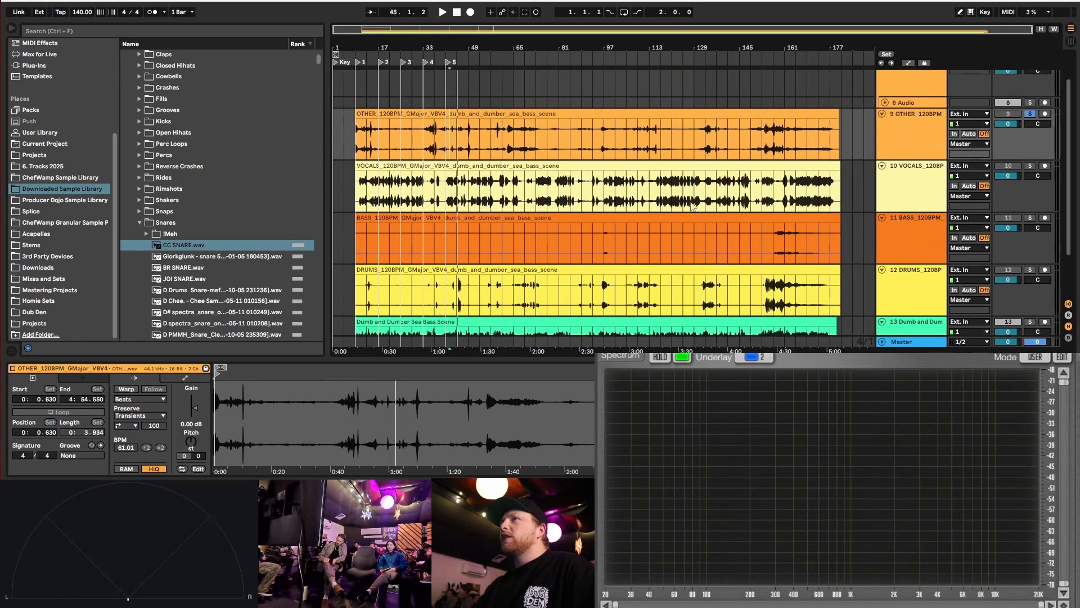
- Select the OTHER stem clip and set its sample start to 0:0.0
{"action": "left_click", "coordinate": [790, 114]}
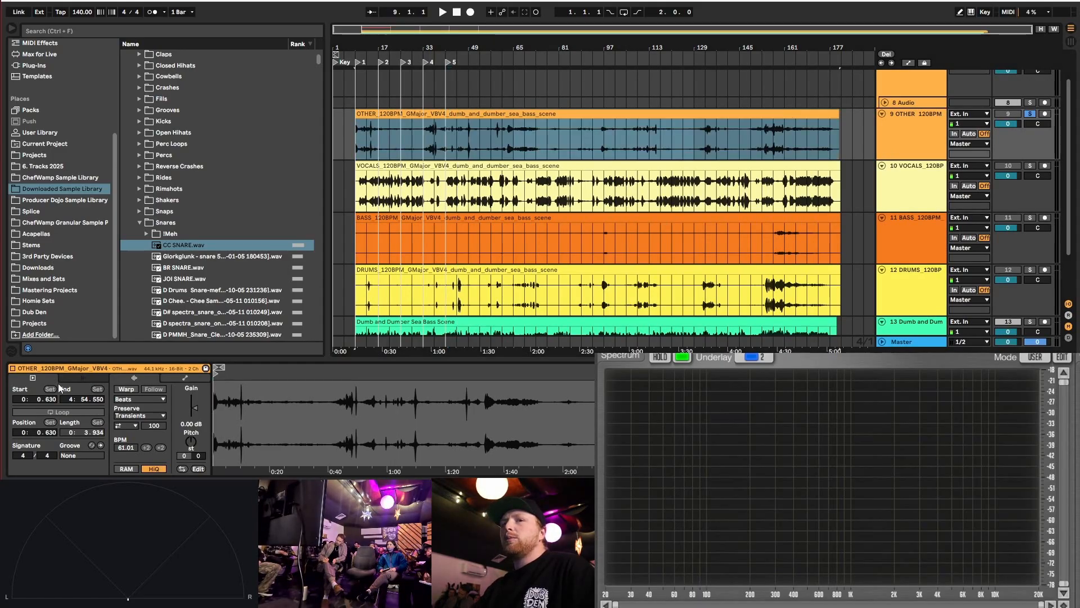
{"action": "left_click_drag", "start_coordinate": [26, 398], "coordinate": [25, 400]}
{"action": "left_click", "coordinate": [72, 397]}
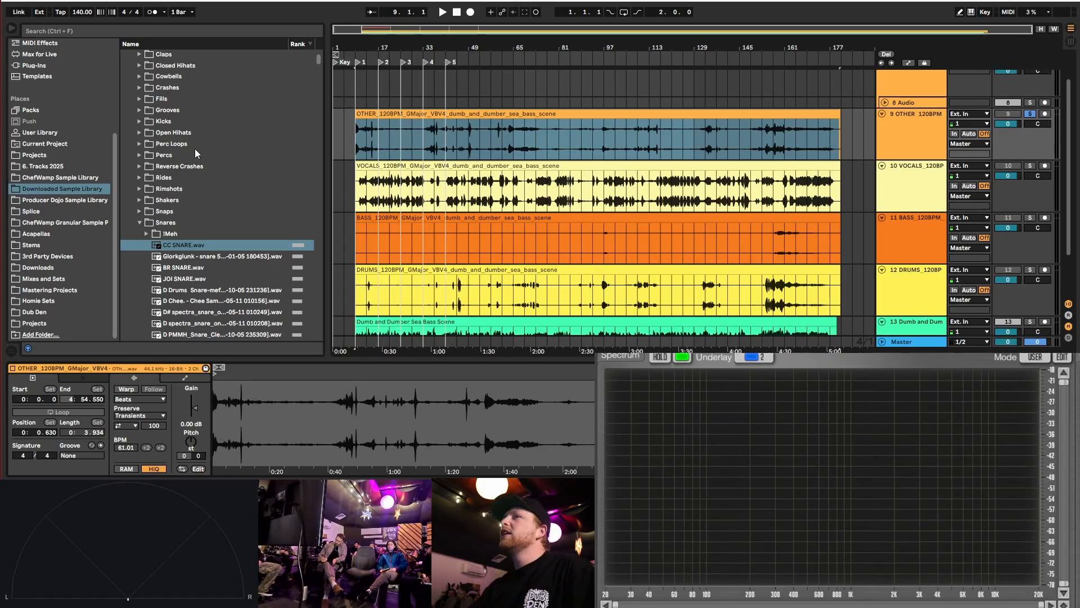
- Check the sample start settings of the VOCALS and BASS stem clips and the original scene recording
{"action": "left_click", "coordinate": [499, 164]}
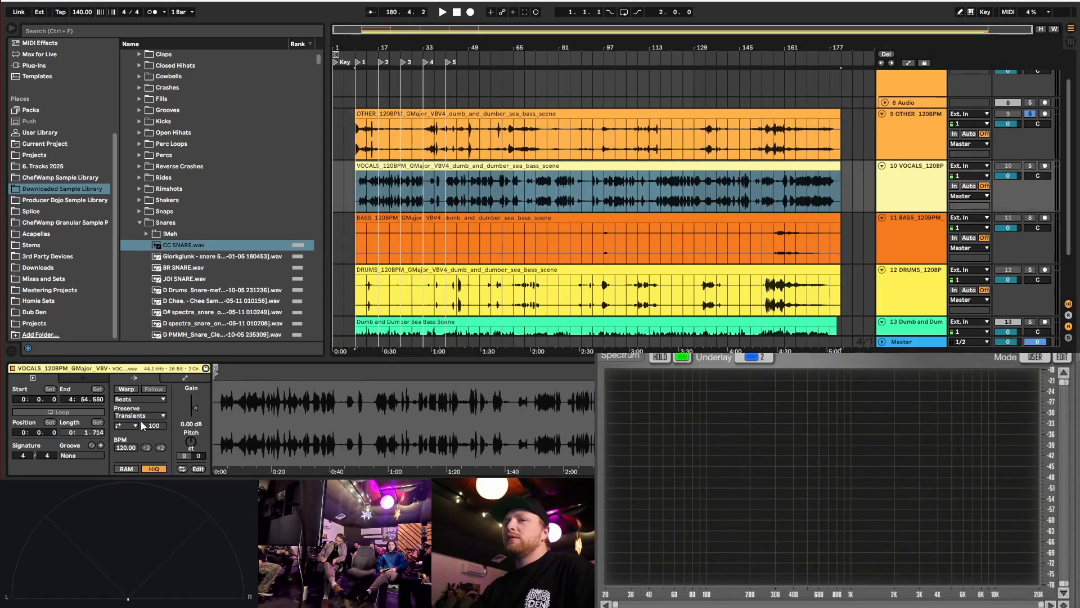
{"action": "left_click", "coordinate": [632, 222]}
{"action": "scroll", "coordinate": [739, 204], "scroll_direction": "down", "scroll_amount": 3}
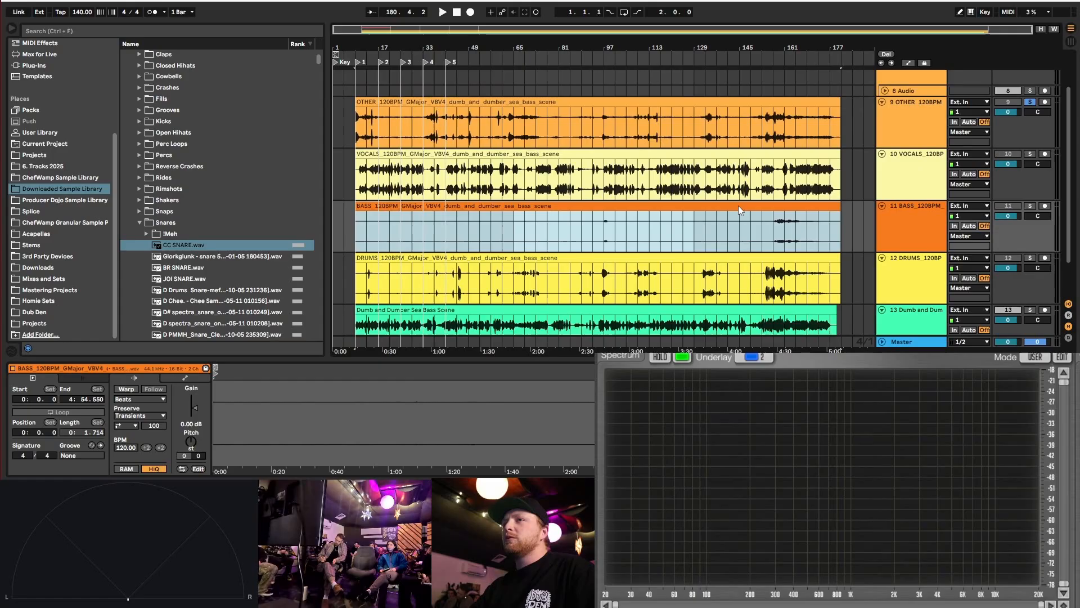
{"action": "left_click", "coordinate": [823, 211]}
{"action": "left_click", "coordinate": [666, 267]}
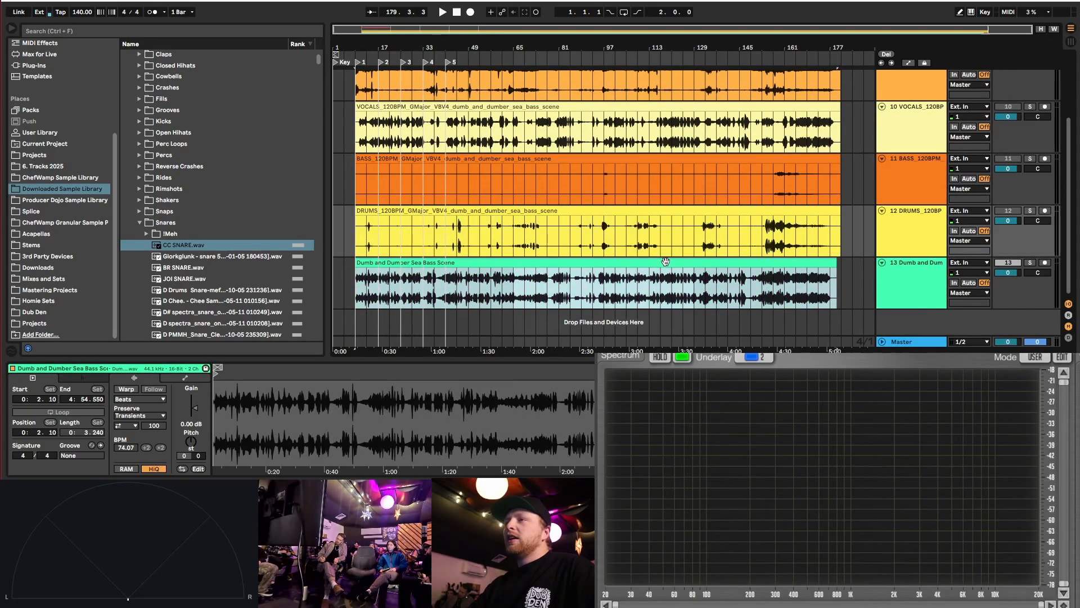
- Set the original scene recording's sample start to 0:0.0 and fold the stem and recording tracks 9 to 13 together
{"action": "left_click_drag", "start_coordinate": [25, 399], "coordinate": [68, 386]}
{"action": "left_click", "coordinate": [904, 272]}
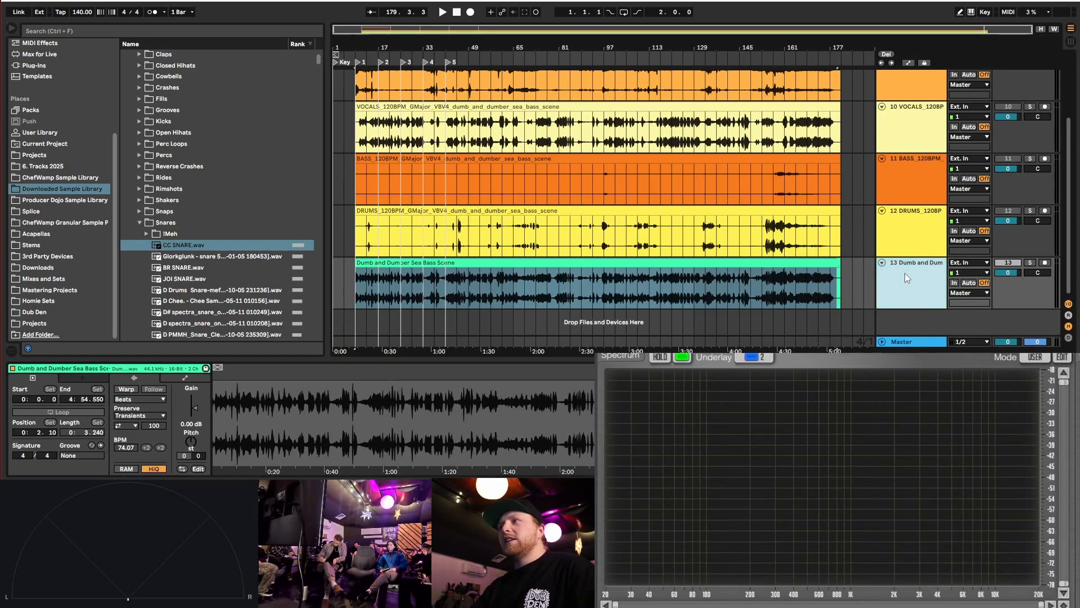
{"action": "scroll", "coordinate": [884, 120], "scroll_direction": "up", "scroll_amount": 5}
{"action": "left_click", "coordinate": [899, 170], "text": "shift"}
{"action": "left_click", "coordinate": [882, 151]}
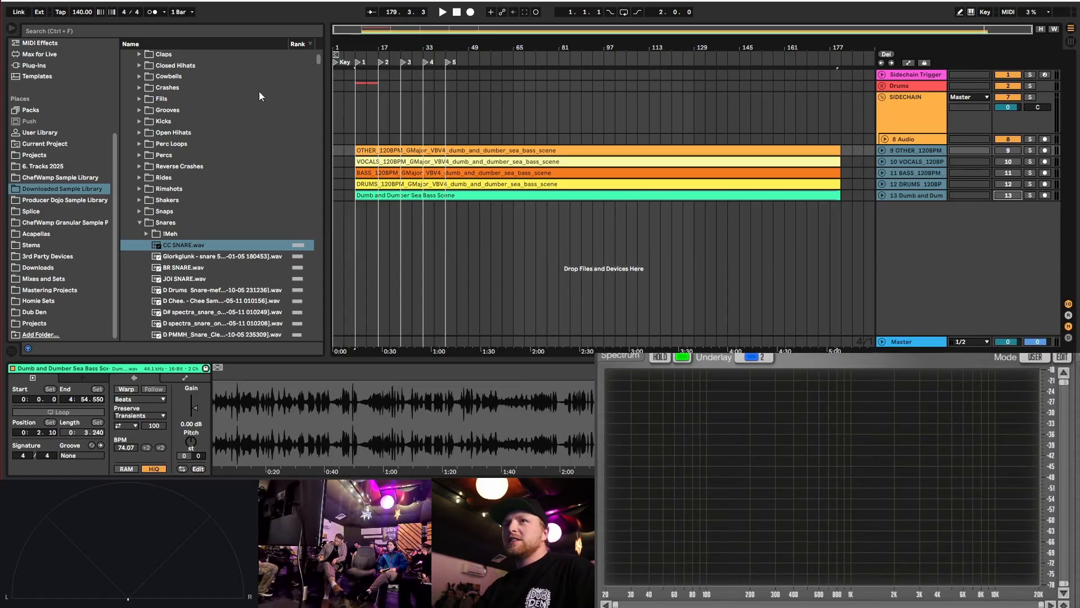
- Collapse the Drums and Samples folders in the Downloaded Sample Library
{"action": "scroll", "coordinate": [220, 110], "scroll_direction": "up", "scroll_amount": 3}
{"action": "left_click", "coordinate": [133, 99]}
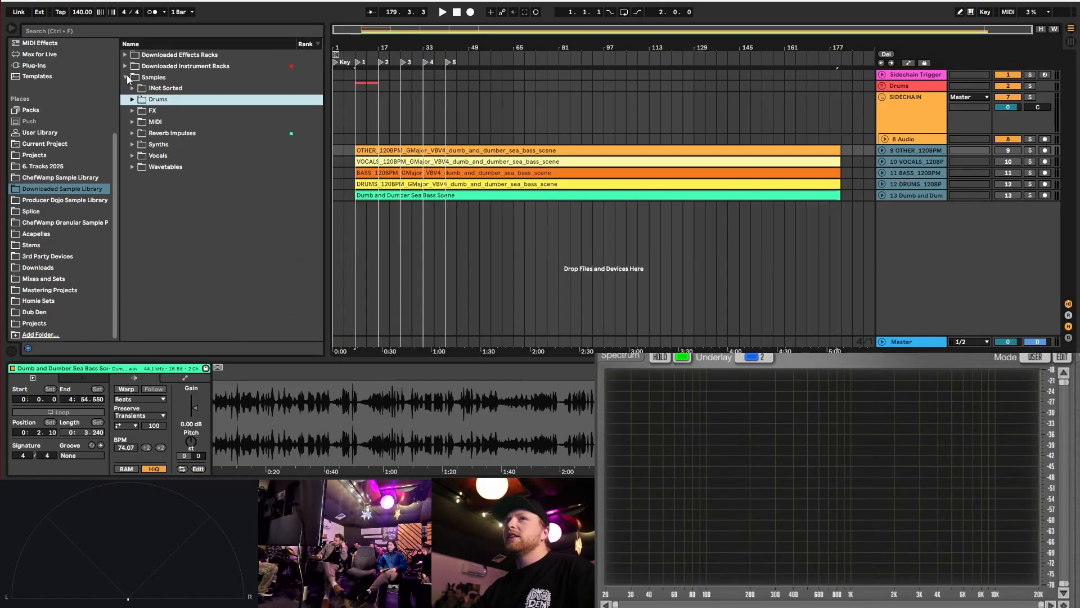
{"action": "left_click", "coordinate": [127, 77]}
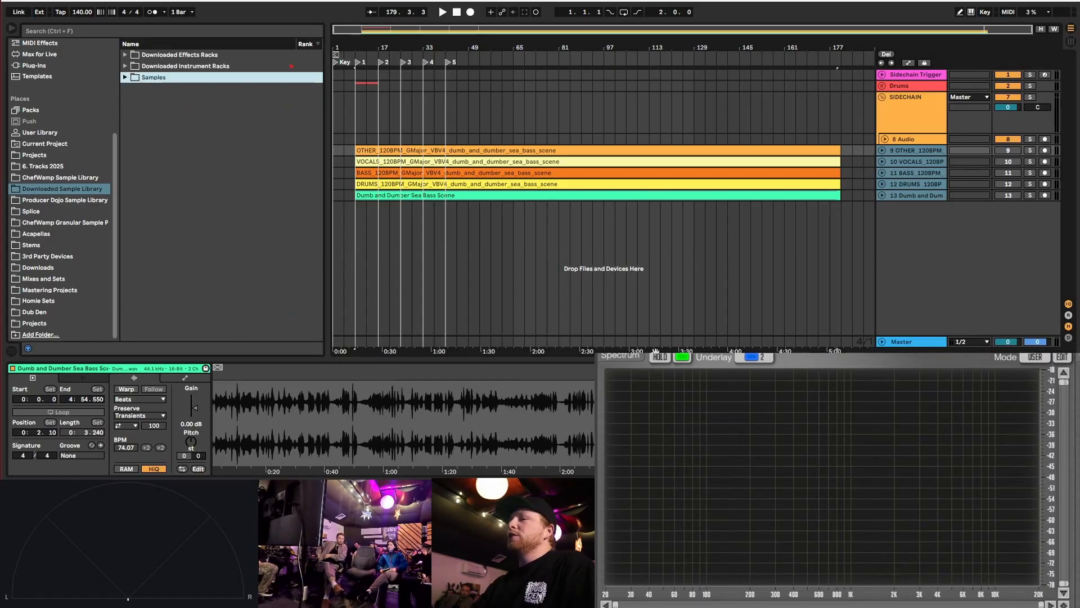
- Switch to the web browser and open Splice's Sounds page in a new tab
{"action": "key", "text": "alt+Tab"}
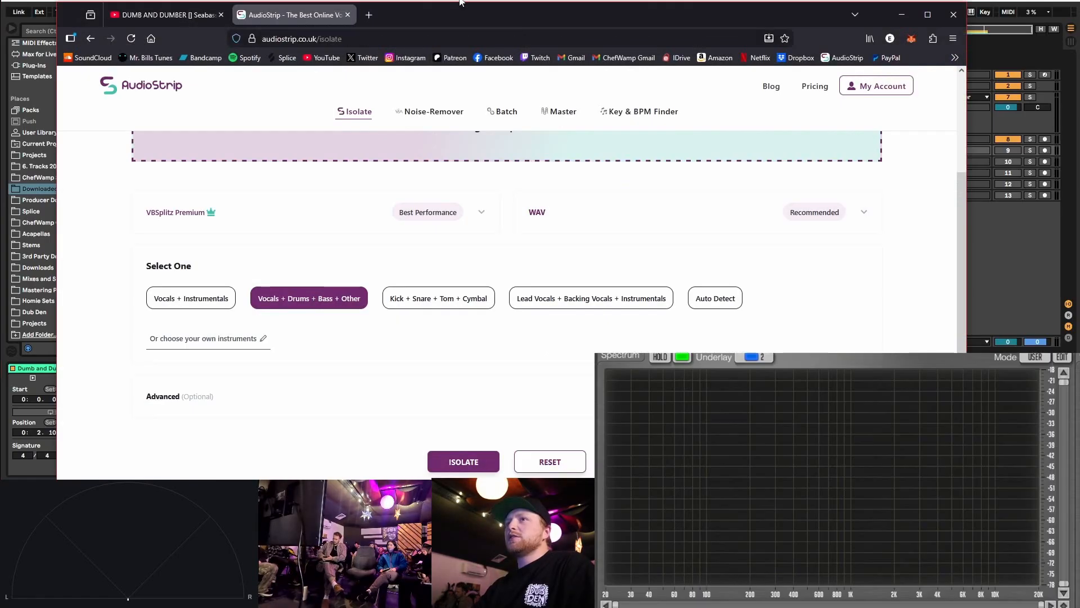
{"action": "left_click", "coordinate": [373, 18]}
{"action": "left_click", "coordinate": [287, 57]}
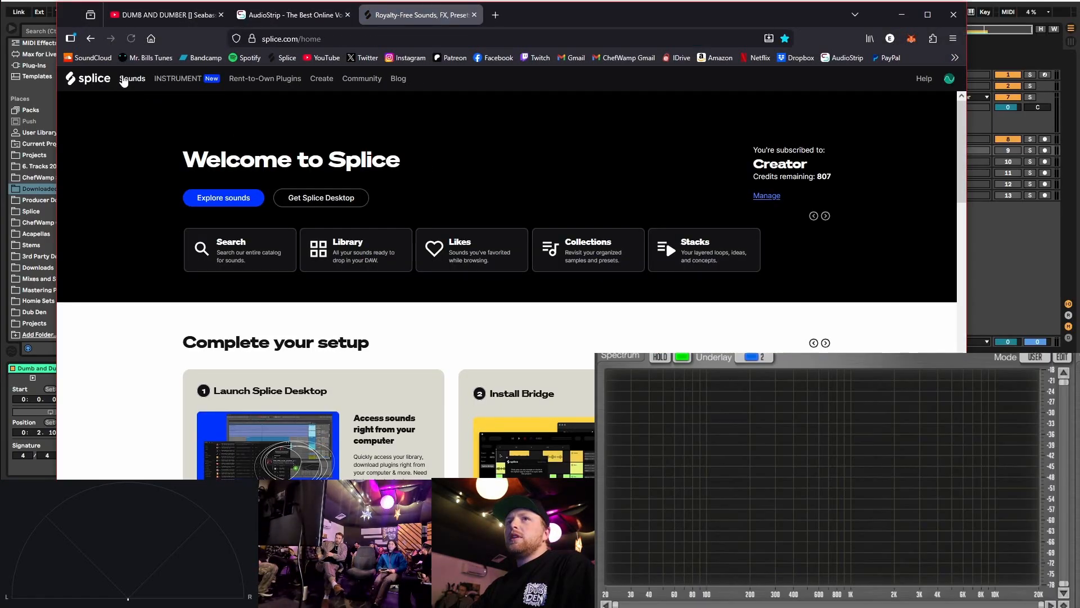
{"action": "left_click", "coordinate": [130, 79]}
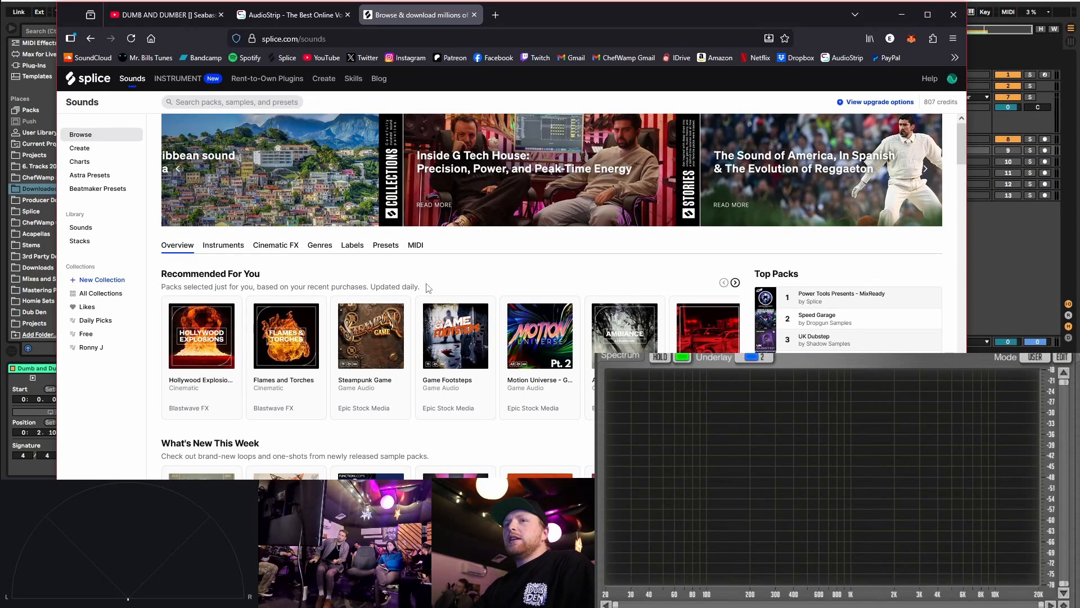
- Search the Splice sound catalogue for "bass"
{"action": "left_click", "coordinate": [234, 102]}
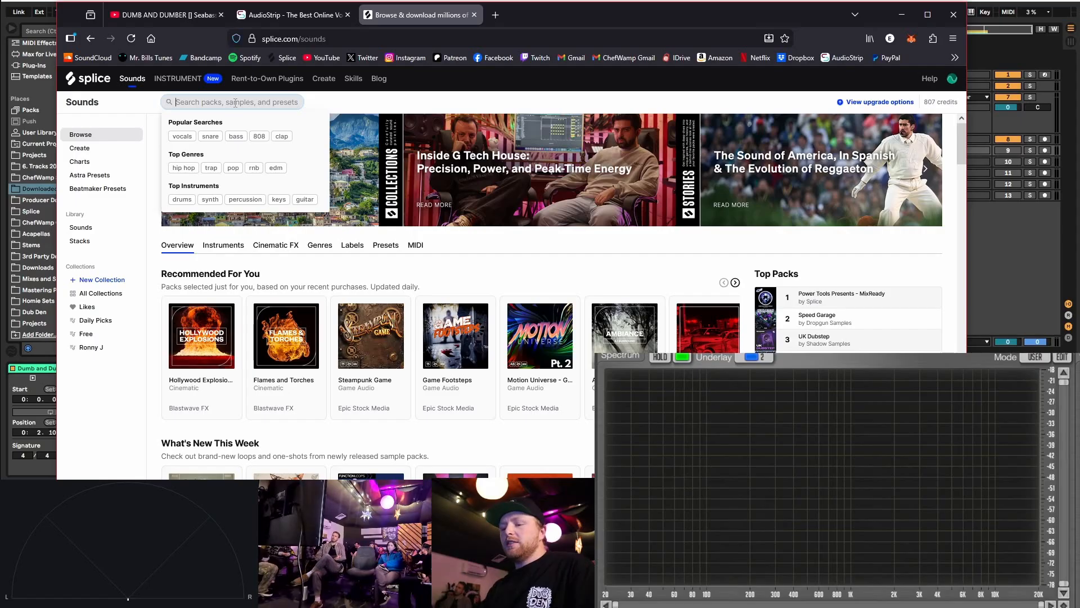
{"action": "type", "text": "bass"}
{"action": "key", "text": "Return"}
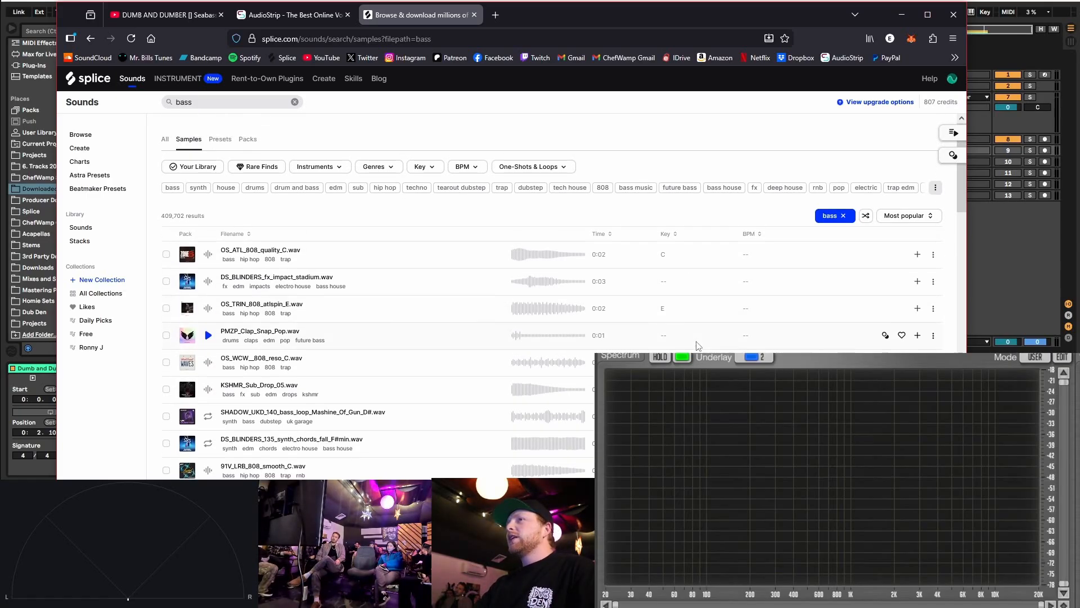
- Search Splice for "sea" instead and look through the listed samples
{"action": "left_click_drag", "start_coordinate": [213, 101], "coordinate": [134, 106]}
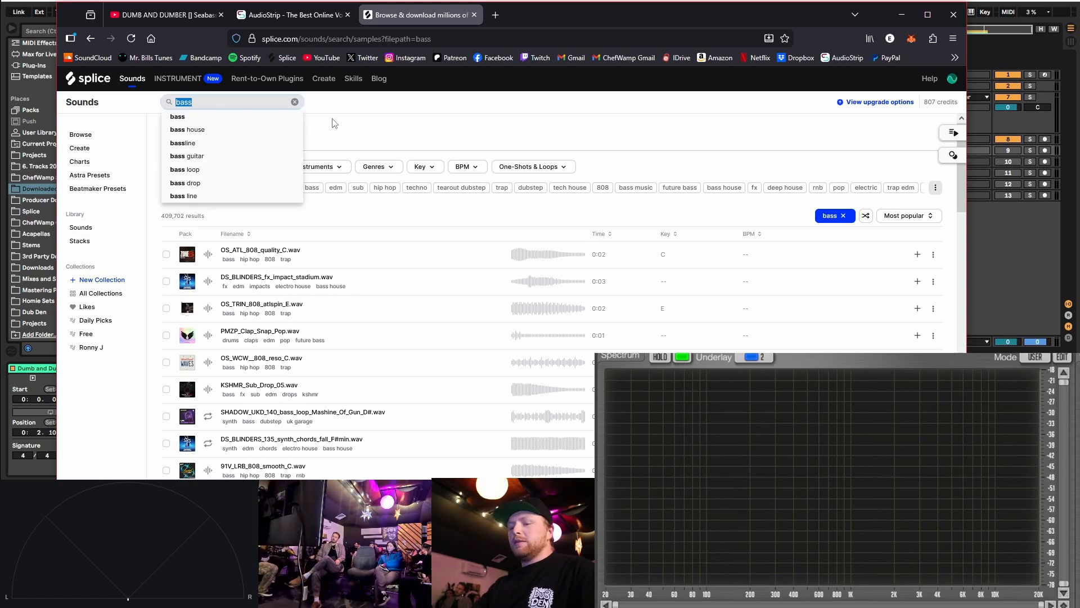
{"action": "type", "text": "sea"}
{"action": "key", "text": "Return"}
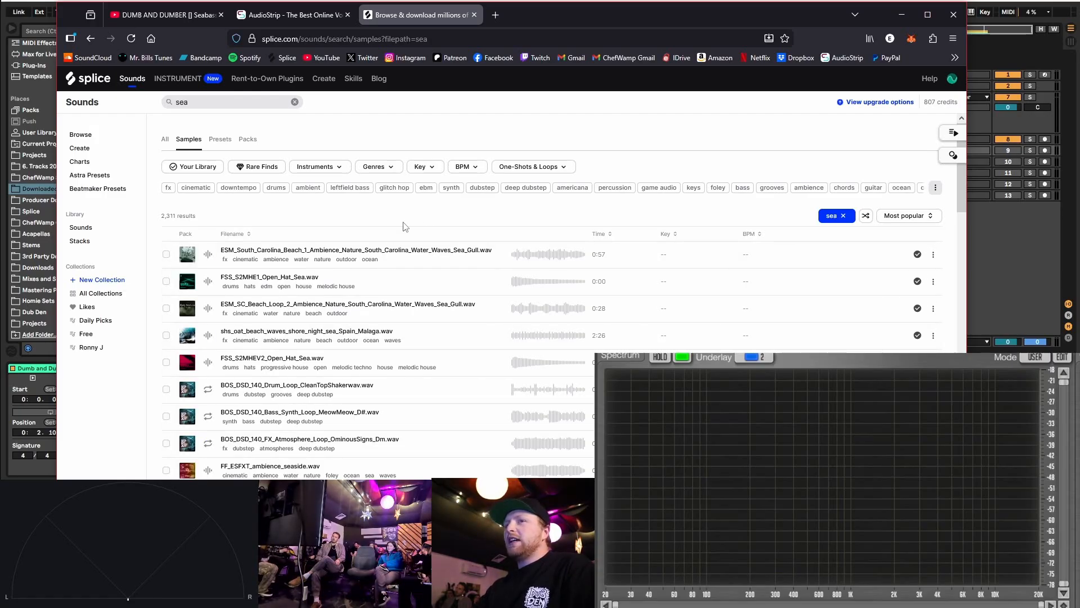
{"action": "scroll", "coordinate": [483, 284], "scroll_direction": "down", "scroll_amount": 3}
{"action": "scroll", "coordinate": [495, 225], "scroll_direction": "down", "scroll_amount": 1}
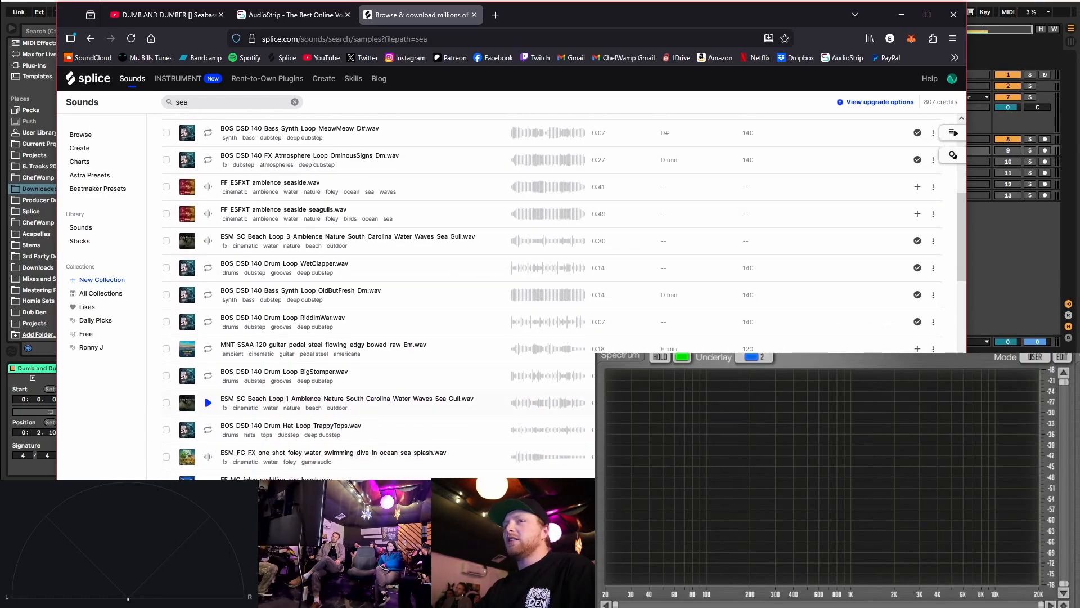
{"action": "scroll", "coordinate": [495, 428], "scroll_direction": "down", "scroll_amount": 3}
{"action": "scroll", "coordinate": [208, 394], "scroll_direction": "down", "scroll_amount": 1}
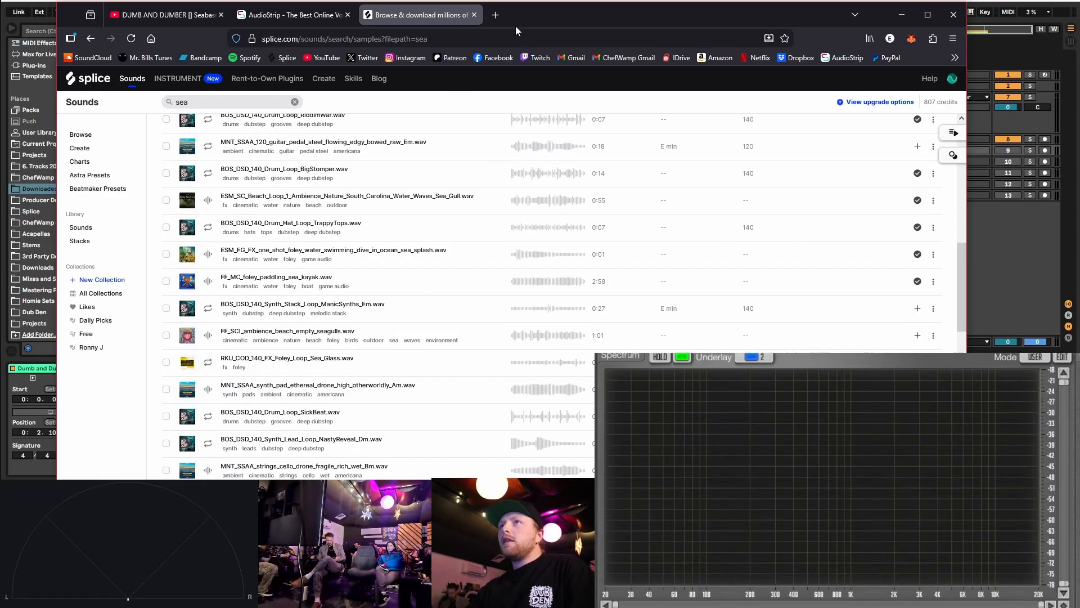
- Minimise the browser and open the Splice sample library in Ableton down to Samples, packs, !ZSea
{"action": "left_click", "coordinate": [907, 21]}
{"action": "left_click", "coordinate": [31, 211]}
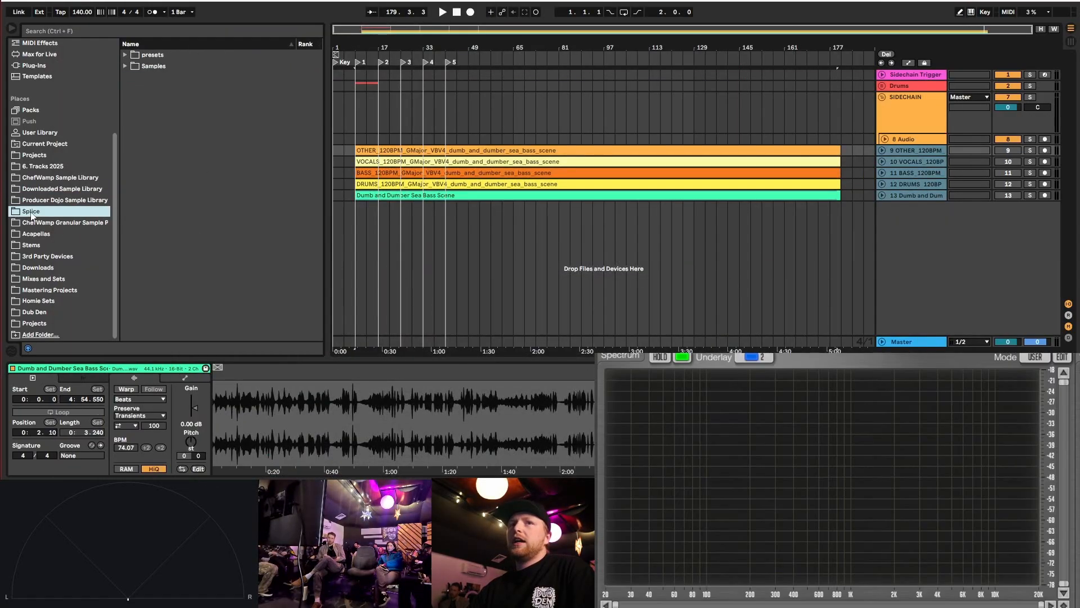
{"action": "left_click", "coordinate": [126, 66]}
{"action": "left_click", "coordinate": [132, 77]}
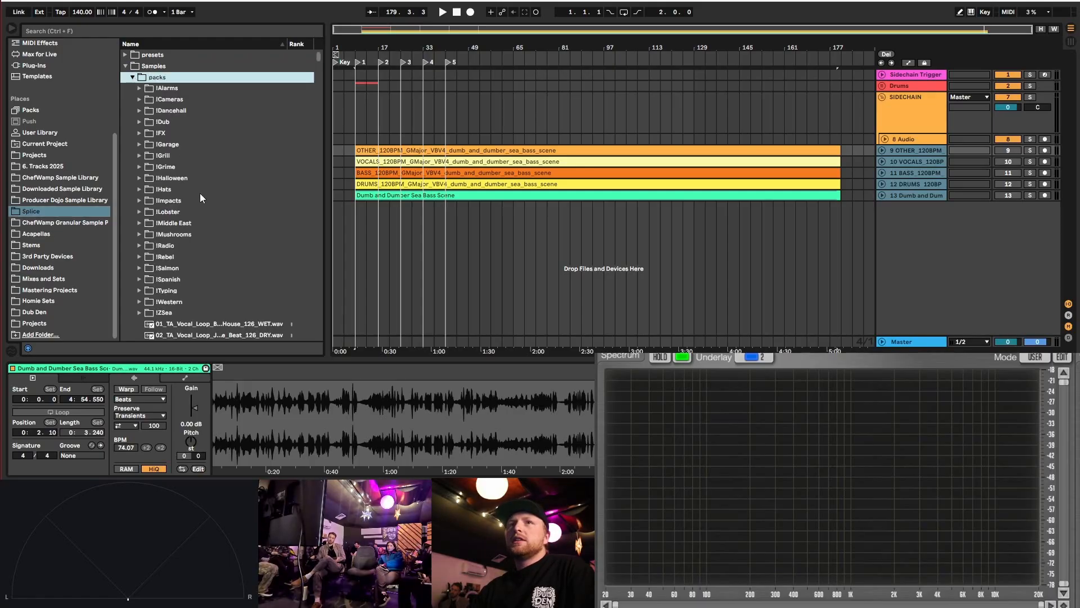
{"action": "scroll", "coordinate": [185, 236], "scroll_direction": "down", "scroll_amount": 3}
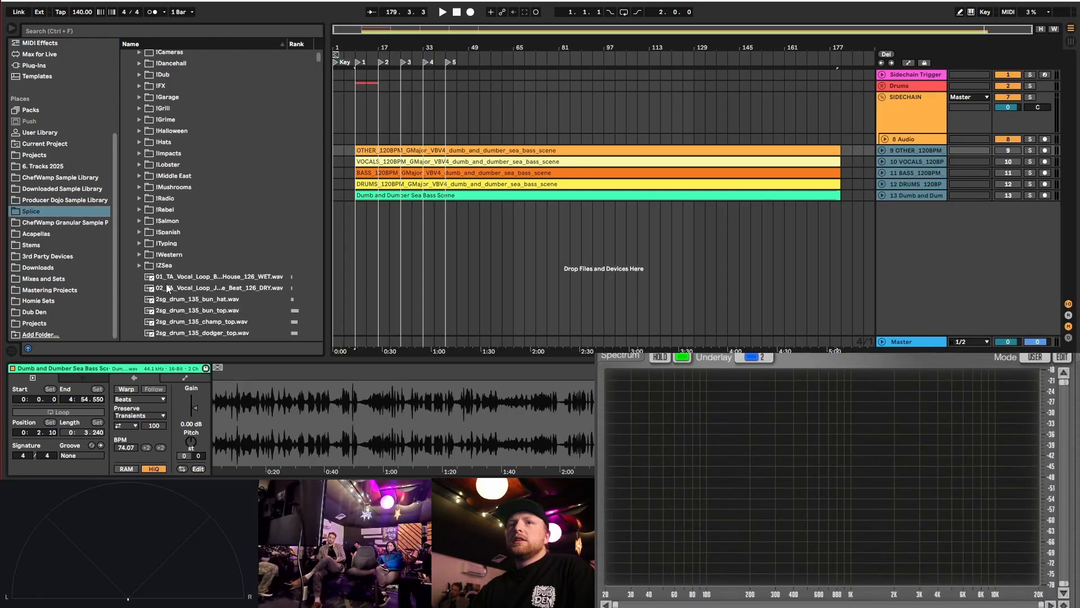
{"action": "left_click", "coordinate": [140, 265]}
{"action": "scroll", "coordinate": [186, 199], "scroll_direction": "down", "scroll_amount": 3}
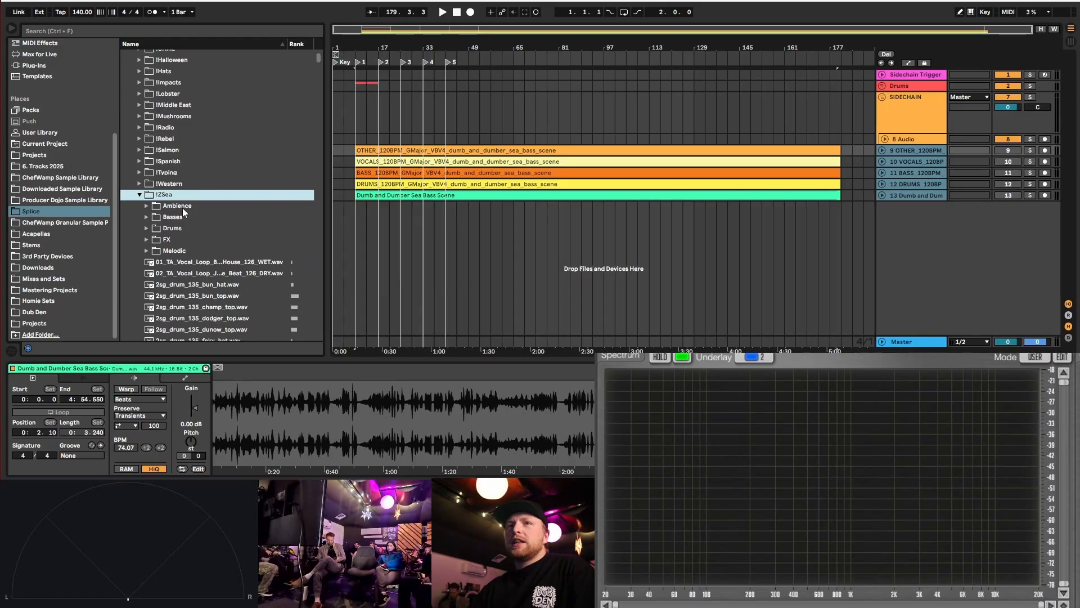
{"action": "scroll", "coordinate": [184, 208], "scroll_direction": "down", "scroll_amount": 3}
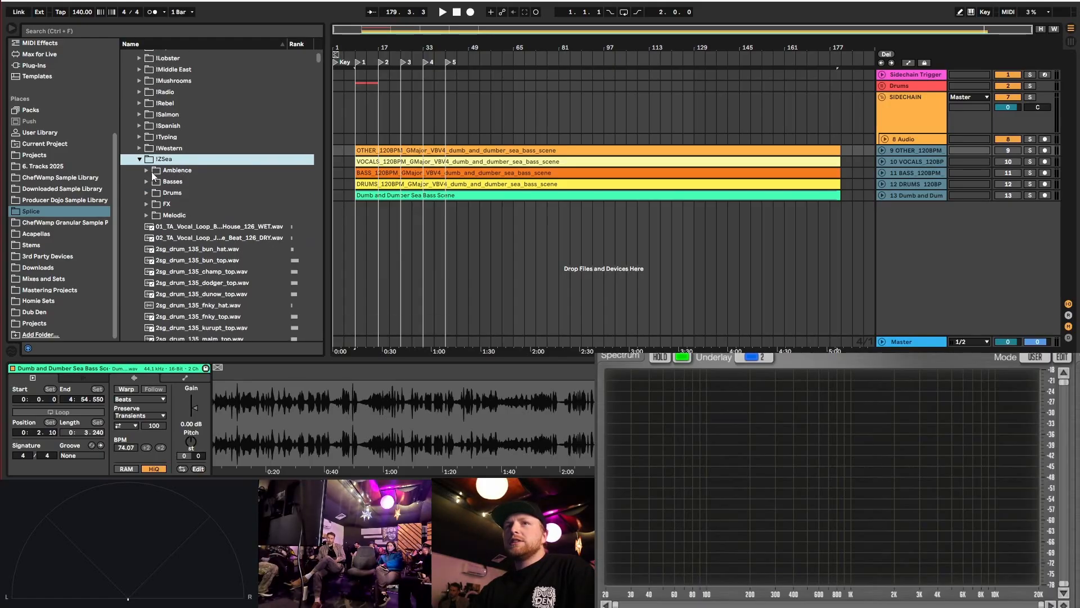
{"action": "scroll", "coordinate": [184, 220], "scroll_direction": "up", "scroll_amount": 2}
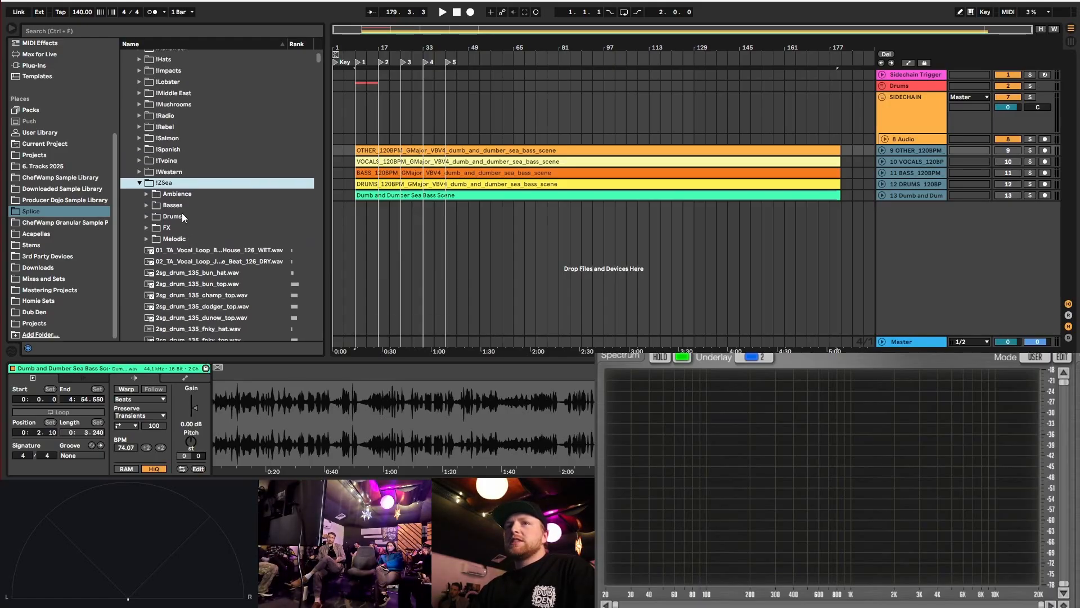
- Expand the !ZSea Ambience folder and preview its first four samples, from Bay_Shore to Calm_Sea_Wash
{"action": "left_click", "coordinate": [146, 194]}
{"action": "left_click", "coordinate": [222, 209]}
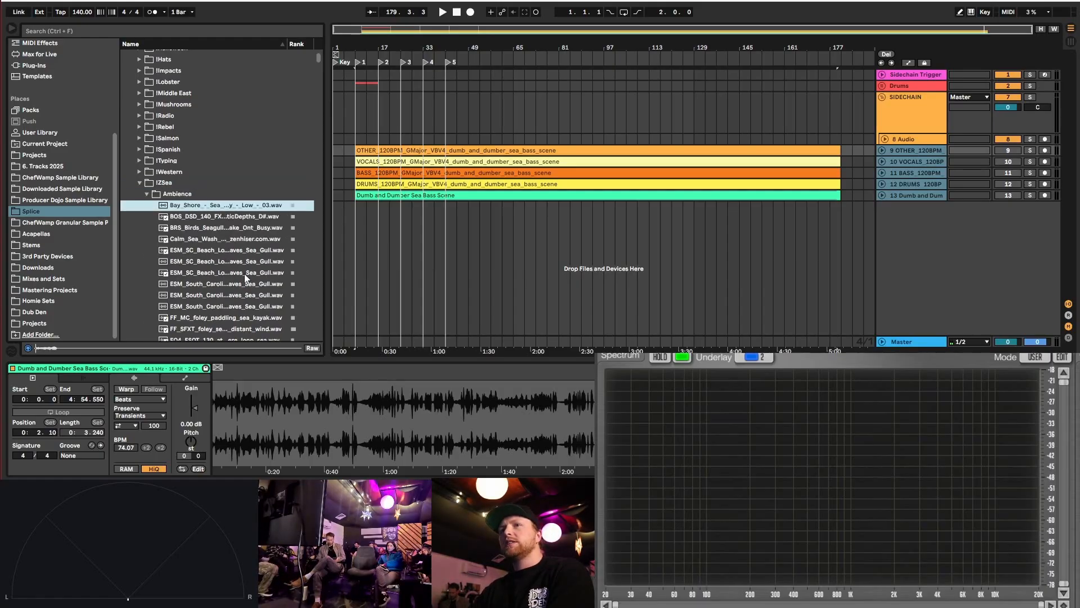
{"action": "key", "text": "Down"}
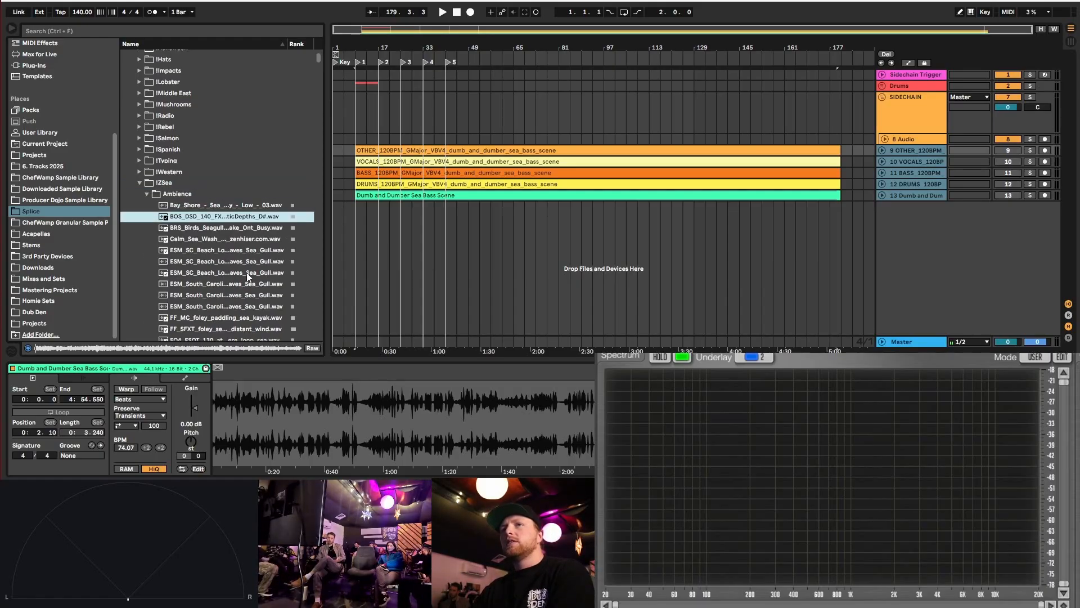
{"action": "scroll", "coordinate": [248, 270], "scroll_direction": "down", "scroll_amount": 1}
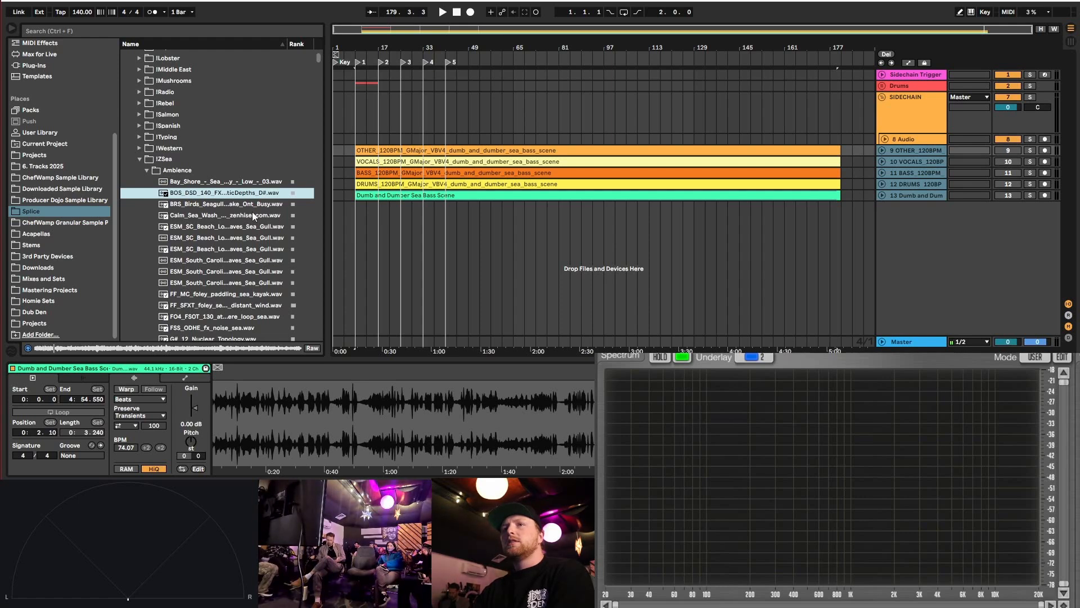
{"action": "key", "text": "Down"}
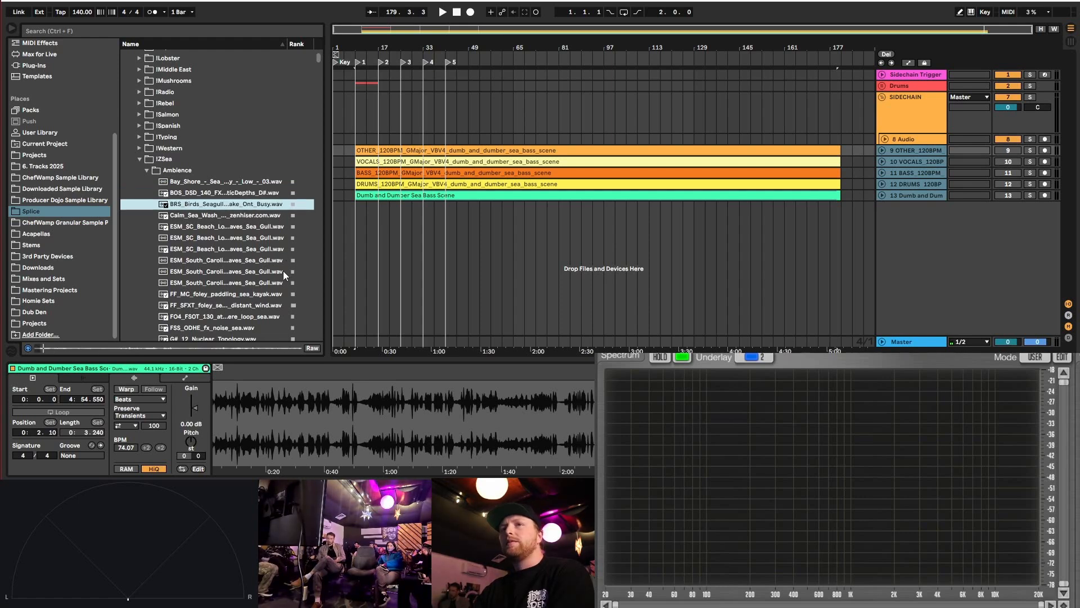
{"action": "key", "text": "Down"}
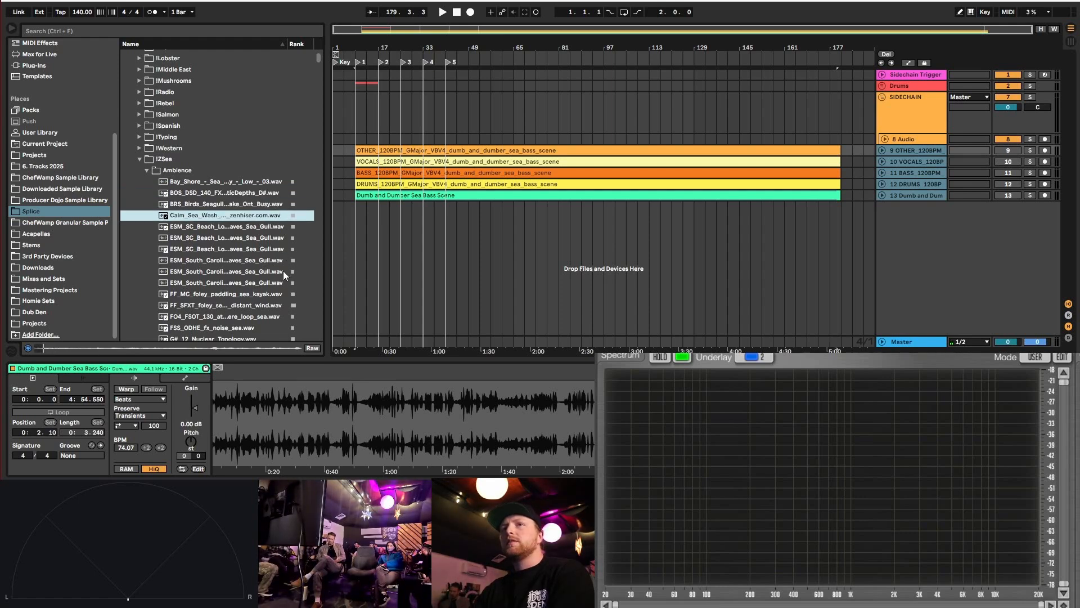
- Preview the Vibration_Dm loop in the !ZSea Basses folder, and leave only the Drums subfolder expanded
{"action": "left_click", "coordinate": [147, 170]}
{"action": "left_click", "coordinate": [148, 181]}
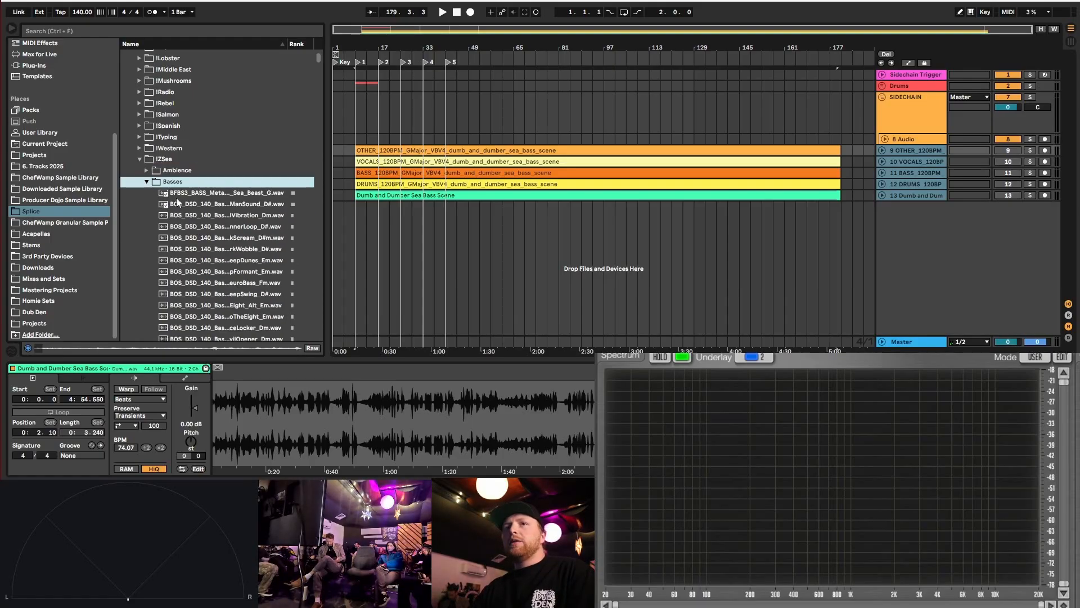
{"action": "left_click", "coordinate": [268, 217]}
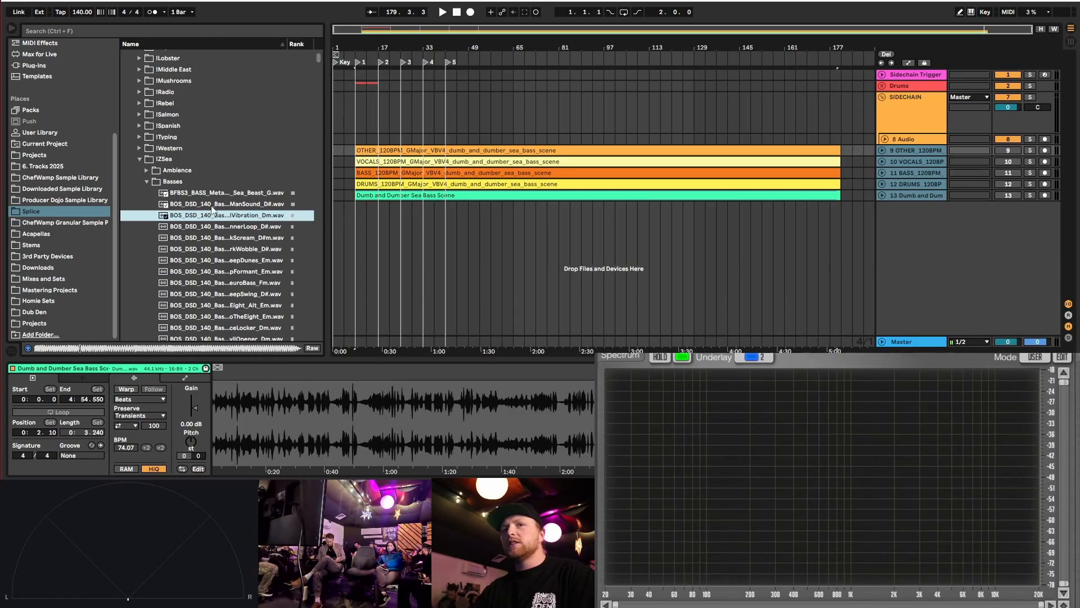
{"action": "left_click", "coordinate": [146, 181]}
{"action": "left_click", "coordinate": [146, 193]}
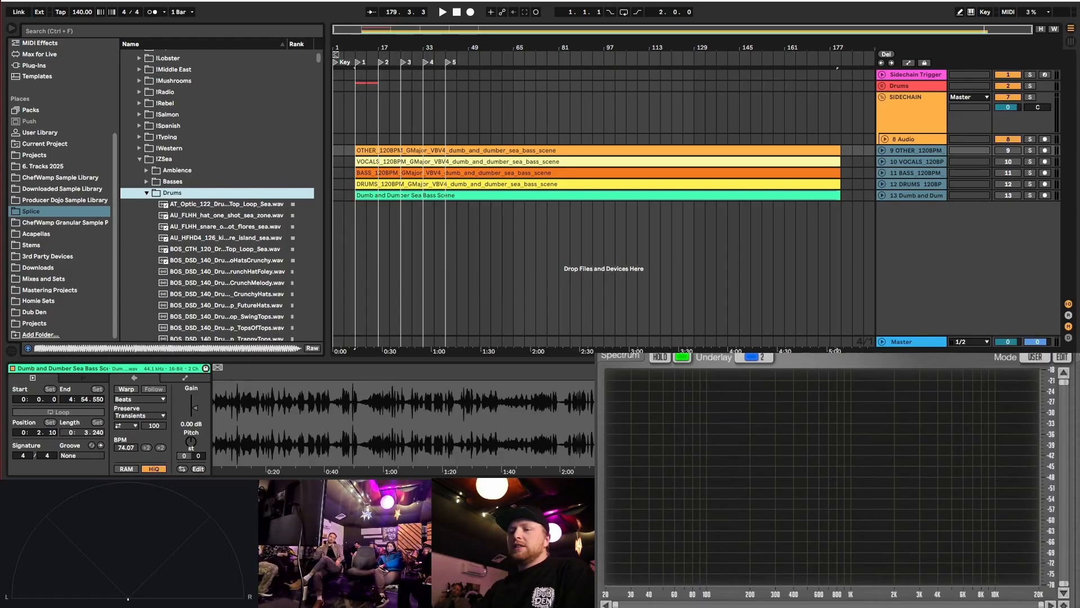
- Switch back to Splice in the browser and filter the "sea" results by the drums and tops tags
{"action": "key", "text": "alt+Tab"}
{"action": "scroll", "coordinate": [343, 178], "scroll_direction": "up", "scroll_amount": 7}
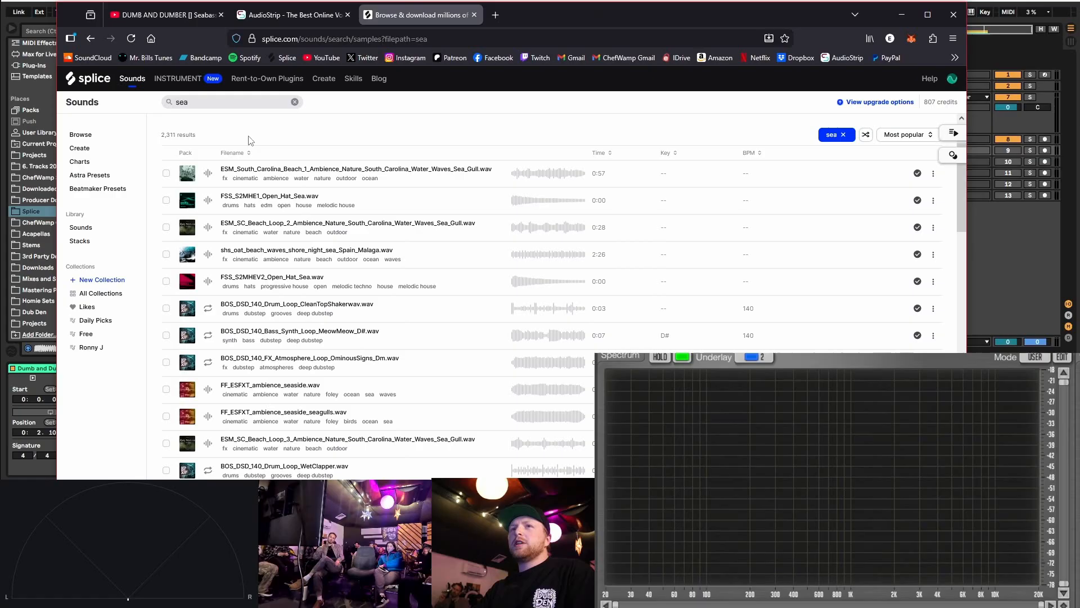
{"action": "scroll", "coordinate": [251, 140], "scroll_direction": "up", "scroll_amount": 2}
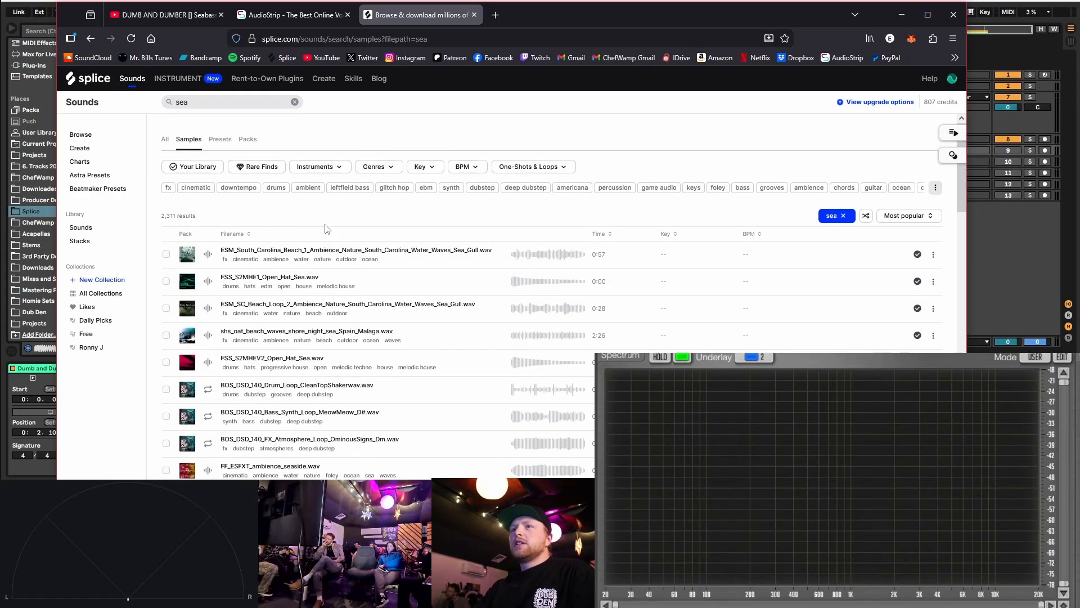
{"action": "left_click", "coordinate": [276, 188]}
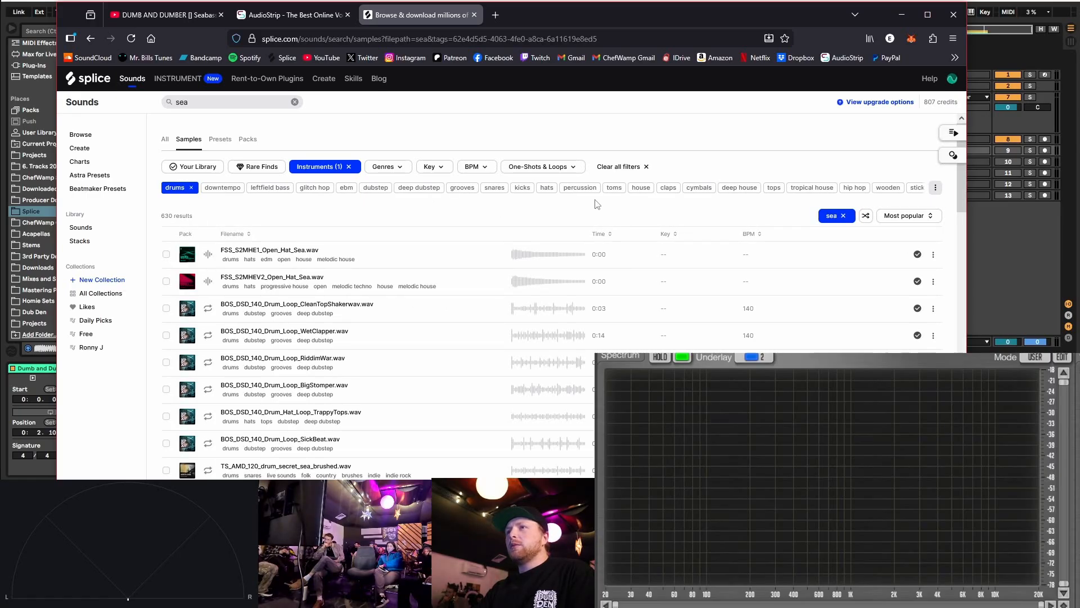
{"action": "left_click", "coordinate": [774, 187]}
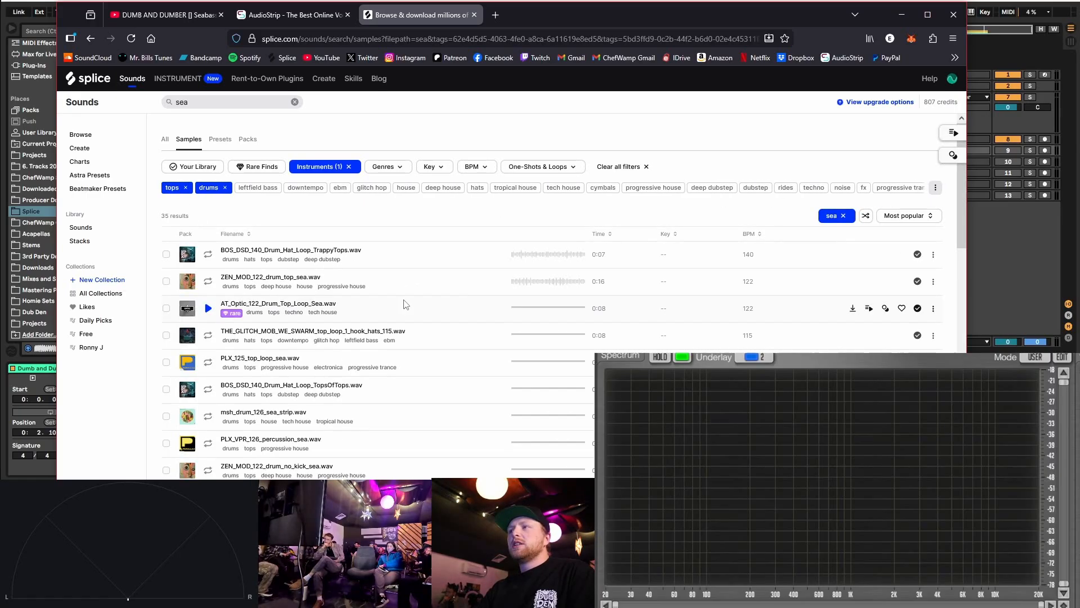
- Look through the filtered drum top loops and minimise the browser to return to Ableton
{"action": "scroll", "coordinate": [410, 349], "scroll_direction": "down", "scroll_amount": 4}
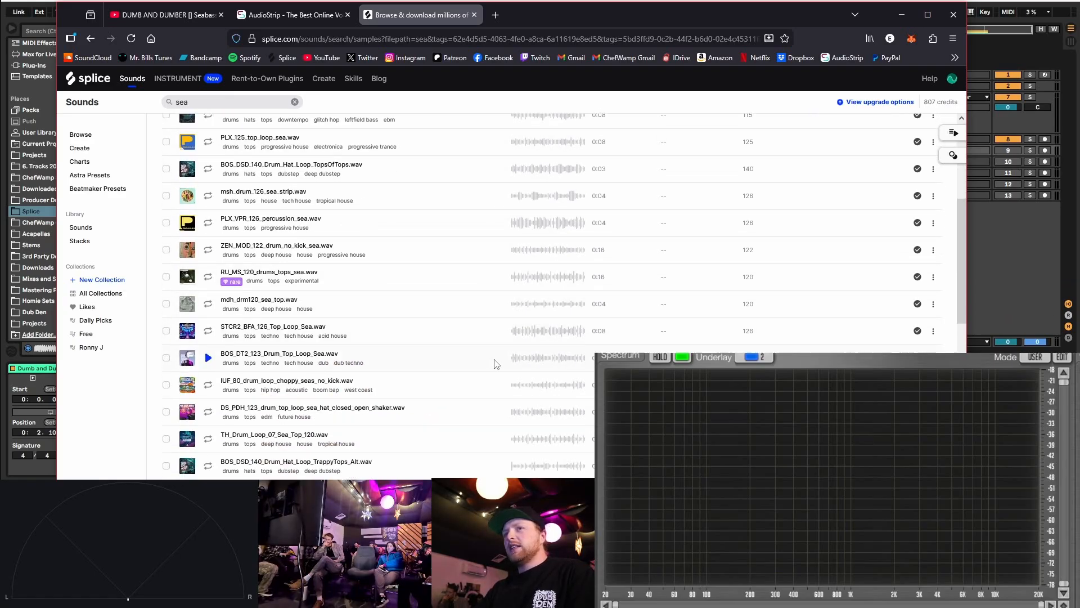
{"action": "scroll", "coordinate": [498, 362], "scroll_direction": "down", "scroll_amount": 5}
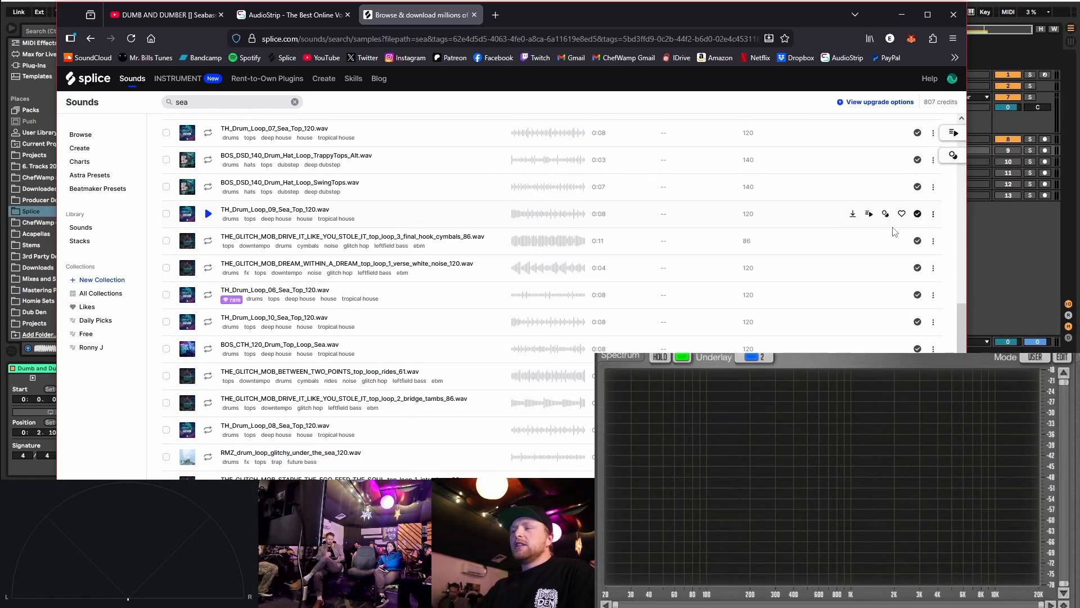
{"action": "scroll", "coordinate": [833, 332], "scroll_direction": "down", "scroll_amount": 2}
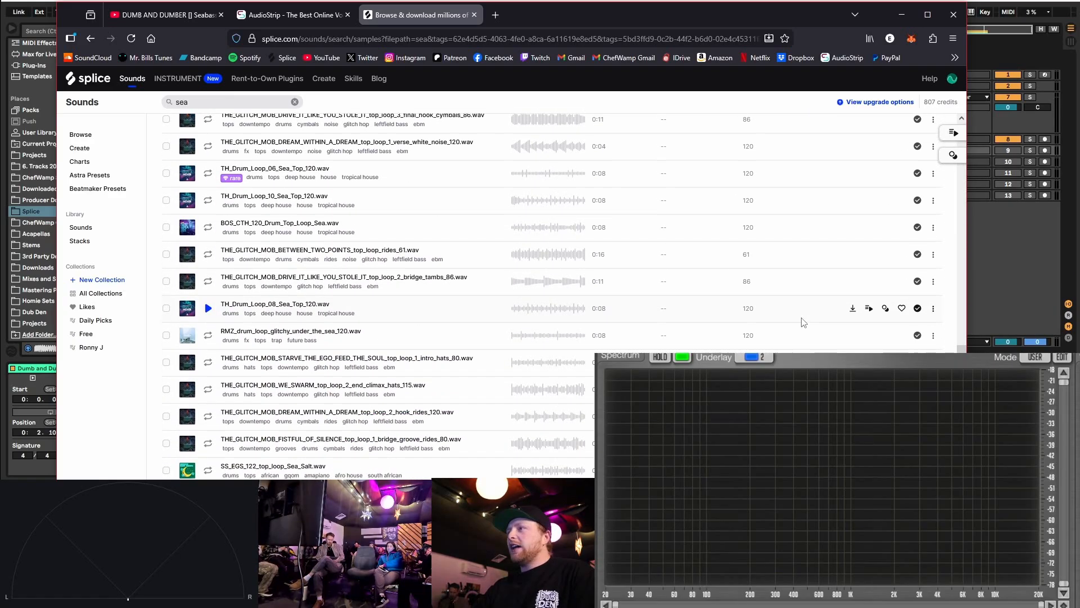
{"action": "left_click", "coordinate": [900, 15]}
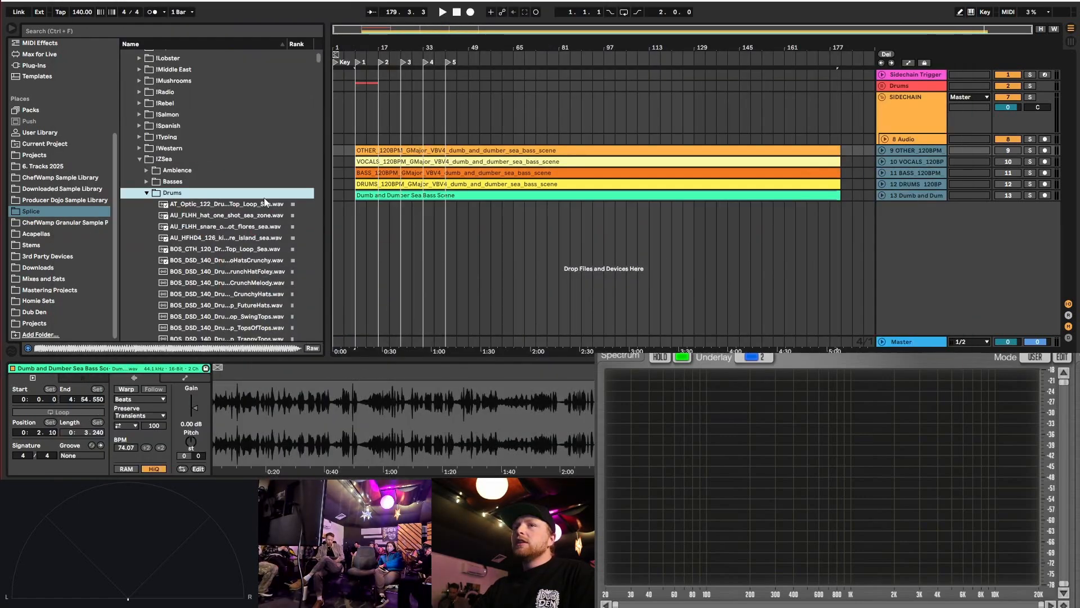
- Preview the AT_Optic top loop in the !ZSea Drums folder, and leave only the FX subfolder expanded
{"action": "left_click", "coordinate": [230, 205]}
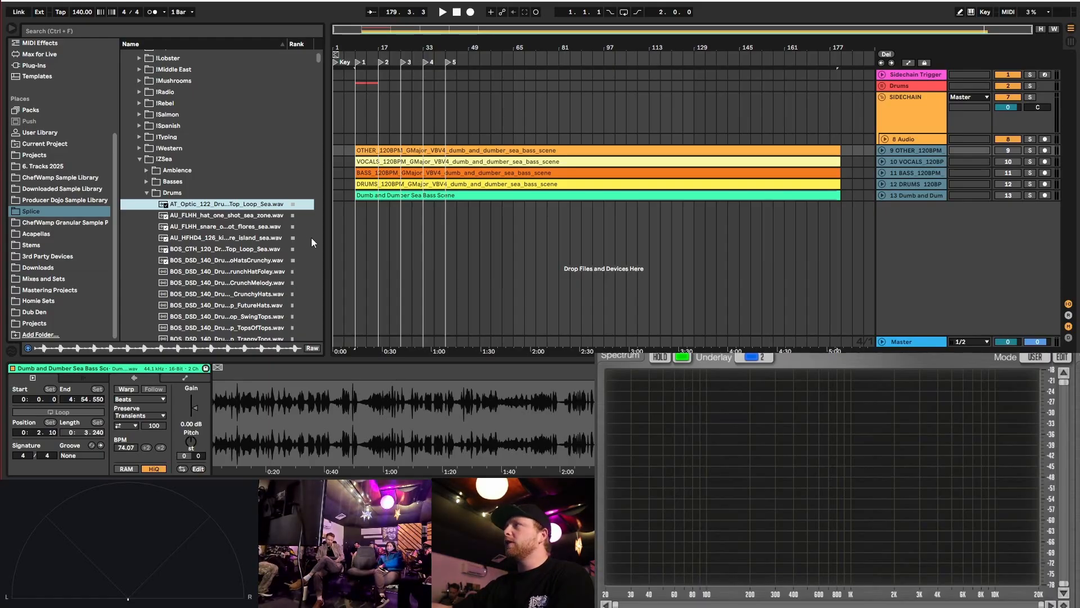
{"action": "left_click", "coordinate": [147, 192]}
{"action": "left_click", "coordinate": [146, 204]}
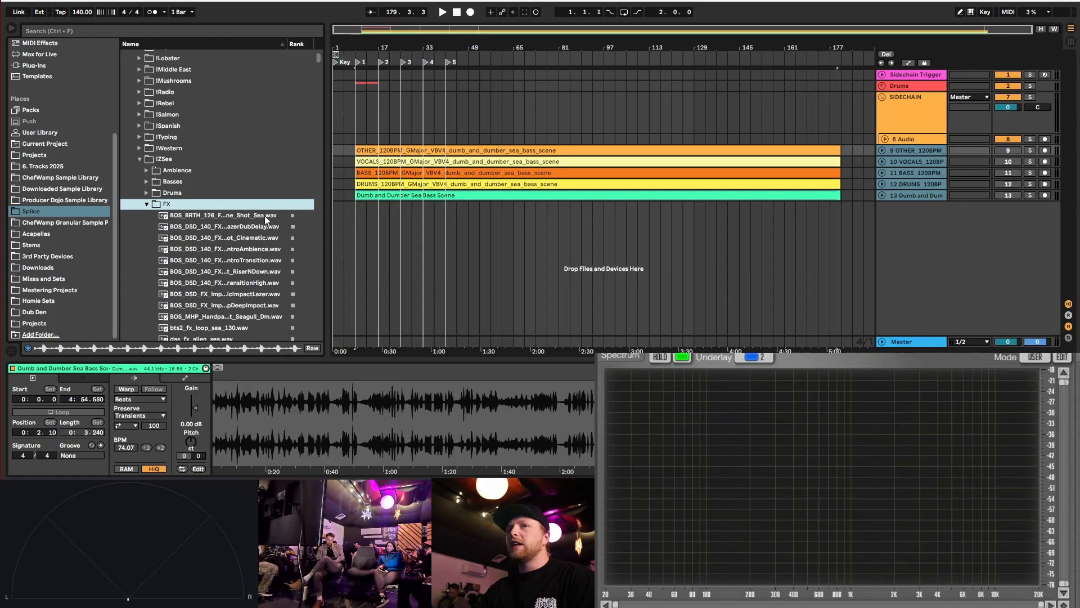
- Preview the WetLazerDubDelay laser one-shot in the !ZSea FX folder, and collapse the FX and !ZSea folders
{"action": "left_click_drag", "start_coordinate": [326, 220], "coordinate": [444, 215]}
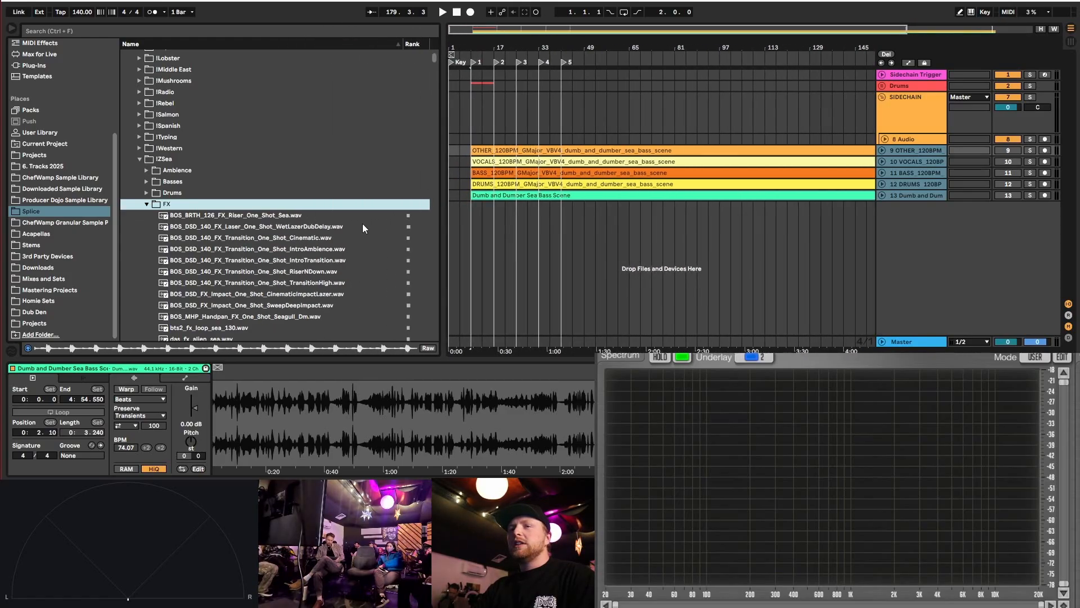
{"action": "left_click", "coordinate": [290, 227]}
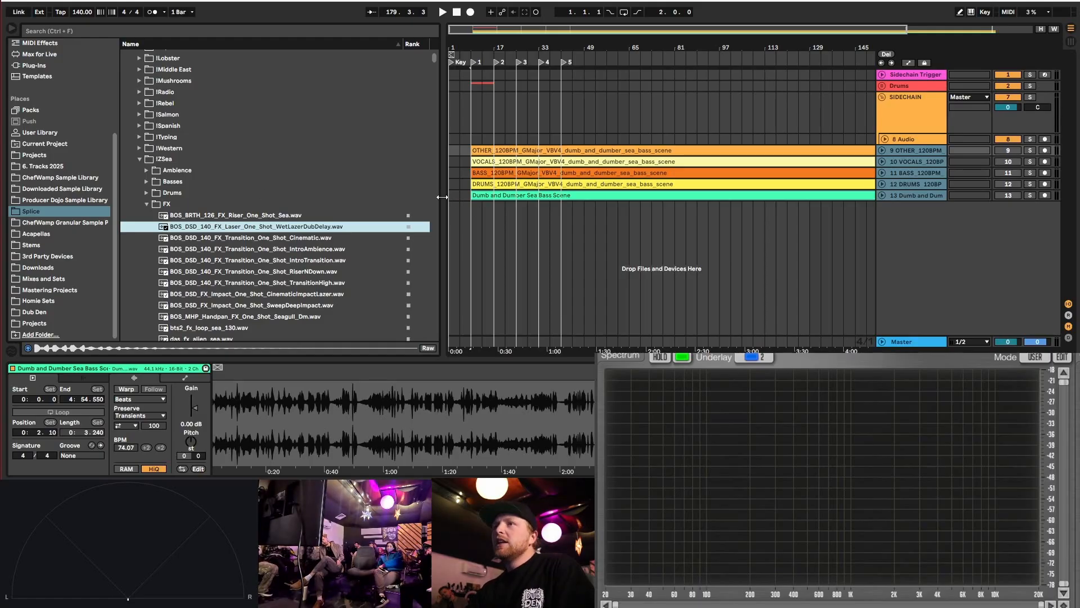
{"action": "left_click_drag", "start_coordinate": [442, 197], "coordinate": [357, 189]}
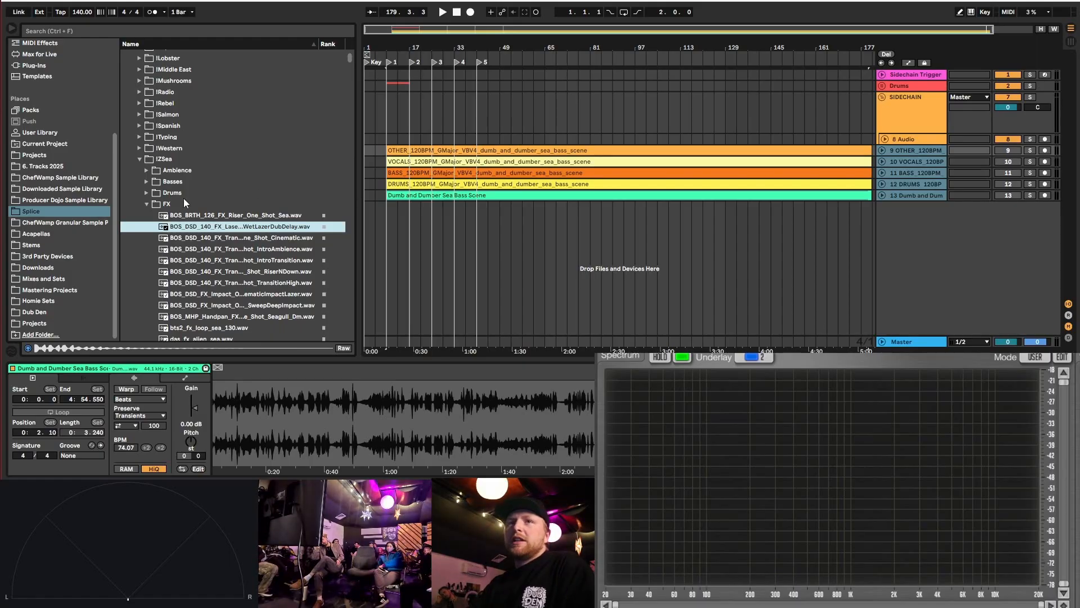
{"action": "left_click", "coordinate": [146, 204]}
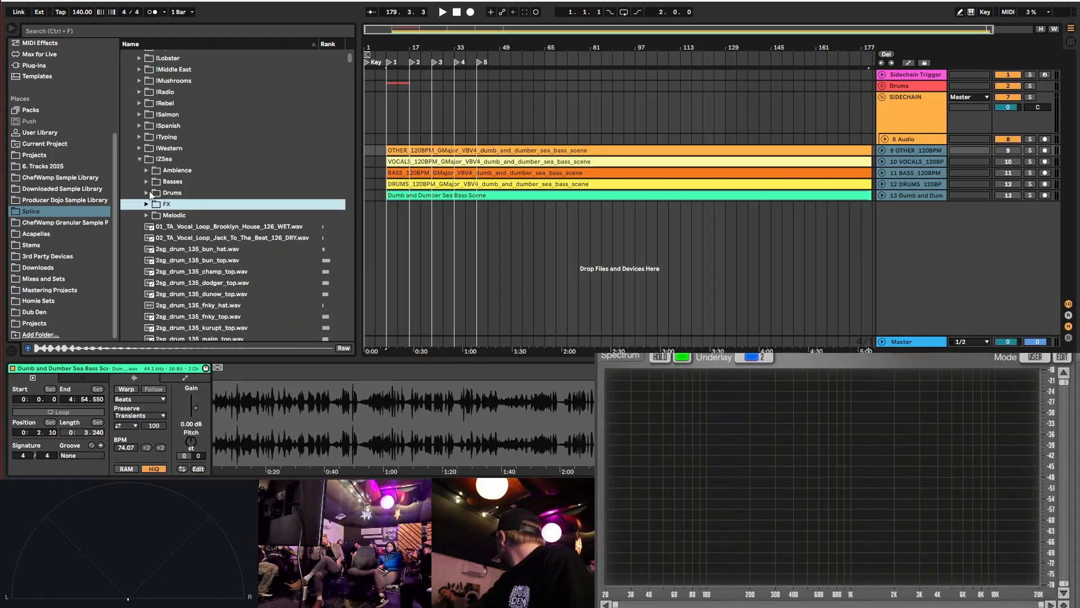
{"action": "left_click", "coordinate": [139, 158]}
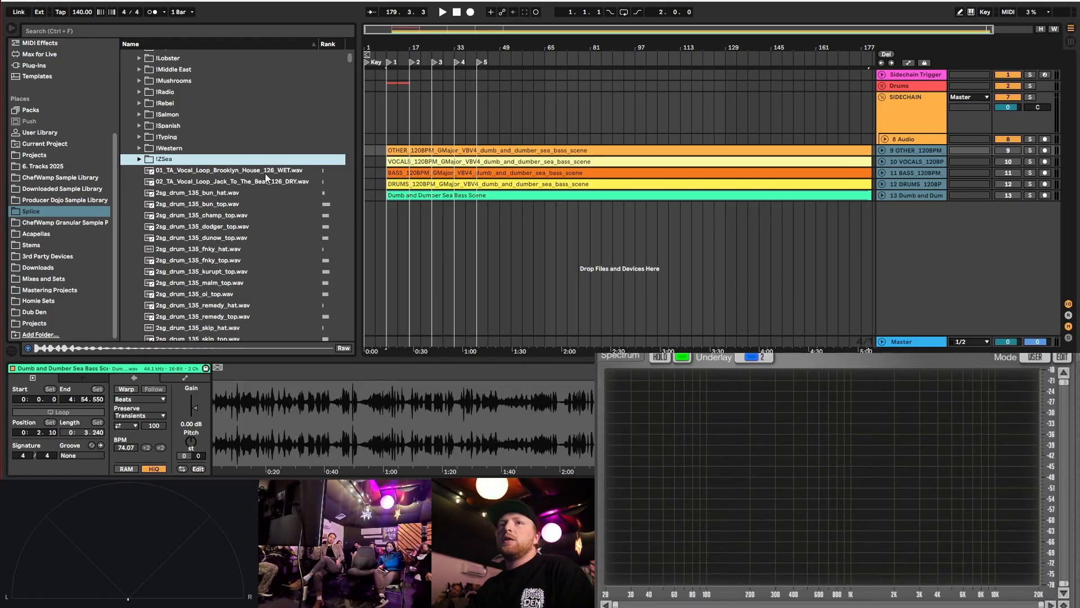
- Look through the custom themed folders in the Splice packs folder, including the contents of !Western
{"action": "scroll", "coordinate": [189, 164], "scroll_direction": "up", "scroll_amount": 5}
{"action": "scroll", "coordinate": [189, 161], "scroll_direction": "up", "scroll_amount": 1}
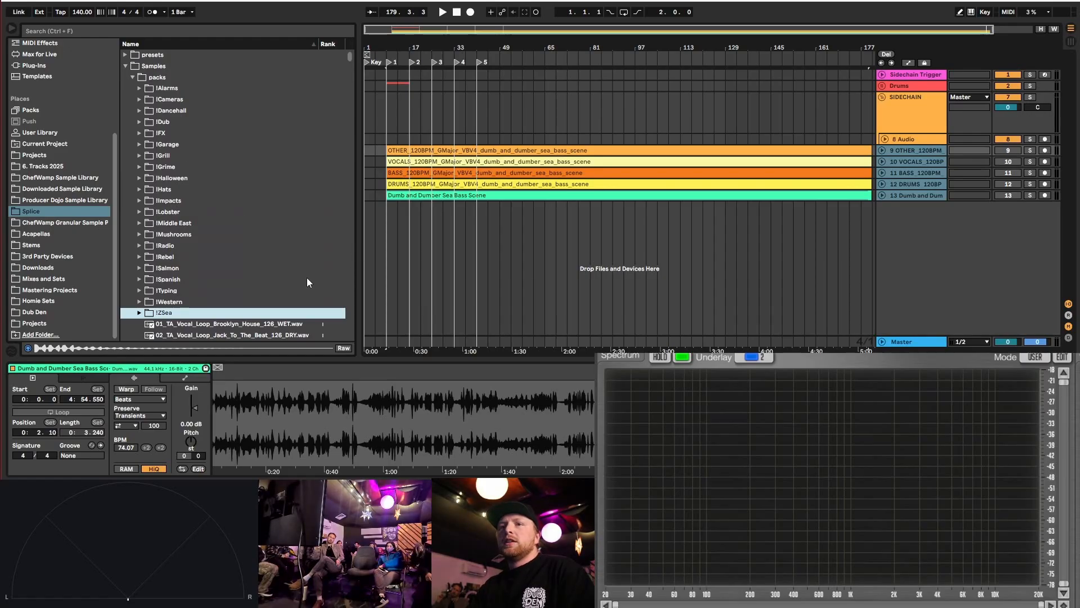
{"action": "scroll", "coordinate": [302, 282], "scroll_direction": "down", "scroll_amount": 3}
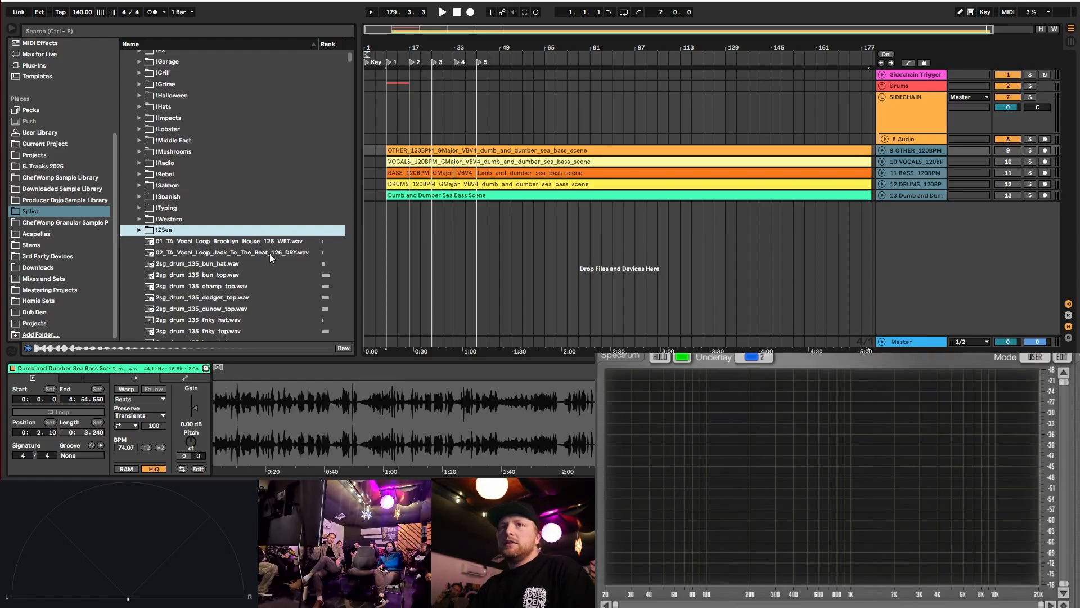
{"action": "scroll", "coordinate": [192, 140], "scroll_direction": "down", "scroll_amount": 1}
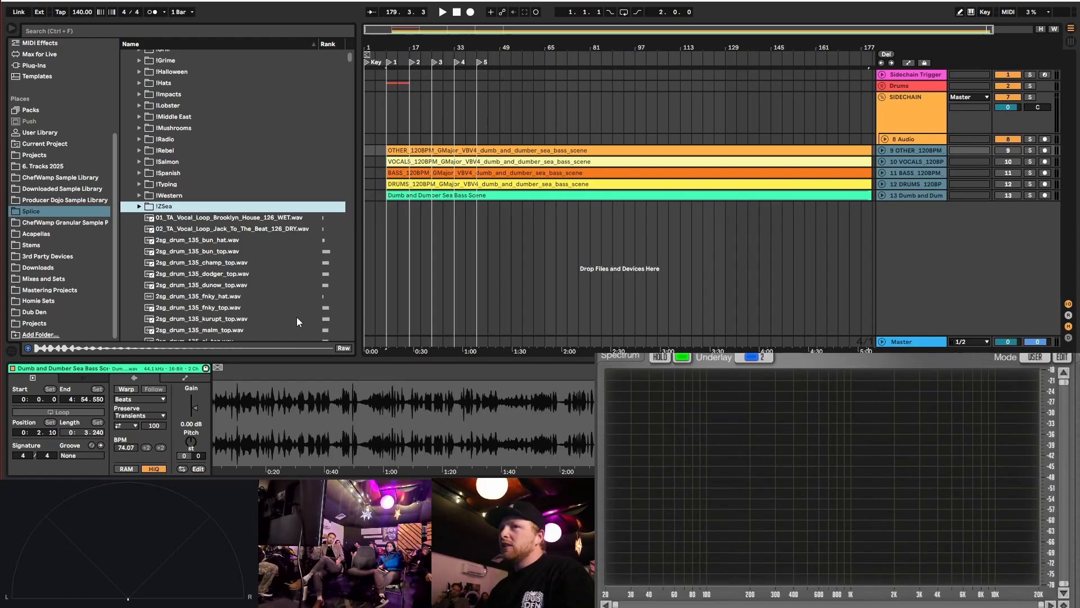
{"action": "scroll", "coordinate": [242, 169], "scroll_direction": "up", "scroll_amount": 3}
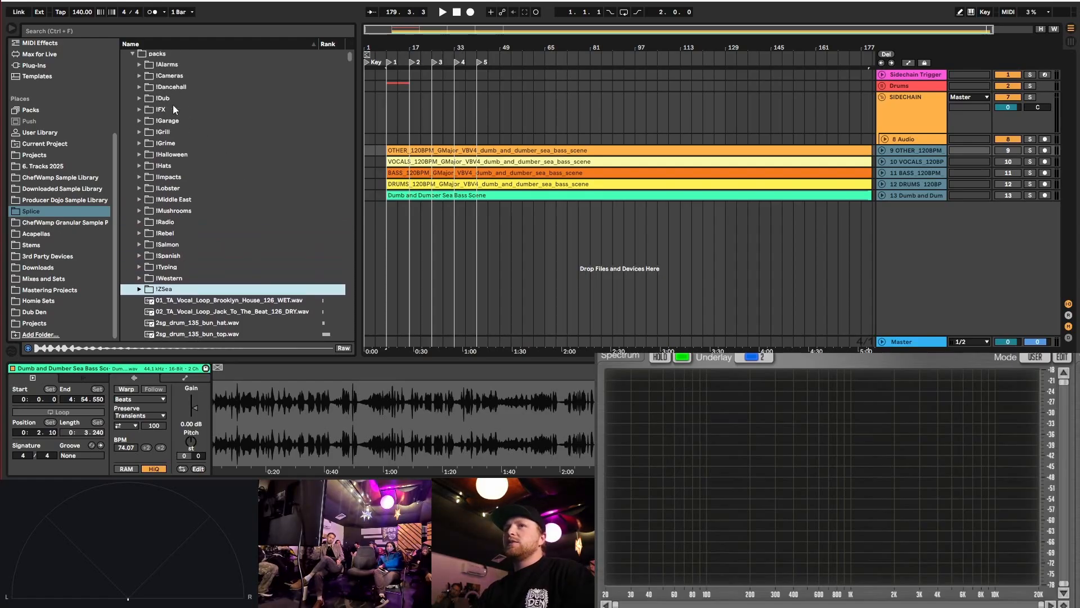
{"action": "scroll", "coordinate": [203, 225], "scroll_direction": "down", "scroll_amount": 5}
{"action": "scroll", "coordinate": [224, 306], "scroll_direction": "down", "scroll_amount": 1}
{"action": "scroll", "coordinate": [212, 313], "scroll_direction": "up", "scroll_amount": 9}
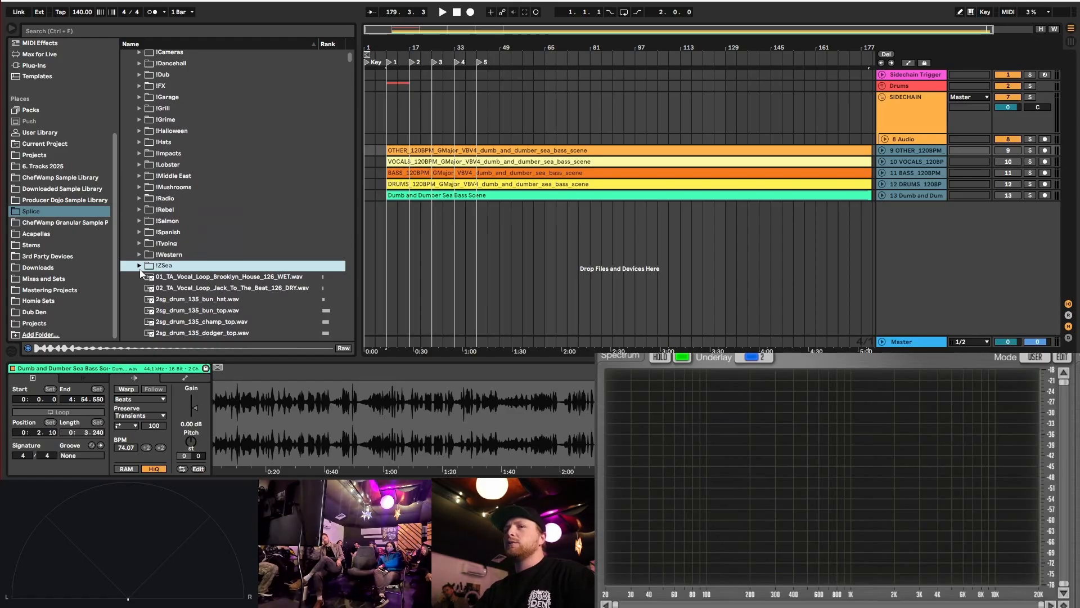
{"action": "left_click", "coordinate": [141, 255]}
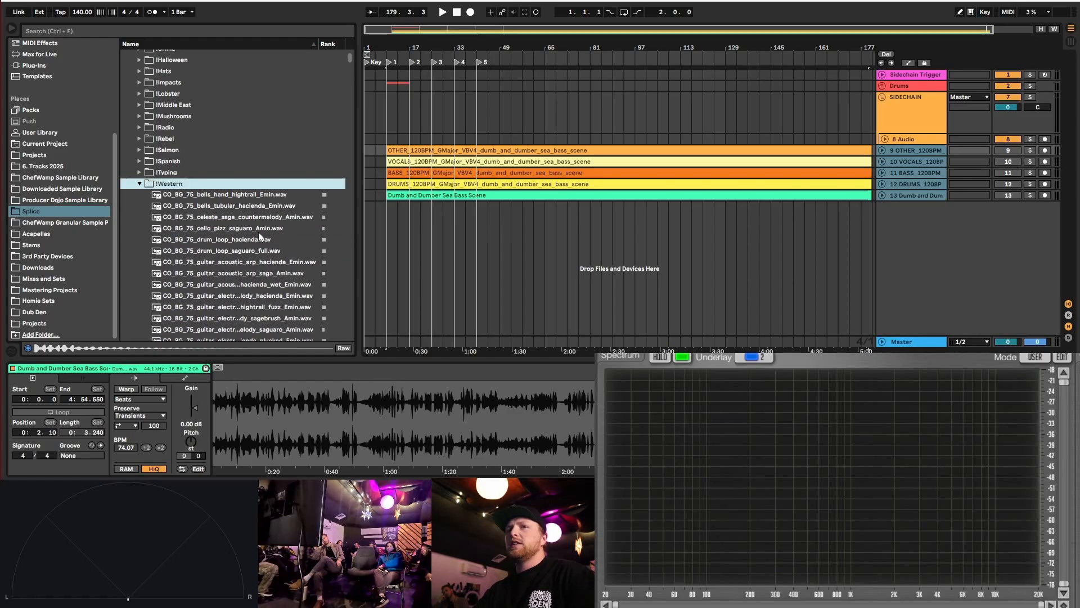
{"action": "left_click", "coordinate": [139, 183]}
{"action": "scroll", "coordinate": [176, 133], "scroll_direction": "up", "scroll_amount": 5}
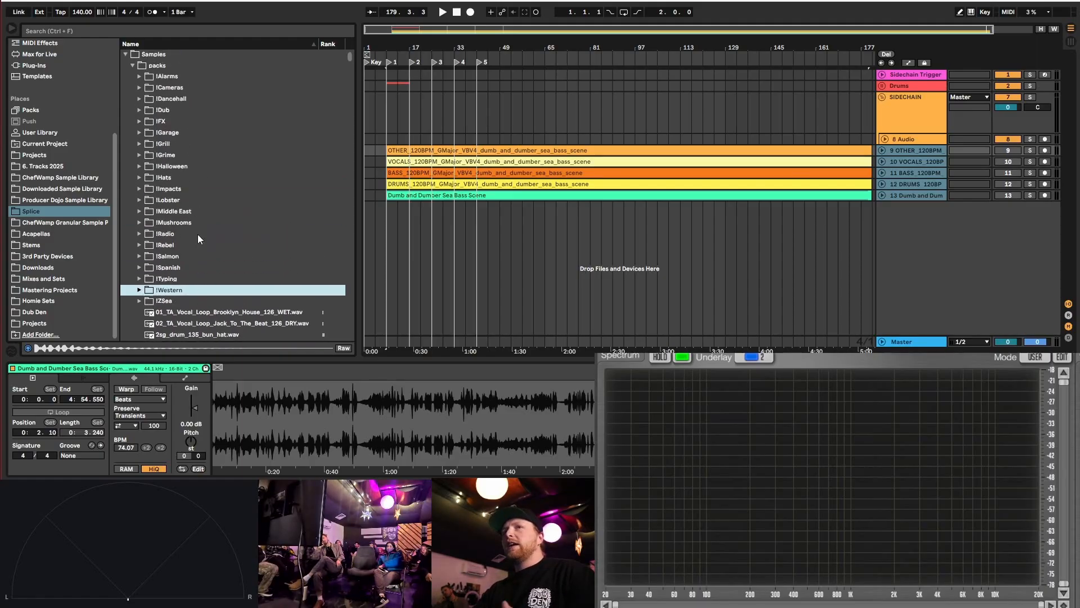
{"action": "scroll", "coordinate": [212, 275], "scroll_direction": "up", "scroll_amount": 1}
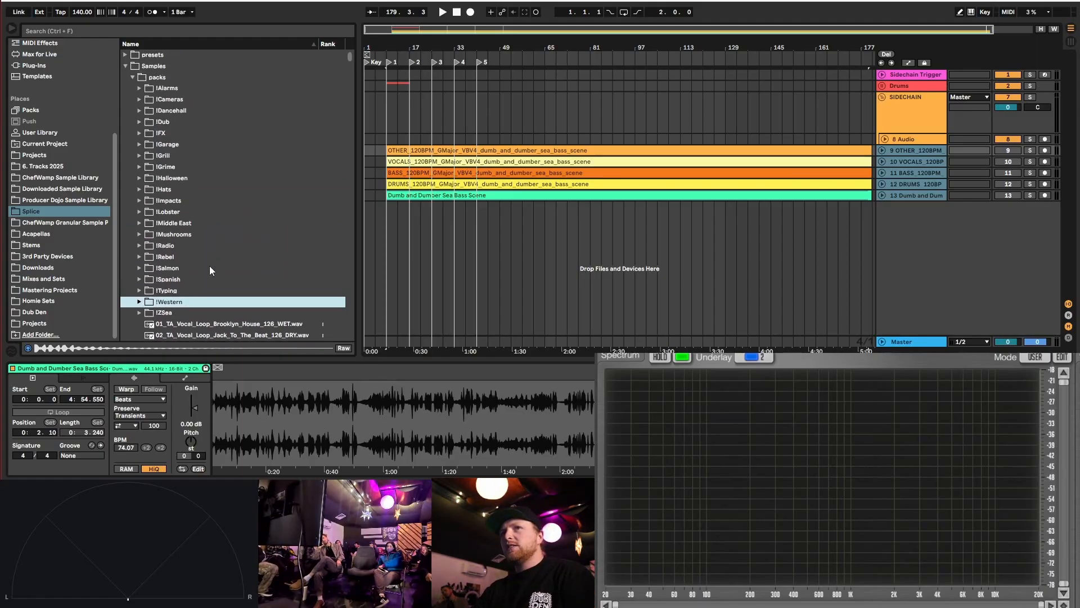
- Collapse the Splice packs and Samples folders, and expand the Samples folder of the Downloaded Sample Library
{"action": "left_click", "coordinate": [133, 77]}
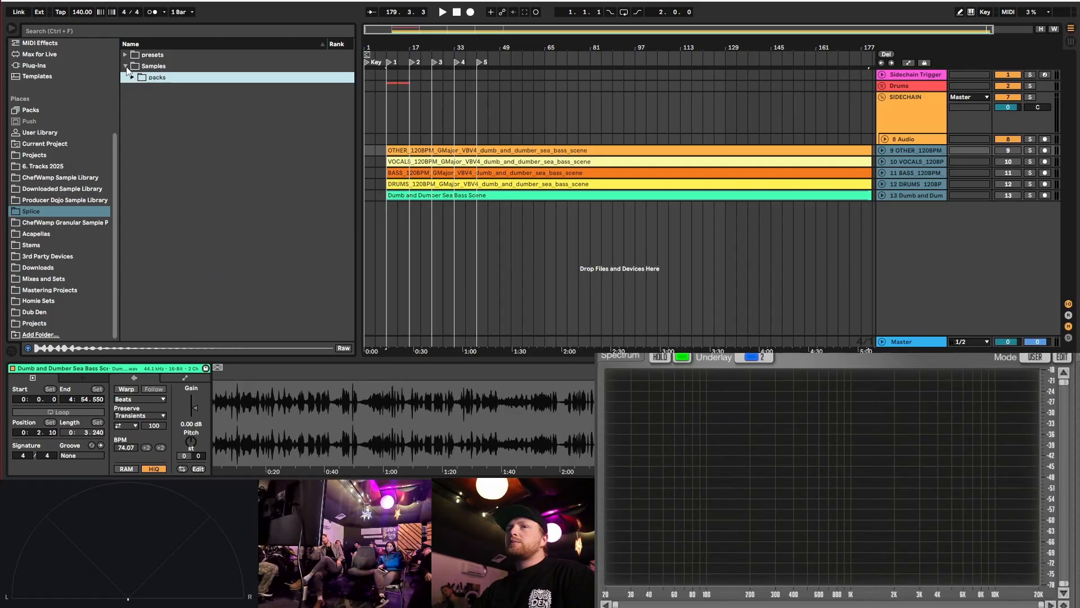
{"action": "left_click", "coordinate": [126, 66]}
{"action": "left_click", "coordinate": [63, 189]}
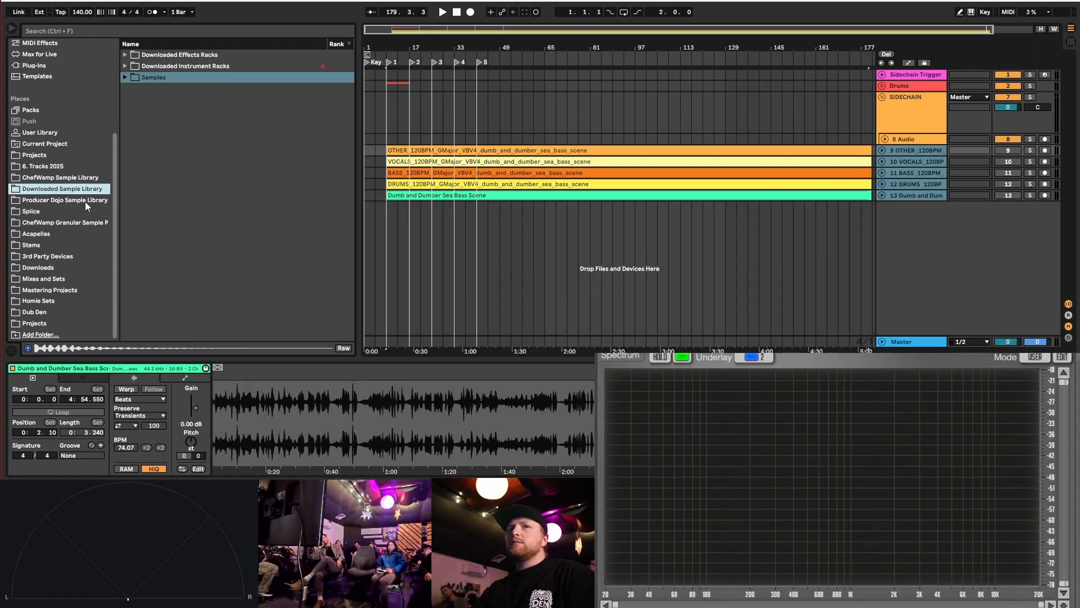
{"action": "left_click", "coordinate": [125, 77]}
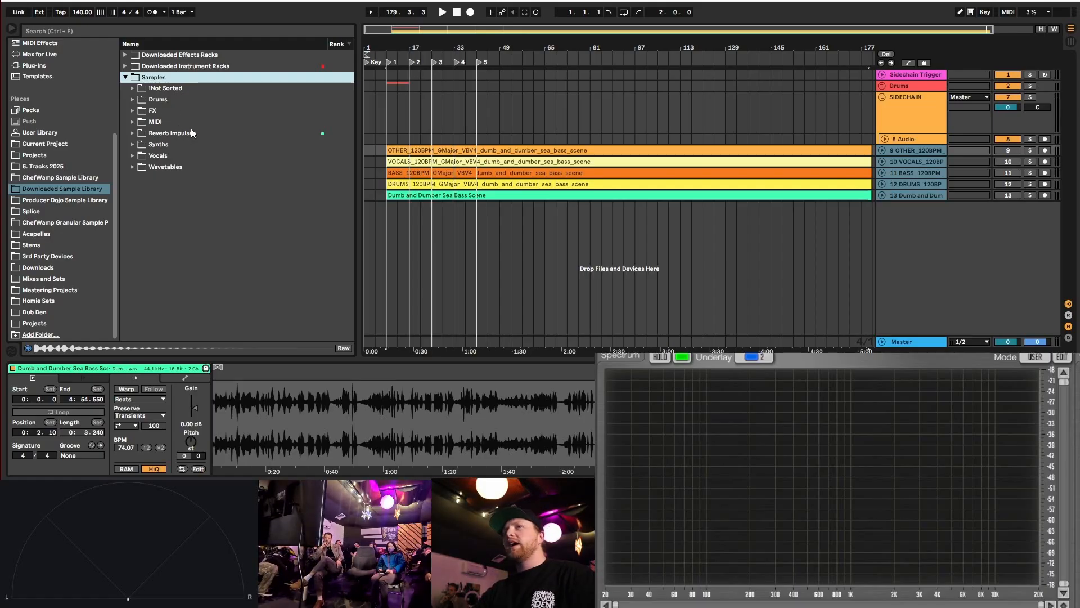
- Examine the subfolders of Reverb Impulses and Synths in the Downloaded Sample Library, collapsing each one again
{"action": "left_click", "coordinate": [132, 135]}
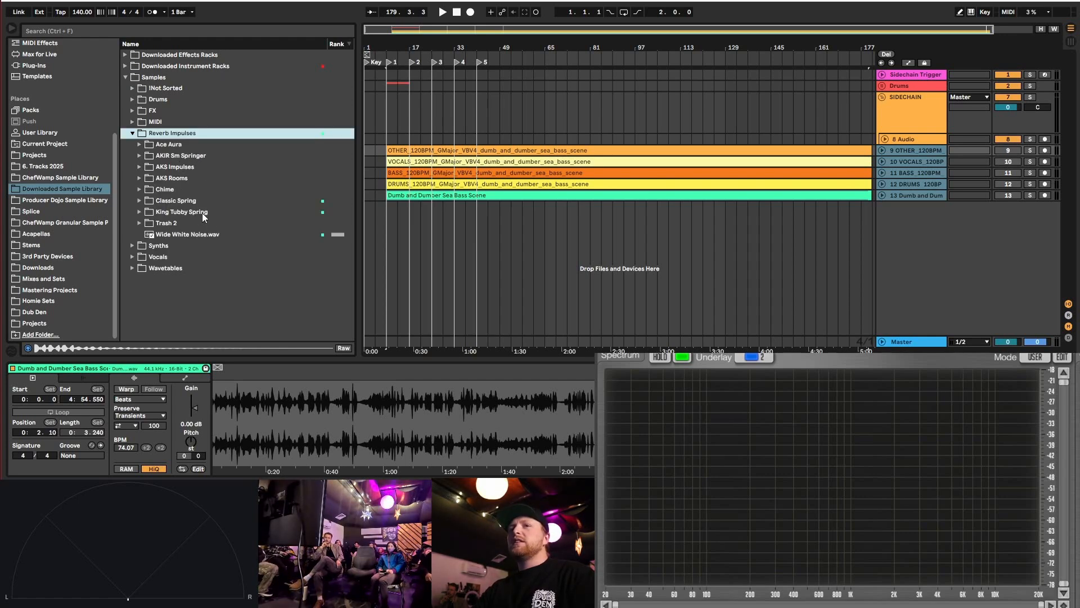
{"action": "left_click", "coordinate": [133, 134]}
{"action": "left_click", "coordinate": [133, 145]}
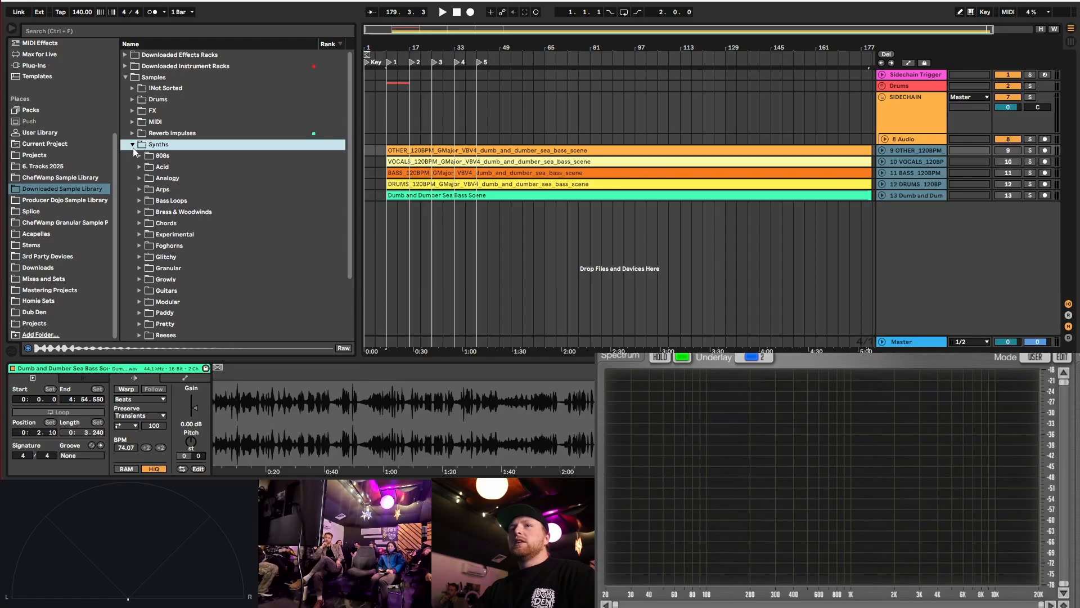
{"action": "scroll", "coordinate": [247, 225], "scroll_direction": "down", "scroll_amount": 3}
{"action": "scroll", "coordinate": [224, 259], "scroll_direction": "up", "scroll_amount": 2}
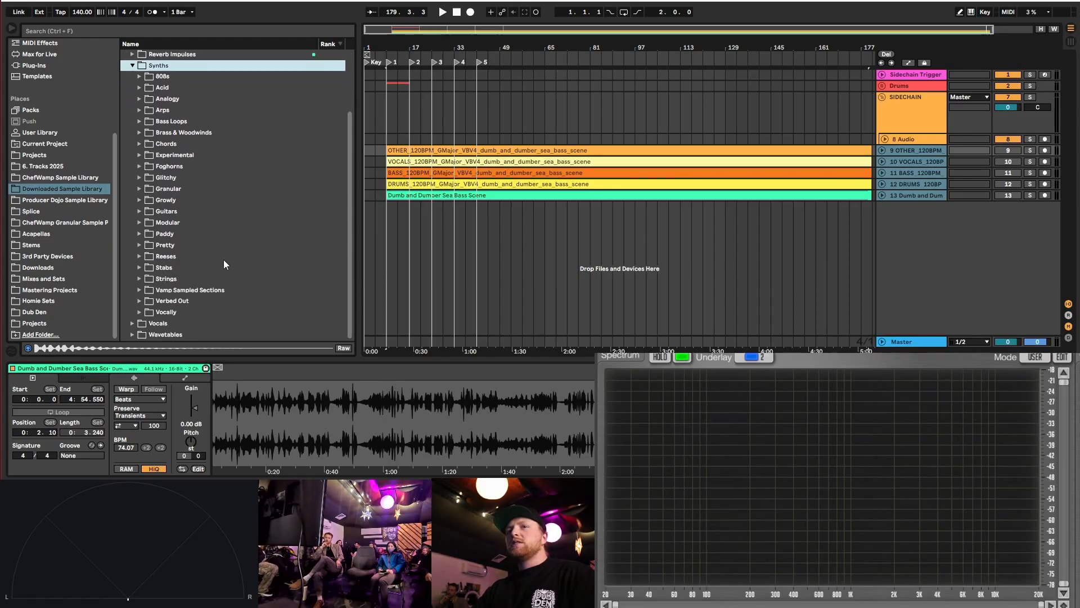
{"action": "left_click", "coordinate": [132, 113]}
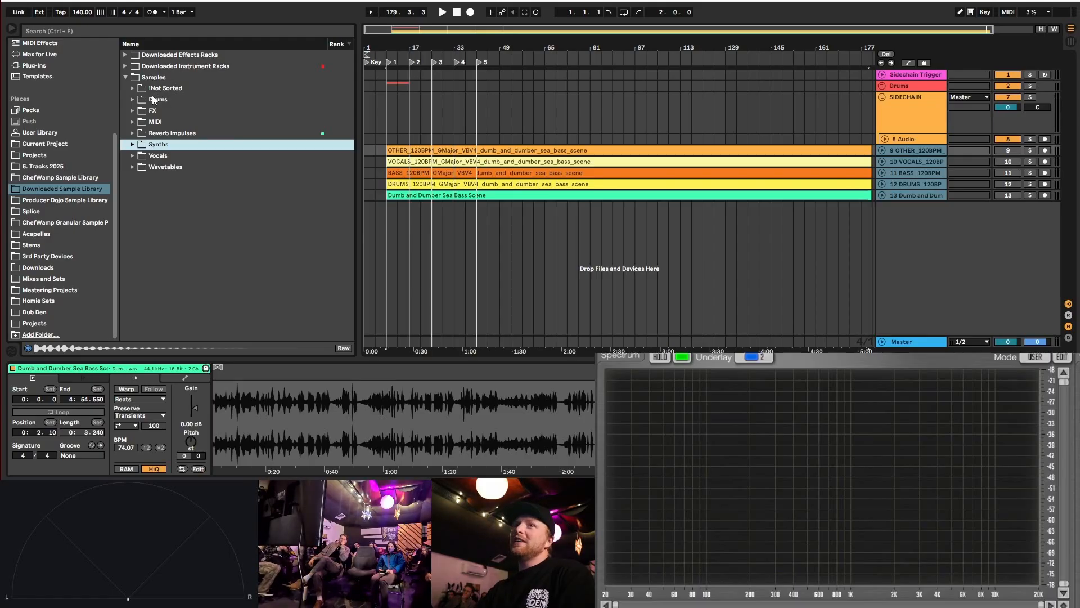
- Look through the sample packs in the !Not Sorted folder of the Downloaded Sample Library, and collapse it again
{"action": "left_click", "coordinate": [133, 88]}
{"action": "scroll", "coordinate": [276, 121], "scroll_direction": "down", "scroll_amount": 3}
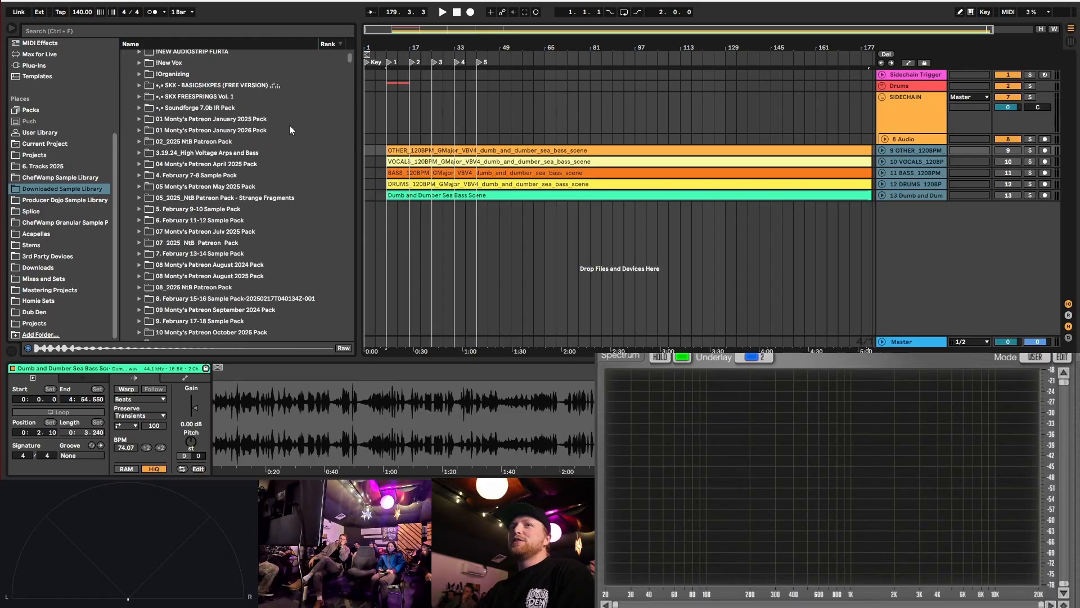
{"action": "scroll", "coordinate": [289, 125], "scroll_direction": "down", "scroll_amount": 9}
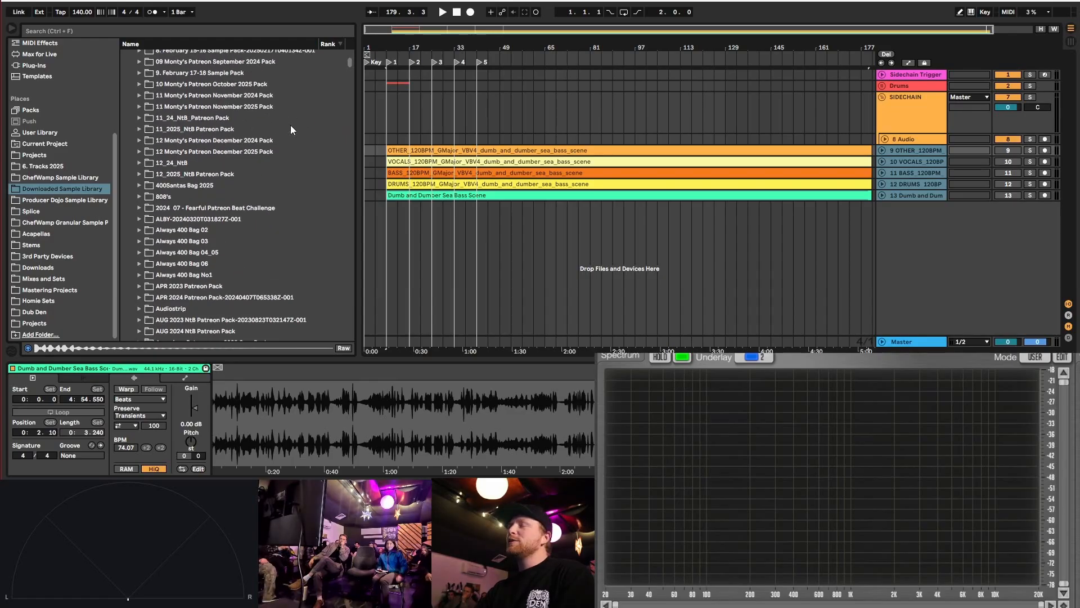
{"action": "scroll", "coordinate": [292, 130], "scroll_direction": "down", "scroll_amount": 3}
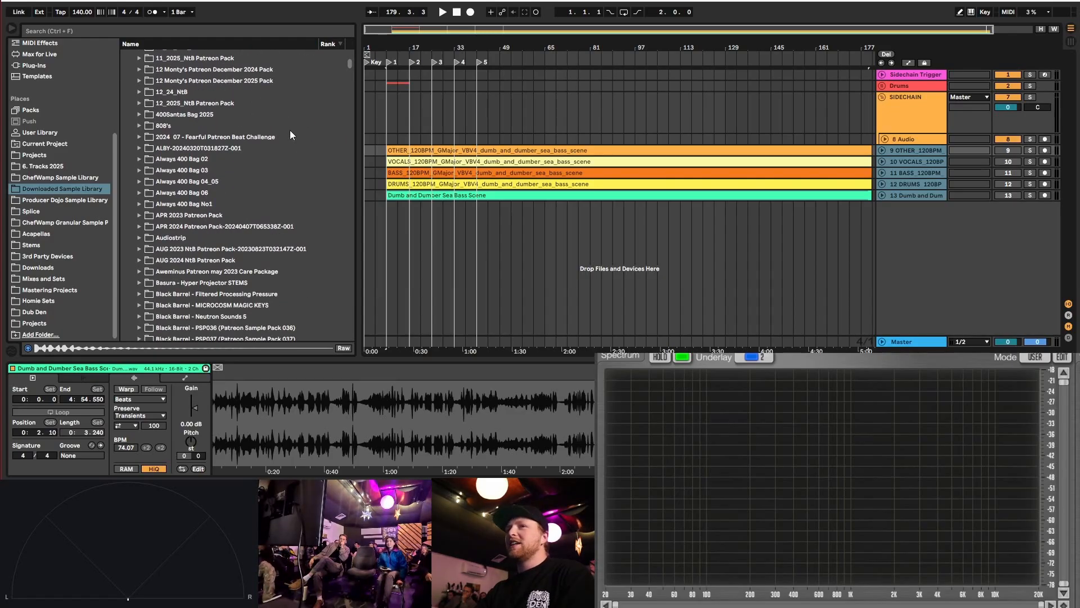
{"action": "scroll", "coordinate": [289, 130], "scroll_direction": "down", "scroll_amount": 8}
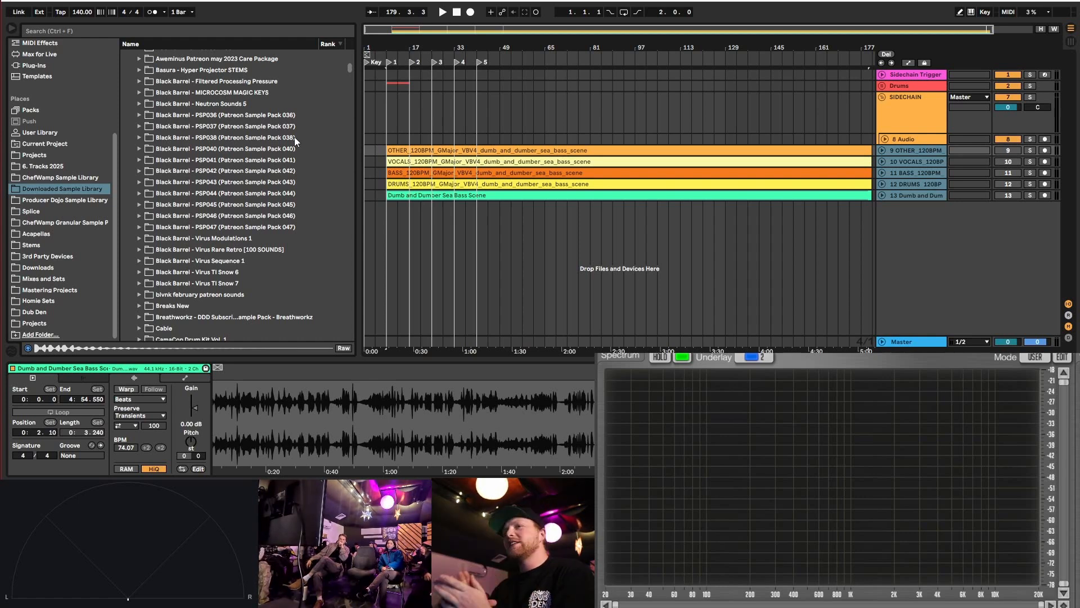
{"action": "scroll", "coordinate": [265, 139], "scroll_direction": "up", "scroll_amount": 15}
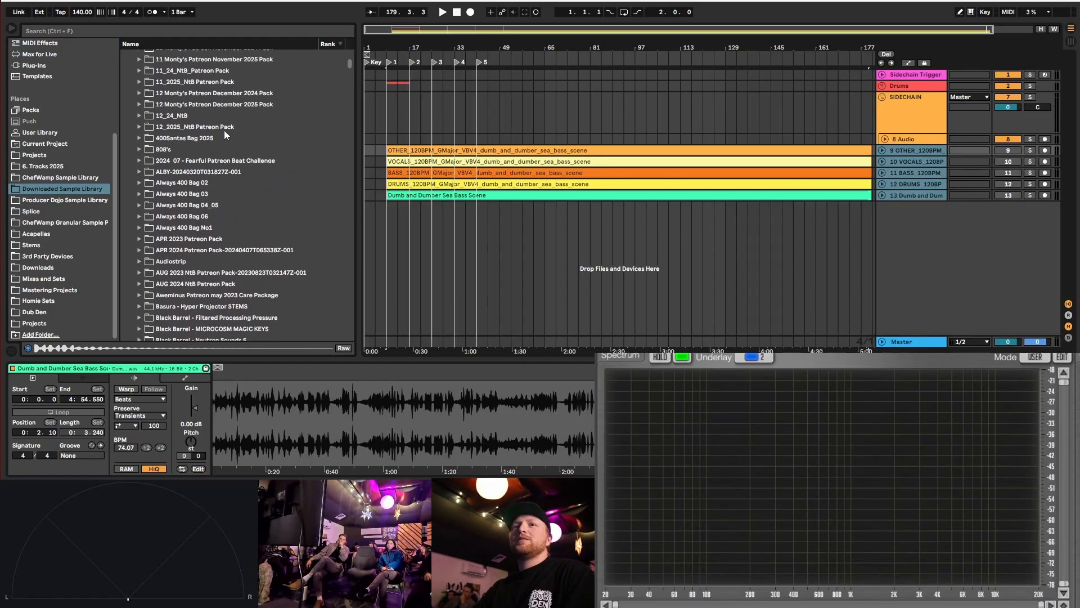
{"action": "scroll", "coordinate": [208, 132], "scroll_direction": "up", "scroll_amount": 10}
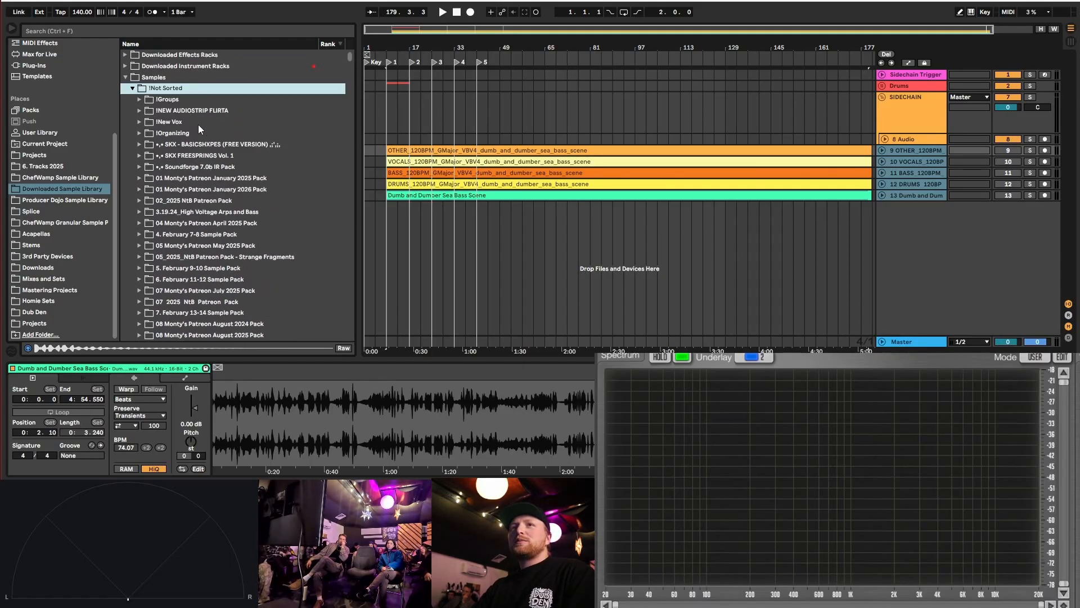
{"action": "left_click", "coordinate": [132, 88]}
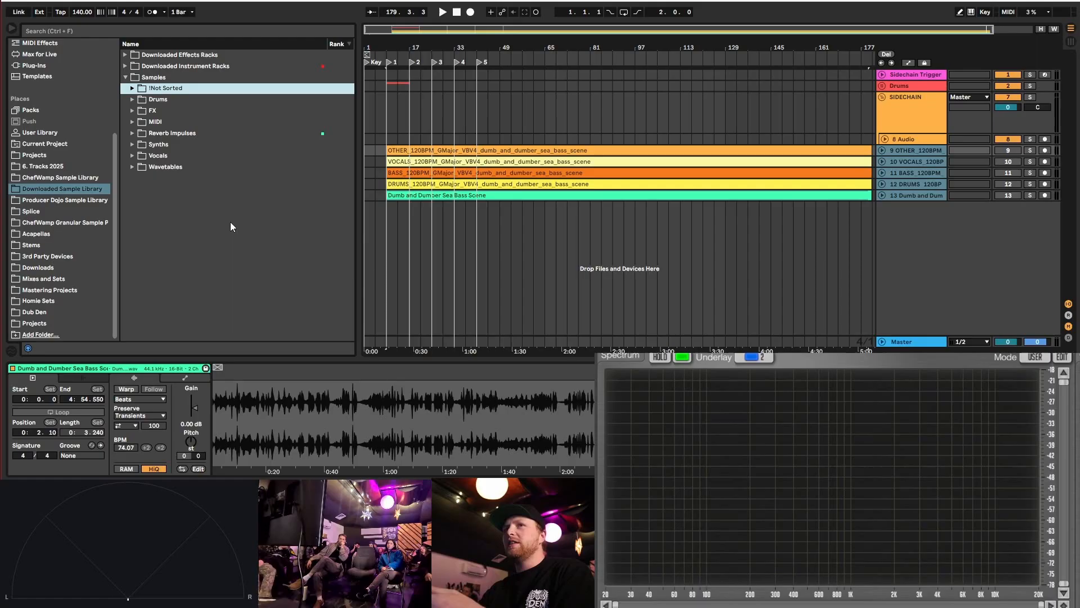
- Examine the categories in the Samples folder of the ChefWamp Sample Library, and collapse it again
{"action": "left_click", "coordinate": [83, 178]}
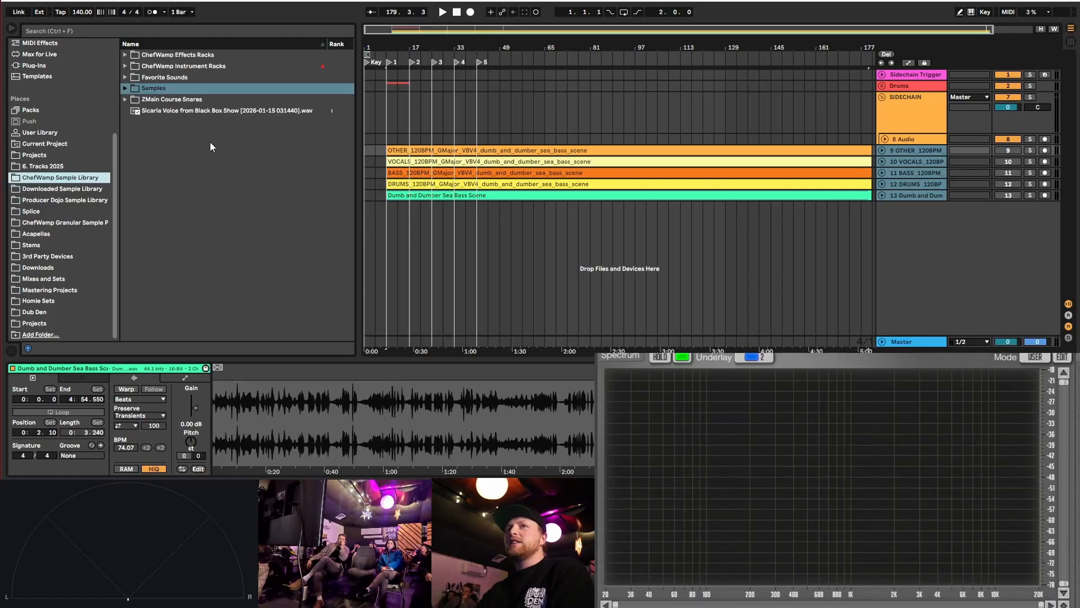
{"action": "left_click", "coordinate": [125, 88]}
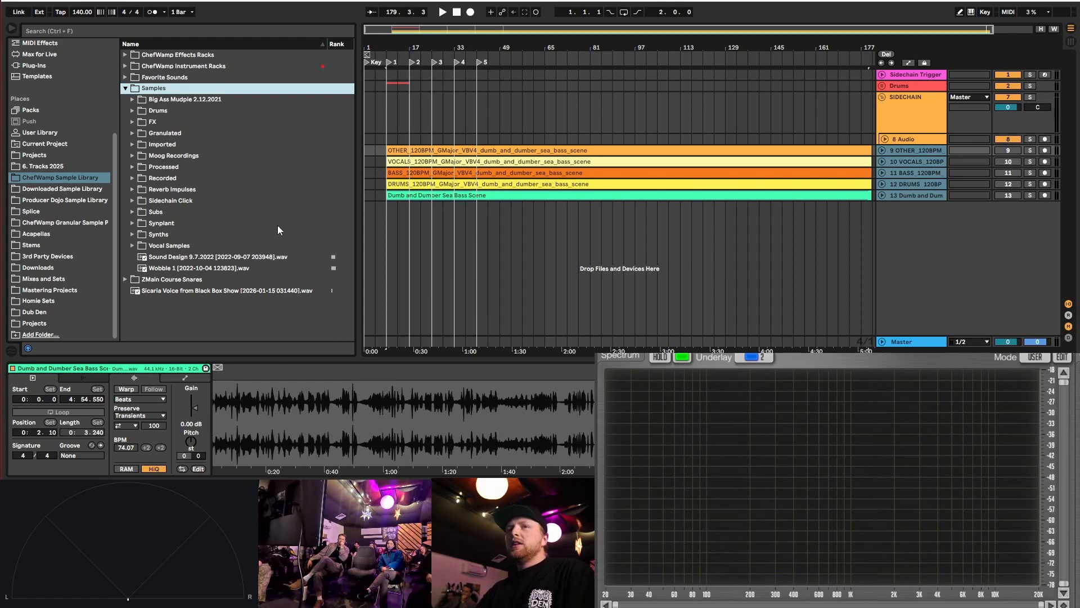
{"action": "left_click", "coordinate": [126, 88]}
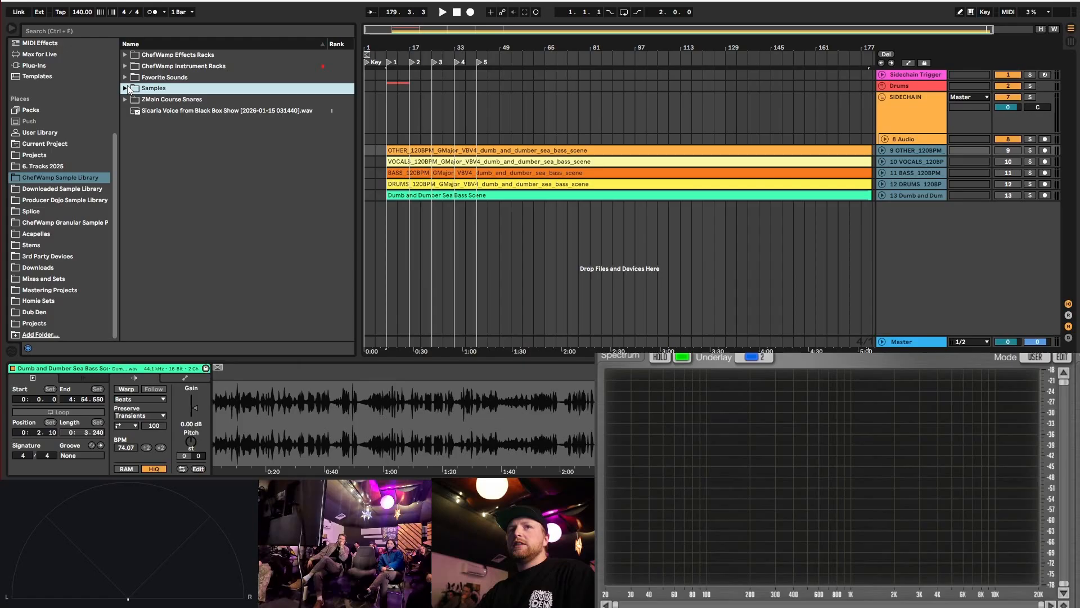
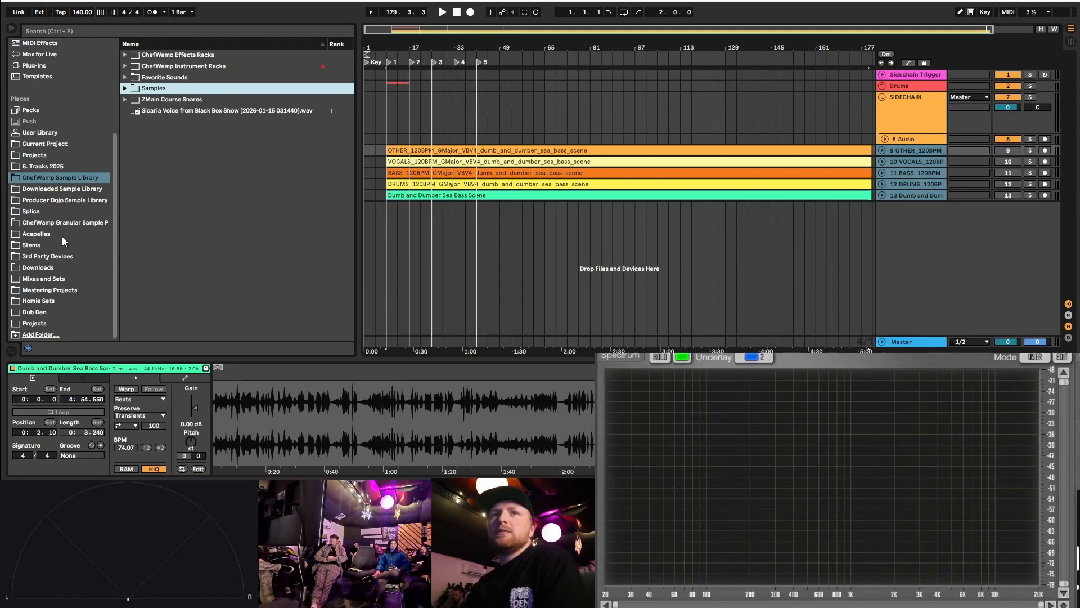
- Show the 6. Tracks 2025 place and collapse the 50. Db Minor 140 Deep and Dark Remix project folder
{"action": "left_click", "coordinate": [32, 154]}
{"action": "left_click", "coordinate": [40, 166]}
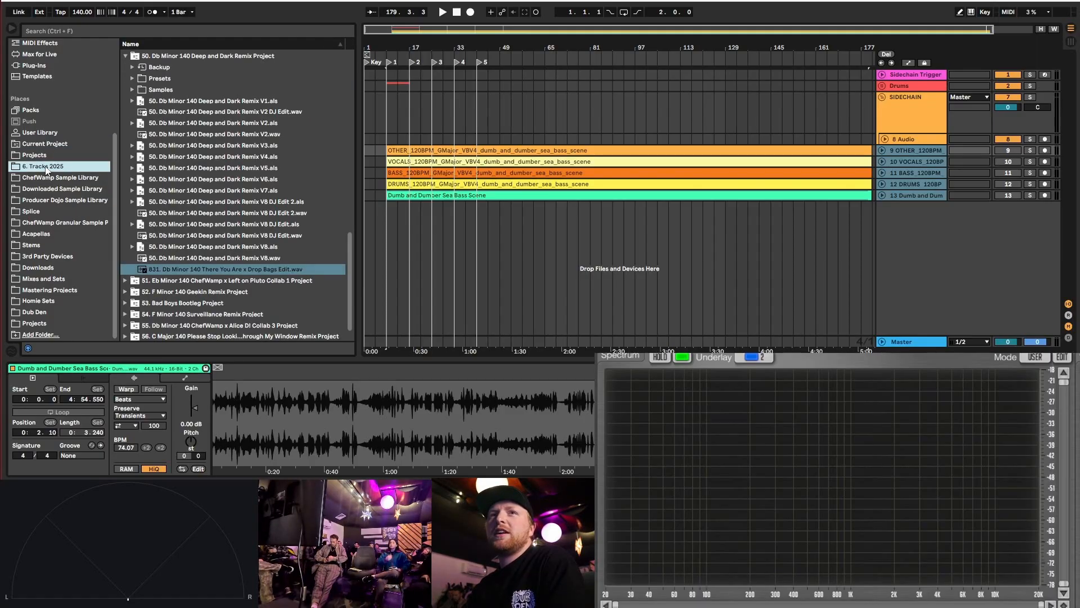
{"action": "left_click", "coordinate": [123, 54]}
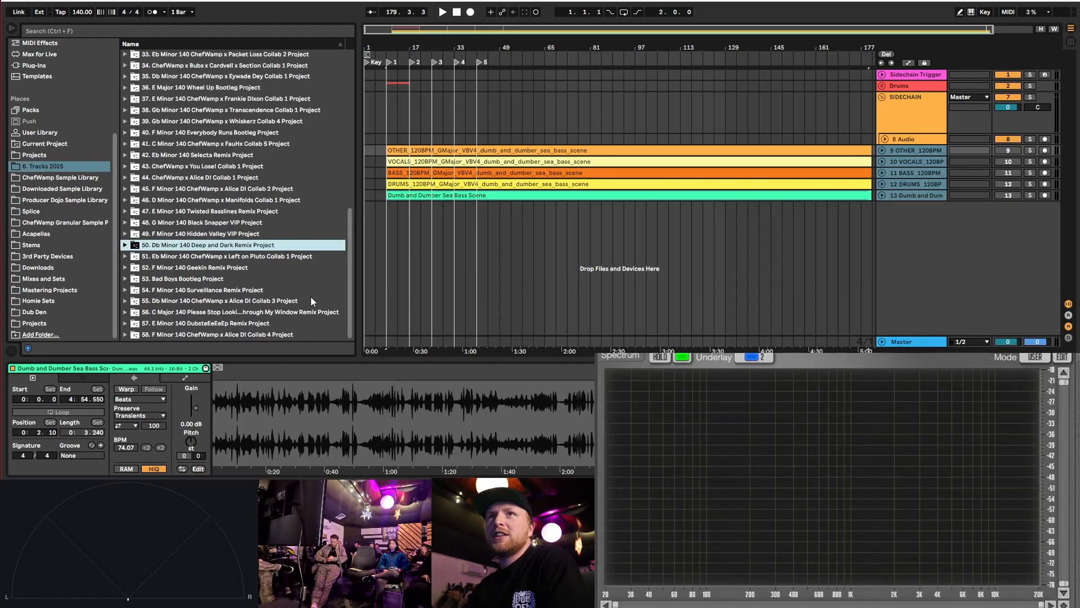
- Look through the contents of the 30. E Minor 140 ChefWamp x Cardvell Collab 4 project folder in 6. Tracks 2025
{"action": "scroll", "coordinate": [318, 299], "scroll_direction": "up", "scroll_amount": 2}
{"action": "scroll", "coordinate": [282, 275], "scroll_direction": "up", "scroll_amount": 5}
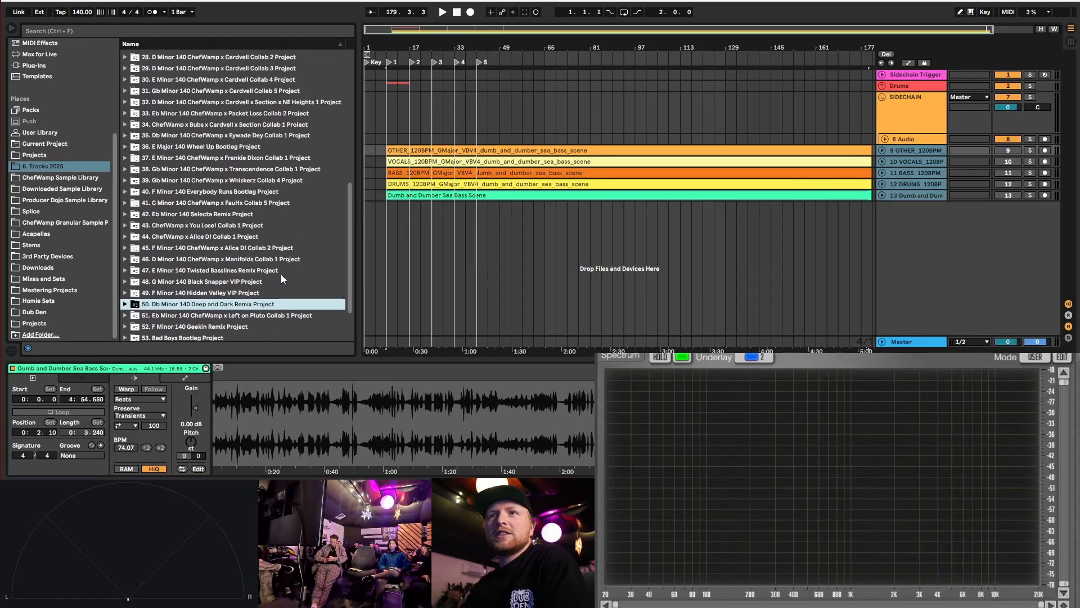
{"action": "scroll", "coordinate": [273, 245], "scroll_direction": "up", "scroll_amount": 1}
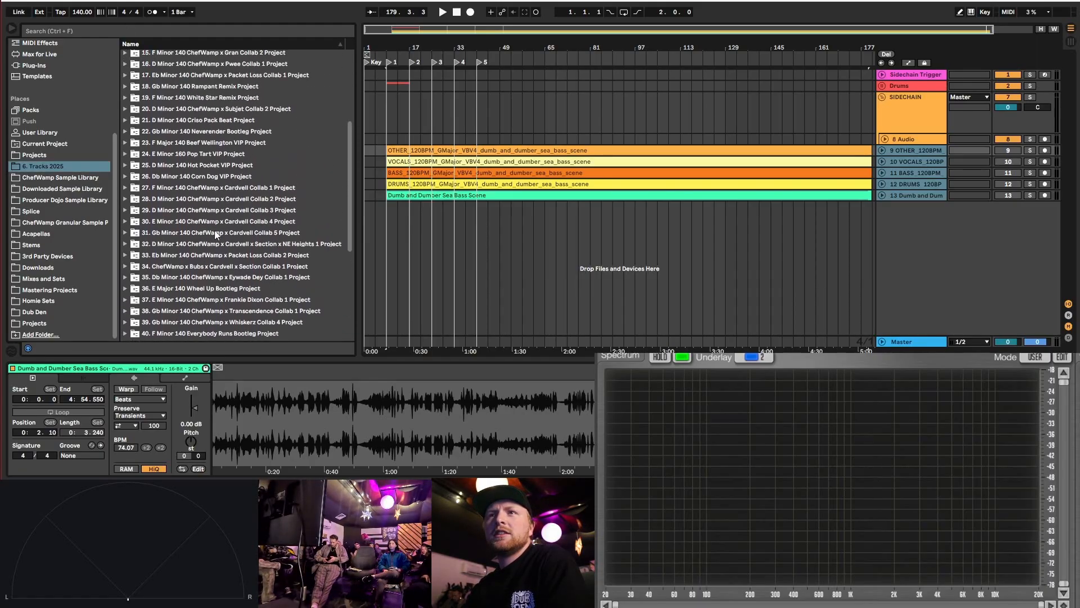
{"action": "left_click", "coordinate": [125, 221]}
{"action": "scroll", "coordinate": [281, 248], "scroll_direction": "down", "scroll_amount": 4}
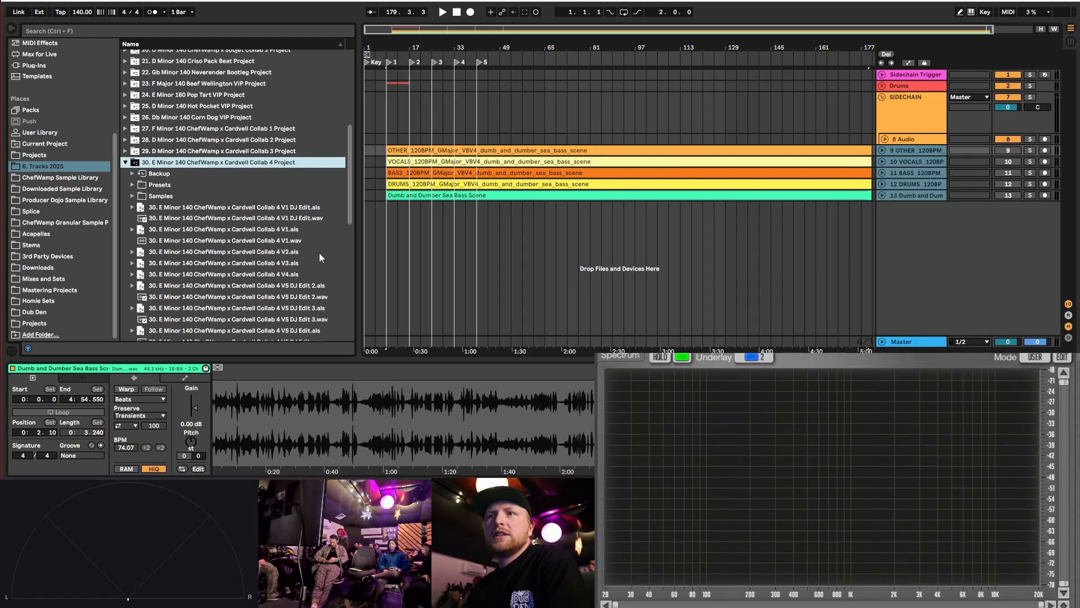
- Add the V8 DJ Edit WAV from the 29. D Minor 140 ChefWamp x Cardvell Collab 3 project on a new track starting at bar 9
{"action": "left_click", "coordinate": [125, 104]}
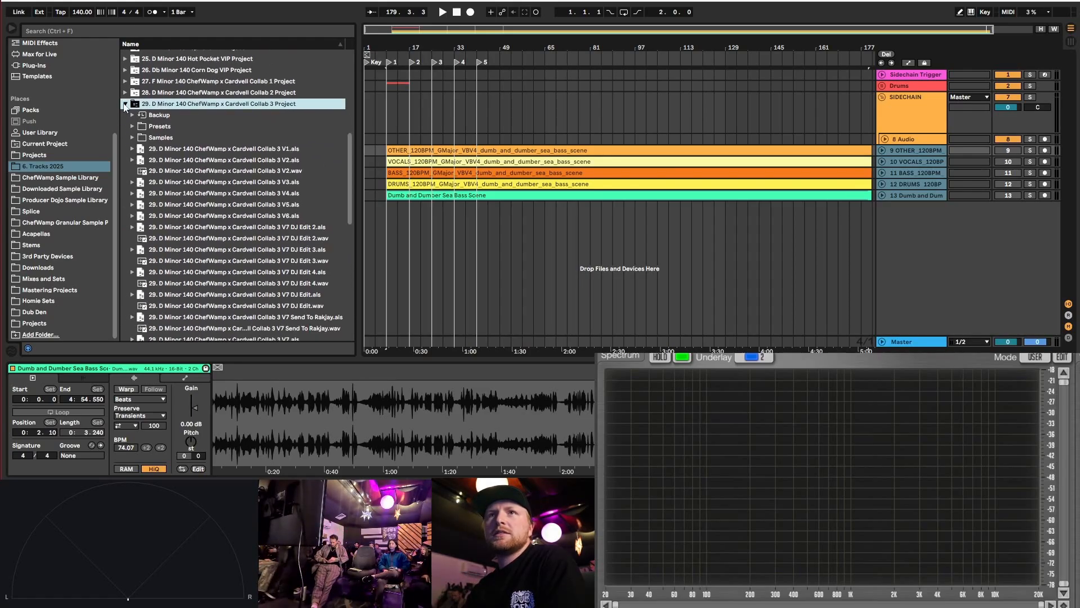
{"action": "scroll", "coordinate": [315, 281], "scroll_direction": "down", "scroll_amount": 3}
{"action": "scroll", "coordinate": [325, 288], "scroll_direction": "down", "scroll_amount": 3}
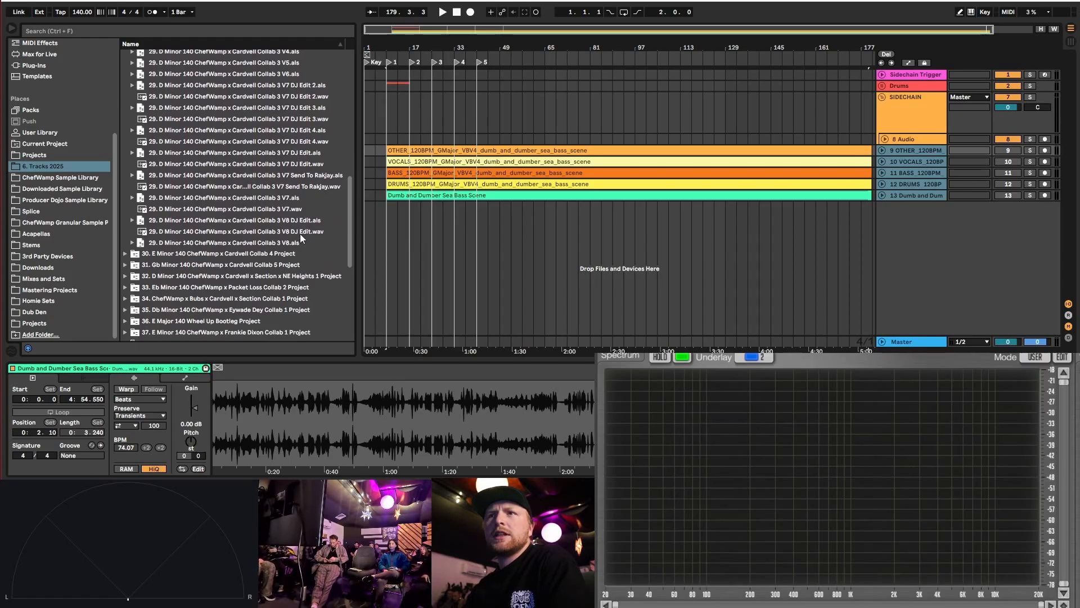
{"action": "left_click_drag", "start_coordinate": [300, 233], "coordinate": [393, 239]}
- Add CarvellRakjayChef - Reference.mp3 from the project's Samples/Imported folder on a new track below the DJ edit, and turn off its warping
{"action": "scroll", "coordinate": [150, 175], "scroll_direction": "up", "scroll_amount": 5}
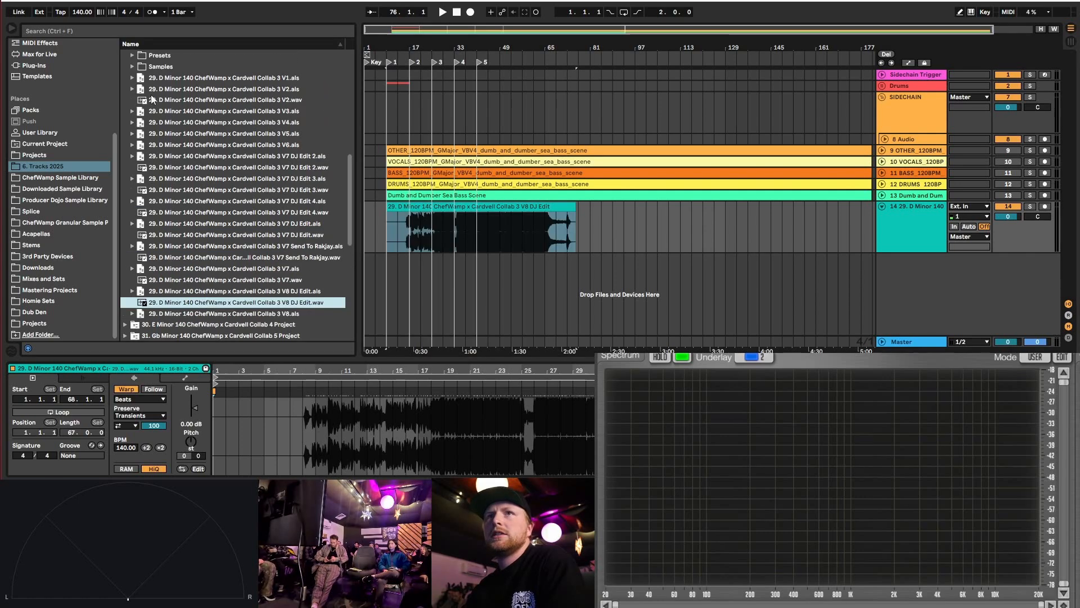
{"action": "left_click", "coordinate": [134, 126]}
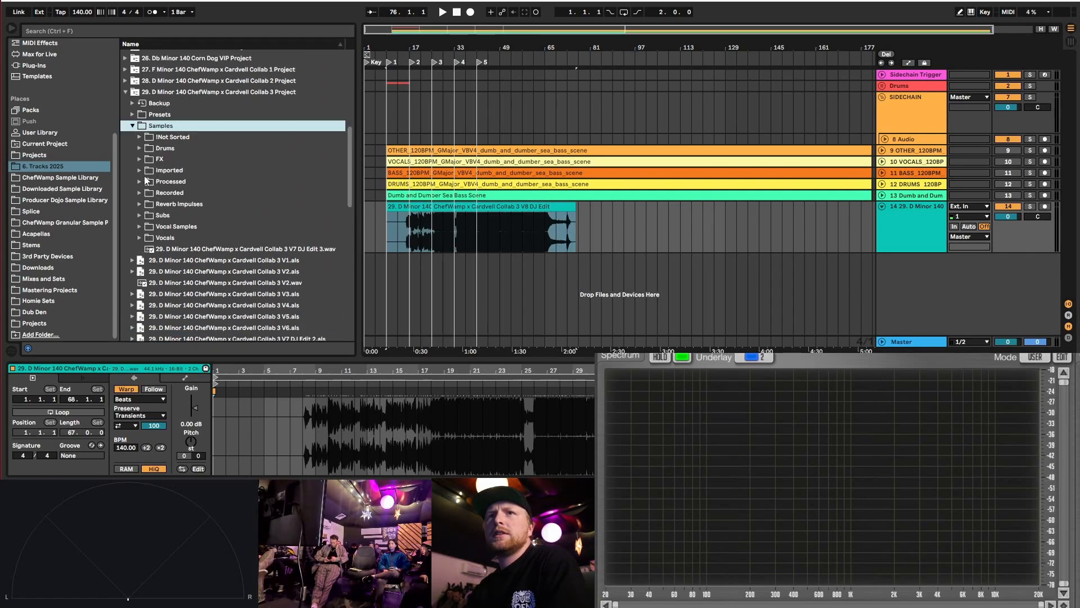
{"action": "left_click", "coordinate": [141, 171]}
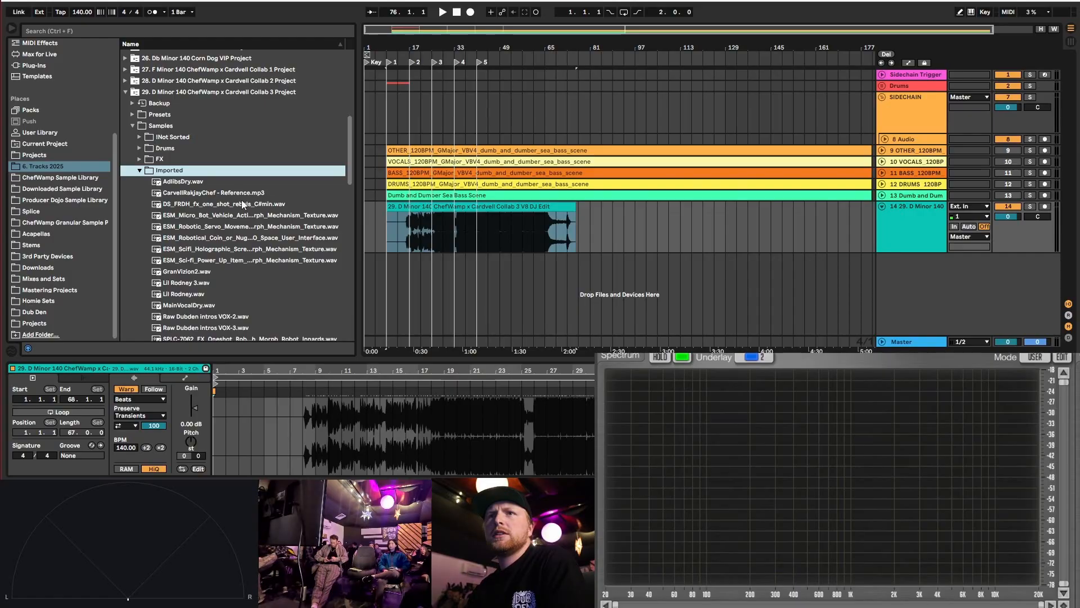
{"action": "left_click_drag", "start_coordinate": [231, 194], "coordinate": [446, 282]}
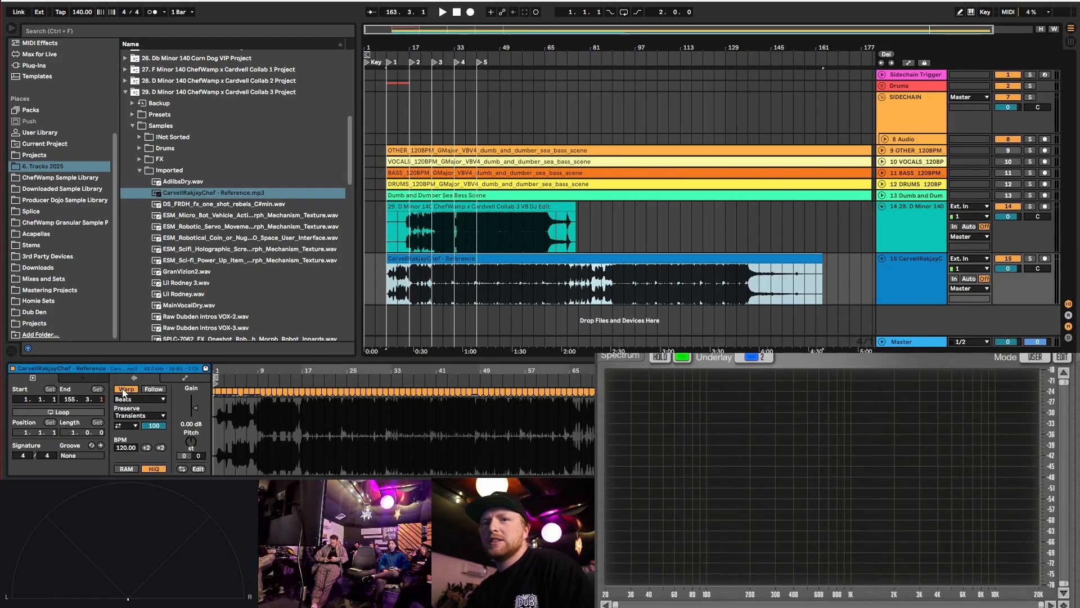
{"action": "left_click", "coordinate": [125, 390]}
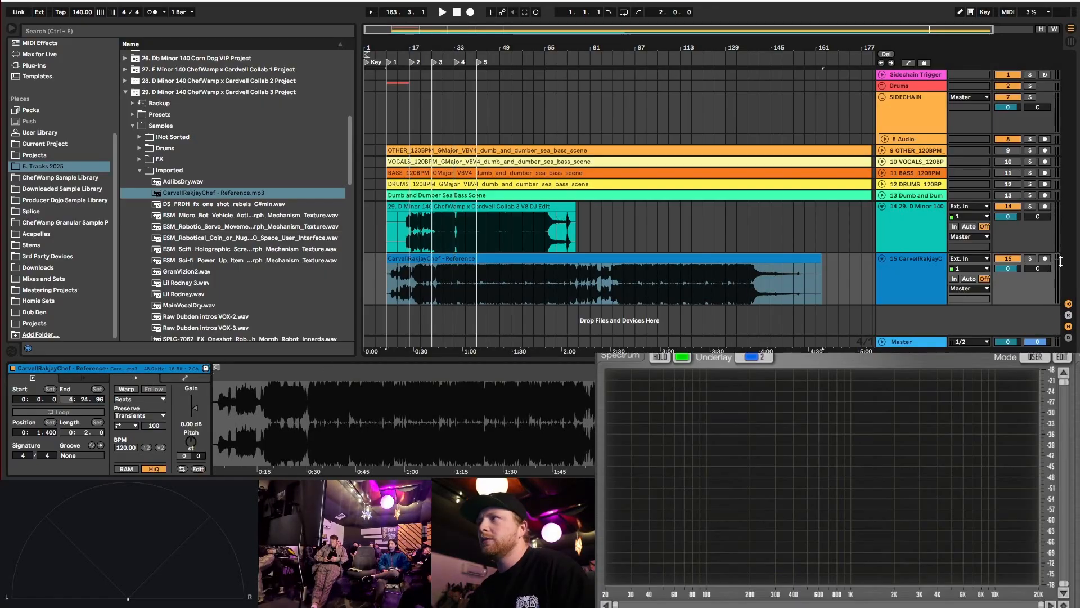
- Solo the CarvellRakjayChef reference track and listen to it from bar 13
{"action": "left_click", "coordinate": [406, 284]}
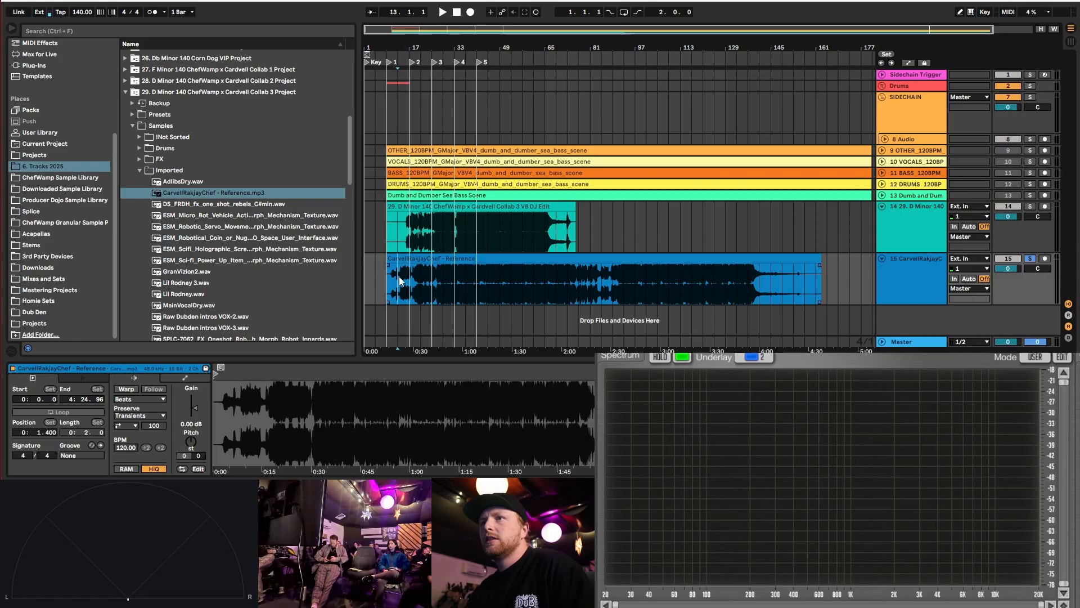
{"action": "key", "text": "space"}
{"action": "scroll", "coordinate": [416, 270], "scroll_direction": "up", "scroll_amount": 5}
{"action": "scroll", "coordinate": [421, 261], "scroll_direction": "down", "scroll_amount": 5}
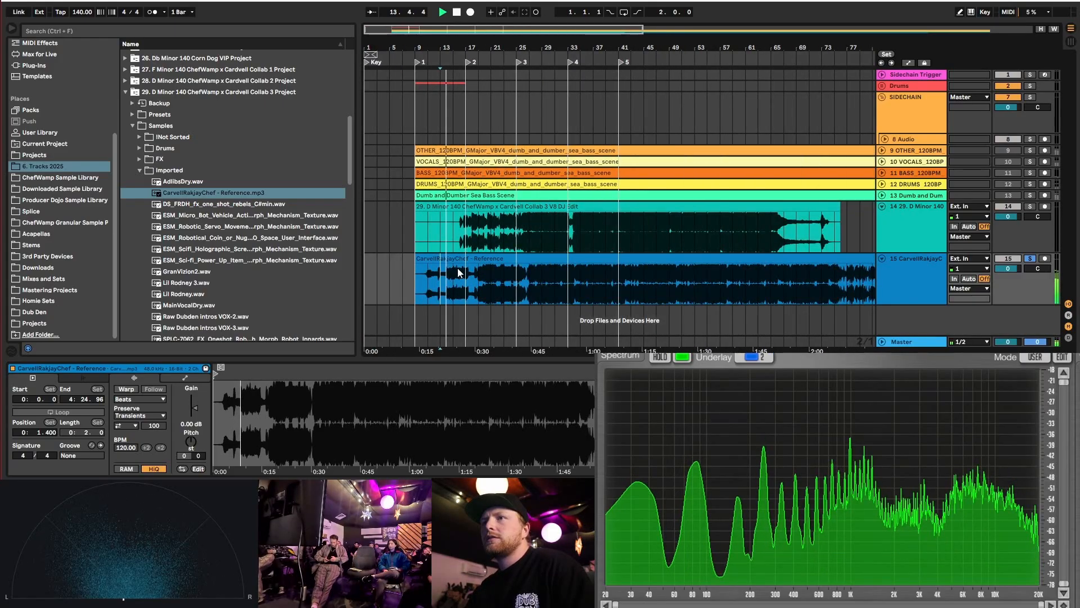
{"action": "scroll", "coordinate": [499, 291], "scroll_direction": "down", "scroll_amount": 1}
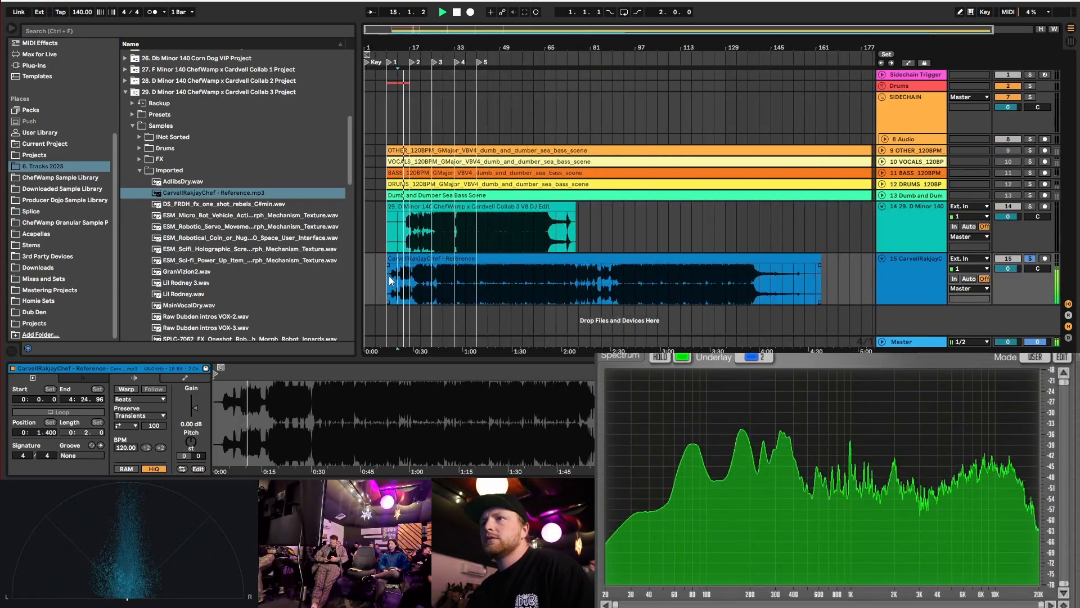
{"action": "scroll", "coordinate": [391, 273], "scroll_direction": "up", "scroll_amount": 2}
{"action": "scroll", "coordinate": [444, 274], "scroll_direction": "down", "scroll_amount": 1}
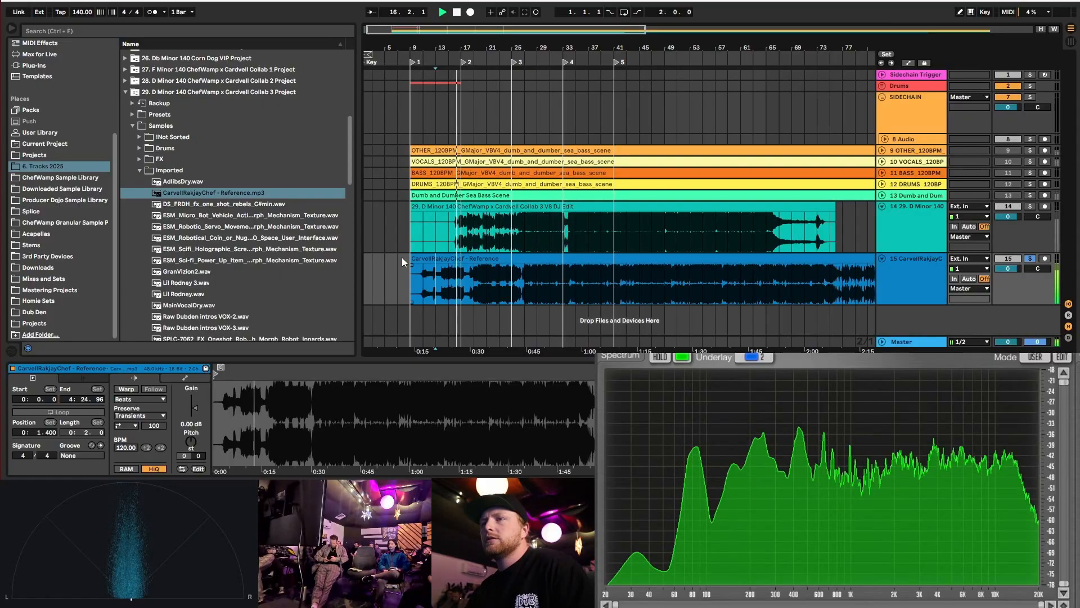
{"action": "scroll", "coordinate": [446, 276], "scroll_direction": "up", "scroll_amount": 2}
{"action": "scroll", "coordinate": [433, 258], "scroll_direction": "down", "scroll_amount": 2}
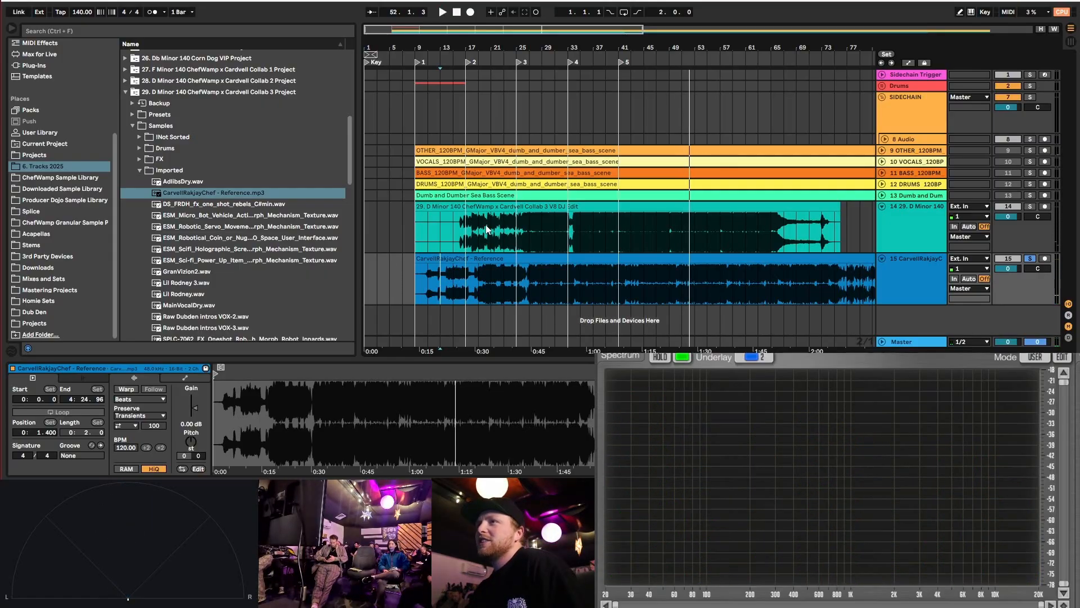
- Solo the V8 DJ Edit track and listen to it from bar 17, at locator 2
{"action": "left_click", "coordinate": [785, 219]}
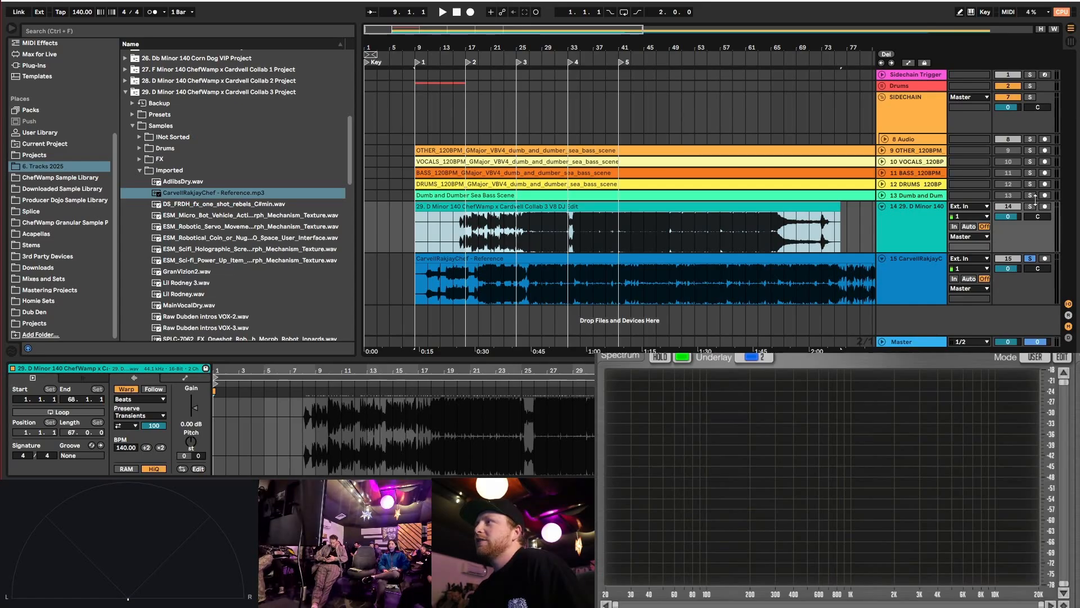
{"action": "left_click", "coordinate": [1032, 207]}
{"action": "left_click", "coordinate": [464, 239]}
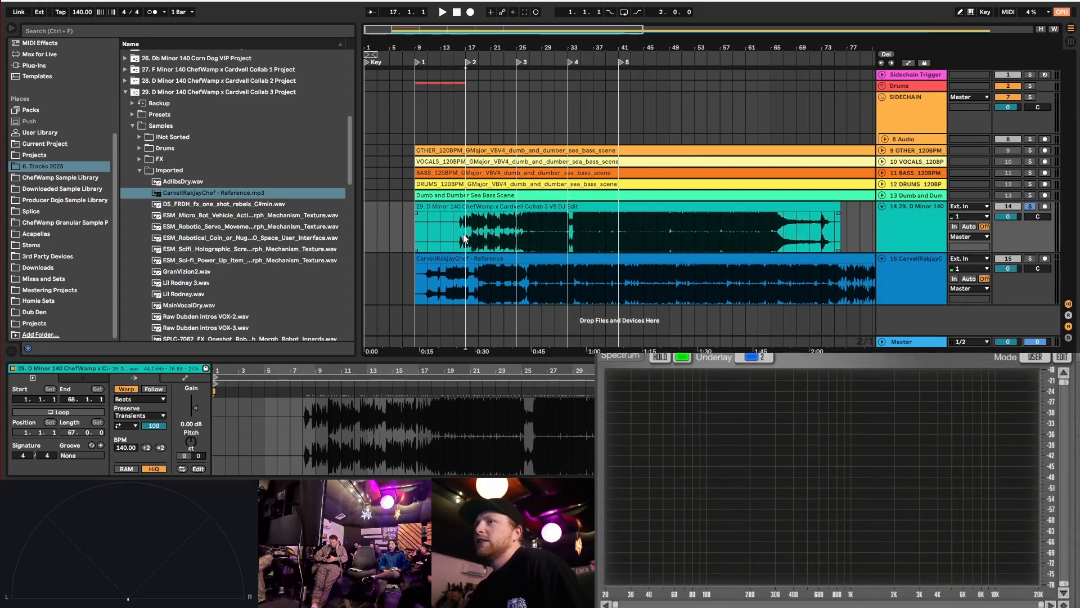
{"action": "scroll", "coordinate": [464, 239], "scroll_direction": "up", "scroll_amount": 3}
{"action": "key", "text": "space"}
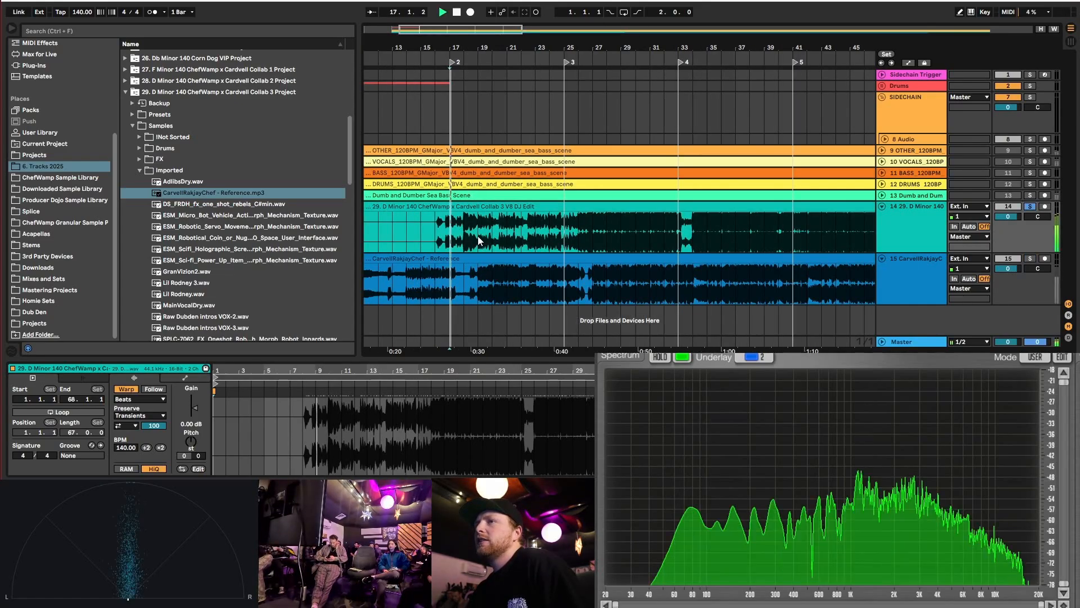
{"action": "scroll", "coordinate": [444, 233], "scroll_direction": "down", "scroll_amount": 5}
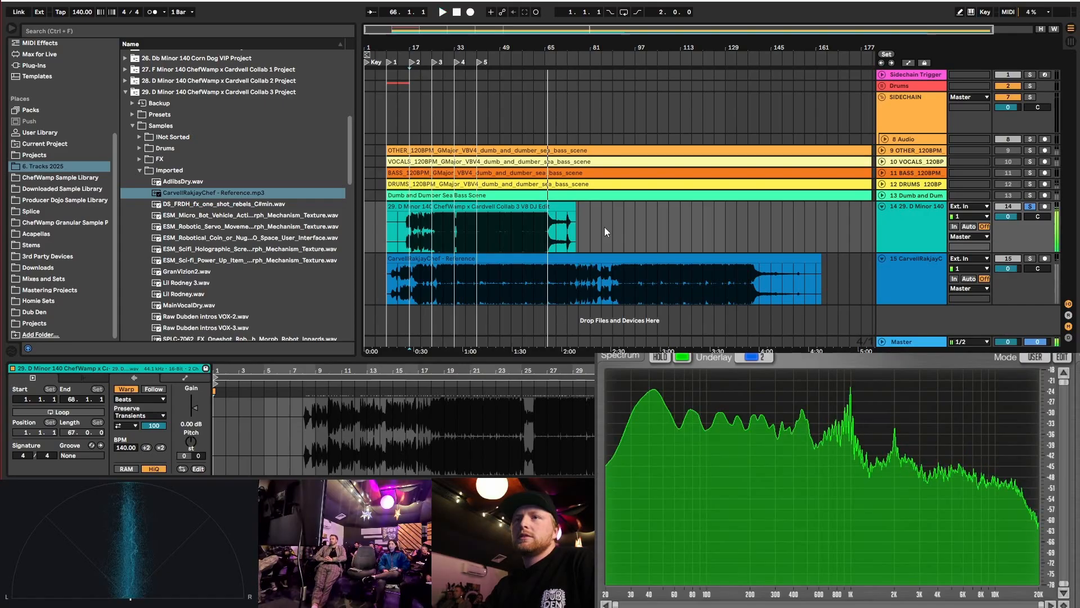
- Stop playback and delete both the V8 DJ Edit track and the CarvellRakjayChef reference track
{"action": "key", "text": "space"}
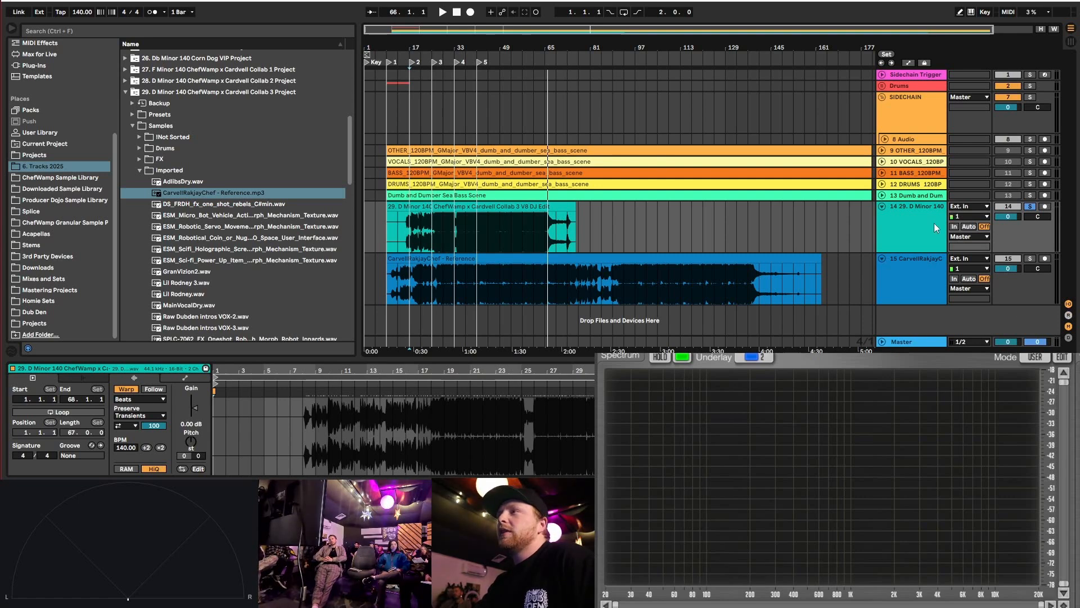
{"action": "left_click", "coordinate": [919, 281], "text": "shift"}
{"action": "key", "text": "Delete"}
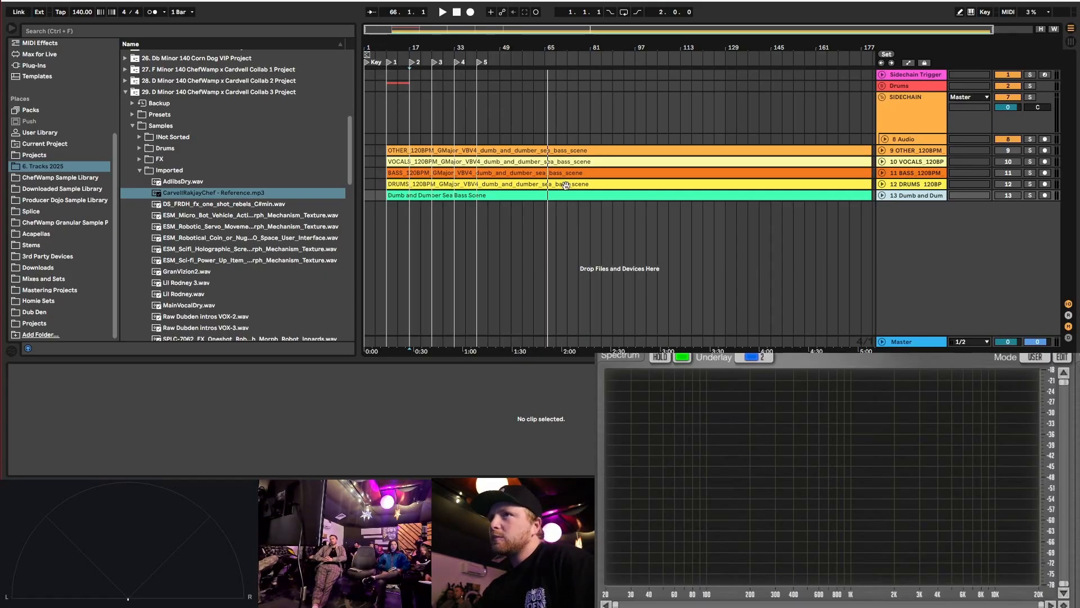
- Check the DRUMS stem's waveform and fold it again, leaving the VOCALS stem track unfolded
{"action": "left_click", "coordinate": [882, 185]}
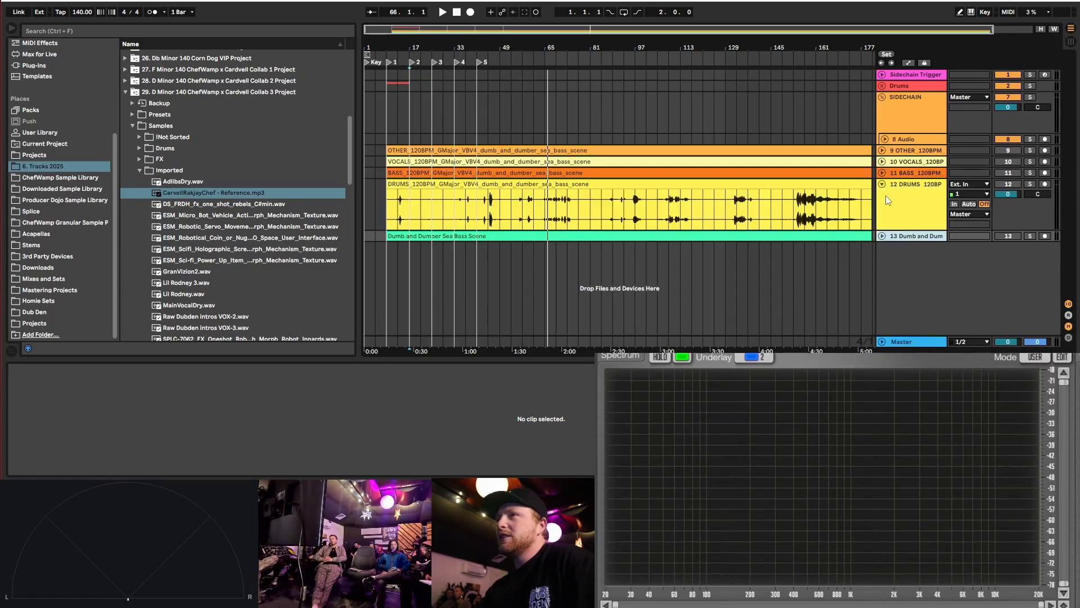
{"action": "left_click", "coordinate": [882, 186]}
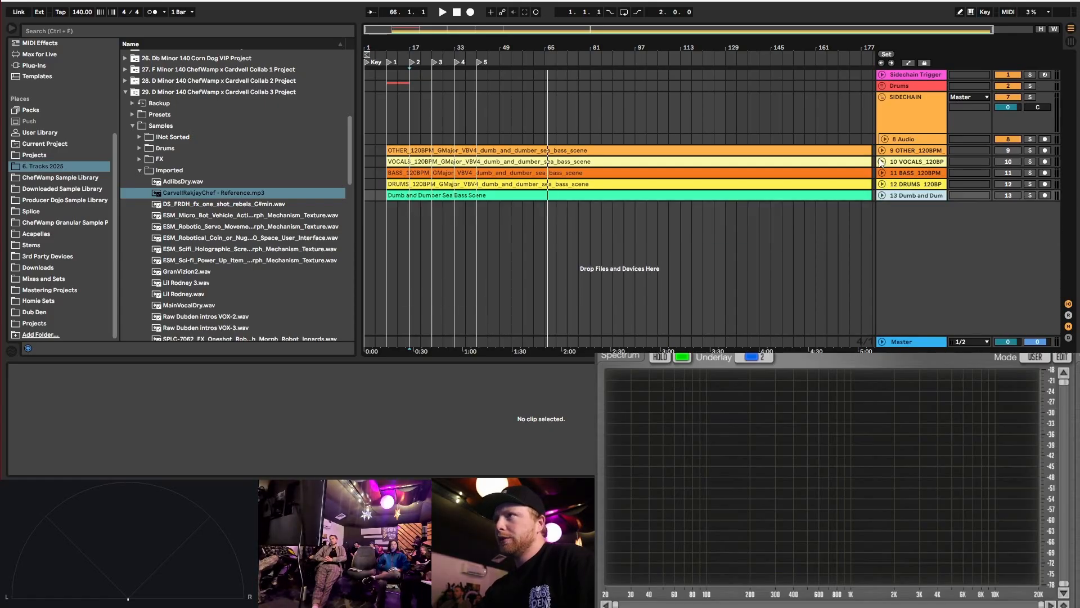
{"action": "left_click", "coordinate": [882, 162]}
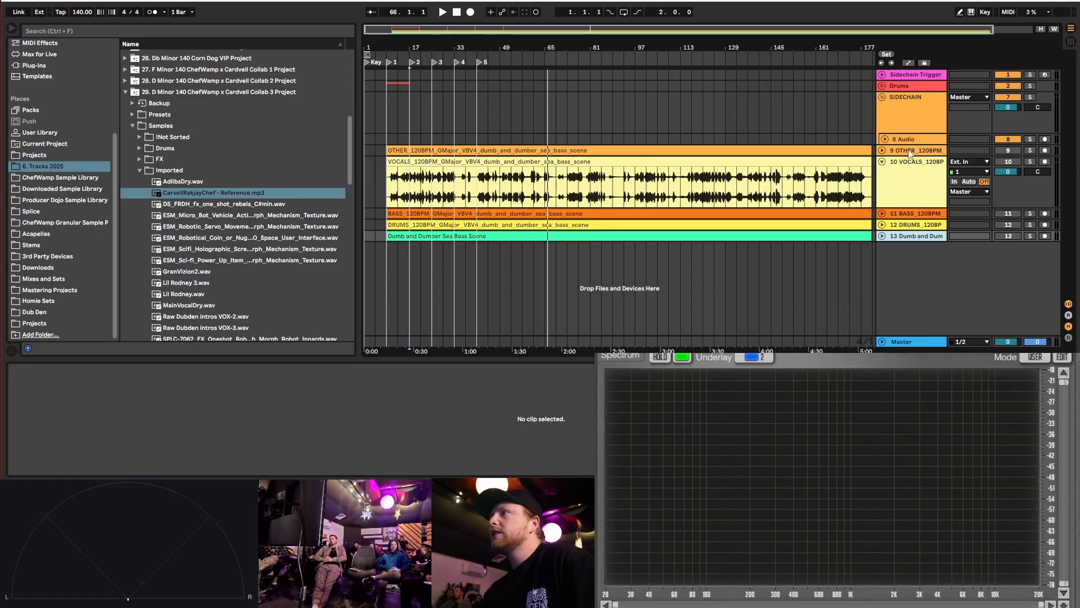
- Move the OTHER stem below the Dumb and Dumber track, group it with the BASS, DRUMS and full-scene tracks, and fold the group
{"action": "left_click_drag", "start_coordinate": [909, 149], "coordinate": [923, 243]}
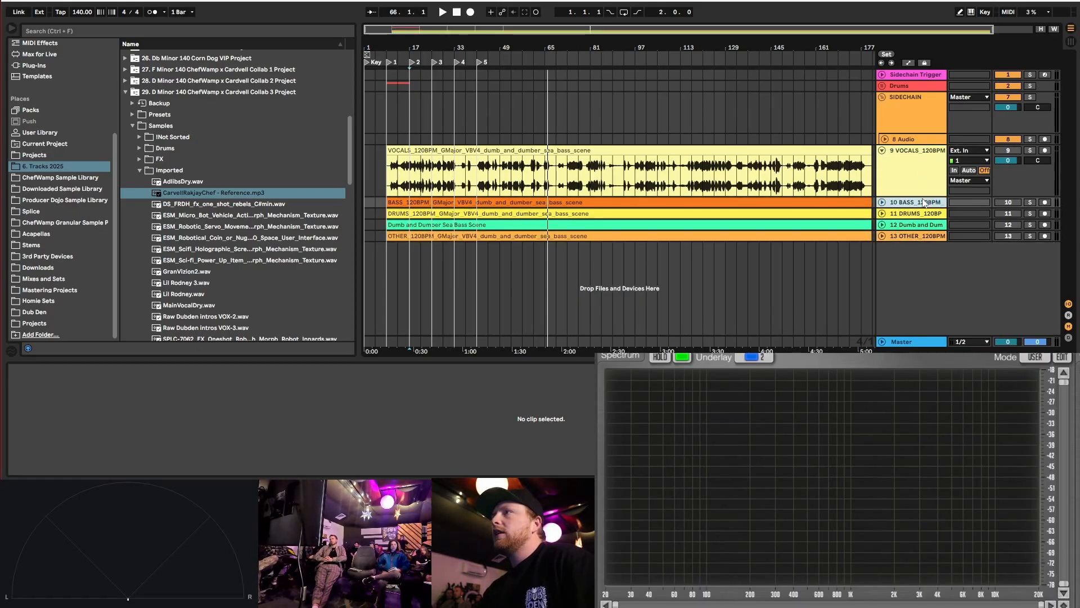
{"action": "left_click", "coordinate": [919, 237], "text": "shift"}
{"action": "key", "text": "ctrl+g"}
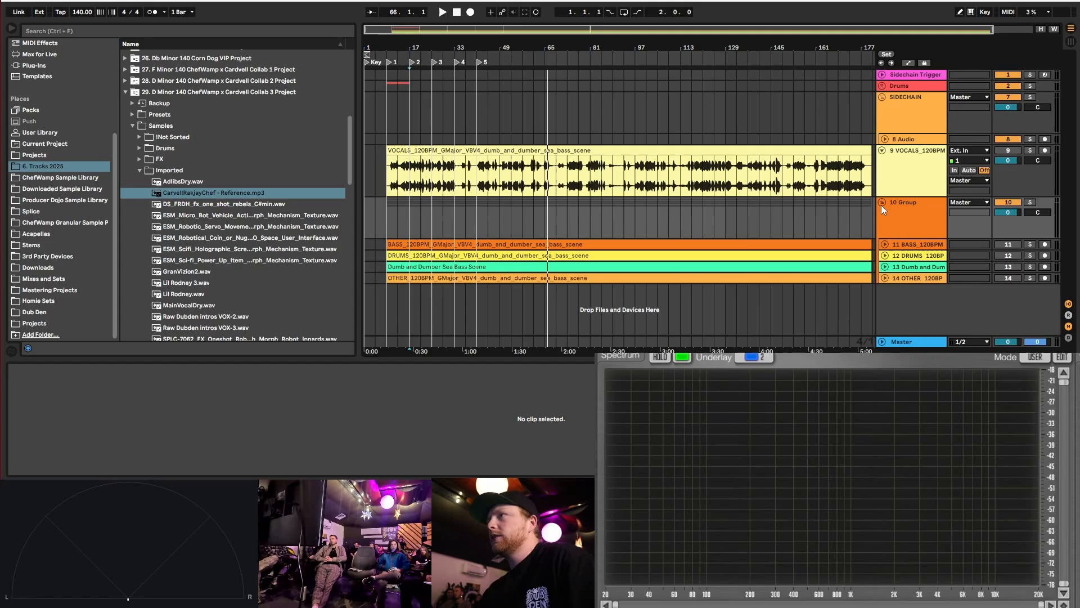
{"action": "left_click", "coordinate": [881, 203]}
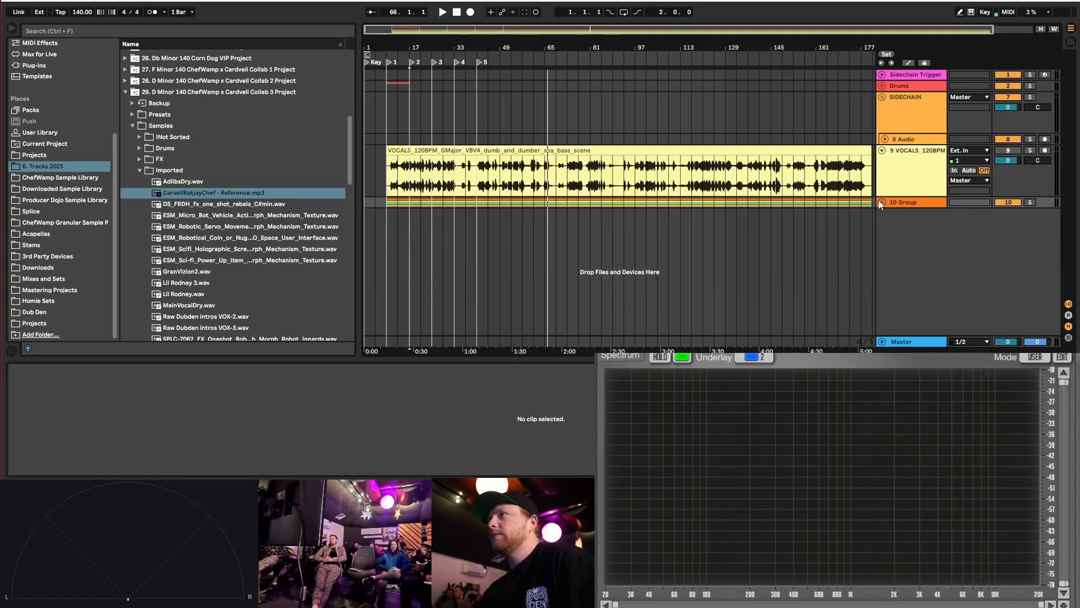
- Put the VOCALS stem track in its own group and colour the group dark blue
{"action": "left_click", "coordinate": [911, 164]}
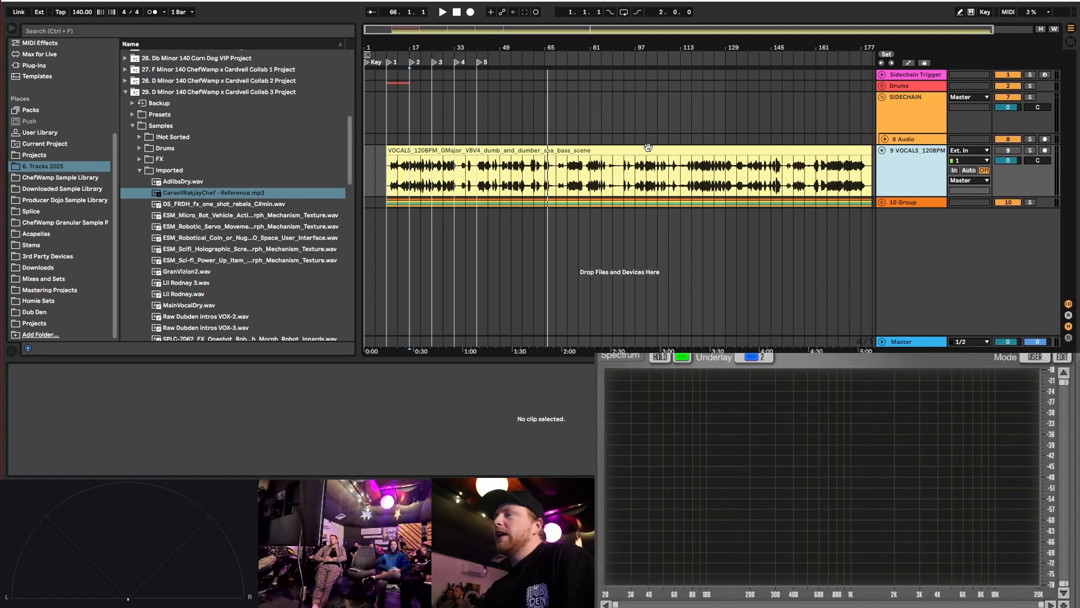
{"action": "key", "text": "ctrl+g"}
{"action": "right_click", "coordinate": [900, 165]}
{"action": "key", "text": "Escape"}
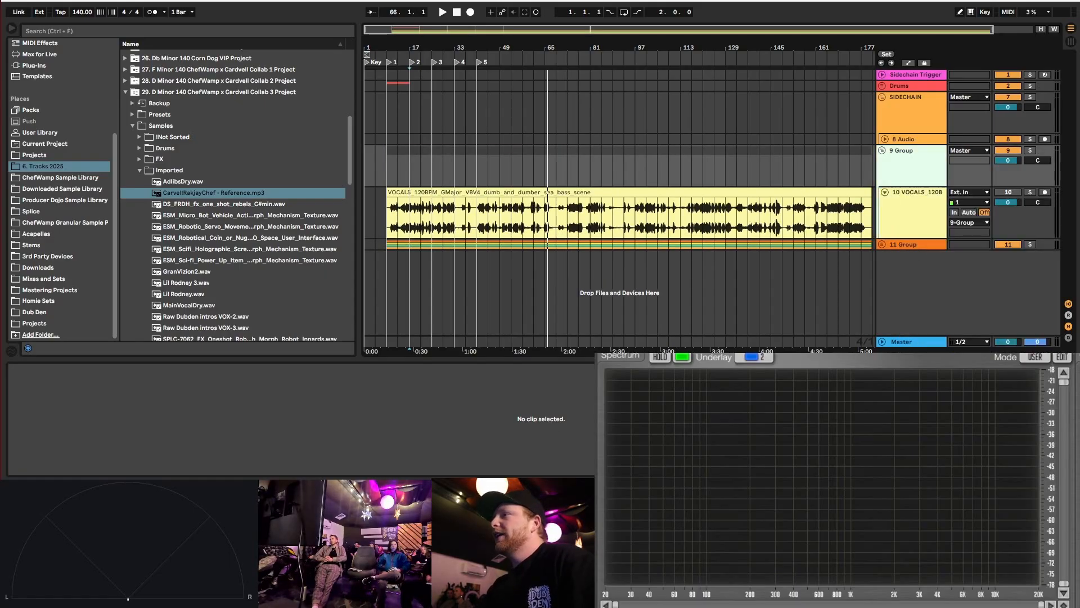
{"action": "right_click", "coordinate": [908, 164]}
{"action": "left_click", "coordinate": [997, 361]}
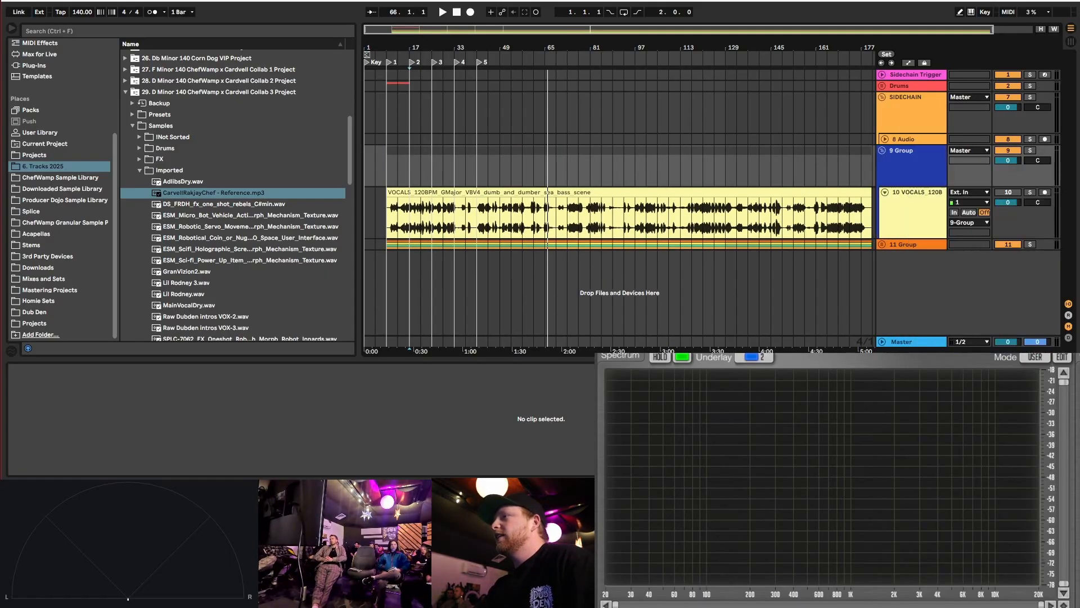
- Collapse the 29. D Minor 140 ChefWamp x Cardvell Collab 3 project folder and show the Templates category in the browser
{"action": "left_click", "coordinate": [124, 92]}
{"action": "scroll", "coordinate": [168, 150], "scroll_direction": "up", "scroll_amount": 5}
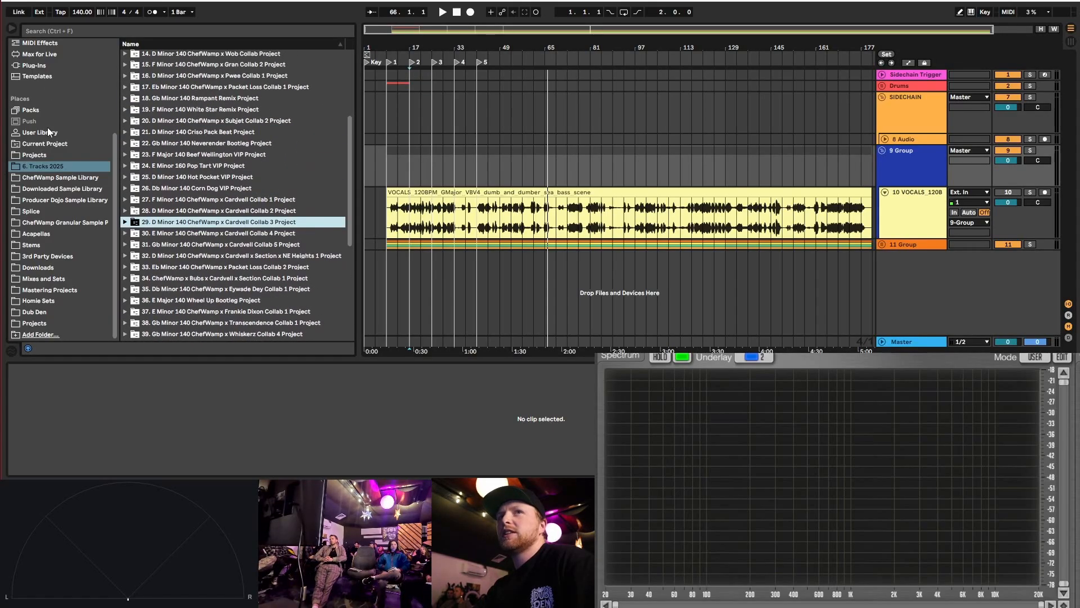
{"action": "scroll", "coordinate": [50, 113], "scroll_direction": "up", "scroll_amount": 3}
{"action": "left_click", "coordinate": [32, 136]}
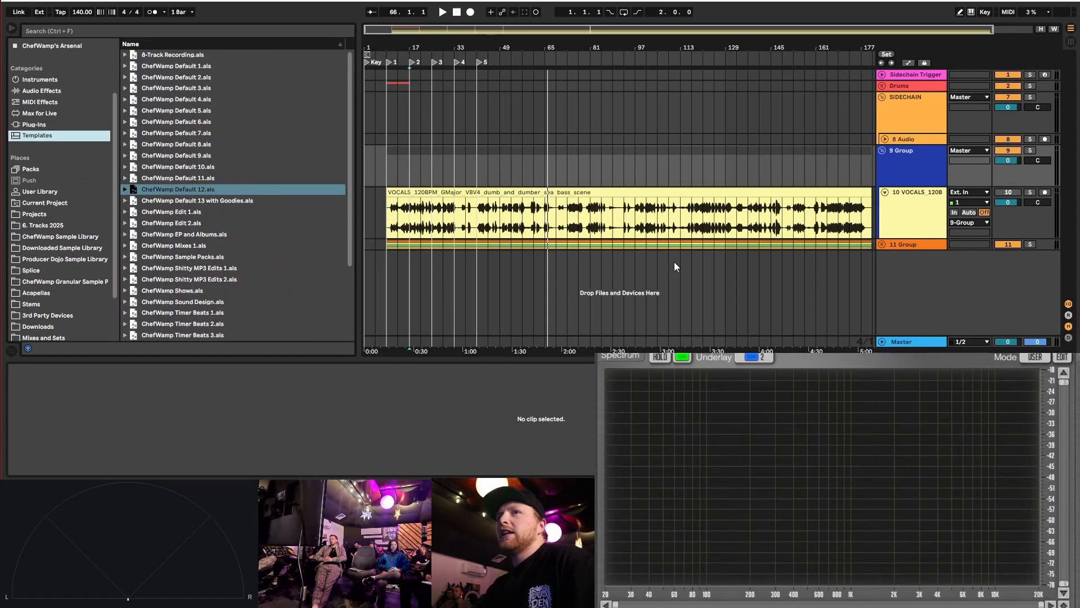
- Rename the dark blue group around the VOCALS stem as Vocals, and select the SIDECHAIN group
{"action": "left_click", "coordinate": [903, 211]}
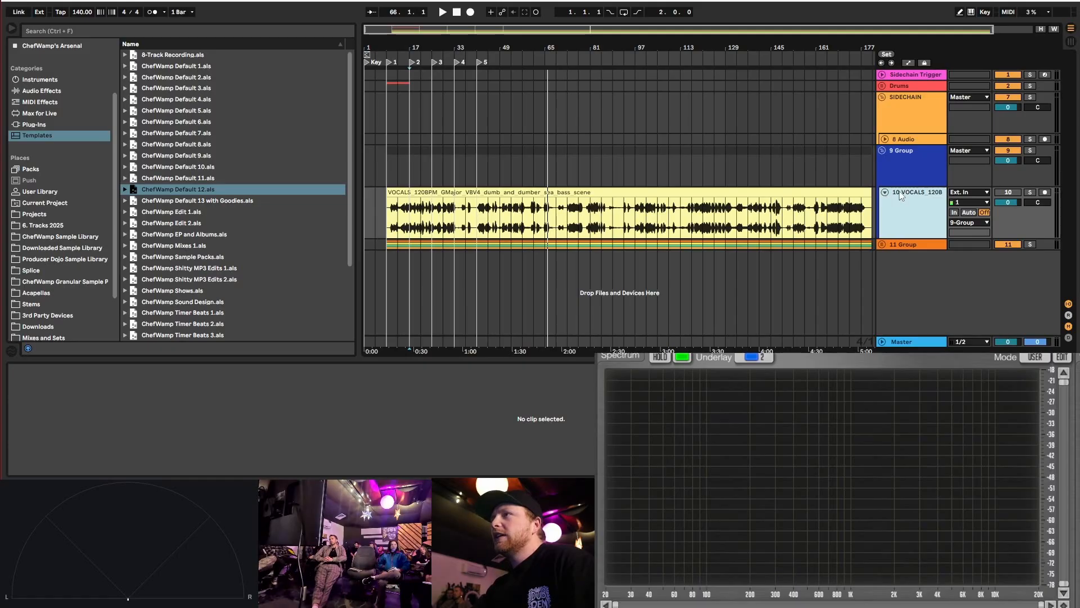
{"action": "left_click", "coordinate": [907, 166]}
{"action": "type", "text": "V"}
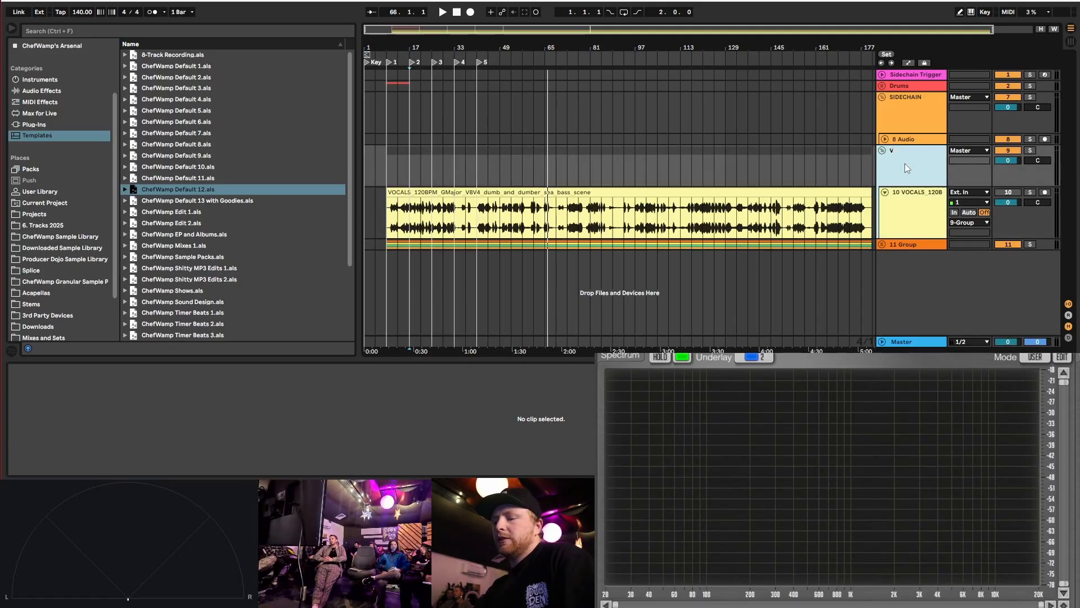
{"action": "type", "text": "ocals"}
{"action": "key", "text": "Return"}
{"action": "left_click", "coordinate": [902, 99]}
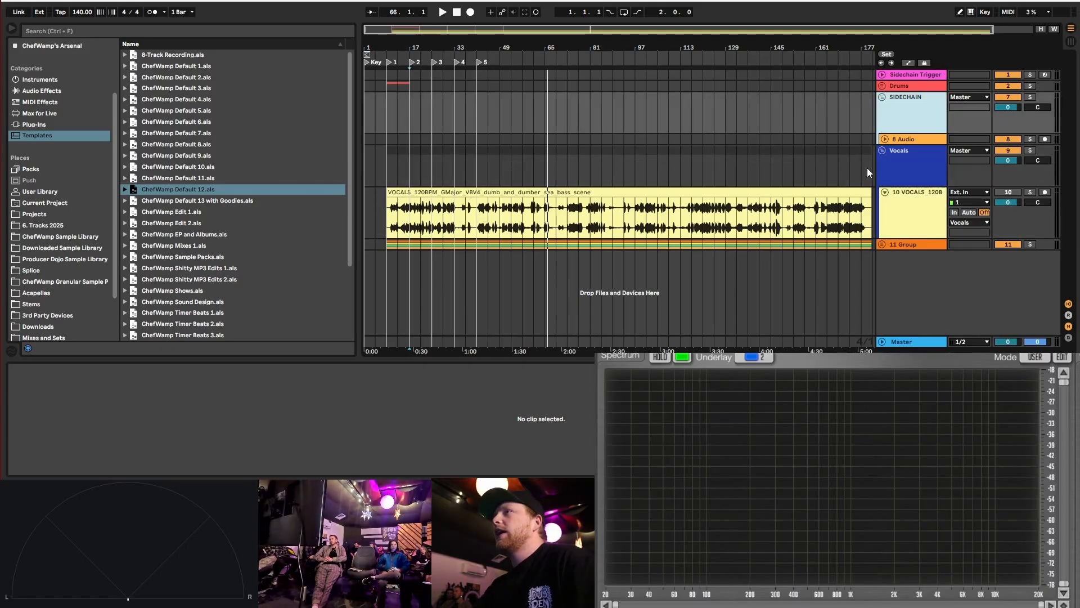
- Put the SIDECHAIN group's GClip device on the Vocals group as well, and apply the group's dark blue colour to its VOCALS track and clip
{"action": "double_click", "coordinate": [906, 114]}
{"action": "left_click_drag", "start_coordinate": [332, 369], "coordinate": [903, 160]}
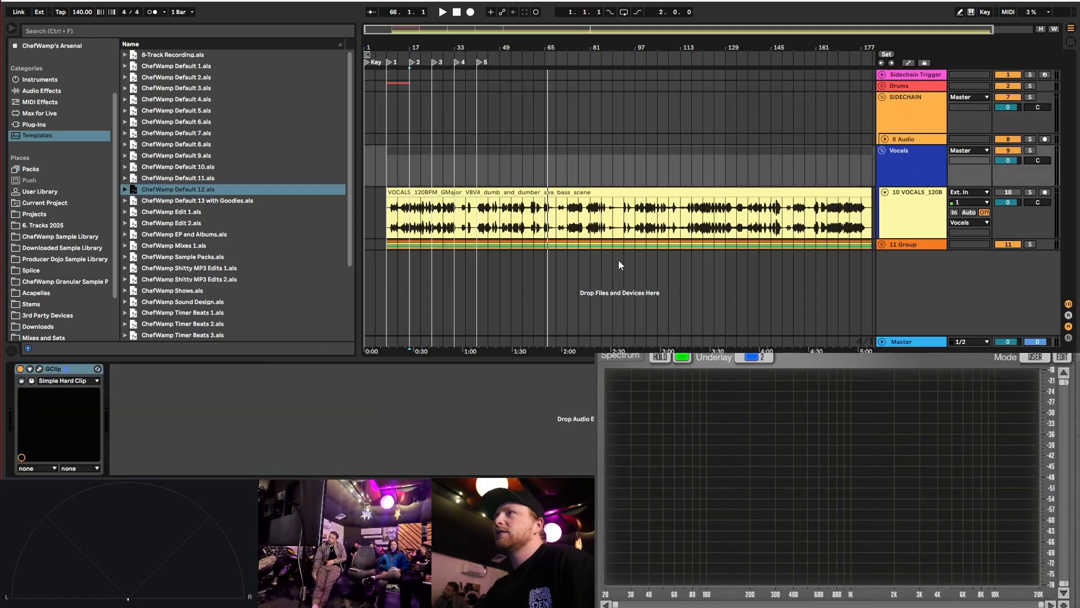
{"action": "right_click", "coordinate": [896, 161]}
{"action": "left_click", "coordinate": [937, 195]}
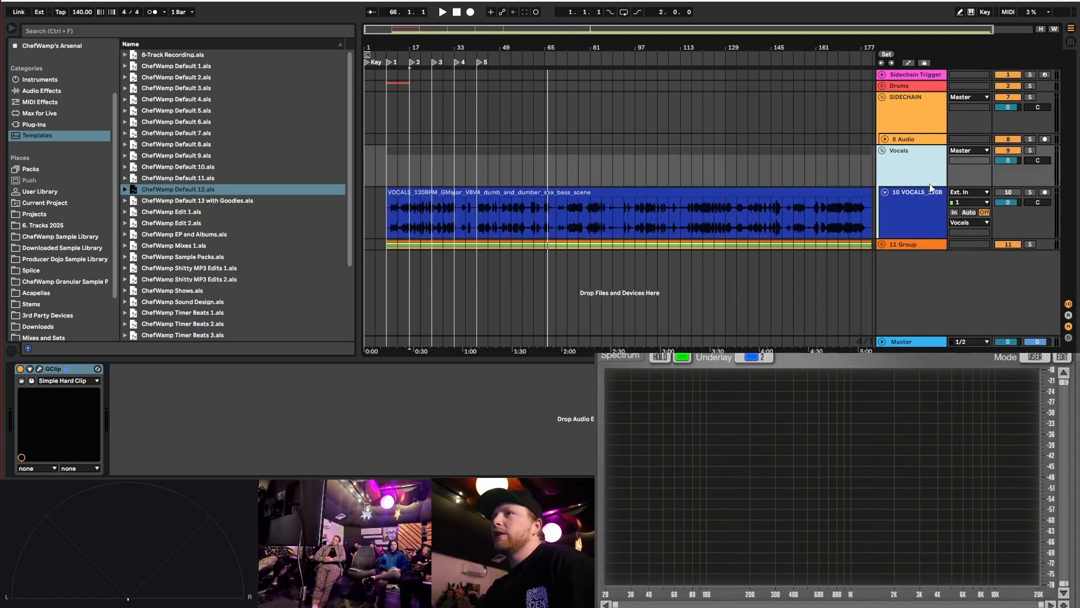
- Solo the VOCALS stem track and show the arrangement from bar 1 to about bar 85
{"action": "left_click", "coordinate": [907, 211]}
{"action": "left_click", "coordinate": [442, 193]}
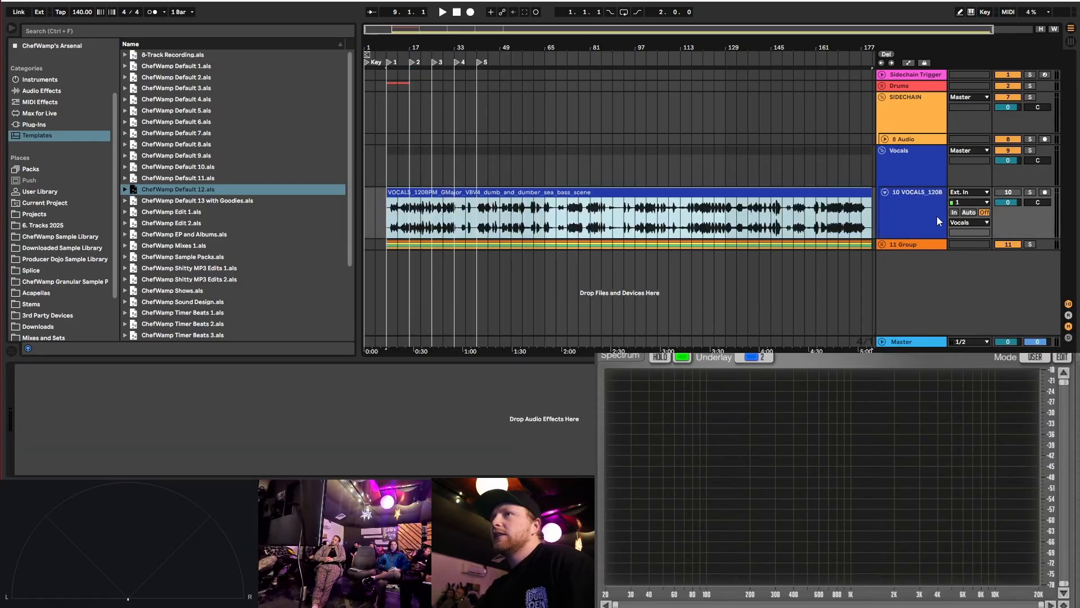
{"action": "left_click", "coordinate": [1031, 192]}
{"action": "scroll", "coordinate": [384, 167], "scroll_direction": "up", "scroll_amount": 2}
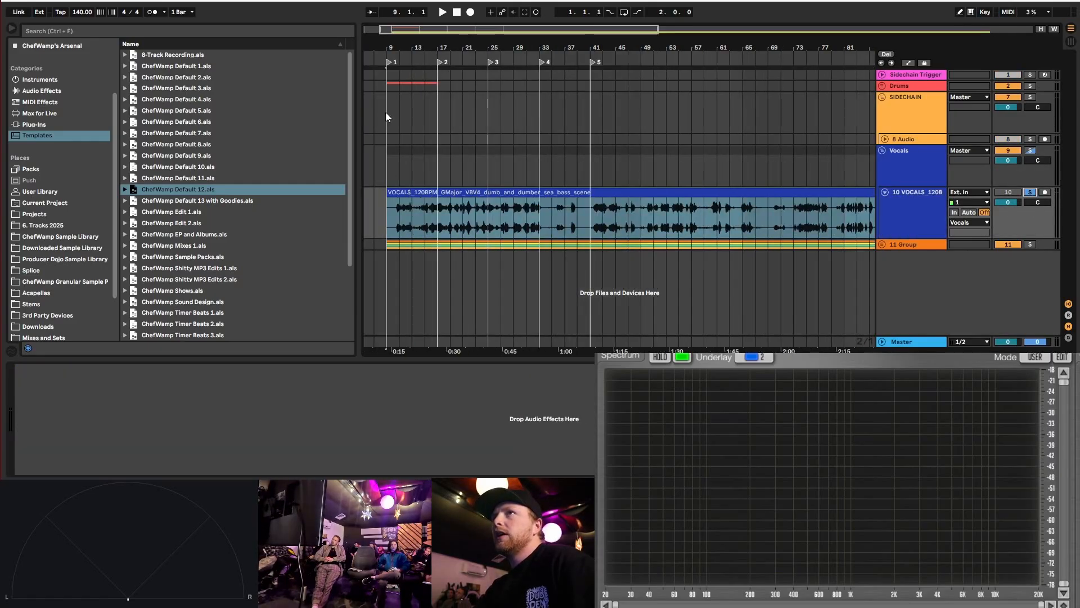
{"action": "left_click_drag", "start_coordinate": [391, 44], "coordinate": [418, 46]}
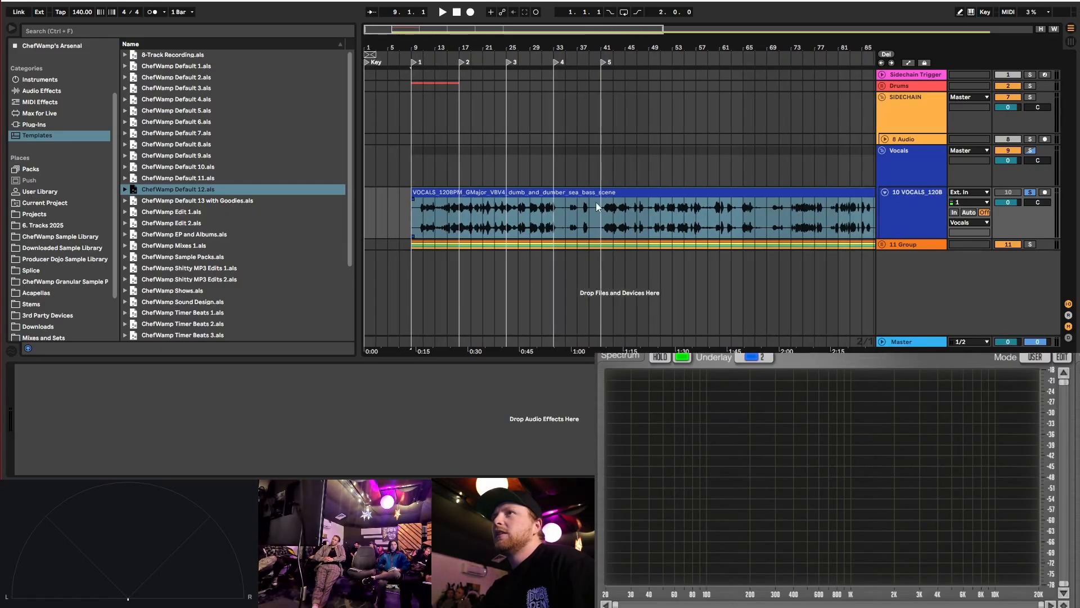
- Examine where the VOCALS clip begins at locator 1 and the empty bars 1 to 9 in front of it
{"action": "left_click", "coordinate": [363, 209]}
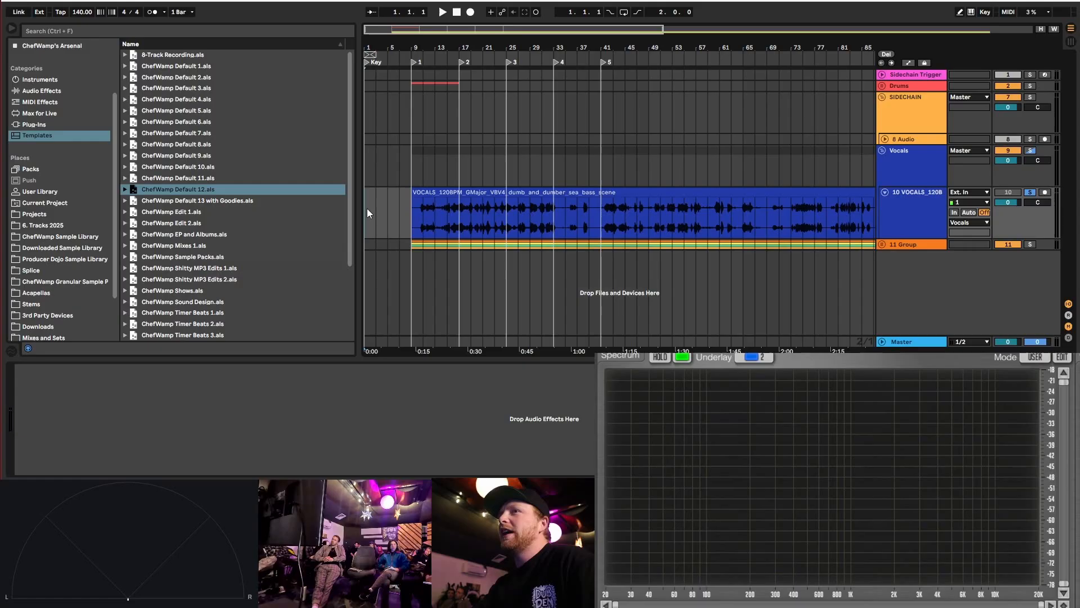
{"action": "left_click_drag", "start_coordinate": [366, 208], "coordinate": [577, 203]}
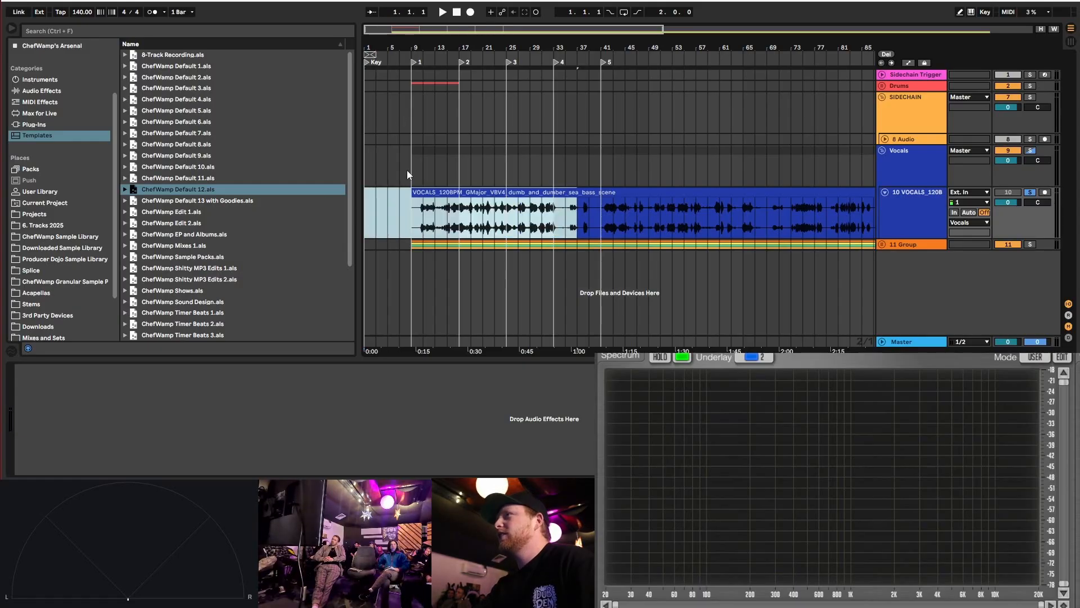
{"action": "left_click", "coordinate": [412, 209]}
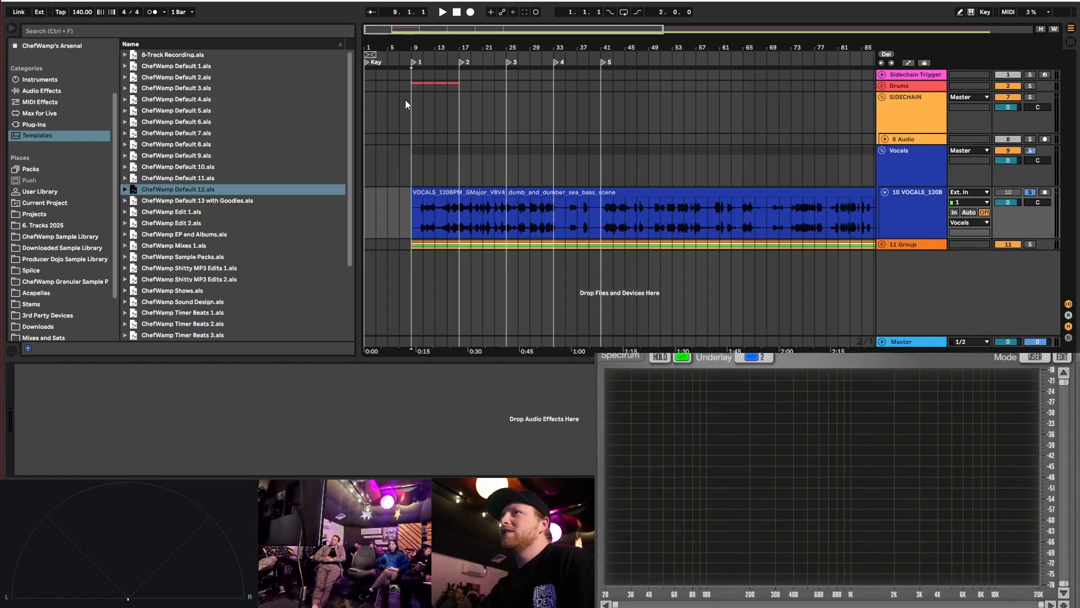
{"action": "left_click_drag", "start_coordinate": [407, 208], "coordinate": [791, 220]}
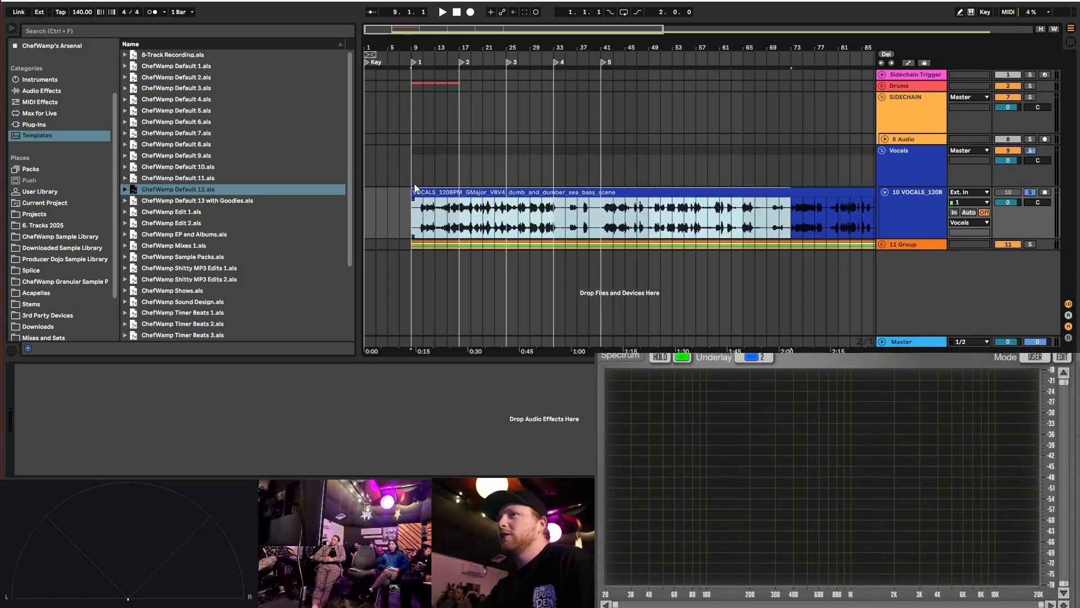
{"action": "scroll", "coordinate": [403, 209], "scroll_direction": "up", "scroll_amount": 5}
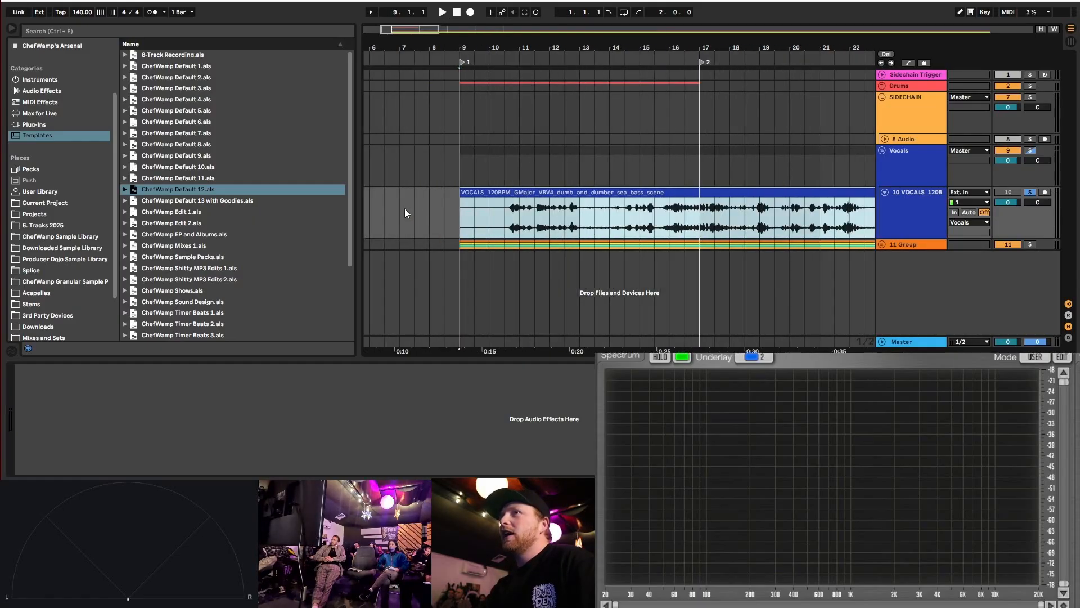
{"action": "scroll", "coordinate": [506, 220], "scroll_direction": "down", "scroll_amount": 3}
{"action": "scroll", "coordinate": [508, 225], "scroll_direction": "down", "scroll_amount": 3}
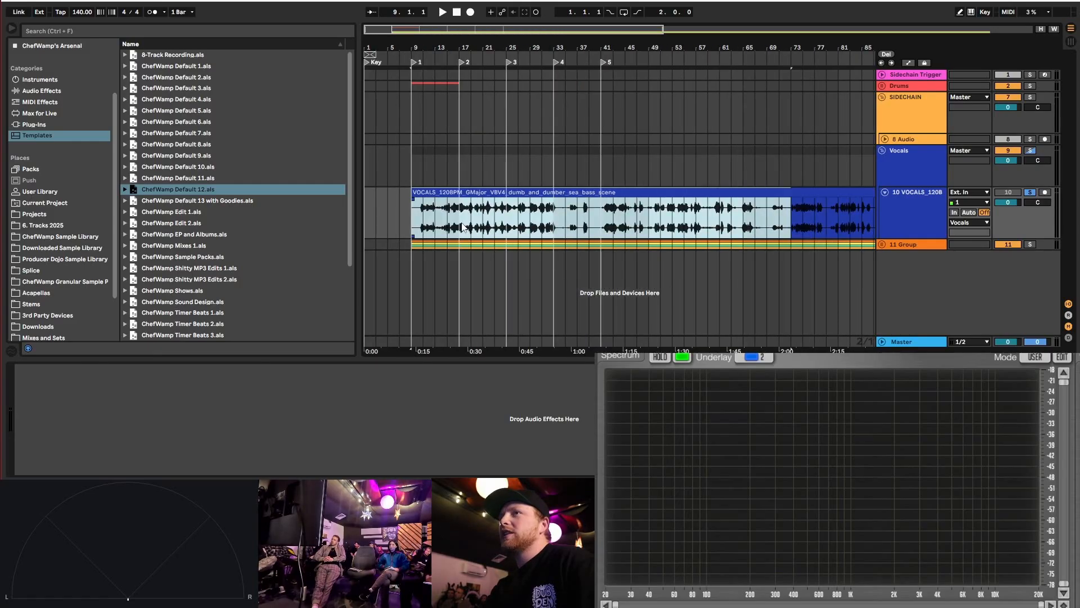
{"action": "left_click", "coordinate": [365, 205]}
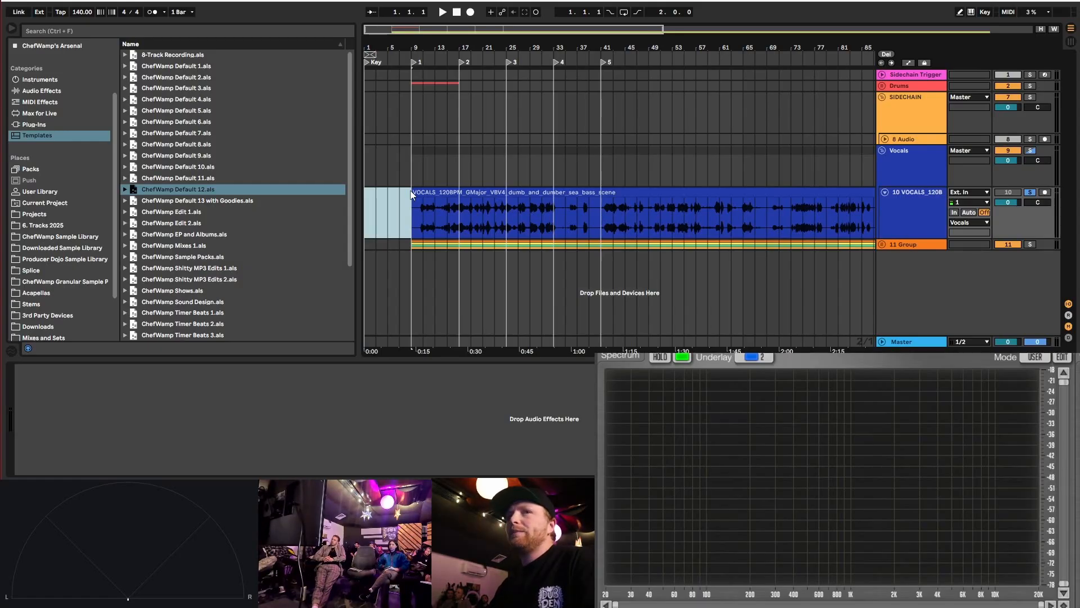
- Place 29. D Minor 140 ChefWamp x Cardvell Collab 3 V8 DJ Edit.wav from 6. Tracks 2025 on a new audio track starting at bar 1
{"action": "left_click", "coordinate": [40, 225]}
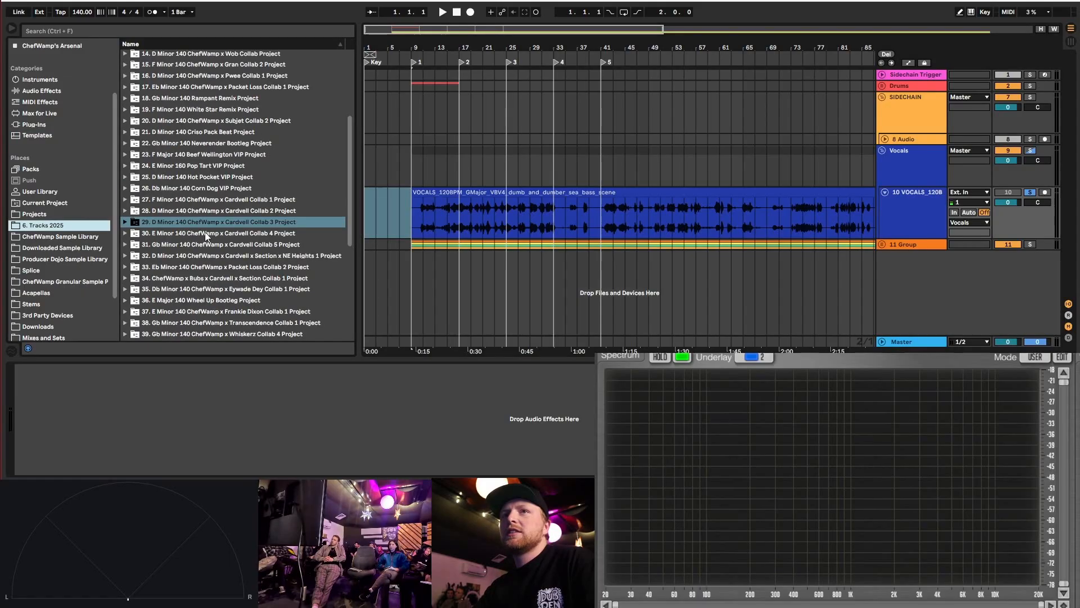
{"action": "left_click", "coordinate": [126, 224]}
{"action": "scroll", "coordinate": [237, 279], "scroll_direction": "down", "scroll_amount": 3}
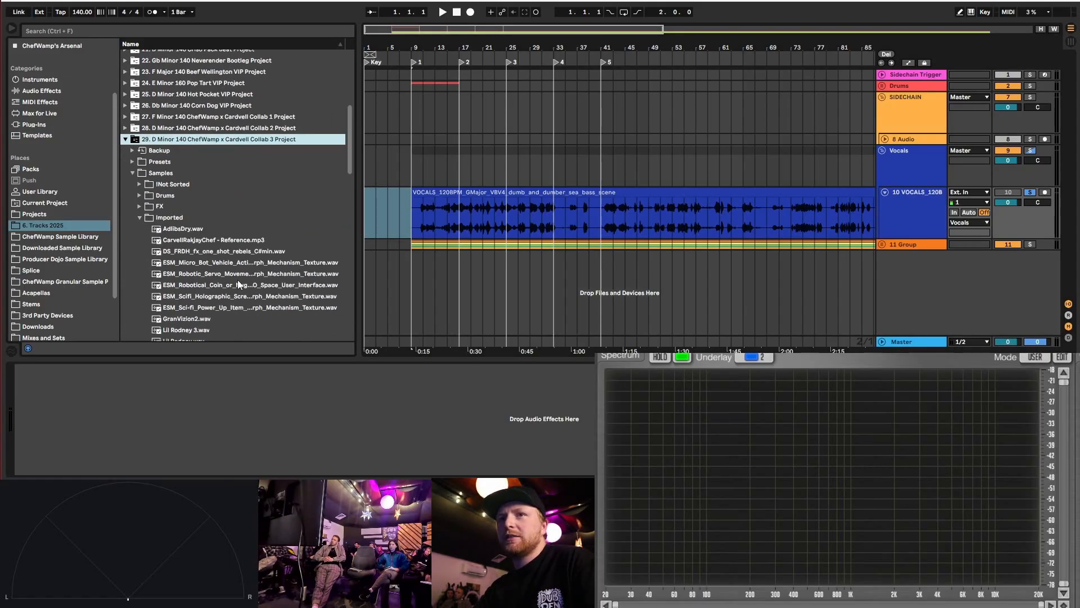
{"action": "left_click", "coordinate": [133, 161]}
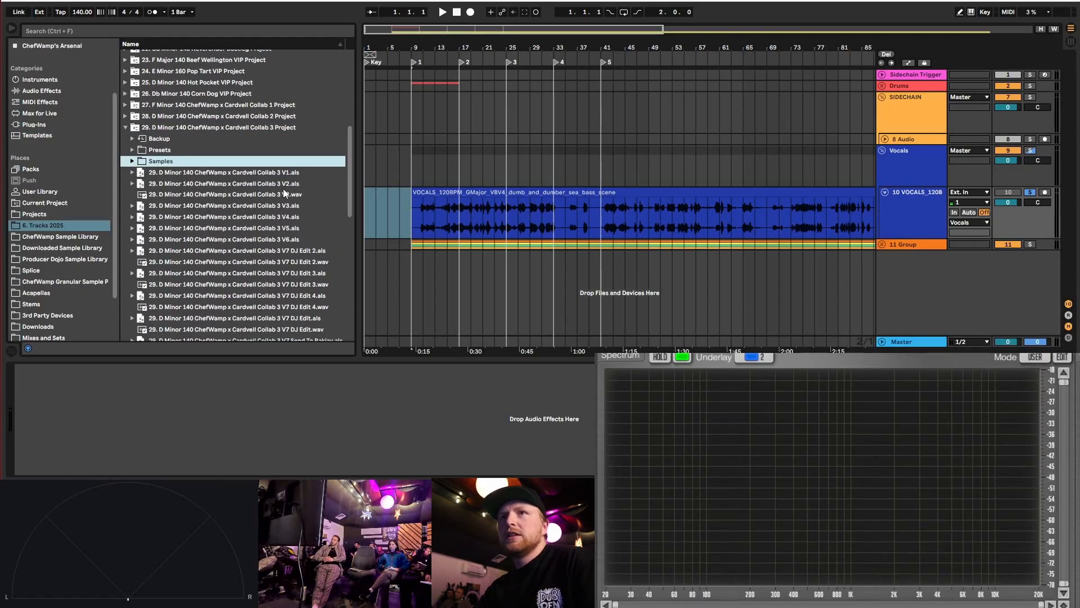
{"action": "scroll", "coordinate": [285, 194], "scroll_direction": "down", "scroll_amount": 3}
{"action": "left_click_drag", "start_coordinate": [235, 302], "coordinate": [365, 273]}
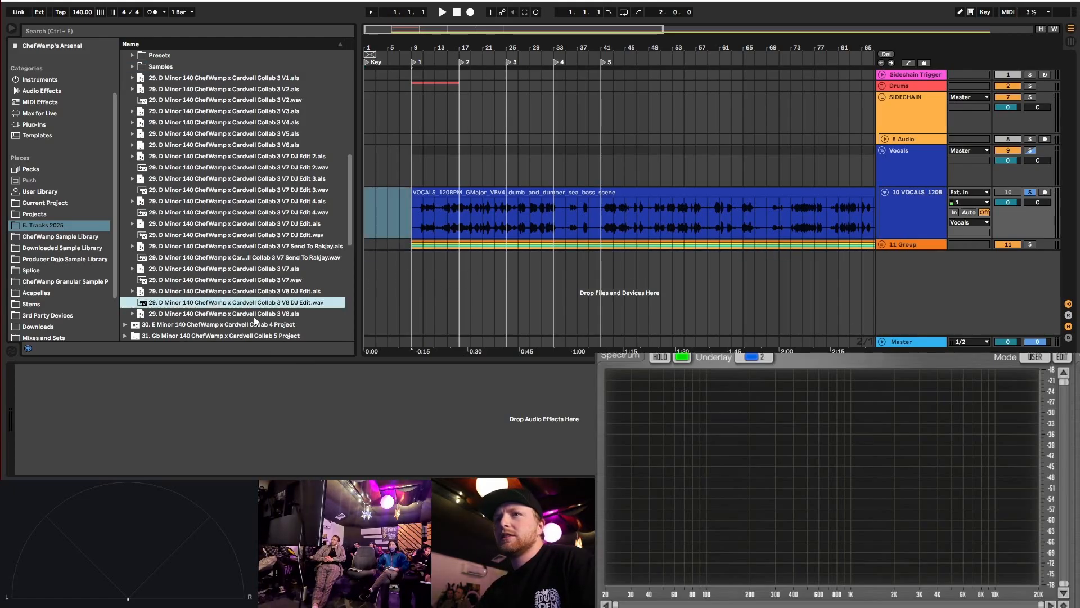
{"action": "left_click_drag", "start_coordinate": [254, 320], "coordinate": [371, 292]}
{"action": "left_click", "coordinate": [439, 256]}
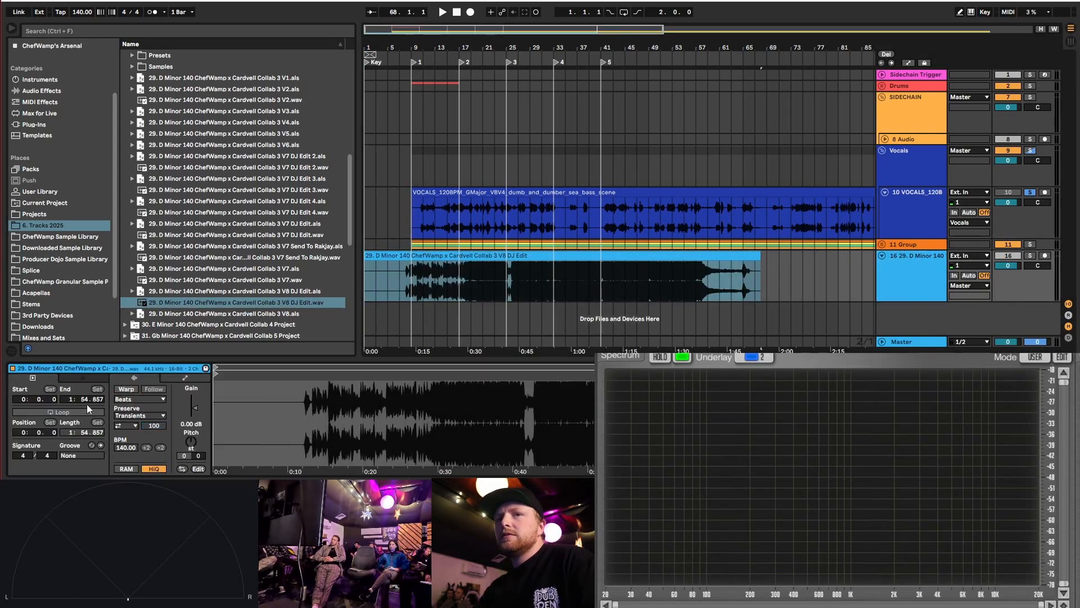
- Examine the V8 DJ Edit clip's pickup before locator 1 and its section from bar 9 to locator 3
{"action": "left_click", "coordinate": [24, 399]}
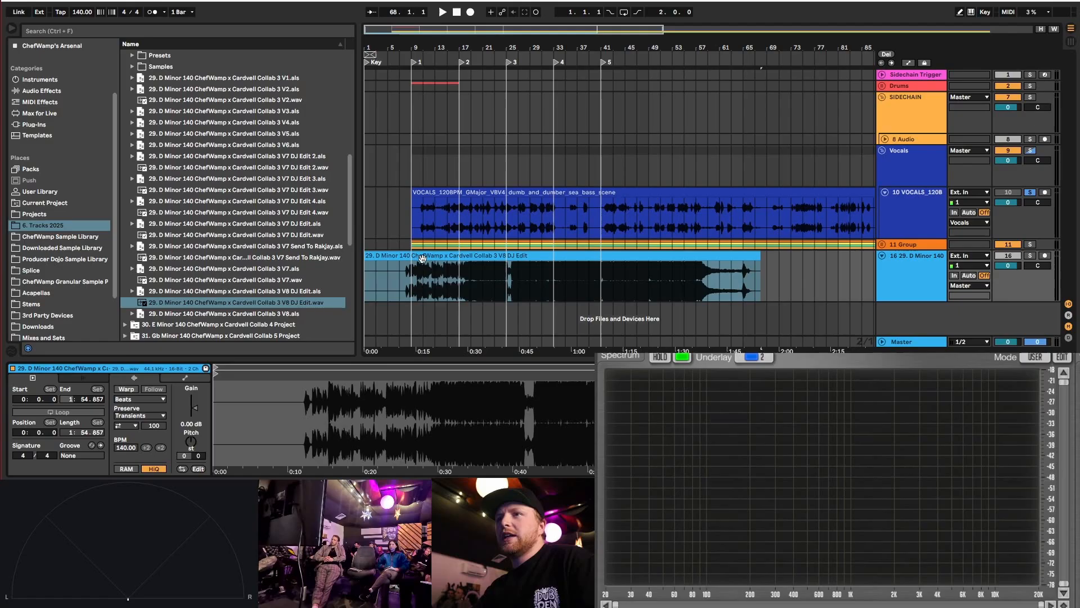
{"action": "left_click", "coordinate": [371, 278]}
{"action": "scroll", "coordinate": [402, 295], "scroll_direction": "up", "scroll_amount": 6}
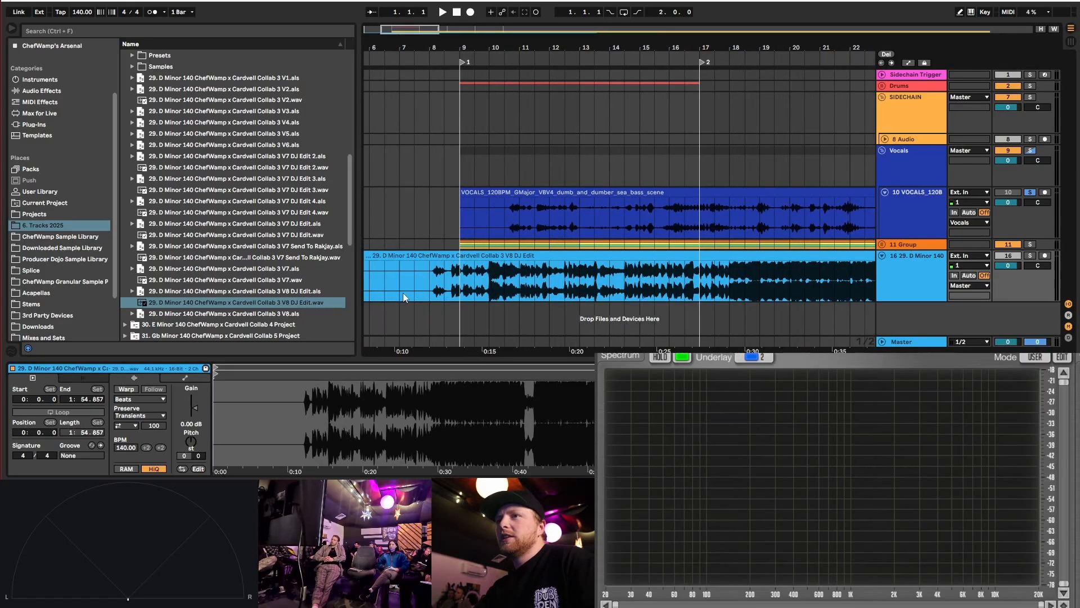
{"action": "left_click_drag", "start_coordinate": [462, 284], "coordinate": [430, 284]}
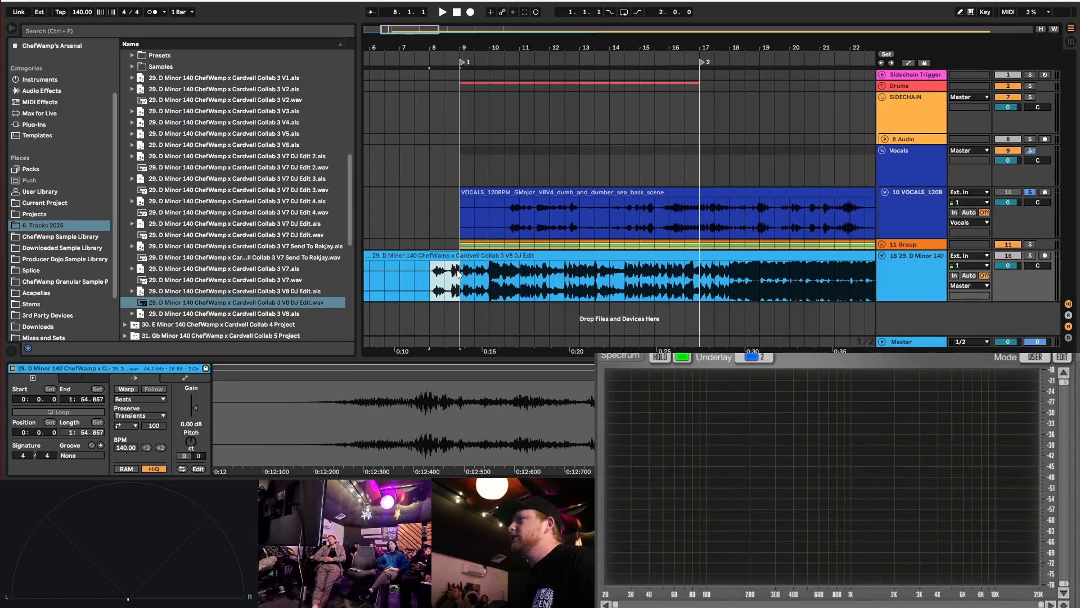
{"action": "scroll", "coordinate": [472, 262], "scroll_direction": "down", "scroll_amount": 5}
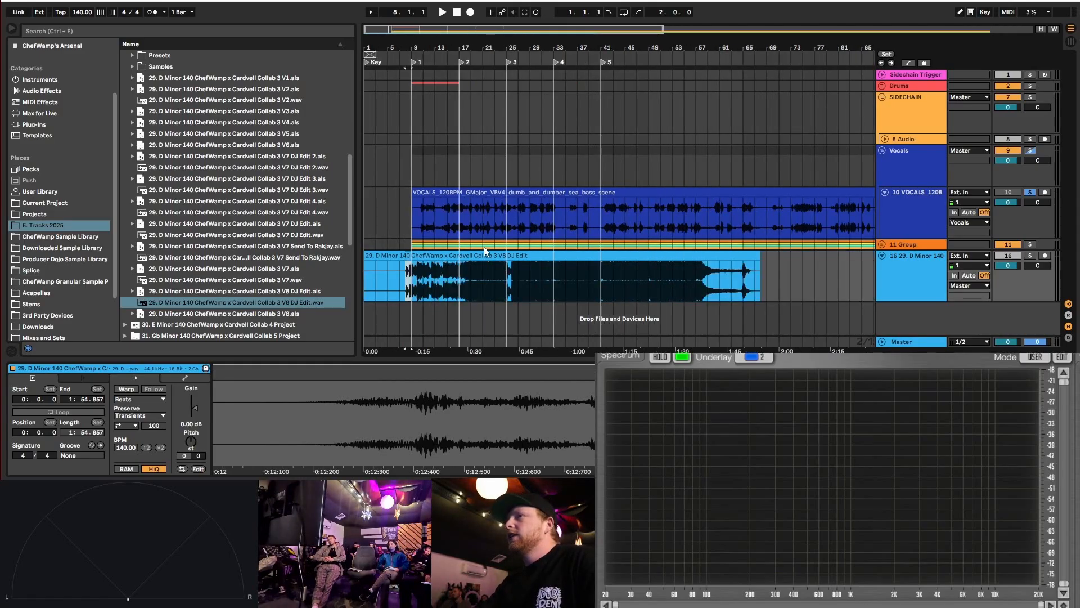
{"action": "left_click", "coordinate": [507, 276]}
{"action": "left_click", "coordinate": [413, 280]}
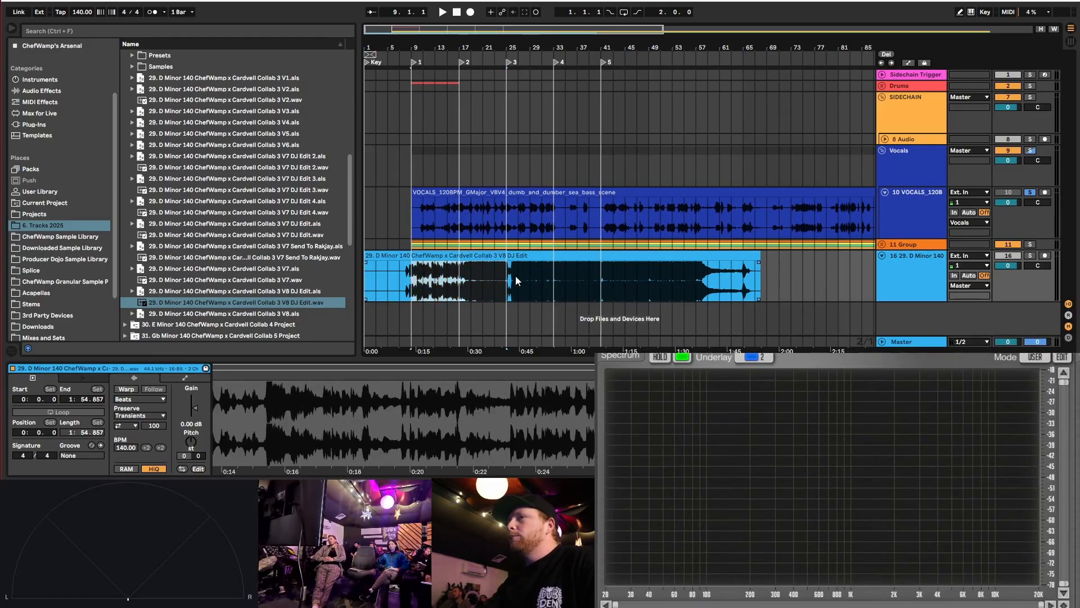
{"action": "left_click_drag", "start_coordinate": [413, 283], "coordinate": [397, 281]}
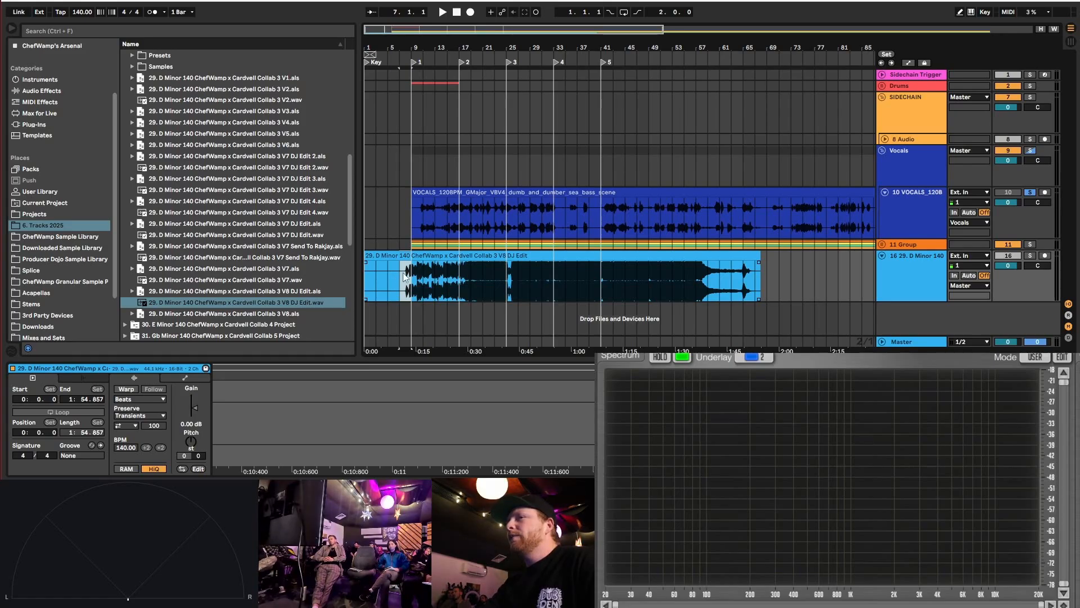
- Examine the V8 DJ Edit clip's whole opening from bar 1 to locator 3, including the pickup in bar 8
{"action": "left_click_drag", "start_coordinate": [507, 276], "coordinate": [328, 273]}
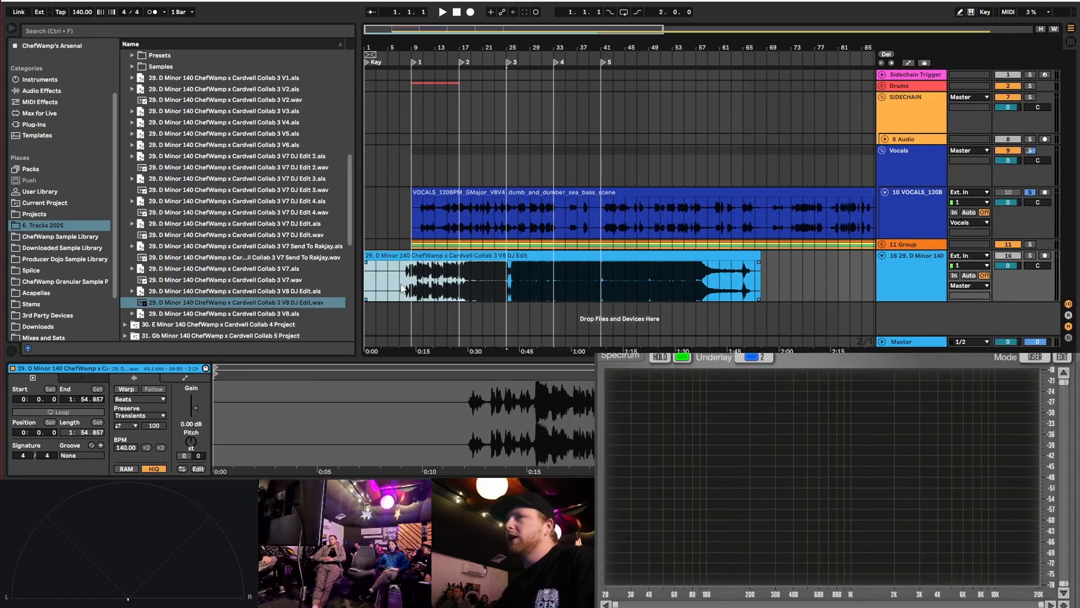
{"action": "key", "text": "plus"}
{"action": "key", "text": "plus"}
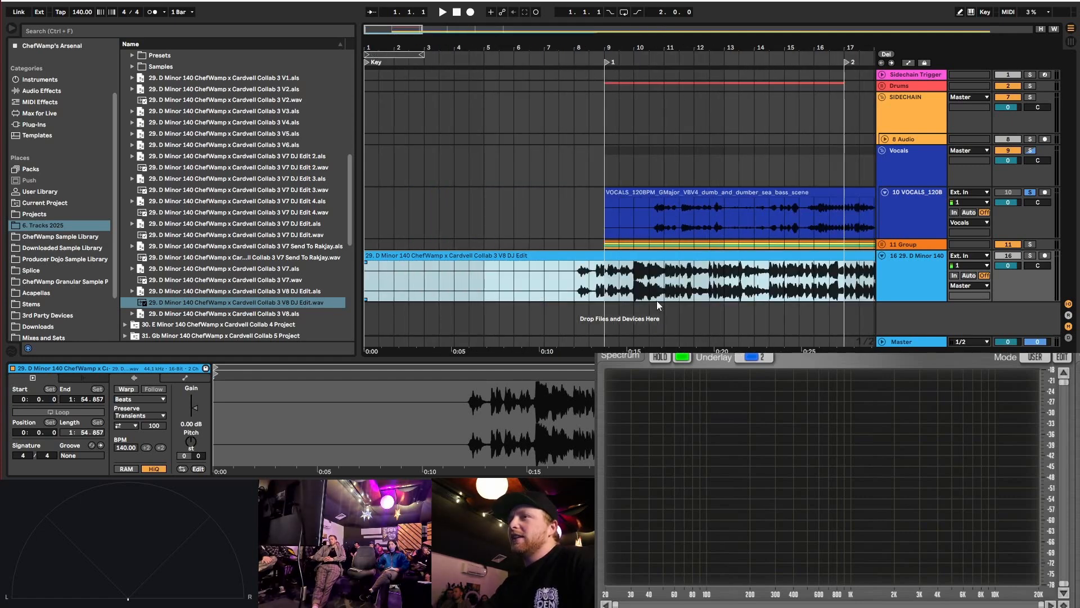
{"action": "left_click_drag", "start_coordinate": [605, 282], "coordinate": [574, 278]}
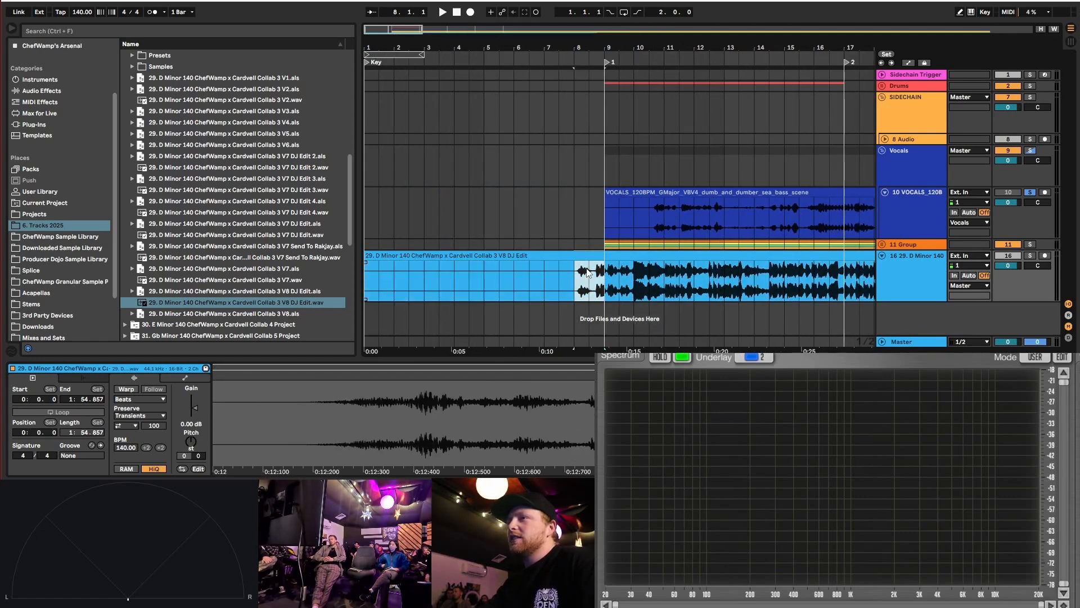
{"action": "key", "text": "minus"}
{"action": "key", "text": "minus"}
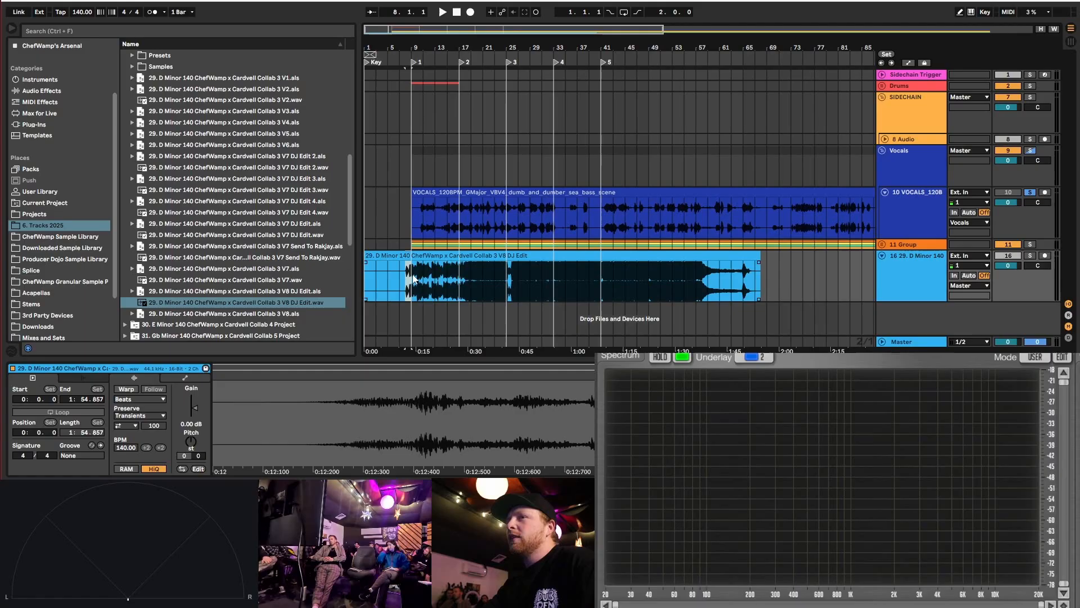
{"action": "left_click", "coordinate": [414, 278]}
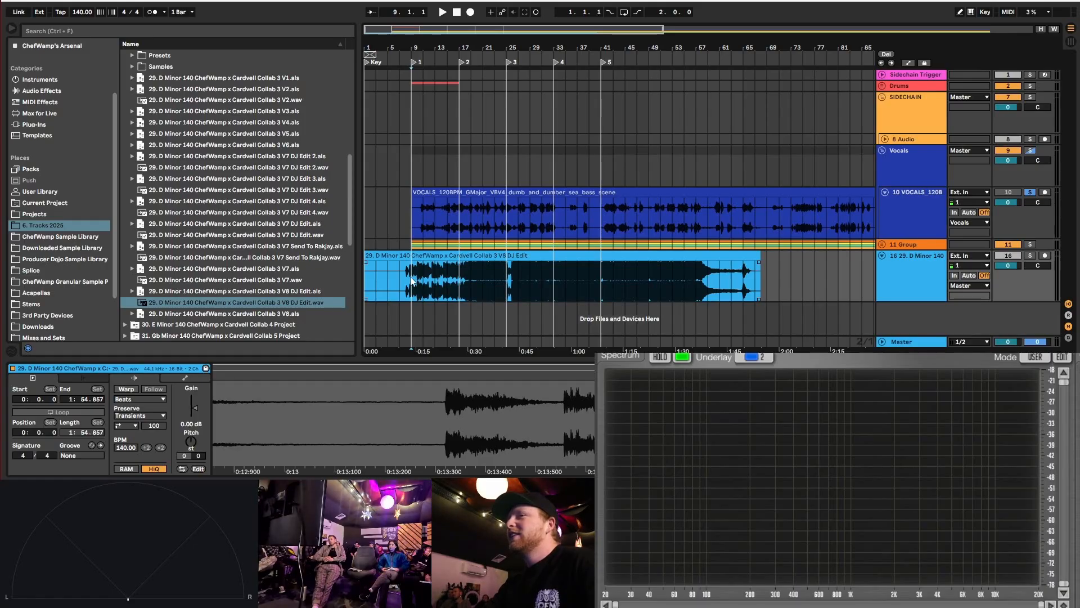
- Try the V8 DJ Edit clip one bar later so its pickup starts at locator 1, and return the clip to bar 1
{"action": "scroll", "coordinate": [417, 284], "scroll_direction": "up", "scroll_amount": 5}
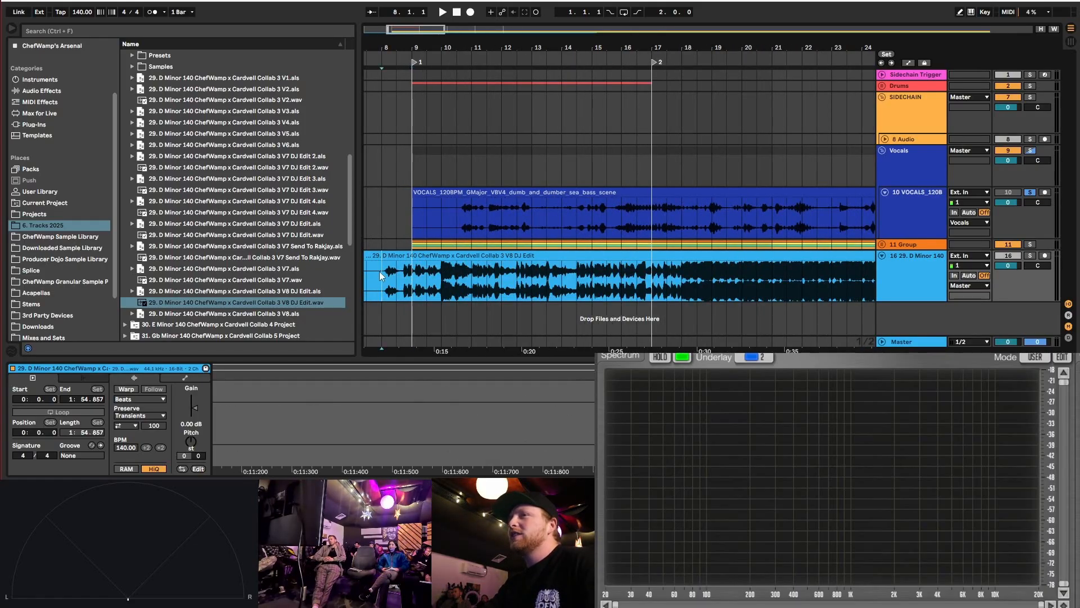
{"action": "left_click_drag", "start_coordinate": [383, 256], "coordinate": [673, 296]}
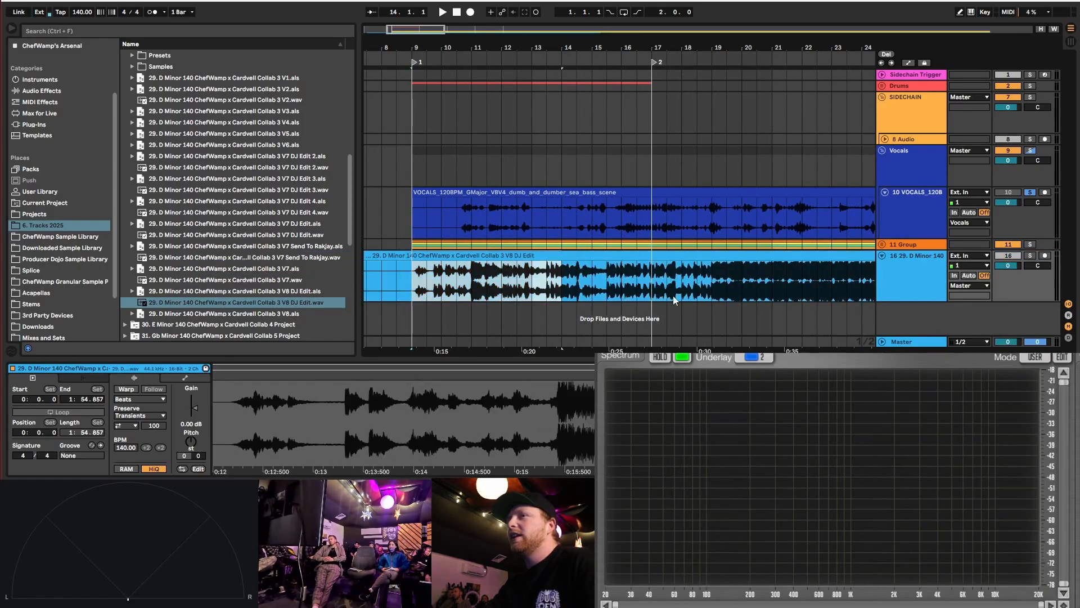
{"action": "scroll", "coordinate": [647, 287], "scroll_direction": "right", "scroll_amount": 10}
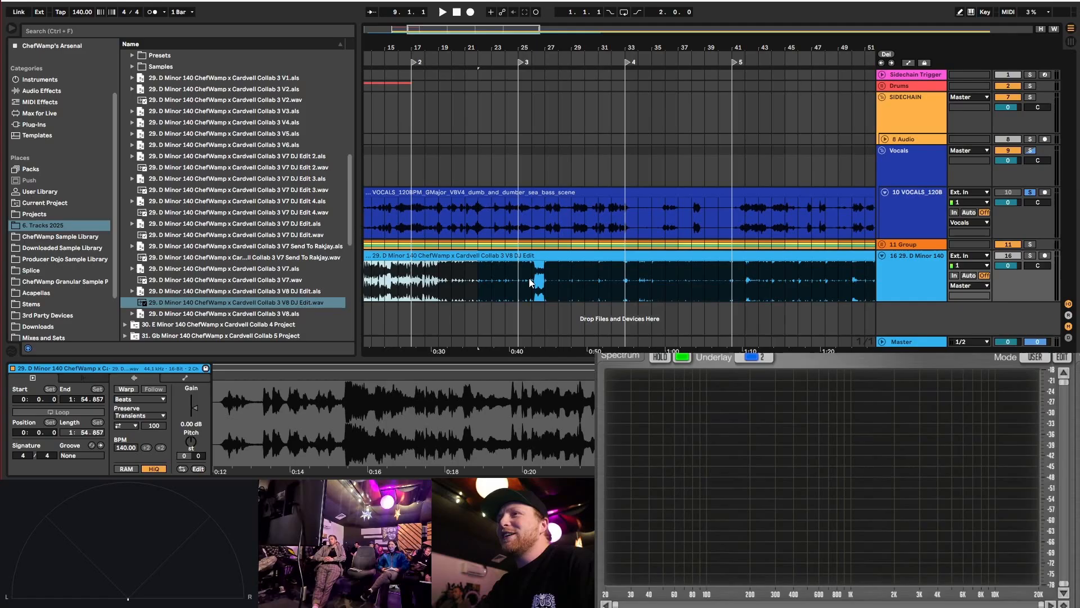
{"action": "scroll", "coordinate": [530, 279], "scroll_direction": "down", "scroll_amount": 5}
{"action": "left_click_drag", "start_coordinate": [391, 255], "coordinate": [370, 264]}
{"action": "scroll", "coordinate": [369, 266], "scroll_direction": "up", "scroll_amount": 2}
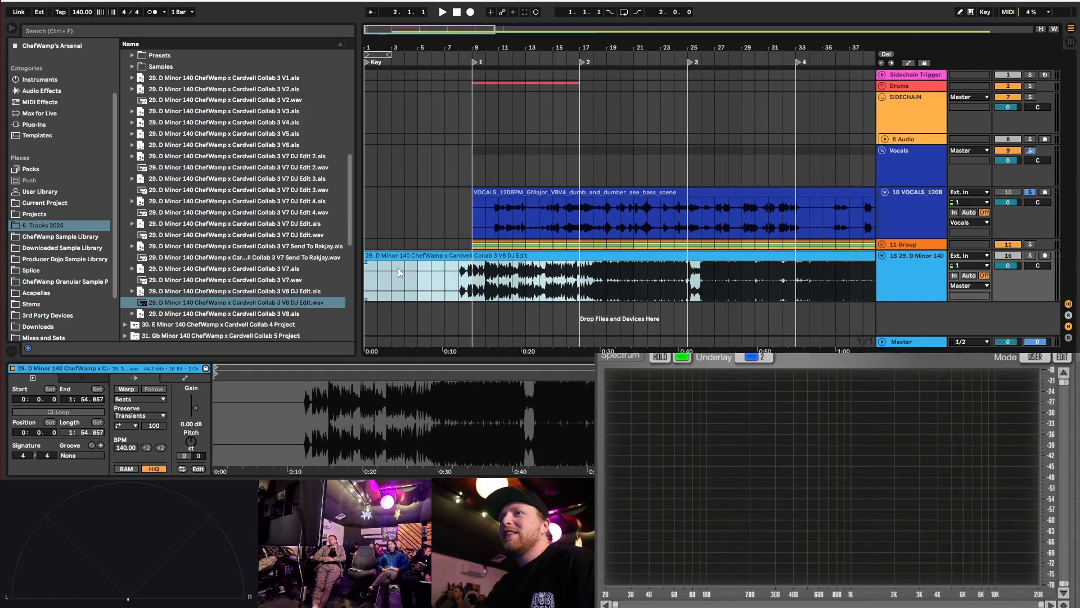
- Delete the V8 DJ Edit clip and the audio track it was placed on
{"action": "scroll", "coordinate": [406, 269], "scroll_direction": "down", "scroll_amount": 1}
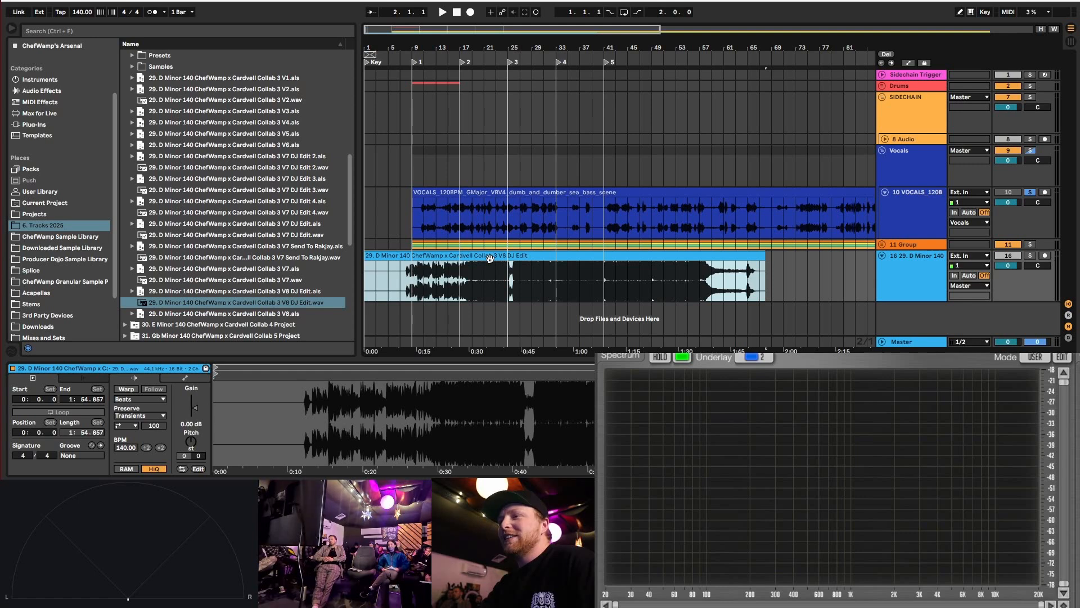
{"action": "key", "text": "Delete"}
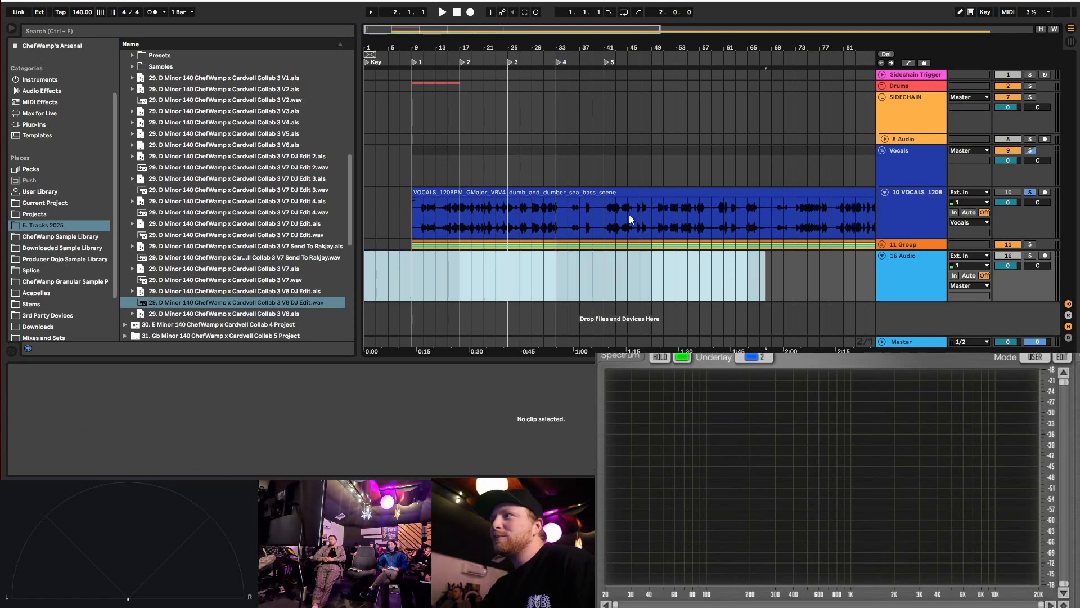
{"action": "left_click", "coordinate": [895, 285]}
{"action": "key", "text": "Delete"}
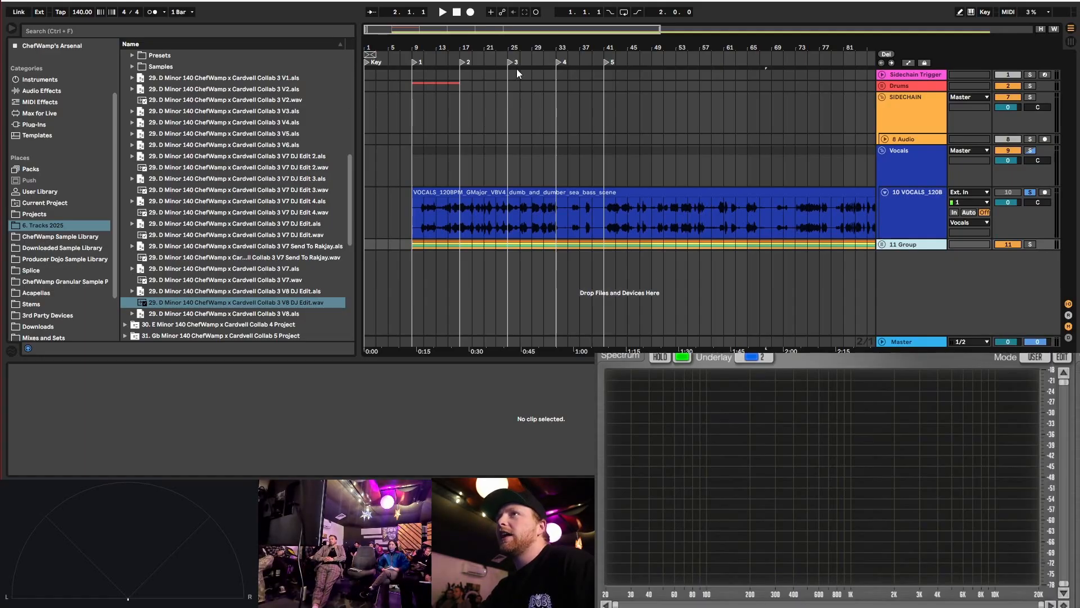
- Examine the vocal clip's section from locator 1 to locator 3 and its section from locator 3 to locator 4
{"action": "left_click", "coordinate": [574, 193]}
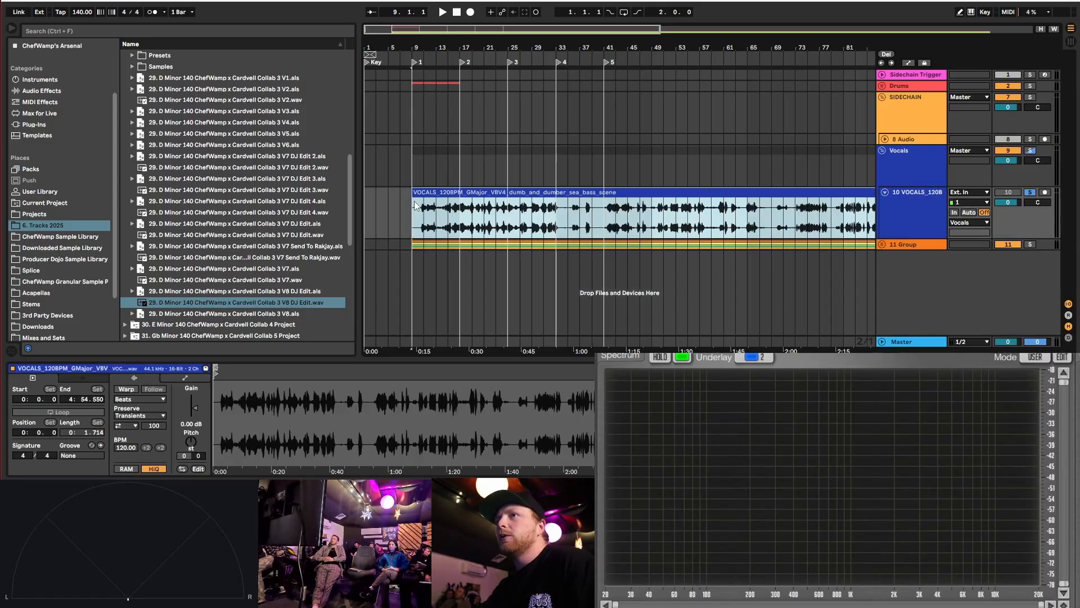
{"action": "left_click_drag", "start_coordinate": [411, 218], "coordinate": [510, 208]}
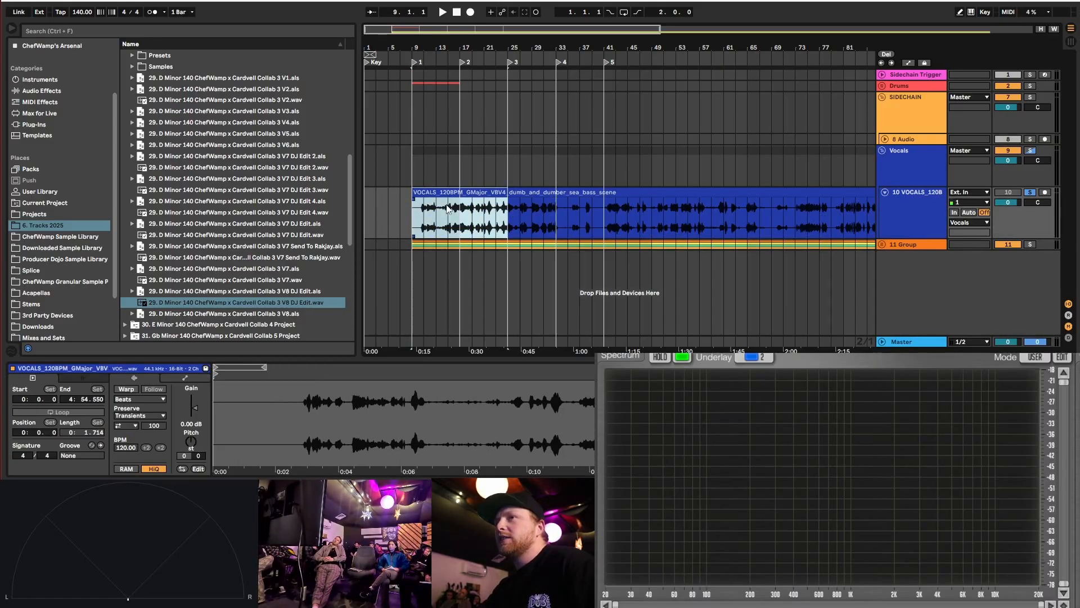
{"action": "left_click", "coordinate": [509, 210]}
{"action": "left_click_drag", "start_coordinate": [505, 167], "coordinate": [556, 222]}
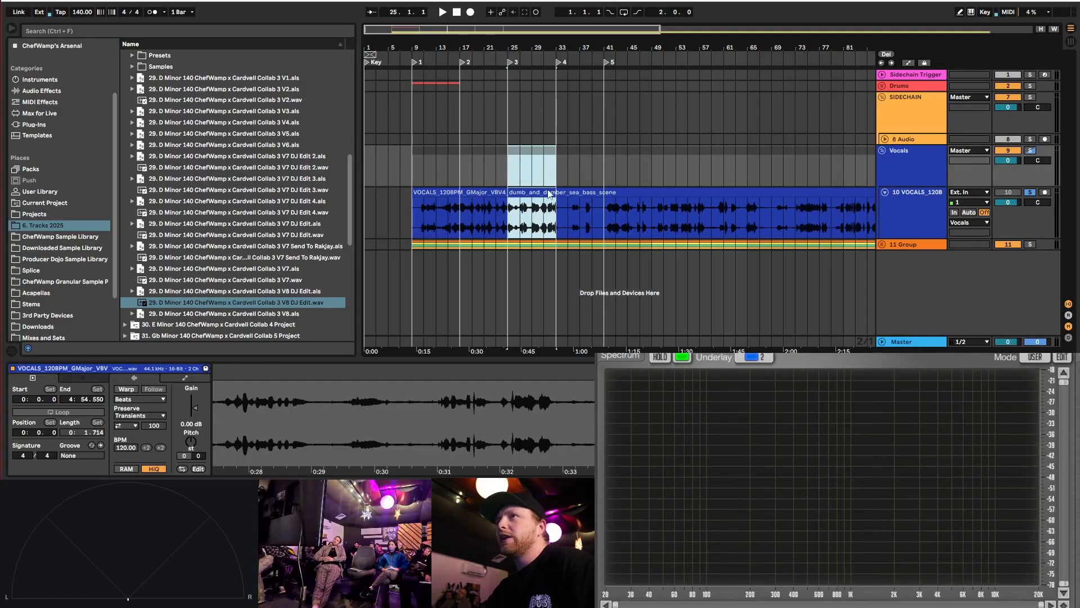
- Audition the vocal clip from start points at 1:50.229, 1:27.820 and 1:35.290 in search of a phrase
{"action": "left_click", "coordinate": [449, 193]}
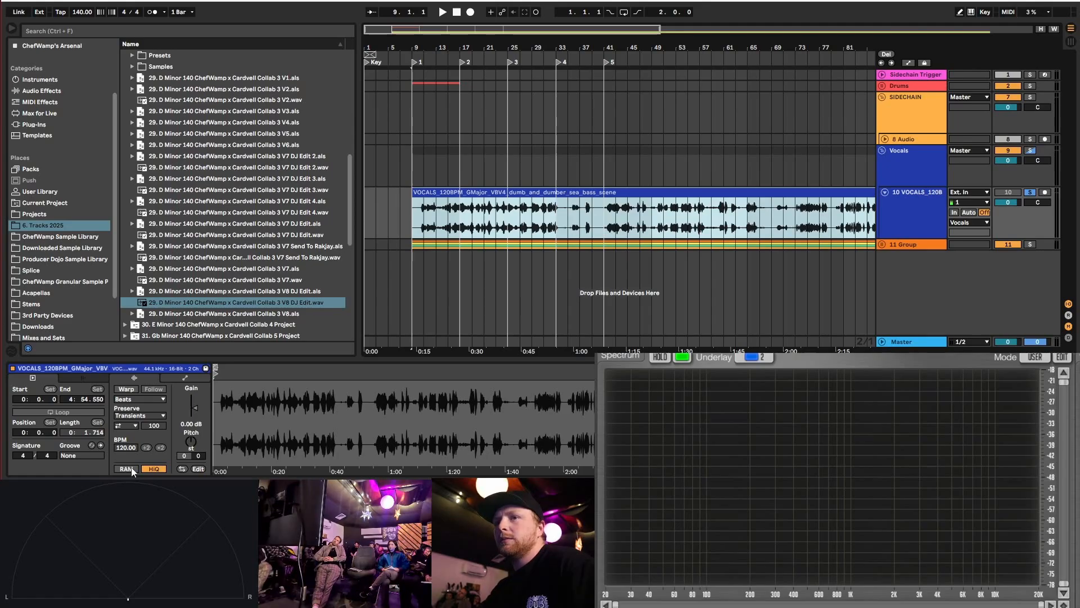
{"action": "left_click_drag", "start_coordinate": [216, 370], "coordinate": [536, 390]}
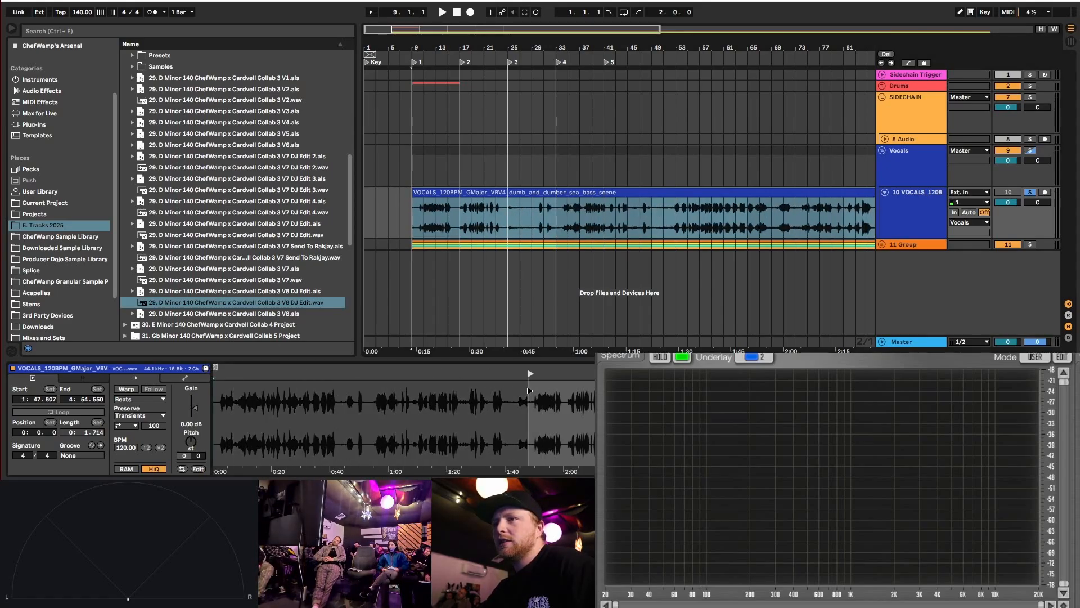
{"action": "key", "text": "space"}
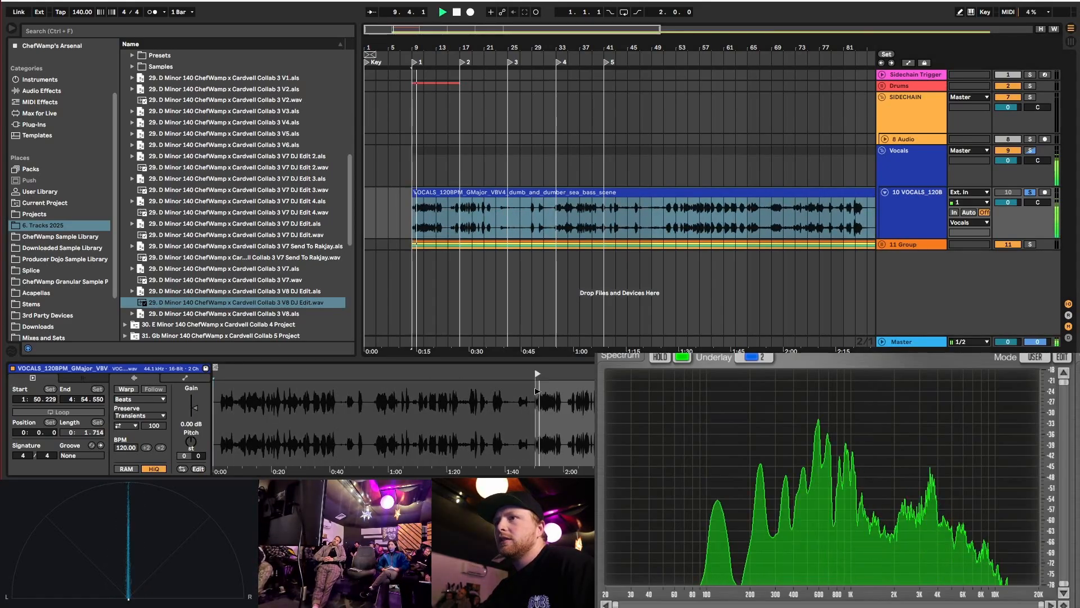
{"action": "key", "text": "space"}
{"action": "left_click_drag", "start_coordinate": [537, 390], "coordinate": [471, 393]}
{"action": "key", "text": "space"}
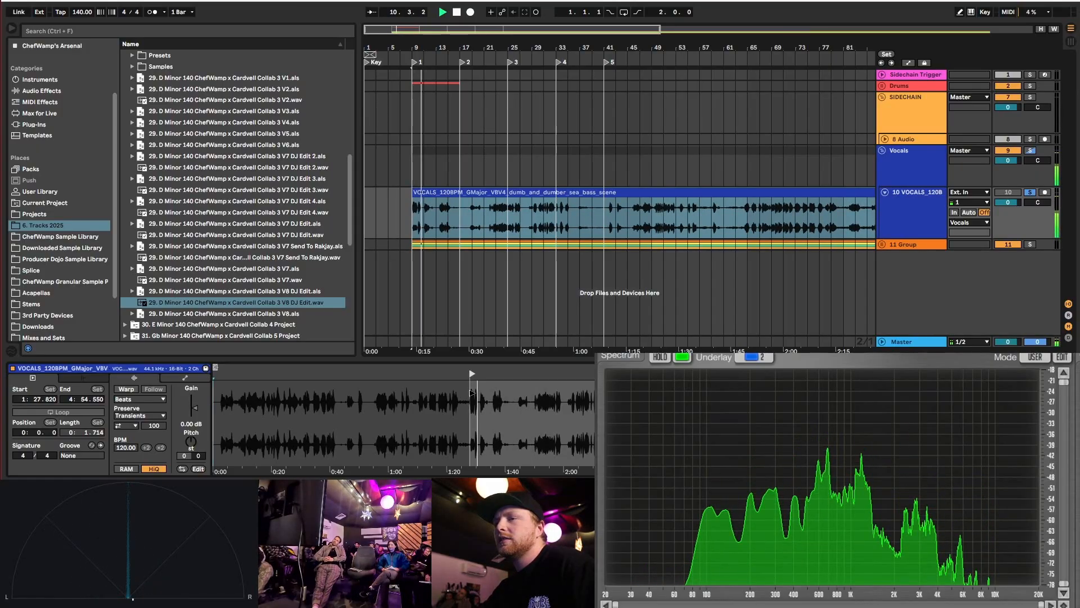
{"action": "key", "text": "space"}
{"action": "left_click_drag", "start_coordinate": [471, 392], "coordinate": [492, 391]}
{"action": "key", "text": "space"}
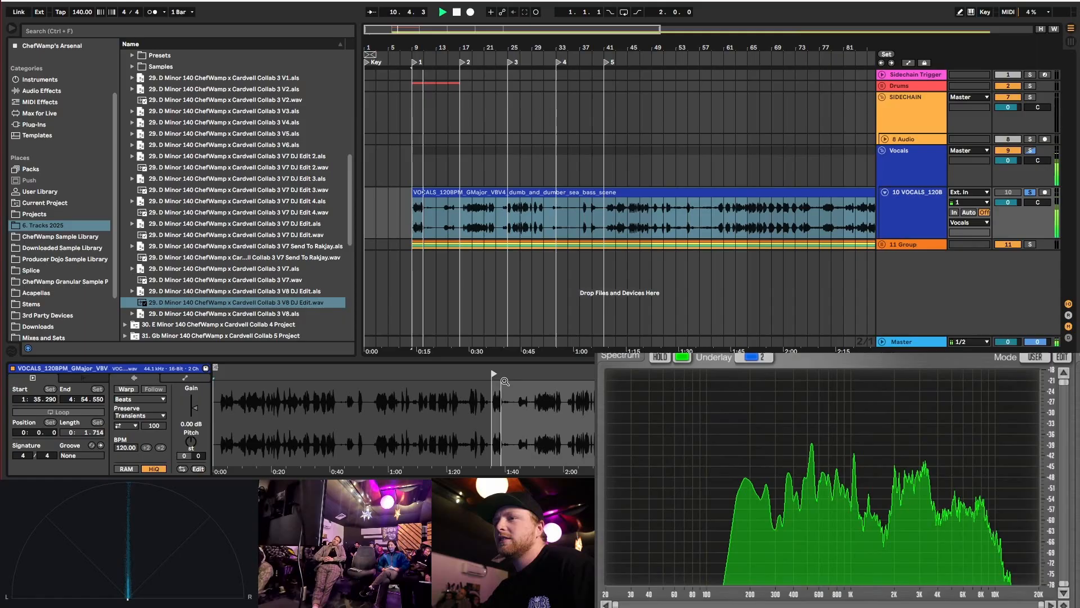
{"action": "key", "text": "space"}
- Audition the vocal clip from 1:44.374 and again from 1:50.229, examining the waveform that follows
{"action": "mouse_move", "coordinate": [494, 373]}
{"action": "left_mouse_down"}
{"action": "mouse_move", "coordinate": [593, 372]}
{"action": "mouse_move", "coordinate": [521, 372]}
{"action": "left_mouse_up"}
{"action": "key", "text": "space"}
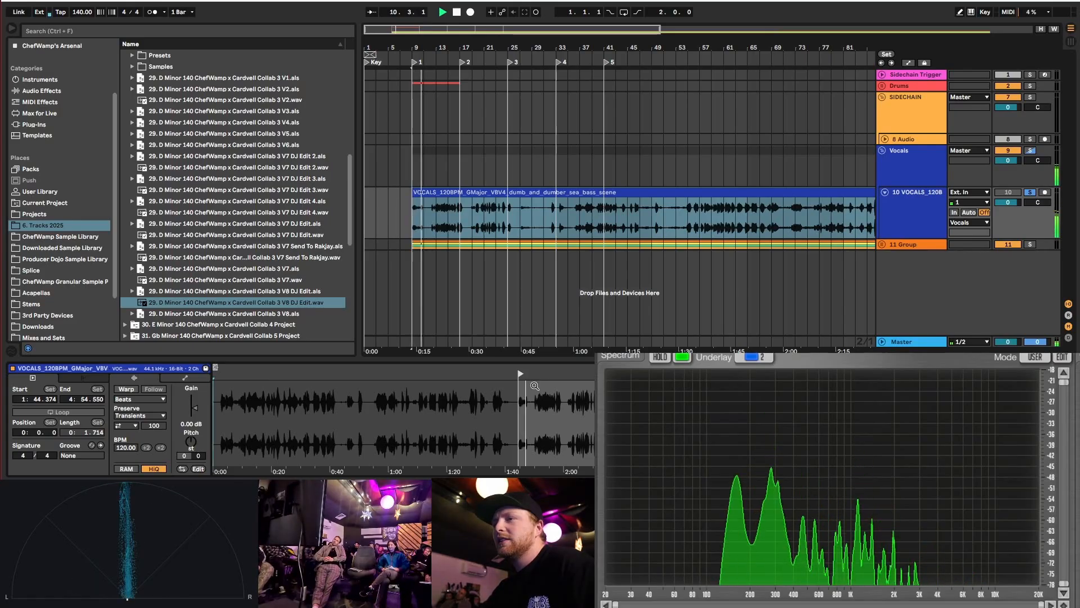
{"action": "key", "text": "space"}
{"action": "left_click_drag", "start_coordinate": [520, 373], "coordinate": [537, 376]}
{"action": "key", "text": "space"}
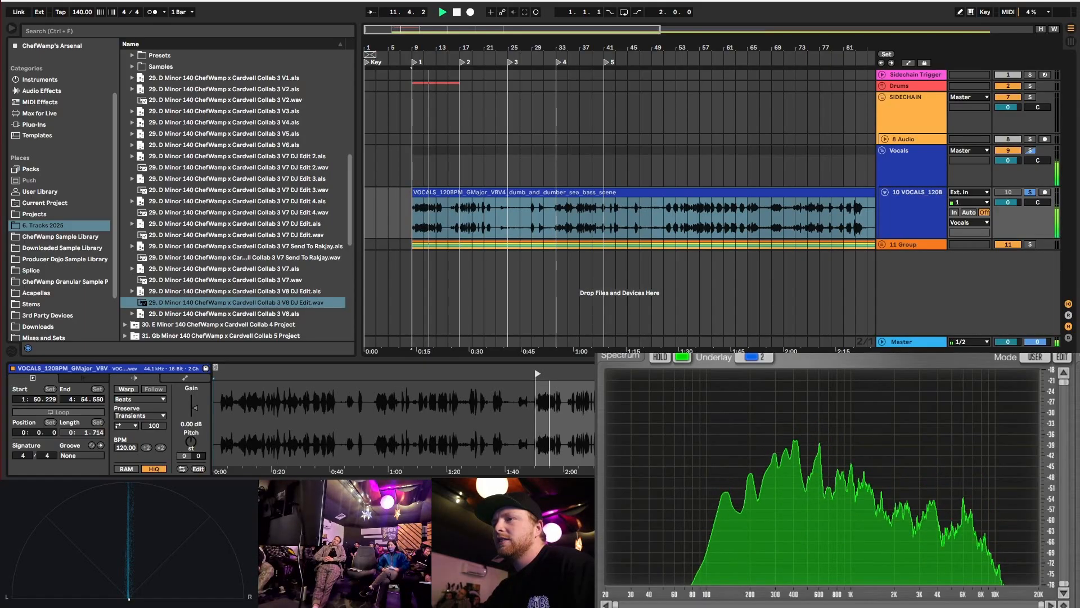
{"action": "left_click_drag", "start_coordinate": [539, 380], "coordinate": [493, 383]}
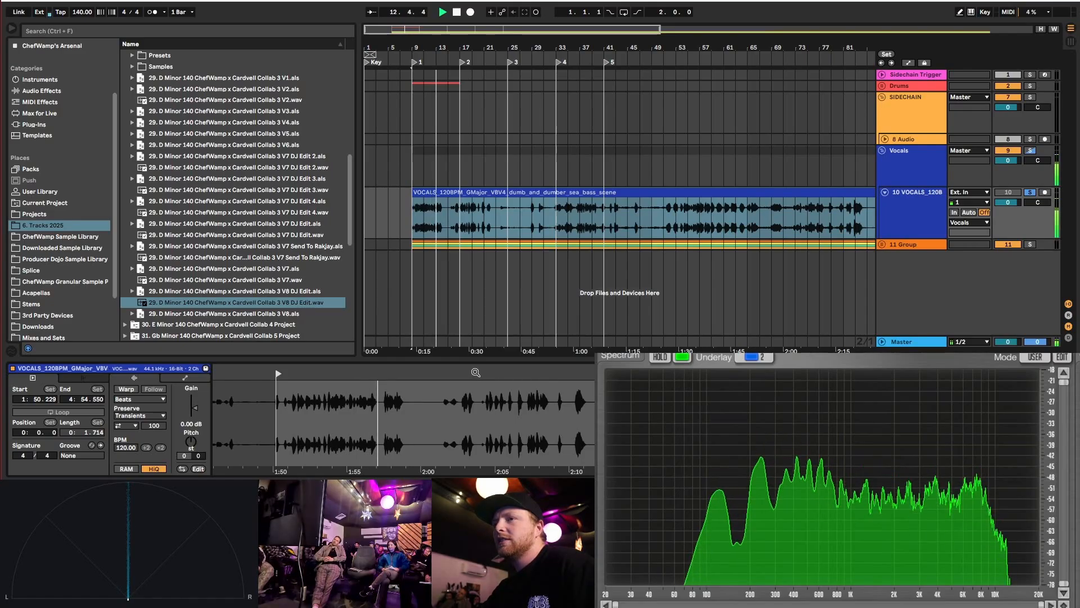
{"action": "key", "text": "space"}
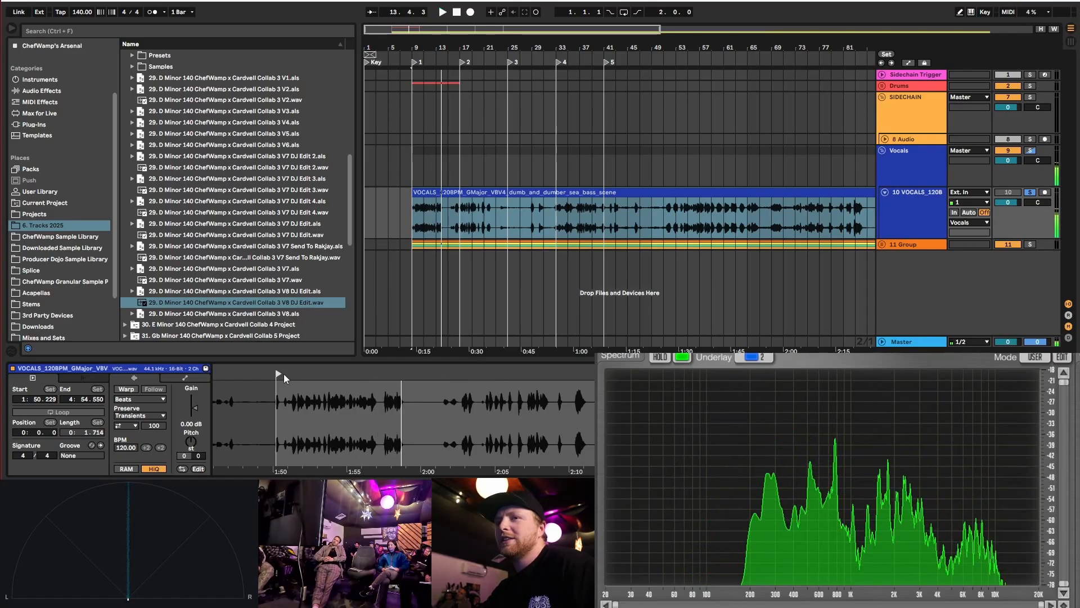
- Reduce the vocal clip to the one-bar phrase starting at 1:57.477 and place it in bar 24, ending at locator 3
{"action": "left_click_drag", "start_coordinate": [277, 374], "coordinate": [385, 376]}
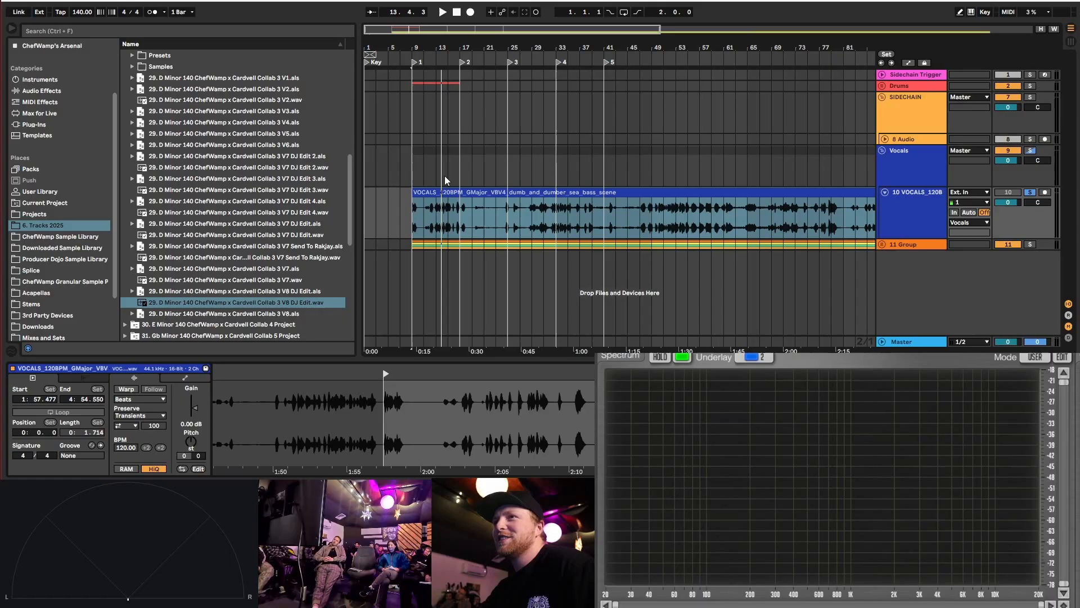
{"action": "key", "text": "w"}
{"action": "left_click", "coordinate": [510, 192]}
{"action": "left_click_drag", "start_coordinate": [660, 200], "coordinate": [489, 211]}
{"action": "scroll", "coordinate": [383, 211], "scroll_direction": "up", "scroll_amount": 5}
{"action": "scroll", "coordinate": [673, 212], "scroll_direction": "up", "scroll_amount": 5}
{"action": "scroll", "coordinate": [531, 203], "scroll_direction": "down", "scroll_amount": 2}
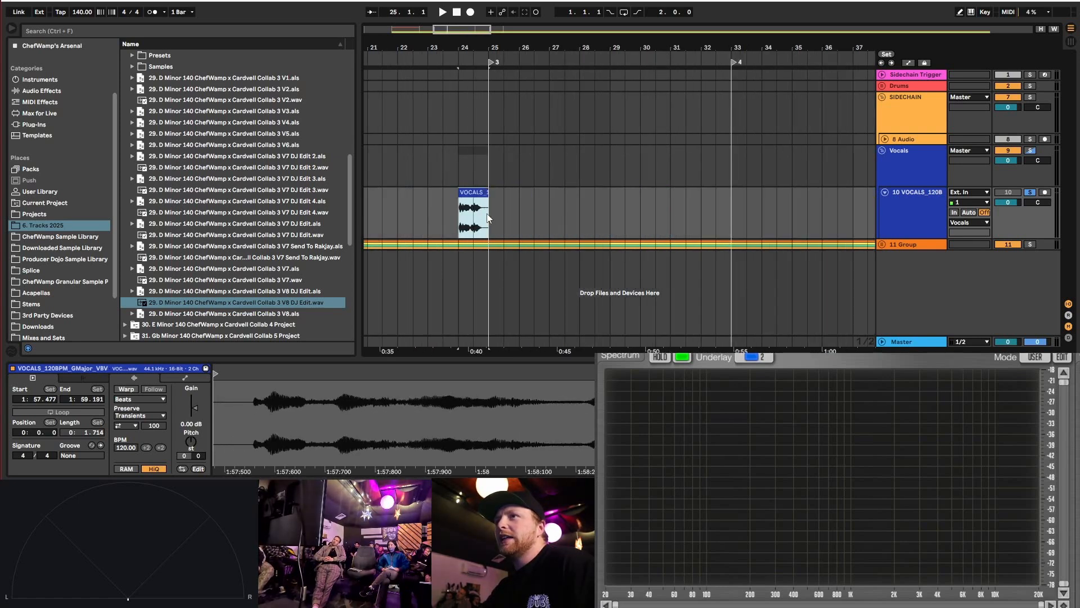
{"action": "scroll", "coordinate": [465, 181], "scroll_direction": "up", "scroll_amount": 5}
{"action": "scroll", "coordinate": [439, 199], "scroll_direction": "up", "scroll_amount": 3}
{"action": "scroll", "coordinate": [451, 217], "scroll_direction": "down", "scroll_amount": 3}
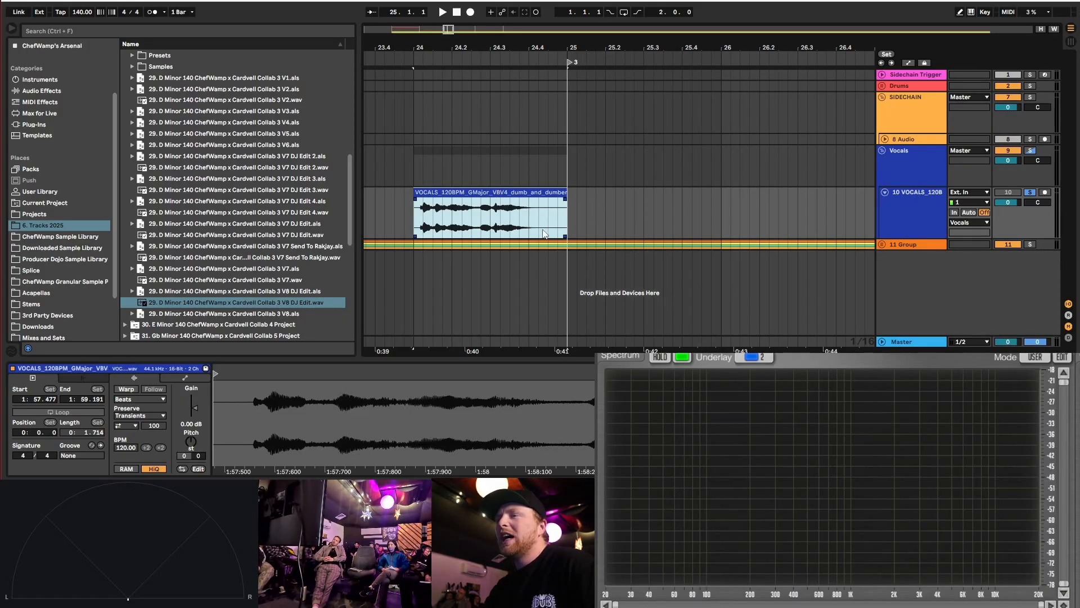
{"action": "left_click", "coordinate": [527, 215]}
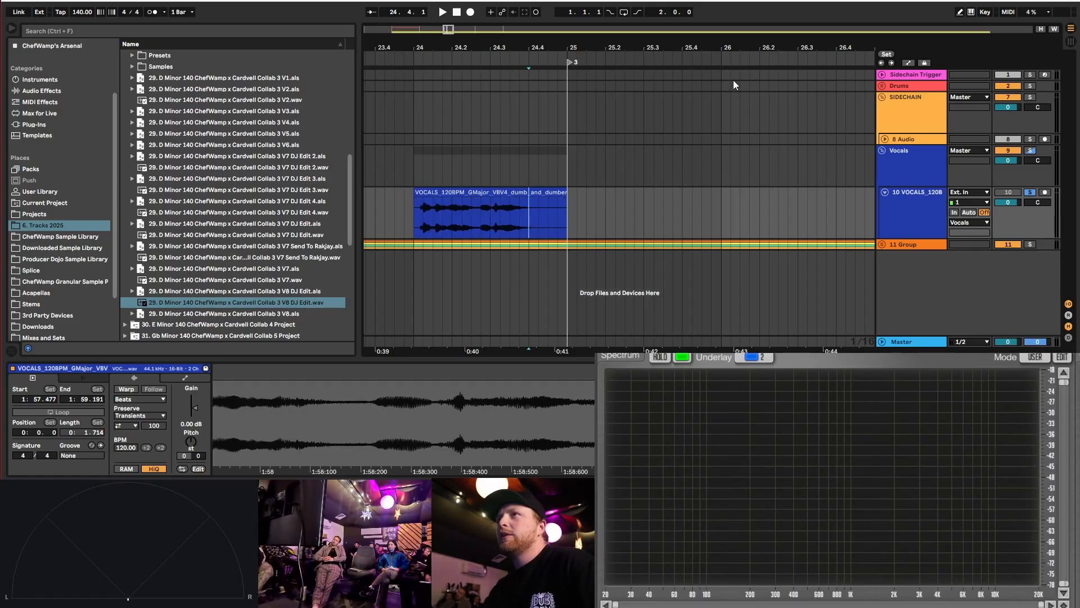
- Expand the Drums group and copy the Kick Snare Clap clip from locator 1 to locator 3
{"action": "left_click", "coordinate": [882, 86]}
{"action": "scroll", "coordinate": [457, 167], "scroll_direction": "down", "scroll_amount": 10}
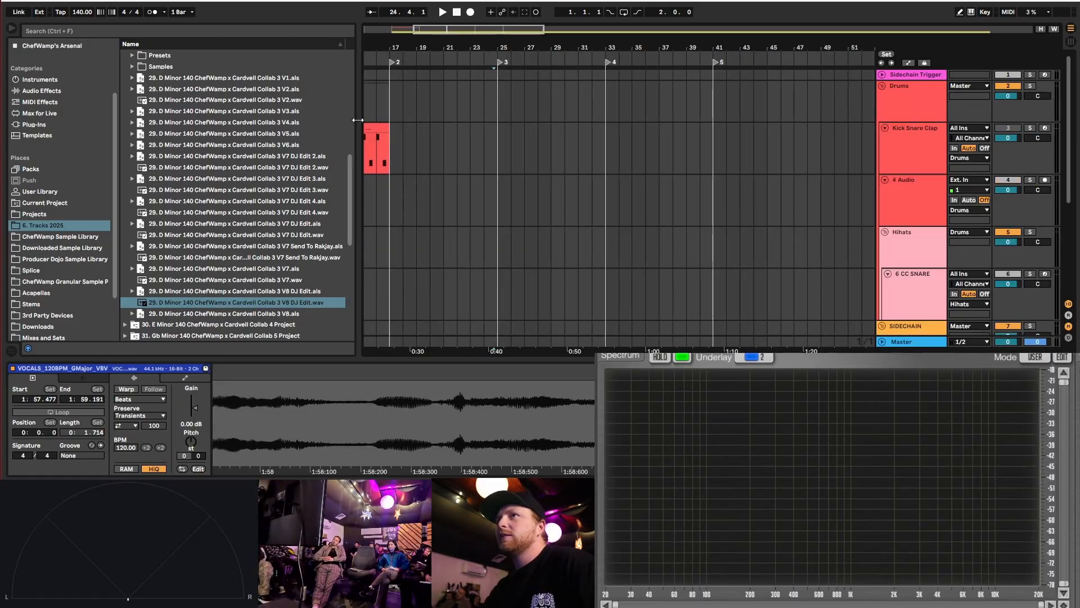
{"action": "scroll", "coordinate": [459, 134], "scroll_direction": "down", "scroll_amount": 5}
{"action": "left_click_drag", "start_coordinate": [400, 130], "coordinate": [443, 131]}
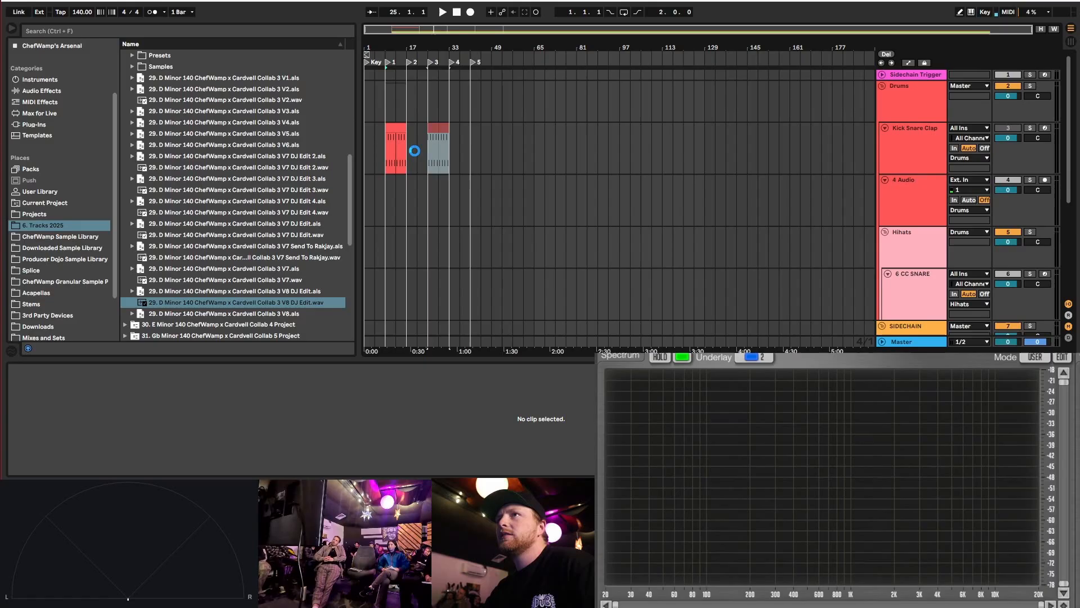
{"action": "scroll", "coordinate": [418, 150], "scroll_direction": "up", "scroll_amount": 8}
- Play the copied Kick Snare Clap clip from locator 3
{"action": "left_click", "coordinate": [521, 153]}
{"action": "key", "text": "space"}
{"action": "scroll", "coordinate": [549, 152], "scroll_direction": "down", "scroll_amount": 3}
{"action": "key", "text": "space"}
{"action": "scroll", "coordinate": [981, 108], "scroll_direction": "up", "scroll_amount": 3}
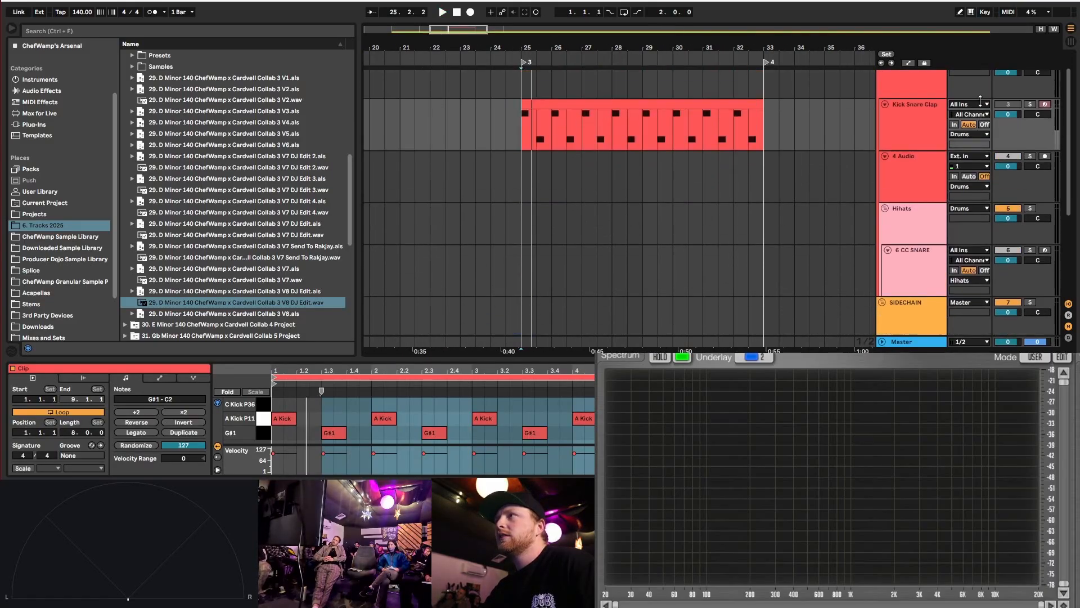
- Unmute the Kick Snare Clap track, and take the vocal track out of solo and unmute it
{"action": "left_click", "coordinate": [1014, 117]}
{"action": "scroll", "coordinate": [574, 127], "scroll_direction": "down", "scroll_amount": 2}
{"action": "left_click", "coordinate": [506, 87]}
{"action": "scroll", "coordinate": [1017, 255], "scroll_direction": "down", "scroll_amount": 3}
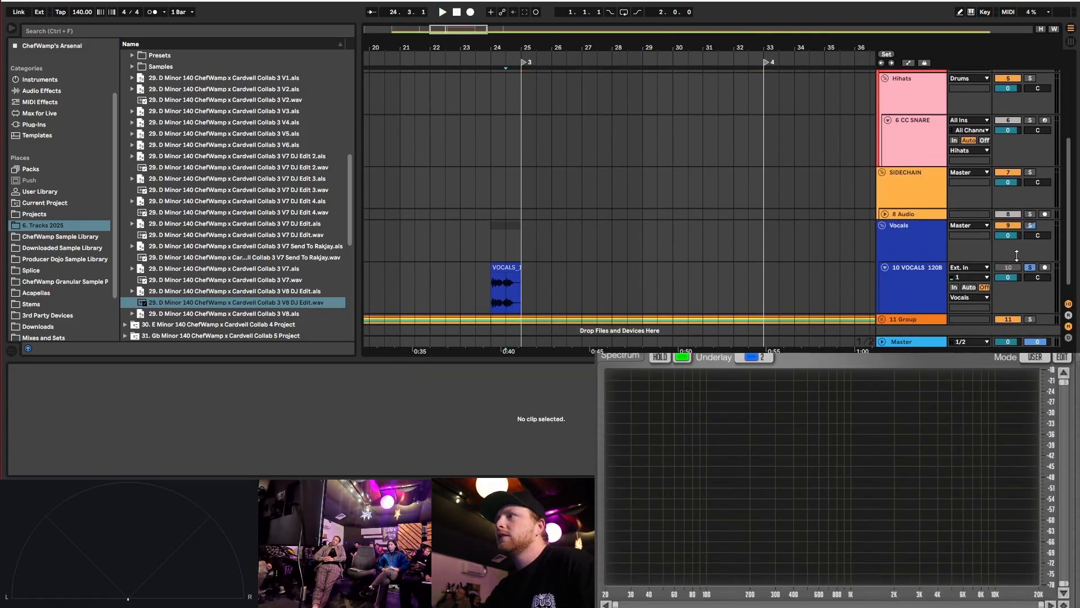
{"action": "left_click", "coordinate": [1031, 269]}
{"action": "left_click", "coordinate": [1013, 269]}
- Play the arrangement from bar 24 to hear the vocal phrase lead into the drums at locator 3
{"action": "left_click", "coordinate": [495, 242]}
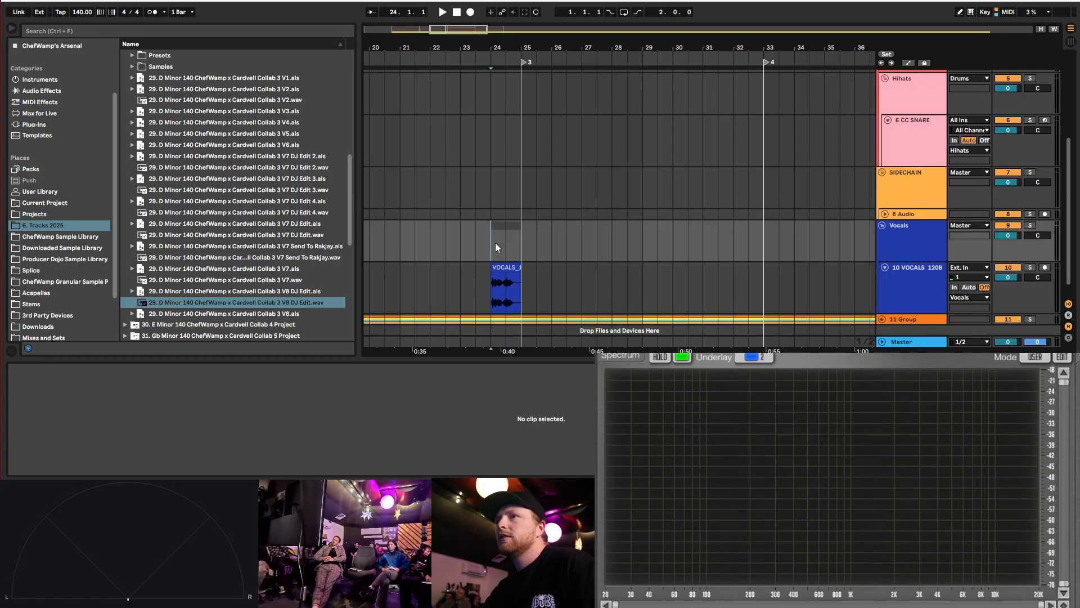
{"action": "key", "text": "space"}
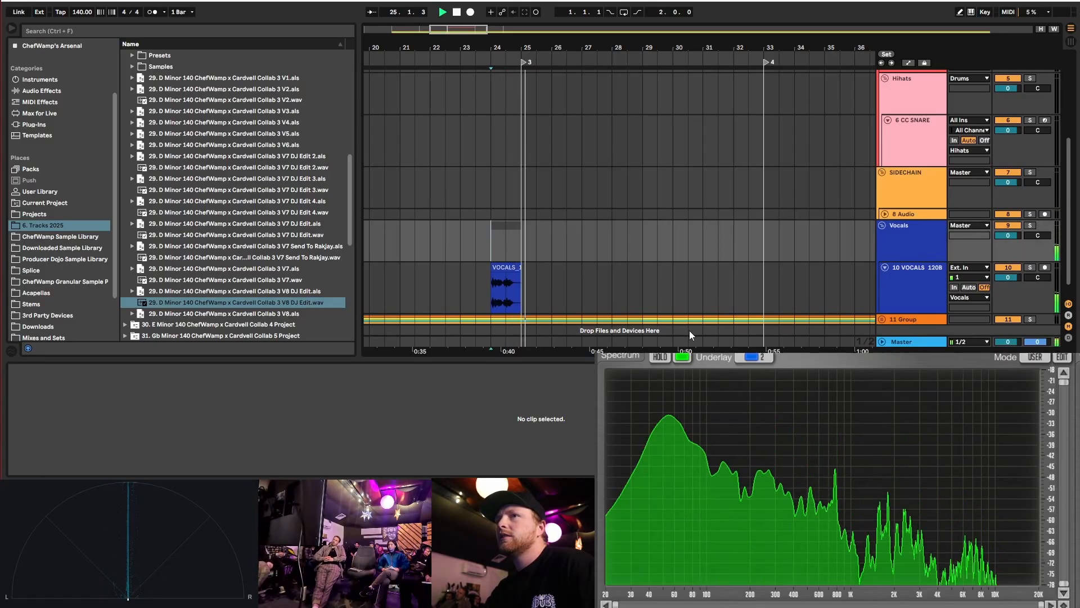
{"action": "key", "text": "space"}
- Shift the vocal clip about one beat later so its phrase runs up to locator 3, and audition it from 24.4
{"action": "scroll", "coordinate": [509, 250], "scroll_direction": "up", "scroll_amount": 5}
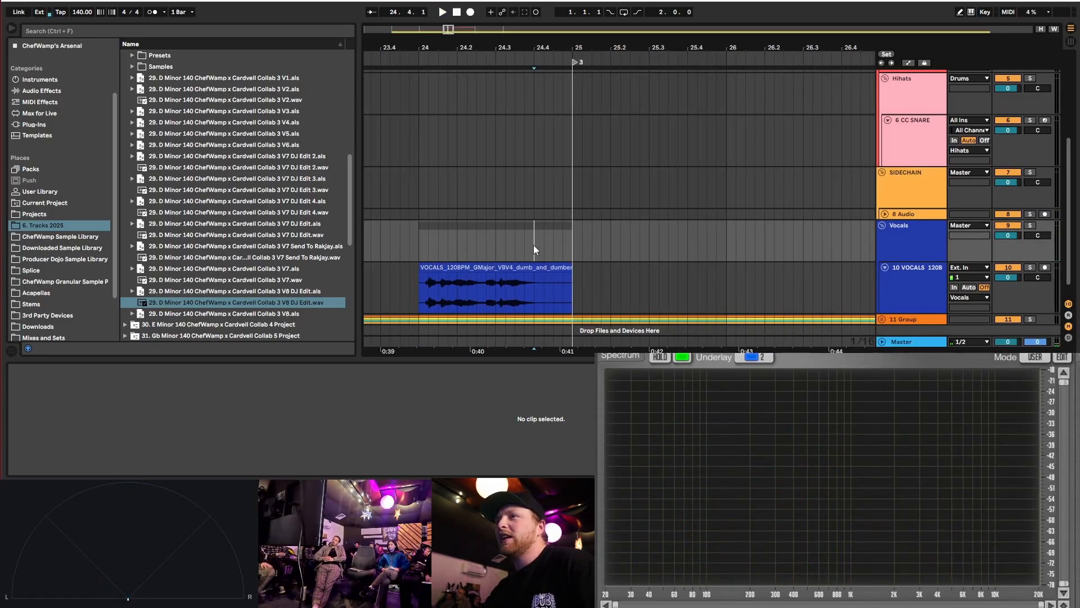
{"action": "left_click_drag", "start_coordinate": [534, 245], "coordinate": [569, 249]}
{"action": "left_click", "coordinate": [495, 279]}
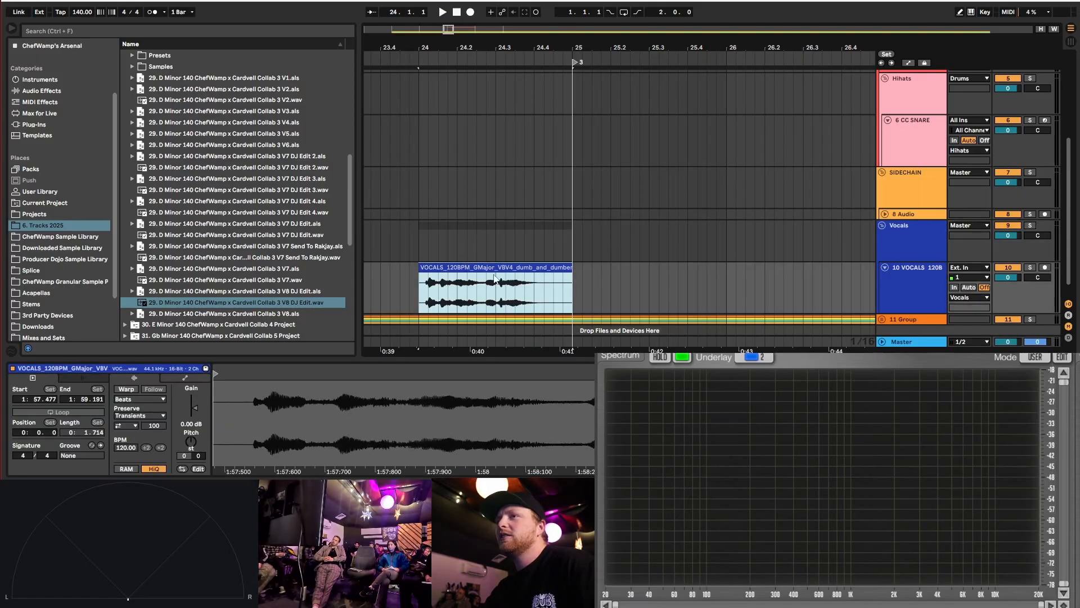
{"action": "left_click_drag", "start_coordinate": [498, 267], "coordinate": [532, 266]}
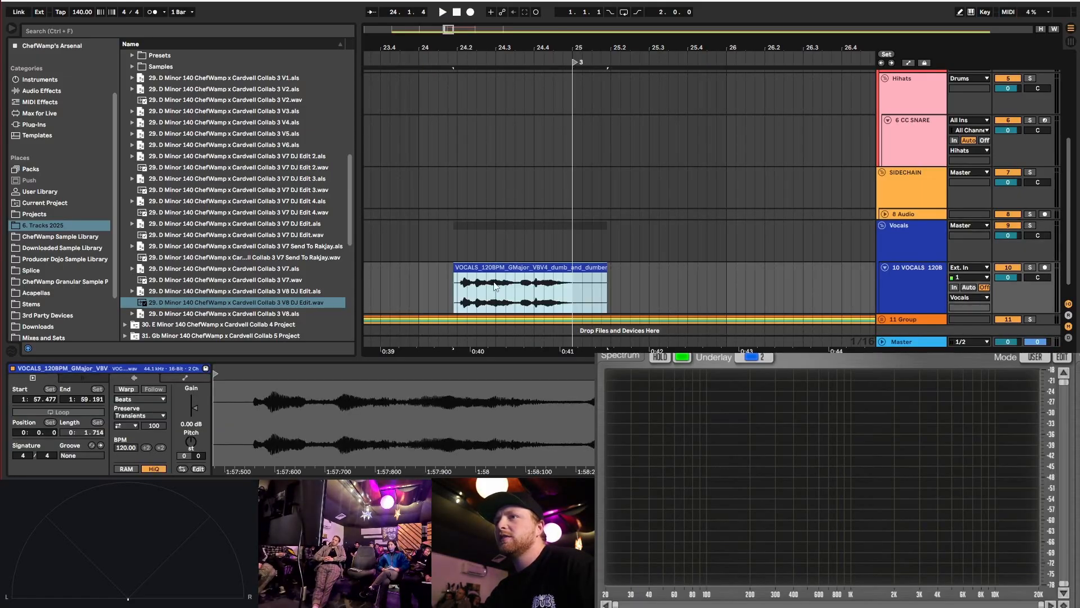
{"action": "left_click", "coordinate": [533, 290]}
{"action": "key", "text": "space"}
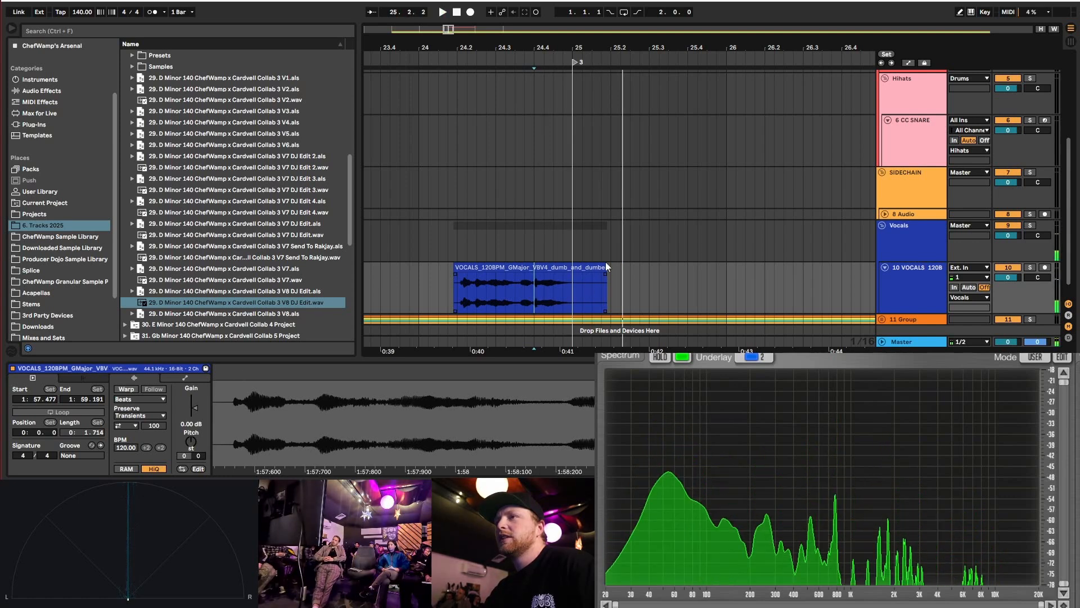
- Shorten the vocal clip's end to just past locator 3 with a fade-out, and extend its start back to bar 24
{"action": "left_click_drag", "start_coordinate": [605, 265], "coordinate": [579, 275]}
{"action": "left_click_drag", "start_coordinate": [459, 269], "coordinate": [422, 272]}
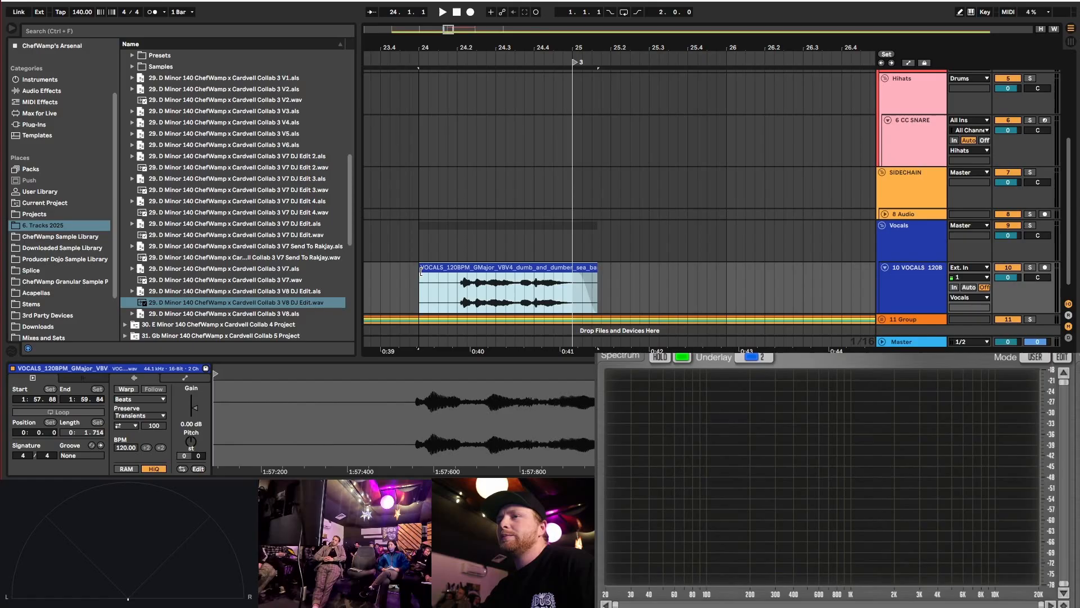
{"action": "scroll", "coordinate": [424, 234], "scroll_direction": "down", "scroll_amount": 4}
{"action": "scroll", "coordinate": [416, 264], "scroll_direction": "up", "scroll_amount": 2}
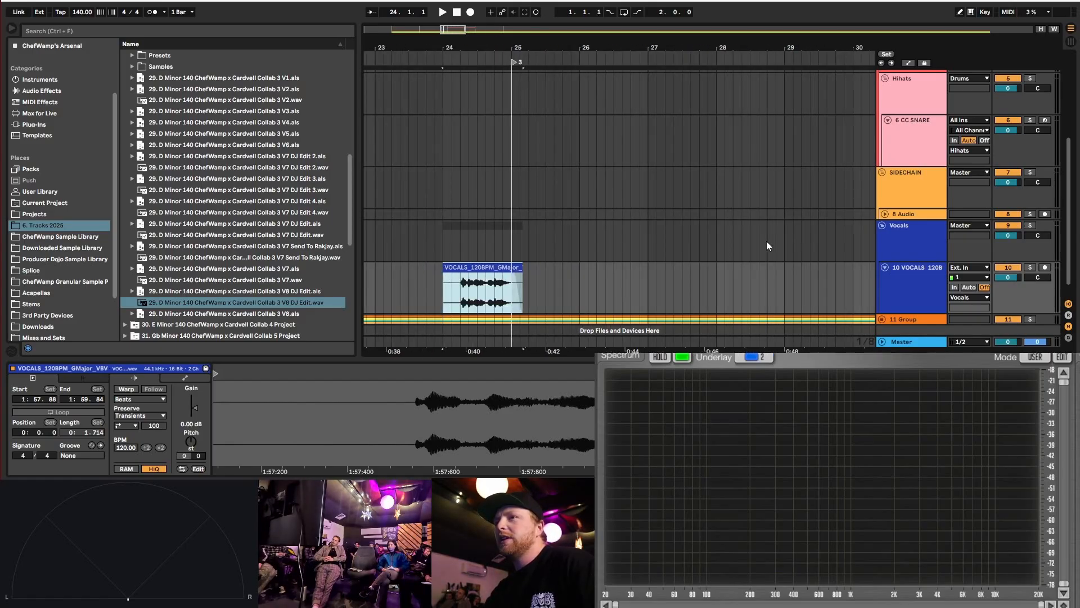
- Collapse the Collab 3 project folder in the browser, and open the Downloaded Sample Library with its Samples folder collapsed
{"action": "left_click", "coordinate": [896, 248]}
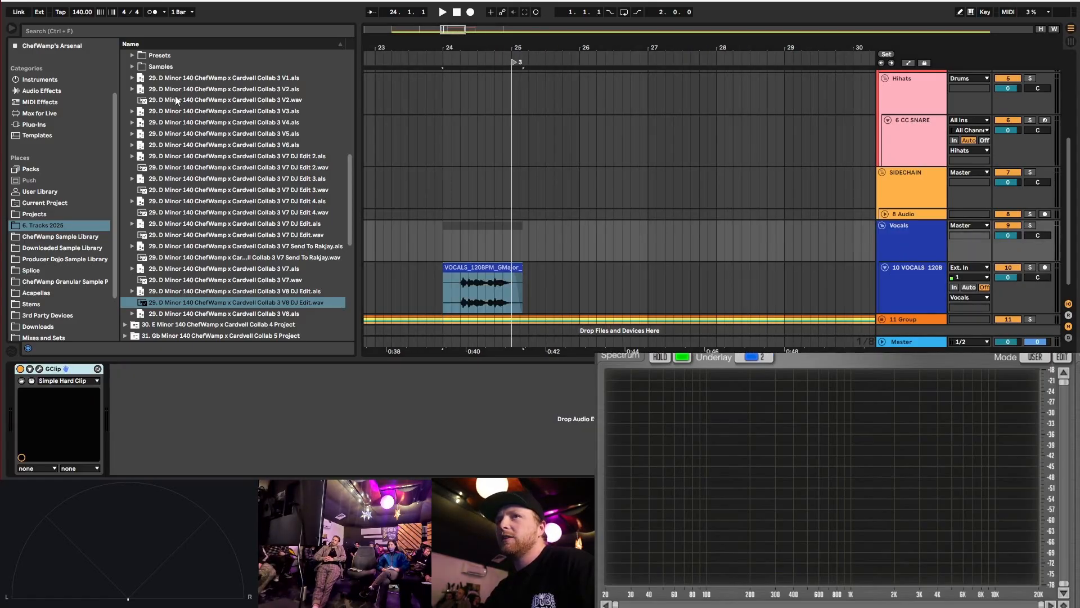
{"action": "scroll", "coordinate": [186, 203], "scroll_direction": "up", "scroll_amount": 5}
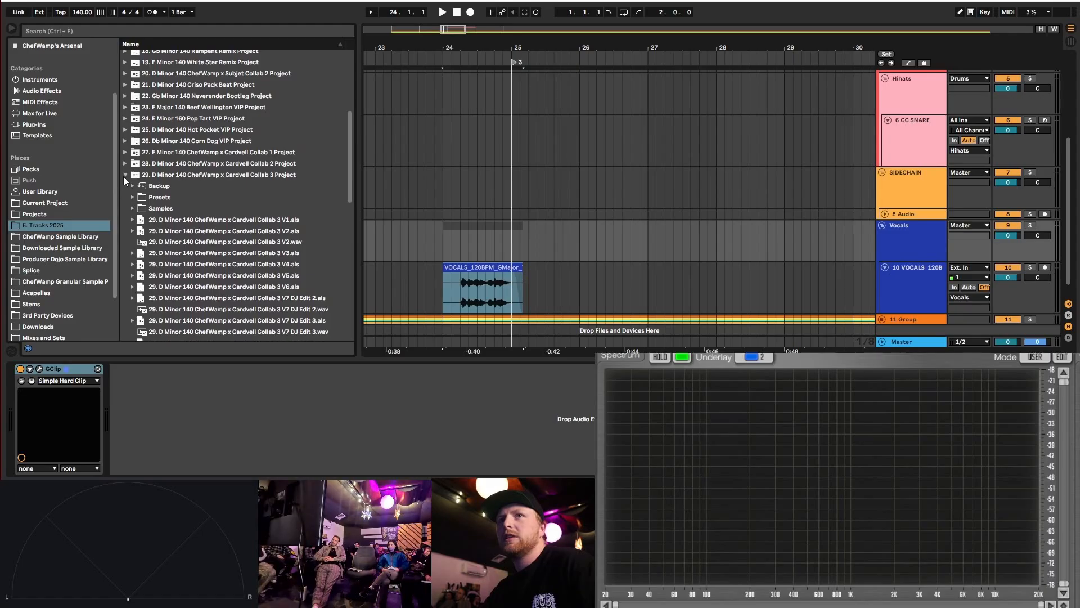
{"action": "left_click", "coordinate": [124, 175]}
{"action": "left_click", "coordinate": [78, 249]}
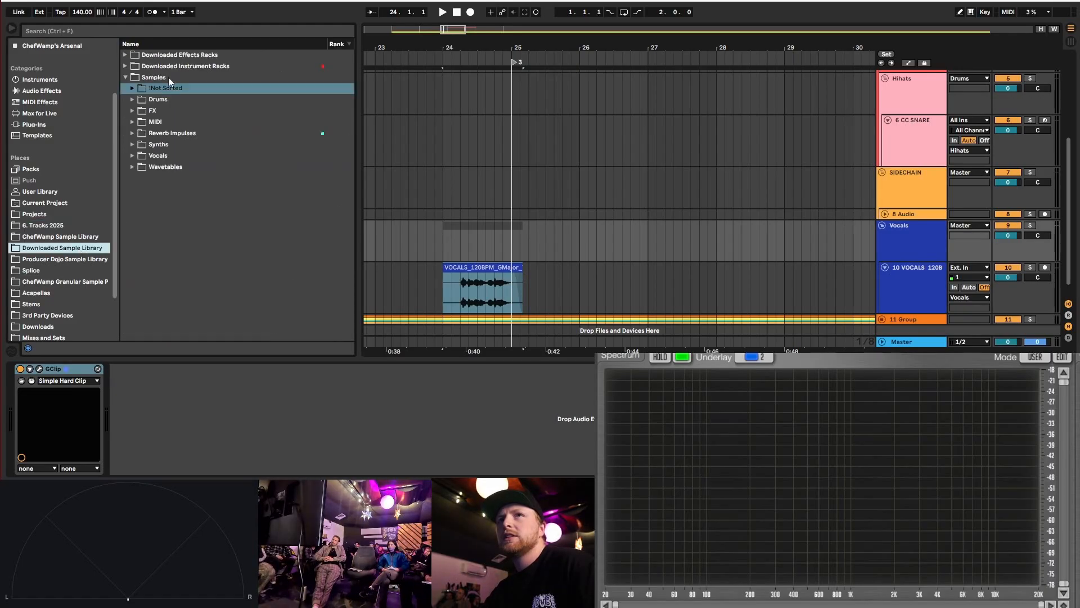
{"action": "left_click", "coordinate": [125, 78]}
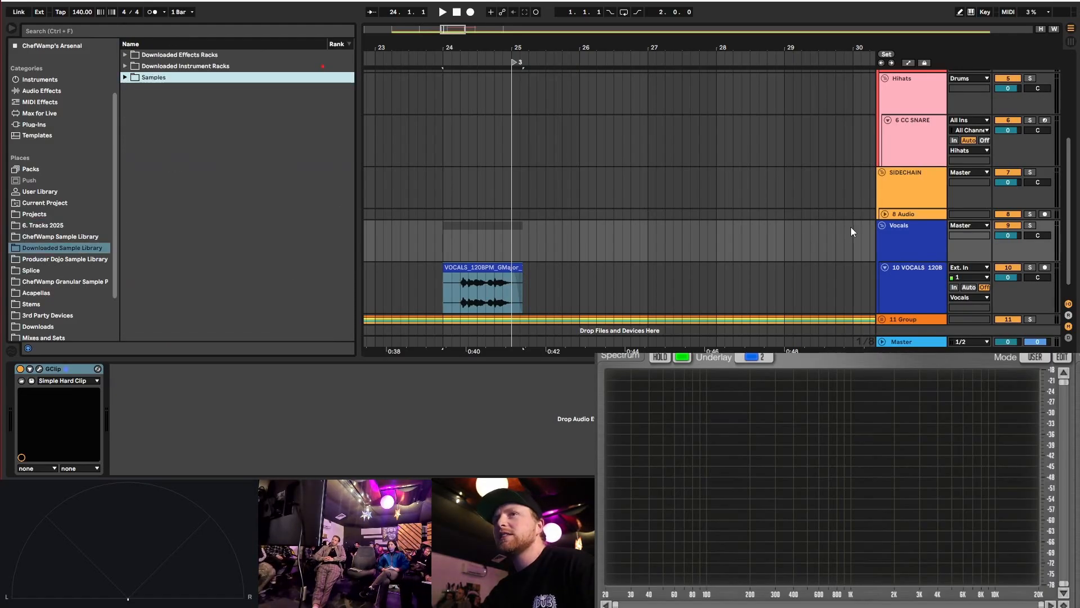
- Show the SIDECHAIN group's devices and look through the EQ/Compressors/Filters collection
{"action": "scroll", "coordinate": [851, 227], "scroll_direction": "up", "scroll_amount": 3}
{"action": "scroll", "coordinate": [913, 157], "scroll_direction": "down", "scroll_amount": 5}
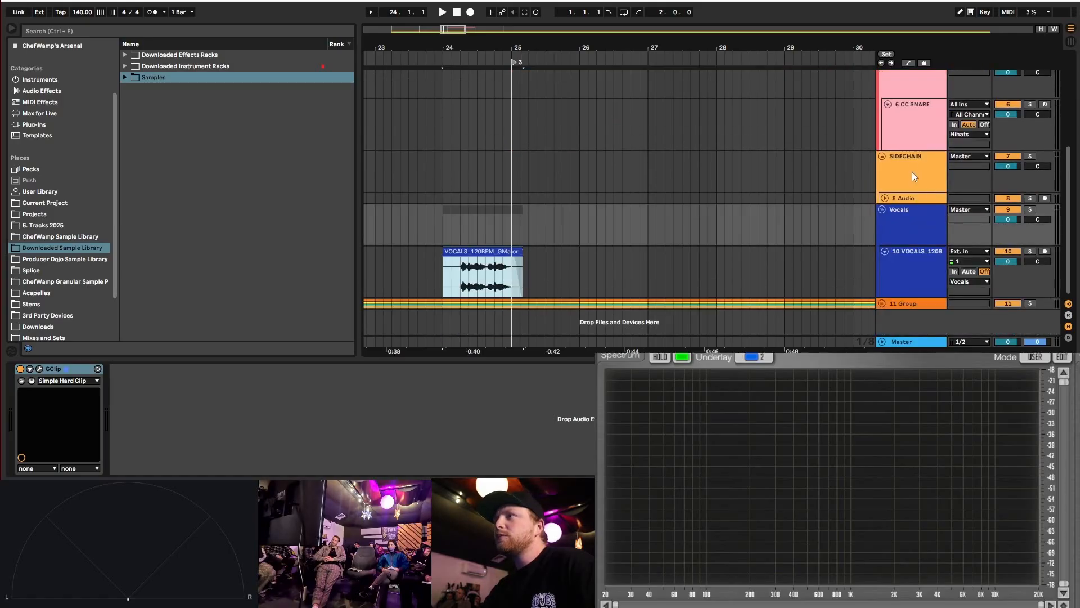
{"action": "left_click", "coordinate": [900, 160]}
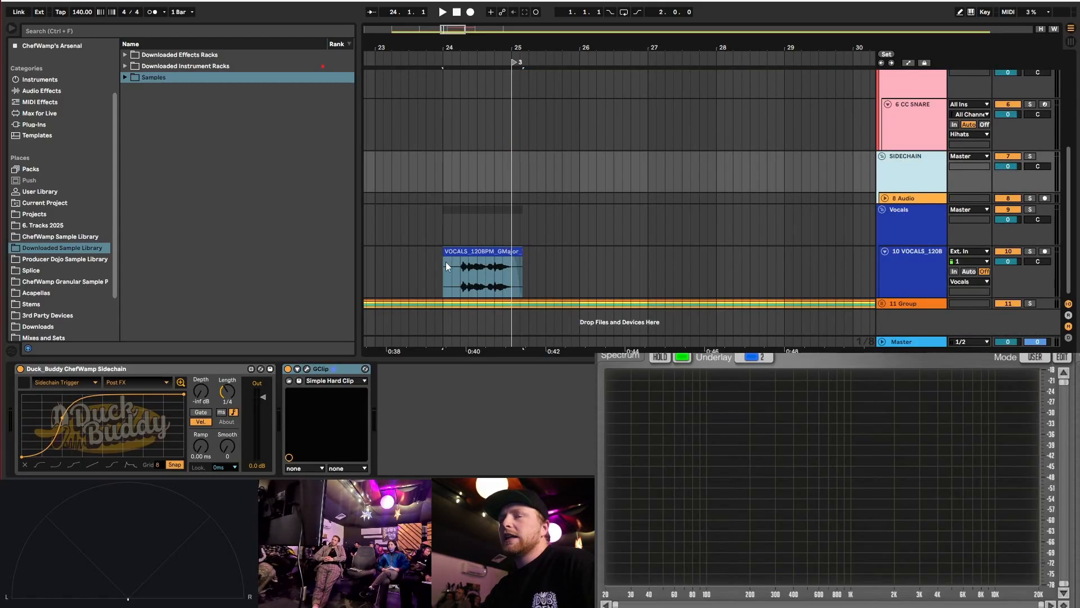
{"action": "scroll", "coordinate": [49, 83], "scroll_direction": "up", "scroll_amount": 3}
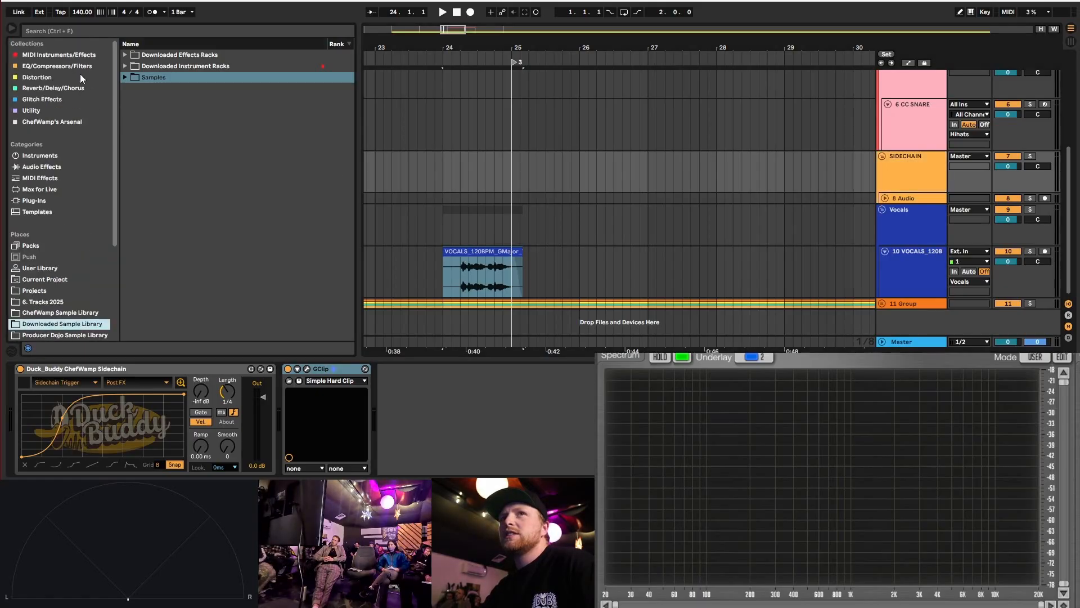
{"action": "left_click", "coordinate": [79, 68]}
{"action": "scroll", "coordinate": [180, 207], "scroll_direction": "down", "scroll_amount": 3}
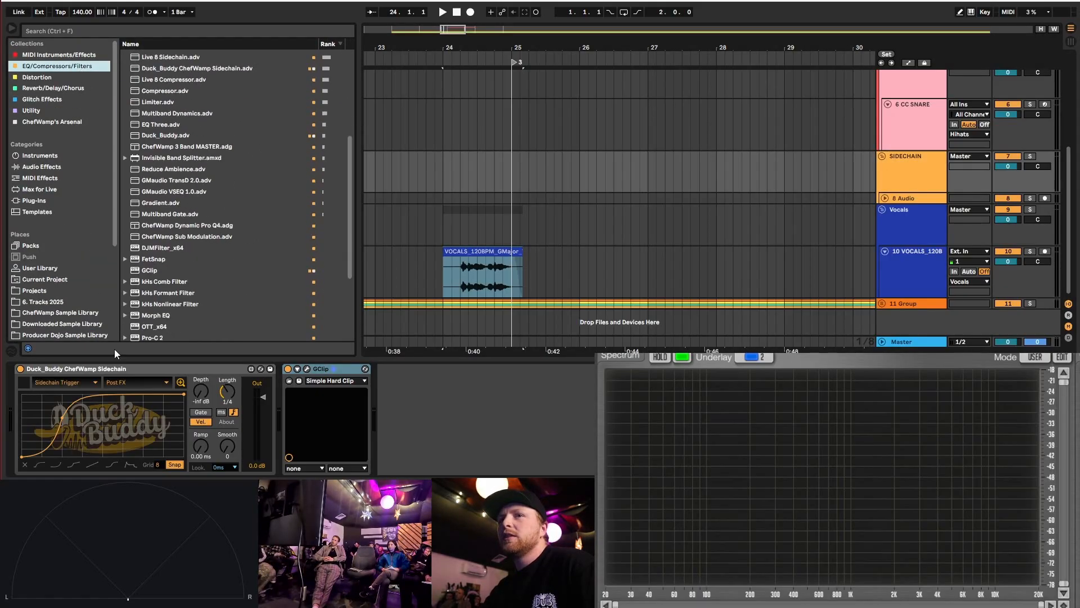
{"action": "scroll", "coordinate": [194, 251], "scroll_direction": "down", "scroll_amount": 5}
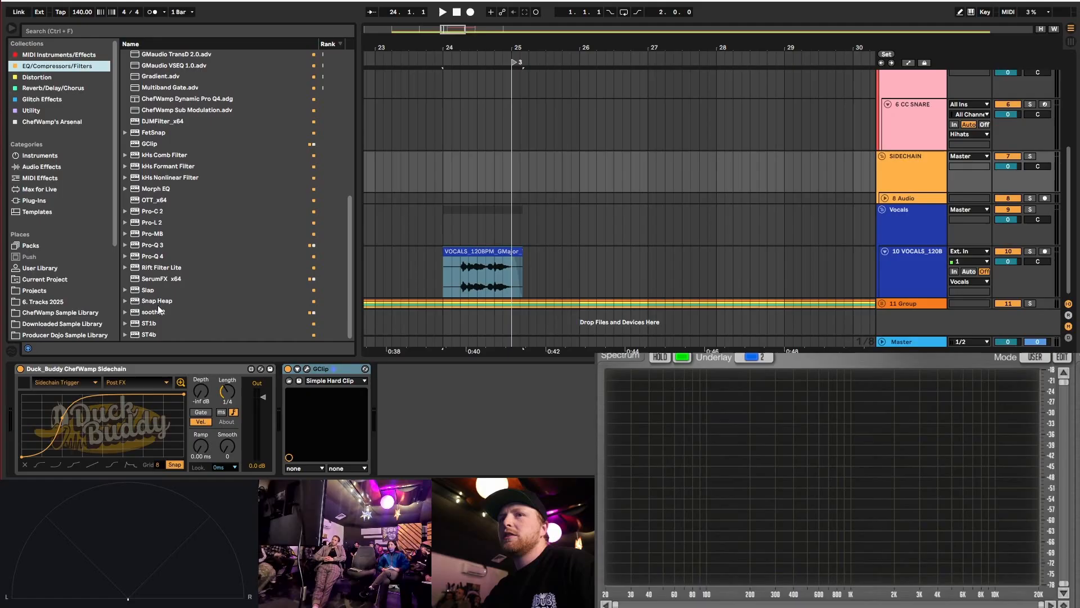
- Insert soothe2 ahead of Duck Buddy on the SIDECHAIN group and set its sidechain source to Vocals
{"action": "mouse_move", "coordinate": [159, 315]}
{"action": "left_mouse_down"}
{"action": "mouse_move", "coordinate": [60, 428]}
{"action": "mouse_move", "coordinate": [15, 413]}
{"action": "mouse_move", "coordinate": [254, 451]}
{"action": "left_mouse_up"}
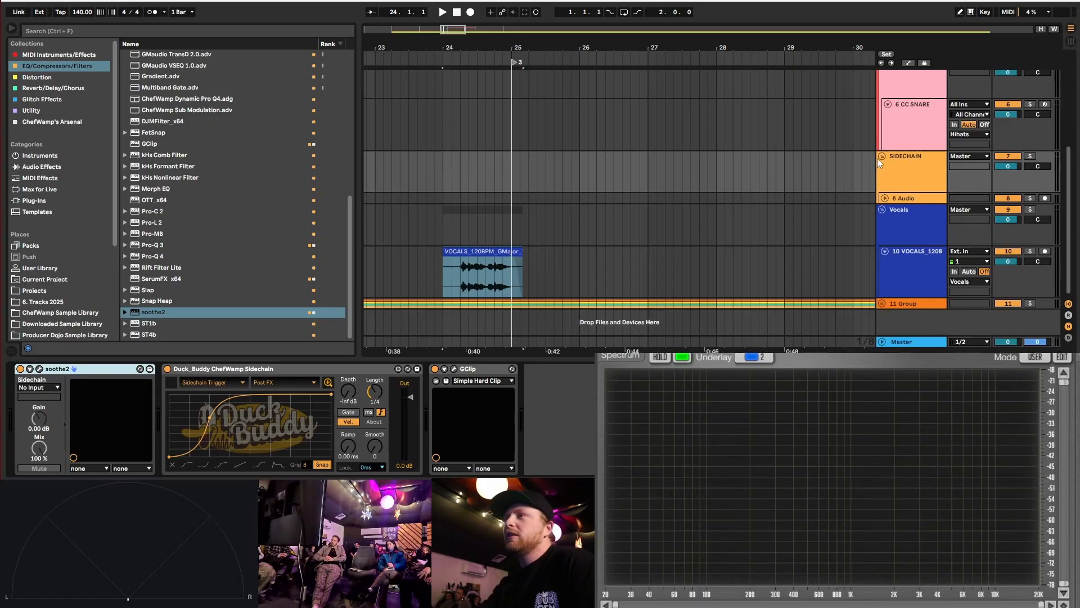
{"action": "left_click", "coordinate": [910, 161]}
{"action": "left_click", "coordinate": [42, 387]}
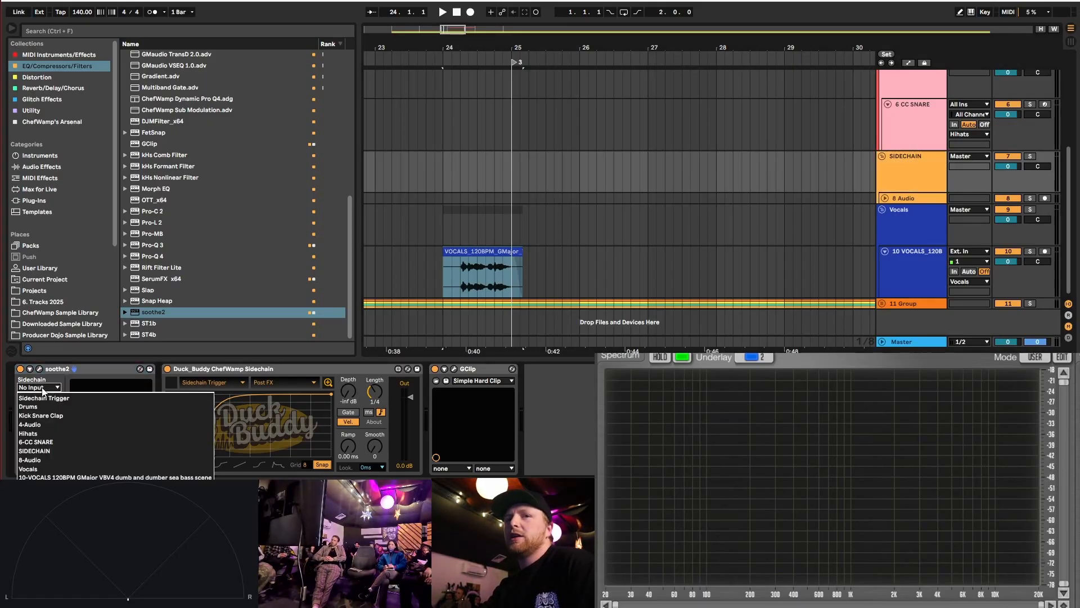
{"action": "left_click", "coordinate": [52, 469]}
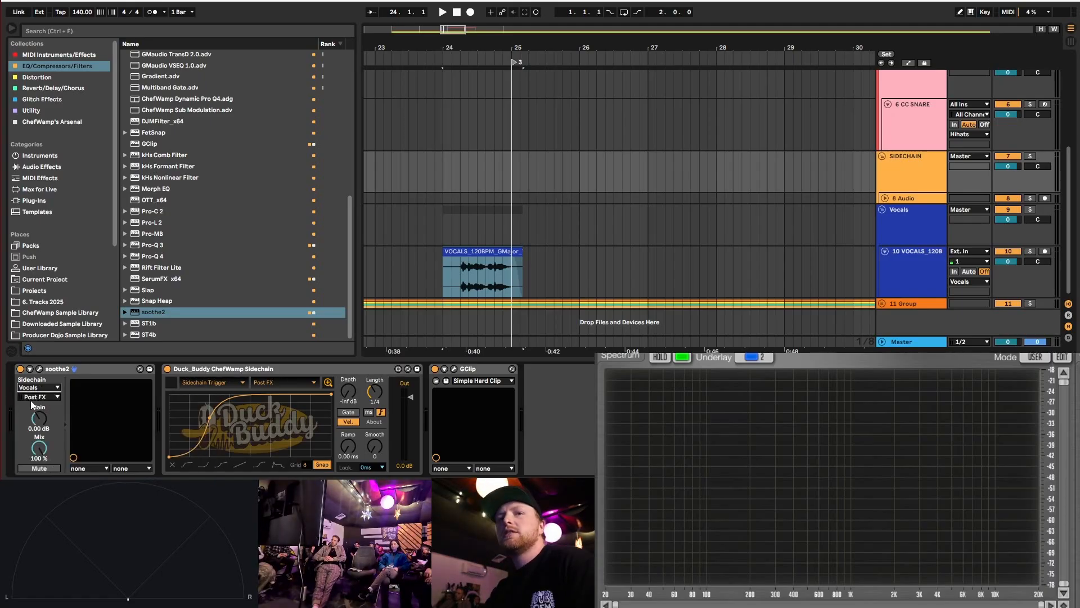
- Open the SIDECHAIN group's soothe2 and enable its sidechain listening
{"action": "left_click", "coordinate": [40, 369]}
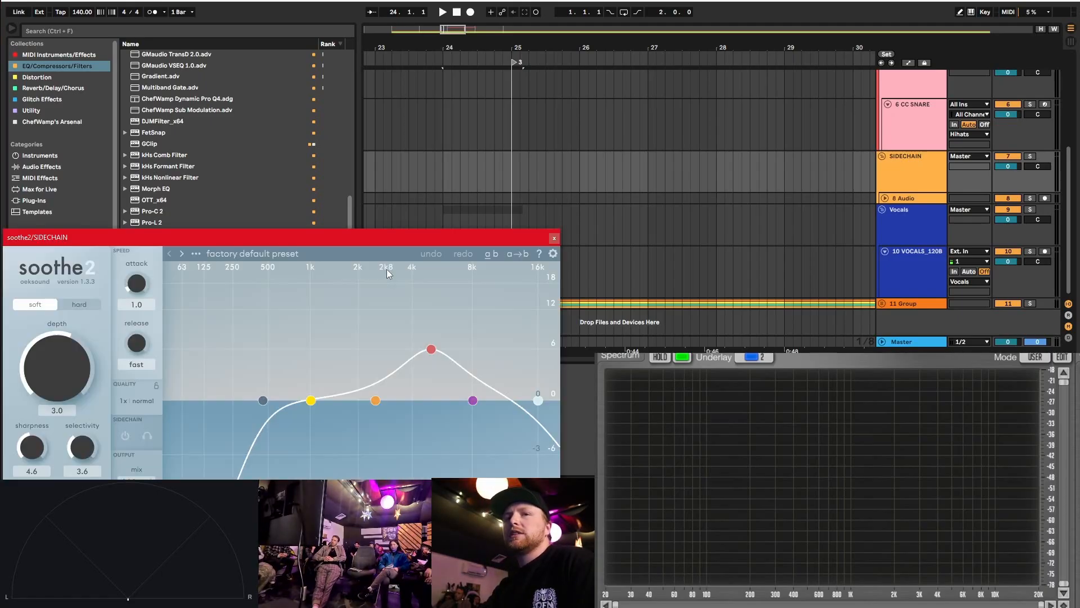
{"action": "left_click_drag", "start_coordinate": [343, 243], "coordinate": [516, 64]}
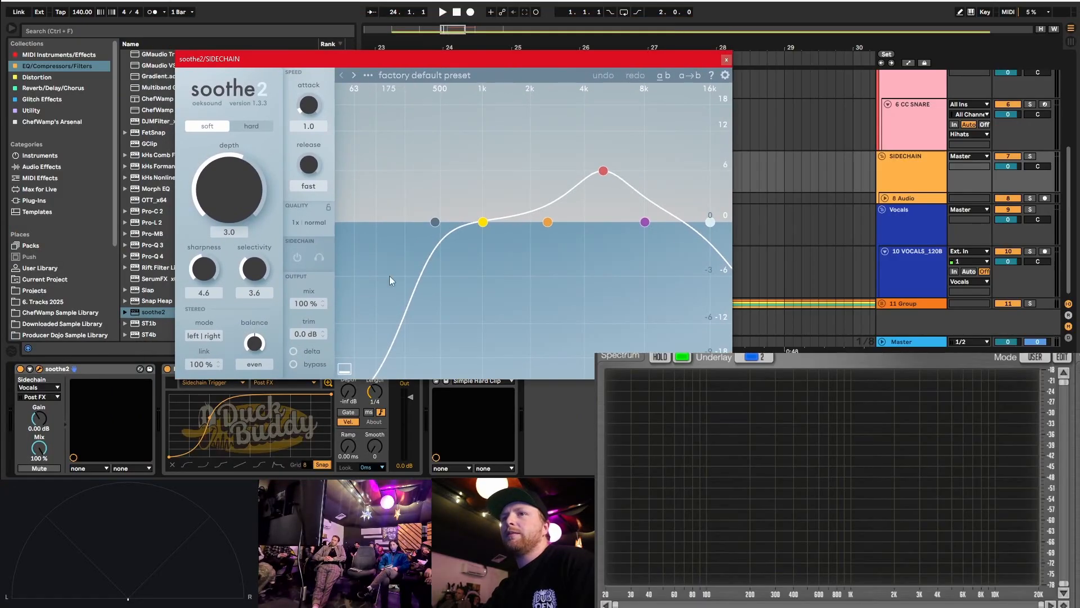
{"action": "left_click", "coordinate": [296, 256]}
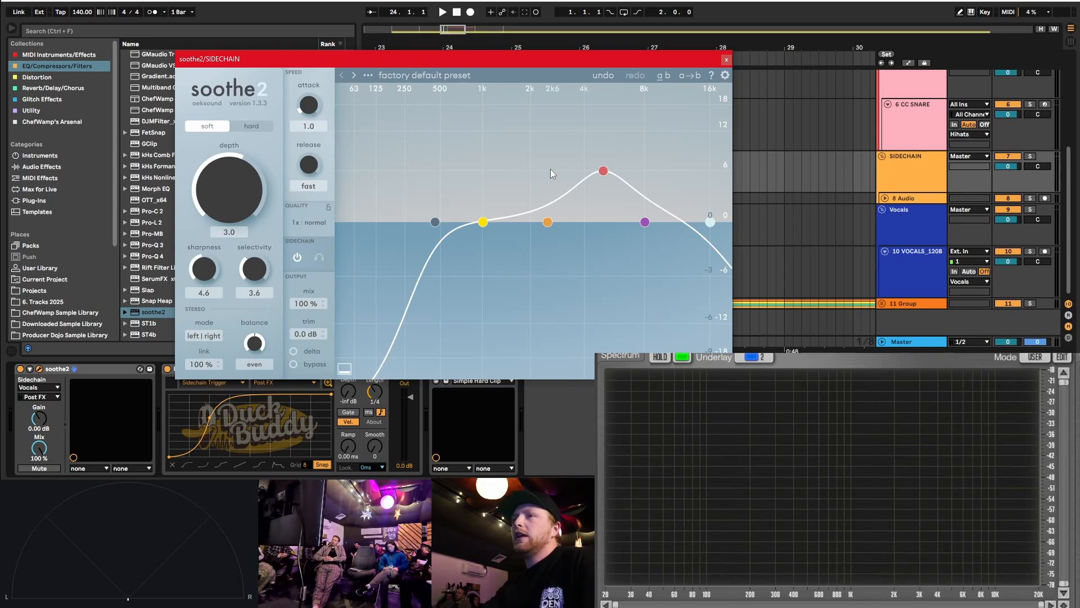
- Play the vocal clip from within bar 24 with the SIDECHAIN soothe2 window in view
{"action": "left_click_drag", "start_coordinate": [384, 65], "coordinate": [656, 90]}
{"action": "left_click", "coordinate": [457, 273]}
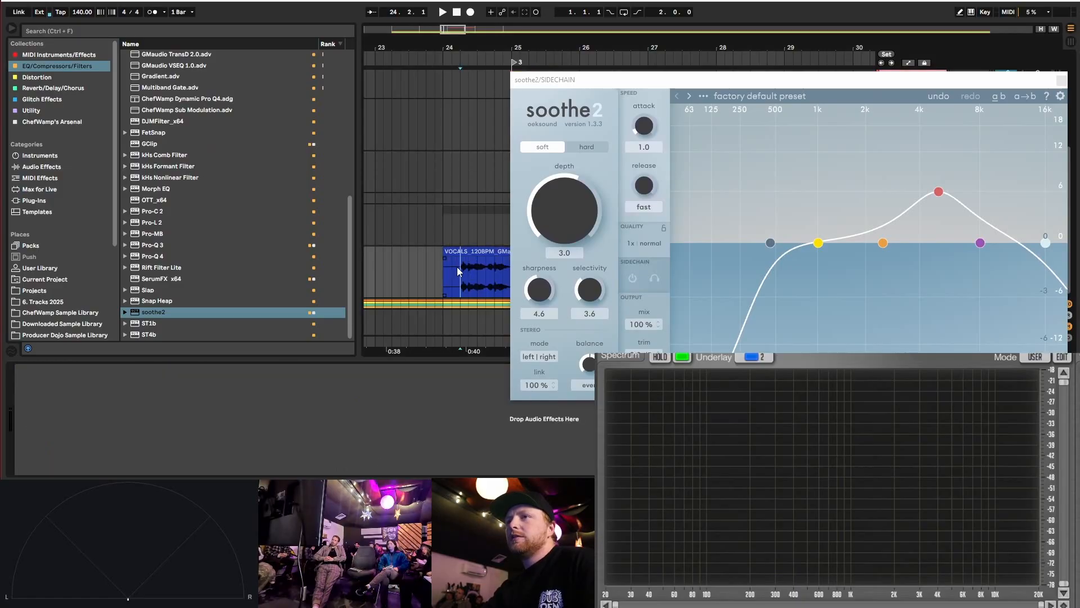
{"action": "key", "text": "space"}
{"action": "left_click_drag", "start_coordinate": [713, 76], "coordinate": [423, 76]}
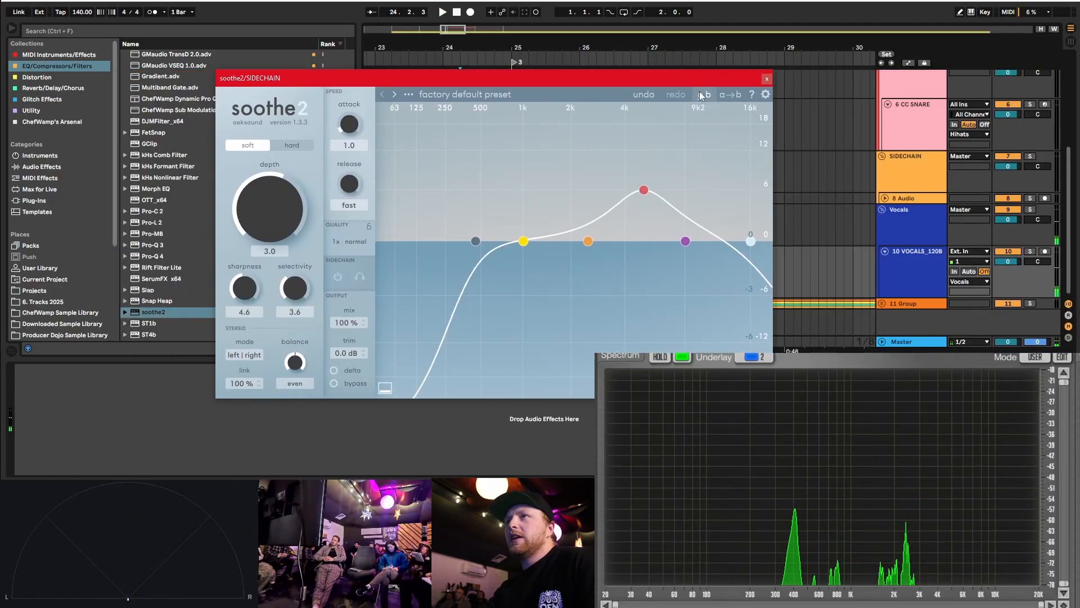
- Add soothe2 to the VOCALS_120BPM track and play the vocal clip through it
{"action": "left_click", "coordinate": [943, 261]}
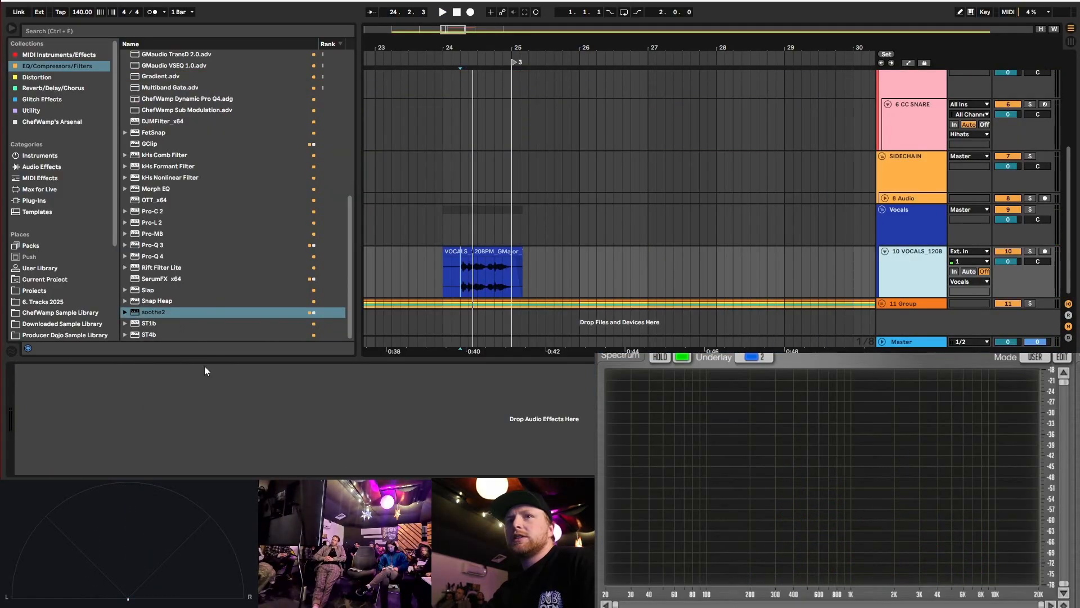
{"action": "left_click_drag", "start_coordinate": [160, 312], "coordinate": [485, 275]}
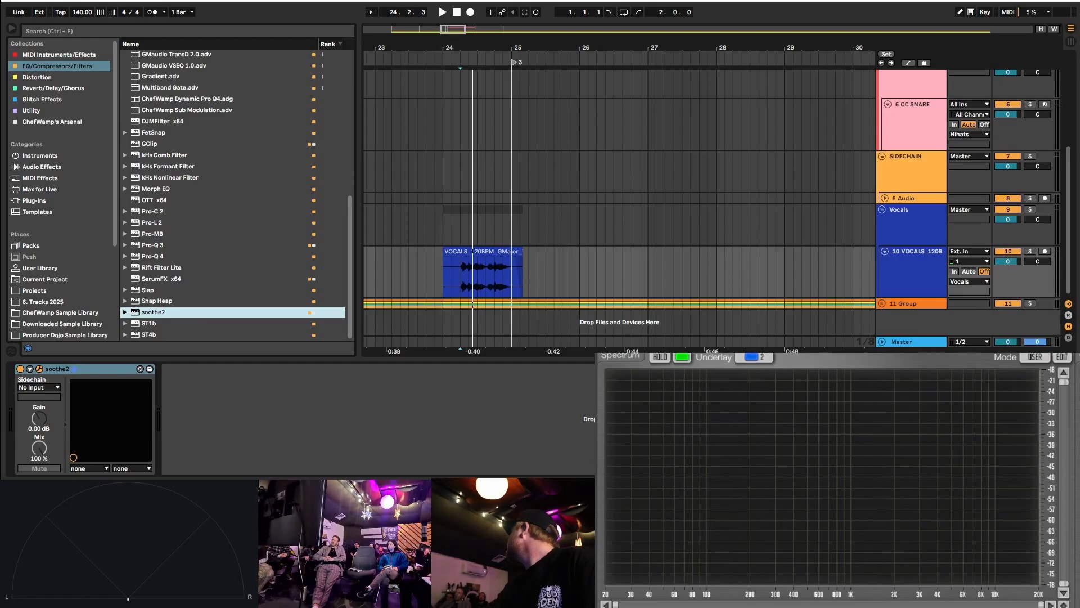
{"action": "left_click_drag", "start_coordinate": [535, 506], "coordinate": [386, 56]}
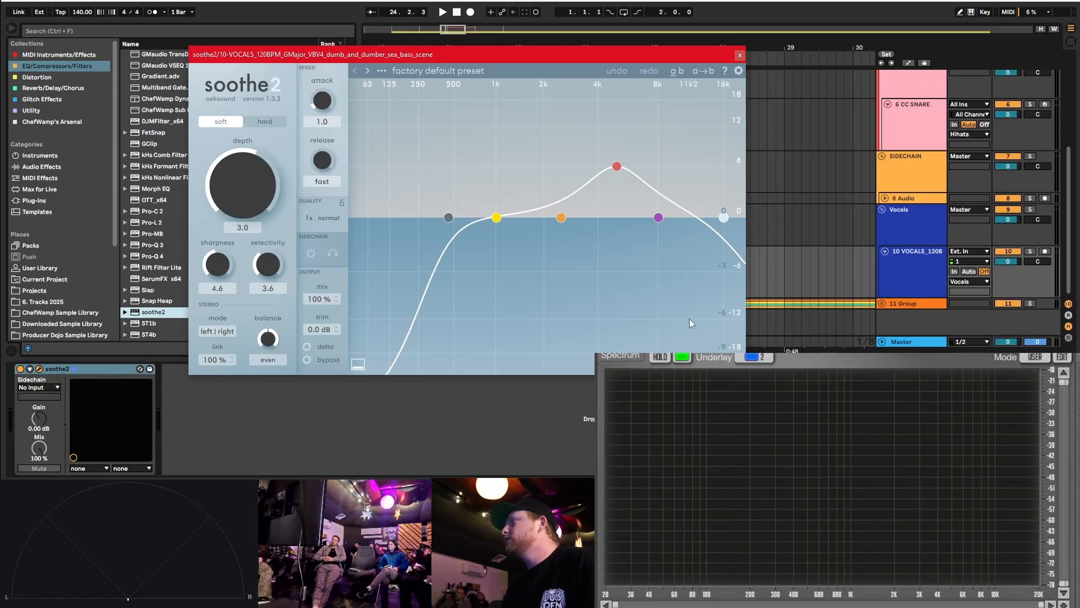
{"action": "key", "text": "space"}
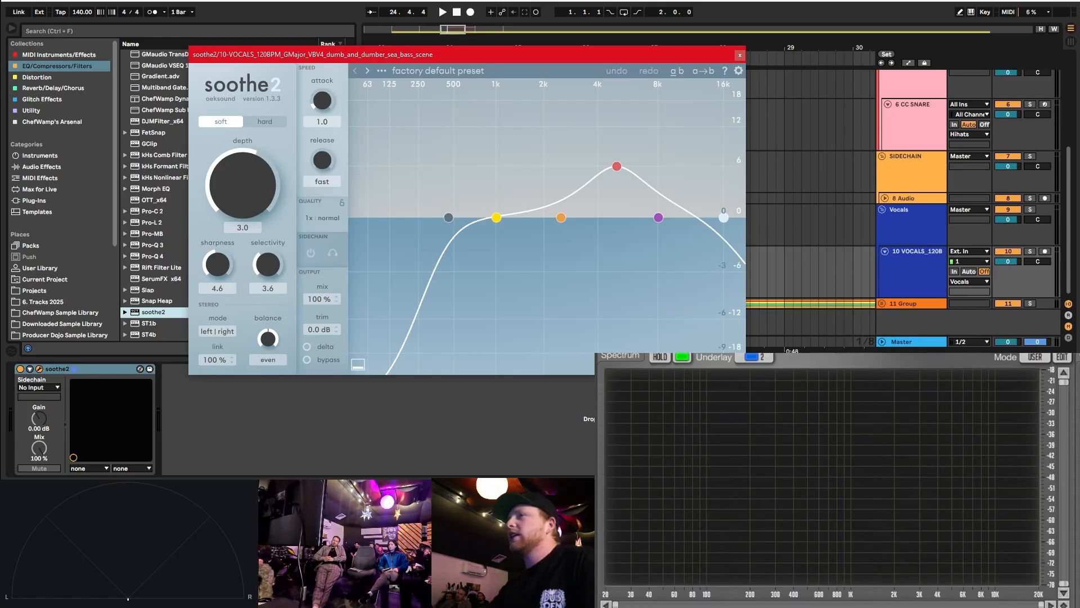
- Add Pro-Q 4 after soothe2 on the vocals track, continue in evaluation mode and place both windows side by side
{"action": "left_click_drag", "start_coordinate": [310, 56], "coordinate": [635, 47]}
{"action": "left_click_drag", "start_coordinate": [152, 256], "coordinate": [191, 388]}
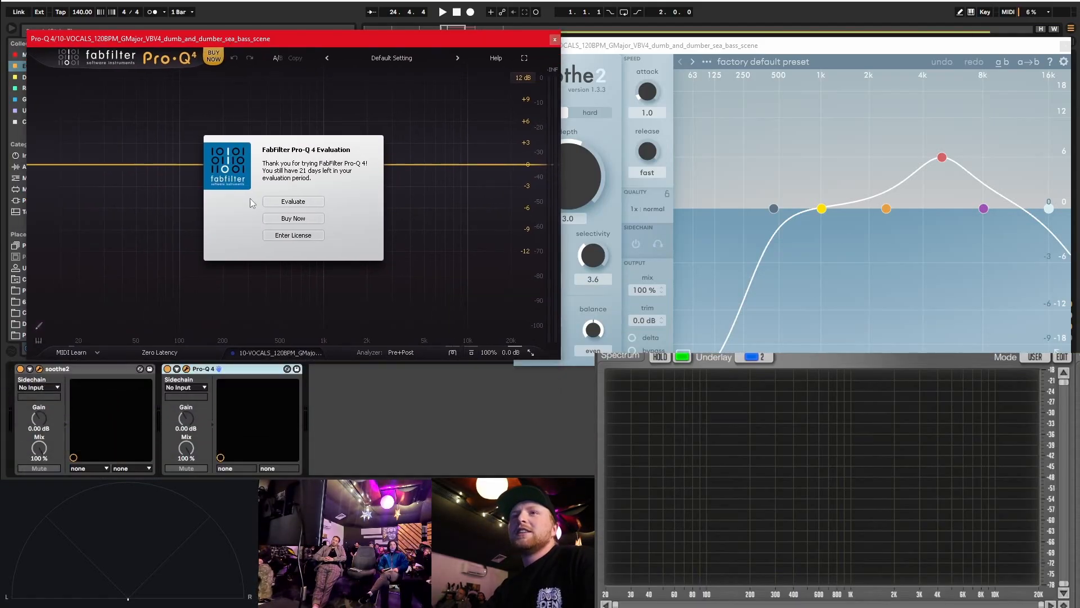
{"action": "left_click", "coordinate": [276, 206]}
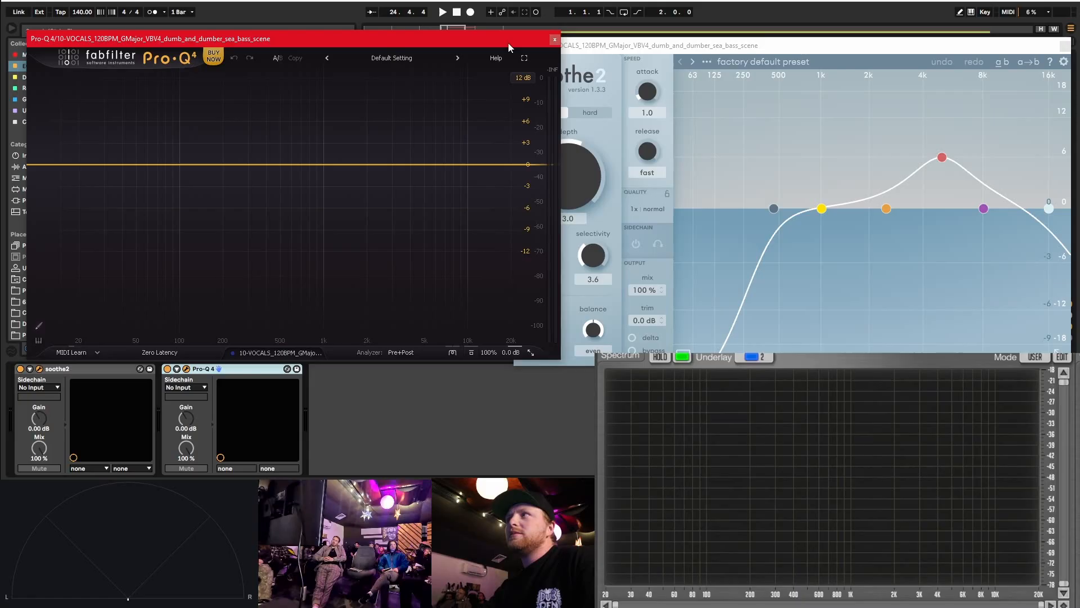
{"action": "left_click_drag", "start_coordinate": [451, 48], "coordinate": [474, 50]}
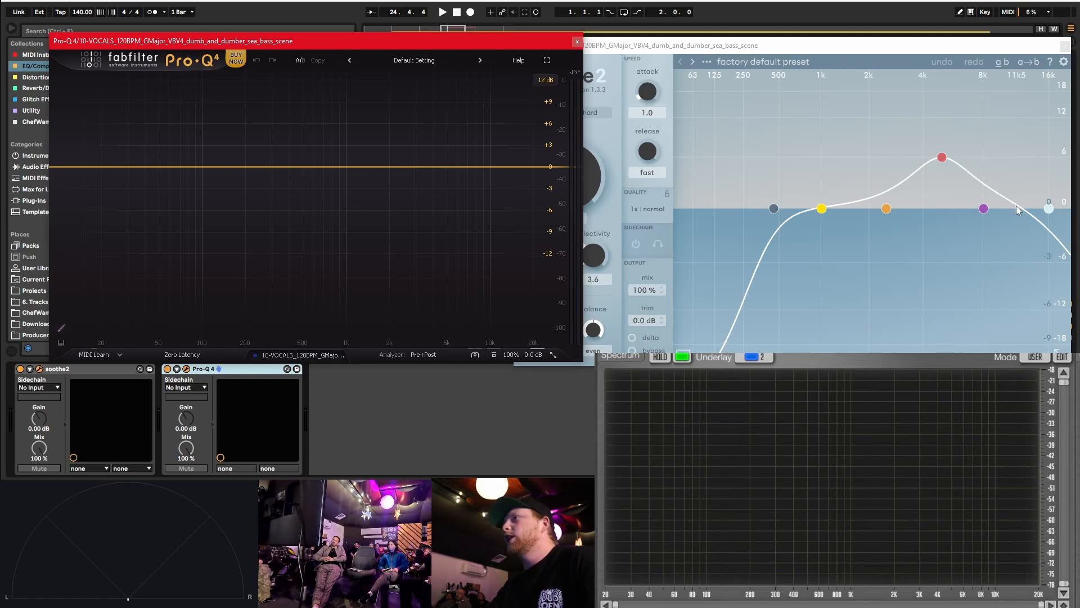
- Create a bell cut of about 4.4 dB near 1.9 kHz with Q 0.84 in Pro-Q 4 and shift it slightly higher
{"action": "left_click_drag", "start_coordinate": [388, 167], "coordinate": [386, 199]}
{"action": "scroll", "coordinate": [382, 192], "scroll_direction": "down", "scroll_amount": 2}
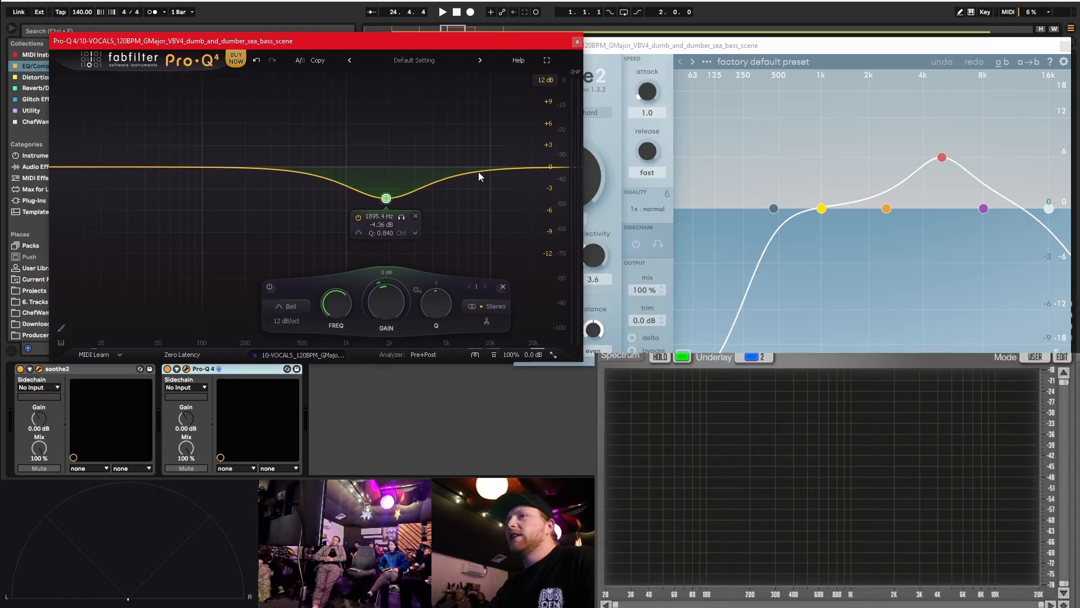
{"action": "right_click", "coordinate": [389, 207]}
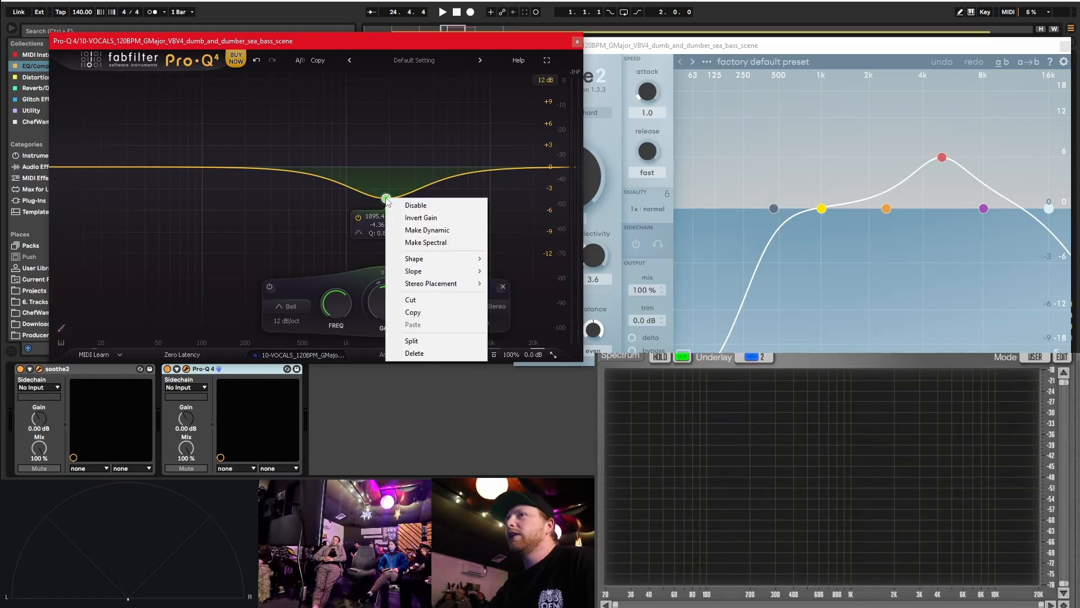
{"action": "left_click", "coordinate": [417, 120]}
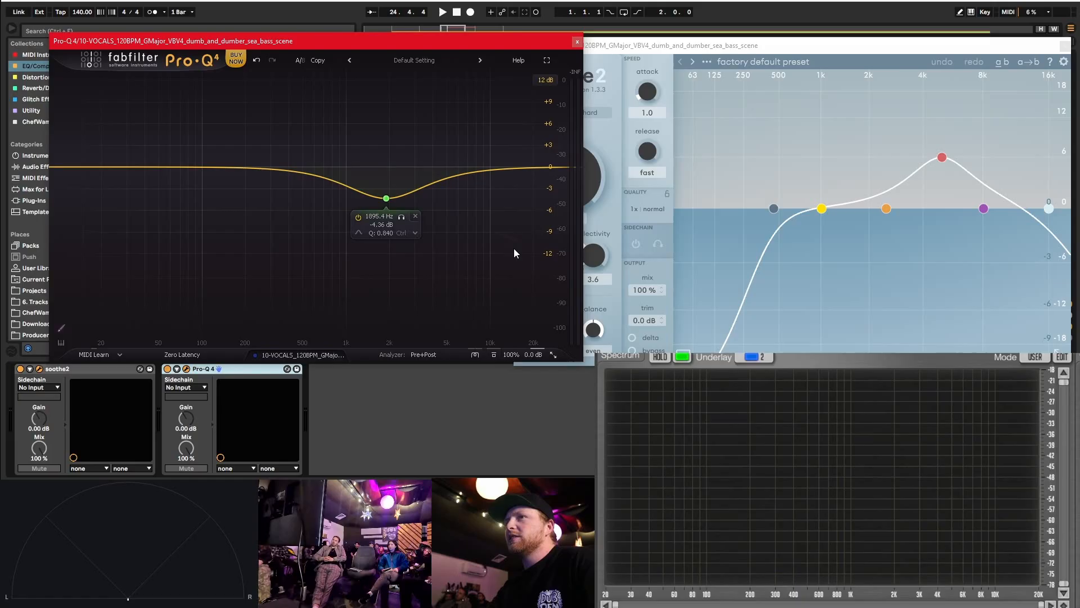
{"action": "key", "text": "space"}
{"action": "left_click_drag", "start_coordinate": [387, 198], "coordinate": [394, 198]}
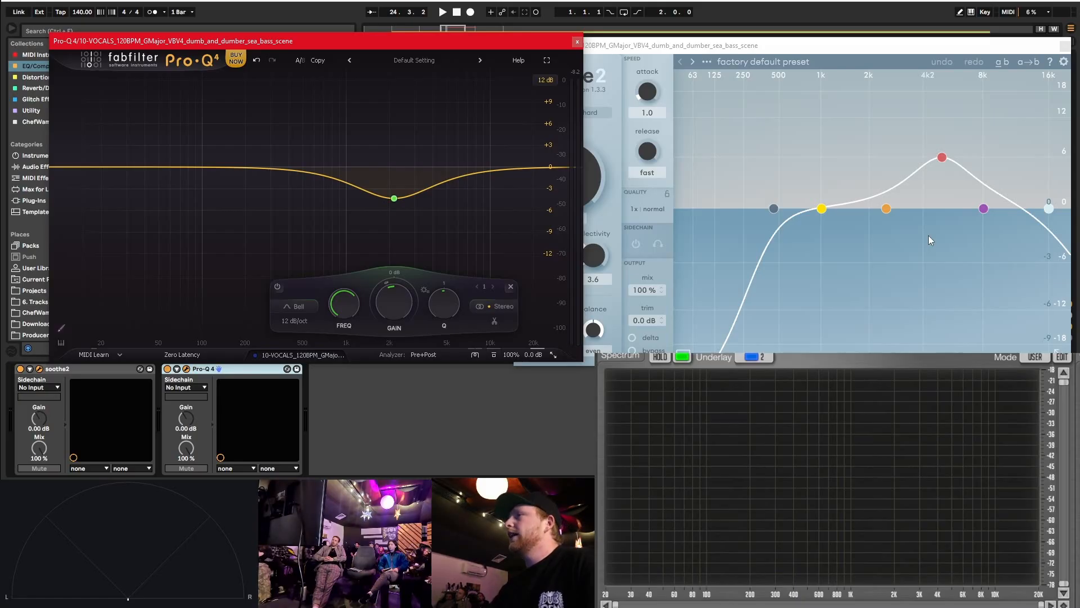
{"action": "left_click", "coordinate": [578, 42]}
- Lower the low-cut point in the vocal soothe2 and raise band 1 to 6.2 dB sensitivity at 908 Hz
{"action": "left_click_drag", "start_coordinate": [619, 45], "coordinate": [347, 42]}
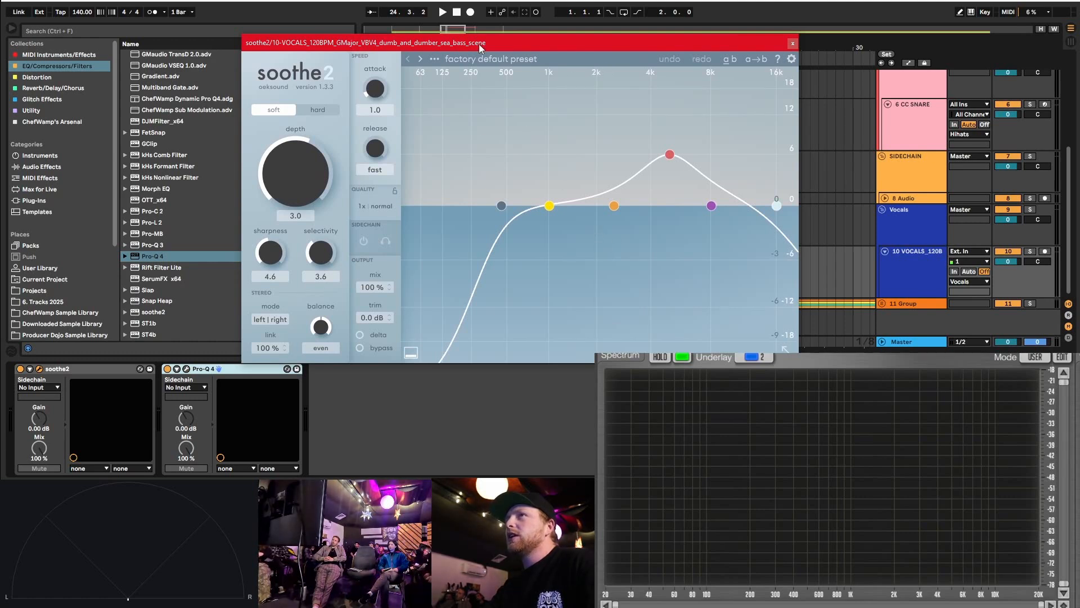
{"action": "left_click_drag", "start_coordinate": [479, 44], "coordinate": [517, 34]}
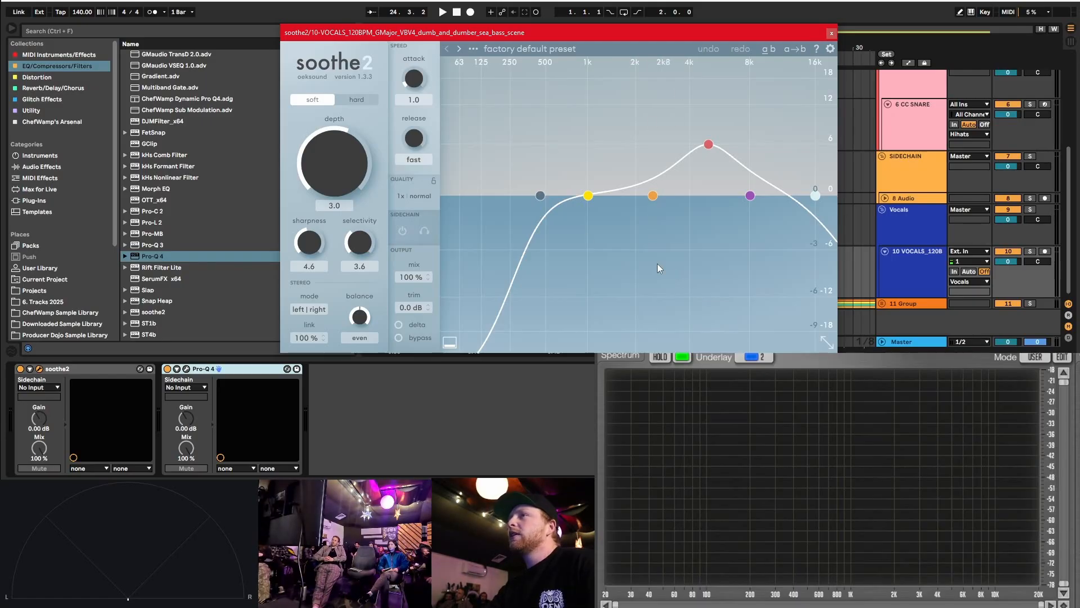
{"action": "left_click_drag", "start_coordinate": [540, 196], "coordinate": [519, 196]}
{"action": "left_click_drag", "start_coordinate": [589, 196], "coordinate": [582, 144]}
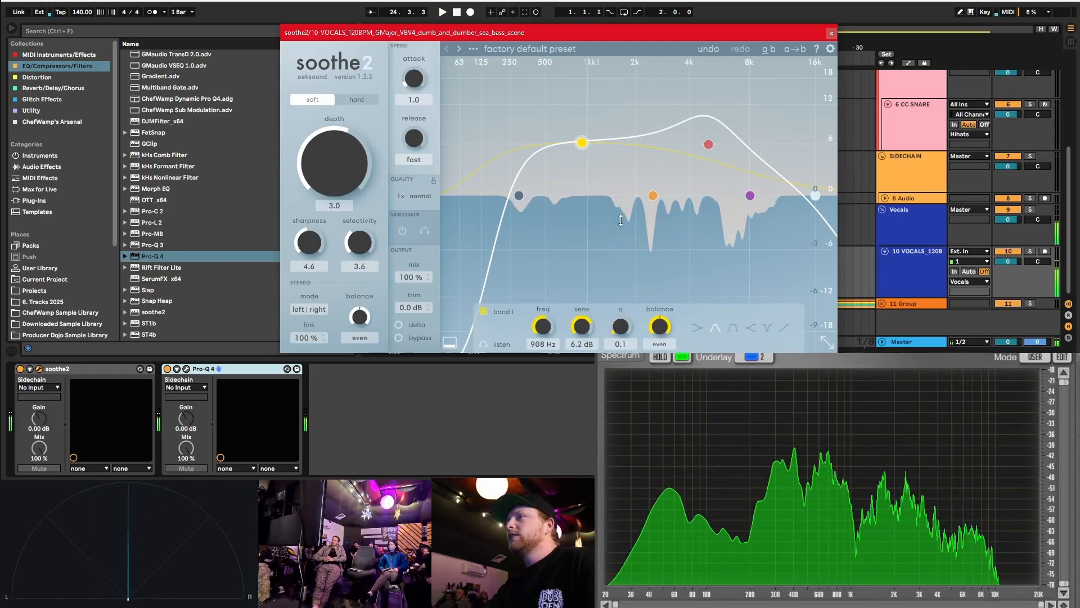
- Raise the vocal soothe2's selectivity to about 9.0 and sharpness to 9.1, and audition the vocal clip
{"action": "left_click_drag", "start_coordinate": [360, 243], "coordinate": [363, 170]}
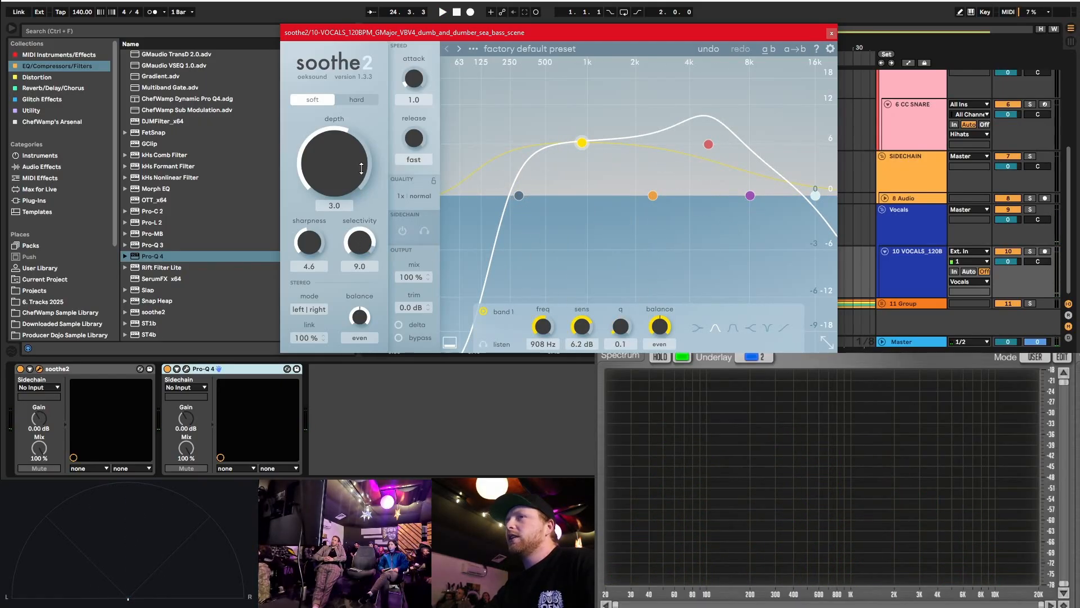
{"action": "left_click_drag", "start_coordinate": [315, 235], "coordinate": [312, 178]}
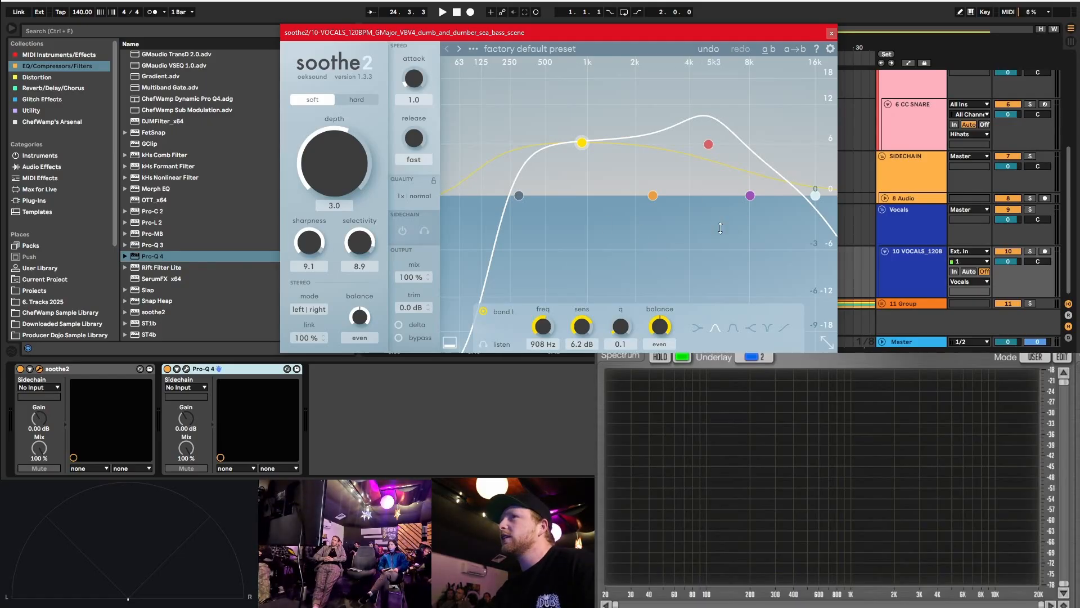
{"action": "key", "text": "space"}
{"action": "key", "text": "space"}
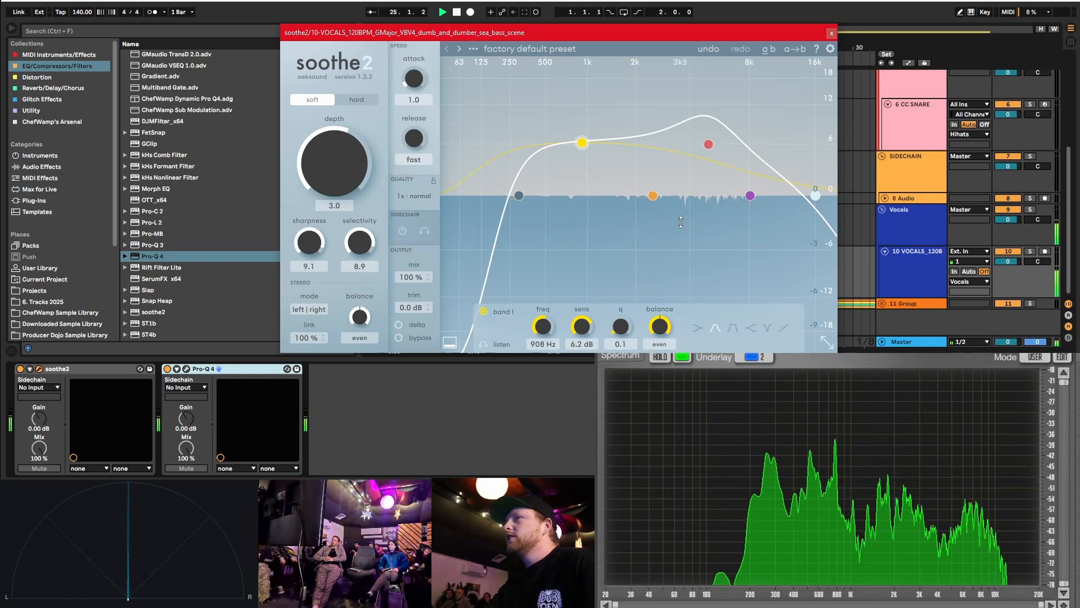
- Reset the vocal soothe2's sharpness and selectivity to their defaults, 4.6 and 3.6, and close its window
{"action": "double_click", "coordinate": [313, 241]}
{"action": "double_click", "coordinate": [363, 242]}
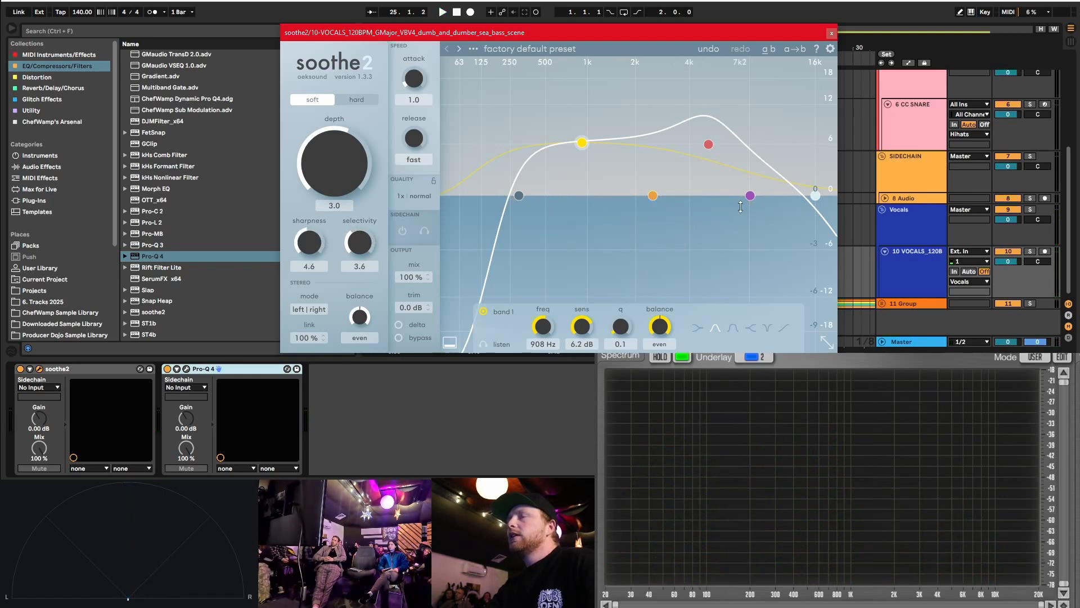
{"action": "left_click", "coordinate": [831, 32]}
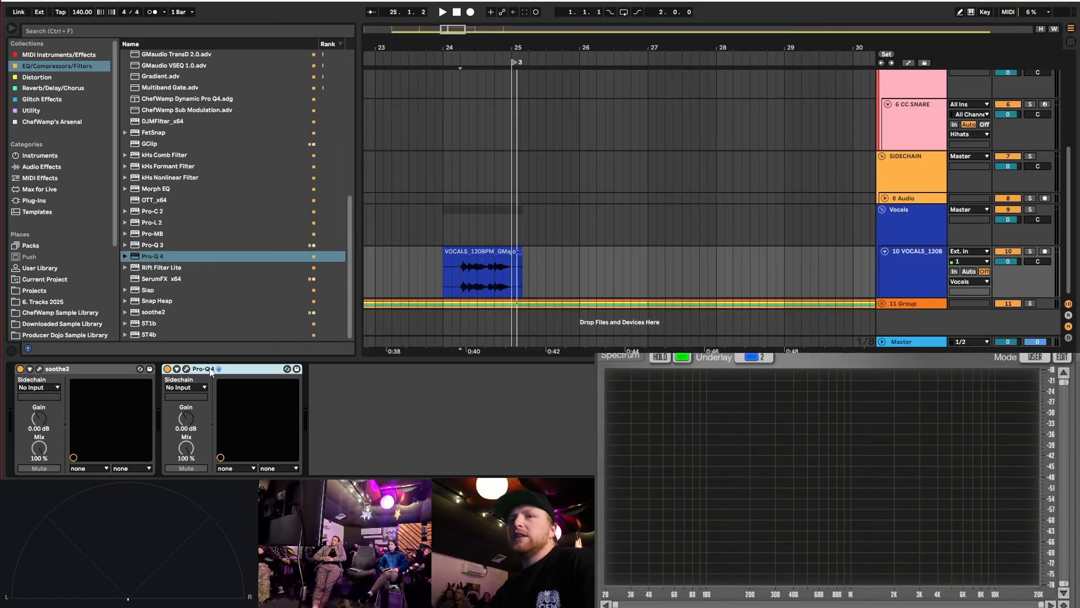
- Delete soothe2 and Pro-Q 4 from the vocals track
{"action": "left_click", "coordinate": [60, 368]}
{"action": "key", "text": "Delete"}
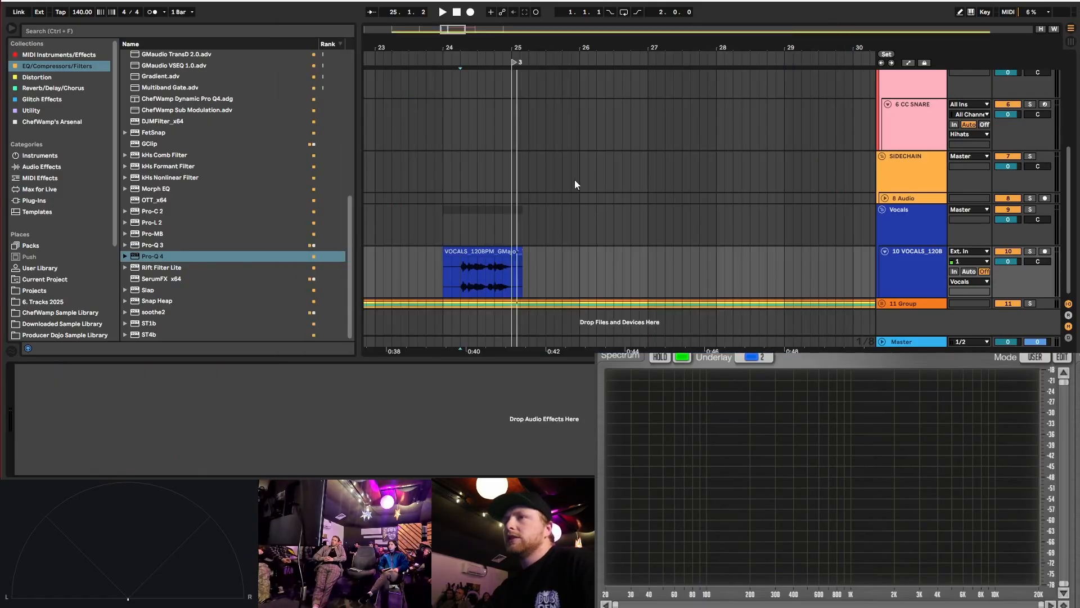
- In the SIDECHAIN group's soothe2, set band 1 to about 1.4 kHz with 3.6 dB sensitivity and q 0.1
{"action": "left_click", "coordinate": [913, 177]}
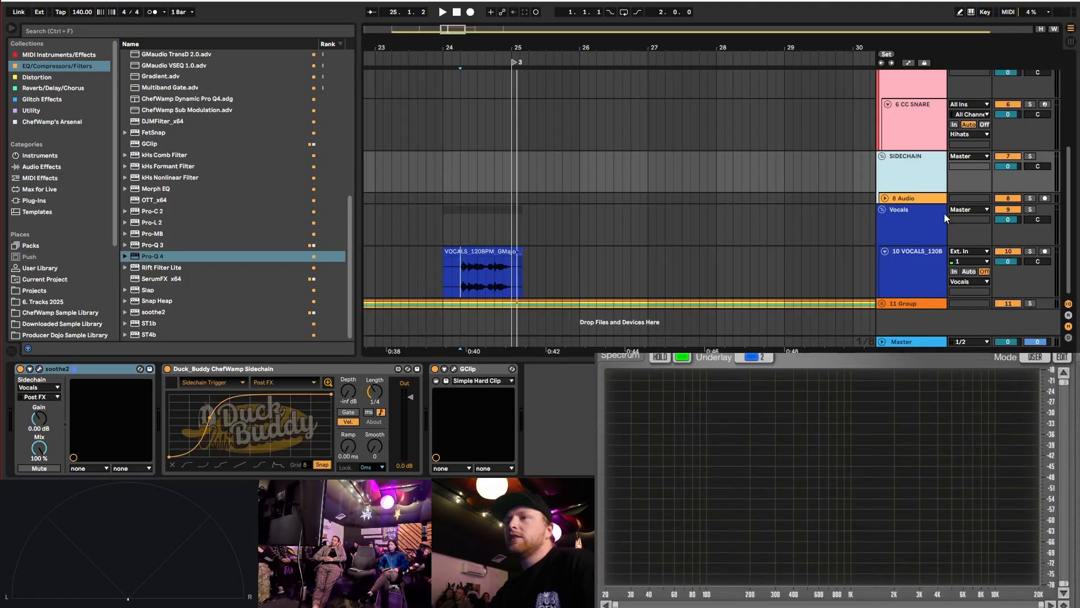
{"action": "left_click", "coordinate": [39, 369]}
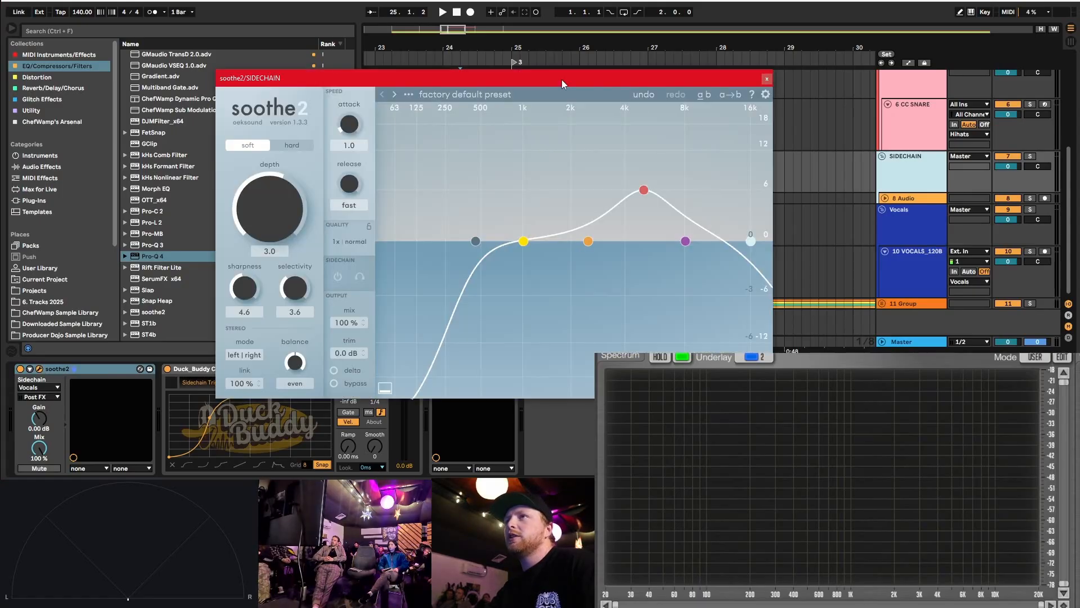
{"action": "left_click_drag", "start_coordinate": [562, 79], "coordinate": [591, 56]}
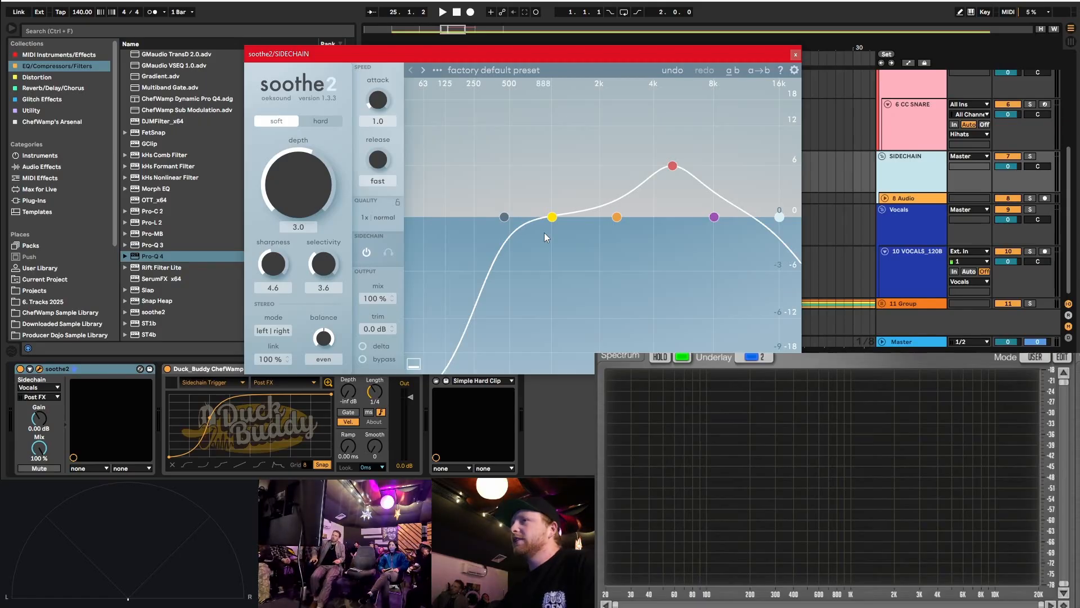
{"action": "left_click_drag", "start_coordinate": [554, 218], "coordinate": [584, 184]}
{"action": "scroll", "coordinate": [584, 184], "scroll_direction": "down", "scroll_amount": 10}
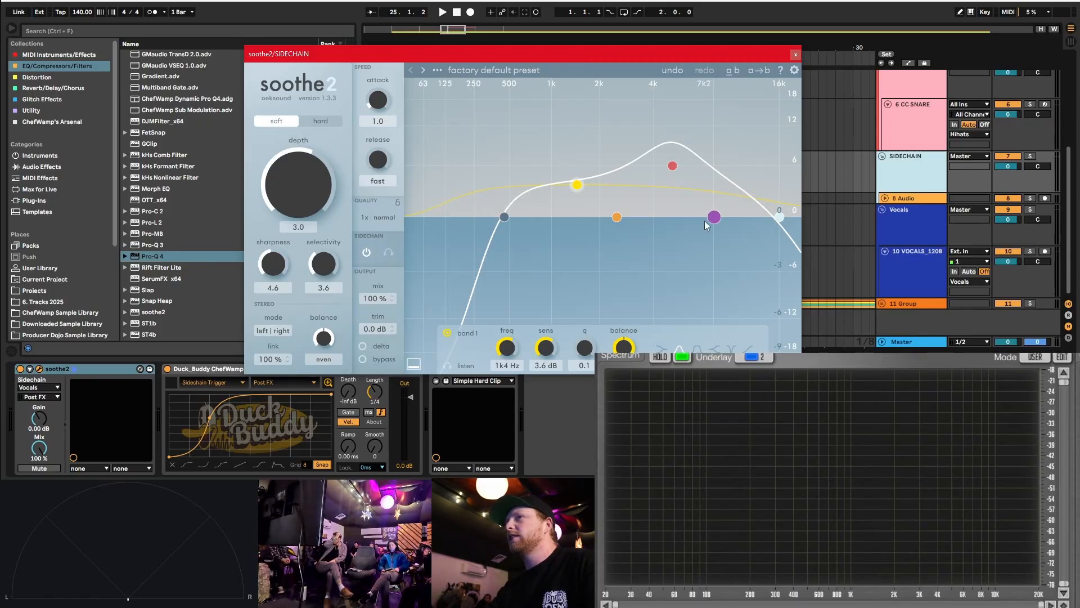
{"action": "key", "text": "space"}
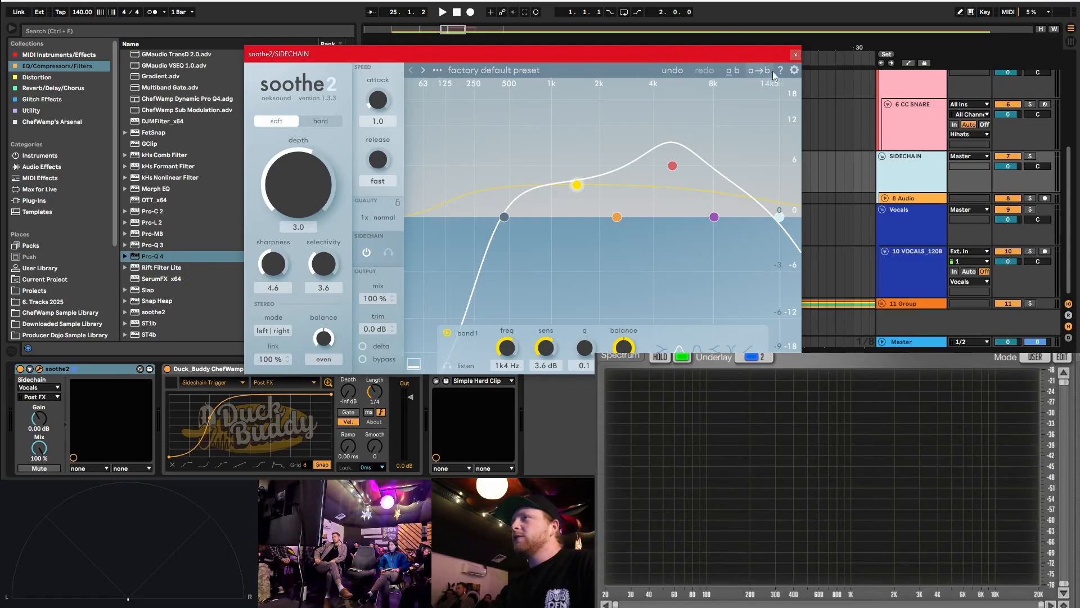
{"action": "left_click", "coordinate": [796, 56]}
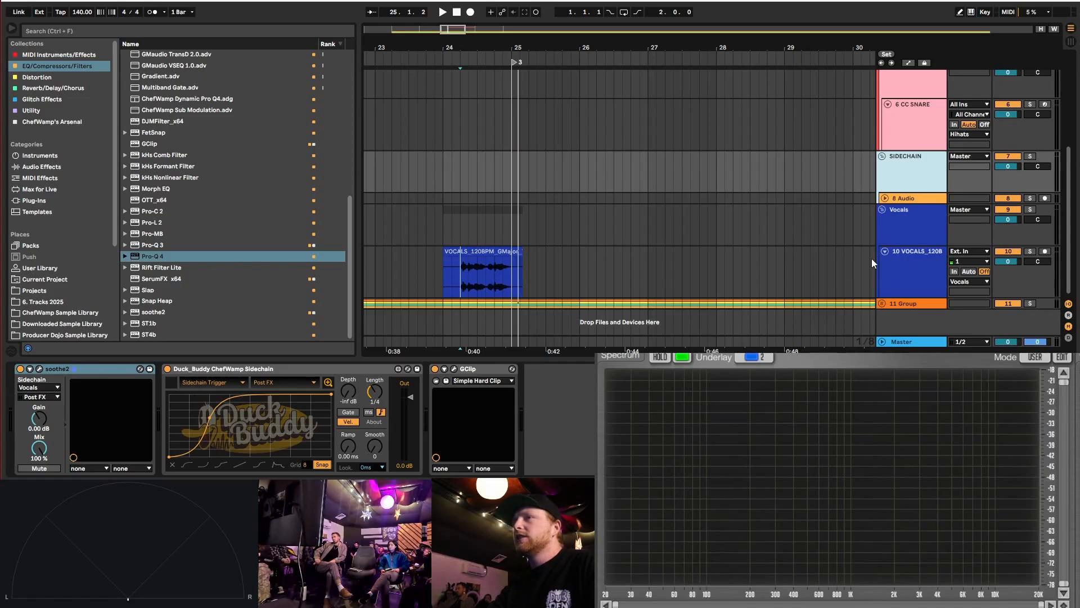
- Add the Pro-R 2 reverb from the Reverb/Delay/Chorus collection to the VOCALS_120B track and continue in evaluation mode
{"action": "left_click", "coordinate": [898, 271]}
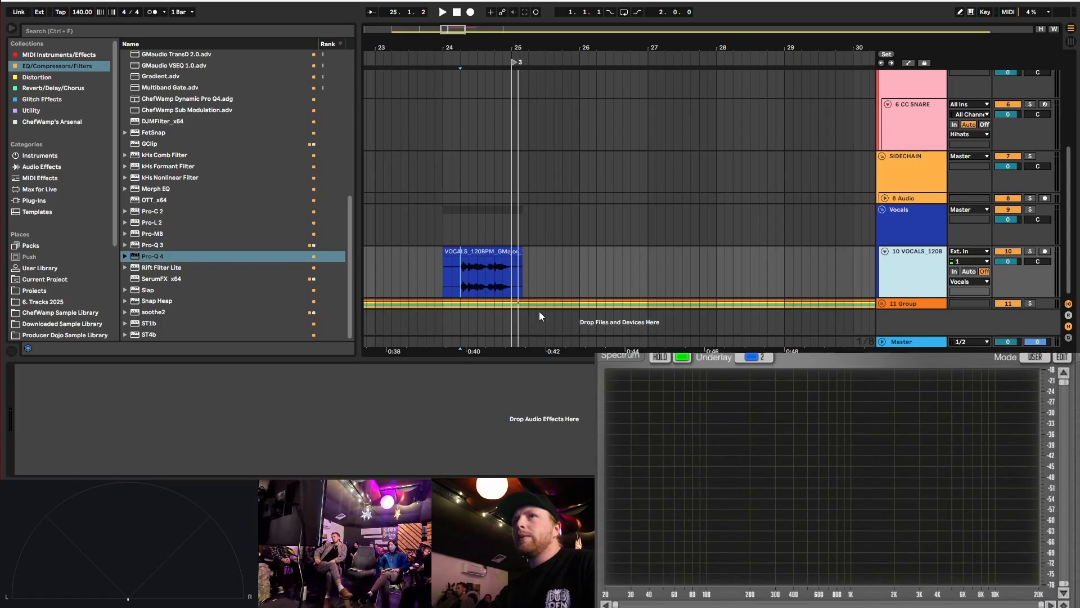
{"action": "scroll", "coordinate": [233, 236], "scroll_direction": "up", "scroll_amount": 10}
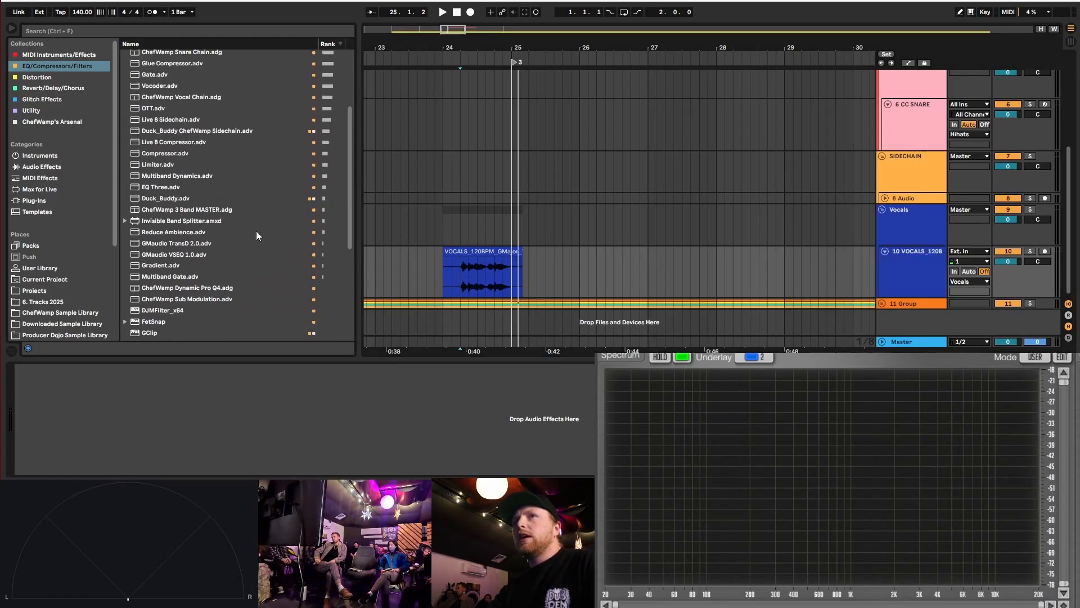
{"action": "scroll", "coordinate": [257, 224], "scroll_direction": "down", "scroll_amount": 10}
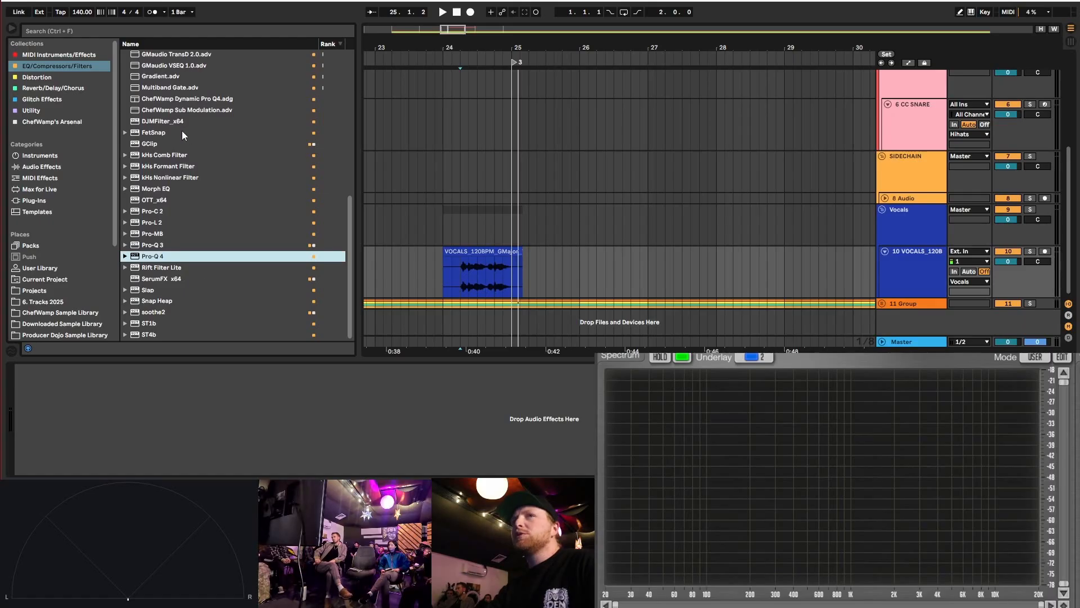
{"action": "left_click", "coordinate": [62, 87]}
{"action": "scroll", "coordinate": [206, 270], "scroll_direction": "down", "scroll_amount": 2}
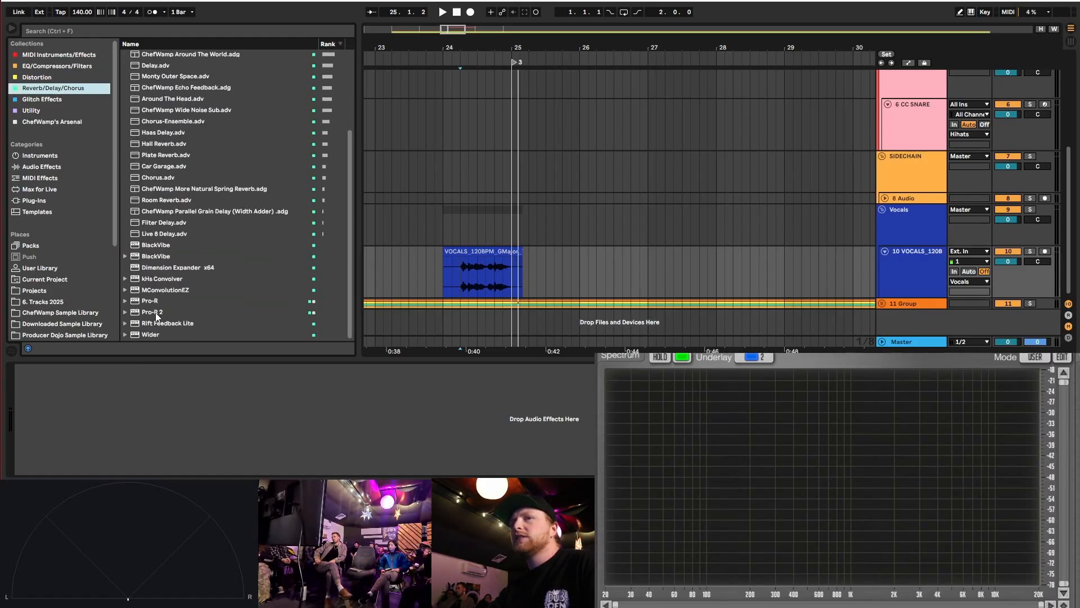
{"action": "left_click_drag", "start_coordinate": [157, 313], "coordinate": [438, 319]}
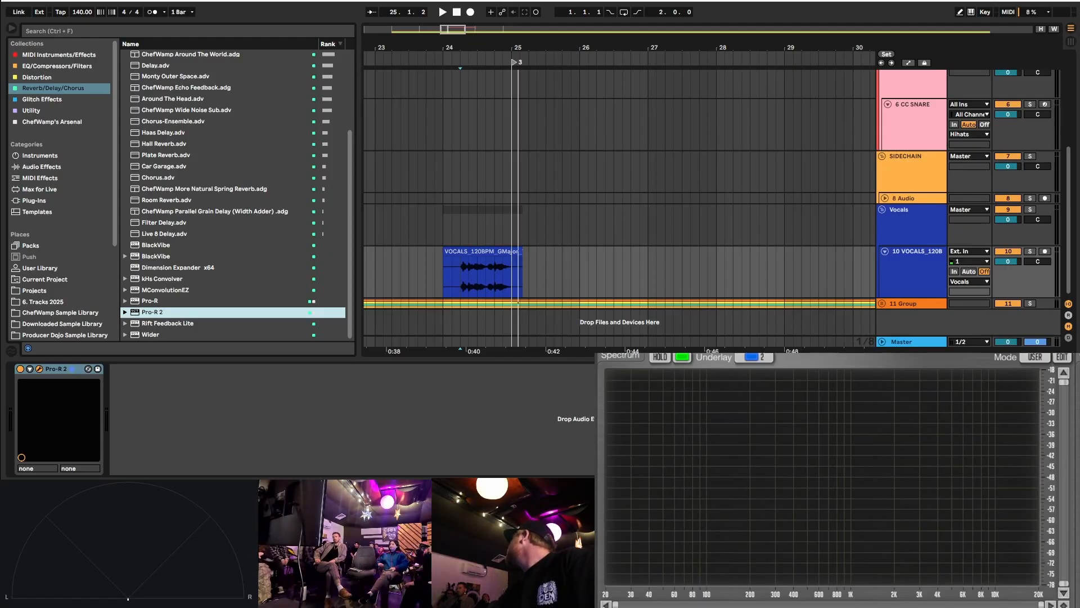
{"action": "left_click_drag", "start_coordinate": [697, 12], "coordinate": [234, 81]}
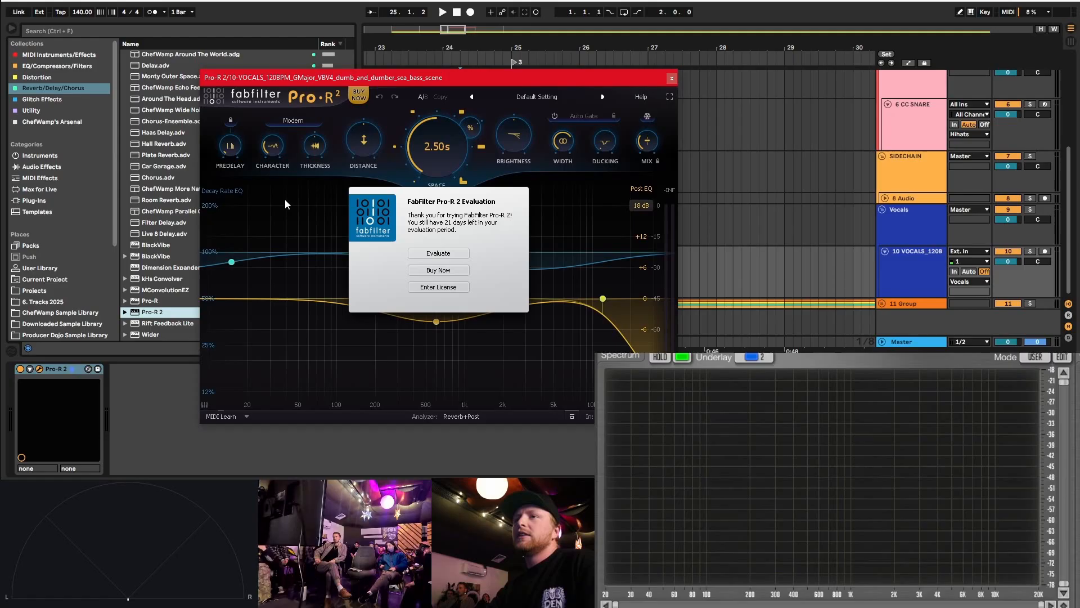
{"action": "left_click", "coordinate": [442, 254]}
{"action": "left_click_drag", "start_coordinate": [454, 82], "coordinate": [453, 52]}
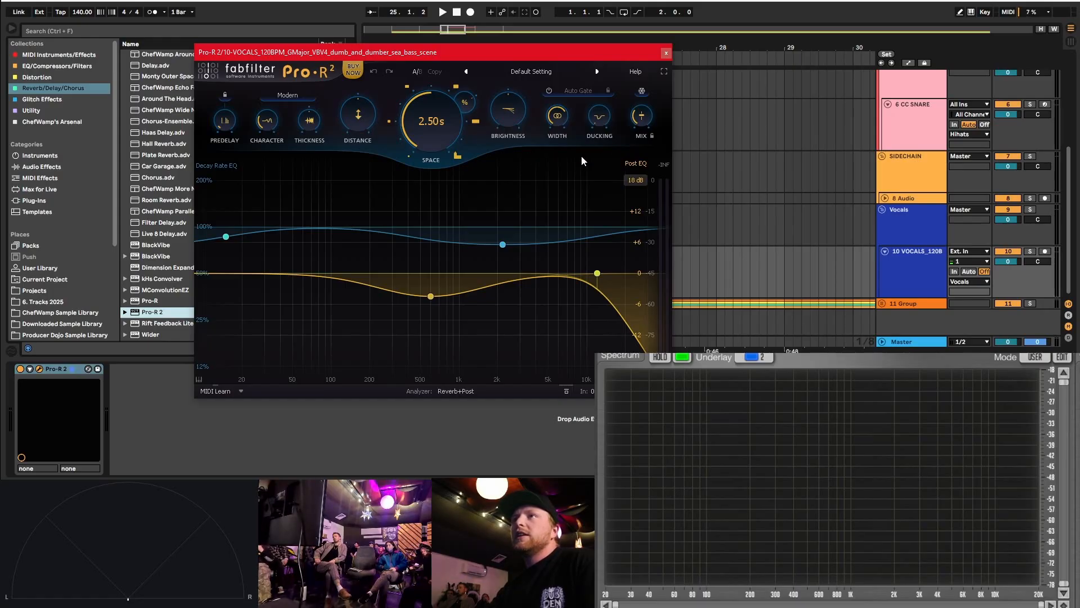
- Load the Vocal Gloss preset from Pro-R 2's Small category, close its window and audition the vocal clip
{"action": "left_click", "coordinate": [542, 73]}
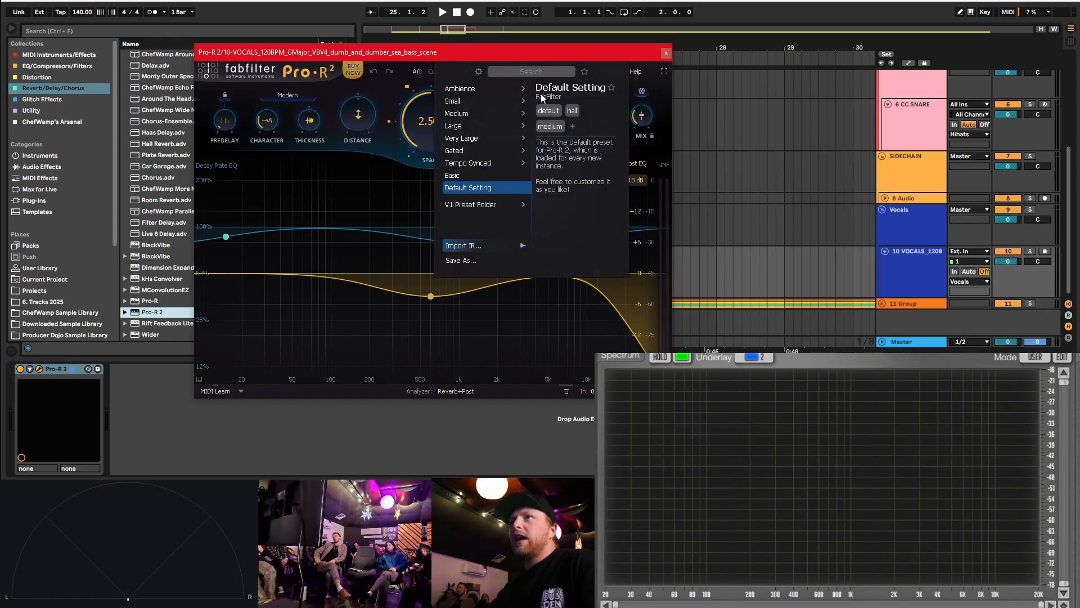
{"action": "mouse_move", "coordinate": [495, 118]}
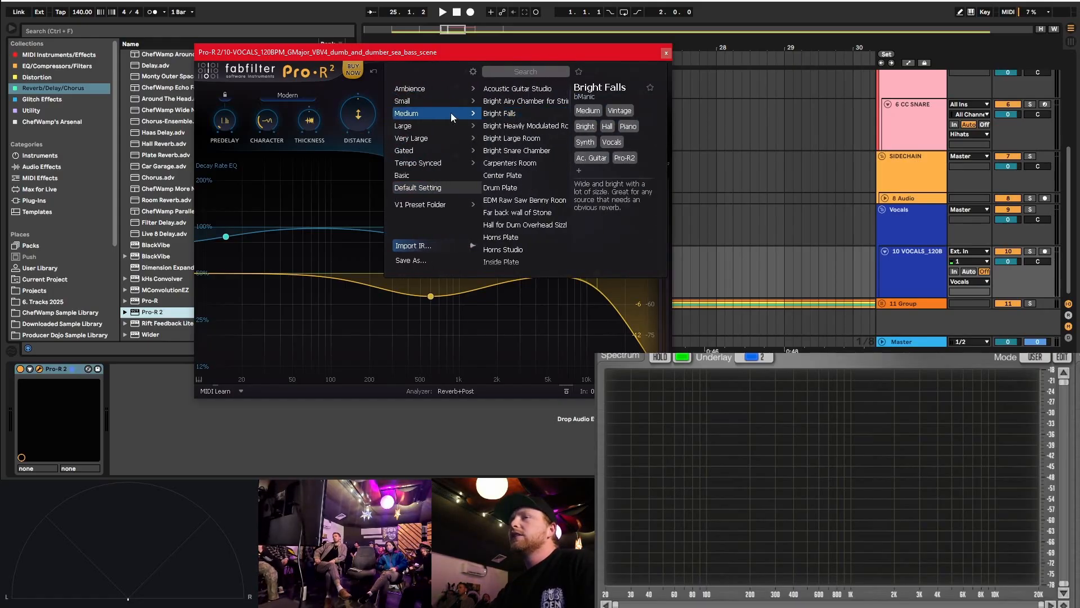
{"action": "mouse_move", "coordinate": [454, 102]}
{"action": "scroll", "coordinate": [518, 221], "scroll_direction": "down", "scroll_amount": 5}
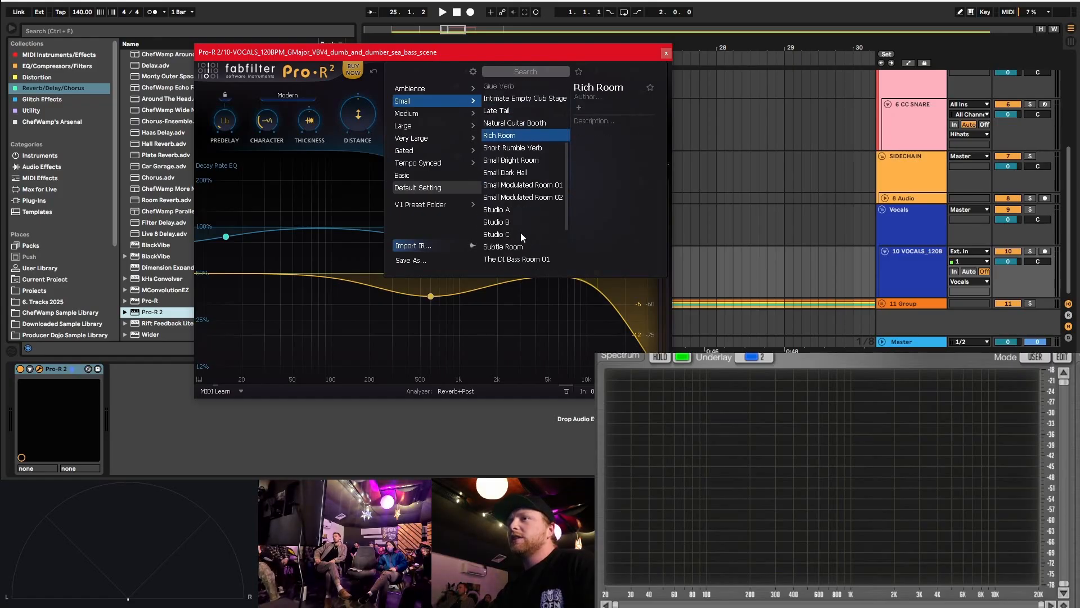
{"action": "left_click", "coordinate": [498, 256]}
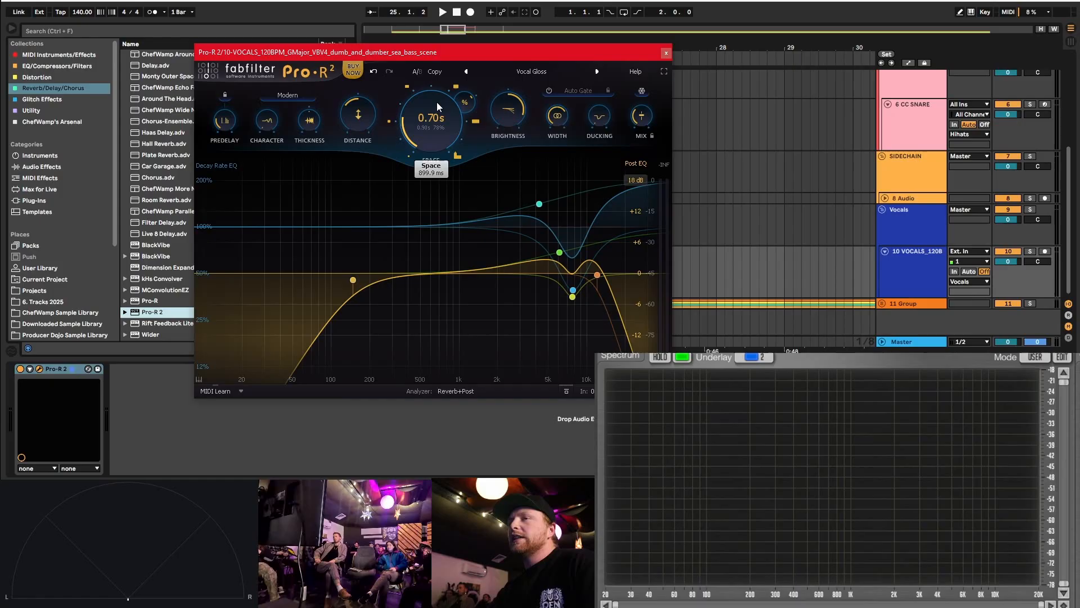
{"action": "mouse_move", "coordinate": [437, 103]}
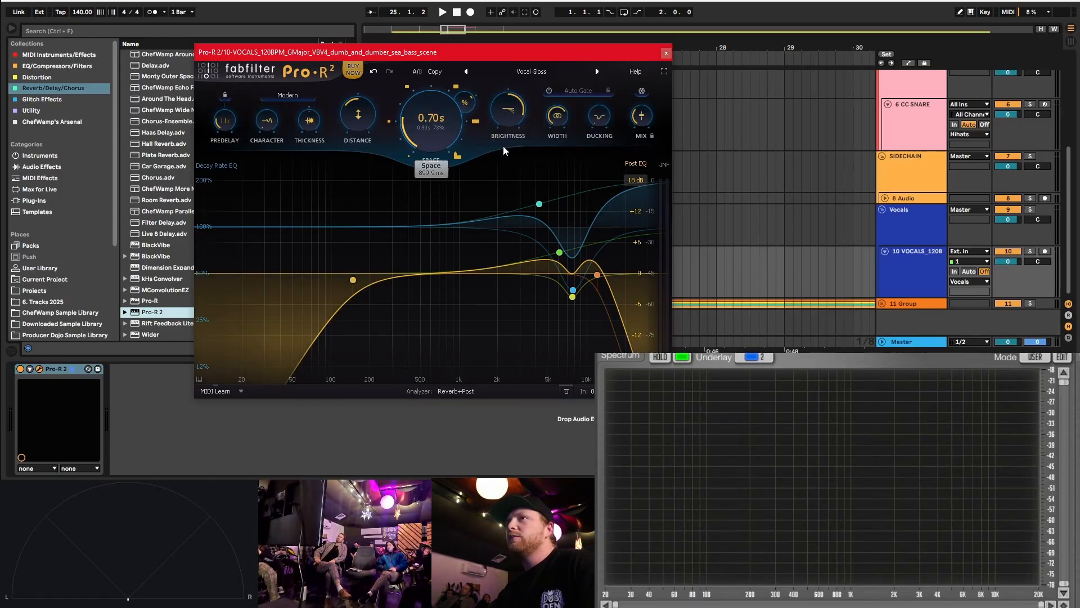
{"action": "left_click_drag", "start_coordinate": [643, 115], "coordinate": [645, 125]}
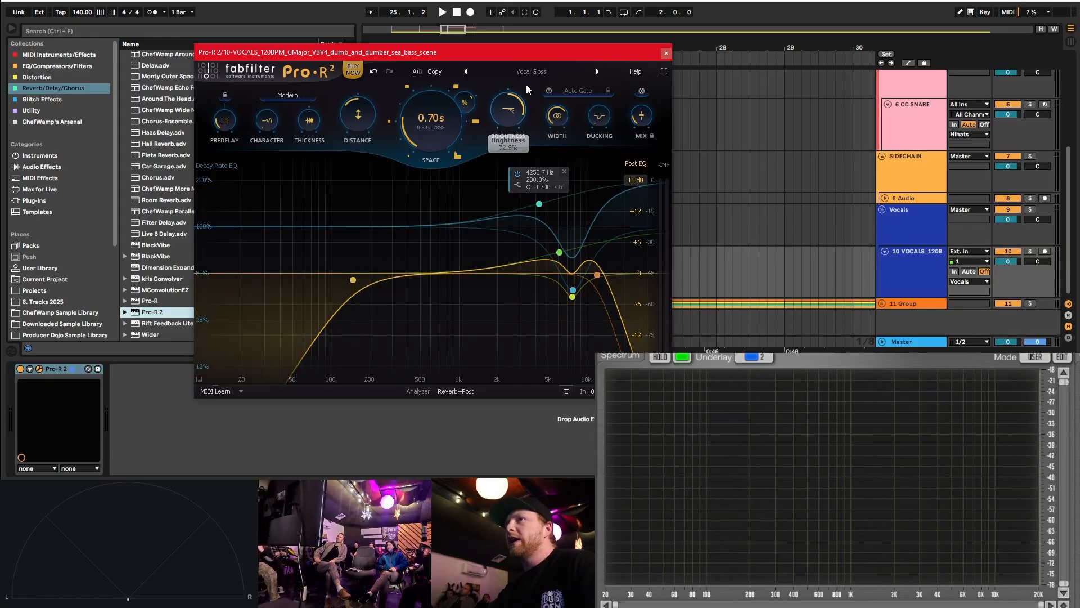
{"action": "mouse_move", "coordinate": [508, 95]}
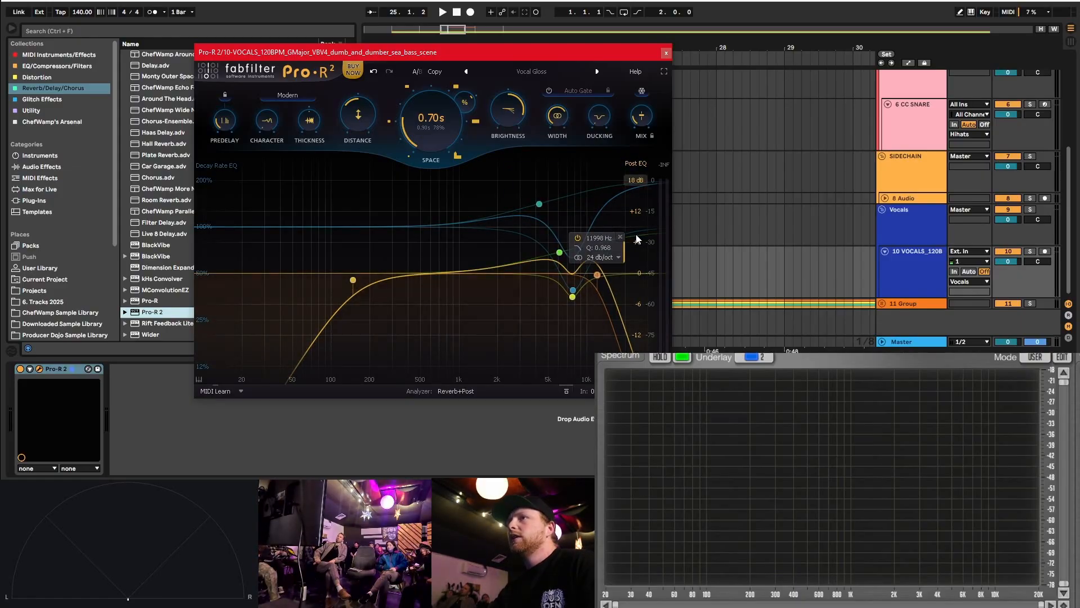
{"action": "left_click", "coordinate": [666, 53]}
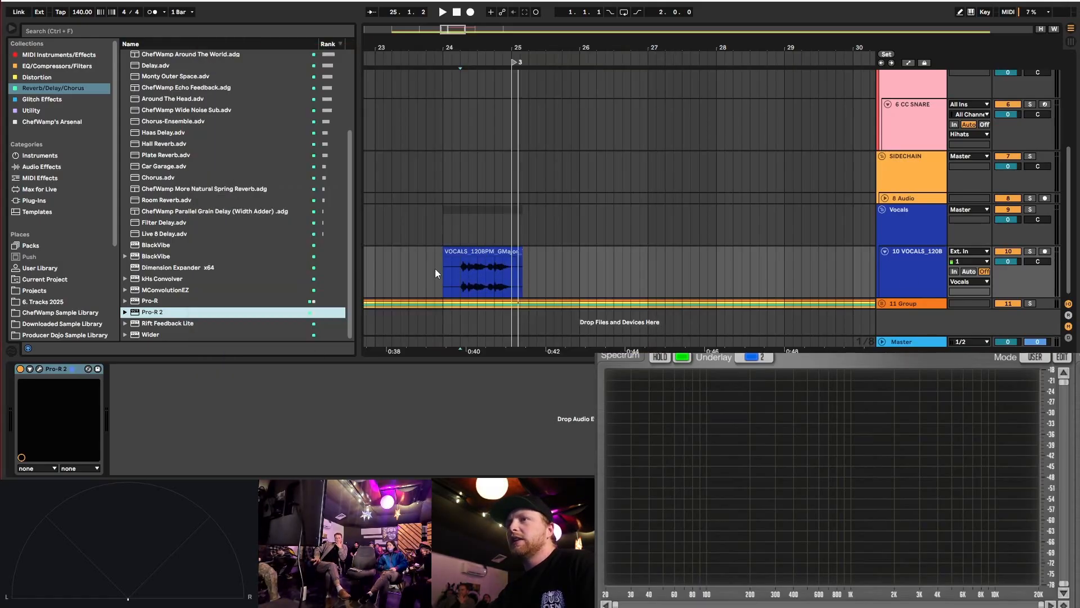
{"action": "left_click", "coordinate": [456, 270]}
{"action": "key", "text": "space"}
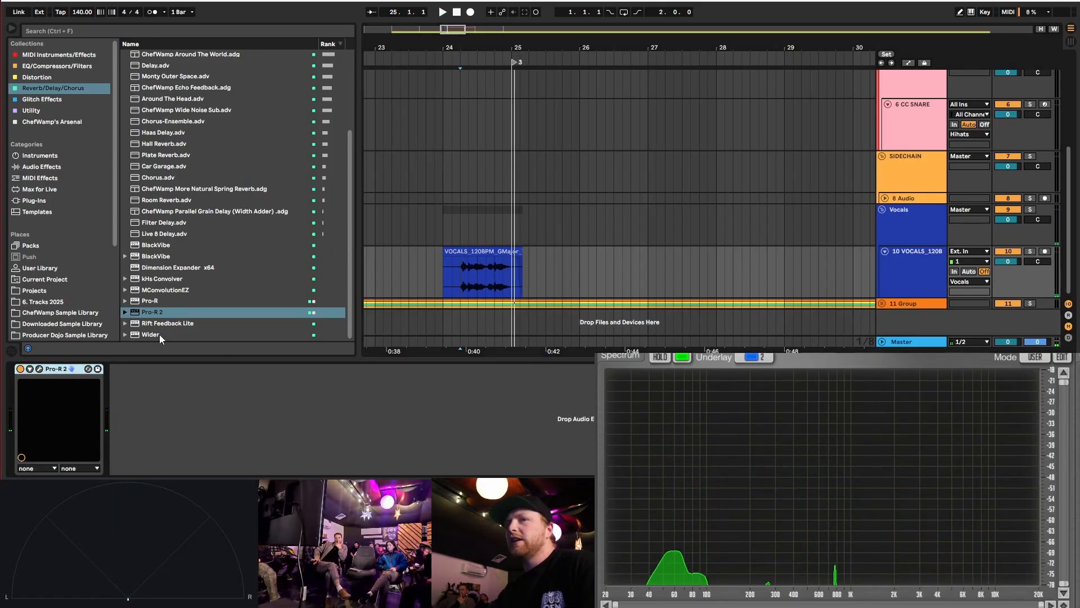
- Add a second Pro-R 2 after the first one and load the Choir Rich Hall preset from the Large category
{"action": "mouse_move", "coordinate": [152, 312]}
{"action": "left_mouse_down"}
{"action": "mouse_move", "coordinate": [178, 421]}
{"action": "mouse_move", "coordinate": [162, 415]}
{"action": "mouse_move", "coordinate": [165, 393]}
{"action": "left_mouse_up"}
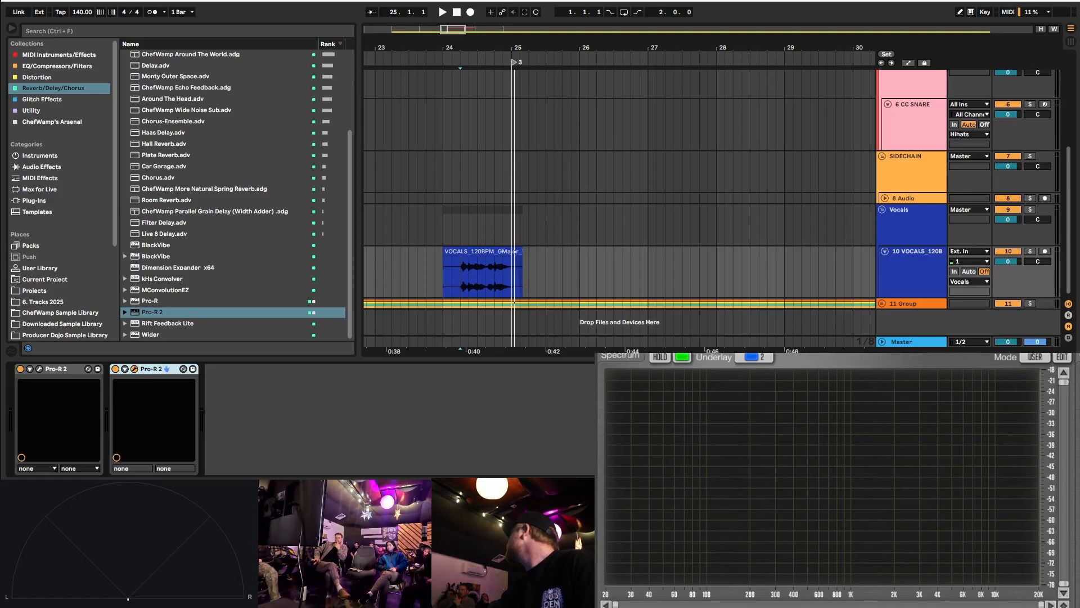
{"action": "left_click_drag", "start_coordinate": [1070, 113], "coordinate": [353, 70]}
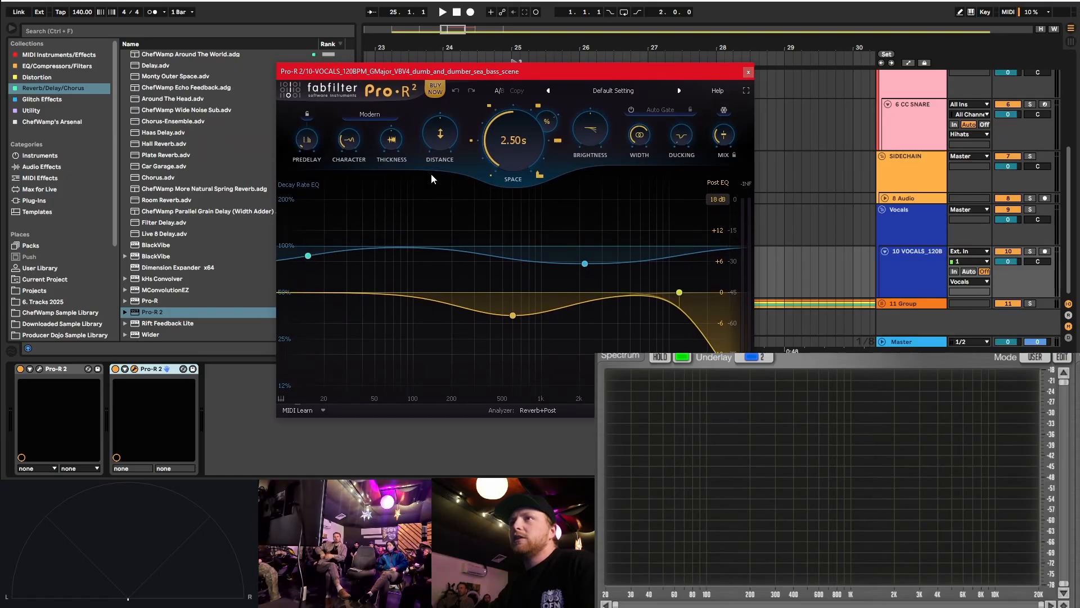
{"action": "left_click", "coordinate": [626, 93]}
{"action": "mouse_move", "coordinate": [551, 146]}
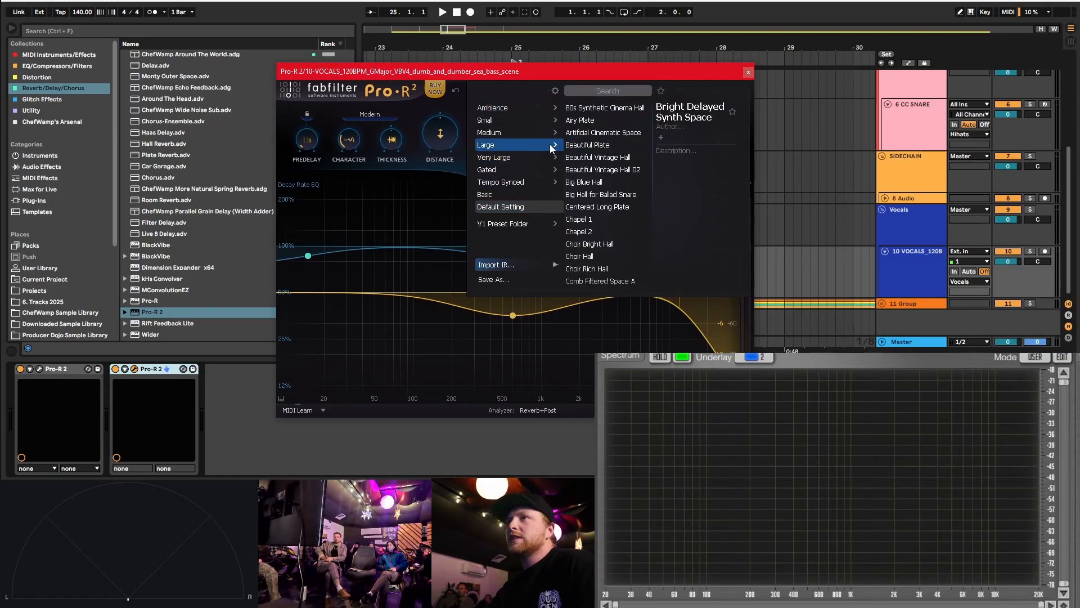
{"action": "scroll", "coordinate": [622, 235], "scroll_direction": "down", "scroll_amount": 2}
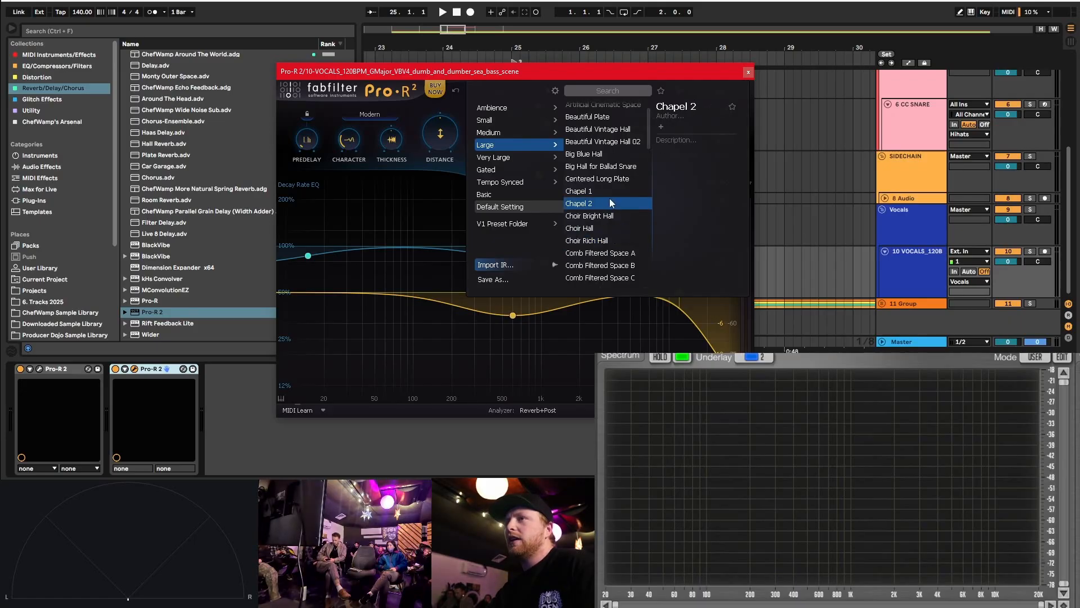
{"action": "left_click", "coordinate": [610, 240]}
{"action": "left_click", "coordinate": [731, 83]}
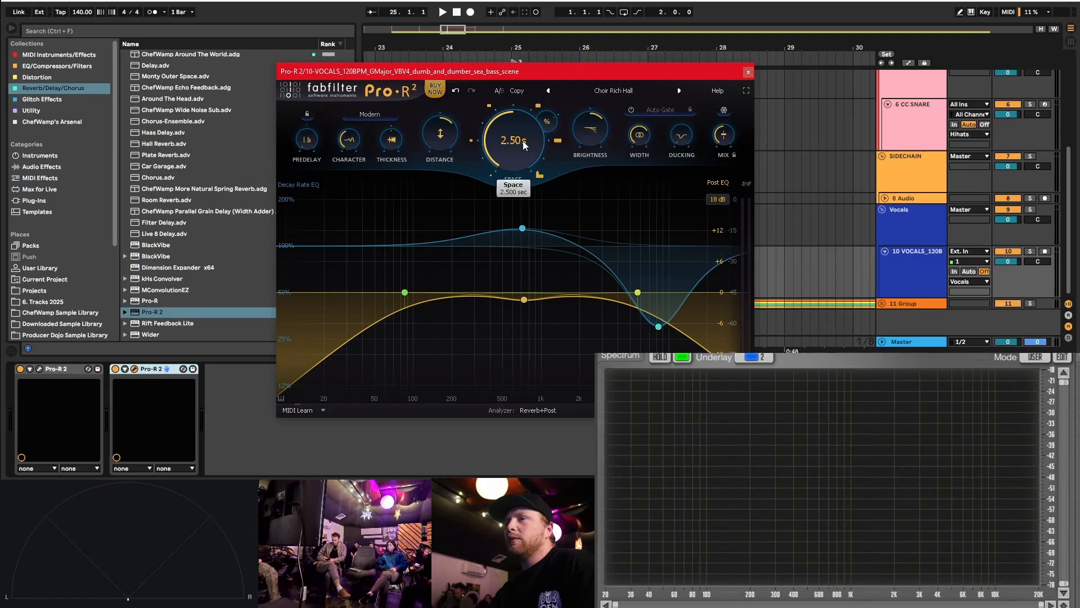
- Set the second Pro-R 2's space to about 4.46 s and mix to about 79%, close its window and audition the vocal
{"action": "left_click_drag", "start_coordinate": [522, 140], "coordinate": [532, 85]}
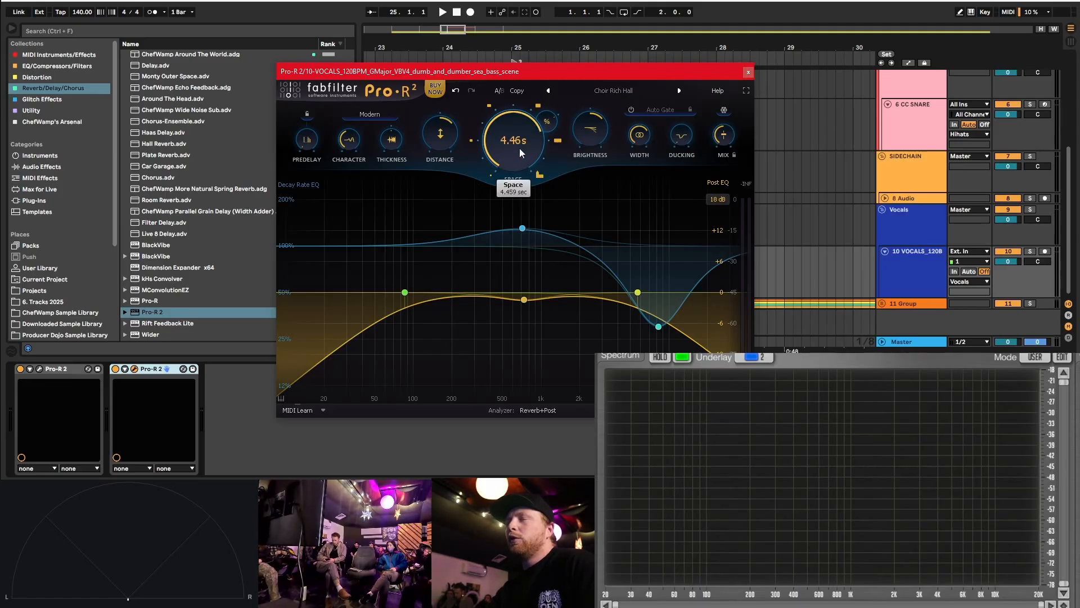
{"action": "mouse_move", "coordinate": [724, 137]}
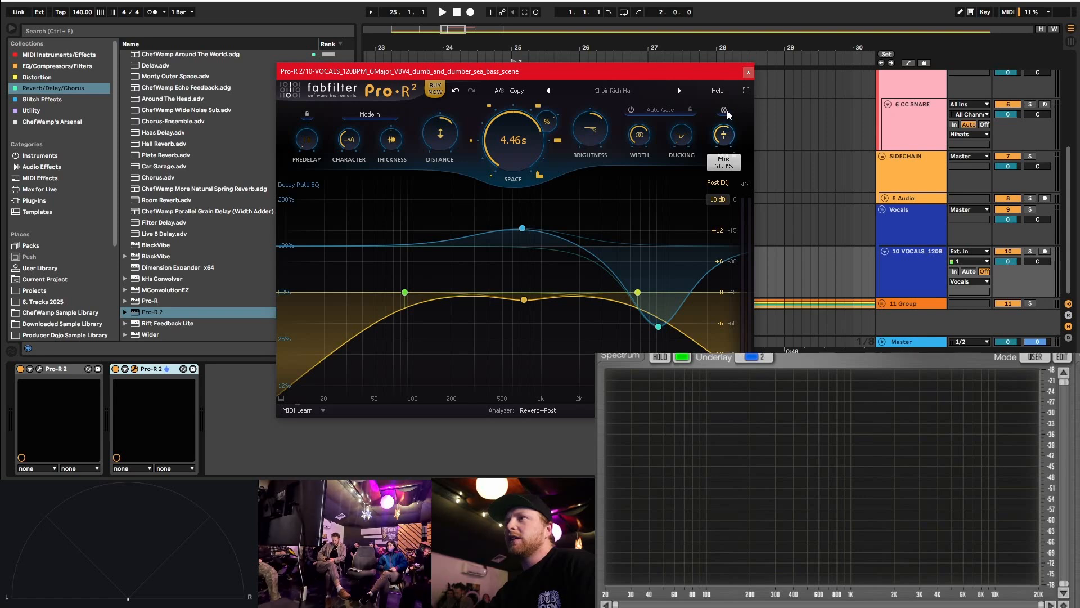
{"action": "left_click_drag", "start_coordinate": [727, 110], "coordinate": [724, 89]}
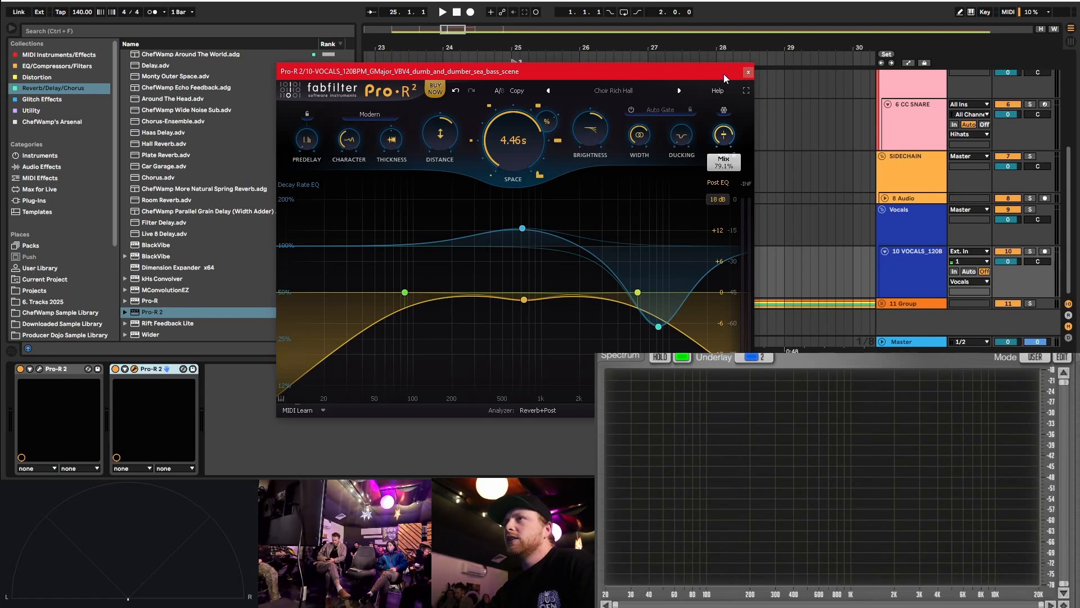
{"action": "left_click", "coordinate": [749, 72]}
{"action": "key", "text": "space"}
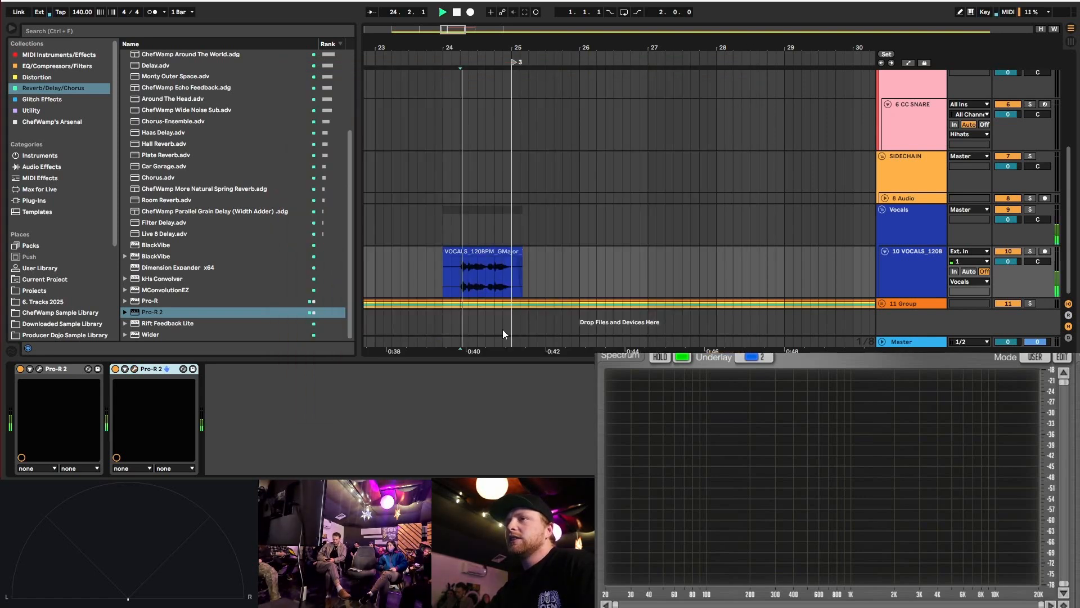
- Group the second Pro-R 2 into an Audio Effect Rack and create a parallel chain named Dry
{"action": "left_click", "coordinate": [167, 372]}
{"action": "key", "text": "ctrl+g"}
{"action": "right_click", "coordinate": [173, 424]}
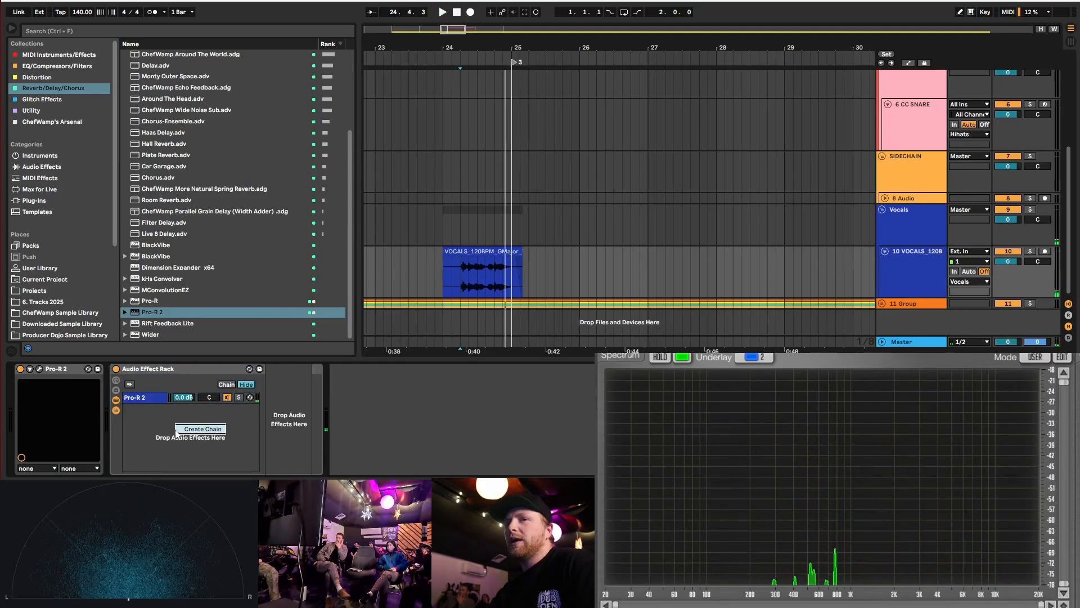
{"action": "left_click", "coordinate": [202, 430]}
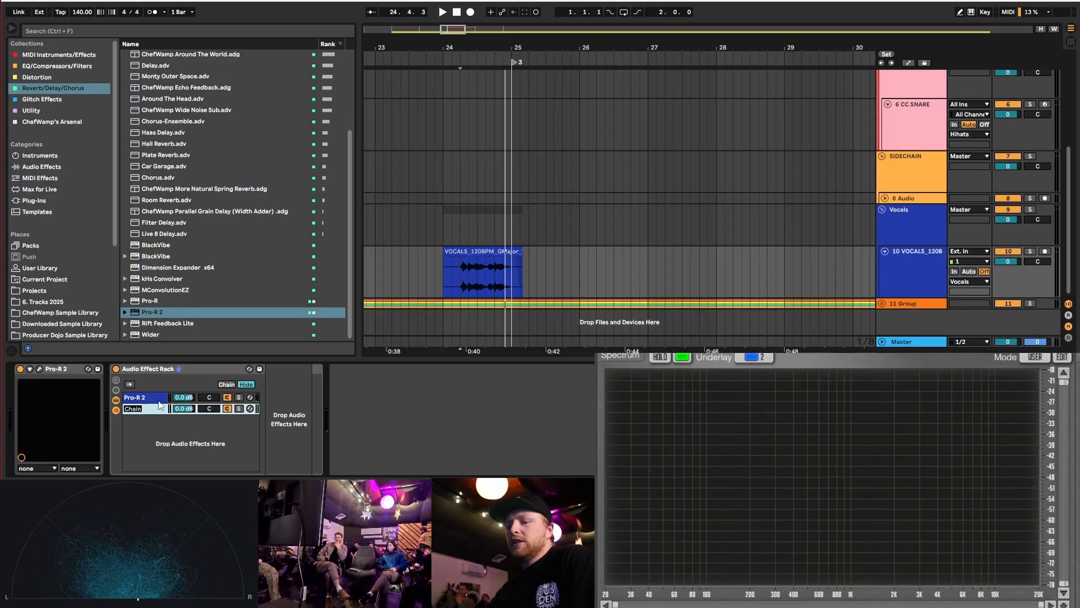
{"action": "key", "text": "ctrl+r"}
{"action": "type", "text": "Dry"}
{"action": "key", "text": "Return"}
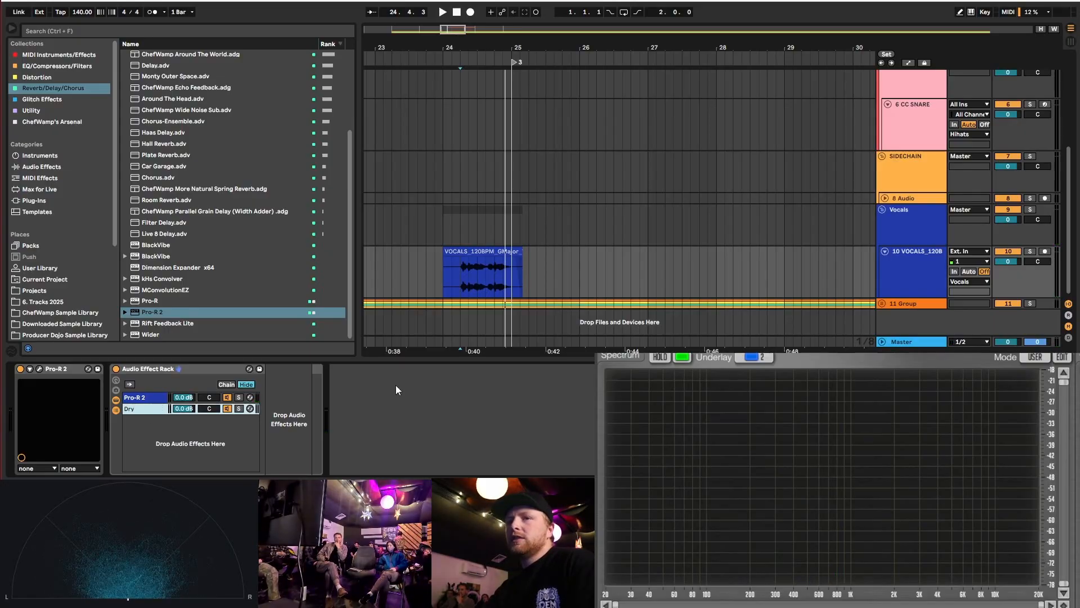
- Set the rack's Pro-R 2 chain volume to -30 dB and audition the vocal with the dry and reverb chains blended
{"action": "key", "text": "space"}
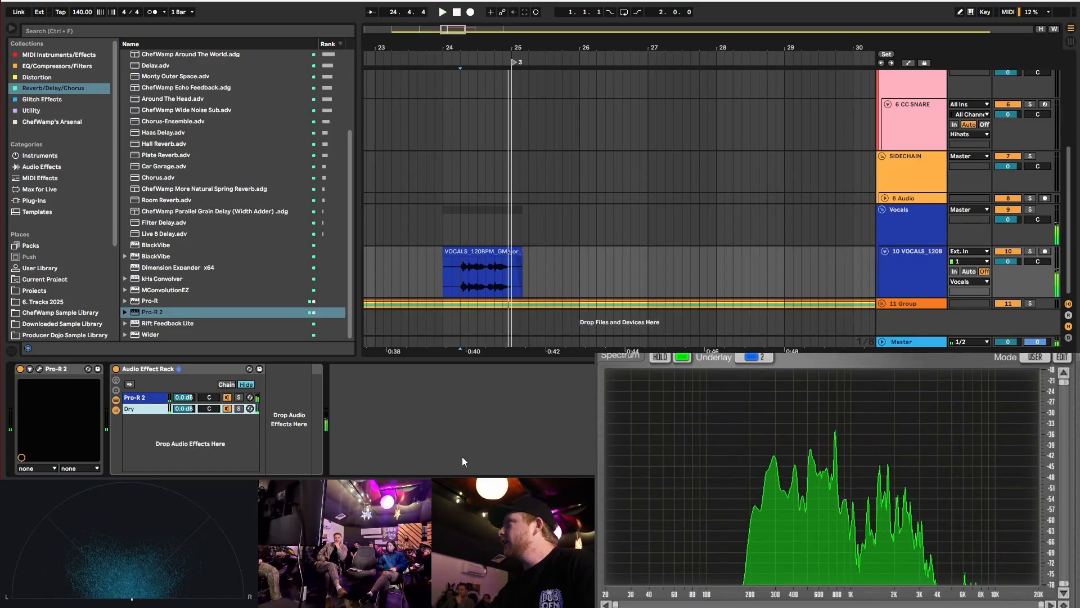
{"action": "left_click", "coordinate": [181, 398]}
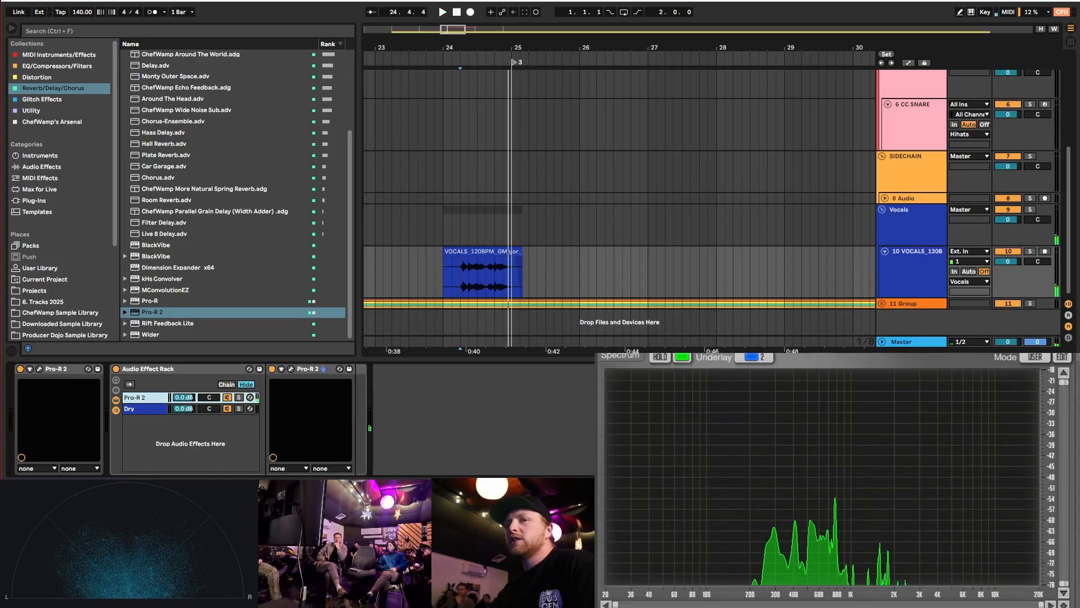
{"action": "type", "text": "-30"}
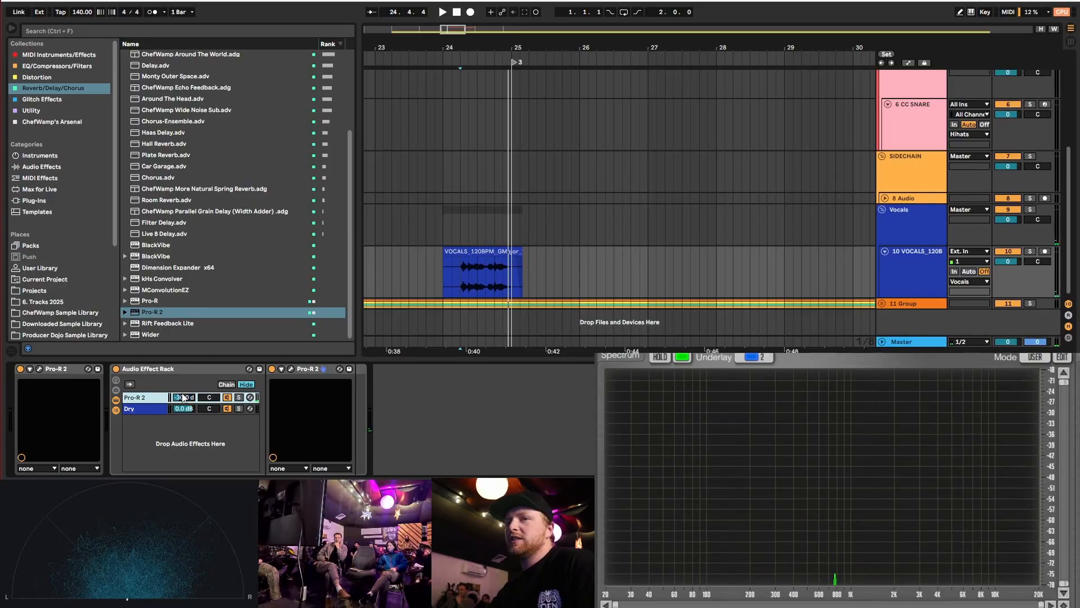
{"action": "key", "text": "Return"}
{"action": "key", "text": "space"}
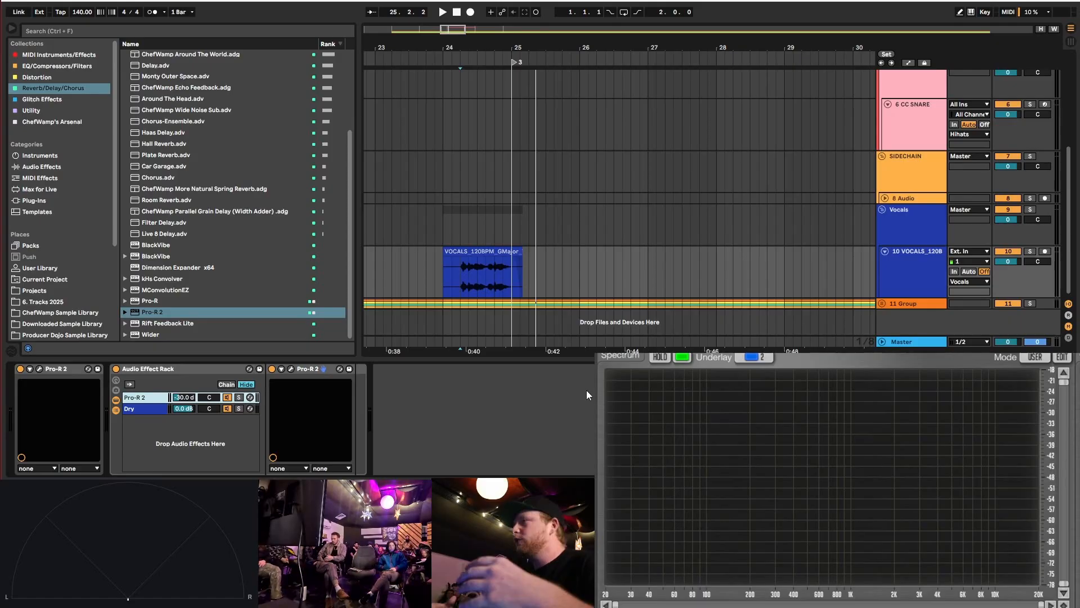
- Raise the vocal clip's gain to about 5.94 dB and return to the vocal track's device chain
{"action": "double_click", "coordinate": [499, 257]}
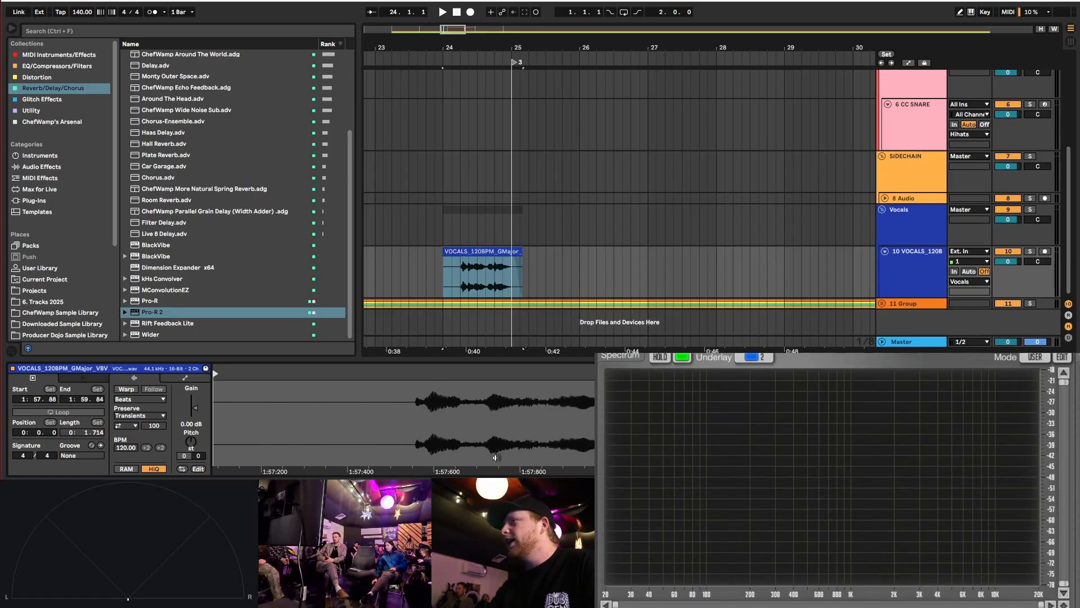
{"action": "left_click", "coordinate": [191, 423]}
{"action": "left_click_drag", "start_coordinate": [191, 424], "coordinate": [191, 411]}
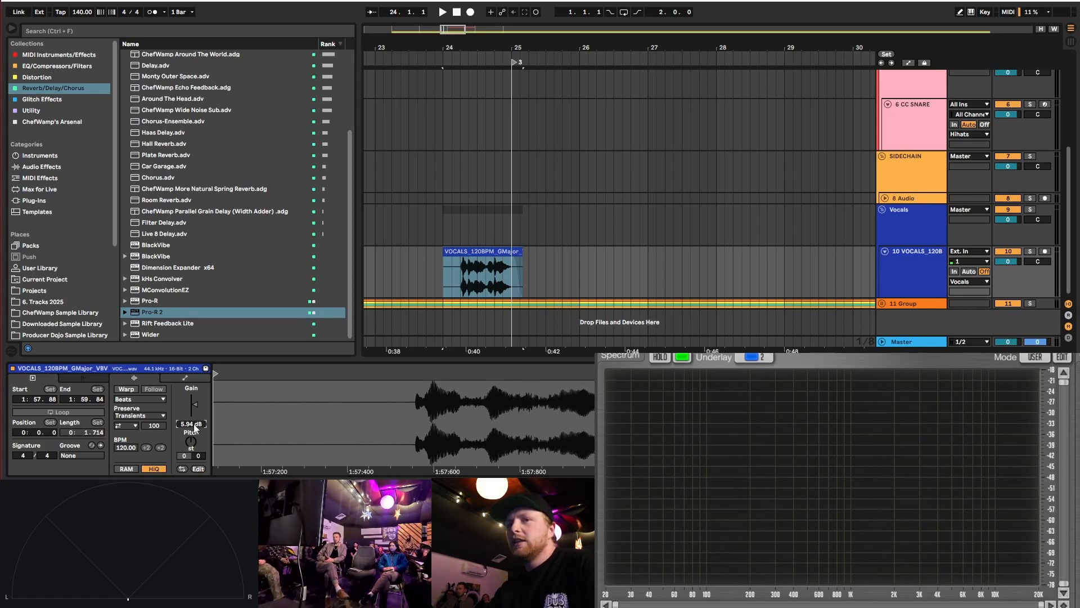
{"action": "left_click", "coordinate": [903, 265]}
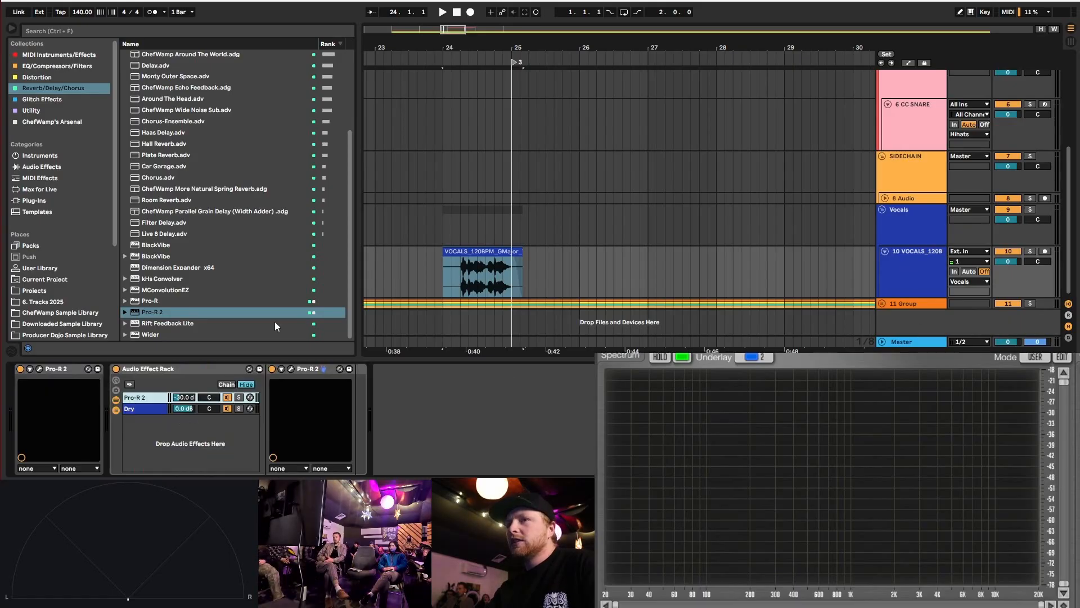
- Audition the vocal clip with both reverbs
{"action": "left_click", "coordinate": [503, 252]}
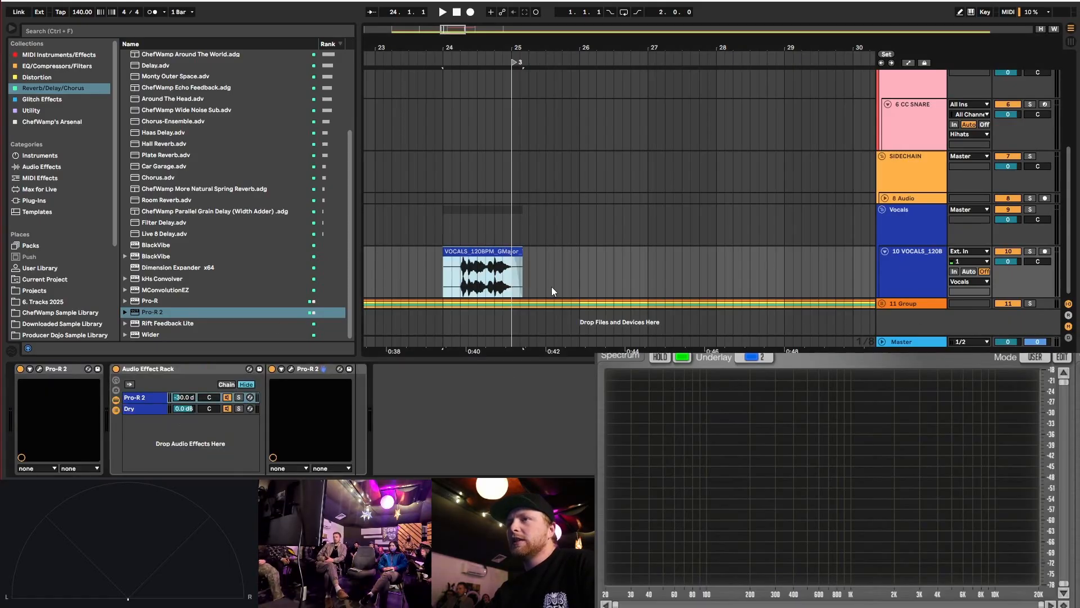
{"action": "key", "text": "space"}
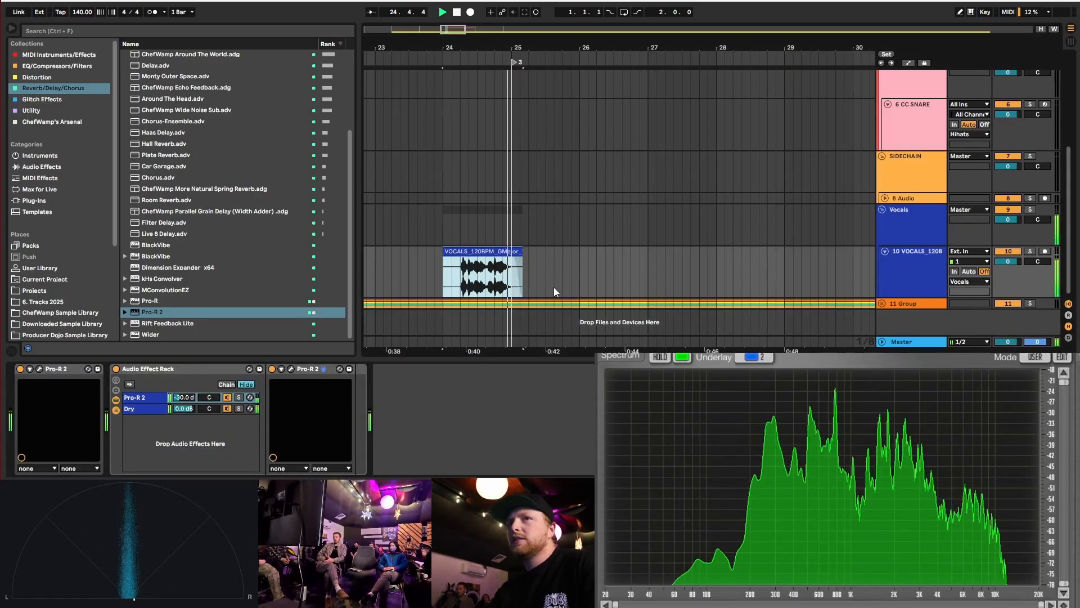
{"action": "key", "text": "space"}
- Add Pro-Q 4 from the EQ/Compressors/Filters collection to the end of the vocal's device chain and bring its window into view
{"action": "scroll", "coordinate": [180, 88], "scroll_direction": "up", "scroll_amount": 4}
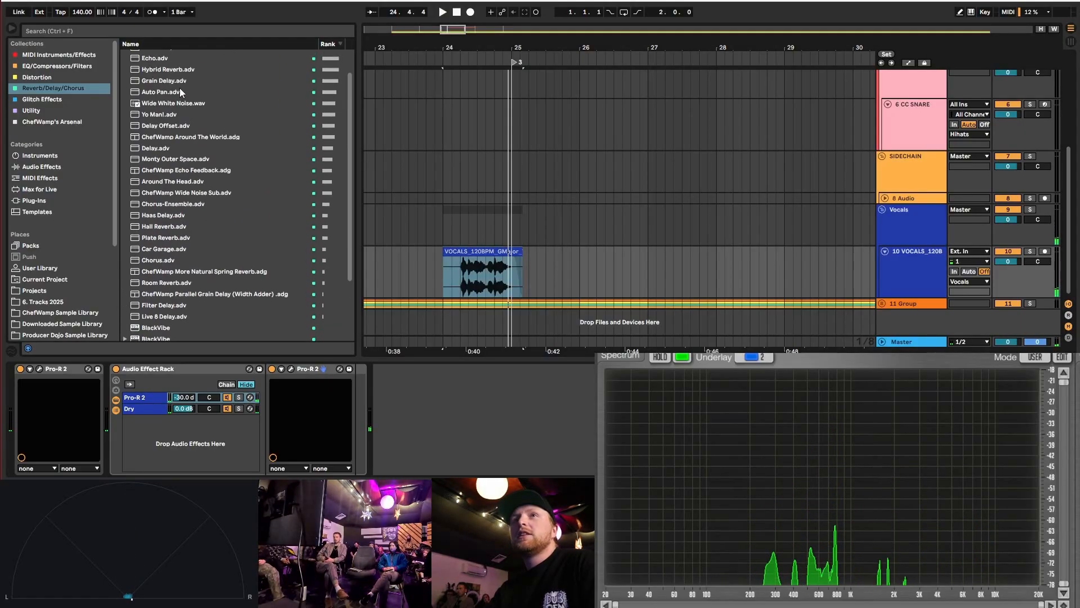
{"action": "scroll", "coordinate": [180, 88], "scroll_direction": "up", "scroll_amount": 2}
{"action": "left_click", "coordinate": [84, 66]}
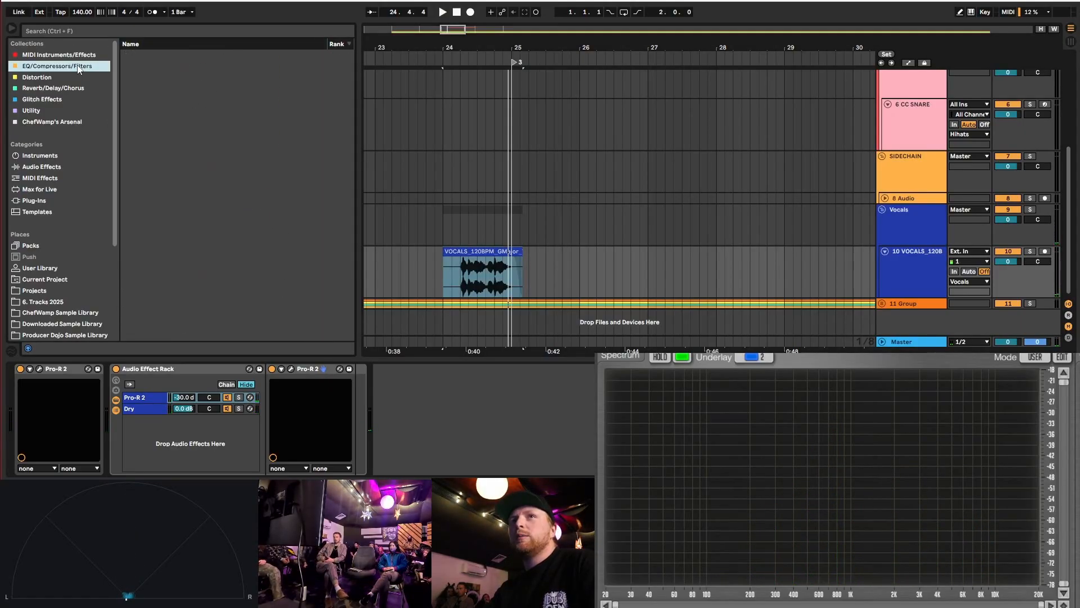
{"action": "scroll", "coordinate": [241, 222], "scroll_direction": "down", "scroll_amount": 5}
{"action": "left_click_drag", "start_coordinate": [153, 257], "coordinate": [474, 422]}
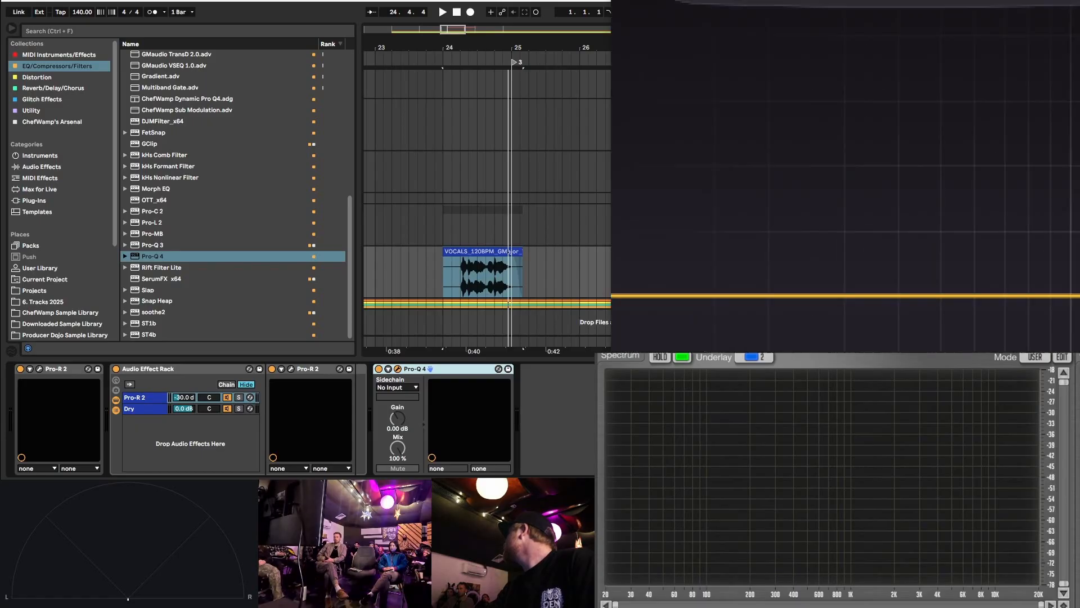
{"action": "left_click_drag", "start_coordinate": [637, 42], "coordinate": [545, 37]}
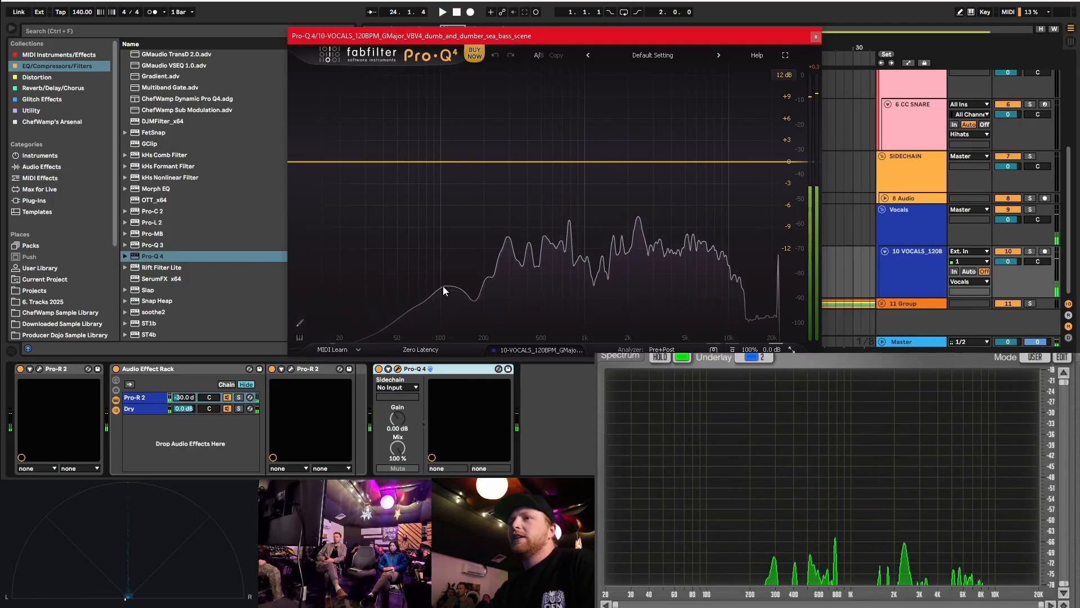
- Create an 18 dB/oct low cut at about 189 Hz in Pro-Q 4 and audition the vocal
{"action": "left_click", "coordinate": [481, 163]}
{"action": "left_click", "coordinate": [478, 158]}
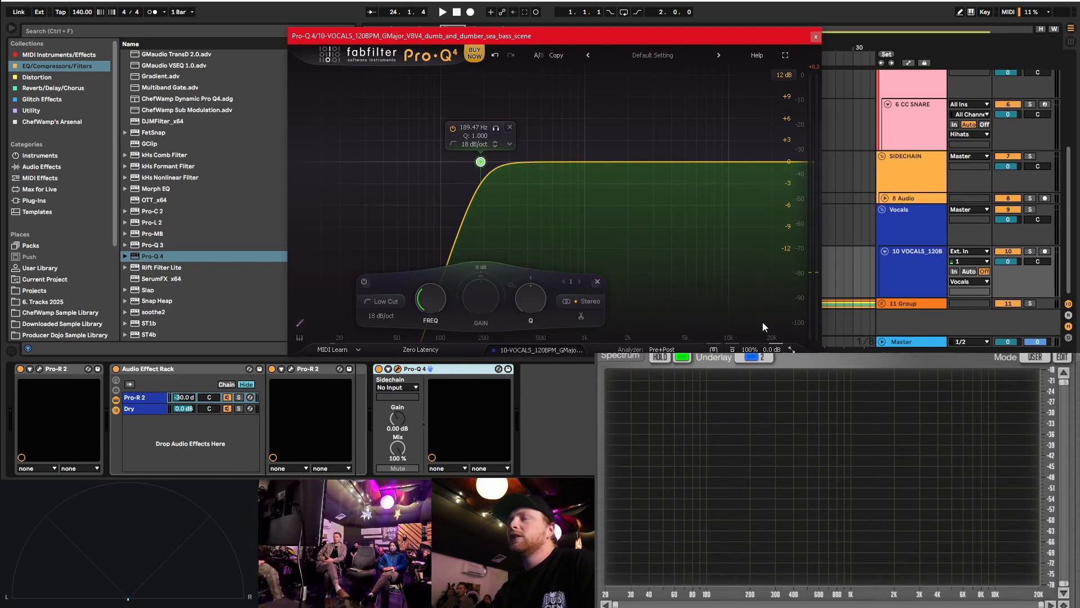
{"action": "mouse_move", "coordinate": [482, 159]}
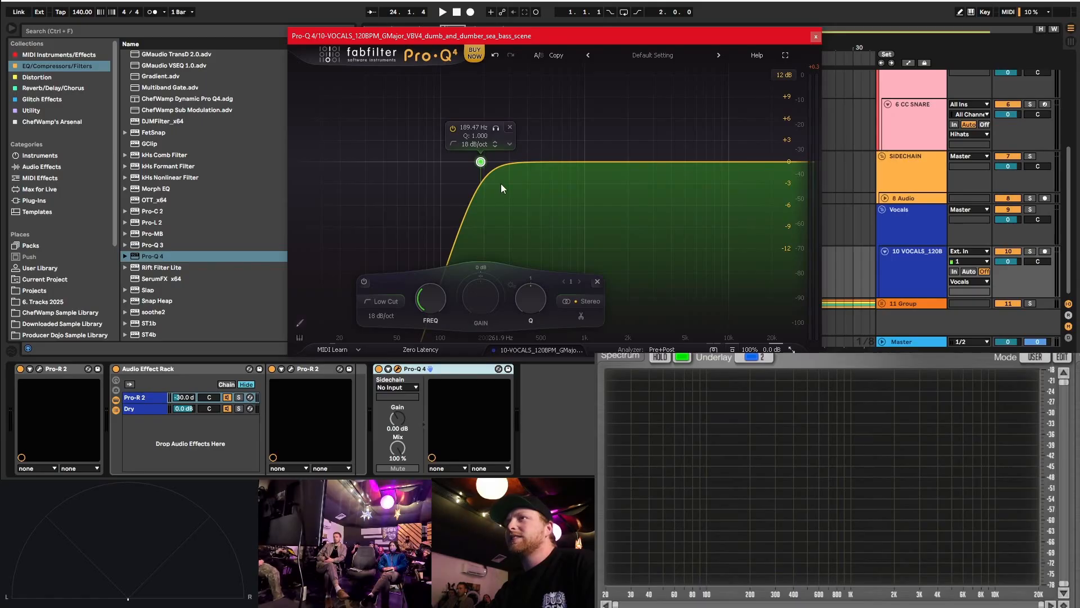
{"action": "key", "text": "space"}
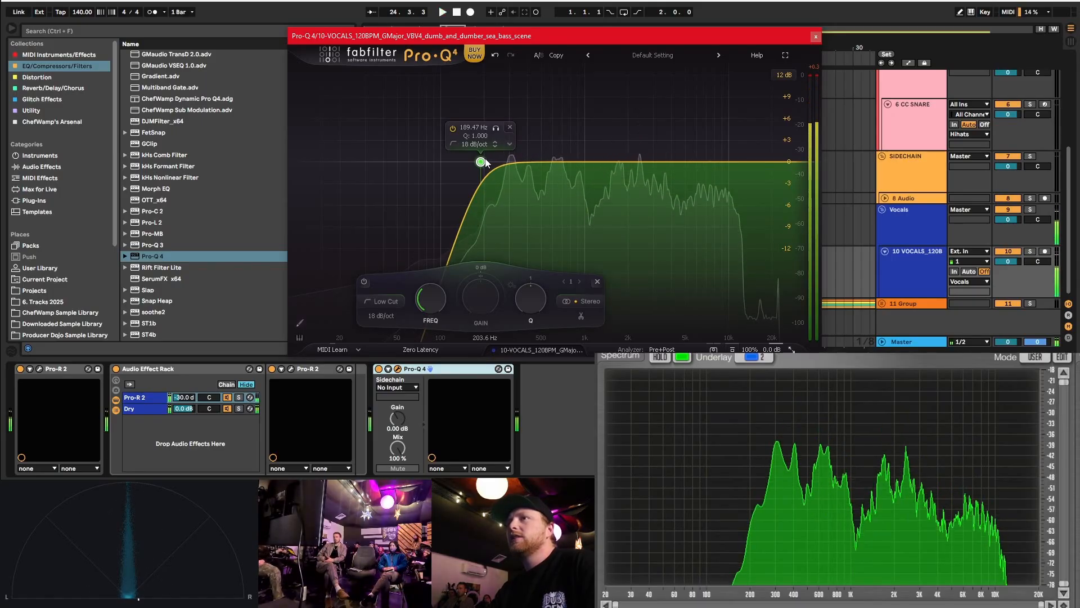
- Fine-tune the low cut by trying about 217 Hz, settling at about 166 Hz, and auditioning the vocal
{"action": "left_click_drag", "start_coordinate": [484, 161], "coordinate": [493, 162]}
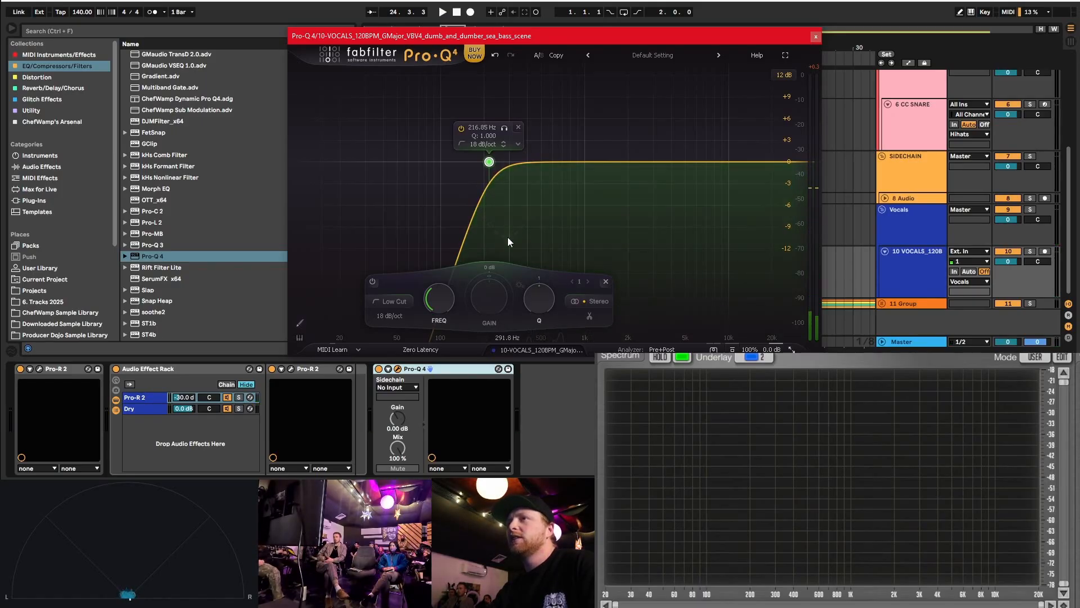
{"action": "key", "text": "space"}
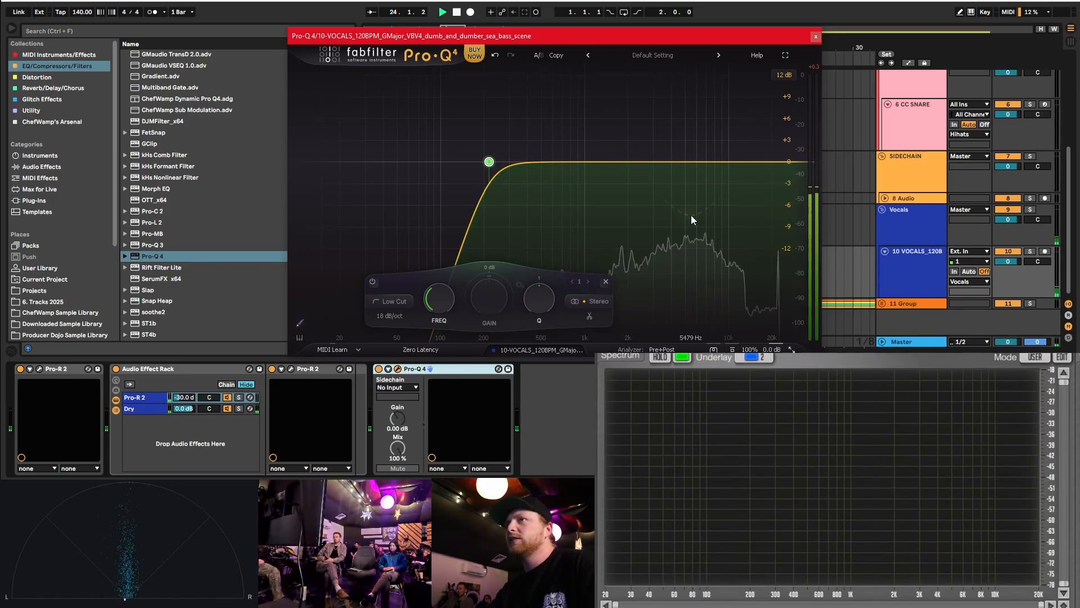
{"action": "key", "text": "space"}
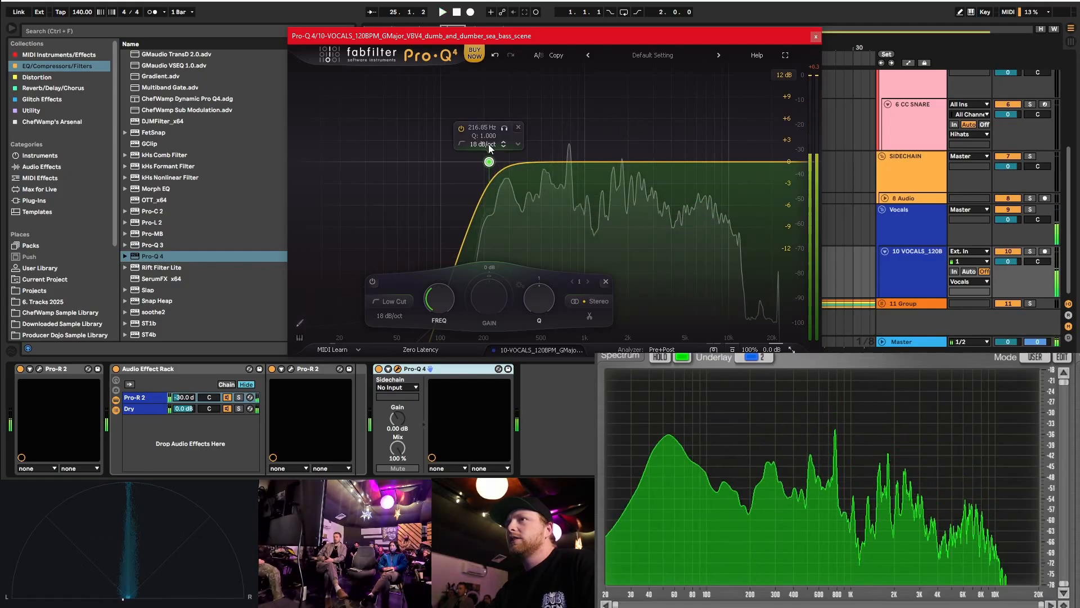
{"action": "left_click_drag", "start_coordinate": [489, 163], "coordinate": [474, 166]}
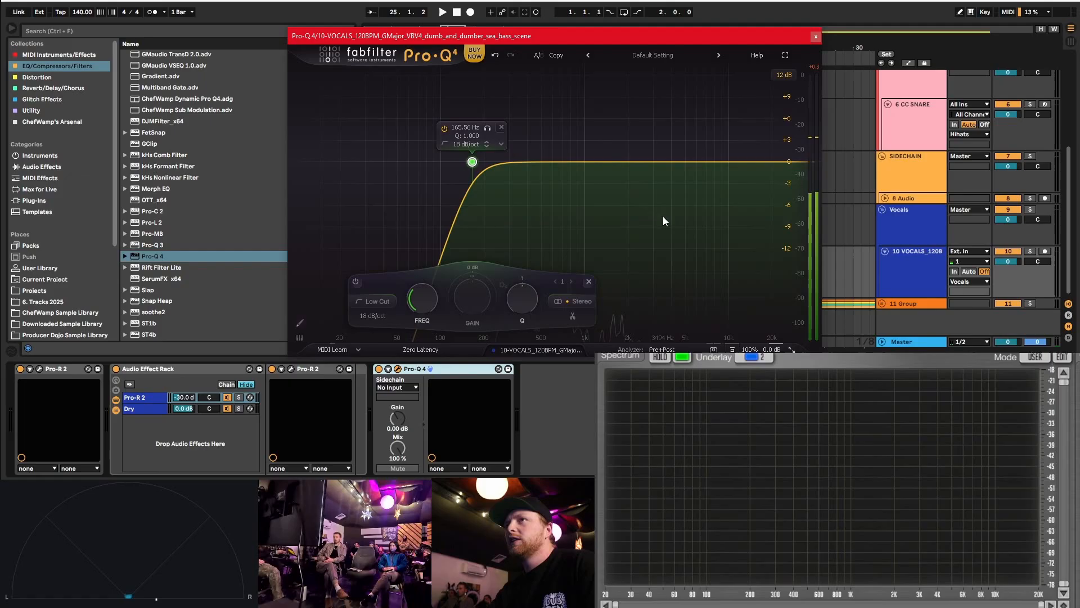
{"action": "key", "text": "space"}
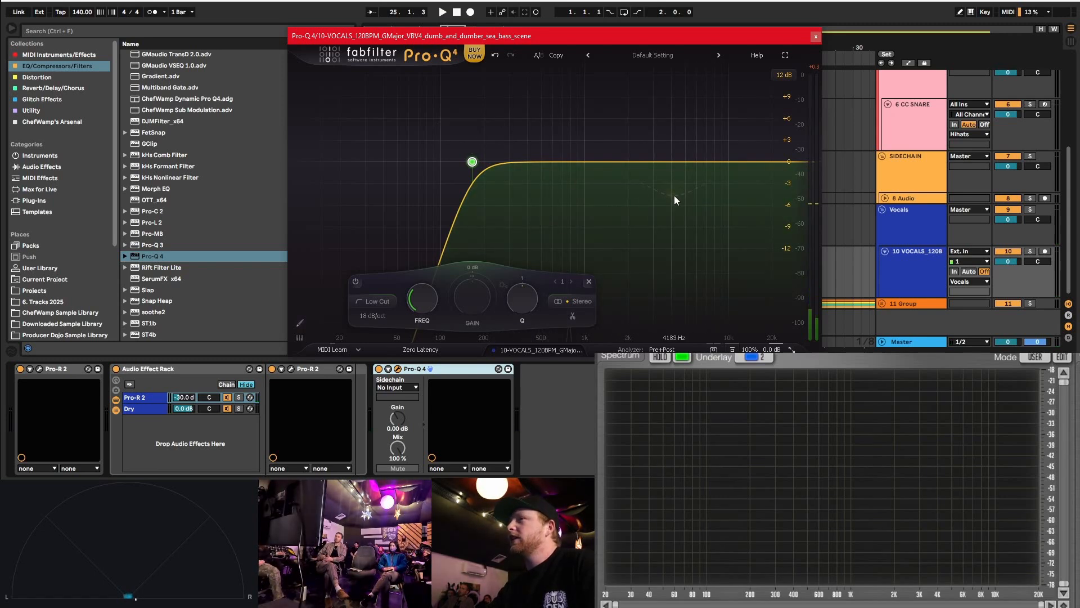
- Add a spectral bell band at about 5.1 kHz with a dynamic boost of about 3 dB and a Q of 0.184
{"action": "left_click", "coordinate": [687, 162]}
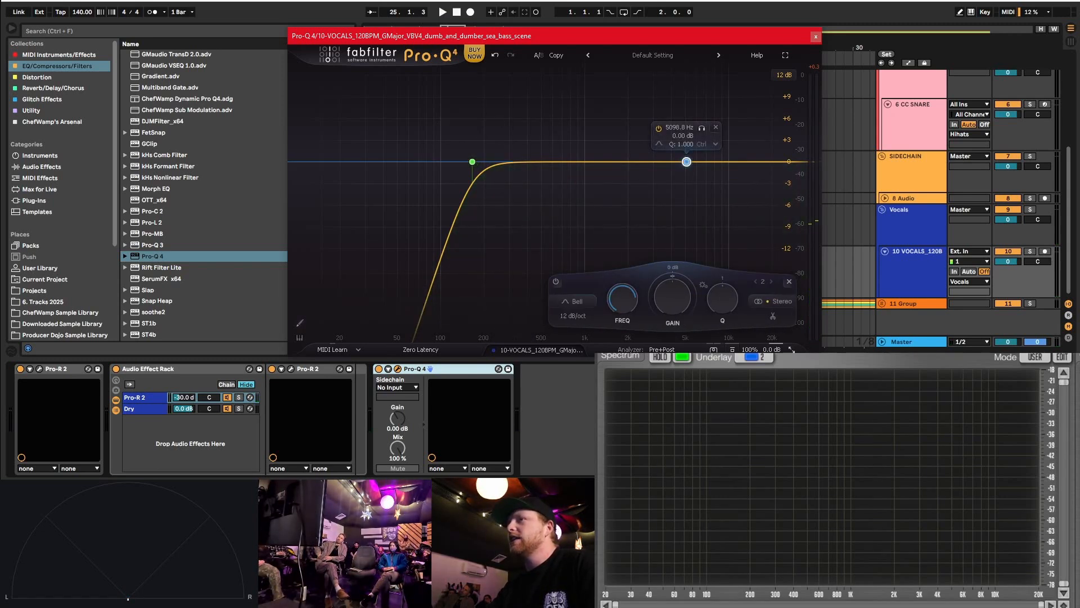
{"action": "right_click", "coordinate": [687, 162]}
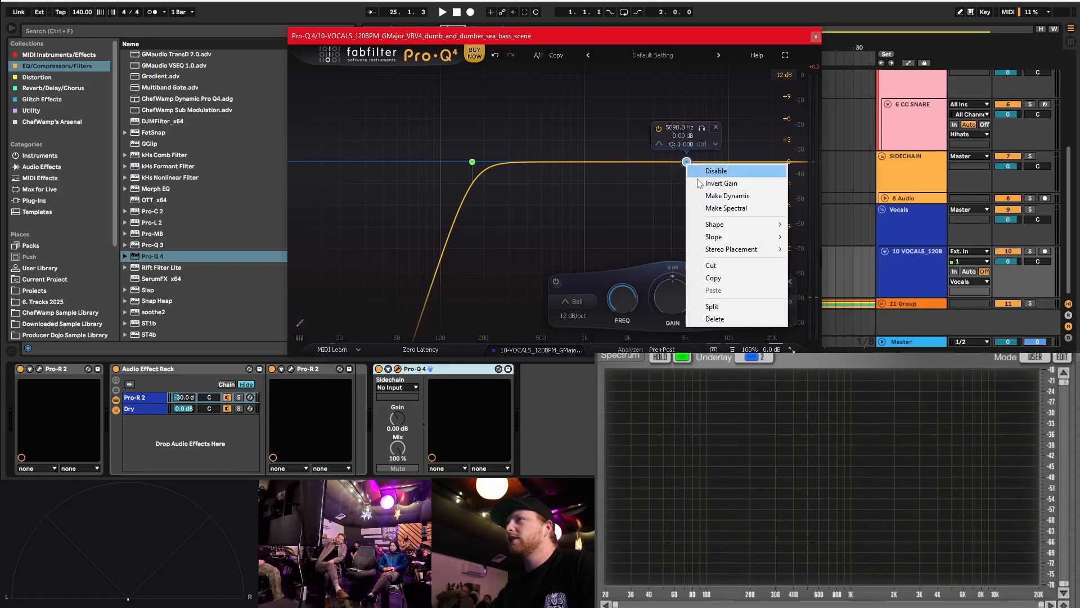
{"action": "left_click", "coordinate": [734, 209]}
{"action": "left_click_drag", "start_coordinate": [687, 175], "coordinate": [685, 141]}
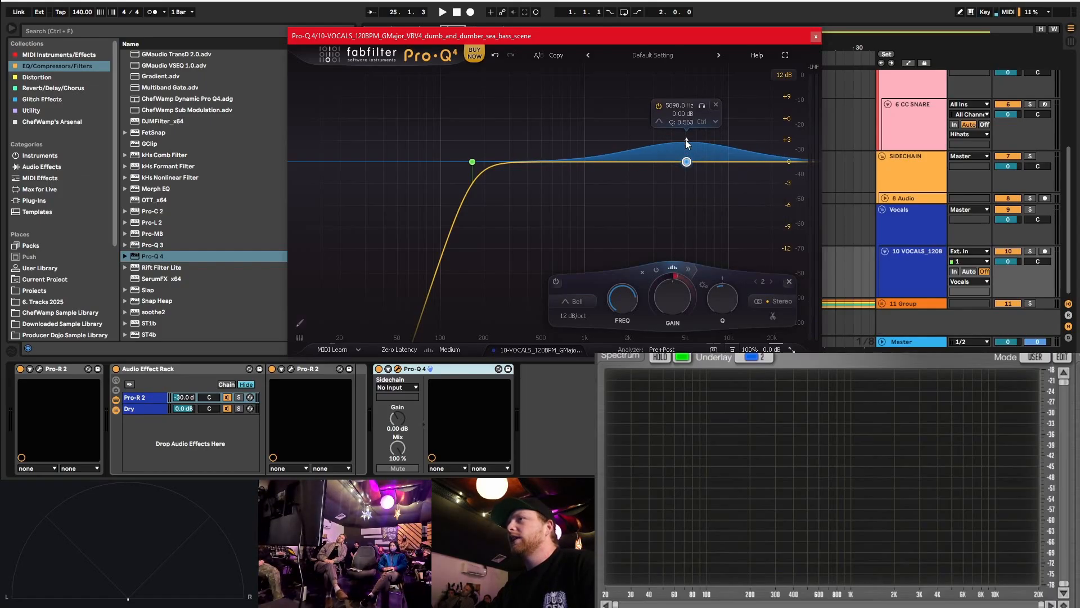
{"action": "scroll", "coordinate": [685, 139], "scroll_direction": "down", "scroll_amount": 4}
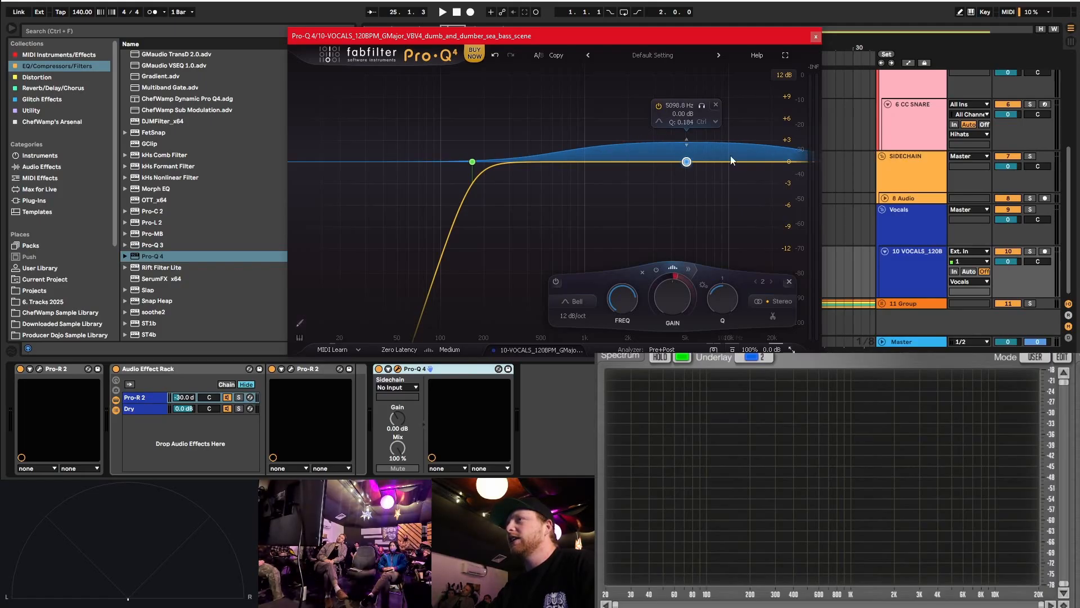
{"action": "left_click_drag", "start_coordinate": [686, 144], "coordinate": [686, 142]}
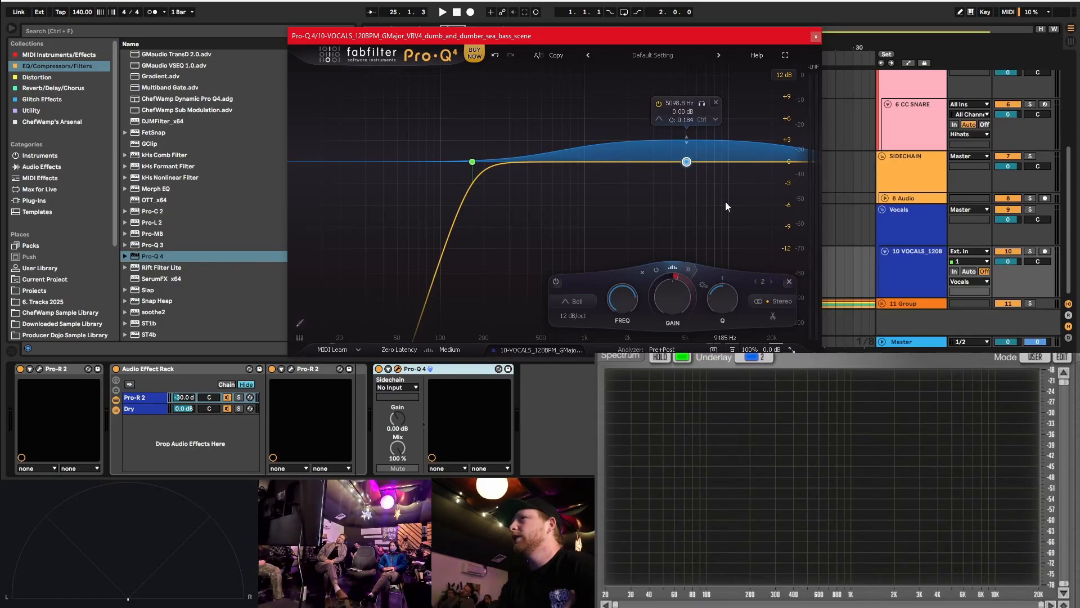
- Audition the vocal with the spectral boost and delete the spectral band
{"action": "key", "text": "space"}
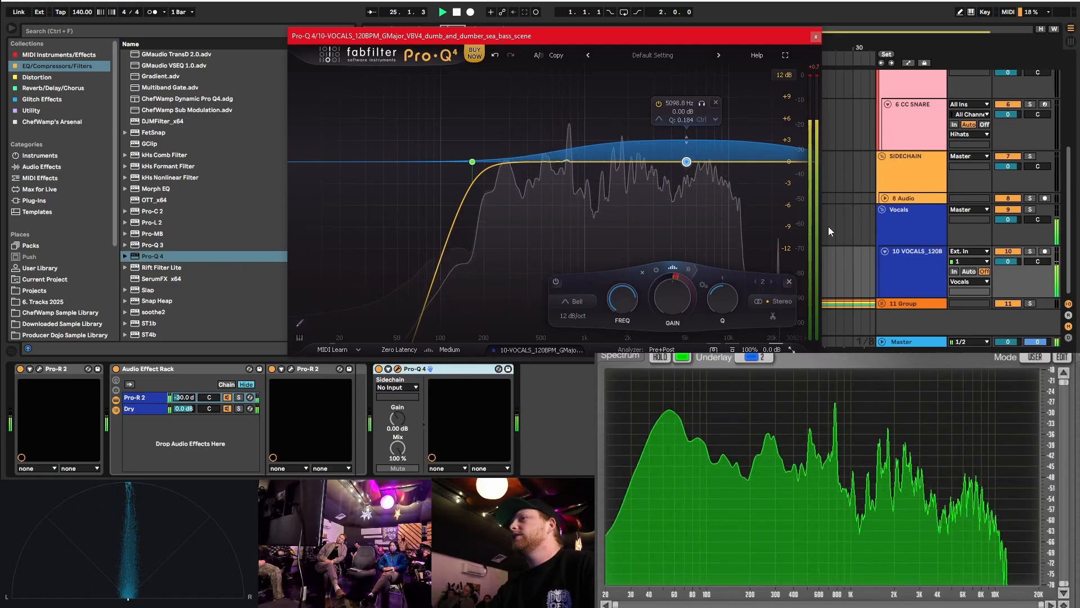
{"action": "key", "text": "space"}
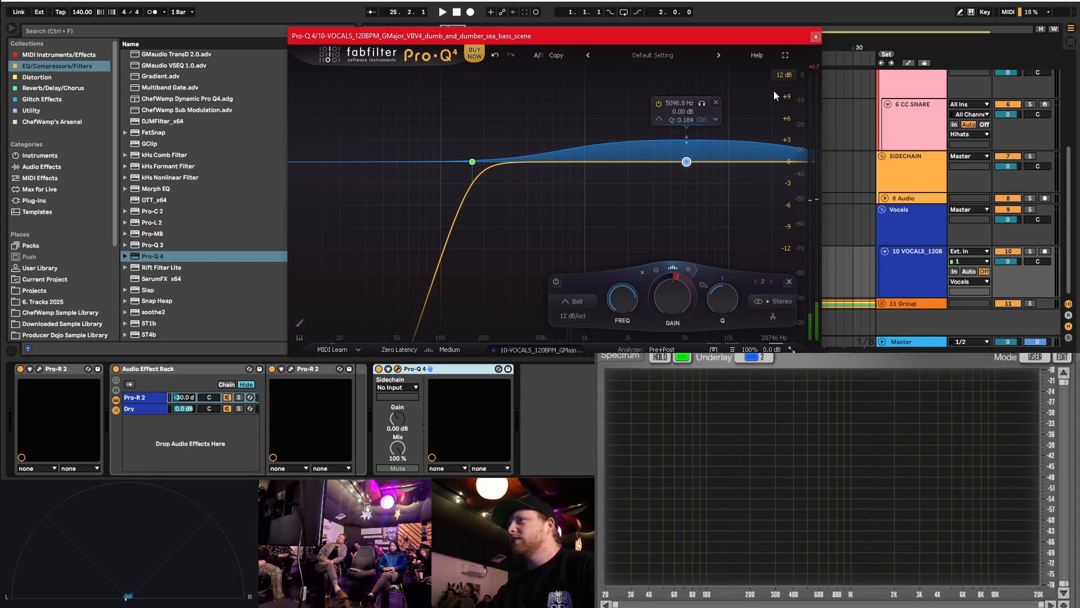
{"action": "left_click", "coordinate": [717, 103]}
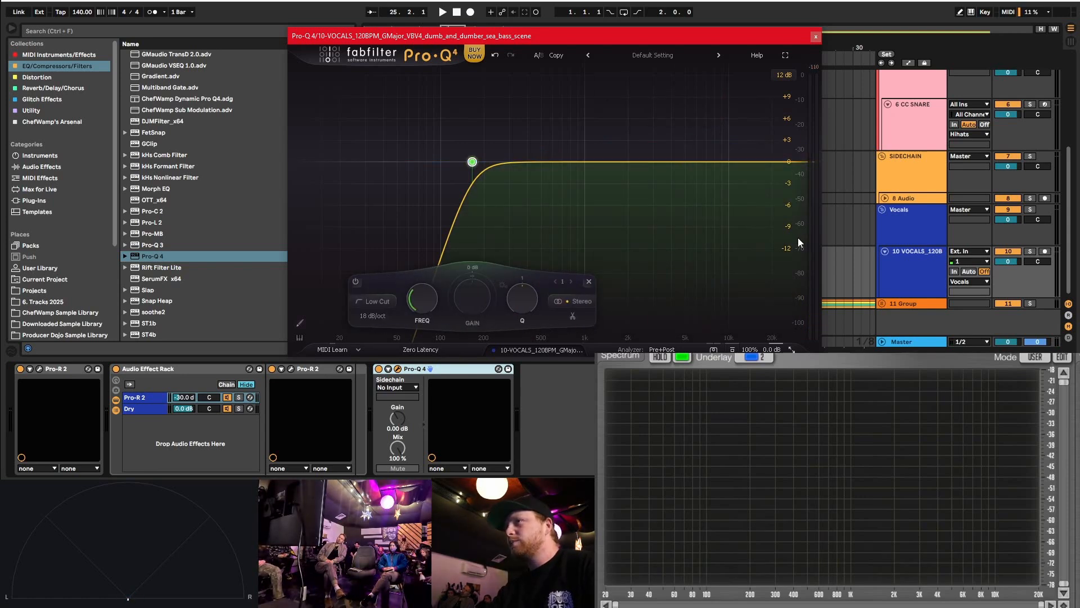
- Close the Pro-Q 4 window and append ChefWamp Left Right Split Glue Compressor and Glue Compressor to the vocal chain
{"action": "left_click", "coordinate": [816, 37]}
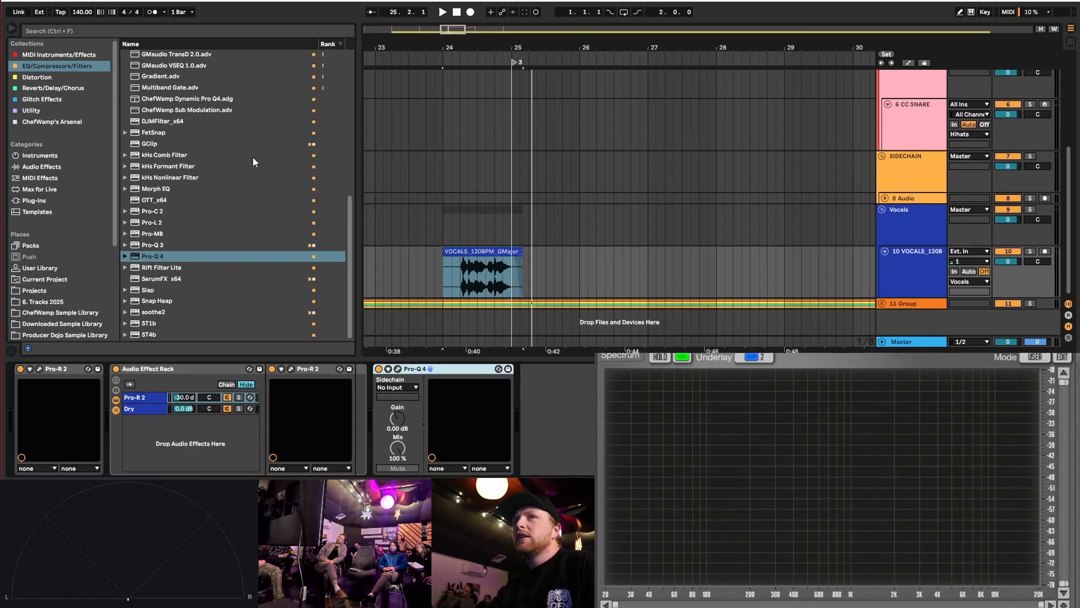
{"action": "scroll", "coordinate": [197, 117], "scroll_direction": "up", "scroll_amount": 10}
{"action": "scroll", "coordinate": [198, 117], "scroll_direction": "up", "scroll_amount": 1}
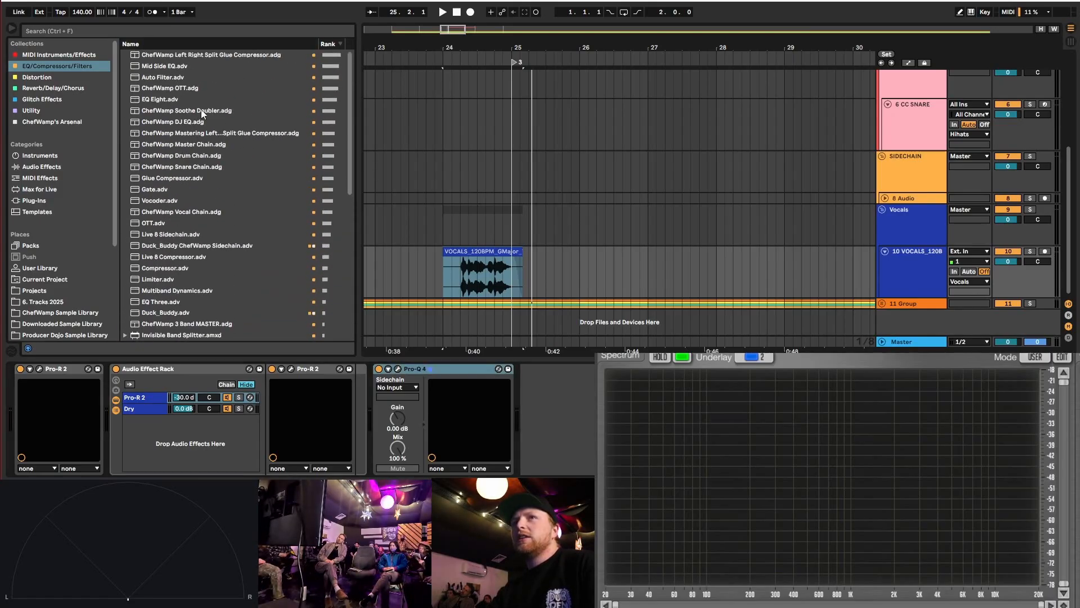
{"action": "left_click", "coordinate": [204, 55]}
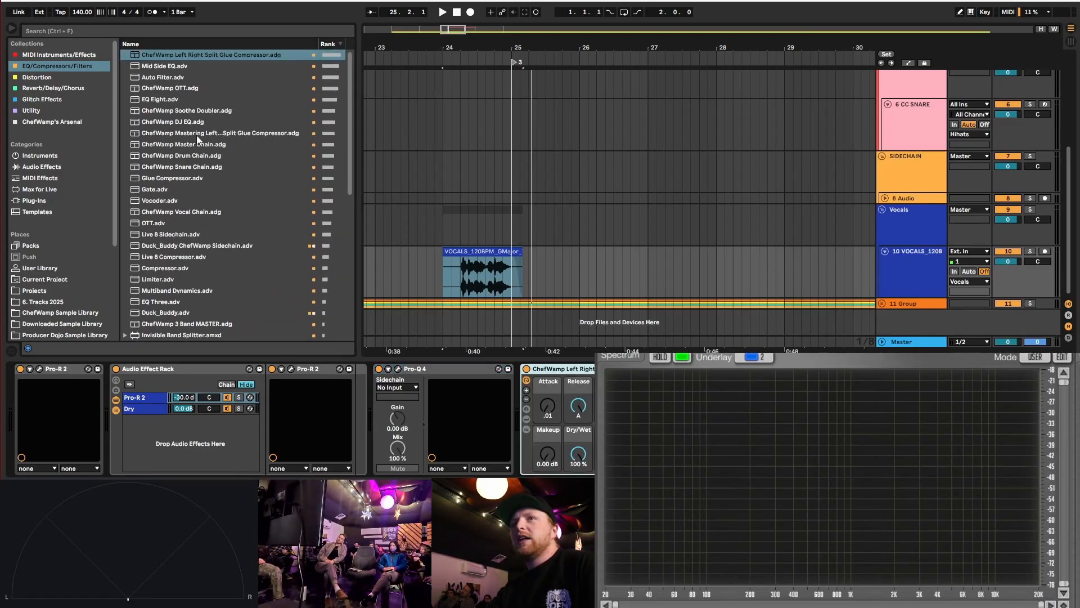
{"action": "left_click", "coordinate": [173, 179]}
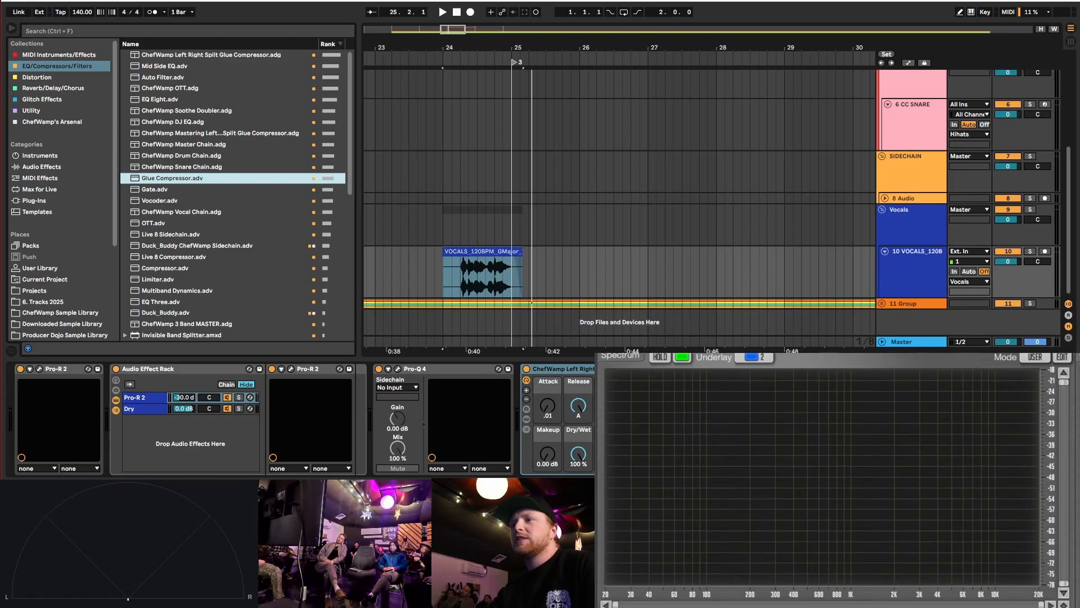
{"action": "left_click_drag", "start_coordinate": [173, 179], "coordinate": [625, 422]}
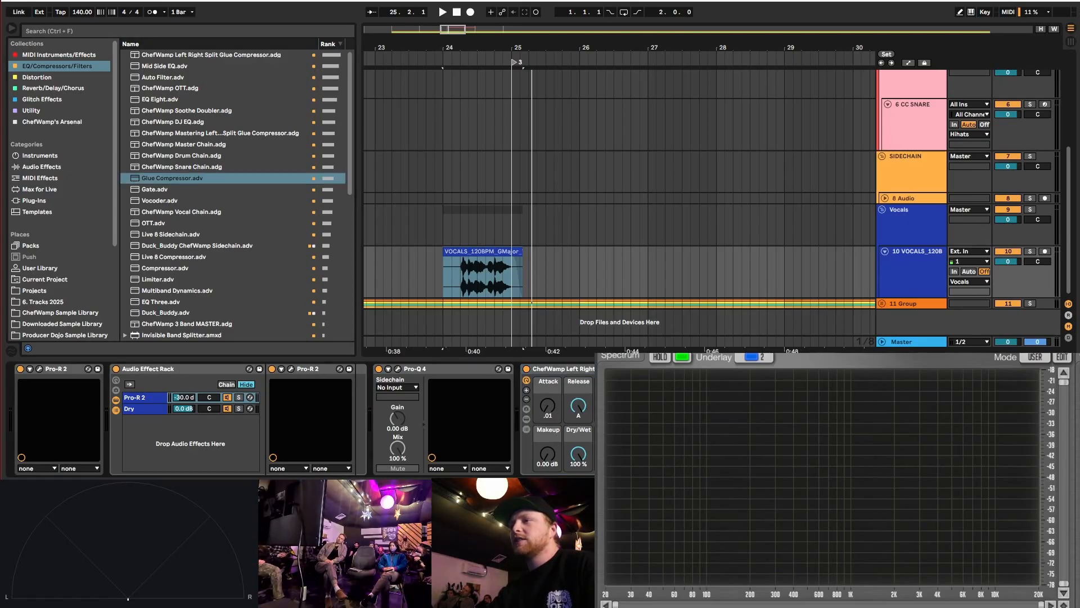
- Collapse the first Pro-R 2, the Audio Effect Rack and Pro-Q 4 to expose the compressors in the chain
{"action": "double_click", "coordinate": [57, 369]}
{"action": "double_click", "coordinate": [79, 368]}
{"action": "double_click", "coordinate": [106, 367]}
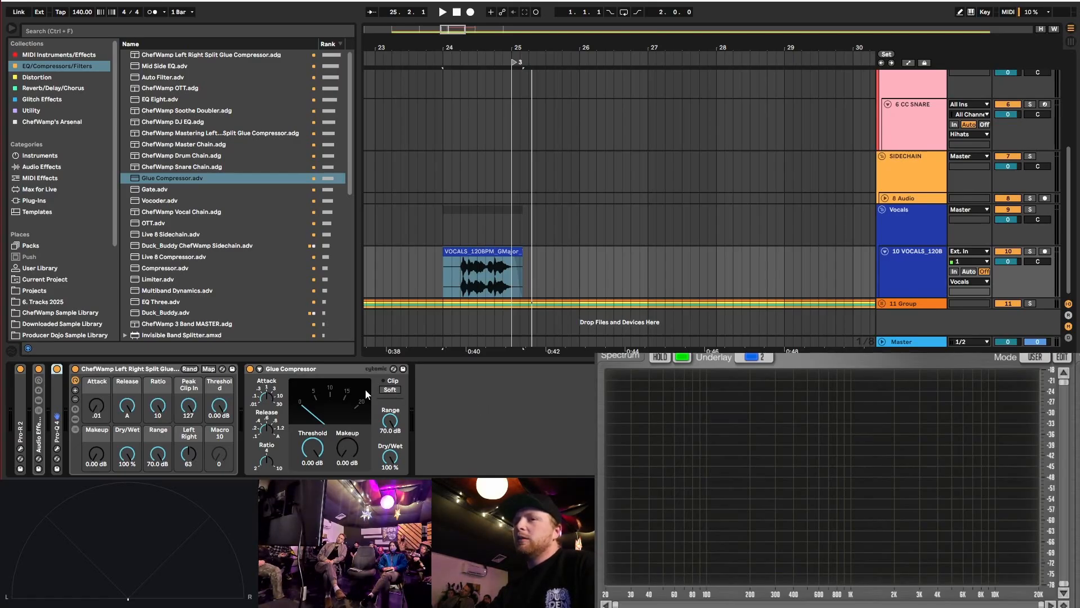
- Enable soft clipping on the Glue Compressor, adjust its attack and release, and raise its ratio
{"action": "left_click", "coordinate": [389, 389]}
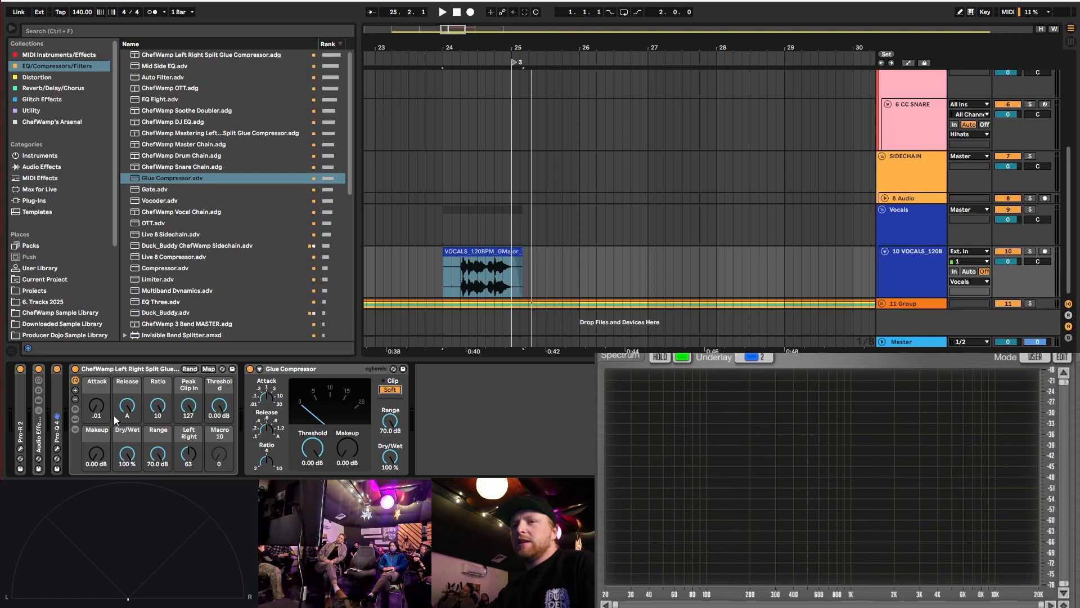
{"action": "left_click", "coordinate": [267, 395]}
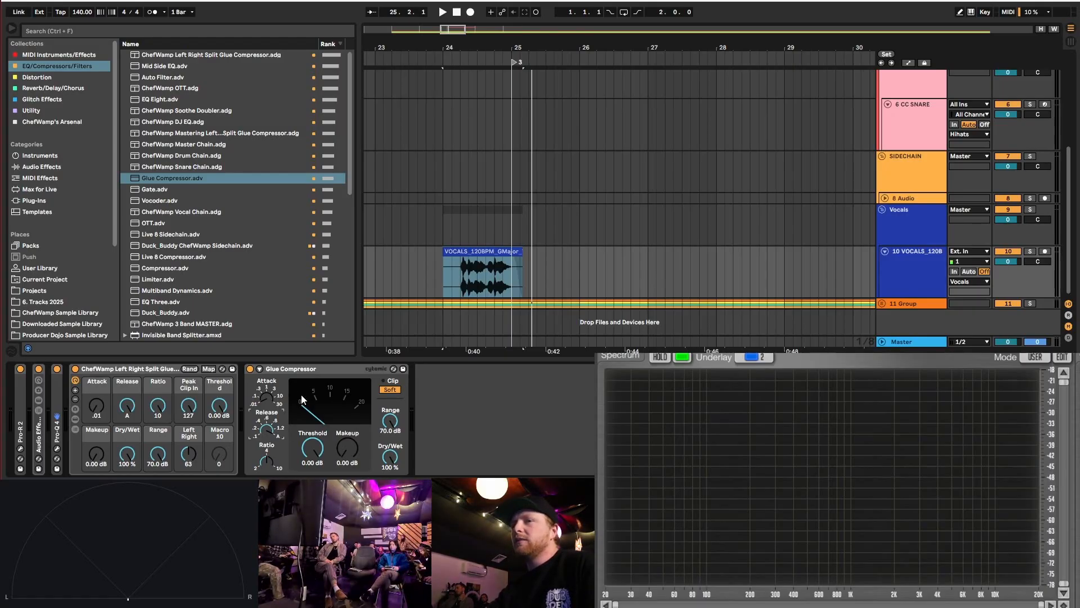
{"action": "left_click", "coordinate": [264, 397]}
{"action": "left_click", "coordinate": [263, 415]}
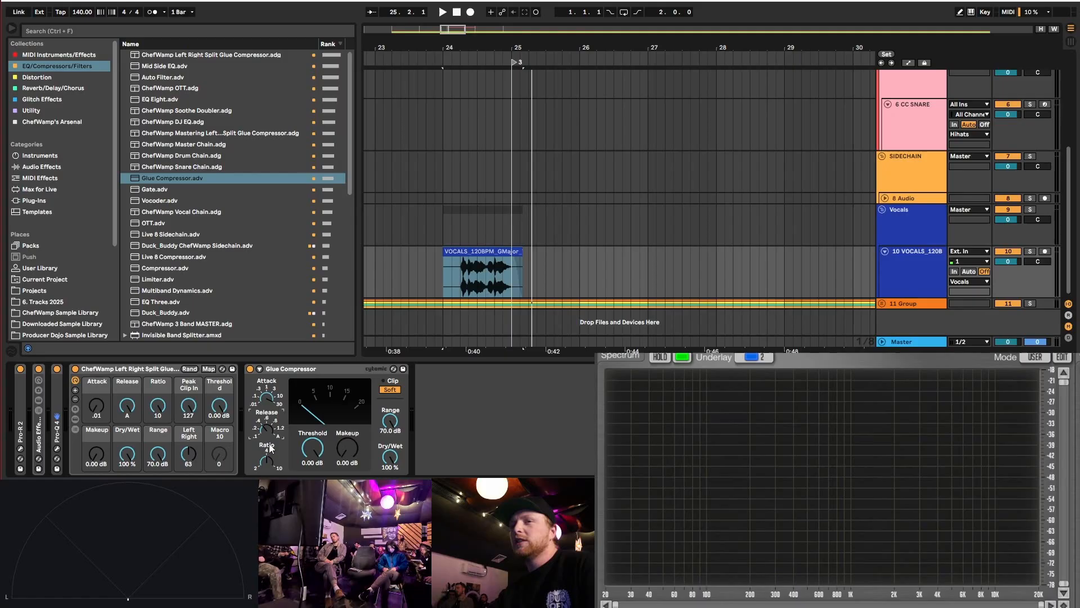
{"action": "left_click_drag", "start_coordinate": [270, 454], "coordinate": [270, 433]}
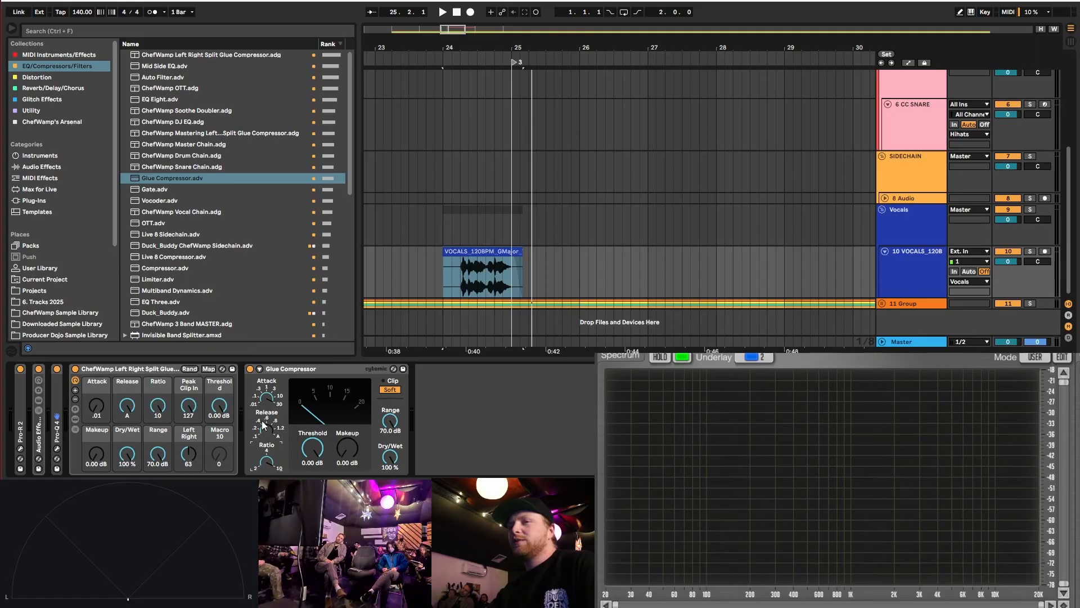
{"action": "left_click", "coordinate": [266, 398]}
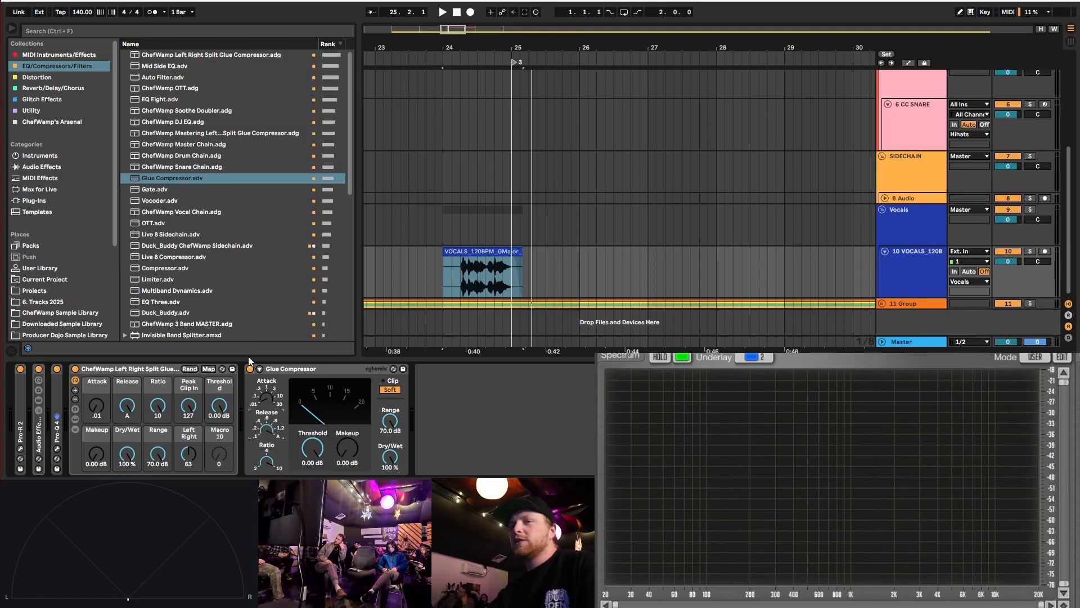
- Set the Glue Compressor's threshold to -12 dB and its range to about 3.78 dB
{"action": "left_click", "coordinate": [310, 451]}
{"action": "left_click_drag", "start_coordinate": [316, 447], "coordinate": [316, 470]}
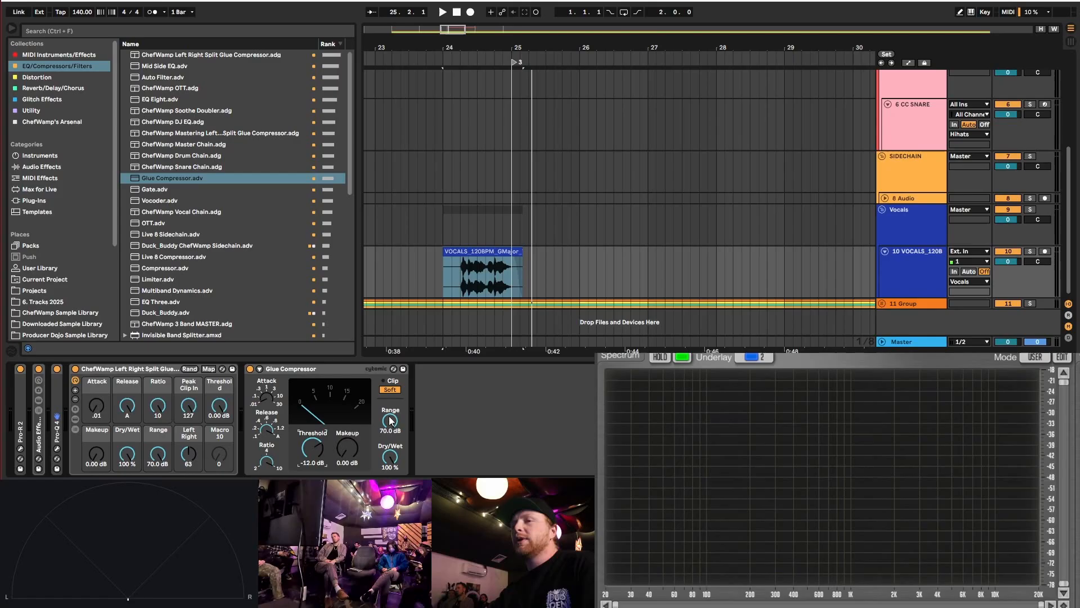
{"action": "left_click_drag", "start_coordinate": [388, 419], "coordinate": [388, 498]}
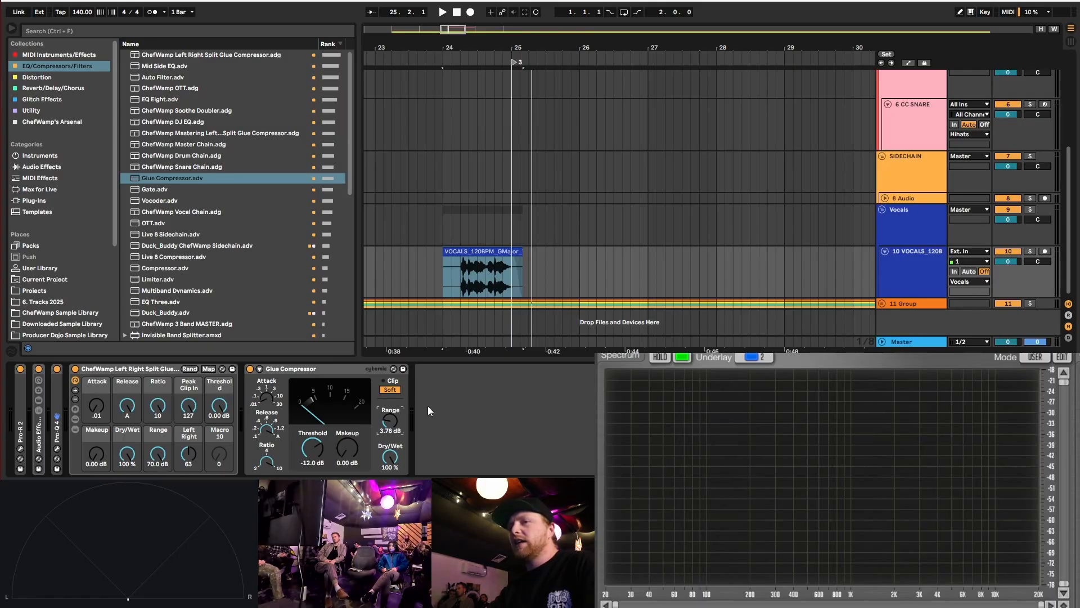
- Audition the vocal with the Glue Compressor's range at 70 dB and remove that compressor from the vocal chain
{"action": "key", "text": "space"}
{"action": "key", "text": "space"}
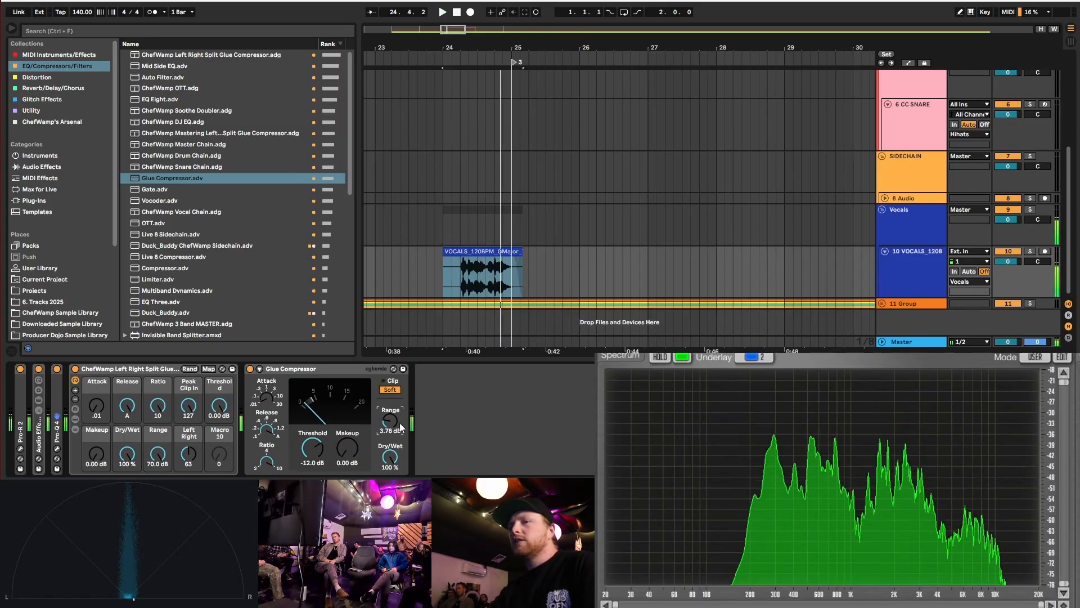
{"action": "left_click_drag", "start_coordinate": [392, 421], "coordinate": [392, 360]}
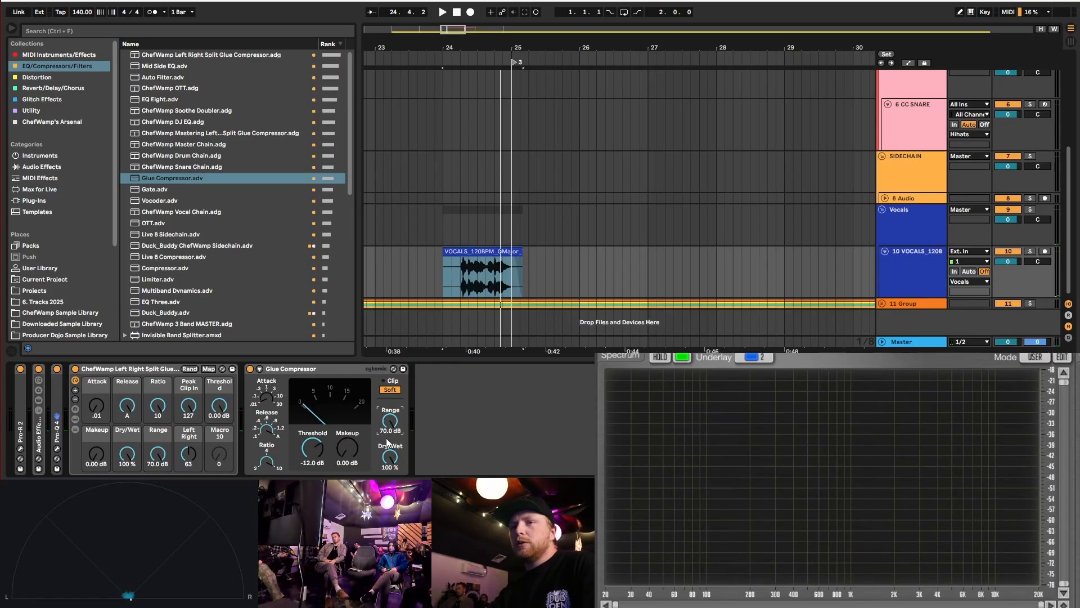
{"action": "left_click", "coordinate": [285, 369]}
{"action": "key", "text": "Delete"}
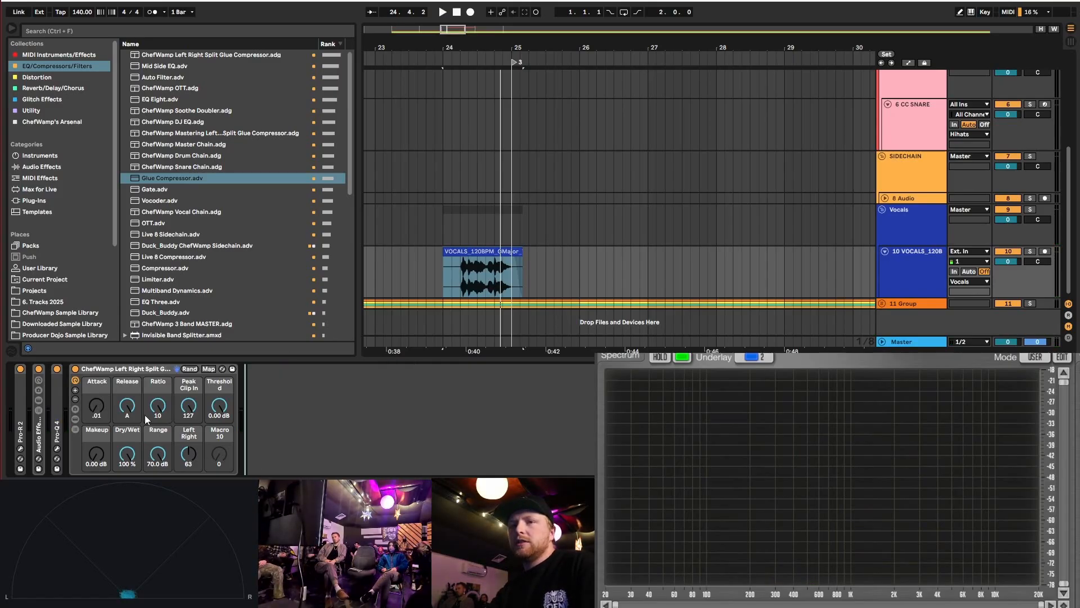
- Set the threshold of the ChefWamp Left Right Split Glue Compressor rack to -12 dB
{"action": "left_click", "coordinate": [219, 391]}
{"action": "type", "text": "-12"}
{"action": "key", "text": "Return"}
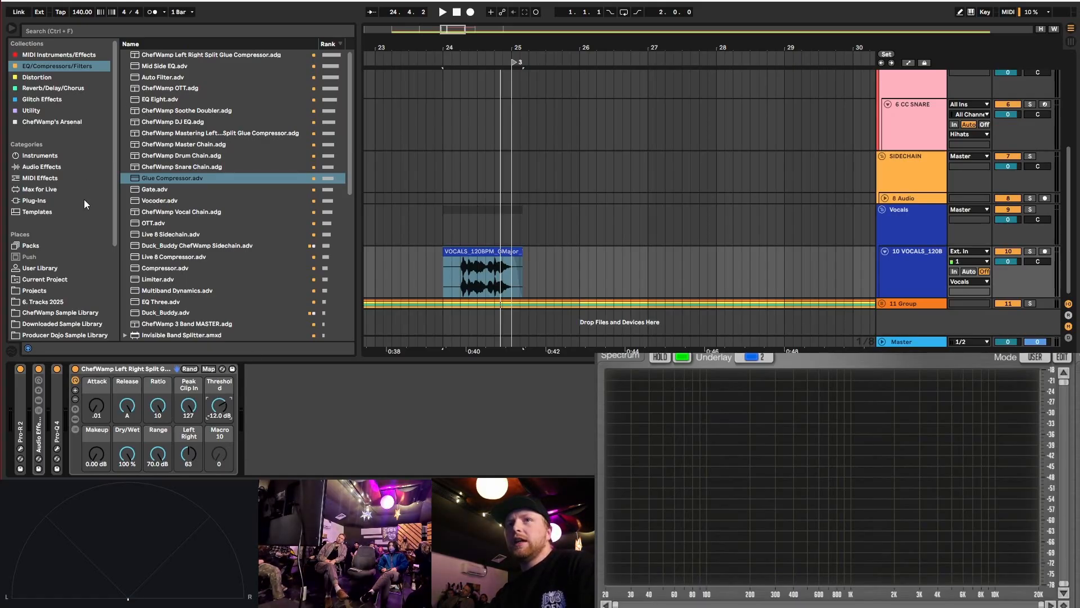
- Append a Utility to the end of the vocal chain, set its gain to -4 dB and play the vocal
{"action": "left_click", "coordinate": [33, 110]}
{"action": "mouse_move", "coordinate": [155, 110]}
{"action": "left_mouse_down"}
{"action": "mouse_move", "coordinate": [323, 410]}
{"action": "mouse_move", "coordinate": [356, 447]}
{"action": "left_mouse_up"}
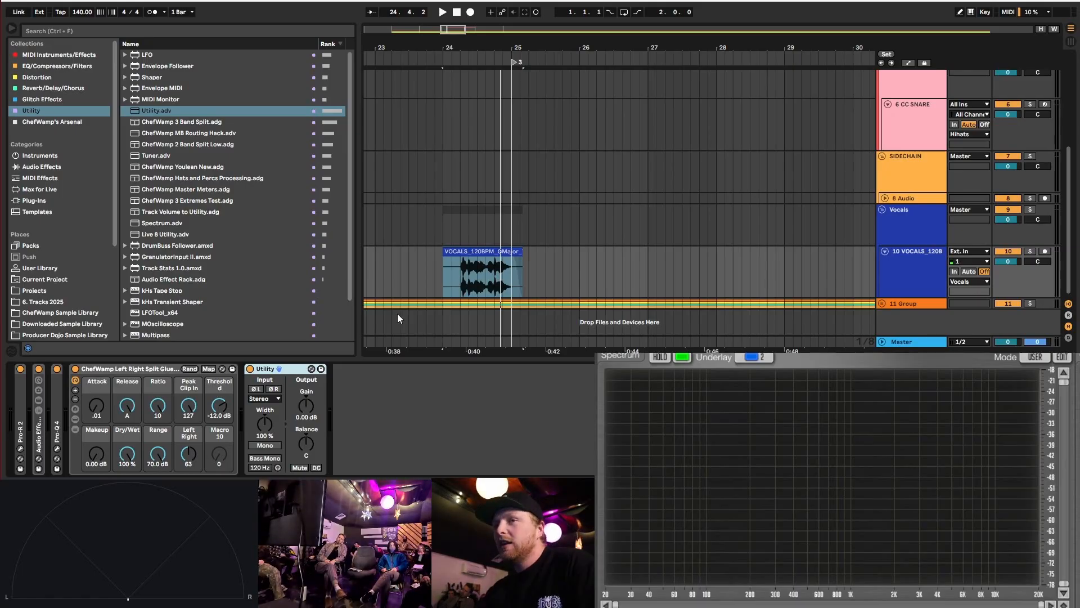
{"action": "left_click", "coordinate": [307, 405]}
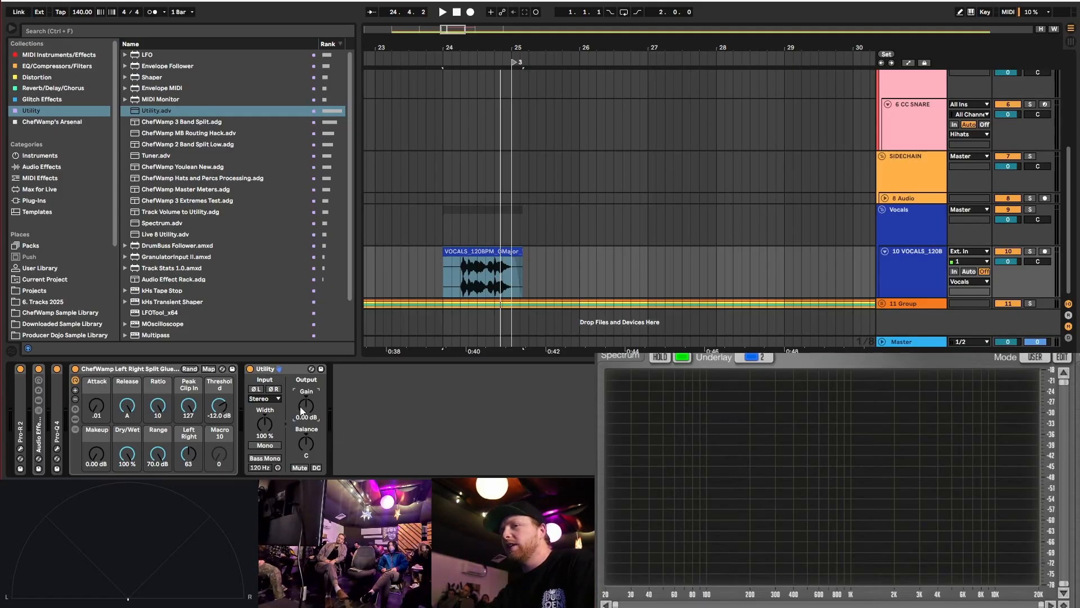
{"action": "type", "text": "-4"}
{"action": "key", "text": "Return"}
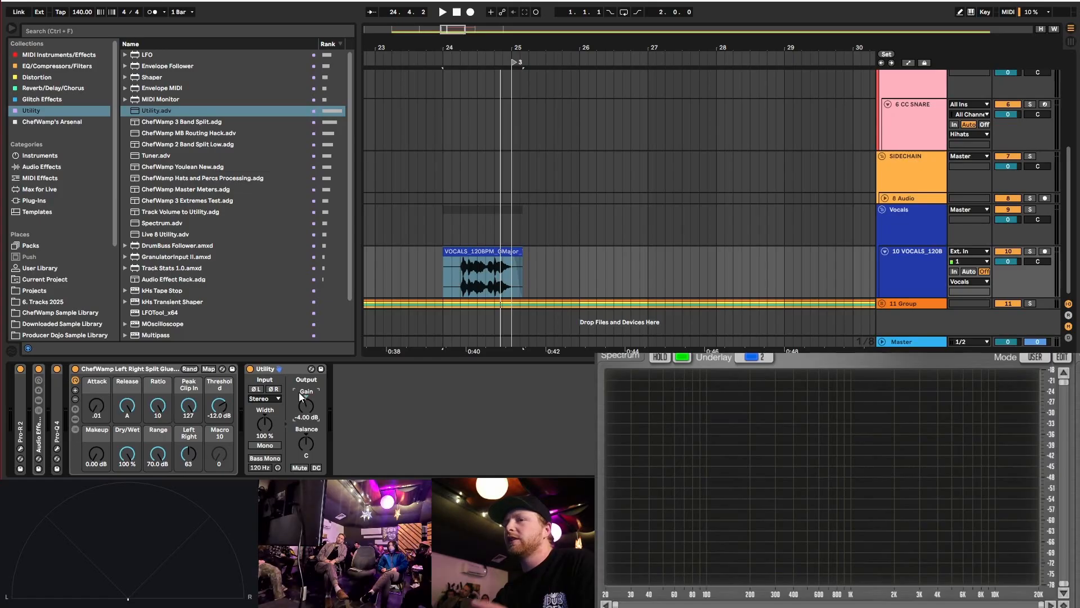
{"action": "key", "text": "space"}
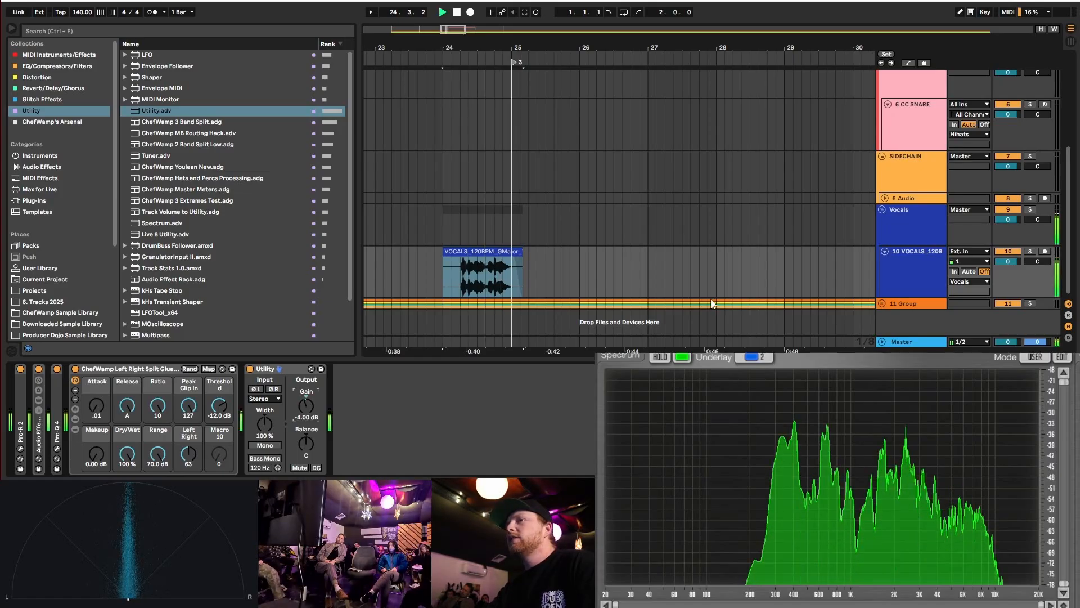
- Place the playhead at bar 25 and select the Kick Snare Clap track with its Drum Rack
{"action": "scroll", "coordinate": [898, 280], "scroll_direction": "up", "scroll_amount": 6}
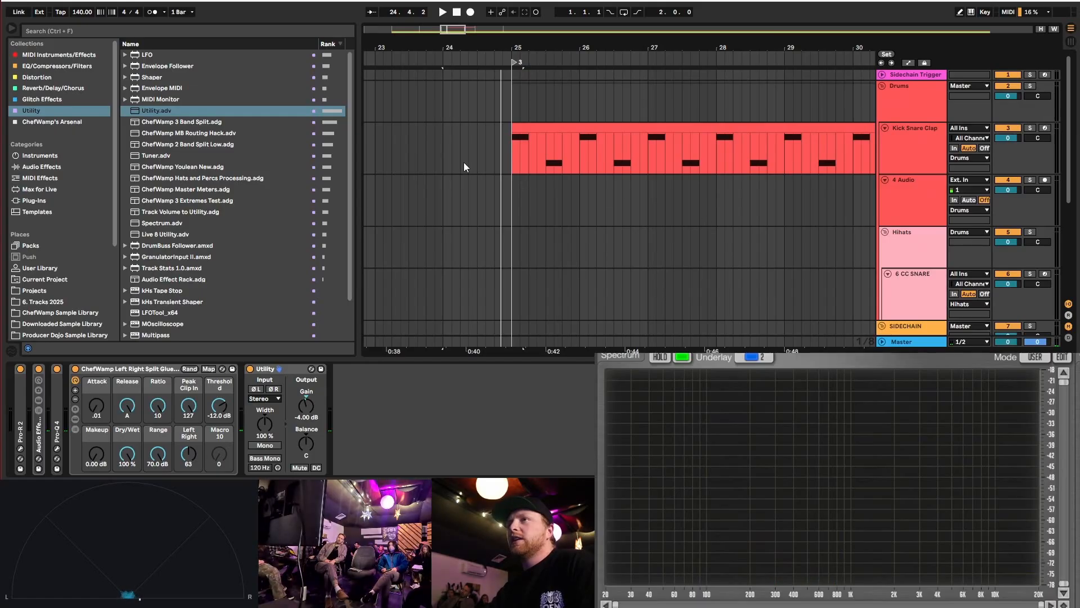
{"action": "scroll", "coordinate": [445, 162], "scroll_direction": "down", "scroll_amount": 3}
{"action": "left_click", "coordinate": [916, 137]}
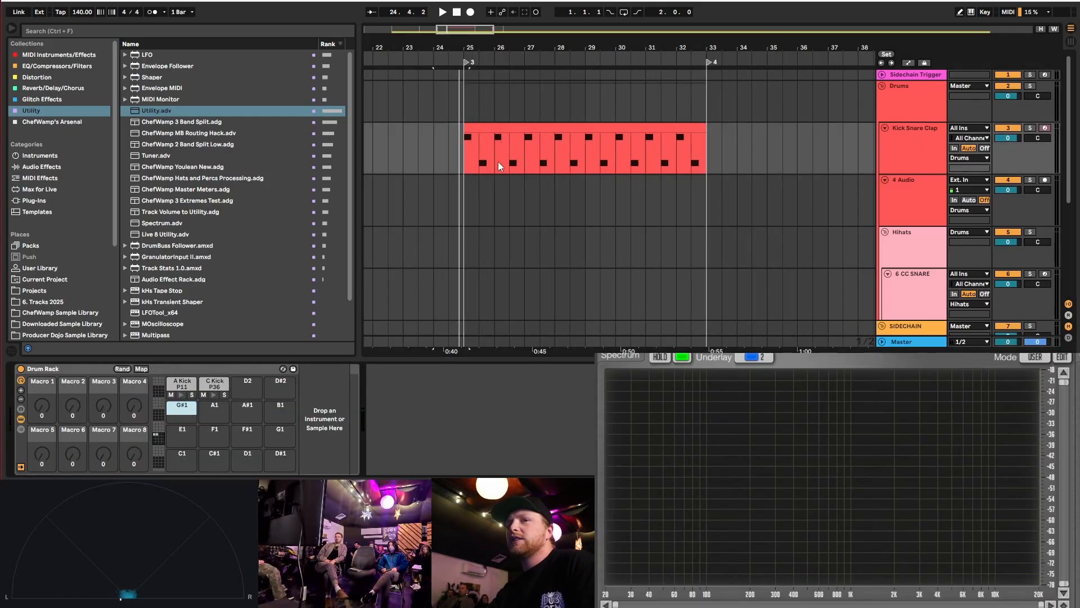
{"action": "left_click", "coordinate": [461, 164]}
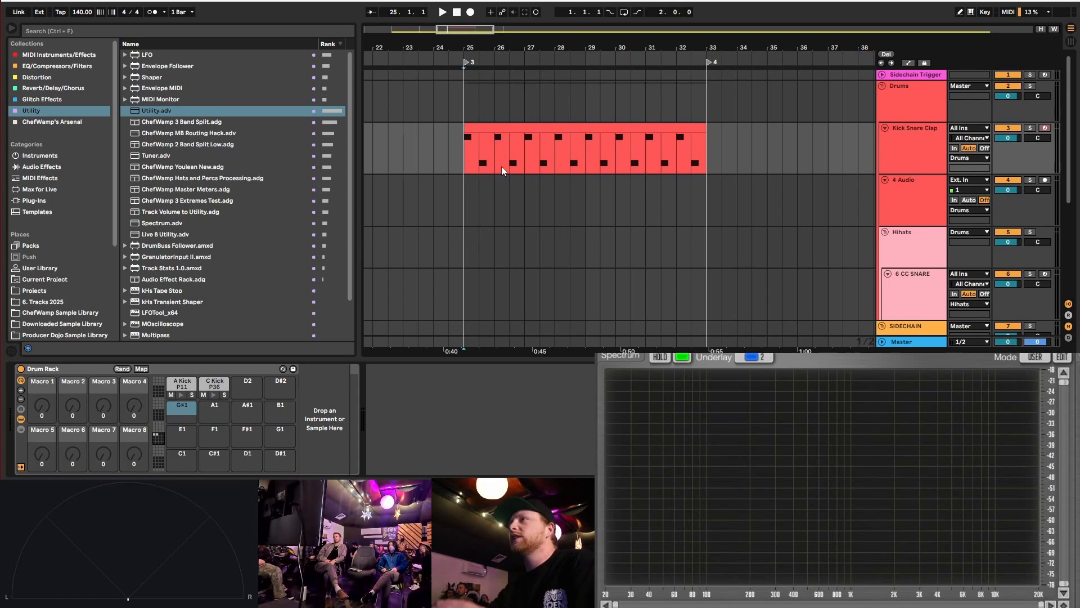
{"action": "left_click", "coordinate": [915, 156]}
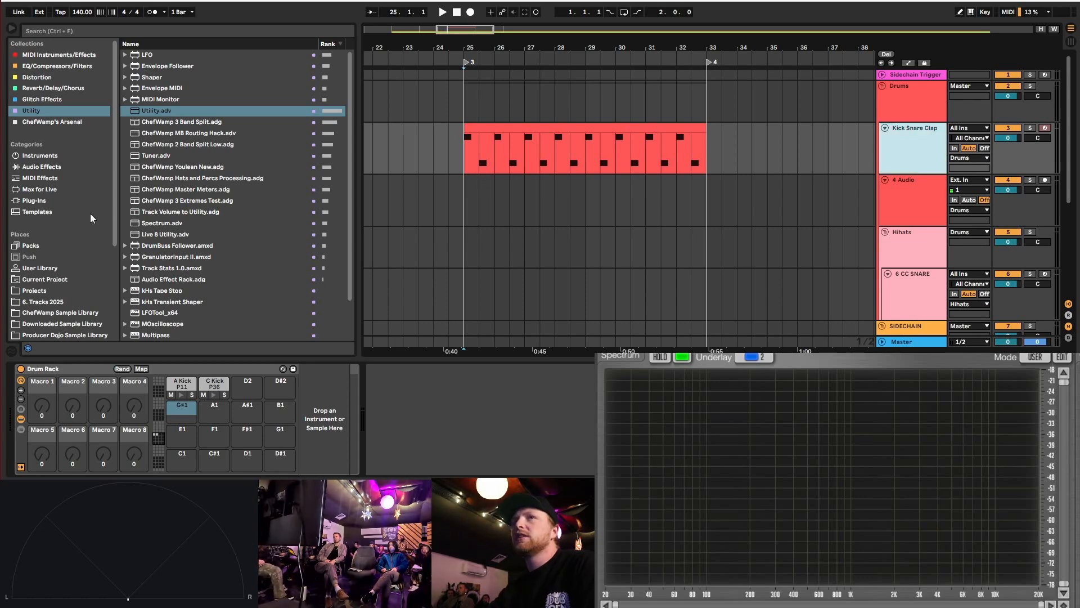
- Open the !ZSea Drums folder in the Splice sample packs and filter the browser for "snare"
{"action": "left_click", "coordinate": [73, 324]}
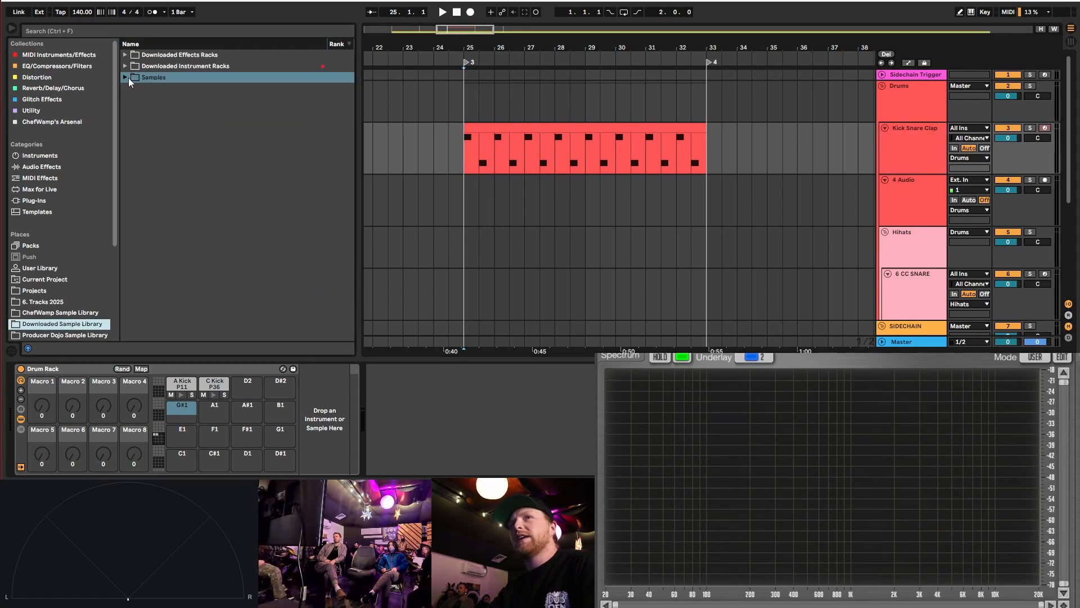
{"action": "scroll", "coordinate": [49, 285], "scroll_direction": "down", "scroll_amount": 5}
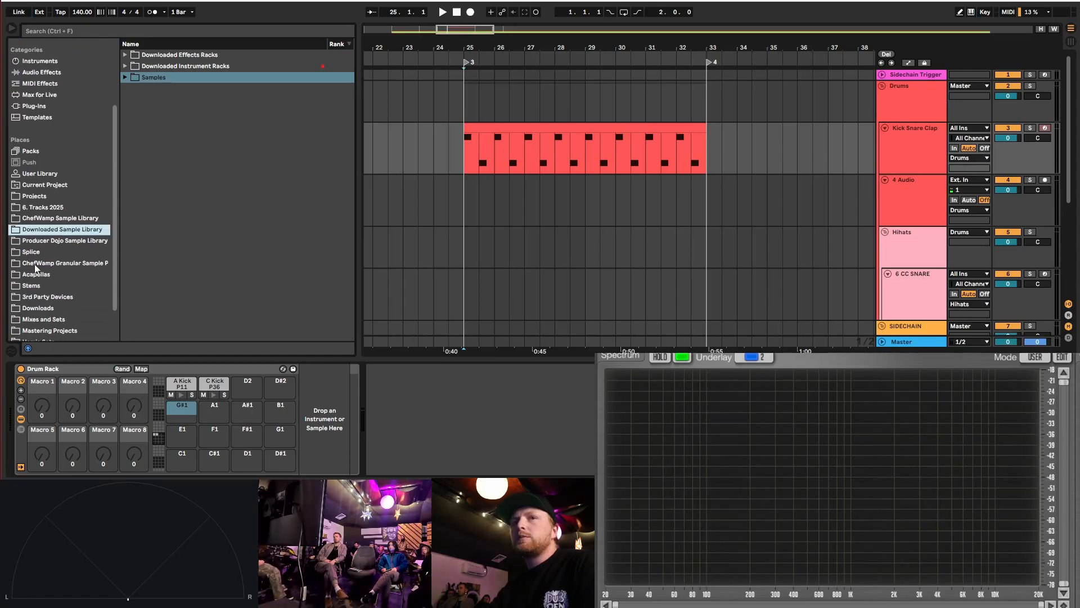
{"action": "left_click", "coordinate": [43, 254]}
{"action": "left_click", "coordinate": [126, 67]}
{"action": "left_click", "coordinate": [132, 76]}
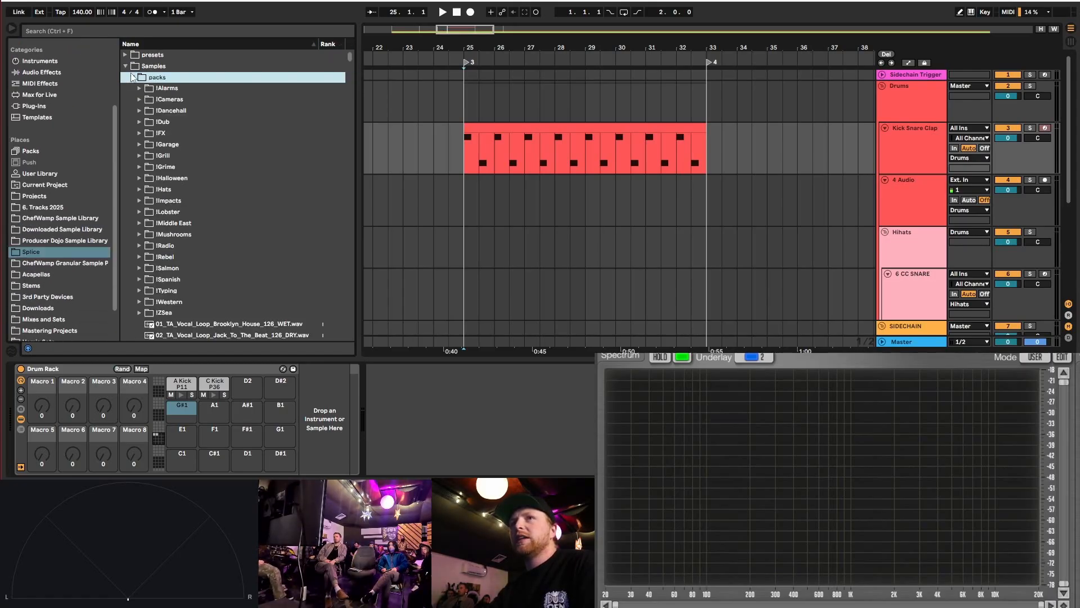
{"action": "scroll", "coordinate": [162, 300], "scroll_direction": "down", "scroll_amount": 1}
{"action": "left_click", "coordinate": [163, 286]}
{"action": "left_click", "coordinate": [139, 286]}
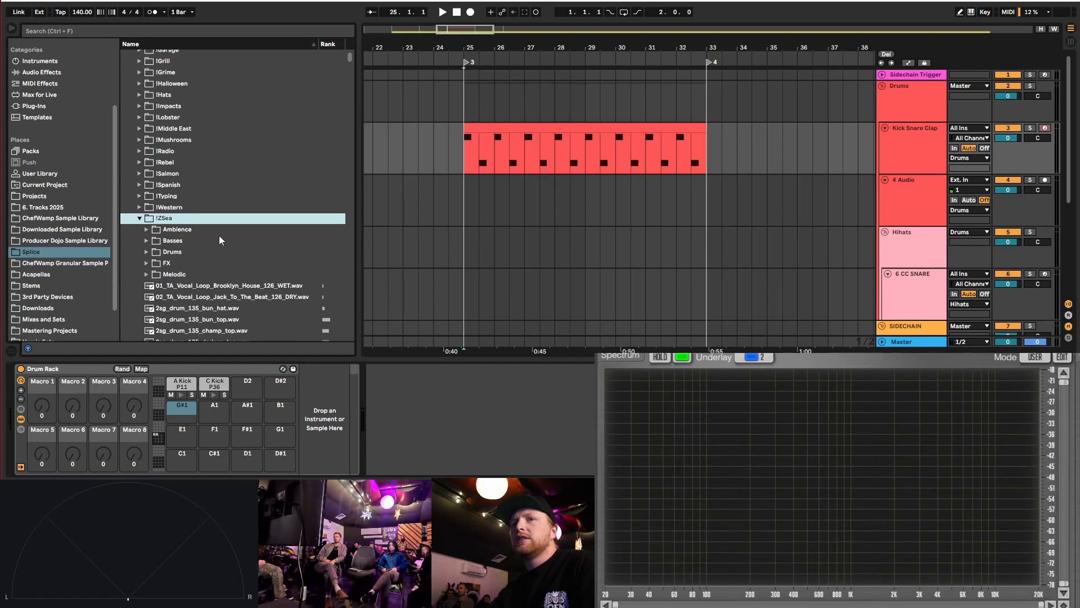
{"action": "left_click", "coordinate": [144, 253]}
{"action": "left_click", "coordinate": [77, 32]}
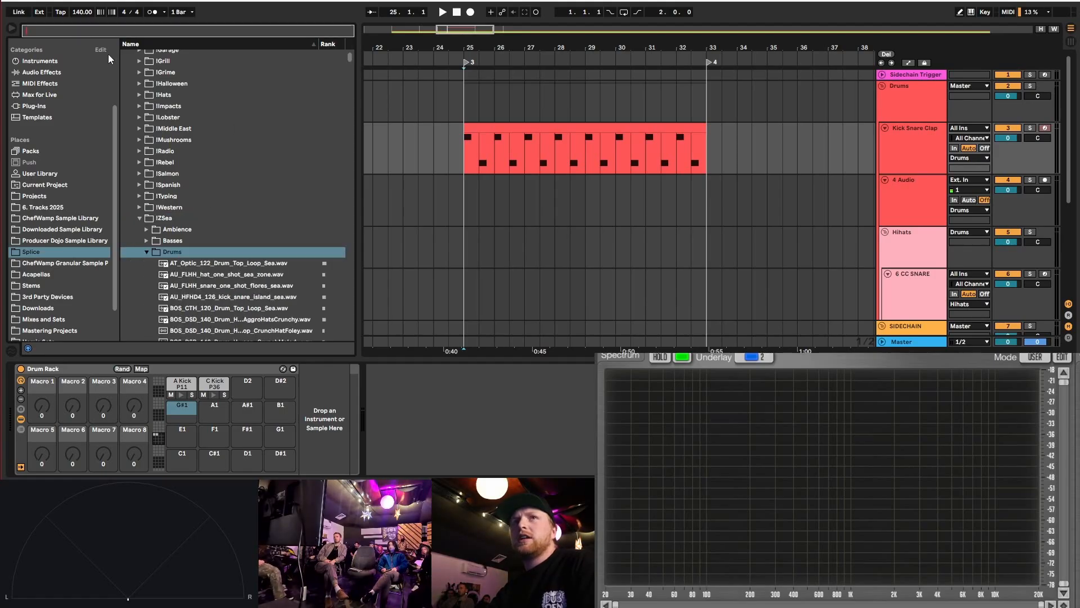
{"action": "type", "text": "snare"}
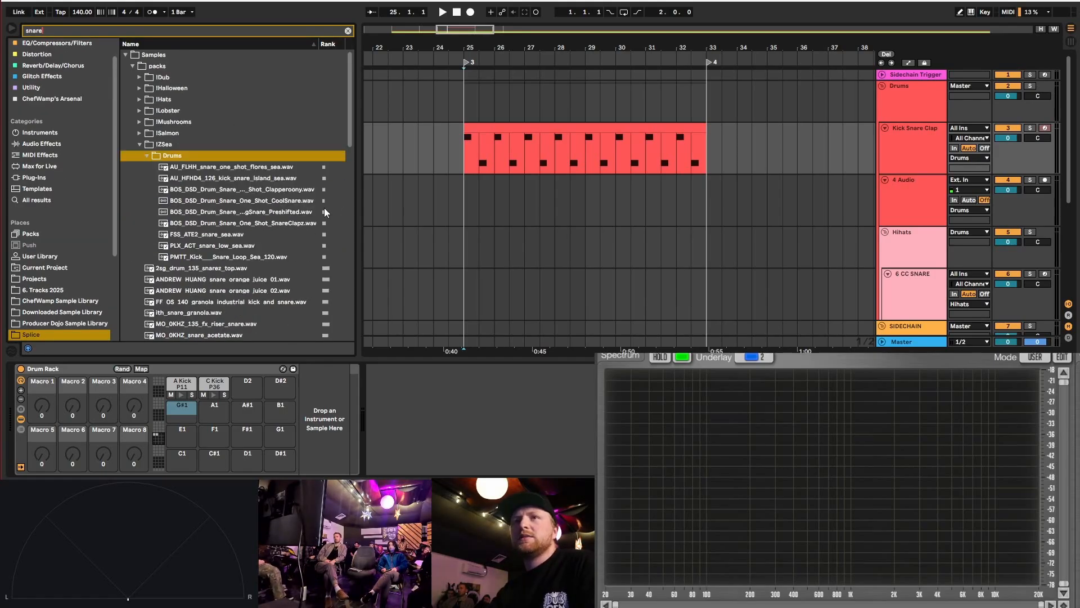
- Audition the snare samples in the !ZSea Drums folder one after another to compare them
{"action": "left_click", "coordinate": [275, 166]}
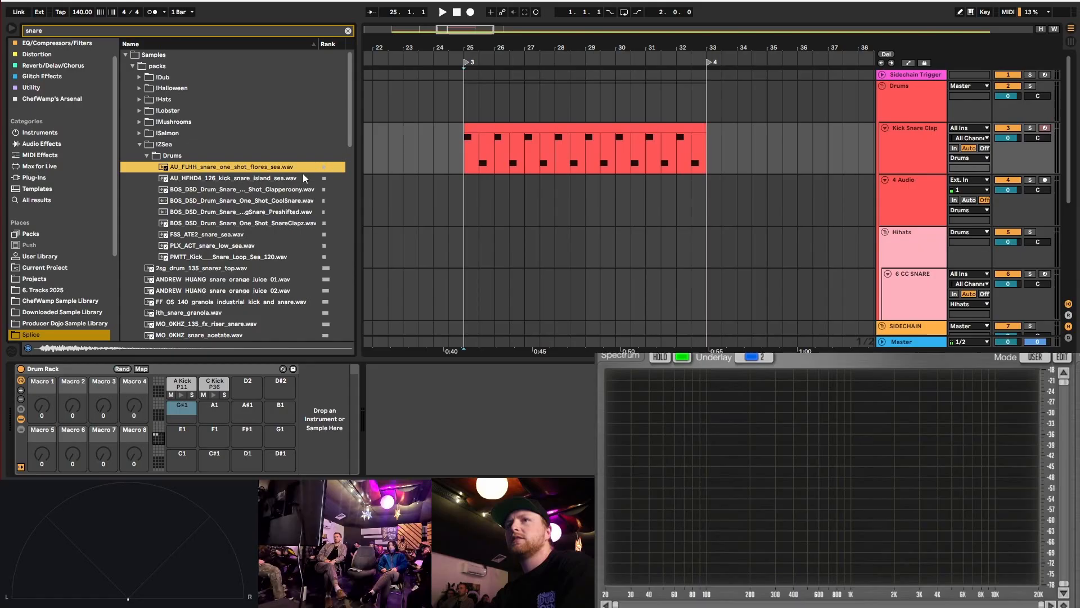
{"action": "left_click", "coordinate": [303, 175]}
{"action": "key", "text": "Down"}
{"action": "key", "text": "Down"}
{"action": "key", "text": "Down"}
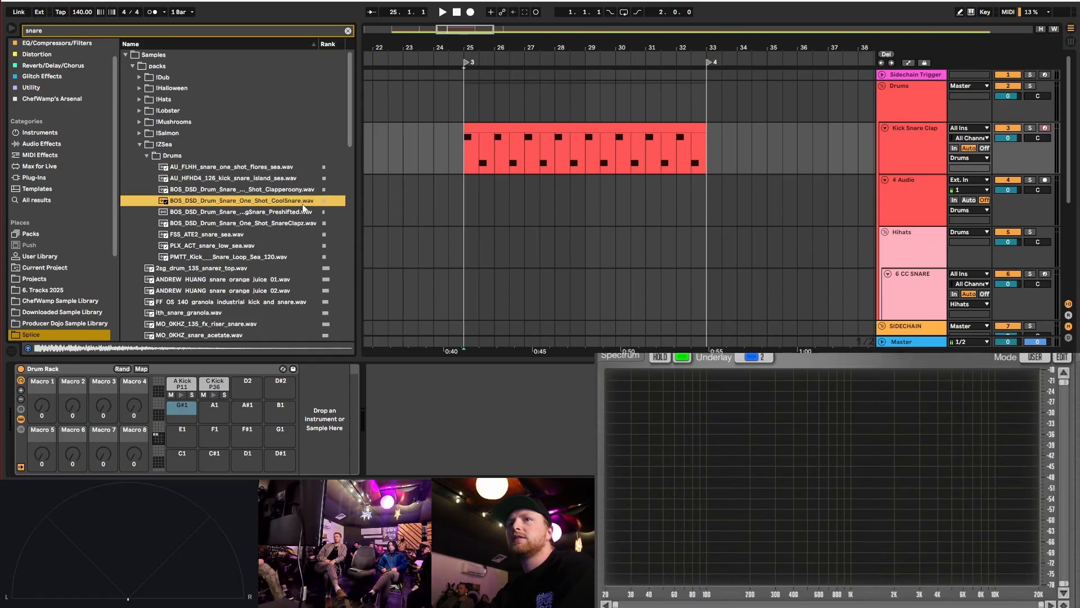
{"action": "key", "text": "Up"}
{"action": "key", "text": "Down"}
{"action": "key", "text": "Down"}
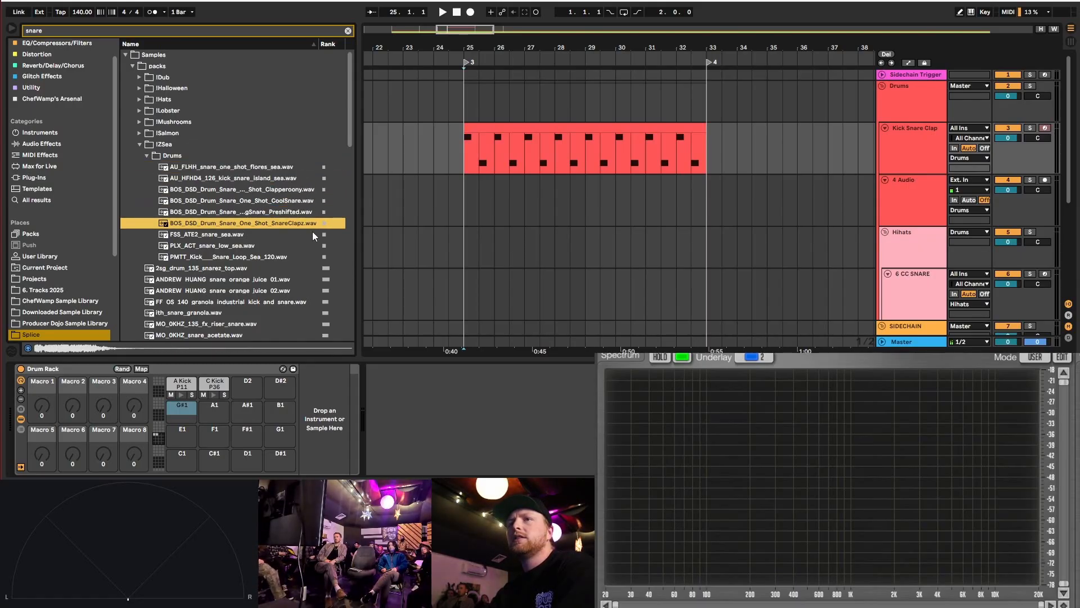
{"action": "key", "text": "Up"}
{"action": "key", "text": "Up"}
{"action": "key", "text": "Up"}
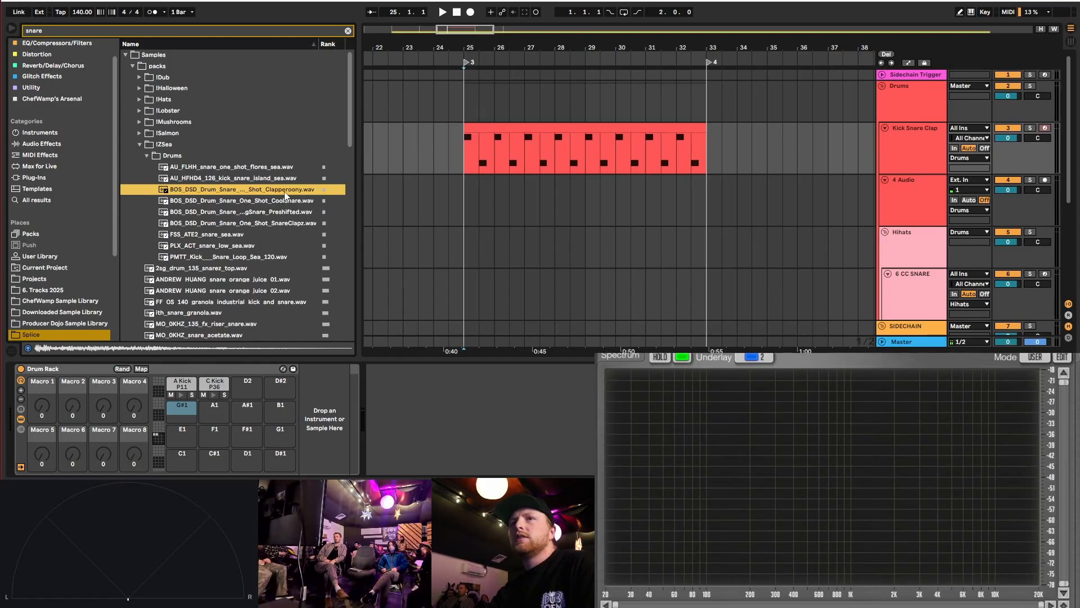
{"action": "left_click", "coordinate": [224, 235]}
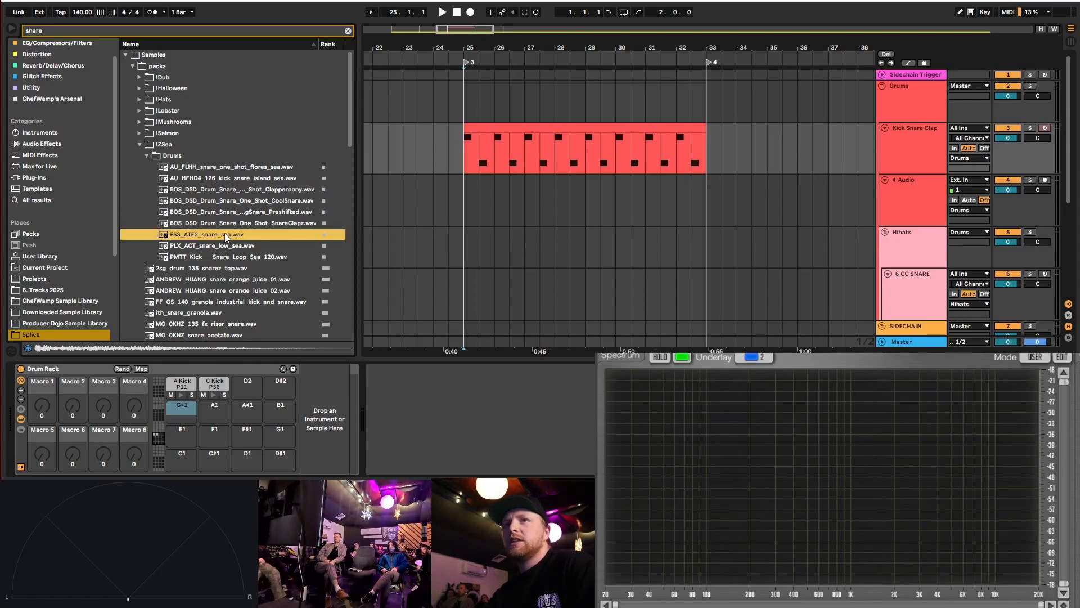
{"action": "left_click", "coordinate": [276, 246]}
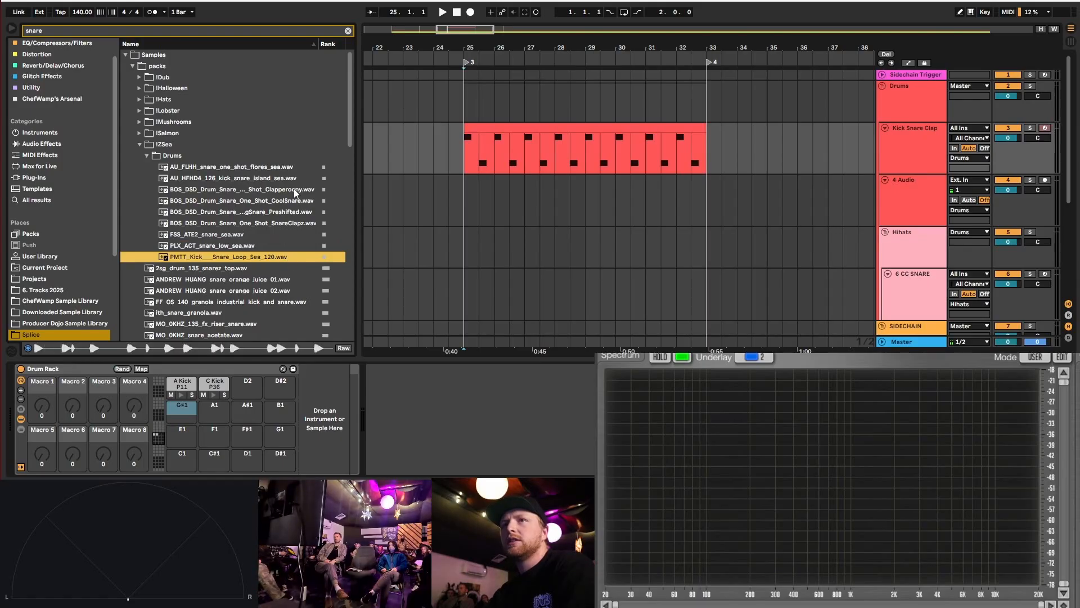
- Load the BOS_DSD Clapperoony snare onto the Drum Rack's G#1 pad, collapse the sample folders and clear the browser search
{"action": "left_click_drag", "start_coordinate": [286, 191], "coordinate": [187, 416]}
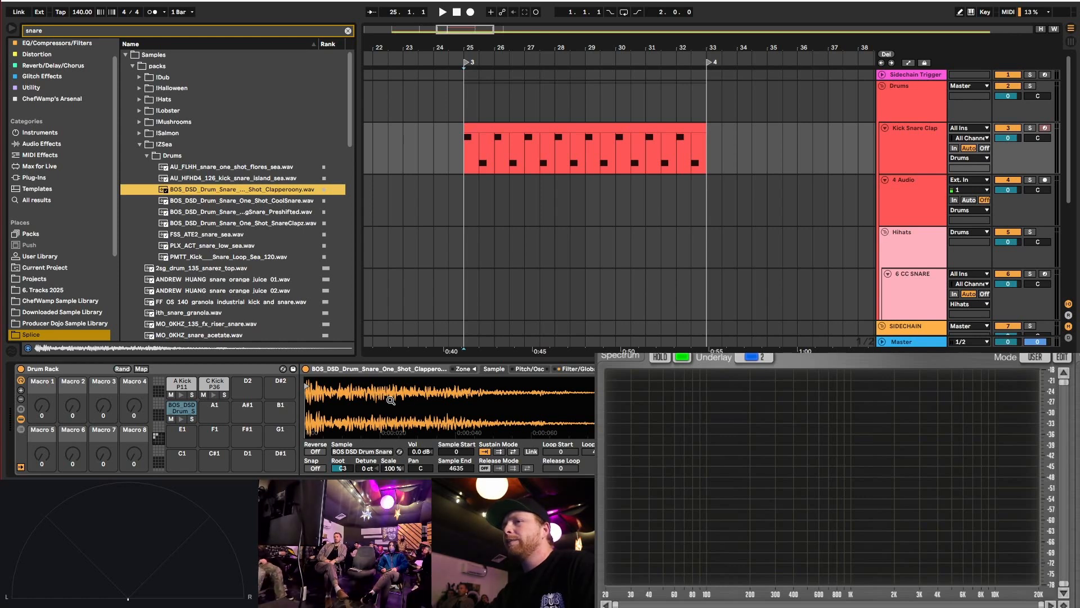
{"action": "left_click", "coordinate": [139, 144]}
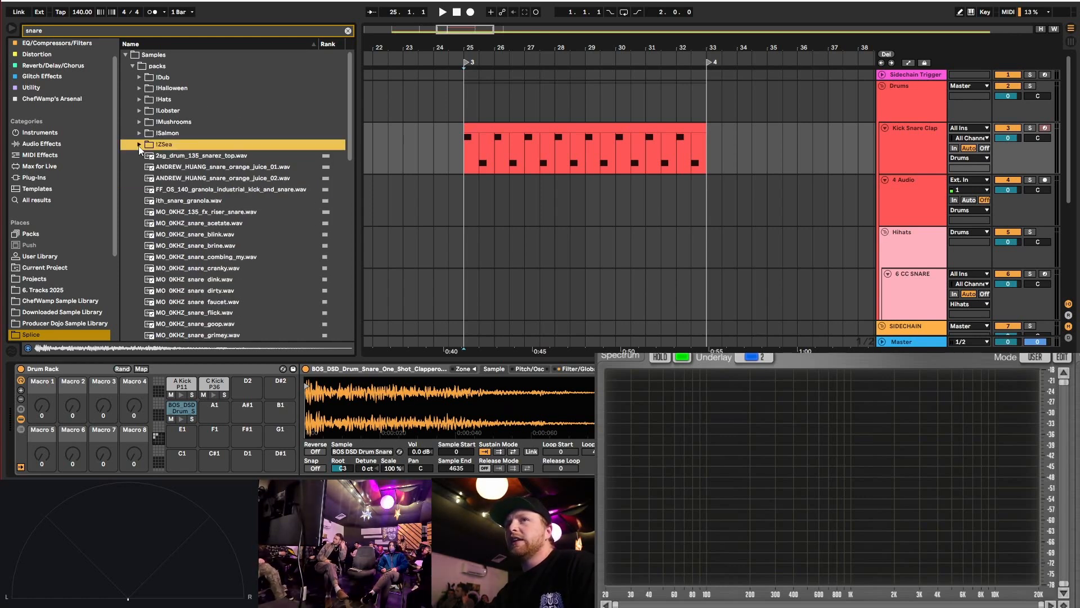
{"action": "left_click", "coordinate": [132, 65]}
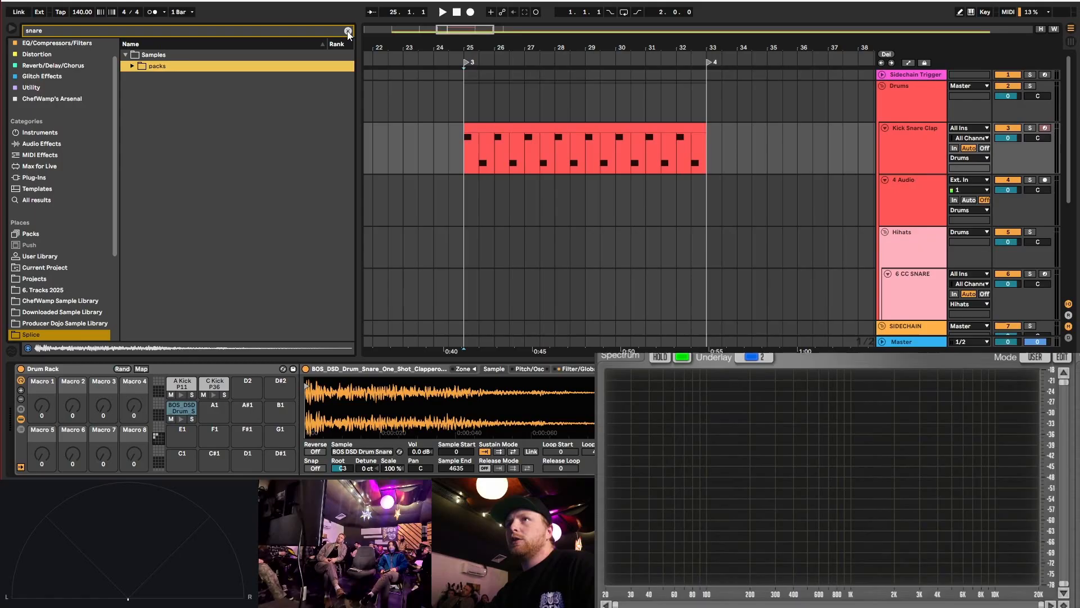
{"action": "left_click", "coordinate": [347, 31]}
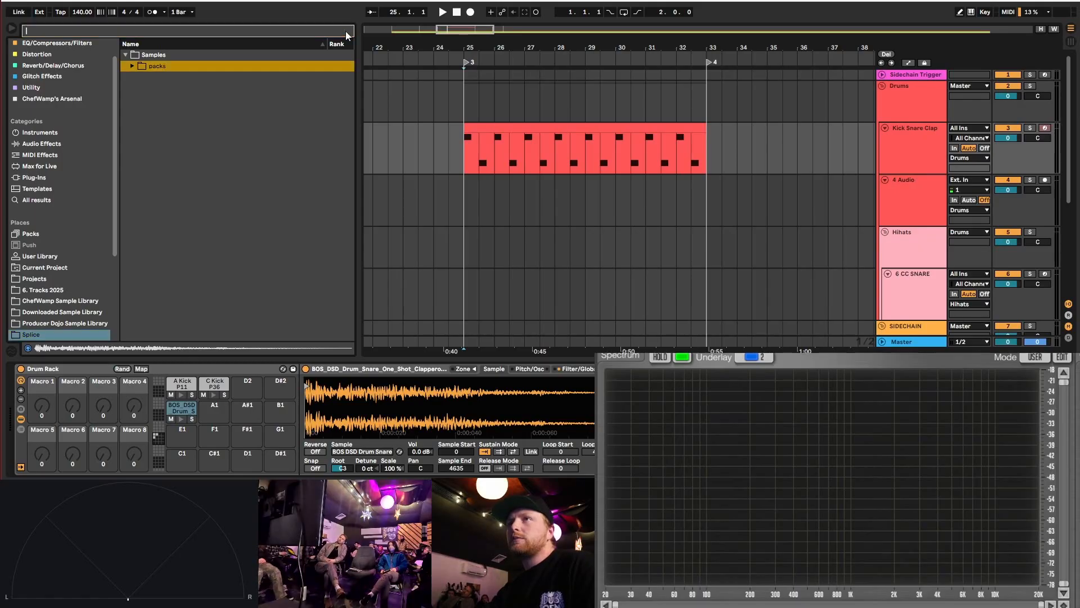
- Select the Kick Snare Clap track and hide the Drum Rack's macro controls to expose the snare's Sampler
{"action": "left_click", "coordinate": [902, 149]}
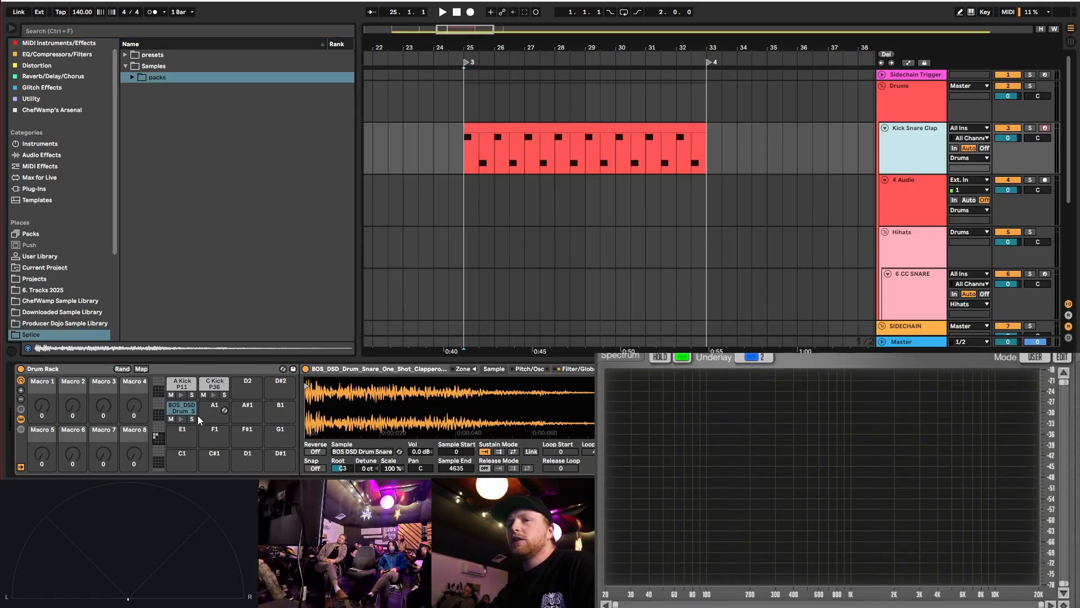
{"action": "left_click", "coordinate": [21, 390]}
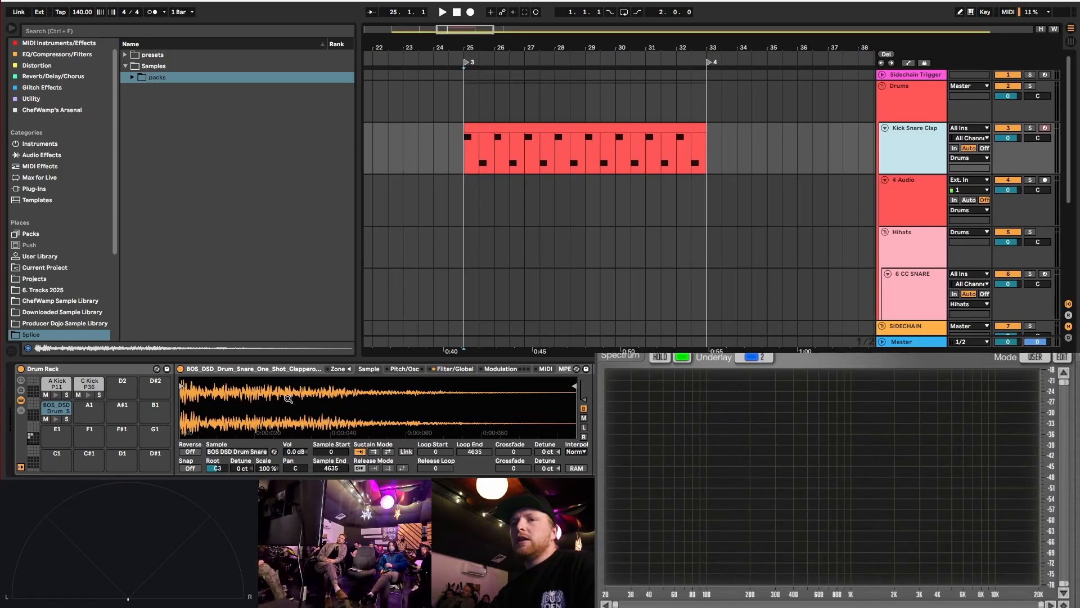
{"action": "scroll", "coordinate": [495, 160], "scroll_direction": "up", "scroll_amount": 4}
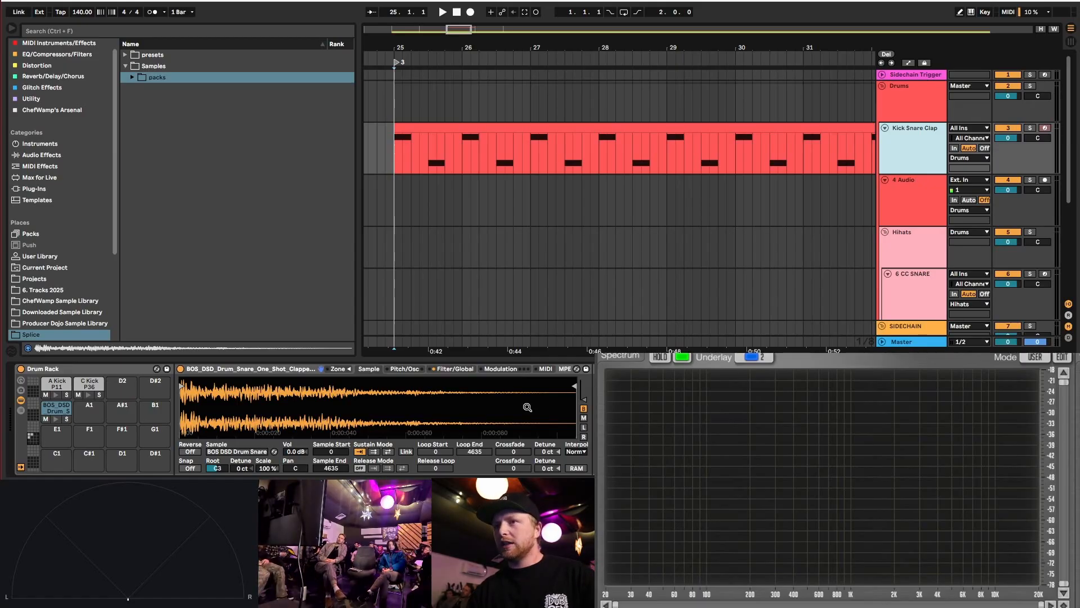
- Examine the Filter/Global, Sample and Pitch/Osc pages of the Clapperoony snare's Sampler
{"action": "left_click", "coordinate": [457, 369]}
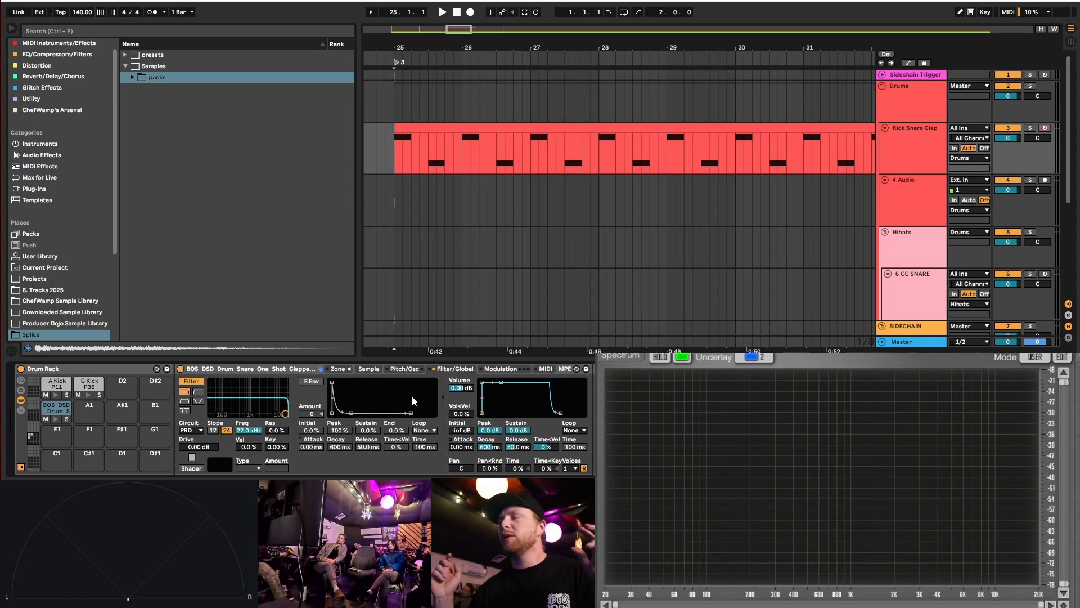
{"action": "right_click", "coordinate": [288, 369]}
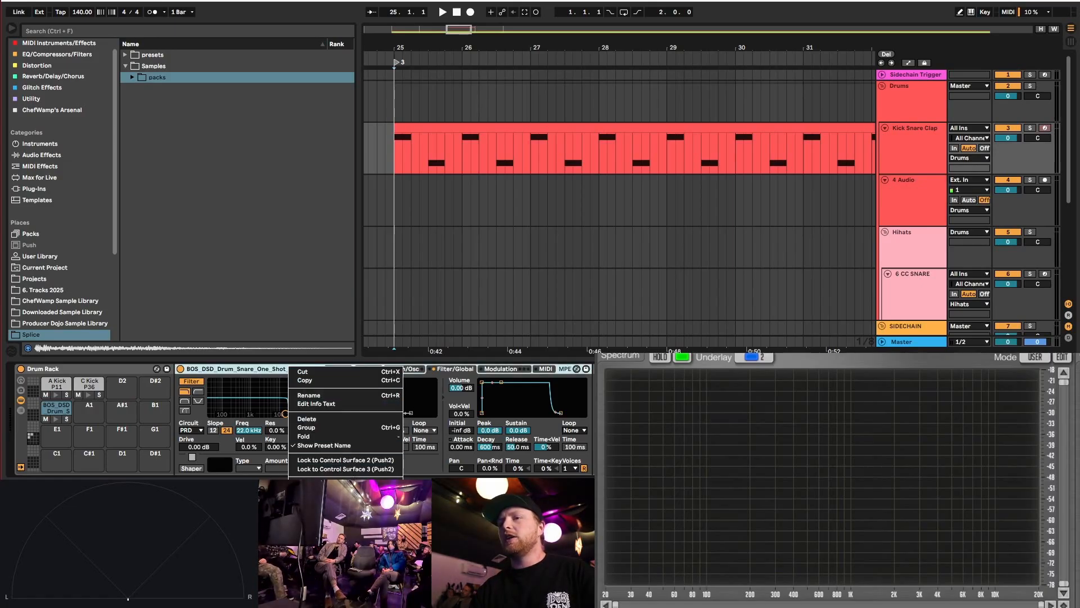
{"action": "left_click", "coordinate": [262, 369]}
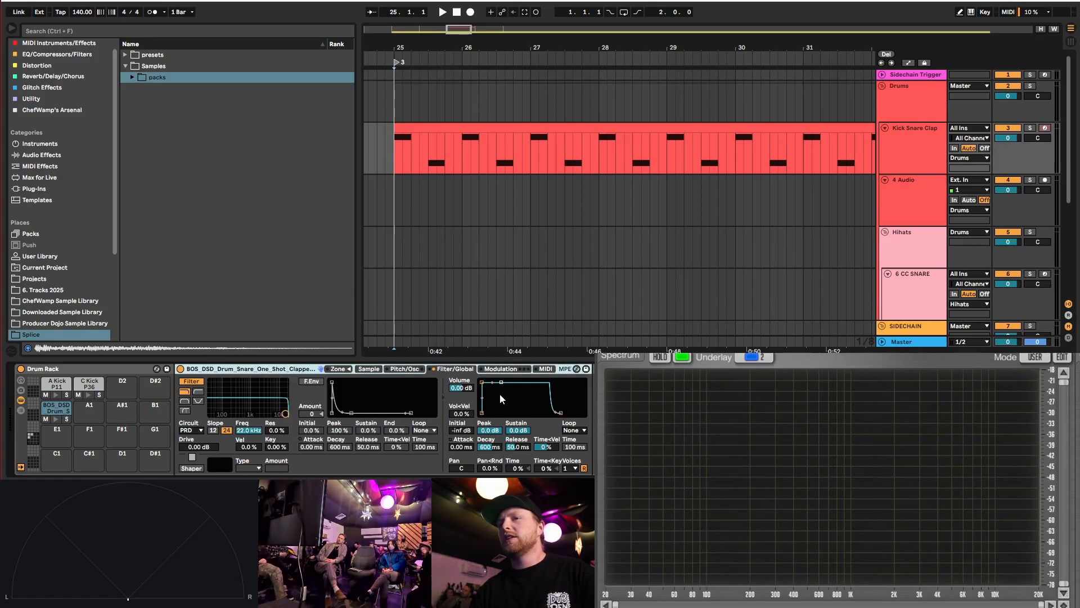
{"action": "left_click", "coordinate": [376, 370]}
{"action": "left_click", "coordinate": [404, 369]}
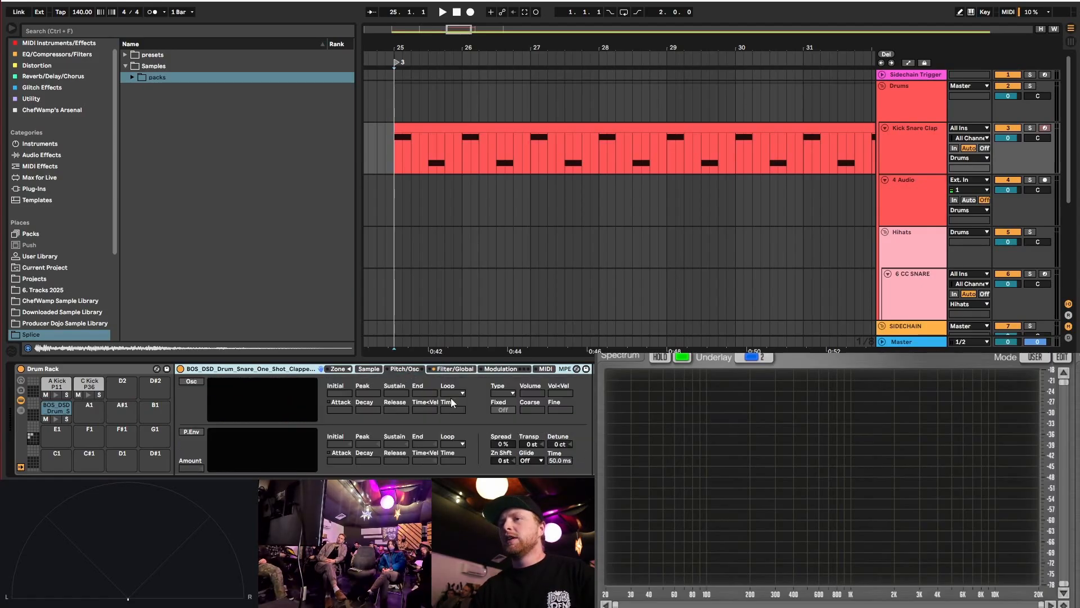
- Load an empty Simpler from the MIDI Instruments/Effects collection onto the Drum Rack's A1 pad
{"action": "left_click", "coordinate": [455, 369]}
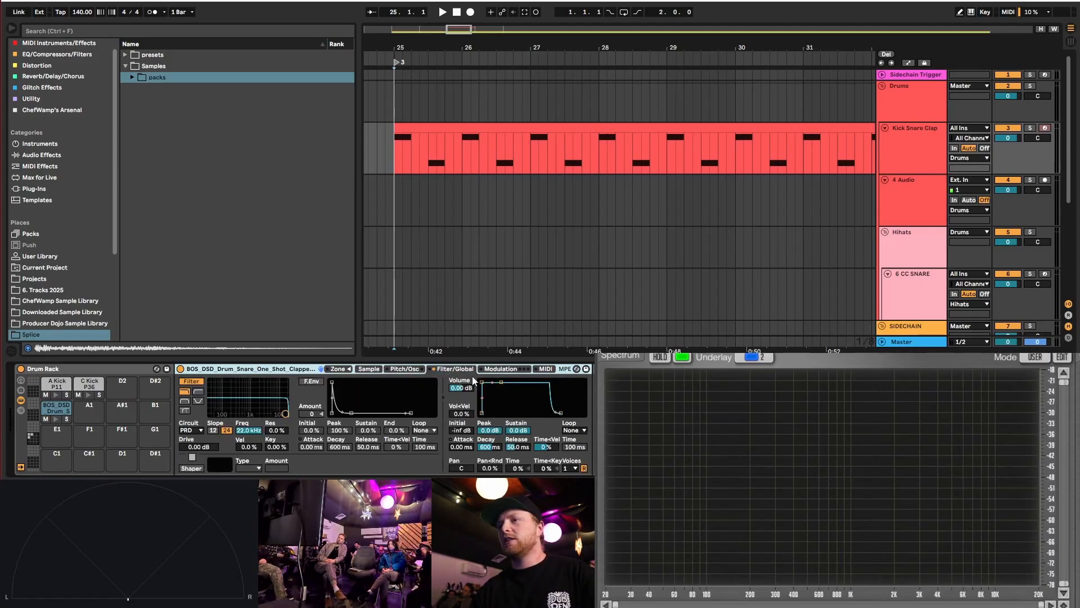
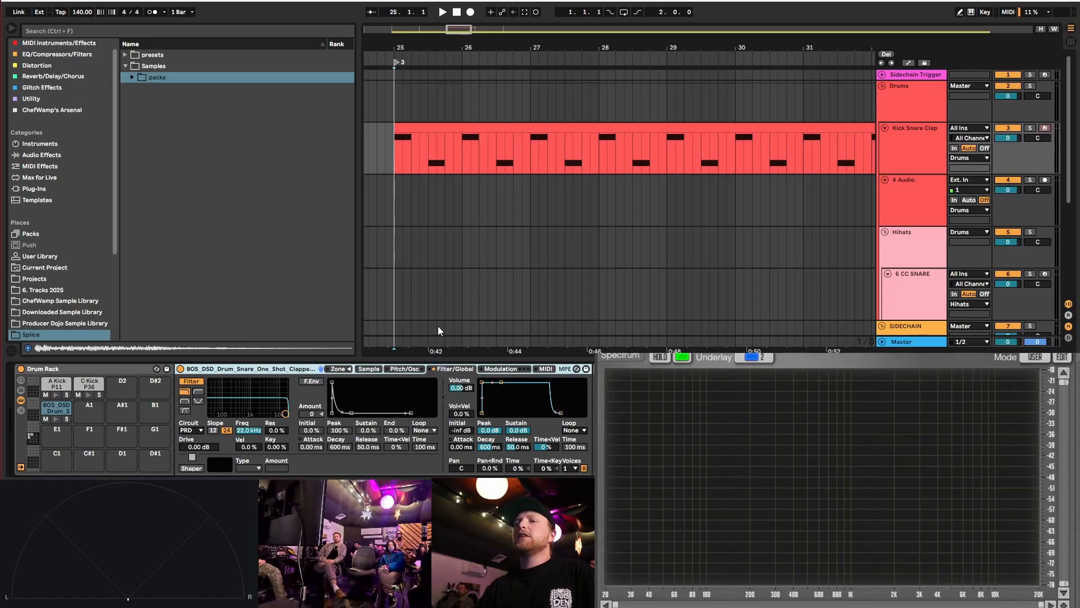
{"action": "scroll", "coordinate": [50, 89], "scroll_direction": "up", "scroll_amount": 1}
{"action": "left_click", "coordinate": [46, 55]}
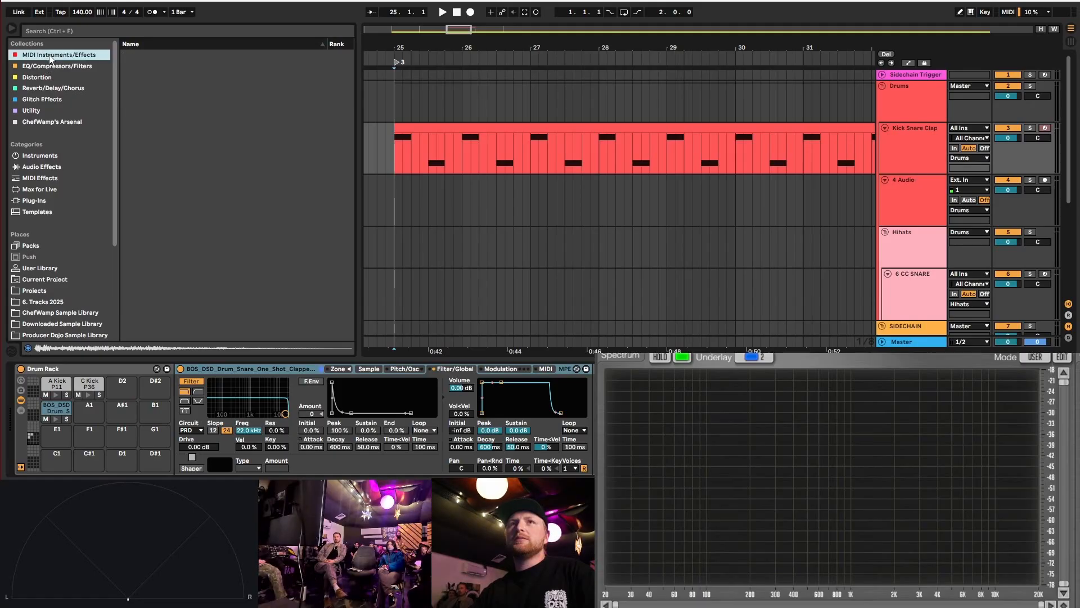
{"action": "scroll", "coordinate": [220, 195], "scroll_direction": "down", "scroll_amount": 2}
{"action": "scroll", "coordinate": [220, 196], "scroll_direction": "down", "scroll_amount": 10}
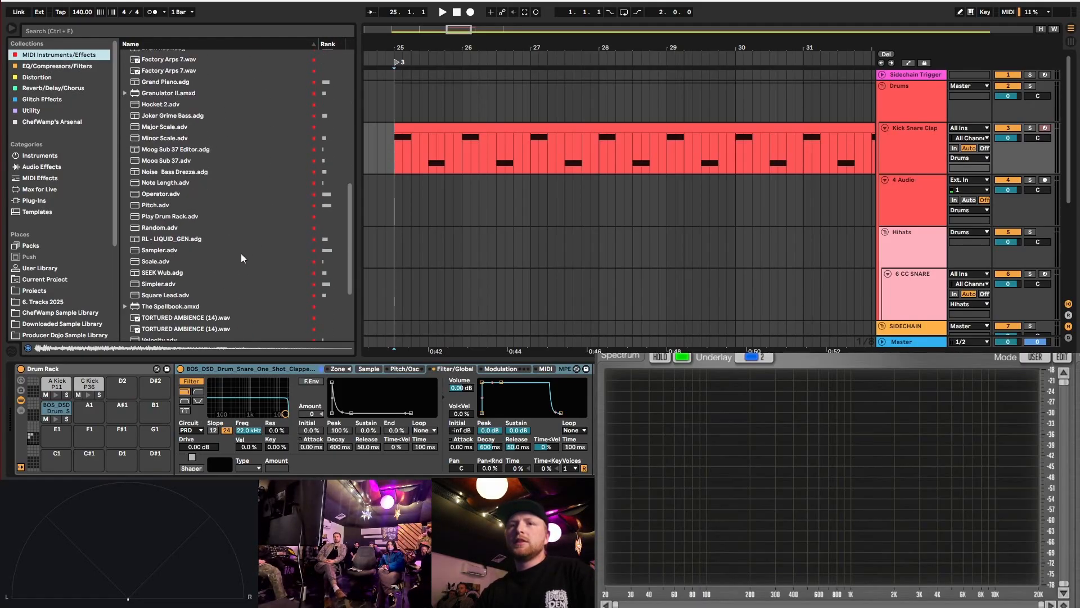
{"action": "left_click", "coordinate": [181, 291]}
{"action": "scroll", "coordinate": [180, 278], "scroll_direction": "down", "scroll_amount": 1}
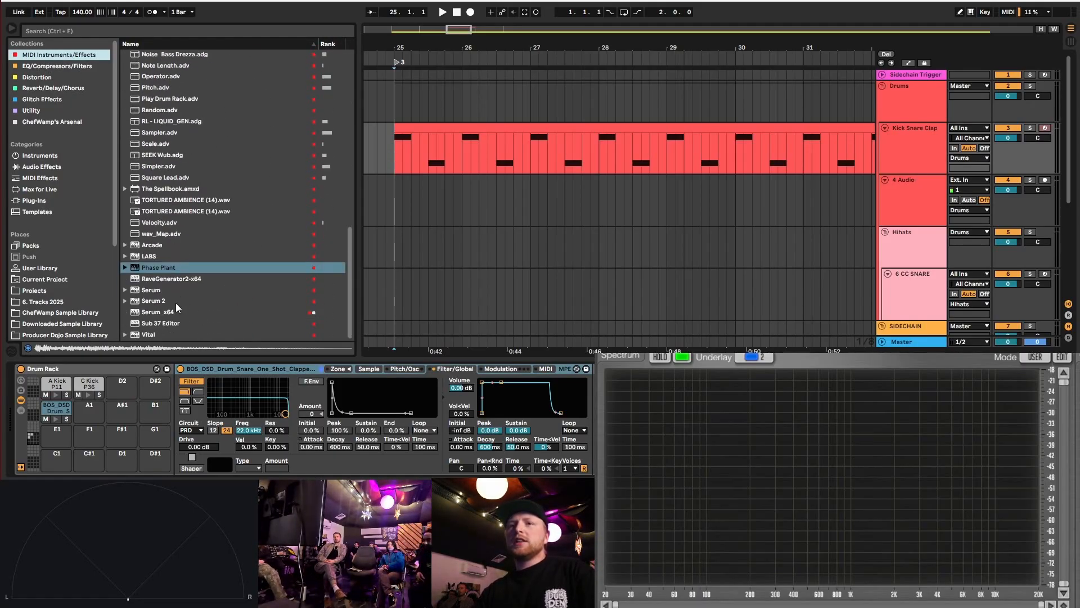
{"action": "scroll", "coordinate": [176, 303], "scroll_direction": "up", "scroll_amount": 2}
{"action": "left_click_drag", "start_coordinate": [155, 220], "coordinate": [92, 411]}
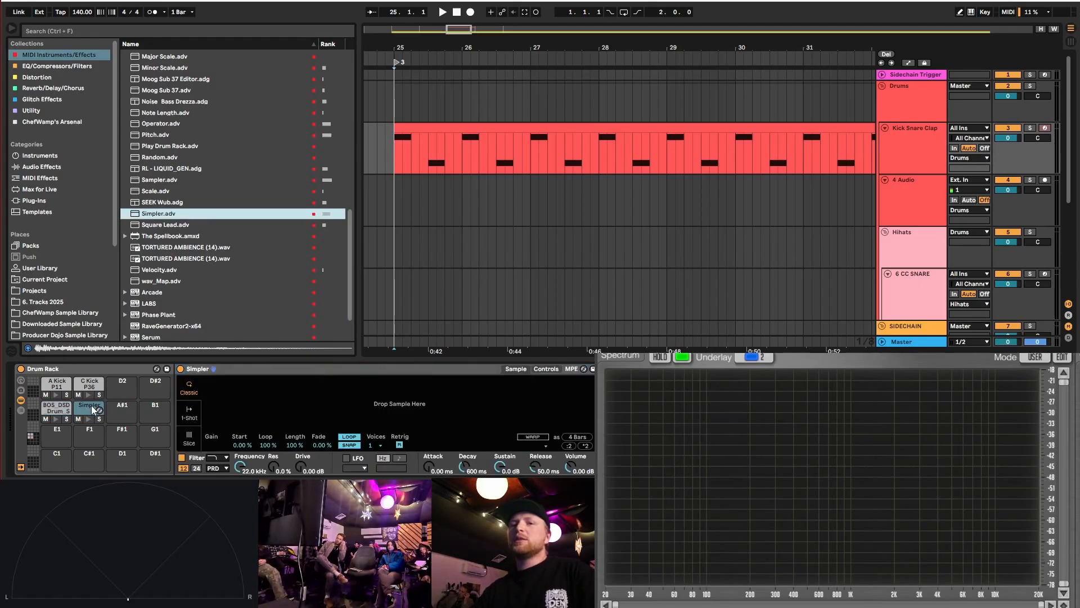
- Compare the snare's Sampler with the Simpler's Controls and Sample pages, and delete the Simpler from the A1 pad
{"action": "left_click", "coordinate": [55, 409]}
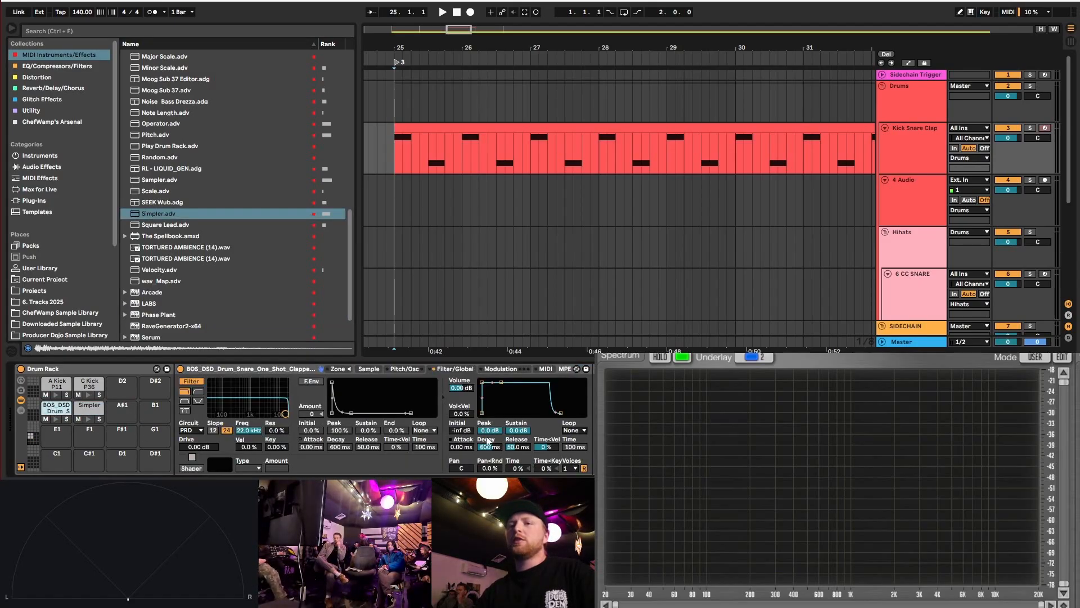
{"action": "left_click", "coordinate": [369, 369]}
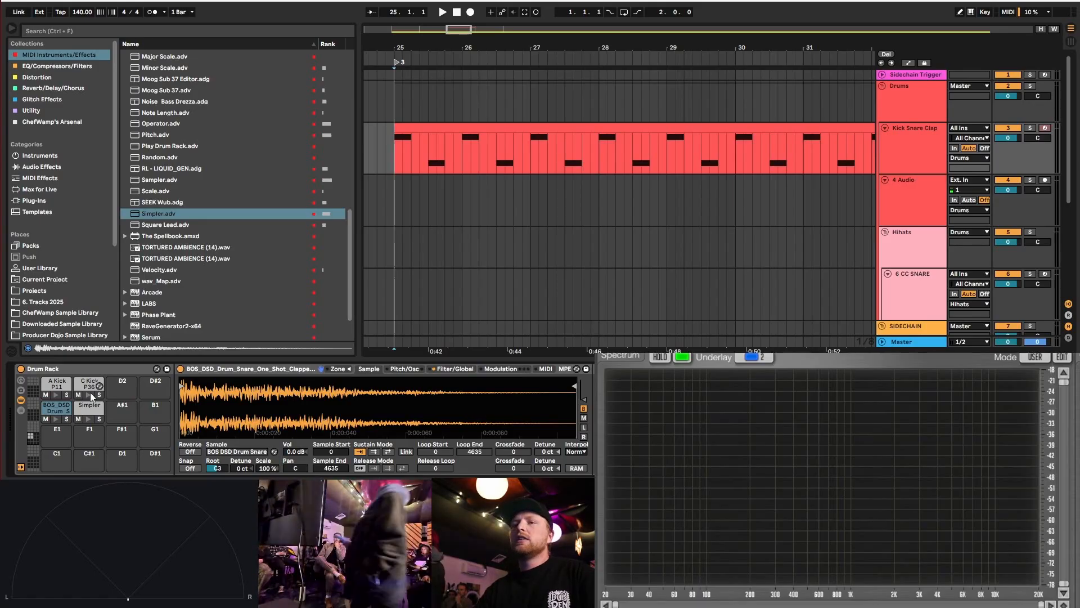
{"action": "left_click", "coordinate": [89, 409]}
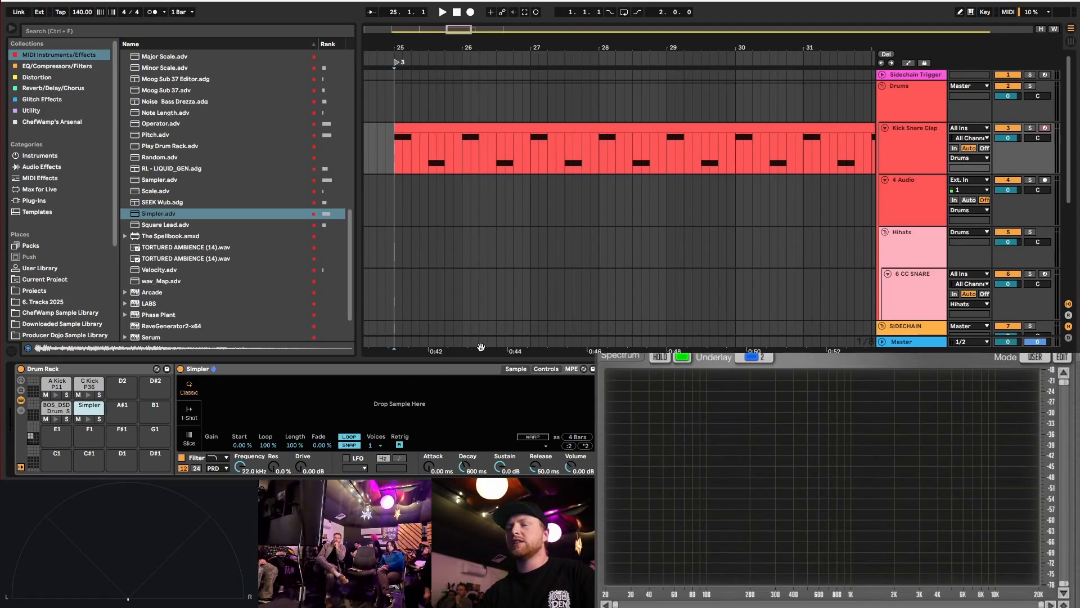
{"action": "left_click", "coordinate": [546, 369]}
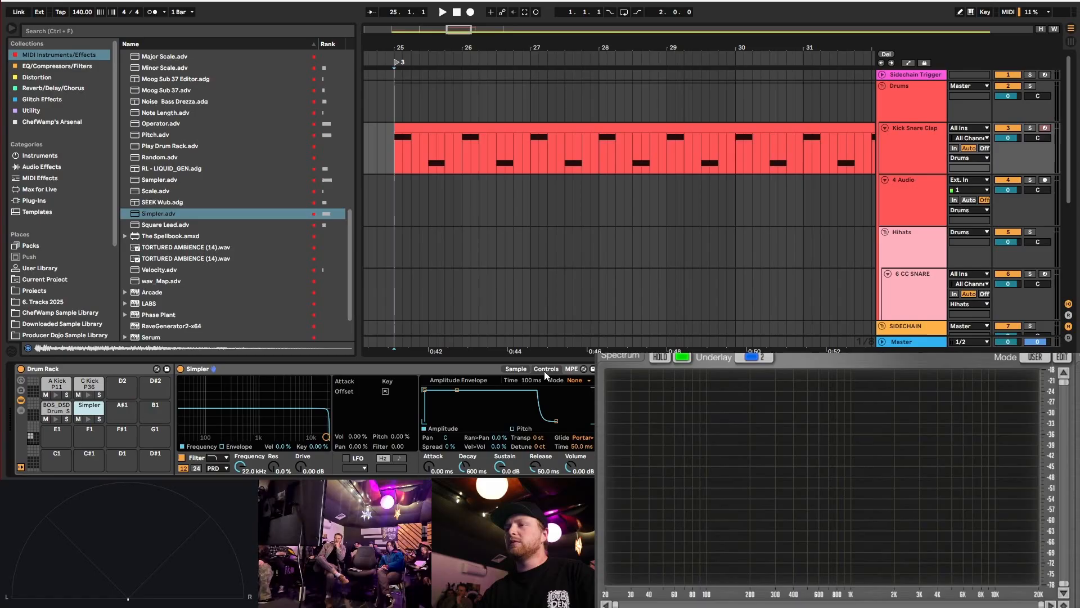
{"action": "left_click", "coordinate": [516, 369]}
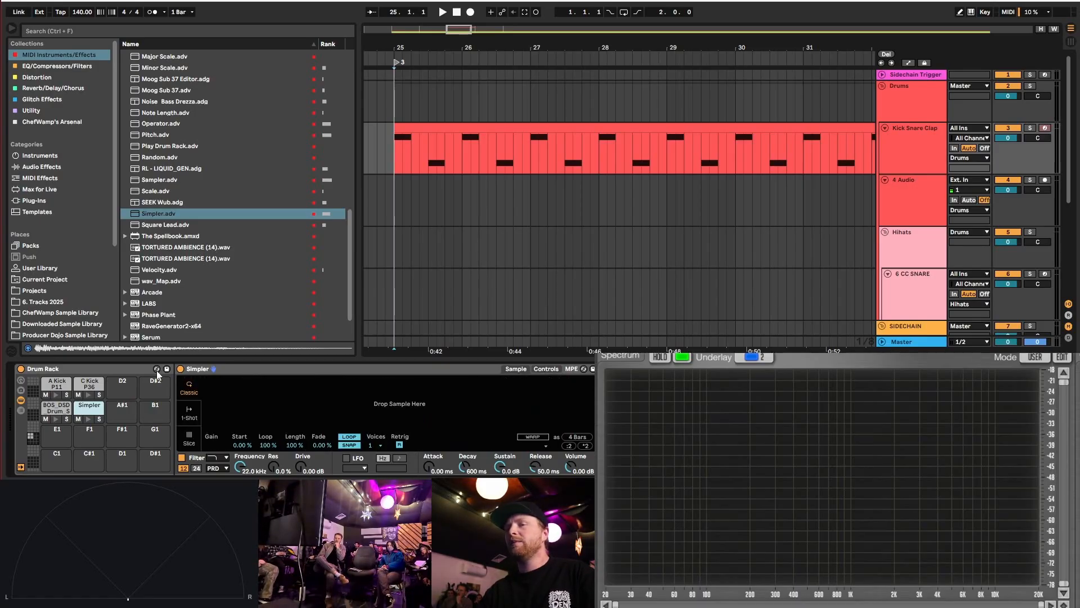
{"action": "left_click", "coordinate": [234, 370]}
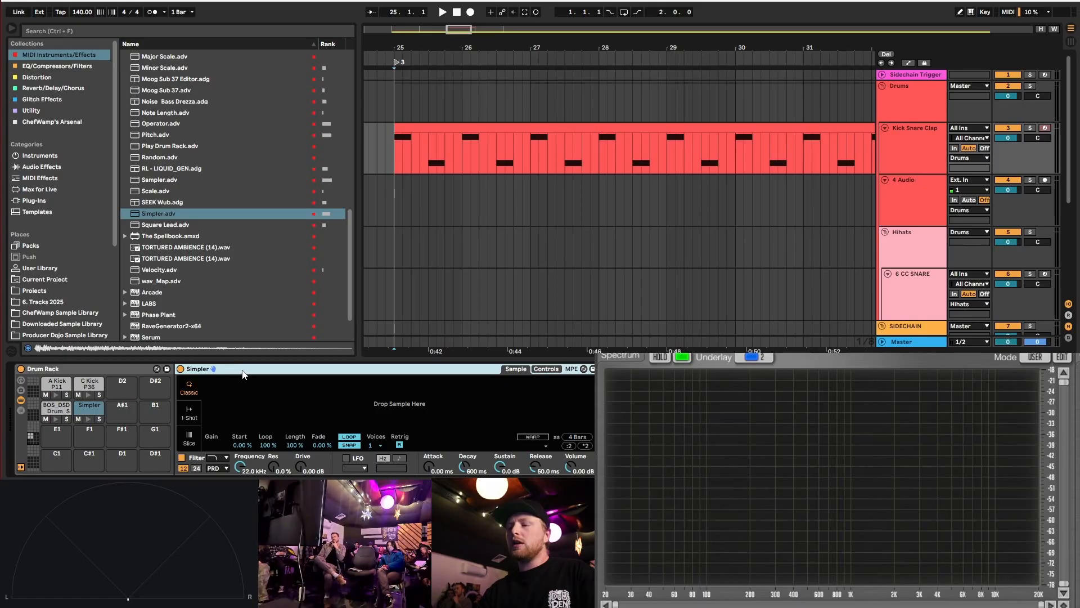
{"action": "key", "text": "Delete"}
- Reselect the Clapperoony snare pad and examine its Sampler's Zone editor and Pitch/Osc page
{"action": "left_click", "coordinate": [56, 409]}
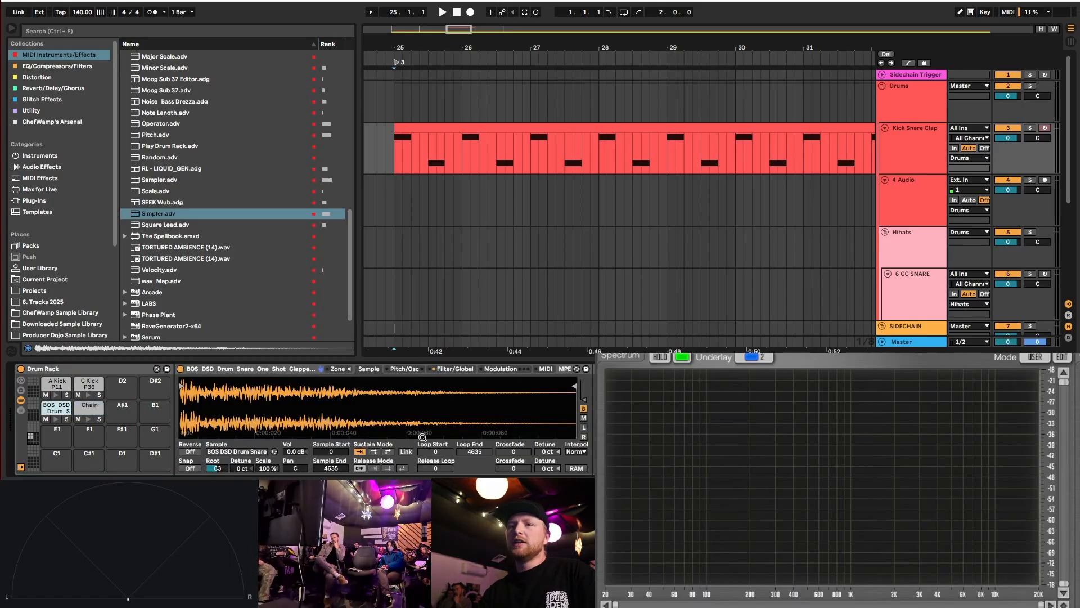
{"action": "left_click", "coordinate": [343, 368]}
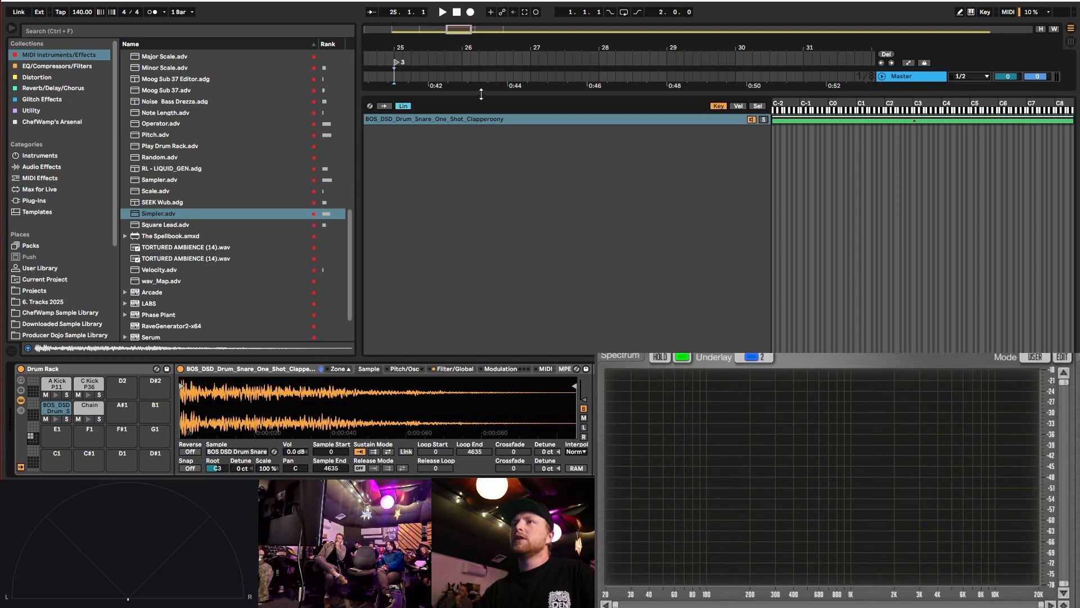
{"action": "left_click", "coordinate": [348, 370]}
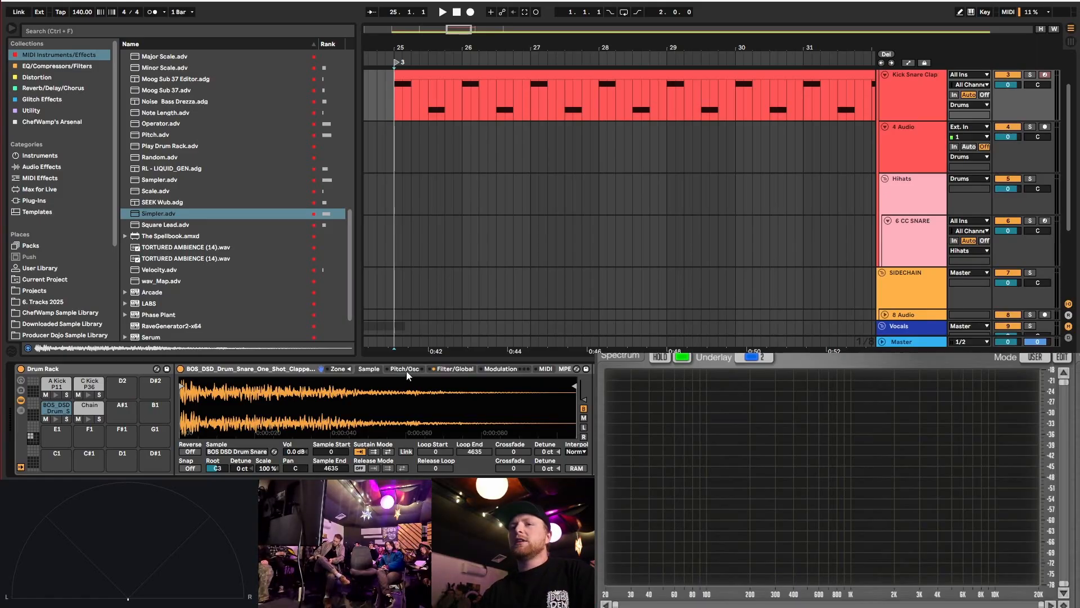
{"action": "left_click", "coordinate": [406, 370]}
- Try a -inf dB sustain on the snare's volume envelope, and settle on 0.0 dB sustain with a 4.88 s decay
{"action": "left_click", "coordinate": [468, 369]}
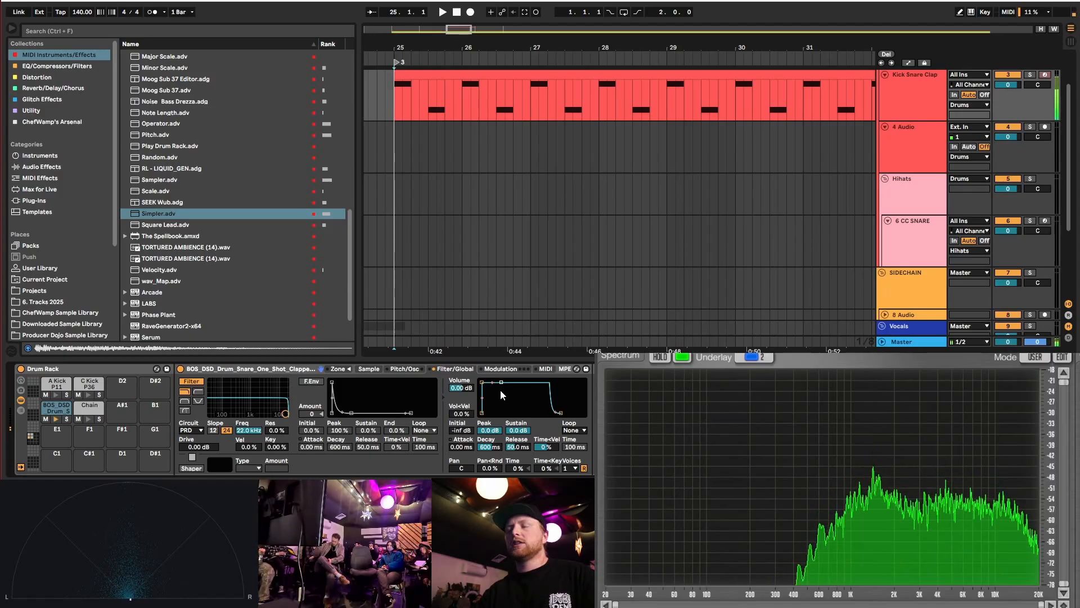
{"action": "left_click_drag", "start_coordinate": [501, 383], "coordinate": [501, 412]}
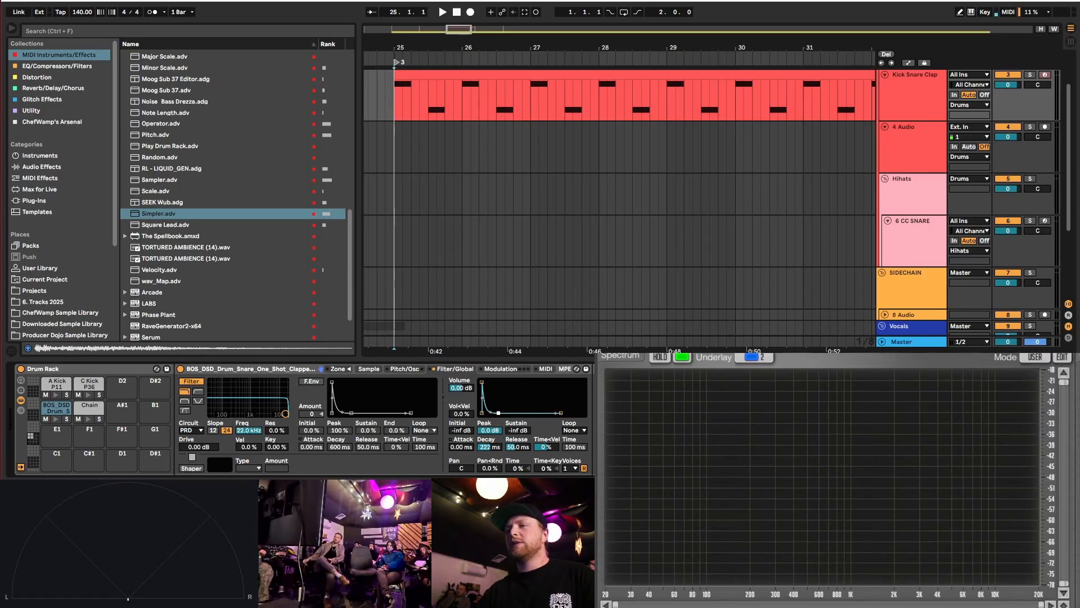
{"action": "left_click_drag", "start_coordinate": [498, 413], "coordinate": [494, 384]}
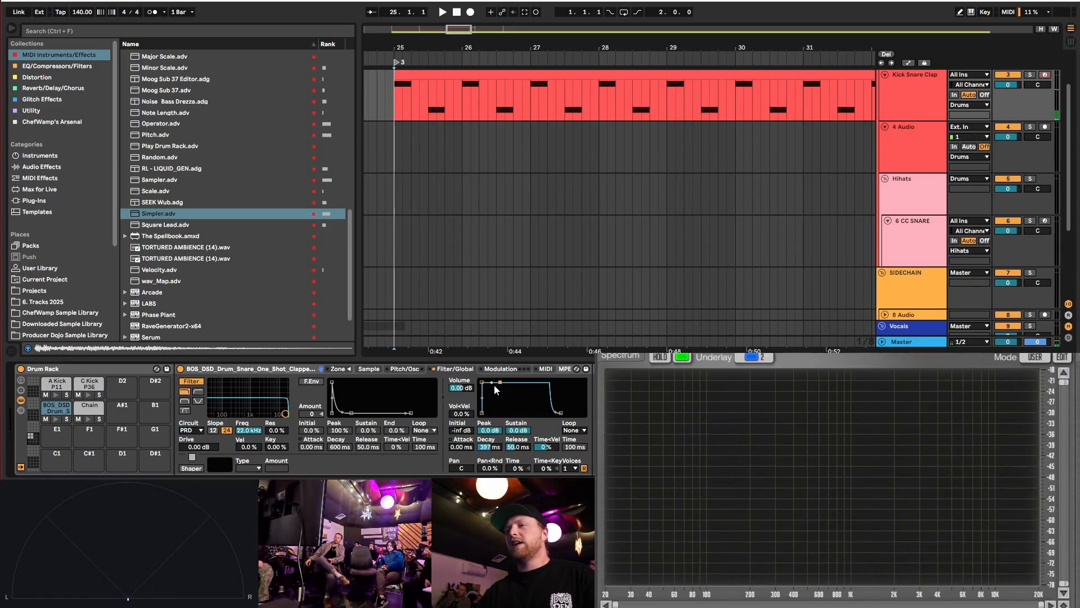
{"action": "key", "text": "ctrl+z"}
{"action": "key", "text": "ctrl+z"}
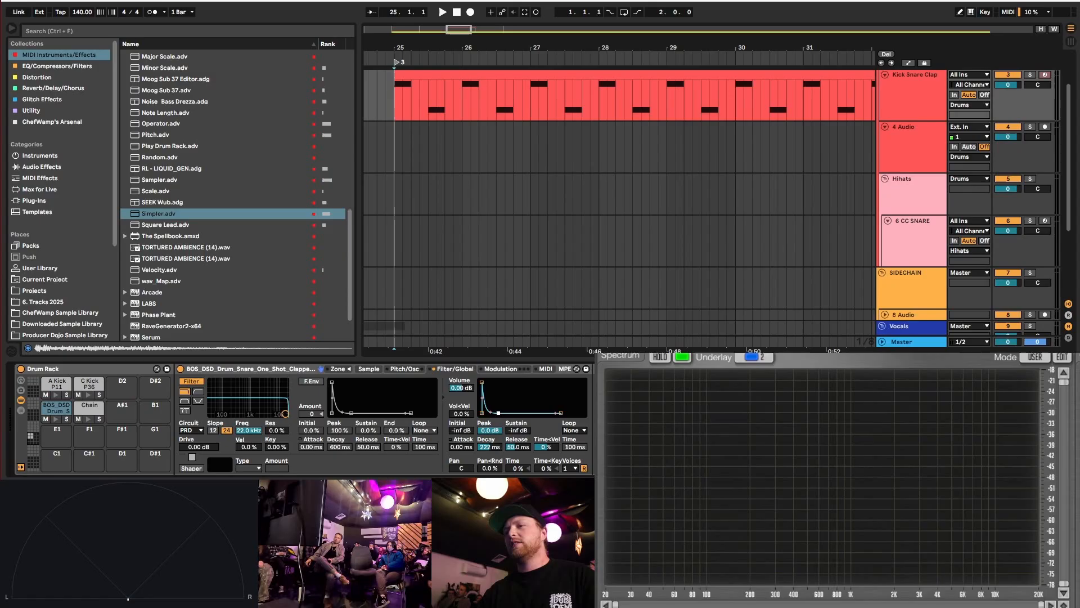
{"action": "left_click_drag", "start_coordinate": [497, 414], "coordinate": [502, 413]}
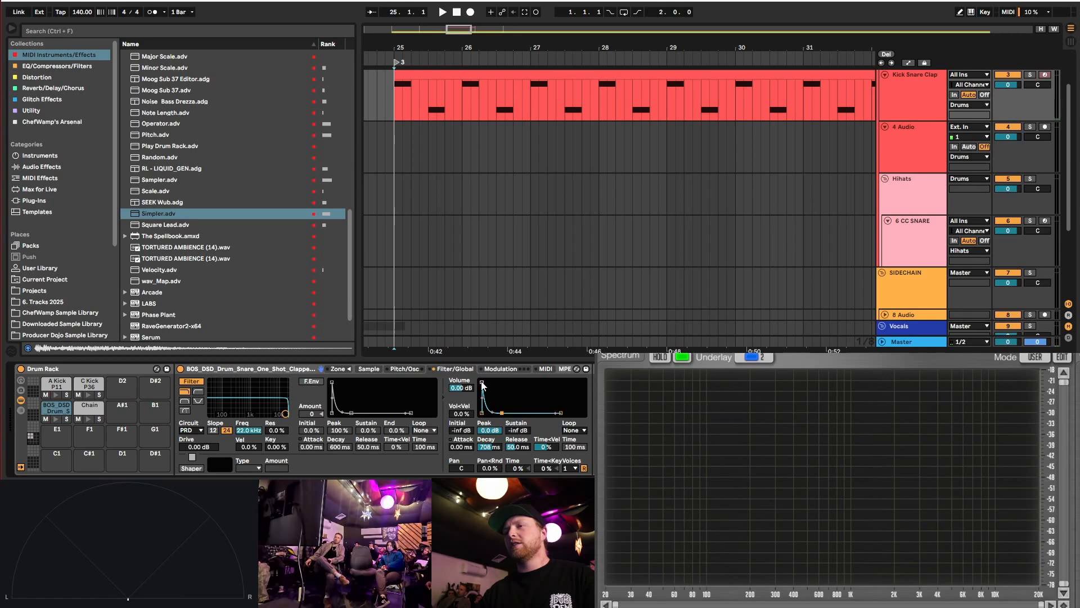
{"action": "left_click_drag", "start_coordinate": [493, 413], "coordinate": [509, 383]}
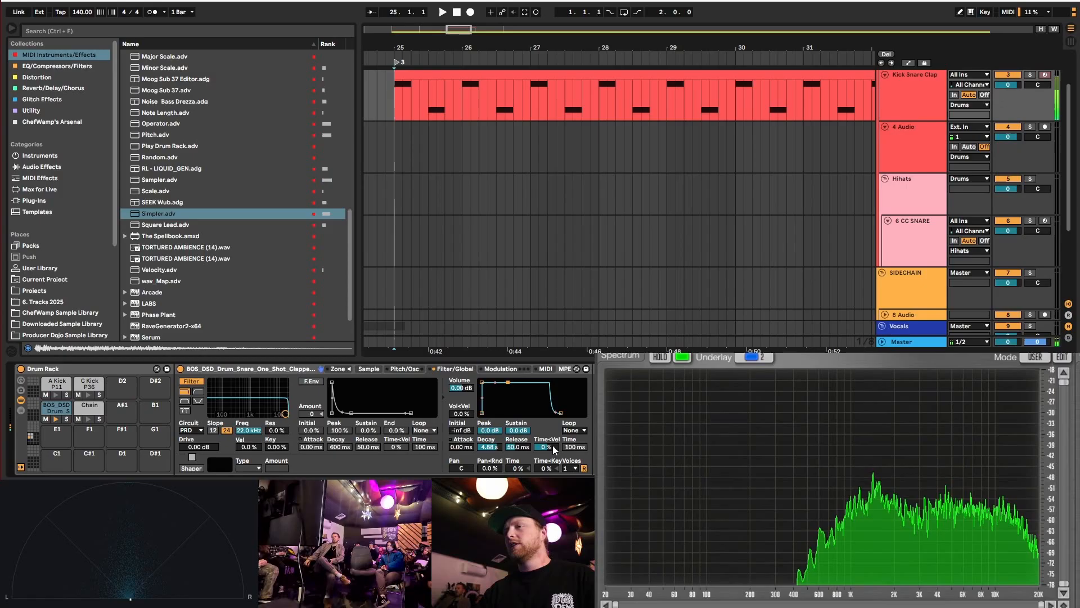
- Enable the snare's pitch envelope, trying different amounts and settling on +12 st
{"action": "left_click", "coordinate": [404, 368]}
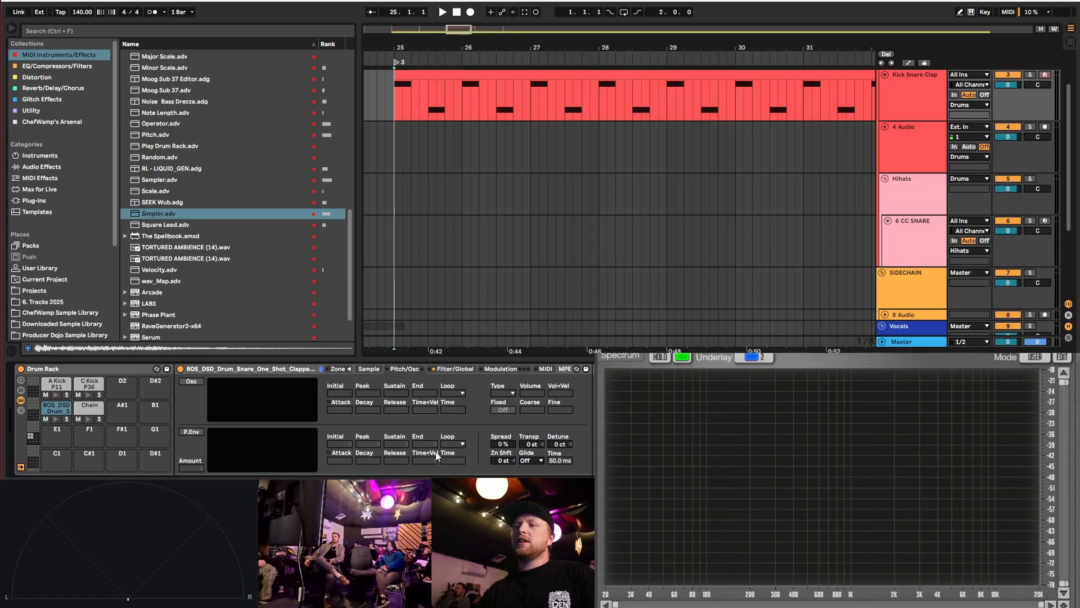
{"action": "left_click", "coordinate": [199, 431]}
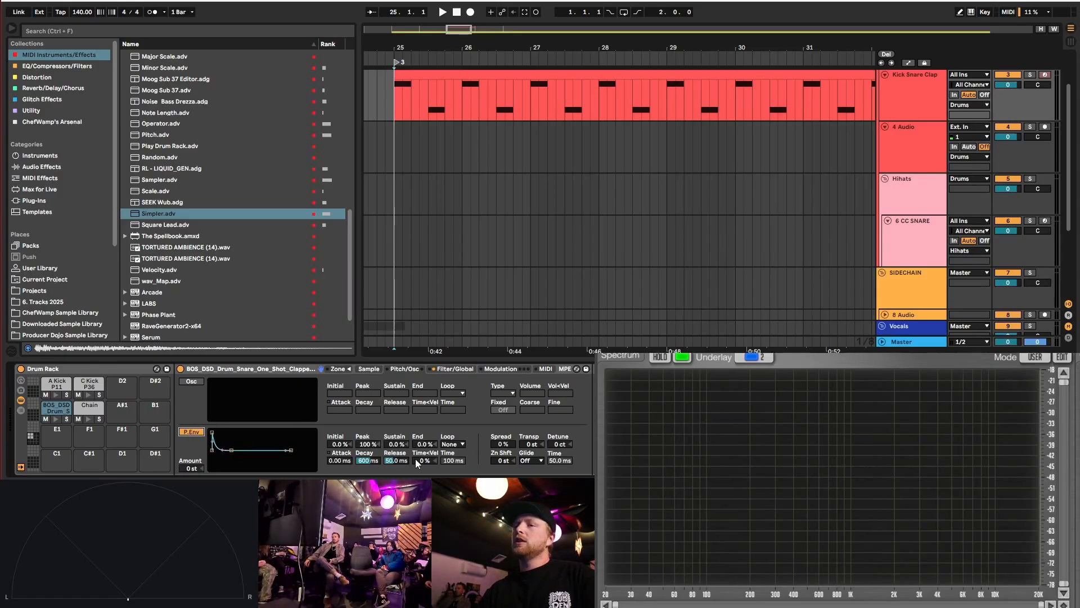
{"action": "left_click_drag", "start_coordinate": [191, 468], "coordinate": [192, 447]}
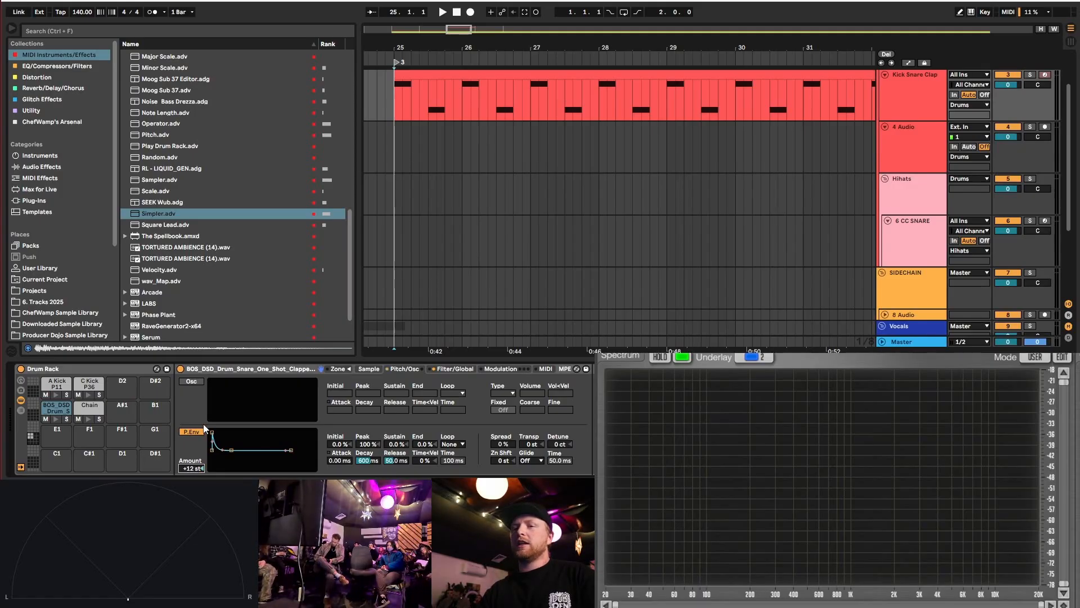
{"action": "left_click_drag", "start_coordinate": [191, 468], "coordinate": [191, 478]}
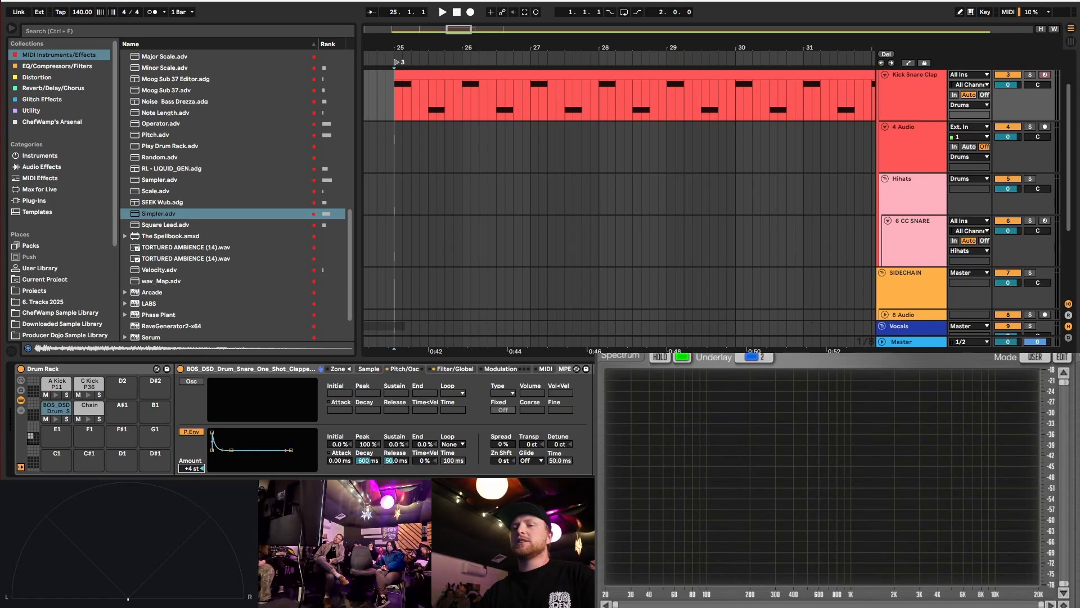
{"action": "left_click_drag", "start_coordinate": [195, 468], "coordinate": [194, 470]}
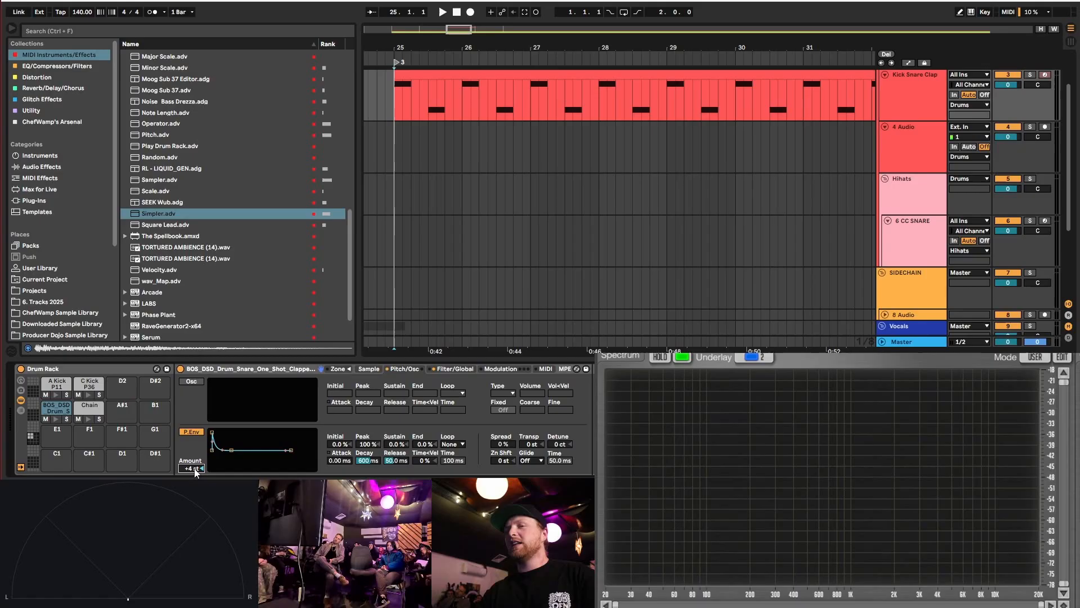
{"action": "left_click_drag", "start_coordinate": [196, 472], "coordinate": [196, 457]}
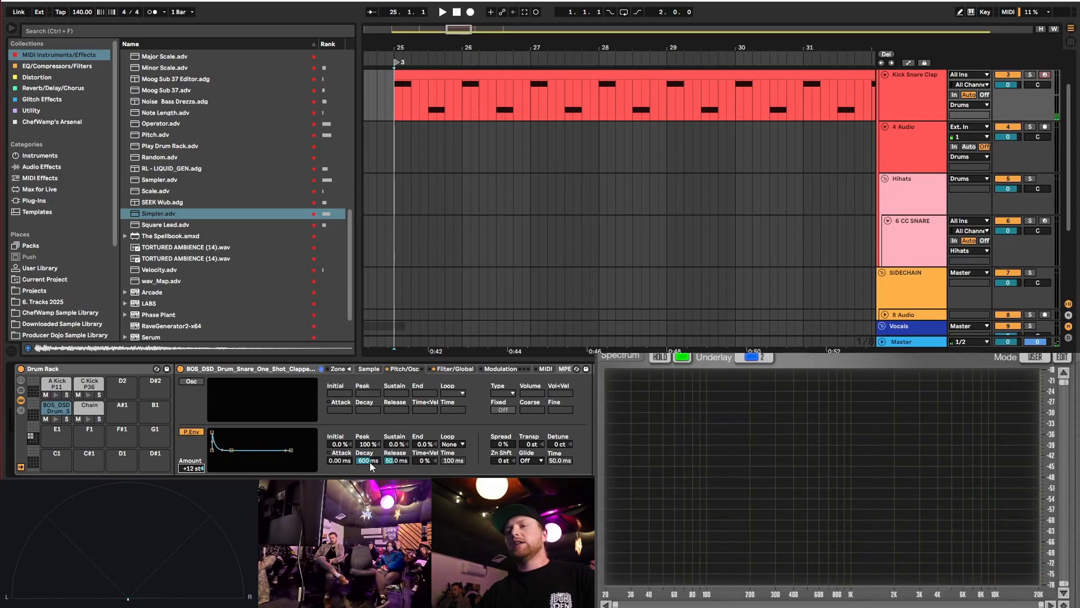
- Shorten the snare's pitch envelope decay to 6.08 ms and raise its amount to +48 st, toggling the envelope to compare
{"action": "left_click_drag", "start_coordinate": [372, 465], "coordinate": [371, 495]}
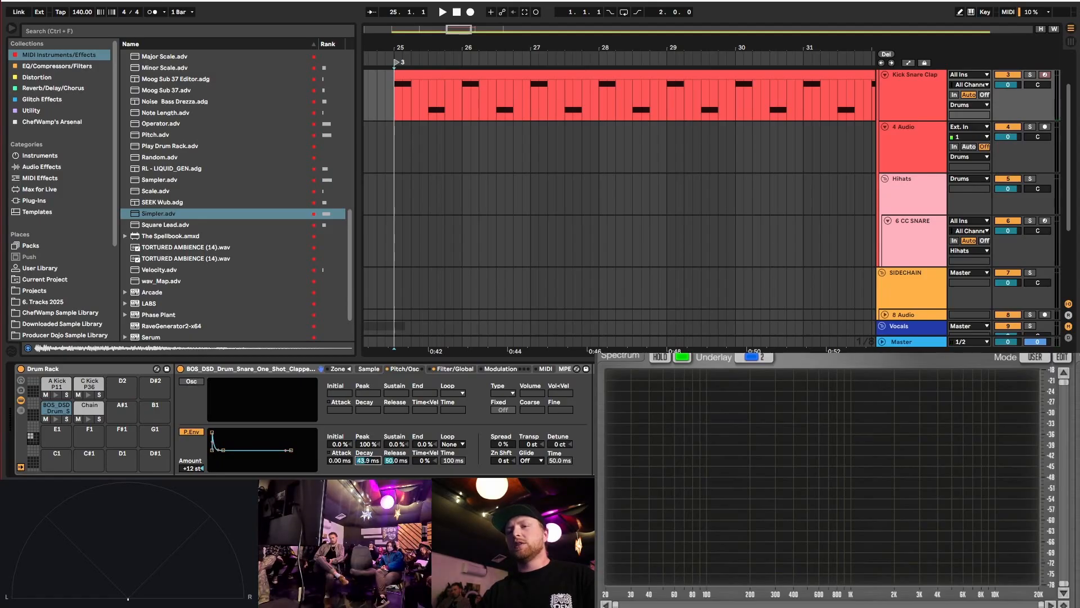
{"action": "left_click", "coordinate": [197, 431]}
{"action": "left_click", "coordinate": [196, 431]}
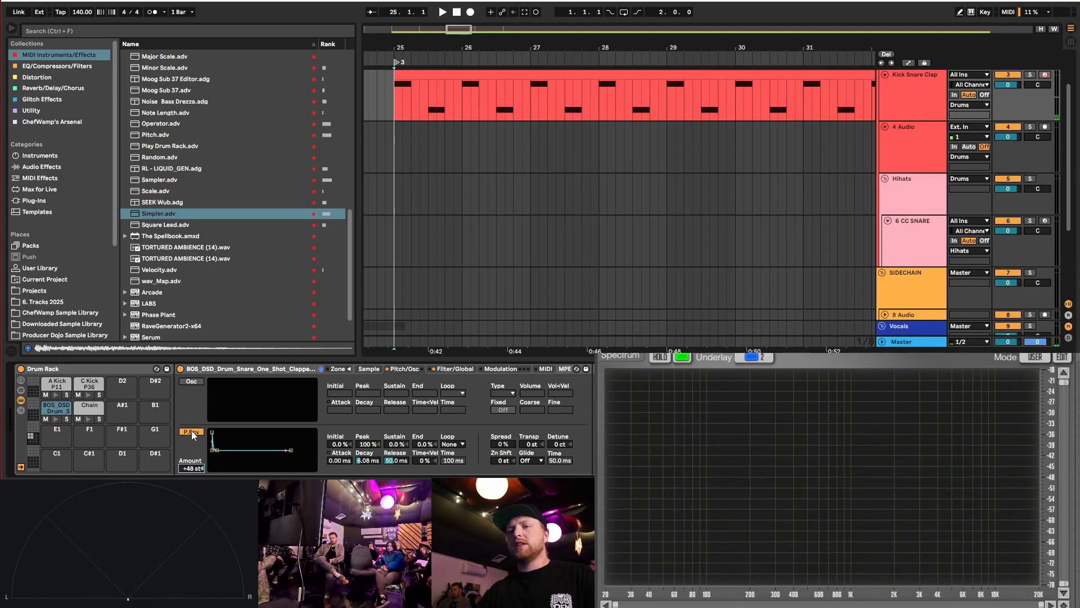
- Set the snare's pitch envelope amount to 12 st
{"action": "left_click_drag", "start_coordinate": [197, 474], "coordinate": [196, 498]}
{"action": "type", "text": "1"}
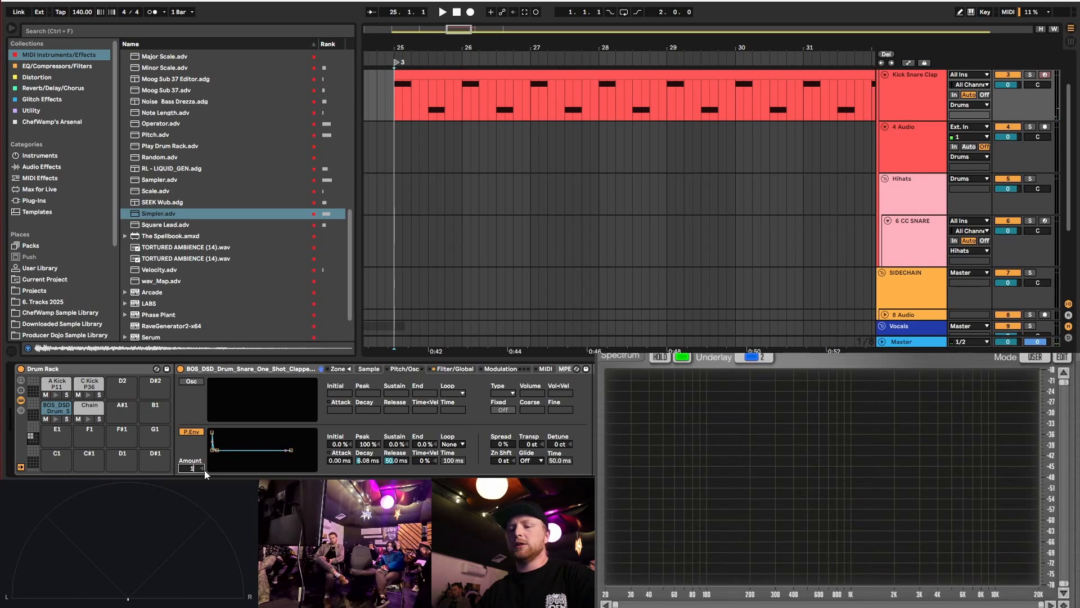
{"action": "type", "text": "2"}
{"action": "key", "text": "Return"}
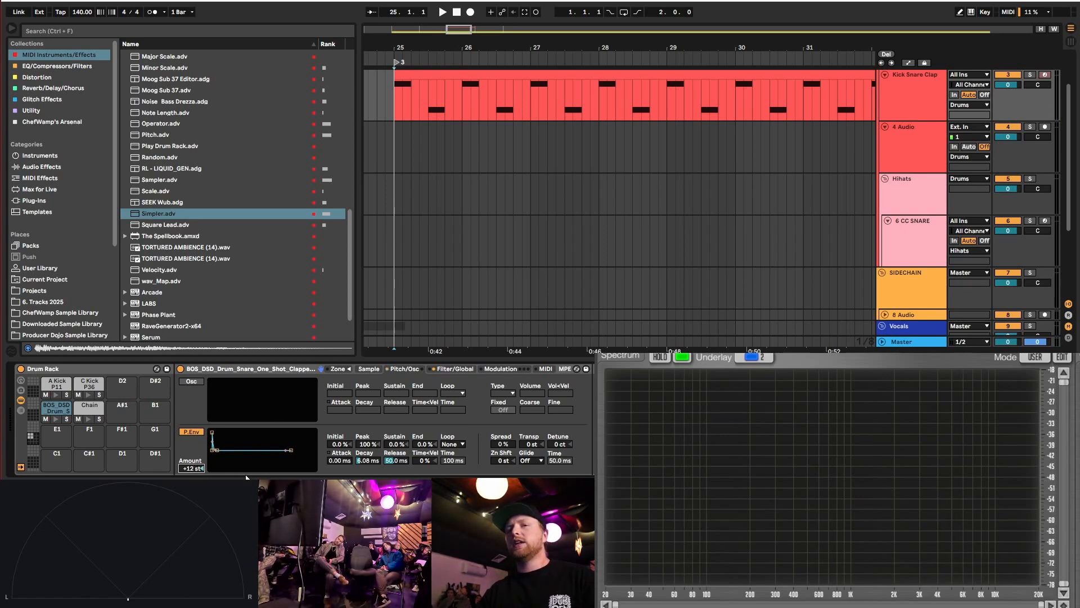
- Clear the empty chain from the A1 pad and return the Clapperoony snare's Sampler to its Sample page with the pitch envelope off
{"action": "left_click", "coordinate": [93, 410]}
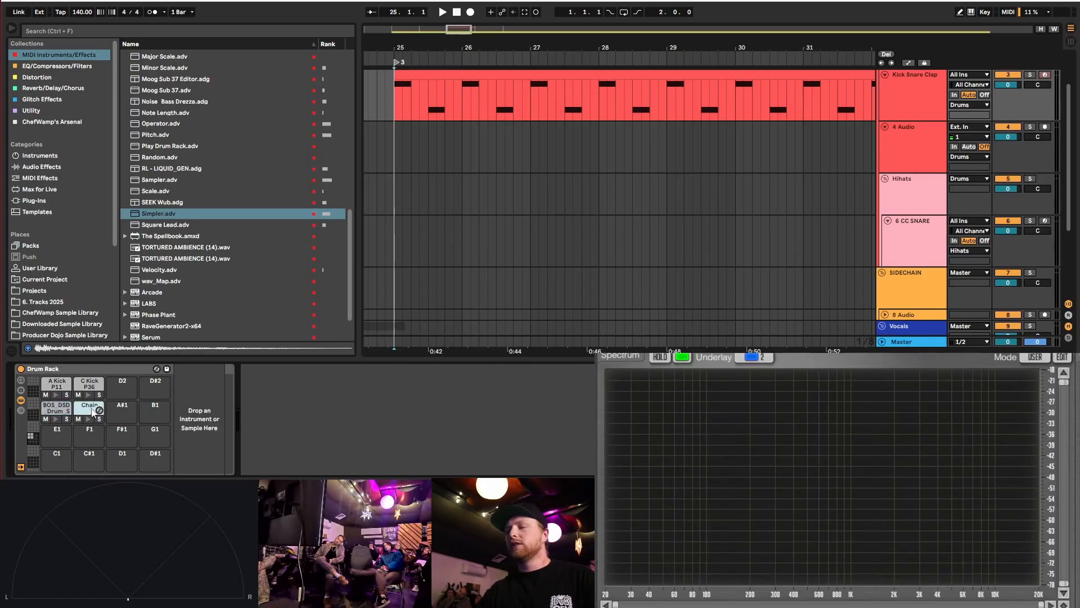
{"action": "left_click", "coordinate": [52, 411]}
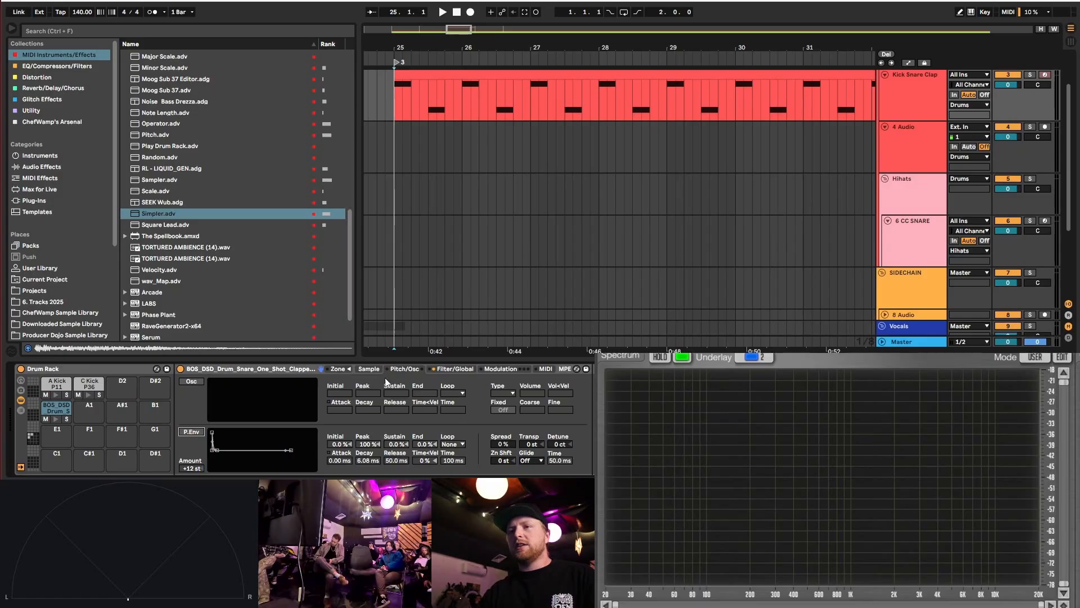
{"action": "left_click", "coordinate": [369, 369]}
{"action": "left_click", "coordinate": [458, 370]}
{"action": "left_click", "coordinate": [369, 369]}
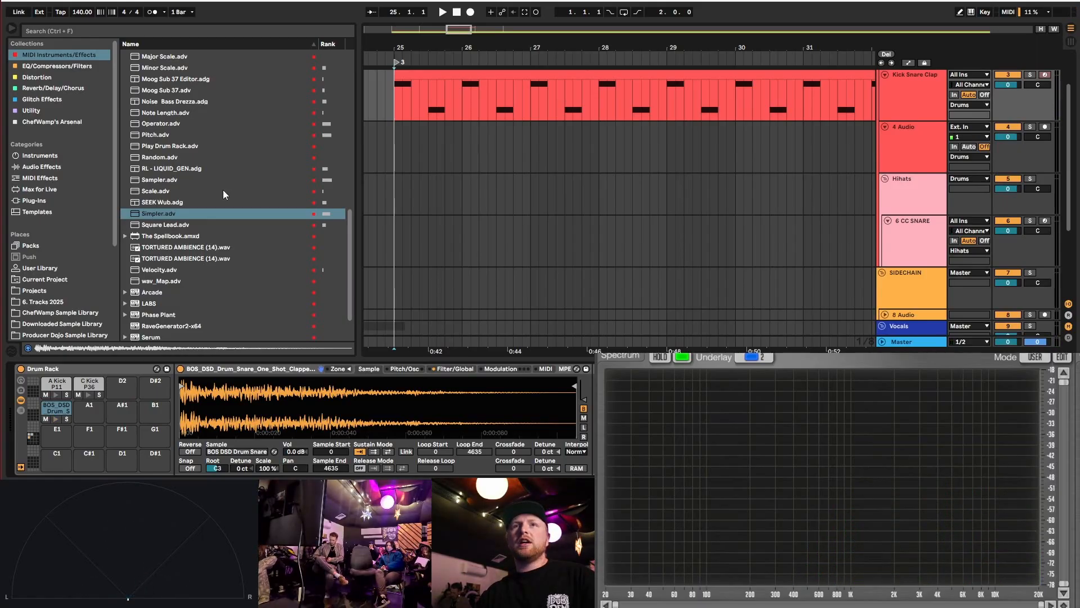
- Add a Utility and a Grain Delay after the snare's Sampler and collapse the Sampler
{"action": "left_click", "coordinate": [84, 88]}
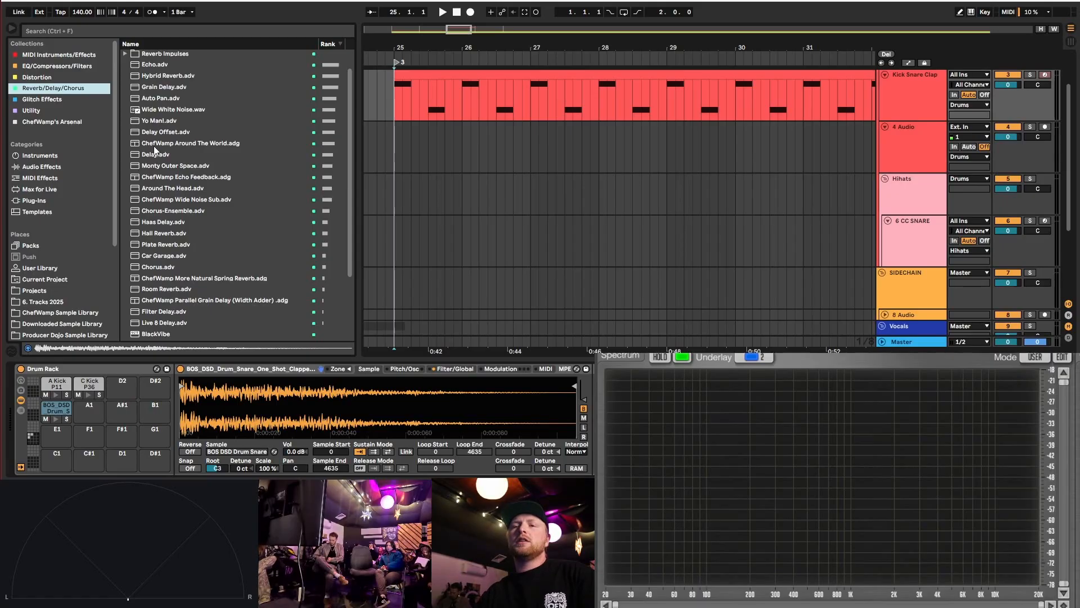
{"action": "left_click", "coordinate": [48, 111]}
{"action": "left_click", "coordinate": [149, 111]}
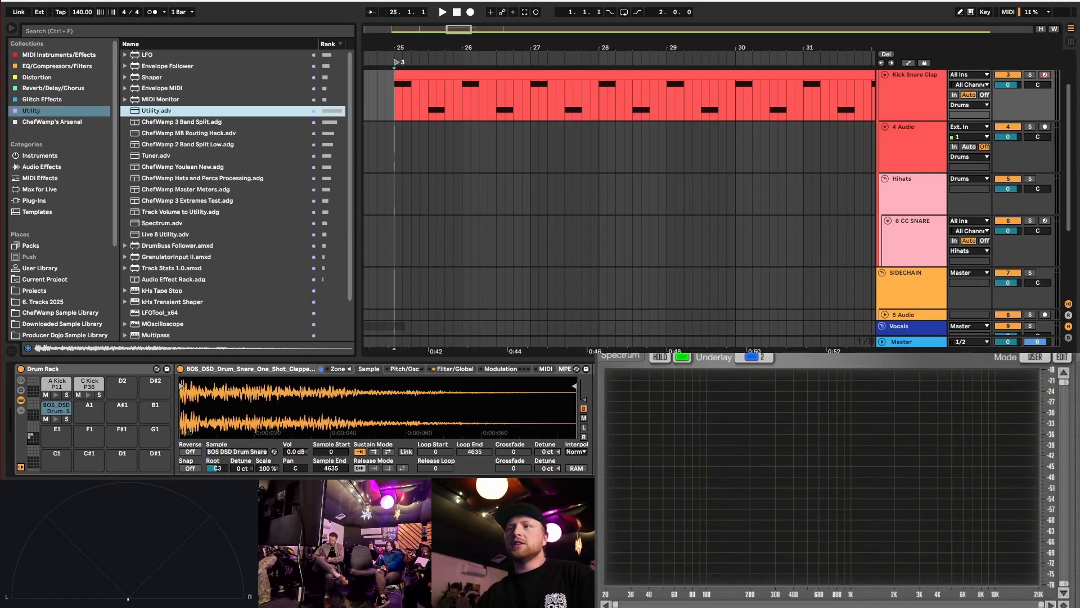
{"action": "left_click", "coordinate": [591, 439]}
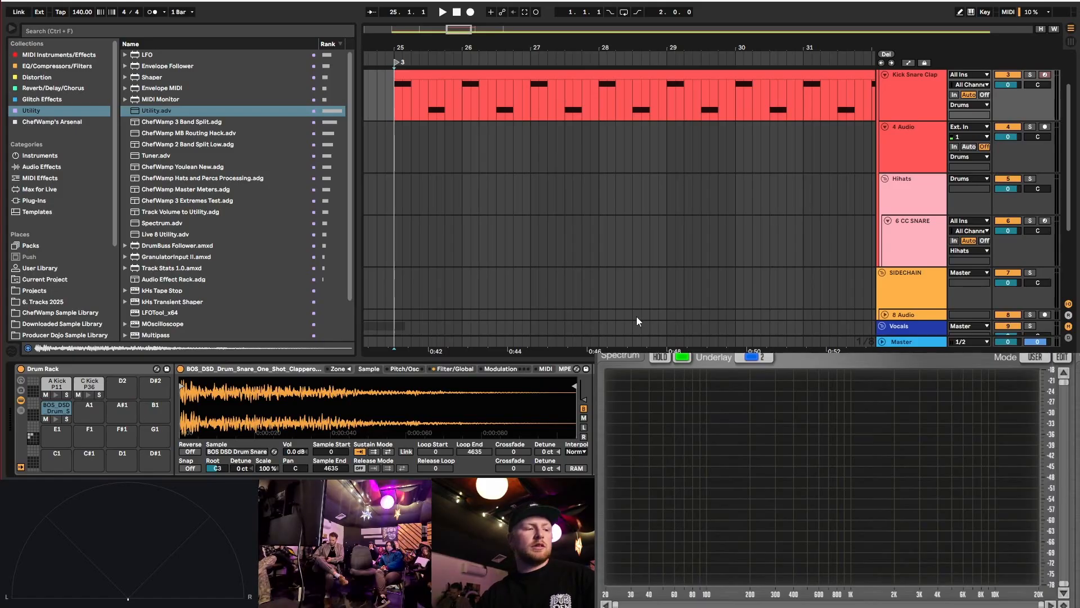
{"action": "left_click", "coordinate": [80, 89]}
{"action": "left_click_drag", "start_coordinate": [169, 88], "coordinate": [636, 419]}
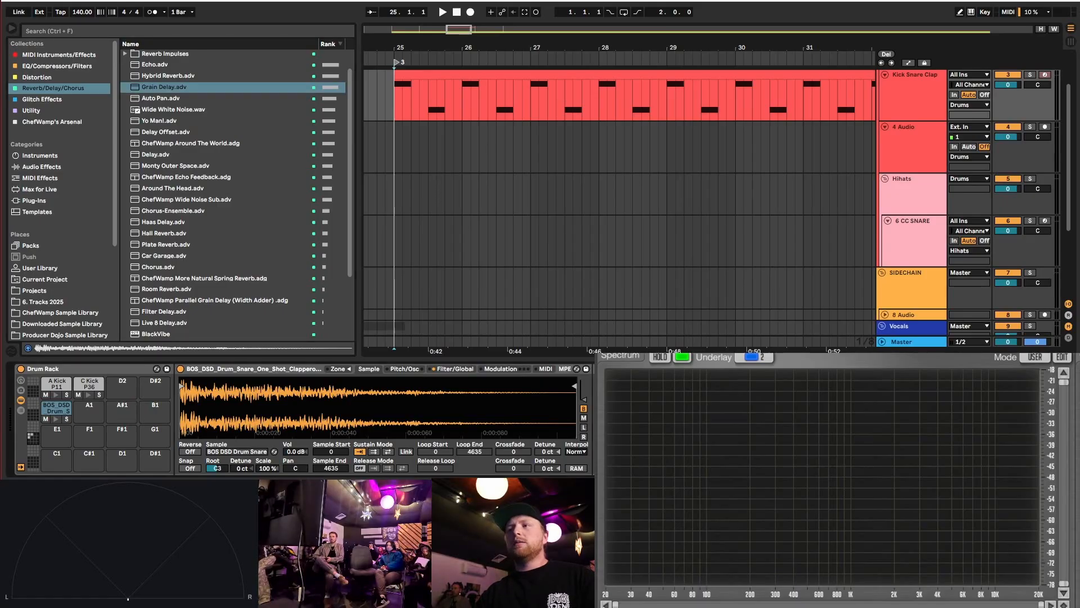
{"action": "double_click", "coordinate": [239, 370]}
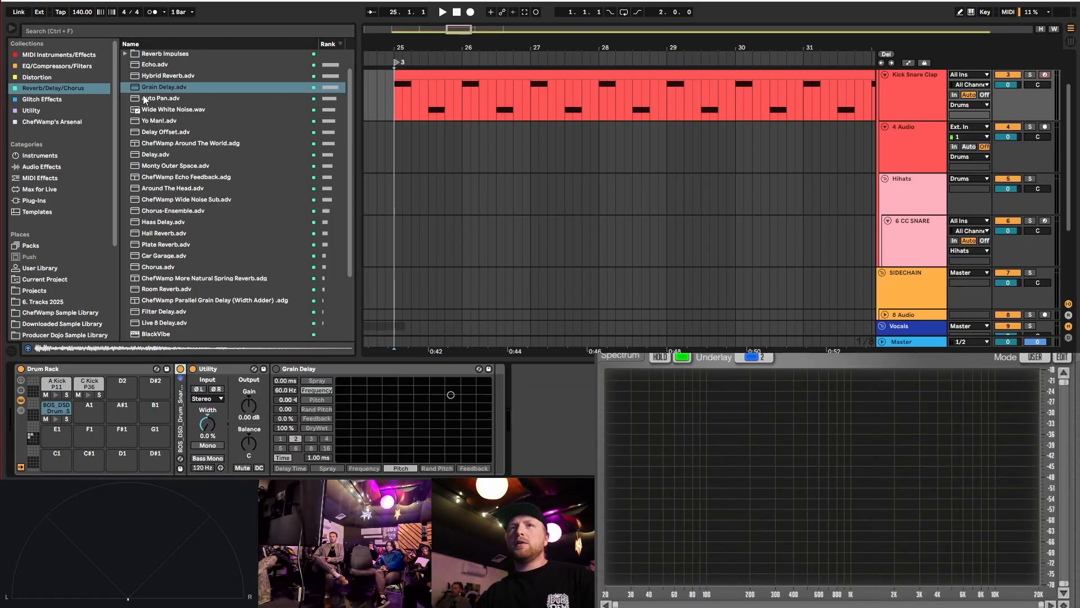
{"action": "scroll", "coordinate": [181, 257], "scroll_direction": "down", "scroll_amount": 5}
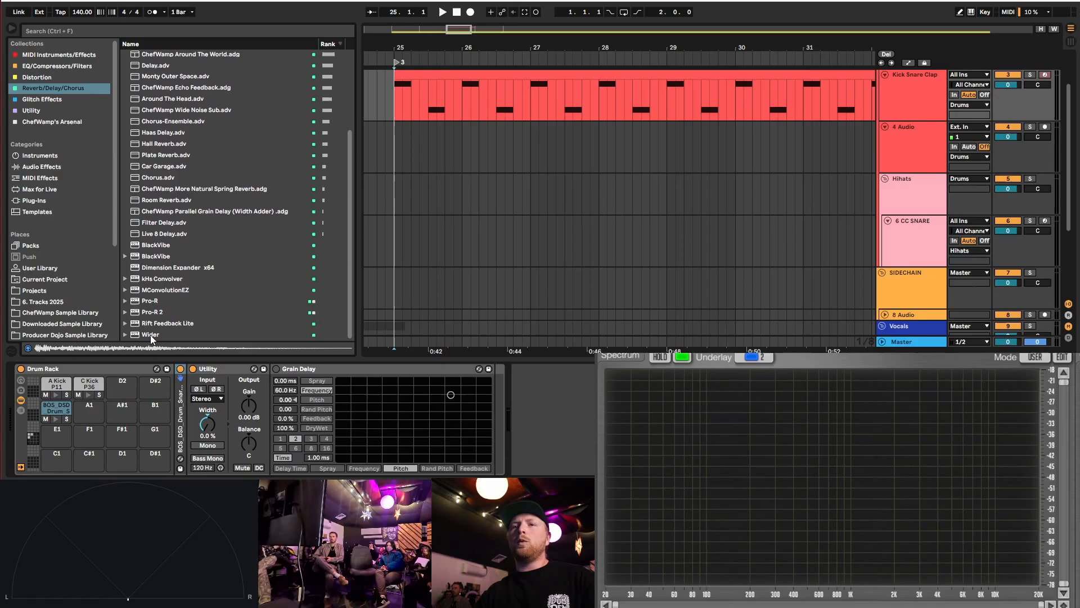
{"action": "scroll", "coordinate": [150, 335], "scroll_direction": "up", "scroll_amount": 6}
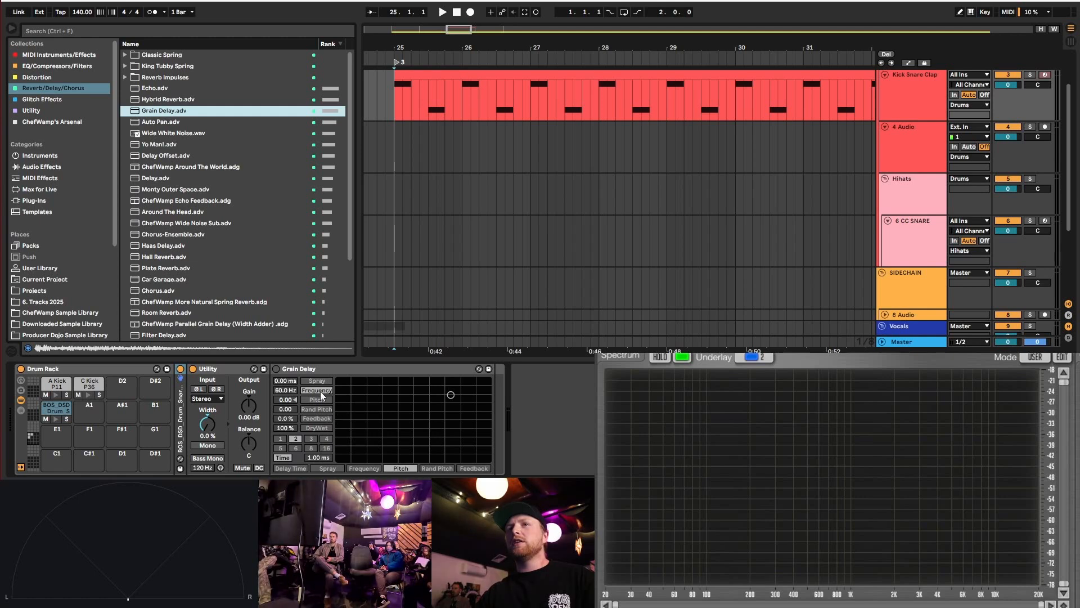
- Enable the Grain Delay, try its synced delay offset, reset it to 0.00% and switch the delay back to time mode at 1.00 ms
{"action": "left_click", "coordinate": [311, 370]}
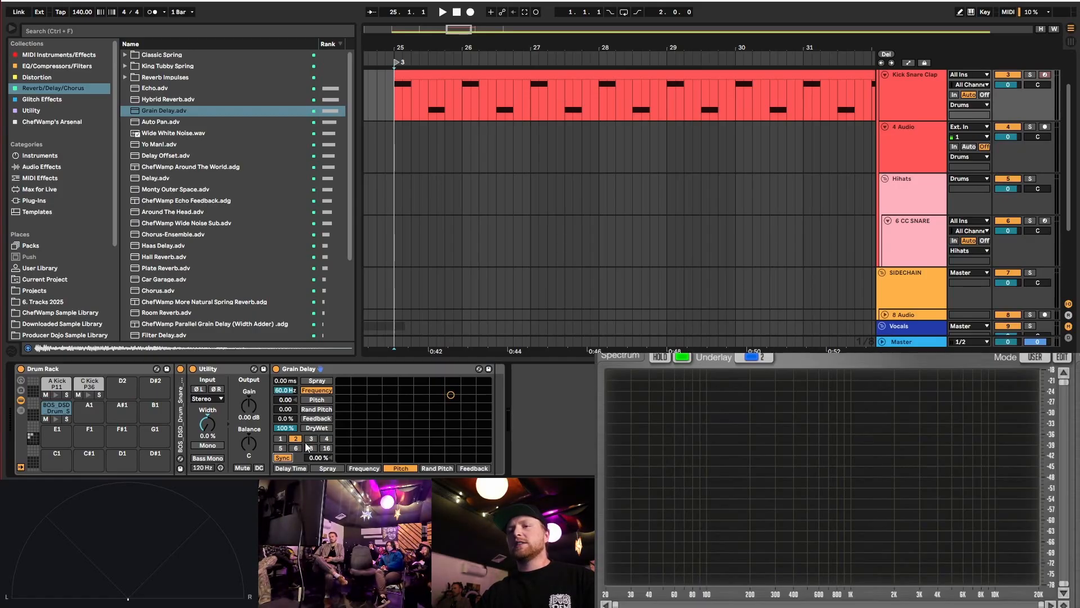
{"action": "left_click_drag", "start_coordinate": [318, 457], "coordinate": [318, 476]}
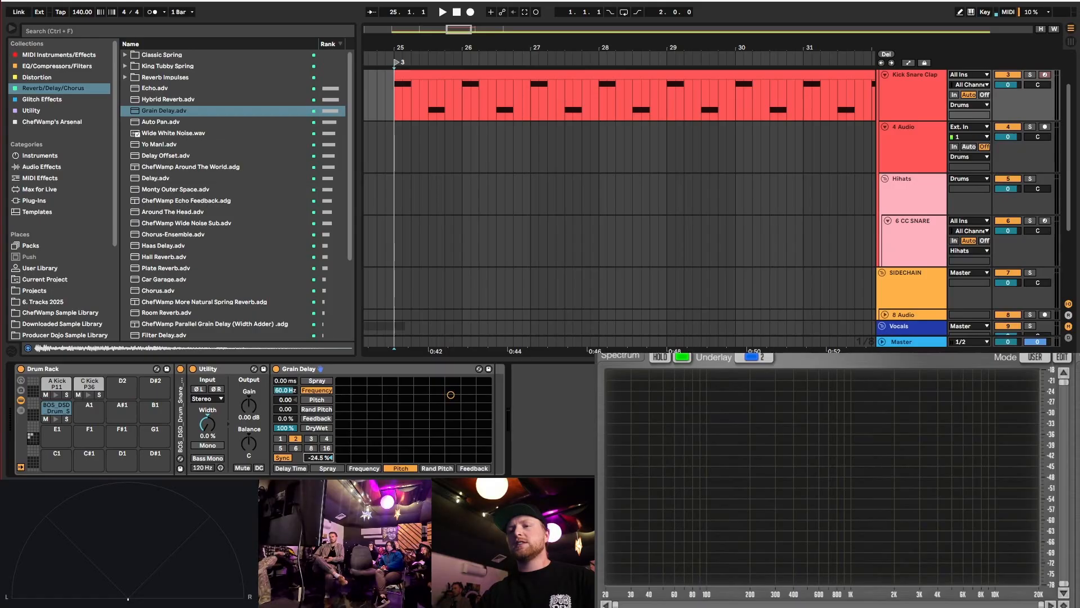
{"action": "double_click", "coordinate": [321, 460]}
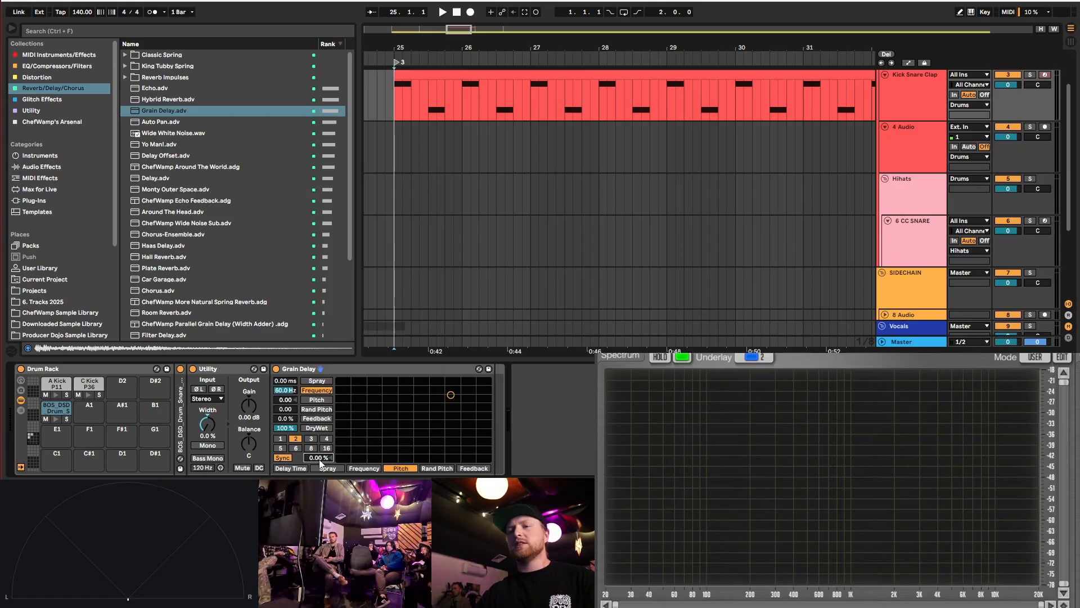
{"action": "left_click", "coordinate": [285, 457]}
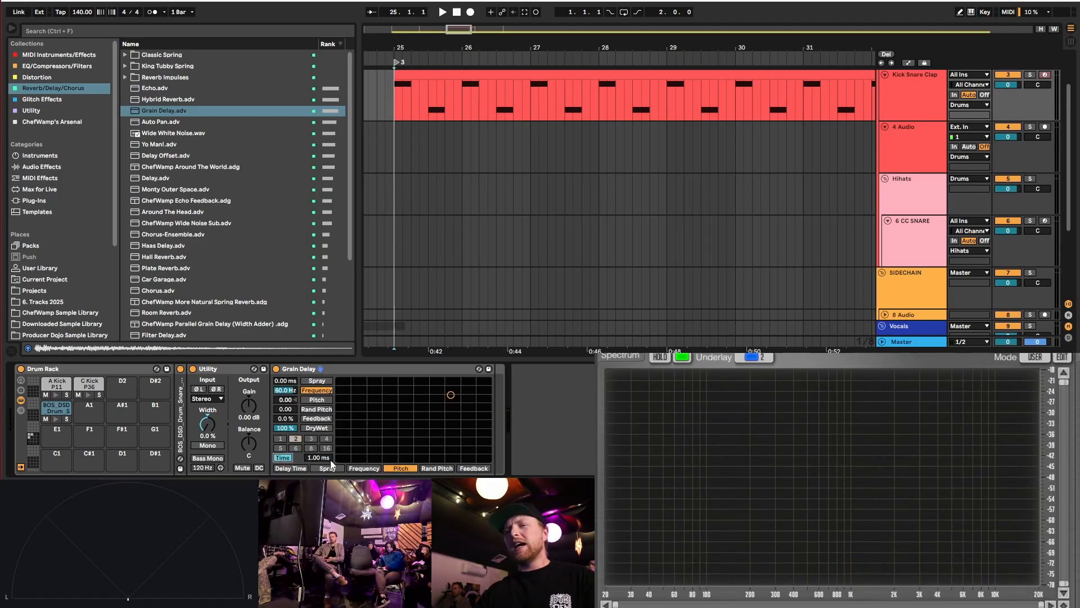
- Set the Grain Delay's frequency to 78.7 Hz and pitch to 0.19, bypassing and re-enabling it to compare
{"action": "left_click", "coordinate": [450, 397]}
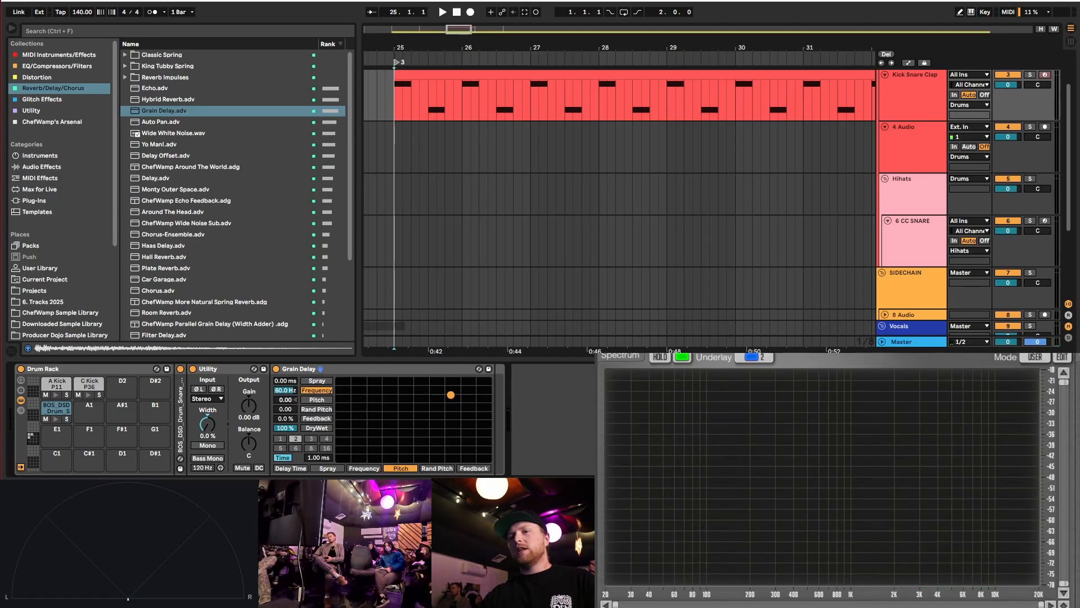
{"action": "left_click_drag", "start_coordinate": [451, 395], "coordinate": [451, 391]}
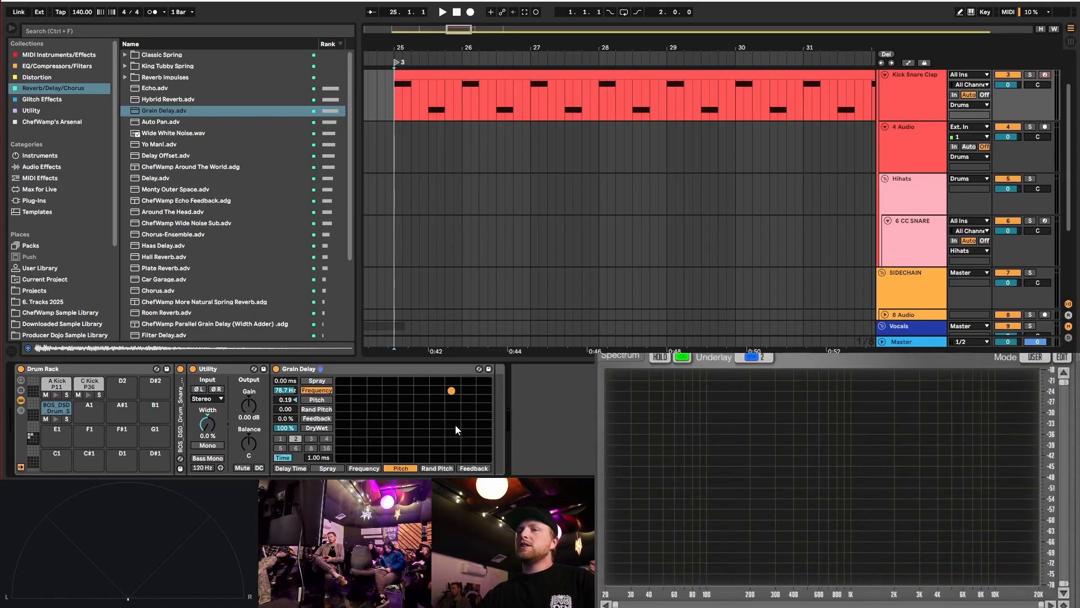
{"action": "left_click", "coordinate": [276, 370]}
{"action": "left_click", "coordinate": [276, 370]}
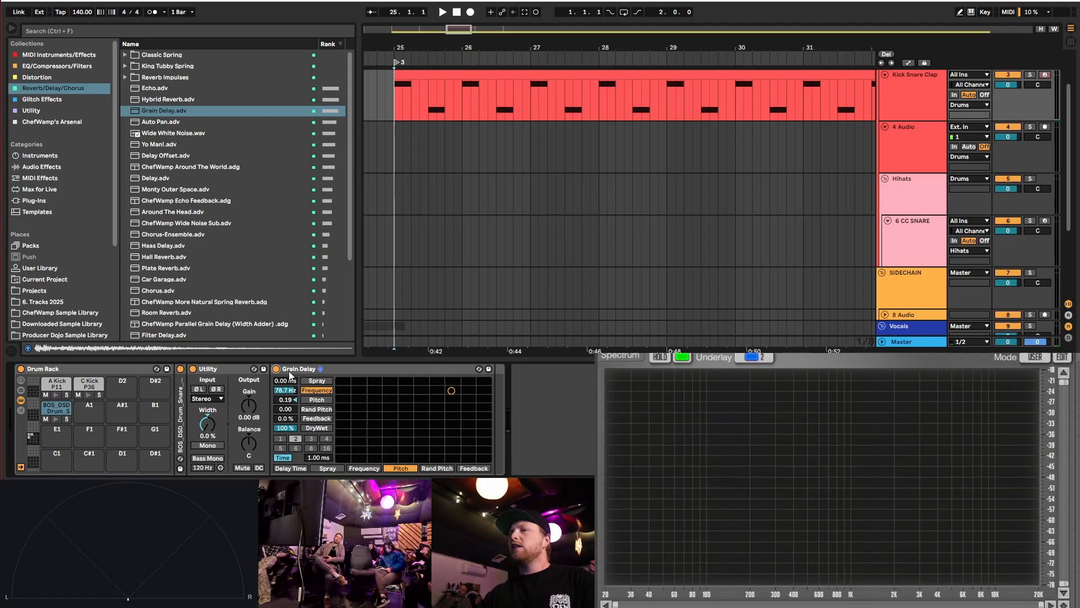
- Group the Grain Delay into an Audio Effect Rack and add a second, empty chain named Dry
{"action": "left_click", "coordinate": [346, 369]}
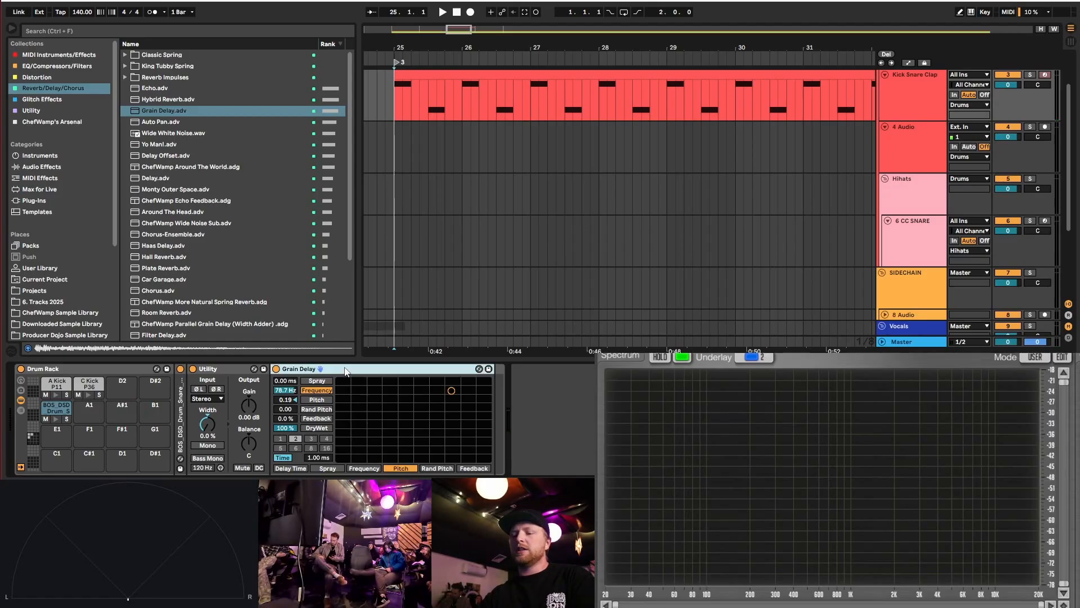
{"action": "key", "text": "ctrl+g"}
{"action": "right_click", "coordinate": [314, 424]}
{"action": "left_click", "coordinate": [322, 429]}
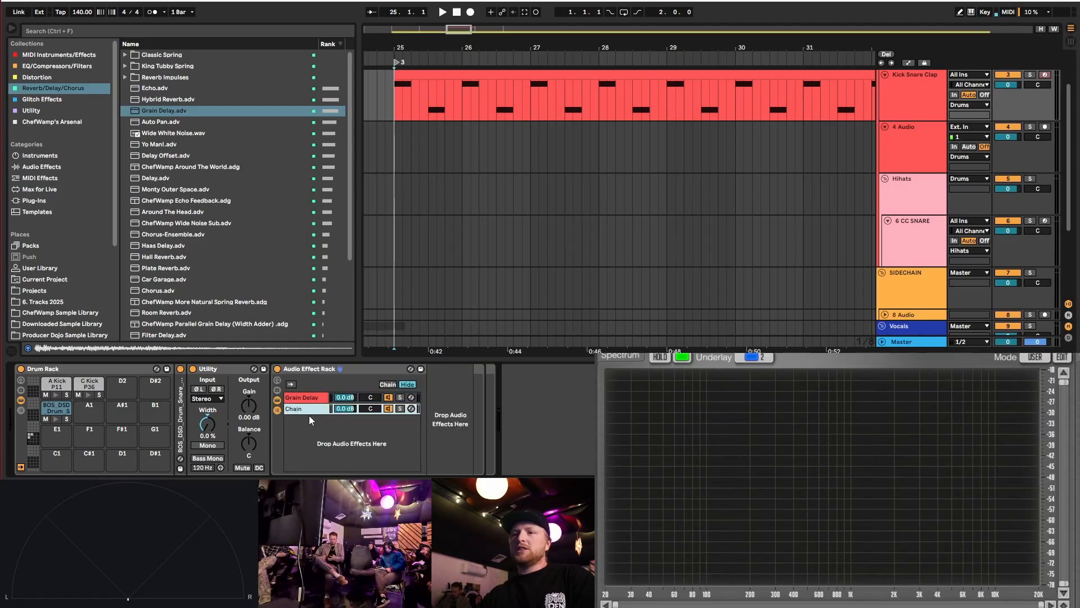
{"action": "key", "text": "ctrl+r"}
{"action": "type", "text": "D"}
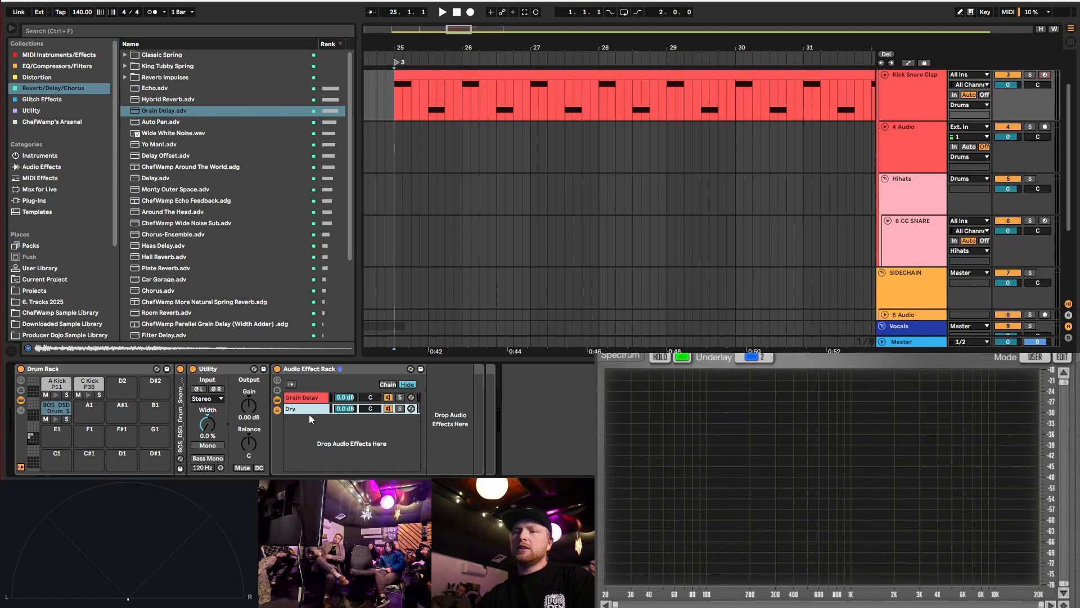
{"action": "type", "text": "ry"}
{"action": "key", "text": "Return"}
- Lower the Grain Delay chain to -12 dB and set its frequency to 91.6 Hz and pitch to 1.14
{"action": "left_click_drag", "start_coordinate": [347, 397], "coordinate": [347, 411]}
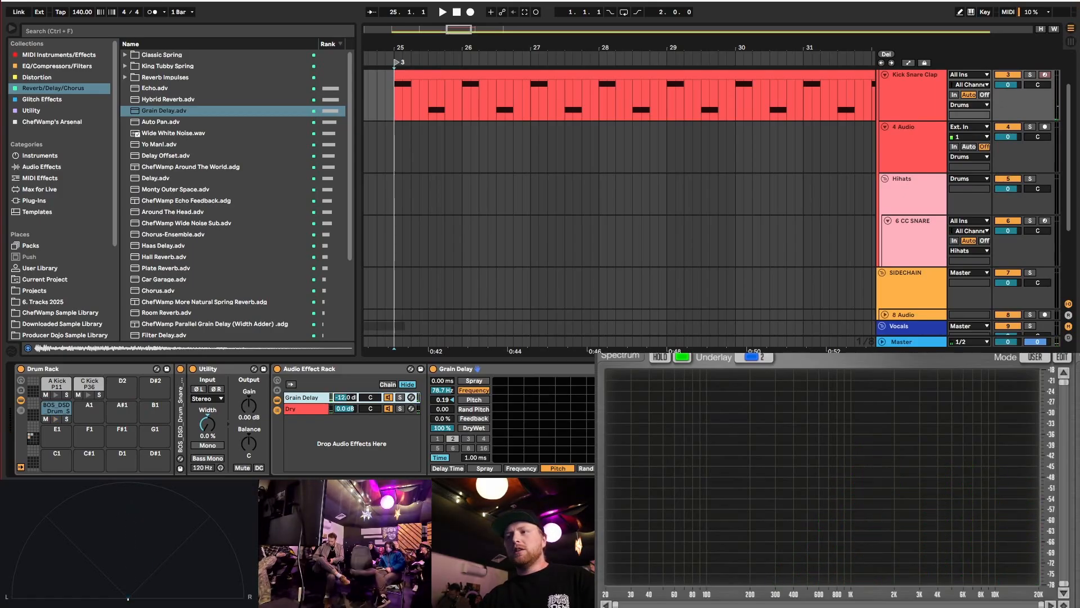
{"action": "left_click", "coordinate": [612, 423]}
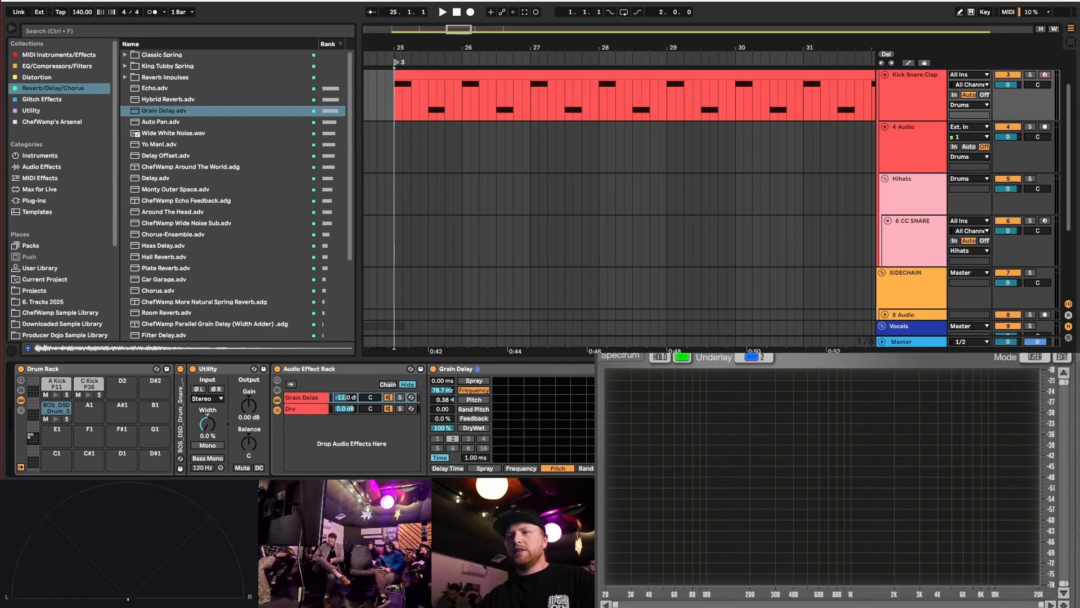
{"action": "left_click_drag", "start_coordinate": [612, 422], "coordinate": [613, 422]}
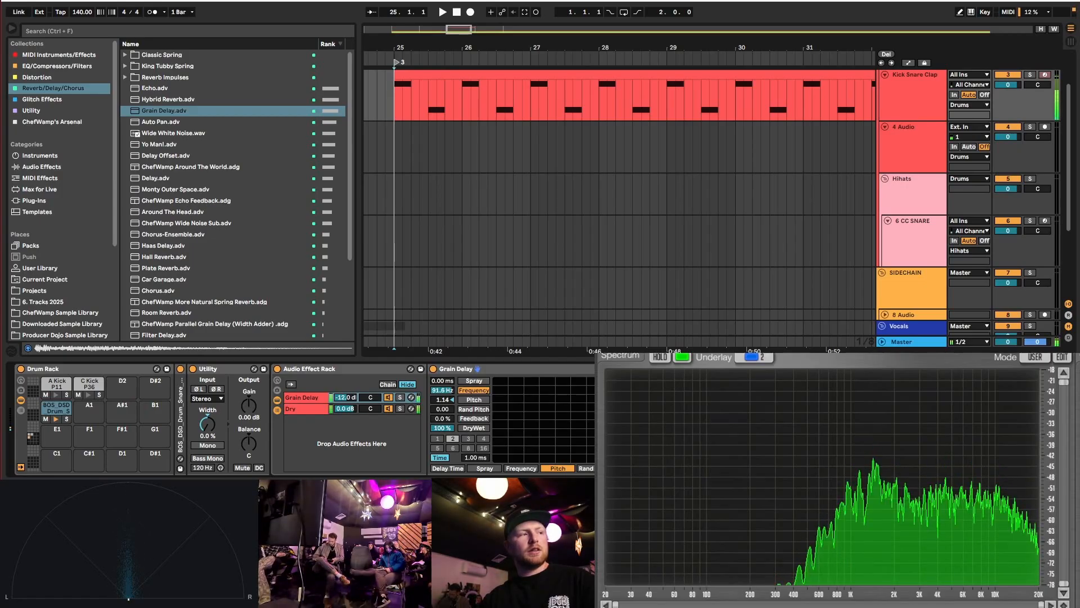
- Delete the Utility and the Audio Effect Rack from the snare's chain
{"action": "left_click", "coordinate": [224, 369]}
{"action": "left_click", "coordinate": [322, 371]}
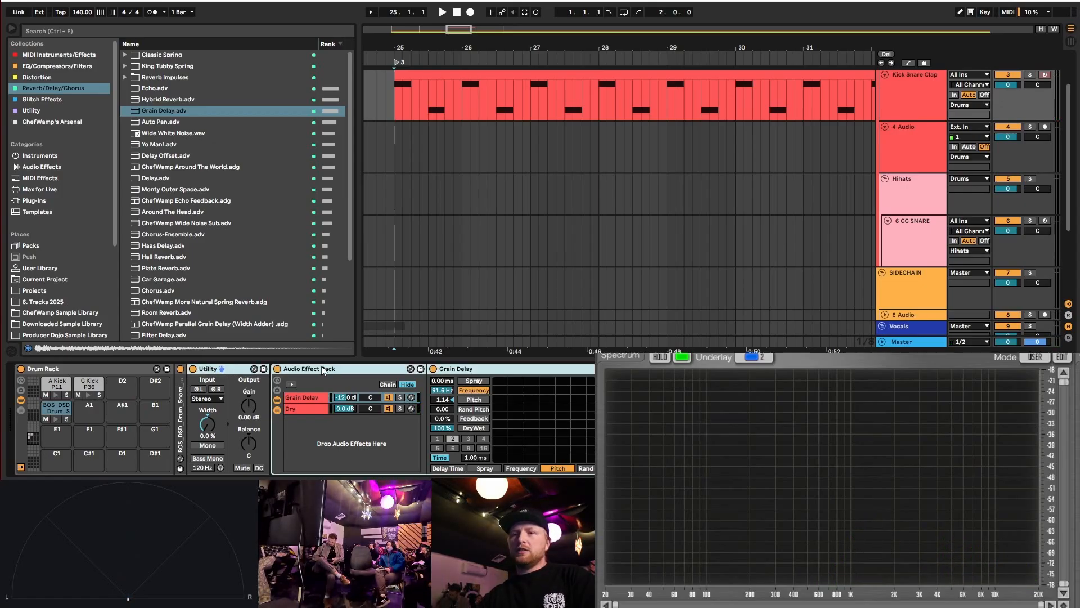
{"action": "key", "text": "Delete"}
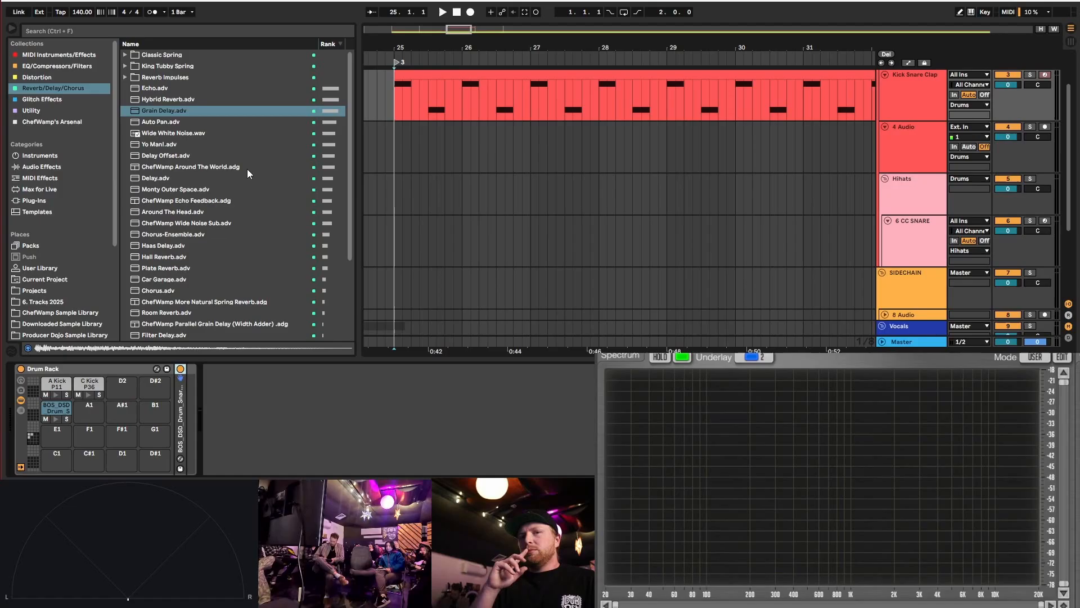
- Add a Saturator from the Distortion collection after the snare's Sampler, leaving the Sampler collapsed
{"action": "double_click", "coordinate": [186, 414]}
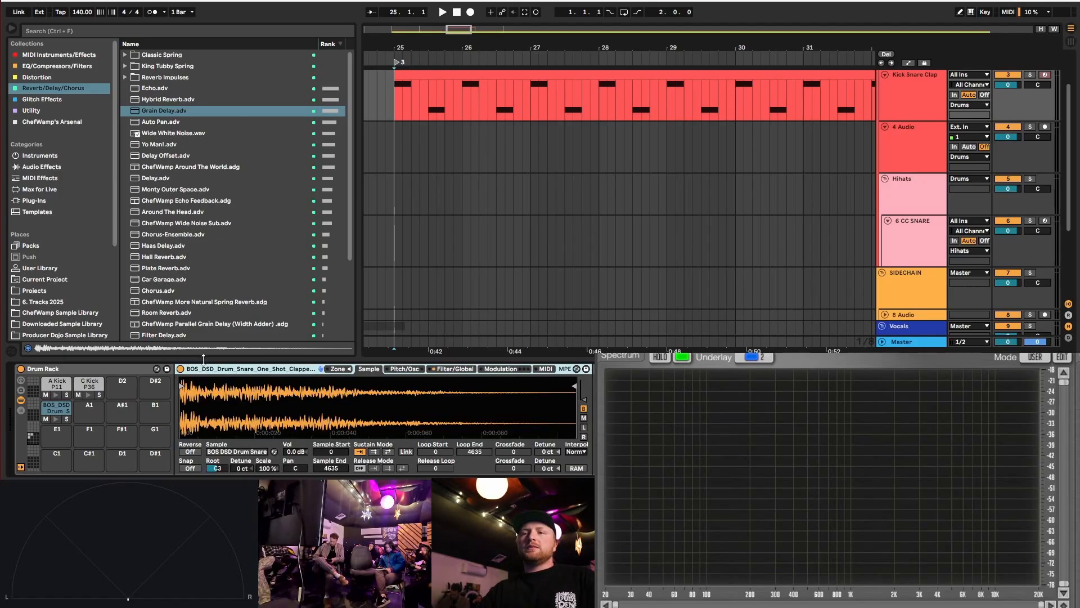
{"action": "double_click", "coordinate": [219, 369]}
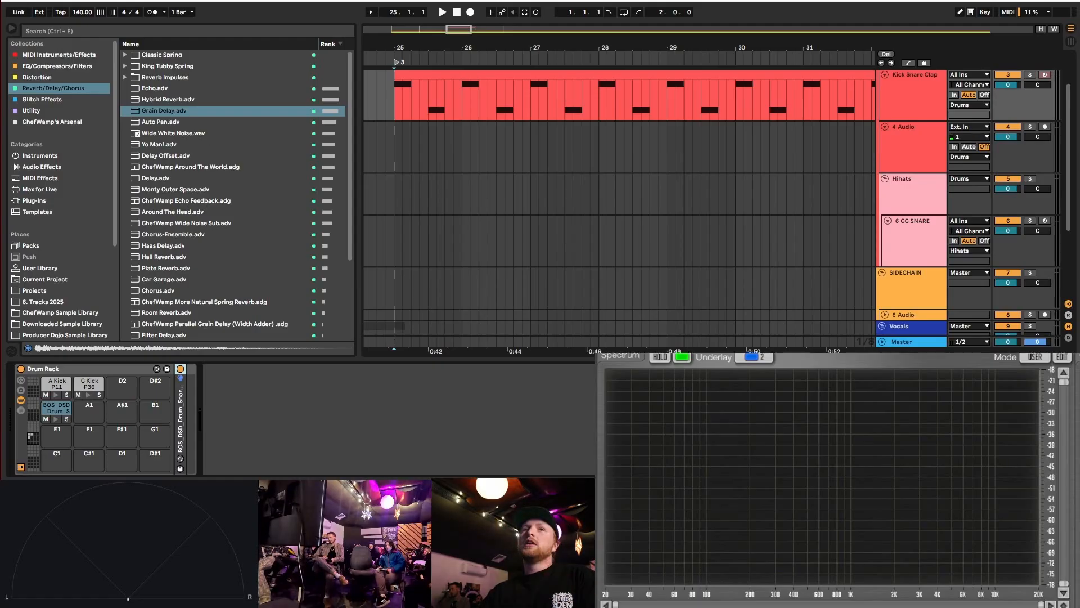
{"action": "left_click", "coordinate": [53, 66]}
{"action": "left_click", "coordinate": [50, 77]}
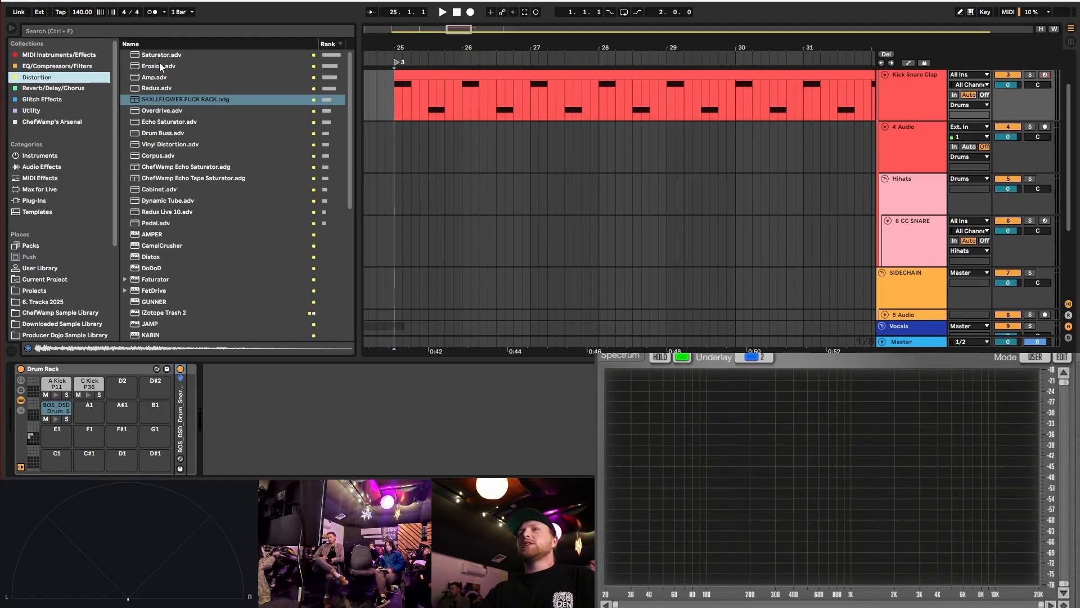
{"action": "left_click_drag", "start_coordinate": [160, 54], "coordinate": [208, 420]}
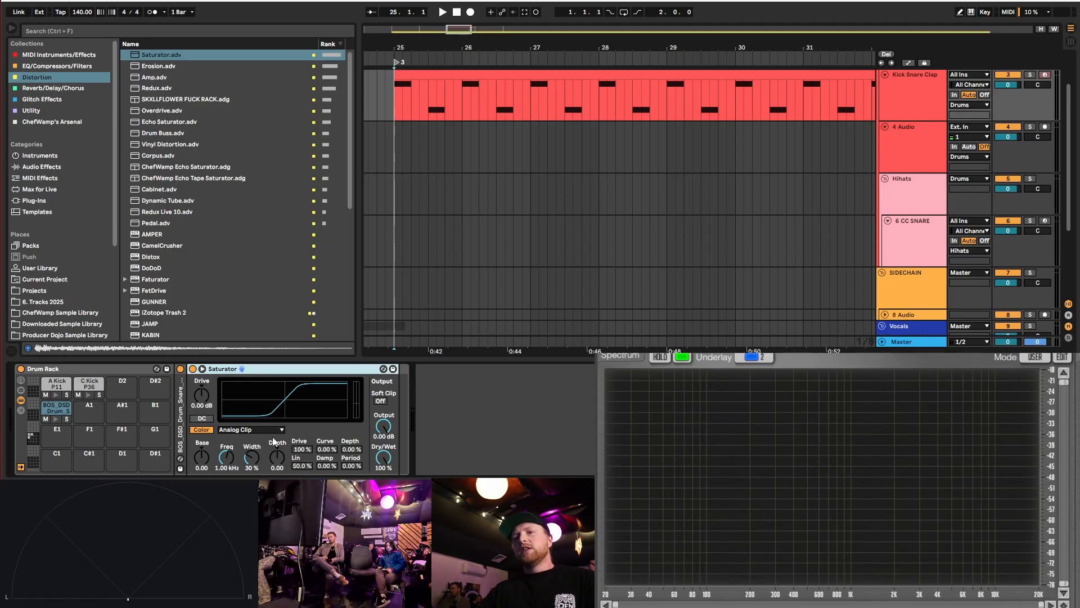
- Enable Soft Clip on the Saturator and set its curve type to Medium Curve
{"action": "left_click", "coordinate": [383, 401]}
{"action": "left_click", "coordinate": [241, 431]}
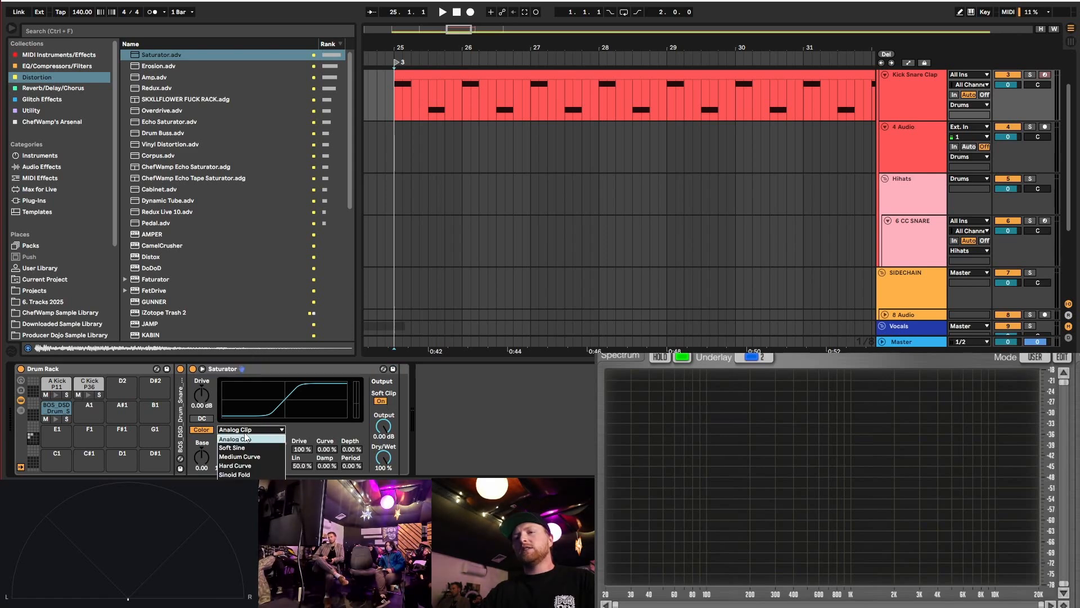
{"action": "left_click", "coordinate": [253, 457]}
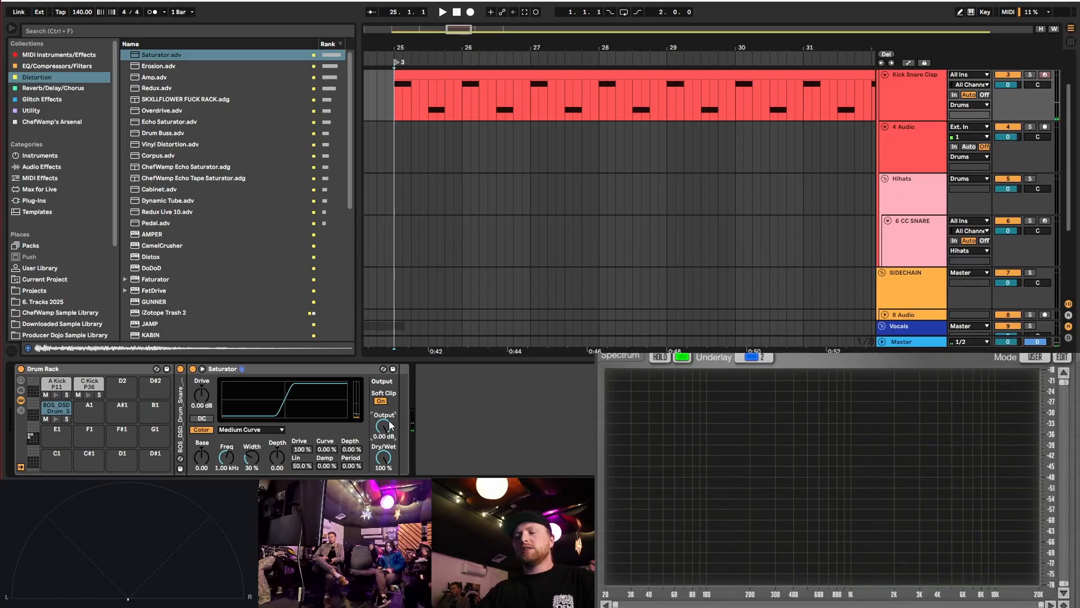
- Lower the Saturator's output to -2 dB and further to -4 dB, bypassing and re-enabling the device to compare levels
{"action": "left_click_drag", "start_coordinate": [386, 428], "coordinate": [391, 426]}
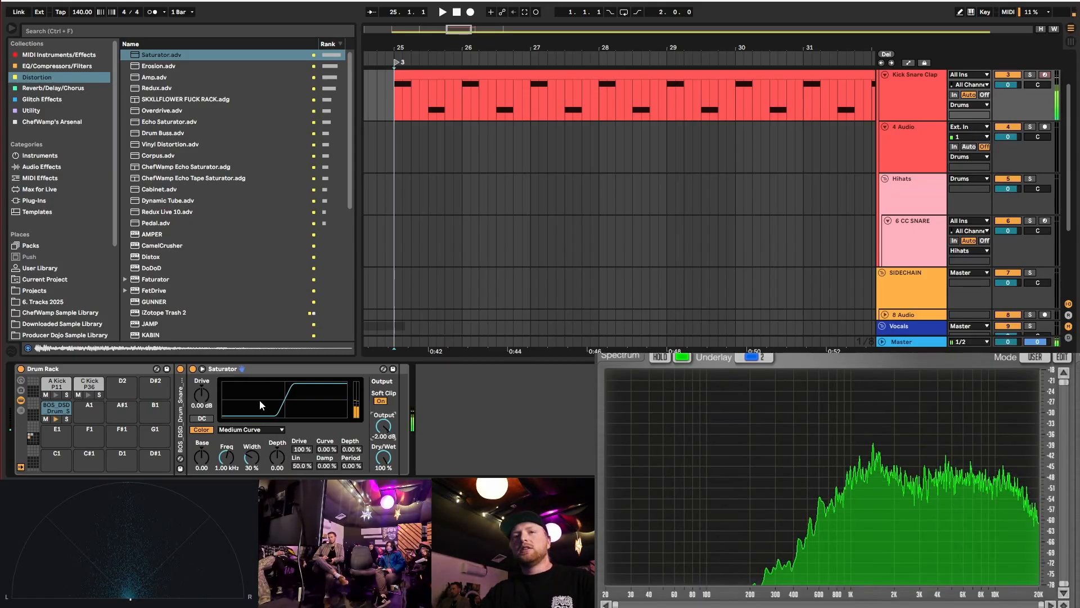
{"action": "left_click", "coordinate": [193, 369]}
{"action": "left_click", "coordinate": [193, 368]}
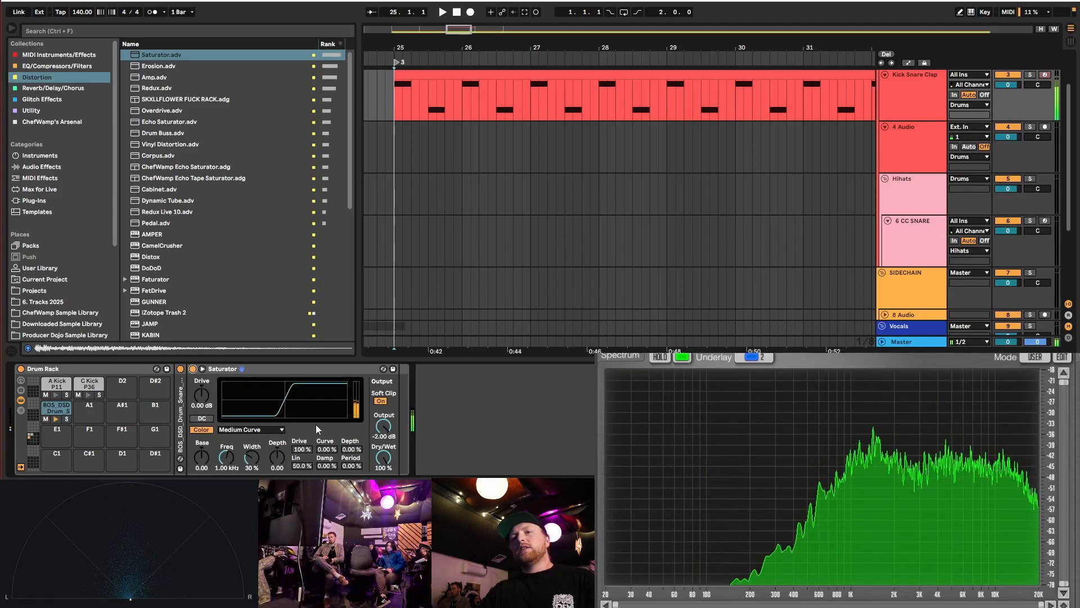
{"action": "left_click_drag", "start_coordinate": [387, 430], "coordinate": [387, 434]}
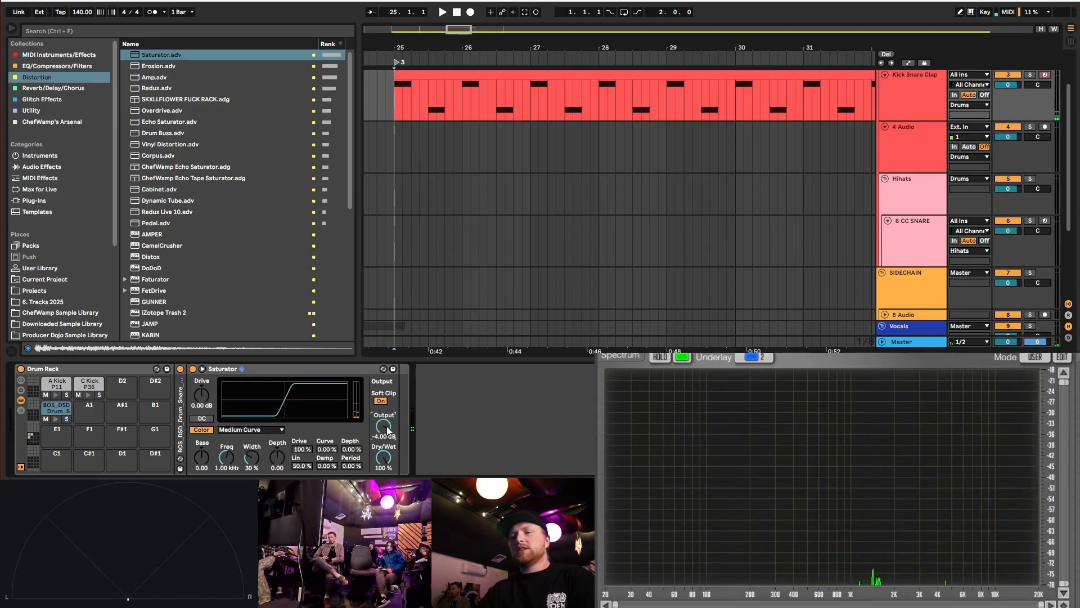
{"action": "left_click", "coordinate": [194, 369]}
{"action": "left_click", "coordinate": [194, 369]}
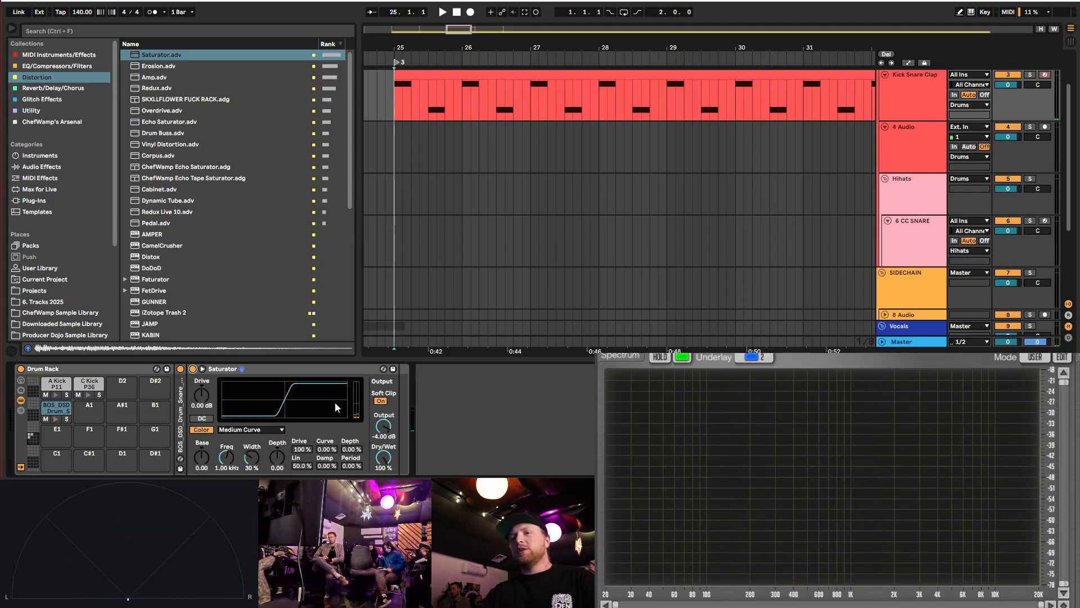
- Collapse the Saturator, browse the EQ/Compressors/Filters collection and expand the snare's Sampler
{"action": "double_click", "coordinate": [219, 369]}
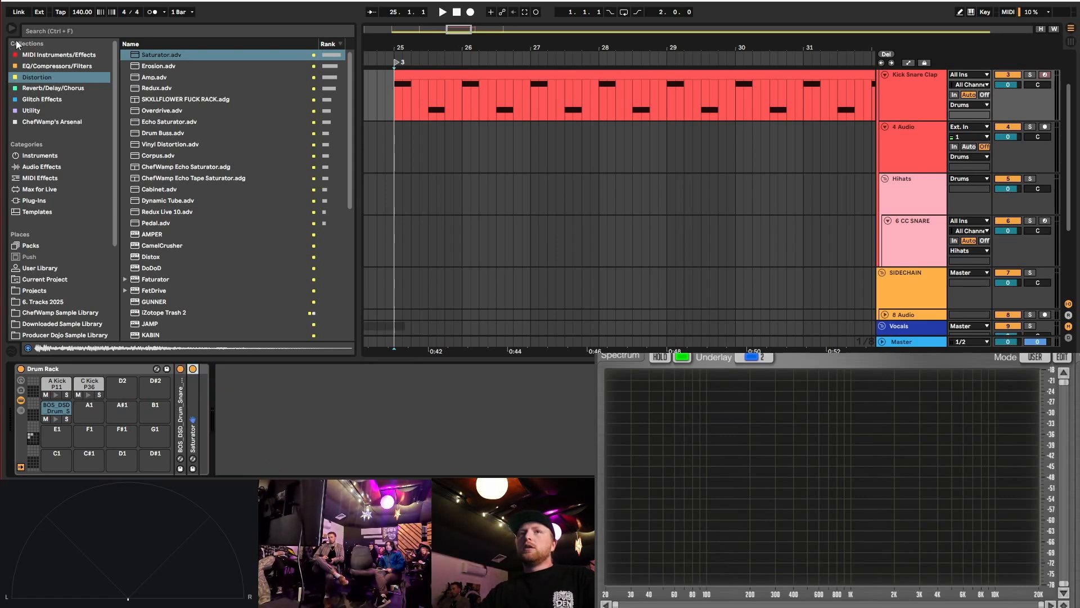
{"action": "left_click", "coordinate": [56, 66]}
{"action": "scroll", "coordinate": [204, 295], "scroll_direction": "down", "scroll_amount": 3}
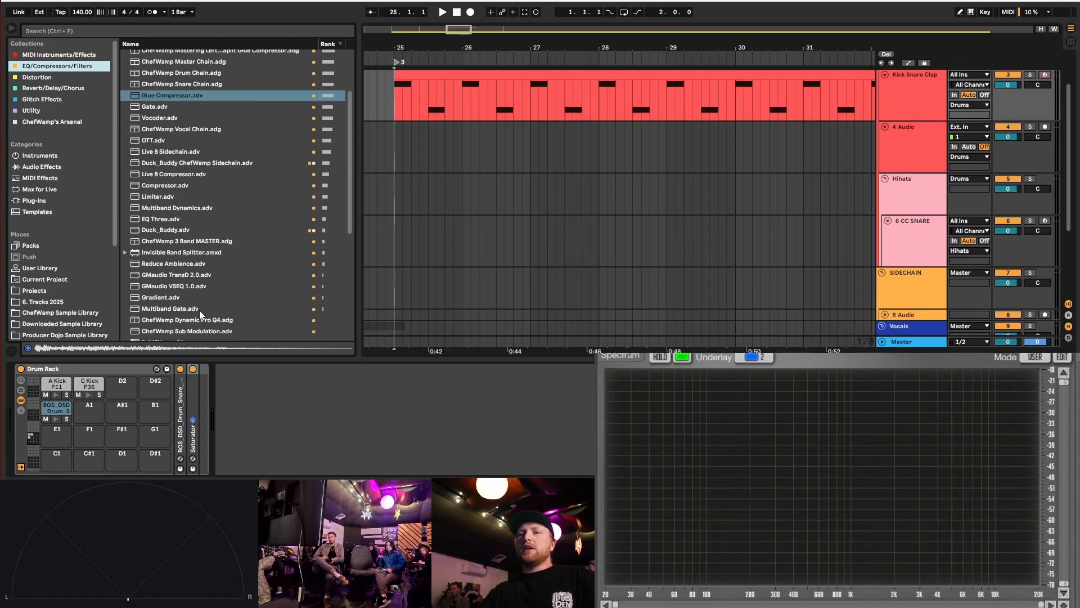
{"action": "double_click", "coordinate": [180, 377]}
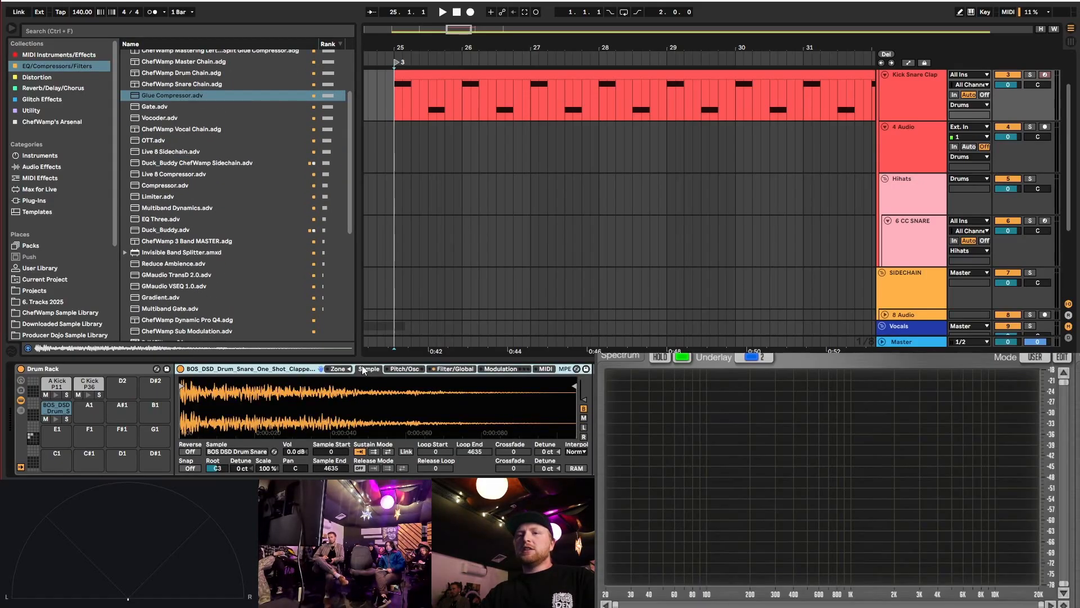
- Check the Sampler's pitch and sample settings, collapse it, and add Slap from the EQ/Compressors/Filters collection after the Saturator
{"action": "left_click", "coordinate": [401, 370]}
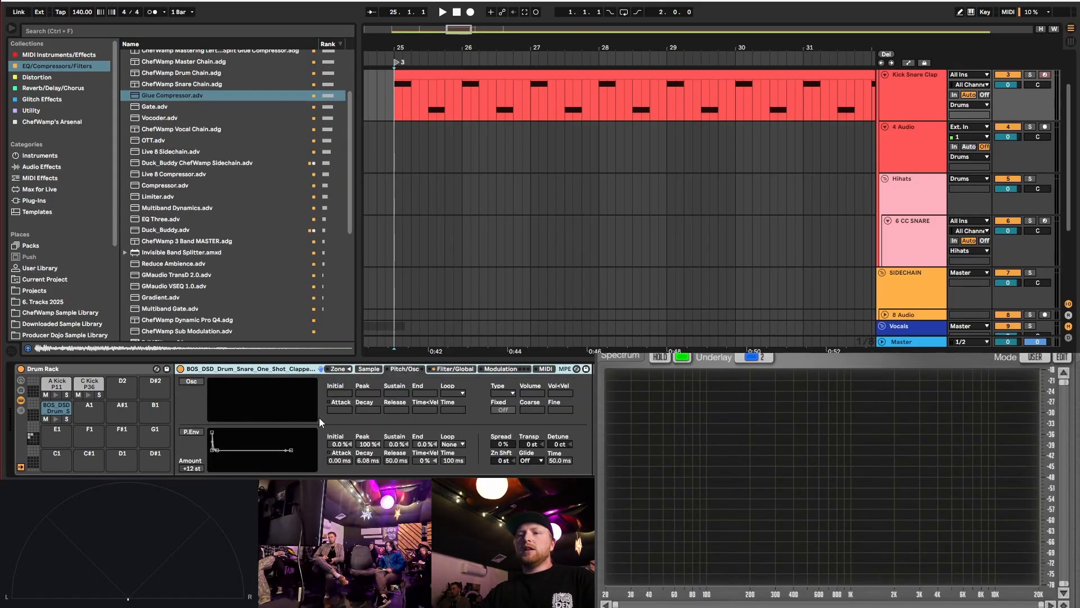
{"action": "left_click", "coordinate": [370, 369]}
{"action": "double_click", "coordinate": [240, 369]}
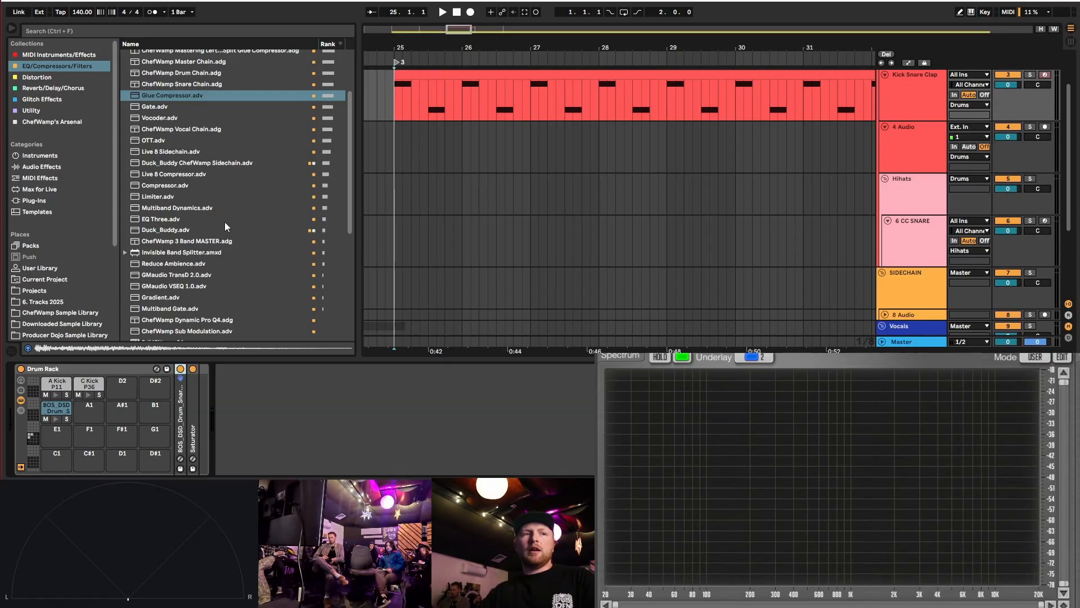
{"action": "scroll", "coordinate": [171, 162], "scroll_direction": "down", "scroll_amount": 1}
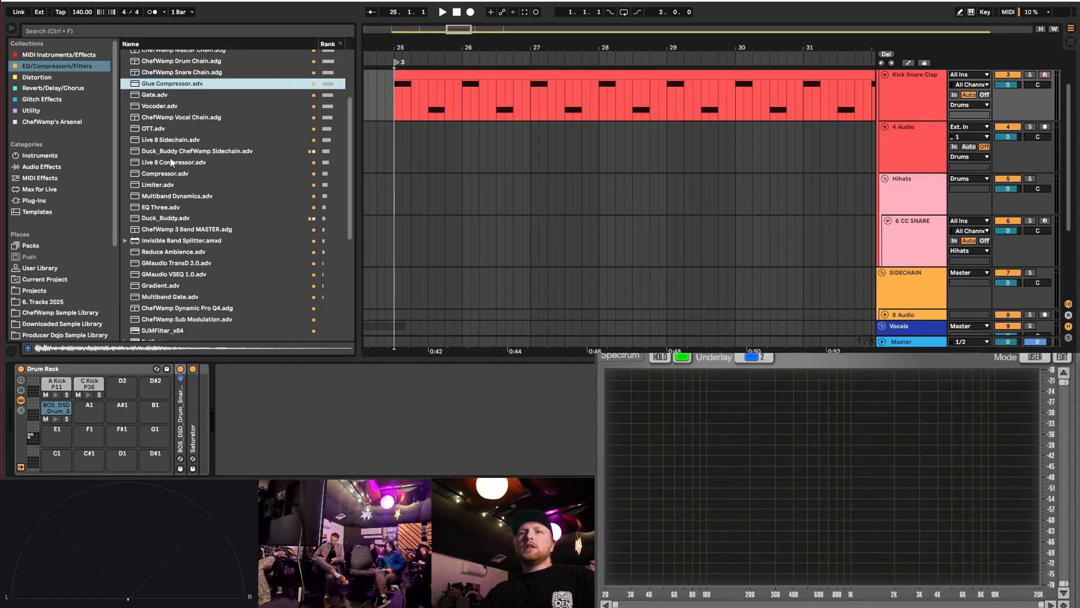
{"action": "scroll", "coordinate": [171, 162], "scroll_direction": "down", "scroll_amount": 10}
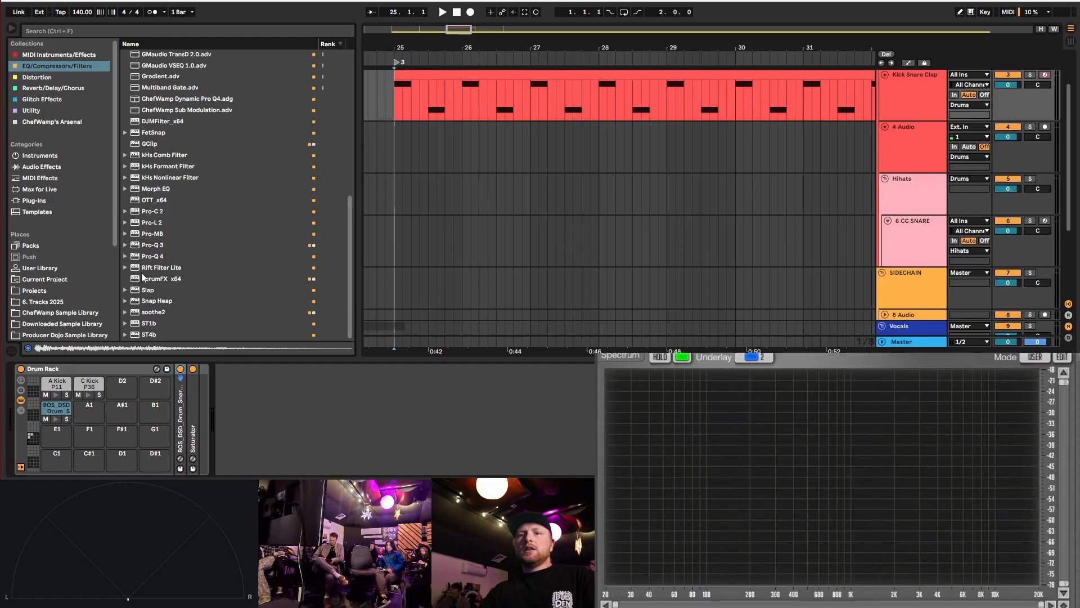
{"action": "left_click_drag", "start_coordinate": [147, 290], "coordinate": [202, 426]}
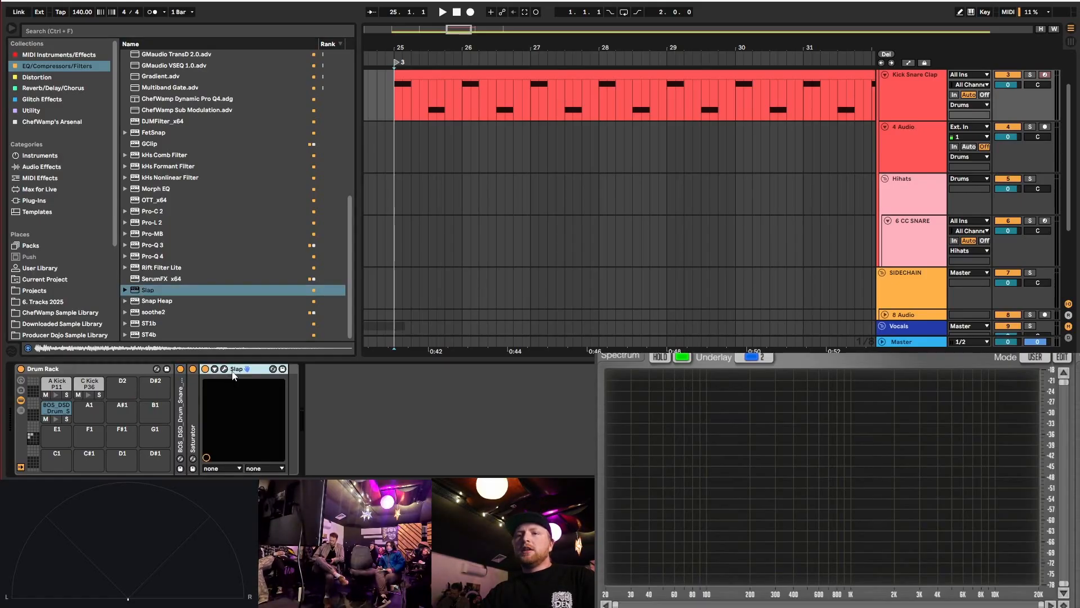
- Select the empty 4 Audio track and browse the Splice library's packs to the Drums folder in !ZSea
{"action": "left_click", "coordinate": [894, 144]}
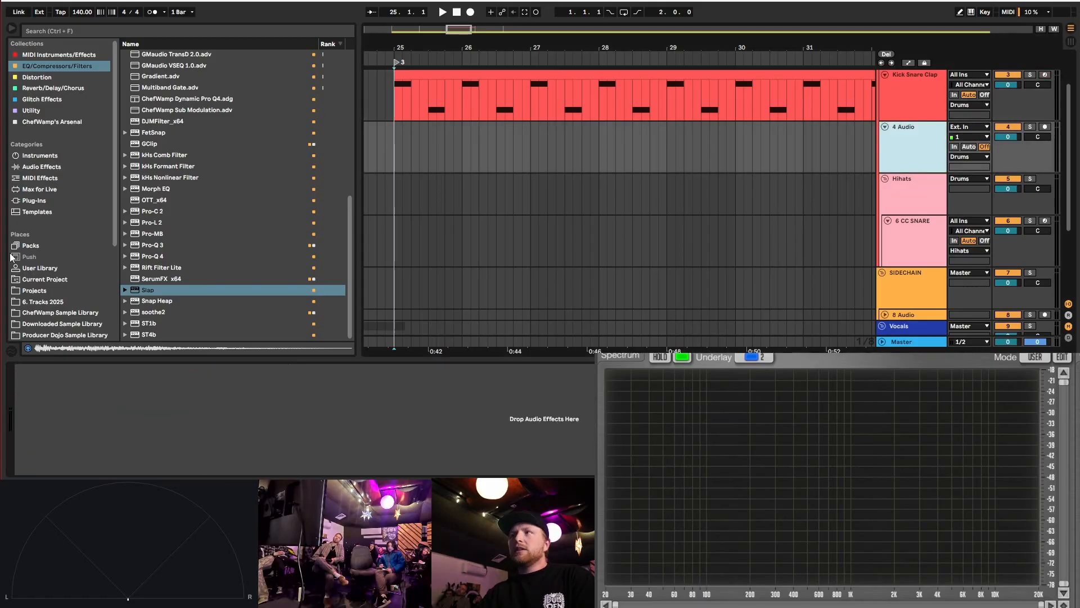
{"action": "left_click", "coordinate": [62, 324]}
{"action": "left_click", "coordinate": [125, 78]}
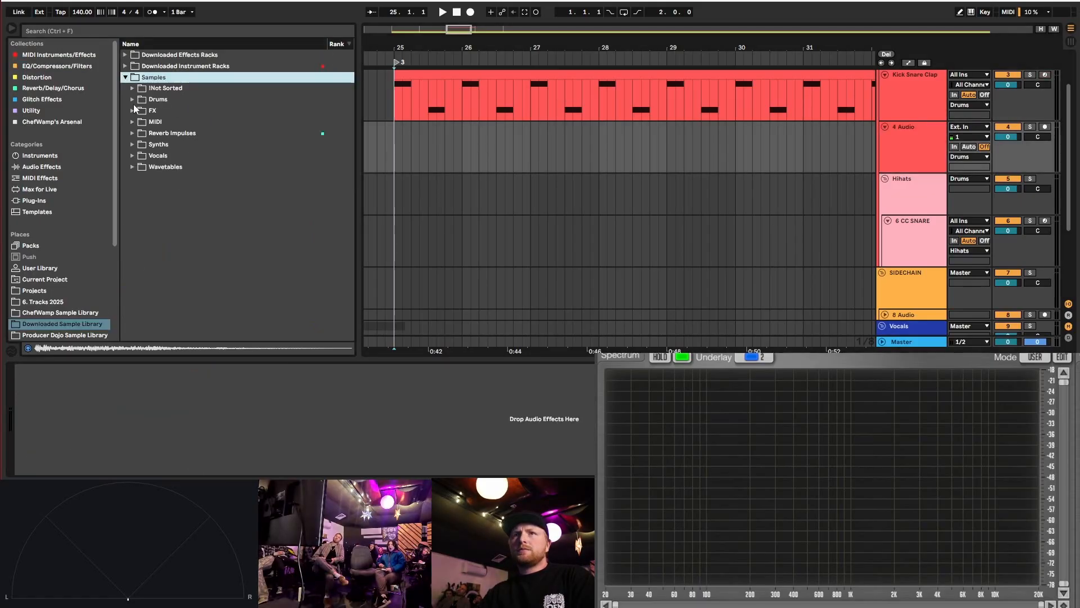
{"action": "scroll", "coordinate": [41, 304], "scroll_direction": "down", "scroll_amount": 5}
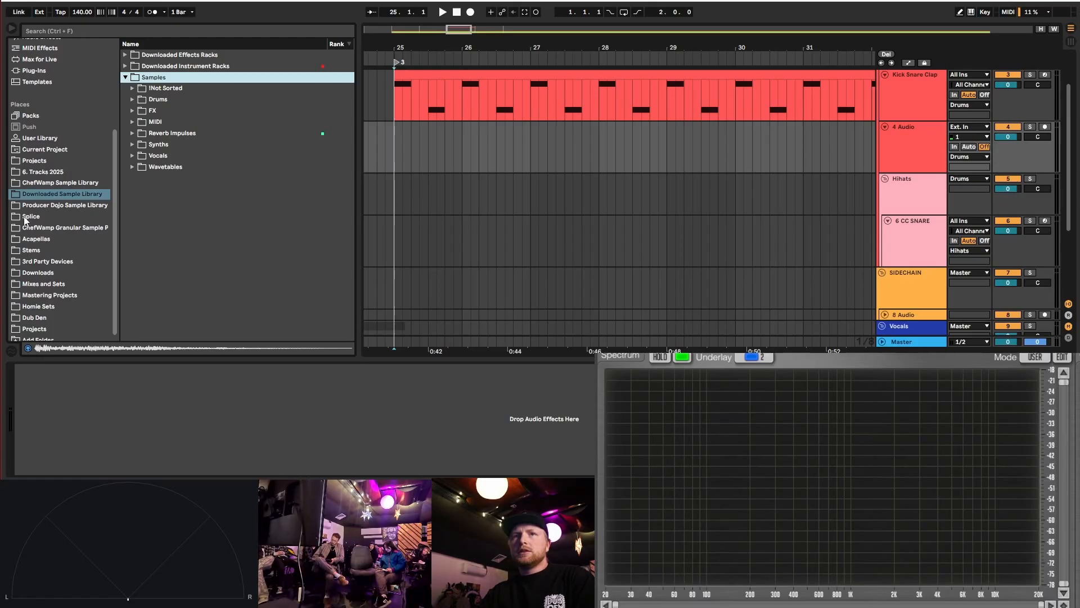
{"action": "left_click", "coordinate": [26, 219]}
{"action": "left_click", "coordinate": [132, 78]}
{"action": "scroll", "coordinate": [166, 268], "scroll_direction": "down", "scroll_amount": 5}
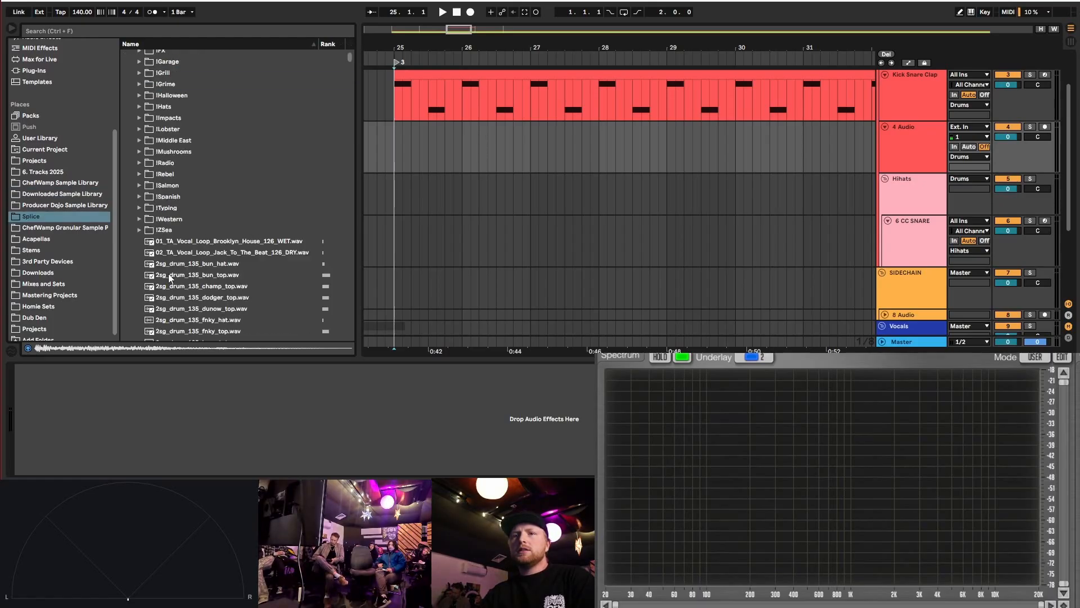
{"action": "left_click", "coordinate": [140, 183]}
{"action": "scroll", "coordinate": [155, 205], "scroll_direction": "down", "scroll_amount": 4}
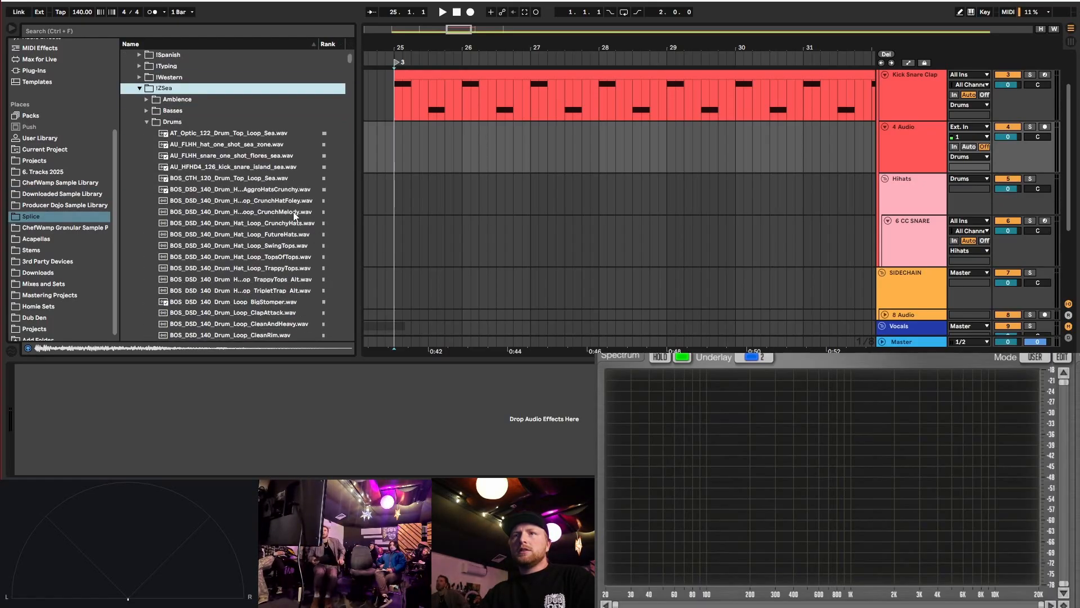
- Search the Splice library for "snare" and place the BOS_DSD Clapperoony one-shot on the 4 Audio track at bar 25
{"action": "left_click", "coordinate": [90, 32]}
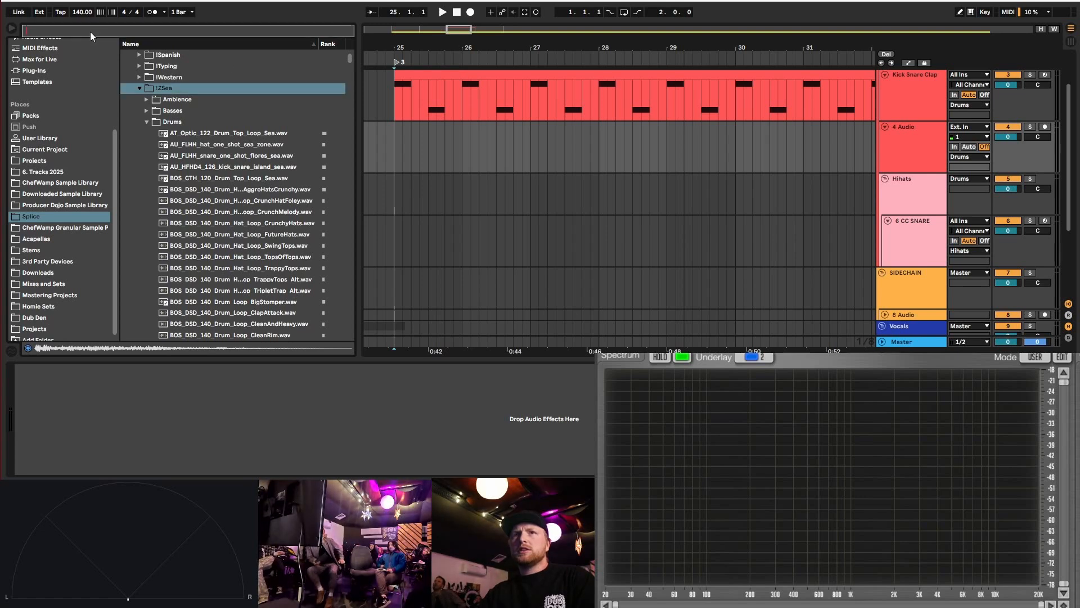
{"action": "type", "text": "snare"}
{"action": "scroll", "coordinate": [225, 169], "scroll_direction": "down", "scroll_amount": 2}
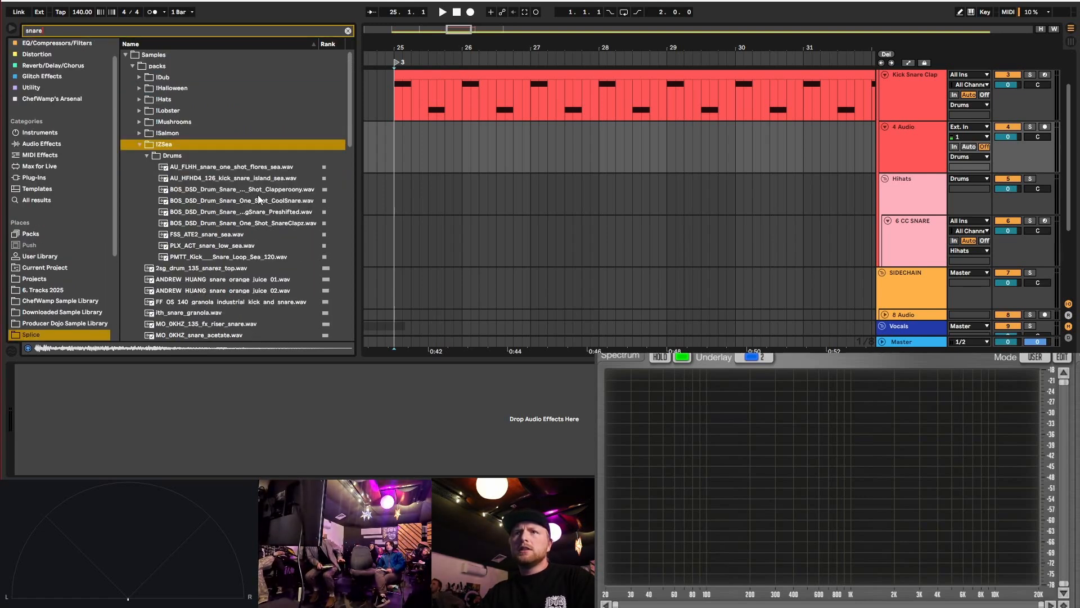
{"action": "left_click", "coordinate": [285, 193]}
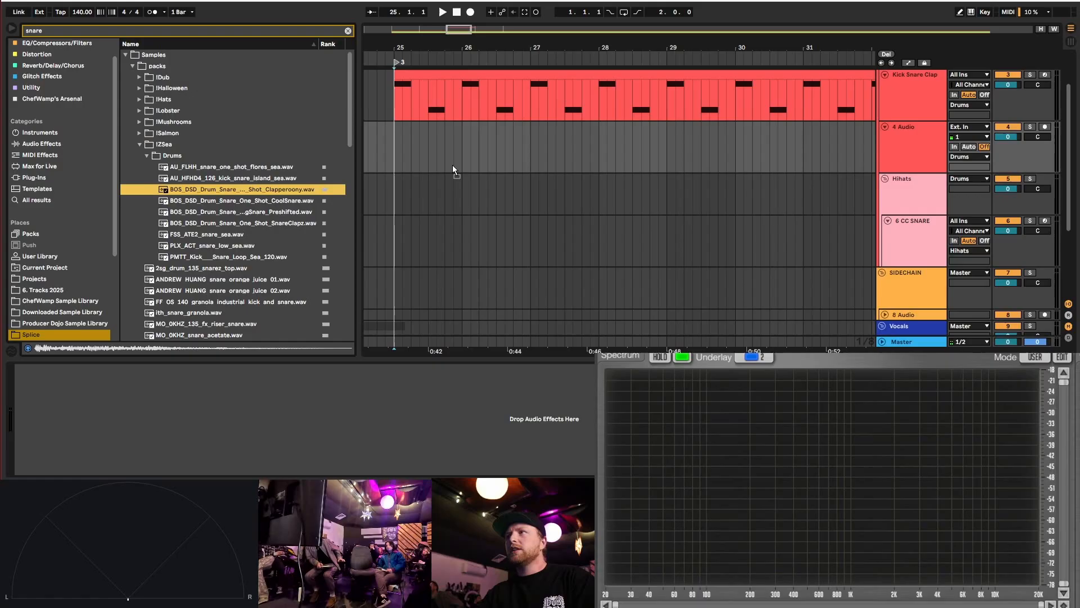
{"action": "left_click_drag", "start_coordinate": [453, 164], "coordinate": [396, 144]}
{"action": "scroll", "coordinate": [461, 146], "scroll_direction": "up", "scroll_amount": 5}
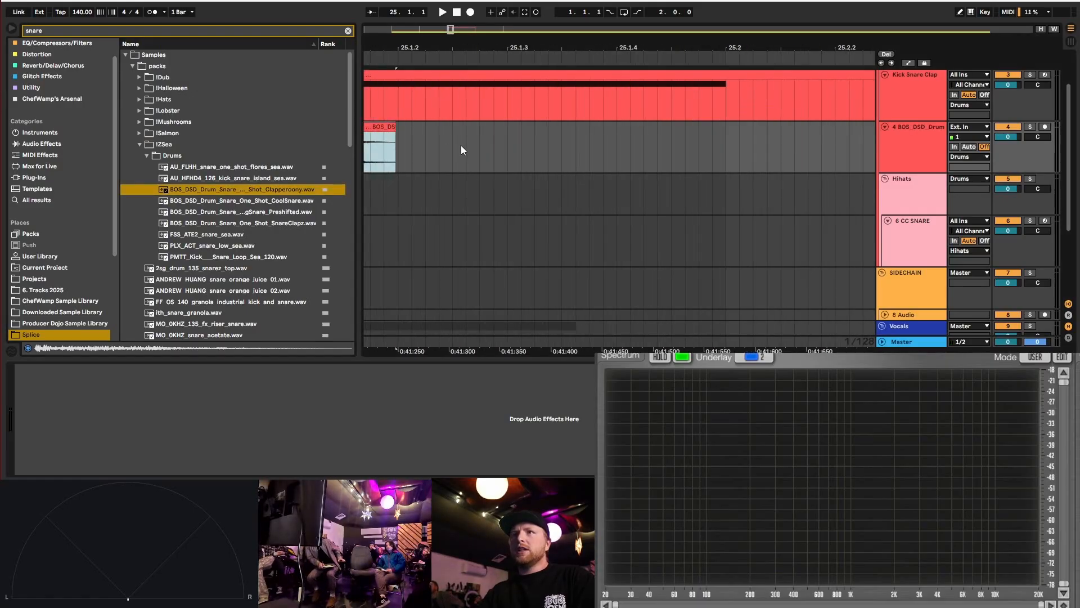
{"action": "scroll", "coordinate": [461, 146], "scroll_direction": "down", "scroll_amount": 5}
{"action": "scroll", "coordinate": [429, 147], "scroll_direction": "up", "scroll_amount": 10}
{"action": "scroll", "coordinate": [442, 154], "scroll_direction": "down", "scroll_amount": 5}
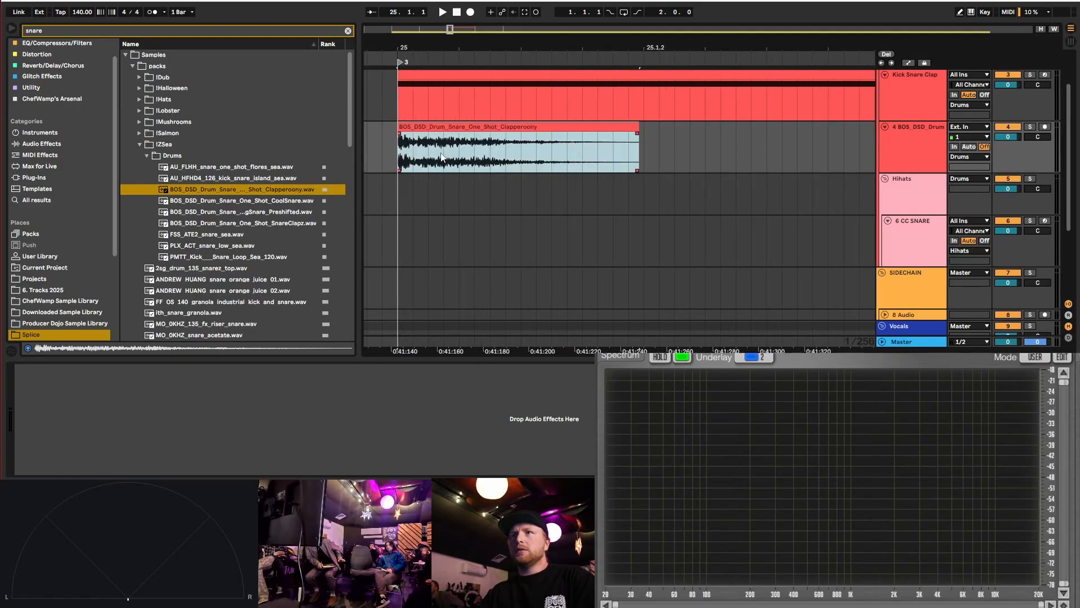
- Insert an audio track below the snare, search for "hat" and place dfg_hat_orange.wav on it at bar 25
{"action": "left_click", "coordinate": [897, 152]}
{"action": "key", "text": "ctrl+t"}
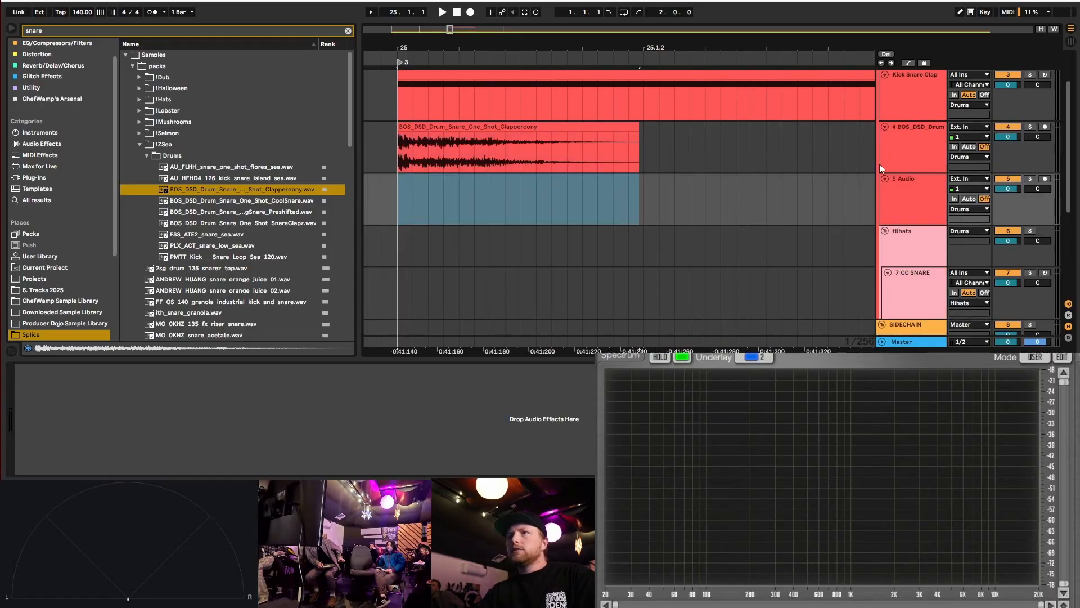
{"action": "left_click", "coordinate": [141, 145]}
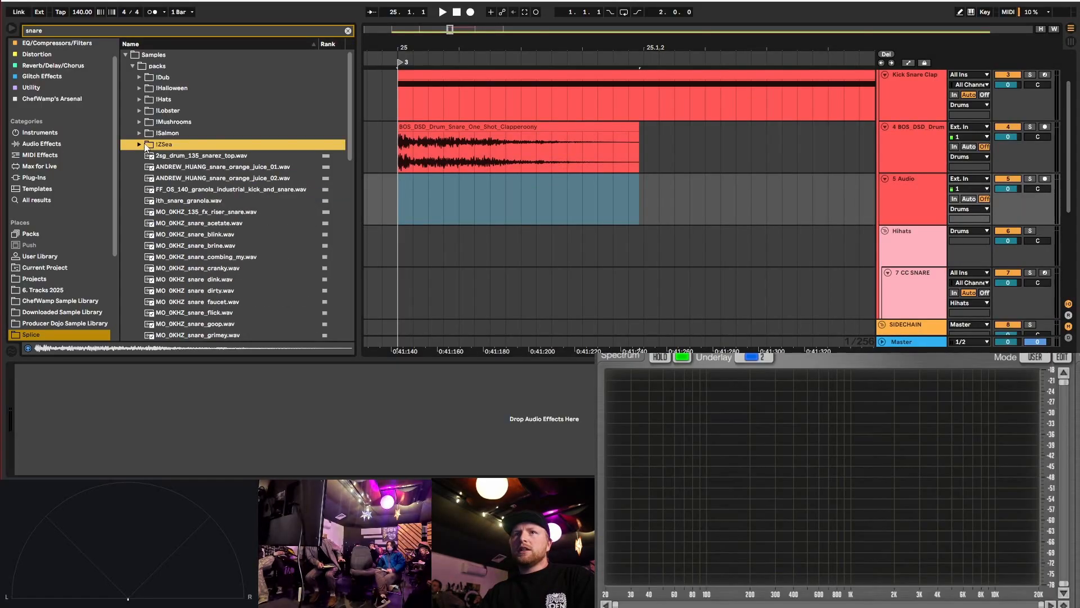
{"action": "double_click", "coordinate": [33, 32]}
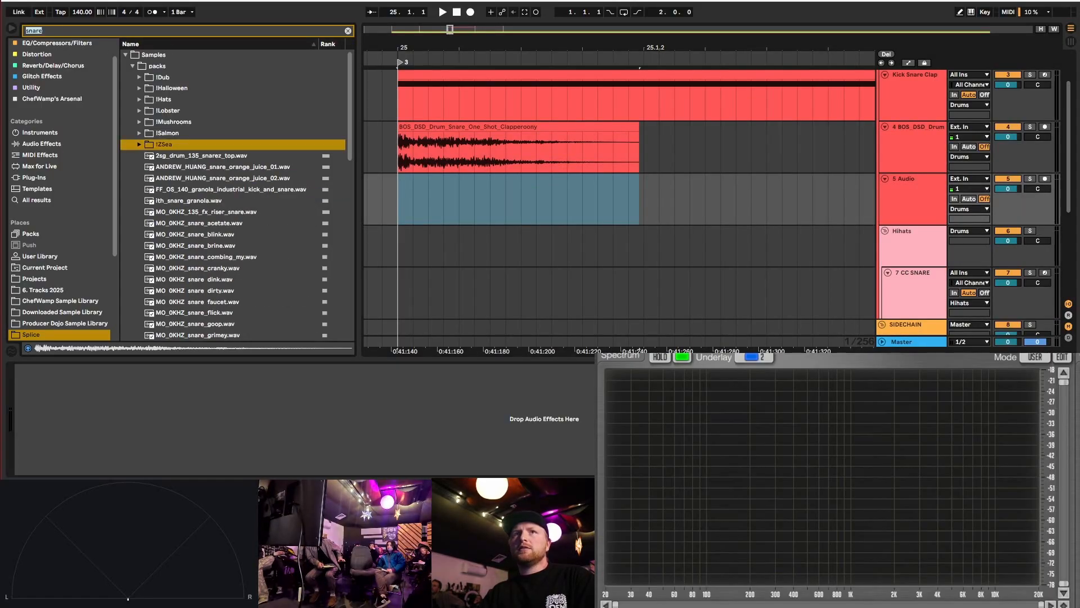
{"action": "type", "text": "haty"}
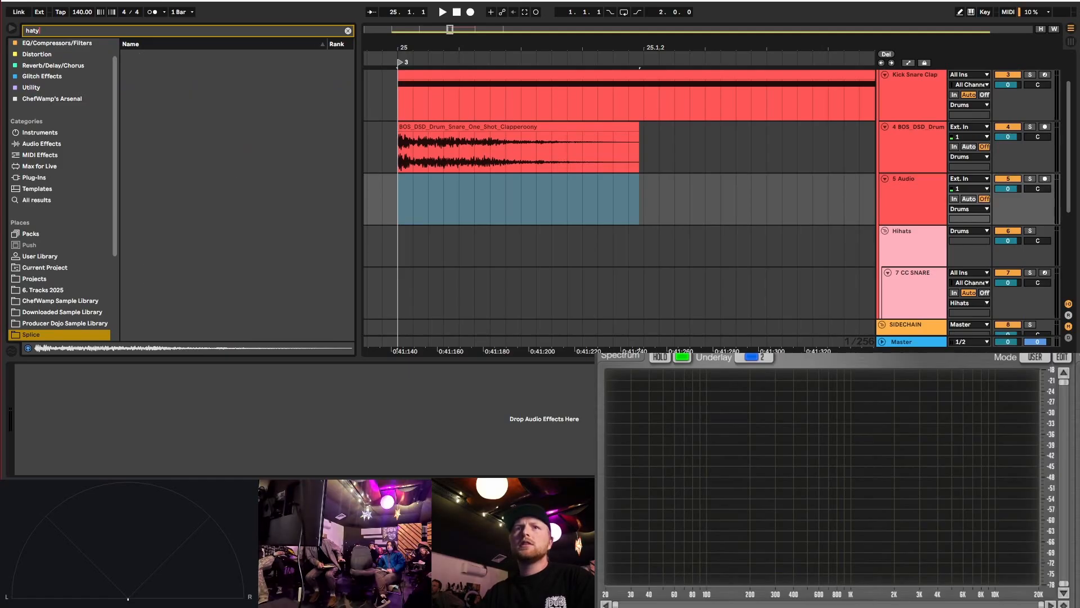
{"action": "key", "text": "BackSpace"}
{"action": "left_click", "coordinate": [204, 169]}
{"action": "scroll", "coordinate": [225, 257], "scroll_direction": "down", "scroll_amount": 3}
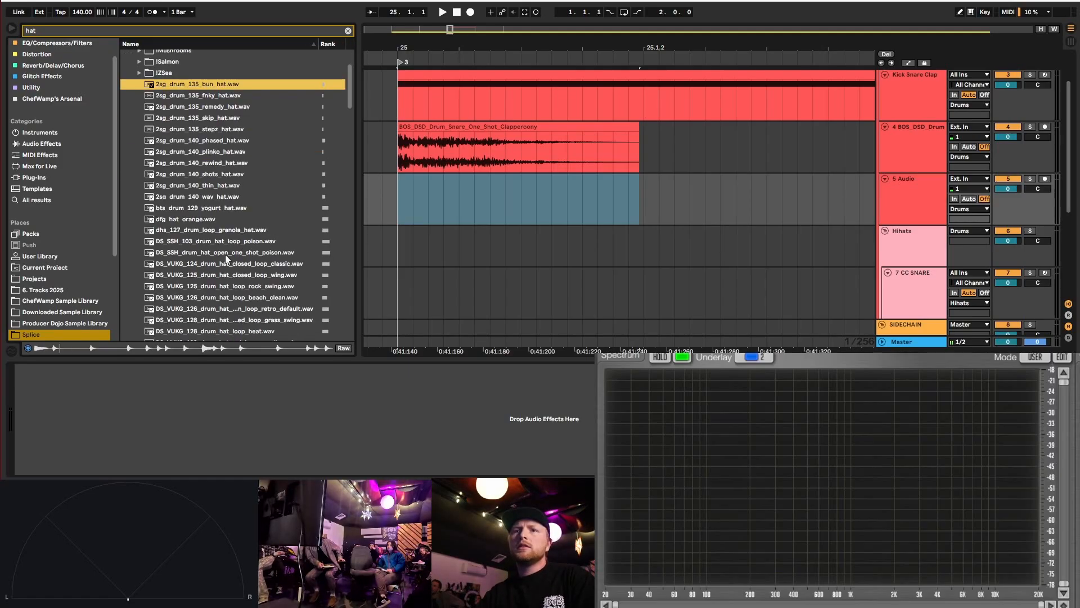
{"action": "left_click_drag", "start_coordinate": [197, 220], "coordinate": [396, 202]}
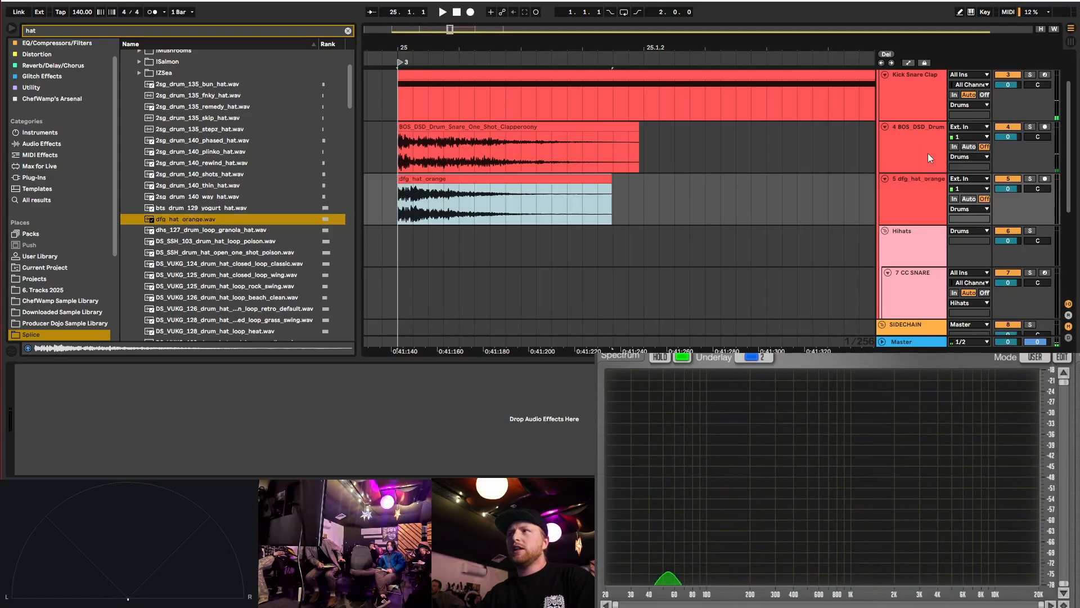
- Solo the snare audio track, replace the snare's attack with the first slice of the hat and fade out the slice's end
{"action": "left_click", "coordinate": [1030, 127]}
{"action": "key", "text": "plus"}
{"action": "key", "text": "plus"}
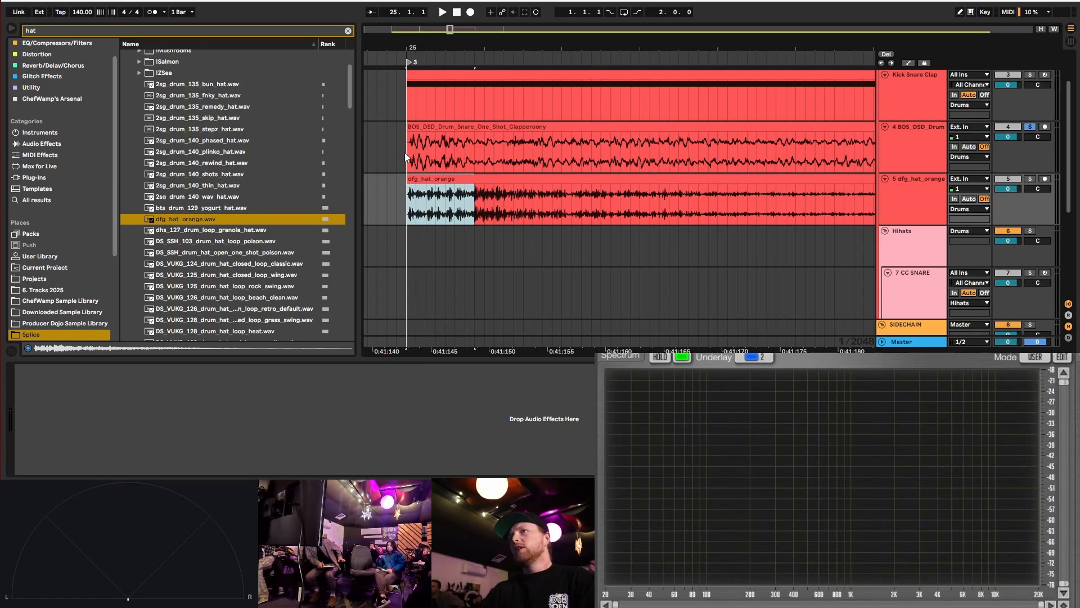
{"action": "left_click_drag", "start_coordinate": [407, 153], "coordinate": [485, 158]}
{"action": "left_click_drag", "start_coordinate": [408, 211], "coordinate": [437, 164]}
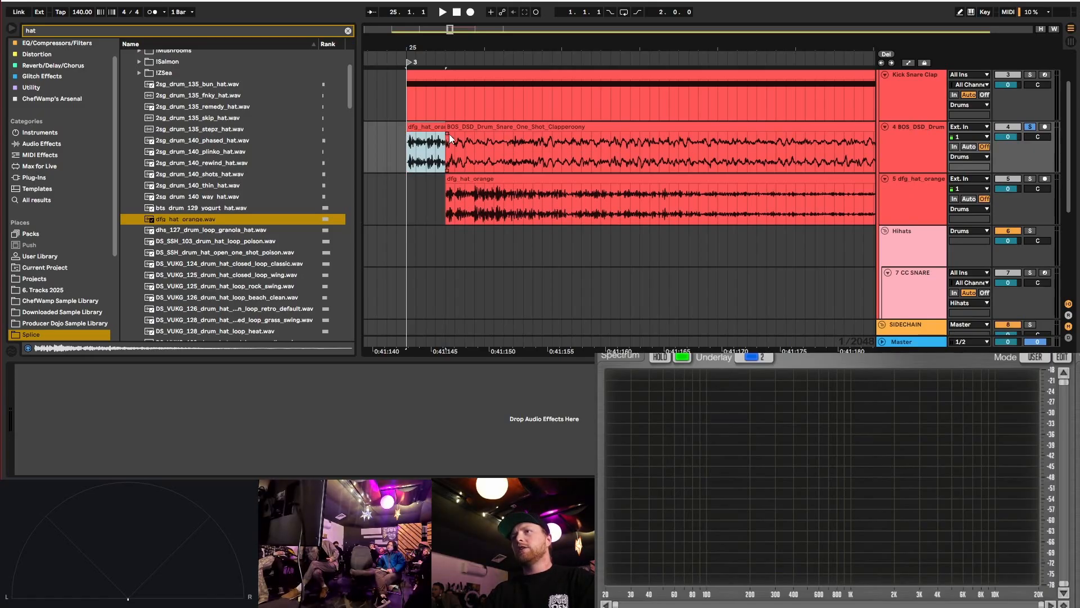
{"action": "left_click_drag", "start_coordinate": [449, 133], "coordinate": [436, 136]}
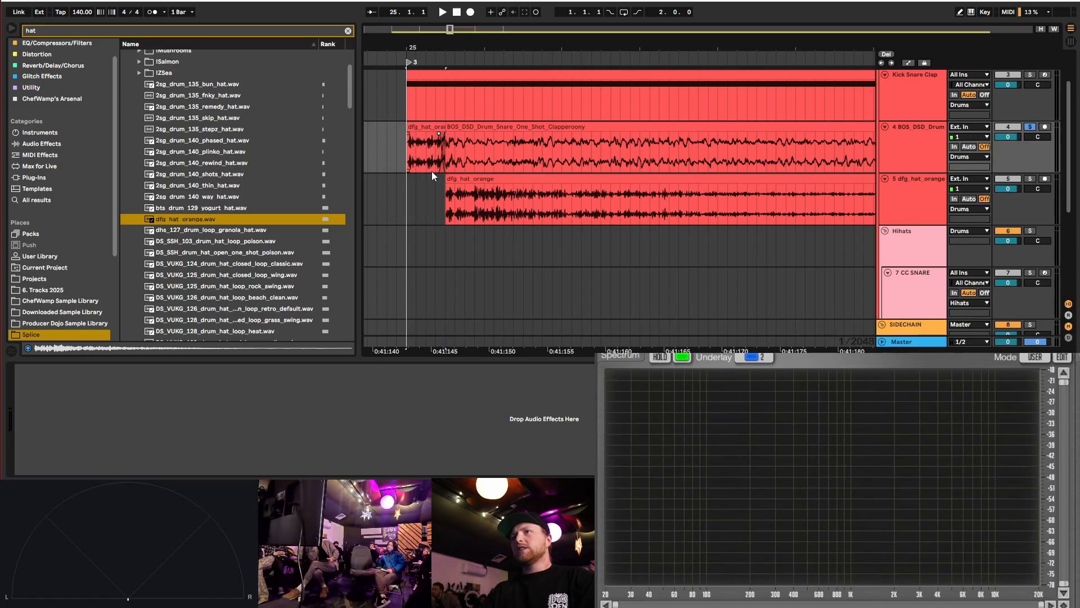
- Duplicate the trimmed snare clip further along its own track and play back the copy
{"action": "scroll", "coordinate": [425, 136], "scroll_direction": "down", "scroll_amount": 5}
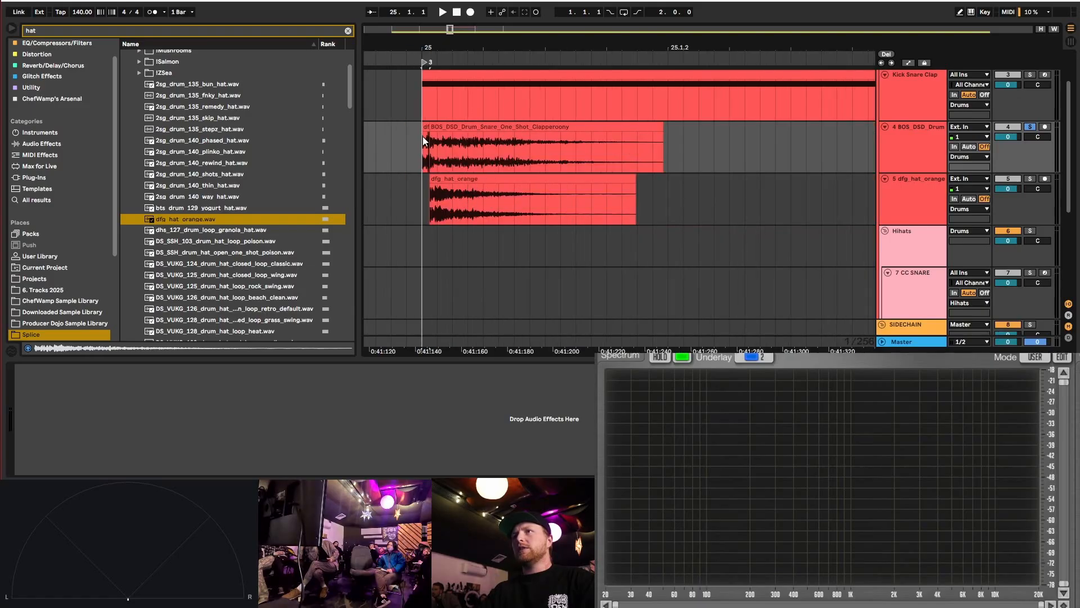
{"action": "left_click", "coordinate": [465, 124]}
{"action": "left_click_drag", "start_coordinate": [455, 127], "coordinate": [755, 129]}
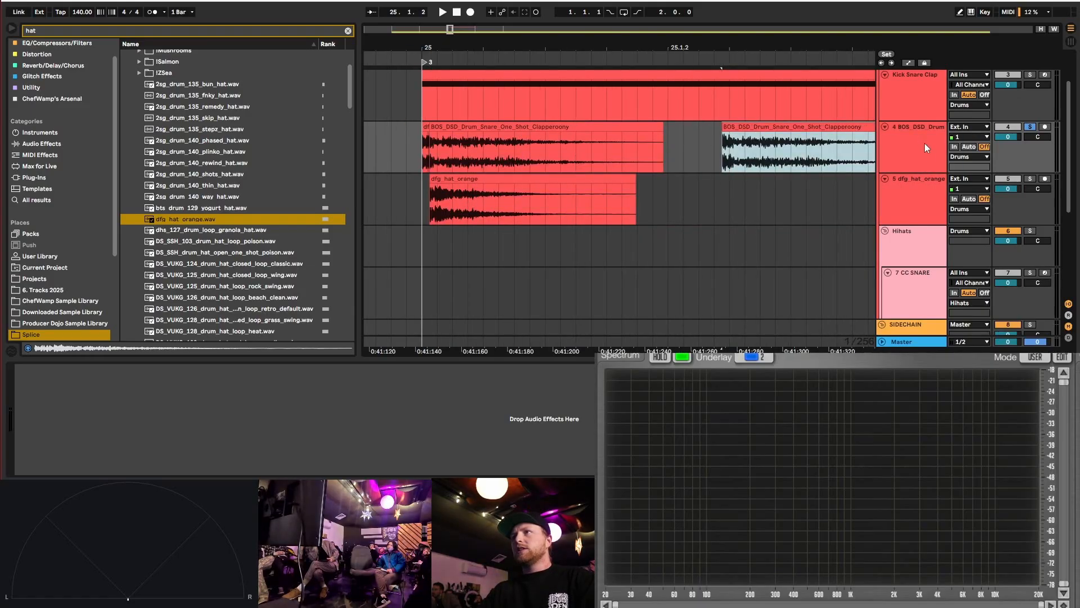
{"action": "key", "text": "minus"}
{"action": "key", "text": "minus"}
{"action": "key", "text": "plus"}
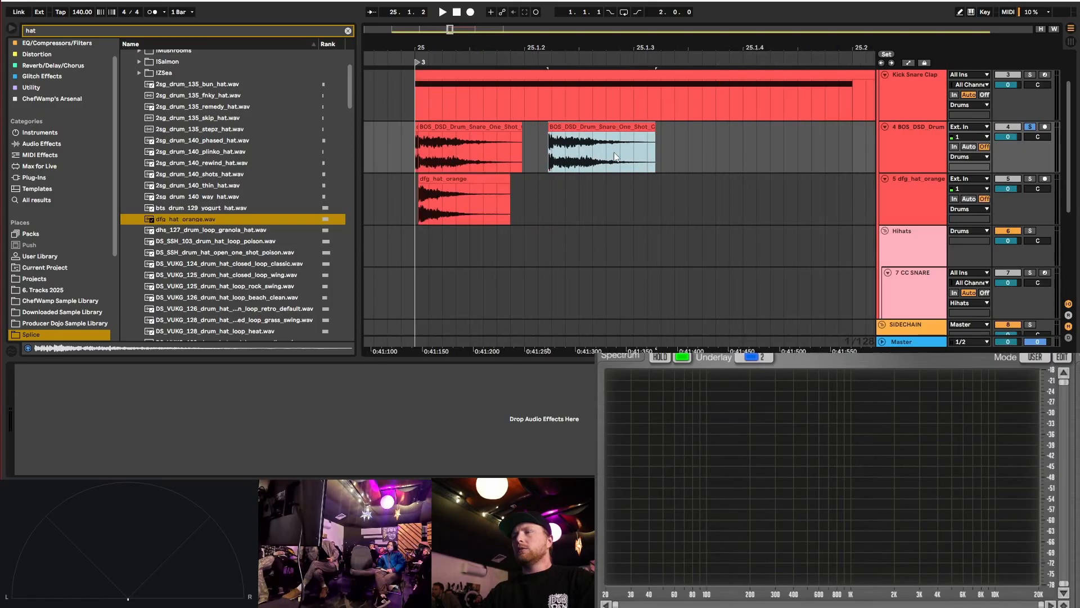
{"action": "key", "text": "space"}
{"action": "key", "text": "space"}
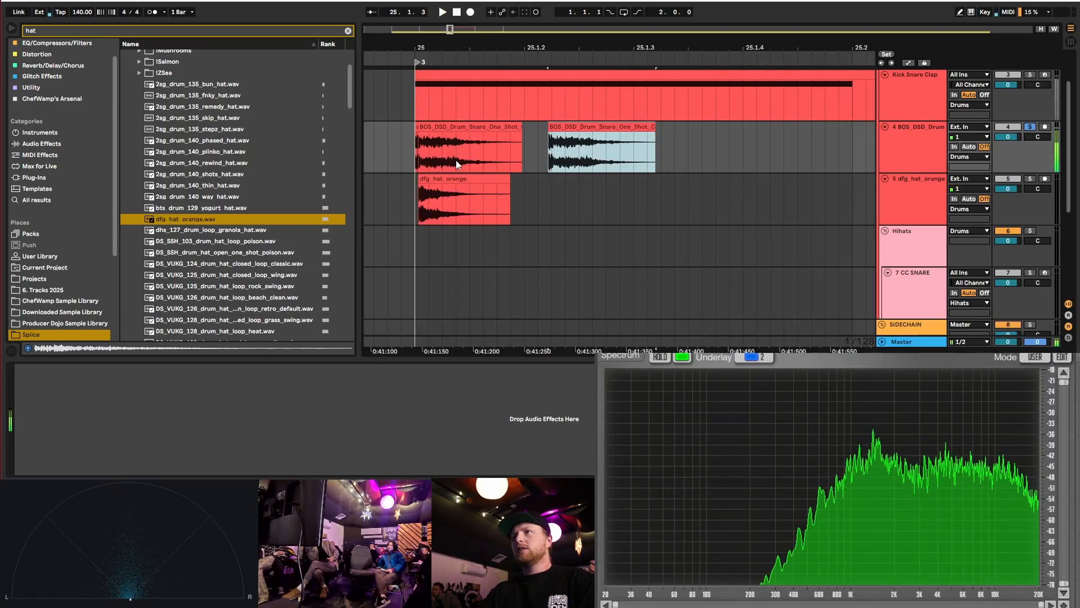
- Select the hat slice together with the adjoining snare clip and play the combined hit several times
{"action": "scroll", "coordinate": [421, 128], "scroll_direction": "up", "scroll_amount": 6}
{"action": "left_click", "coordinate": [397, 129]}
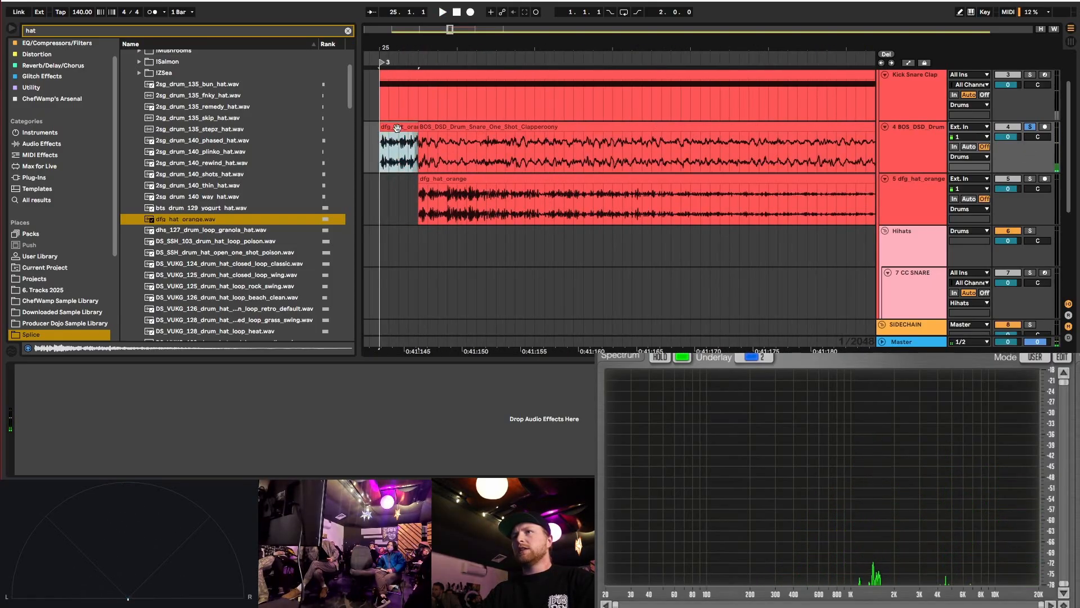
{"action": "left_click", "coordinate": [450, 124], "text": "shift"}
{"action": "scroll", "coordinate": [415, 139], "scroll_direction": "down", "scroll_amount": 4}
{"action": "key", "text": "space"}
{"action": "key", "text": "space"}
{"action": "key", "text": "space"}
{"action": "key", "text": "space"}
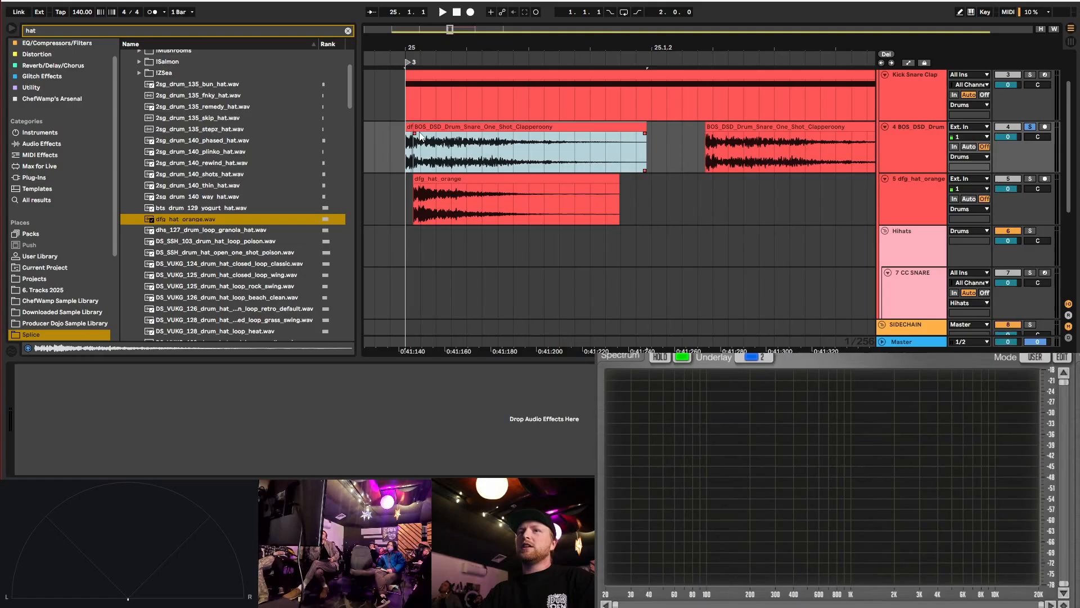
- Delete the two audio tracks holding the layered snare and hat samples
{"action": "scroll", "coordinate": [895, 187], "scroll_direction": "up", "scroll_amount": 2}
{"action": "left_click", "coordinate": [904, 189]}
{"action": "left_click", "coordinate": [911, 225], "text": "shift"}
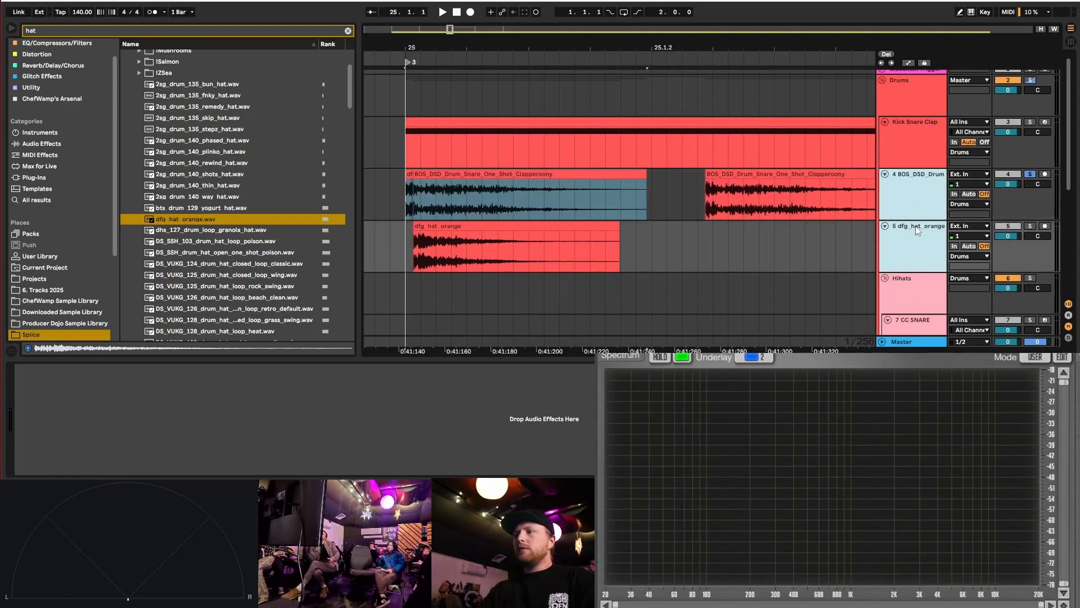
{"action": "key", "text": "Delete"}
- Select the Kick Snare Clap track, open Slap's plug-in window and set the playback start at the snare note on 25.3
{"action": "left_click", "coordinate": [907, 130]}
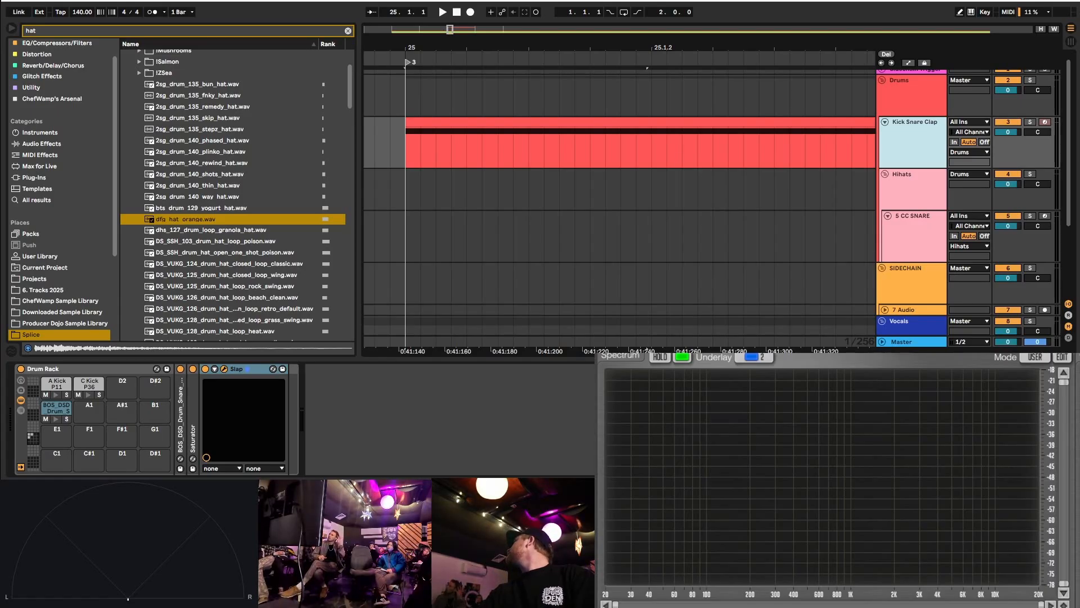
{"action": "left_click_drag", "start_coordinate": [1079, 210], "coordinate": [412, 24]}
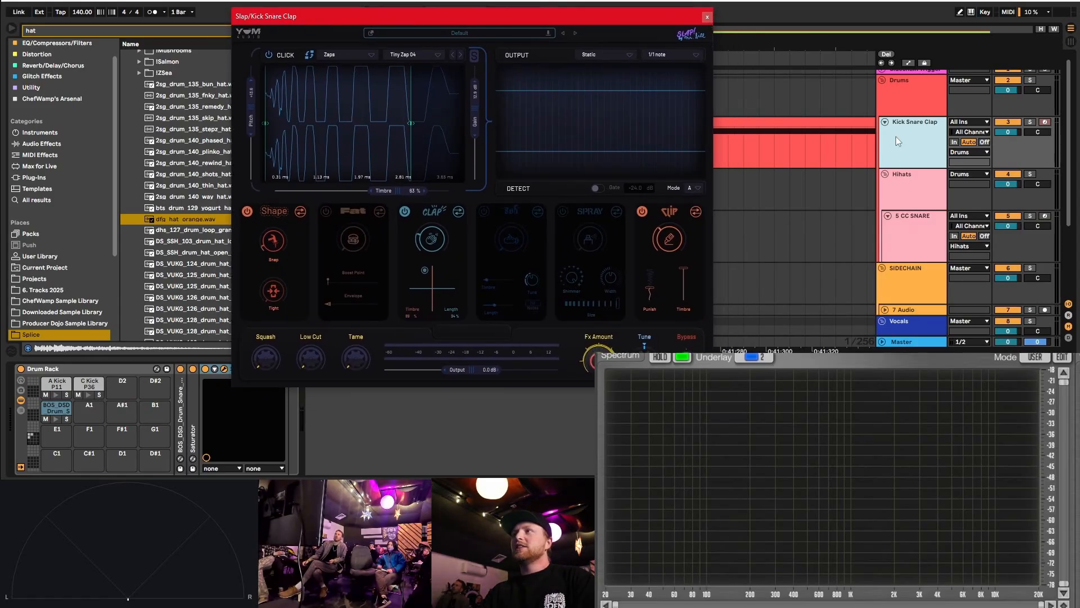
{"action": "scroll", "coordinate": [731, 149], "scroll_direction": "down", "scroll_amount": 10}
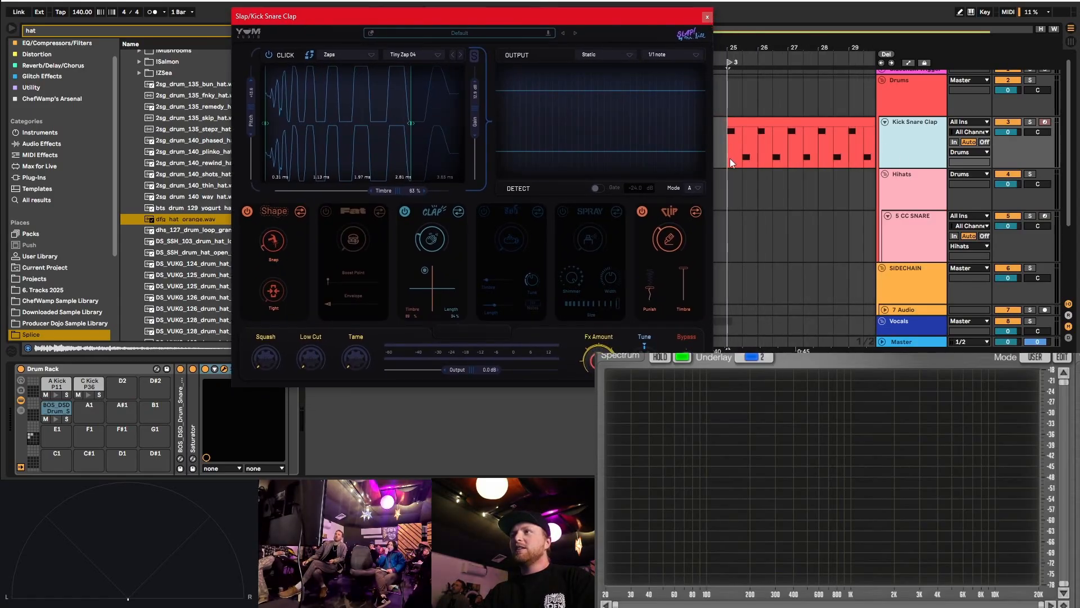
{"action": "scroll", "coordinate": [731, 157], "scroll_direction": "up", "scroll_amount": 5}
{"action": "left_click", "coordinate": [795, 157]}
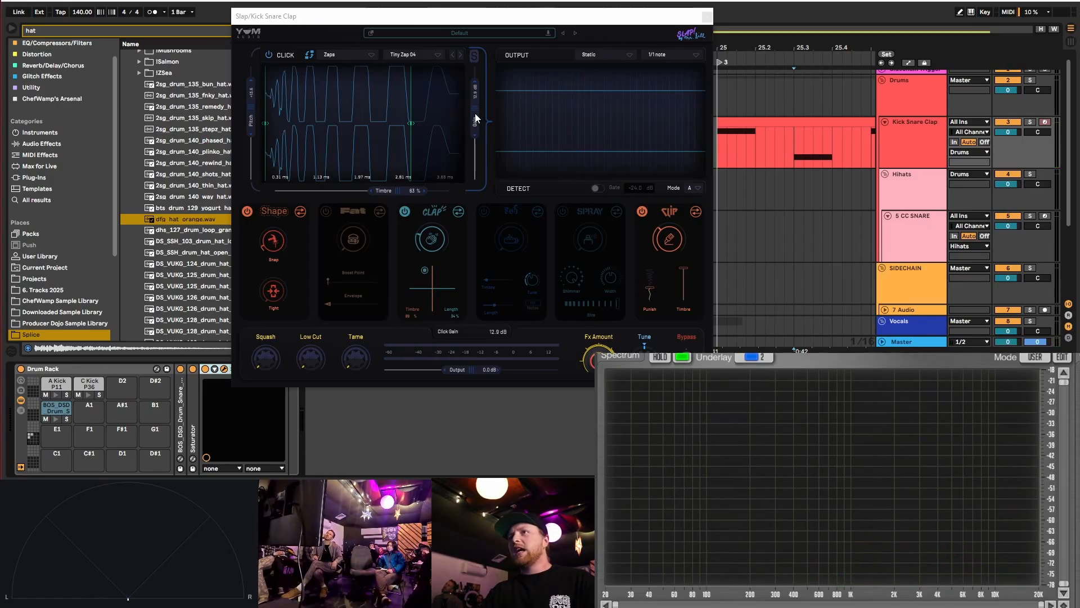
{"action": "left_click", "coordinate": [349, 55]}
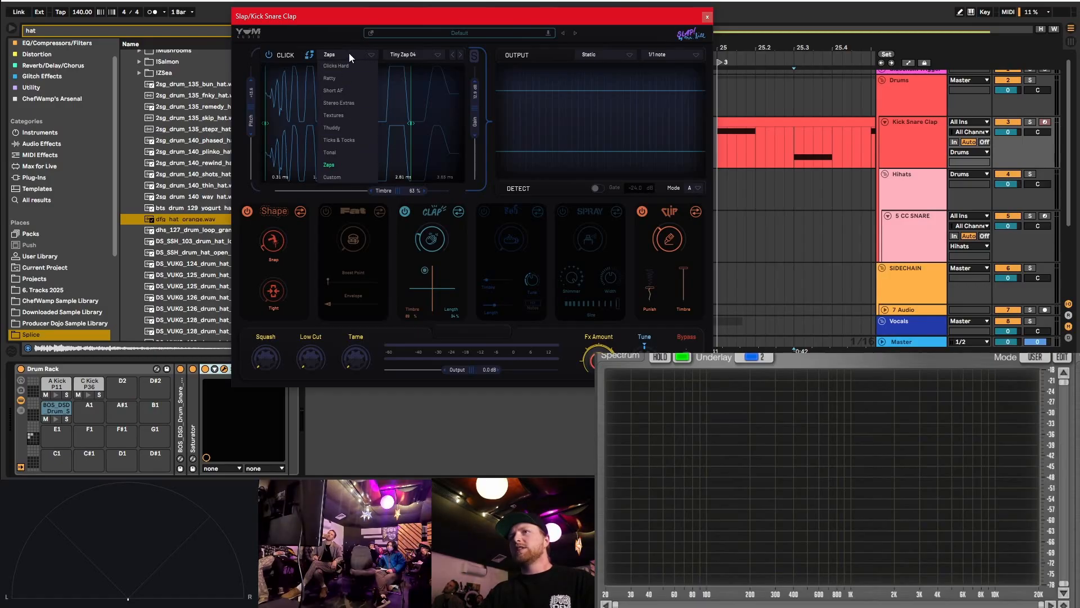
{"action": "left_click", "coordinate": [430, 59]}
{"action": "left_click", "coordinate": [422, 55]}
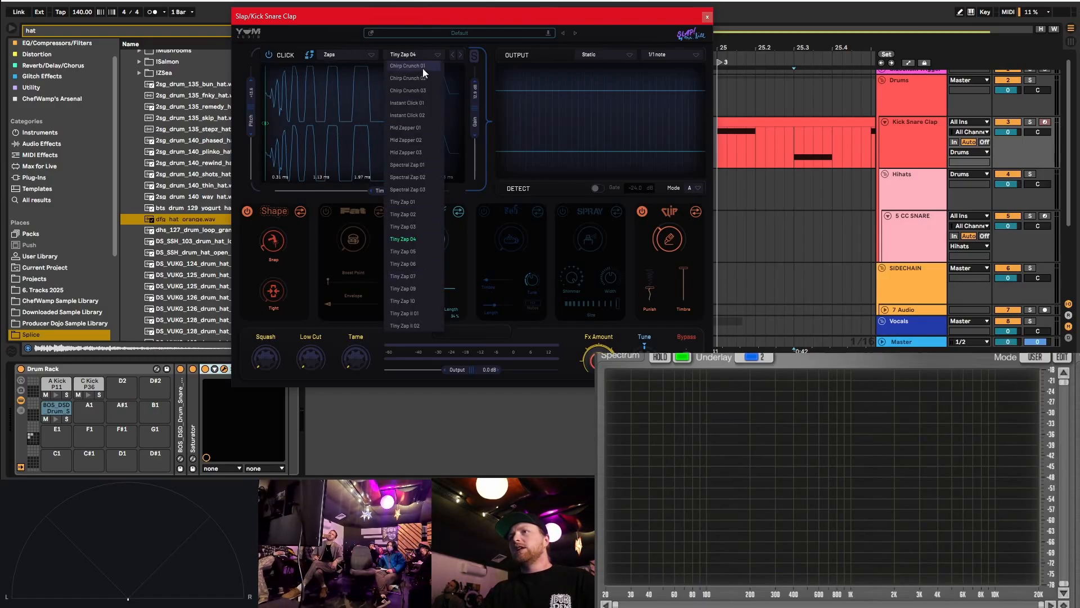
{"action": "left_click", "coordinate": [420, 51]}
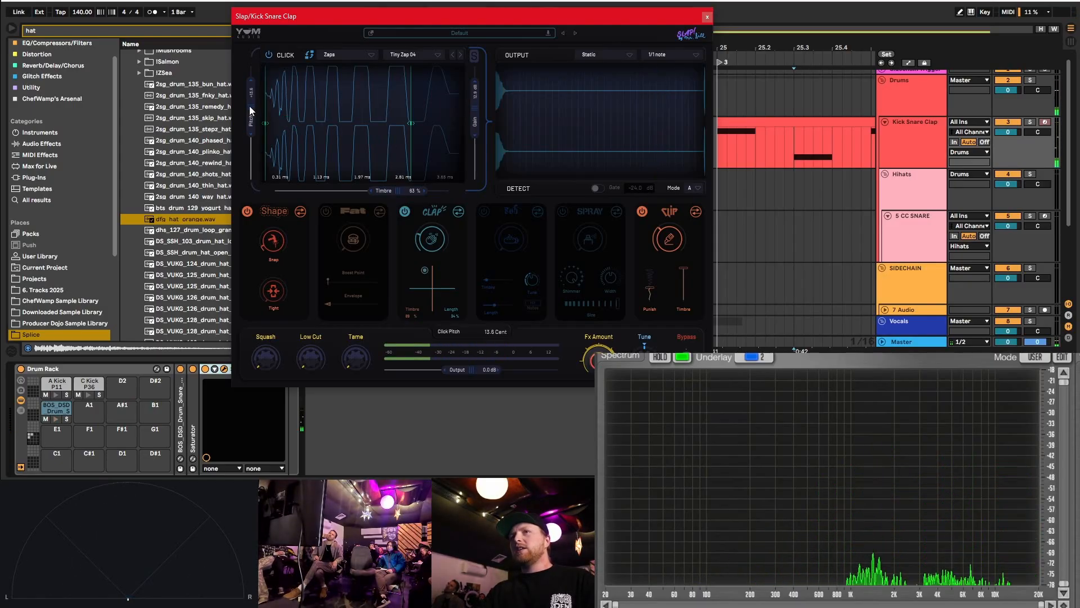
- Play the snare while adjusting the Zaps click layer's pitch and gain, and set its Timbre to 42%
{"action": "left_click_drag", "start_coordinate": [249, 105], "coordinate": [248, 114]}
{"action": "left_click_drag", "start_coordinate": [474, 128], "coordinate": [474, 129]}
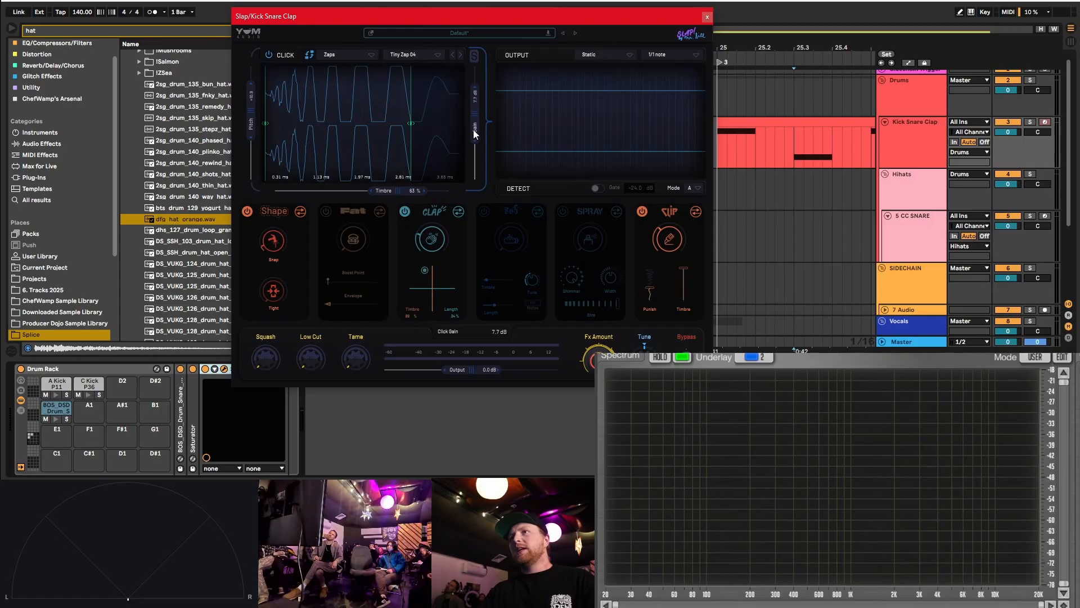
{"action": "left_click_drag", "start_coordinate": [384, 190], "coordinate": [370, 192]}
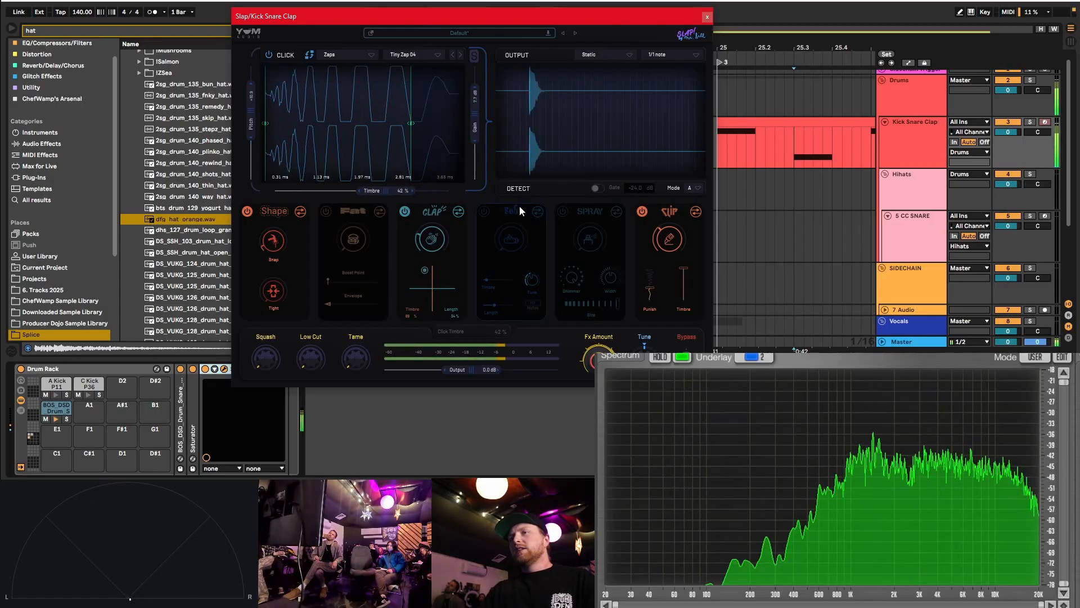
{"action": "left_click_drag", "start_coordinate": [475, 103], "coordinate": [474, 124]}
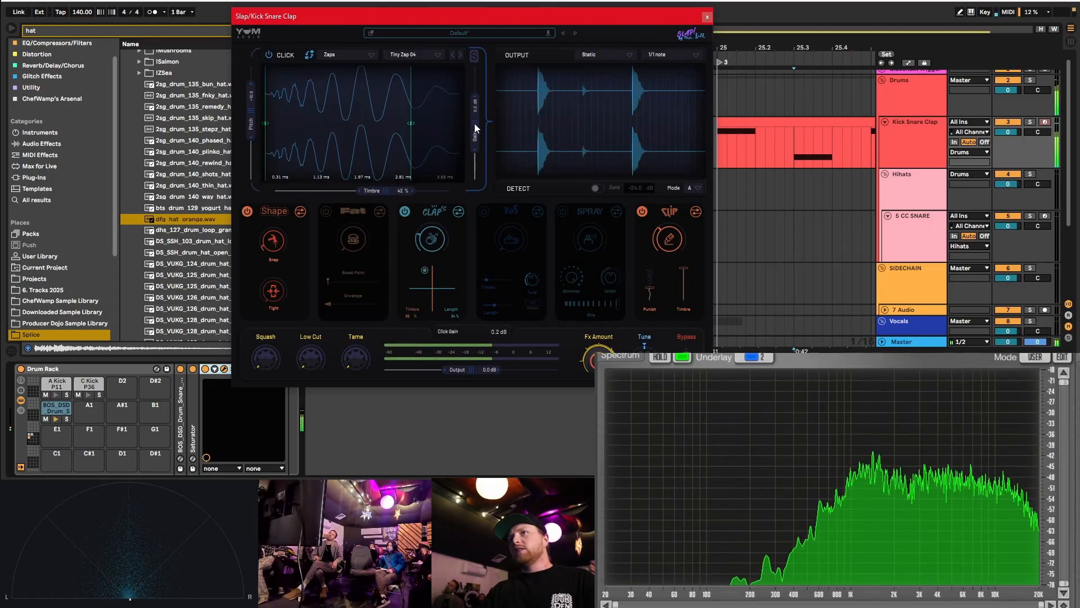
{"action": "left_click_drag", "start_coordinate": [248, 125], "coordinate": [248, 138]}
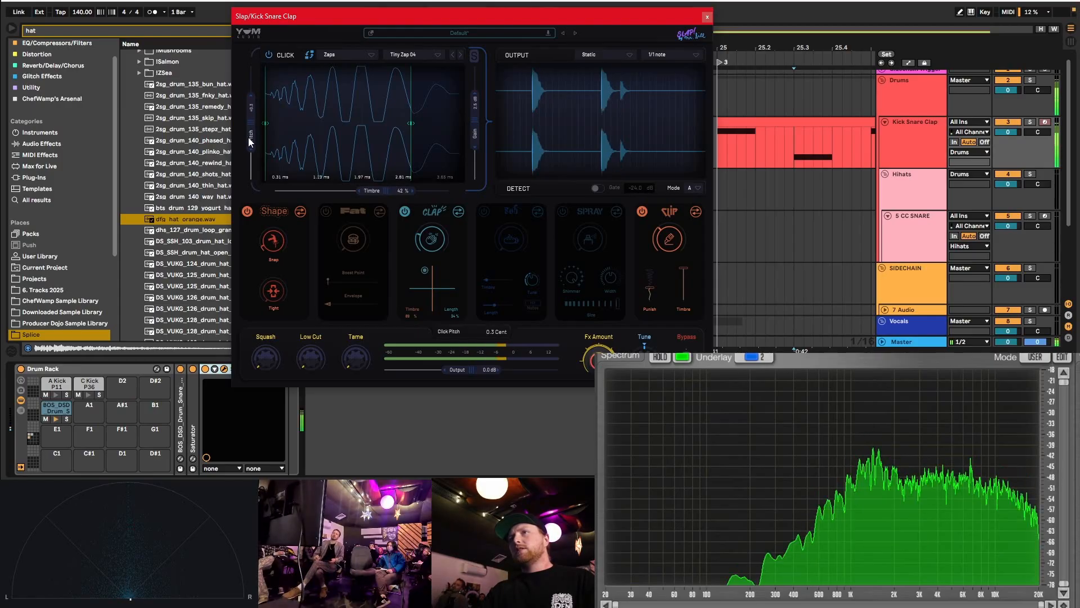
{"action": "left_click_drag", "start_coordinate": [474, 141], "coordinate": [475, 129]}
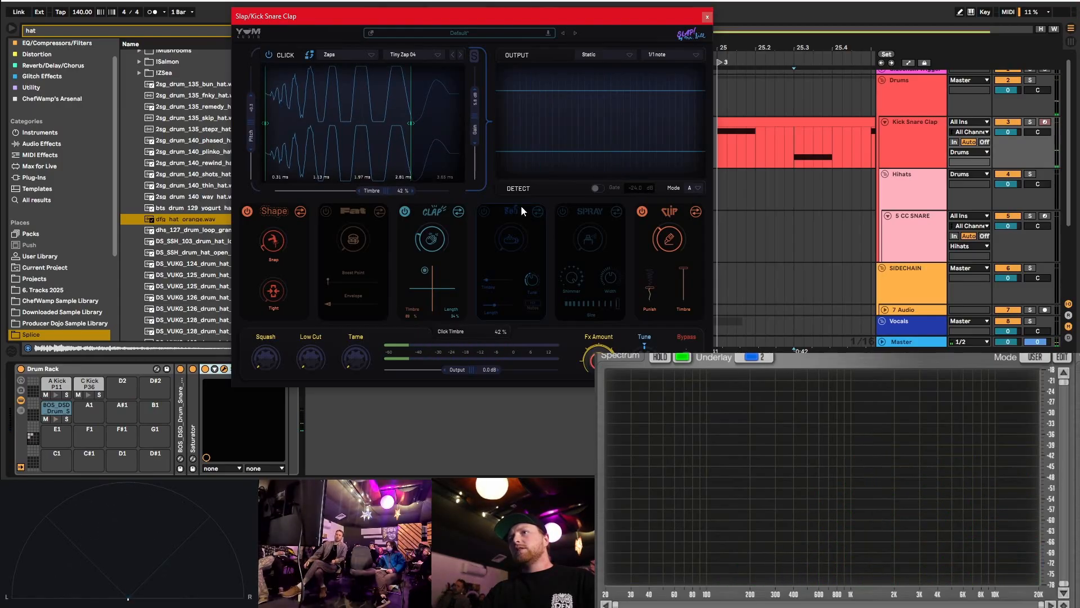
- Switch off Slap's Clip, Clap and Shape modules so only the click layer is added to the snare
{"action": "left_click", "coordinate": [642, 211]}
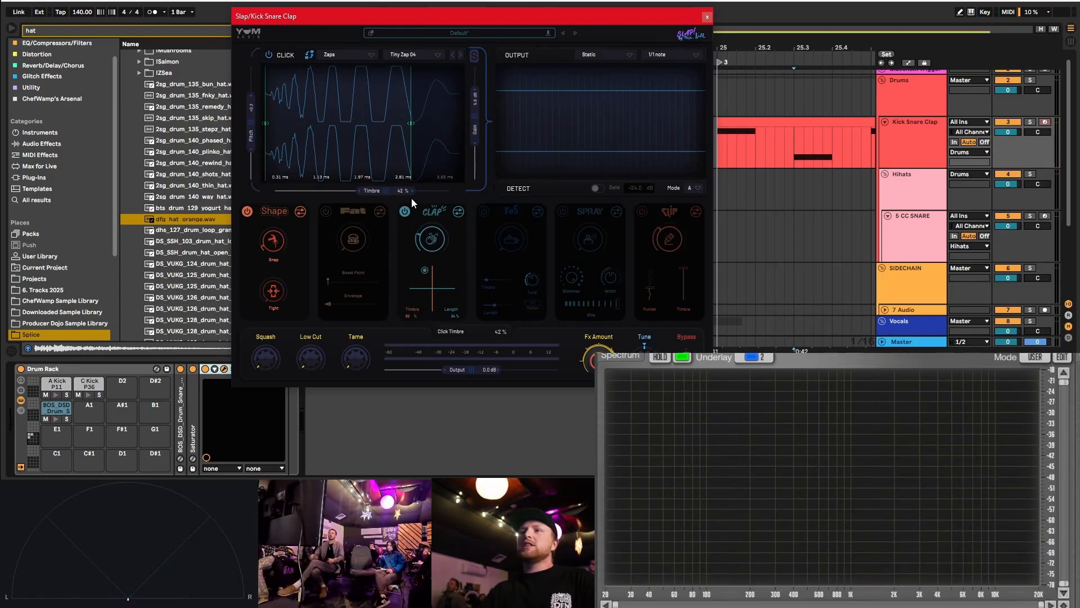
{"action": "left_click", "coordinate": [405, 211]}
{"action": "left_click", "coordinate": [247, 211]}
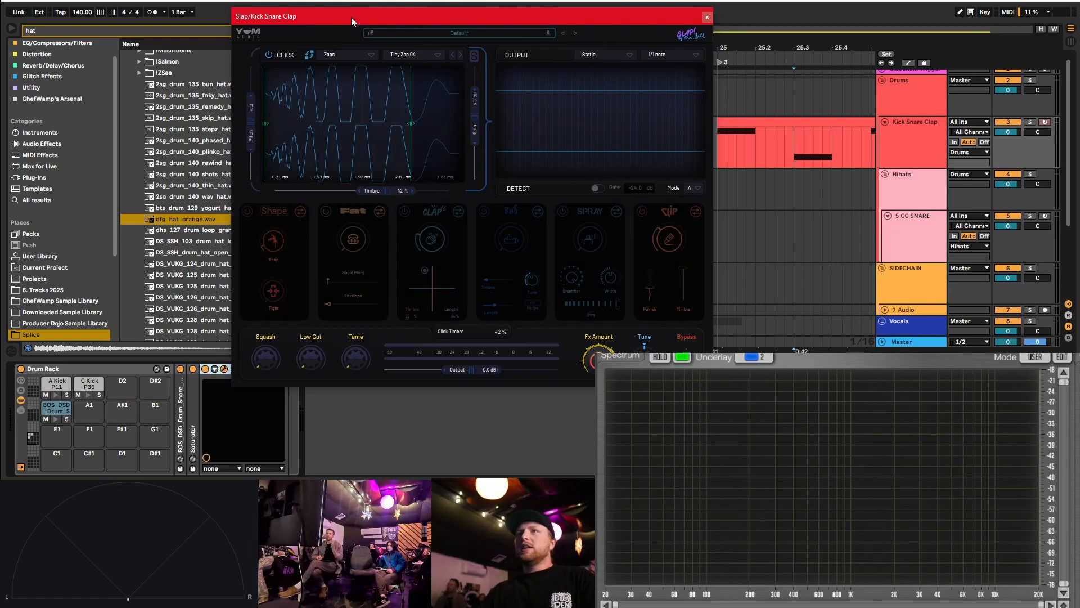
{"action": "left_click_drag", "start_coordinate": [352, 17], "coordinate": [380, 74]}
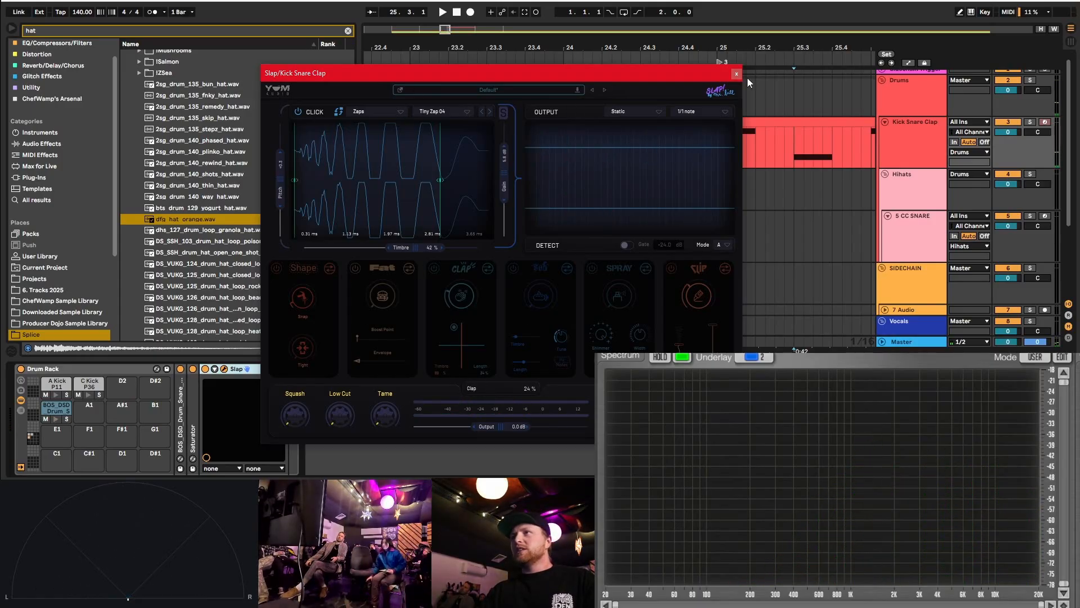
{"action": "left_click_drag", "start_coordinate": [468, 72], "coordinate": [510, 15]}
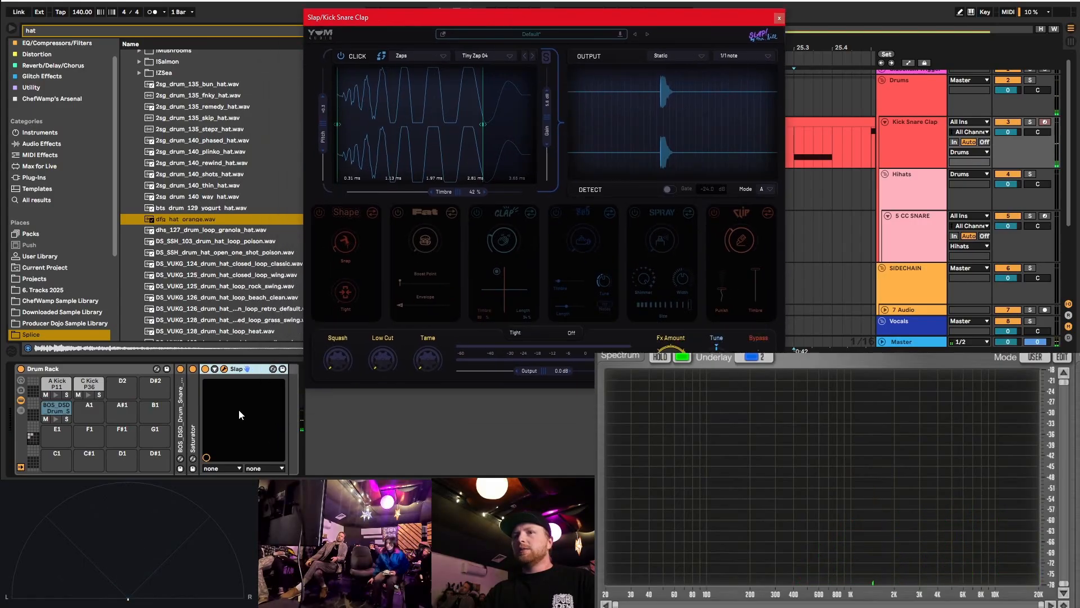
- Compare the snare with Slap bypassed and active during playback, nudging the click pitch between comparisons
{"action": "left_click", "coordinate": [205, 368]}
{"action": "left_click", "coordinate": [205, 369]}
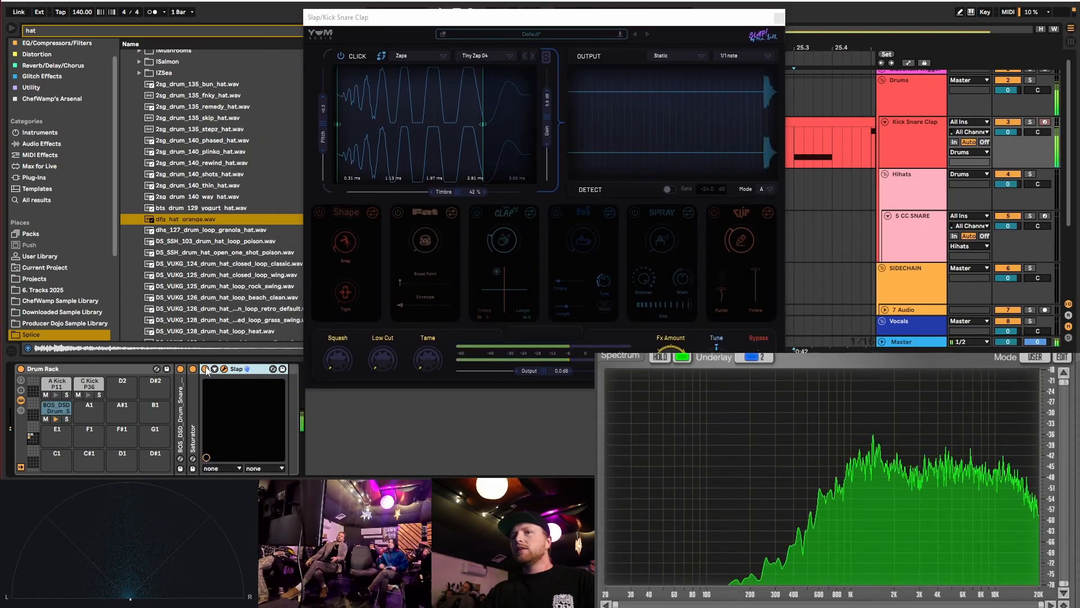
{"action": "left_click", "coordinate": [326, 99]}
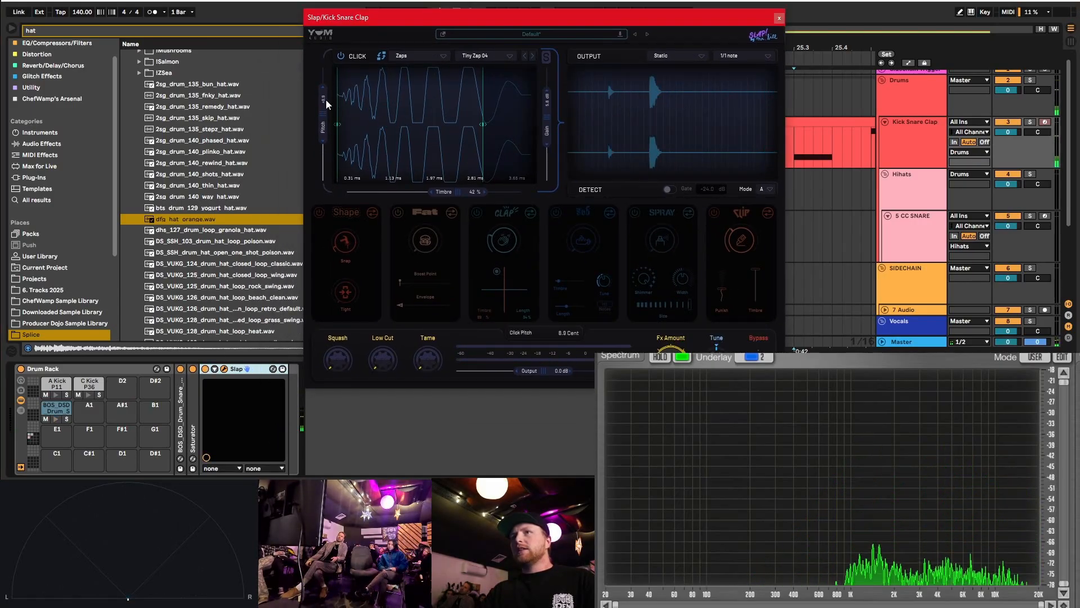
{"action": "left_click", "coordinate": [205, 369]}
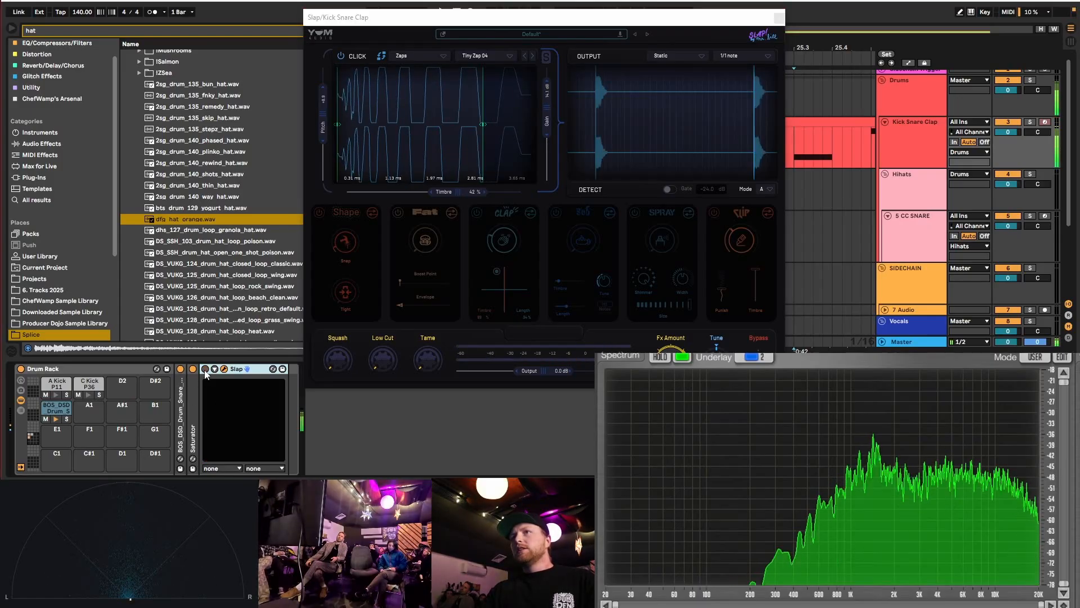
{"action": "left_click", "coordinate": [205, 369]}
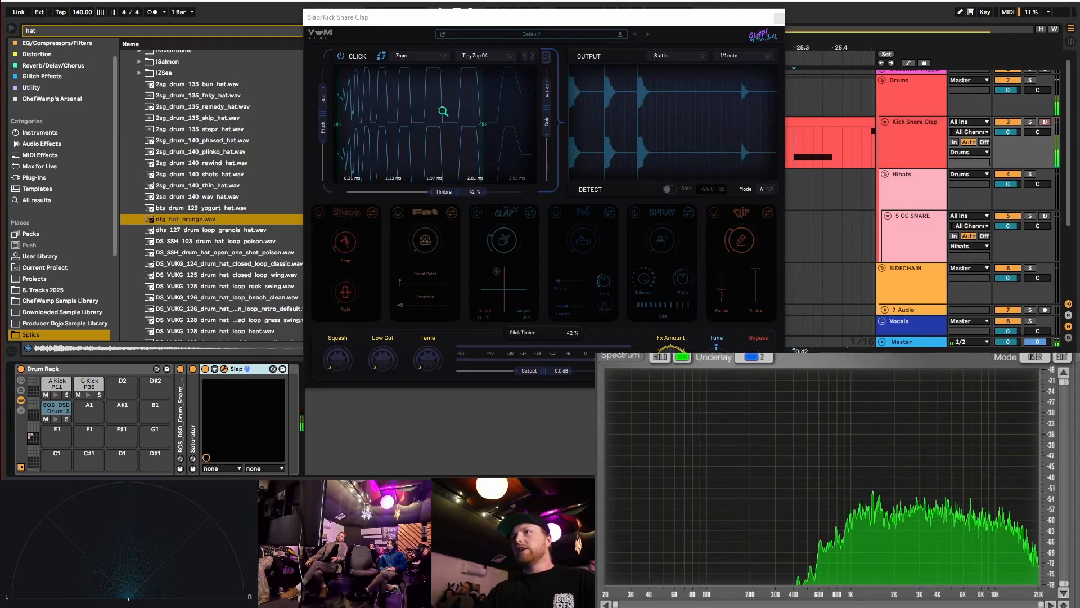
- Fine-tune the click layer's pitch by ear and set its gain to about 9 dB
{"action": "left_click", "coordinate": [325, 117]}
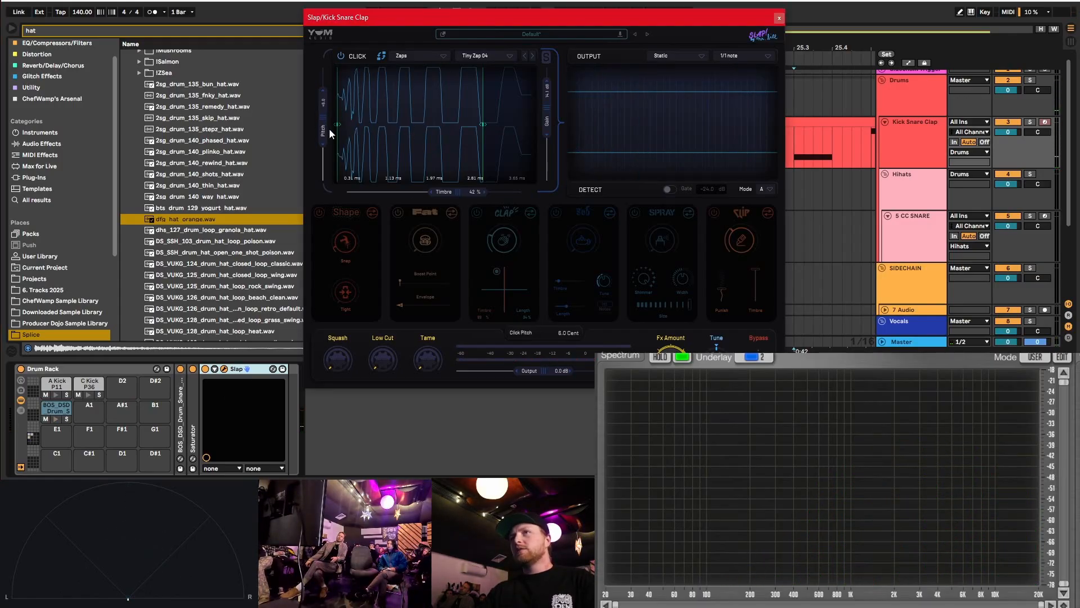
{"action": "left_click_drag", "start_coordinate": [547, 112], "coordinate": [547, 141]}
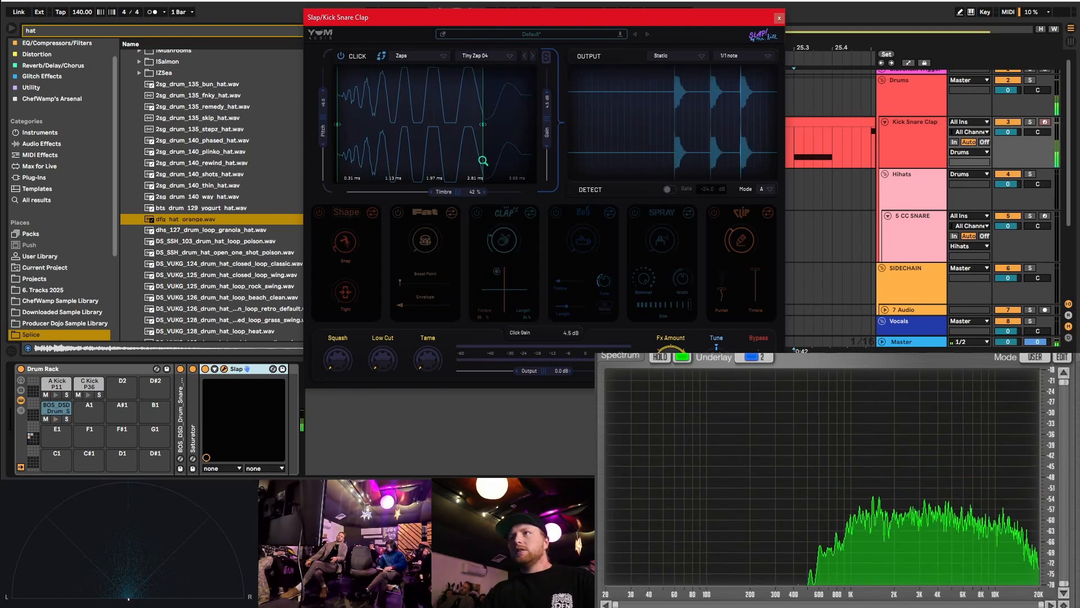
{"action": "left_click_drag", "start_coordinate": [326, 110], "coordinate": [327, 116]}
{"action": "left_click_drag", "start_coordinate": [547, 140], "coordinate": [544, 112]}
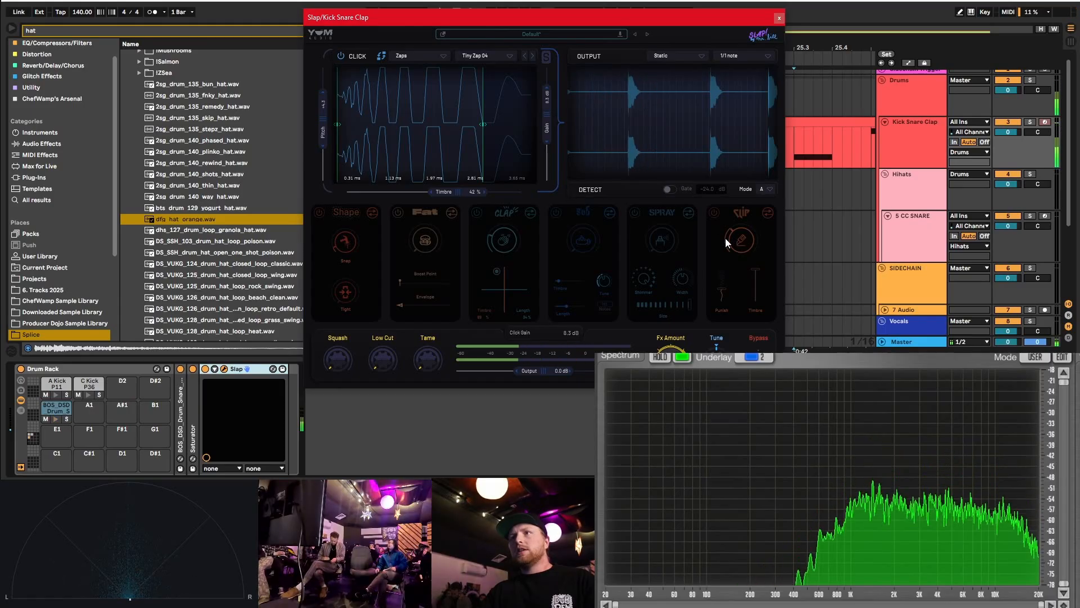
- Turn Slap's Shape module back on and audition the snare with it, testing the FX Amount
{"action": "left_click", "coordinate": [319, 212]}
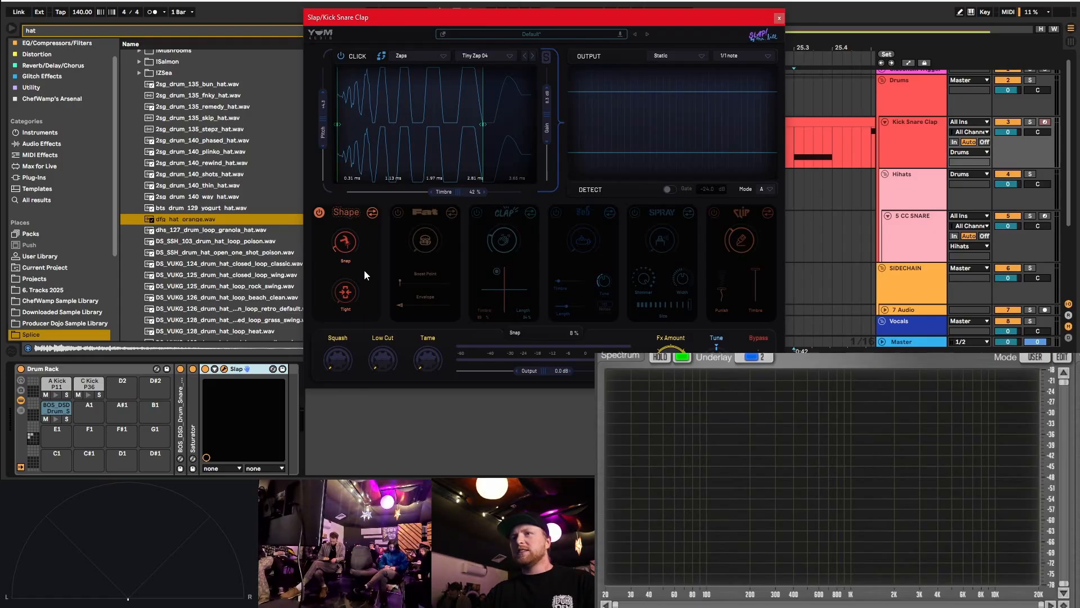
{"action": "key", "text": "space"}
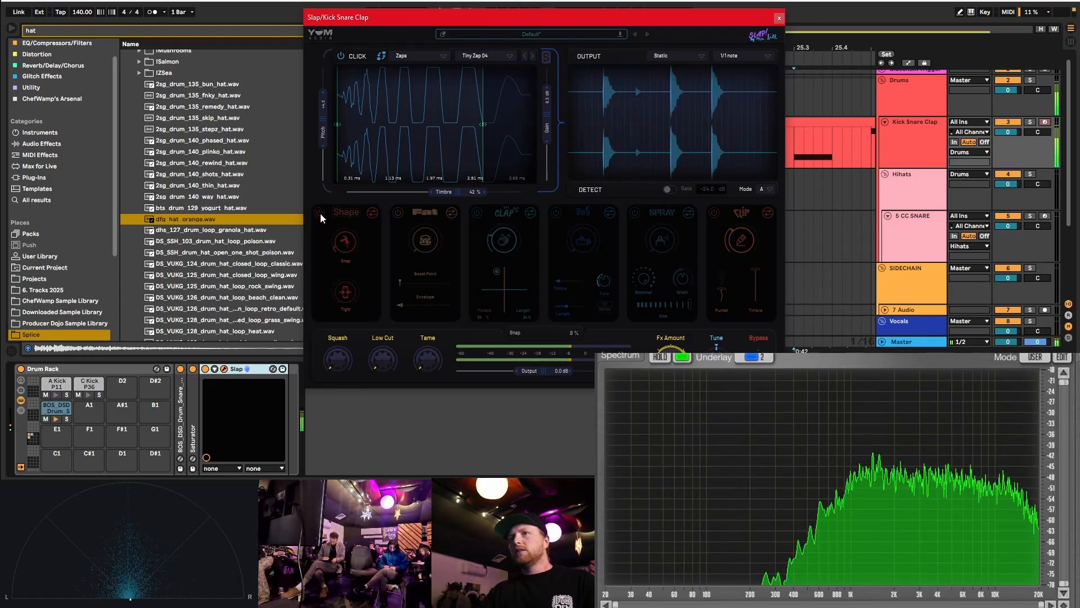
{"action": "key", "text": "space"}
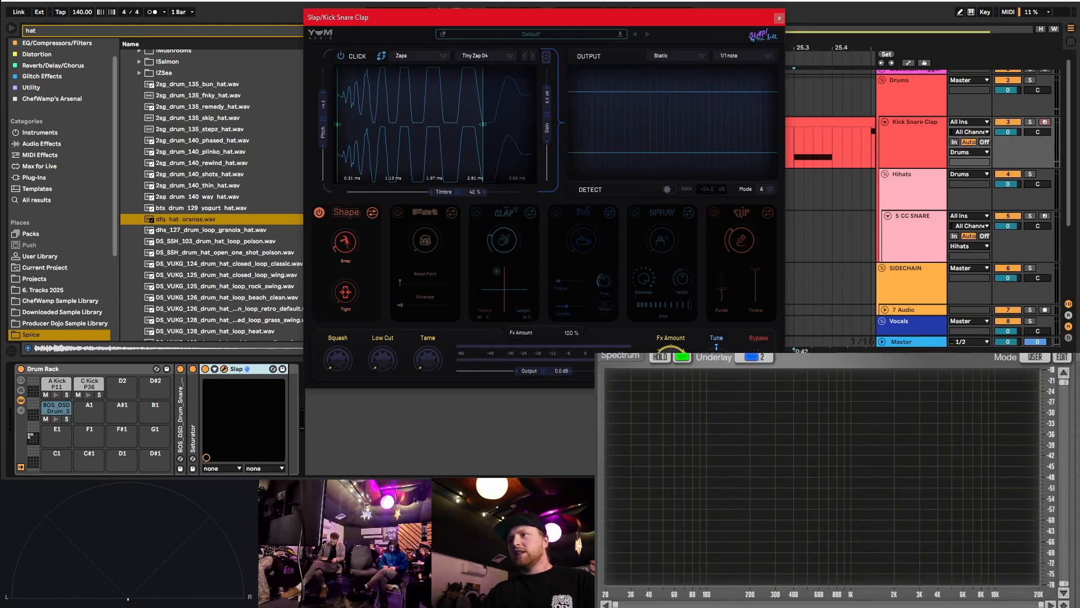
{"action": "left_click_drag", "start_coordinate": [671, 360], "coordinate": [671, 371]}
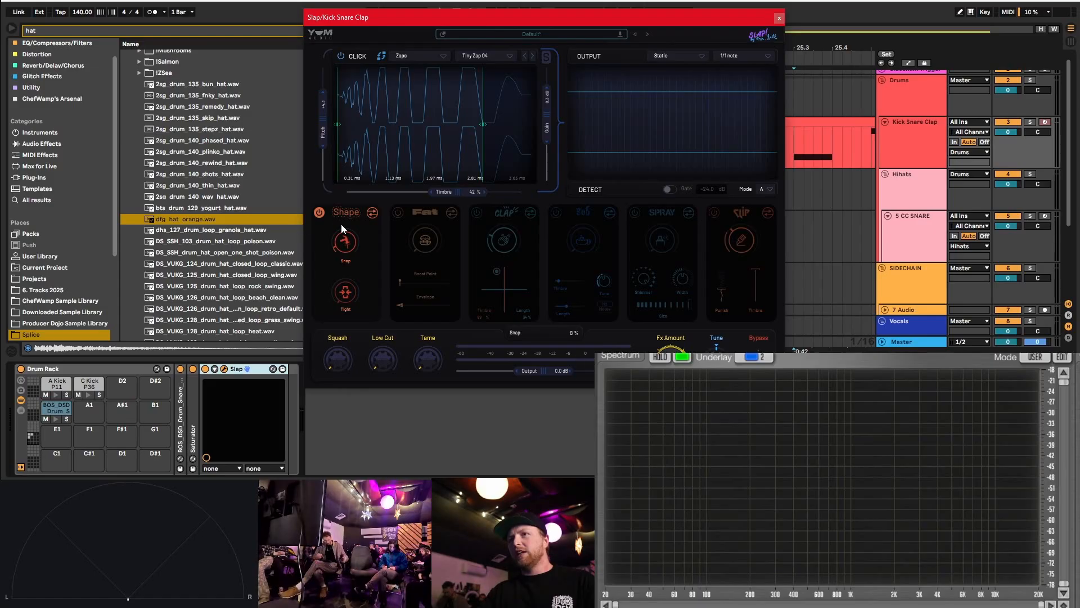
{"action": "key", "text": "space"}
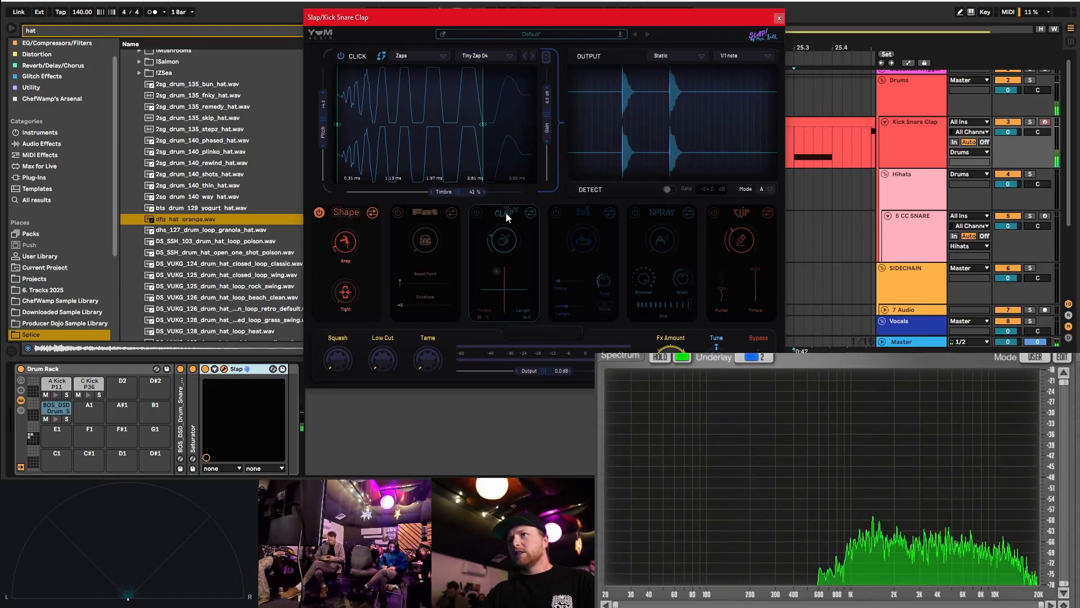
- Enable Slap's Clap module with Length at about 30%, re-enable the Clip module and close the plug-in window
{"action": "left_click", "coordinate": [477, 213]}
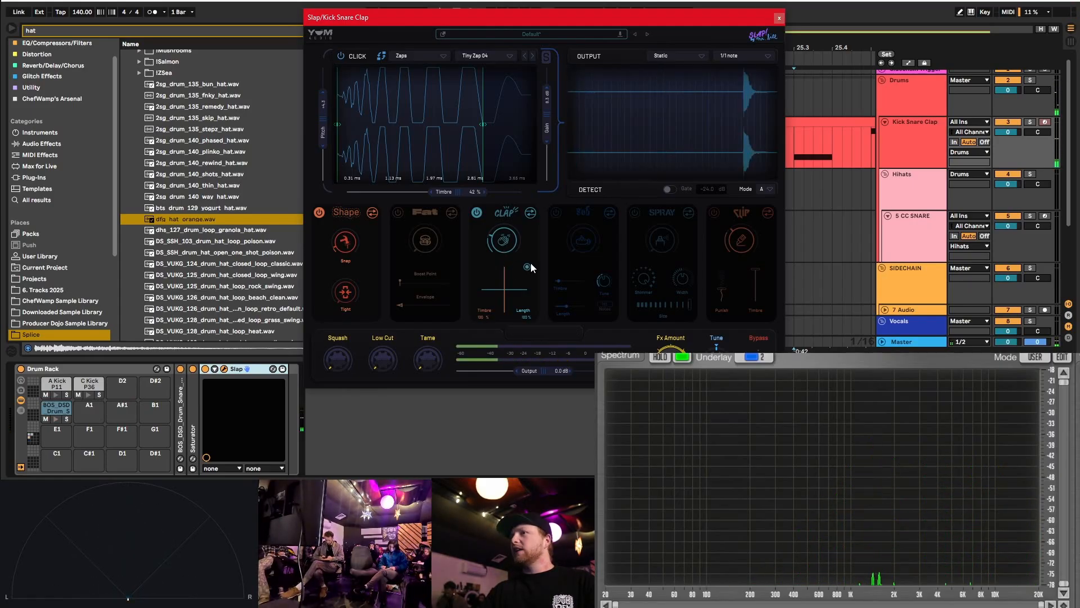
{"action": "left_click_drag", "start_coordinate": [531, 267], "coordinate": [495, 269]}
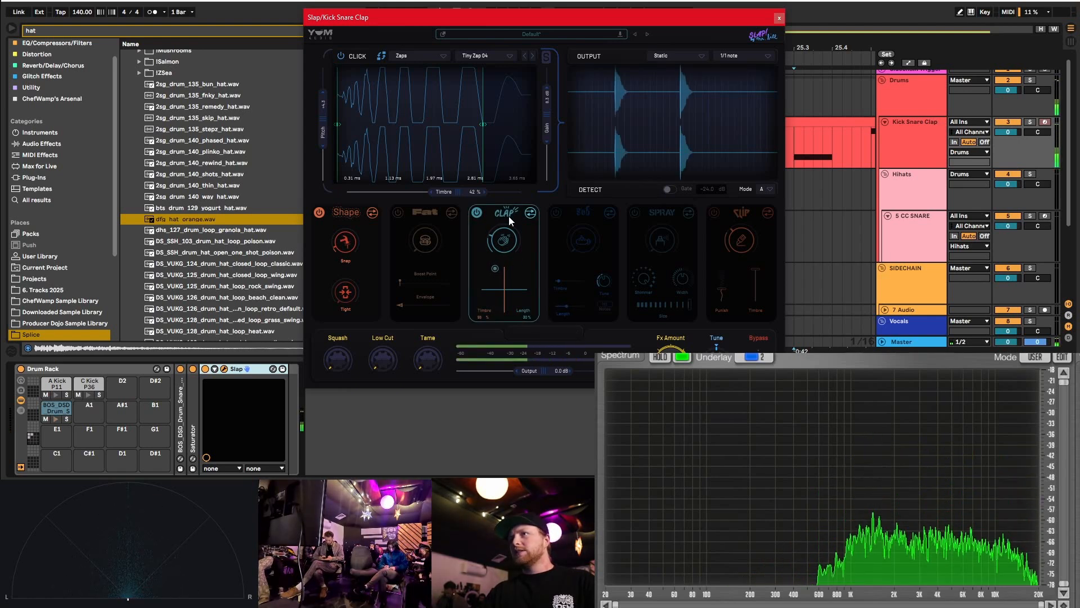
{"action": "left_click", "coordinate": [735, 241]}
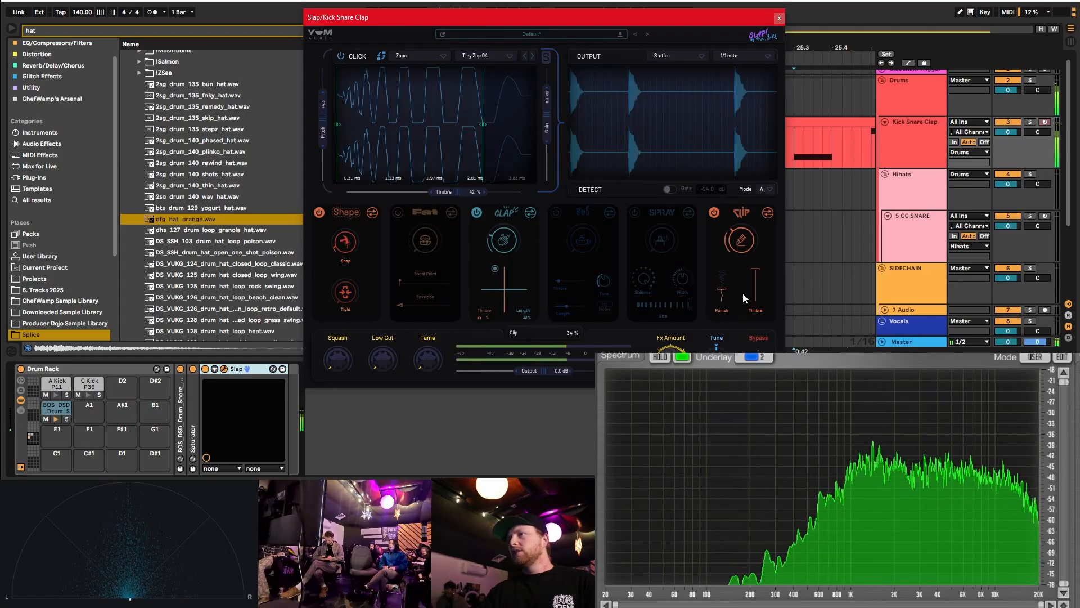
{"action": "left_click", "coordinate": [779, 18]}
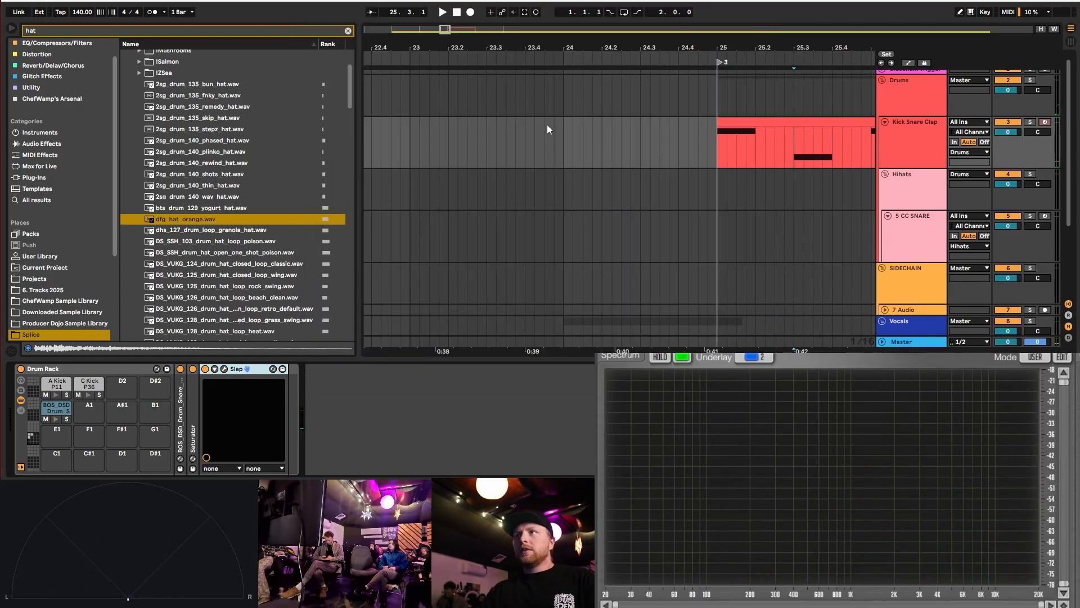
- Add Pro-R 2 from the Reverb/Delay/Chorus collection after Slap in the snare chain and open its plug-in window
{"action": "scroll", "coordinate": [429, 148], "scroll_direction": "right", "scroll_amount": 6}
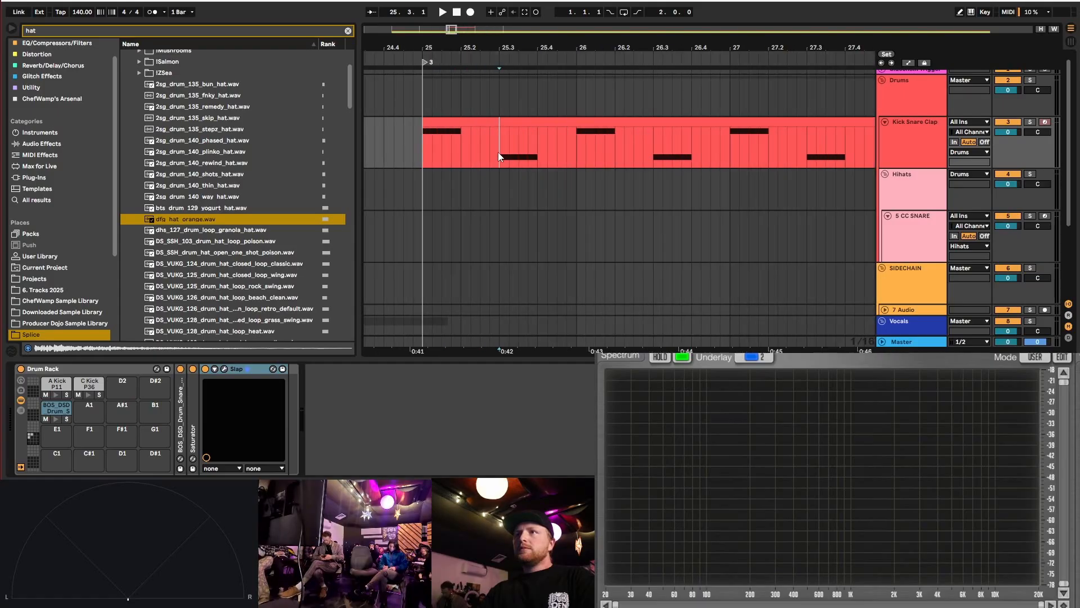
{"action": "left_click", "coordinate": [348, 30]}
{"action": "left_click", "coordinate": [53, 76]}
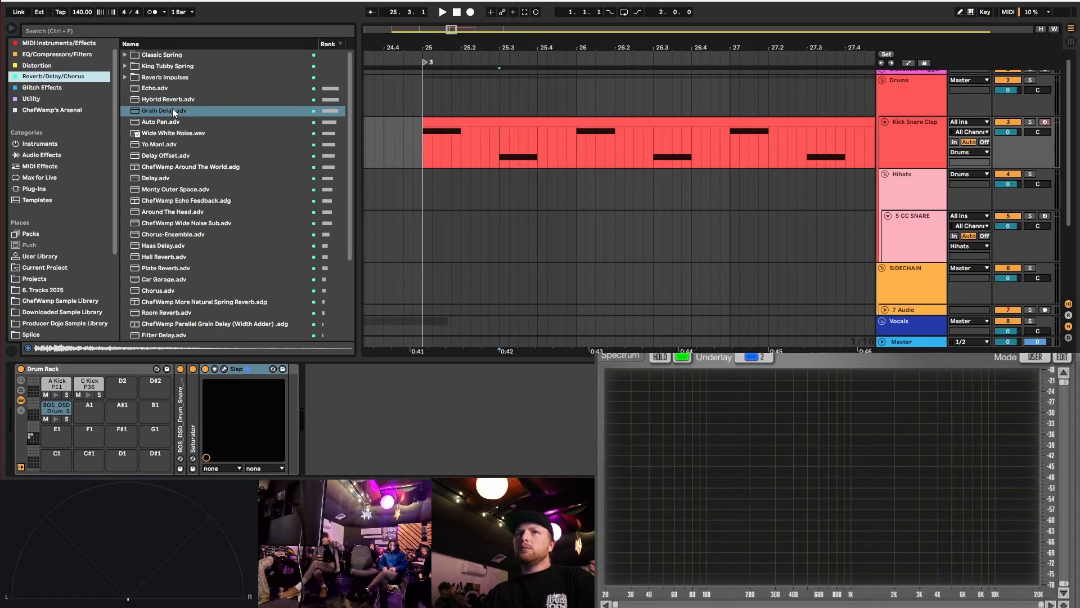
{"action": "scroll", "coordinate": [205, 213], "scroll_direction": "down", "scroll_amount": 5}
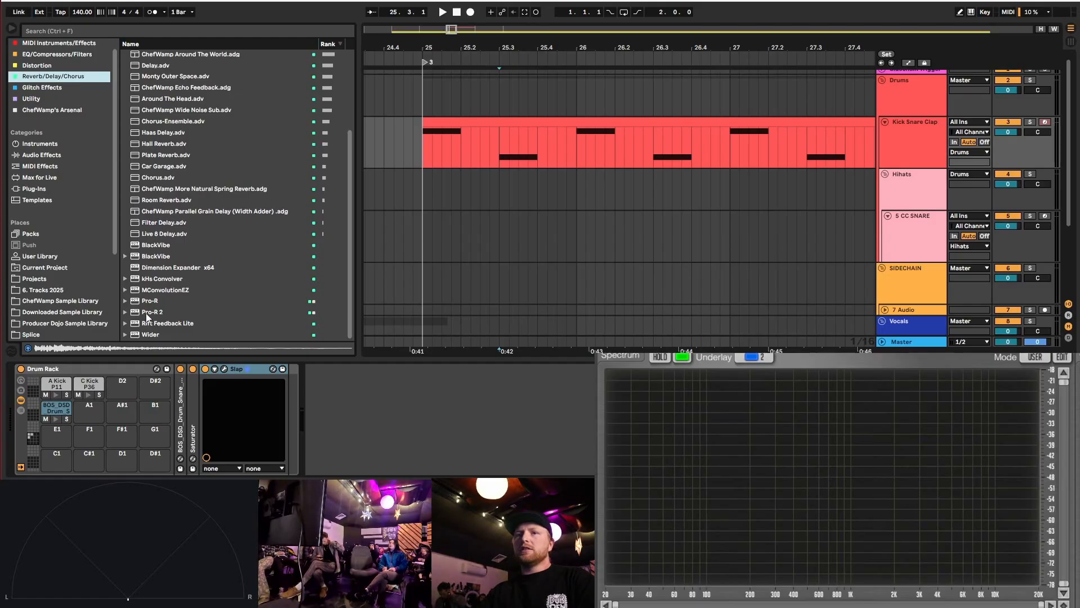
{"action": "left_click_drag", "start_coordinate": [151, 312], "coordinate": [273, 420]}
{"action": "double_click", "coordinate": [246, 368]}
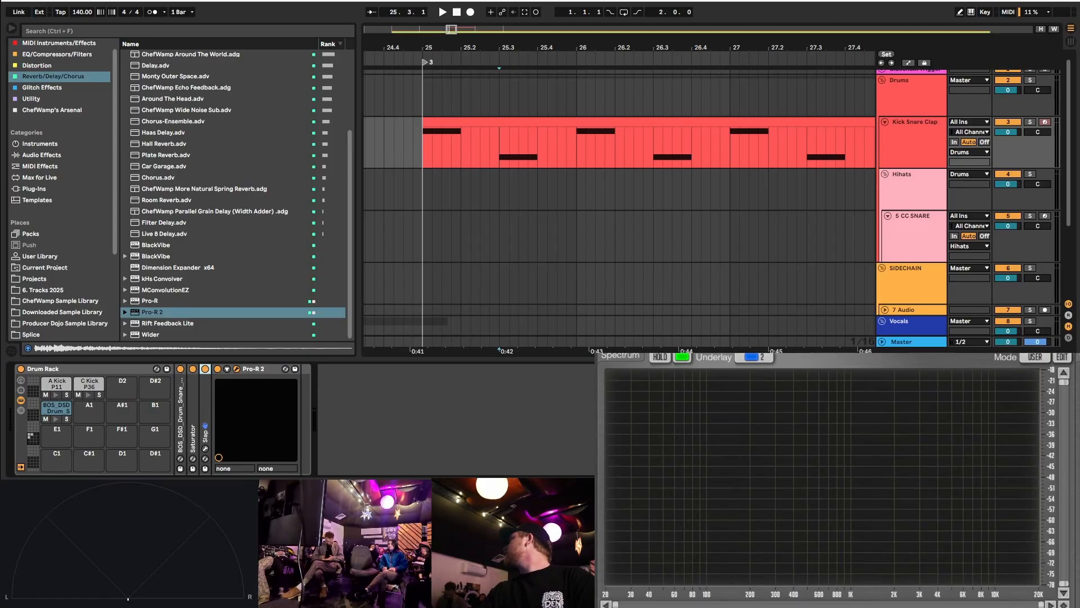
{"action": "left_click_drag", "start_coordinate": [787, 99], "coordinate": [497, 51]}
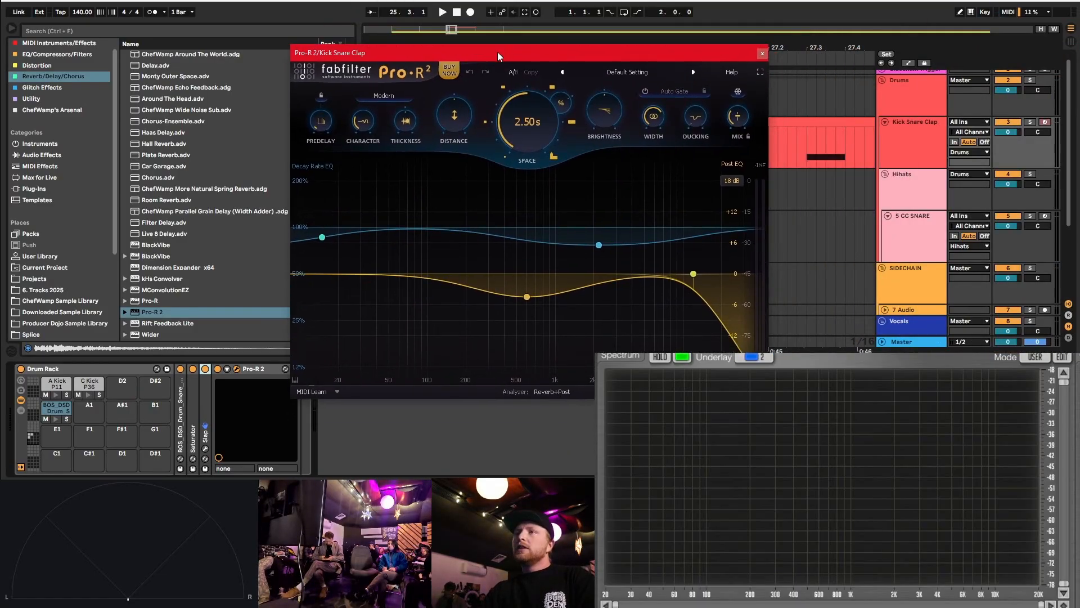
- Load the Drum Room Tight Fat preset from Pro-R 2's Small > Drums category
{"action": "left_click", "coordinate": [611, 73]}
{"action": "mouse_move", "coordinate": [564, 103]}
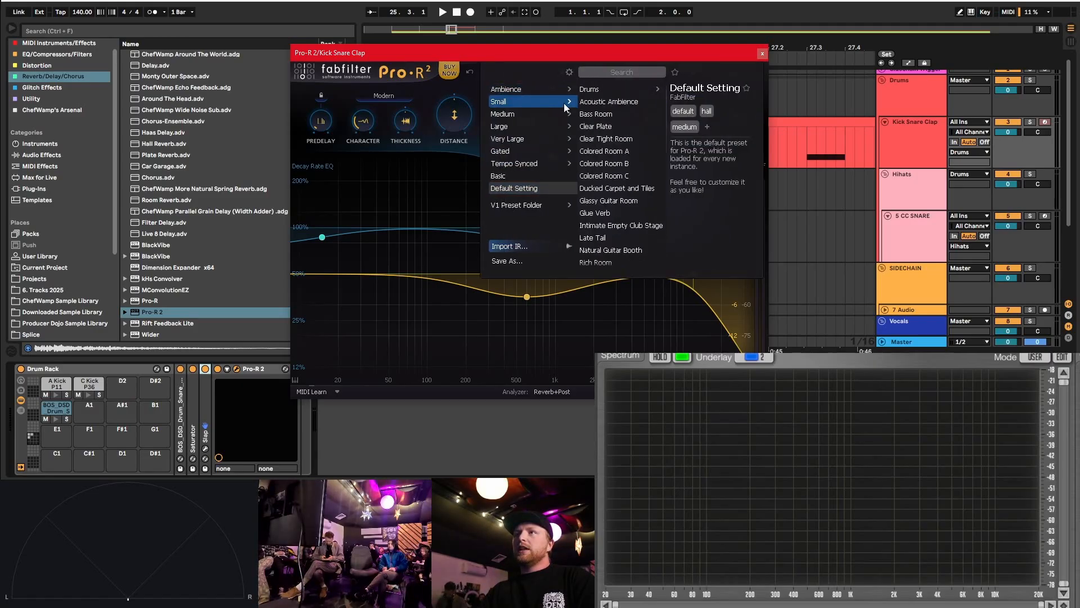
{"action": "mouse_move", "coordinate": [616, 89]}
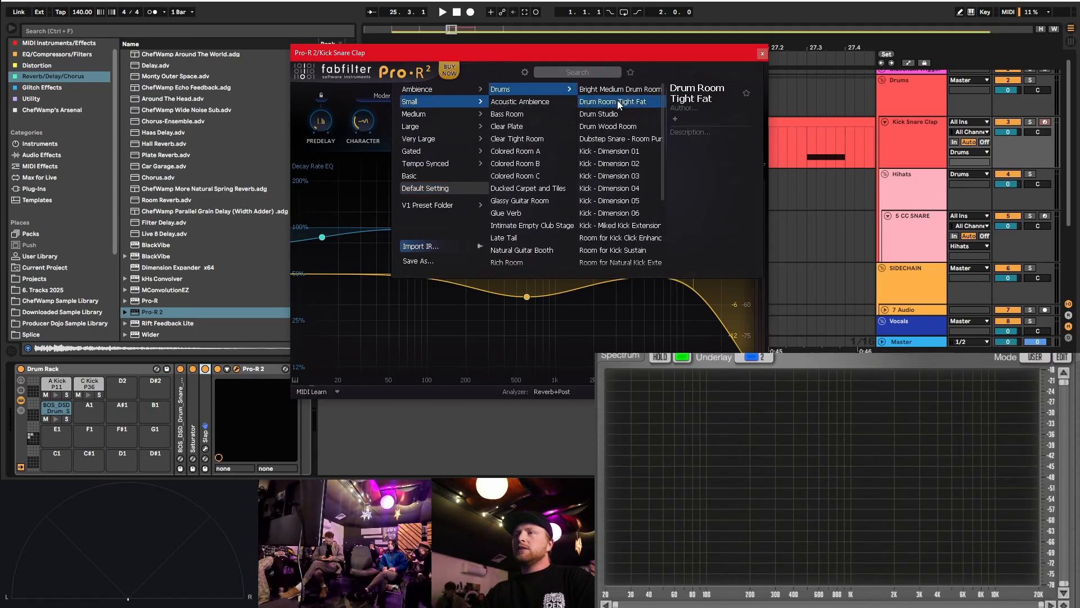
{"action": "left_click", "coordinate": [618, 102]}
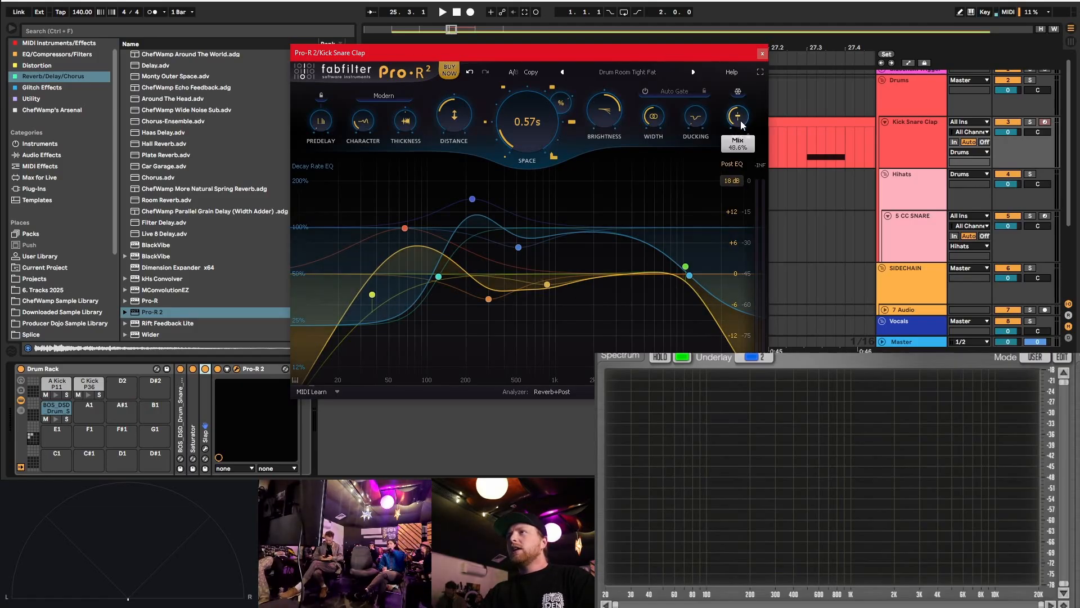
- Lower Pro-R 2's Mix to about 5.5%, close its window and compare the snare with the reverb bypassed and active
{"action": "left_click_drag", "start_coordinate": [742, 122], "coordinate": [752, 164]}
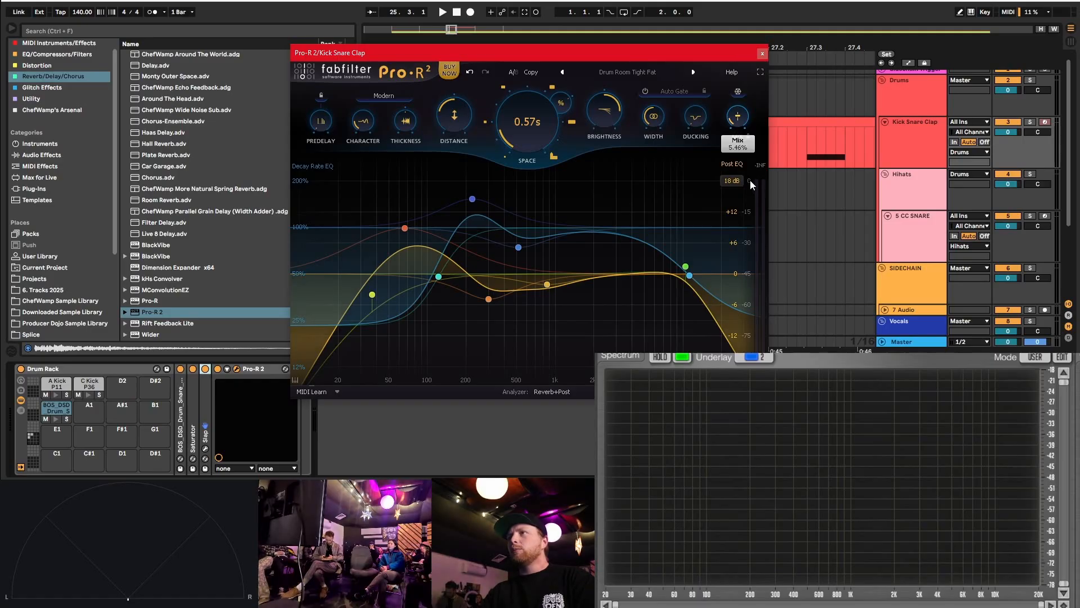
{"action": "left_click", "coordinate": [762, 53]}
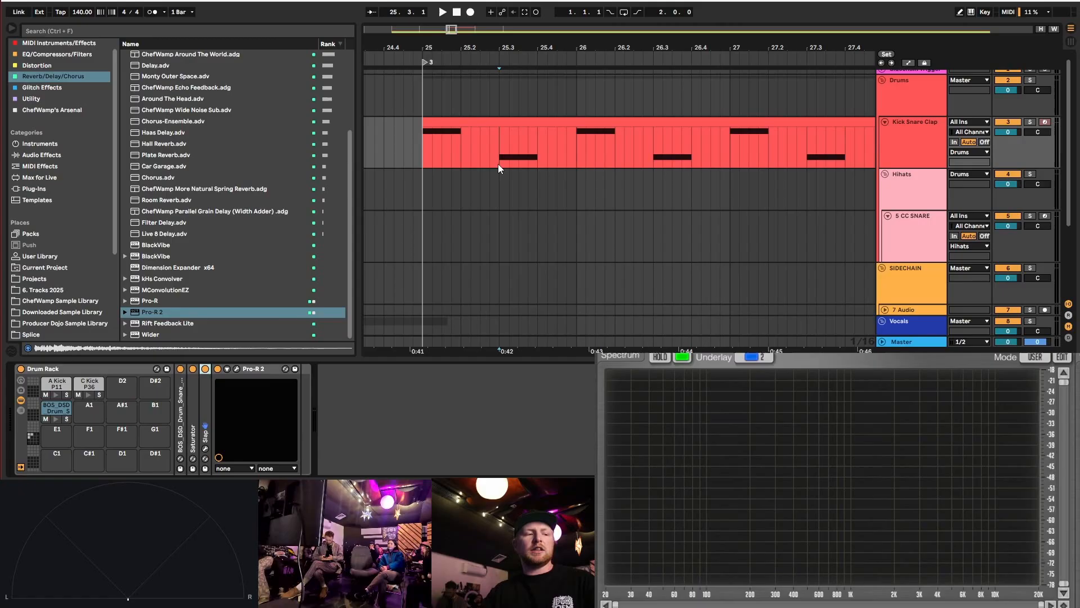
{"action": "left_click", "coordinate": [217, 370]}
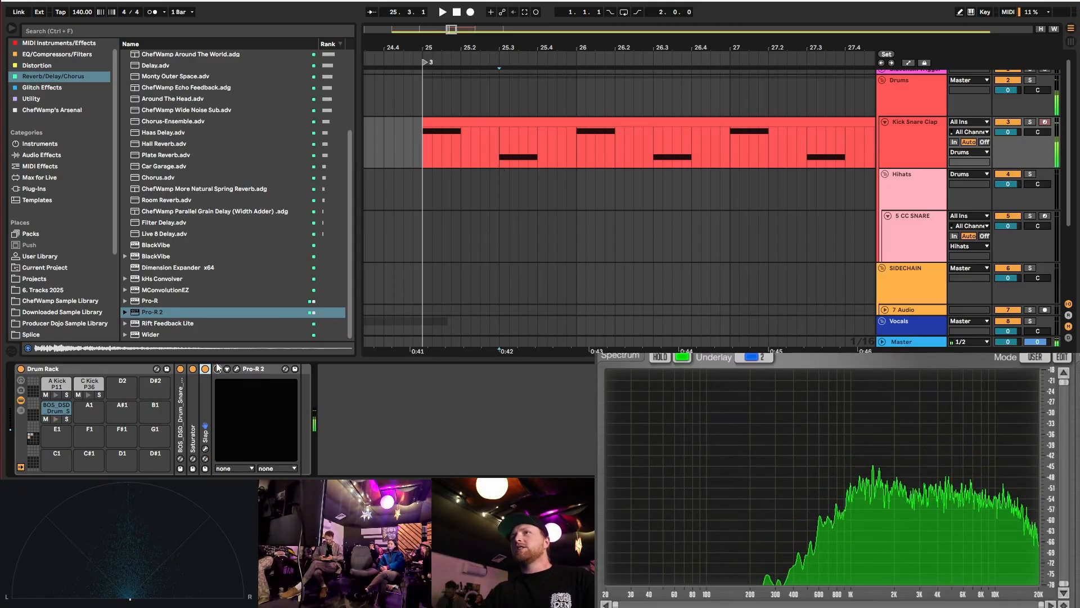
{"action": "left_click", "coordinate": [218, 370]}
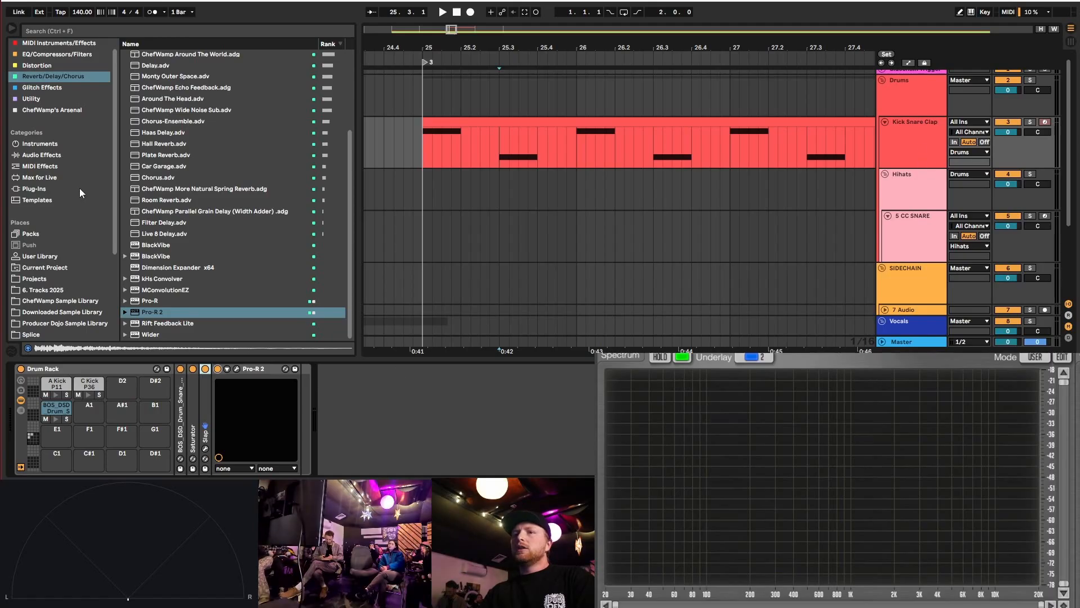
- Add ST4b from the EQ/Compressors/Filters collection after Pro-R 2 and place its plug-in window over the arrangement
{"action": "scroll", "coordinate": [56, 71], "scroll_direction": "up", "scroll_amount": 1}
{"action": "left_click", "coordinate": [56, 66]}
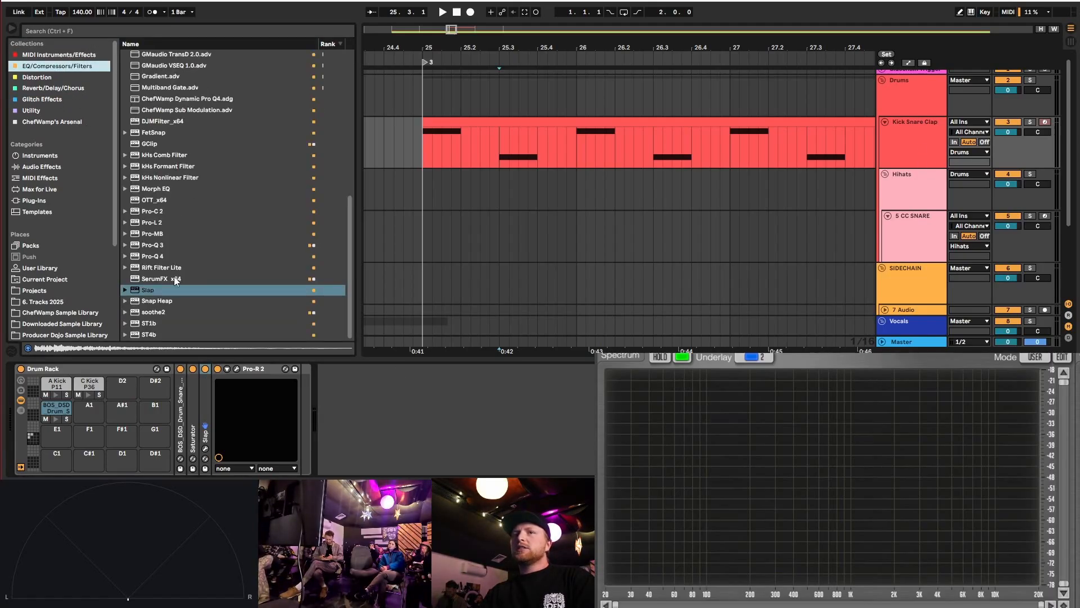
{"action": "left_click_drag", "start_coordinate": [147, 336], "coordinate": [329, 372]}
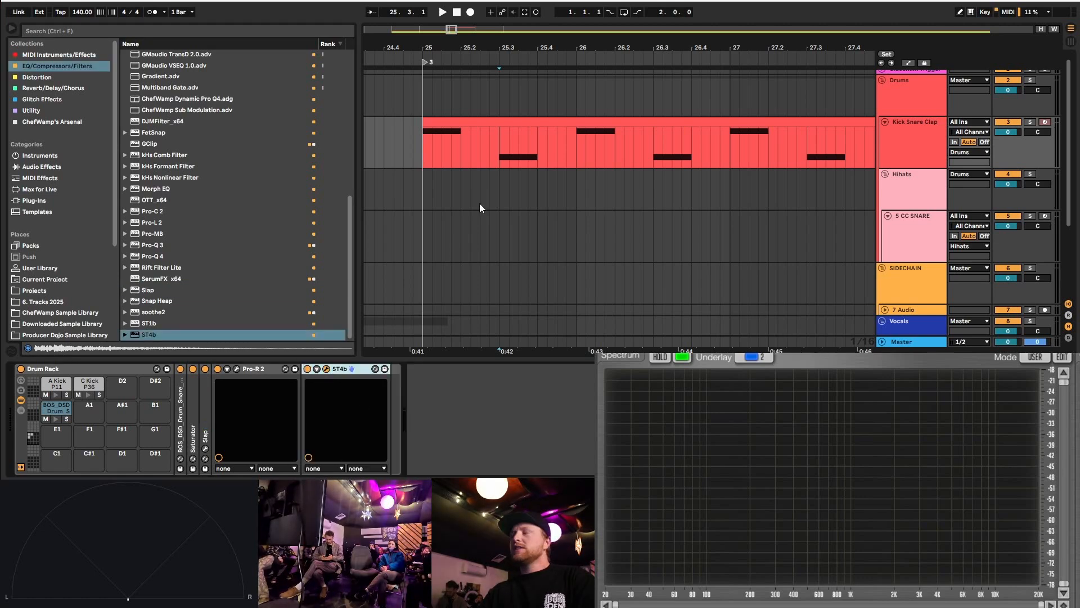
{"action": "left_click_drag", "start_coordinate": [1079, 69], "coordinate": [408, 38]}
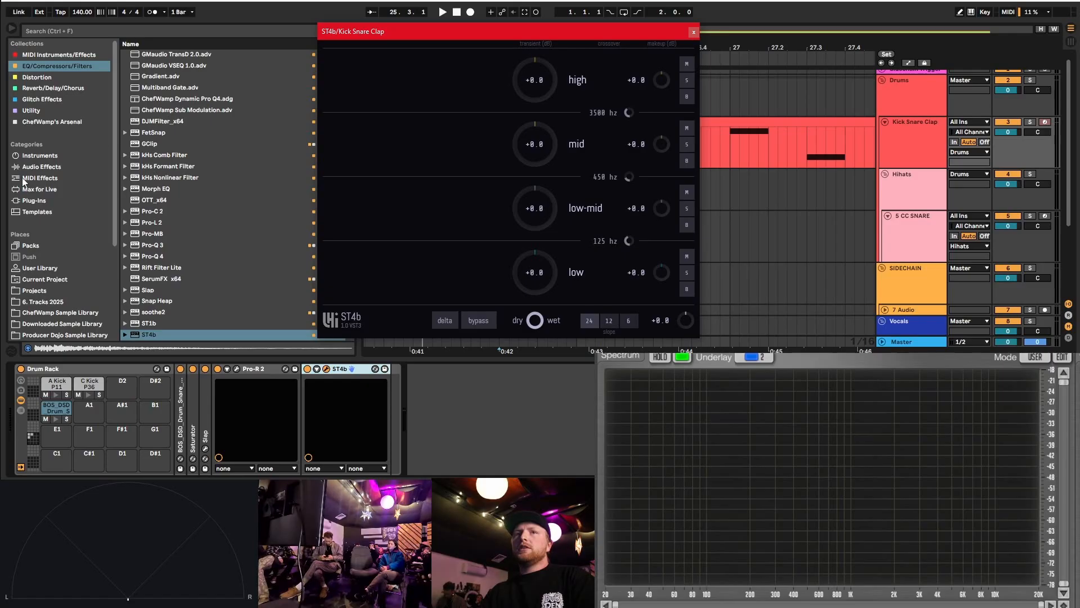
- Add kHs Transient Shaper from the Kilohearts VST3 plug-ins after ST4b and move its window beside the ST4b window
{"action": "left_click", "coordinate": [65, 201]}
{"action": "left_click", "coordinate": [126, 66]}
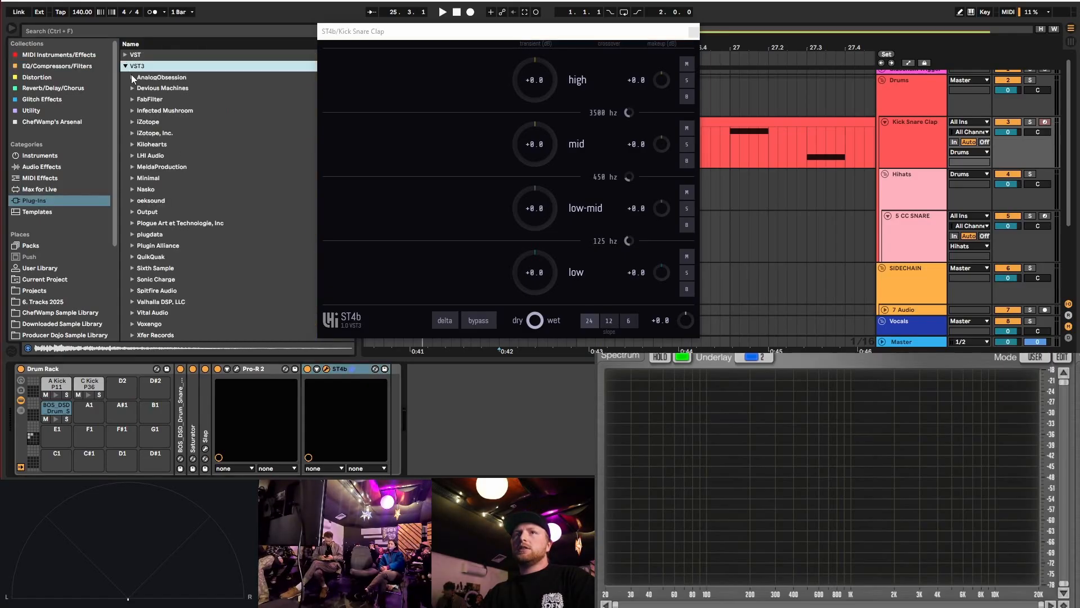
{"action": "scroll", "coordinate": [157, 152], "scroll_direction": "down", "scroll_amount": 2}
{"action": "left_click", "coordinate": [134, 123]}
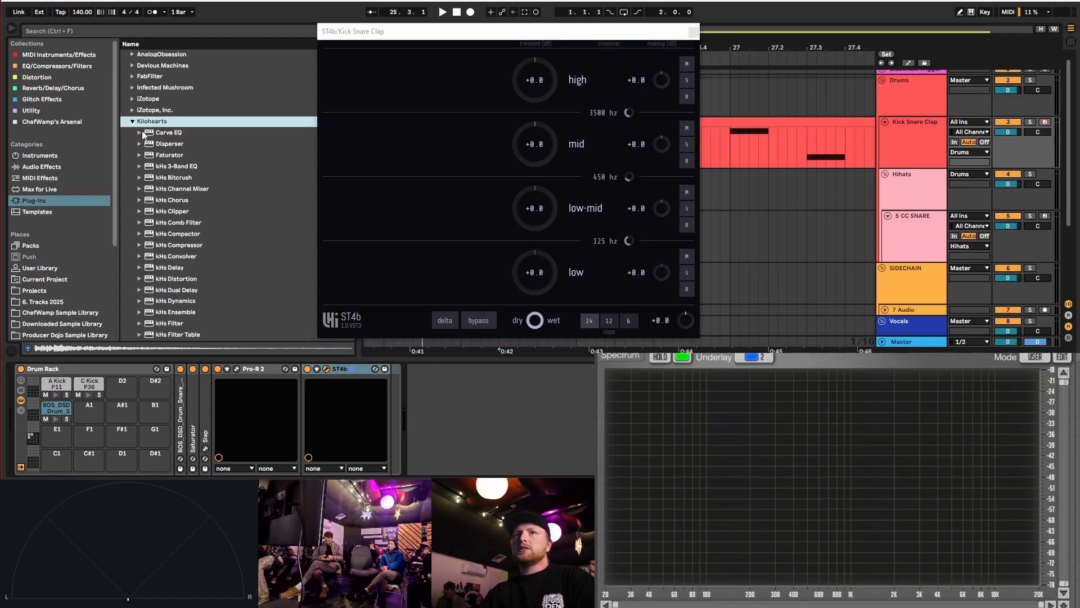
{"action": "scroll", "coordinate": [183, 184], "scroll_direction": "down", "scroll_amount": 6}
{"action": "scroll", "coordinate": [226, 241], "scroll_direction": "down", "scroll_amount": 6}
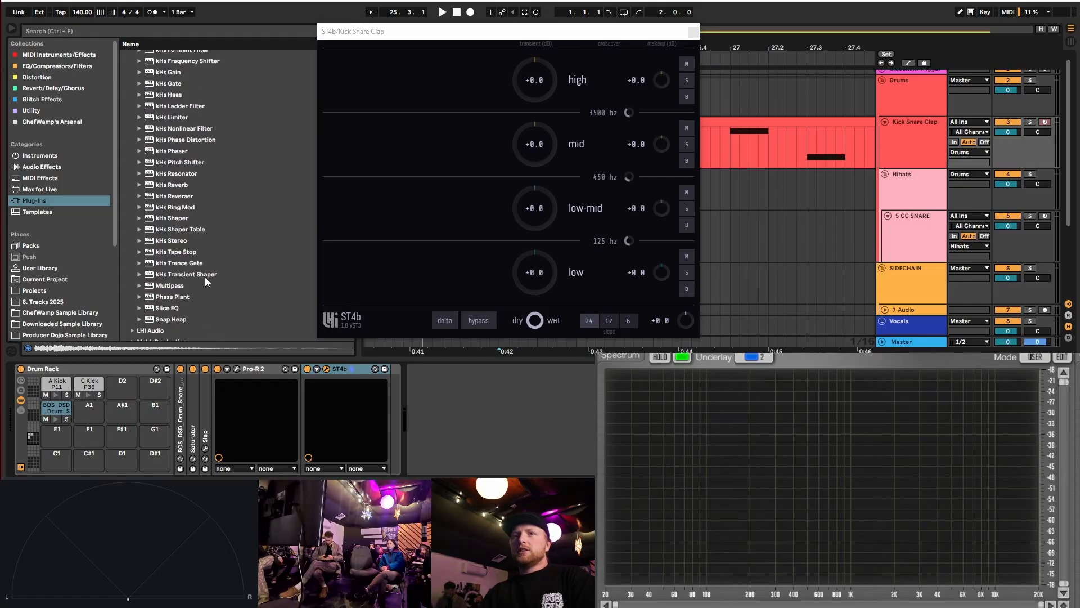
{"action": "left_click_drag", "start_coordinate": [205, 274], "coordinate": [354, 420]}
{"action": "left_click_drag", "start_coordinate": [420, 395], "coordinate": [418, 375]}
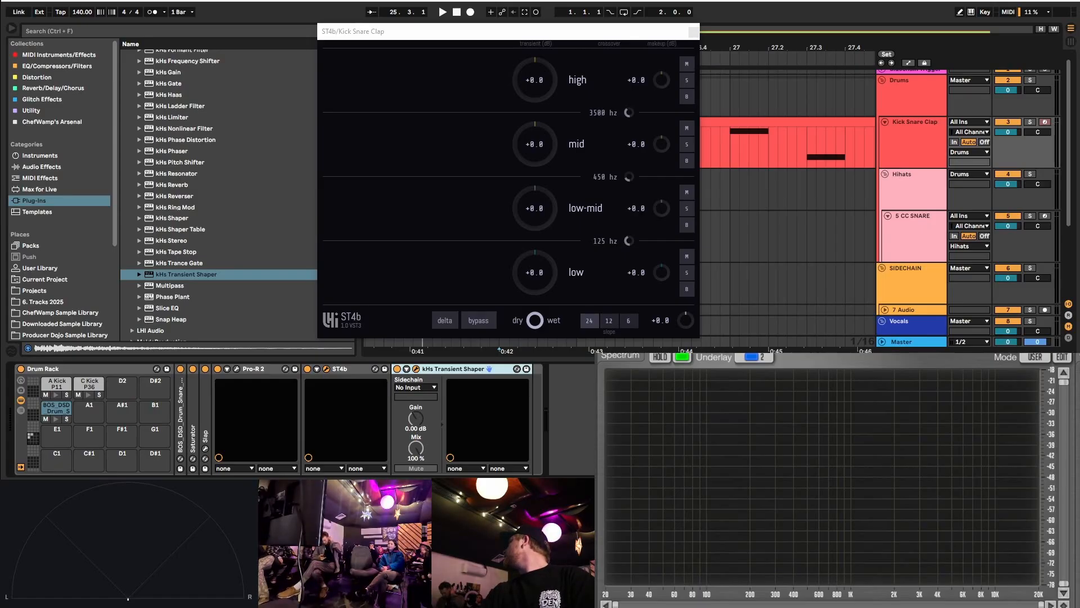
{"action": "left_click_drag", "start_coordinate": [101, 204], "coordinate": [224, 97]}
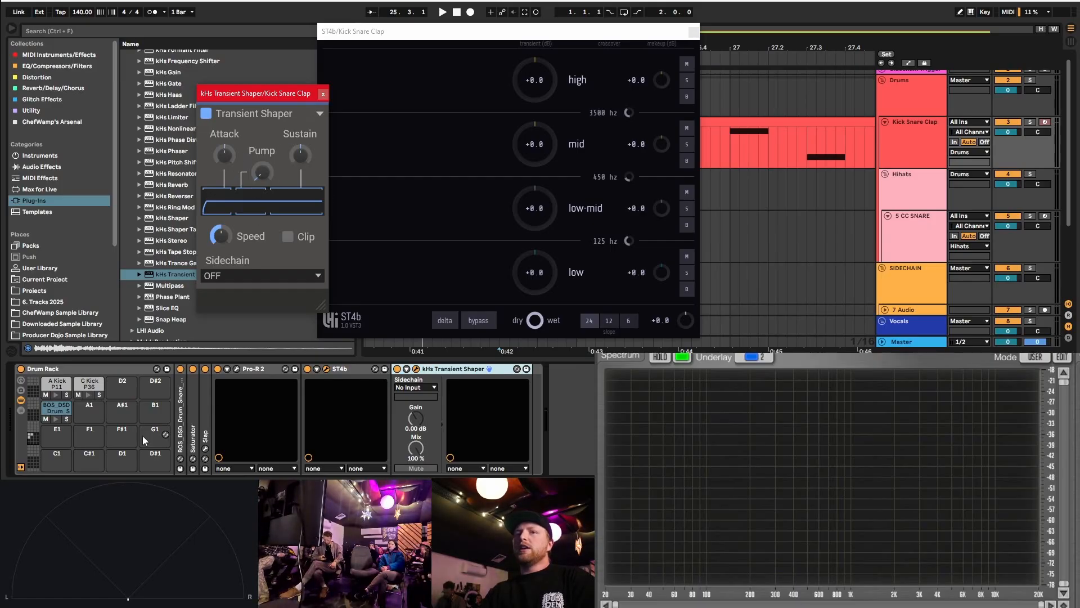
- Review the pitch envelope in the snare Sampler's Pitch/Osc settings and fold the device again
{"action": "double_click", "coordinate": [183, 403]}
{"action": "left_click", "coordinate": [403, 369]}
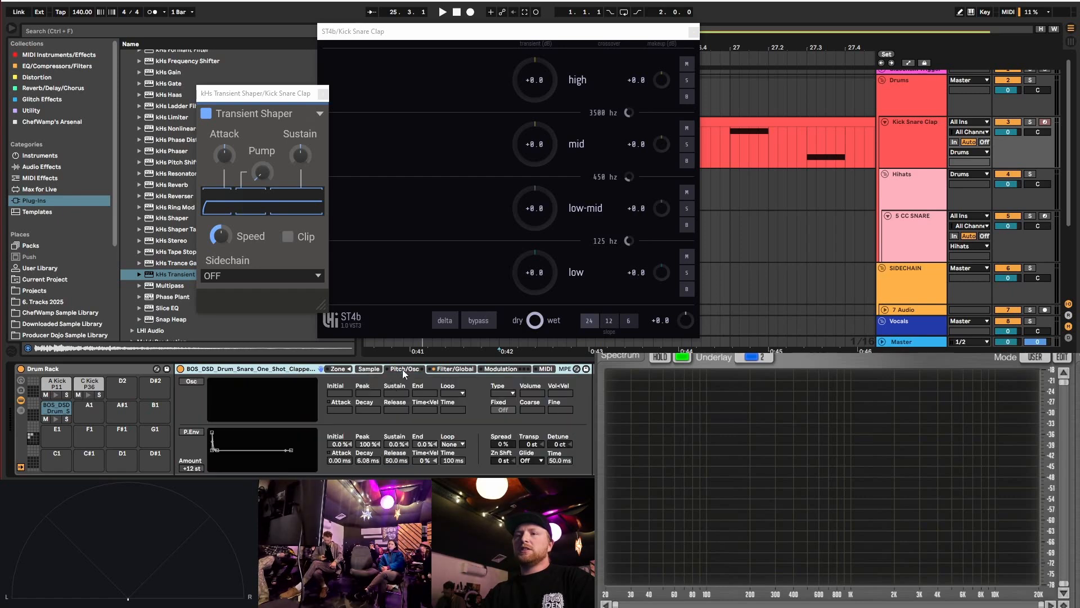
{"action": "double_click", "coordinate": [227, 372]}
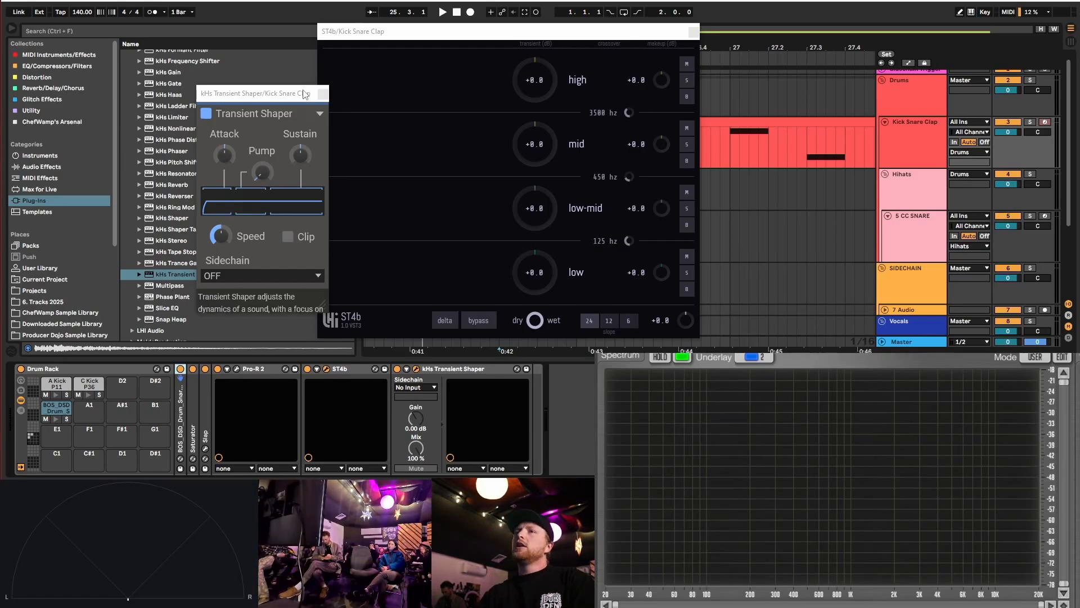
- Close the kHs Transient Shaper window and delete the device from the snare chain
{"action": "left_click", "coordinate": [323, 93]}
{"action": "left_click", "coordinate": [445, 371]}
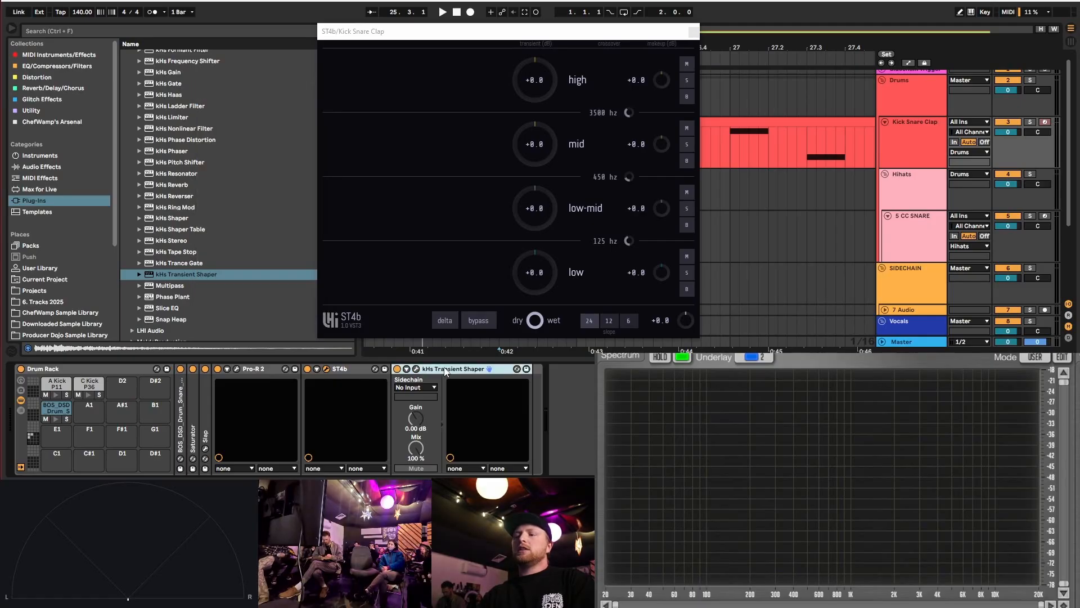
{"action": "key", "text": "Delete"}
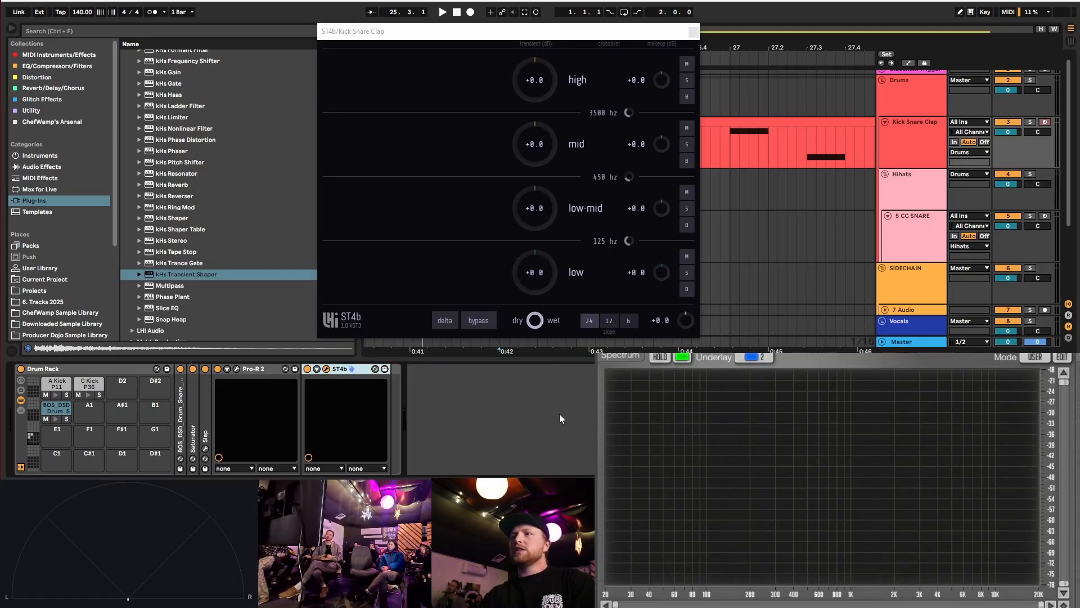
- Solo ST4b's bands in turn and raise the transients to about +6.9 dB low, +6.6 dB low-mid and +6.7 dB mid
{"action": "left_click", "coordinate": [687, 273]}
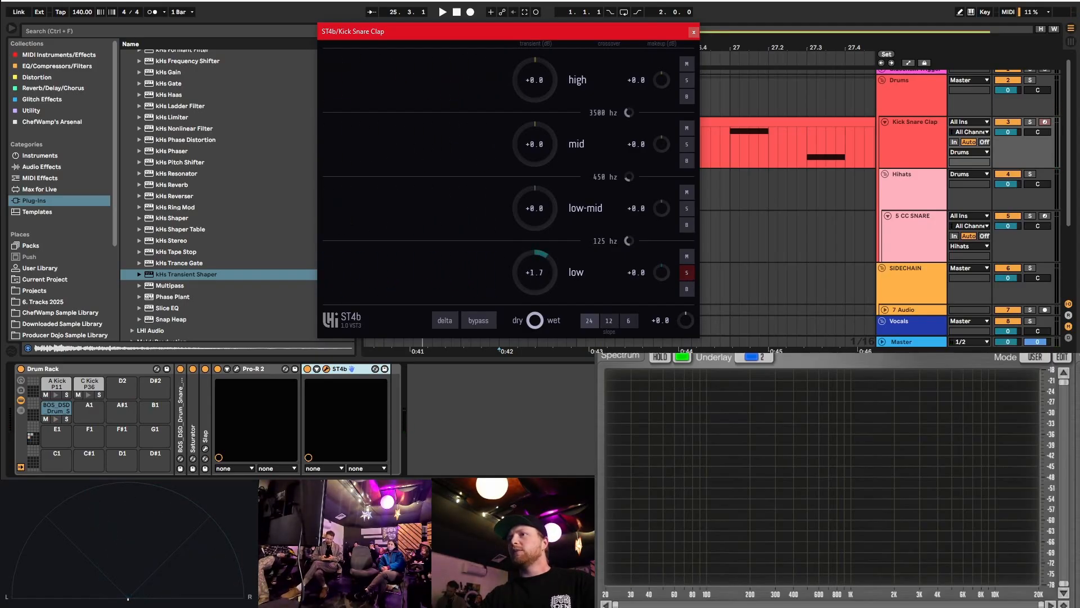
{"action": "left_click_drag", "start_coordinate": [535, 275], "coordinate": [534, 256]}
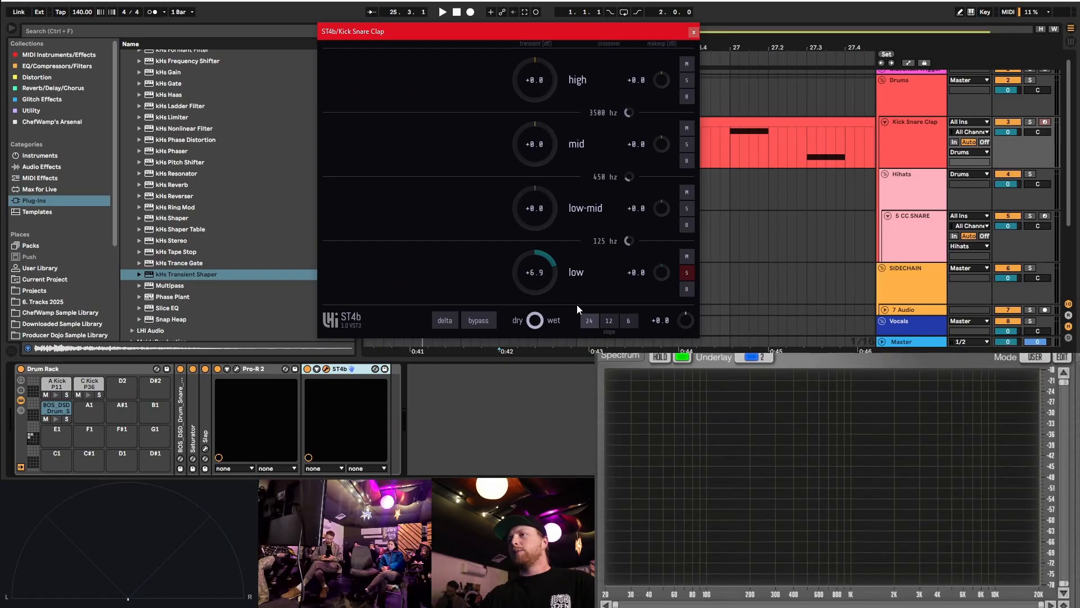
{"action": "left_click", "coordinate": [686, 210]}
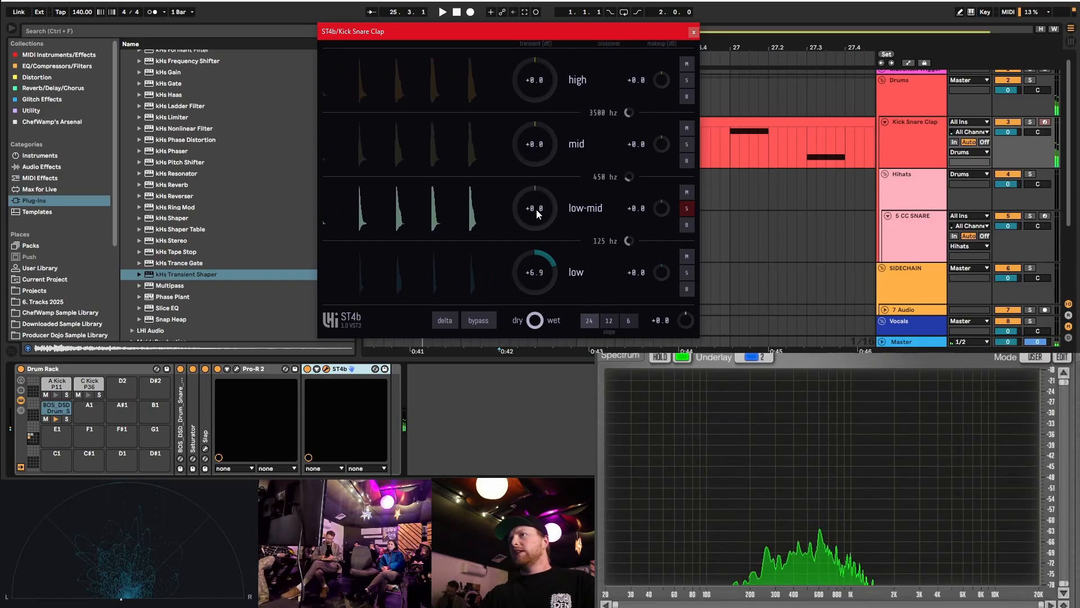
{"action": "left_click_drag", "start_coordinate": [536, 208], "coordinate": [536, 174]}
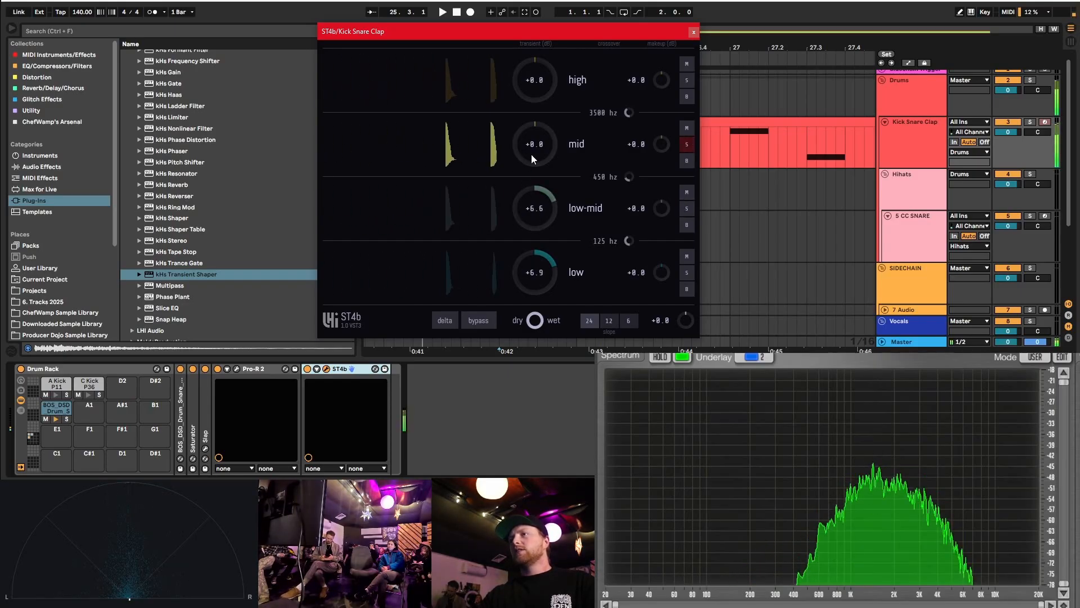
{"action": "mouse_move", "coordinate": [544, 147]}
{"action": "left_mouse_down"}
{"action": "mouse_move", "coordinate": [544, 104]}
{"action": "mouse_move", "coordinate": [539, 146]}
{"action": "left_mouse_up"}
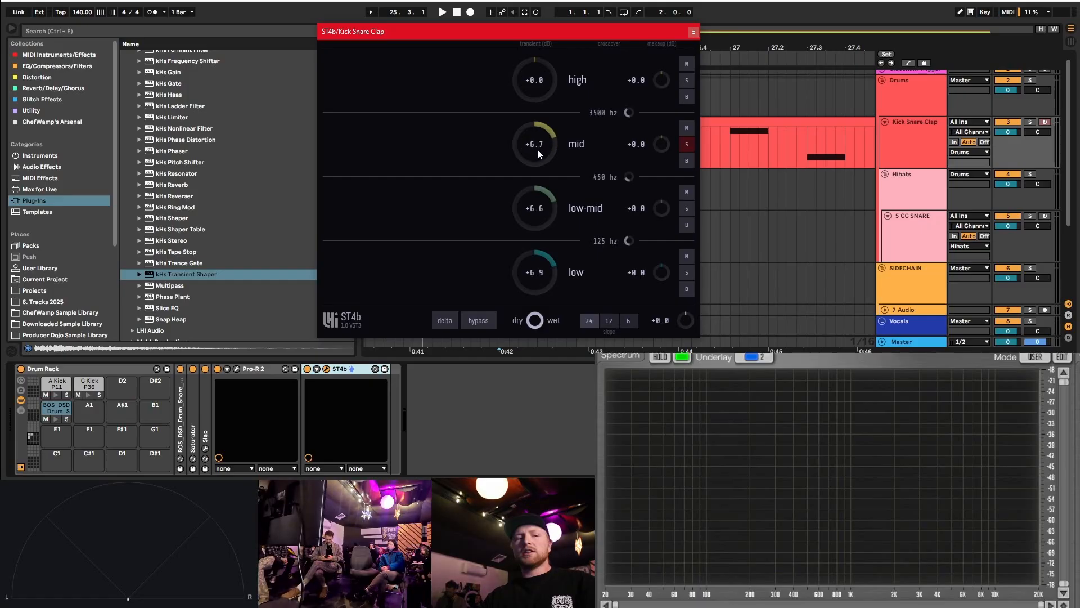
- Solo ST4b's high band in place of the mid band and raise its transient to about +6.3 dB
{"action": "left_click", "coordinate": [686, 79]}
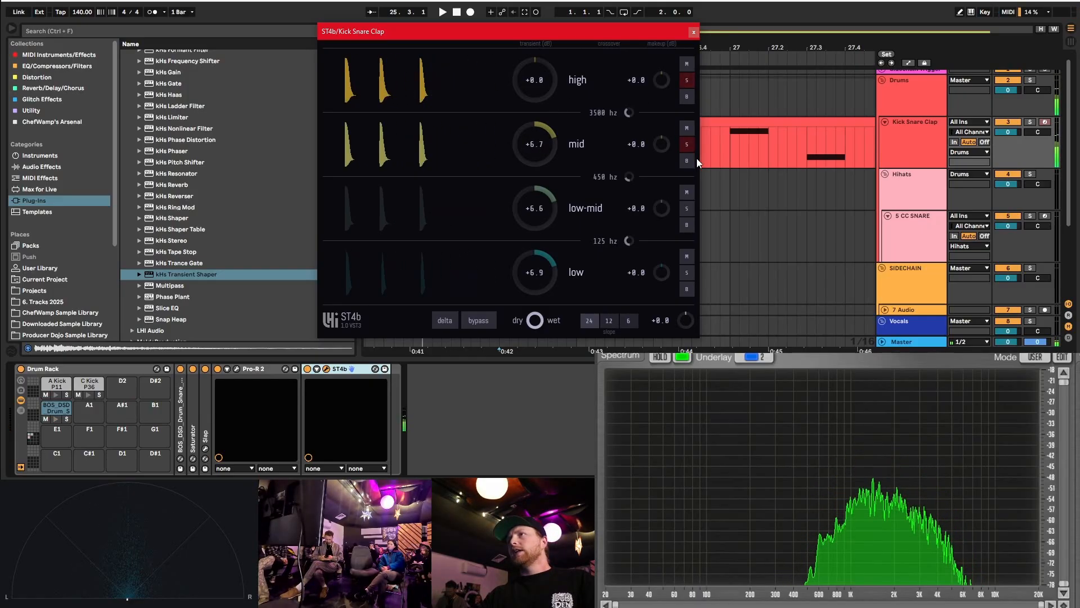
{"action": "left_click", "coordinate": [687, 144]}
{"action": "left_click_drag", "start_coordinate": [537, 86], "coordinate": [537, 62]}
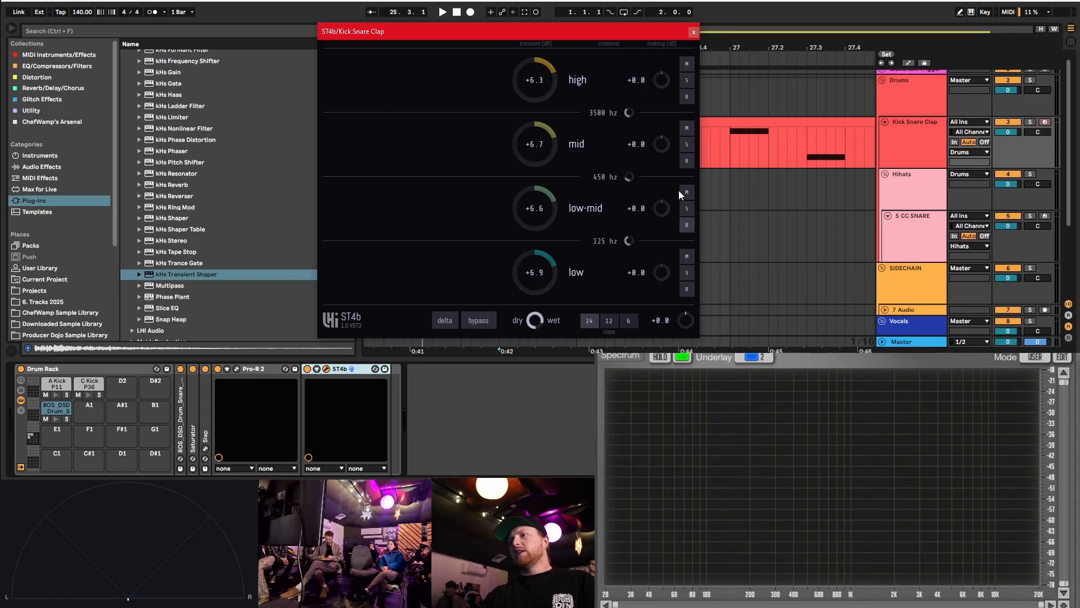
- Compare the snare with ST4b bypassed, check its dry/wet mix, close its window and fold Pro-R 2 and ST4b in the chain
{"action": "left_click", "coordinate": [309, 374]}
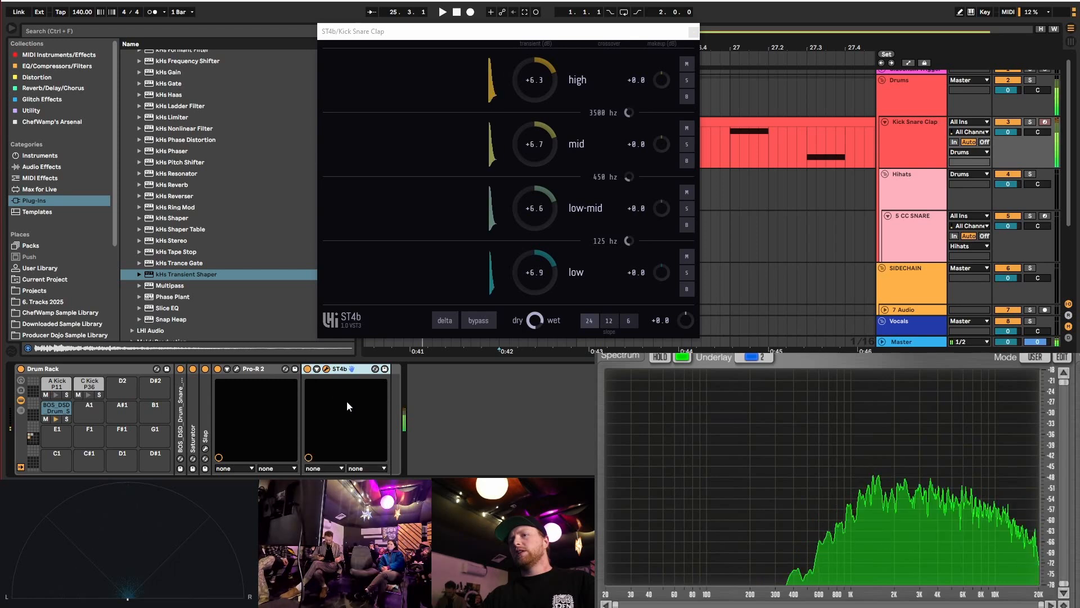
{"action": "double_click", "coordinate": [255, 370]}
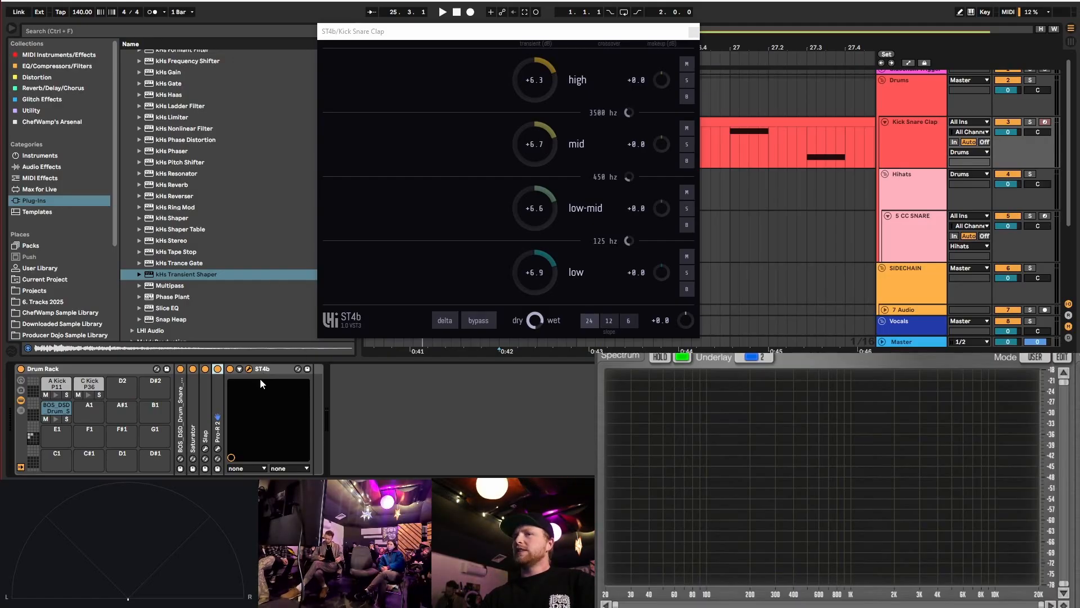
{"action": "left_click", "coordinate": [535, 320]}
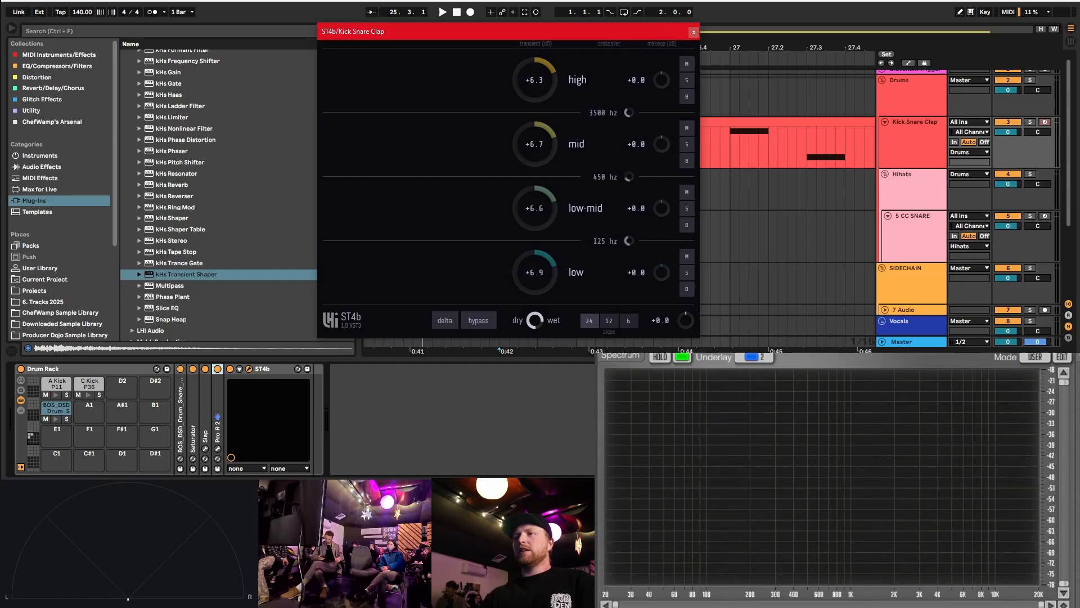
{"action": "left_click", "coordinate": [249, 369]}
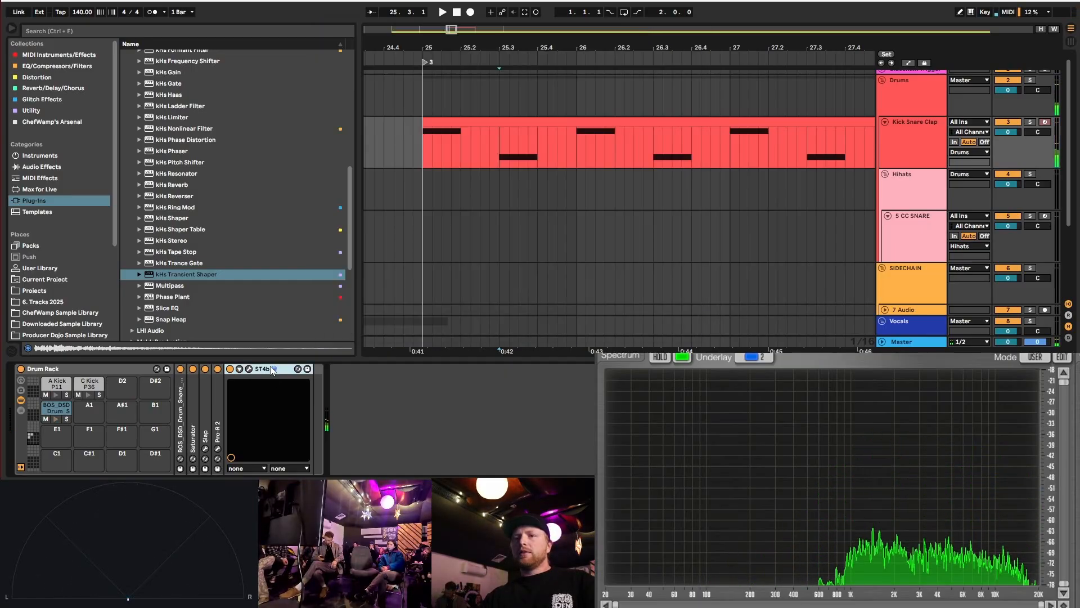
{"action": "double_click", "coordinate": [259, 373]}
- Add Pro-Q 4 from the EQ/Compressors/Filters collection after ST4b and open its plug-in window over the arrangement
{"action": "scroll", "coordinate": [207, 123], "scroll_direction": "up", "scroll_amount": 10}
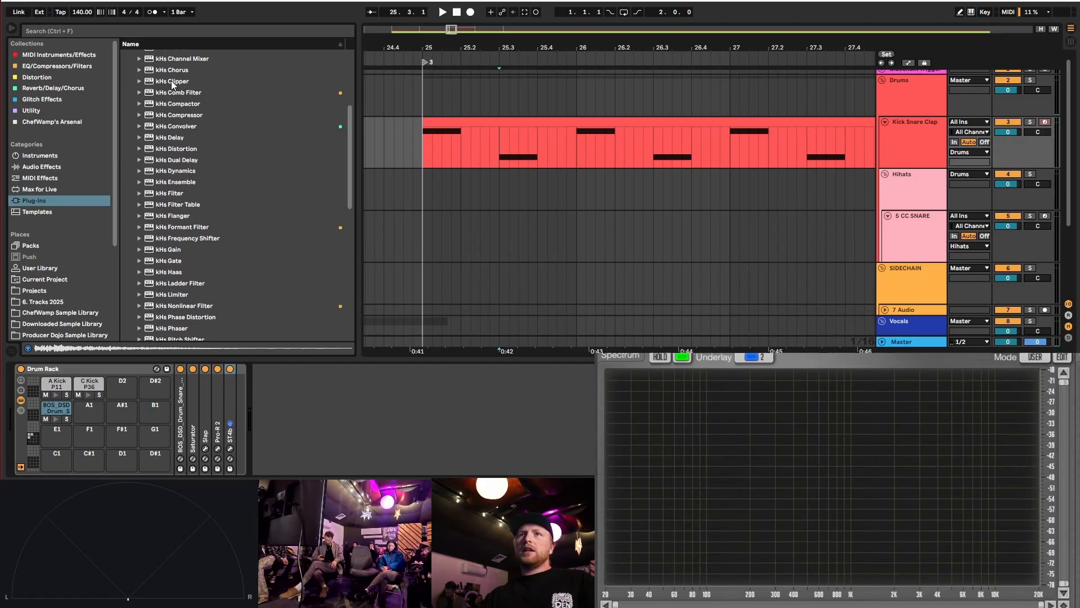
{"action": "left_click", "coordinate": [56, 66]}
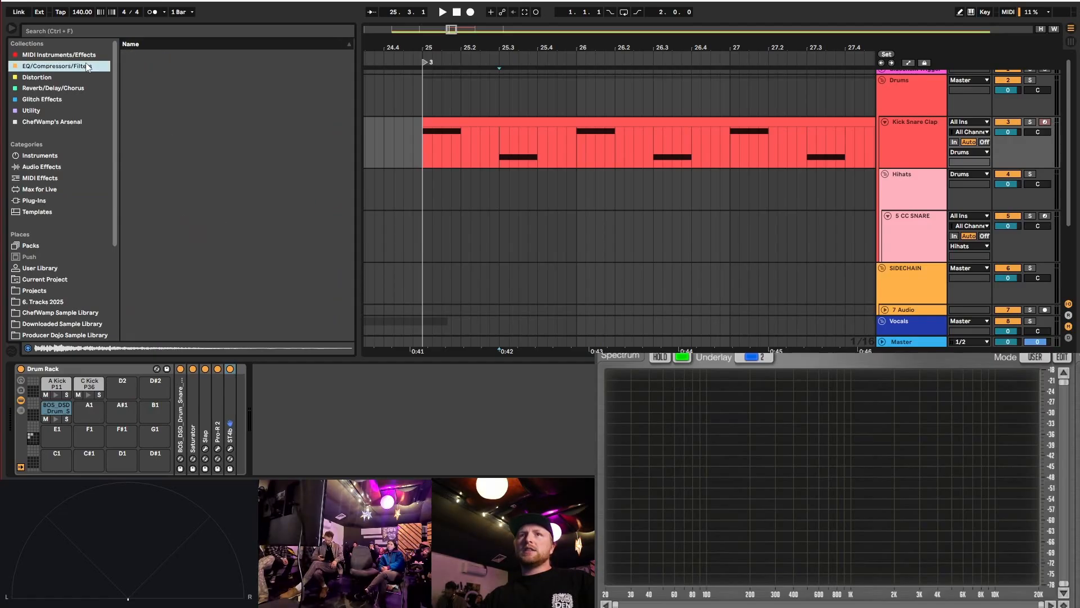
{"action": "mouse_move", "coordinate": [148, 256]}
{"action": "left_mouse_down"}
{"action": "mouse_move", "coordinate": [235, 433]}
{"action": "mouse_move", "coordinate": [263, 398]}
{"action": "left_mouse_up"}
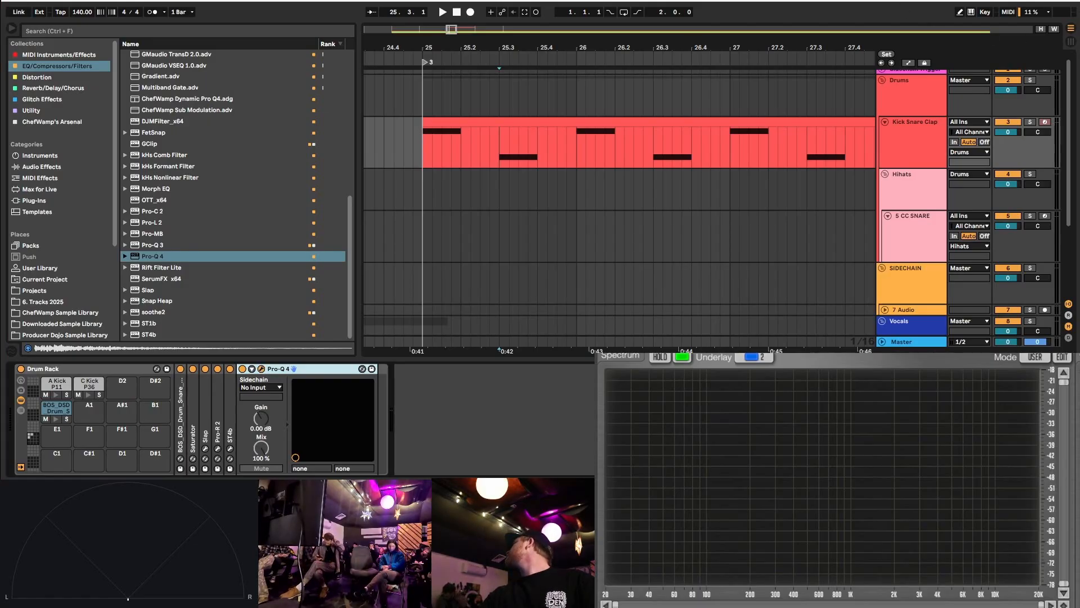
{"action": "left_click", "coordinate": [261, 369]}
{"action": "left_click_drag", "start_coordinate": [323, 119], "coordinate": [375, 66]}
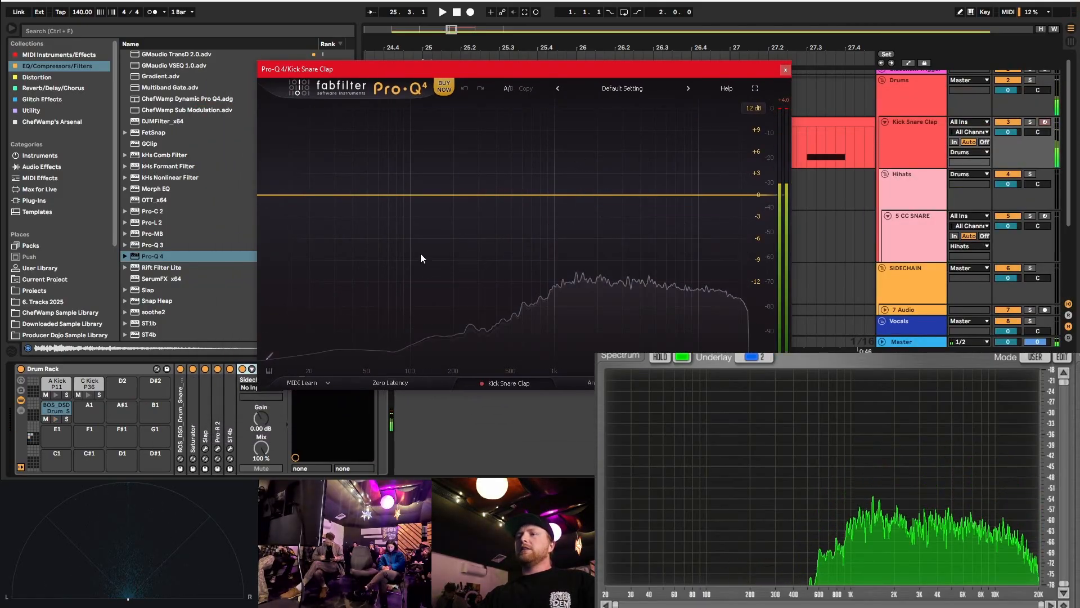
- Add a band at about 297 Hz in Pro-Q 4, close its window and fold the device in the chain
{"action": "left_click", "coordinate": [478, 195]}
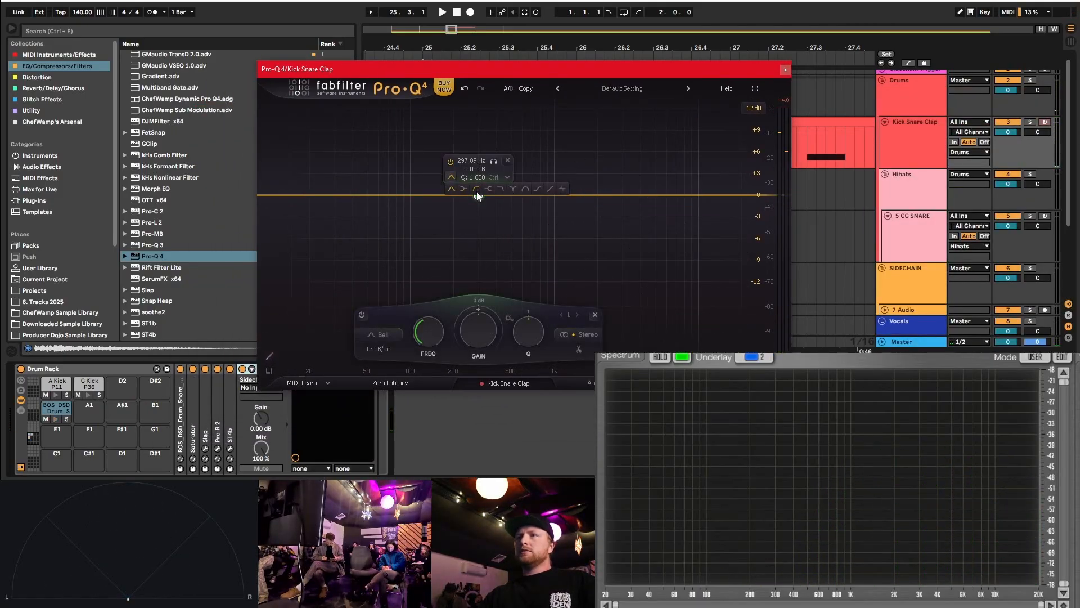
{"action": "left_click", "coordinate": [785, 70]}
{"action": "left_click", "coordinate": [252, 368]}
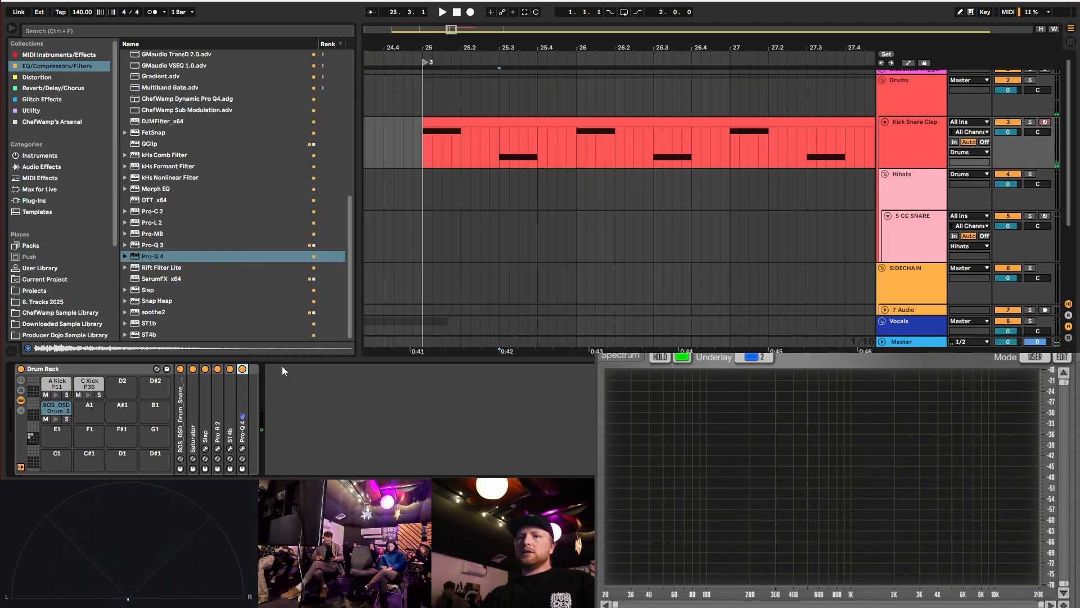
- Add ChefWamp Left Right Split Glue Compressor after Pro-Q 4, set attack 30, release .4, threshold -12 dB and makeup 1.26 dB, and fold it
{"action": "scroll", "coordinate": [170, 103], "scroll_direction": "up", "scroll_amount": 10}
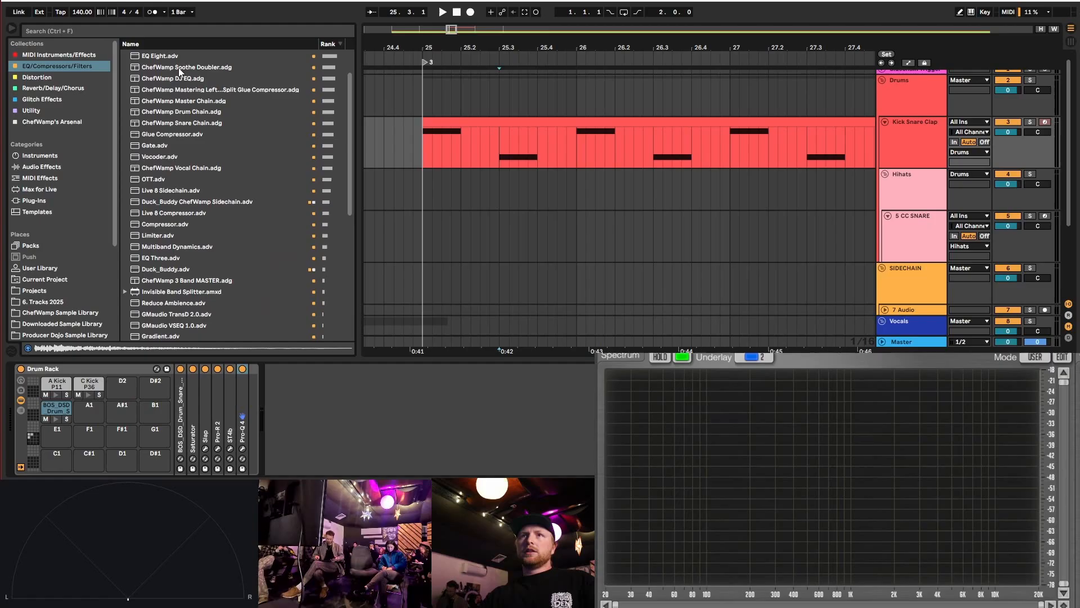
{"action": "left_click_drag", "start_coordinate": [181, 56], "coordinate": [249, 430]}
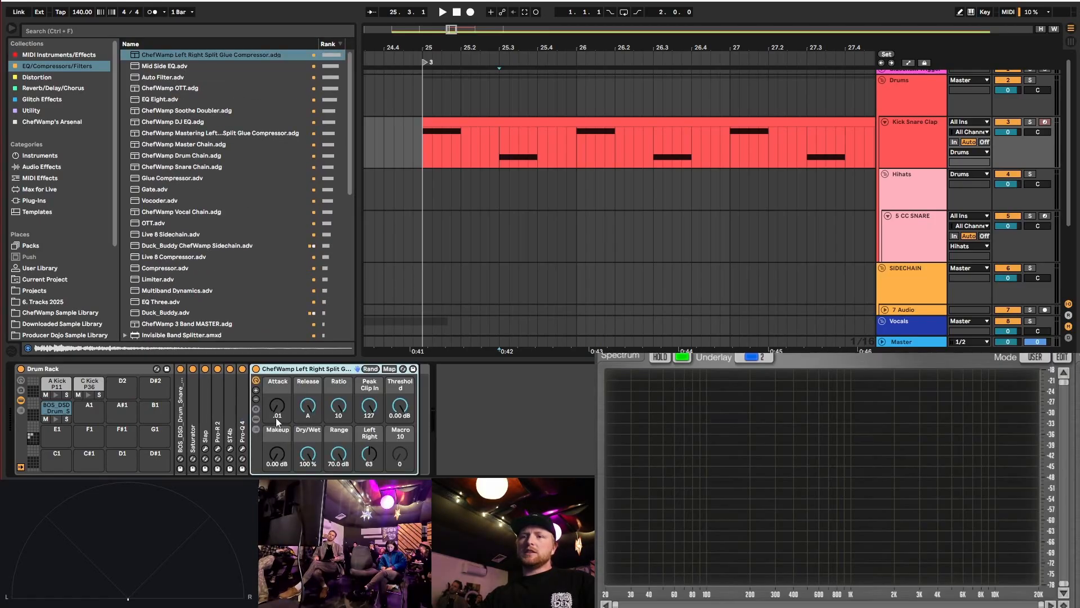
{"action": "left_click_drag", "start_coordinate": [279, 407], "coordinate": [308, 431]}
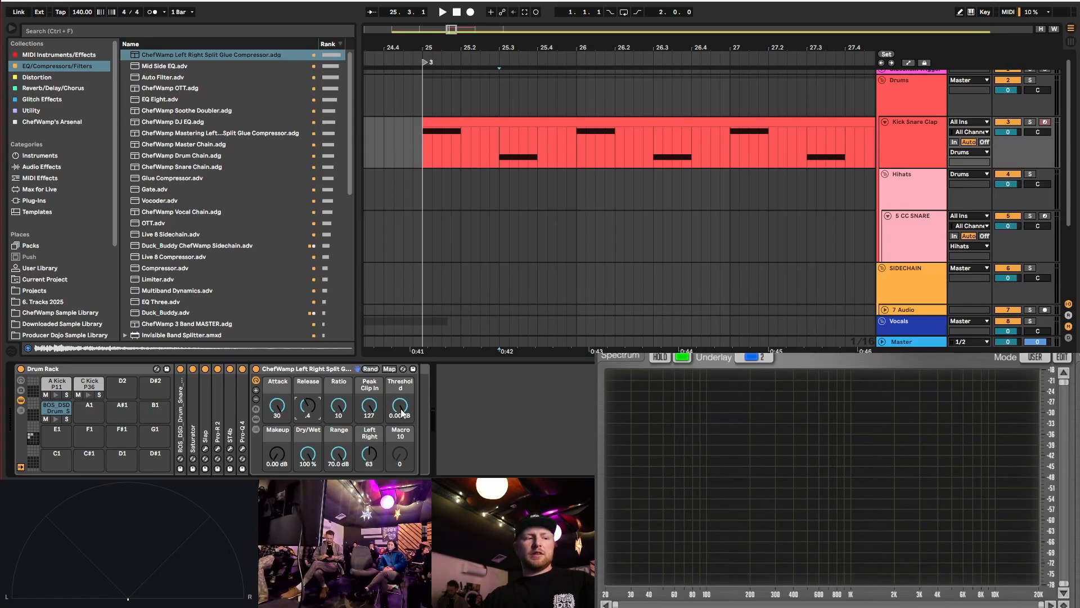
{"action": "left_click_drag", "start_coordinate": [411, 414], "coordinate": [411, 430]}
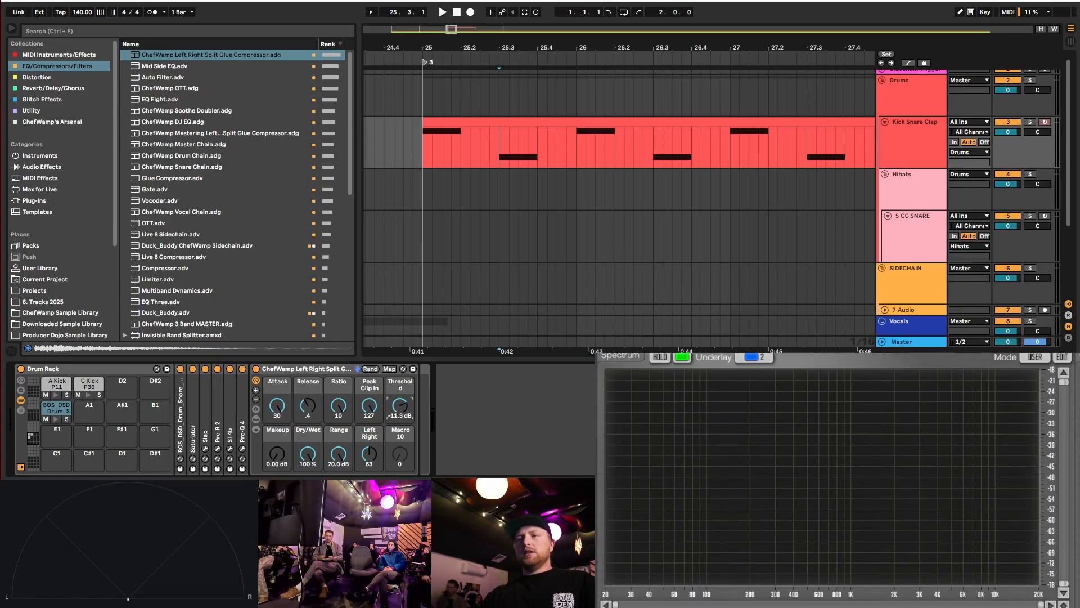
{"action": "left_click_drag", "start_coordinate": [275, 457], "coordinate": [274, 451]}
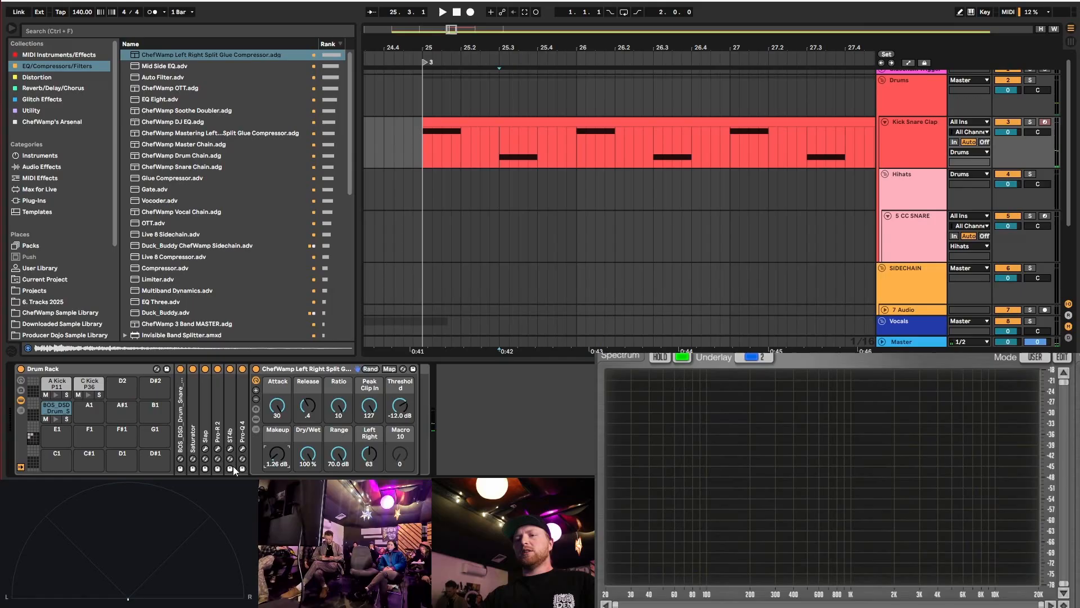
{"action": "double_click", "coordinate": [298, 371]}
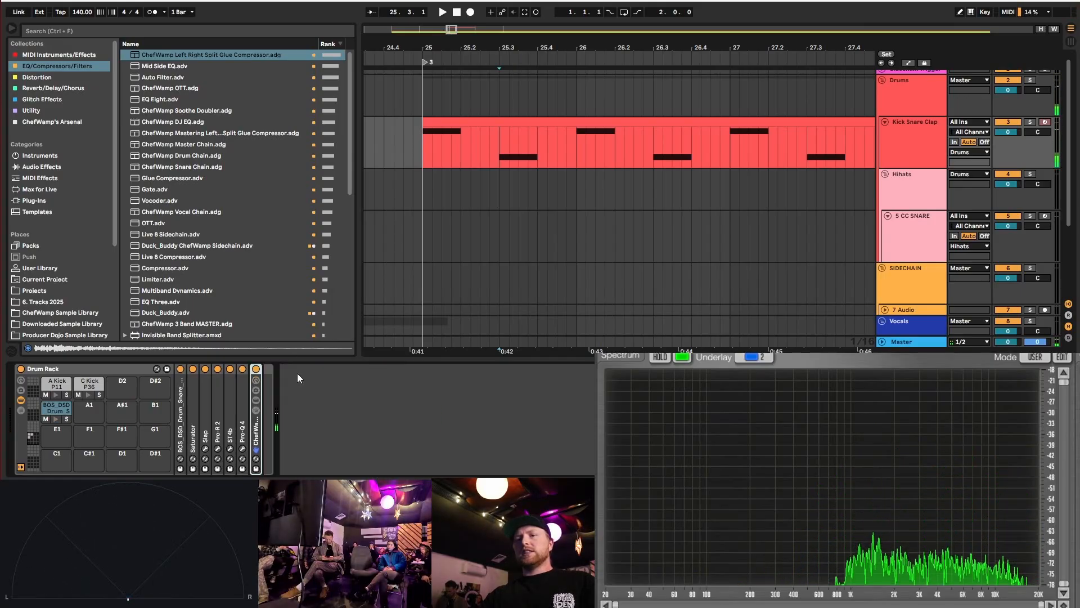
- Add GClip from the EQ/Compressors/Filters collection after the glue compressor and open its plug-in window over the arrangement
{"action": "scroll", "coordinate": [177, 254], "scroll_direction": "down", "scroll_amount": 15}
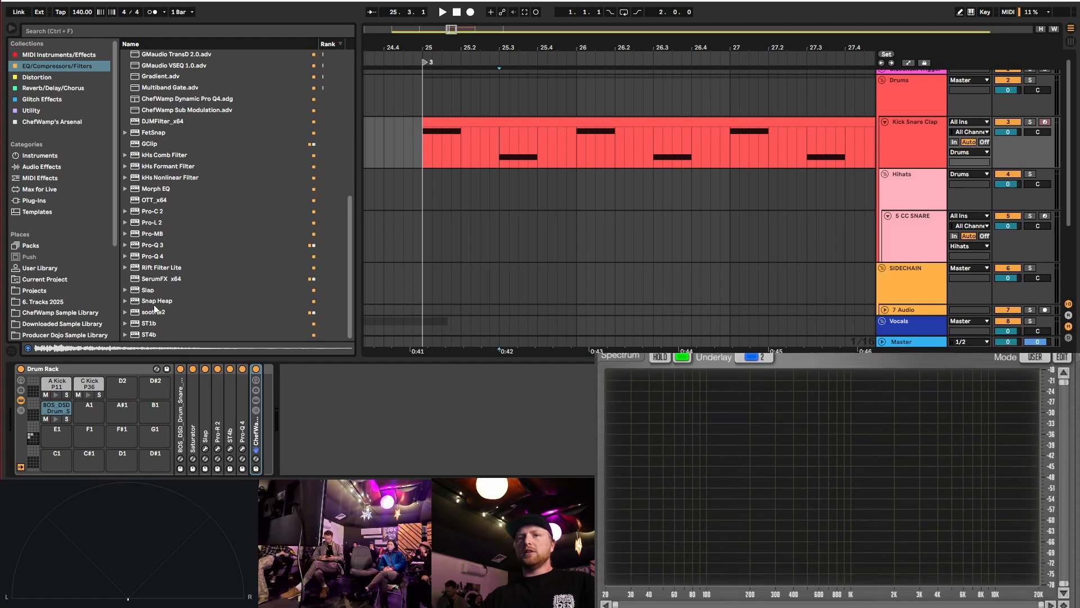
{"action": "scroll", "coordinate": [161, 259], "scroll_direction": "up", "scroll_amount": 3}
{"action": "left_click_drag", "start_coordinate": [151, 227], "coordinate": [270, 450]}
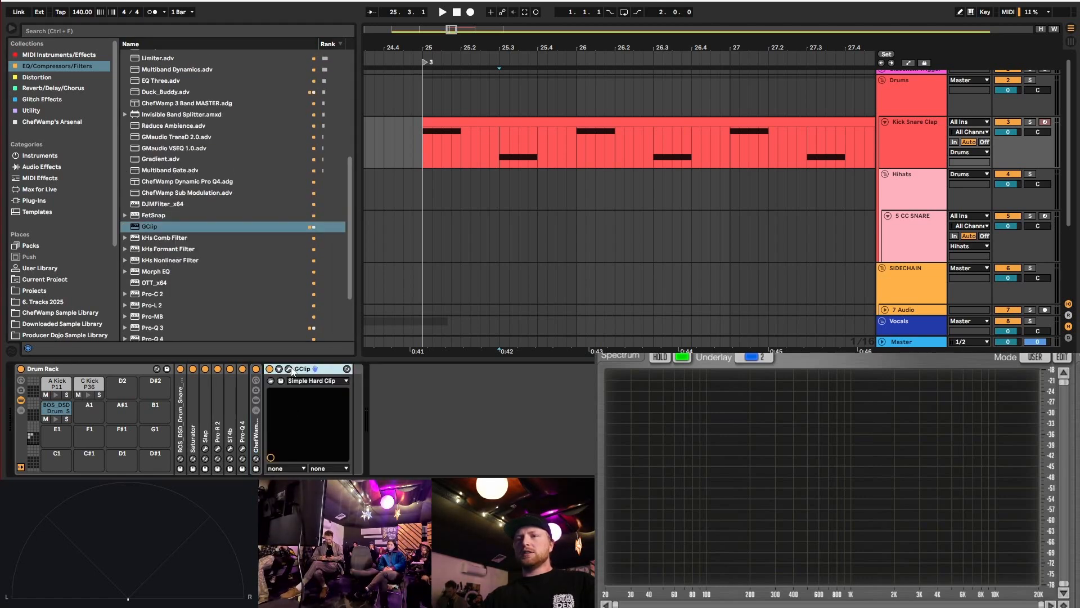
{"action": "left_click", "coordinate": [289, 369]}
{"action": "left_click_drag", "start_coordinate": [424, 162], "coordinate": [415, 94]}
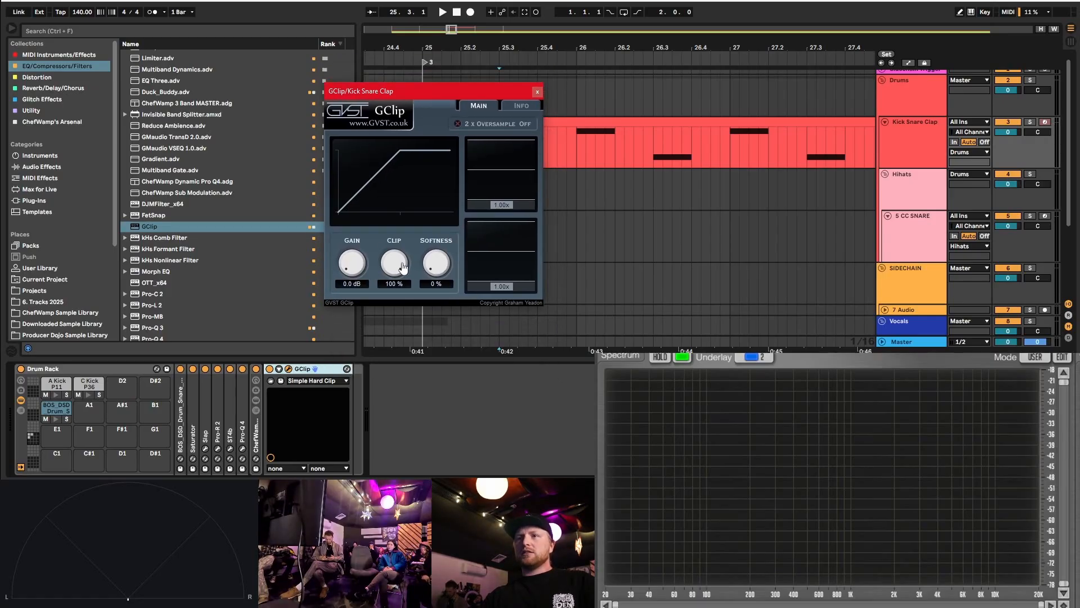
- Enable 2x oversampling in GClip, set clip to 98 % and softness to 2 %, scale its input display to 0.65x, and close its window
{"action": "left_click", "coordinate": [458, 124]}
{"action": "left_click_drag", "start_coordinate": [505, 208], "coordinate": [498, 204]}
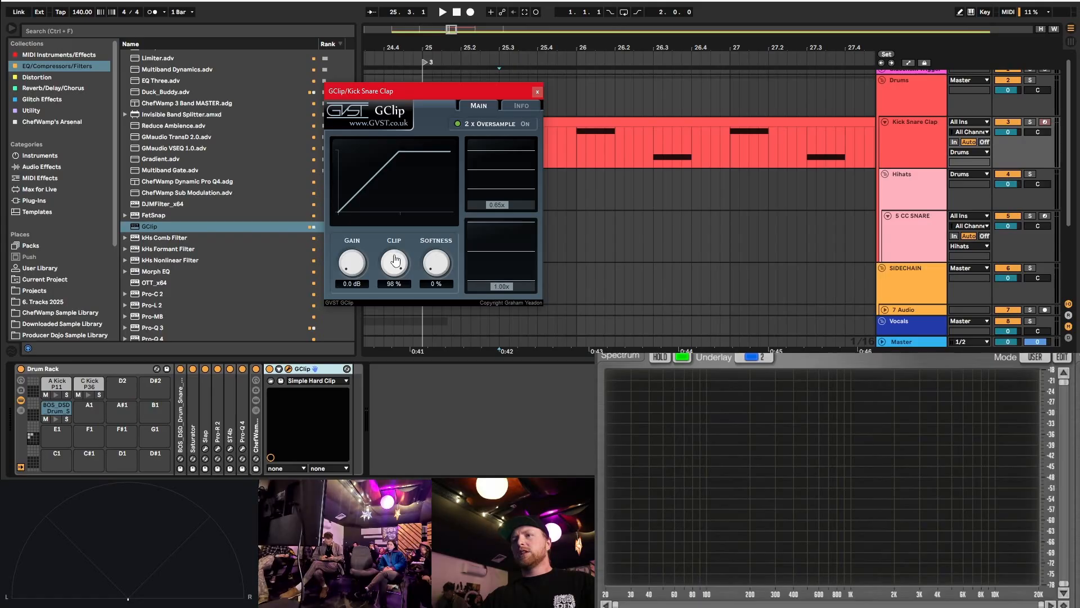
{"action": "left_click_drag", "start_coordinate": [396, 259], "coordinate": [437, 260]}
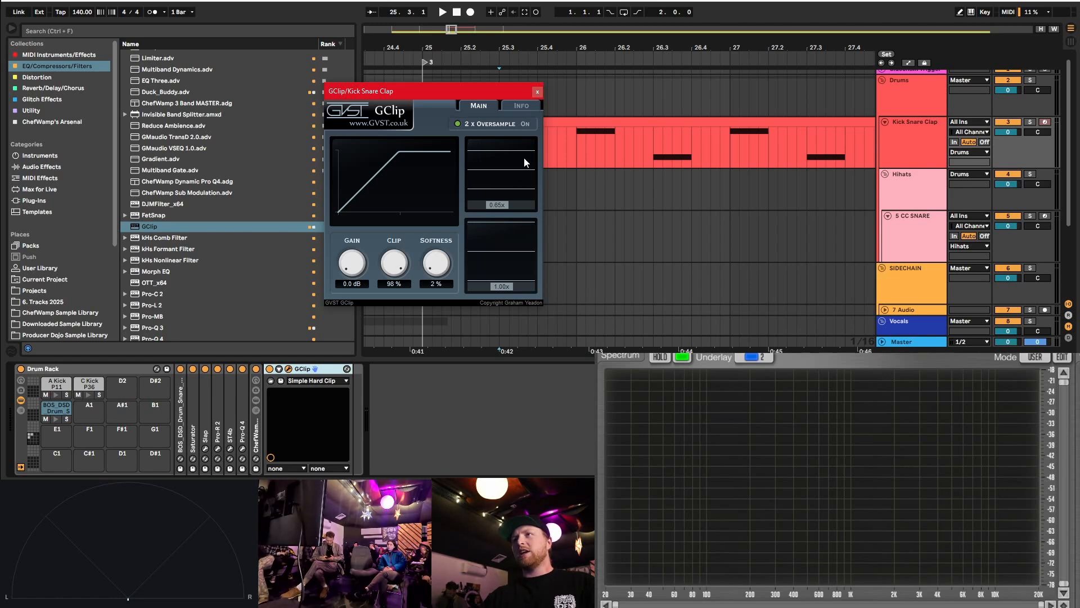
{"action": "left_click", "coordinate": [538, 92]}
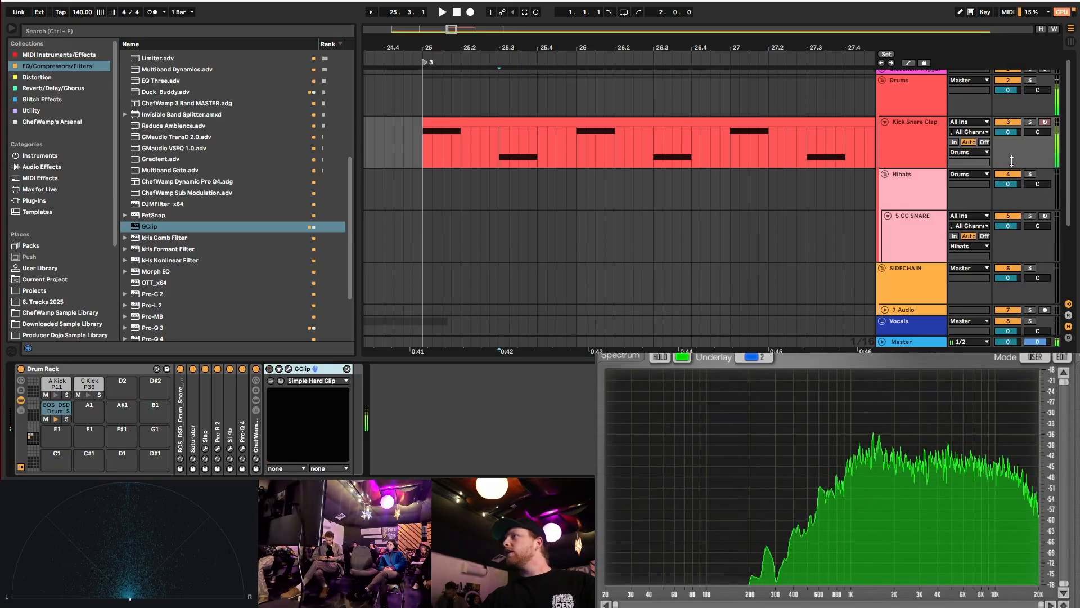
- Compare the snare with GClip and the glue compressor bypassed, re-enable both and fold GClip
{"action": "left_click", "coordinate": [269, 369]}
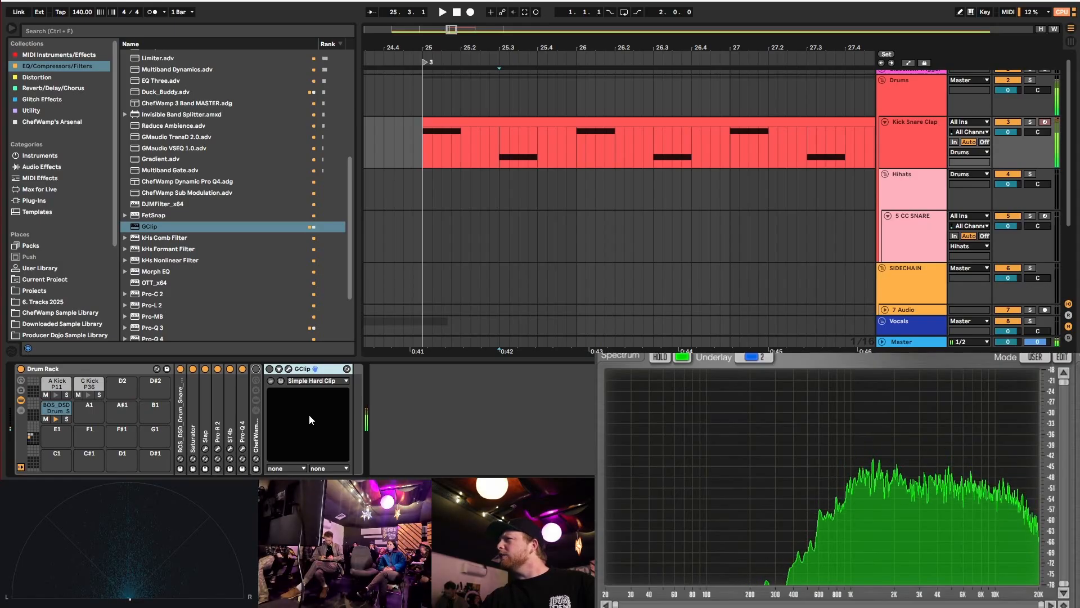
{"action": "left_click", "coordinate": [256, 369]}
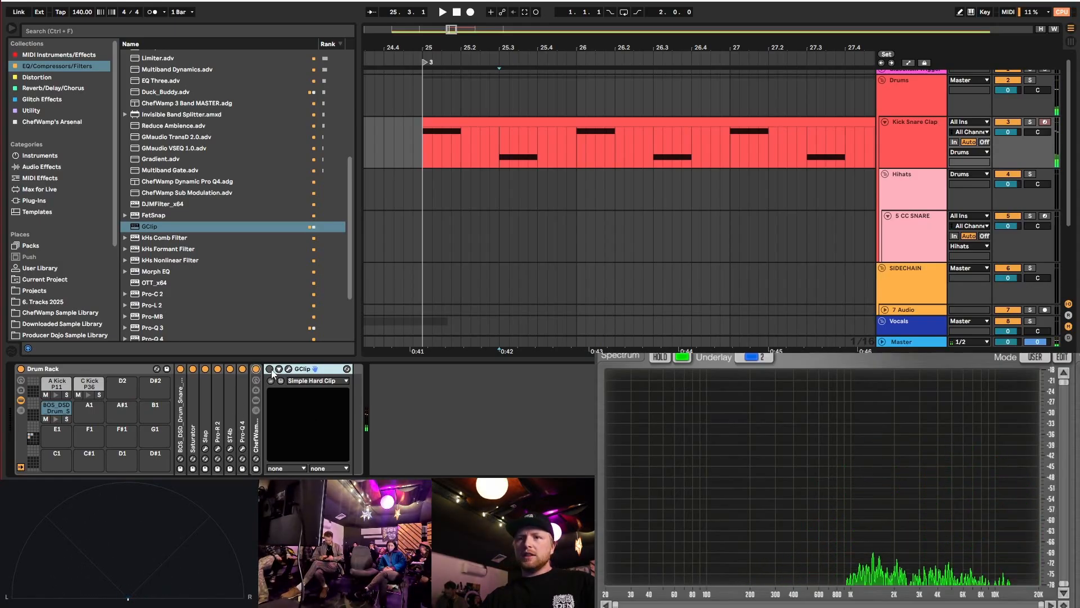
{"action": "left_click", "coordinate": [271, 369]}
{"action": "double_click", "coordinate": [315, 369]}
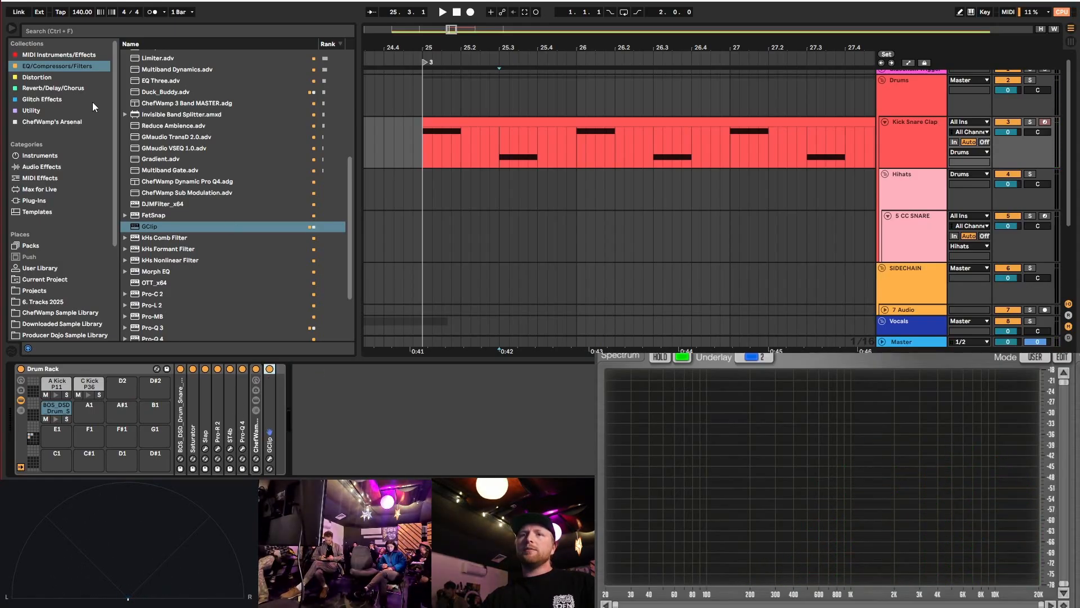
- Add Utility from the Utility collection after GClip and set its gain to -5 dB
{"action": "left_click", "coordinate": [31, 111]}
{"action": "left_click_drag", "start_coordinate": [157, 110], "coordinate": [274, 430]}
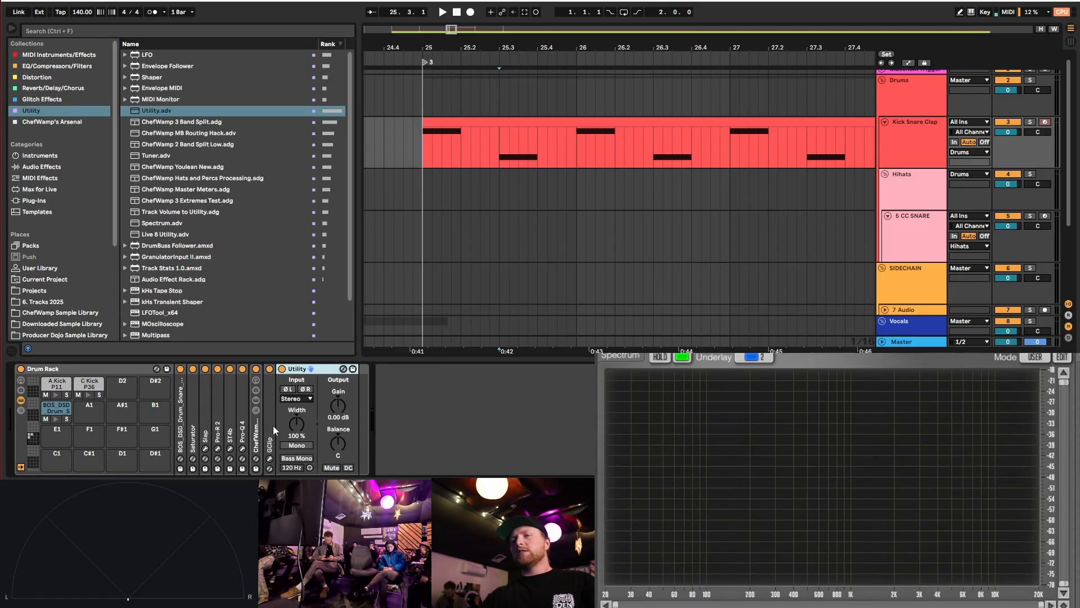
{"action": "left_click", "coordinate": [340, 410]}
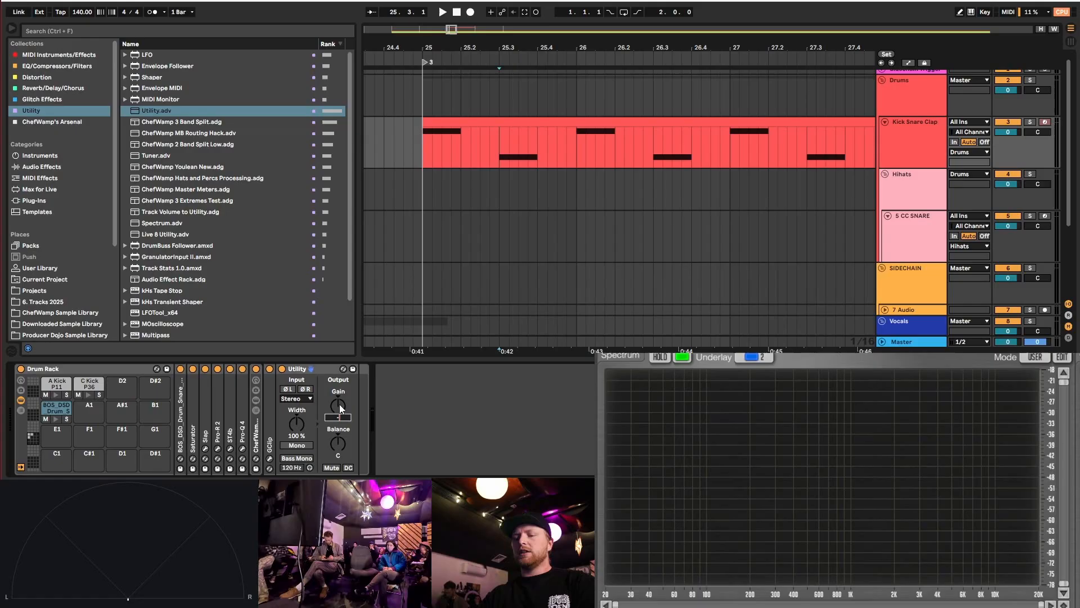
{"action": "type", "text": "-5"}
{"action": "key", "text": "Return"}
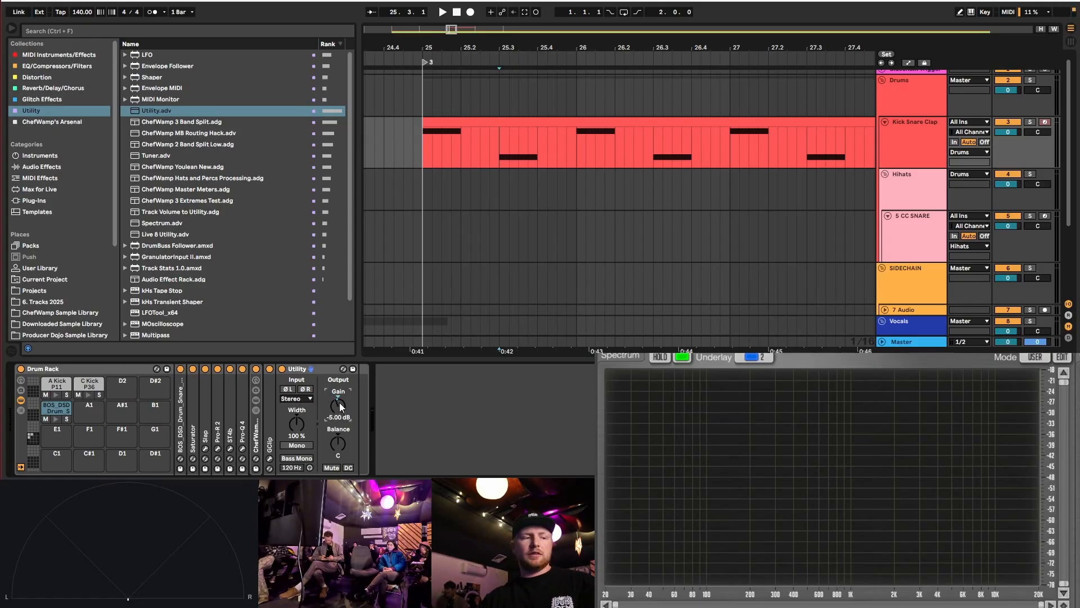
- Unfold the 7 Audio track in the SIDECHAIN group and insert a MIDI track with Sampler below it
{"action": "scroll", "coordinate": [472, 163], "scroll_direction": "down", "scroll_amount": 3}
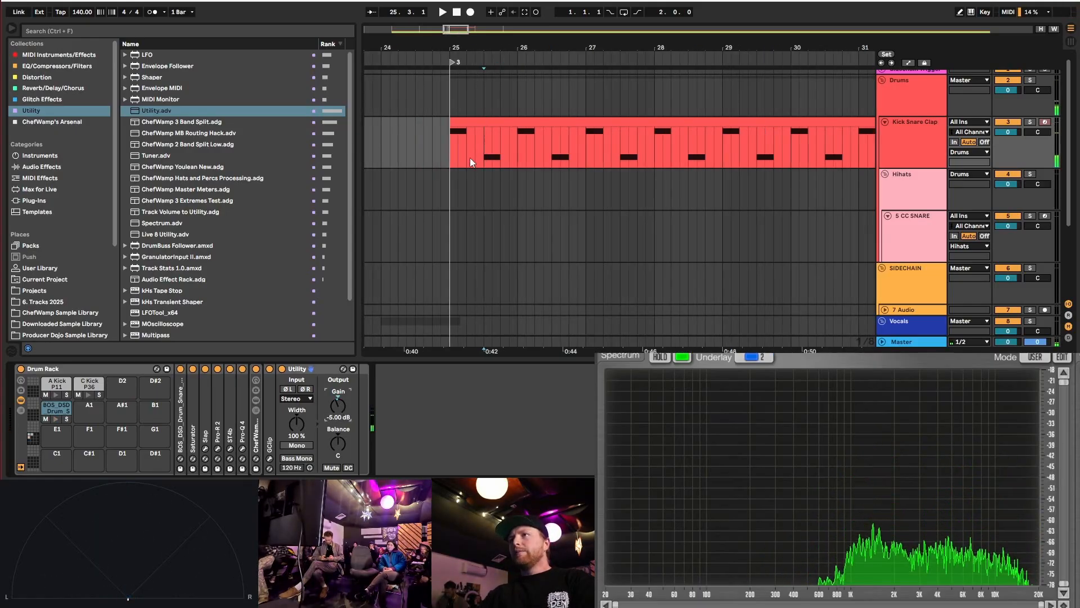
{"action": "scroll", "coordinate": [471, 163], "scroll_direction": "down", "scroll_amount": 3}
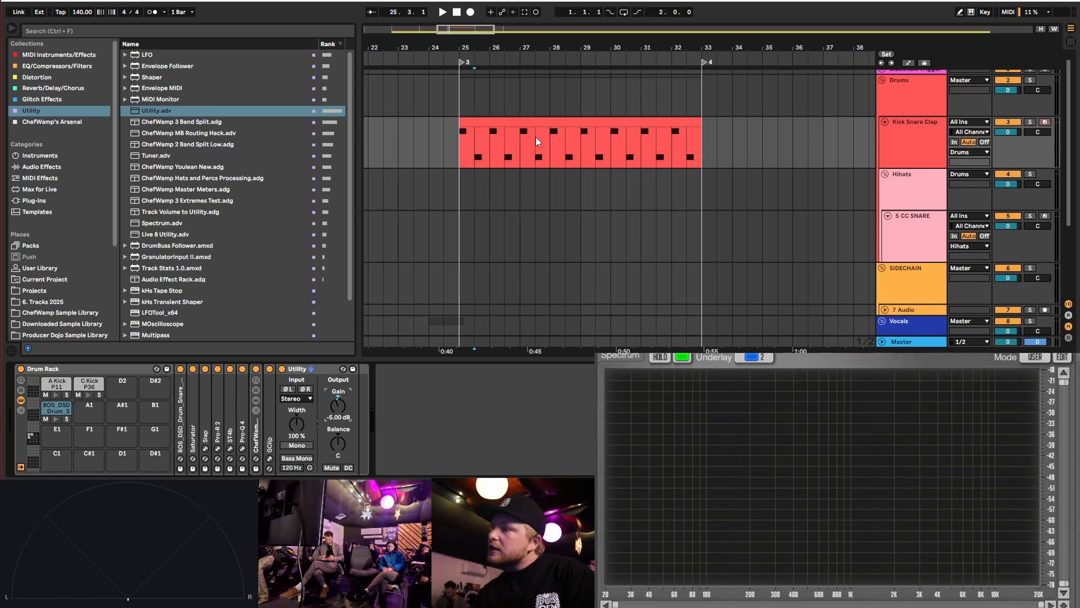
{"action": "scroll", "coordinate": [512, 163], "scroll_direction": "down", "scroll_amount": 3}
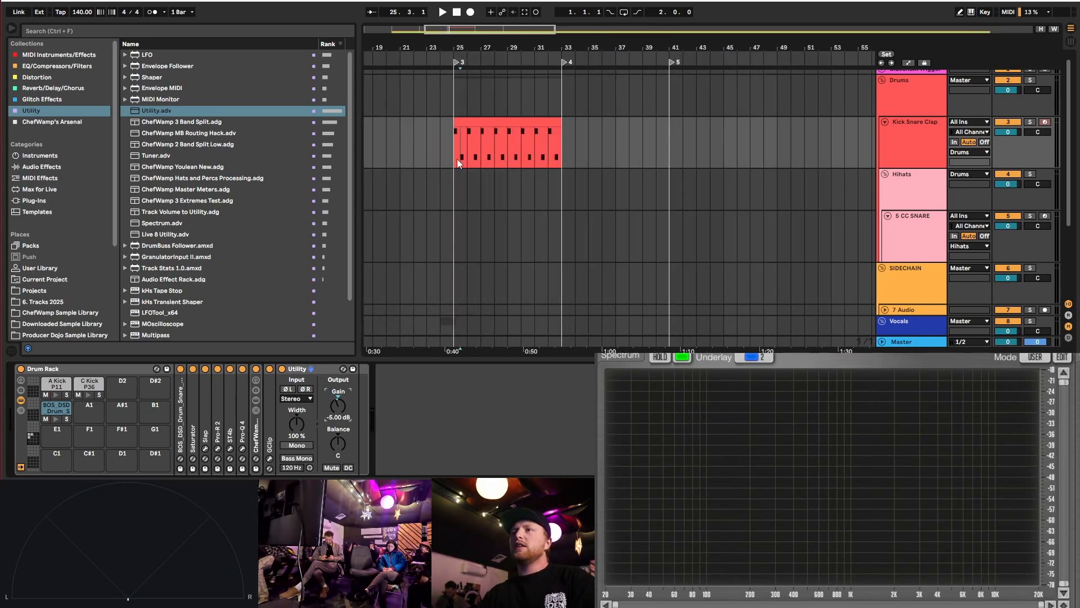
{"action": "scroll", "coordinate": [486, 161], "scroll_direction": "up", "scroll_amount": 3}
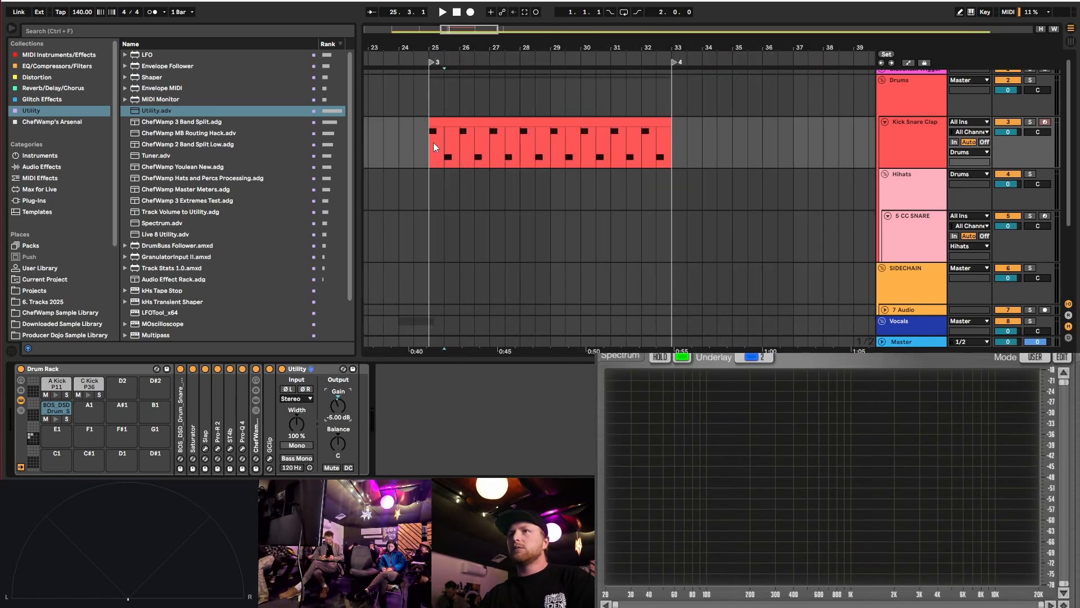
{"action": "scroll", "coordinate": [514, 194], "scroll_direction": "down", "scroll_amount": 5}
{"action": "scroll", "coordinate": [536, 251], "scroll_direction": "up", "scroll_amount": 2}
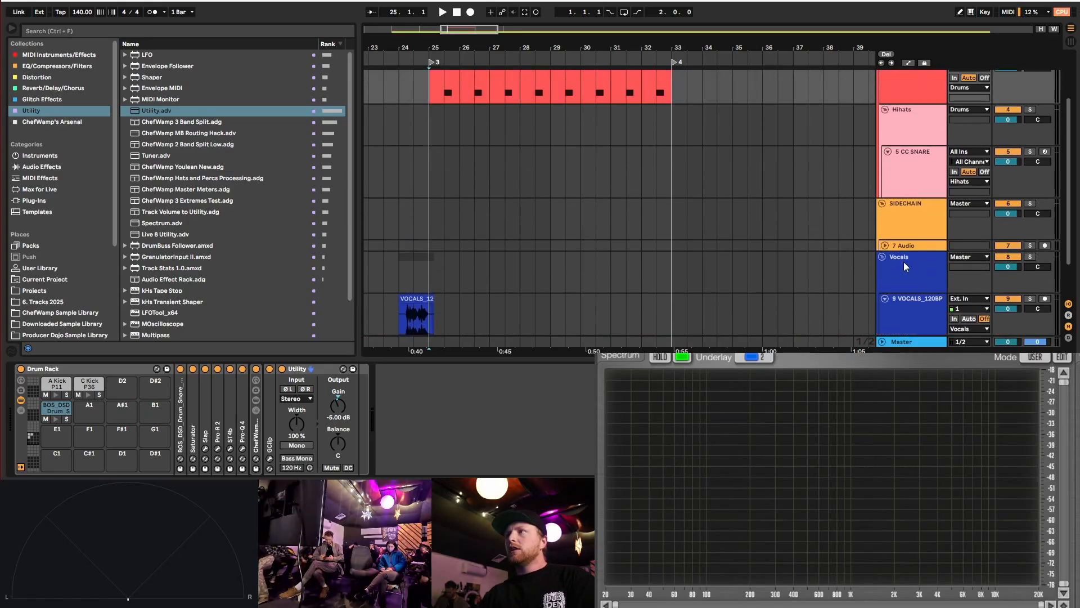
{"action": "left_click", "coordinate": [885, 246]}
{"action": "left_click", "coordinate": [924, 261]}
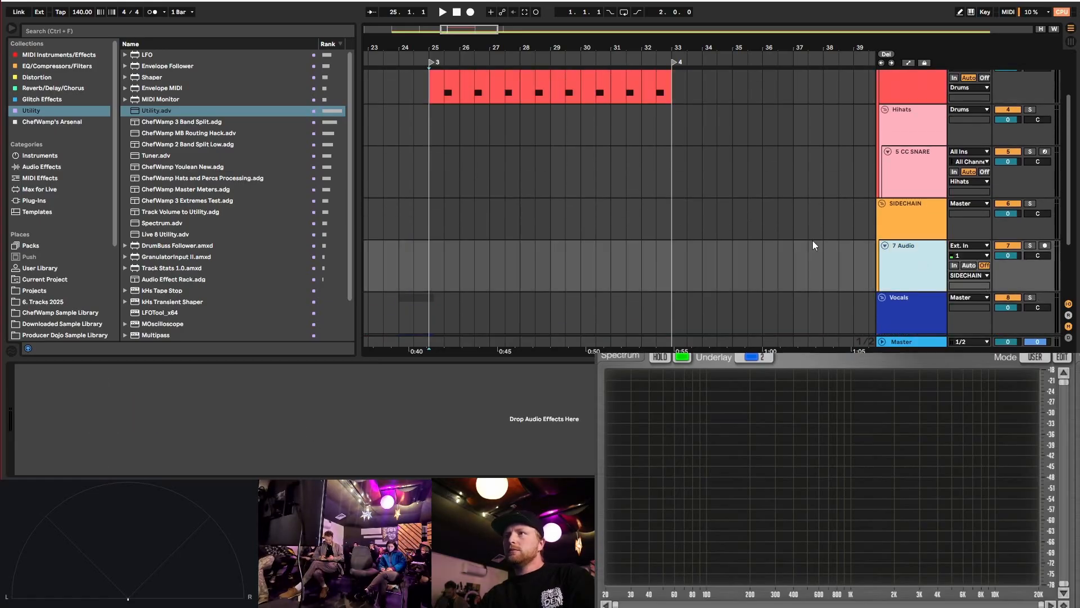
{"action": "scroll", "coordinate": [466, 146], "scroll_direction": "up", "scroll_amount": 2}
{"action": "left_click", "coordinate": [468, 111]}
{"action": "scroll", "coordinate": [566, 282], "scroll_direction": "down", "scroll_amount": 4}
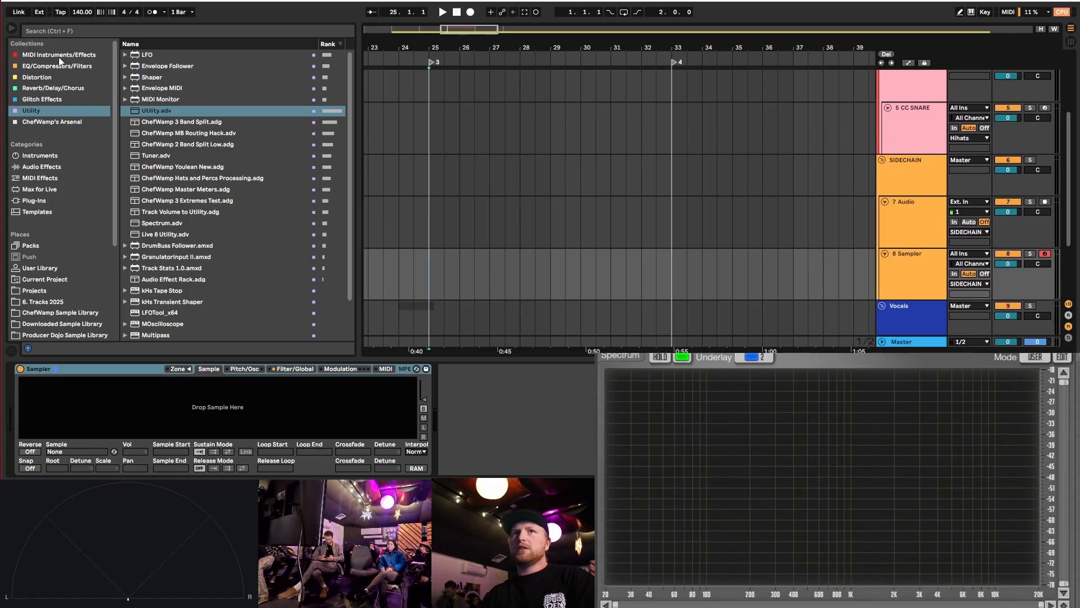
- Replace Sampler on the new SIDECHAIN track with Phase Plant from the MIDI Instruments/Effects collection
{"action": "left_click", "coordinate": [60, 55]}
{"action": "scroll", "coordinate": [178, 223], "scroll_direction": "down", "scroll_amount": 3}
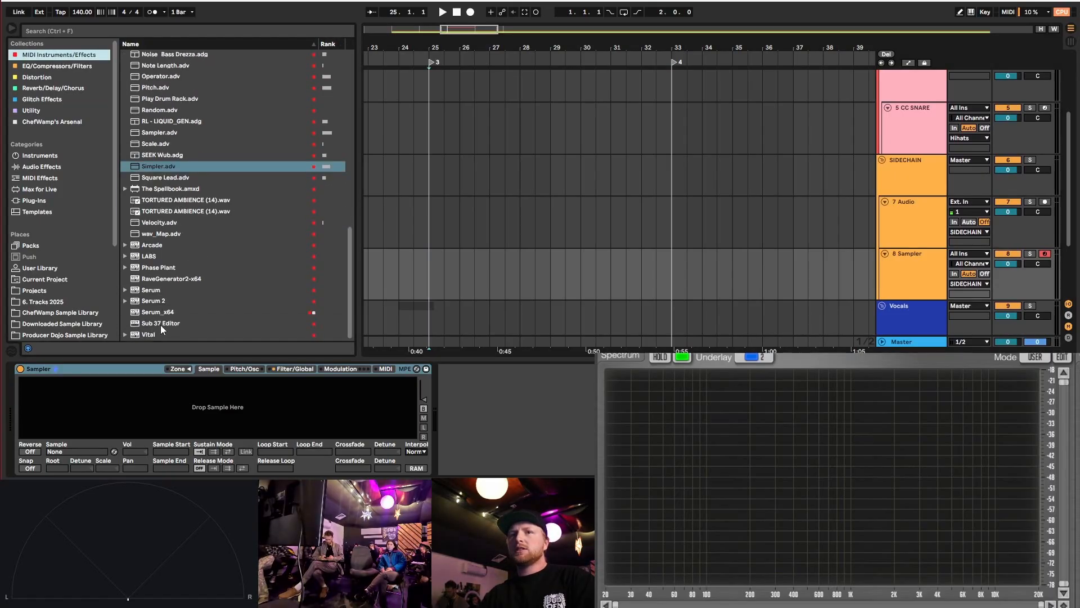
{"action": "left_click_drag", "start_coordinate": [158, 269], "coordinate": [507, 407]}
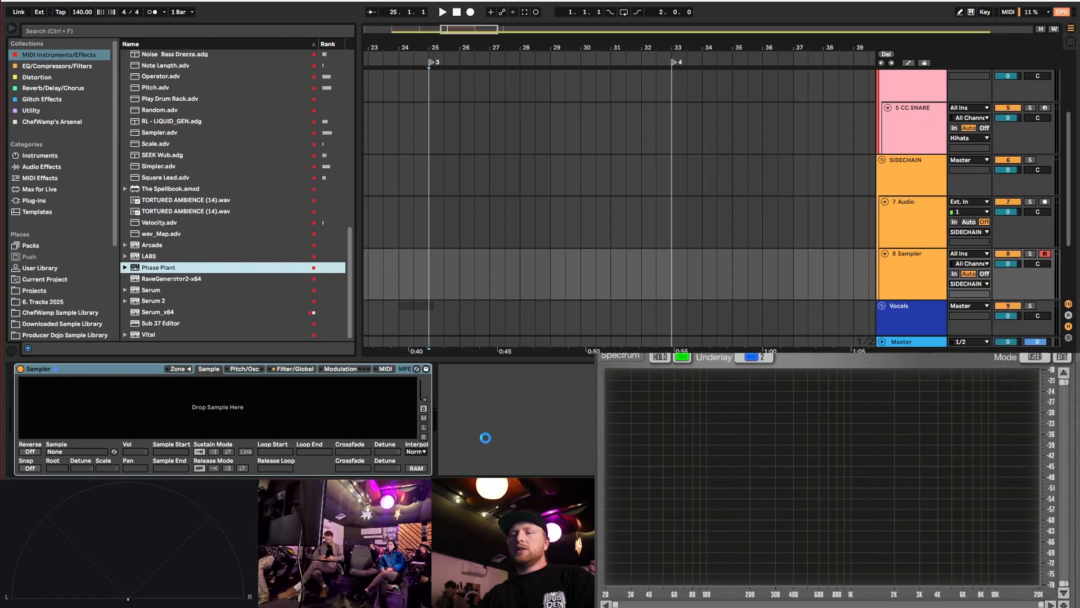
{"action": "left_click_drag", "start_coordinate": [199, 385], "coordinate": [137, 379]}
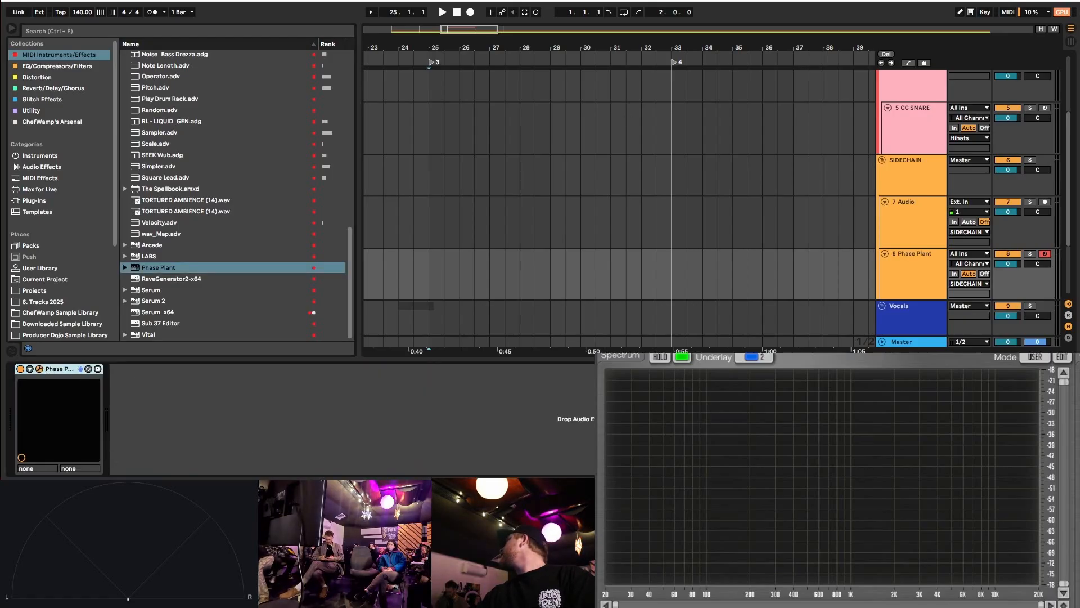
- Examine Phase Plant's polyphony and legato settings and move its window clear of the arrangement
{"action": "left_click_drag", "start_coordinate": [1079, 0], "coordinate": [406, 16]}
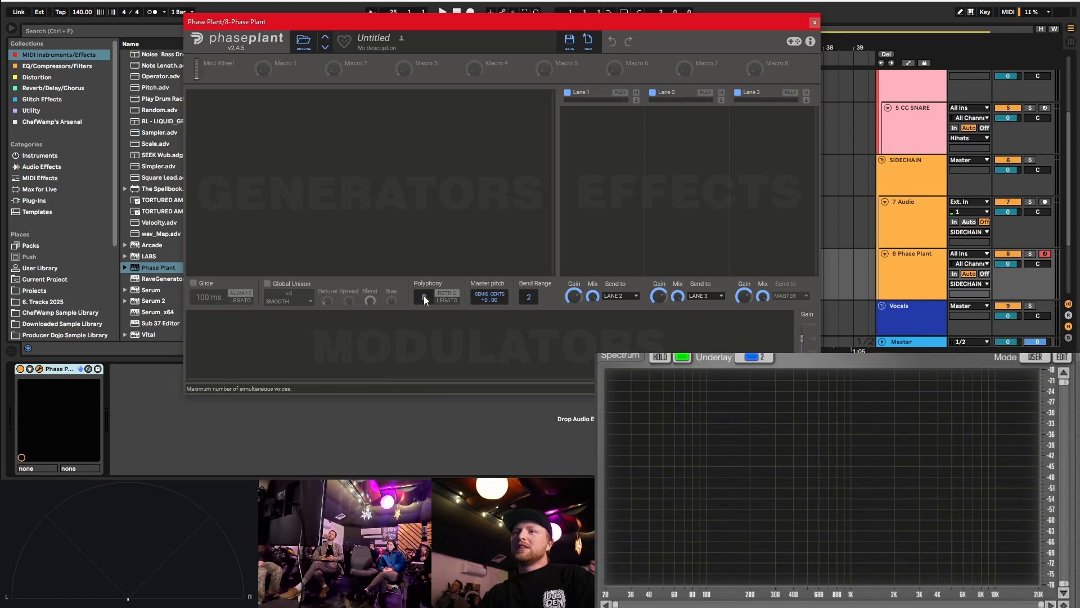
{"action": "left_click_drag", "start_coordinate": [320, 22], "coordinate": [416, 16]}
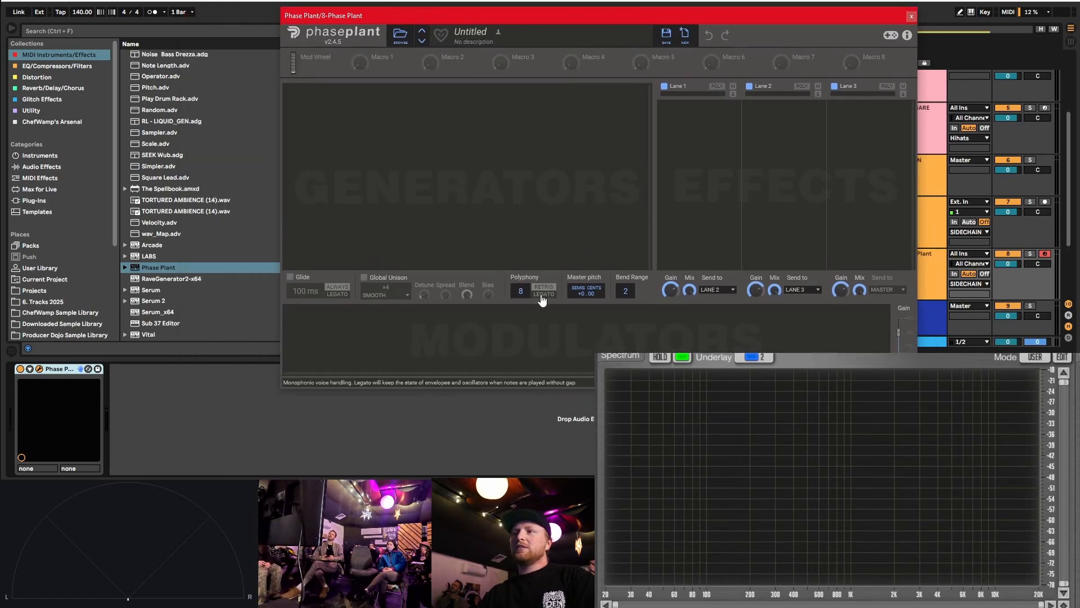
{"action": "left_click_drag", "start_coordinate": [517, 18], "coordinate": [0, 69]}
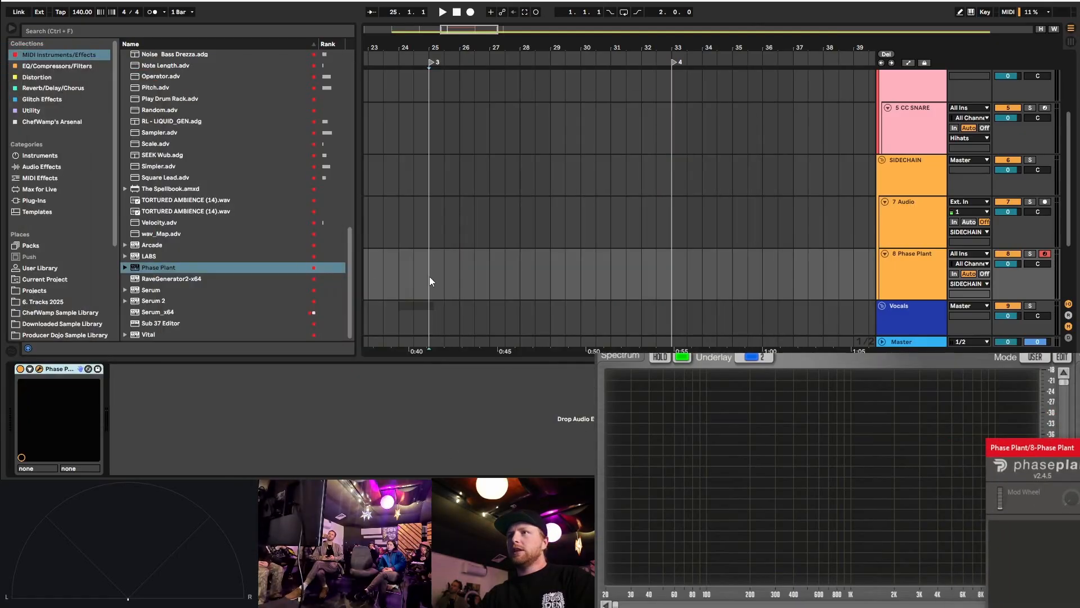
- Create an empty eight-bar MIDI clip from bar 25 to bar 33 on the Phase Plant track and bring up its lower octaves for editing
{"action": "left_click_drag", "start_coordinate": [430, 276], "coordinate": [673, 276]}
{"action": "right_click", "coordinate": [563, 278]}
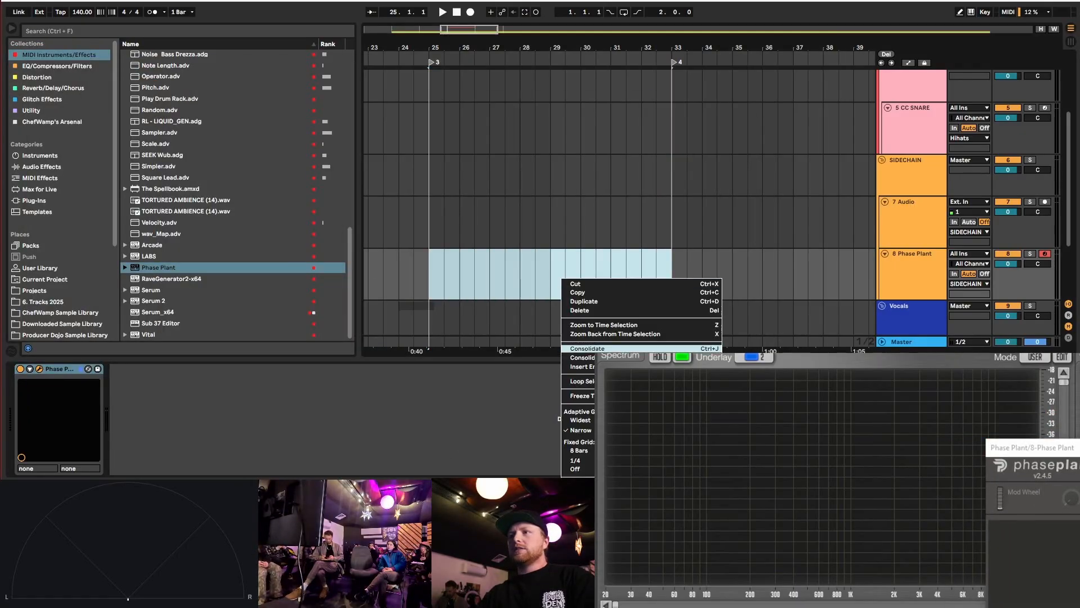
{"action": "left_click", "coordinate": [587, 348]}
{"action": "left_click", "coordinate": [312, 426]}
{"action": "scroll", "coordinate": [312, 427], "scroll_direction": "down", "scroll_amount": 8}
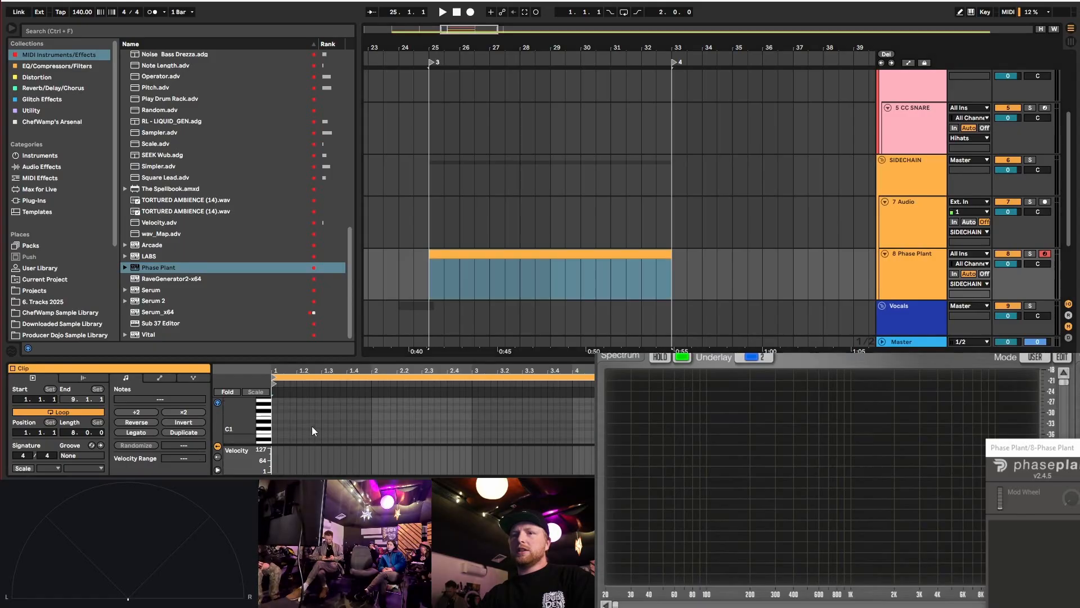
- Draw an F0 note in the Phase Plant clip that spans its full eight bars
{"action": "scroll", "coordinate": [274, 420], "scroll_direction": "up", "scroll_amount": 3}
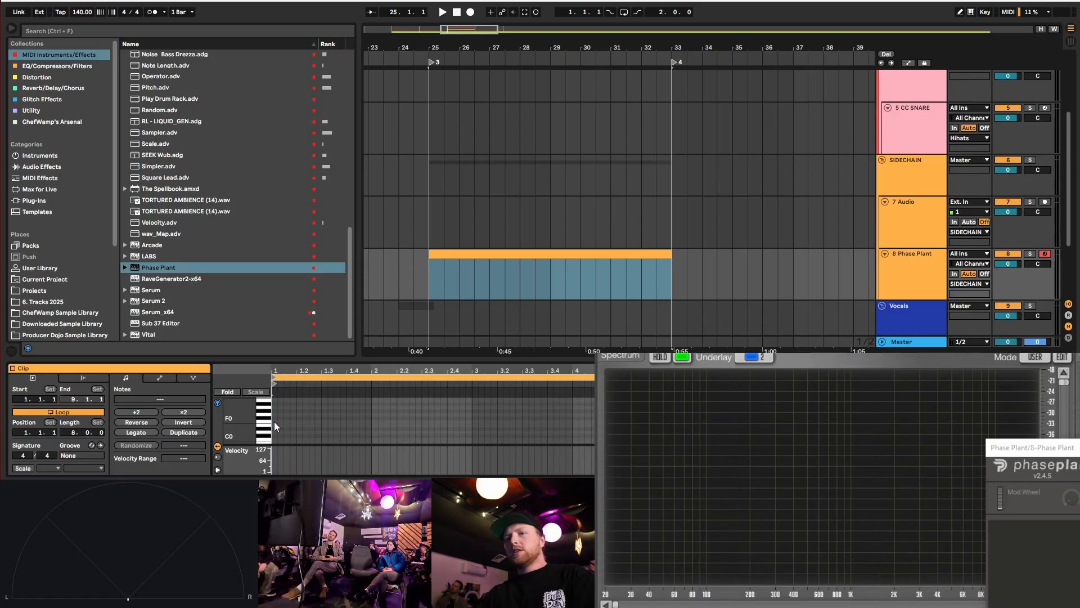
{"action": "double_click", "coordinate": [275, 421]}
{"action": "left_click_drag", "start_coordinate": [278, 421], "coordinate": [1077, 421]}
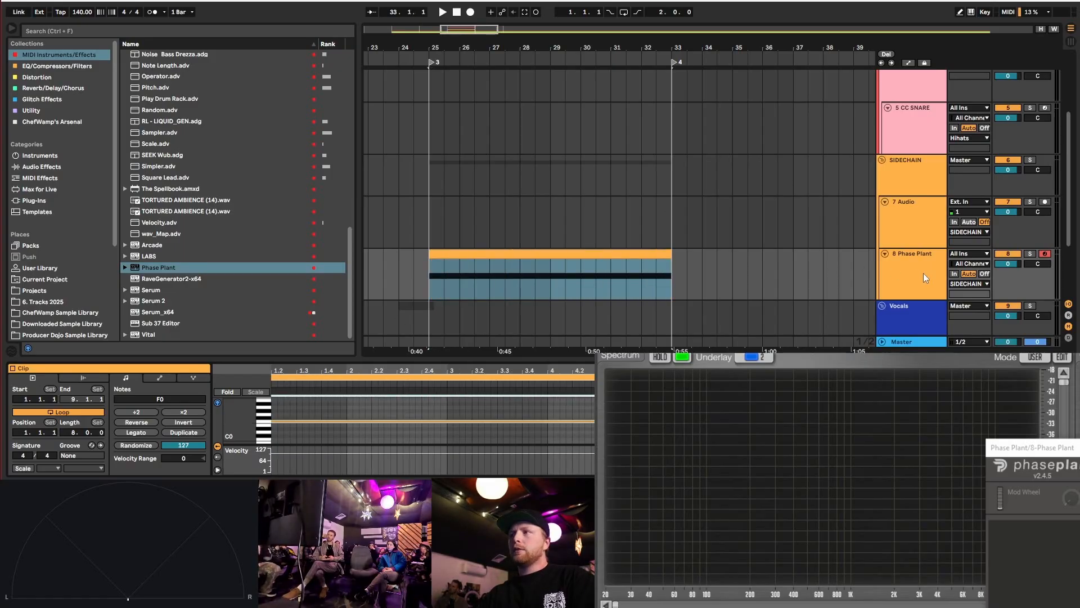
- Bring Phase Plant's window back over the arrangement and add a Wavetable generator to its empty patch
{"action": "left_click_drag", "start_coordinate": [1076, 448], "coordinate": [451, 56]}
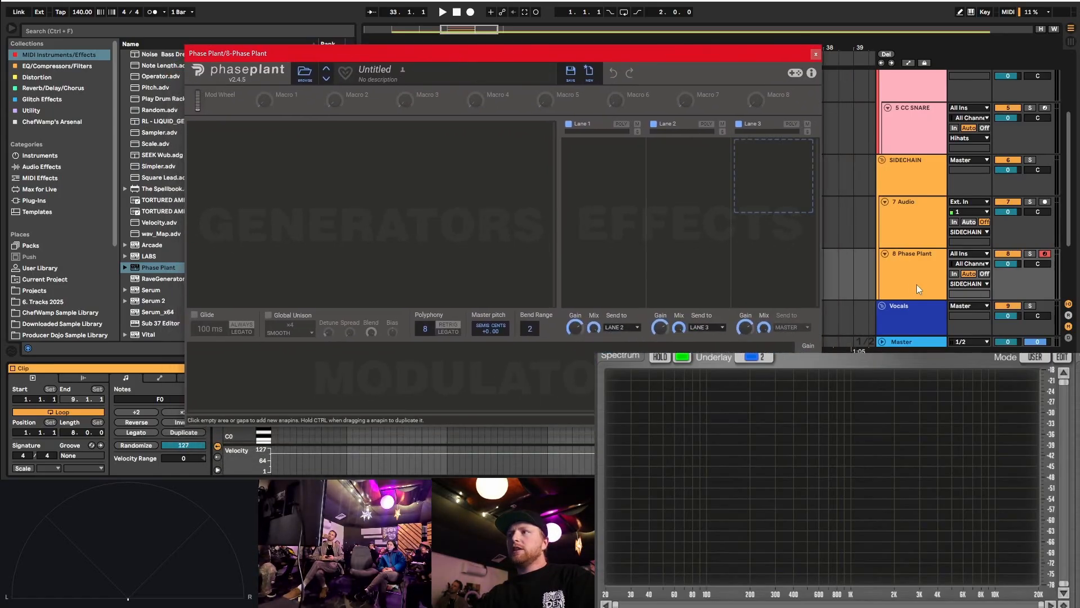
{"action": "left_click", "coordinate": [912, 265]}
{"action": "left_click", "coordinate": [330, 151]}
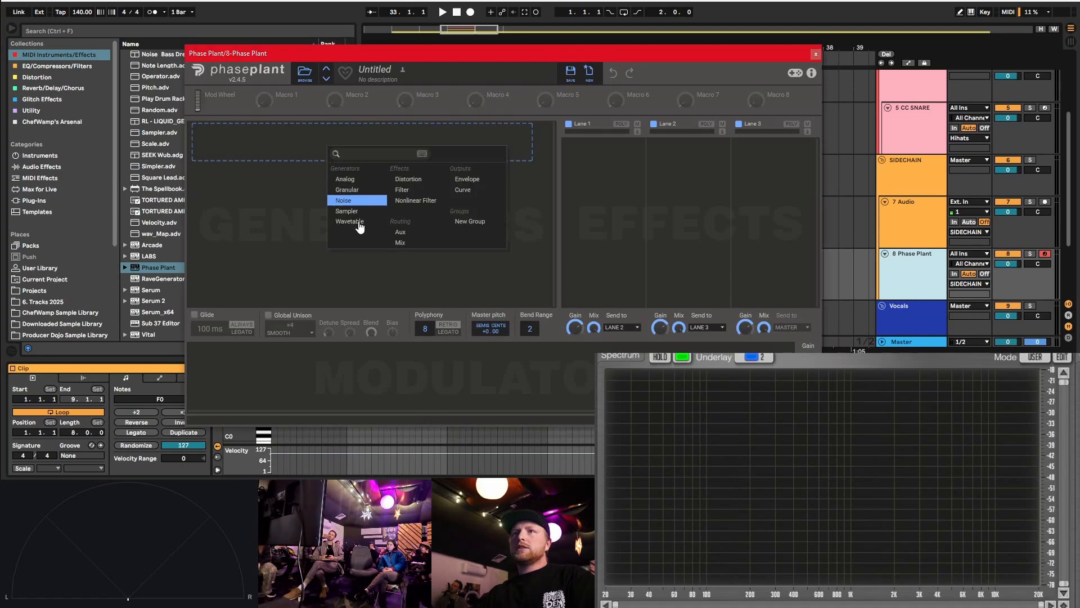
{"action": "left_click", "coordinate": [367, 222]}
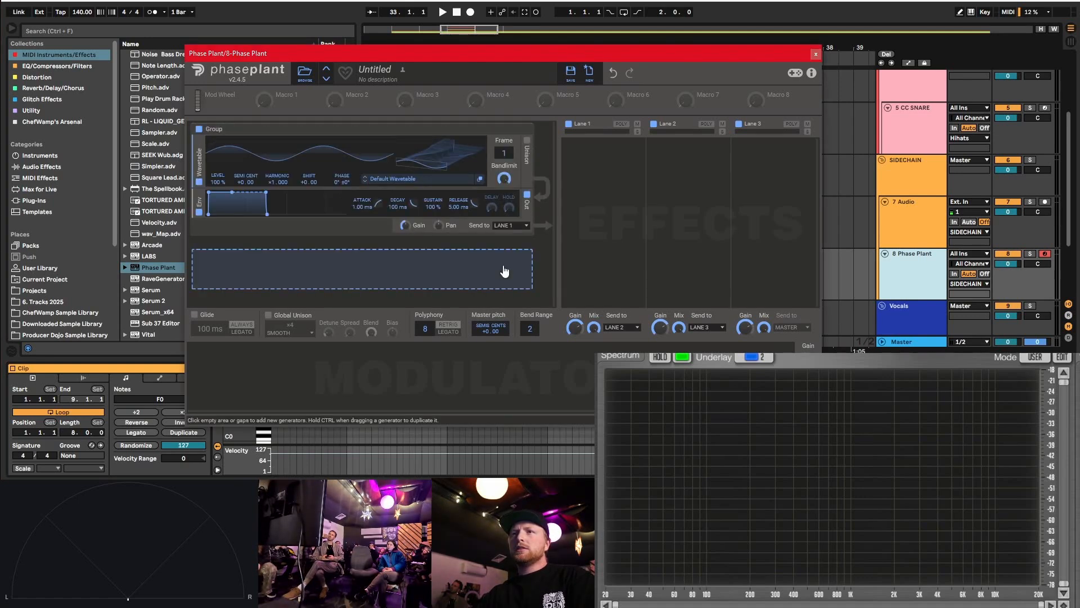
{"action": "left_click_drag", "start_coordinate": [286, 53], "coordinate": [330, 50]}
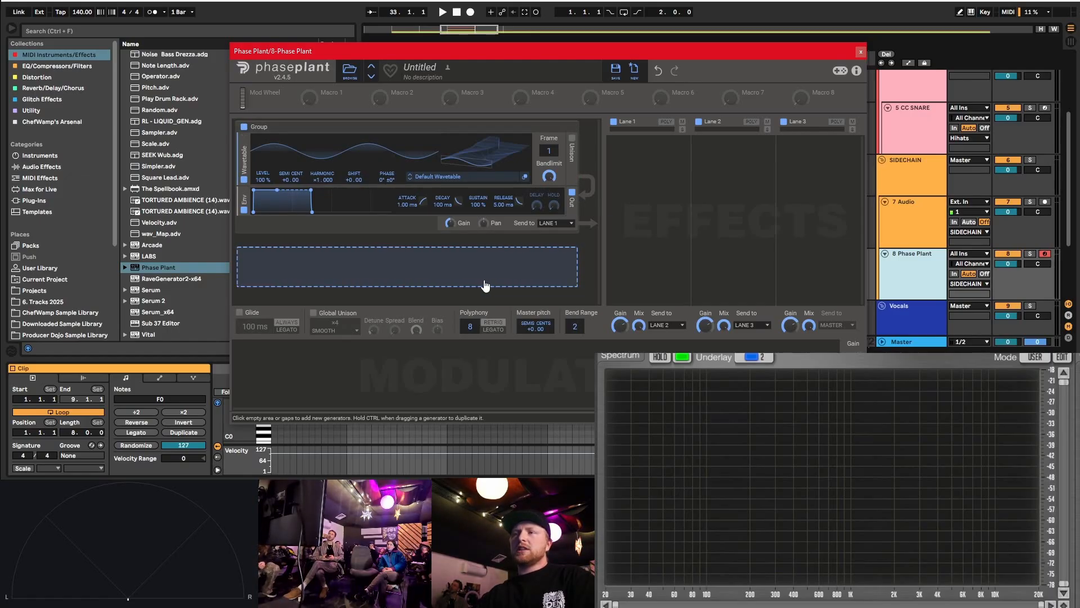
- Play the sustained note and solo the 8 Phase Plant track, keeping the synth window clear of the track list
{"action": "key", "text": "space"}
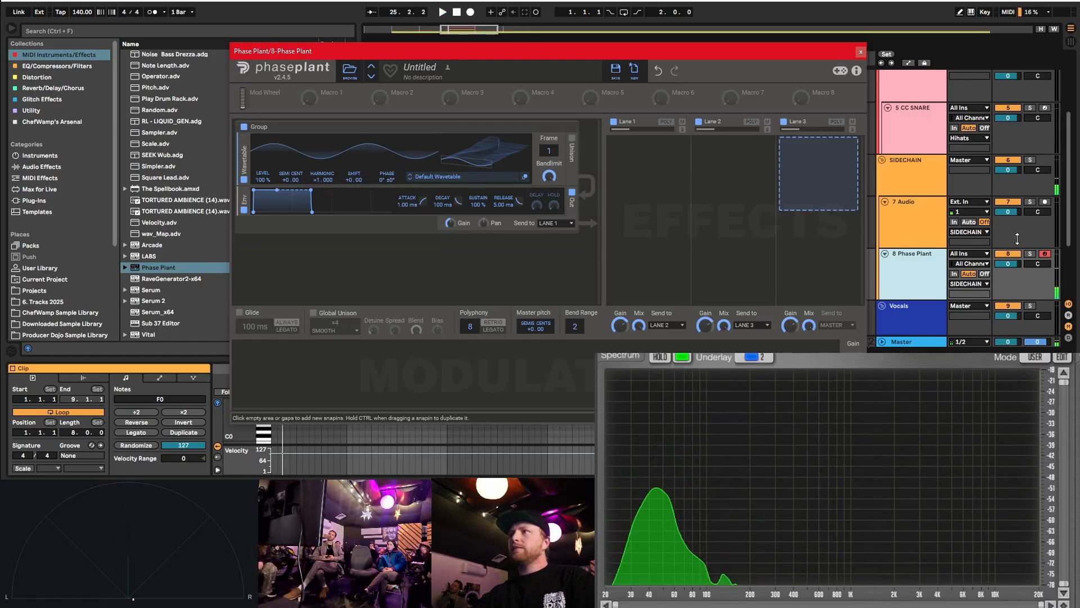
{"action": "left_click", "coordinate": [1029, 254]}
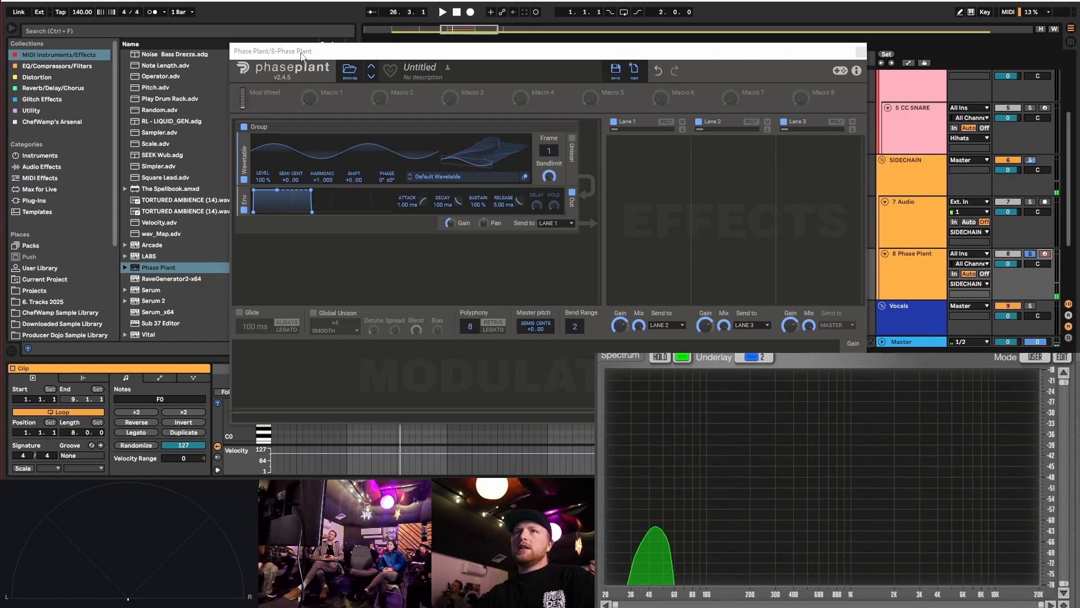
{"action": "left_click_drag", "start_coordinate": [302, 53], "coordinate": [344, 43]}
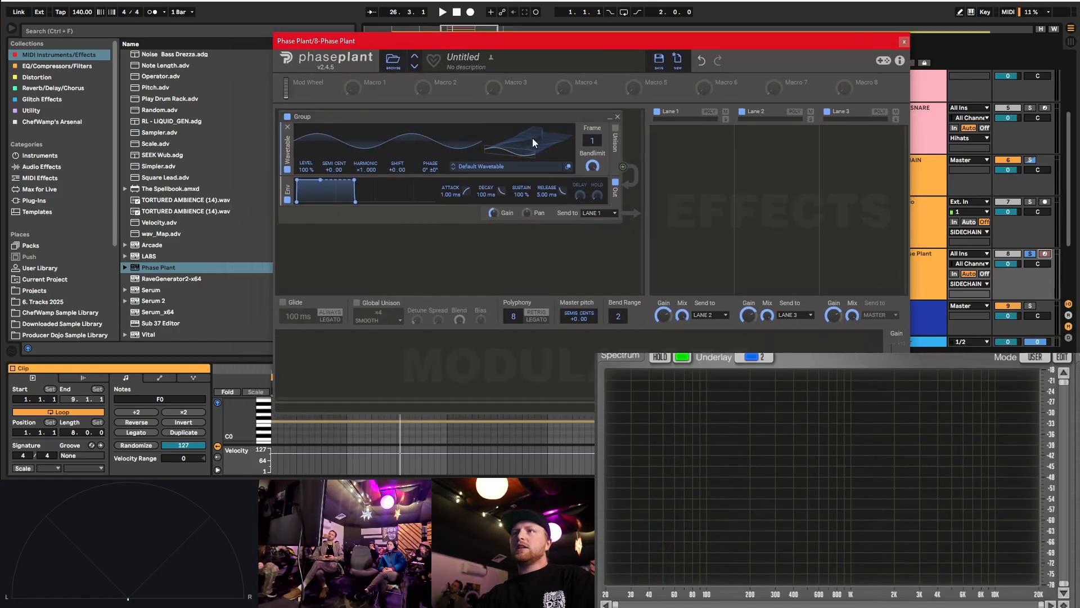
- Open the default wavetable in the wavetable editor and select frame 51
{"action": "left_click", "coordinate": [561, 146]}
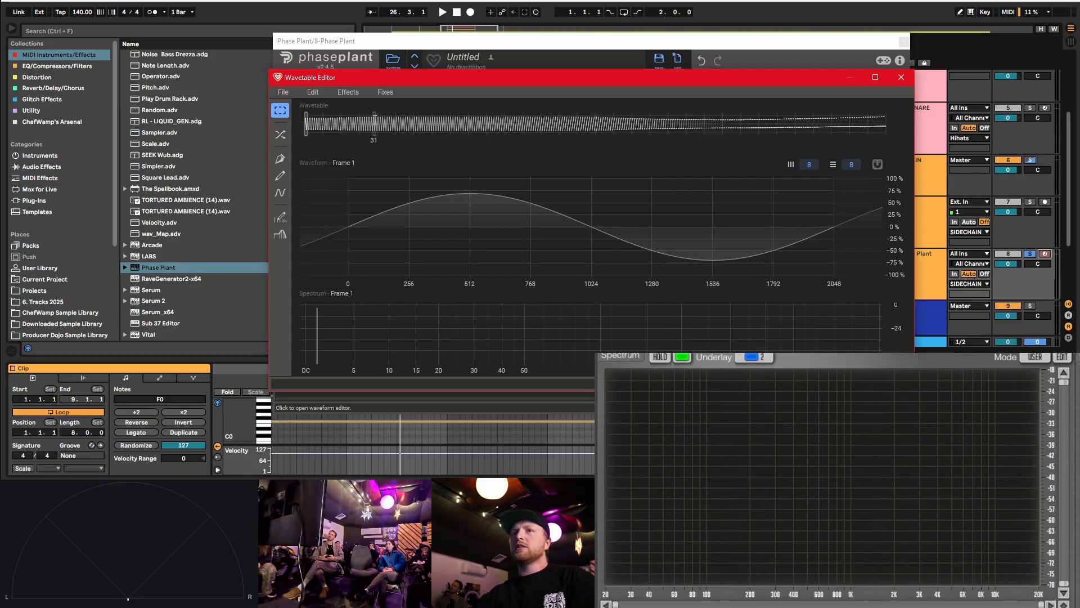
{"action": "left_click", "coordinate": [420, 121]}
{"action": "left_click", "coordinate": [383, 90]}
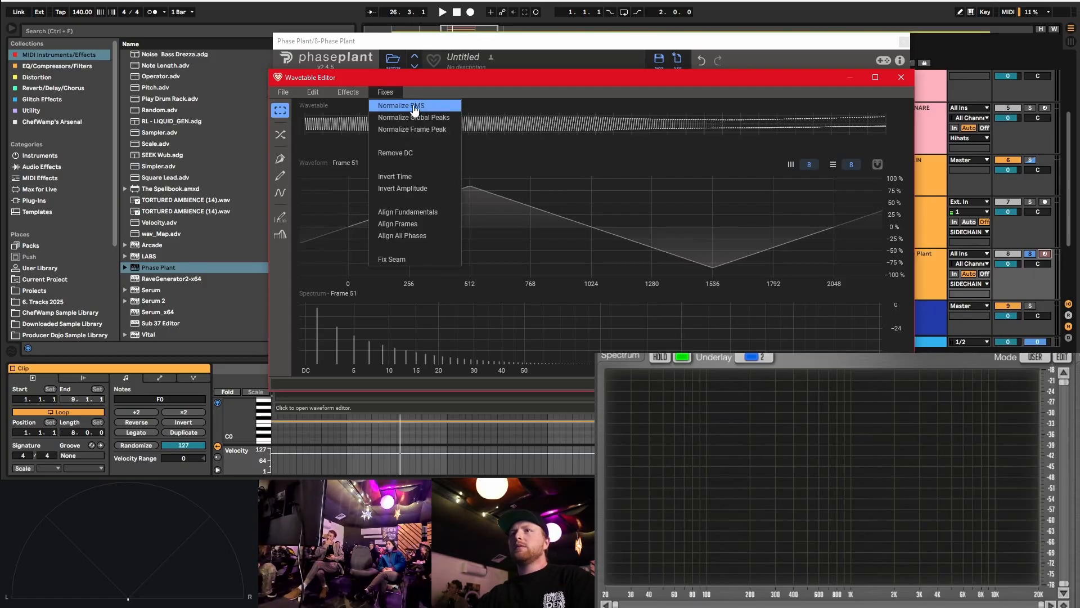
{"action": "left_click", "coordinate": [474, 130]}
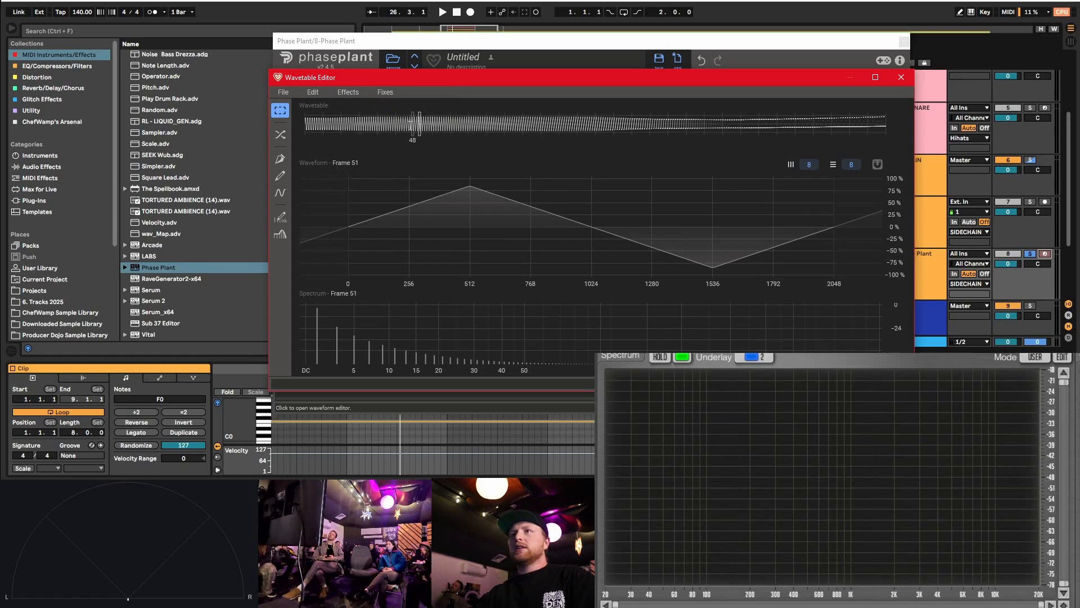
- Apply Overdrive distortion that varies at frames 176 and 213, with +4.69 dB drive, −31% bias and 57% mix at frame 213
{"action": "left_click", "coordinate": [353, 92]}
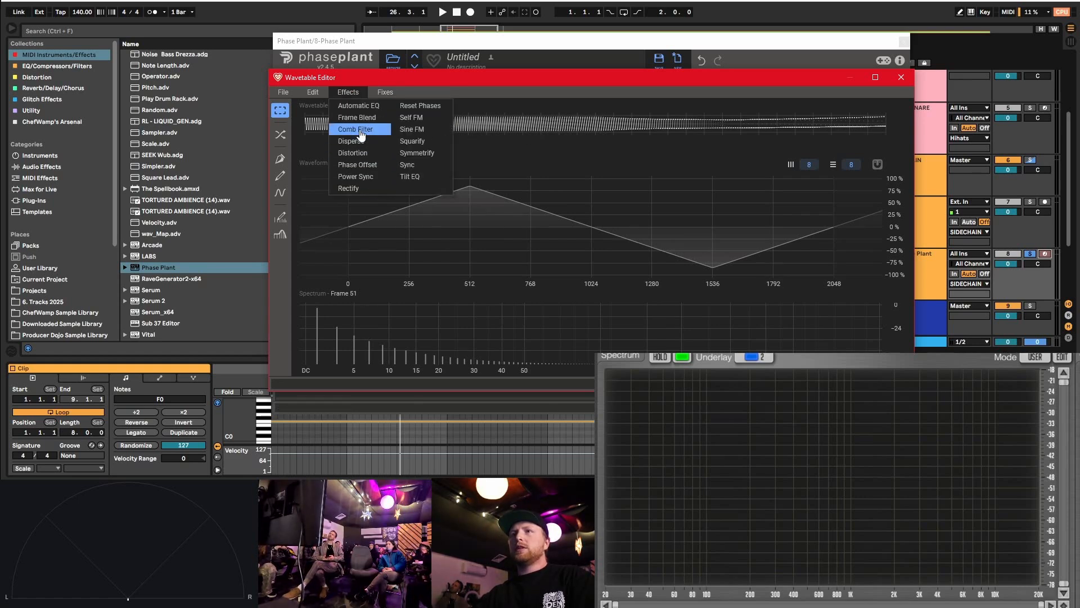
{"action": "left_click", "coordinate": [360, 153]}
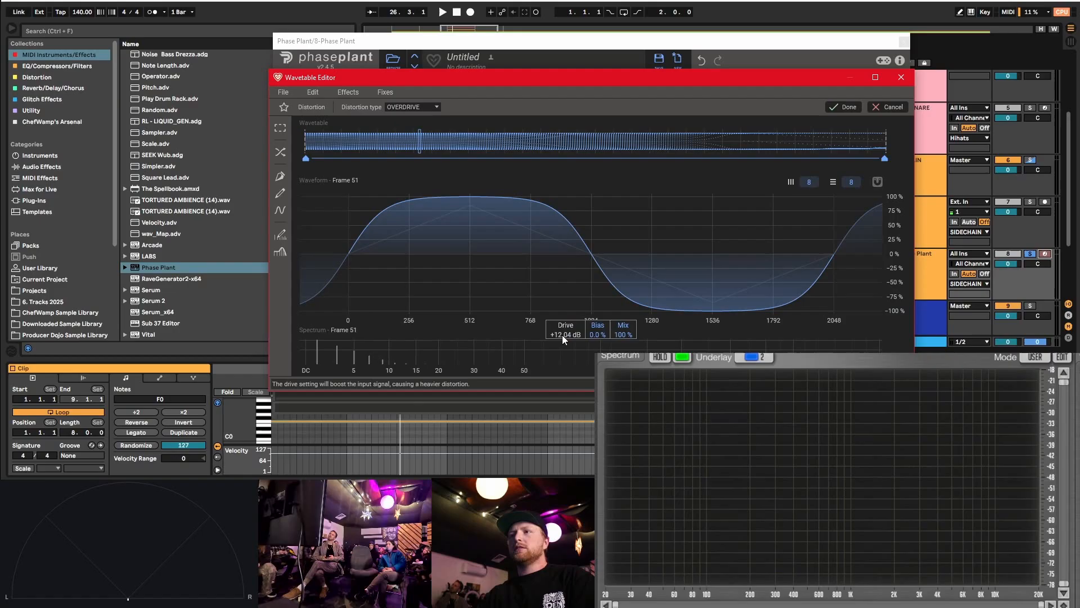
{"action": "left_click_drag", "start_coordinate": [567, 332], "coordinate": [621, 311]}
{"action": "left_click", "coordinate": [703, 151]}
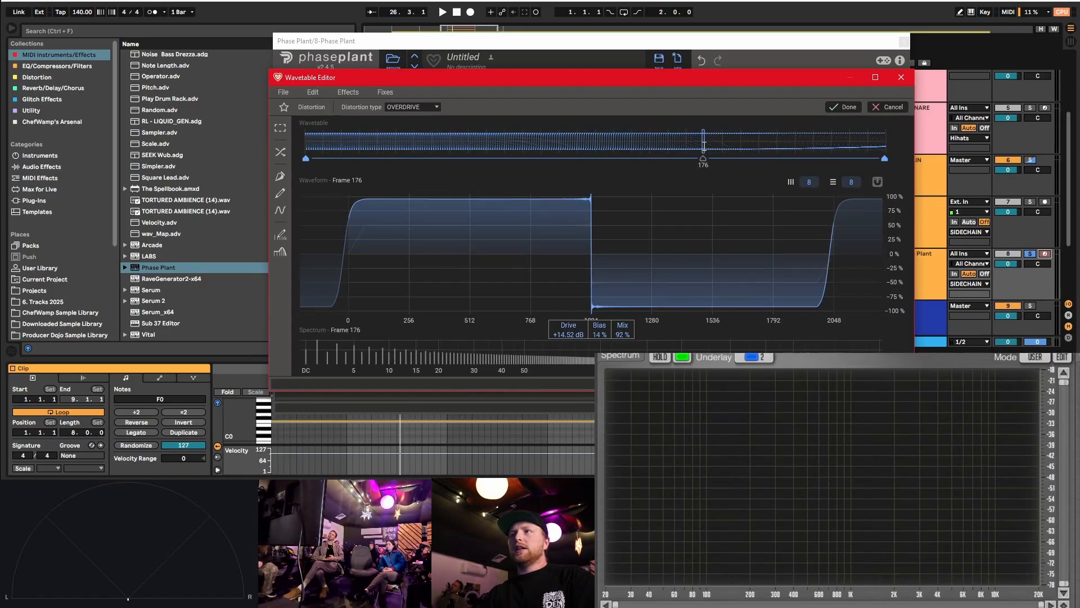
{"action": "mouse_move", "coordinate": [567, 333]}
{"action": "left_mouse_down"}
{"action": "mouse_move", "coordinate": [601, 344]}
{"action": "mouse_move", "coordinate": [625, 324]}
{"action": "mouse_move", "coordinate": [570, 340]}
{"action": "left_mouse_up"}
{"action": "left_click", "coordinate": [786, 147]}
{"action": "mouse_move", "coordinate": [597, 335]}
{"action": "left_mouse_down"}
{"action": "mouse_move", "coordinate": [599, 348]}
{"action": "mouse_move", "coordinate": [633, 346]}
{"action": "left_mouse_up"}
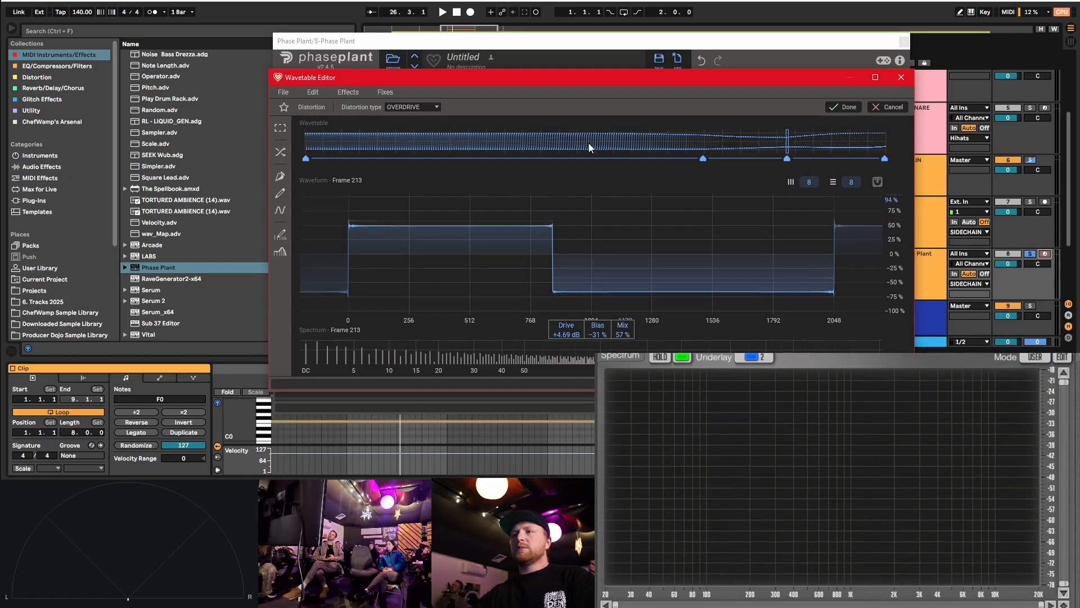
{"action": "left_click", "coordinate": [841, 111]}
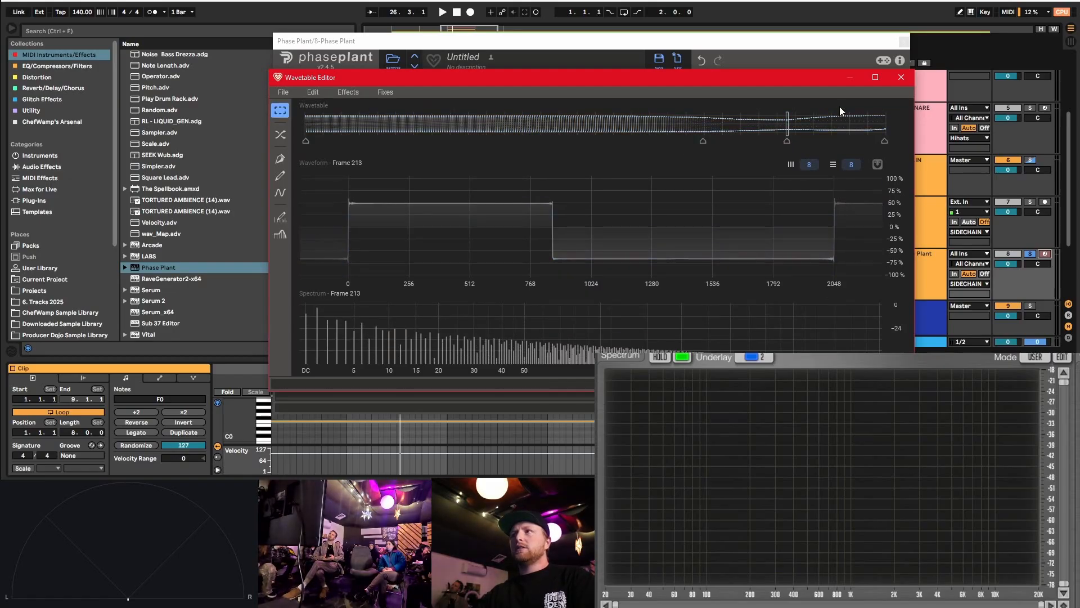
- Start a Disperse effect on the wavetable from frame 21 and raise its amount to 96%
{"action": "left_click", "coordinate": [347, 120]}
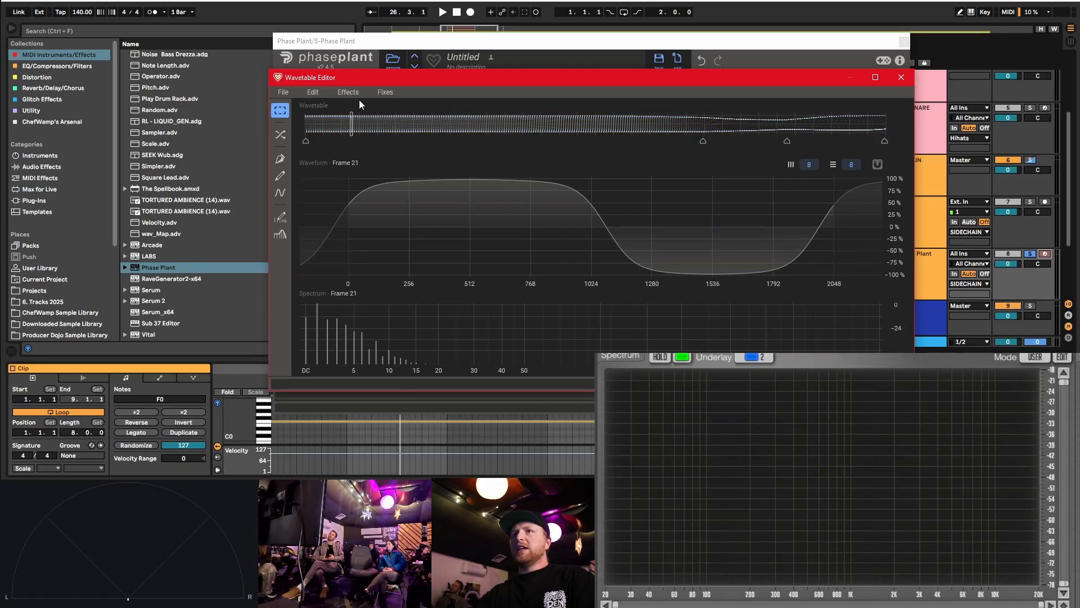
{"action": "left_click", "coordinate": [347, 92]}
{"action": "left_click", "coordinate": [371, 140]}
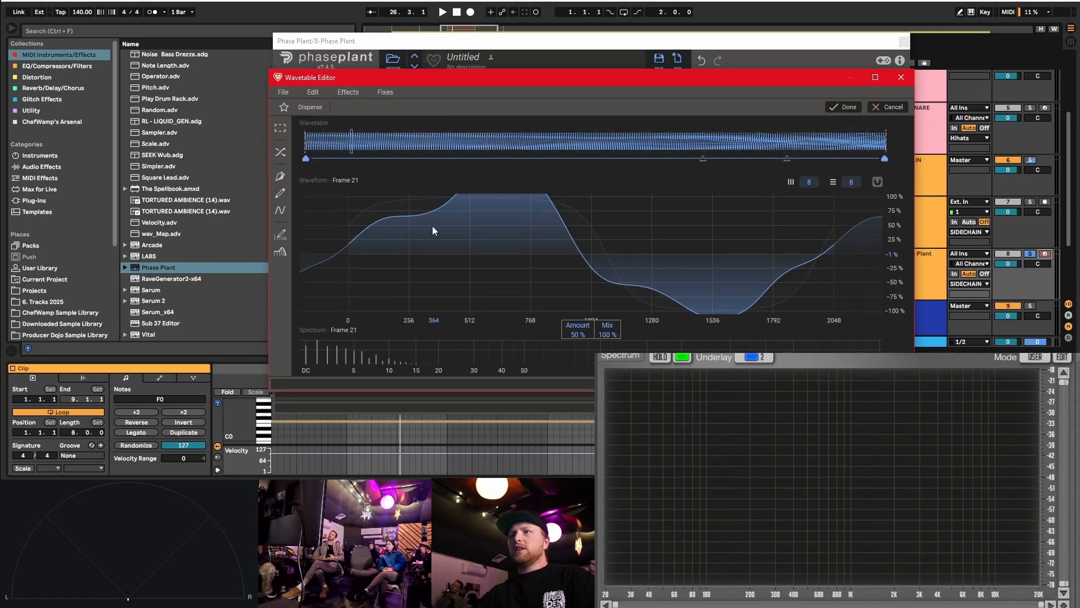
{"action": "left_click_drag", "start_coordinate": [578, 332], "coordinate": [578, 282]}
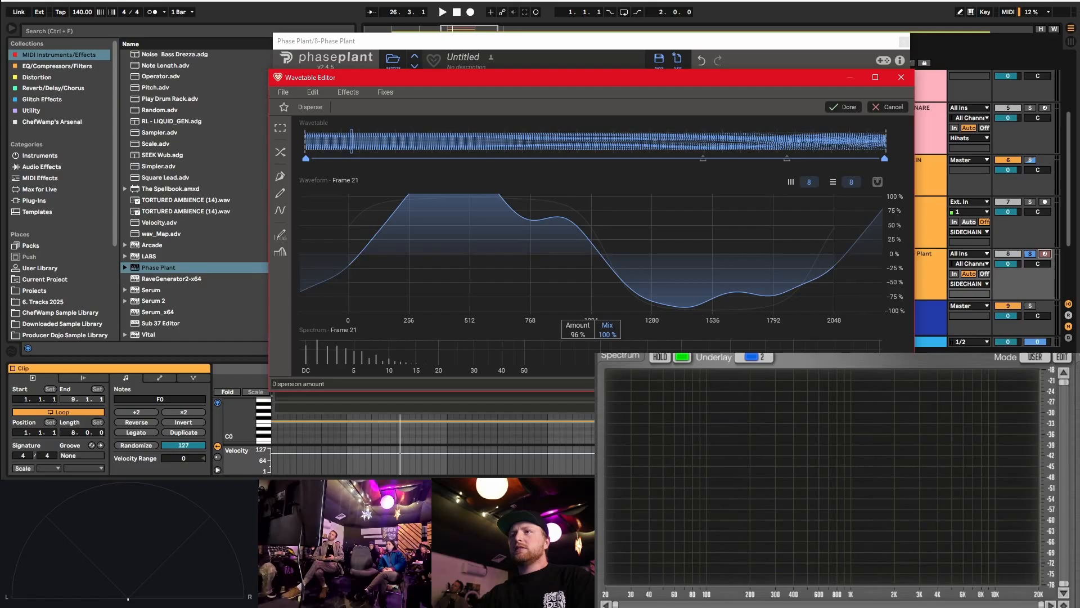
- Vary the Disperse amount and mix at several further frames up to frame 234, apply the effect and close the wavetable editor
{"action": "left_click", "coordinate": [502, 147]}
{"action": "mouse_move", "coordinate": [578, 333]}
{"action": "left_mouse_down"}
{"action": "mouse_move", "coordinate": [578, 367]}
{"action": "mouse_move", "coordinate": [608, 359]}
{"action": "mouse_move", "coordinate": [579, 365]}
{"action": "mouse_move", "coordinate": [579, 381]}
{"action": "mouse_move", "coordinate": [607, 321]}
{"action": "mouse_move", "coordinate": [583, 388]}
{"action": "left_mouse_up"}
{"action": "left_click", "coordinate": [644, 135]}
{"action": "left_click", "coordinate": [781, 140]}
{"action": "mouse_move", "coordinate": [608, 333]}
{"action": "left_mouse_down"}
{"action": "mouse_move", "coordinate": [608, 319]}
{"action": "mouse_move", "coordinate": [582, 315]}
{"action": "left_mouse_up"}
{"action": "left_click", "coordinate": [835, 137]}
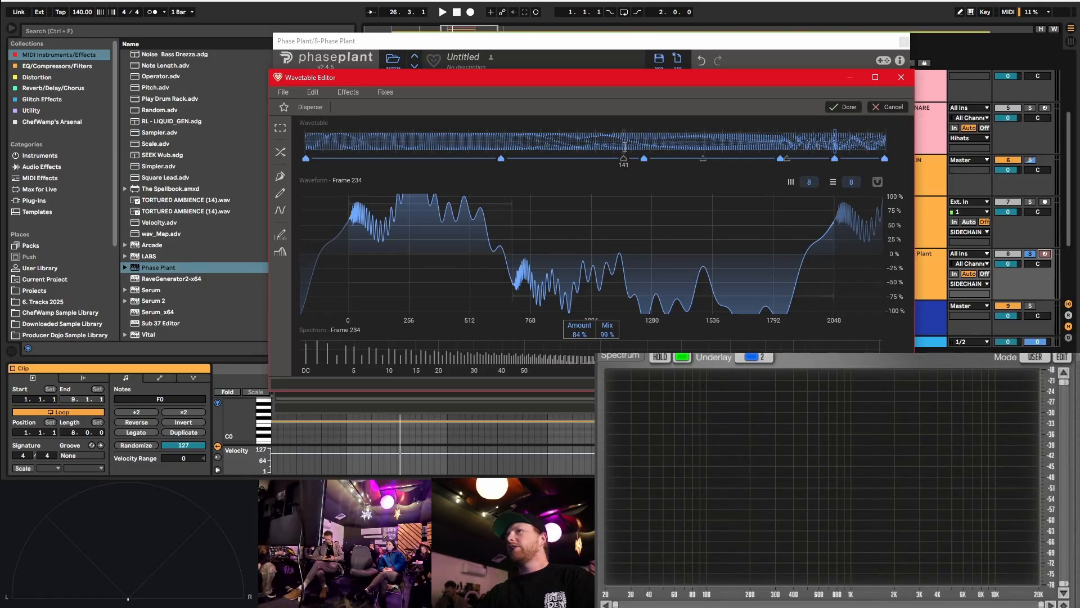
{"action": "left_click", "coordinate": [843, 107]}
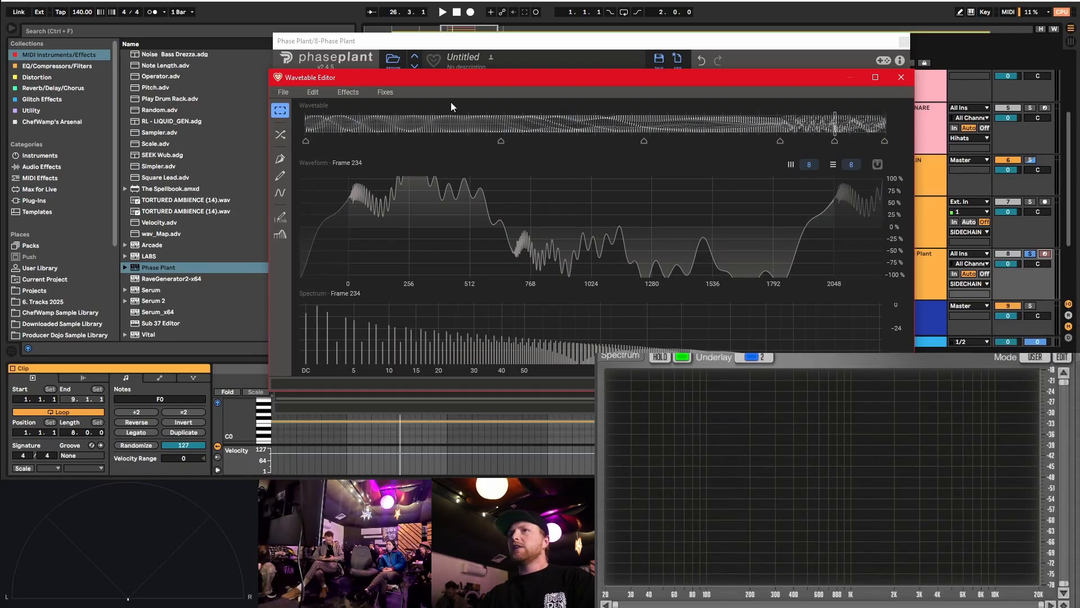
{"action": "left_click", "coordinate": [901, 77]}
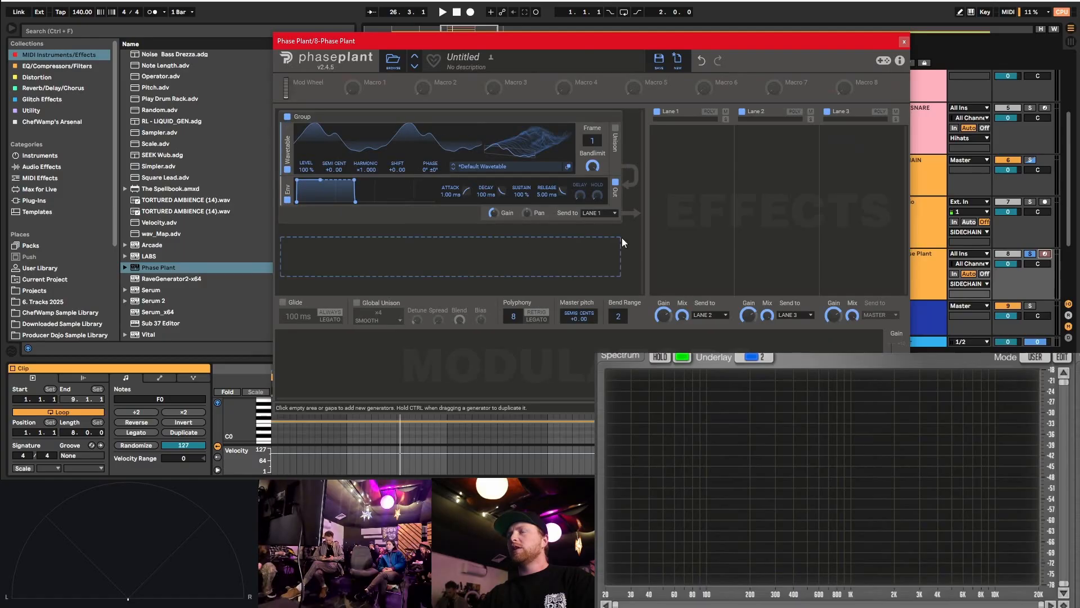
- Scan through the edited wavetable during playback and set its frame to 189
{"action": "key", "text": "space"}
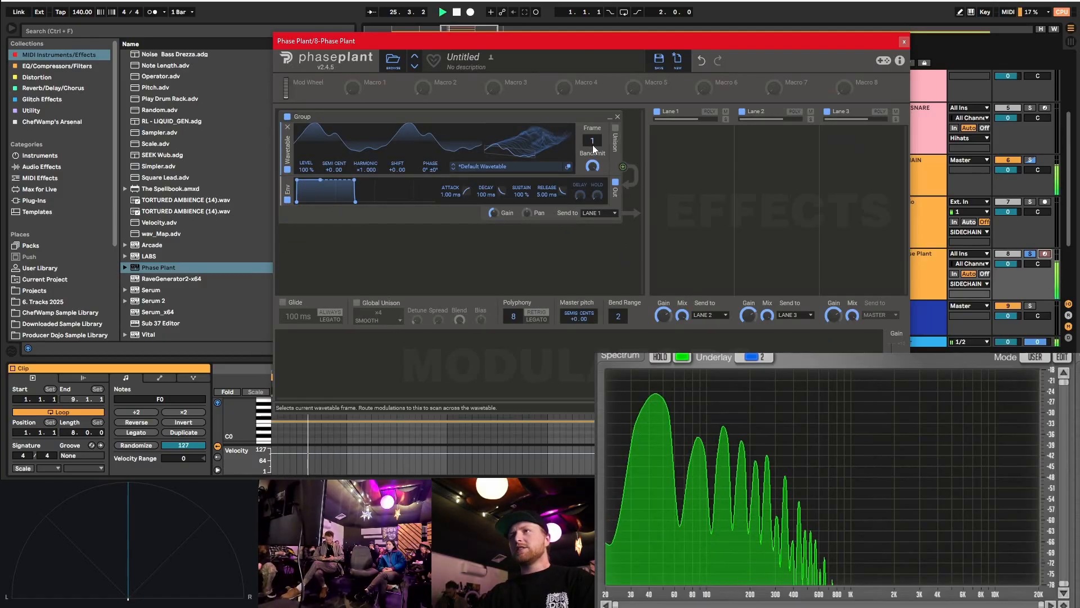
{"action": "key", "text": "space"}
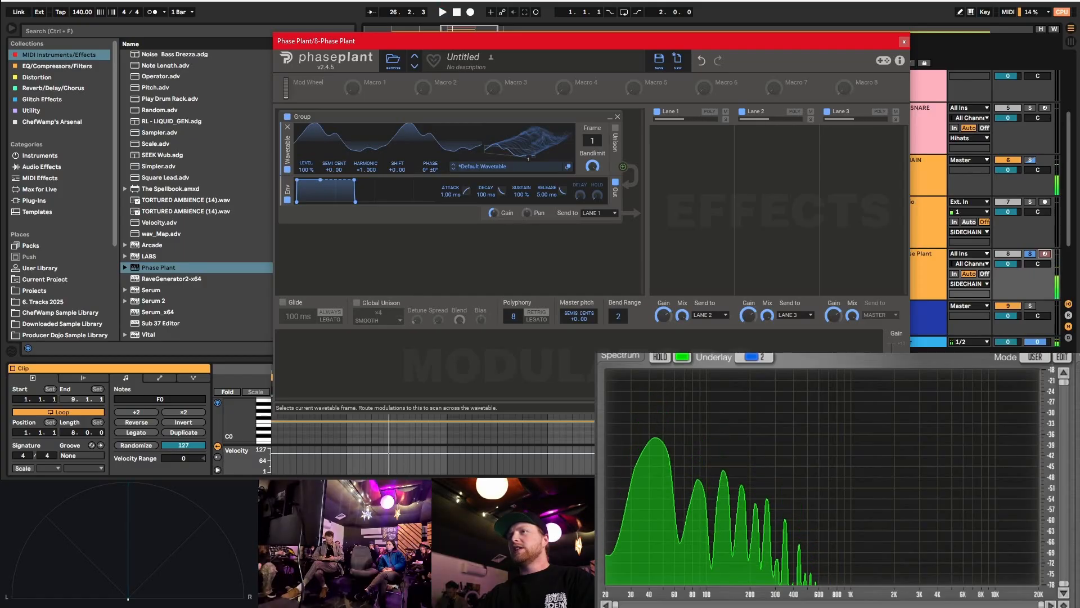
{"action": "key", "text": "space"}
{"action": "left_click_drag", "start_coordinate": [593, 146], "coordinate": [593, 43]}
{"action": "key", "text": "space"}
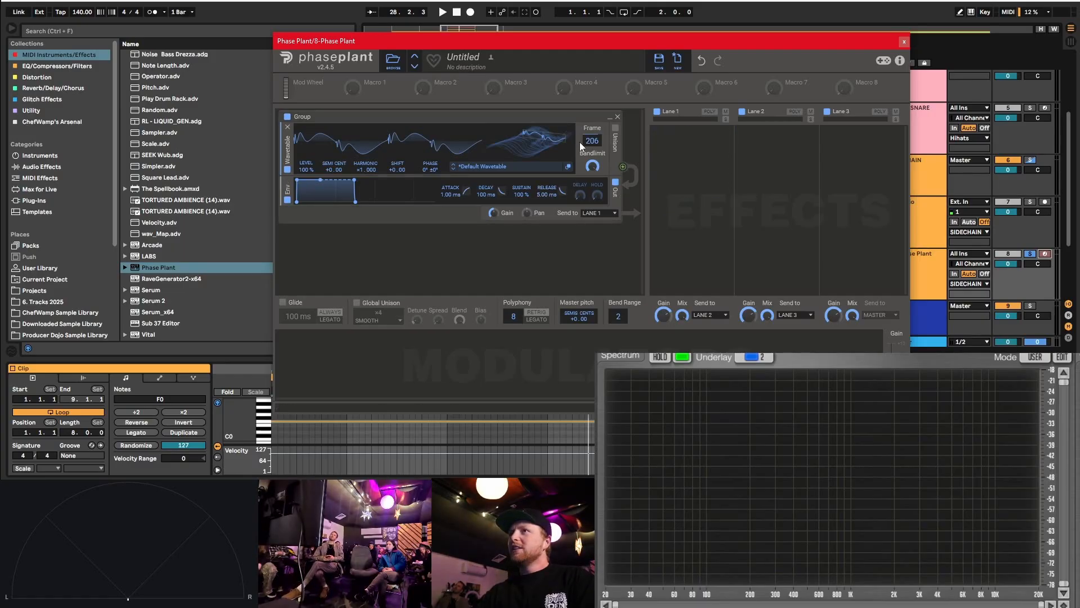
{"action": "left_click_drag", "start_coordinate": [592, 141], "coordinate": [592, 147]}
{"action": "key", "text": "space"}
{"action": "key", "text": "space"}
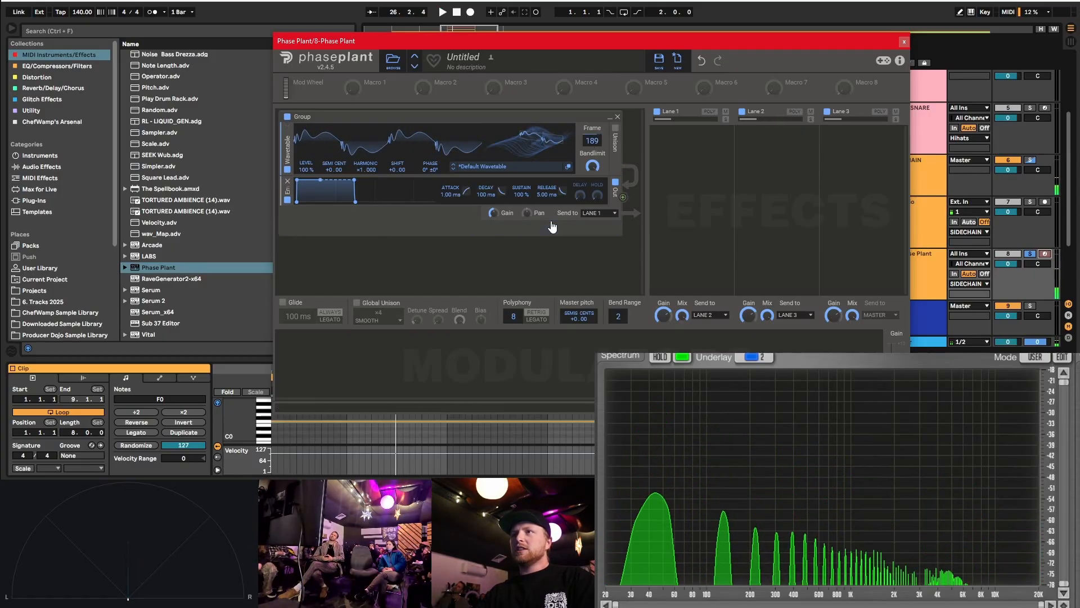
- Replay the patch, make it monophonic with polyphony 1 and Legato voice handling, and enable Glide
{"action": "left_click_drag", "start_coordinate": [404, 43], "coordinate": [432, 31]}
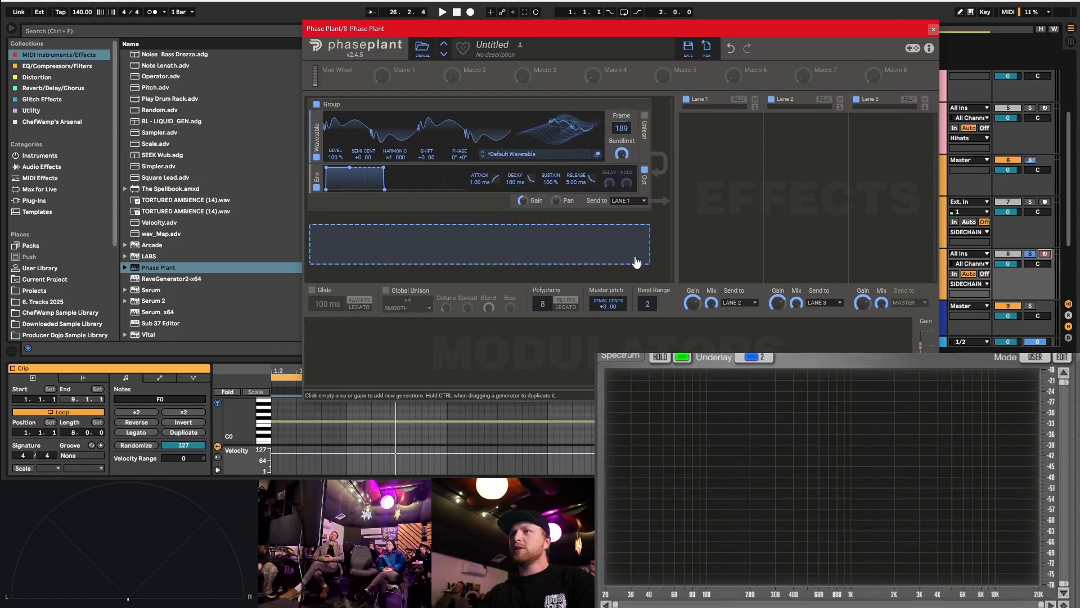
{"action": "key", "text": "space"}
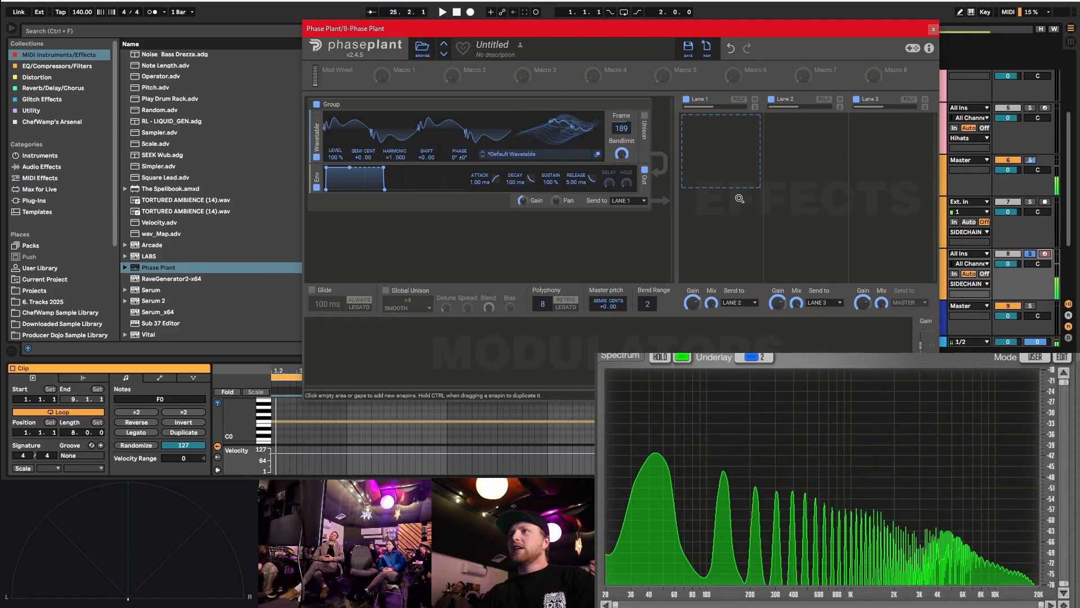
{"action": "key", "text": "space"}
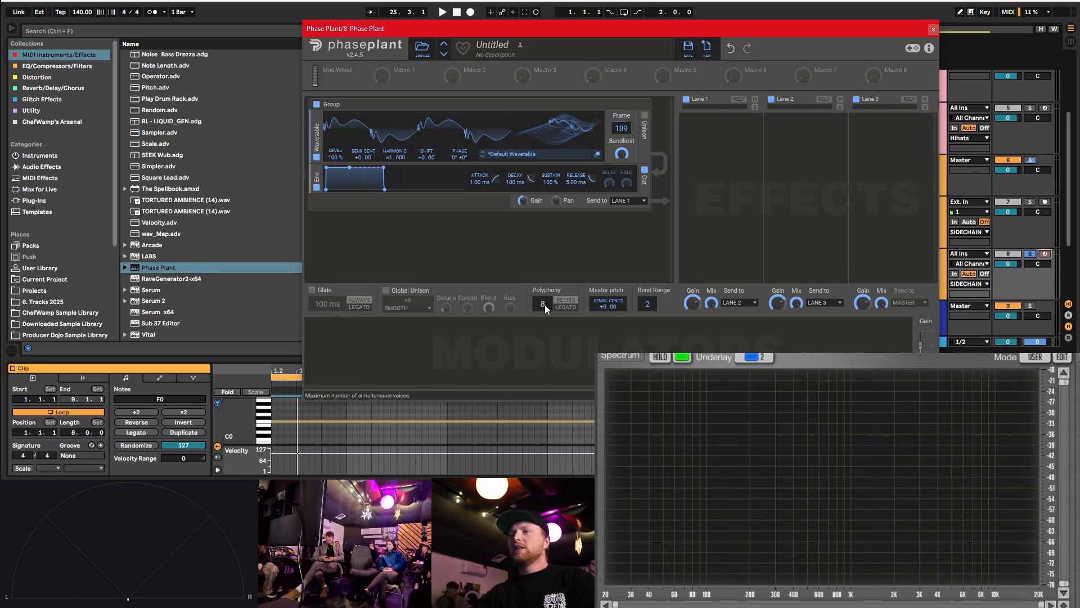
{"action": "left_click_drag", "start_coordinate": [544, 305], "coordinate": [544, 340]}
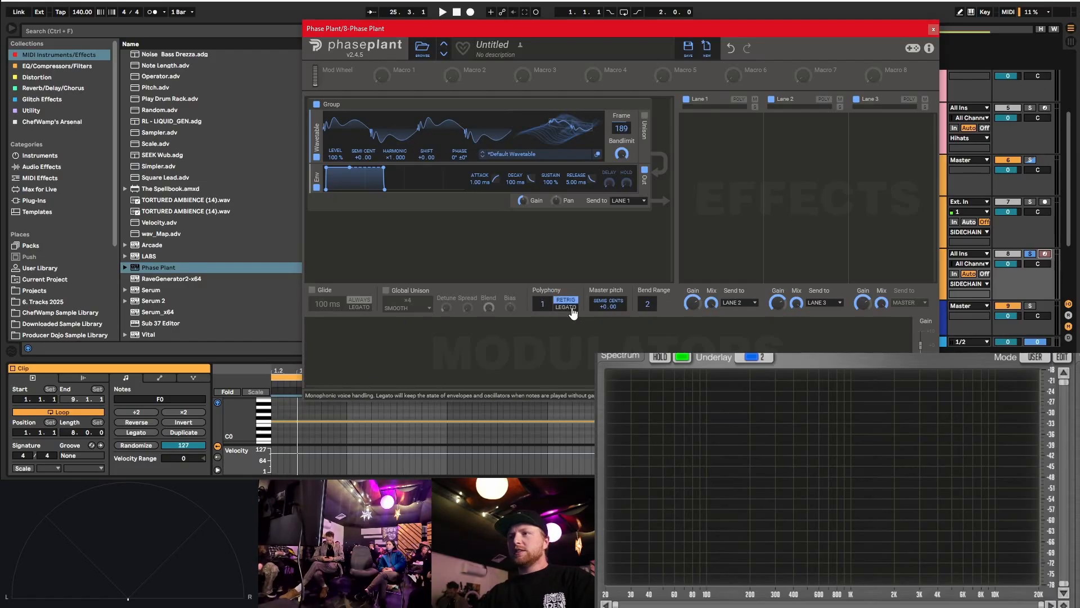
{"action": "left_click", "coordinate": [572, 309]}
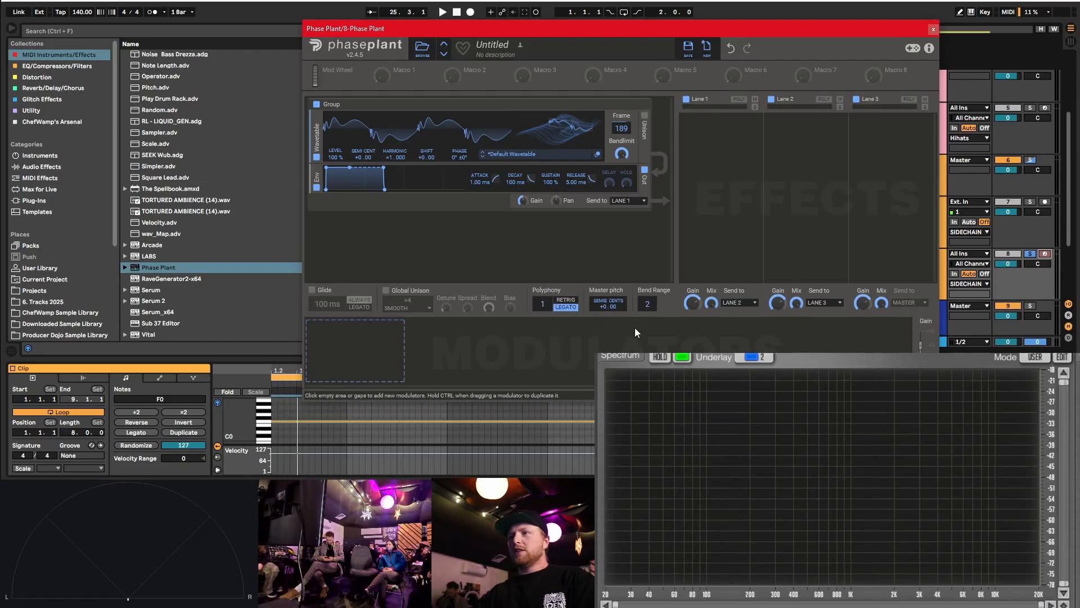
{"action": "left_click", "coordinate": [312, 291]}
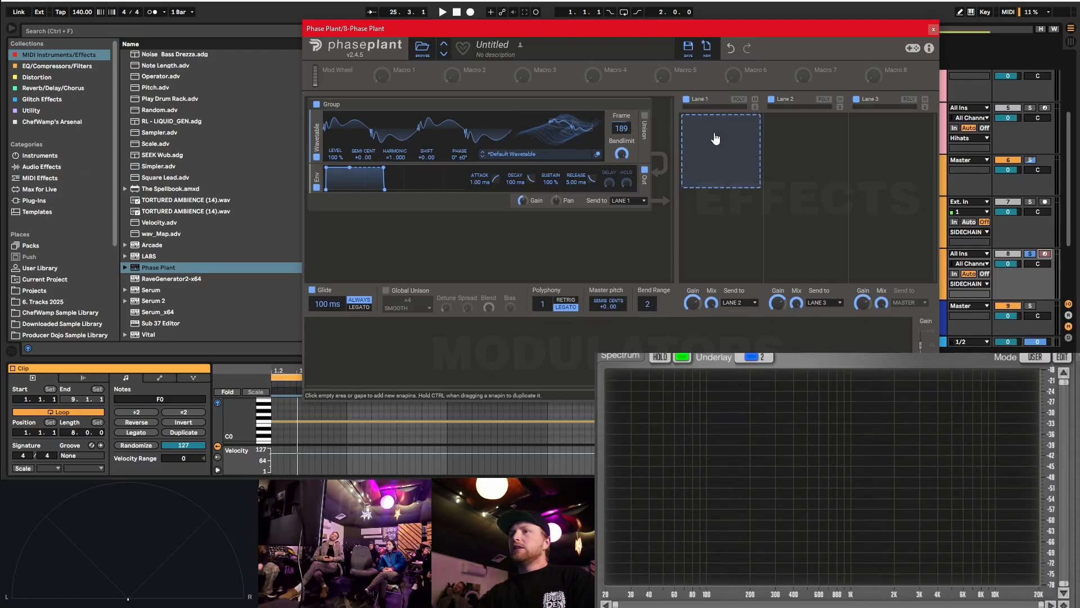
- Browse the effects available for Lane 1 without adding one, and audition the monophonic patch
{"action": "left_click_drag", "start_coordinate": [554, 35], "coordinate": [476, 22]}
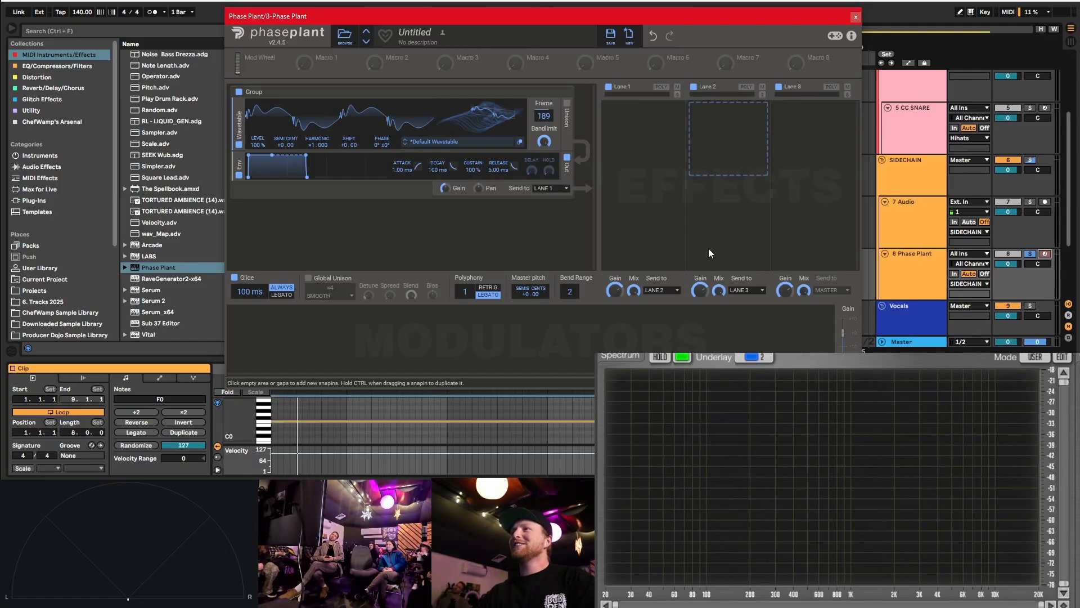
{"action": "left_click", "coordinate": [649, 137]}
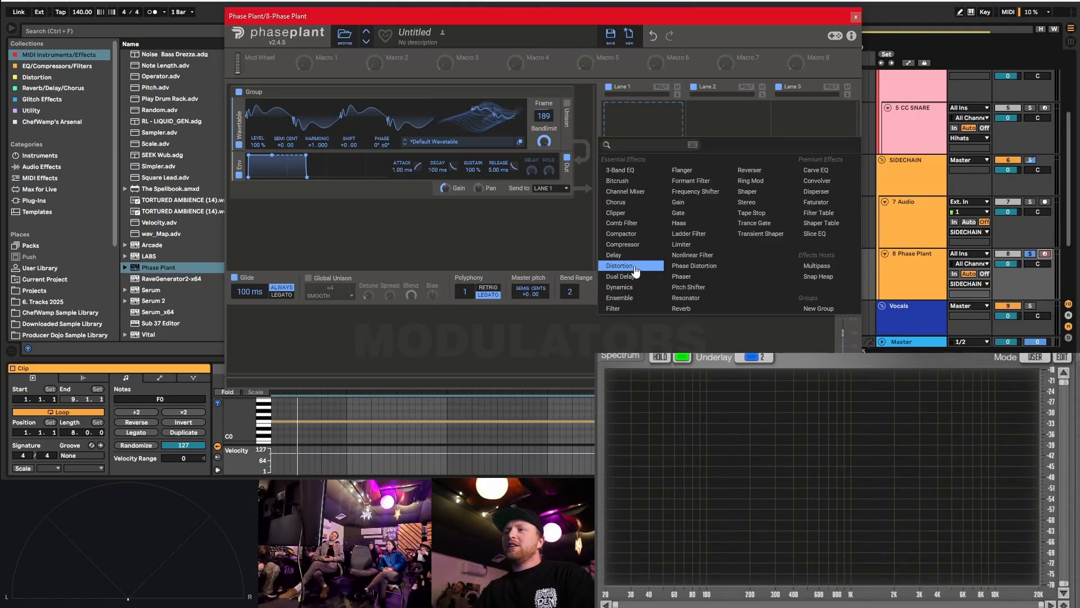
{"action": "left_click", "coordinate": [647, 126]}
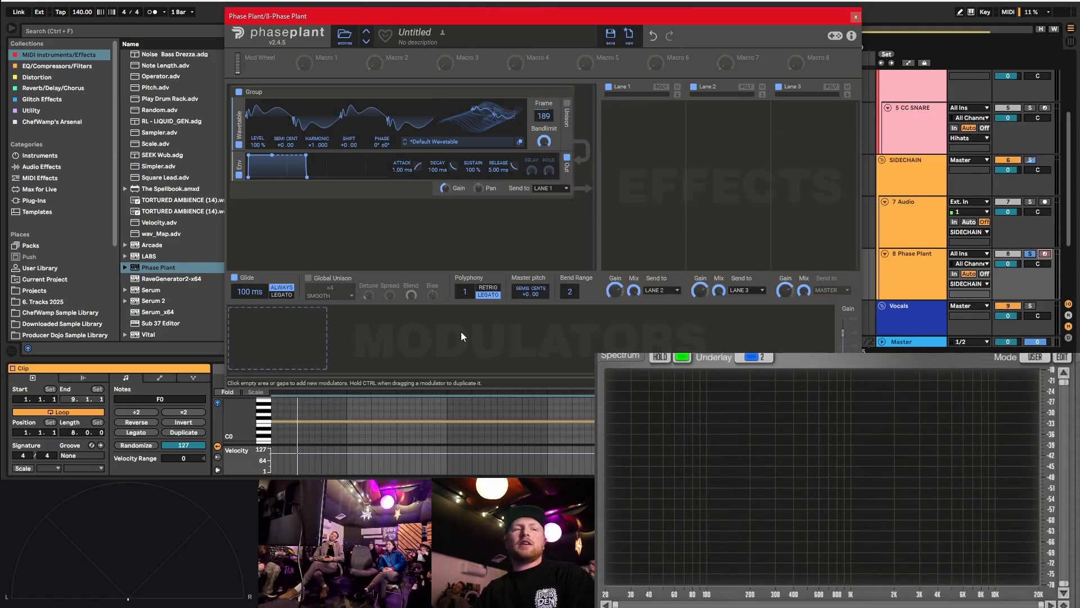
{"action": "key", "text": "space"}
{"action": "key", "text": "space"}
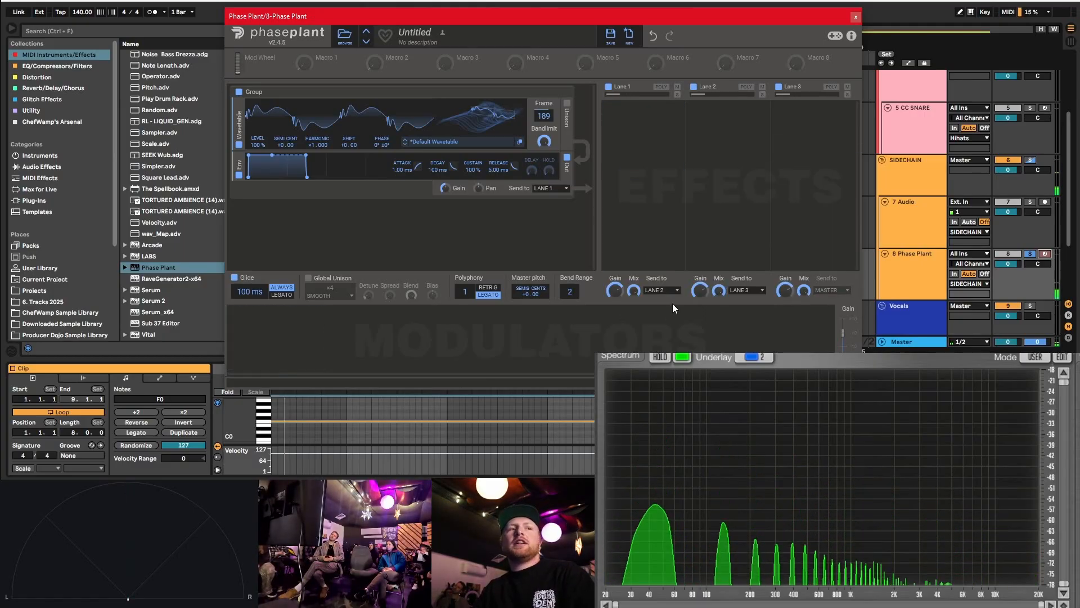
- Add a Distortion effect to Lane 1 and adjust its Drive while auditioning the loop
{"action": "left_click", "coordinate": [654, 142]}
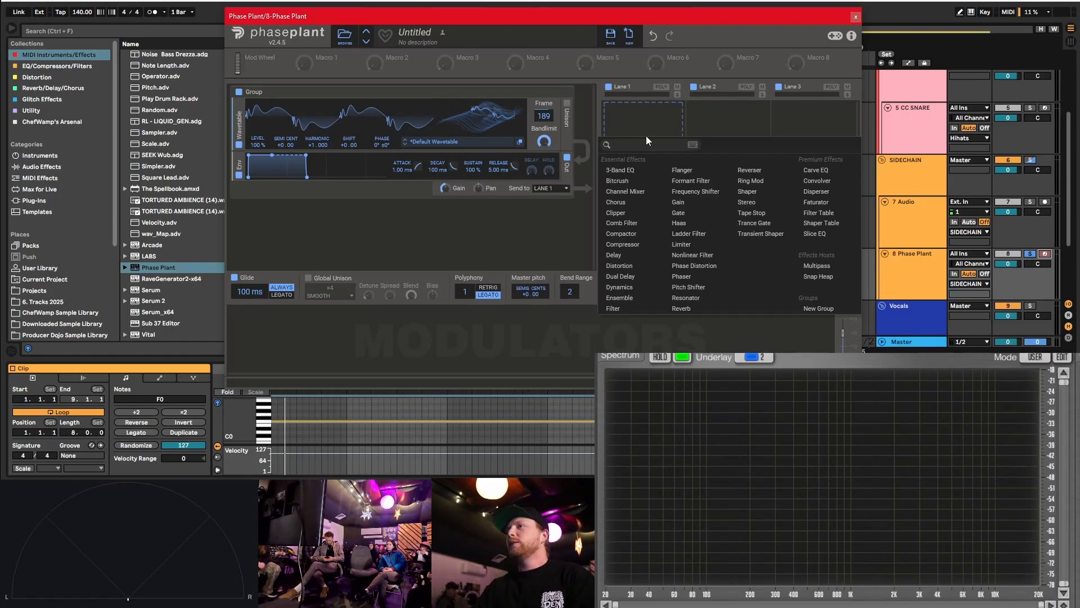
{"action": "left_click", "coordinate": [637, 272]}
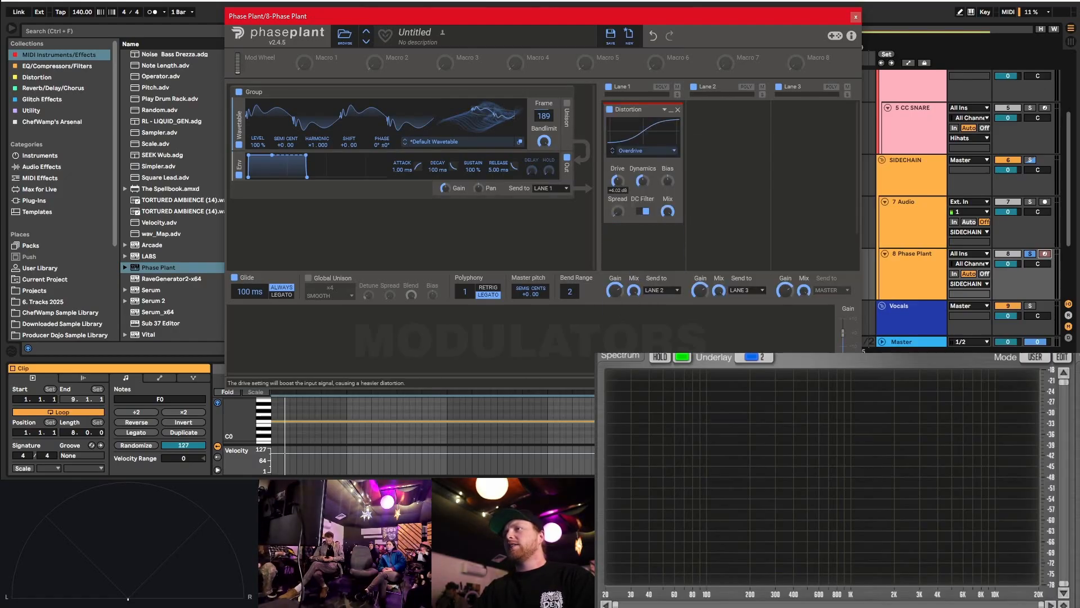
{"action": "key", "text": "space"}
{"action": "left_click_drag", "start_coordinate": [617, 181], "coordinate": [617, 169]}
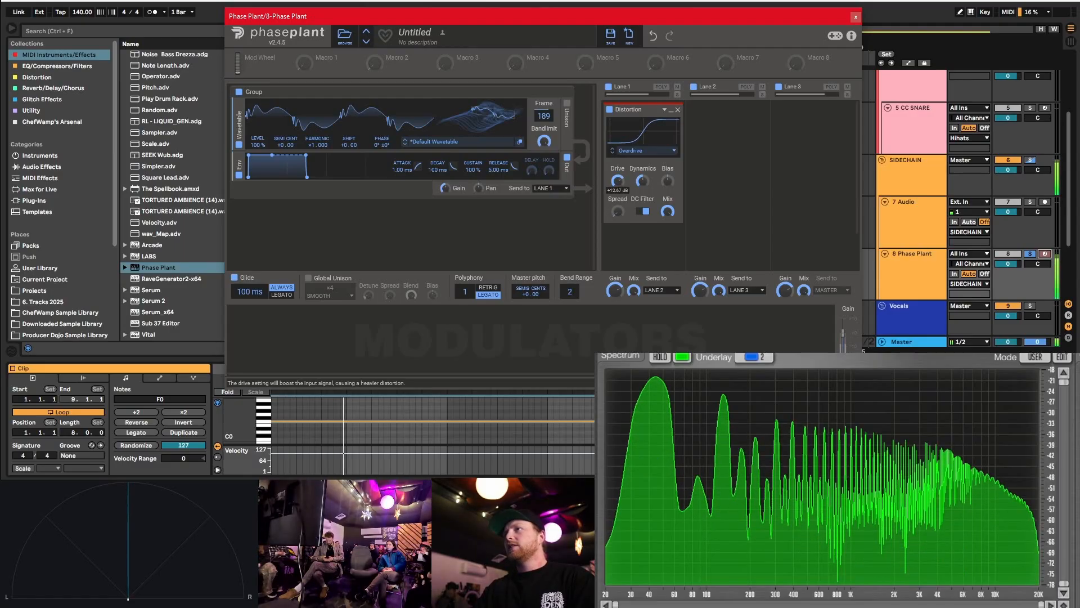
{"action": "key", "text": "space"}
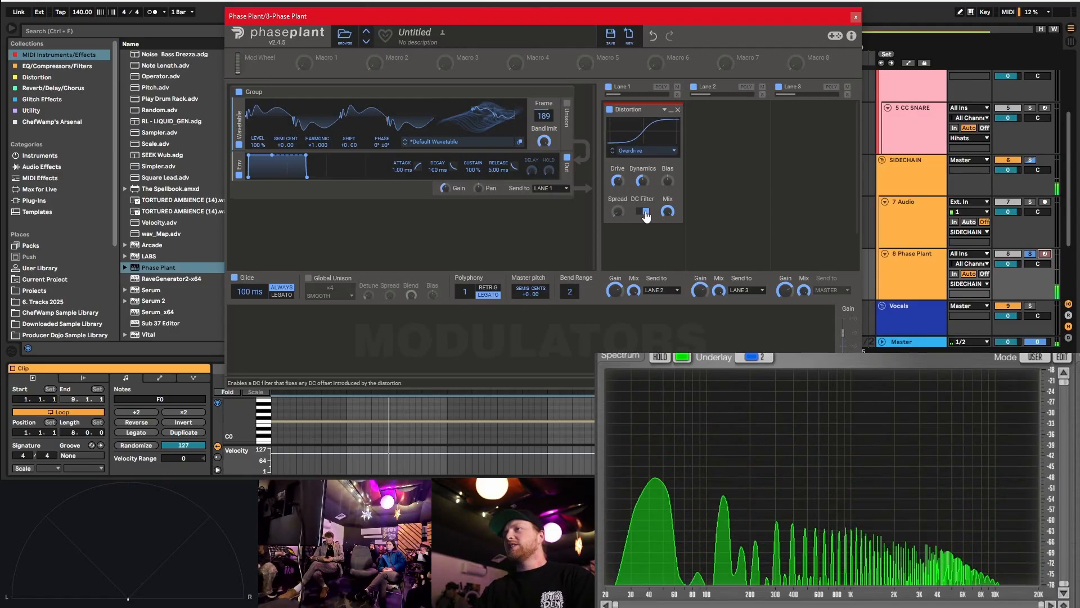
- Turn off the Distortion's DC Filter, audition the result, and collapse the effect
{"action": "left_click", "coordinate": [645, 212]}
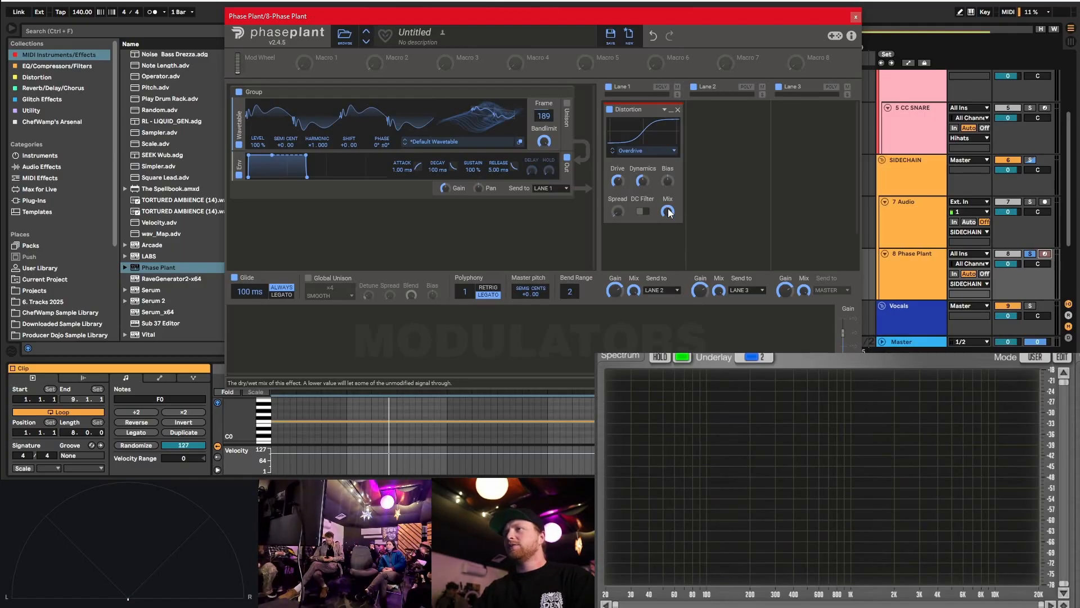
{"action": "key", "text": "space"}
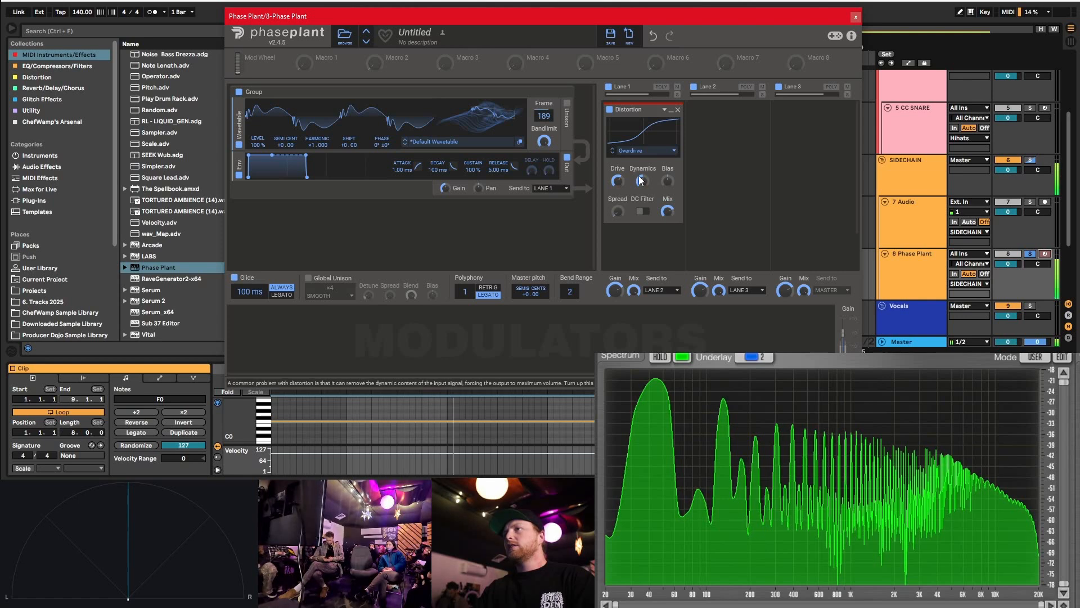
{"action": "left_click", "coordinate": [669, 116]}
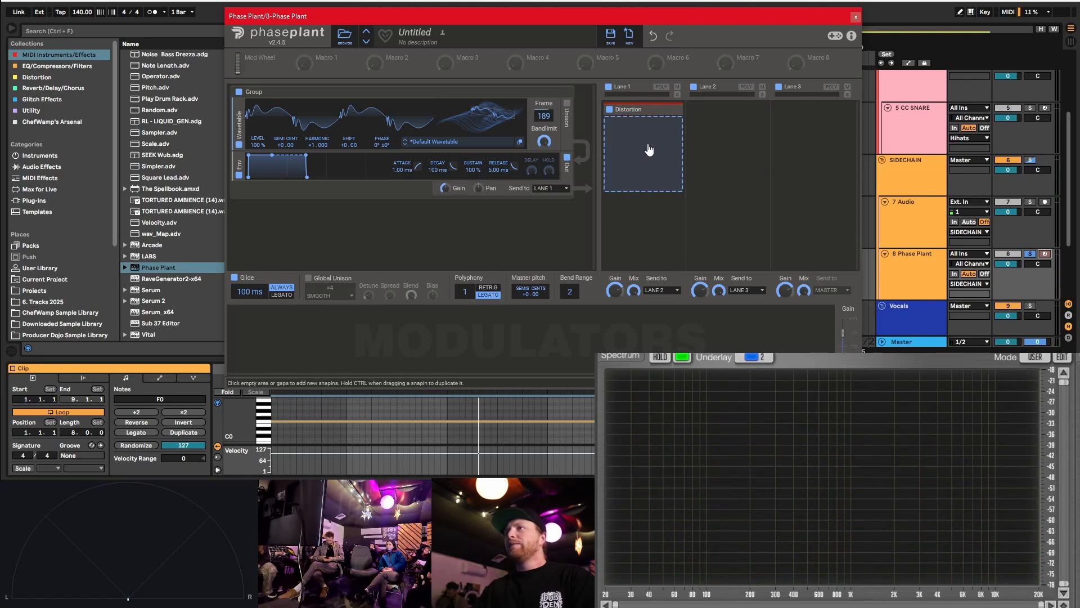
- Add a Convolver below the Distortion in Lane 1
{"action": "left_click", "coordinate": [648, 148]}
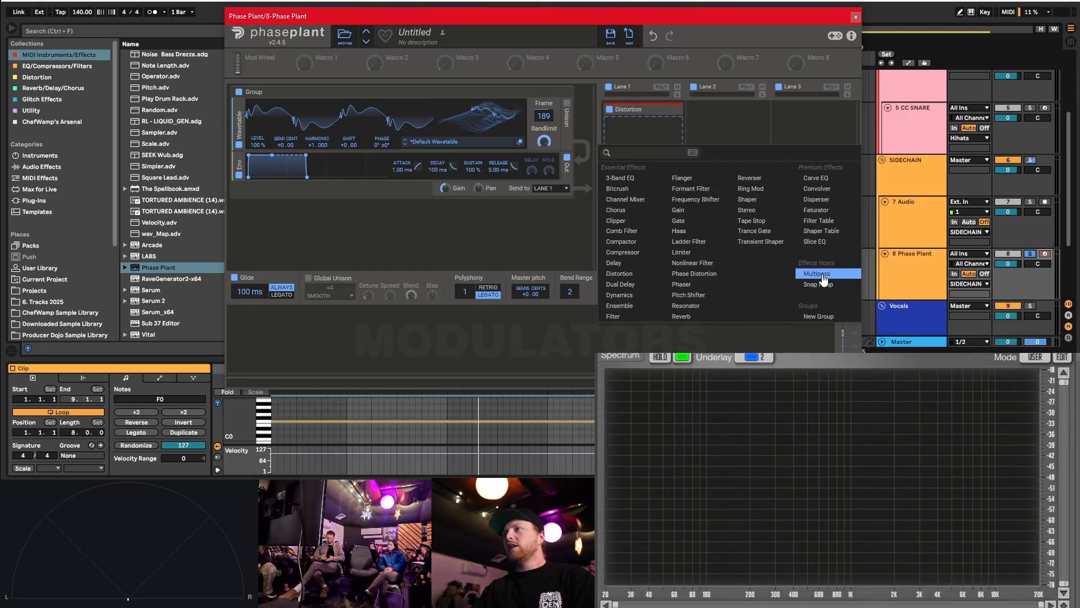
{"action": "left_click", "coordinate": [747, 134]}
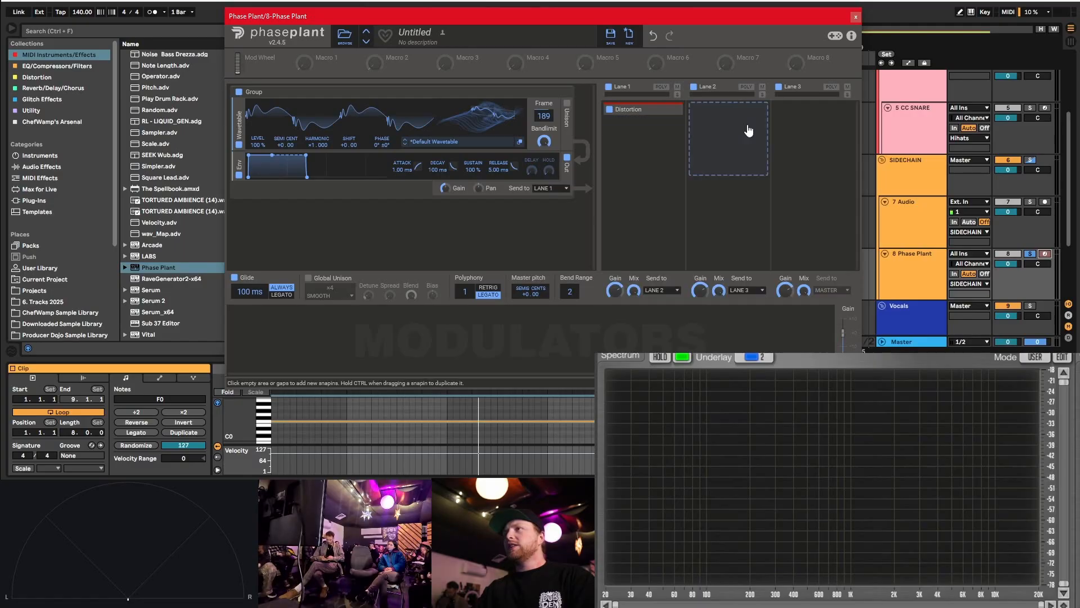
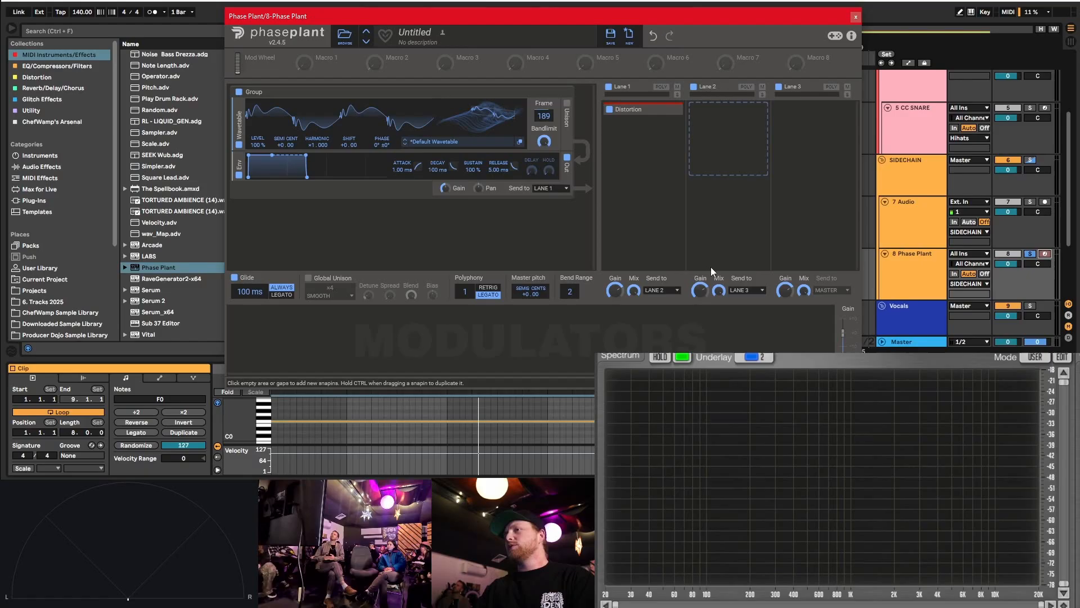
{"action": "left_click", "coordinate": [659, 137]}
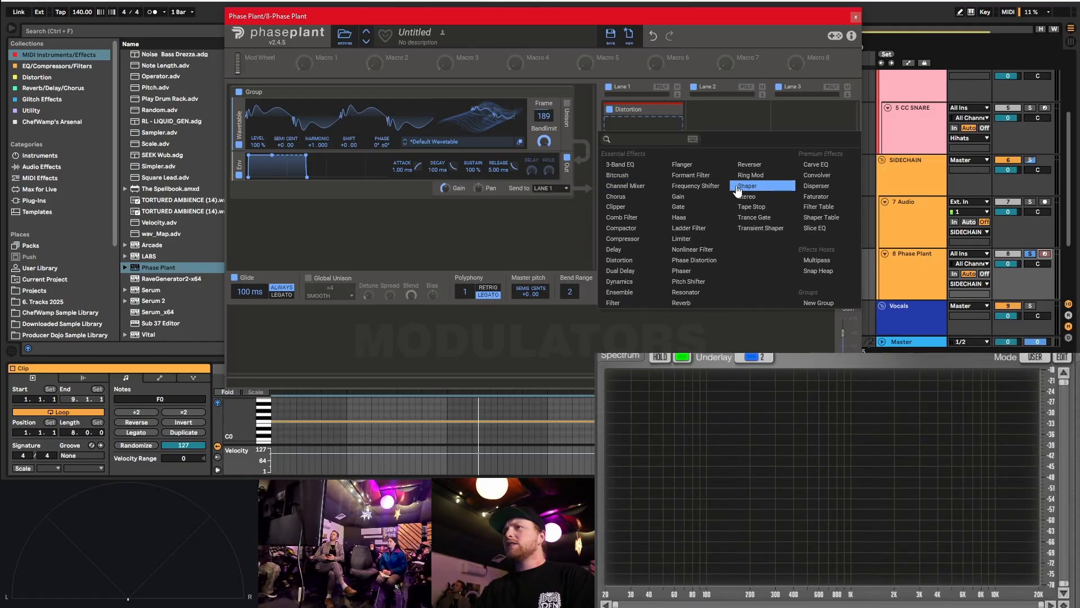
{"action": "left_click", "coordinate": [825, 175]}
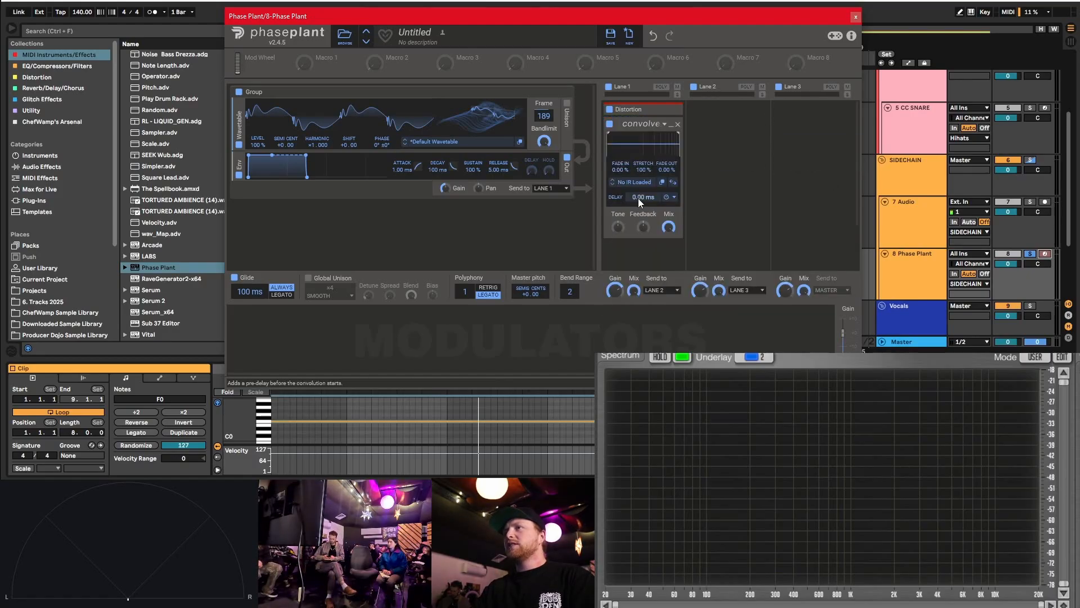
- Load the Bityoy impulse response from the Phase folder and trim it to a short section near its end
{"action": "left_click", "coordinate": [629, 184]}
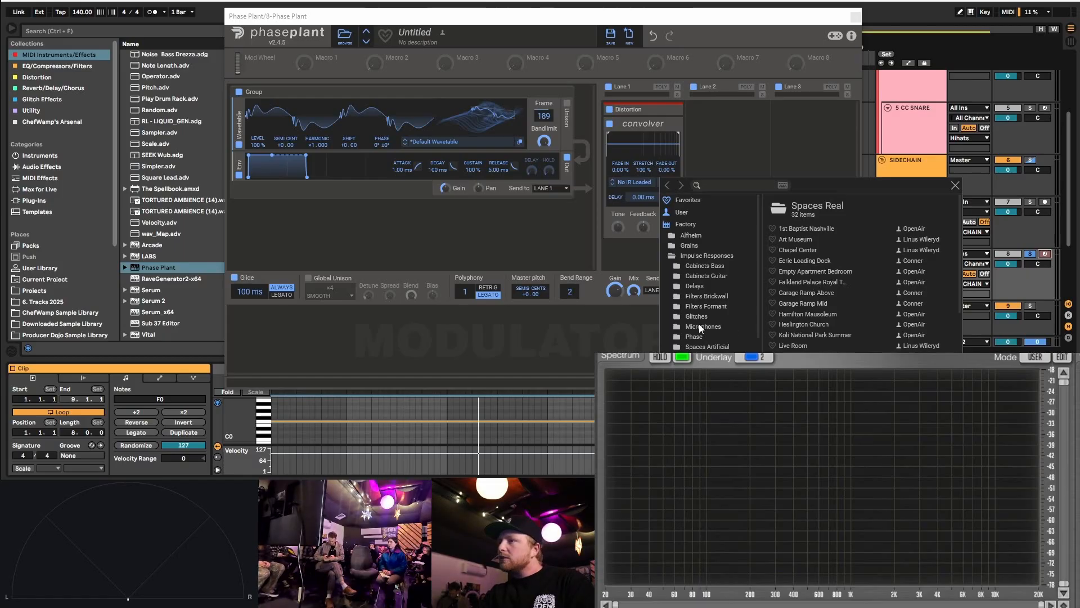
{"action": "left_click", "coordinate": [697, 338]}
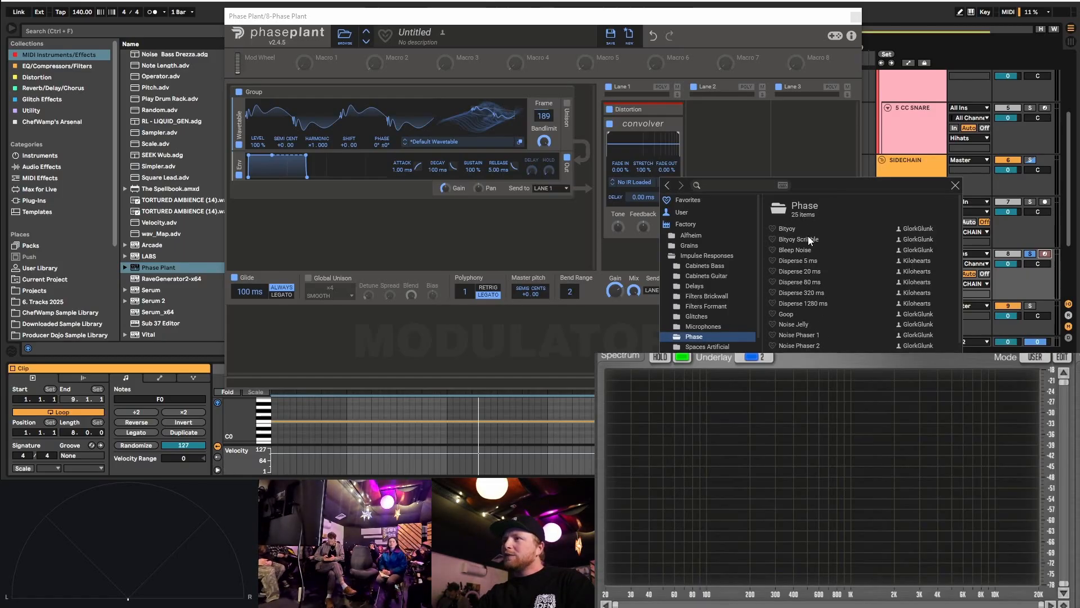
{"action": "left_click", "coordinate": [789, 230]}
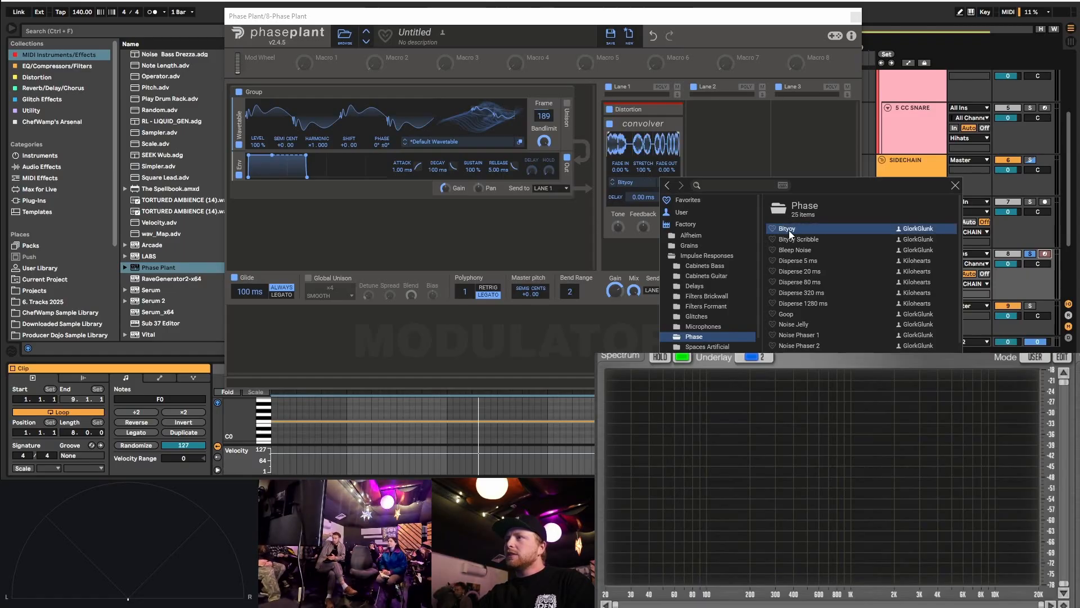
{"action": "left_click", "coordinate": [954, 187]}
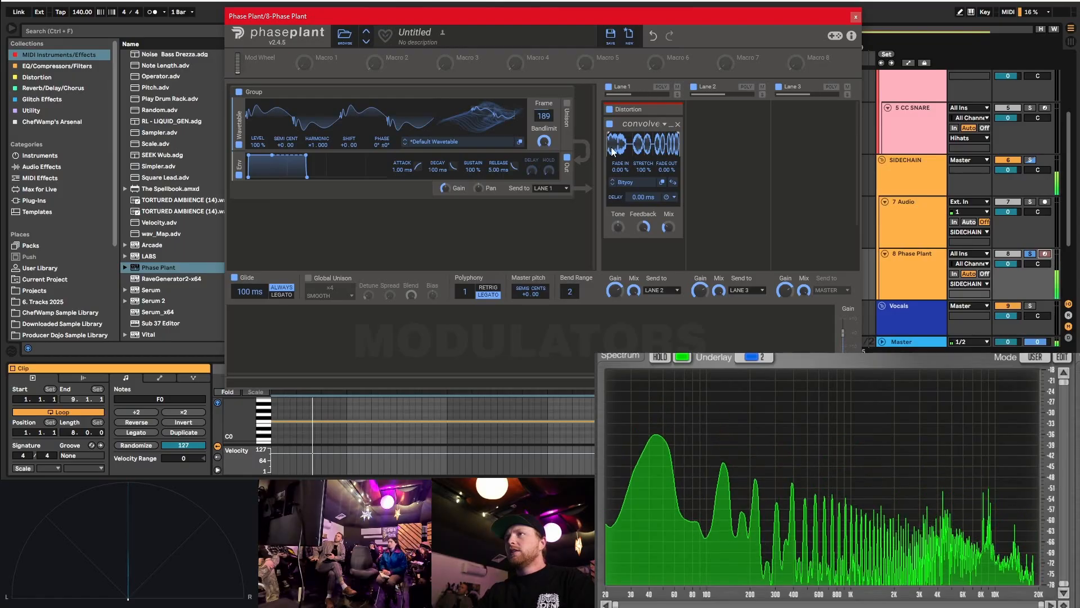
{"action": "left_click_drag", "start_coordinate": [611, 147], "coordinate": [640, 145]}
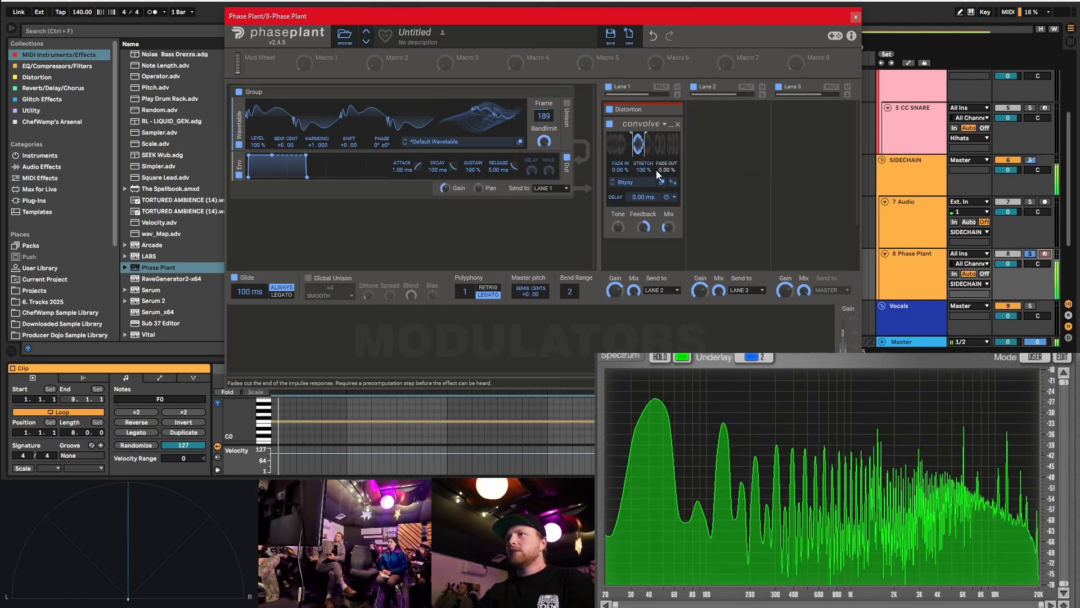
{"action": "left_click_drag", "start_coordinate": [638, 144], "coordinate": [673, 147]}
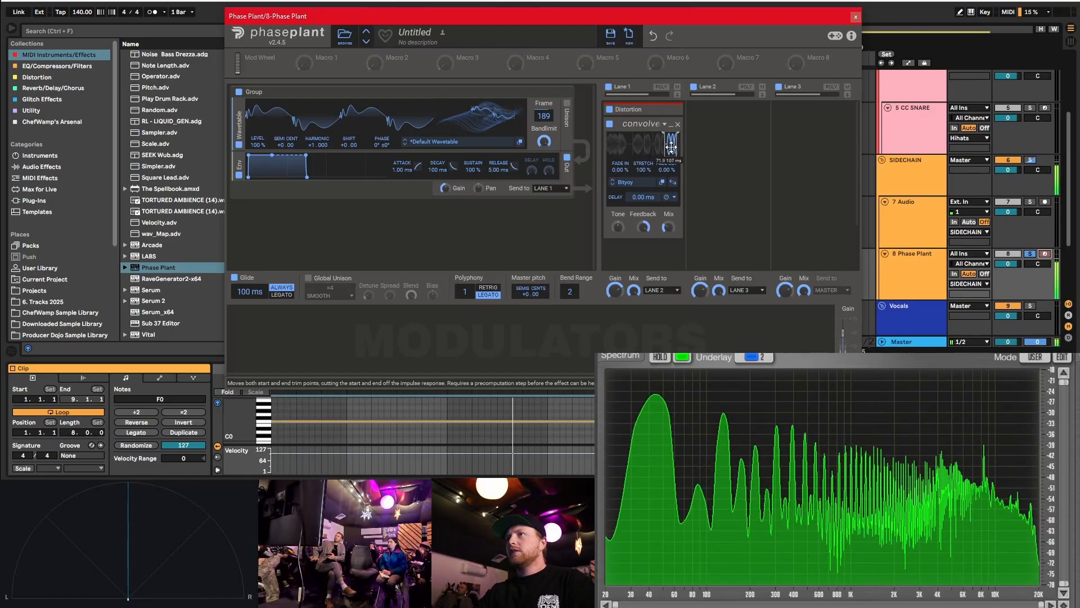
- Step the Convolver to the Disperse 20 ms impulse response, move its trim region toward the start, and audition it
{"action": "left_click", "coordinate": [612, 184]}
{"action": "left_click", "coordinate": [612, 184]}
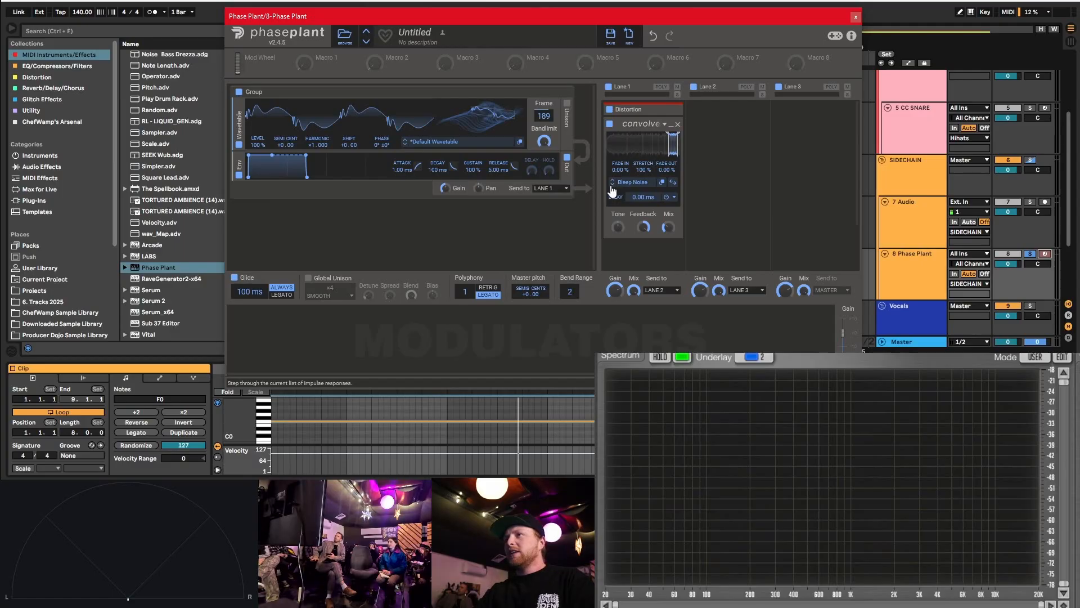
{"action": "left_click", "coordinate": [612, 184]}
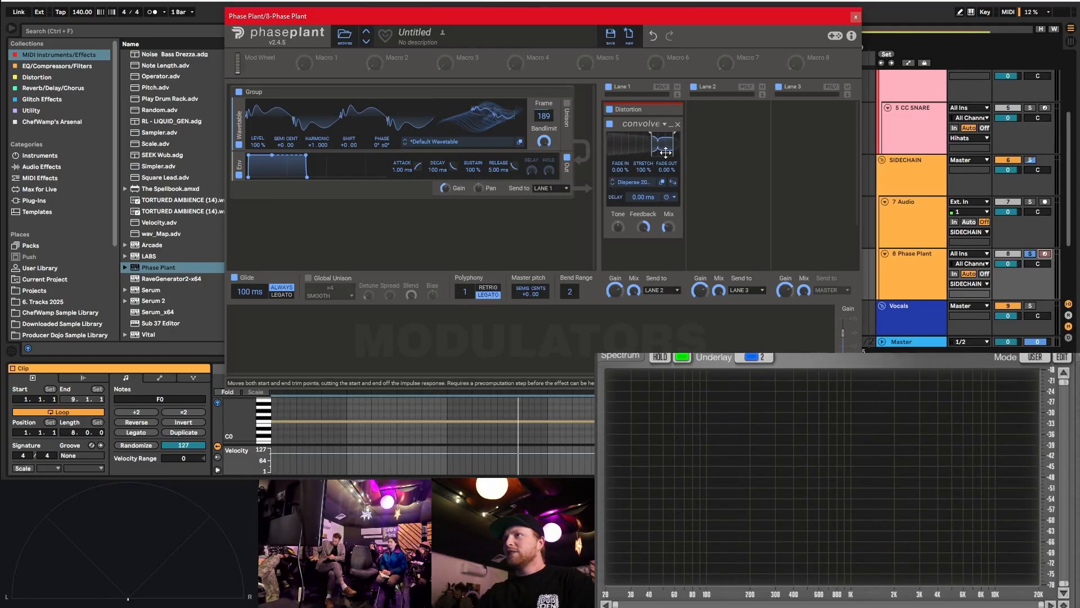
{"action": "left_click_drag", "start_coordinate": [663, 148], "coordinate": [631, 150]}
{"action": "key", "text": "space"}
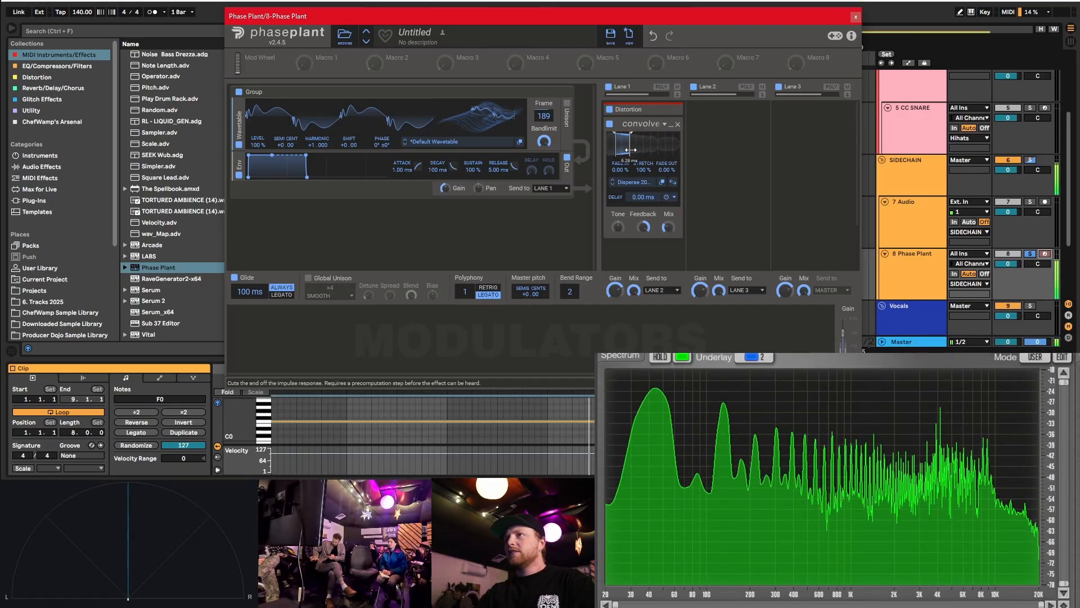
- Switch the Convolver to Disperse 80 ms, move the trim region's end further out, and collapse the effect
{"action": "left_click", "coordinate": [613, 184]}
{"action": "left_click_drag", "start_coordinate": [630, 147], "coordinate": [642, 153]}
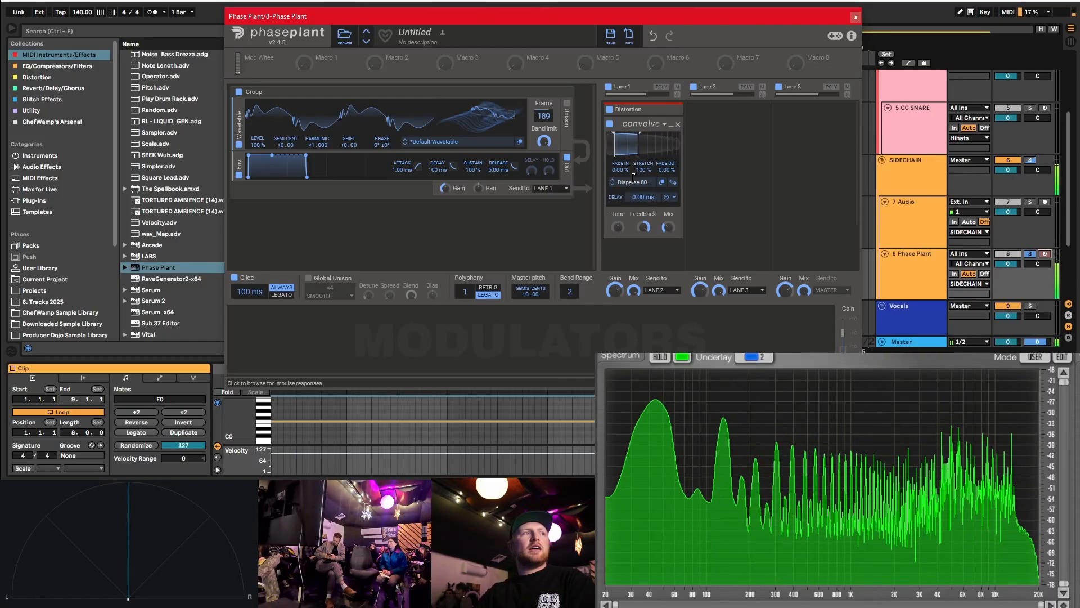
{"action": "left_click", "coordinate": [637, 121]}
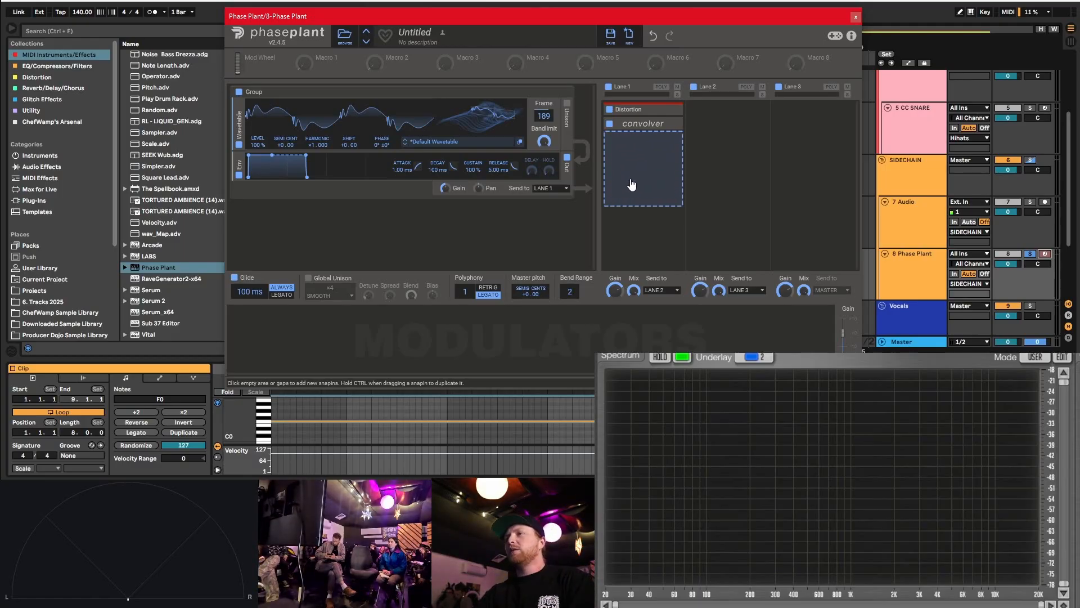
- Add a Comb Filter below the Convolver in Lane 1 and compare the sound with it bypassed and enabled
{"action": "left_click", "coordinate": [647, 164]}
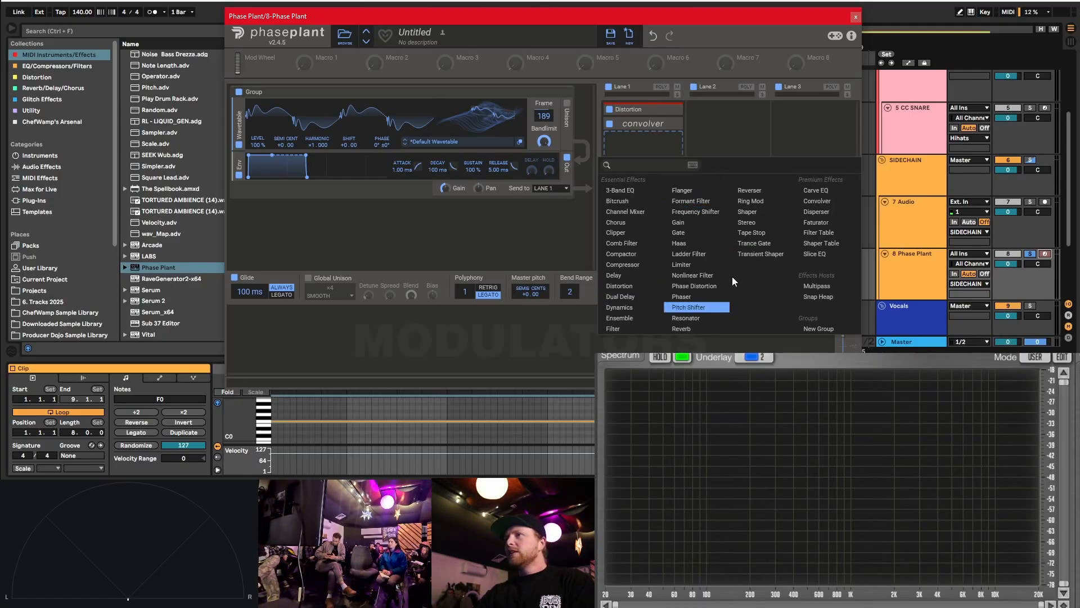
{"action": "left_click", "coordinate": [630, 243]}
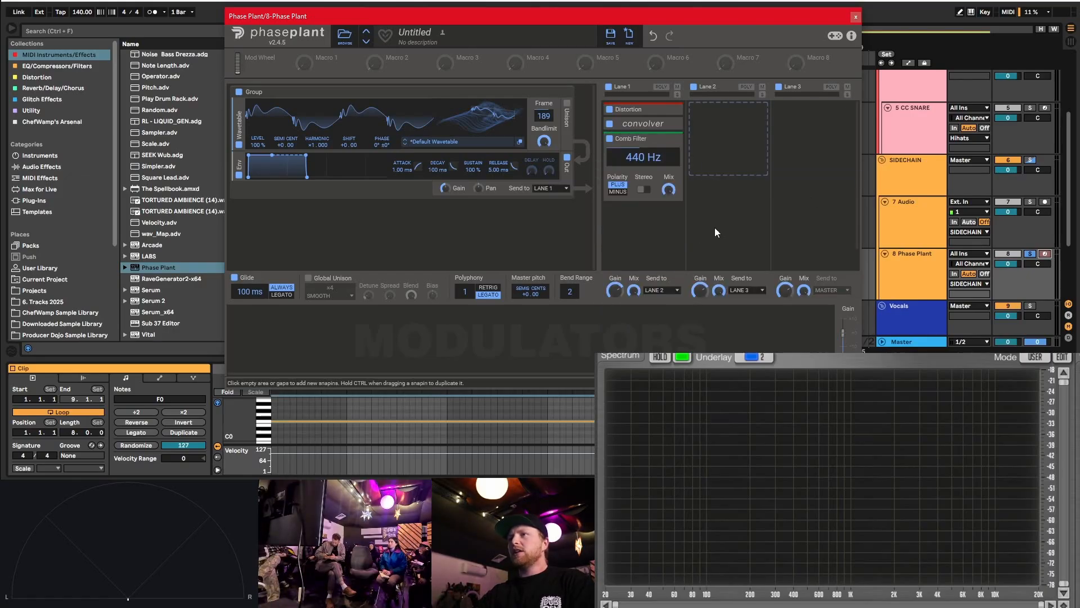
{"action": "key", "text": "space"}
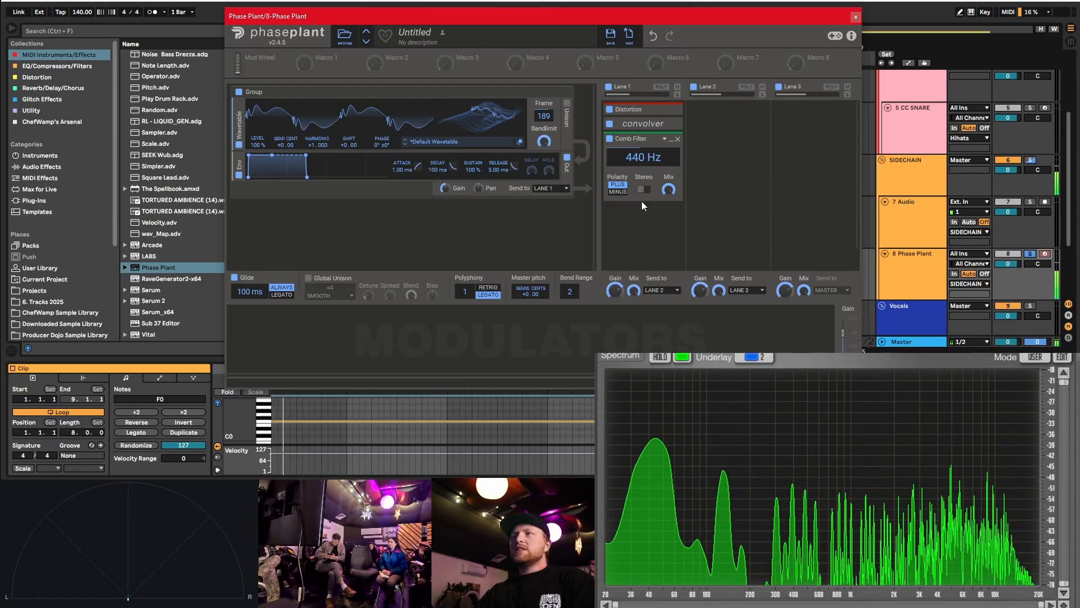
{"action": "left_click", "coordinate": [610, 138]}
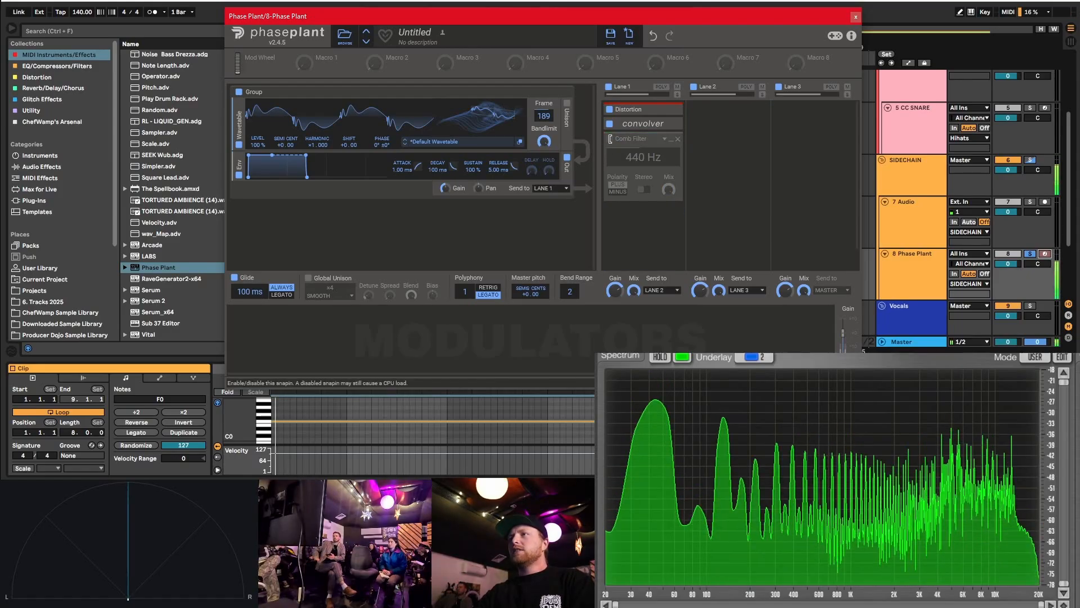
{"action": "left_click", "coordinate": [609, 139]}
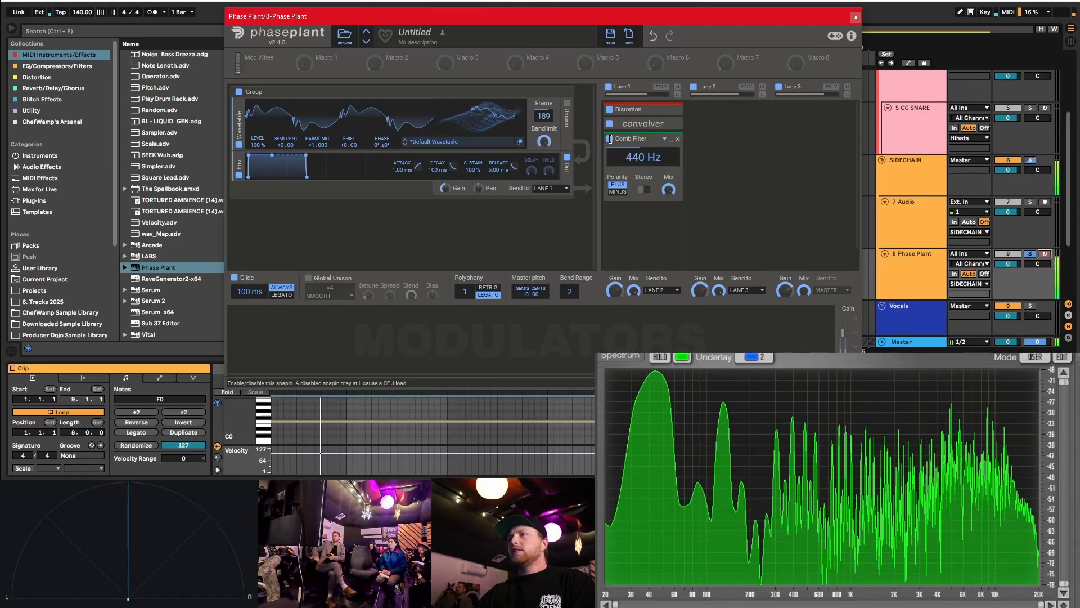
- Enable Stereo on the Comb Filter, lower its cutoff to about 122 Hz, and close the Phase Plant window
{"action": "left_click", "coordinate": [645, 190]}
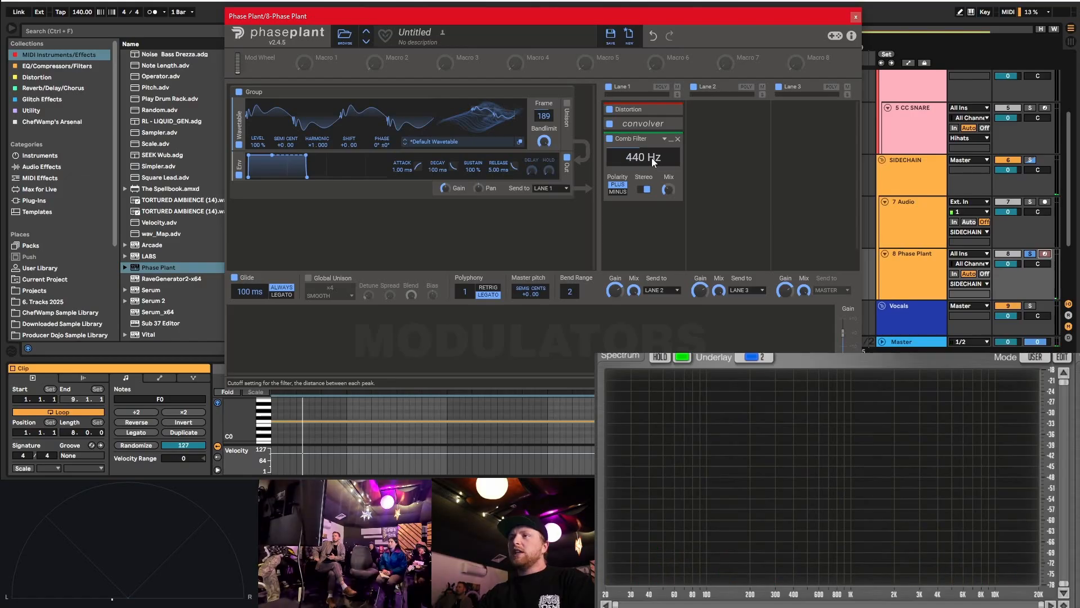
{"action": "left_click_drag", "start_coordinate": [644, 159], "coordinate": [643, 175]}
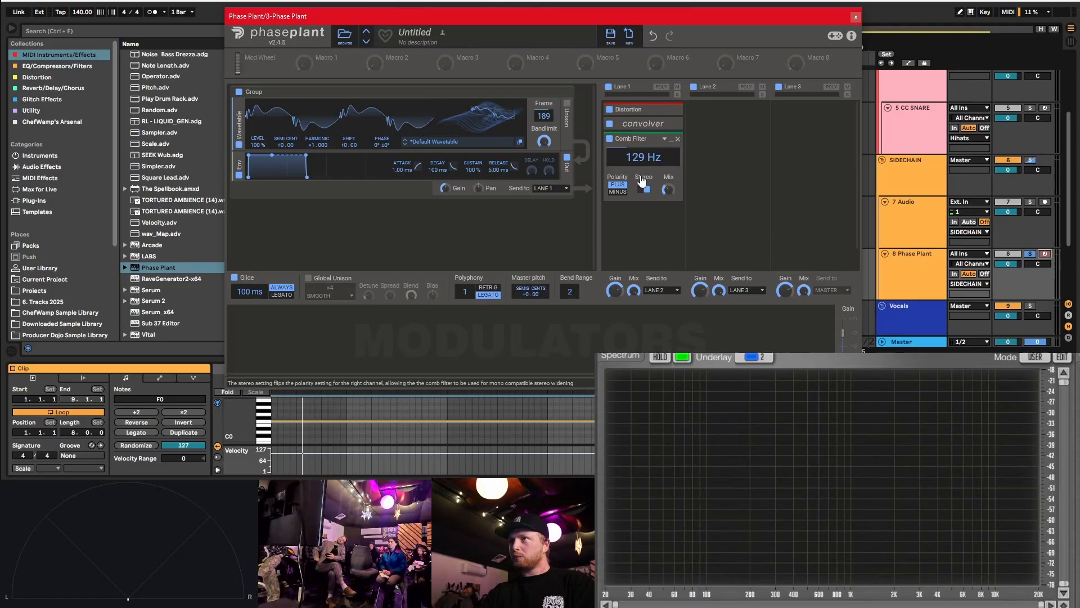
{"action": "left_click_drag", "start_coordinate": [641, 162], "coordinate": [640, 159]}
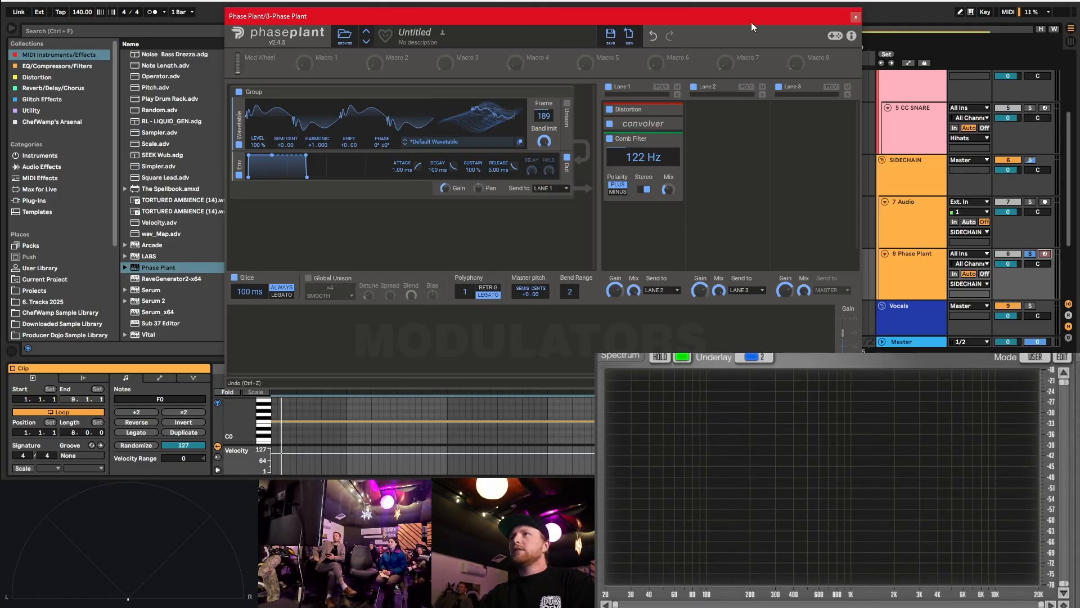
{"action": "left_click", "coordinate": [855, 17]}
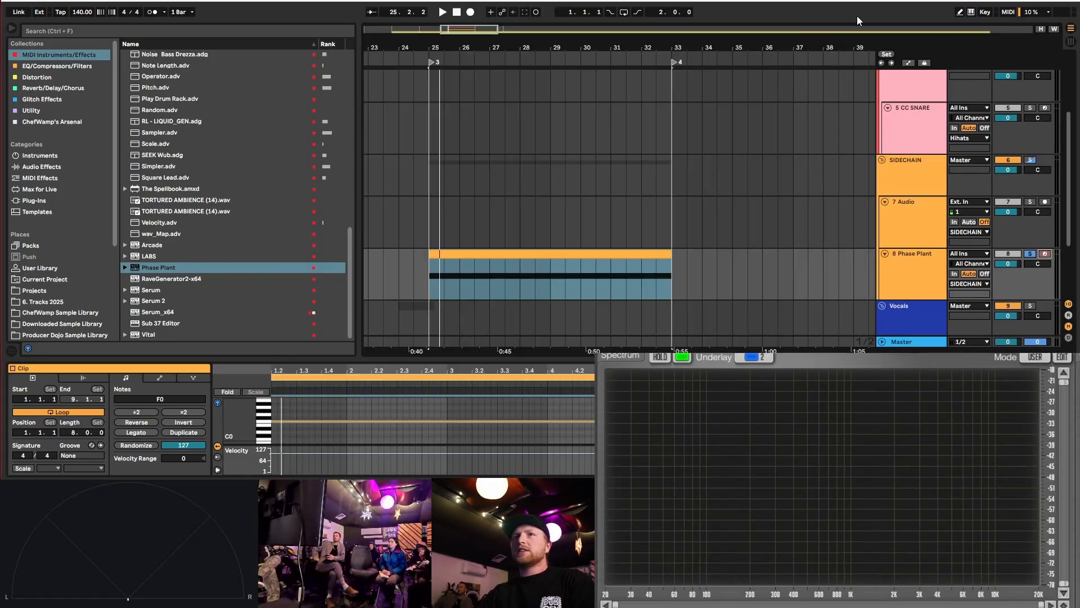
- Add a MIDI track below the Phase Plant track, load Serum 2 on it, and bring the synth's window into view
{"action": "left_click", "coordinate": [899, 284]}
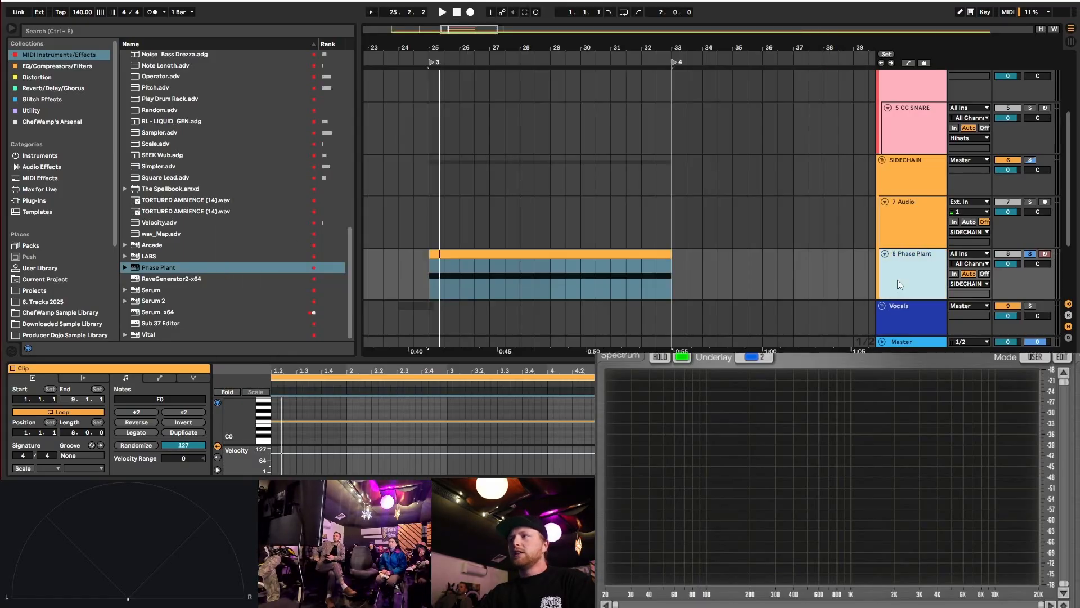
{"action": "key", "text": "ctrl+shift+t"}
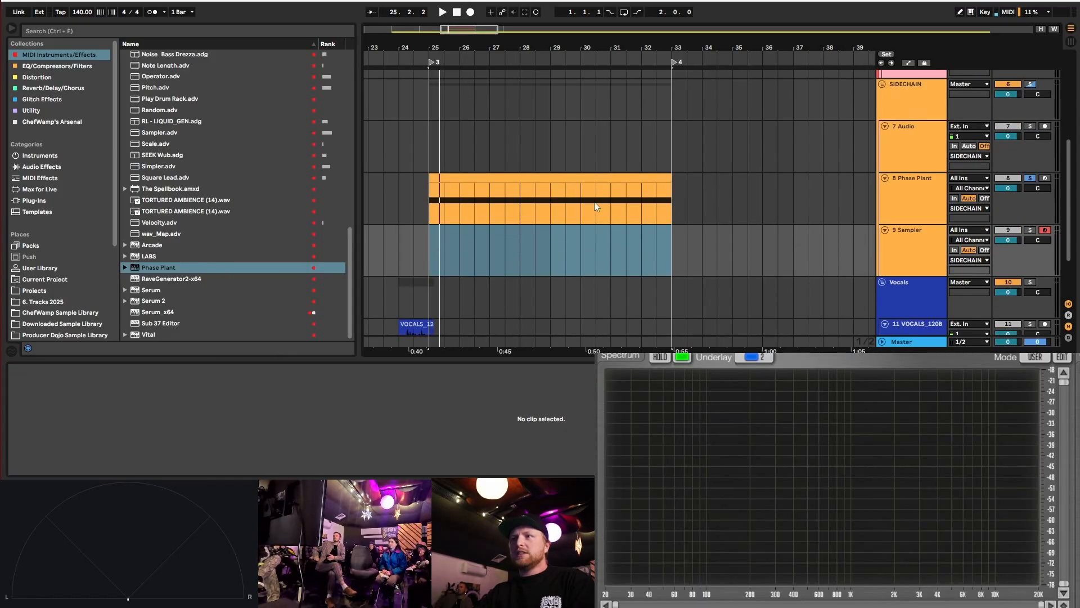
{"action": "left_click", "coordinate": [939, 245]}
{"action": "left_click", "coordinate": [153, 302]}
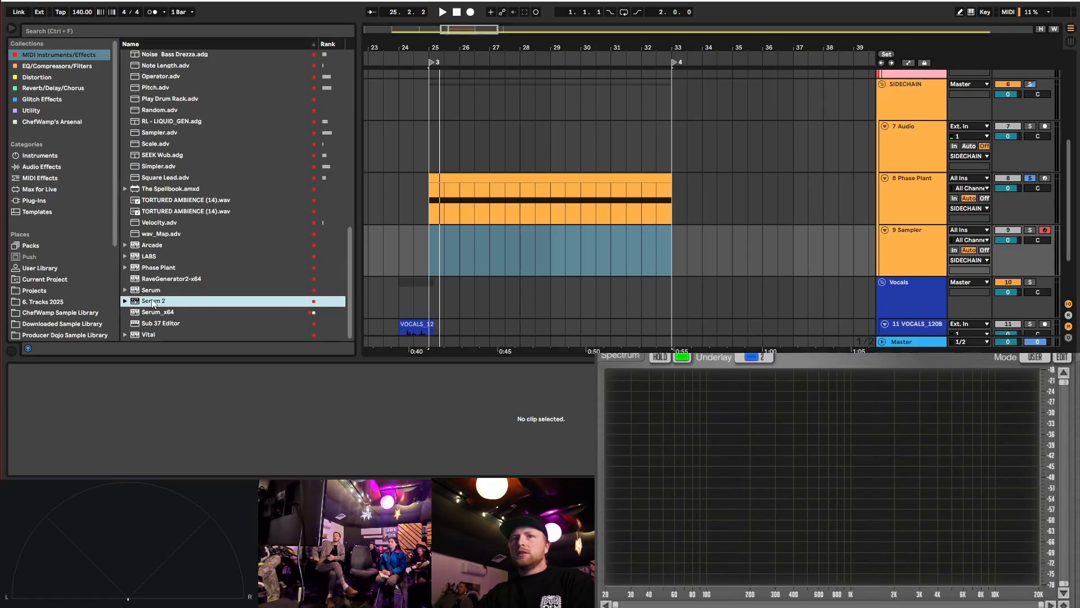
{"action": "left_click_drag", "start_coordinate": [875, 244], "coordinate": [878, 246]}
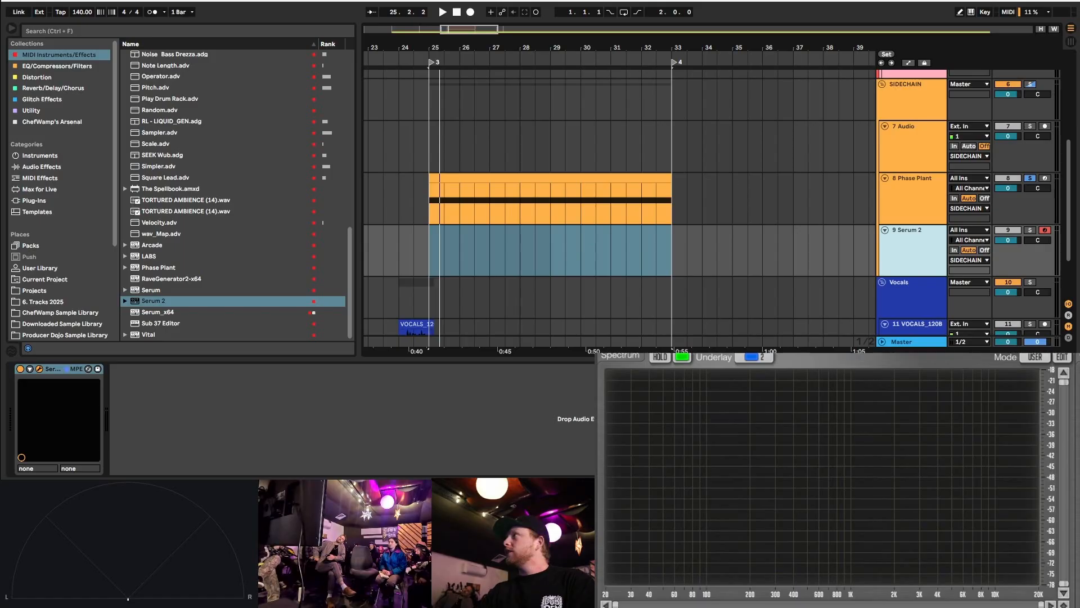
{"action": "left_click_drag", "start_coordinate": [923, 1], "coordinate": [456, 26]}
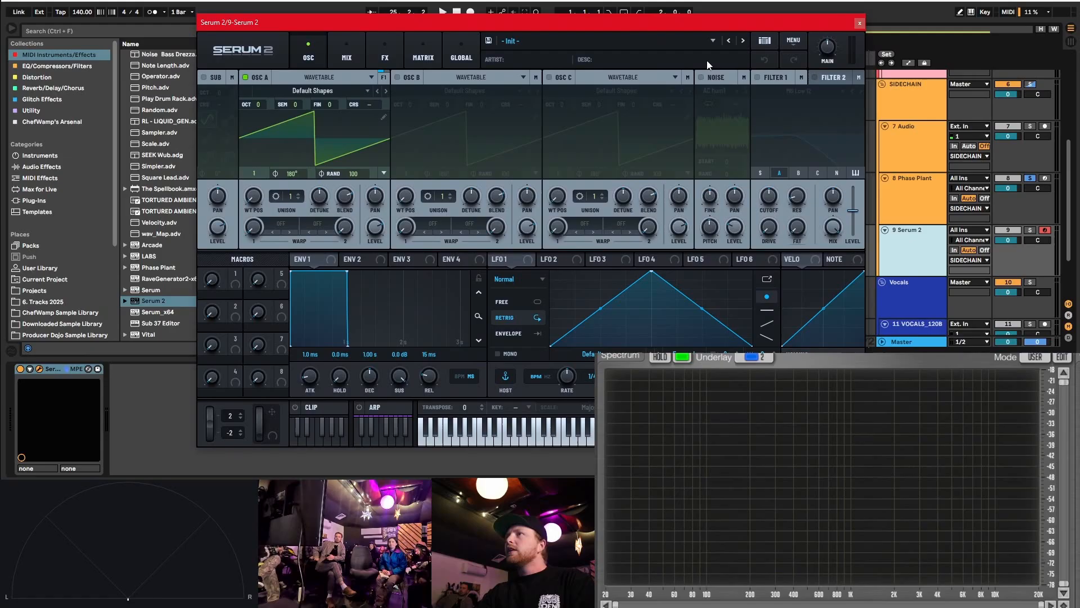
- Enable Filter 1 in Serum 2, choose the Combs type from the Misc filters, and sweep its cutoff
{"action": "left_click", "coordinate": [758, 76]}
{"action": "left_click", "coordinate": [799, 91]}
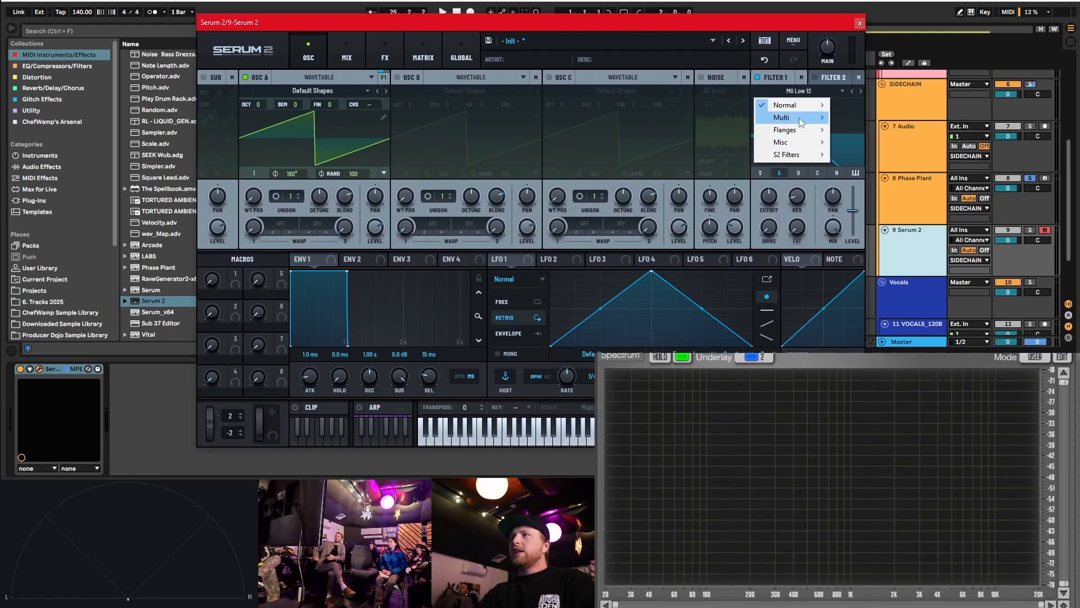
{"action": "mouse_move", "coordinate": [802, 130]}
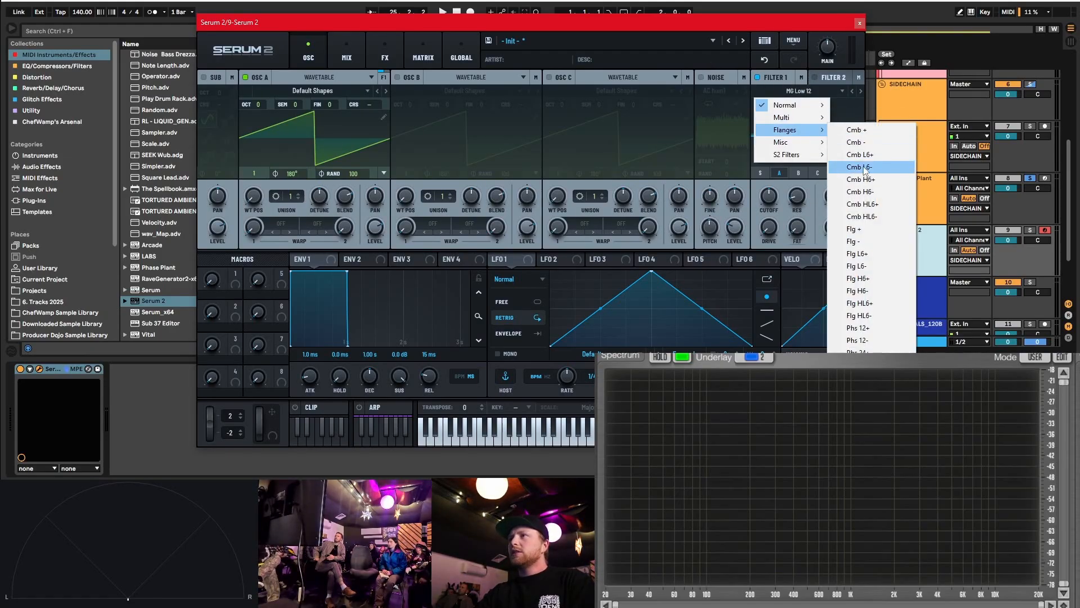
{"action": "mouse_move", "coordinate": [802, 146]}
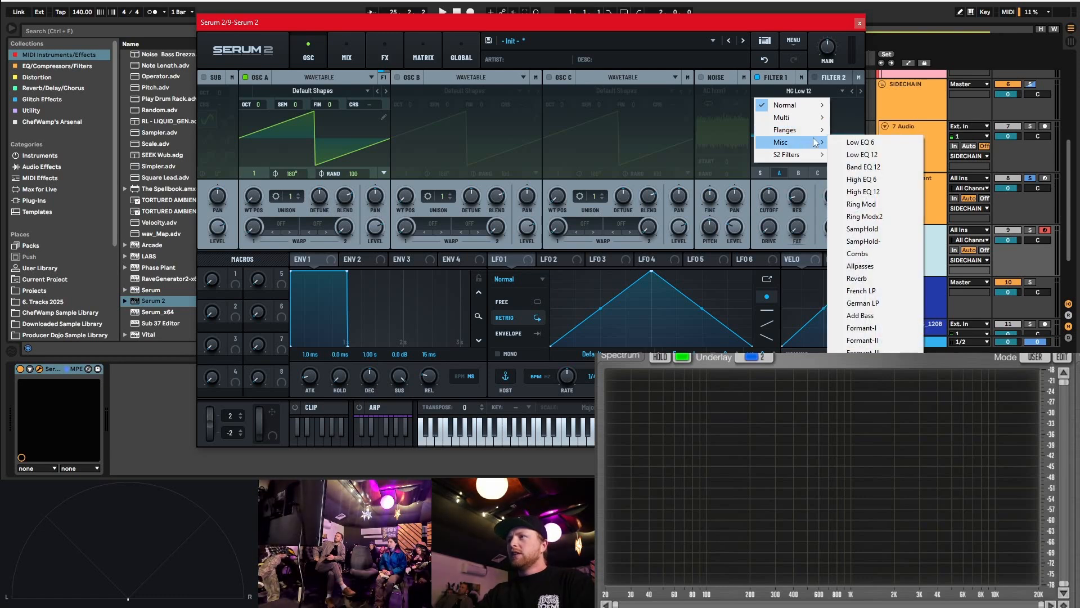
{"action": "left_click", "coordinate": [865, 254]}
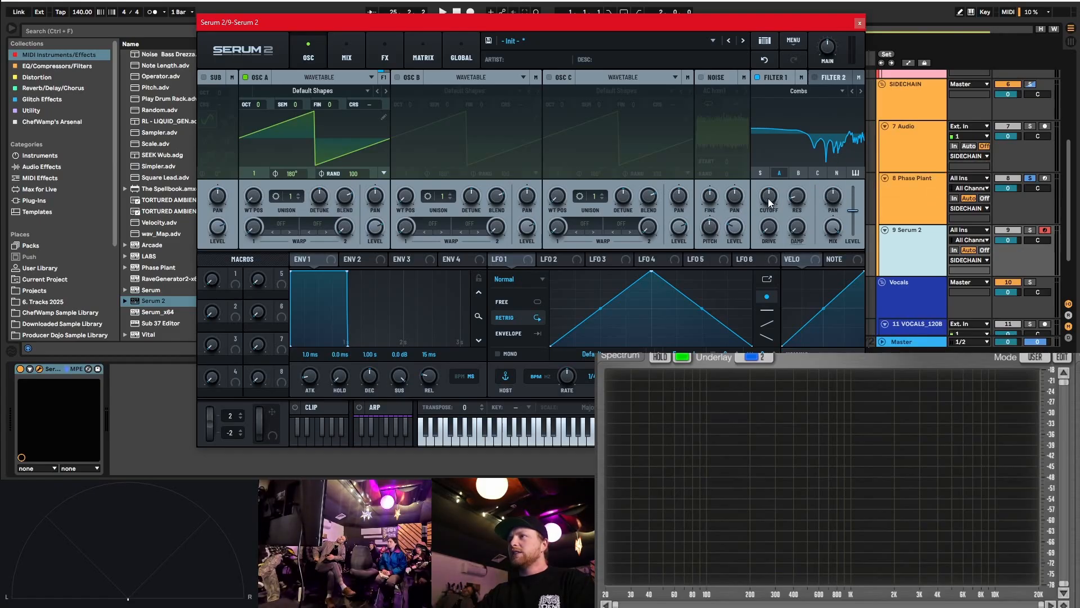
{"action": "left_click_drag", "start_coordinate": [769, 198], "coordinate": [768, 248]}
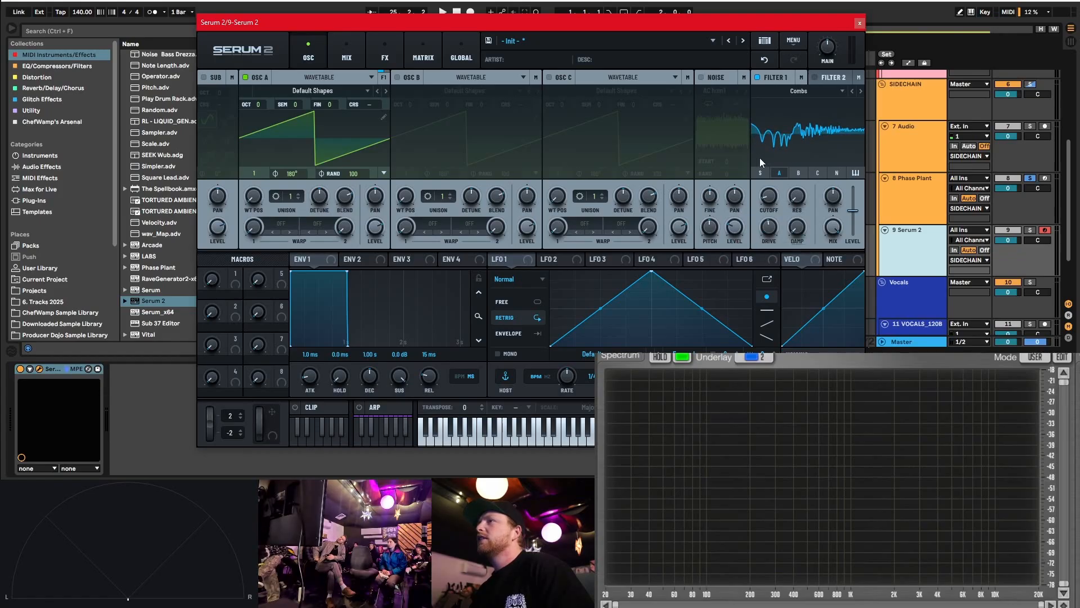
{"action": "left_click_drag", "start_coordinate": [772, 208], "coordinate": [761, 179]}
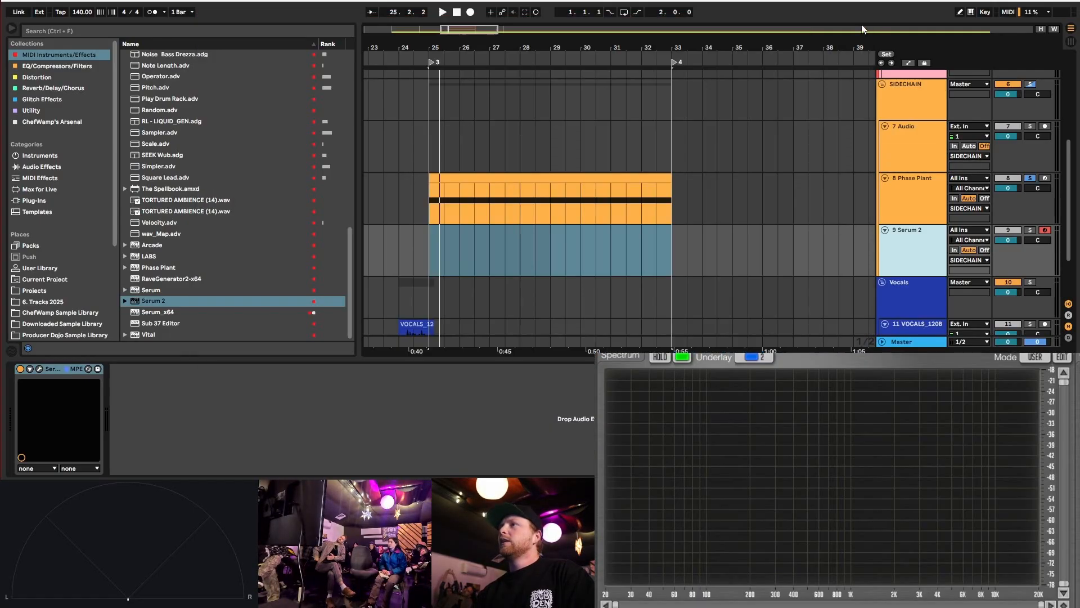
- Close the Serum 2 window and delete the Serum 2 track
{"action": "left_click", "coordinate": [860, 23]}
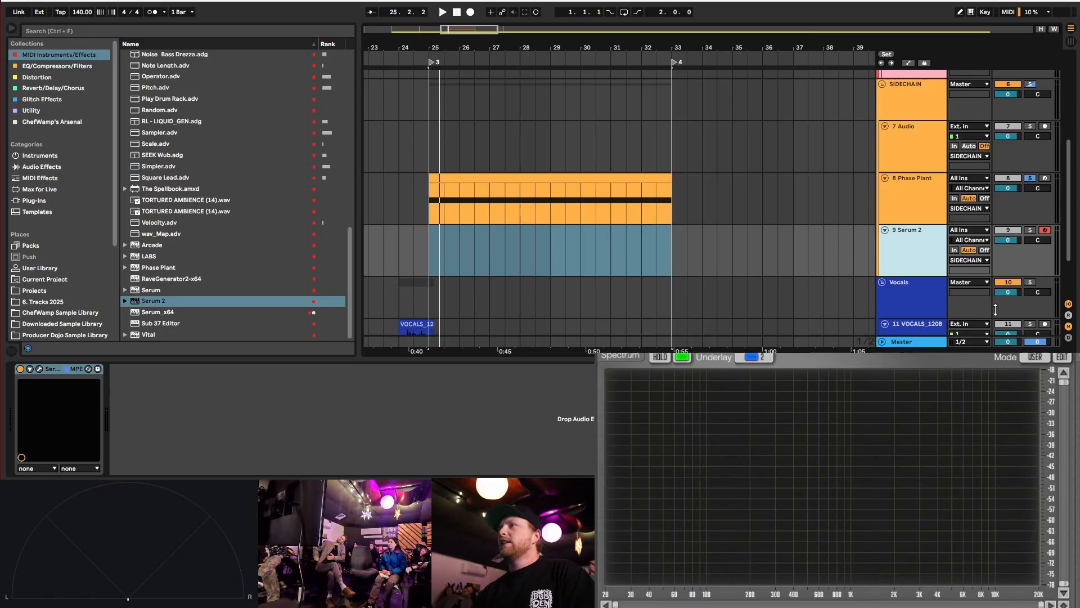
{"action": "key", "text": "Delete"}
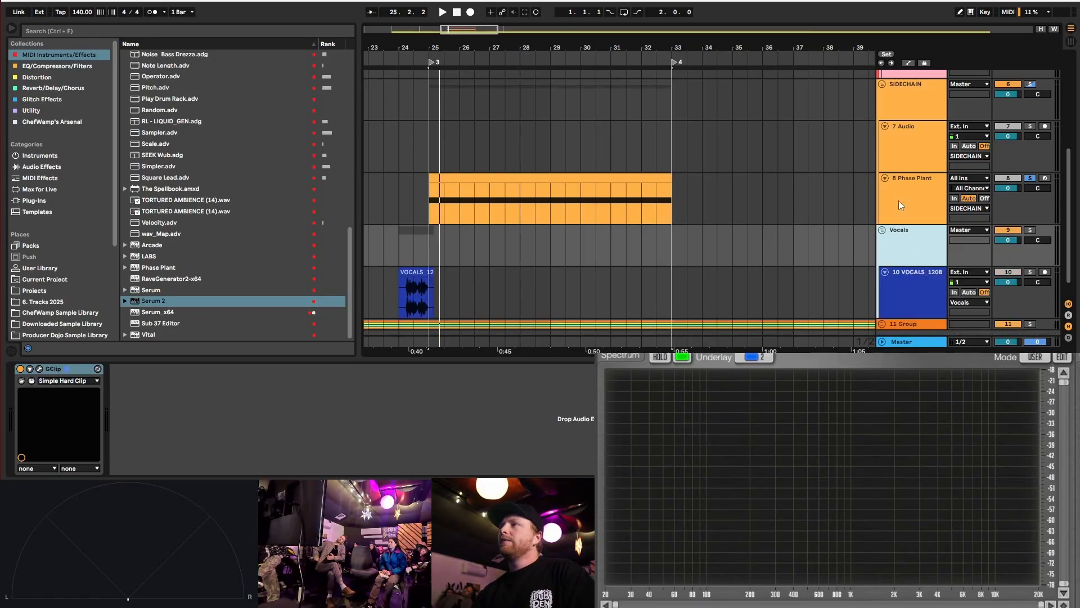
- Reopen Phase Plant from its track and toggle the Comb Filter's Stereo option off and back on
{"action": "left_click", "coordinate": [900, 201]}
{"action": "left_click", "coordinate": [39, 368]}
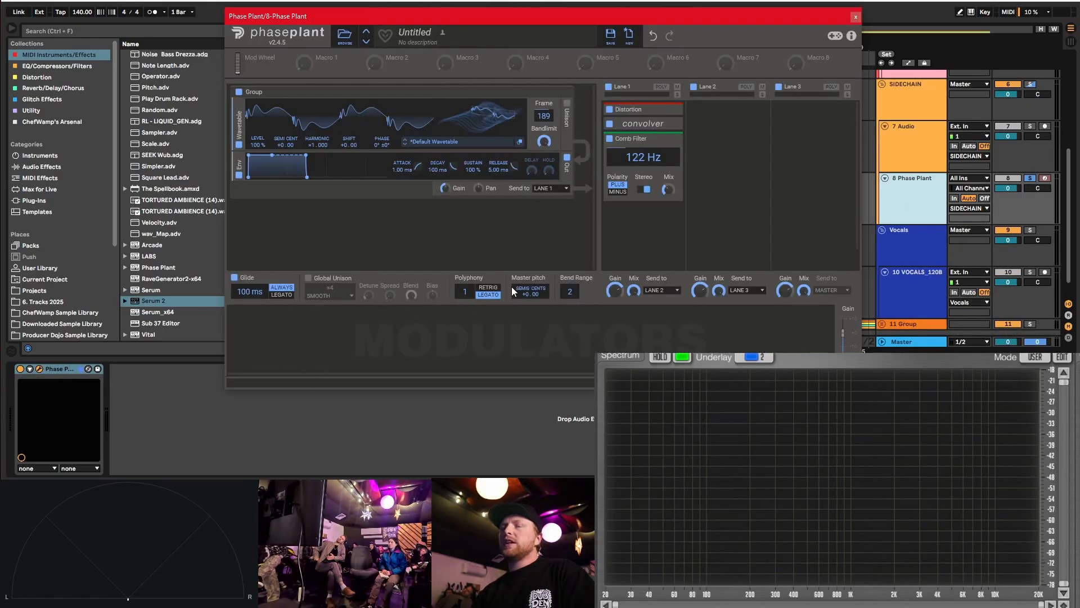
{"action": "left_click_drag", "start_coordinate": [675, 21], "coordinate": [603, 45]}
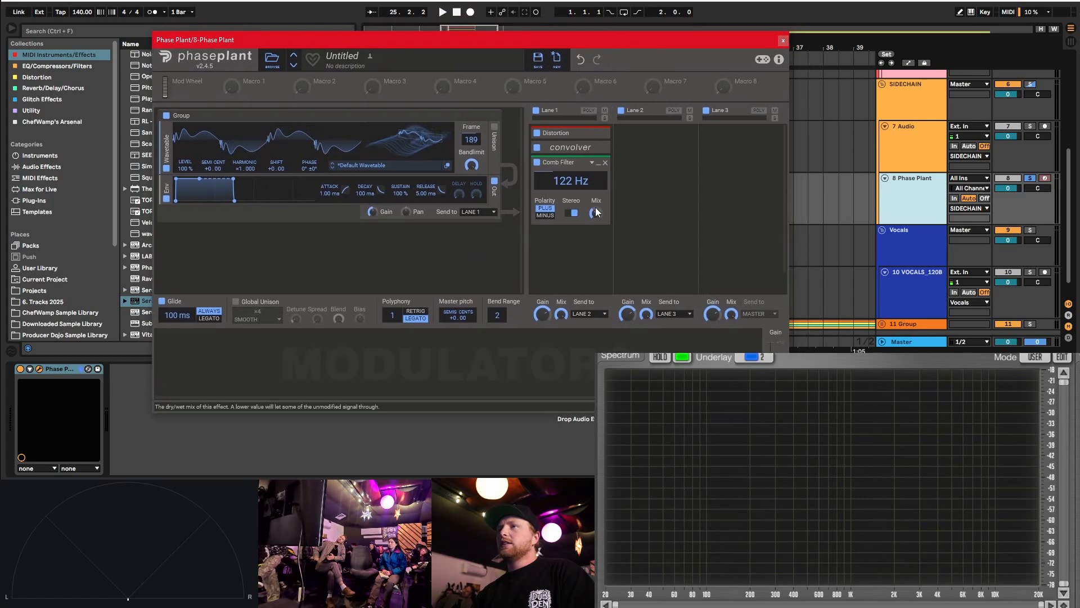
{"action": "left_click", "coordinate": [574, 212]}
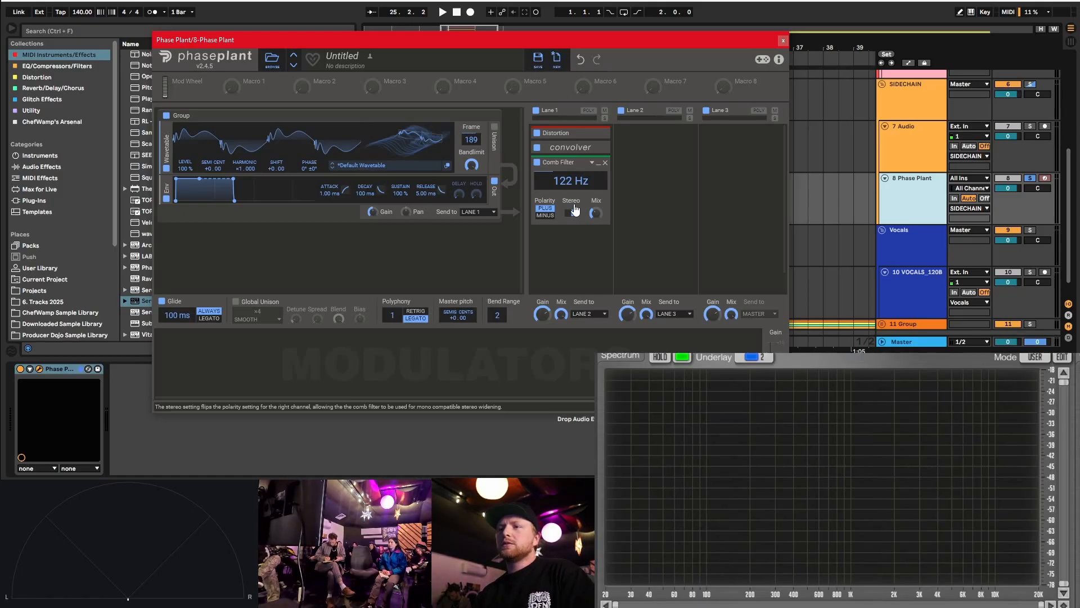
{"action": "left_click", "coordinate": [574, 212]}
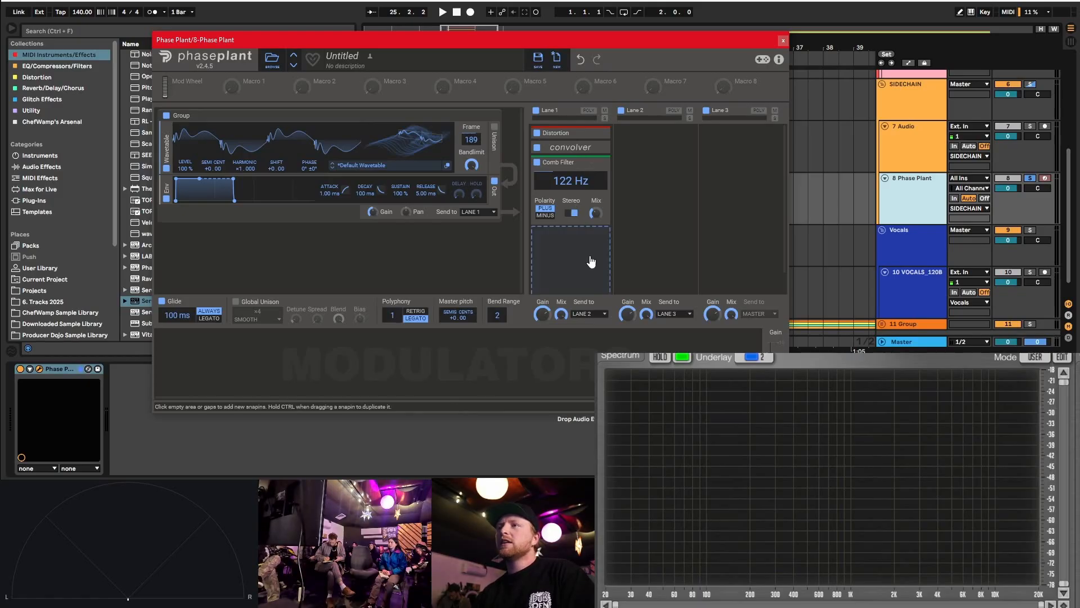
- Collapse the Comb Filter and add a Faturator below it in Lane 1
{"action": "left_click", "coordinate": [569, 161]}
{"action": "left_click", "coordinate": [579, 205]}
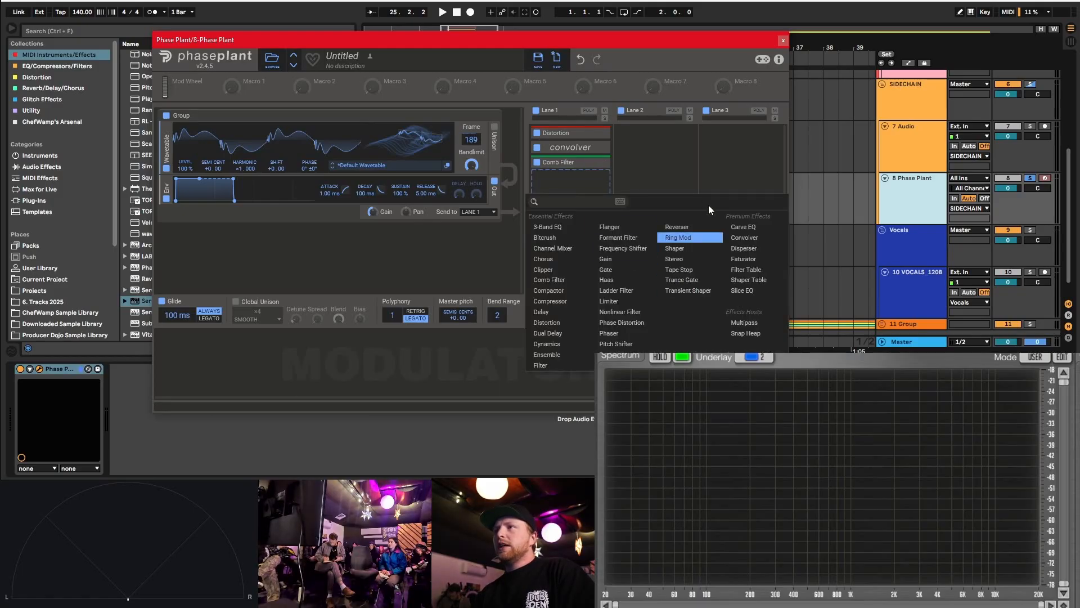
{"action": "left_click", "coordinate": [746, 260]}
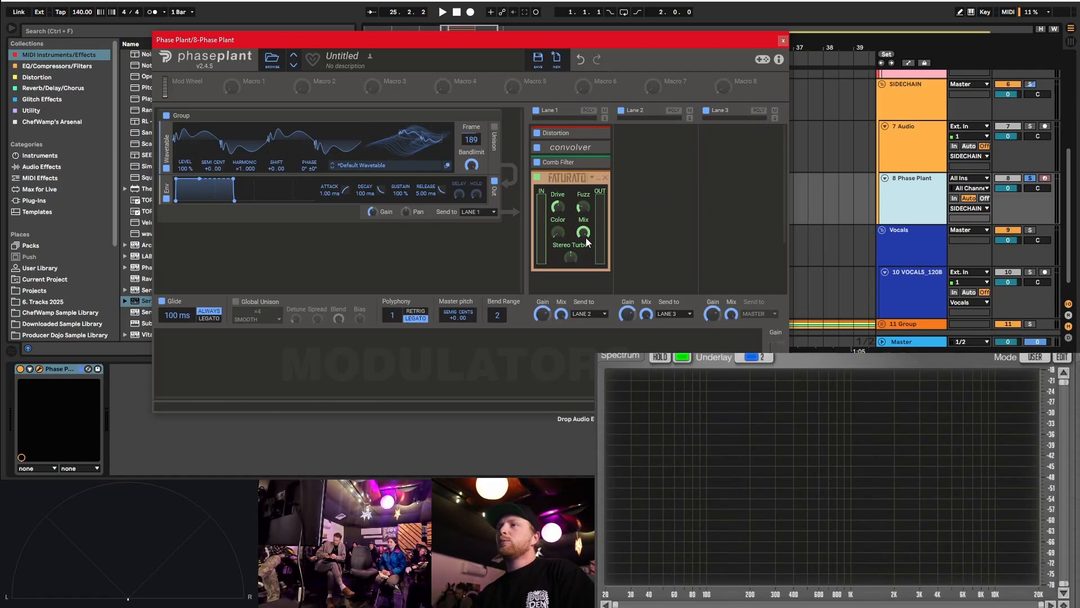
- Lower the Faturator's Mix and audition the sound while trying out its Stereo Turbo control
{"action": "key", "text": "space"}
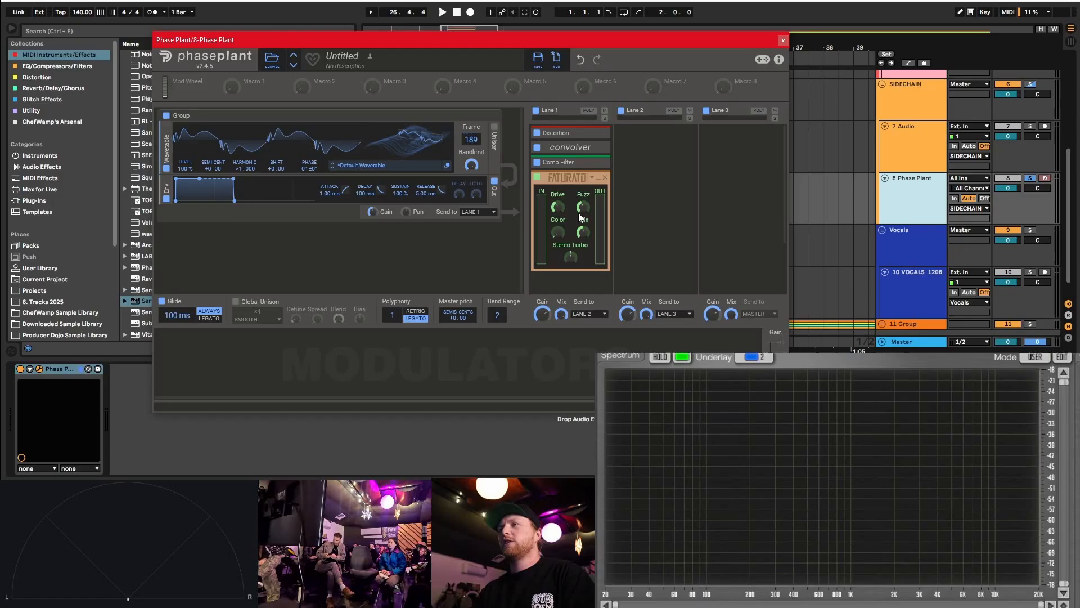
{"action": "key", "text": "space"}
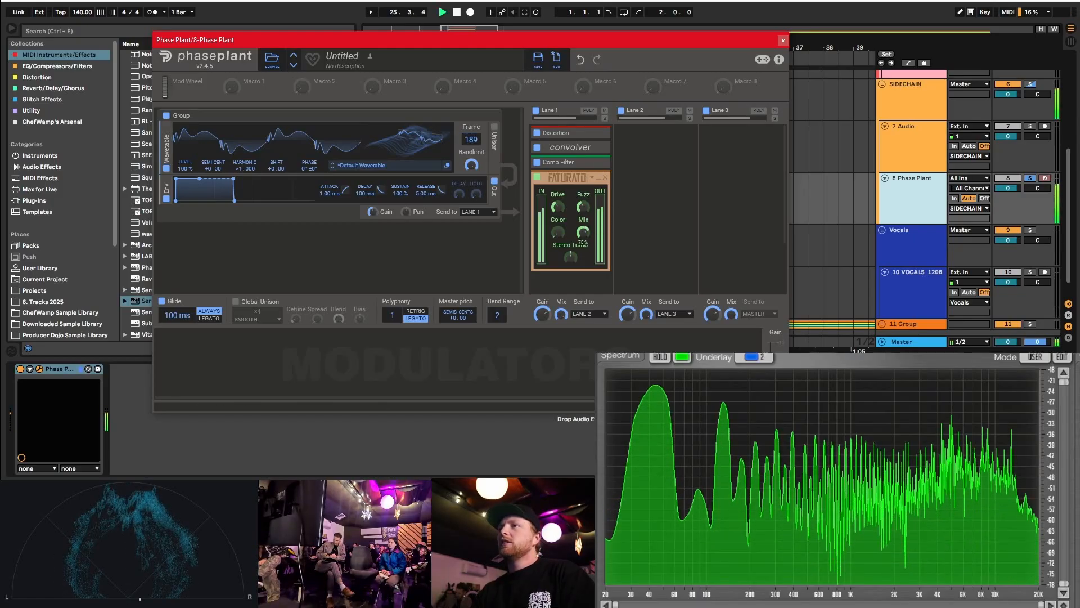
{"action": "key", "text": "space"}
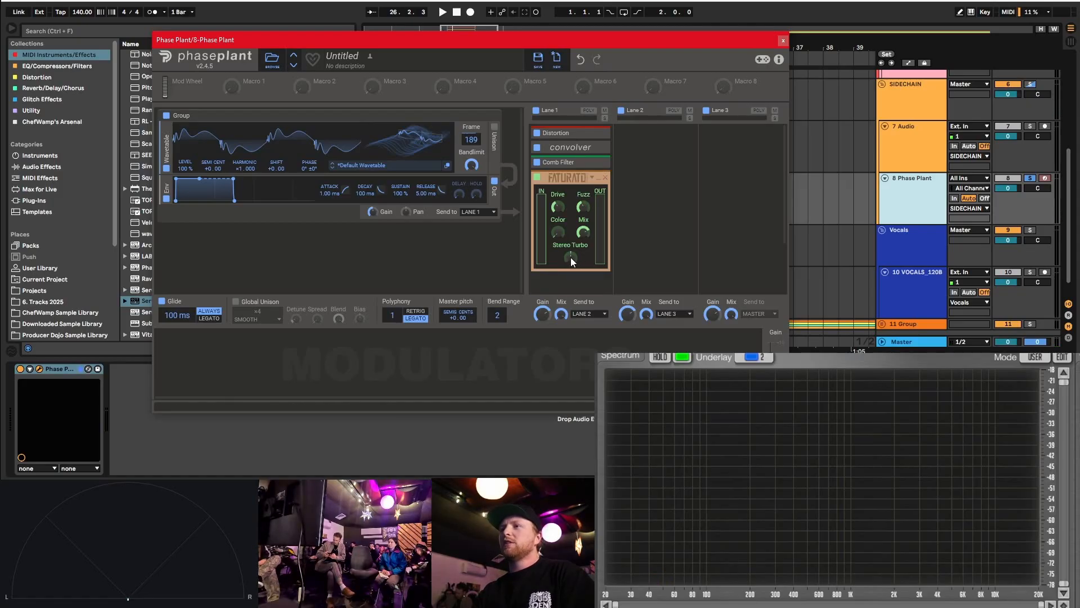
{"action": "key", "text": "space"}
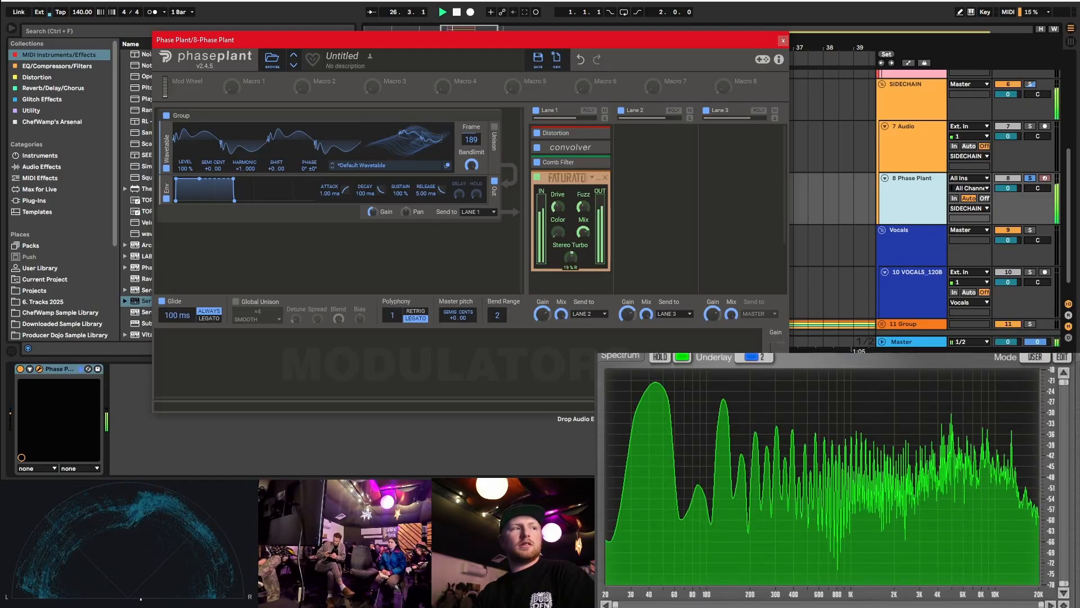
{"action": "key", "text": "space"}
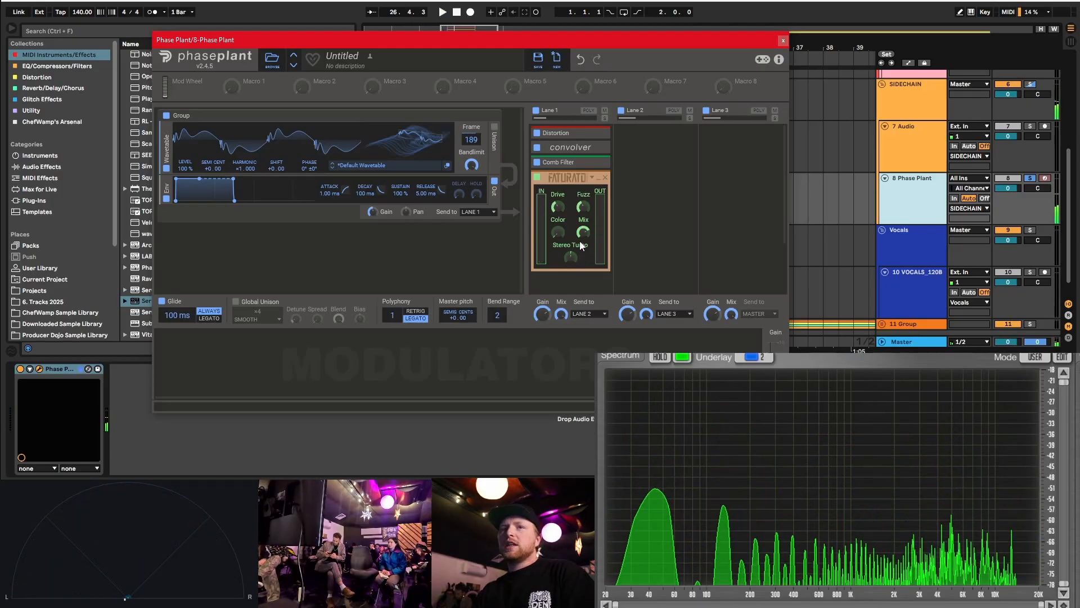
{"action": "key", "text": "space"}
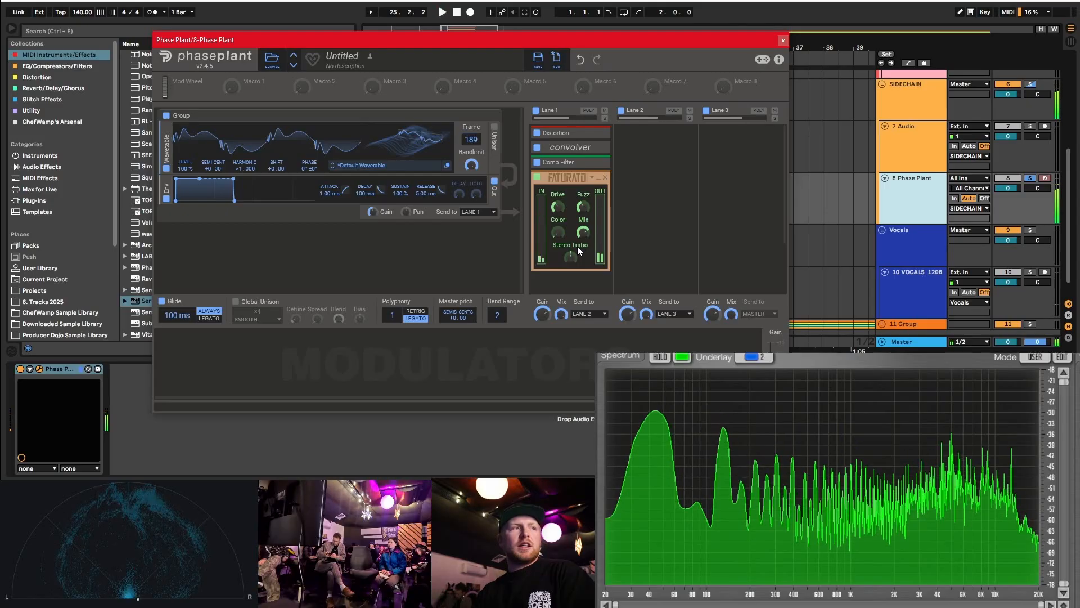
- Collapse the Faturator and add a Nonlinear Filter below it in Lane 1
{"action": "double_click", "coordinate": [568, 178]}
{"action": "left_click", "coordinate": [561, 200]}
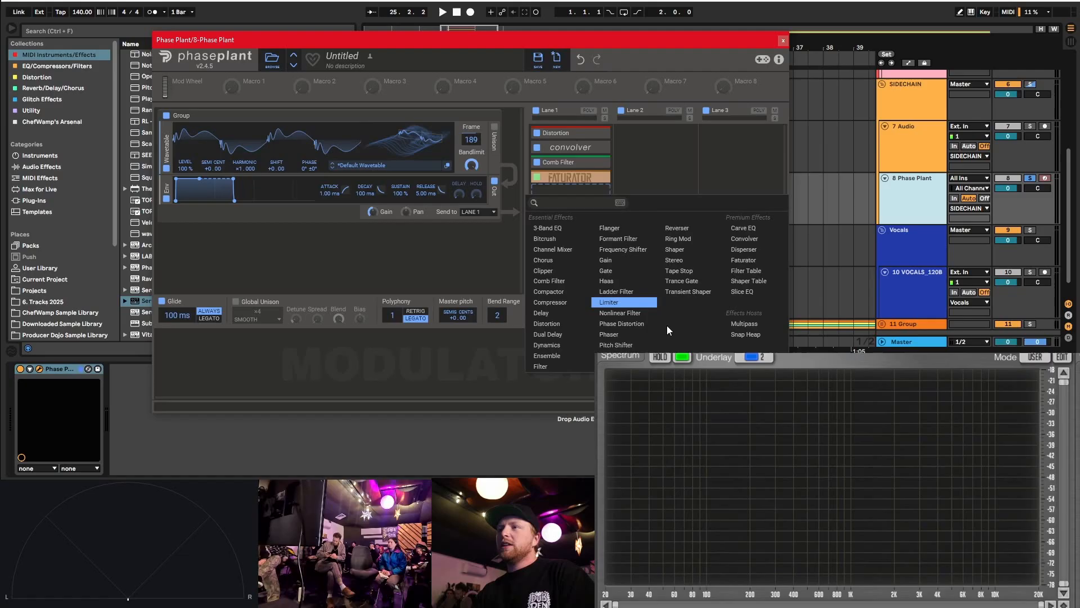
{"action": "left_click", "coordinate": [640, 317]}
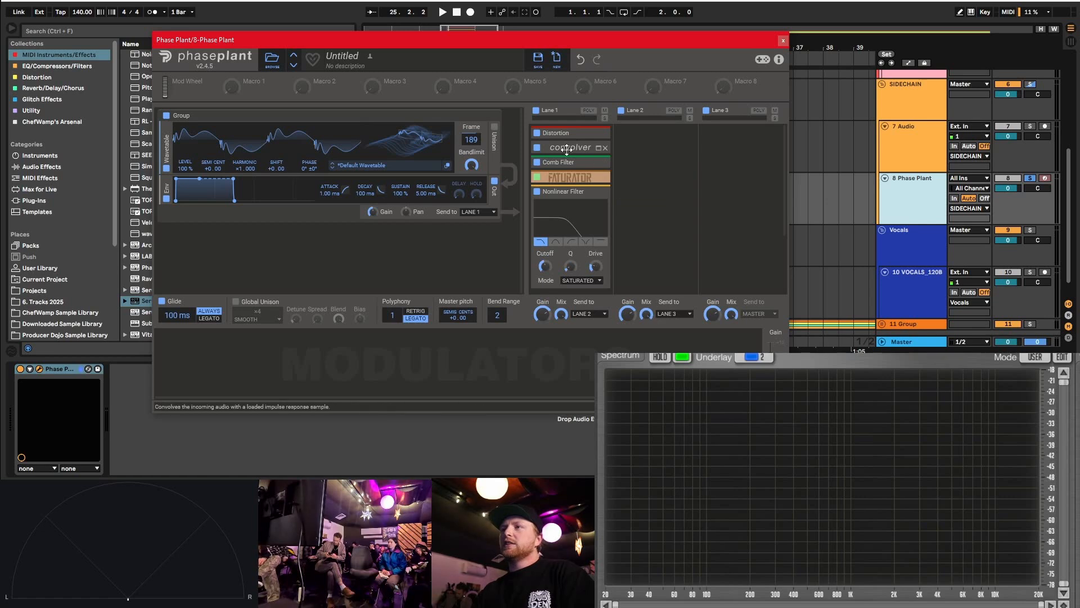
{"action": "scroll", "coordinate": [582, 200], "scroll_direction": "up", "scroll_amount": 1}
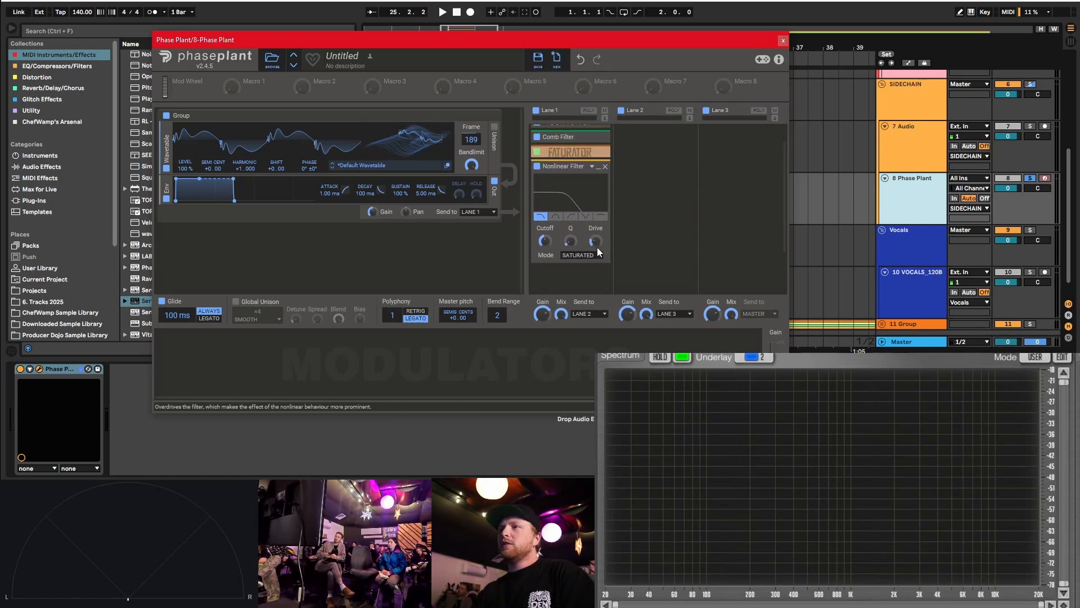
- Try a higher Q on the Nonlinear Filter, look through its modes, and raise Drive to maximum
{"action": "left_click_drag", "start_coordinate": [571, 241], "coordinate": [571, 228]}
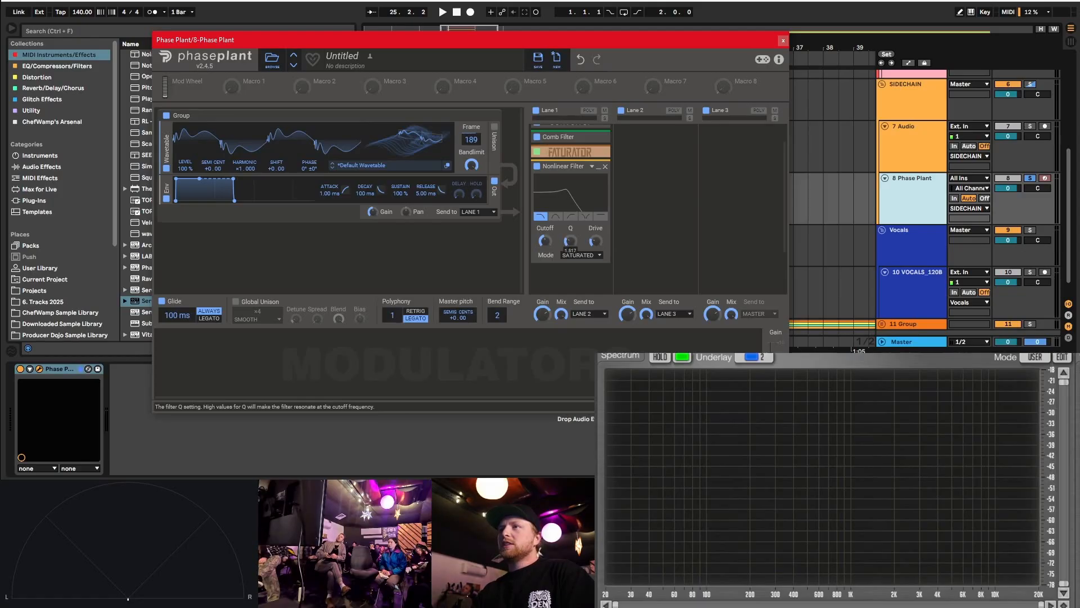
{"action": "left_click", "coordinate": [582, 256]}
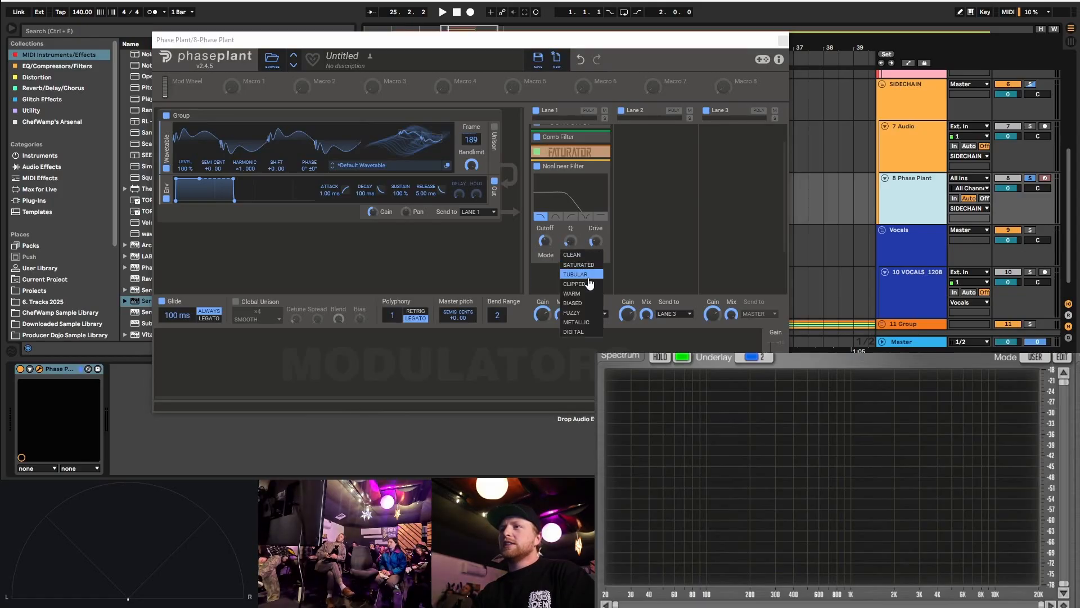
{"action": "left_click", "coordinate": [589, 243]}
{"action": "left_click_drag", "start_coordinate": [596, 241], "coordinate": [596, 189]}
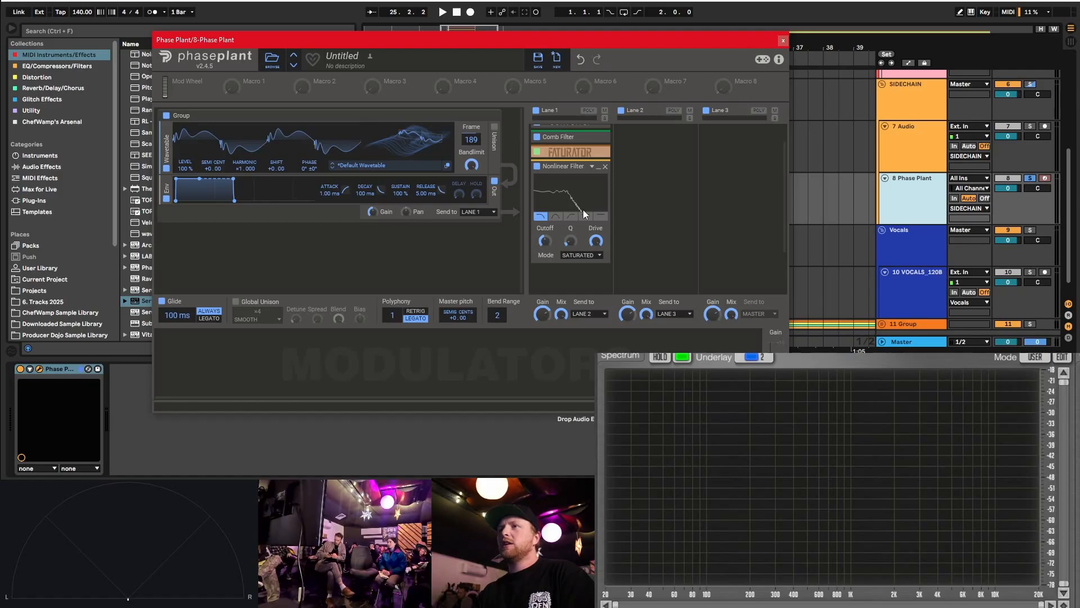
- Set the Nonlinear Filter's mode to Warm, adjust its Q and cutoff, and switch its shape to notch
{"action": "left_click", "coordinate": [583, 255]}
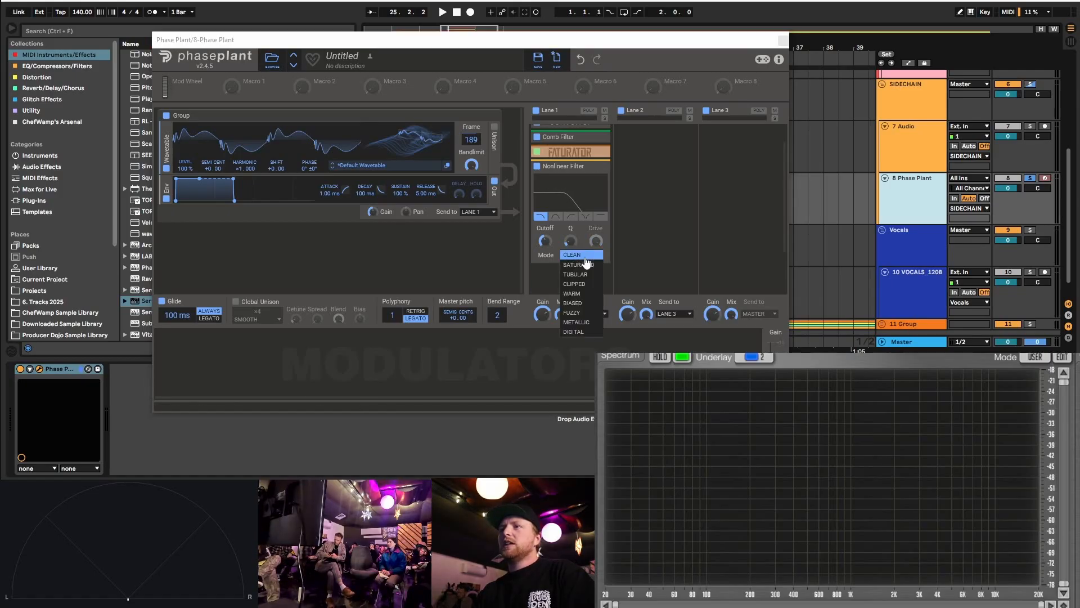
{"action": "left_click", "coordinate": [581, 294]}
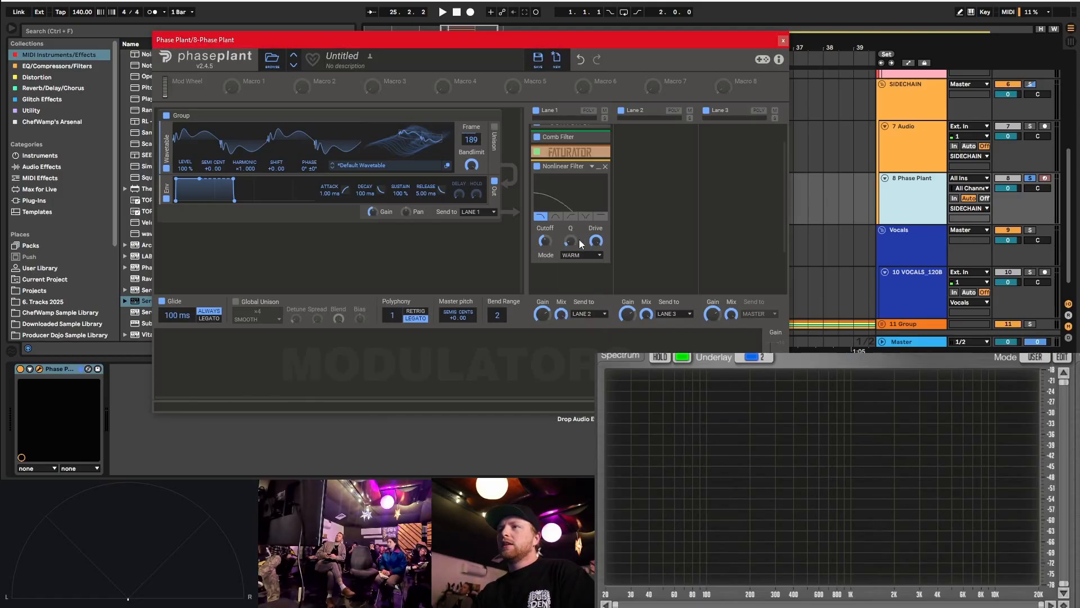
{"action": "left_click_drag", "start_coordinate": [571, 242], "coordinate": [571, 208]}
{"action": "left_click_drag", "start_coordinate": [544, 242], "coordinate": [544, 232]}
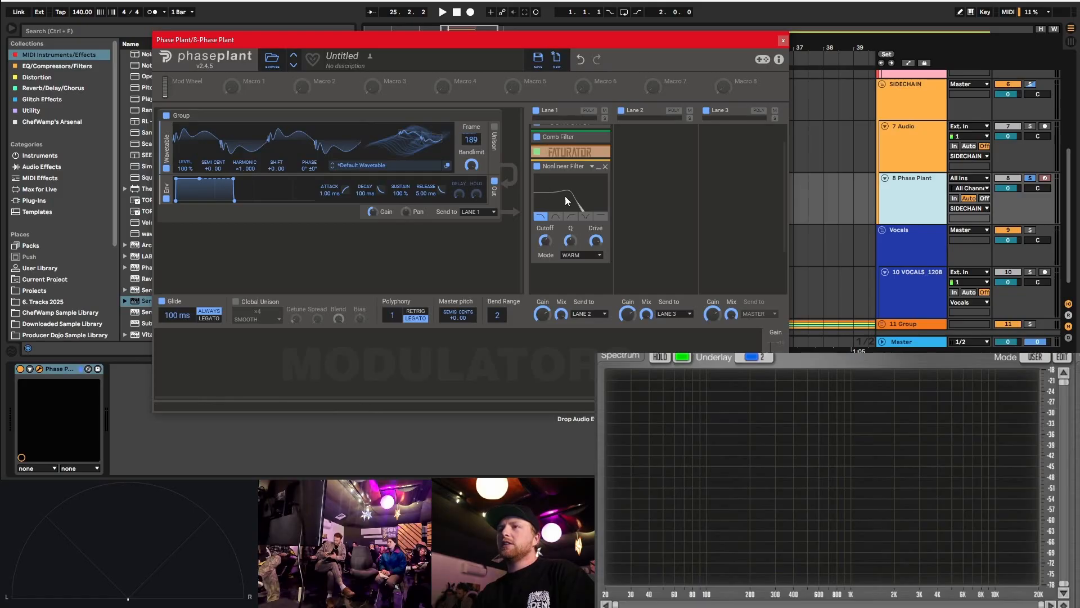
{"action": "left_click", "coordinate": [586, 216]}
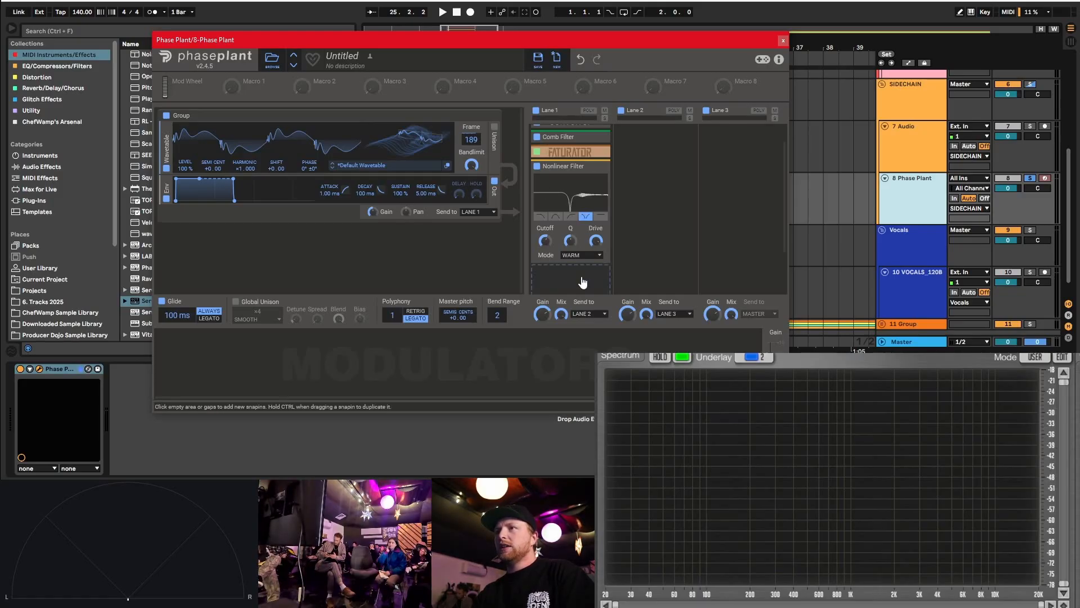
- Adjust the Nonlinear Filter's notch and audition the sound, comparing it with the filter bypassed and enabled
{"action": "left_click_drag", "start_coordinate": [570, 241], "coordinate": [544, 221]}
{"action": "key", "text": "space"}
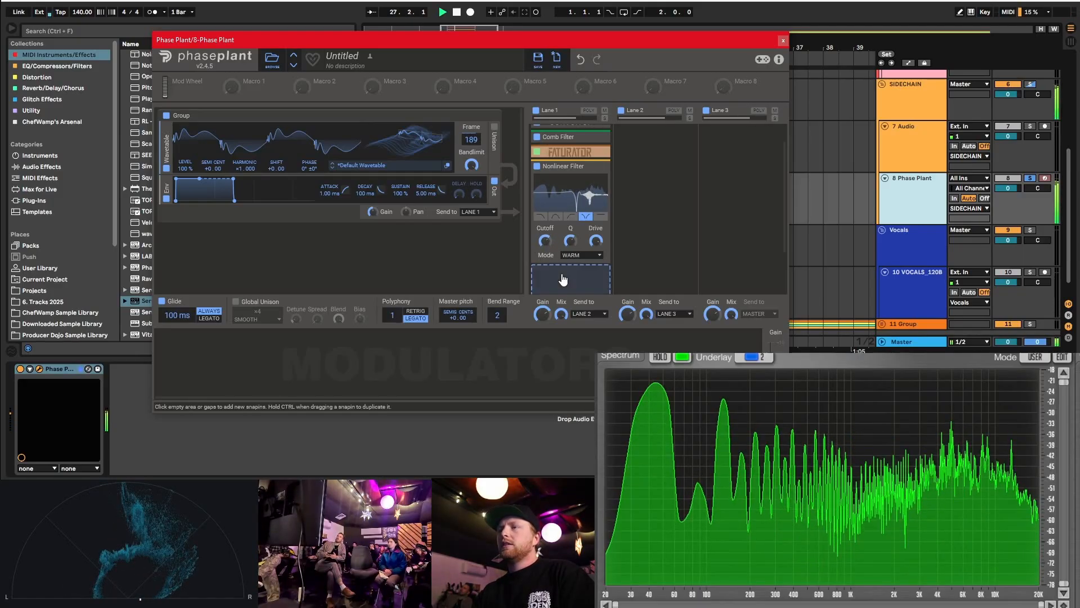
{"action": "key", "text": "space"}
{"action": "left_click", "coordinate": [537, 167]}
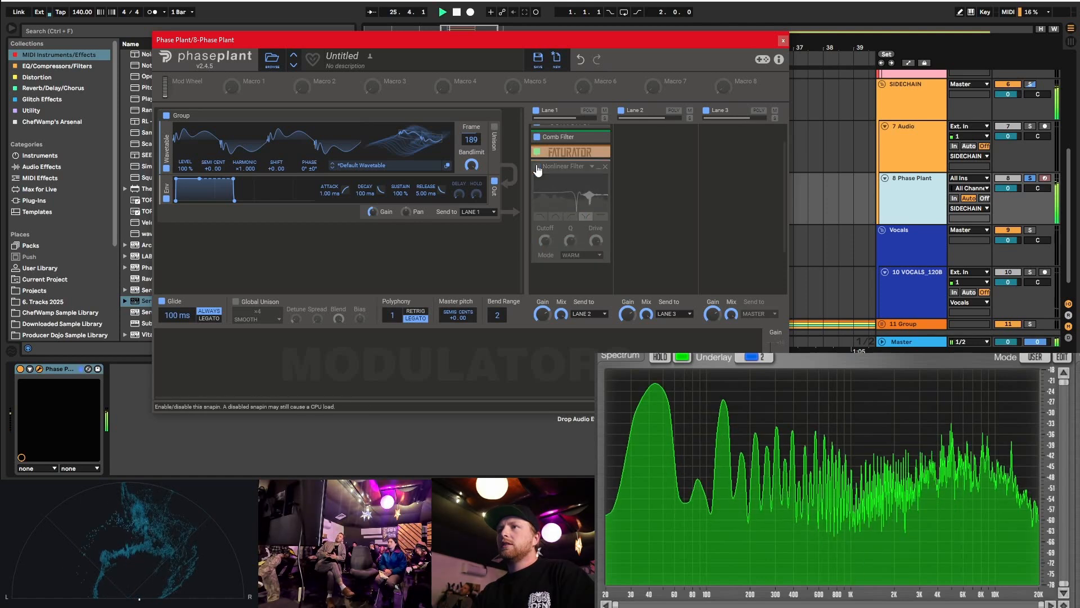
{"action": "left_click", "coordinate": [537, 167]}
{"action": "key", "text": "space"}
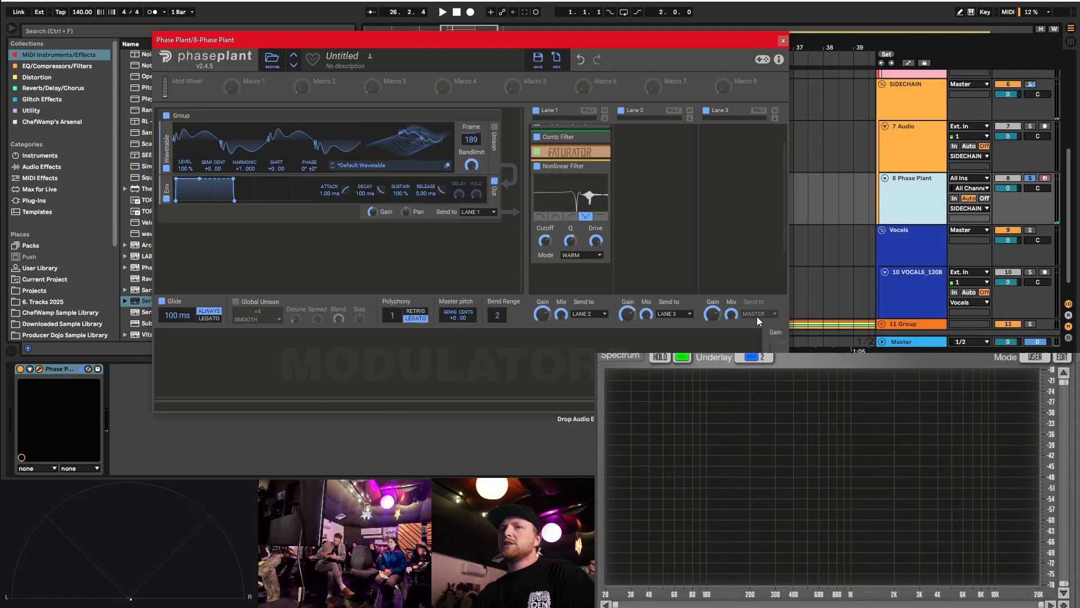
- Add a Curve modulator to the modulator area
{"action": "left_click", "coordinate": [203, 356]}
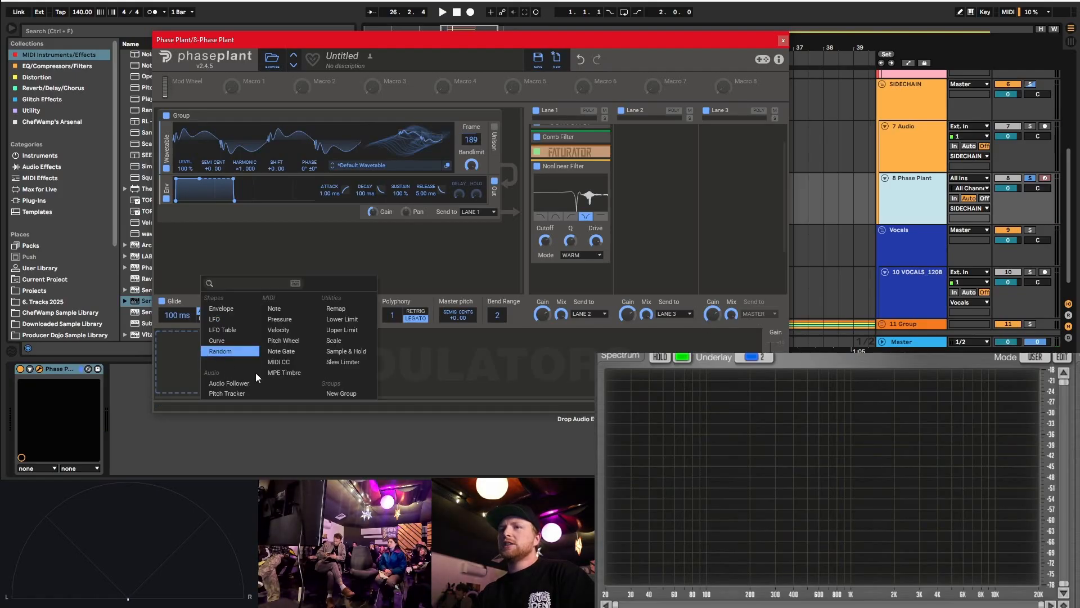
{"action": "left_click", "coordinate": [223, 341]}
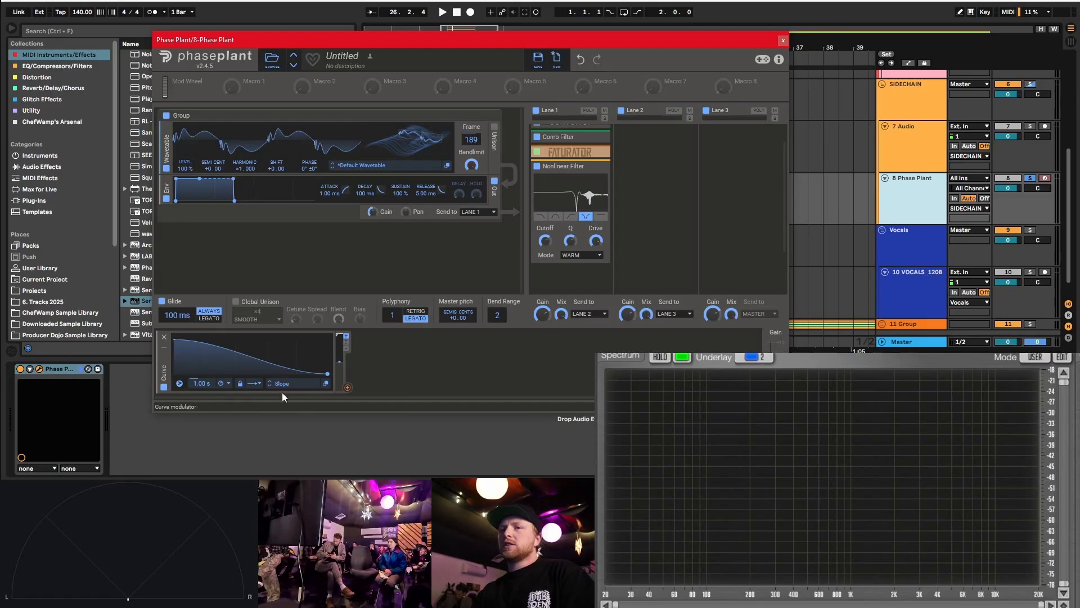
{"action": "left_click", "coordinate": [383, 360]}
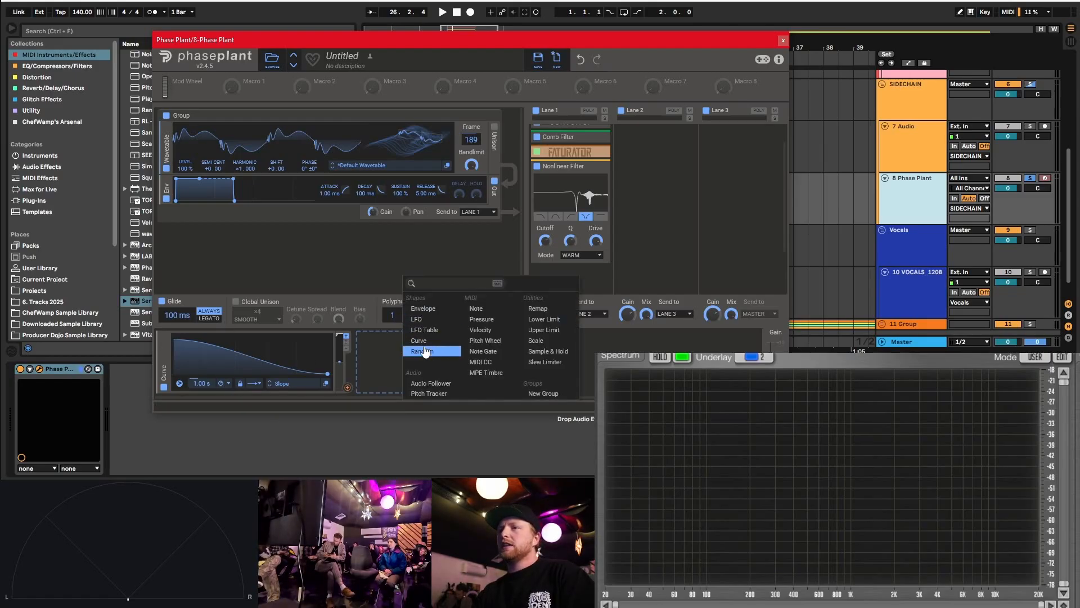
{"action": "left_click", "coordinate": [419, 322]}
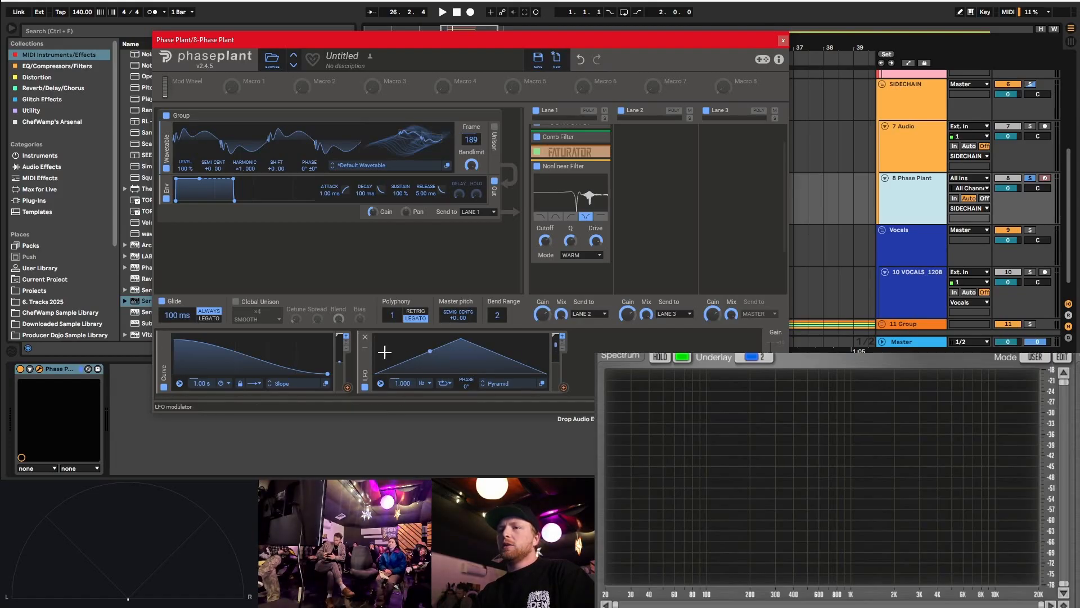
{"action": "left_click", "coordinate": [365, 337]}
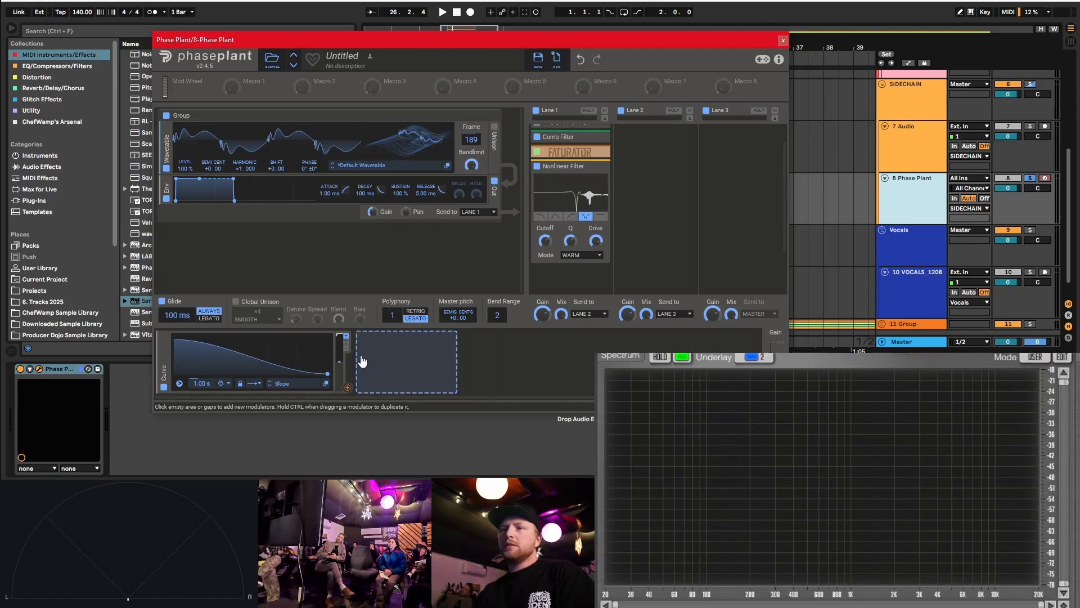
- Switch the Curve modulator's rate to tempo-synced note values and set it to 1/8
{"action": "left_click", "coordinate": [225, 384]}
{"action": "left_click", "coordinate": [235, 395]}
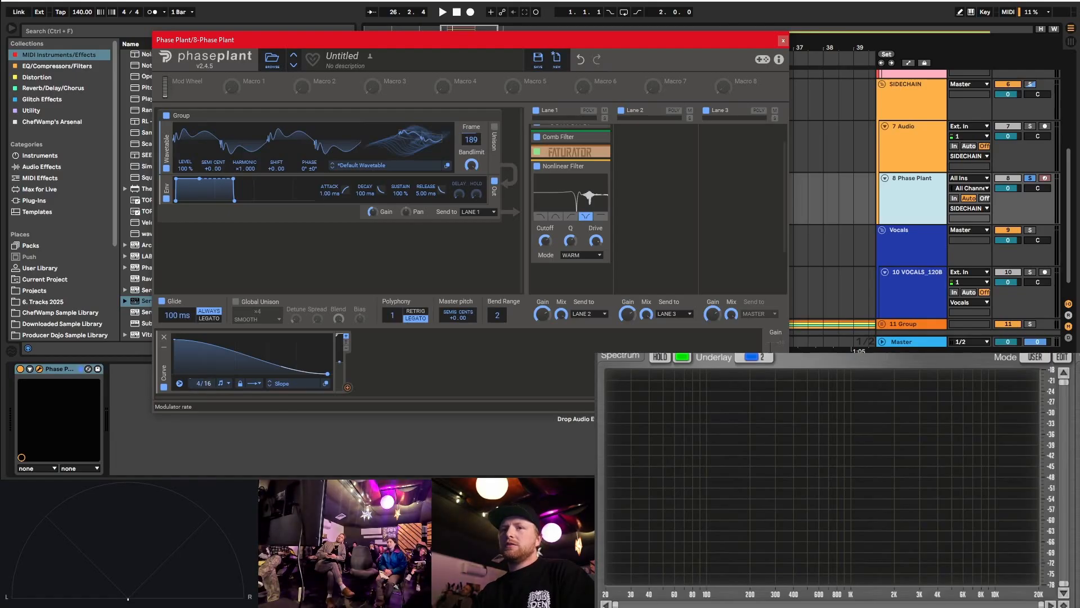
{"action": "left_click_drag", "start_coordinate": [208, 384], "coordinate": [209, 375]}
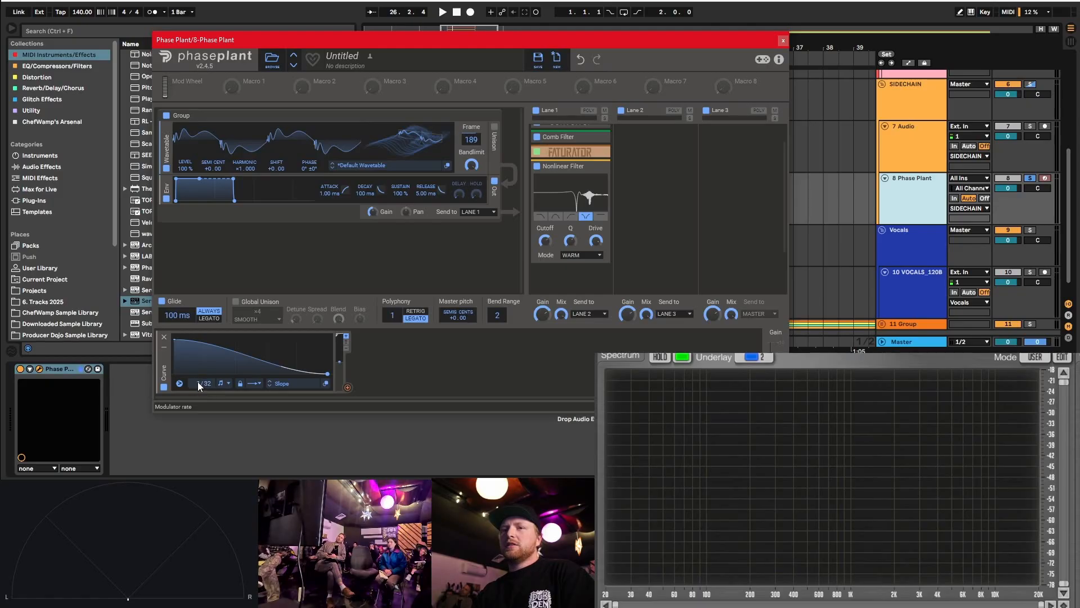
{"action": "left_click_drag", "start_coordinate": [208, 386], "coordinate": [207, 379]}
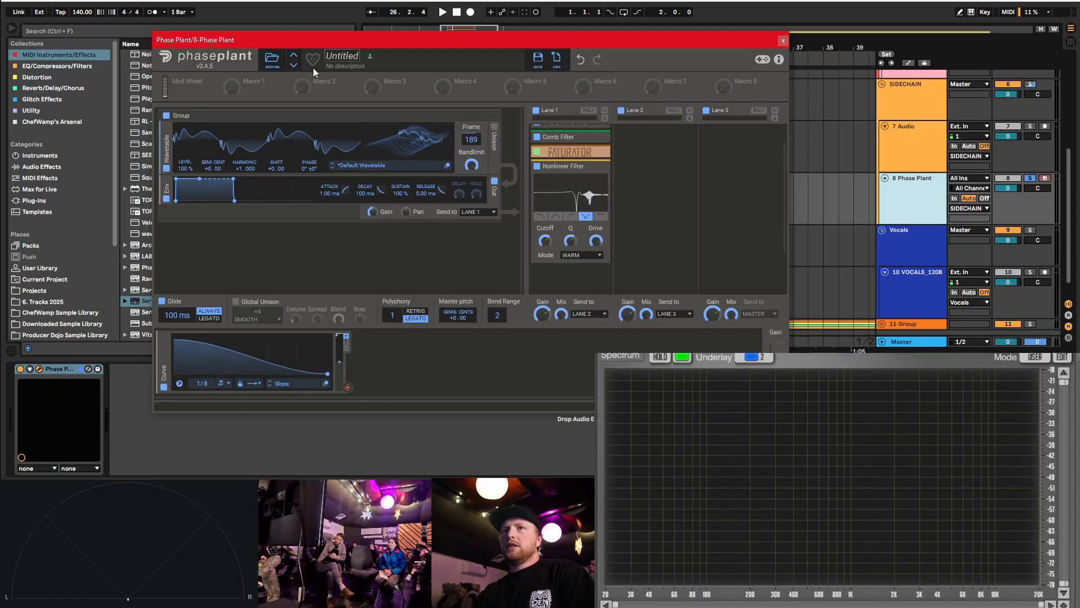
- Assign Macro 1 to the Curve's rate, set the rate to 1/4, and raise Macro 1 to 18% while auditioning
{"action": "left_click_drag", "start_coordinate": [245, 87], "coordinate": [200, 394]}
{"action": "left_click_drag", "start_coordinate": [208, 391], "coordinate": [208, 385]}
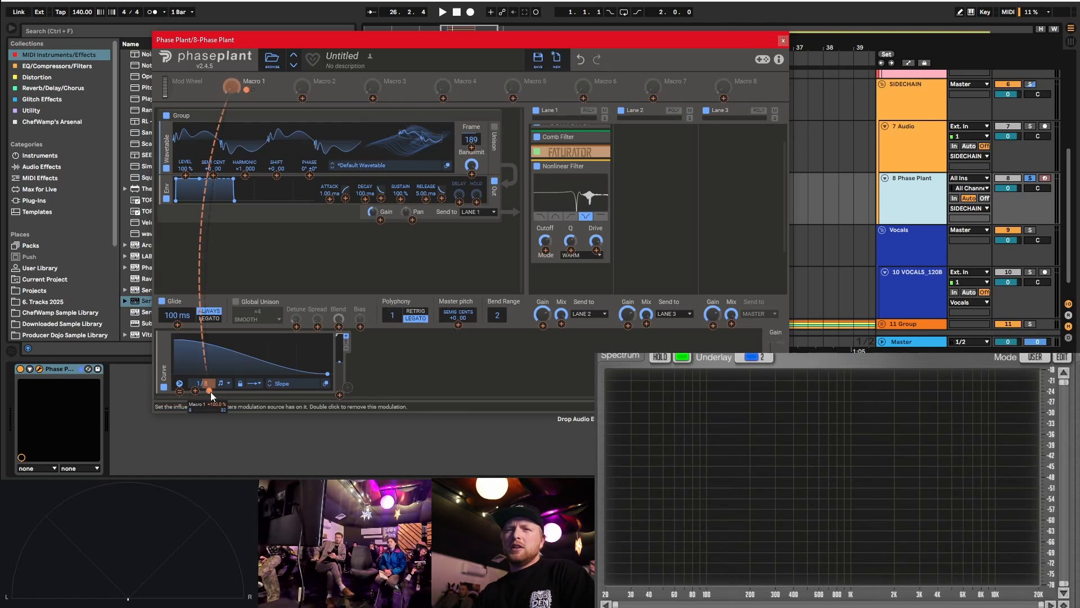
{"action": "left_click_drag", "start_coordinate": [211, 392], "coordinate": [205, 382]}
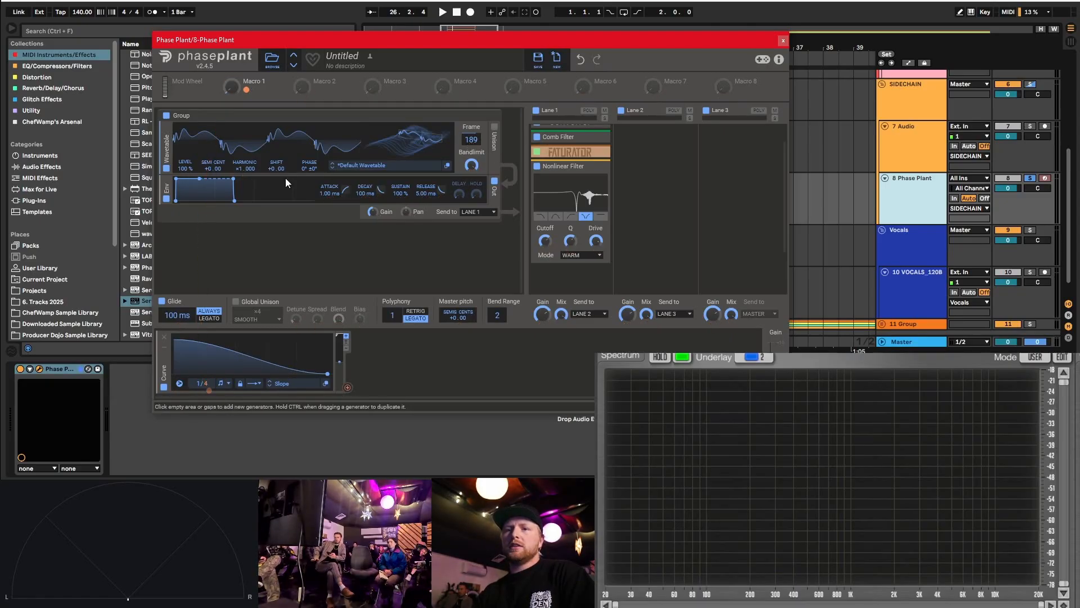
{"action": "left_click_drag", "start_coordinate": [232, 87], "coordinate": [231, 86]}
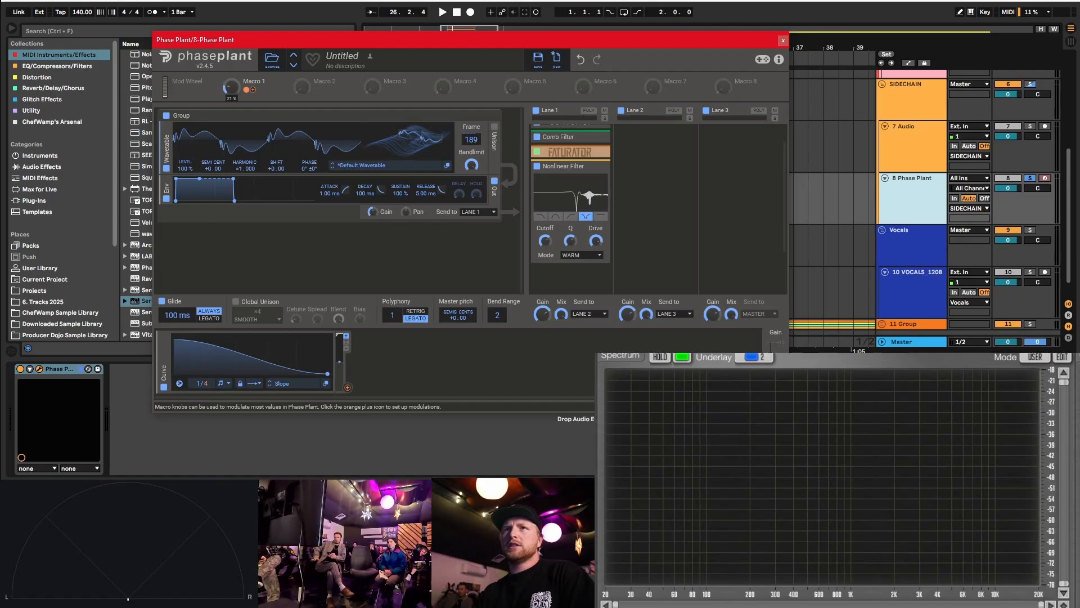
{"action": "key", "text": "space"}
{"action": "key", "text": "space"}
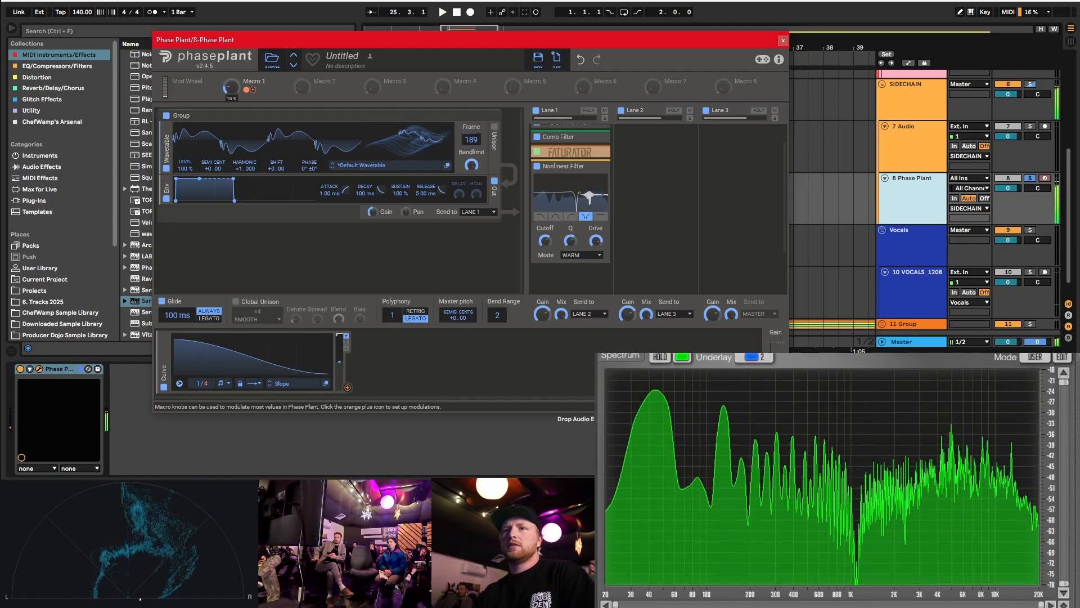
- Set the Curve modulator's loop mode to Sustain and audition the sound
{"action": "left_click", "coordinate": [255, 384]}
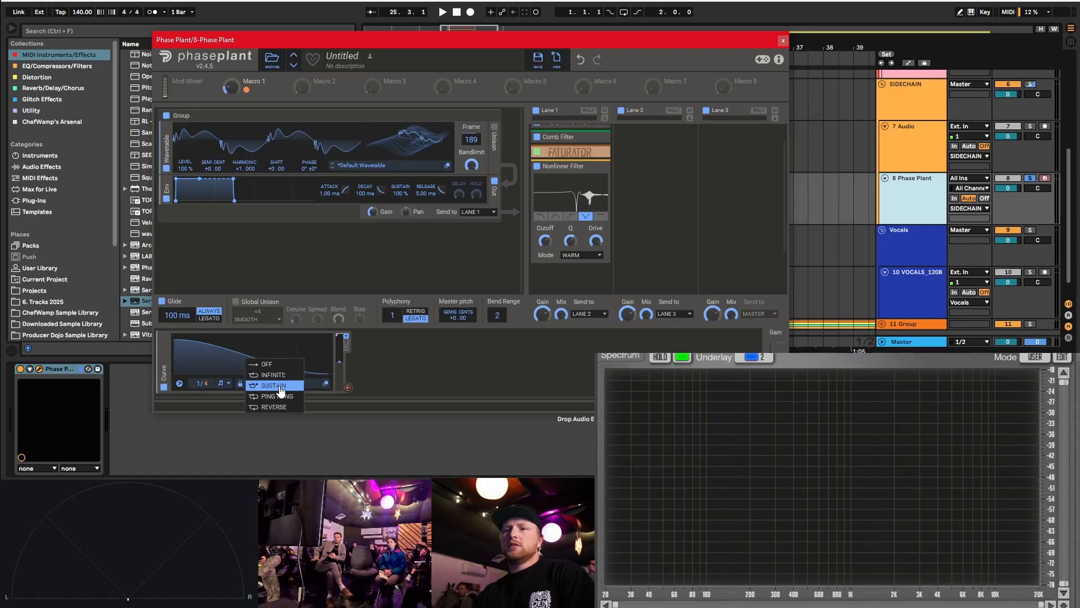
{"action": "left_click", "coordinate": [278, 386]}
{"action": "key", "text": "space"}
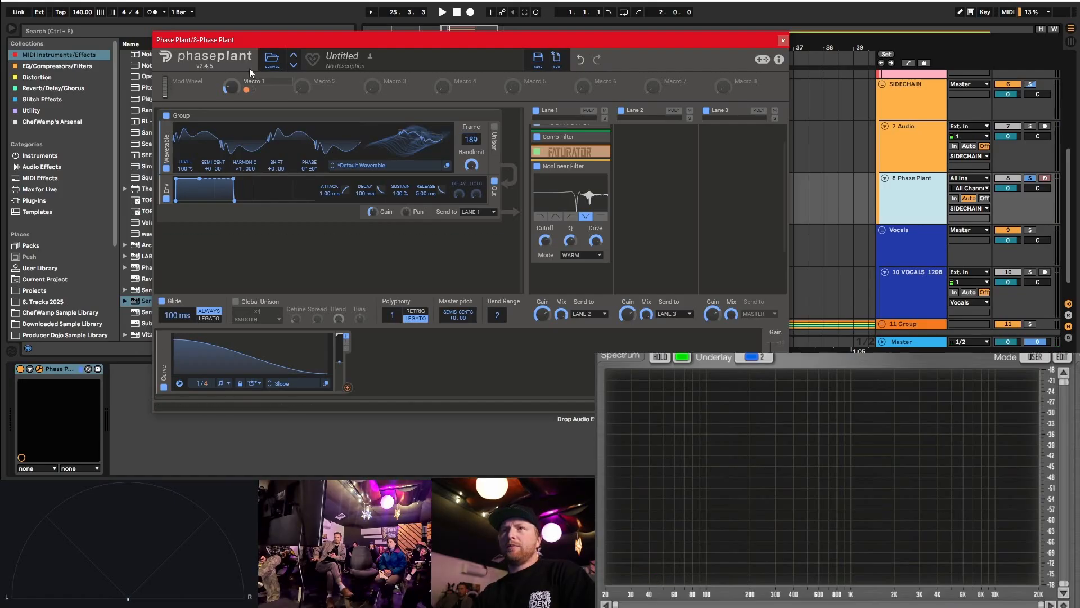
{"action": "key", "text": "space"}
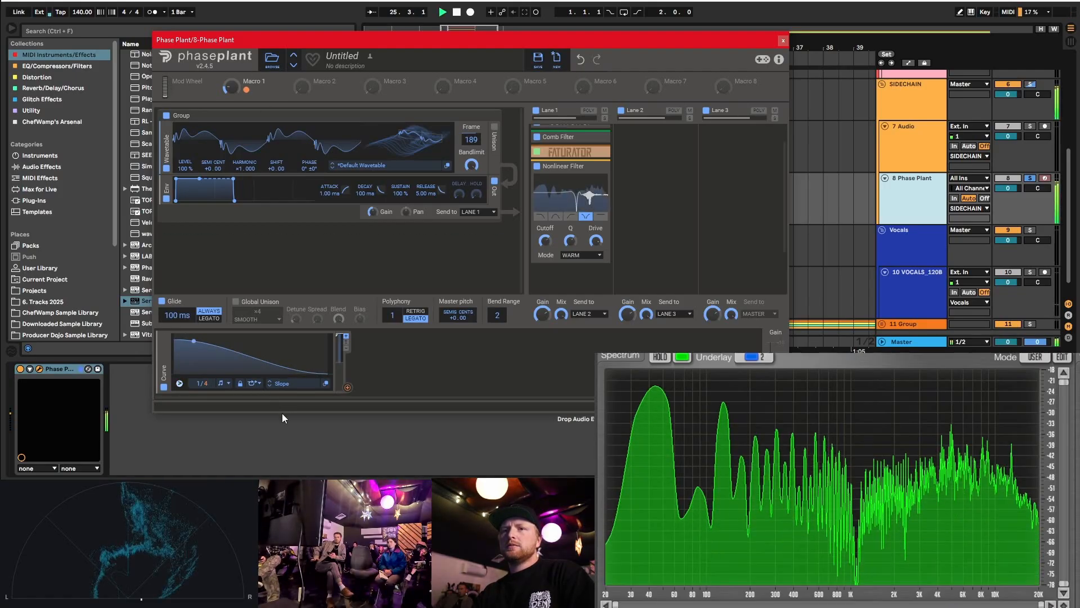
{"action": "key", "text": "space"}
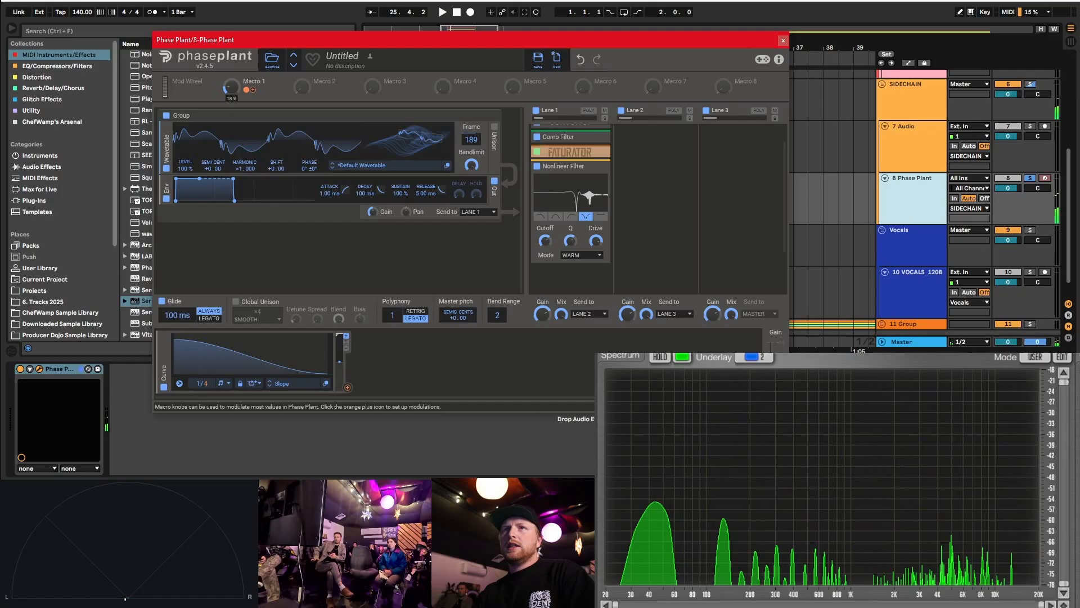
{"action": "key", "text": "space"}
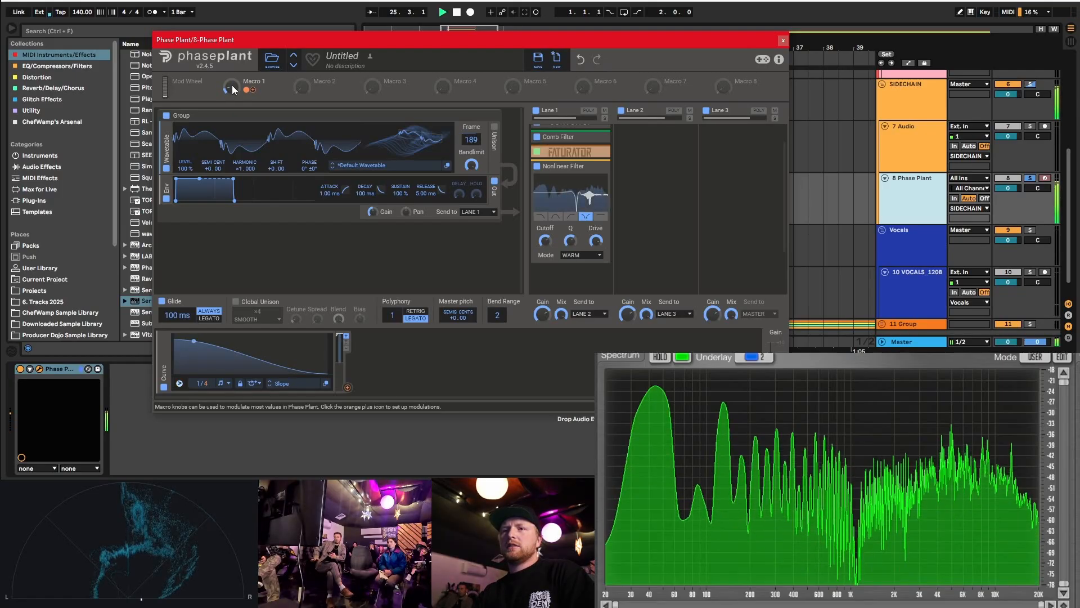
{"action": "key", "text": "space"}
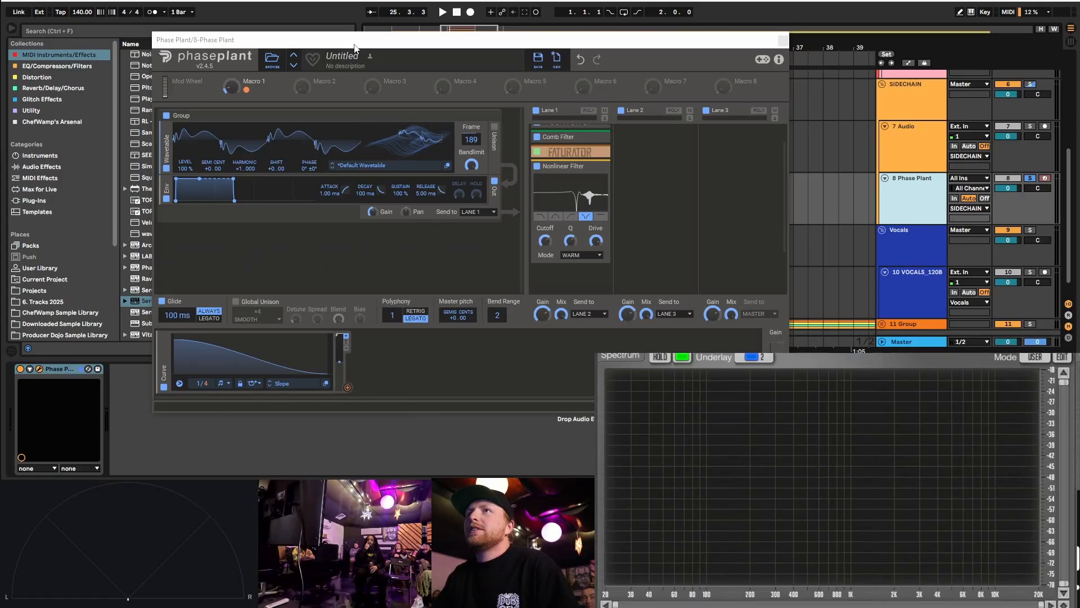
- Move the plugin window aside to reach the Phase Plant track's clip, play it back, and return the window
{"action": "left_click_drag", "start_coordinate": [355, 47], "coordinate": [299, 292]}
{"action": "left_click", "coordinate": [451, 173]}
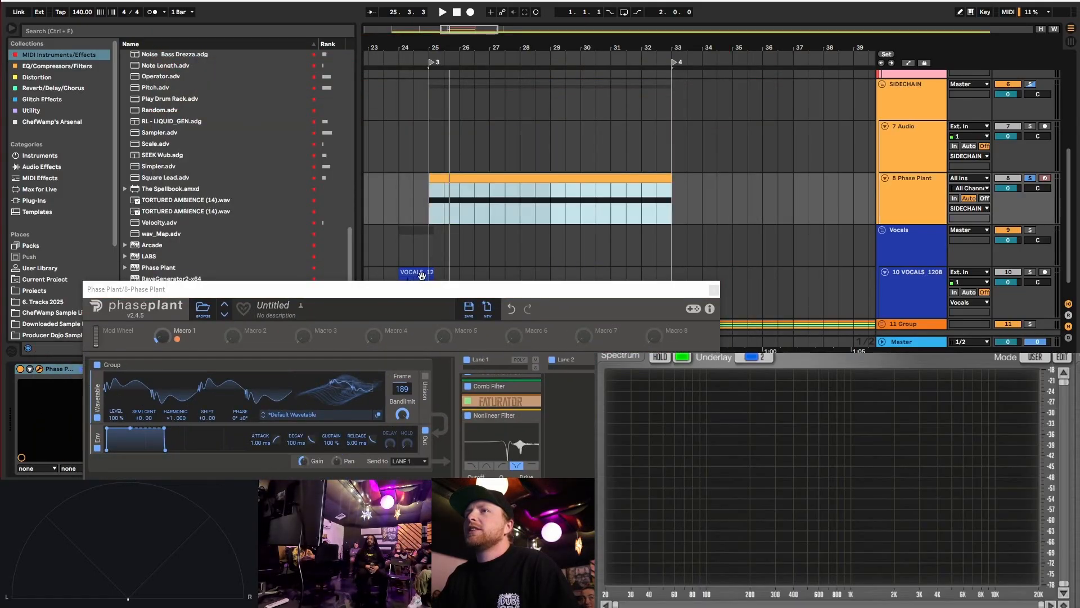
{"action": "key", "text": "space"}
{"action": "left_click_drag", "start_coordinate": [420, 290], "coordinate": [477, 17]}
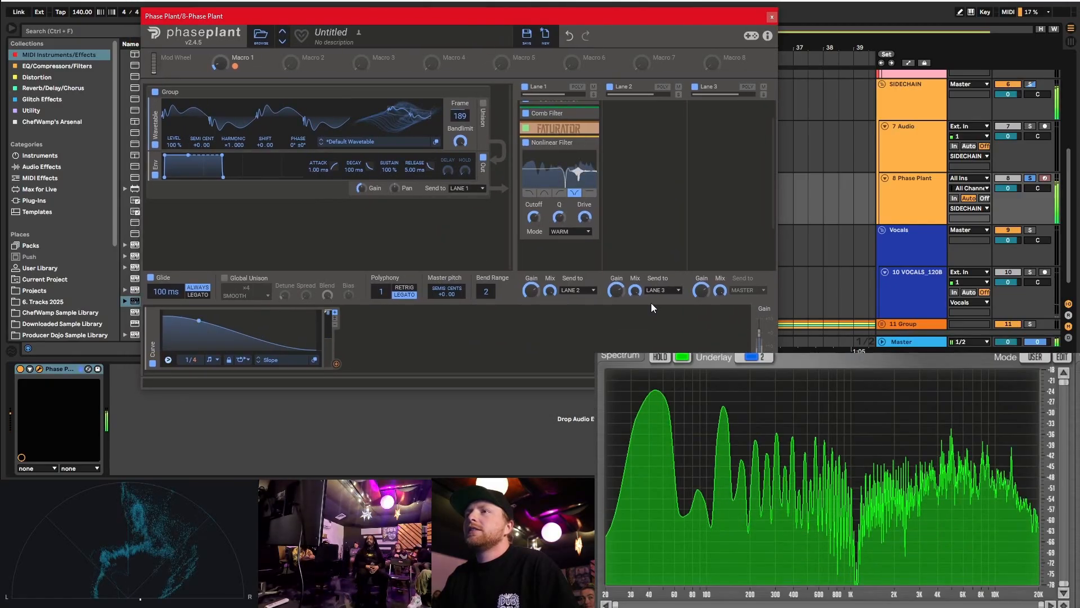
{"action": "key", "text": "space"}
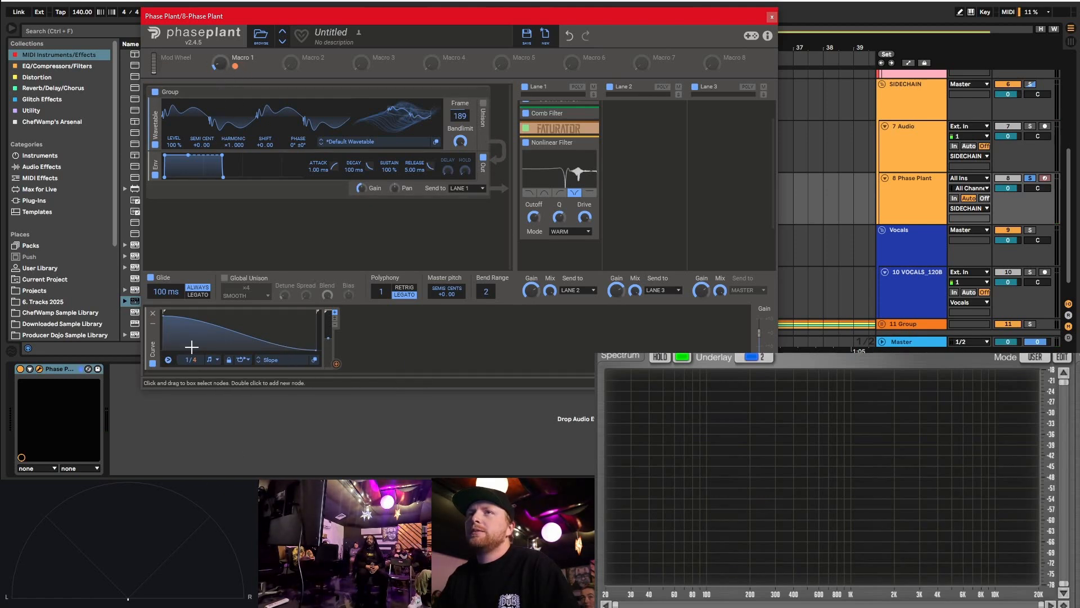
- Modulate the Nonlinear Filter's cutoff with the Curve, then adjust the modulation amount and cutoff during playback
{"action": "left_click", "coordinate": [336, 362]}
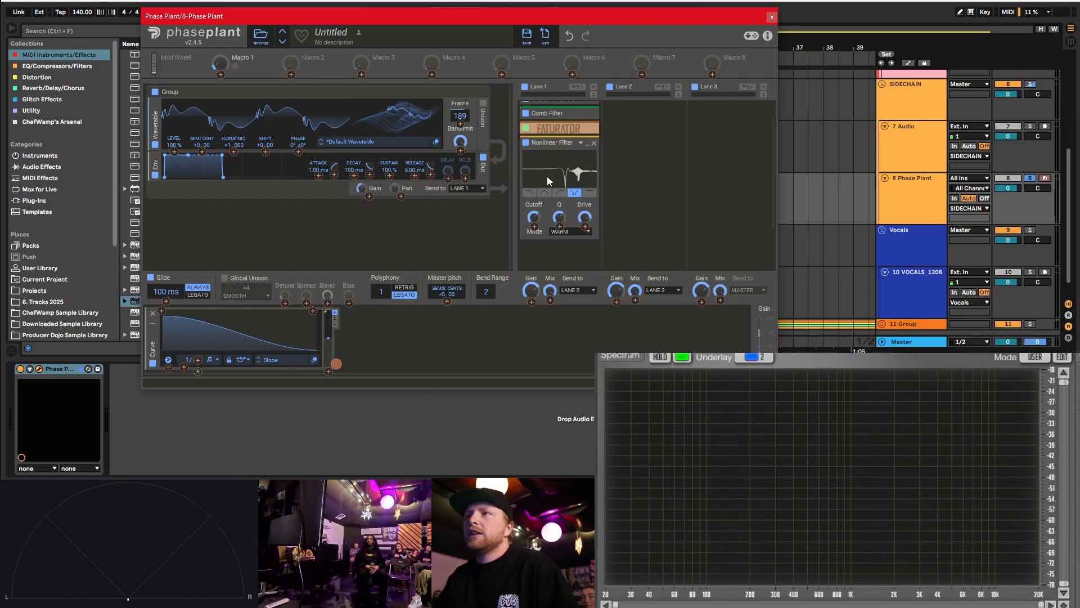
{"action": "left_click", "coordinate": [534, 227]}
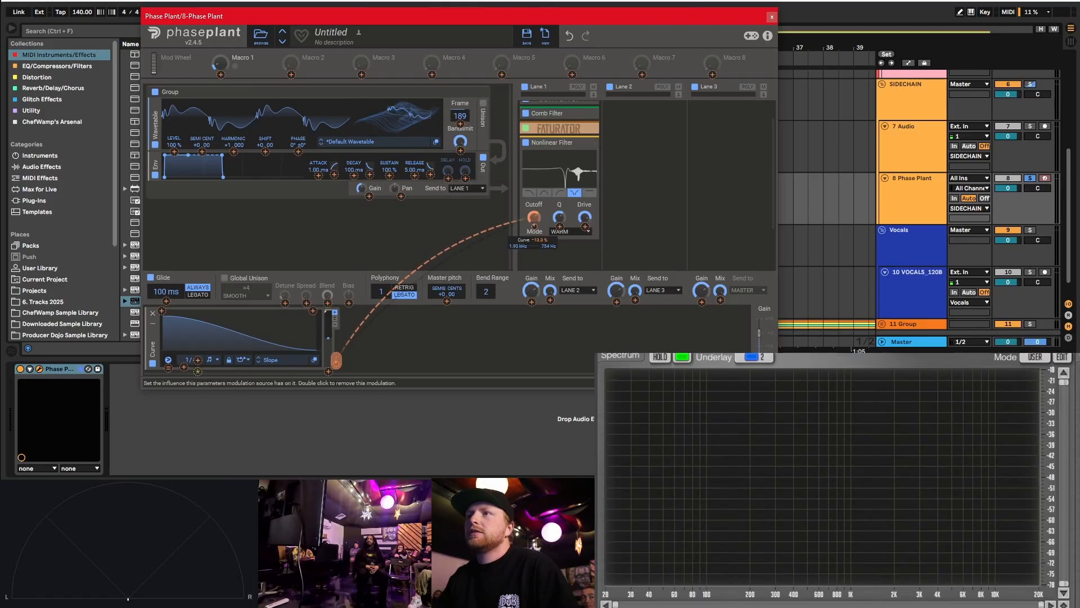
{"action": "left_click_drag", "start_coordinate": [535, 226], "coordinate": [535, 204]}
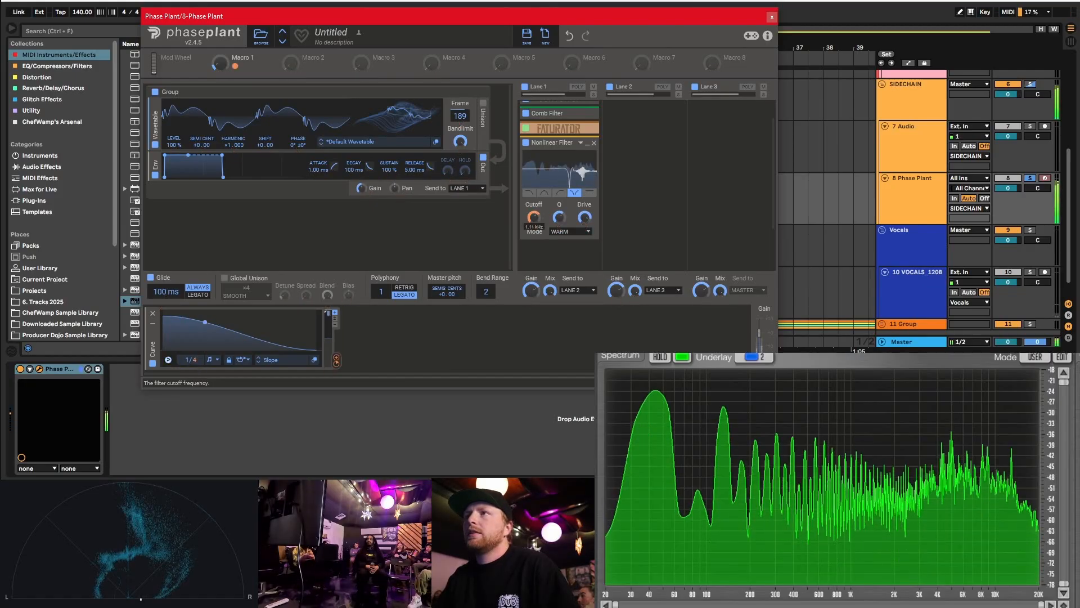
{"action": "mouse_move", "coordinate": [534, 217]}
{"action": "left_mouse_down"}
{"action": "mouse_move", "coordinate": [534, 243]}
{"action": "mouse_move", "coordinate": [535, 232]}
{"action": "left_mouse_up"}
{"action": "mouse_move", "coordinate": [535, 229]}
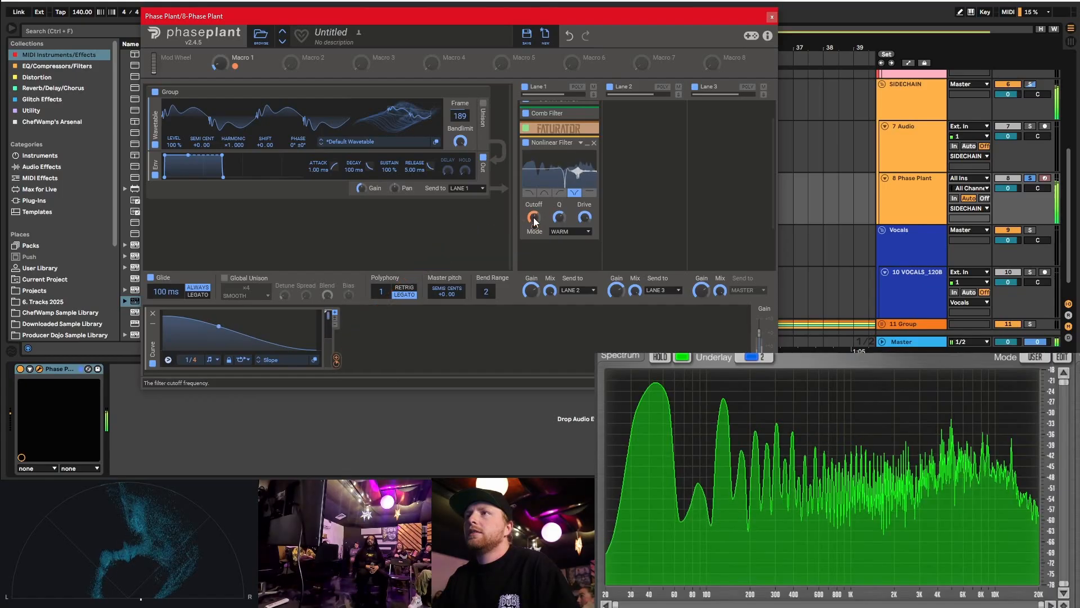
{"action": "left_click_drag", "start_coordinate": [534, 218], "coordinate": [534, 222]}
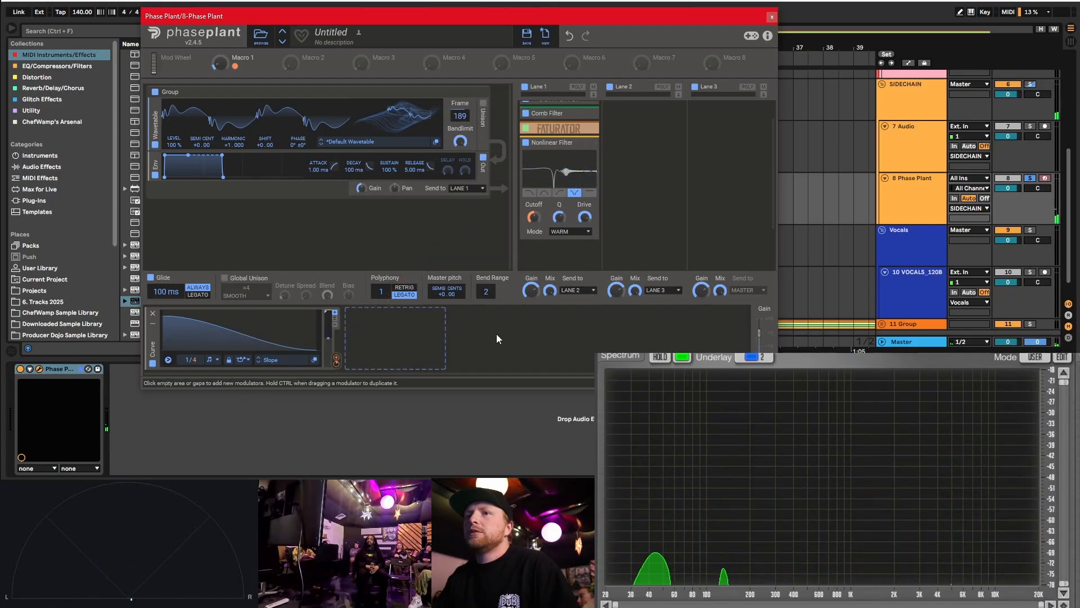
- Collapse the Nonlinear Filter and add a second Nonlinear Filter below it in Lane 1
{"action": "left_click", "coordinate": [559, 144]}
{"action": "left_click", "coordinate": [570, 197]}
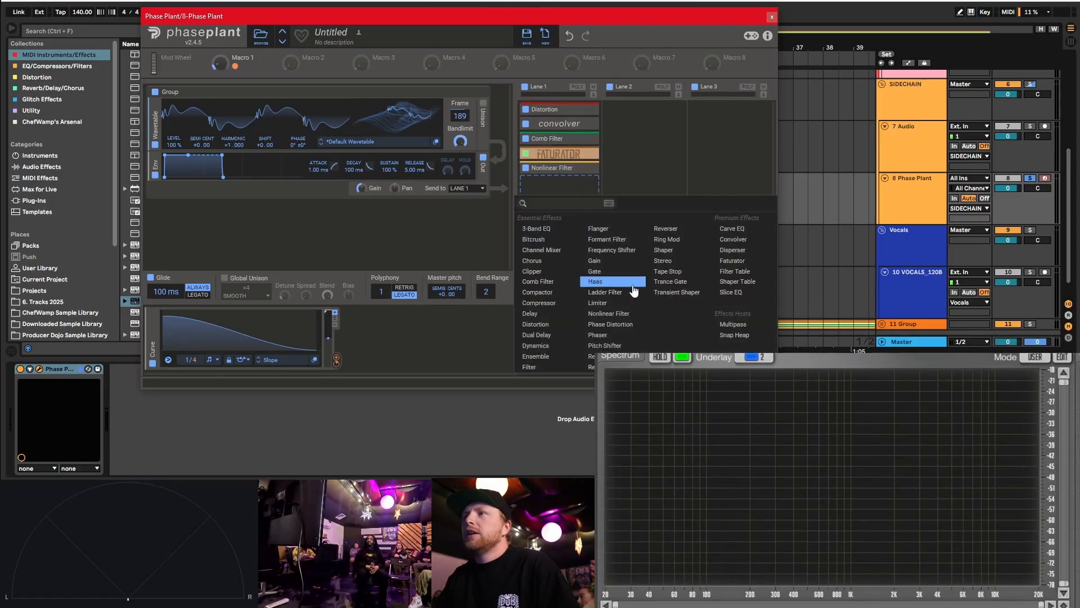
{"action": "left_click", "coordinate": [611, 313]}
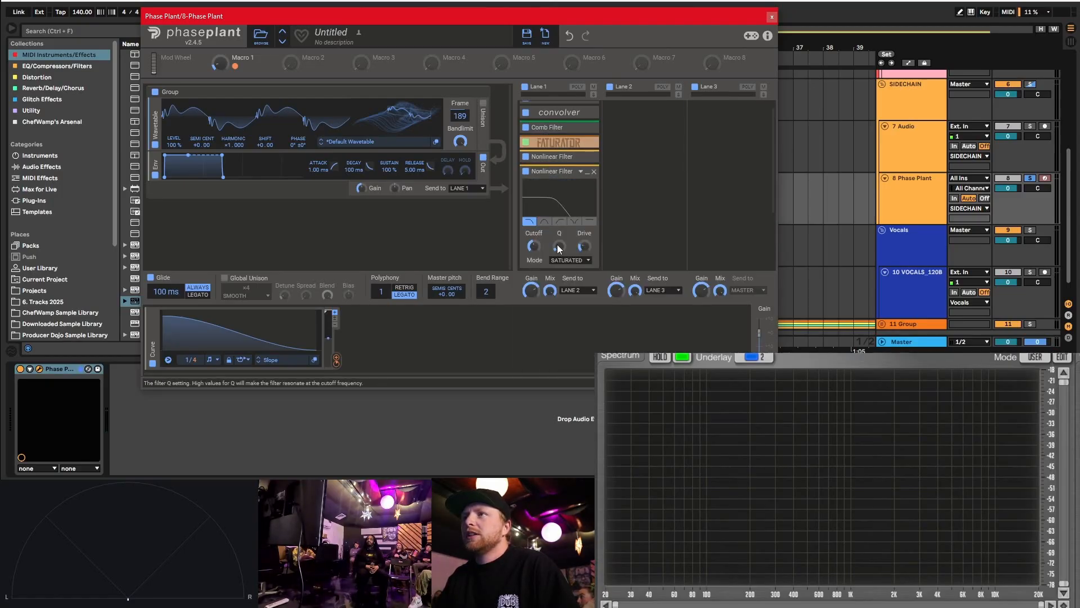
- Set the second Nonlinear Filter to Biased mode with a notch shape, raise its Q, and raise Drive to about 87%
{"action": "left_click", "coordinate": [568, 260]}
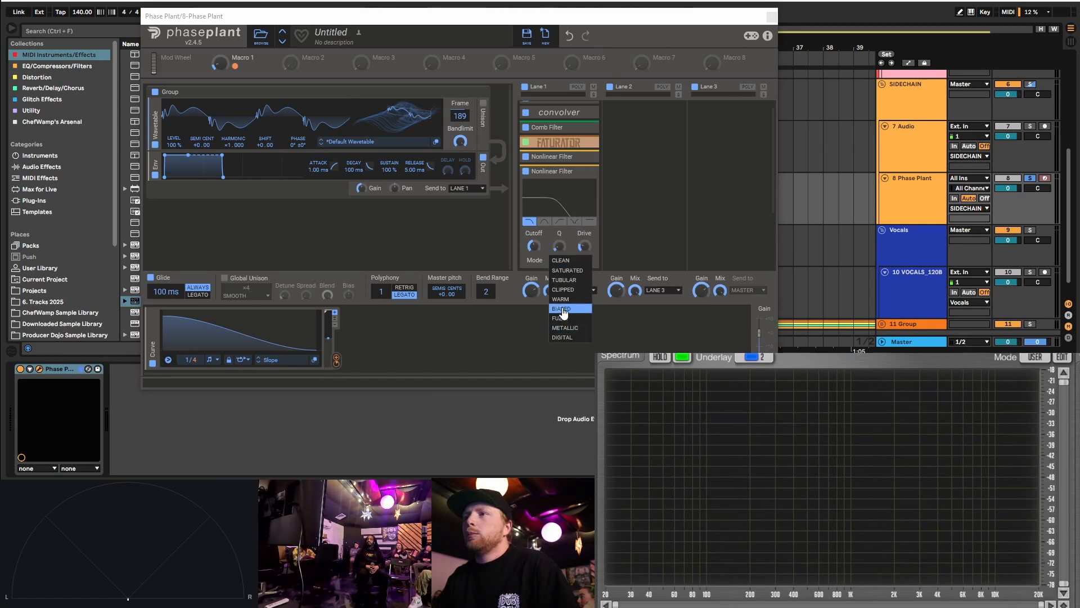
{"action": "left_click", "coordinate": [563, 309]}
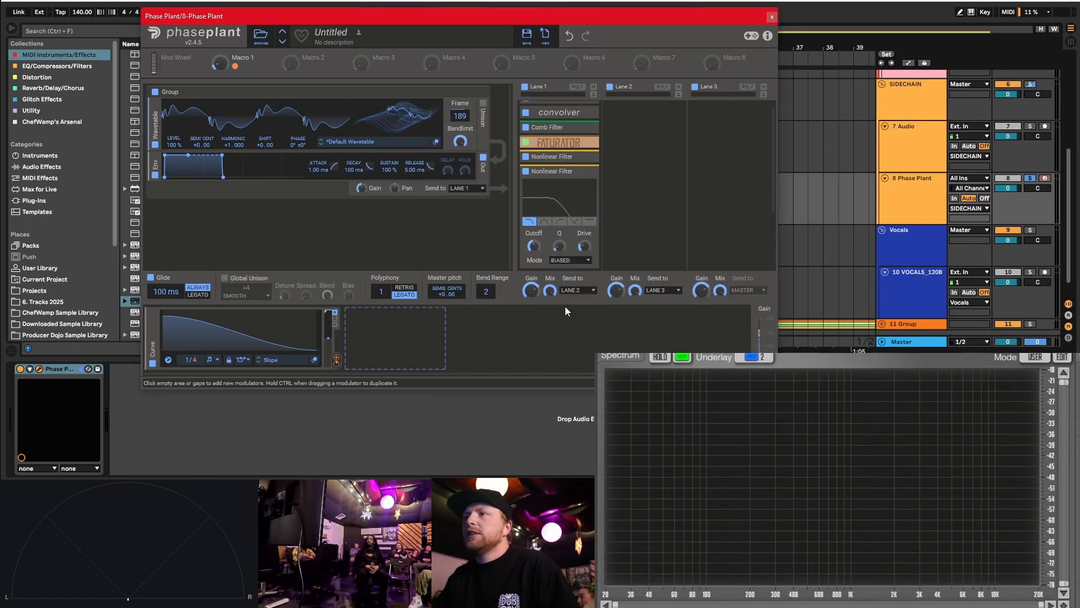
{"action": "left_click", "coordinate": [573, 226]}
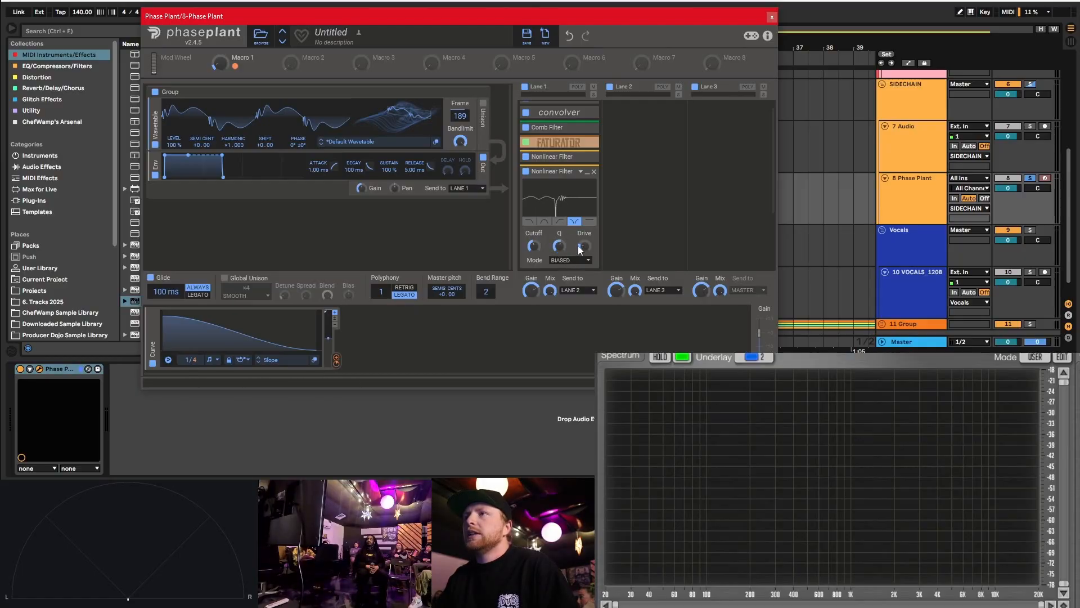
{"action": "left_click_drag", "start_coordinate": [585, 245], "coordinate": [586, 228]}
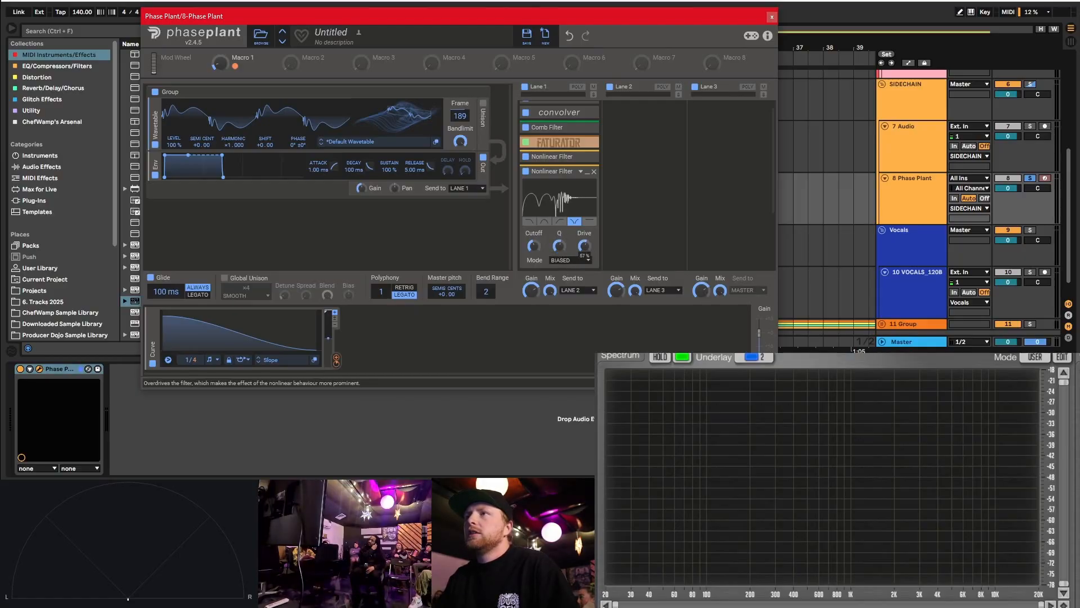
- Switch the second Nonlinear Filter to the flat-line filter shape, adjust its cutoff, and modulate the cutoff with the Curve
{"action": "left_click", "coordinate": [591, 223]}
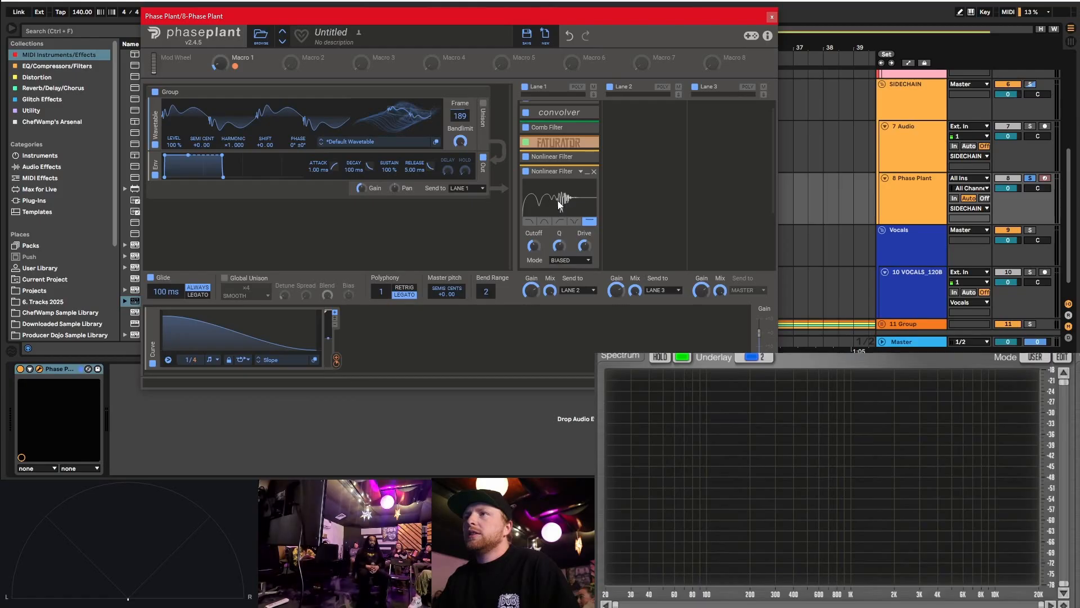
{"action": "left_click_drag", "start_coordinate": [533, 245], "coordinate": [532, 235]}
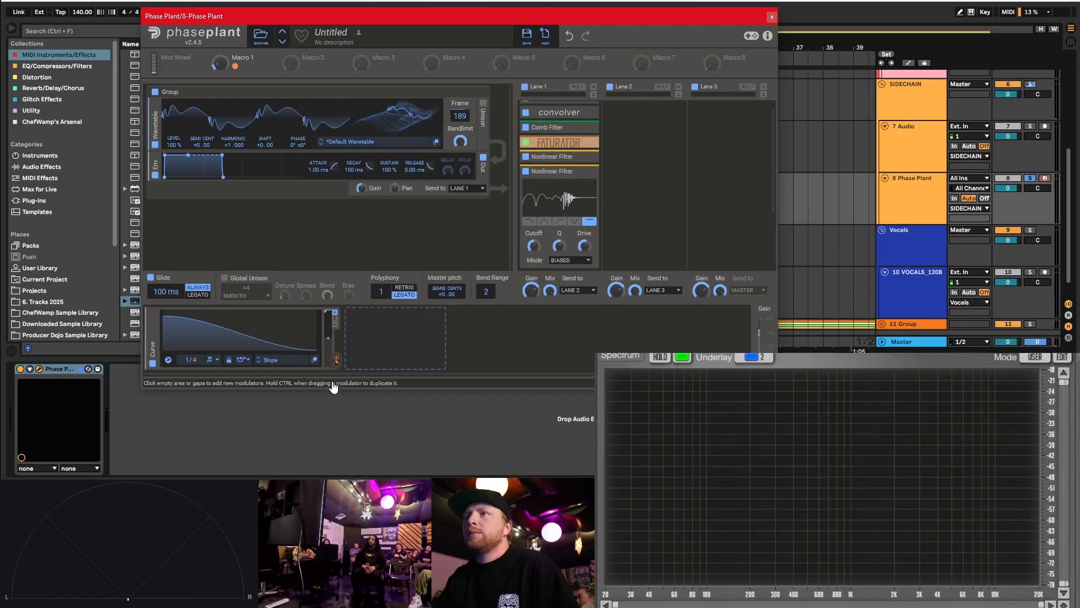
{"action": "left_click_drag", "start_coordinate": [337, 360], "coordinate": [538, 233]}
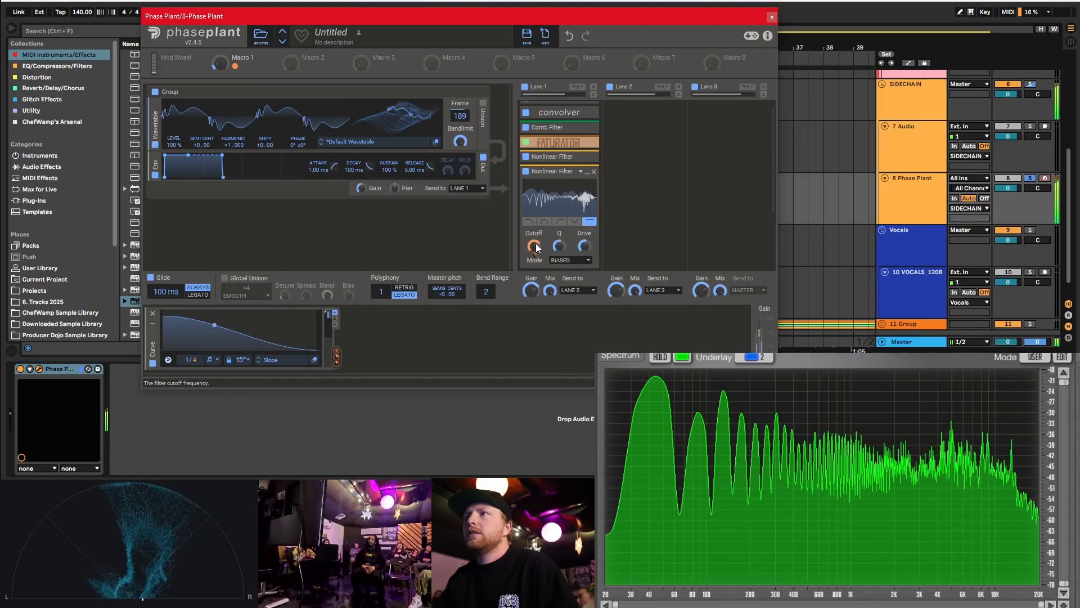
- Collapse the second Nonlinear Filter and add a Disperser below it in Lane 1
{"action": "left_click", "coordinate": [567, 170]}
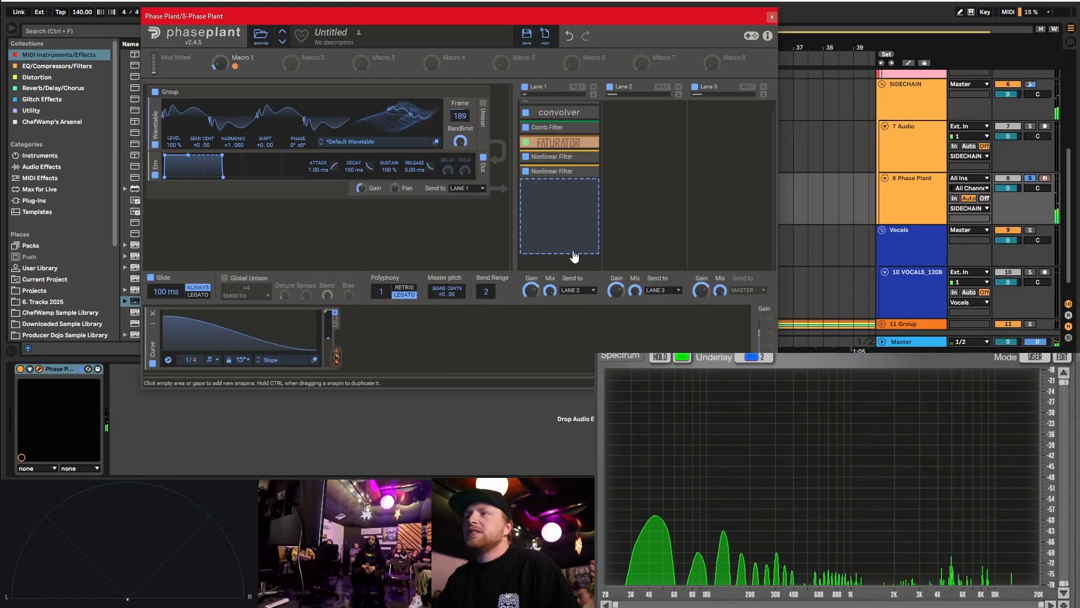
{"action": "left_click", "coordinate": [579, 204]}
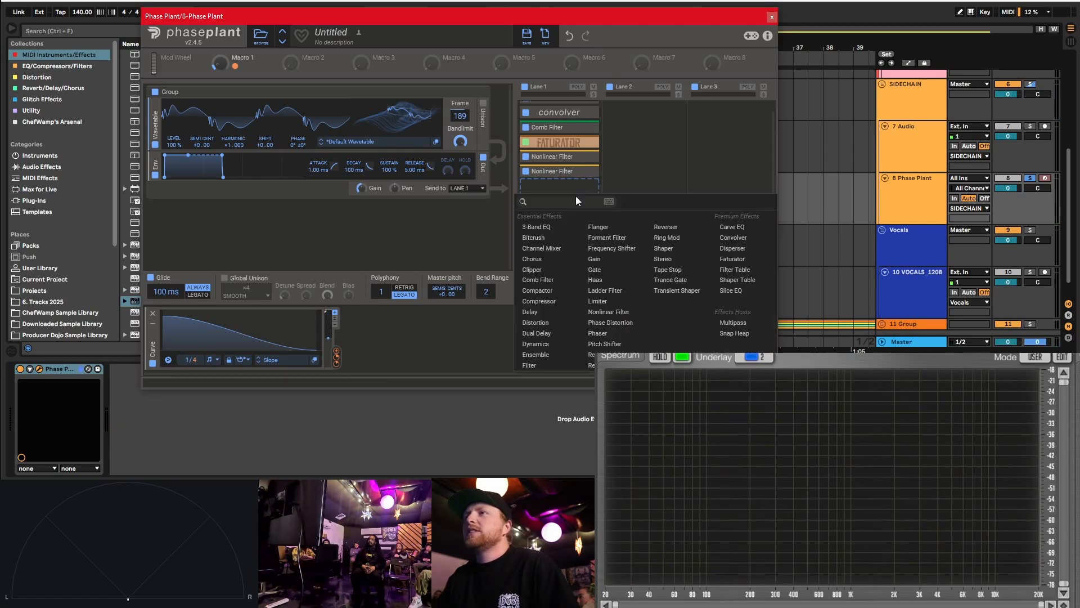
{"action": "left_click", "coordinate": [731, 249]}
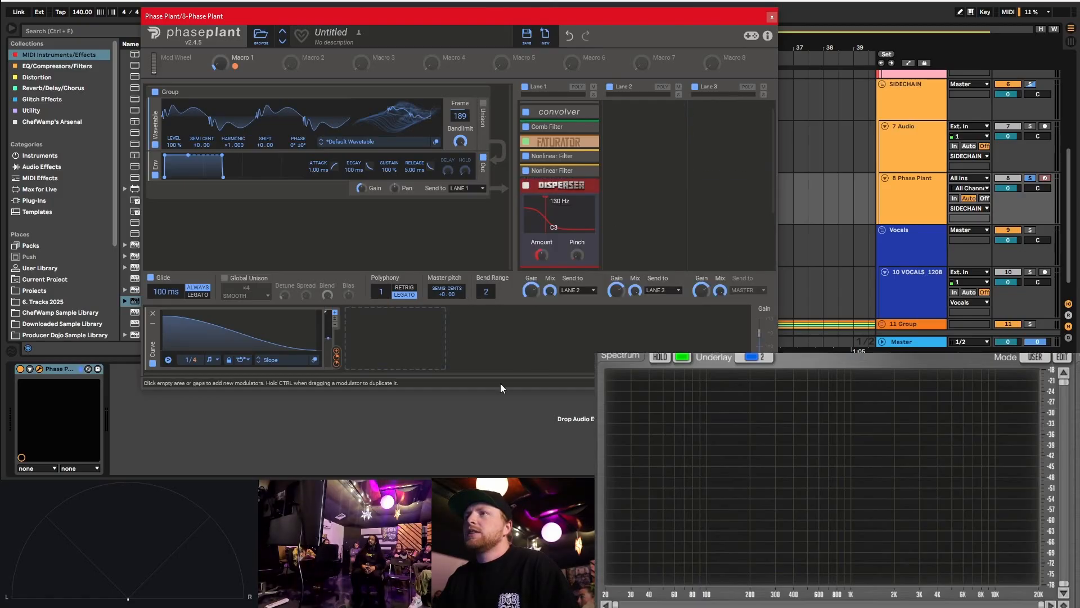
- Move the Phase Plant window aside and load the standalone Disperser from the Glitch Effects collection after Phase Plant on the track
{"action": "left_click_drag", "start_coordinate": [213, 13], "coordinate": [315, 7]}
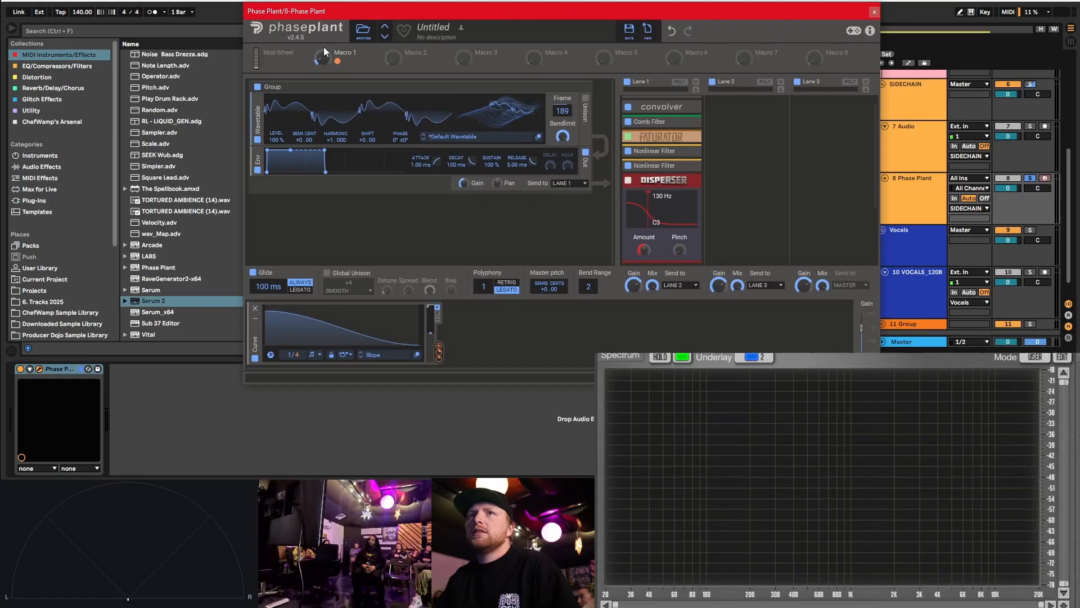
{"action": "left_click", "coordinate": [42, 97]}
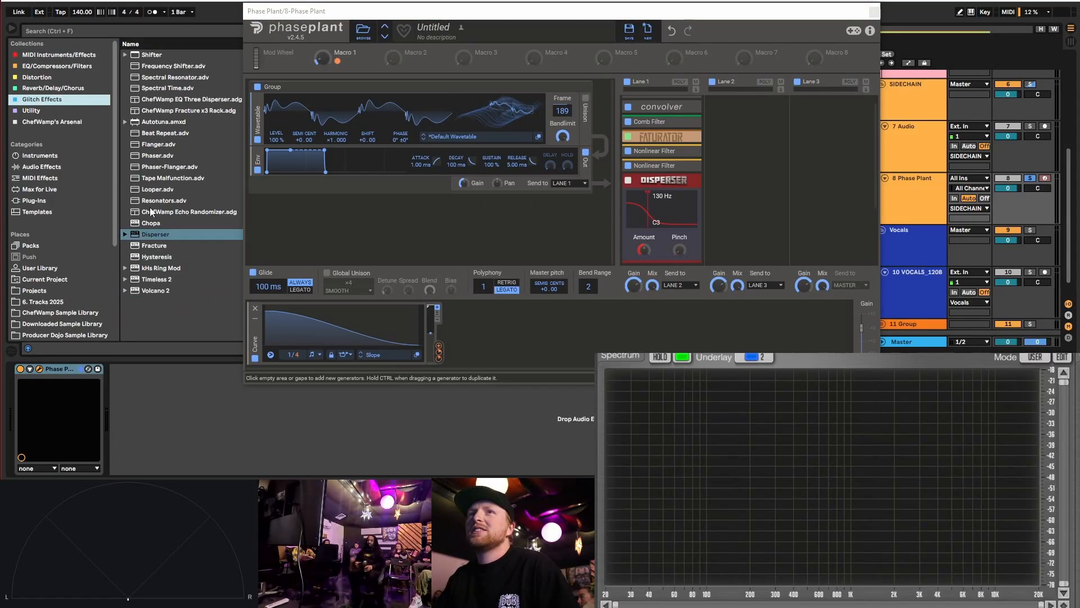
{"action": "left_click_drag", "start_coordinate": [155, 238], "coordinate": [502, 404]}
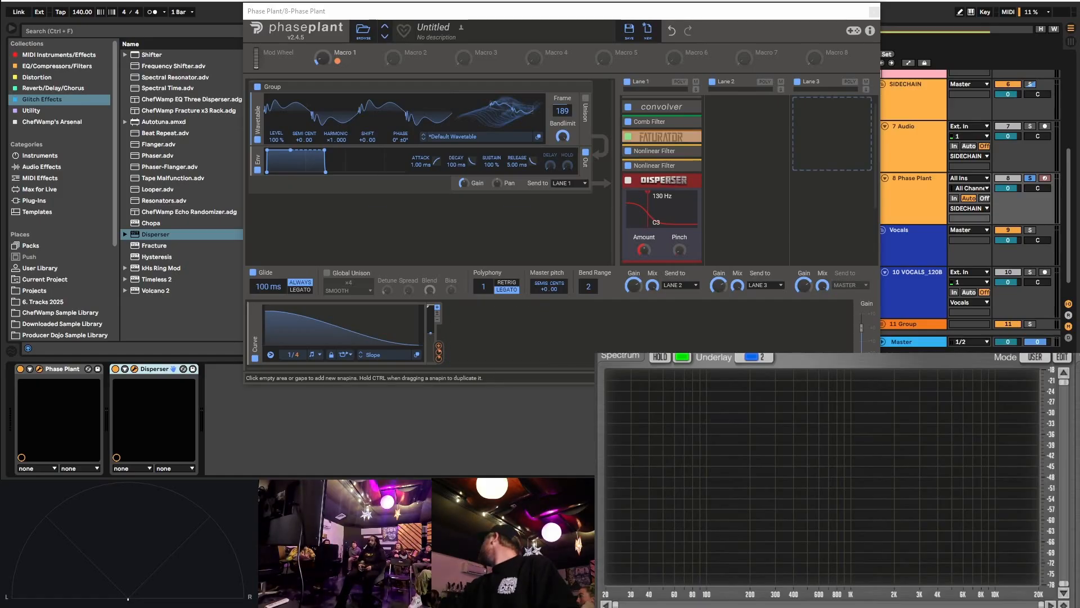
- Bring the standalone Disperser window into view, raise its Pinch for a narrow peak, and bypass the Disperser in Lane 1
{"action": "left_click_drag", "start_coordinate": [656, 360], "coordinate": [269, 167]}
{"action": "left_click_drag", "start_coordinate": [380, 178], "coordinate": [390, 163]}
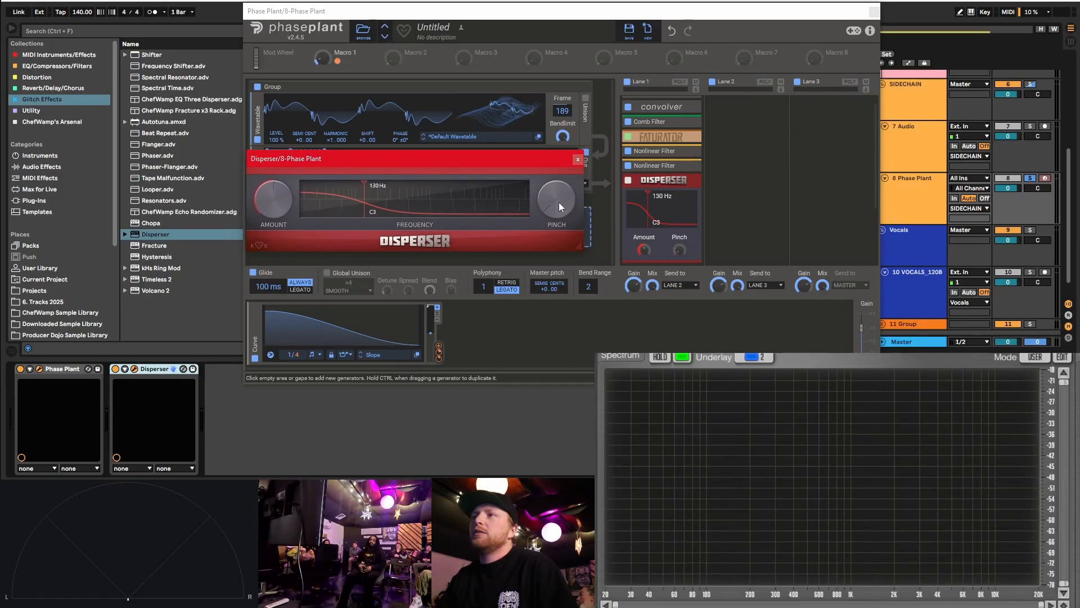
{"action": "left_click_drag", "start_coordinate": [559, 202], "coordinate": [558, 157]}
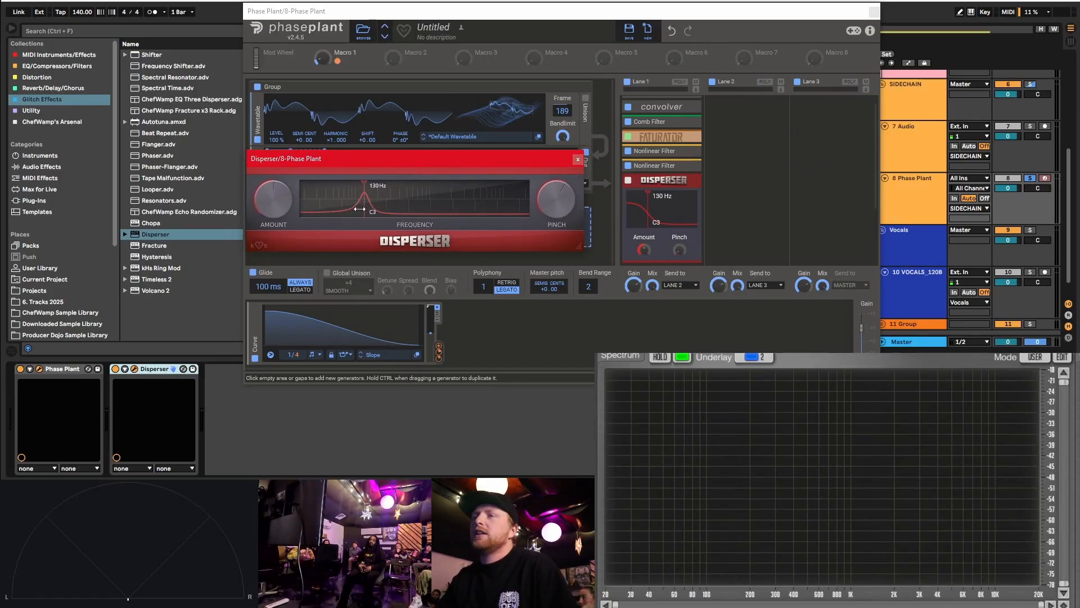
{"action": "left_click", "coordinate": [683, 180]}
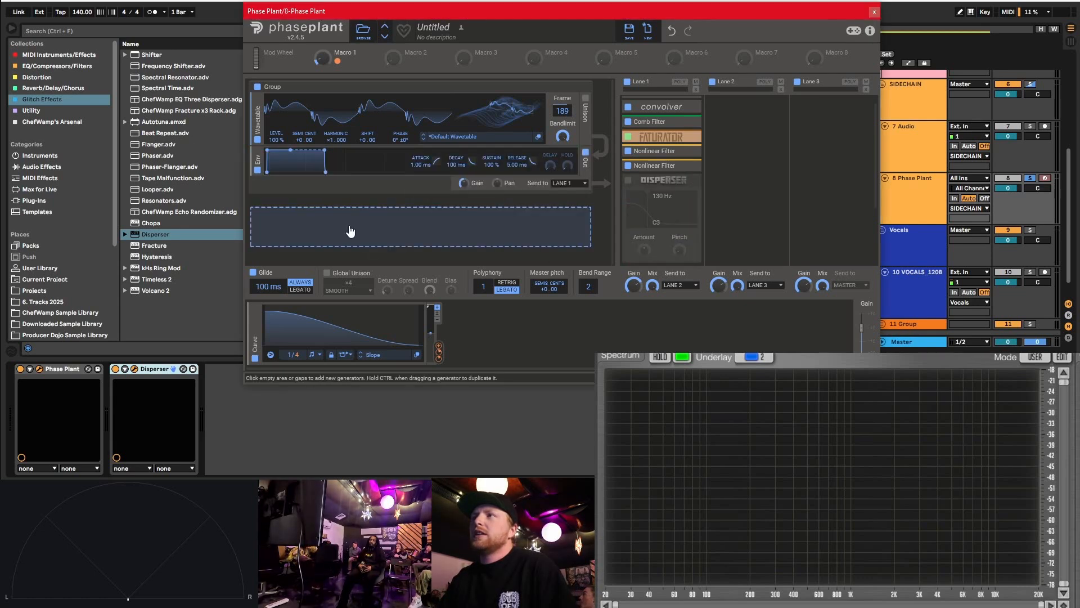
- Rearrange the two plugin windows and sweep the standalone Disperser's frequency to about 1.41 kHz during playback
{"action": "left_click_drag", "start_coordinate": [490, 14], "coordinate": [473, 12]}
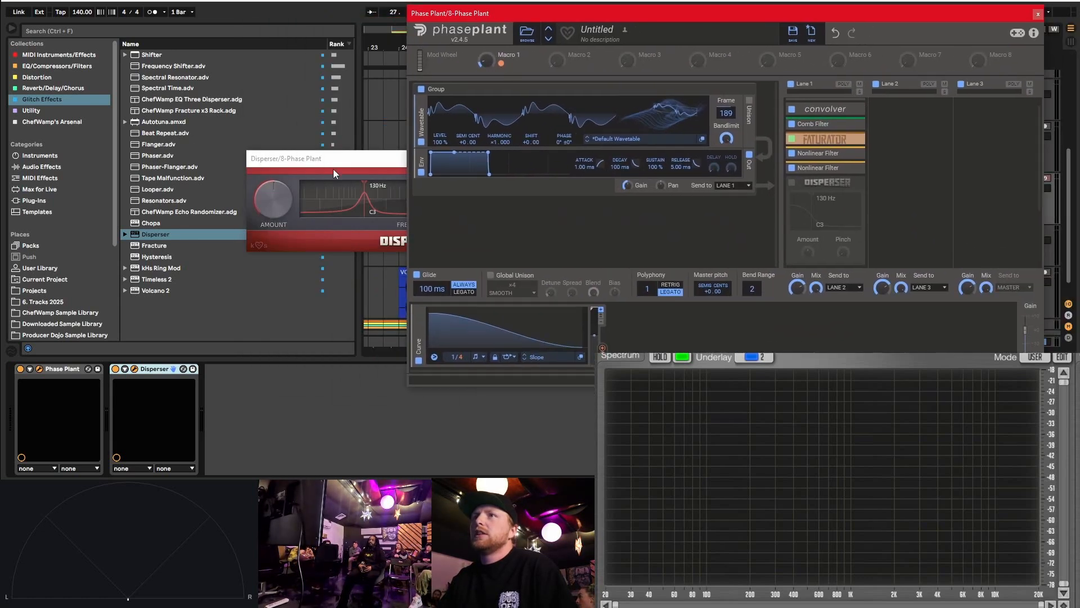
{"action": "left_click_drag", "start_coordinate": [333, 160], "coordinate": [266, 196]}
{"action": "left_click", "coordinate": [446, 14]}
{"action": "left_click_drag", "start_coordinate": [447, 14], "coordinate": [354, 14]}
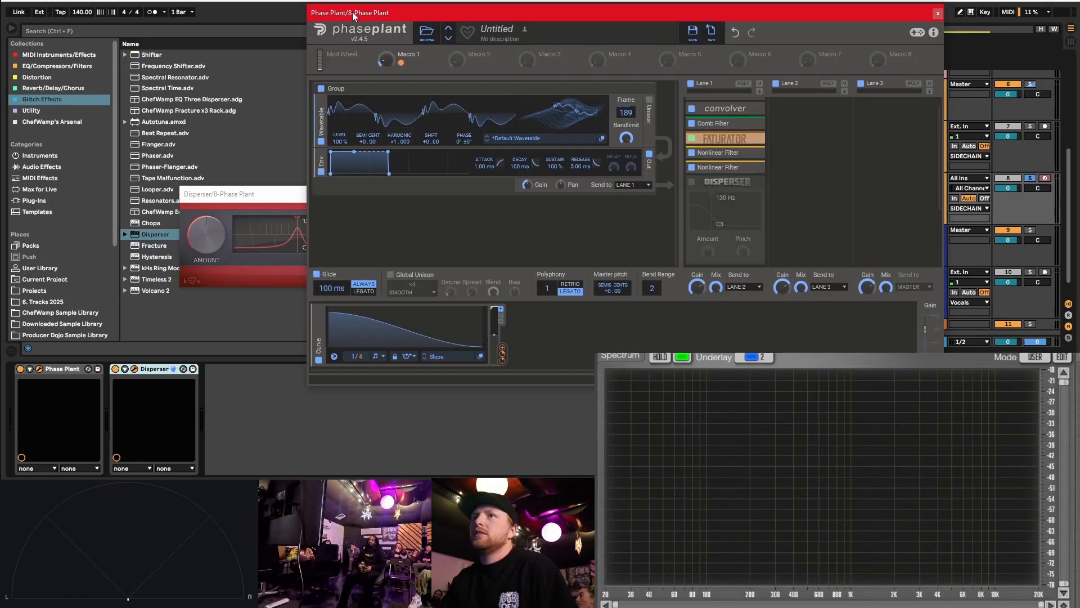
{"action": "left_click_drag", "start_coordinate": [283, 194], "coordinate": [329, 186]}
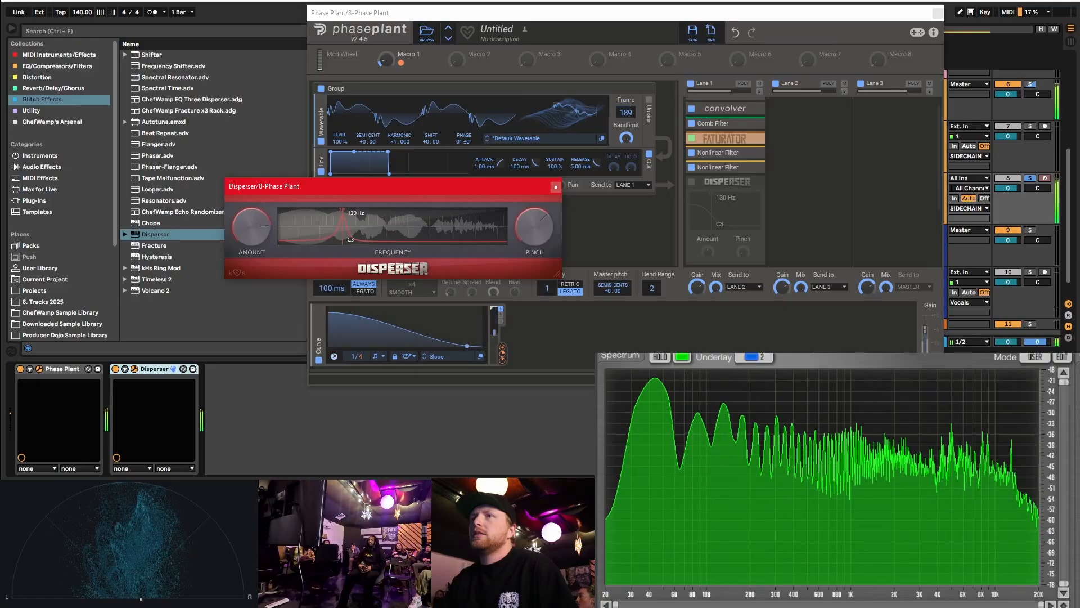
{"action": "mouse_move", "coordinate": [343, 230]}
{"action": "left_mouse_down"}
{"action": "mouse_move", "coordinate": [457, 237]}
{"action": "mouse_move", "coordinate": [482, 251]}
{"action": "mouse_move", "coordinate": [427, 228]}
{"action": "mouse_move", "coordinate": [478, 232]}
{"action": "mouse_move", "coordinate": [420, 232]}
{"action": "left_mouse_up"}
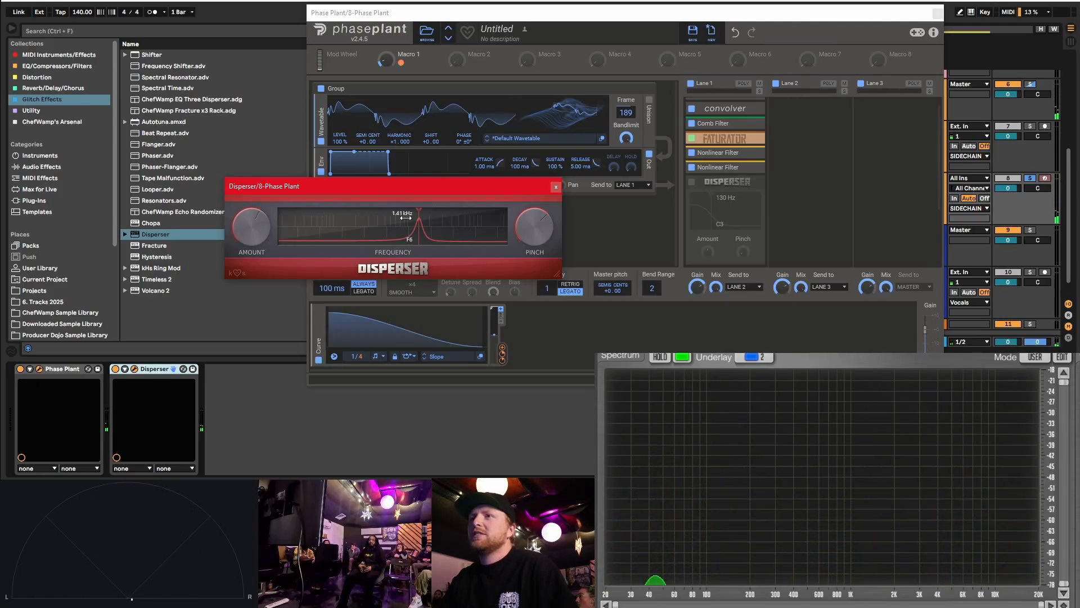
- Re-enable the Disperser in Lane 1 and set it to about 1.43 kHz with a higher Pinch and an Amount of 21
{"action": "left_click", "coordinate": [722, 230]}
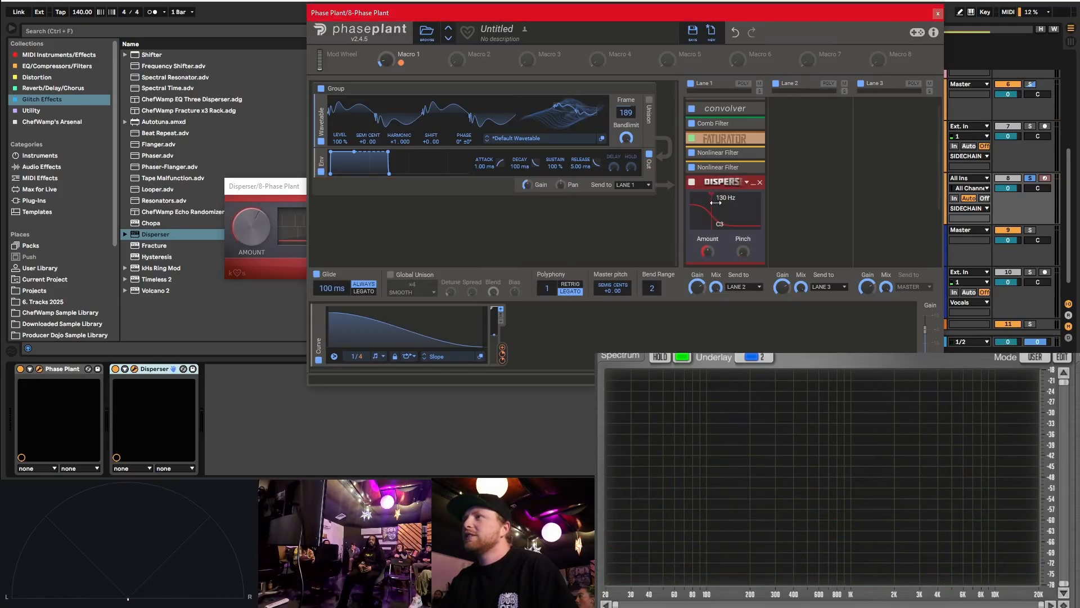
{"action": "left_click_drag", "start_coordinate": [715, 202], "coordinate": [730, 213]}
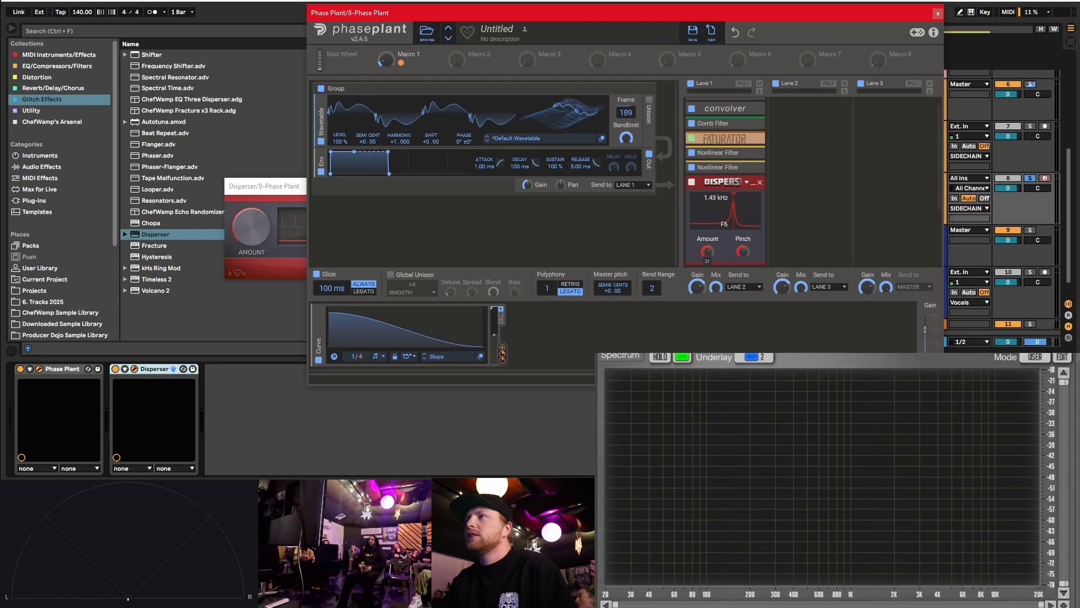
- Close the standalone Disperser's window and delete that device from the track
{"action": "left_click", "coordinate": [275, 194]}
{"action": "left_click", "coordinate": [554, 182]}
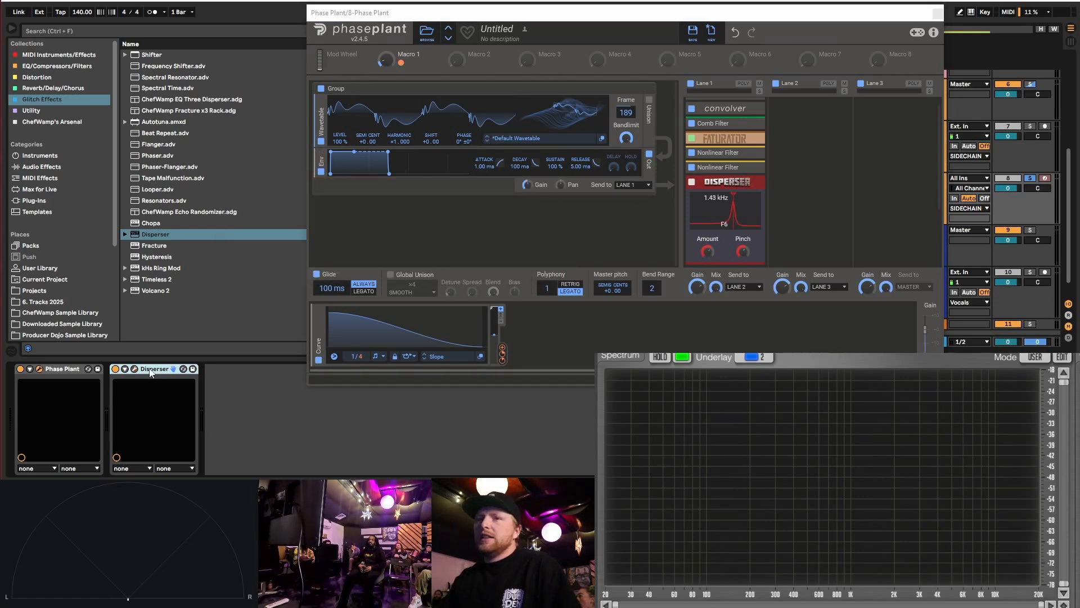
{"action": "key", "text": "Delete"}
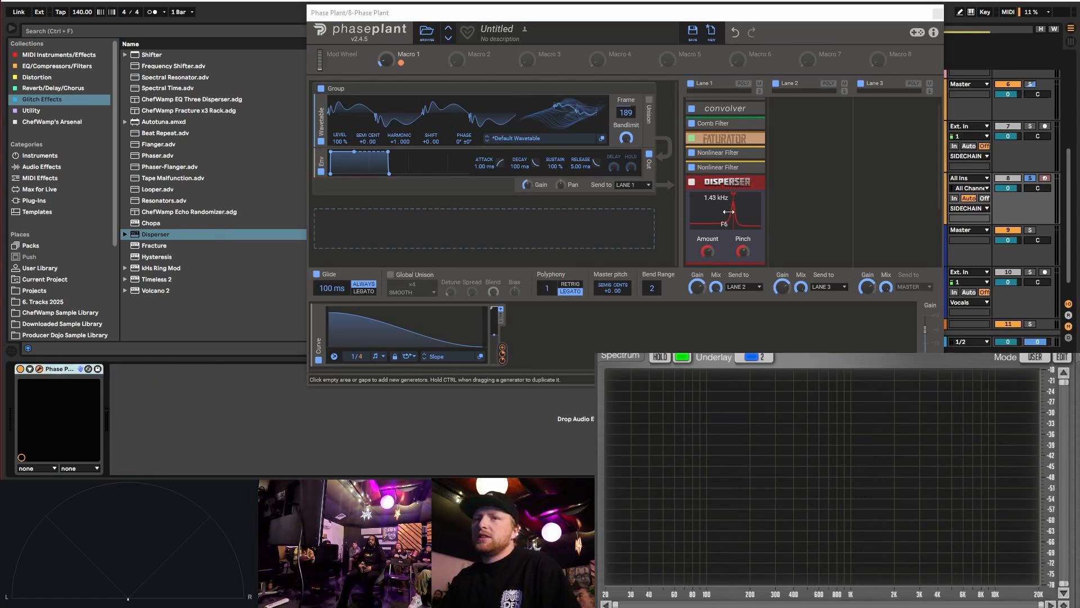
- Collapse the Disperser in Lane 1 and add a Shaper Table below it
{"action": "left_click", "coordinate": [711, 182]}
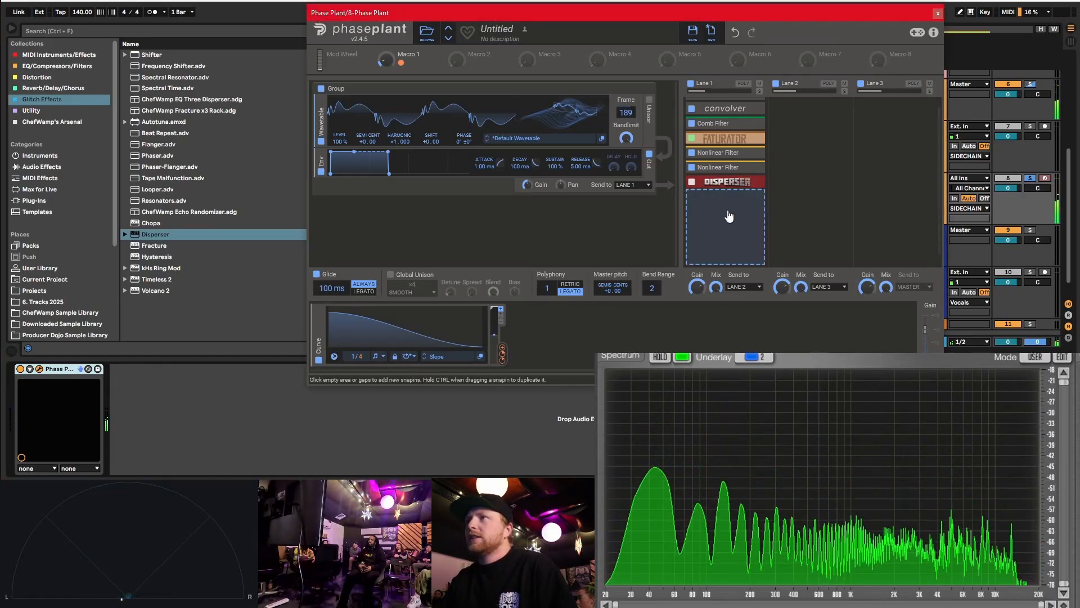
{"action": "left_click", "coordinate": [729, 217]}
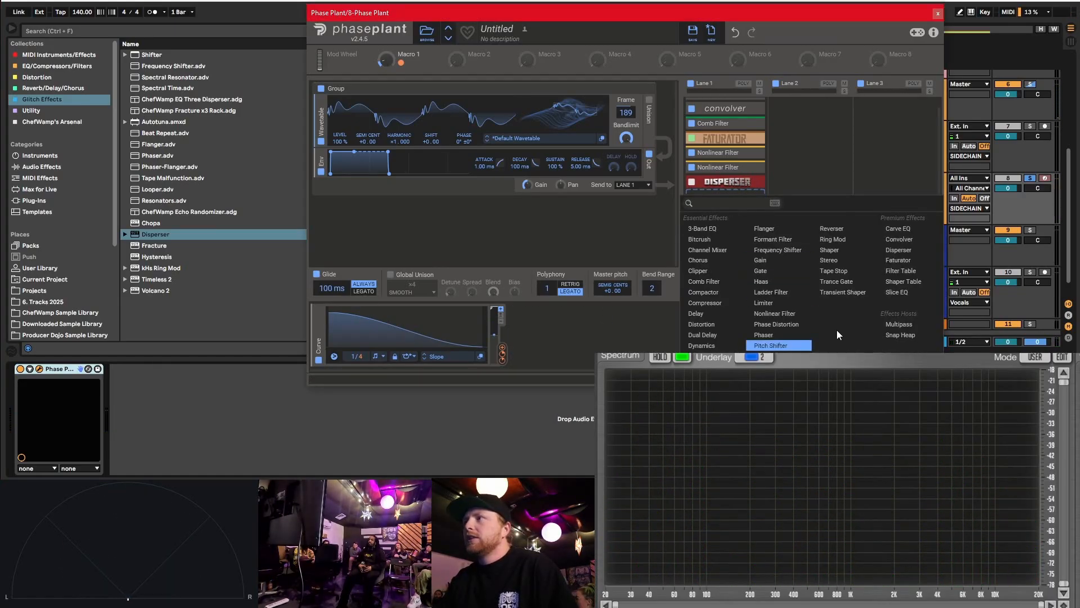
{"action": "left_click", "coordinate": [907, 282]}
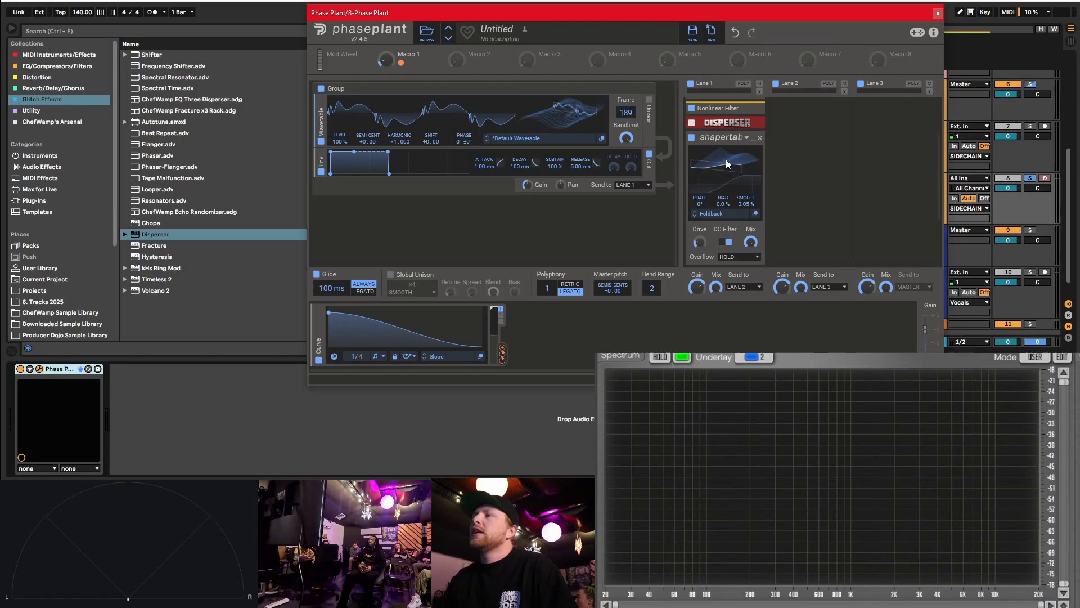
- Collapse the Distortion effect at the start of Lane 1 and return to the Shaper Table
{"action": "scroll", "coordinate": [732, 166], "scroll_direction": "up", "scroll_amount": 5}
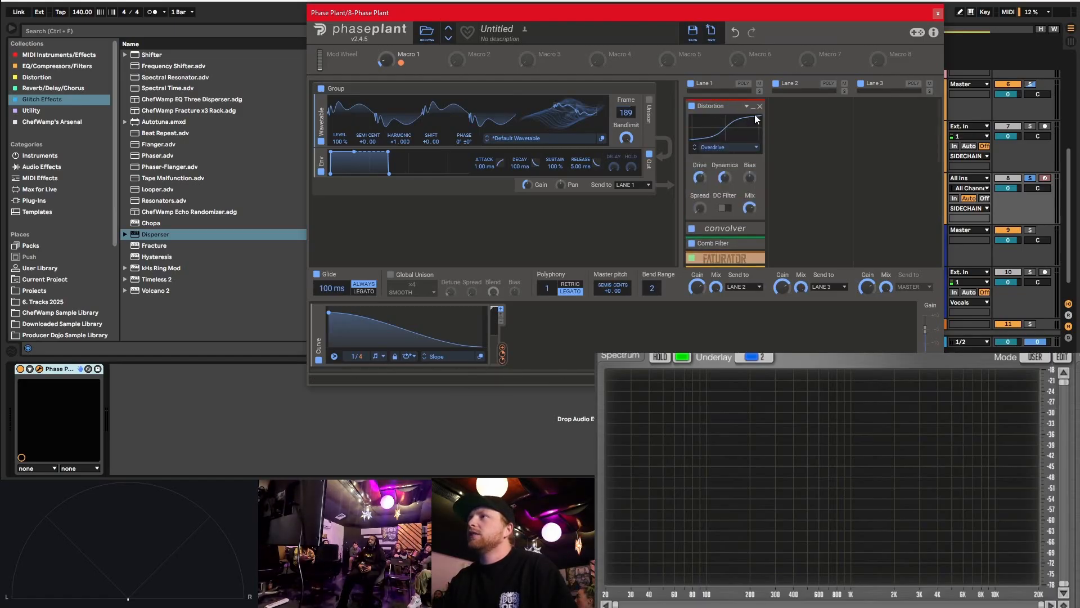
{"action": "left_click", "coordinate": [718, 106]}
{"action": "scroll", "coordinate": [717, 197], "scroll_direction": "down", "scroll_amount": 5}
{"action": "scroll", "coordinate": [726, 154], "scroll_direction": "up", "scroll_amount": 1}
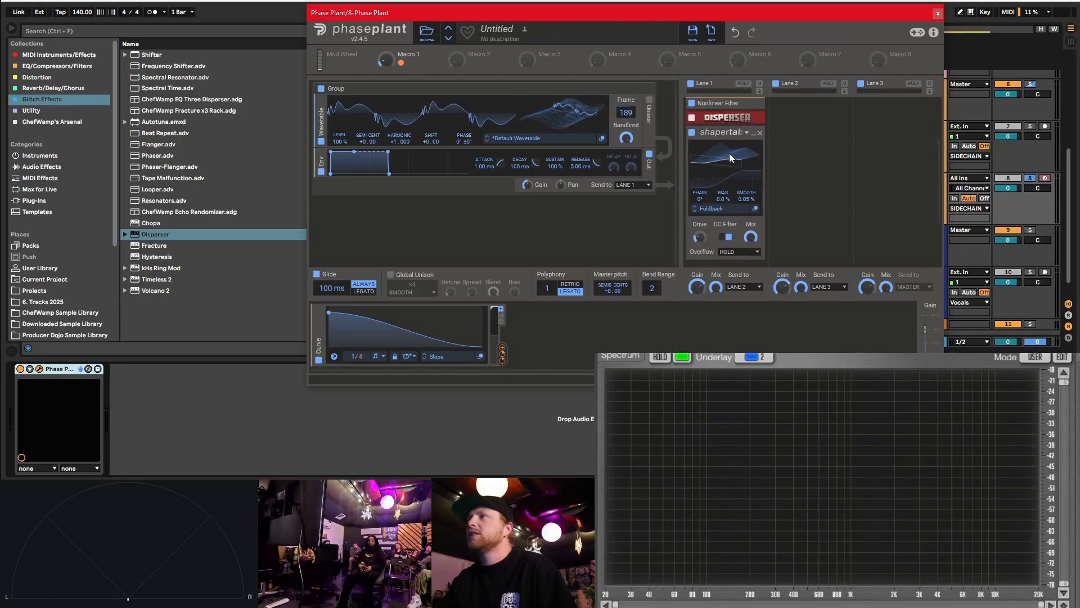
- Edit the Shaper Table's Foldback table with Overdrive distortion, varying Drive and Mix by keyframes, including +8.93 dB Drive at frame 227, and apply it
{"action": "left_click", "coordinate": [754, 209]}
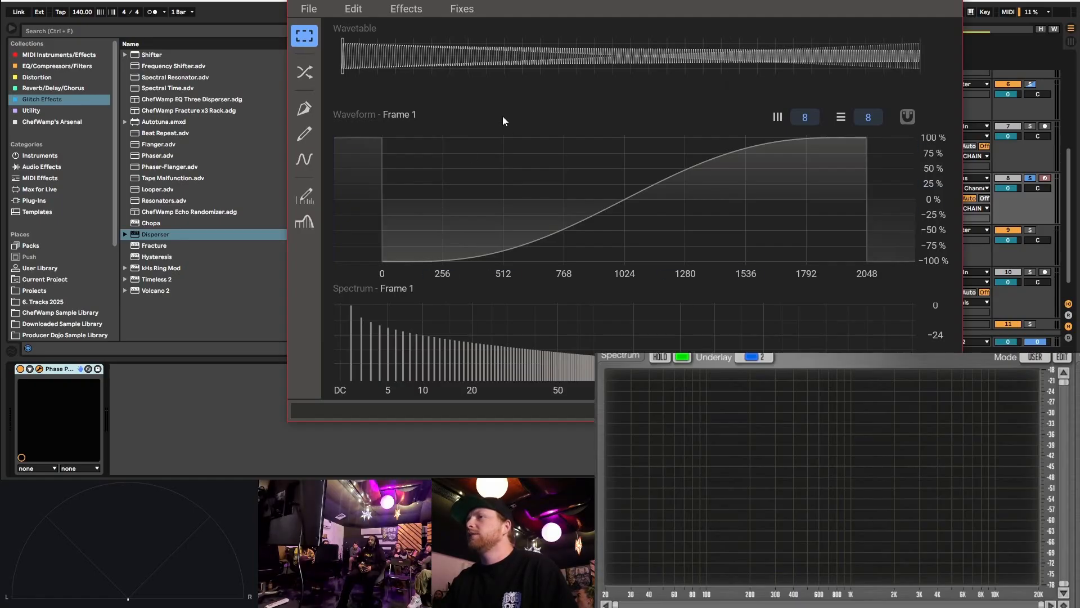
{"action": "left_click", "coordinate": [566, 56]}
{"action": "left_click", "coordinate": [406, 9]}
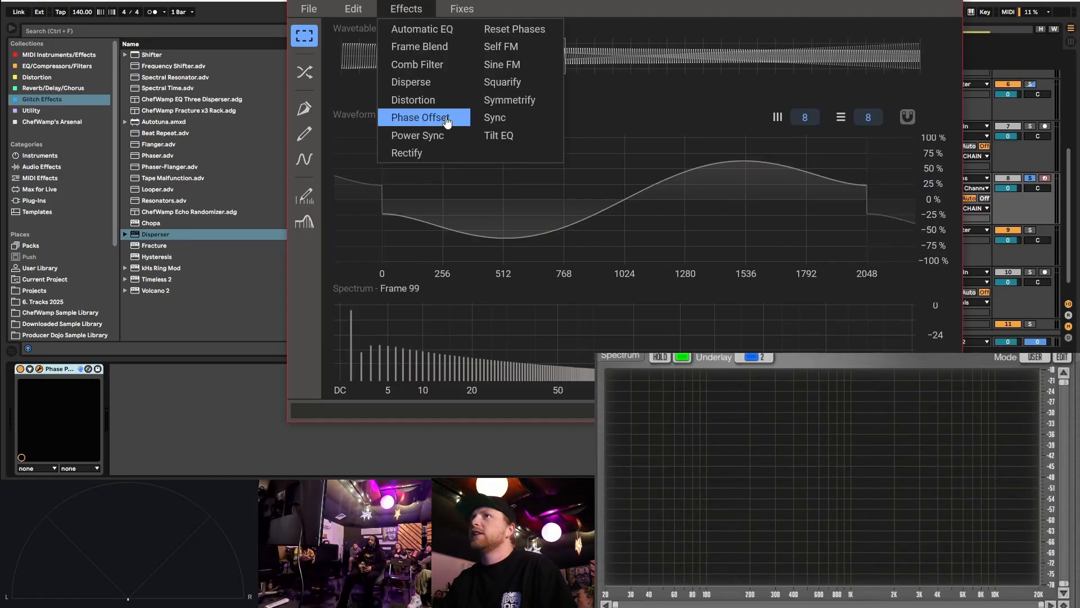
{"action": "left_click", "coordinate": [460, 101]}
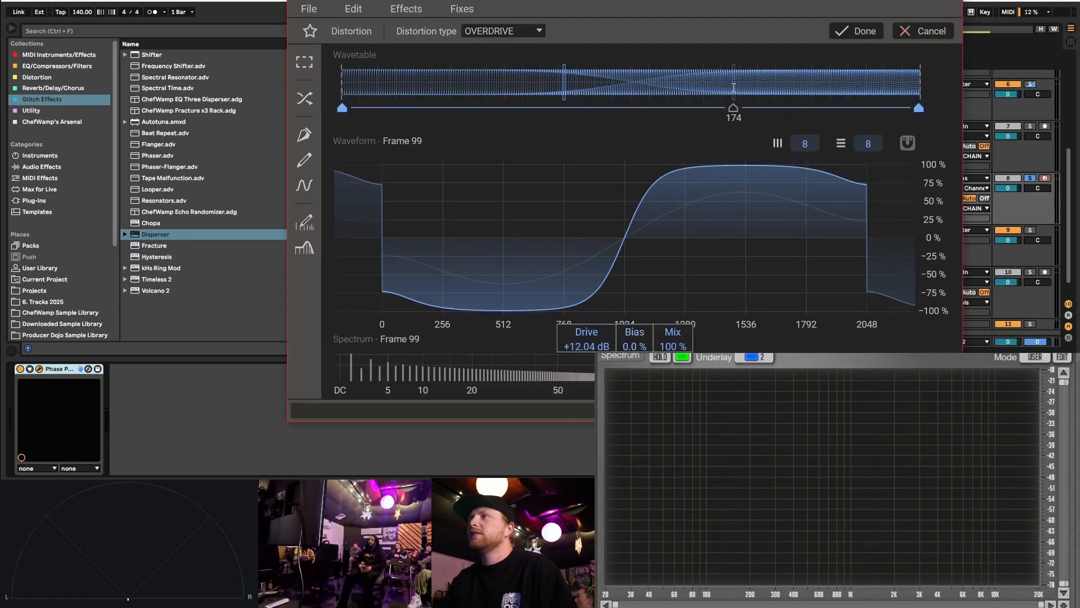
{"action": "left_click", "coordinate": [768, 111]}
{"action": "left_click_drag", "start_coordinate": [607, 343], "coordinate": [606, 382]}
{"action": "left_click_drag", "start_coordinate": [670, 344], "coordinate": [671, 369]}
{"action": "left_click", "coordinate": [854, 93]}
{"action": "left_click_drag", "start_coordinate": [597, 345], "coordinate": [596, 335]}
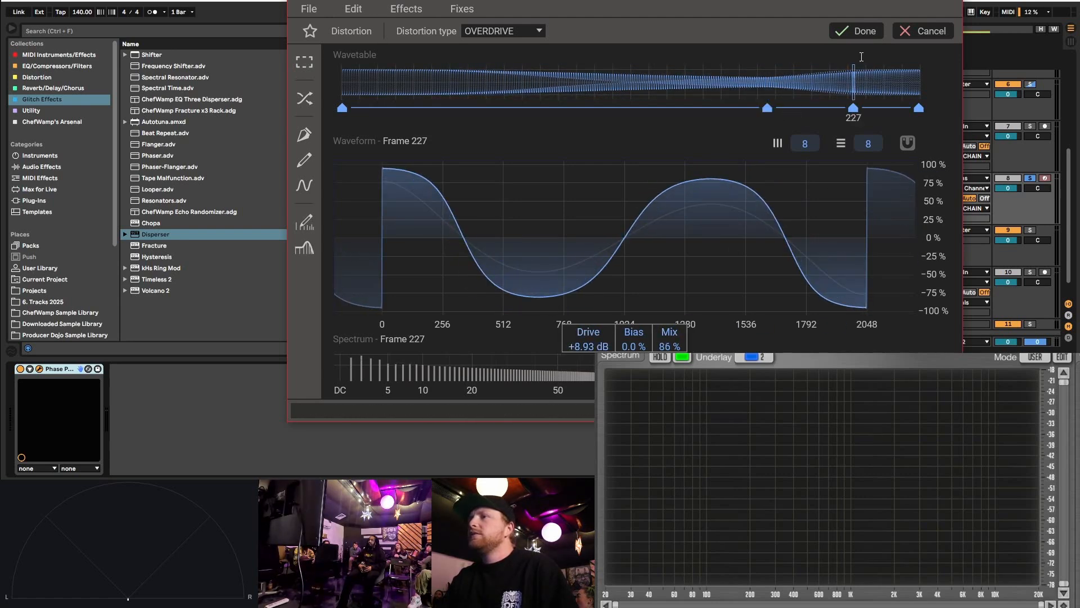
{"action": "left_click", "coordinate": [859, 31]}
- Apply a Disperse effect to the table, varying Mix with keyframes near the middle and at frame 189, and close the editor
{"action": "left_click", "coordinate": [408, 56]}
{"action": "left_click", "coordinate": [462, 9]}
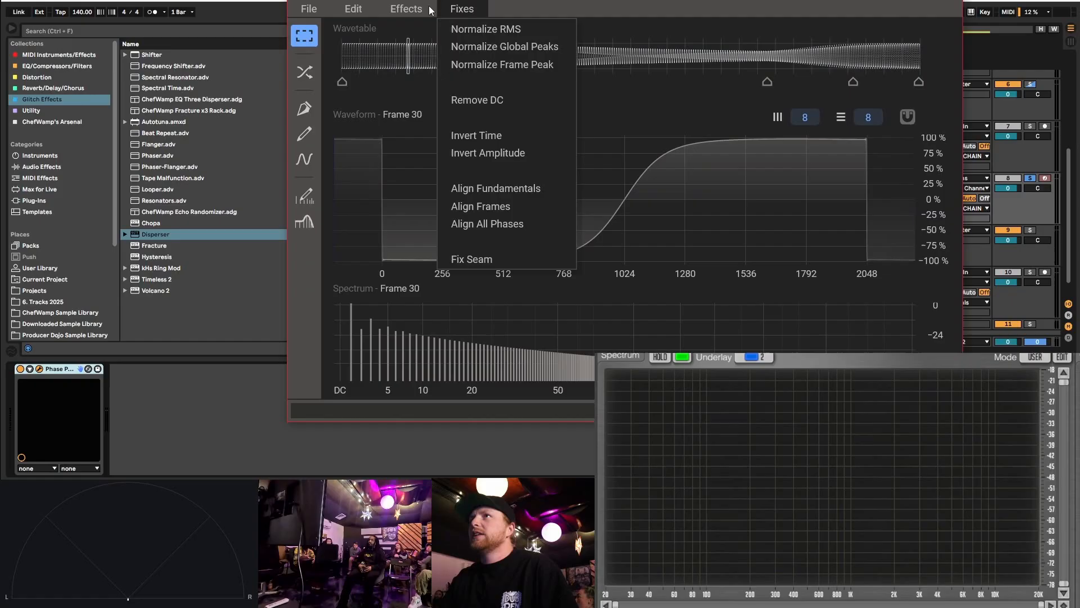
{"action": "left_click", "coordinate": [407, 9]}
{"action": "left_click", "coordinate": [405, 82]}
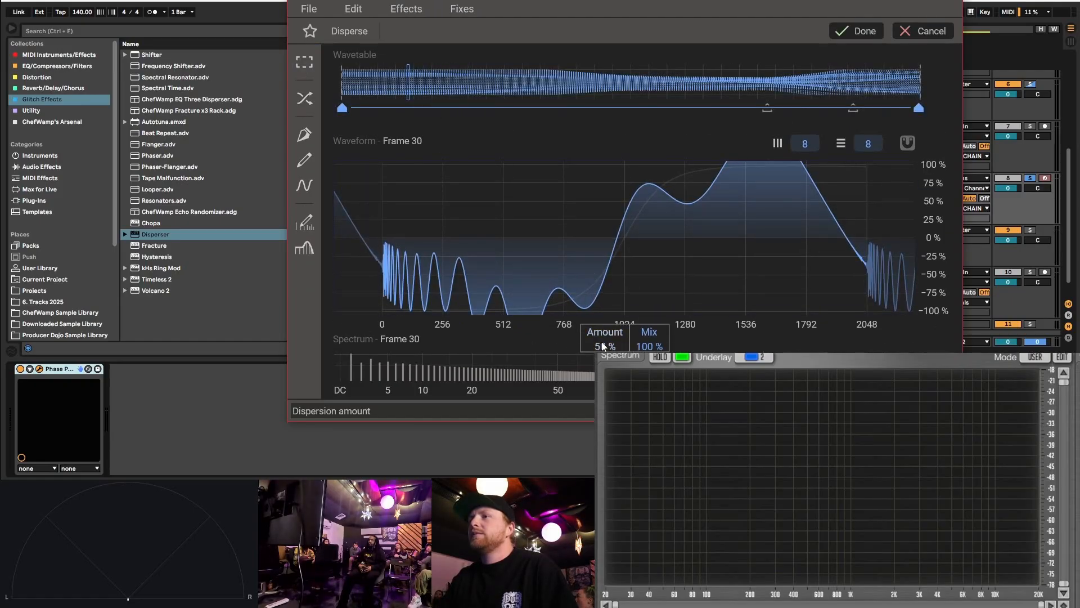
{"action": "mouse_move", "coordinate": [649, 344]}
{"action": "left_mouse_down"}
{"action": "mouse_move", "coordinate": [612, 377]}
{"action": "mouse_move", "coordinate": [644, 374]}
{"action": "mouse_move", "coordinate": [610, 352]}
{"action": "mouse_move", "coordinate": [609, 369]}
{"action": "left_mouse_up"}
{"action": "left_click", "coordinate": [607, 101]}
{"action": "left_click", "coordinate": [768, 108]}
{"action": "left_click_drag", "start_coordinate": [649, 345], "coordinate": [648, 356]}
{"action": "left_click", "coordinate": [859, 33]}
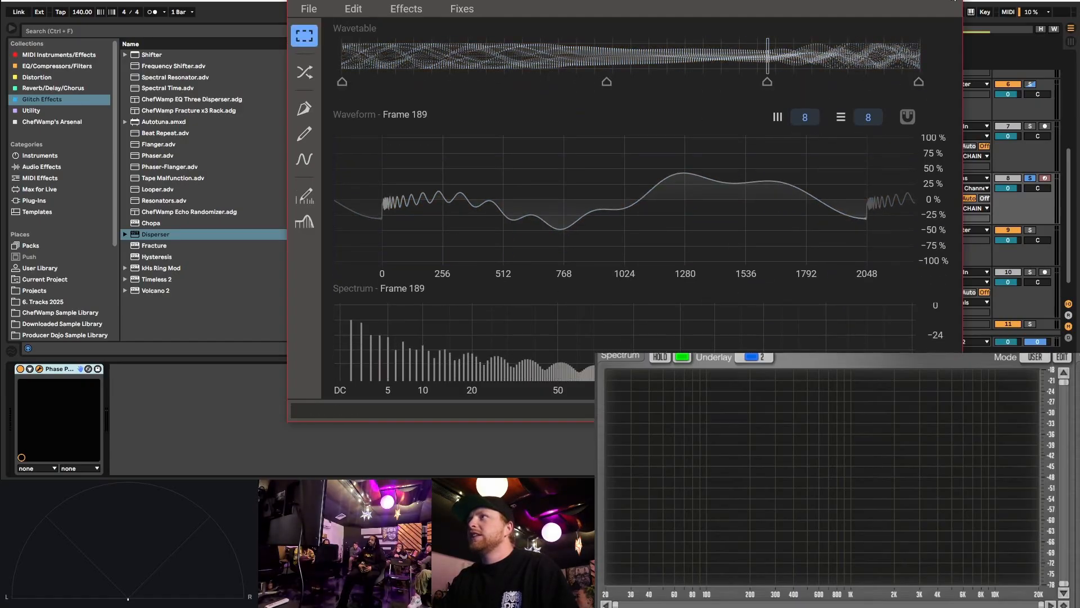
{"action": "left_click", "coordinate": [954, 1]}
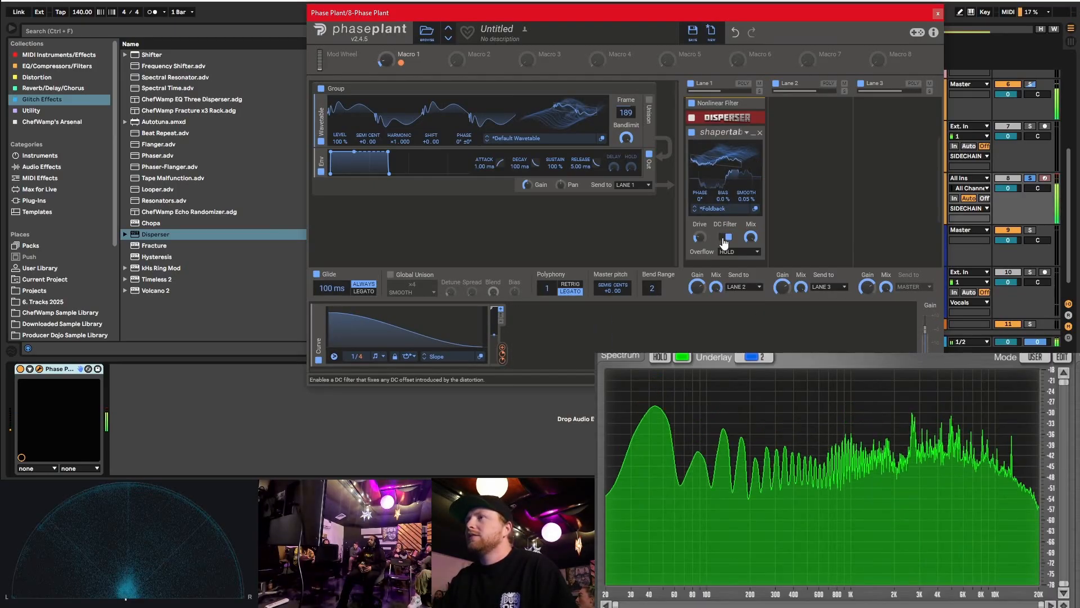
- Add a Utility device after Phase Plant on the track and set its gain to -6 dB
{"action": "left_click", "coordinate": [51, 110]}
{"action": "left_click_drag", "start_coordinate": [153, 111], "coordinate": [168, 427]}
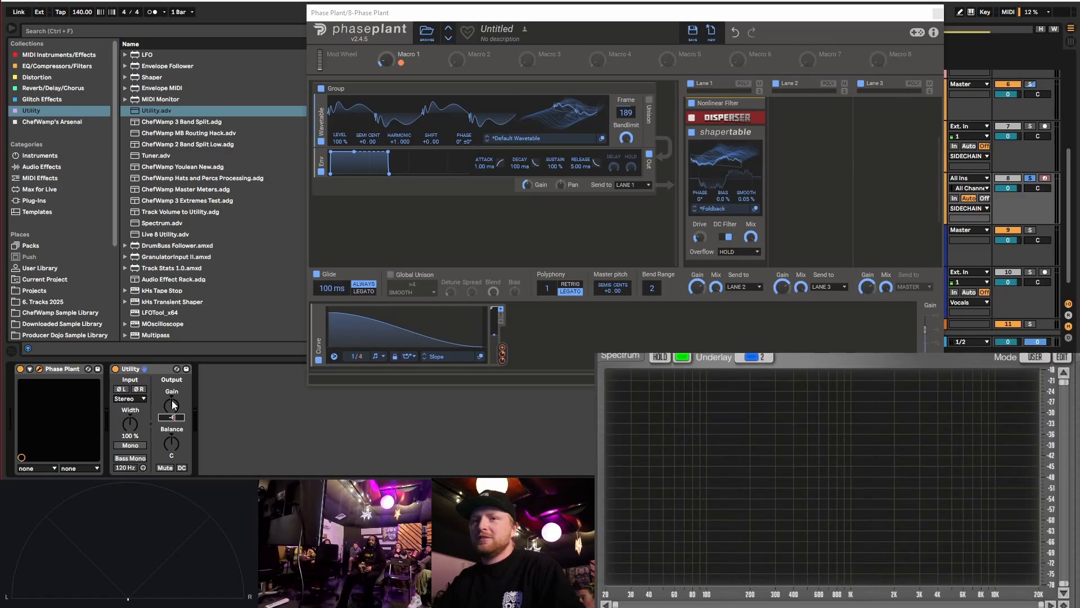
{"action": "key", "text": "Return"}
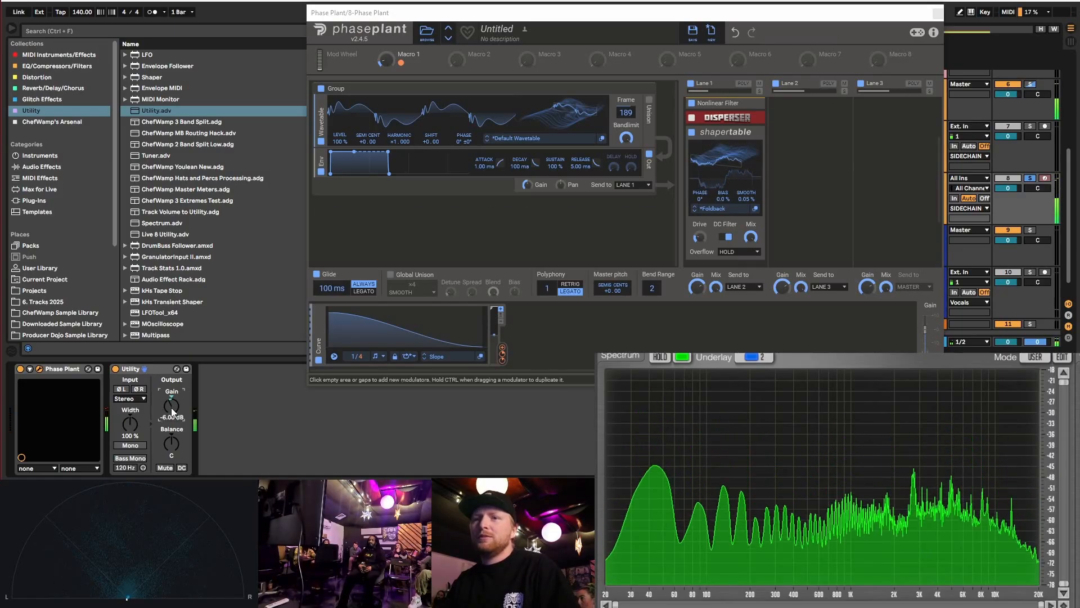
- Lower the Utility gain to -13.3 dB and switch the device off
{"action": "type", "text": "-"}
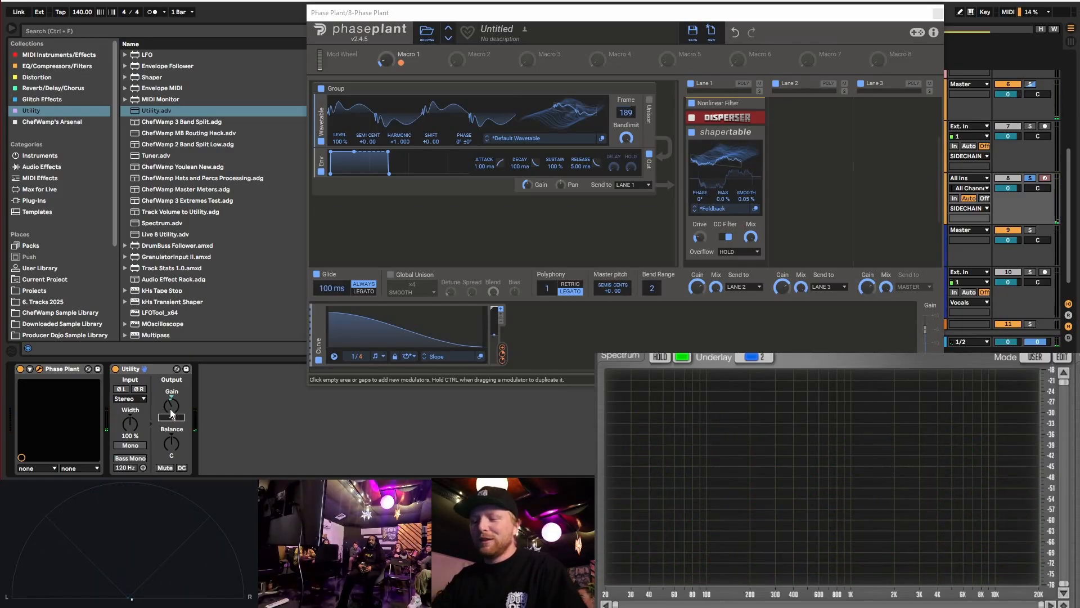
{"action": "left_click_drag", "start_coordinate": [171, 406], "coordinate": [171, 395]}
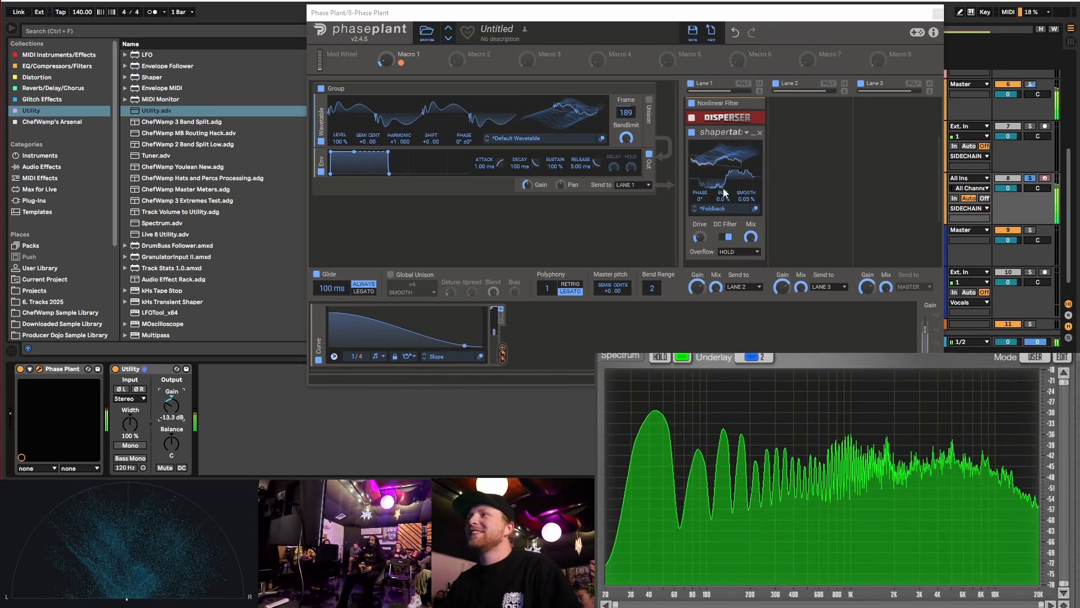
{"action": "left_click", "coordinate": [700, 237]}
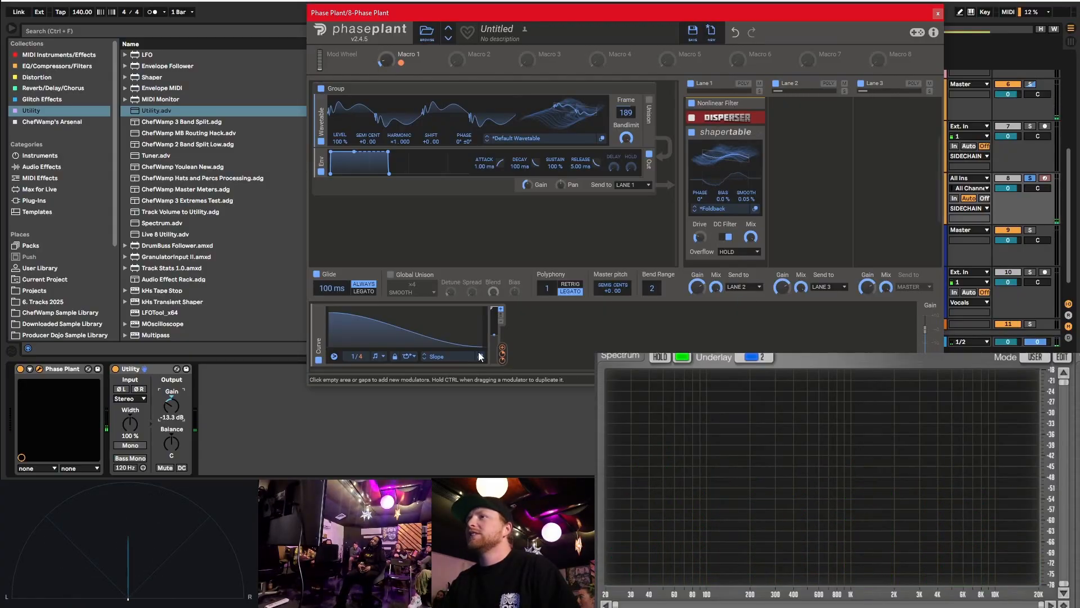
{"action": "left_click", "coordinate": [115, 369]}
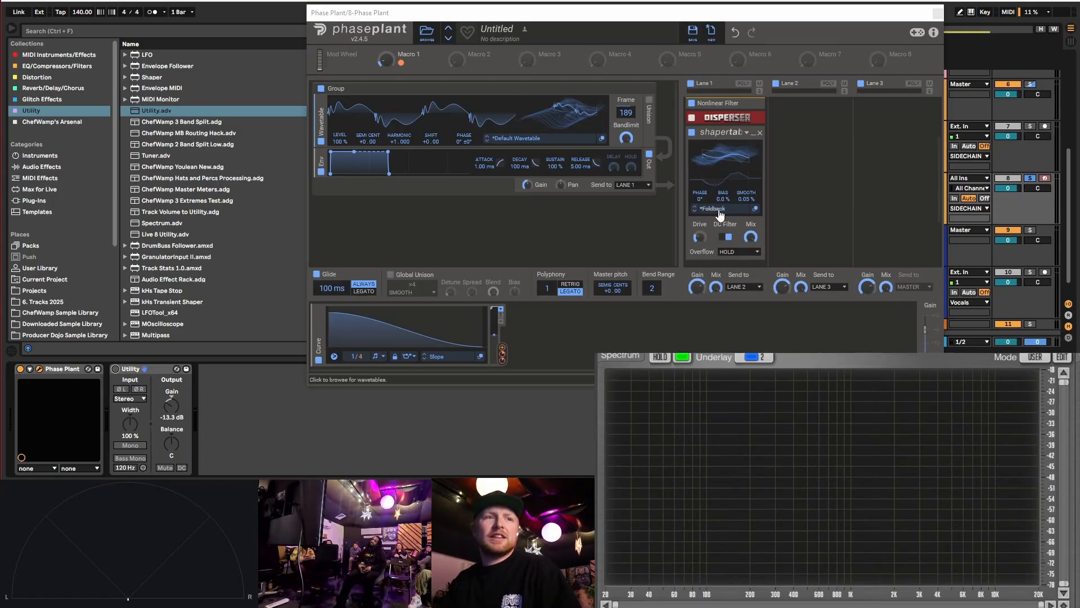
- Load the Beef 2 distortion table into the Shaper Table and move the Phase Plant window to make room
{"action": "left_click", "coordinate": [721, 211]}
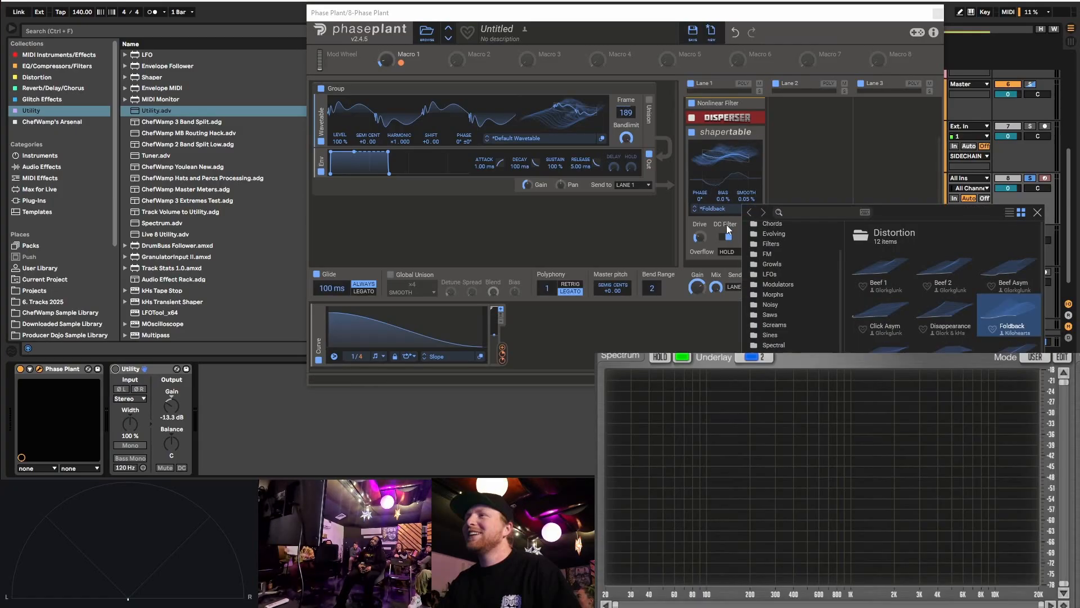
{"action": "left_click", "coordinate": [950, 271]}
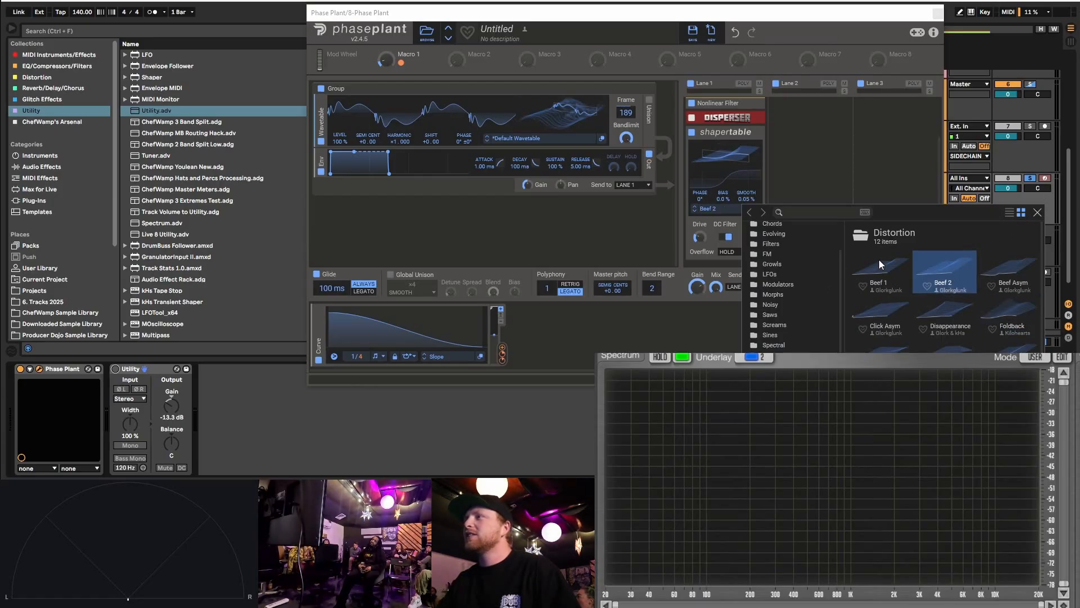
{"action": "scroll", "coordinate": [821, 345], "scroll_direction": "down", "scroll_amount": 4}
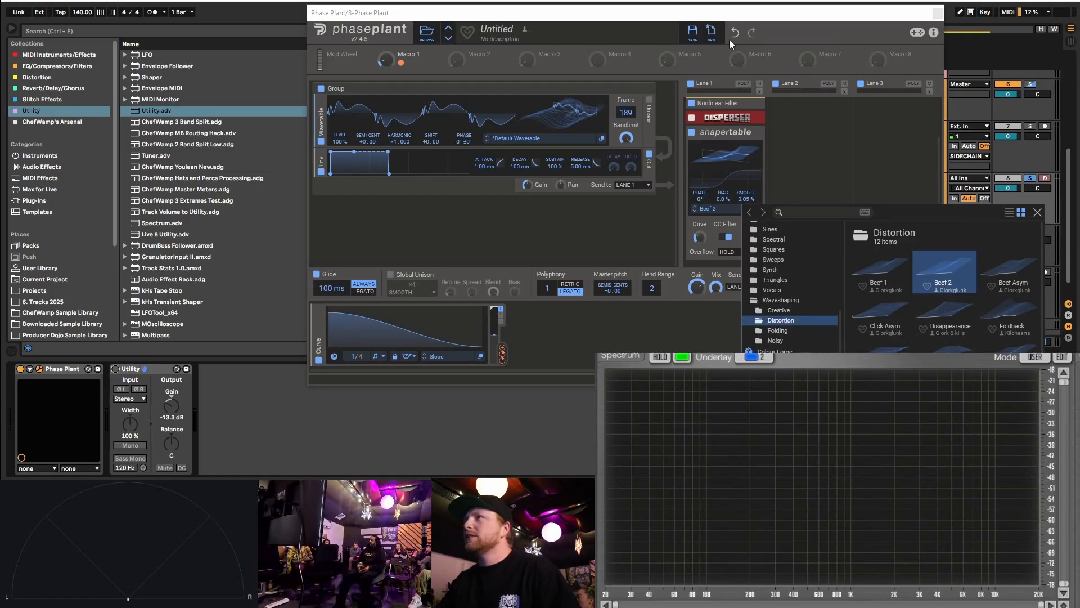
{"action": "left_click_drag", "start_coordinate": [720, 15], "coordinate": [556, 0]}
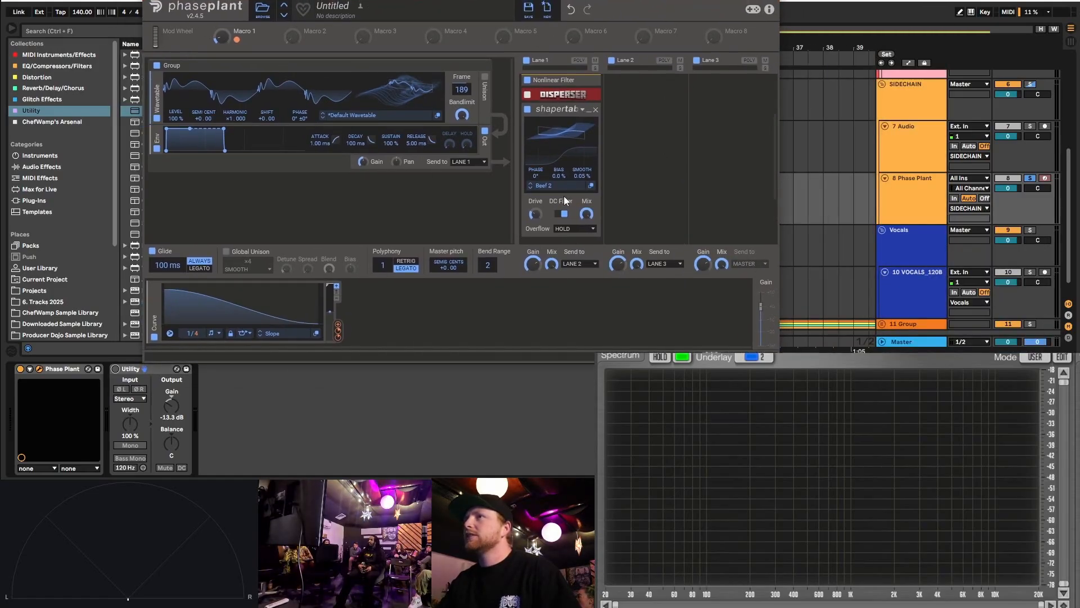
{"action": "left_click", "coordinate": [591, 186]}
{"action": "key", "text": "Escape"}
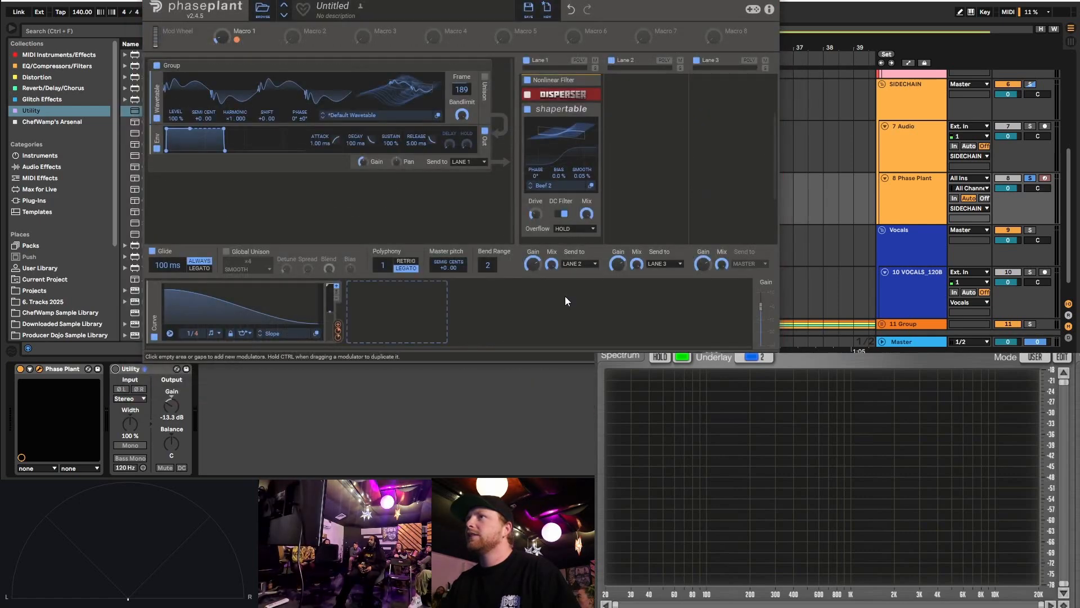
- Try the Foldback table in the Shaper Table for comparison and return to Beef 2
{"action": "left_click", "coordinate": [542, 185]}
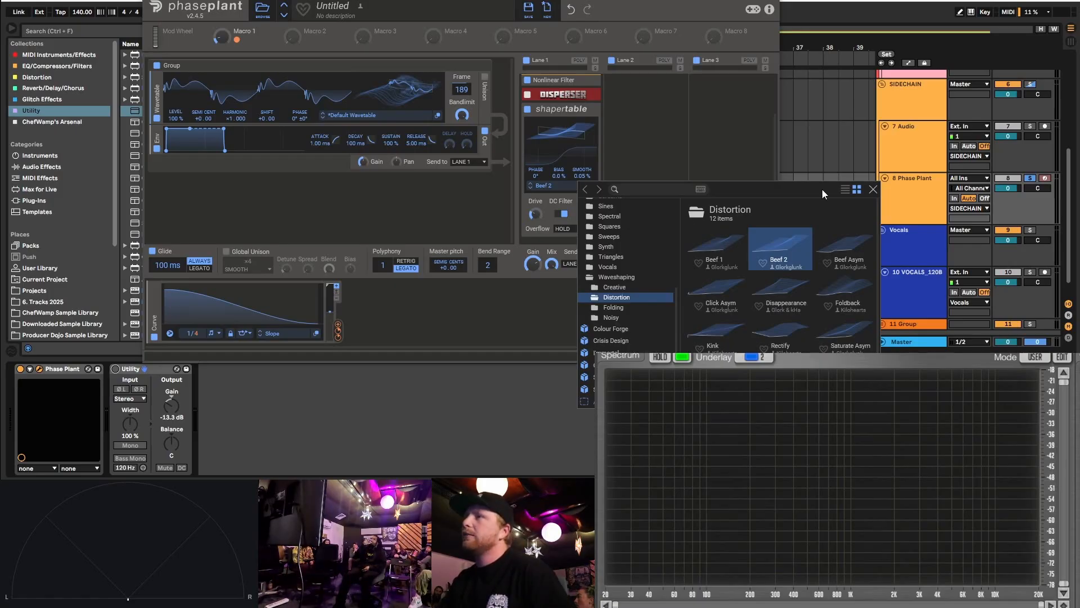
{"action": "left_click", "coordinate": [873, 189]}
{"action": "left_click", "coordinate": [545, 186]}
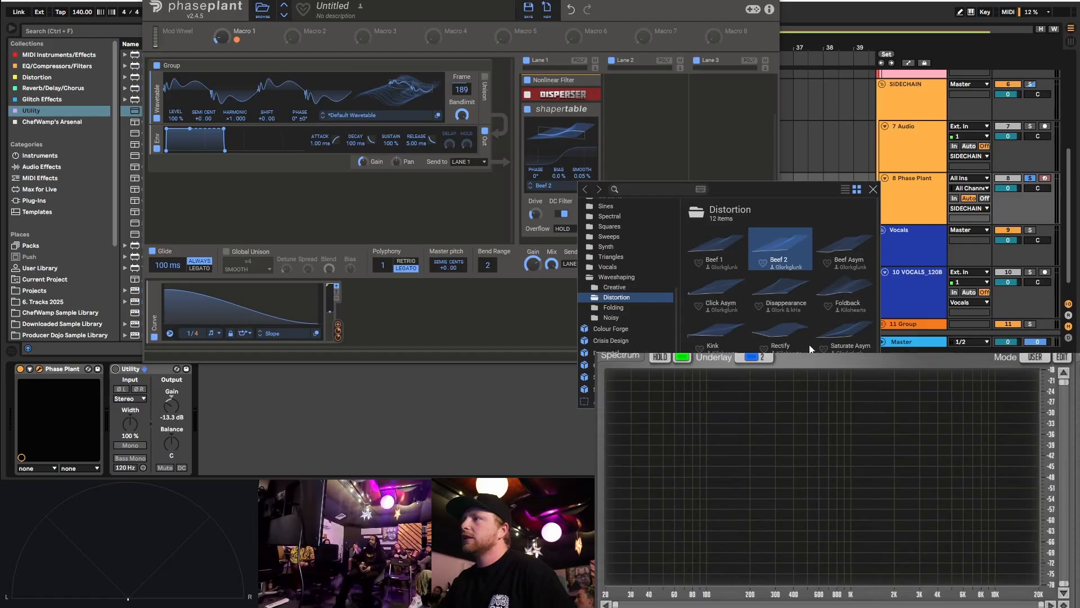
{"action": "left_click", "coordinate": [849, 279]}
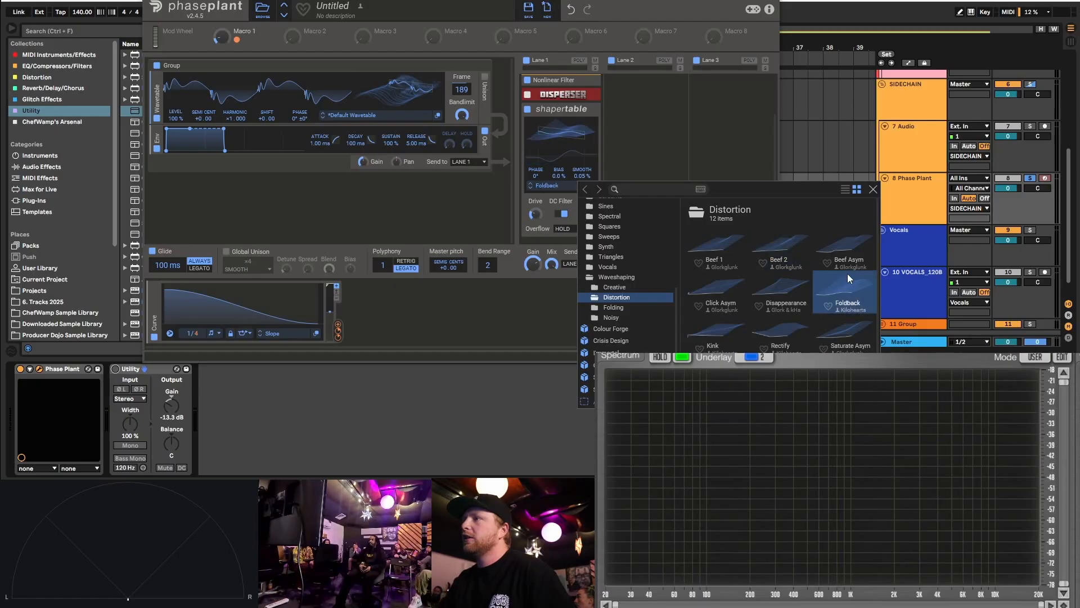
{"action": "left_click", "coordinate": [873, 190]}
{"action": "left_click", "coordinate": [530, 184]}
{"action": "left_click", "coordinate": [530, 184]}
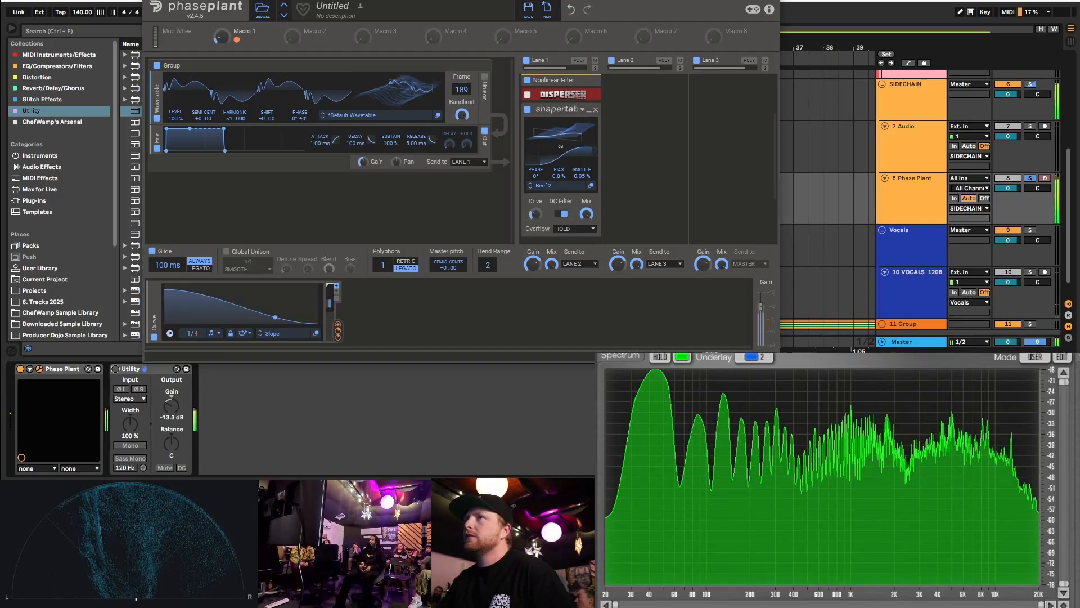
- Switch the Utility back on and set its gain to -6 dB
{"action": "left_click", "coordinate": [115, 369]}
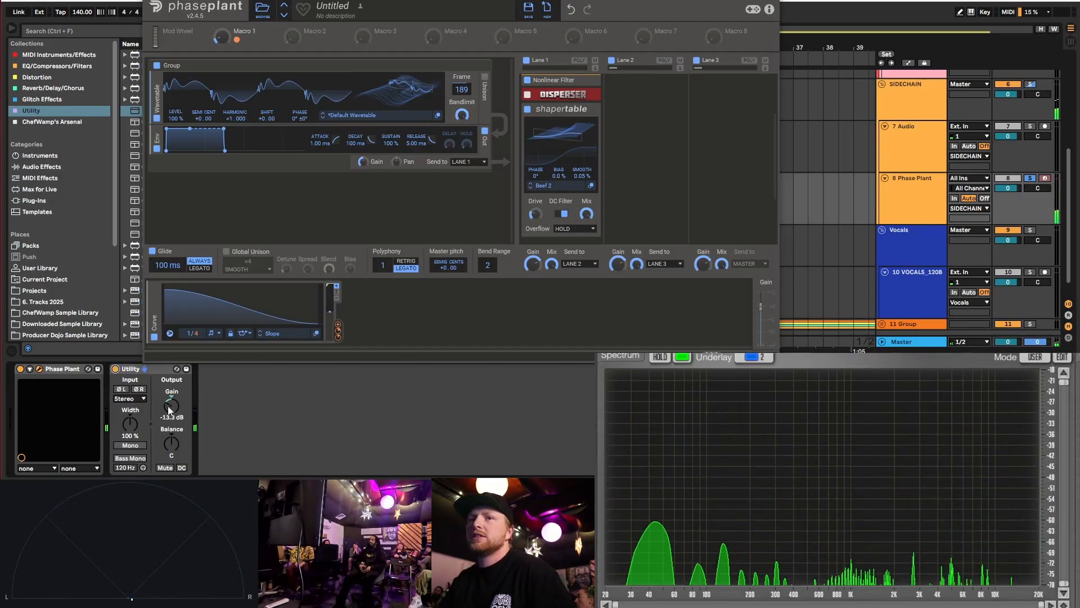
{"action": "left_click", "coordinate": [171, 408]}
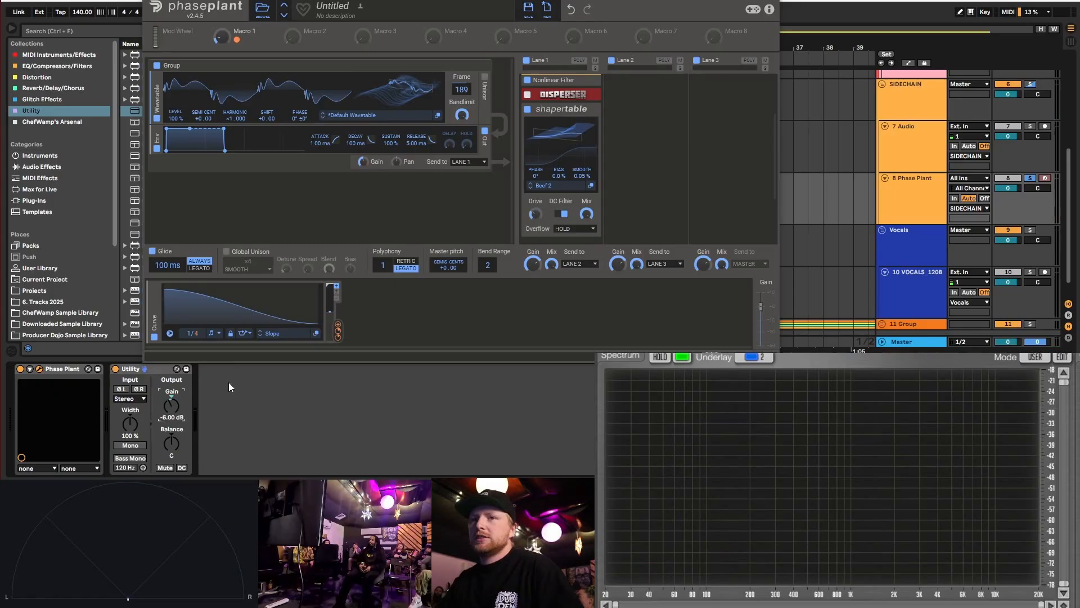
- Turn off the Shaper Table's DC Filter, compare the sound with the effect bypassed, and collapse it
{"action": "left_click", "coordinate": [563, 214]}
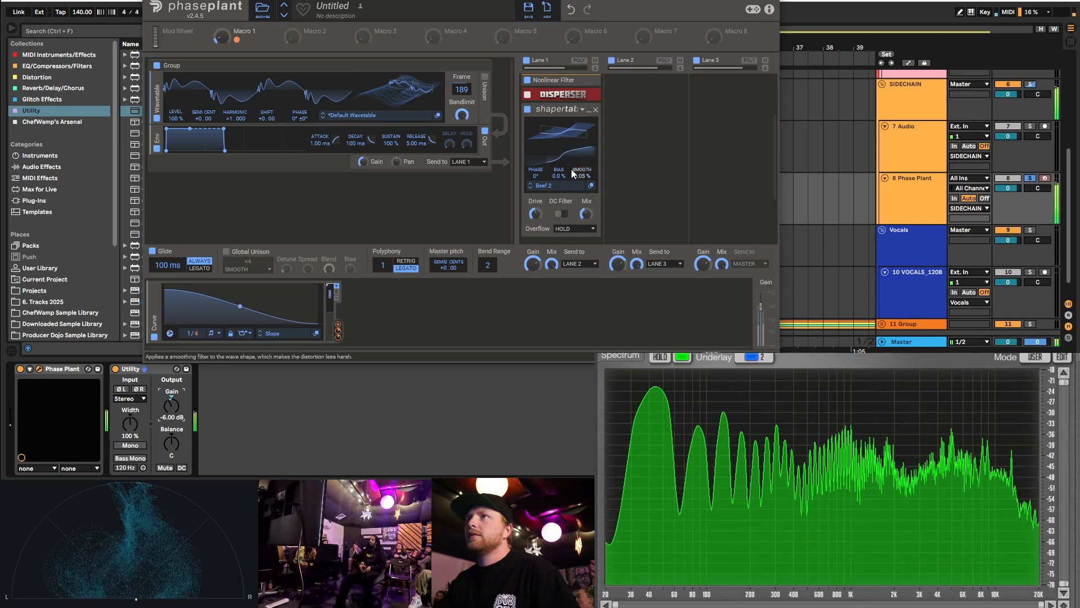
{"action": "left_click", "coordinate": [528, 110]}
{"action": "left_click", "coordinate": [527, 109]}
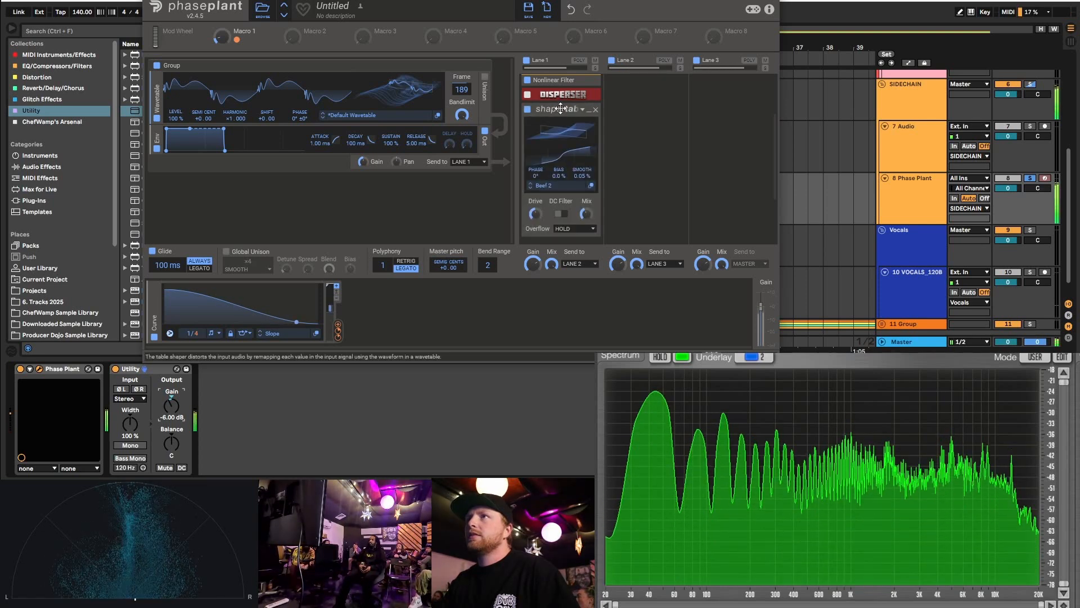
{"action": "left_click", "coordinate": [589, 110]}
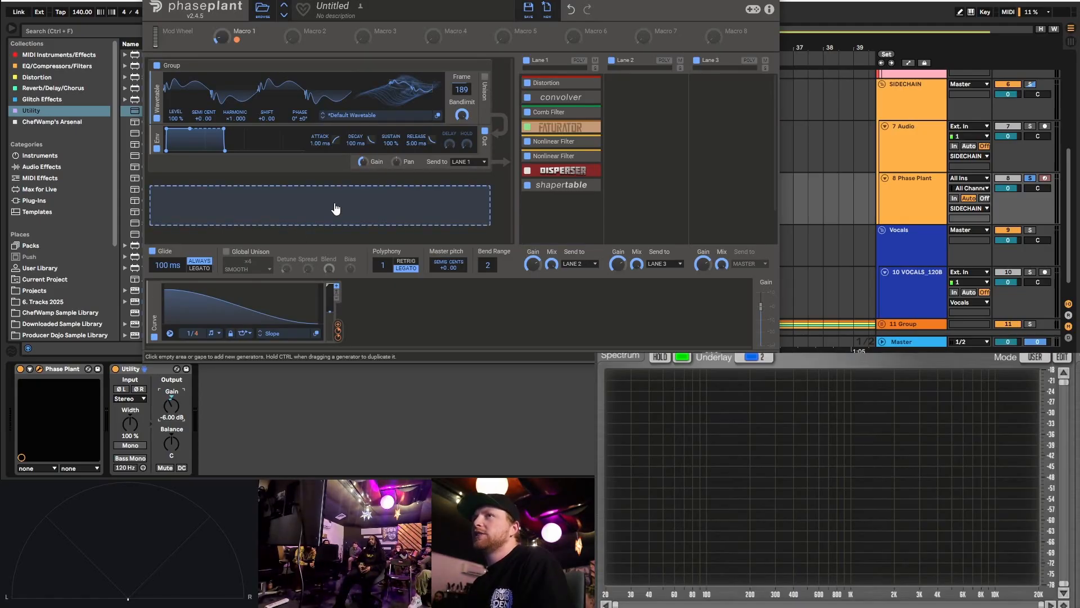
{"action": "left_click", "coordinate": [394, 221]}
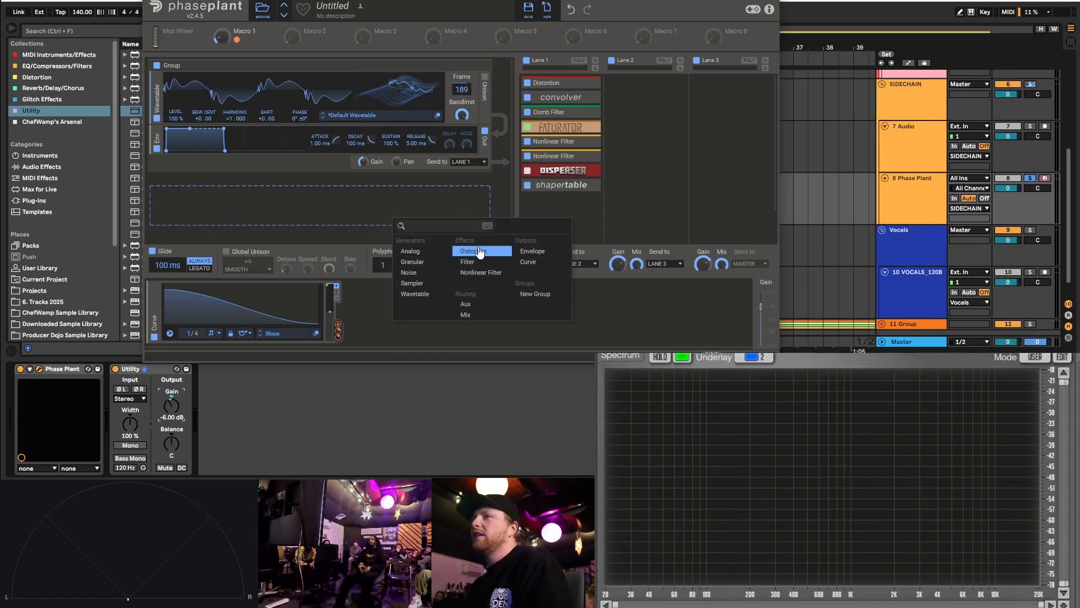
{"action": "left_click", "coordinate": [378, 195]}
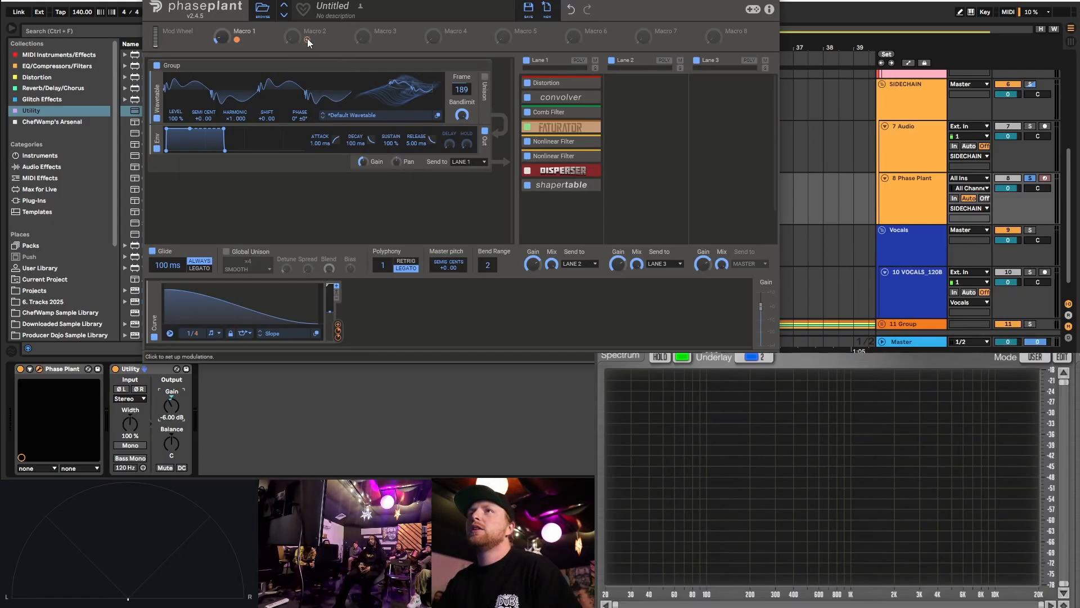
- Assign Macro 2 to modulate the wavetable oscillator's Frame
{"action": "left_click_drag", "start_coordinate": [308, 40], "coordinate": [462, 74]}
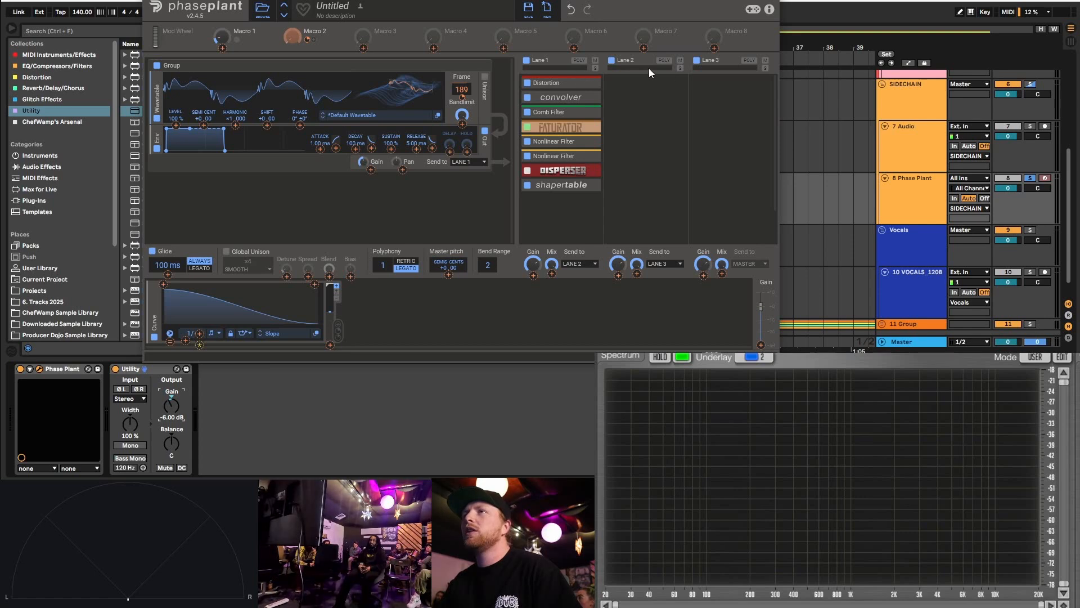
{"action": "left_click", "coordinate": [477, 80]}
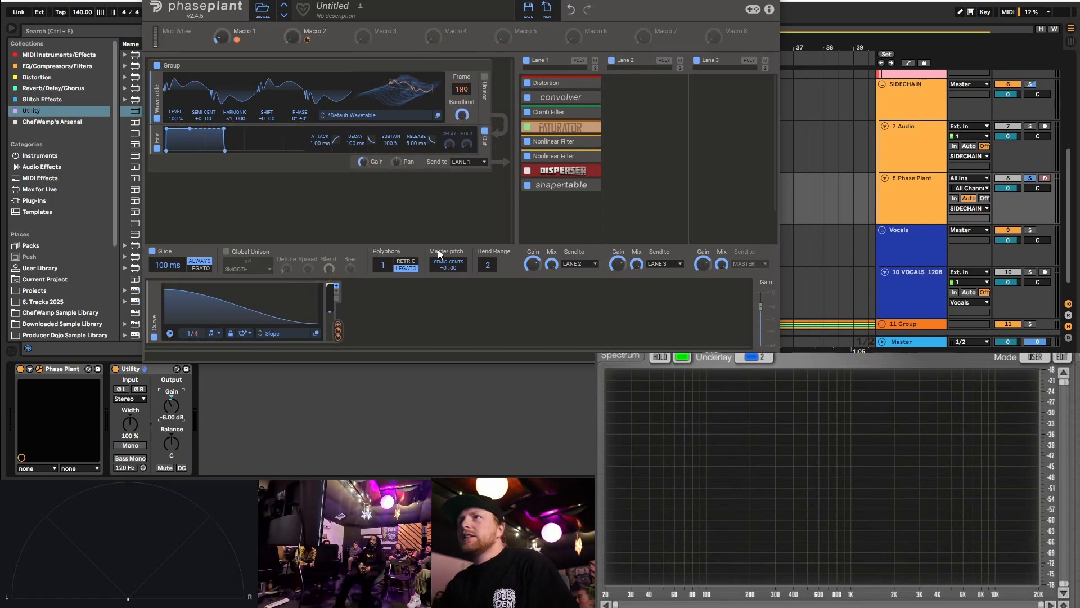
- Assign Macro 3 to the Cutoff of the second Nonlinear Filter in Lane 1, raise the macro, and collapse the filter
{"action": "left_click", "coordinate": [554, 151]}
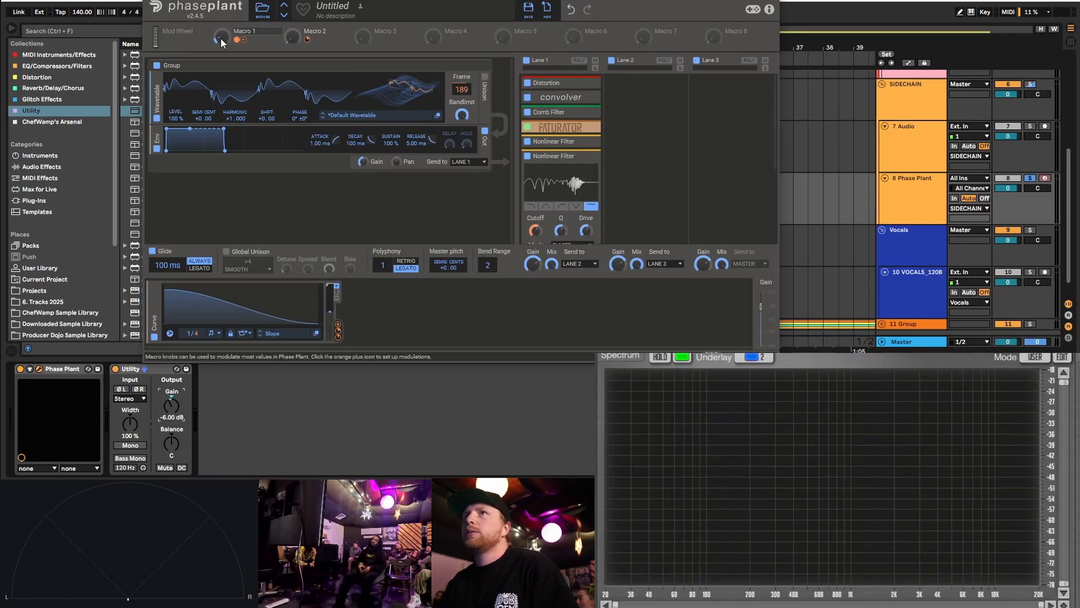
{"action": "left_click_drag", "start_coordinate": [377, 40], "coordinate": [536, 231]}
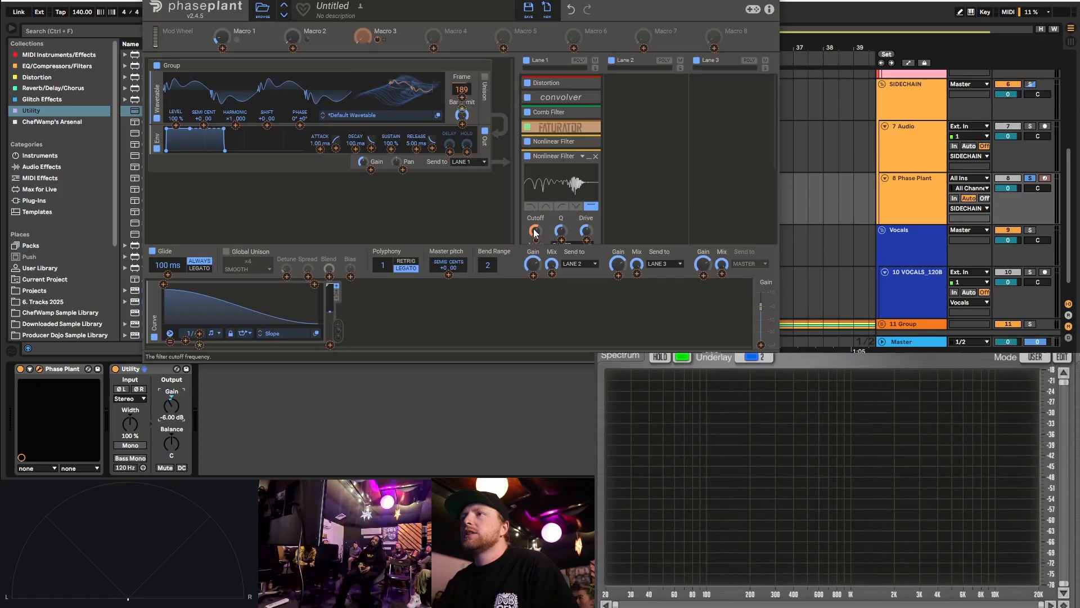
{"action": "mouse_move", "coordinate": [537, 232]}
{"action": "left_mouse_down"}
{"action": "mouse_move", "coordinate": [537, 268]}
{"action": "mouse_move", "coordinate": [540, 224]}
{"action": "left_mouse_up"}
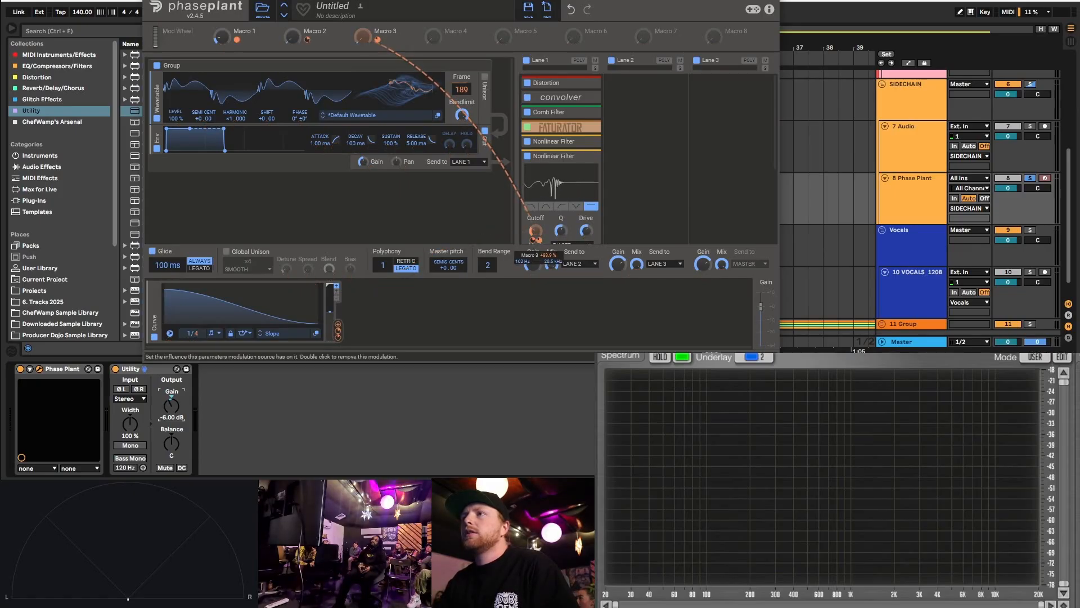
{"action": "left_click_drag", "start_coordinate": [363, 37], "coordinate": [363, 16]}
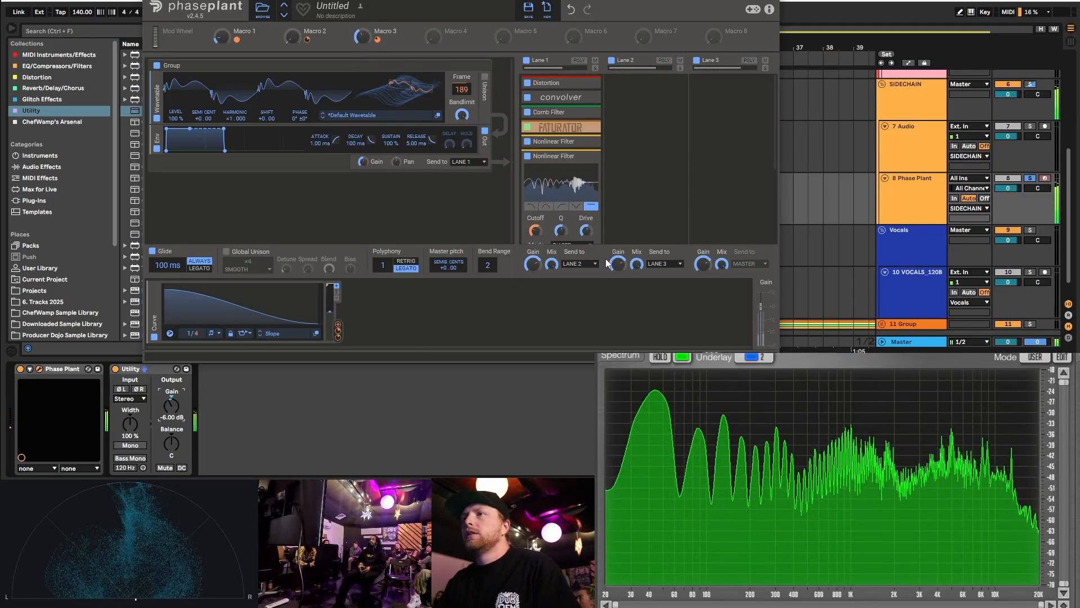
{"action": "left_click", "coordinate": [556, 156]}
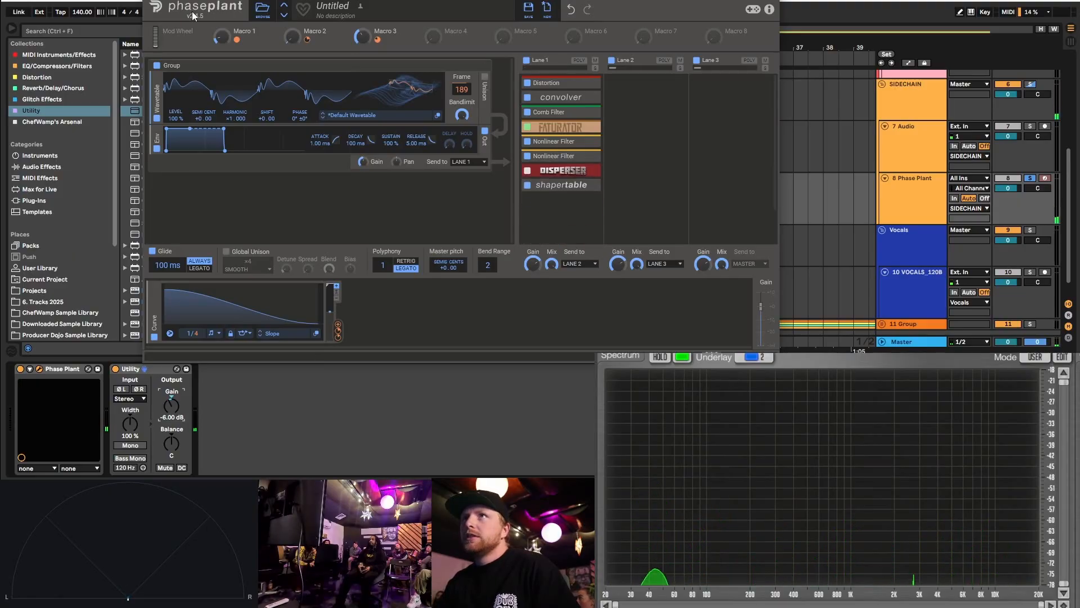
- Close the Phase Plant window and insert the ChefWamp OTT rack between Phase Plant and Utility
{"action": "left_click", "coordinate": [771, 1]}
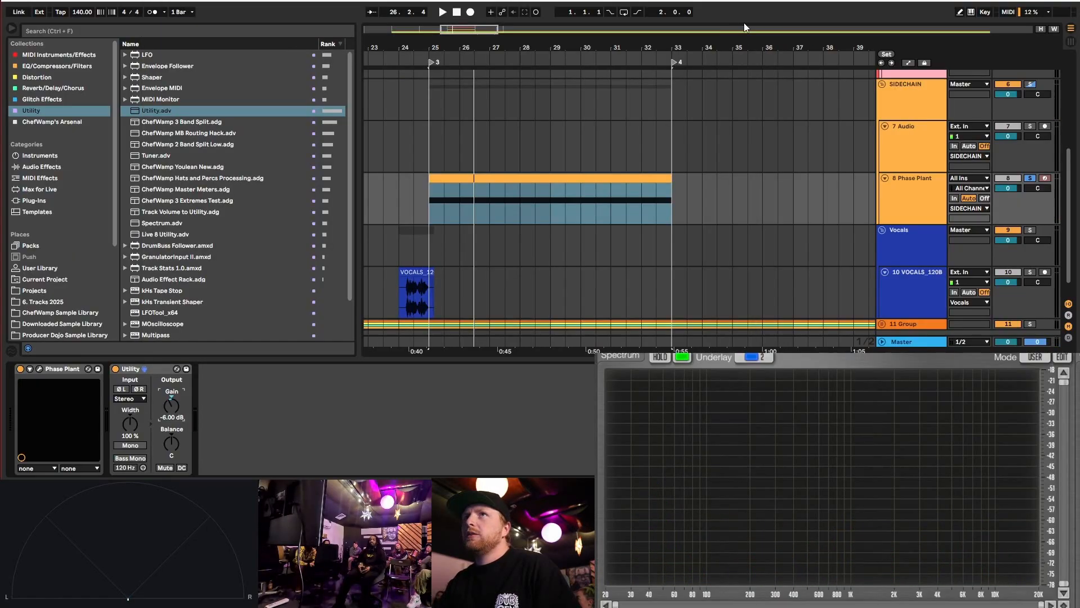
{"action": "left_click", "coordinate": [140, 370]}
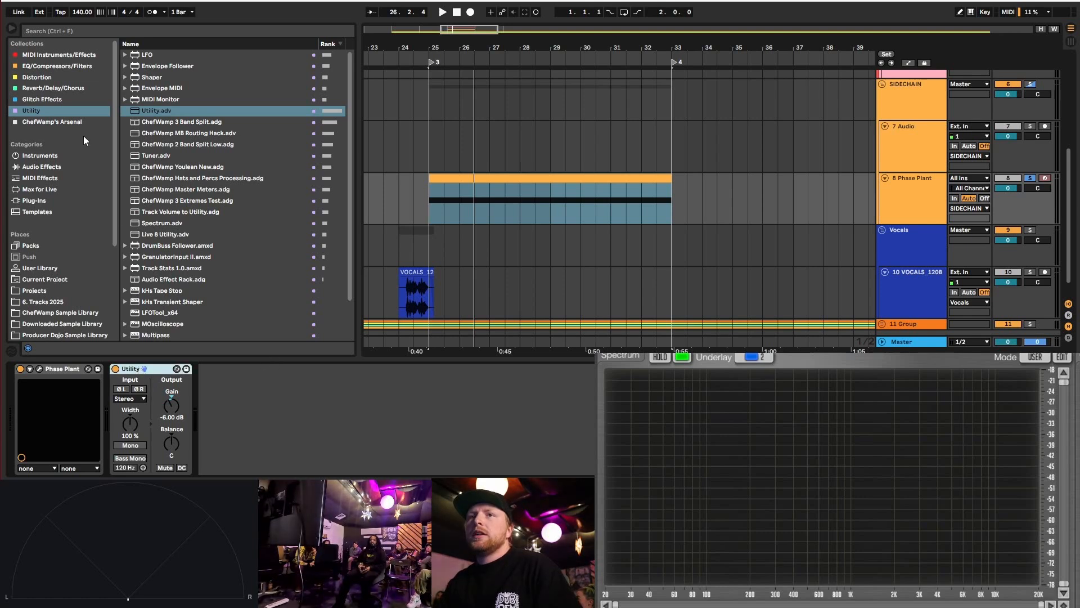
{"action": "left_click", "coordinate": [78, 66]}
{"action": "scroll", "coordinate": [177, 113], "scroll_direction": "up", "scroll_amount": 5}
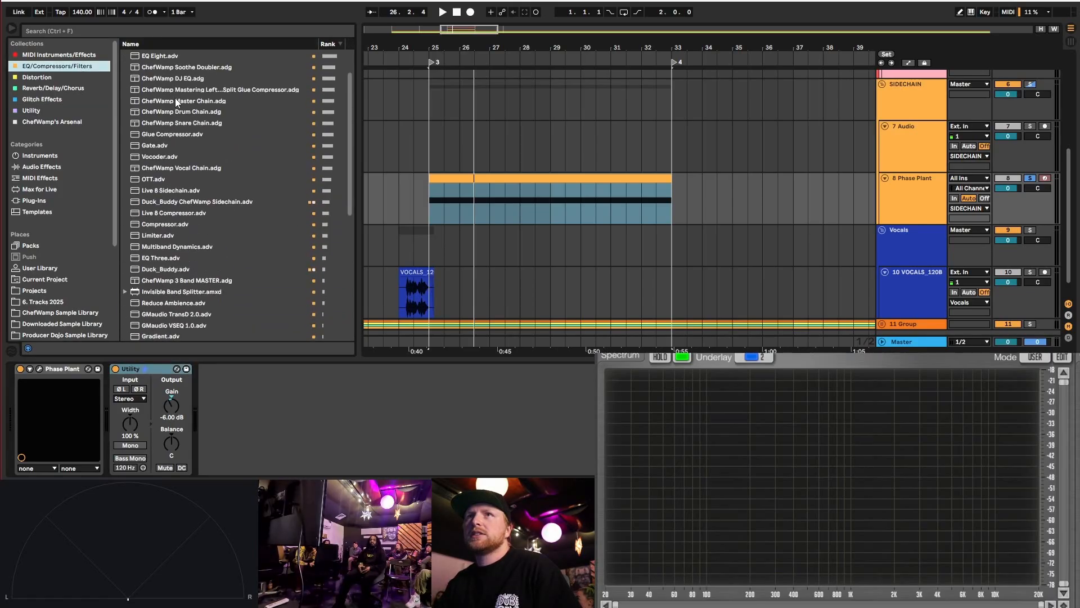
{"action": "scroll", "coordinate": [176, 100], "scroll_direction": "up", "scroll_amount": 2}
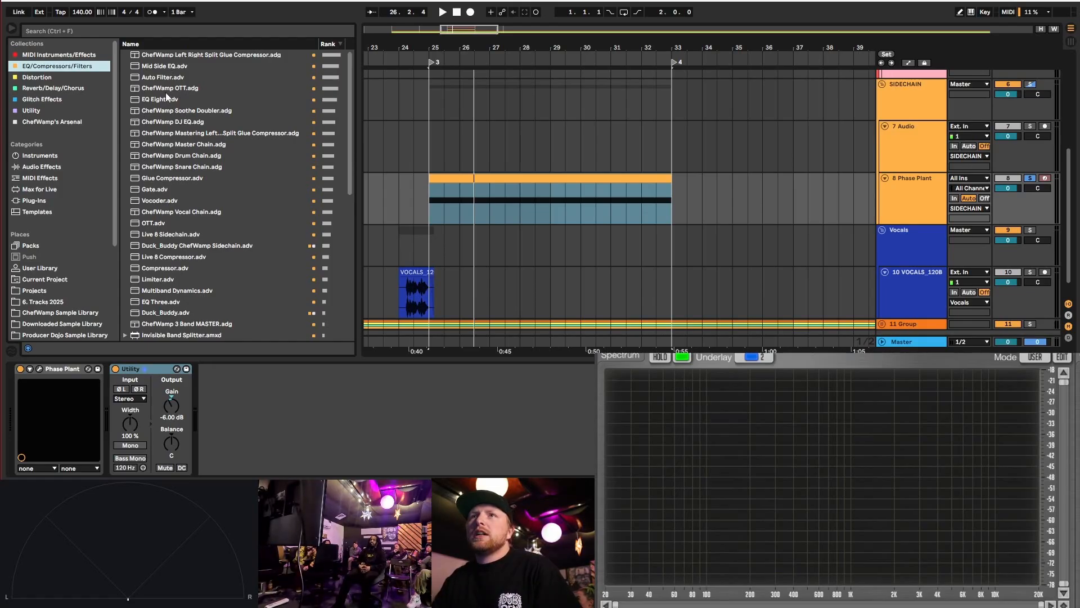
{"action": "mouse_move", "coordinate": [169, 87]}
{"action": "left_mouse_down"}
{"action": "mouse_move", "coordinate": [157, 438]}
{"action": "mouse_move", "coordinate": [117, 406]}
{"action": "left_mouse_up"}
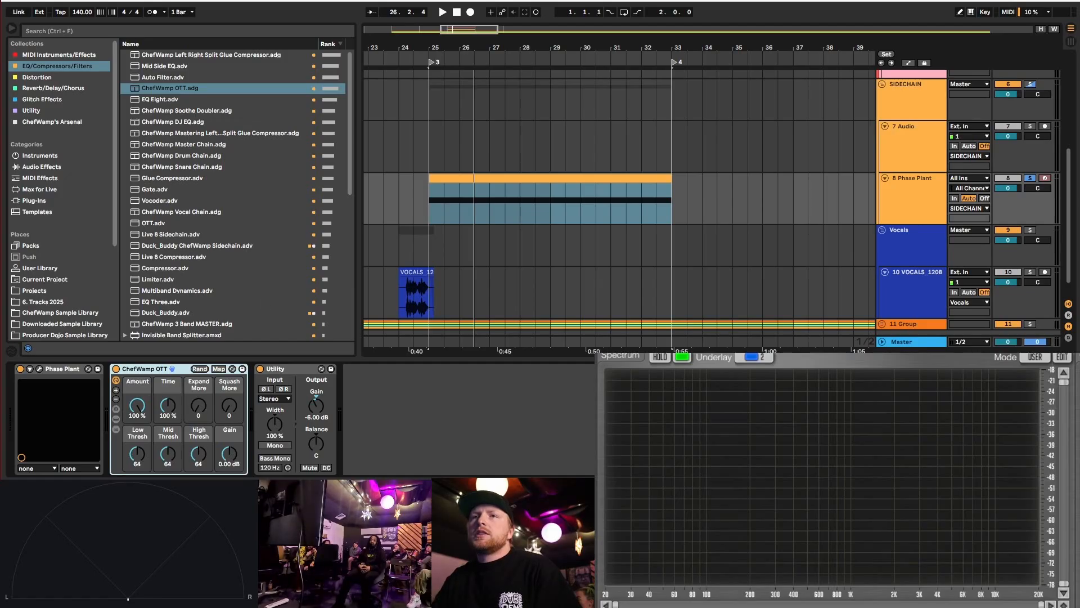
- Place two OTT devices in series after ChefWamp OTT, and fold the Phase Plant device to show the whole chain
{"action": "scroll", "coordinate": [204, 226], "scroll_direction": "down", "scroll_amount": 2}
{"action": "left_click_drag", "start_coordinate": [153, 200], "coordinate": [252, 429]}
{"action": "key", "text": "ctrl+d"}
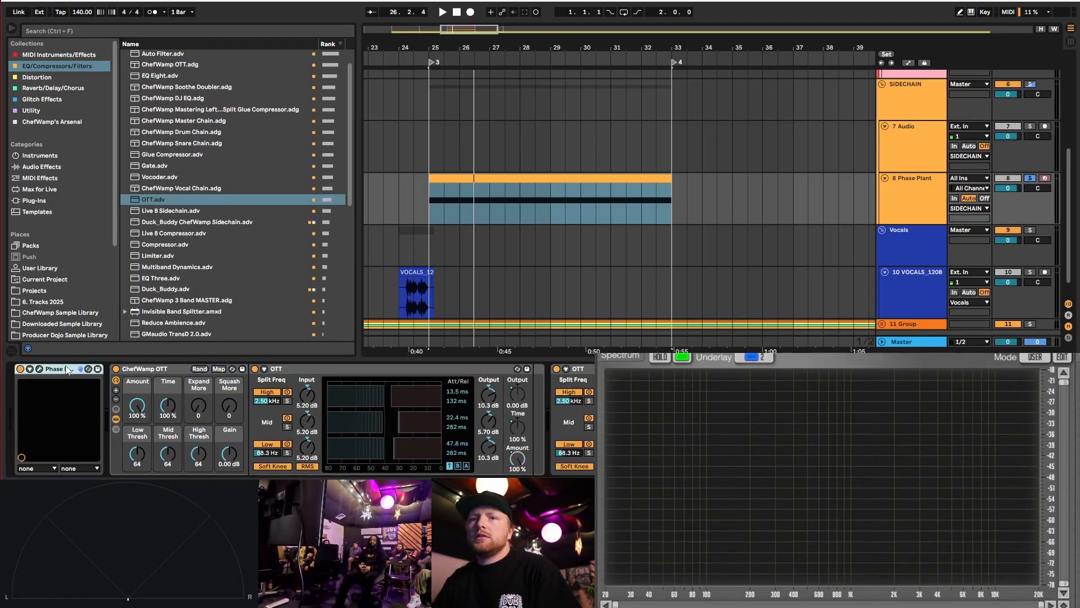
{"action": "double_click", "coordinate": [66, 369]}
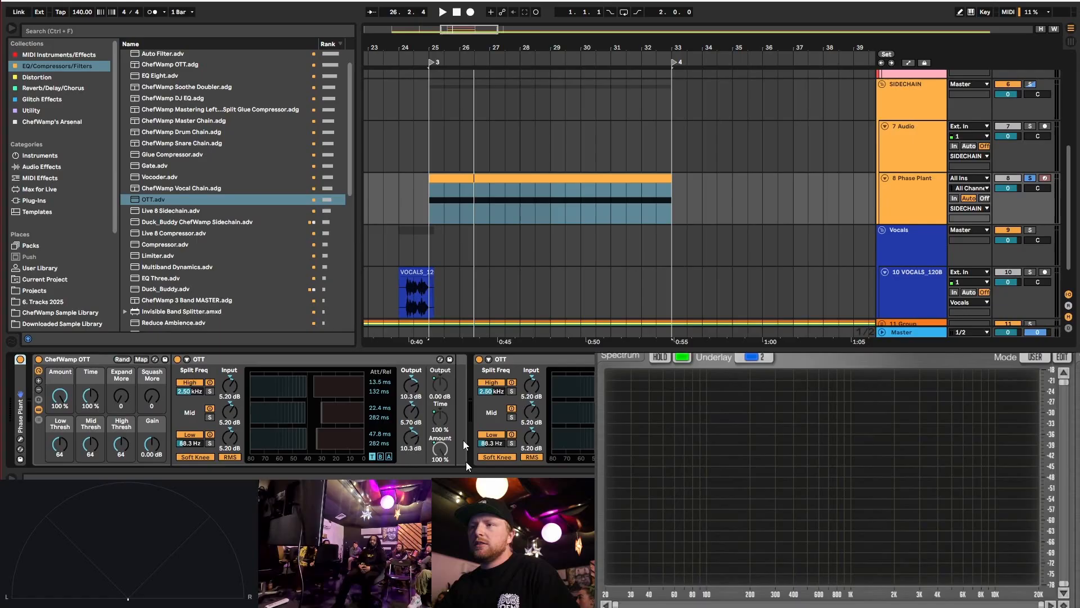
{"action": "left_click_drag", "start_coordinate": [466, 477], "coordinate": [457, 345]}
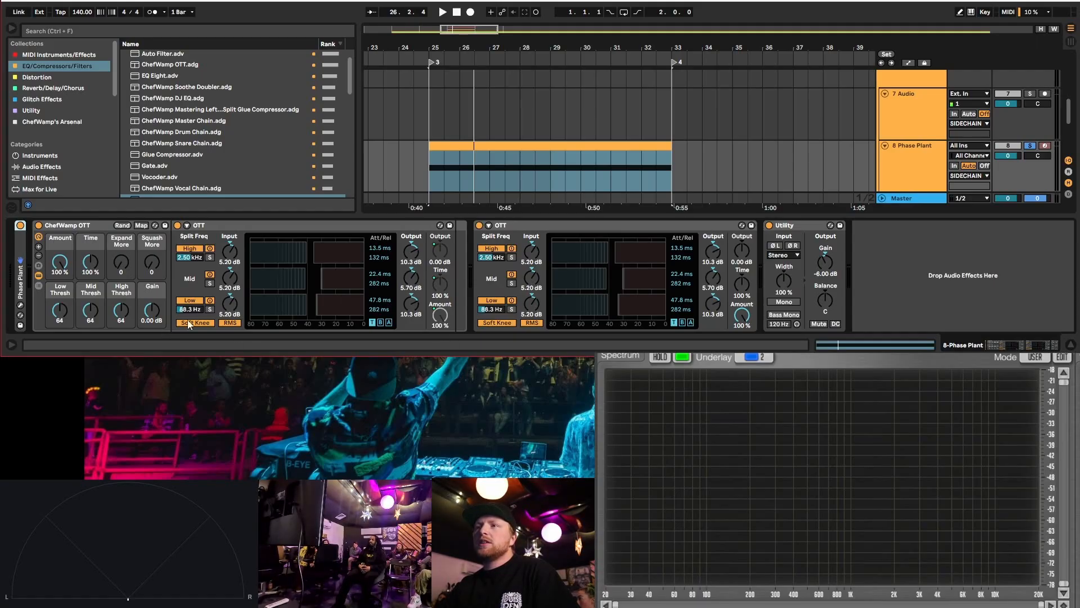
- Set ChefWamp OTT's Time to 1000 %, try a Gain boost, and reset Gain to 0.00 dB
{"action": "left_click_drag", "start_coordinate": [91, 269], "coordinate": [85, 244]}
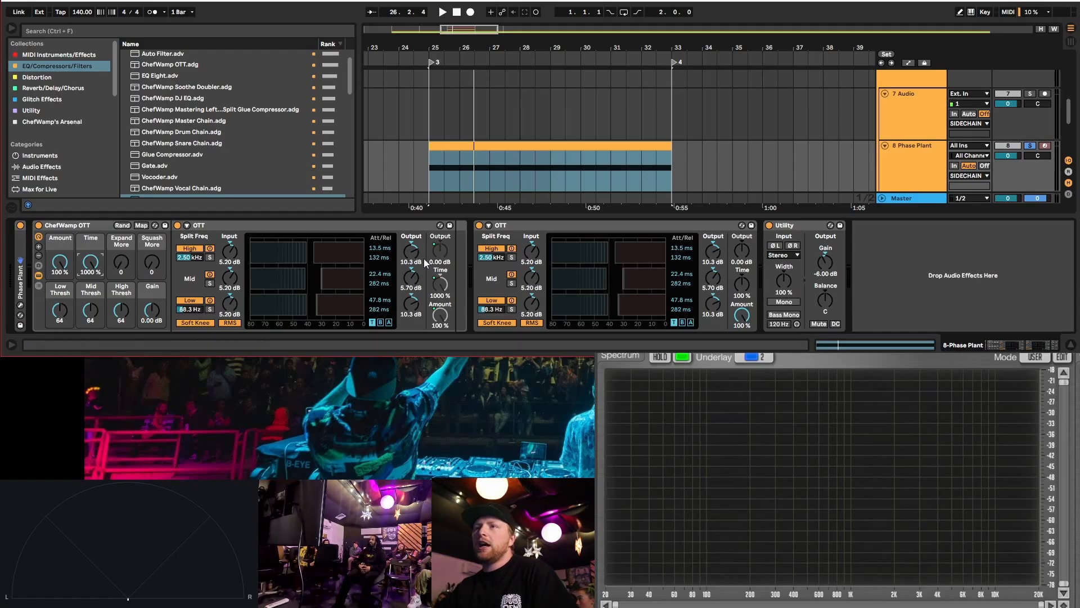
{"action": "left_click_drag", "start_coordinate": [160, 310], "coordinate": [159, 287]}
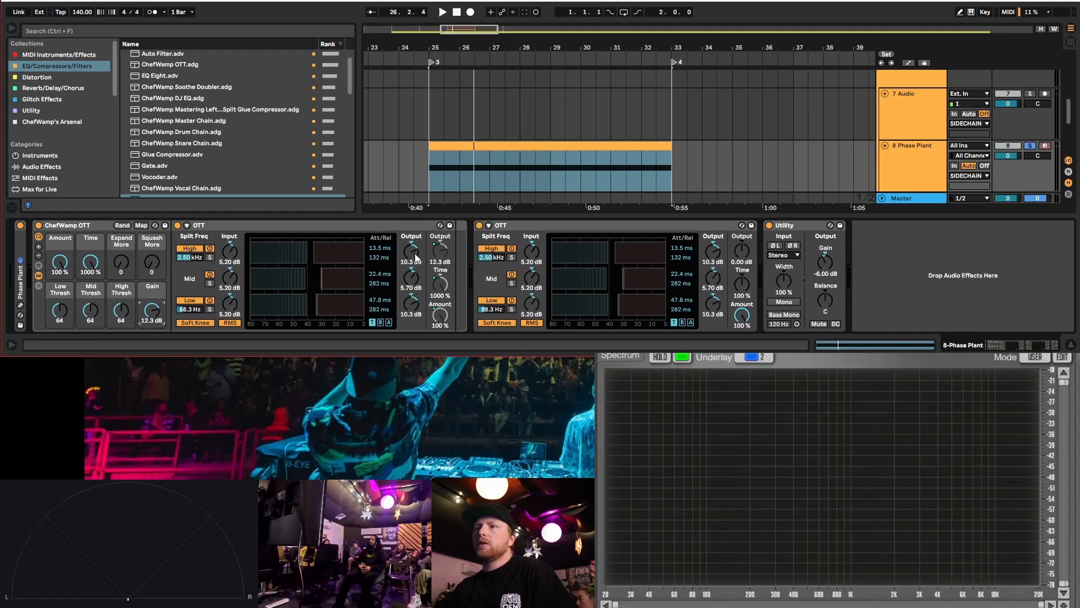
{"action": "double_click", "coordinate": [153, 312]}
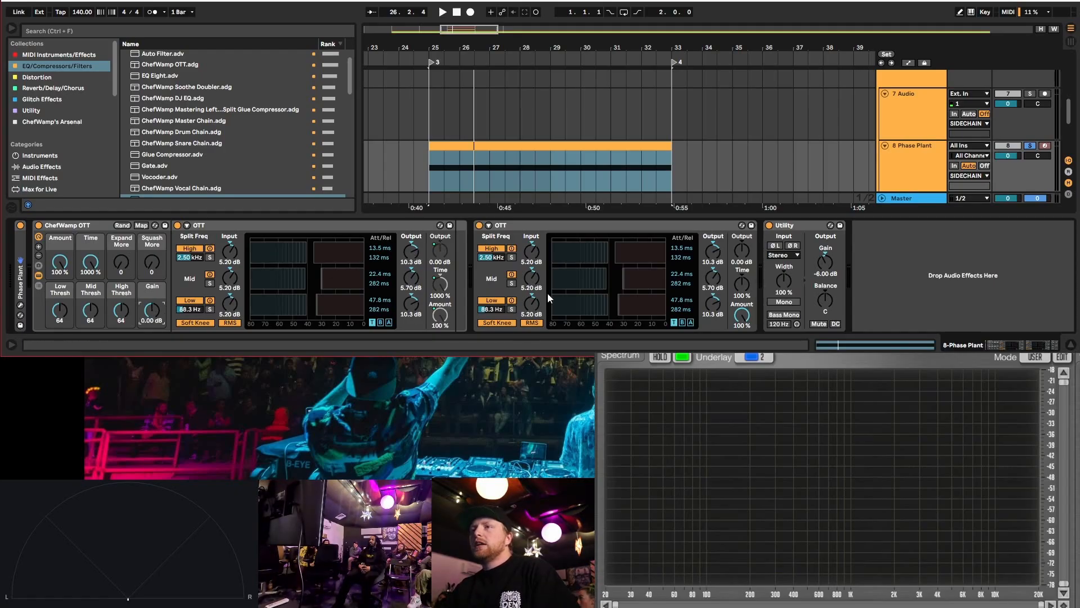
- Delete the standalone OTT device between ChefWamp OTT and Utility, and enlarge the arrangement and browser area
{"action": "left_click", "coordinate": [543, 228]}
{"action": "key", "text": "Delete"}
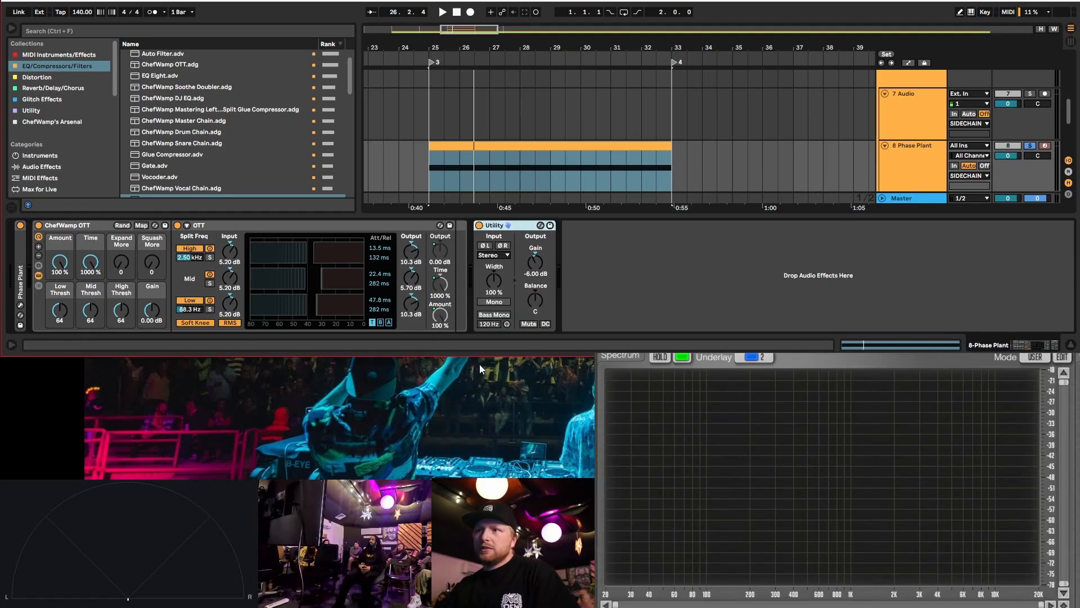
{"action": "left_click_drag", "start_coordinate": [494, 361], "coordinate": [498, 474]}
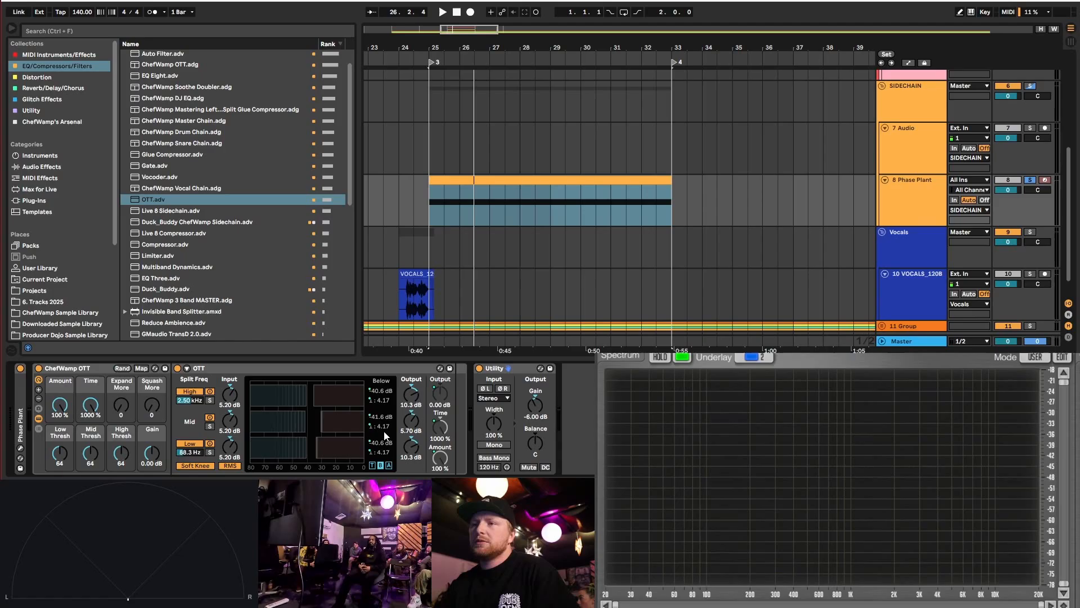
- Review the OTT's Above, Below and Time settings inside the rack, and set Expand More and Squash More to 41 each
{"action": "mouse_move", "coordinate": [118, 406]}
{"action": "left_mouse_down"}
{"action": "mouse_move", "coordinate": [117, 365]}
{"action": "mouse_move", "coordinate": [118, 406]}
{"action": "left_mouse_up"}
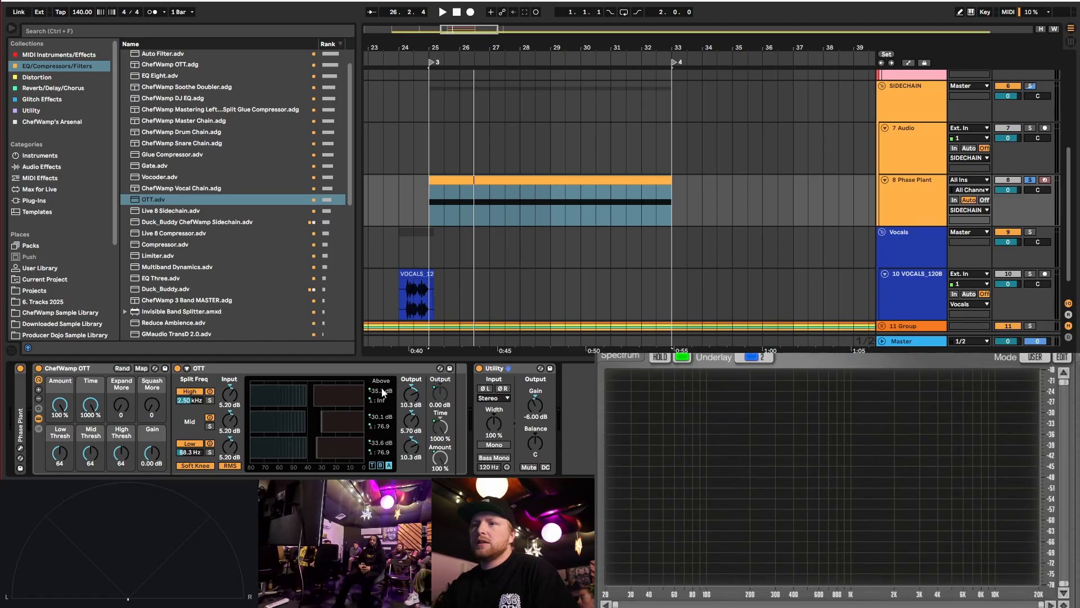
{"action": "mouse_move", "coordinate": [124, 409]}
{"action": "left_mouse_down"}
{"action": "mouse_move", "coordinate": [125, 394]}
{"action": "mouse_move", "coordinate": [125, 408]}
{"action": "left_mouse_up"}
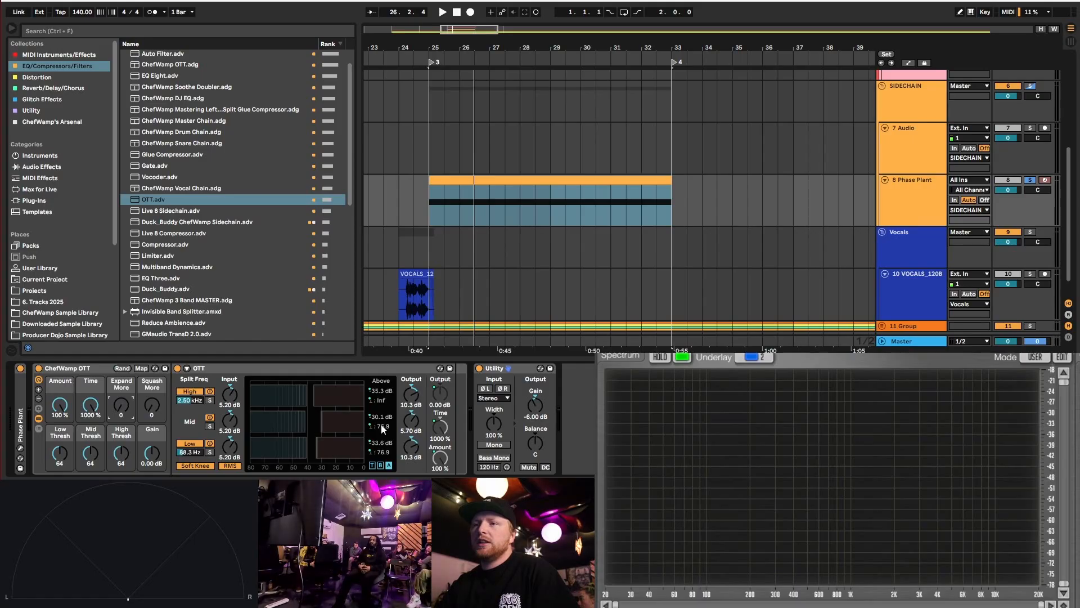
{"action": "left_click_drag", "start_coordinate": [127, 410], "coordinate": [157, 444]}
{"action": "left_click", "coordinate": [381, 465]}
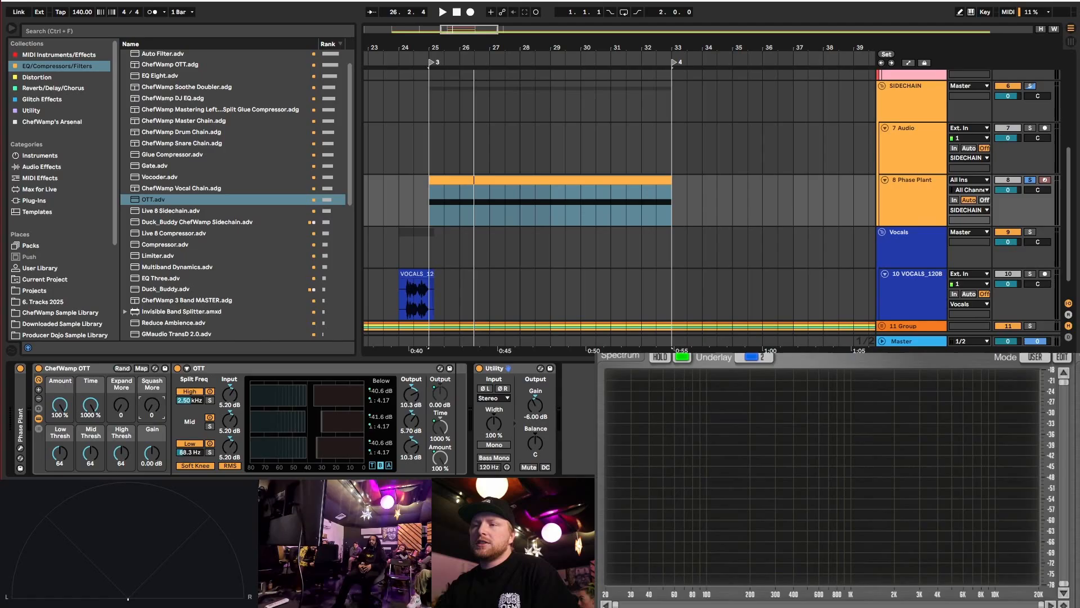
{"action": "left_click", "coordinate": [373, 466]}
{"action": "left_click_drag", "start_coordinate": [128, 406], "coordinate": [152, 383]}
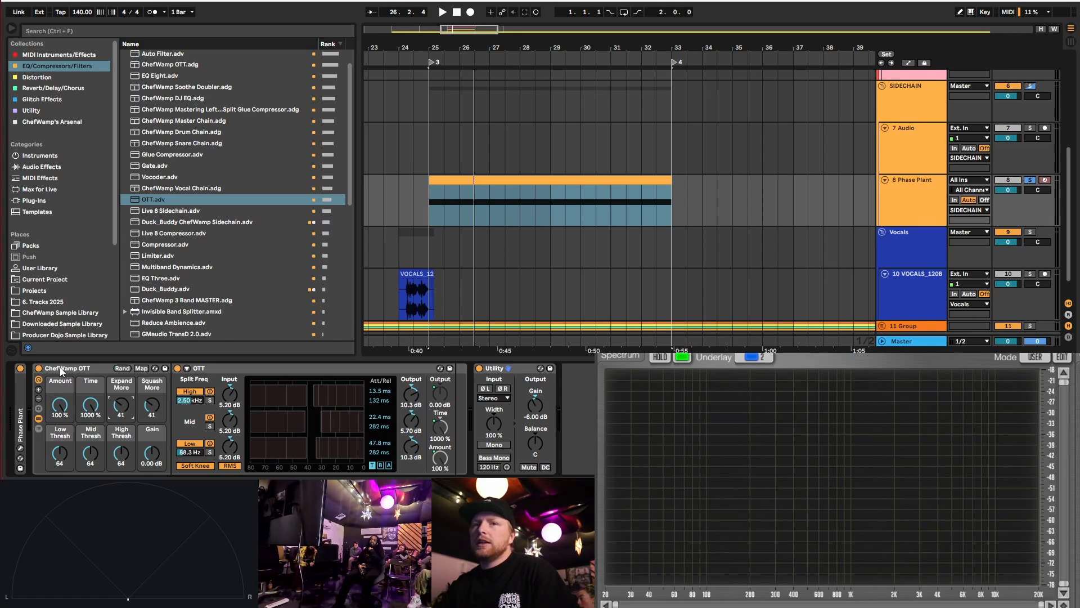
- Hide the ChefWamp OTT rack's inner devices and compare the playback with the rack bypassed and enabled
{"action": "left_click", "coordinate": [40, 418]}
{"action": "left_click", "coordinate": [38, 369]}
{"action": "key", "text": "space"}
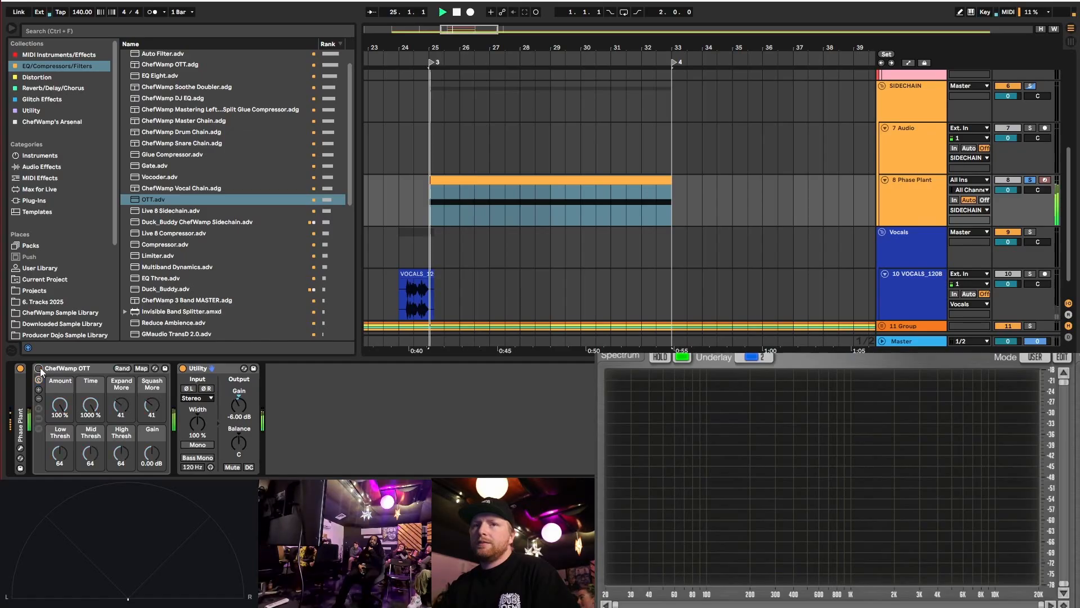
{"action": "left_click", "coordinate": [39, 370]}
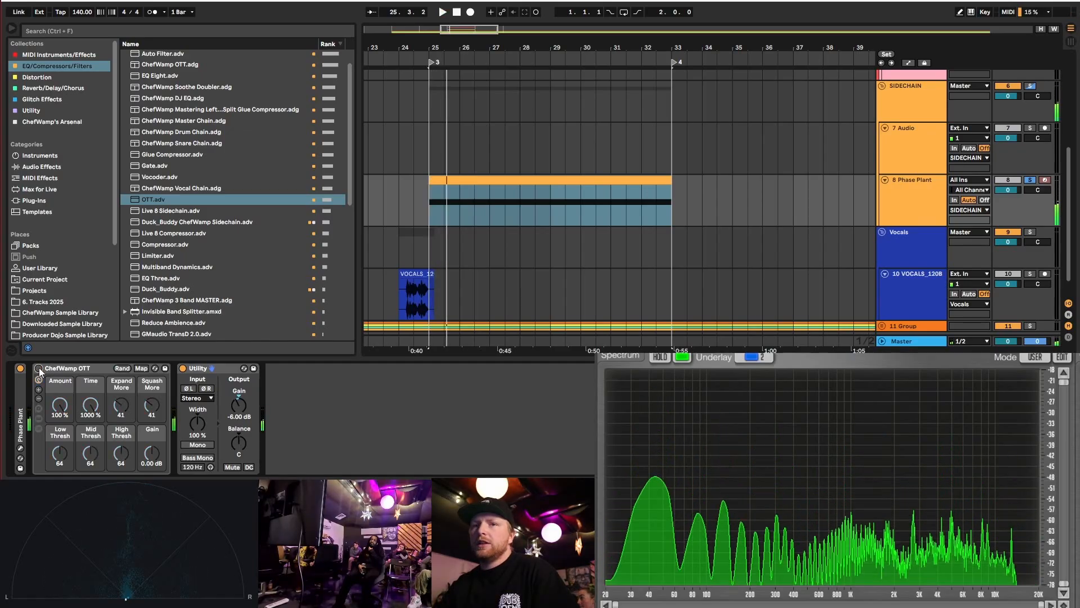
{"action": "key", "text": "space"}
{"action": "key", "text": "space"}
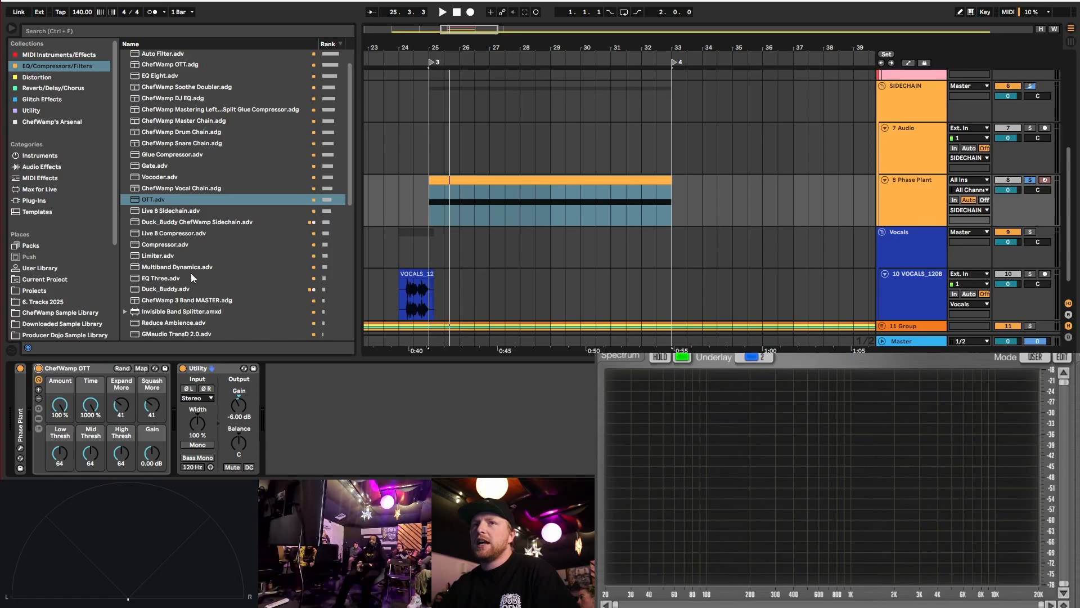
- Insert Auto Filter between ChefWamp OTT and Utility, play it with the frequency at 19.9 kHz, and sync its LFO rate to tempo
{"action": "left_click", "coordinate": [208, 196]}
{"action": "scroll", "coordinate": [197, 169], "scroll_direction": "up", "scroll_amount": 1}
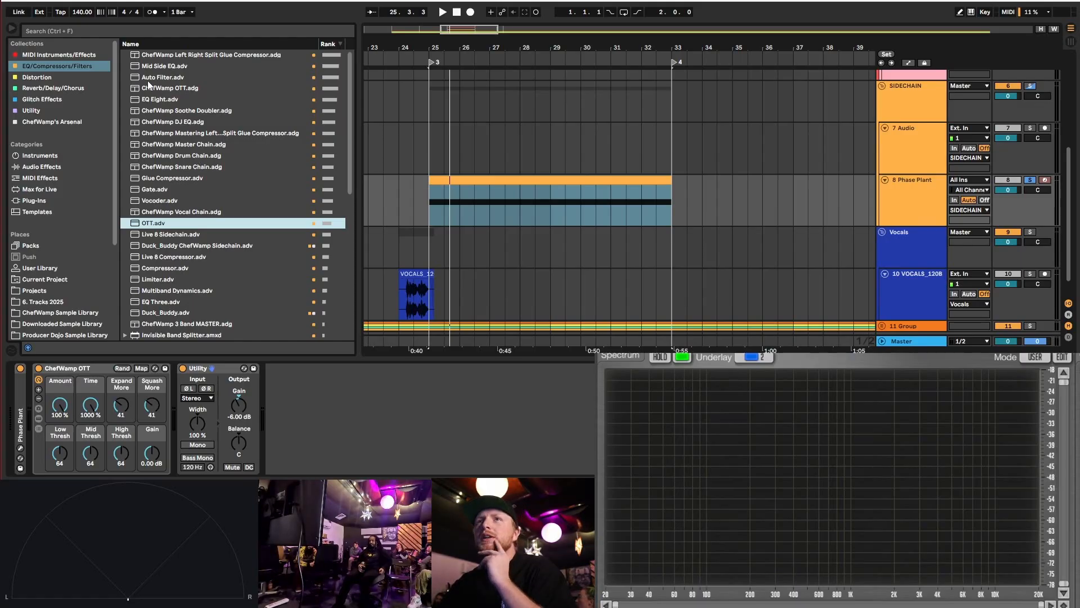
{"action": "left_click_drag", "start_coordinate": [151, 79], "coordinate": [172, 434]}
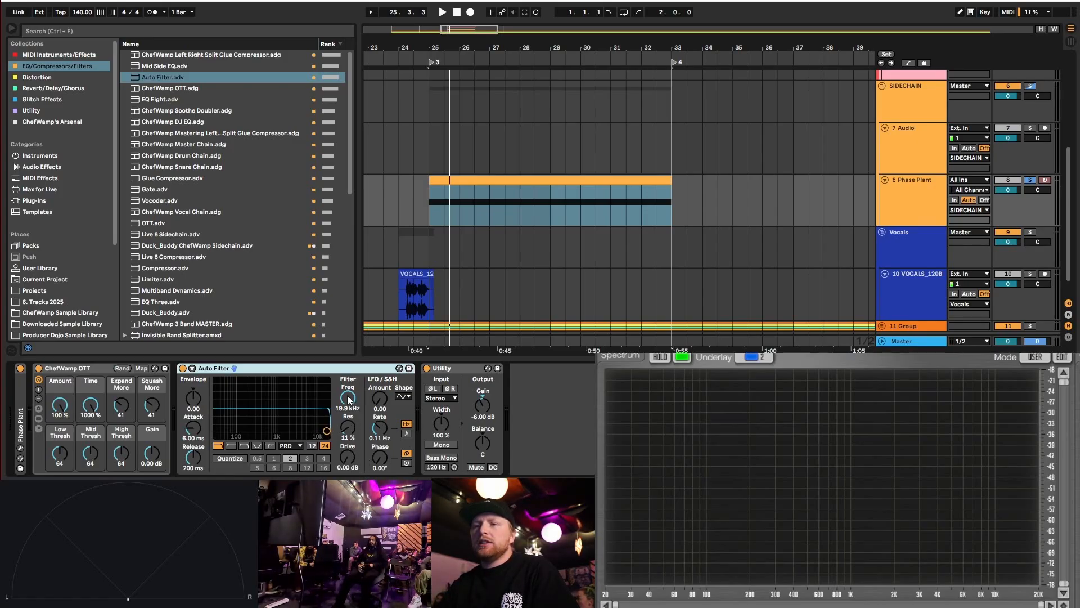
{"action": "left_click_drag", "start_coordinate": [349, 398], "coordinate": [347, 359]}
{"action": "key", "text": "space"}
{"action": "key", "text": "space"}
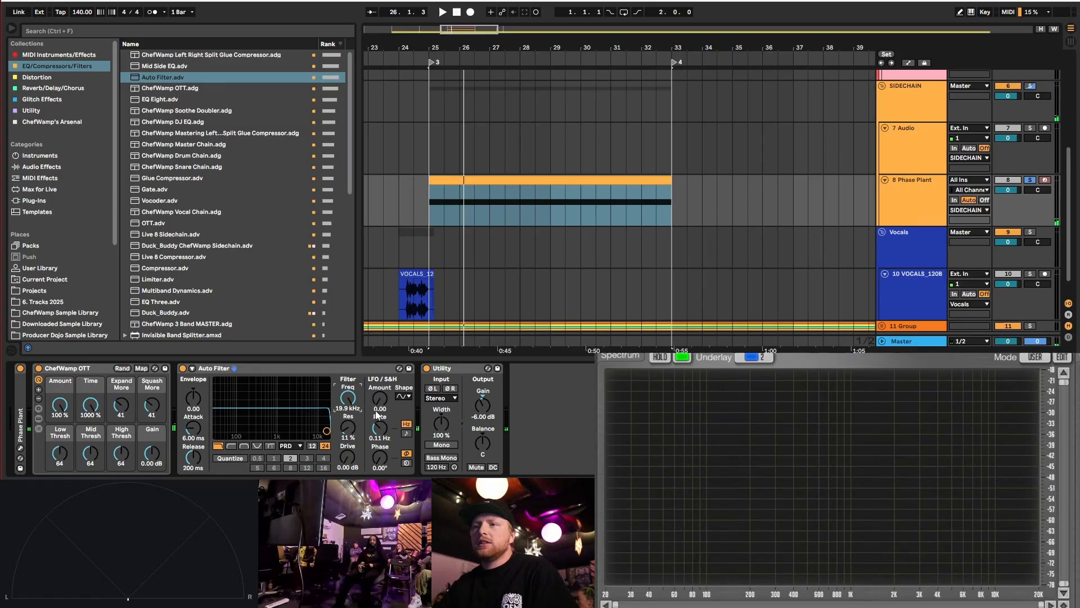
{"action": "left_click", "coordinate": [406, 434]}
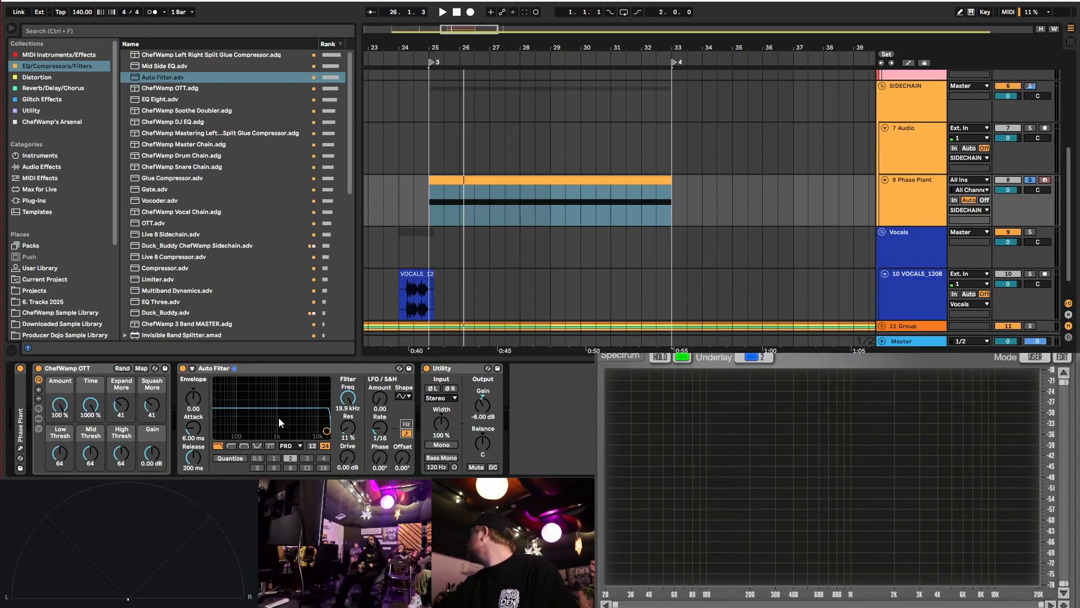
- Insert Auto Pan from the Reverb/Delay/Chorus collection between Auto Filter and Utility
{"action": "left_click", "coordinate": [53, 88]}
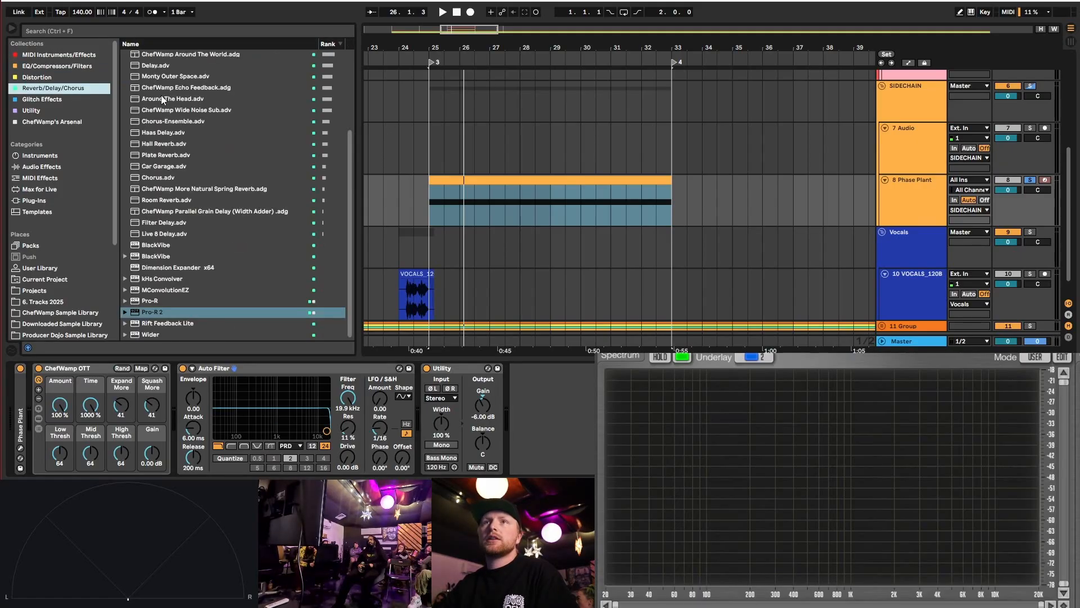
{"action": "scroll", "coordinate": [162, 100], "scroll_direction": "up", "scroll_amount": 5}
{"action": "left_click", "coordinate": [161, 122]}
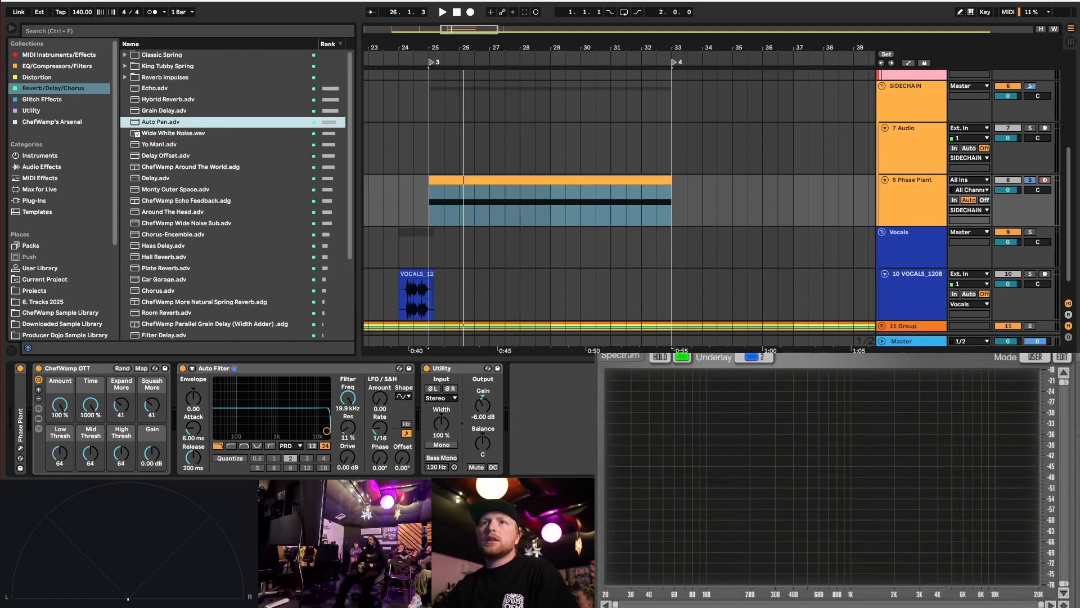
{"action": "left_click_drag", "start_coordinate": [161, 122], "coordinate": [421, 413]}
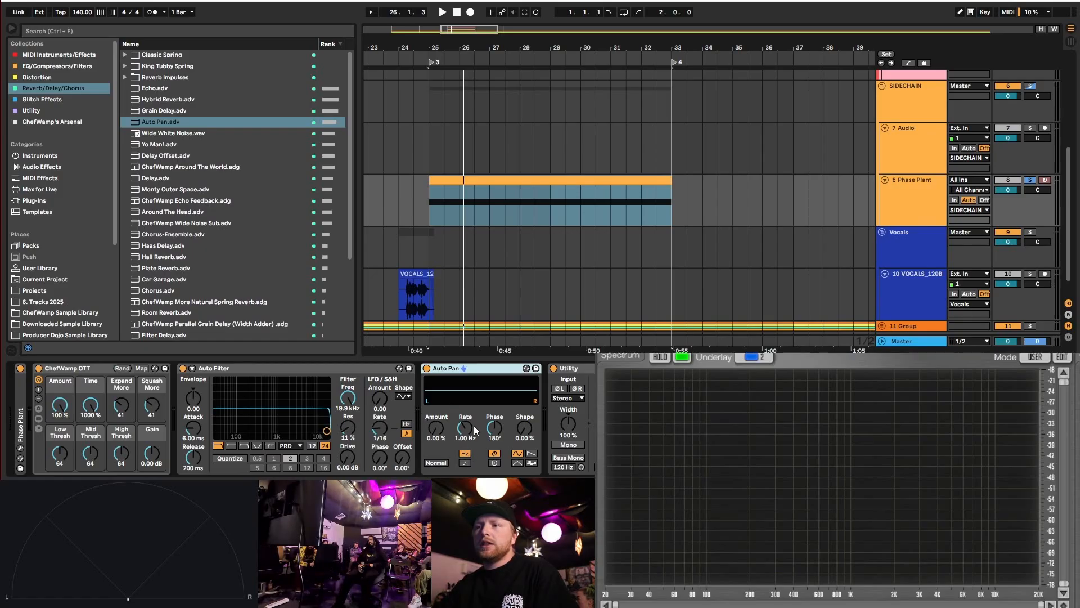
- Sync Auto Pan's rate to tempo and set its Amount to 54 %, Phase to 0° and Offset to 229°
{"action": "left_click", "coordinate": [465, 461]}
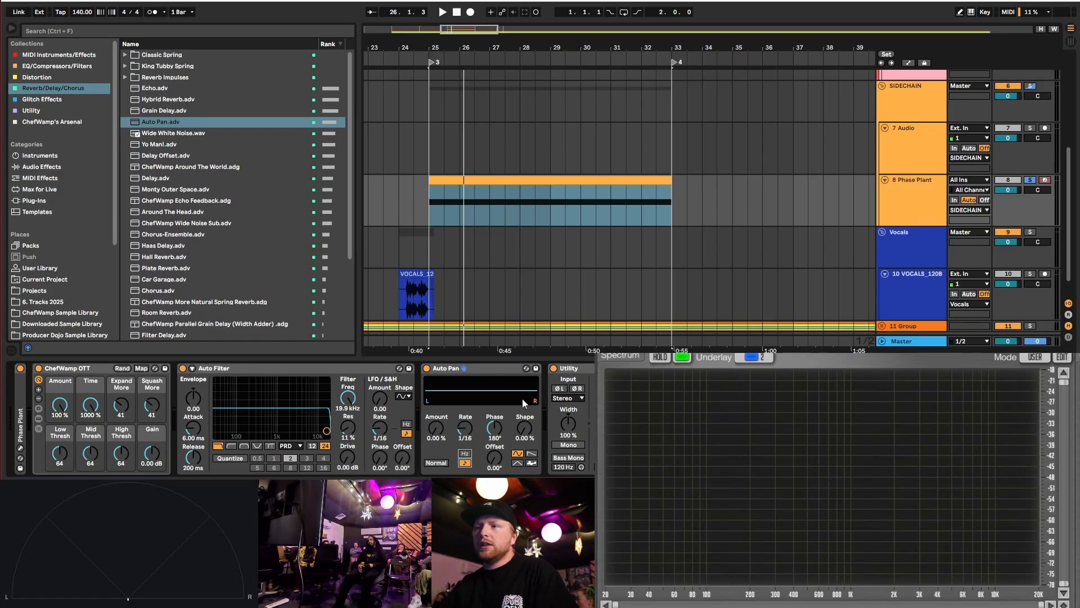
{"action": "left_click_drag", "start_coordinate": [441, 432], "coordinate": [441, 394]}
{"action": "left_click_drag", "start_coordinate": [495, 428], "coordinate": [505, 474]}
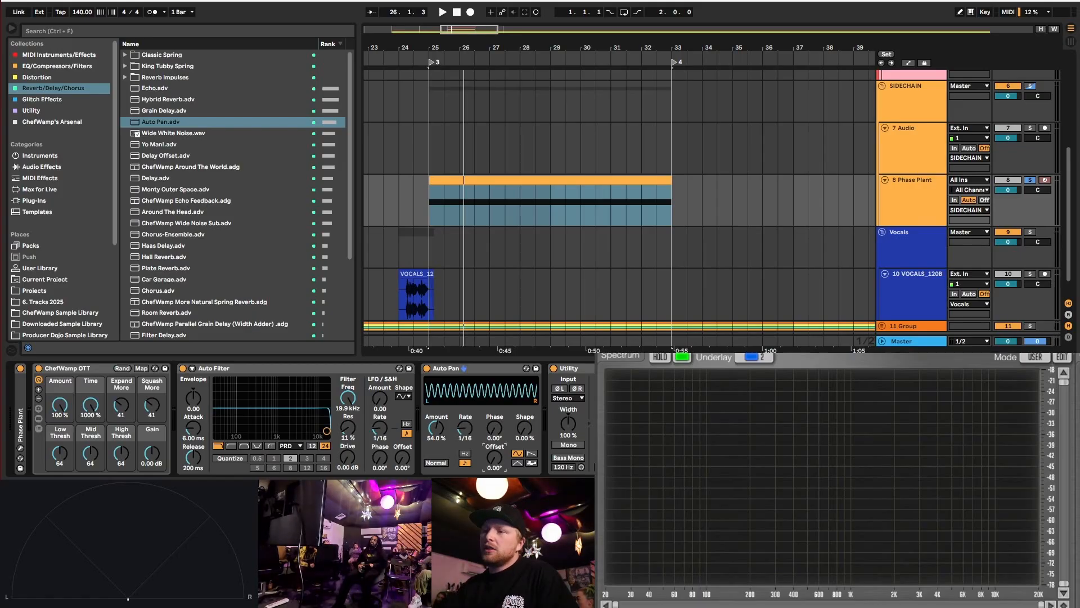
{"action": "left_click_drag", "start_coordinate": [495, 459], "coordinate": [495, 391]}
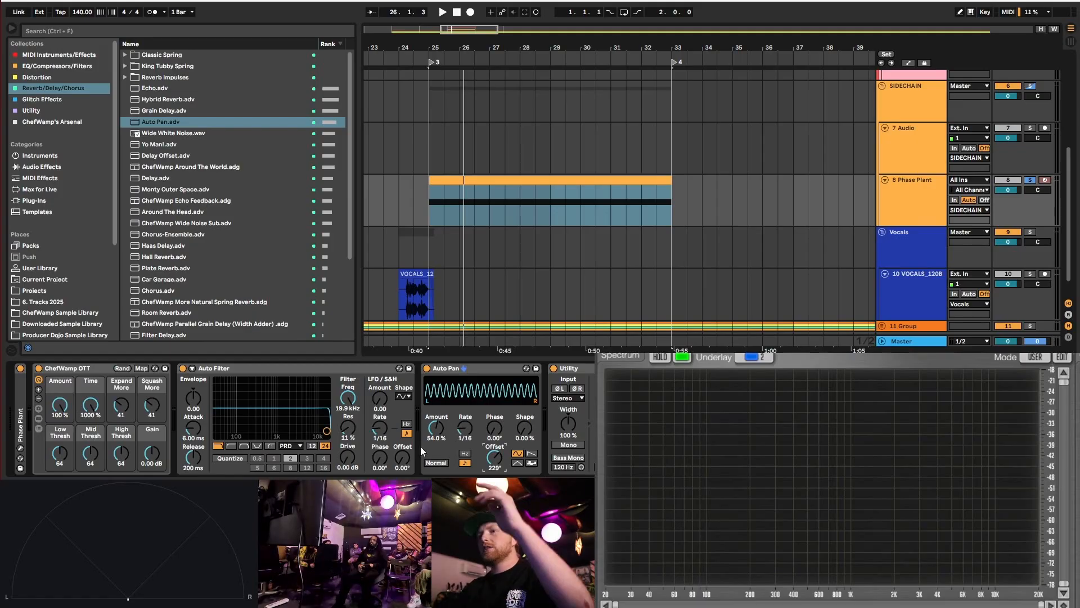
- Set Auto Filter's LFO Offset to 231° and delete the Auto Pan device
{"action": "left_click_drag", "start_coordinate": [402, 457], "coordinate": [402, 422]}
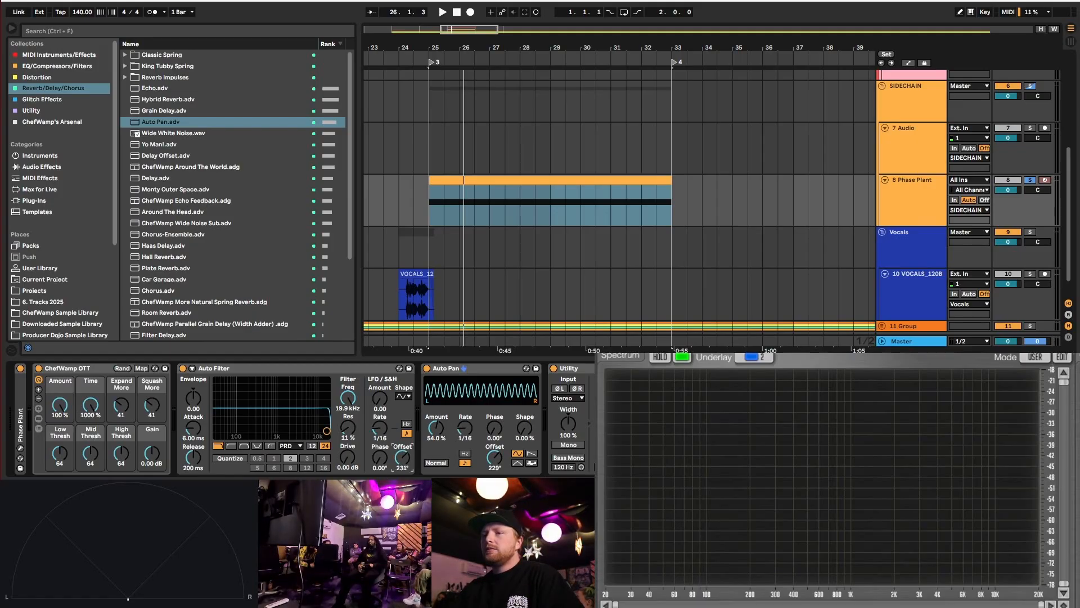
{"action": "left_click", "coordinate": [464, 372]}
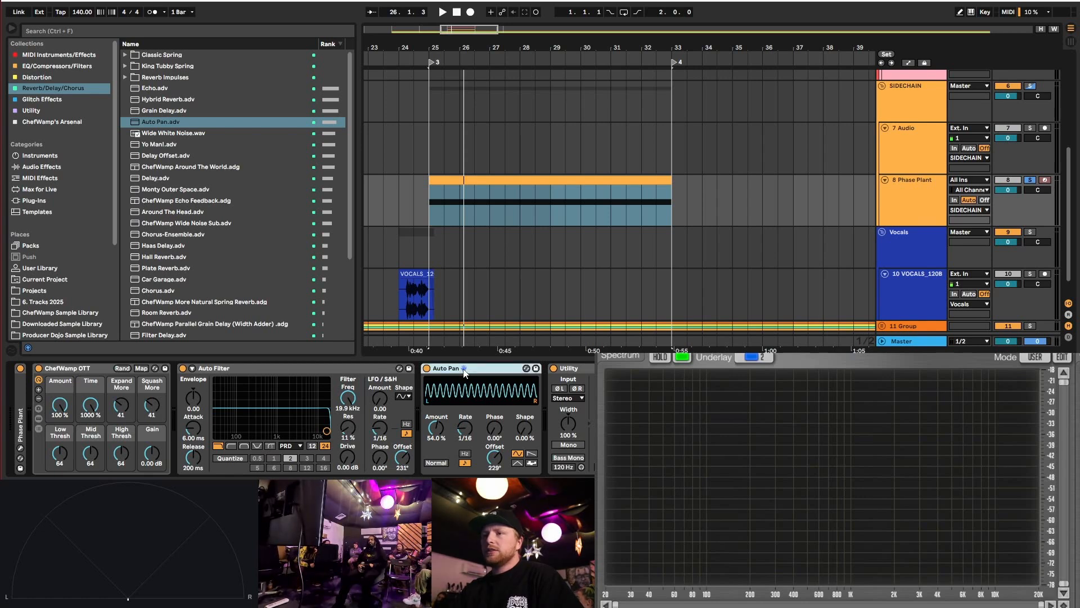
{"action": "key", "text": "Delete"}
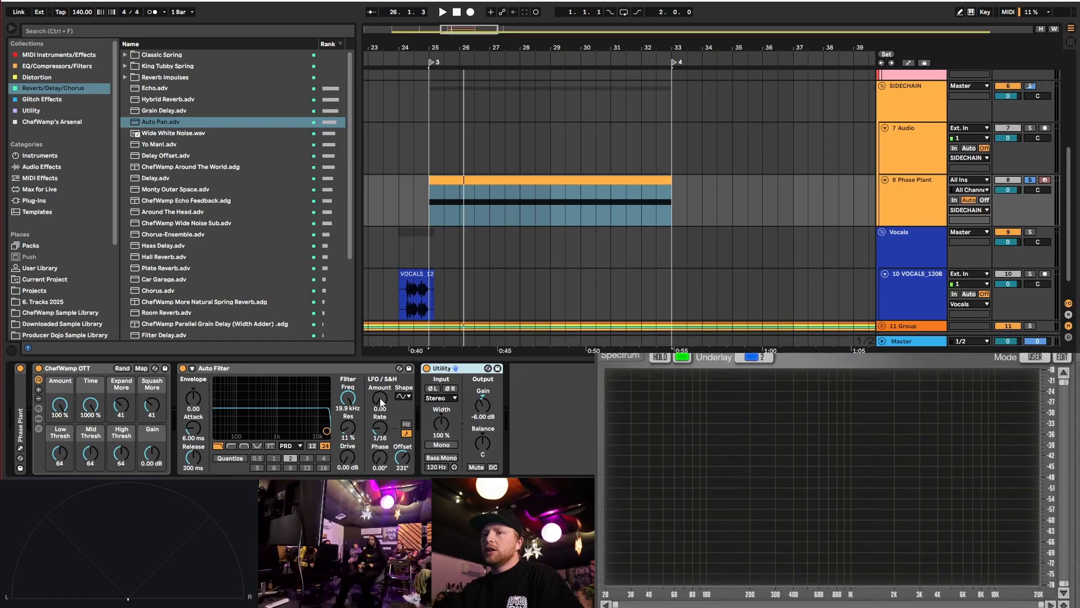
- Set Auto Filter's LFO Amount to 30 and Rate to 1/8, then sweep its frequency and raise resonance to 40 % during playback
{"action": "left_click_drag", "start_coordinate": [380, 398], "coordinate": [380, 383]}
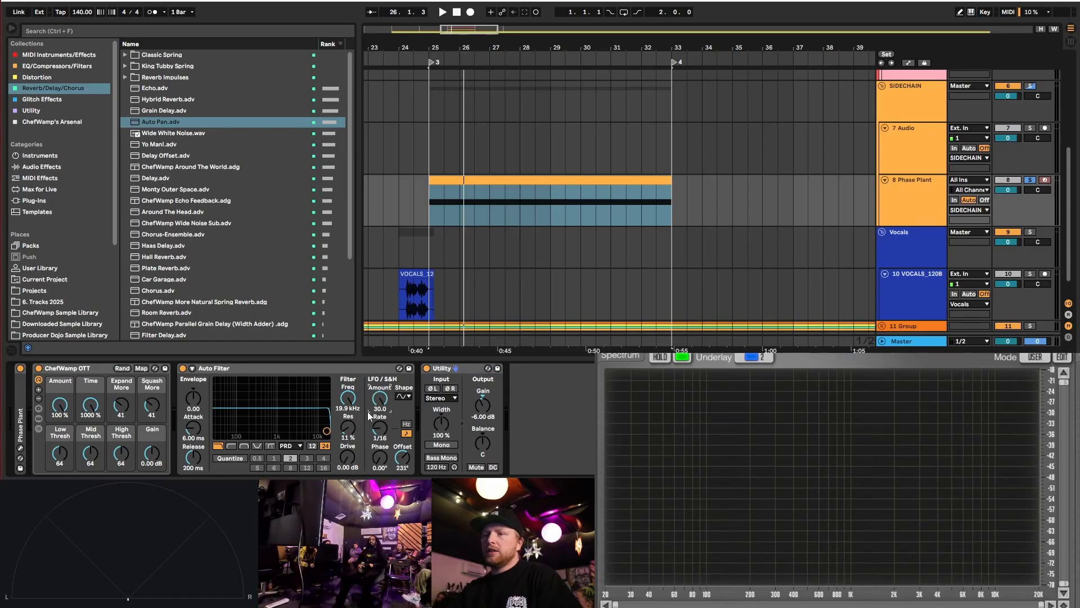
{"action": "left_click_drag", "start_coordinate": [327, 431], "coordinate": [312, 431]}
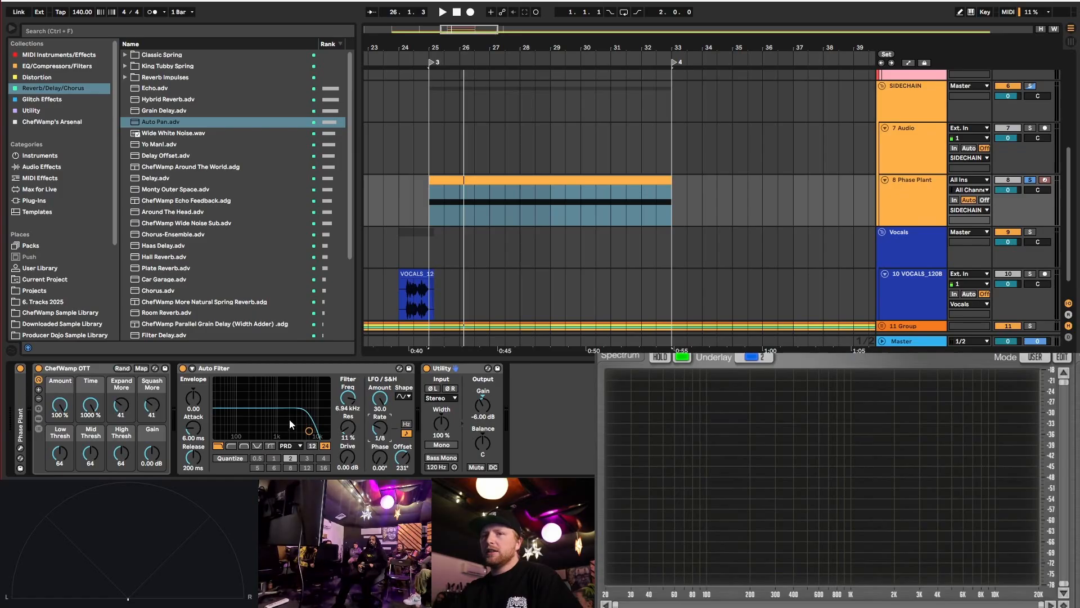
{"action": "key", "text": "space"}
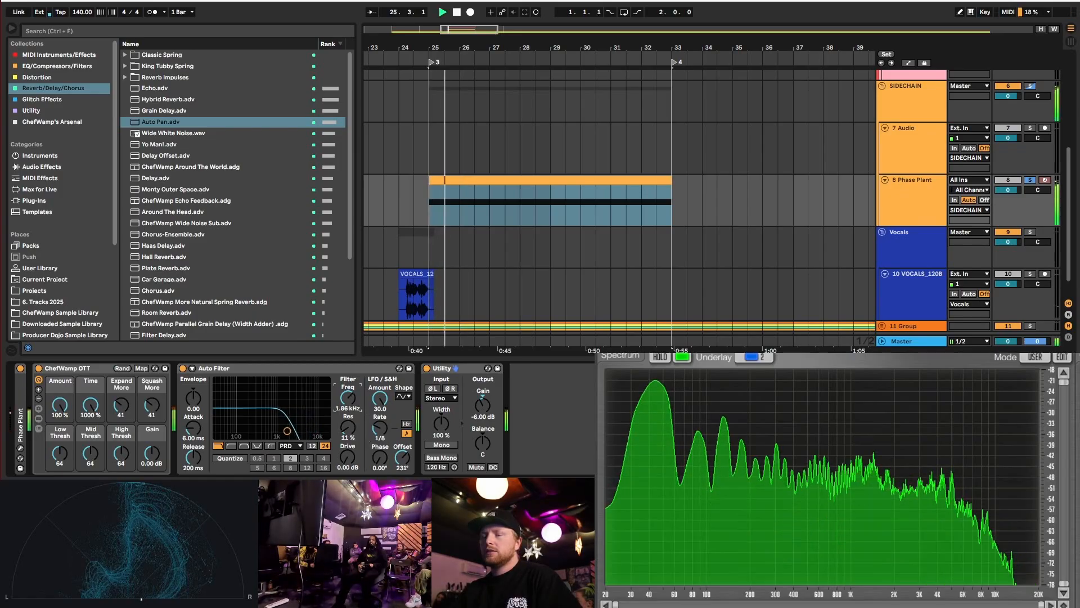
{"action": "left_click_drag", "start_coordinate": [349, 430], "coordinate": [349, 404]}
{"action": "key", "text": "space"}
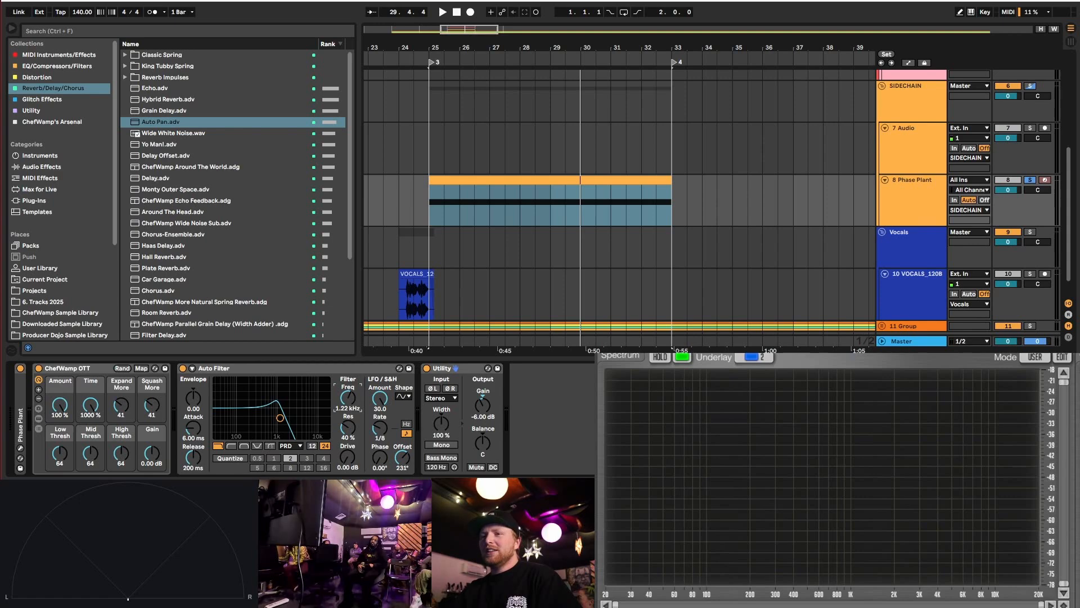
- Audition Auto Filter with more resonance, leaving its frequency at 2.83 kHz and resonance at 60 %
{"action": "key", "text": "space"}
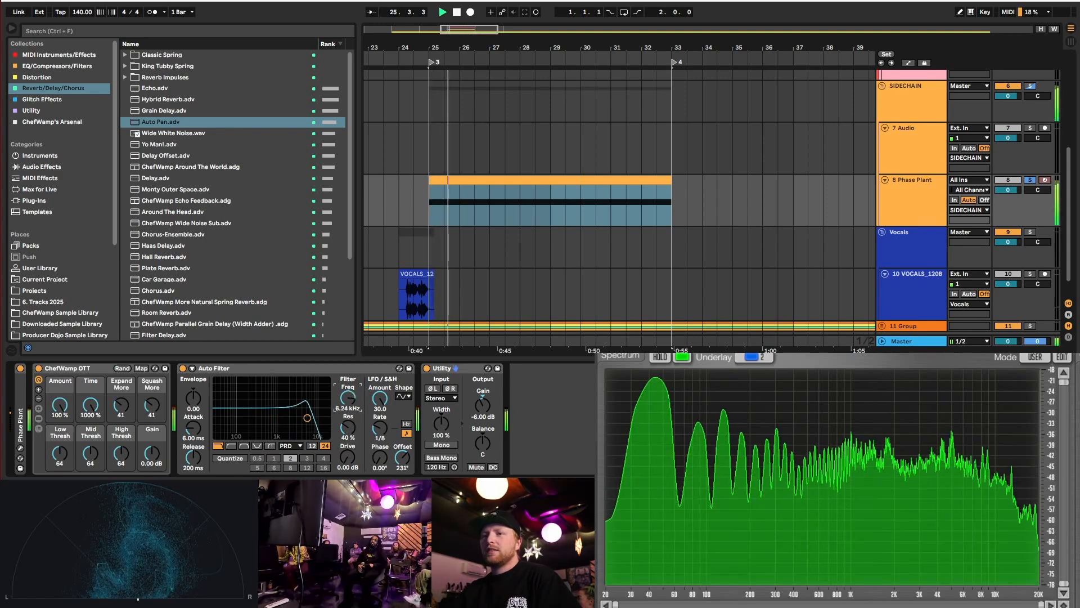
{"action": "left_click_drag", "start_coordinate": [350, 430], "coordinate": [350, 412]}
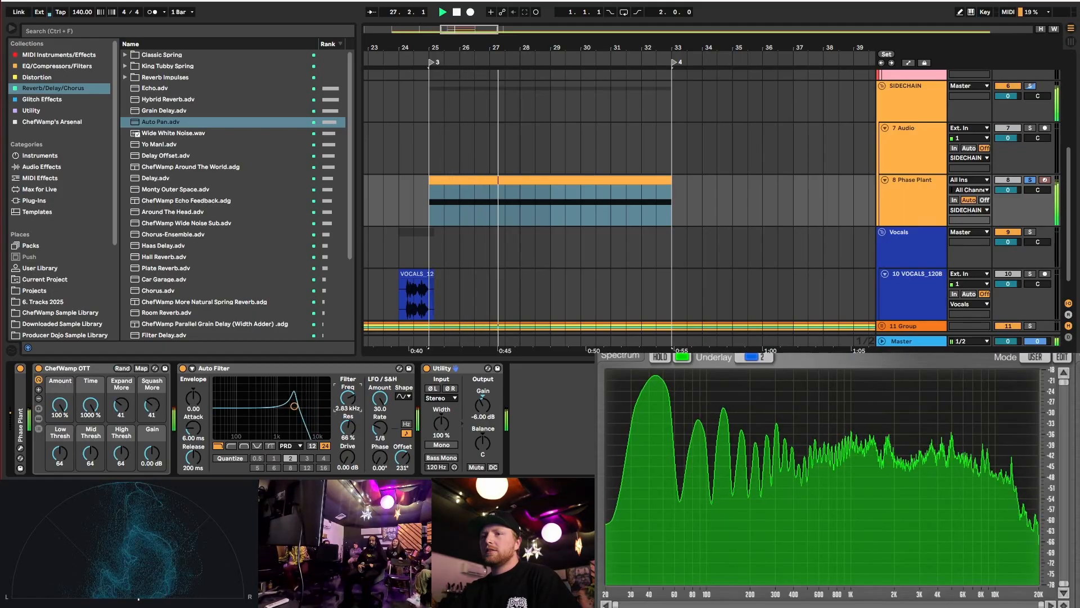
{"action": "key", "text": "space"}
{"action": "left_click_drag", "start_coordinate": [348, 428], "coordinate": [349, 434]}
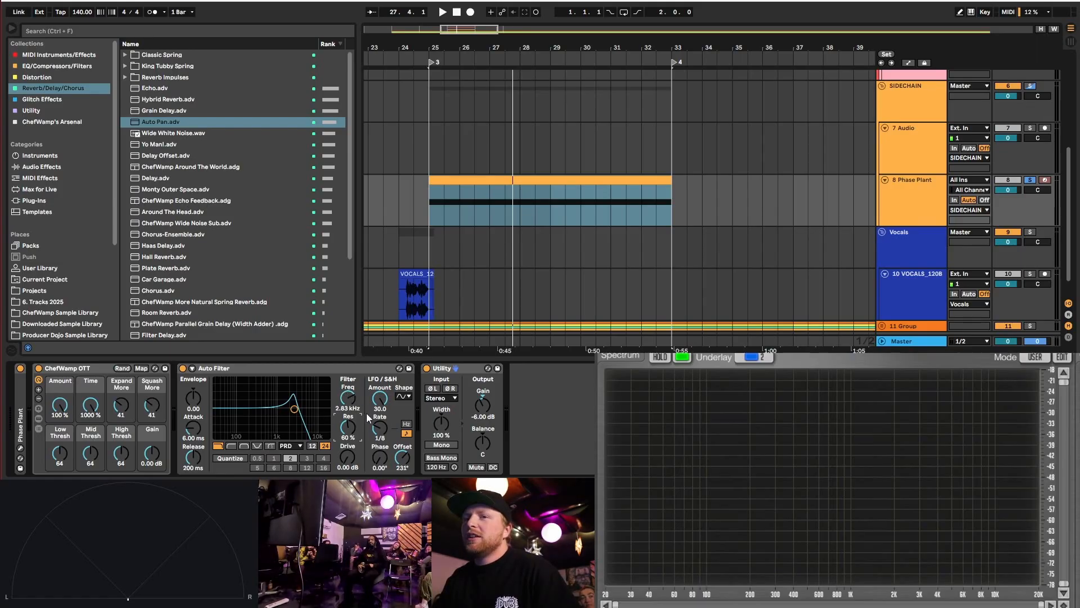
- Bypass Auto Filter and ChefWamp OTT, check the playback, and reopen the Phase Plant window with its full header in view
{"action": "left_click", "coordinate": [183, 369]}
{"action": "key", "text": "space"}
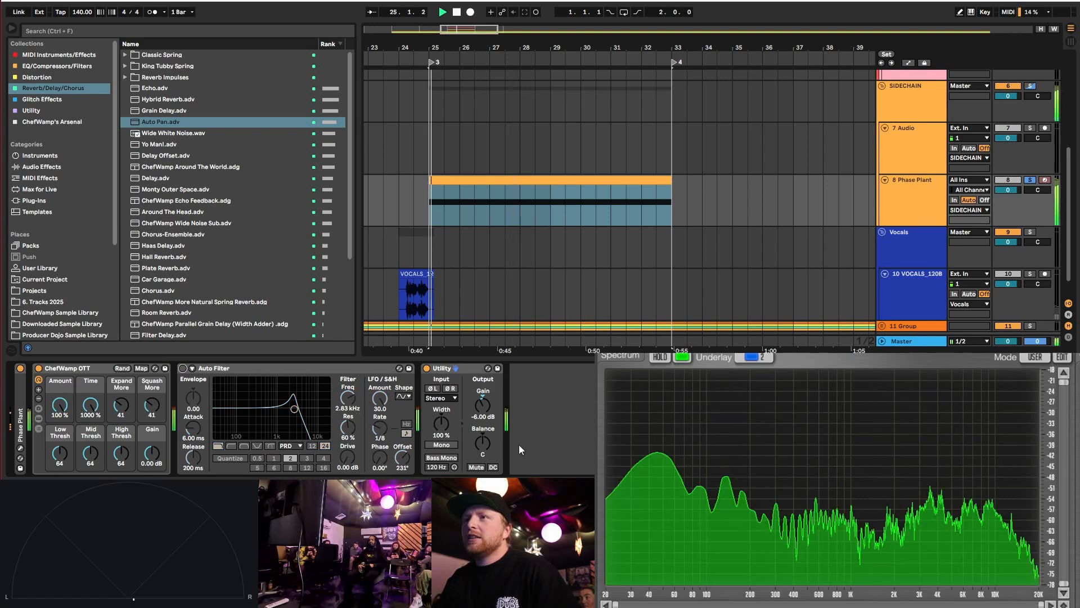
{"action": "left_click", "coordinate": [38, 369]}
{"action": "double_click", "coordinate": [21, 409]}
{"action": "left_click", "coordinate": [38, 368]}
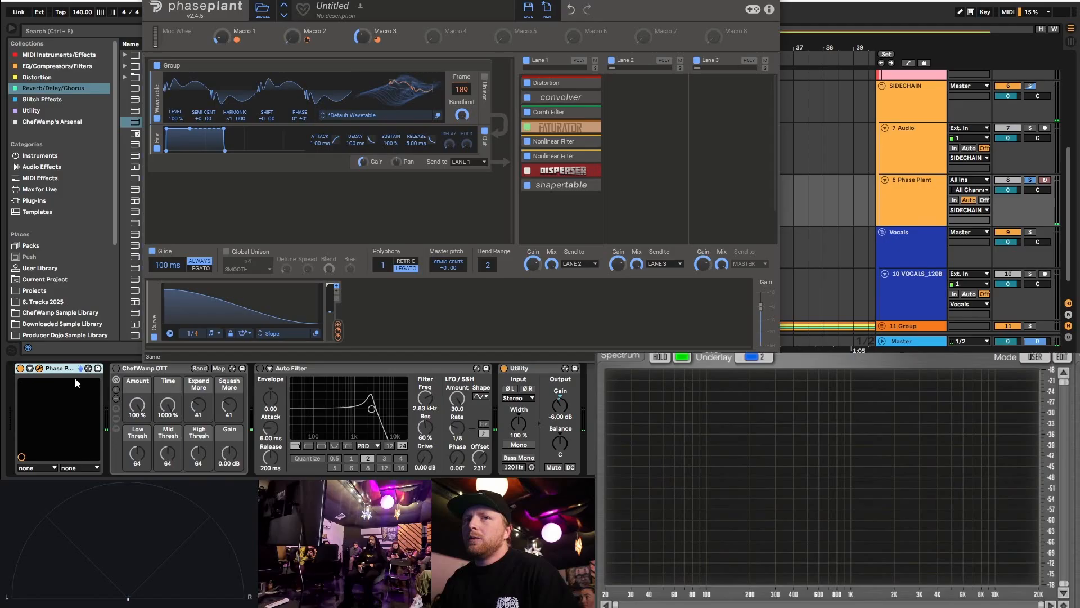
{"action": "left_click_drag", "start_coordinate": [571, 0], "coordinate": [560, 10]}
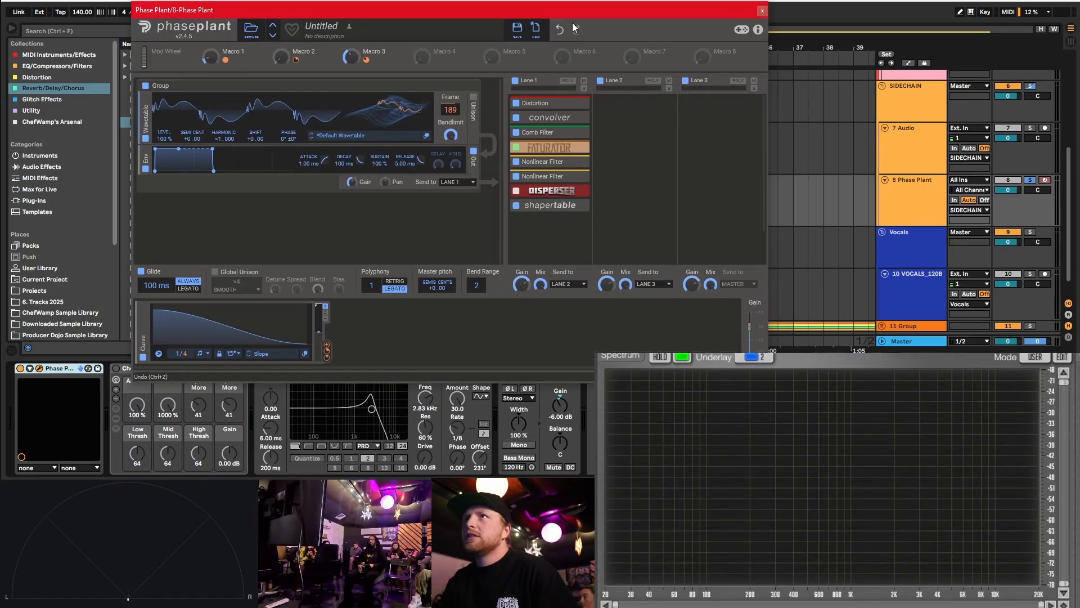
- Audition the bass patch briefly and close the Phase Plant window
{"action": "key", "text": "space"}
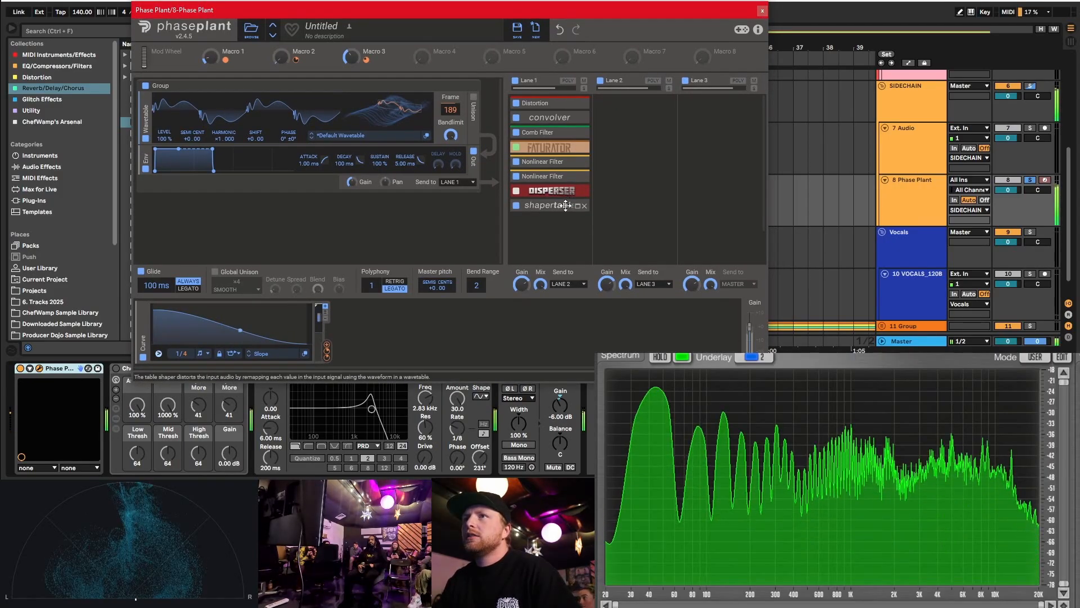
{"action": "key", "text": "space"}
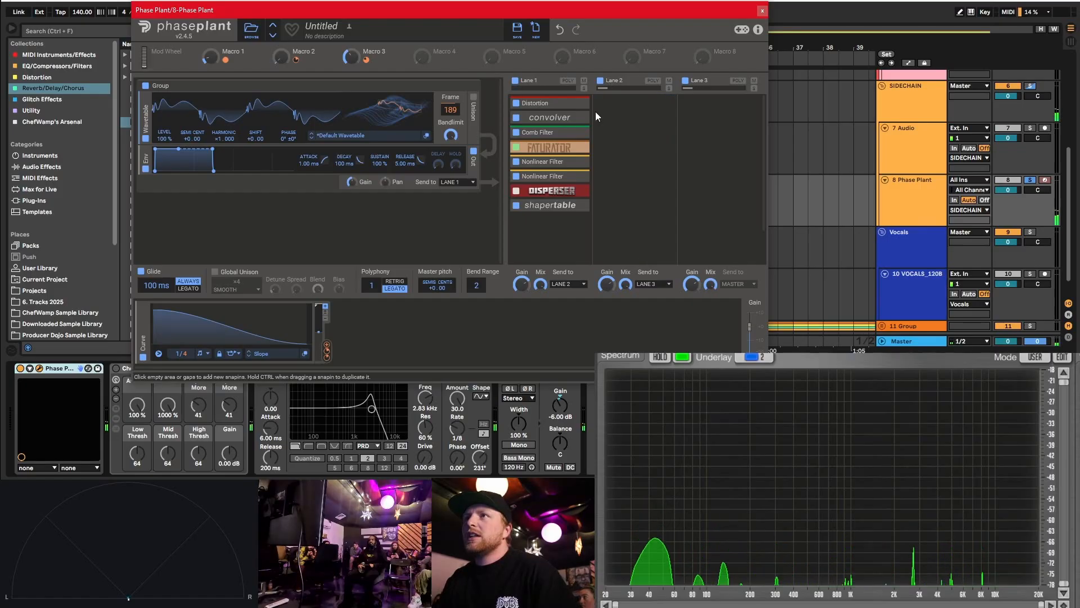
{"action": "left_click_drag", "start_coordinate": [583, 15], "coordinate": [569, 0]}
{"action": "left_click", "coordinate": [742, 0]}
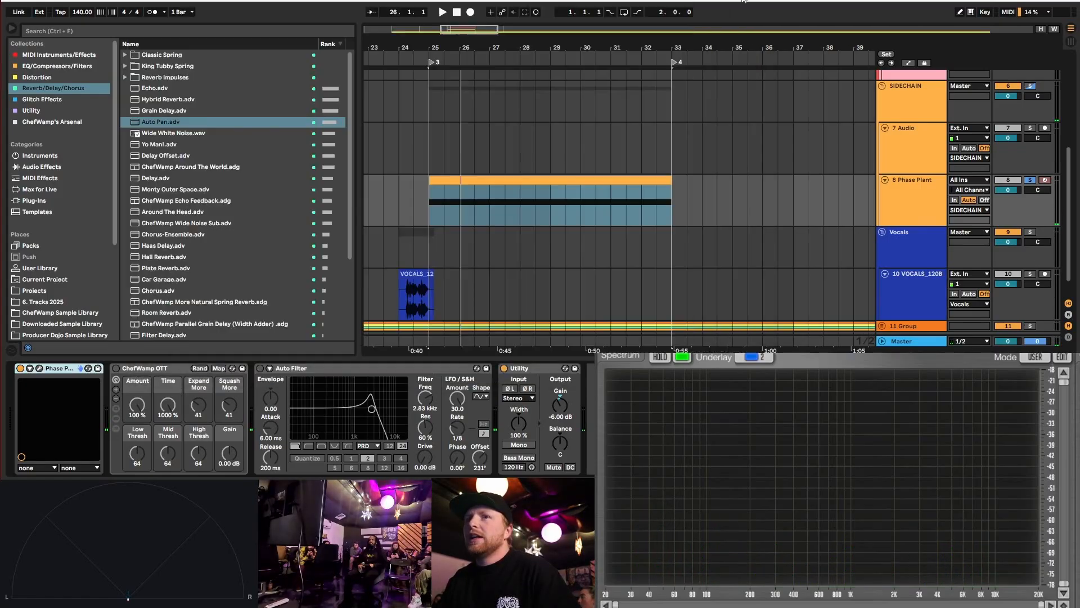
- Collapse the ChefWamp OTT and Auto Filter devices in the Phase Plant track's chain
{"action": "left_click", "coordinate": [177, 368]}
{"action": "double_click", "coordinate": [176, 370]}
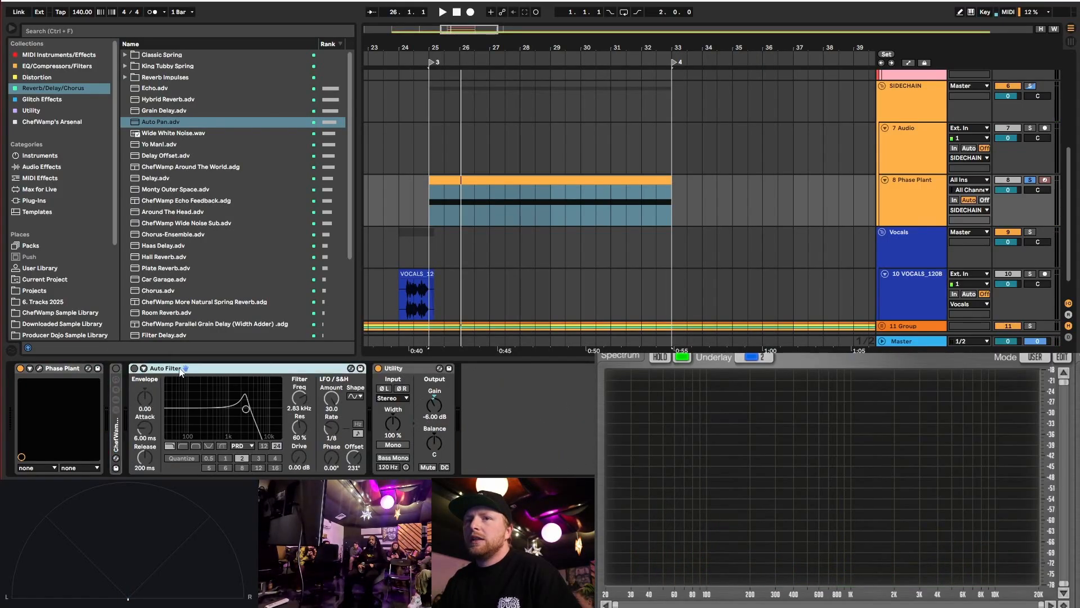
{"action": "double_click", "coordinate": [163, 368]}
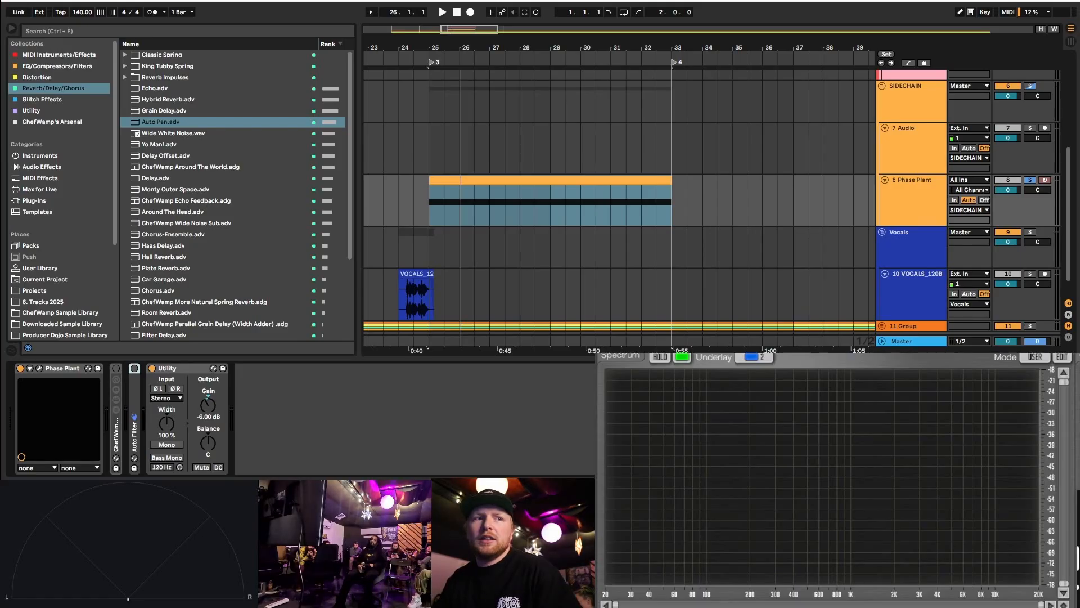
{"action": "left_click", "coordinate": [384, 440]}
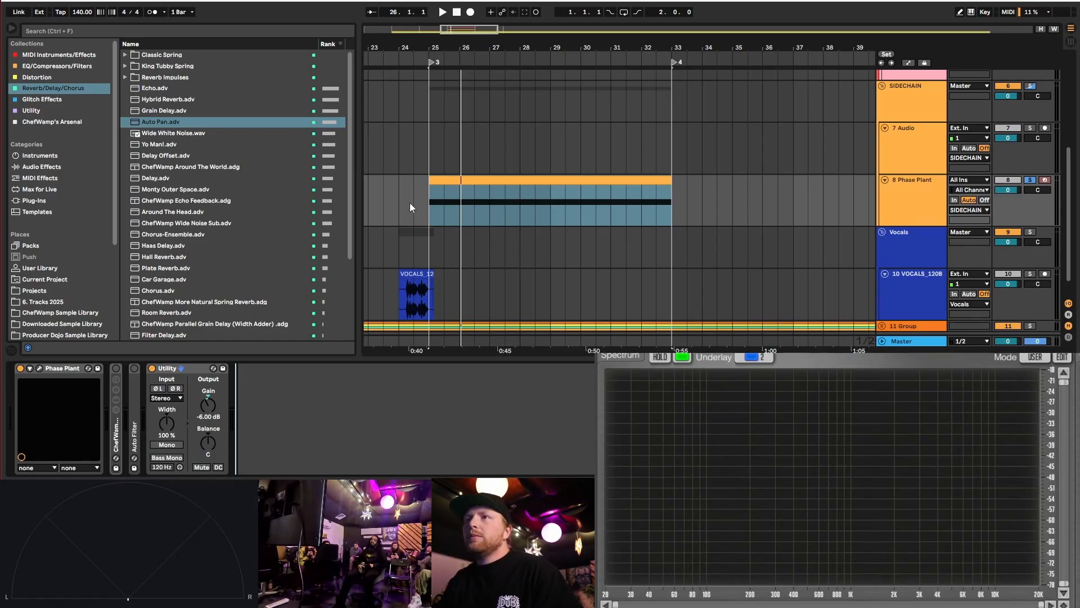
- Unfold the Sidechain Trigger track and copy the Kick Snare Clap clip onto it at bar 25
{"action": "scroll", "coordinate": [410, 203], "scroll_direction": "up", "scroll_amount": 3}
{"action": "scroll", "coordinate": [628, 188], "scroll_direction": "up", "scroll_amount": 5}
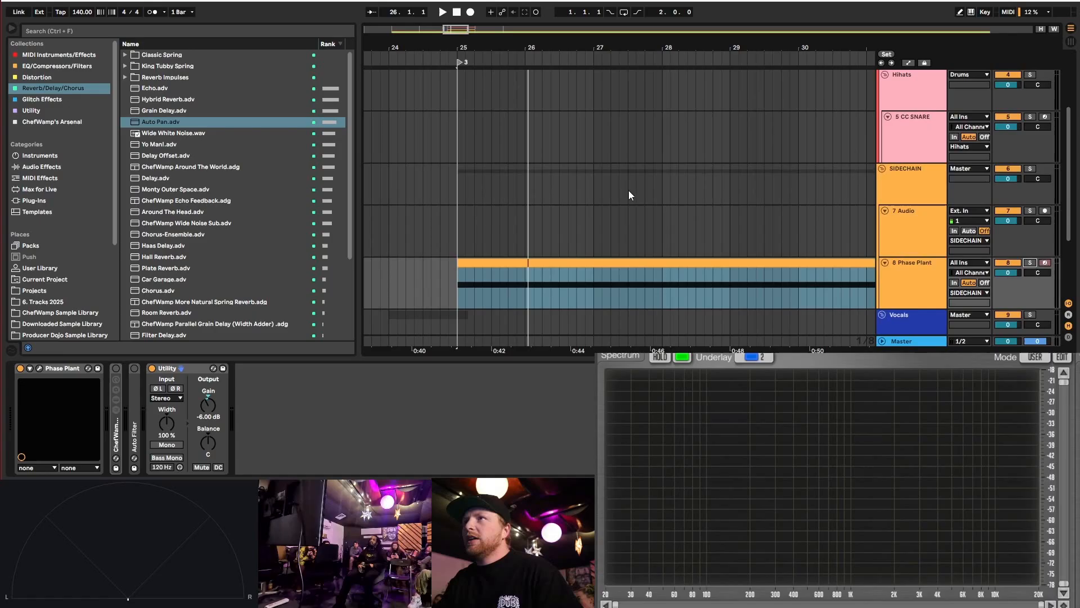
{"action": "scroll", "coordinate": [442, 125], "scroll_direction": "down", "scroll_amount": 3}
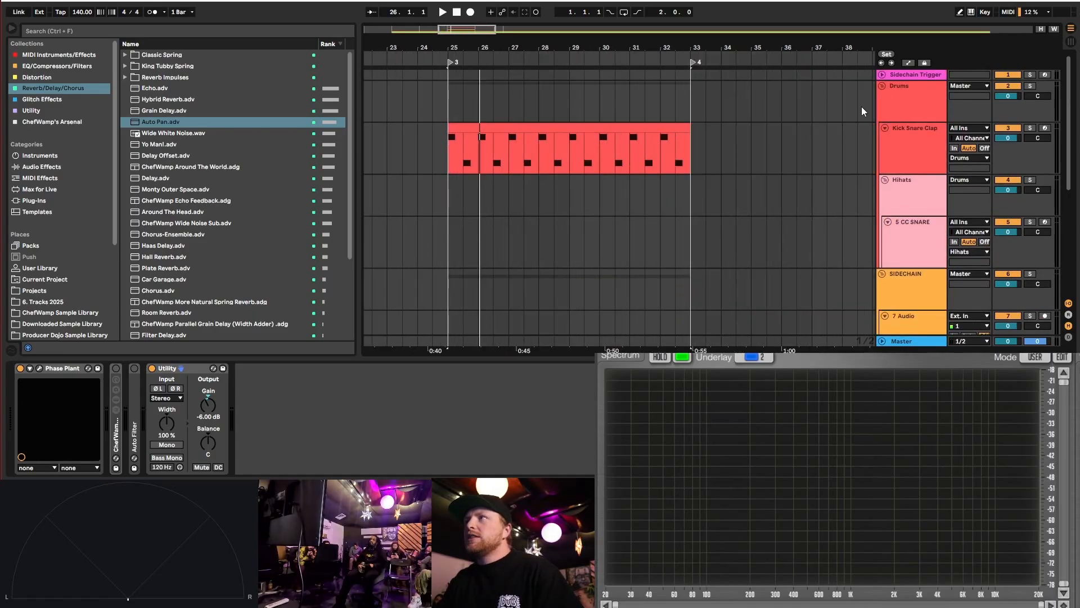
{"action": "left_click", "coordinate": [881, 75]}
{"action": "left_click", "coordinate": [547, 196]}
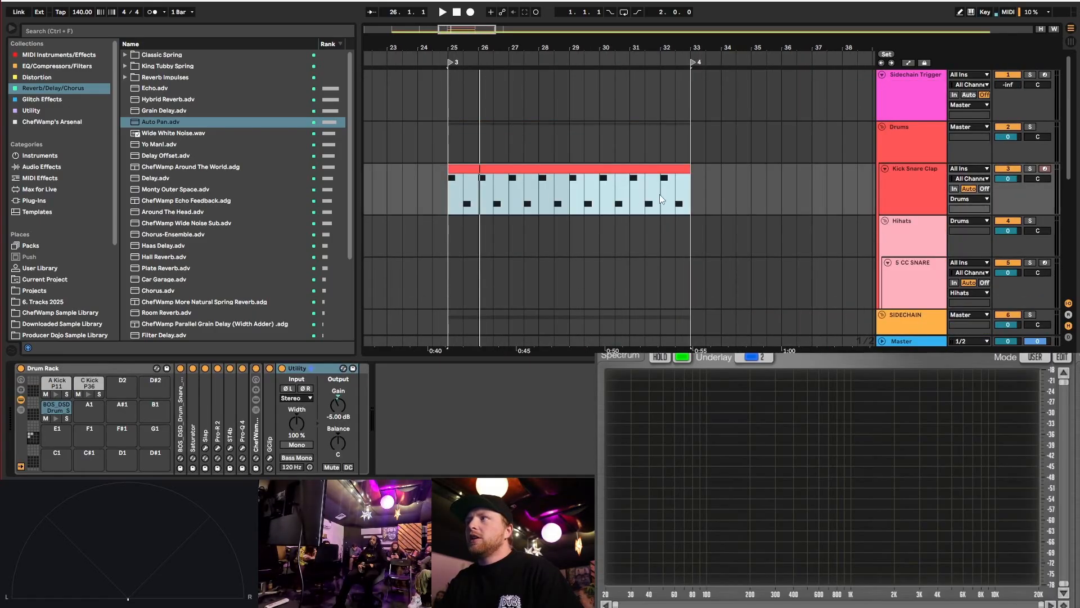
{"action": "left_click", "coordinate": [516, 179]}
{"action": "left_click_drag", "start_coordinate": [517, 178], "coordinate": [512, 93]}
- Open the Sidechain Trigger clip's notes, fold the editor to the used pitches, and enlarge the note editor and velocity lane
{"action": "left_click", "coordinate": [512, 77]}
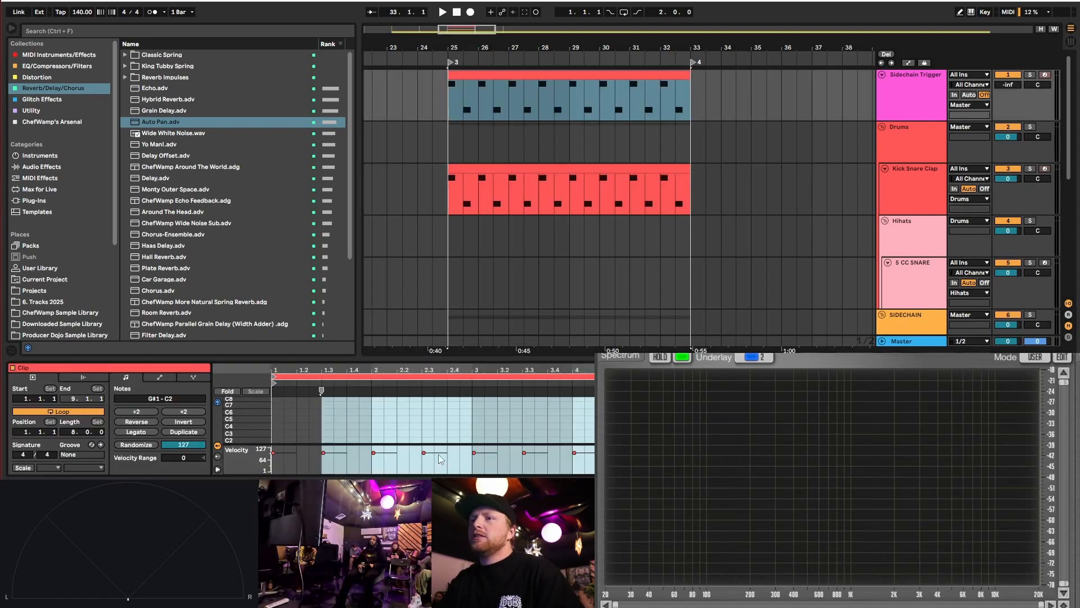
{"action": "left_click", "coordinate": [228, 391]}
{"action": "left_click_drag", "start_coordinate": [341, 359], "coordinate": [341, 189]}
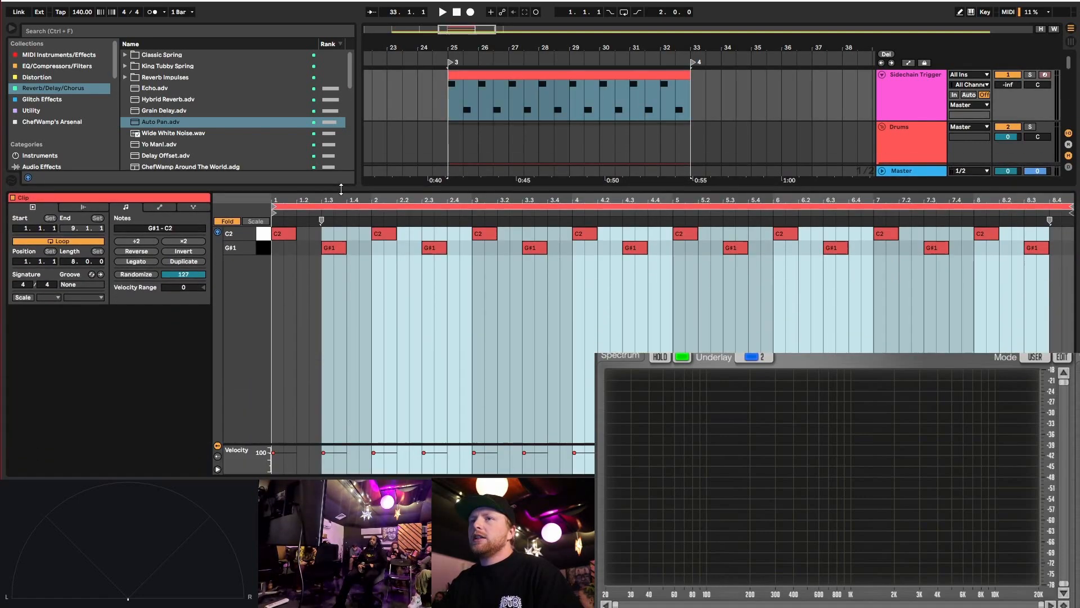
{"action": "left_click", "coordinate": [307, 441]}
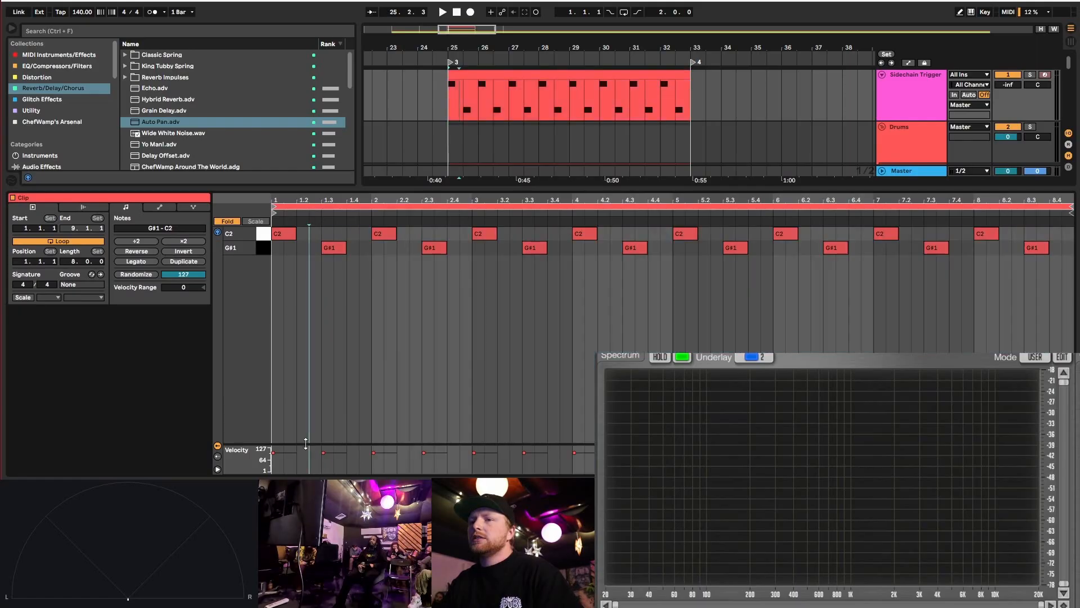
{"action": "left_click_drag", "start_coordinate": [309, 444], "coordinate": [309, 280]}
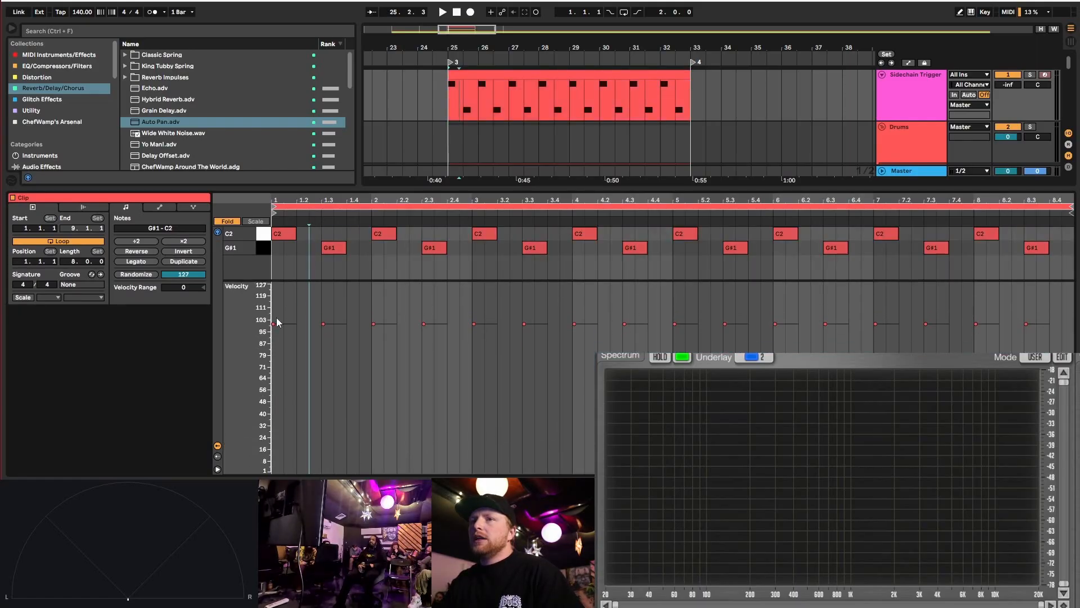
- Lower the velocity of all G#1 notes in the Sidechain Trigger clip to about 50 and shrink the note editor
{"action": "left_click", "coordinate": [263, 237]}
{"action": "left_click", "coordinate": [261, 248]}
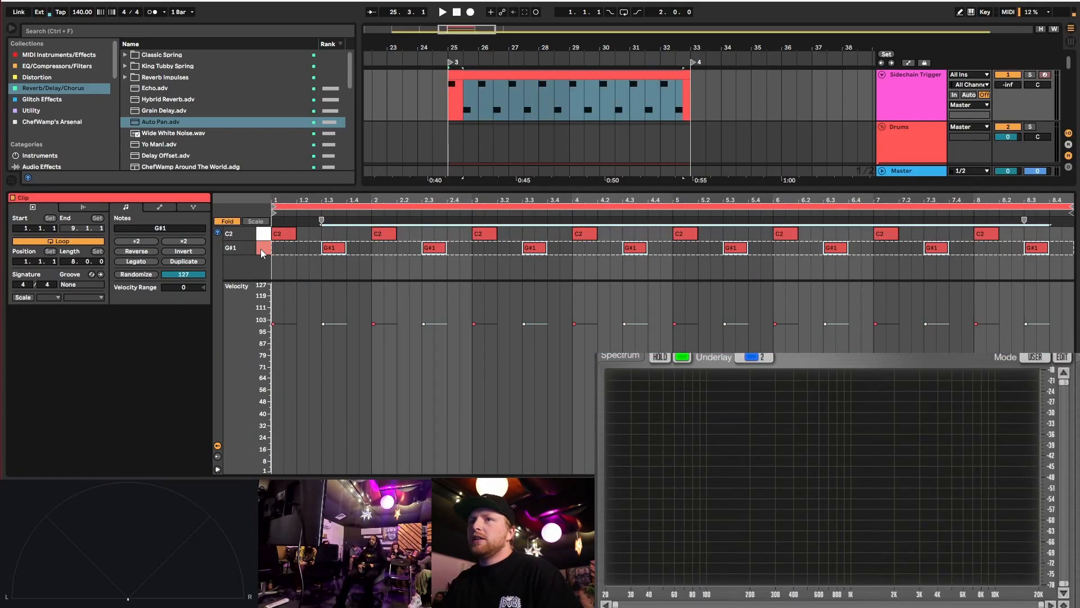
{"action": "mouse_move", "coordinate": [333, 328]}
{"action": "left_mouse_down"}
{"action": "mouse_move", "coordinate": [333, 398]}
{"action": "mouse_move", "coordinate": [330, 327]}
{"action": "left_mouse_up"}
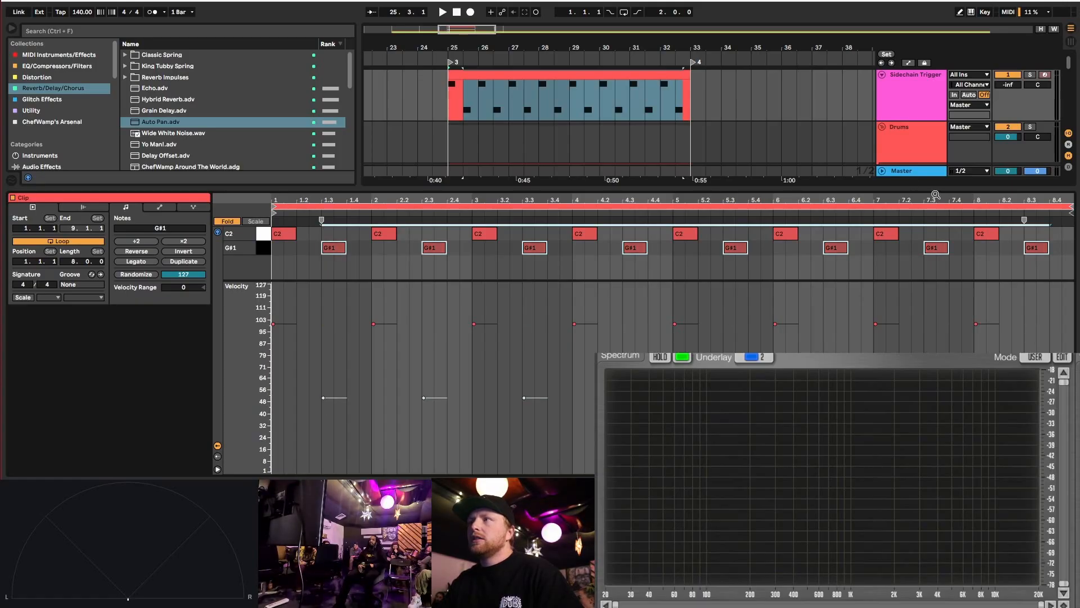
{"action": "left_click_drag", "start_coordinate": [905, 188], "coordinate": [844, 450]}
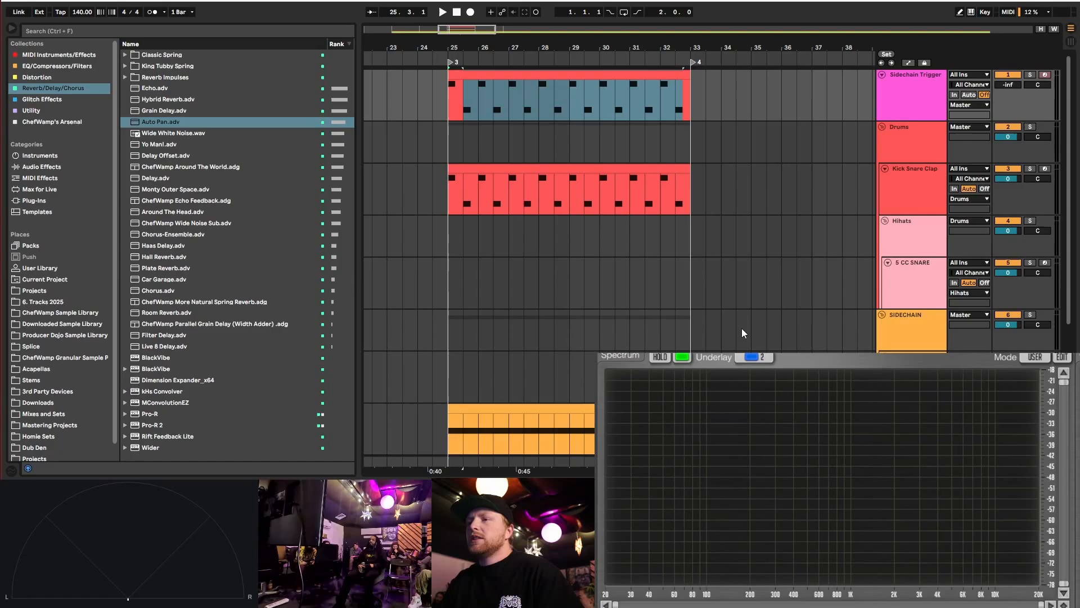
- Check the Sidechain Trigger track's sampler device, and audition the Phase Plant track on its own
{"action": "key", "text": "shift+Tab"}
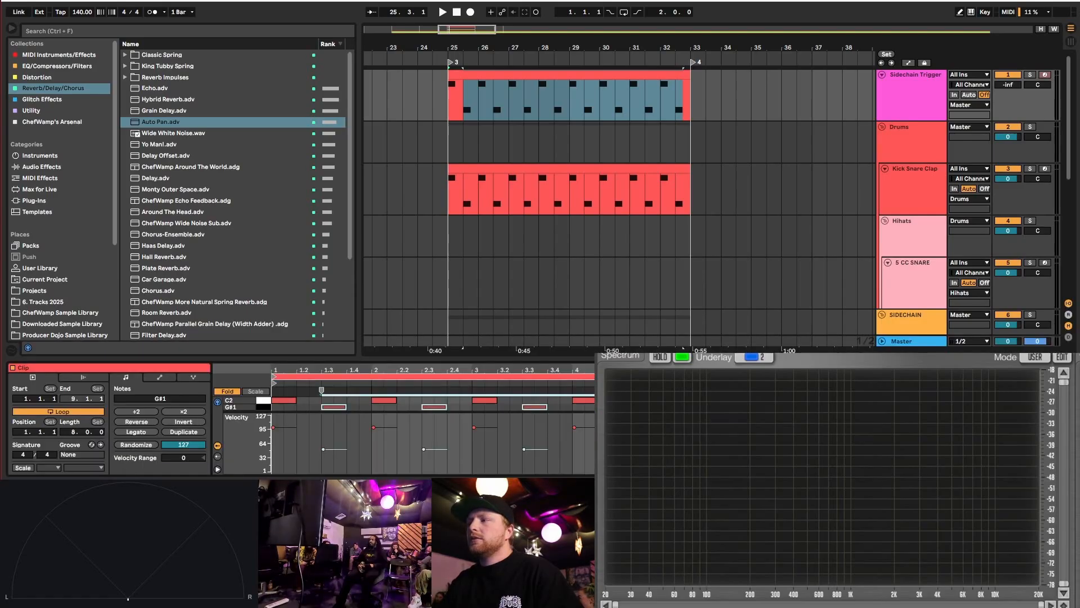
{"action": "key", "text": "shift+Tab"}
{"action": "scroll", "coordinate": [924, 181], "scroll_direction": "down", "scroll_amount": 5}
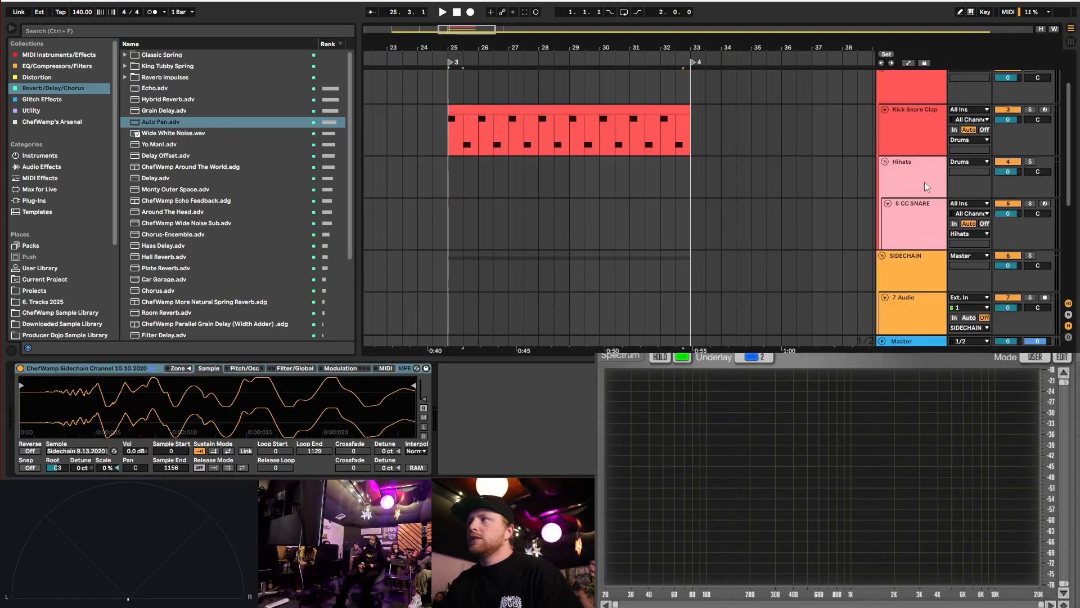
{"action": "left_click", "coordinate": [900, 285]}
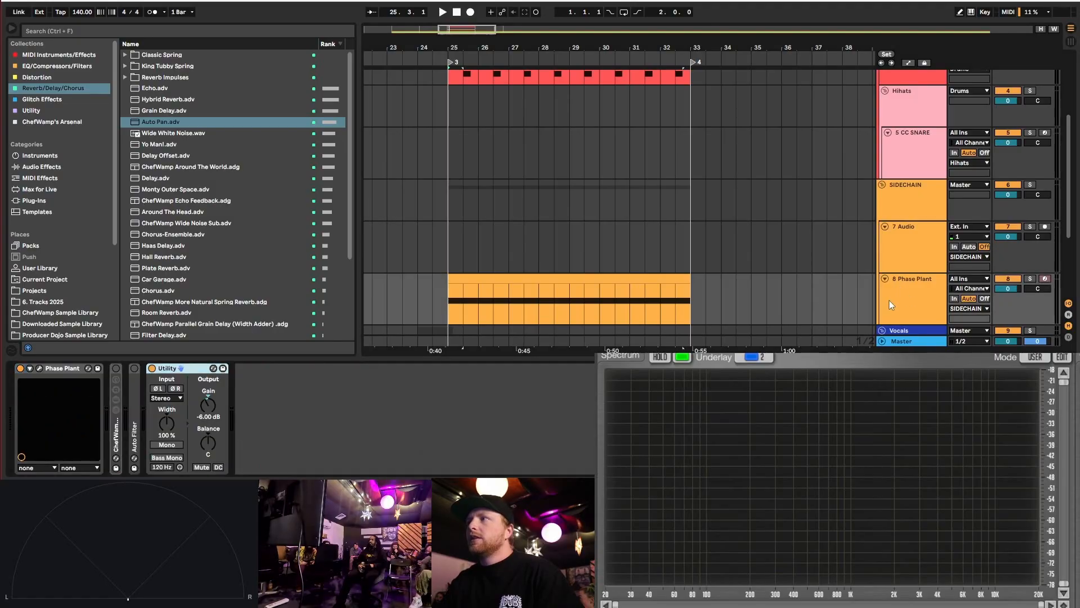
{"action": "scroll", "coordinate": [508, 264], "scroll_direction": "down", "scroll_amount": 2}
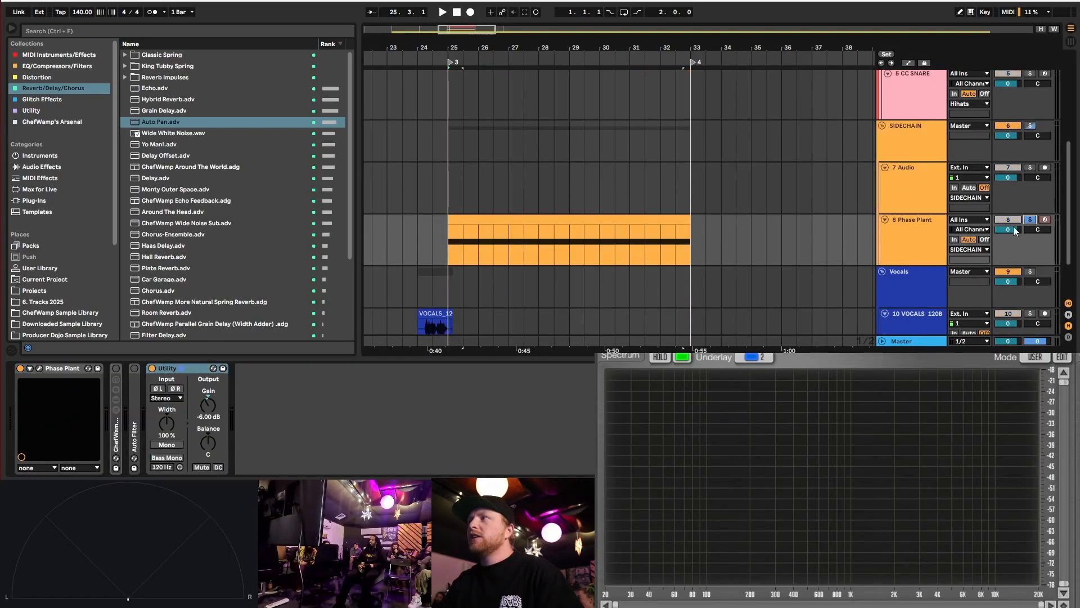
{"action": "key", "text": "space"}
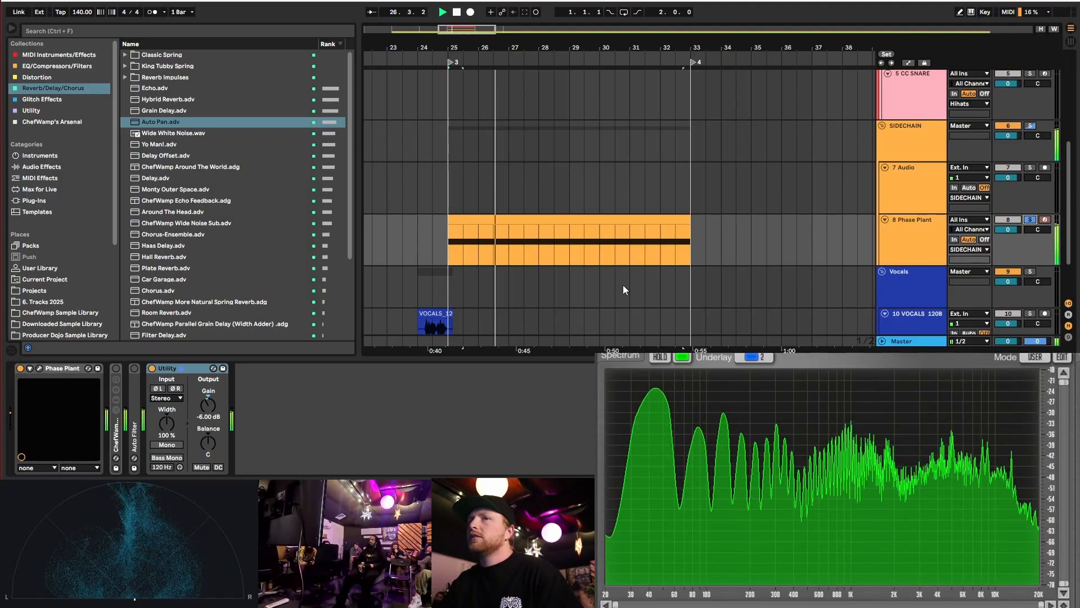
{"action": "key", "text": "space"}
- Show the SIDECHAIN group's device chain and unsolo the Phase Plant track
{"action": "left_click", "coordinate": [912, 225]}
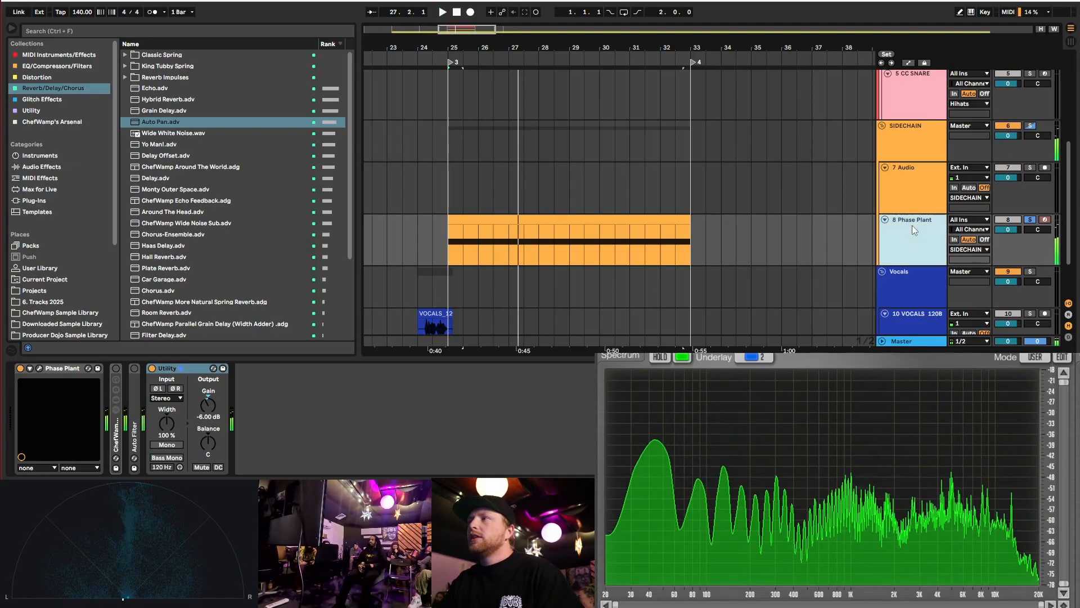
{"action": "scroll", "coordinate": [900, 180], "scroll_direction": "up", "scroll_amount": 2}
{"action": "left_click", "coordinate": [912, 188]}
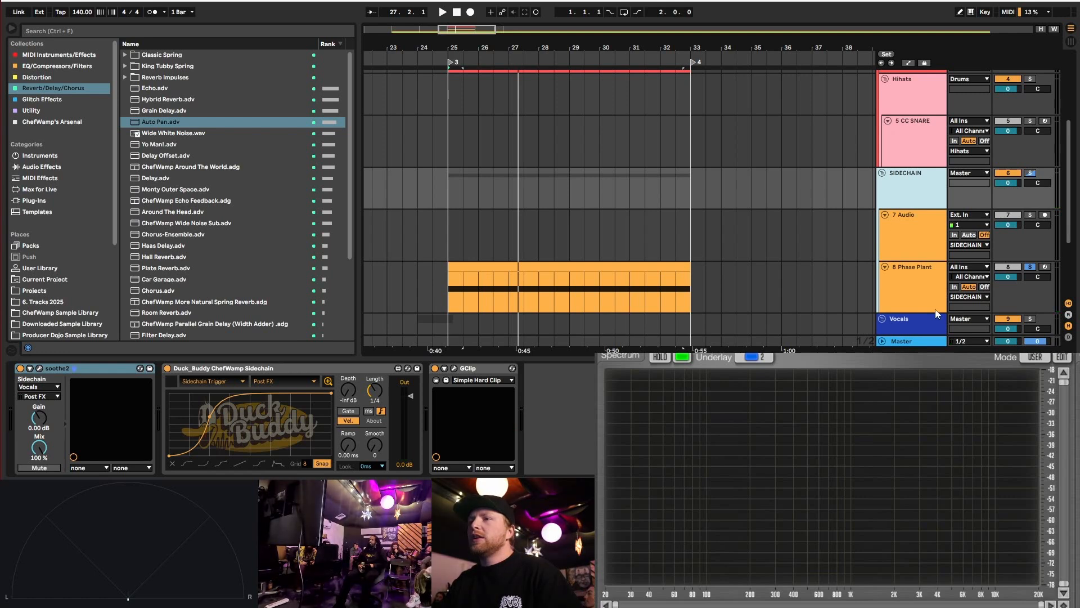
{"action": "left_click", "coordinate": [1030, 268]}
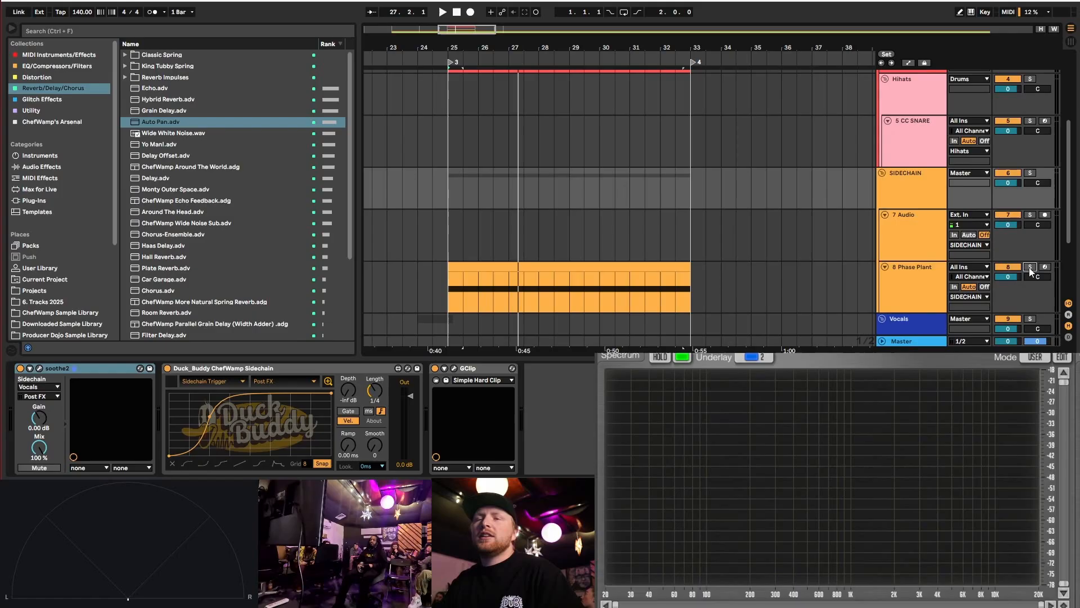
- Play the Phase Plant clip from bar 25, and audition its first two beats as a time selection
{"action": "left_click", "coordinate": [444, 288]}
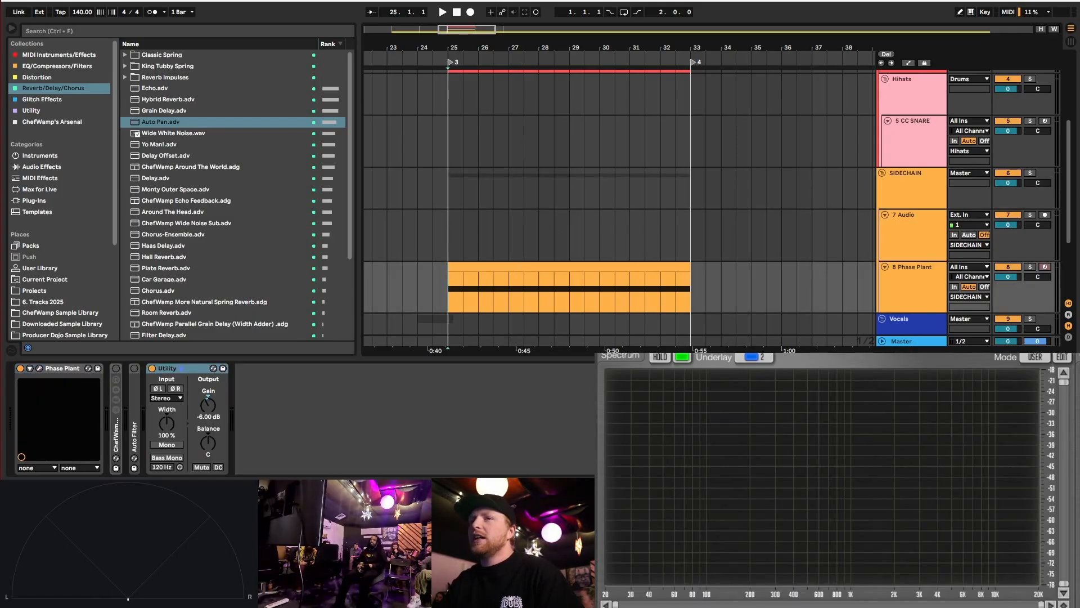
{"action": "key", "text": "space"}
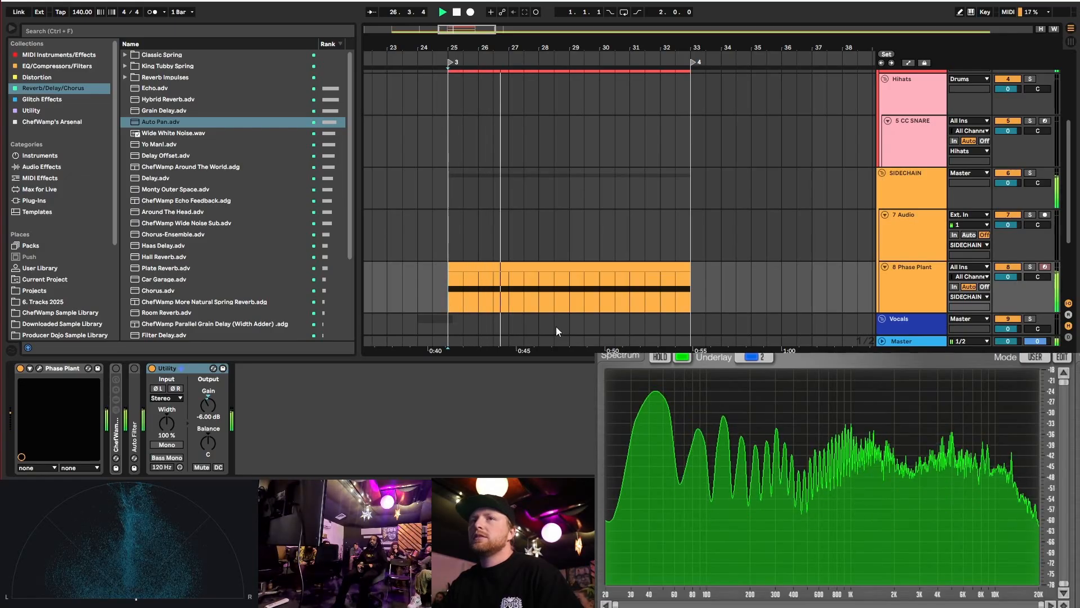
{"action": "key", "text": "space"}
{"action": "scroll", "coordinate": [459, 282], "scroll_direction": "up", "scroll_amount": 5}
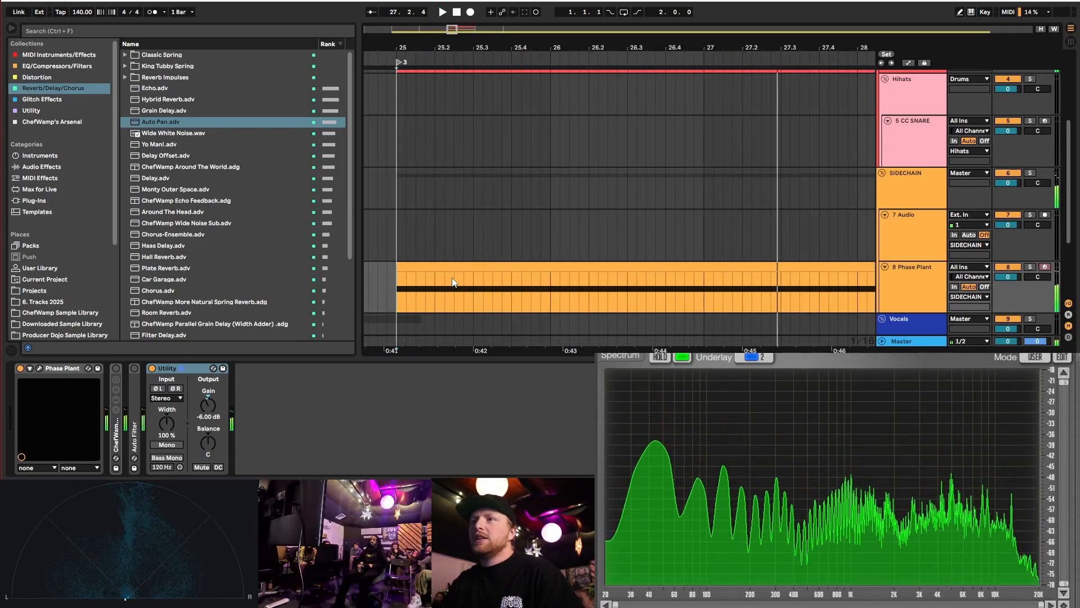
{"action": "left_click_drag", "start_coordinate": [398, 288], "coordinate": [474, 289]}
{"action": "key", "text": "space"}
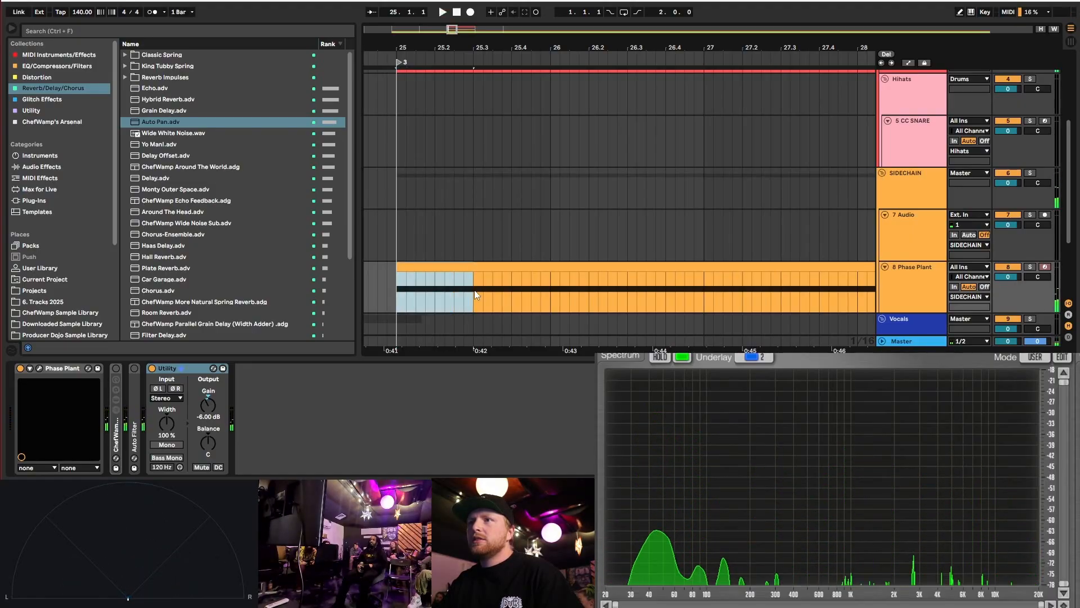
{"action": "key", "text": "ctrl+space"}
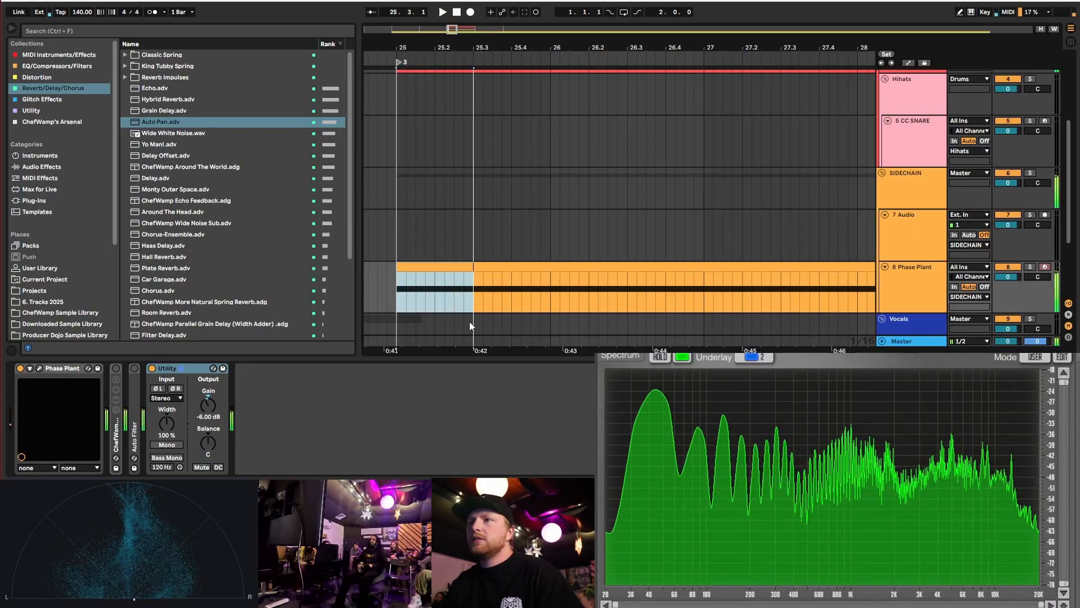
- Look over the Phase Plant patch in its window during playback, close the window and stop playback
{"action": "left_click", "coordinate": [39, 368]}
{"action": "left_click_drag", "start_coordinate": [196, 31], "coordinate": [197, 28]}
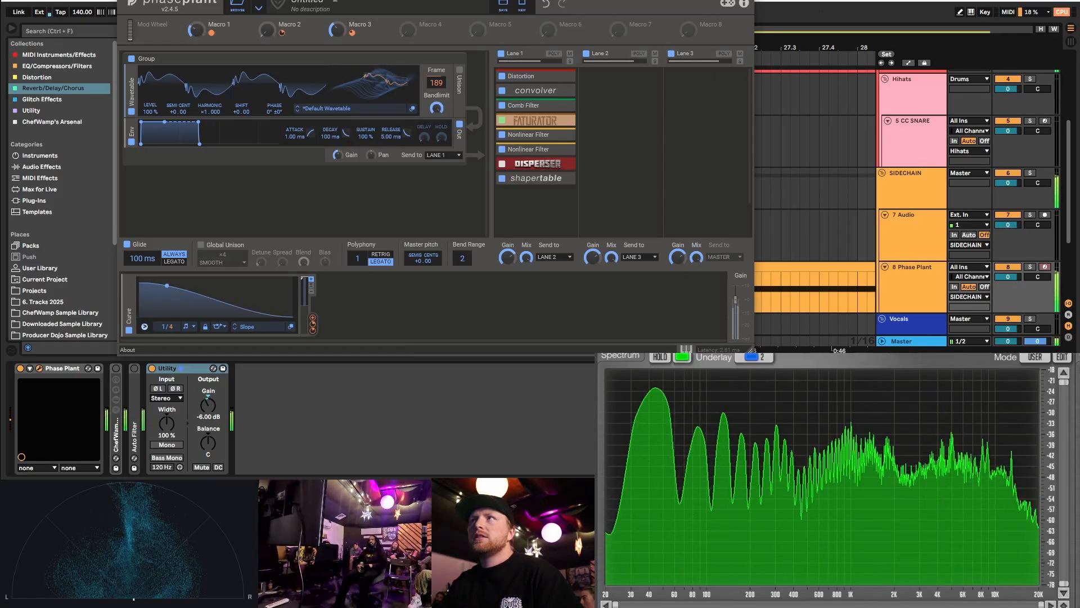
{"action": "left_click", "coordinate": [743, 1]}
{"action": "key", "text": "space"}
- Reselect the range from 25 to 25.3 in the Phase Plant clip and audition it again
{"action": "left_click_drag", "start_coordinate": [398, 292], "coordinate": [474, 290]}
{"action": "key", "text": "space"}
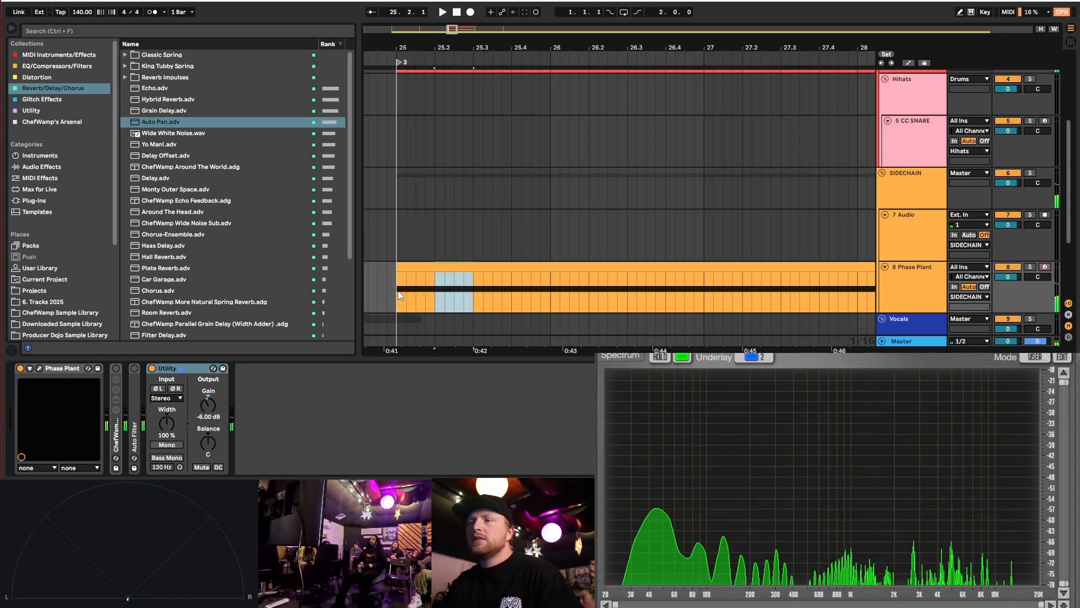
{"action": "left_click_drag", "start_coordinate": [397, 290], "coordinate": [471, 292]}
{"action": "key", "text": "space"}
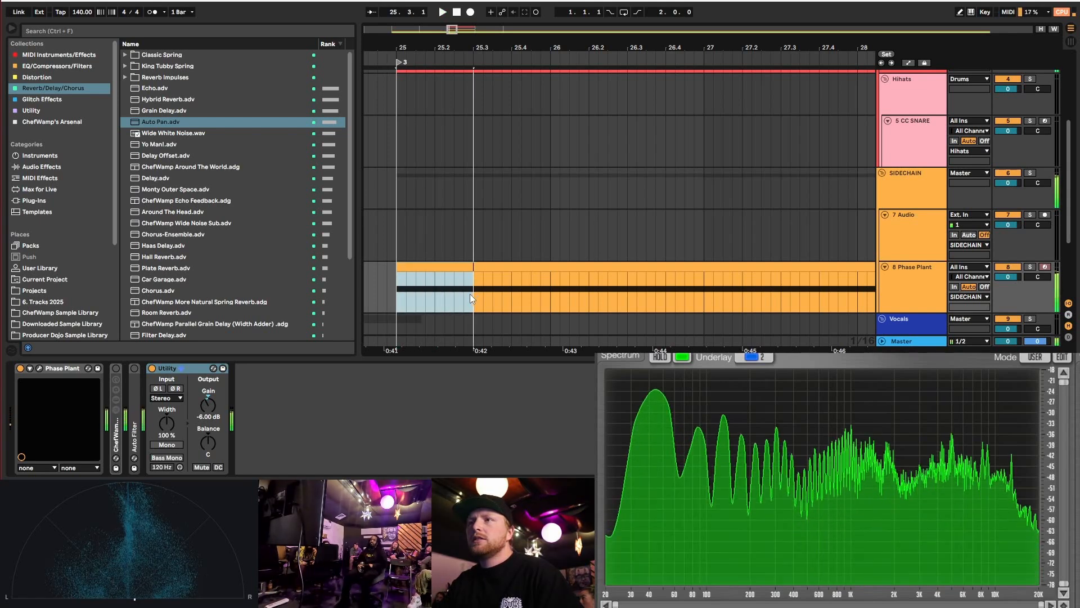
{"action": "key", "text": "space"}
- Place the insert marker at bar 25 on the Phase Plant track and unfold the Phase Plant device's parameter panel
{"action": "left_click", "coordinate": [401, 298]}
{"action": "scroll", "coordinate": [435, 301], "scroll_direction": "down", "scroll_amount": 5}
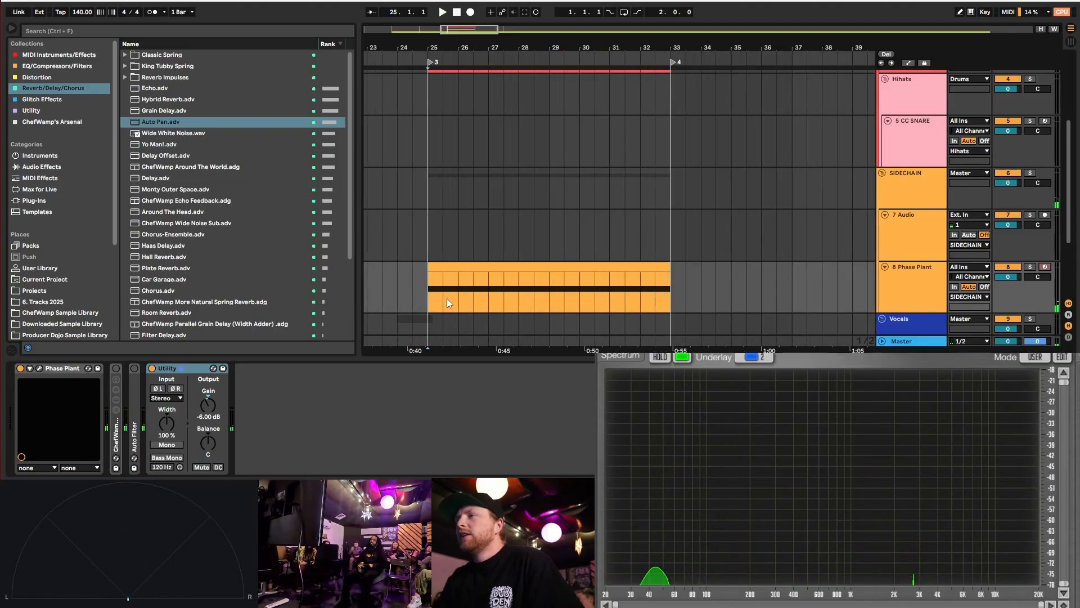
{"action": "scroll", "coordinate": [429, 285], "scroll_direction": "down", "scroll_amount": 3}
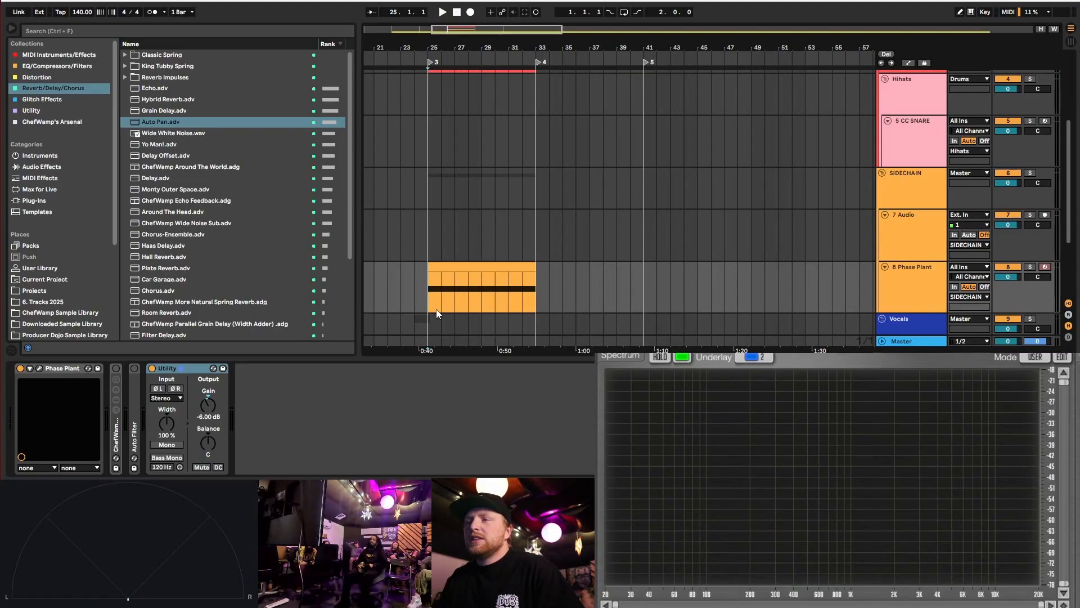
{"action": "left_click", "coordinate": [34, 369]}
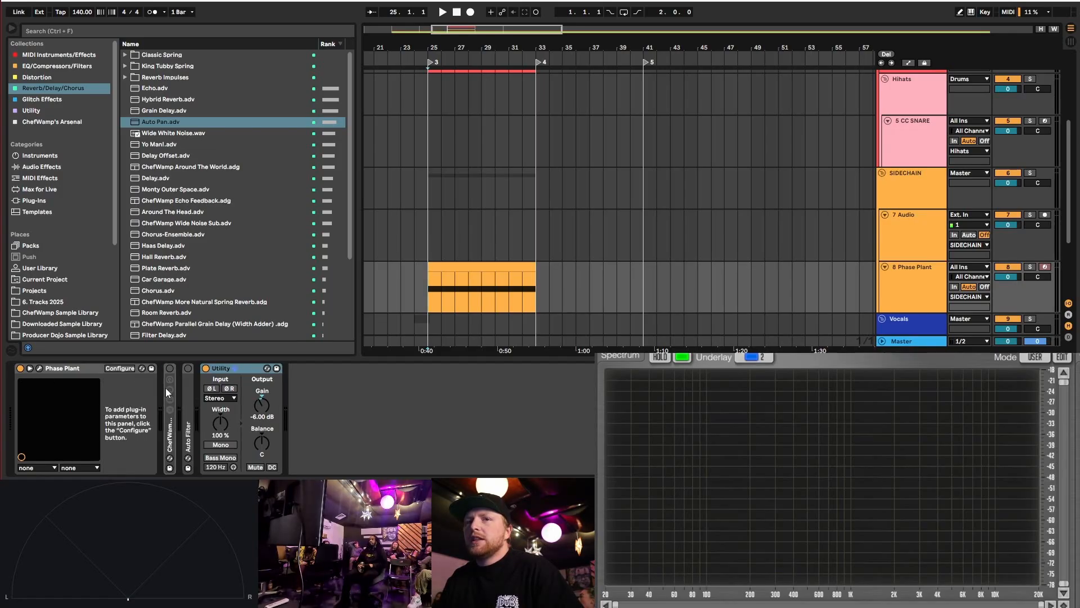
- Expose Macro 1, Macro 2 and Macro 3 as configured parameters on the Phase Plant device and hide the plug-in window
{"action": "left_click", "coordinate": [125, 368]}
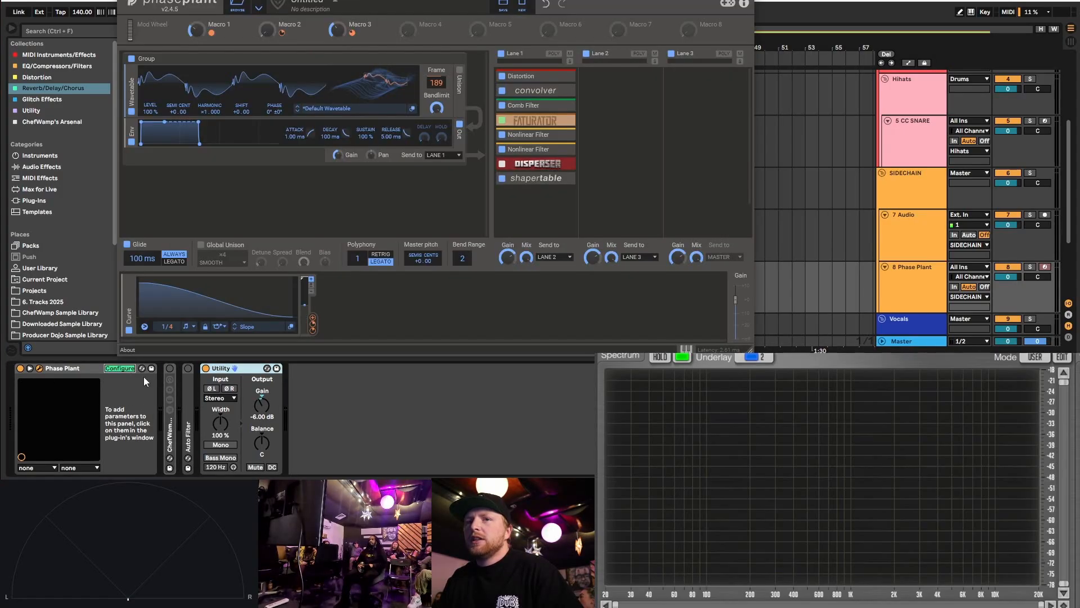
{"action": "left_click", "coordinate": [196, 30]}
{"action": "left_click", "coordinate": [276, 32]}
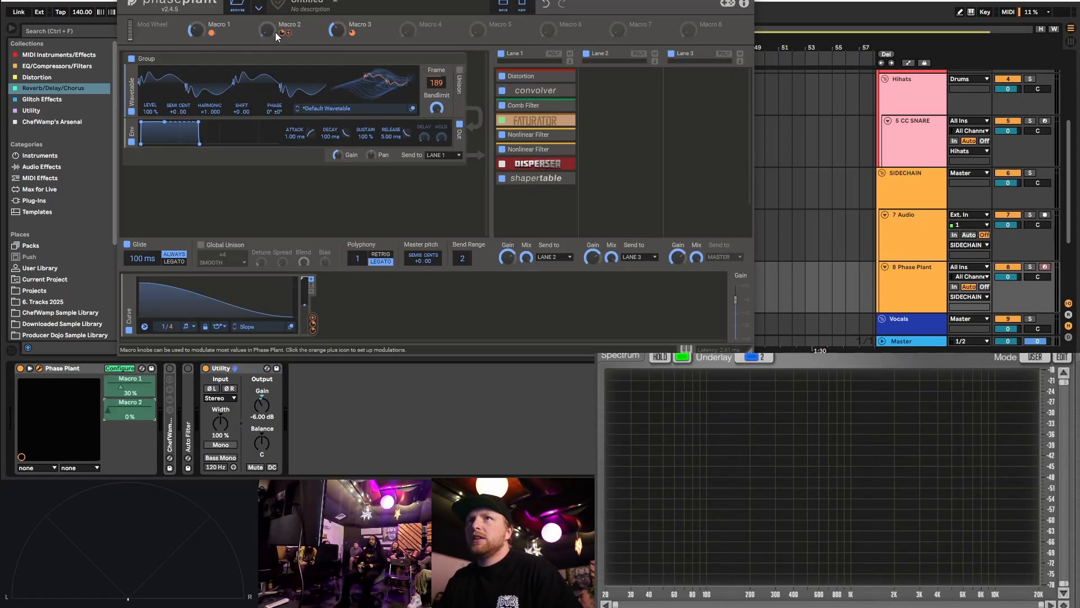
{"action": "left_click", "coordinate": [337, 30]}
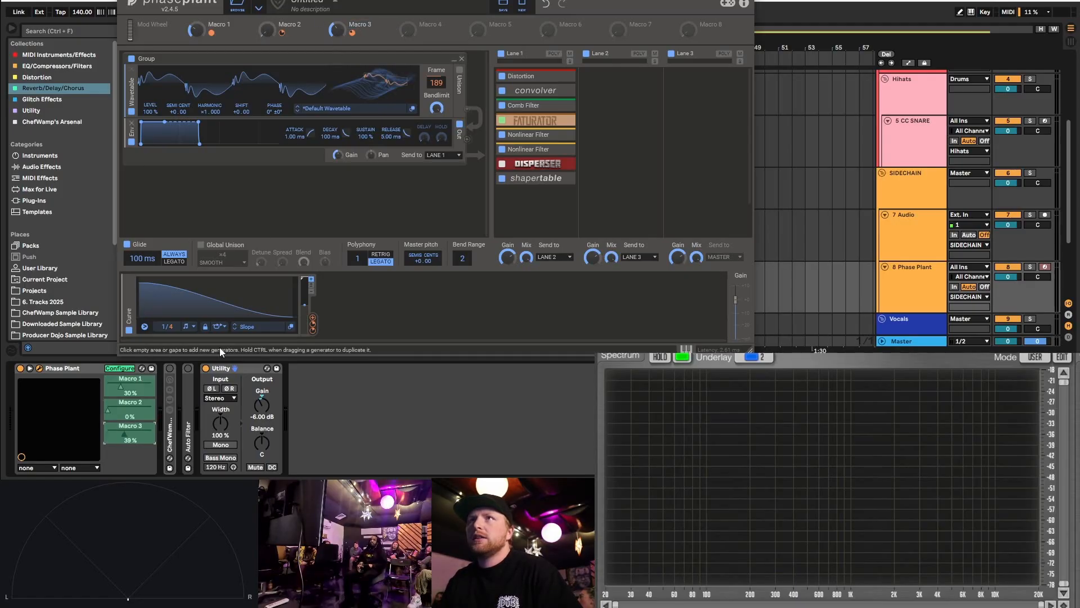
{"action": "left_click", "coordinate": [119, 370]}
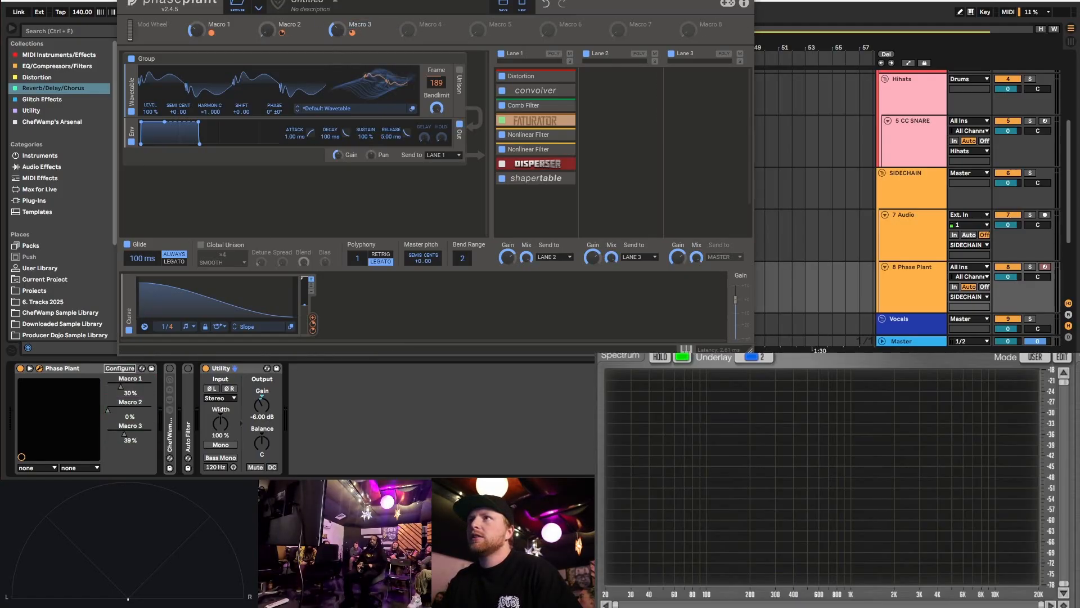
{"action": "key", "text": "ctrl+alt+p"}
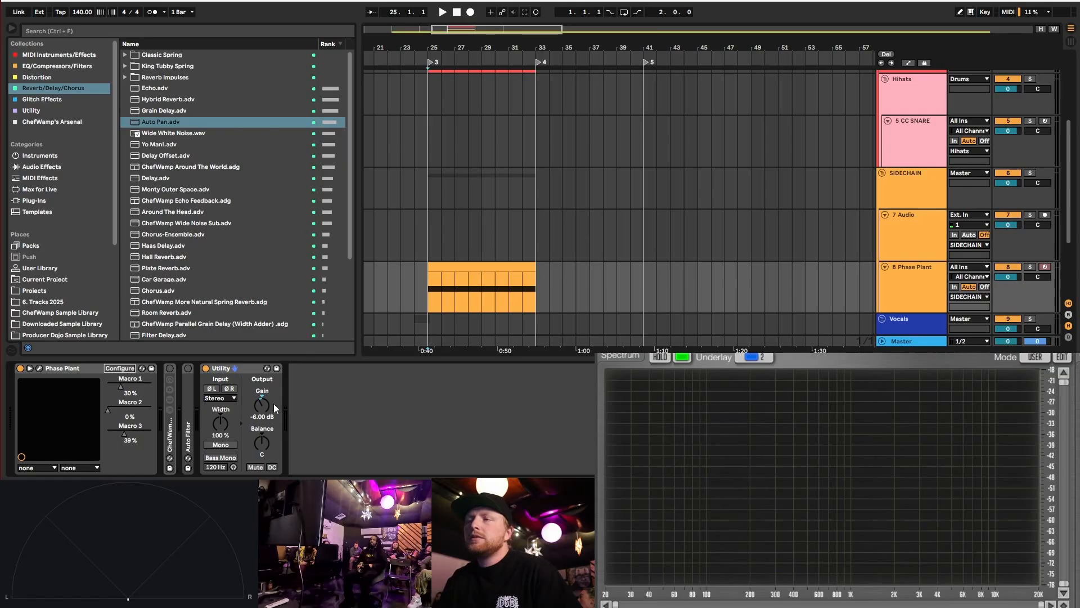
- Show automation in the arrangement and open separate automation lanes for Macro 1, Macro 2 and Macro 3 on the Phase Plant track
{"action": "scroll", "coordinate": [431, 286], "scroll_direction": "up", "scroll_amount": 4}
{"action": "scroll", "coordinate": [431, 286], "scroll_direction": "down", "scroll_amount": 4}
{"action": "scroll", "coordinate": [431, 286], "scroll_direction": "up", "scroll_amount": 2}
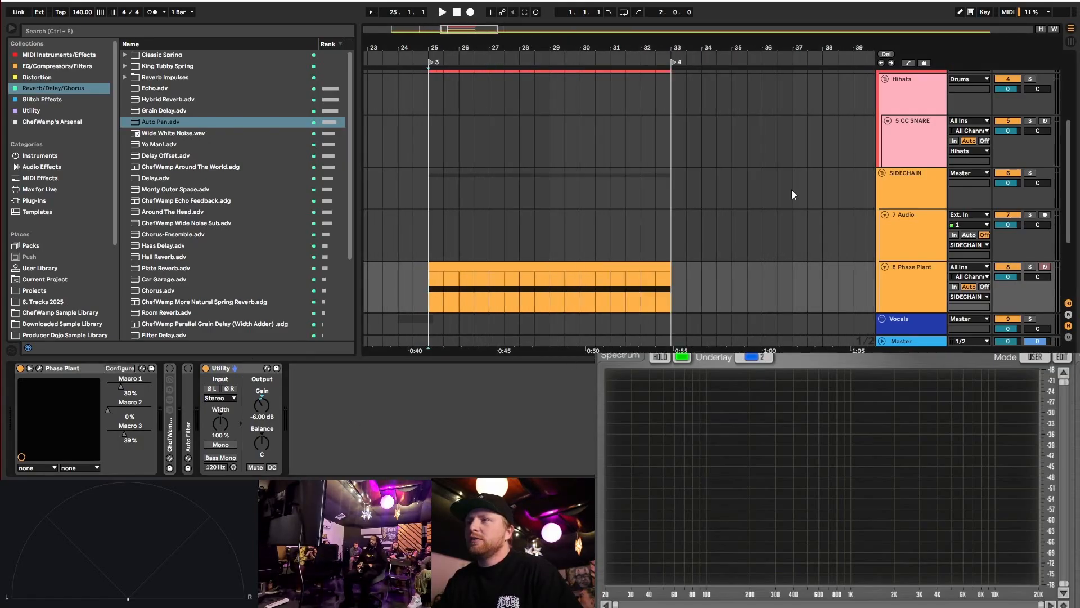
{"action": "left_click", "coordinate": [909, 63]}
{"action": "scroll", "coordinate": [701, 200], "scroll_direction": "down", "scroll_amount": 3}
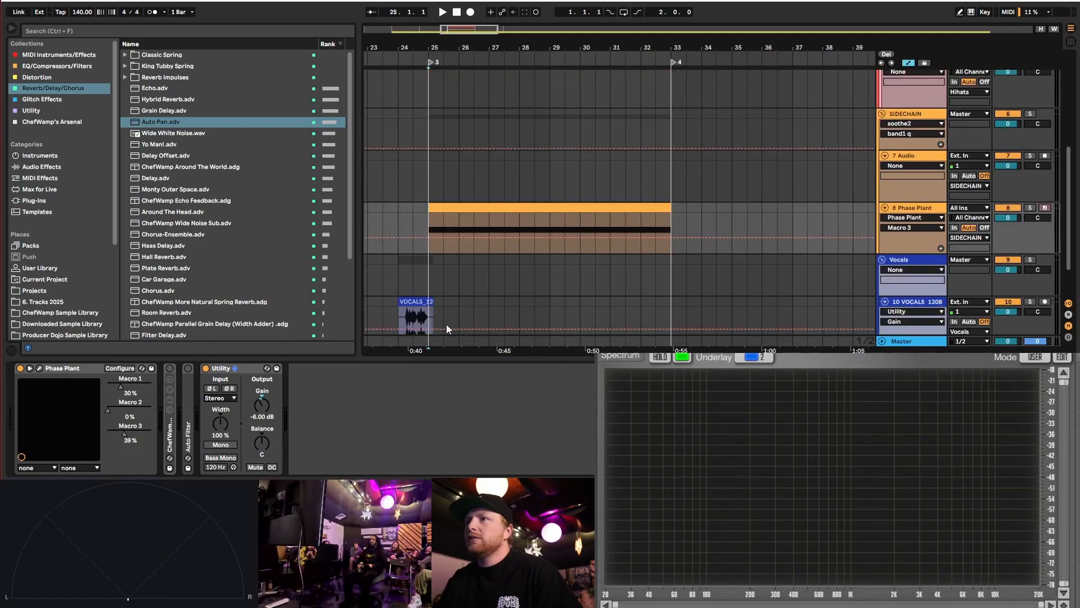
{"action": "right_click", "coordinate": [126, 390]}
{"action": "left_click", "coordinate": [143, 395]}
{"action": "right_click", "coordinate": [132, 383]}
{"action": "left_click", "coordinate": [144, 397]}
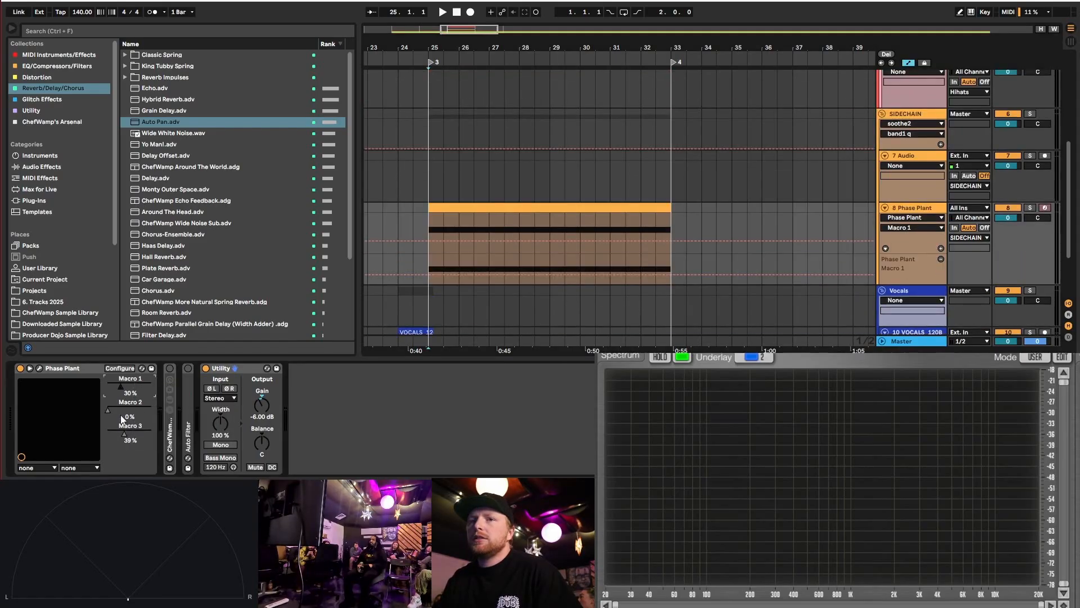
{"action": "right_click", "coordinate": [123, 411]}
{"action": "left_click", "coordinate": [138, 424]}
{"action": "right_click", "coordinate": [132, 433]}
{"action": "left_click", "coordinate": [150, 449]}
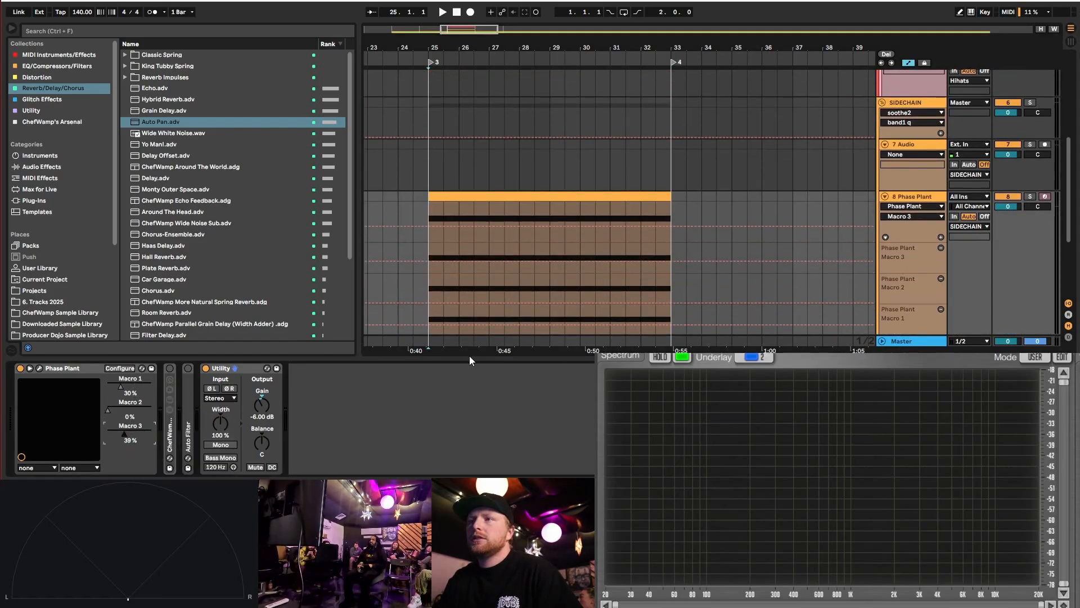
- Anchor the Macro 3 and Macro 1 automation with breakpoints at bar 25 and play the clip from there
{"action": "scroll", "coordinate": [561, 103], "scroll_direction": "down", "scroll_amount": 4}
{"action": "scroll", "coordinate": [544, 229], "scroll_direction": "up", "scroll_amount": 1}
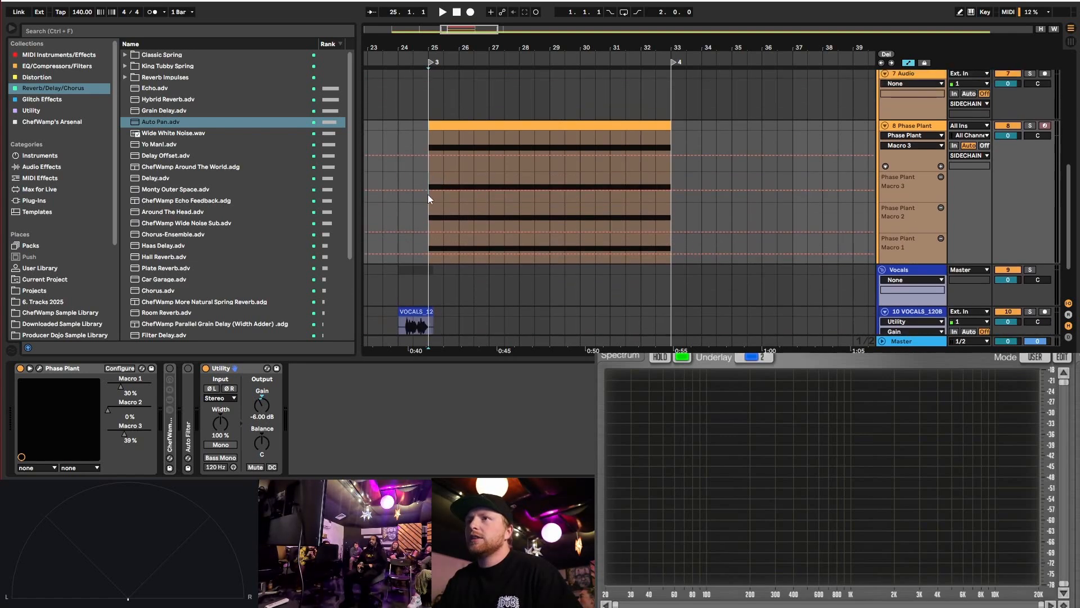
{"action": "left_click", "coordinate": [428, 191]}
{"action": "key", "text": "space"}
{"action": "mouse_move", "coordinate": [436, 190]}
{"action": "left_mouse_down"}
{"action": "mouse_move", "coordinate": [437, 178]}
{"action": "mouse_move", "coordinate": [429, 190]}
{"action": "left_mouse_up"}
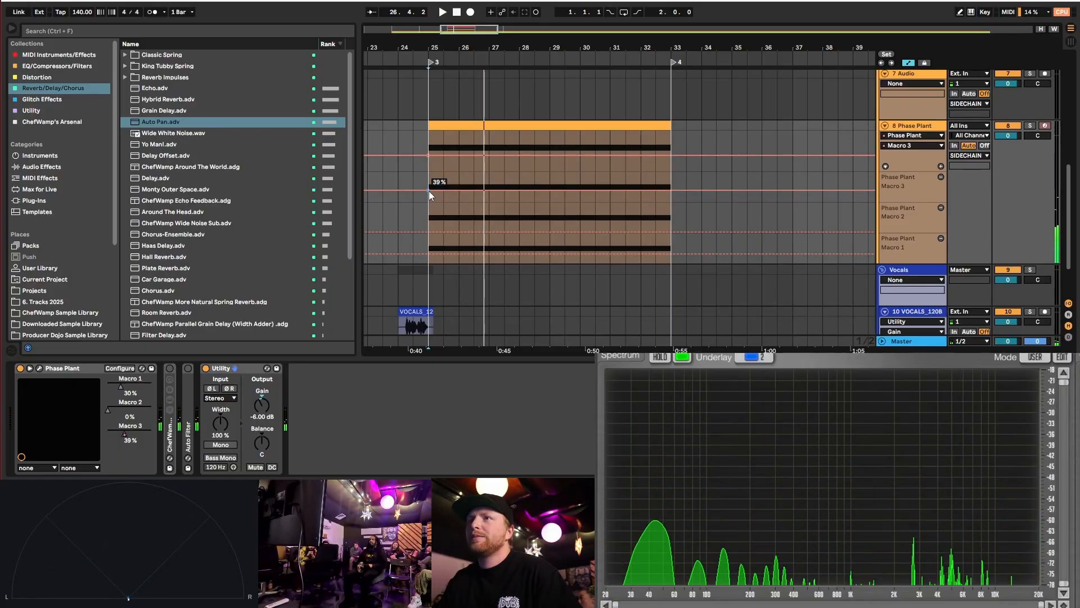
{"action": "left_click", "coordinate": [428, 231]}
{"action": "left_click", "coordinate": [427, 231]}
{"action": "left_click", "coordinate": [429, 253]}
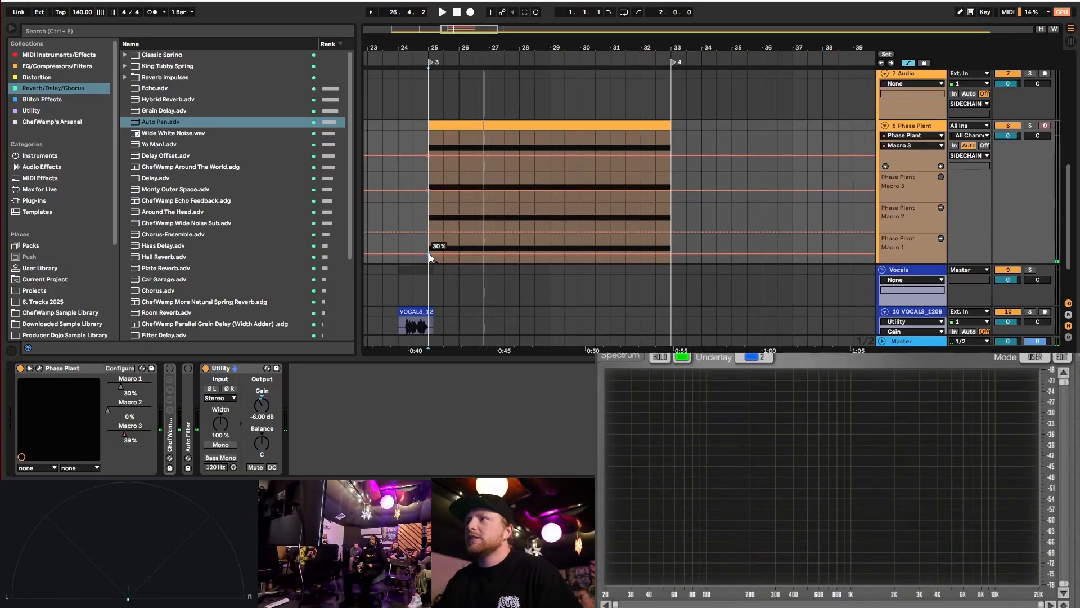
- Step the Macro 1 automation down to 3% from bar 25 onward and audition it
{"action": "mouse_move", "coordinate": [441, 252]}
{"action": "left_mouse_down"}
{"action": "mouse_move", "coordinate": [442, 237]}
{"action": "mouse_move", "coordinate": [429, 254]}
{"action": "left_mouse_up"}
{"action": "key", "text": "space"}
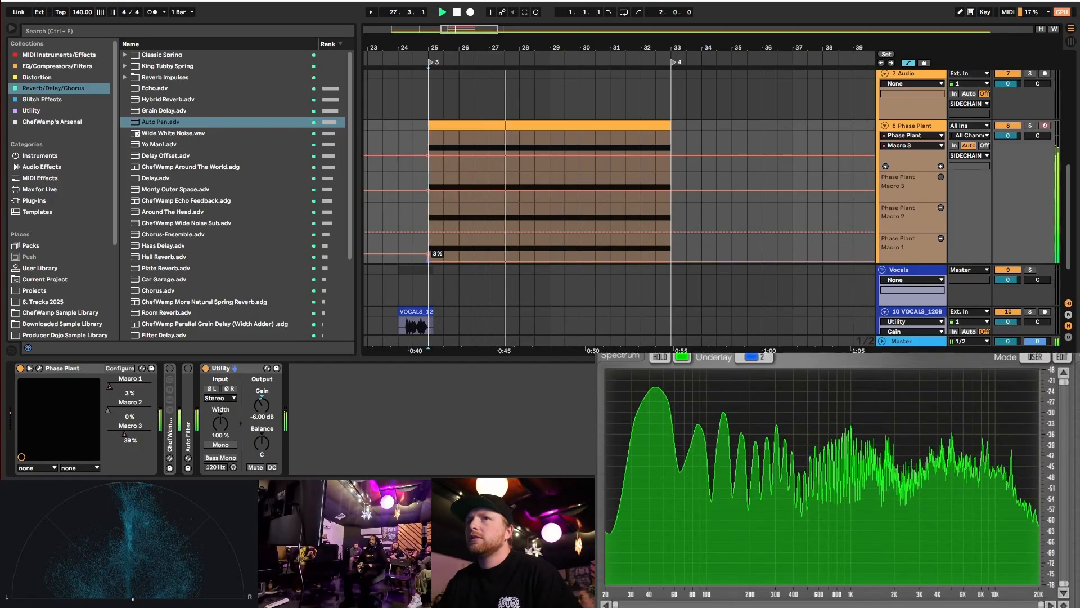
{"action": "key", "text": "space"}
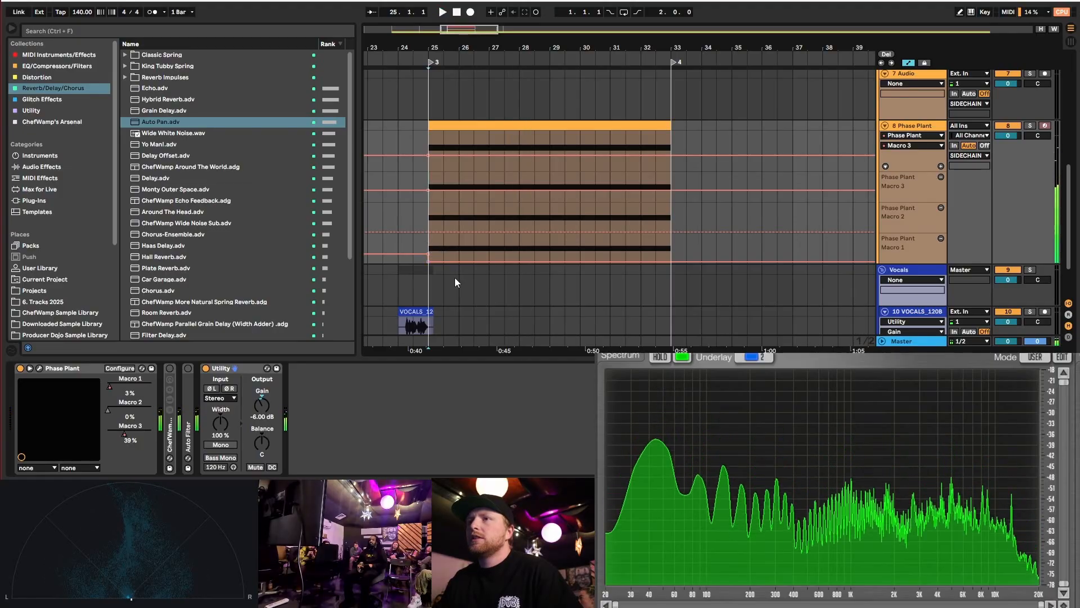
- Raise the Macro 1 automation from bar 25 onward to 20% while the clip plays, and stop playback
{"action": "scroll", "coordinate": [505, 284], "scroll_direction": "up", "scroll_amount": 2}
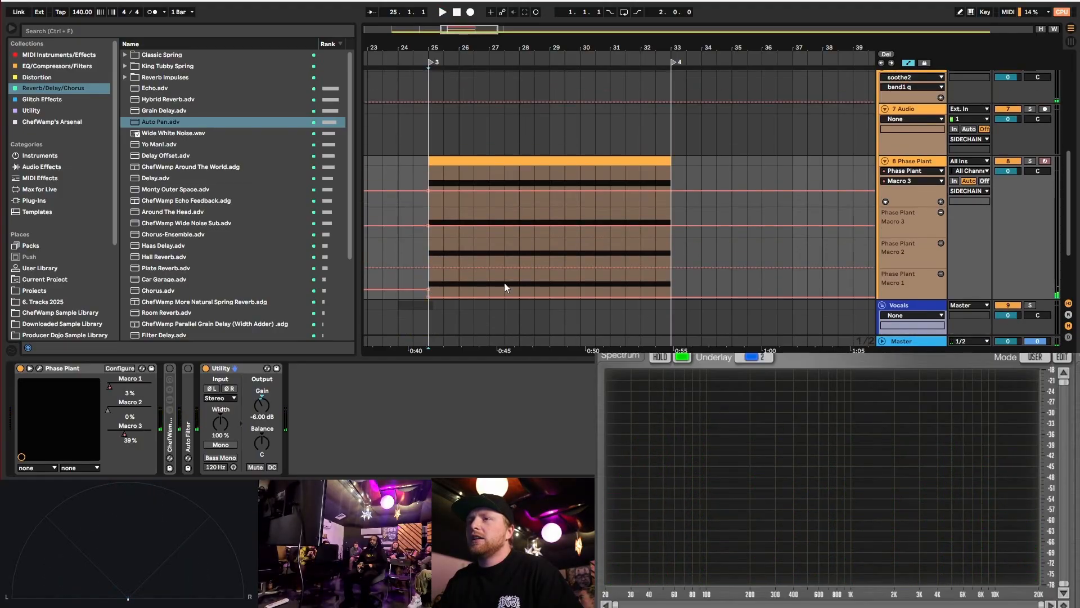
{"action": "scroll", "coordinate": [450, 283], "scroll_direction": "up", "scroll_amount": 3}
{"action": "scroll", "coordinate": [456, 283], "scroll_direction": "down", "scroll_amount": 2}
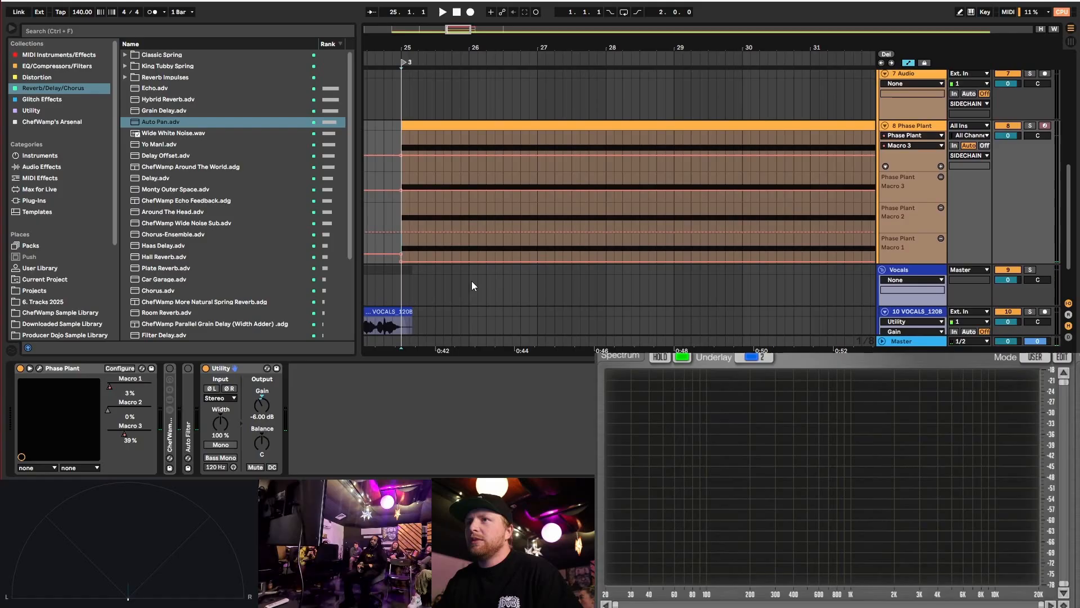
{"action": "scroll", "coordinate": [429, 263], "scroll_direction": "down", "scroll_amount": 3}
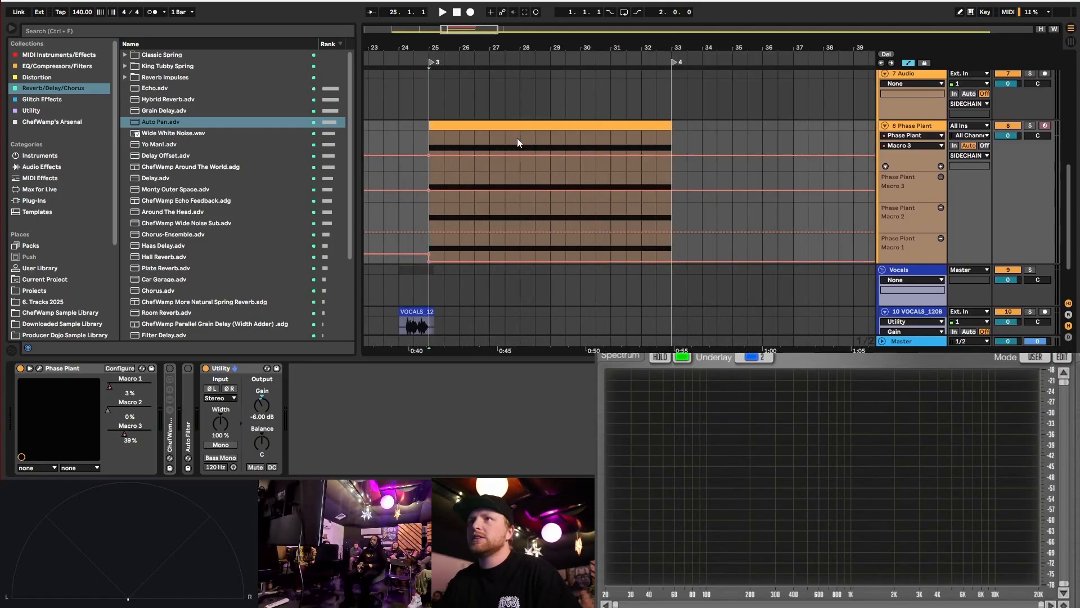
{"action": "key", "text": "space"}
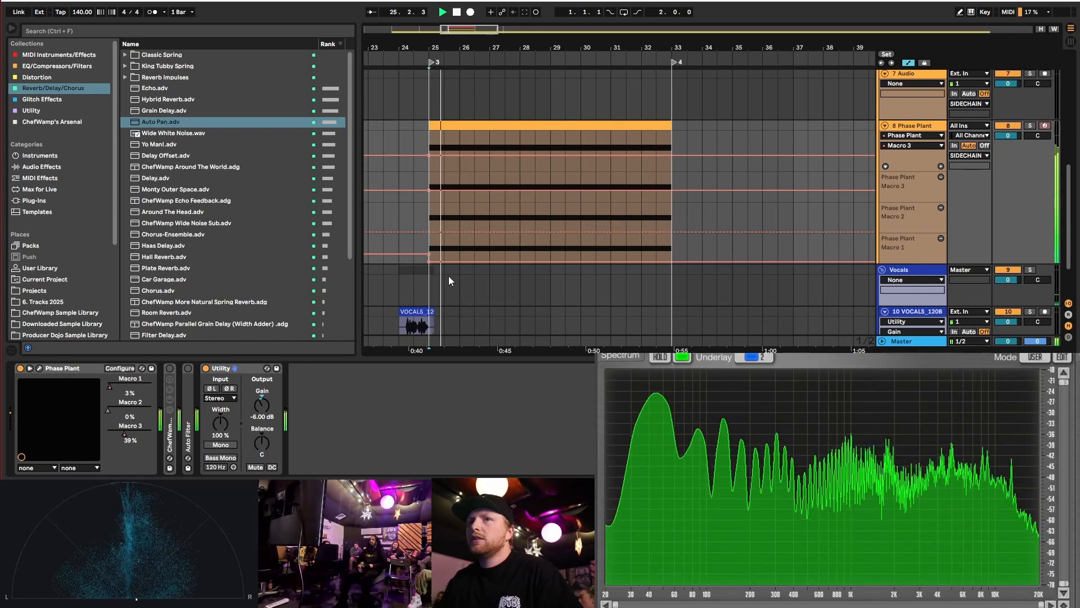
{"action": "left_click_drag", "start_coordinate": [430, 264], "coordinate": [430, 256]}
{"action": "scroll", "coordinate": [436, 249], "scroll_direction": "up", "scroll_amount": 5}
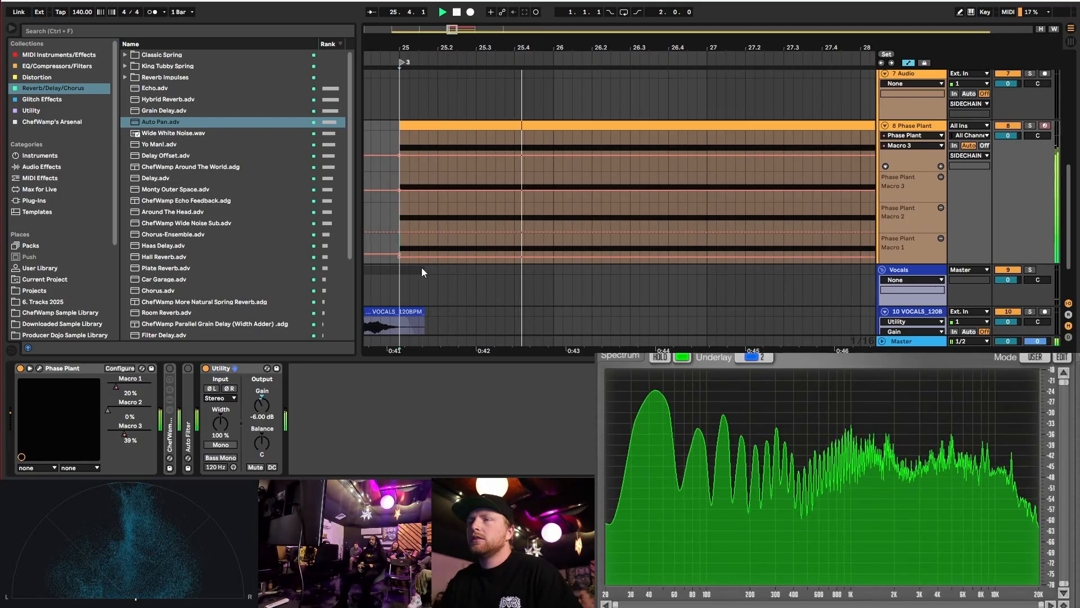
{"action": "key", "text": "space"}
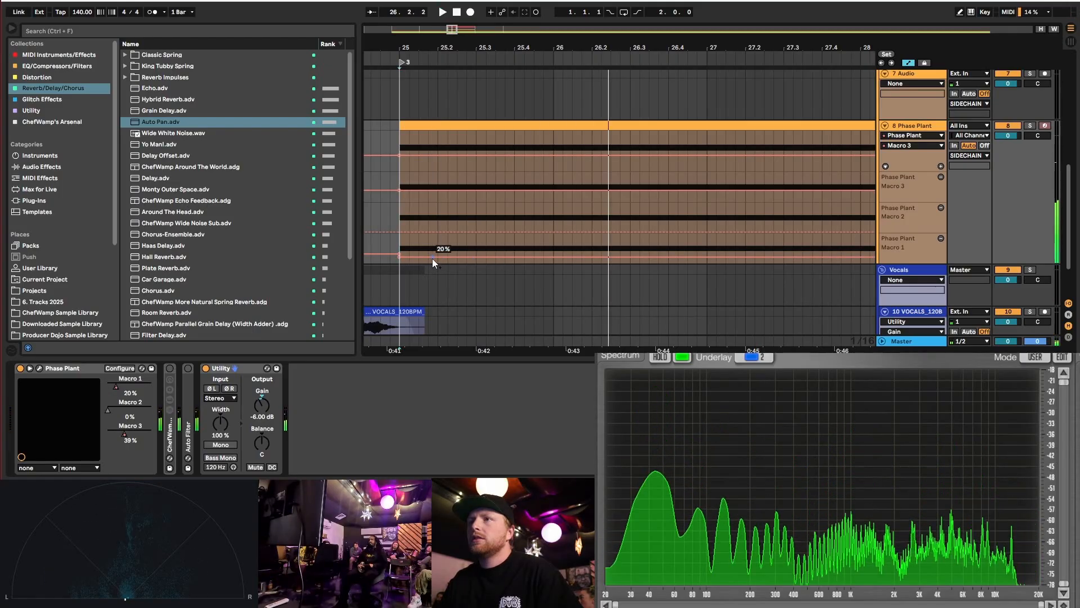
- Step the Macro 1 automation up at 25.3, first to 54% and finally to 65%, auditioning each level
{"action": "left_click", "coordinate": [476, 256]}
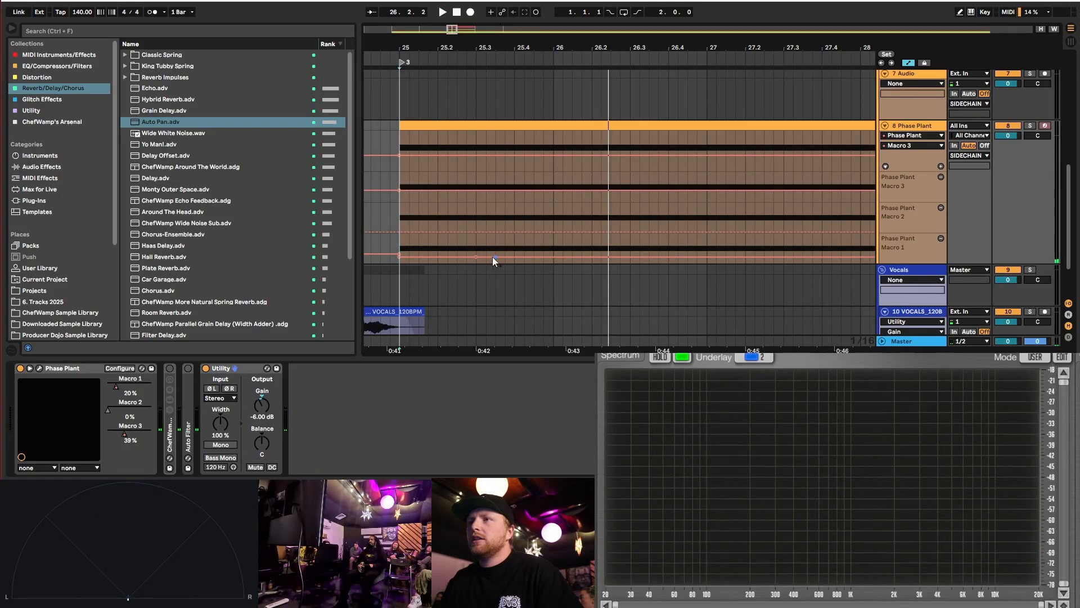
{"action": "left_click_drag", "start_coordinate": [494, 257], "coordinate": [476, 247]}
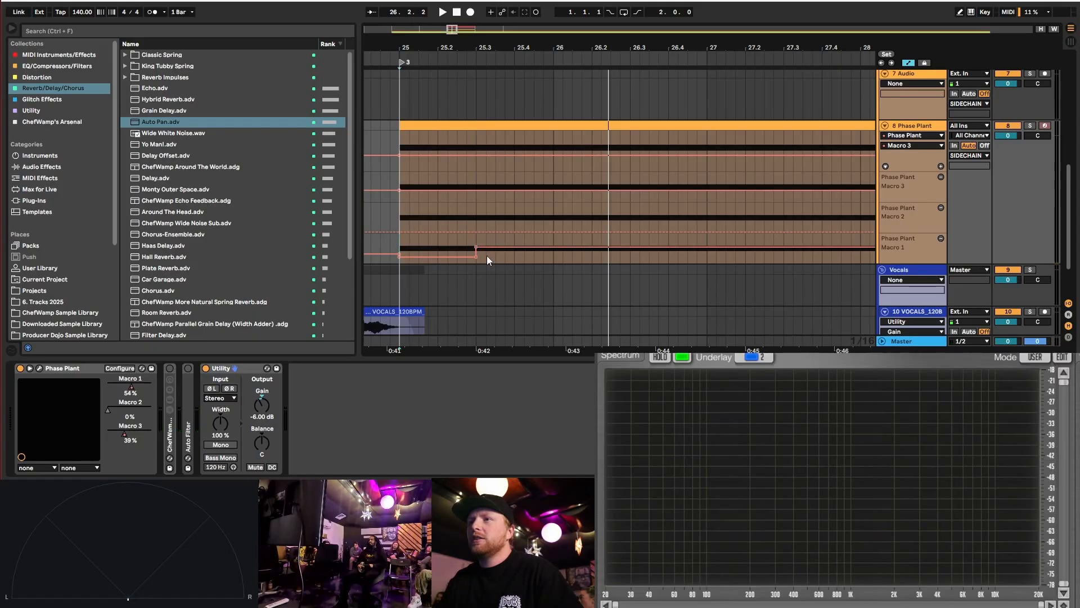
{"action": "key", "text": "space"}
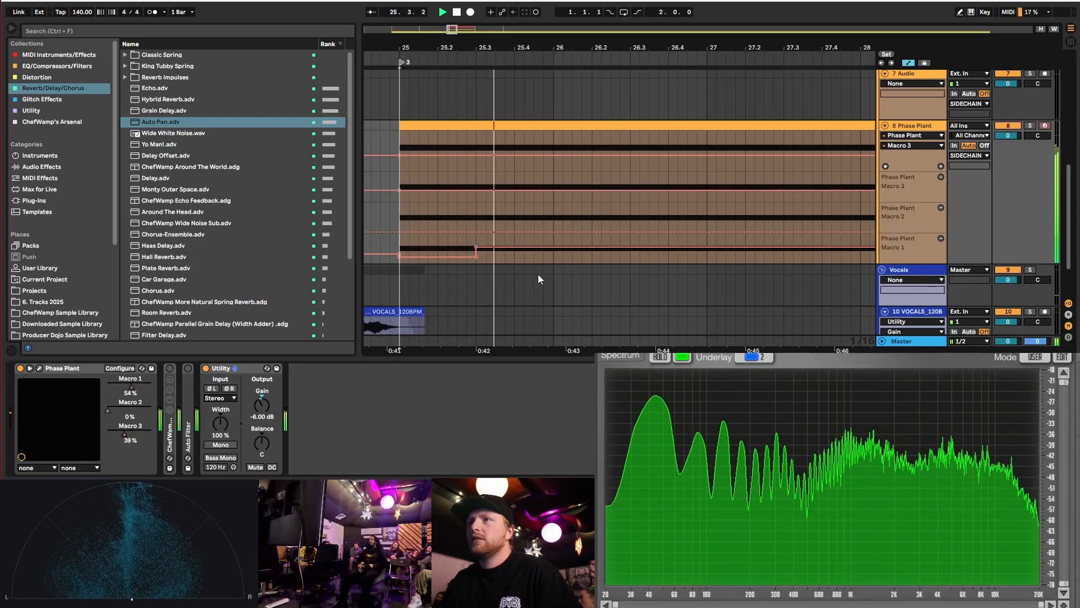
{"action": "key", "text": "space"}
{"action": "left_click_drag", "start_coordinate": [476, 247], "coordinate": [476, 244]}
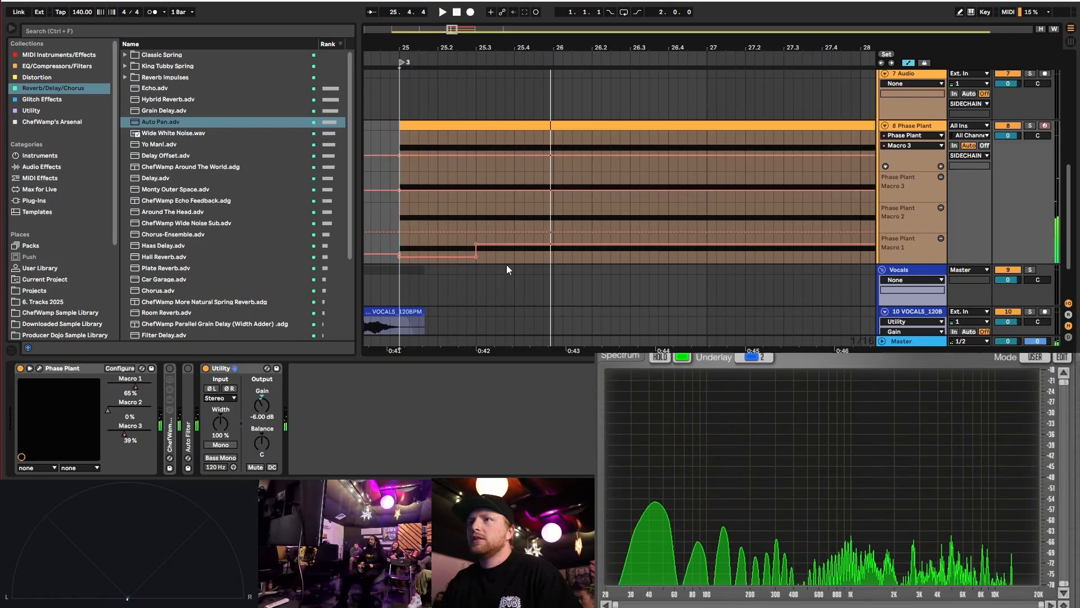
{"action": "key", "text": "space"}
{"action": "key", "text": "space"}
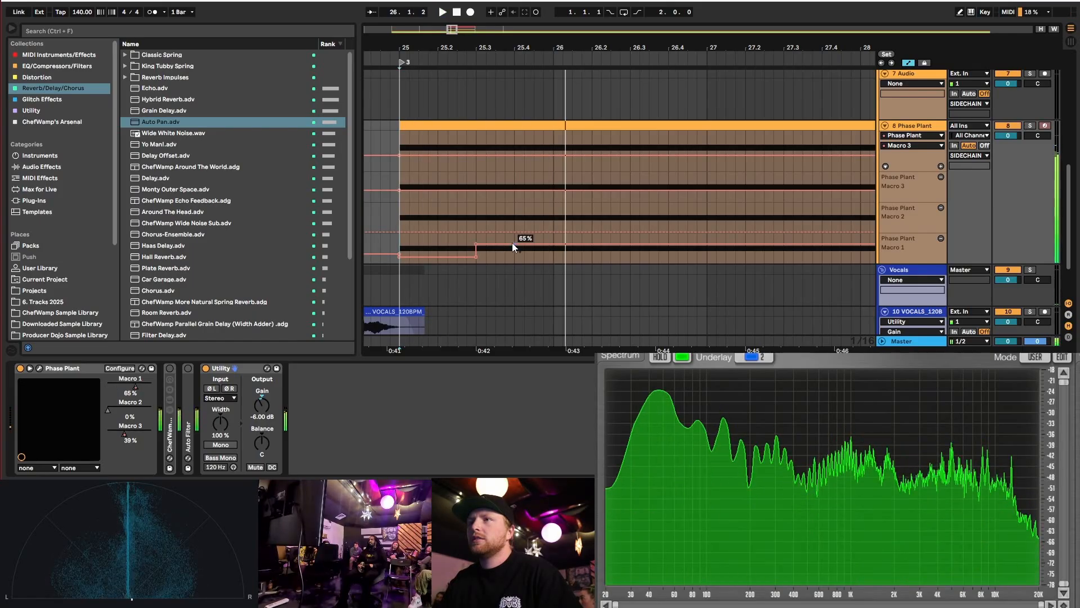
- Drop the Macro 1 automation at 25.4 to 20%, lower it further to 8%, and audition each level from bar 25
{"action": "left_click_drag", "start_coordinate": [518, 245], "coordinate": [515, 254]}
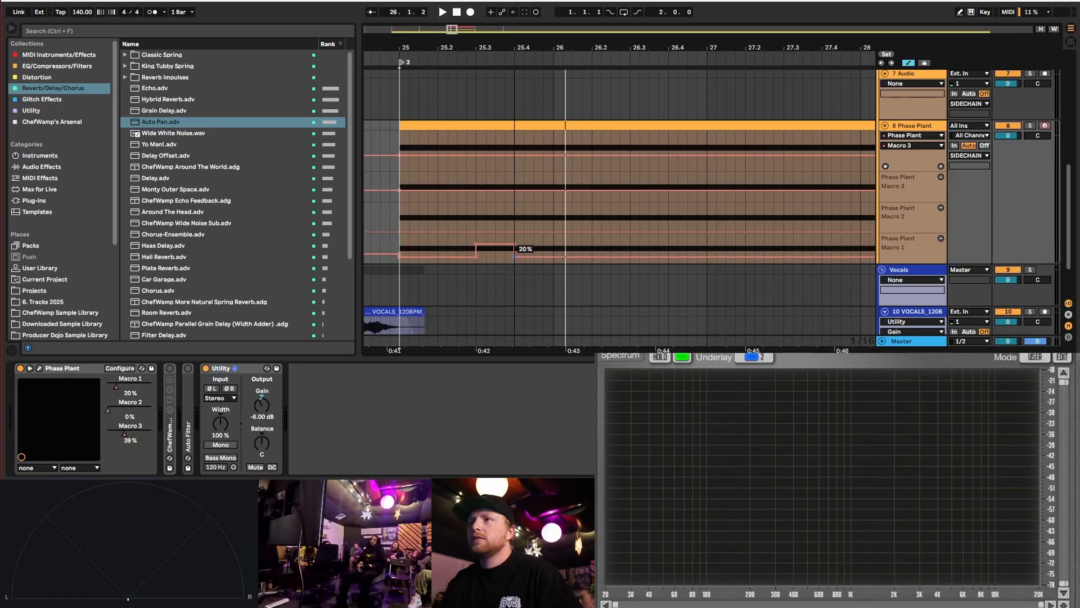
{"action": "key", "text": "space"}
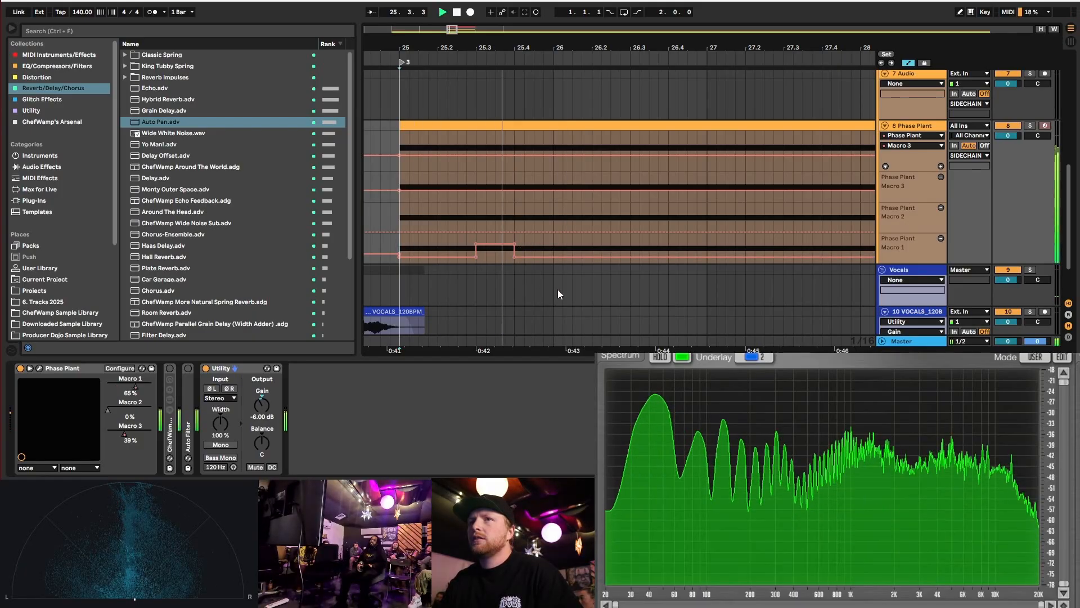
{"action": "key", "text": "space"}
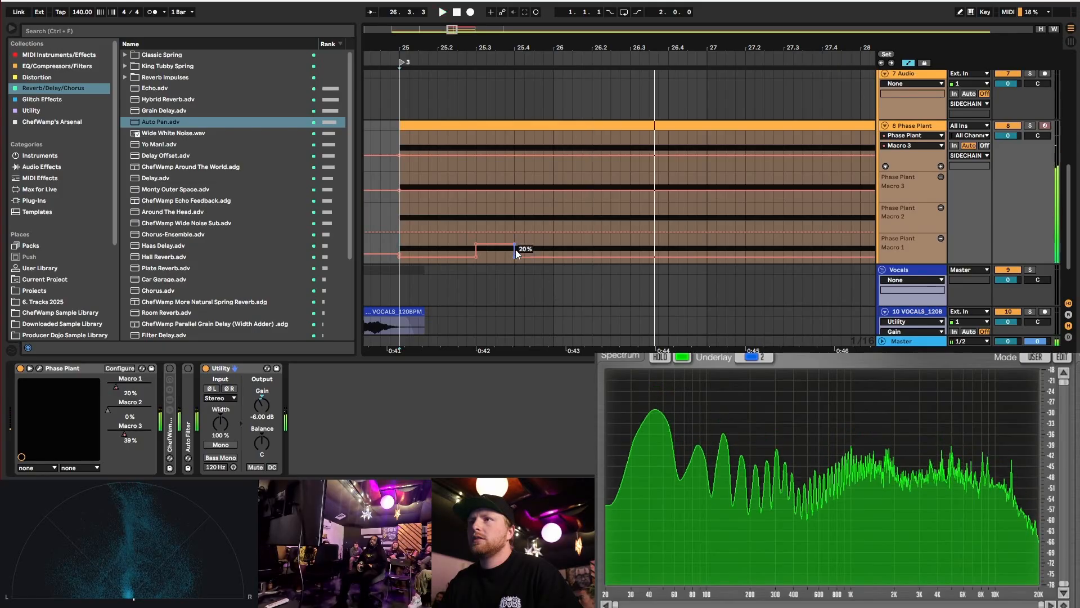
{"action": "left_click_drag", "start_coordinate": [516, 260], "coordinate": [516, 264]}
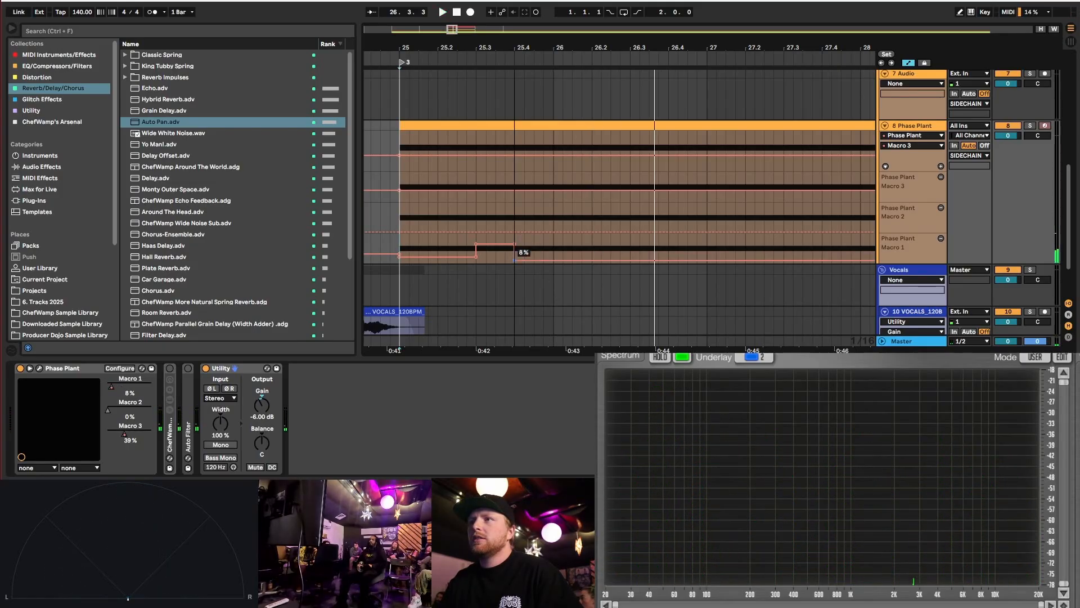
{"action": "left_click", "coordinate": [397, 239]}
{"action": "key", "text": "space"}
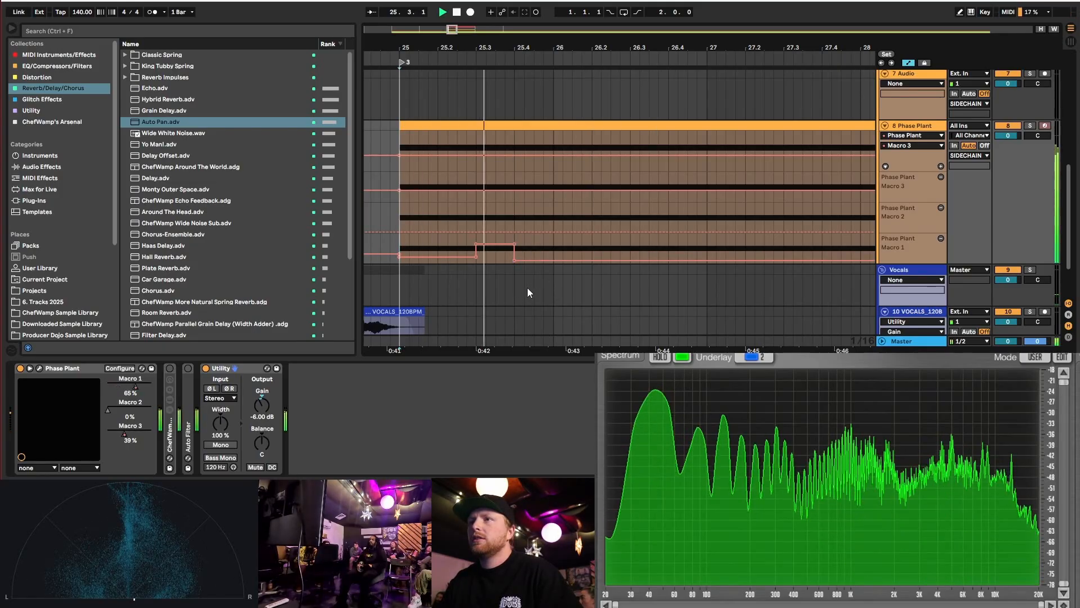
{"action": "key", "text": "space"}
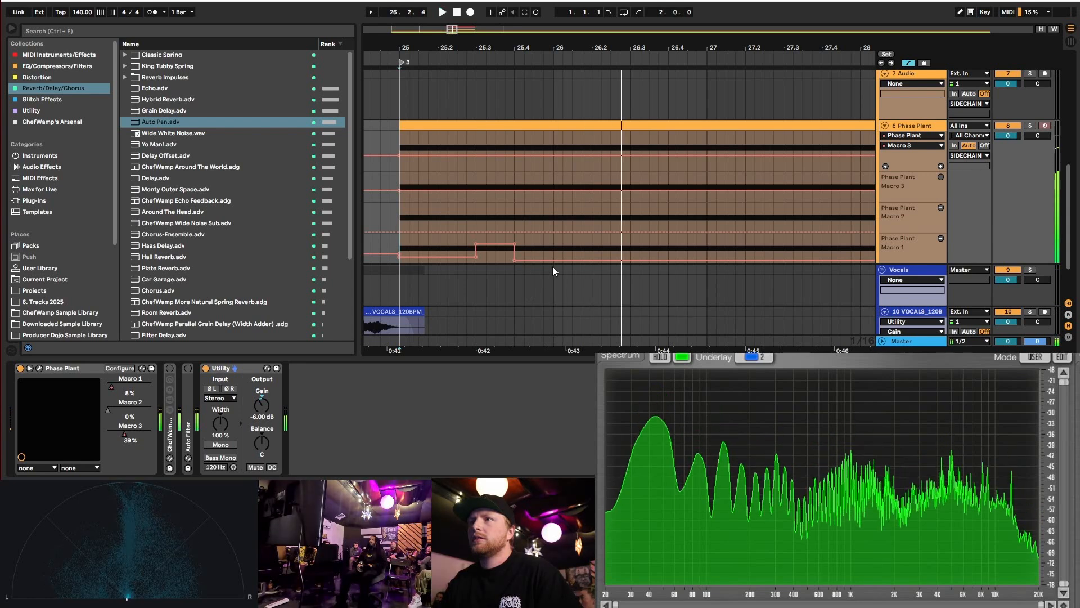
- Select the range from bar 25 to bar 26 in the Macro 1 automation lane
{"action": "left_click_drag", "start_coordinate": [553, 252], "coordinate": [394, 249]}
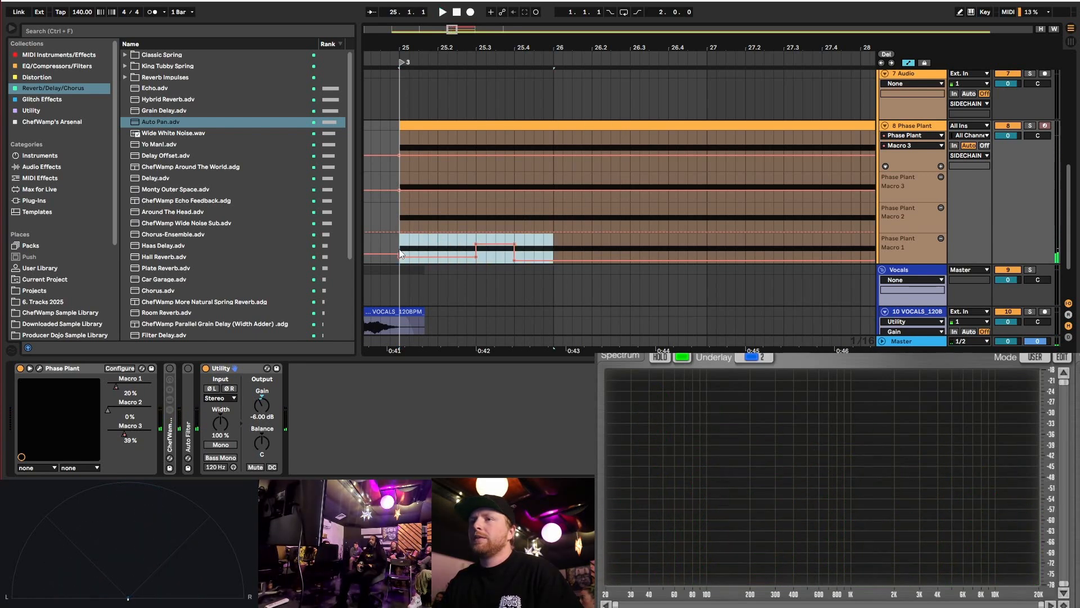
{"action": "scroll", "coordinate": [477, 257], "scroll_direction": "down", "scroll_amount": 5}
{"action": "scroll", "coordinate": [498, 266], "scroll_direction": "up", "scroll_amount": 4}
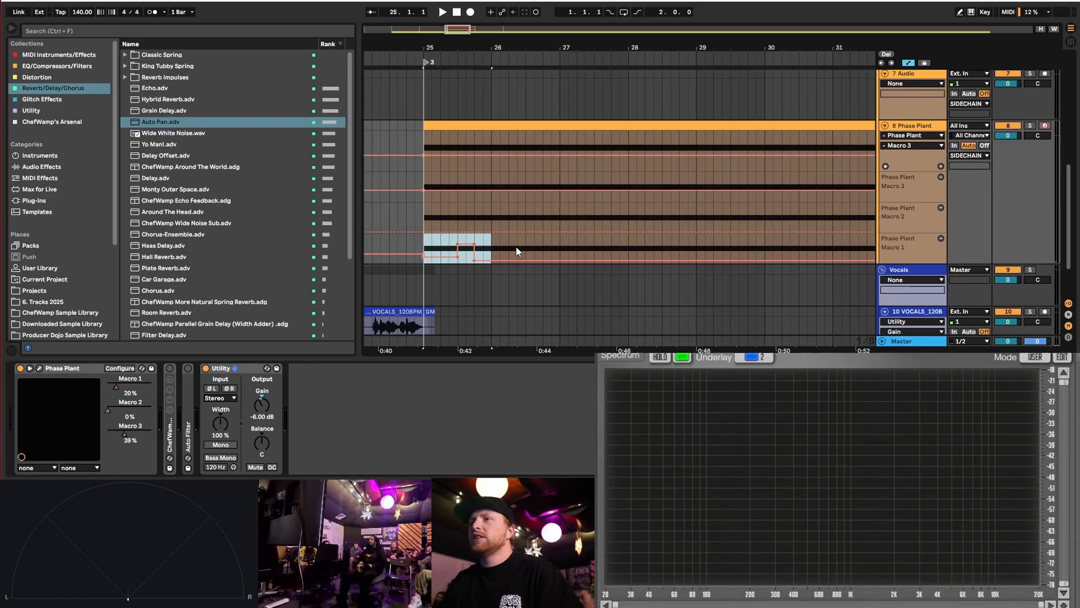
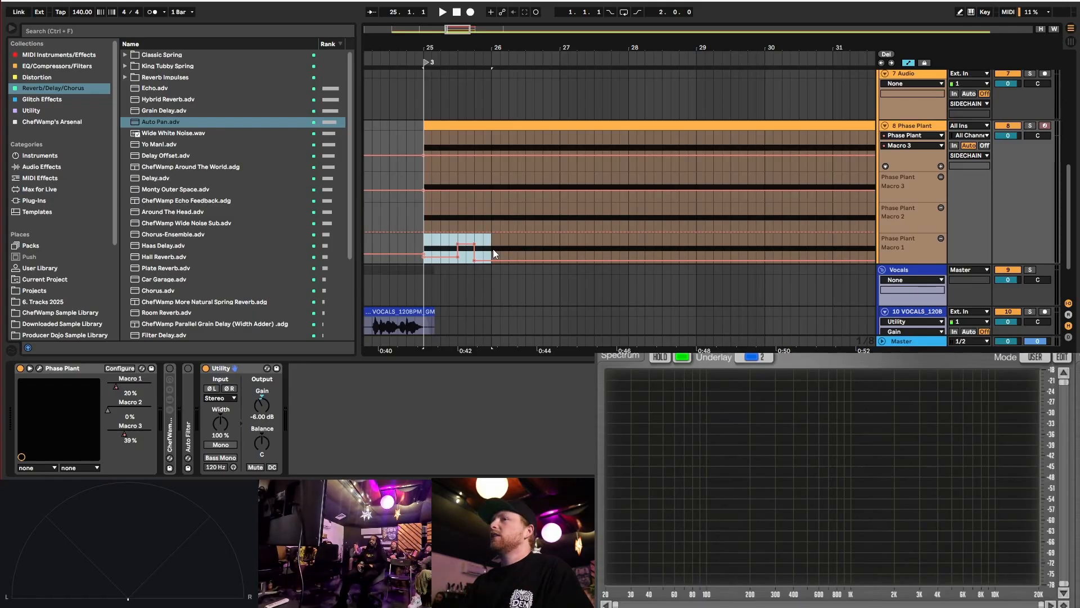
{"action": "left_click", "coordinate": [426, 245]}
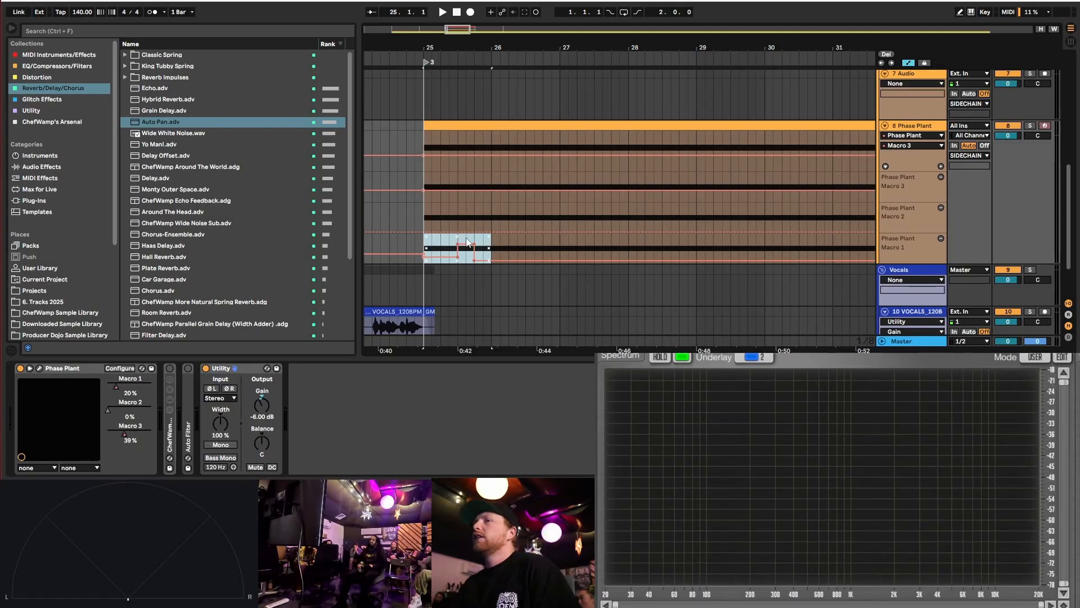
- Duplicate the Macro 1 automation pattern from bar 25 into bar 26
{"action": "left_click_drag", "start_coordinate": [425, 245], "coordinate": [451, 242]}
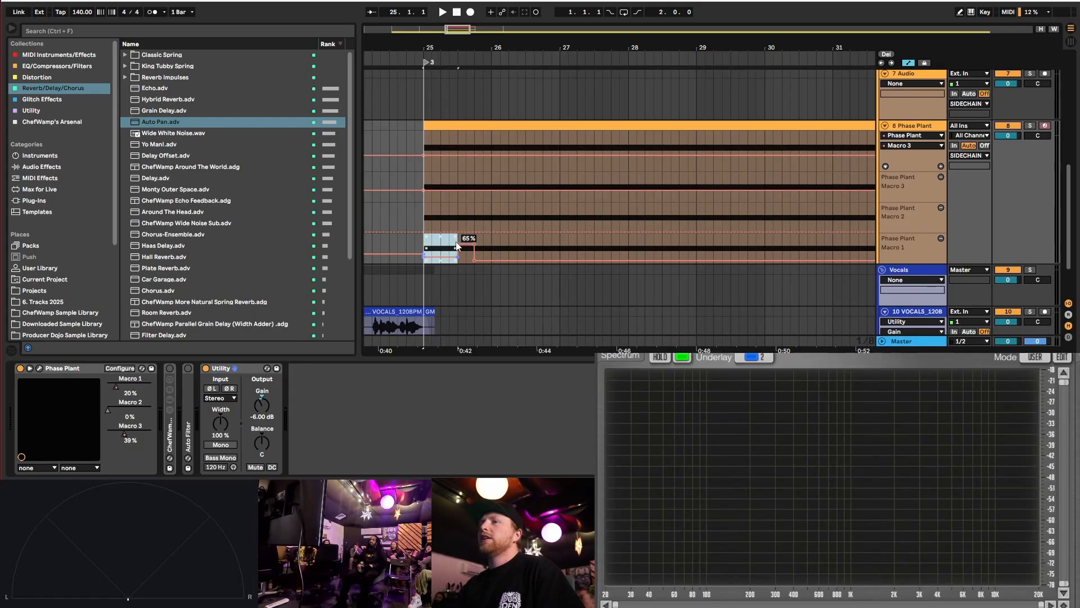
{"action": "scroll", "coordinate": [432, 246], "scroll_direction": "up", "scroll_amount": 3}
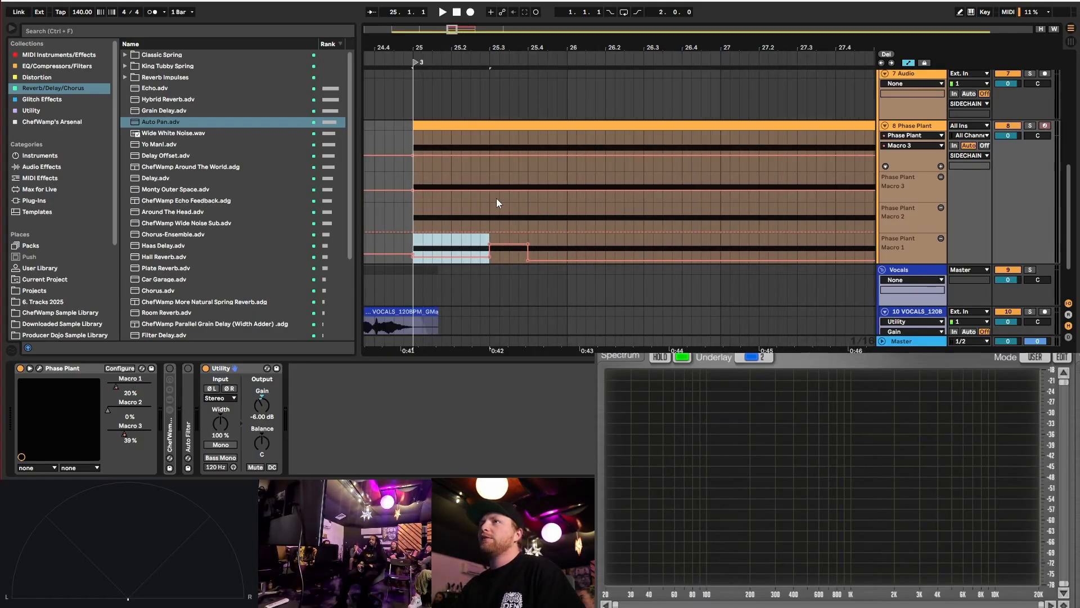
{"action": "left_click_drag", "start_coordinate": [416, 246], "coordinate": [567, 246]}
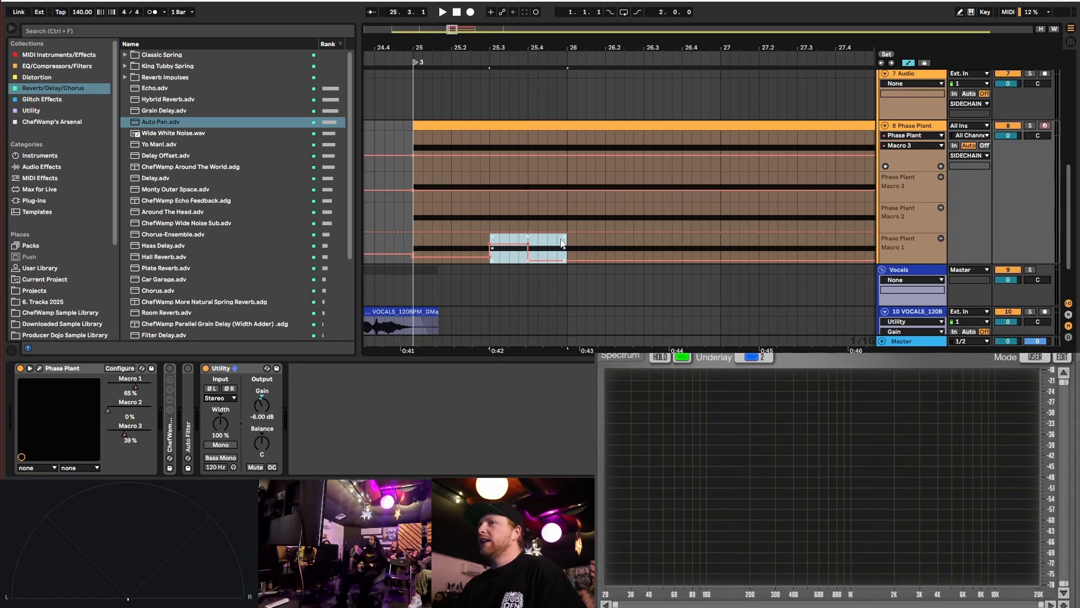
{"action": "left_click_drag", "start_coordinate": [416, 245], "coordinate": [575, 247]}
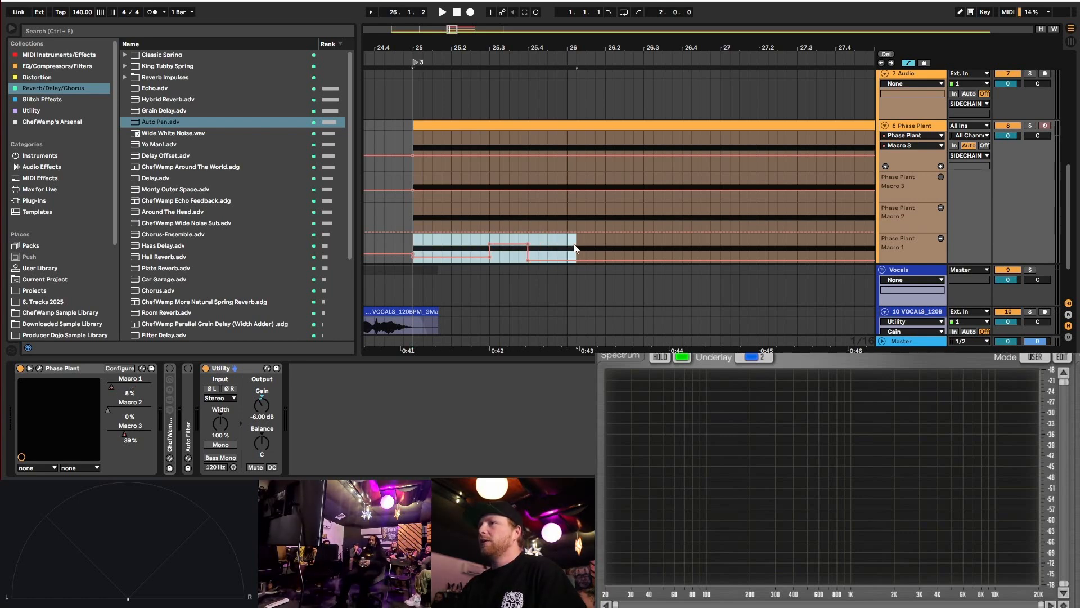
{"action": "key", "text": "ctrl+d"}
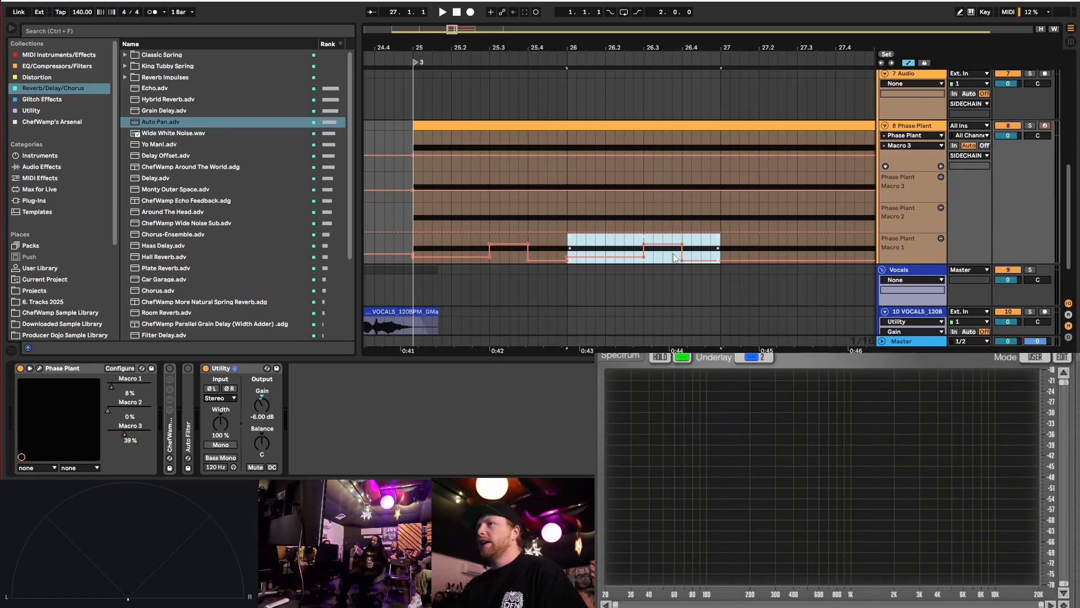
{"action": "left_click", "coordinate": [701, 246]}
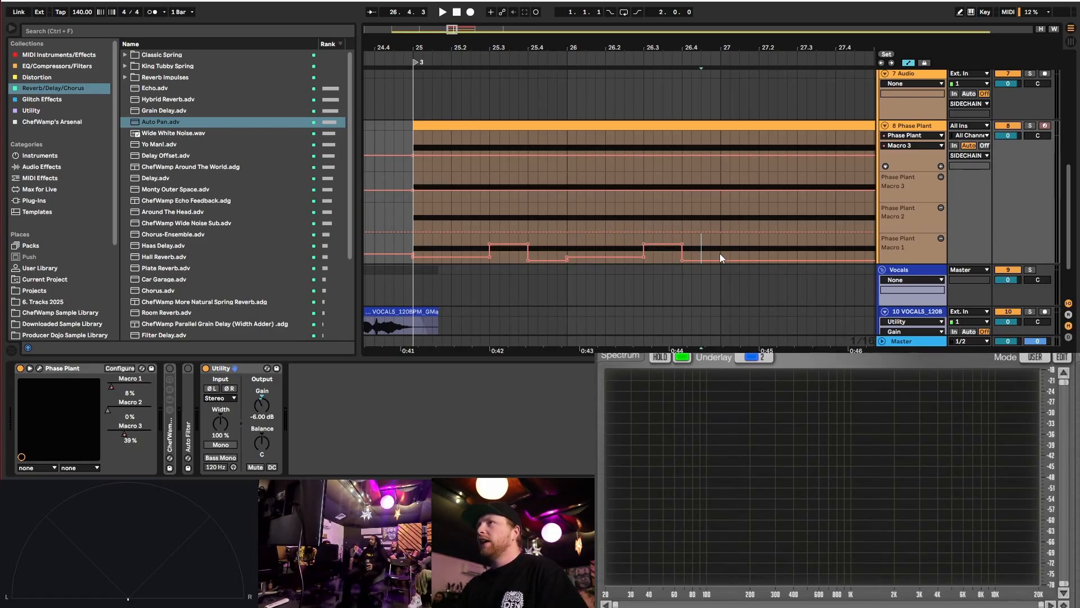
- Replace the clip's long F0 note with an F0 note running from the clip start to 2.3
{"action": "double_click", "coordinate": [681, 125]}
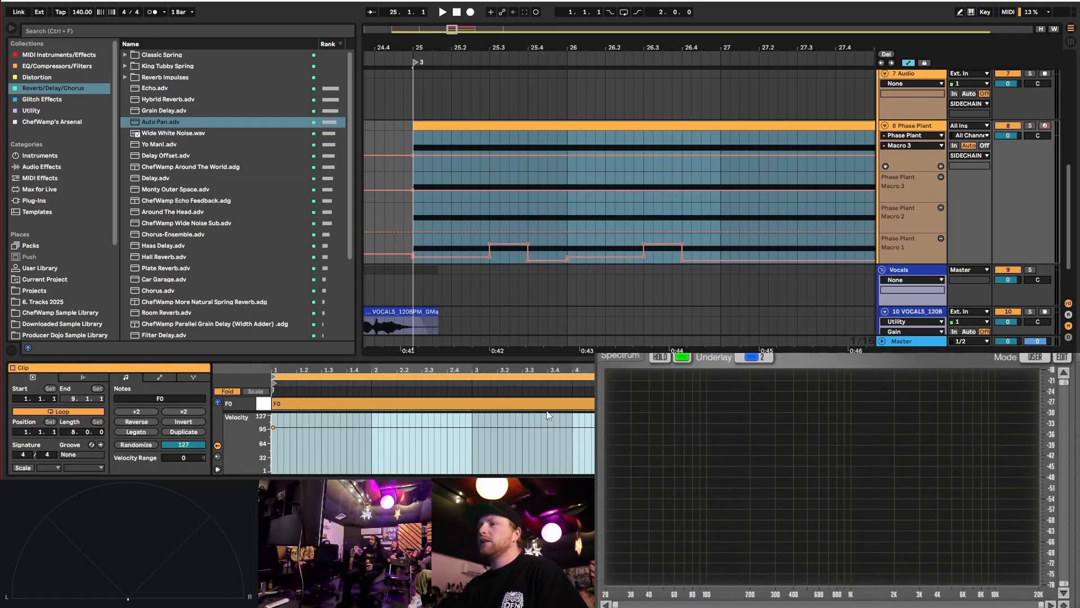
{"action": "key", "text": "space"}
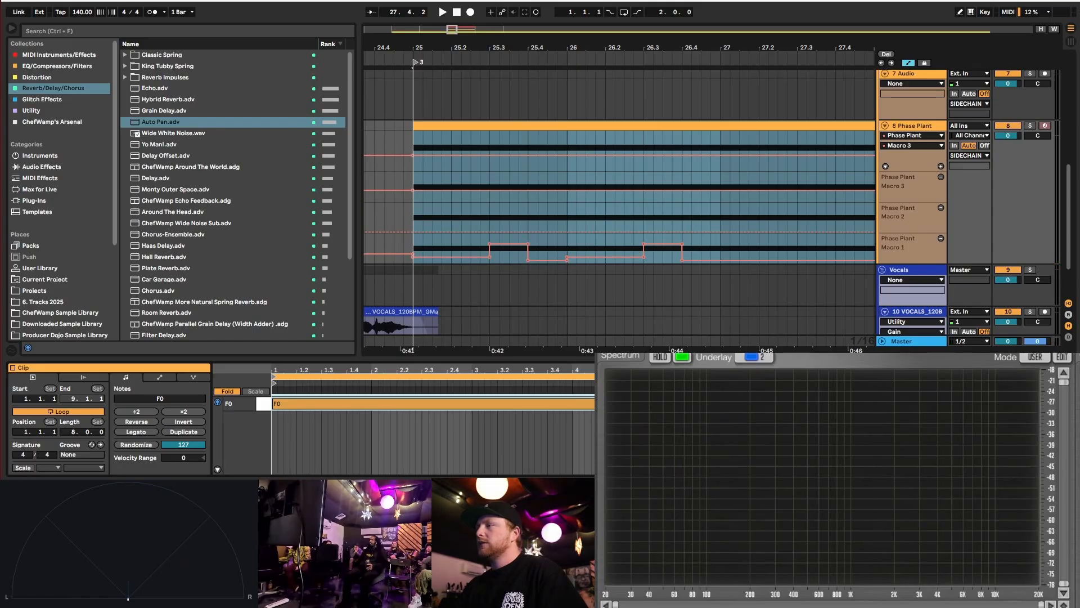
{"action": "double_click", "coordinate": [374, 405]}
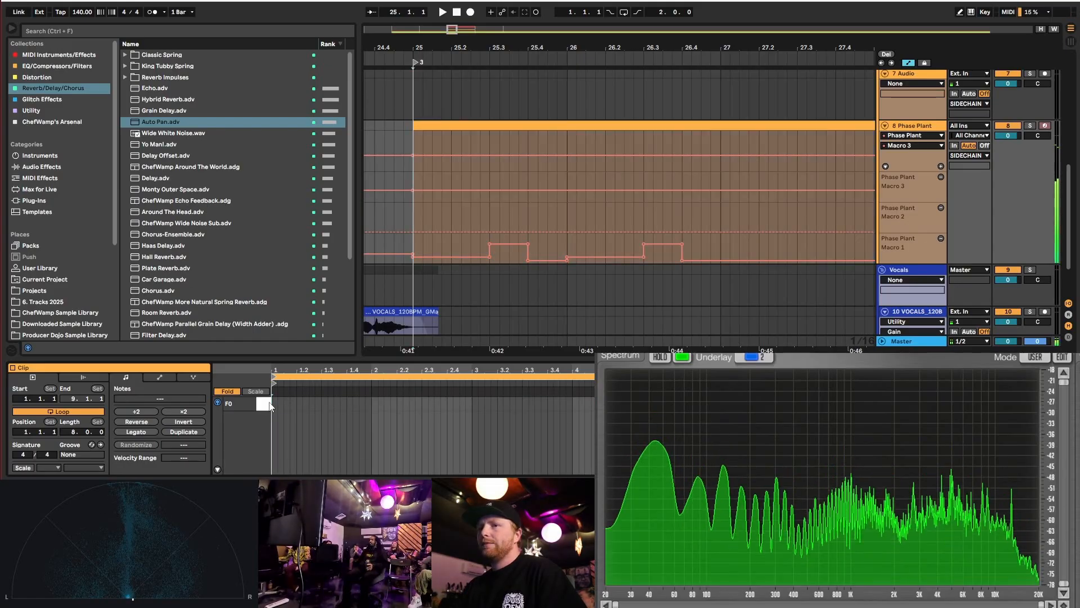
{"action": "double_click", "coordinate": [274, 402]}
{"action": "right_click", "coordinate": [295, 399]}
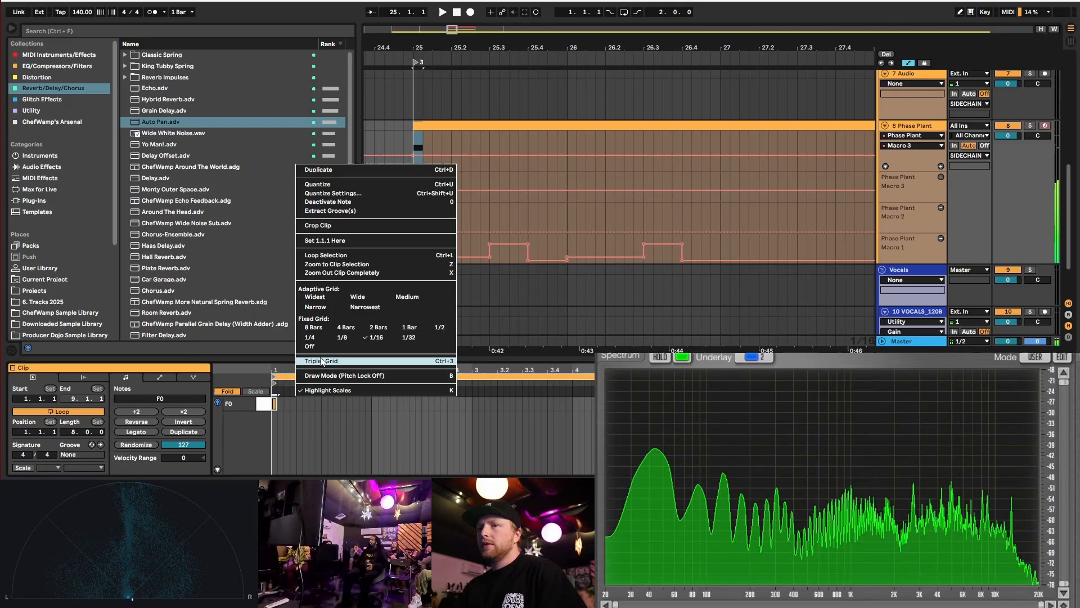
{"action": "left_click", "coordinate": [319, 307]}
{"action": "left_click_drag", "start_coordinate": [275, 404], "coordinate": [424, 408]}
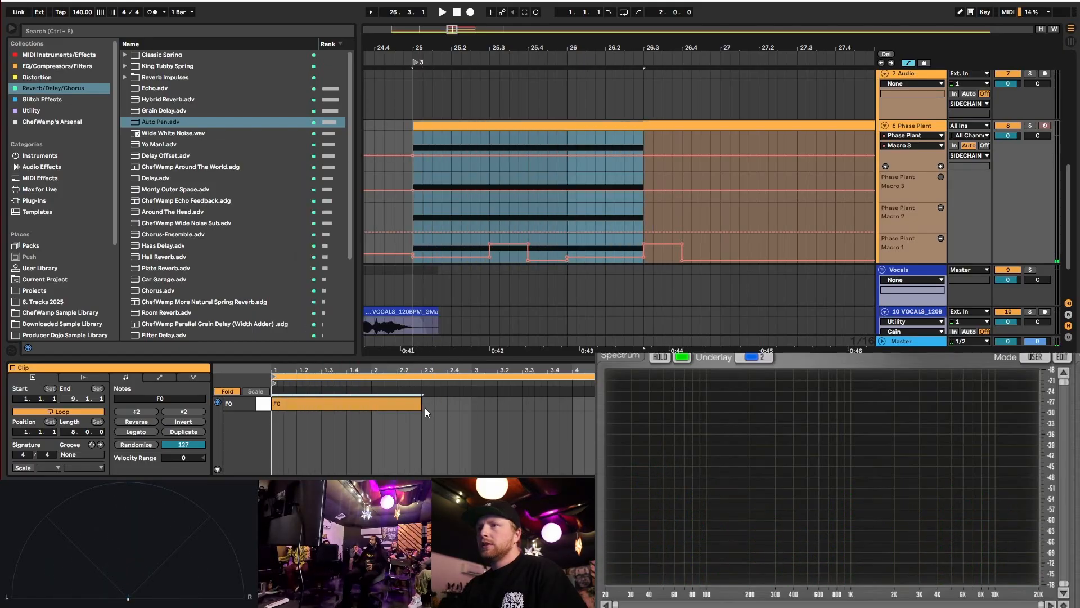
- Duplicate the F0 note so it repeats every two bars through the eight-bar clip
{"action": "left_click_drag", "start_coordinate": [414, 225], "coordinate": [726, 222]}
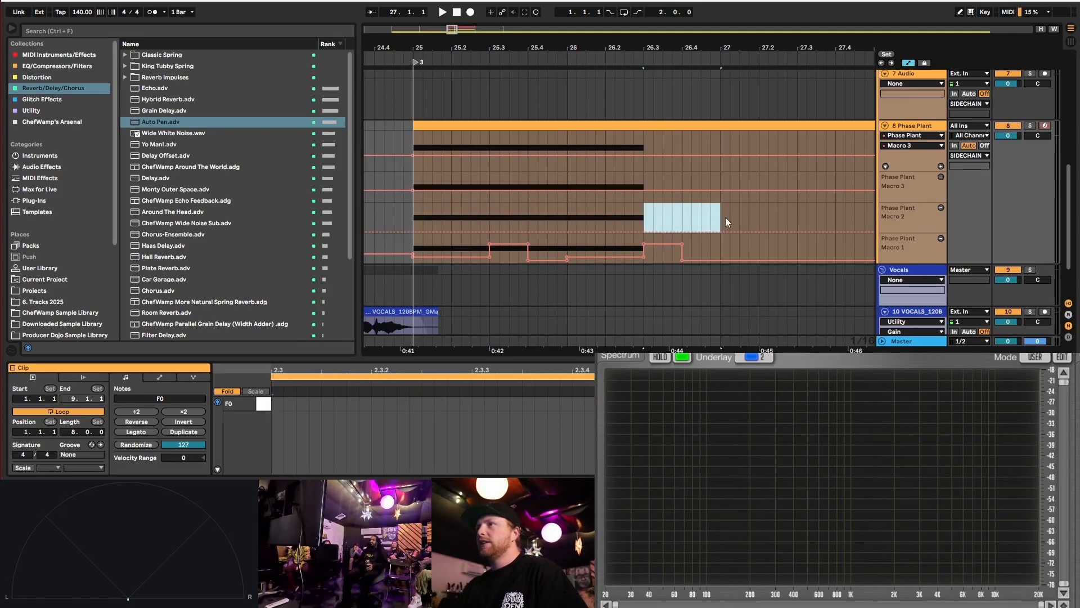
{"action": "left_click", "coordinate": [908, 64]}
{"action": "scroll", "coordinate": [487, 174], "scroll_direction": "down", "scroll_amount": 5}
{"action": "scroll", "coordinate": [491, 151], "scroll_direction": "up", "scroll_amount": 3}
{"action": "left_click", "coordinate": [488, 128]}
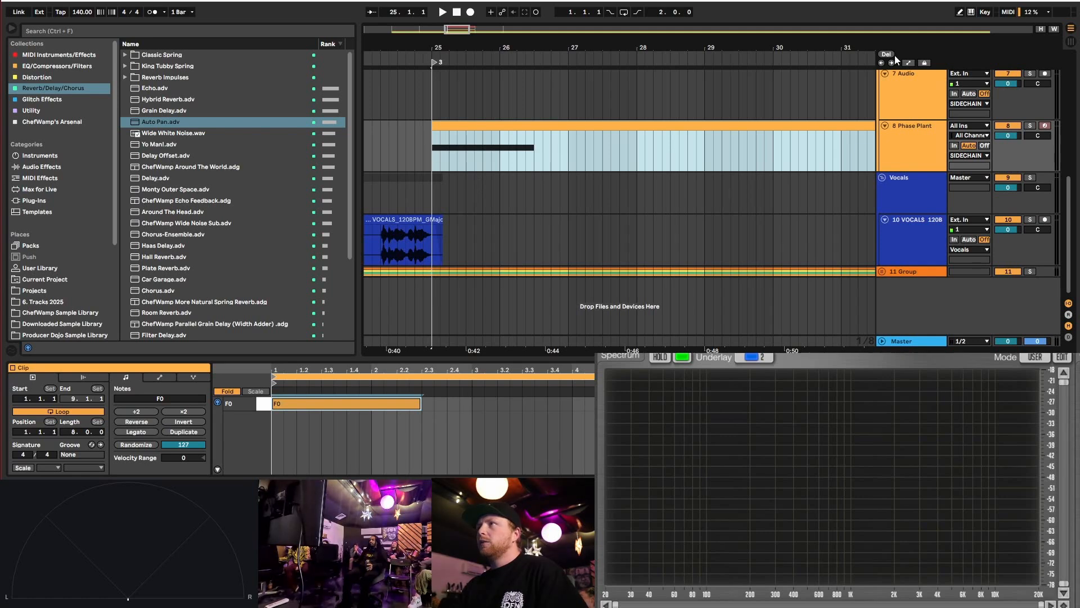
{"action": "left_click", "coordinate": [907, 63]}
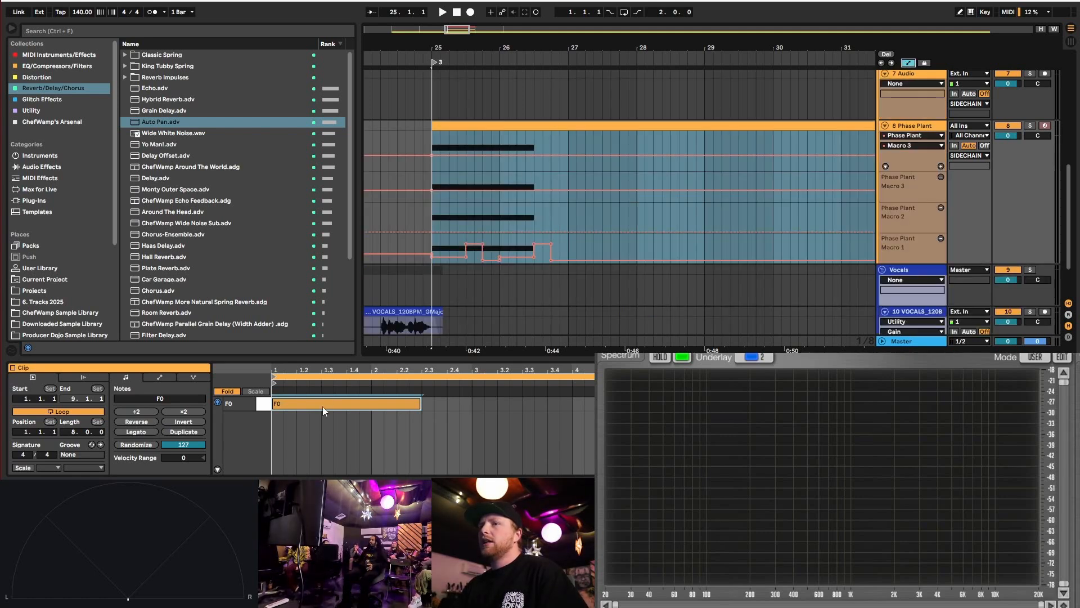
{"action": "left_click_drag", "start_coordinate": [323, 407], "coordinate": [523, 404]}
{"action": "left_click_drag", "start_coordinate": [287, 434], "coordinate": [671, 406]}
{"action": "key", "text": "ctrl+d"}
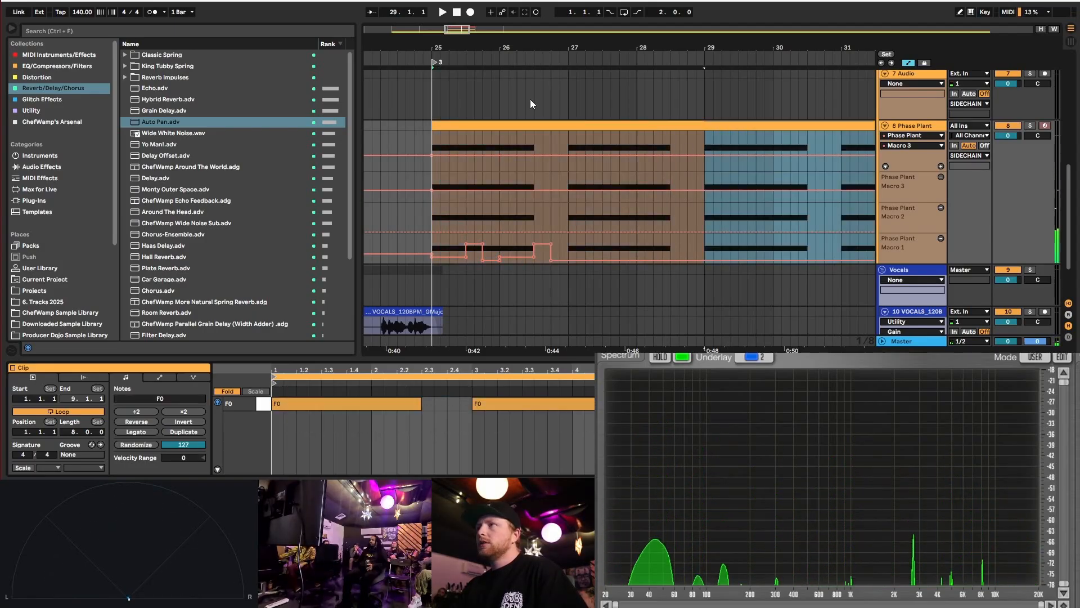
- Duplicate the Macro 1 automation of bars 25 and 26 into bars 27 and 28
{"action": "left_click", "coordinate": [574, 124]}
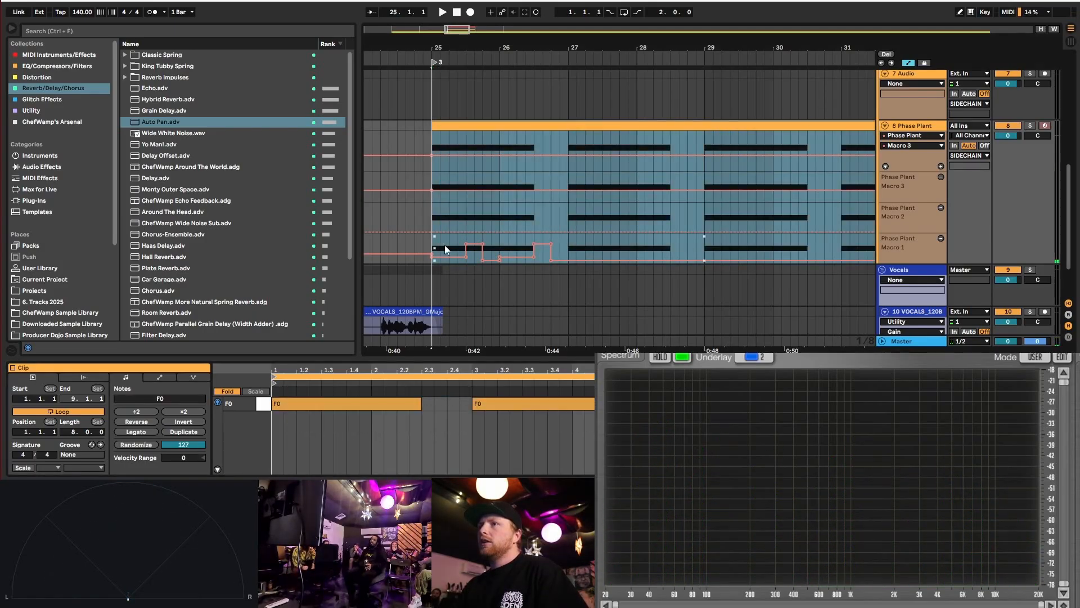
{"action": "left_click", "coordinate": [429, 249]}
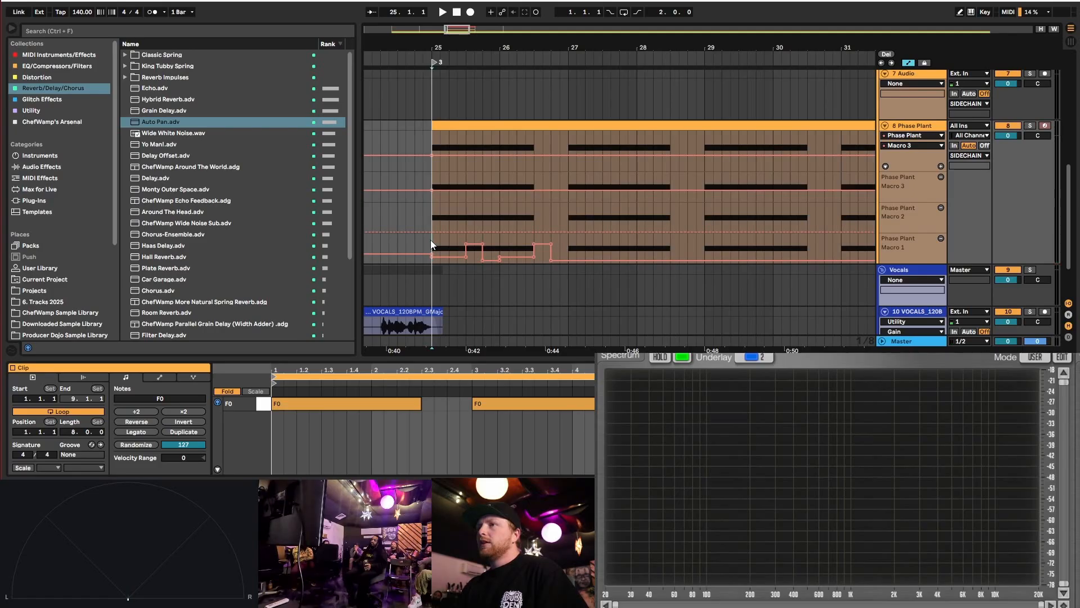
{"action": "left_click_drag", "start_coordinate": [432, 241], "coordinate": [500, 248]}
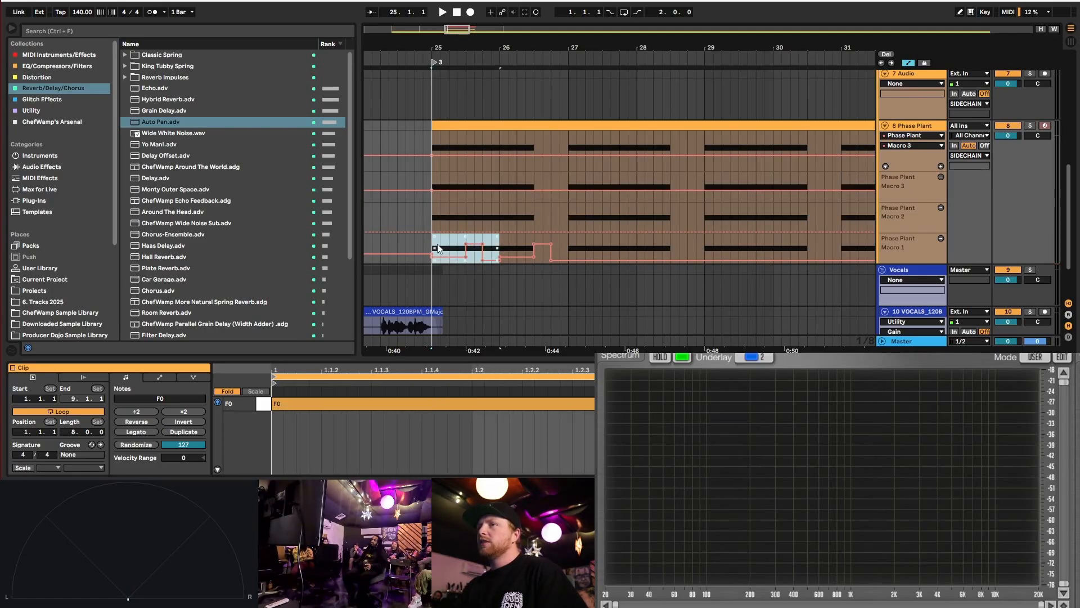
{"action": "left_click_drag", "start_coordinate": [500, 242], "coordinate": [434, 248]}
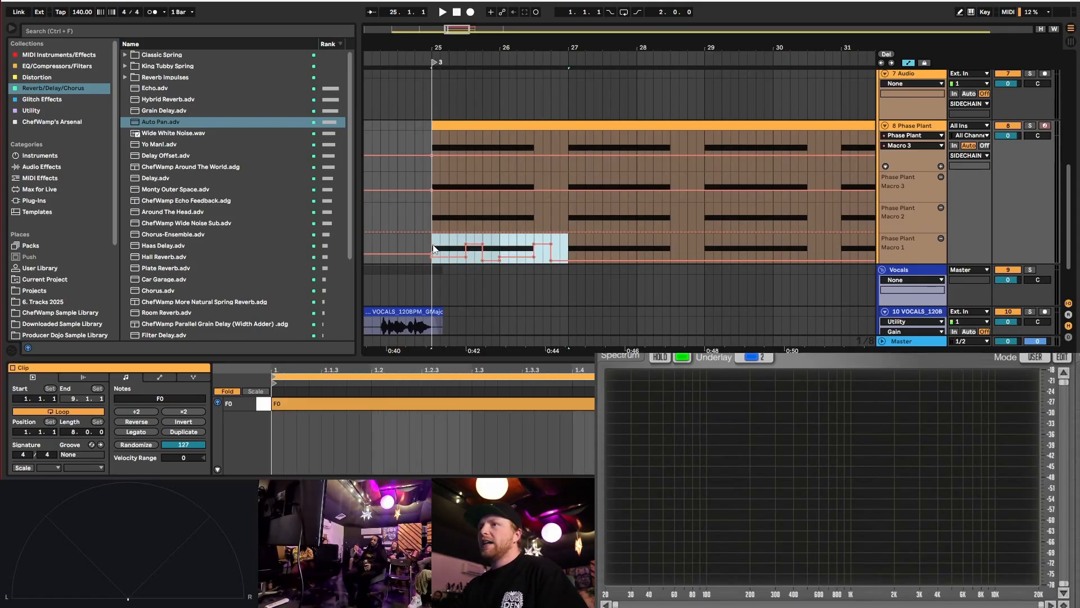
{"action": "key", "text": "ctrl+d"}
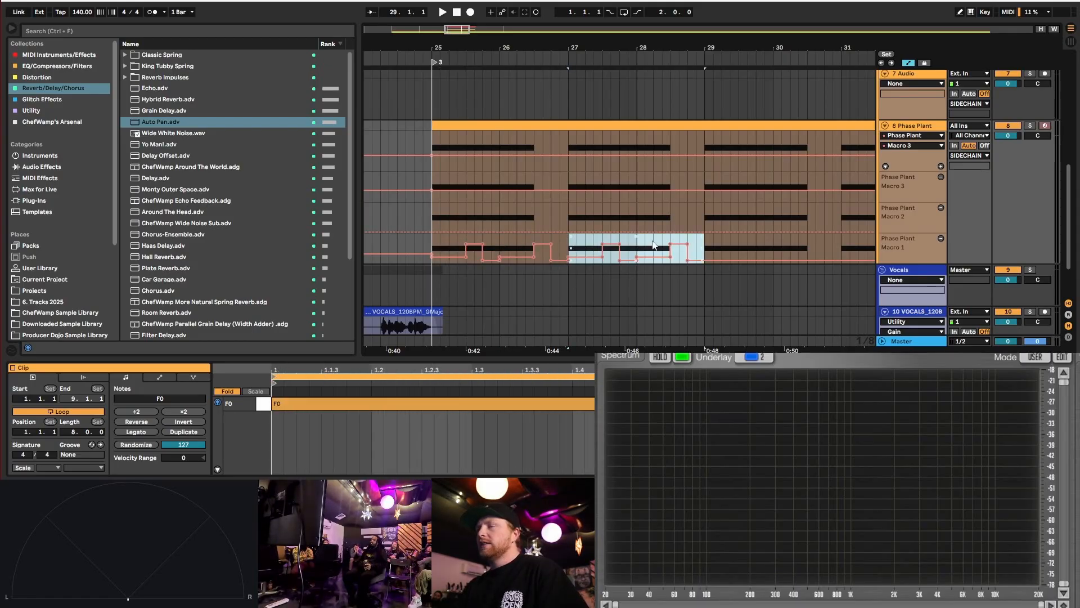
- Flatten the Macro 1 automation from bar 28 onward at about 54%, and audition the pattern from bar 25
{"action": "left_click", "coordinate": [635, 245]}
{"action": "scroll", "coordinate": [672, 265], "scroll_direction": "up", "scroll_amount": 2}
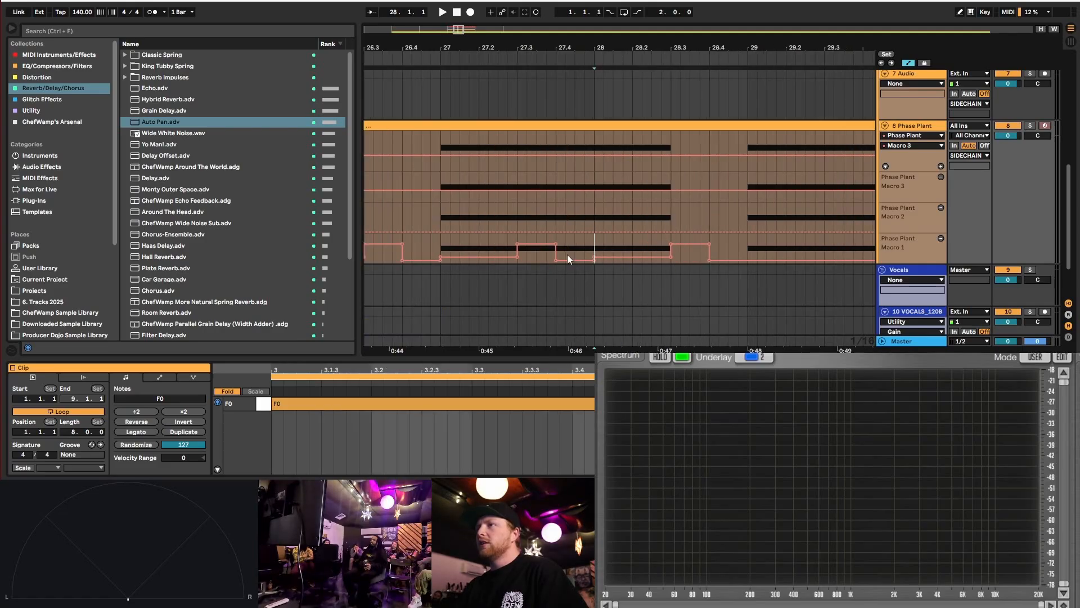
{"action": "left_click_drag", "start_coordinate": [593, 256], "coordinate": [595, 246]}
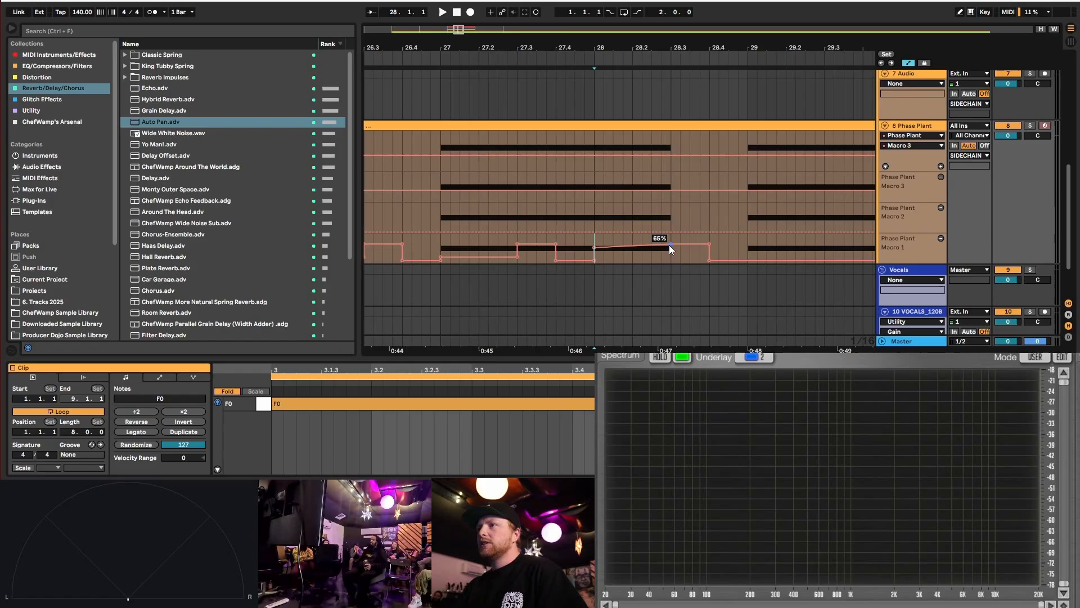
{"action": "left_click_drag", "start_coordinate": [670, 245], "coordinate": [670, 246]}
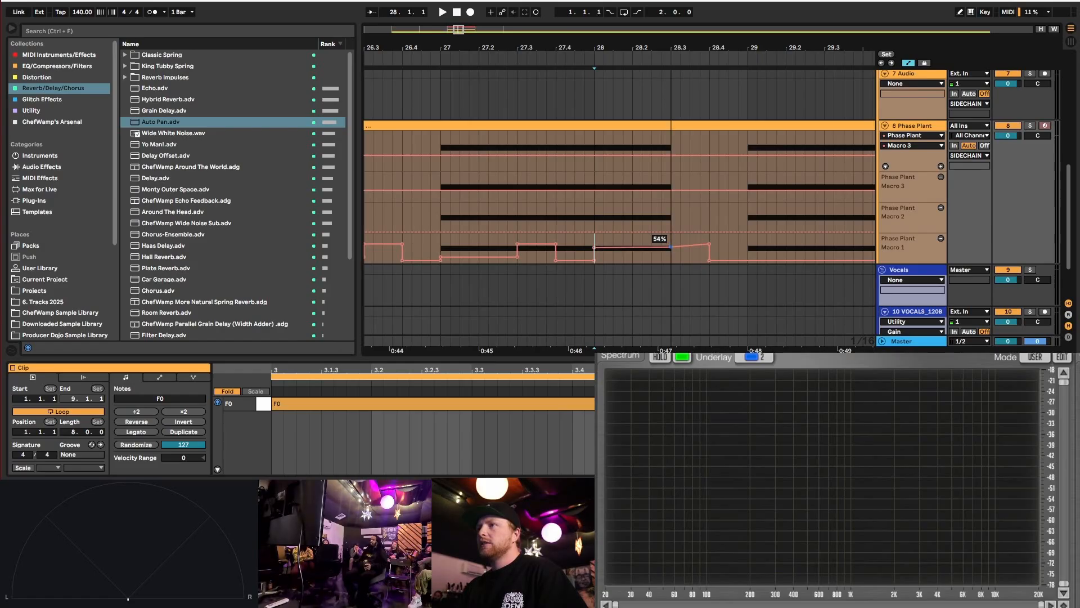
{"action": "left_click", "coordinate": [707, 259]}
{"action": "scroll", "coordinate": [647, 241], "scroll_direction": "down", "scroll_amount": 2}
{"action": "left_click", "coordinate": [654, 247]}
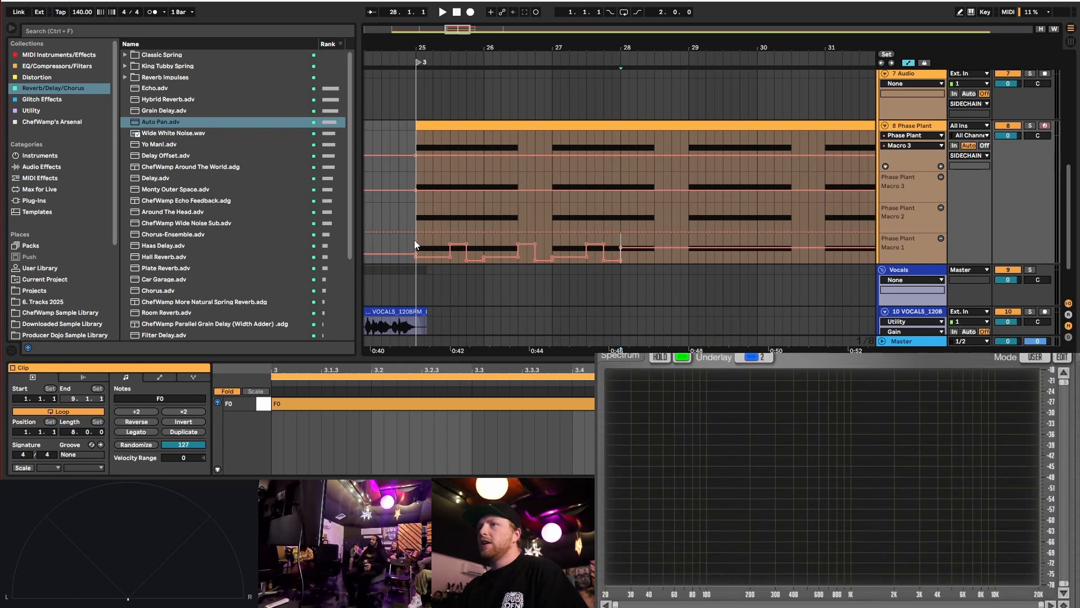
{"action": "key", "text": "space"}
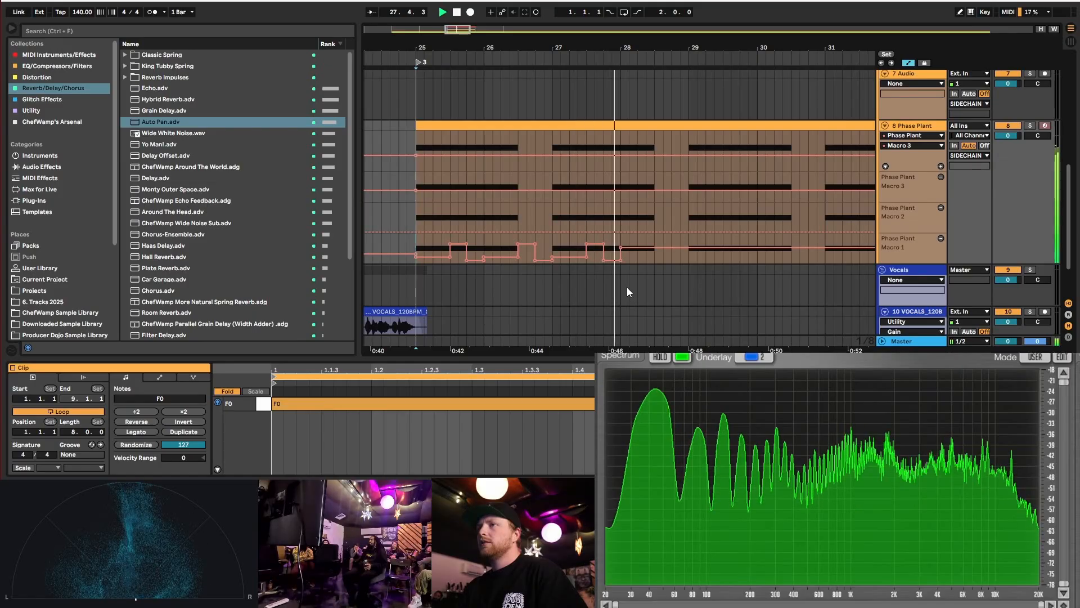
{"action": "key", "text": "space"}
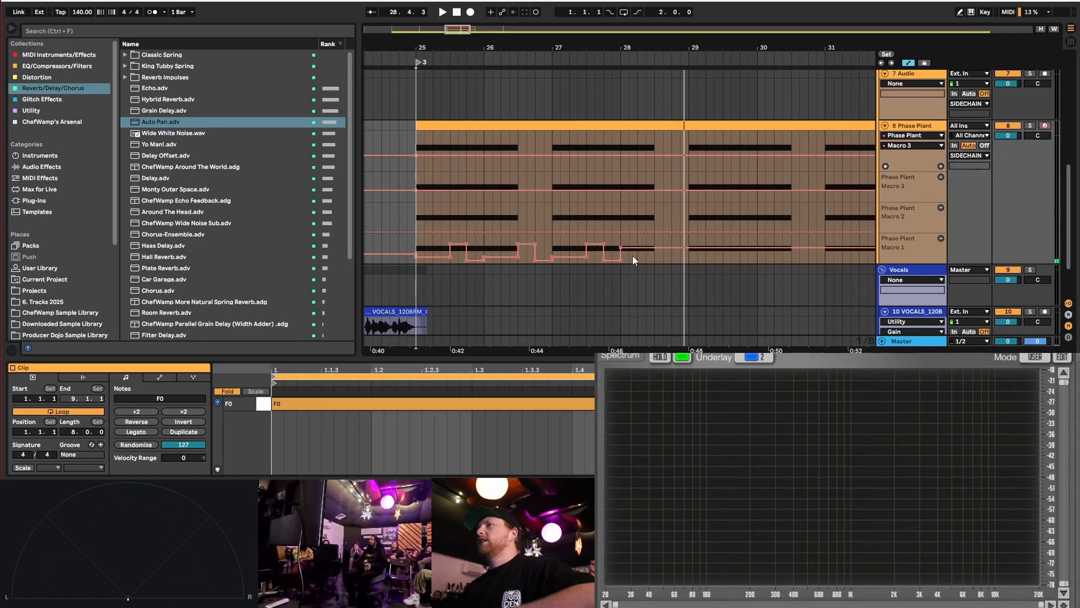
- Duplicate the four bars of Macro 1 automation starting at bar 25 to fill bars 29 through 32
{"action": "scroll", "coordinate": [450, 234], "scroll_direction": "down", "scroll_amount": 3}
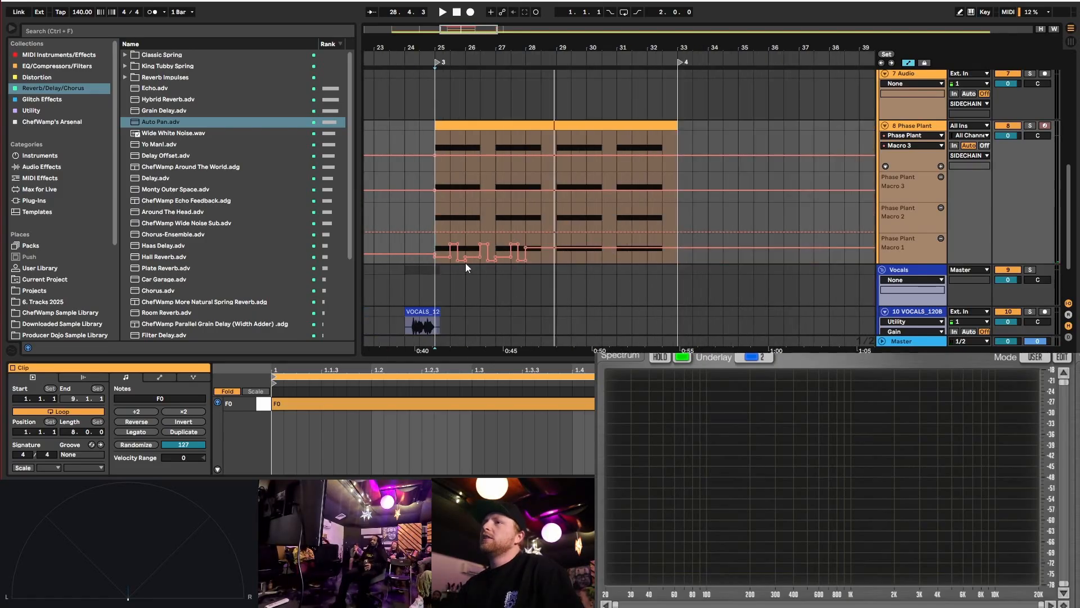
{"action": "left_click_drag", "start_coordinate": [436, 248], "coordinate": [504, 250]}
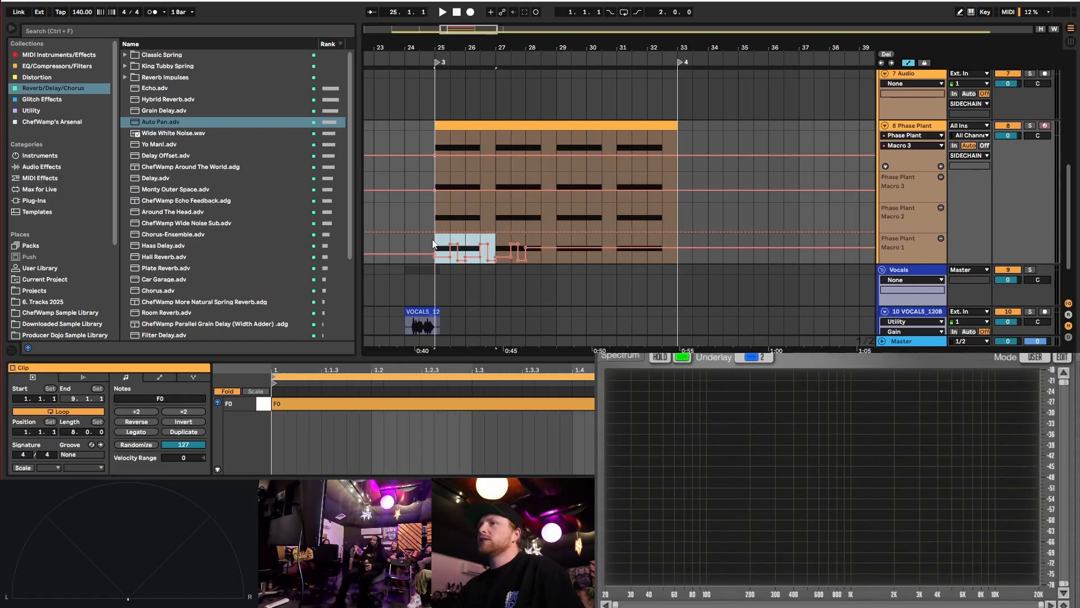
{"action": "left_click", "coordinate": [495, 242]}
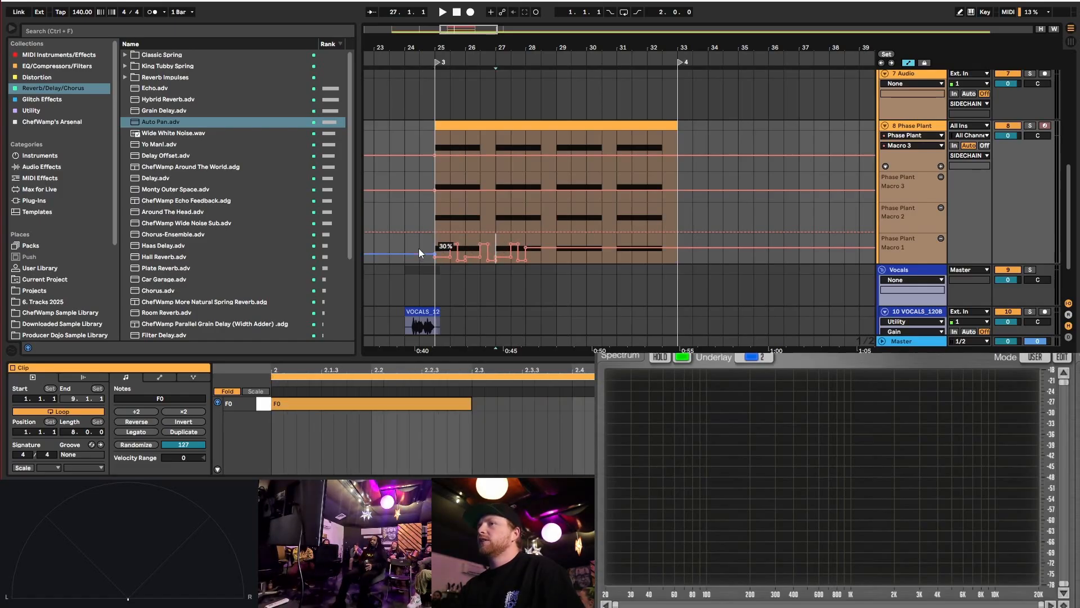
{"action": "left_click", "coordinate": [436, 241]}
{"action": "left_click_drag", "start_coordinate": [437, 241], "coordinate": [562, 241]}
{"action": "key", "text": "ctrl+d"}
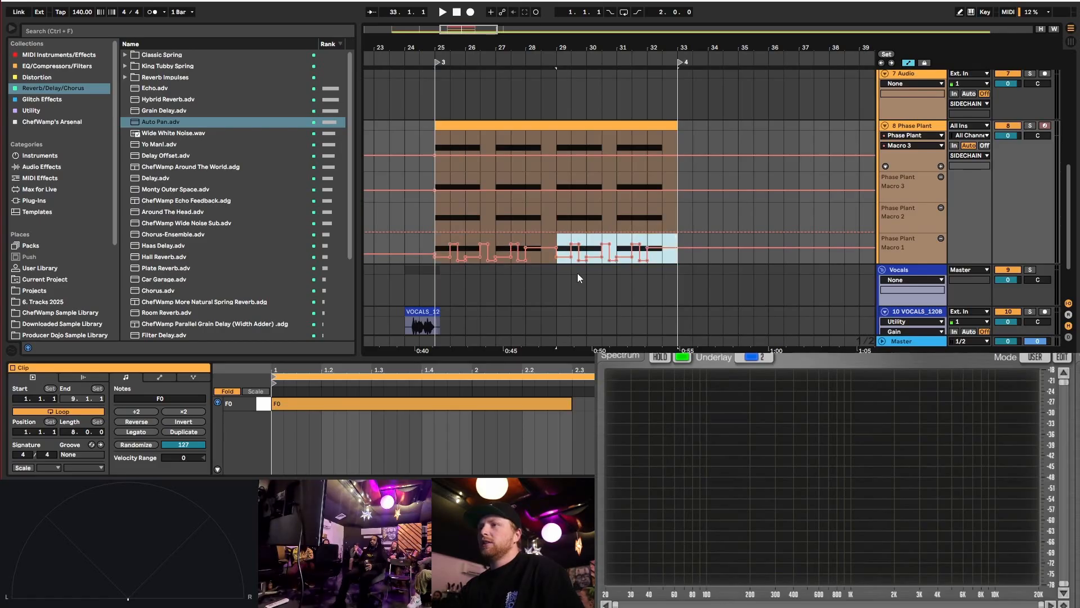
- Lower the Macro 1 automation between 31 and 31.3, and audition the passage from bar 31
{"action": "left_click", "coordinate": [632, 242]}
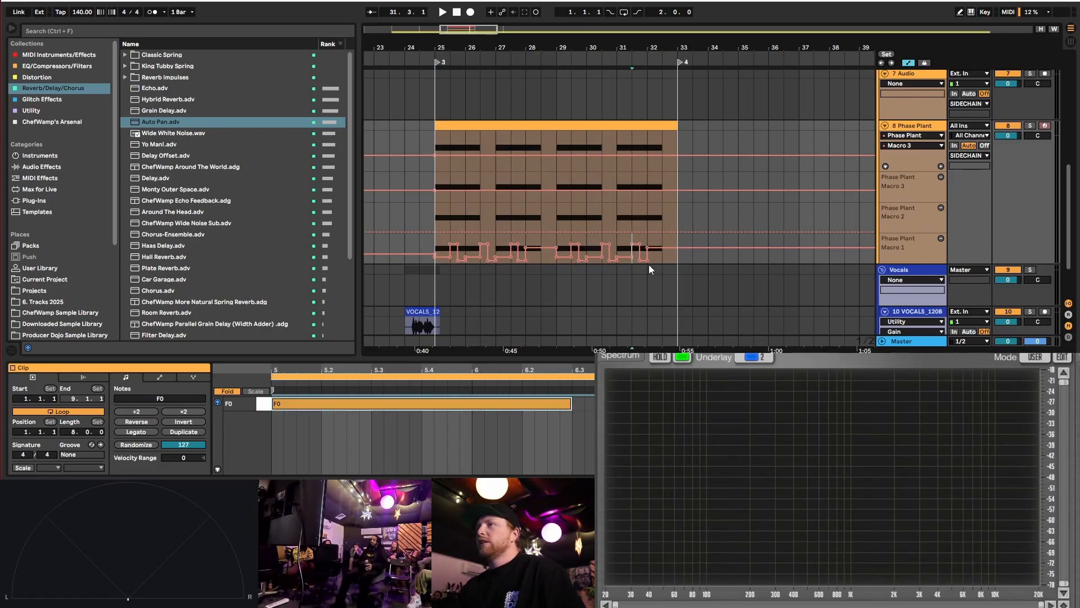
{"action": "scroll", "coordinate": [648, 262], "scroll_direction": "up", "scroll_amount": 5}
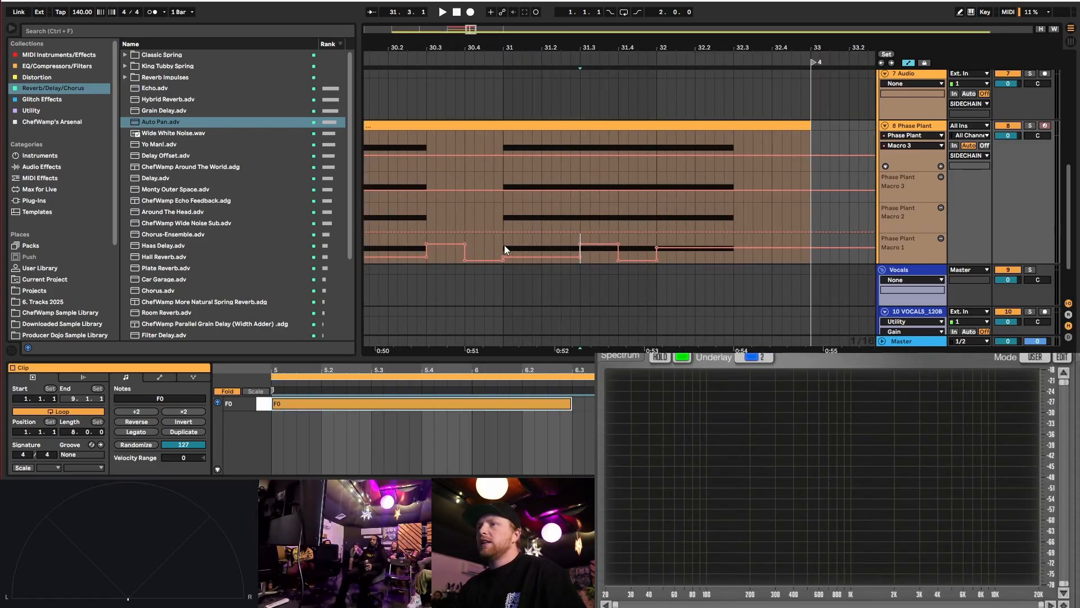
{"action": "left_click_drag", "start_coordinate": [504, 247], "coordinate": [579, 245]}
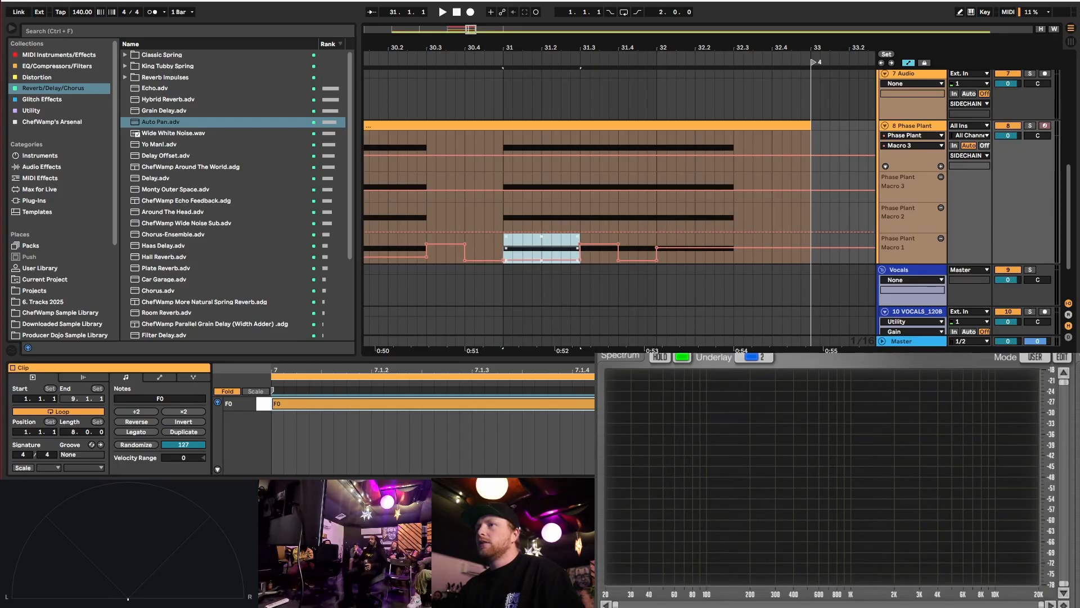
{"action": "key", "text": "space"}
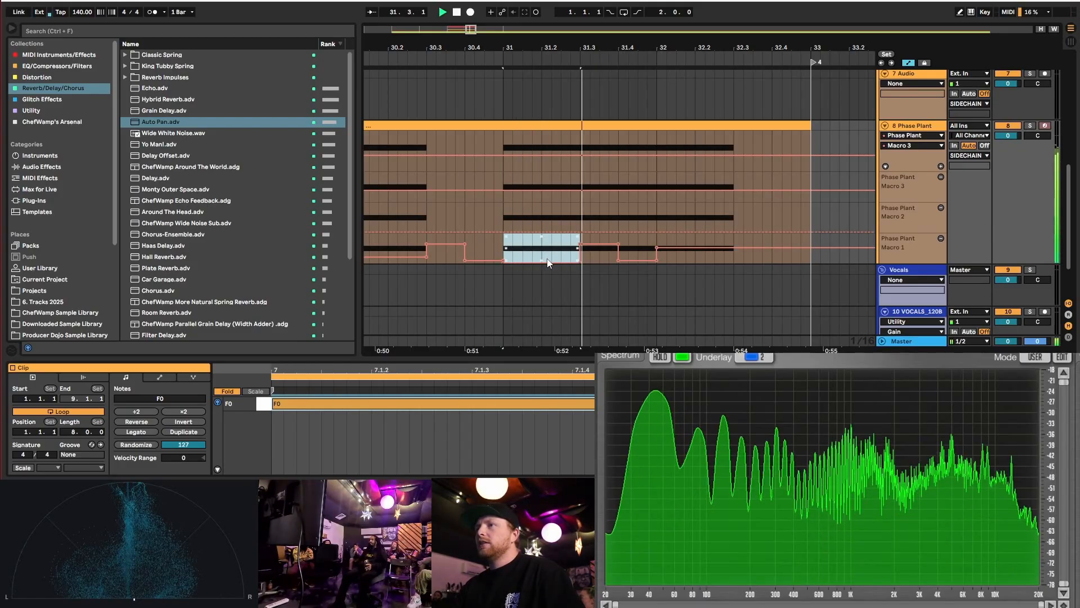
{"action": "scroll", "coordinate": [562, 267], "scroll_direction": "down", "scroll_amount": 3}
{"action": "key", "text": "ctrl+z"}
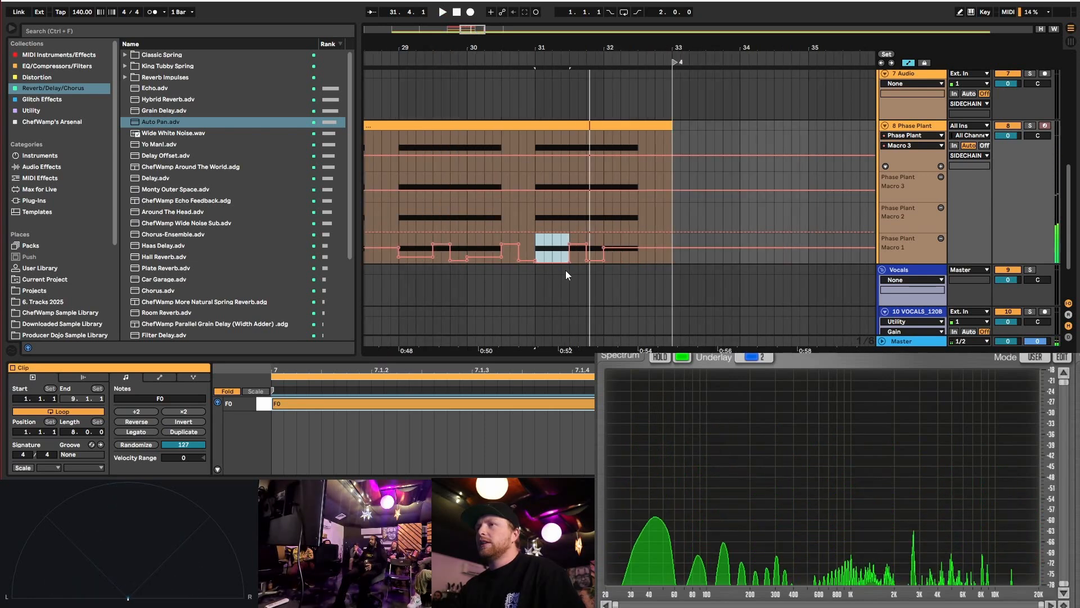
- Move the Macro 1 automation rise at 31.3 earlier to just after 31.2, and audition the passage from bar 31
{"action": "left_click", "coordinate": [552, 245]}
{"action": "left_click", "coordinate": [502, 235]}
{"action": "key", "text": "space"}
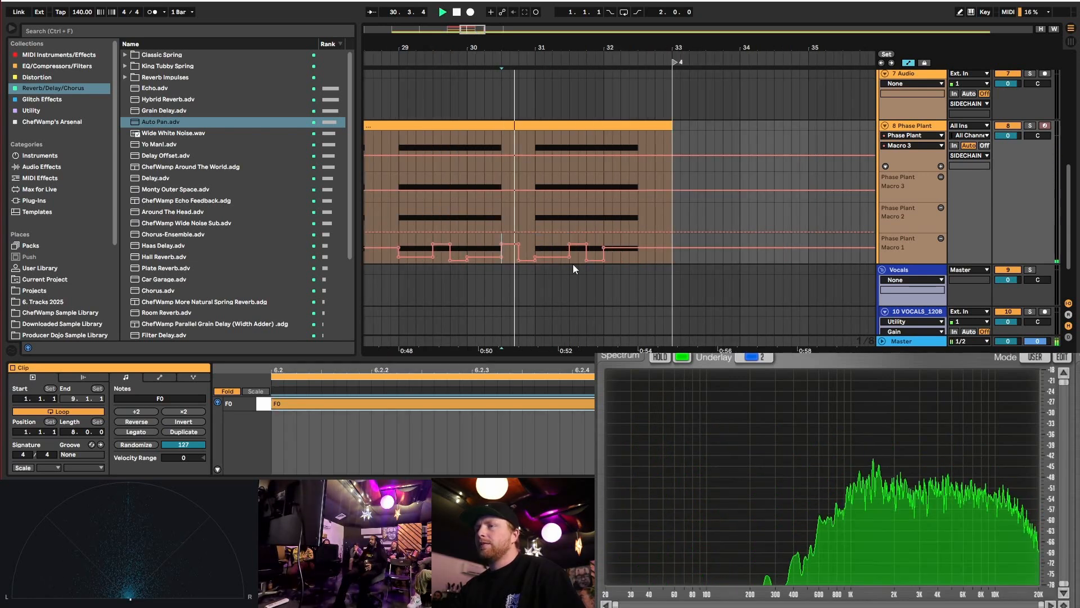
{"action": "key", "text": "space"}
{"action": "scroll", "coordinate": [571, 252], "scroll_direction": "up", "scroll_amount": 3}
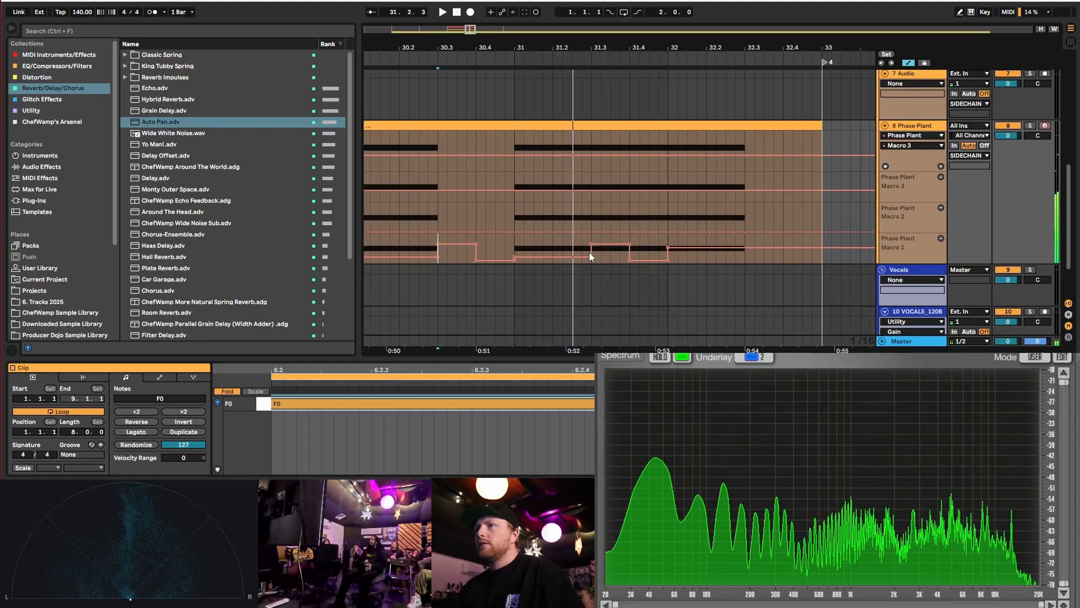
{"action": "left_click_drag", "start_coordinate": [564, 258], "coordinate": [544, 258]}
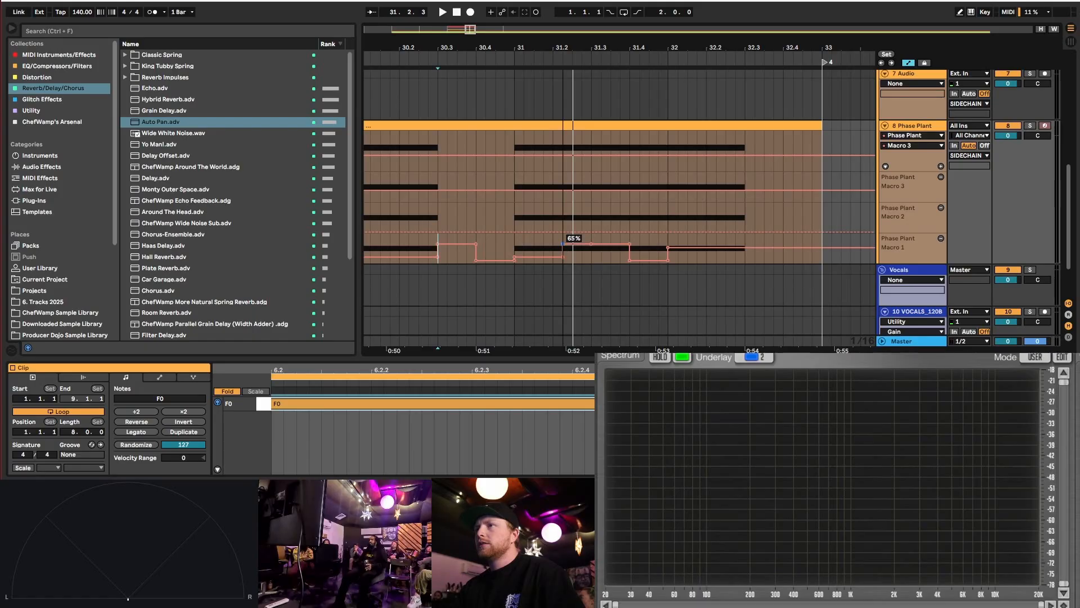
{"action": "left_click", "coordinate": [513, 240]}
{"action": "key", "text": "space"}
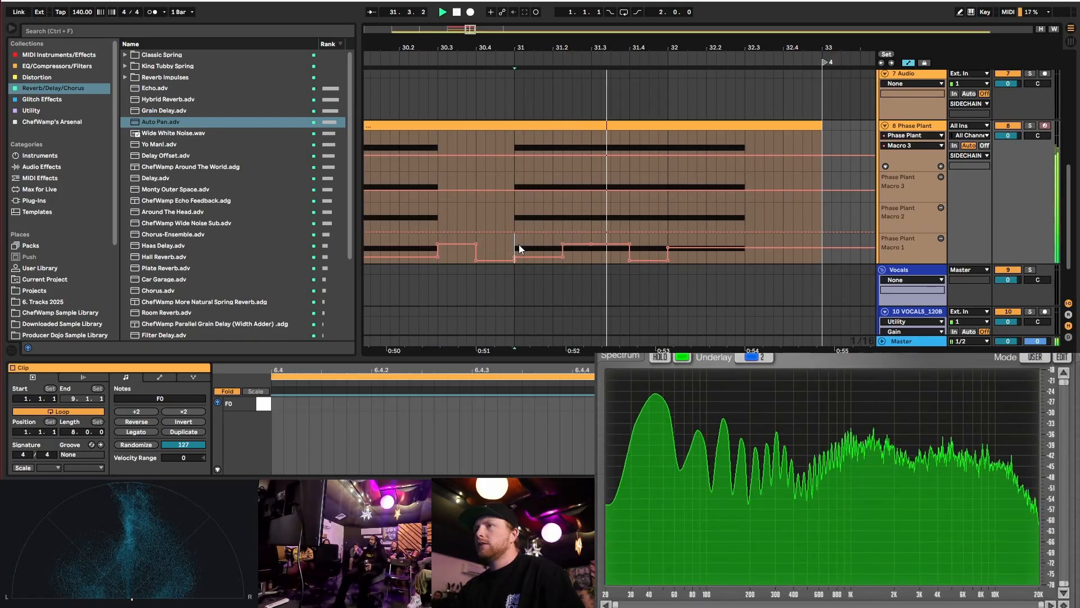
- Lower the Macro 1 automation at 31.3 so it slopes down to bar 32, and audition the change
{"action": "left_click_drag", "start_coordinate": [591, 244], "coordinate": [589, 258]}
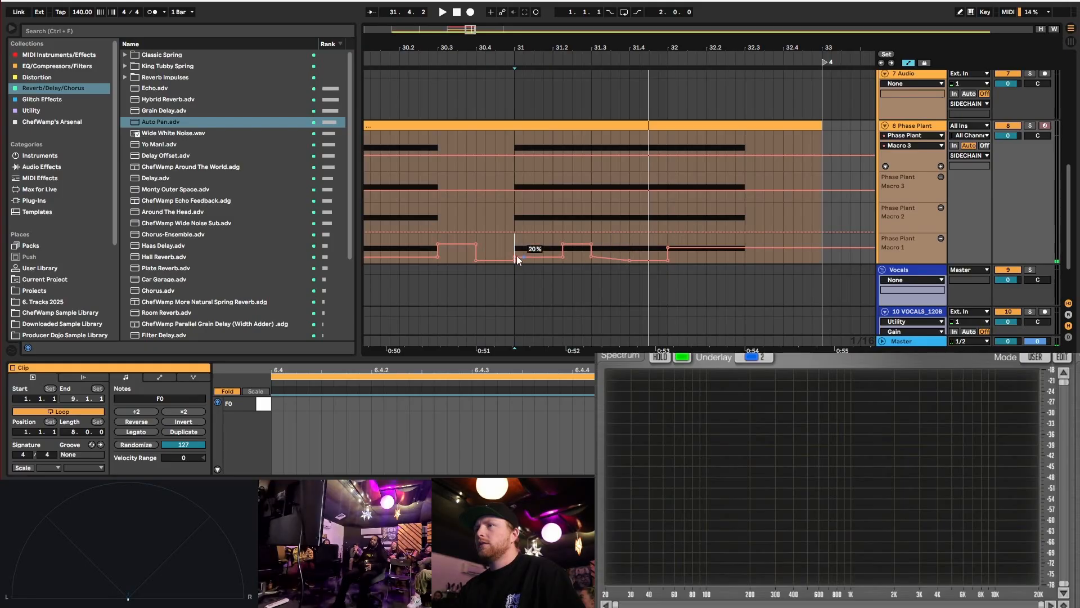
{"action": "key", "text": "space"}
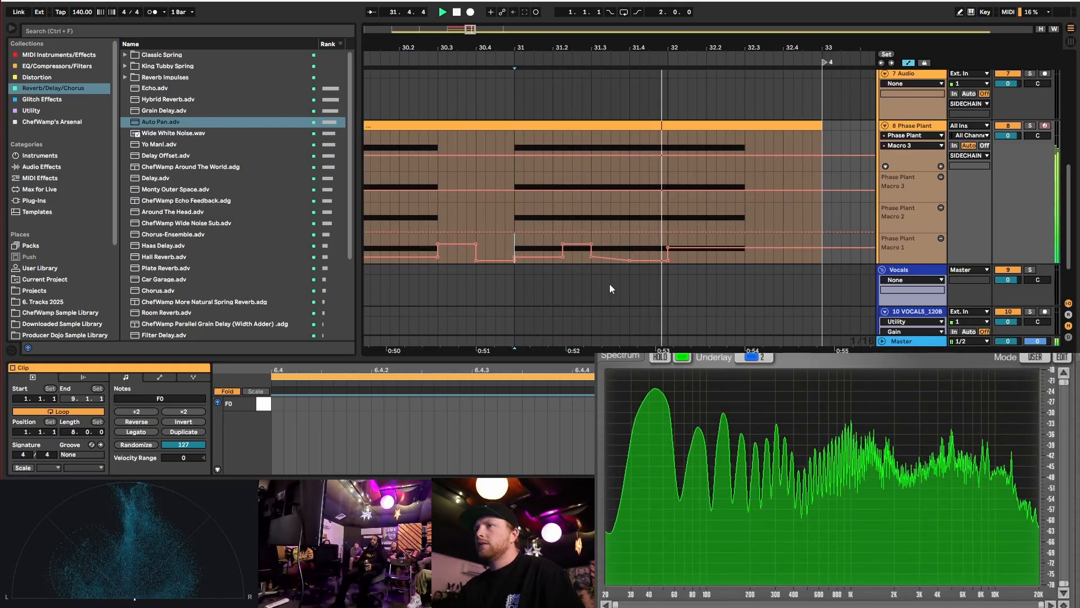
{"action": "key", "text": "space"}
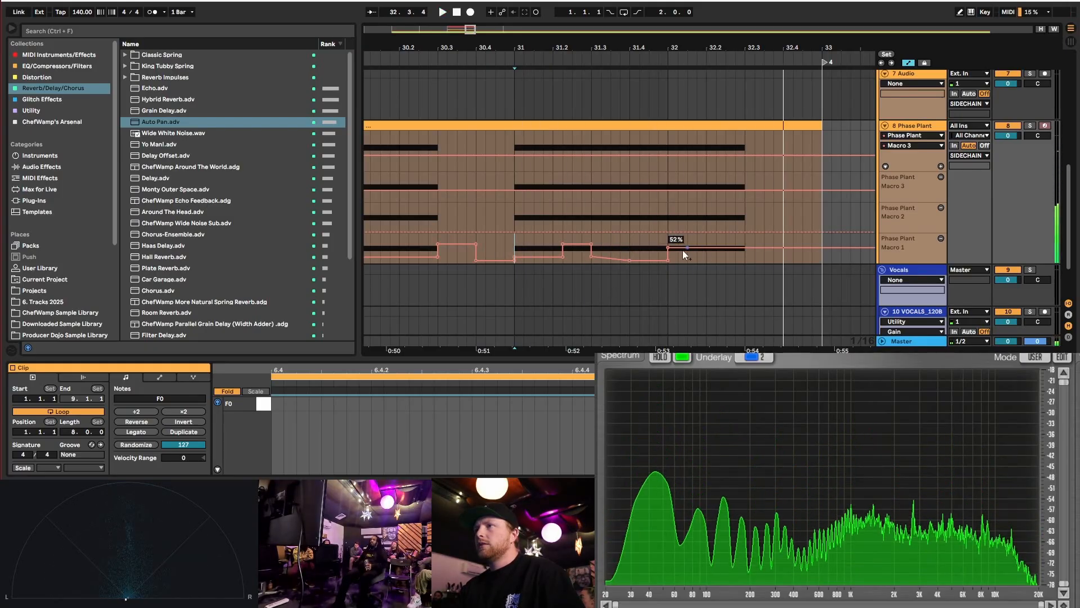
- Raise the Macro 1 automation from bar 32 onward to about 77%, and audition the passage from bar 31
{"action": "left_click_drag", "start_coordinate": [668, 248], "coordinate": [668, 240]}
{"action": "key", "text": "space"}
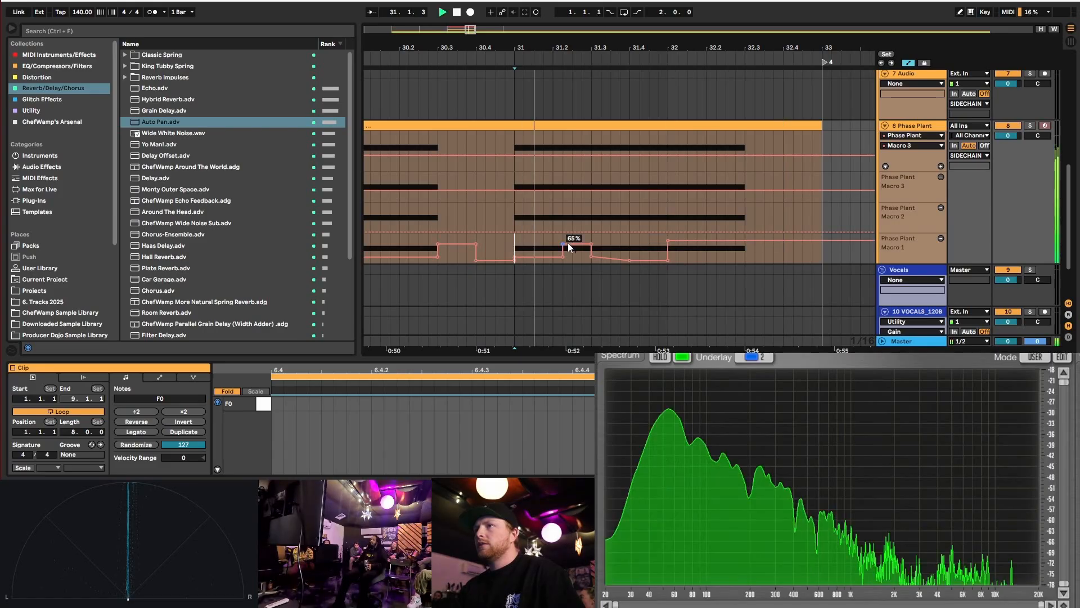
{"action": "scroll", "coordinate": [571, 246], "scroll_direction": "down", "scroll_amount": 5}
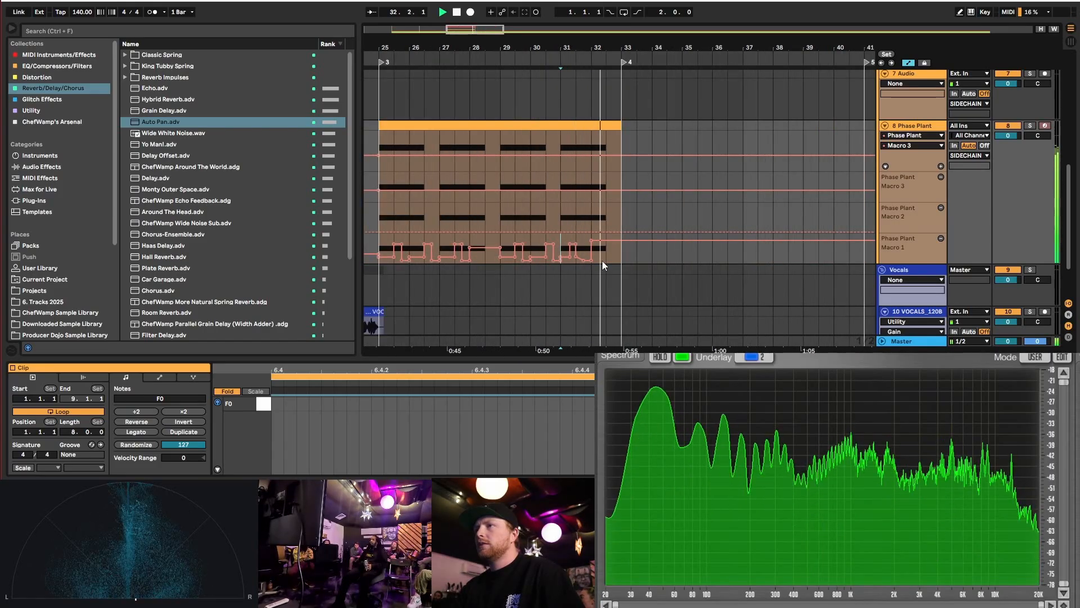
{"action": "key", "text": "space"}
{"action": "scroll", "coordinate": [606, 249], "scroll_direction": "down", "scroll_amount": 3}
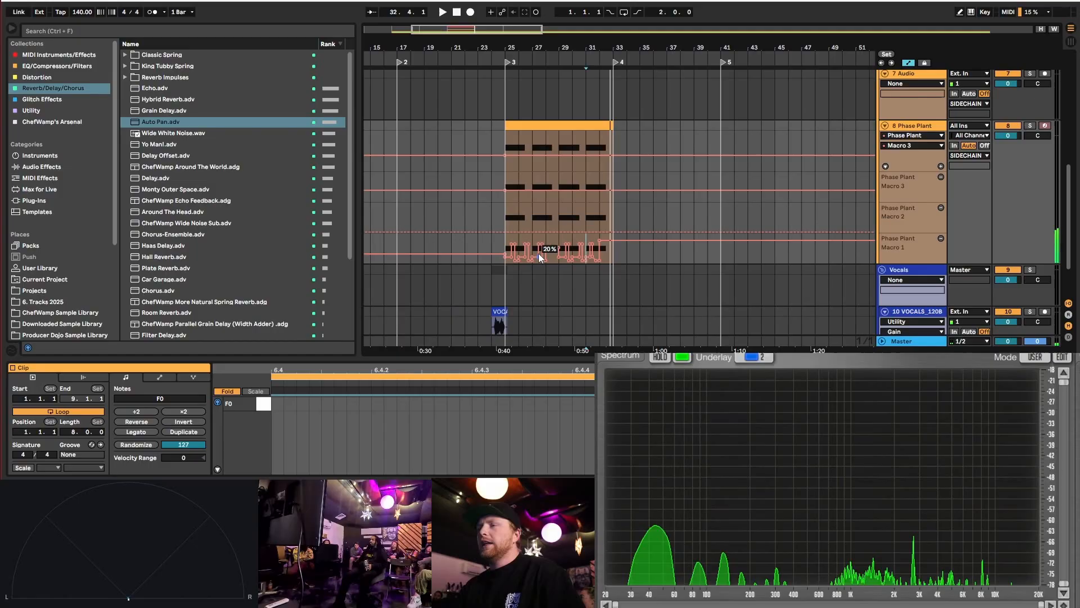
{"action": "scroll", "coordinate": [542, 253], "scroll_direction": "up", "scroll_amount": 3}
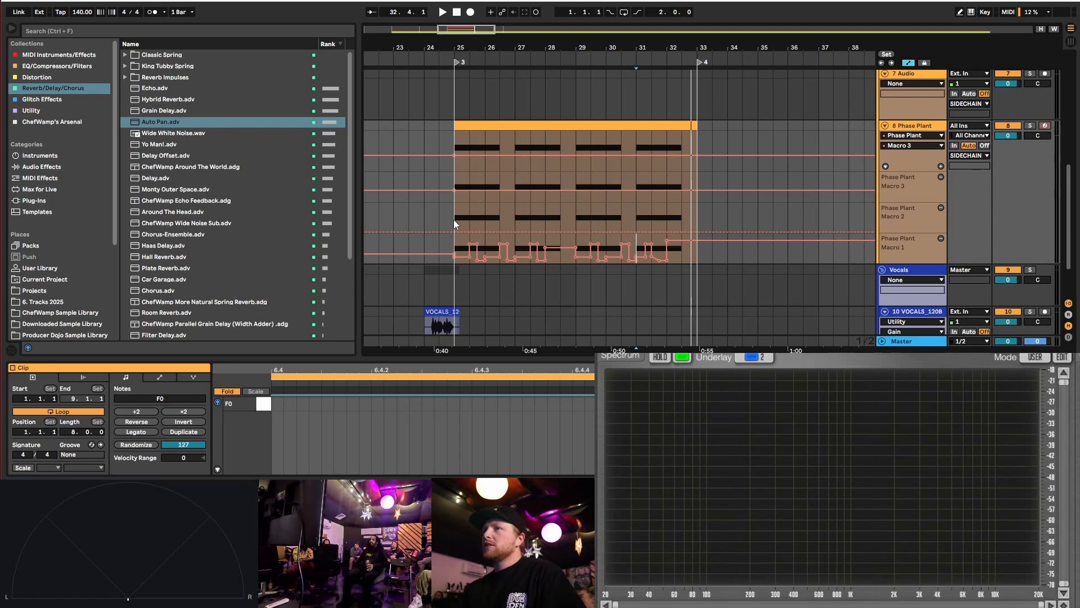
- Examine the wavetable frame and macro assignments in the Phase Plant editor
{"action": "left_click", "coordinate": [918, 128]}
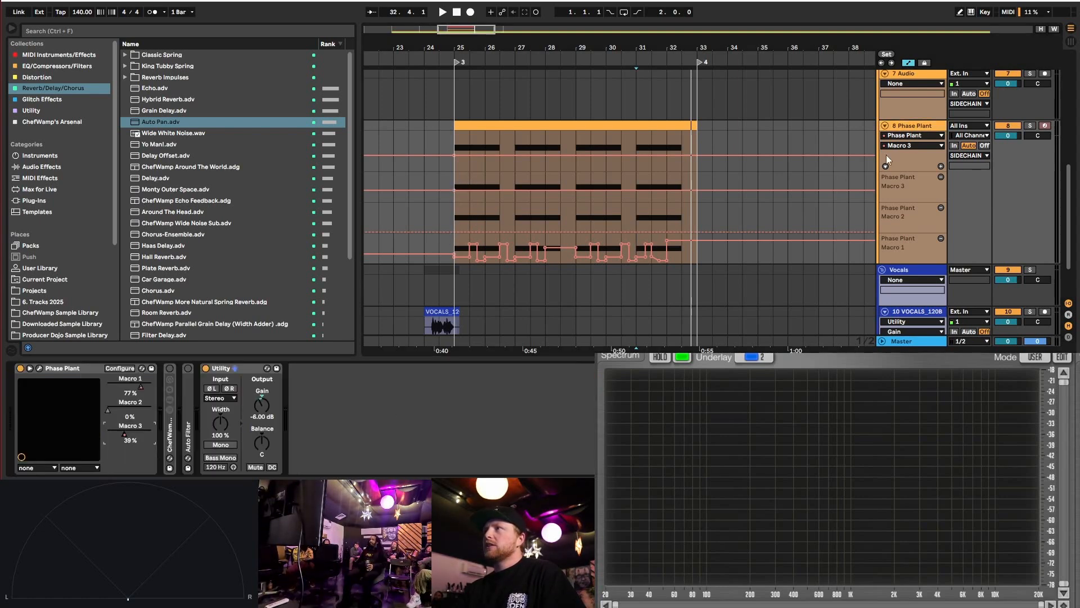
{"action": "left_click", "coordinate": [39, 368]}
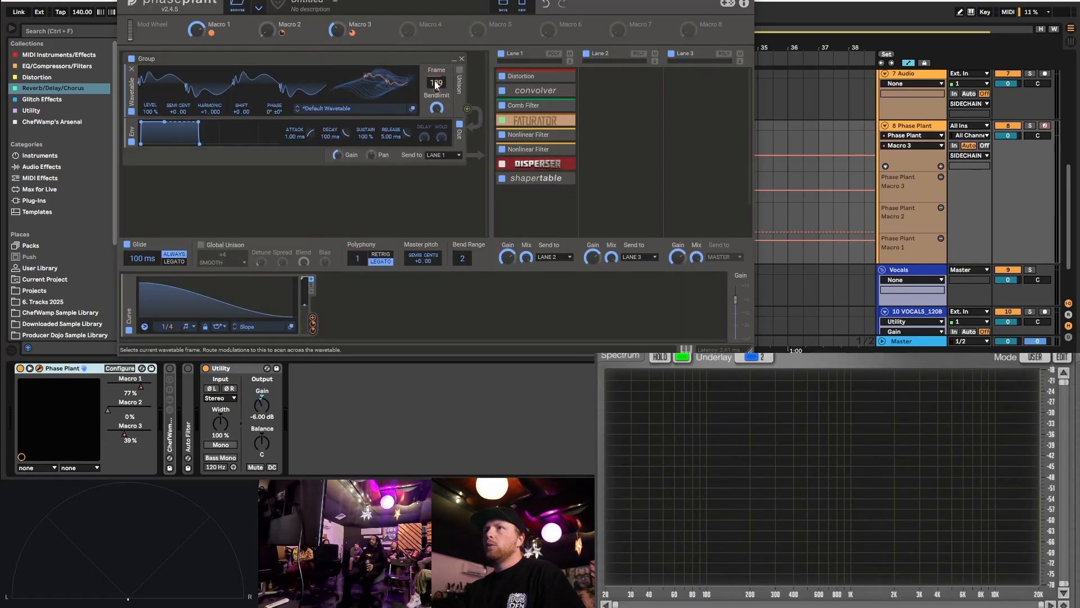
{"action": "left_click", "coordinate": [739, 1]}
- Raise the Macro 2 automation from bar 25 onward to about 45%, and audition the pattern from bar 25
{"action": "scroll", "coordinate": [485, 205], "scroll_direction": "up", "scroll_amount": 3}
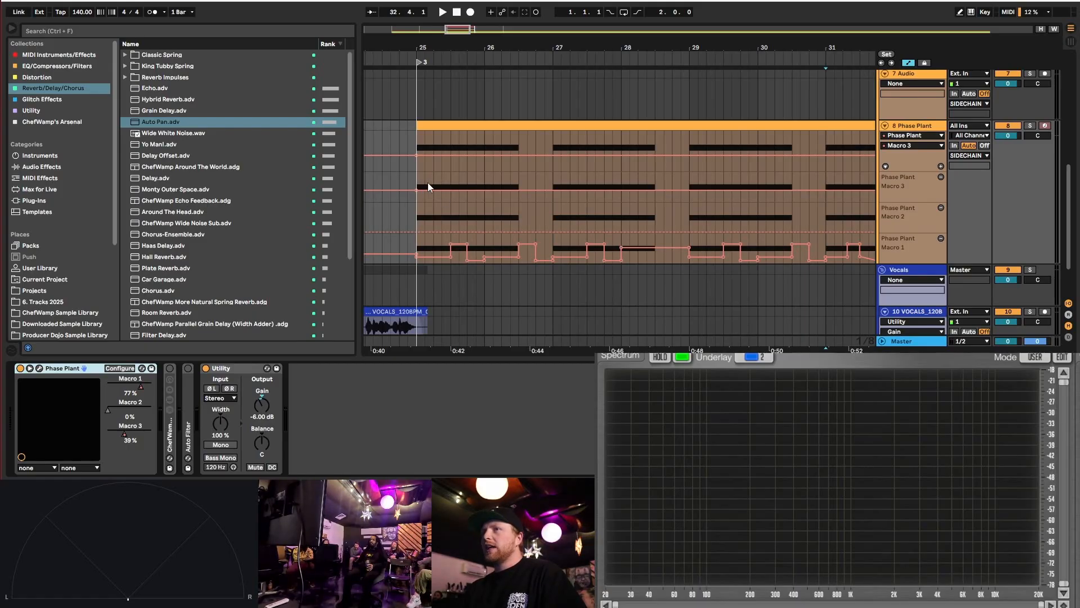
{"action": "left_click", "coordinate": [415, 232]}
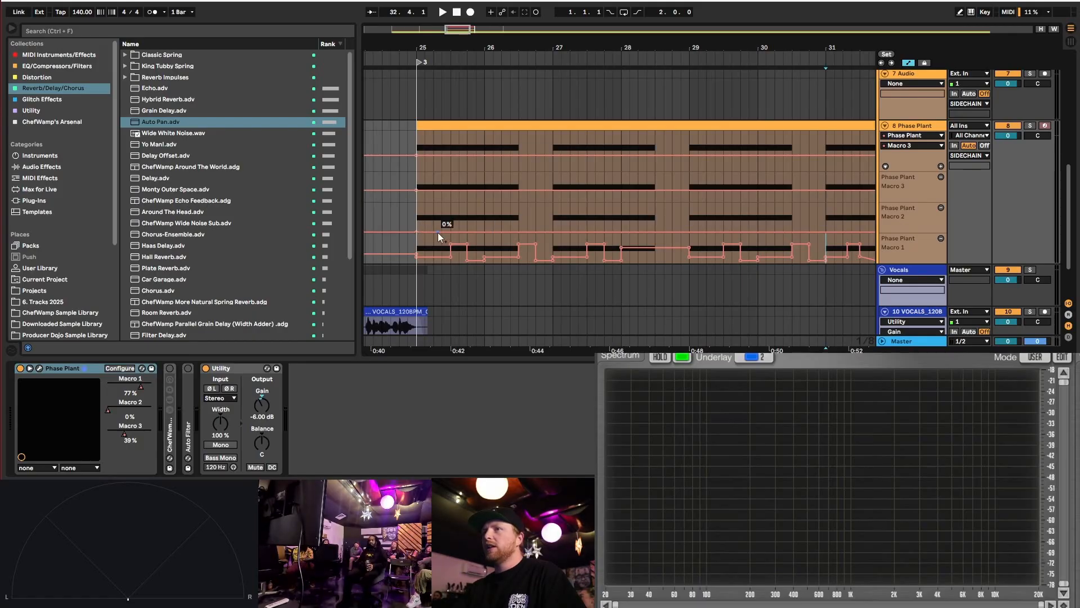
{"action": "left_click_drag", "start_coordinate": [438, 232], "coordinate": [416, 218]}
{"action": "key", "text": "space"}
{"action": "left_click", "coordinate": [417, 219]}
{"action": "key", "text": "space"}
{"action": "key", "text": "space"}
{"action": "key", "text": "space"}
{"action": "key", "text": "space"}
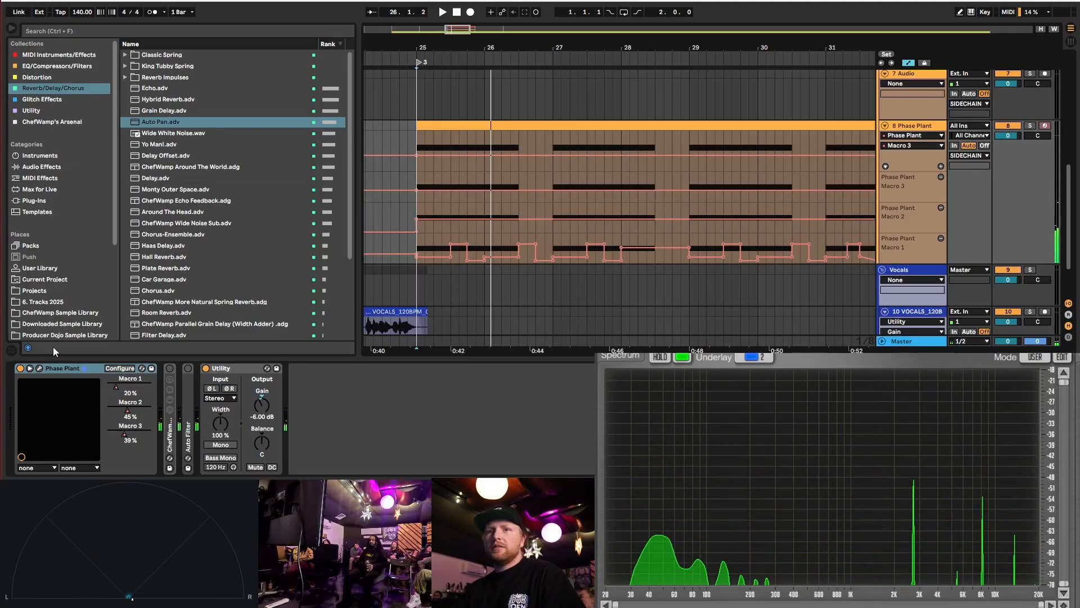
- Insert soothe2 before Utility on the Phase Plant track and open its editor
{"action": "left_click", "coordinate": [57, 66]}
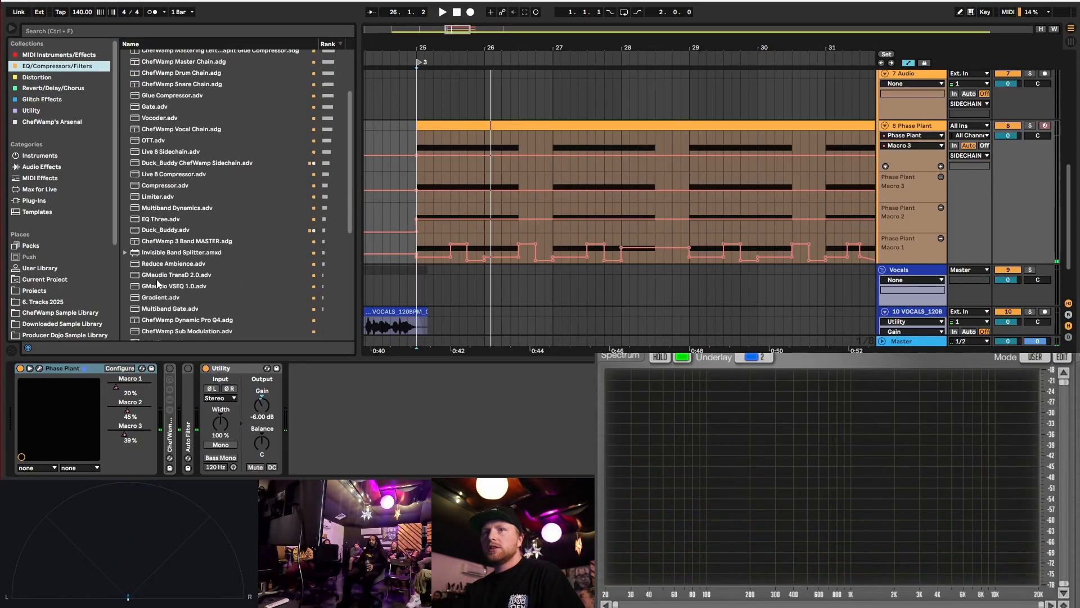
{"action": "scroll", "coordinate": [176, 307], "scroll_direction": "down", "scroll_amount": 10}
{"action": "scroll", "coordinate": [176, 308], "scroll_direction": "down", "scroll_amount": 3}
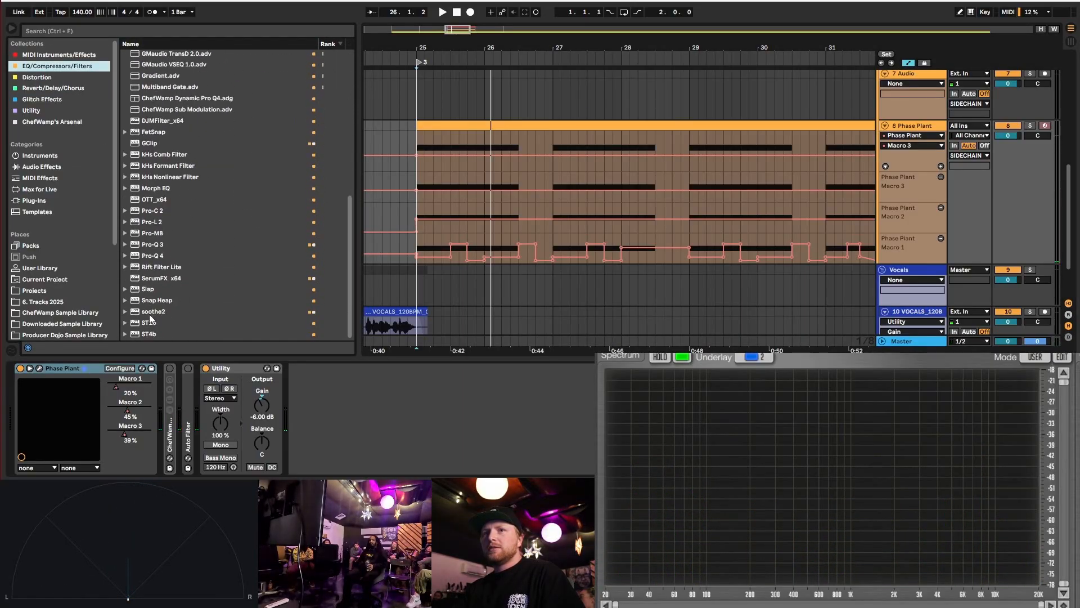
{"action": "left_click_drag", "start_coordinate": [151, 311], "coordinate": [208, 421]}
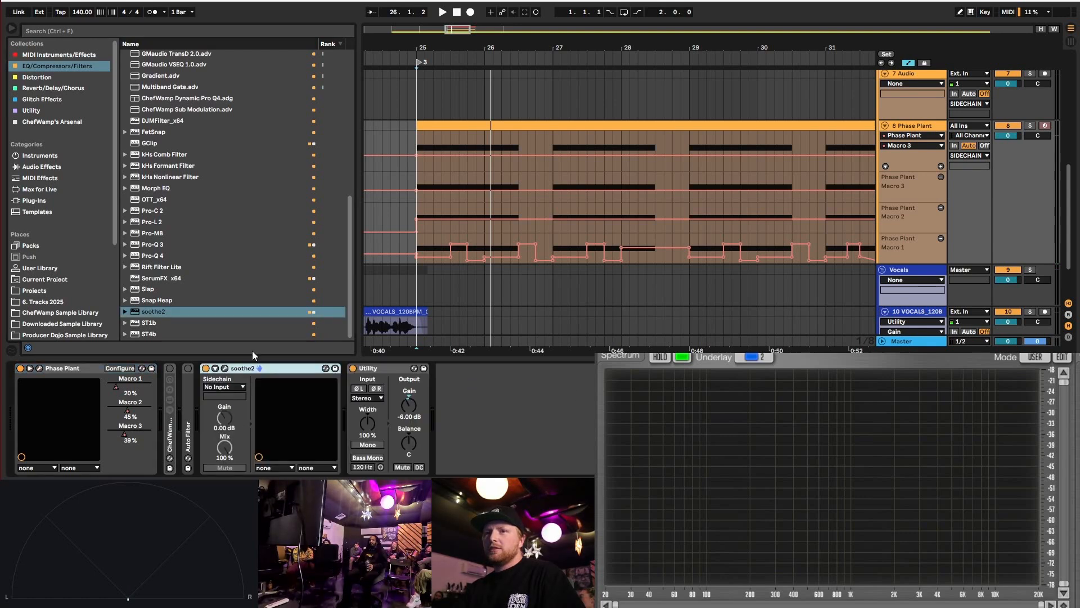
{"action": "left_click", "coordinate": [216, 368]}
{"action": "left_click", "coordinate": [215, 370]}
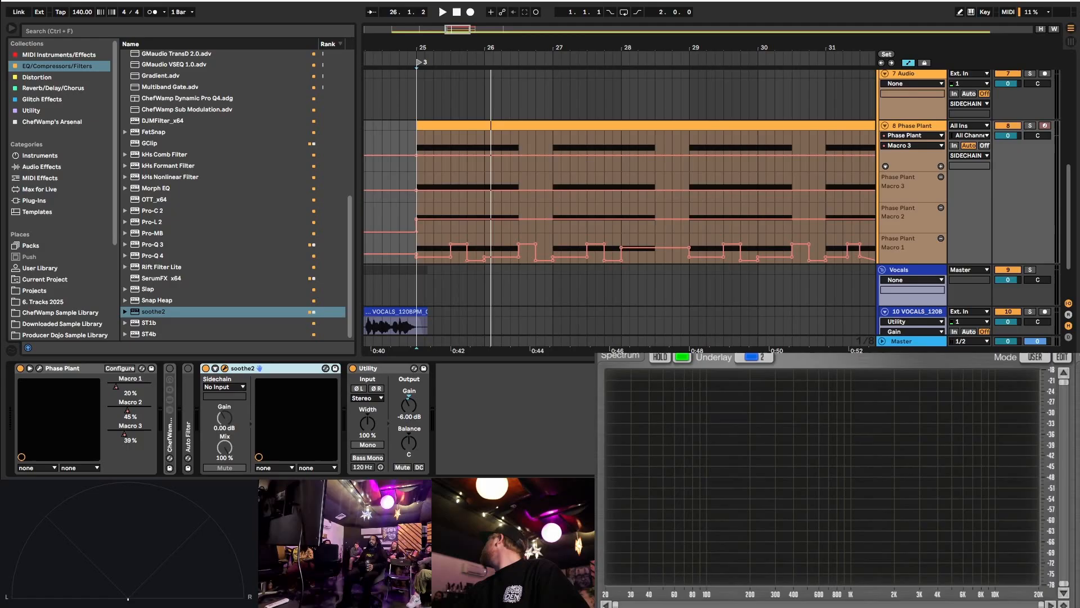
{"action": "left_click", "coordinate": [225, 368]}
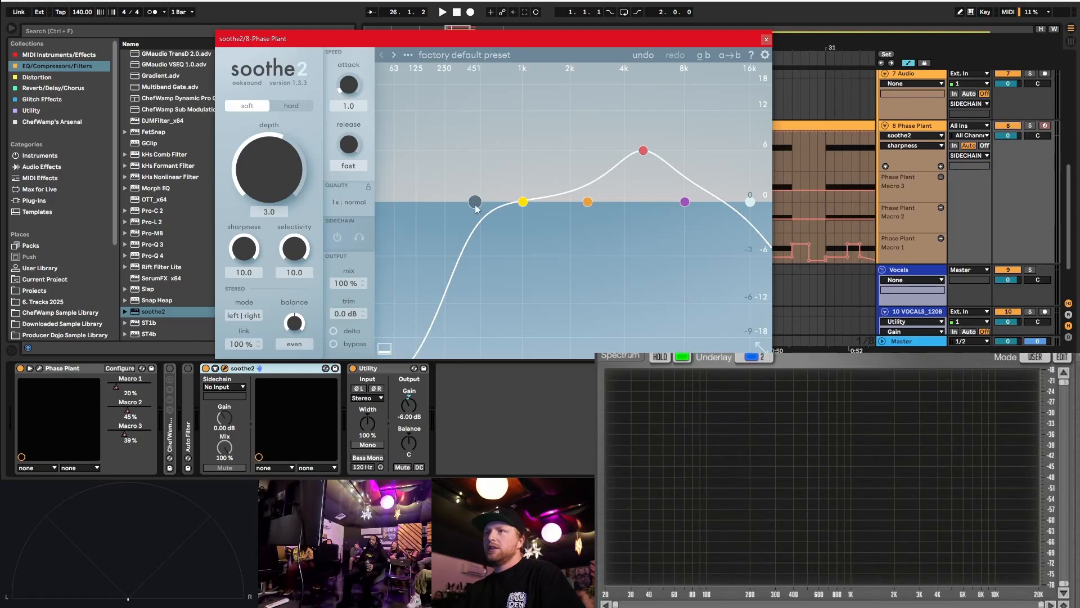
- Set soothe2's low cut to 1.4 kHz, band 3 to 5.7 kHz at 0.6 dB and high cut to 13.3 kHz while auditioning
{"action": "key", "text": "space"}
{"action": "left_click_drag", "start_coordinate": [474, 204], "coordinate": [542, 202]}
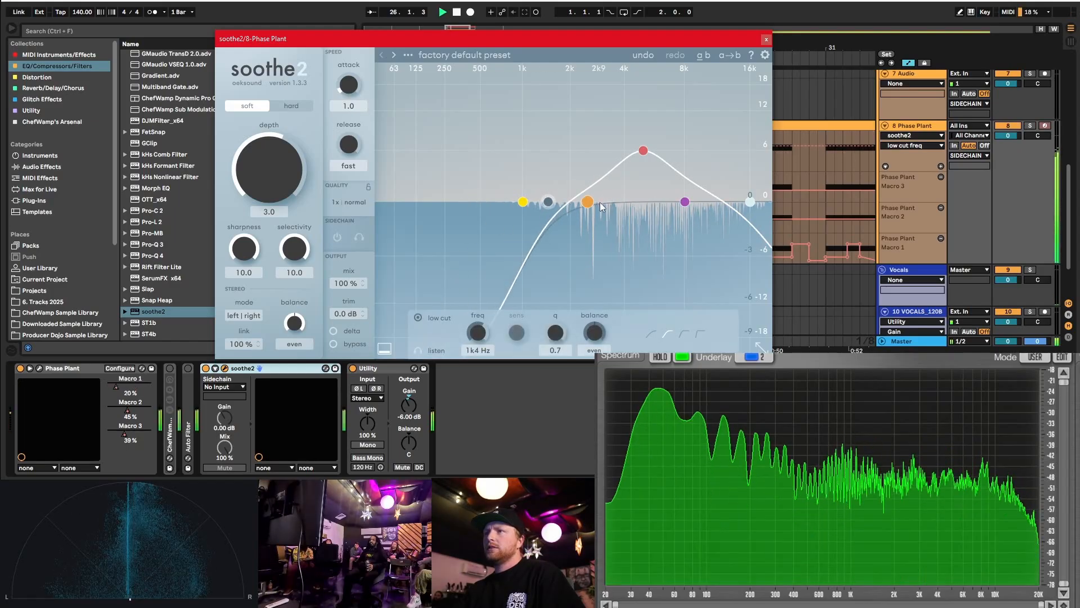
{"action": "left_click_drag", "start_coordinate": [643, 151], "coordinate": [656, 199]}
{"action": "scroll", "coordinate": [656, 199], "scroll_direction": "down", "scroll_amount": 5}
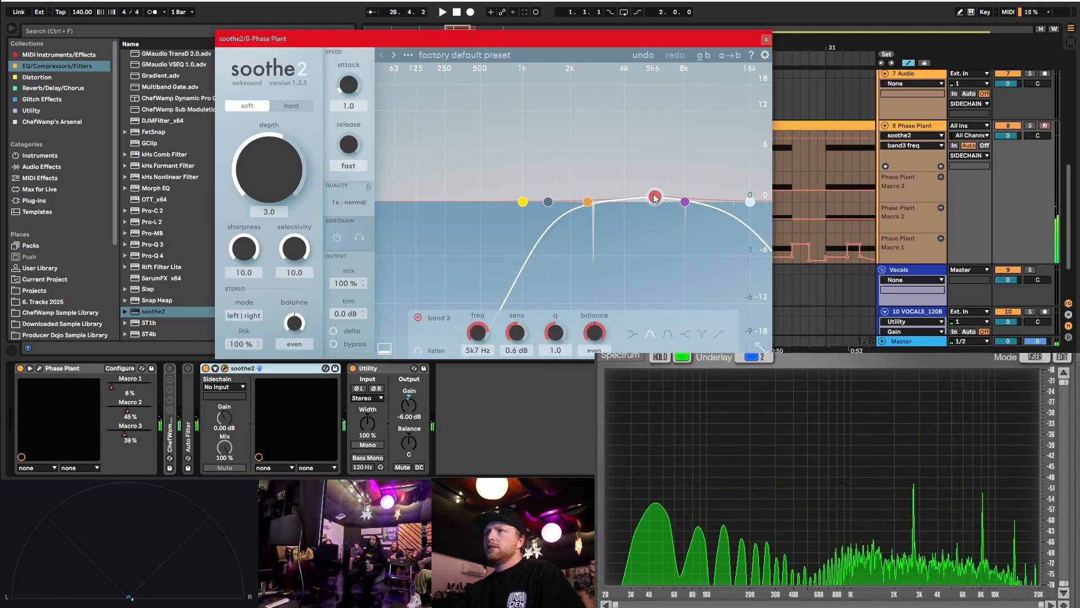
{"action": "left_click_drag", "start_coordinate": [753, 202], "coordinate": [730, 200]}
{"action": "key", "text": "space"}
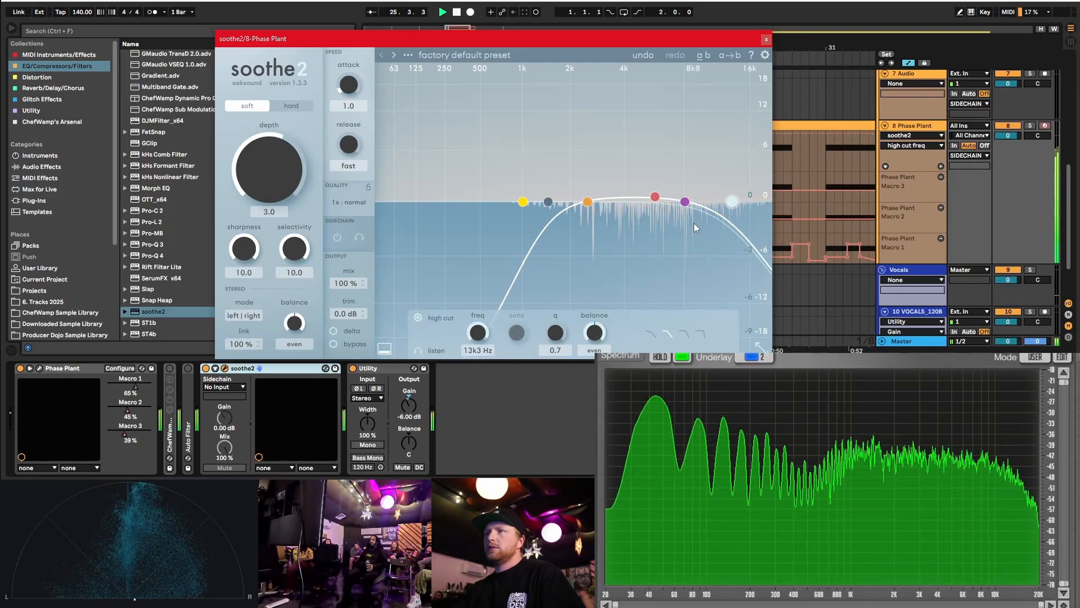
{"action": "key", "text": "space"}
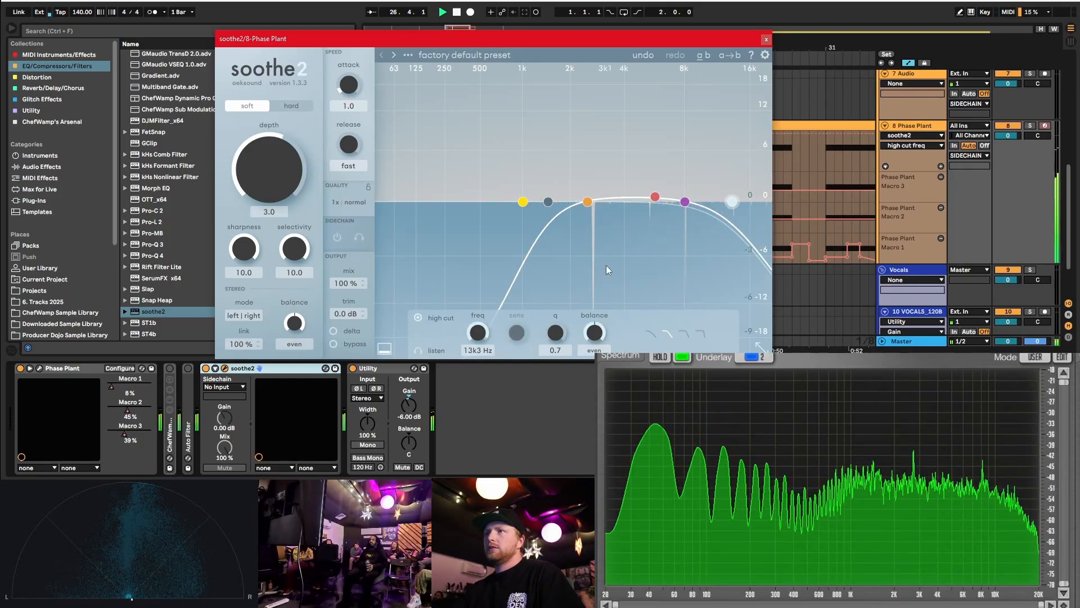
- Audition the bass with soothe2 bypassed, and remove soothe2 from the device chain
{"action": "left_click", "coordinate": [259, 364]}
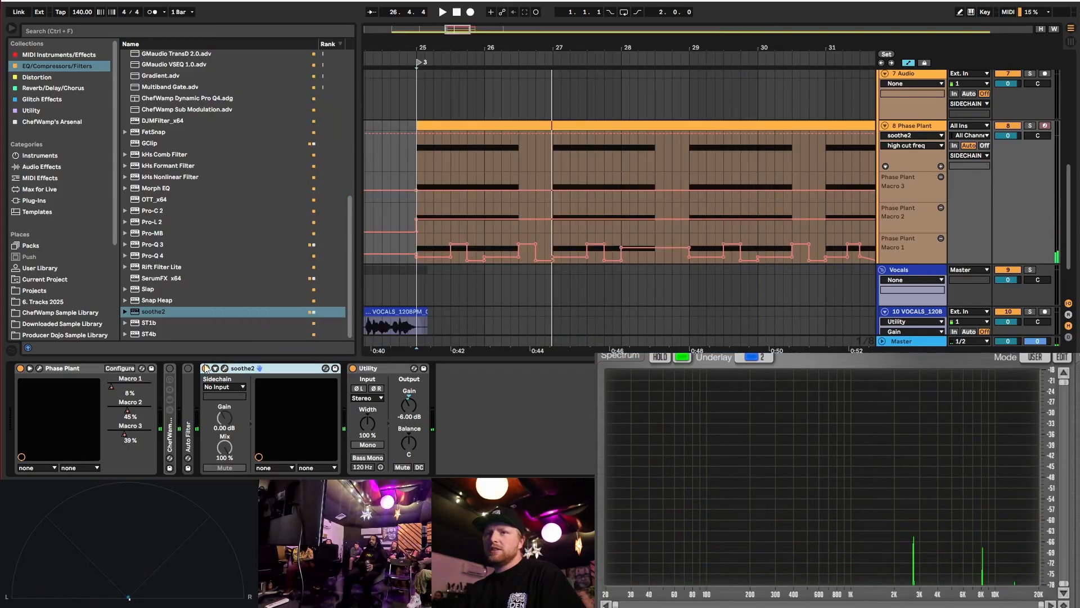
{"action": "key", "text": "space"}
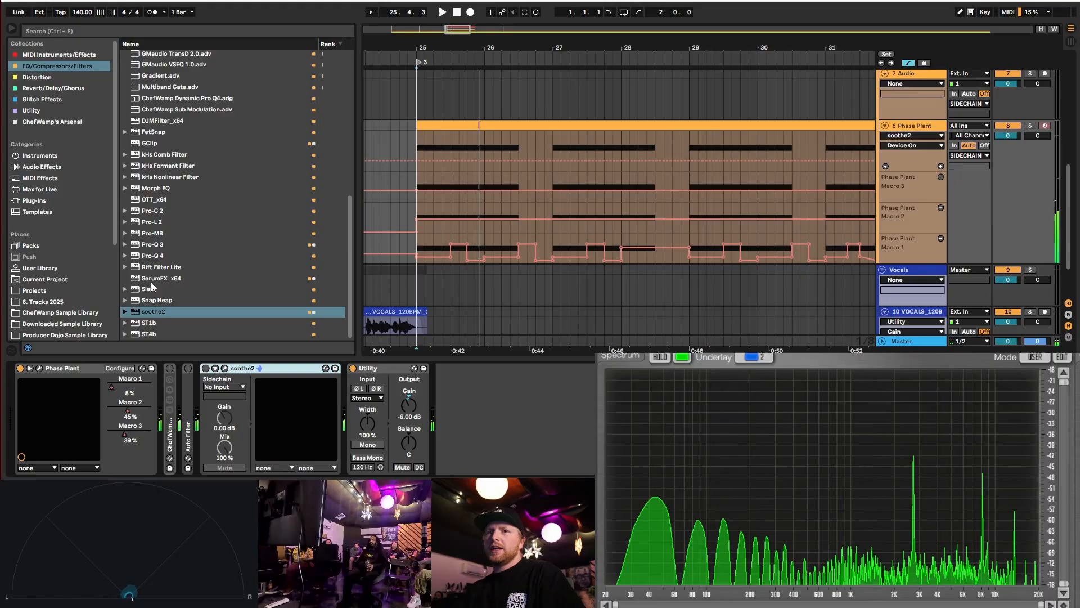
{"action": "key", "text": "Delete"}
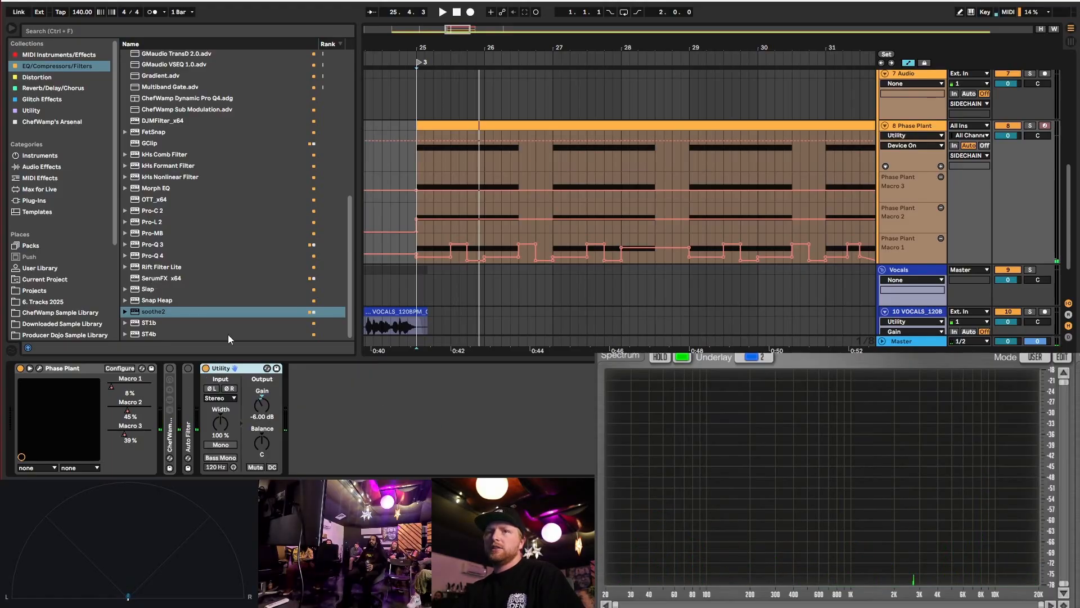
- Insert Pro-Q 4 before Utility and notch the resonance at 2692 Hz by 8.10 dB with a Q of 40 while auditioning
{"action": "left_click_drag", "start_coordinate": [149, 256], "coordinate": [225, 375]}
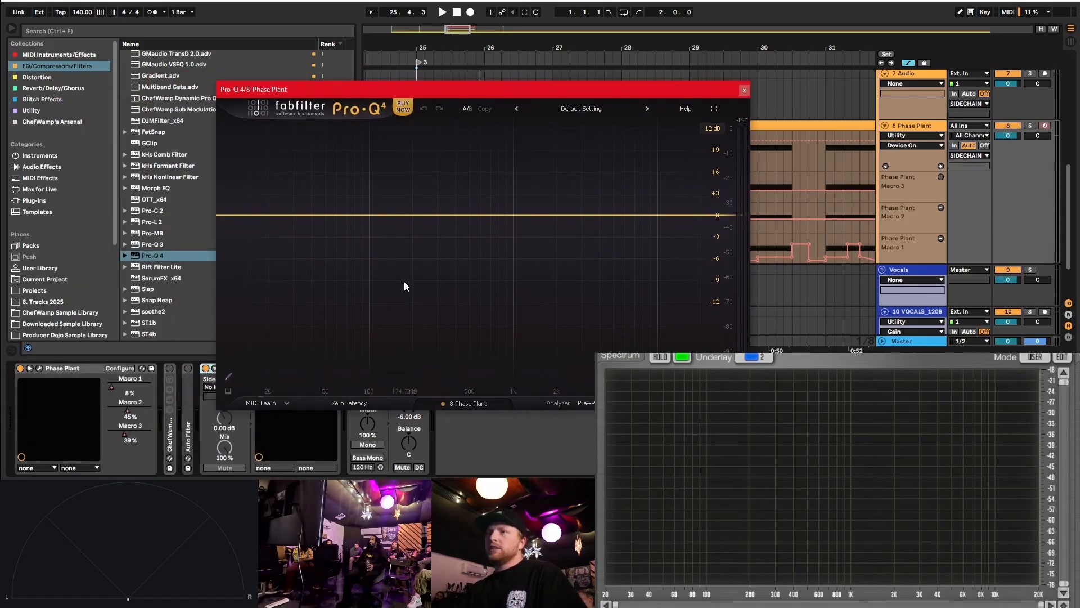
{"action": "key", "text": "space"}
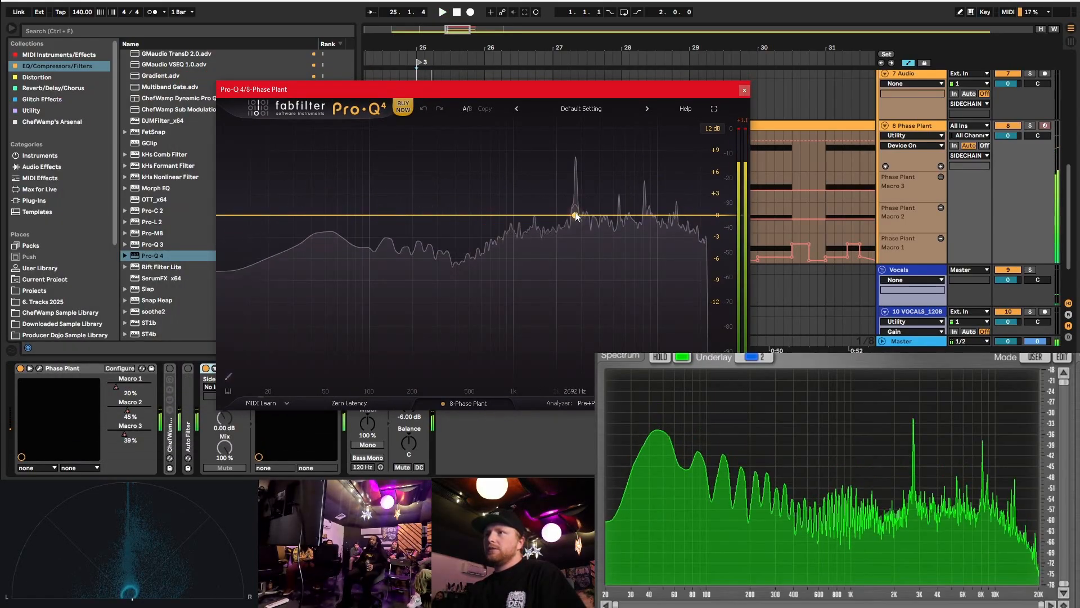
{"action": "left_click_drag", "start_coordinate": [578, 218], "coordinate": [575, 268]}
{"action": "scroll", "coordinate": [575, 252], "scroll_direction": "up", "scroll_amount": 10}
{"action": "key", "text": "space"}
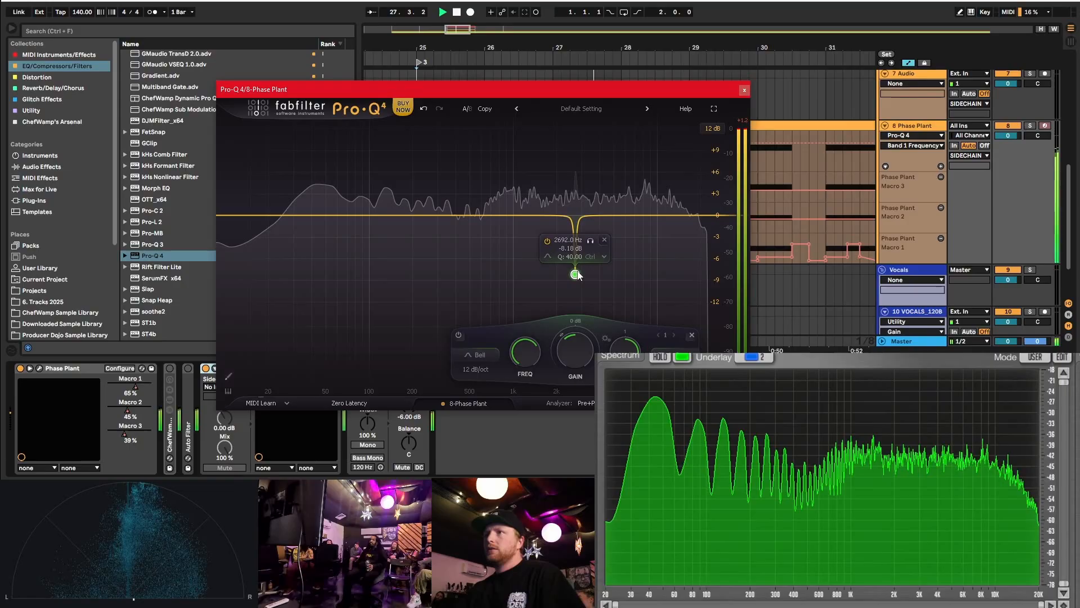
{"action": "left_click", "coordinate": [743, 92]}
{"action": "key", "text": "space"}
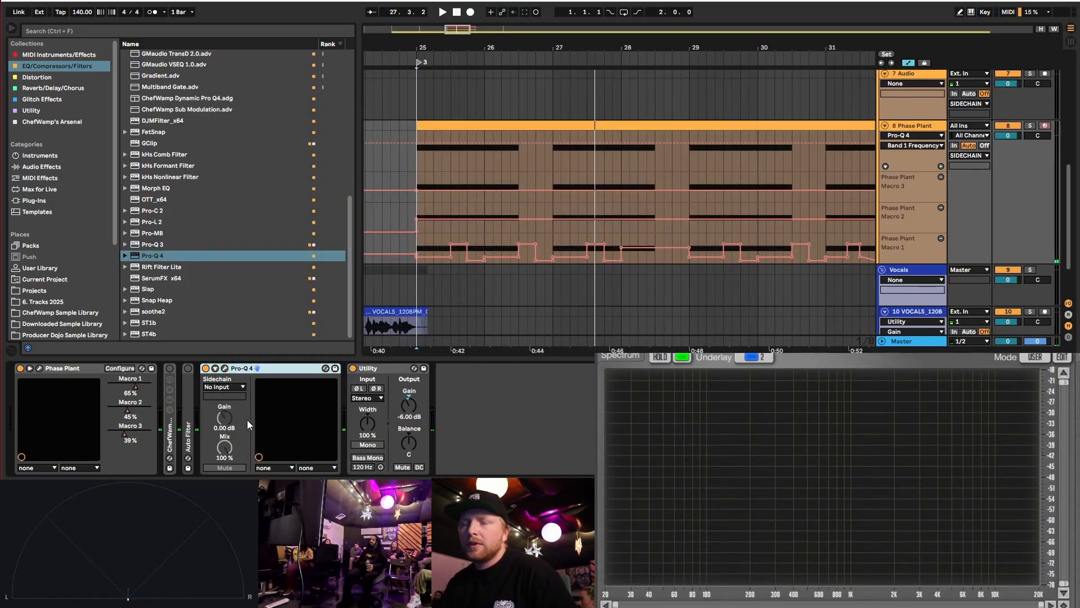
- Expand Convolver in Phase Plant's Lane 1, adjust the end of its impulse response and audition the bass
{"action": "left_click", "coordinate": [39, 366]}
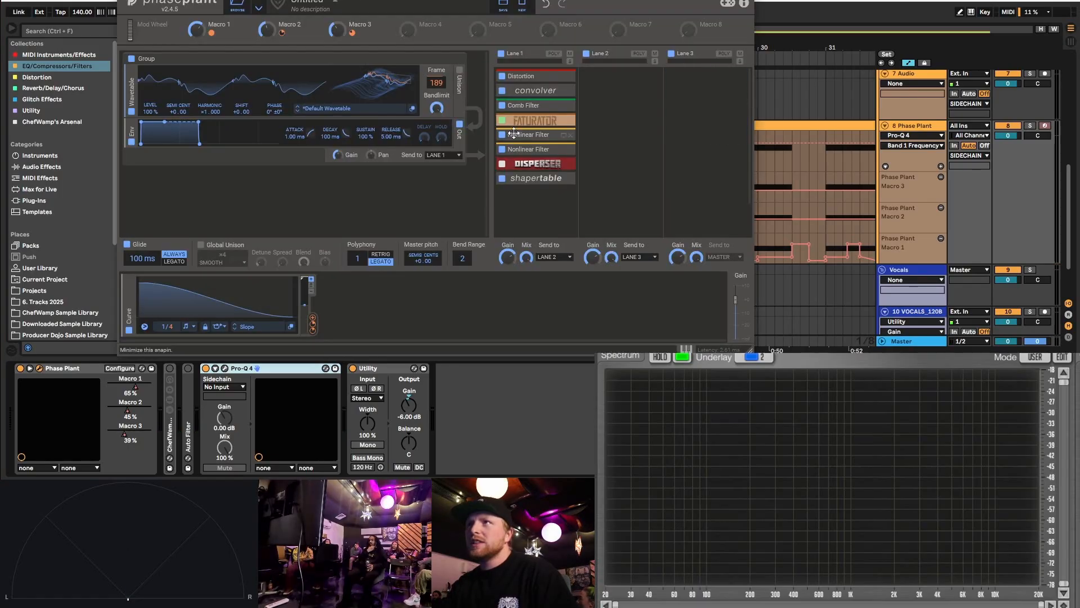
{"action": "left_click", "coordinate": [529, 90]}
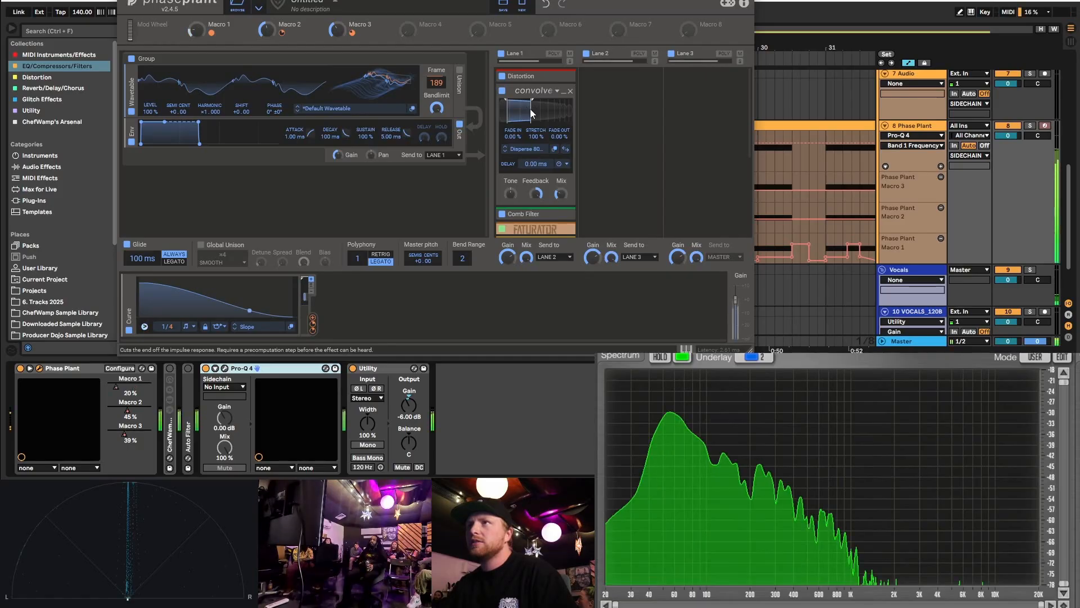
{"action": "left_click_drag", "start_coordinate": [531, 109], "coordinate": [531, 113]}
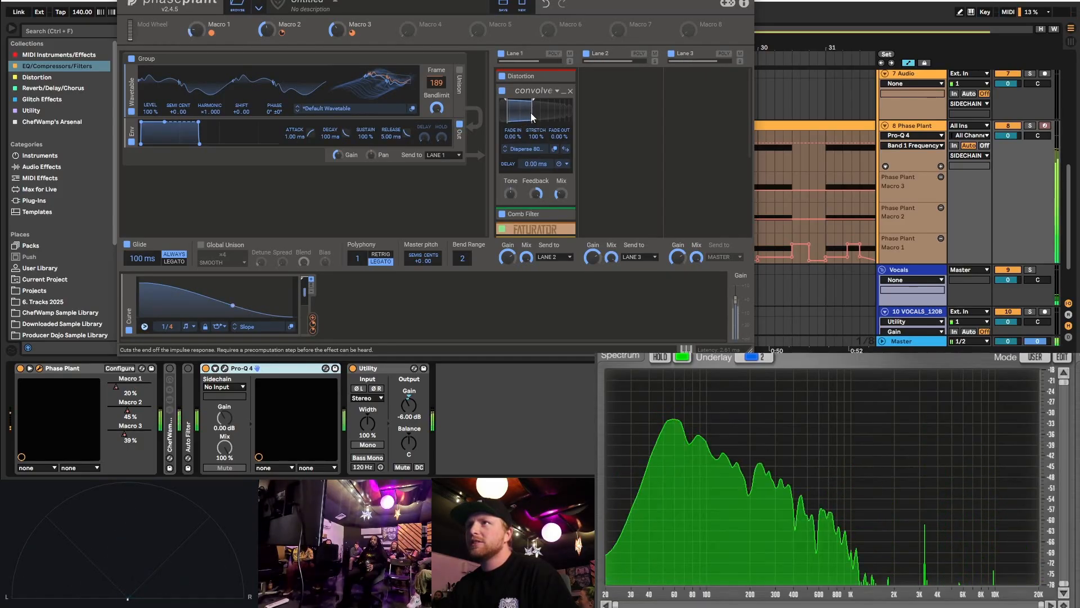
{"action": "key", "text": "space"}
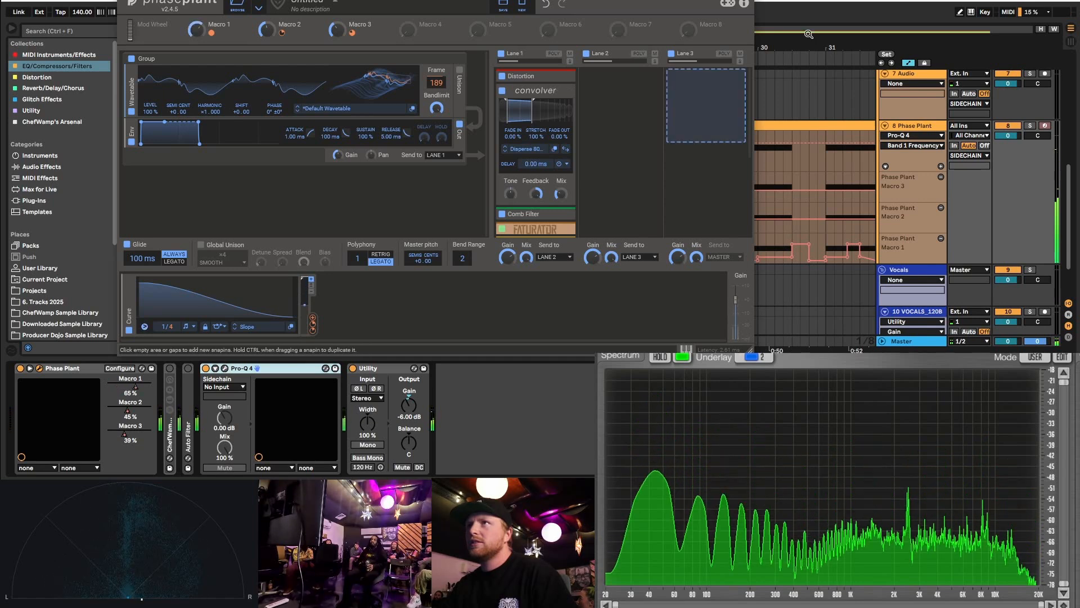
{"action": "left_click", "coordinate": [743, 1]}
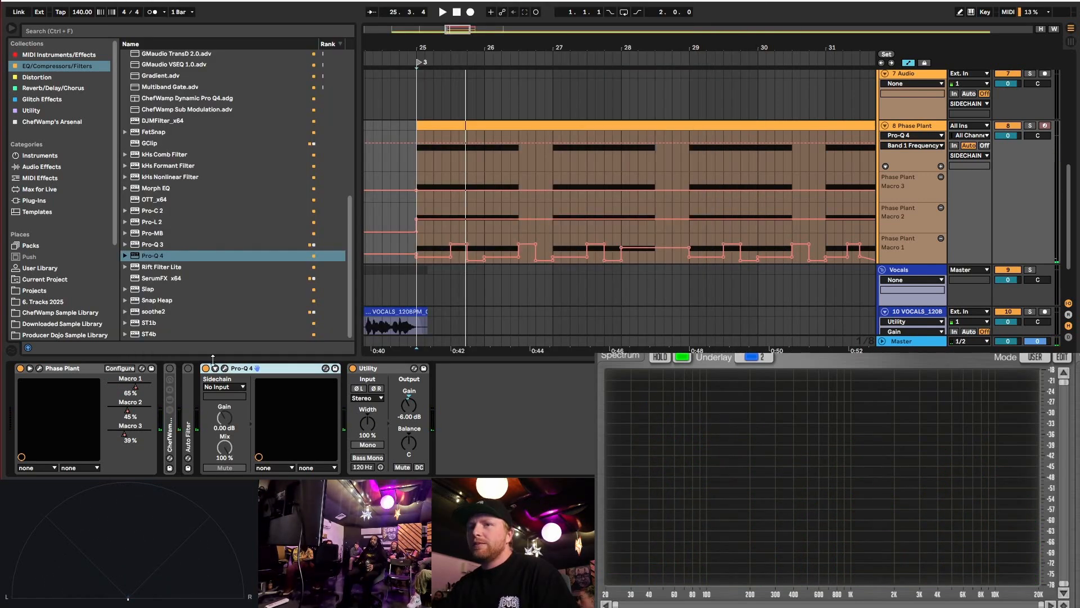
{"action": "key", "text": "space"}
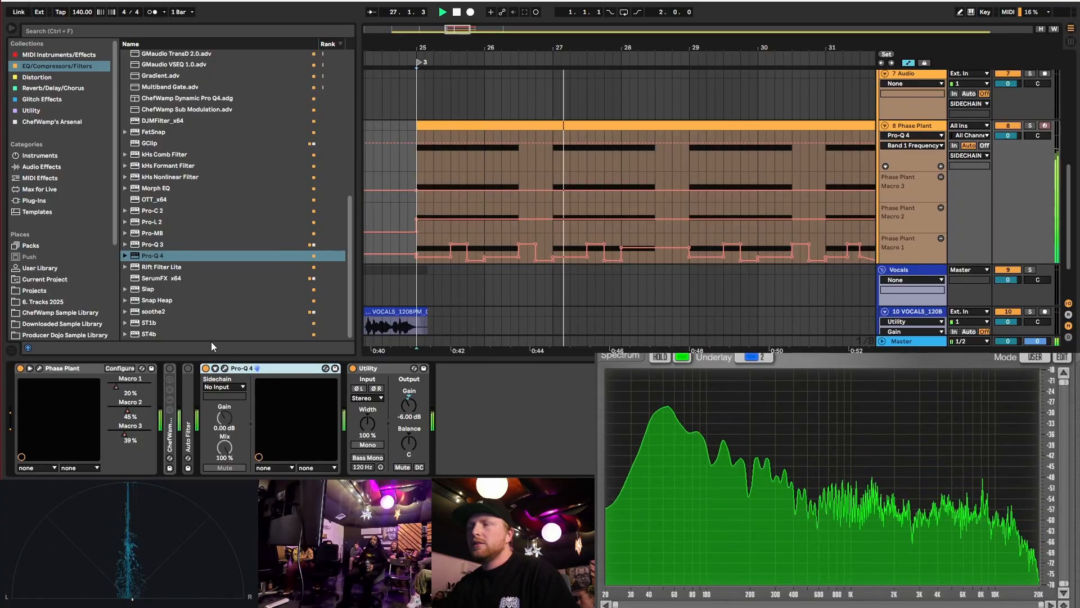
{"action": "key", "text": "space"}
- Trim the end of Convolver's impulse response to about 24 ms while auditioning, and close Phase Plant's editor
{"action": "left_click", "coordinate": [37, 368]}
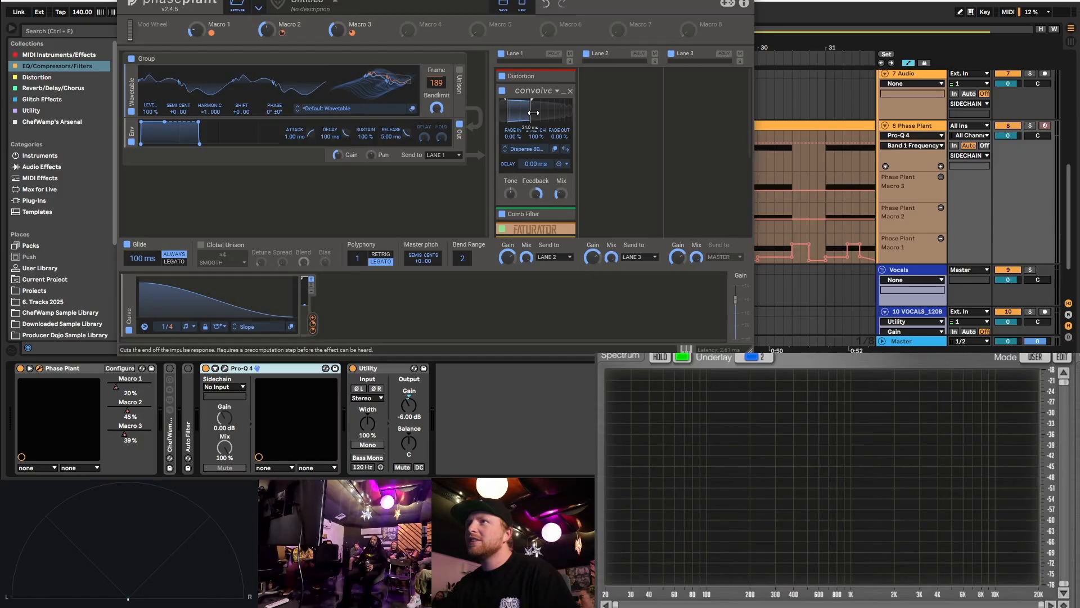
{"action": "key", "text": "space"}
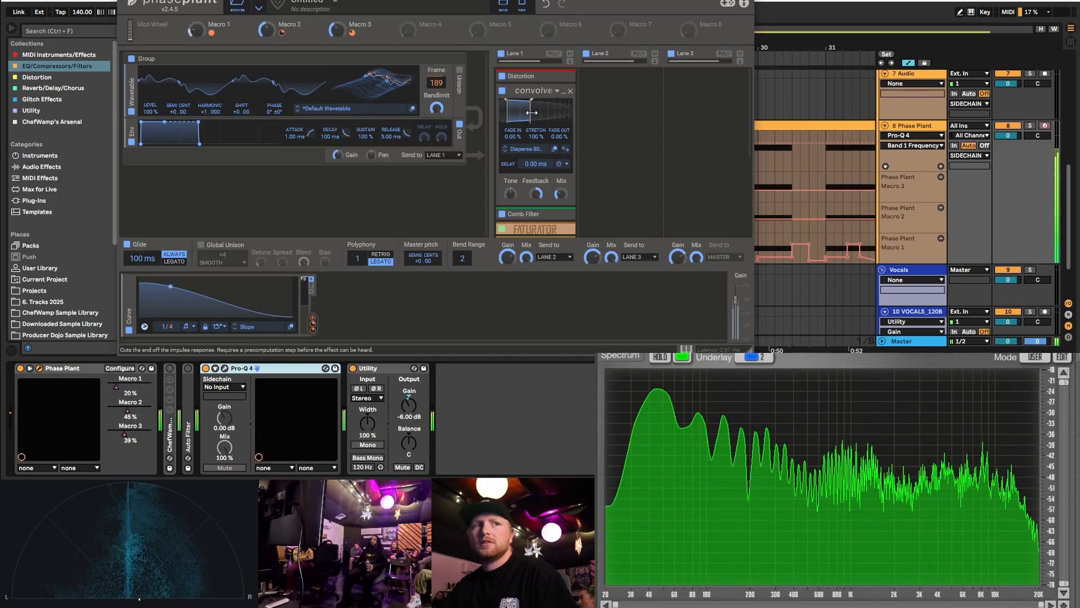
{"action": "key", "text": "space"}
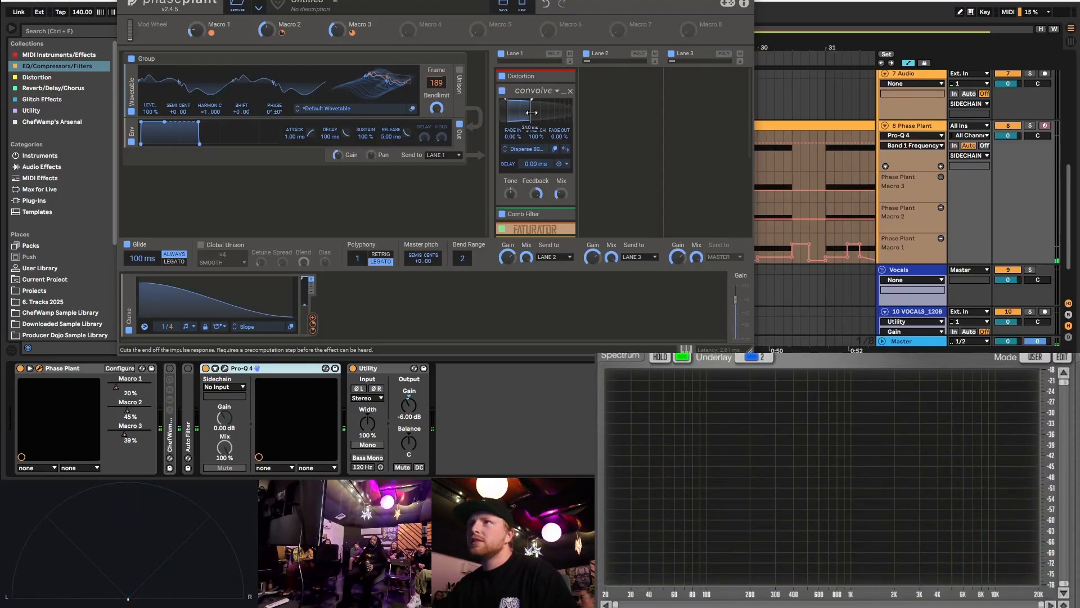
{"action": "key", "text": "space"}
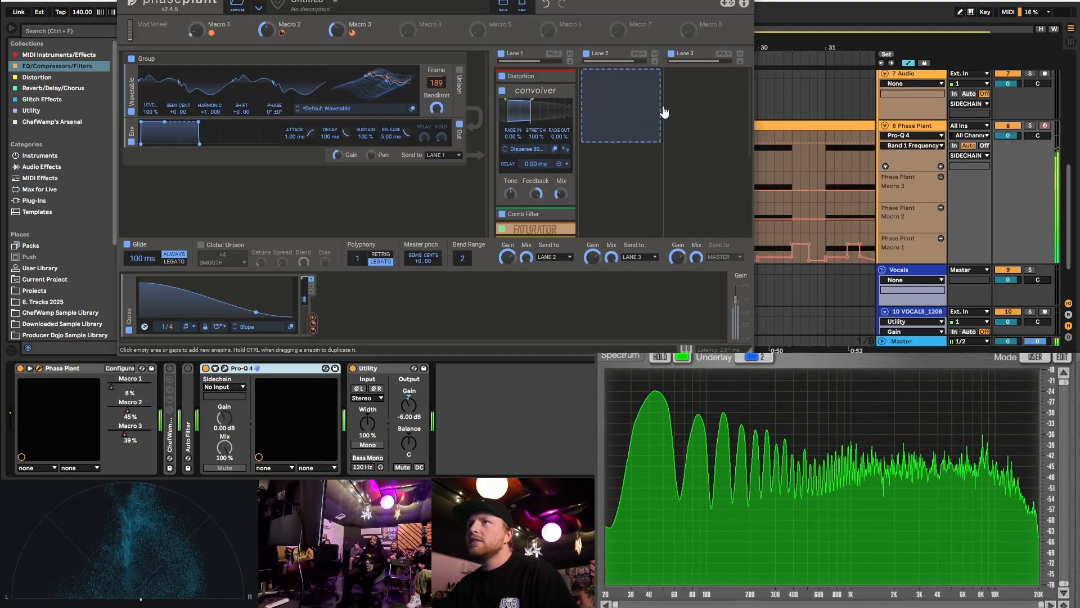
{"action": "key", "text": "space"}
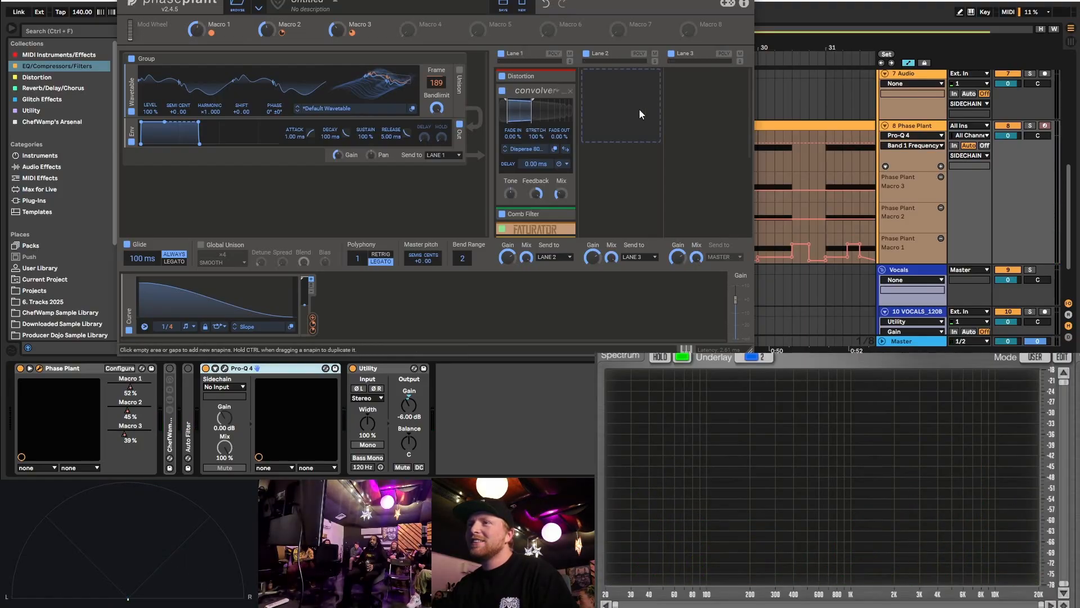
{"action": "key", "text": "space"}
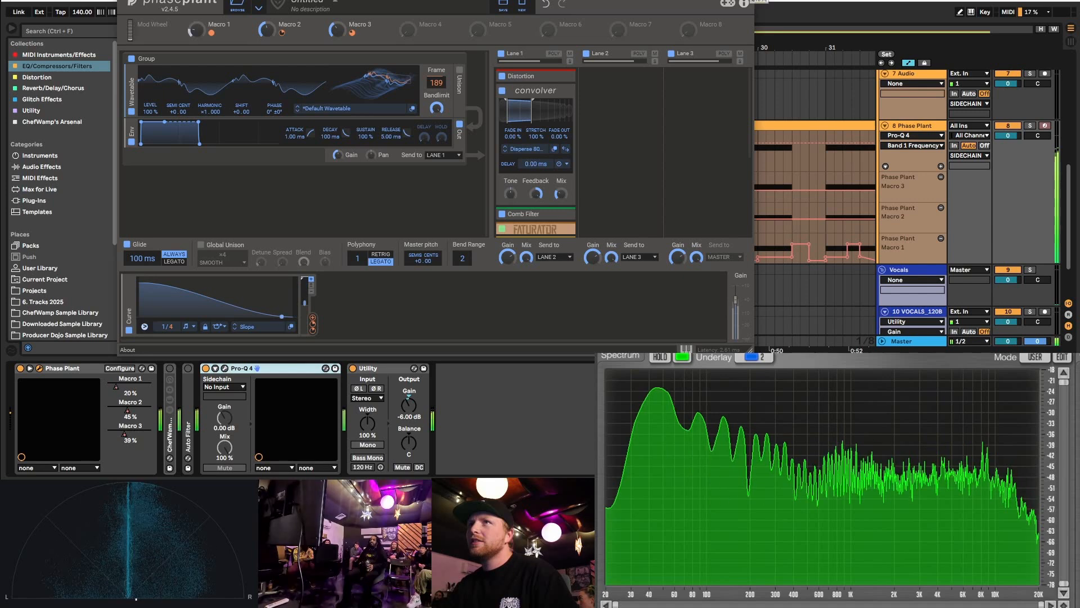
{"action": "left_click", "coordinate": [748, 1]}
{"action": "key", "text": "space"}
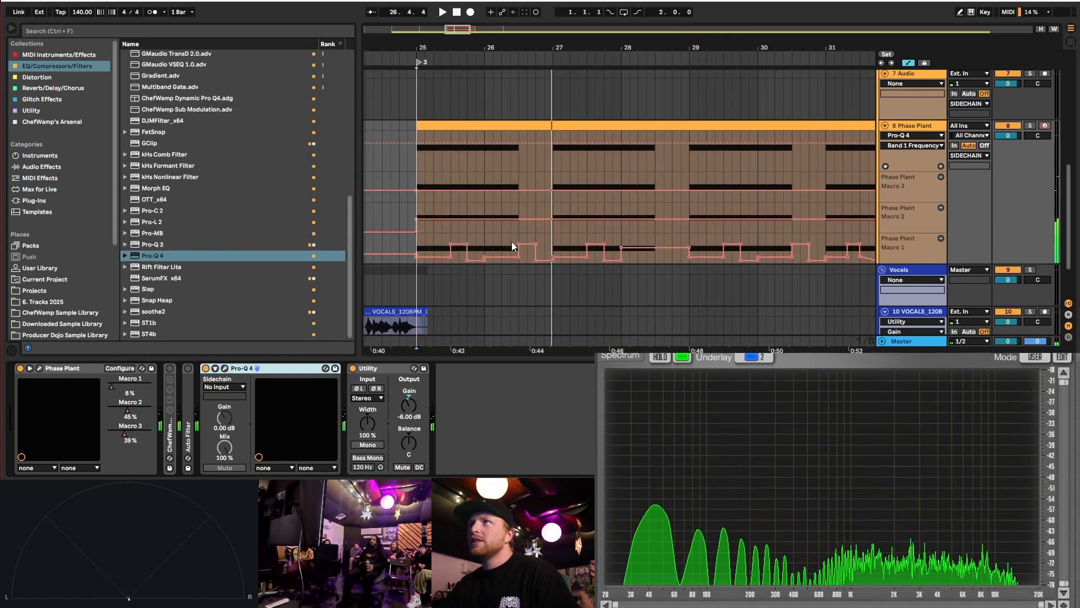
- Lower the Phase Plant Macro 2 automation to 20% from bar 25 onward while the bass plays
{"action": "left_click", "coordinate": [420, 208]}
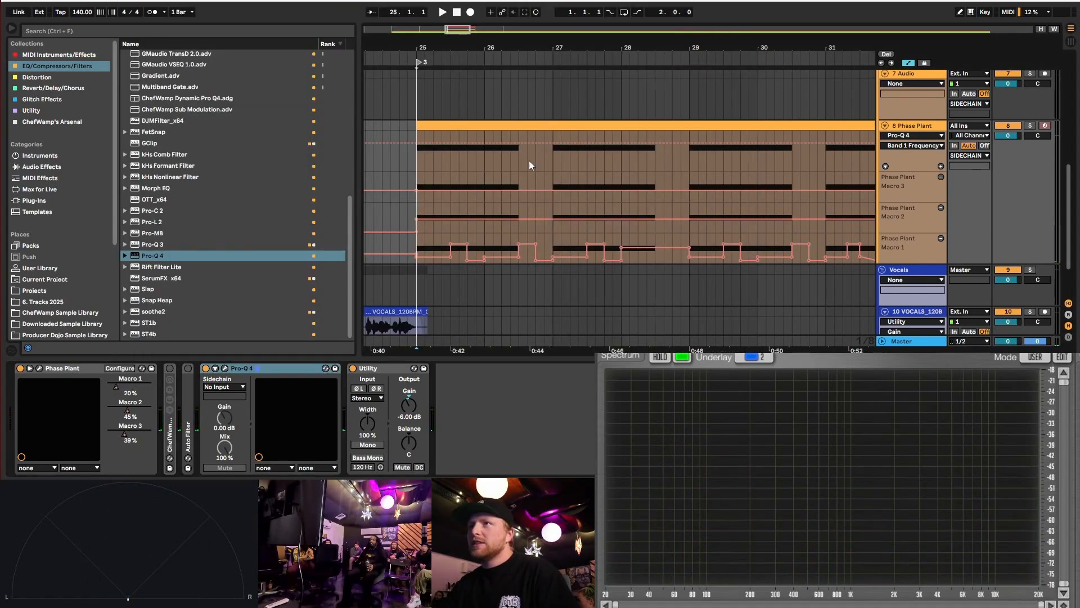
{"action": "double_click", "coordinate": [495, 125]}
{"action": "scroll", "coordinate": [464, 210], "scroll_direction": "right", "scroll_amount": 1}
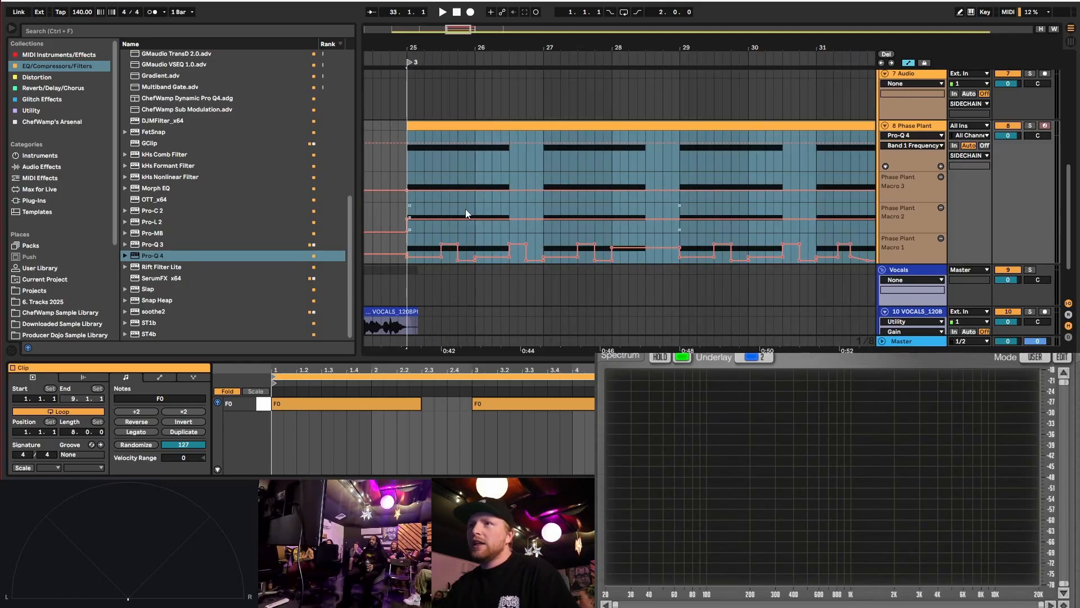
{"action": "left_click", "coordinate": [412, 210]}
{"action": "key", "text": "space"}
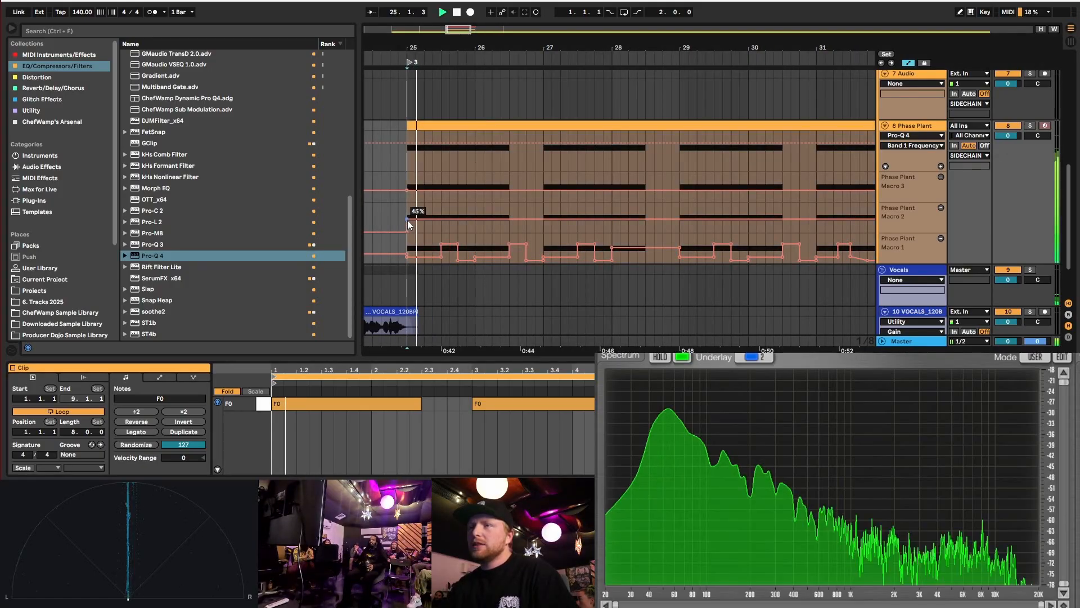
{"action": "mouse_move", "coordinate": [407, 218]}
{"action": "left_mouse_down"}
{"action": "mouse_move", "coordinate": [407, 206]}
{"action": "mouse_move", "coordinate": [407, 227]}
{"action": "left_mouse_up"}
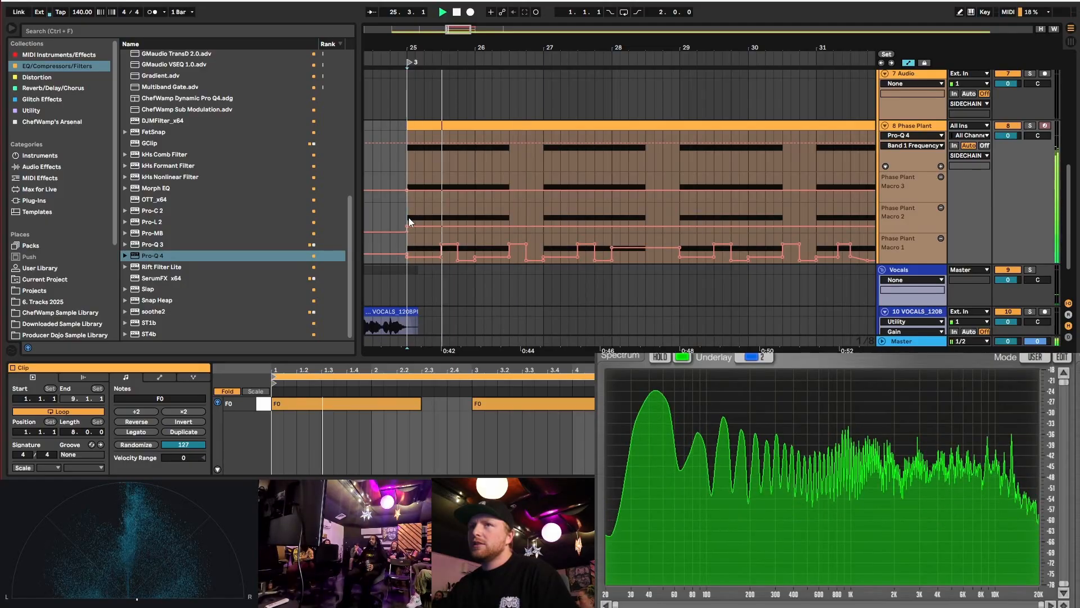
{"action": "key", "text": "space"}
{"action": "scroll", "coordinate": [473, 220], "scroll_direction": "down", "scroll_amount": 2}
{"action": "scroll", "coordinate": [471, 221], "scroll_direction": "up", "scroll_amount": 2}
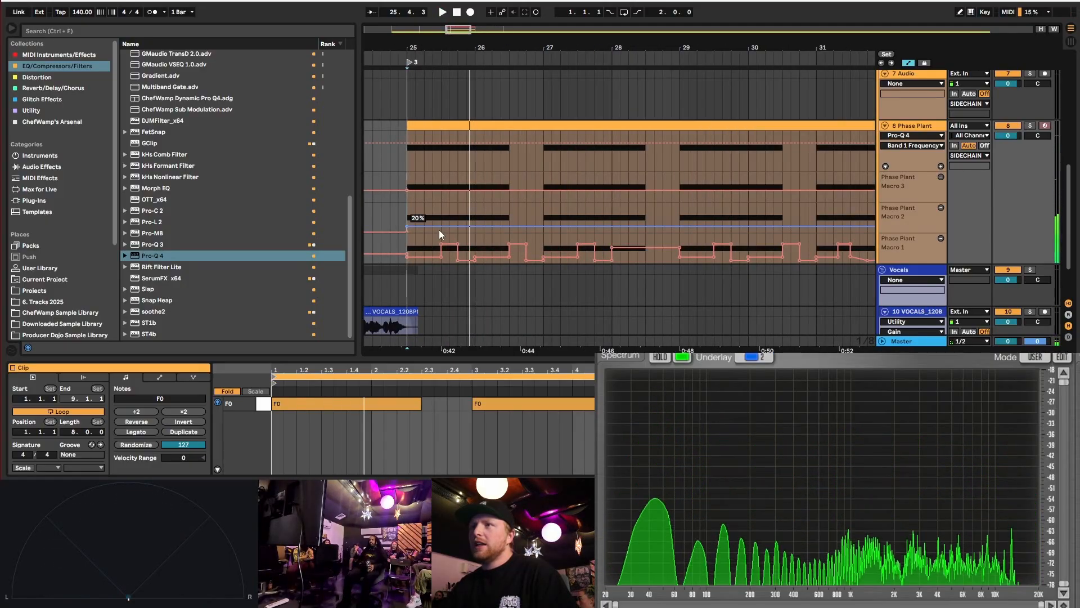
- Audition the Phase Plant part from just before bar 25 with the lowered Macro 2 automation
{"action": "scroll", "coordinate": [457, 234], "scroll_direction": "down", "scroll_amount": 2}
{"action": "left_click", "coordinate": [420, 211]}
{"action": "key", "text": "space"}
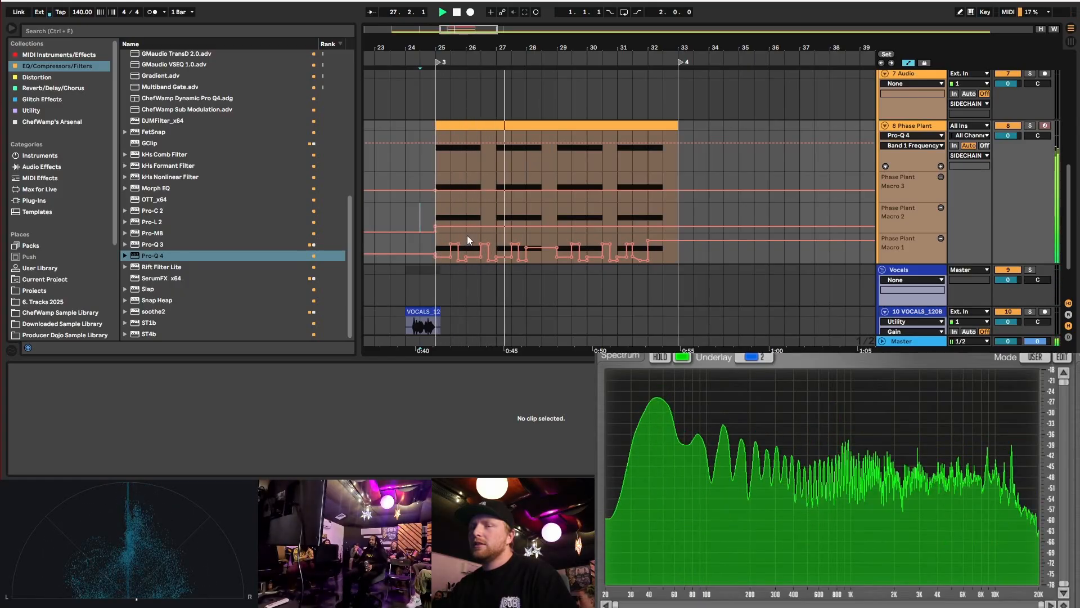
{"action": "scroll", "coordinate": [517, 223], "scroll_direction": "up", "scroll_amount": 3}
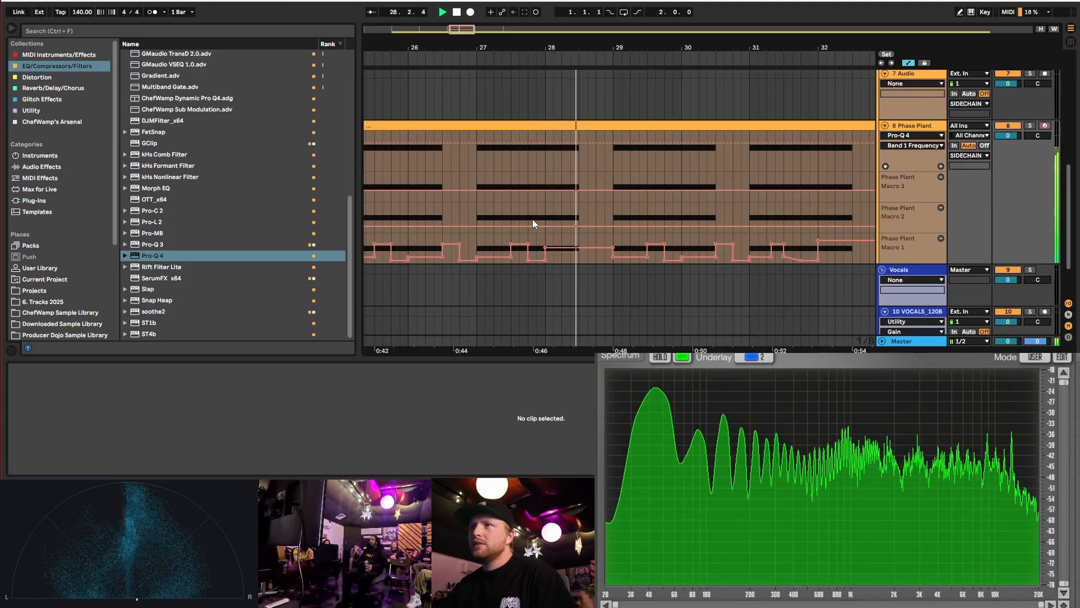
{"action": "scroll", "coordinate": [533, 220], "scroll_direction": "down", "scroll_amount": 3}
{"action": "key", "text": "space"}
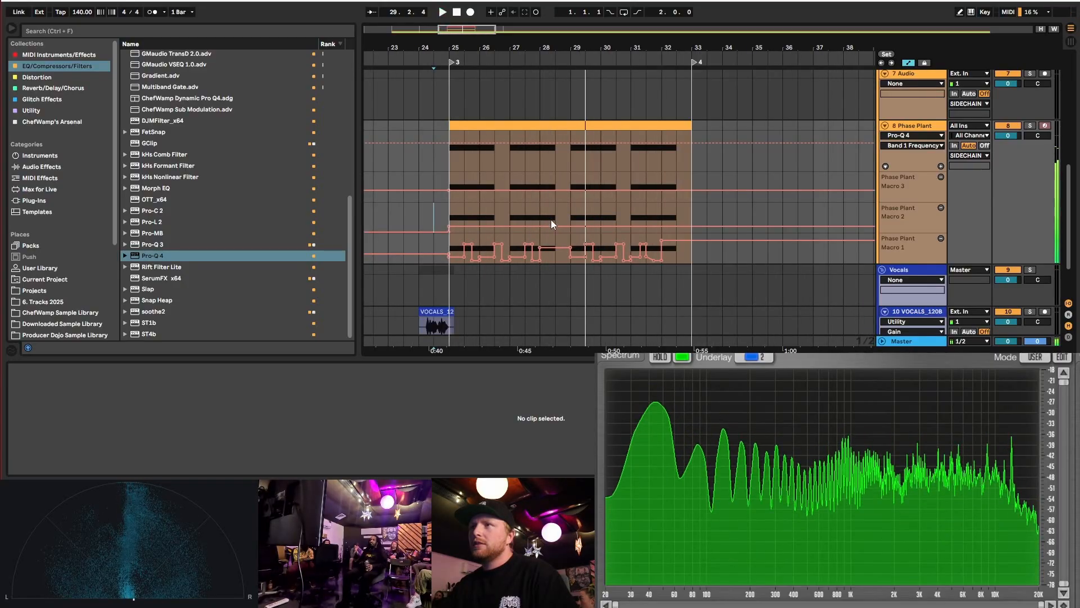
- Raise the Macro 3 automation to 57% from bar 27 onward and audition the bass from before bar 25
{"action": "scroll", "coordinate": [523, 219], "scroll_direction": "up", "scroll_amount": 3}
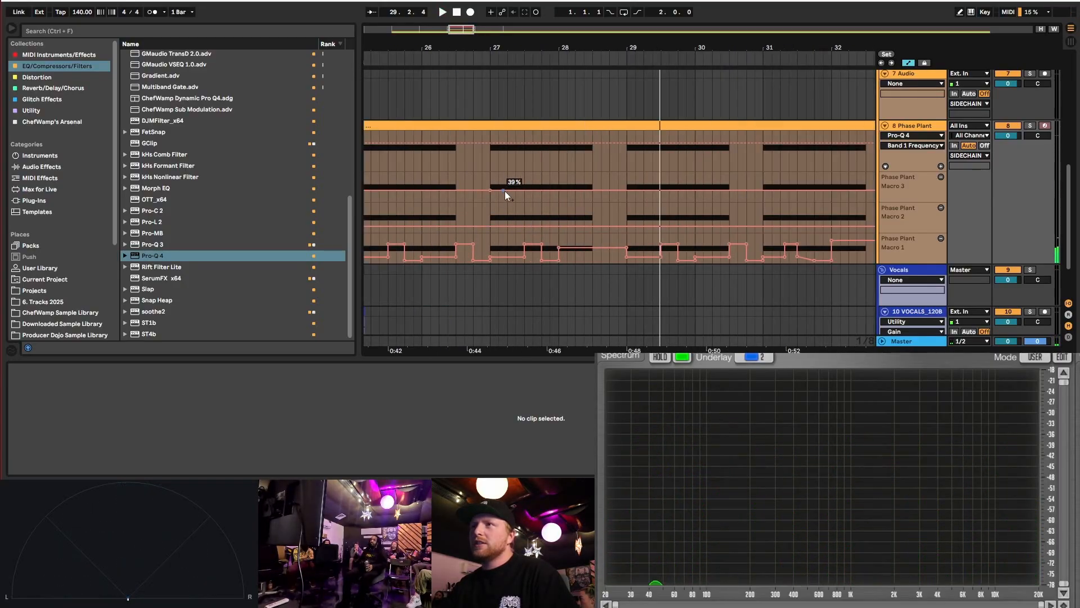
{"action": "left_click_drag", "start_coordinate": [507, 190], "coordinate": [491, 185]}
{"action": "left_click", "coordinate": [491, 187]}
{"action": "key", "text": "space"}
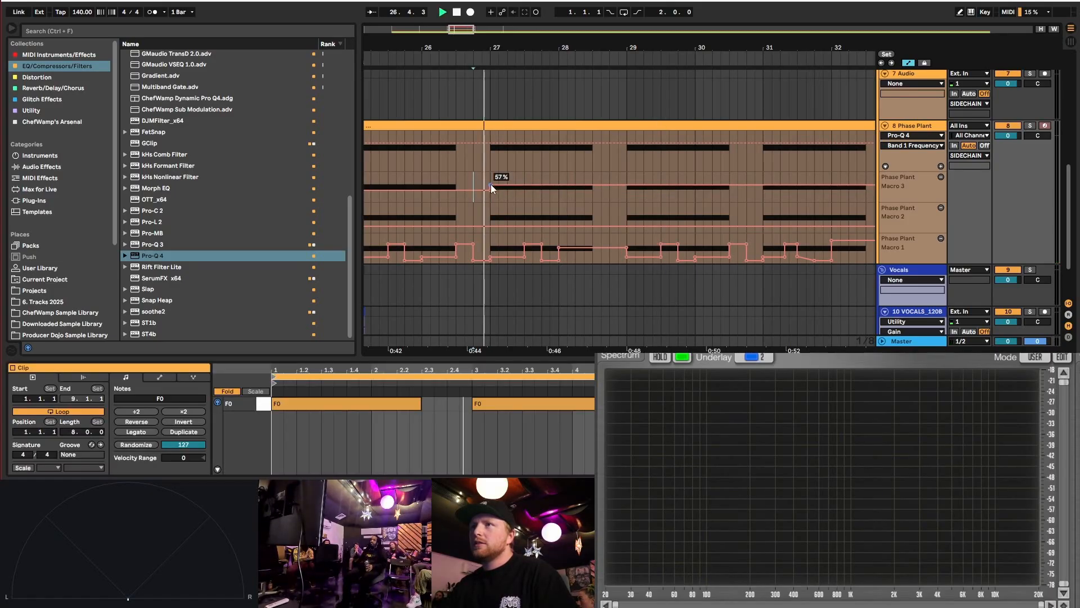
{"action": "scroll", "coordinate": [498, 187], "scroll_direction": "down", "scroll_amount": 3}
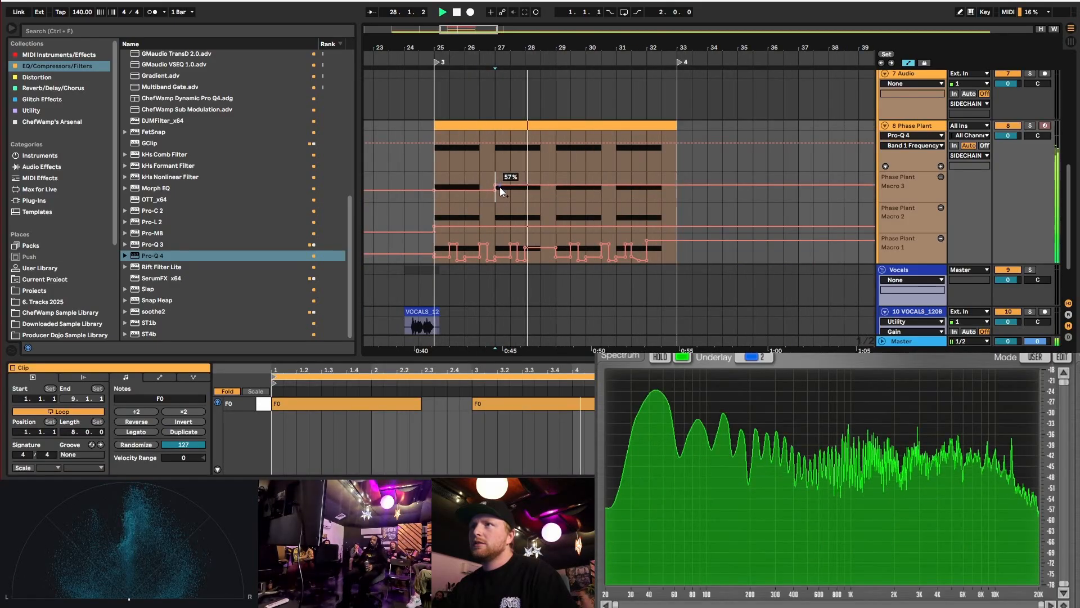
{"action": "key", "text": "space"}
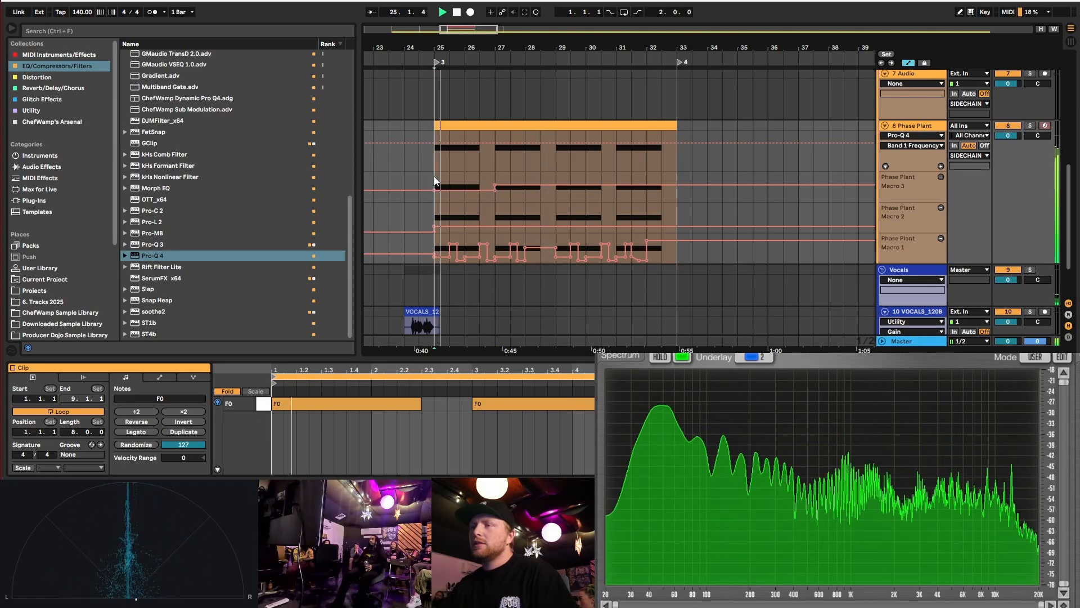
{"action": "left_click", "coordinate": [420, 181]}
{"action": "key", "text": "space"}
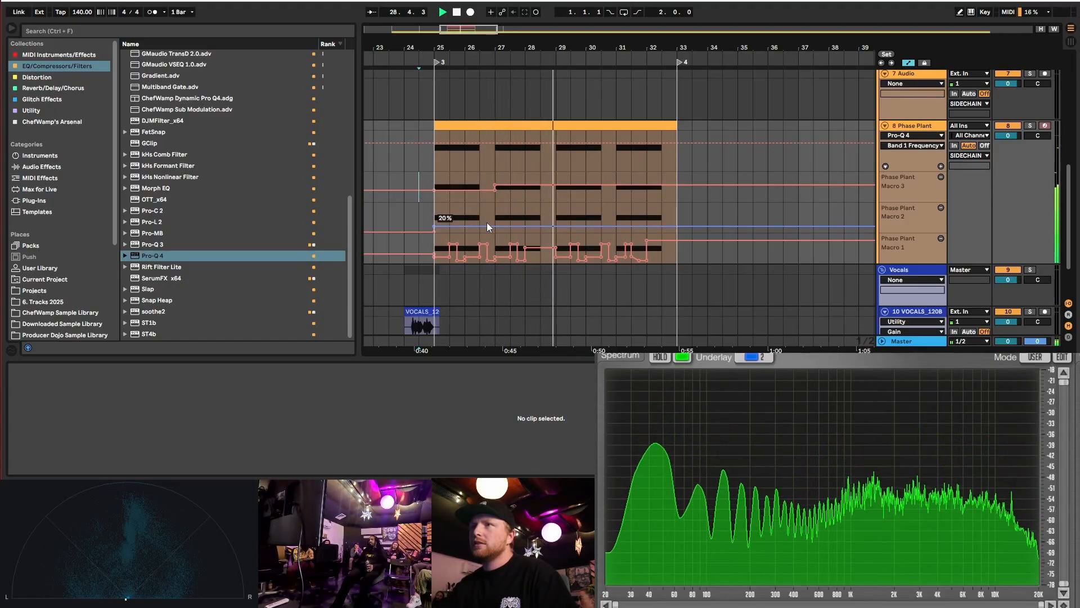
{"action": "key", "text": "space"}
- Duplicate the Macro 3 automation of bars 25 to 28 onto bars 29 to 32 and audition it
{"action": "left_click_drag", "start_coordinate": [558, 175], "coordinate": [433, 174]}
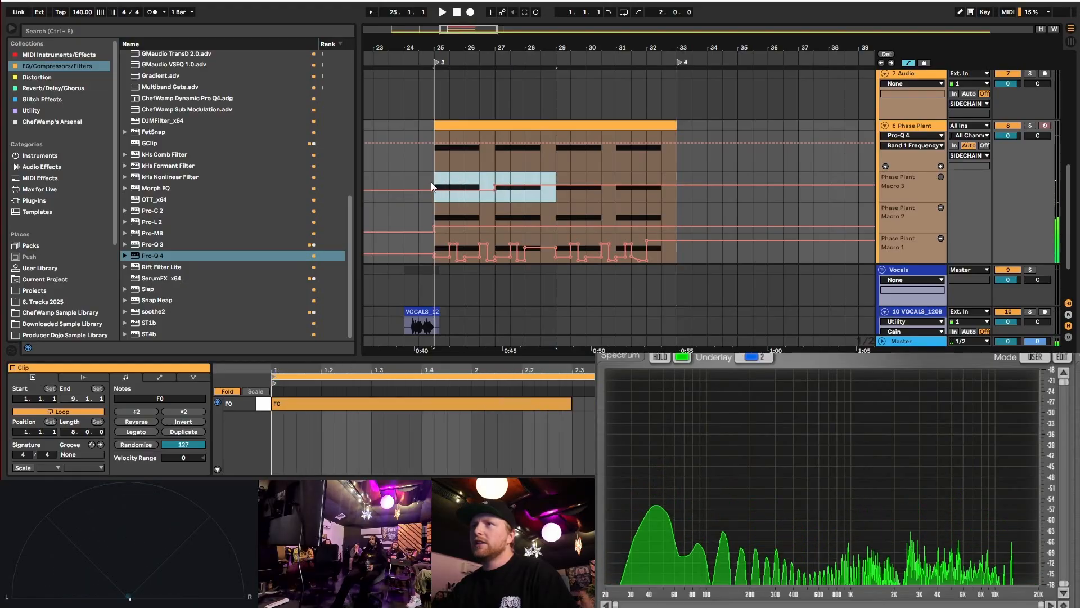
{"action": "key", "text": "ctrl+d"}
{"action": "left_click", "coordinate": [555, 177]}
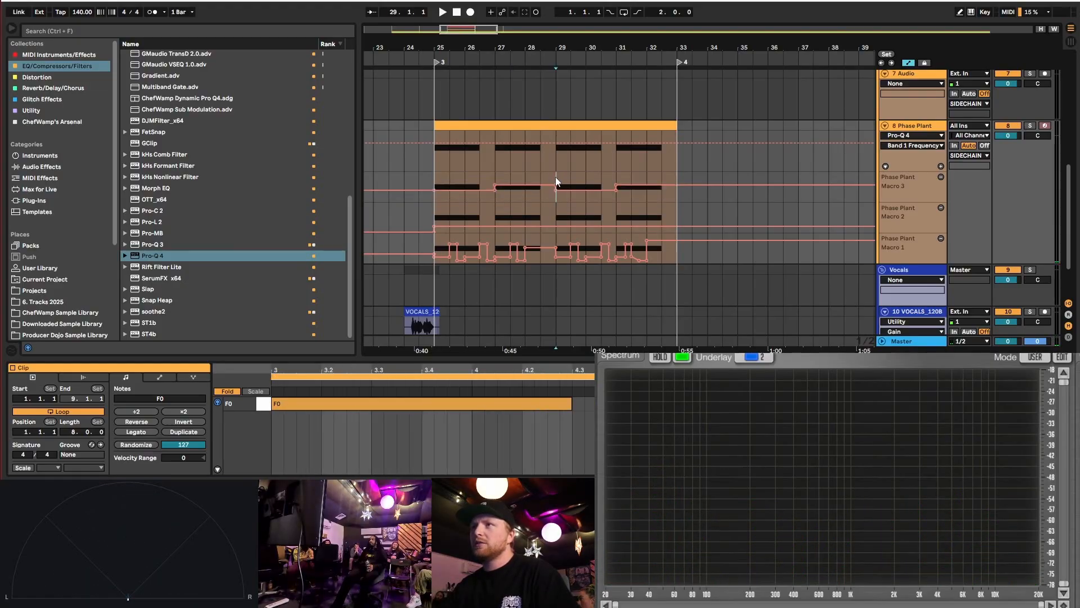
{"action": "key", "text": "space"}
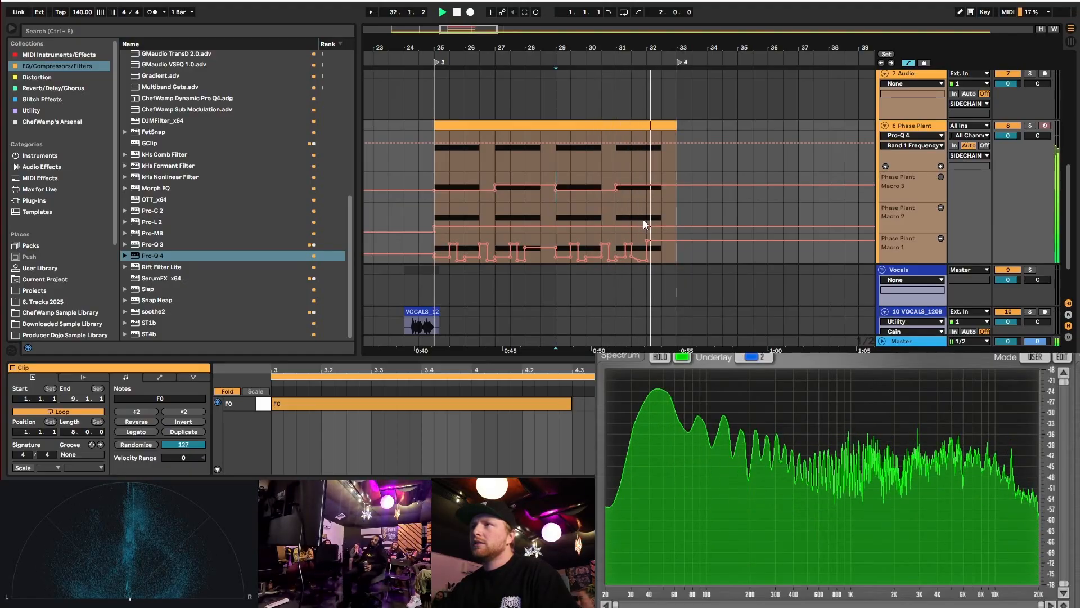
{"action": "key", "text": "space"}
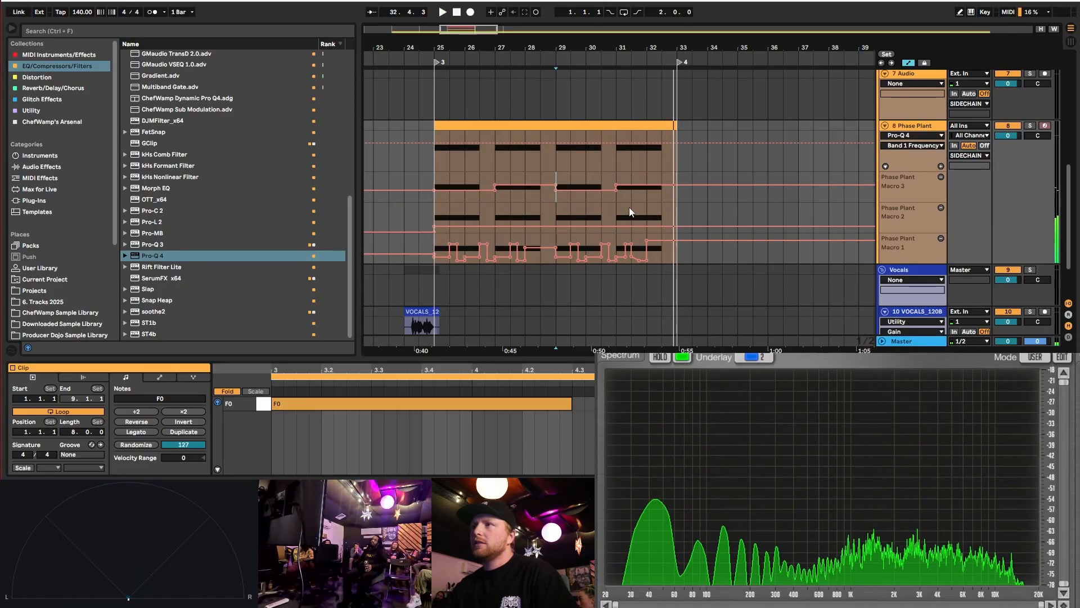
- Hide the automation lanes in the arrangement
{"action": "scroll", "coordinate": [473, 149], "scroll_direction": "up", "scroll_amount": 1}
{"action": "scroll", "coordinate": [475, 144], "scroll_direction": "down", "scroll_amount": 1}
{"action": "scroll", "coordinate": [560, 200], "scroll_direction": "down", "scroll_amount": 1}
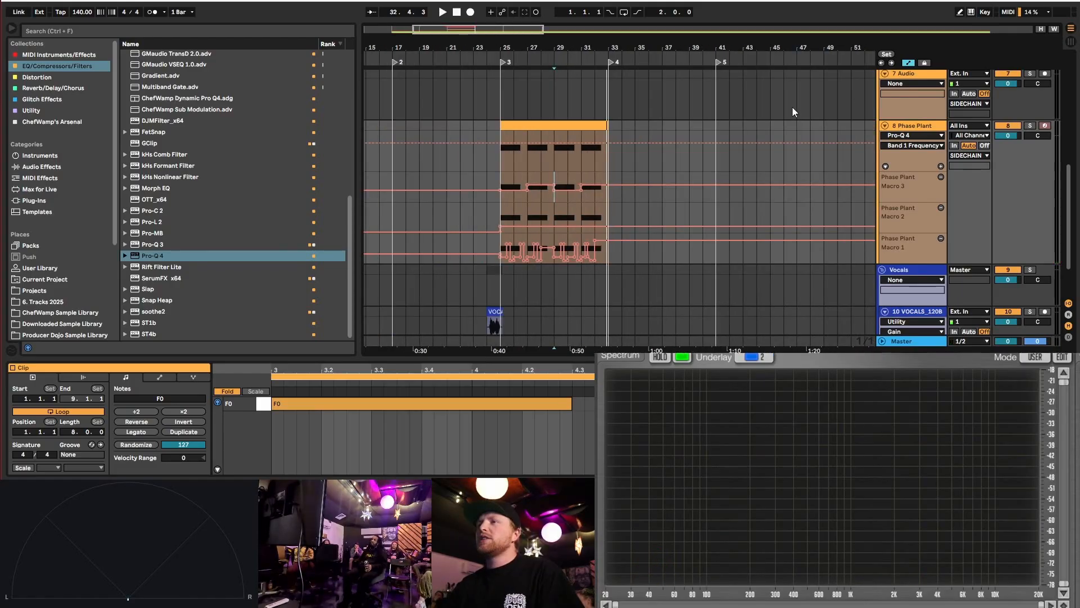
{"action": "left_click", "coordinate": [908, 63]}
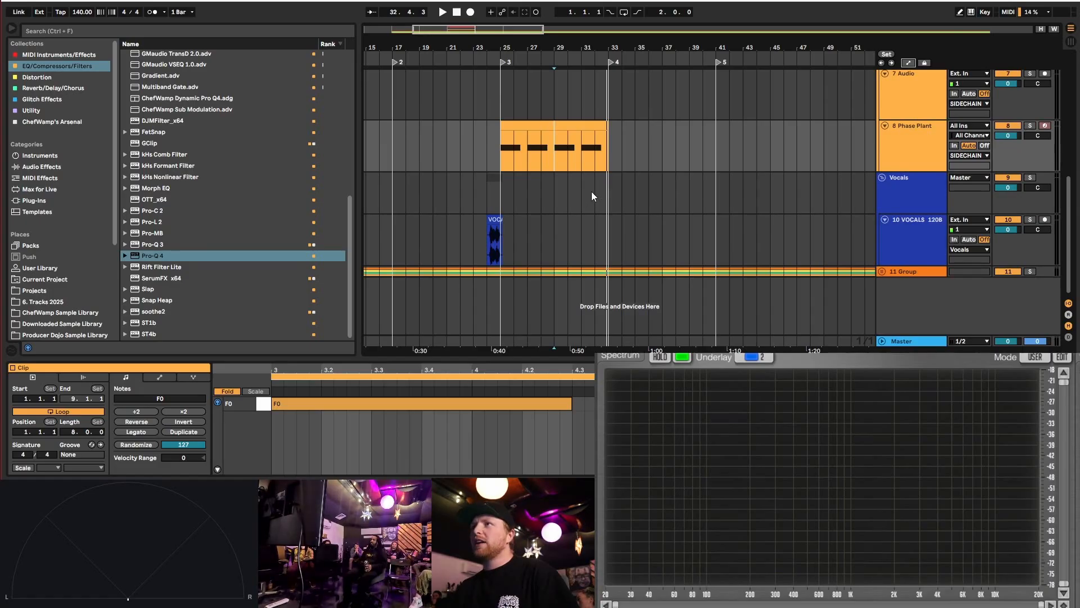
- Add three audio tracks below the CC SNARE track inside the Hihats group
{"action": "scroll", "coordinate": [592, 185], "scroll_direction": "up", "scroll_amount": 3}
{"action": "scroll", "coordinate": [585, 112], "scroll_direction": "up", "scroll_amount": 7}
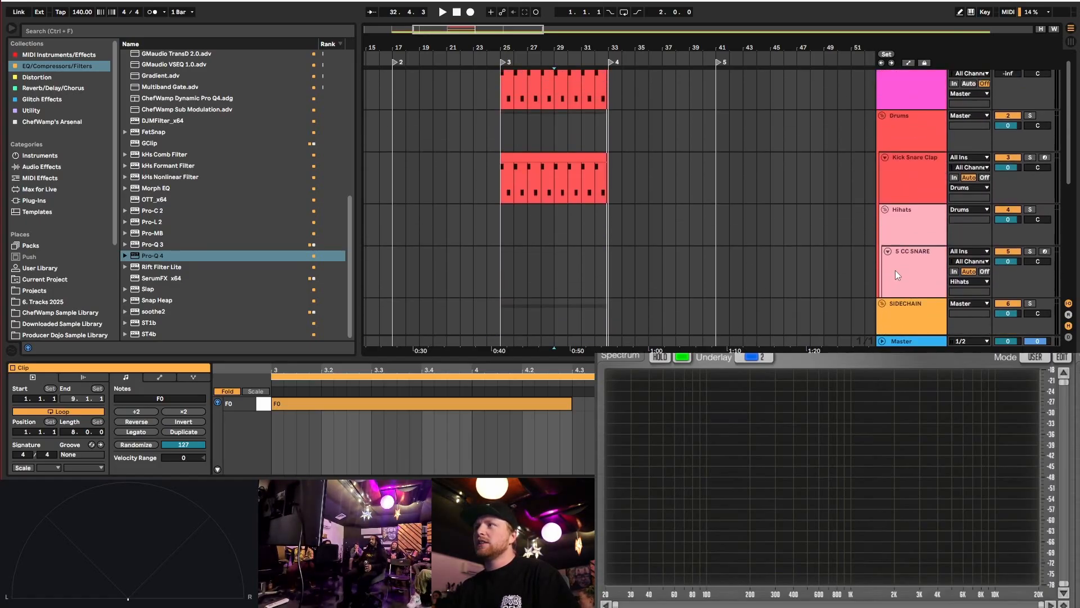
{"action": "left_click", "coordinate": [896, 258]}
{"action": "scroll", "coordinate": [889, 255], "scroll_direction": "down", "scroll_amount": 2}
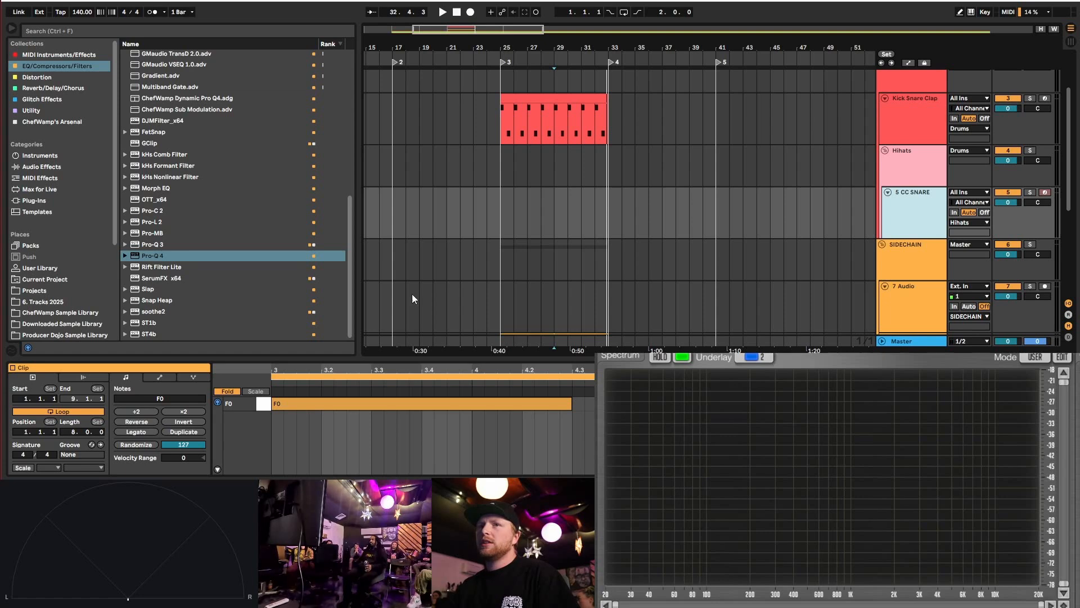
{"action": "double_click", "coordinate": [922, 217]}
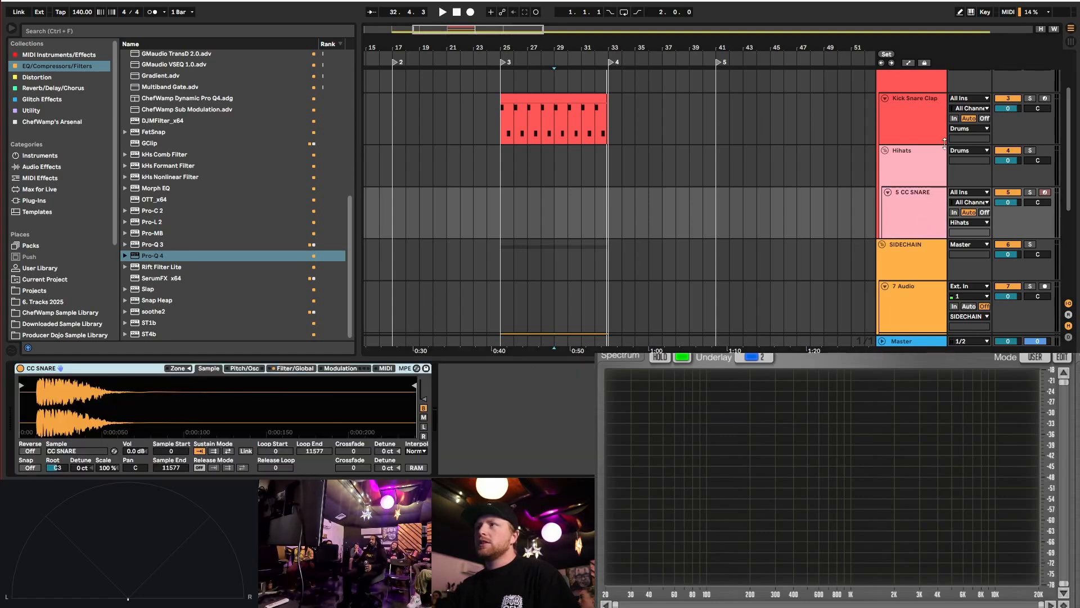
{"action": "left_click", "coordinate": [902, 211]}
{"action": "key", "text": "ctrl+t"}
{"action": "key", "text": "ctrl+t"}
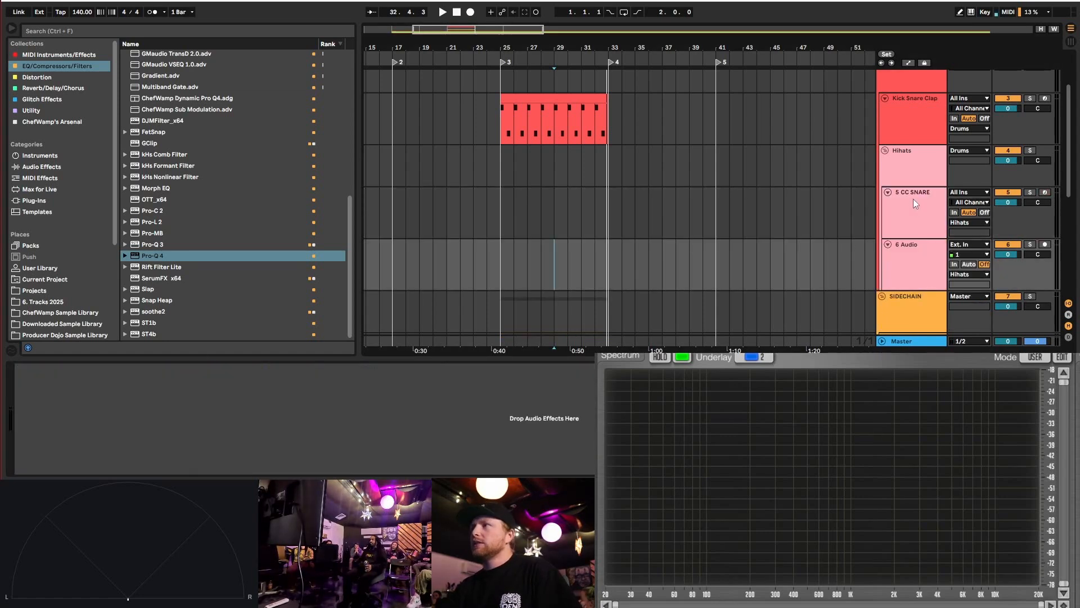
- Deactivate and delete the CC SNARE track from the Hihats group
{"action": "left_click", "coordinate": [913, 194]}
{"action": "scroll", "coordinate": [907, 137], "scroll_direction": "down", "scroll_amount": 2}
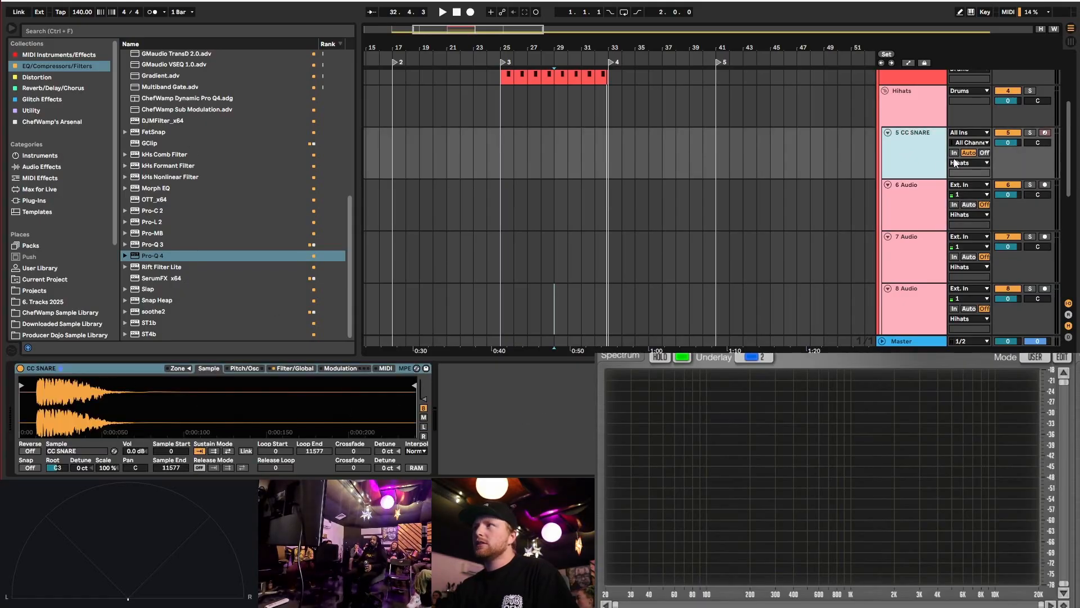
{"action": "left_click", "coordinate": [1008, 133]}
{"action": "left_click", "coordinate": [899, 145]}
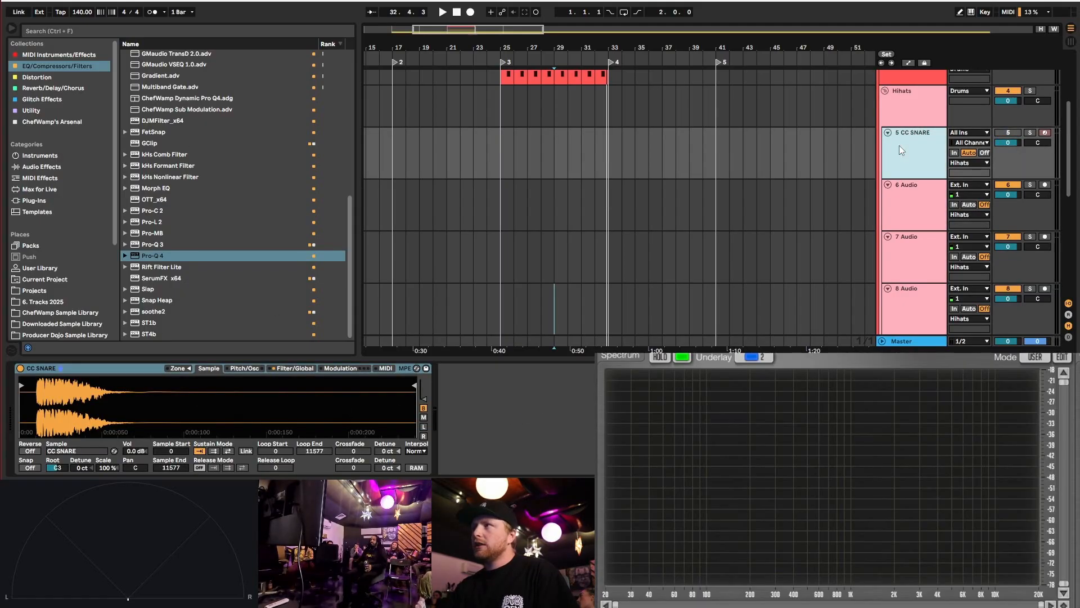
{"action": "key", "text": "Delete"}
{"action": "left_click", "coordinate": [905, 256]}
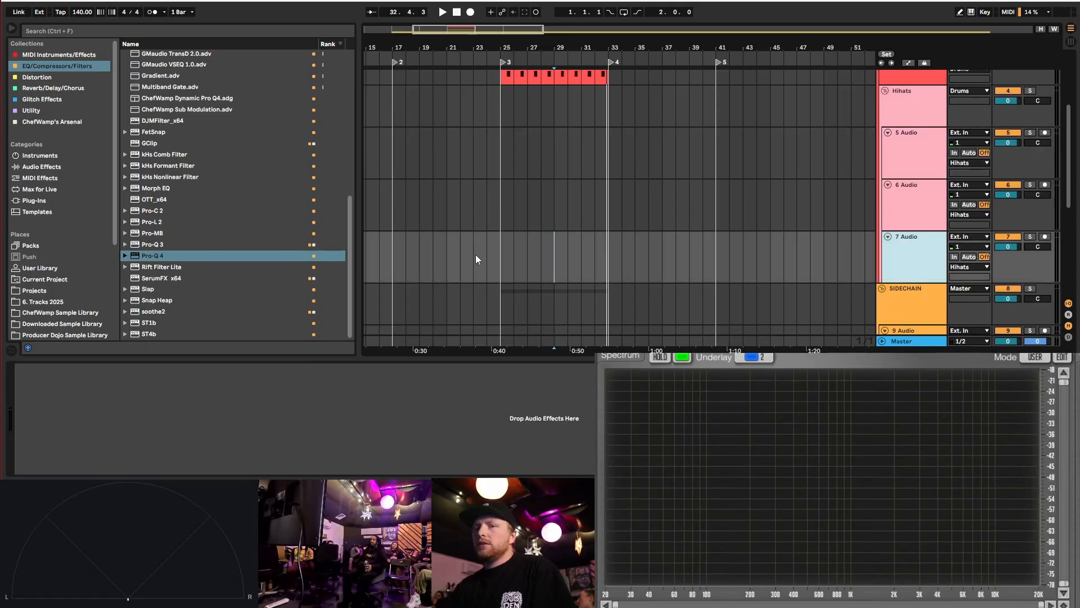
- Add two audio tracks to the Hihats group and open the !ZSea Drums folder in the Splice samples
{"action": "key", "text": "ctrl+t"}
{"action": "key", "text": "ctrl+t"}
{"action": "left_click", "coordinate": [69, 325]}
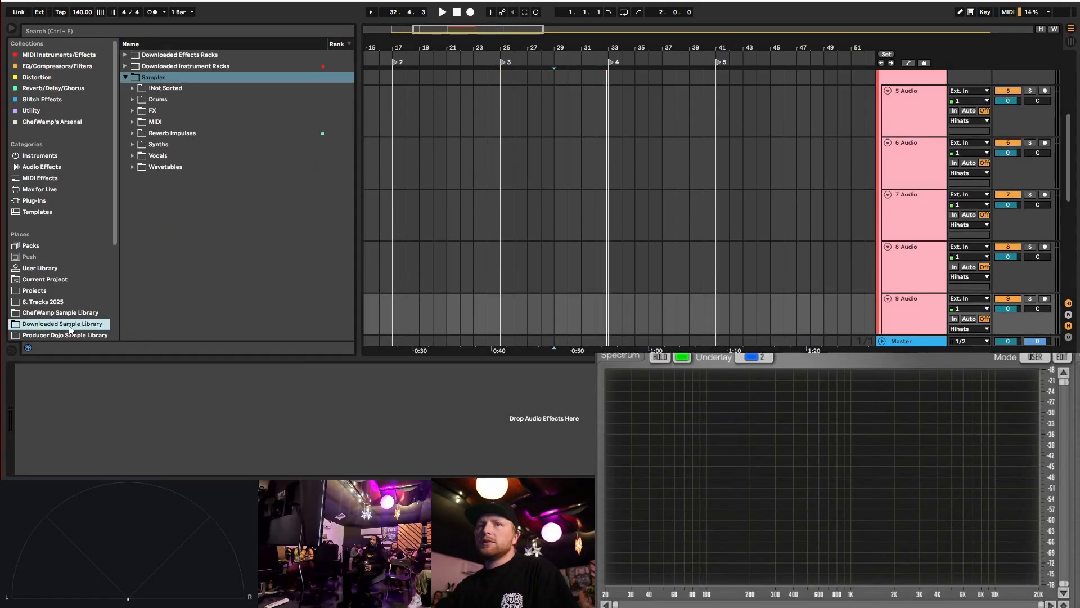
{"action": "scroll", "coordinate": [46, 290], "scroll_direction": "down", "scroll_amount": 3}
{"action": "left_click", "coordinate": [45, 287]}
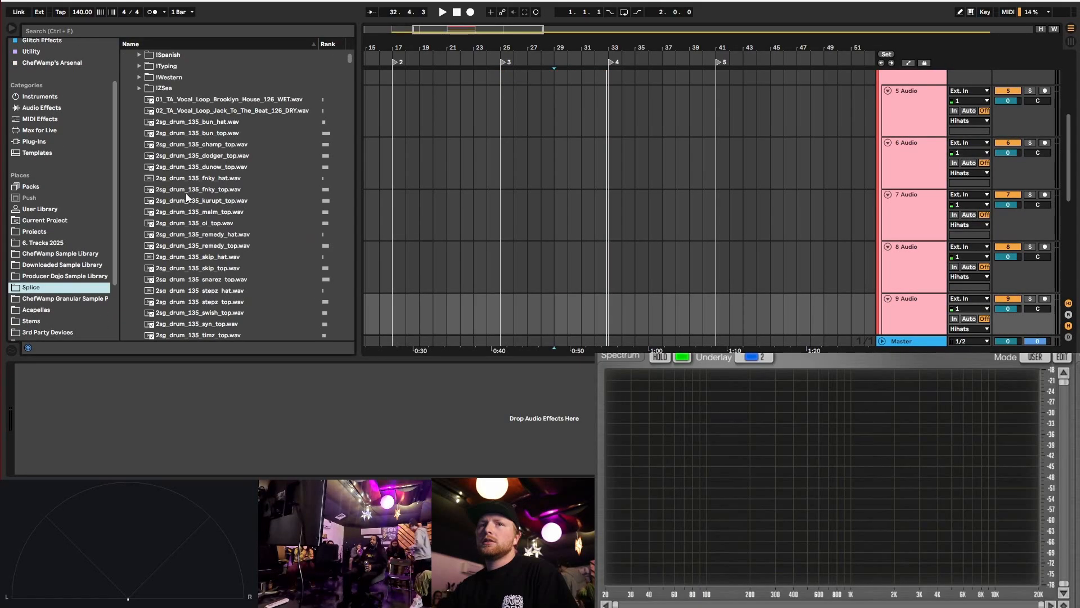
{"action": "left_click", "coordinate": [139, 88]}
{"action": "scroll", "coordinate": [214, 169], "scroll_direction": "up", "scroll_amount": 3}
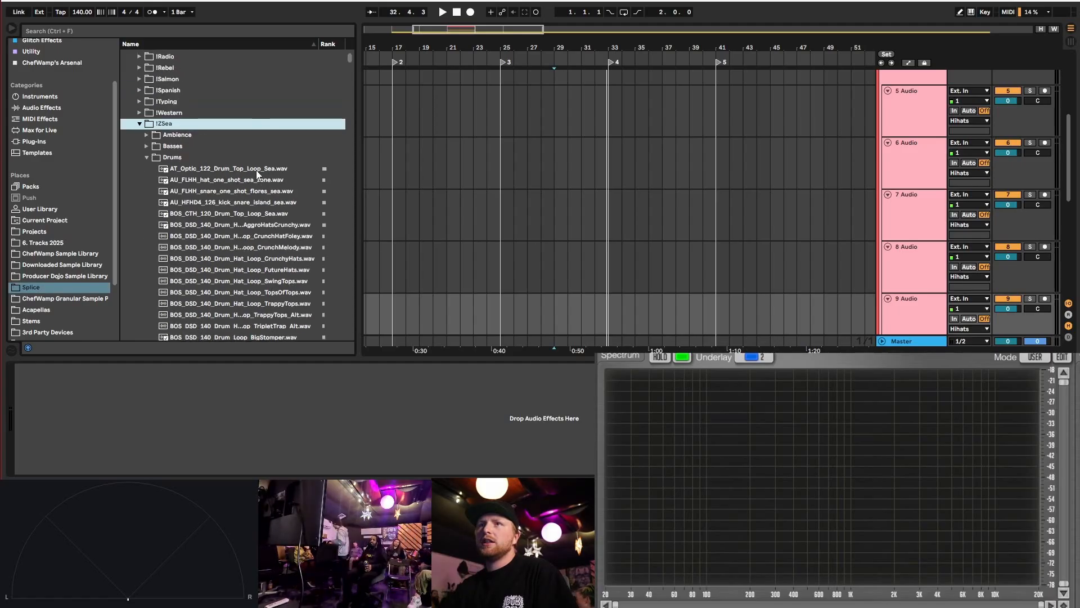
- Audition the !ZSea drum samples one by one, from the AU_FLHH one-shots through the BOS_DSD_140 hat loops to SwingTops
{"action": "left_click", "coordinate": [264, 179]}
{"action": "key", "text": "Down"}
{"action": "key", "text": "Down"}
{"action": "key", "text": "Down"}
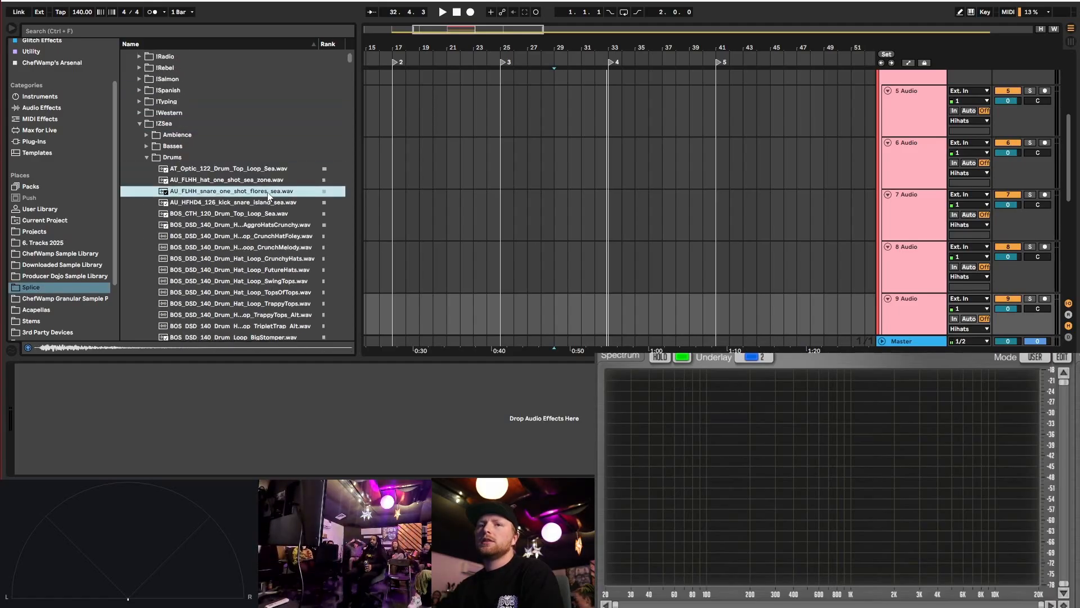
{"action": "key", "text": "Down"}
{"action": "key", "text": "Down"}
{"action": "key", "text": "Down"}
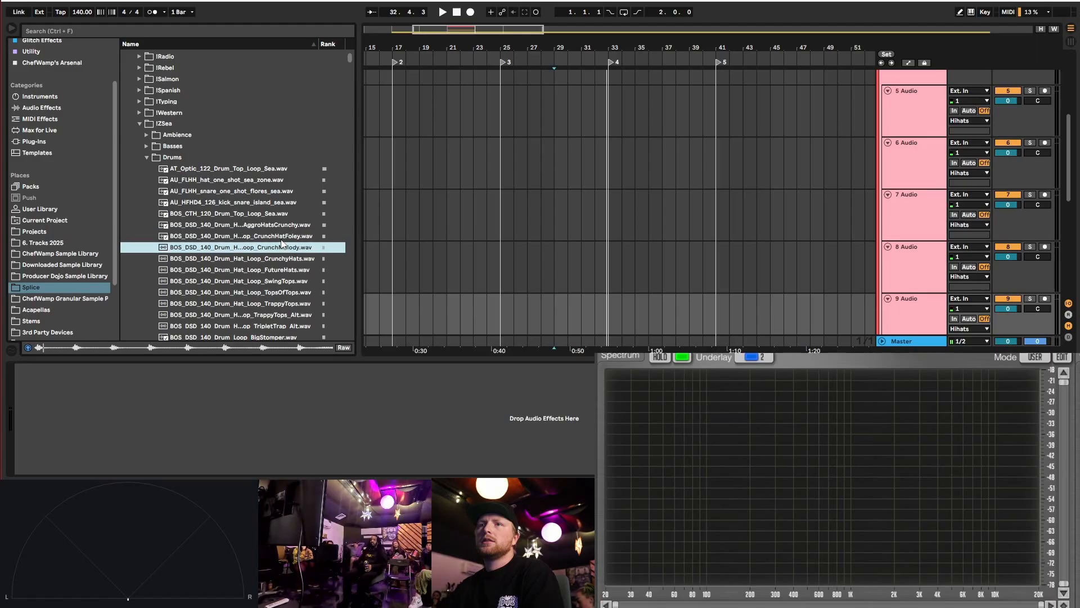
{"action": "scroll", "coordinate": [283, 245], "scroll_direction": "down", "scroll_amount": 2}
{"action": "key", "text": "Down"}
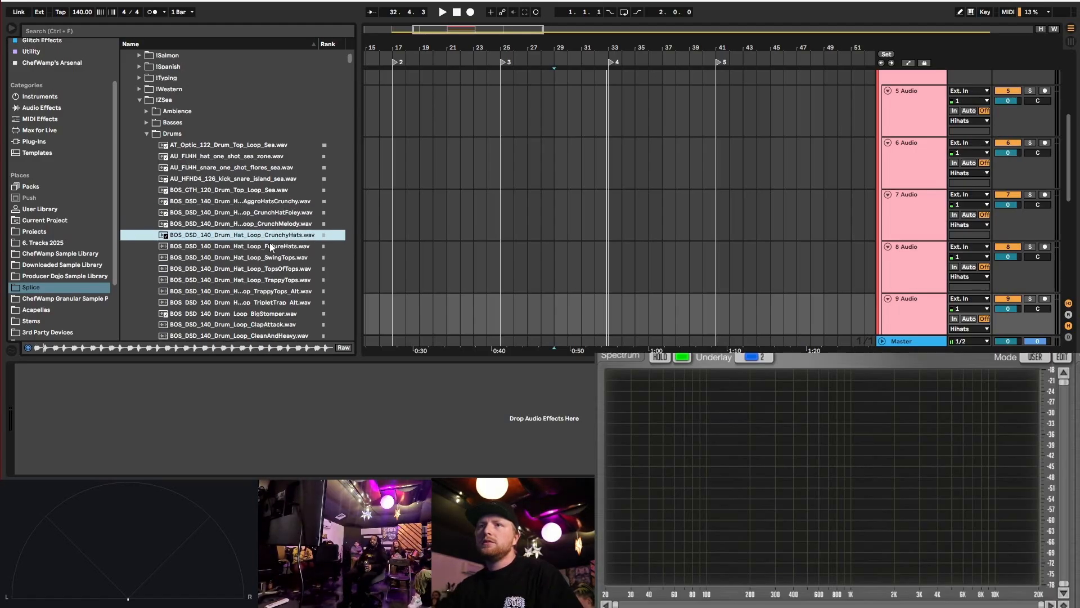
{"action": "key", "text": "Down"}
{"action": "key", "text": "Down"}
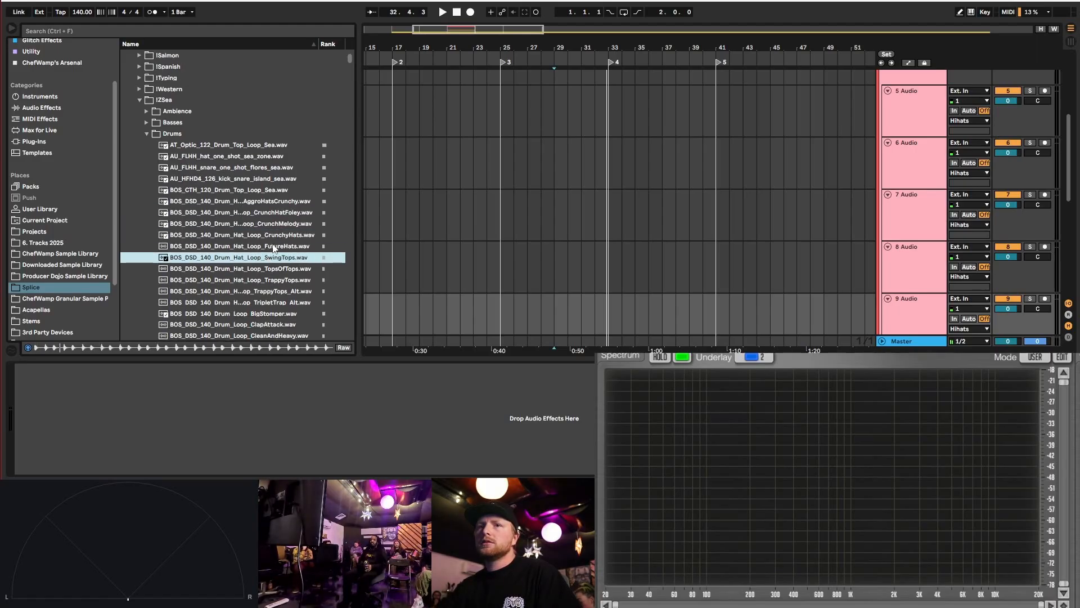
- Place BOS_DSD_140_Drum_Hat_Loop_SwingTops.wav at bar 25 on the first Hihats audio track and play it with the drums
{"action": "left_click_drag", "start_coordinate": [263, 257], "coordinate": [506, 113]}
{"action": "scroll", "coordinate": [569, 171], "scroll_direction": "up", "scroll_amount": 3}
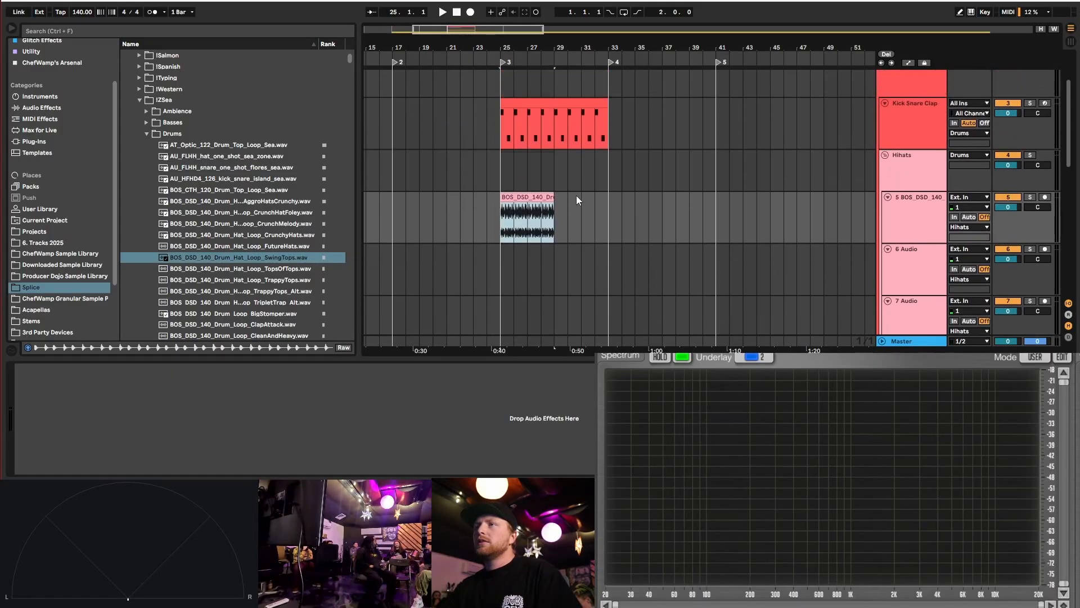
{"action": "key", "text": "space"}
{"action": "key", "text": "space"}
{"action": "scroll", "coordinate": [511, 207], "scroll_direction": "up", "scroll_amount": 8}
{"action": "scroll", "coordinate": [450, 199], "scroll_direction": "down", "scroll_amount": 4}
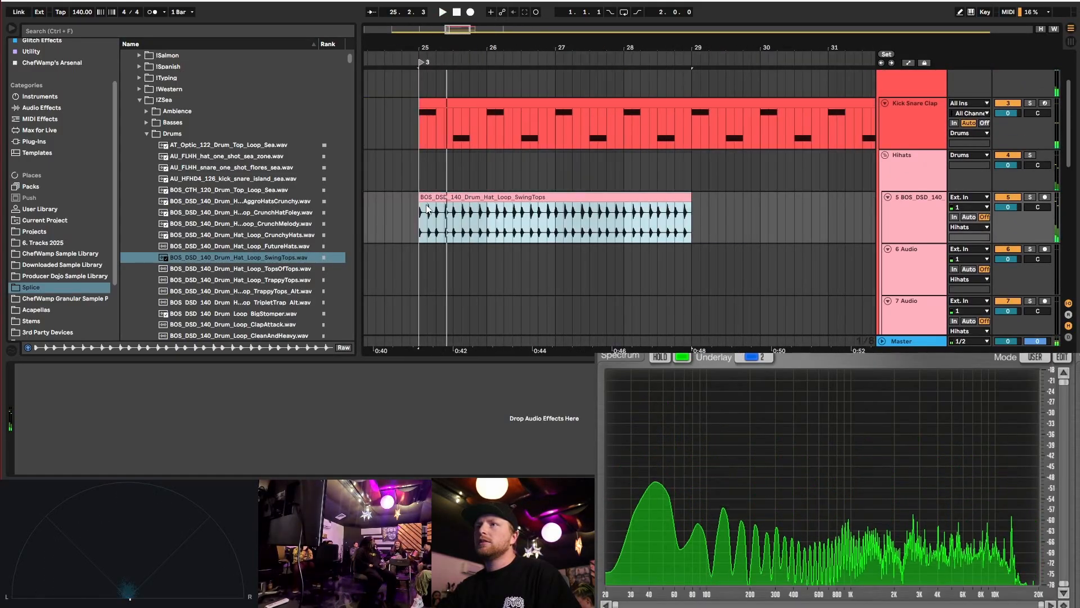
{"action": "scroll", "coordinate": [456, 199], "scroll_direction": "up", "scroll_amount": 3}
{"action": "scroll", "coordinate": [494, 211], "scroll_direction": "down", "scroll_amount": 3}
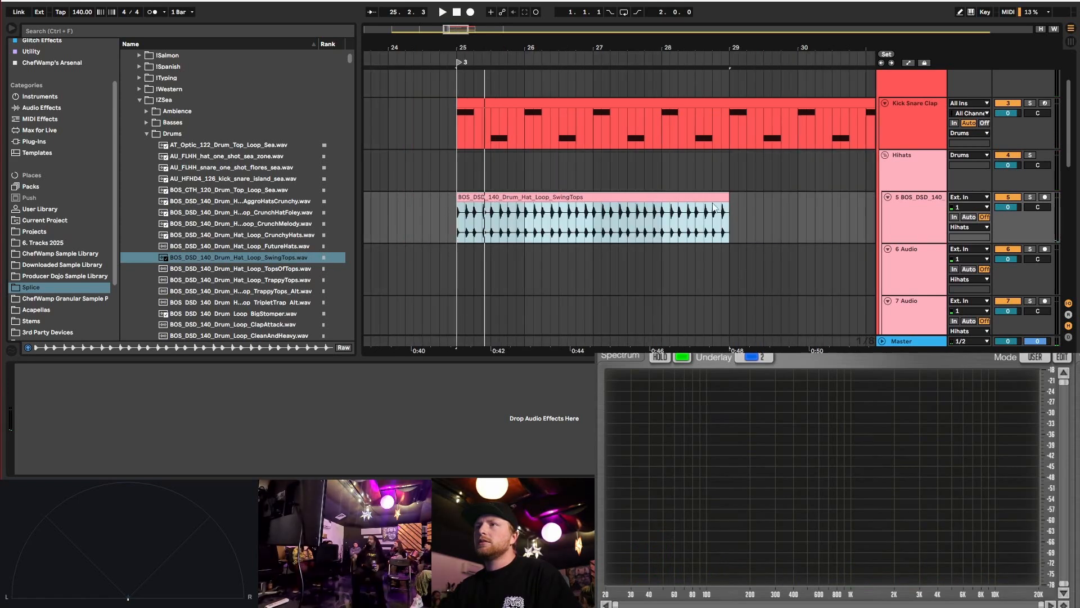
{"action": "scroll", "coordinate": [496, 211], "scroll_direction": "up", "scroll_amount": 3}
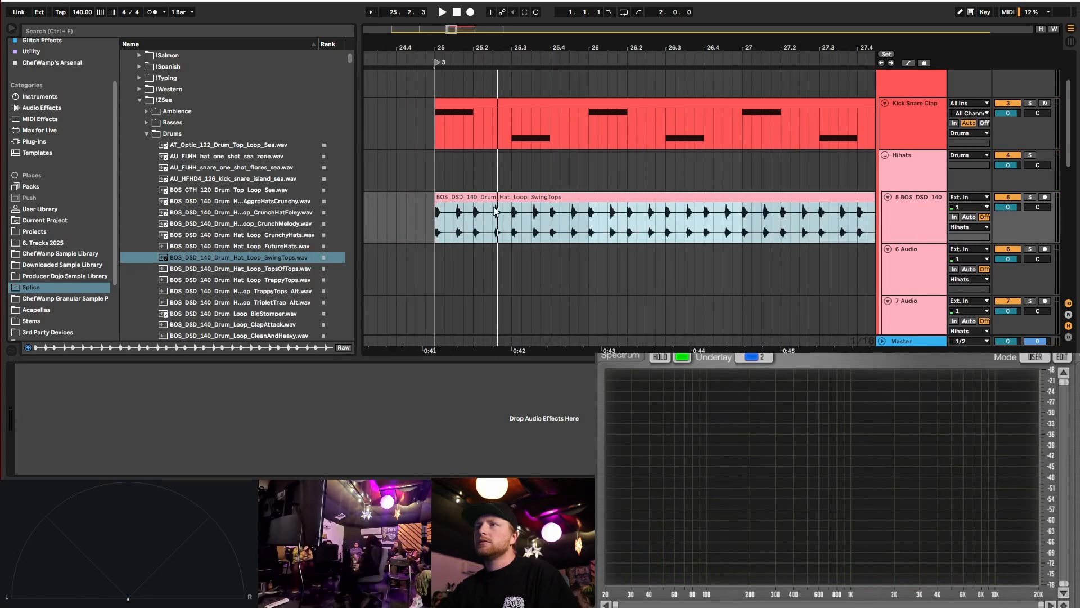
- Replace the SwingTops clip at bar 25 with BOS_DSD_140_Drum_Hat_Loop_TrappyTops.wav and play it with the kick and snare
{"action": "left_click", "coordinate": [219, 273]}
{"action": "key", "text": "Down"}
{"action": "scroll", "coordinate": [264, 279], "scroll_direction": "down", "scroll_amount": 1}
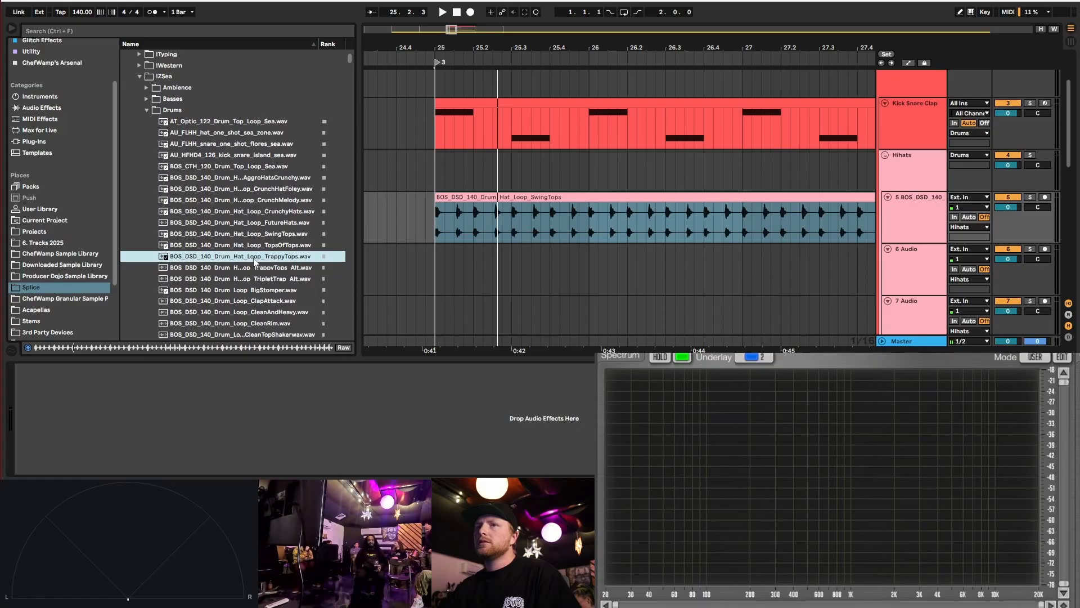
{"action": "left_click_drag", "start_coordinate": [254, 259], "coordinate": [439, 218]}
{"action": "key", "text": "space"}
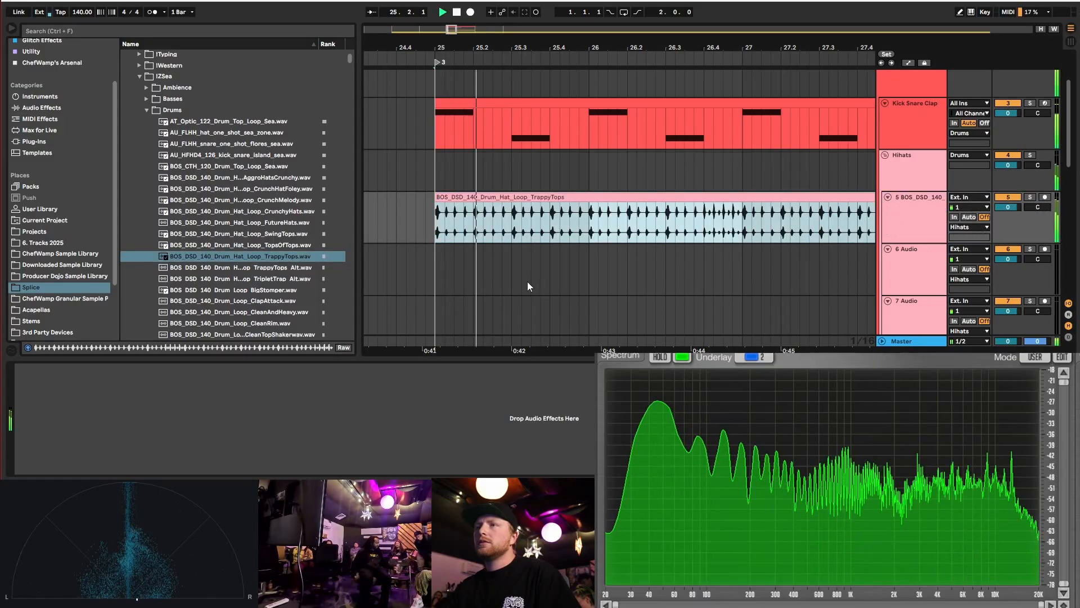
{"action": "key", "text": "space"}
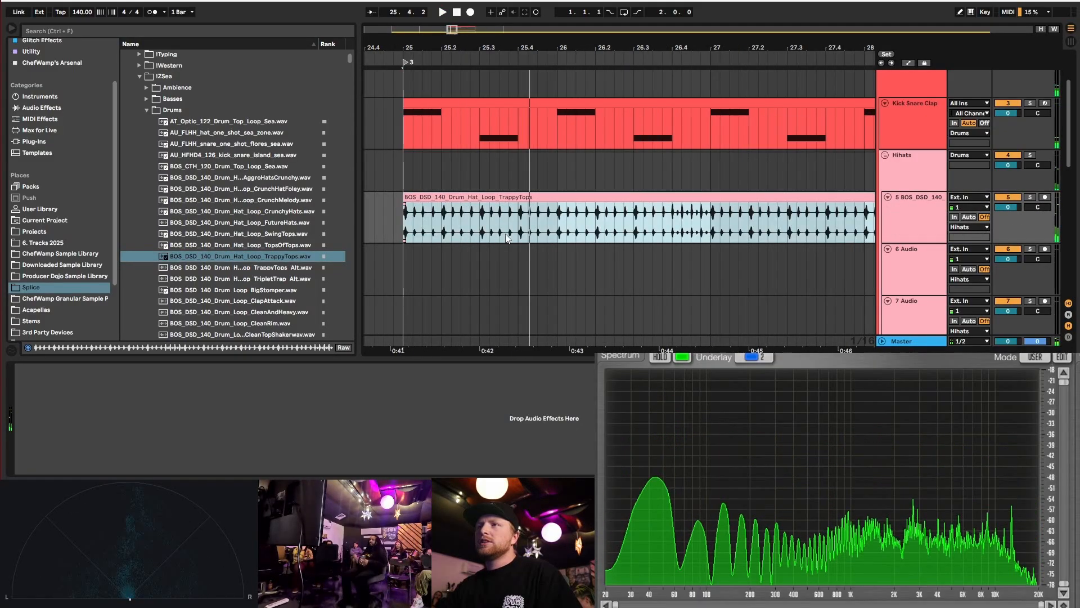
- Split the TrappyTops hat clip at 25.3
{"action": "scroll", "coordinate": [484, 240], "scroll_direction": "down", "scroll_amount": 2}
{"action": "scroll", "coordinate": [507, 227], "scroll_direction": "up", "scroll_amount": 2}
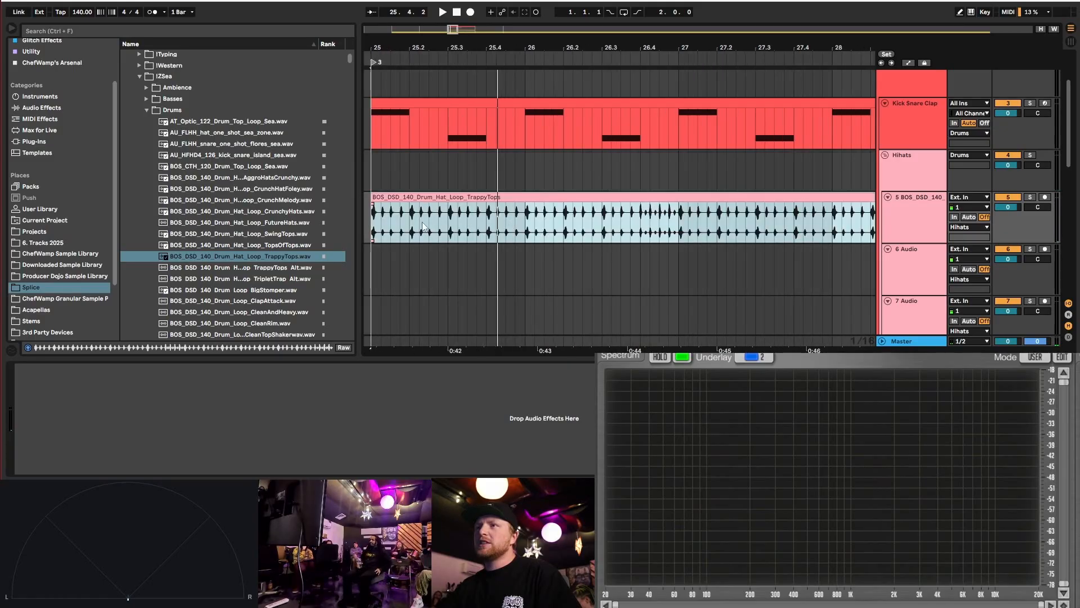
{"action": "left_click", "coordinate": [371, 220]}
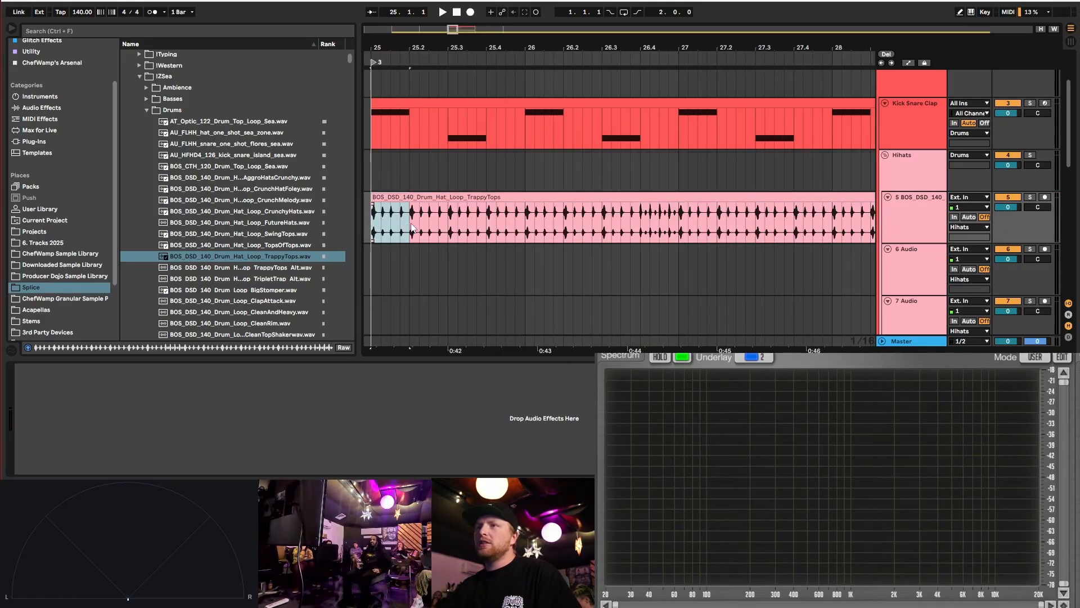
{"action": "scroll", "coordinate": [487, 221], "scroll_direction": "down", "scroll_amount": 2}
{"action": "scroll", "coordinate": [468, 223], "scroll_direction": "up", "scroll_amount": 2}
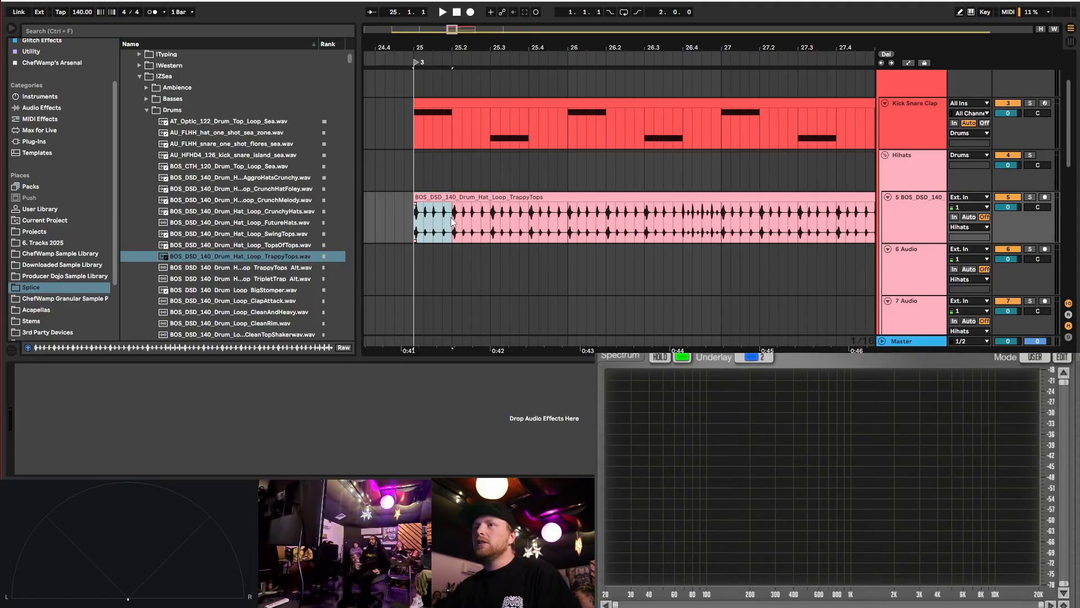
{"action": "left_click_drag", "start_coordinate": [451, 221], "coordinate": [444, 221]}
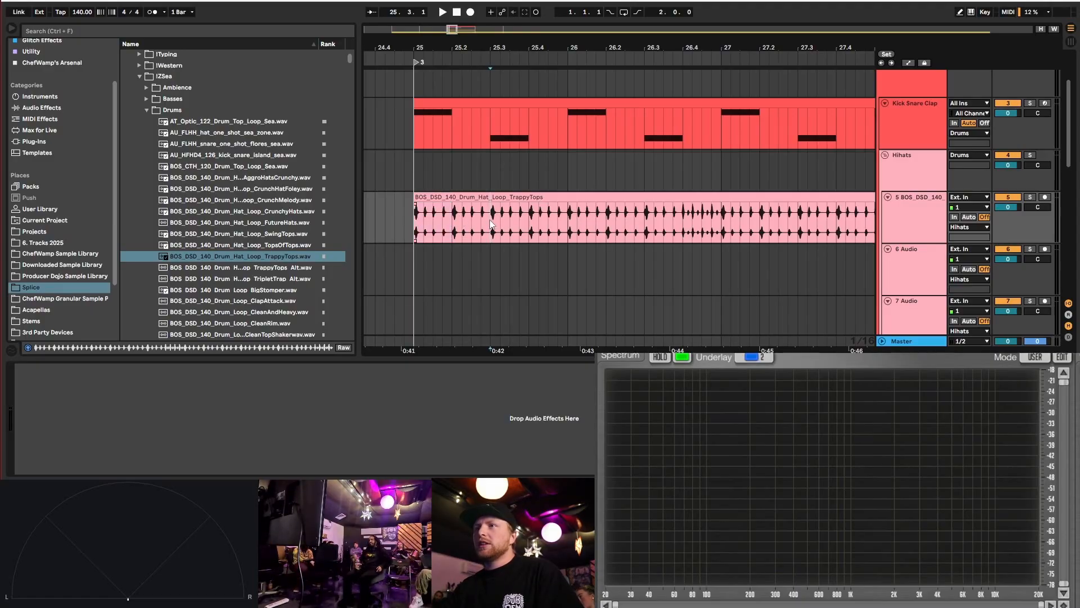
{"action": "key", "text": "ctrl+e"}
- Set both TrappyTops clips to Complex Pro warping and shorten the first clip to end at 25.2
{"action": "left_click", "coordinate": [487, 198]}
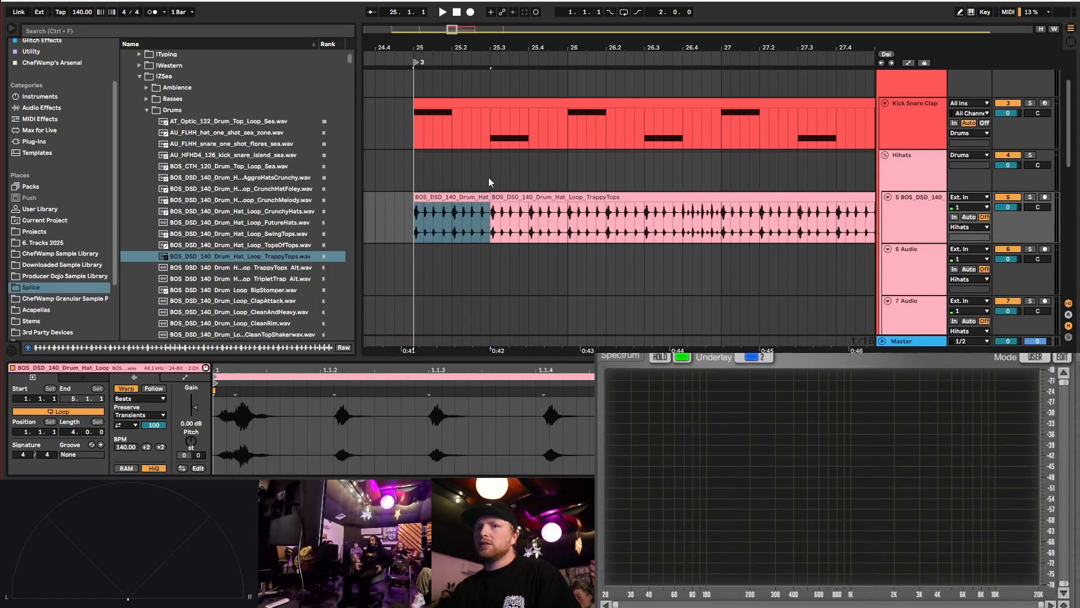
{"action": "left_click", "coordinate": [535, 197], "text": "shift"}
{"action": "left_click", "coordinate": [135, 399]}
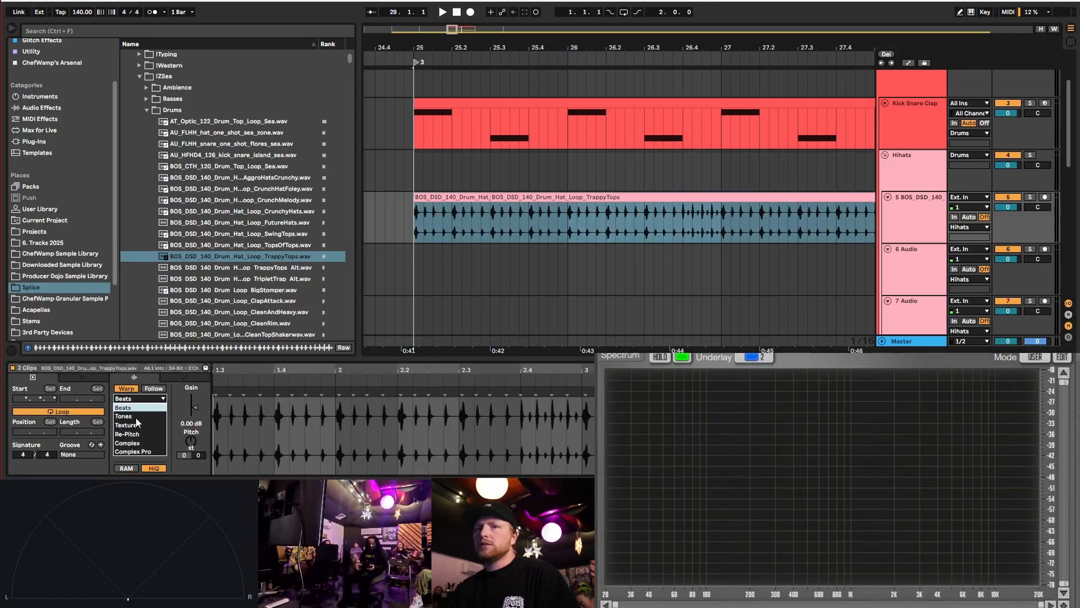
{"action": "left_click", "coordinate": [152, 452]}
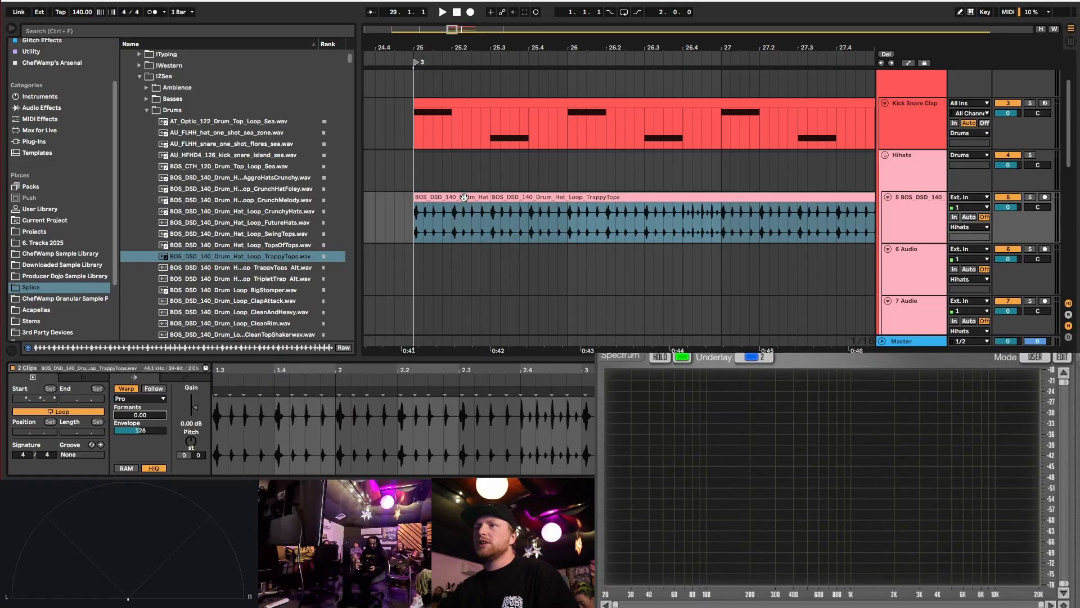
{"action": "left_click", "coordinate": [498, 206]}
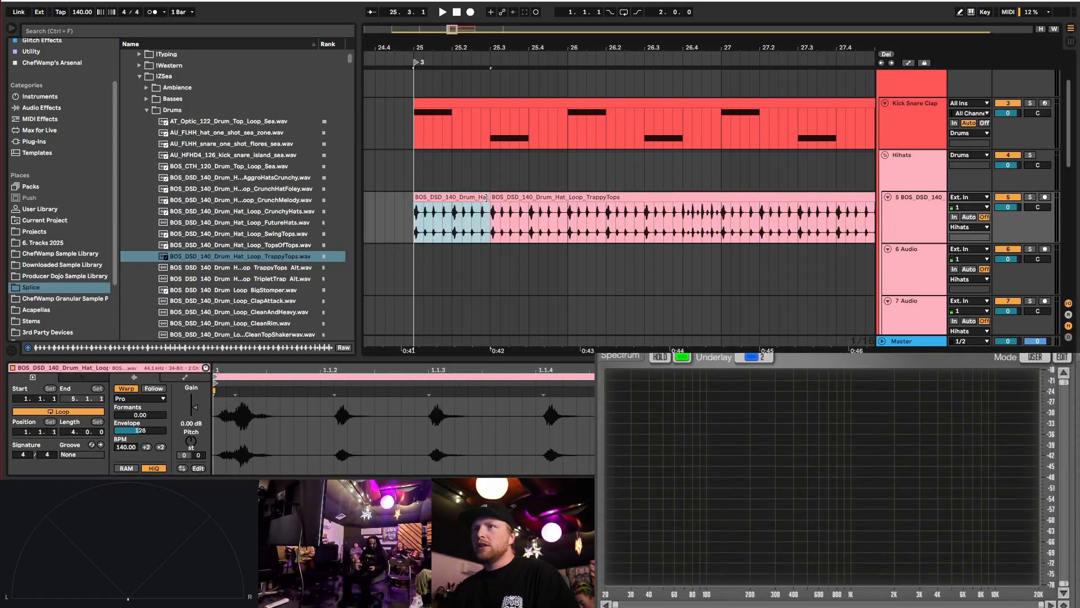
{"action": "left_click_drag", "start_coordinate": [485, 197], "coordinate": [452, 197]}
- Set the second TrappyTops clip to Beats warping with transient looping off and envelope 0, and listen to the hats soloed
{"action": "left_click", "coordinate": [504, 197]}
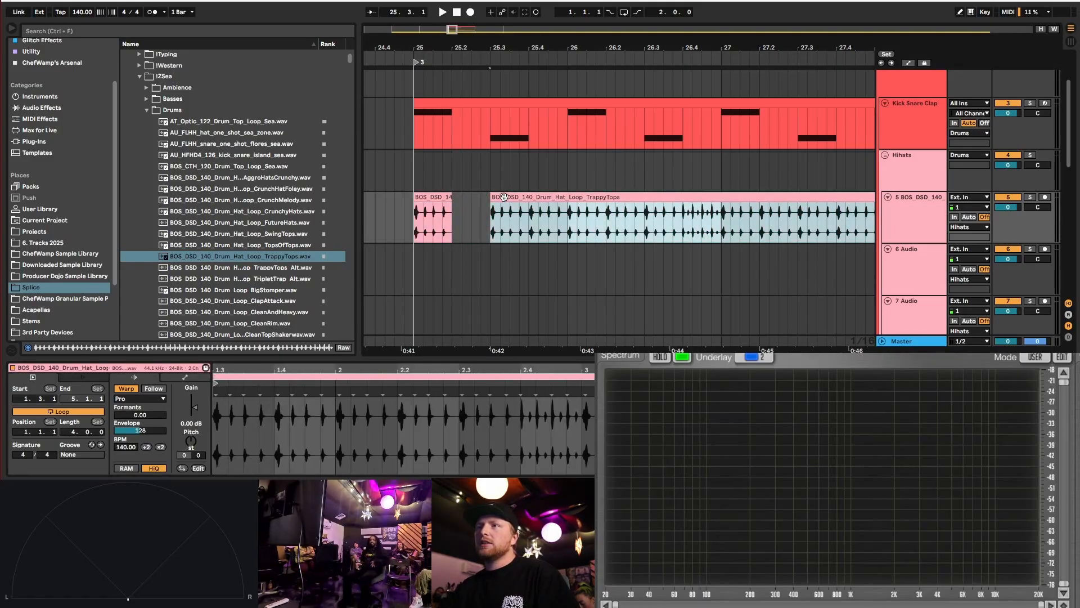
{"action": "left_click", "coordinate": [131, 398]}
{"action": "left_click", "coordinate": [130, 399]}
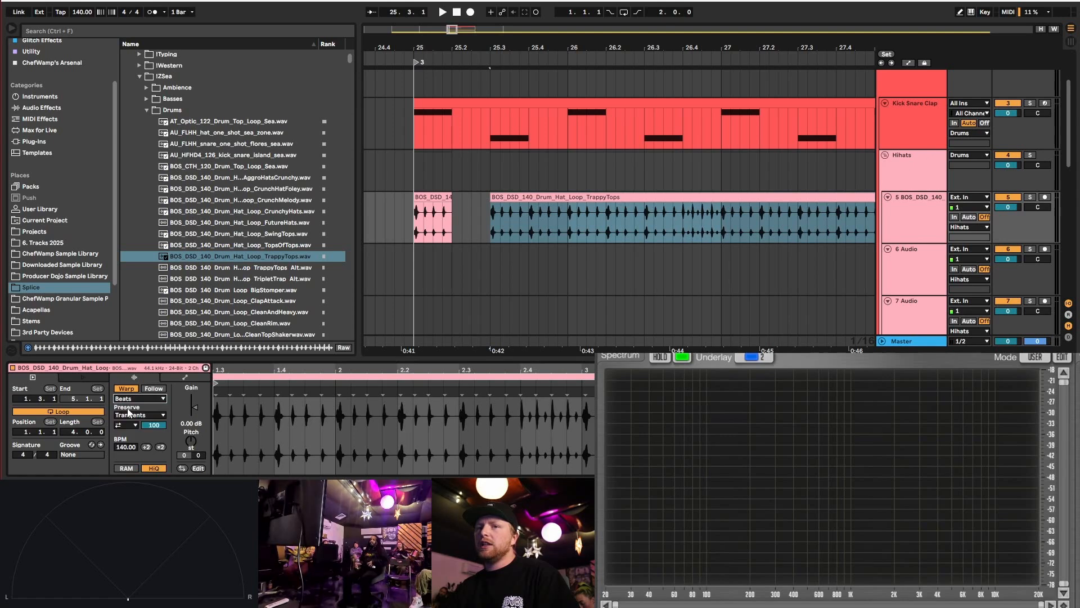
{"action": "left_click", "coordinate": [127, 425]}
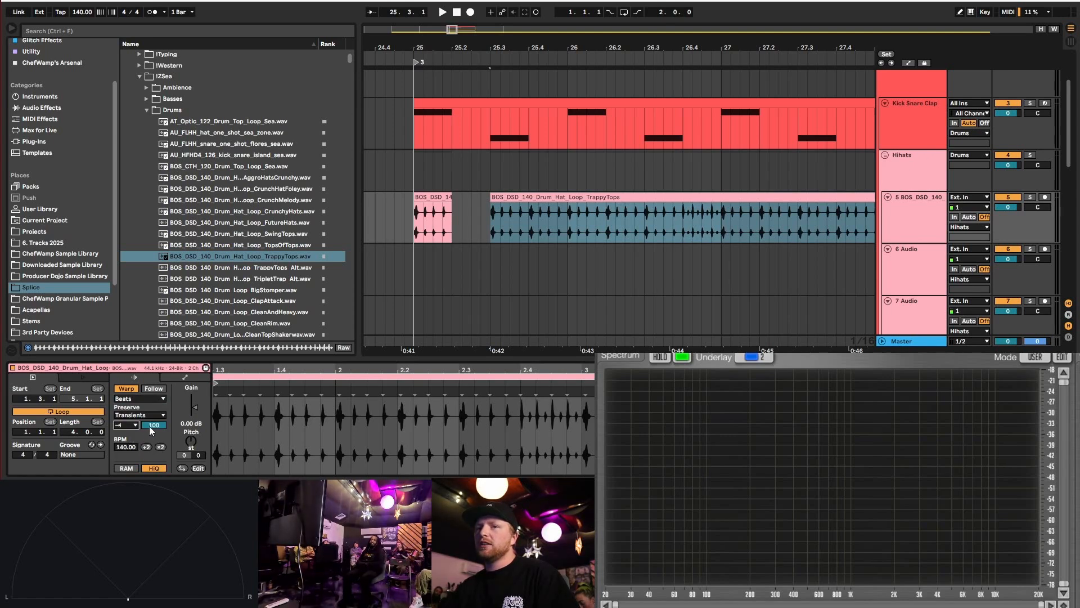
{"action": "left_click_drag", "start_coordinate": [150, 427], "coordinate": [151, 450]}
{"action": "key", "text": "space"}
{"action": "key", "text": "space"}
{"action": "key", "text": "space"}
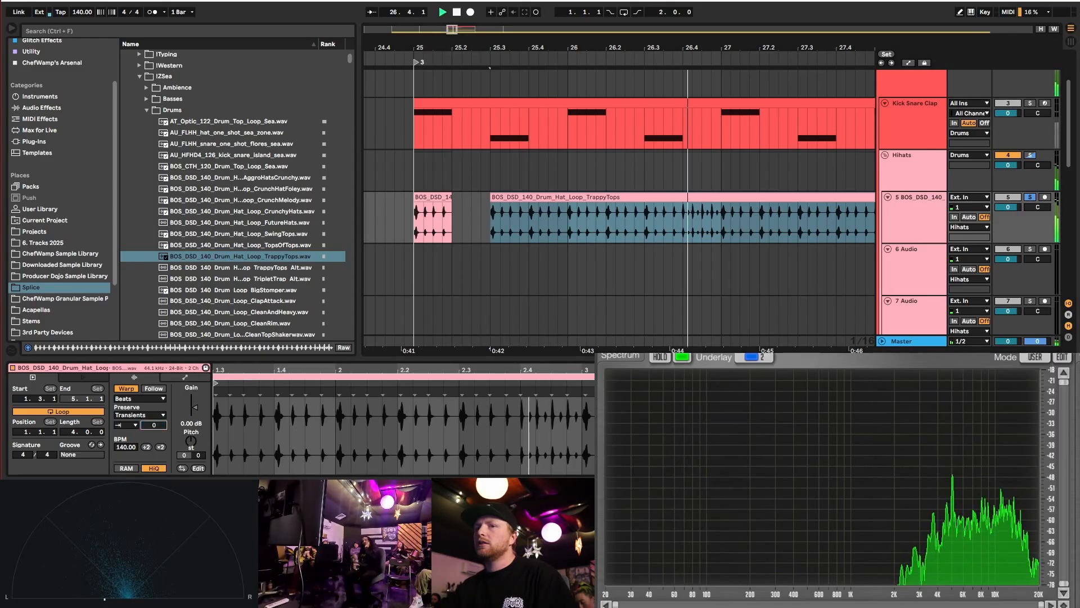
- Set the second clip's transient envelope to 28 and play the soloed hats again
{"action": "key", "text": "space"}
{"action": "left_click_drag", "start_coordinate": [150, 425], "coordinate": [151, 409]}
{"action": "key", "text": "space"}
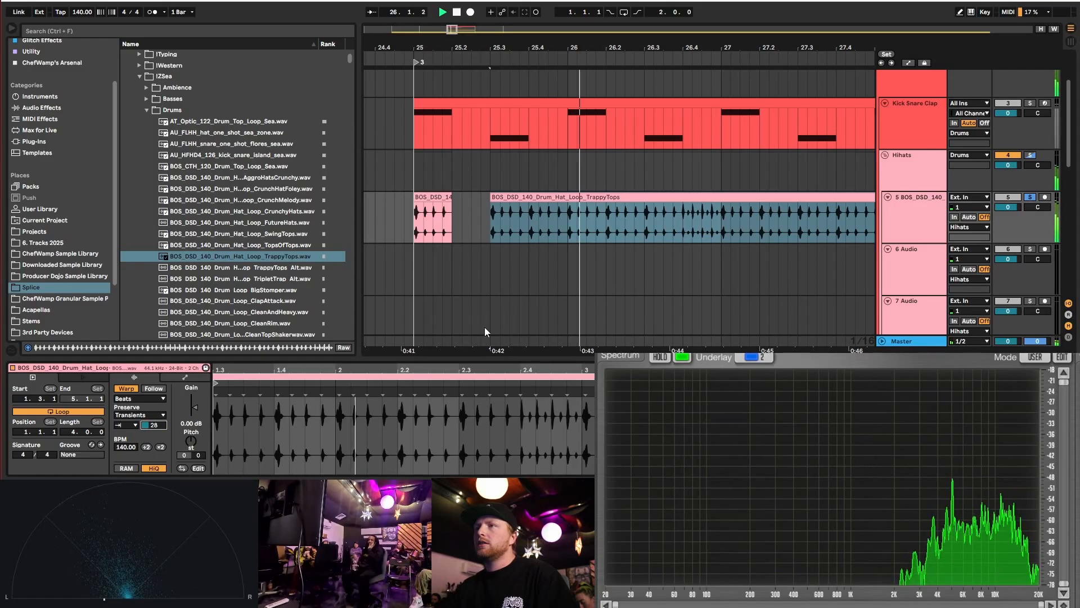
{"action": "key", "text": "space"}
- Time-stretch the first TrappyTops clip so it ends at 25.3, and play it with the full drums
{"action": "left_click", "coordinate": [494, 197]}
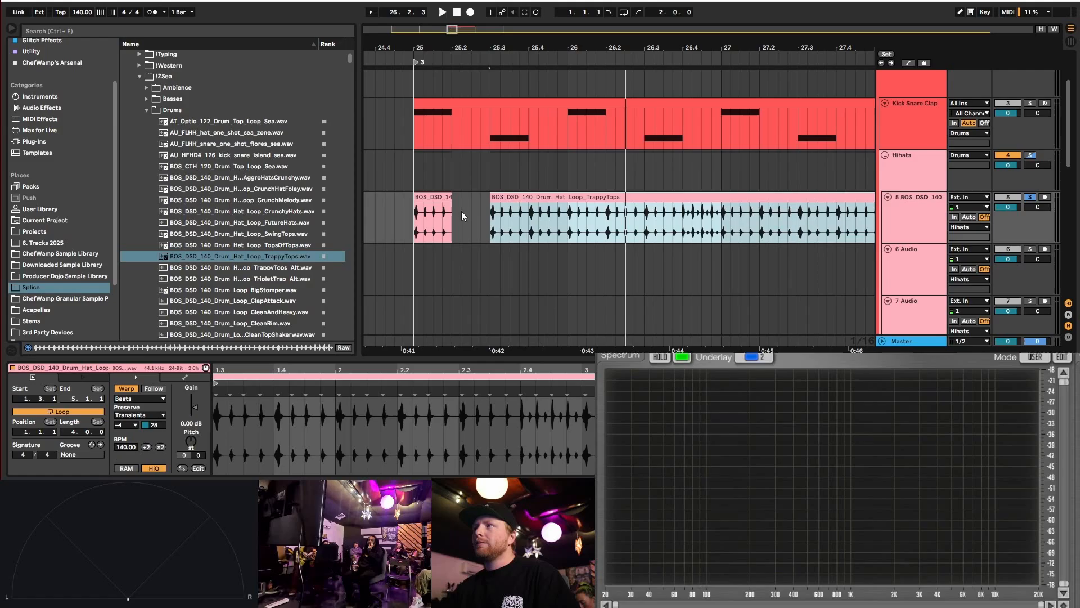
{"action": "left_click", "coordinate": [442, 199]}
{"action": "scroll", "coordinate": [443, 200], "scroll_direction": "up", "scroll_amount": 3}
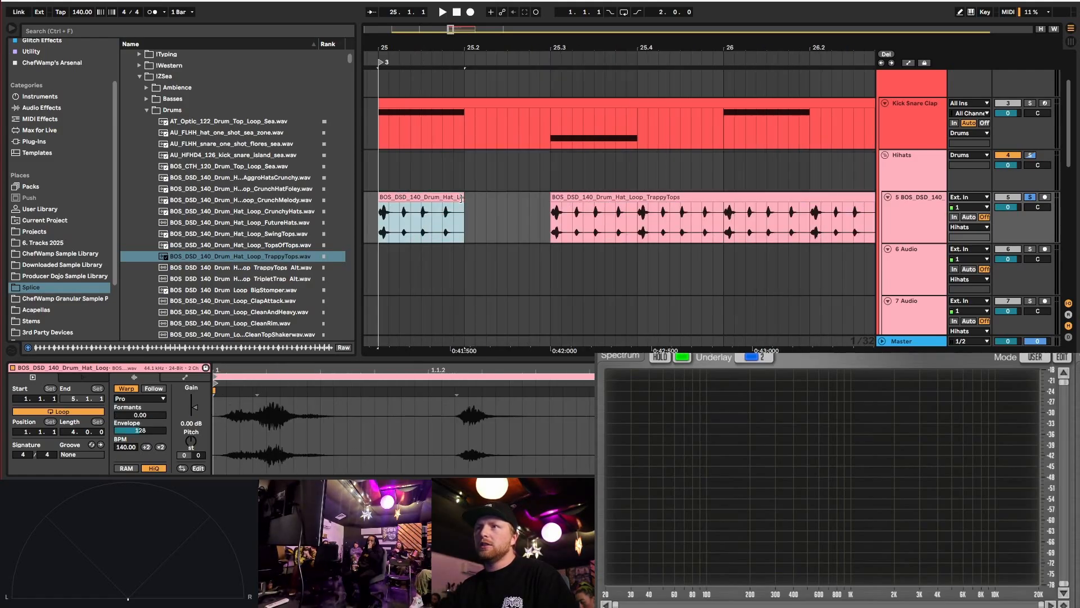
{"action": "left_click_drag", "start_coordinate": [460, 198], "coordinate": [554, 210]}
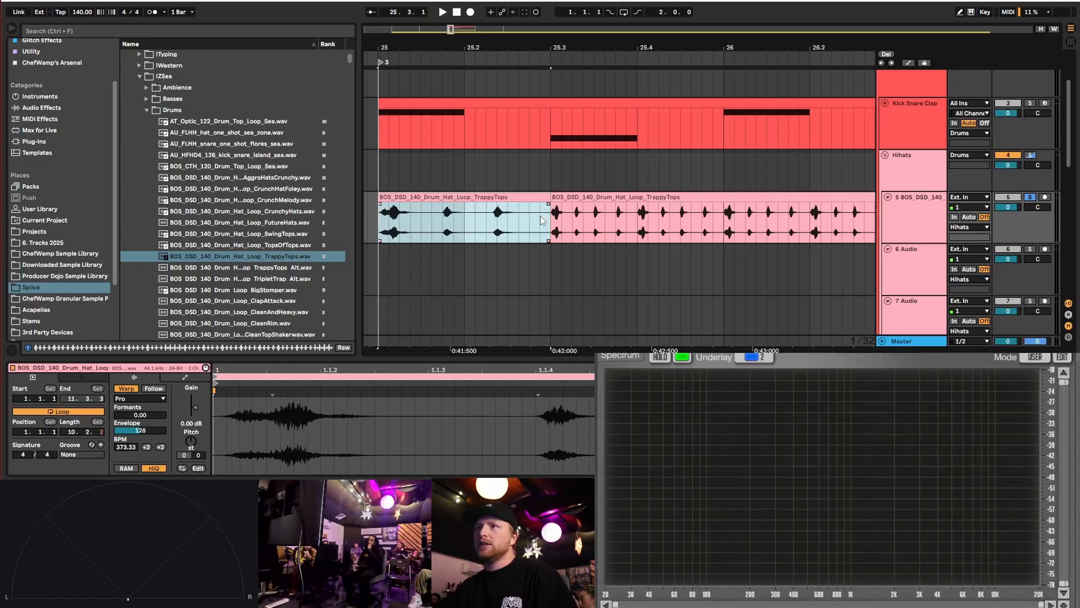
{"action": "key", "text": "space"}
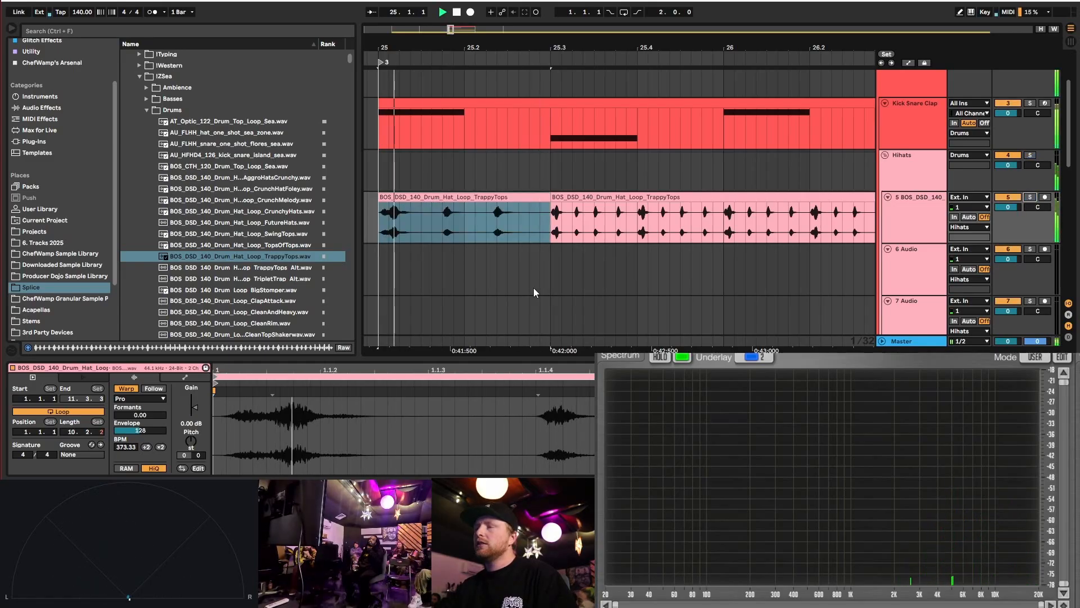
{"action": "key", "text": "space"}
{"action": "scroll", "coordinate": [405, 180], "scroll_direction": "down", "scroll_amount": 3}
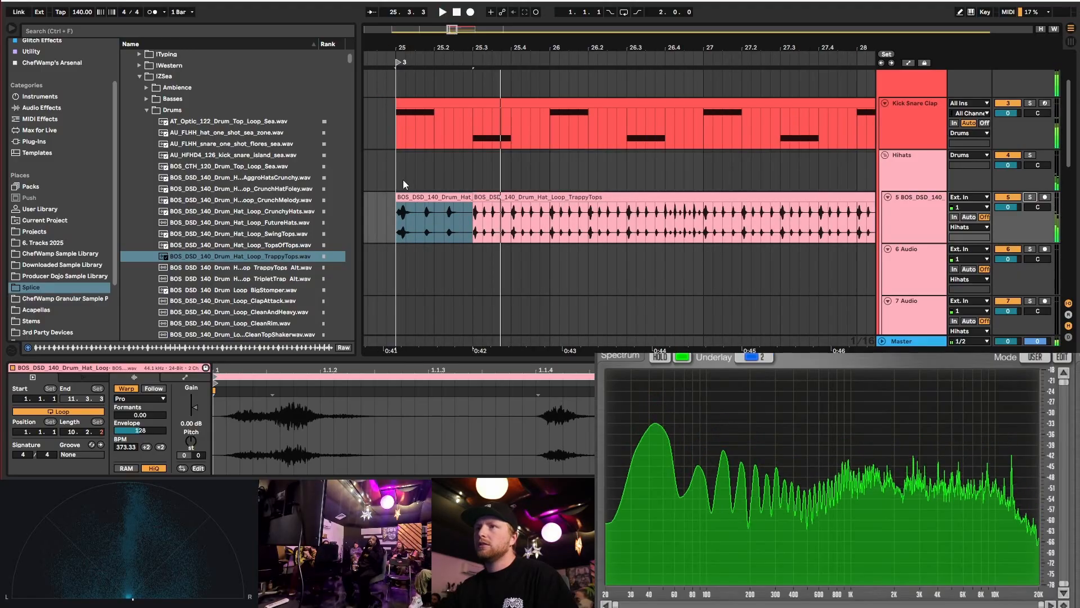
- Replay both hat clips from bar 25, then check the second clip's warp settings and the remaining Hihats tracks
{"action": "left_click", "coordinate": [481, 199]}
{"action": "scroll", "coordinate": [395, 220], "scroll_direction": "up", "scroll_amount": 3}
{"action": "left_click", "coordinate": [399, 223]}
{"action": "key", "text": "space"}
{"action": "left_click", "coordinate": [408, 225]}
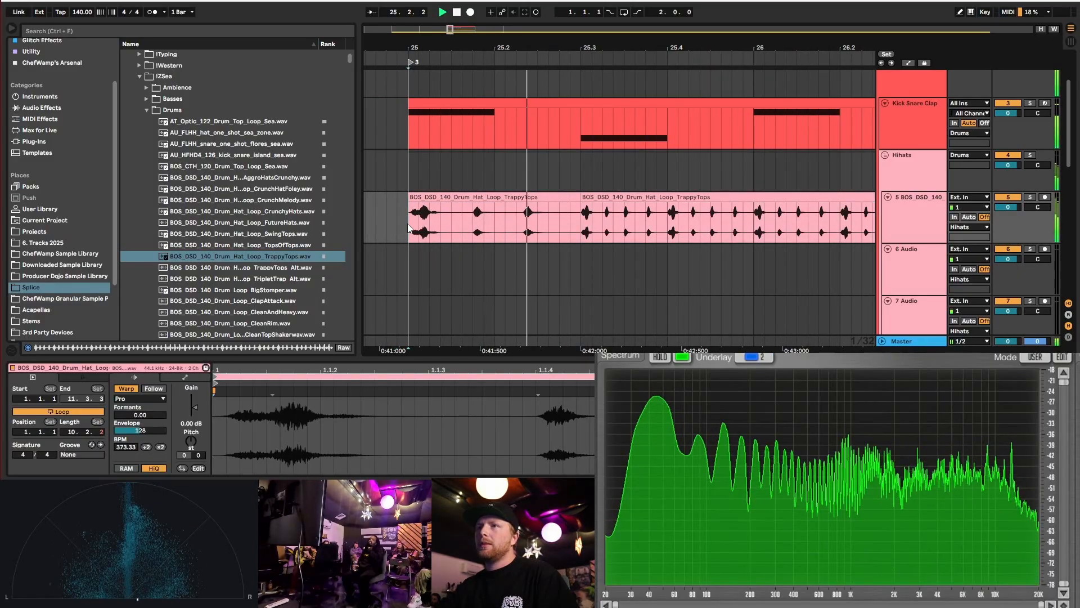
{"action": "key", "text": "space"}
{"action": "scroll", "coordinate": [450, 231], "scroll_direction": "down", "scroll_amount": 3}
{"action": "scroll", "coordinate": [540, 219], "scroll_direction": "up", "scroll_amount": 3}
{"action": "left_click", "coordinate": [402, 197]}
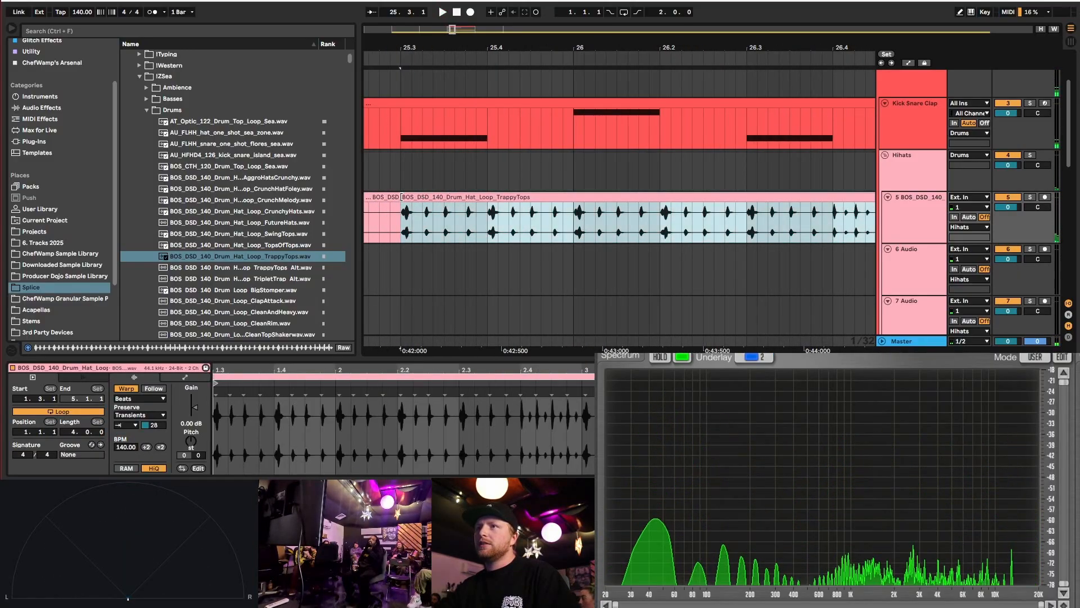
{"action": "scroll", "coordinate": [408, 241], "scroll_direction": "down", "scroll_amount": 10}
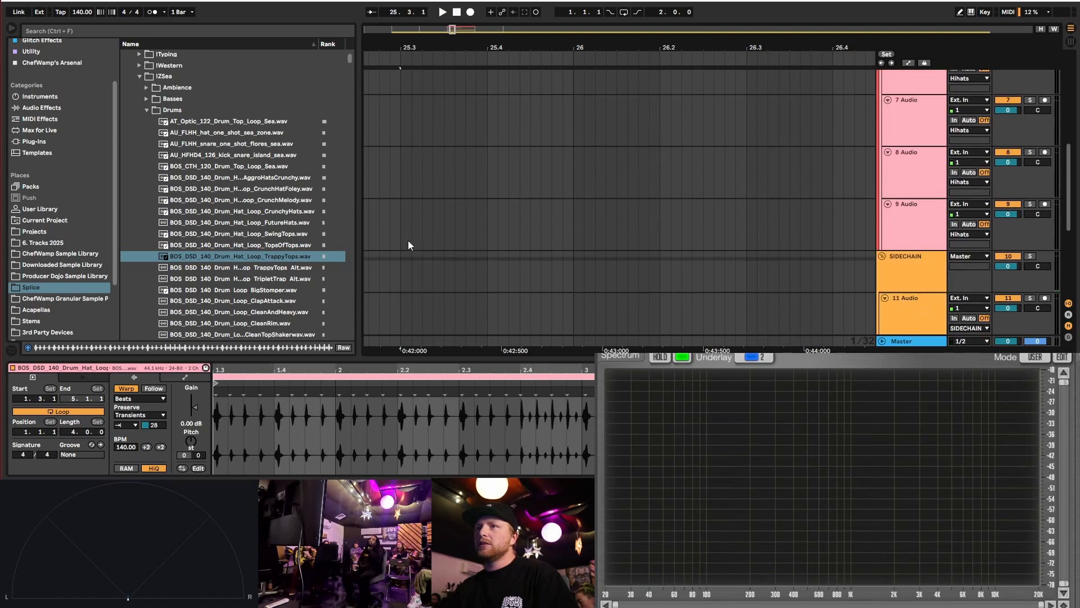
- Select 25.3 to 25.4 in the Phase Plant clip and play that range soloed
{"action": "scroll", "coordinate": [442, 289], "scroll_direction": "down", "scroll_amount": 3}
{"action": "scroll", "coordinate": [442, 289], "scroll_direction": "up", "scroll_amount": 3}
{"action": "left_click", "coordinate": [454, 268]}
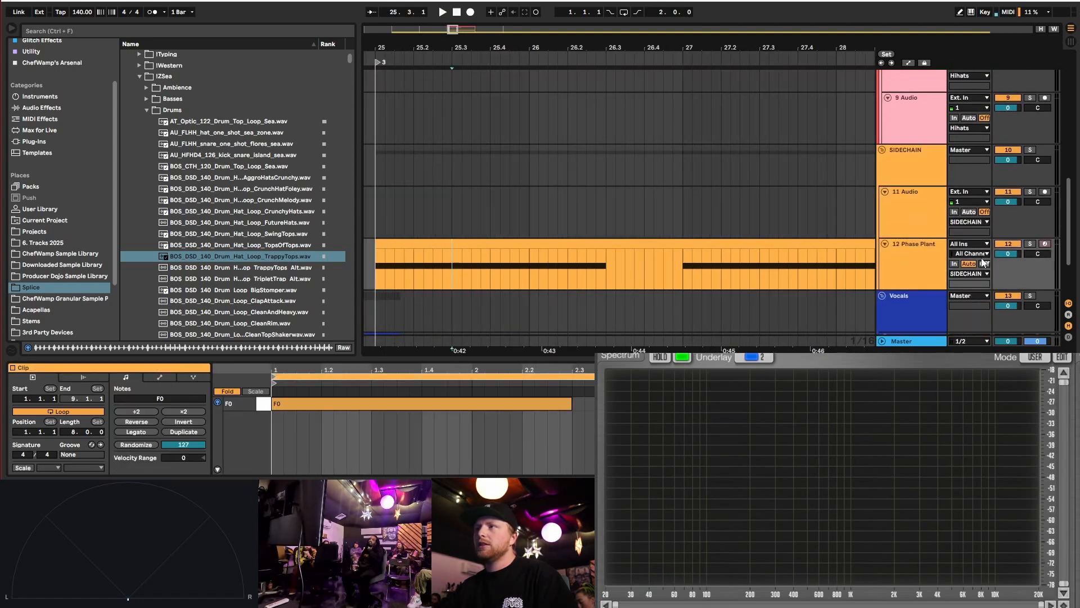
{"action": "left_click_drag", "start_coordinate": [454, 268], "coordinate": [499, 269]}
{"action": "key", "text": "space"}
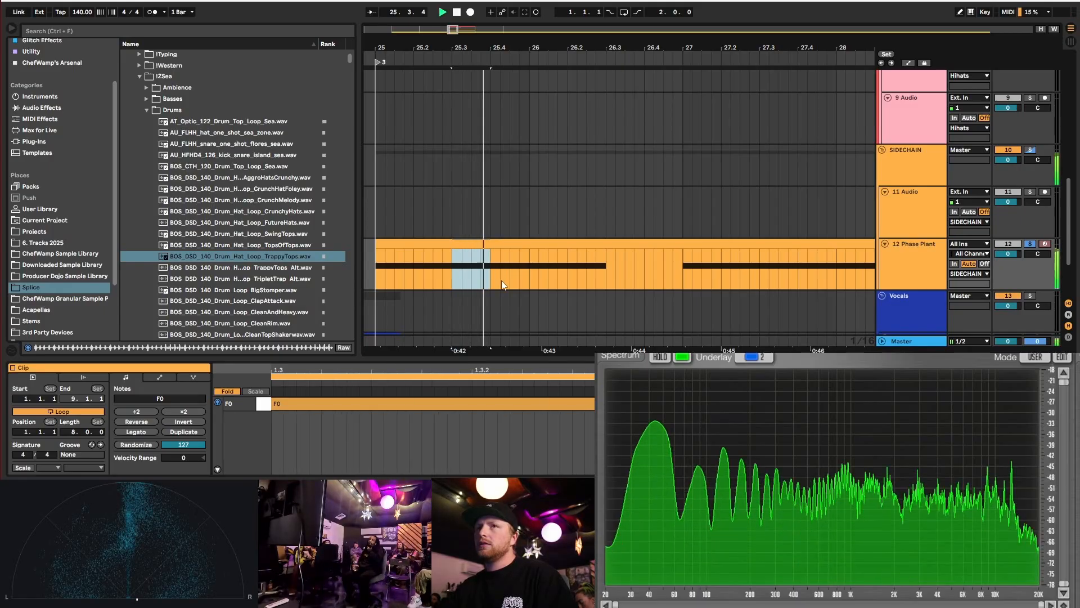
{"action": "scroll", "coordinate": [474, 166], "scroll_direction": "up", "scroll_amount": 10}
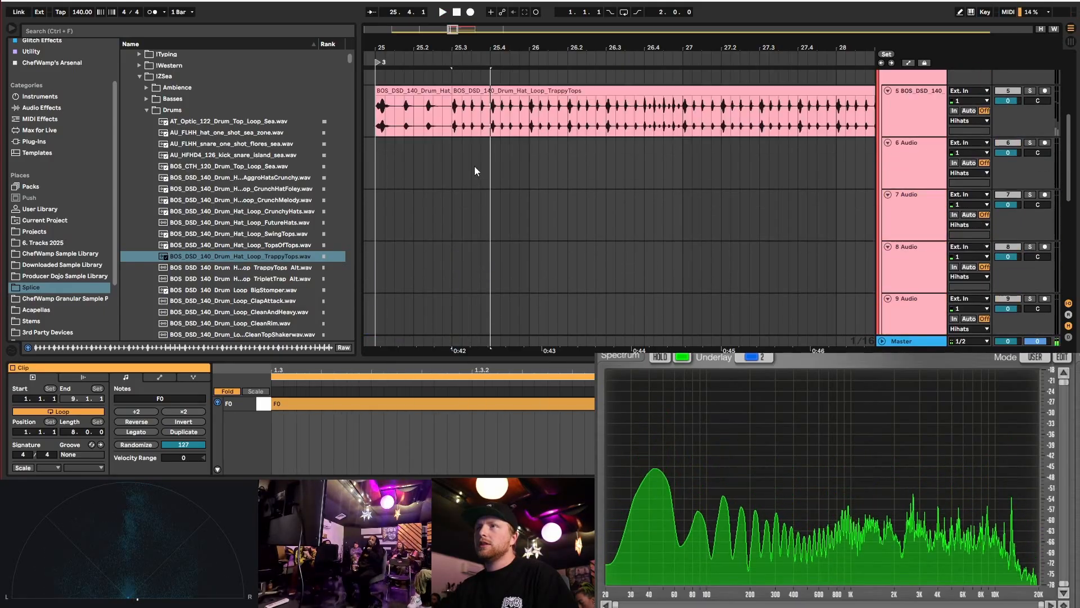
{"action": "key", "text": "space"}
- Play from 25.3 and again from 25.4 to judge where the hats should stop after the snare
{"action": "left_click", "coordinate": [450, 251]}
{"action": "key", "text": "space"}
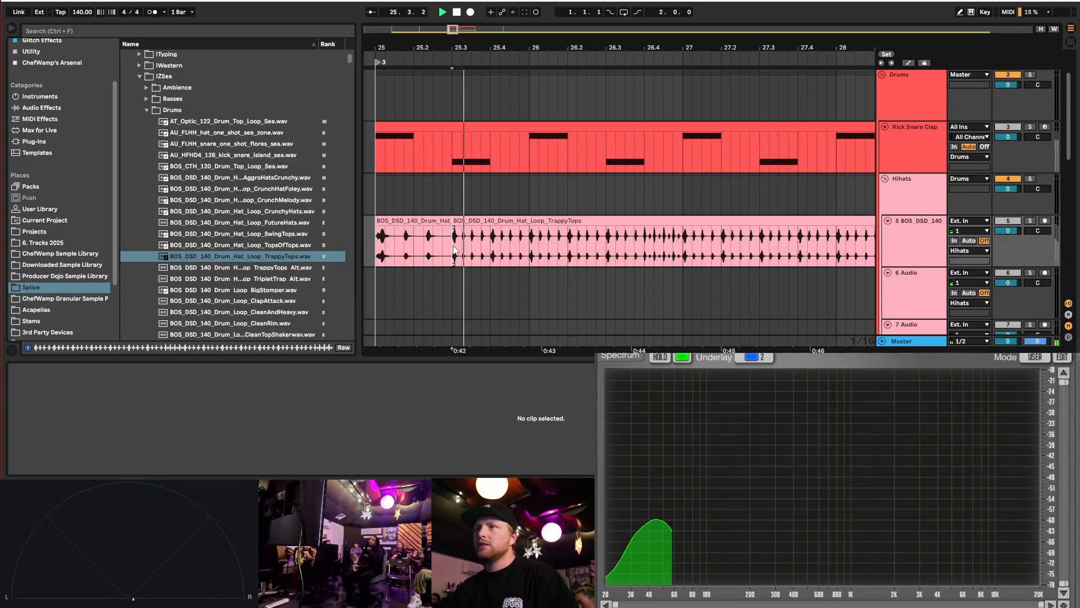
{"action": "left_click", "coordinate": [491, 254]}
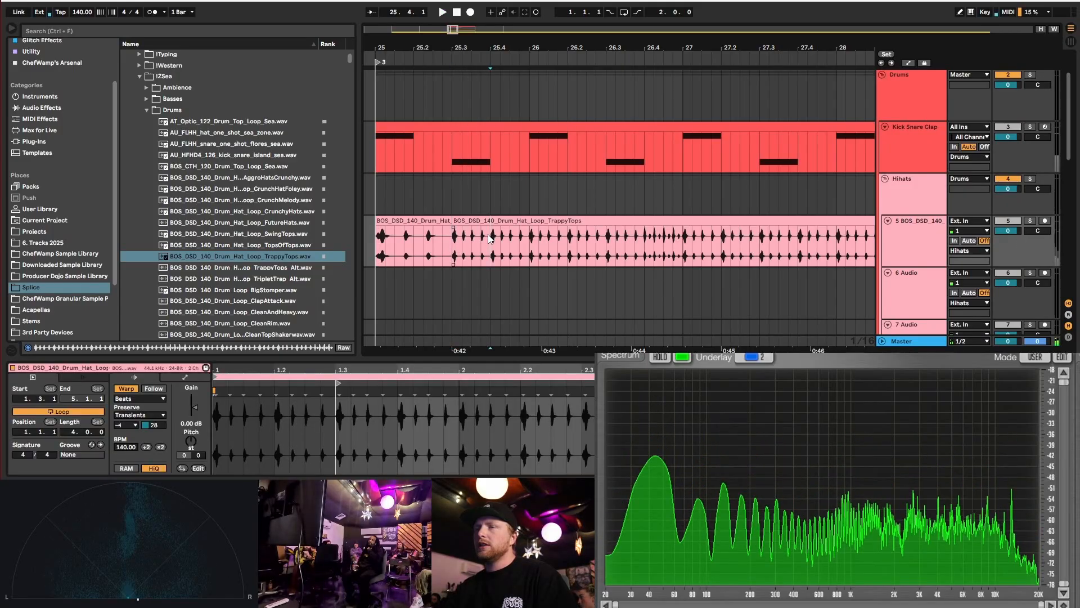
{"action": "key", "text": "space"}
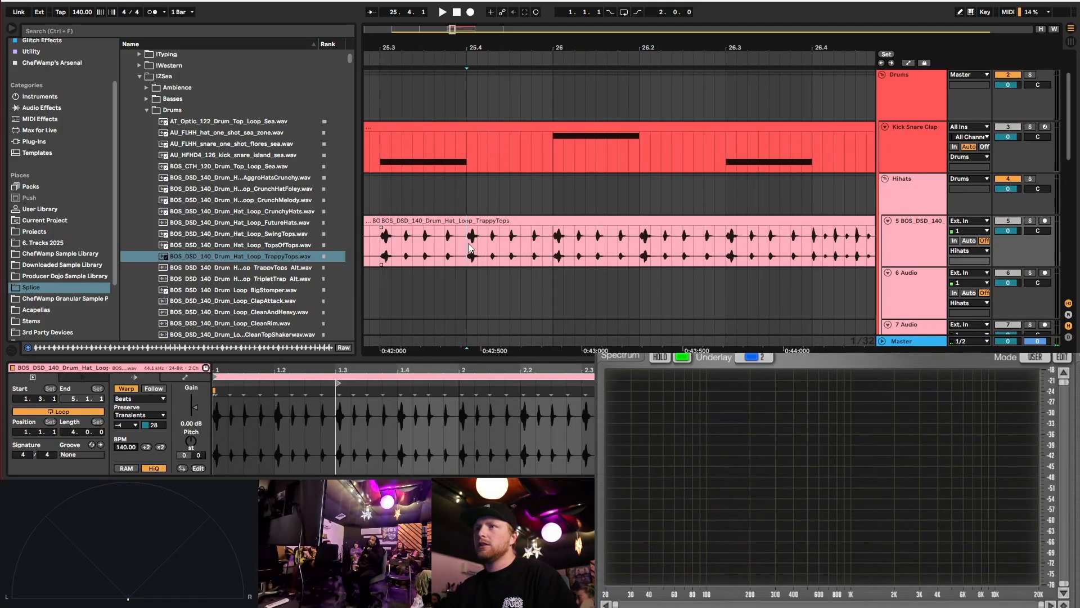
{"action": "key", "text": "space"}
{"action": "key", "text": "space"}
- Deactivate the portion of the TrappyTops hats from 25.4.2 to the start of bar 26
{"action": "left_click_drag", "start_coordinate": [488, 246], "coordinate": [558, 244]}
{"action": "key", "text": "0"}
{"action": "scroll", "coordinate": [501, 219], "scroll_direction": "down", "scroll_amount": 4}
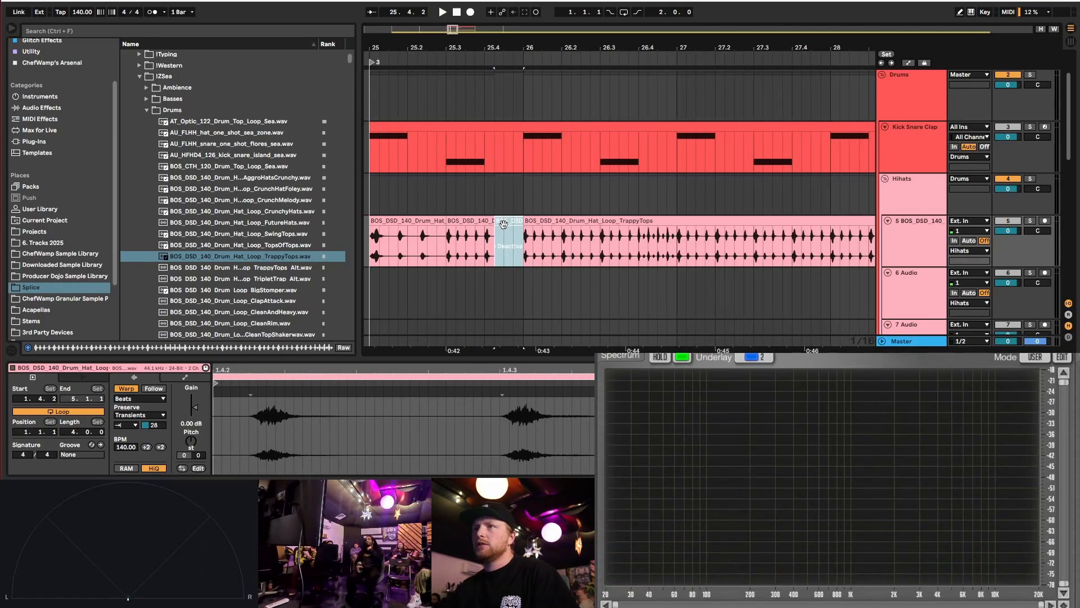
{"action": "scroll", "coordinate": [470, 244], "scroll_direction": "up", "scroll_amount": 2}
- Select all hat clips in bar 25 and duplicate them three times to fill bars 26 to 28
{"action": "left_click", "coordinate": [433, 249]}
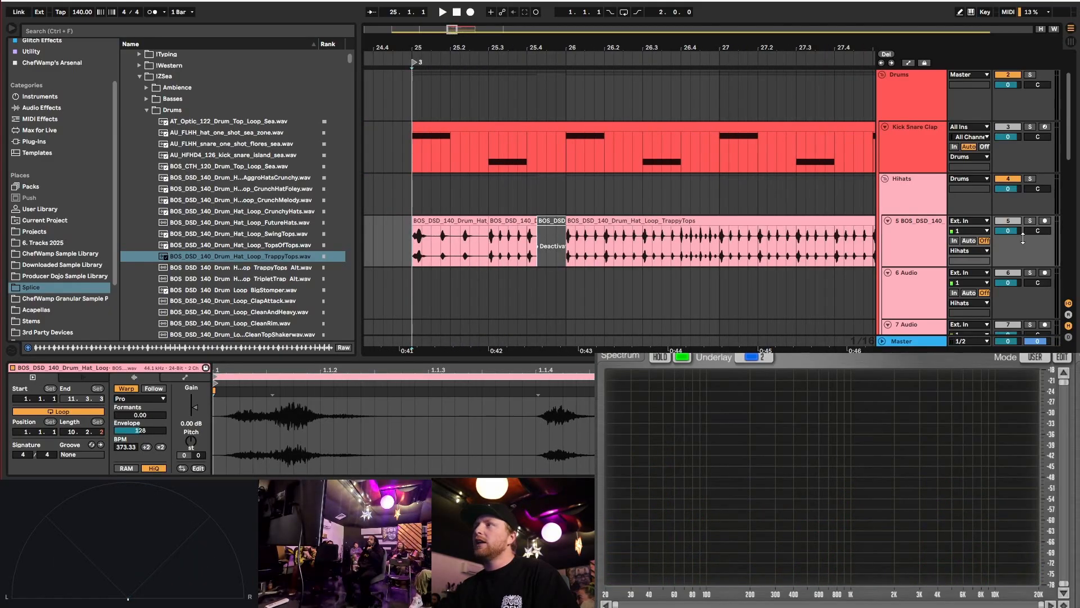
{"action": "left_click_drag", "start_coordinate": [561, 248], "coordinate": [414, 247]}
{"action": "scroll", "coordinate": [417, 244], "scroll_direction": "down", "scroll_amount": 3}
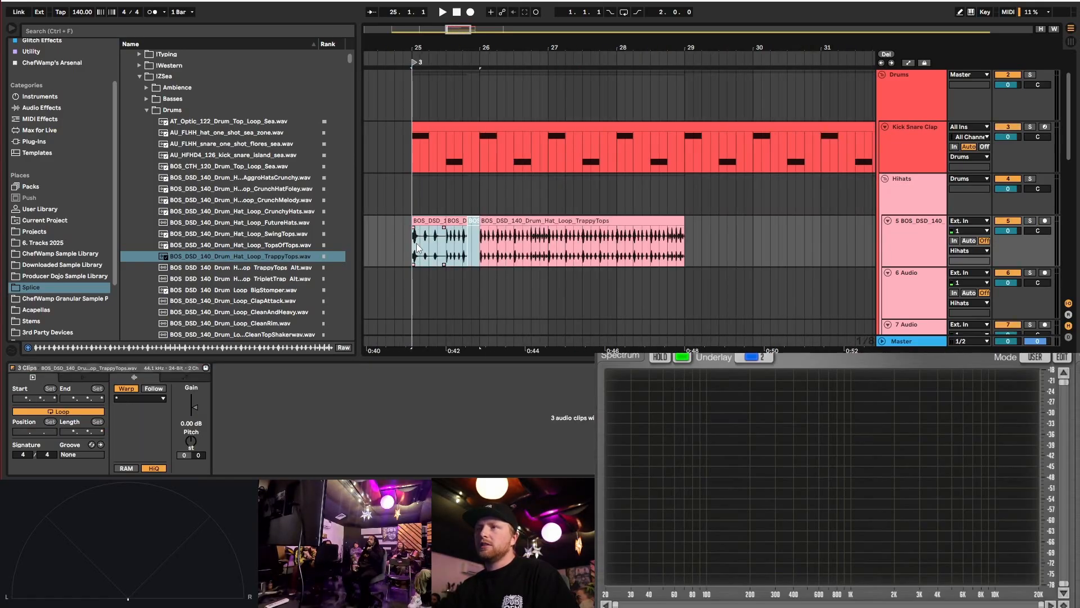
{"action": "key", "text": "ctrl+d"}
{"action": "key", "text": "ctrl+d"}
{"action": "key", "text": "ctrl+d"}
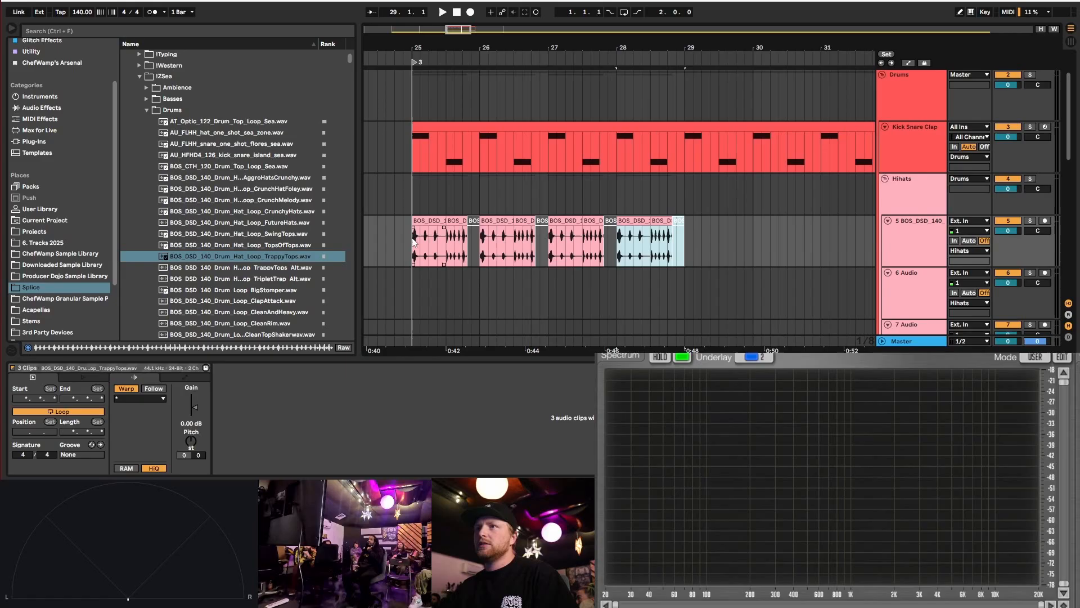
- Play the repeated hat pattern with the drums from bar 25, and again from bar 26
{"action": "left_click", "coordinate": [426, 252]}
{"action": "key", "text": "space"}
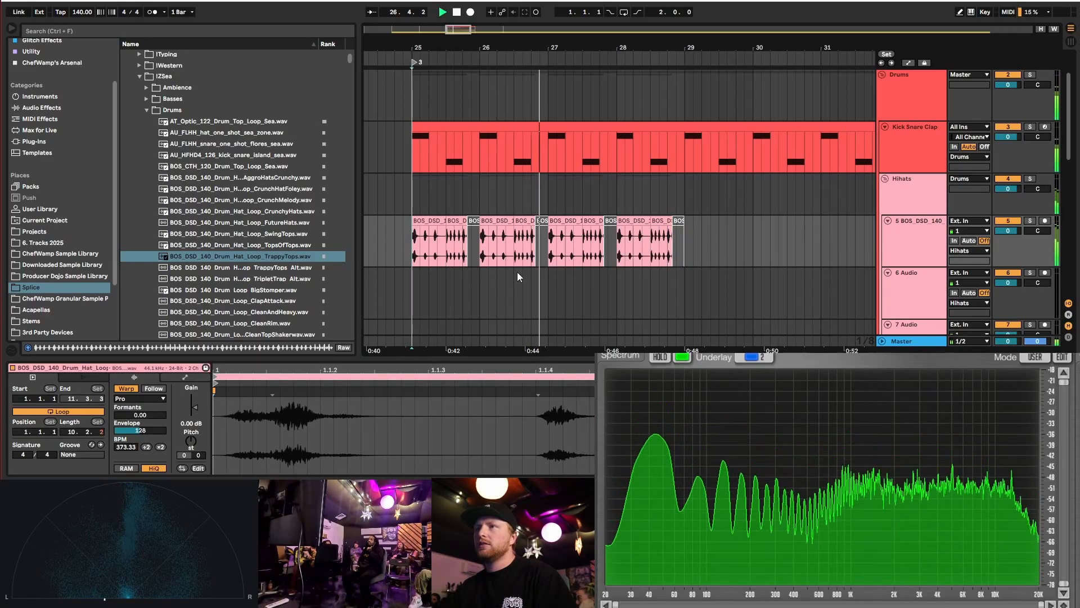
{"action": "key", "text": "space"}
{"action": "scroll", "coordinate": [478, 243], "scroll_direction": "up", "scroll_amount": 3}
{"action": "left_click", "coordinate": [480, 245]}
{"action": "key", "text": "space"}
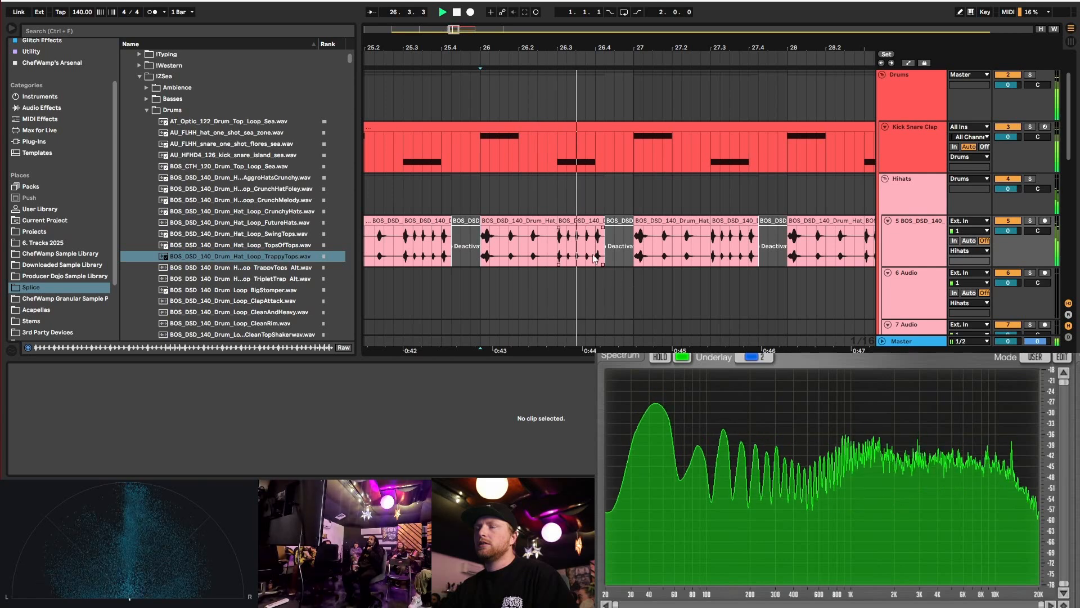
- Delete the second hat clip in bar 26 and extend the first clip to end at 26.3.2
{"action": "left_click", "coordinate": [591, 220]}
{"action": "key", "text": "space"}
{"action": "key", "text": "Delete"}
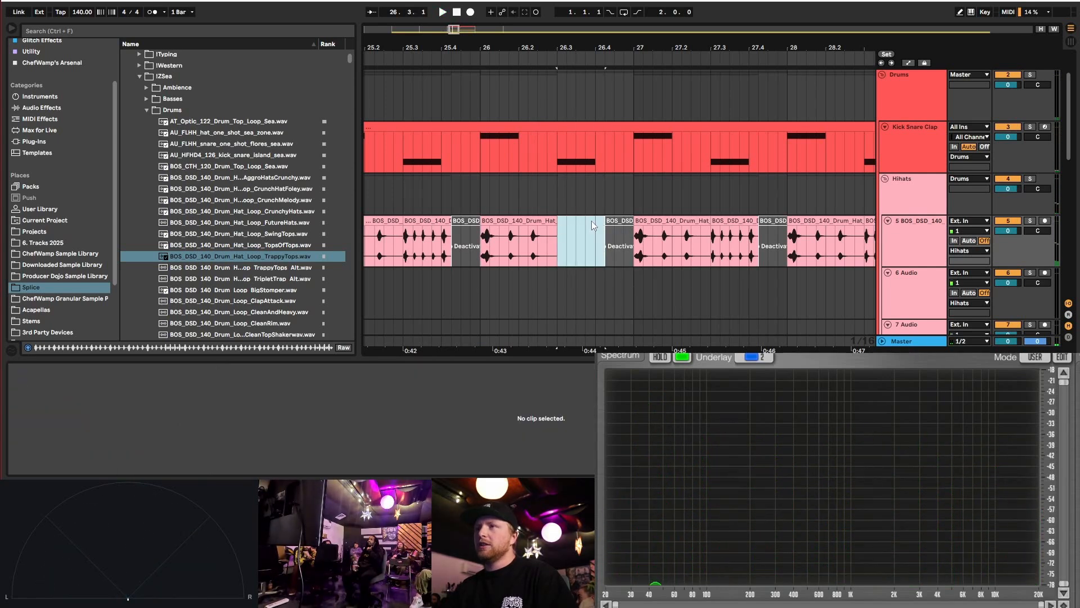
{"action": "left_click", "coordinate": [555, 222]}
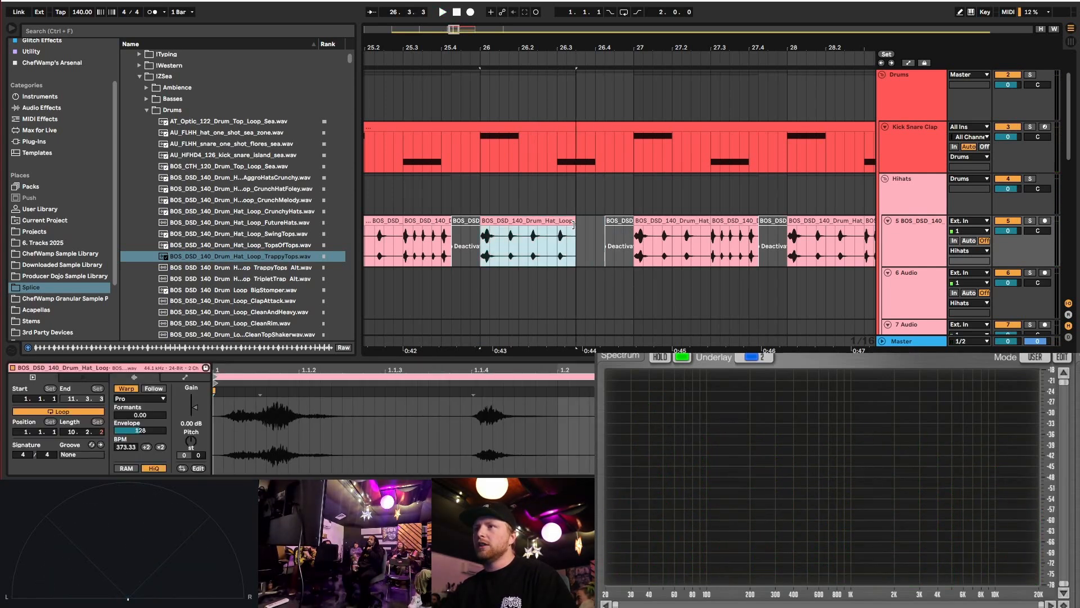
{"action": "scroll", "coordinate": [514, 257], "scroll_direction": "down", "scroll_amount": 3}
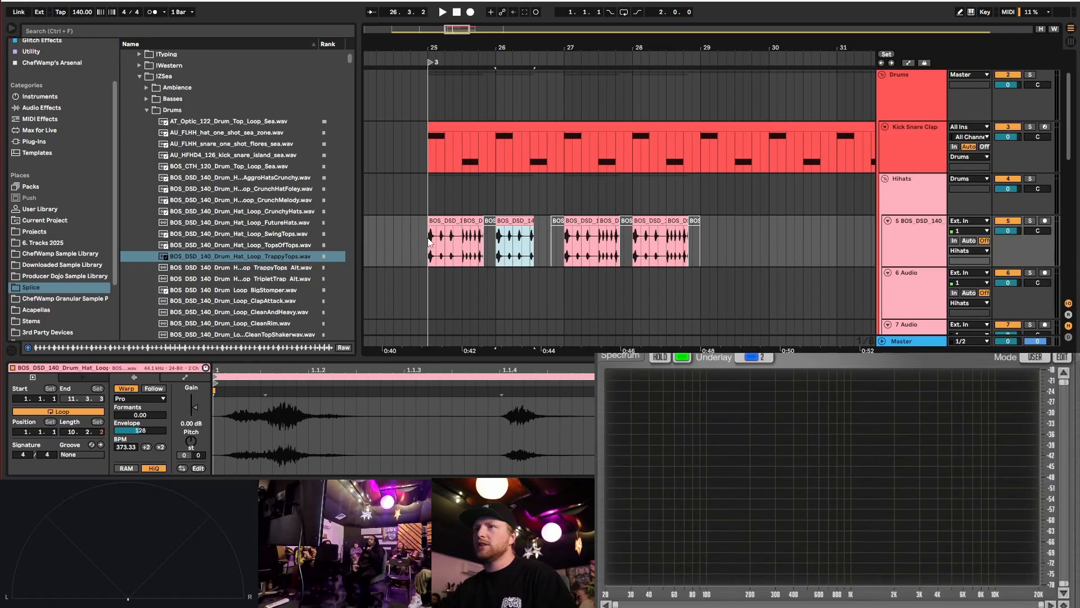
- Play the edited hats from bar 25, and extend the deactivated clip in bar 26 back to 26.3.2
{"action": "left_click", "coordinate": [496, 279]}
{"action": "key", "text": "space"}
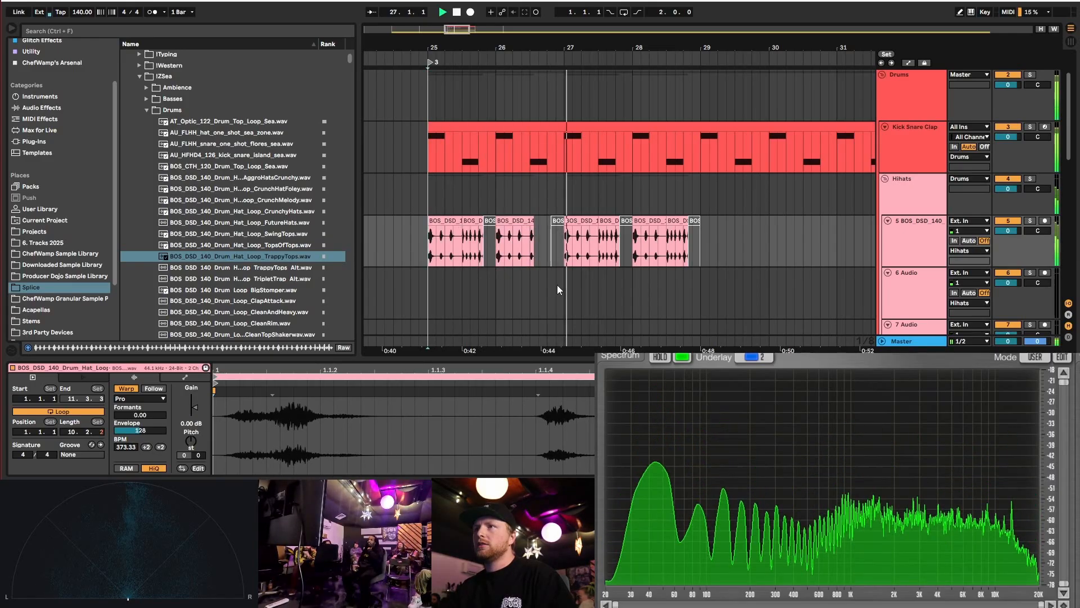
{"action": "key", "text": "space"}
{"action": "left_click_drag", "start_coordinate": [552, 221], "coordinate": [535, 218]}
{"action": "left_click", "coordinate": [530, 209]}
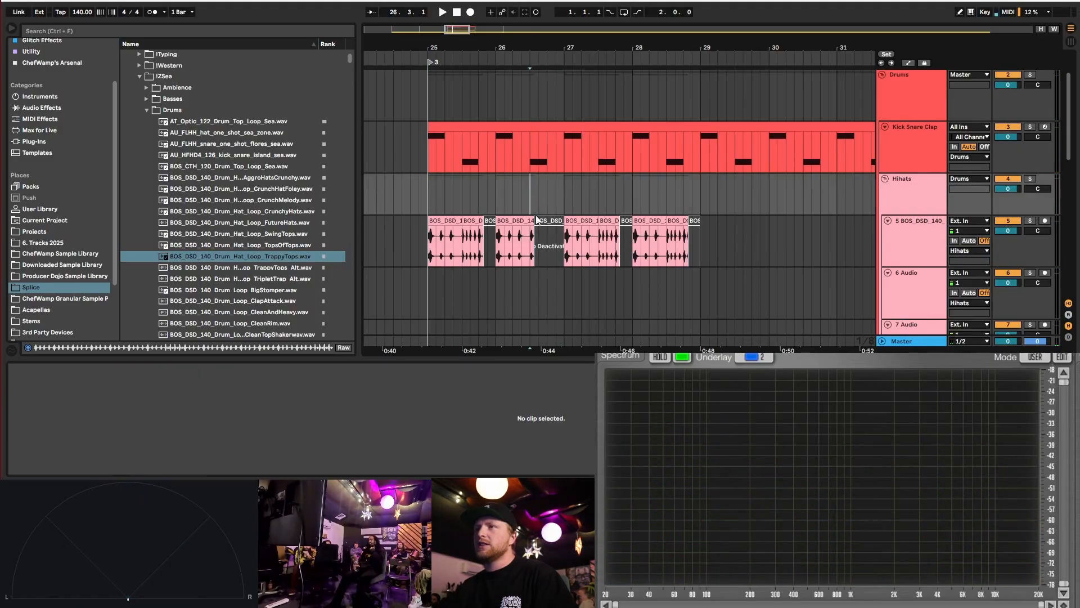
- Select the hat clips across bars 25 and 26 and duplicate them over bars 27 and 28
{"action": "left_click", "coordinate": [559, 219]}
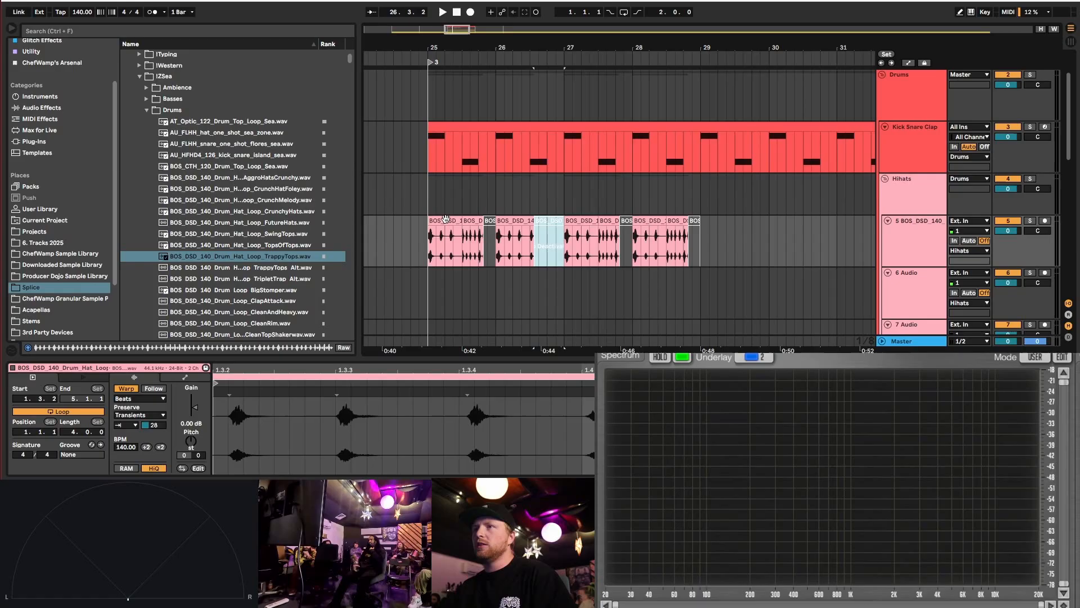
{"action": "left_click", "coordinate": [446, 222], "text": "shift"}
{"action": "key", "text": "ctrl+d"}
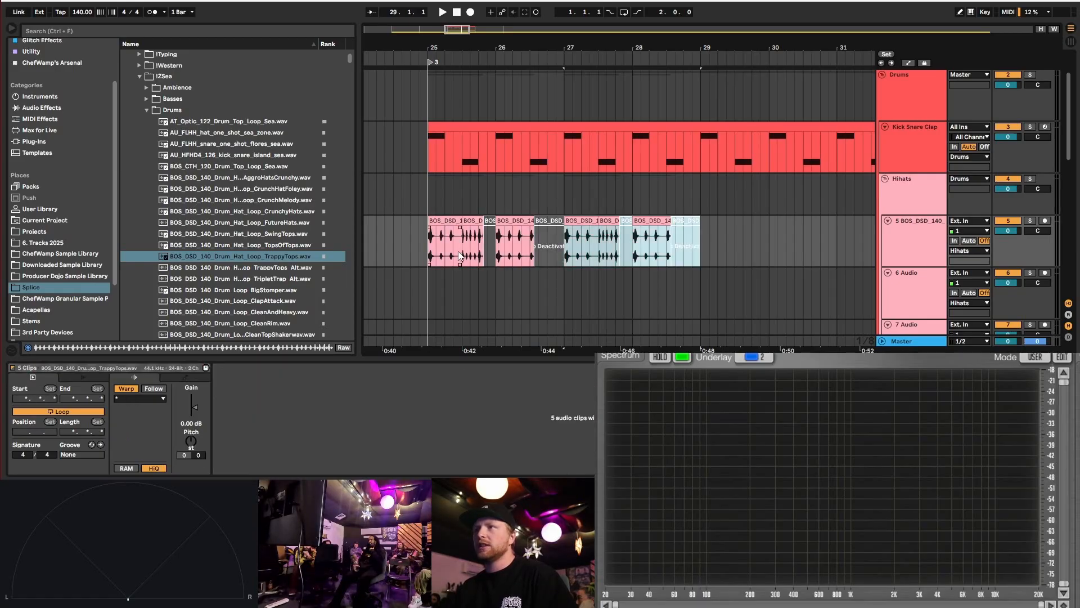
- Play the four-bar hat pattern with the drums and bass from bar 25
{"action": "left_click", "coordinate": [433, 246]}
{"action": "key", "text": "space"}
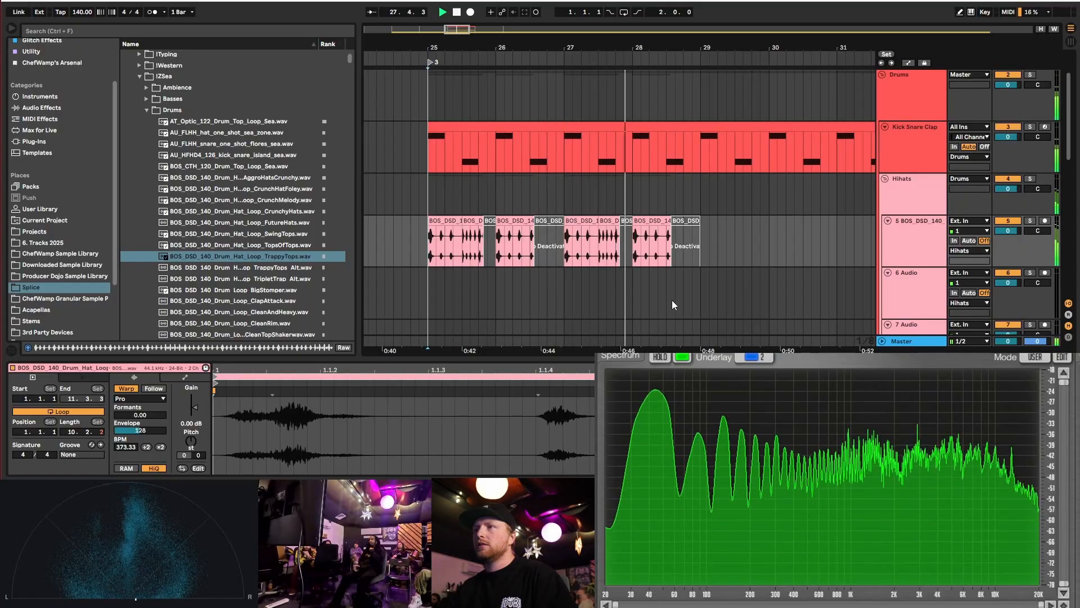
{"action": "scroll", "coordinate": [835, 273], "scroll_direction": "down", "scroll_amount": 3}
{"action": "scroll", "coordinate": [900, 290], "scroll_direction": "down", "scroll_amount": 7}
{"action": "key", "text": "space"}
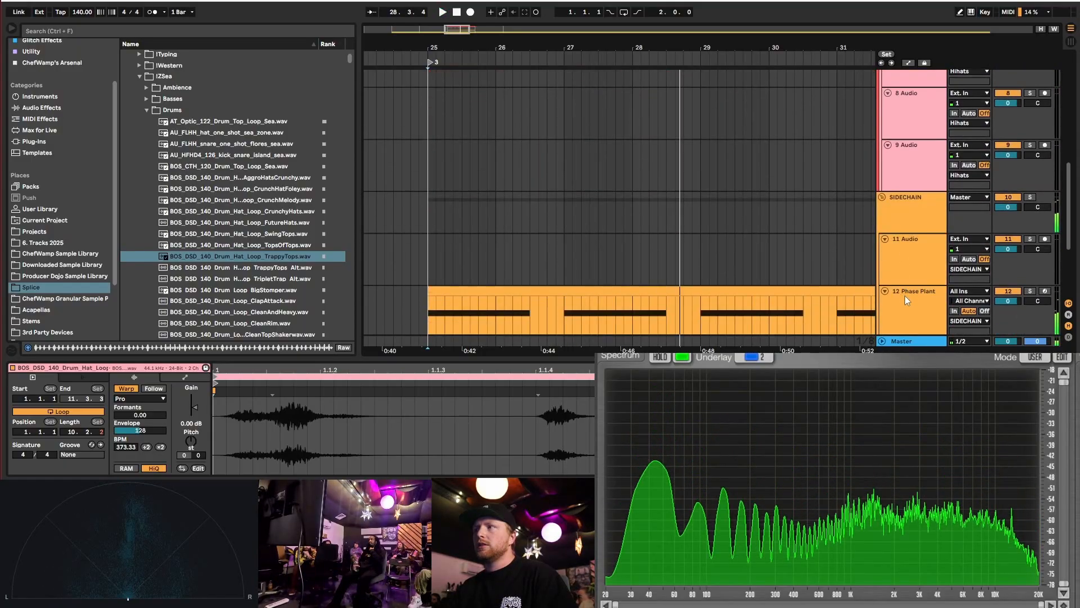
- Set the Utility gain on the Phase Plant track to -9 dB, and play the mix from bar 25
{"action": "left_click", "coordinate": [906, 316]}
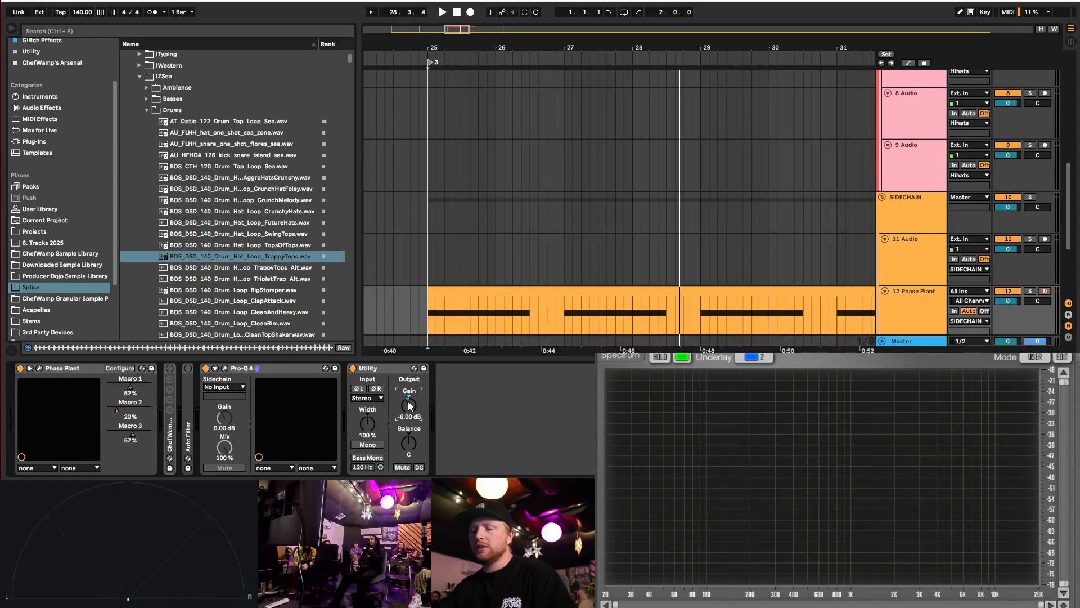
{"action": "key", "text": "space"}
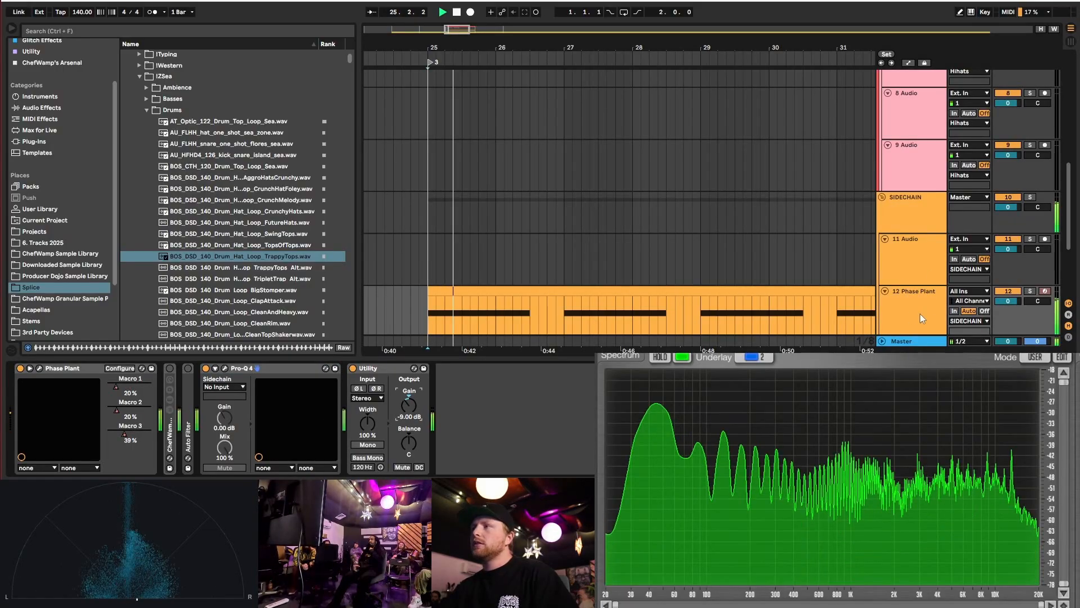
{"action": "scroll", "coordinate": [927, 316], "scroll_direction": "up", "scroll_amount": 5}
{"action": "scroll", "coordinate": [658, 239], "scroll_direction": "up", "scroll_amount": 4}
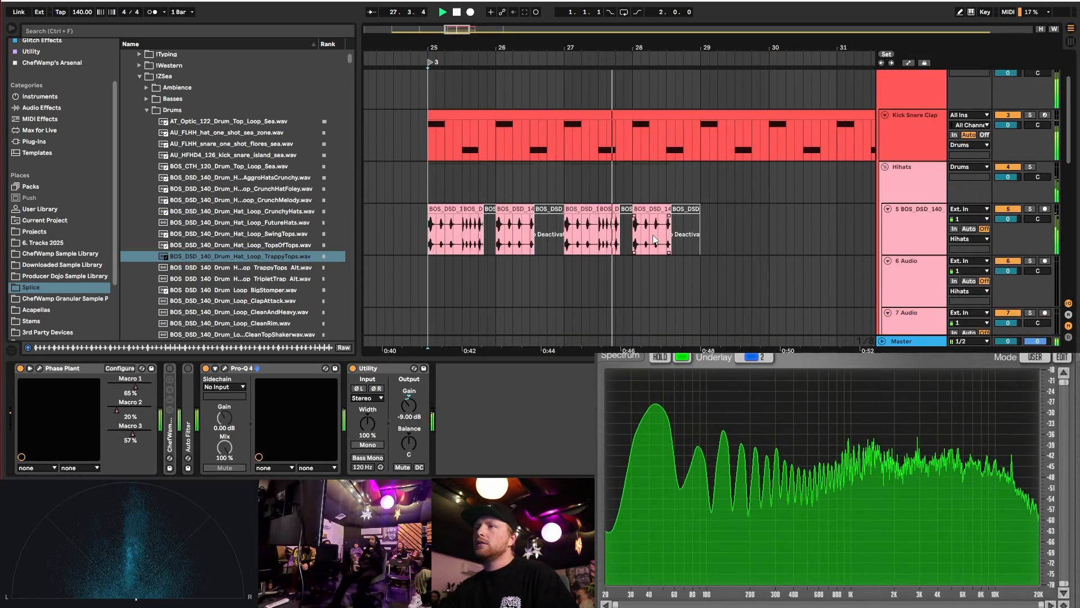
{"action": "key", "text": "space"}
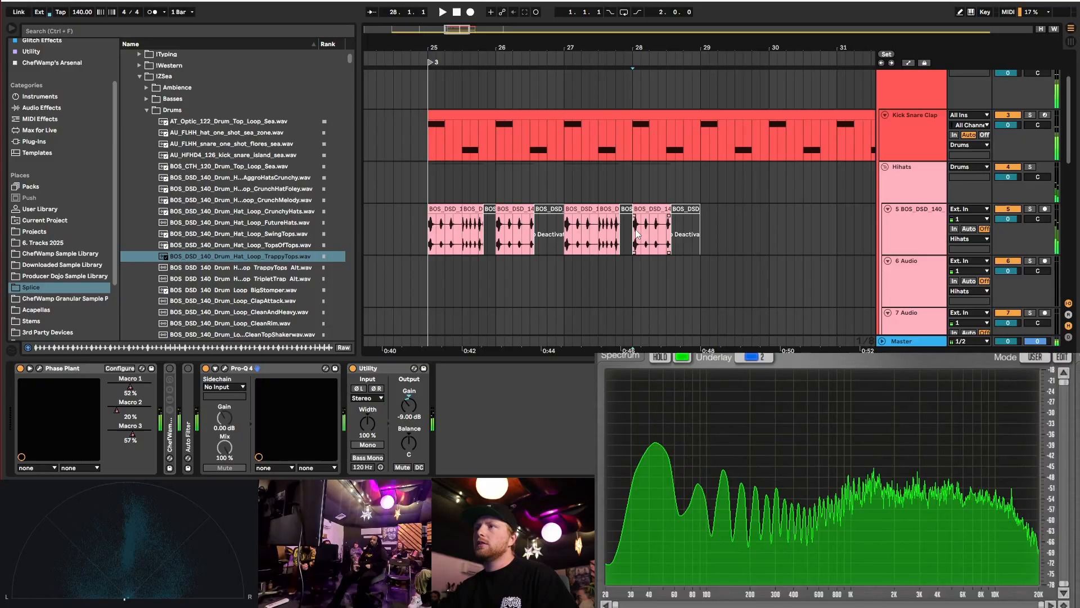
- Play the hats from bar 28 and examine the first beat of the active clip there
{"action": "left_click", "coordinate": [654, 210]}
{"action": "key", "text": "plus"}
{"action": "key", "text": "plus"}
{"action": "scroll", "coordinate": [569, 212], "scroll_direction": "right", "scroll_amount": 2}
{"action": "left_click", "coordinate": [569, 211]}
{"action": "left_click", "coordinate": [523, 229]}
{"action": "key", "text": "space"}
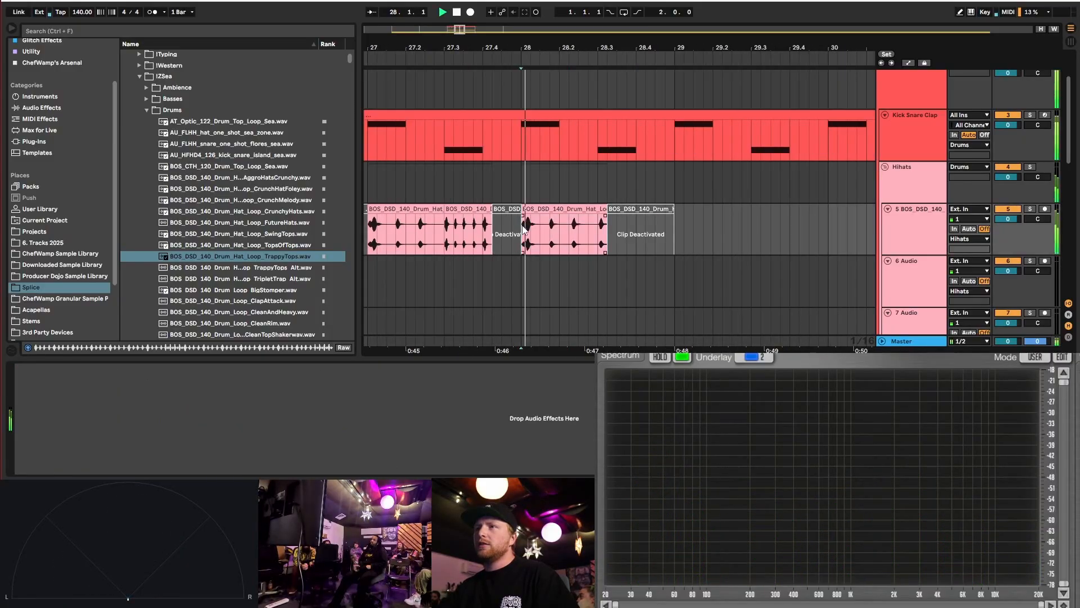
{"action": "key", "text": "space"}
{"action": "left_click_drag", "start_coordinate": [523, 233], "coordinate": [567, 234]}
{"action": "key", "text": "space"}
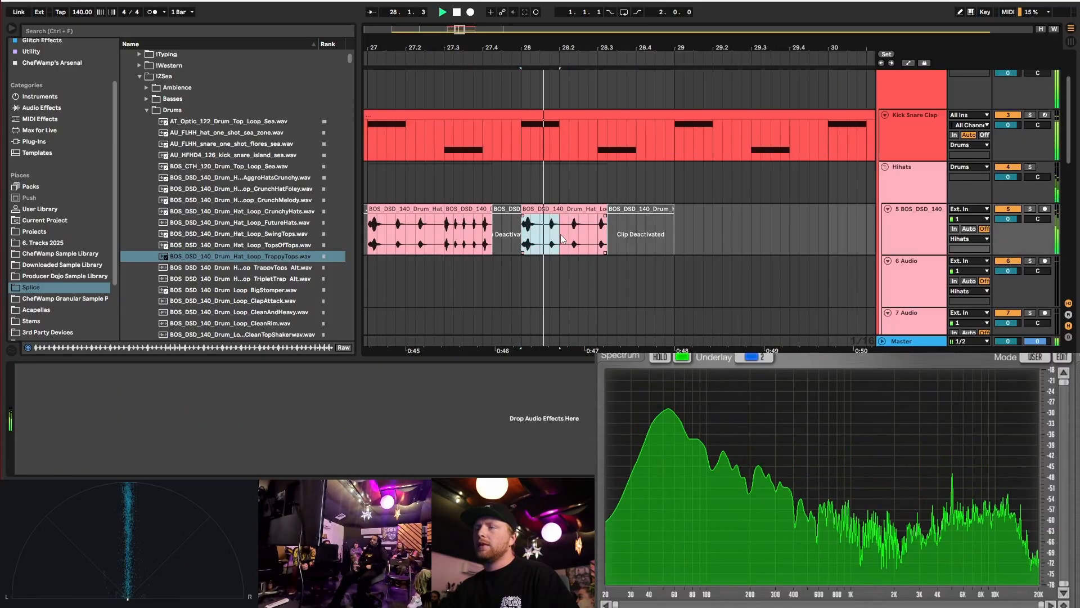
- Trim the active hat clip in bar 28 to end at 28.3, and time-stretch it to end at 28.2
{"action": "left_click", "coordinate": [596, 210]}
{"action": "key", "text": "space"}
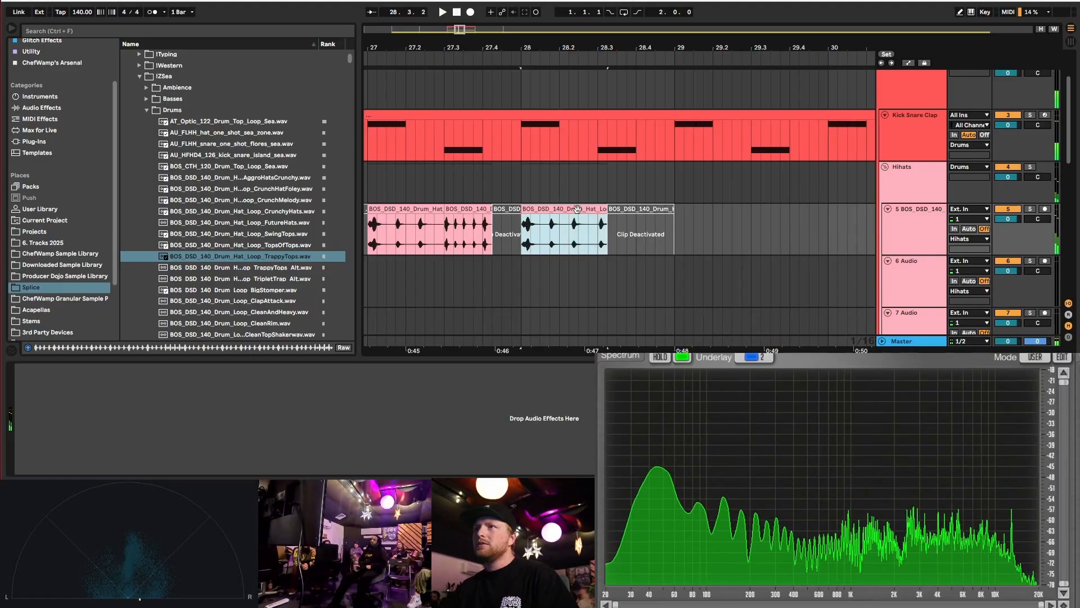
{"action": "scroll", "coordinate": [600, 210], "scroll_direction": "up", "scroll_amount": 2}
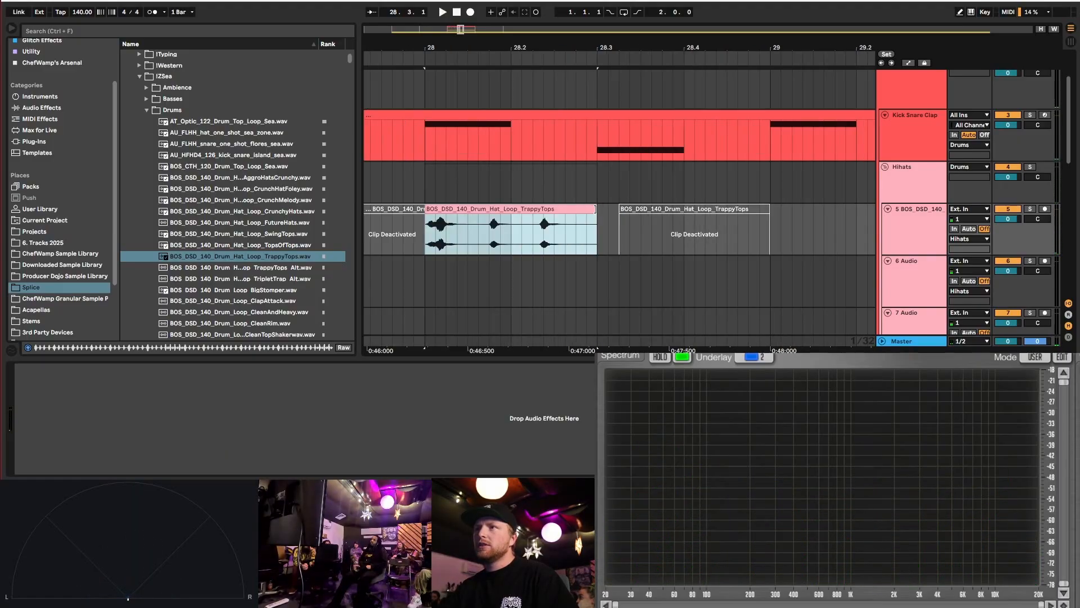
{"action": "left_click_drag", "start_coordinate": [593, 209], "coordinate": [509, 214]}
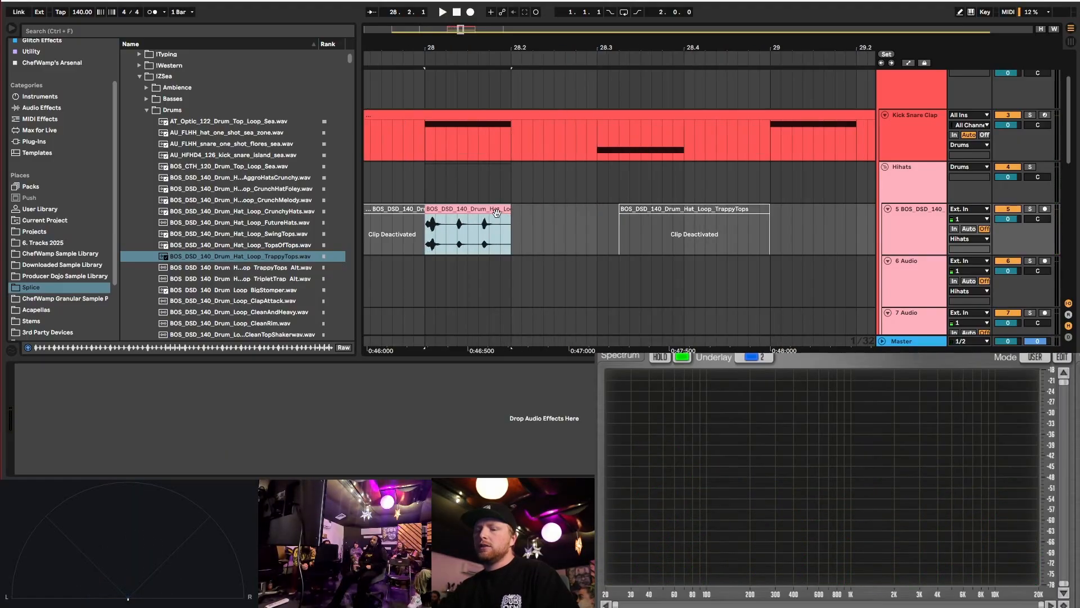
- Duplicate the shortened hat clip onto the second beat of bar 28, and play the result from bar 28
{"action": "key", "text": "ctrl+d"}
{"action": "key", "text": "minus"}
{"action": "left_click", "coordinate": [485, 231]}
{"action": "key", "text": "space"}
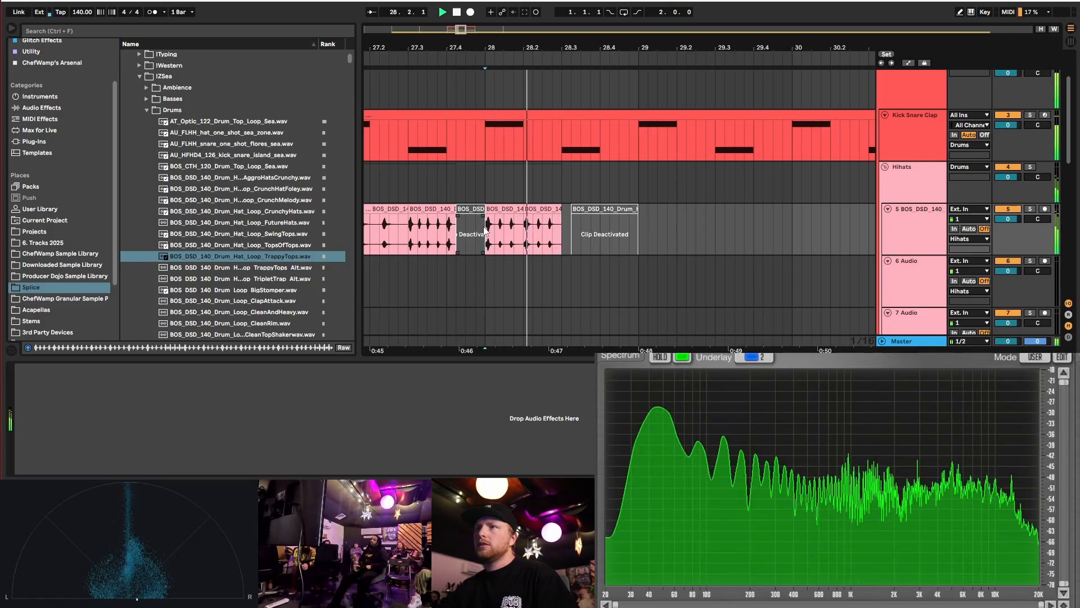
{"action": "scroll", "coordinate": [500, 230], "scroll_direction": "up", "scroll_amount": 2}
{"action": "key", "text": "space"}
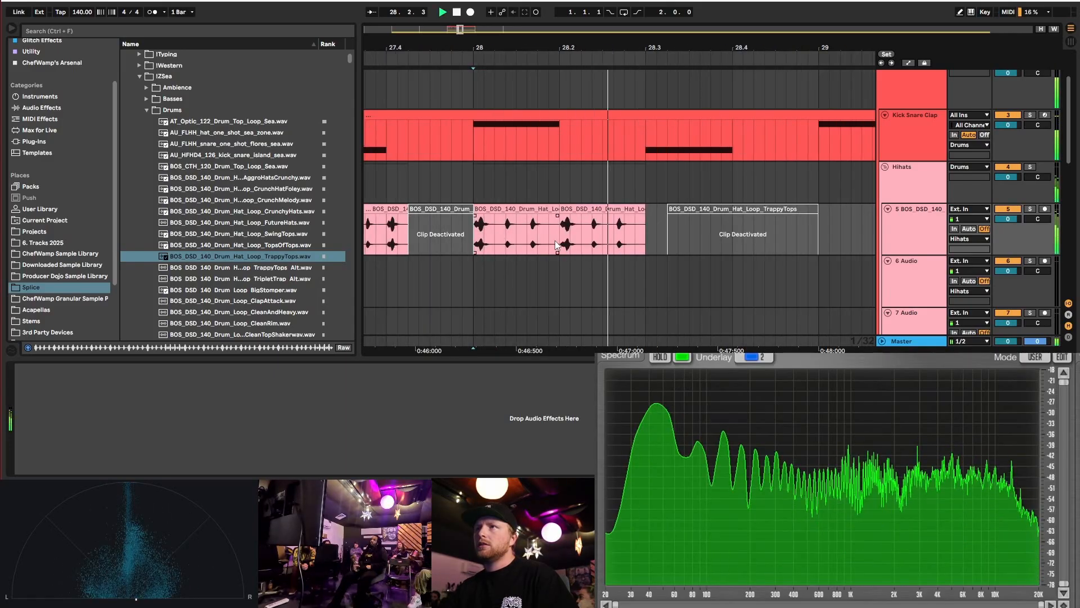
{"action": "key", "text": "space"}
- Play the transition into bar 28, and extend the duplicated hat clip to end at 28.3.2
{"action": "scroll", "coordinate": [564, 244], "scroll_direction": "down", "scroll_amount": 2}
{"action": "left_click", "coordinate": [467, 240]}
{"action": "key", "text": "space"}
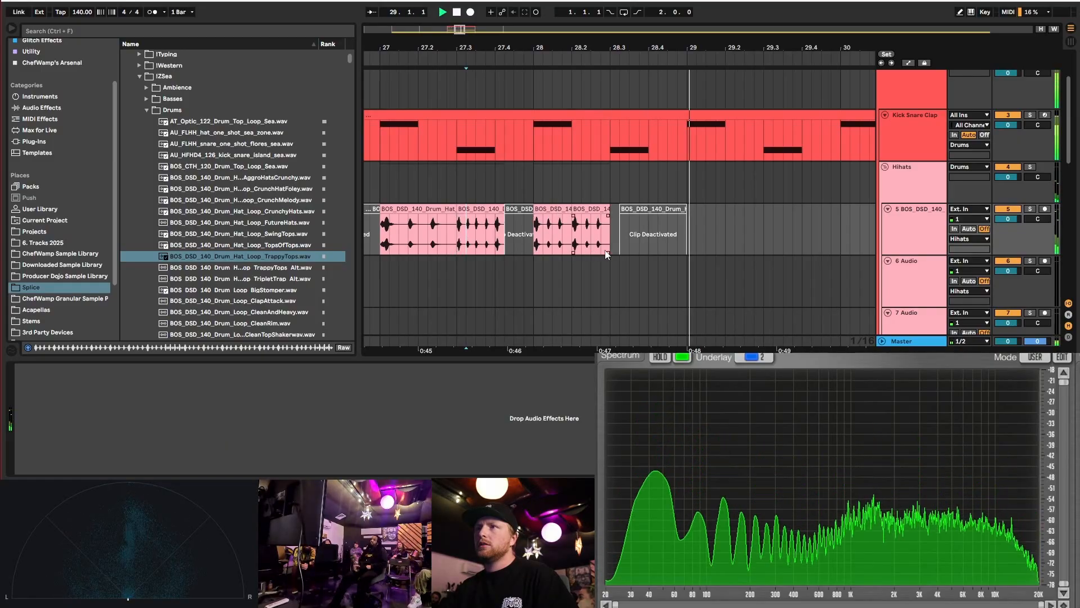
{"action": "key", "text": "space"}
{"action": "left_click", "coordinate": [607, 209]}
{"action": "left_click_drag", "start_coordinate": [606, 209], "coordinate": [617, 209]}
- Play the complete four-bar hat pattern from the start of bar 25
{"action": "scroll", "coordinate": [580, 239], "scroll_direction": "down", "scroll_amount": 4}
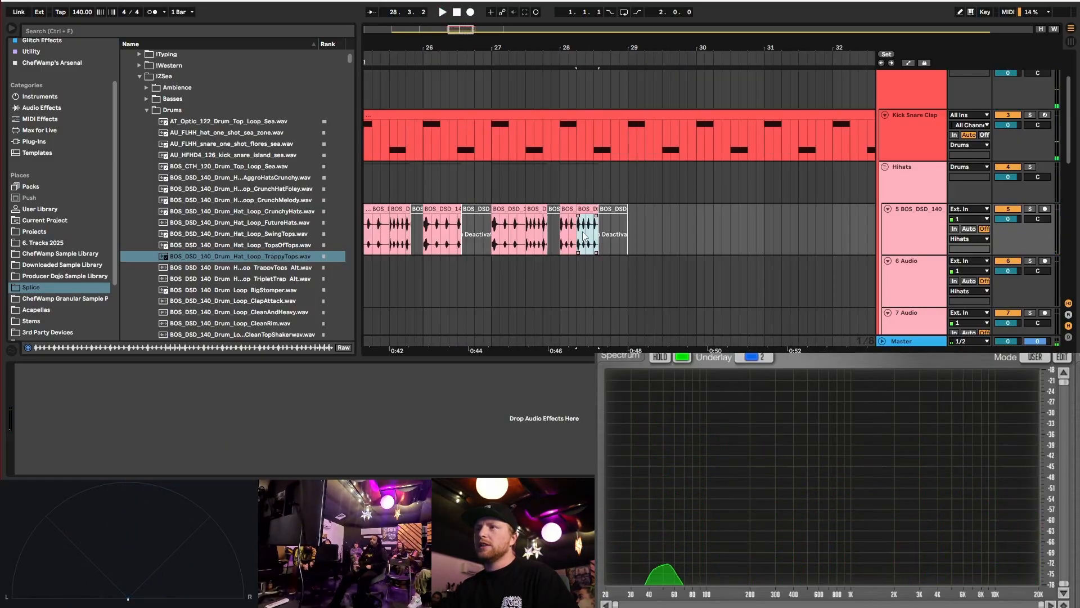
{"action": "scroll", "coordinate": [485, 239], "scroll_direction": "up", "scroll_amount": 2}
{"action": "left_click", "coordinate": [485, 235]}
{"action": "key", "text": "space"}
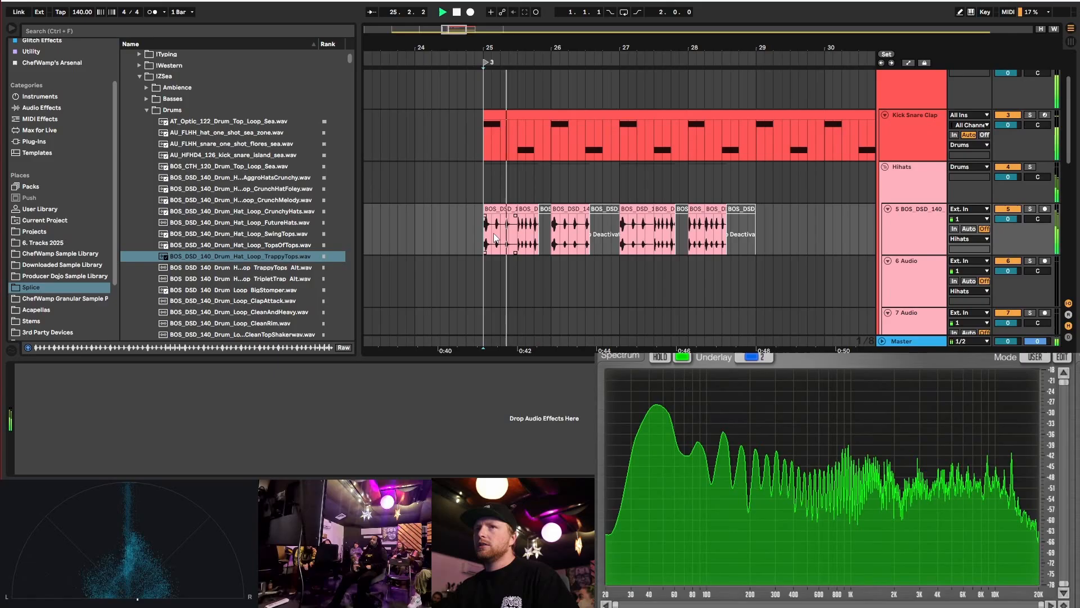
- Listen to the four-bar hat pattern through bar 28, and stop playback
{"action": "scroll", "coordinate": [494, 236], "scroll_direction": "down", "scroll_amount": 3}
{"action": "scroll", "coordinate": [518, 240], "scroll_direction": "up", "scroll_amount": 3}
{"action": "scroll", "coordinate": [526, 241], "scroll_direction": "down", "scroll_amount": 2}
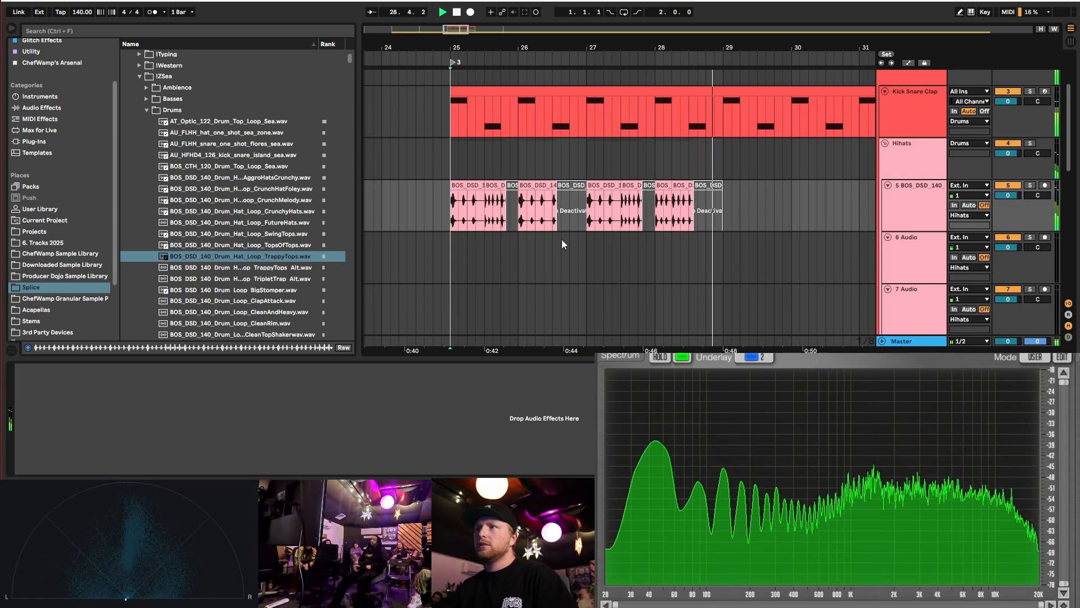
{"action": "key", "text": "space"}
- Duplicate the four-bar hat pattern of bars 25 to 28 on track 5 into bars 29 to 32
{"action": "scroll", "coordinate": [711, 225], "scroll_direction": "up", "scroll_amount": 3}
{"action": "scroll", "coordinate": [658, 218], "scroll_direction": "down", "scroll_amount": 3}
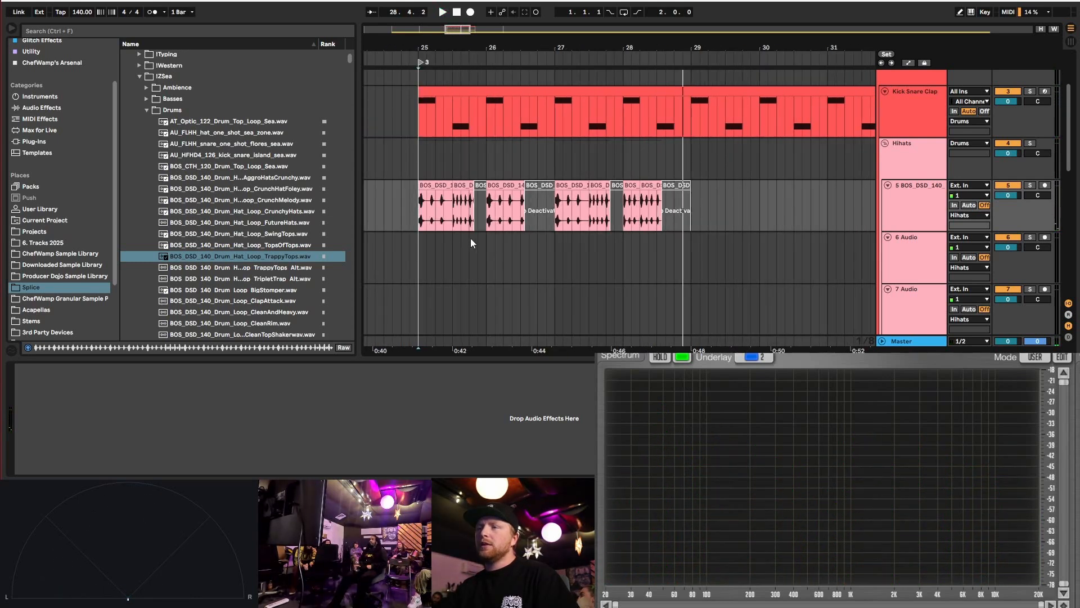
{"action": "scroll", "coordinate": [471, 238], "scroll_direction": "up", "scroll_amount": 3}
{"action": "scroll", "coordinate": [436, 241], "scroll_direction": "down", "scroll_amount": 3}
{"action": "scroll", "coordinate": [458, 251], "scroll_direction": "down", "scroll_amount": 2}
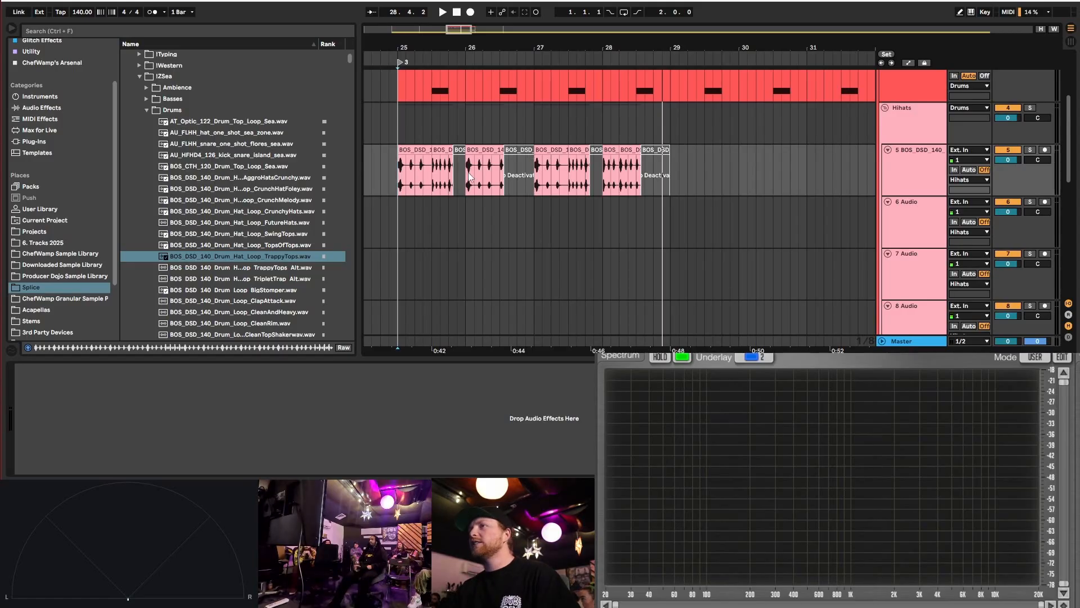
{"action": "scroll", "coordinate": [470, 176], "scroll_direction": "down", "scroll_amount": 3}
{"action": "left_click_drag", "start_coordinate": [421, 177], "coordinate": [543, 181]}
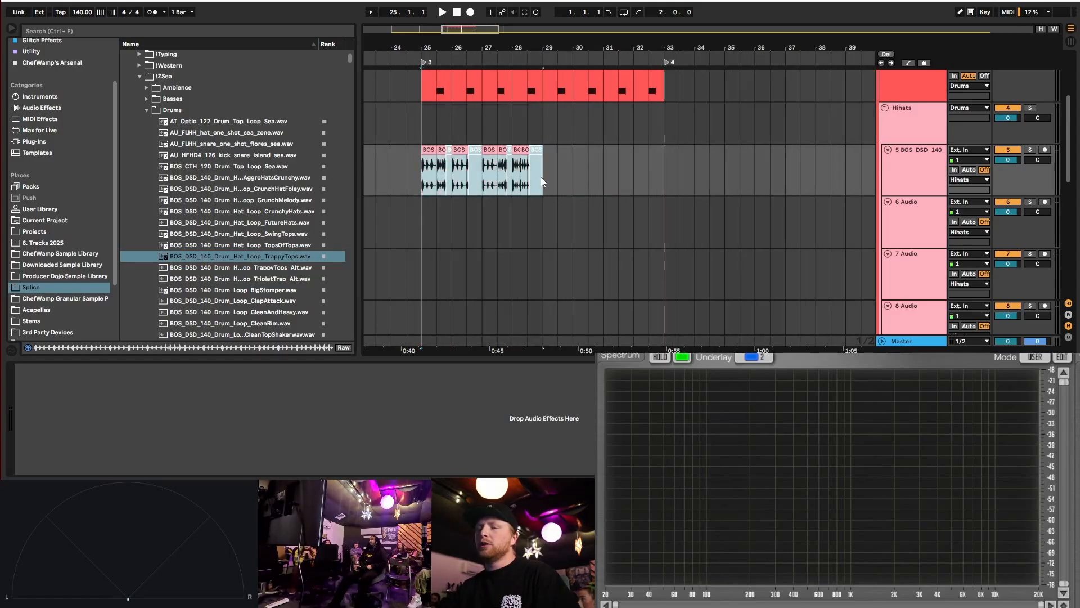
{"action": "key", "text": "ctrl+d"}
{"action": "scroll", "coordinate": [425, 197], "scroll_direction": "up", "scroll_amount": 6}
- Audition the BOS_DSD_140 samples in the Splice folder, from the TrappyTops Alt hat loop to the HeavyGroove drum loop
{"action": "left_click", "coordinate": [414, 216]}
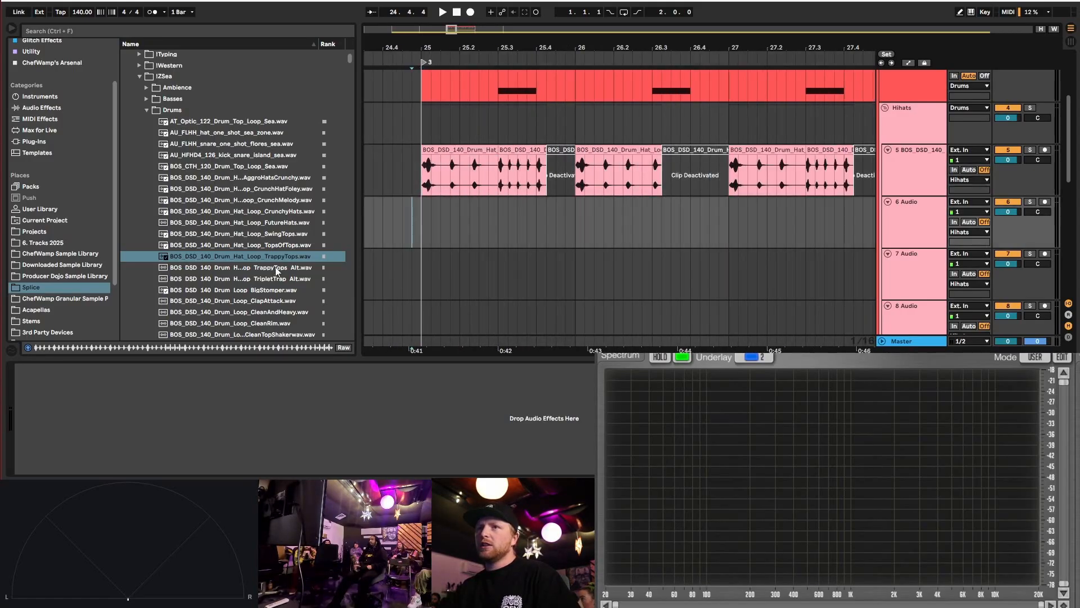
{"action": "scroll", "coordinate": [276, 266], "scroll_direction": "down", "scroll_amount": 3}
{"action": "left_click", "coordinate": [278, 220]}
{"action": "left_click", "coordinate": [275, 245]}
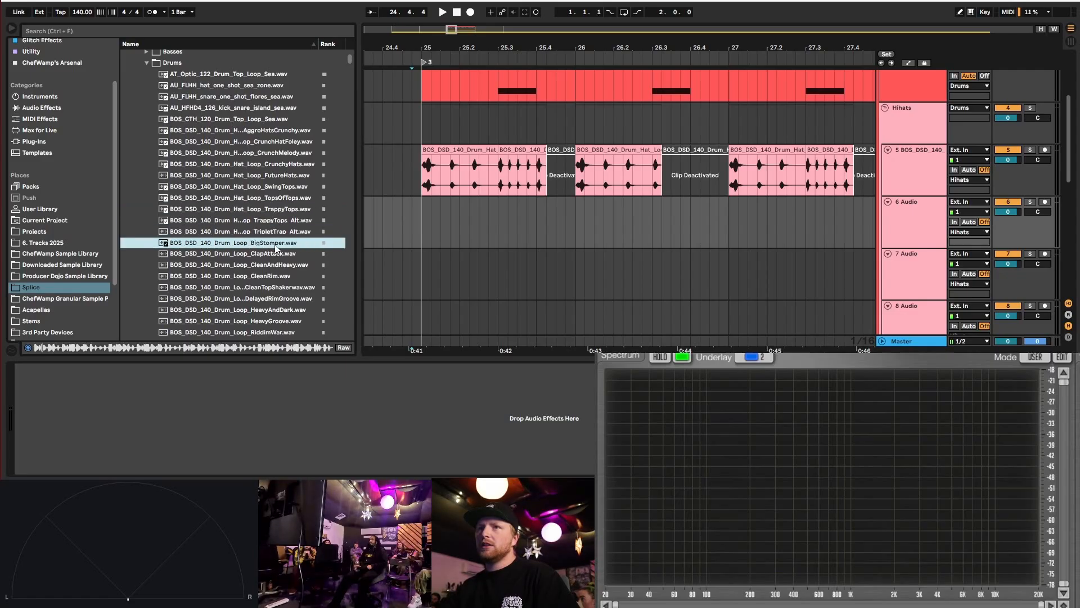
{"action": "left_click", "coordinate": [274, 234]}
{"action": "left_click", "coordinate": [270, 264]}
{"action": "scroll", "coordinate": [269, 260], "scroll_direction": "down", "scroll_amount": 2}
{"action": "left_click", "coordinate": [270, 242]}
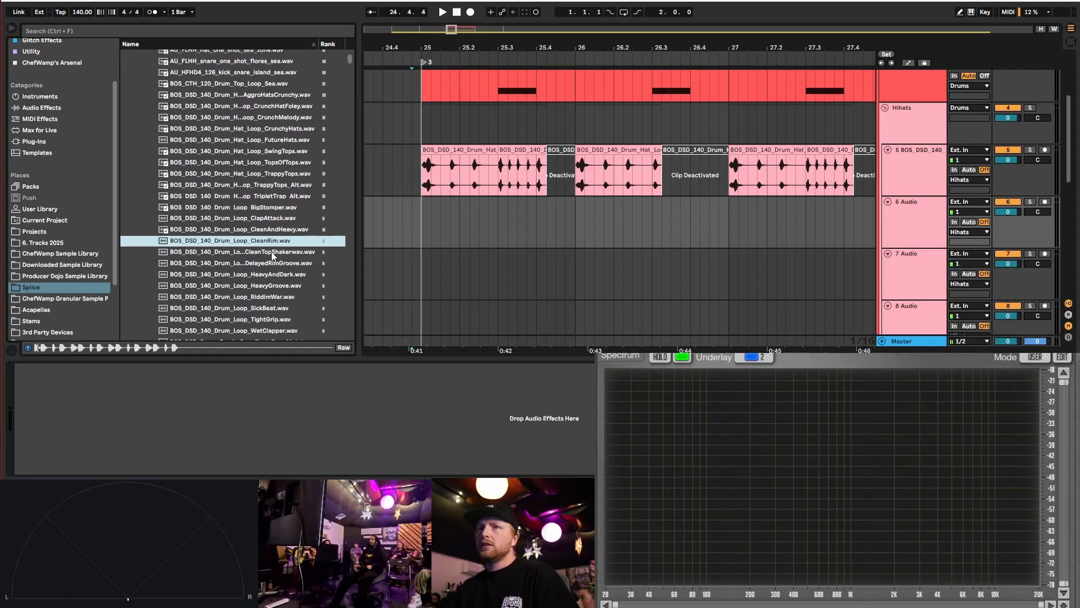
{"action": "left_click", "coordinate": [272, 253]}
{"action": "left_click", "coordinate": [268, 264]}
{"action": "scroll", "coordinate": [270, 265], "scroll_direction": "down", "scroll_amount": 2}
{"action": "left_click", "coordinate": [272, 264]}
{"action": "scroll", "coordinate": [269, 262], "scroll_direction": "down", "scroll_amount": 3}
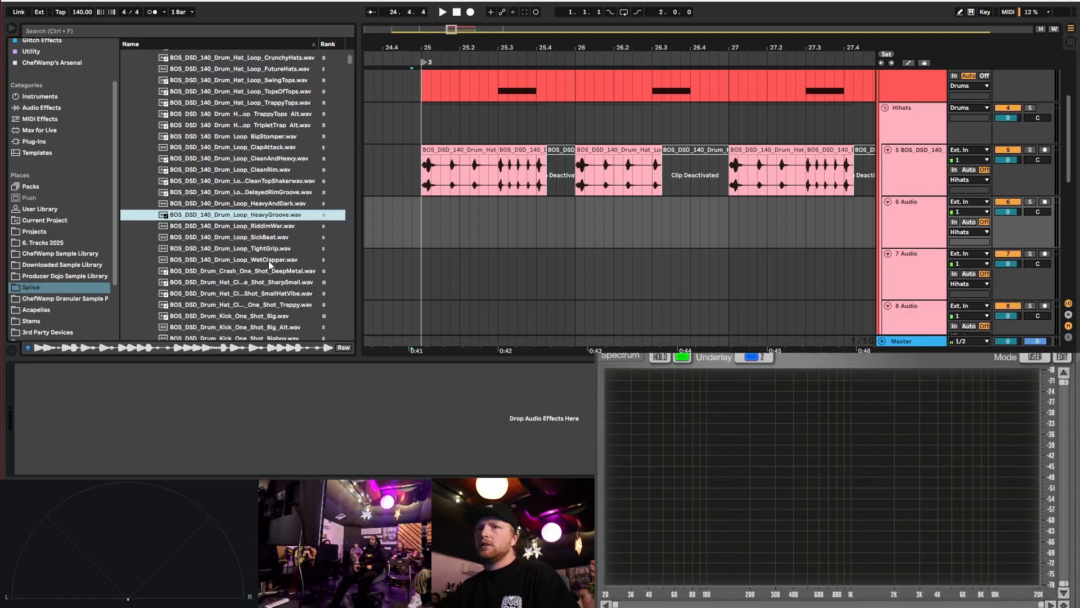
- Audition the DeepMetal crash and the SharpSmall and SmallHatVibe closed-hat one-shots
{"action": "left_click", "coordinate": [271, 271]}
{"action": "scroll", "coordinate": [281, 253], "scroll_direction": "down", "scroll_amount": 3}
{"action": "left_click", "coordinate": [265, 224]}
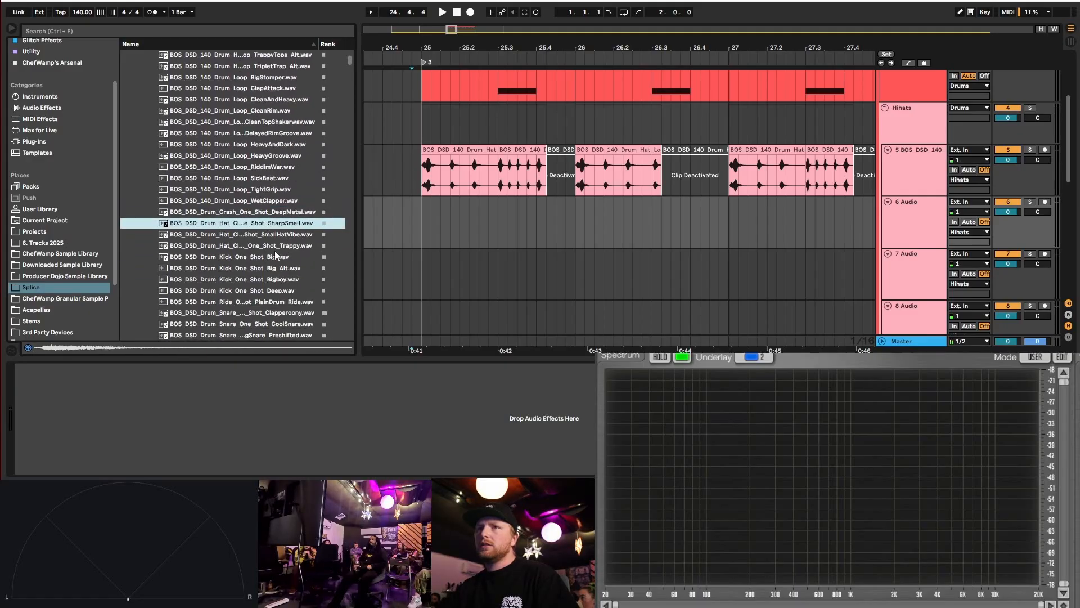
{"action": "left_click", "coordinate": [273, 235]}
{"action": "left_click", "coordinate": [282, 224]}
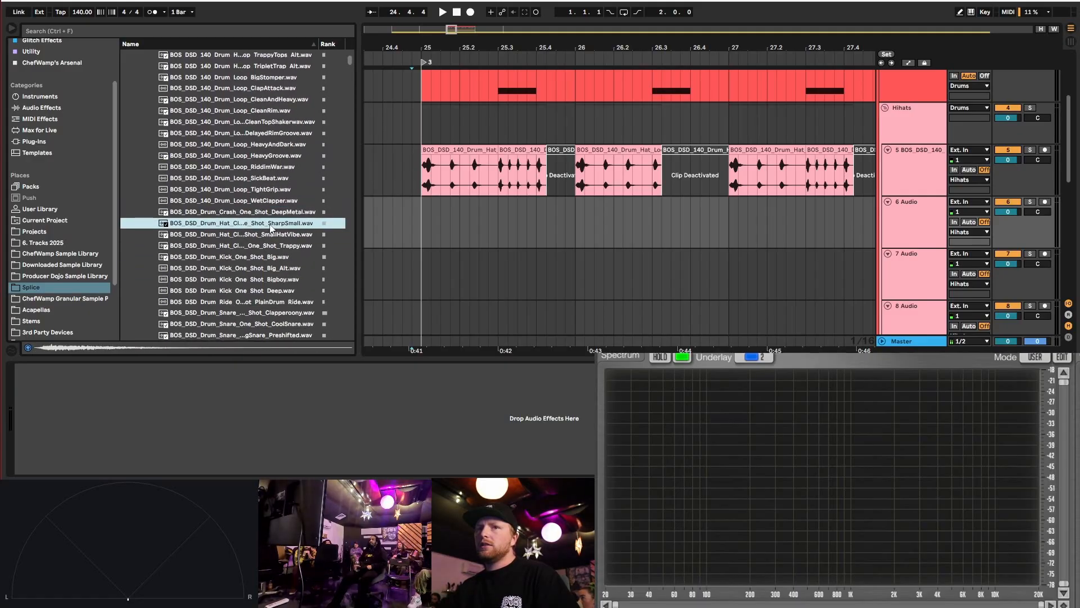
- Add the SharpSmall closed-hat one-shot to track 6 in bar 25, and move it to 25.2.2
{"action": "left_click_drag", "start_coordinate": [497, 246], "coordinate": [533, 242]}
{"action": "key", "text": "space"}
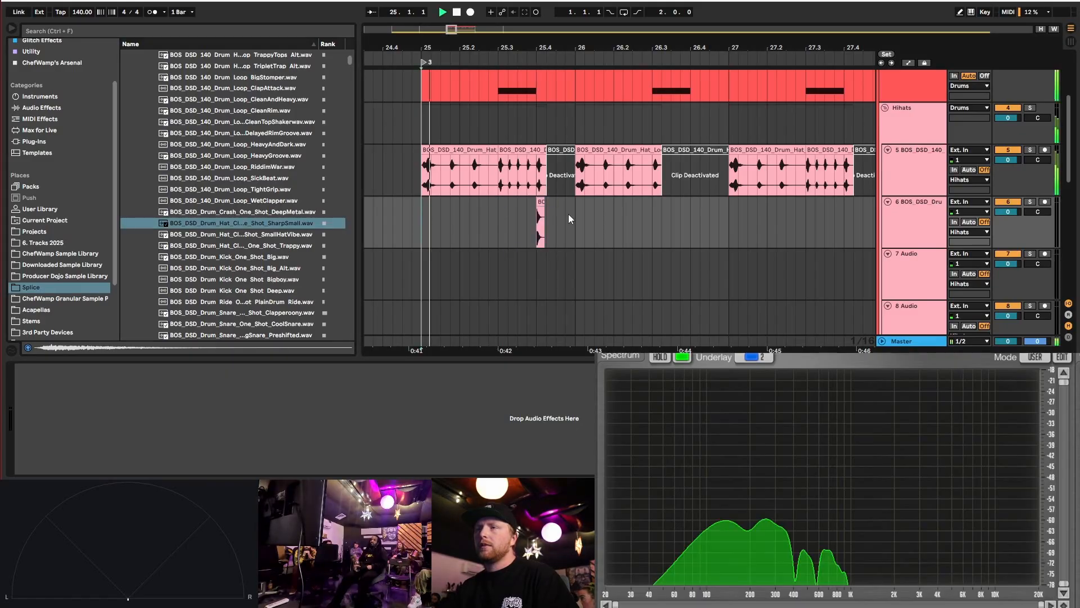
{"action": "key", "text": "space"}
{"action": "left_click_drag", "start_coordinate": [541, 202], "coordinate": [477, 207]}
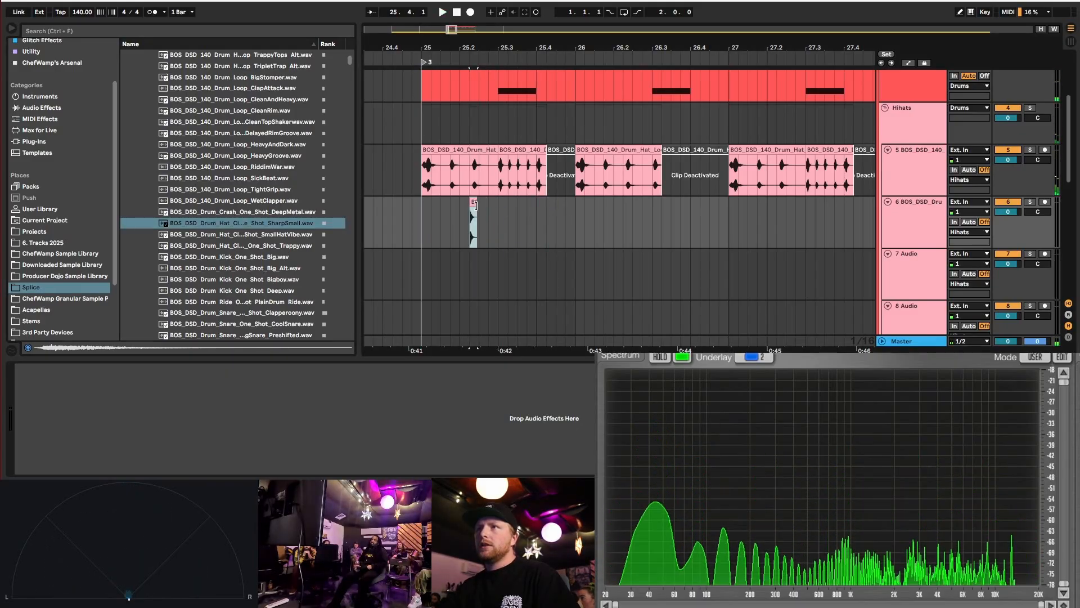
- Switch the arrangement to a 1/8 triplet grid, and align the SharpSmall hat to the first triplet division after 25.2
{"action": "scroll", "coordinate": [464, 201], "scroll_direction": "up", "scroll_amount": 5}
{"action": "scroll", "coordinate": [467, 201], "scroll_direction": "down", "scroll_amount": 5}
{"action": "right_click", "coordinate": [430, 218]}
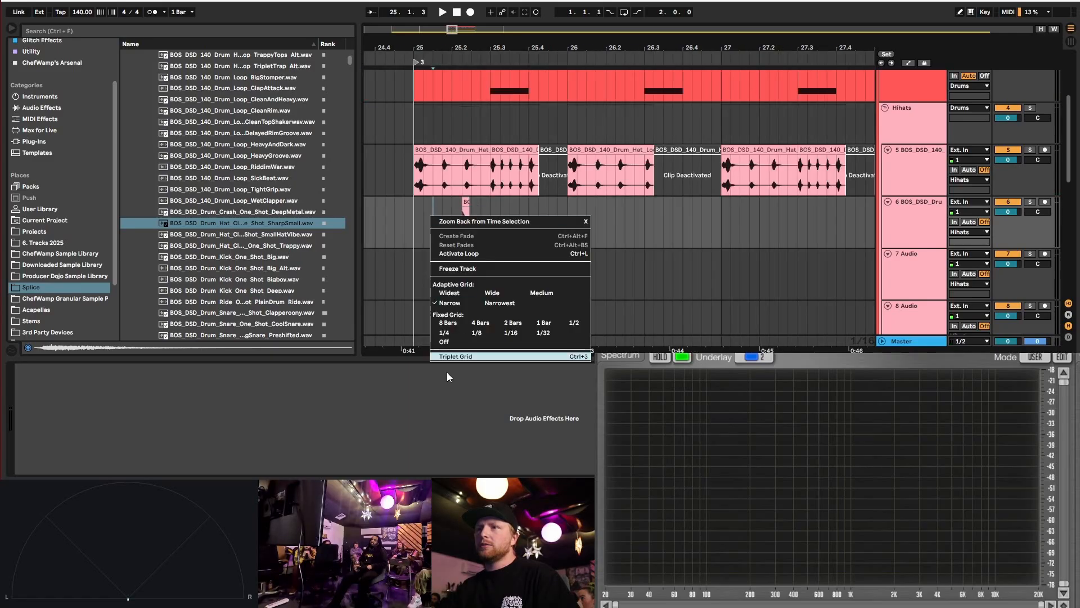
{"action": "left_click", "coordinate": [448, 357]}
{"action": "key", "text": "ctrl+2"}
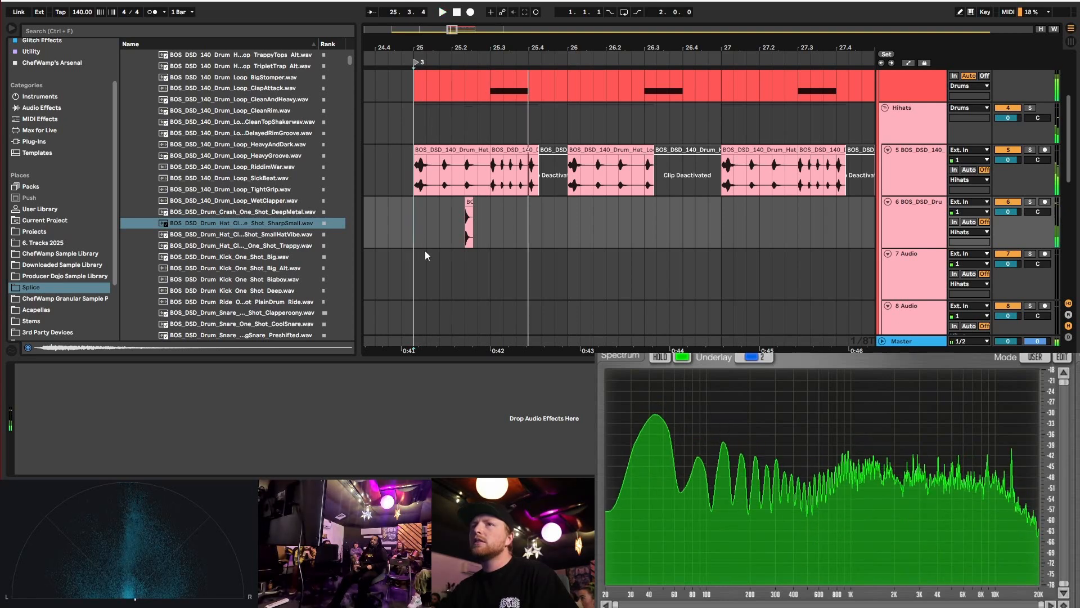
- Try repeating the one-bar SharpSmall hat section of bar 25 across the following bars, and undo the copies
{"action": "scroll", "coordinate": [421, 221], "scroll_direction": "down", "scroll_amount": 2}
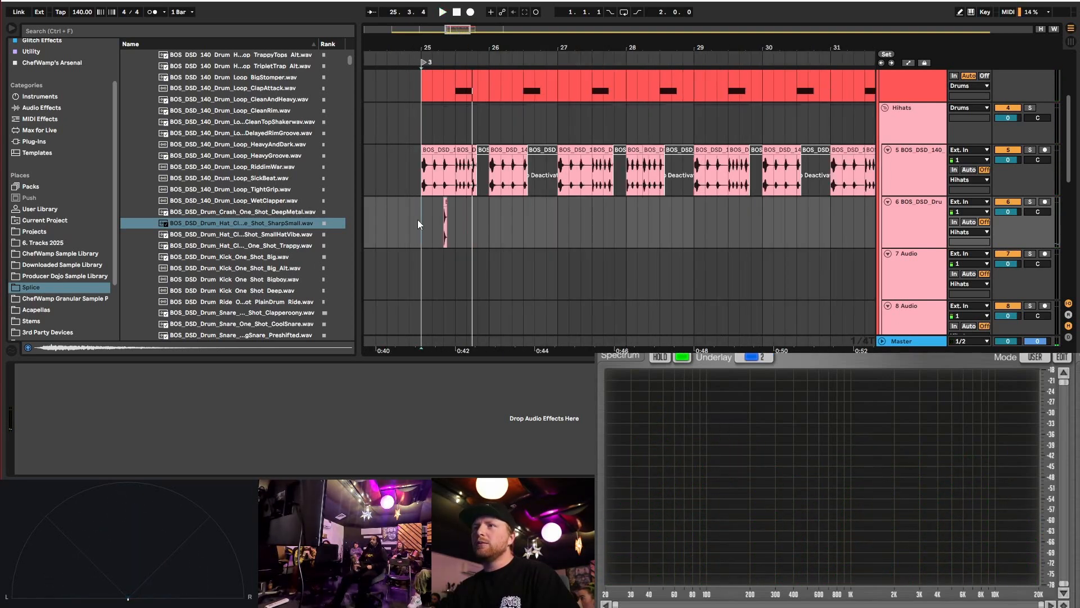
{"action": "left_click_drag", "start_coordinate": [418, 220], "coordinate": [486, 224]}
{"action": "scroll", "coordinate": [478, 225], "scroll_direction": "down", "scroll_amount": 3}
{"action": "key", "text": "ctrl+d"}
{"action": "key", "text": "ctrl+d"}
{"action": "key", "text": "ctrl+d"}
{"action": "key", "text": "ctrl+d"}
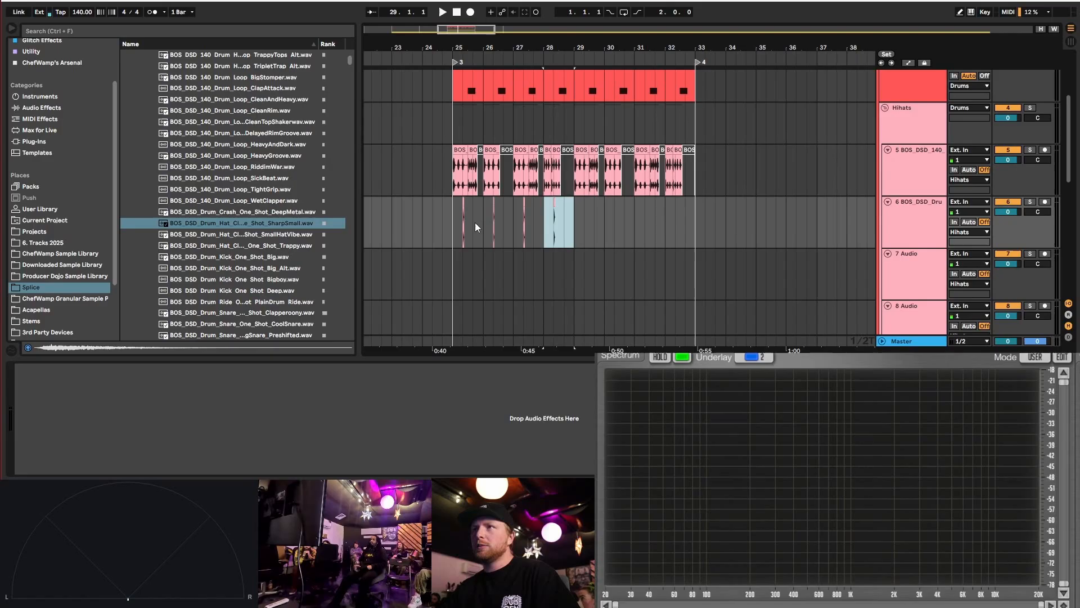
{"action": "key", "text": "ctrl+z"}
{"action": "key", "text": "ctrl+z"}
{"action": "key", "text": "ctrl+z"}
{"action": "key", "text": "ctrl+z"}
- Duplicate bar 25 of track 6 into bars 26 and 27, and copy the track's bars 25 to 28 into bars 29 to 32
{"action": "scroll", "coordinate": [484, 240], "scroll_direction": "up", "scroll_amount": 3}
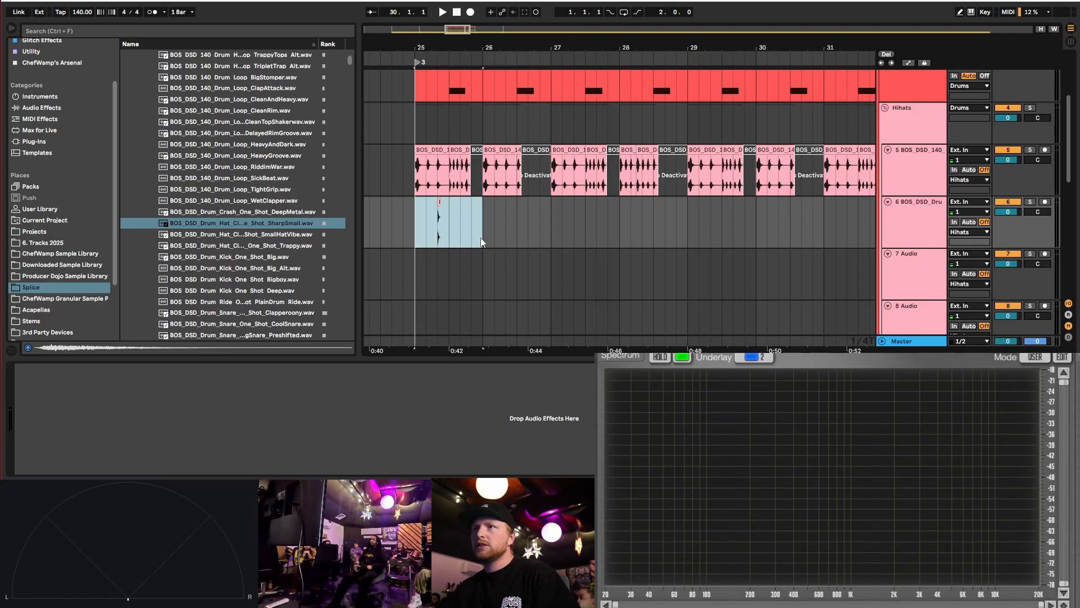
{"action": "key", "text": "ctrl+d"}
{"action": "key", "text": "ctrl+d"}
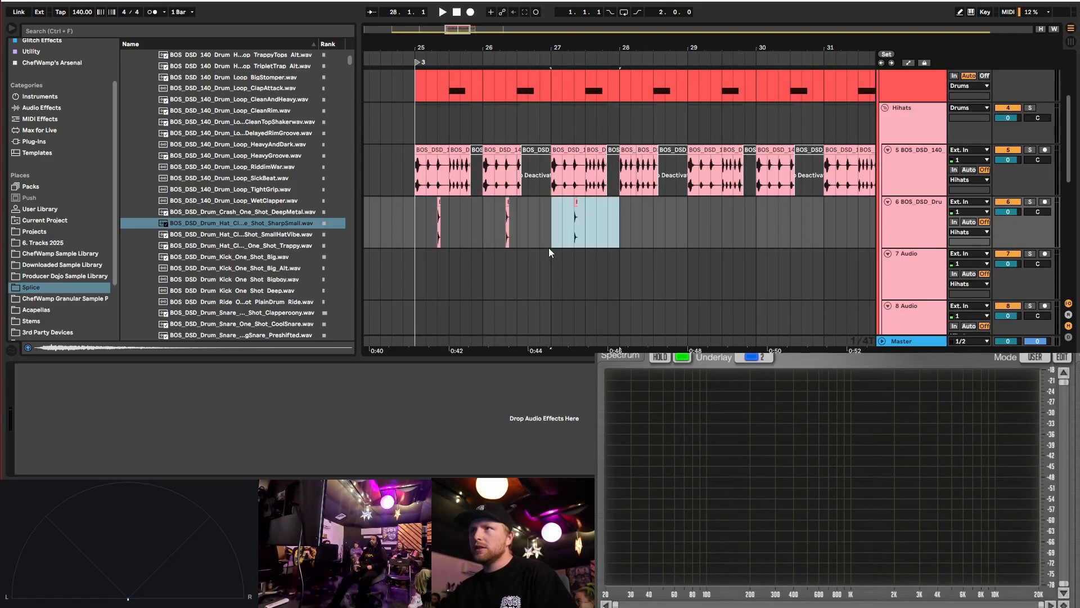
{"action": "left_click_drag", "start_coordinate": [619, 224], "coordinate": [448, 219]}
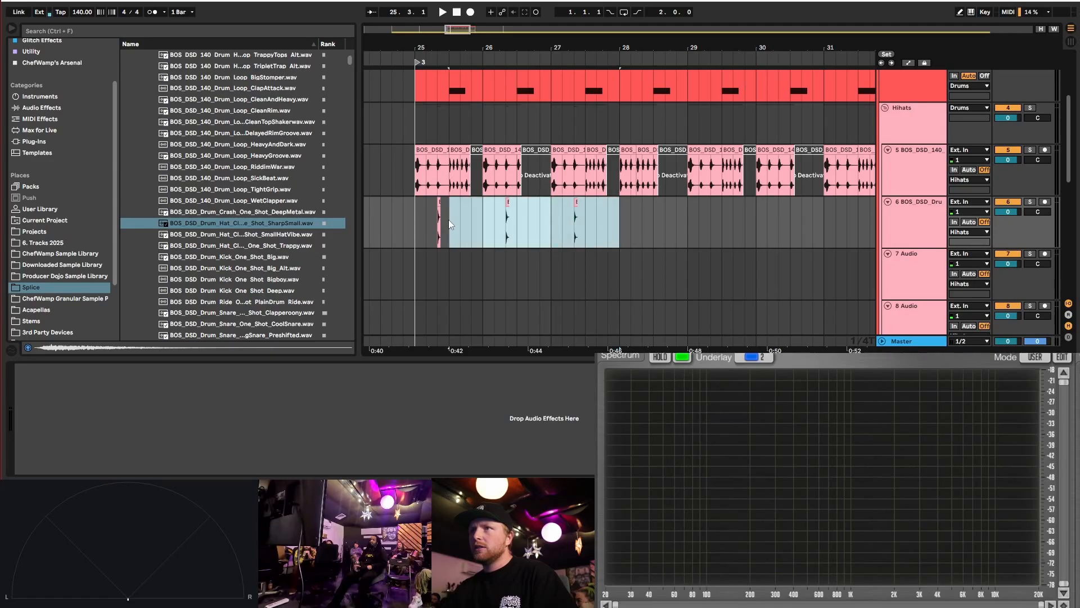
{"action": "scroll", "coordinate": [414, 221], "scroll_direction": "down", "scroll_amount": 3}
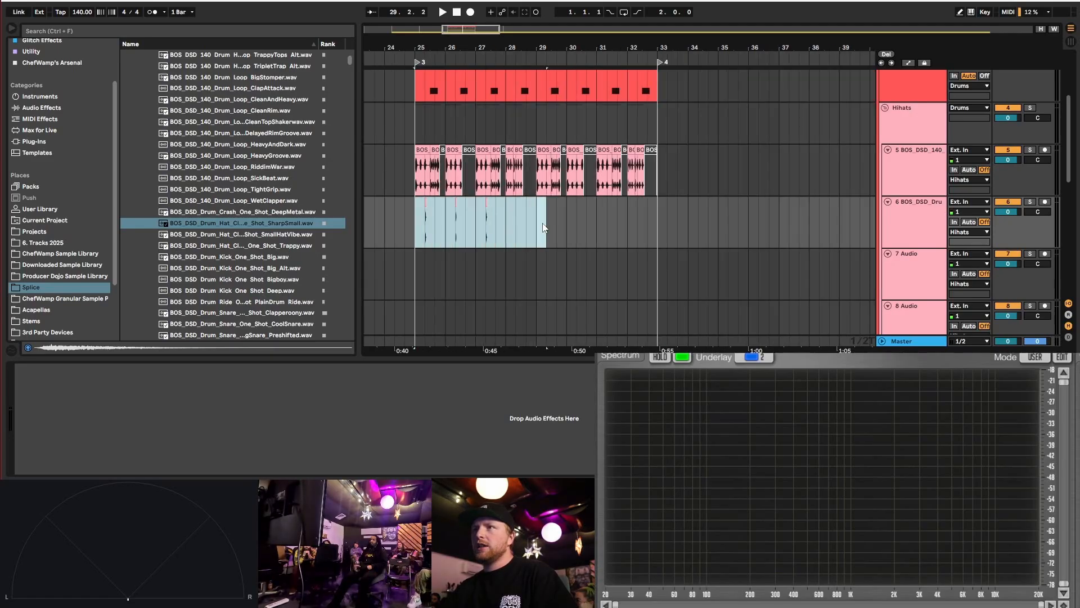
{"action": "key", "text": "ctrl+d"}
{"action": "scroll", "coordinate": [430, 211], "scroll_direction": "up", "scroll_amount": 5}
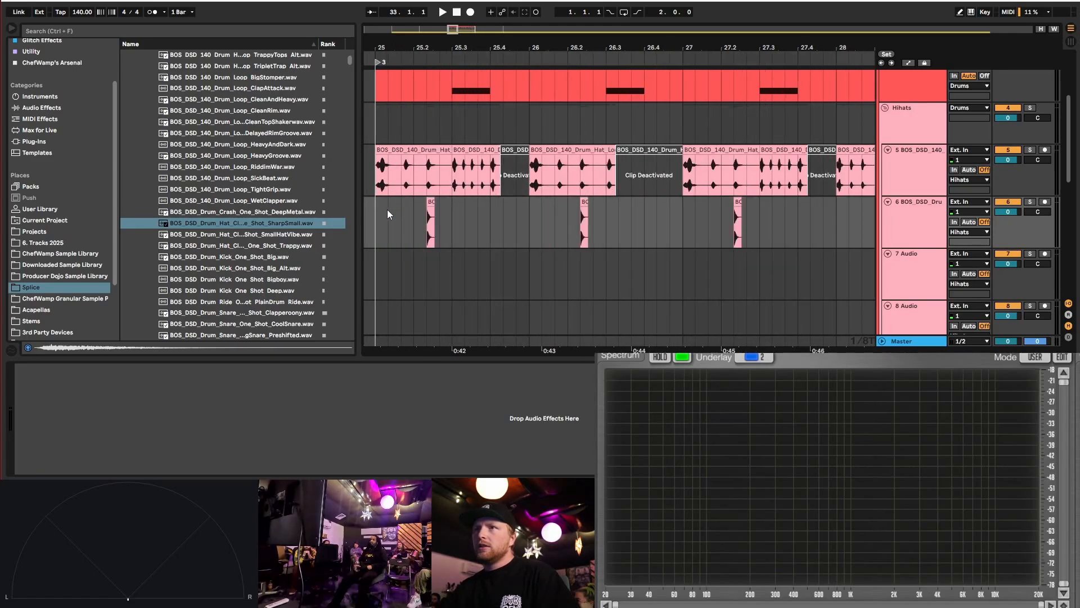
- Play bar 25, audition further one-shots, and add the Trappy closed hat to track 7 on the last triplet division before 25.4
{"action": "key", "text": "space"}
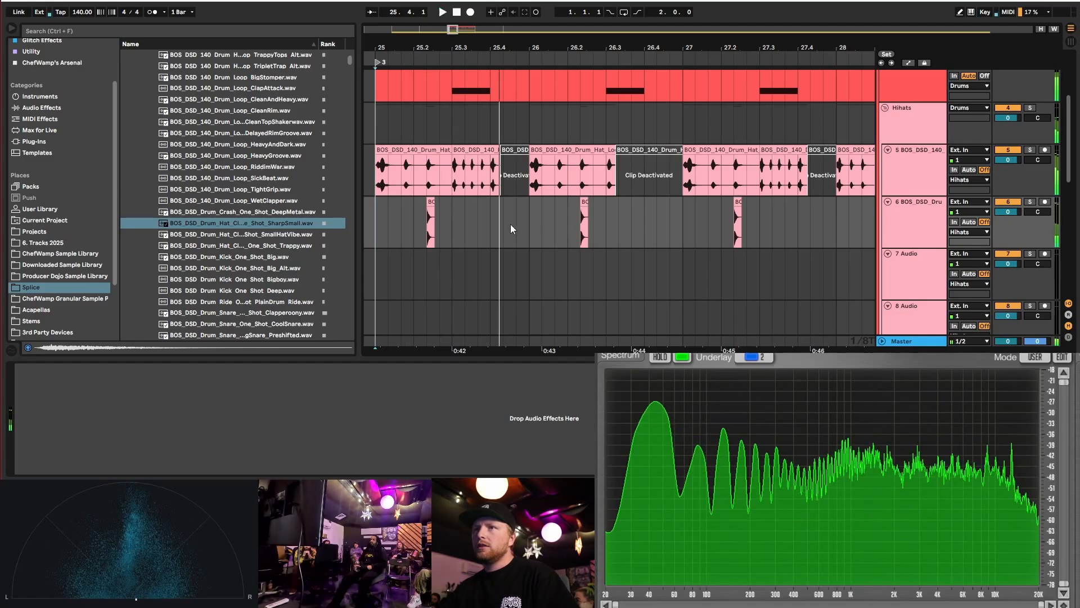
{"action": "scroll", "coordinate": [511, 224], "scroll_direction": "down", "scroll_amount": 2}
{"action": "left_click", "coordinate": [253, 237]}
{"action": "left_click", "coordinate": [259, 247]}
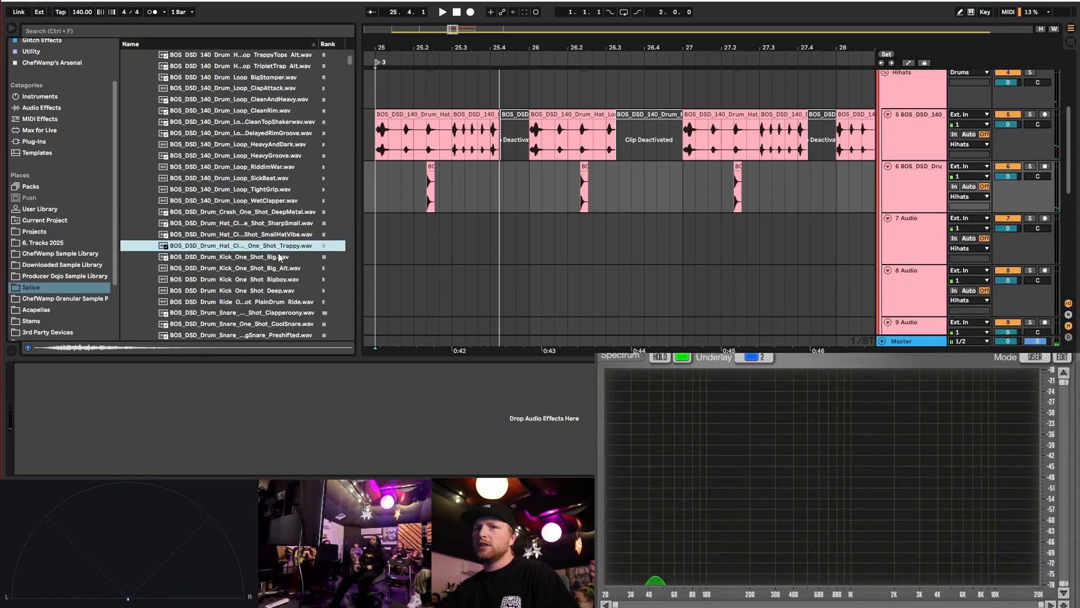
{"action": "left_click", "coordinate": [267, 259]}
{"action": "left_click", "coordinate": [271, 248]}
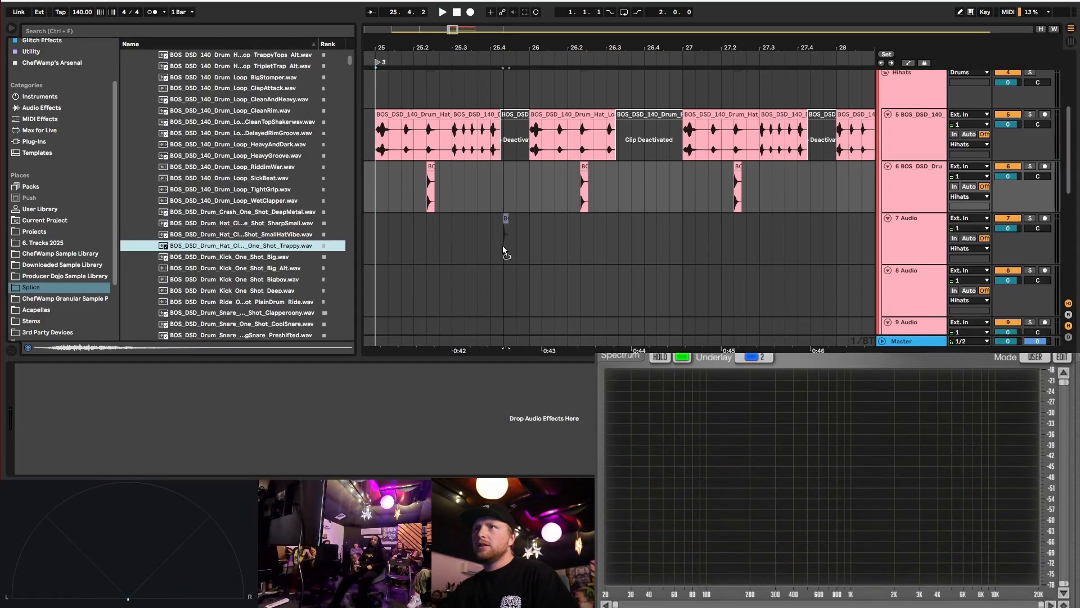
{"action": "left_click_drag", "start_coordinate": [480, 248], "coordinate": [479, 247]}
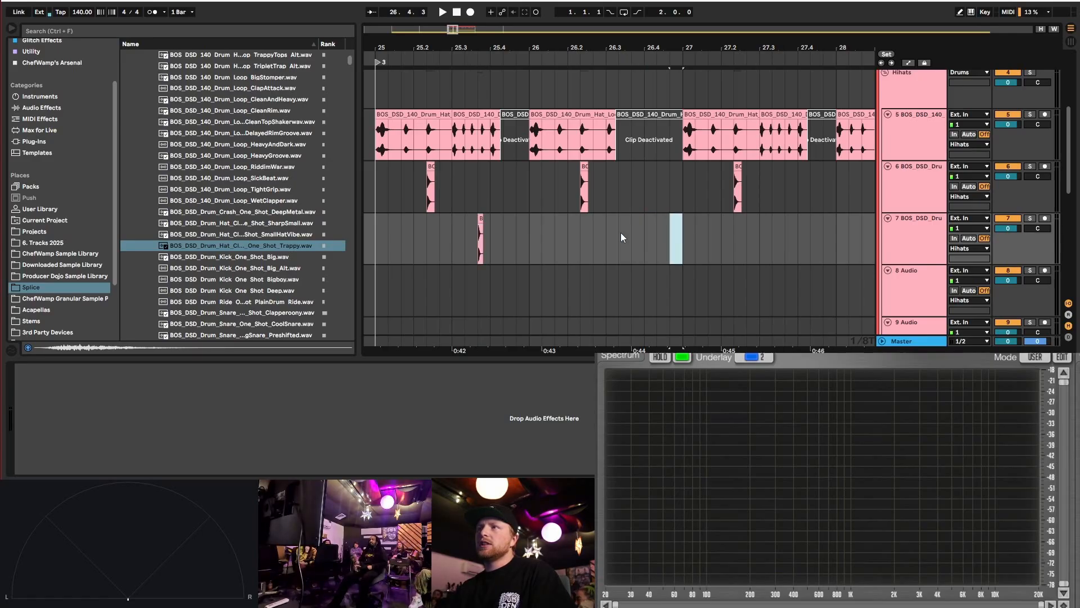
- Turn off the triplet grid, and move the Trappy closed-hat clip on track 7 to 26.4.3
{"action": "left_mouse_down", "coordinate": [683, 236]}
{"action": "left_click_drag", "start_coordinate": [620, 233], "coordinate": [381, 242]}
{"action": "left_click_drag", "start_coordinate": [643, 236], "coordinate": [674, 239]}
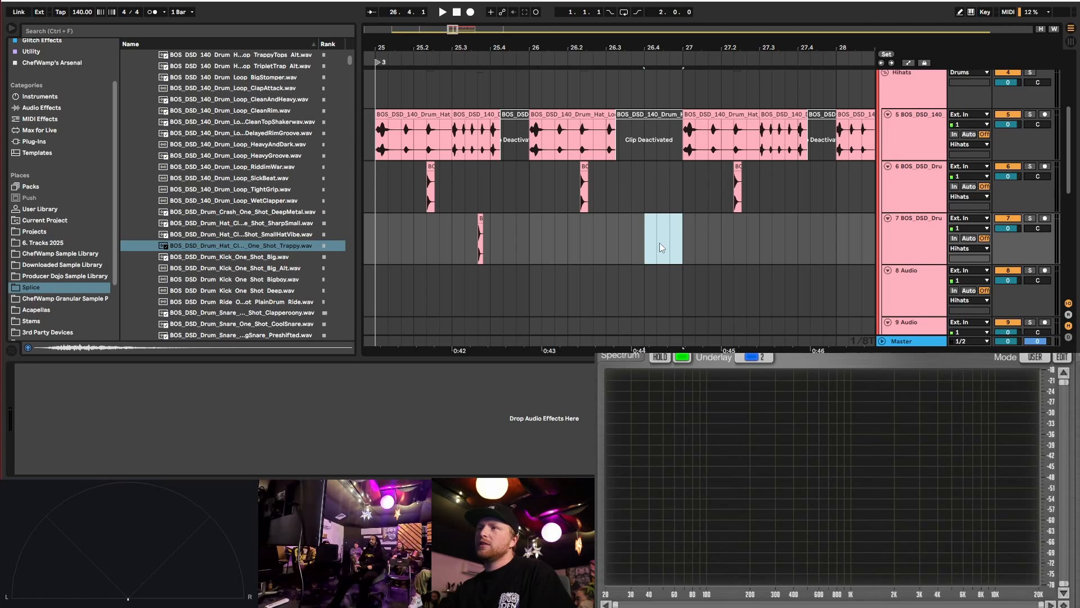
{"action": "right_click", "coordinate": [669, 235]}
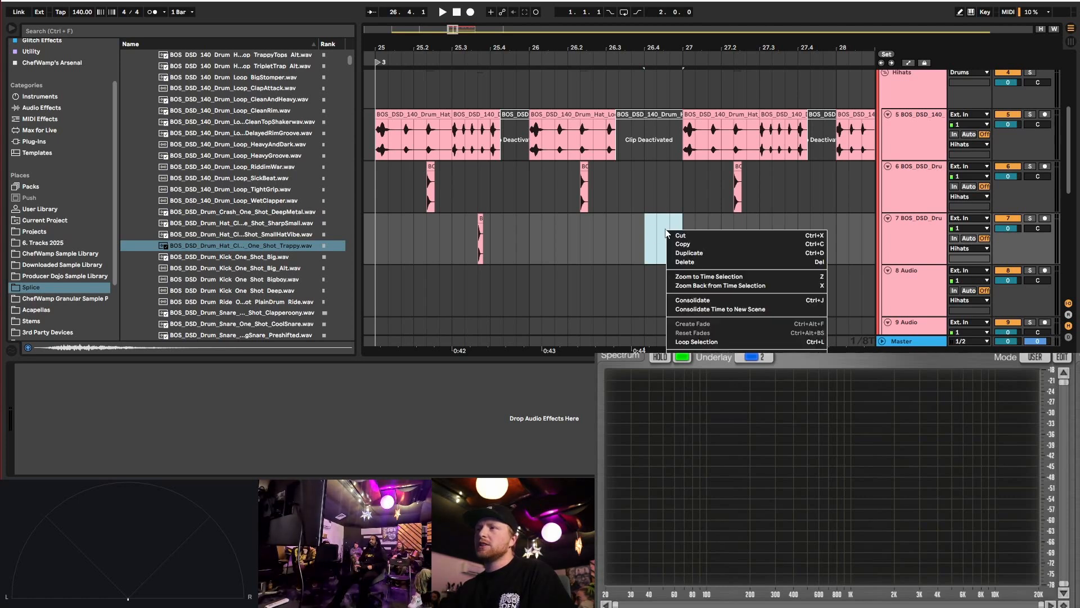
{"action": "left_click", "coordinate": [692, 408]}
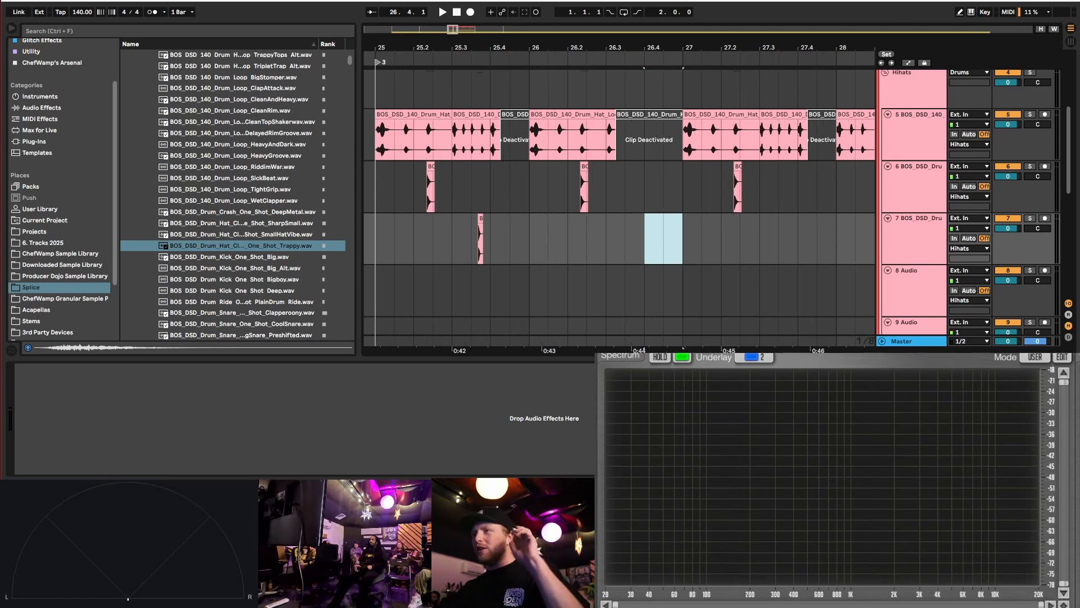
{"action": "left_click_drag", "start_coordinate": [481, 239], "coordinate": [668, 235]}
- Play the layered hats from bar 26 into bar 27, and examine the moved one-shot on track 7
{"action": "left_click", "coordinate": [537, 244]}
{"action": "key", "text": "space"}
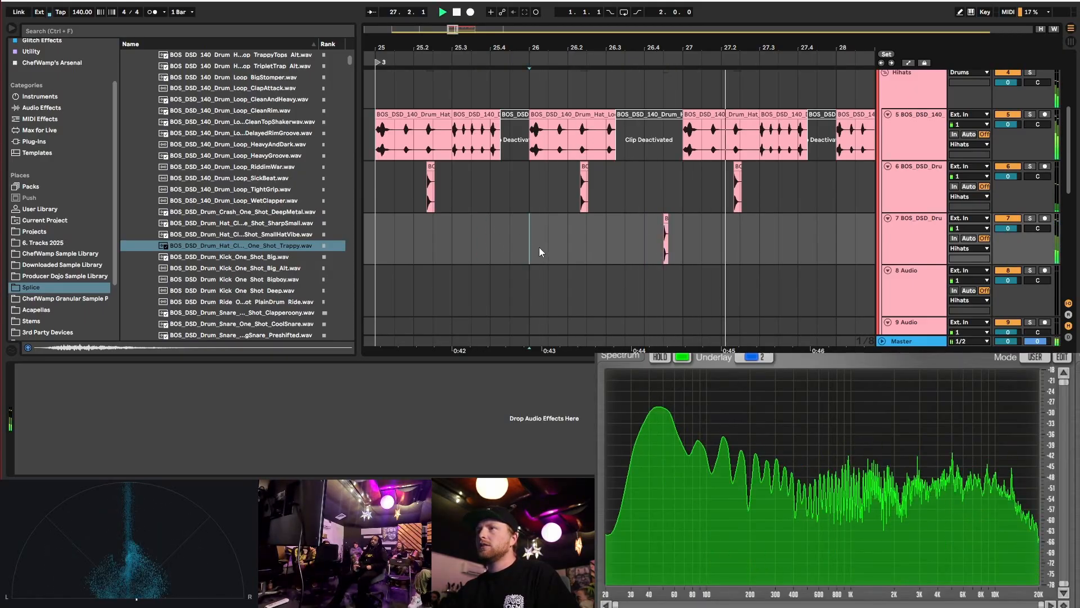
{"action": "key", "text": "space"}
{"action": "scroll", "coordinate": [680, 265], "scroll_direction": "up", "scroll_amount": 5}
{"action": "scroll", "coordinate": [597, 192], "scroll_direction": "down", "scroll_amount": 6}
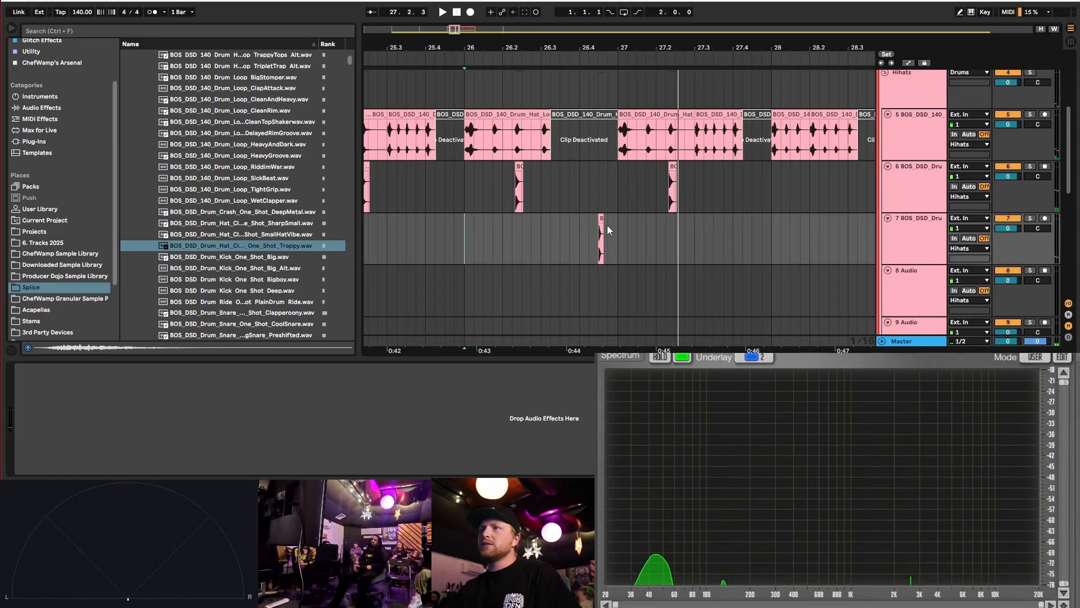
{"action": "scroll", "coordinate": [601, 231], "scroll_direction": "up", "scroll_amount": 4}
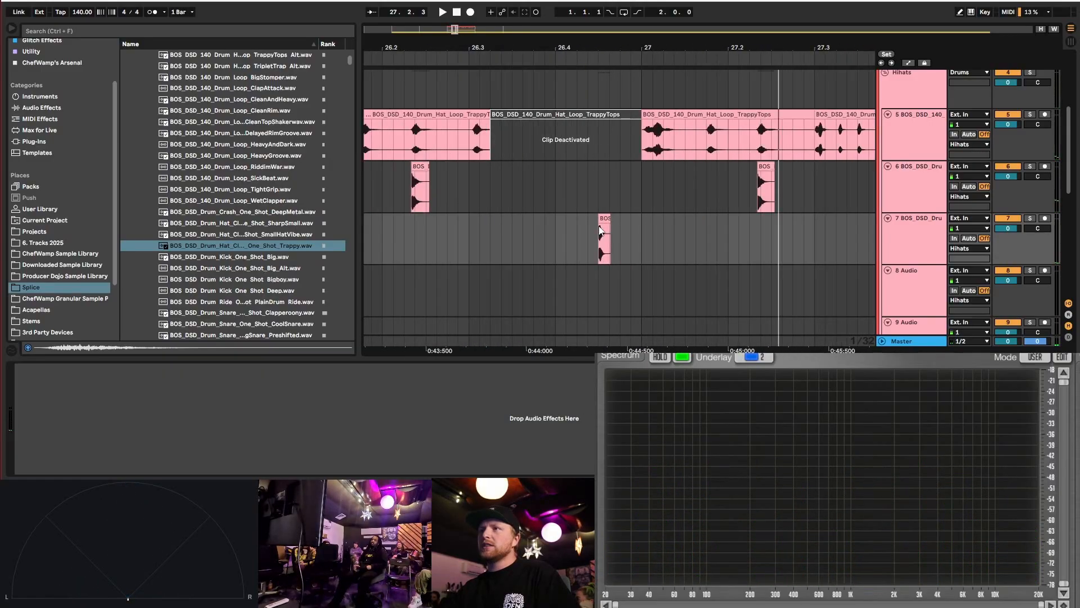
- Audition the PlainDrum ride and the Trappy and SmallHatVibe closed-hat one-shots
{"action": "scroll", "coordinate": [284, 307], "scroll_direction": "down", "scroll_amount": 1}
{"action": "left_click", "coordinate": [280, 290]}
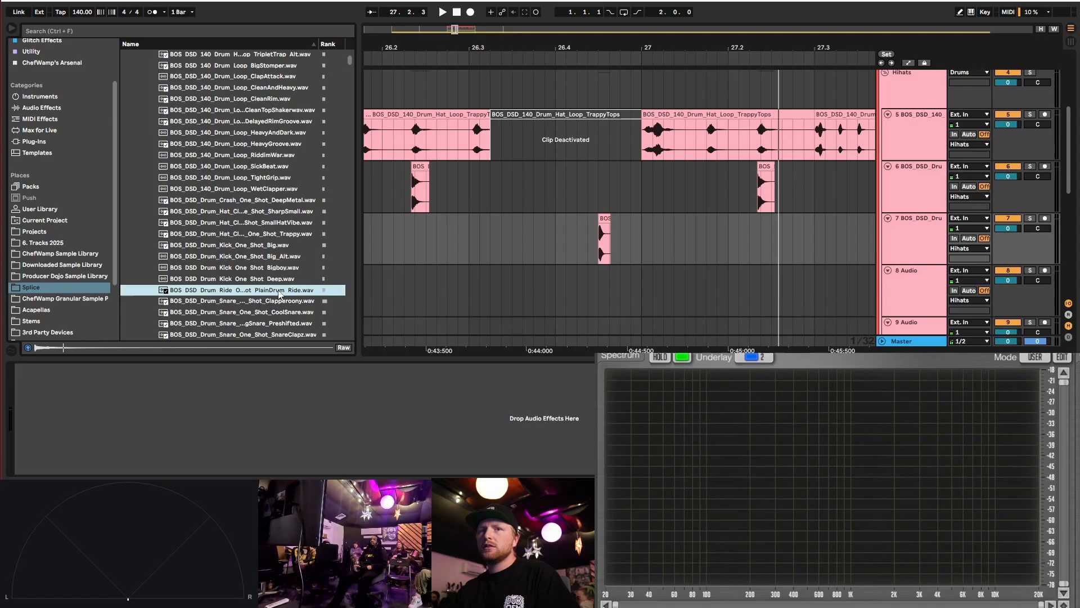
{"action": "left_click", "coordinate": [288, 235]}
{"action": "left_click", "coordinate": [287, 224]}
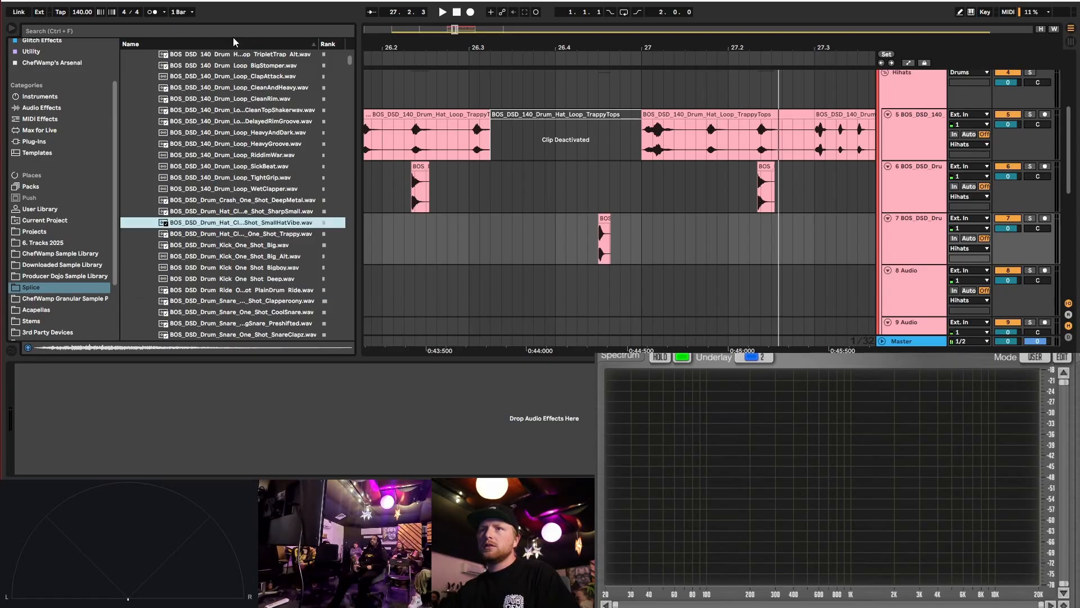
- Search the Splice samples for "open", audition the FSS open hats, and replace track 7's one-shot at 26.4.3 with FSS_S2MHE1_Open_Hat_Sea.wav
{"action": "left_click", "coordinate": [103, 31]}
{"action": "type", "text": "open"}
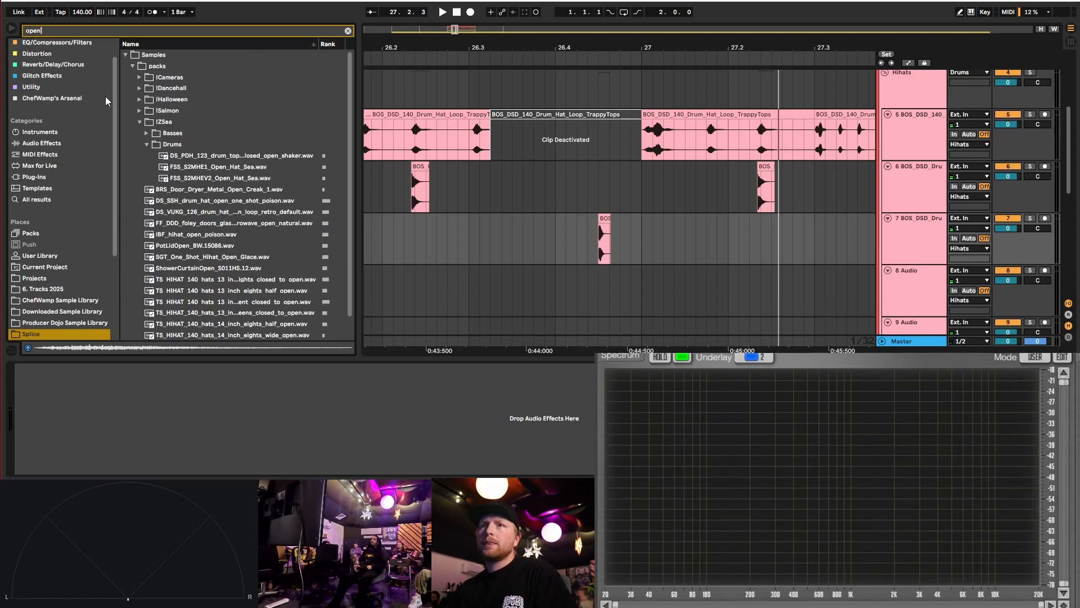
{"action": "left_click", "coordinate": [249, 169]}
{"action": "left_click", "coordinate": [235, 180]}
{"action": "left_click_drag", "start_coordinate": [218, 169], "coordinate": [629, 244]}
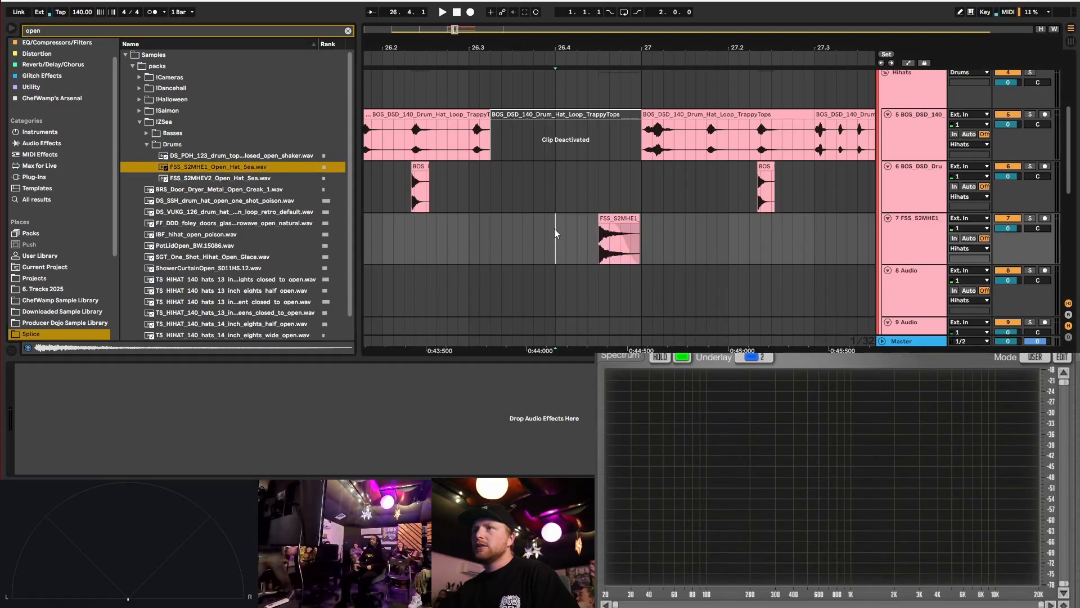
- Play the arrangement from 26.2 through bar 27 to hear the new open hat on track 7
{"action": "key", "text": "space"}
{"action": "left_click", "coordinate": [383, 243]}
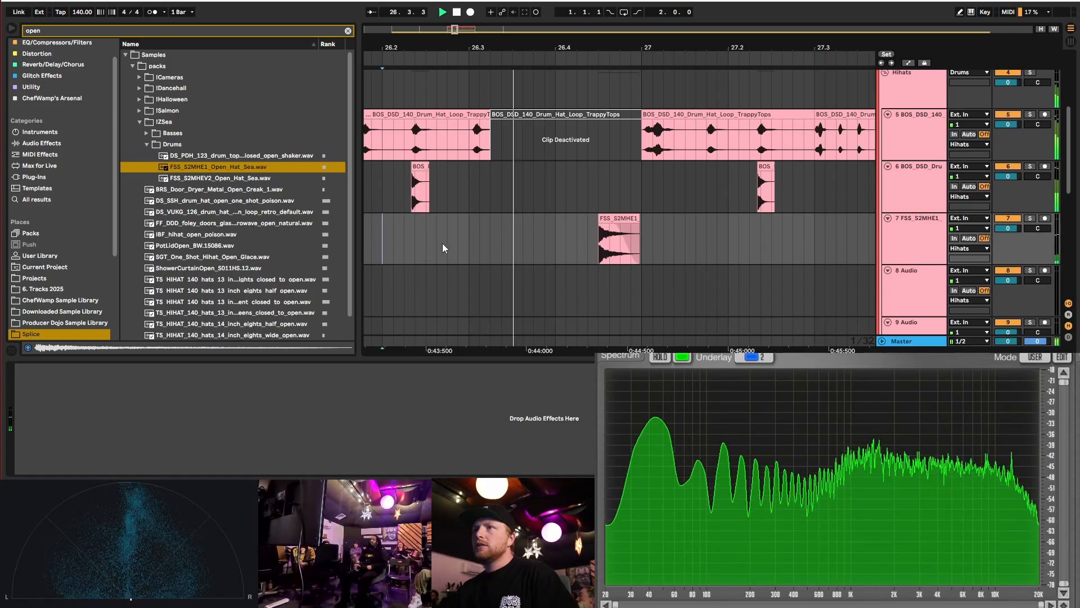
{"action": "key", "text": "minus"}
{"action": "key", "text": "minus"}
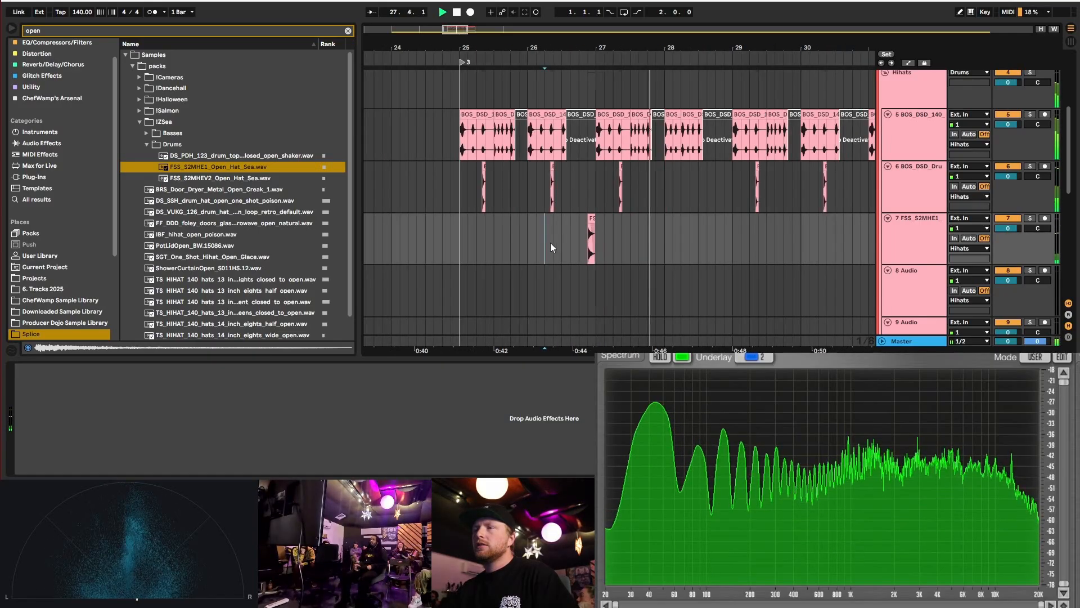
{"action": "key", "text": "space"}
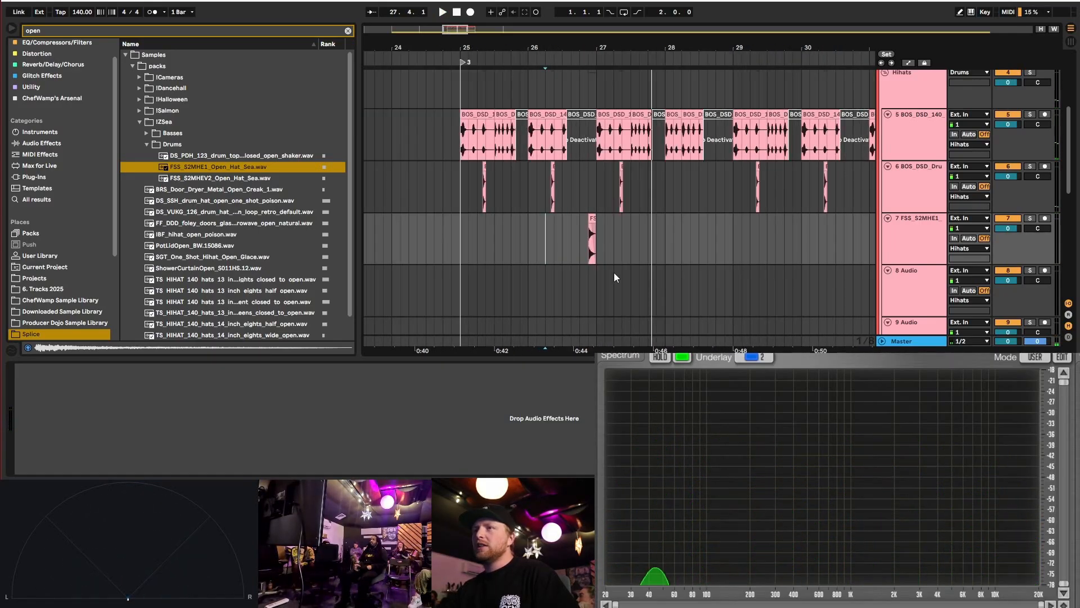
- Play the hats from bar 25, and duplicate track 7's two-bar open-hat phrase from bars 25–26 into bars 27–28
{"action": "left_click_drag", "start_coordinate": [462, 235], "coordinate": [598, 205]}
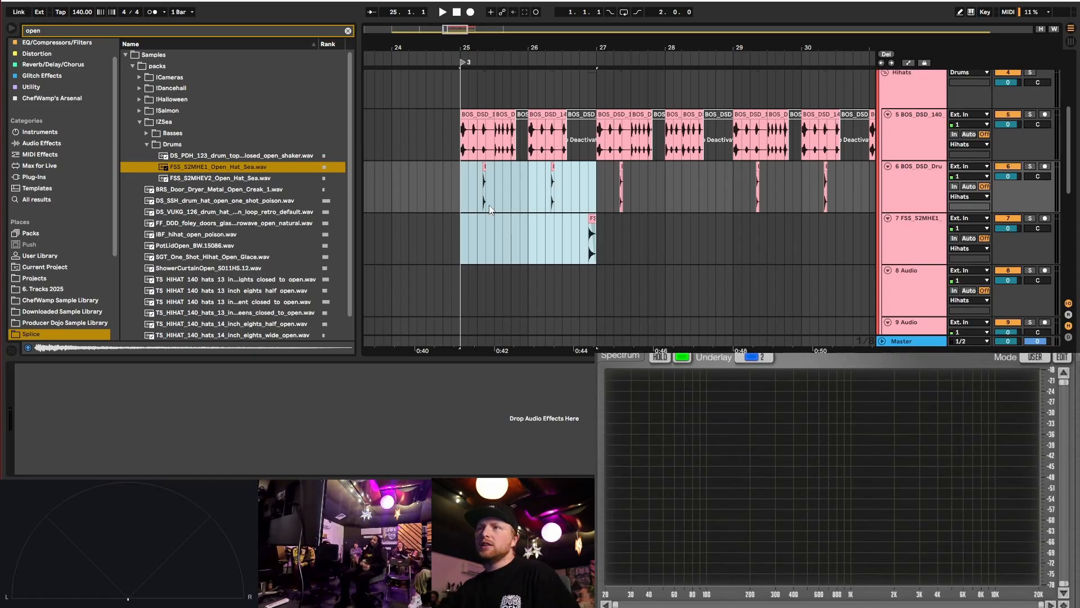
{"action": "key", "text": "space"}
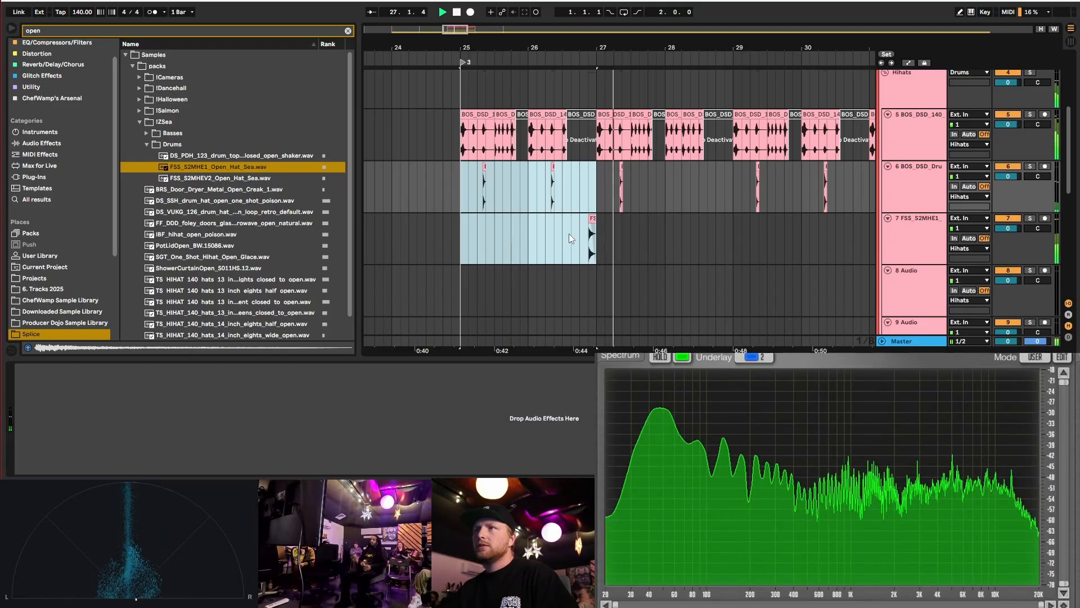
{"action": "scroll", "coordinate": [498, 198], "scroll_direction": "down", "scroll_amount": 3}
{"action": "scroll", "coordinate": [498, 203], "scroll_direction": "down", "scroll_amount": 3}
{"action": "scroll", "coordinate": [511, 241], "scroll_direction": "up", "scroll_amount": 5}
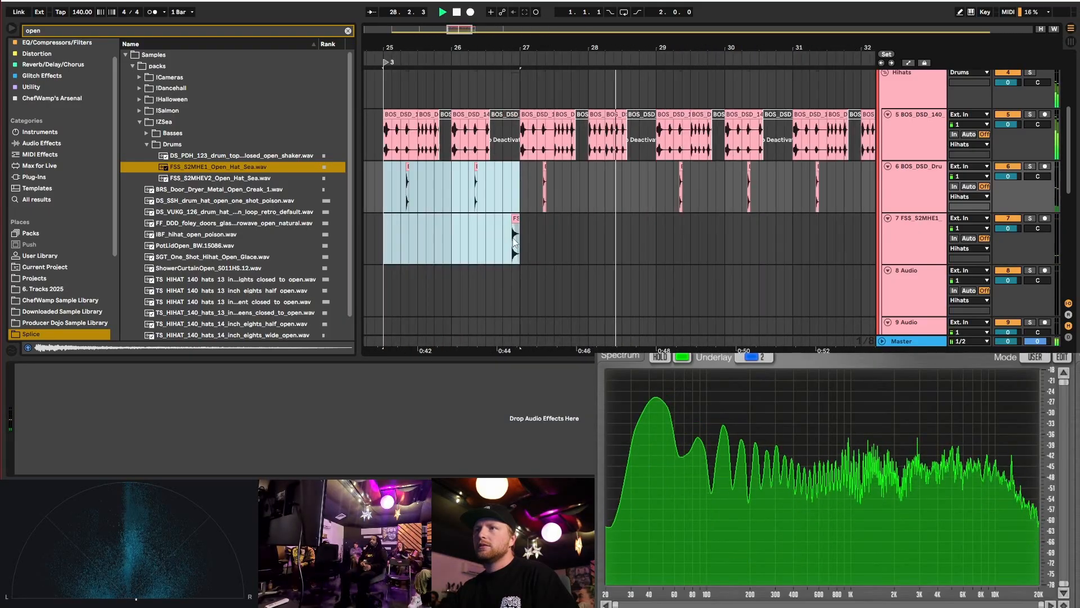
{"action": "key", "text": "space"}
{"action": "left_click_drag", "start_coordinate": [389, 228], "coordinate": [460, 233]}
{"action": "key", "text": "ctrl+d"}
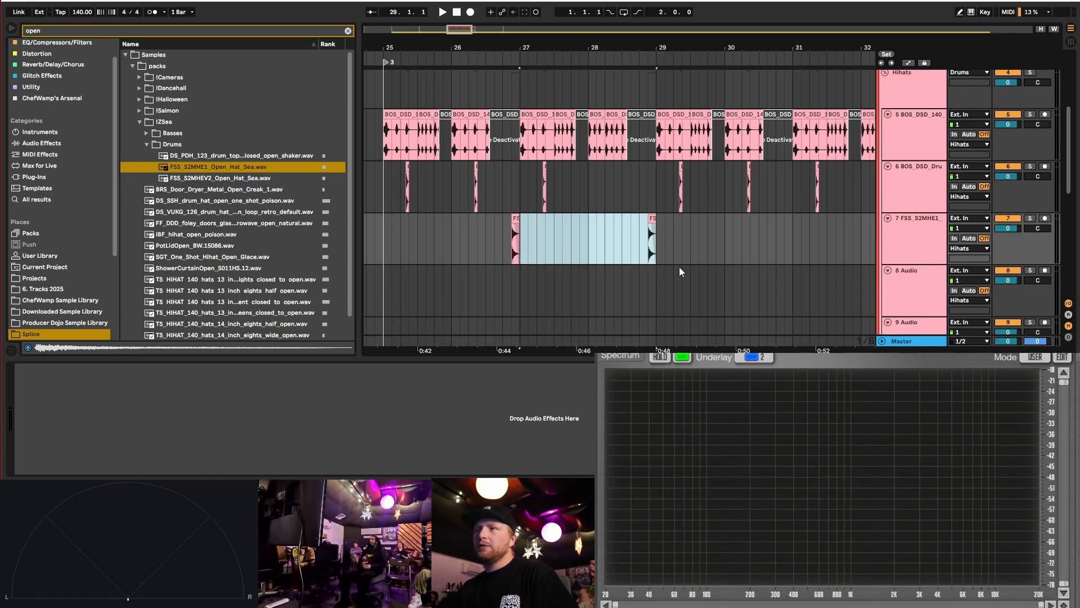
- Insert a MIDI track with a Sampler below the open-hat track, and search the Splice samples for "hat"
{"action": "left_click", "coordinate": [920, 226]}
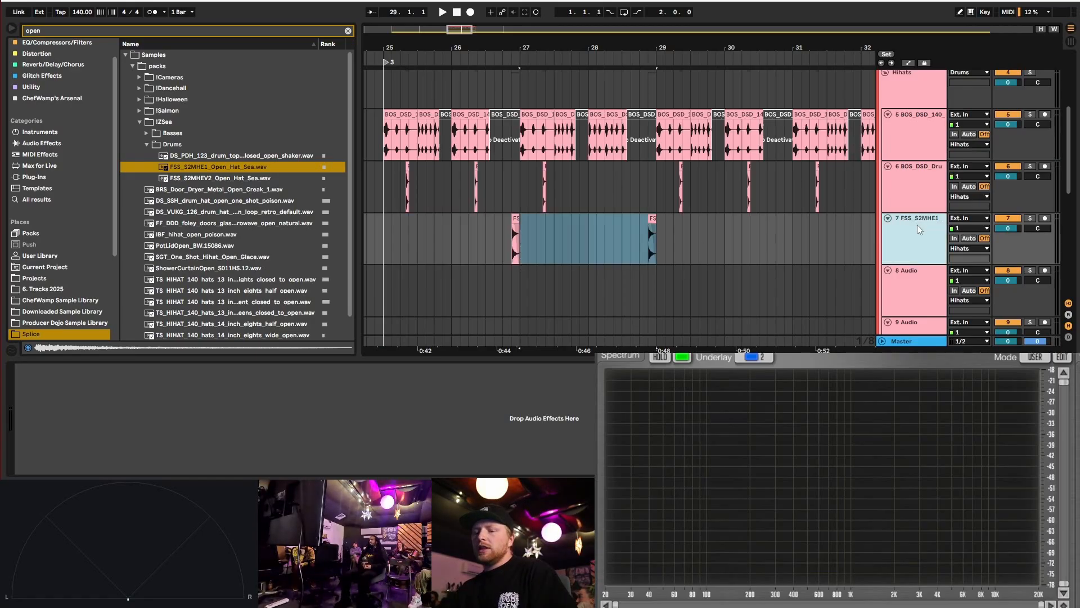
{"action": "key", "text": "ctrl+shift+t"}
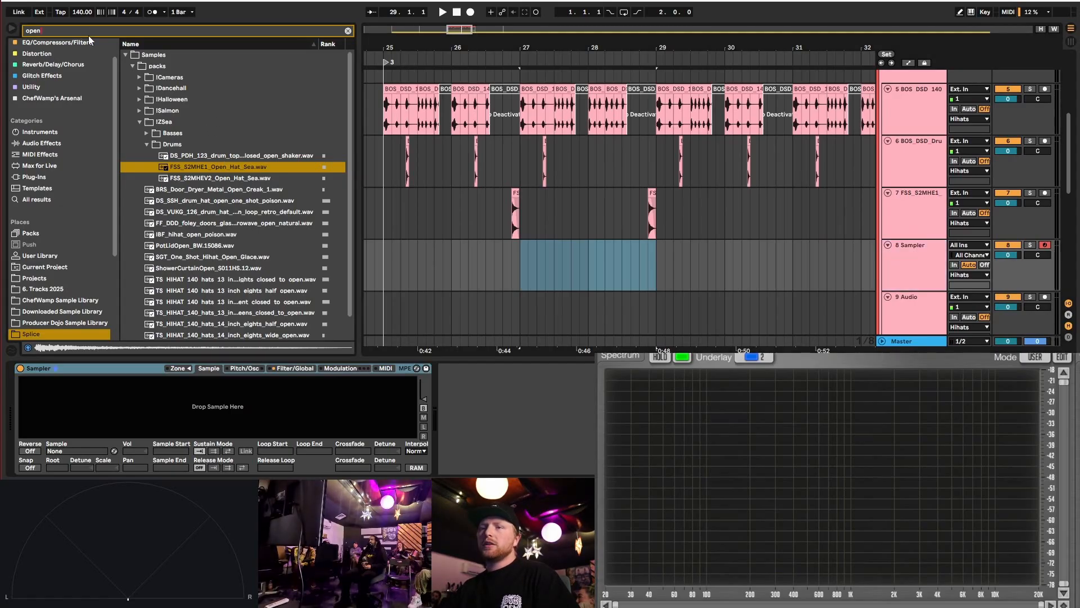
{"action": "key", "text": "BackSpace"}
{"action": "key", "text": "BackSpace"}
{"action": "key", "text": "BackSpace"}
{"action": "key", "text": "BackSpace"}
{"action": "type", "text": "hat"}
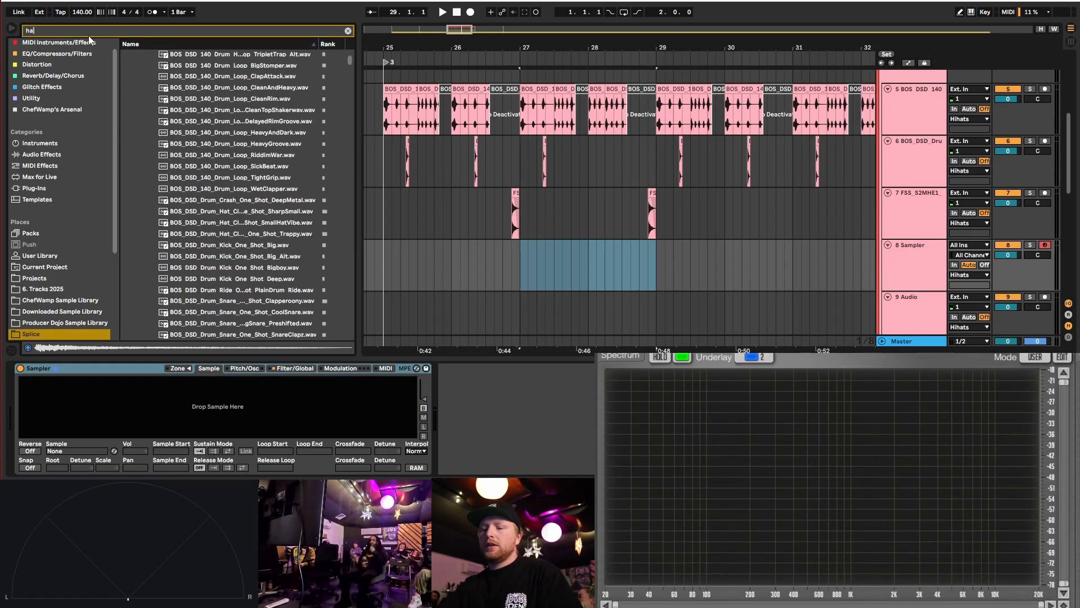
- Audition the hat one-shots in the ZSea Drums folder, including SmallHatVibe, FF_DHG_hat_high_sea, the FSS open hats and STCR2_SOL2
{"action": "key", "text": "Down"}
{"action": "key", "text": "Down"}
{"action": "key", "text": "Down"}
{"action": "key", "text": "Down"}
{"action": "key", "text": "Down"}
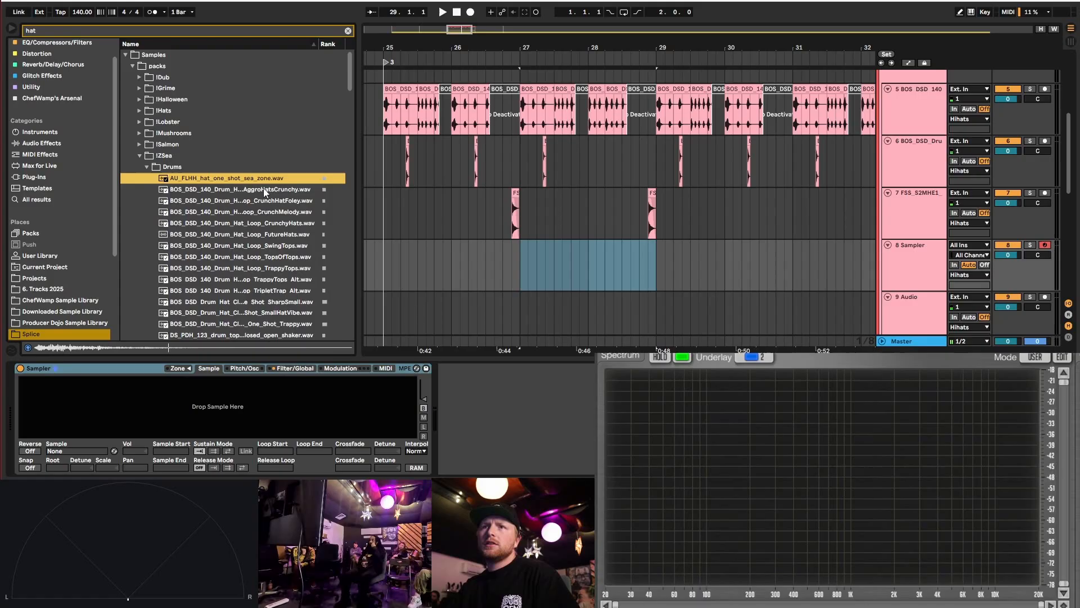
{"action": "scroll", "coordinate": [281, 225], "scroll_direction": "down", "scroll_amount": 2}
{"action": "scroll", "coordinate": [284, 234], "scroll_direction": "down", "scroll_amount": 1}
{"action": "left_click", "coordinate": [273, 232]}
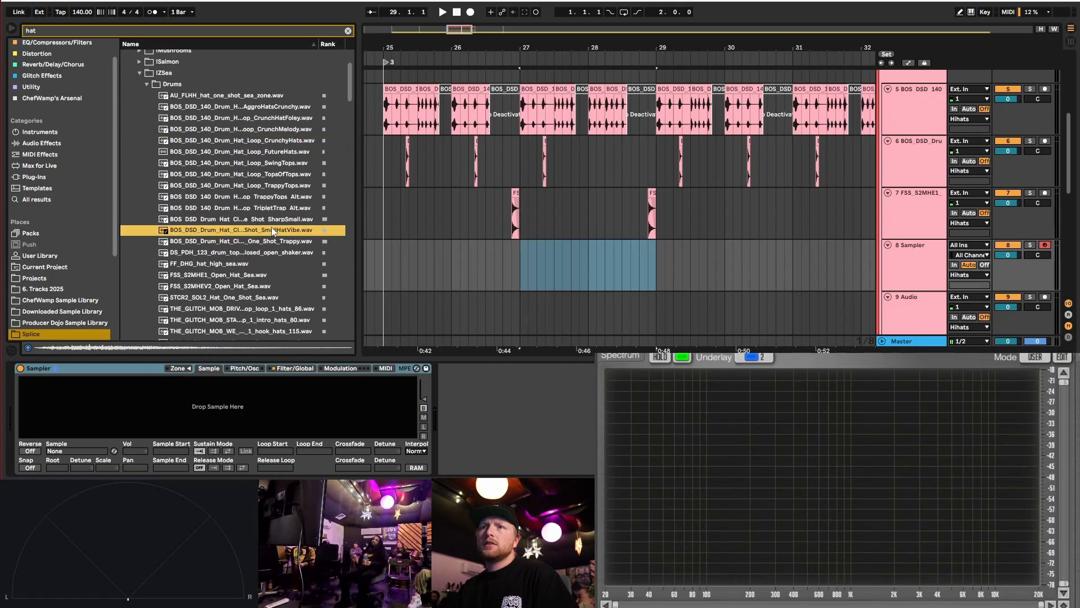
{"action": "scroll", "coordinate": [253, 231], "scroll_direction": "down", "scroll_amount": 2}
{"action": "left_click", "coordinate": [231, 230]}
{"action": "left_click", "coordinate": [236, 237]}
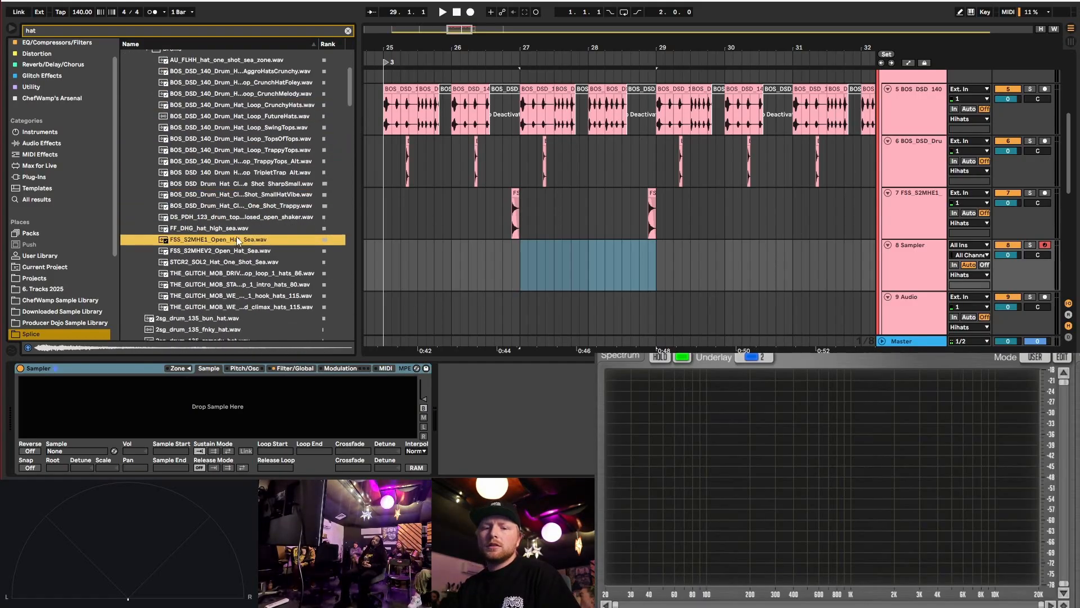
{"action": "left_click", "coordinate": [236, 230]}
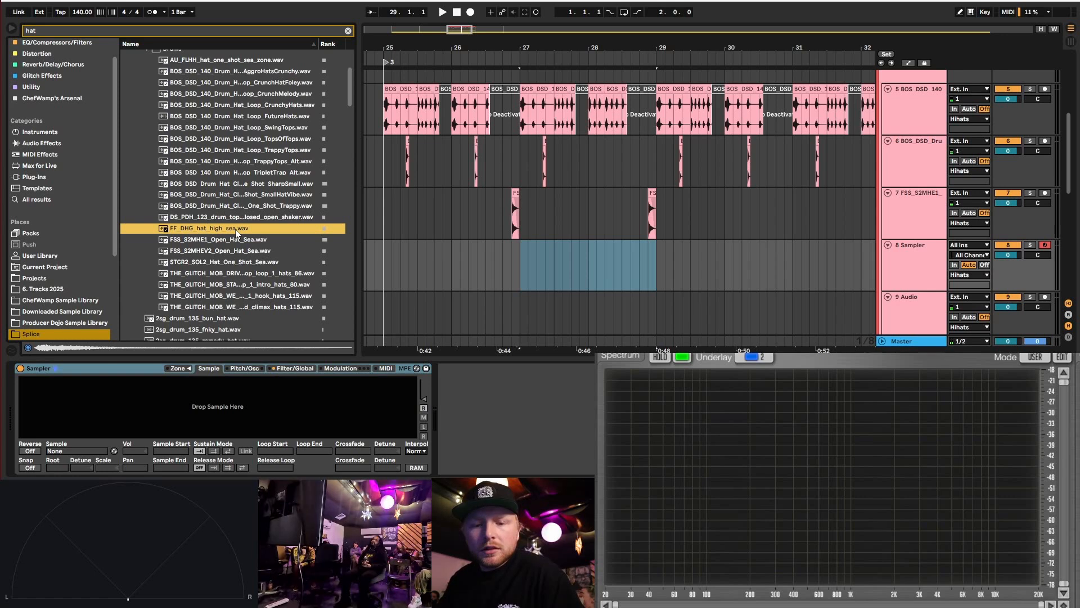
{"action": "left_click", "coordinate": [251, 243]}
{"action": "left_click", "coordinate": [255, 252]}
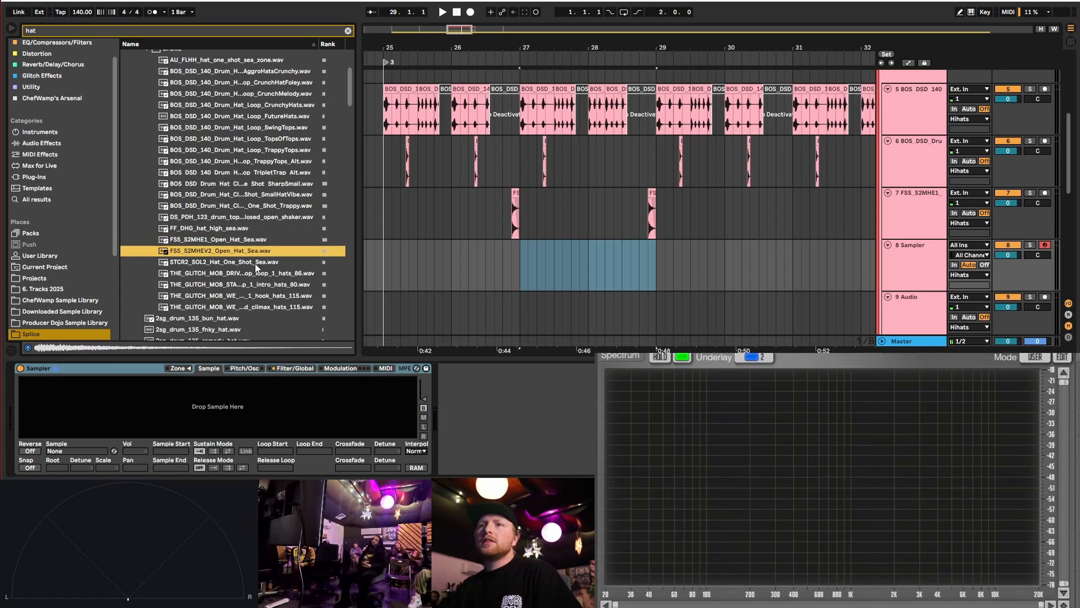
{"action": "left_click", "coordinate": [255, 262]}
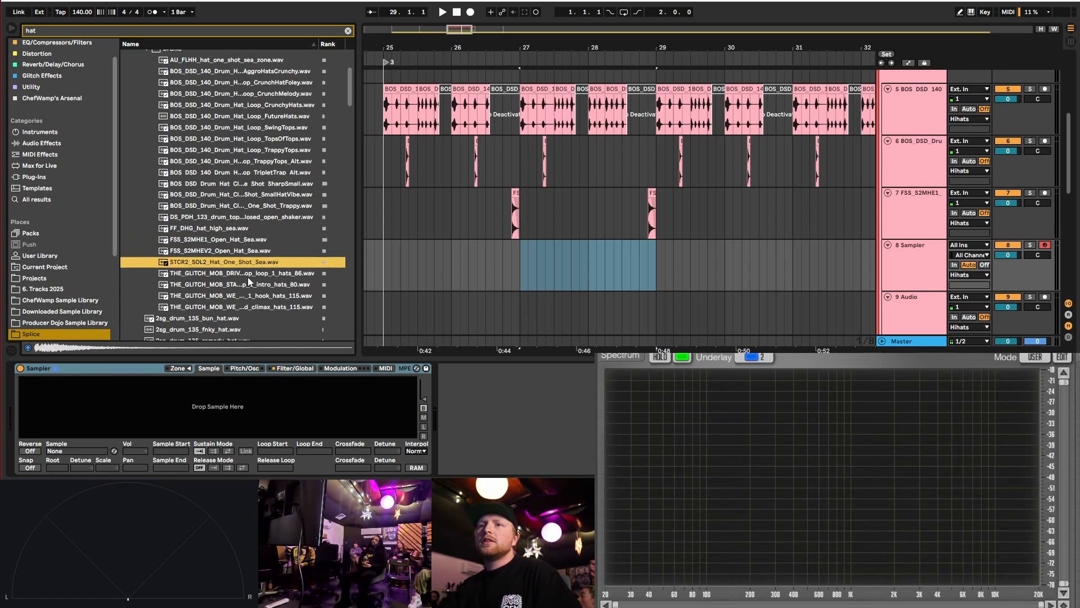
- Audition the Glitch Mob hat loops and FSS hats for comparison, and load STCR2_SOL2_Hat_One_Shot_Sea.wav into track 8's Sampler
{"action": "left_click", "coordinate": [248, 275]}
{"action": "left_click", "coordinate": [256, 284]}
{"action": "left_click", "coordinate": [263, 296]}
{"action": "left_click", "coordinate": [269, 308]}
{"action": "left_click", "coordinate": [262, 252]}
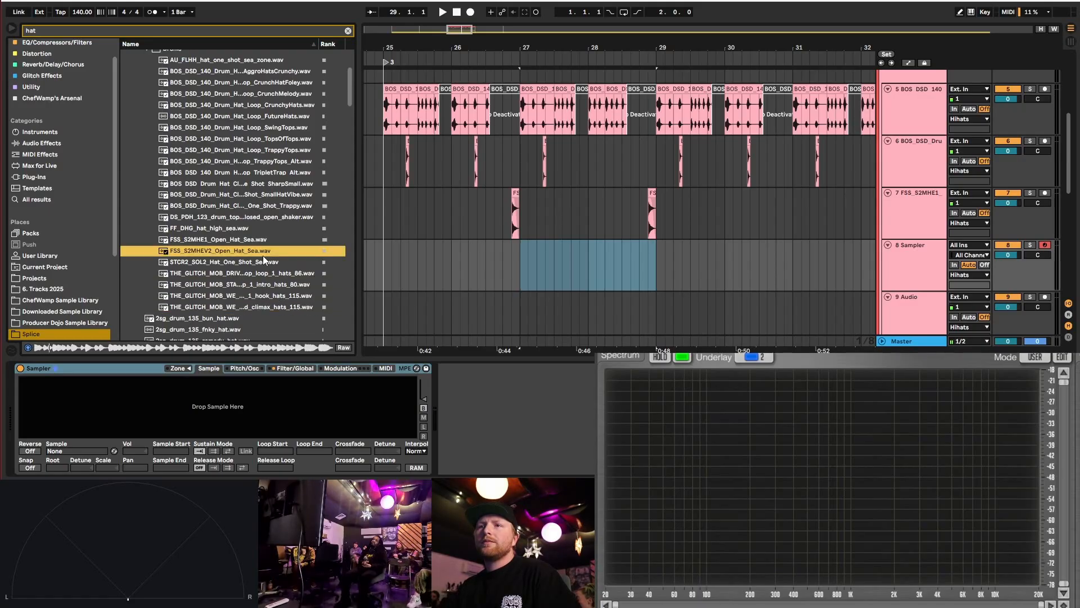
{"action": "left_click", "coordinate": [245, 240]}
{"action": "left_click", "coordinate": [227, 231]}
{"action": "left_click", "coordinate": [243, 241]}
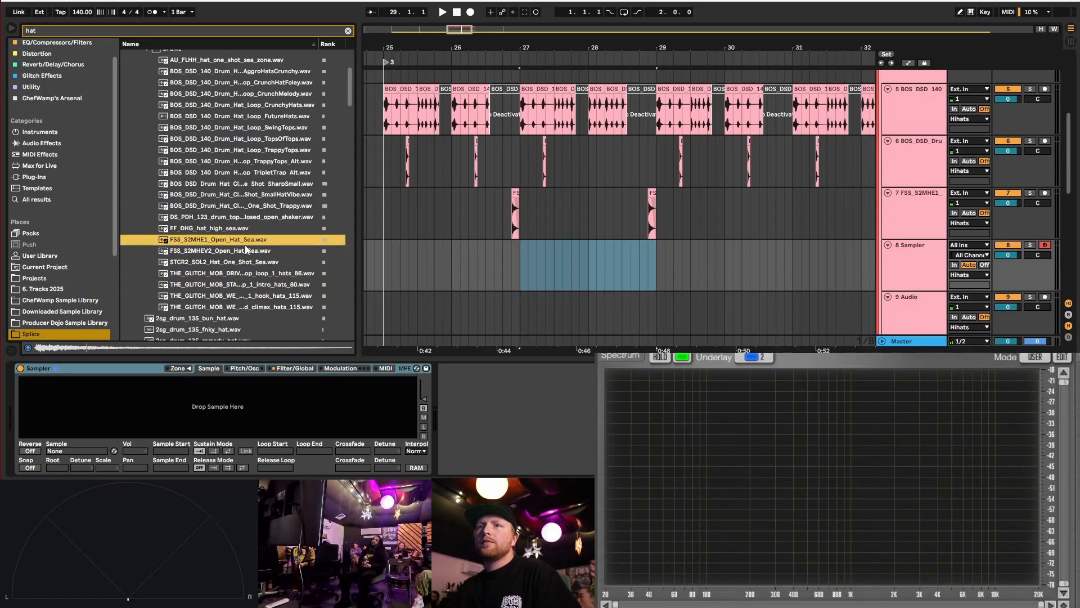
{"action": "left_click", "coordinate": [249, 251]}
{"action": "left_click", "coordinate": [256, 262]}
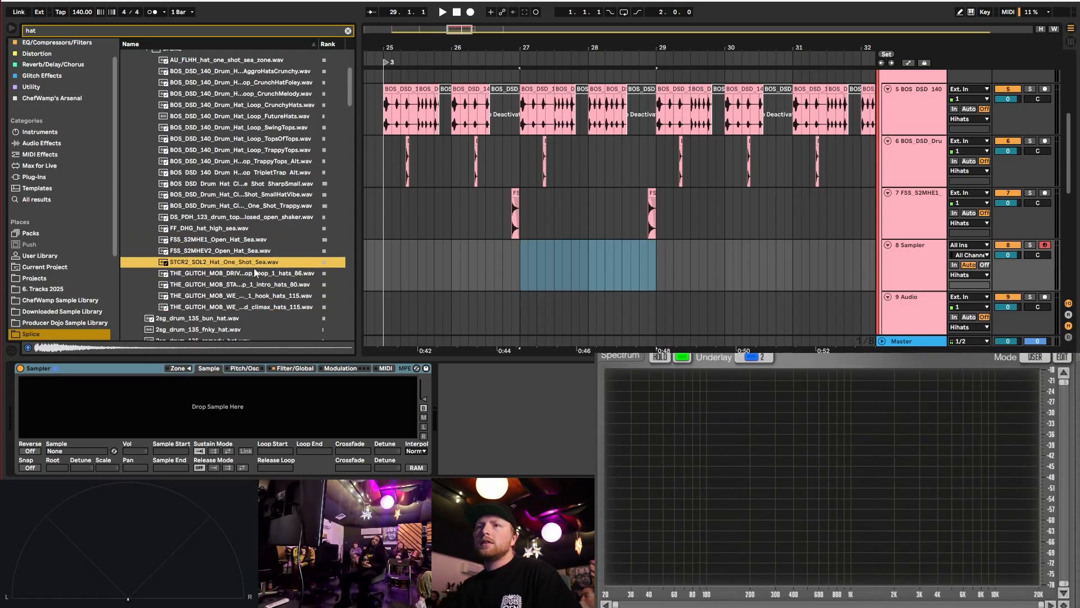
{"action": "left_click_drag", "start_coordinate": [238, 283], "coordinate": [273, 405]}
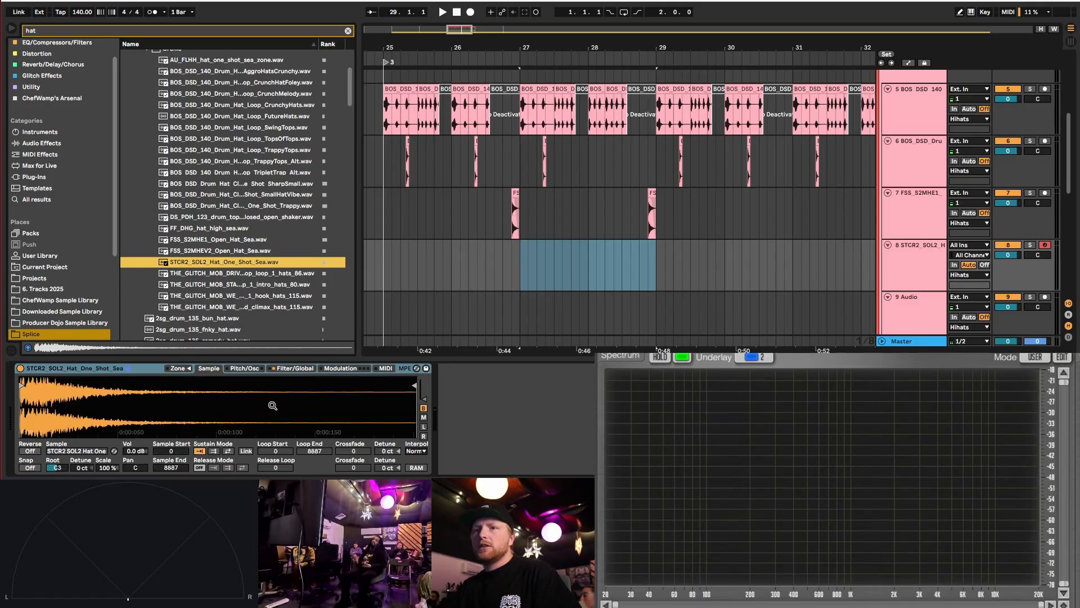
- Shorten the Sampler's volume envelope decay to 222 ms, and return to the sample waveform
{"action": "left_click", "coordinate": [295, 368]}
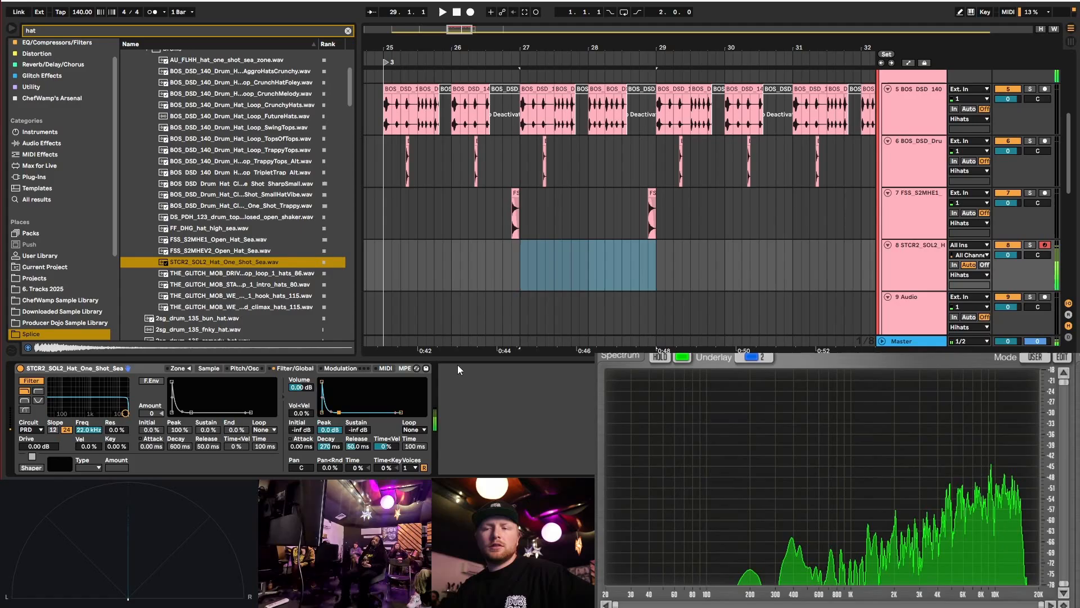
{"action": "left_click_drag", "start_coordinate": [332, 415], "coordinate": [330, 415]}
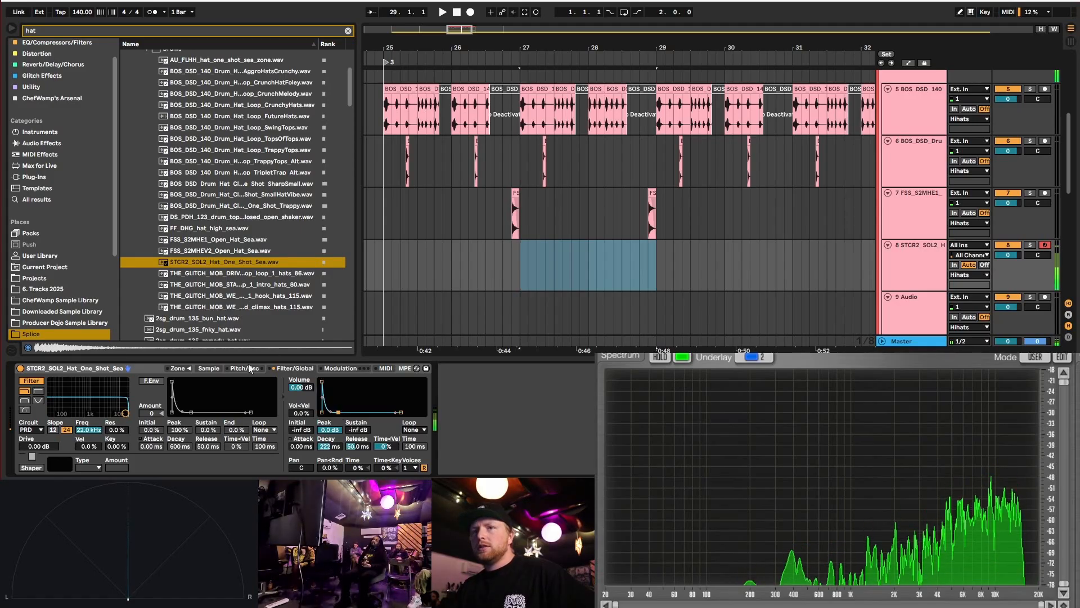
{"action": "left_click", "coordinate": [209, 368]}
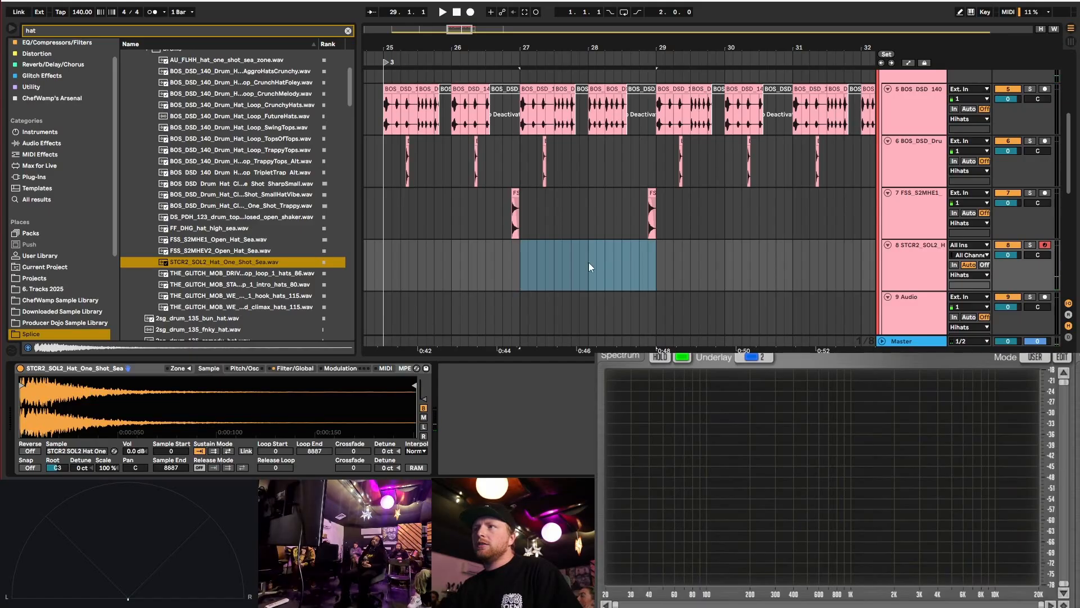
- Insert an empty eight-bar MIDI clip on track 8 from bar 25 to bar 33
{"action": "scroll", "coordinate": [603, 264], "scroll_direction": "down", "scroll_amount": 2}
{"action": "scroll", "coordinate": [591, 273], "scroll_direction": "up", "scroll_amount": 2}
{"action": "scroll", "coordinate": [493, 270], "scroll_direction": "down", "scroll_amount": 2}
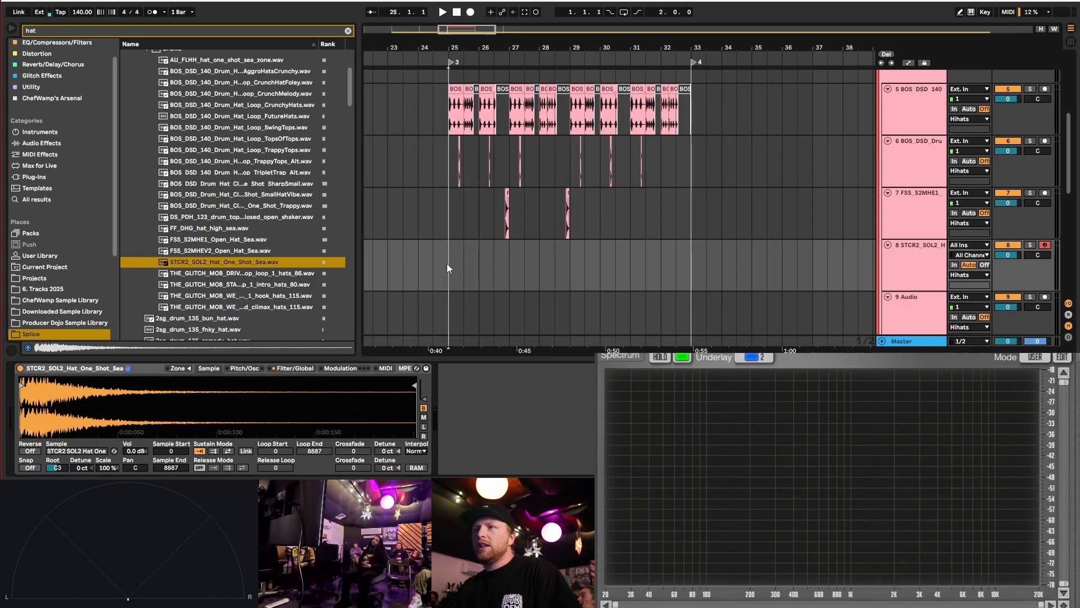
{"action": "left_click_drag", "start_coordinate": [446, 263], "coordinate": [692, 260]}
{"action": "right_click", "coordinate": [551, 256]}
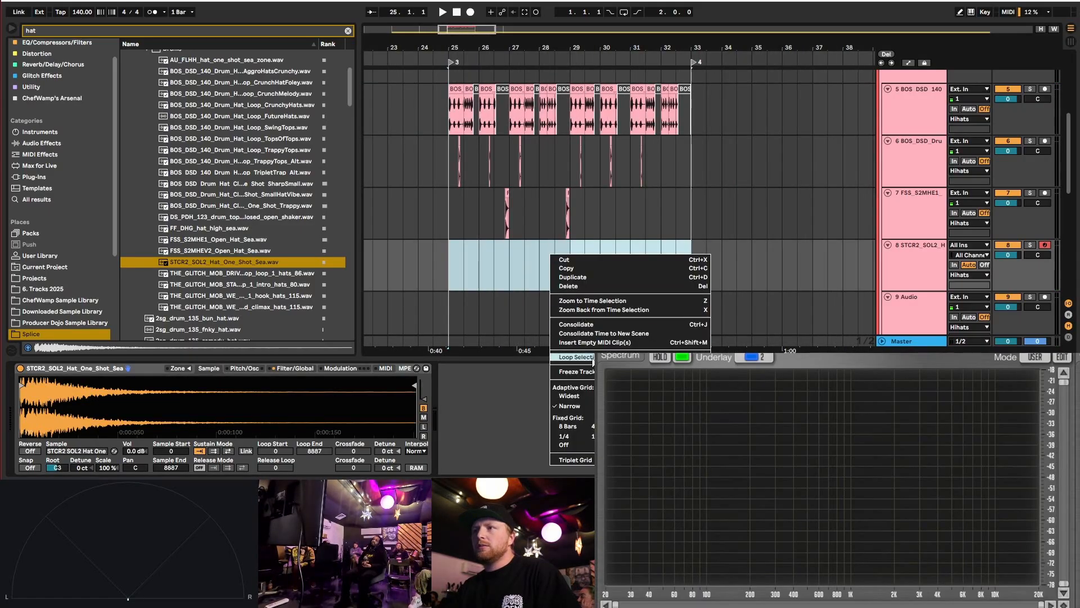
{"action": "left_click", "coordinate": [591, 342]}
{"action": "scroll", "coordinate": [583, 247], "scroll_direction": "up", "scroll_amount": 3}
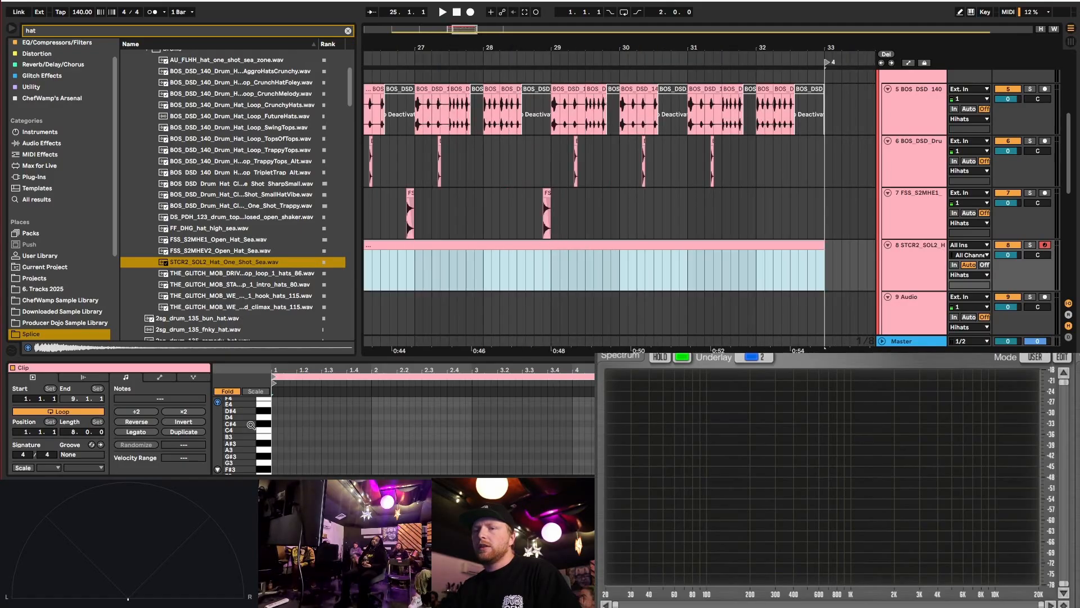
- Fold the note editor to the C3 row using a temporary note at the clip's start, and delete that note
{"action": "scroll", "coordinate": [251, 425], "scroll_direction": "down", "scroll_amount": 3}
{"action": "double_click", "coordinate": [276, 437]}
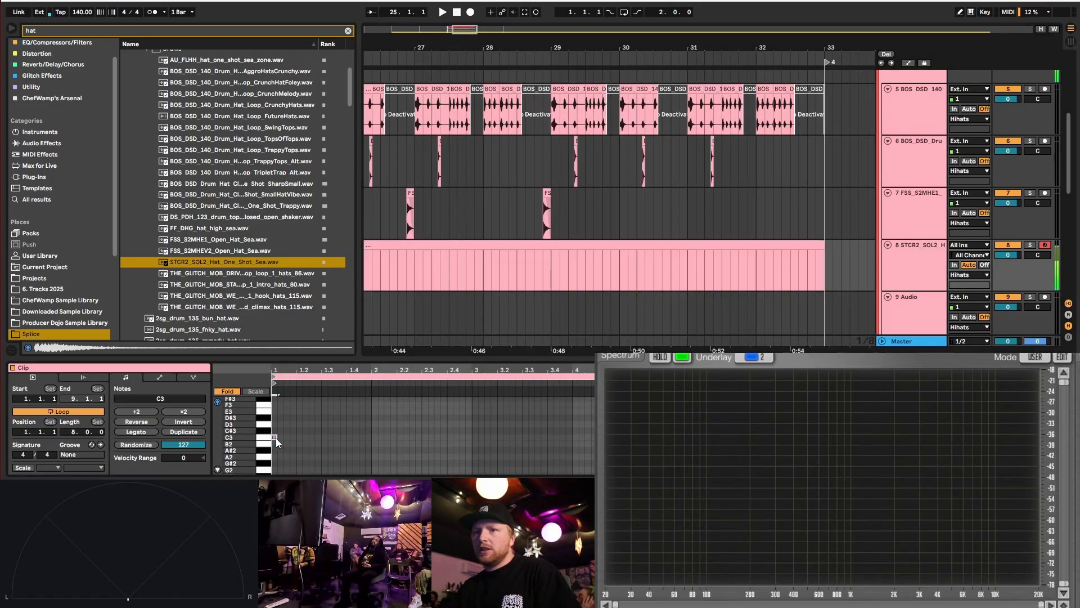
{"action": "left_click", "coordinate": [228, 391]}
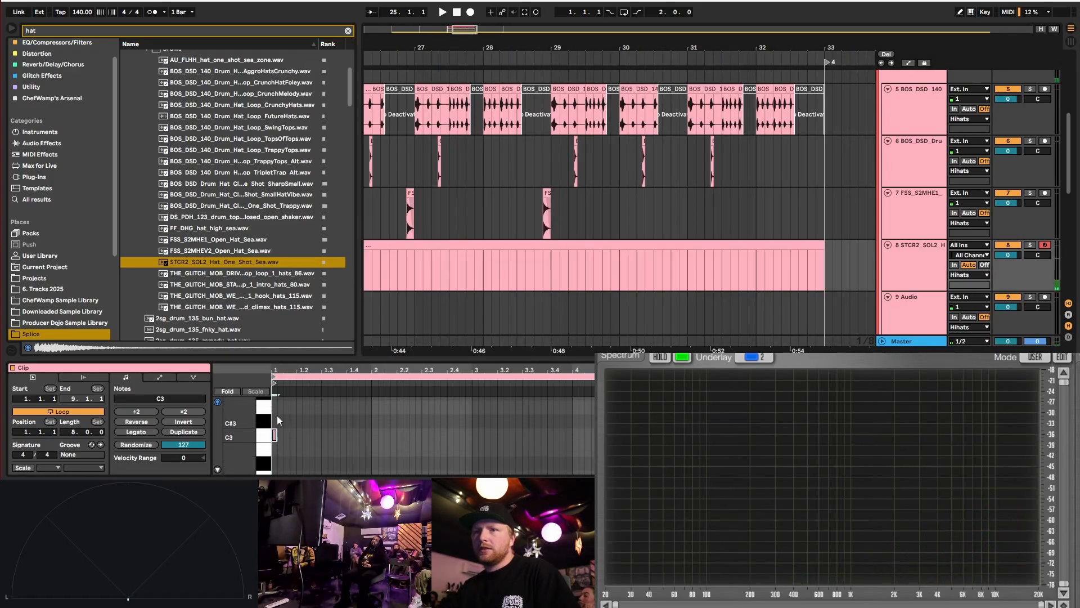
{"action": "left_click", "coordinate": [226, 391]}
{"action": "right_click", "coordinate": [321, 414]}
{"action": "left_click", "coordinate": [341, 319]}
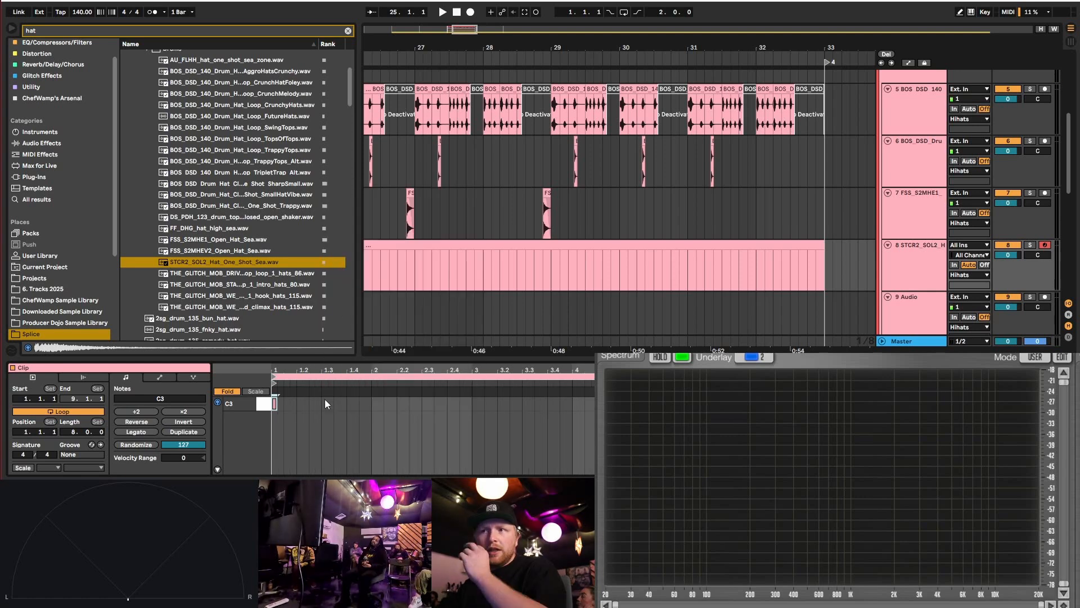
{"action": "double_click", "coordinate": [275, 402]}
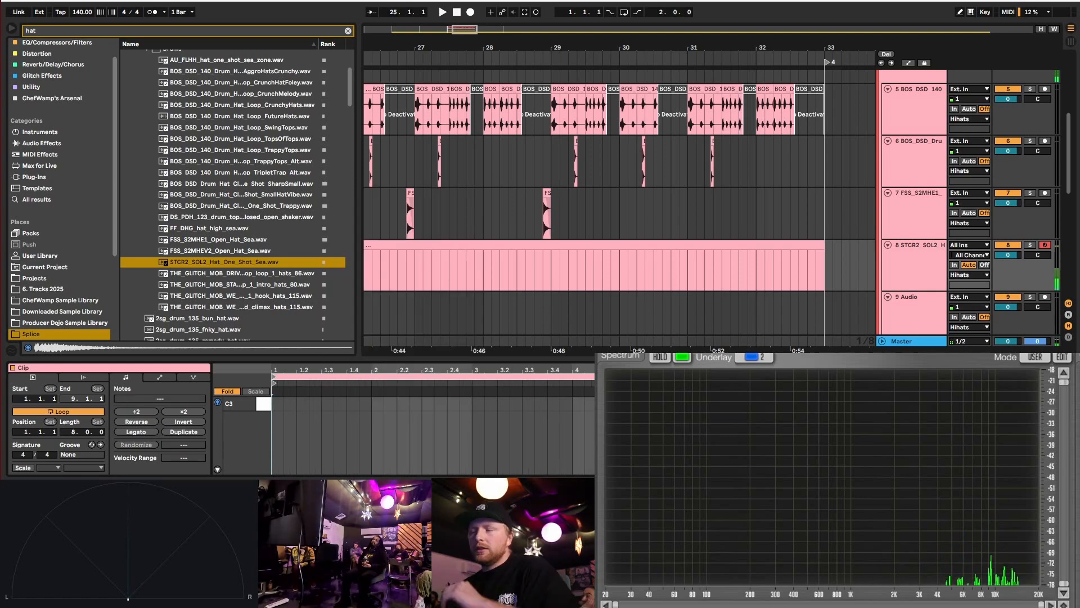
- Add a sixteenth-length C3 hat note at 4.4 in track 8's clip, and enlarge the note editor
{"action": "double_click", "coordinate": [654, 404]}
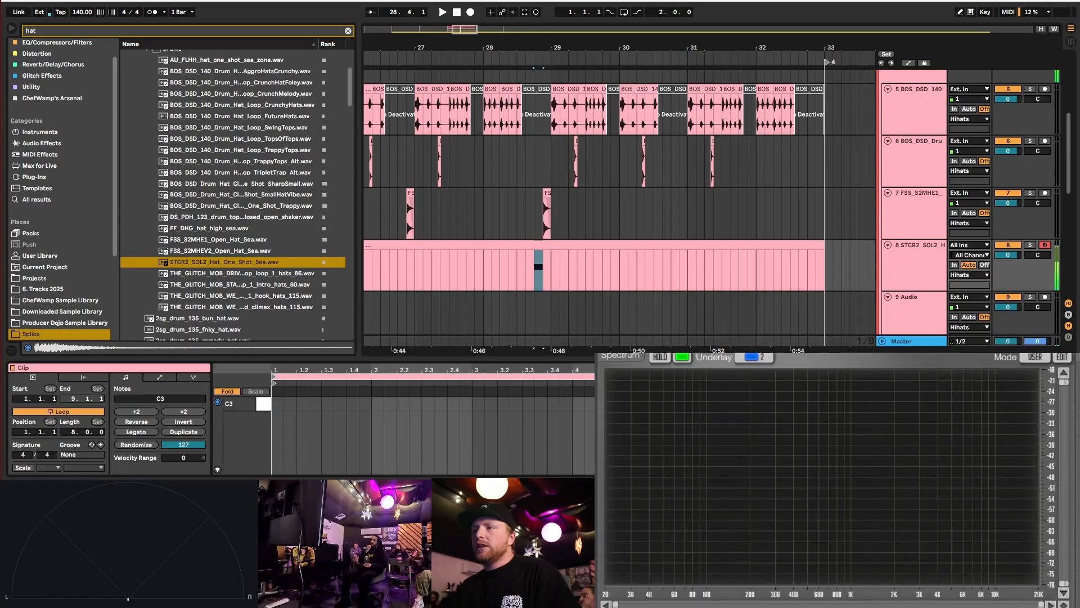
{"action": "scroll", "coordinate": [667, 404], "scroll_direction": "up", "scroll_amount": 5}
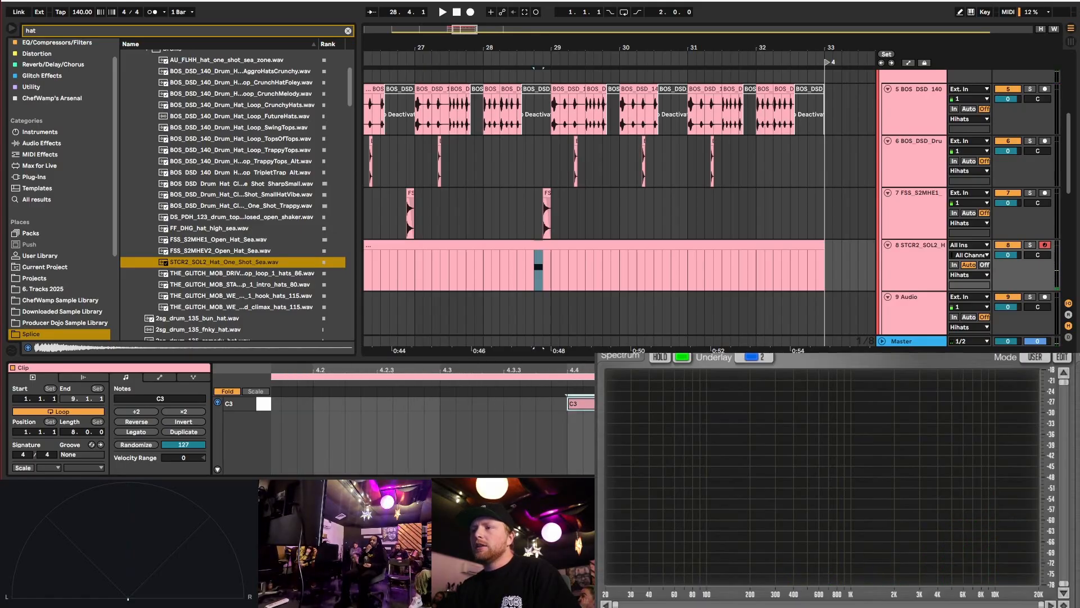
{"action": "scroll", "coordinate": [614, 403], "scroll_direction": "down", "scroll_amount": 4}
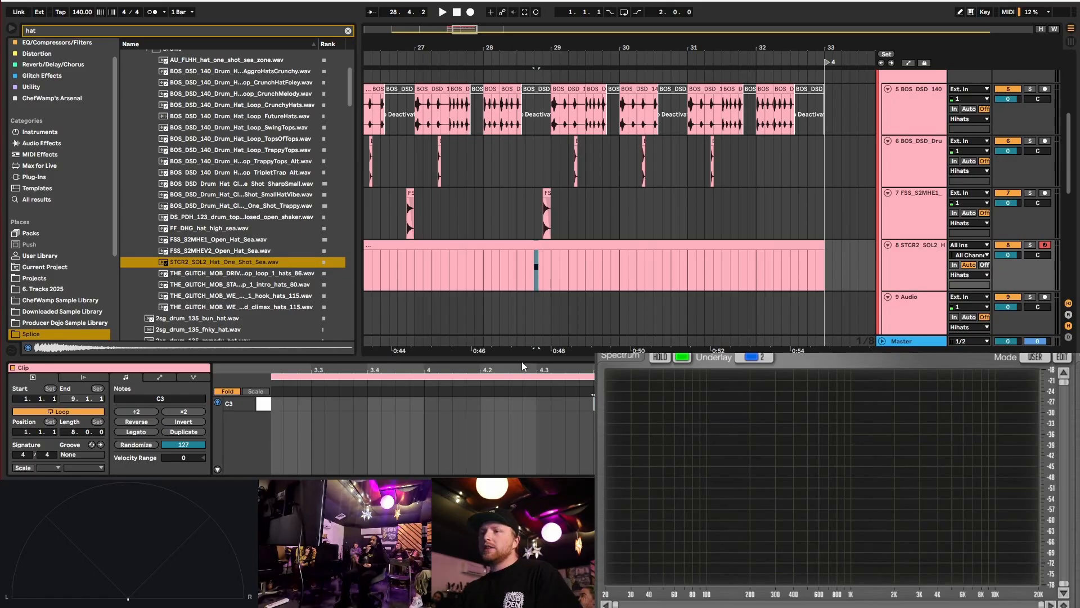
{"action": "left_click_drag", "start_coordinate": [522, 361], "coordinate": [520, 166]}
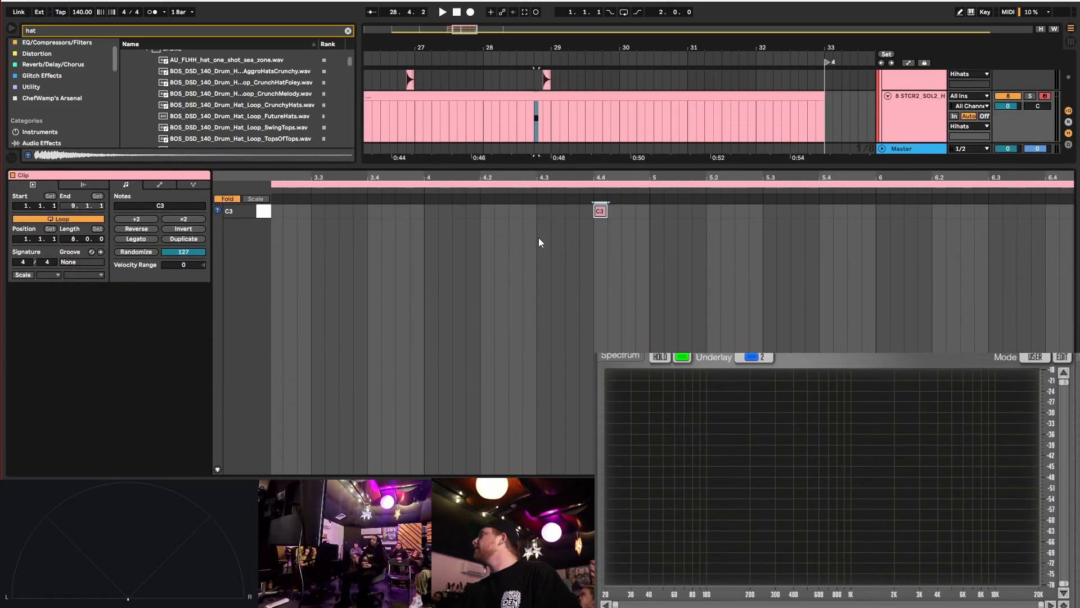
{"action": "left_click", "coordinate": [597, 214]}
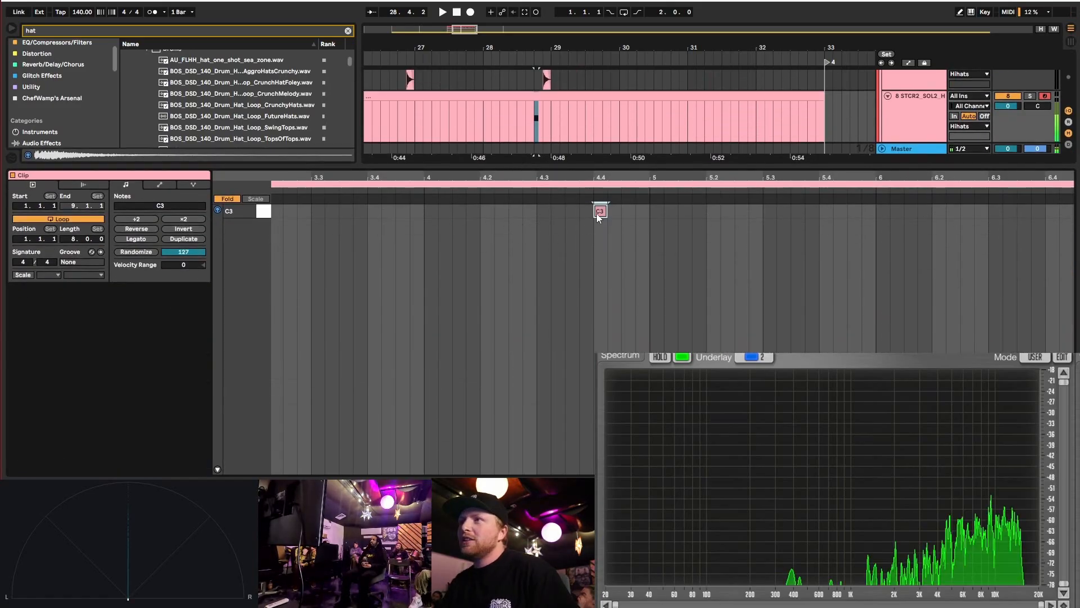
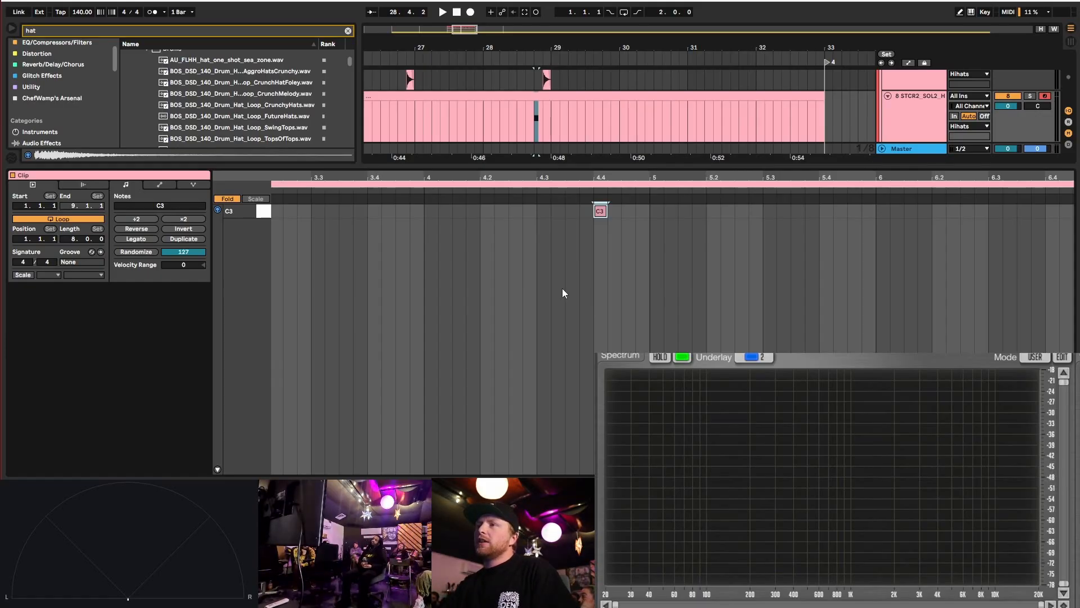
- Duplicate the C3 hat note at 4.4 into an unbroken run of 14 sixteenth notes
{"action": "key", "text": "ctrl+d"}
{"action": "key", "text": "ctrl+d"}
{"action": "key", "text": "ctrl+d"}
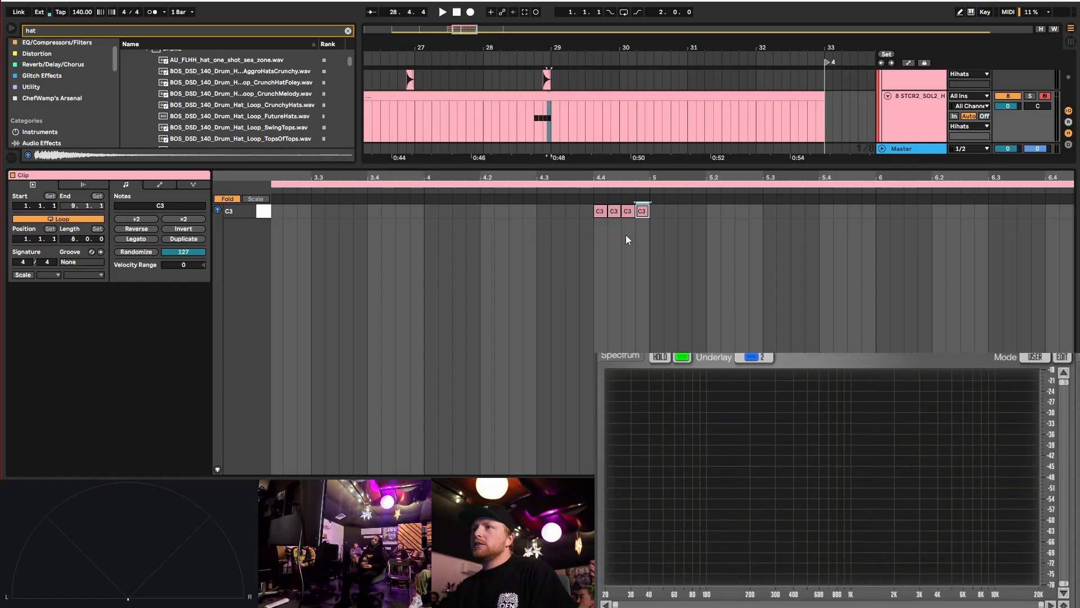
{"action": "left_click_drag", "start_coordinate": [596, 218], "coordinate": [650, 216]}
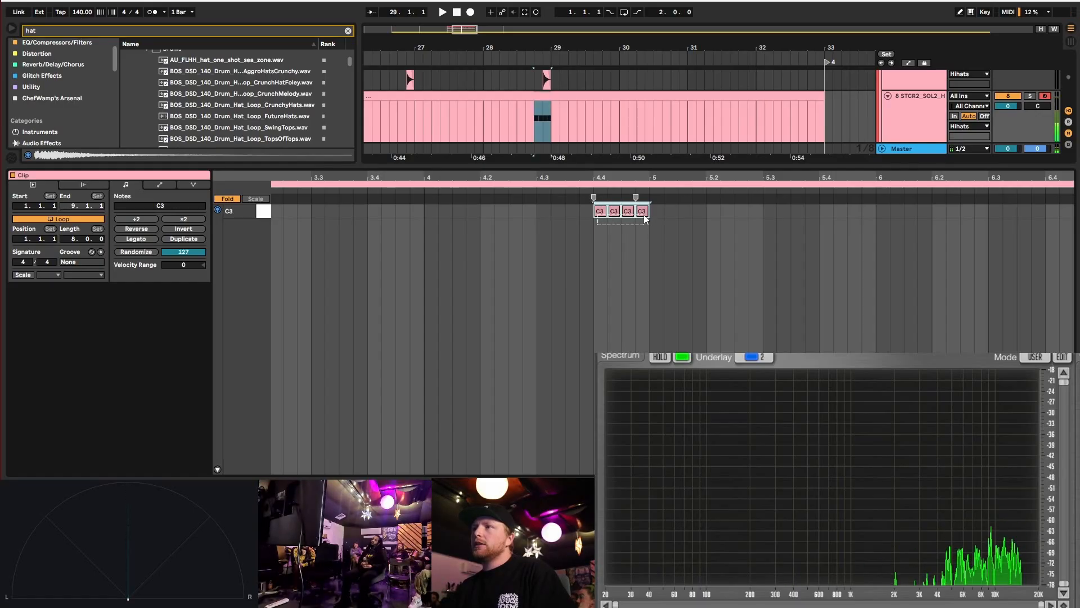
{"action": "key", "text": "ctrl+d"}
{"action": "key", "text": "ctrl+d"}
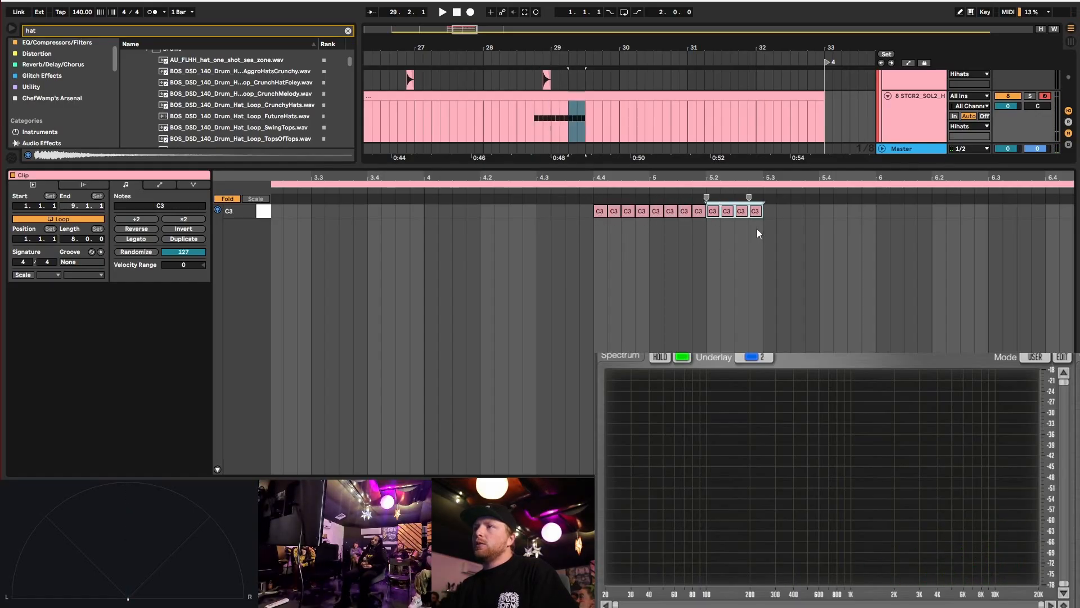
{"action": "left_click", "coordinate": [758, 227]}
{"action": "left_click", "coordinate": [755, 211]}
{"action": "key", "text": "ctrl+d"}
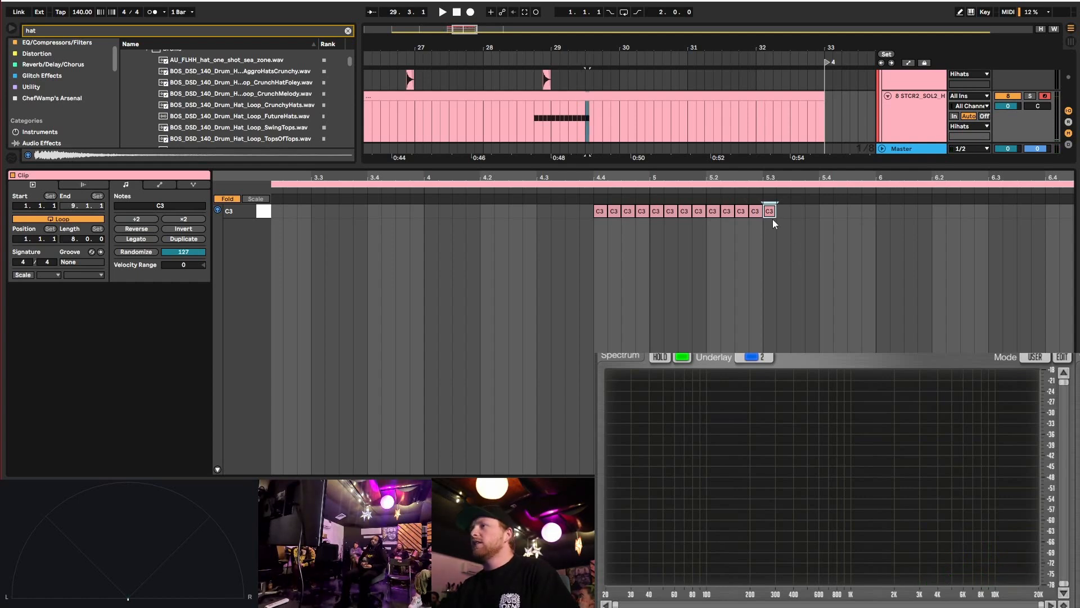
{"action": "key", "text": "ctrl+d"}
- Compress the whole run of C3 notes into the beat from 4.4 to 5, and delete the extra note past bar 5
{"action": "left_click_drag", "start_coordinate": [785, 231], "coordinate": [597, 208]}
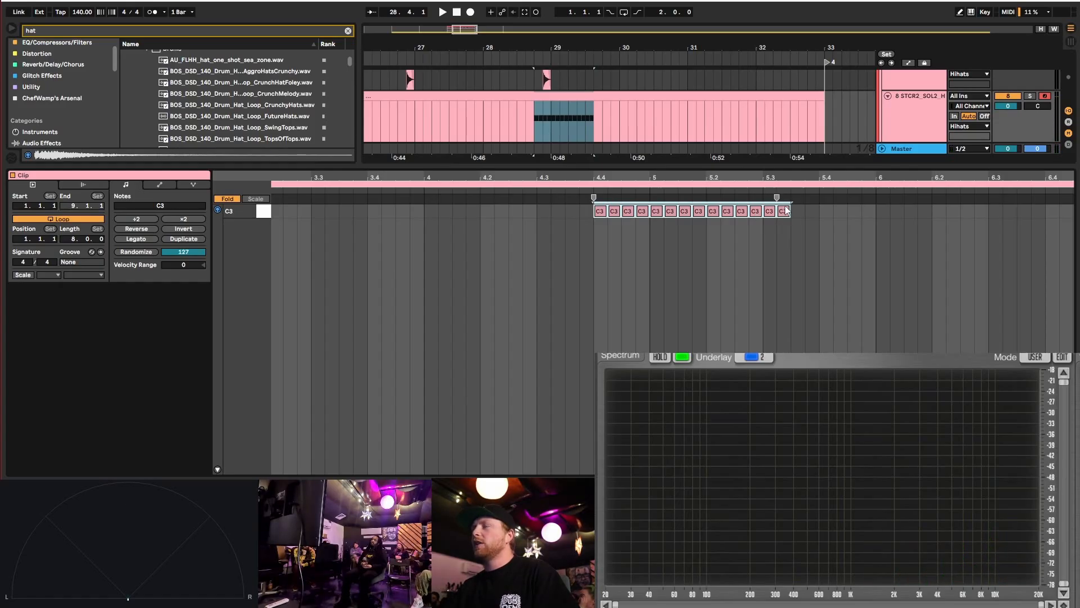
{"action": "left_click_drag", "start_coordinate": [776, 197], "coordinate": [652, 200]}
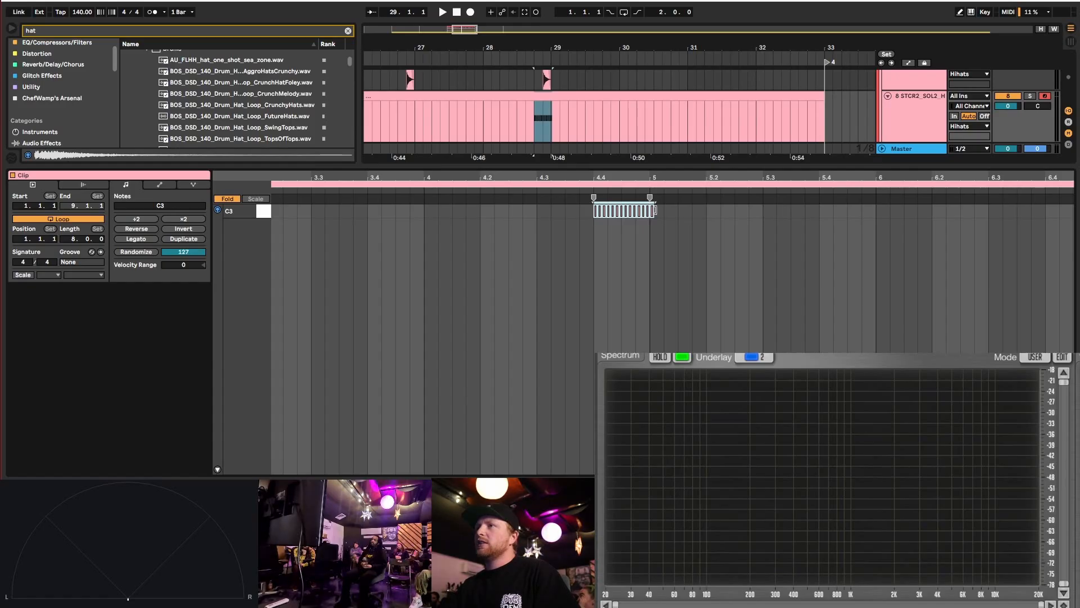
{"action": "left_click", "coordinate": [659, 215]}
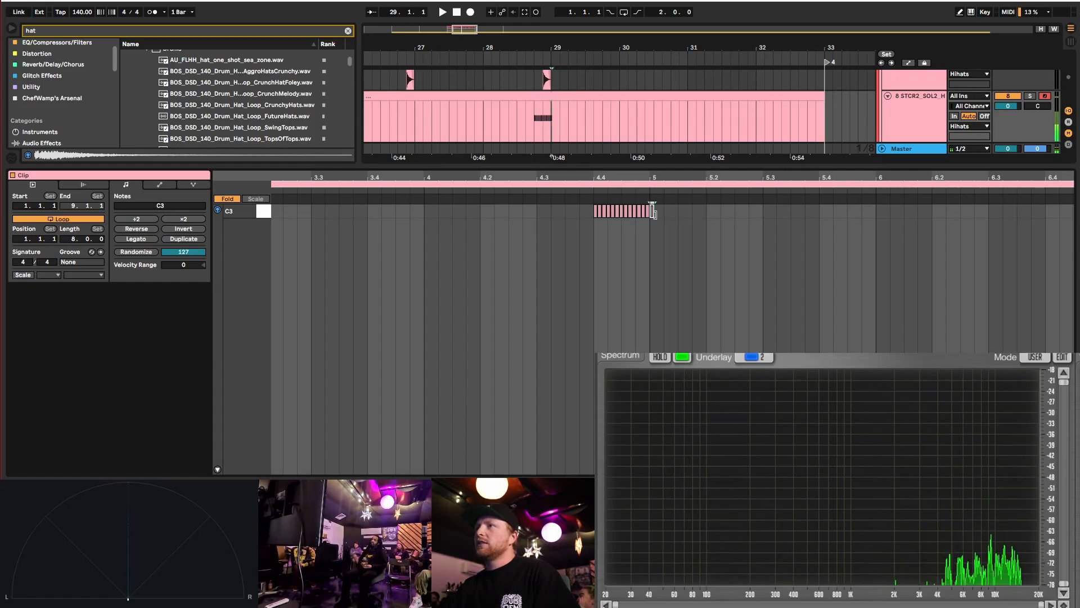
{"action": "left_click", "coordinate": [650, 228]}
{"action": "left_click_drag", "start_coordinate": [596, 241], "coordinate": [650, 246]}
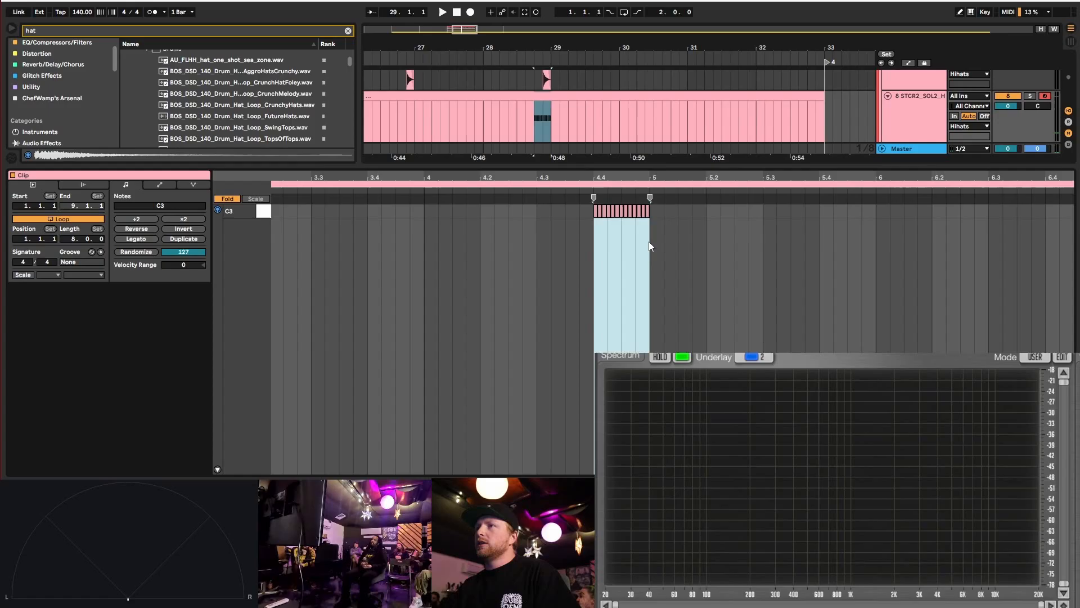
- Audition the hat roll with the full arrangement from 28.2, and bring up track 8's Sampler
{"action": "left_click", "coordinate": [536, 230]}
{"action": "left_click", "coordinate": [482, 232]}
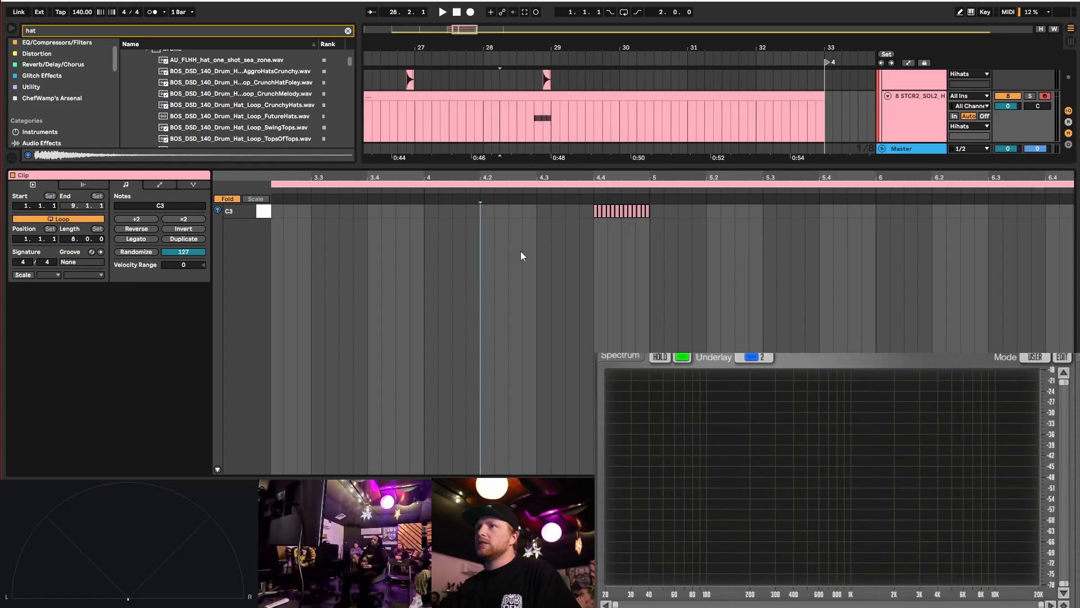
{"action": "key", "text": "space"}
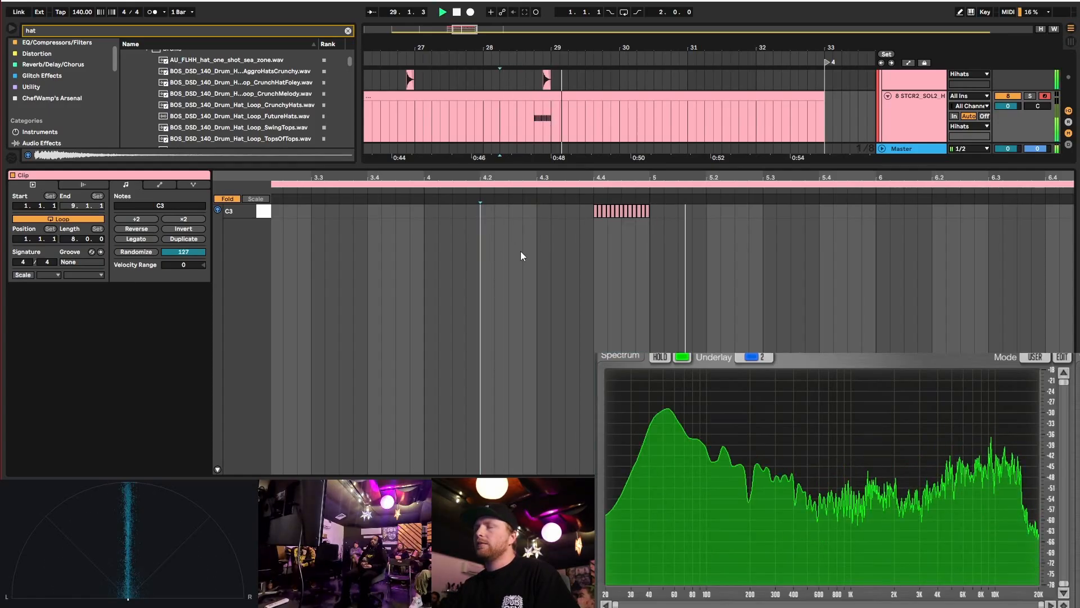
{"action": "key", "text": "space"}
{"action": "double_click", "coordinate": [921, 121]}
{"action": "scroll", "coordinate": [534, 142], "scroll_direction": "up", "scroll_amount": 5}
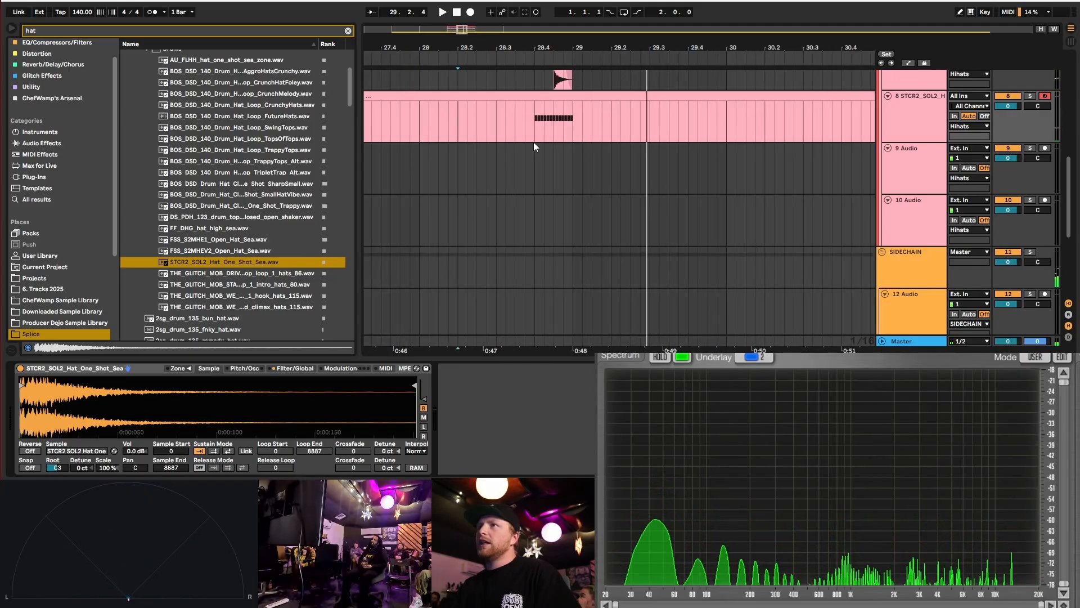
{"action": "scroll", "coordinate": [534, 143], "scroll_direction": "up", "scroll_amount": 2}
{"action": "left_click", "coordinate": [539, 162]}
{"action": "left_click", "coordinate": [458, 164]}
{"action": "key", "text": "space"}
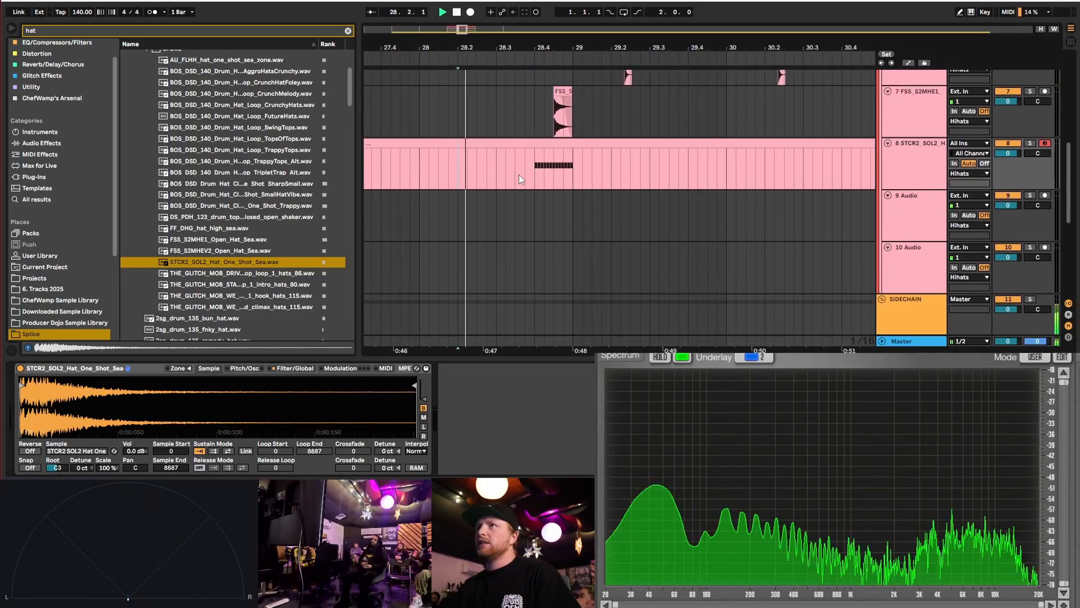
{"action": "key", "text": "space"}
- Clear the browser search, add Auto Filter from the EQ/Compressors/Filters collection to track 8, and collapse the Sampler
{"action": "left_click", "coordinate": [907, 160]}
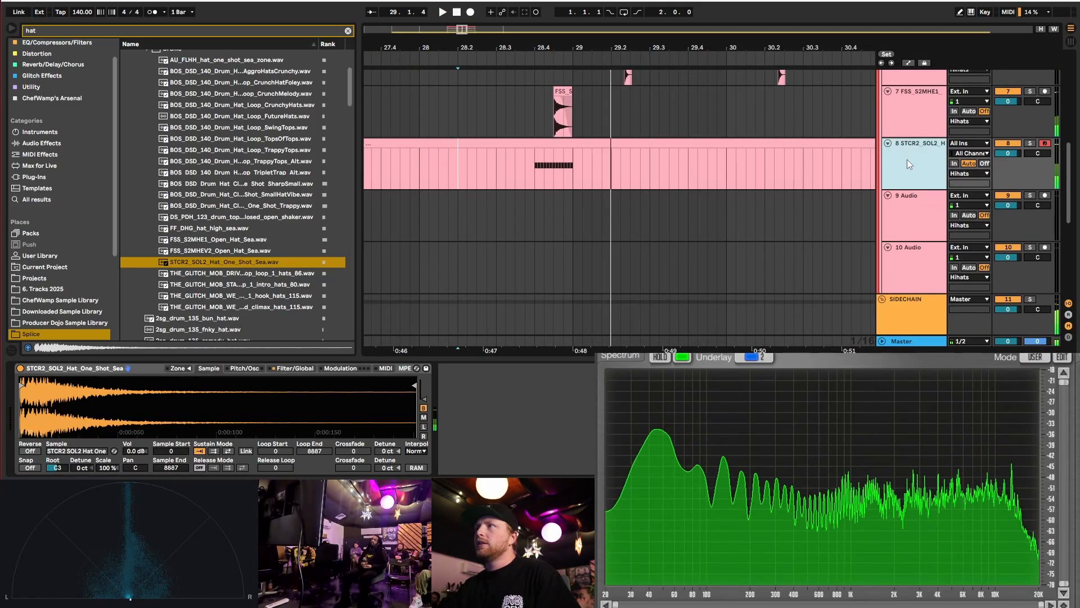
{"action": "left_click", "coordinate": [348, 30]}
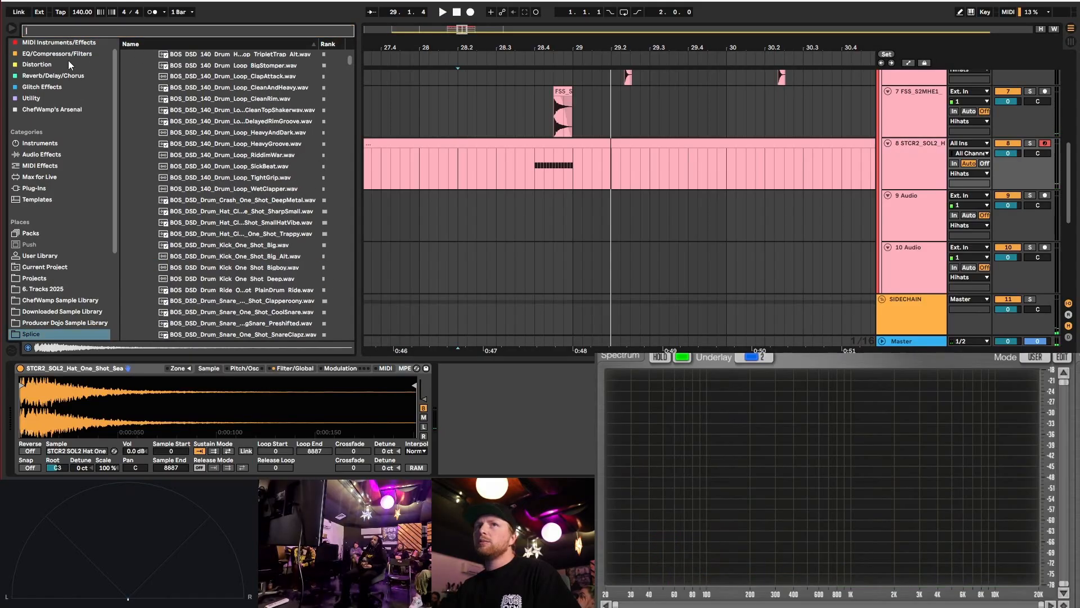
{"action": "left_click", "coordinate": [68, 67]}
{"action": "scroll", "coordinate": [187, 89], "scroll_direction": "up", "scroll_amount": 10}
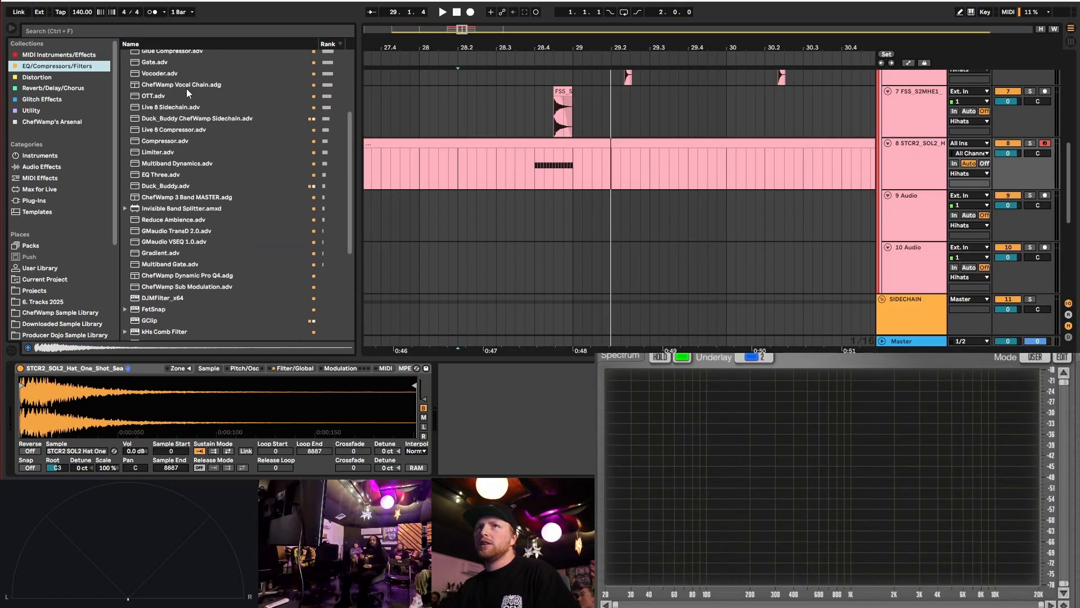
{"action": "left_click_drag", "start_coordinate": [182, 77], "coordinate": [524, 162]}
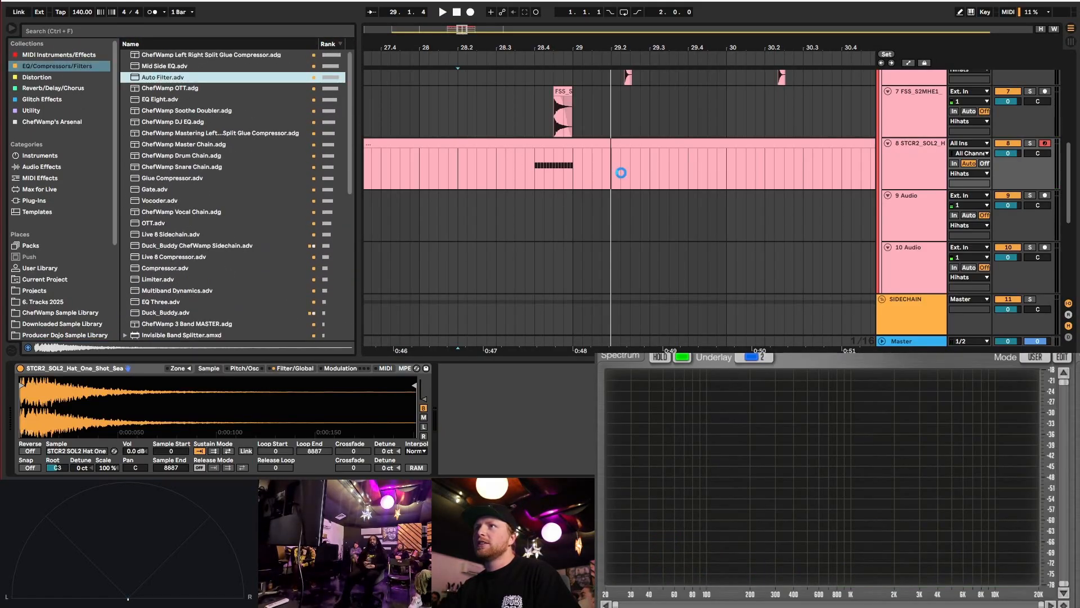
{"action": "left_click_drag", "start_coordinate": [622, 173], "coordinate": [621, 173]}
{"action": "double_click", "coordinate": [119, 369]}
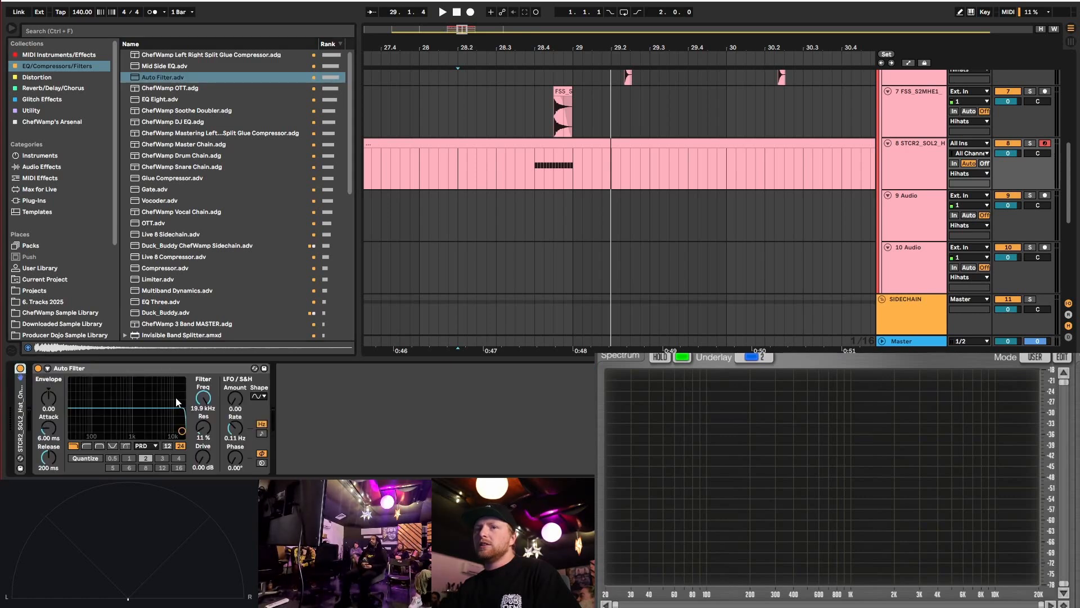
- Automate track 8's Auto Filter frequency as a curved rise from 26.0 Hz at 28.4 to 19.9 kHz before bar 29, and hide the automation
{"action": "right_click", "coordinate": [203, 402]}
{"action": "left_click", "coordinate": [239, 417]}
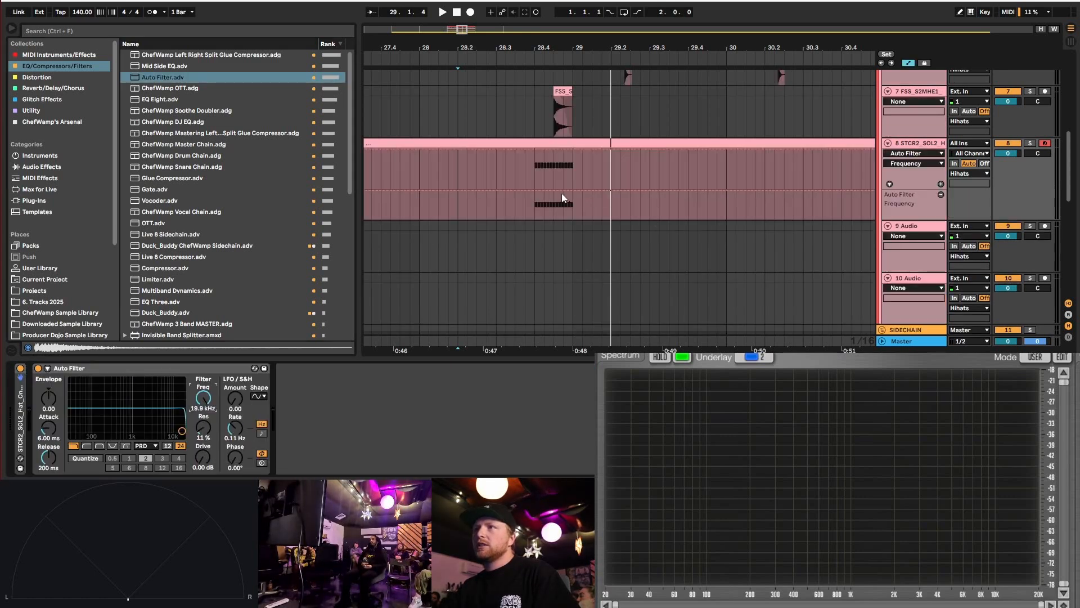
{"action": "scroll", "coordinate": [567, 192], "scroll_direction": "up", "scroll_amount": 3}
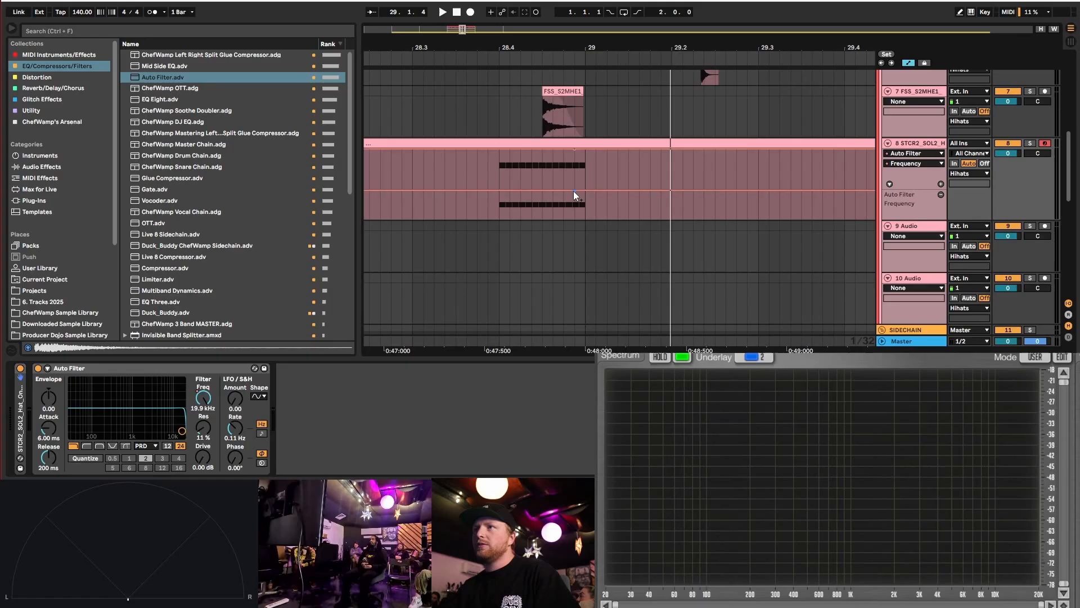
{"action": "mouse_move", "coordinate": [548, 193]}
{"action": "left_mouse_down"}
{"action": "mouse_move", "coordinate": [521, 218]}
{"action": "mouse_move", "coordinate": [499, 219]}
{"action": "mouse_move", "coordinate": [556, 207]}
{"action": "left_mouse_up"}
{"action": "left_click", "coordinate": [498, 202]}
{"action": "key", "text": "space"}
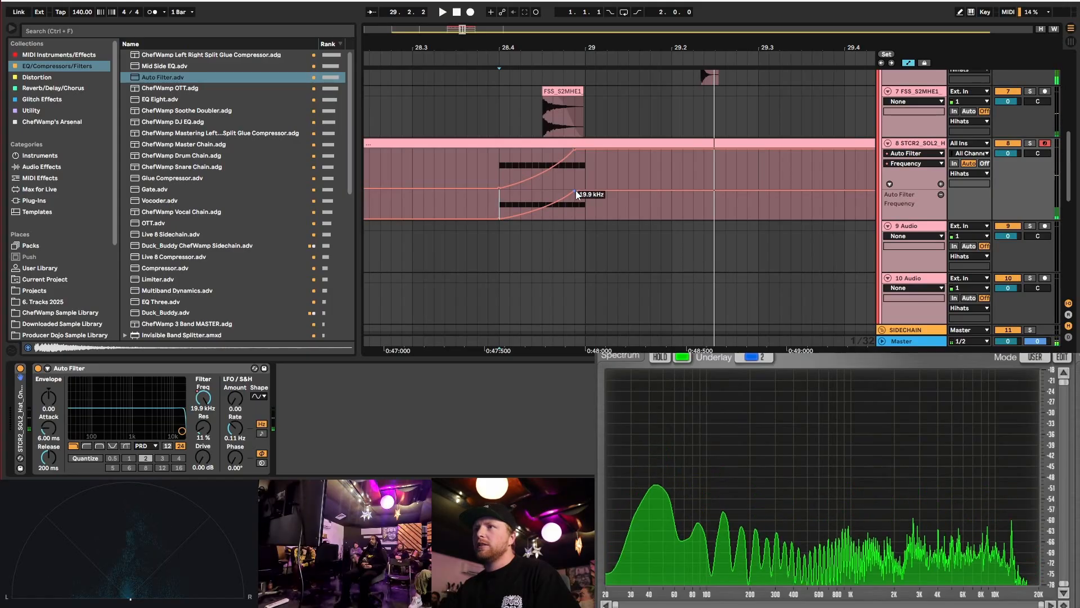
{"action": "key", "text": "space"}
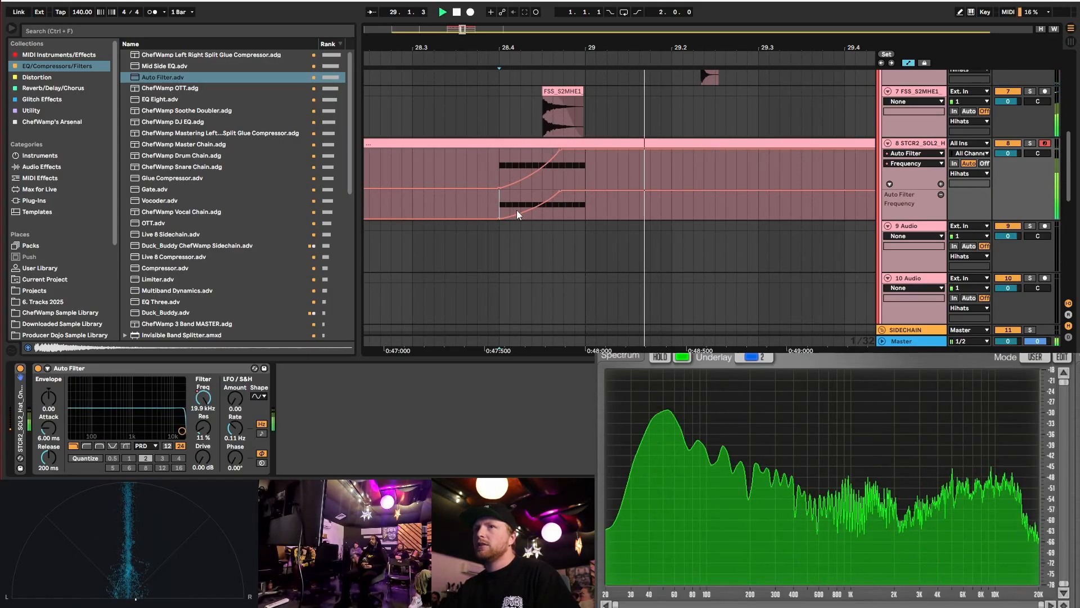
{"action": "key", "text": "space"}
{"action": "scroll", "coordinate": [584, 162], "scroll_direction": "down", "scroll_amount": 6}
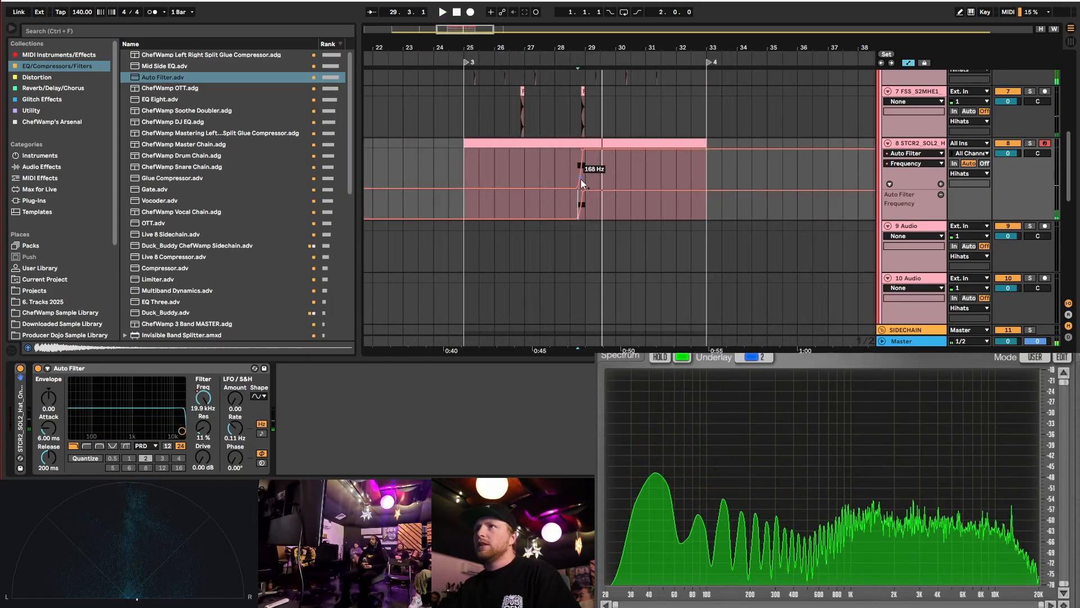
{"action": "left_click", "coordinate": [466, 200]}
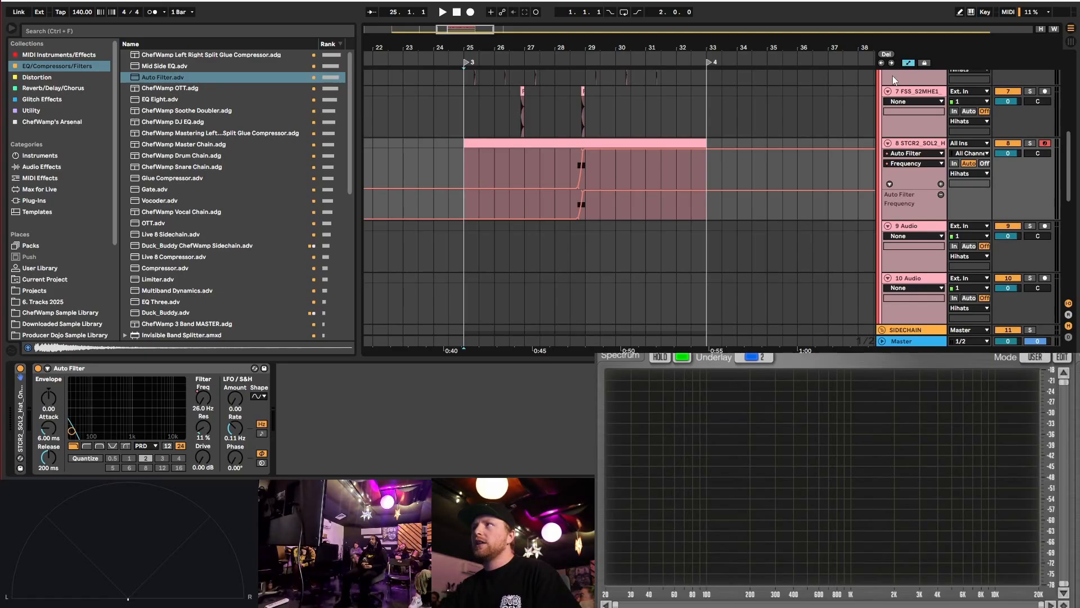
{"action": "left_click", "coordinate": [908, 63]}
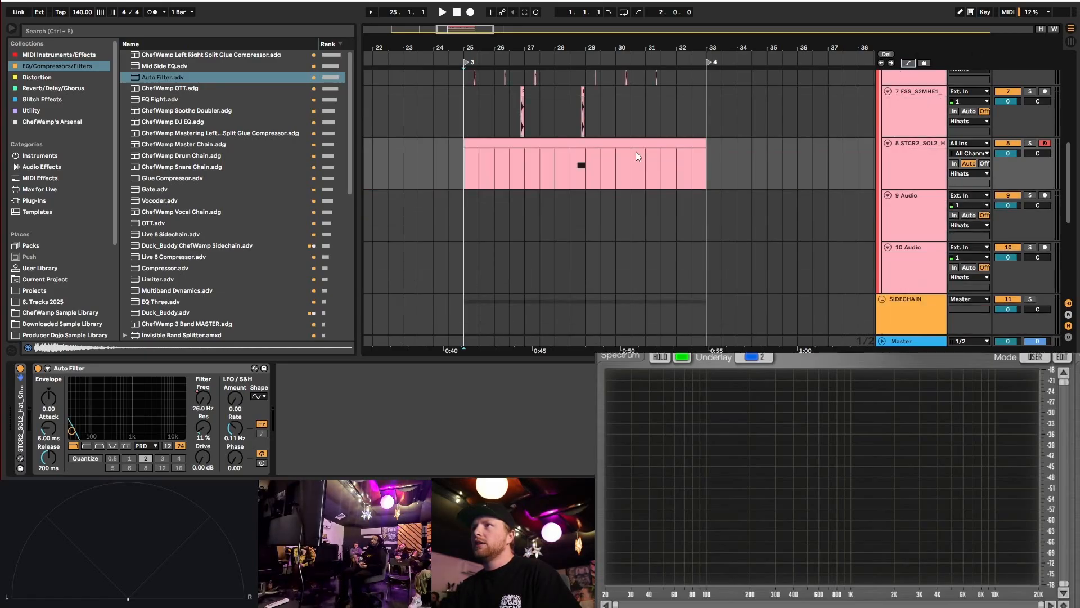
- Duplicate bars 25 to 29 of tracks 7 and 8 into bars 29 to 33
{"action": "scroll", "coordinate": [537, 151], "scroll_direction": "up", "scroll_amount": 2}
{"action": "left_click_drag", "start_coordinate": [470, 168], "coordinate": [588, 179]}
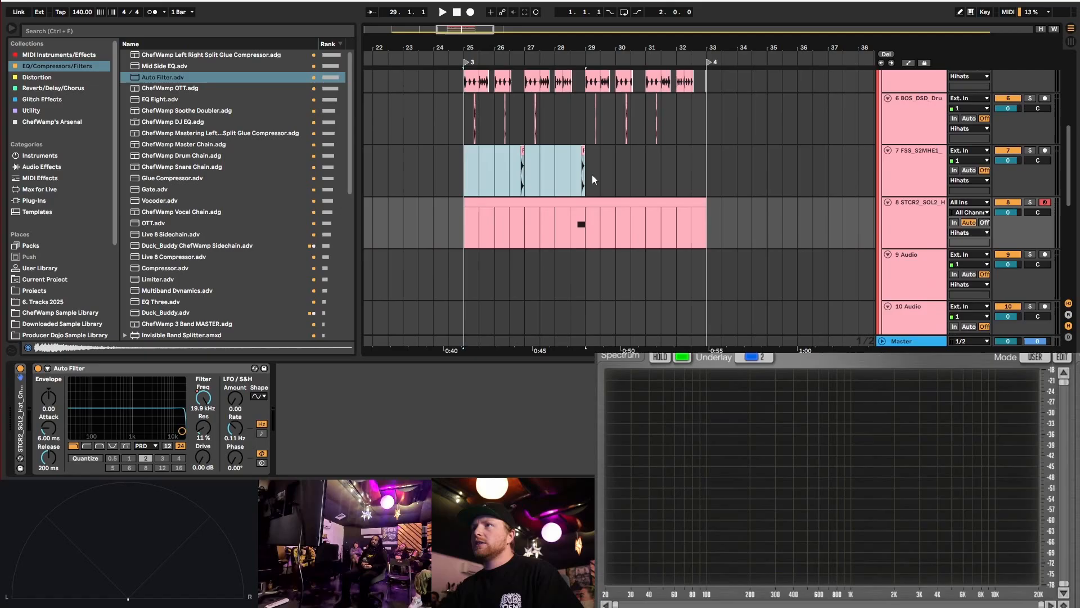
{"action": "key", "text": "ctrl+d"}
{"action": "left_click_drag", "start_coordinate": [586, 231], "coordinate": [470, 225]}
{"action": "key", "text": "ctrl+d"}
{"action": "left_click", "coordinate": [574, 203]}
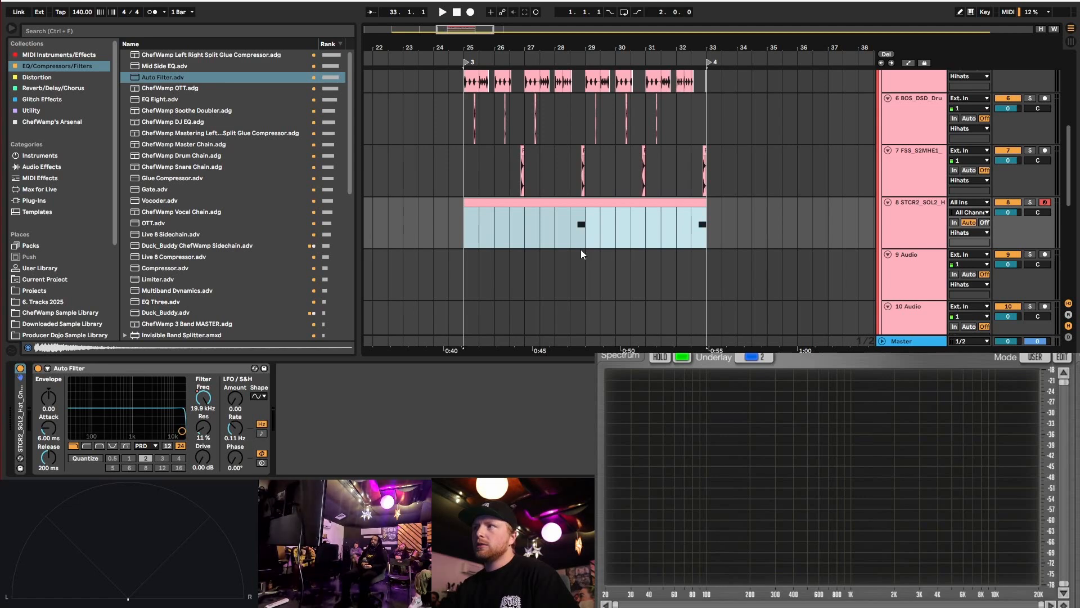
- Play the hats from bar 25, and set the arrangement loop to track 8's clip from bar 25 to bar 33
{"action": "scroll", "coordinate": [581, 249], "scroll_direction": "up", "scroll_amount": 2}
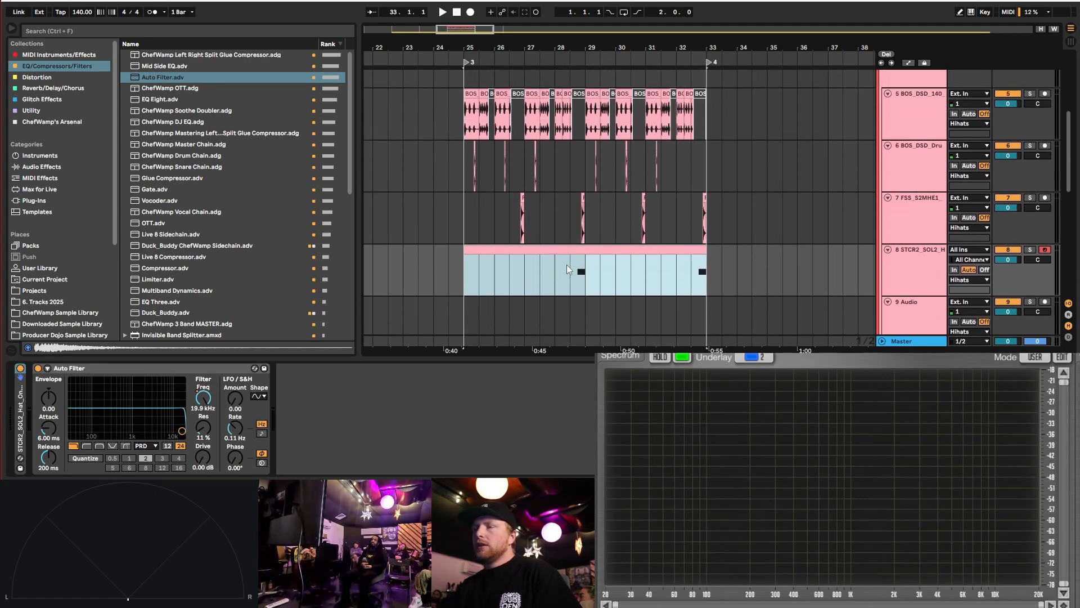
{"action": "left_click", "coordinate": [465, 262]}
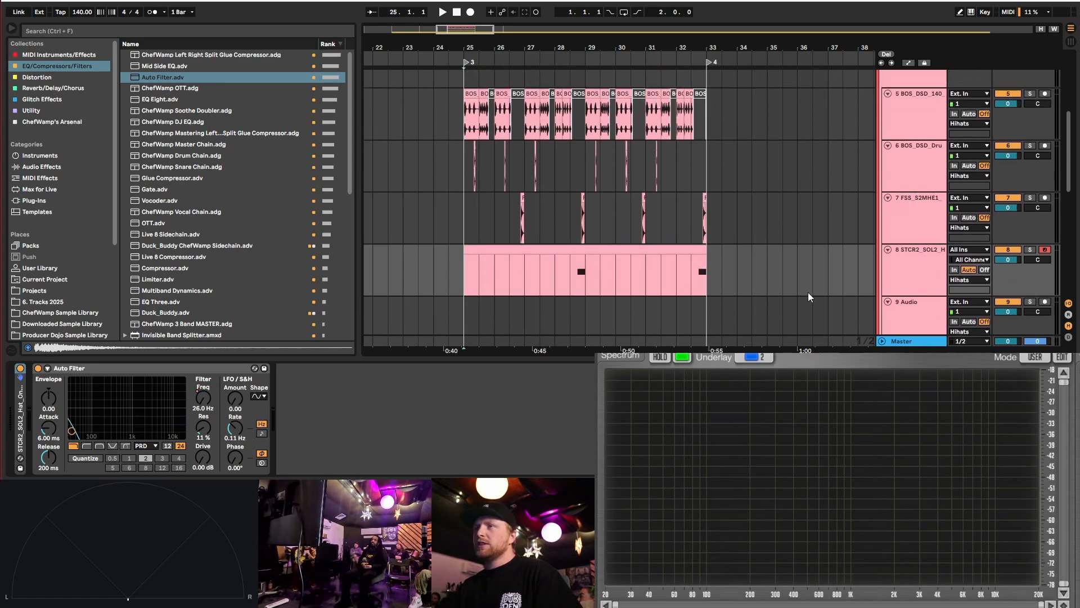
{"action": "key", "text": "space"}
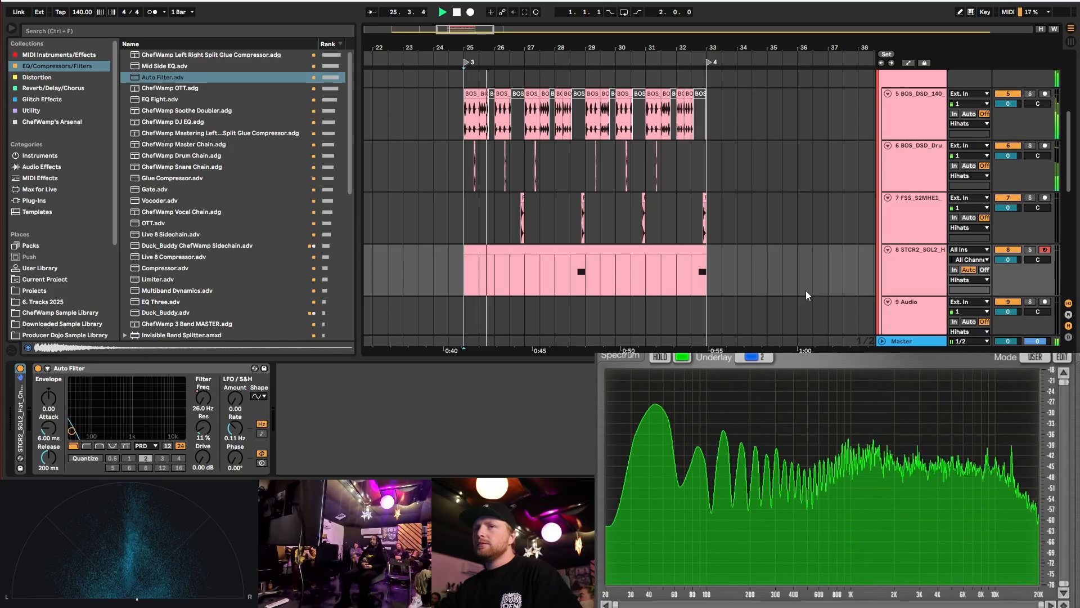
{"action": "right_click", "coordinate": [555, 253]}
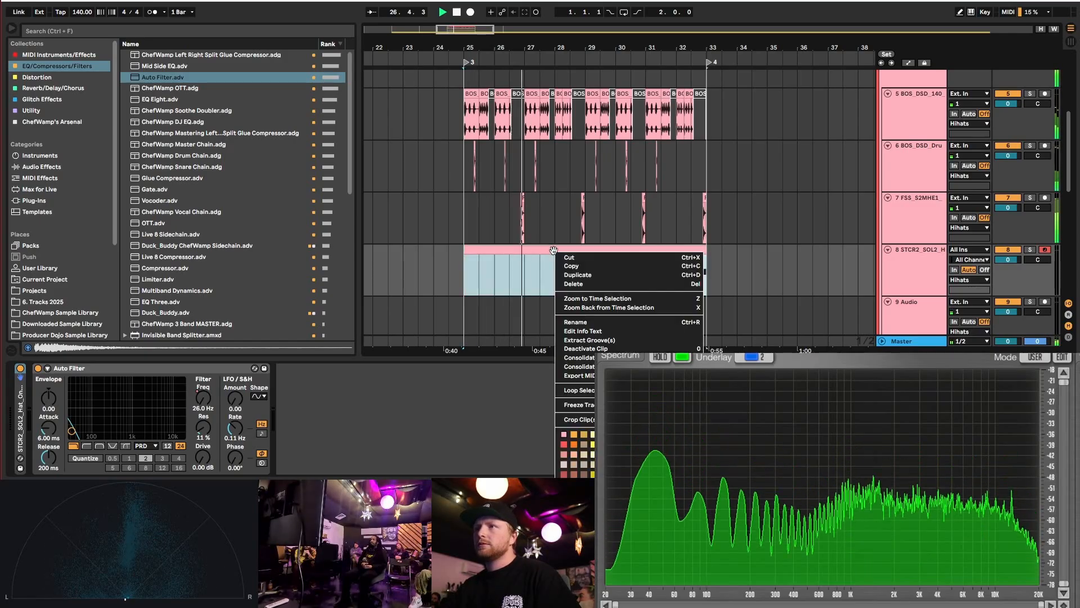
{"action": "left_click", "coordinate": [580, 390]}
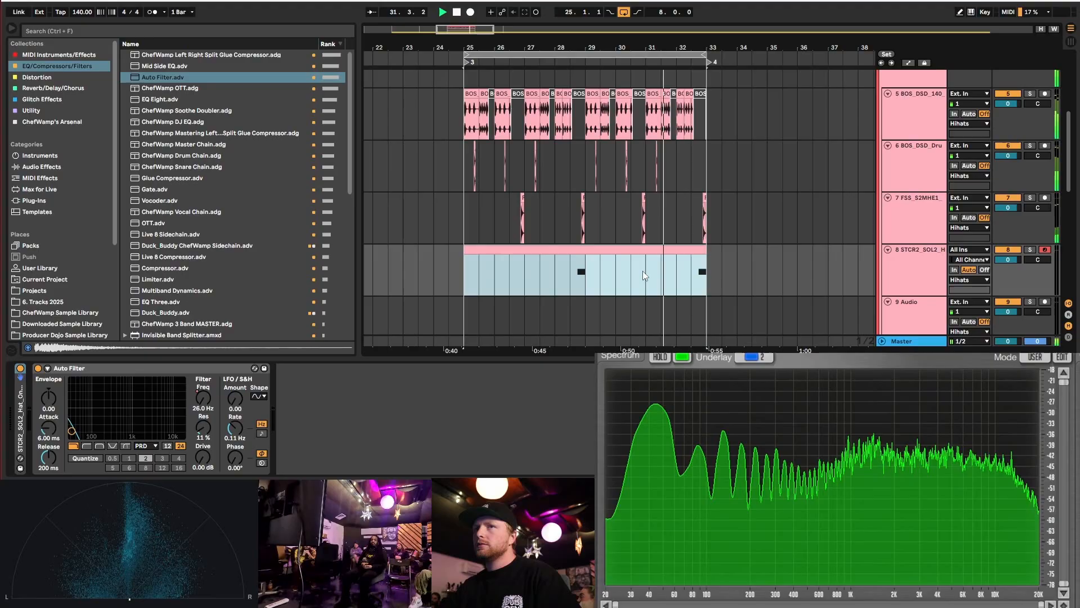
{"action": "key", "text": "space"}
- Audition the hat loop slices on track 5 from bar 31
{"action": "scroll", "coordinate": [686, 168], "scroll_direction": "up", "scroll_amount": 5}
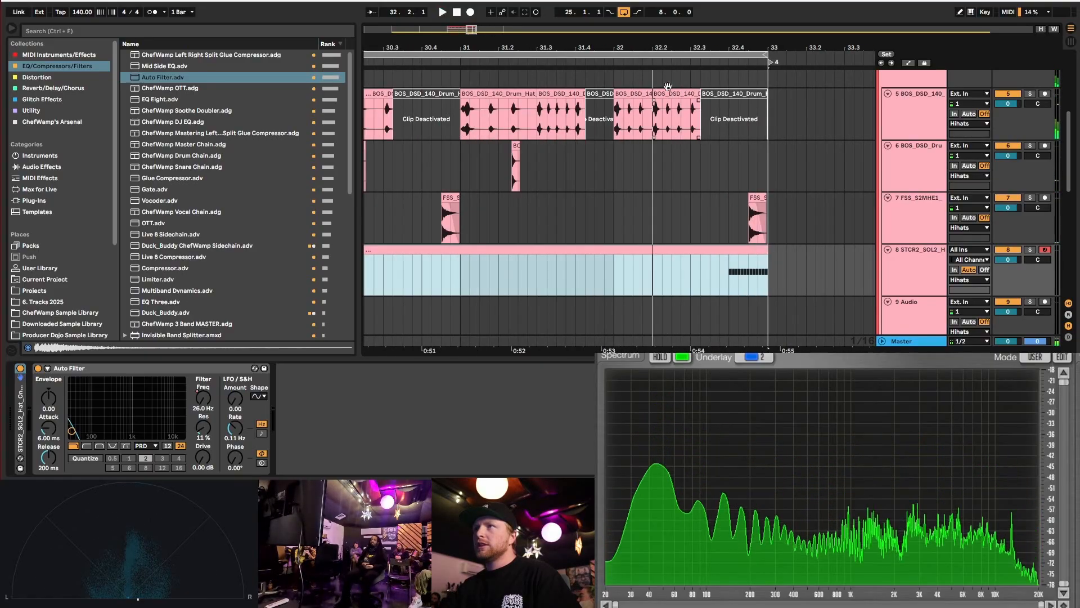
{"action": "scroll", "coordinate": [633, 171], "scroll_direction": "up", "scroll_amount": 3}
{"action": "left_click_drag", "start_coordinate": [461, 220], "coordinate": [520, 218]}
{"action": "key", "text": "space"}
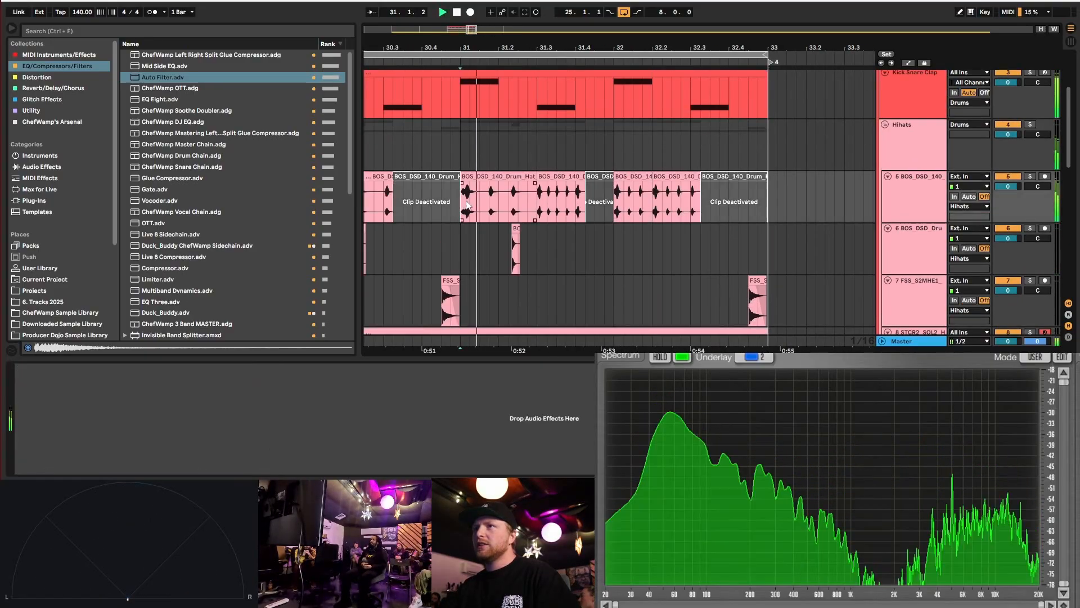
{"action": "key", "text": "space"}
{"action": "scroll", "coordinate": [488, 192], "scroll_direction": "up", "scroll_amount": 4}
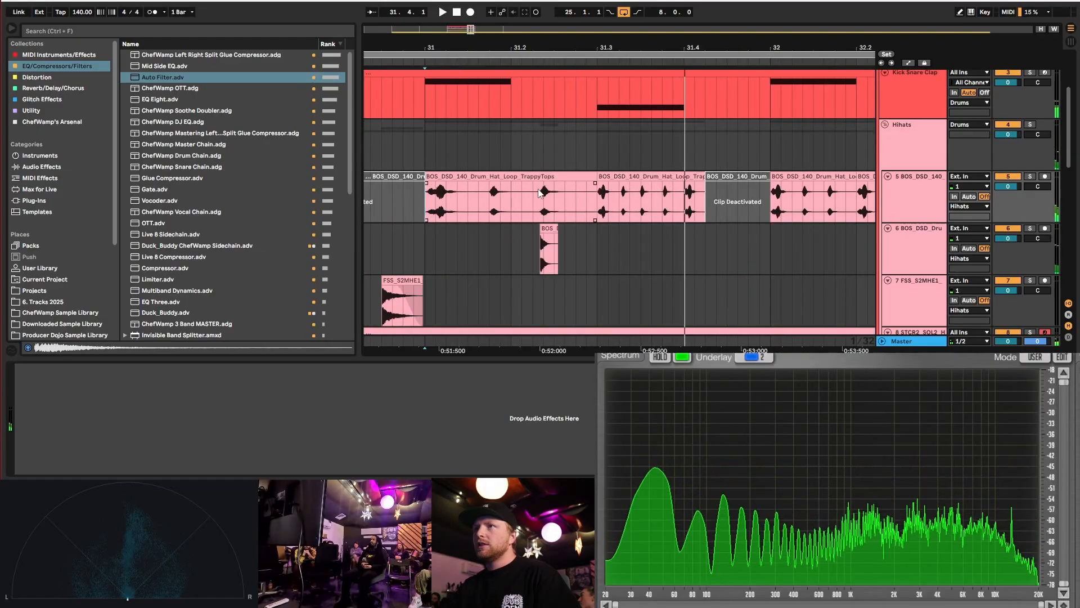
- Cut track 5's clip after 31.2 down to one 1/32-note hat slice, repeat it up to 31.3 as a roll, and play from bar 31
{"action": "left_click", "coordinate": [562, 181]}
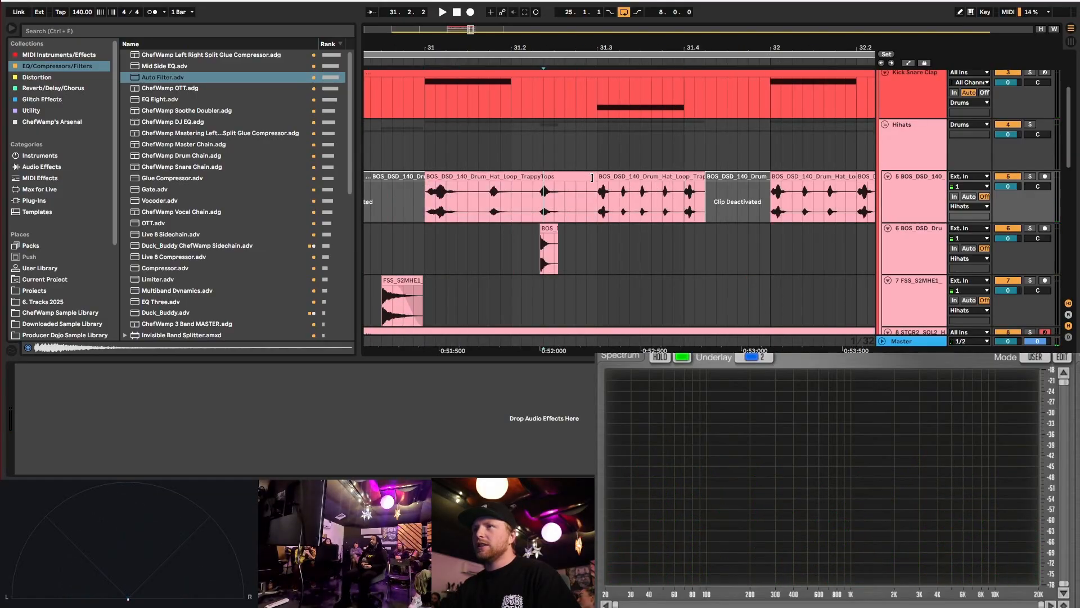
{"action": "mouse_move", "coordinate": [596, 178]}
{"action": "left_mouse_down"}
{"action": "mouse_move", "coordinate": [512, 176]}
{"action": "mouse_move", "coordinate": [509, 201]}
{"action": "mouse_move", "coordinate": [558, 184]}
{"action": "left_mouse_up"}
{"action": "left_click", "coordinate": [511, 192]}
{"action": "left_click", "coordinate": [547, 193]}
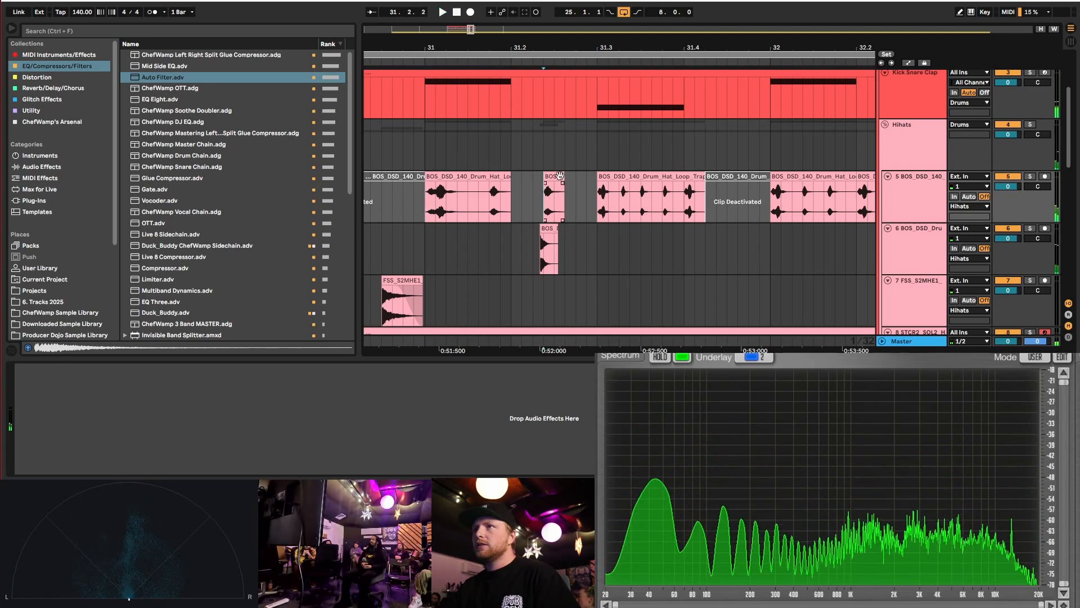
{"action": "left_click_drag", "start_coordinate": [564, 177], "coordinate": [555, 177]}
{"action": "key", "text": "ctrl+d"}
{"action": "key", "text": "ctrl+d"}
{"action": "key", "text": "ctrl+d"}
{"action": "key", "text": "ctrl+d"}
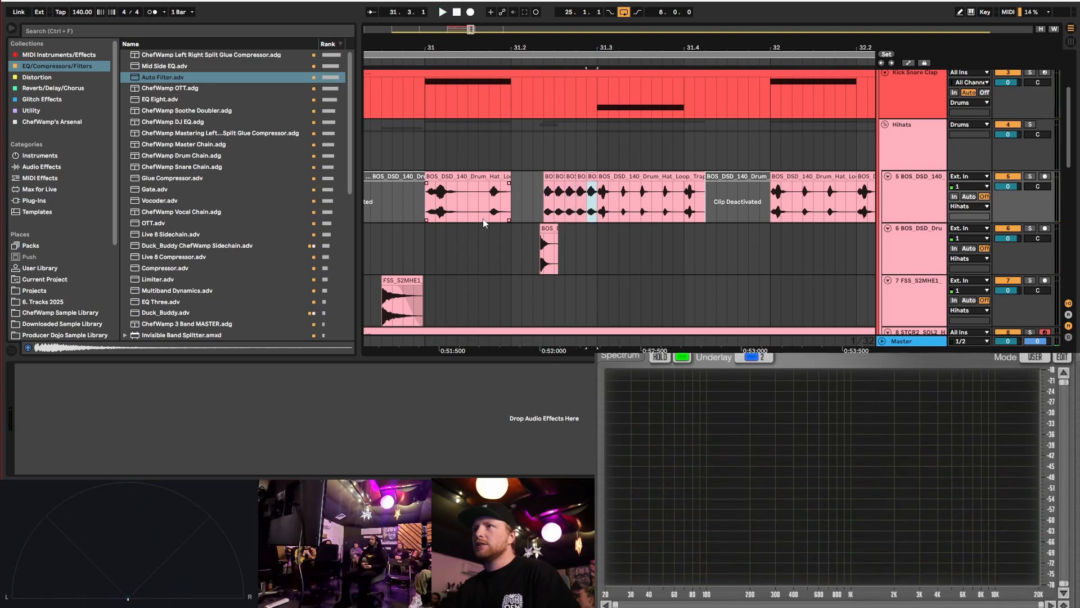
{"action": "left_click", "coordinate": [426, 209]}
{"action": "key", "text": "space"}
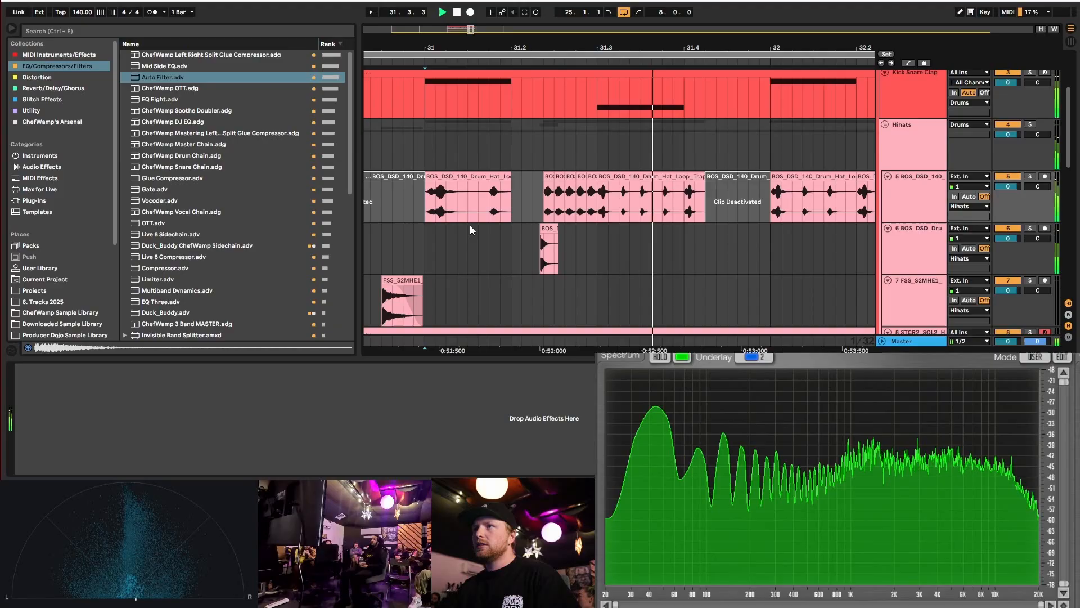
{"action": "key", "text": "space"}
- Try cutting the clip at 31.3 to its first hit, with a second short hat slice at 31.3.3, and play from bar 31
{"action": "left_click", "coordinate": [597, 206]}
{"action": "key", "text": "space"}
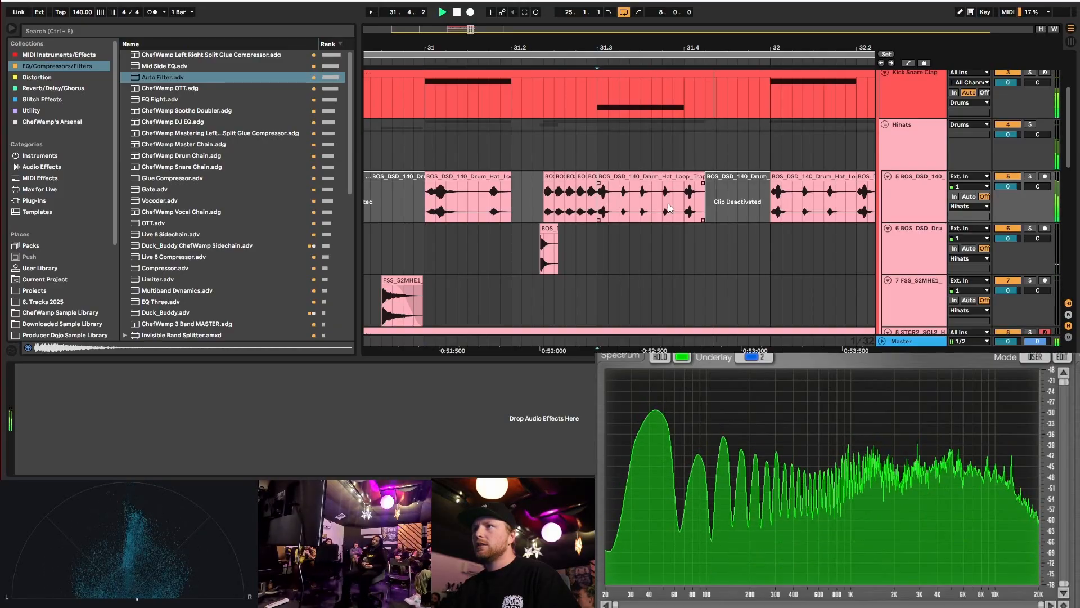
{"action": "key", "text": "space"}
{"action": "left_click_drag", "start_coordinate": [704, 180], "coordinate": [658, 177]}
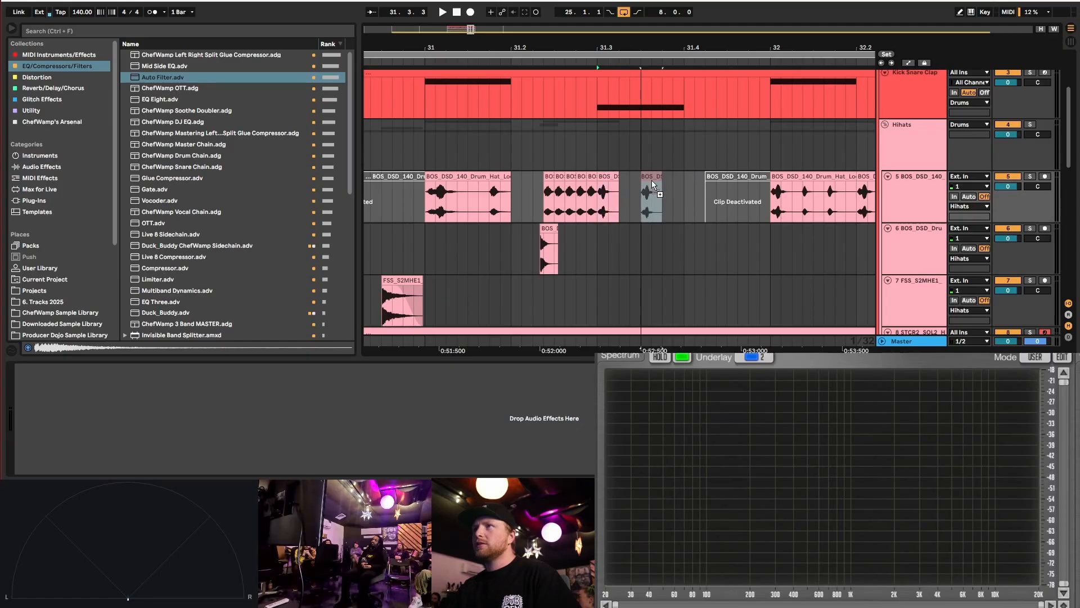
{"action": "left_click", "coordinate": [422, 205]}
{"action": "key", "text": "space"}
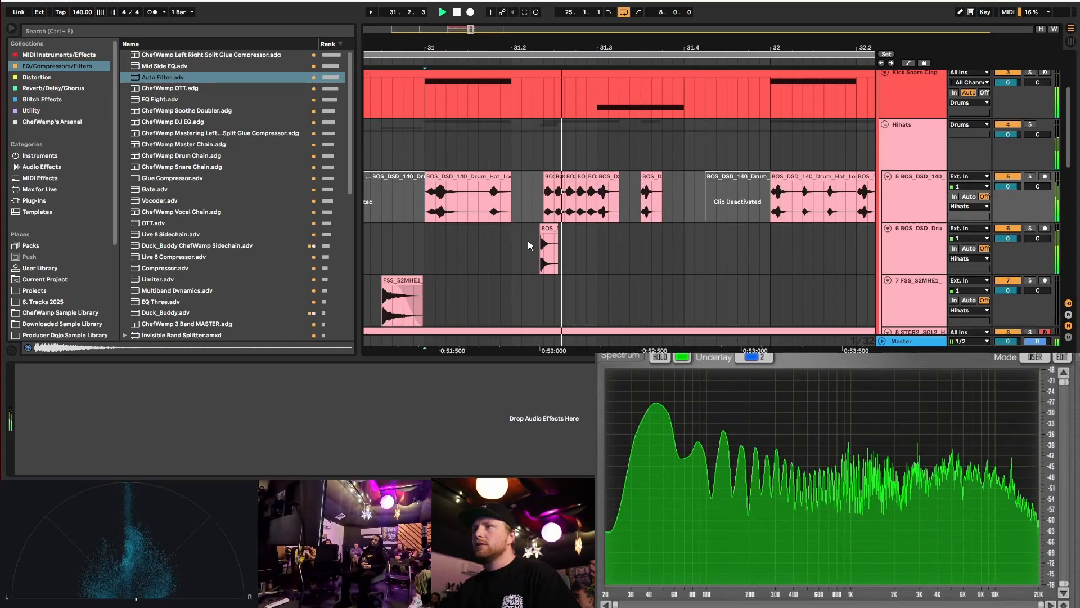
{"action": "key", "text": "space"}
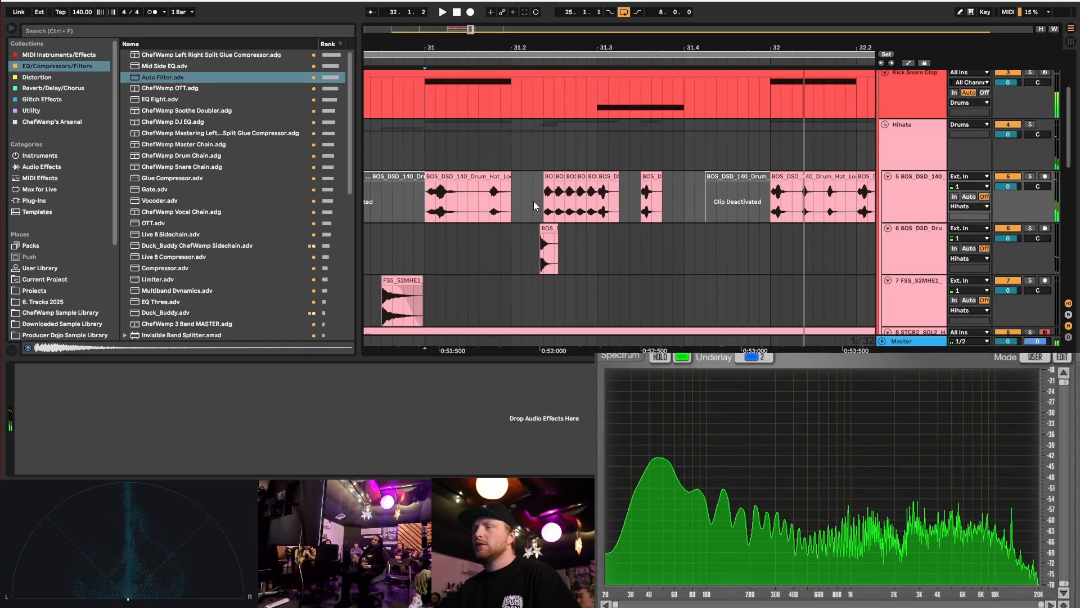
- Try the second short hat slice at 31.3.4 and at 31.4 while playing the loop around it
{"action": "scroll", "coordinate": [511, 202], "scroll_direction": "down", "scroll_amount": 3}
{"action": "key", "text": "space"}
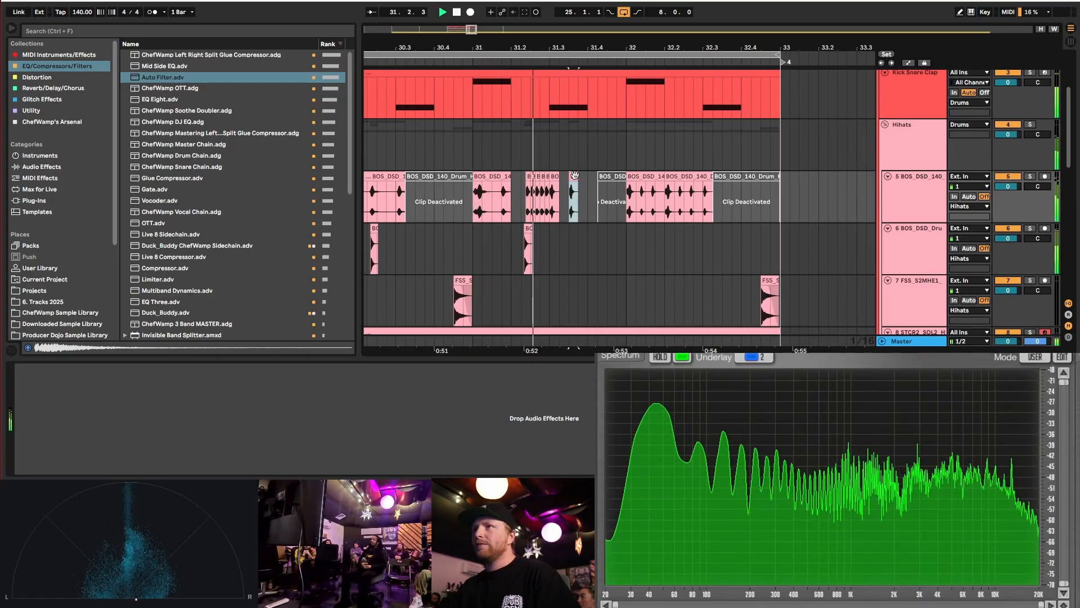
{"action": "left_click_drag", "start_coordinate": [574, 197], "coordinate": [584, 197]}
{"action": "left_click", "coordinate": [557, 194]}
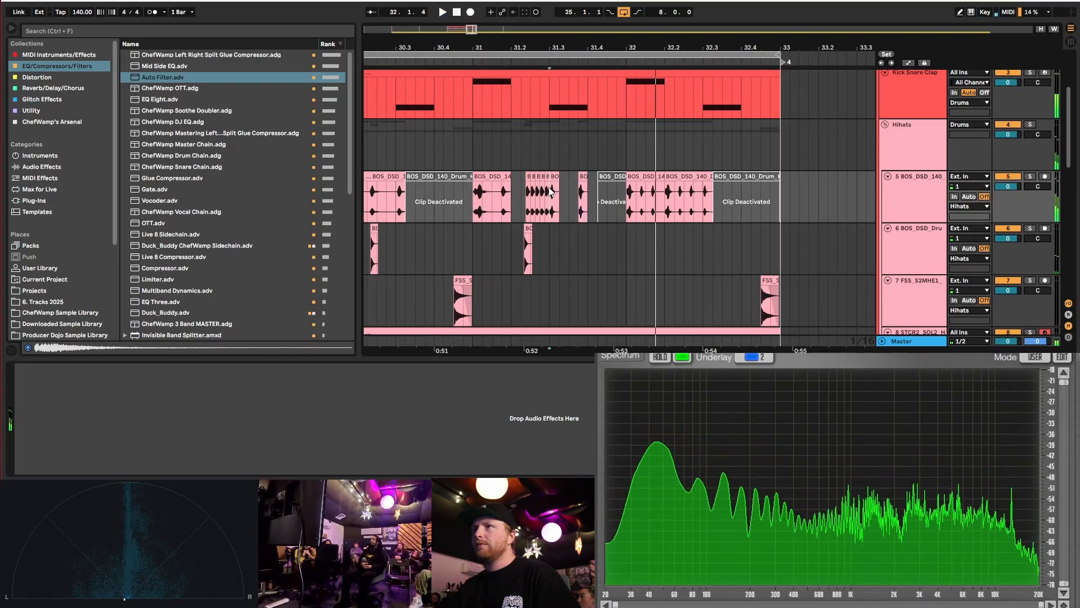
{"action": "key", "text": "space"}
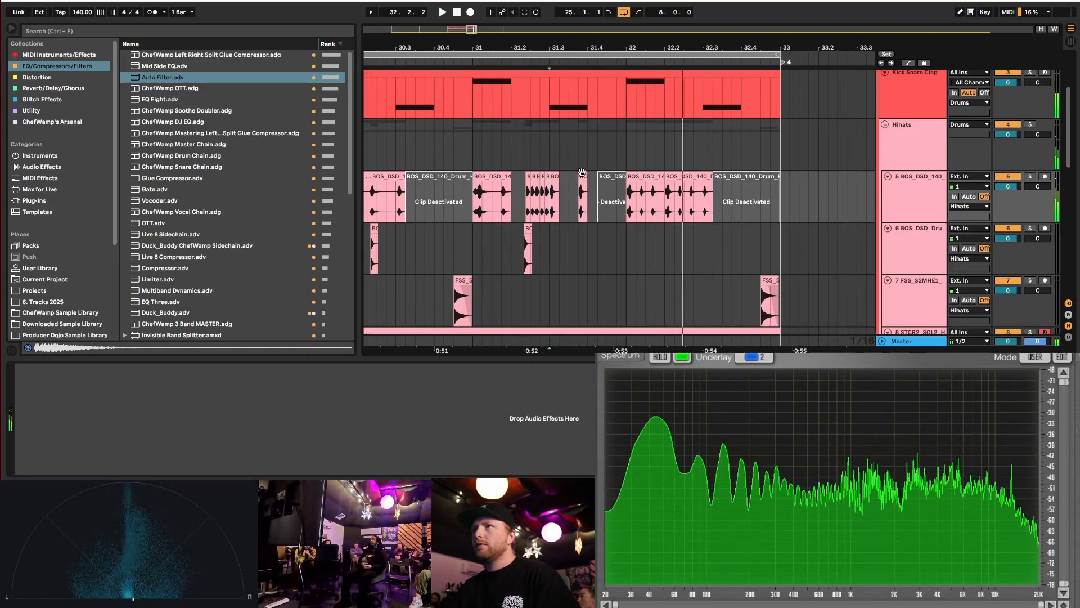
{"action": "left_click_drag", "start_coordinate": [583, 197], "coordinate": [592, 197]}
{"action": "key", "text": "space"}
{"action": "left_click", "coordinate": [483, 201]}
{"action": "key", "text": "space"}
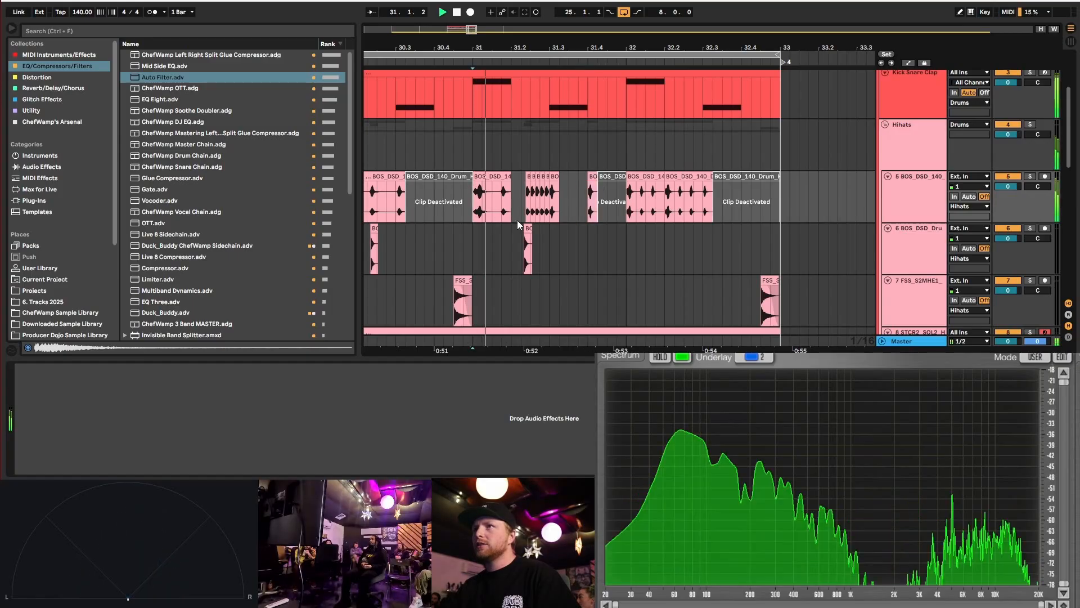
{"action": "key", "text": "space"}
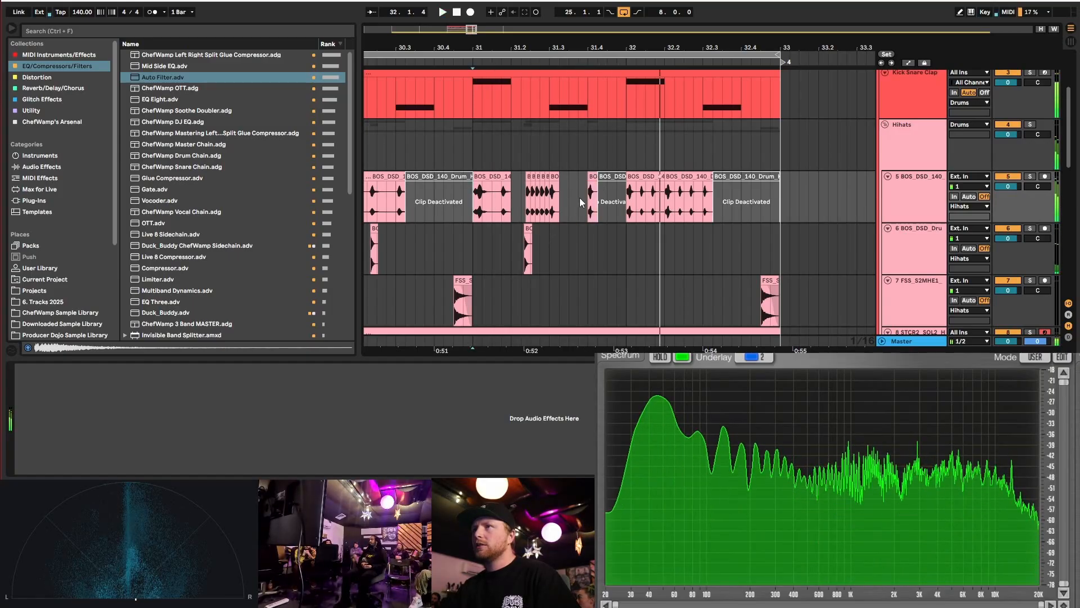
- Audition the hat slices from 31.3 and switch the arrangement grid to triplets
{"action": "scroll", "coordinate": [579, 198], "scroll_direction": "up", "scroll_amount": 3}
{"action": "left_click", "coordinate": [519, 199]}
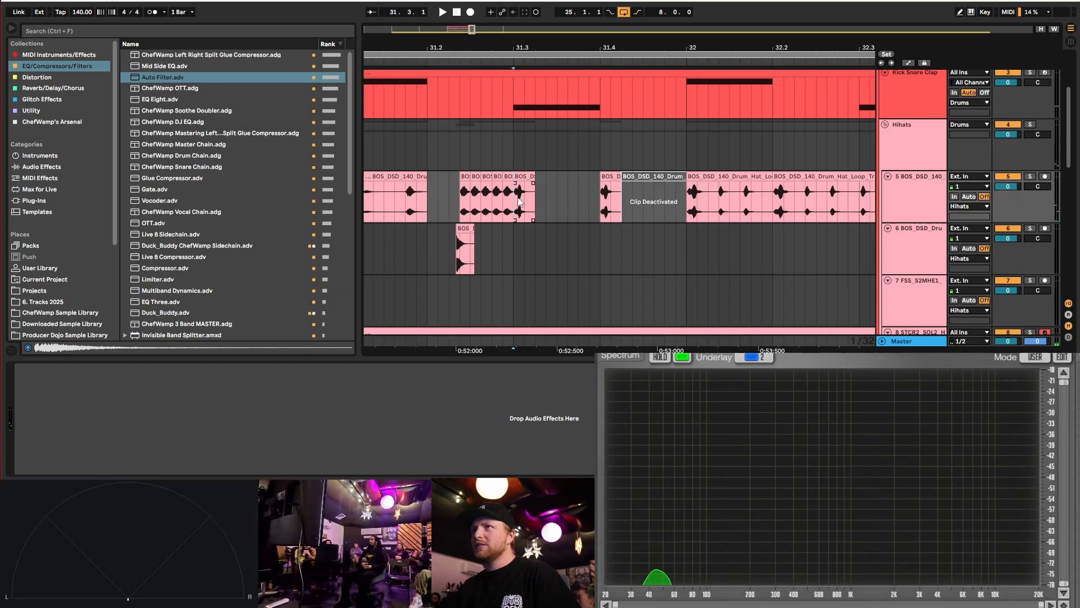
{"action": "key", "text": "space"}
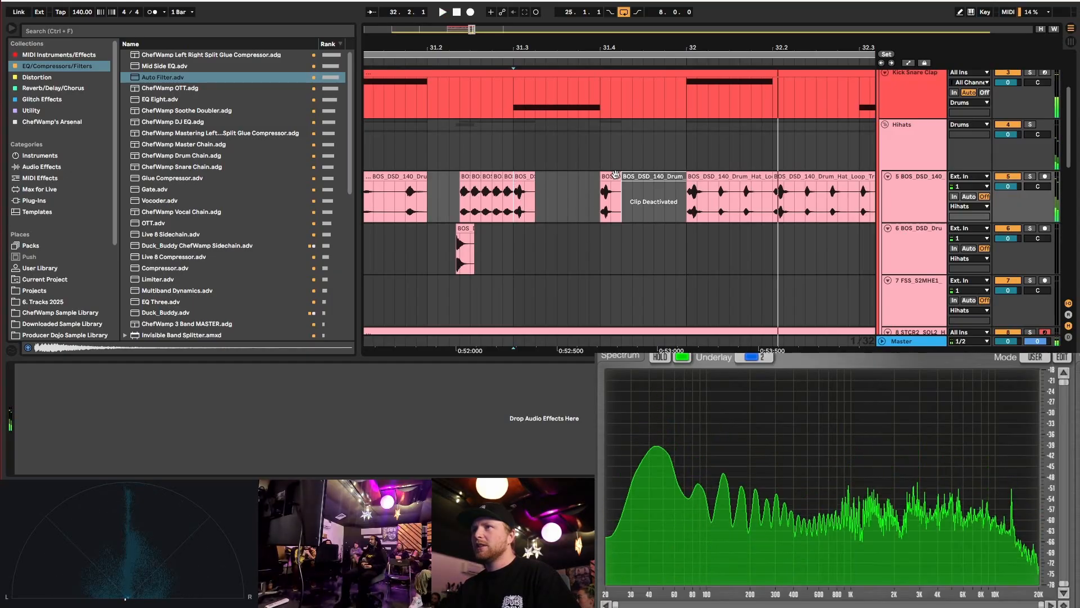
{"action": "key", "text": "space"}
{"action": "right_click", "coordinate": [568, 190]}
{"action": "key", "text": "Escape"}
{"action": "key", "text": "0"}
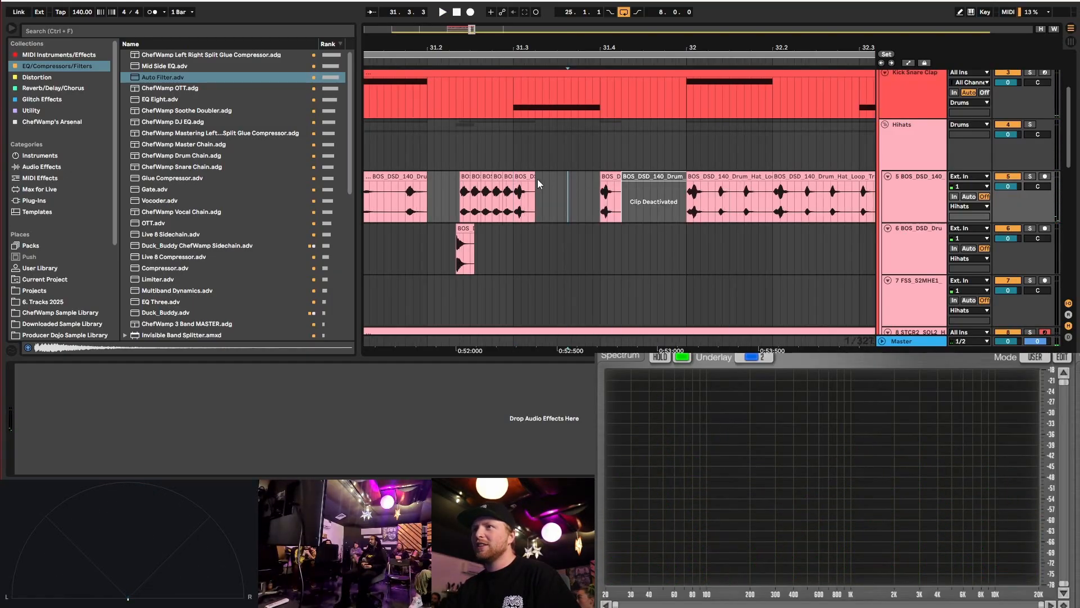
- Copy the hat loop phrase from the start of bar 30 to 31.3, and reset the following clip's start to bar 32
{"action": "scroll", "coordinate": [532, 174], "scroll_direction": "down", "scroll_amount": 3}
{"action": "left_click_drag", "start_coordinate": [527, 179], "coordinate": [557, 180]}
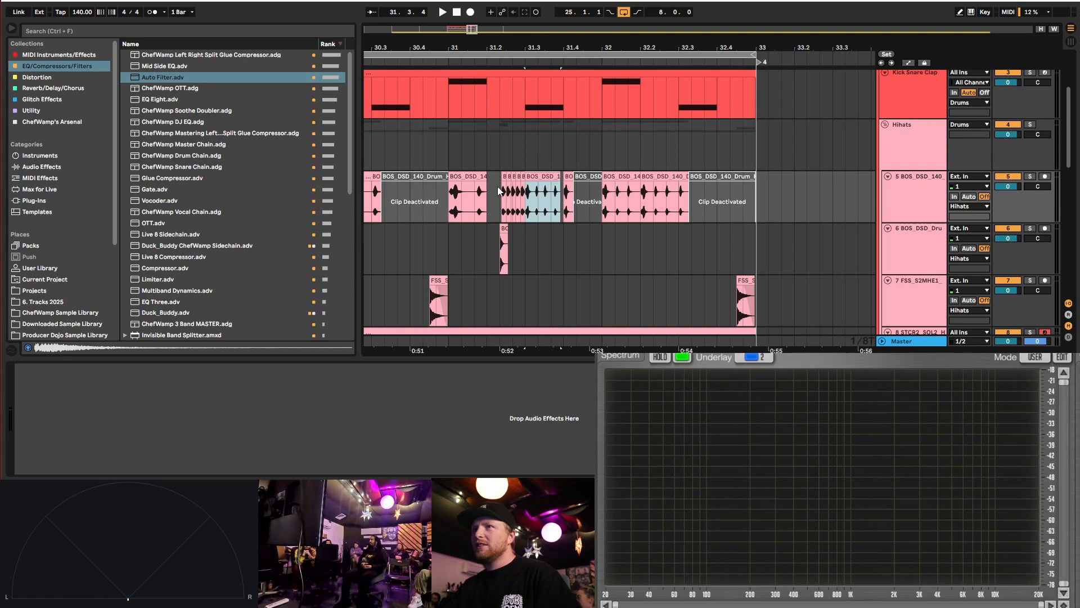
{"action": "scroll", "coordinate": [498, 190], "scroll_direction": "left", "scroll_amount": 3}
{"action": "left_click_drag", "start_coordinate": [438, 177], "coordinate": [672, 212]}
{"action": "scroll", "coordinate": [726, 171], "scroll_direction": "up", "scroll_amount": 3}
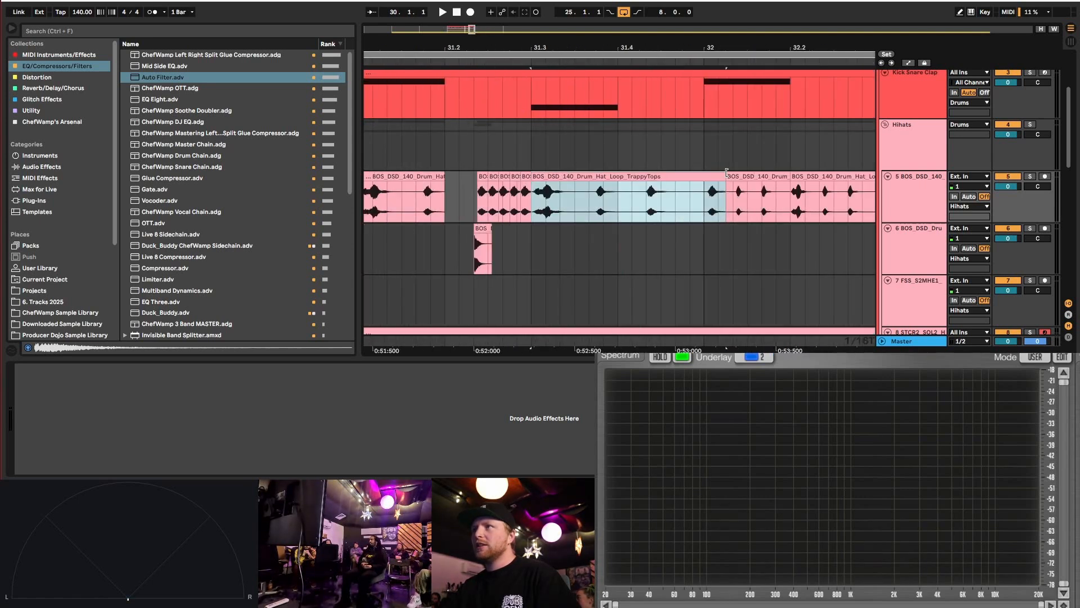
{"action": "left_click_drag", "start_coordinate": [730, 176], "coordinate": [696, 178]}
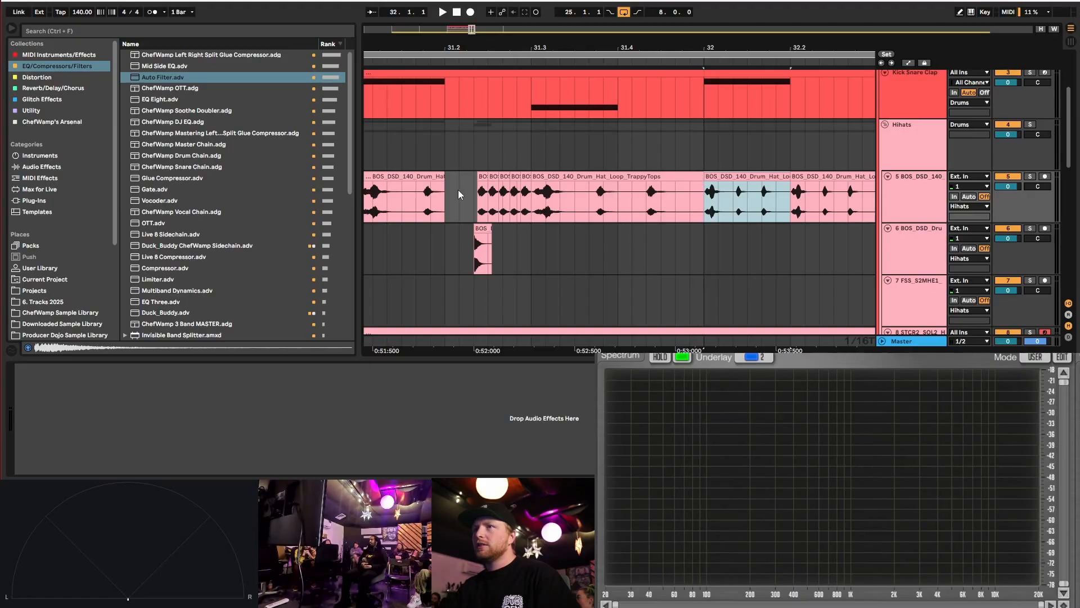
- Play bars 31 and 32 from several start points to check how the copied phrase follows the hat roll
{"action": "left_click", "coordinate": [474, 191]}
{"action": "key", "text": "space"}
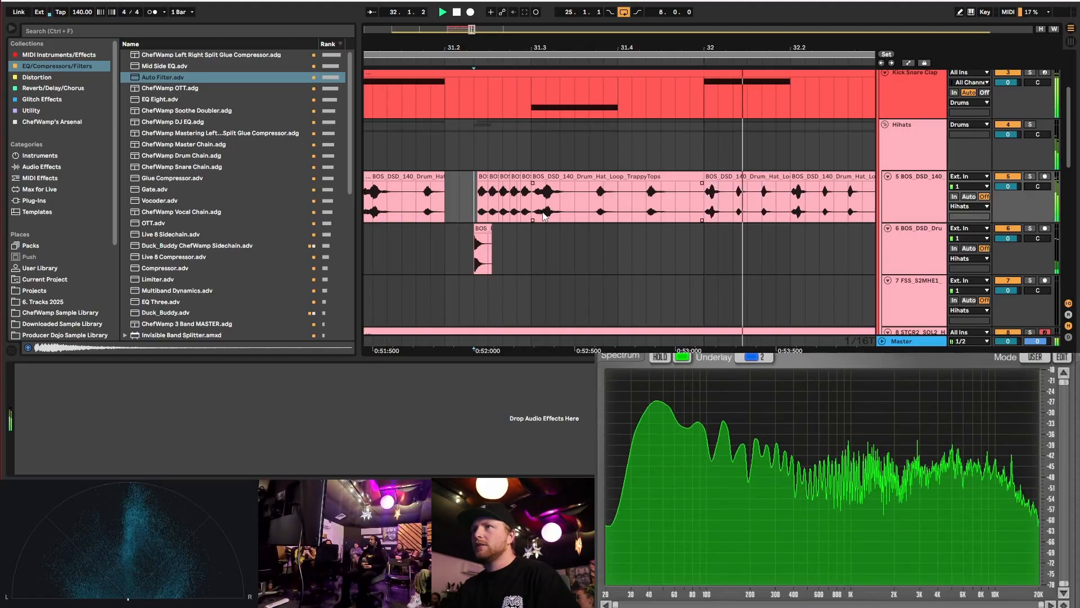
{"action": "key", "text": "space"}
{"action": "left_click", "coordinate": [447, 198]}
{"action": "key", "text": "space"}
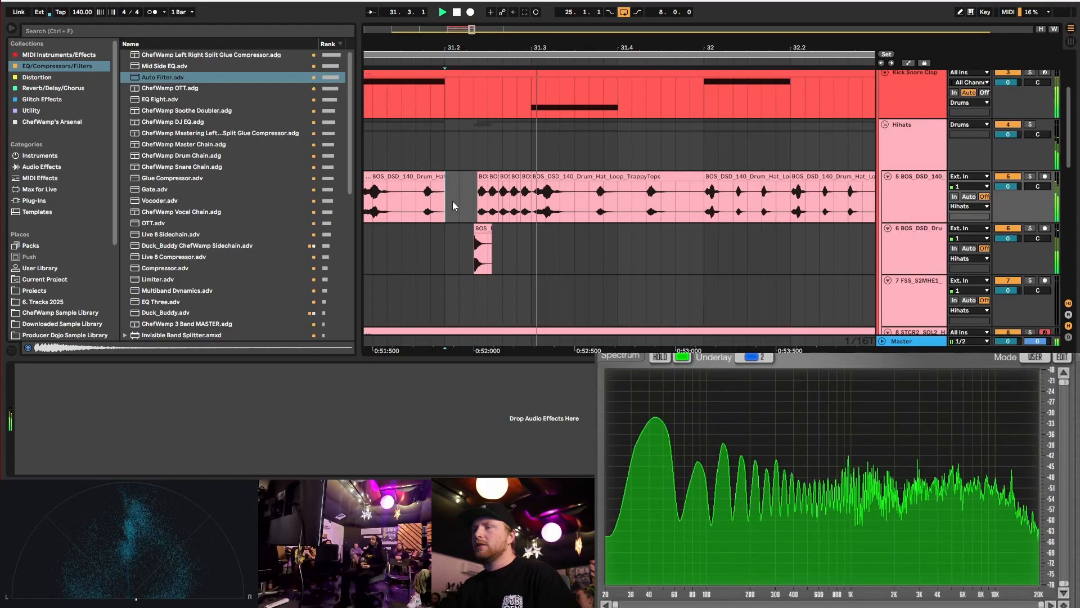
{"action": "scroll", "coordinate": [561, 228], "scroll_direction": "down", "scroll_amount": 3}
{"action": "key", "text": "space"}
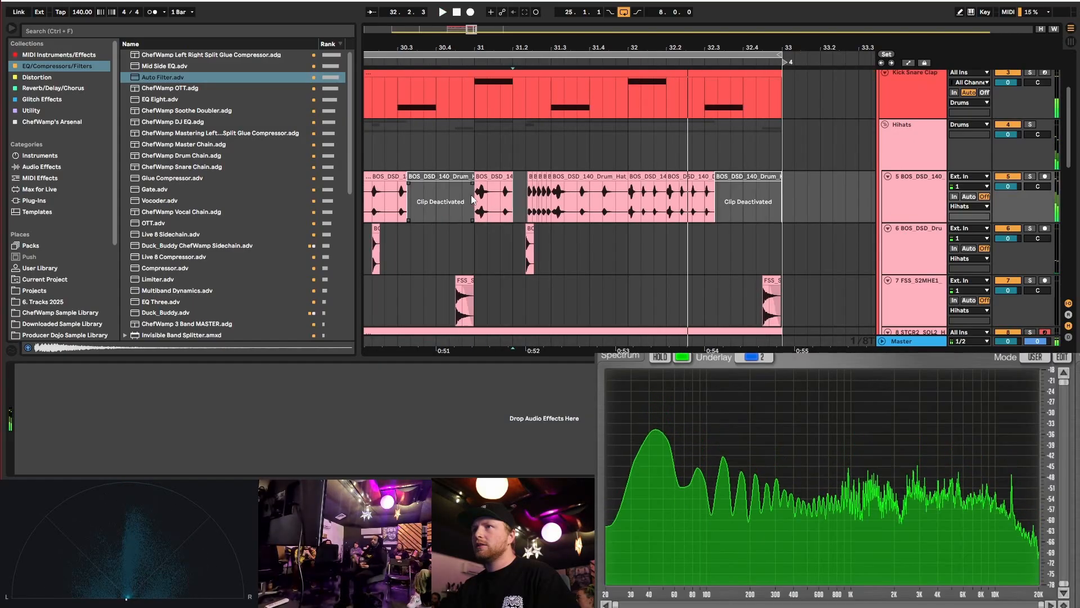
{"action": "left_click", "coordinate": [473, 199]}
{"action": "key", "text": "space"}
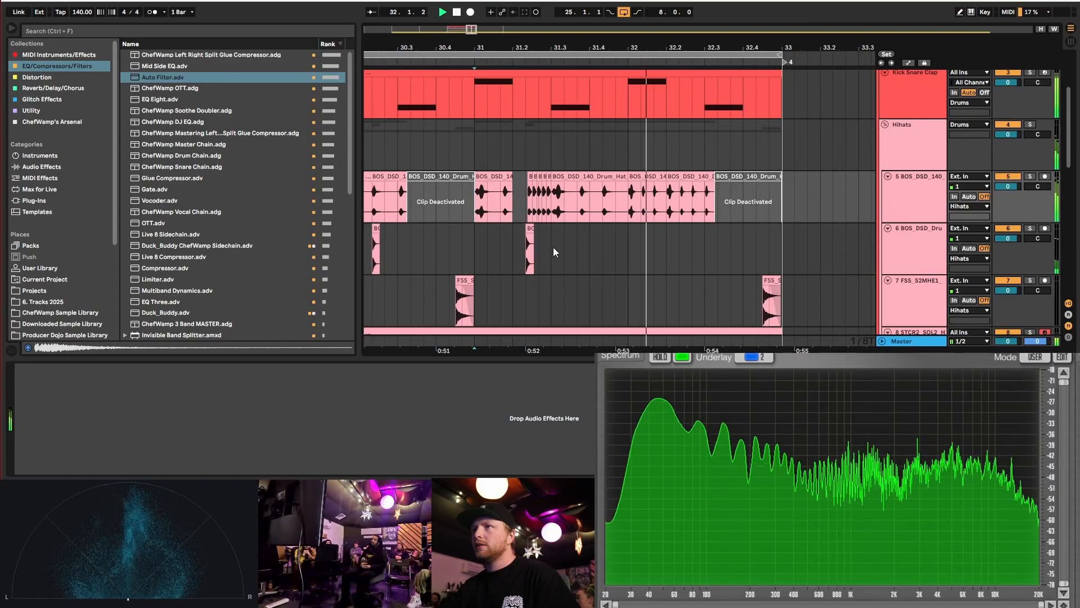
{"action": "key", "text": "space"}
- Shorten the copied phrase at 31.3 to end at 31.4.2, leaving a gap before bar 32, and play from bar 31
{"action": "scroll", "coordinate": [604, 222], "scroll_direction": "up", "scroll_amount": 3}
{"action": "left_click_drag", "start_coordinate": [660, 178], "coordinate": [603, 178]}
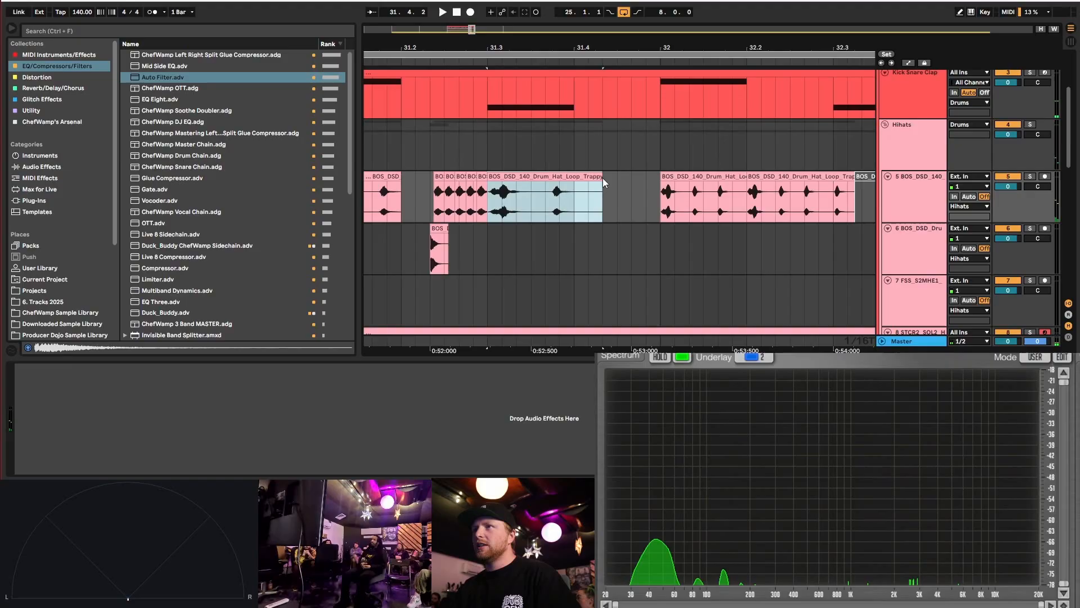
{"action": "scroll", "coordinate": [423, 219], "scroll_direction": "down", "scroll_amount": 3}
{"action": "key", "text": "space"}
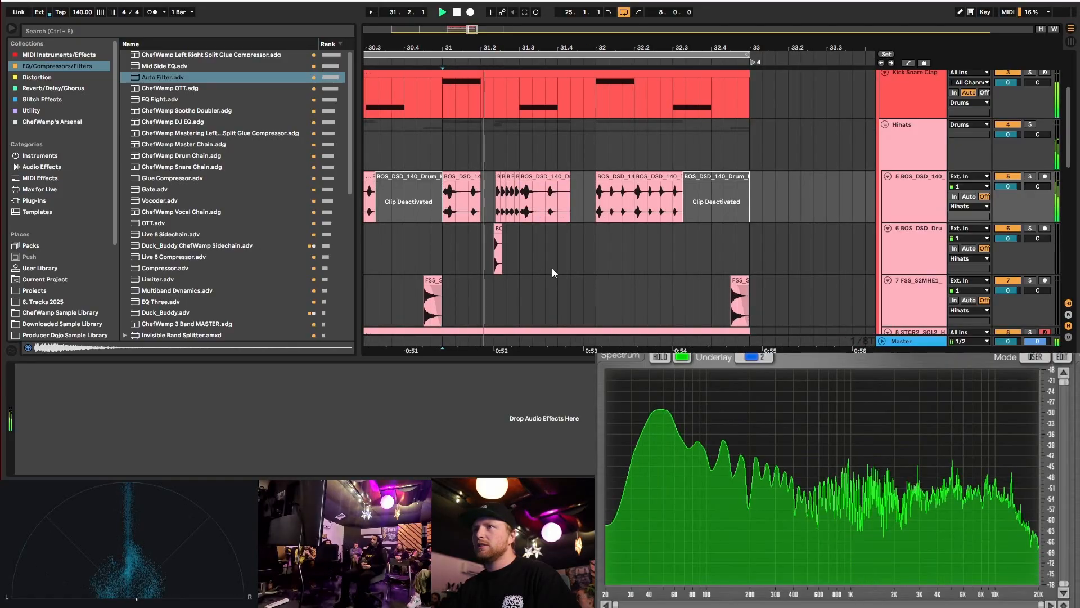
{"action": "key", "text": "space"}
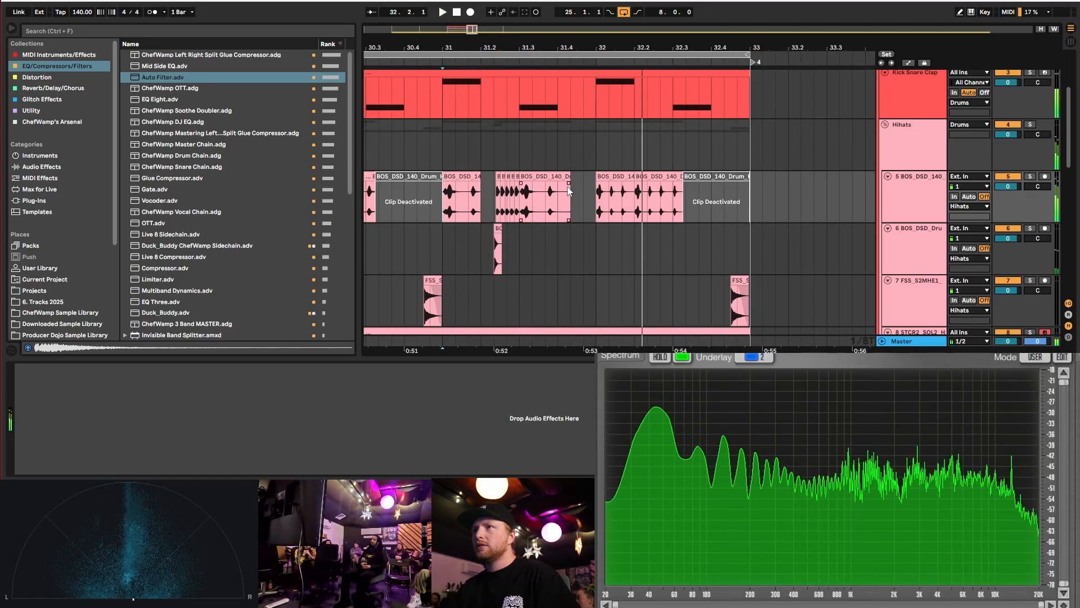
- Add a short fade-out to the end of the phrase starting at 31.3 and play from bar 31
{"action": "scroll", "coordinate": [567, 187], "scroll_direction": "up", "scroll_amount": 3}
{"action": "left_click_drag", "start_coordinate": [568, 185], "coordinate": [558, 187]}
{"action": "scroll", "coordinate": [600, 221], "scroll_direction": "down", "scroll_amount": 3}
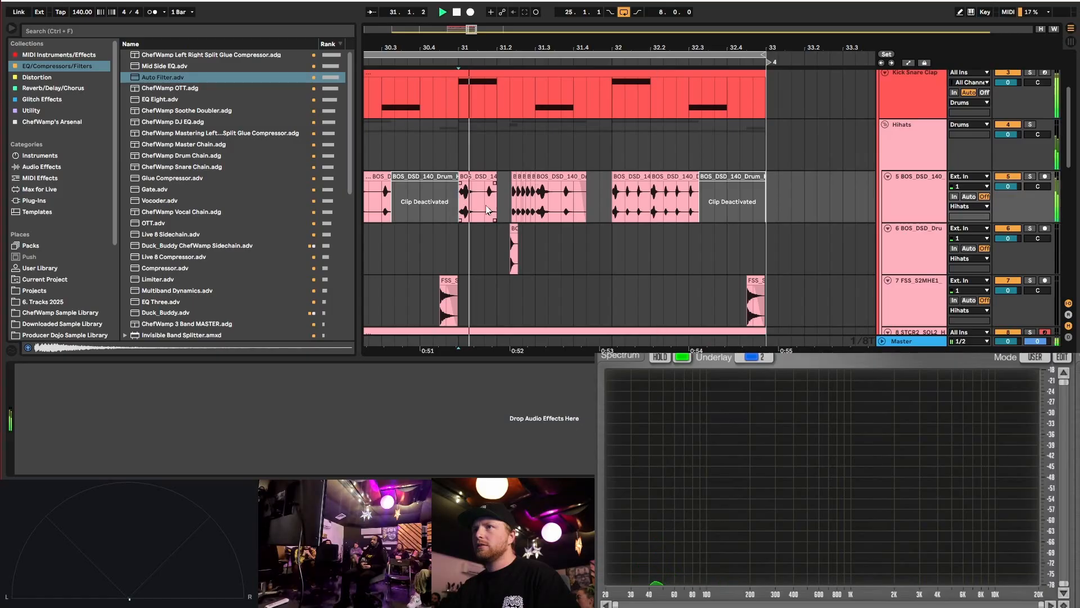
{"action": "key", "text": "space"}
{"action": "scroll", "coordinate": [630, 237], "scroll_direction": "down", "scroll_amount": 5}
{"action": "scroll", "coordinate": [633, 238], "scroll_direction": "up", "scroll_amount": 4}
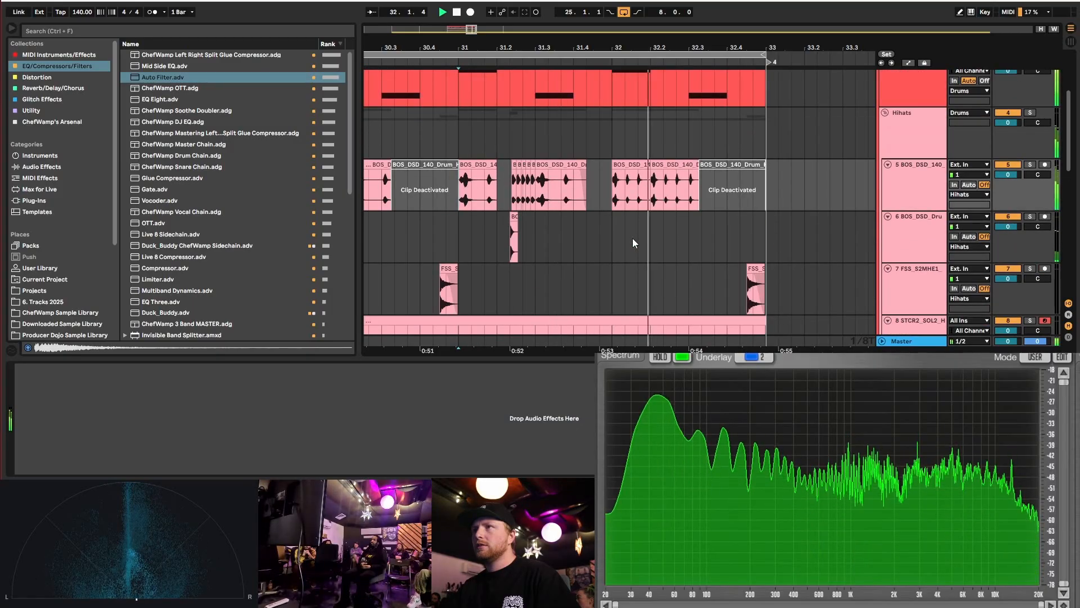
{"action": "key", "text": "space"}
- Time-compress the hat clip at 32.2 to half a beat, fill bar 32 up to 32.3 with copies, and play from bar 32
{"action": "scroll", "coordinate": [707, 212], "scroll_direction": "up", "scroll_amount": 5}
{"action": "scroll", "coordinate": [595, 168], "scroll_direction": "down", "scroll_amount": 4}
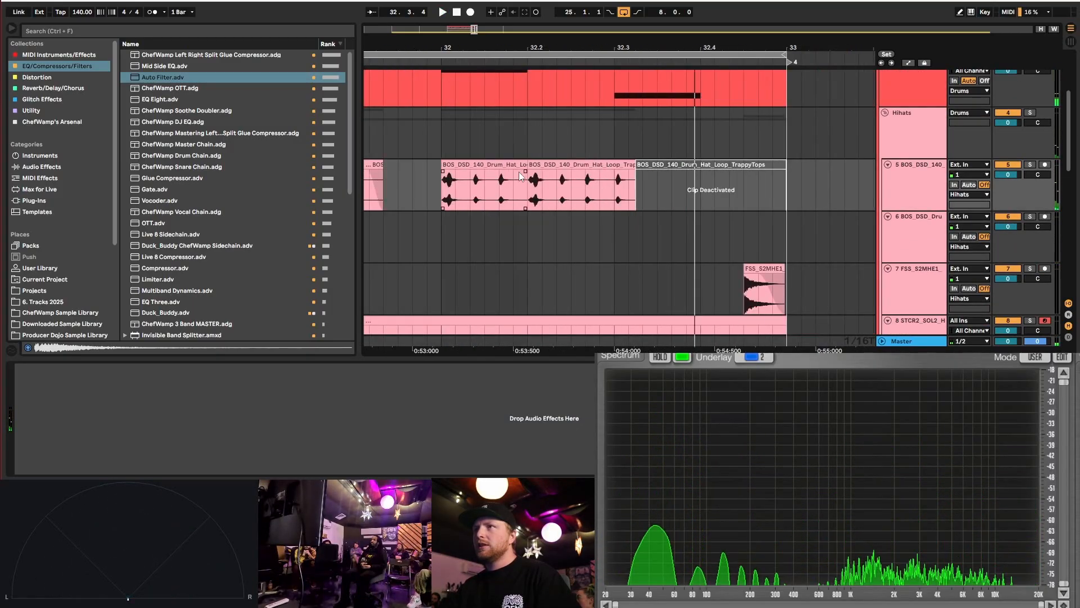
{"action": "left_click", "coordinate": [519, 175]}
{"action": "left_click", "coordinate": [556, 165]}
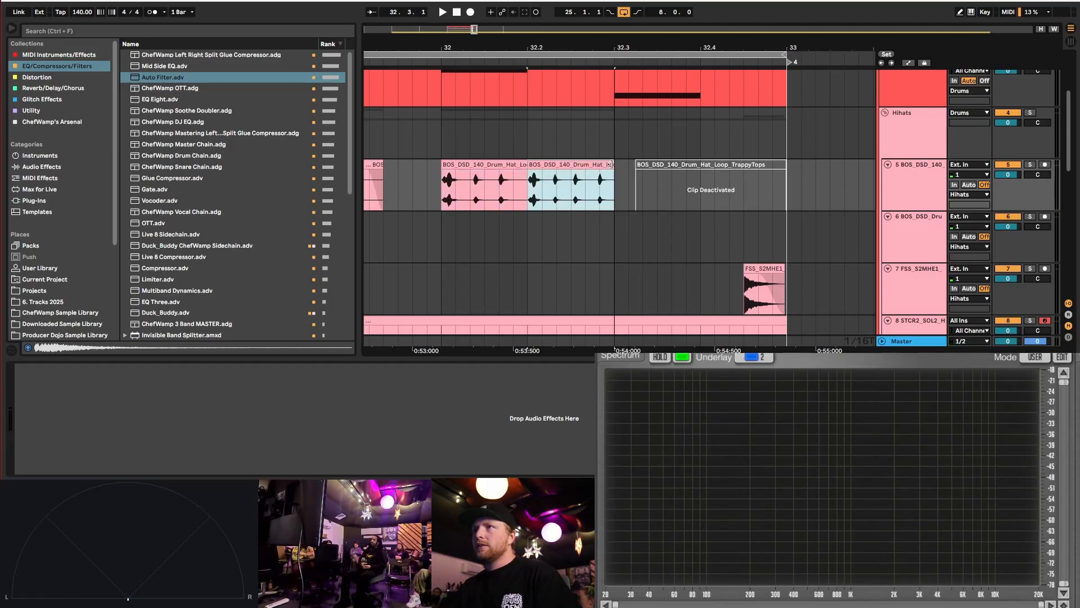
{"action": "left_click_drag", "start_coordinate": [610, 165], "coordinate": [467, 175]}
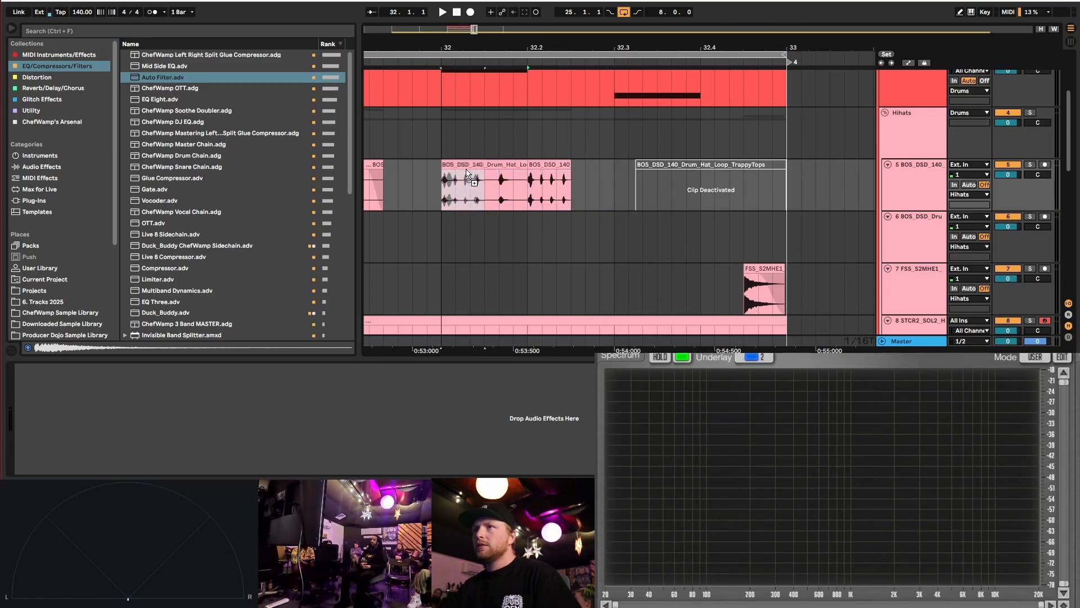
{"action": "key", "text": "ctrl+d"}
{"action": "key", "text": "ctrl+d"}
{"action": "key", "text": "ctrl+d"}
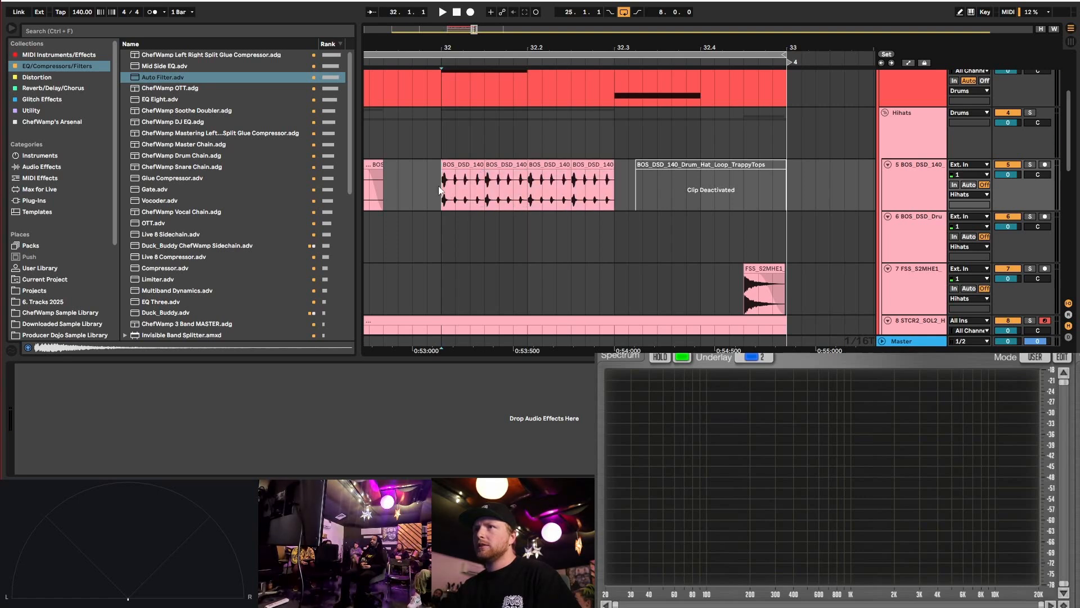
{"action": "key", "text": "space"}
{"action": "scroll", "coordinate": [668, 190], "scroll_direction": "down", "scroll_amount": 3}
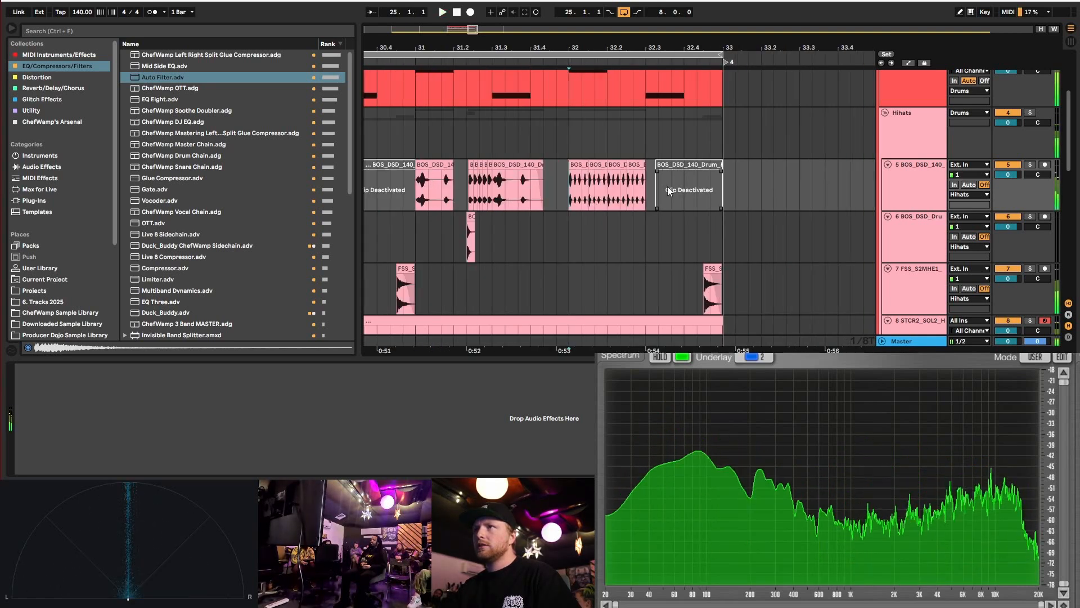
{"action": "key", "text": "space"}
{"action": "scroll", "coordinate": [666, 194], "scroll_direction": "down", "scroll_amount": 5}
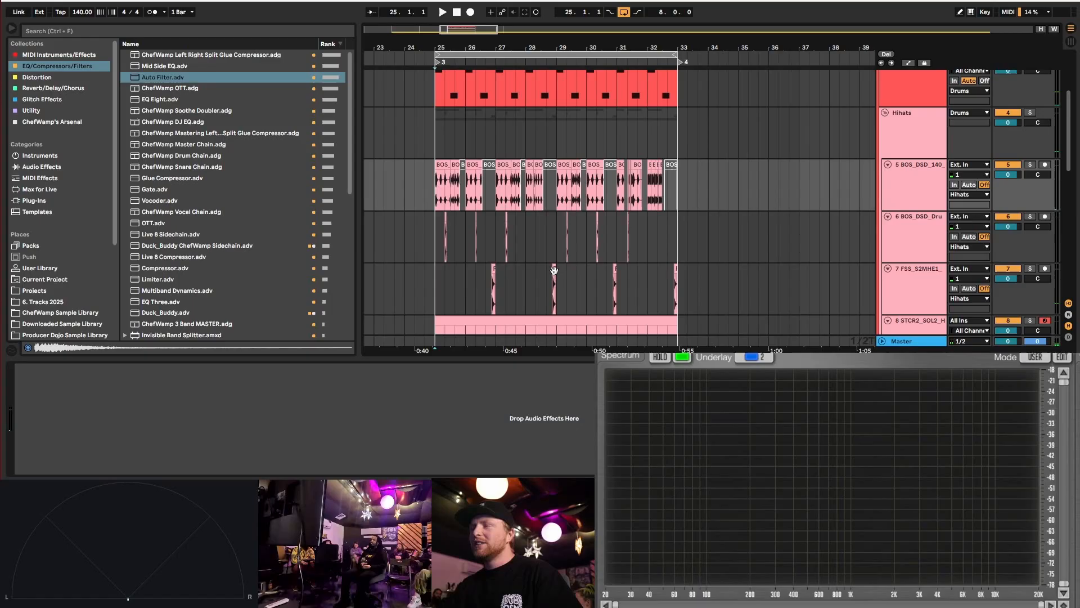
{"action": "scroll", "coordinate": [592, 199], "scroll_direction": "down", "scroll_amount": 2}
{"action": "scroll", "coordinate": [656, 197], "scroll_direction": "down", "scroll_amount": 2}
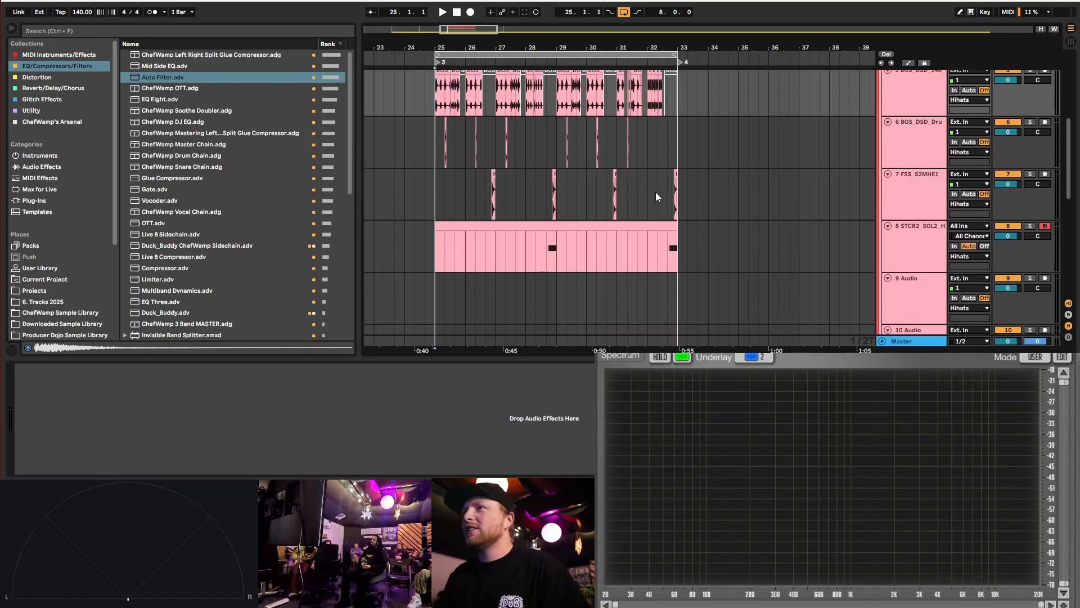
- Open the Kick Snare Clap clip in an enlarged note editor, turn off folding, and play it from bar 25
{"action": "scroll", "coordinate": [656, 197], "scroll_direction": "up", "scroll_amount": 4}
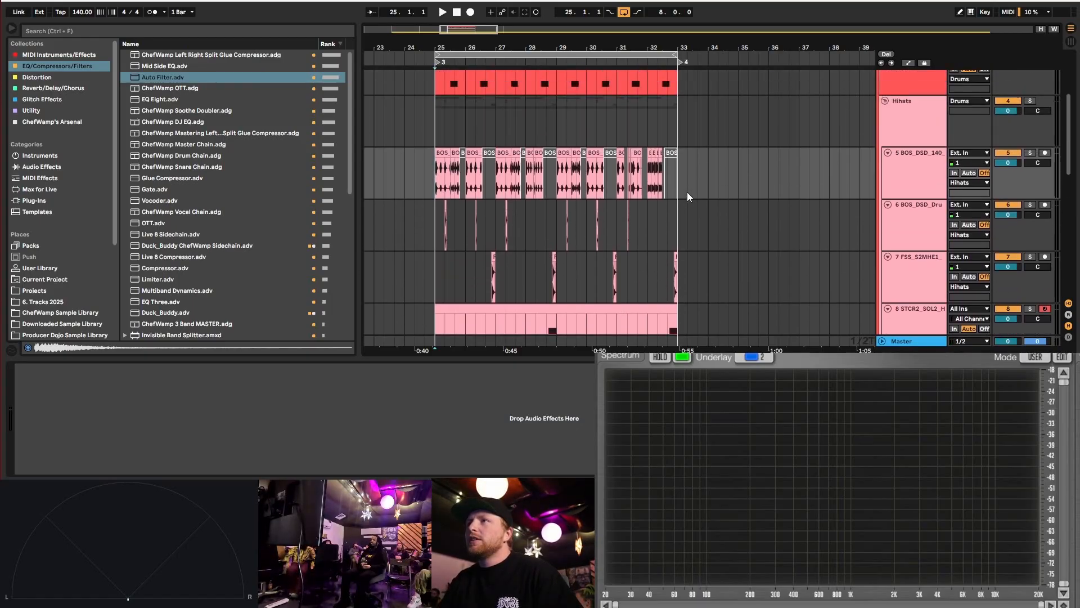
{"action": "scroll", "coordinate": [687, 183], "scroll_direction": "up", "scroll_amount": 2}
{"action": "scroll", "coordinate": [693, 185], "scroll_direction": "down", "scroll_amount": 2}
{"action": "scroll", "coordinate": [694, 185], "scroll_direction": "up", "scroll_amount": 2}
{"action": "left_click", "coordinate": [473, 107]}
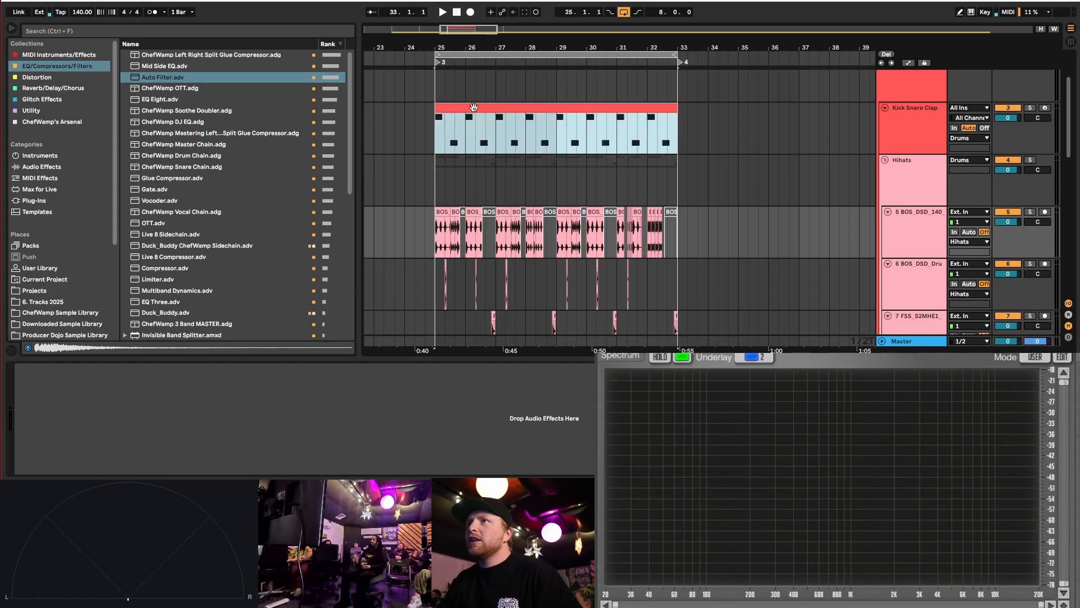
{"action": "double_click", "coordinate": [474, 107]}
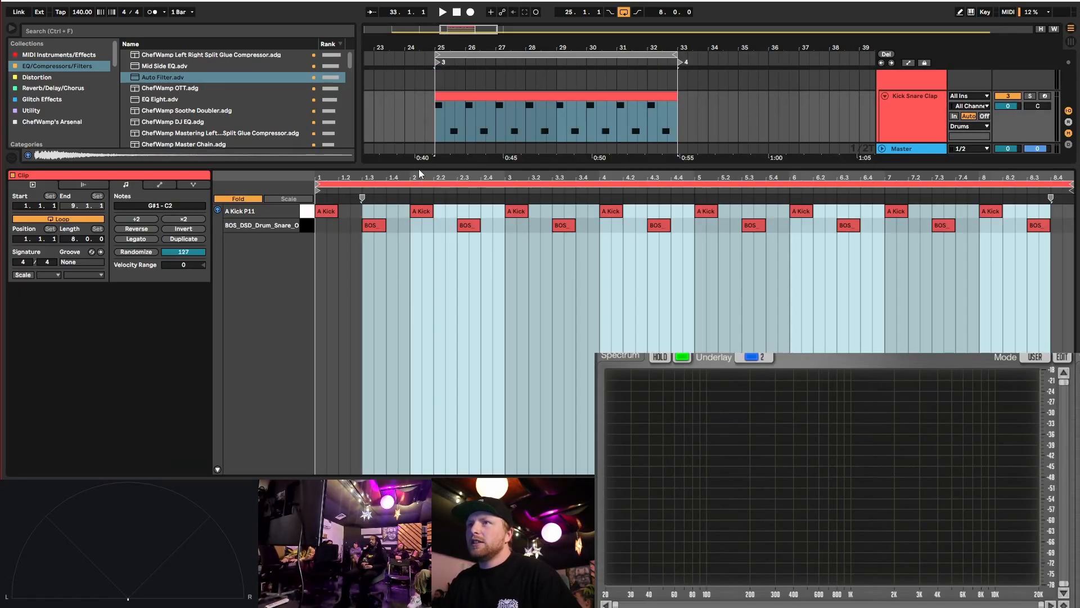
{"action": "left_click_drag", "start_coordinate": [419, 169], "coordinate": [423, 240]}
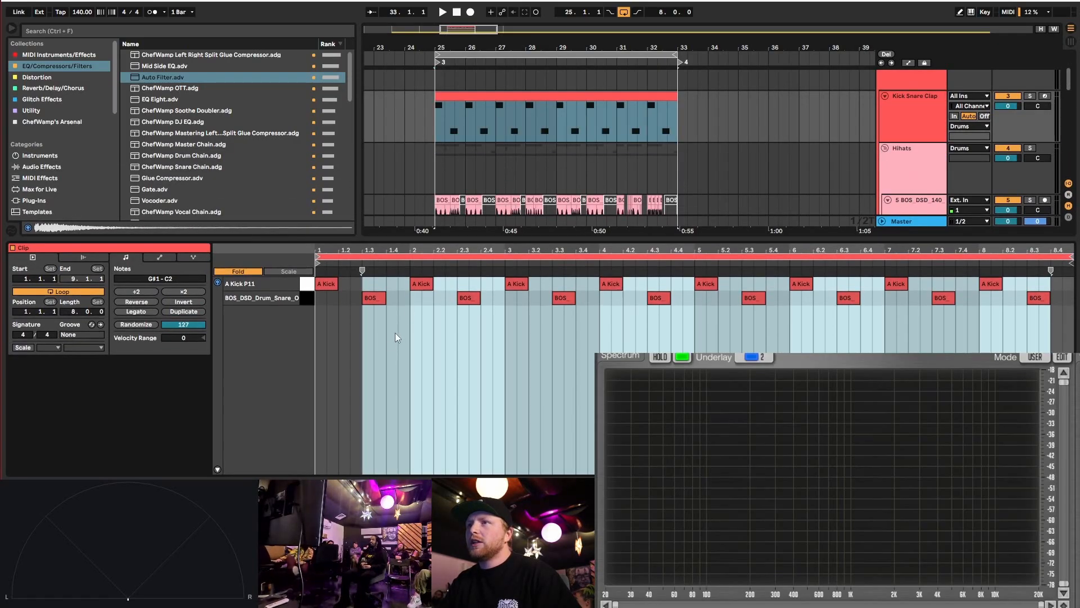
{"action": "left_click", "coordinate": [250, 271]}
{"action": "key", "text": "space"}
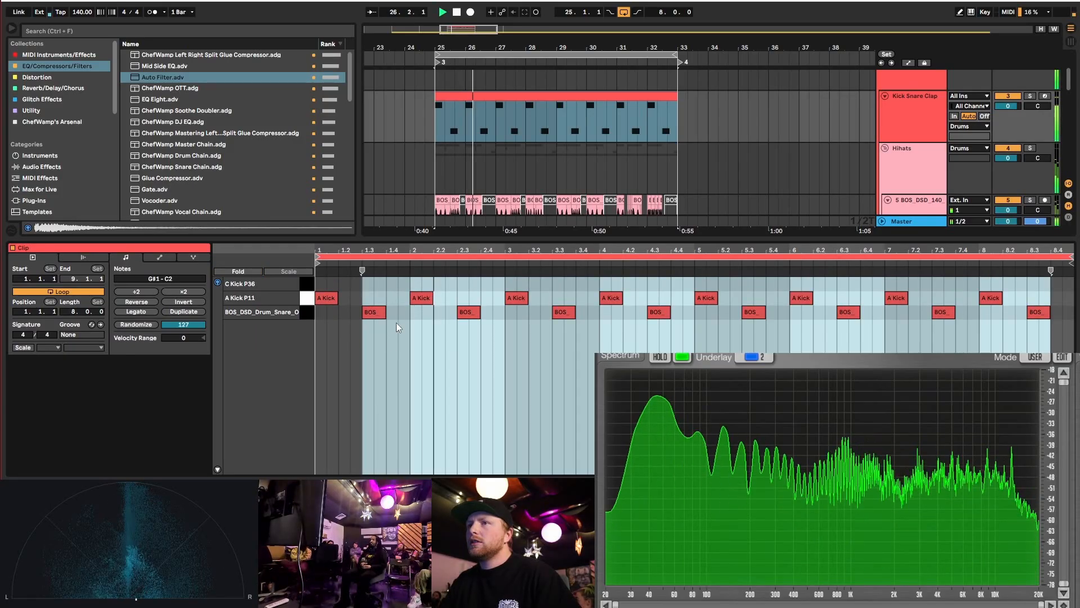
- Add a short C Kick P36 note just before bar 2 of the Kick Snare Clap clip and play it
{"action": "key", "text": "space"}
{"action": "left_click", "coordinate": [399, 284]}
{"action": "double_click", "coordinate": [402, 284]}
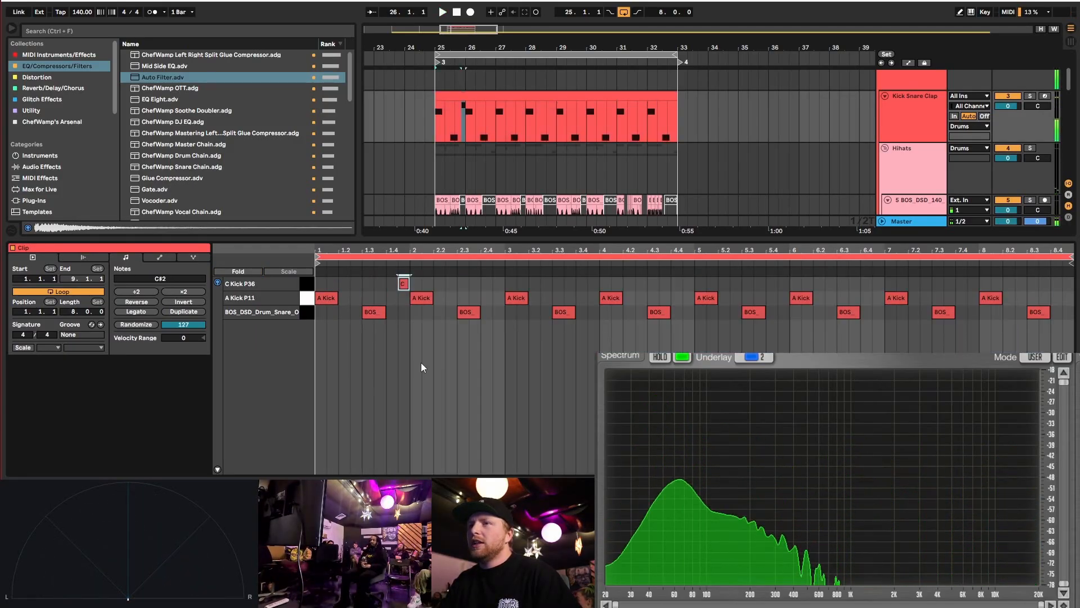
{"action": "key", "text": "space"}
{"action": "key", "text": "space"}
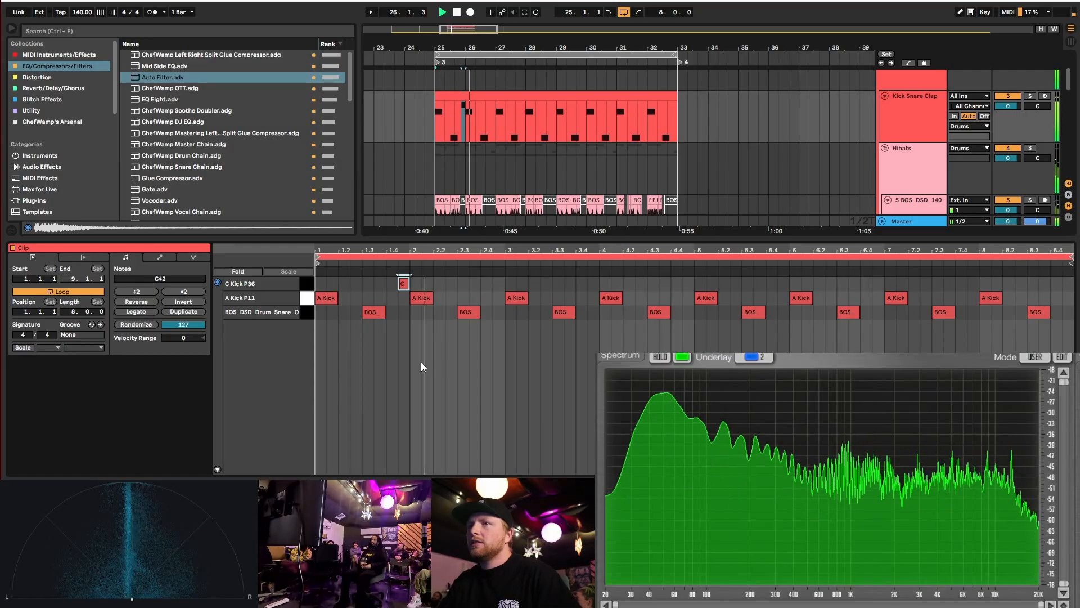
- Switch the note grid to triplets and play the C Kick P36 note leading into bar 2
{"action": "scroll", "coordinate": [394, 288], "scroll_direction": "up", "scroll_amount": 3}
{"action": "right_click", "coordinate": [404, 293]}
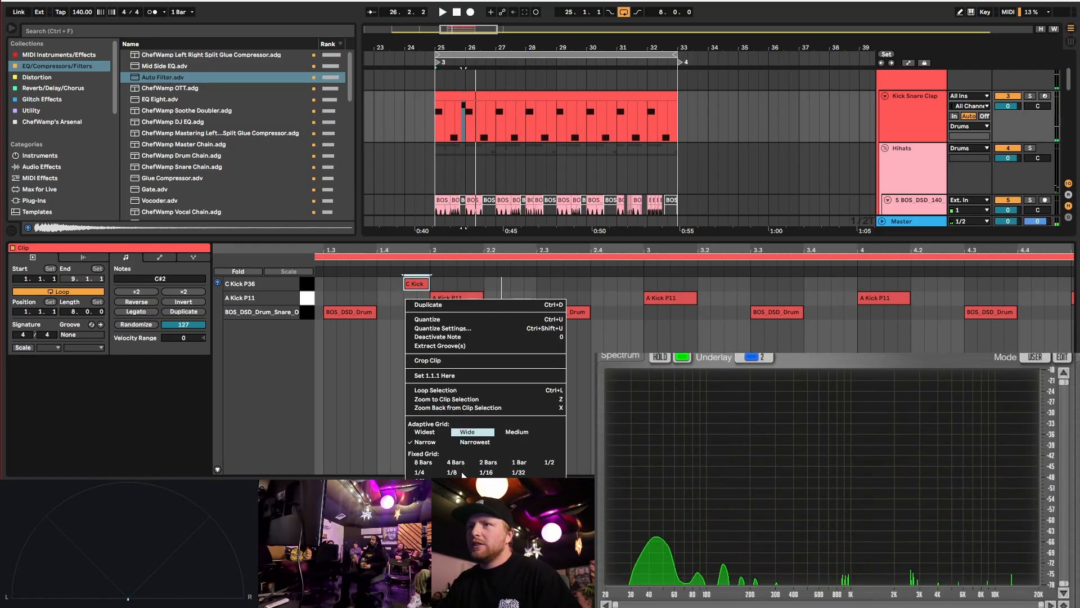
{"action": "left_click", "coordinate": [444, 486]}
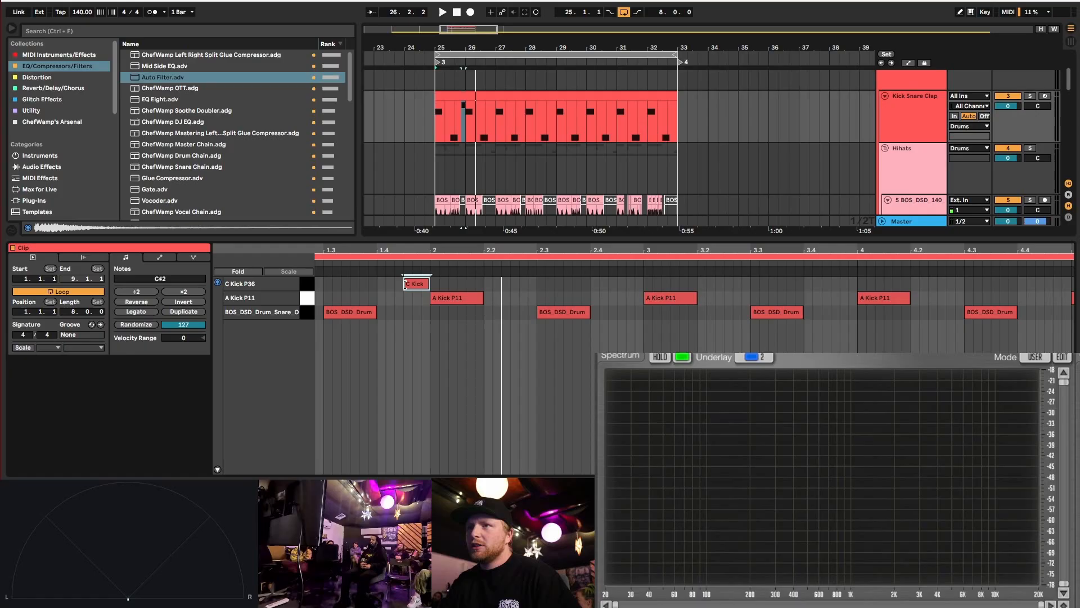
{"action": "key", "text": "space"}
{"action": "scroll", "coordinate": [423, 312], "scroll_direction": "down", "scroll_amount": 3}
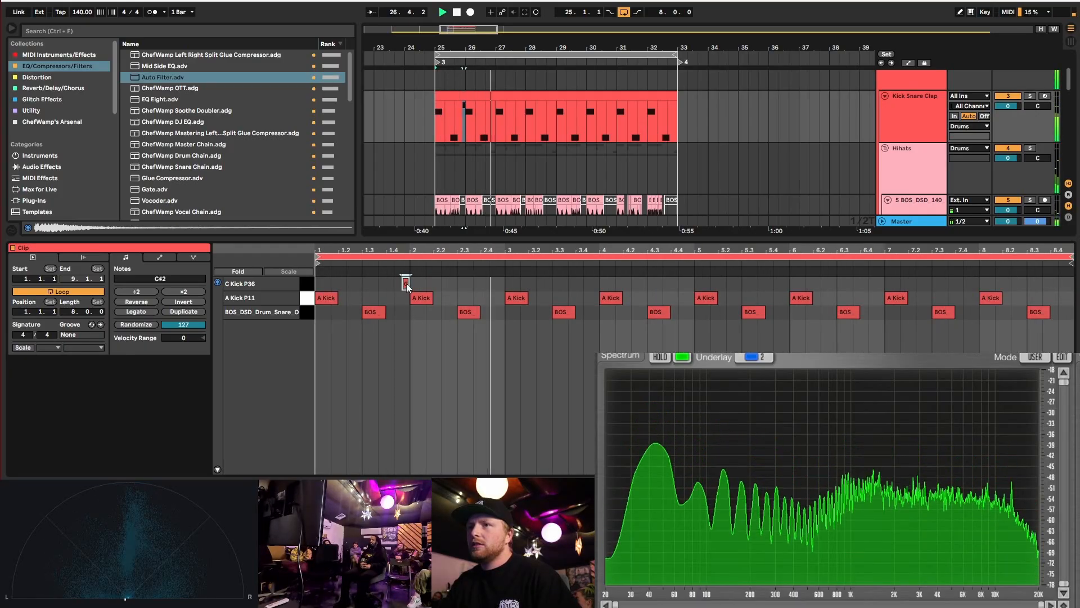
- Move the C Kick P36 note to just before bar 3 and play from bar 2
{"action": "key", "text": "space"}
{"action": "left_click_drag", "start_coordinate": [407, 283], "coordinate": [501, 283]}
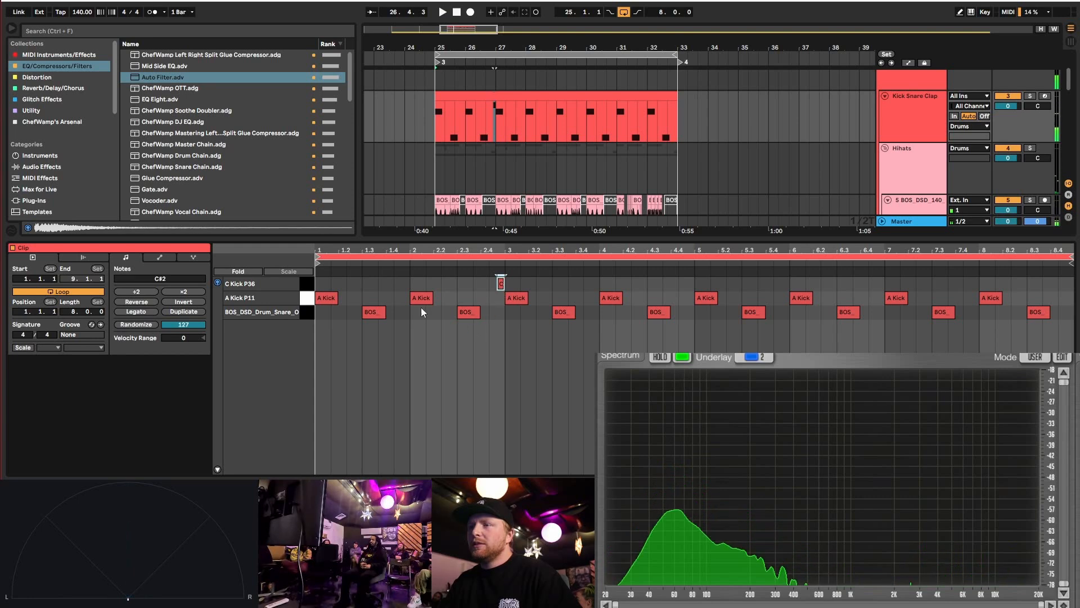
{"action": "left_click", "coordinate": [410, 282]}
{"action": "key", "text": "space"}
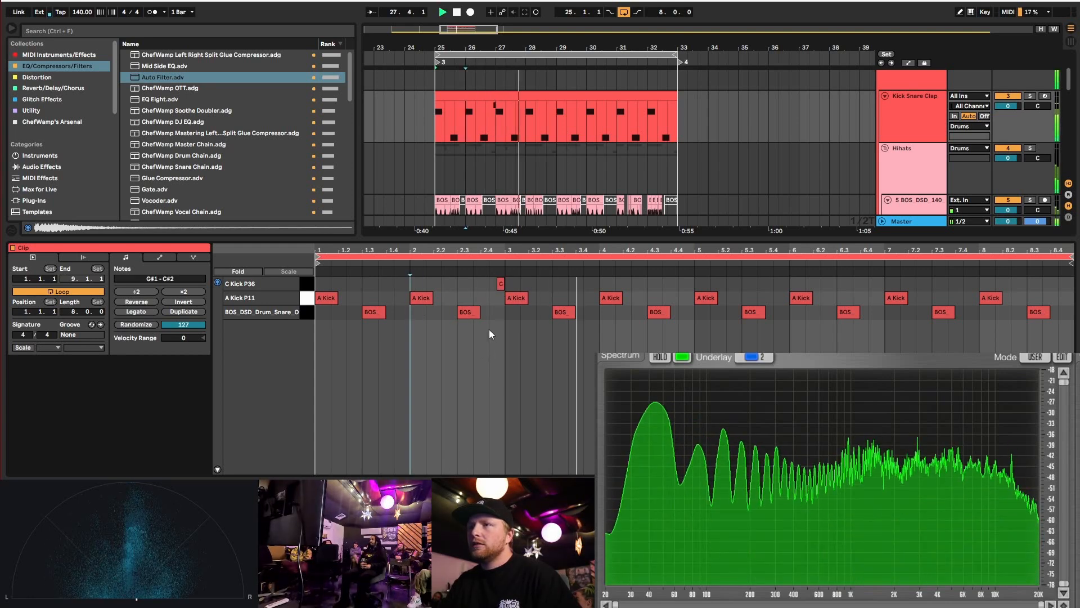
- Shorten the C Kick P36 note before bar 3 by trimming its start and play from 2.3
{"action": "key", "text": "space"}
{"action": "scroll", "coordinate": [502, 288], "scroll_direction": "up", "scroll_amount": 5}
{"action": "left_click_drag", "start_coordinate": [482, 285], "coordinate": [502, 285]}
{"action": "scroll", "coordinate": [501, 284], "scroll_direction": "down", "scroll_amount": 5}
{"action": "left_click", "coordinate": [404, 285]}
{"action": "key", "text": "space"}
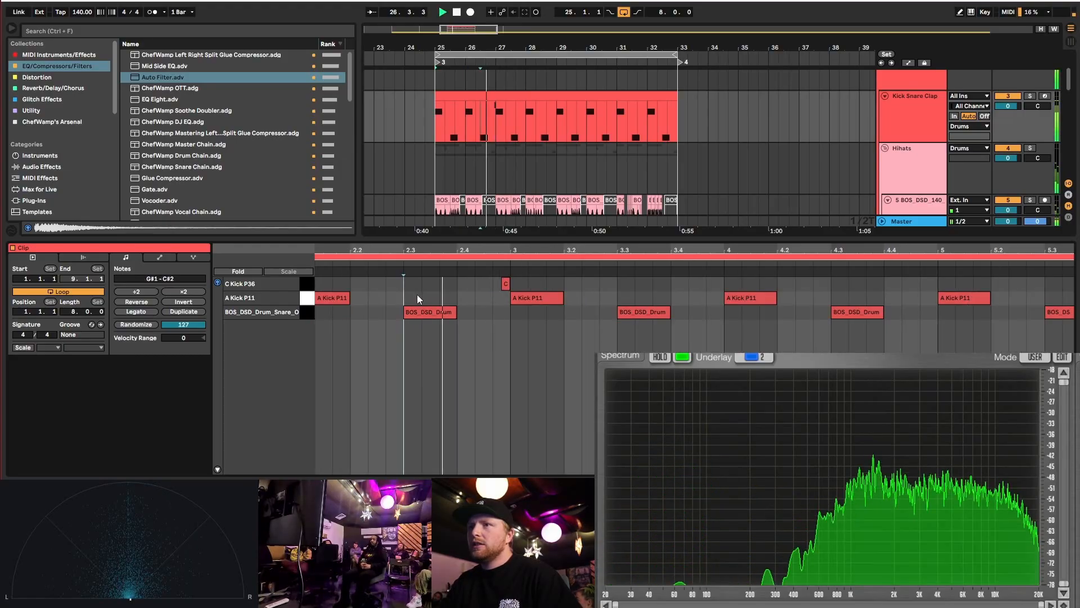
{"action": "key", "text": "space"}
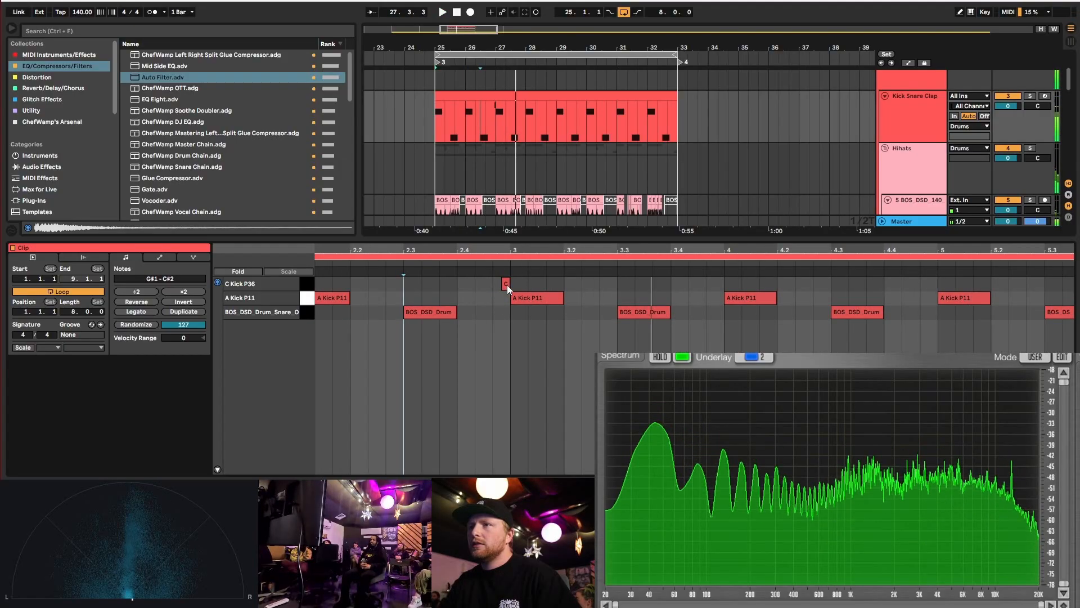
- Delete the C Kick P36 note before bar 3 and play the passage
{"action": "double_click", "coordinate": [507, 285]}
{"action": "scroll", "coordinate": [506, 293], "scroll_direction": "down", "scroll_amount": 5}
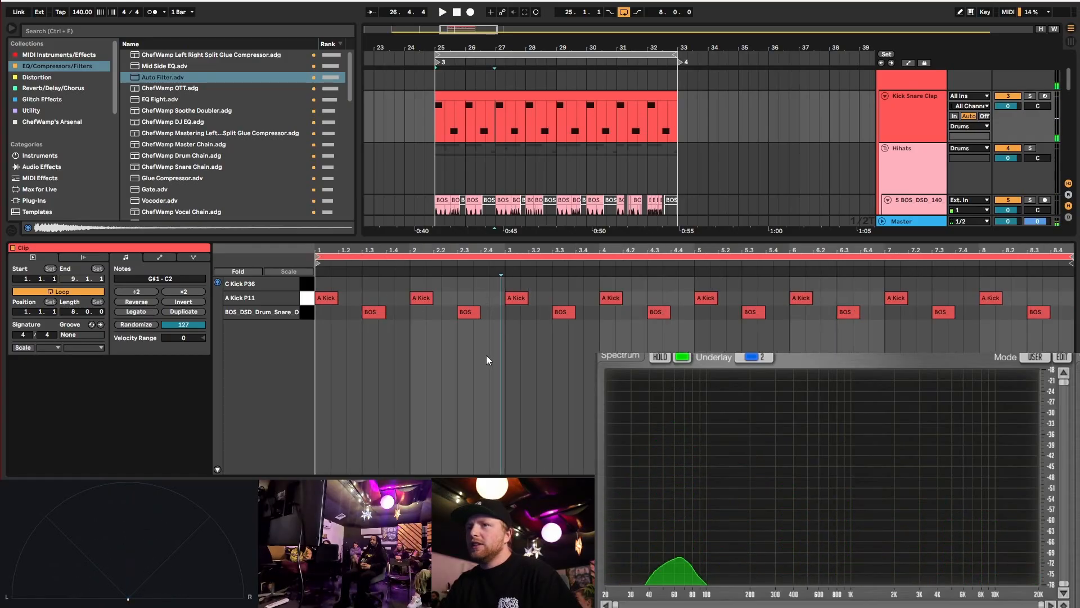
{"action": "key", "text": "space"}
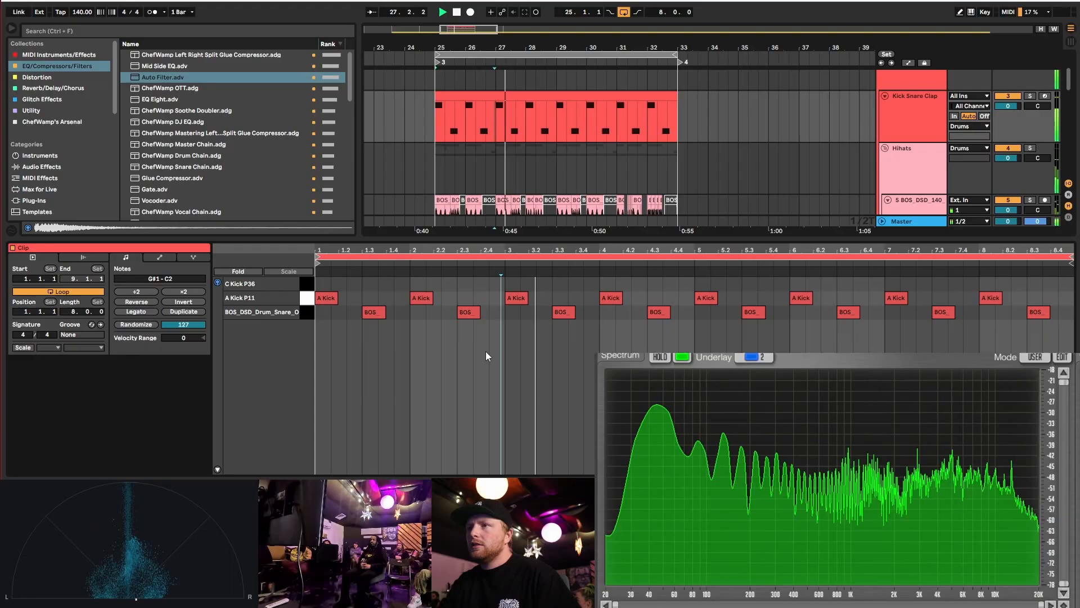
{"action": "key", "text": "space"}
- Add a C Kick P36 note one triplet step after 2.2 and play from bar 2
{"action": "double_click", "coordinate": [448, 283]}
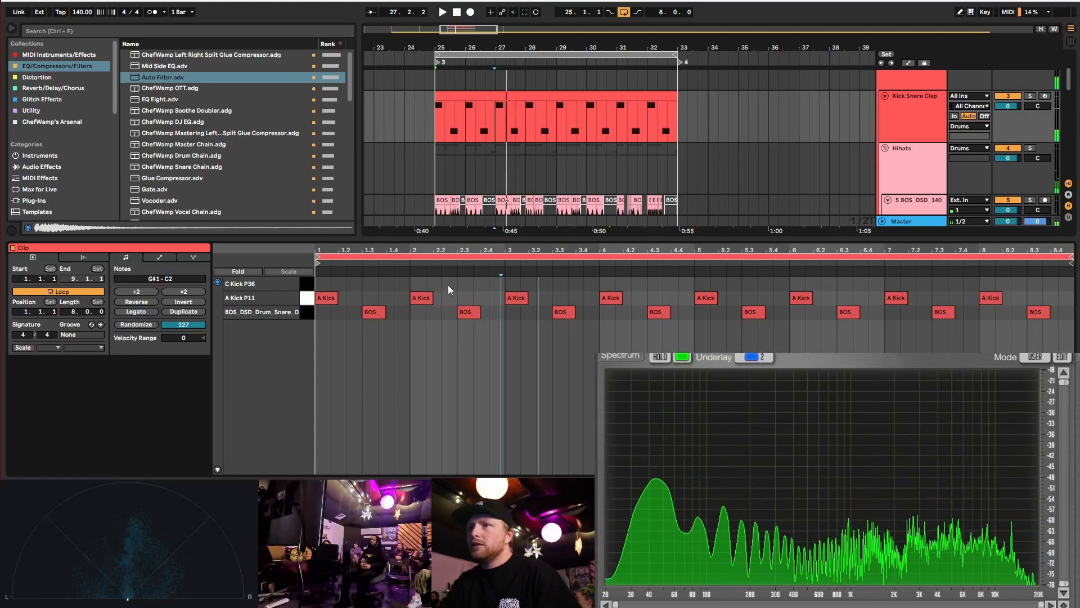
{"action": "left_click", "coordinate": [410, 282]}
{"action": "key", "text": "space"}
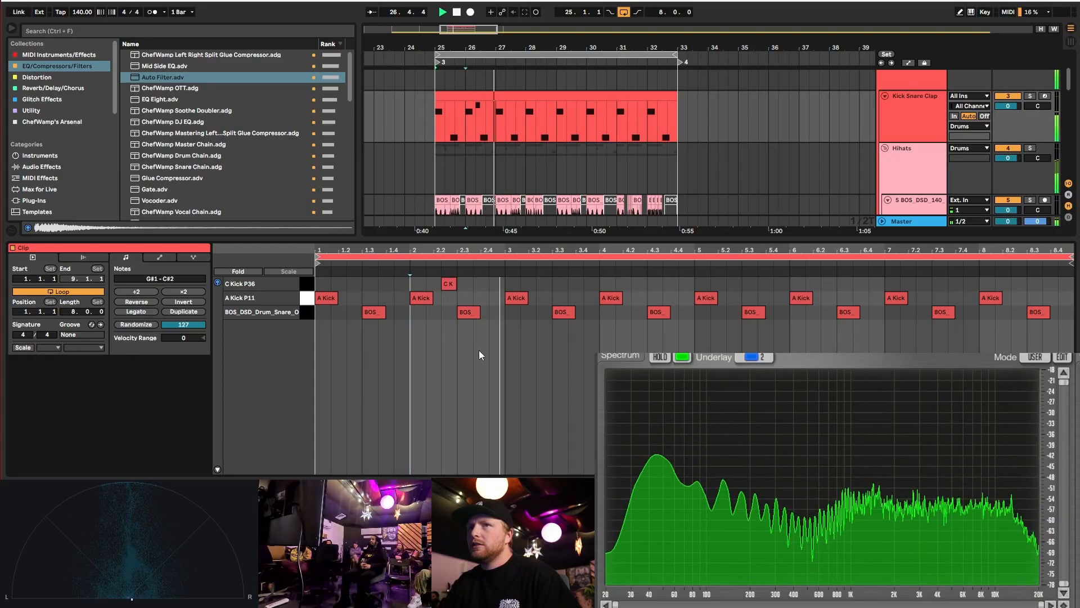
{"action": "key", "text": "space"}
- Duplicate the two kick rows of bars 1 and 2 three times to fill all eight bars, and play the clip
{"action": "left_click_drag", "start_coordinate": [323, 282], "coordinate": [505, 299]}
{"action": "key", "text": "ctrl+d"}
{"action": "key", "text": "ctrl+d"}
{"action": "key", "text": "ctrl+d"}
{"action": "key", "text": "space"}
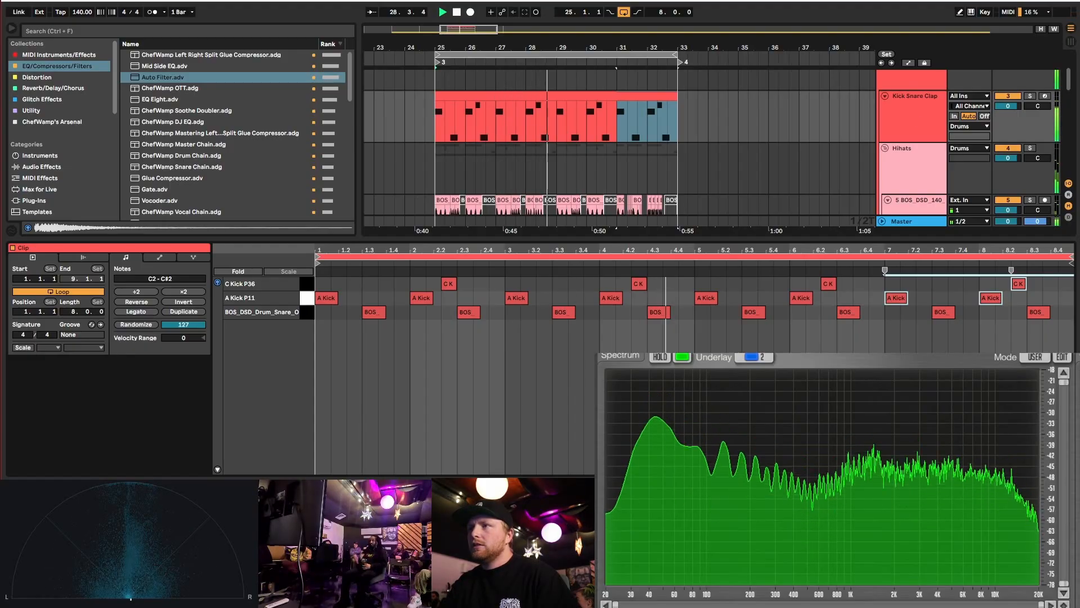
{"action": "key", "text": "space"}
- Shift bar 4's C Kick P36 note earlier to start at 4.2 and play from bar 4
{"action": "scroll", "coordinate": [660, 298], "scroll_direction": "up", "scroll_amount": 3}
{"action": "left_click", "coordinate": [603, 285]}
{"action": "left_click_drag", "start_coordinate": [608, 284], "coordinate": [592, 286]}
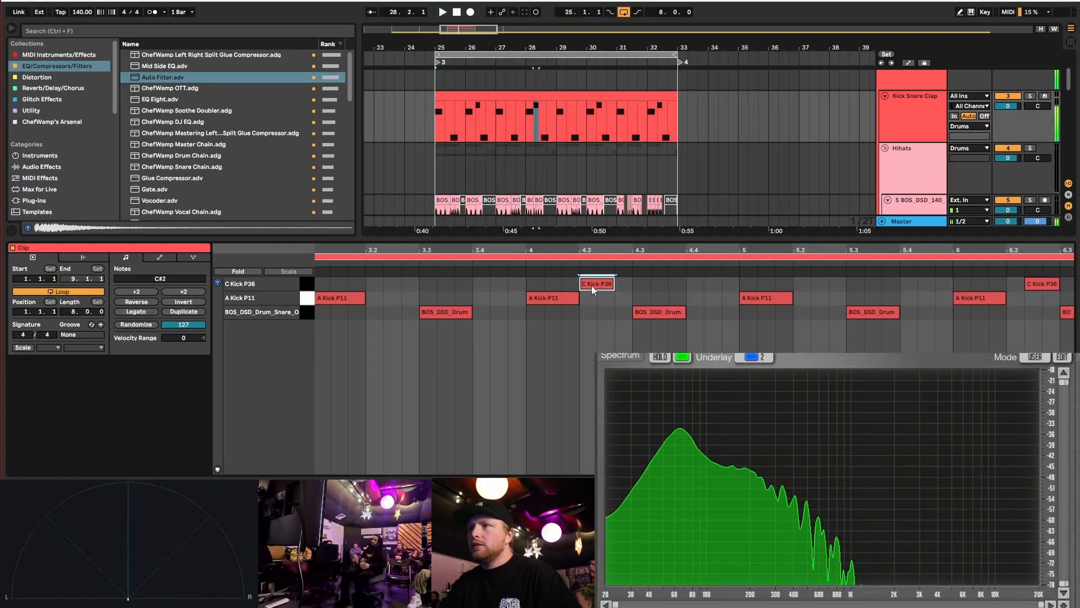
{"action": "key", "text": "space"}
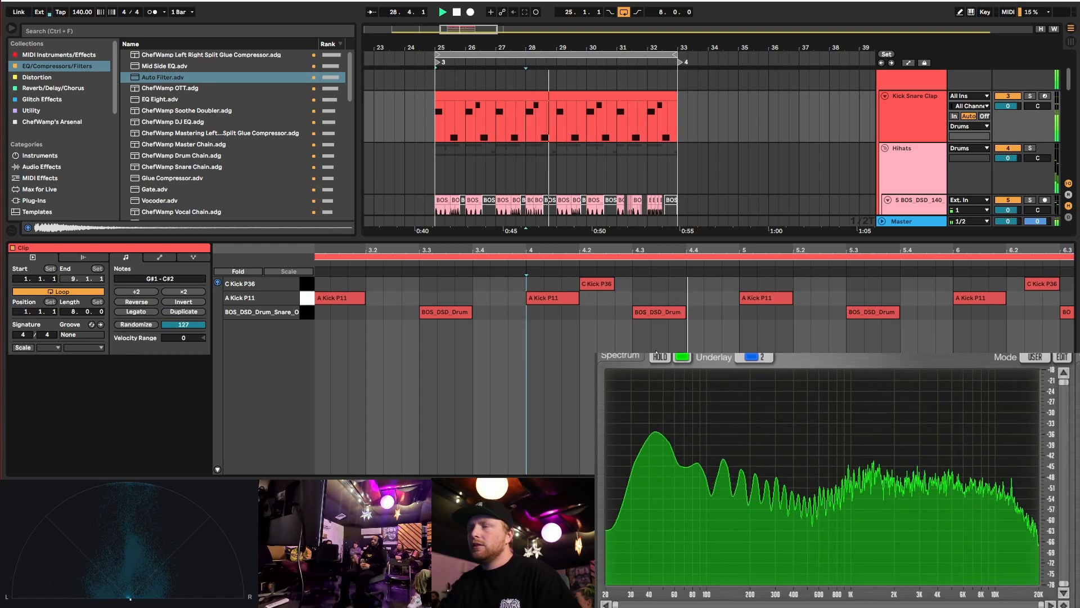
{"action": "key", "text": "space"}
{"action": "key", "text": "space"}
{"action": "scroll", "coordinate": [545, 289], "scroll_direction": "down", "scroll_amount": 3}
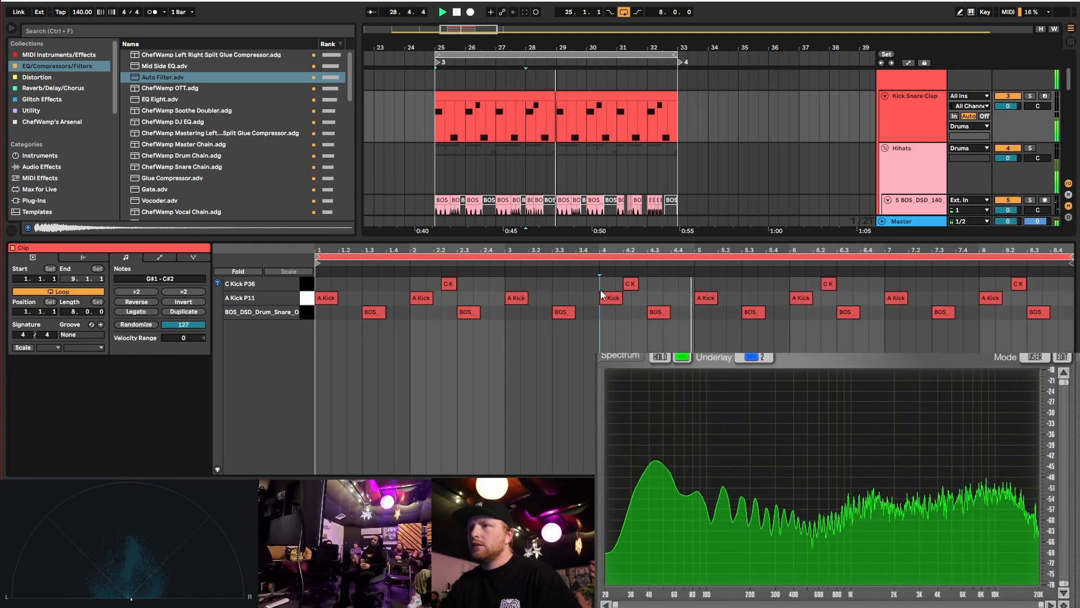
{"action": "key", "text": "space"}
- Lengthen bar 4's C Kick P36 note to end at 4.3 and delete the C Kick P36 notes in bars 6 and 8
{"action": "left_click_drag", "start_coordinate": [638, 283], "coordinate": [646, 285]}
{"action": "left_click_drag", "start_coordinate": [800, 285], "coordinate": [1058, 282]}
{"action": "key", "text": "Delete"}
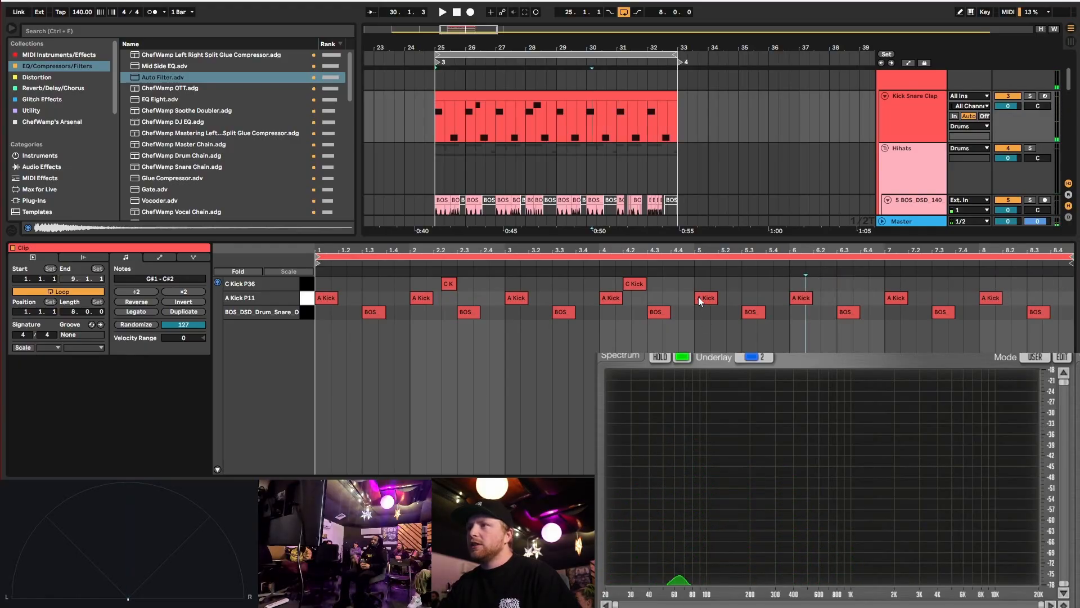
- Duplicate the C Kick P36 row of bars 1–4 into bars 5–8 and play from bar 5
{"action": "left_click_drag", "start_coordinate": [693, 284], "coordinate": [319, 287]}
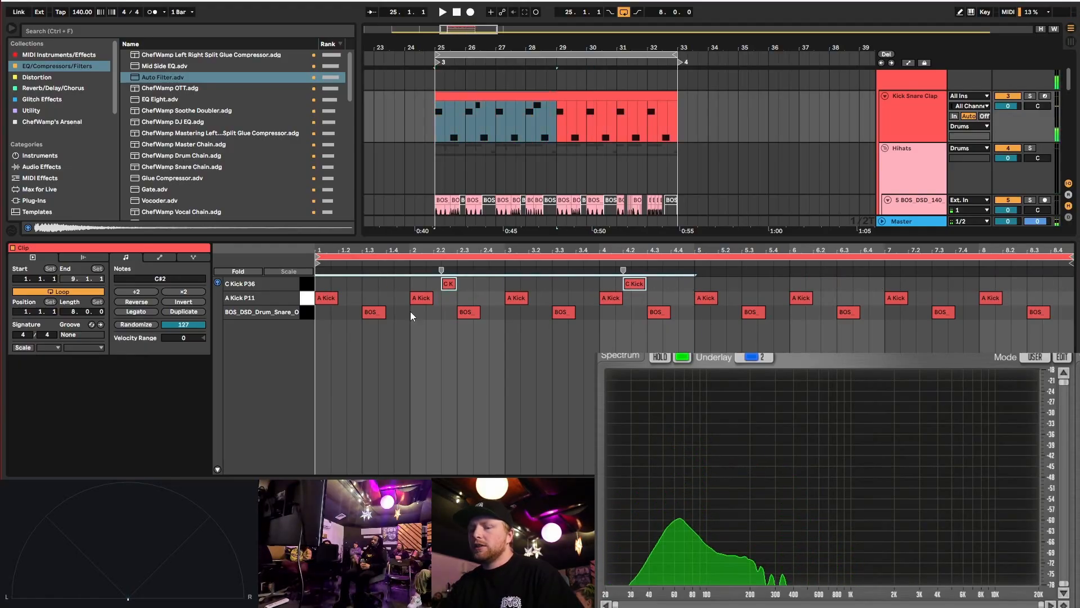
{"action": "key", "text": "ctrl+d"}
{"action": "key", "text": "space"}
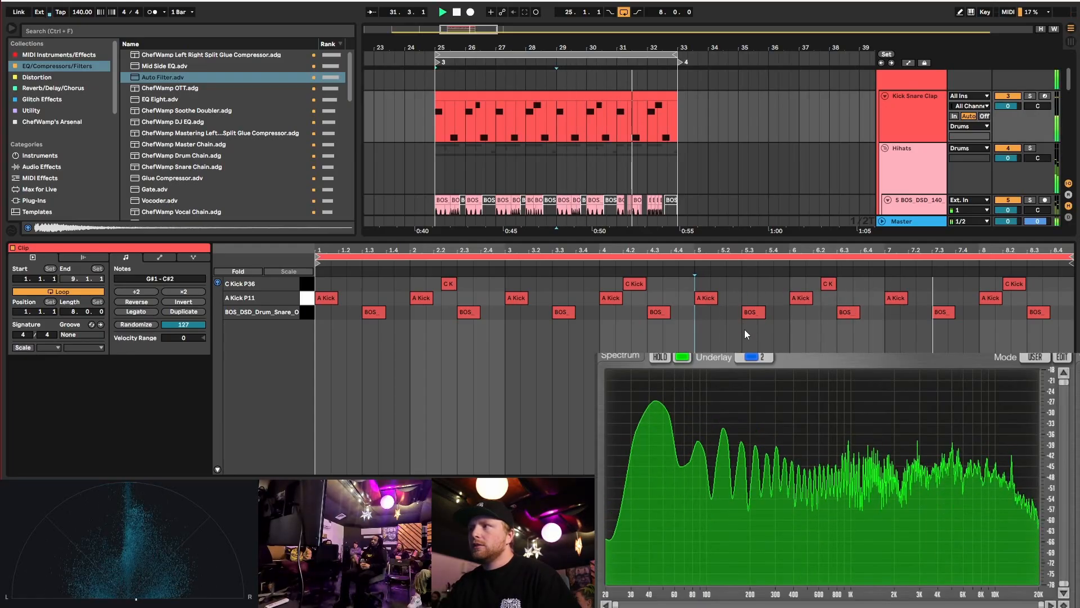
{"action": "key", "text": "space"}
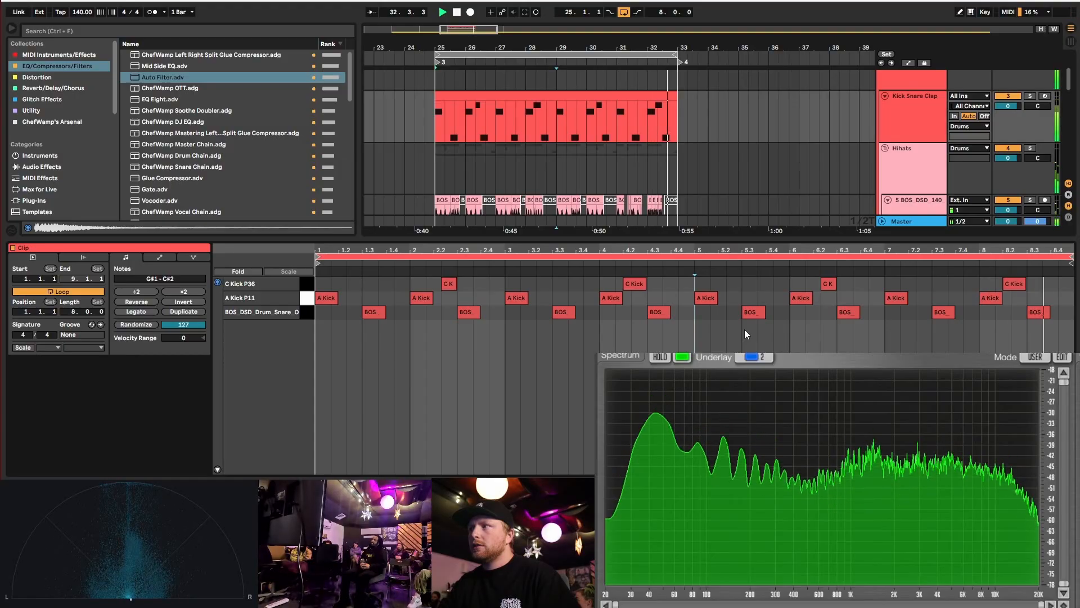
- Shrink the note editor to enlarge the arrangement and collapse tracks 5 to 8 in the Hihats group
{"action": "left_click_drag", "start_coordinate": [661, 240], "coordinate": [661, 345]}
{"action": "scroll", "coordinate": [529, 127], "scroll_direction": "down", "scroll_amount": 5}
{"action": "scroll", "coordinate": [545, 144], "scroll_direction": "down", "scroll_amount": 10}
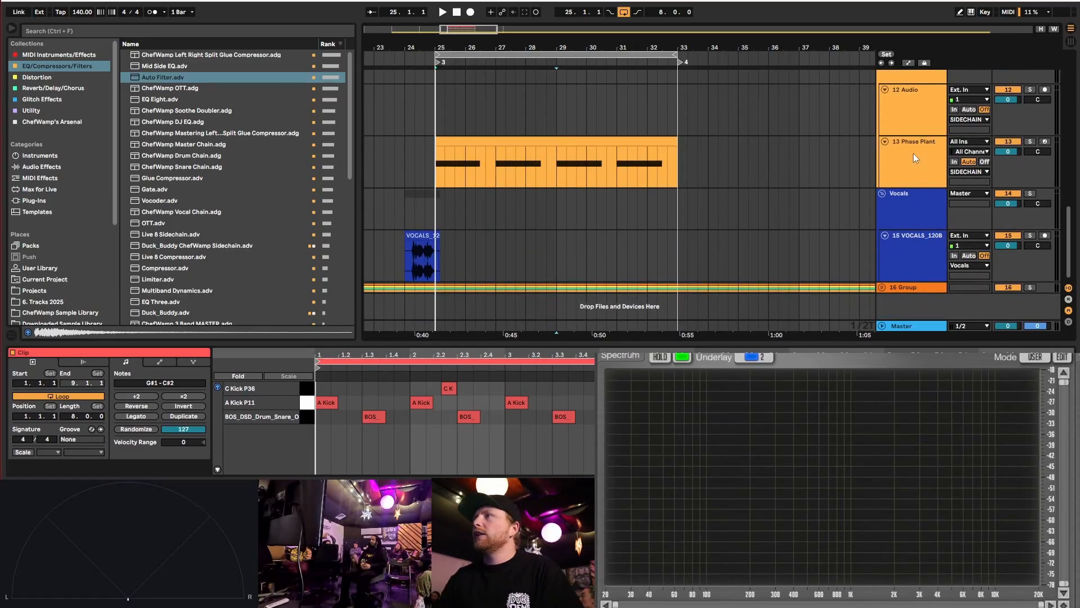
{"action": "scroll", "coordinate": [911, 147], "scroll_direction": "up", "scroll_amount": 12}
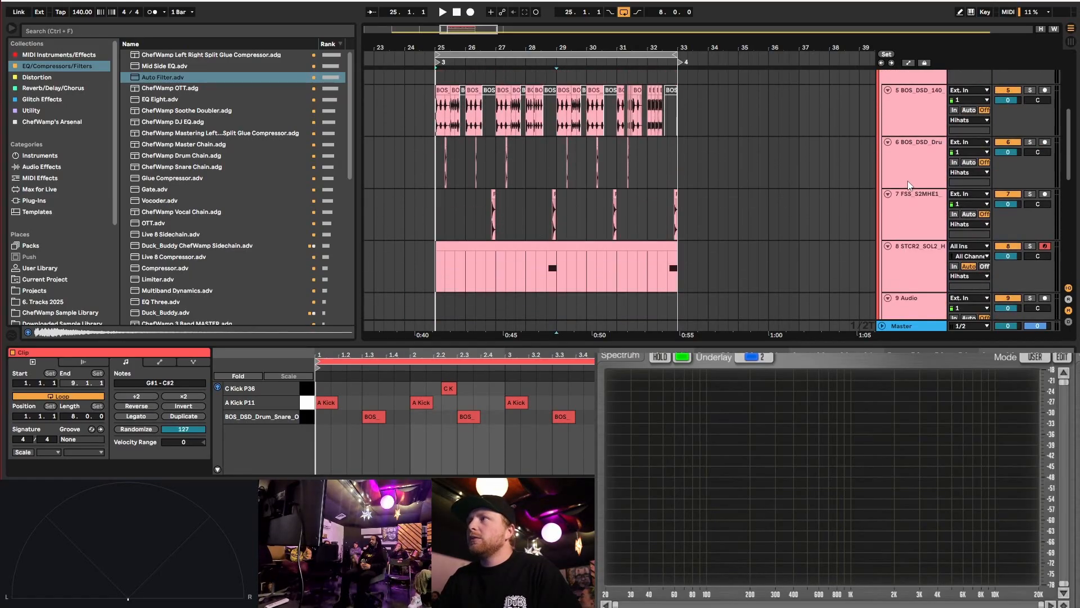
{"action": "scroll", "coordinate": [897, 165], "scroll_direction": "up", "scroll_amount": 3}
{"action": "left_click", "coordinate": [893, 171]}
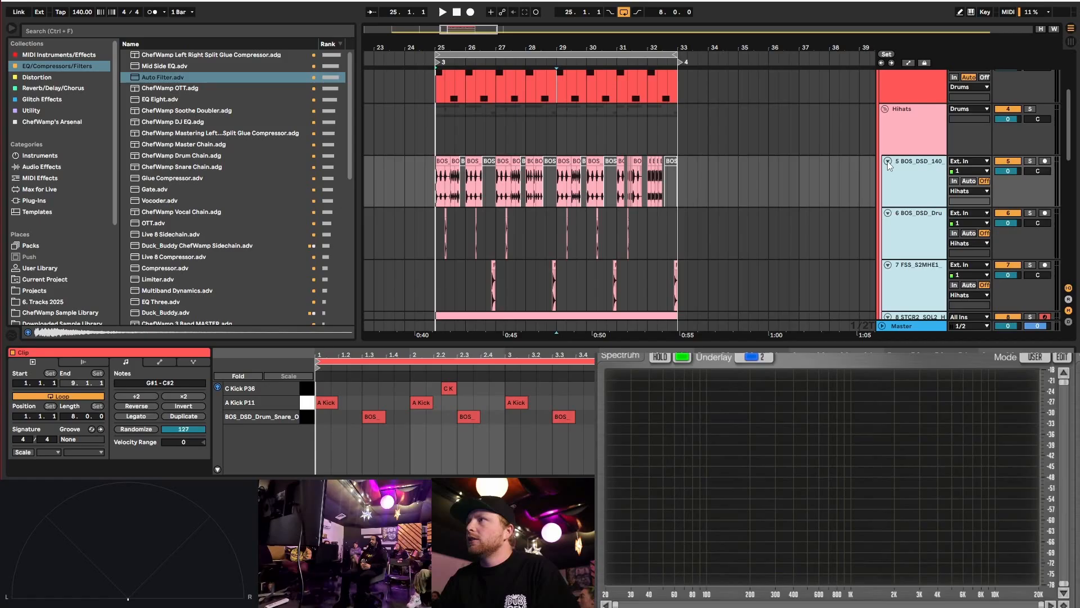
{"action": "left_click", "coordinate": [888, 162]}
- Insert a MIDI track into the Hihats group and place it directly below the collapsed tracks, above the empty audio tracks
{"action": "left_click", "coordinate": [906, 215]}
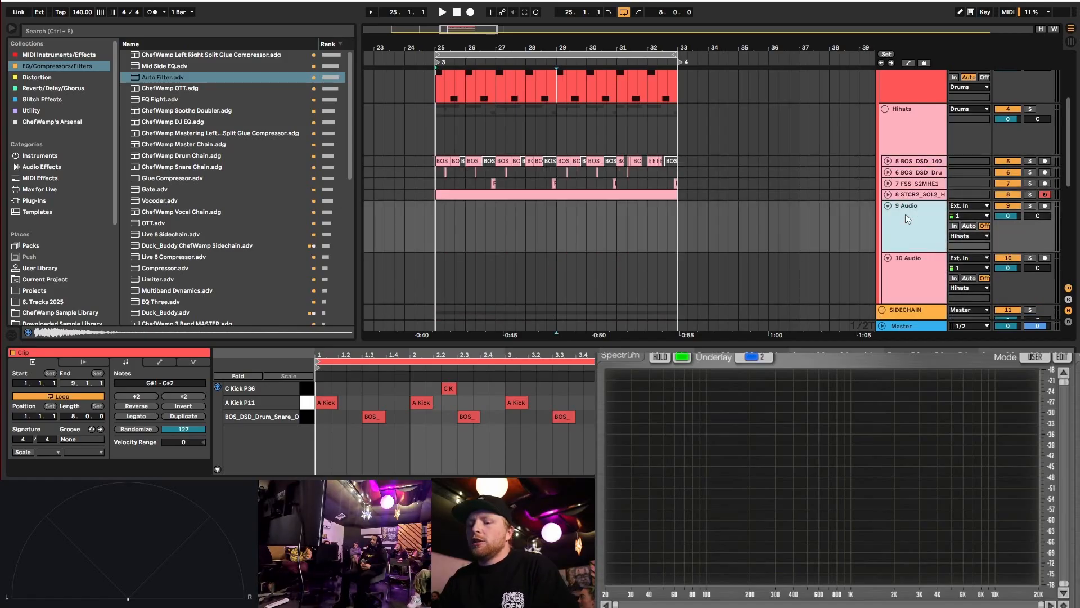
{"action": "key", "text": "ctrl+shift+t"}
{"action": "left_click_drag", "start_coordinate": [913, 266], "coordinate": [901, 220]}
- Browse the Downloaded Sample Library to the Shakers folder within the Samples drums
{"action": "scroll", "coordinate": [56, 313], "scroll_direction": "down", "scroll_amount": 3}
{"action": "left_click", "coordinate": [73, 227]}
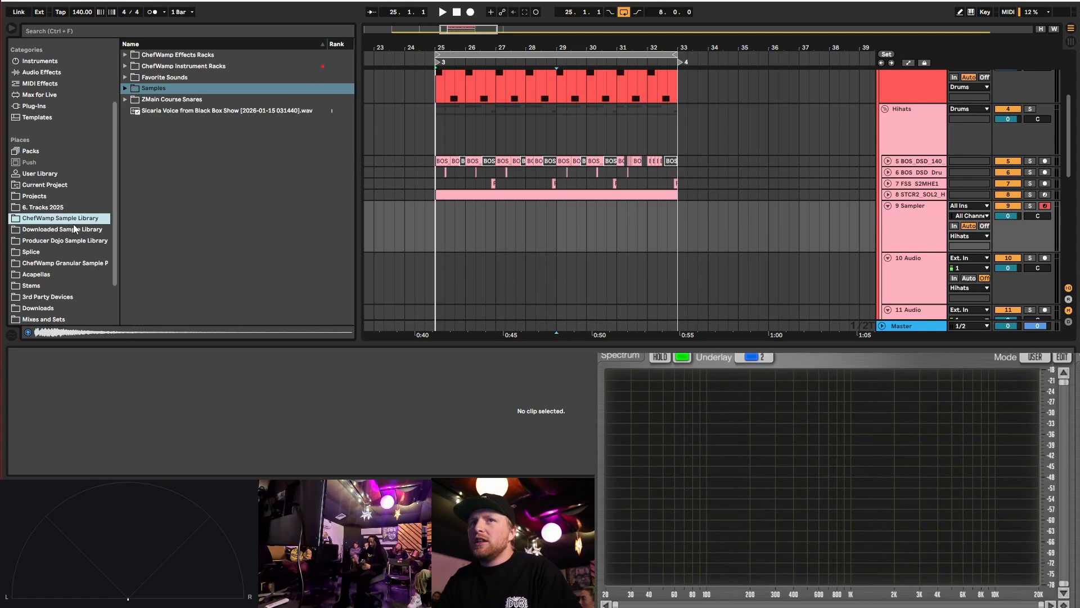
{"action": "left_click", "coordinate": [132, 100]}
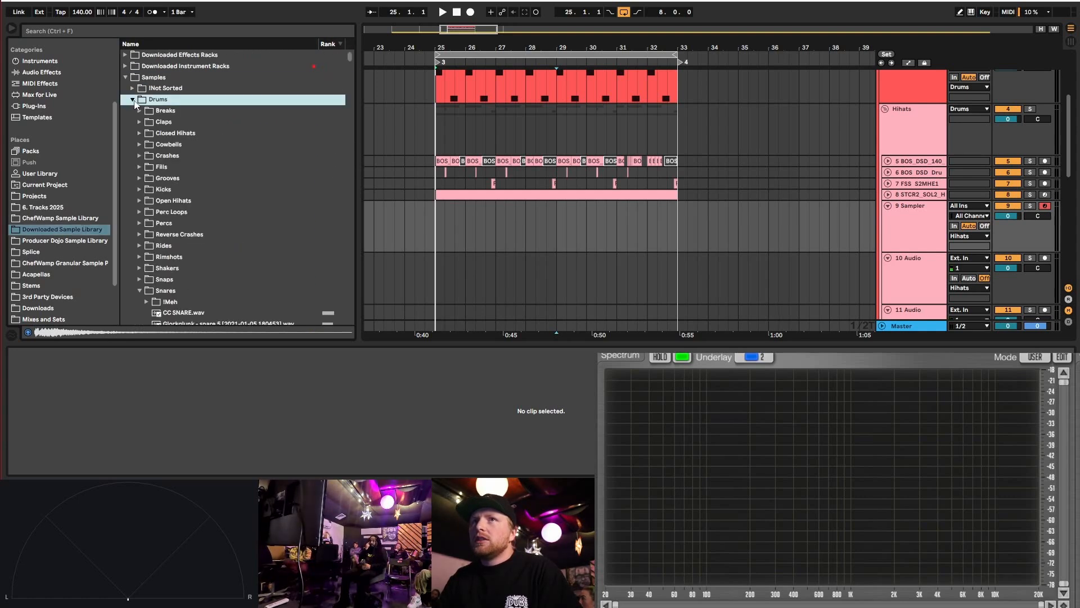
{"action": "scroll", "coordinate": [162, 253], "scroll_direction": "down", "scroll_amount": 3}
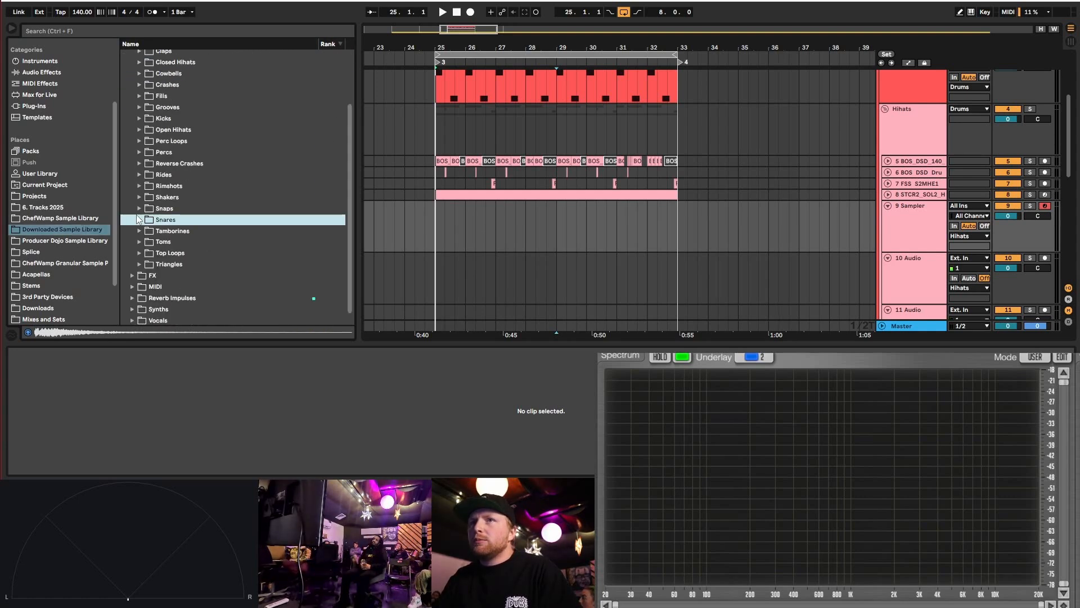
{"action": "left_click", "coordinate": [139, 197]}
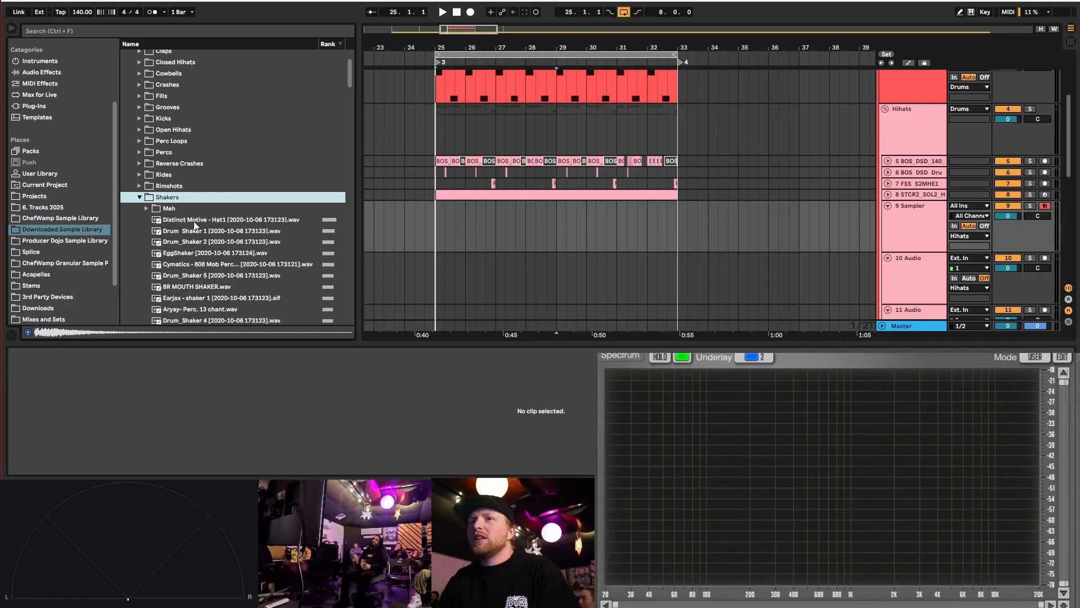
- Load the sample Distinct Motive - Hat1 into track 9's Sampler and set its volume to -4 dB
{"action": "left_click", "coordinate": [907, 223]}
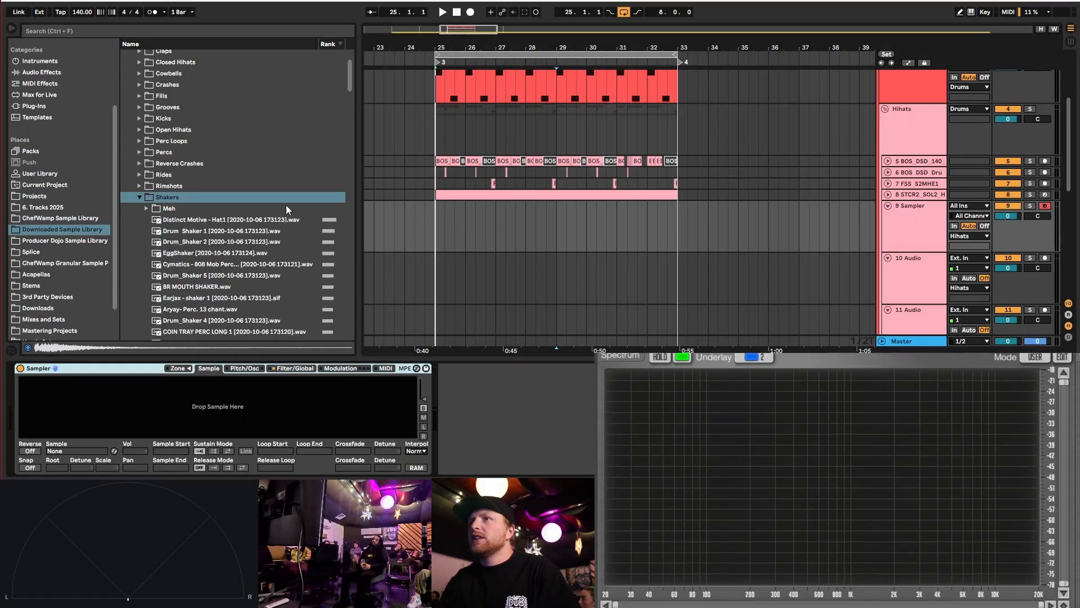
{"action": "left_click", "coordinate": [197, 220]}
{"action": "left_click_drag", "start_coordinate": [219, 405], "coordinate": [218, 408]}
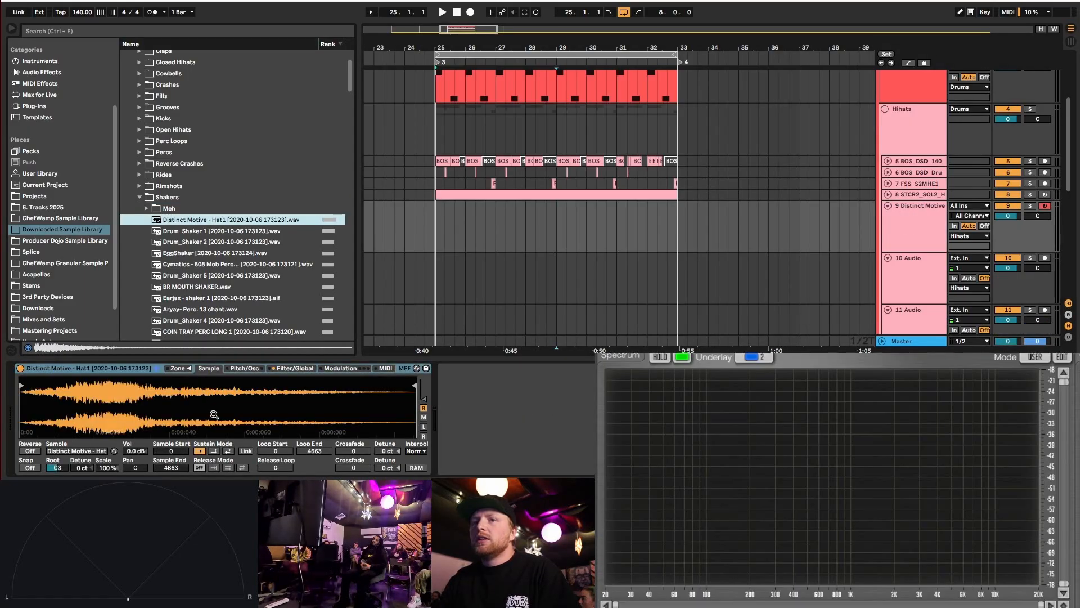
{"action": "left_click", "coordinate": [131, 454]}
{"action": "type", "text": "-4"}
{"action": "key", "text": "Return"}
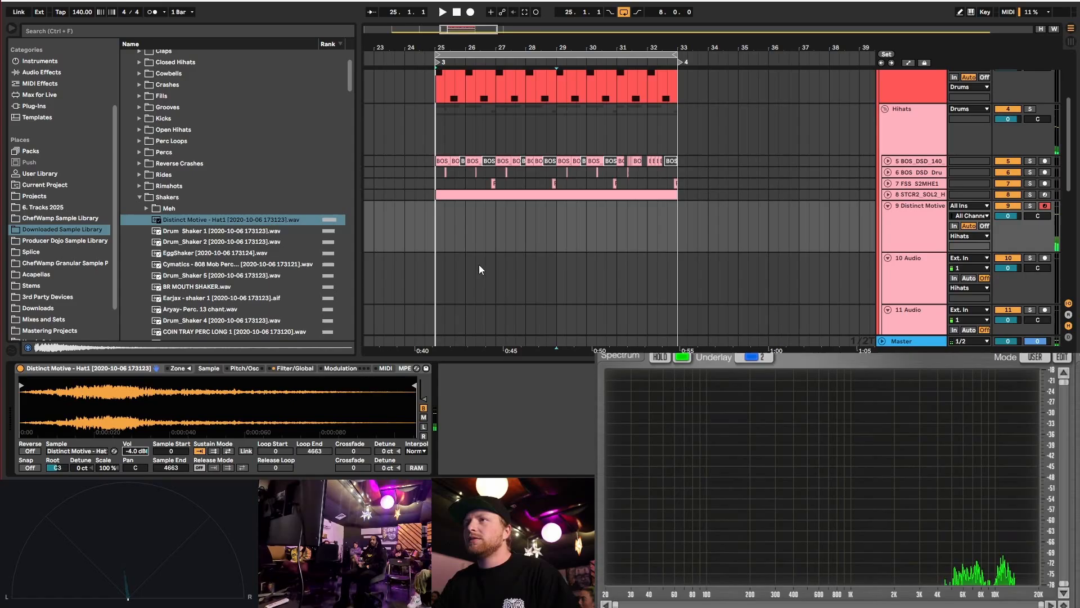
- Create an empty MIDI clip over bars 25–33 on the Distinct Motive track and adjust its note editor grid
{"action": "left_click_drag", "start_coordinate": [434, 227], "coordinate": [645, 228]}
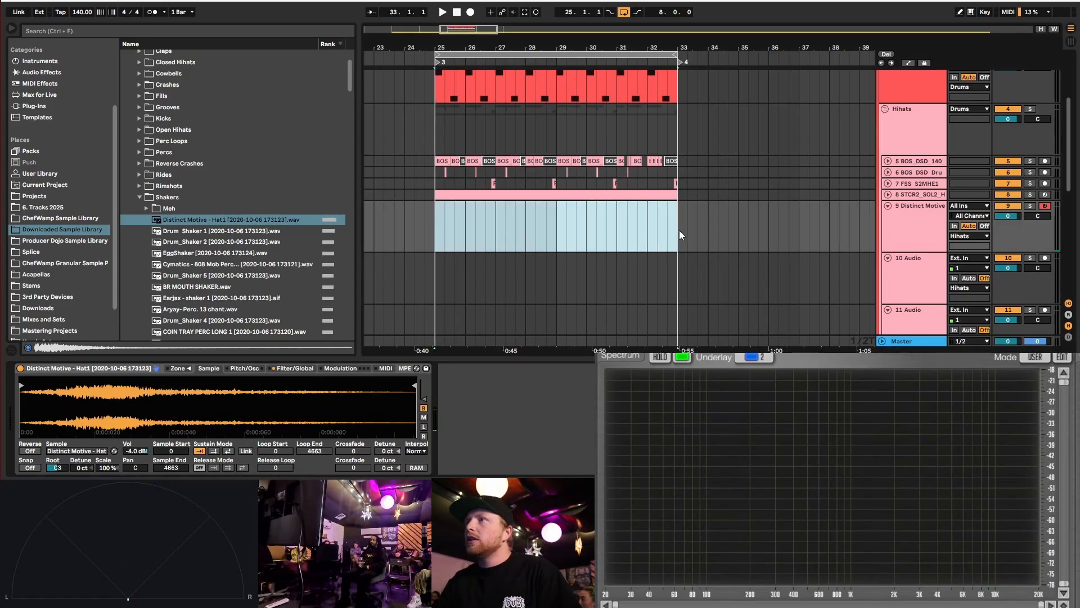
{"action": "right_click", "coordinate": [588, 230]}
{"action": "left_click", "coordinate": [647, 318]}
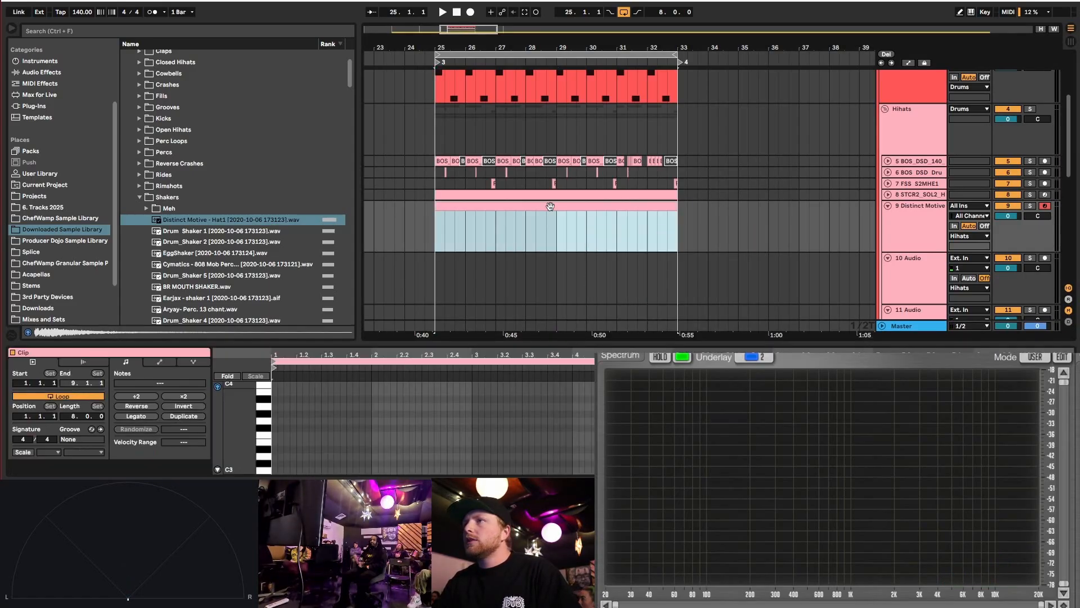
{"action": "right_click", "coordinate": [518, 433]}
{"action": "left_click", "coordinate": [539, 343]}
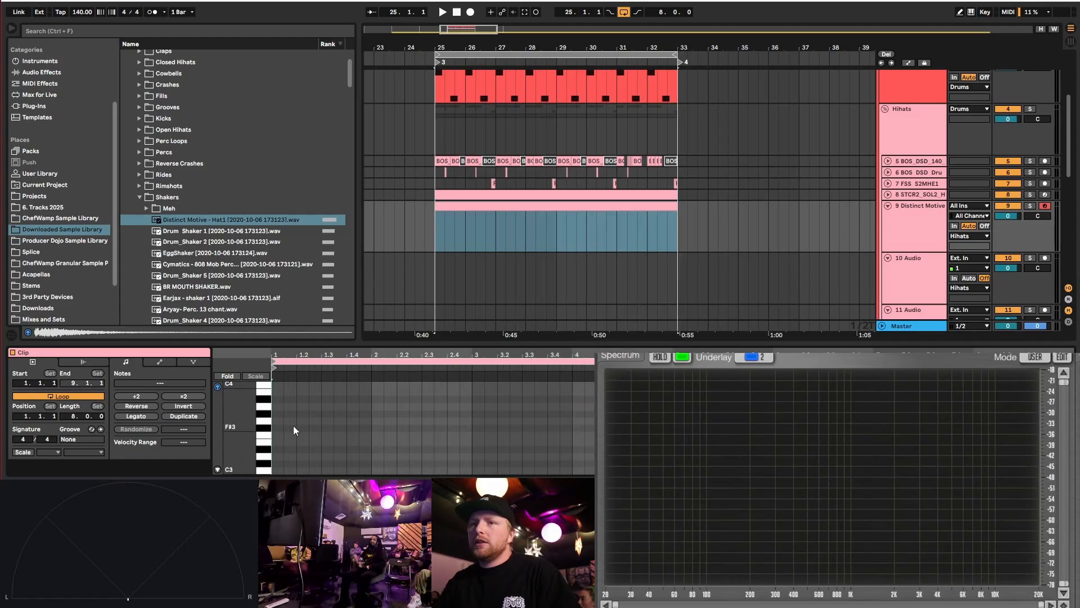
- Add a C3 note, fold the editor to used notes, and position the note at 1.3
{"action": "scroll", "coordinate": [285, 456], "scroll_direction": "down", "scroll_amount": 1}
{"action": "double_click", "coordinate": [276, 448]}
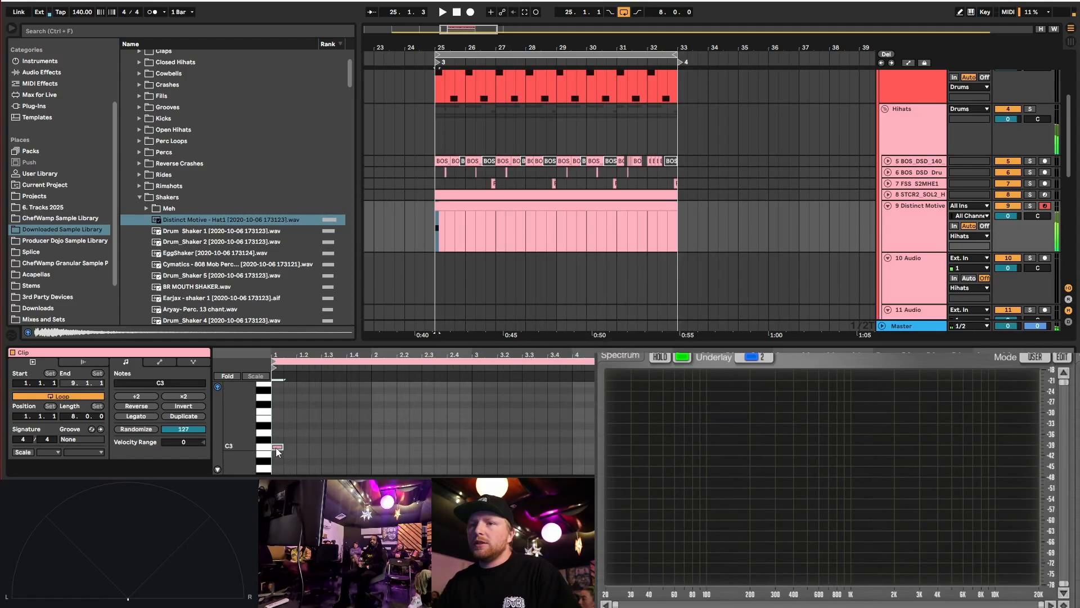
{"action": "left_click", "coordinate": [237, 377]}
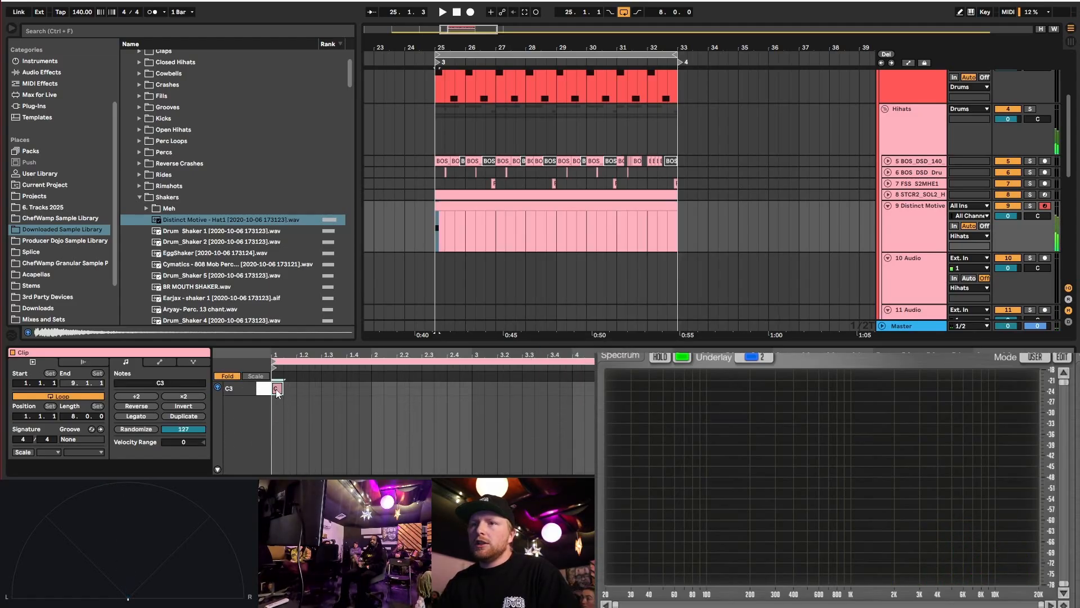
{"action": "left_click_drag", "start_coordinate": [276, 389], "coordinate": [367, 400]}
- Duplicate the C3 note onto beat 3 of every bar through bar 8 and select the whole C3 row
{"action": "key", "text": "space"}
{"action": "key", "text": "space"}
{"action": "key", "text": "ctrl+d"}
{"action": "key", "text": "ctrl+d"}
{"action": "key", "text": "ctrl+d"}
{"action": "key", "text": "ctrl+d"}
{"action": "key", "text": "ctrl+d"}
{"action": "key", "text": "ctrl+d"}
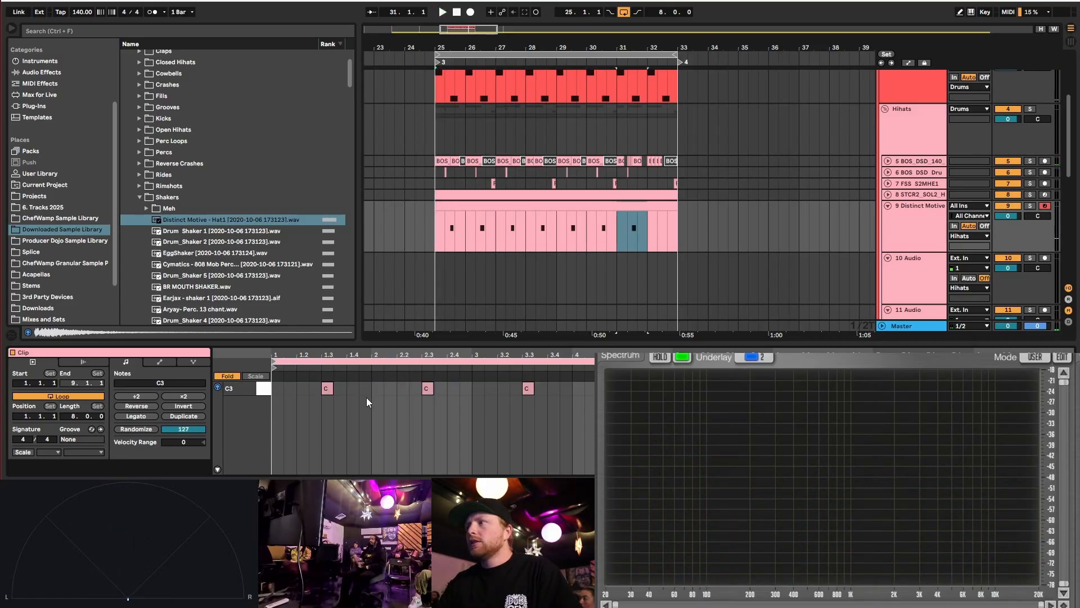
{"action": "key", "text": "ctrl+d"}
{"action": "left_click", "coordinate": [263, 390]}
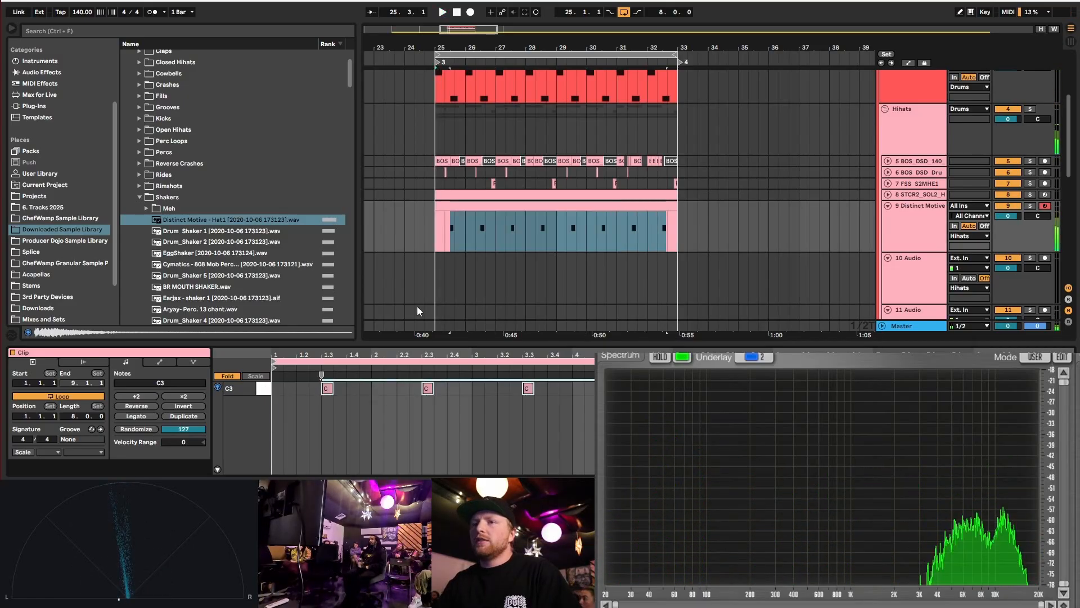
- Enlarge the note editor, shift all C3 notes slightly ahead of beat 3, and play from bar 25
{"action": "scroll", "coordinate": [441, 226], "scroll_direction": "up", "scroll_amount": 5, "text": "ctrl"}
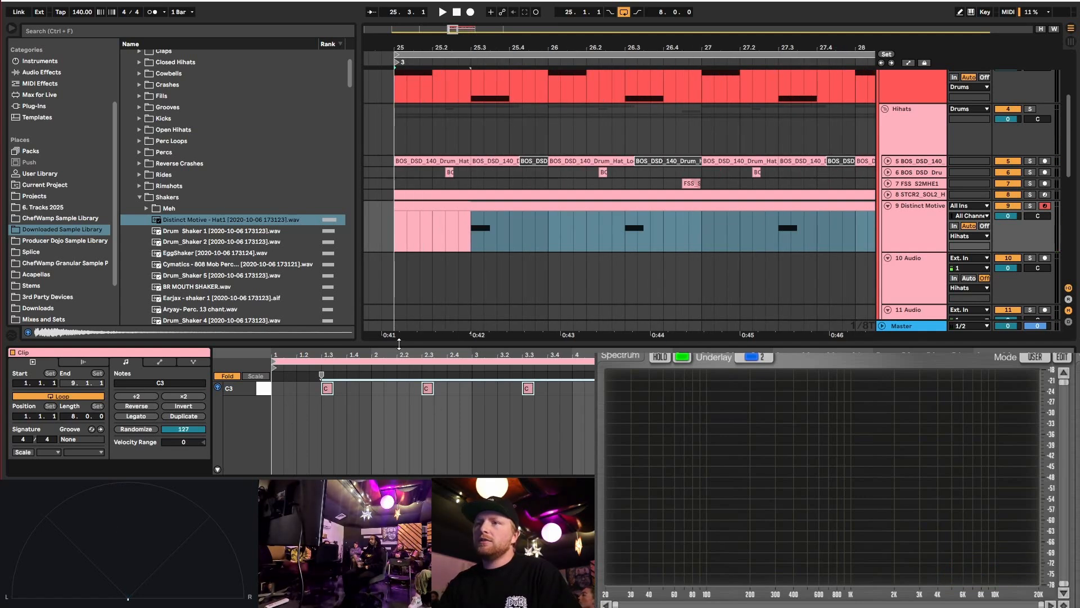
{"action": "left_click_drag", "start_coordinate": [399, 344], "coordinate": [416, 251]}
{"action": "scroll", "coordinate": [312, 320], "scroll_direction": "up", "scroll_amount": 5, "text": "ctrl"}
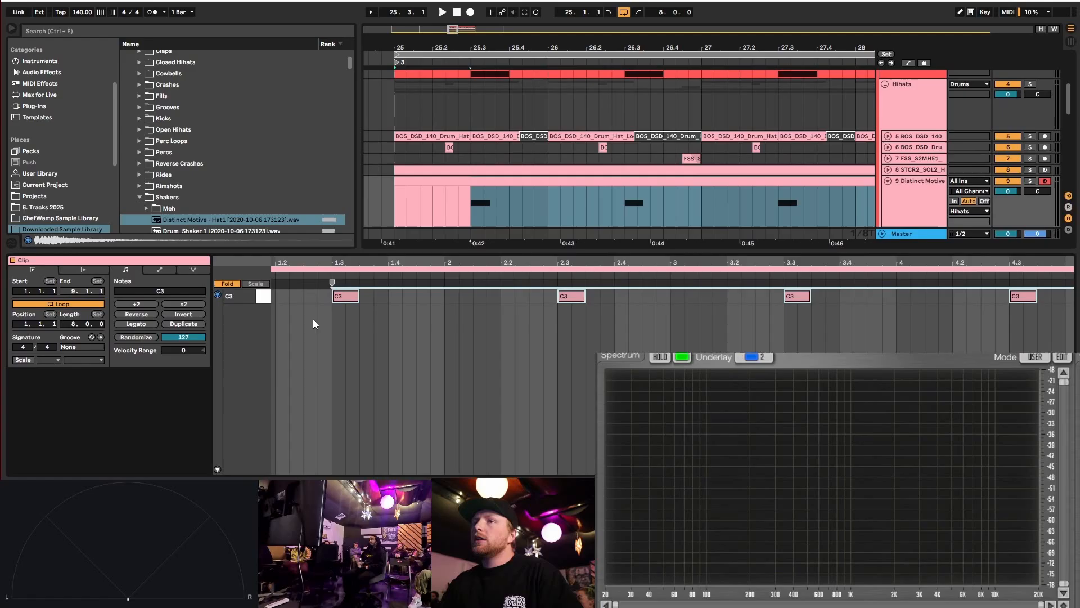
{"action": "key", "text": "space"}
{"action": "left_click", "coordinate": [376, 299]}
{"action": "key", "text": "space"}
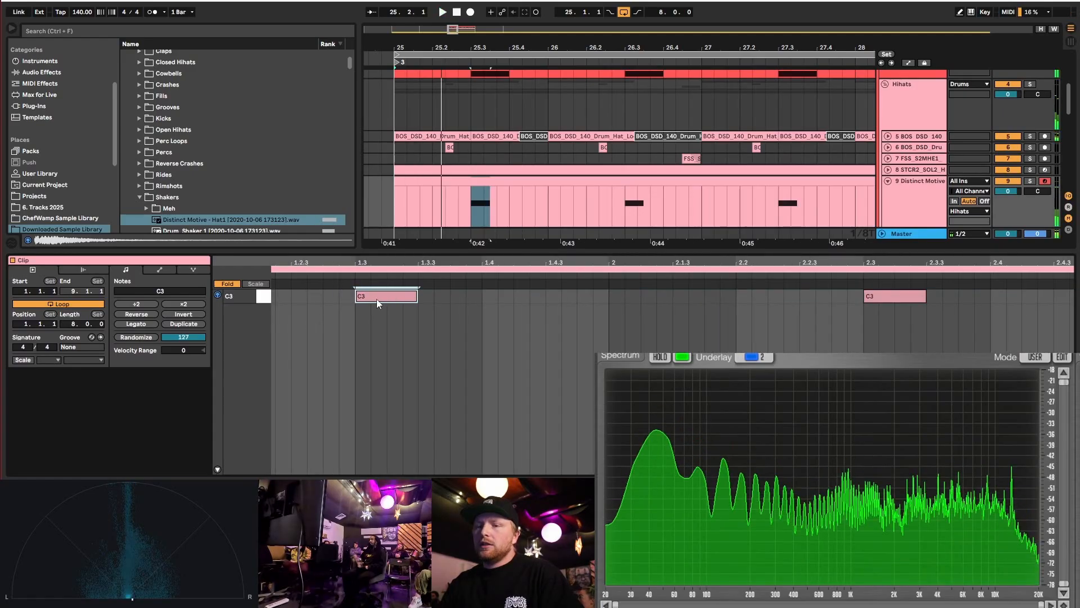
{"action": "left_click", "coordinate": [265, 299]}
{"action": "key", "text": "space"}
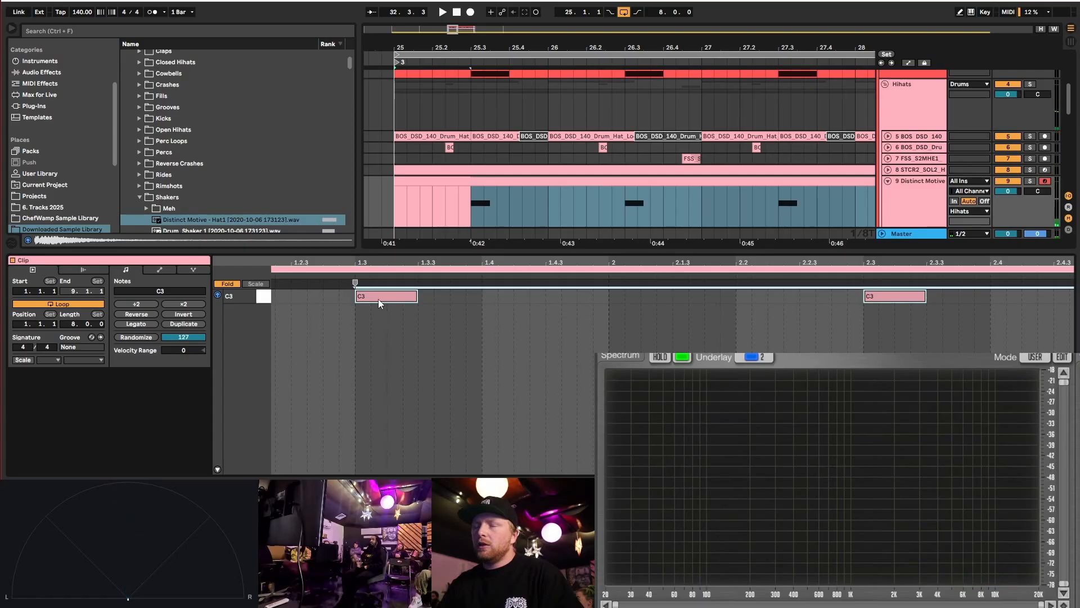
{"action": "left_click_drag", "start_coordinate": [378, 300], "coordinate": [370, 299]}
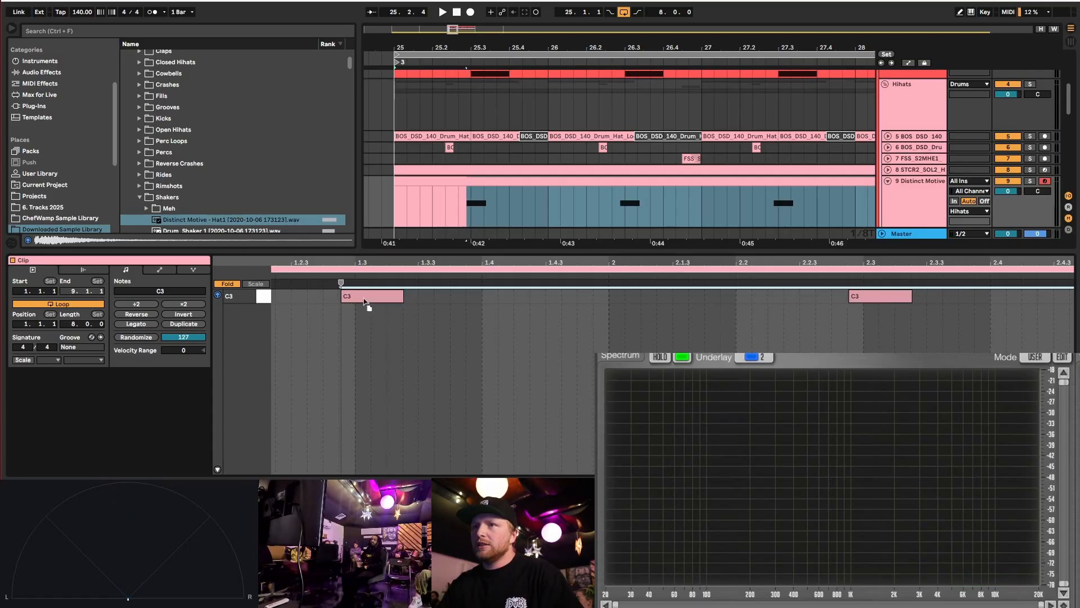
{"action": "left_click", "coordinate": [400, 204]}
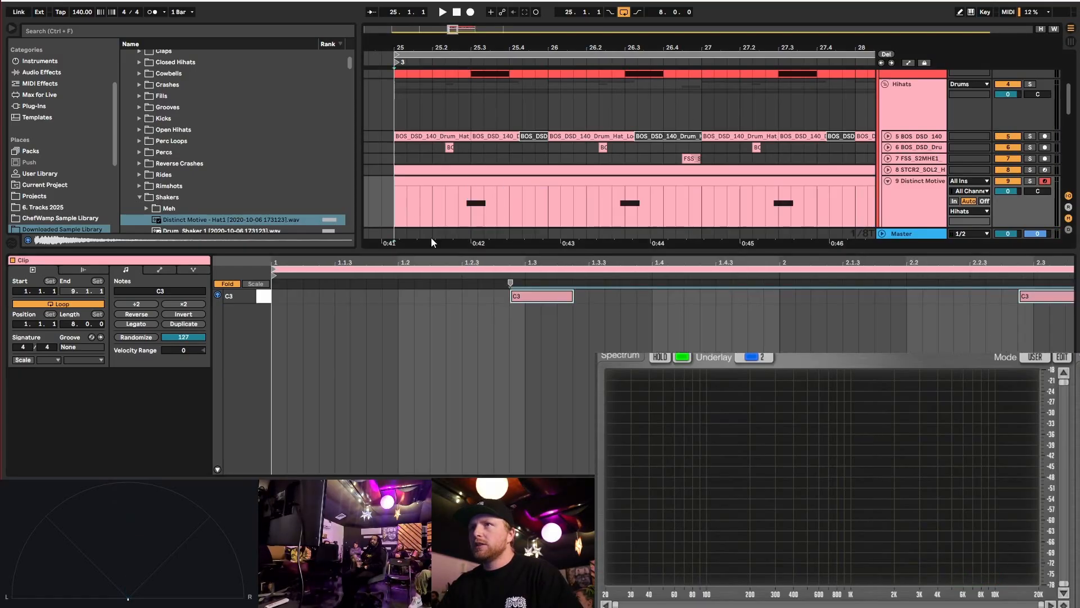
{"action": "key", "text": "space"}
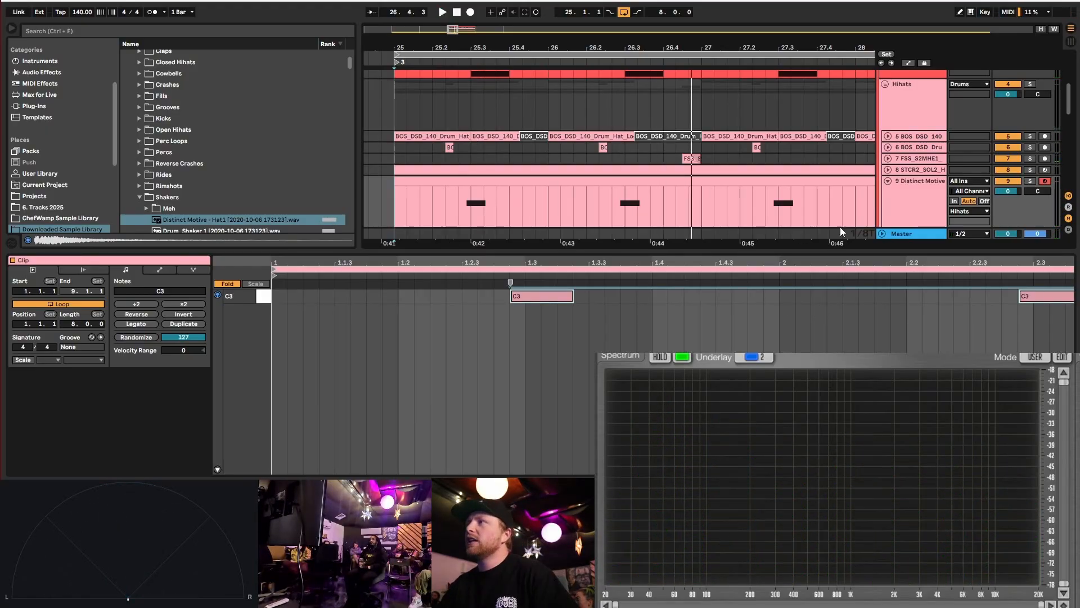
- Compare playback from bar 25 with the Distinct Motive track muted and unmuted
{"action": "left_click", "coordinate": [898, 211]}
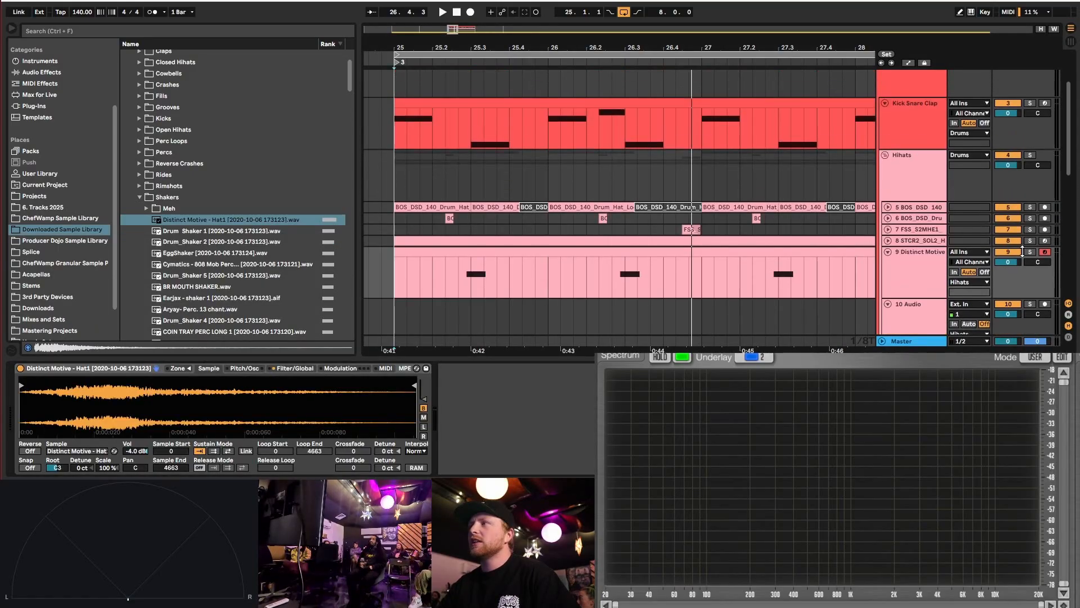
{"action": "left_click", "coordinate": [1008, 251]}
{"action": "scroll", "coordinate": [1012, 257], "scroll_direction": "down", "scroll_amount": 5}
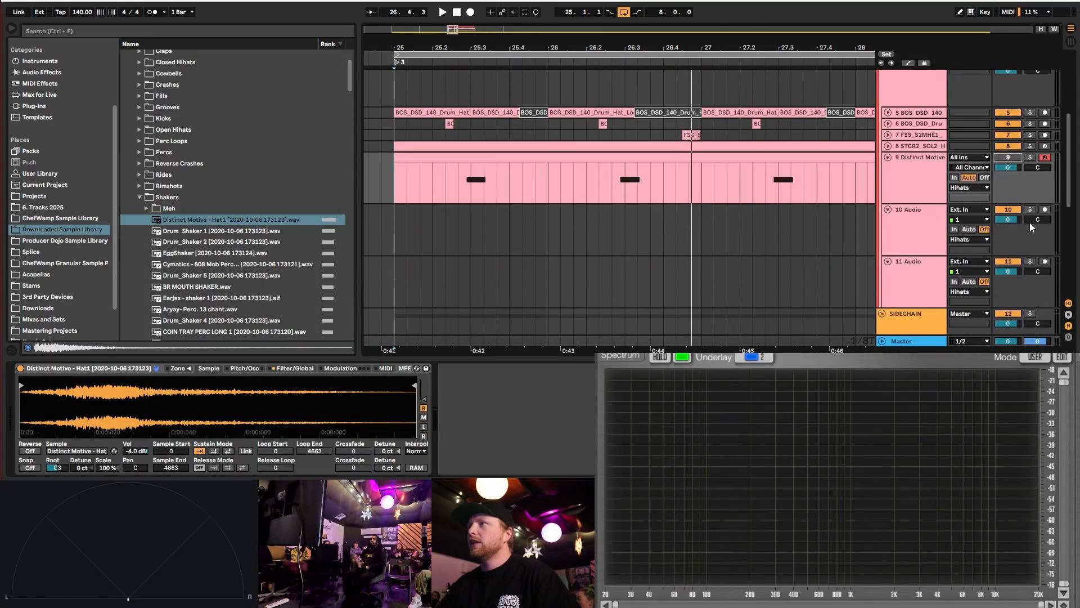
{"action": "scroll", "coordinate": [483, 206], "scroll_direction": "up", "scroll_amount": 5}
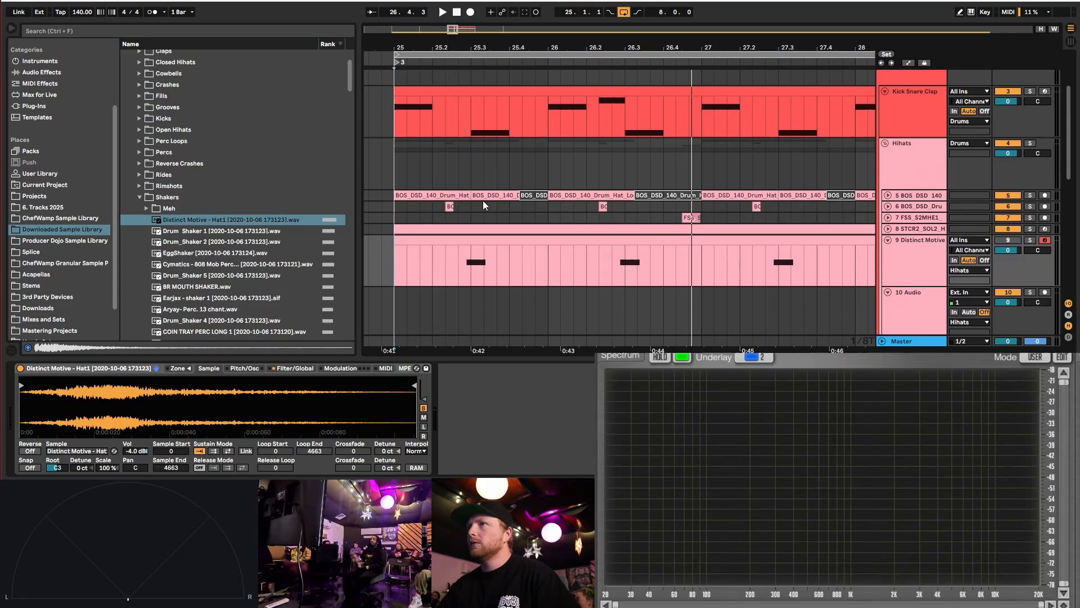
{"action": "left_click", "coordinate": [393, 258]}
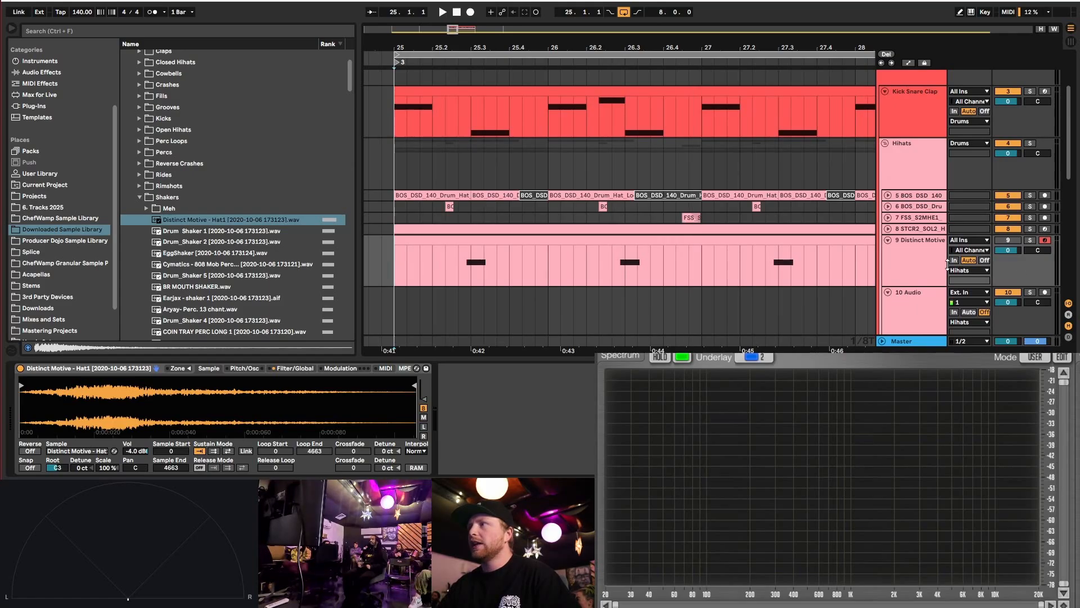
{"action": "key", "text": "space"}
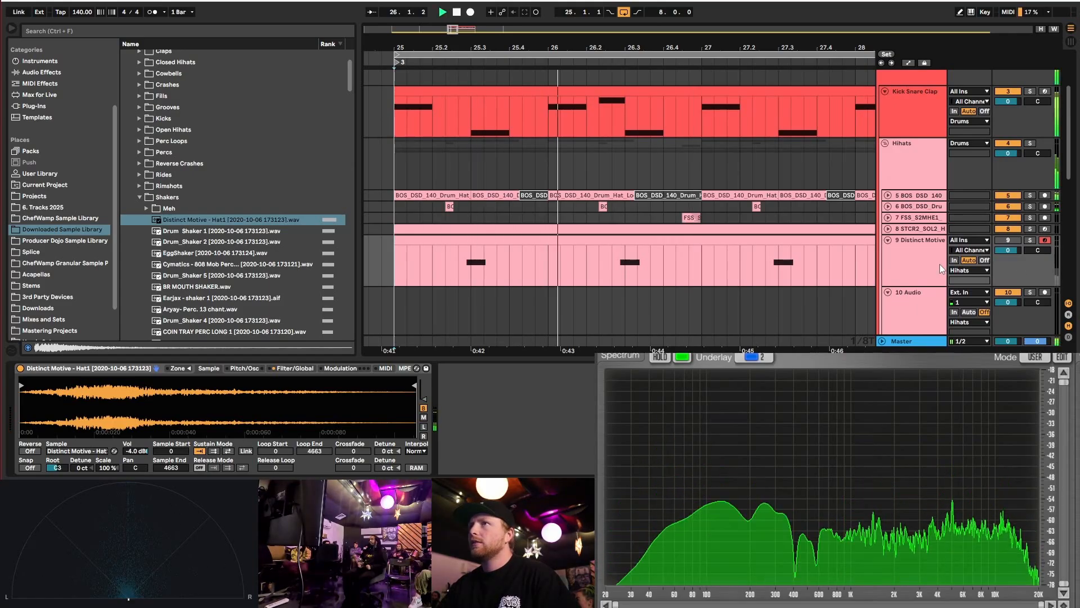
{"action": "key", "text": "space"}
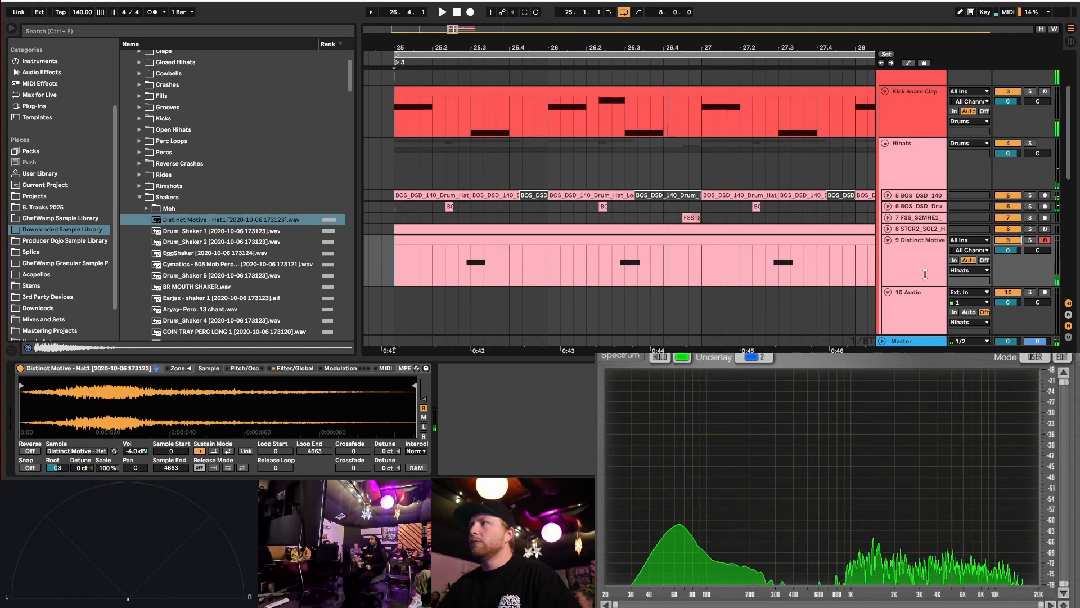
{"action": "key", "text": "space"}
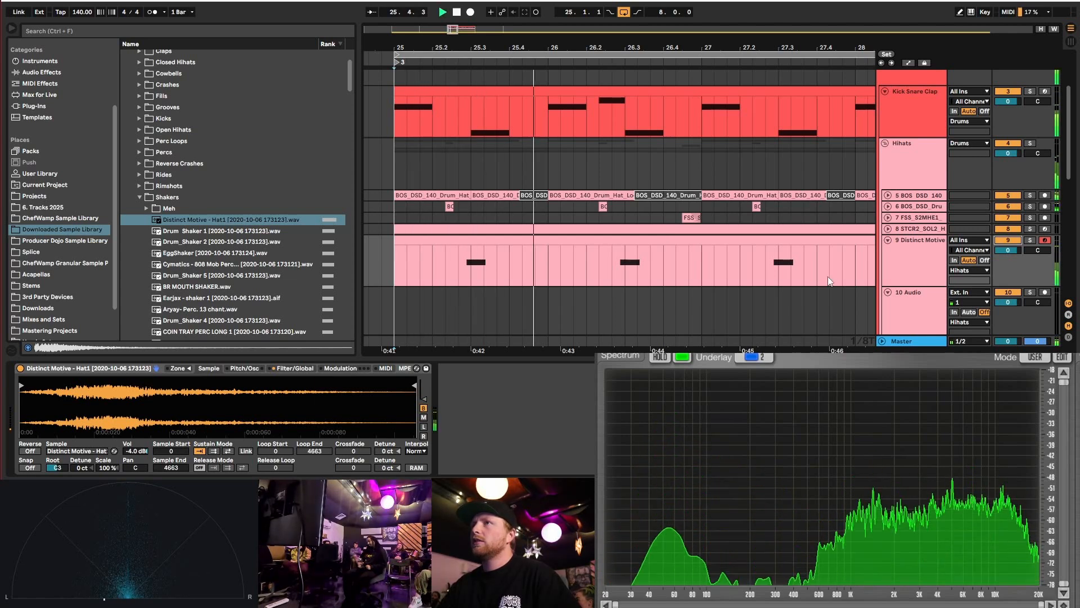
{"action": "key", "text": "space"}
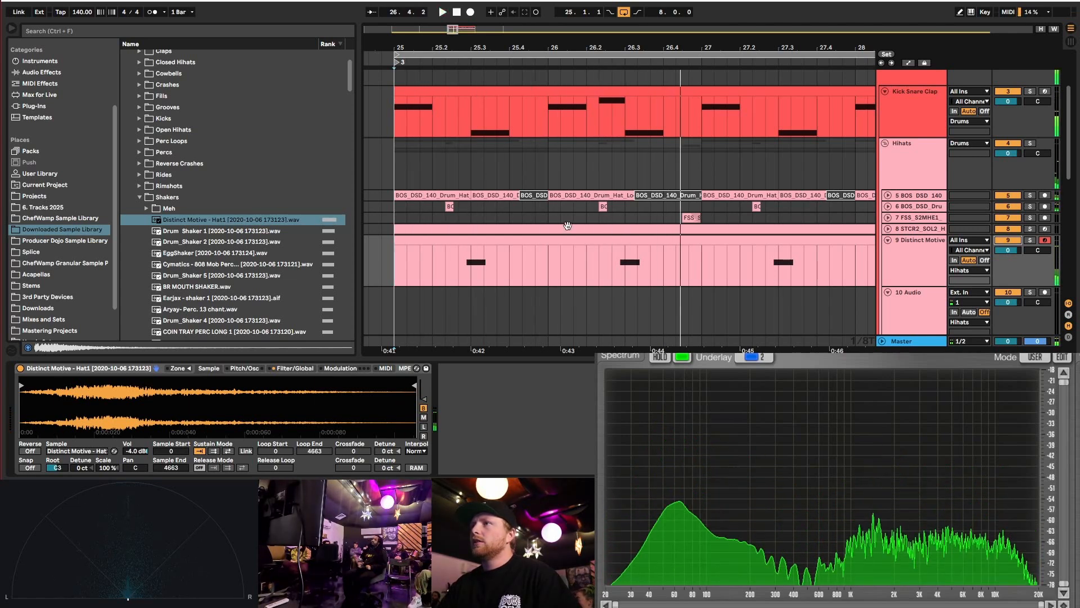
- Collapse the Distinct Motive track and the two empty audio tracks, 10 and 11, in the Hihats group
{"action": "scroll", "coordinate": [552, 229], "scroll_direction": "down", "scroll_amount": 5}
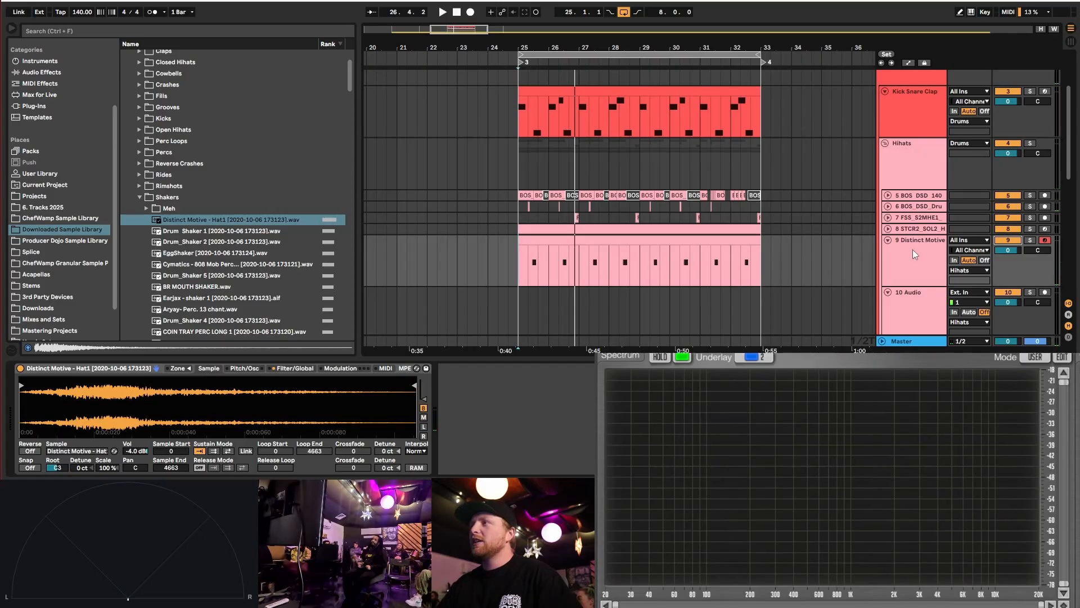
{"action": "left_click", "coordinate": [889, 241]}
{"action": "scroll", "coordinate": [886, 228], "scroll_direction": "down", "scroll_amount": 5}
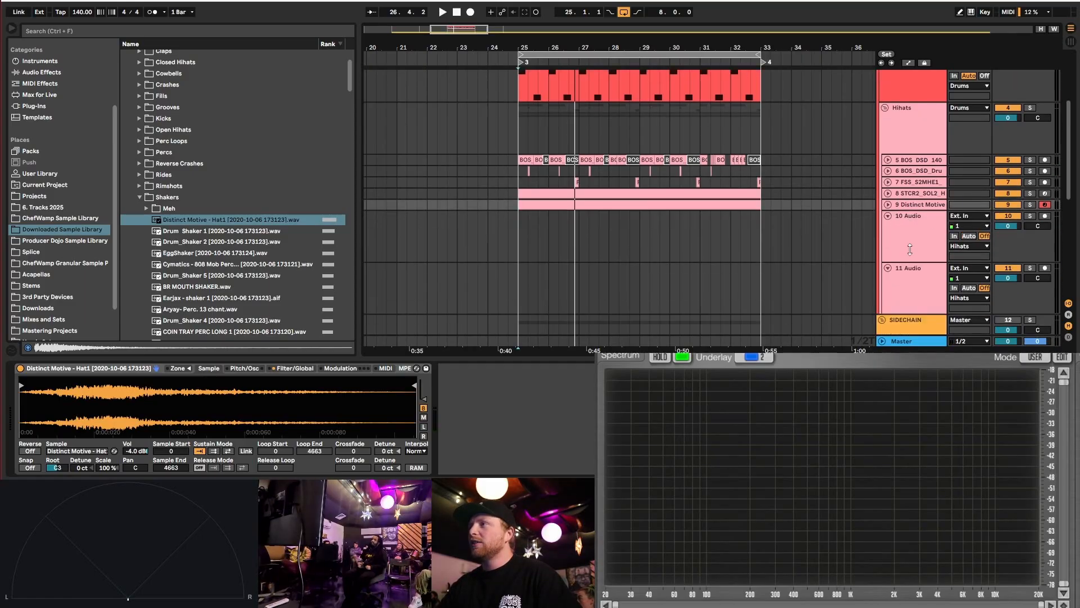
{"action": "scroll", "coordinate": [708, 238], "scroll_direction": "up", "scroll_amount": 4}
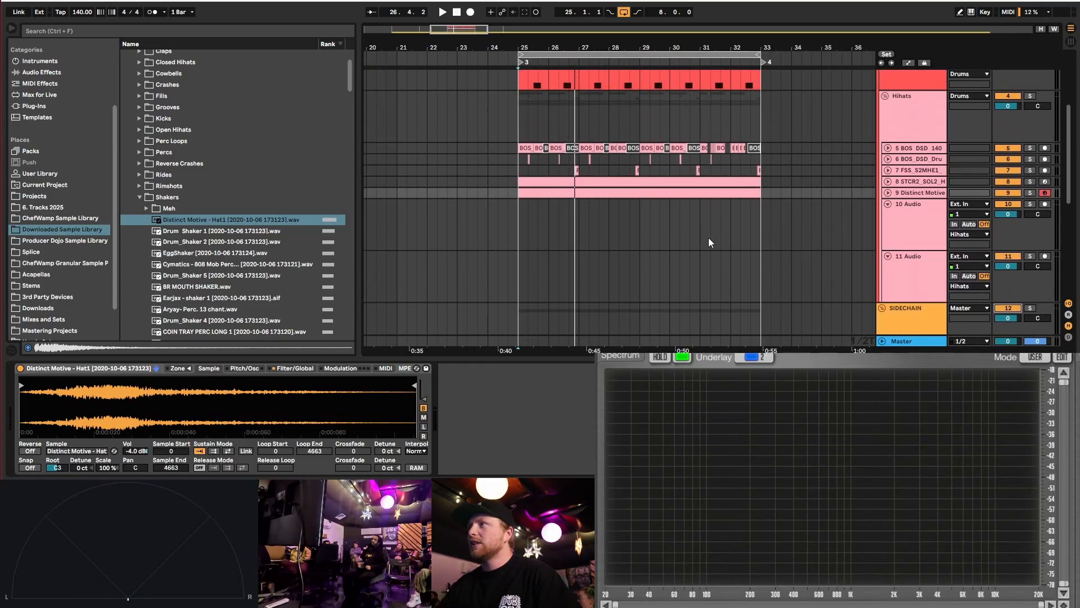
{"action": "left_click", "coordinate": [924, 244]}
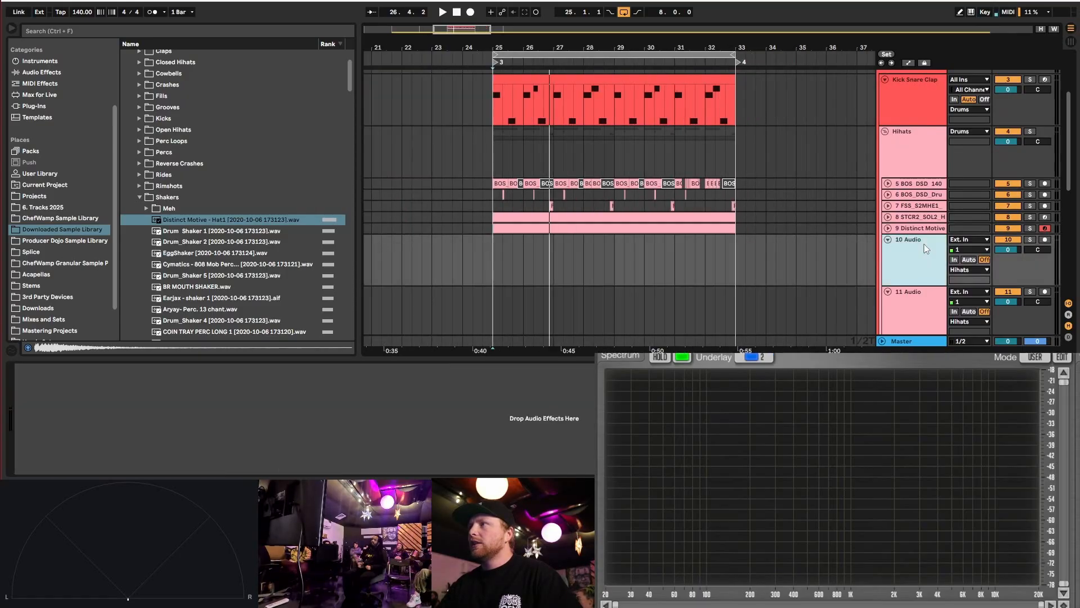
{"action": "scroll", "coordinate": [924, 256], "scroll_direction": "down", "scroll_amount": 3}
{"action": "left_click", "coordinate": [921, 246], "text": "shift"}
{"action": "left_click", "coordinate": [888, 221]}
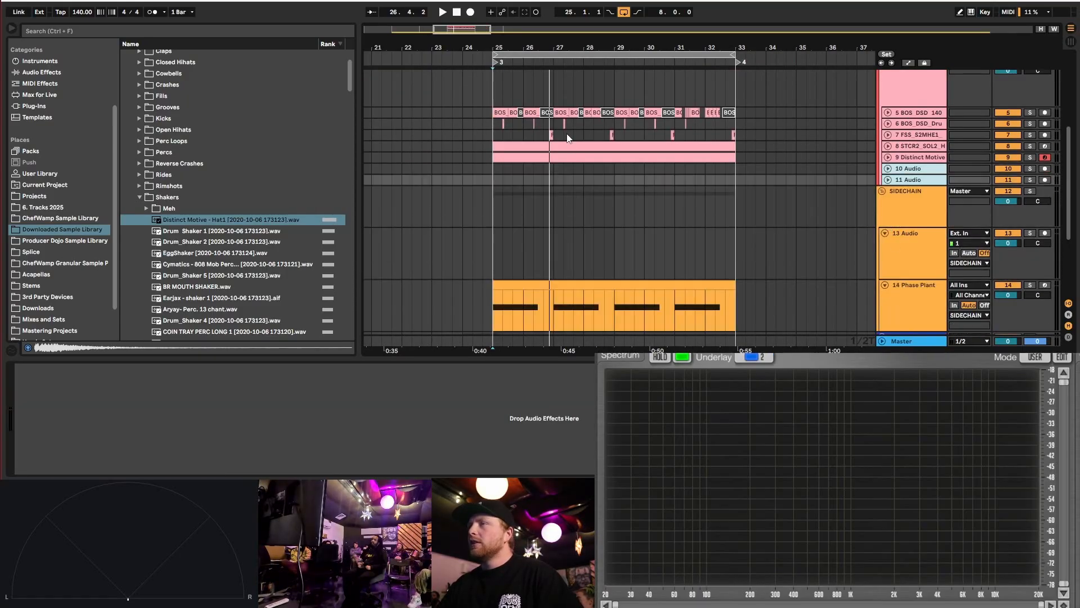
{"action": "scroll", "coordinate": [677, 228], "scroll_direction": "down", "scroll_amount": 4}
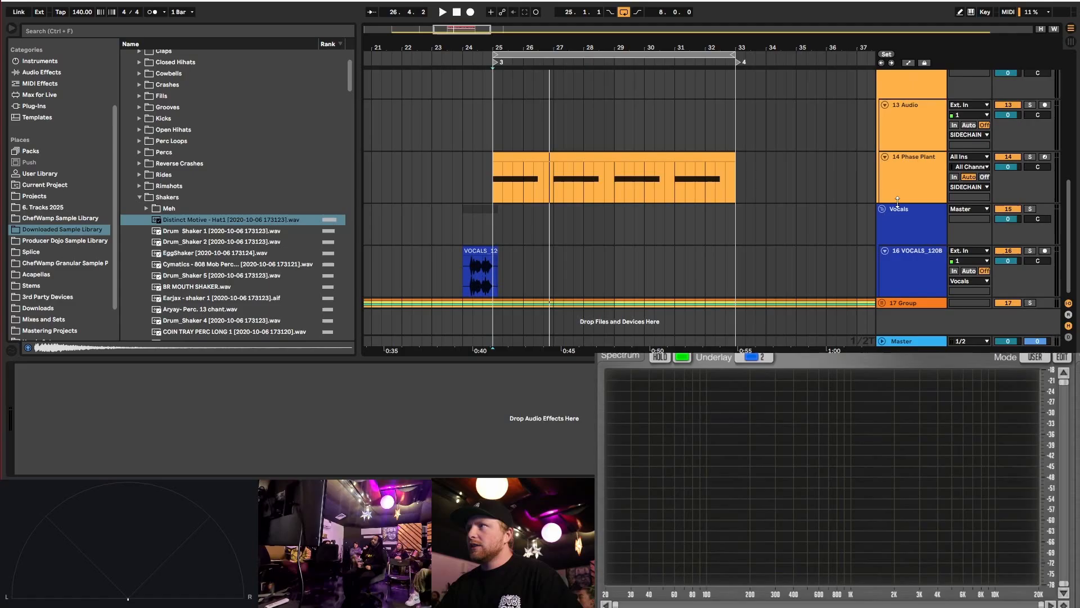
- Insert three more audio tracks below the empty track 13 Audio in the SIDECHAIN group
{"action": "scroll", "coordinate": [898, 197], "scroll_direction": "up", "scroll_amount": 3}
{"action": "left_click", "coordinate": [906, 211]}
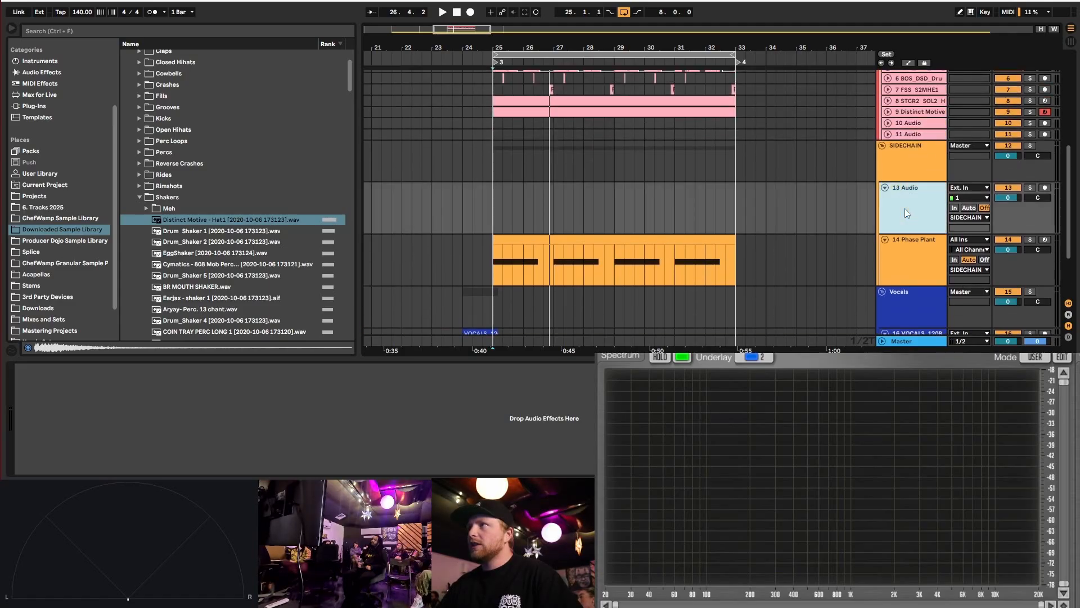
{"action": "key", "text": "ctrl+t"}
{"action": "key", "text": "ctrl+t"}
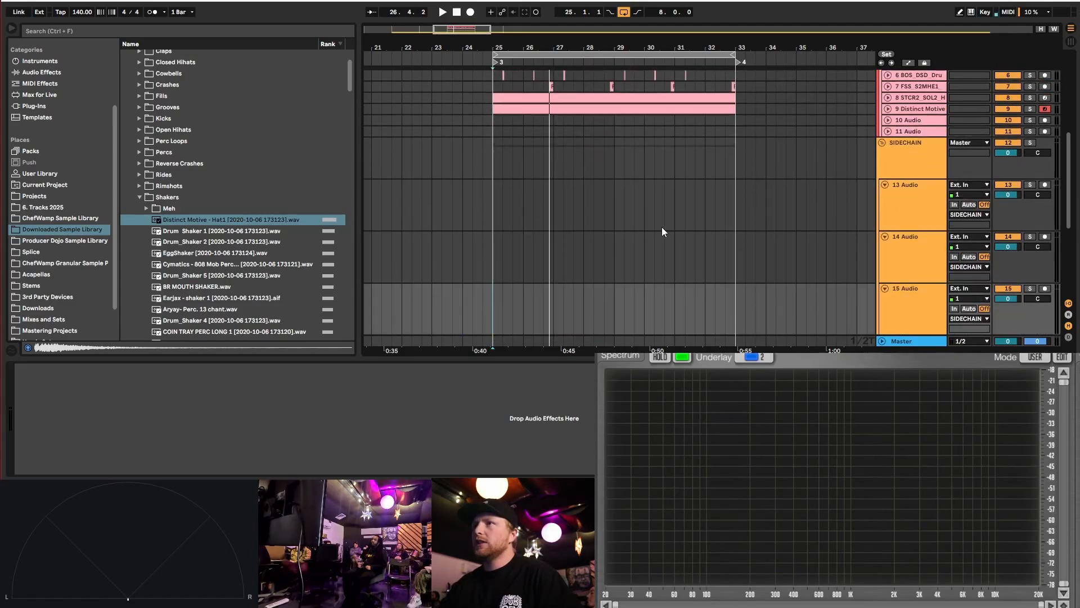
{"action": "key", "text": "ctrl+t"}
- Move the Phase Plant track to the first position inside the SIDECHAIN group, above the empty audio tracks
{"action": "scroll", "coordinate": [810, 248], "scroll_direction": "down", "scroll_amount": 3}
{"action": "left_click", "coordinate": [917, 292]}
{"action": "scroll", "coordinate": [889, 84], "scroll_direction": "up", "scroll_amount": 3}
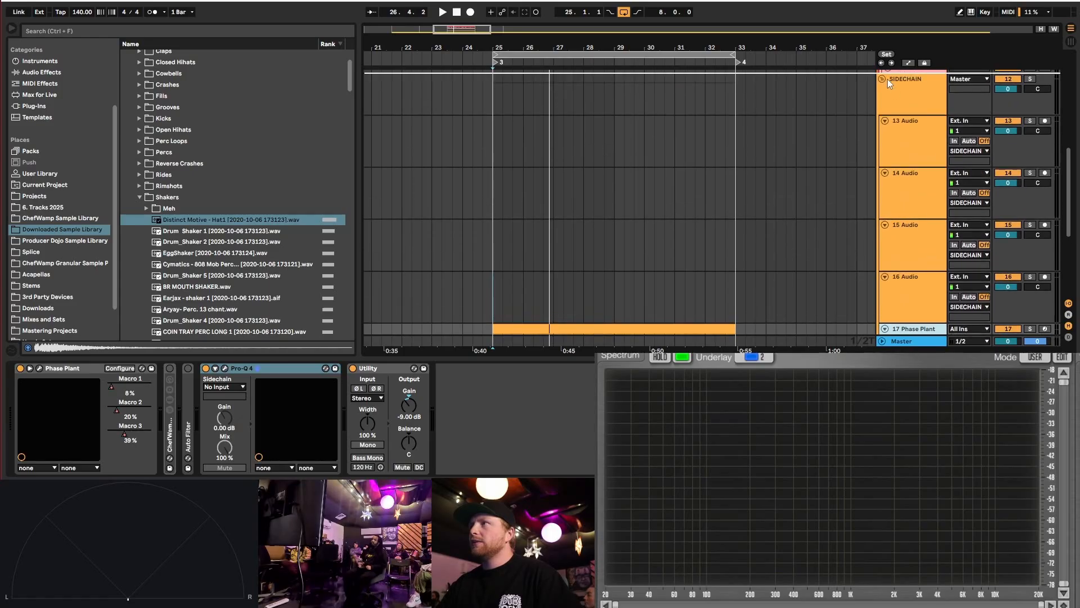
{"action": "left_click_drag", "start_coordinate": [898, 97], "coordinate": [907, 113]}
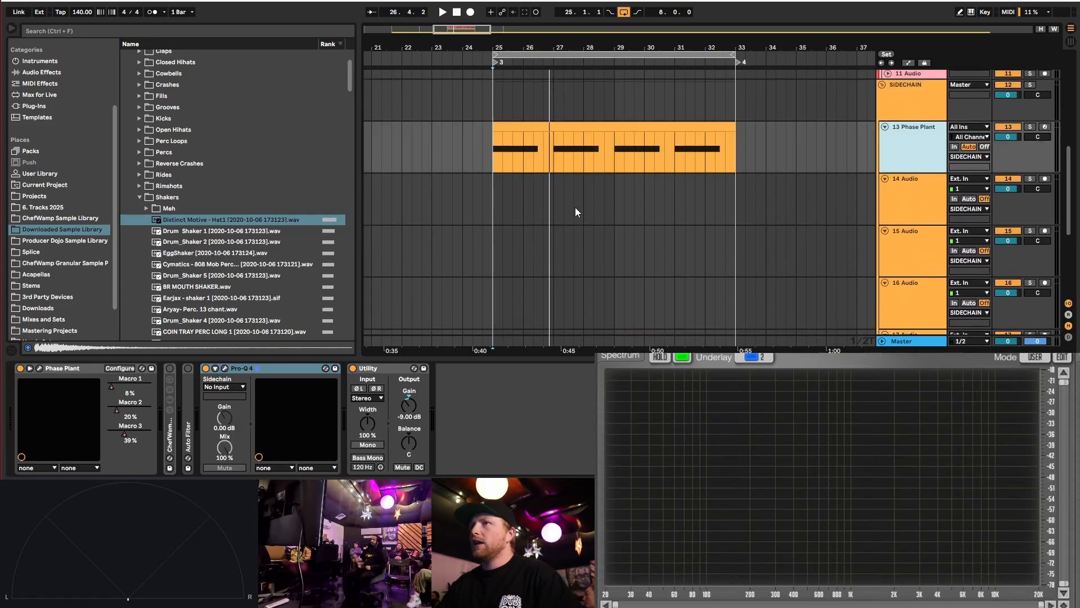
- Browse the FX samples in the !ZSea folder of the Splice library
{"action": "scroll", "coordinate": [562, 233], "scroll_direction": "down", "scroll_amount": 3}
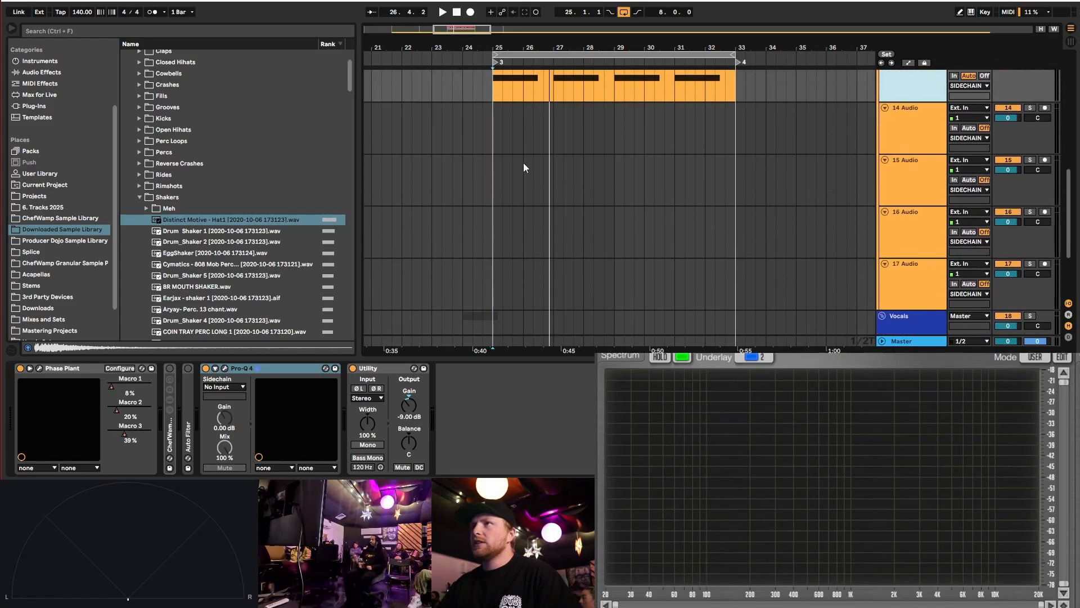
{"action": "scroll", "coordinate": [523, 163], "scroll_direction": "up", "scroll_amount": 3}
{"action": "scroll", "coordinate": [538, 159], "scroll_direction": "up", "scroll_amount": 3}
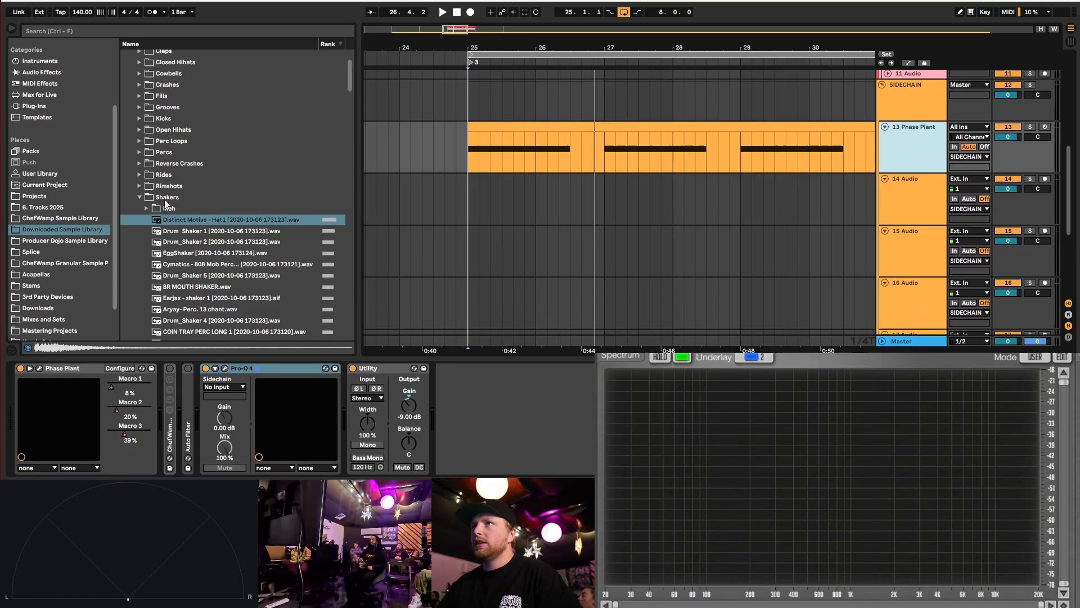
{"action": "left_click", "coordinate": [56, 251]}
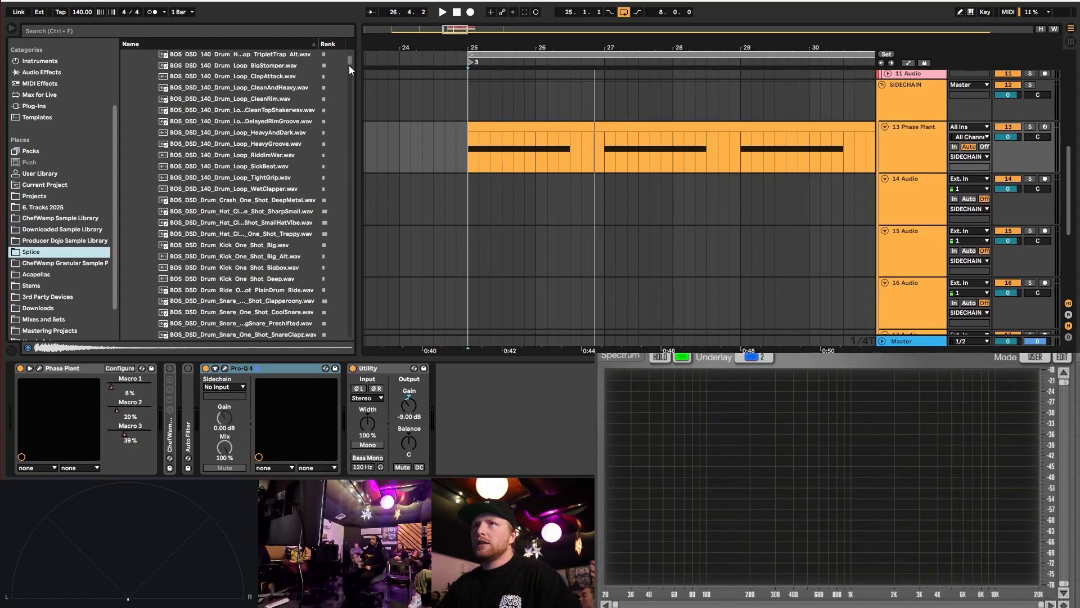
{"action": "scroll", "coordinate": [258, 116], "scroll_direction": "up", "scroll_amount": 10}
{"action": "left_click", "coordinate": [147, 288]}
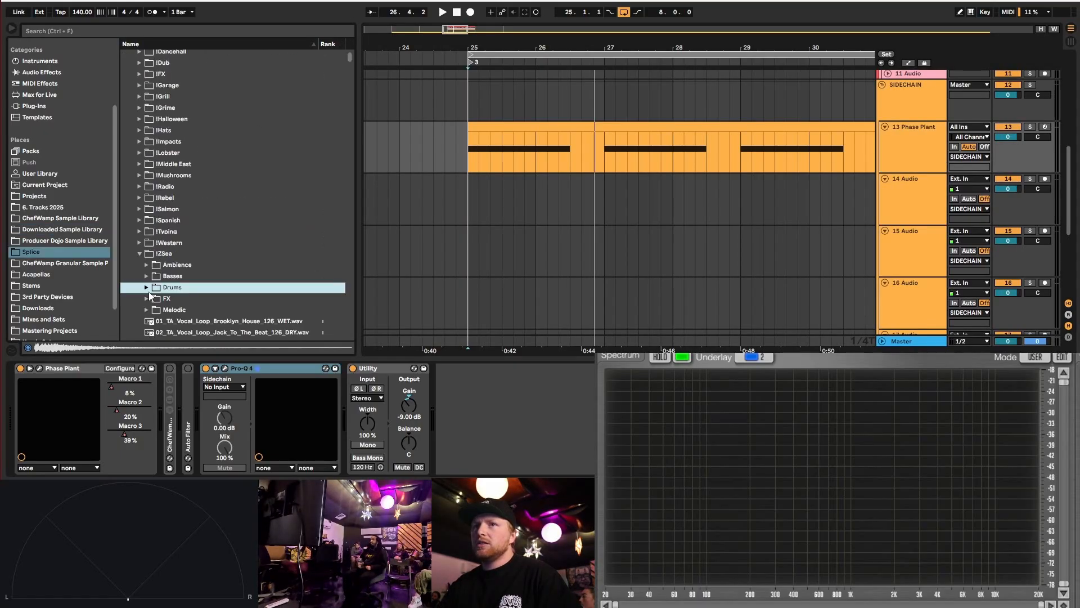
{"action": "scroll", "coordinate": [216, 288], "scroll_direction": "down", "scroll_amount": 2}
{"action": "left_click", "coordinate": [147, 263]}
{"action": "scroll", "coordinate": [306, 250], "scroll_direction": "down", "scroll_amount": 1}
{"action": "scroll", "coordinate": [305, 252], "scroll_direction": "down", "scroll_amount": 2}
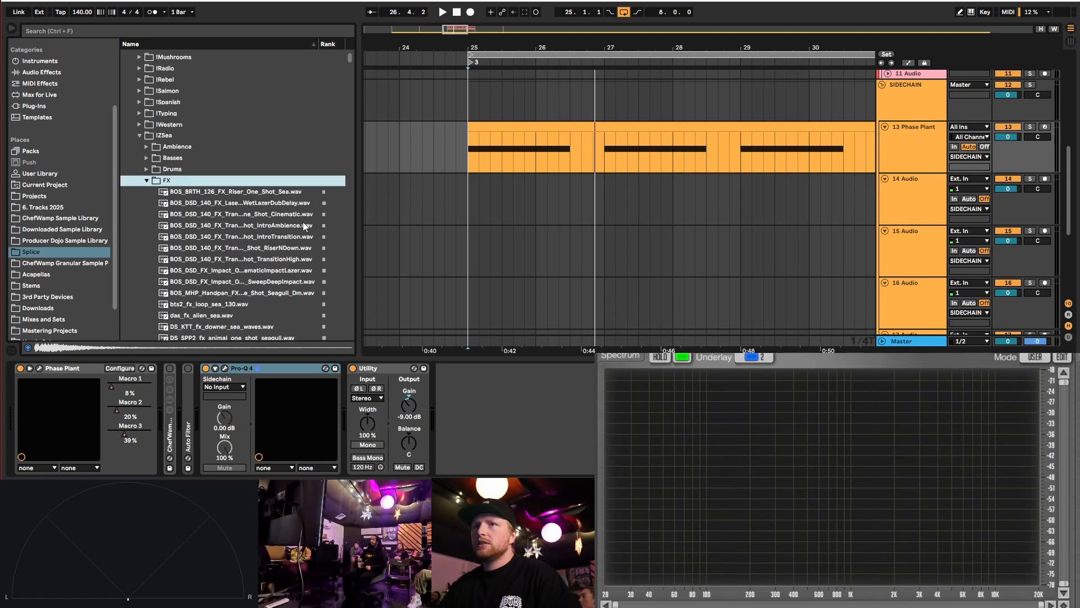
- Play the arrangement from bar 25 for about a bar and stop
{"action": "left_click", "coordinate": [471, 159]}
{"action": "key", "text": "space"}
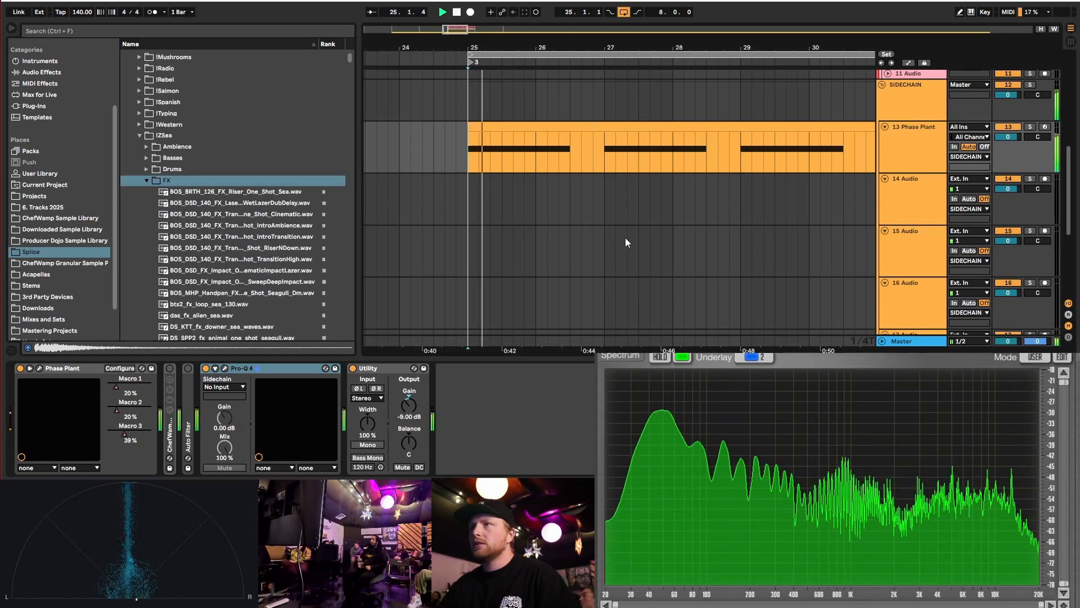
{"action": "key", "text": "space"}
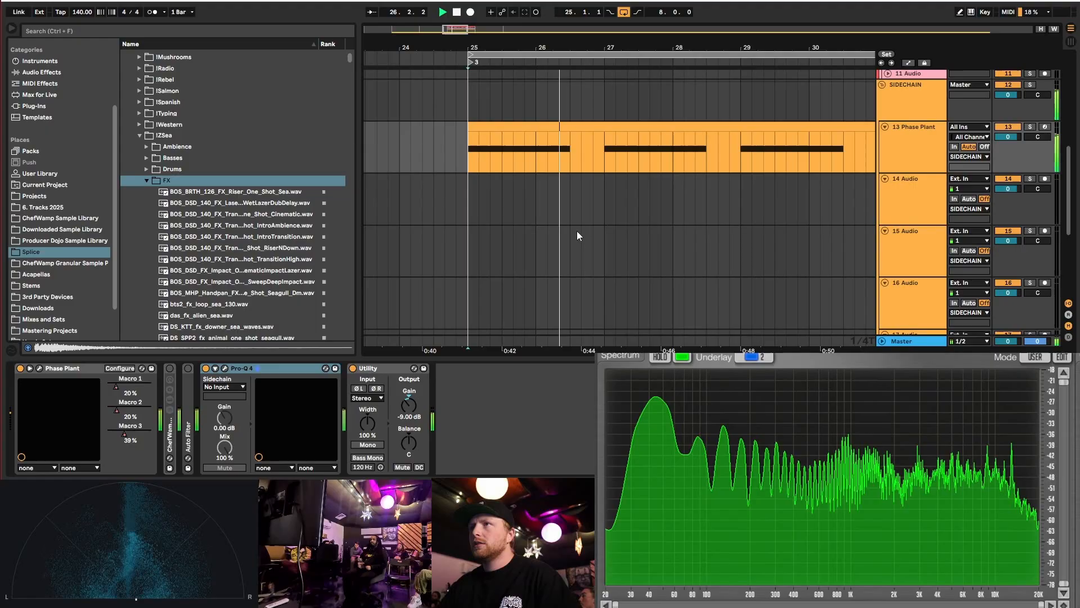
- Place the RKU_ALEPH FILTERSWEEP_02 sample from the Downloaded Sample Library's FX Lasers folder on track 14 at bar 25
{"action": "left_click", "coordinate": [62, 229]}
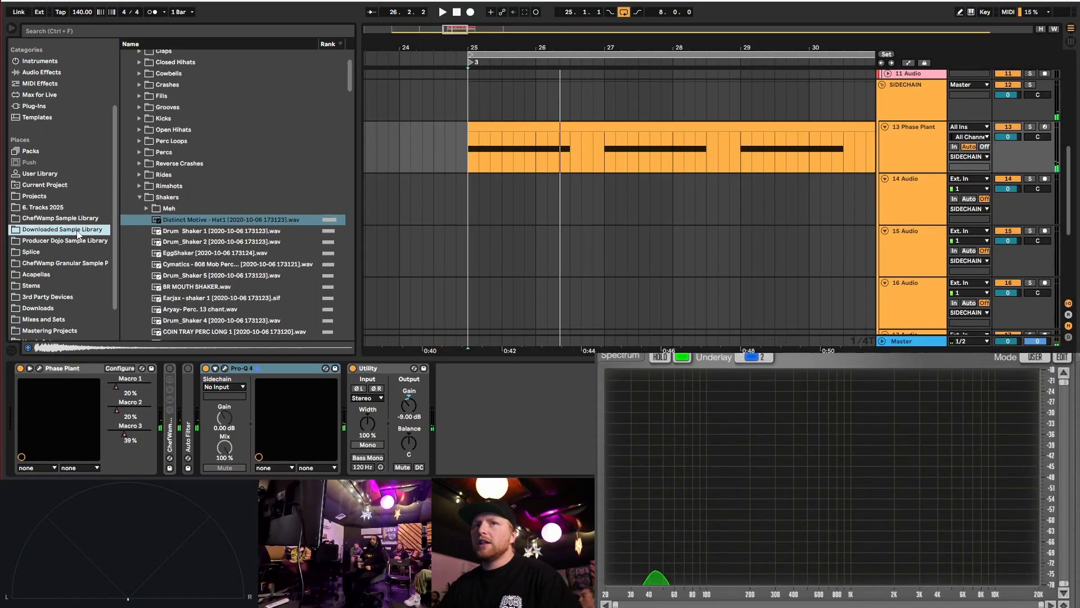
{"action": "scroll", "coordinate": [150, 97], "scroll_direction": "up", "scroll_amount": 2}
{"action": "left_click", "coordinate": [133, 100]}
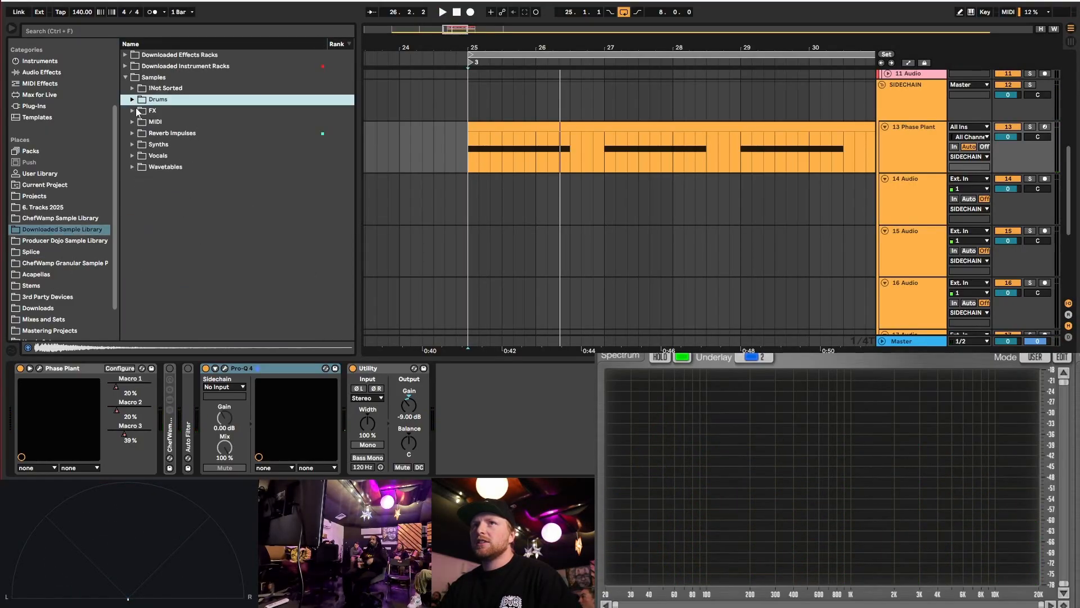
{"action": "left_click", "coordinate": [132, 111]}
{"action": "left_click", "coordinate": [139, 189]}
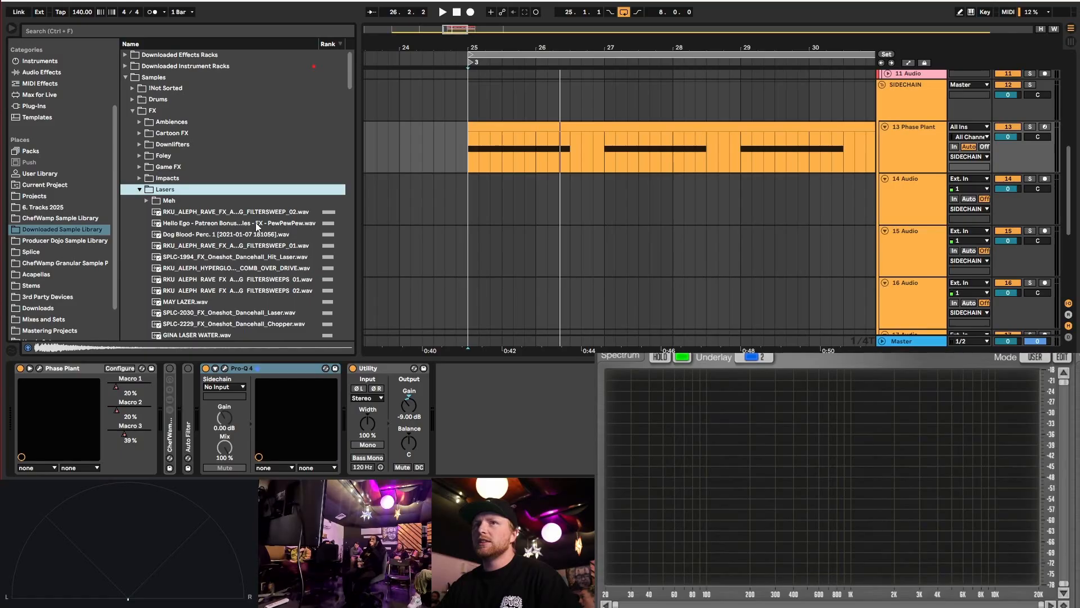
{"action": "left_click", "coordinate": [244, 213]}
{"action": "left_click_drag", "start_coordinate": [238, 216], "coordinate": [461, 197]}
{"action": "scroll", "coordinate": [458, 182], "scroll_direction": "up", "scroll_amount": 3}
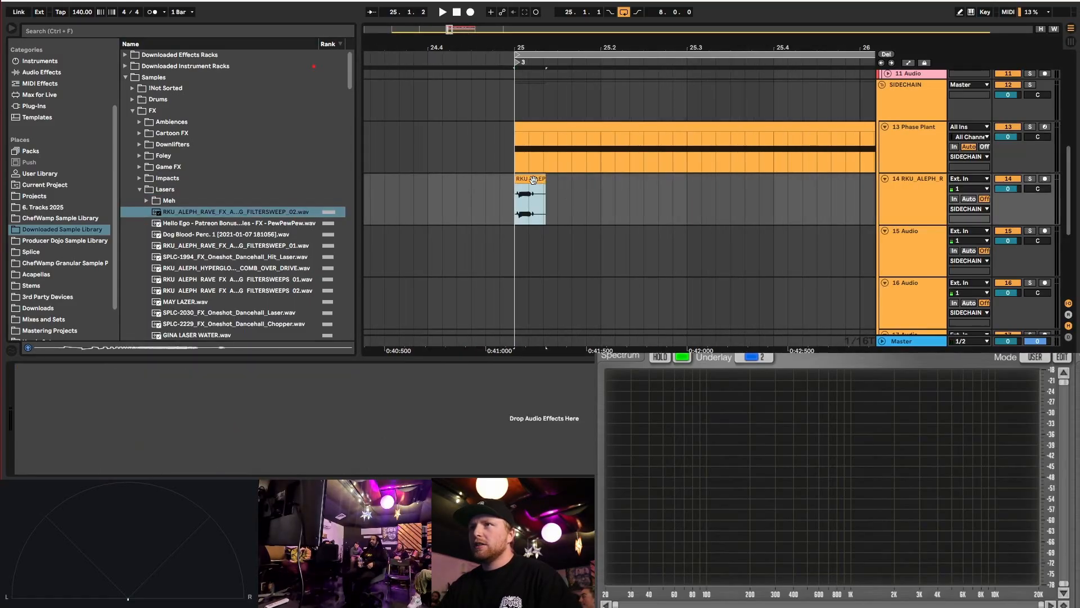
- Shift the filter sweep clip to start slightly before bar 25, auditioning it with the arrangement between adjustments
{"action": "left_click_drag", "start_coordinate": [533, 179], "coordinate": [519, 183]}
{"action": "key", "text": "minus"}
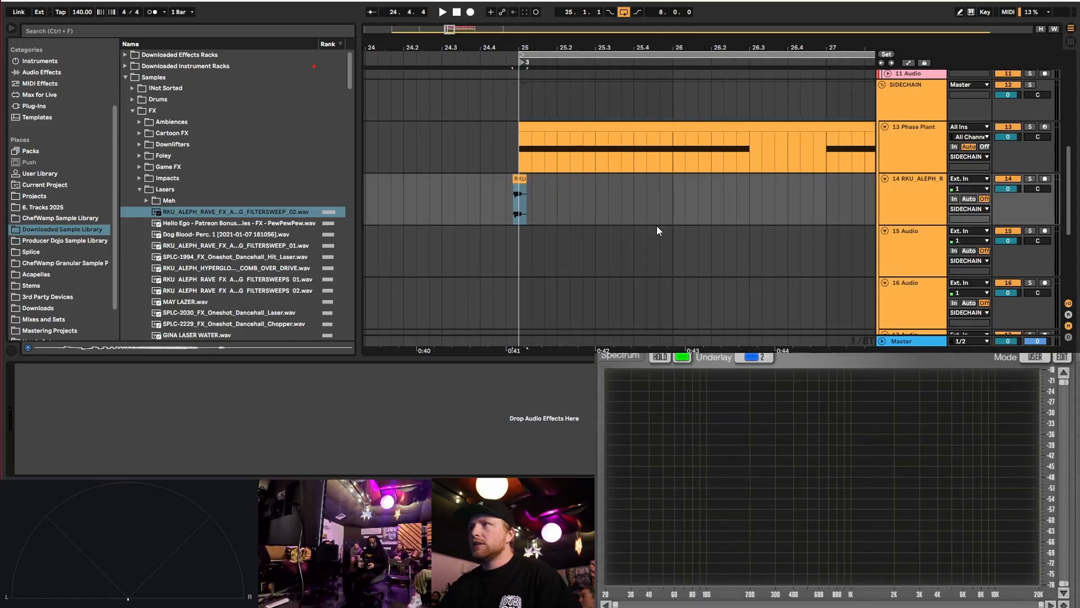
{"action": "left_click", "coordinate": [495, 203]}
{"action": "key", "text": "space"}
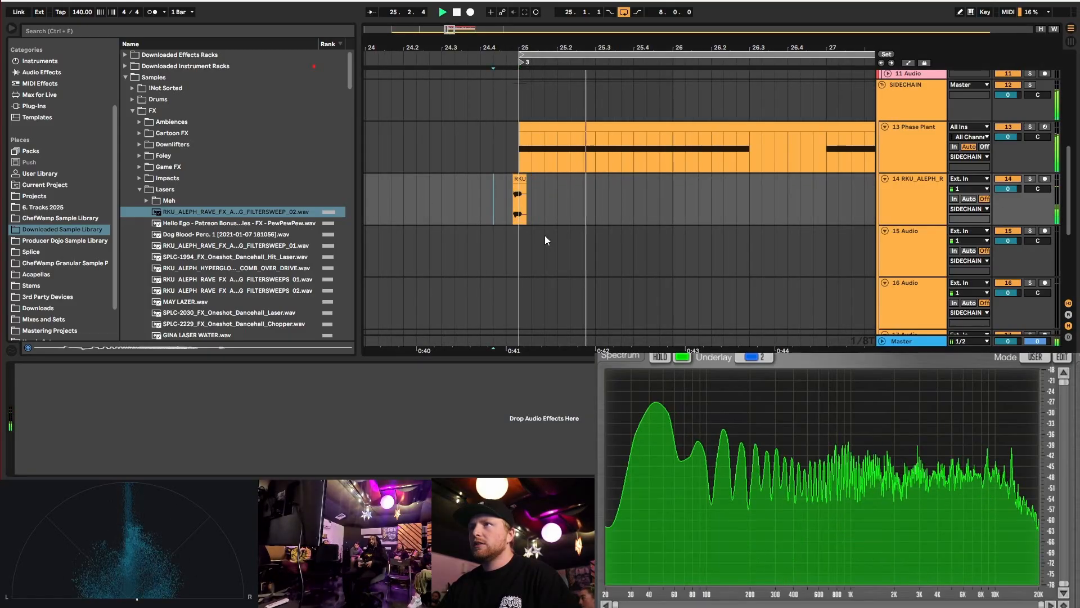
{"action": "scroll", "coordinate": [533, 209], "scroll_direction": "up", "scroll_amount": 3}
{"action": "key", "text": "space"}
{"action": "left_click", "coordinate": [504, 179]}
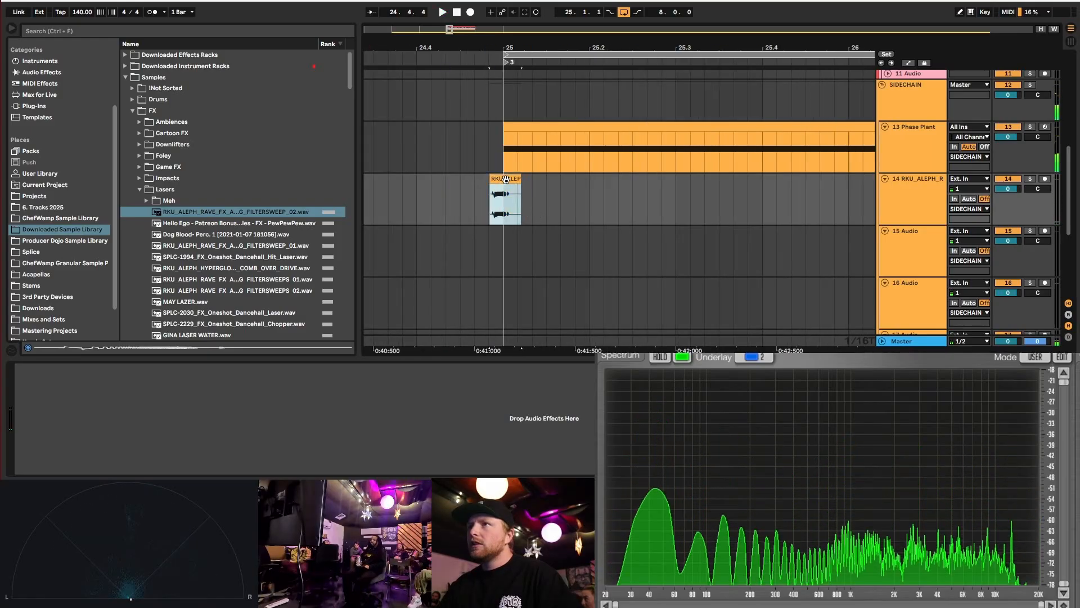
{"action": "left_click_drag", "start_coordinate": [505, 179], "coordinate": [506, 179]}
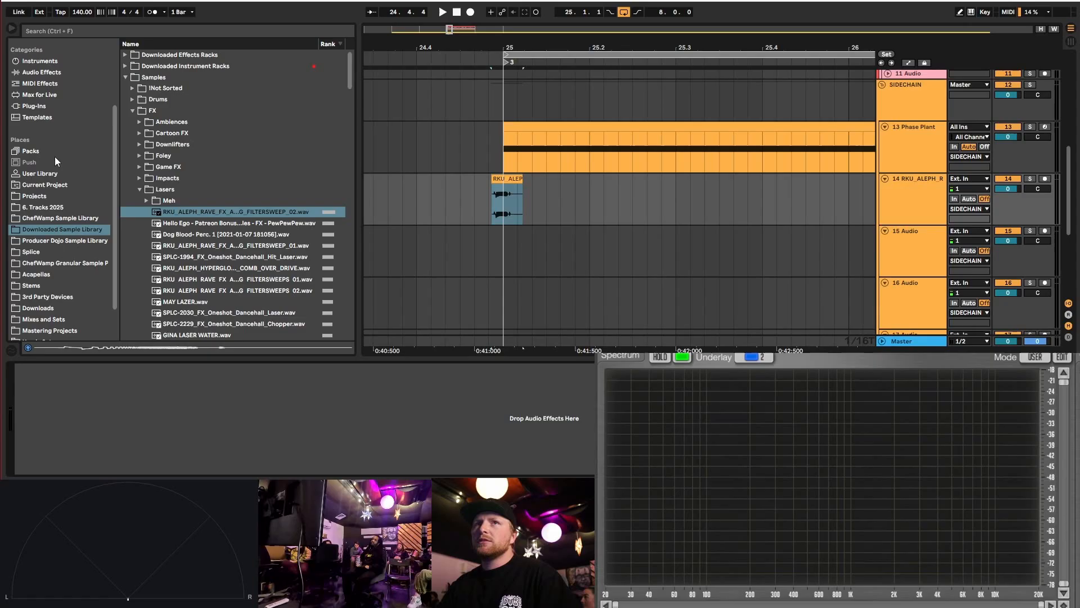
- Add Echo from the Reverb/Delay/Chorus collection to track 14, solo the track and audition it
{"action": "scroll", "coordinate": [56, 84], "scroll_direction": "up", "scroll_amount": 5}
{"action": "left_click", "coordinate": [60, 90]}
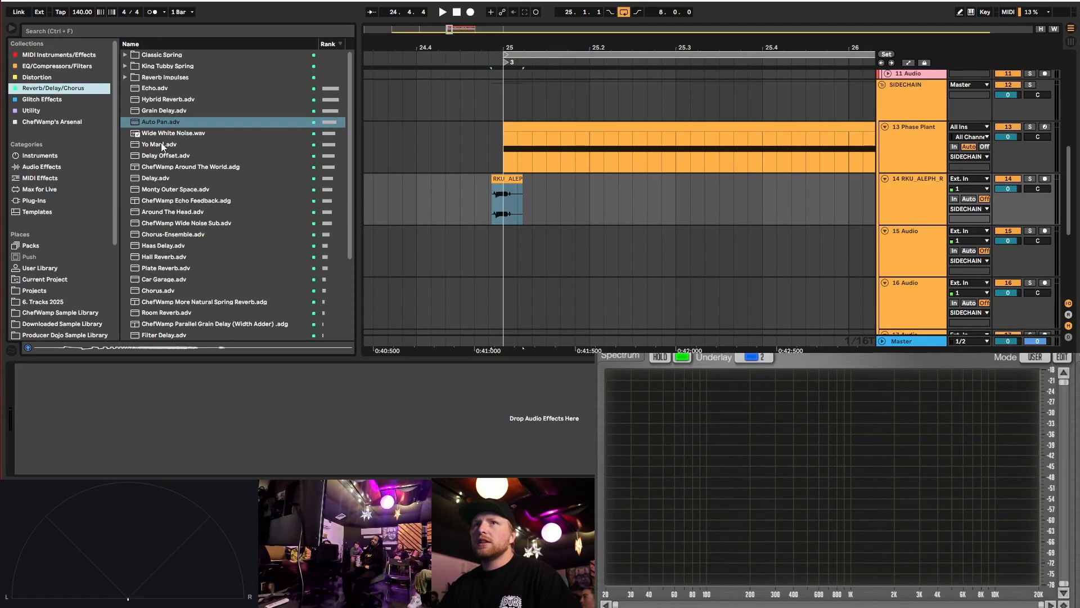
{"action": "left_click_drag", "start_coordinate": [154, 89], "coordinate": [280, 146]}
{"action": "left_click_drag", "start_coordinate": [636, 212], "coordinate": [635, 212]}
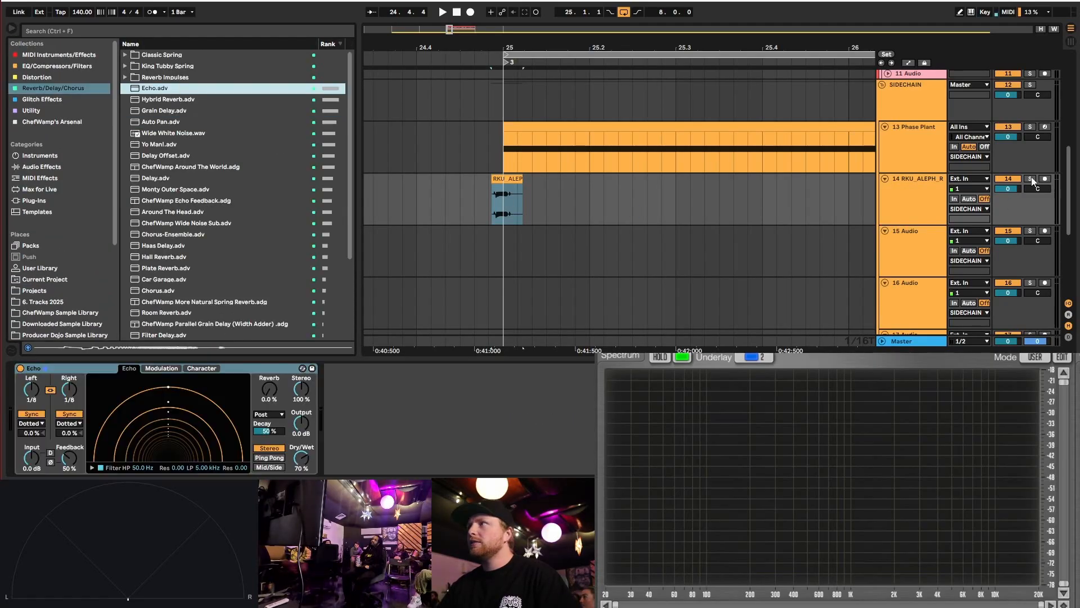
{"action": "key", "text": "space"}
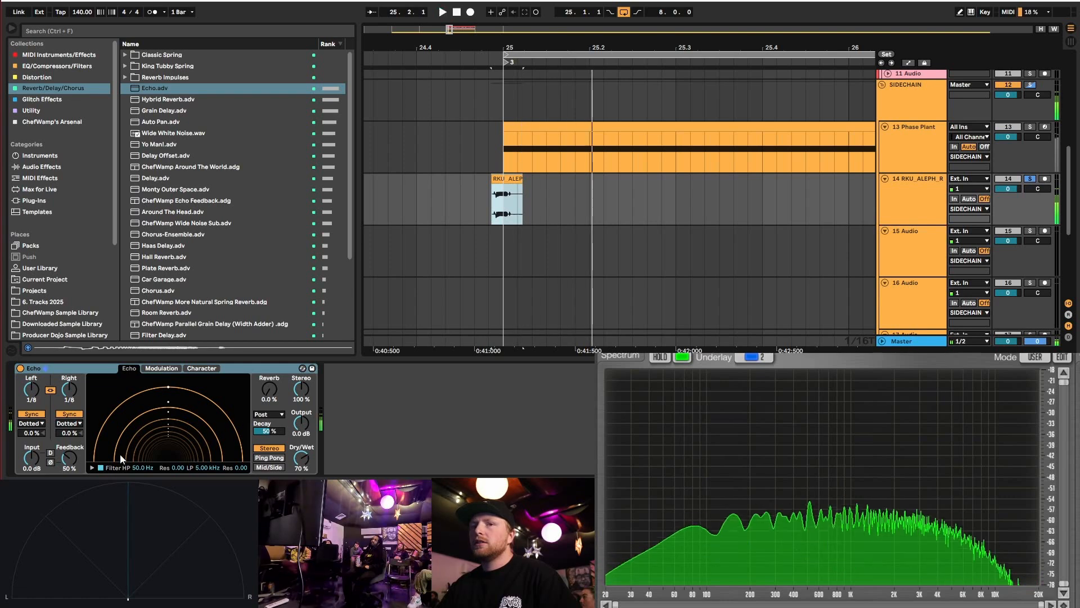
- Set Echo's feedback to 90 % and both delay times to 1/16 Triplet
{"action": "left_click_drag", "start_coordinate": [73, 456], "coordinate": [71, 421]}
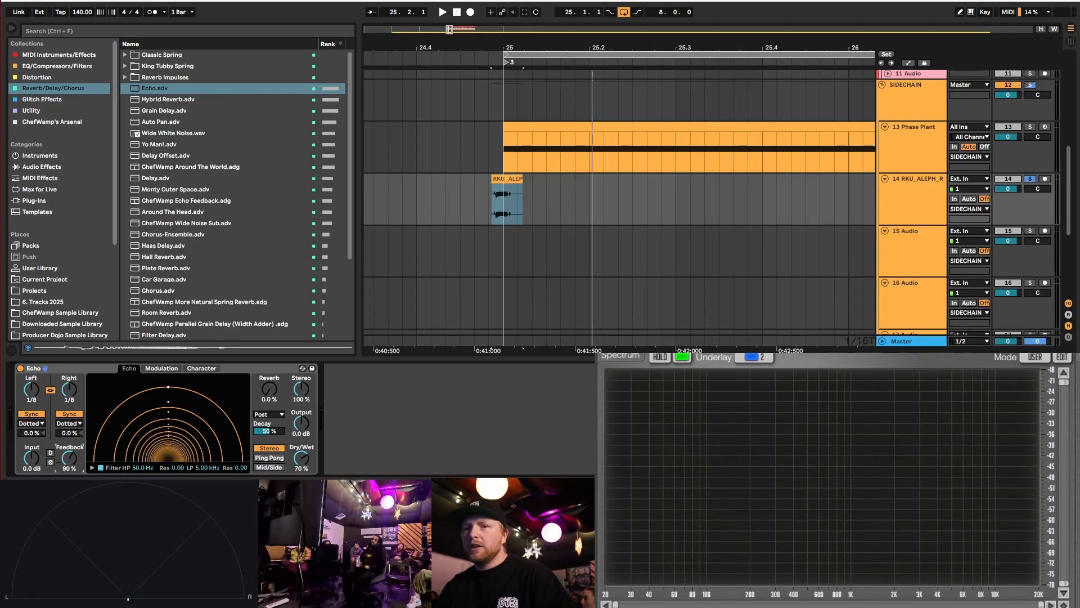
{"action": "left_click", "coordinate": [31, 423]}
{"action": "left_click", "coordinate": [31, 439]}
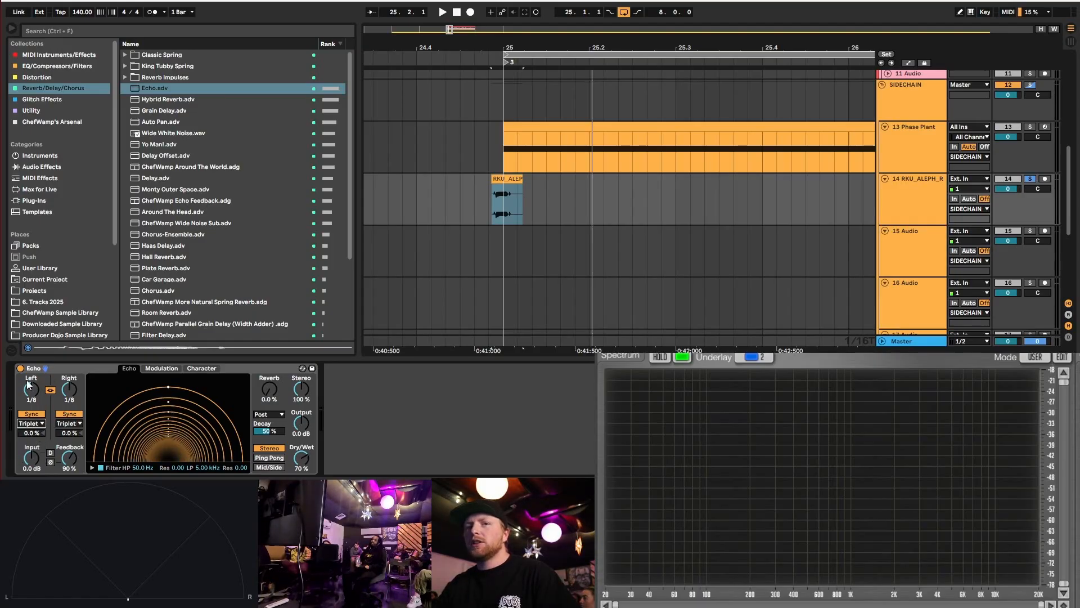
{"action": "left_click_drag", "start_coordinate": [31, 389], "coordinate": [31, 400]}
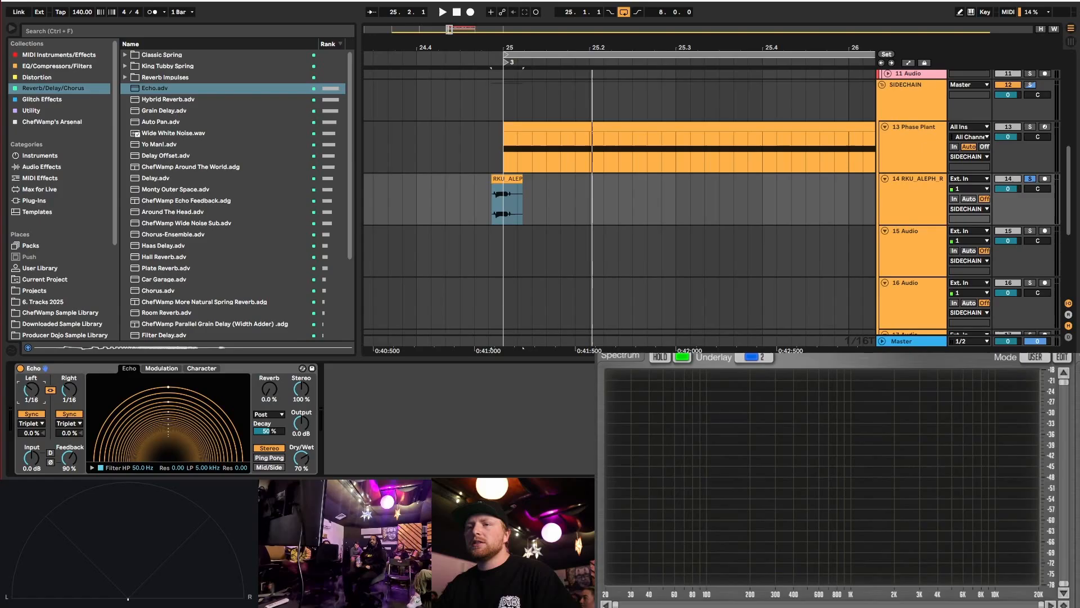
- Set Echo's dry/wet to 10 % and its output to 11 dB, auditioning the soloed sweep between changes
{"action": "key", "text": "space"}
{"action": "key", "text": "space"}
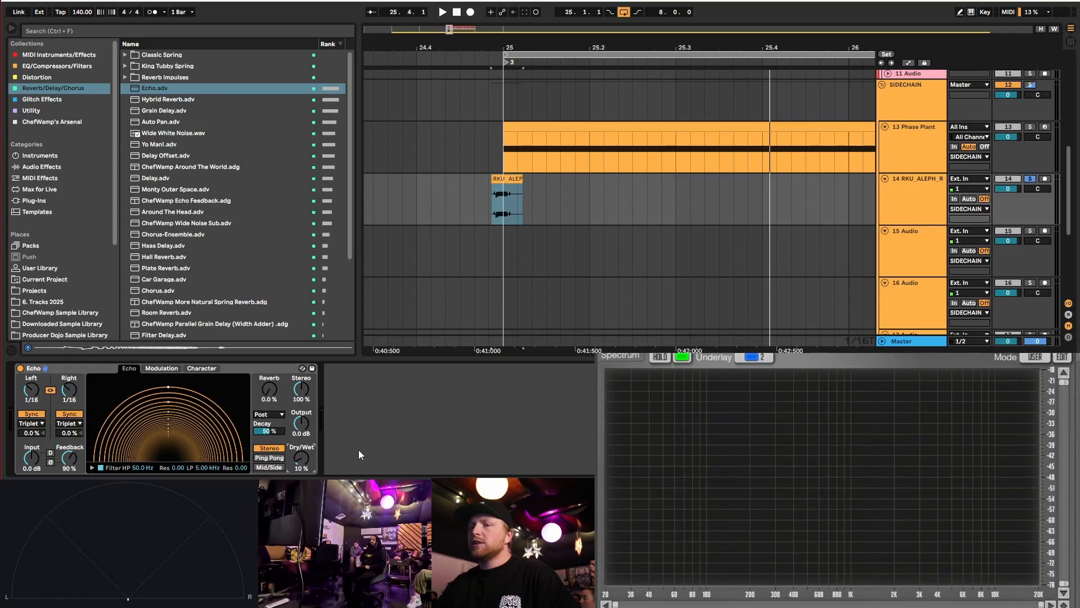
{"action": "key", "text": "space"}
{"action": "key", "text": "space"}
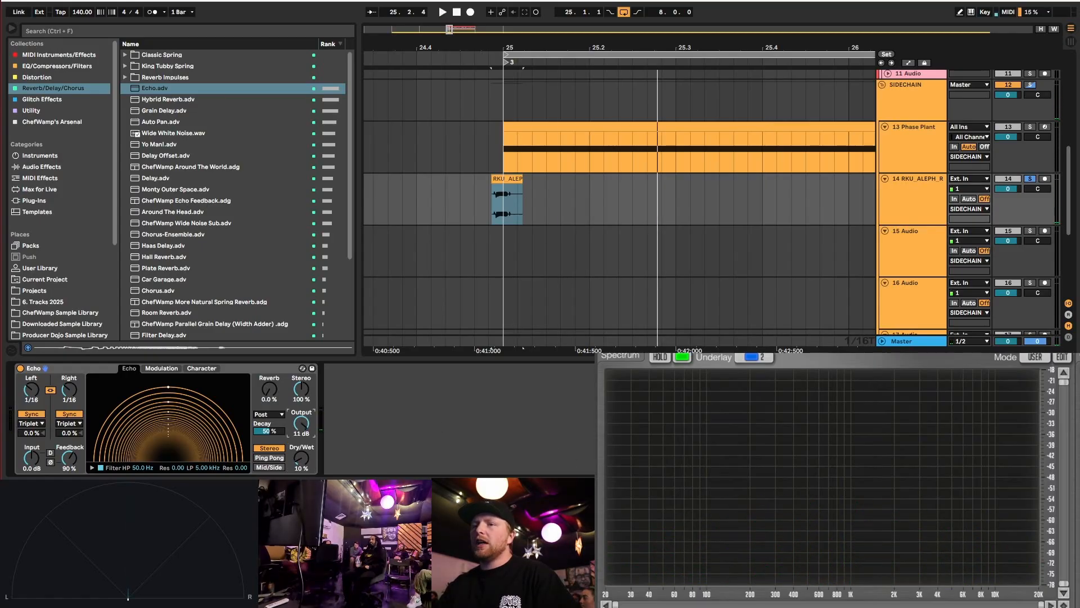
{"action": "key", "text": "space"}
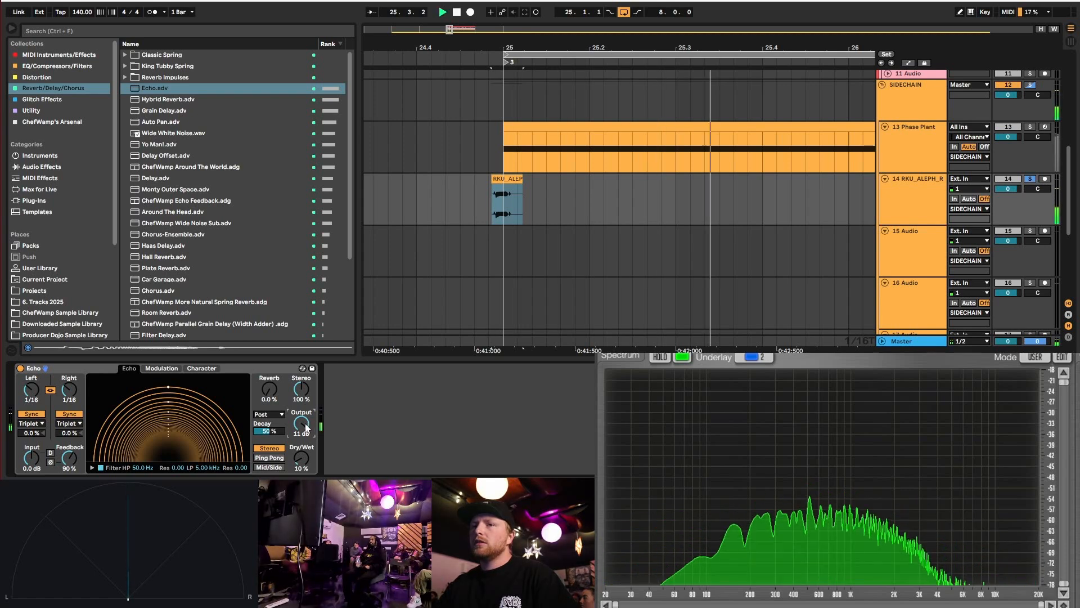
{"action": "key", "text": "space"}
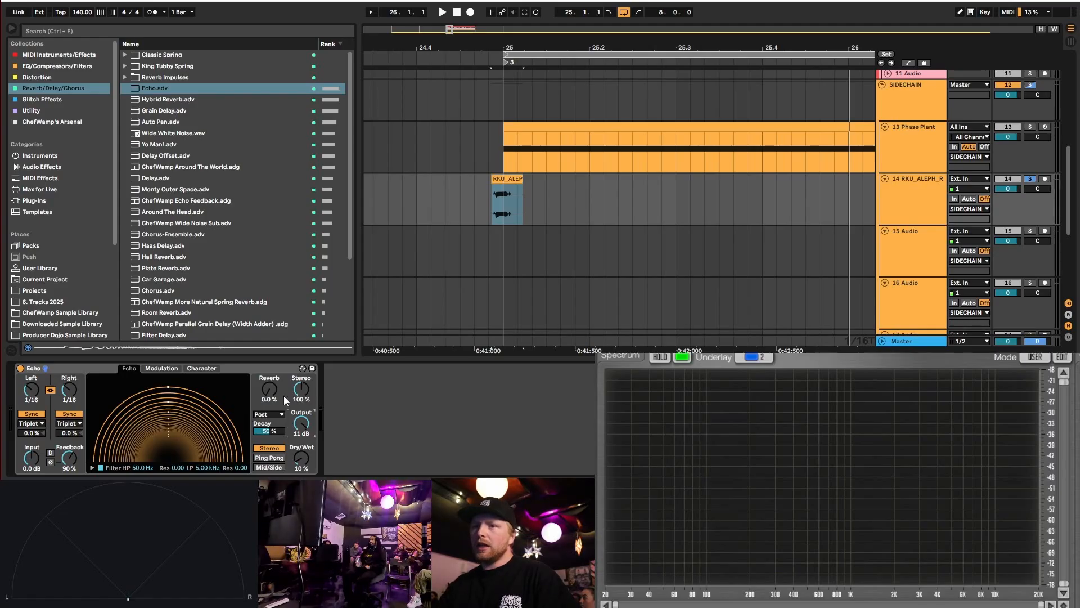
- Switch Echo to Ping Pong mode, narrow its stereo width to 9.5 %, and audition the result
{"action": "left_click", "coordinate": [268, 458]}
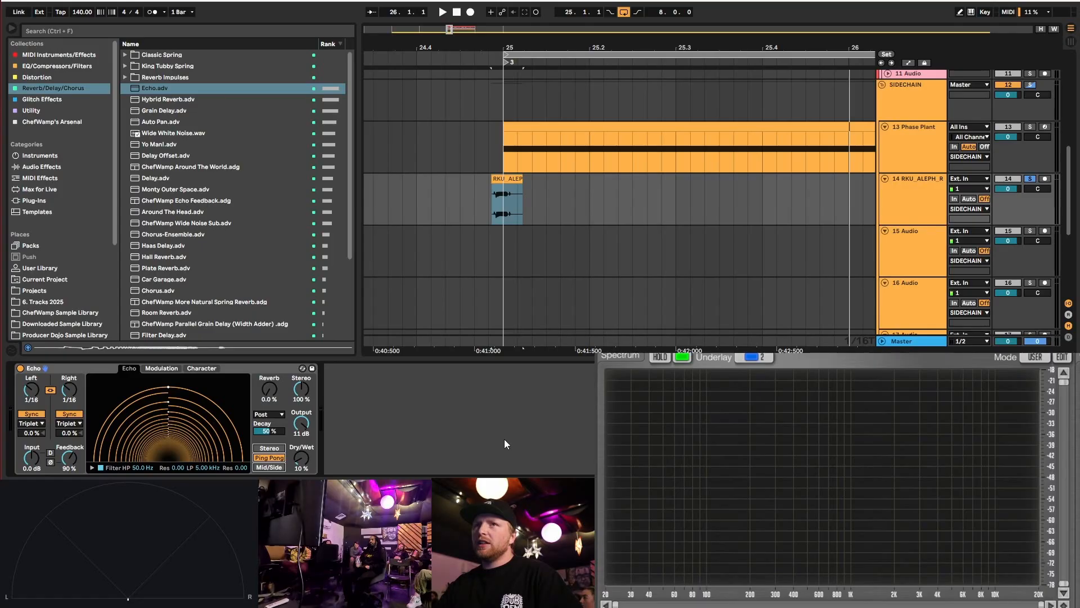
{"action": "key", "text": "space"}
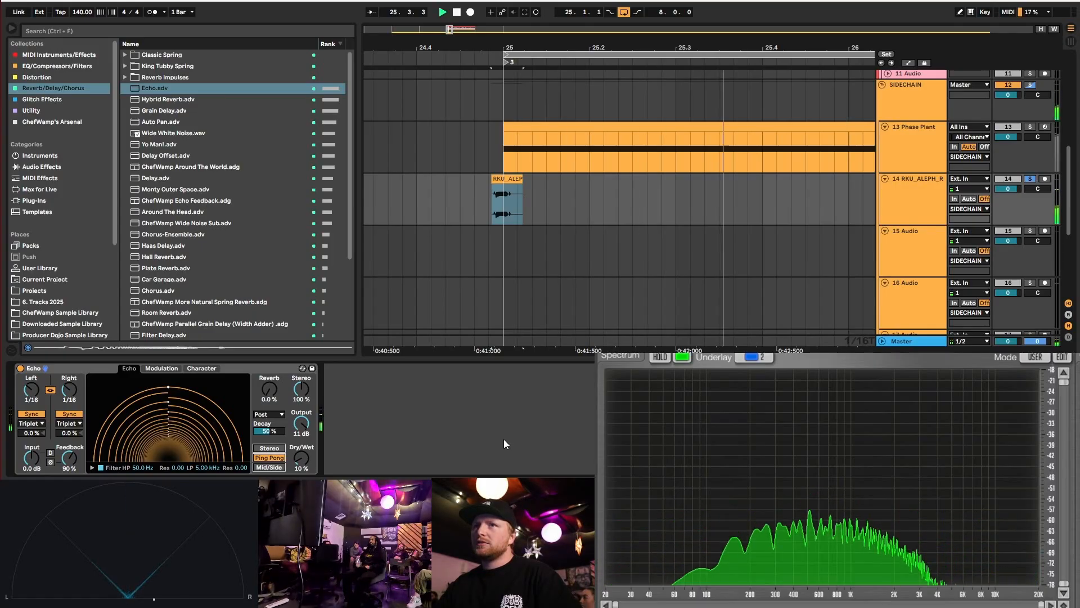
{"action": "left_click_drag", "start_coordinate": [302, 388], "coordinate": [301, 402]}
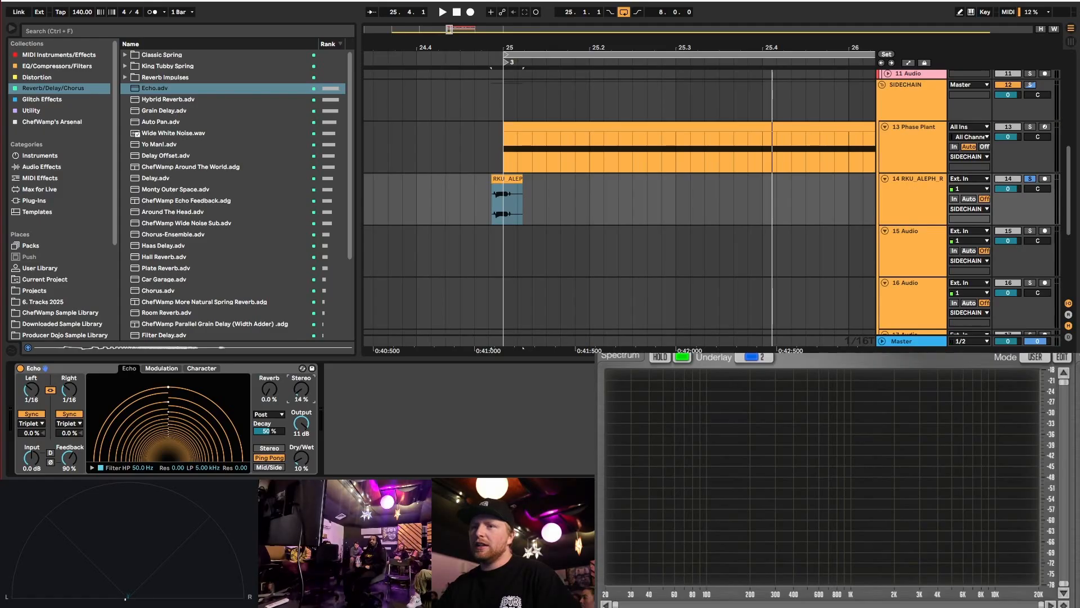
{"action": "left_click_drag", "start_coordinate": [302, 389], "coordinate": [302, 392]}
{"action": "key", "text": "space"}
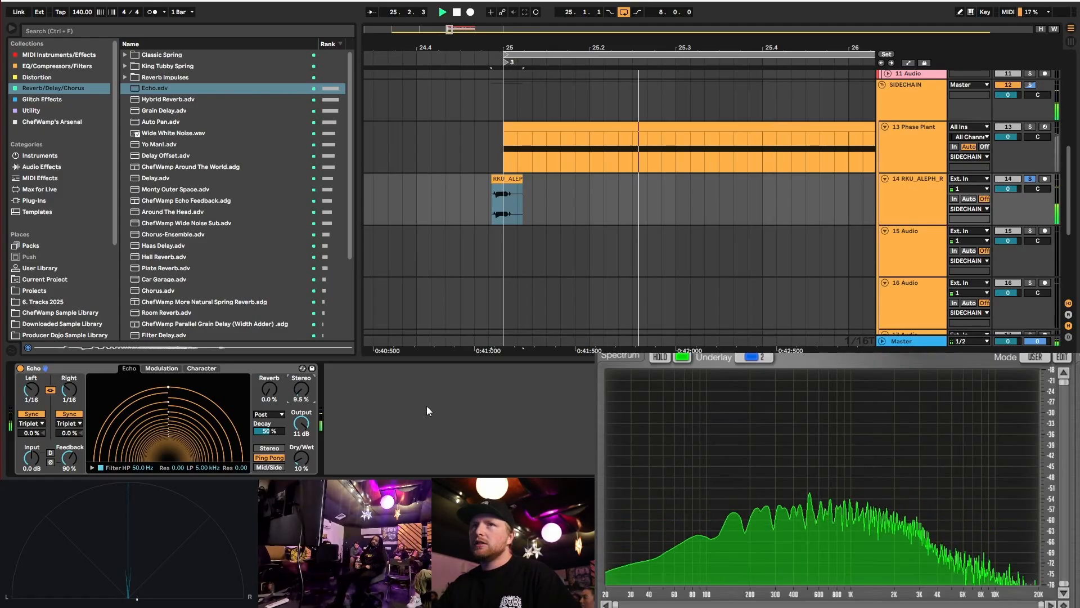
{"action": "key", "text": "space"}
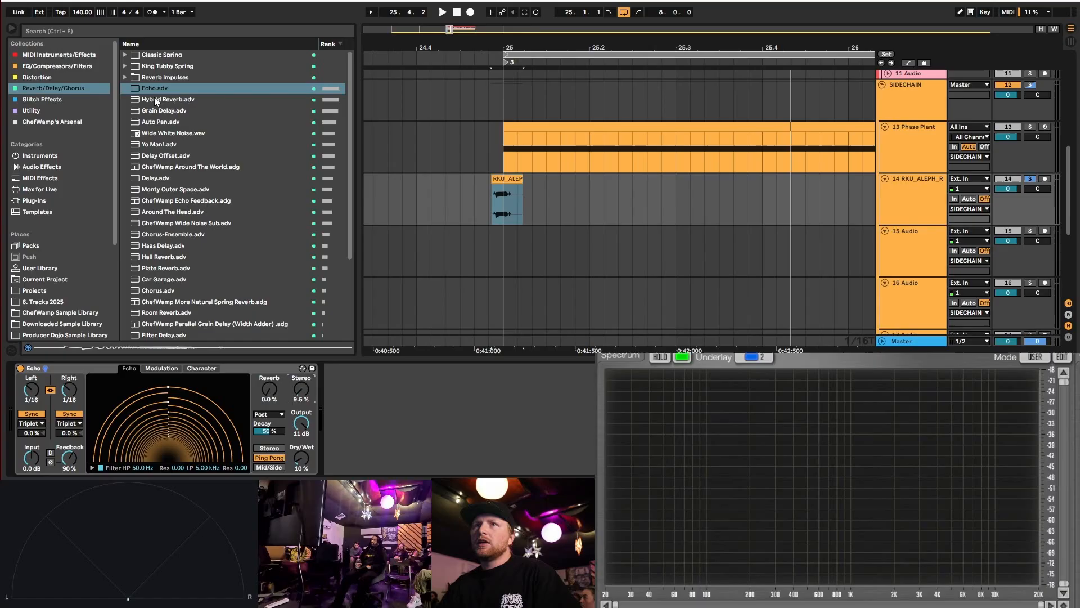
- Add Hybrid Reverb after Echo on track 14 and collapse the Echo device
{"action": "left_click_drag", "start_coordinate": [156, 100], "coordinate": [377, 427]}
{"action": "double_click", "coordinate": [56, 368]}
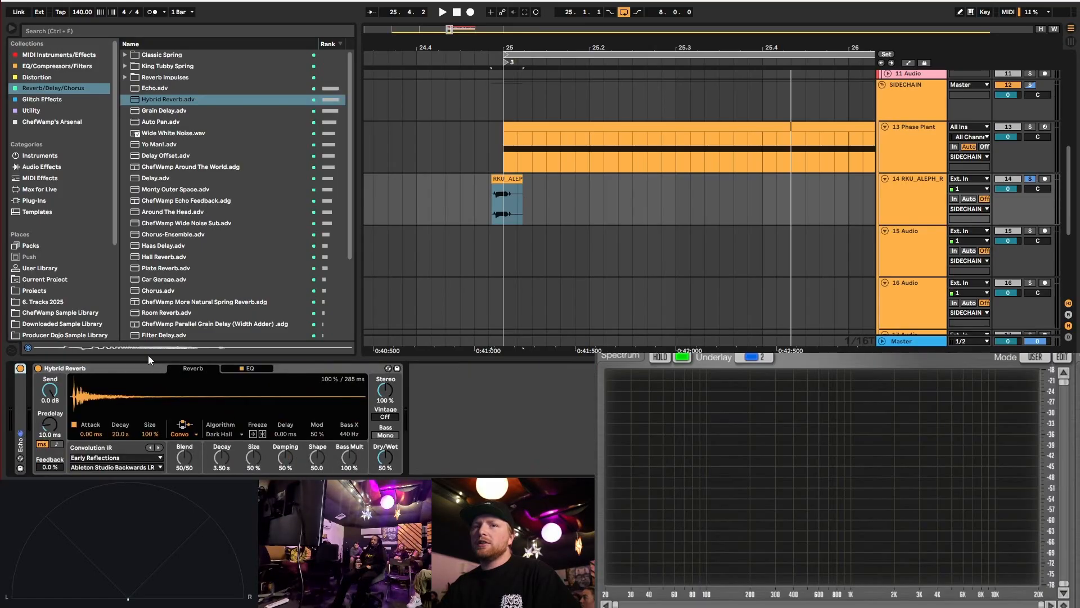
- Preview the King Tubby Spring impulse responses and load kingtubby-tl1a.wav into Hybrid Reverb as its convolution impulse
{"action": "left_click", "coordinate": [125, 75]}
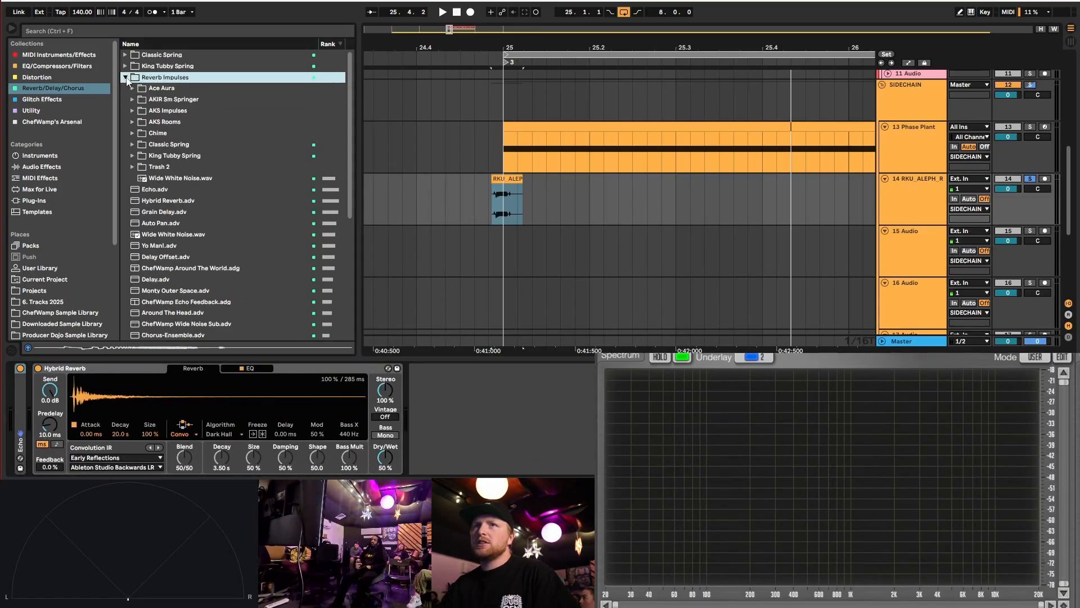
{"action": "left_click", "coordinate": [125, 66]}
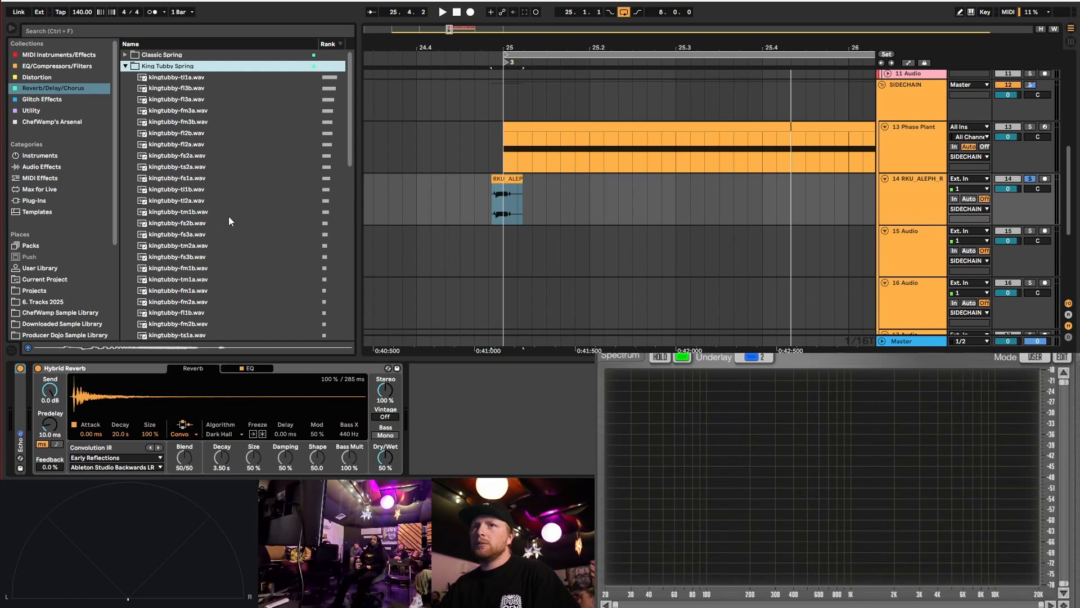
{"action": "left_click", "coordinate": [195, 122]}
{"action": "left_click", "coordinate": [191, 166]}
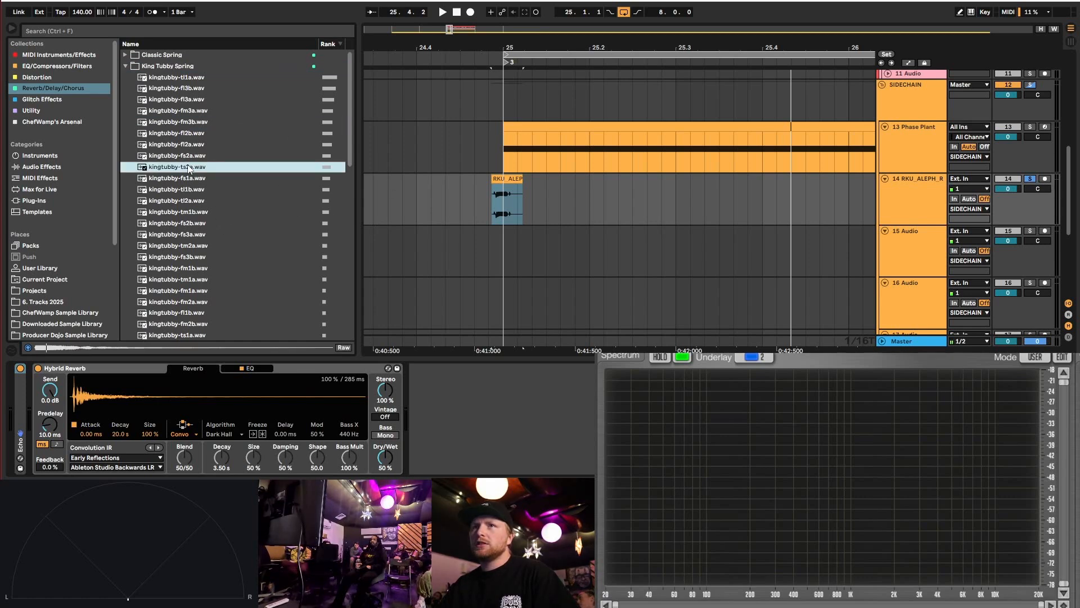
{"action": "left_click", "coordinate": [189, 78]}
{"action": "left_click", "coordinate": [197, 166]}
{"action": "left_click", "coordinate": [204, 246]}
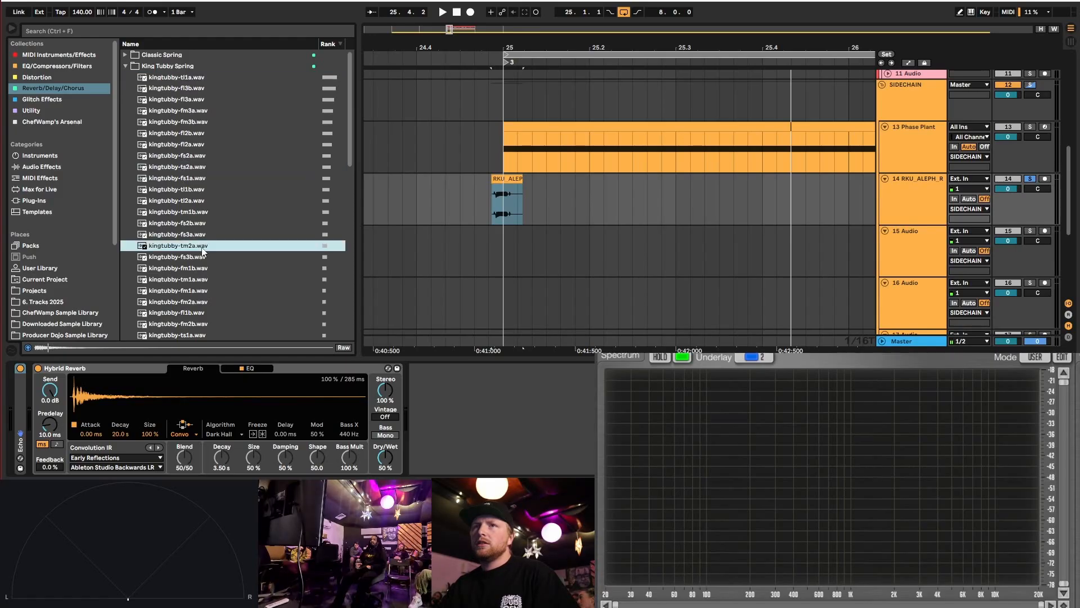
{"action": "left_click", "coordinate": [184, 78]}
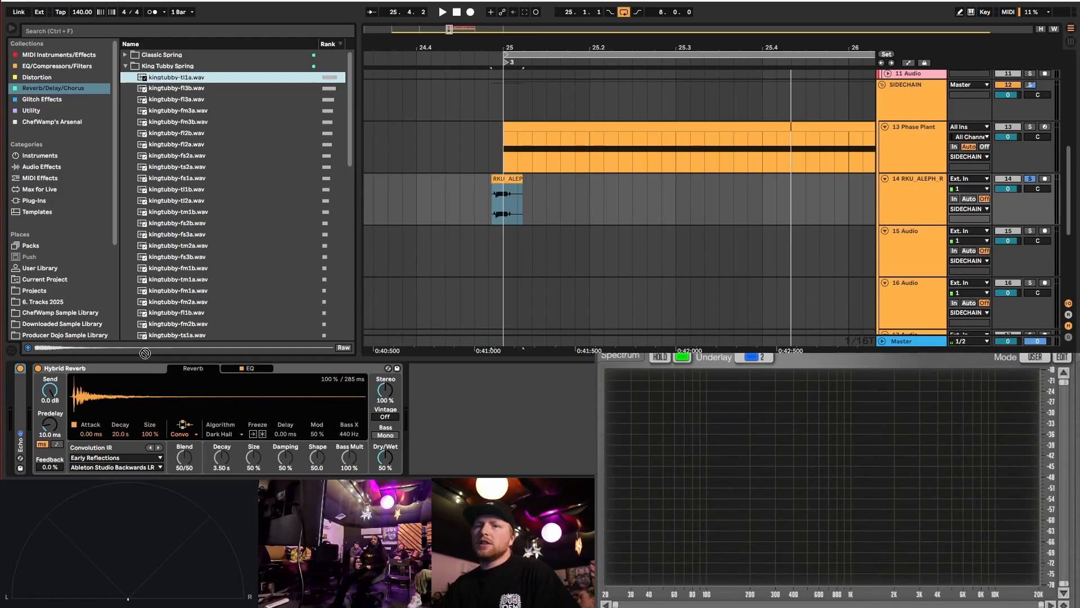
{"action": "left_click_drag", "start_coordinate": [117, 389], "coordinate": [118, 391]}
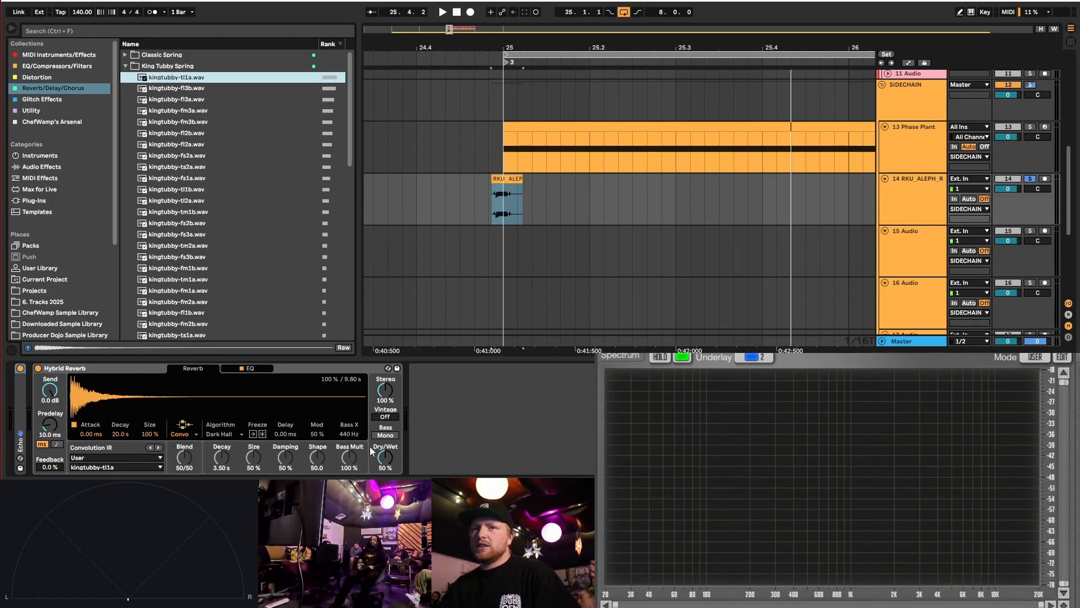
- Set Hybrid Reverb's convolution decay to 2.70 s and its dry/wet to 15 %, and collapse the device
{"action": "left_click", "coordinate": [120, 434]}
{"action": "left_click_drag", "start_coordinate": [119, 434], "coordinate": [119, 467]}
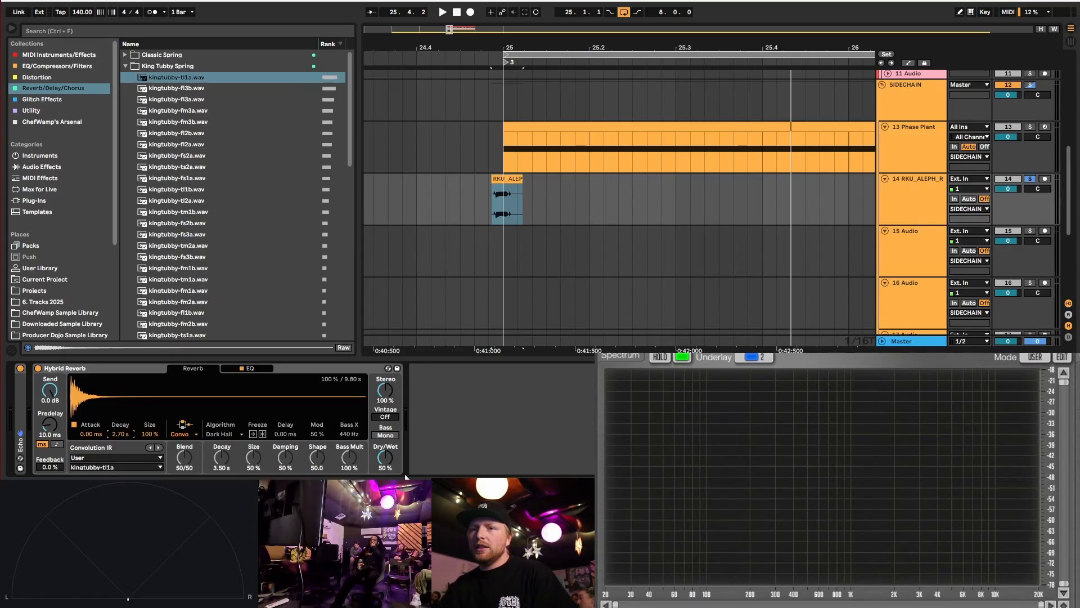
{"action": "left_click_drag", "start_coordinate": [394, 460], "coordinate": [394, 484]}
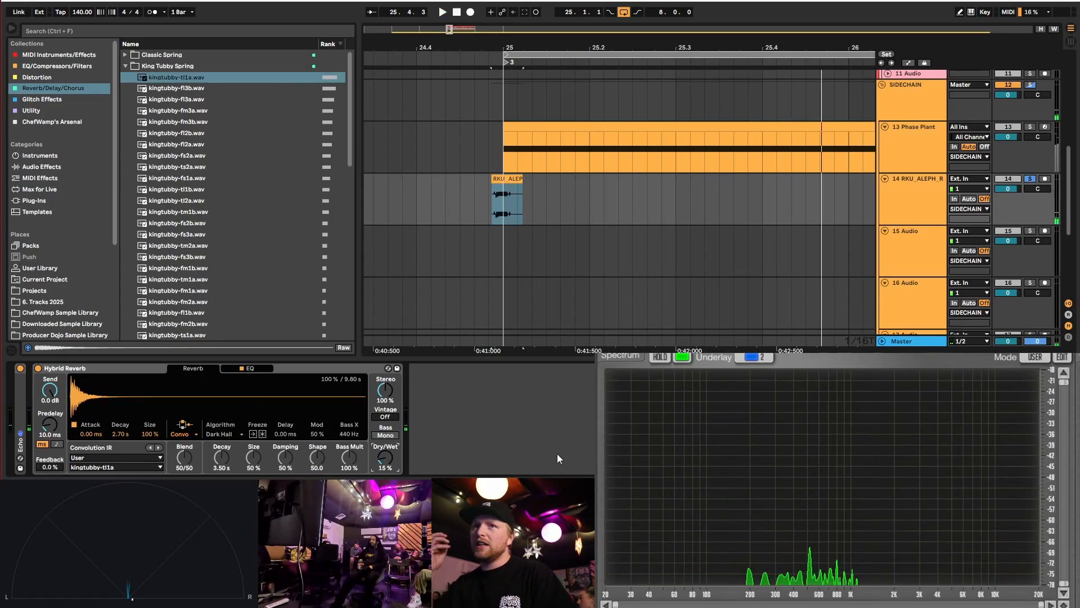
{"action": "double_click", "coordinate": [67, 369]}
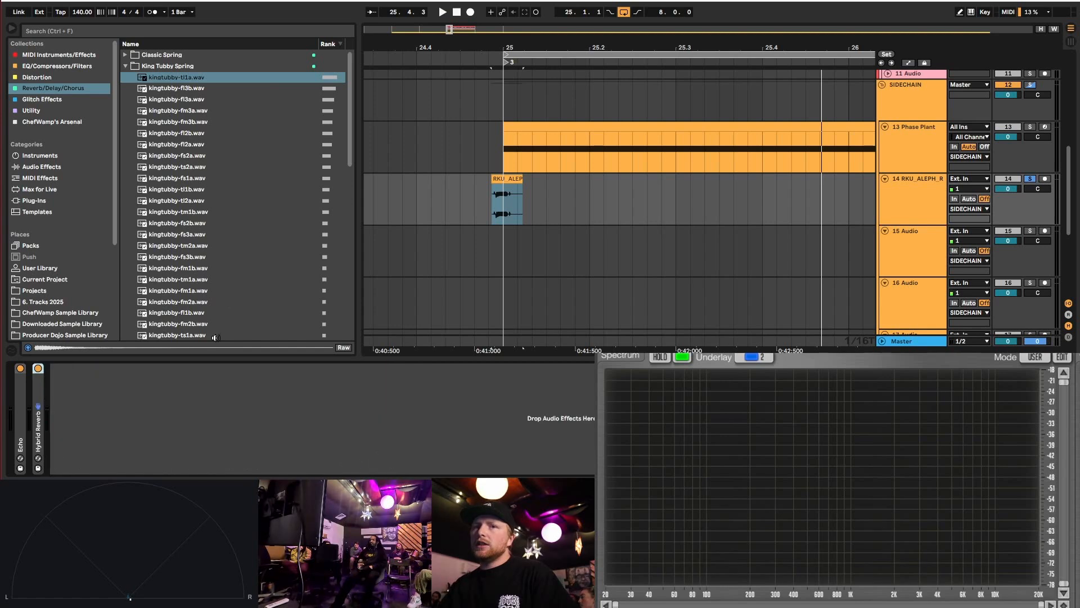
- Add Pro-R 2 after Hybrid Reverb on track 14 and move its plug-in window higher
{"action": "left_click", "coordinate": [126, 66]}
{"action": "scroll", "coordinate": [166, 225], "scroll_direction": "down", "scroll_amount": 4}
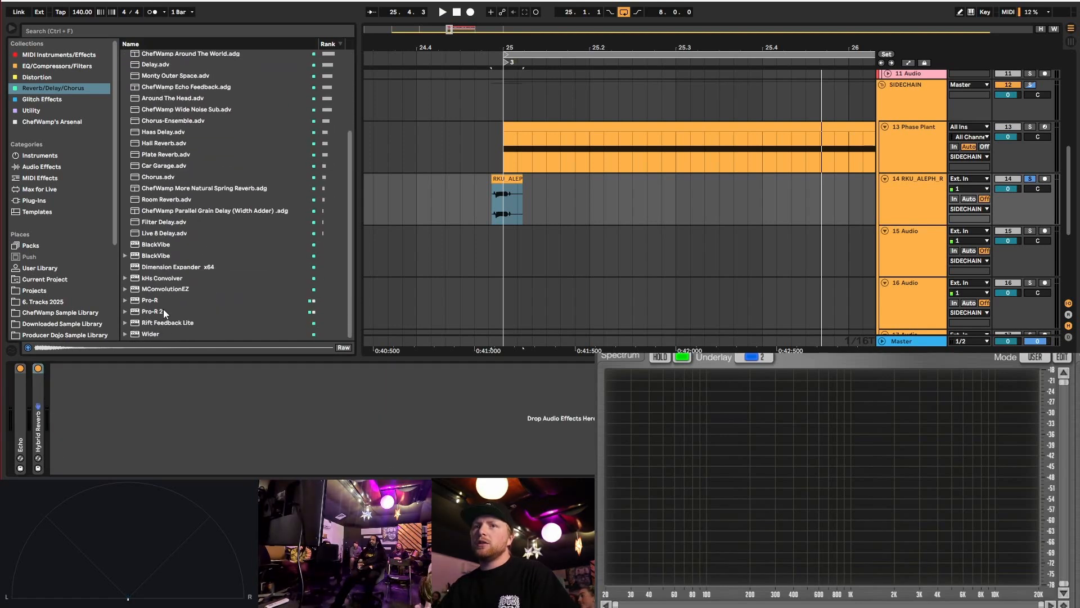
{"action": "double_click", "coordinate": [163, 311]}
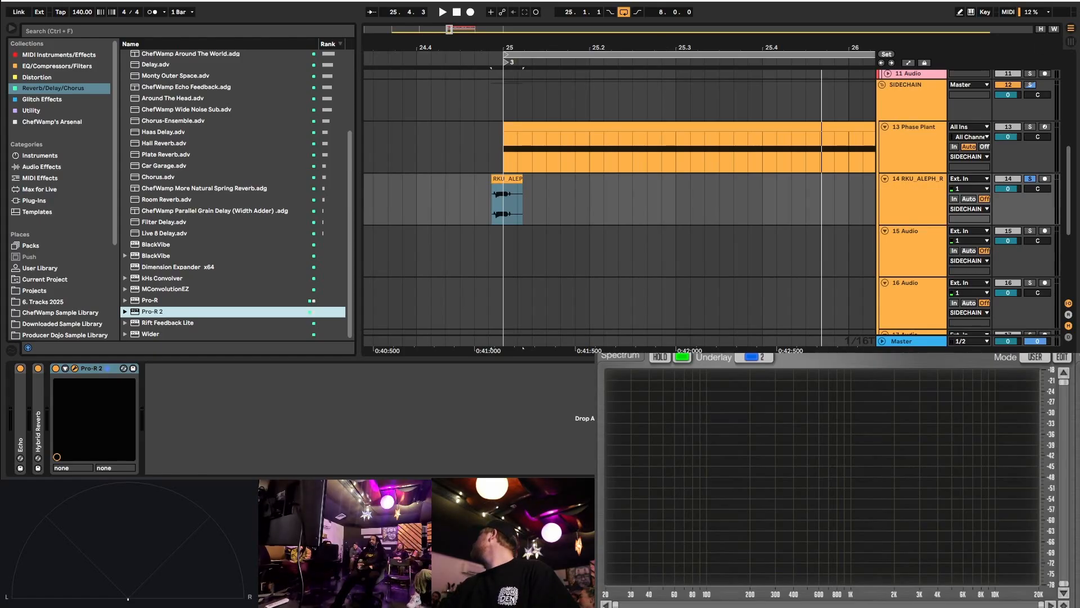
{"action": "left_click_drag", "start_coordinate": [570, 75], "coordinate": [503, 39]}
- Load the Medium Chamber preset in Pro-R 2, adjust its mix, and close the plug-in window
{"action": "left_click", "coordinate": [600, 60]}
{"action": "mouse_move", "coordinate": [539, 98]}
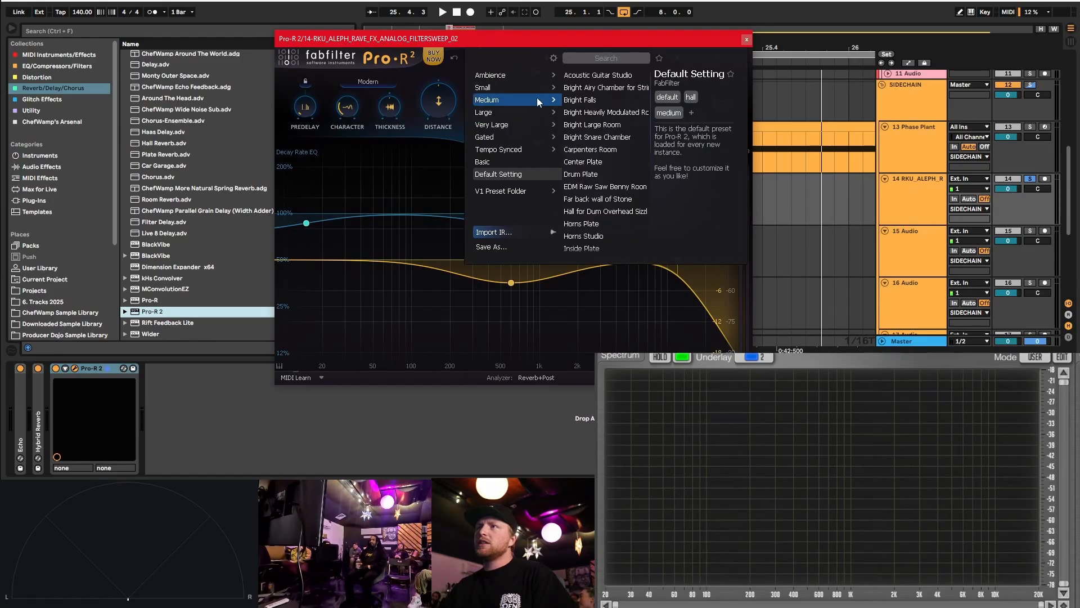
{"action": "scroll", "coordinate": [602, 169], "scroll_direction": "down", "scroll_amount": 3}
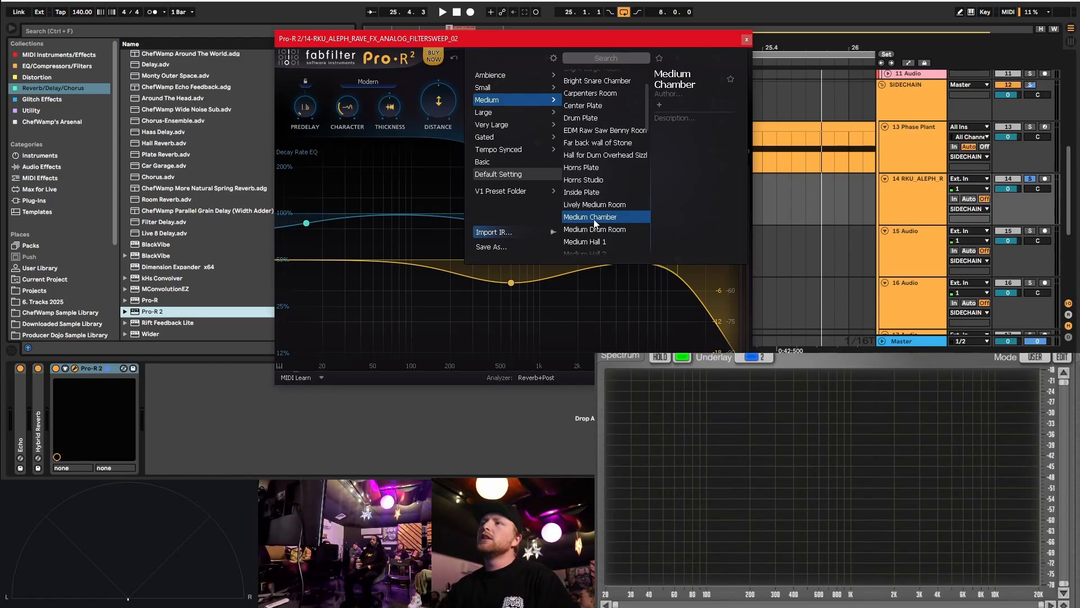
{"action": "left_click", "coordinate": [594, 218]}
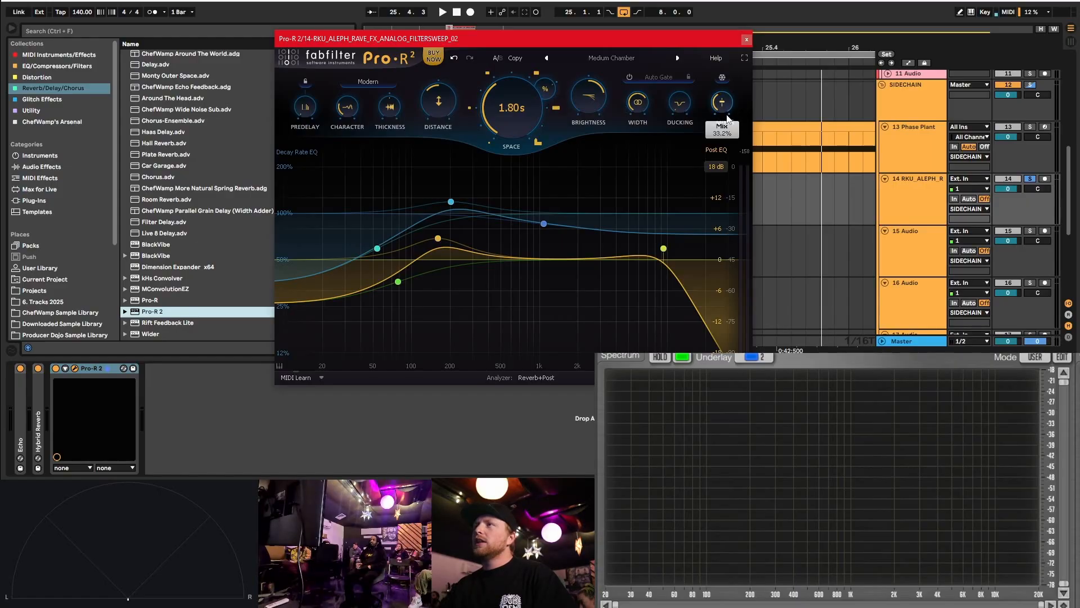
{"action": "left_click_drag", "start_coordinate": [738, 153], "coordinate": [729, 114]}
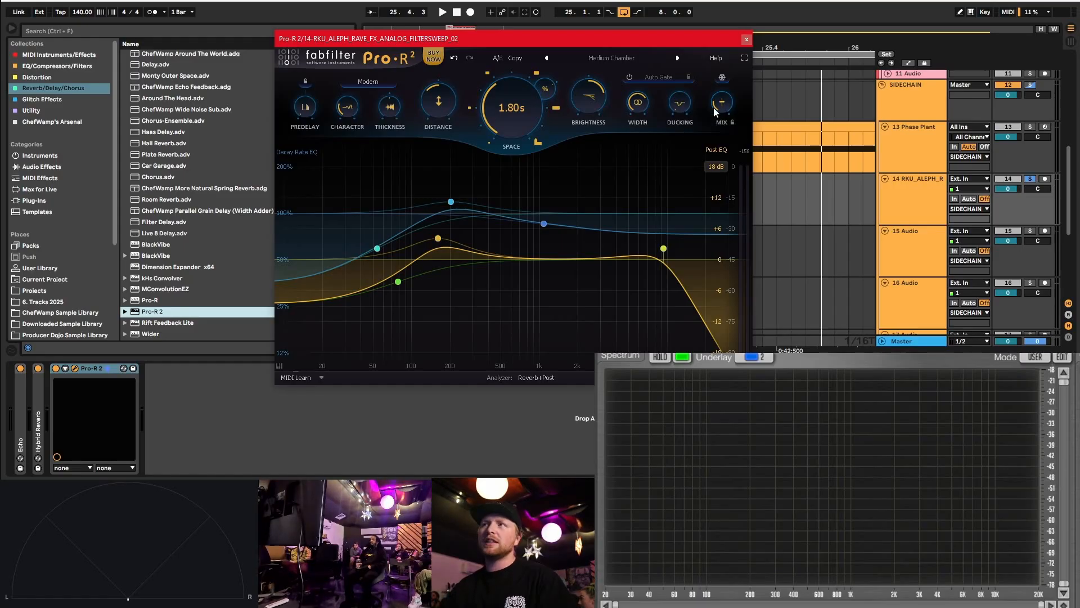
{"action": "left_click", "coordinate": [747, 40]}
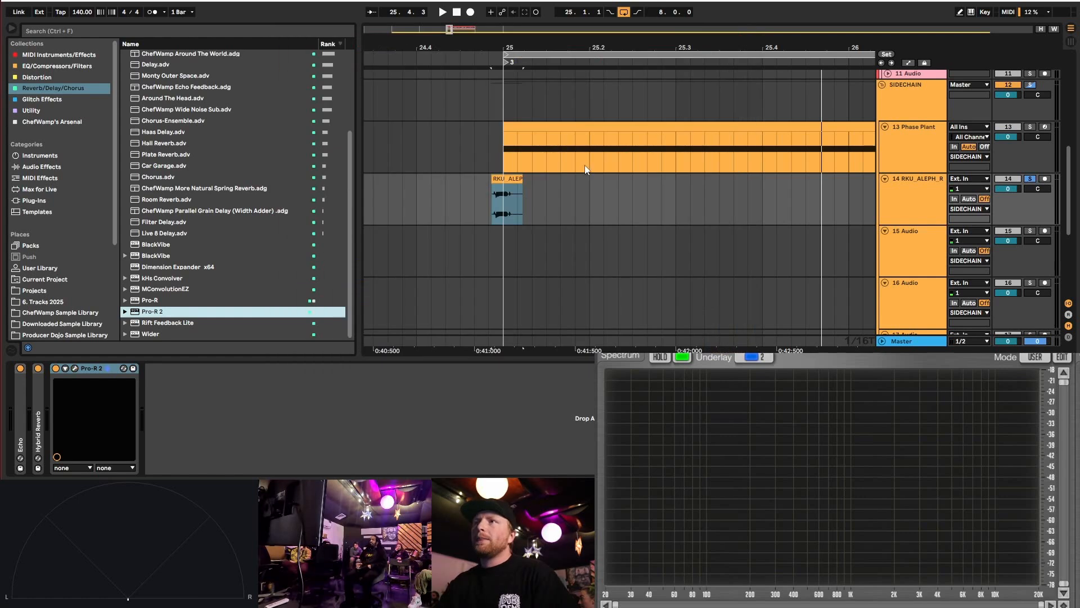
- Audition the soloed sweep through the full effect chain, briefly checking Pro-R 2's settings
{"action": "key", "text": "space"}
{"action": "key", "text": "space"}
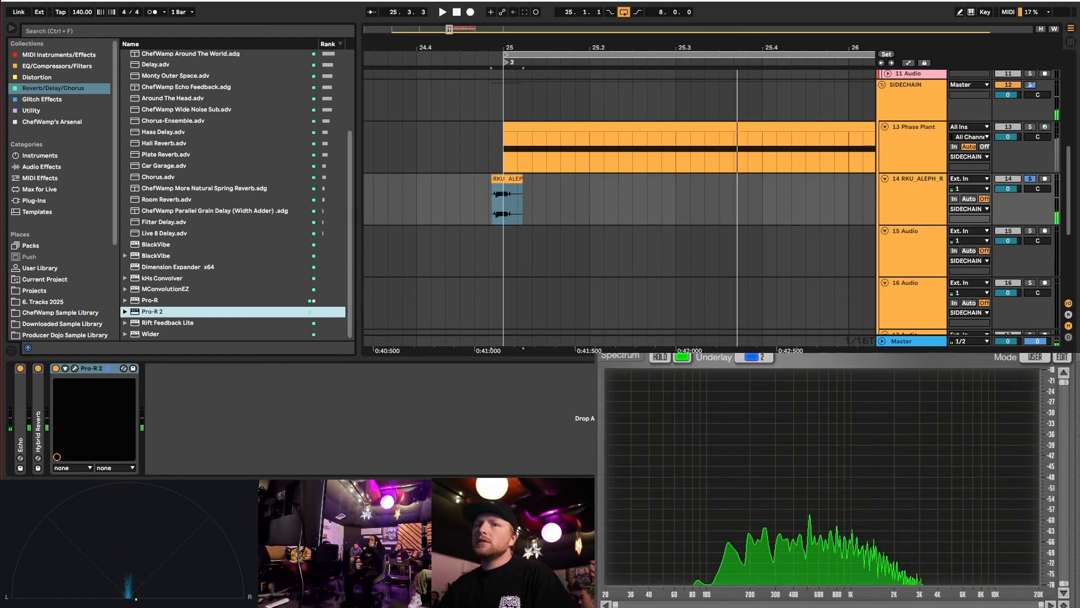
{"action": "left_click", "coordinate": [75, 368]}
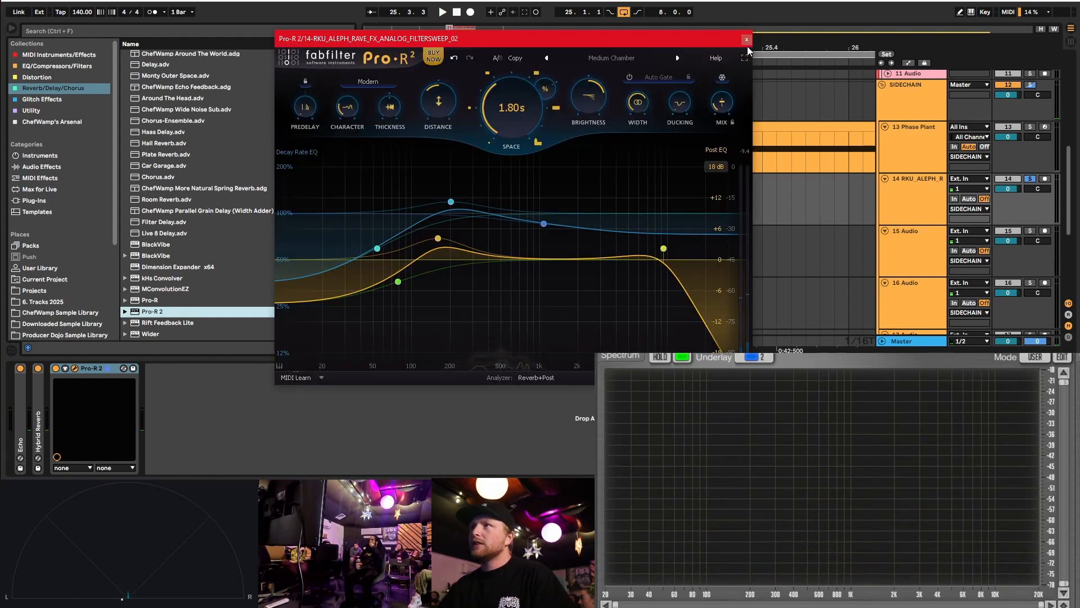
{"action": "left_click", "coordinate": [747, 39]}
{"action": "key", "text": "space"}
{"action": "key", "text": "space"}
- Unsolo track 14 and audition the sweep in the full mix from just before bar 25
{"action": "scroll", "coordinate": [523, 186], "scroll_direction": "down", "scroll_amount": 4}
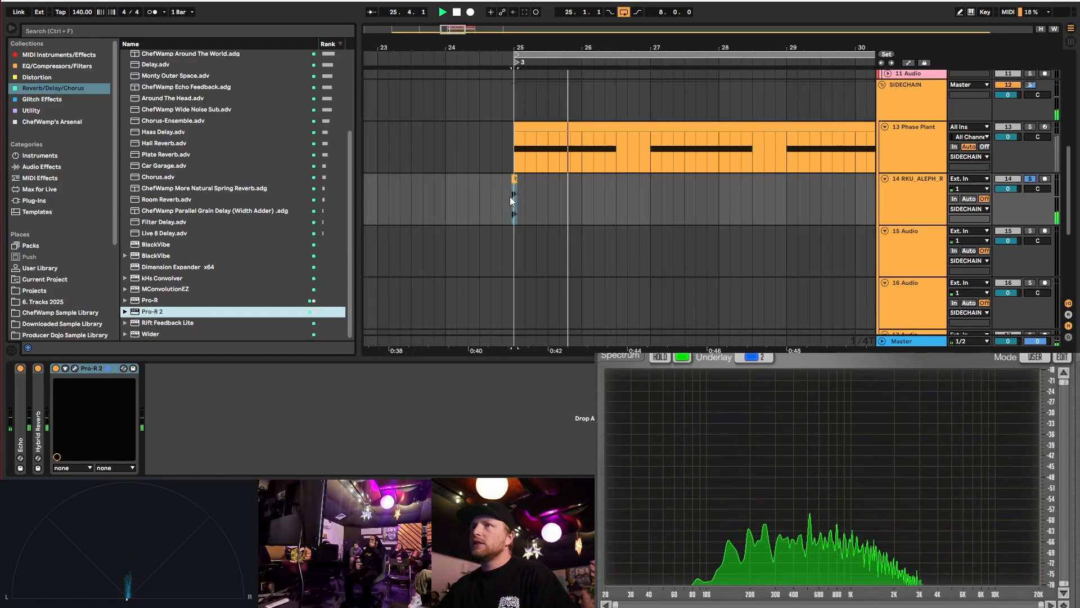
{"action": "left_click", "coordinate": [483, 201]}
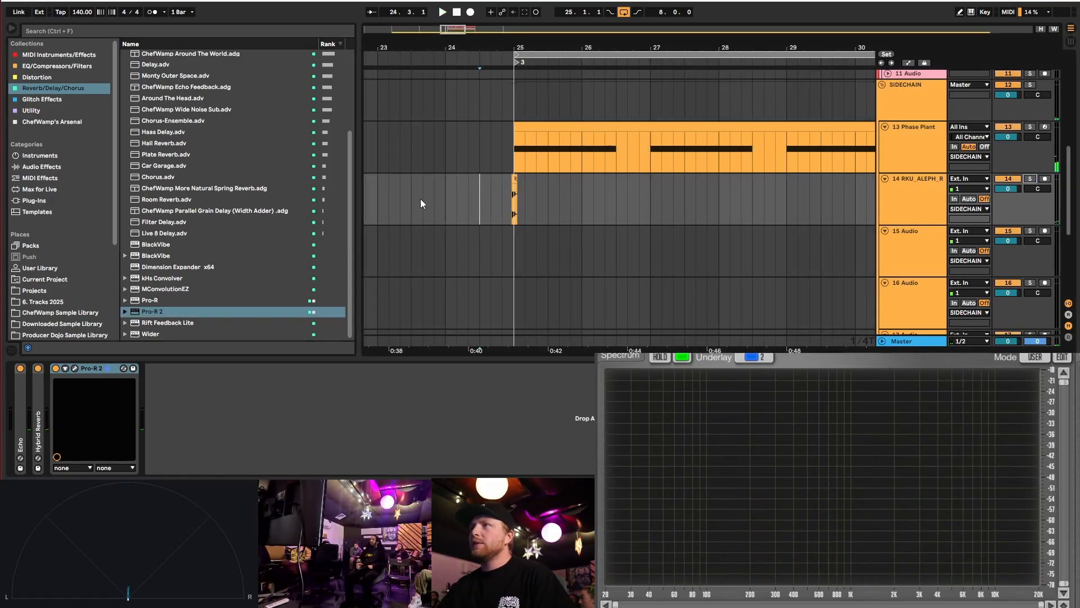
{"action": "left_click", "coordinate": [497, 198]}
{"action": "key", "text": "space"}
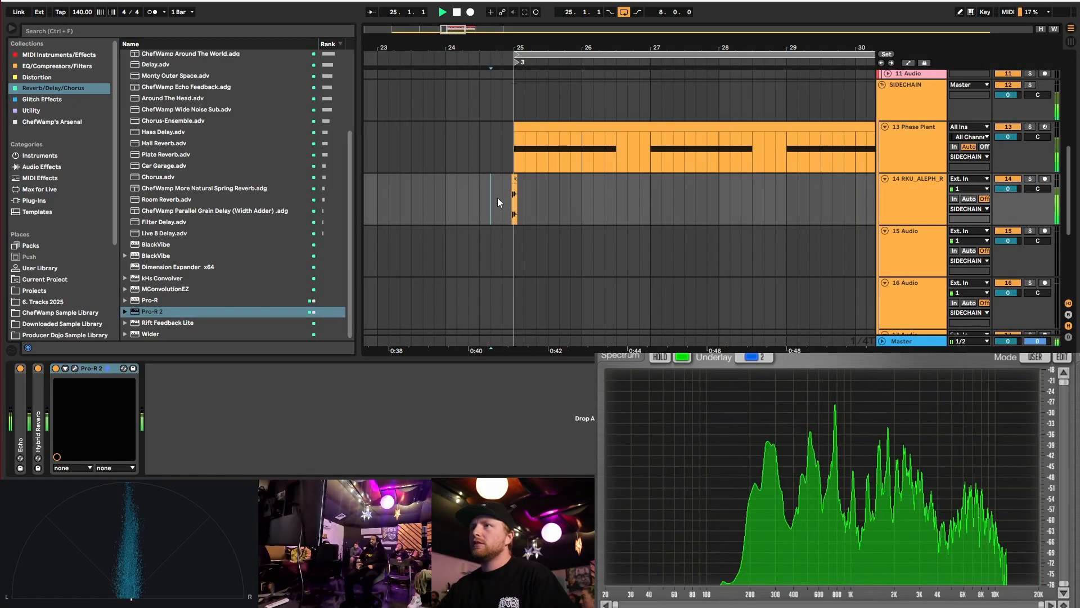
{"action": "left_click", "coordinate": [451, 200]}
{"action": "key", "text": "space"}
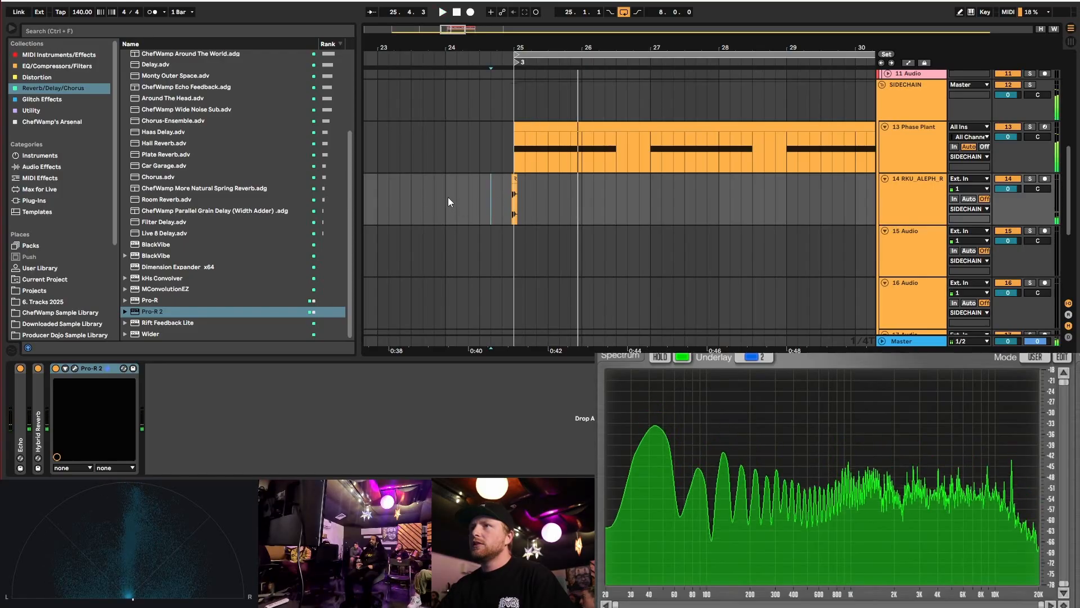
- Duplicate the four-bar section of track 14 from bar 24 to bar 28 twice to repeat the sweep
{"action": "scroll", "coordinate": [448, 197], "scroll_direction": "down", "scroll_amount": 3}
{"action": "left_click_drag", "start_coordinate": [456, 200], "coordinate": [517, 207]}
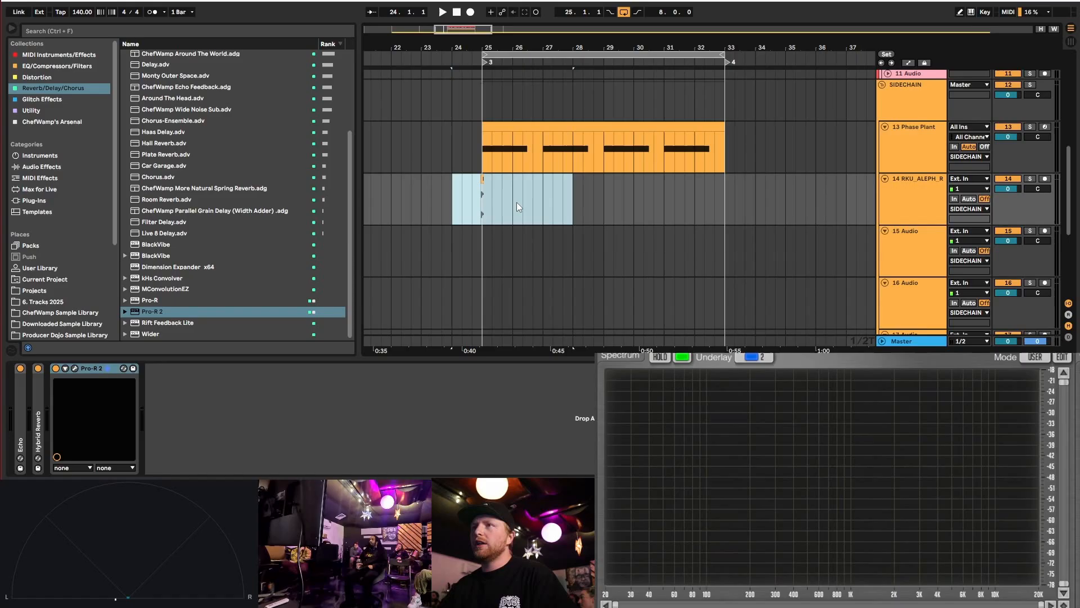
{"action": "key", "text": "ctrl+d"}
{"action": "key", "text": "ctrl+d"}
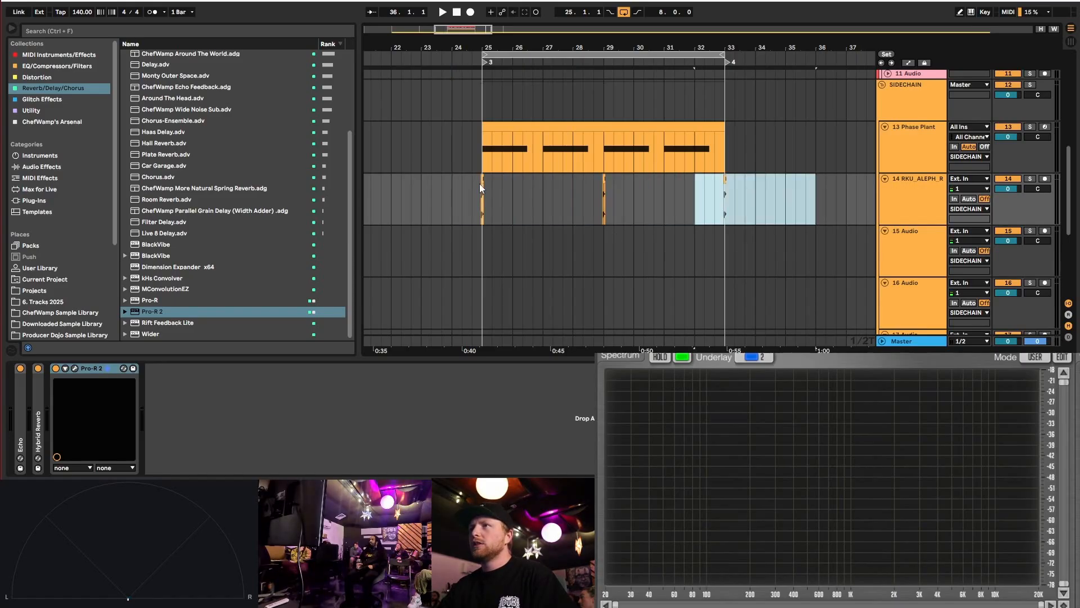
- Select track 15 at bar 25 and audition the riser, laser and transition one-shots in Splice's !ZSea FX folder
{"action": "scroll", "coordinate": [576, 155], "scroll_direction": "down", "scroll_amount": 5}
{"action": "scroll", "coordinate": [513, 180], "scroll_direction": "up", "scroll_amount": 3}
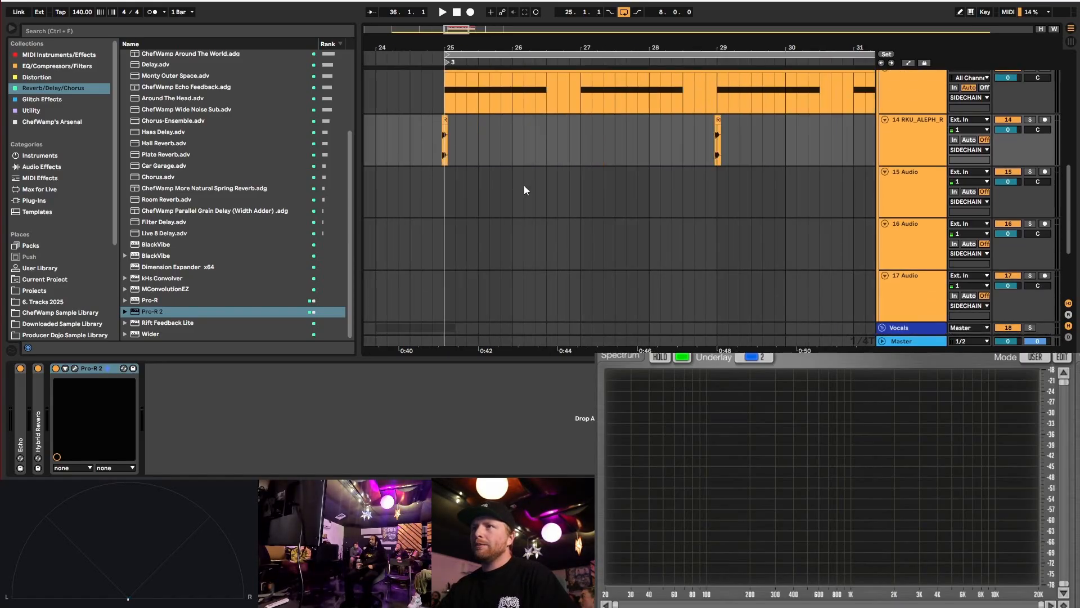
{"action": "left_click", "coordinate": [468, 194]}
{"action": "scroll", "coordinate": [65, 329], "scroll_direction": "down", "scroll_amount": 3}
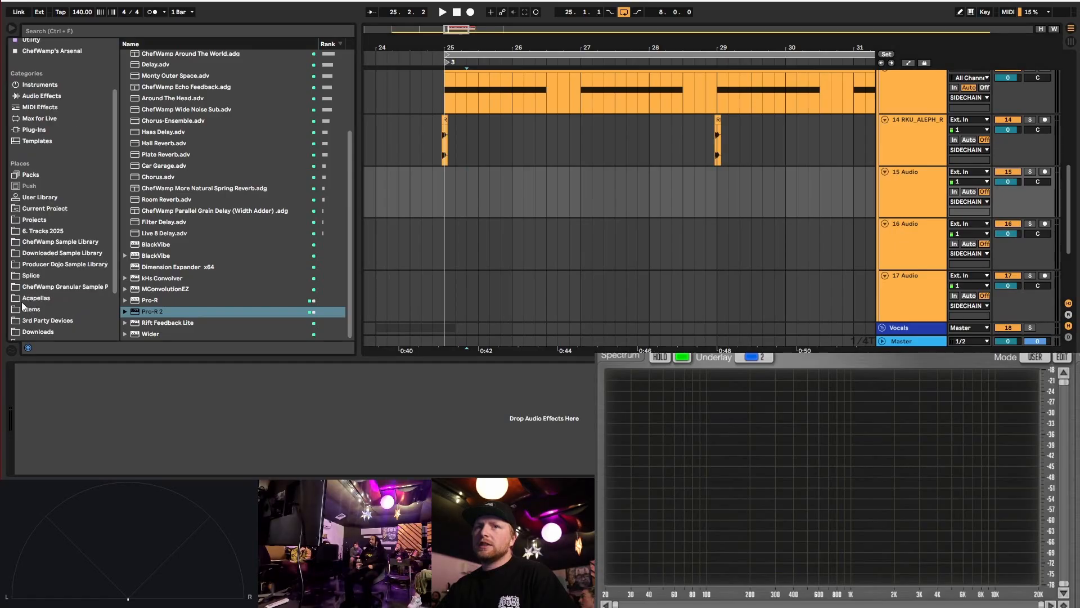
{"action": "left_click", "coordinate": [45, 277]}
{"action": "left_click", "coordinate": [264, 195]}
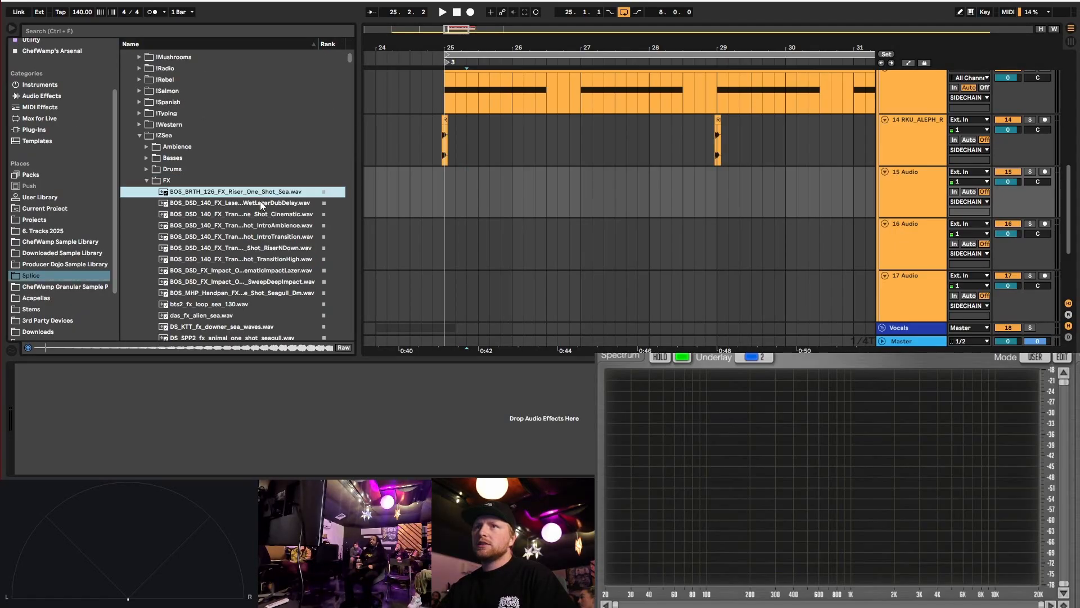
{"action": "left_click", "coordinate": [261, 202]}
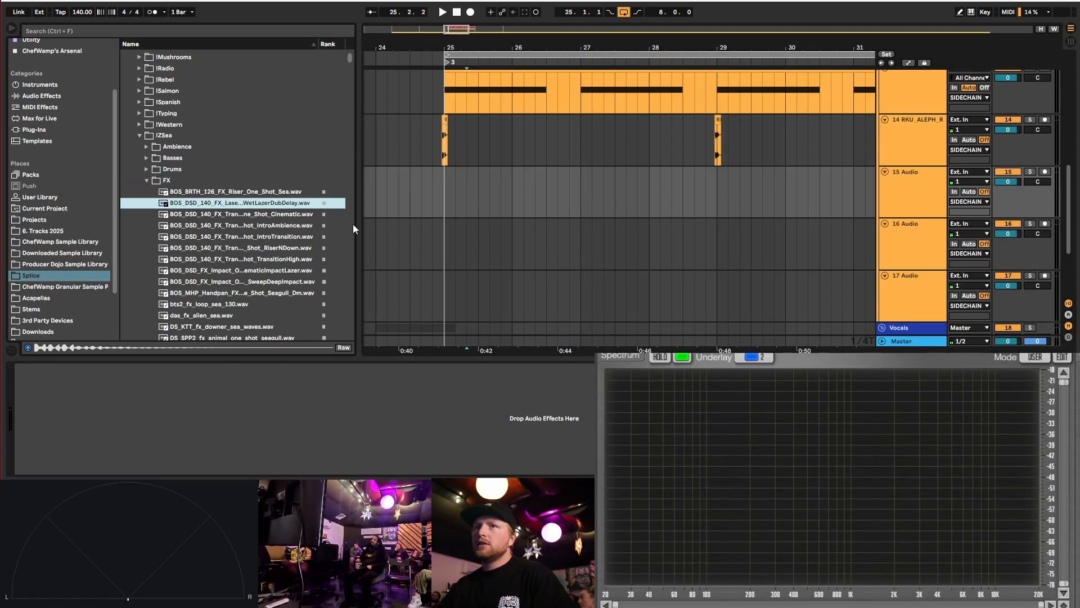
{"action": "left_click", "coordinate": [275, 217]}
{"action": "left_click", "coordinate": [277, 226]}
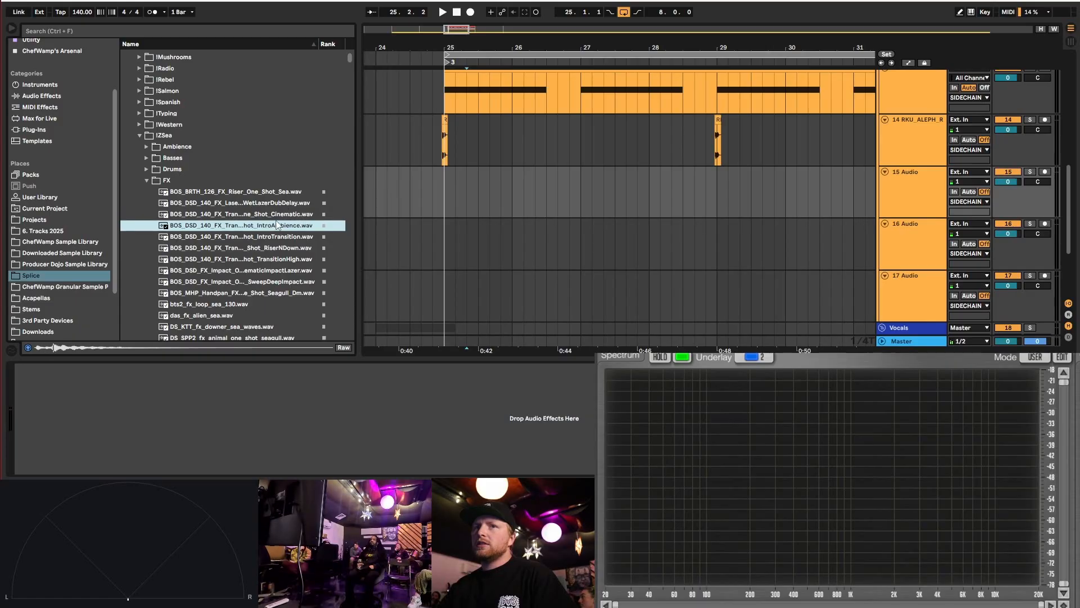
{"action": "left_click", "coordinate": [279, 237]}
{"action": "left_click", "coordinate": [278, 247]}
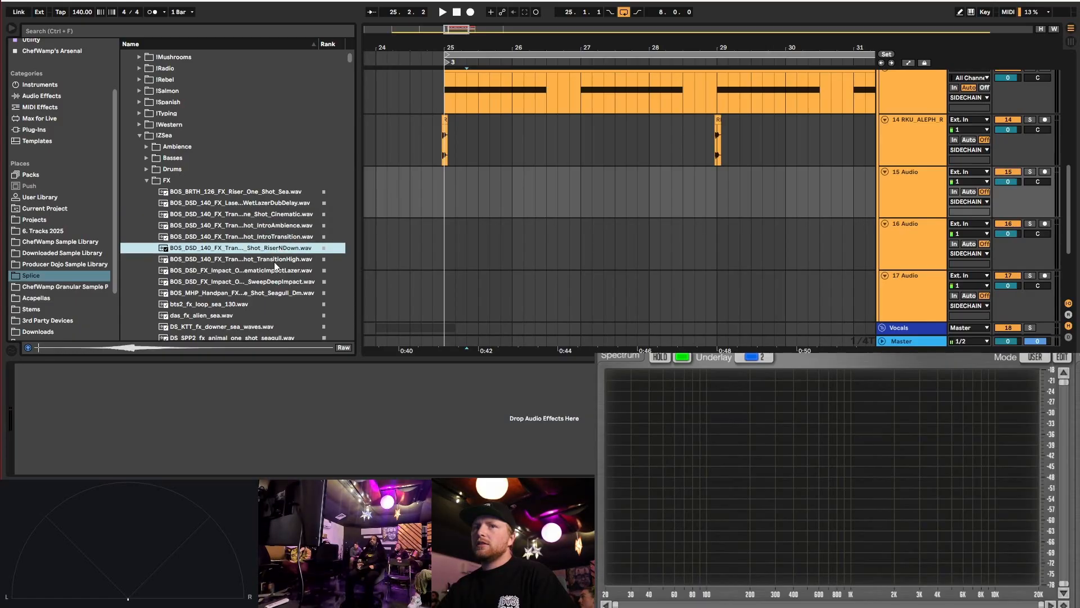
{"action": "scroll", "coordinate": [278, 293], "scroll_direction": "down", "scroll_amount": 3}
{"action": "scroll", "coordinate": [216, 124], "scroll_direction": "up", "scroll_amount": 3}
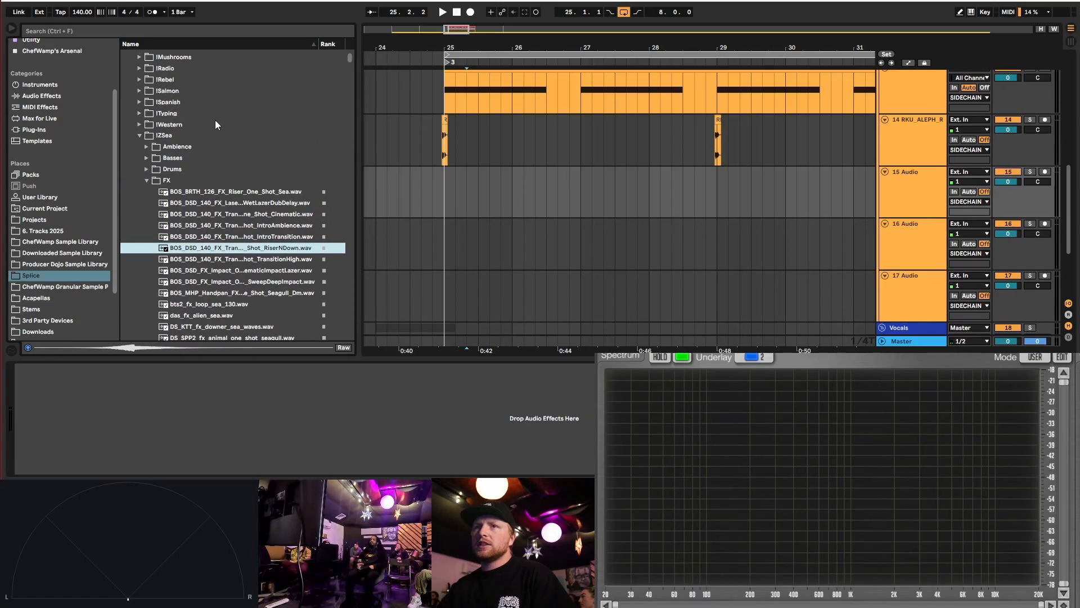
- Search the Splice samples for "sea" and audition the handpan, loop, alien, downer and seagull sounds in the !ZSea FX folder
{"action": "left_click", "coordinate": [78, 31]}
{"action": "type", "text": "sea"}
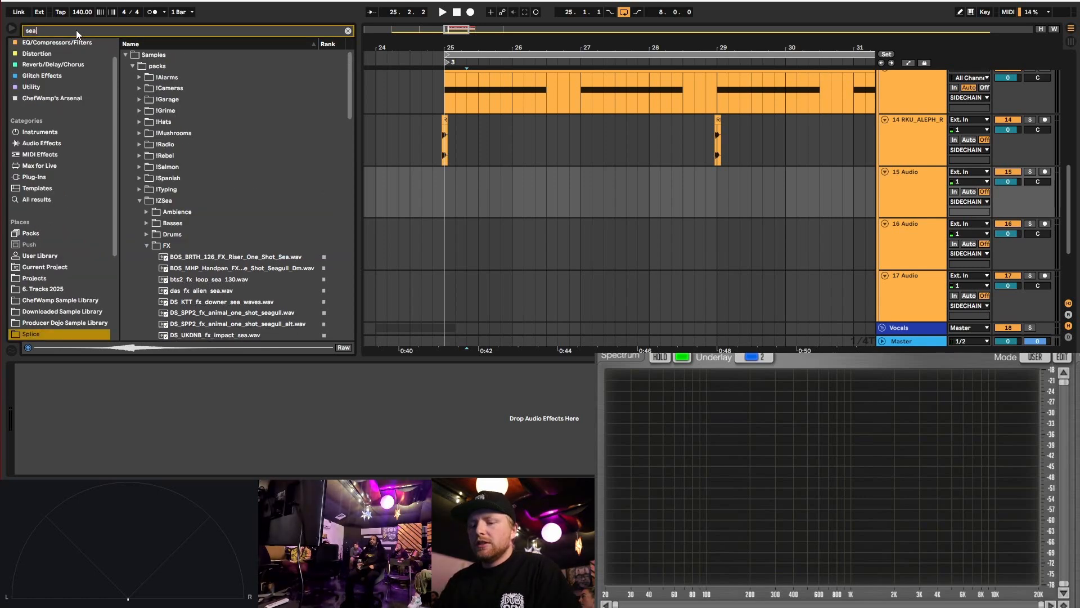
{"action": "scroll", "coordinate": [264, 183], "scroll_direction": "down", "scroll_amount": 1}
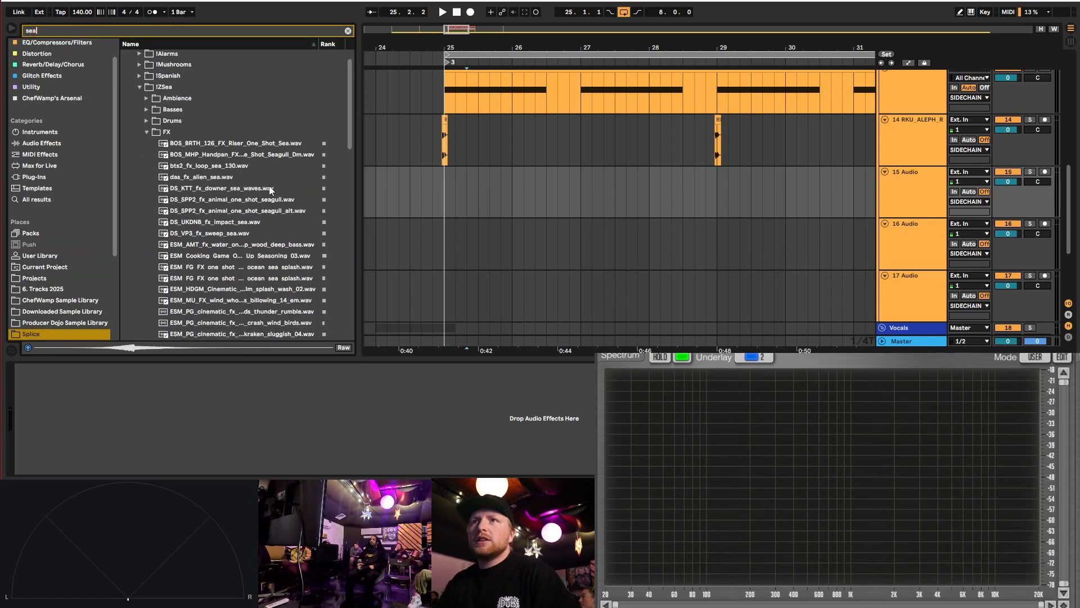
{"action": "left_click", "coordinate": [260, 154]}
{"action": "left_click", "coordinate": [242, 166]}
{"action": "left_click", "coordinate": [225, 176]}
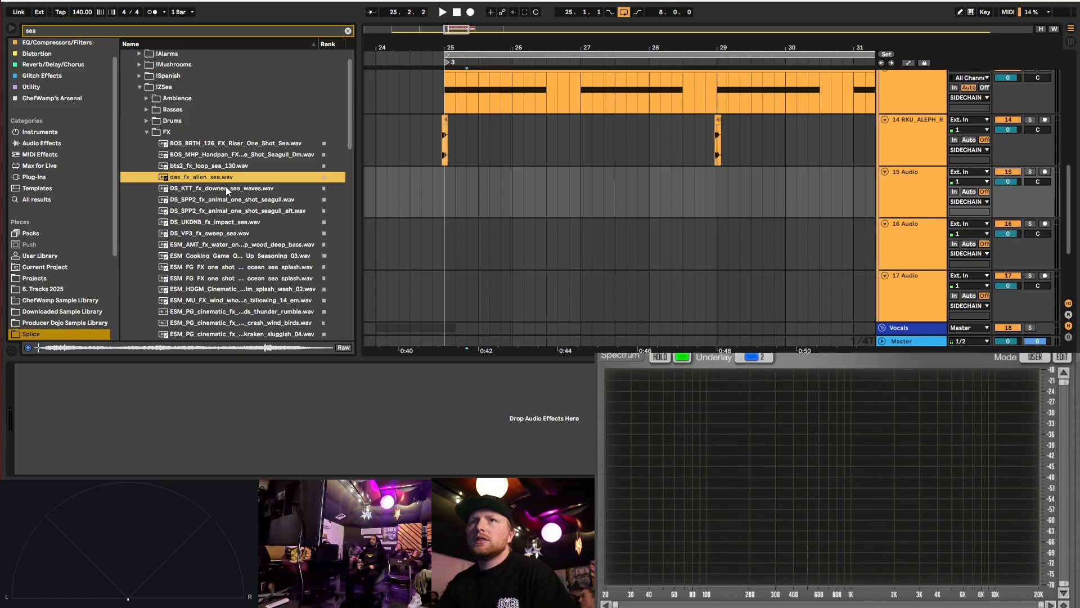
{"action": "left_click", "coordinate": [230, 189]}
{"action": "left_click", "coordinate": [261, 200]}
{"action": "left_click", "coordinate": [253, 213]}
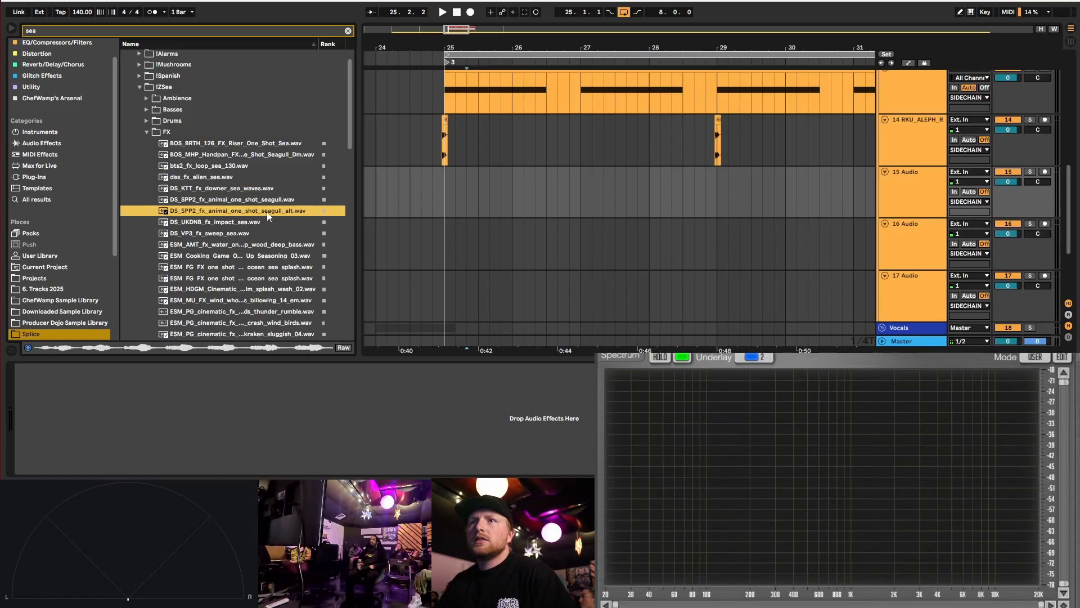
- Place DS_SPP2_fx_animal_one_shot_seagull.wav on track 15 shortly before bar 27 and turn off warping for the clip
{"action": "left_click", "coordinate": [255, 203]}
{"action": "left_click_drag", "start_coordinate": [246, 204], "coordinate": [573, 201]}
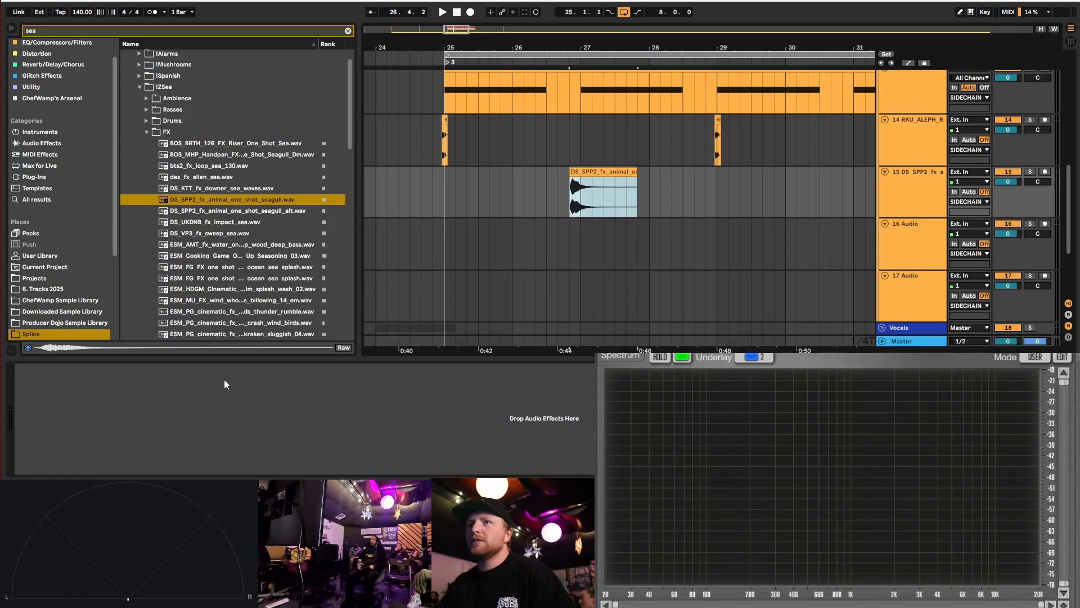
{"action": "double_click", "coordinate": [599, 175]}
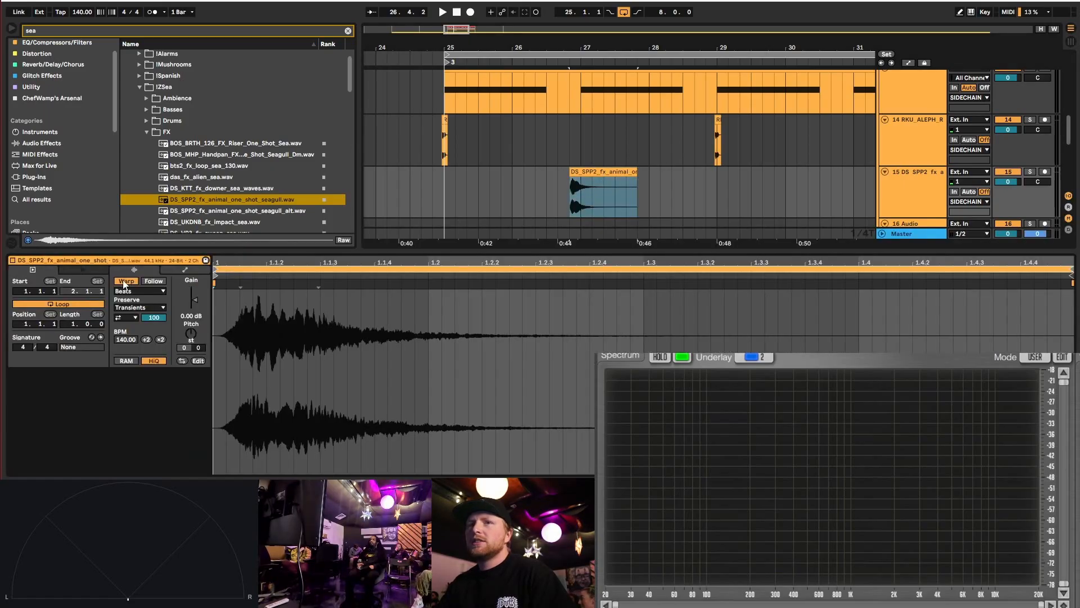
{"action": "left_click", "coordinate": [125, 281]}
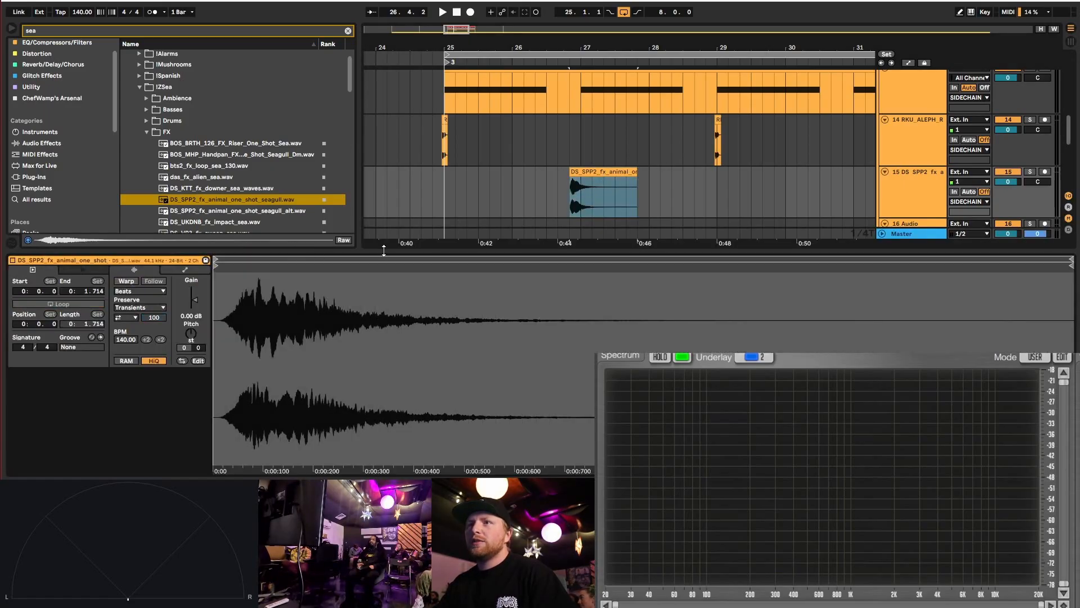
{"action": "left_click_drag", "start_coordinate": [384, 250], "coordinate": [406, 350]}
{"action": "scroll", "coordinate": [596, 219], "scroll_direction": "up", "scroll_amount": 3}
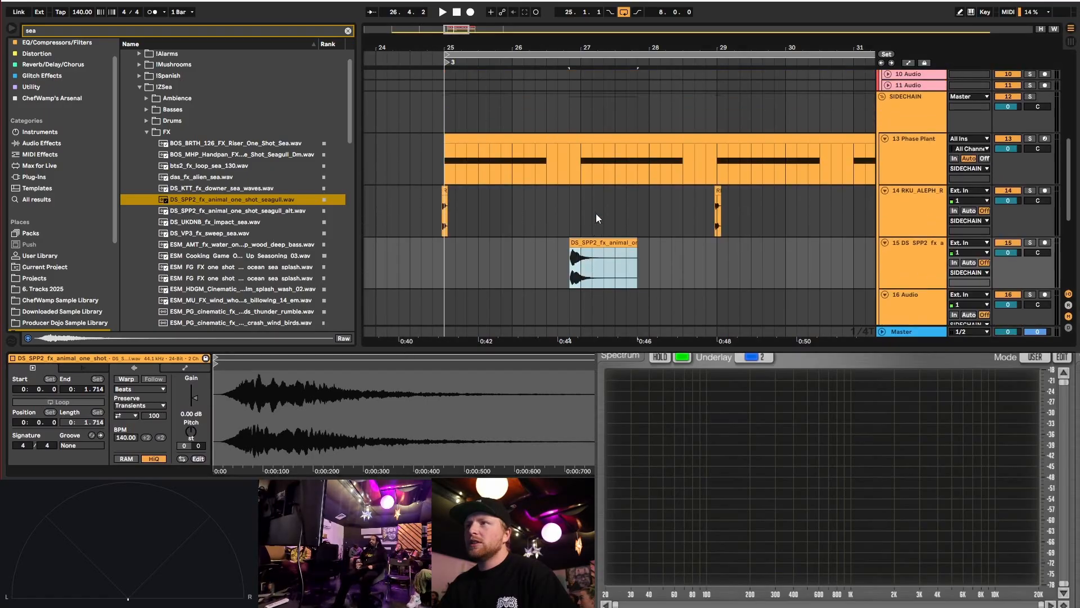
- Play from bar 25 with track 15 muted, reposition the seagull clip to 27.3, and unmute the track
{"action": "left_click", "coordinate": [1007, 243]}
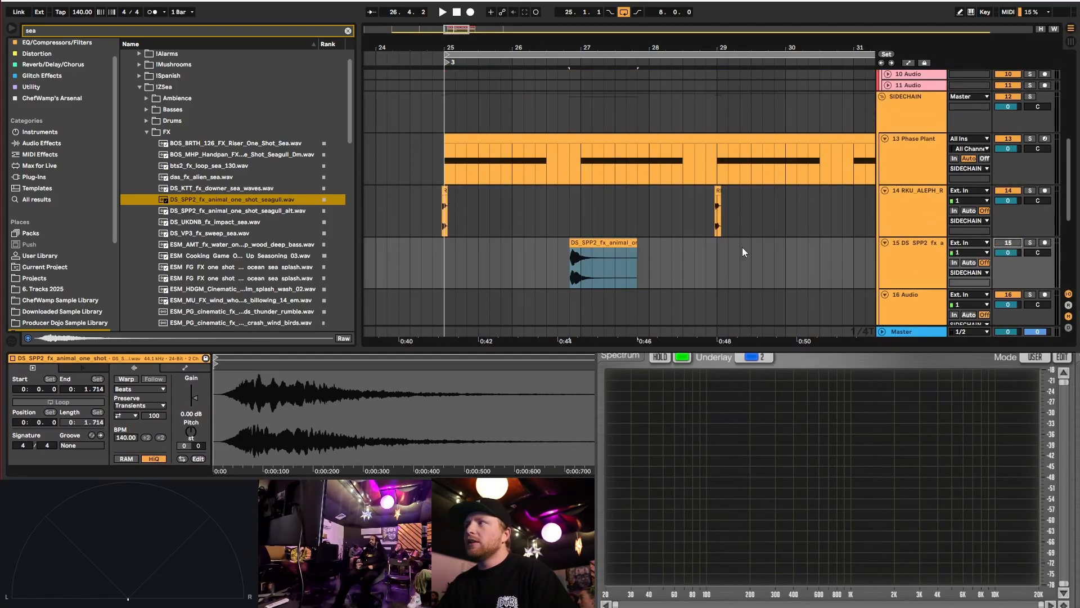
{"action": "left_click", "coordinate": [443, 243]}
{"action": "key", "text": "space"}
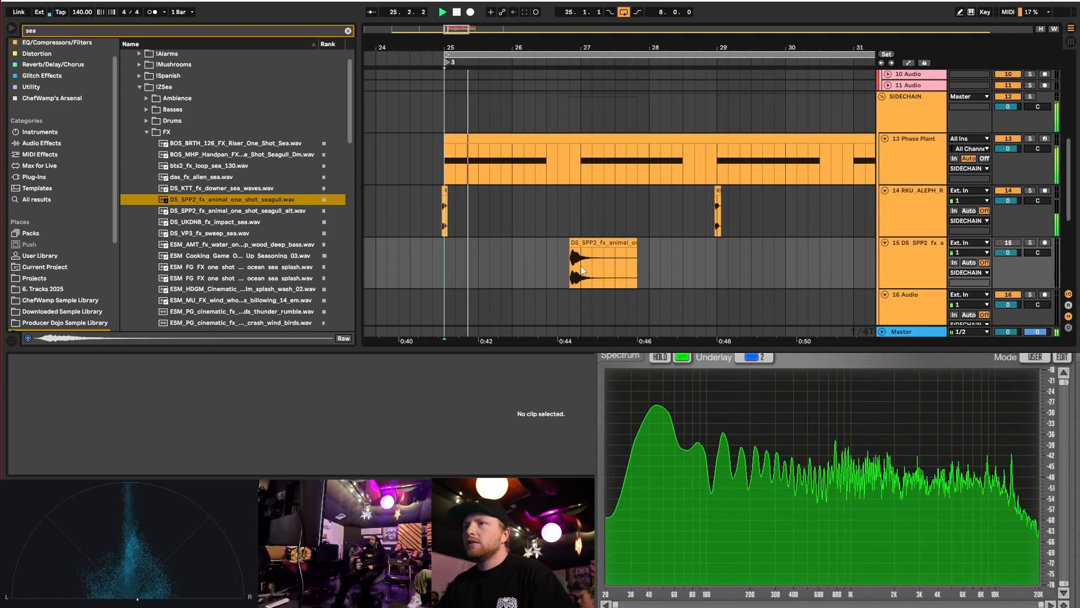
{"action": "left_click_drag", "start_coordinate": [584, 255], "coordinate": [648, 246]}
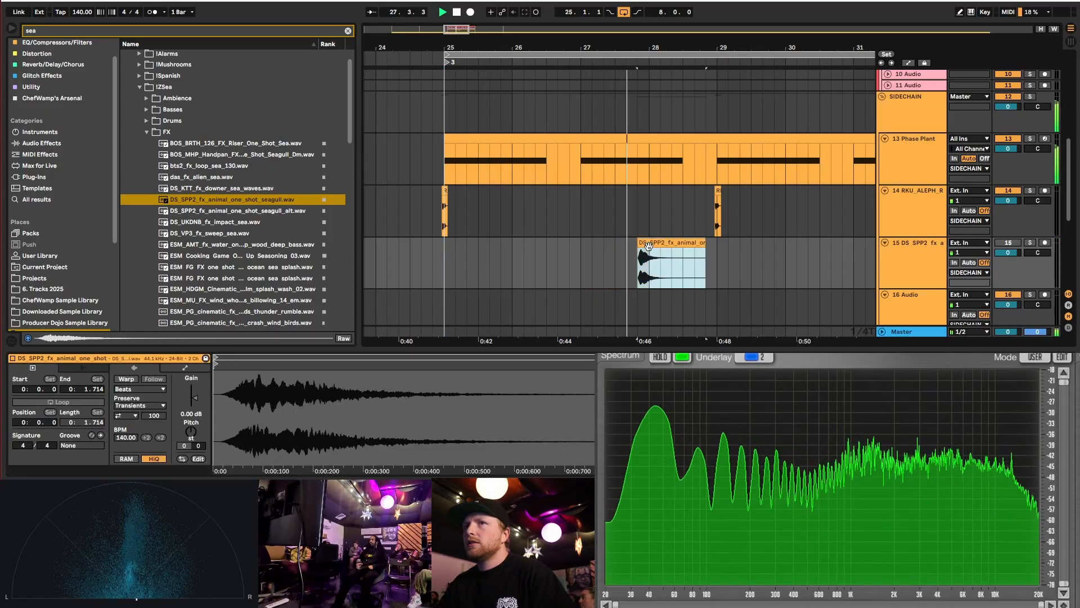
{"action": "key", "text": "space"}
{"action": "left_click_drag", "start_coordinate": [648, 245], "coordinate": [633, 232]}
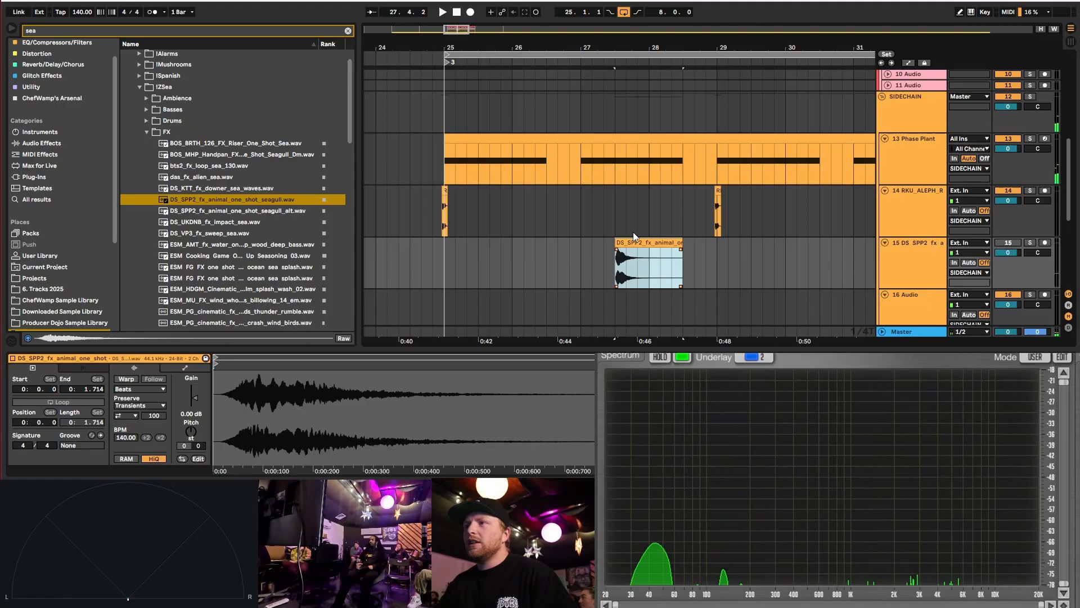
{"action": "left_click", "coordinate": [1006, 245]}
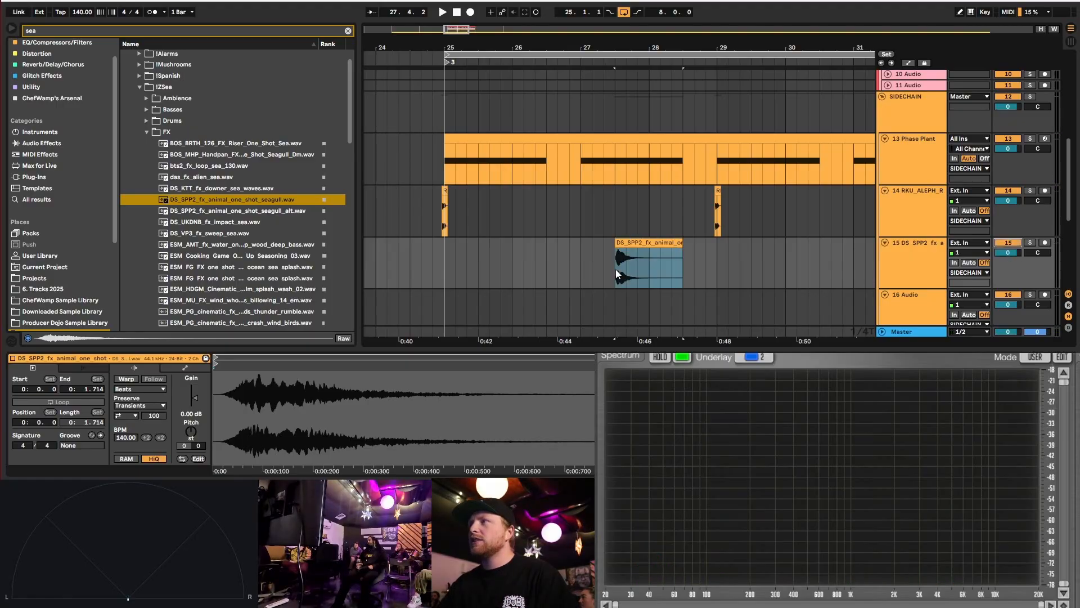
{"action": "left_click", "coordinate": [656, 216]}
{"action": "left_click", "coordinate": [635, 243]}
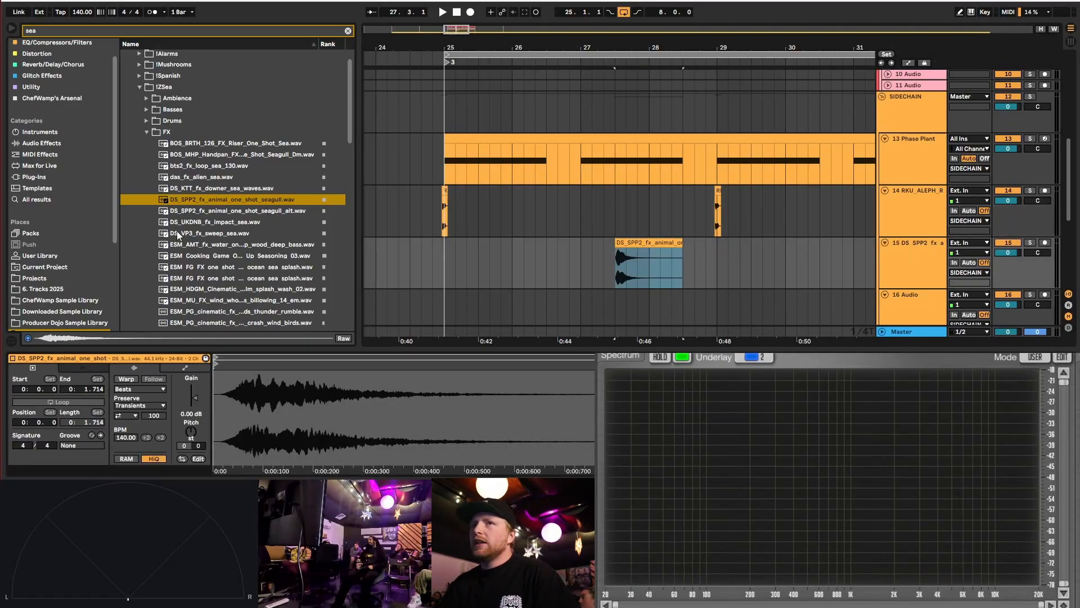
- Clear the browser search and collapse the FX and !ZSea sample folders
{"action": "left_click", "coordinate": [904, 209]}
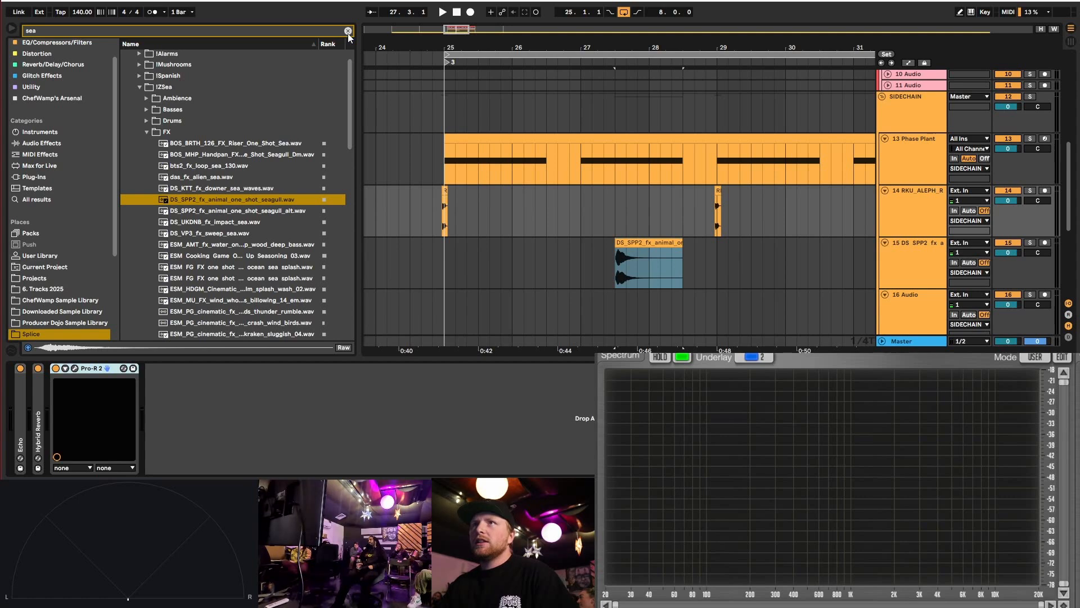
{"action": "left_click", "coordinate": [348, 31]}
{"action": "left_click", "coordinate": [146, 181]}
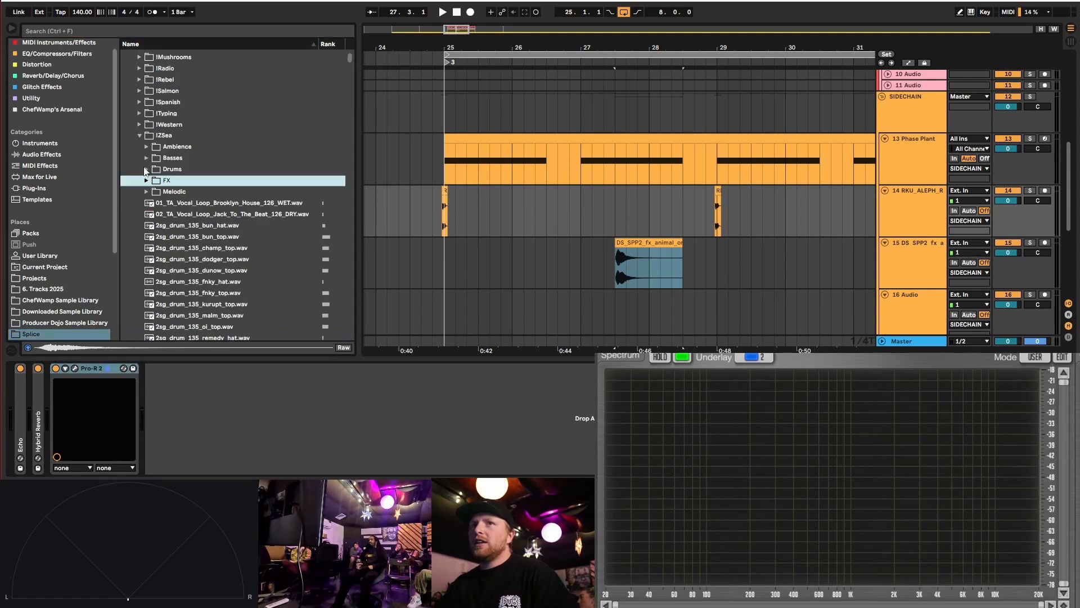
{"action": "left_click", "coordinate": [139, 135]}
- Copy the Echo, Hybrid Reverb and Pro-R 2 chain from track 14 onto seagull track 15
{"action": "left_click", "coordinate": [920, 211]}
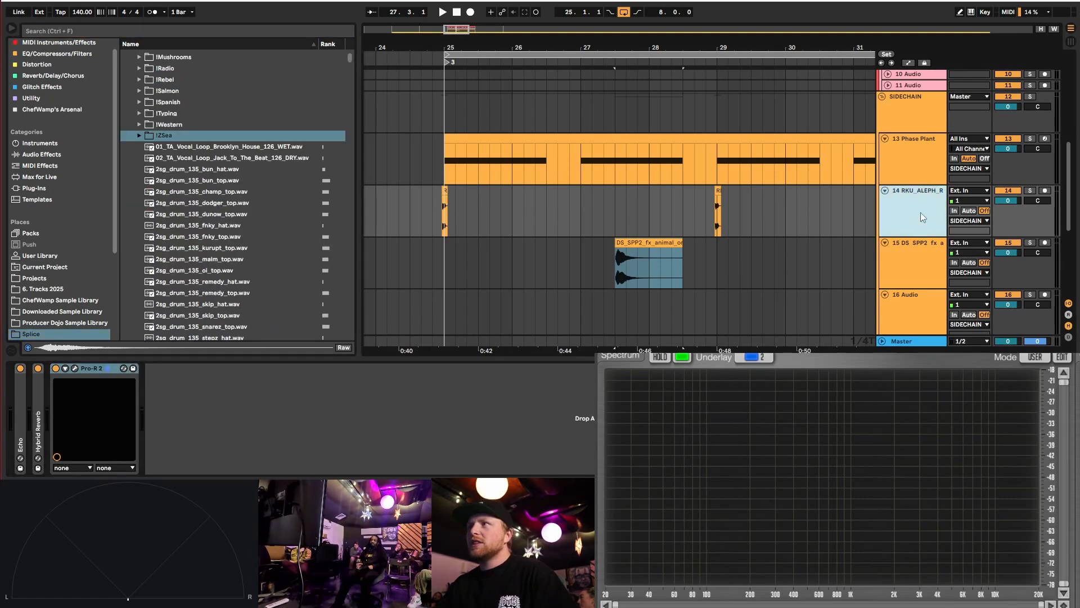
{"action": "left_click", "coordinate": [84, 369]}
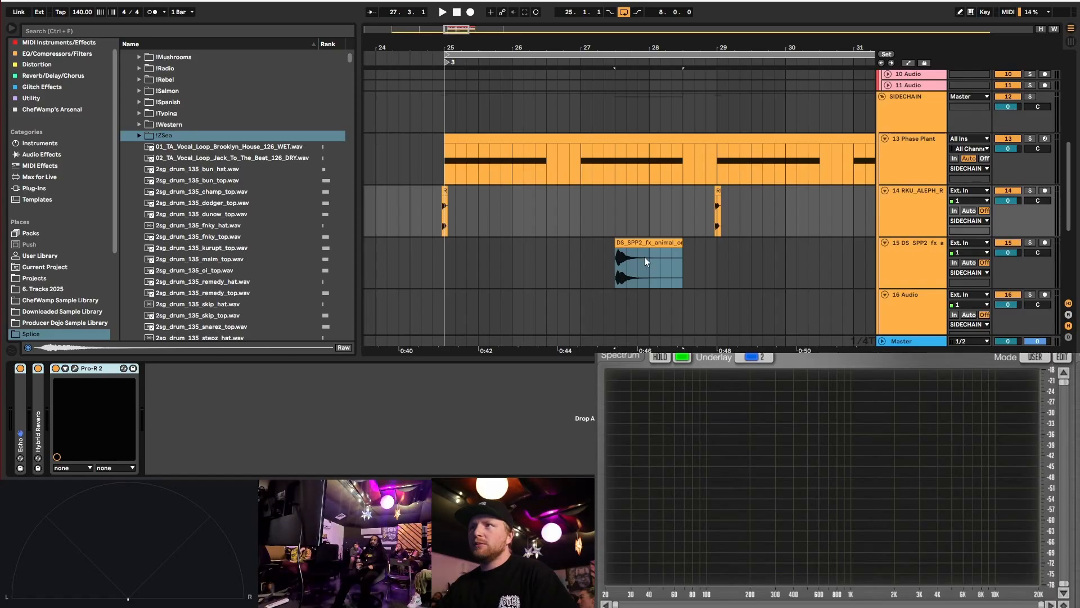
{"action": "left_click", "coordinate": [683, 272]}
{"action": "left_click", "coordinate": [931, 255]}
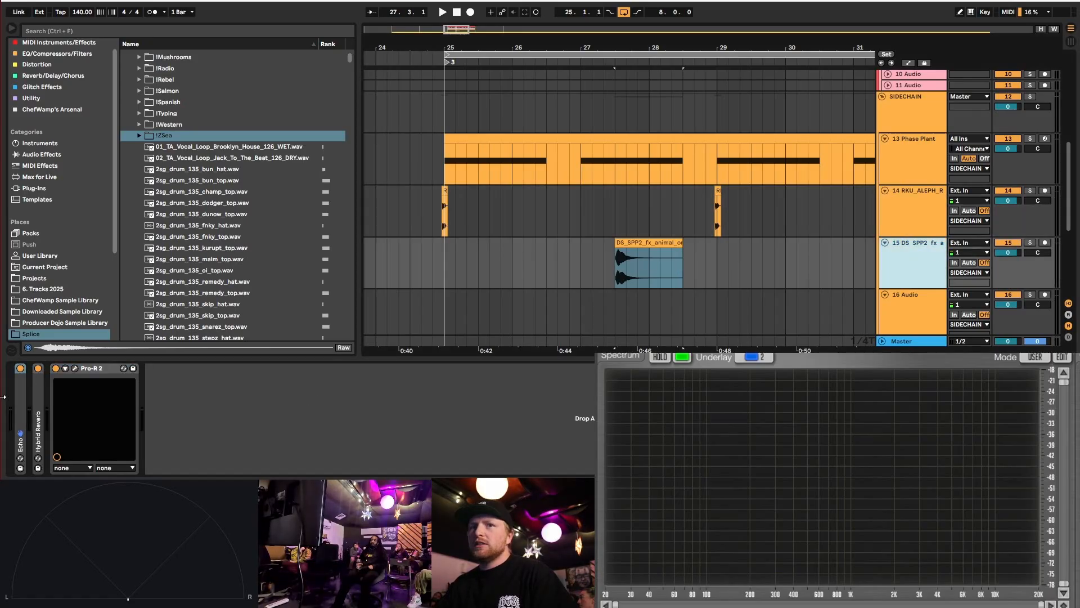
- Set track 15's Echo to dotted 1/8 delays and audition the seagull from bar 27
{"action": "double_click", "coordinate": [20, 415]}
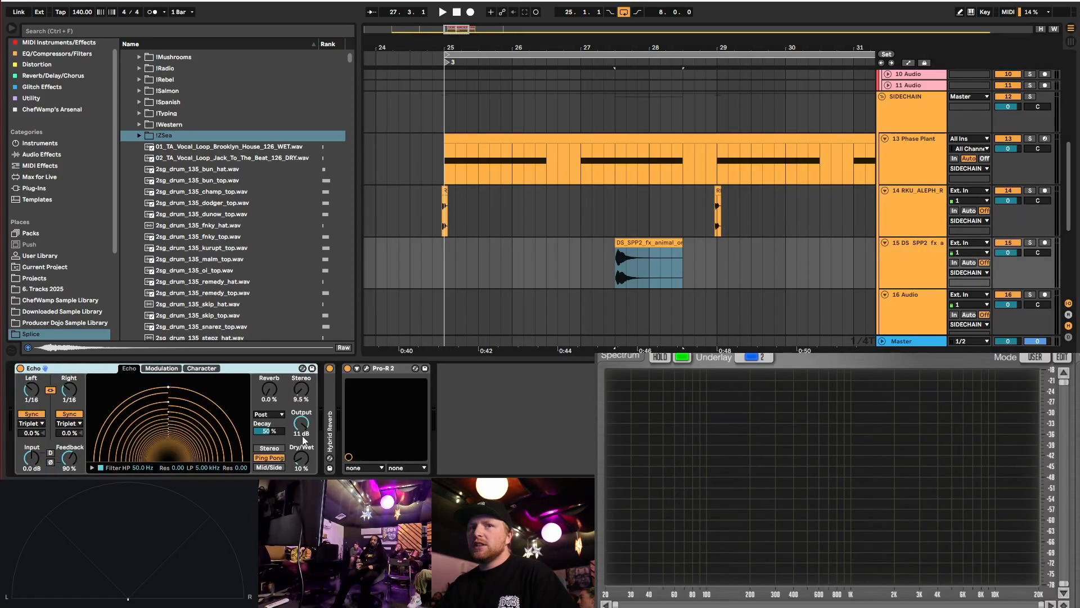
{"action": "left_click", "coordinate": [33, 424]}
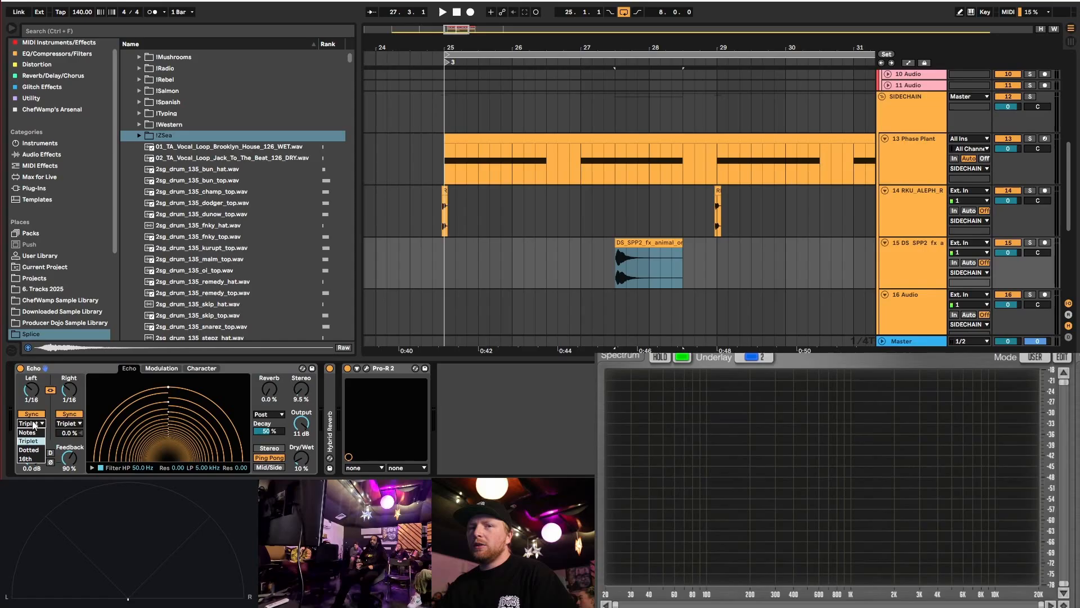
{"action": "left_click", "coordinate": [42, 448]}
{"action": "left_click_drag", "start_coordinate": [31, 389], "coordinate": [31, 381]}
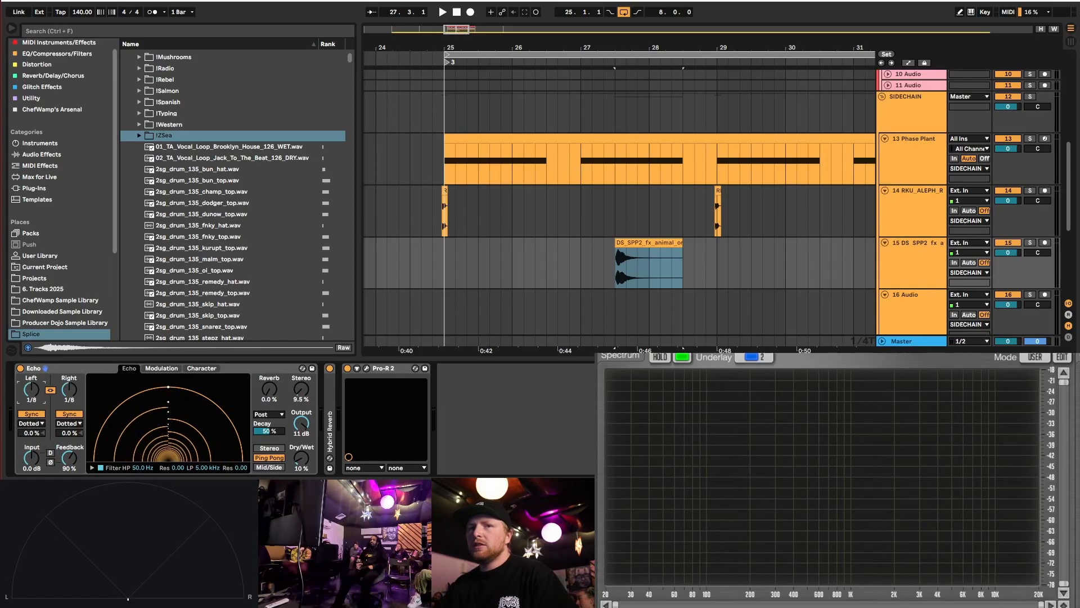
{"action": "left_click", "coordinate": [21, 369]}
{"action": "left_click", "coordinate": [21, 369]}
{"action": "left_click", "coordinate": [580, 269]}
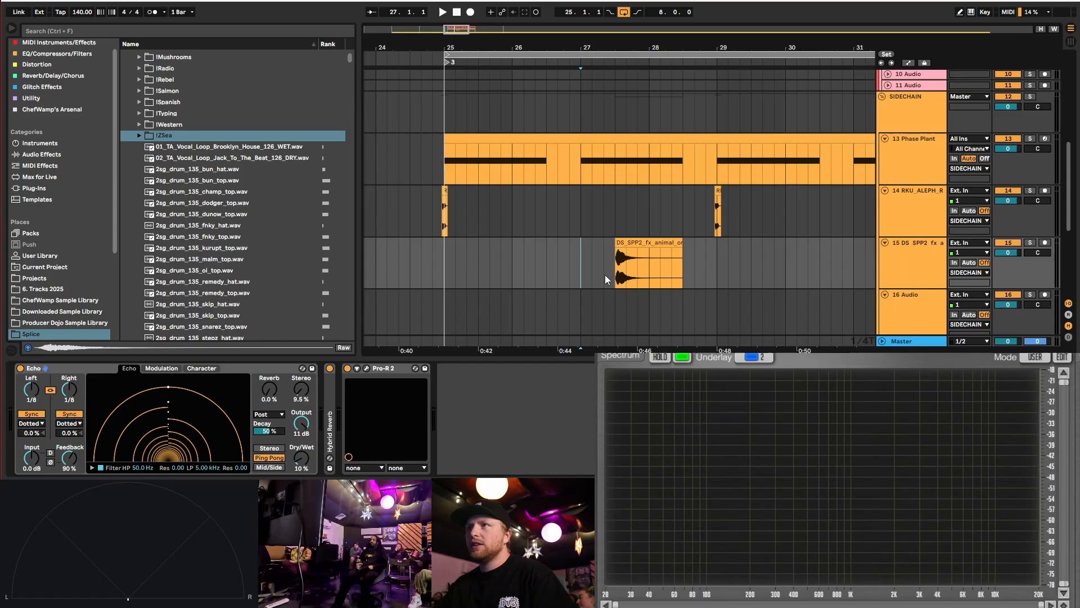
{"action": "key", "text": "space"}
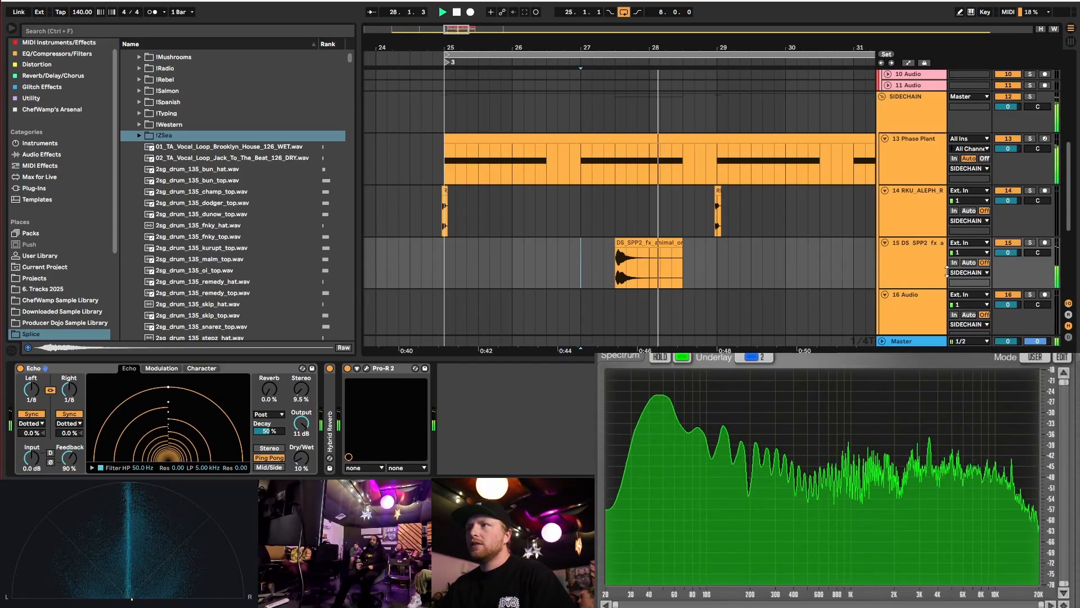
{"action": "key", "text": "space"}
- Set the seagull clip's gain to -8 dB and audition it in the mix from bar 27
{"action": "left_click", "coordinate": [634, 243]}
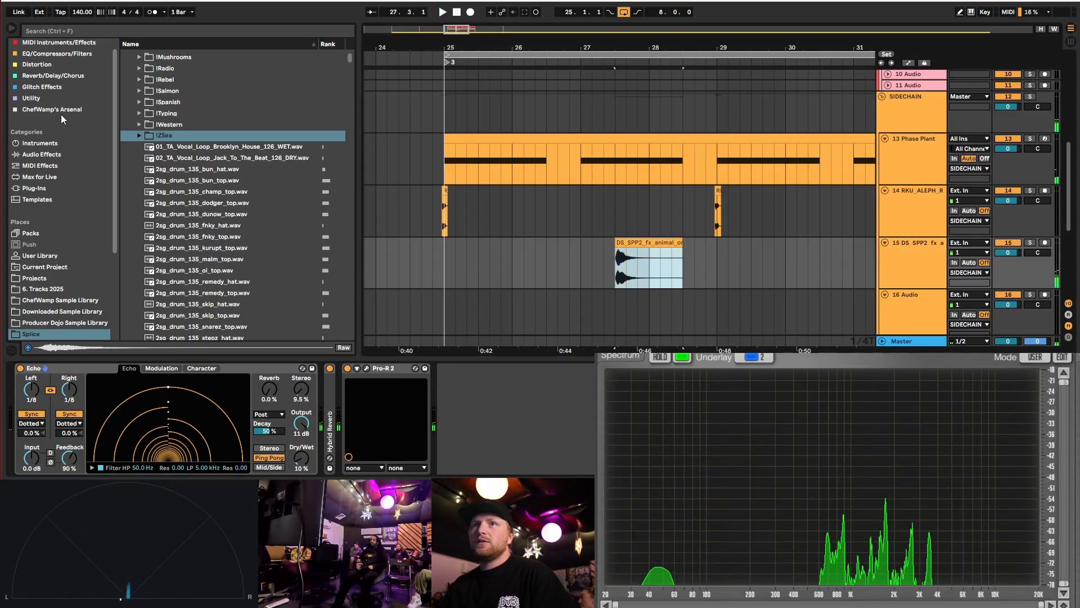
{"action": "double_click", "coordinate": [634, 243]}
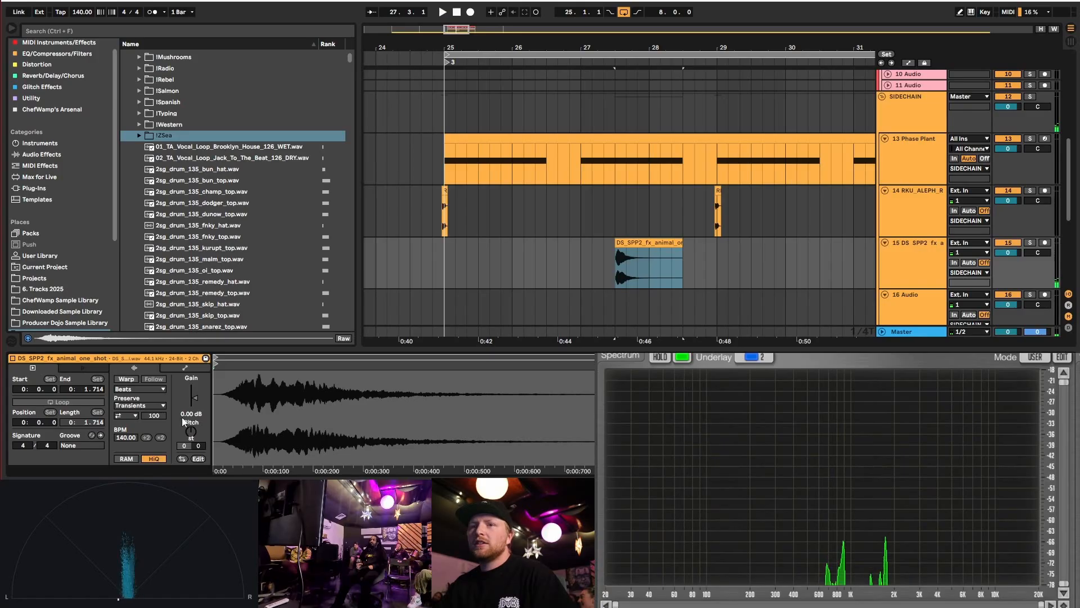
{"action": "left_click", "coordinate": [197, 416]}
{"action": "type", "text": "-"}
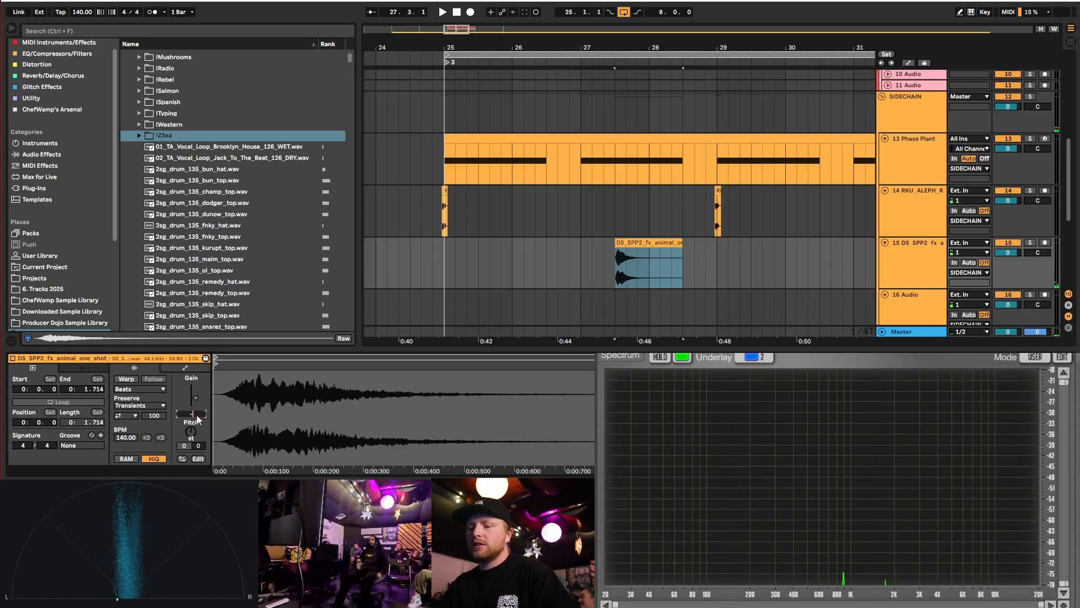
{"action": "type", "text": "8"}
{"action": "key", "text": "Return"}
{"action": "left_click", "coordinate": [927, 262]}
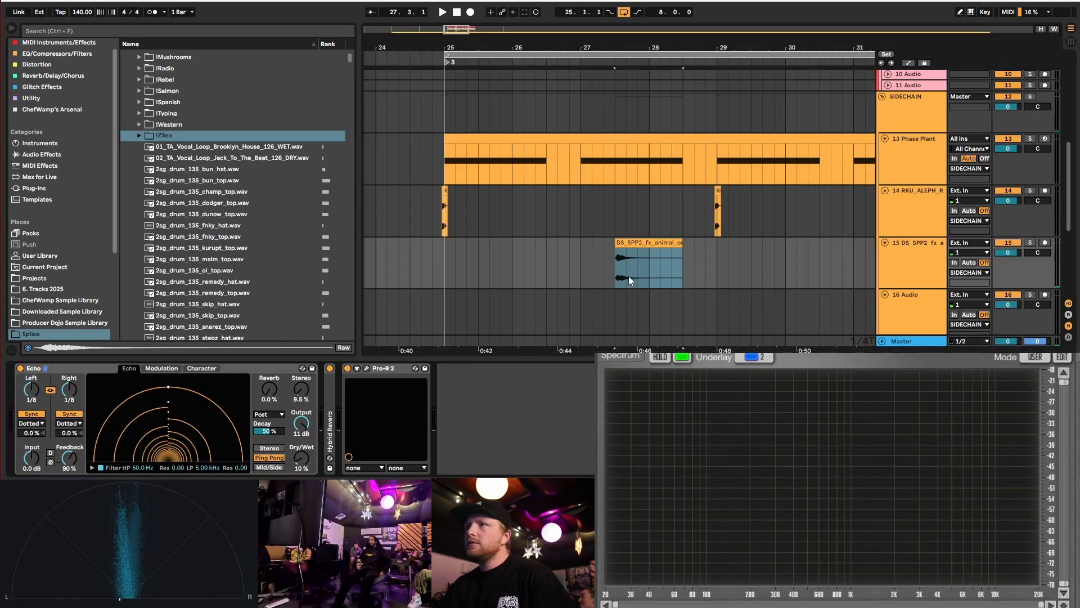
{"action": "left_click", "coordinate": [582, 260]}
{"action": "key", "text": "space"}
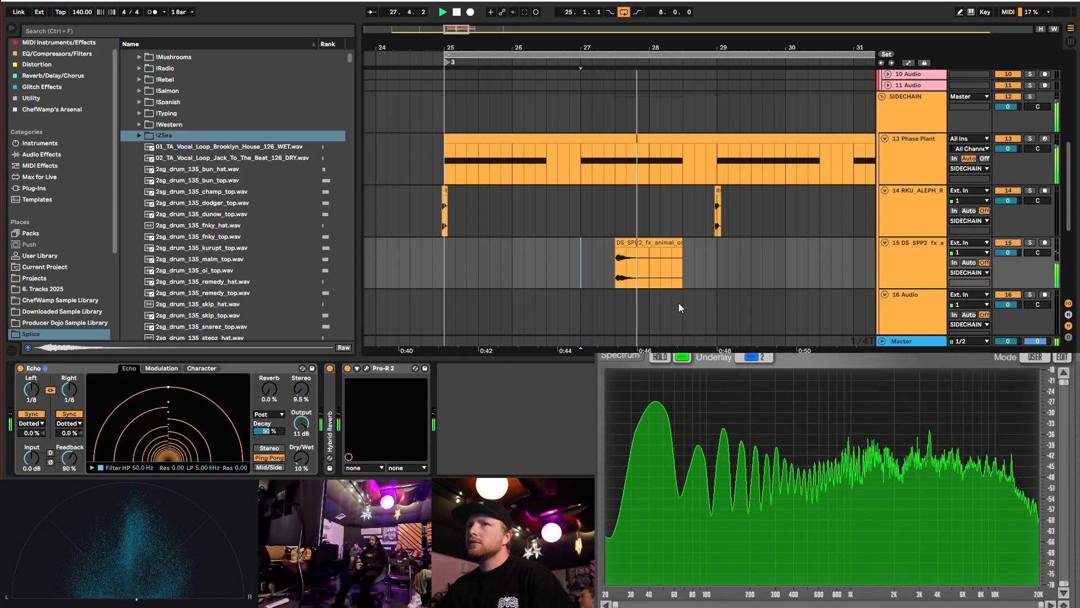
{"action": "key", "text": "space"}
- Set track 15's Echo dry/wet to 25%, check Pro-R 2's settings, and audition the seagull from bar 27
{"action": "left_click", "coordinate": [633, 262]}
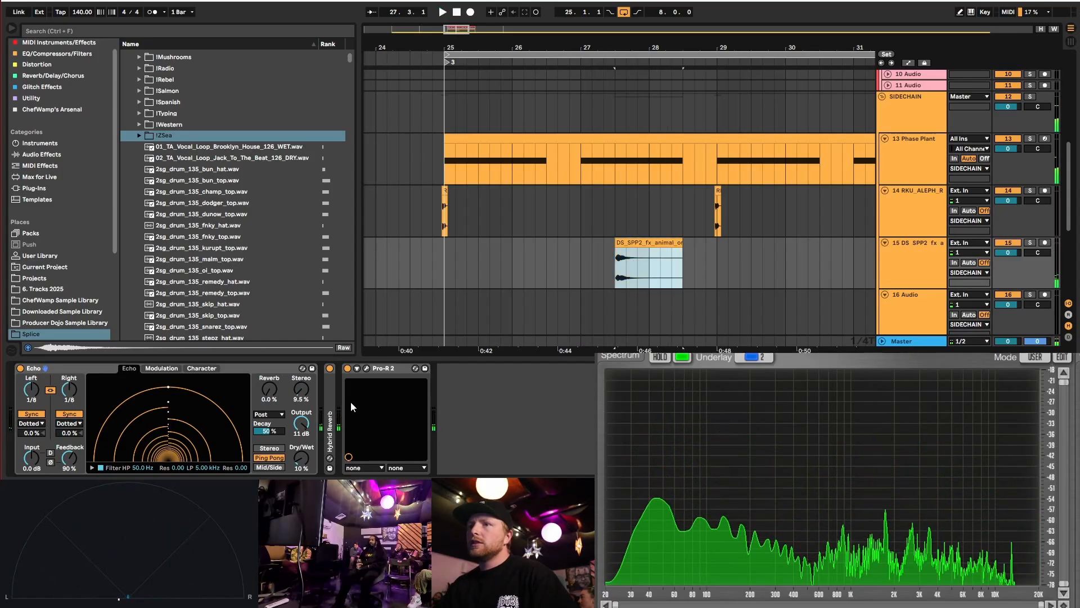
{"action": "left_click_drag", "start_coordinate": [310, 463], "coordinate": [310, 459]}
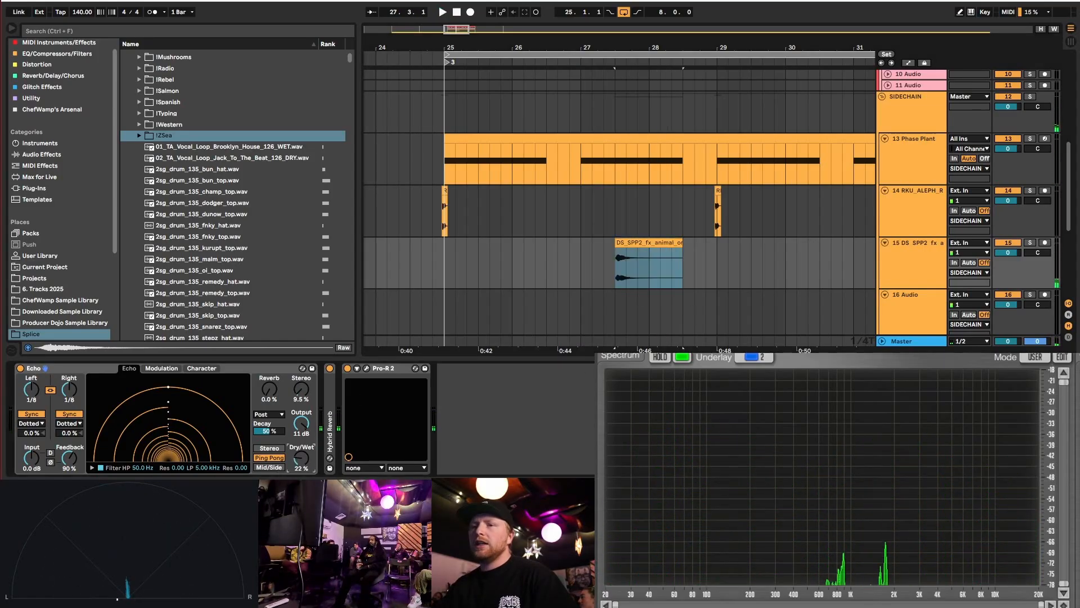
{"action": "left_click", "coordinate": [367, 368]}
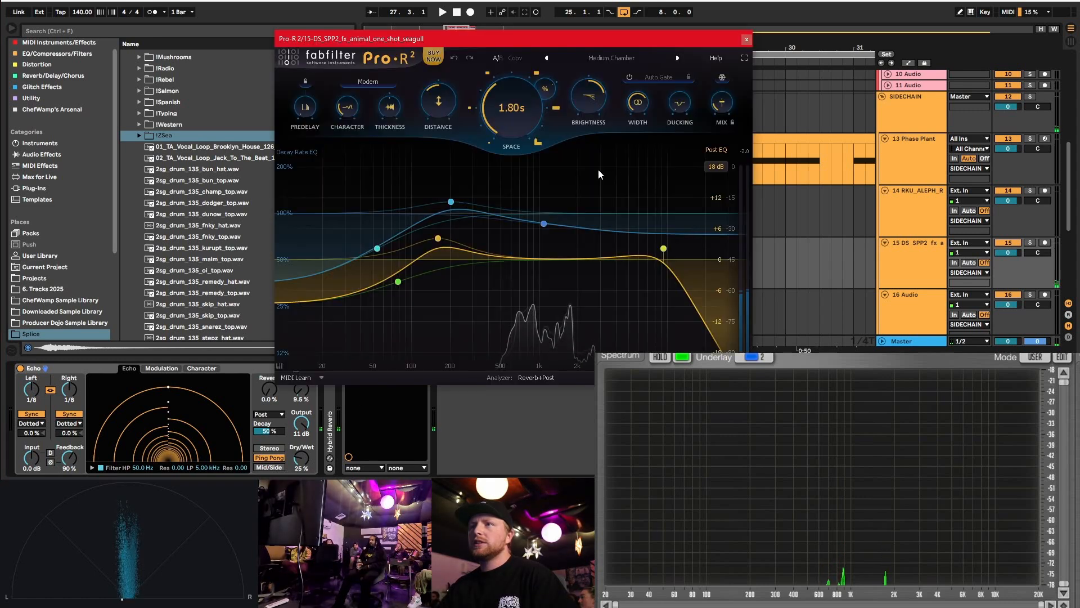
{"action": "left_click", "coordinate": [746, 40]}
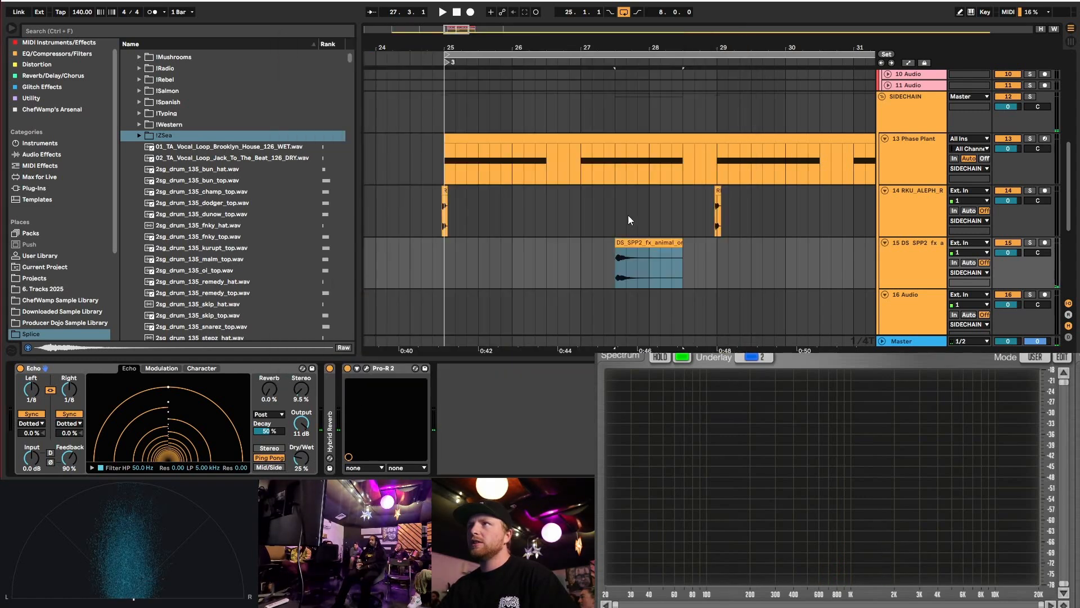
{"action": "left_click", "coordinate": [581, 260]}
{"action": "key", "text": "space"}
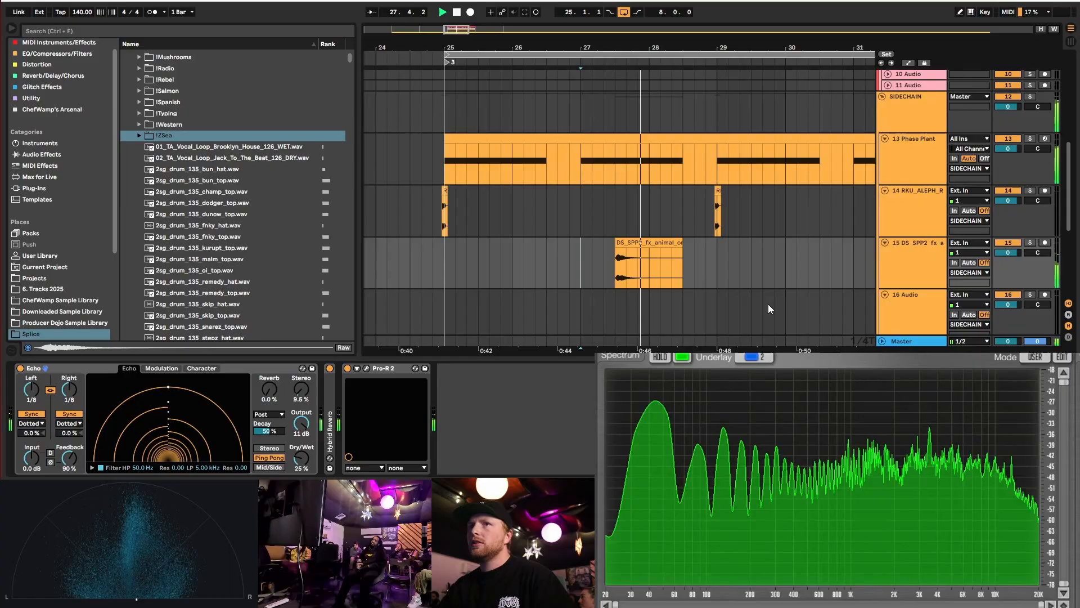
{"action": "key", "text": "space"}
{"action": "scroll", "coordinate": [662, 265], "scroll_direction": "up", "scroll_amount": 3}
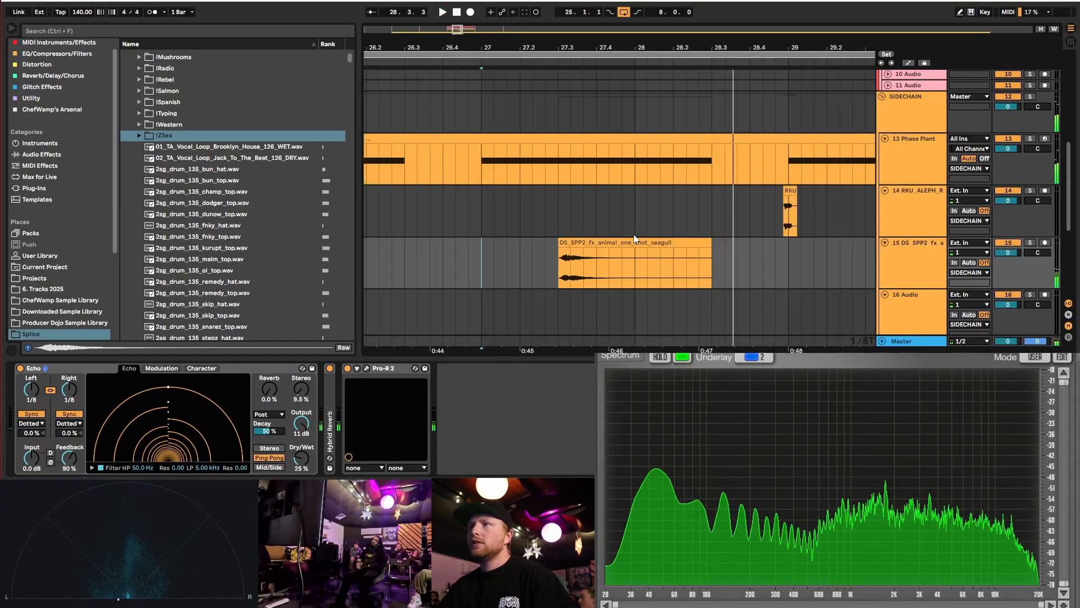
- Switch track 15's Echo delay mode from dotted to Notes at 1/8 and audition the seagull from bar 27
{"action": "left_click", "coordinate": [635, 235]}
{"action": "left_click", "coordinate": [636, 242]}
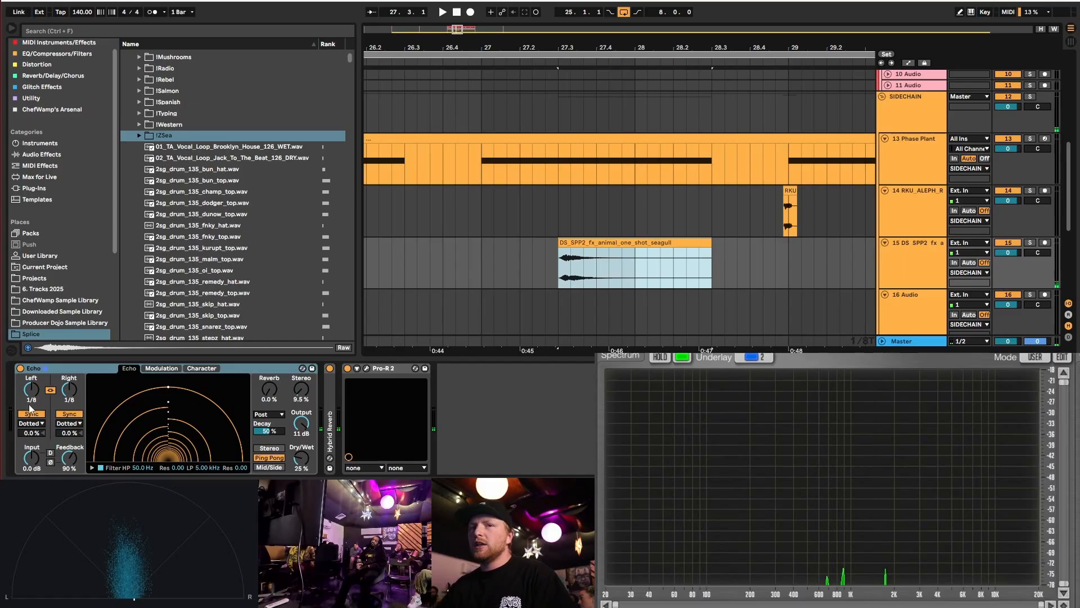
{"action": "left_click", "coordinate": [43, 424]}
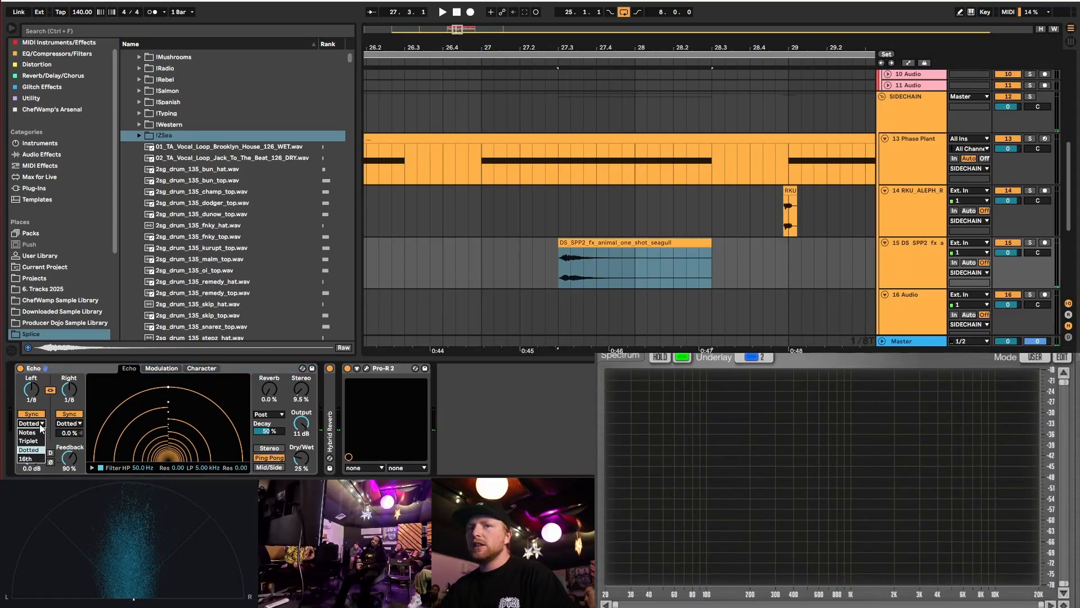
{"action": "left_click", "coordinate": [40, 433]}
{"action": "left_click", "coordinate": [477, 257]}
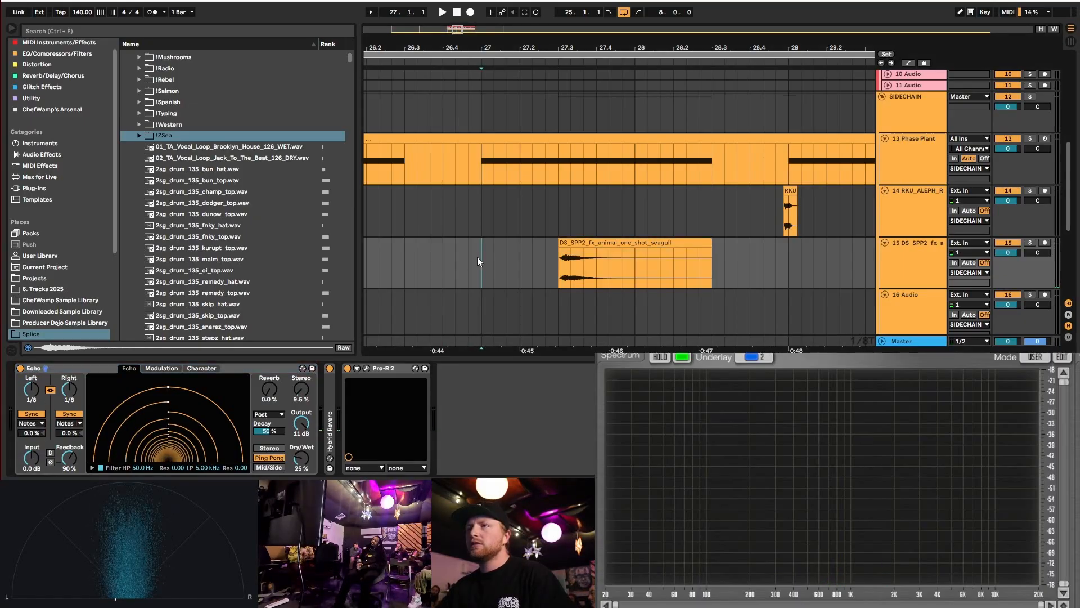
{"action": "key", "text": "space"}
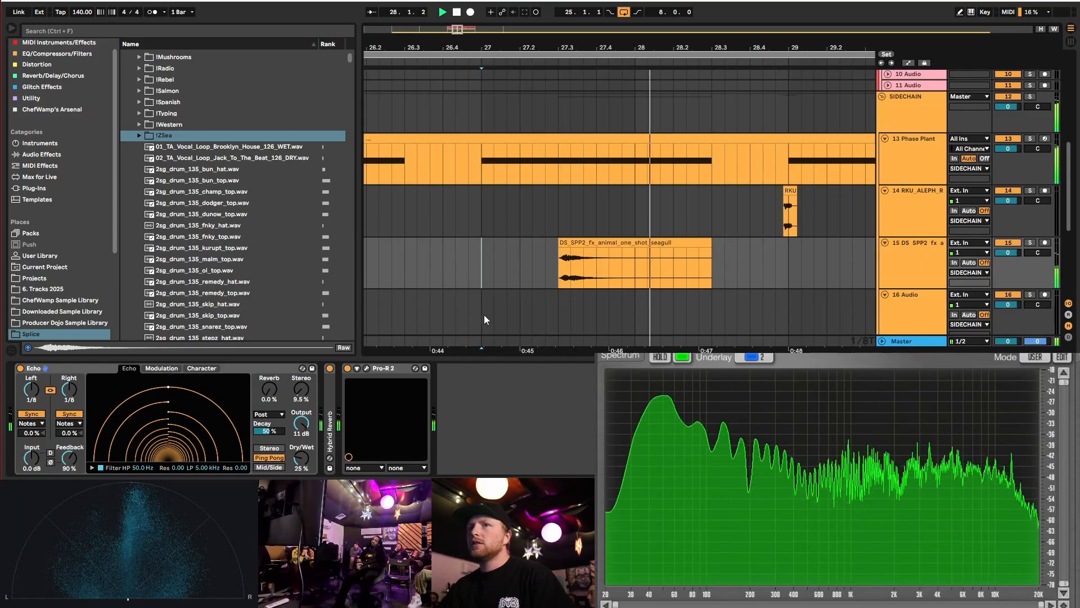
{"action": "key", "text": "space"}
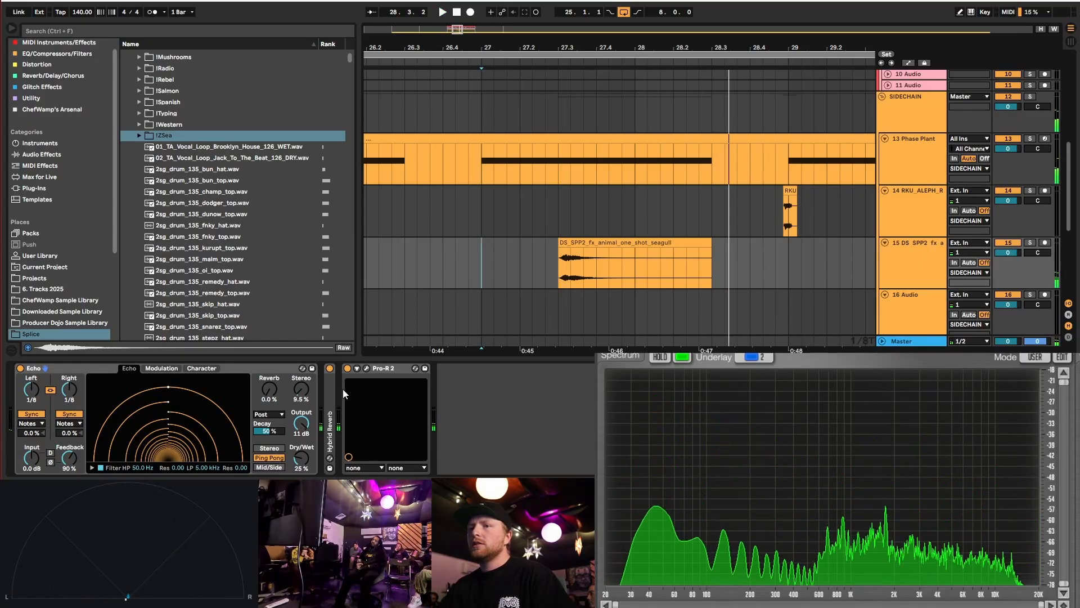
- Add the Utility.adv preset from the Utility collection to seagull track 15's device chain
{"action": "left_click", "coordinate": [31, 98]}
{"action": "left_click", "coordinate": [171, 111]}
{"action": "left_click_drag", "start_coordinate": [171, 111], "coordinate": [247, 198]}
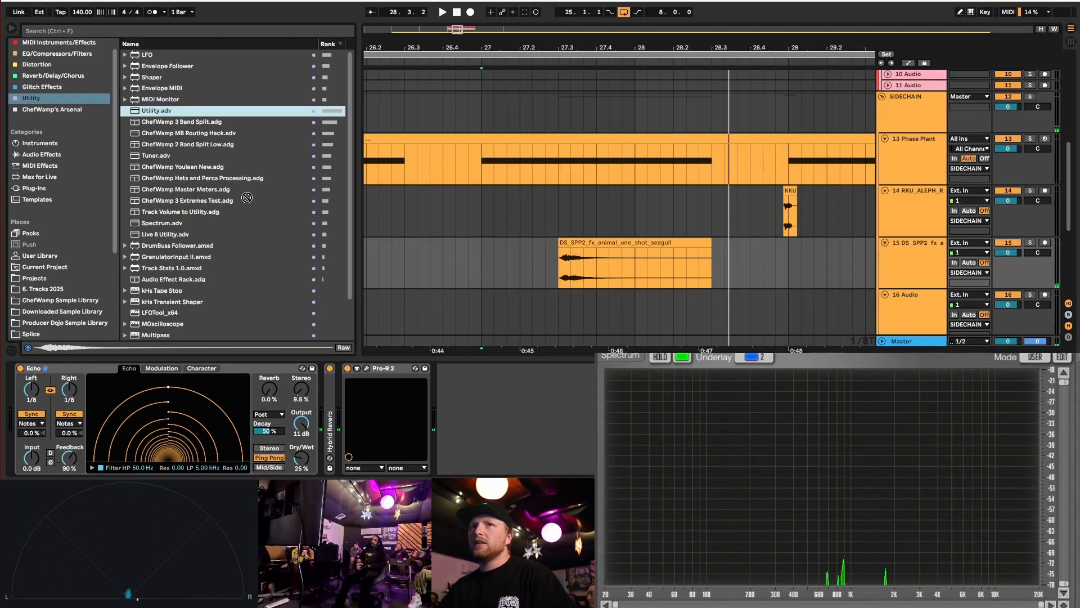
- Add a Utility after Pro-R 2 on the seagull track, set its gain to -6 dB and play the section
{"action": "left_click_drag", "start_coordinate": [493, 406], "coordinate": [491, 407]}
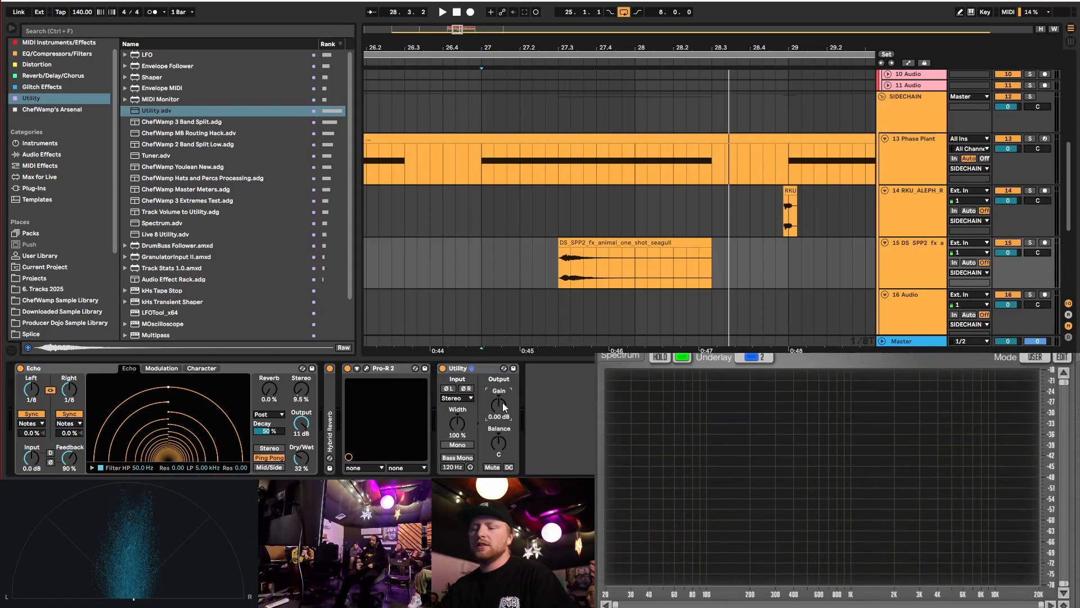
{"action": "type", "text": "-6"}
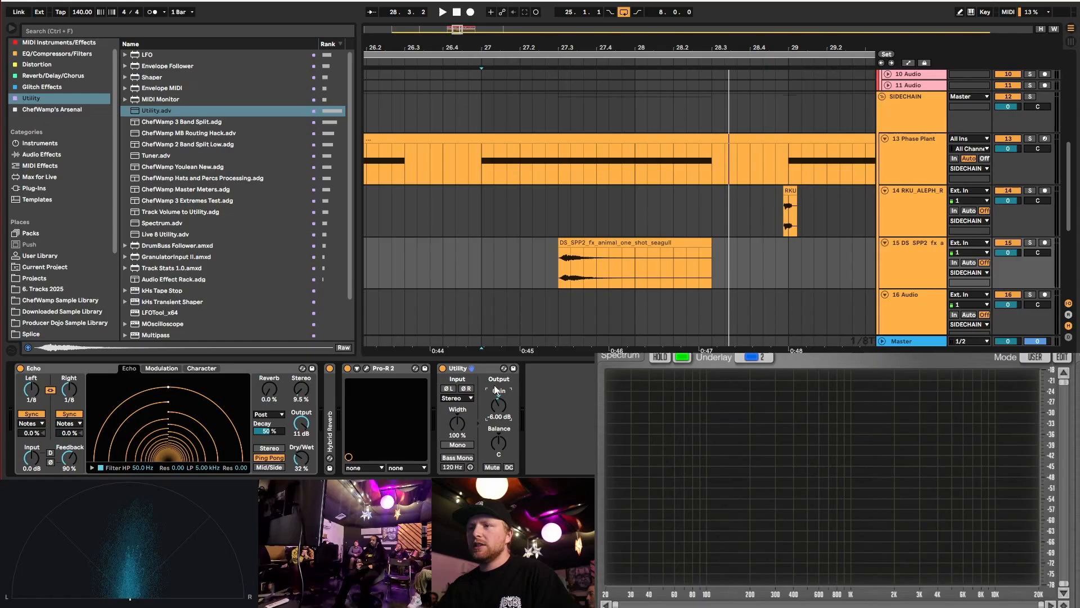
{"action": "key", "text": "Return"}
{"action": "left_click", "coordinate": [481, 273]}
{"action": "key", "text": "space"}
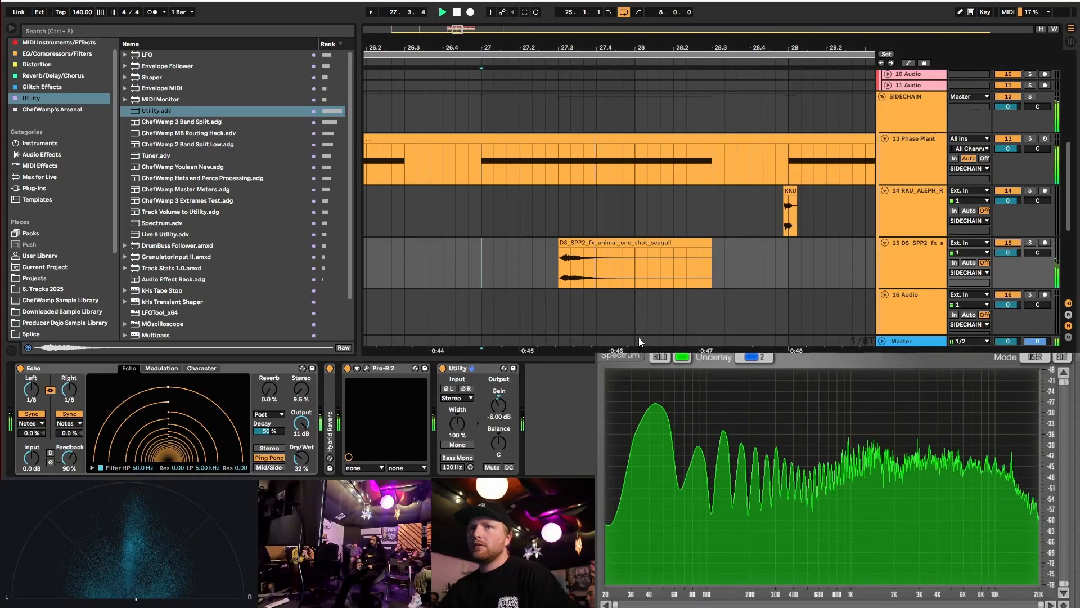
{"action": "scroll", "coordinate": [501, 174], "scroll_direction": "down", "scroll_amount": 3}
{"action": "key", "text": "space"}
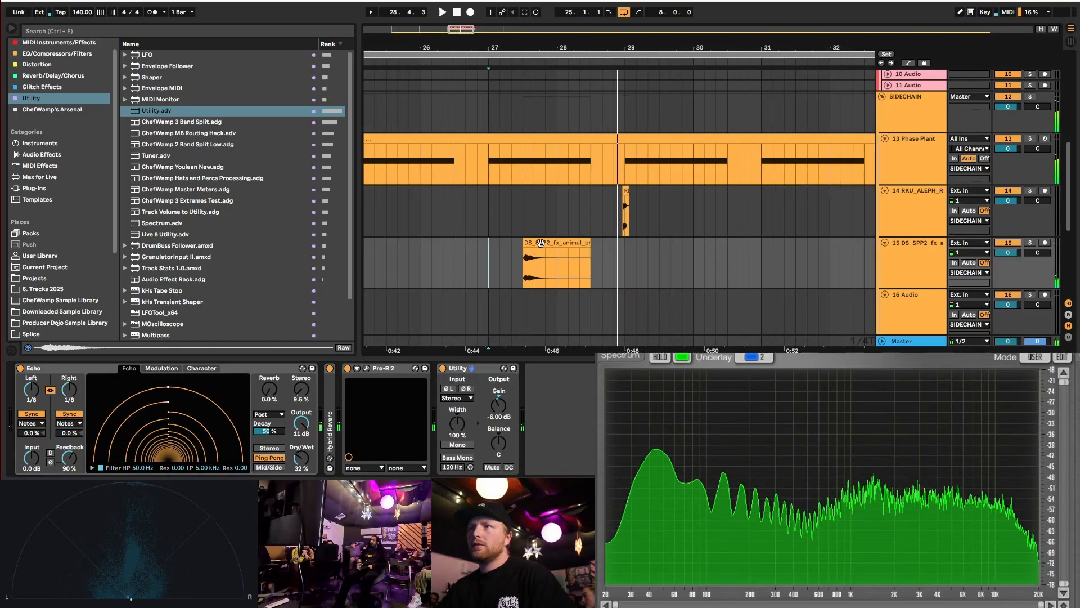
- Move the seagull clip to 28.3 and play the section from bar 27
{"action": "left_click_drag", "start_coordinate": [535, 244], "coordinate": [604, 245]}
{"action": "left_click", "coordinate": [487, 258]}
{"action": "key", "text": "space"}
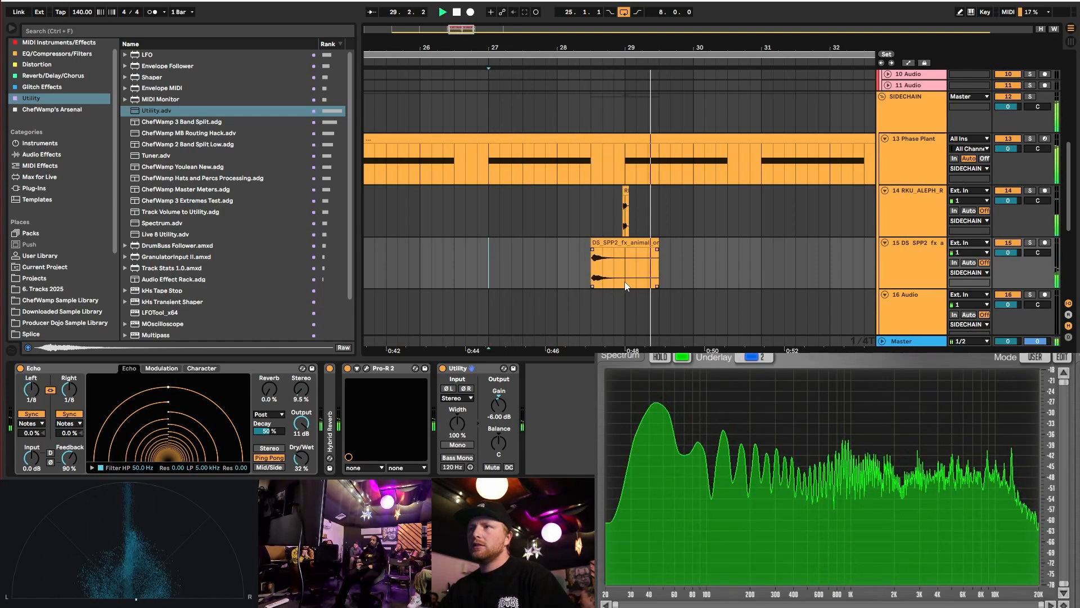
{"action": "key", "text": "space"}
- Set the seagull track's Utility gain to -12 dB and play the section from bar 28
{"action": "scroll", "coordinate": [623, 243], "scroll_direction": "up", "scroll_amount": 3}
{"action": "left_click", "coordinate": [601, 243]}
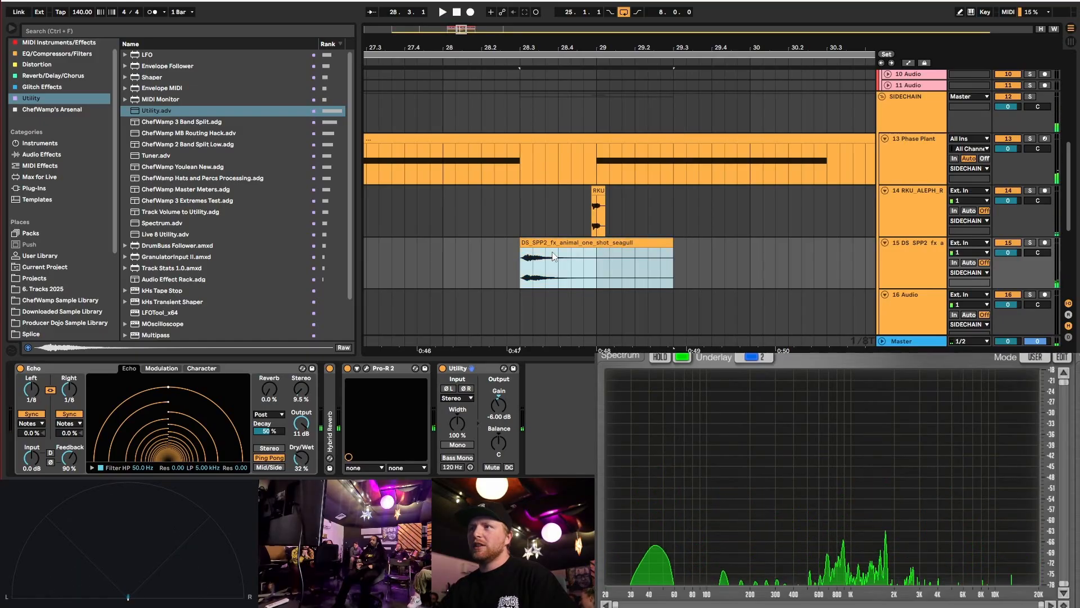
{"action": "left_click", "coordinate": [496, 401]}
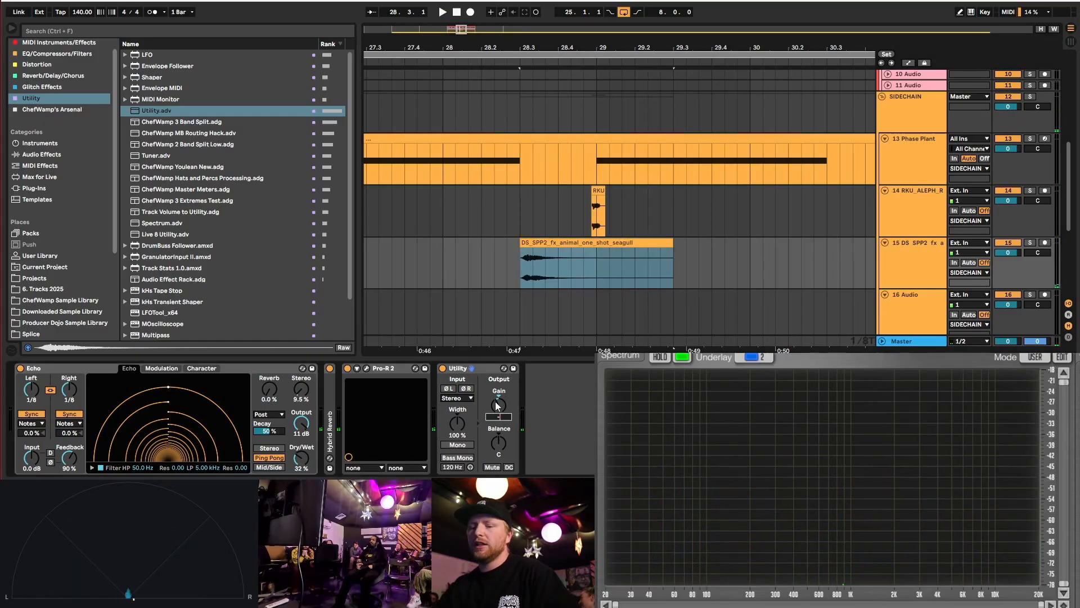
{"action": "left_click", "coordinate": [444, 259]}
{"action": "key", "text": "space"}
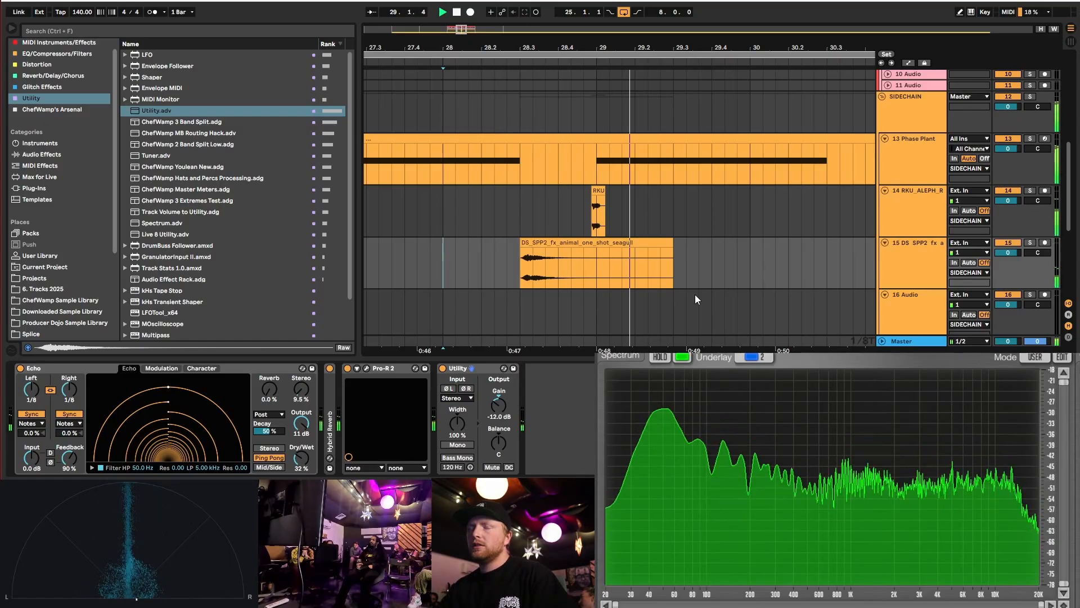
{"action": "scroll", "coordinate": [574, 209], "scroll_direction": "down", "scroll_amount": 5}
{"action": "key", "text": "space"}
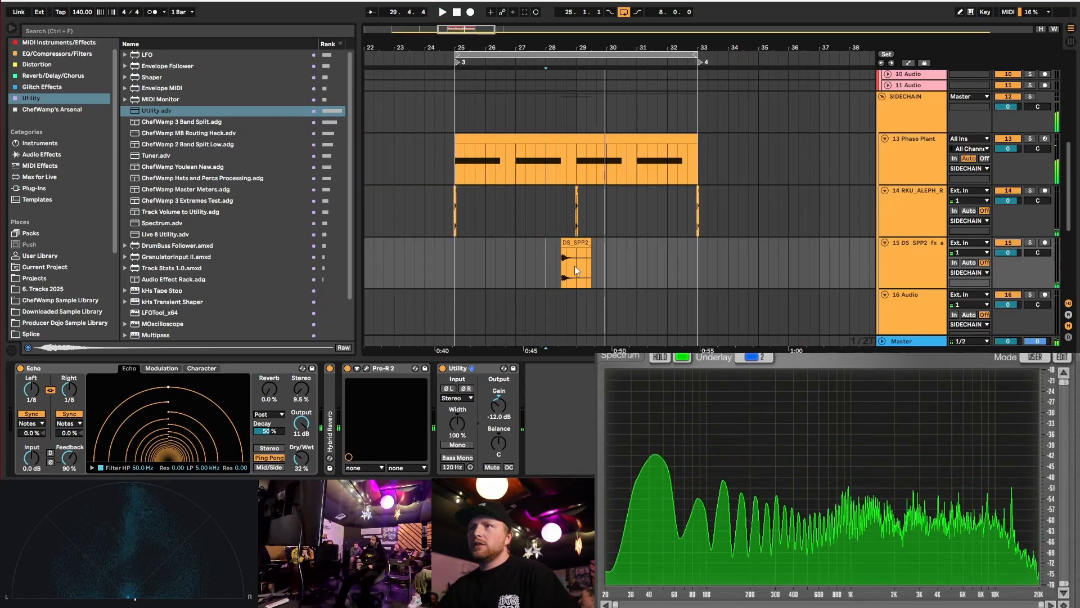
- Open the FX folder inside !ZSea in the Splice sample library
{"action": "scroll", "coordinate": [575, 266], "scroll_direction": "down", "scroll_amount": 1}
{"action": "scroll", "coordinate": [81, 284], "scroll_direction": "down", "scroll_amount": 3}
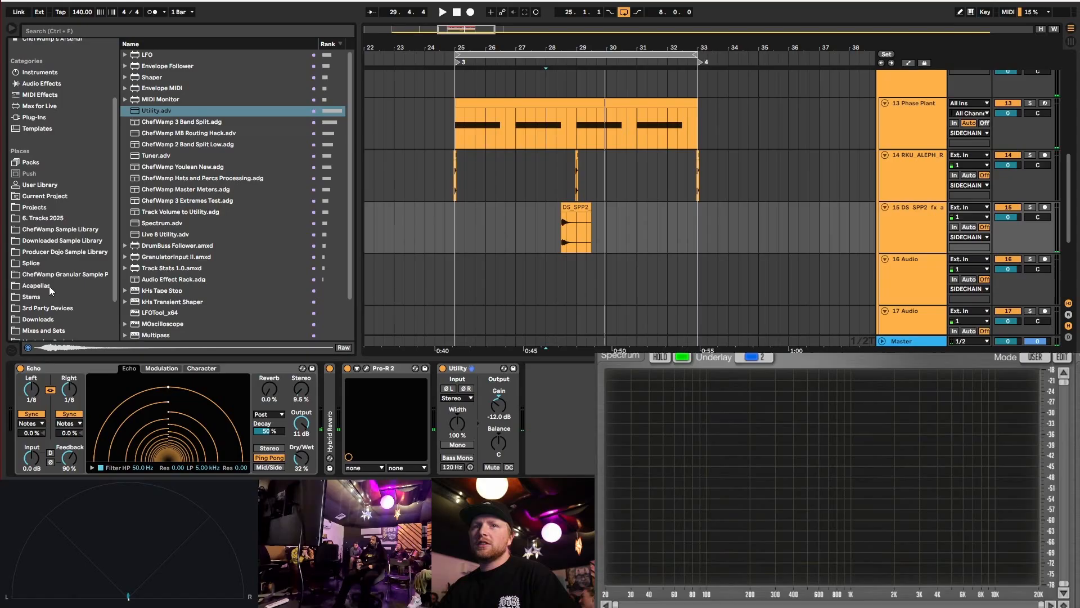
{"action": "left_click", "coordinate": [42, 264]}
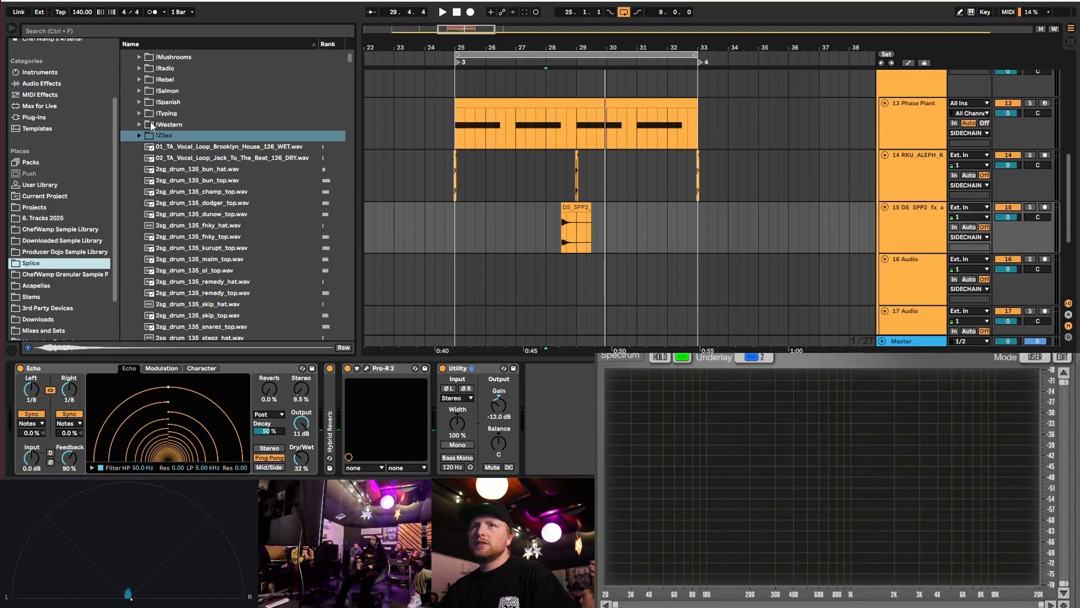
{"action": "left_click", "coordinate": [139, 135]}
{"action": "left_click", "coordinate": [147, 179]}
- Audition the sea-themed FX samples from the cinematic transition one-shot through DS_VPT2_fx_laser_up_fish.wav
{"action": "left_click", "coordinate": [225, 214]}
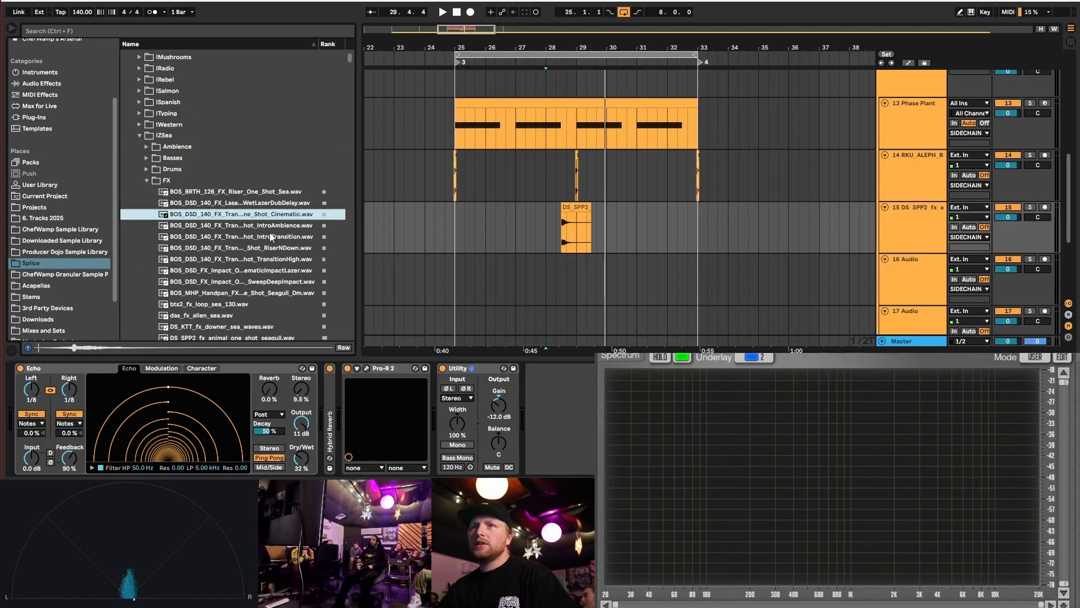
{"action": "scroll", "coordinate": [253, 225], "scroll_direction": "down", "scroll_amount": 1}
{"action": "left_click", "coordinate": [259, 224]}
{"action": "left_click", "coordinate": [277, 247]}
{"action": "left_click", "coordinate": [270, 259]}
{"action": "left_click", "coordinate": [271, 269]}
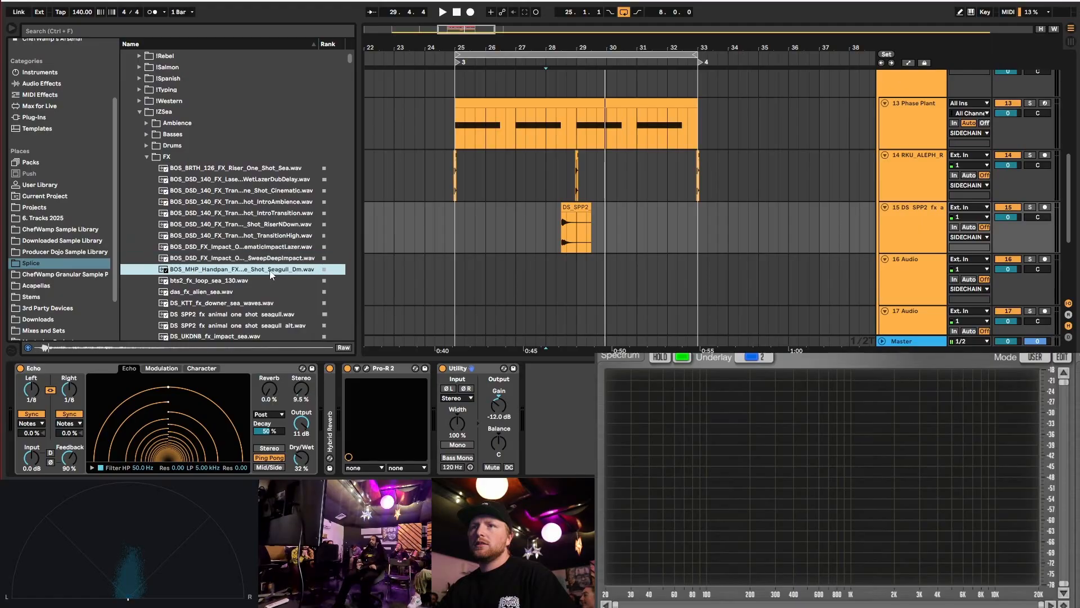
{"action": "scroll", "coordinate": [231, 253], "scroll_direction": "down", "scroll_amount": 2}
{"action": "left_click", "coordinate": [221, 224]}
{"action": "left_click", "coordinate": [221, 232]}
{"action": "left_click", "coordinate": [231, 244]}
{"action": "scroll", "coordinate": [239, 244], "scroll_direction": "down", "scroll_amount": 3}
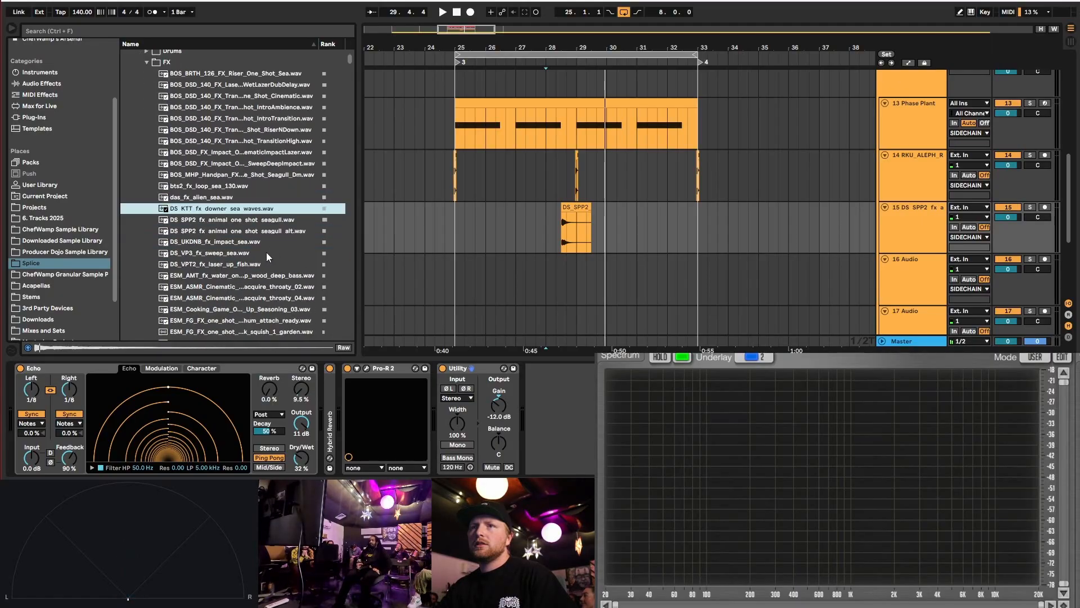
{"action": "left_click", "coordinate": [247, 221]}
{"action": "left_click", "coordinate": [246, 232]}
{"action": "left_click", "coordinate": [242, 244]}
{"action": "left_click", "coordinate": [239, 254]}
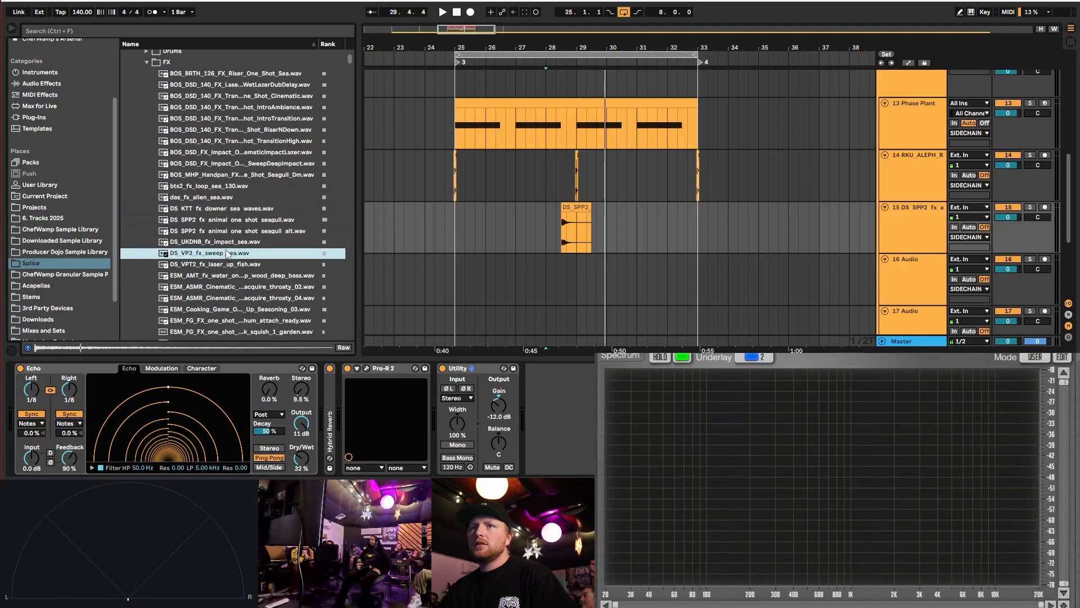
{"action": "left_click", "coordinate": [242, 264]}
{"action": "scroll", "coordinate": [242, 269], "scroll_direction": "down", "scroll_amount": 3}
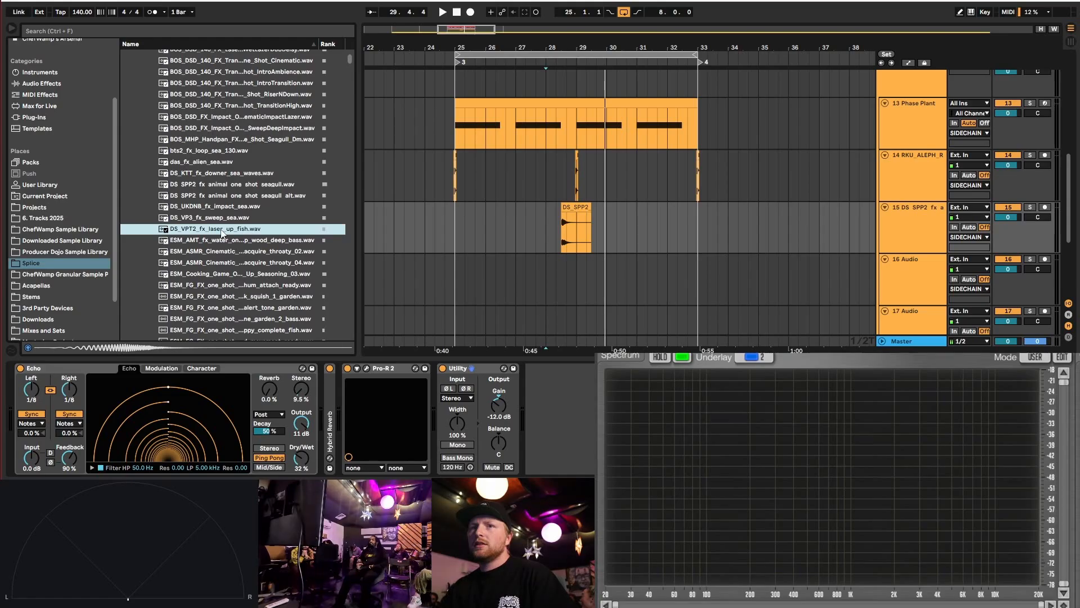
- Place DS_VPT2_fx_laser_up_fish.wav on empty track 16, play the section from bar 25, and move the clip to 26.3
{"action": "mouse_move", "coordinate": [221, 233]}
{"action": "left_mouse_down"}
{"action": "mouse_move", "coordinate": [552, 269]}
{"action": "mouse_move", "coordinate": [516, 277]}
{"action": "left_mouse_up"}
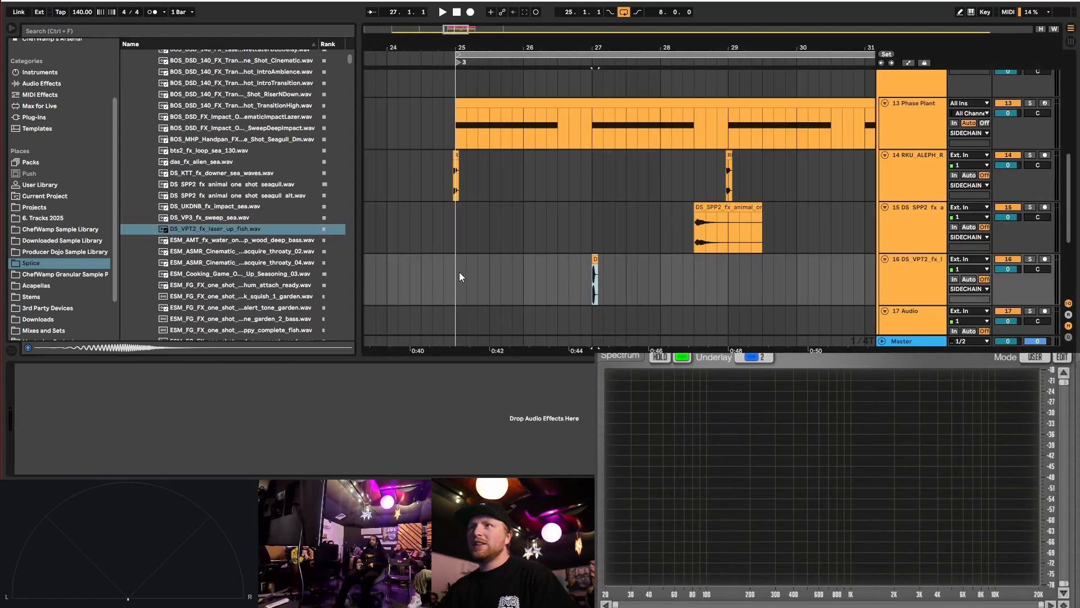
{"action": "left_click", "coordinate": [457, 271]}
{"action": "key", "text": "space"}
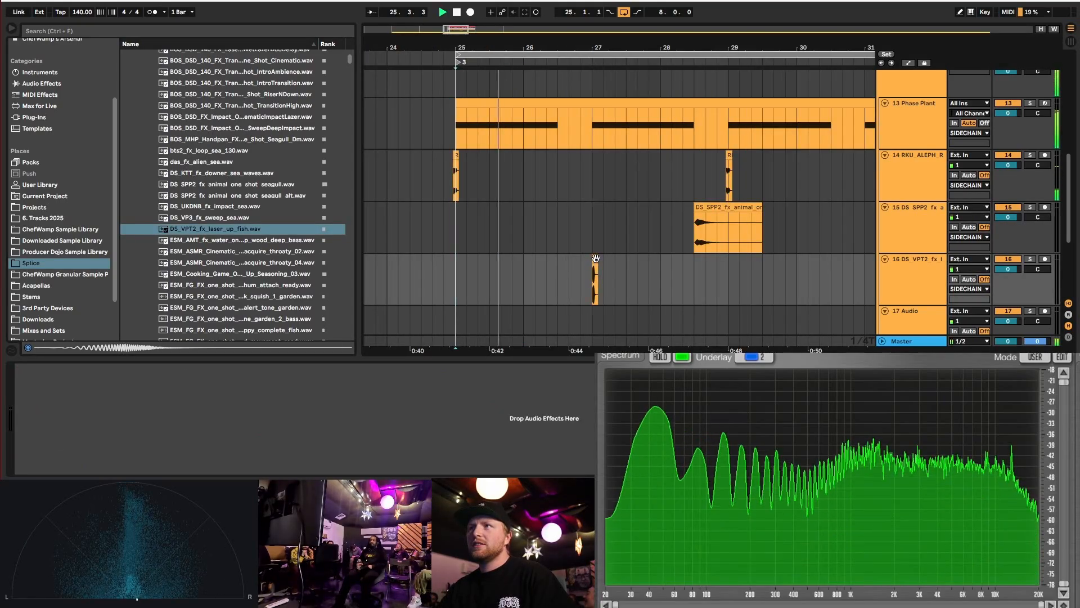
{"action": "key", "text": "space"}
{"action": "left_click_drag", "start_coordinate": [596, 259], "coordinate": [559, 259]}
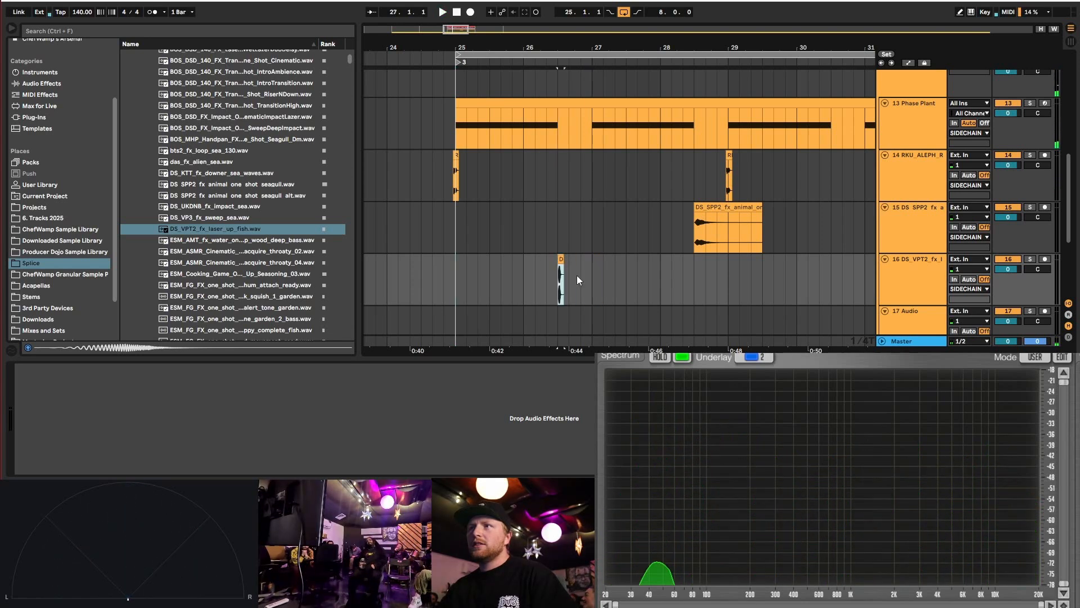
- Copy the Echo, Hybrid Reverb, Pro-R 2 and Utility chain from track 15 to track 16 and play from bar 26
{"action": "left_click", "coordinate": [916, 211]}
{"action": "left_click", "coordinate": [92, 369]}
{"action": "left_click", "coordinate": [472, 369], "text": "shift"}
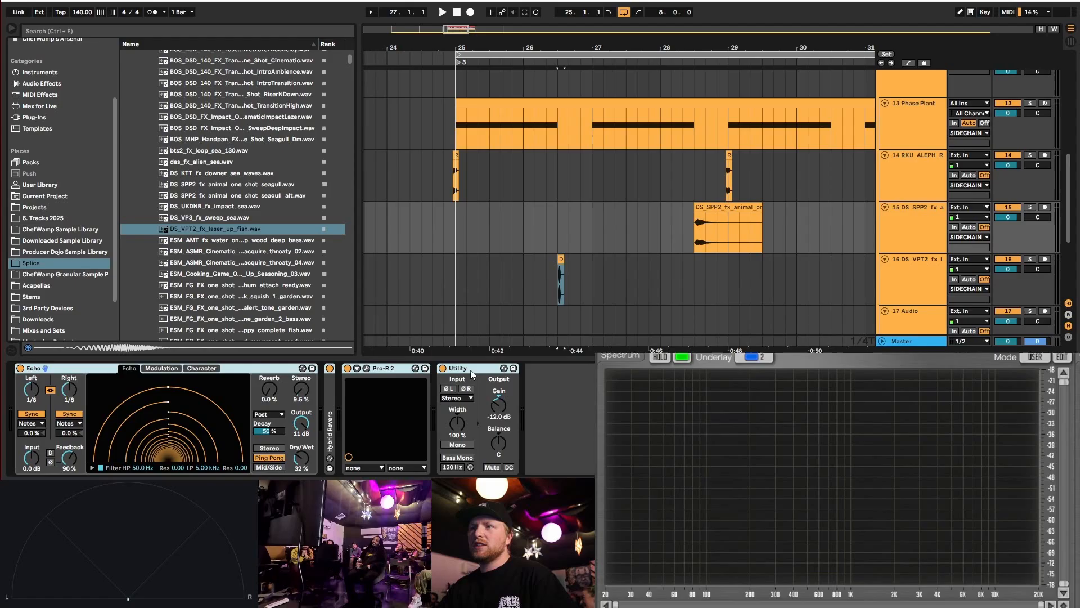
{"action": "left_click", "coordinate": [566, 275]}
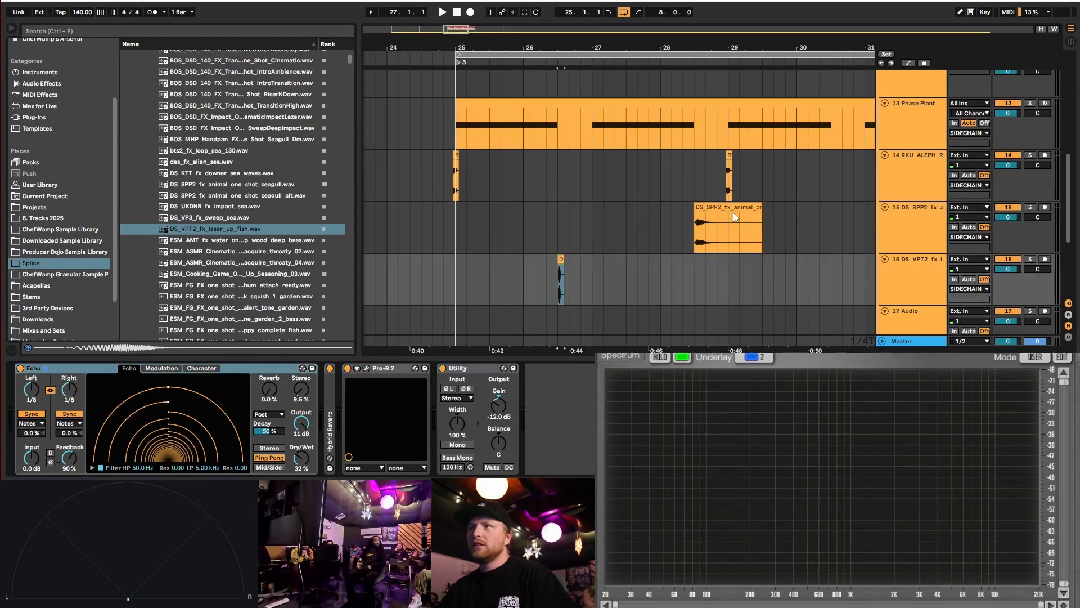
{"action": "key", "text": "space"}
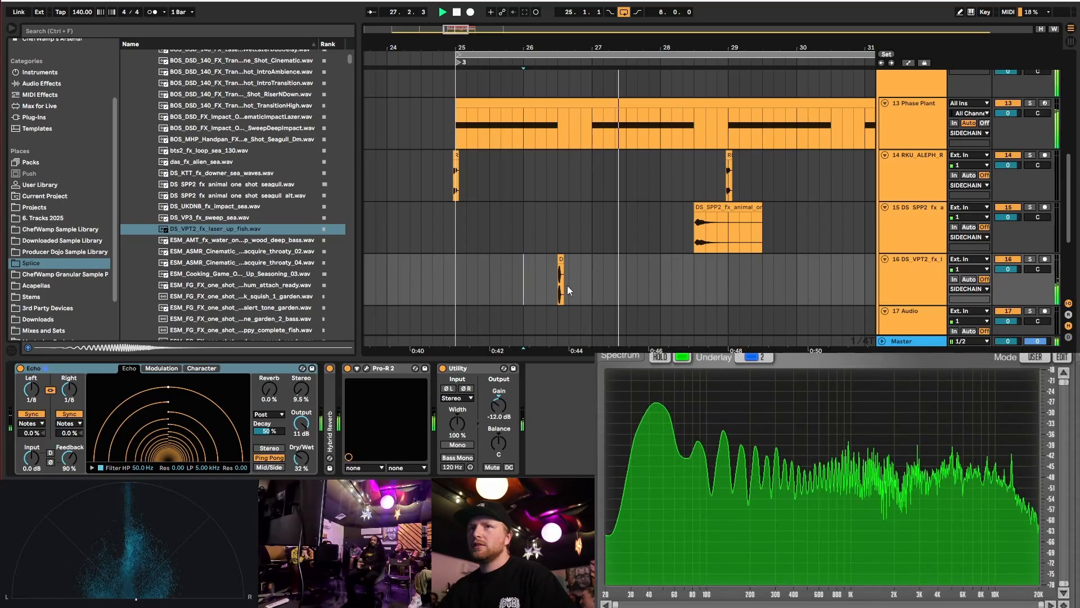
{"action": "key", "text": "space"}
- Set both Echo delay times on the laser fish track to 1/16 and play from bar 26
{"action": "scroll", "coordinate": [583, 262], "scroll_direction": "up", "scroll_amount": 3}
{"action": "double_click", "coordinate": [536, 259]}
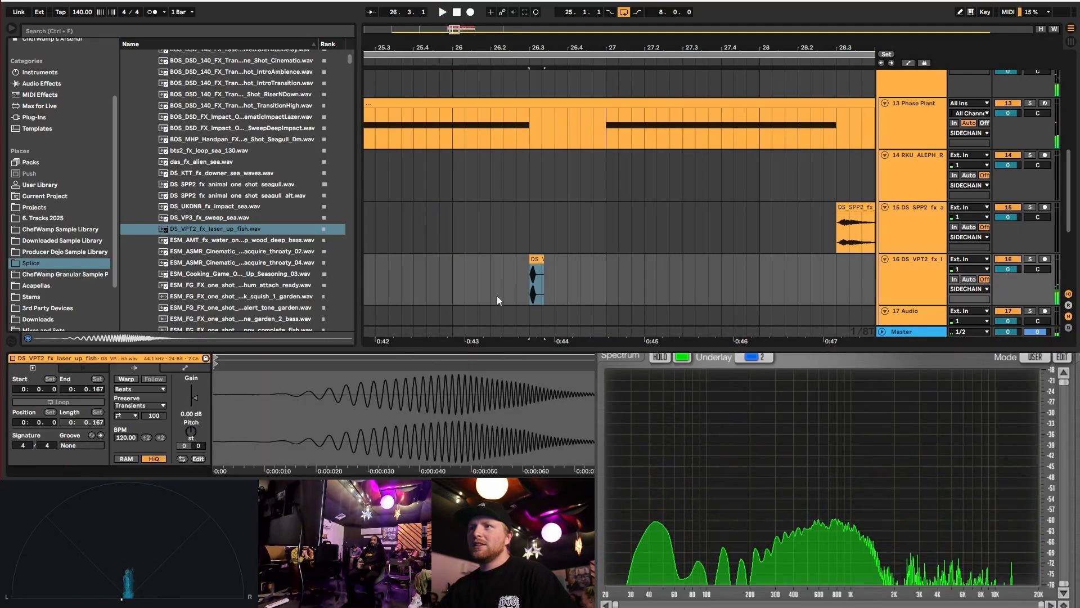
{"action": "double_click", "coordinate": [897, 282]}
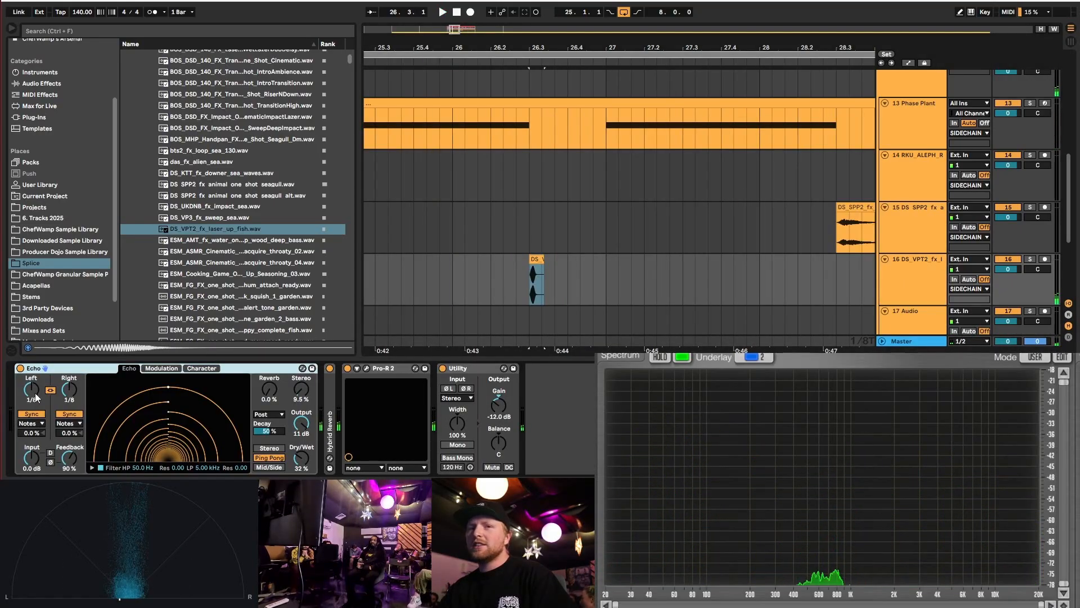
{"action": "left_click_drag", "start_coordinate": [36, 398], "coordinate": [36, 416]}
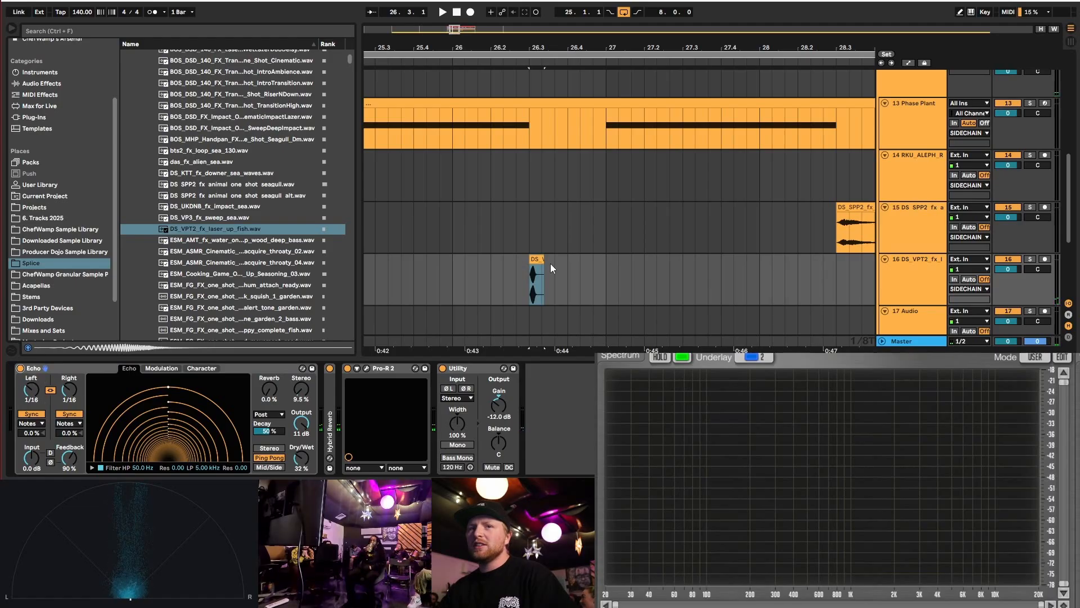
{"action": "left_click", "coordinate": [453, 277]}
{"action": "key", "text": "space"}
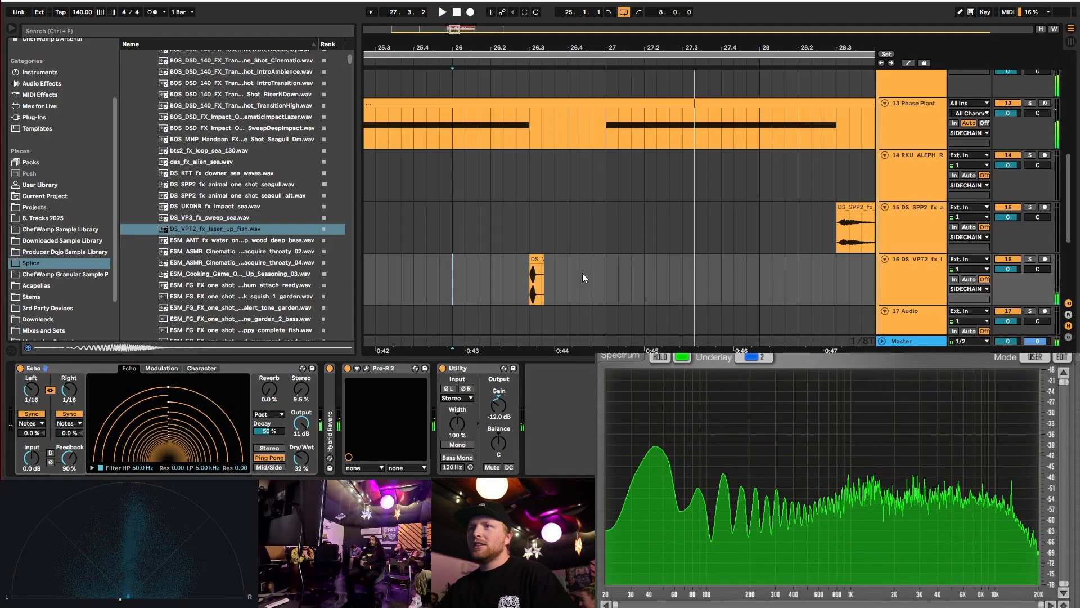
{"action": "scroll", "coordinate": [714, 215], "scroll_direction": "down", "scroll_amount": 2}
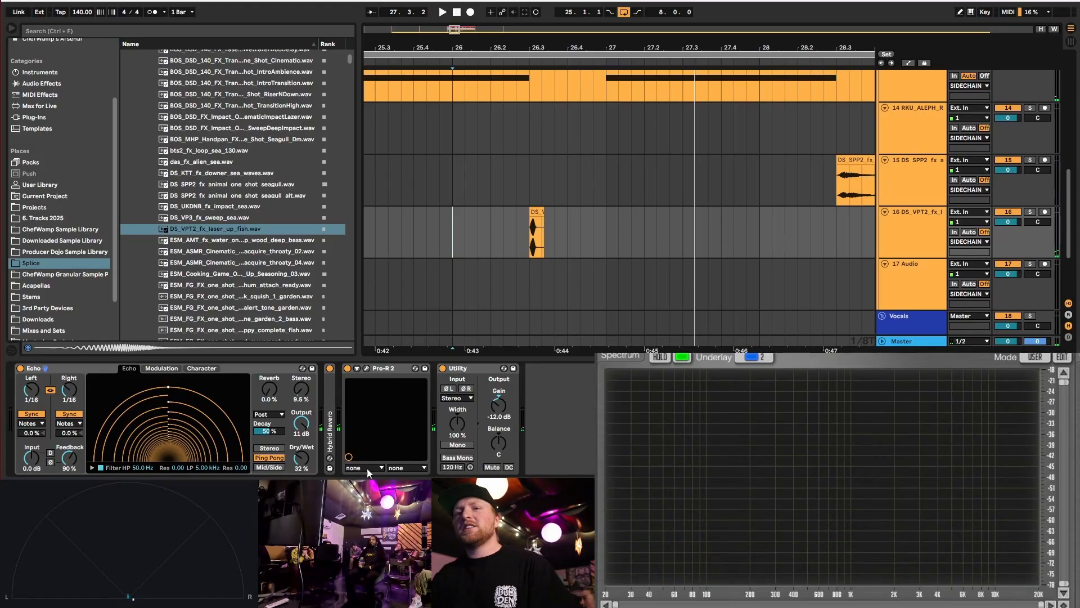
- Switch to Firefox, search for a delay calculator in a new tab and open Another Producer's Delay & Reverb Time Calculator
{"action": "key", "text": "alt+Tab"}
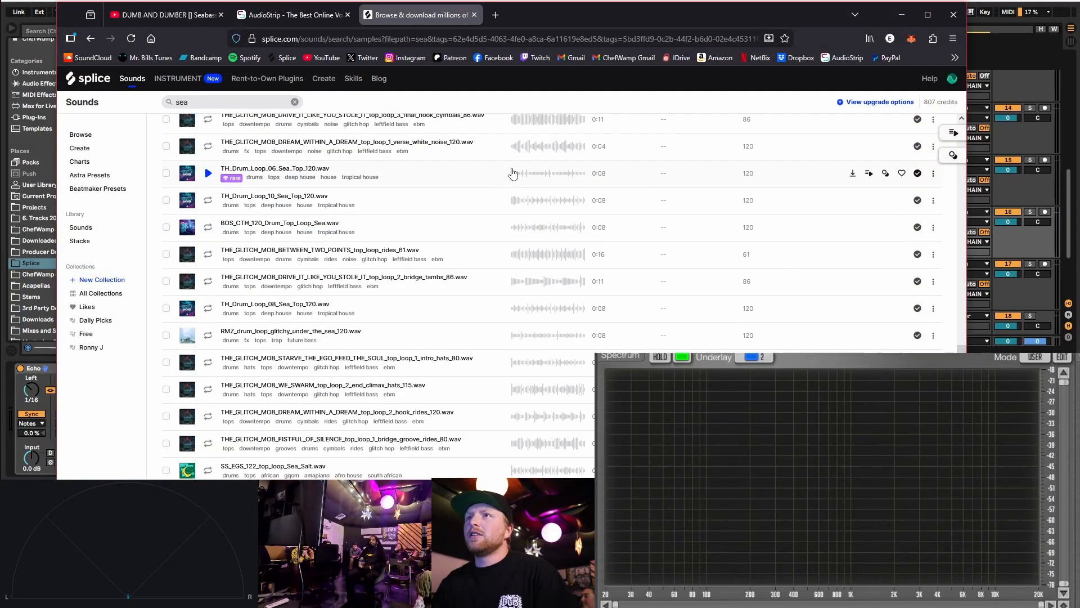
{"action": "left_click", "coordinate": [490, 19]}
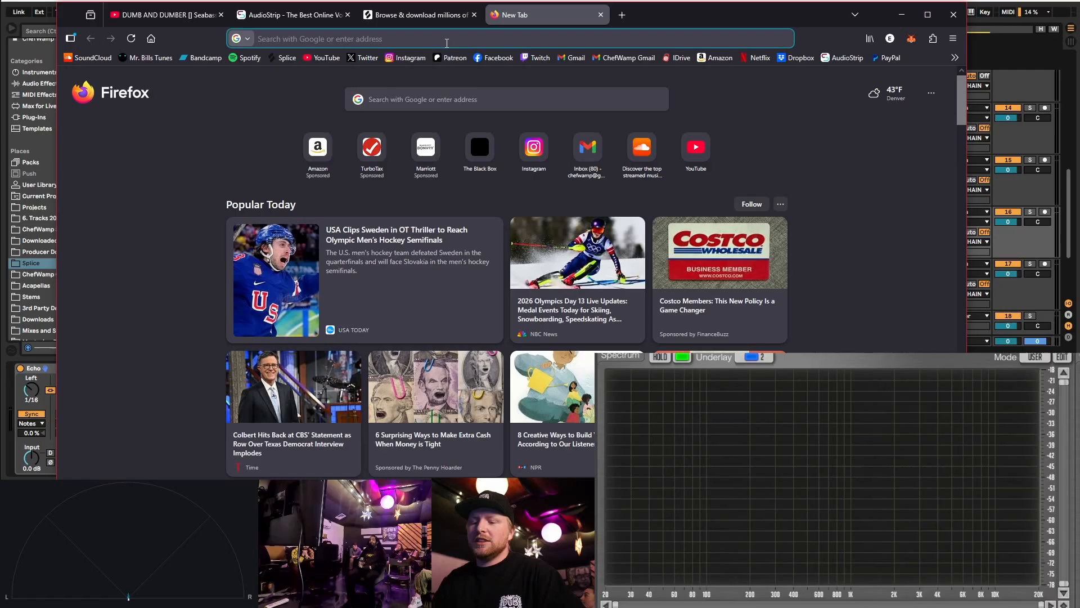
{"action": "type", "text": "delay"}
{"action": "key", "text": "Down"}
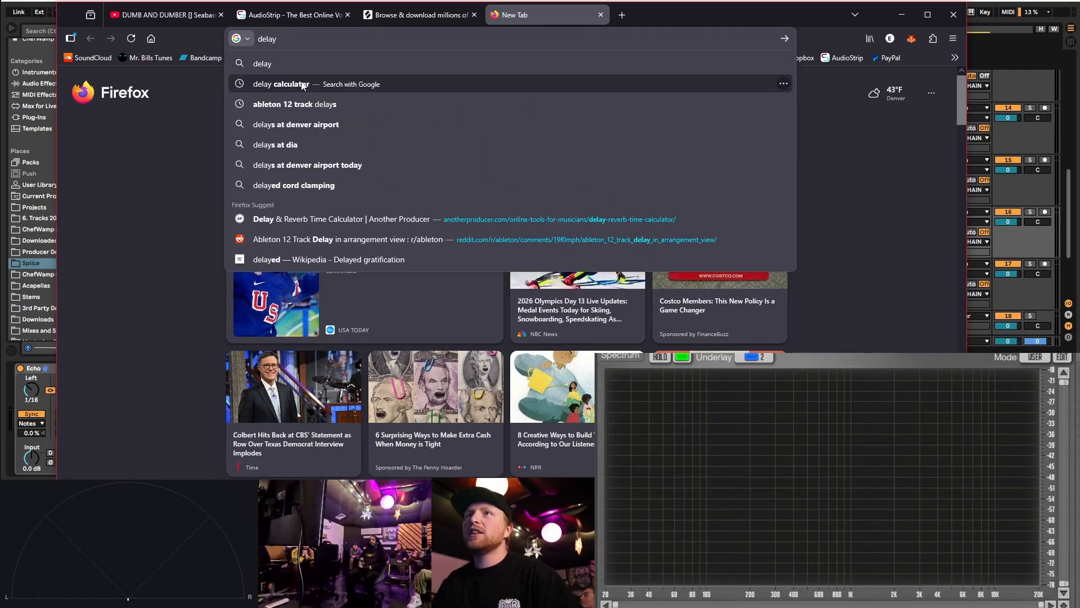
{"action": "key", "text": "Return"}
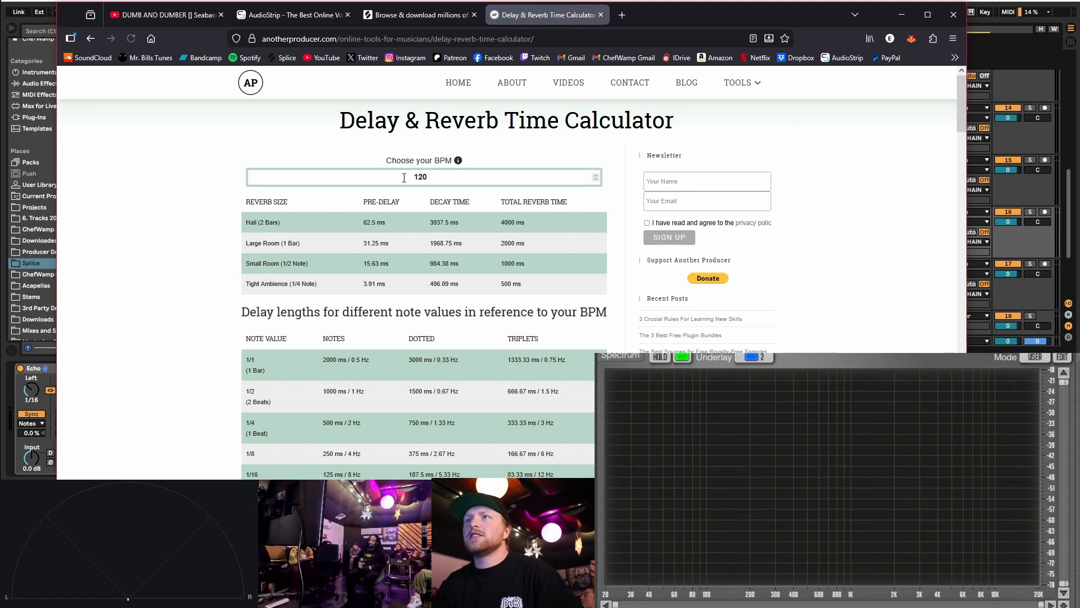
- Set the calculator to 140 BPM, examine the delay length for a 1/16 note, and return to Ableton Live
{"action": "left_click", "coordinate": [423, 178]}
{"action": "key", "text": "BackSpace"}
{"action": "type", "text": "4"}
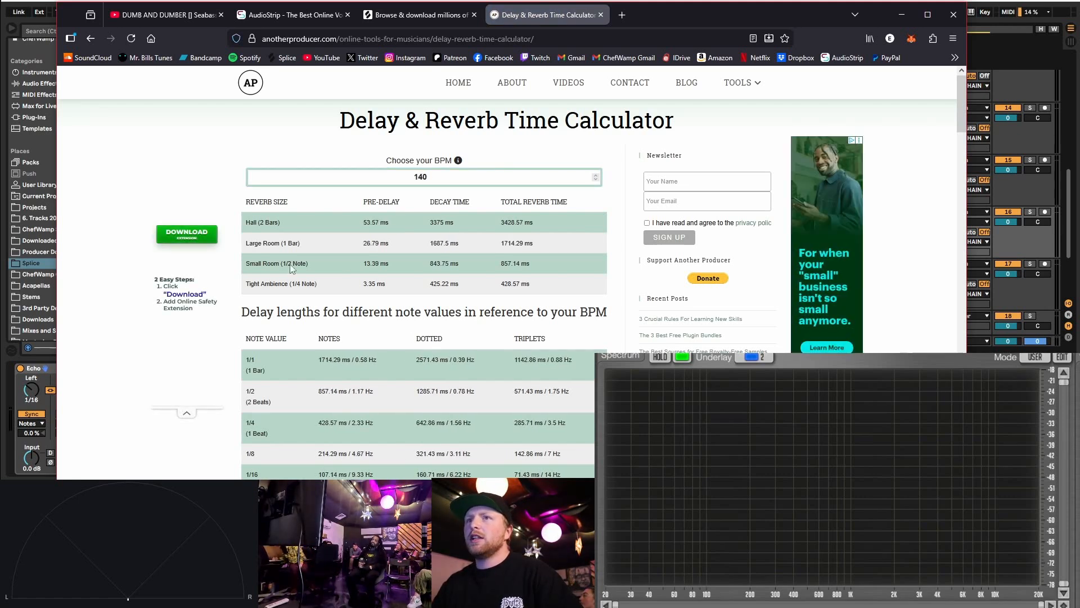
{"action": "scroll", "coordinate": [333, 314], "scroll_direction": "down", "scroll_amount": 3}
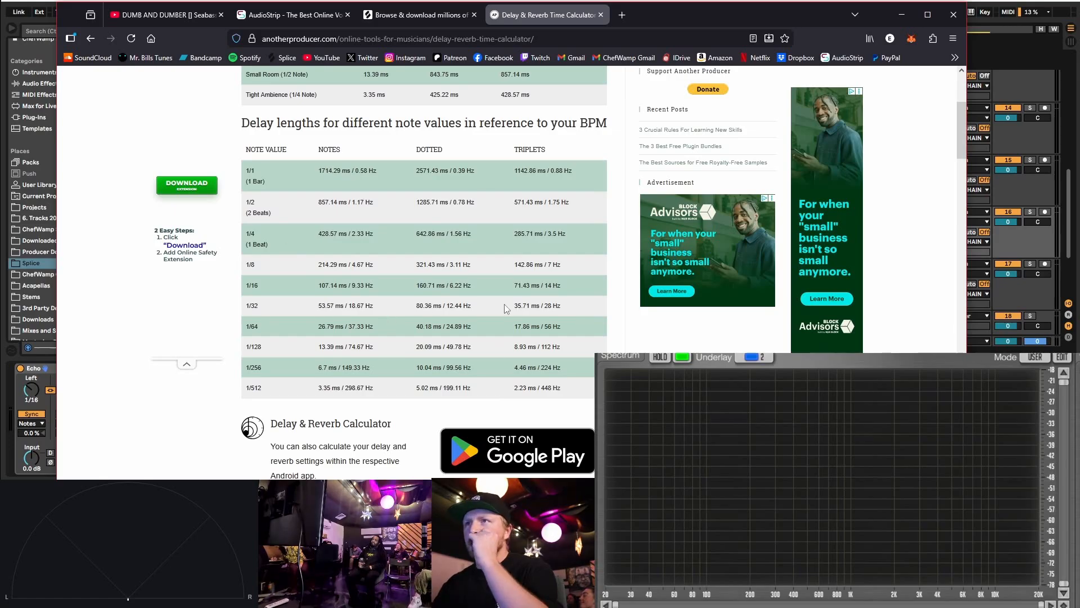
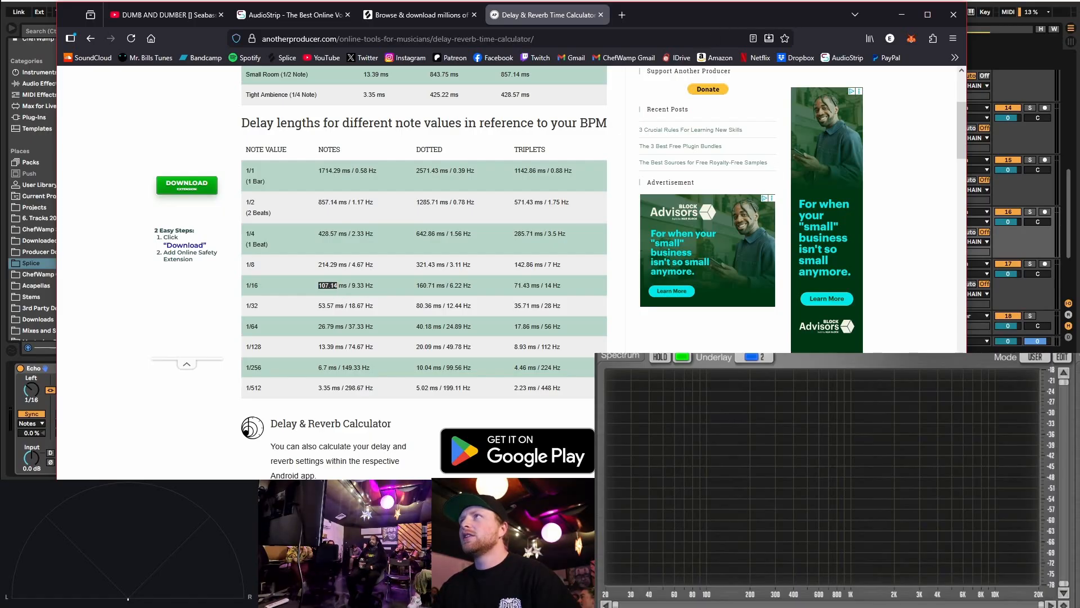
{"action": "key", "text": "alt+Tab"}
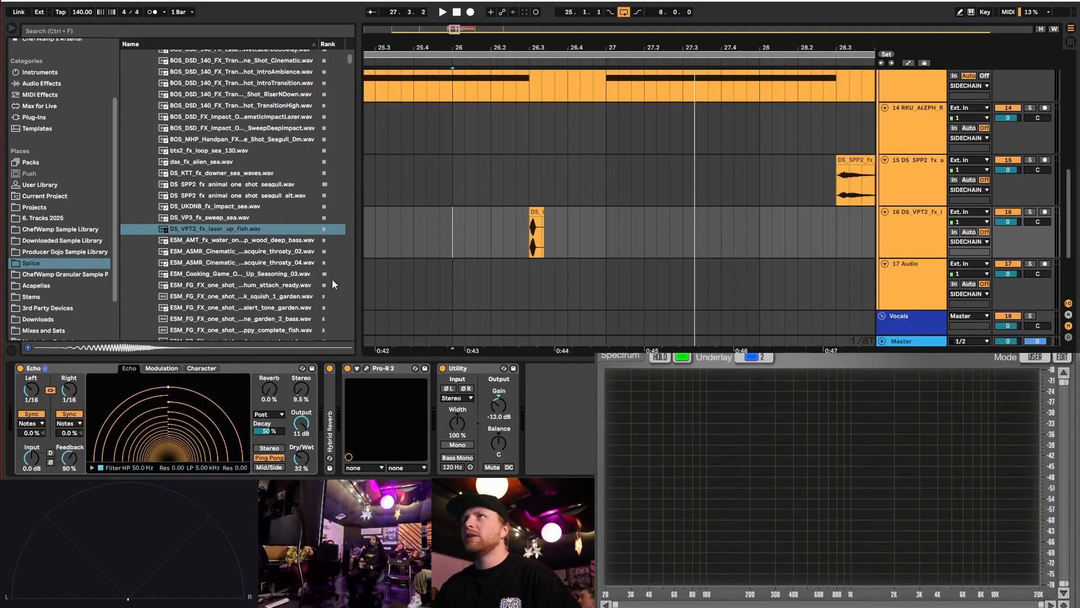
- Switch track 16's Echo from synced to free time, set the delay to 107.1 ms and play from bar 26
{"action": "left_click", "coordinate": [20, 415]}
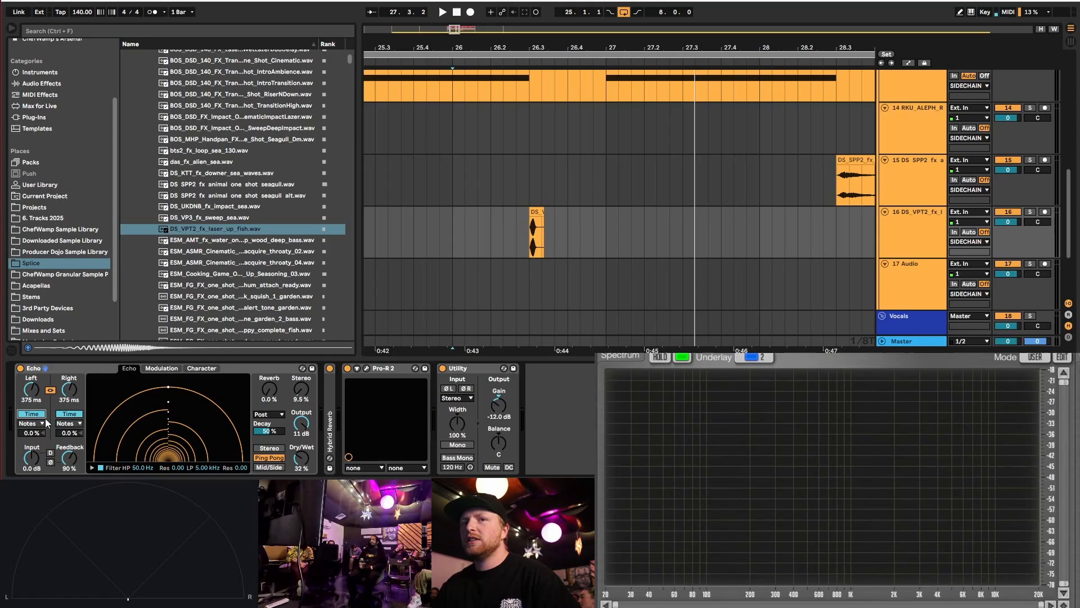
{"action": "left_click", "coordinate": [34, 391]}
{"action": "type", "text": "107.1"}
{"action": "key", "text": "Return"}
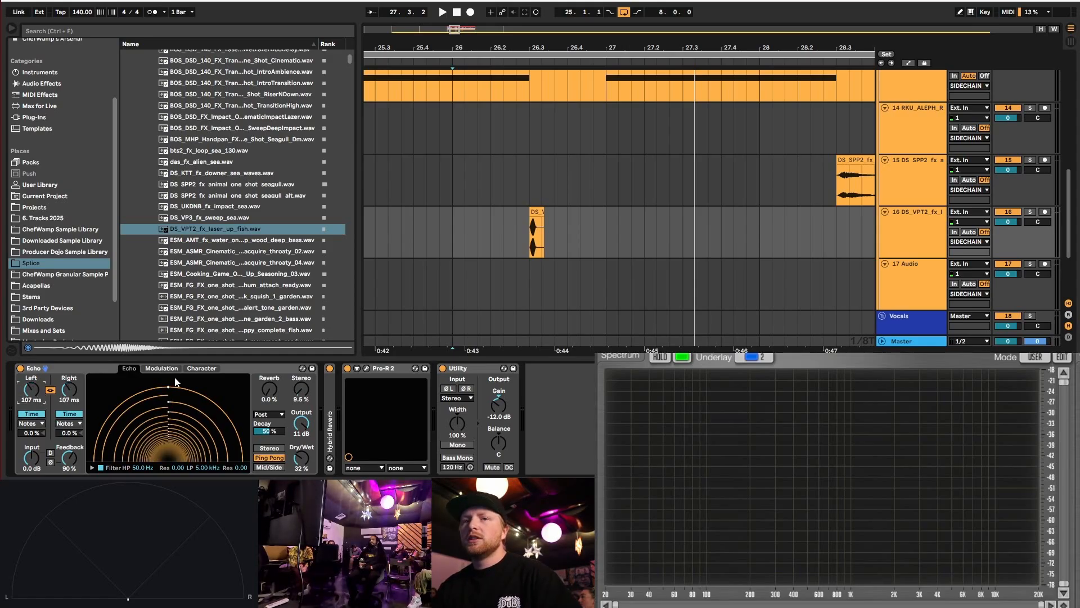
{"action": "left_click", "coordinate": [457, 229]}
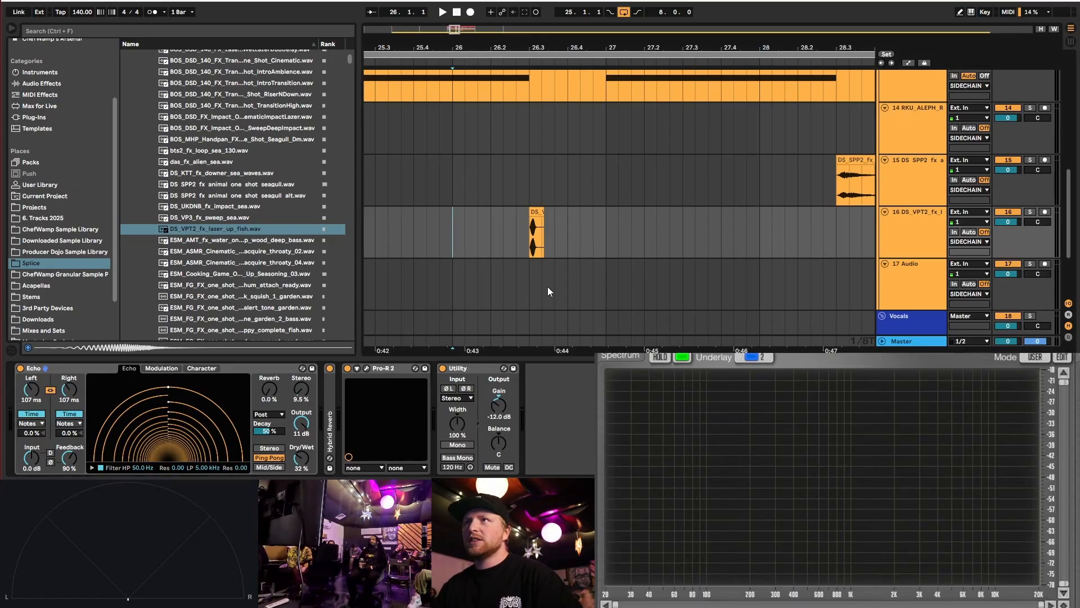
{"action": "key", "text": "space"}
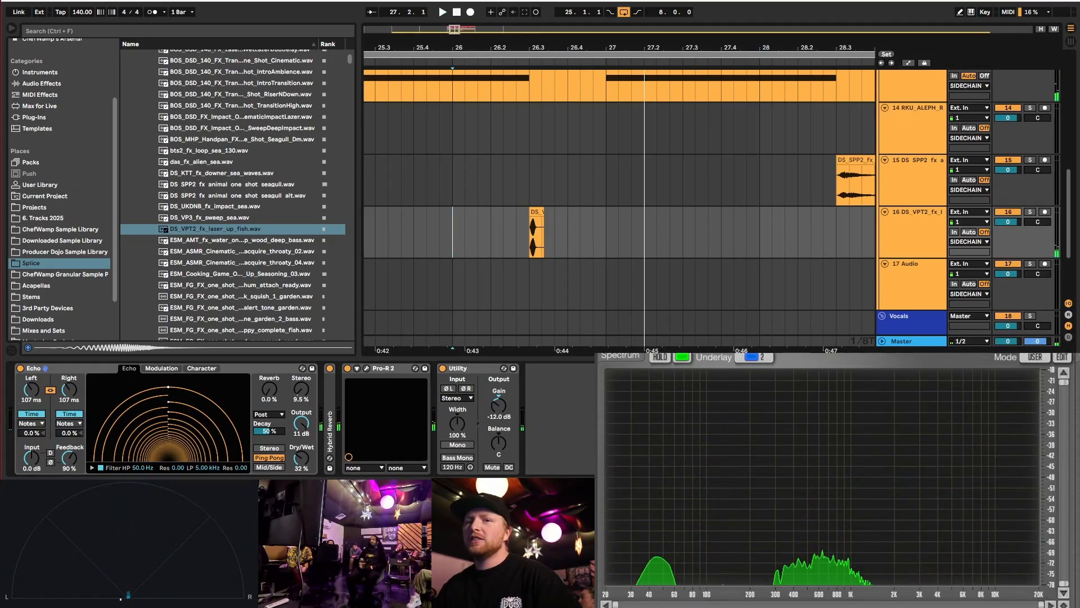
- Show the Echo's left delay time and feedback automation in new lanes under track 16
{"action": "right_click", "coordinate": [32, 389]}
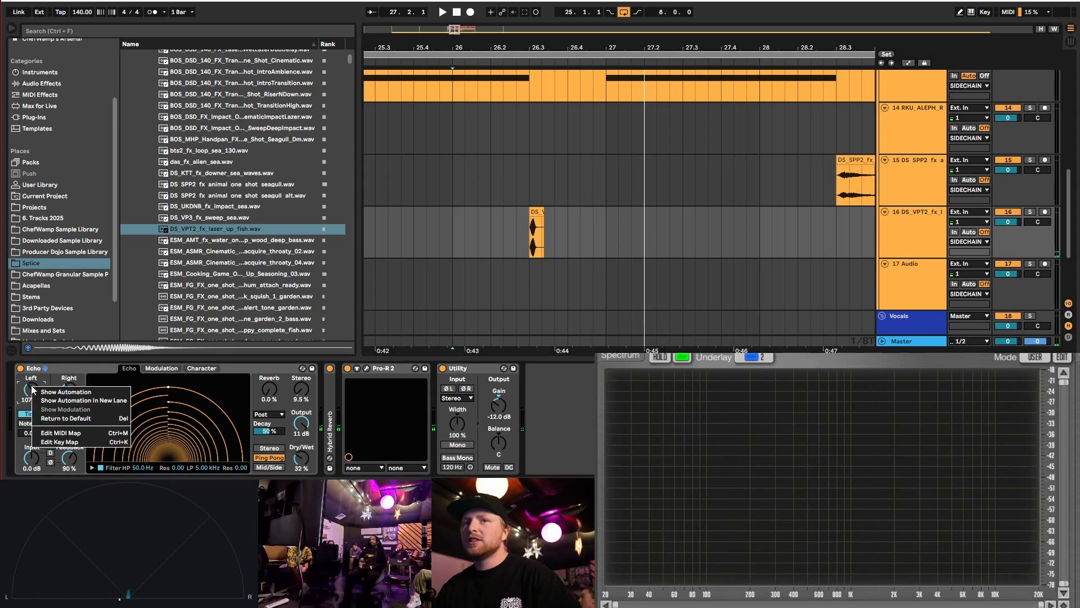
{"action": "left_click", "coordinate": [70, 401]}
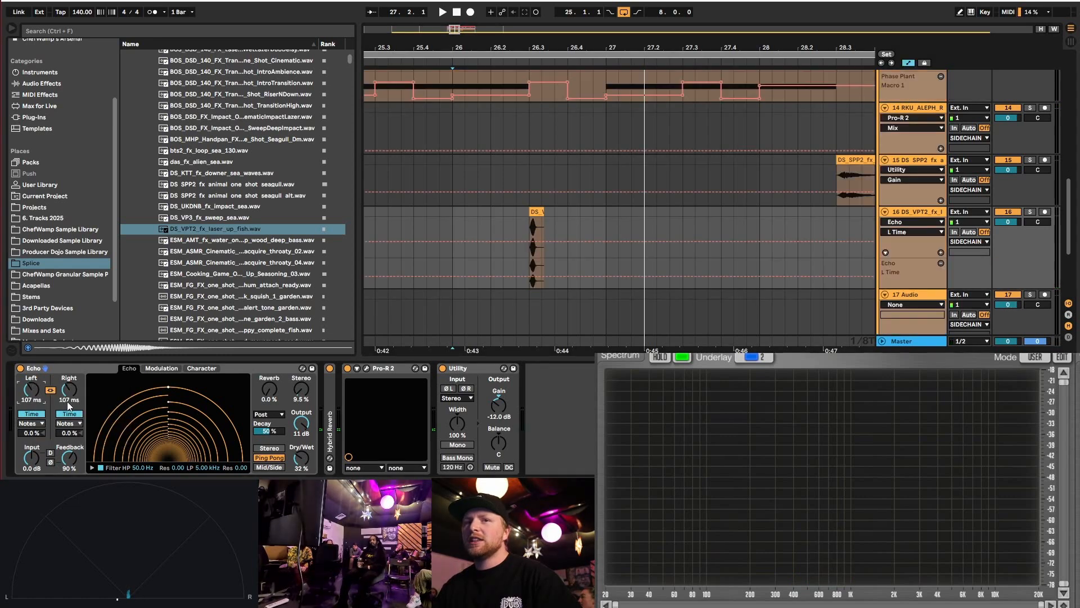
{"action": "right_click", "coordinate": [71, 461]}
{"action": "left_click", "coordinate": [135, 474]}
{"action": "scroll", "coordinate": [671, 263], "scroll_direction": "down", "scroll_amount": 3}
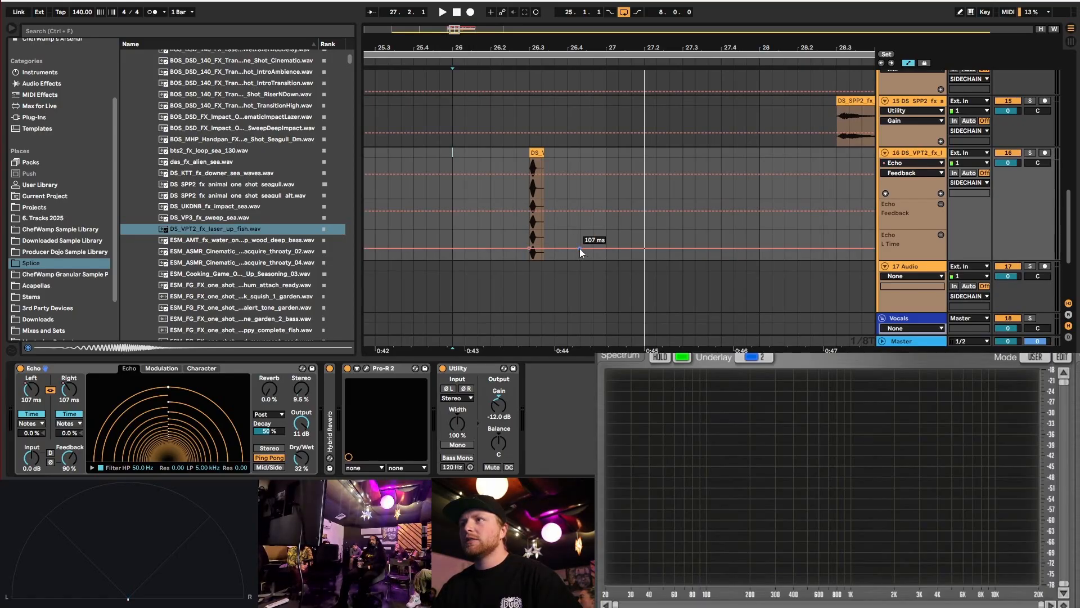
- Draw a curved delay time drop from 107 ms to 1 ms ending at bar 27 and play from 26.2
{"action": "left_click_drag", "start_coordinate": [606, 250], "coordinate": [606, 260]}
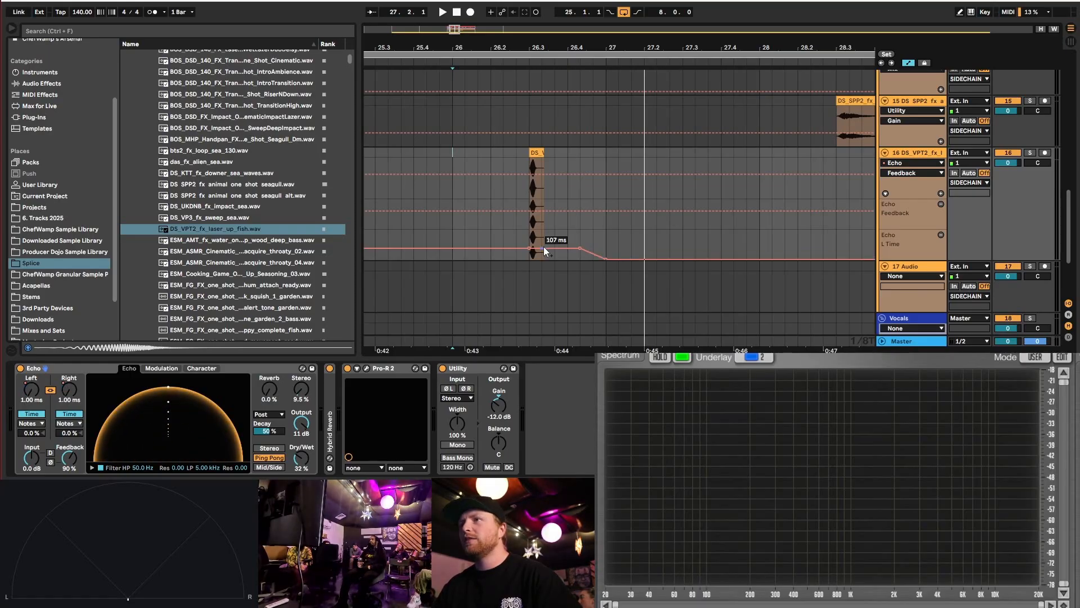
{"action": "left_click_drag", "start_coordinate": [594, 254], "coordinate": [594, 247]}
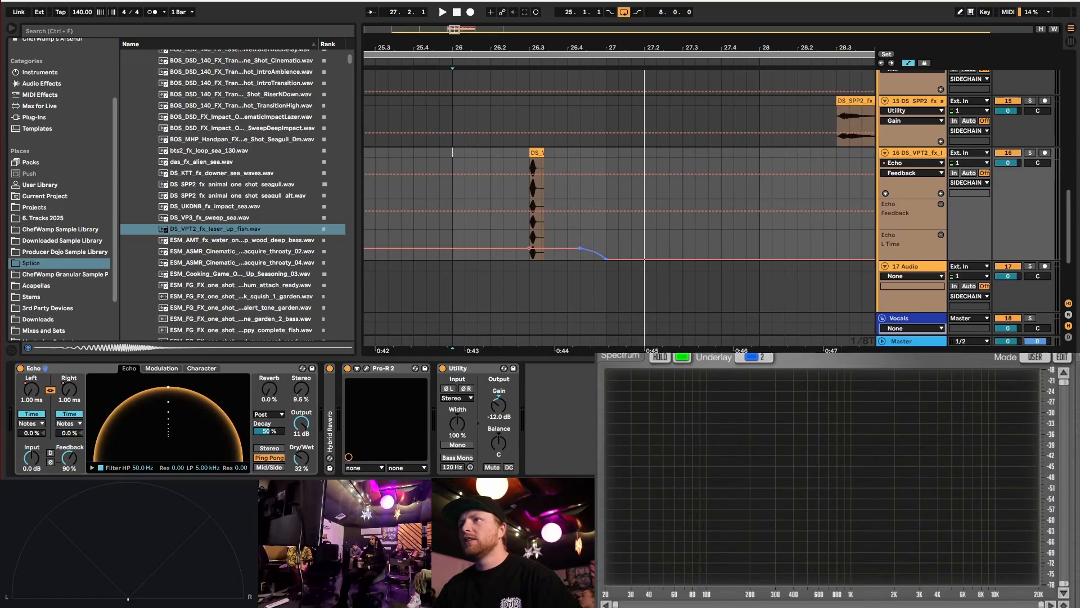
{"action": "left_click", "coordinate": [492, 235]}
{"action": "key", "text": "space"}
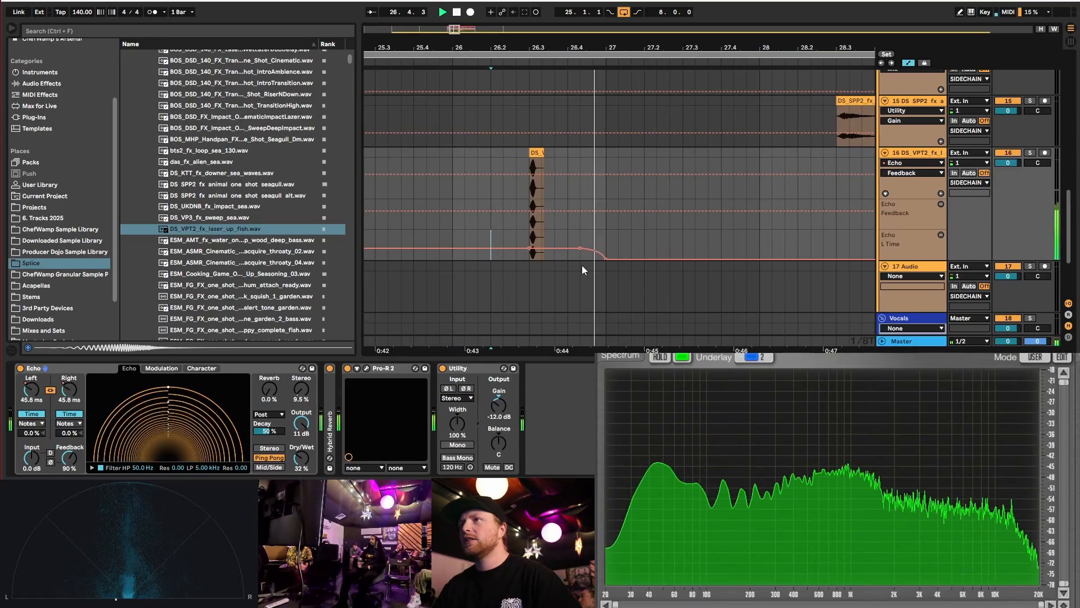
- Move the start of the delay time drop earlier, just after the laser fish clip, and play from 26.2
{"action": "left_click_drag", "start_coordinate": [579, 248], "coordinate": [555, 248]}
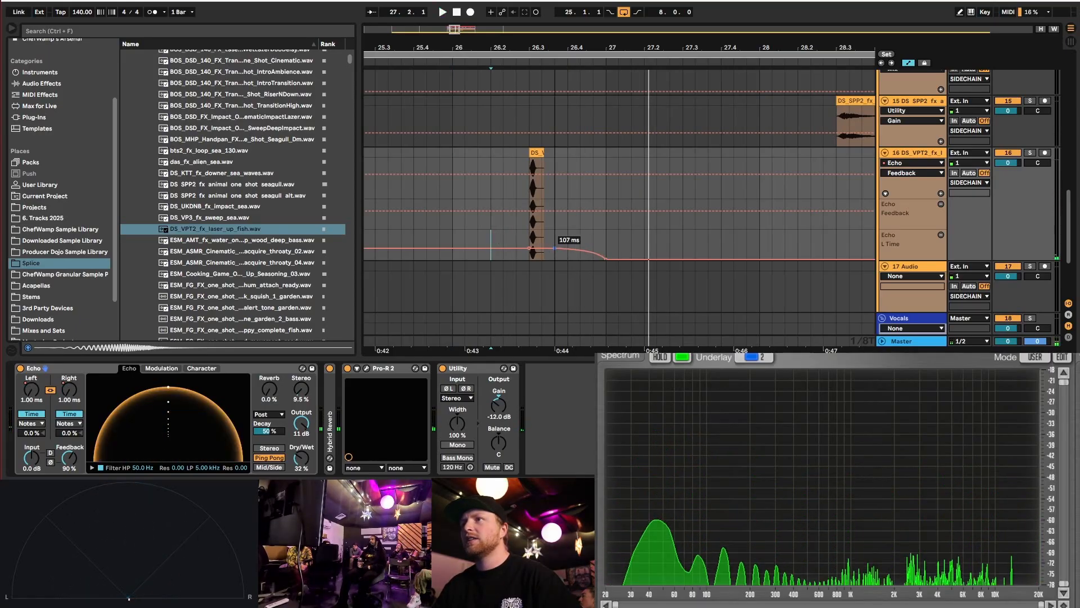
{"action": "key", "text": "space"}
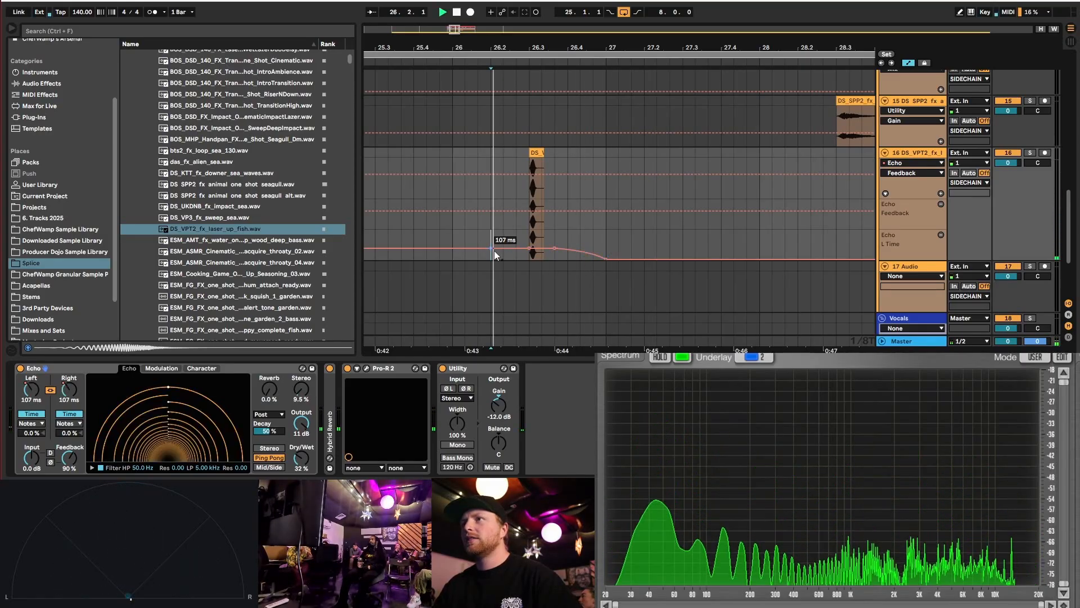
{"action": "key", "text": "space"}
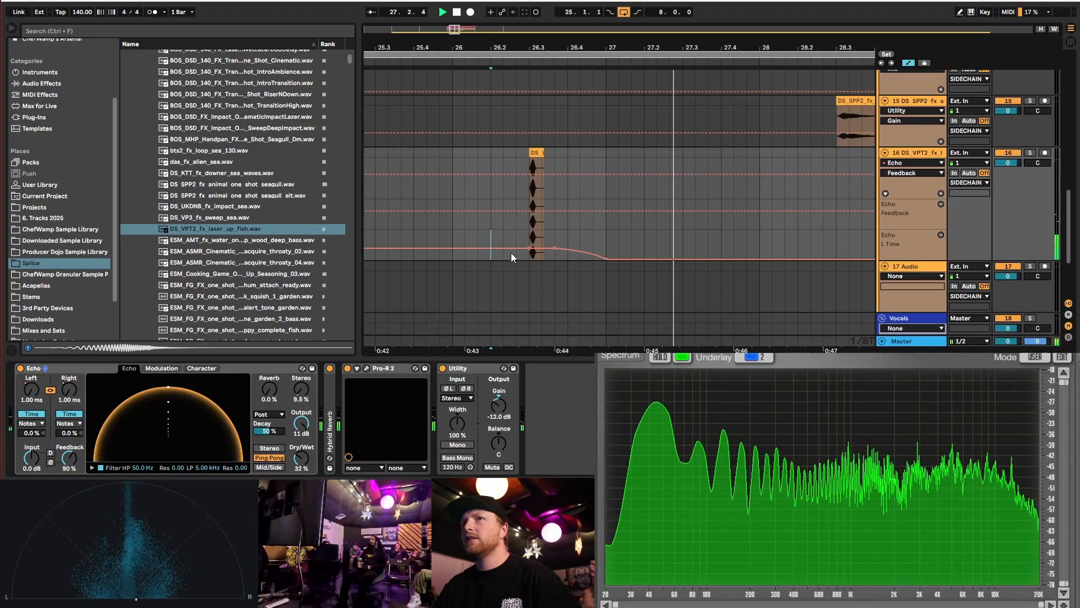
{"action": "key", "text": "space"}
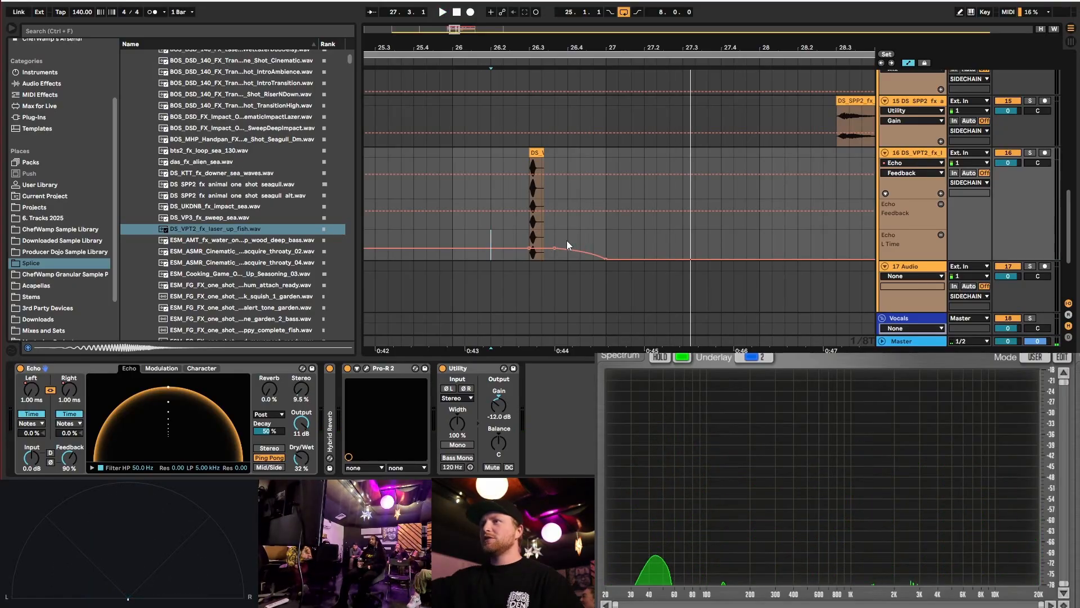
- Straighten the curved delay time drop and play from bar 26
{"action": "double_click", "coordinate": [586, 259], "text": "alt"}
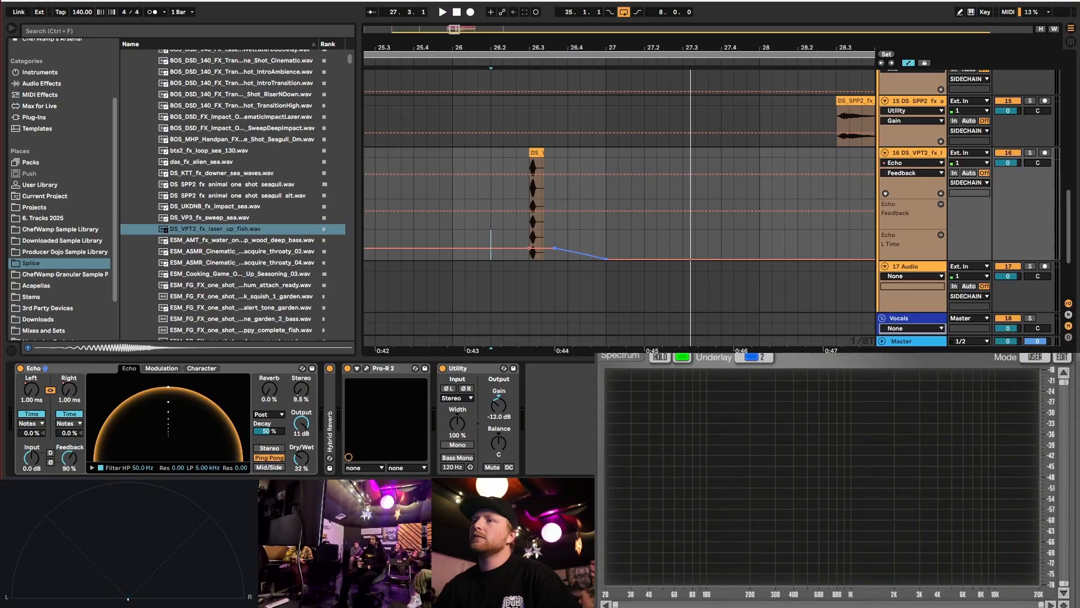
{"action": "left_click", "coordinate": [454, 238]}
{"action": "key", "text": "space"}
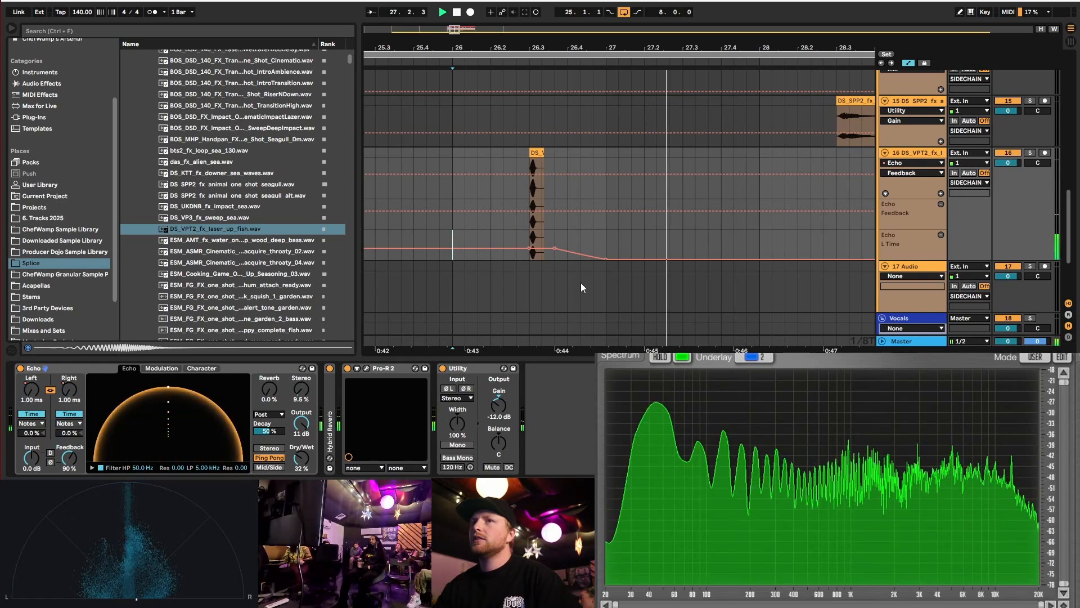
{"action": "key", "text": "space"}
- Move the start of the delay time drop to beat 26.4, bend it to fall fast first, and play from bar 26
{"action": "scroll", "coordinate": [592, 242], "scroll_direction": "down", "scroll_amount": 3}
{"action": "scroll", "coordinate": [592, 238], "scroll_direction": "up", "scroll_amount": 3}
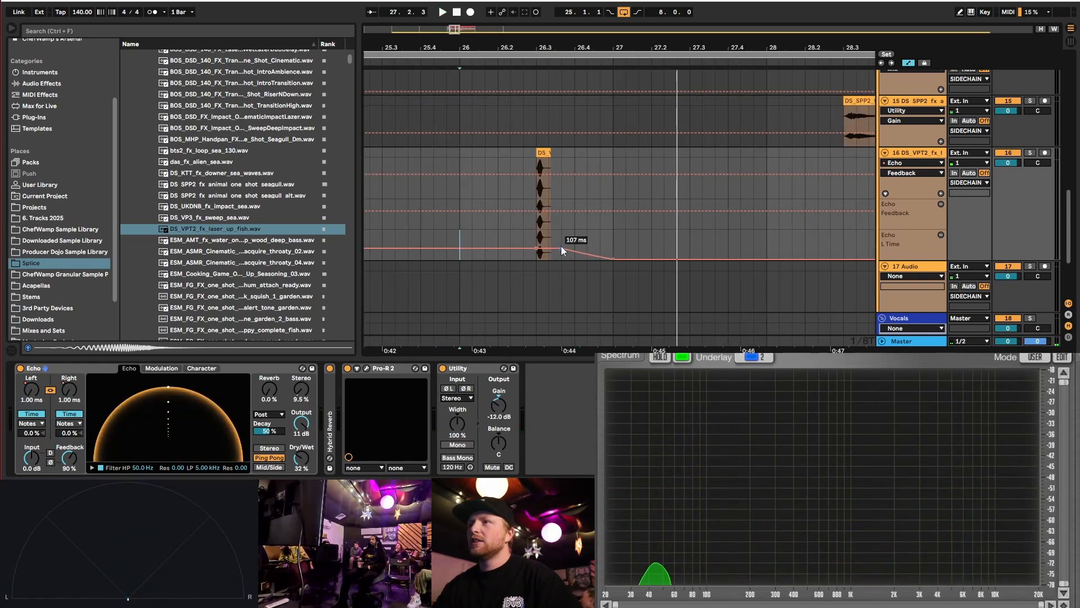
{"action": "left_click_drag", "start_coordinate": [566, 249], "coordinate": [575, 248]}
{"action": "key", "text": "space"}
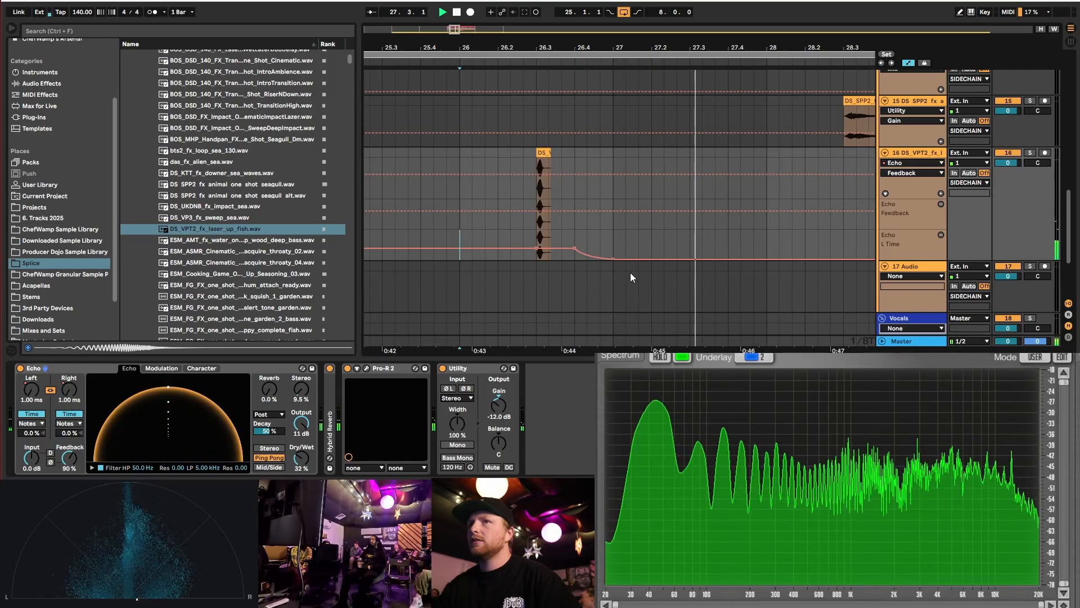
{"action": "scroll", "coordinate": [549, 228], "scroll_direction": "down", "scroll_amount": 3}
{"action": "key", "text": "space"}
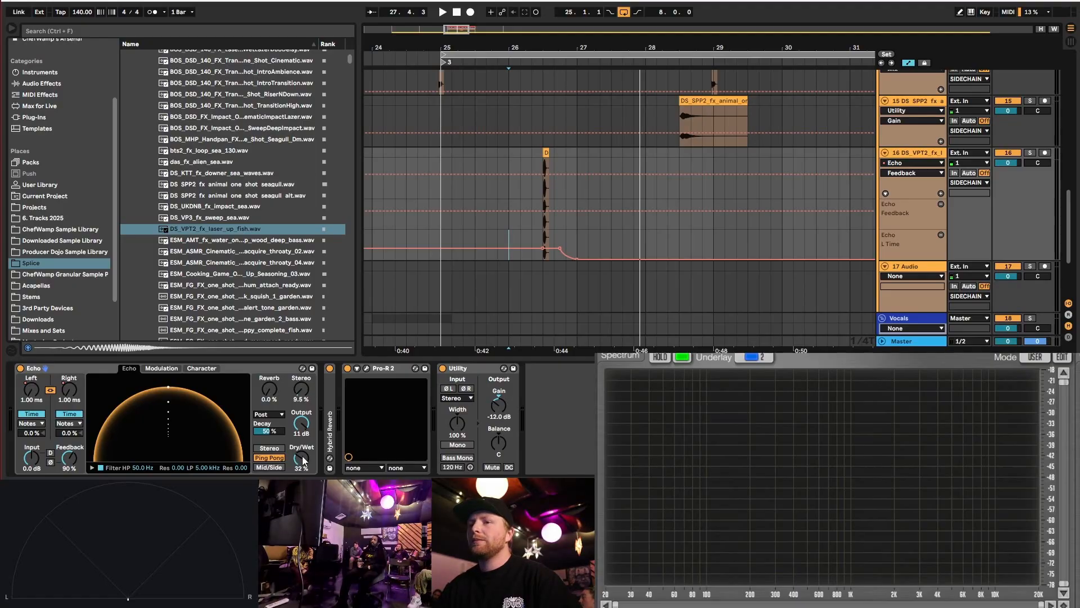
- Collapse the devices on track 16 and hide the automation lanes in the arrangement
{"action": "double_click", "coordinate": [64, 367]}
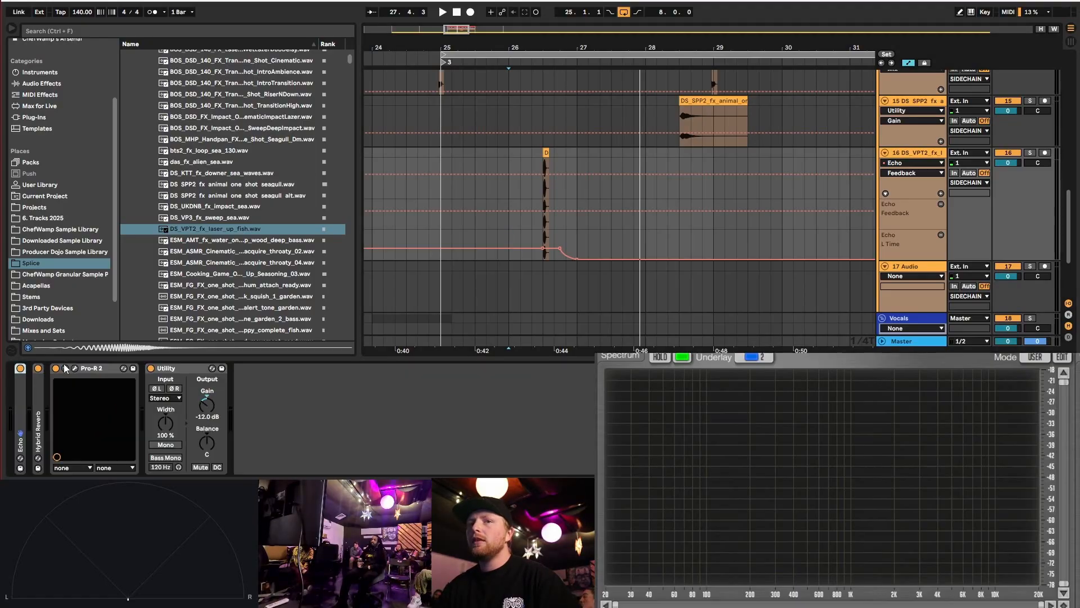
{"action": "double_click", "coordinate": [93, 371]}
{"action": "double_click", "coordinate": [99, 371]}
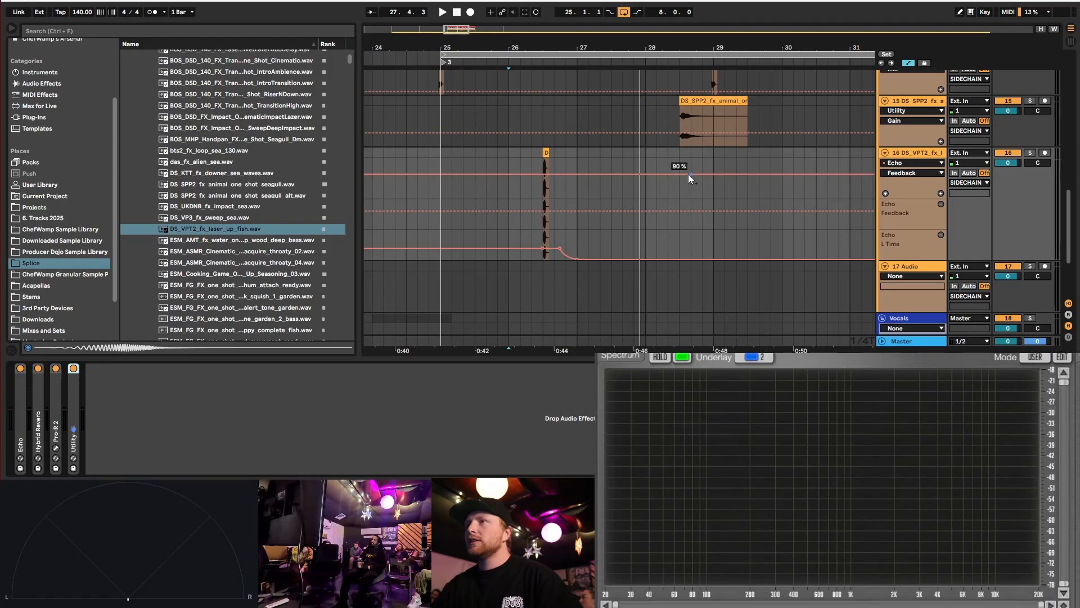
{"action": "scroll", "coordinate": [844, 123], "scroll_direction": "up", "scroll_amount": 1}
{"action": "left_click", "coordinate": [909, 63]}
{"action": "scroll", "coordinate": [732, 219], "scroll_direction": "up", "scroll_amount": 5}
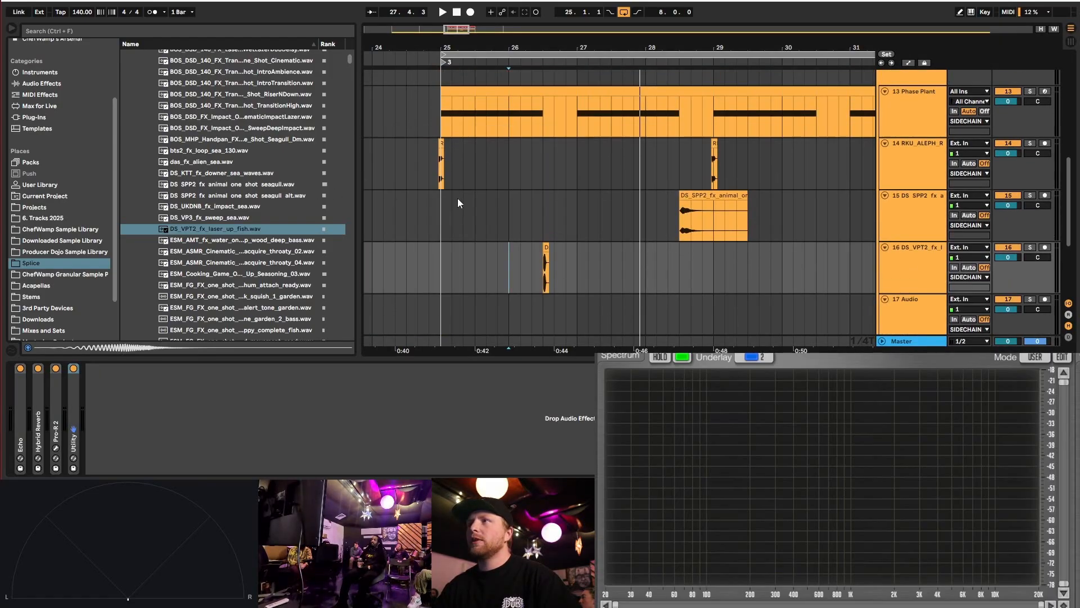
- Duplicate bars 25 to 29 of track 16 into the following four bars and select the copied laser fish clip
{"action": "scroll", "coordinate": [478, 208], "scroll_direction": "down", "scroll_amount": 4}
{"action": "key", "text": "minus"}
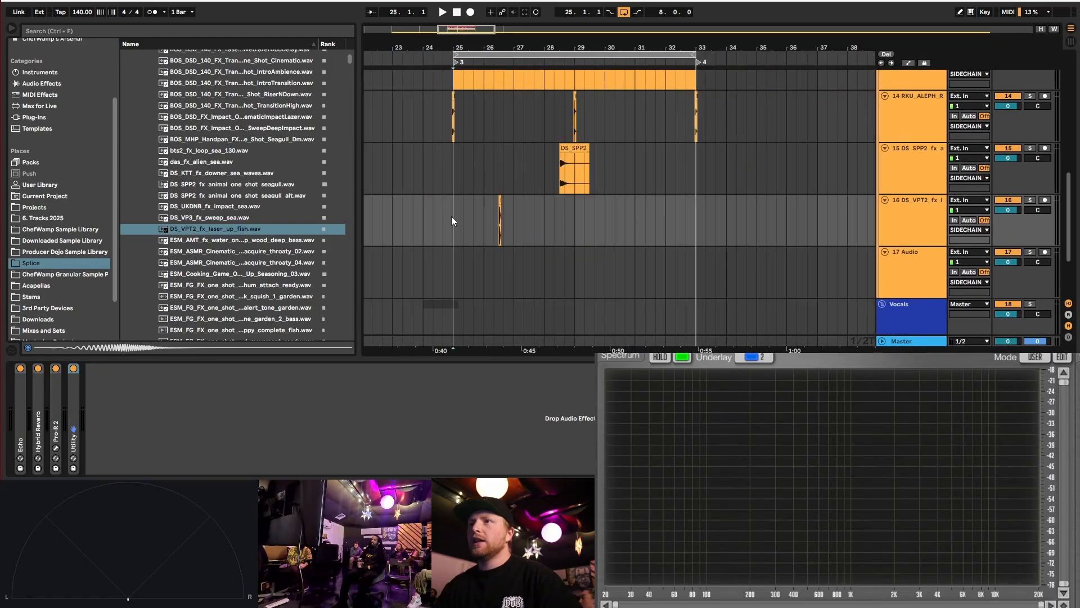
{"action": "left_click_drag", "start_coordinate": [451, 216], "coordinate": [573, 228]}
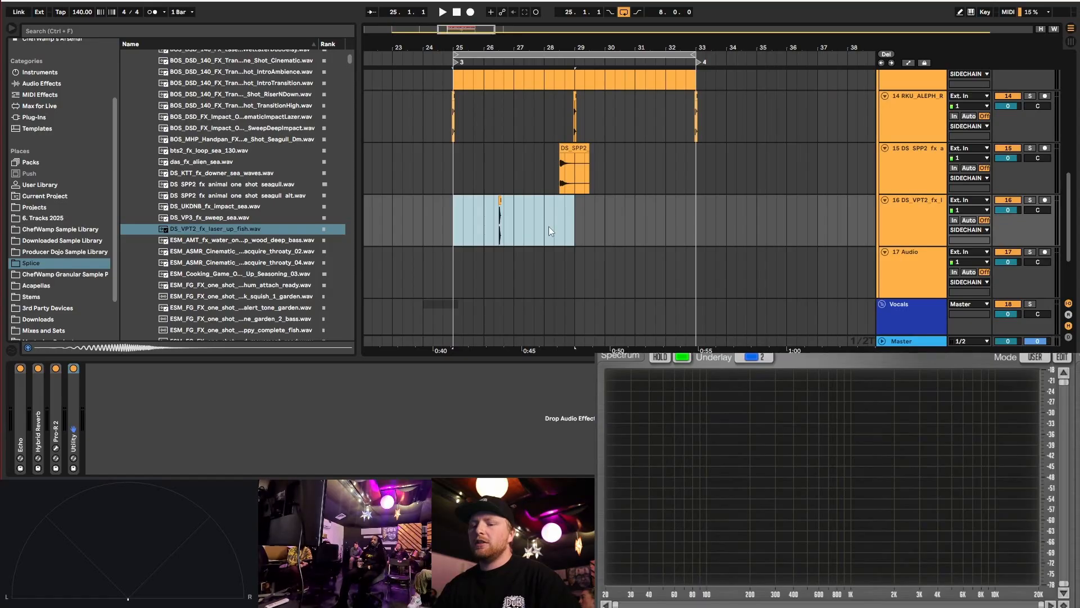
{"action": "key", "text": "ctrl+d"}
{"action": "scroll", "coordinate": [626, 224], "scroll_direction": "up", "scroll_amount": 4}
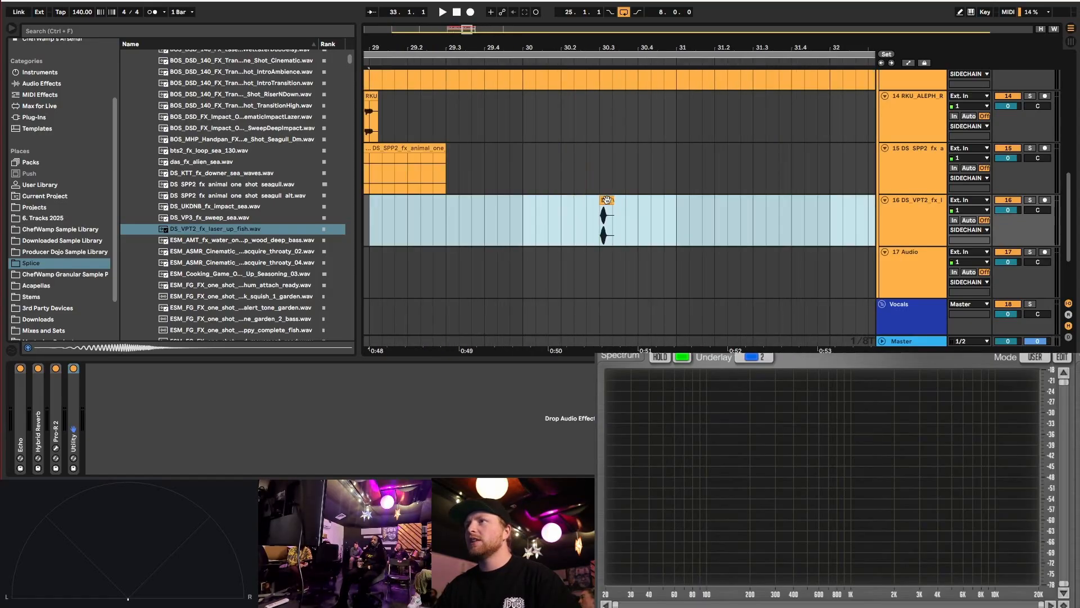
{"action": "left_click", "coordinate": [605, 202]}
{"action": "scroll", "coordinate": [606, 211], "scroll_direction": "down", "scroll_amount": 4}
{"action": "scroll", "coordinate": [611, 221], "scroll_direction": "up", "scroll_amount": 1}
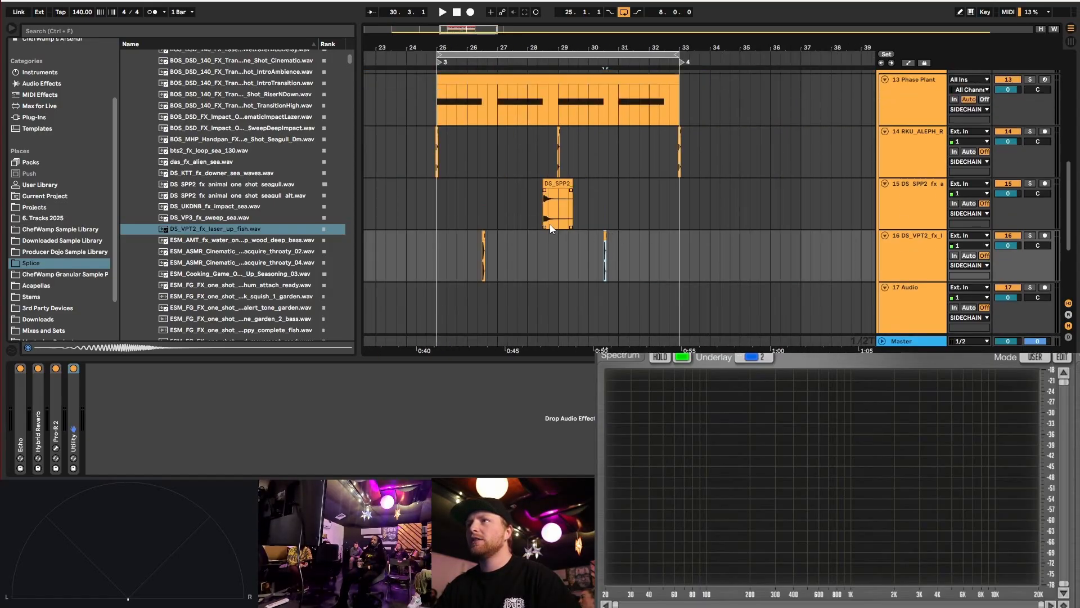
- Open the copied laser fish clip at 30.3 and play from bar 30
{"action": "scroll", "coordinate": [608, 244], "scroll_direction": "up", "scroll_amount": 3}
{"action": "scroll", "coordinate": [914, 271], "scroll_direction": "down", "scroll_amount": 1}
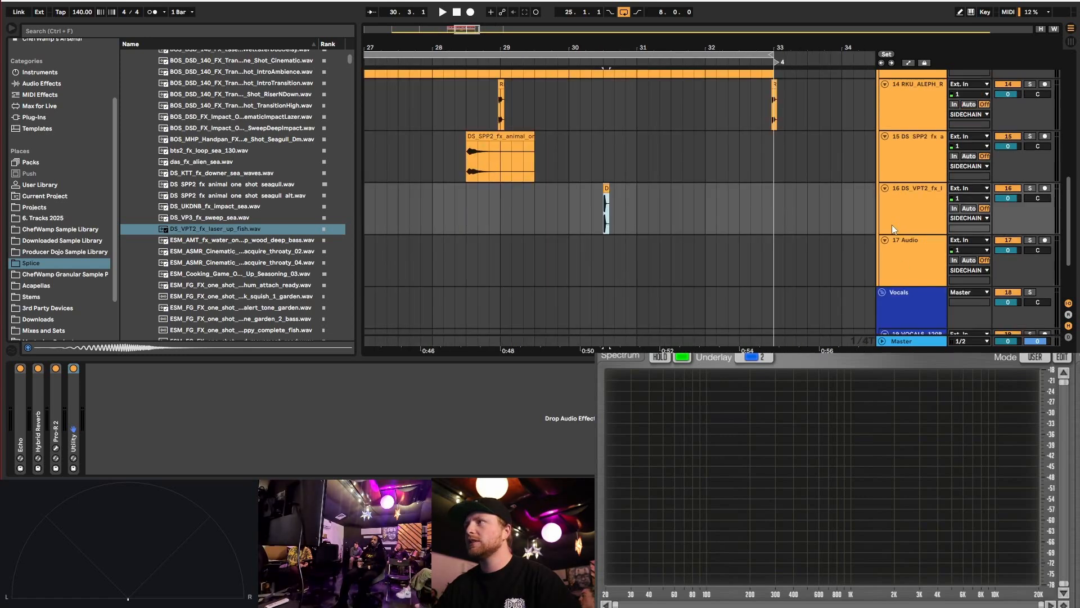
{"action": "left_click", "coordinate": [893, 225]}
{"action": "scroll", "coordinate": [610, 187], "scroll_direction": "up", "scroll_amount": 3}
{"action": "left_click", "coordinate": [581, 211]}
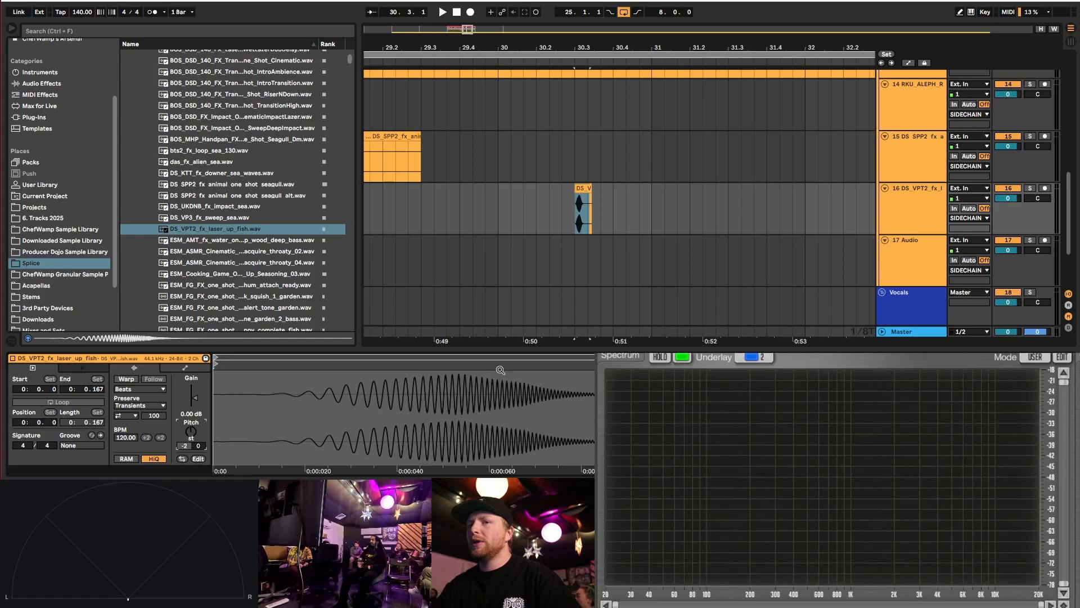
{"action": "left_click", "coordinate": [499, 212]}
{"action": "key", "text": "space"}
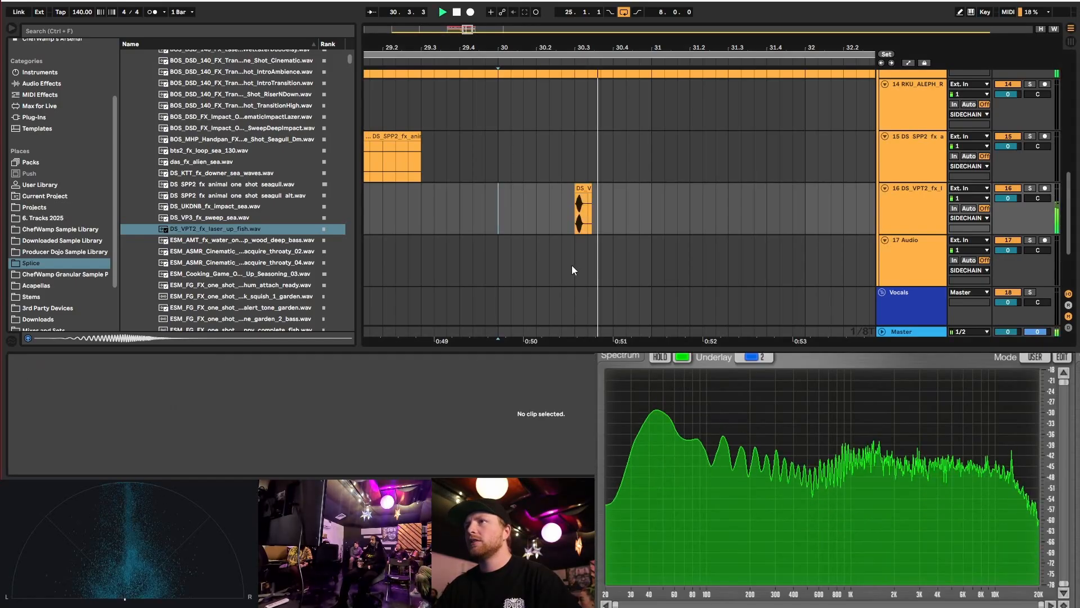
- Transpose the copied laser fish clip to -6 semitones and play from bar 30
{"action": "left_click", "coordinate": [579, 208]}
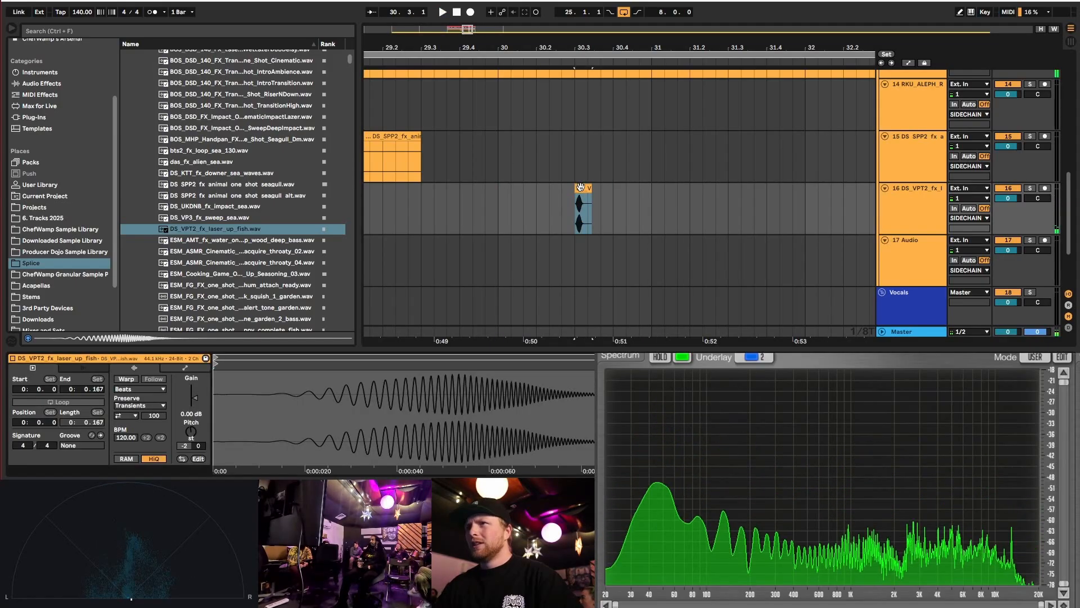
{"action": "key", "text": "space"}
{"action": "left_click_drag", "start_coordinate": [191, 432], "coordinate": [191, 438]}
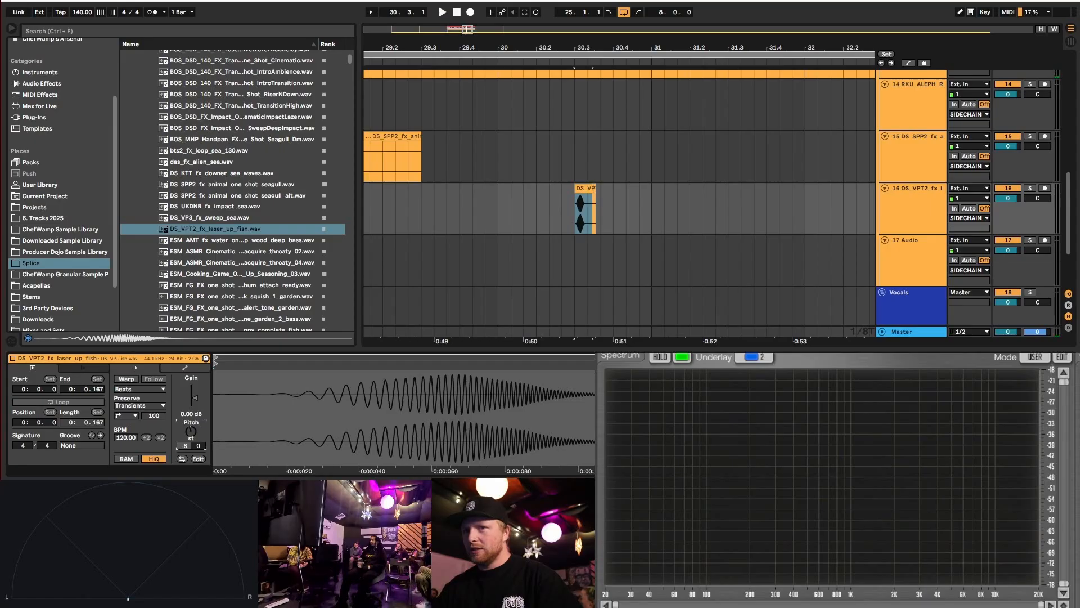
{"action": "left_click", "coordinate": [498, 208]}
{"action": "key", "text": "space"}
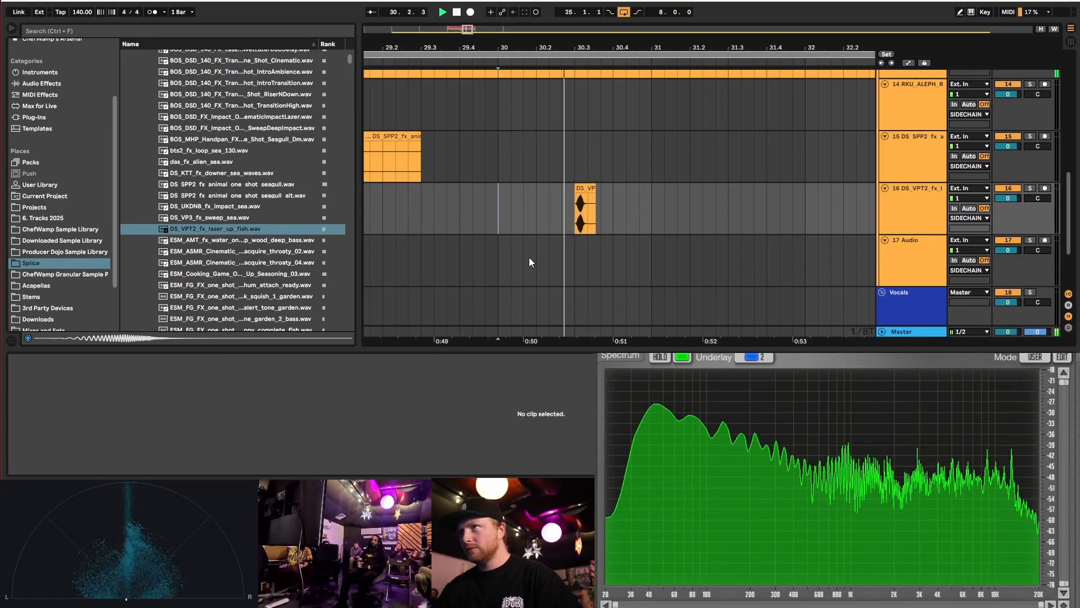
{"action": "key", "text": "space"}
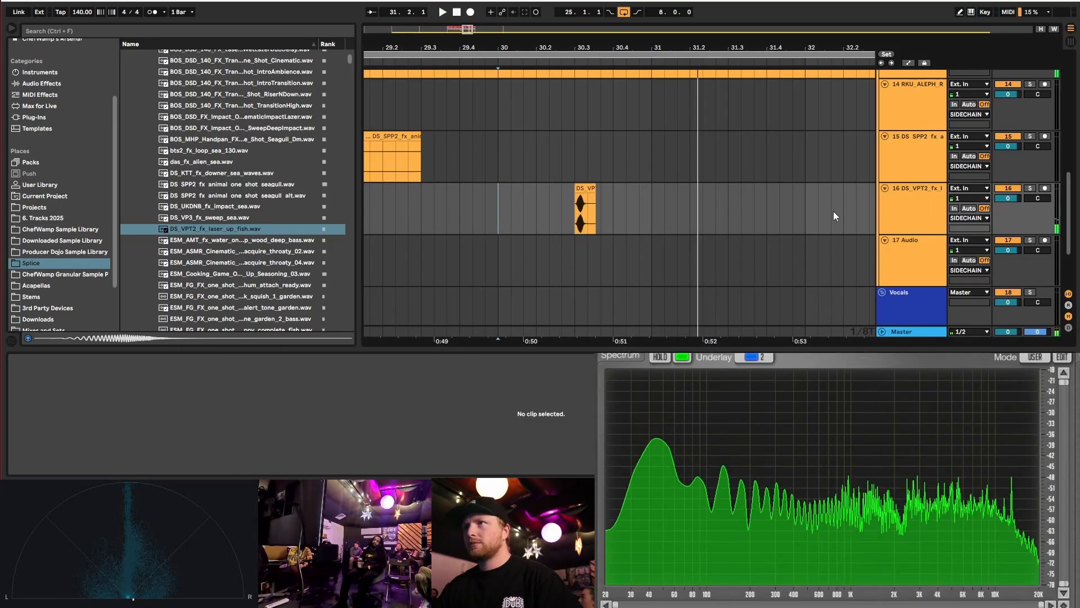
- Show track 16's device chain again and expand the Echo
{"action": "key", "text": "shift+Tab"}
{"action": "left_click", "coordinate": [20, 426]}
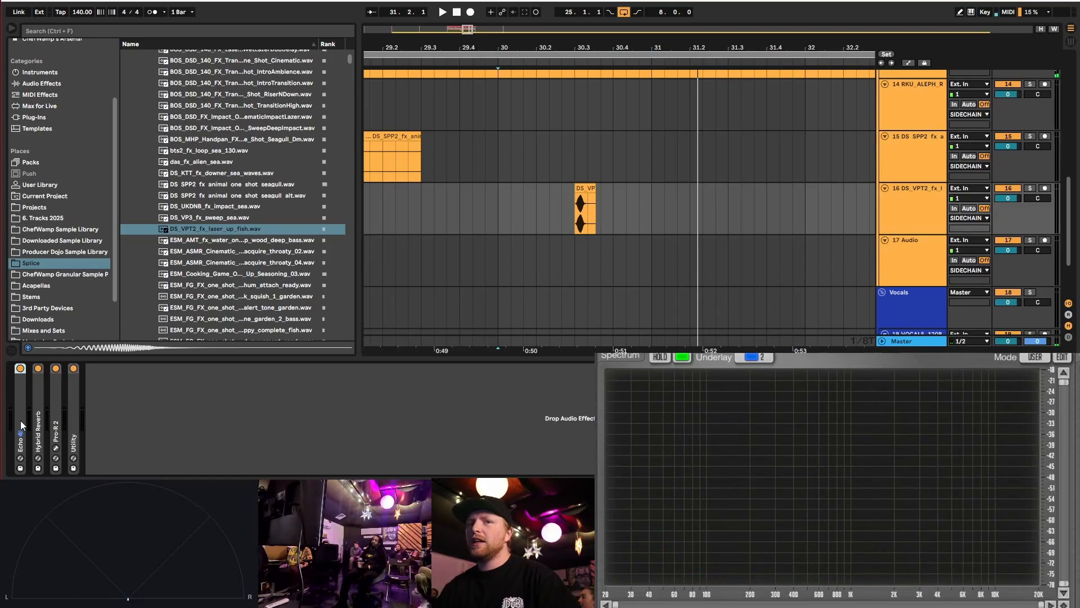
{"action": "double_click", "coordinate": [18, 414]}
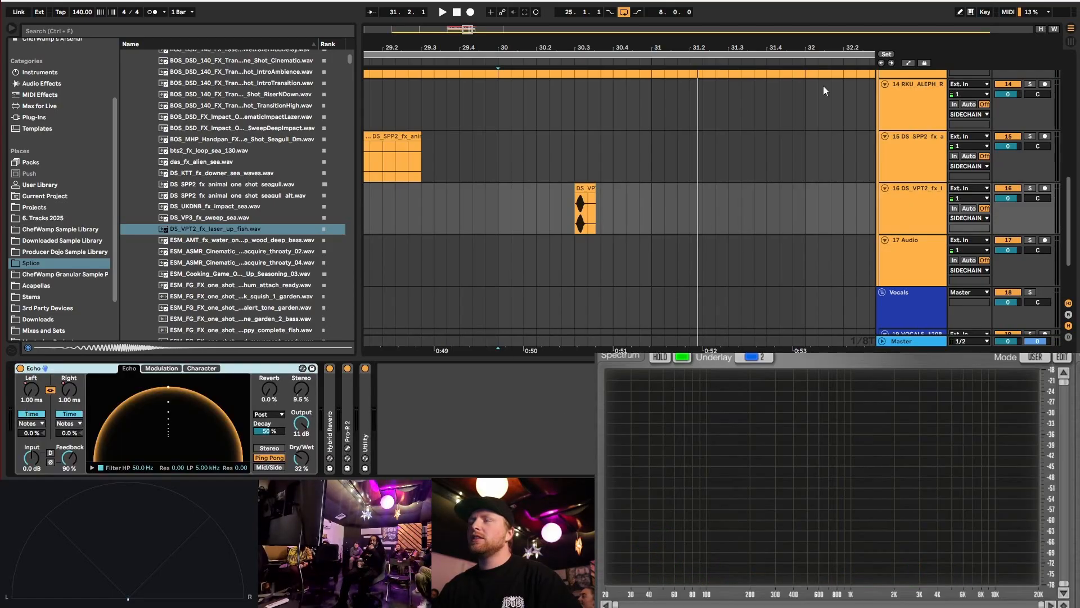
- Show the automation lanes, raise track 16's Echo L Time to 2.50 s at bar 31 and play from bar 30
{"action": "left_click", "coordinate": [908, 63]}
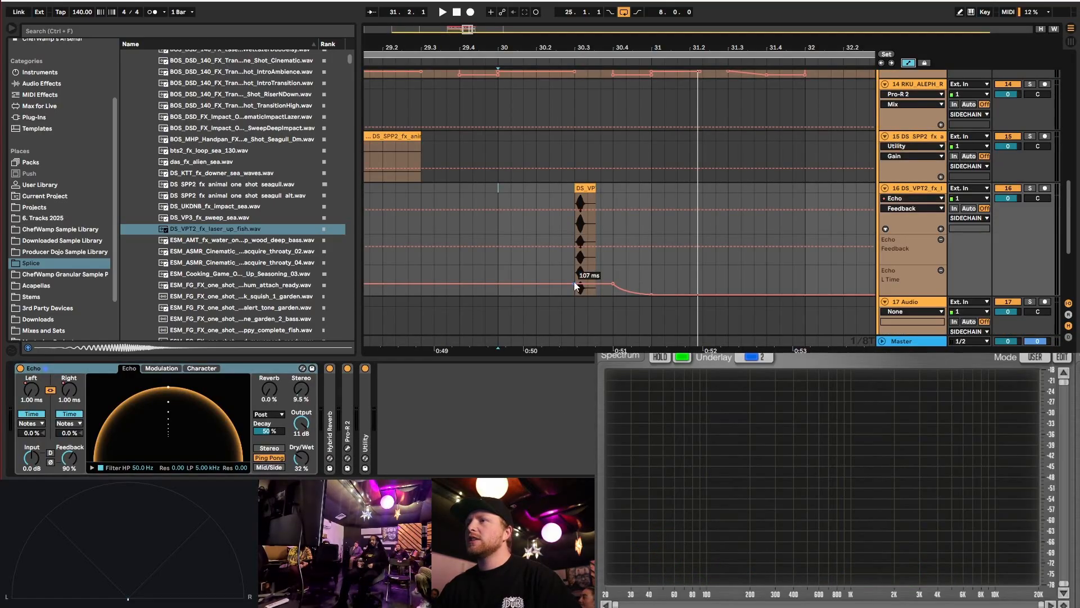
{"action": "key", "text": "minus"}
{"action": "key", "text": "minus"}
{"action": "key", "text": "plus"}
{"action": "key", "text": "plus"}
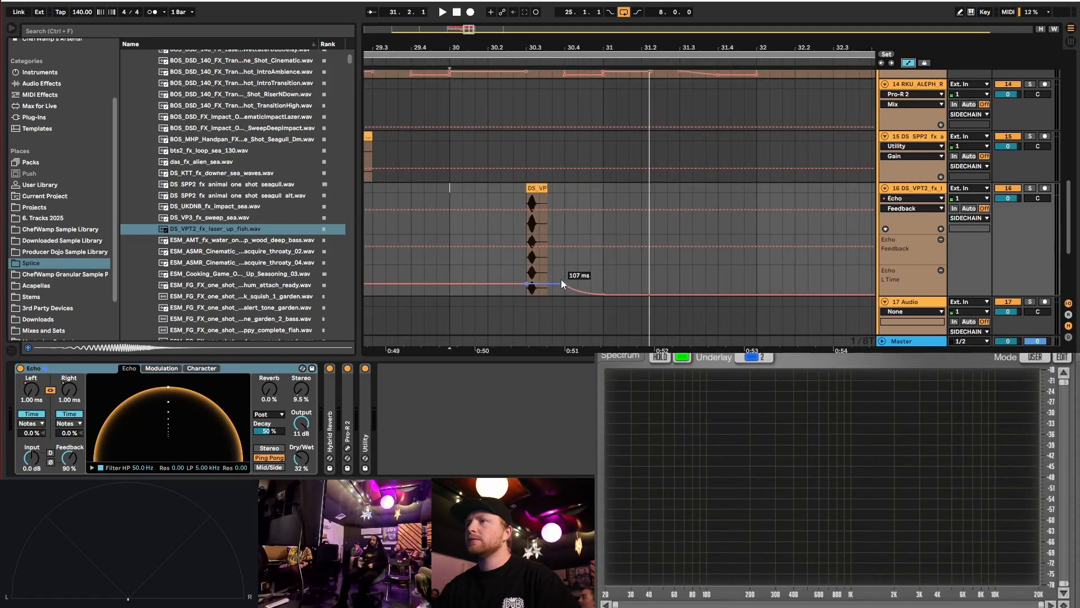
{"action": "left_click_drag", "start_coordinate": [603, 293], "coordinate": [599, 270]}
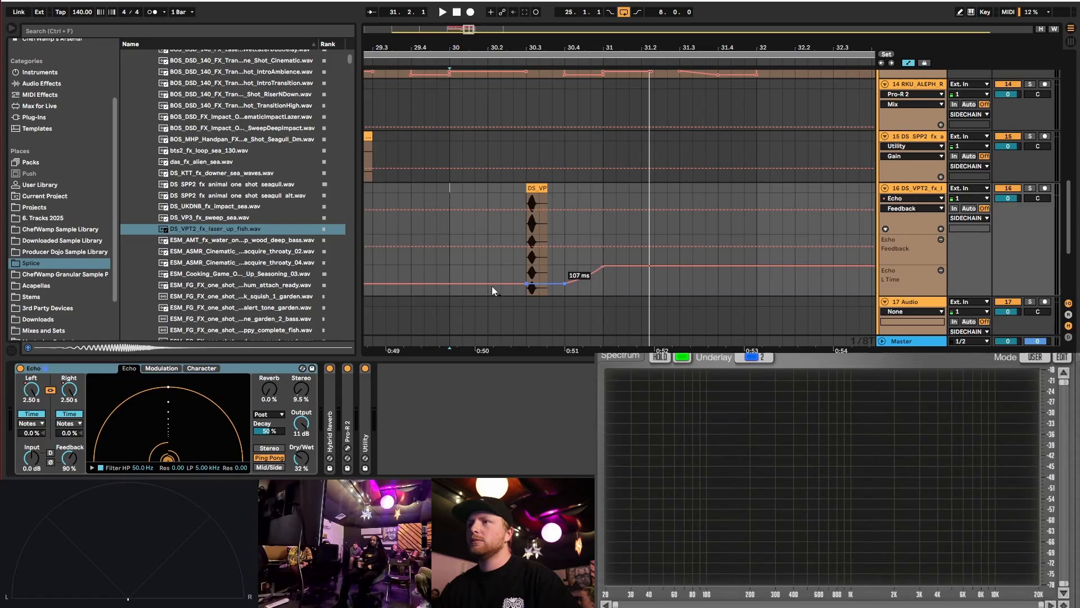
{"action": "left_click", "coordinate": [449, 274]}
{"action": "key", "text": "space"}
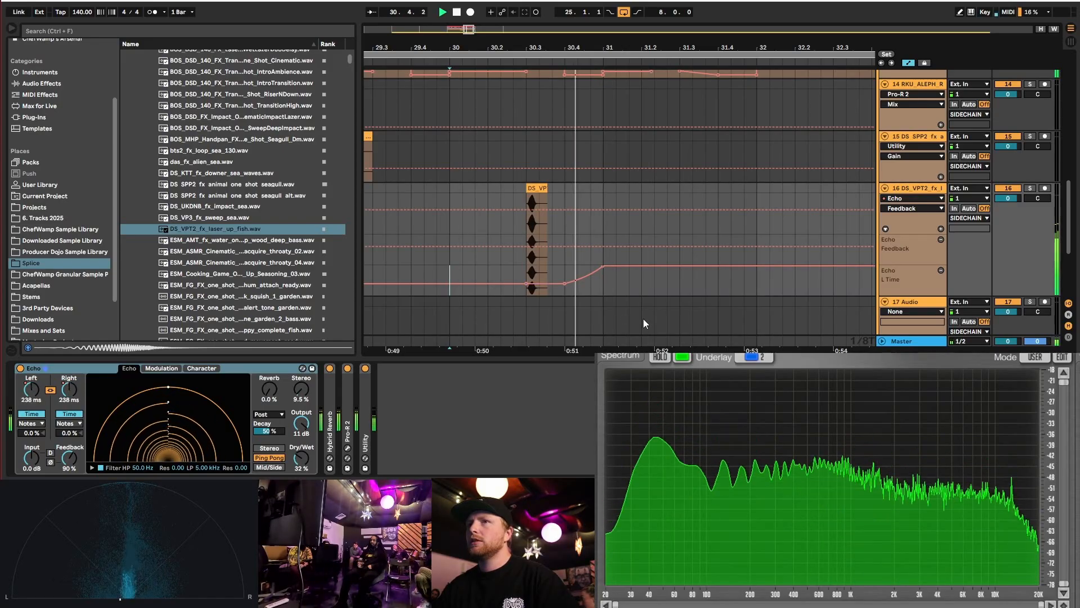
{"action": "key", "text": "space"}
- Start the Echo L Time ramp earlier, near the end of the laser fish clip, and reshape its curve while auditioning from bar 30
{"action": "mouse_move", "coordinate": [564, 283]}
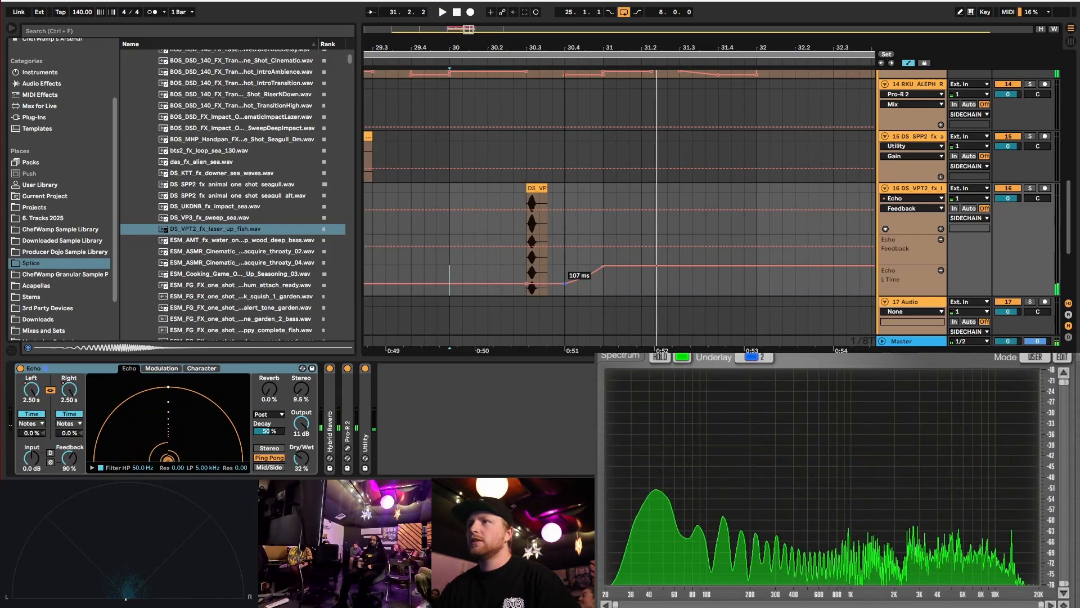
{"action": "left_click_drag", "start_coordinate": [565, 283], "coordinate": [552, 283]}
{"action": "key", "text": "space"}
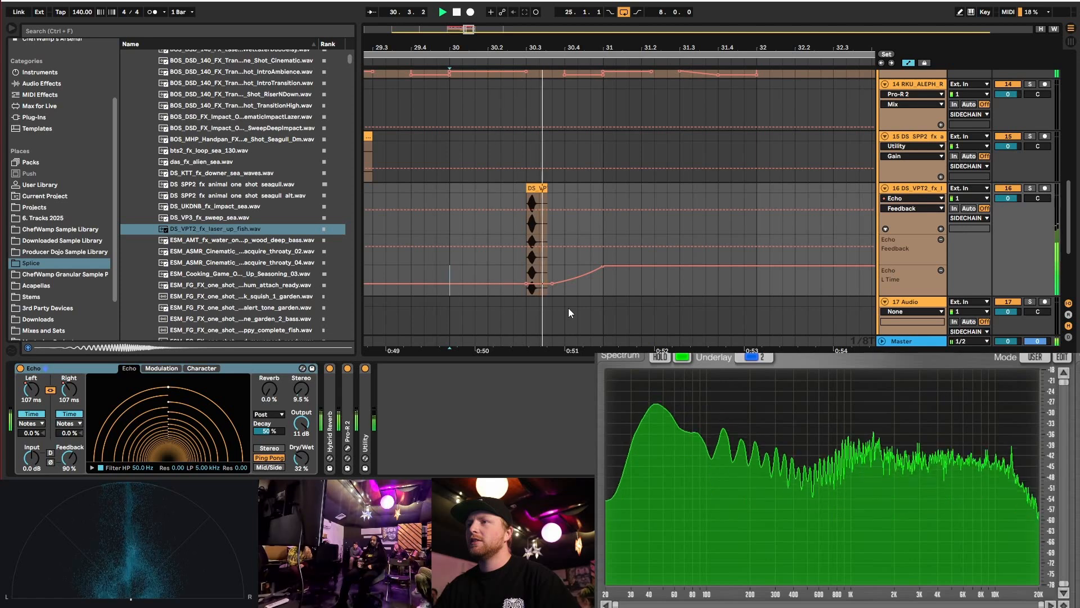
{"action": "key", "text": "space"}
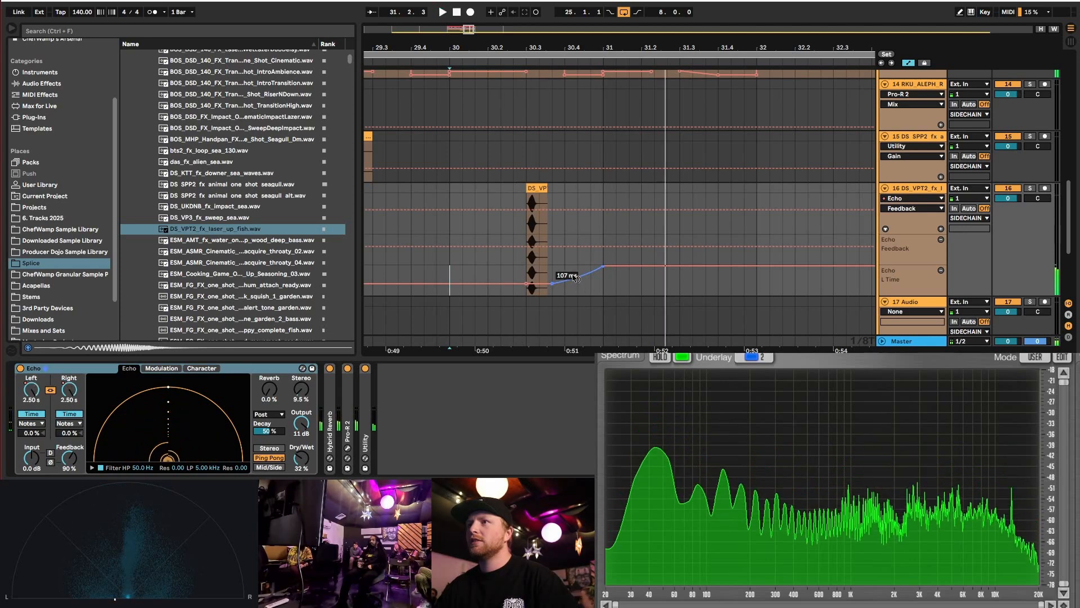
{"action": "key", "text": "space"}
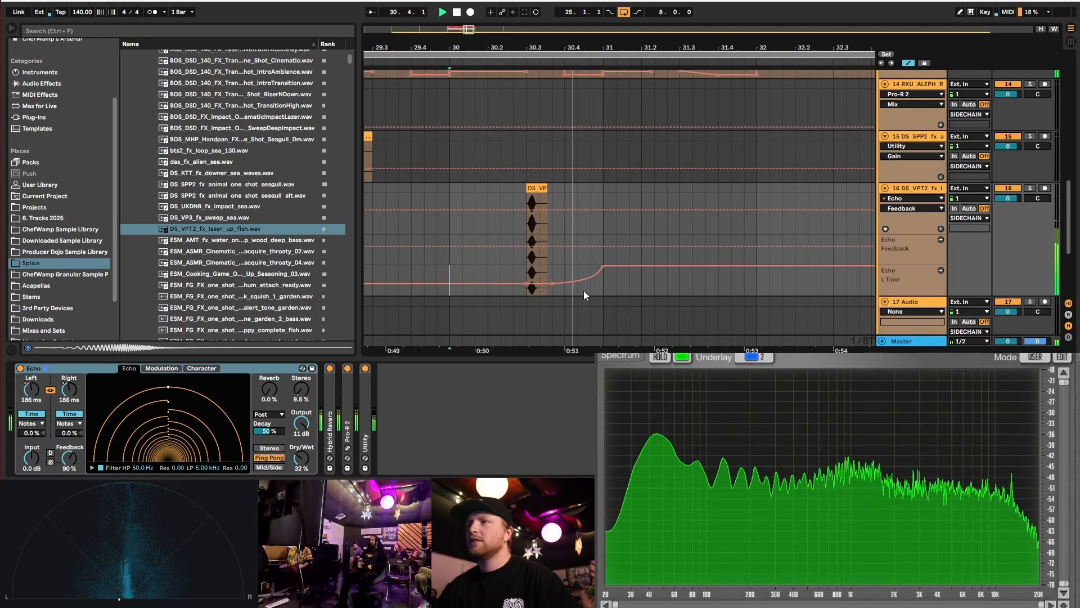
{"action": "key", "text": "space"}
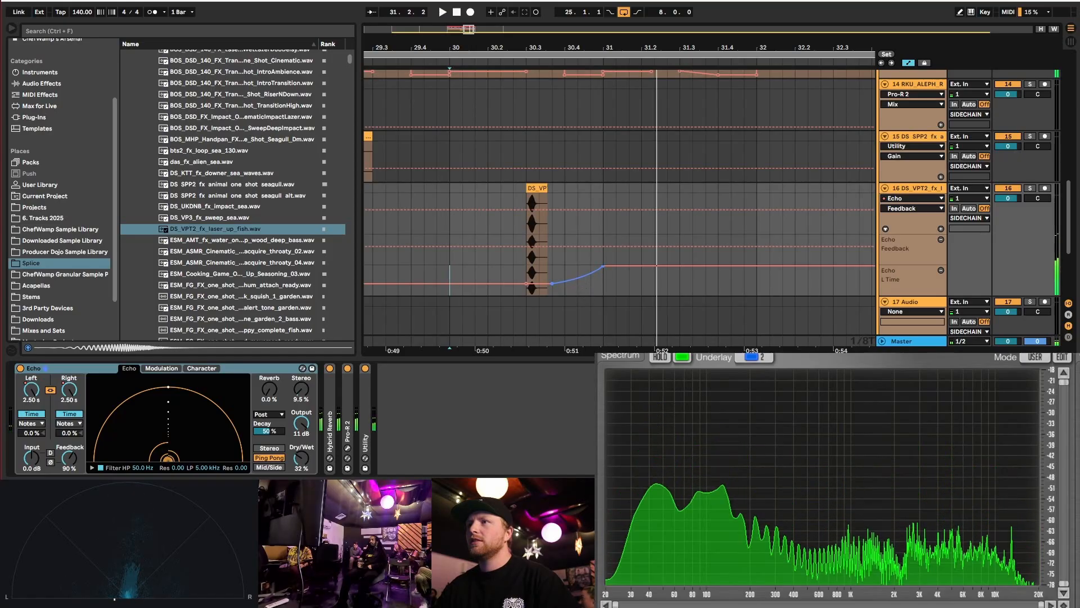
{"action": "key", "text": "space"}
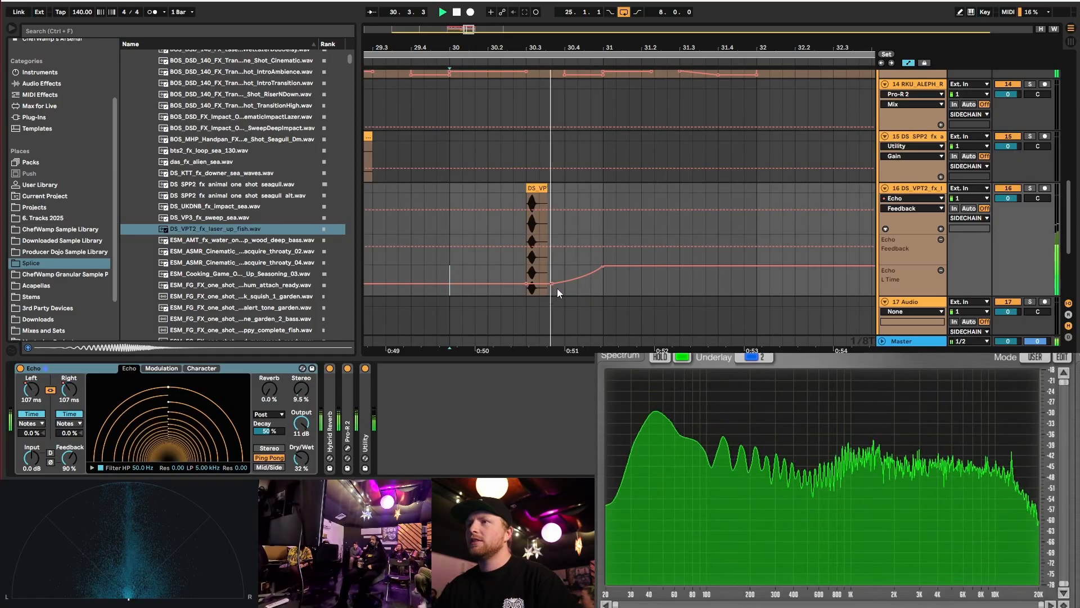
{"action": "key", "text": "space"}
- Drop the Echo L Time to 1.00 ms at bar 31, remove the 2.50 s peak there and audition from bar 30
{"action": "left_click_drag", "start_coordinate": [617, 267], "coordinate": [603, 294]}
{"action": "key", "text": "space"}
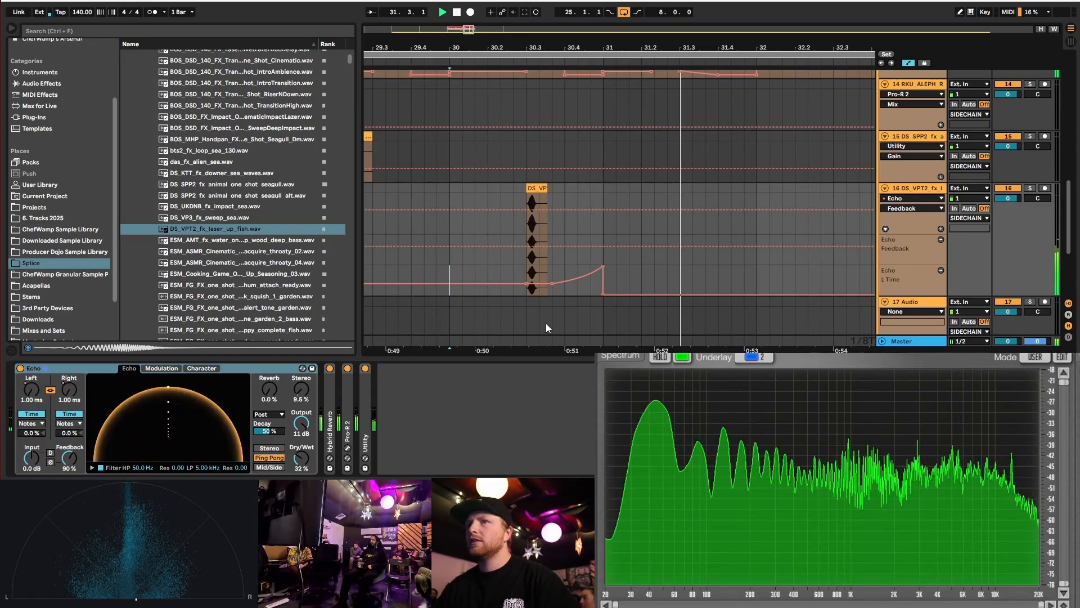
{"action": "key", "text": "space"}
{"action": "mouse_move", "coordinate": [603, 294]}
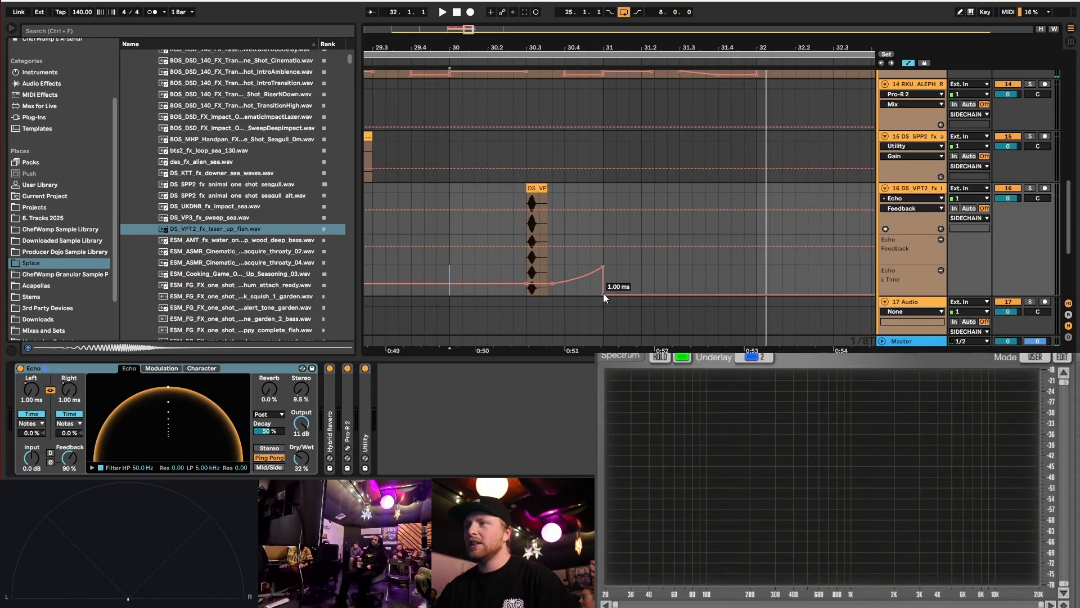
{"action": "left_click", "coordinate": [604, 268]}
{"action": "key", "text": "space"}
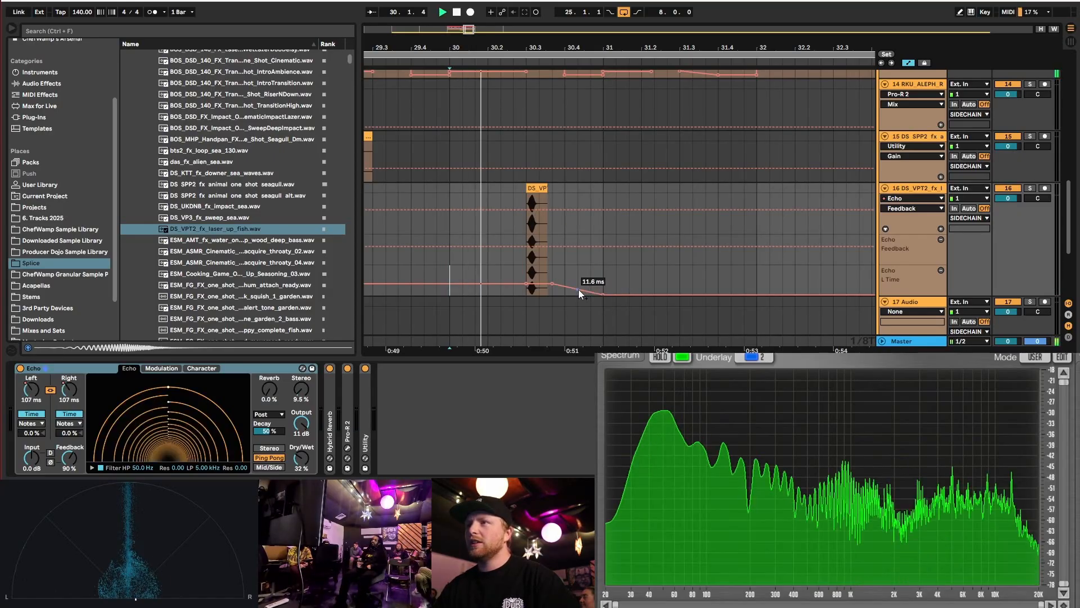
- Solo track 16 and show the Echo's Feedback automation in a new lane
{"action": "left_click", "coordinate": [1030, 188]}
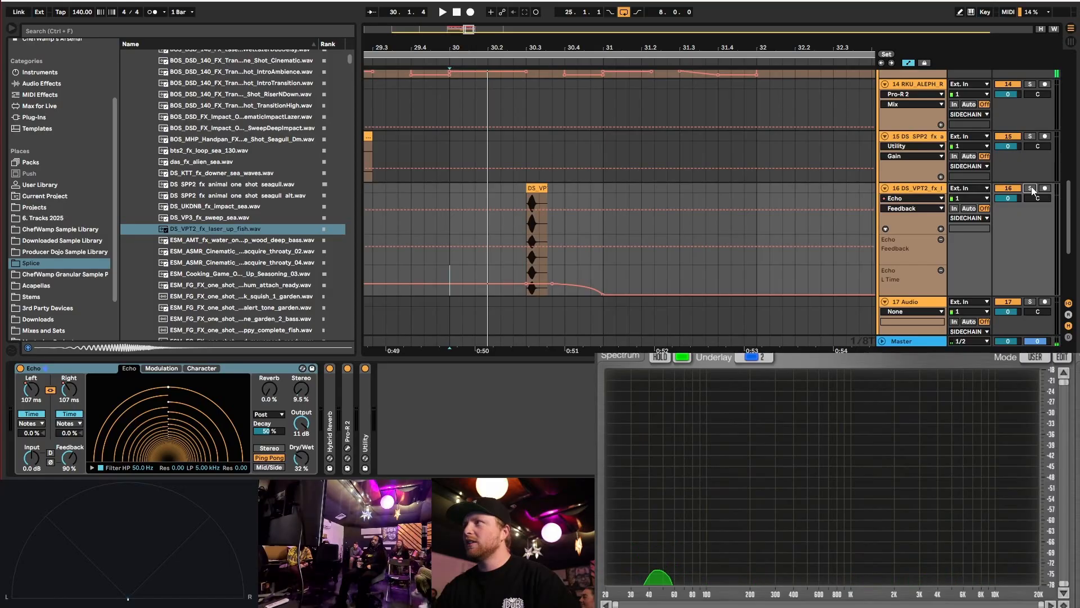
{"action": "right_click", "coordinate": [69, 459]}
{"action": "left_click", "coordinate": [112, 472]}
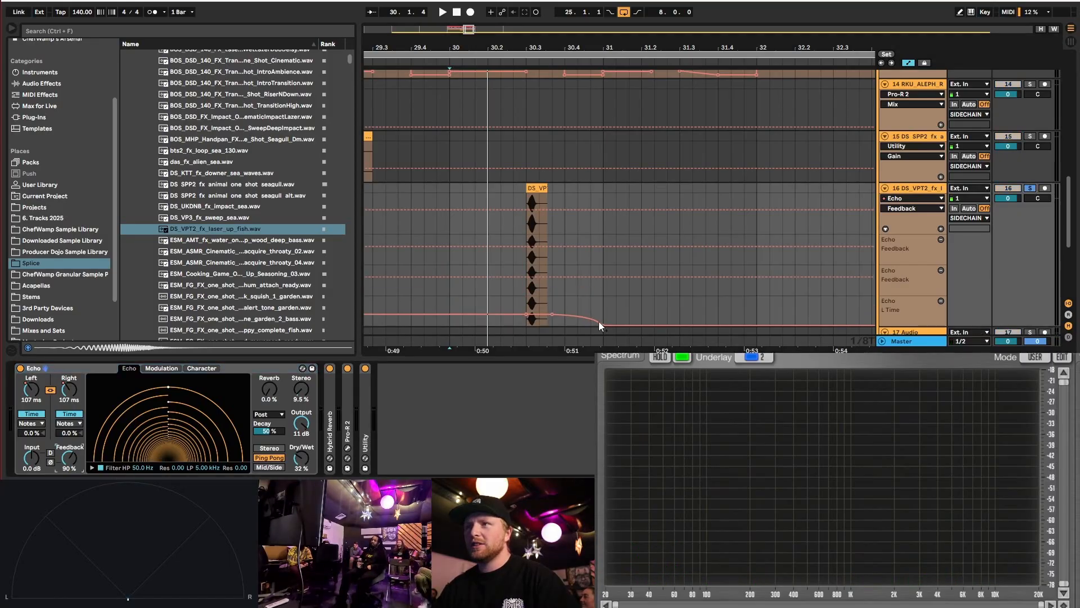
- Add Feedback breakpoints after the laser fish clip, raising the Echo Feedback to 112 % at bar 31, and audition it
{"action": "left_click", "coordinate": [548, 278]}
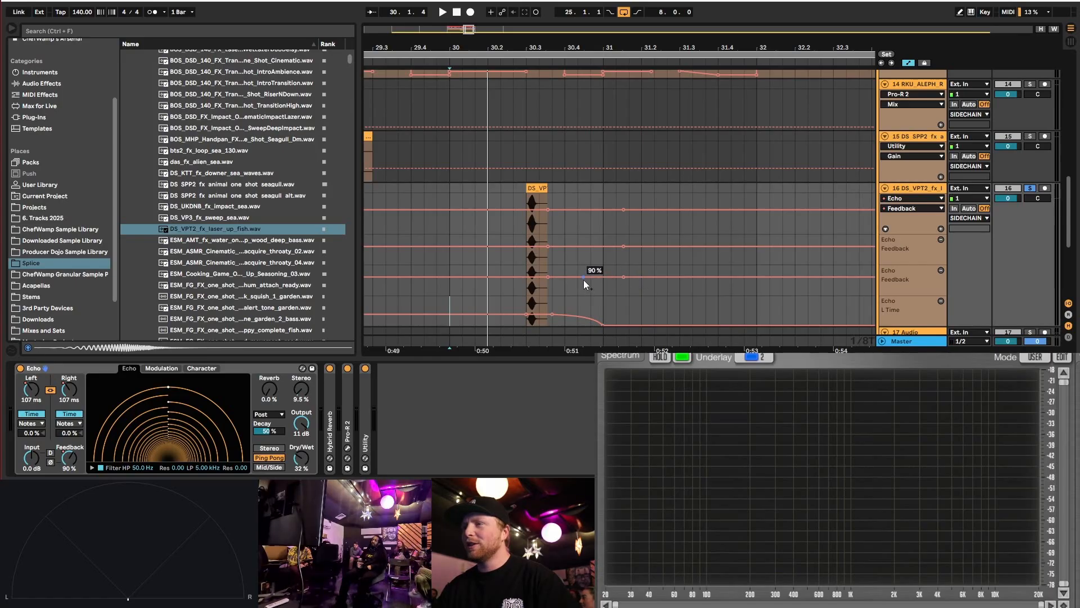
{"action": "mouse_move", "coordinate": [625, 277]}
{"action": "left_mouse_down"}
{"action": "mouse_move", "coordinate": [667, 276]}
{"action": "mouse_move", "coordinate": [604, 273]}
{"action": "mouse_move", "coordinate": [622, 266]}
{"action": "left_mouse_up"}
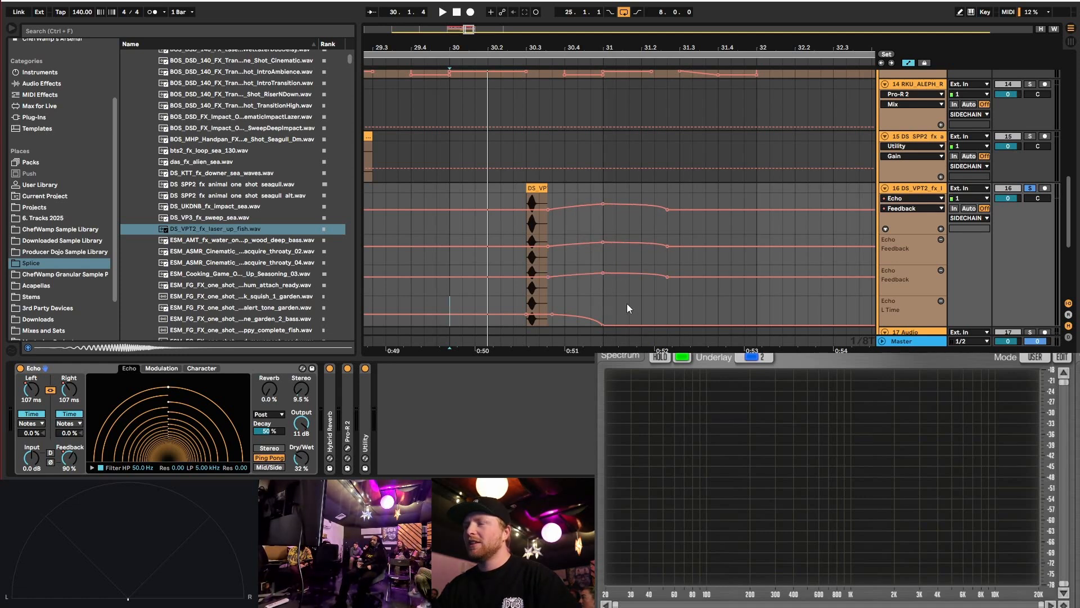
{"action": "key", "text": "space"}
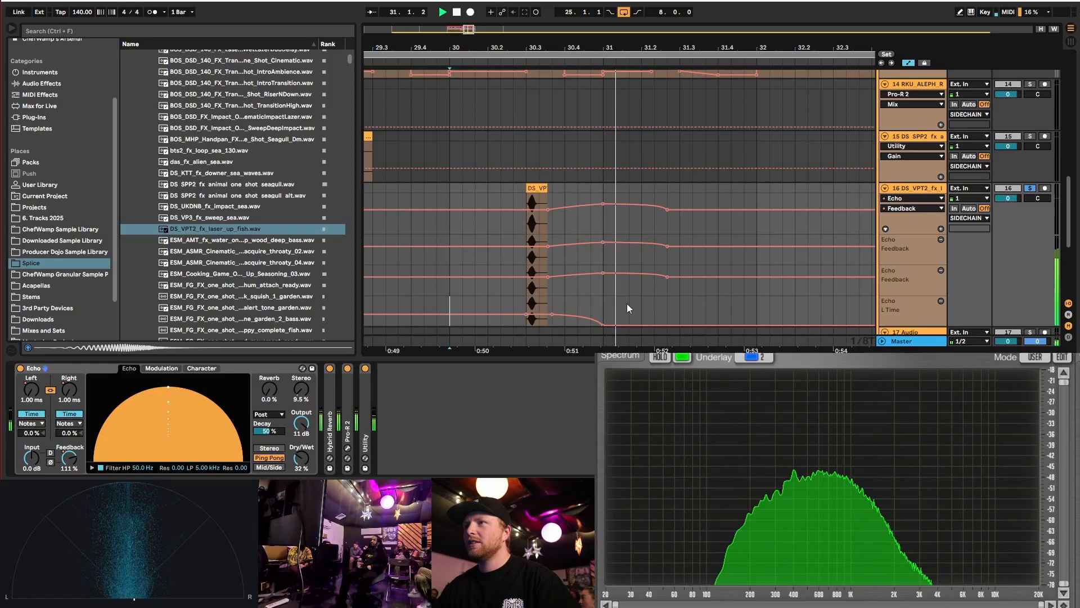
{"action": "key", "text": "space"}
- Extend the Feedback's return to 90 % out to bar 32, raise its peak at bar 31 further and audition
{"action": "left_click_drag", "start_coordinate": [668, 277], "coordinate": [756, 277]}
{"action": "key", "text": "space"}
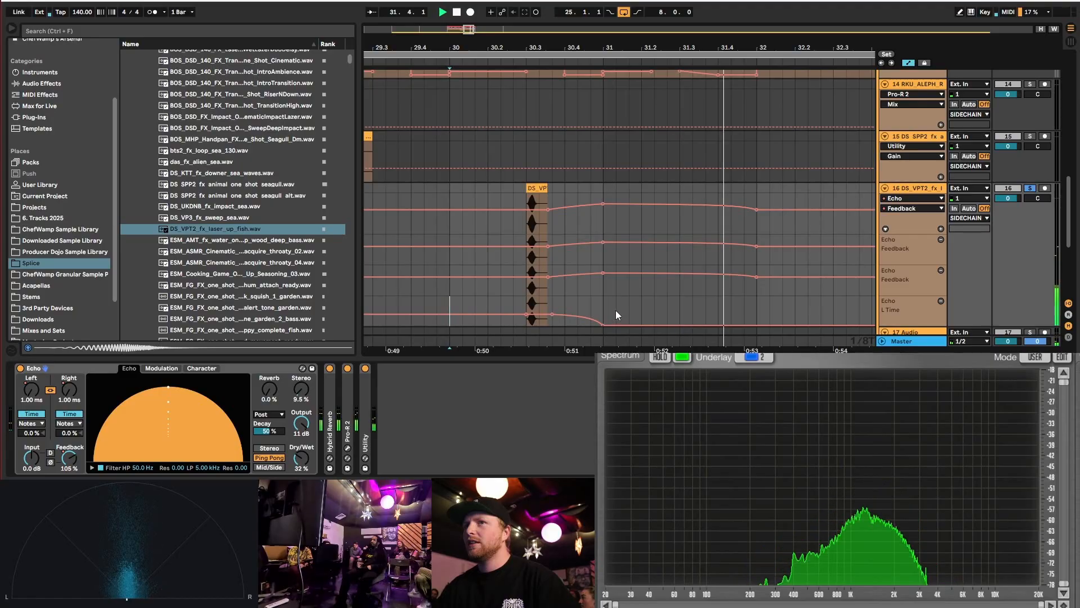
{"action": "key", "text": "space"}
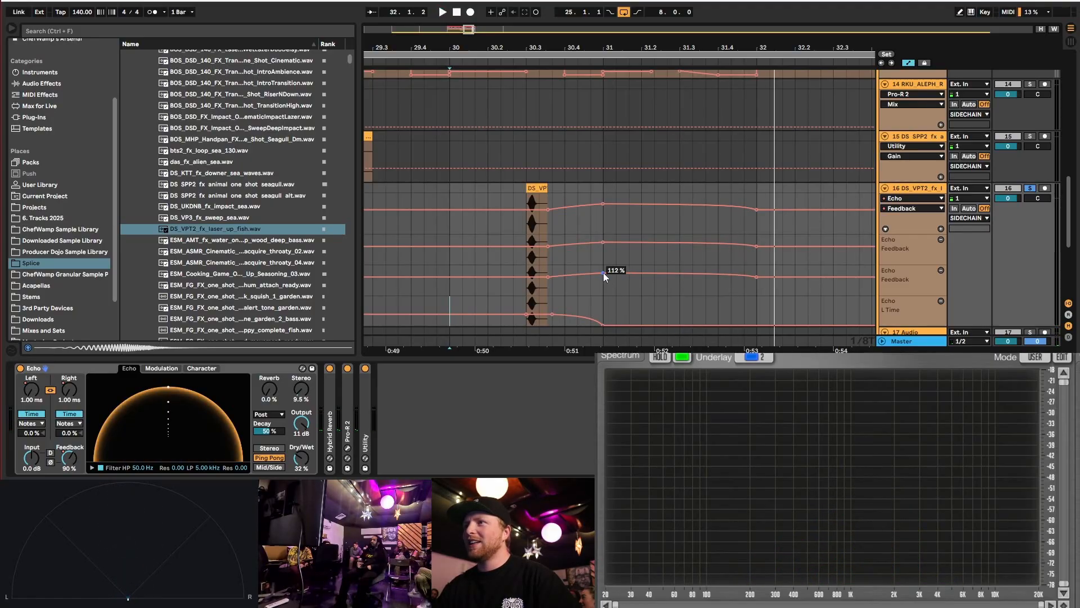
{"action": "left_click_drag", "start_coordinate": [603, 273], "coordinate": [603, 269]}
{"action": "key", "text": "space"}
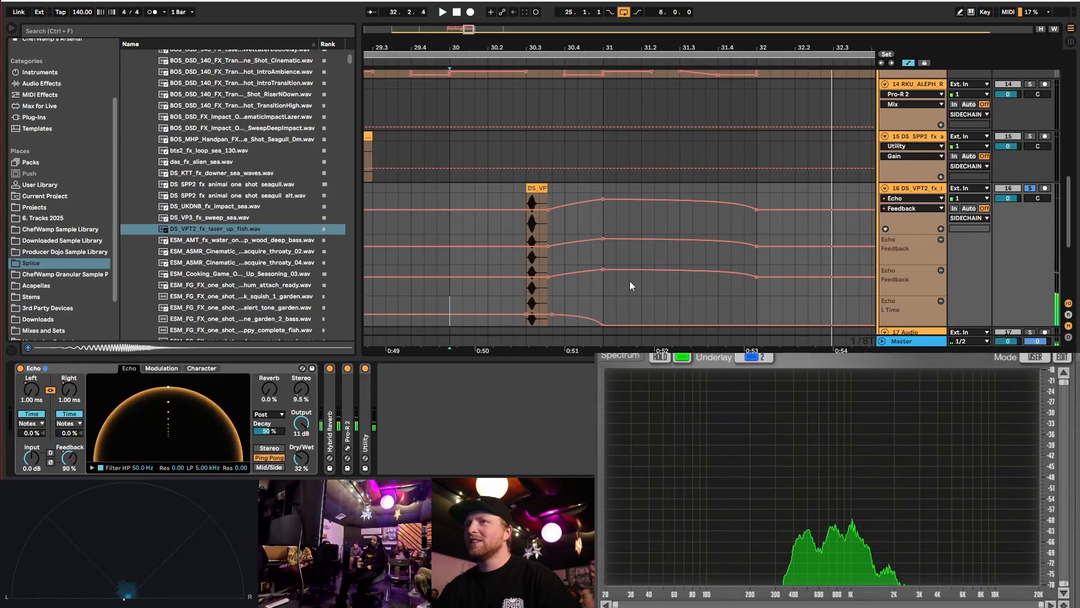
- Ramp the Echo L Time up from 31.2 to 2.50 s at 31.4, bend the ramp into a late rise and audition it
{"action": "scroll", "coordinate": [631, 276], "scroll_direction": "down", "scroll_amount": 3}
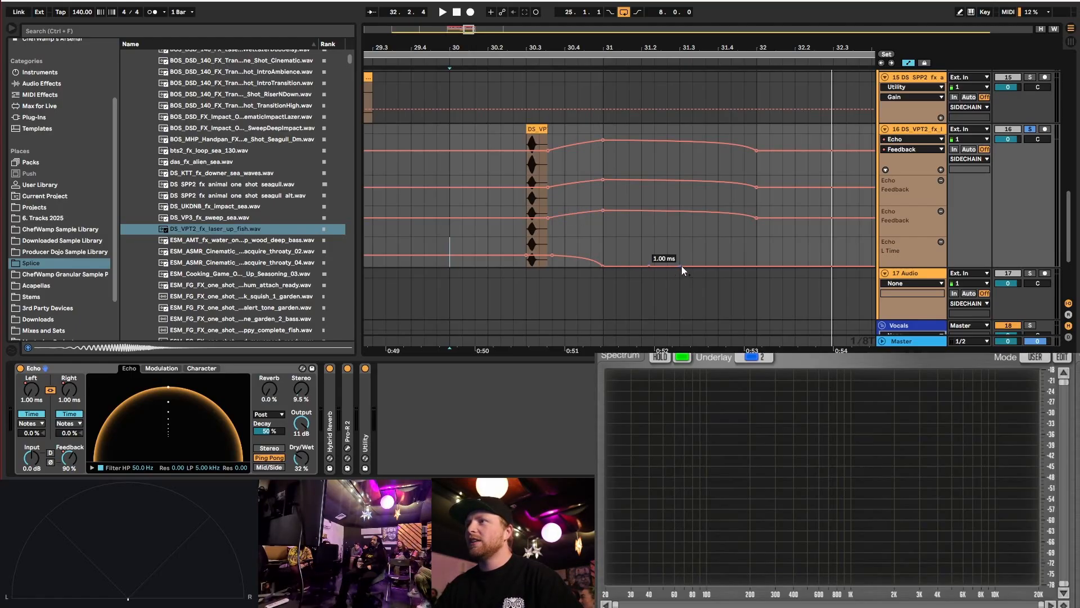
{"action": "left_click_drag", "start_coordinate": [681, 266], "coordinate": [718, 238]}
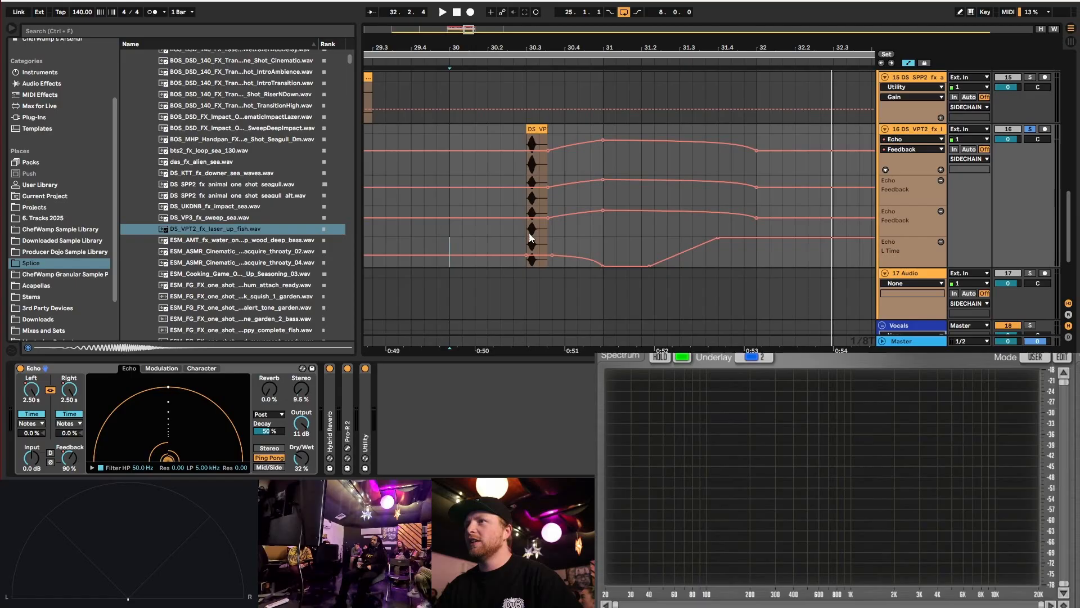
{"action": "key", "text": "space"}
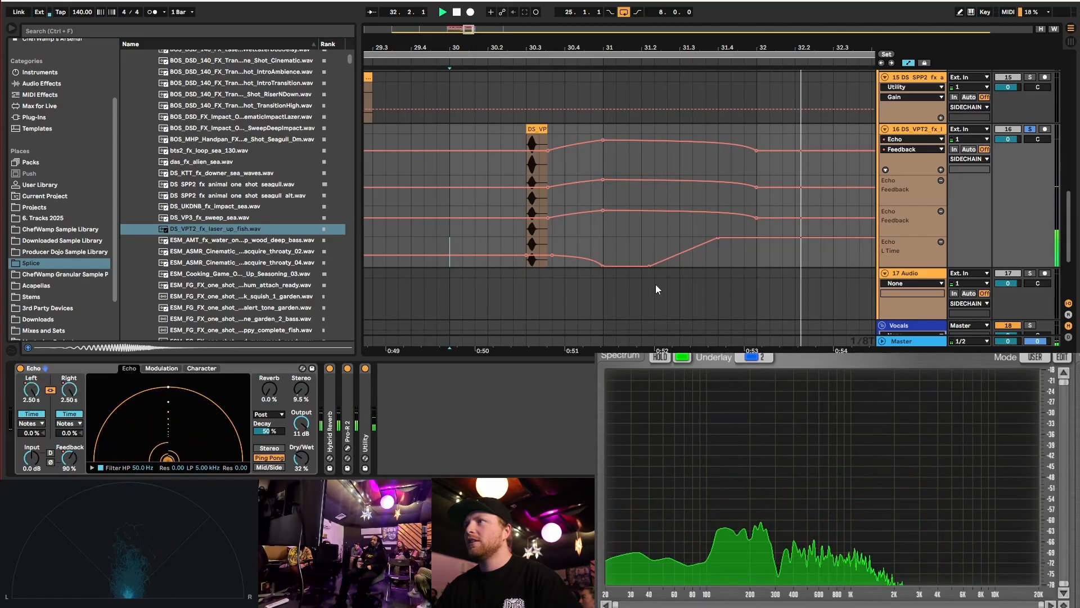
{"action": "key", "text": "space"}
{"action": "left_click_drag", "start_coordinate": [686, 251], "coordinate": [707, 264]}
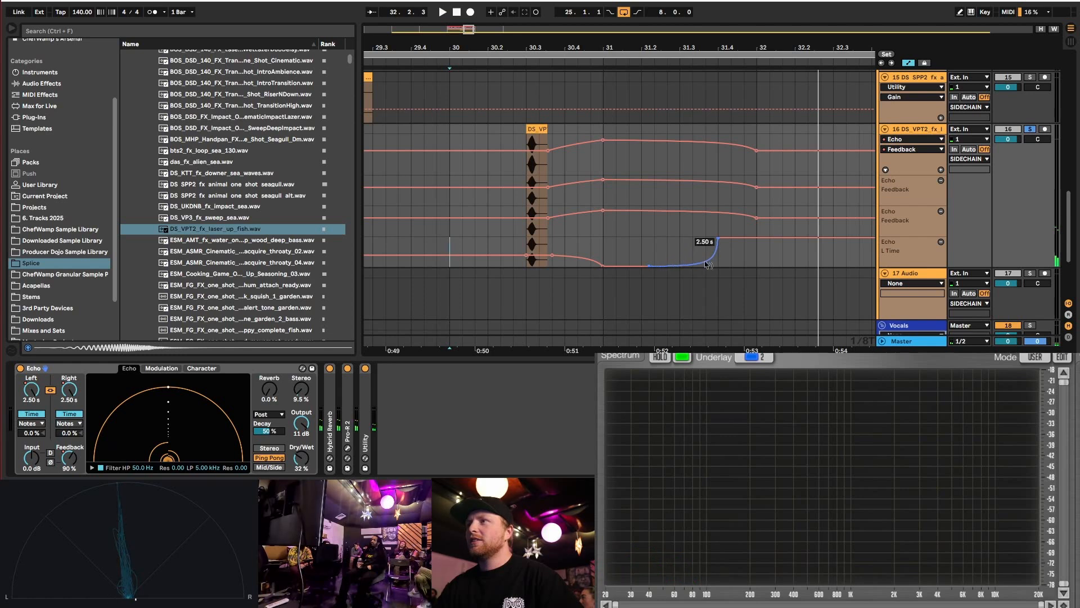
{"action": "key", "text": "space"}
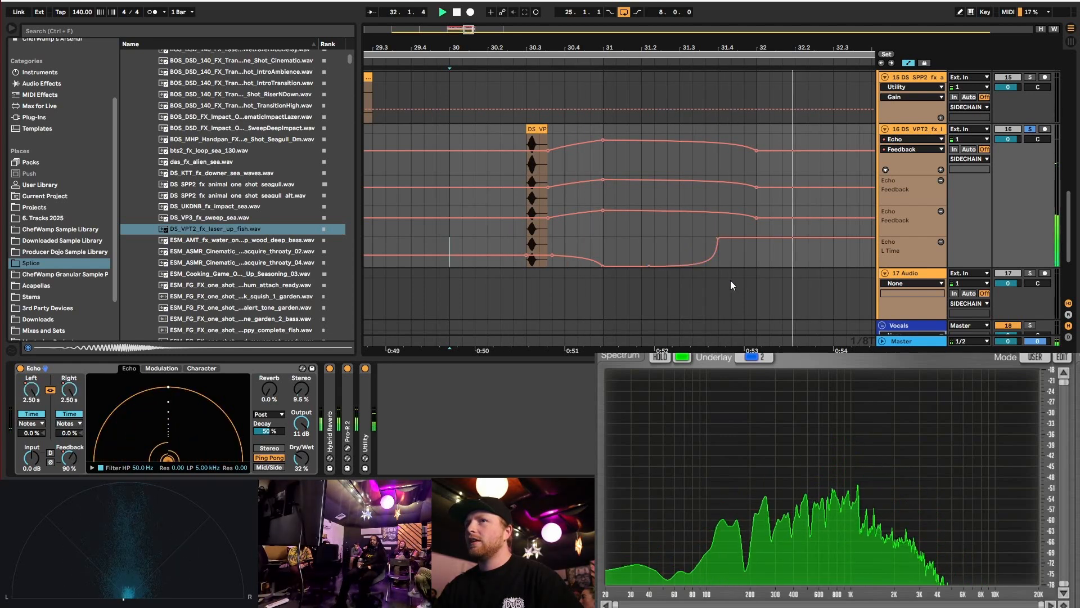
{"action": "key", "text": "space"}
- Lower the Echo L Time at 31.4 to 389 ms and extend the Feedback's return to 90 % out to 32.2, auditioning both
{"action": "left_click_drag", "start_coordinate": [717, 239], "coordinate": [718, 252]}
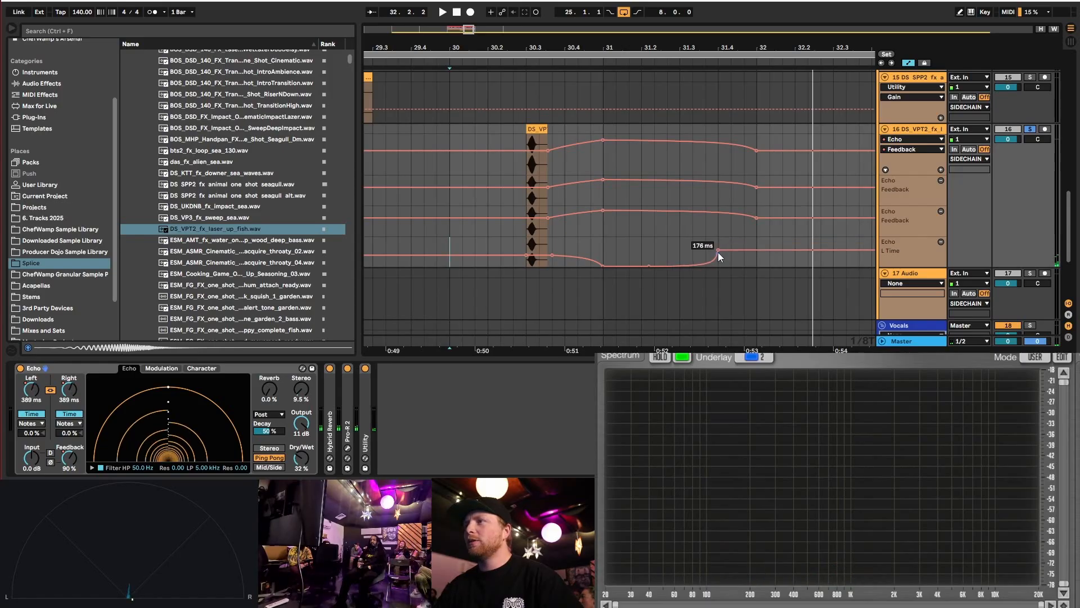
{"action": "key", "text": "space"}
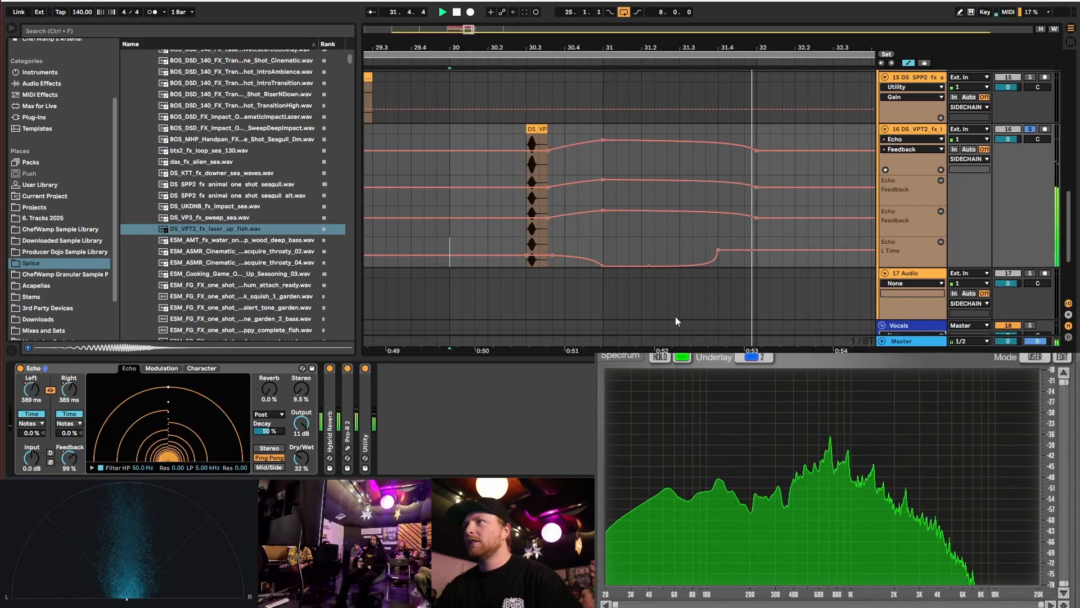
{"action": "key", "text": "space"}
{"action": "left_click_drag", "start_coordinate": [754, 218], "coordinate": [796, 218]}
{"action": "key", "text": "space"}
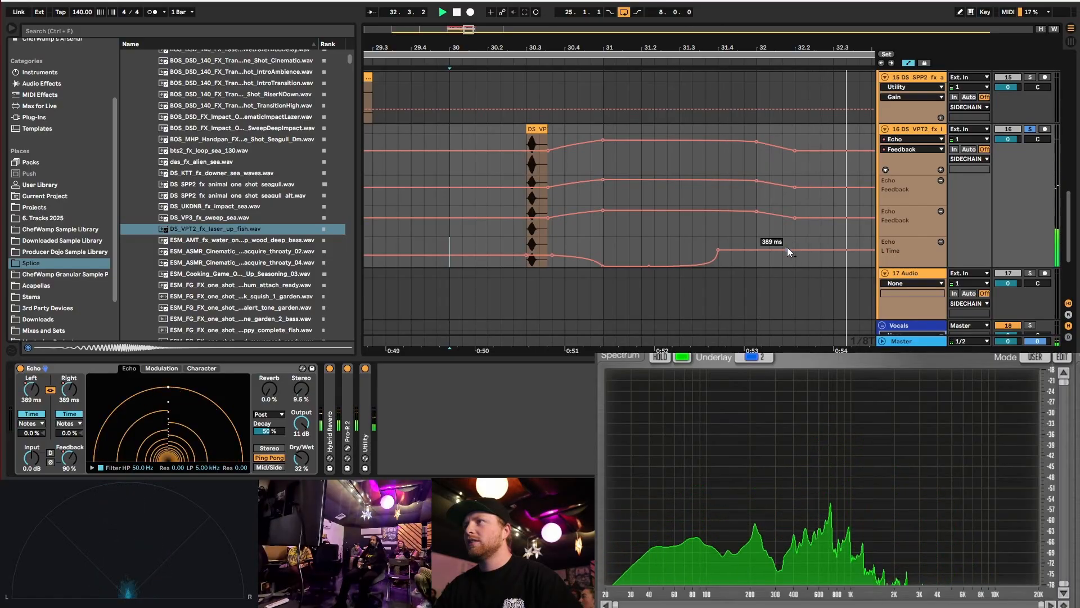
- Remove the raised Feedback breakpoints after the laser fish clip so the Echo Feedback stays flat at 90 %
{"action": "scroll", "coordinate": [576, 211], "scroll_direction": "down", "scroll_amount": 3}
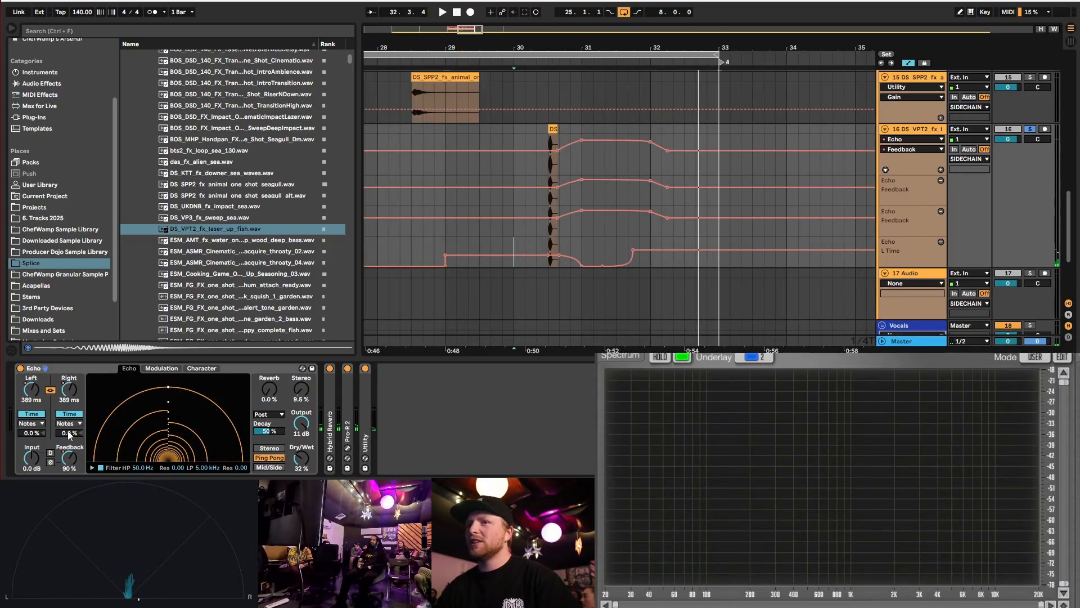
{"action": "left_click_drag", "start_coordinate": [667, 217], "coordinate": [650, 212]}
{"action": "left_click", "coordinate": [582, 209]}
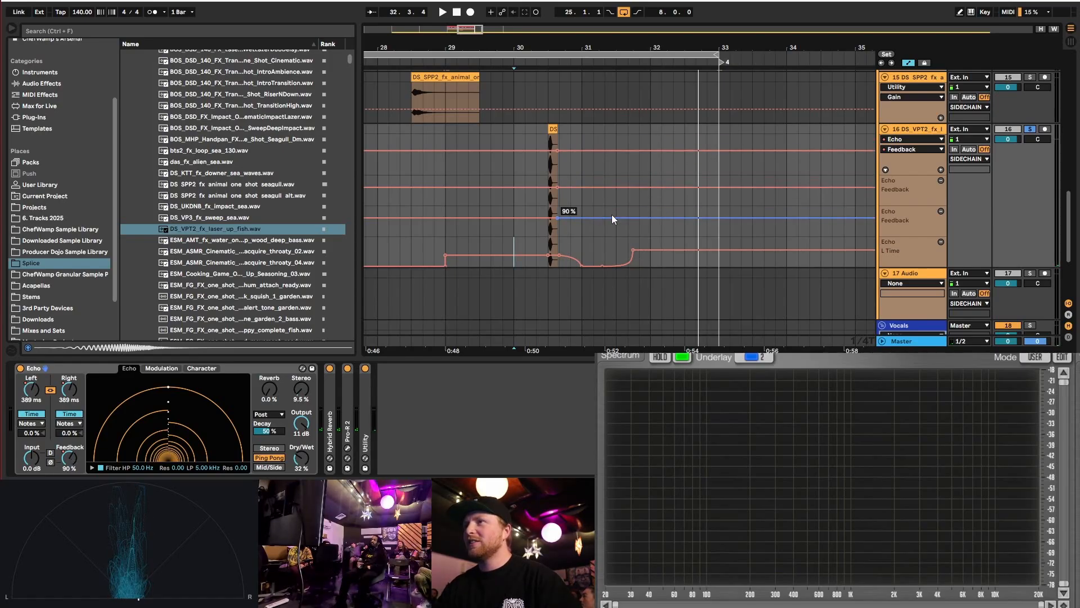
- Delete the Echo L Time breakpoints after bar 31, raise the one at bar 31 to 1.62 s and audition it
{"action": "left_click", "coordinate": [635, 251]}
{"action": "left_click_drag", "start_coordinate": [581, 265], "coordinate": [582, 241]}
{"action": "left_click", "coordinate": [602, 265]}
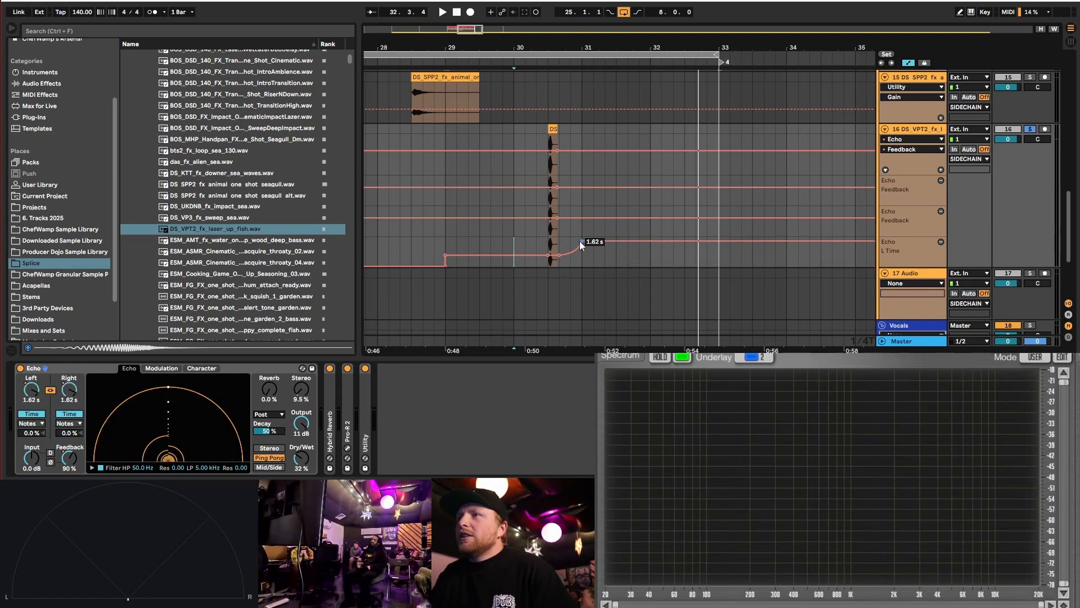
{"action": "scroll", "coordinate": [581, 243], "scroll_direction": "up", "scroll_amount": 5}
{"action": "key", "text": "space"}
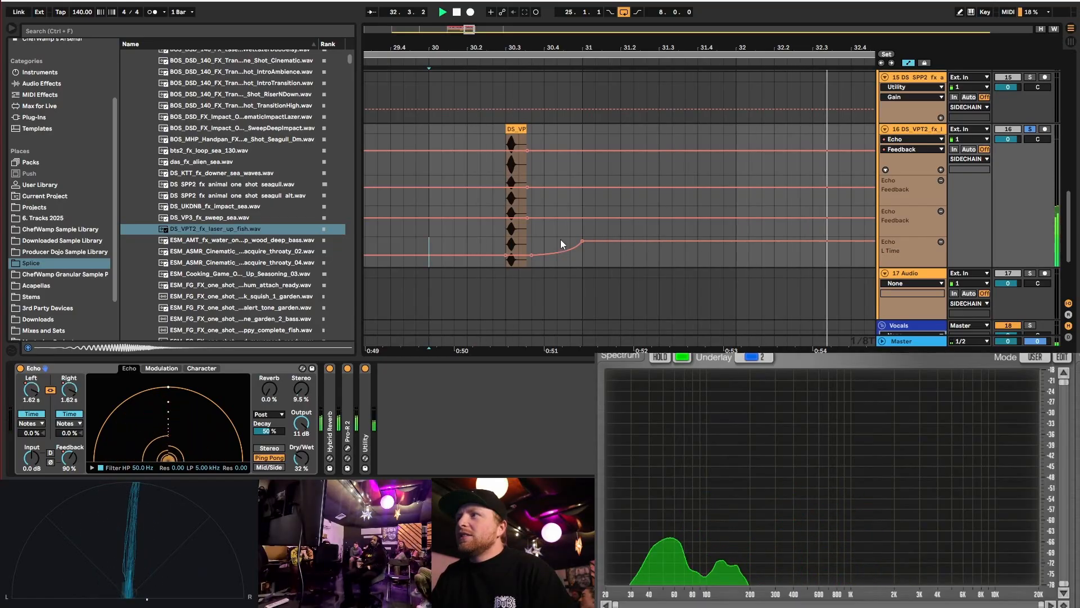
- Drop the Echo Feedback automation from 90 % to 0 % around 31.2, after the laser fish clip, and play it back
{"action": "scroll", "coordinate": [560, 238], "scroll_direction": "down", "scroll_amount": 5}
{"action": "key", "text": "space"}
{"action": "left_click_drag", "start_coordinate": [579, 219], "coordinate": [590, 238]}
{"action": "scroll", "coordinate": [559, 234], "scroll_direction": "up", "scroll_amount": 5}
{"action": "key", "text": "space"}
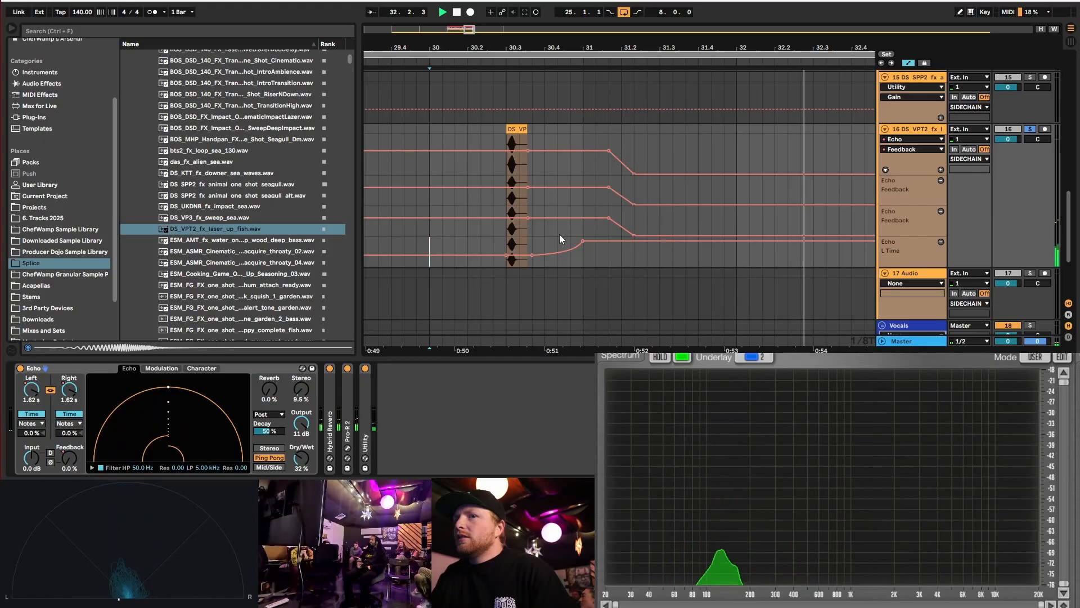
{"action": "scroll", "coordinate": [592, 235], "scroll_direction": "down", "scroll_amount": 4}
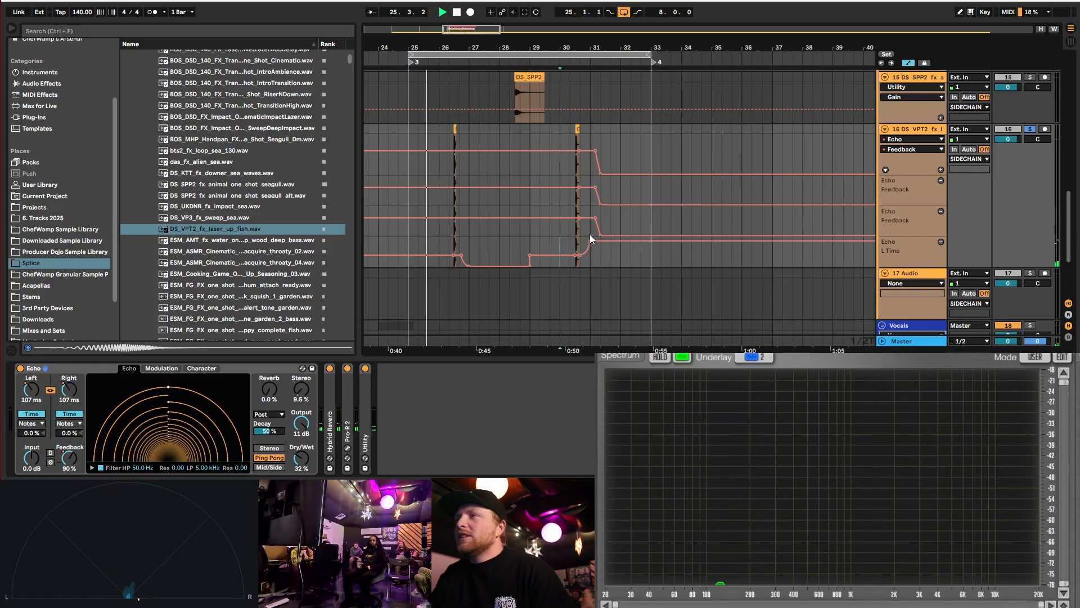
- Start the Echo Feedback fade from 90 % at bar 31, reach 0 % at 31.3 and play it back
{"action": "scroll", "coordinate": [599, 238], "scroll_direction": "up", "scroll_amount": 2}
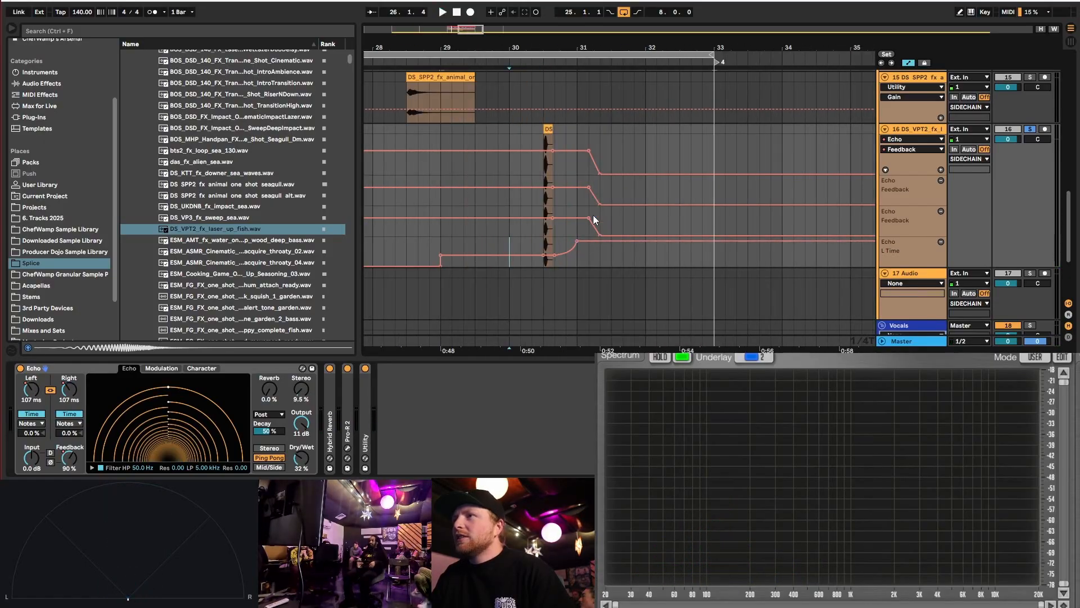
{"action": "left_click_drag", "start_coordinate": [589, 217], "coordinate": [578, 217]}
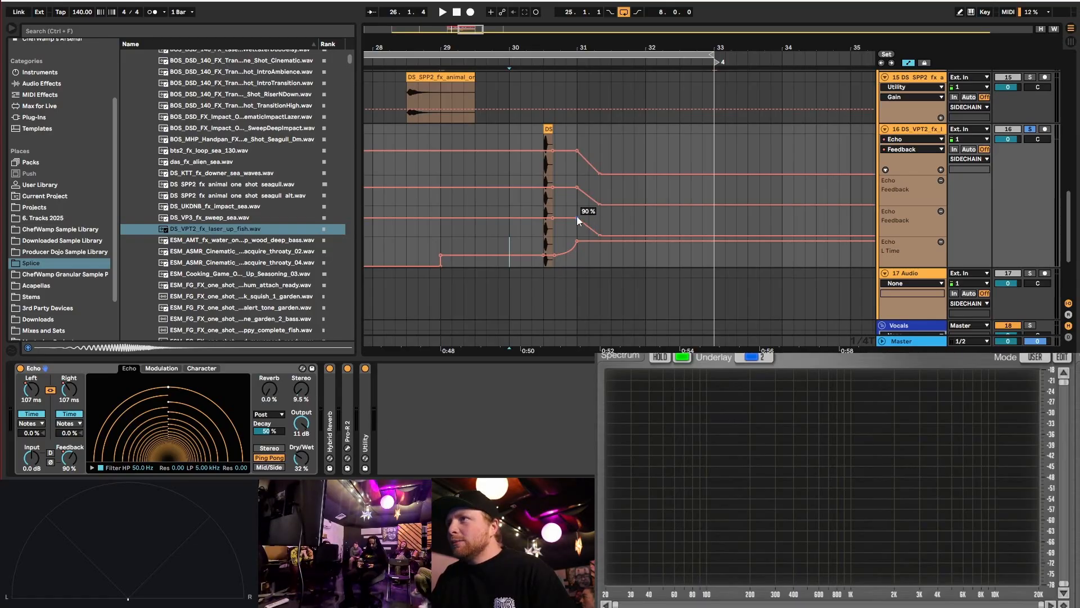
{"action": "left_click_drag", "start_coordinate": [578, 219], "coordinate": [589, 219]}
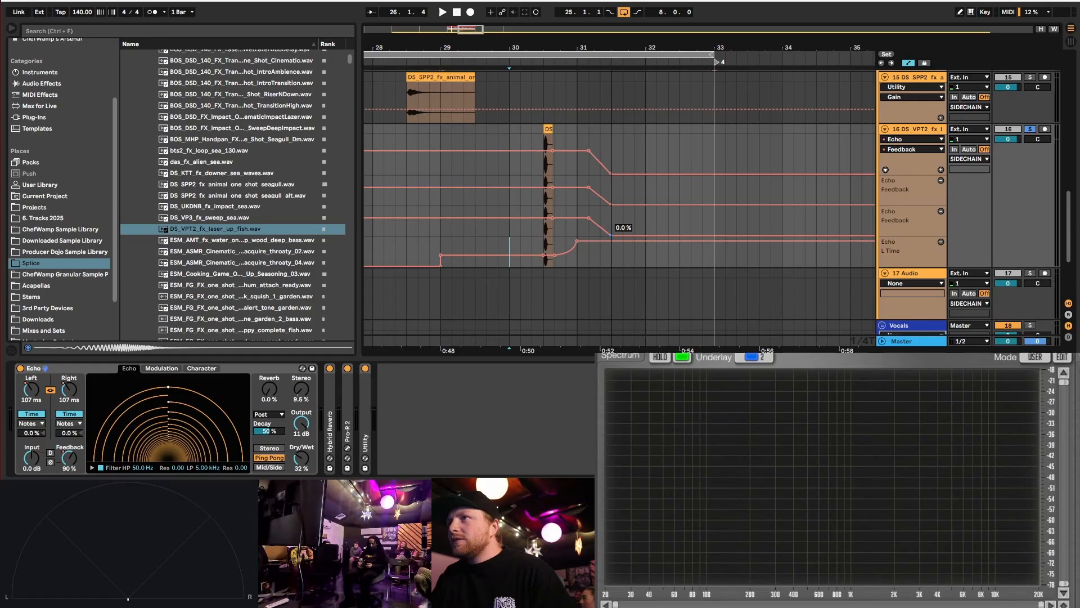
{"action": "left_click_drag", "start_coordinate": [589, 221], "coordinate": [577, 221]}
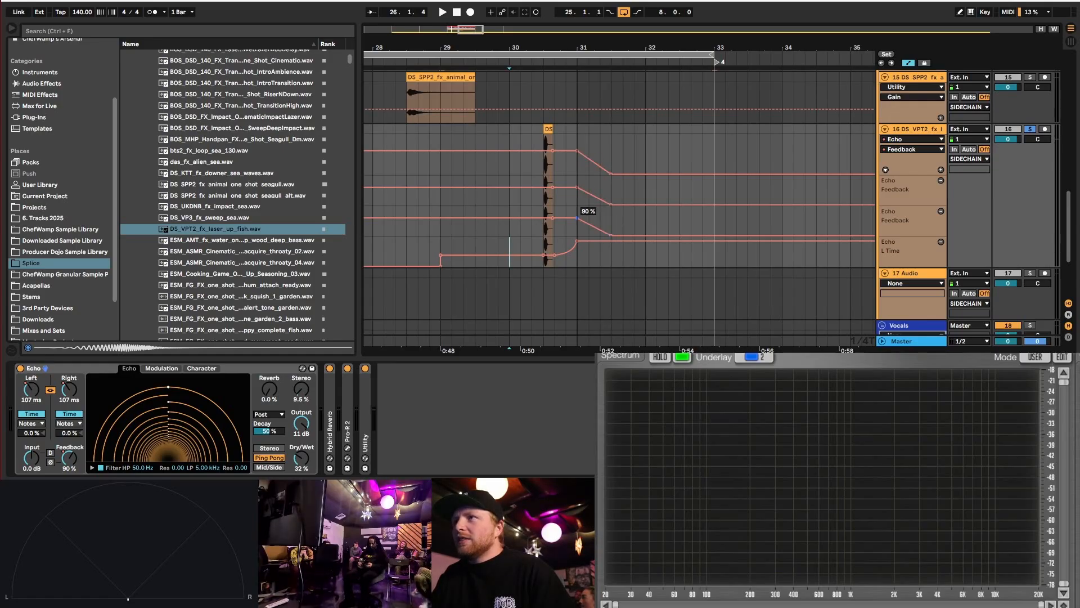
{"action": "key", "text": "space"}
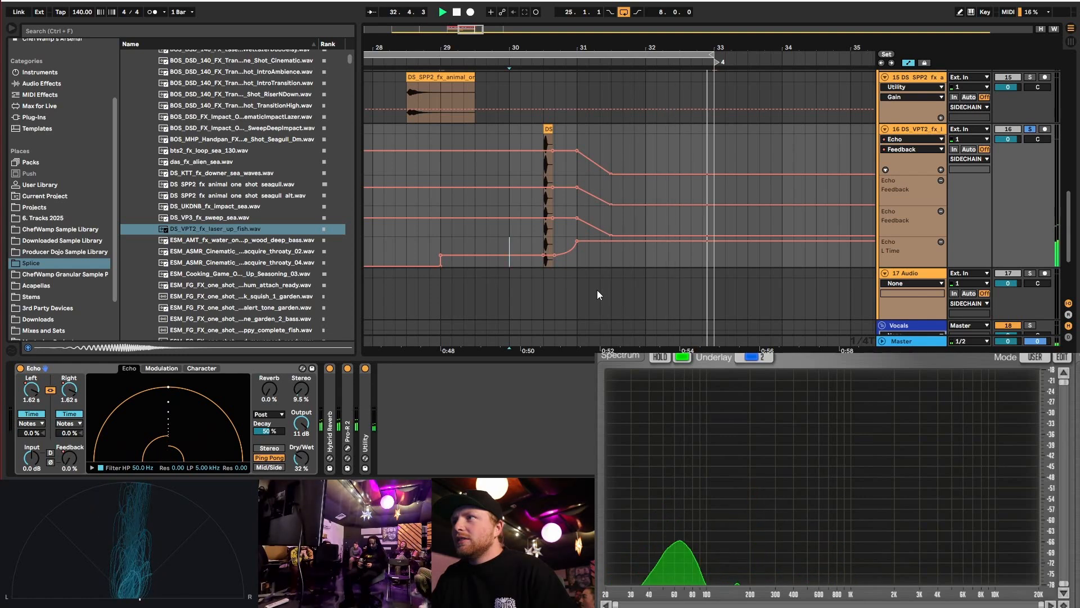
{"action": "key", "text": "space"}
- Raise the Echo L Time at bar 31 to 2.50 s, curve it down to 1.00 ms at 31.3 and audition it
{"action": "mouse_move", "coordinate": [576, 241]}
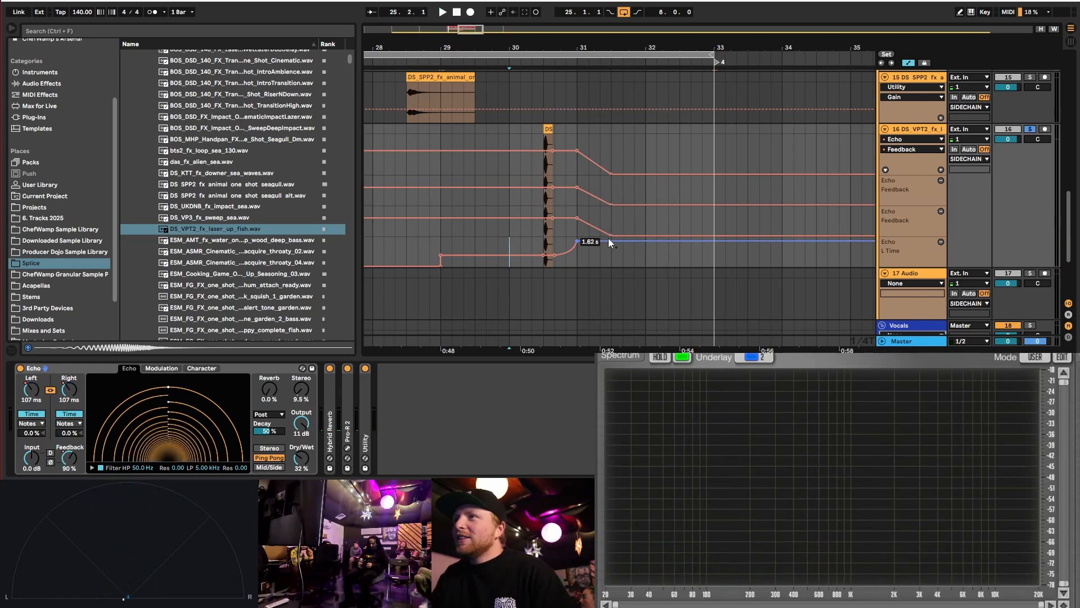
{"action": "left_click_drag", "start_coordinate": [576, 240], "coordinate": [577, 237]}
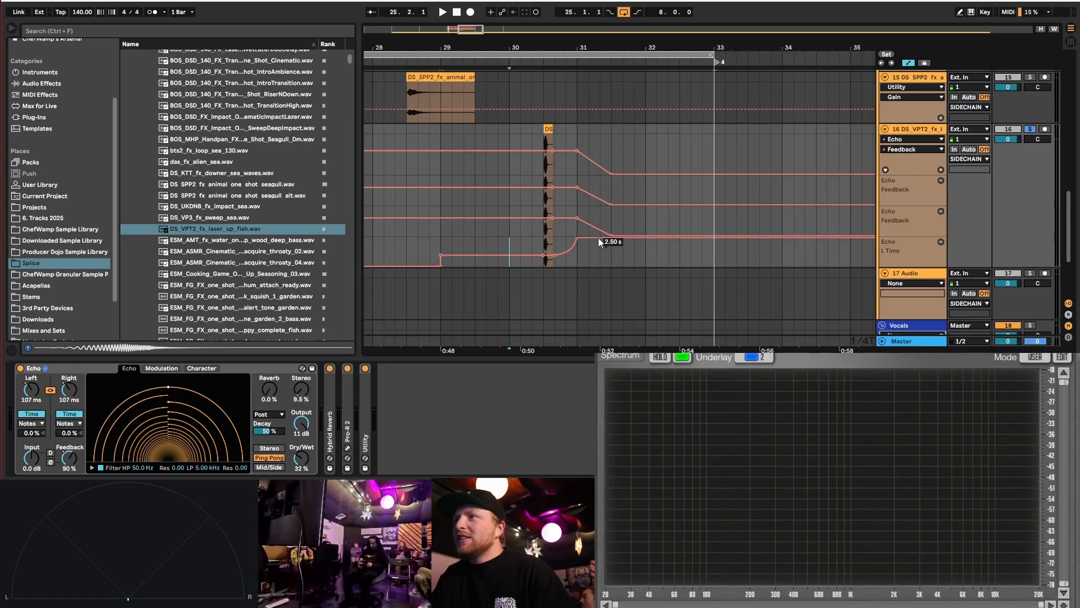
{"action": "left_click_drag", "start_coordinate": [615, 241], "coordinate": [612, 265]}
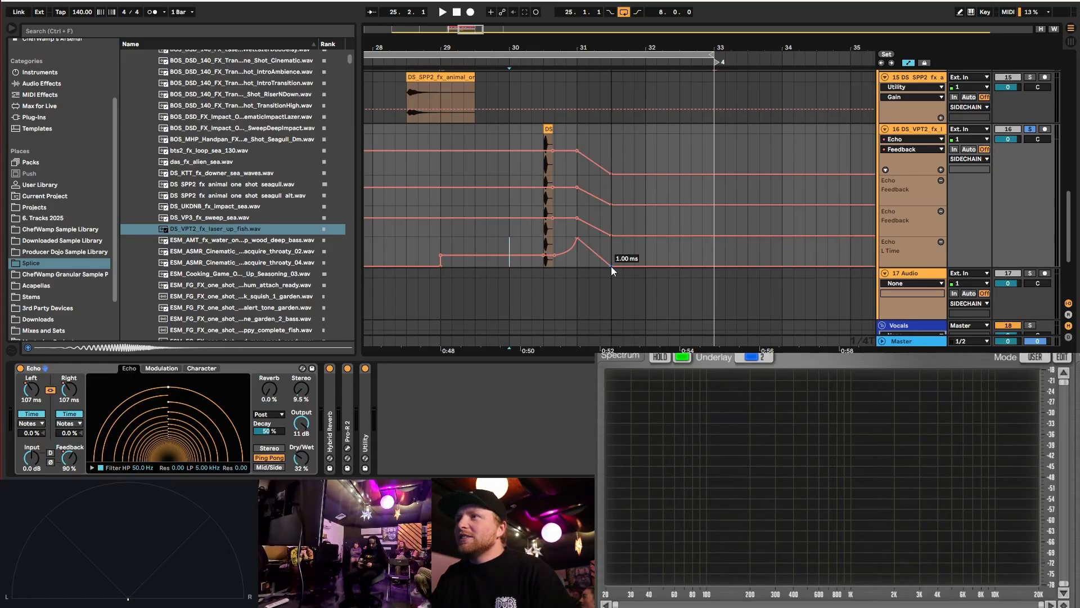
{"action": "key", "text": "space"}
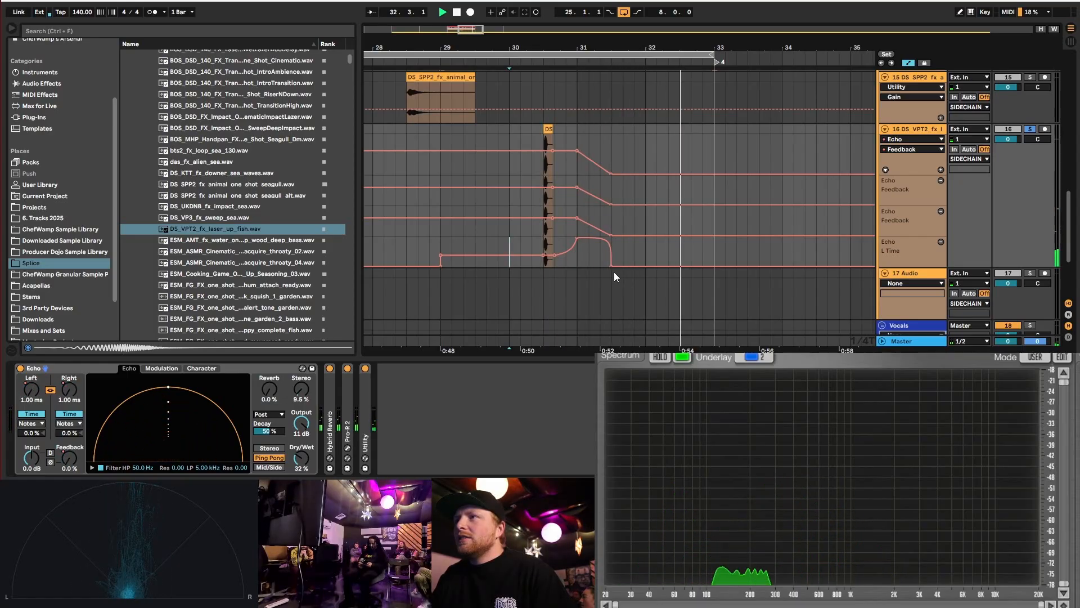
{"action": "key", "text": "space"}
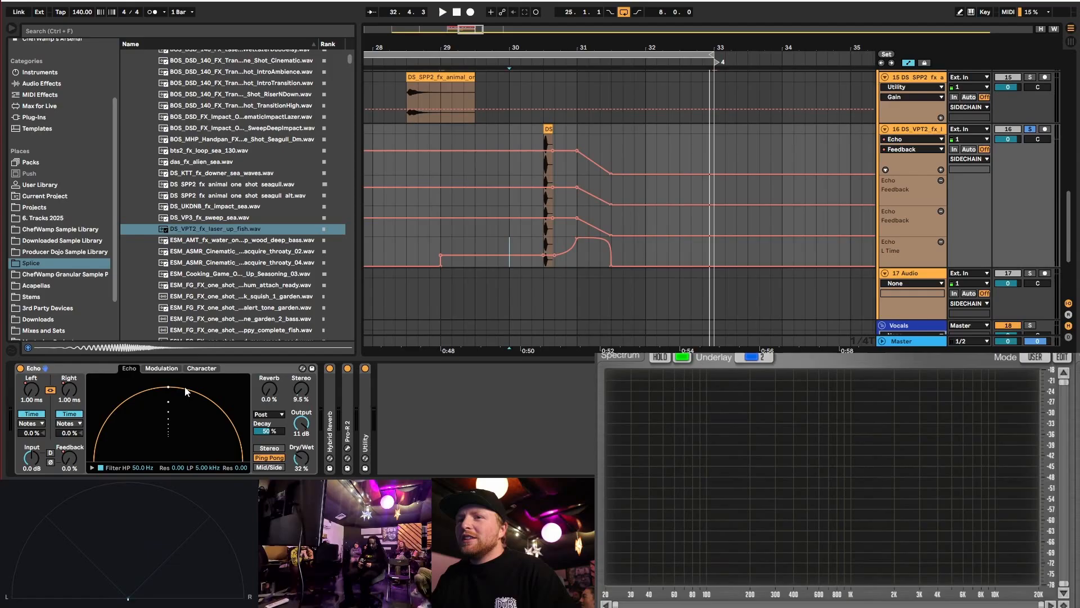
{"action": "scroll", "coordinate": [568, 248], "scroll_direction": "right", "scroll_amount": 2}
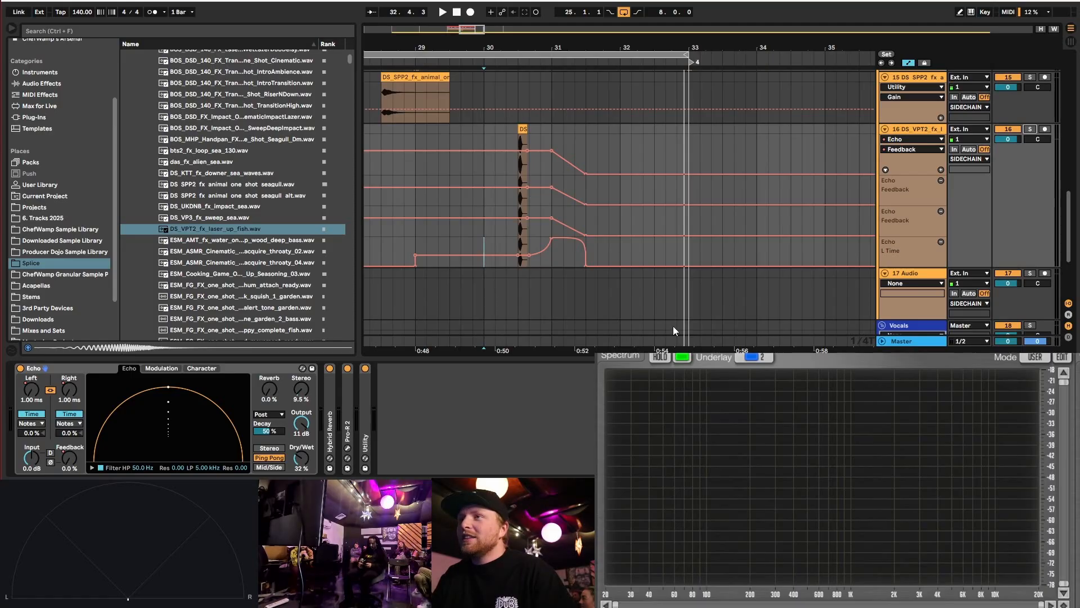
{"action": "key", "text": "space"}
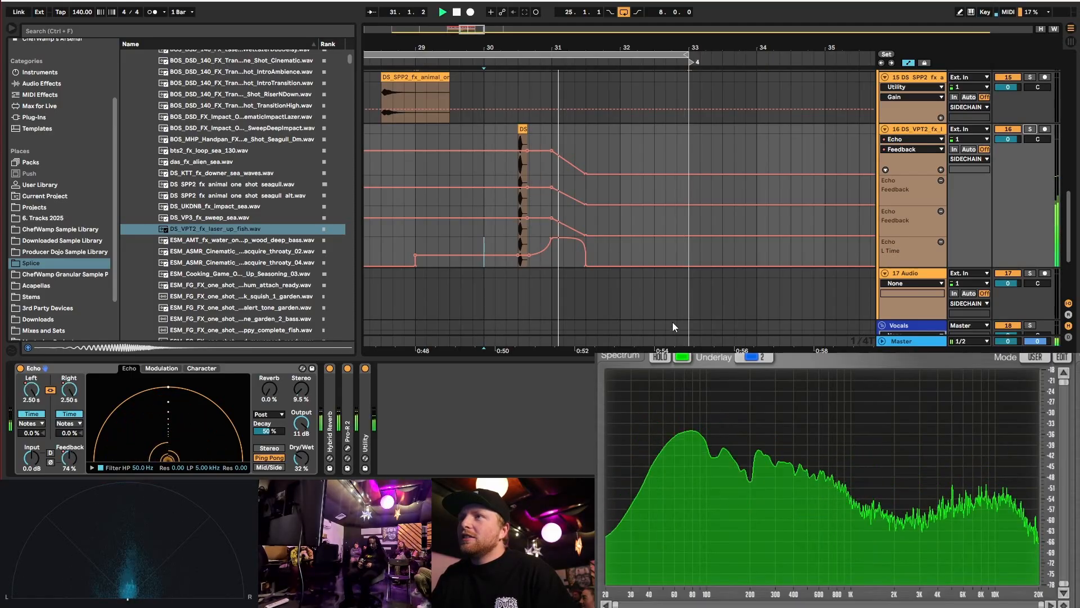
{"action": "key", "text": "space"}
- Automate the laser fish track's Utility Gain to drop from -12 dB to -inf dB just after bar 31
{"action": "scroll", "coordinate": [554, 246], "scroll_direction": "down", "scroll_amount": 3}
{"action": "scroll", "coordinate": [555, 246], "scroll_direction": "up", "scroll_amount": 3}
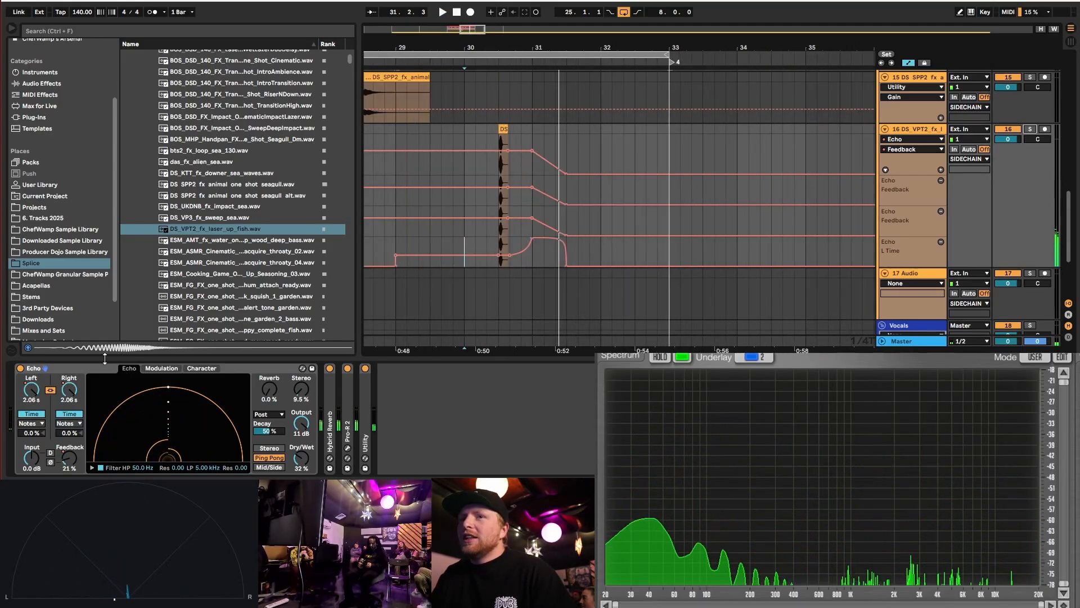
{"action": "double_click", "coordinate": [364, 428]}
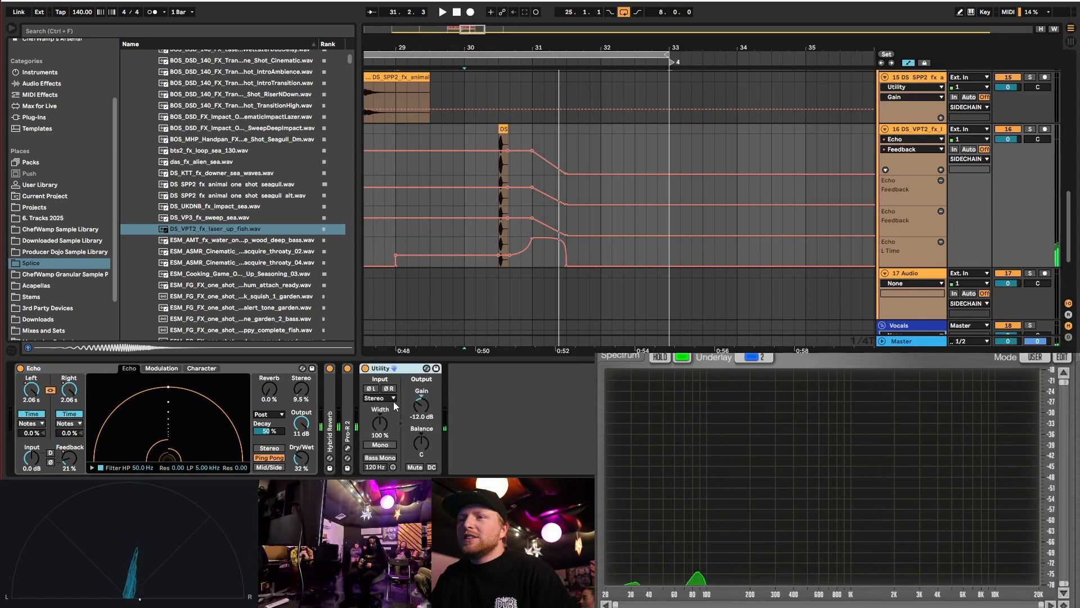
{"action": "right_click", "coordinate": [420, 403]}
{"action": "left_click", "coordinate": [444, 416]}
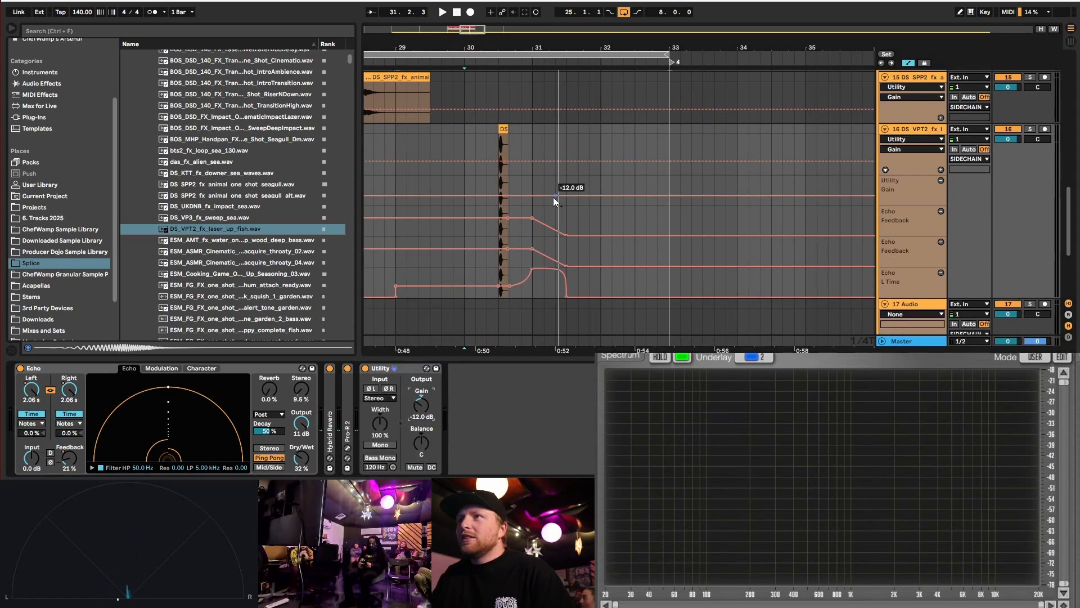
{"action": "left_click_drag", "start_coordinate": [532, 195], "coordinate": [533, 204]}
{"action": "scroll", "coordinate": [533, 207], "scroll_direction": "down", "scroll_amount": 3}
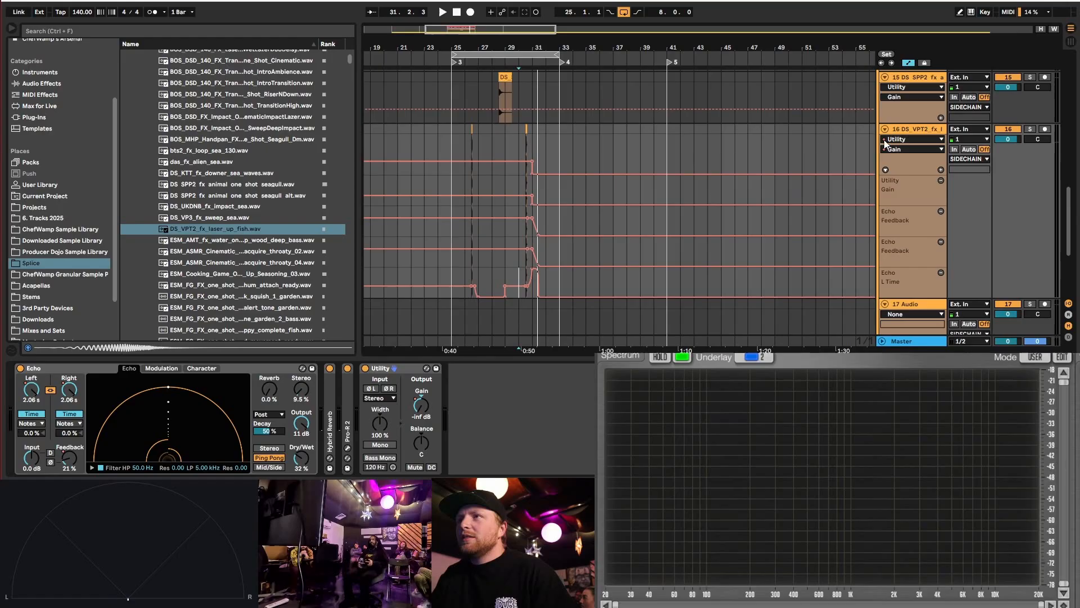
- Hide the automation lanes and insert a new audio track directly below the first seagull track
{"action": "left_click", "coordinate": [909, 63]}
{"action": "scroll", "coordinate": [485, 177], "scroll_direction": "up", "scroll_amount": 3}
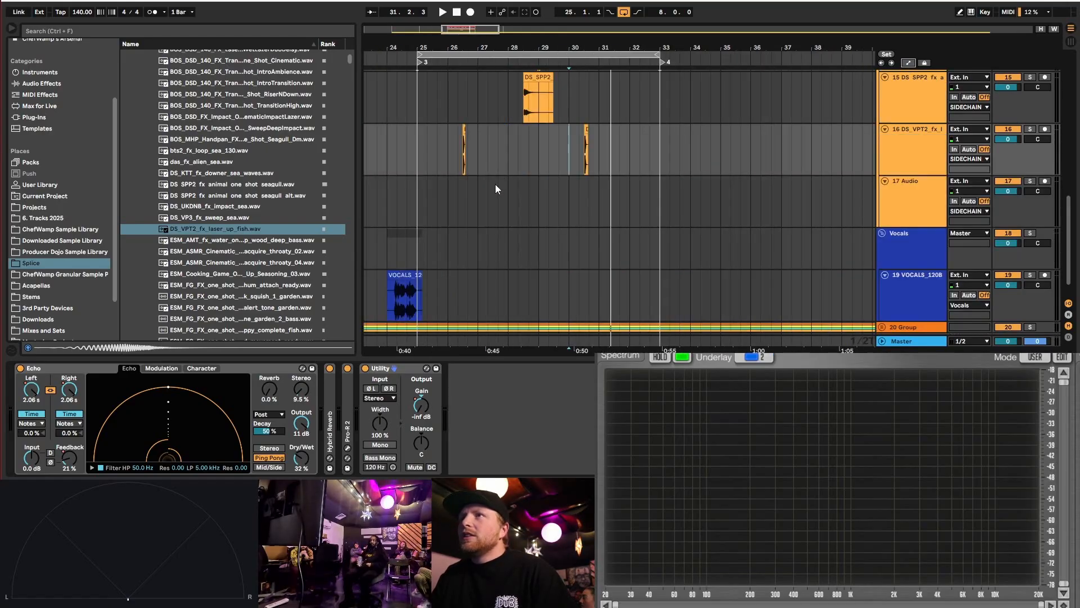
{"action": "scroll", "coordinate": [563, 200], "scroll_direction": "up", "scroll_amount": 2}
{"action": "scroll", "coordinate": [606, 227], "scroll_direction": "up", "scroll_amount": 1}
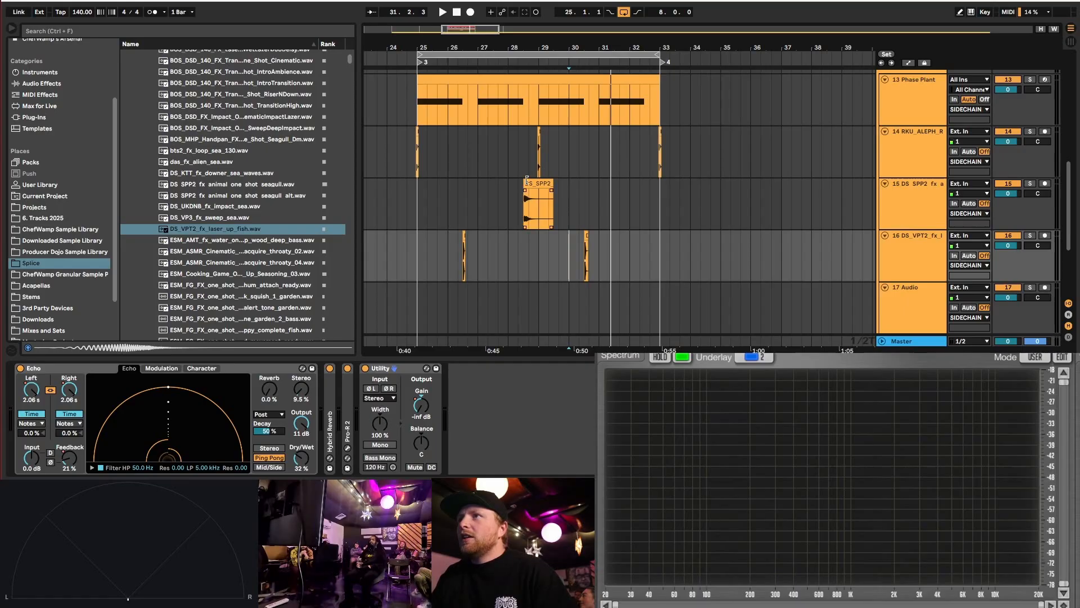
{"action": "left_click", "coordinate": [928, 204]}
{"action": "key", "text": "super+t"}
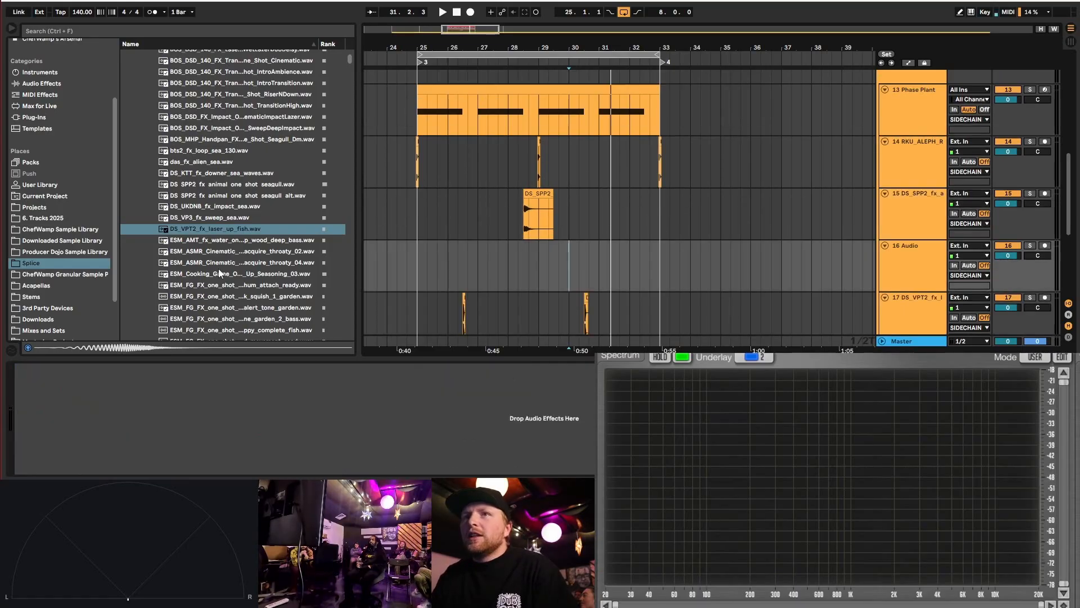
- Place DS_SPP2_fx_animal_one_shot_seagull_alt.wav at bar 32 on the new track and copy the first seagull track's effects onto it
{"action": "scroll", "coordinate": [244, 228], "scroll_direction": "up", "scroll_amount": 2}
{"action": "left_click", "coordinate": [248, 218]}
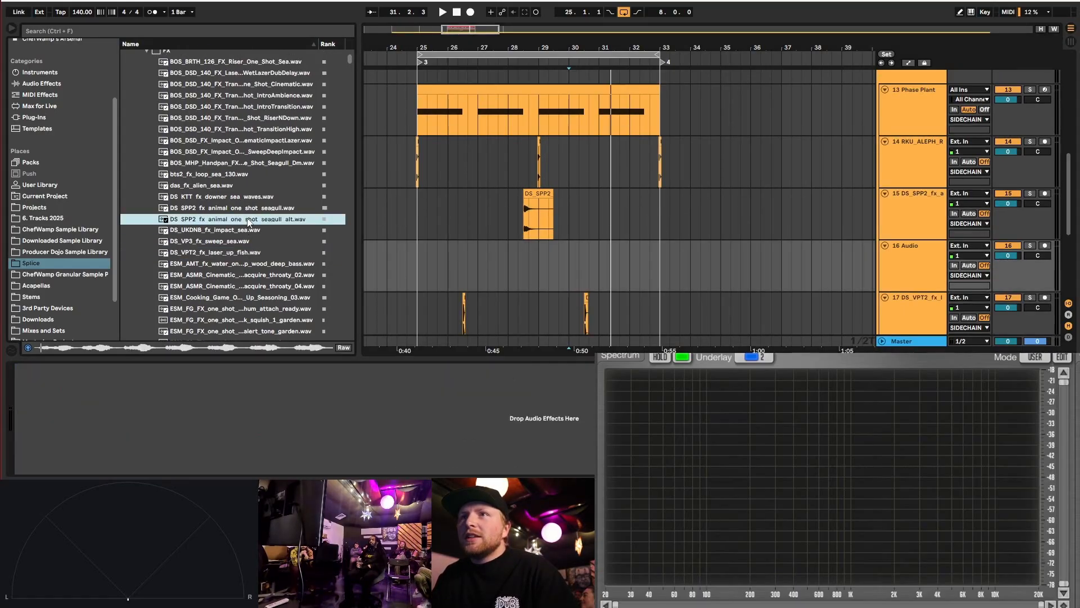
{"action": "left_click_drag", "start_coordinate": [247, 223], "coordinate": [641, 271]}
{"action": "scroll", "coordinate": [651, 266], "scroll_direction": "up", "scroll_amount": 2}
{"action": "scroll", "coordinate": [568, 252], "scroll_direction": "down", "scroll_amount": 3}
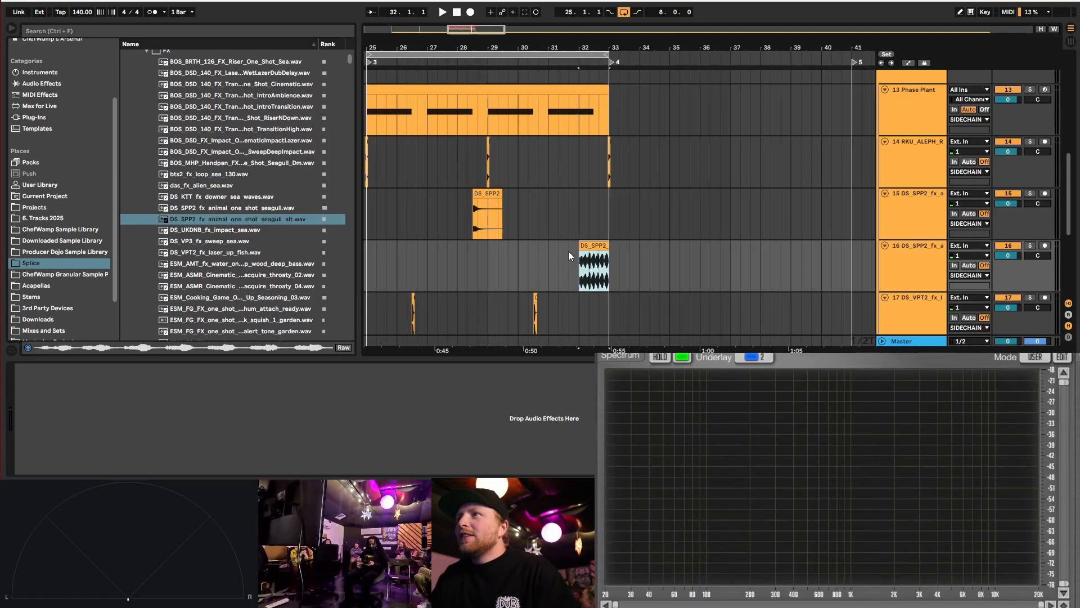
{"action": "left_click", "coordinate": [903, 208]}
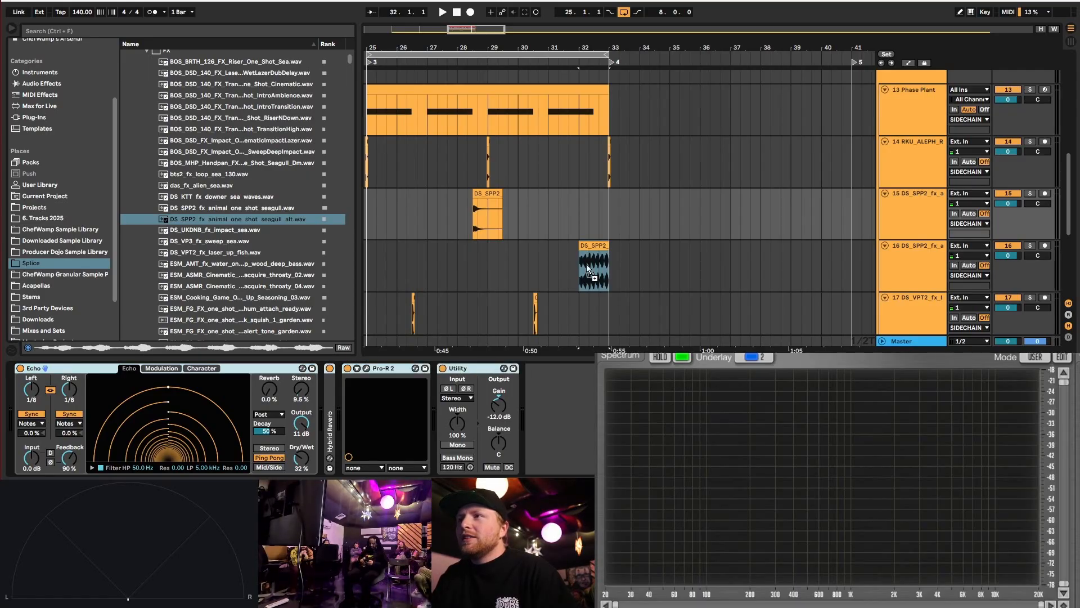
- Try a fade-in over most of the new seagull clip and restore the clip's end to bar 33
{"action": "scroll", "coordinate": [605, 264], "scroll_direction": "up", "scroll_amount": 5}
{"action": "mouse_move", "coordinate": [456, 251]}
{"action": "left_mouse_down"}
{"action": "mouse_move", "coordinate": [565, 258]}
{"action": "mouse_move", "coordinate": [586, 246]}
{"action": "mouse_move", "coordinate": [563, 245]}
{"action": "left_mouse_up"}
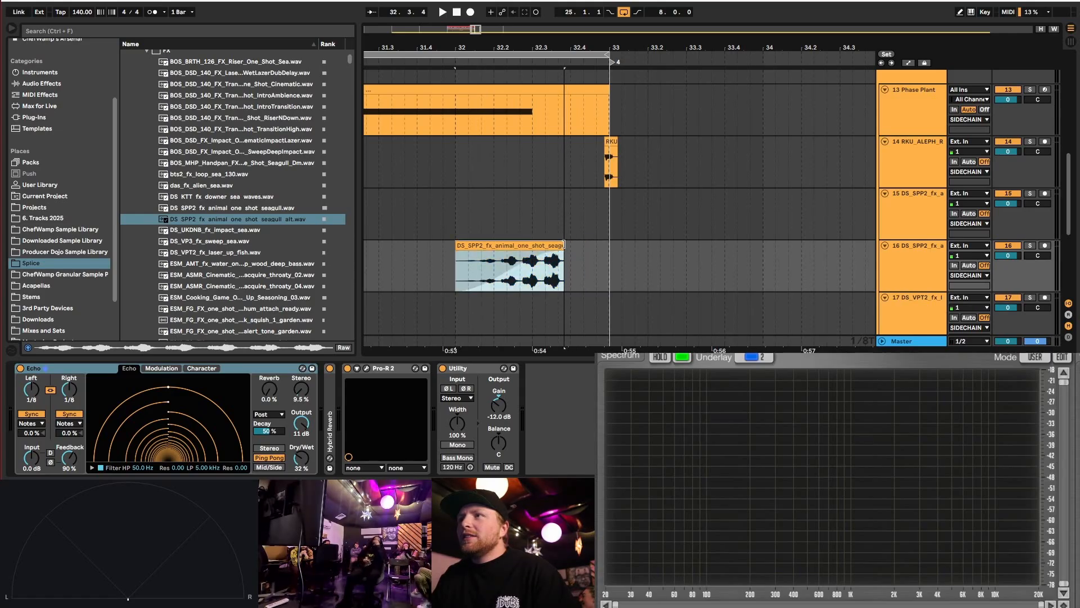
{"action": "left_click", "coordinate": [559, 257]}
{"action": "left_click_drag", "start_coordinate": [563, 253], "coordinate": [607, 253]}
- Open the bar 32 seagull clip and switch Warp off and back on to reset it to the 140 BPM project tempo
{"action": "double_click", "coordinate": [579, 245]}
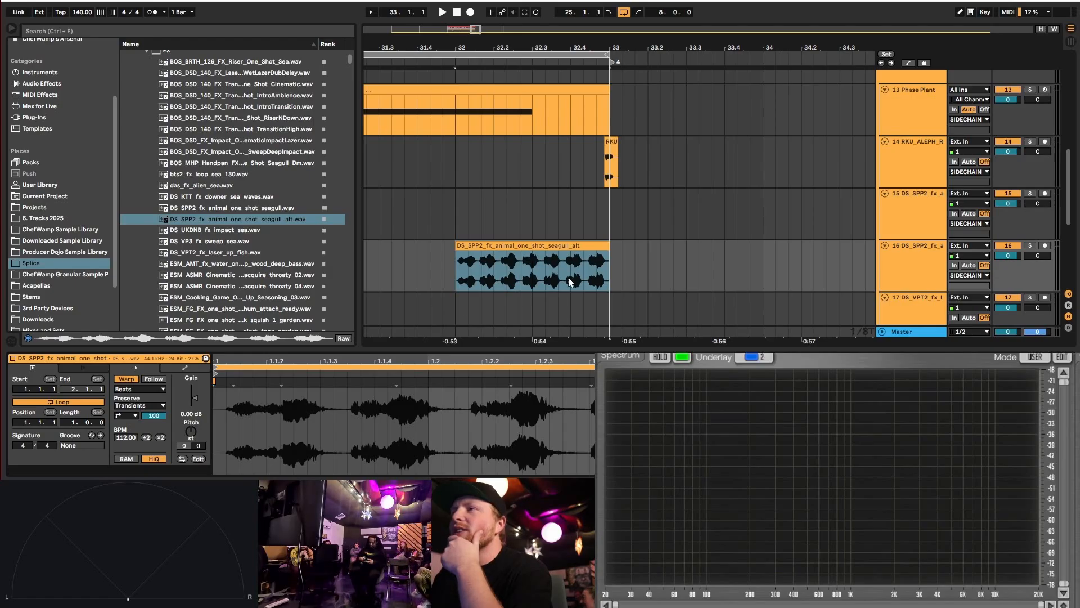
{"action": "left_click", "coordinate": [126, 381]}
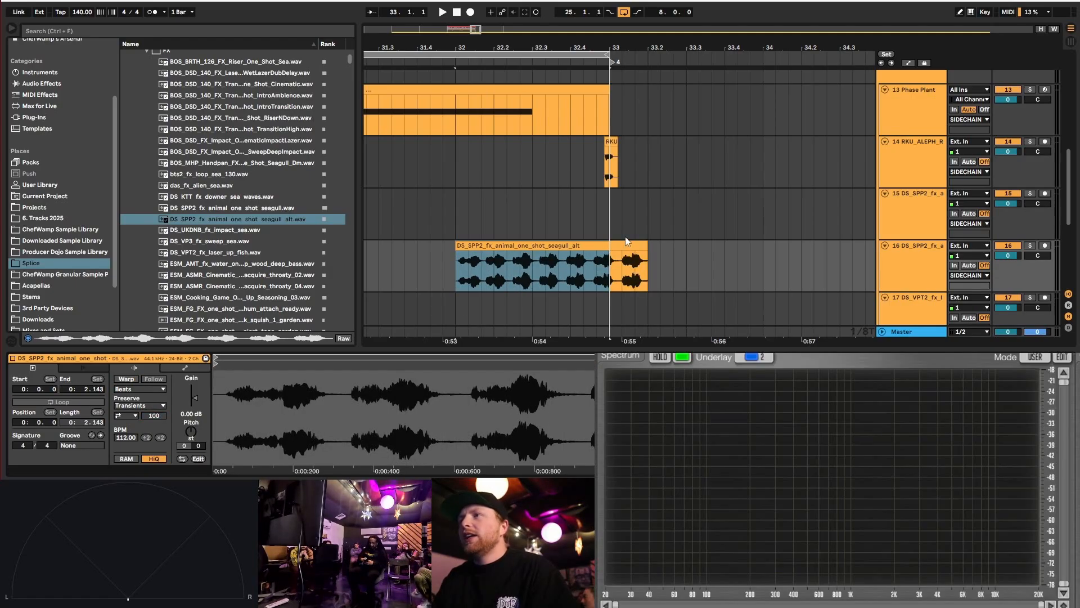
{"action": "left_click", "coordinate": [642, 246]}
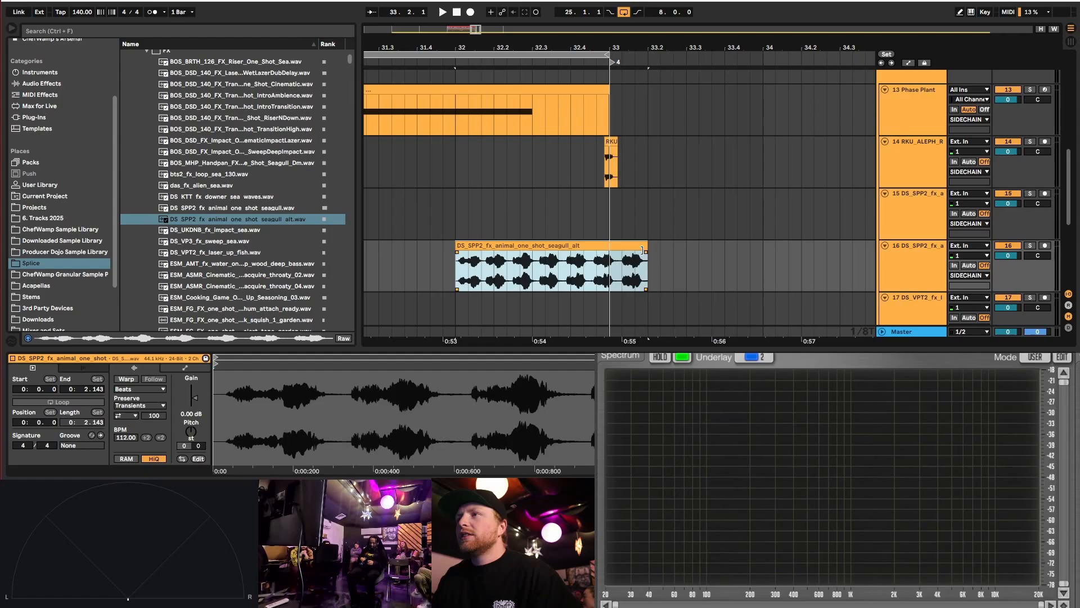
{"action": "left_click", "coordinate": [126, 378]}
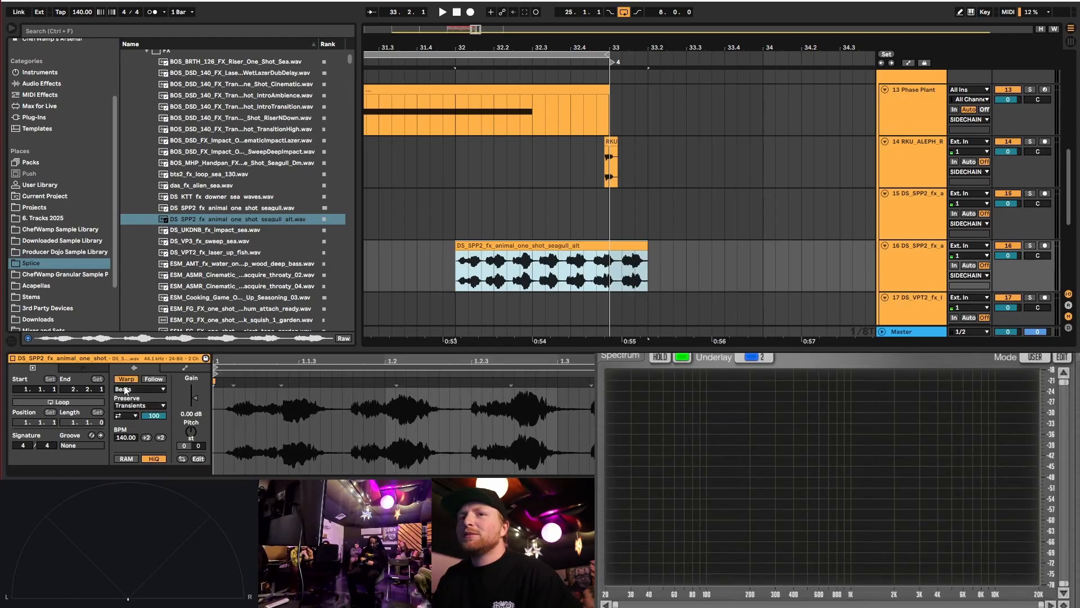
- Set the seagull clip's warp mode to Complex Pro with Formants at 0.00 and compress its end to bar 33
{"action": "left_click", "coordinate": [140, 388]}
{"action": "left_click", "coordinate": [162, 429]}
{"action": "left_click_drag", "start_coordinate": [151, 404], "coordinate": [159, 421]}
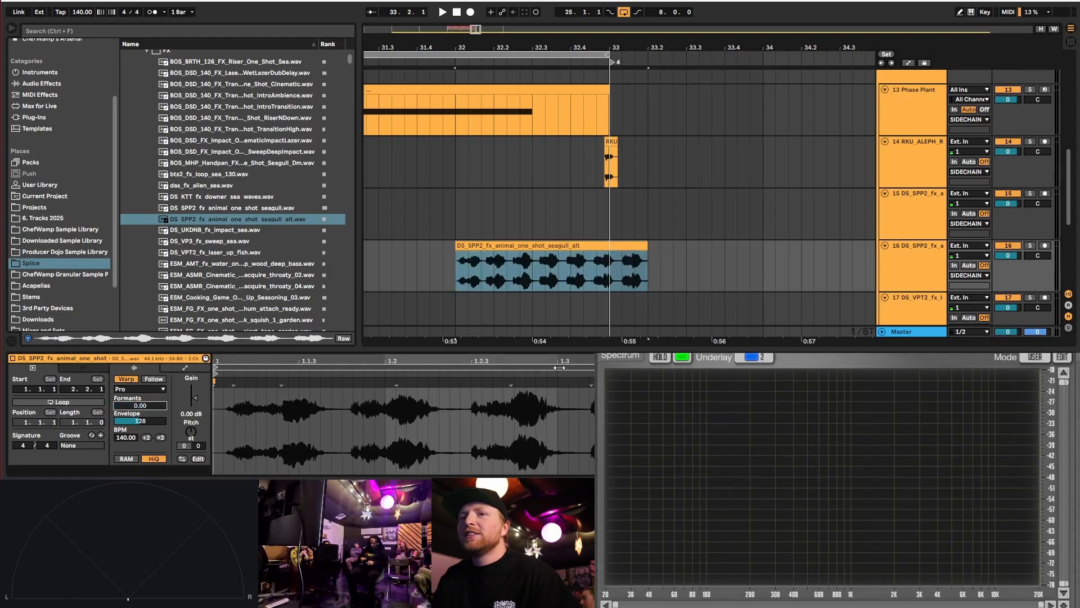
{"action": "left_click_drag", "start_coordinate": [644, 246], "coordinate": [609, 247]}
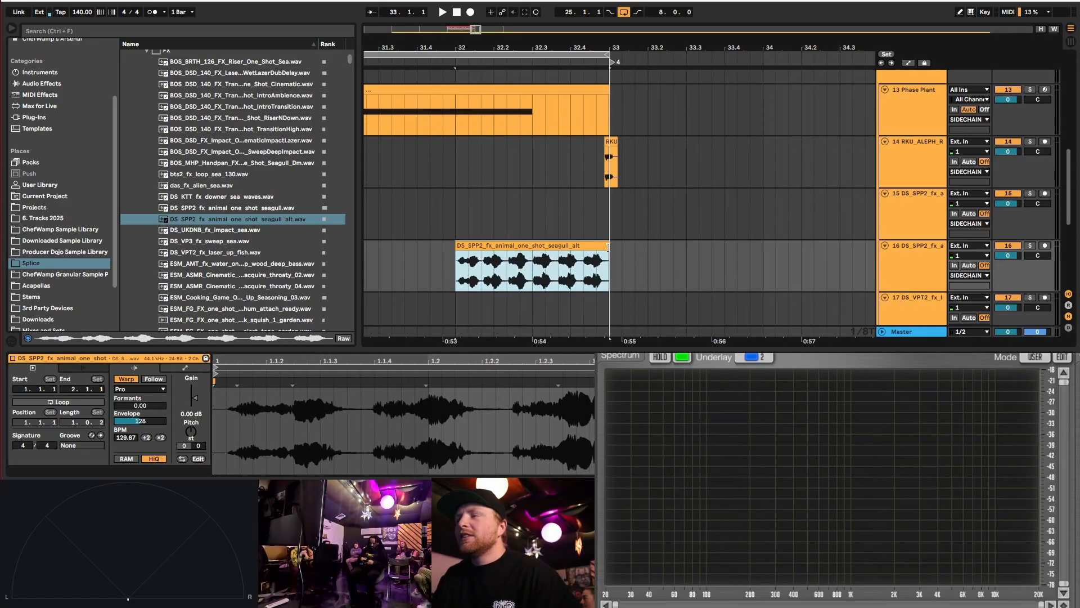
{"action": "key", "text": "ctrl+j"}
- Try fade-ins on the bar 32 seagull clip, one to about 32.4 and one to about 32.2, and undo both
{"action": "left_click", "coordinate": [889, 264]}
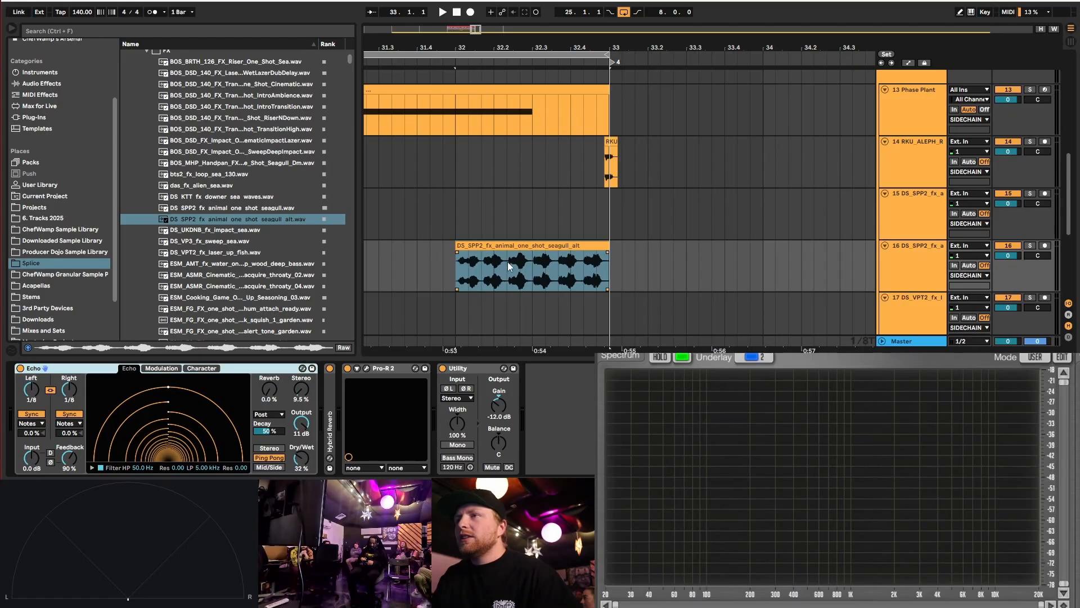
{"action": "left_click_drag", "start_coordinate": [458, 252], "coordinate": [577, 252]}
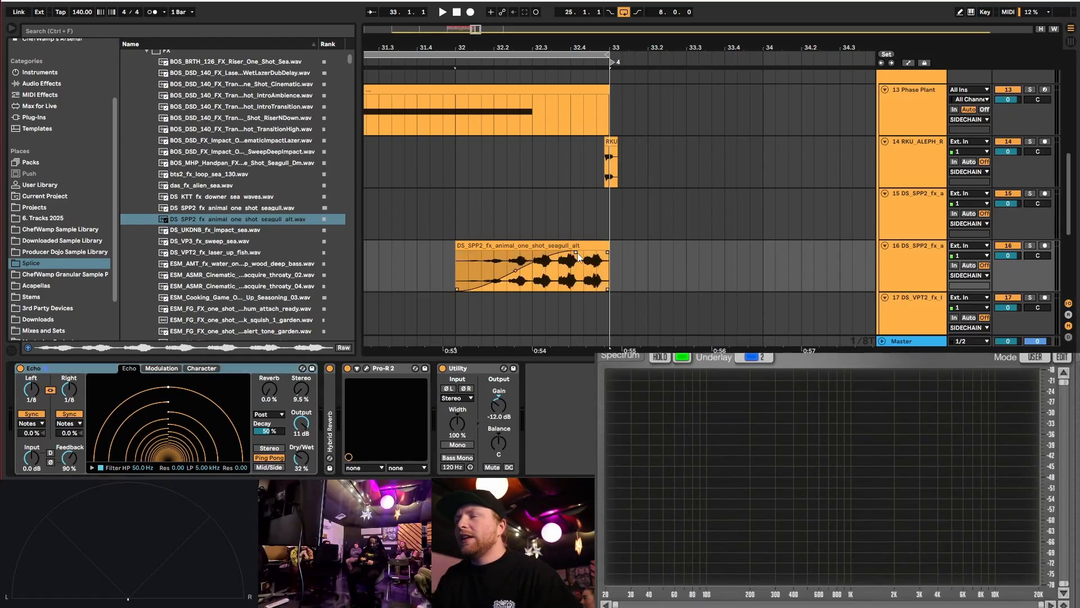
{"action": "key", "text": "ctrl+z"}
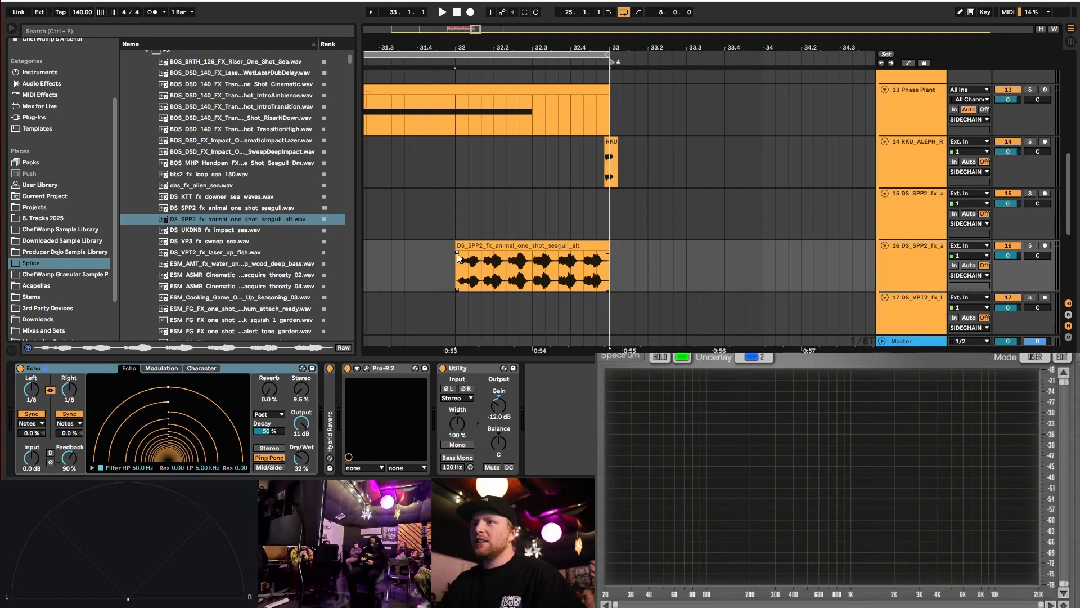
{"action": "left_click_drag", "start_coordinate": [458, 255], "coordinate": [565, 265]}
{"action": "left_click", "coordinate": [559, 244]}
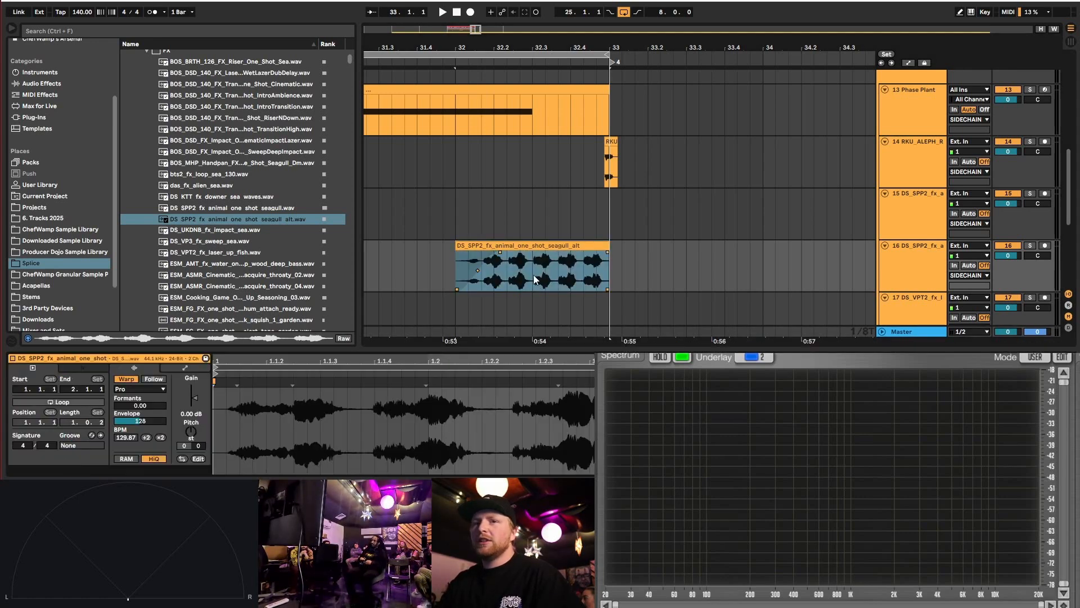
{"action": "key", "text": "ctrl+z"}
- Consolidate the stretched seagull clip between bars 32 and 33
{"action": "left_click", "coordinate": [543, 244]}
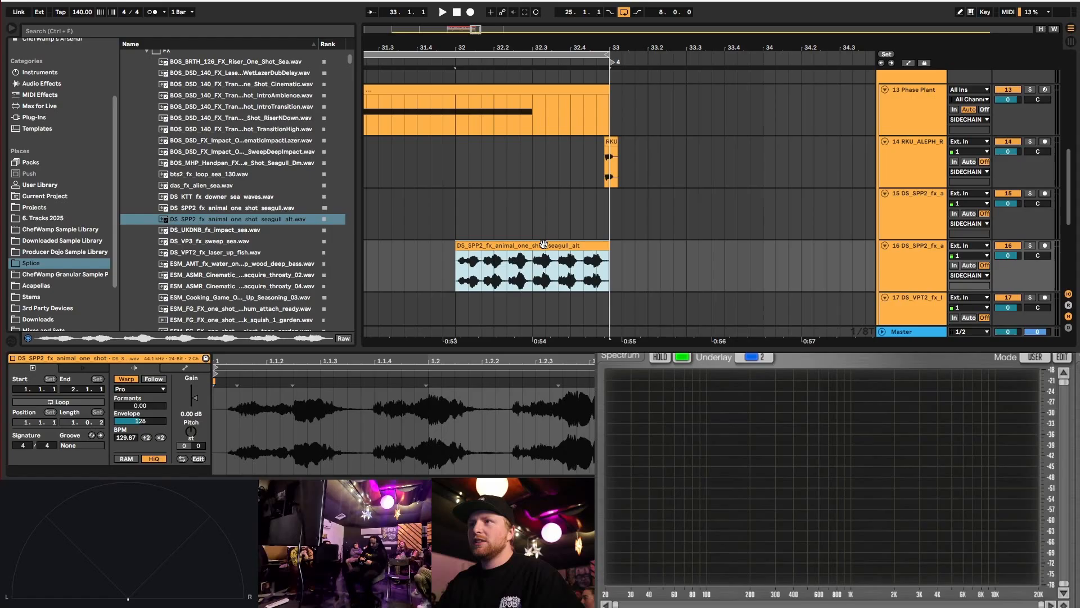
{"action": "key", "text": "ctrl+j"}
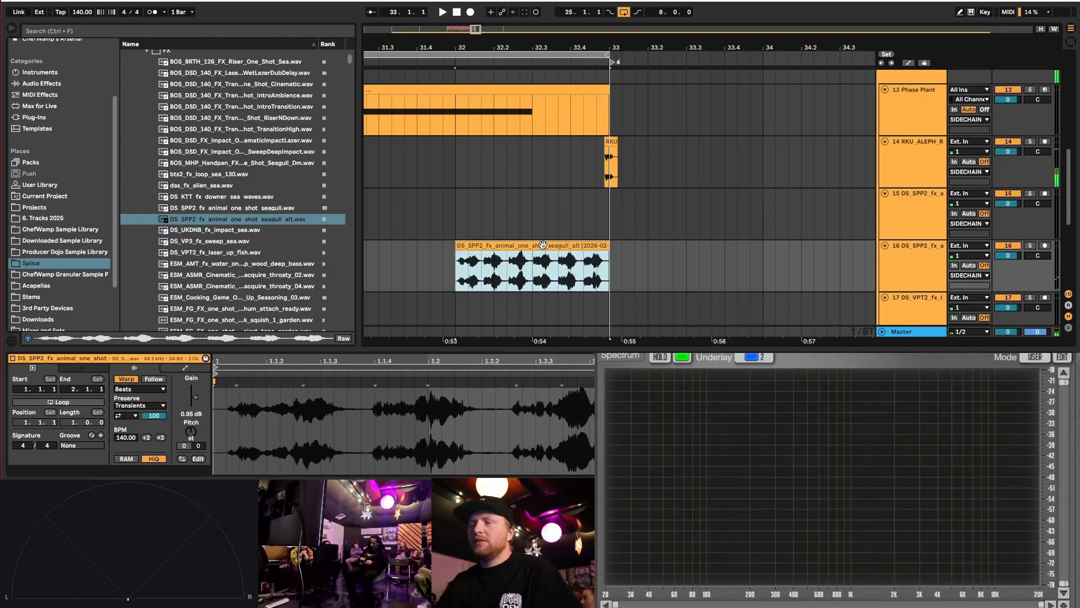
- Solo the seagull track 16, audition its consolidated clip, and split the clip at 32.3
{"action": "left_click", "coordinate": [1031, 246]}
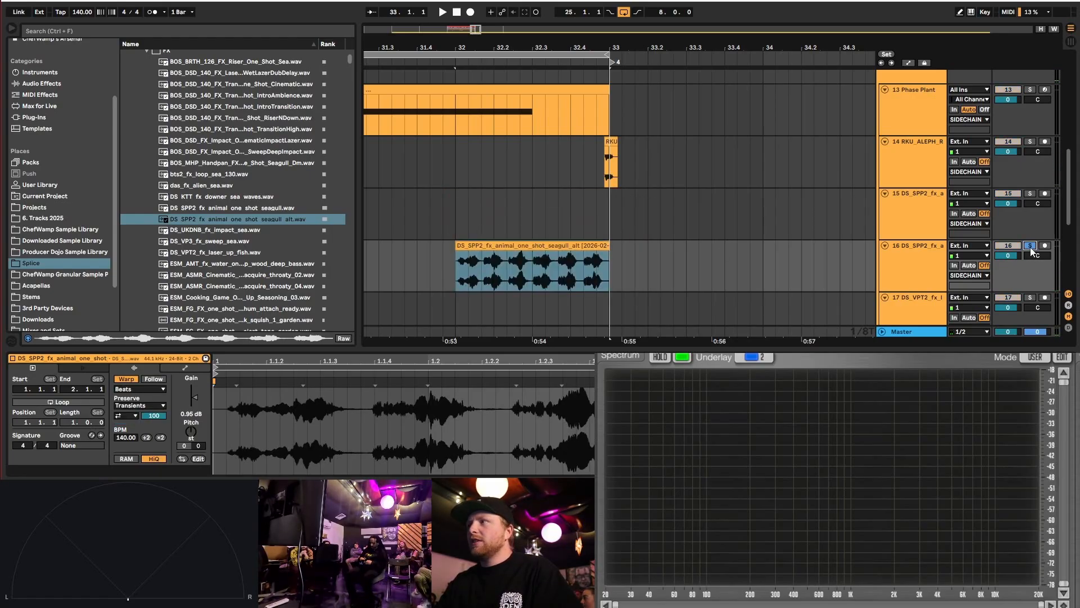
{"action": "key", "text": "space"}
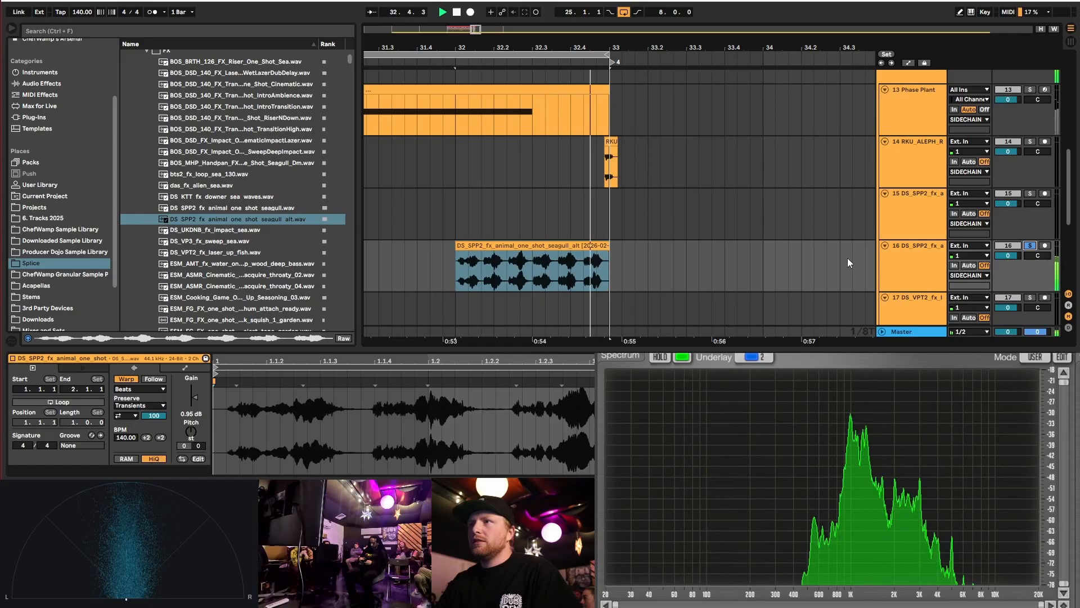
{"action": "left_click", "coordinate": [531, 256]}
{"action": "key", "text": "space"}
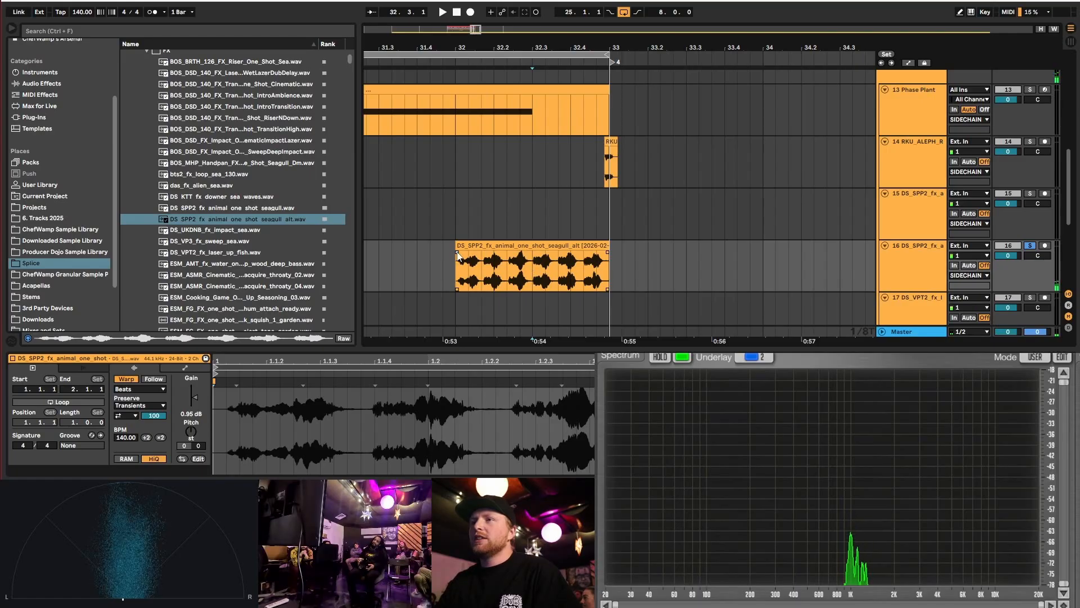
{"action": "left_click_drag", "start_coordinate": [457, 252], "coordinate": [427, 255]}
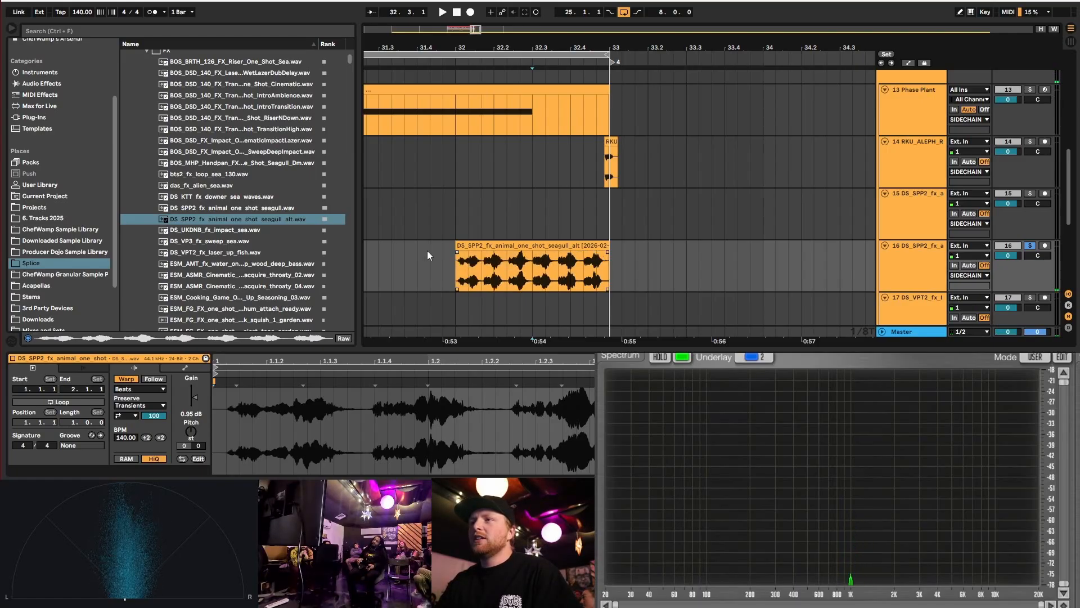
{"action": "key", "text": "super+e"}
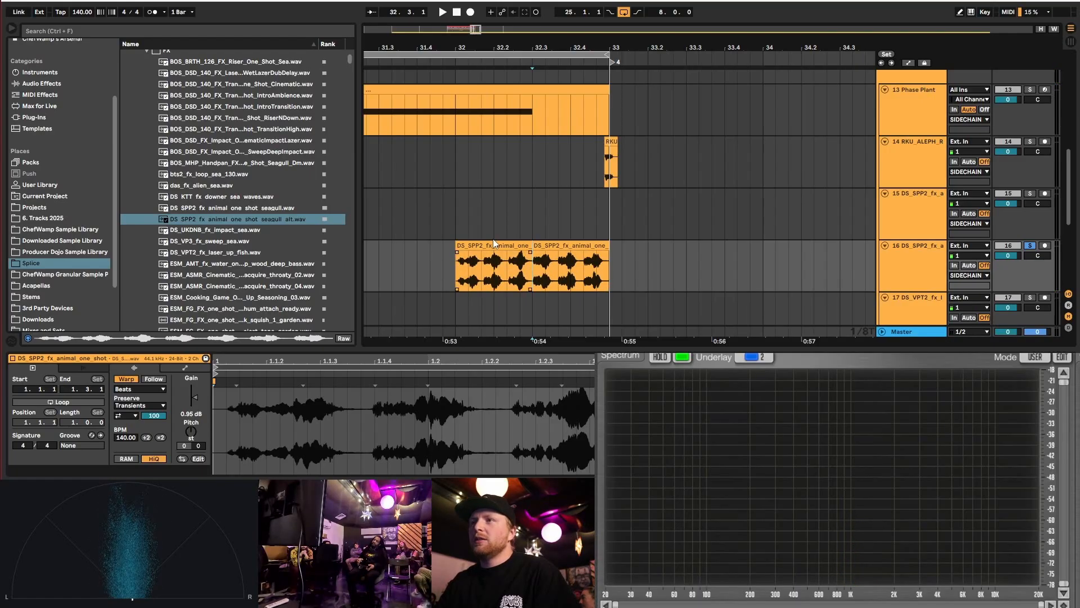
- Turn Warp off for both seagull halves and lower the first half's clip gain to -inf dB
{"action": "left_click", "coordinate": [493, 238]}
{"action": "left_click", "coordinate": [494, 245]}
{"action": "left_click", "coordinate": [561, 245], "text": "shift"}
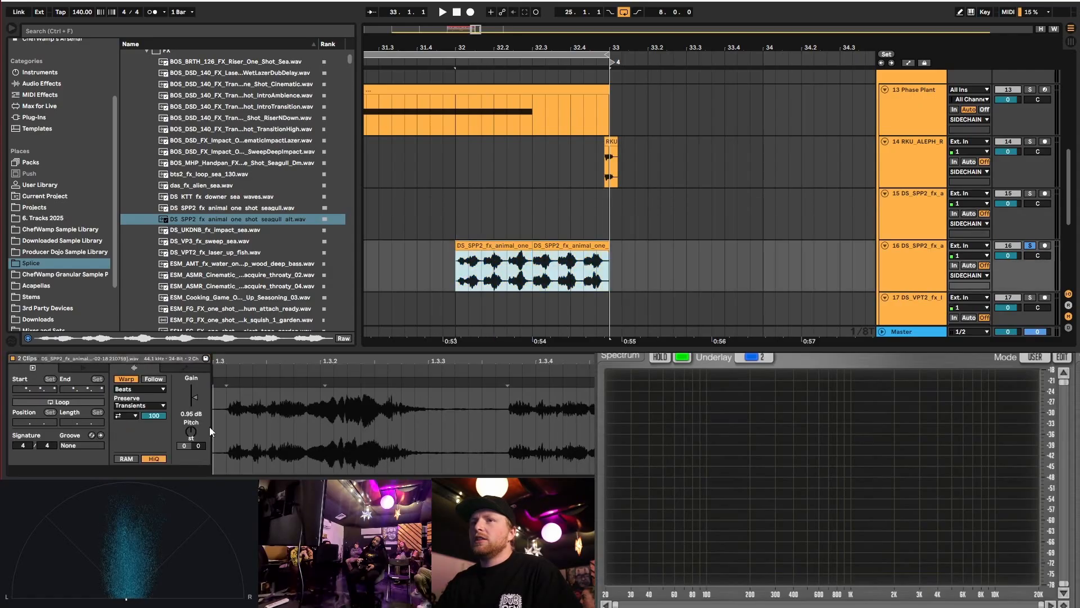
{"action": "left_click", "coordinate": [124, 379]}
{"action": "left_click", "coordinate": [521, 244]}
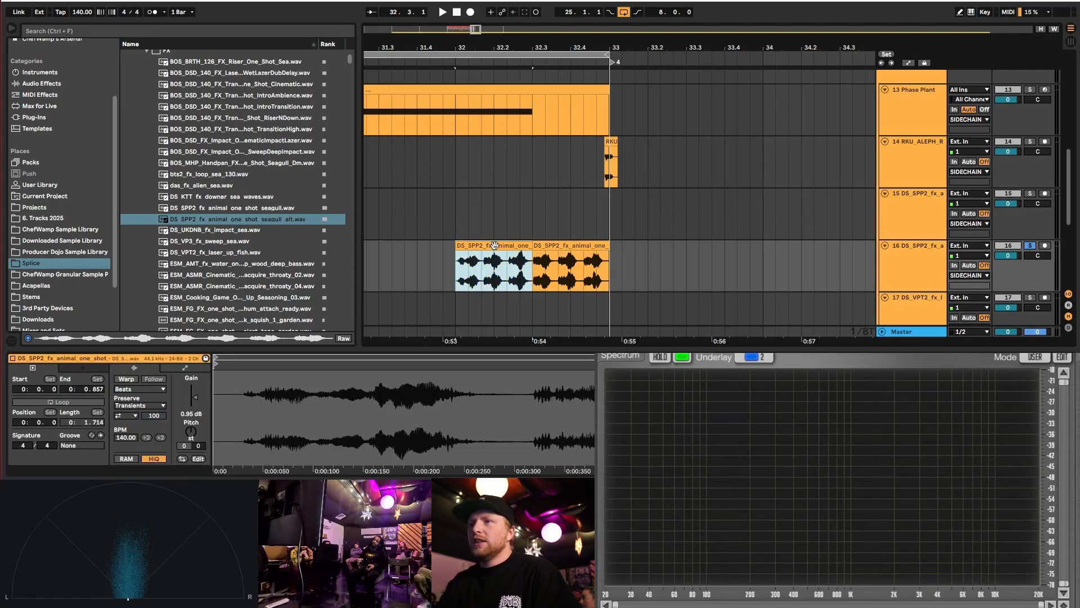
{"action": "left_click_drag", "start_coordinate": [193, 397], "coordinate": [193, 417]}
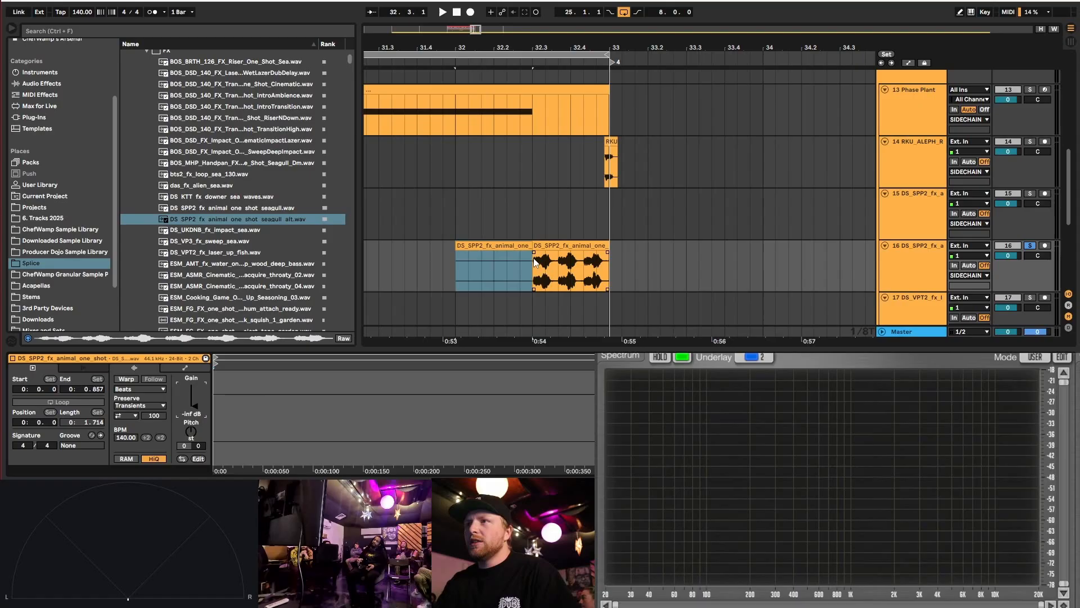
- Draw a long crossfade from the silenced first seagull half into the second, ending slightly past 32.3, and audition it
{"action": "left_click_drag", "start_coordinate": [534, 252], "coordinate": [388, 272]}
{"action": "left_click_drag", "start_coordinate": [493, 275], "coordinate": [545, 258]}
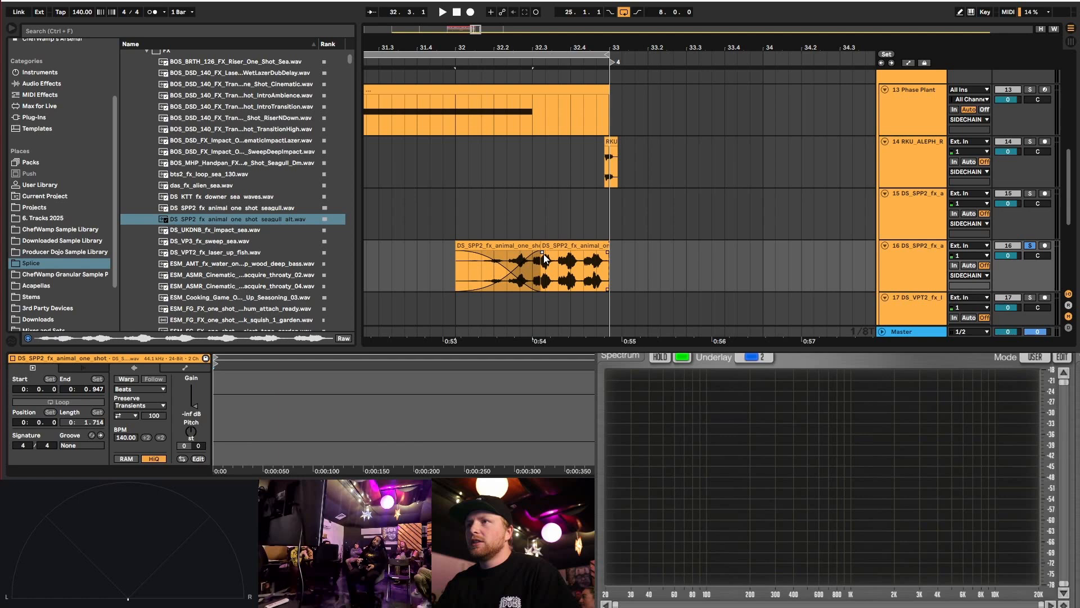
{"action": "left_click", "coordinate": [510, 271]}
{"action": "left_click", "coordinate": [464, 266]}
{"action": "key", "text": "space"}
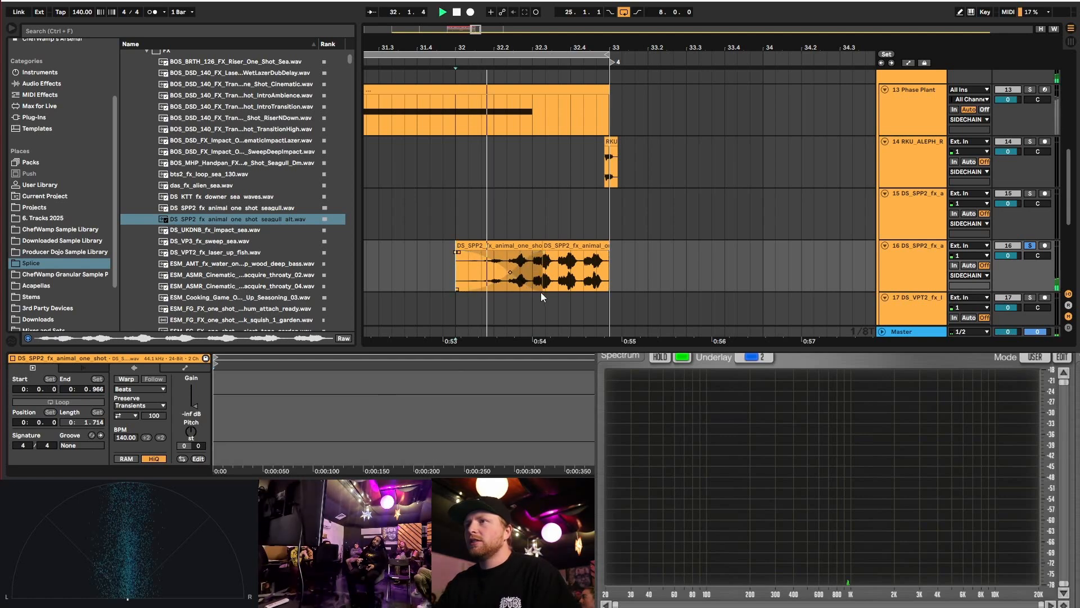
- Trim the second seagull half to end at about 32.3.3 and play it with track 16 unsoloed
{"action": "left_click_drag", "start_coordinate": [609, 254], "coordinate": [557, 257]}
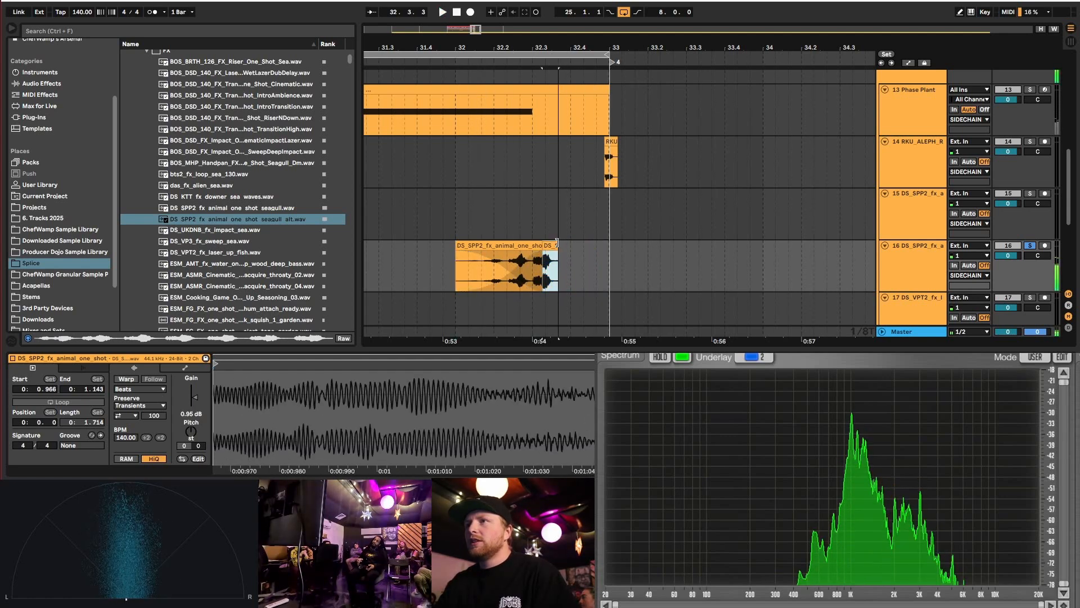
{"action": "key", "text": "space"}
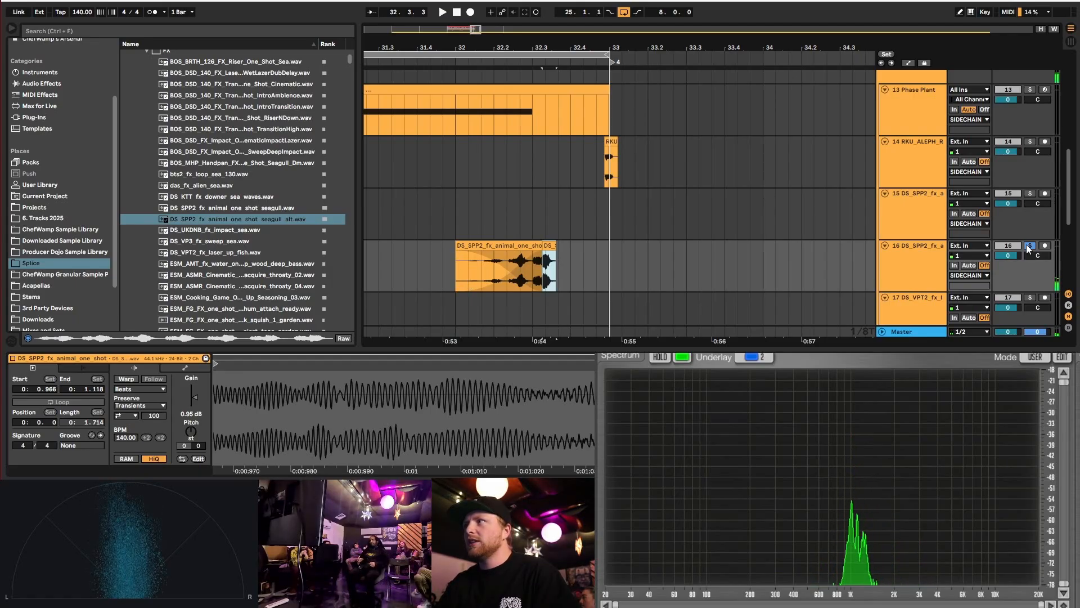
{"action": "left_click_drag", "start_coordinate": [407, 271], "coordinate": [416, 268]}
{"action": "left_click", "coordinate": [414, 264]}
{"action": "key", "text": "space"}
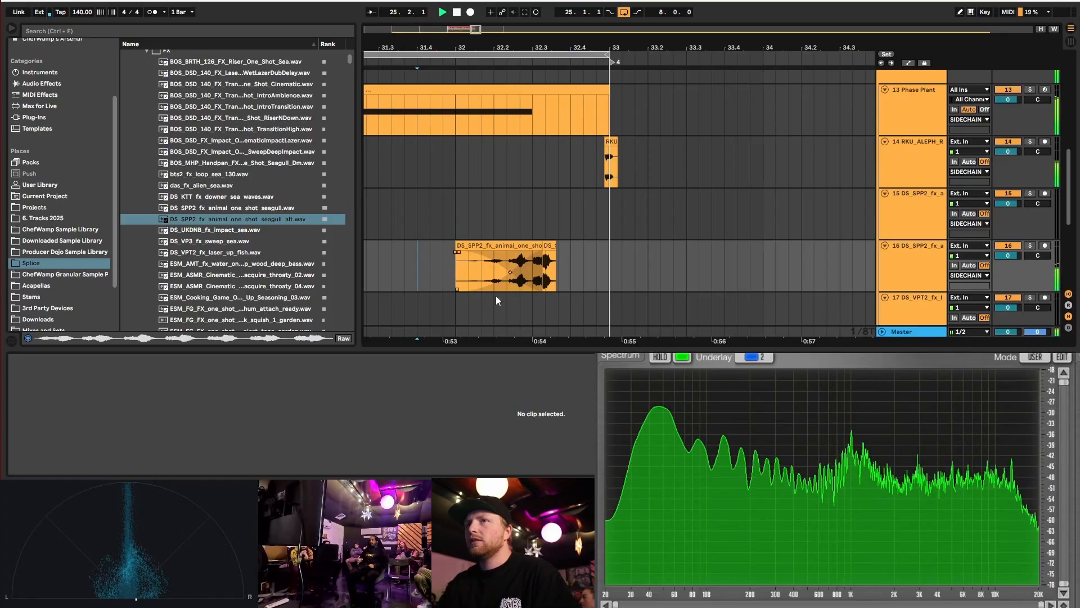
- Play the bar 25 to 33 section to check how both seagull clips sit with the other FX
{"action": "key", "text": "x"}
{"action": "key", "text": "space"}
{"action": "key", "text": "z"}
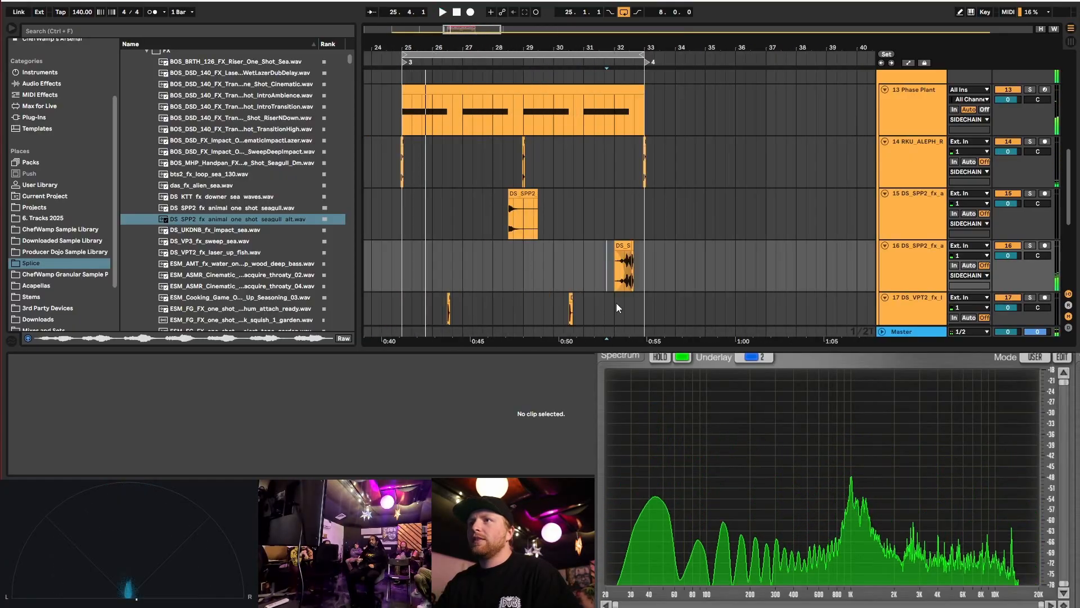
{"action": "left_click", "coordinate": [392, 215]}
{"action": "left_click", "coordinate": [383, 214]}
{"action": "key", "text": "space"}
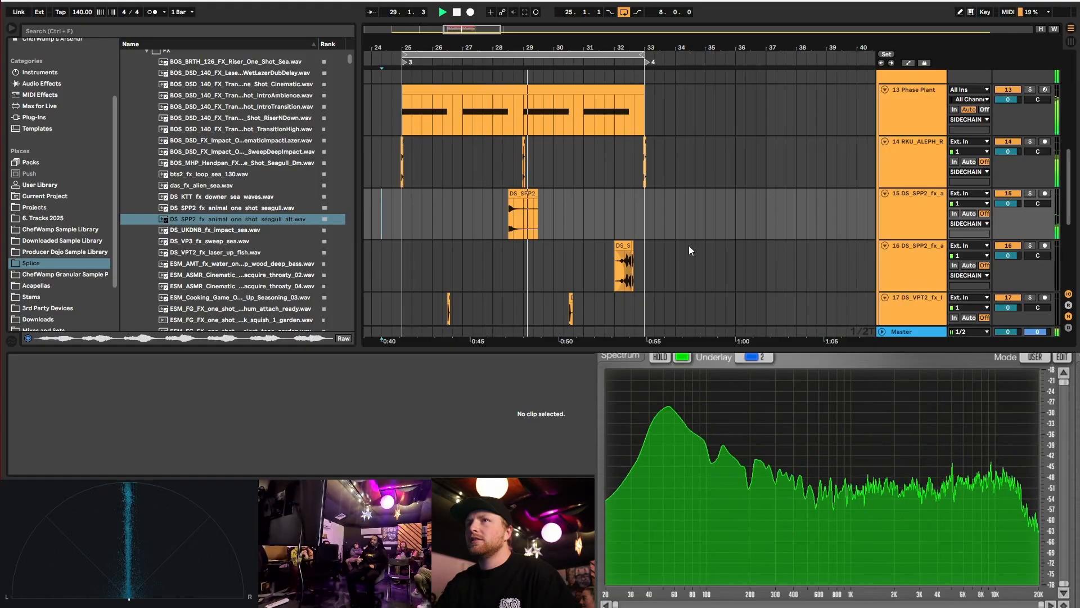
{"action": "scroll", "coordinate": [580, 197], "scroll_direction": "down", "scroll_amount": 3}
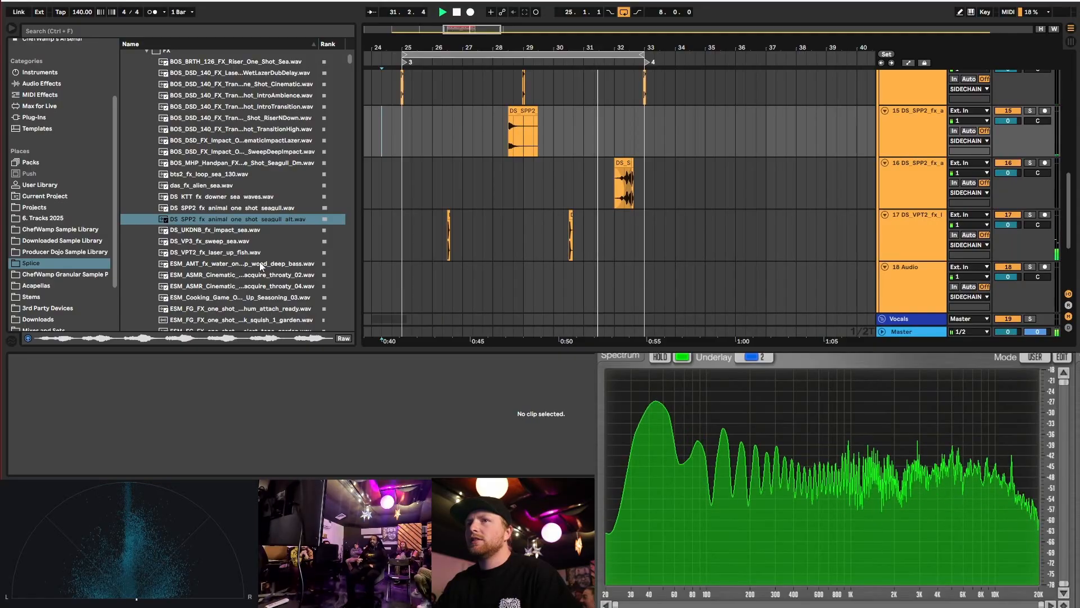
{"action": "scroll", "coordinate": [713, 276], "scroll_direction": "down", "scroll_amount": 2}
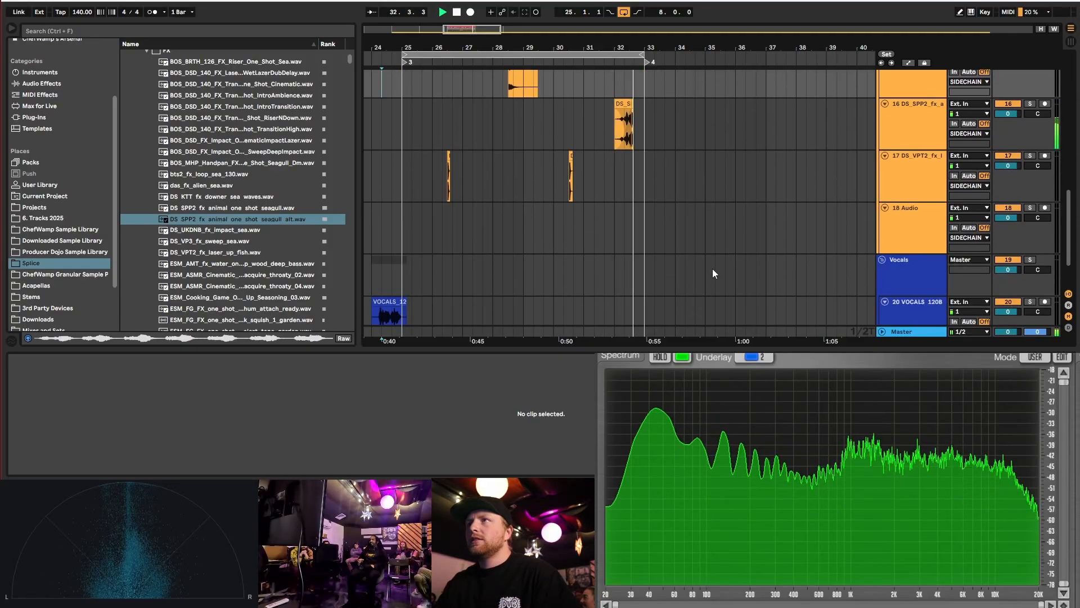
{"action": "key", "text": "space"}
{"action": "scroll", "coordinate": [484, 169], "scroll_direction": "up", "scroll_amount": 2}
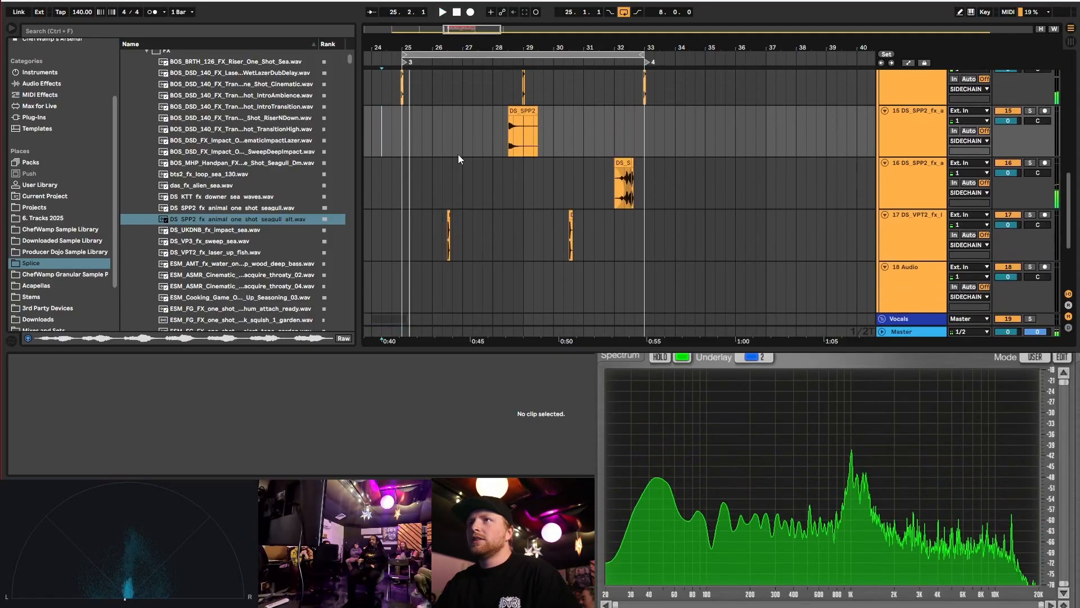
{"action": "scroll", "coordinate": [441, 191], "scroll_direction": "up", "scroll_amount": 2}
{"action": "scroll", "coordinate": [450, 200], "scroll_direction": "down", "scroll_amount": 2}
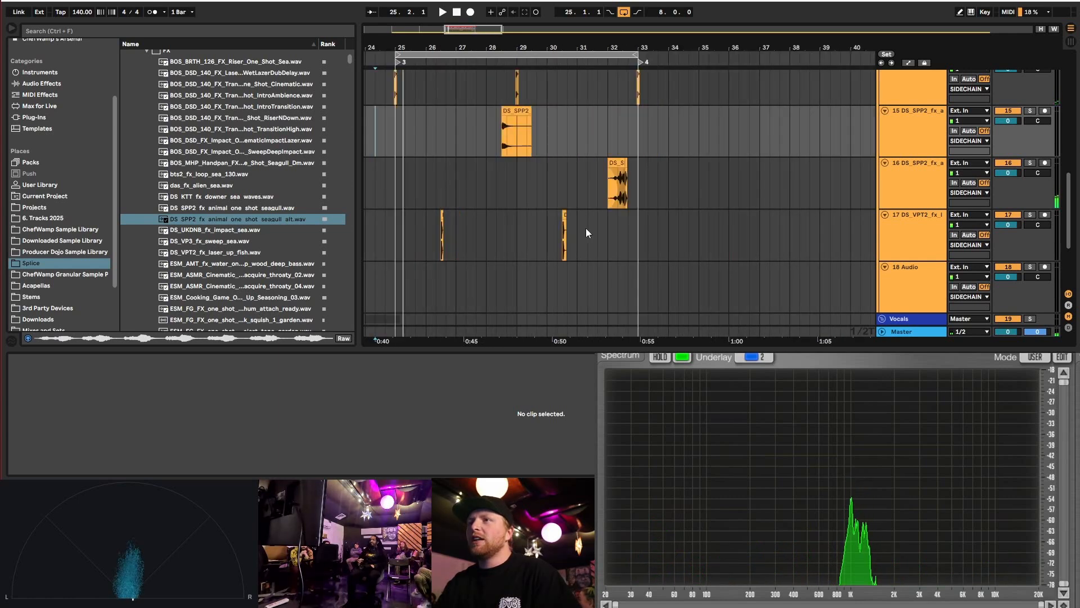
{"action": "scroll", "coordinate": [402, 170], "scroll_direction": "up", "scroll_amount": 2}
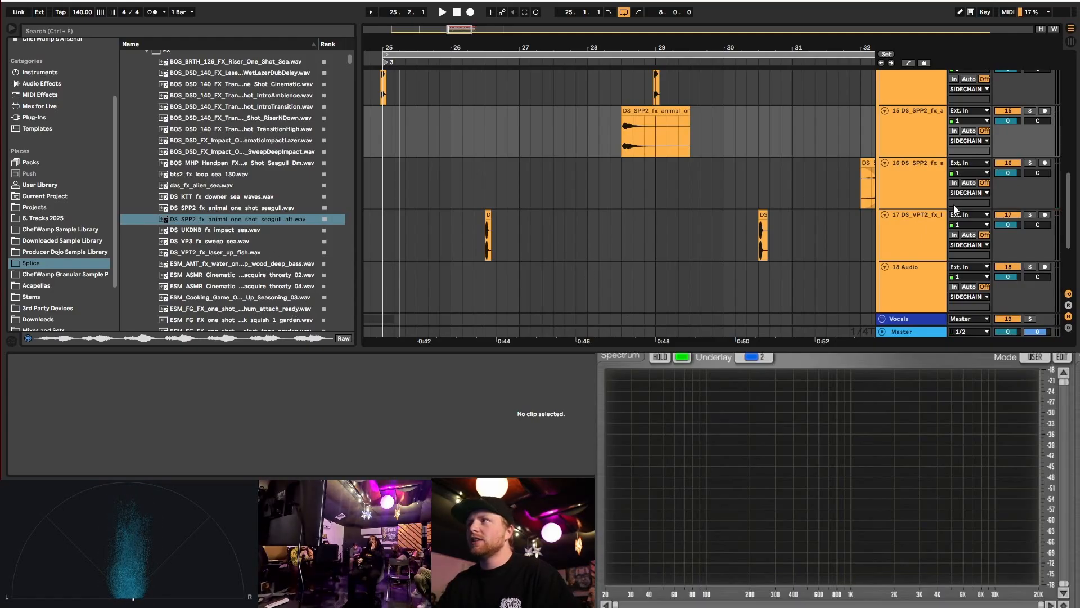
- Duplicate the empty audio track 18 twice to make room for more FX samples
{"action": "scroll", "coordinate": [921, 262], "scroll_direction": "down", "scroll_amount": 2}
{"action": "left_click", "coordinate": [915, 244]}
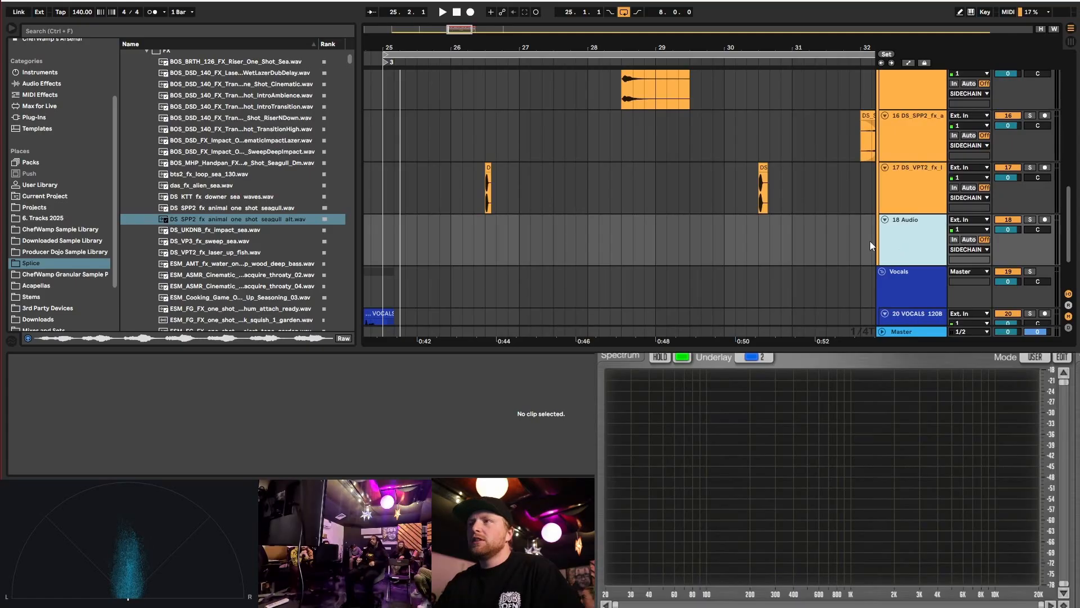
{"action": "key", "text": "ctrl+d"}
{"action": "key", "text": "ctrl+d"}
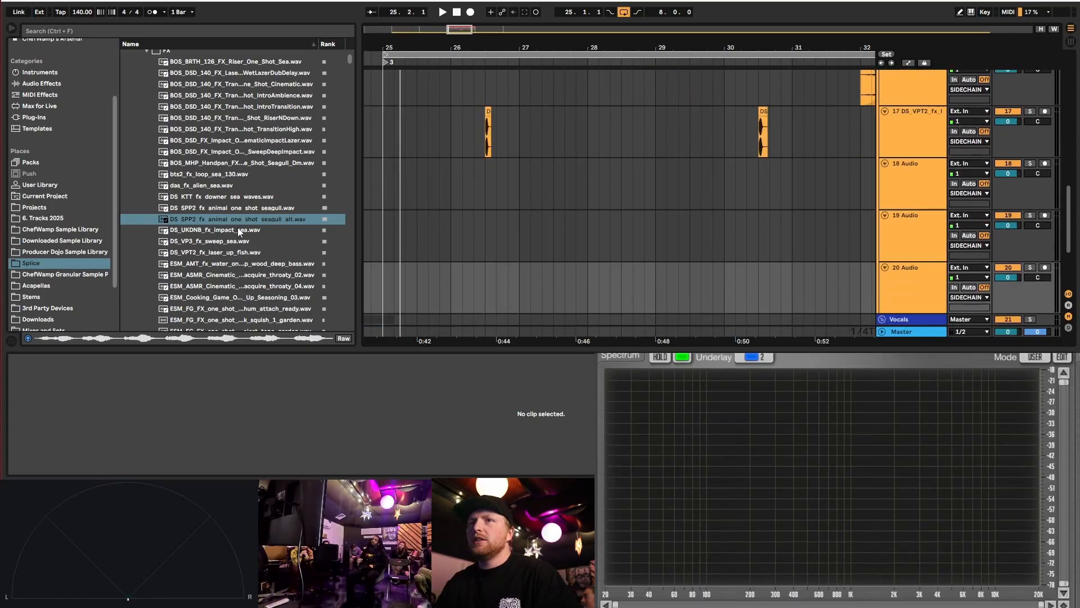
- Audition the FX samples following the alternate seagull and place the ESM_Cooking_Game Up_Seasoning_03 sample on track 18 at about 25.4.3
{"action": "key", "text": "Down"}
{"action": "key", "text": "Down"}
{"action": "key", "text": "Down"}
{"action": "scroll", "coordinate": [242, 268], "scroll_direction": "down", "scroll_amount": 2}
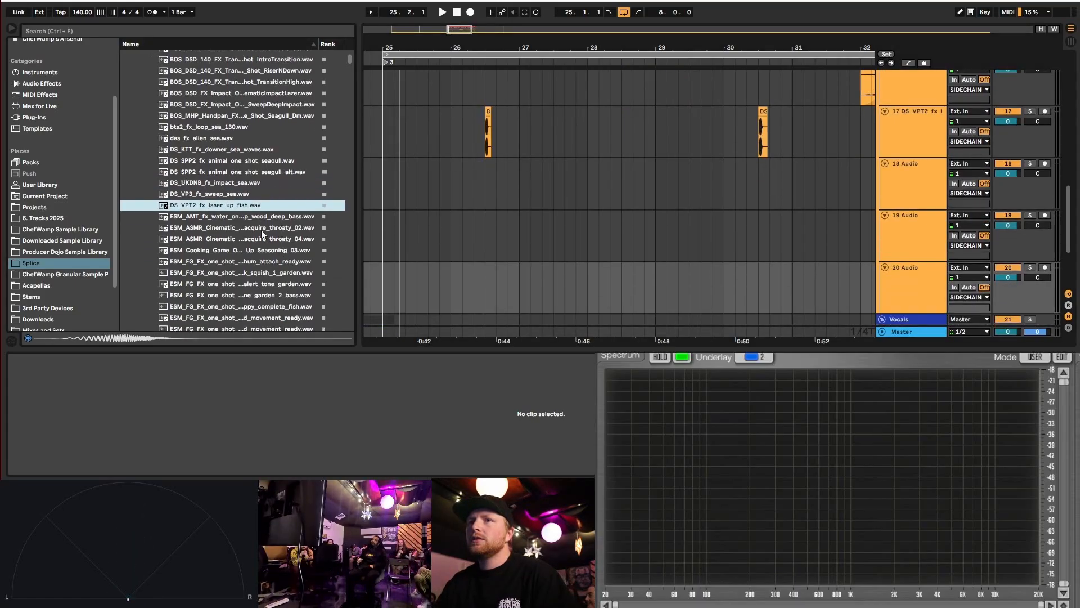
{"action": "key", "text": "Down"}
{"action": "key", "text": "Down"}
{"action": "key", "text": "Down"}
{"action": "key", "text": "Down"}
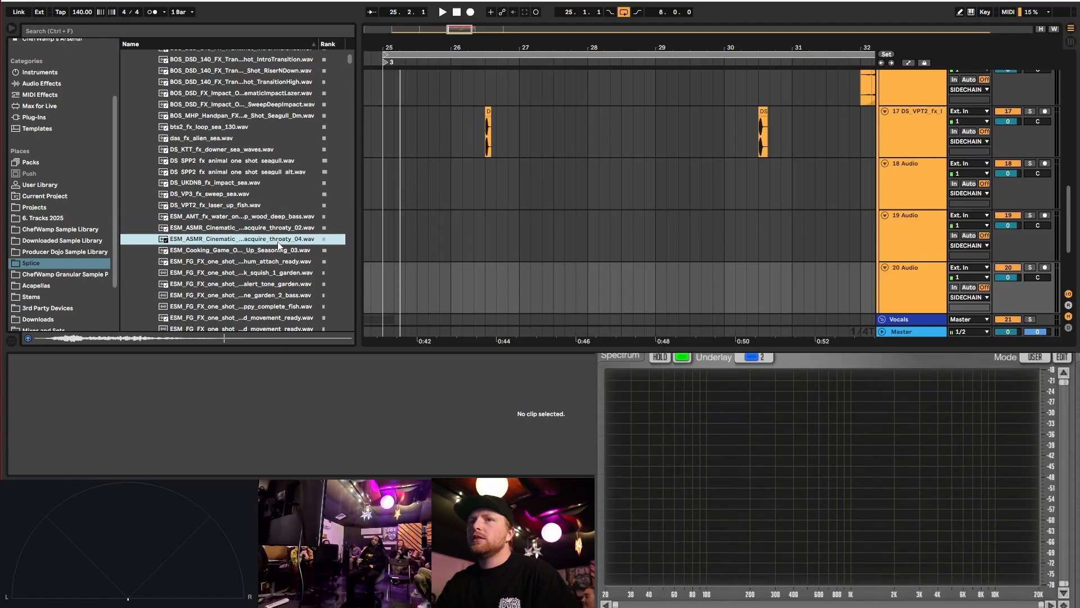
{"action": "scroll", "coordinate": [279, 258], "scroll_direction": "down", "scroll_amount": 2}
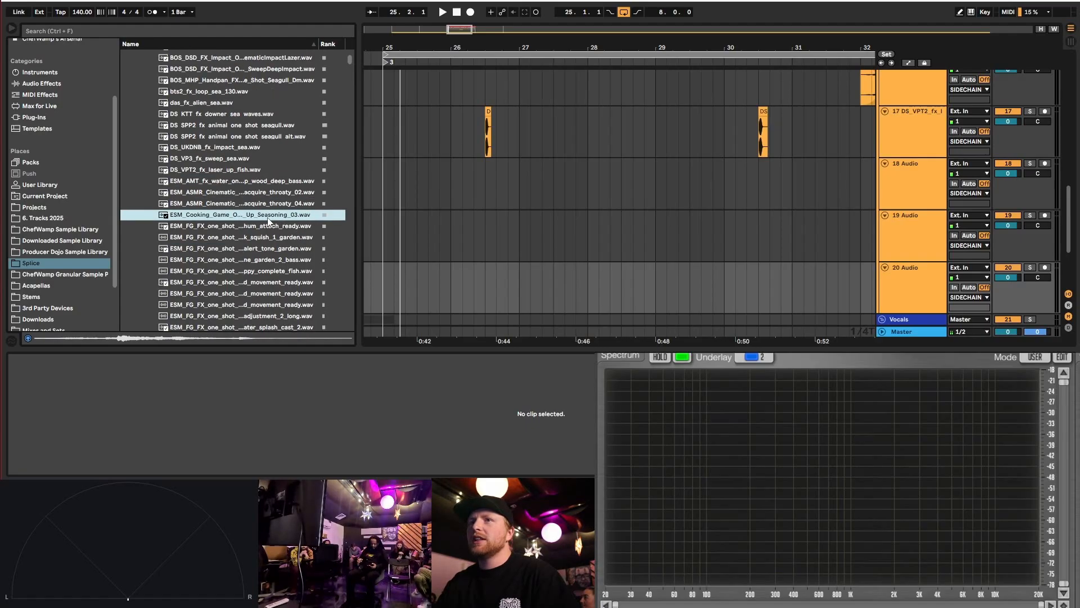
{"action": "left_click_drag", "start_coordinate": [268, 221], "coordinate": [457, 186]}
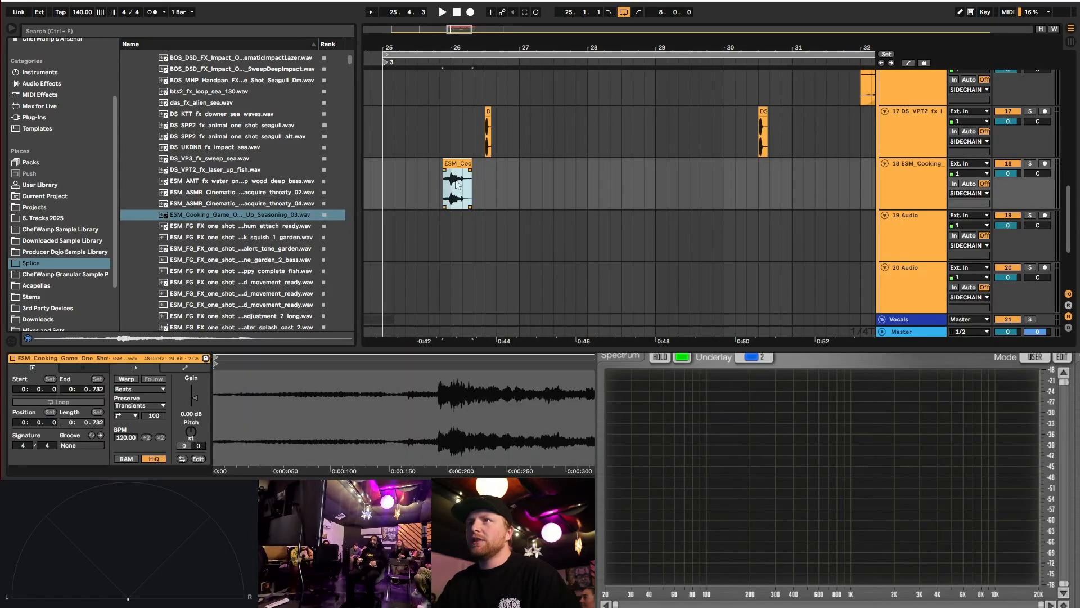
- Play the seasoning clip against the track from bar 25 and set its clip gain to -8 dB
{"action": "left_click", "coordinate": [386, 184]}
{"action": "key", "text": "space"}
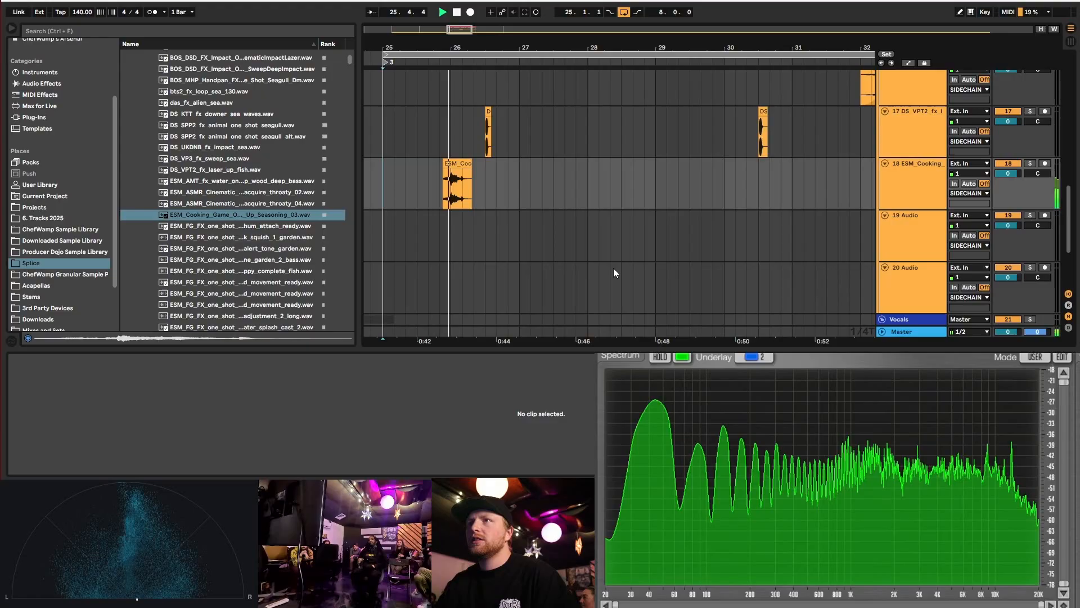
{"action": "key", "text": "space"}
{"action": "scroll", "coordinate": [440, 167], "scroll_direction": "up", "scroll_amount": 3}
{"action": "left_click", "coordinate": [452, 163]}
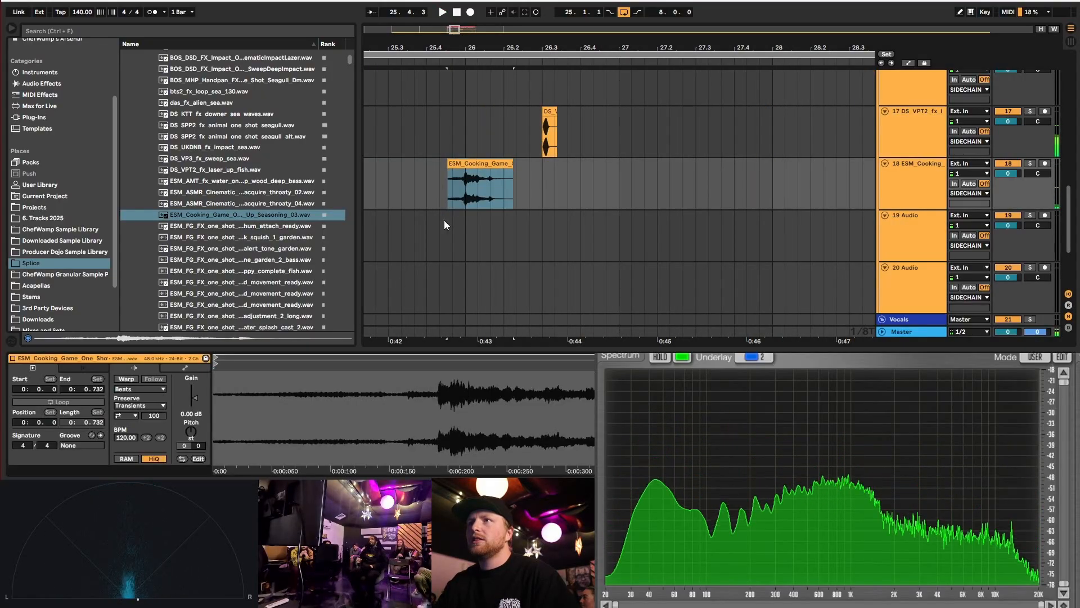
{"action": "left_click", "coordinate": [196, 415]}
{"action": "type", "text": "-"}
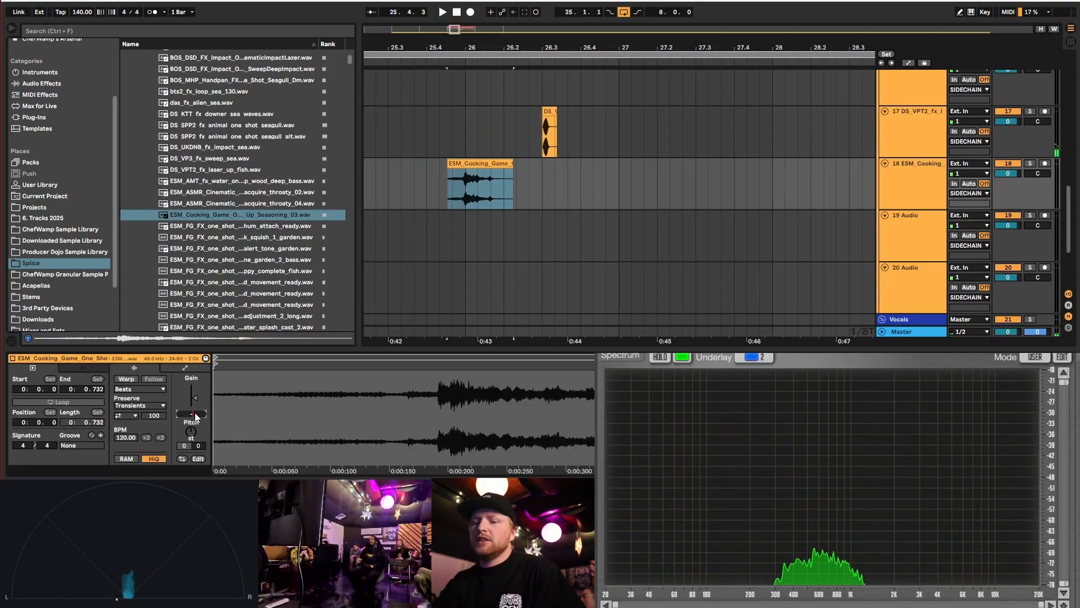
{"action": "type", "text": "8"}
{"action": "key", "text": "Return"}
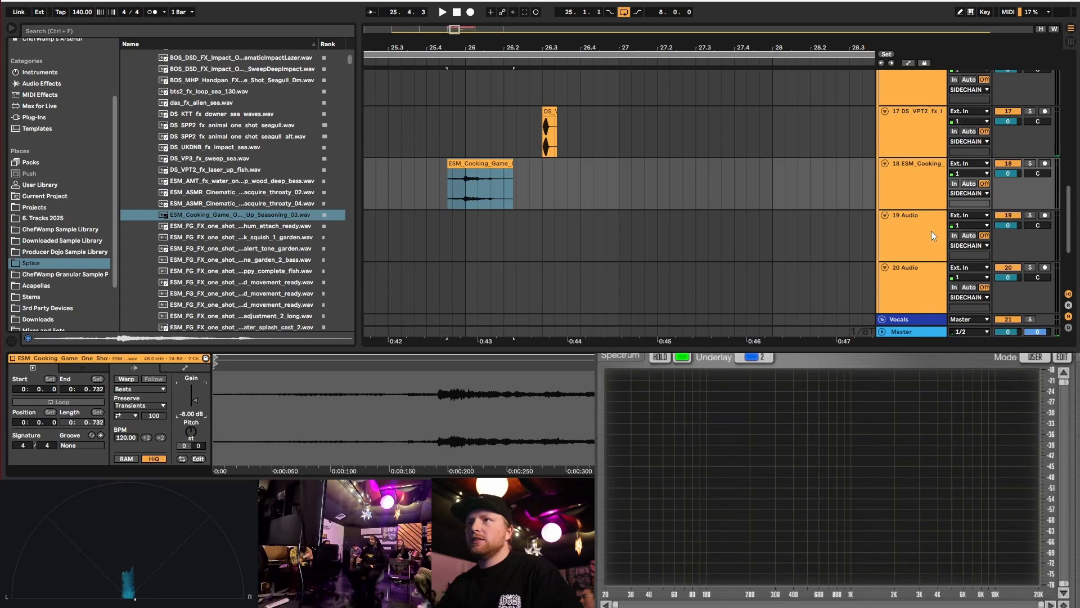
- Put the Pro-R 2 reverb from track 17 onto the seasoning track 18 and audition it soloed and in the mix
{"action": "left_click", "coordinate": [909, 133]}
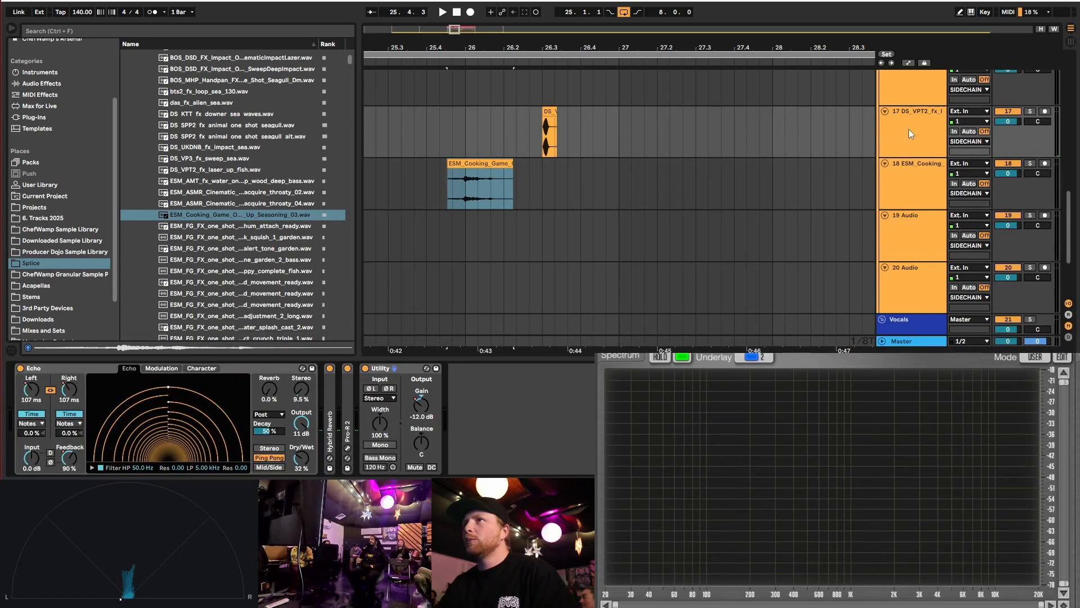
{"action": "double_click", "coordinate": [349, 419]}
{"action": "left_click_drag", "start_coordinate": [401, 373], "coordinate": [483, 186]}
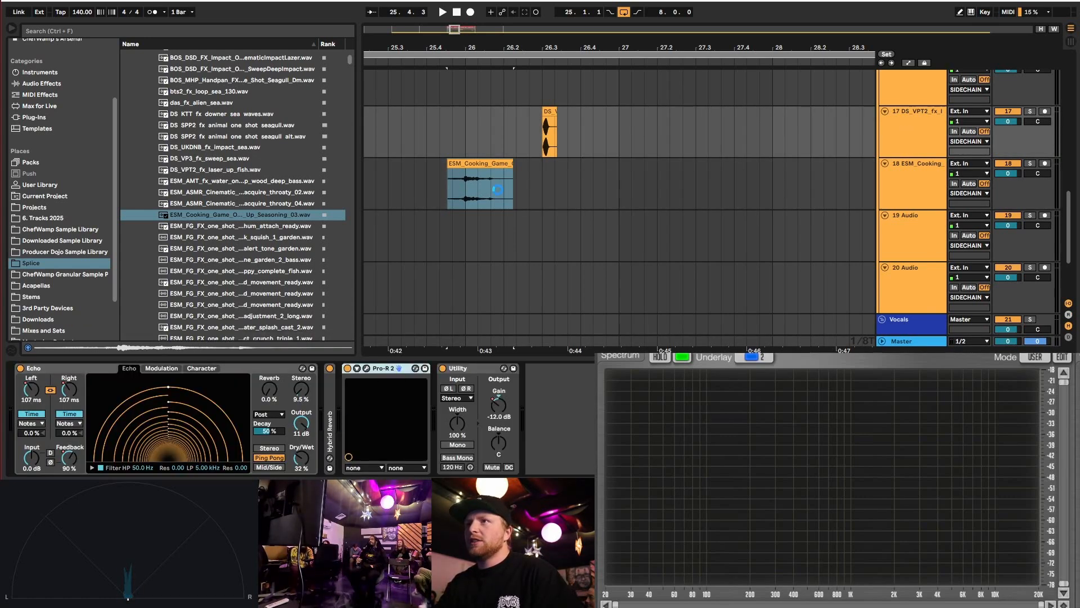
{"action": "scroll", "coordinate": [511, 180], "scroll_direction": "down", "scroll_amount": 2}
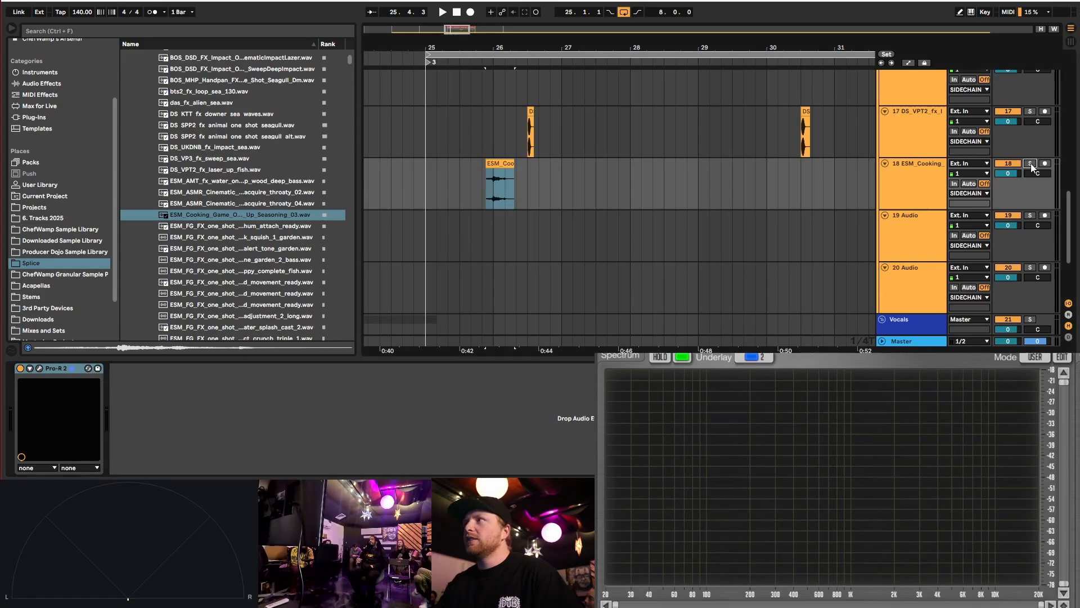
{"action": "key", "text": "space"}
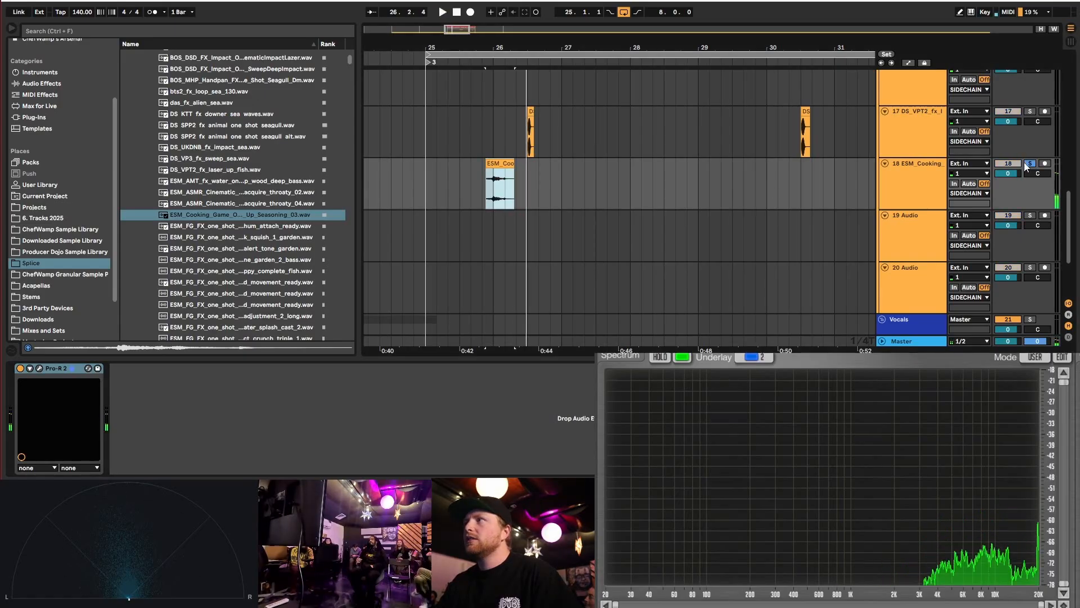
{"action": "left_click", "coordinate": [428, 180]}
{"action": "key", "text": "space"}
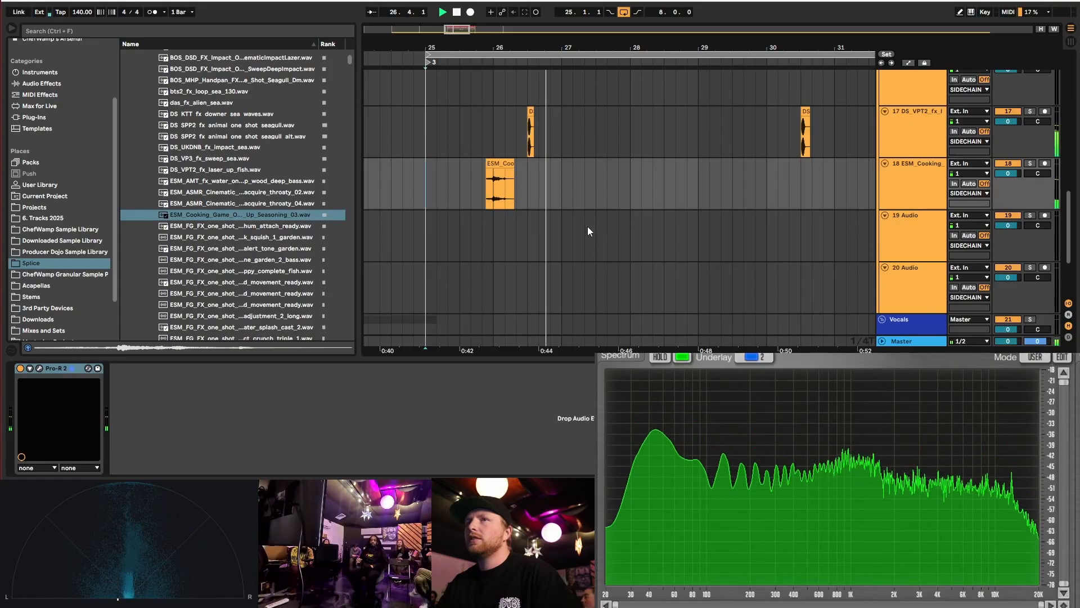
- Duplicate the bar 25 to 29 section of the seasoning track 18 so it repeats from bar 29
{"action": "key", "text": "space"}
{"action": "left_click_drag", "start_coordinate": [430, 179], "coordinate": [583, 189]}
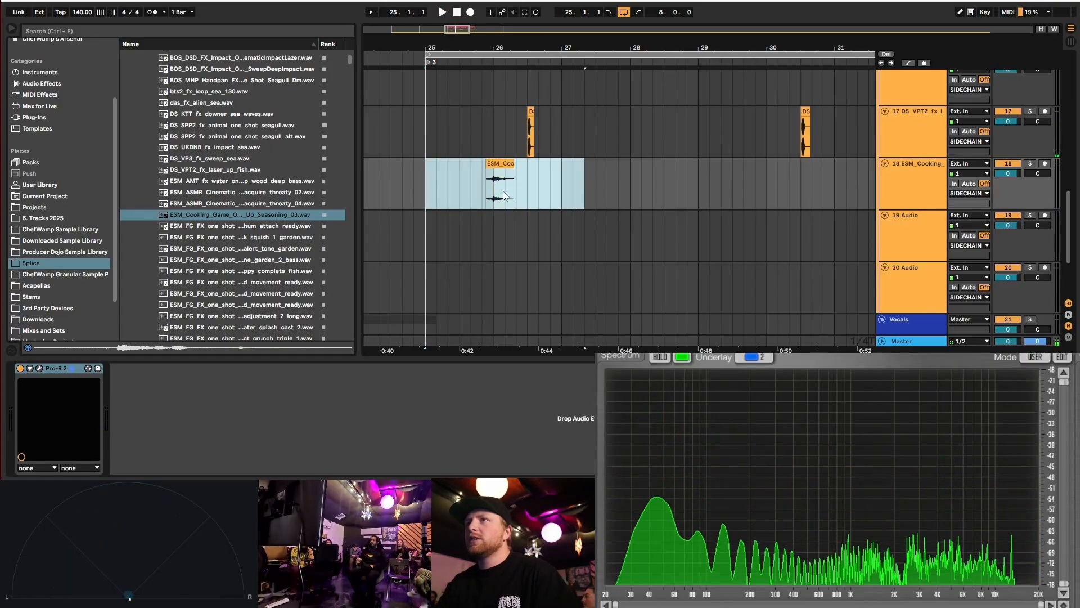
{"action": "key", "text": "minus"}
{"action": "left_click", "coordinate": [559, 186], "text": "shift"}
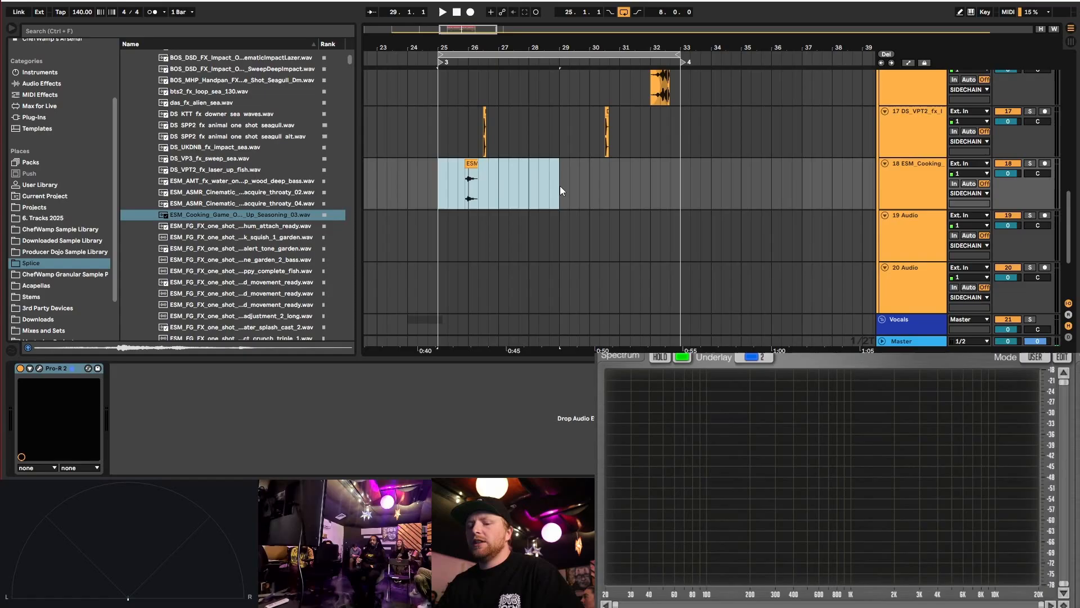
{"action": "key", "text": "ctrl+d"}
{"action": "key", "text": "plus"}
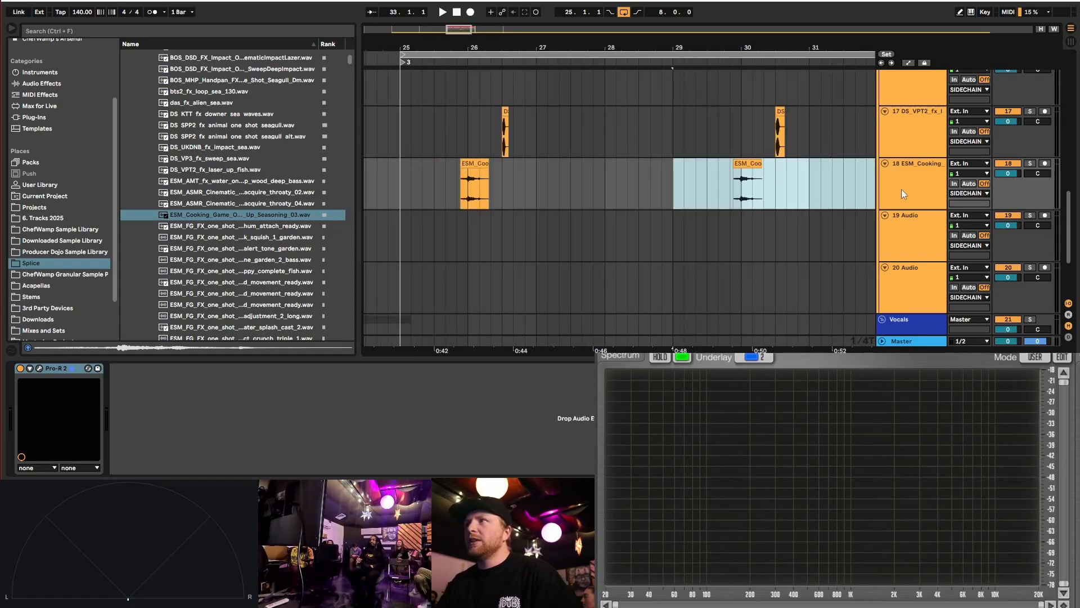
- Audition the FX samples following the seasoning one and place the ESM_FG_FX squish_1_garden sample on track 19 at about 27.4.2
{"action": "scroll", "coordinate": [276, 232], "scroll_direction": "down", "scroll_amount": 1}
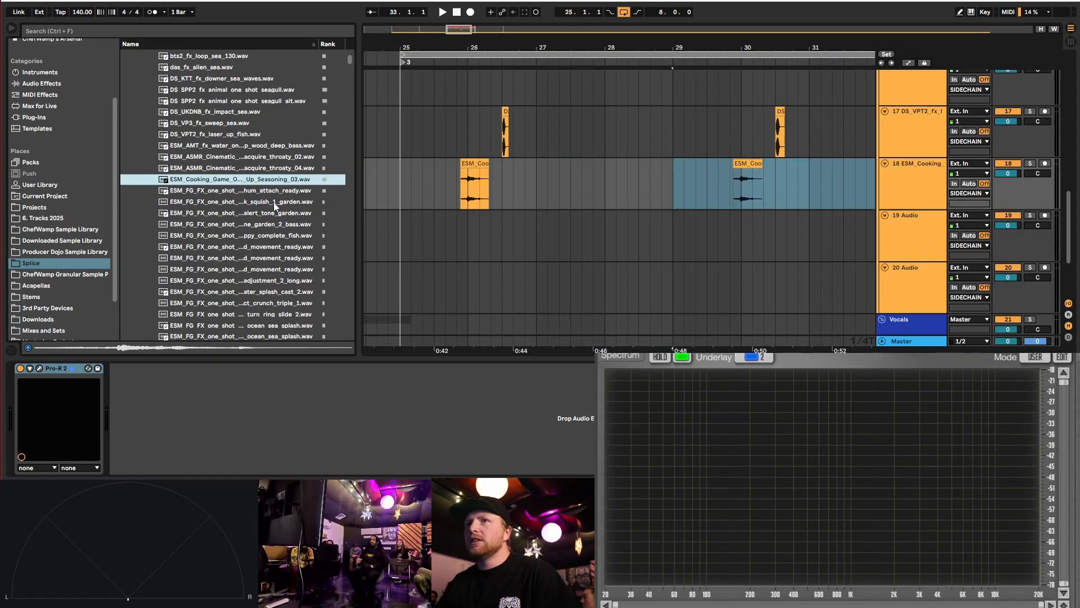
{"action": "left_click", "coordinate": [271, 192]}
{"action": "left_click", "coordinate": [271, 203]}
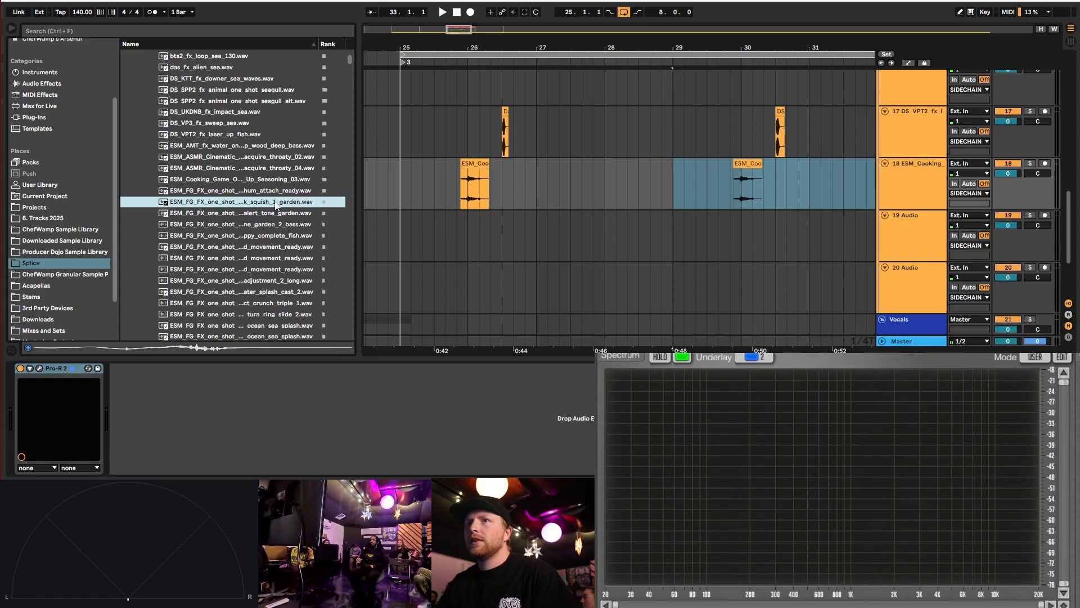
{"action": "left_click_drag", "start_coordinate": [276, 206], "coordinate": [599, 236]}
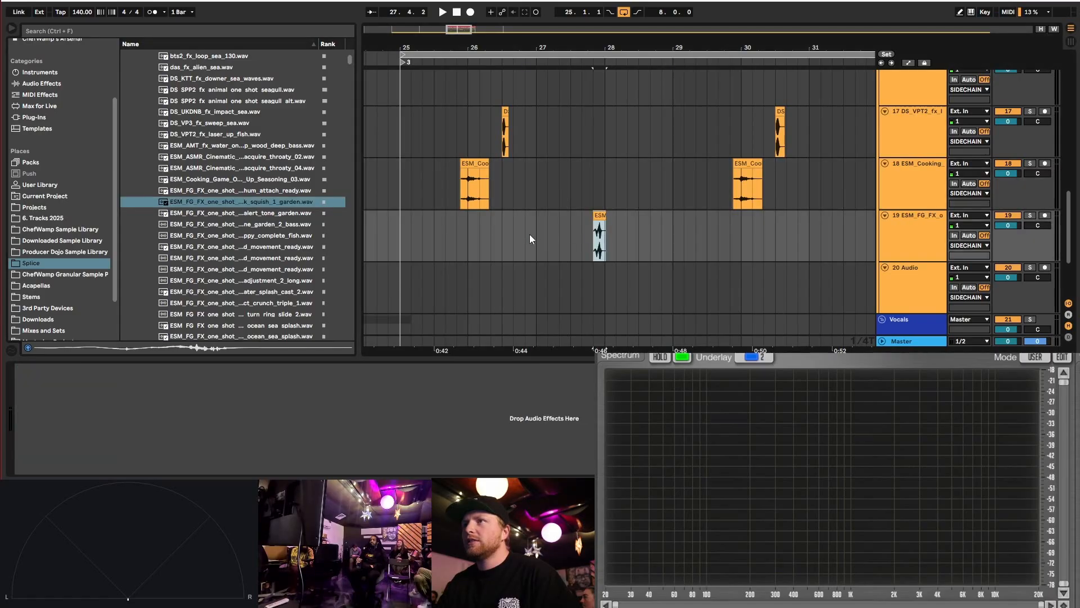
- Play the squish clip against the track and shift it slightly later to start at about 27.4.3
{"action": "left_click", "coordinate": [537, 235]}
{"action": "key", "text": "space"}
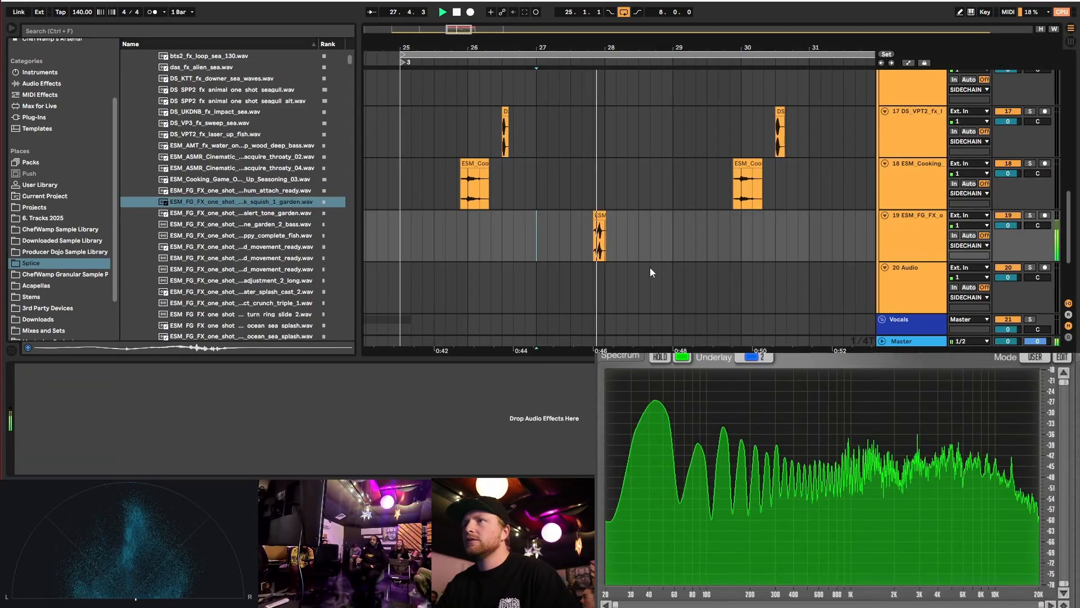
{"action": "key", "text": "space"}
{"action": "scroll", "coordinate": [599, 210], "scroll_direction": "up", "scroll_amount": 5}
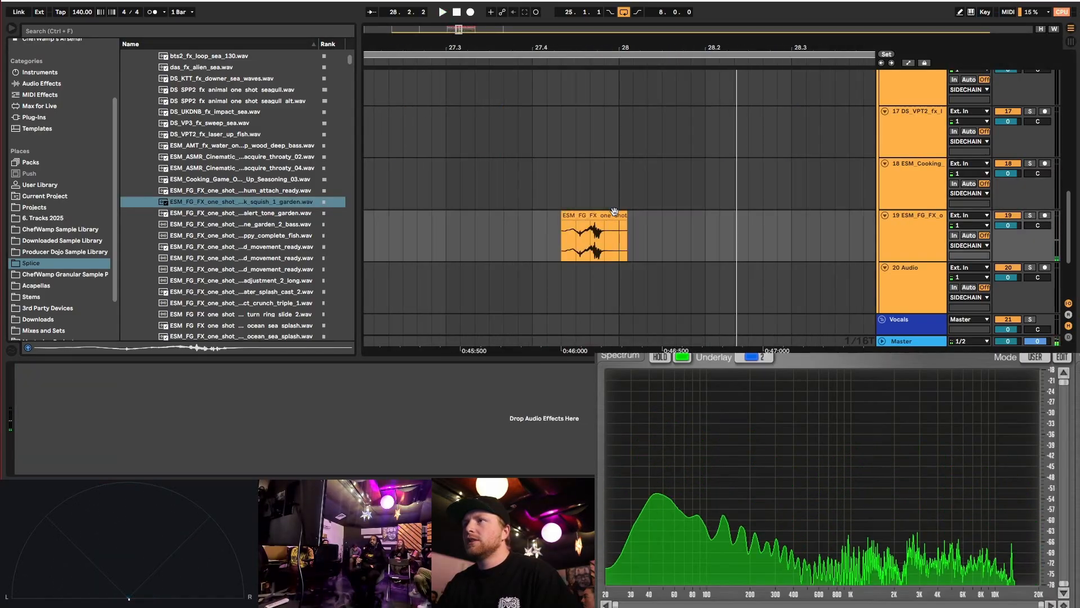
{"action": "left_click_drag", "start_coordinate": [614, 211], "coordinate": [627, 214]}
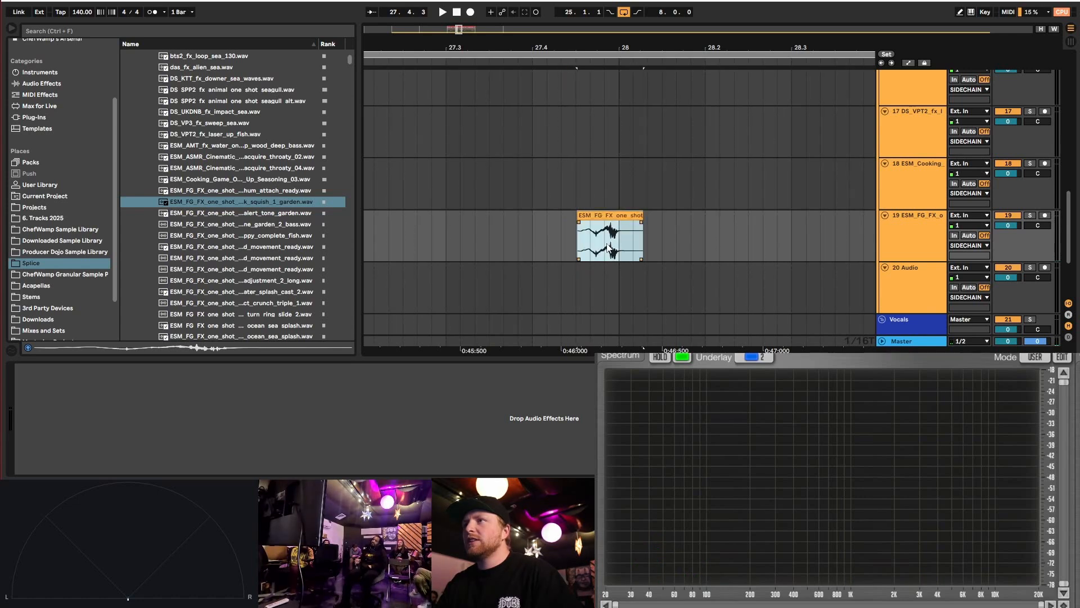
{"action": "scroll", "coordinate": [600, 236], "scroll_direction": "down", "scroll_amount": 5}
- Try the squish clip on track 19 at -12 dB gain and play it in the mix
{"action": "left_click", "coordinate": [894, 174]}
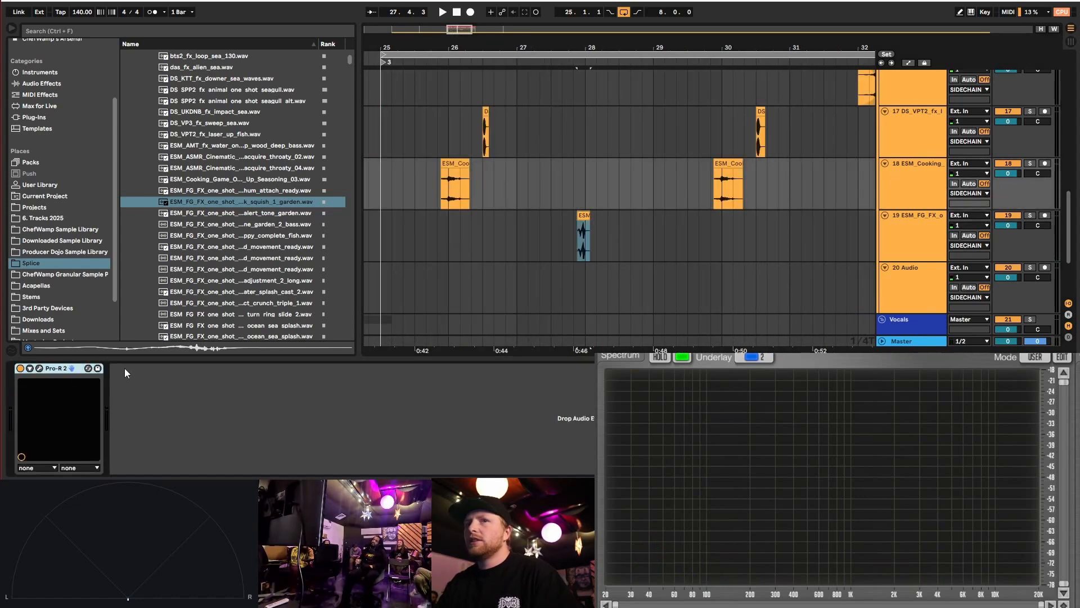
{"action": "left_click", "coordinate": [583, 215]}
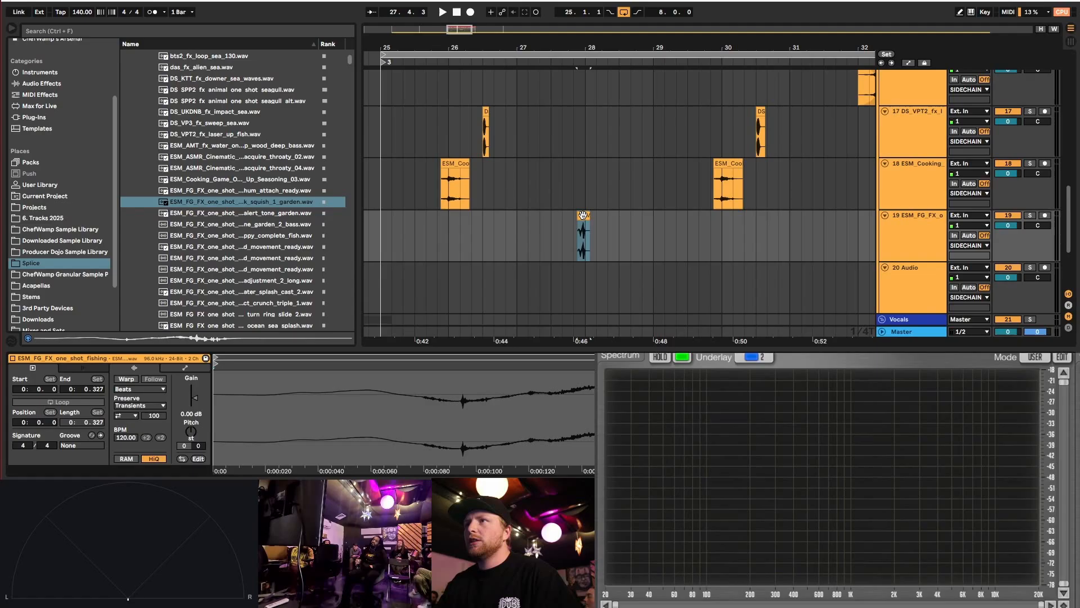
{"action": "type", "text": "-12"}
{"action": "key", "text": "Return"}
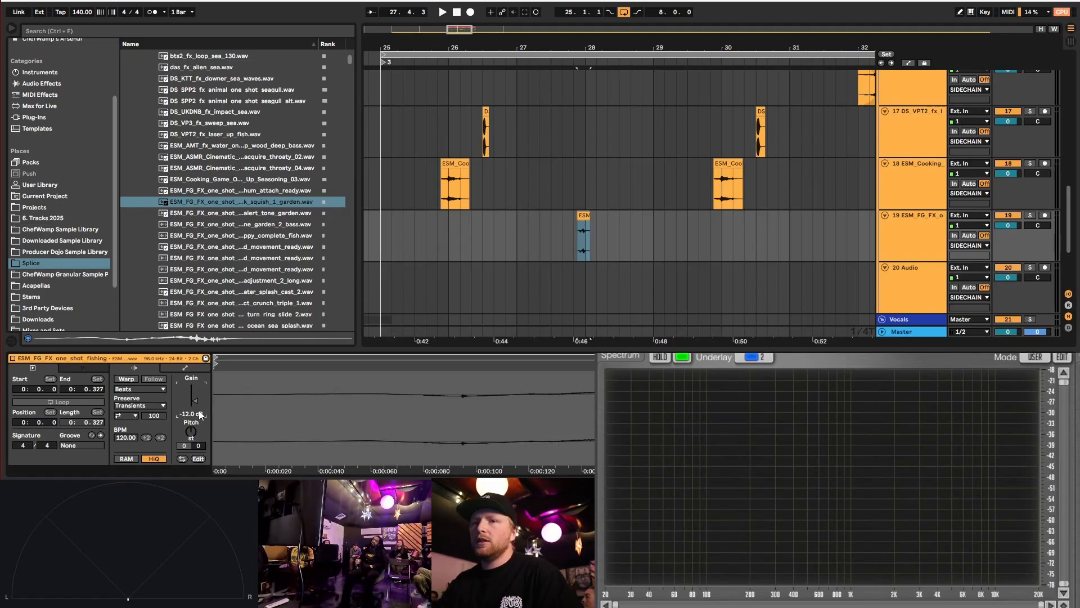
{"action": "left_click", "coordinate": [449, 228]}
{"action": "key", "text": "space"}
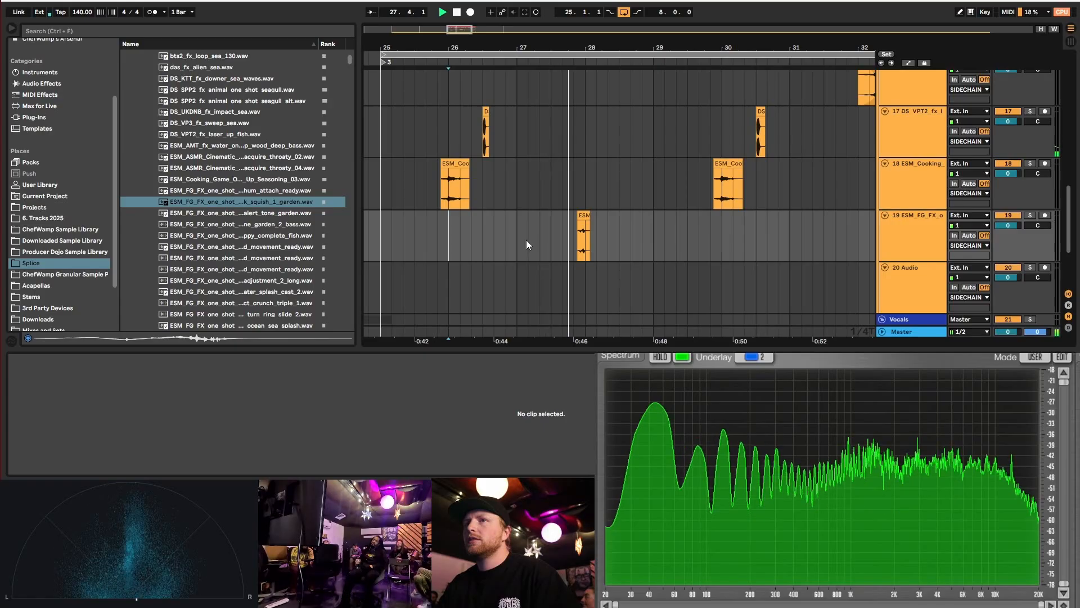
{"action": "key", "text": "space"}
- Set the squish clip's gain to -6 dB and play it against the track from bar 27
{"action": "left_click", "coordinate": [582, 225]}
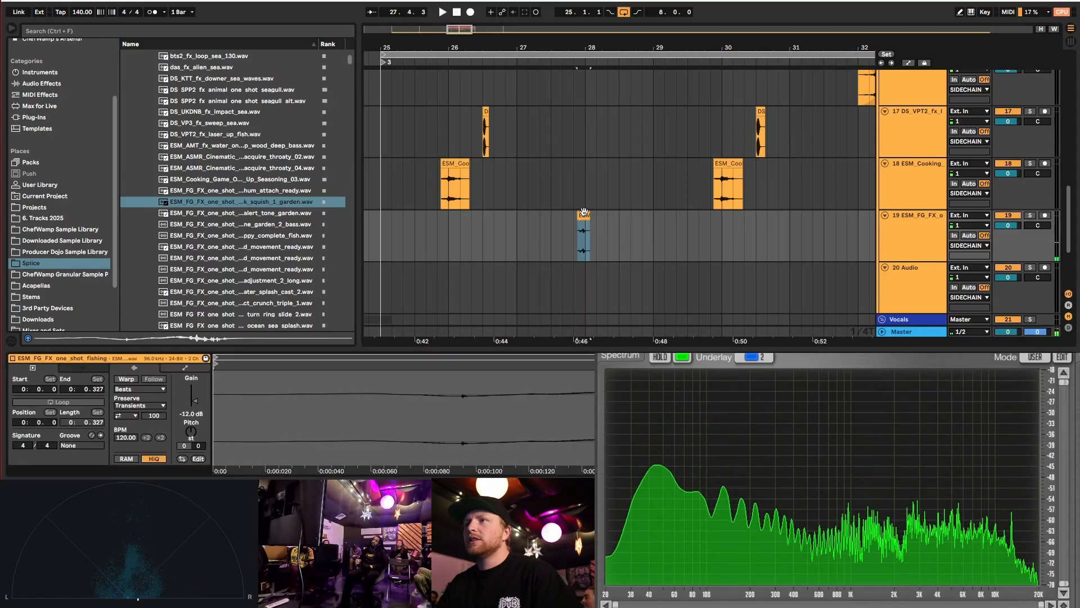
{"action": "left_click", "coordinate": [188, 416]}
{"action": "type", "text": "-6"}
{"action": "key", "text": "Return"}
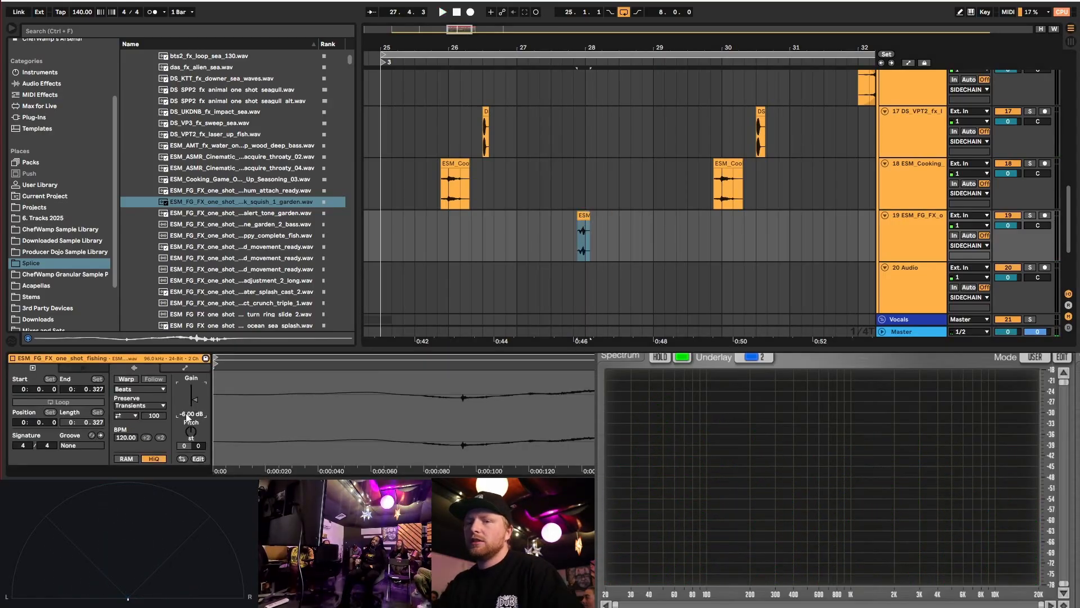
{"action": "left_click", "coordinate": [552, 228]}
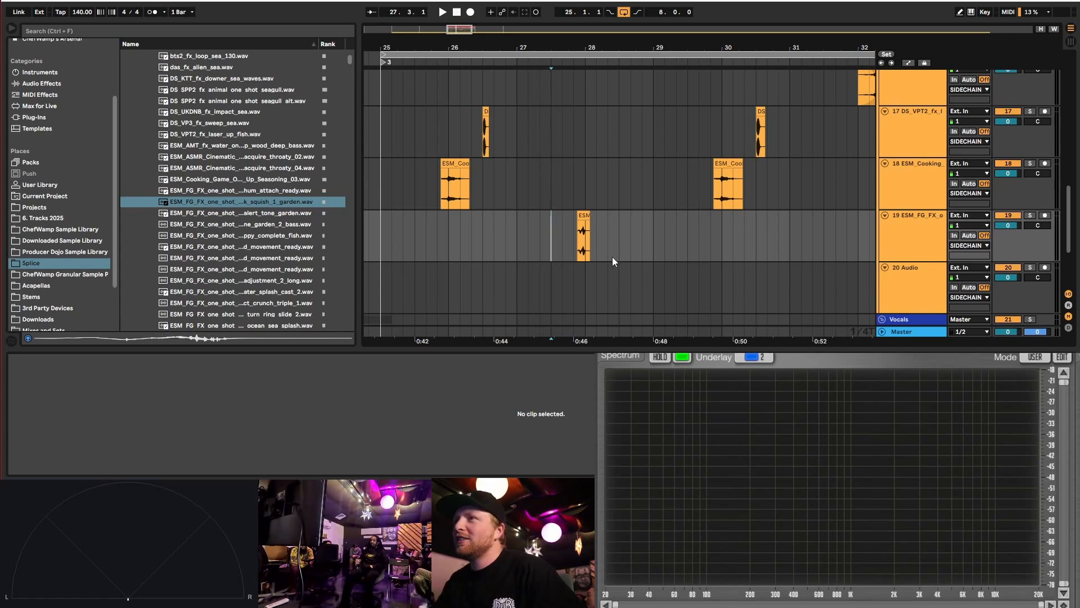
{"action": "key", "text": "space"}
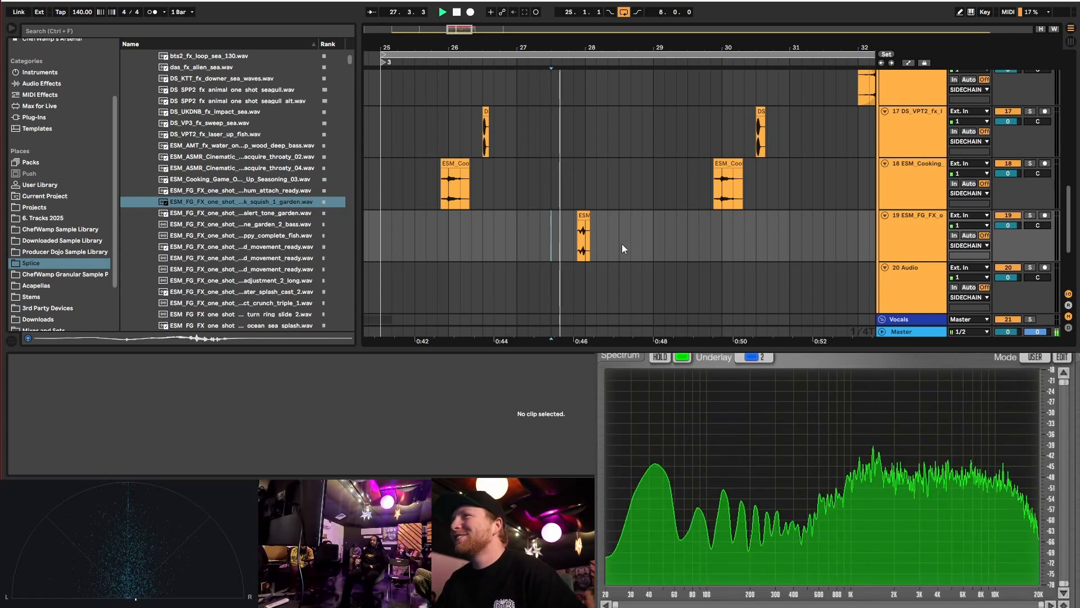
- Stop playback and duplicate the bar 25 to 29 section of the squish track 19 to bar 29
{"action": "scroll", "coordinate": [449, 216], "scroll_direction": "down", "scroll_amount": 3}
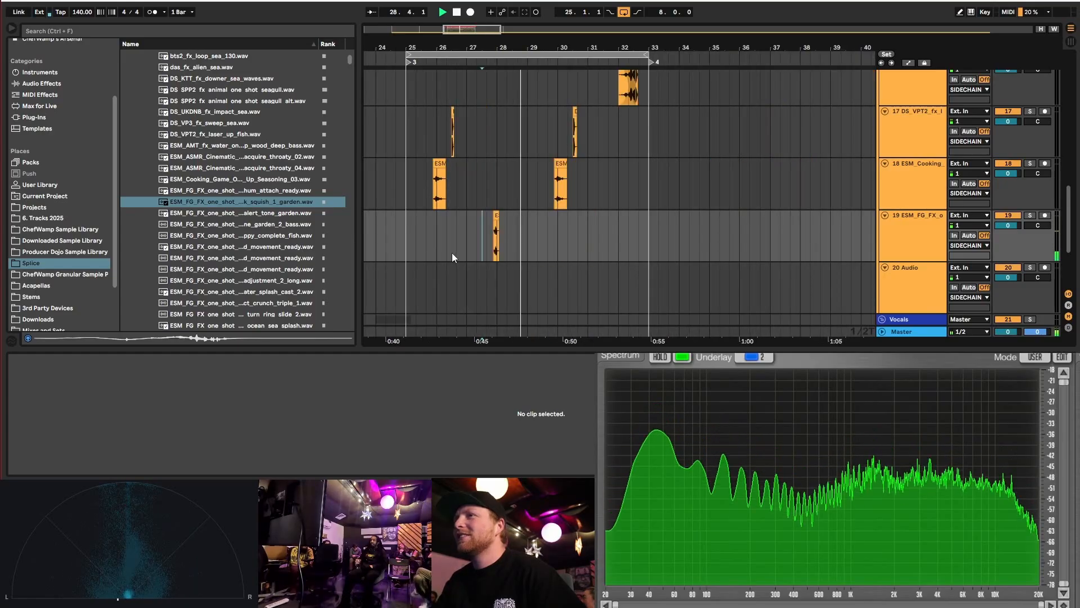
{"action": "left_click_drag", "start_coordinate": [408, 232], "coordinate": [531, 234]}
{"action": "key", "text": "space"}
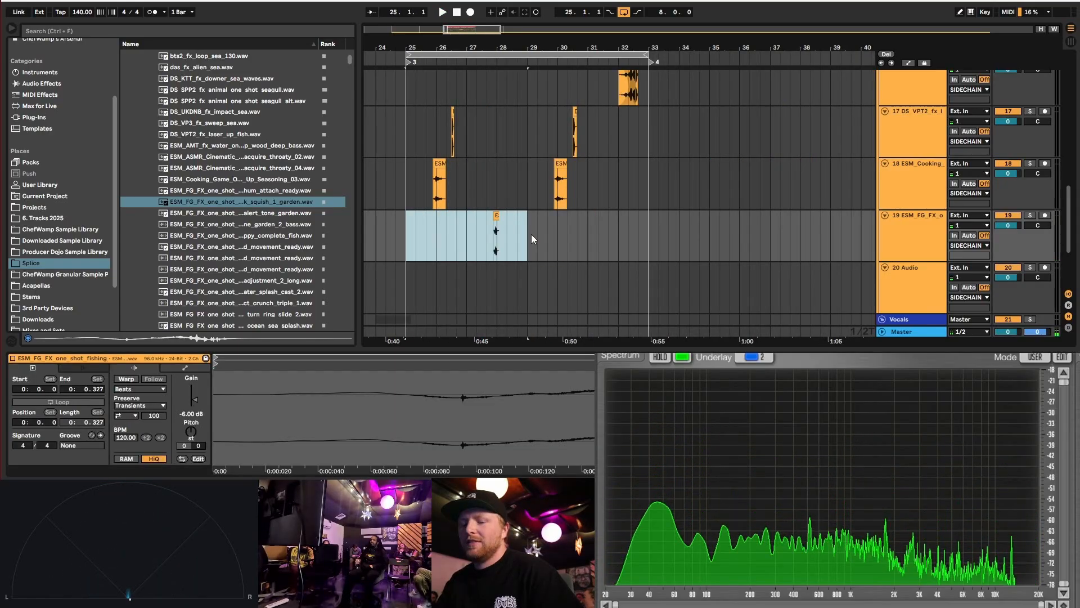
{"action": "key", "text": "ctrl+d"}
- Select the FX tracks 14 to 19 and fold them together to free up space in the arrangement
{"action": "scroll", "coordinate": [531, 234], "scroll_direction": "down", "scroll_amount": 3}
{"action": "left_click", "coordinate": [934, 248]}
{"action": "scroll", "coordinate": [918, 185], "scroll_direction": "up", "scroll_amount": 5}
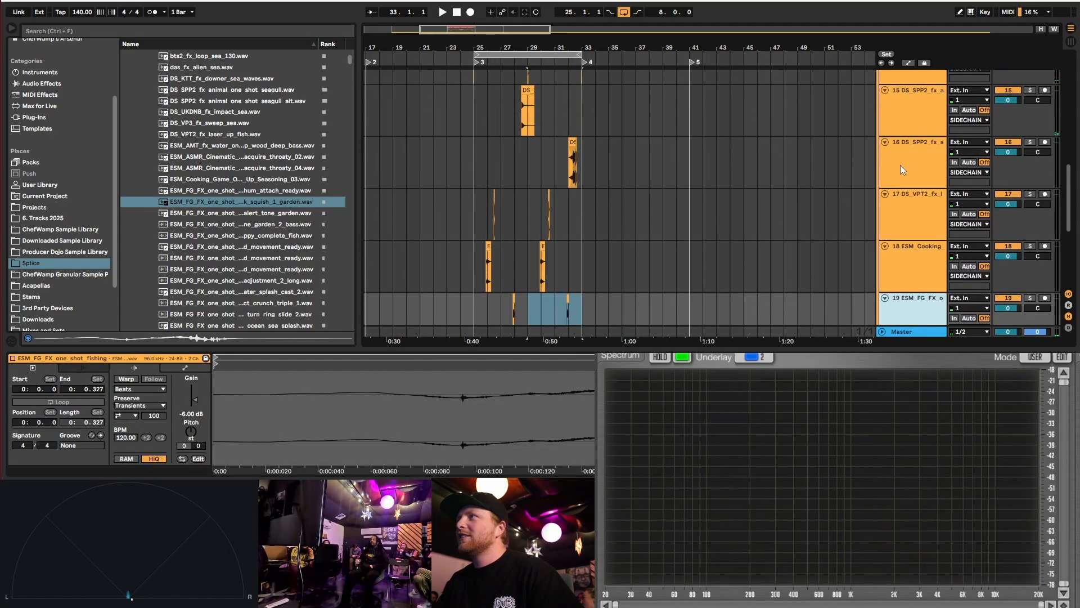
{"action": "left_click", "coordinate": [909, 105], "text": "shift"}
{"action": "left_click", "coordinate": [885, 97]}
{"action": "scroll", "coordinate": [562, 193], "scroll_direction": "up", "scroll_amount": 3}
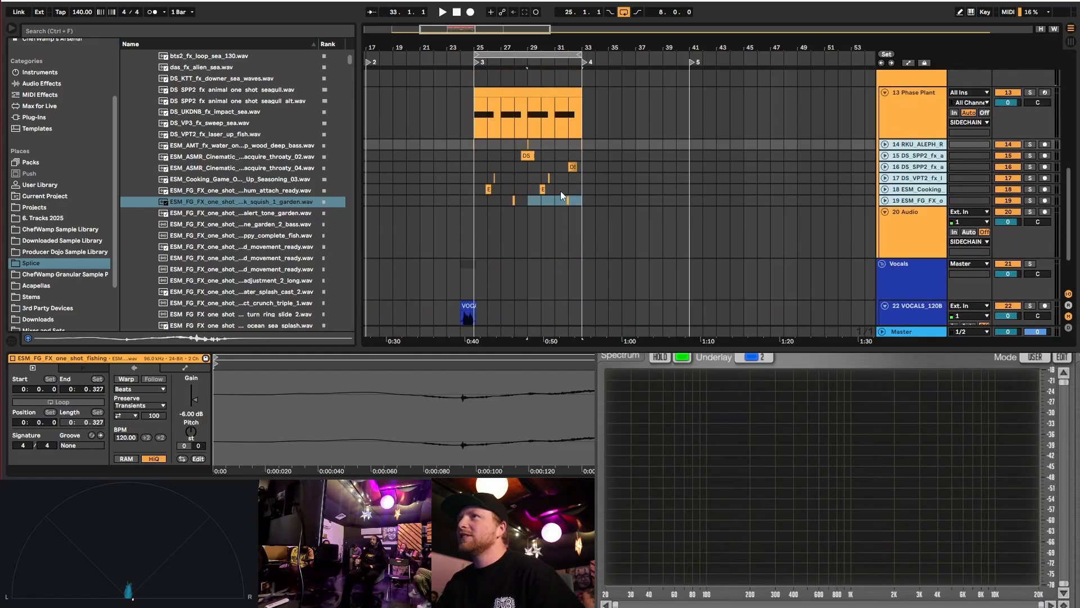
{"action": "left_click", "coordinate": [487, 231]}
{"action": "key", "text": "plus"}
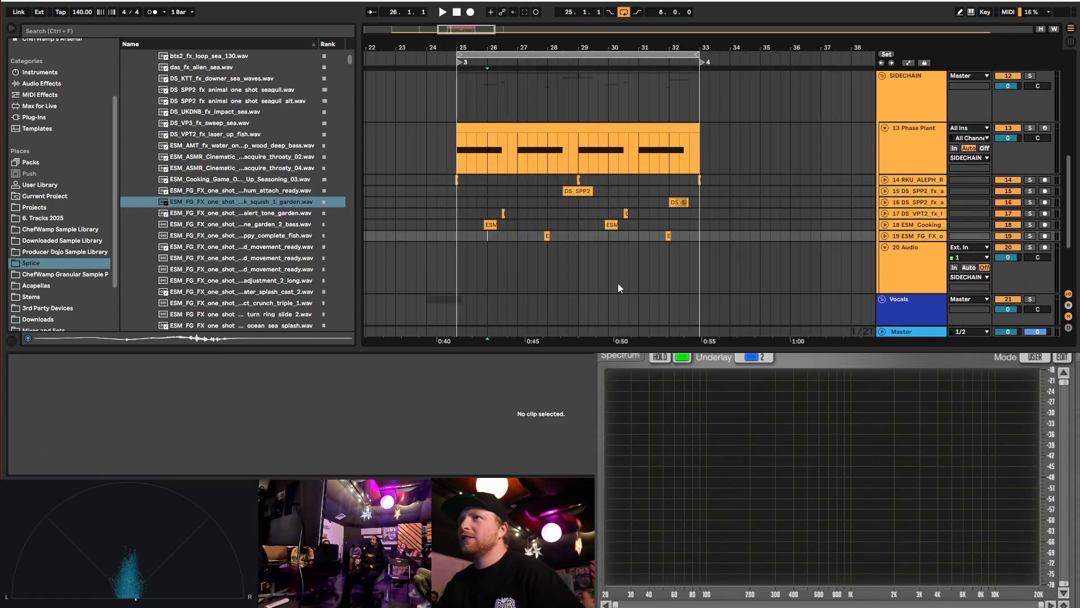
- Search the Splice samples for "rise" and audition the riser results
{"action": "scroll", "coordinate": [275, 214], "scroll_direction": "up", "scroll_amount": 2}
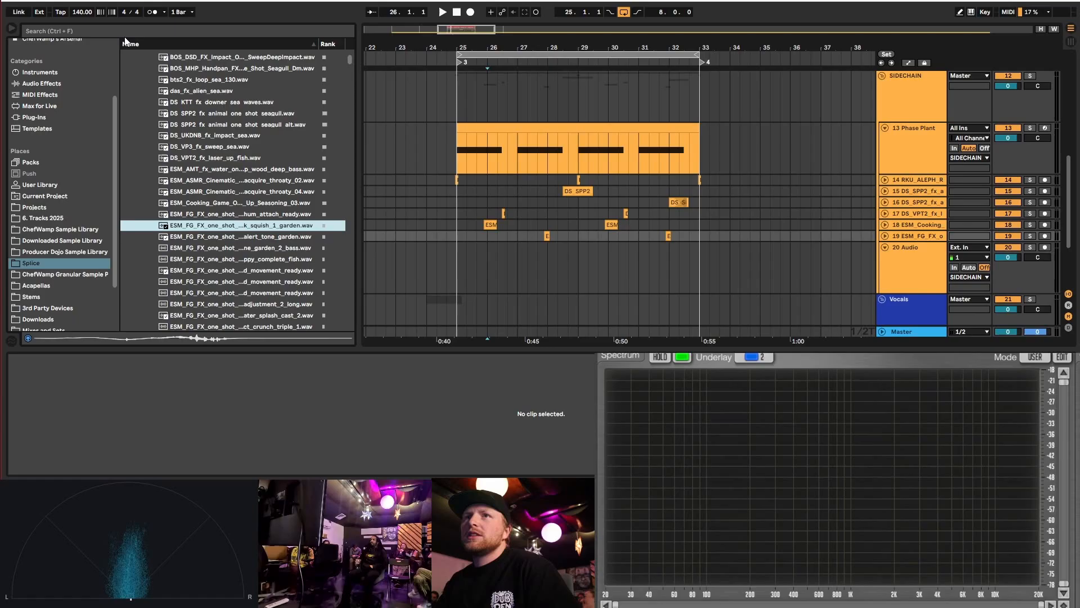
{"action": "left_click", "coordinate": [102, 32]}
{"action": "type", "text": "rise"}
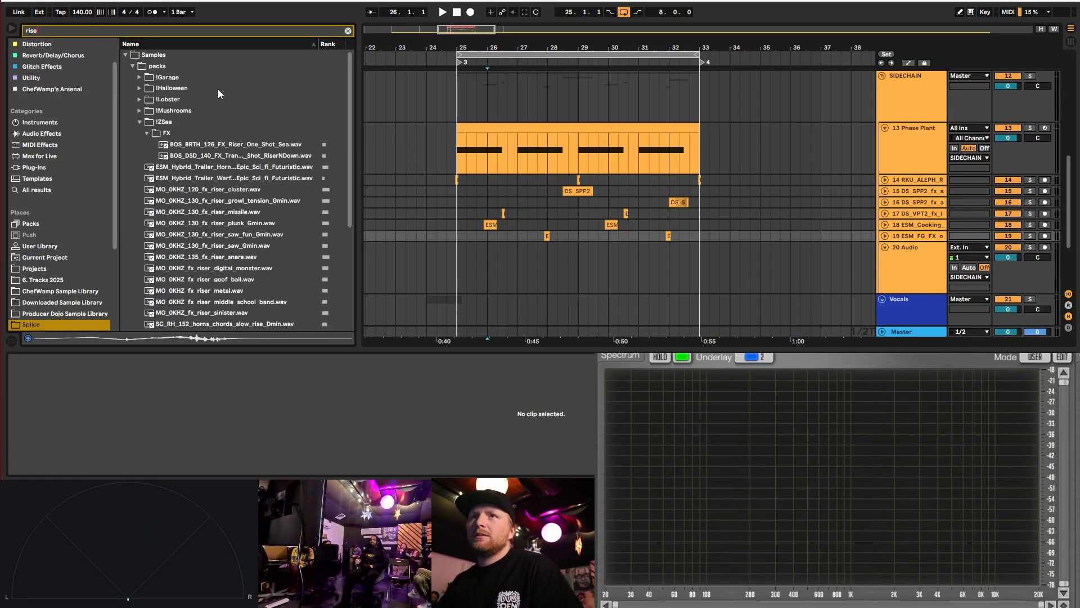
{"action": "left_click", "coordinate": [273, 154]}
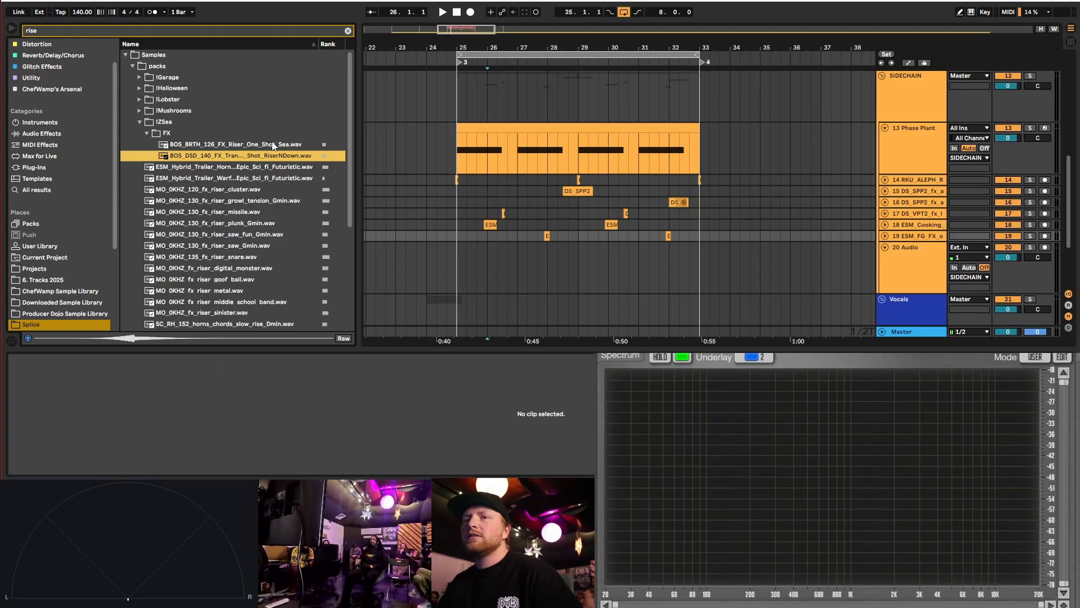
{"action": "key", "text": "Up"}
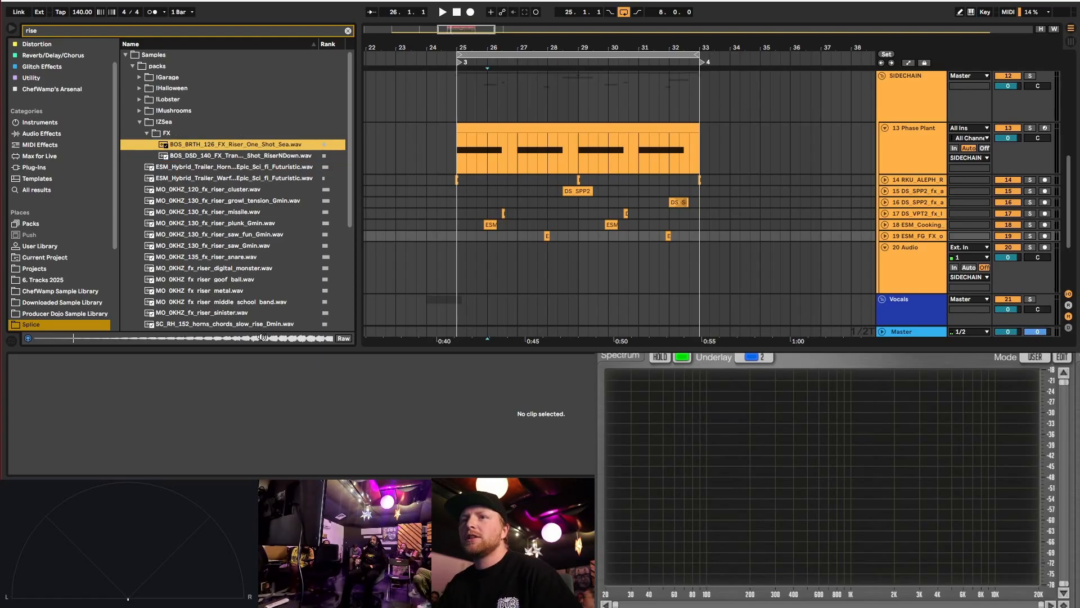
{"action": "left_click", "coordinate": [263, 156]}
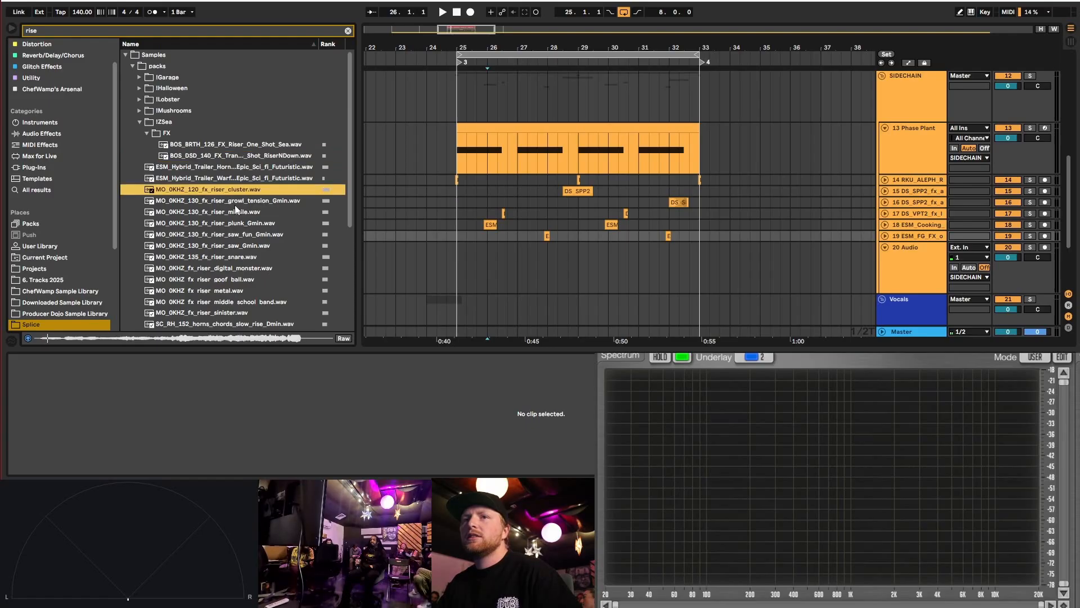
{"action": "key", "text": "Up"}
- Place the BOS_DSD_140 RiserNDown transition on track 20 with warping off, trimmed to its rising part and ending at bar 33
{"action": "left_click_drag", "start_coordinate": [270, 157], "coordinate": [617, 275]}
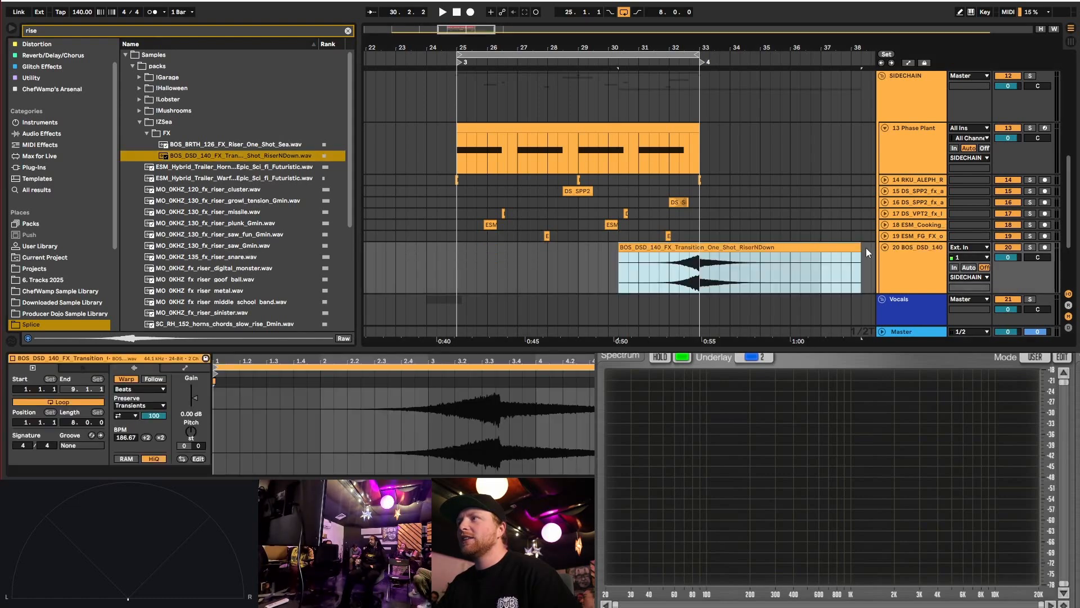
{"action": "left_click_drag", "start_coordinate": [845, 248], "coordinate": [700, 247]}
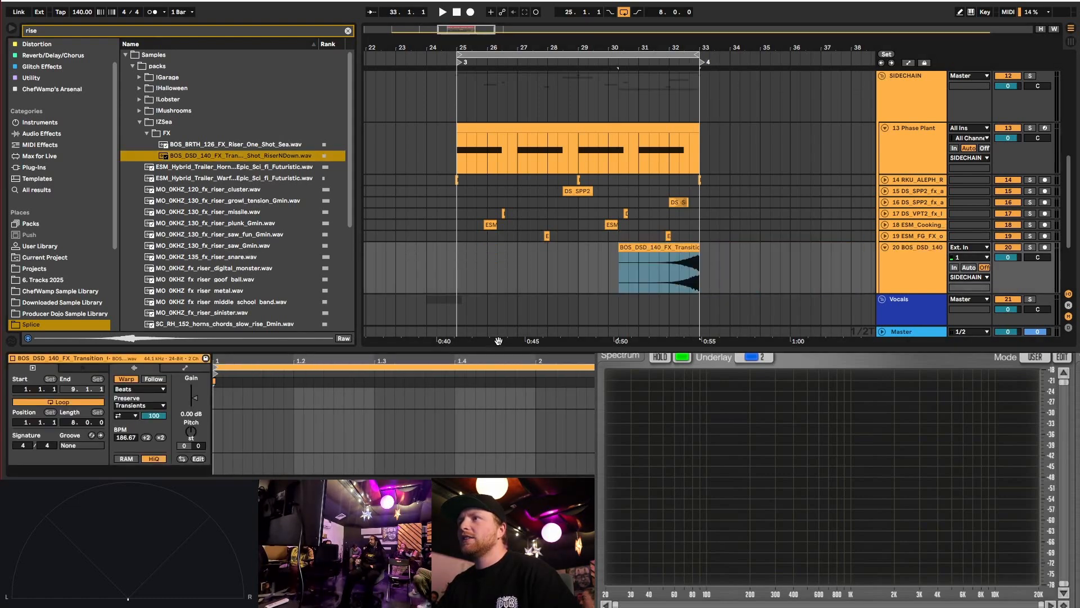
{"action": "left_click", "coordinate": [127, 380]}
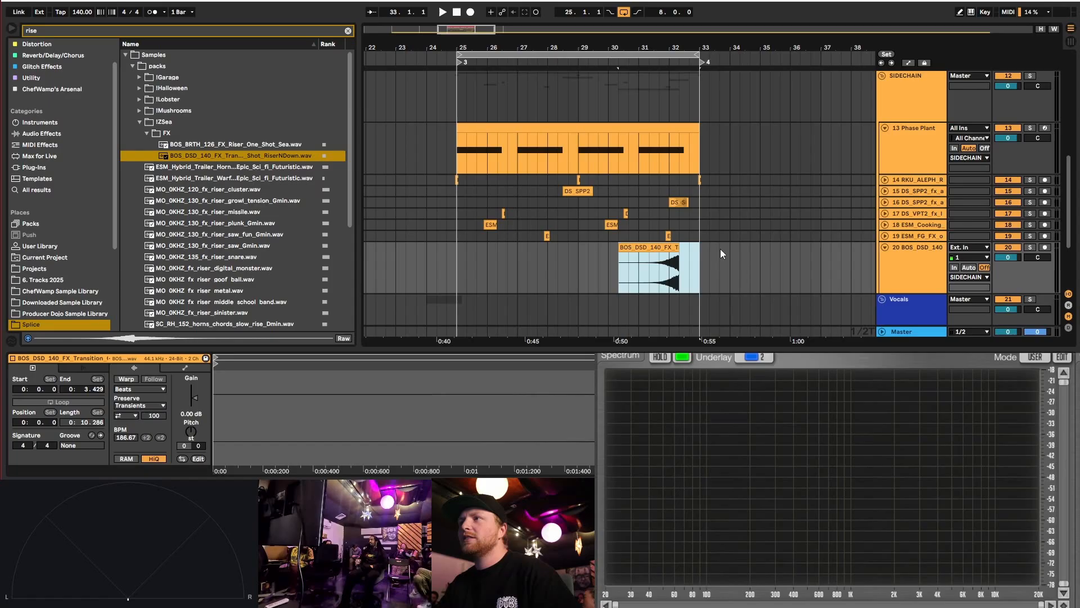
{"action": "scroll", "coordinate": [720, 249], "scroll_direction": "up", "scroll_amount": 3}
{"action": "left_click_drag", "start_coordinate": [630, 256], "coordinate": [675, 249]}
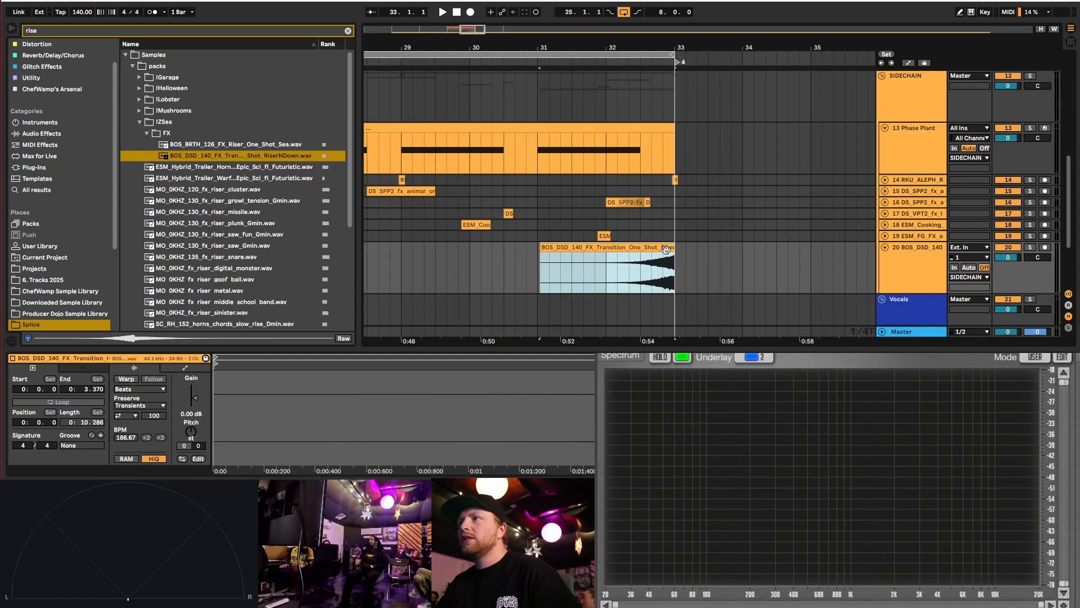
- Set the riser clip's gain to -30 dB, playing it against the track before and after the change
{"action": "left_click", "coordinate": [606, 270]}
{"action": "key", "text": "space"}
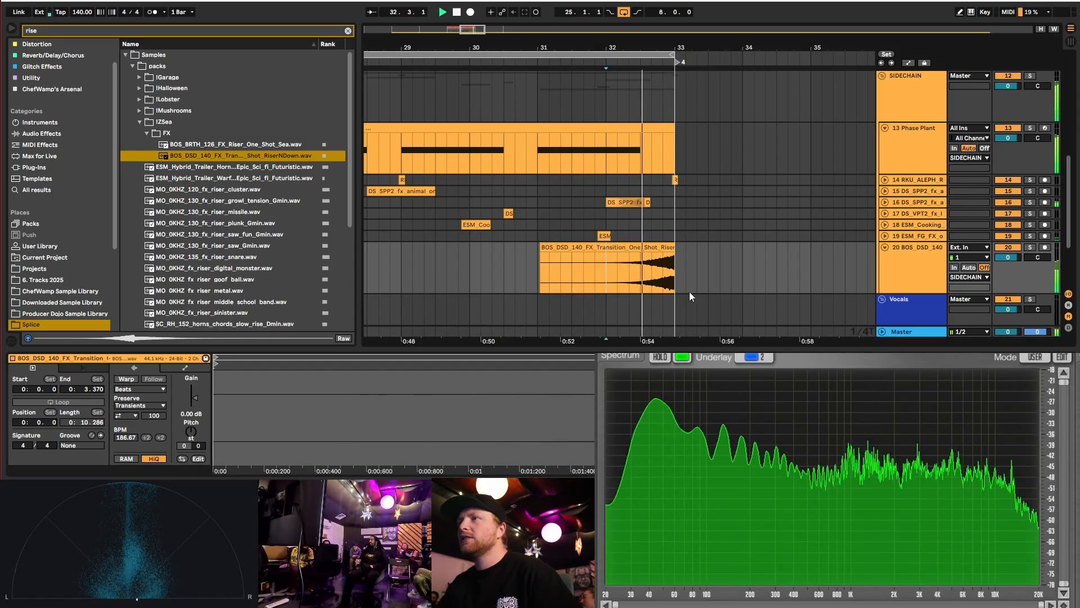
{"action": "key", "text": "space"}
{"action": "left_click", "coordinate": [643, 245]}
{"action": "left_click", "coordinate": [197, 415]}
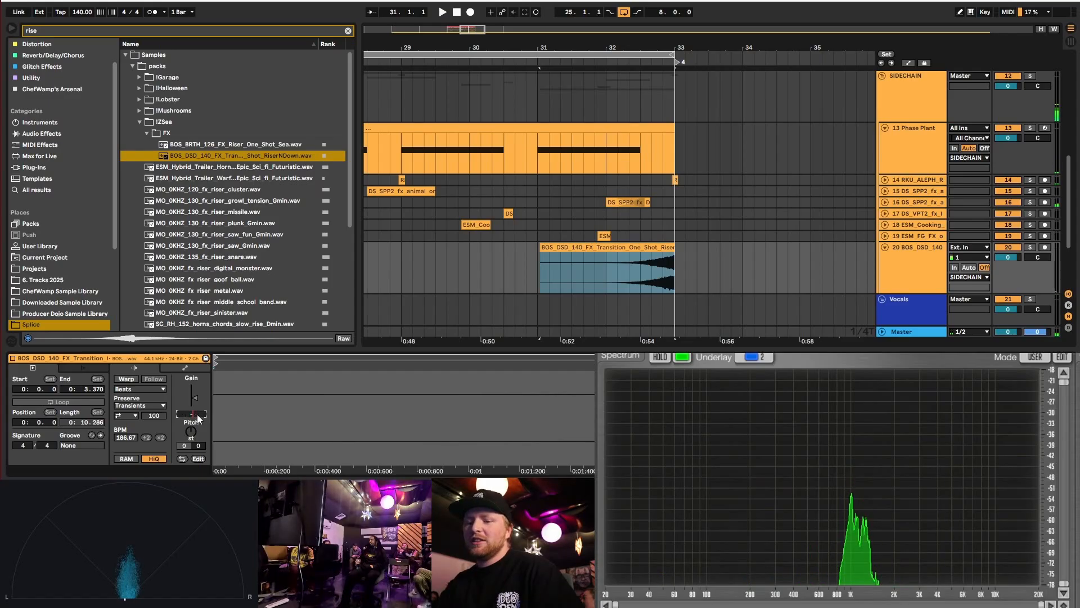
{"action": "type", "text": "-30"}
{"action": "key", "text": "Return"}
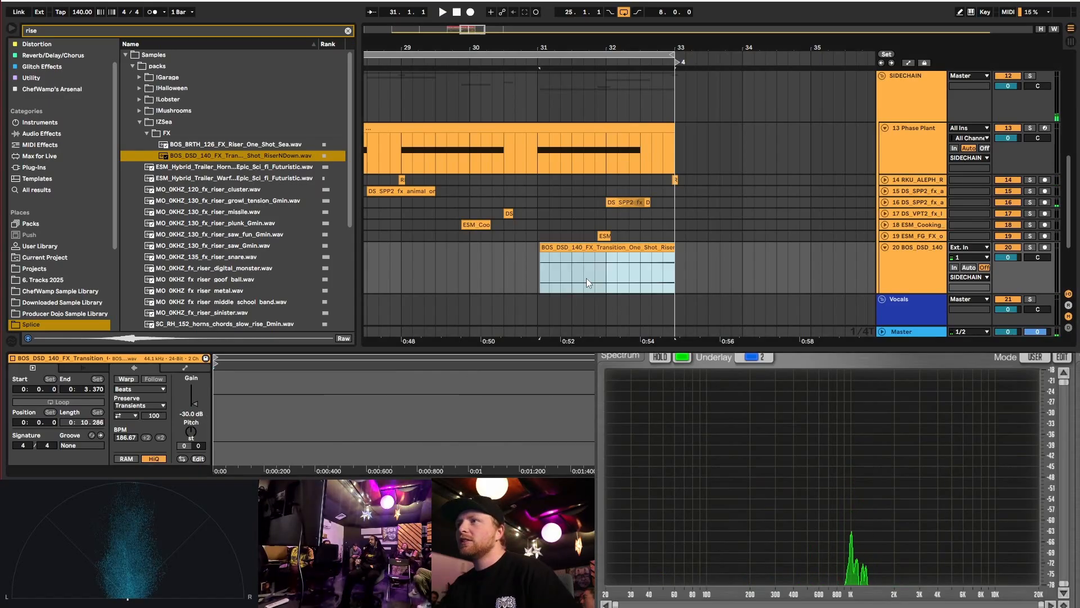
{"action": "left_click", "coordinate": [606, 301]}
{"action": "key", "text": "space"}
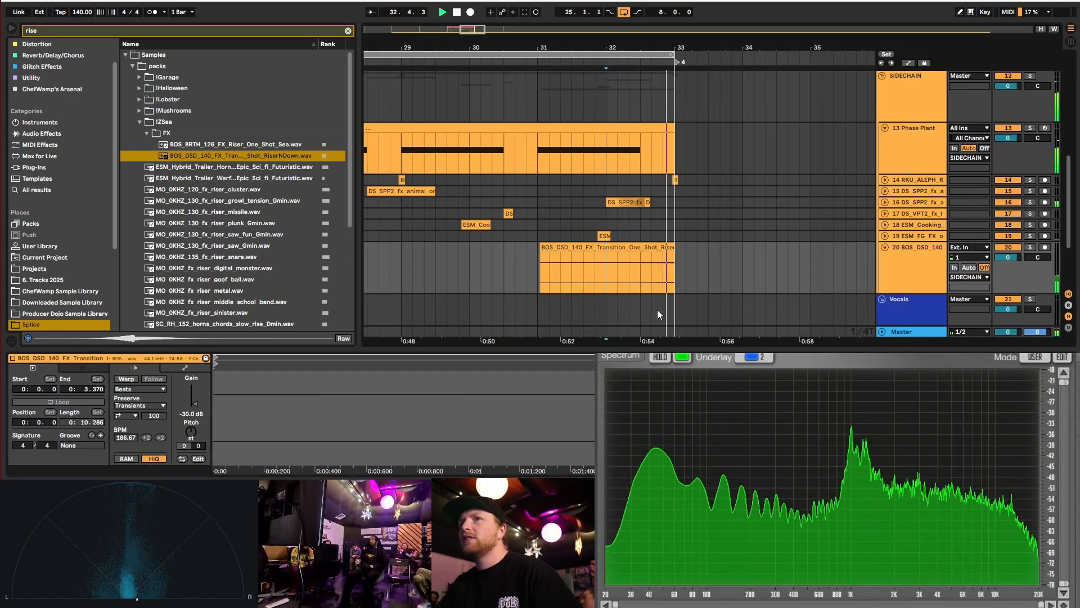
- Stop playback, fold the BOS_DSD_140 riser track and the Phase Plant track, and clear the sample search
{"action": "scroll", "coordinate": [622, 241], "scroll_direction": "down", "scroll_amount": 5}
{"action": "key", "text": "space"}
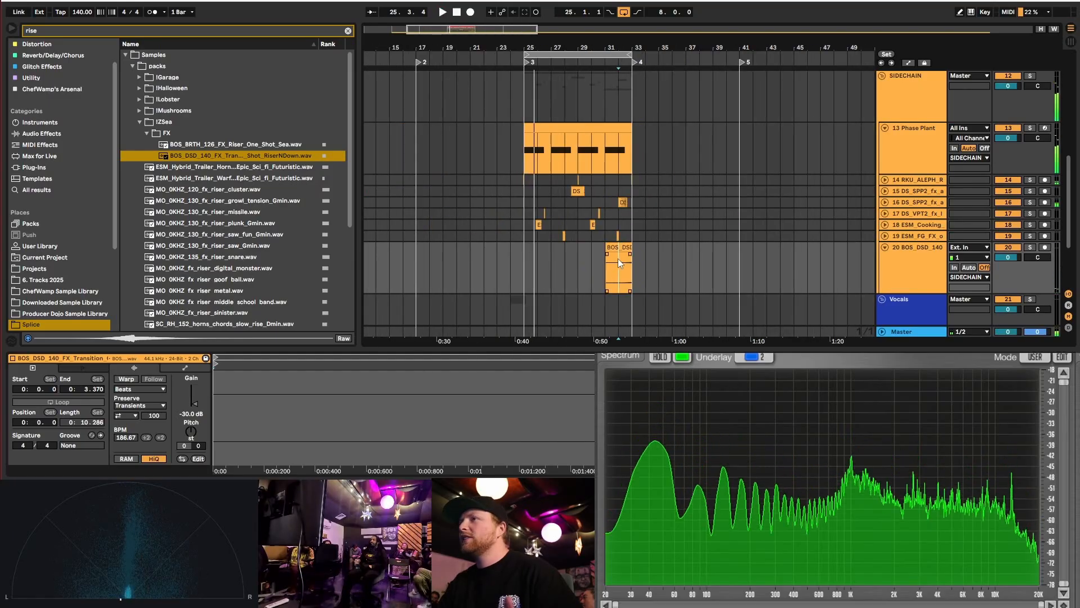
{"action": "scroll", "coordinate": [621, 255], "scroll_direction": "up", "scroll_amount": 3}
{"action": "scroll", "coordinate": [563, 259], "scroll_direction": "down", "scroll_amount": 1}
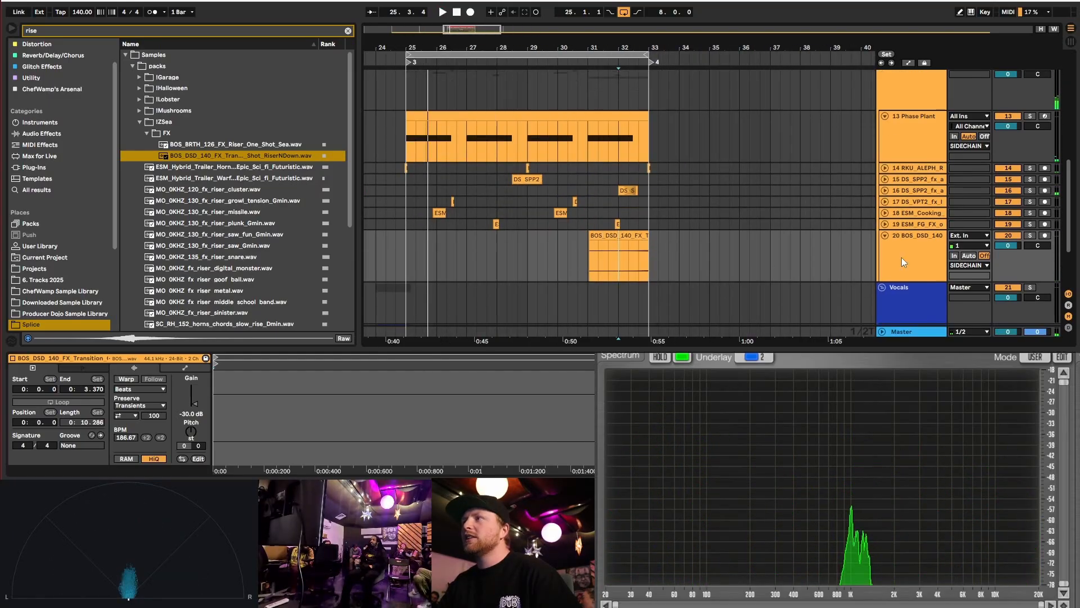
{"action": "left_click", "coordinate": [885, 235]}
{"action": "left_click", "coordinate": [884, 117]}
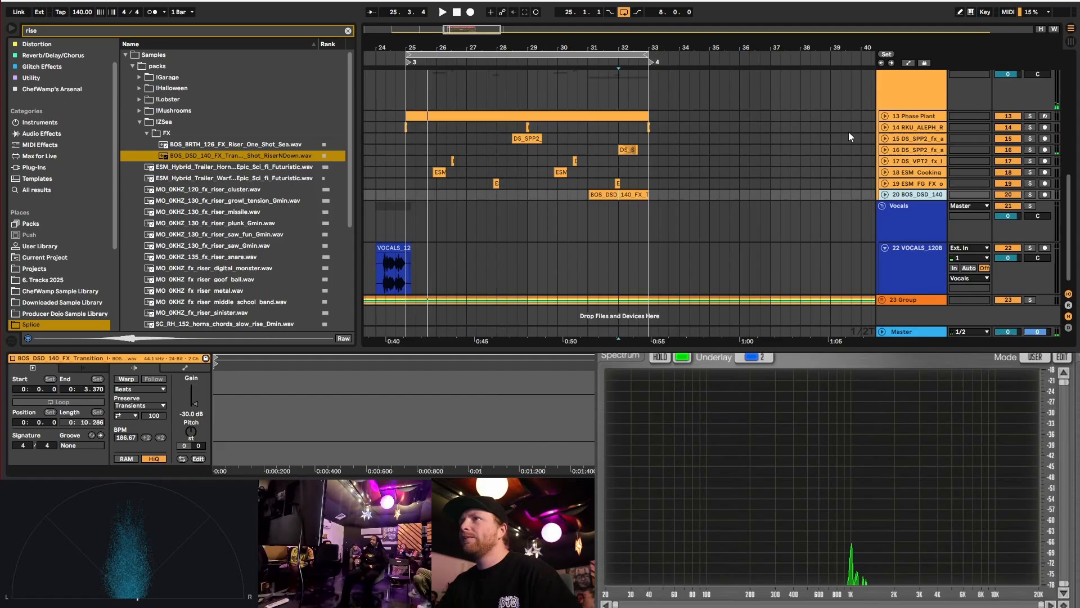
{"action": "scroll", "coordinate": [533, 253], "scroll_direction": "up", "scroll_amount": 3}
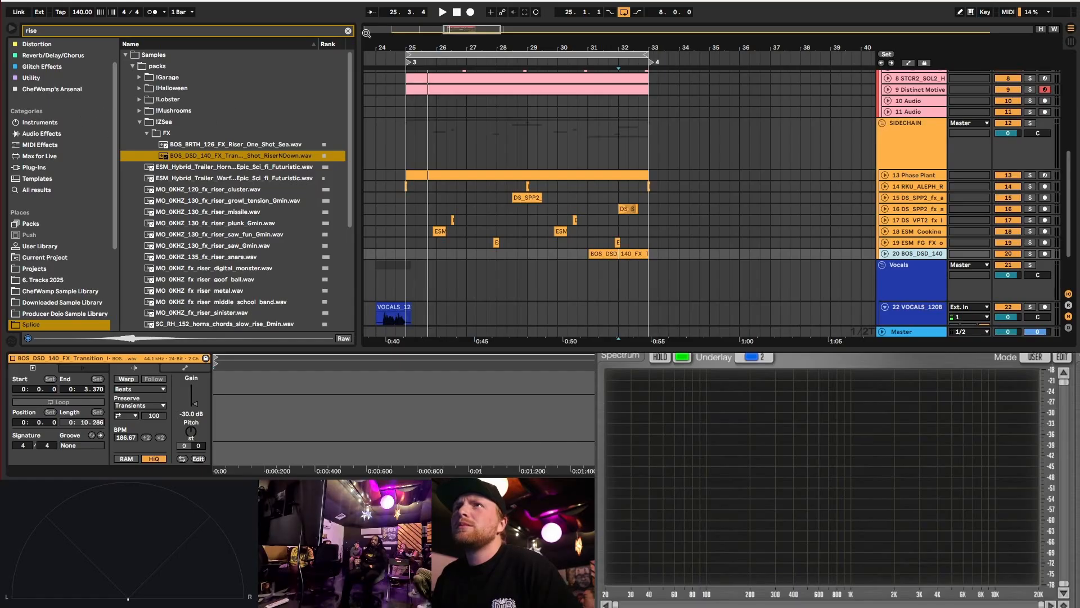
{"action": "left_click", "coordinate": [347, 31]}
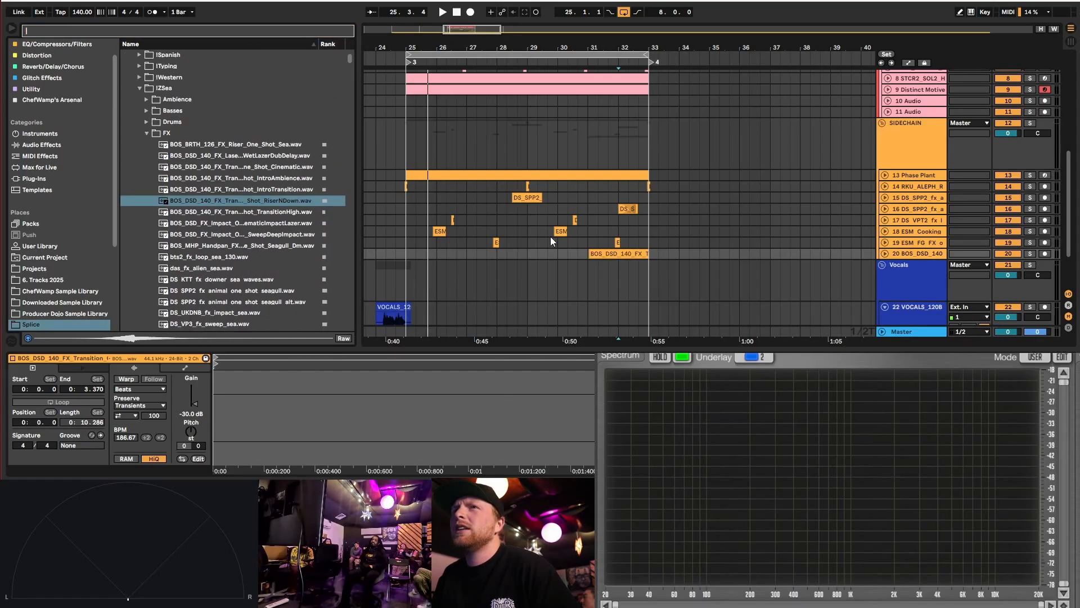
- Turn off looping and fold the Sidechain Trigger track and the Drums group
{"action": "scroll", "coordinate": [454, 132], "scroll_direction": "down", "scroll_amount": 4, "text": "ctrl"}
{"action": "scroll", "coordinate": [455, 131], "scroll_direction": "up", "scroll_amount": 10}
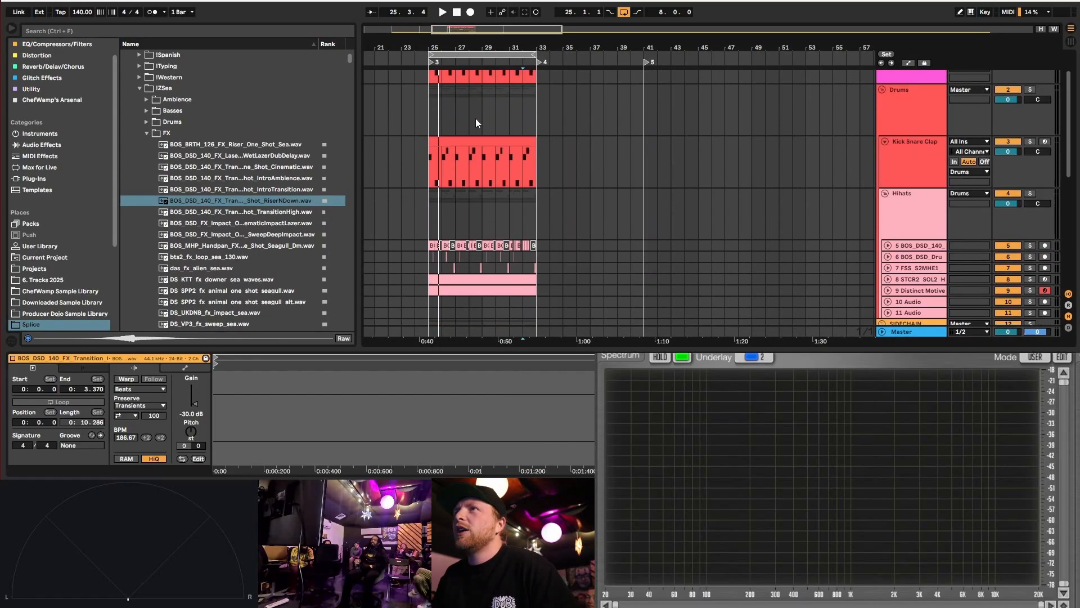
{"action": "left_click", "coordinate": [483, 60]}
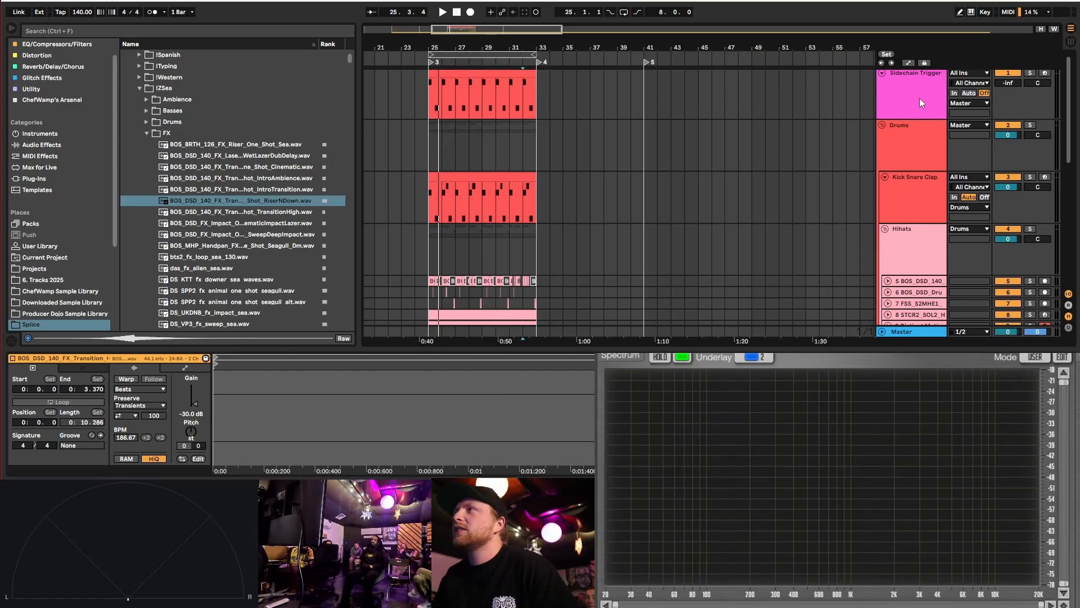
{"action": "scroll", "coordinate": [921, 103], "scroll_direction": "up", "scroll_amount": 1}
{"action": "left_click", "coordinate": [882, 75]}
{"action": "left_click", "coordinate": [883, 86]}
- Duplicate the drum, Phase Plant and FX clips of bars 25 to 33 so that the copy starts at bar 33
{"action": "left_click", "coordinate": [462, 77]}
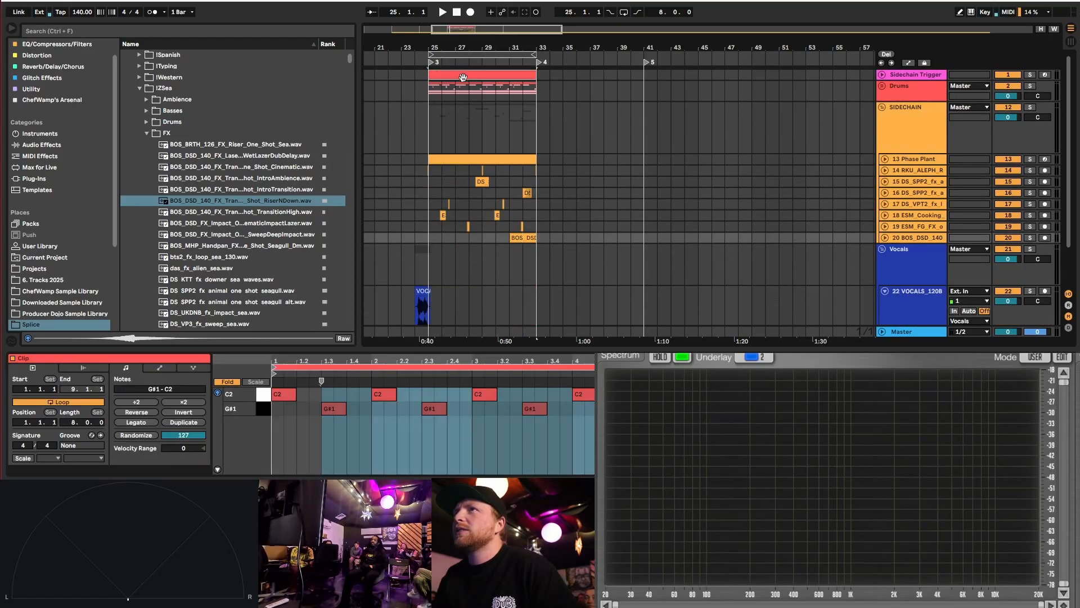
{"action": "scroll", "coordinate": [428, 180], "scroll_direction": "up", "scroll_amount": 10}
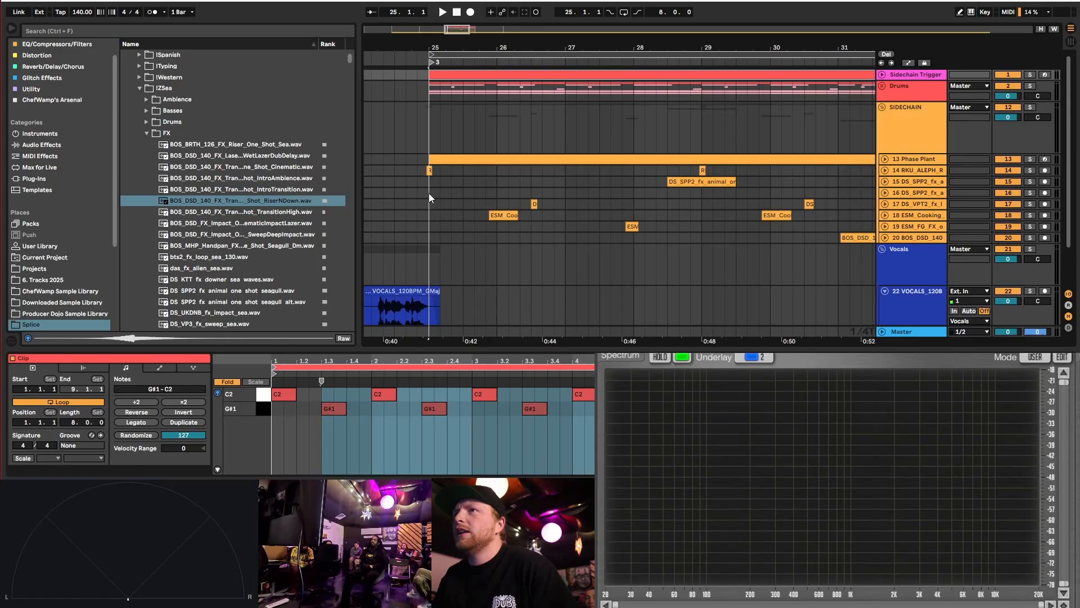
{"action": "scroll", "coordinate": [431, 178], "scroll_direction": "down", "scroll_amount": 8}
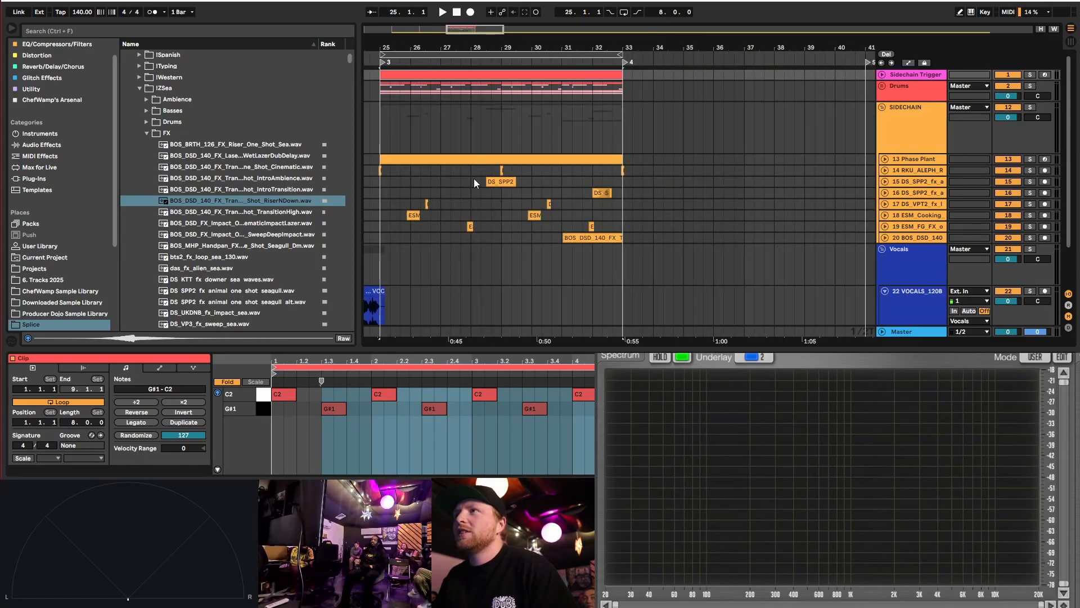
{"action": "scroll", "coordinate": [436, 118], "scroll_direction": "down", "scroll_amount": 4}
{"action": "scroll", "coordinate": [392, 88], "scroll_direction": "up", "scroll_amount": 4}
{"action": "left_click_drag", "start_coordinate": [394, 77], "coordinate": [698, 237]}
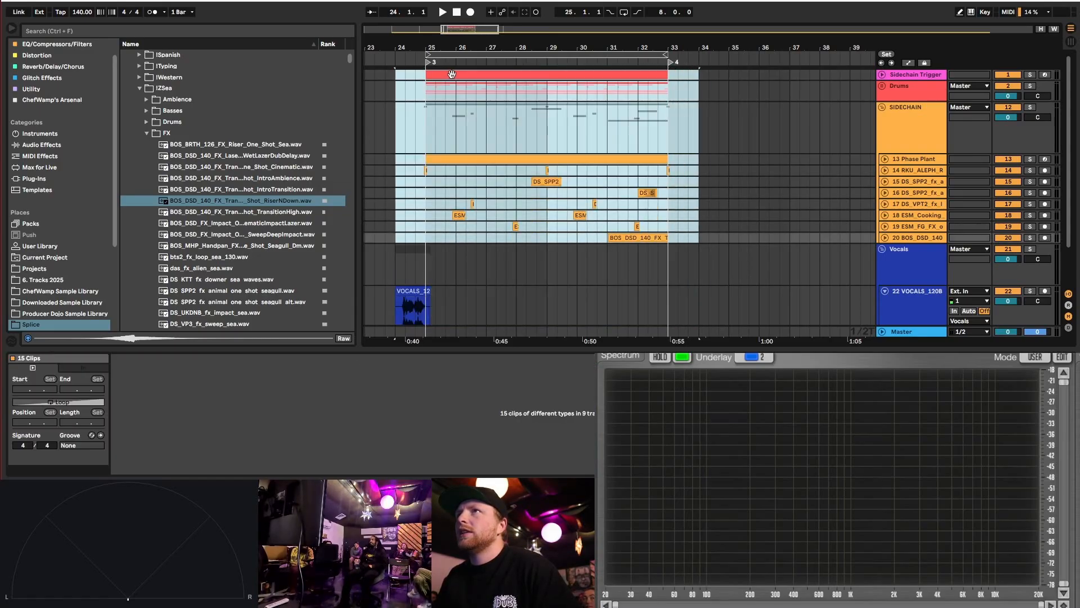
{"action": "left_click_drag", "start_coordinate": [452, 74], "coordinate": [696, 78], "text": "ctrl"}
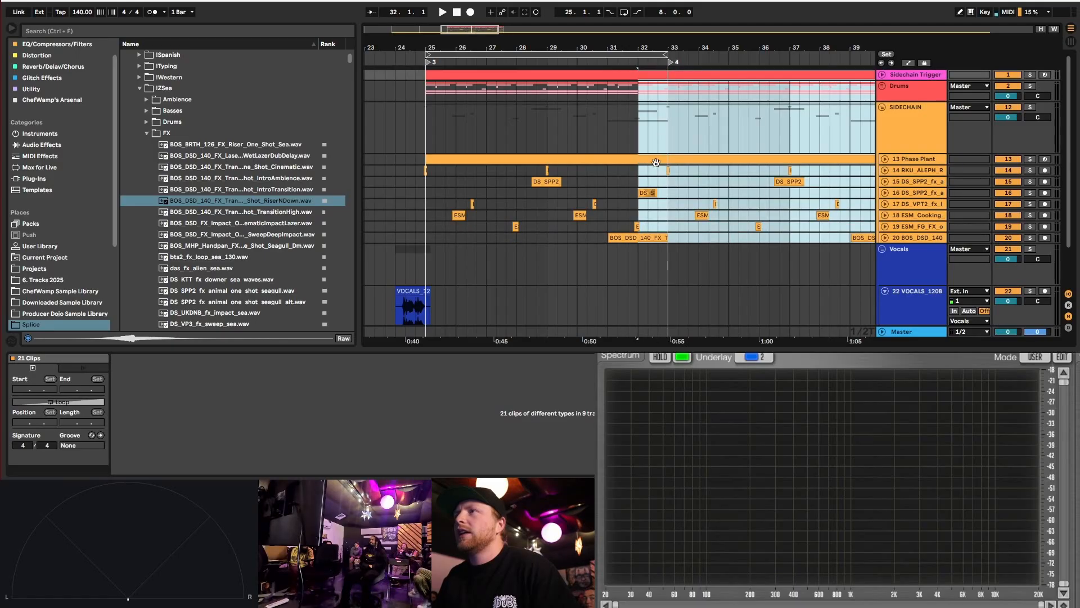
{"action": "left_click", "coordinate": [664, 170]}
{"action": "scroll", "coordinate": [668, 171], "scroll_direction": "up", "scroll_amount": 5}
{"action": "left_click", "coordinate": [668, 171]}
{"action": "scroll", "coordinate": [585, 184], "scroll_direction": "down", "scroll_amount": 8}
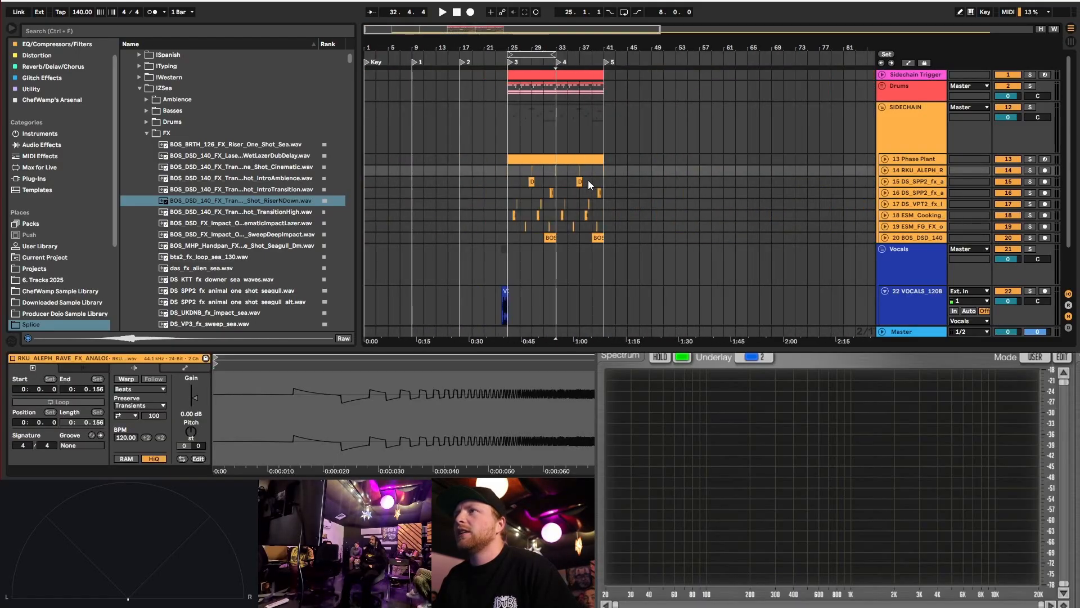
- Extend the loop to 16 bars, covering bars 25 to 41, and turn looping on
{"action": "scroll", "coordinate": [545, 147], "scroll_direction": "up", "scroll_amount": 4}
{"action": "left_click_drag", "start_coordinate": [568, 54], "coordinate": [679, 54]}
{"action": "right_click", "coordinate": [591, 56]}
{"action": "left_click", "coordinate": [606, 61]}
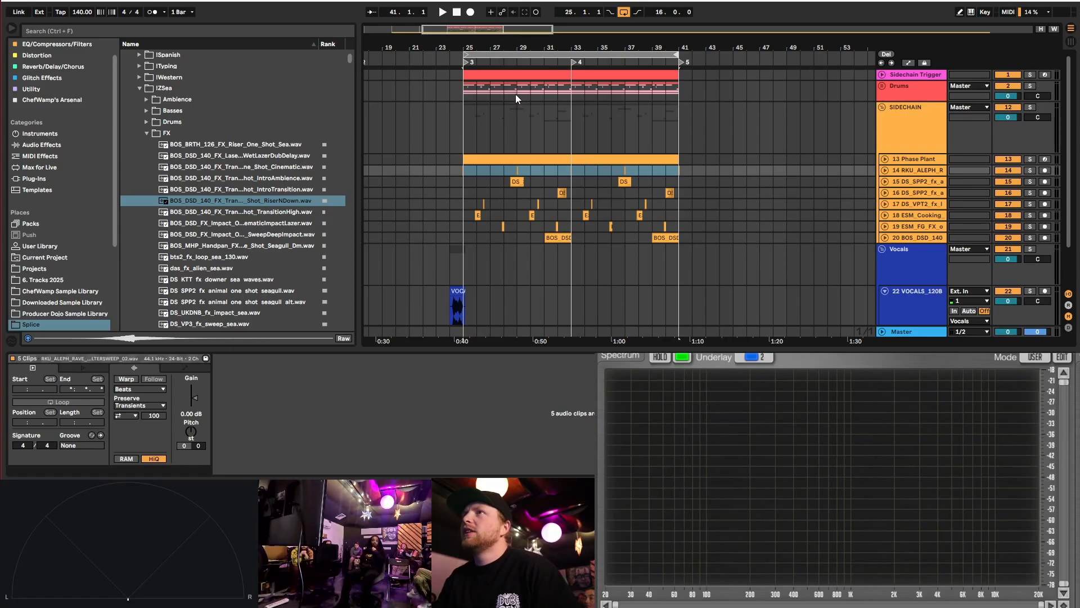
- Play the duplicated section from around bar 36 and unfold the Phase Plant track
{"action": "left_click_drag", "start_coordinate": [465, 90], "coordinate": [631, 100]}
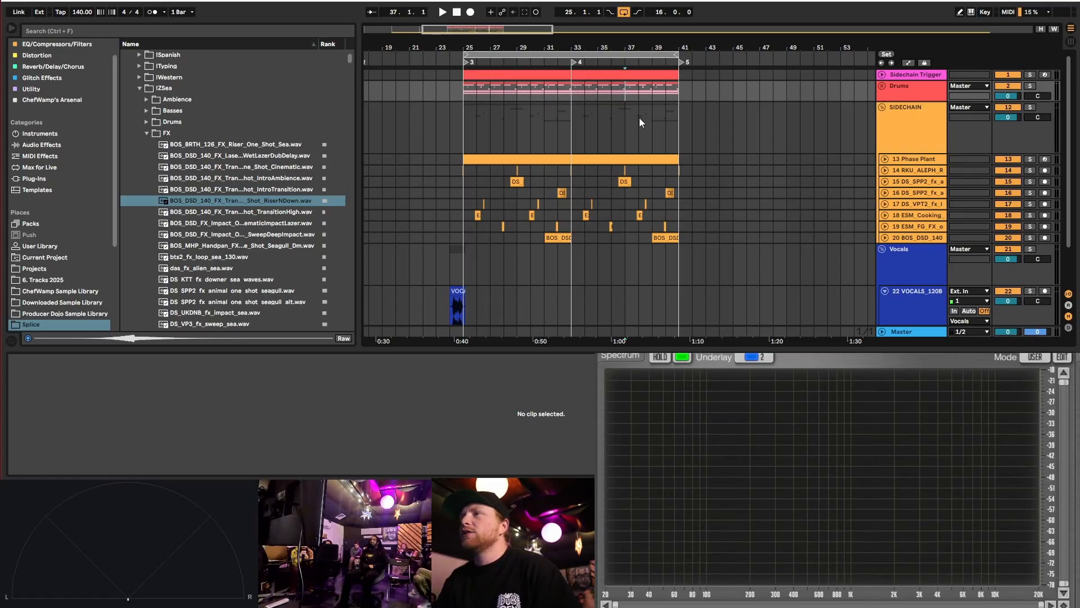
{"action": "scroll", "coordinate": [694, 139], "scroll_direction": "up", "scroll_amount": 2}
{"action": "scroll", "coordinate": [559, 122], "scroll_direction": "down", "scroll_amount": 1}
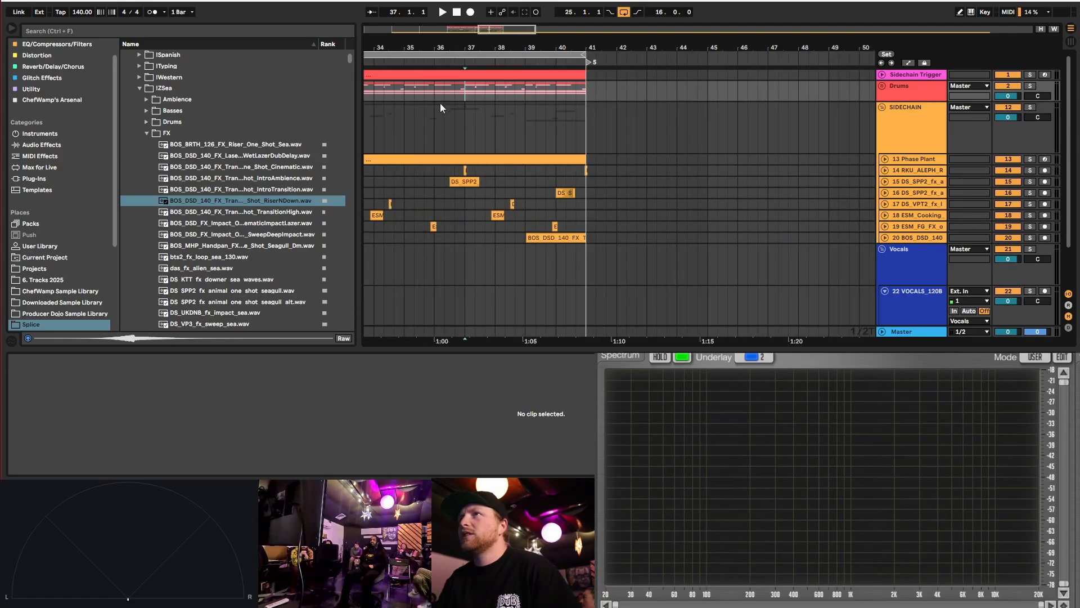
{"action": "left_click", "coordinate": [443, 98]}
{"action": "key", "text": "space"}
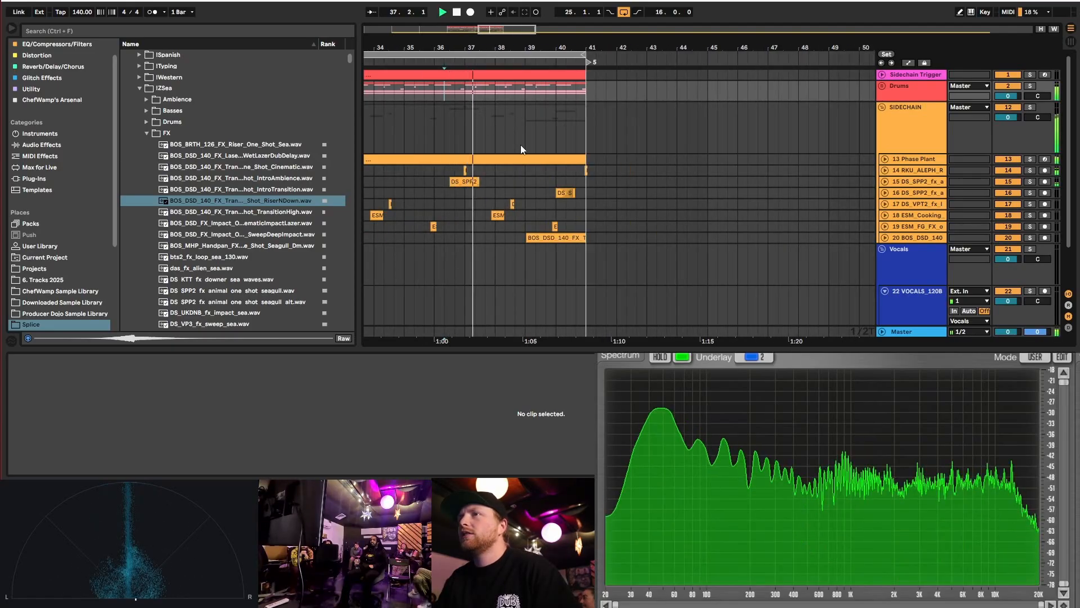
{"action": "left_click", "coordinate": [886, 160]}
{"action": "scroll", "coordinate": [487, 169], "scroll_direction": "up", "scroll_amount": 3}
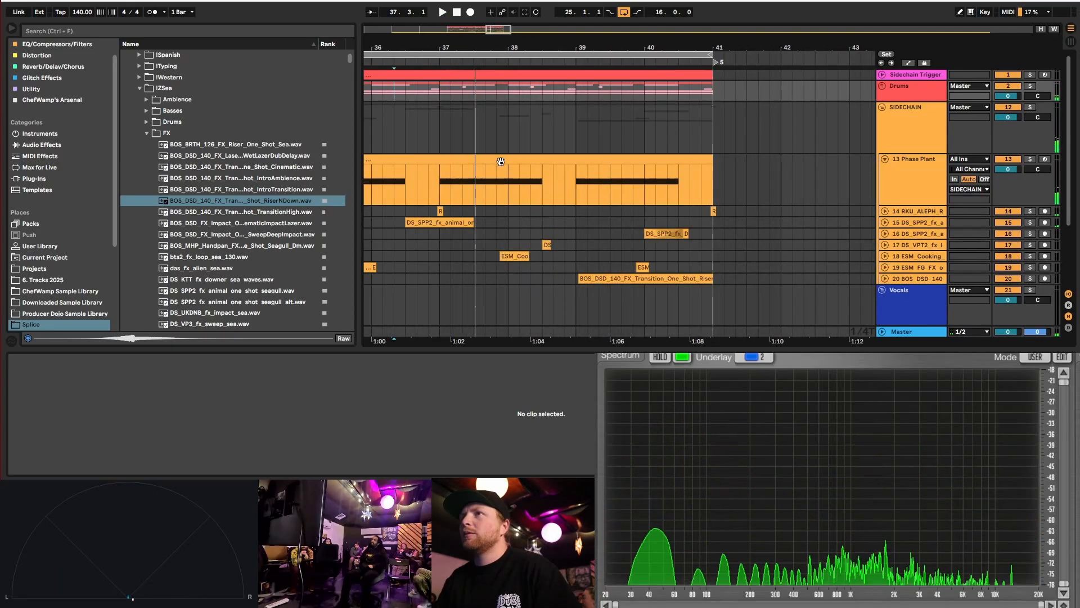
- Open the Phase Plant track's device chain, browse the EQ and filter devices, and unfold the track's Auto Filter
{"action": "left_click", "coordinate": [500, 161]}
{"action": "left_click", "coordinate": [429, 191]}
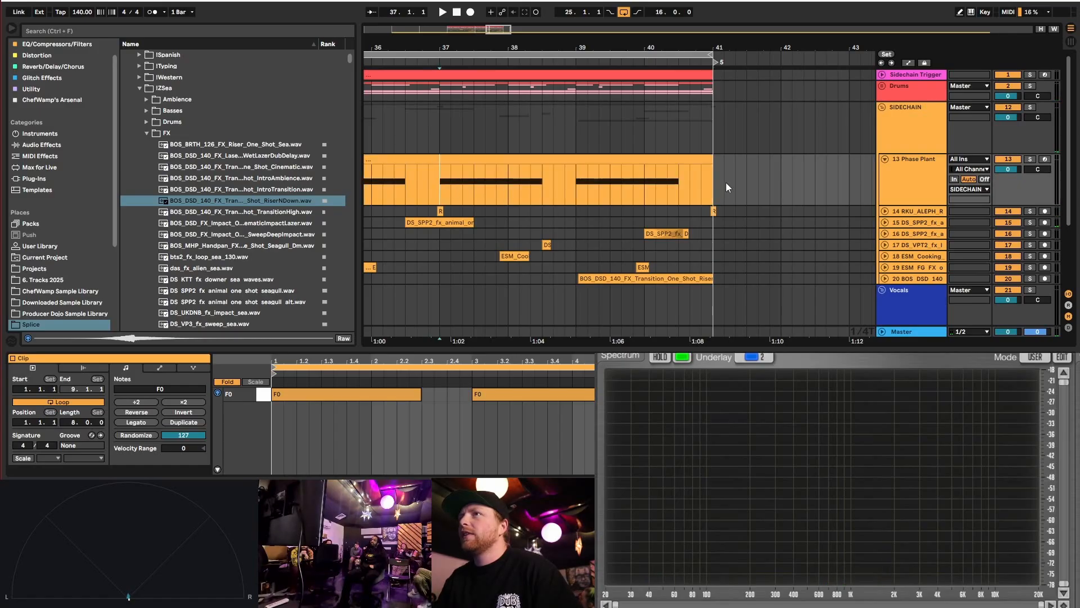
{"action": "left_click", "coordinate": [902, 187]}
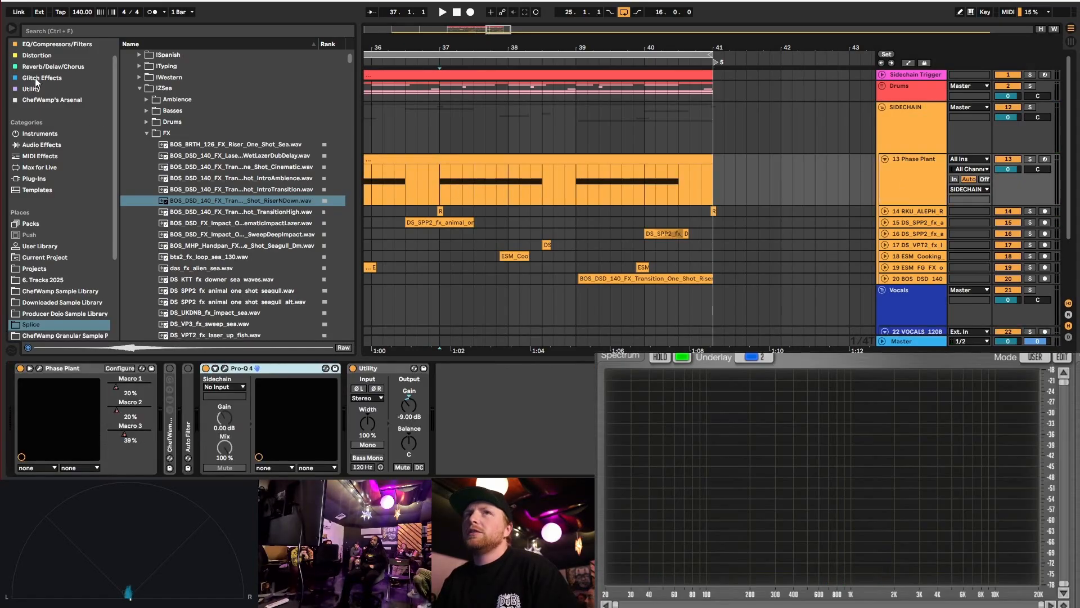
{"action": "left_click", "coordinate": [49, 44]}
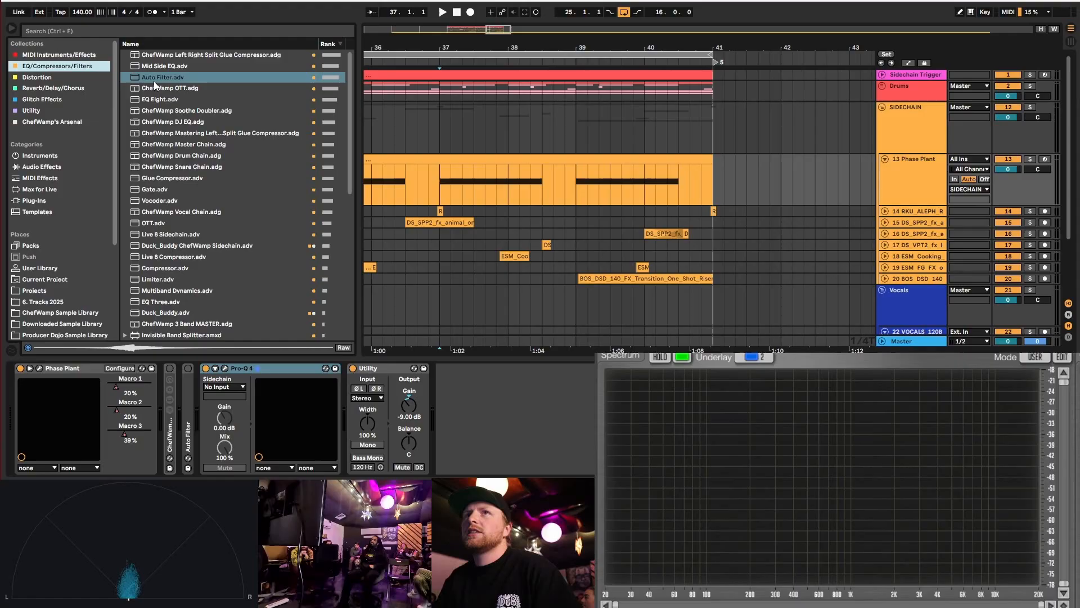
{"action": "left_click_drag", "start_coordinate": [154, 83], "coordinate": [594, 475]}
{"action": "left_click_drag", "start_coordinate": [482, 405], "coordinate": [157, 82]}
{"action": "double_click", "coordinate": [189, 433]}
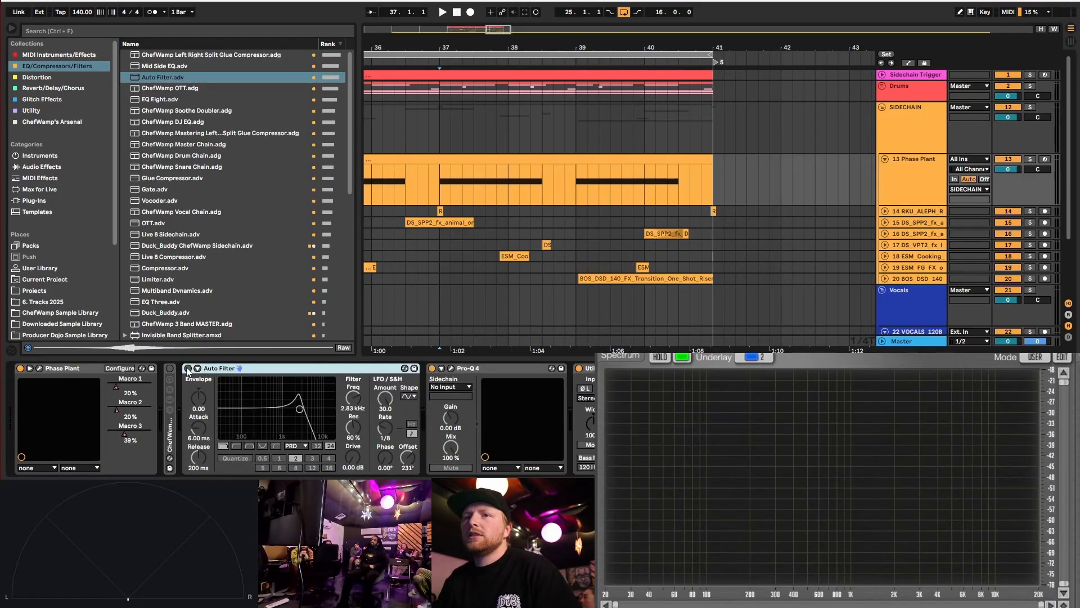
- Show the automation of the Auto Filter's LFO Amount on the Phase Plant track and lower its line to 0
{"action": "right_click", "coordinate": [385, 399]}
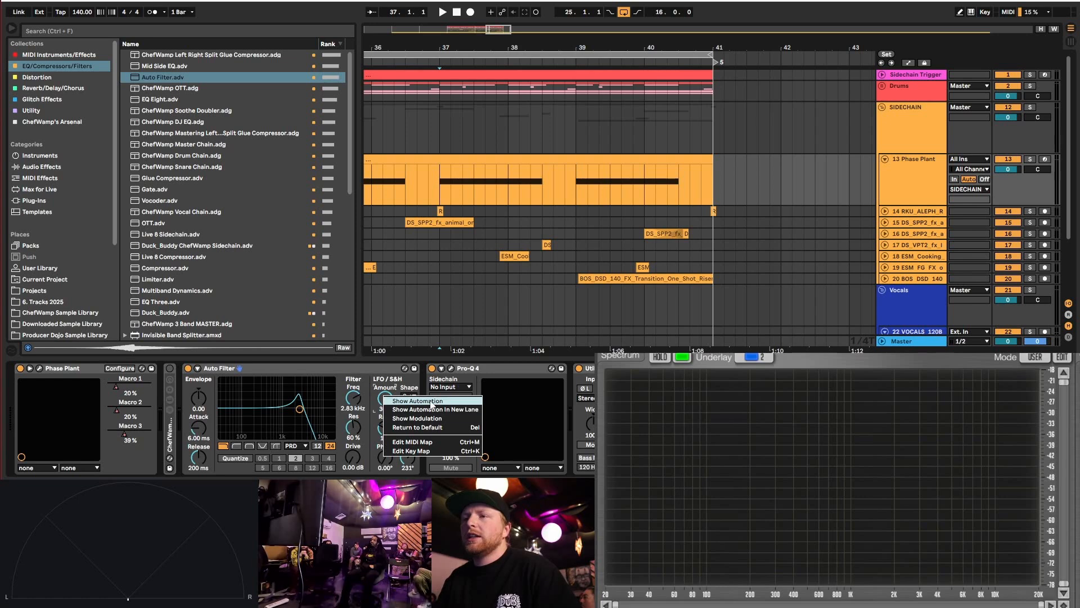
{"action": "left_click", "coordinate": [430, 404]}
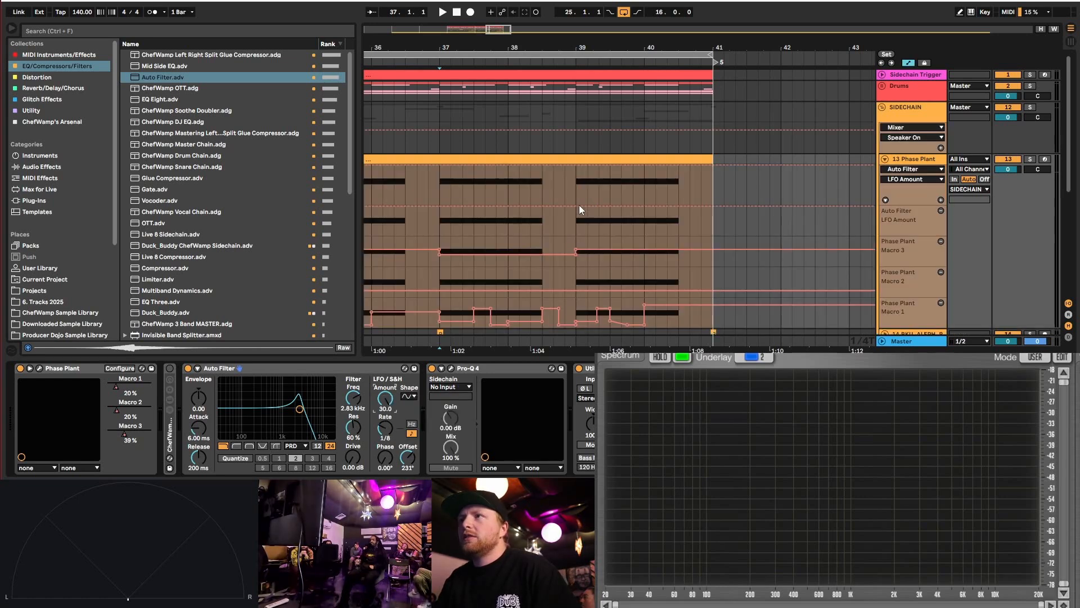
{"action": "left_click_drag", "start_coordinate": [579, 210], "coordinate": [576, 235]}
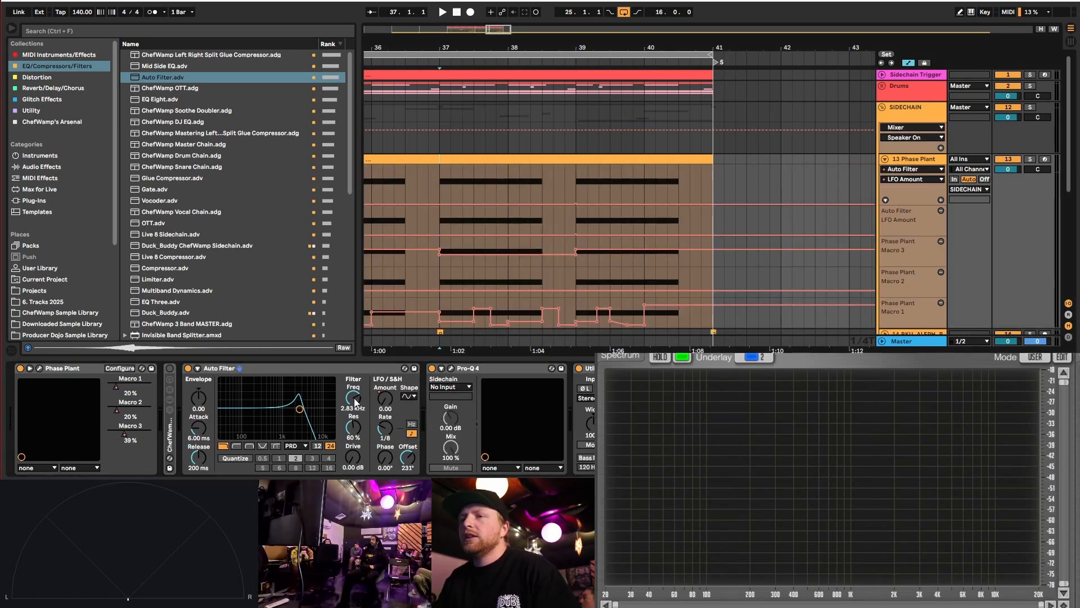
- Show the automation of the Auto Filter's Frequency, raise its line to 19.9 kHz and play the section
{"action": "right_click", "coordinate": [354, 402]}
{"action": "left_click", "coordinate": [400, 407]}
{"action": "left_click_drag", "start_coordinate": [575, 191], "coordinate": [574, 184]}
{"action": "key", "text": "space"}
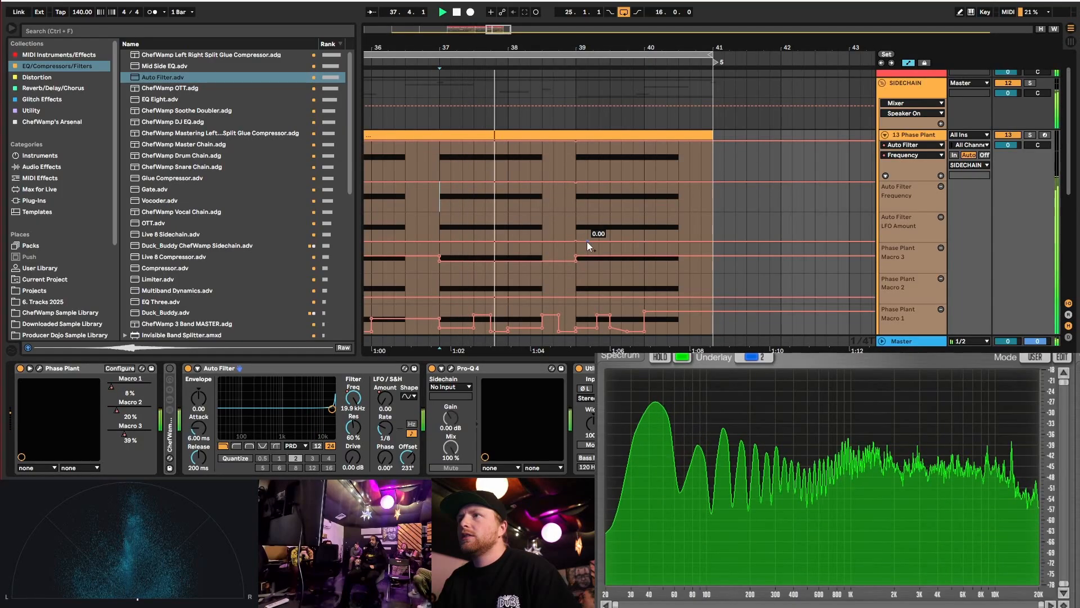
- Draw curved automation from bar 39 to 40.3, raising LFO Amount to 30 and lowering filter Frequency to 341 Hz
{"action": "left_click", "coordinate": [576, 228]}
{"action": "left_click_drag", "start_coordinate": [677, 241], "coordinate": [678, 200]}
{"action": "key", "text": "space"}
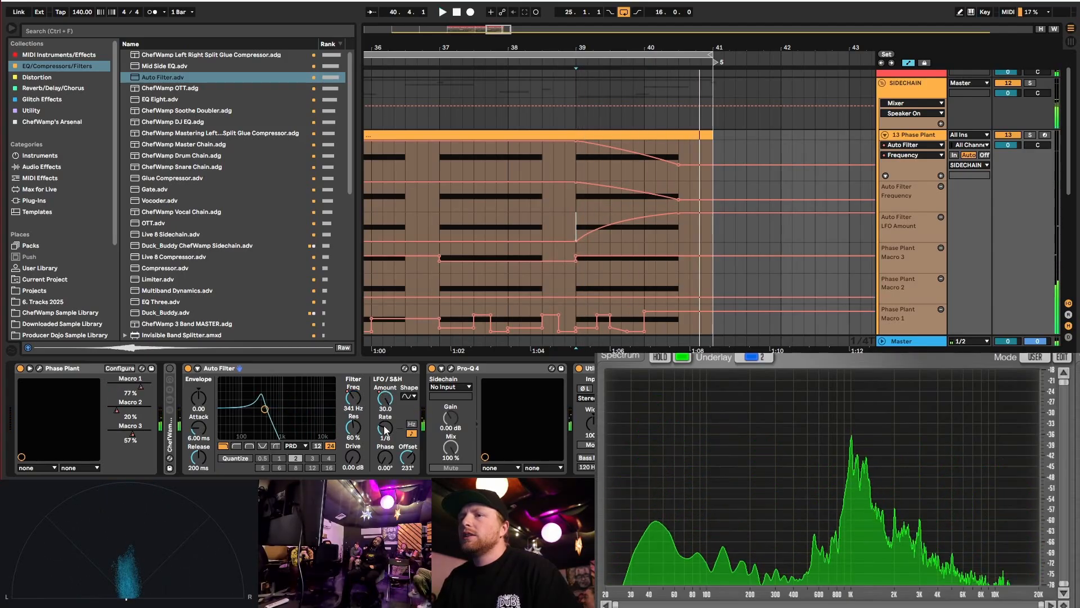
- Move the start of the LFO Amount and Frequency ramps from bar 39 to bar 40 and play the transition
{"action": "scroll", "coordinate": [672, 200], "scroll_direction": "down", "scroll_amount": 4}
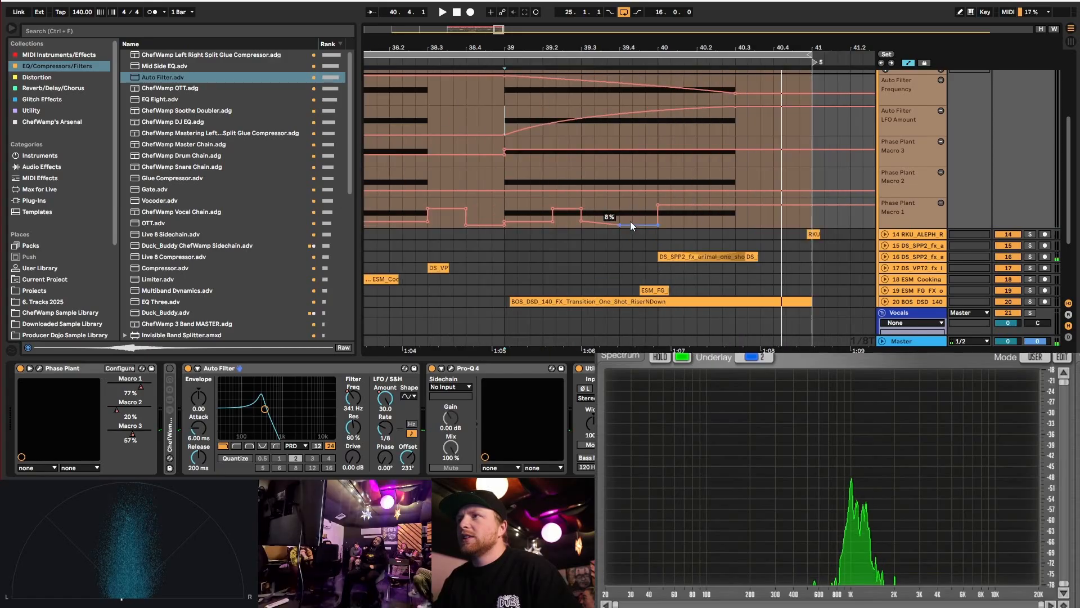
{"action": "scroll", "coordinate": [636, 217], "scroll_direction": "up", "scroll_amount": 3}
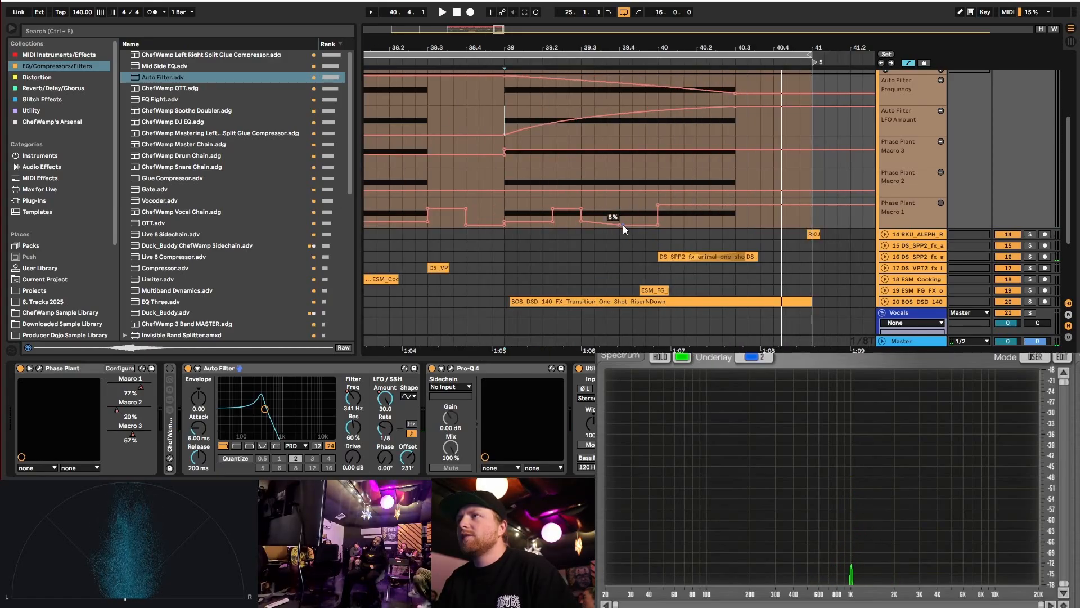
{"action": "scroll", "coordinate": [623, 225], "scroll_direction": "up", "scroll_amount": 3}
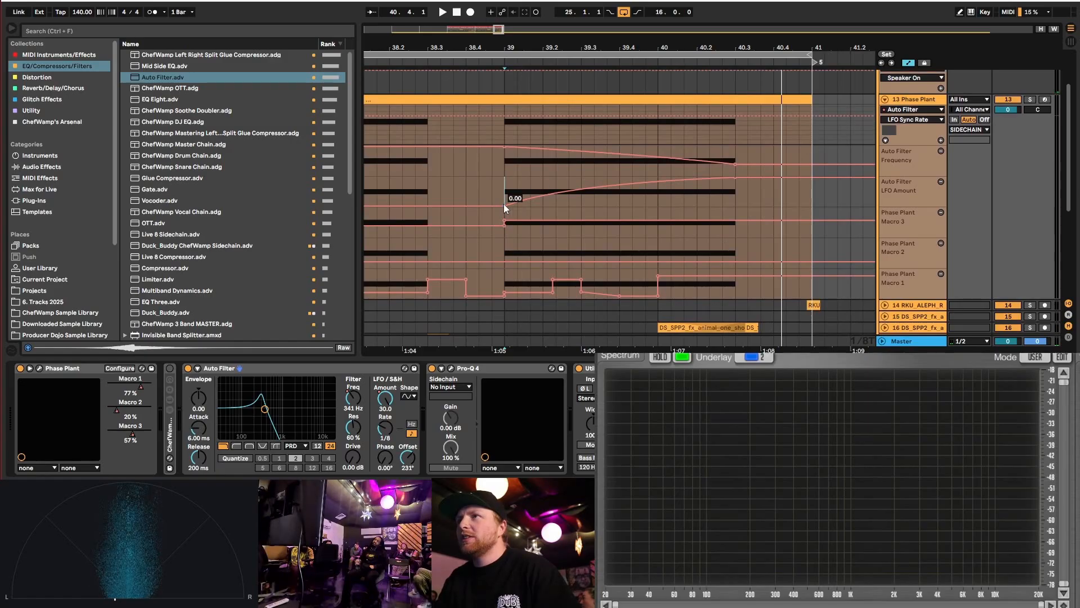
{"action": "left_click_drag", "start_coordinate": [505, 208], "coordinate": [660, 208]}
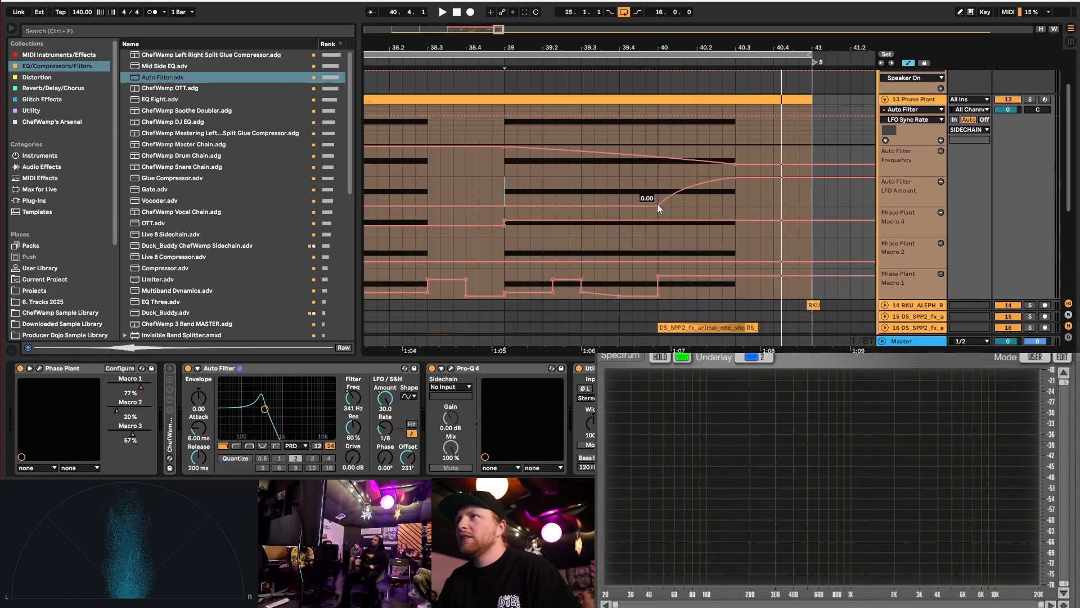
{"action": "left_click_drag", "start_coordinate": [505, 148], "coordinate": [658, 147]}
{"action": "left_click", "coordinate": [505, 160]}
{"action": "key", "text": "space"}
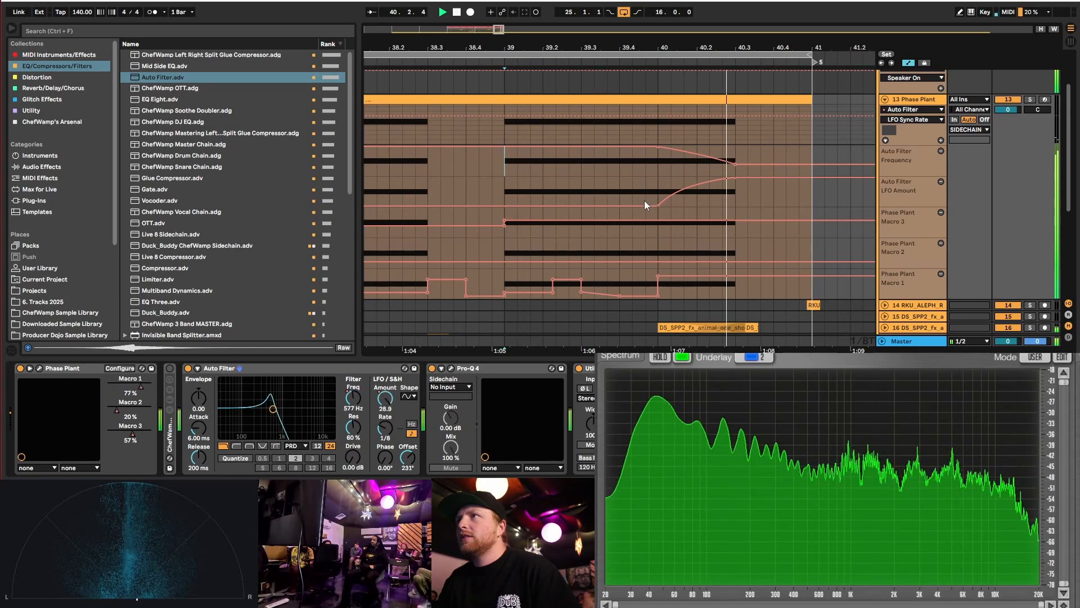
{"action": "key", "text": "space"}
- Set the Auto Filter's LFO rate to 1/24 and play the filter sweep from bar 40
{"action": "scroll", "coordinate": [782, 217], "scroll_direction": "up", "scroll_amount": 3}
{"action": "scroll", "coordinate": [514, 286], "scroll_direction": "down", "scroll_amount": 3}
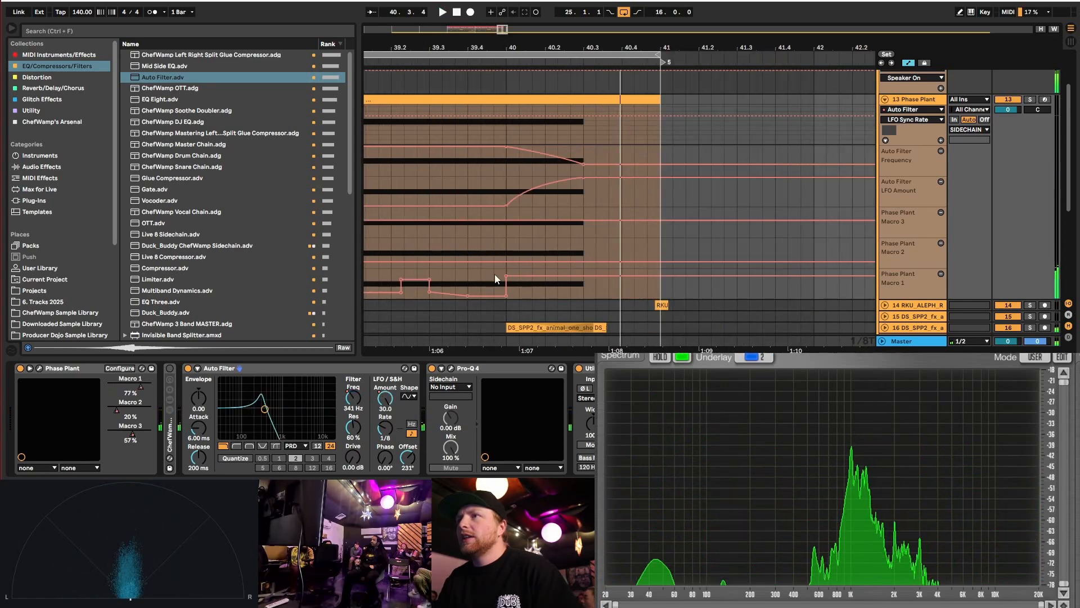
{"action": "left_click_drag", "start_coordinate": [377, 426], "coordinate": [377, 417]}
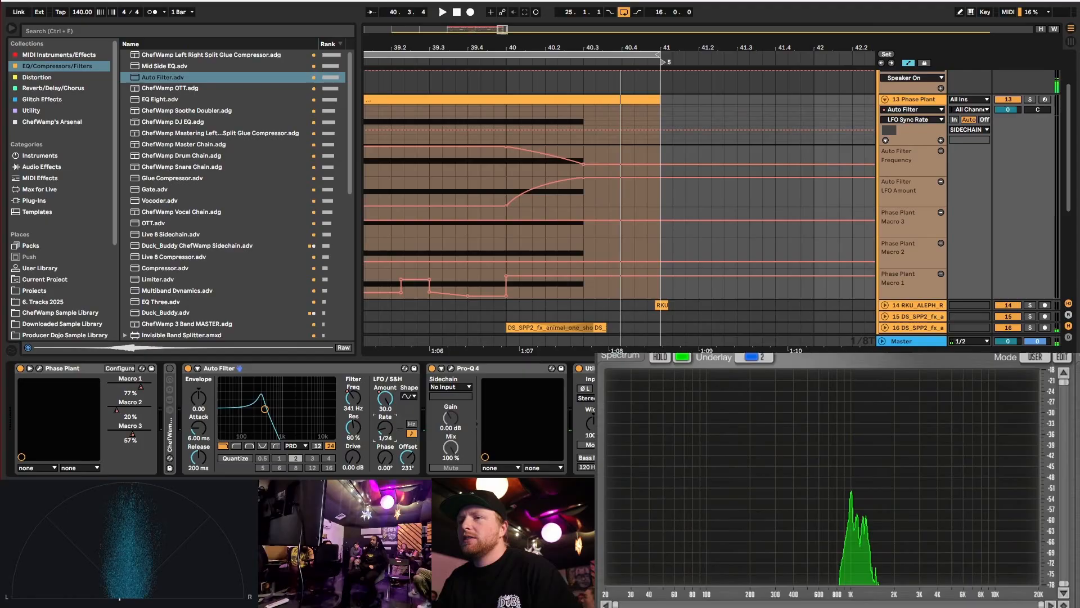
{"action": "left_click", "coordinate": [508, 184]}
{"action": "key", "text": "space"}
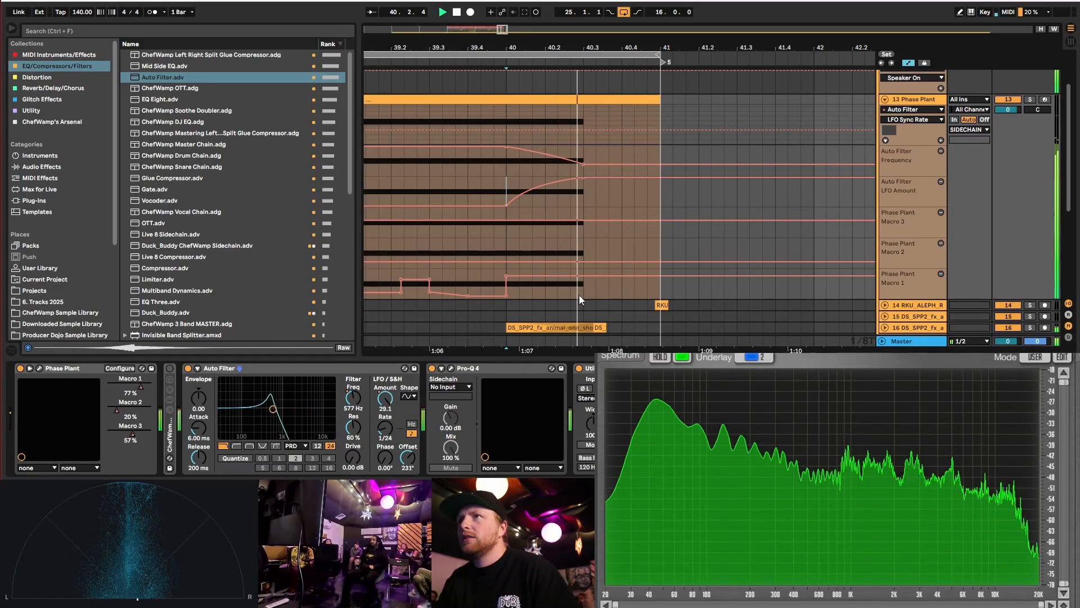
- Set the Auto Filter's LFO rate to 1/16 and play the sweep at bar 40
{"action": "key", "text": "space"}
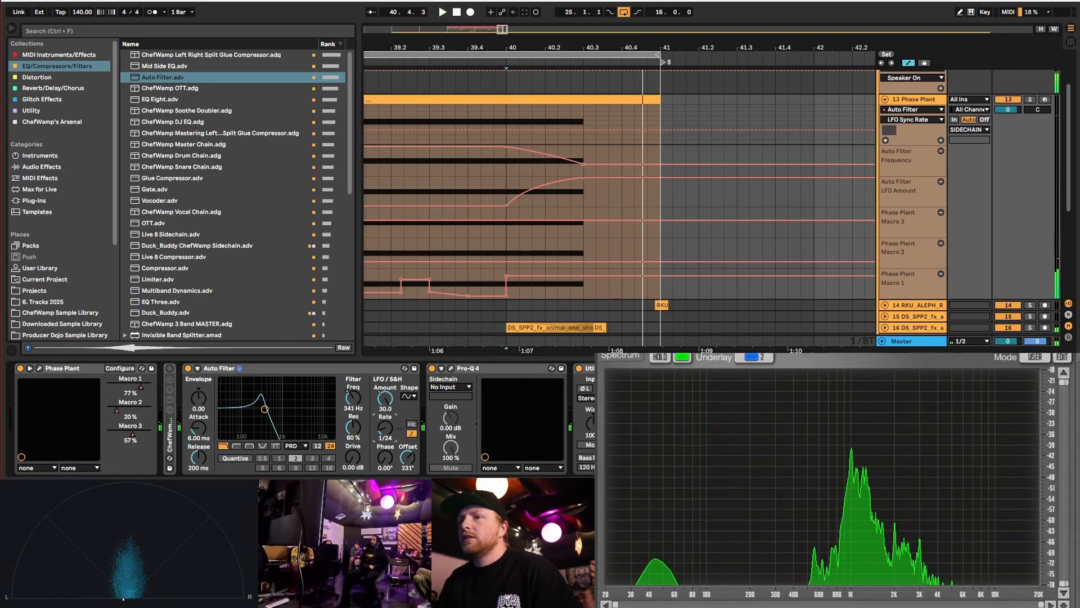
{"action": "left_click_drag", "start_coordinate": [385, 426], "coordinate": [384, 423]}
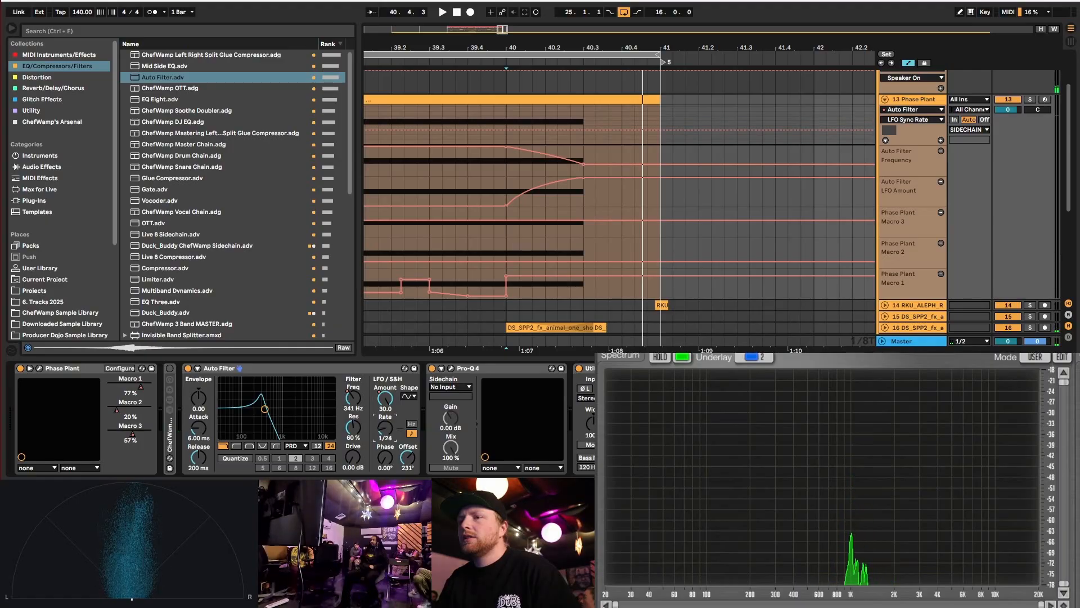
{"action": "key", "text": "space"}
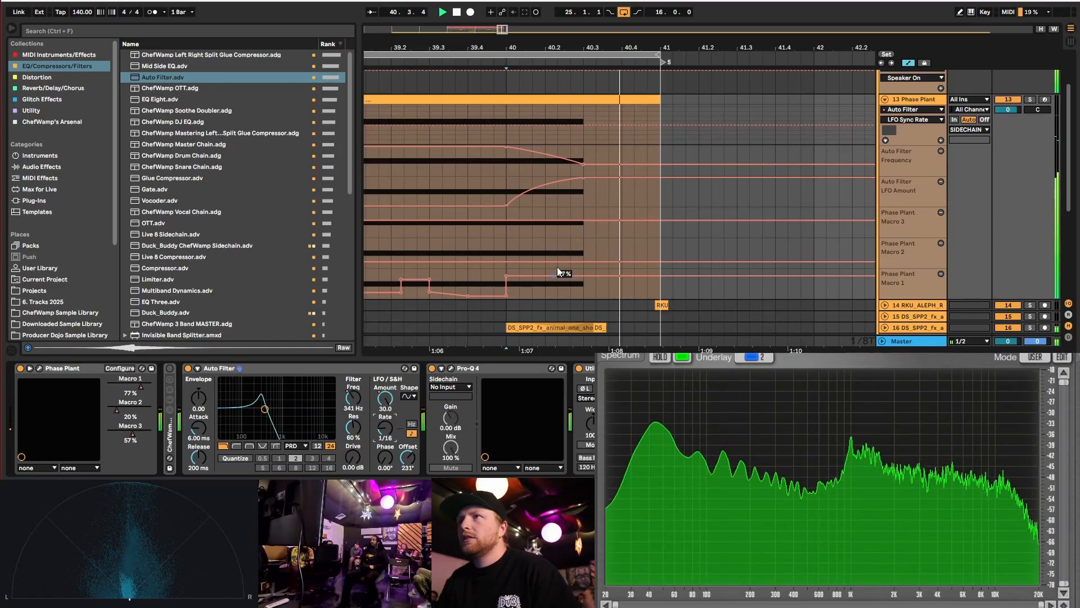
- Bend the Frequency ramp between bar 40 and 40.3 so it falls late, and play the transition from bar 39
{"action": "left_click_drag", "start_coordinate": [576, 162], "coordinate": [576, 150]}
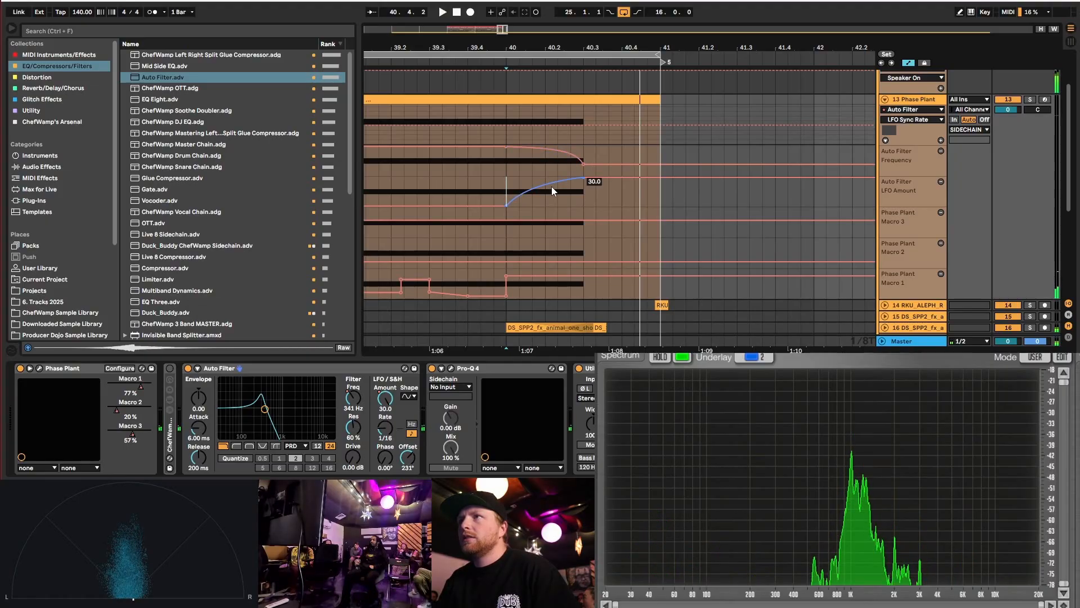
{"action": "key", "text": "space"}
{"action": "key", "text": "space"}
{"action": "scroll", "coordinate": [549, 159], "scroll_direction": "down", "scroll_amount": 5}
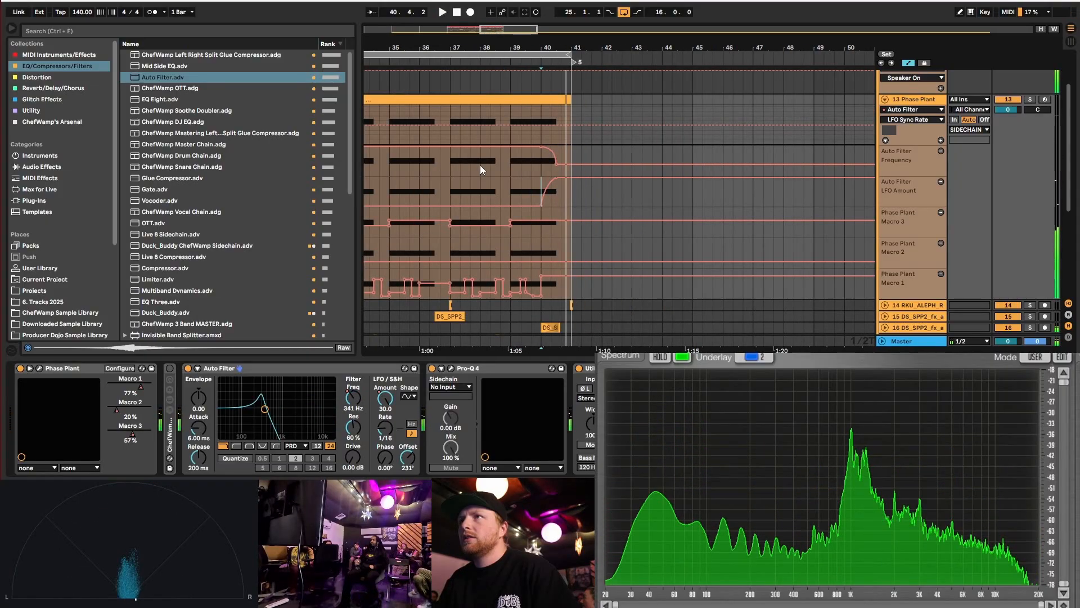
{"action": "left_click", "coordinate": [518, 163]}
{"action": "key", "text": "space"}
{"action": "scroll", "coordinate": [551, 174], "scroll_direction": "up", "scroll_amount": 3}
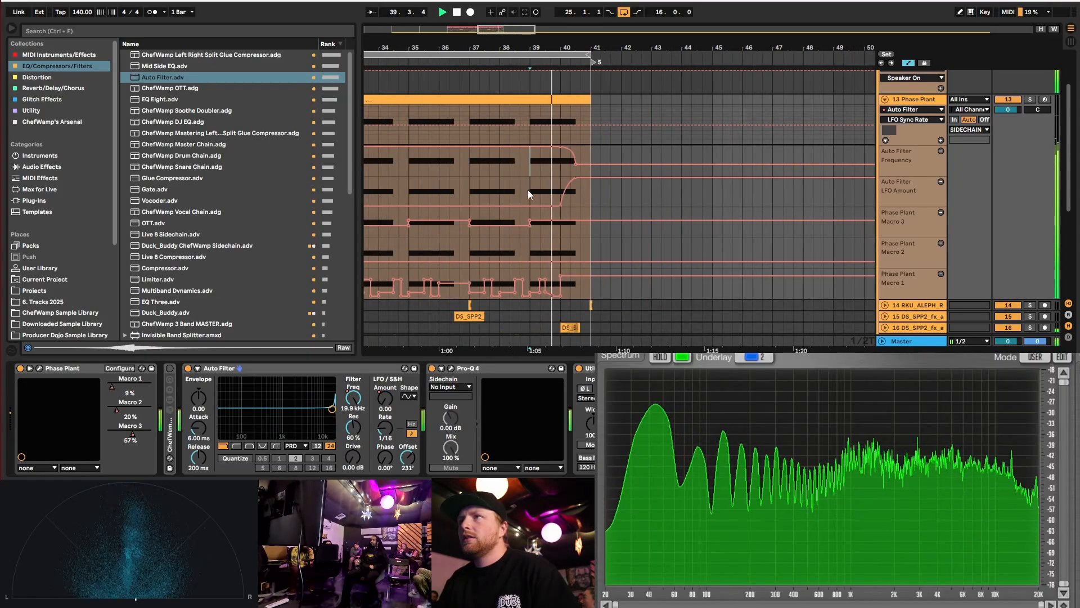
{"action": "key", "text": "space"}
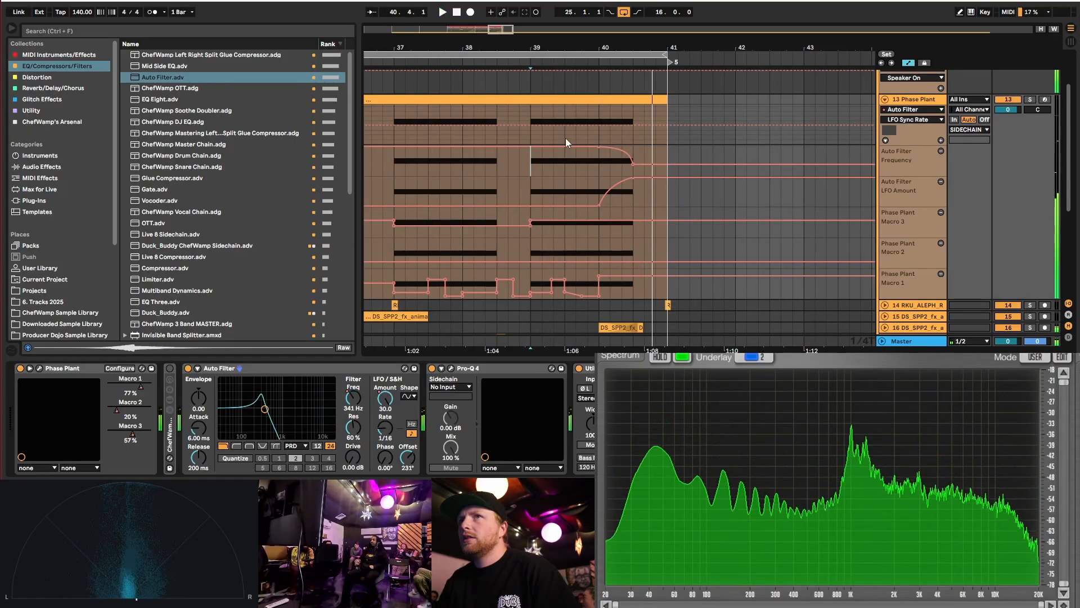
- Find Redux among the distortion devices and insert it between Pro-Q 4 and Utility on the Phase Plant track
{"action": "scroll", "coordinate": [551, 175], "scroll_direction": "down", "scroll_amount": 8}
{"action": "scroll", "coordinate": [551, 175], "scroll_direction": "up", "scroll_amount": 3}
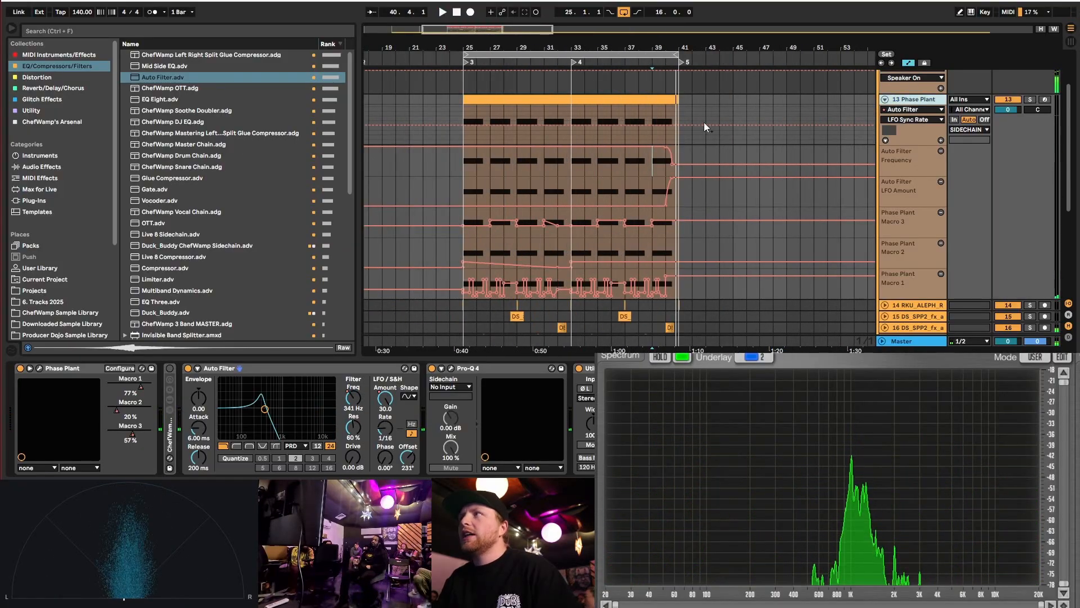
{"action": "scroll", "coordinate": [182, 147], "scroll_direction": "down", "scroll_amount": 4}
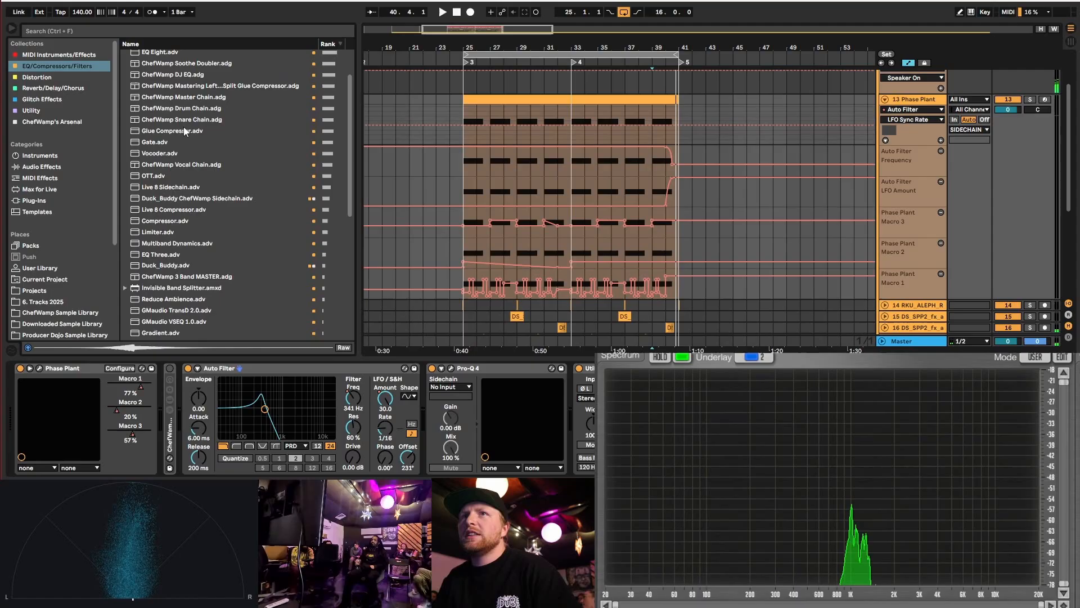
{"action": "scroll", "coordinate": [181, 146], "scroll_direction": "up", "scroll_amount": 5}
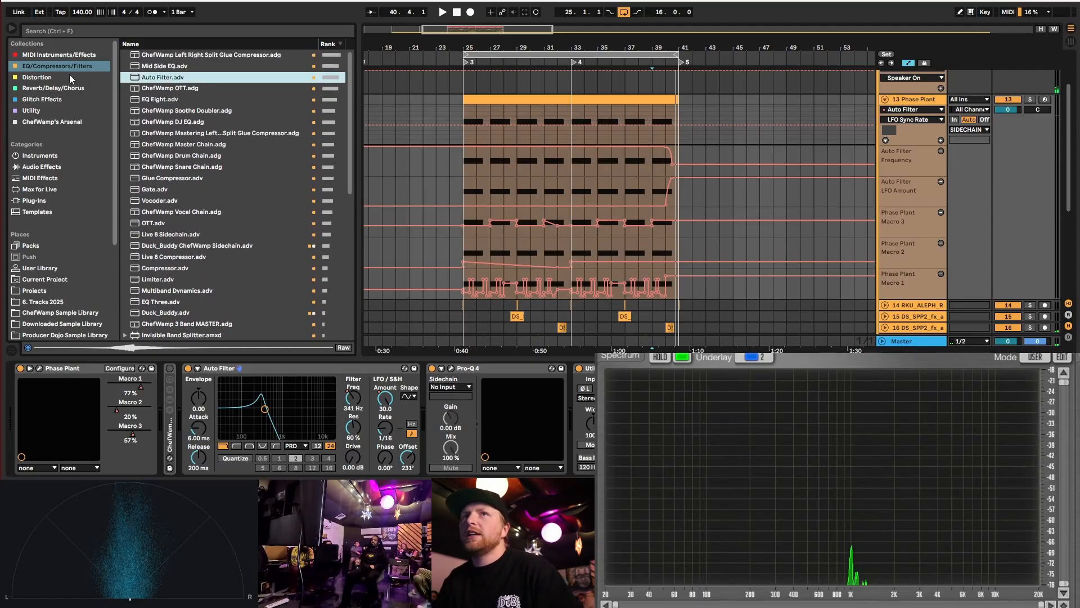
{"action": "left_click", "coordinate": [49, 87]}
{"action": "left_click", "coordinate": [38, 77]}
{"action": "left_click", "coordinate": [151, 88]}
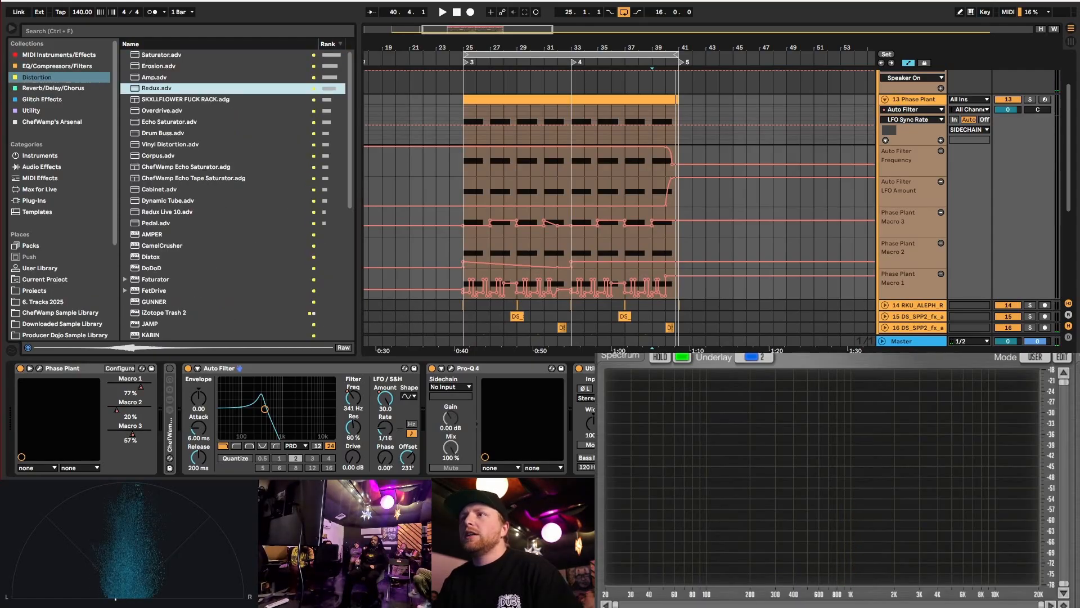
{"action": "mouse_move", "coordinate": [157, 88]}
{"action": "left_mouse_down"}
{"action": "mouse_move", "coordinate": [574, 419]}
{"action": "mouse_move", "coordinate": [585, 394]}
{"action": "left_mouse_up"}
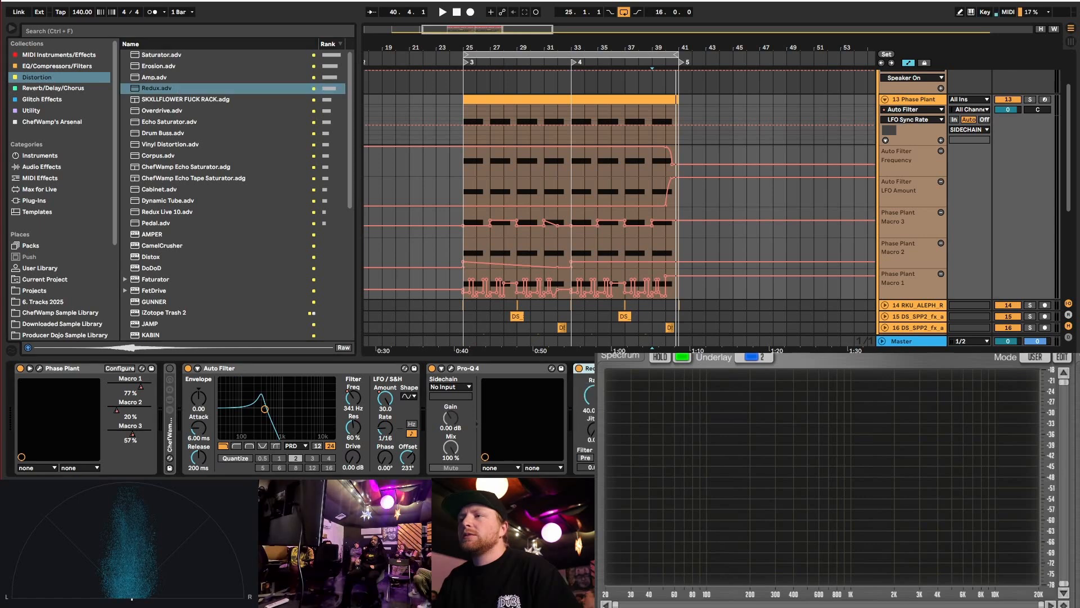
- Collapse Pro-Q 4 and Auto Filter, and show the automation of Redux's Rate in a new lane
{"action": "left_click", "coordinate": [499, 368]}
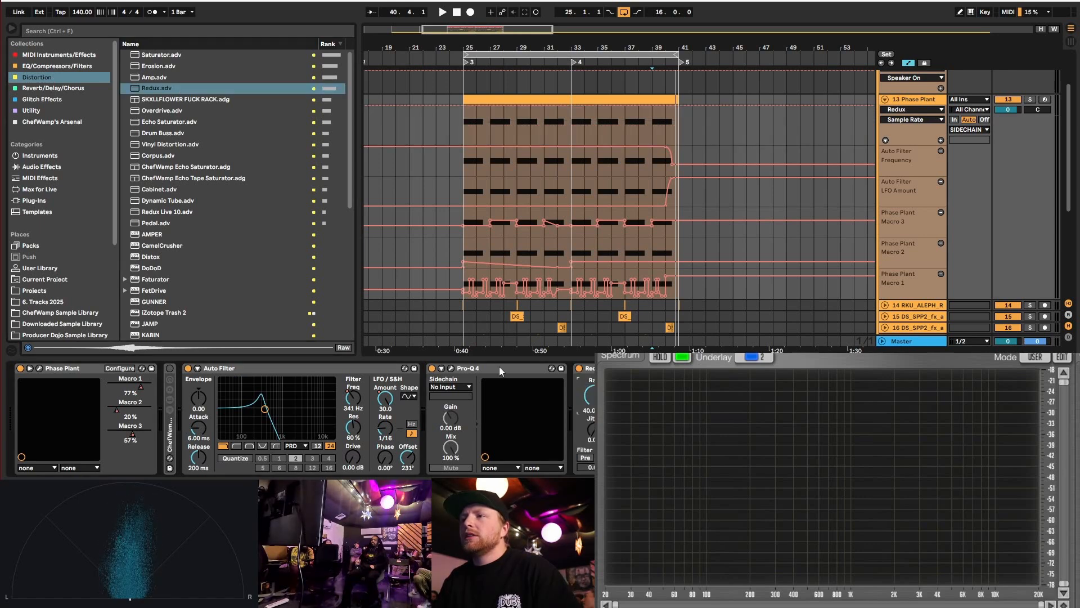
{"action": "double_click", "coordinate": [239, 368]}
{"action": "double_click", "coordinate": [253, 367]}
{"action": "right_click", "coordinate": [247, 397]}
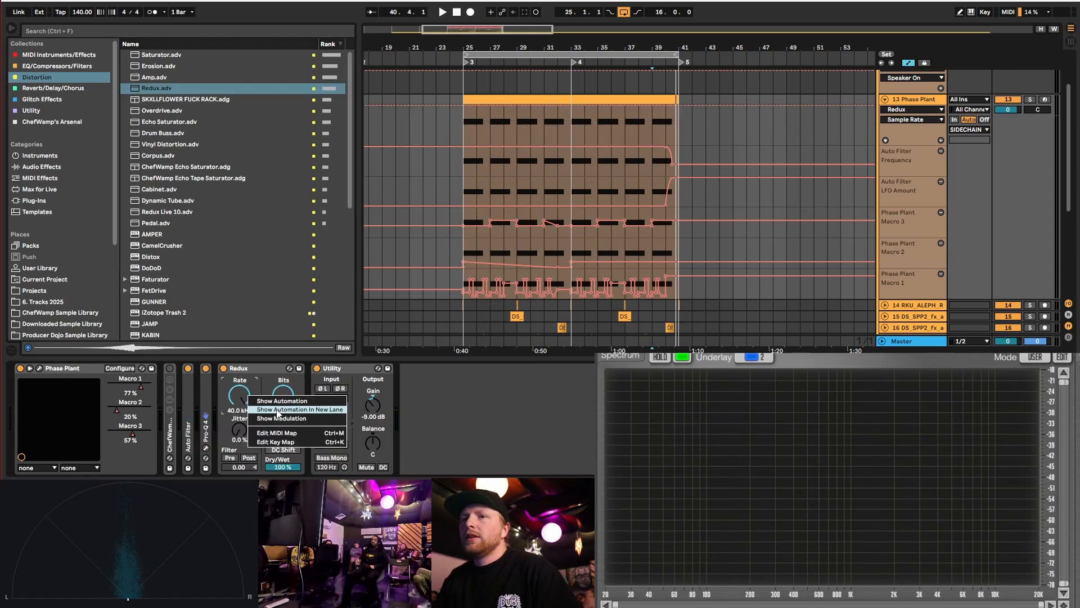
{"action": "left_click", "coordinate": [276, 409]}
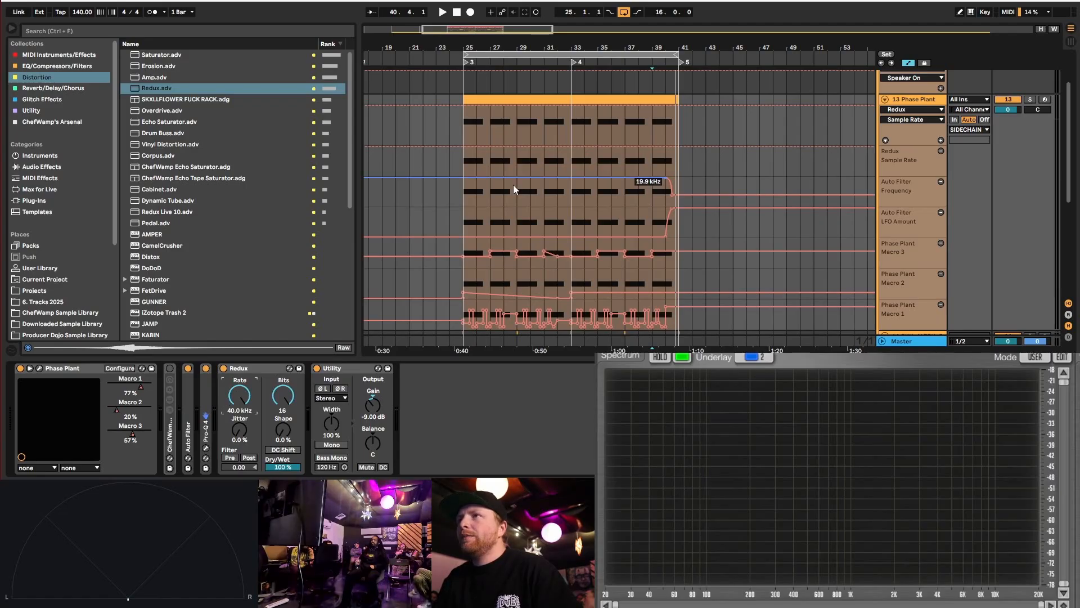
- Draw a curved Redux Sample Rate dip reaching its low at bar 32.3 and returning to 40 kHz by bar 33, and play it from bar 31
{"action": "scroll", "coordinate": [501, 187], "scroll_direction": "up", "scroll_amount": 3}
{"action": "scroll", "coordinate": [516, 204], "scroll_direction": "down", "scroll_amount": 1}
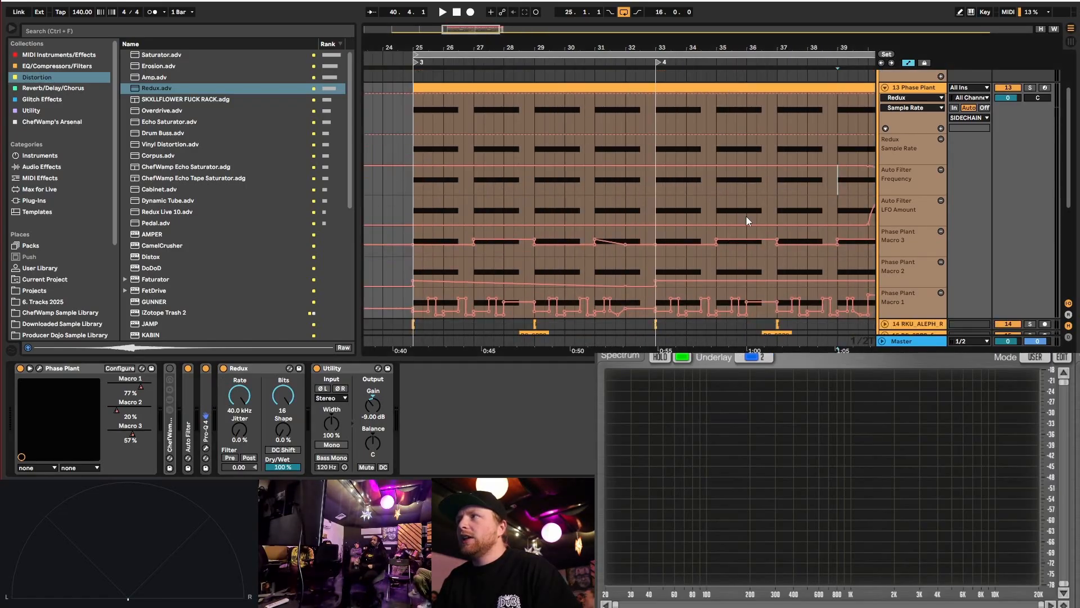
{"action": "scroll", "coordinate": [677, 197], "scroll_direction": "up", "scroll_amount": 1}
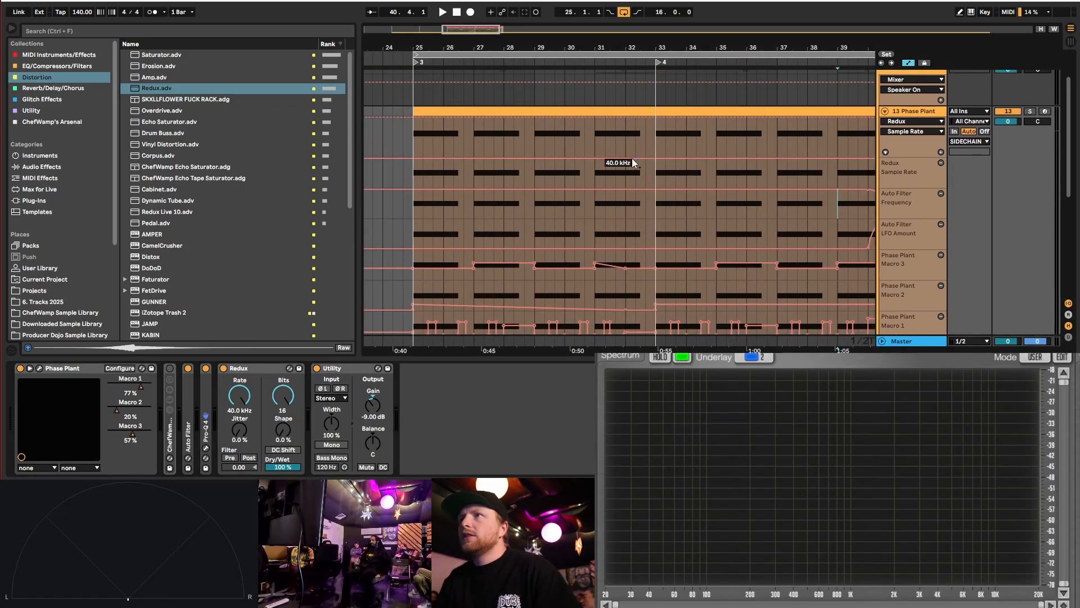
{"action": "scroll", "coordinate": [646, 164], "scroll_direction": "up", "scroll_amount": 2}
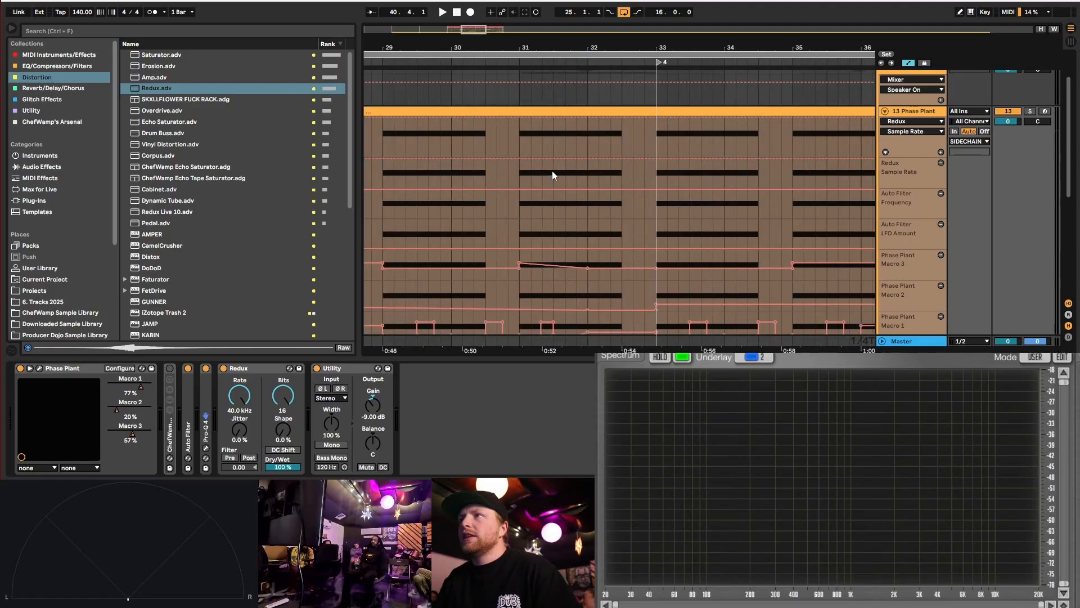
{"action": "left_click", "coordinate": [598, 159]}
{"action": "left_click_drag", "start_coordinate": [620, 160], "coordinate": [656, 117]}
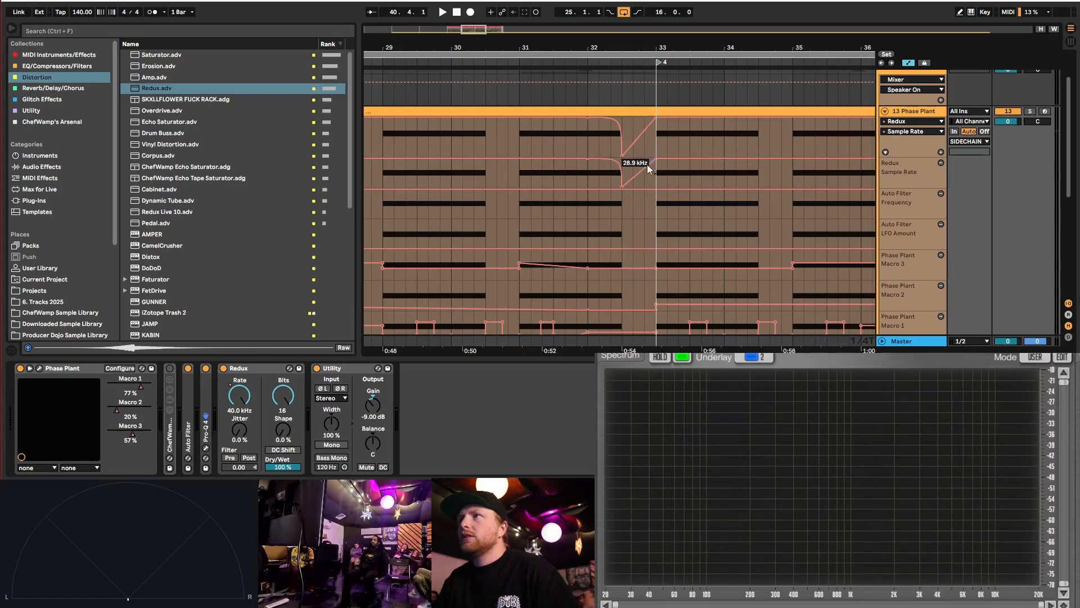
{"action": "key", "text": "space"}
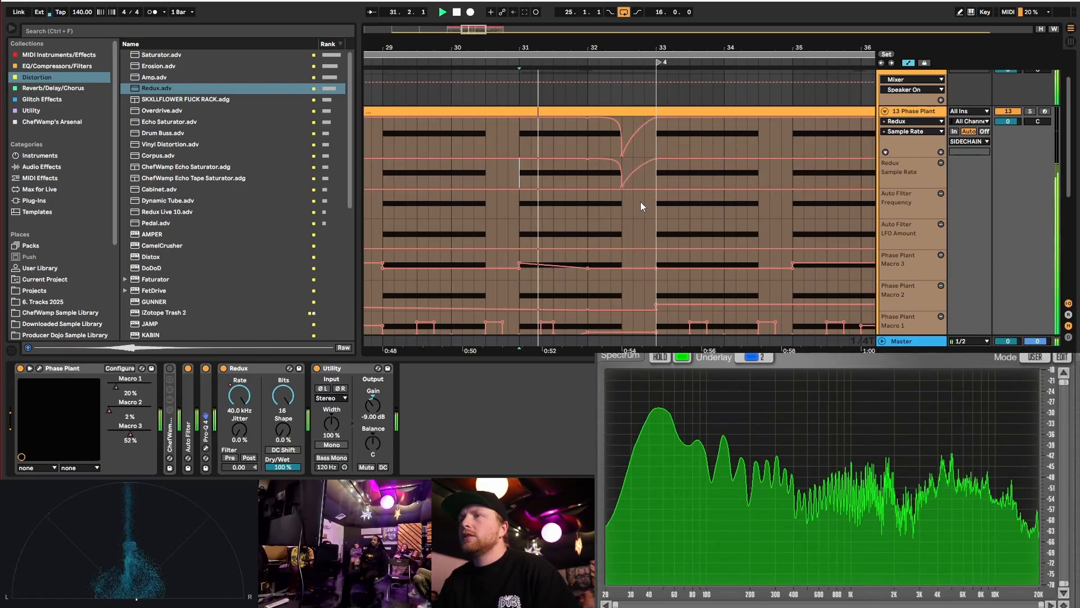
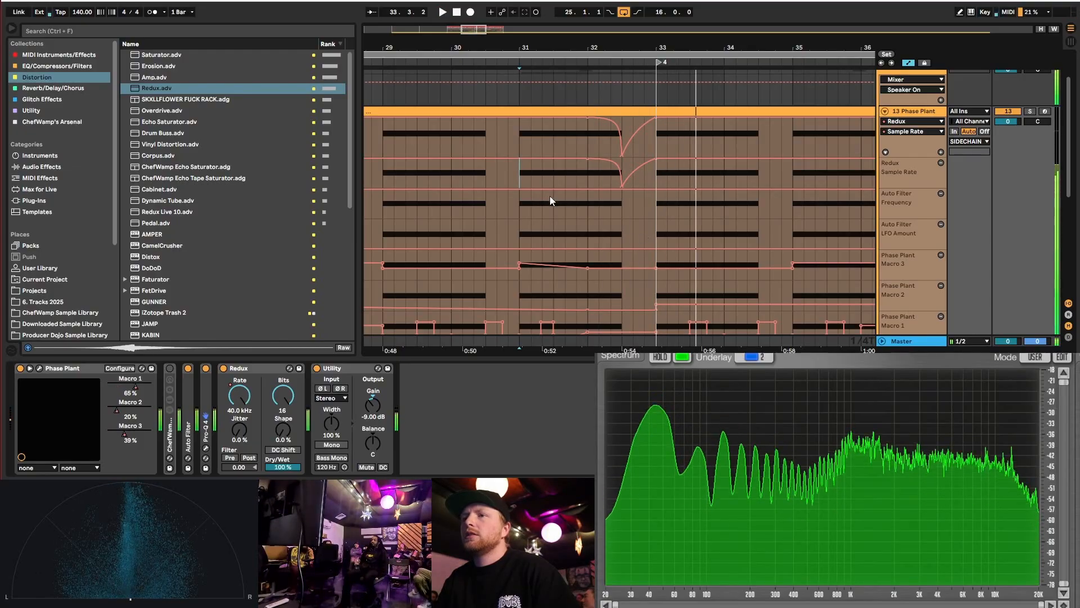
{"action": "left_click", "coordinate": [519, 170]}
{"action": "key", "text": "space"}
{"action": "key", "text": "space"}
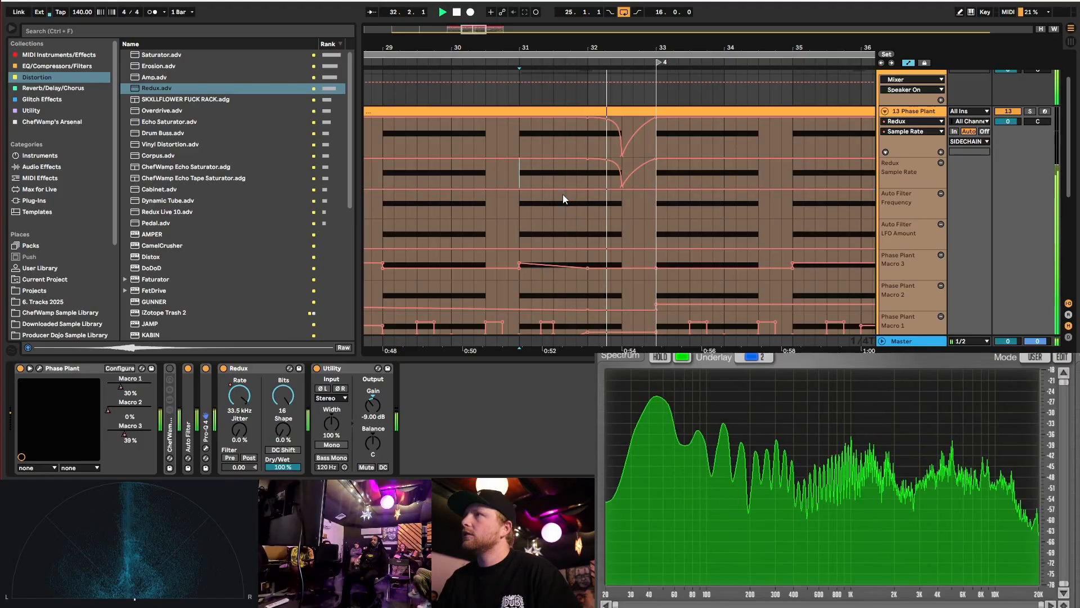
{"action": "scroll", "coordinate": [588, 193], "scroll_direction": "down", "scroll_amount": 5}
{"action": "key", "text": "space"}
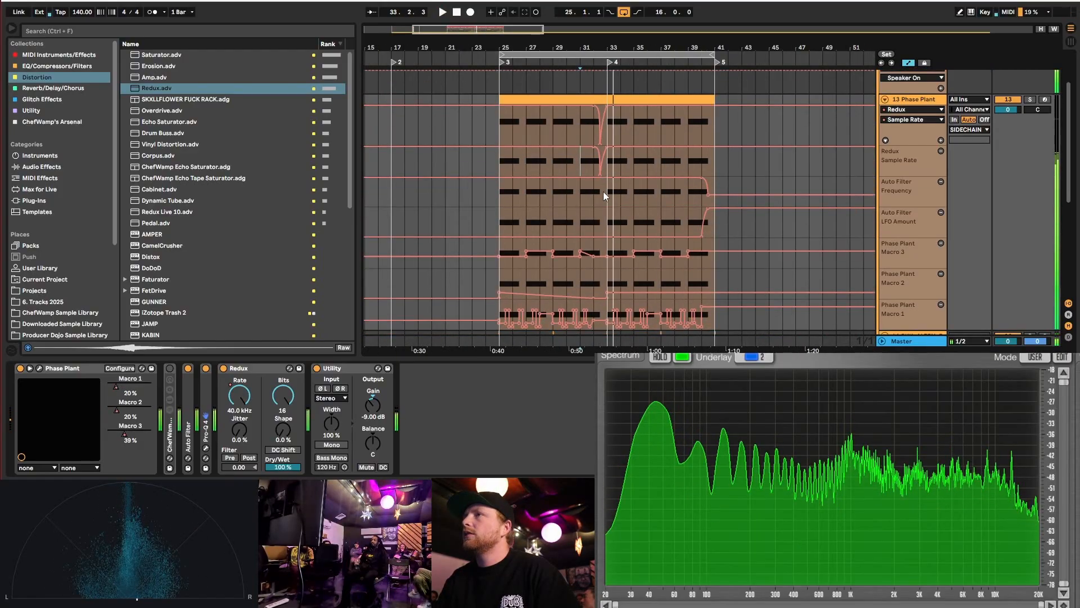
- Duplicate the Redux Sample Rate automation of bars 25–33 onto bars 33–41 and play the end of the section
{"action": "left_click_drag", "start_coordinate": [606, 167], "coordinate": [504, 165]}
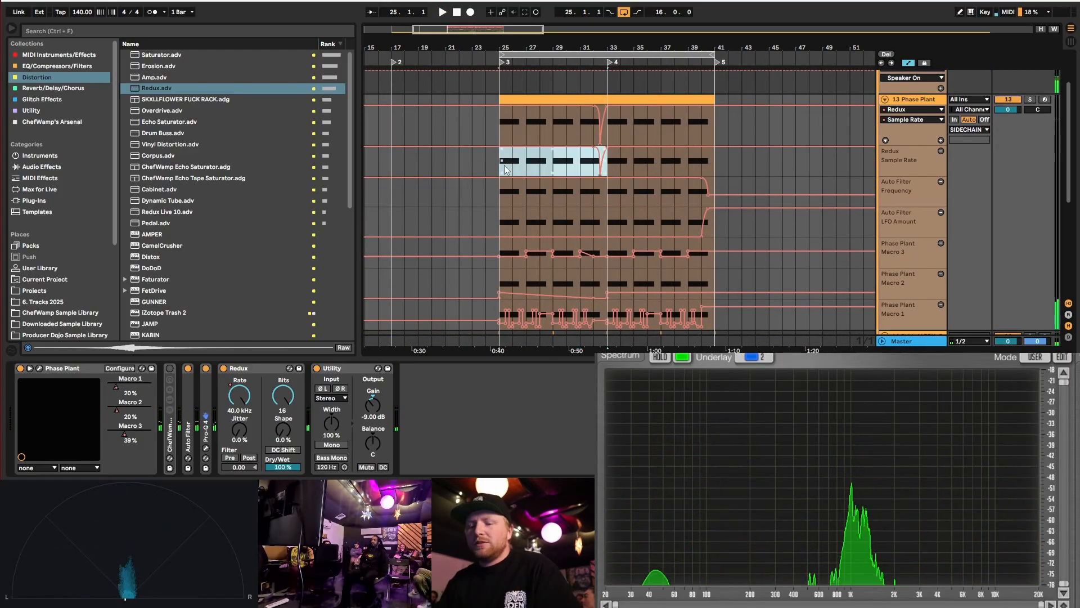
{"action": "key", "text": "ctrl+d"}
{"action": "scroll", "coordinate": [698, 167], "scroll_direction": "up", "scroll_amount": 4}
{"action": "scroll", "coordinate": [698, 167], "scroll_direction": "up", "scroll_amount": 2}
{"action": "left_click", "coordinate": [691, 161]}
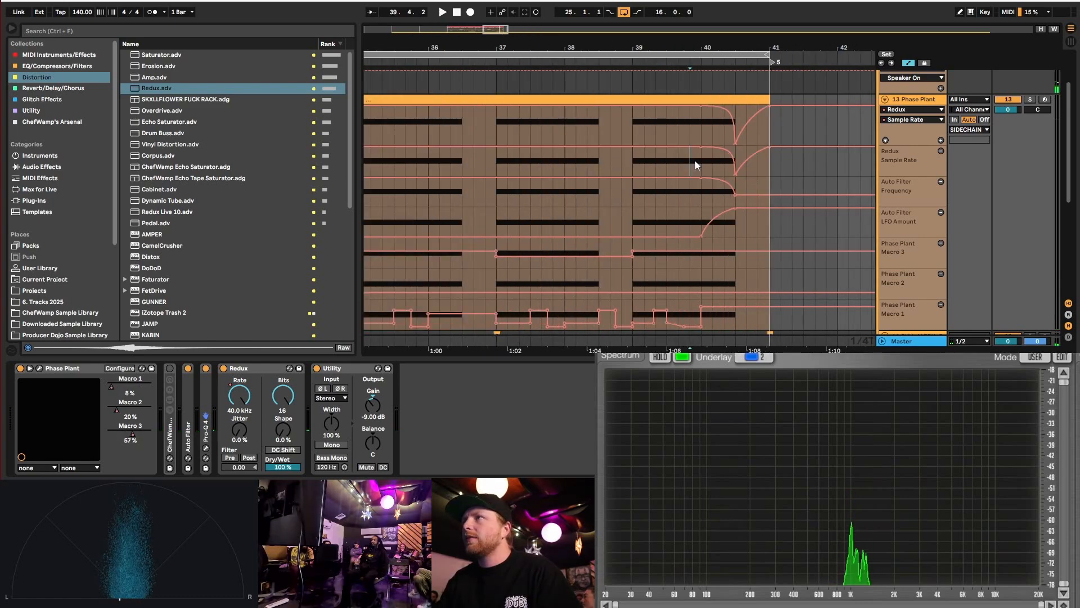
{"action": "key", "text": "space"}
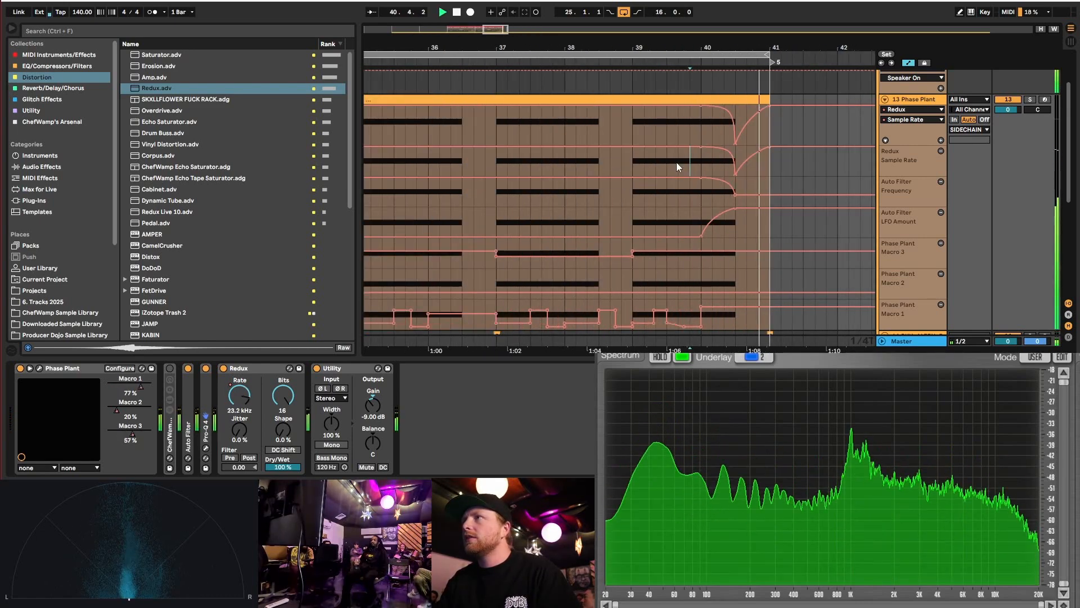
{"action": "scroll", "coordinate": [678, 163], "scroll_direction": "down", "scroll_amount": 5}
{"action": "key", "text": "space"}
- Review the Phase Plant automation over bars 33–41 and hide the automation lanes
{"action": "key", "text": "a"}
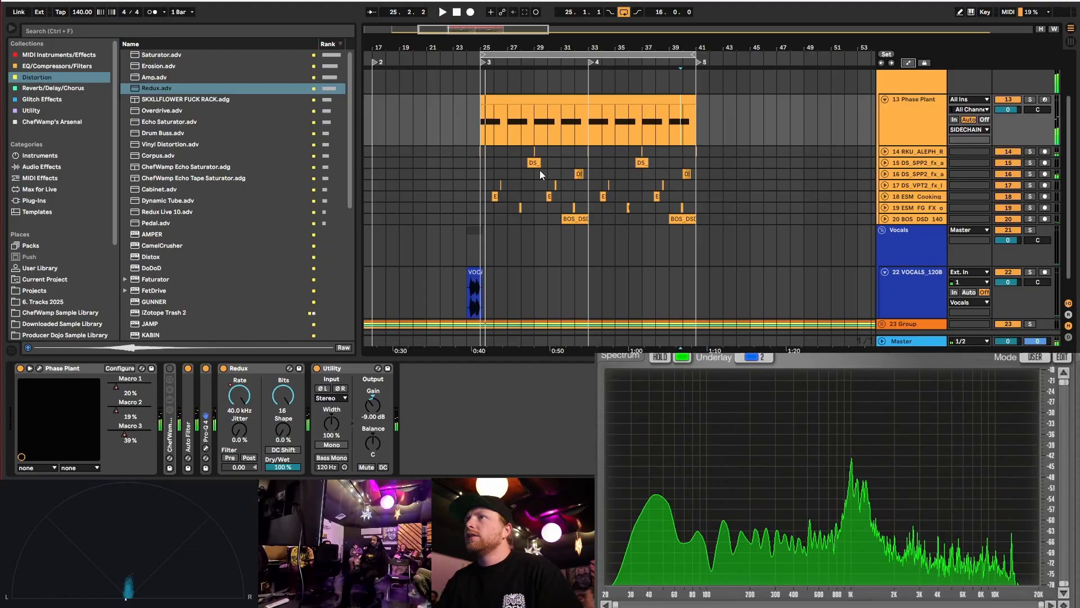
{"action": "left_click", "coordinate": [687, 104]}
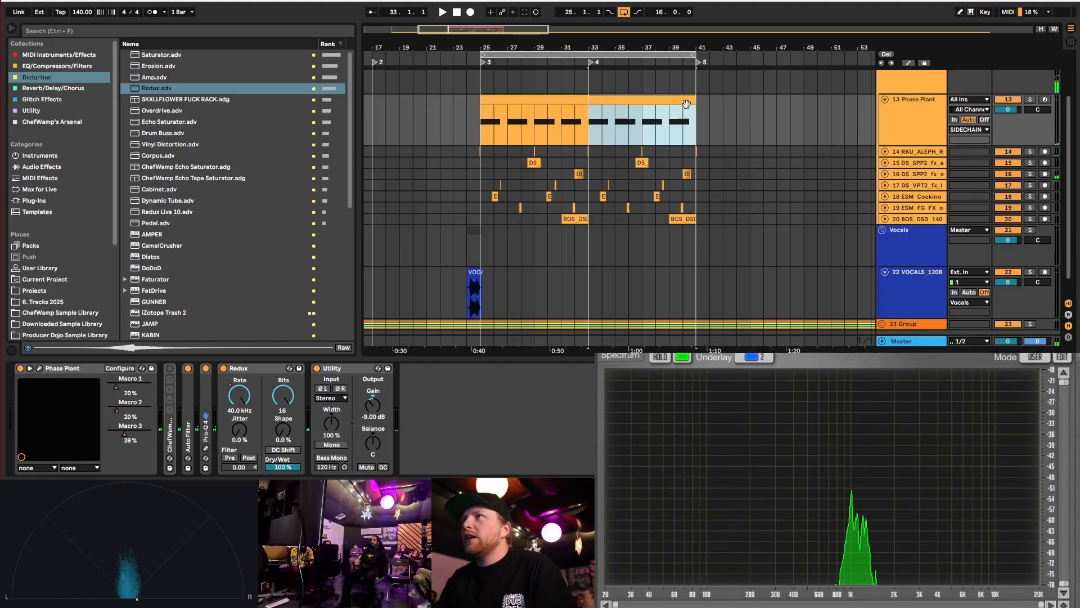
{"action": "left_click", "coordinate": [908, 63]}
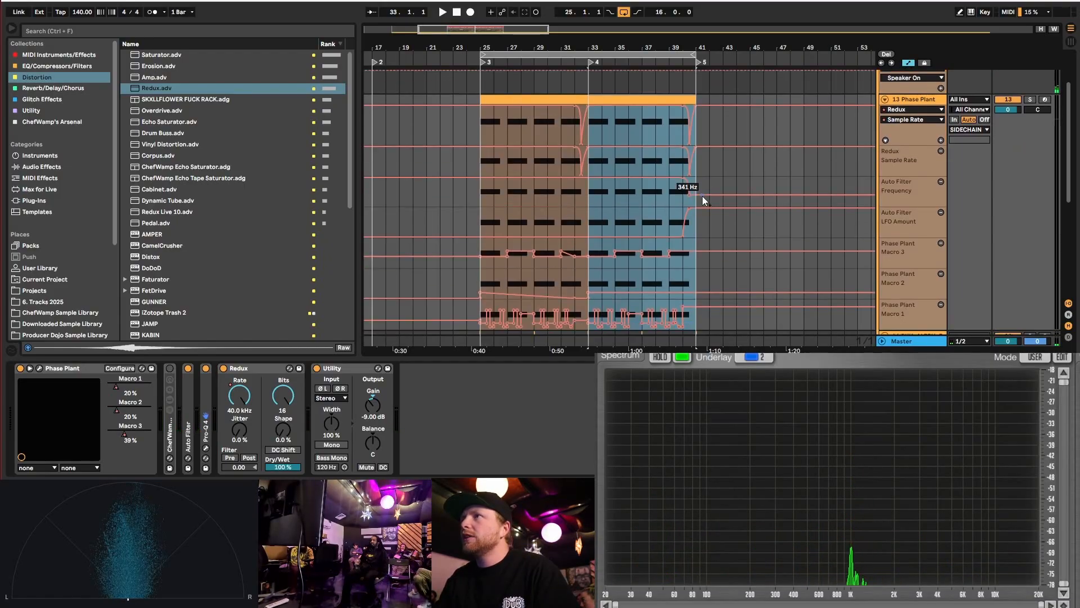
{"action": "scroll", "coordinate": [700, 197], "scroll_direction": "down", "scroll_amount": 2}
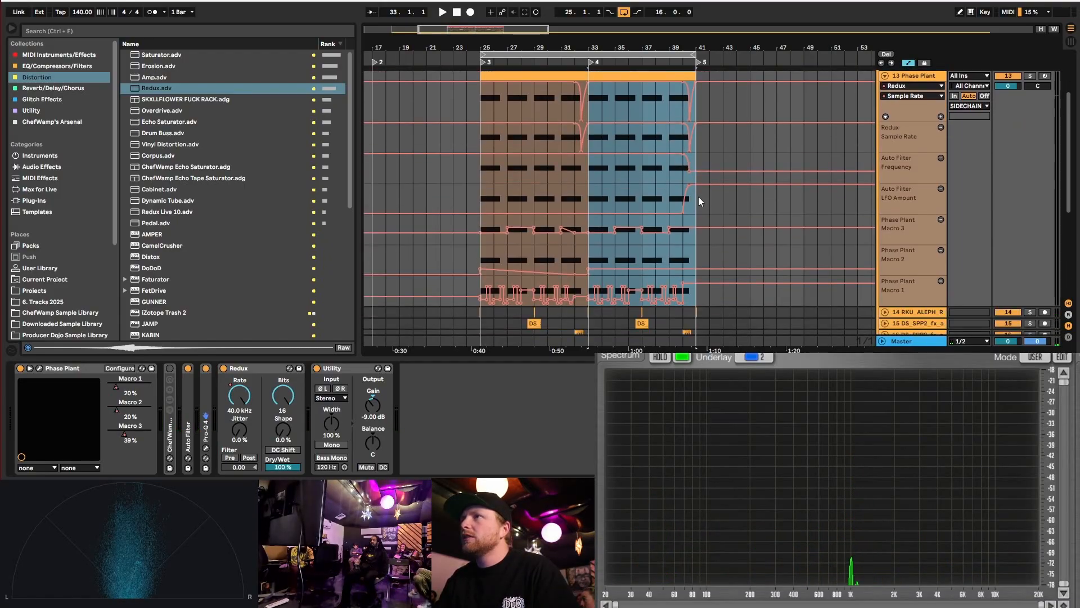
{"action": "left_click", "coordinate": [908, 63]}
{"action": "scroll", "coordinate": [569, 180], "scroll_direction": "up", "scroll_amount": 2}
- Select the section from bar 24 to bar 43 across all tracks from Sidechain Trigger to track 20
{"action": "left_click", "coordinate": [467, 189]}
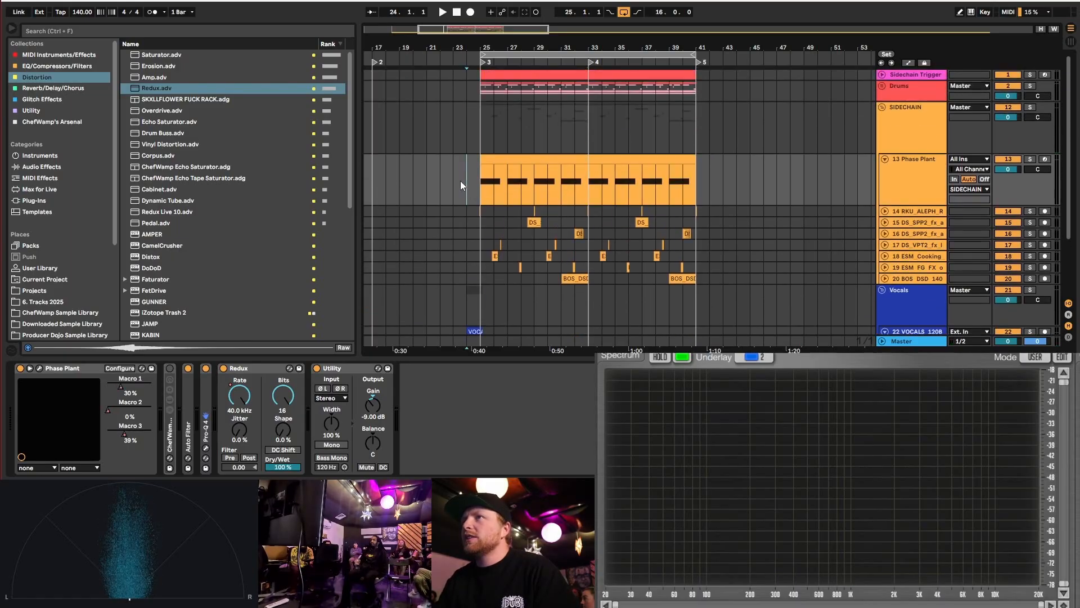
{"action": "left_click_drag", "start_coordinate": [465, 180], "coordinate": [723, 278]}
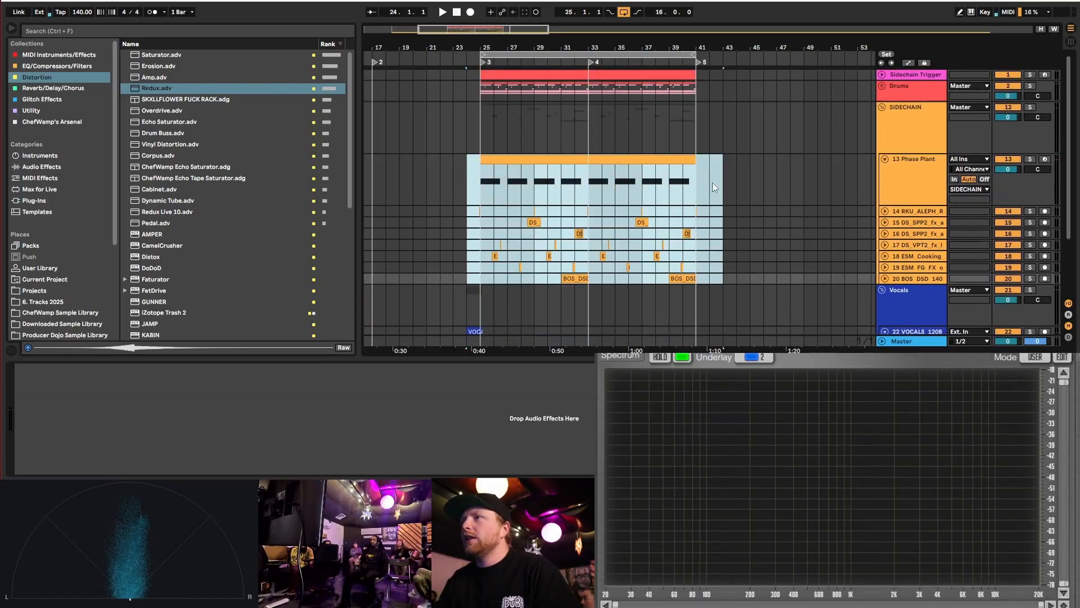
{"action": "left_click", "coordinate": [716, 78], "text": "shift"}
{"action": "scroll", "coordinate": [455, 92], "scroll_direction": "down", "scroll_amount": 2}
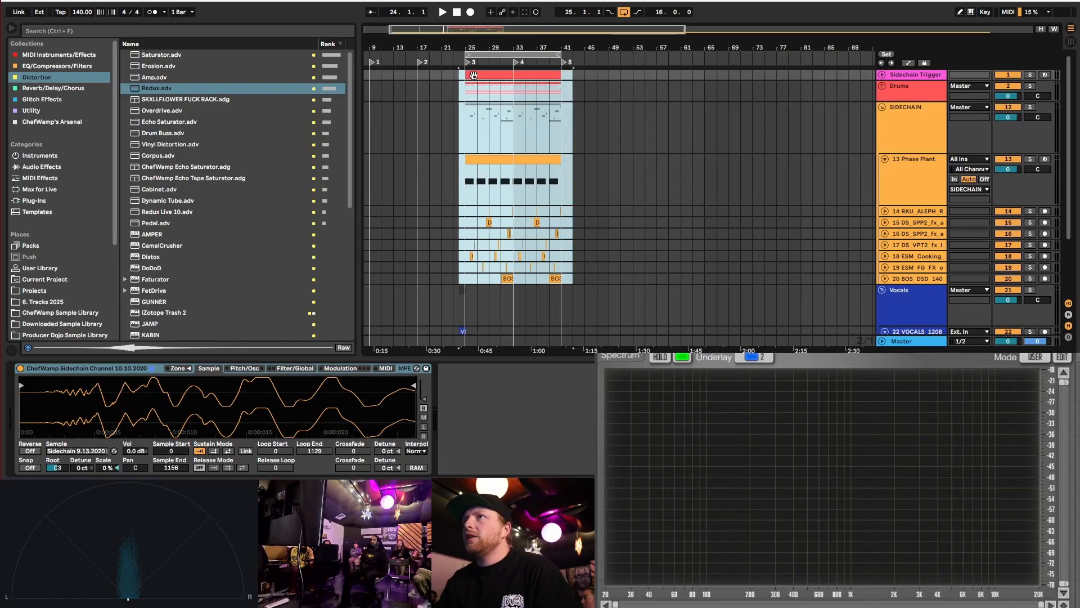
- Try to copy the selected section so it starts at bar 40, and undo the copy
{"action": "left_click_drag", "start_coordinate": [474, 75], "coordinate": [568, 76]}
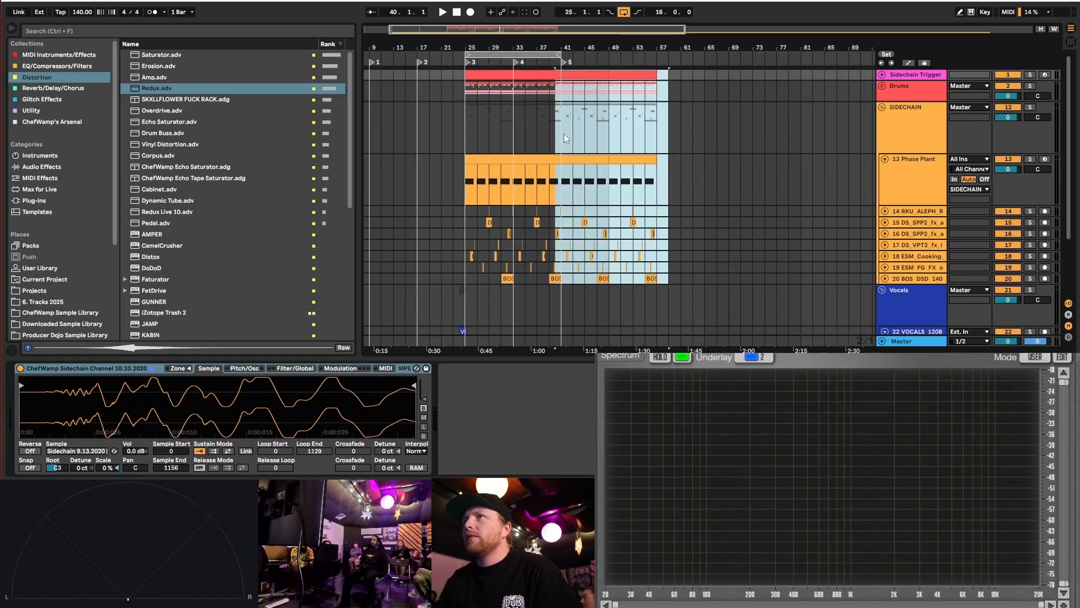
{"action": "scroll", "coordinate": [564, 134], "scroll_direction": "up", "scroll_amount": 2}
{"action": "key", "text": "ctrl+z"}
{"action": "scroll", "coordinate": [504, 86], "scroll_direction": "down", "scroll_amount": 2}
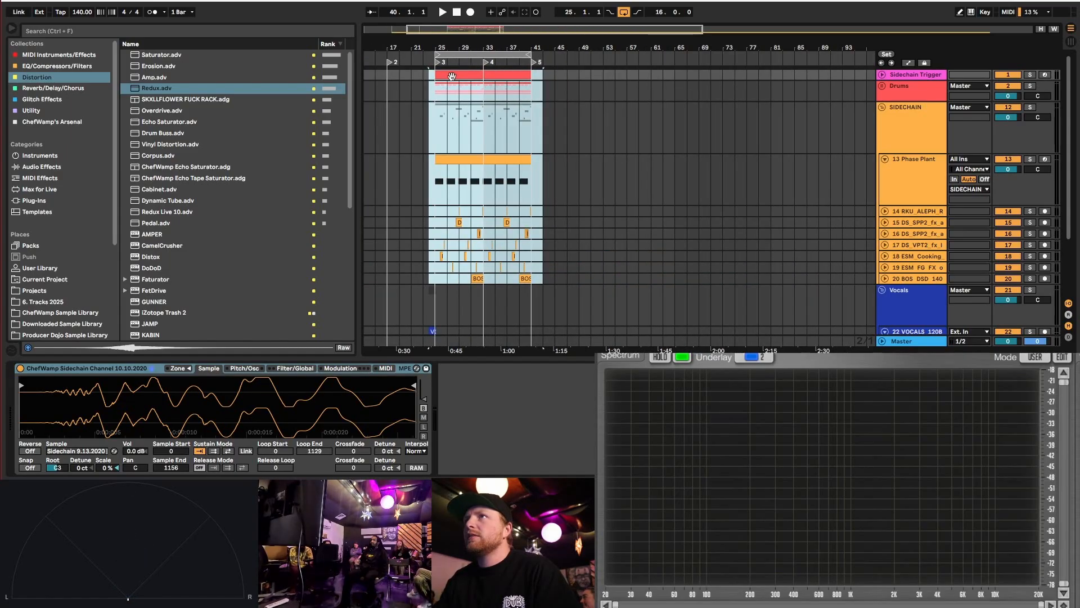
- Copy the selected section across all tracks to start at bar 40, so its clips fill bars 41–57
{"action": "left_click_drag", "start_coordinate": [452, 76], "coordinate": [572, 89]}
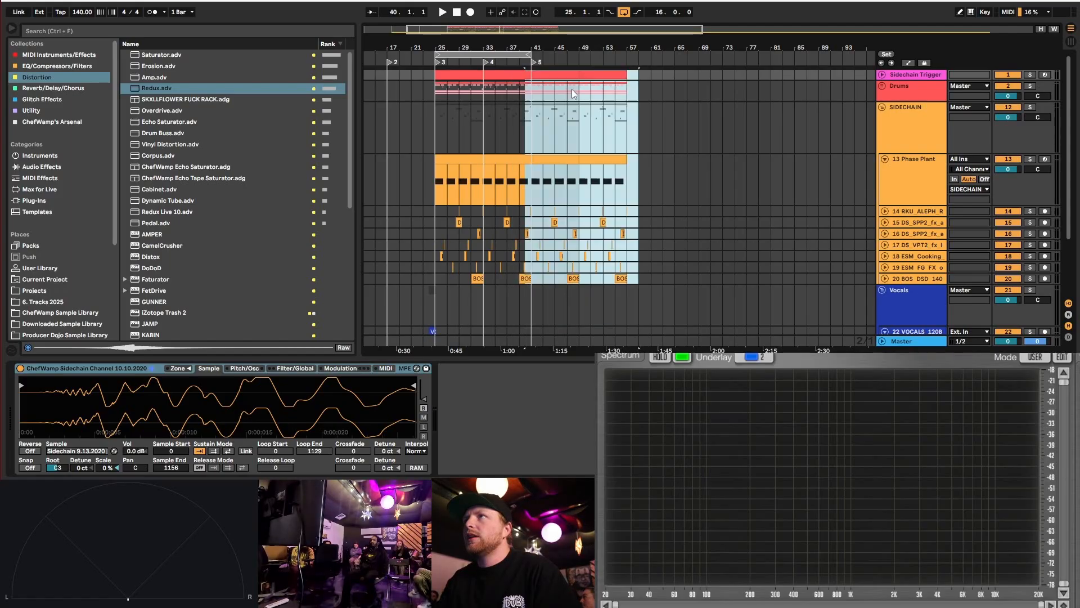
- Add locators every 8 bars along the timeline from bar 49 to bar 97
{"action": "left_click", "coordinate": [590, 91]}
{"action": "left_click", "coordinate": [887, 54]}
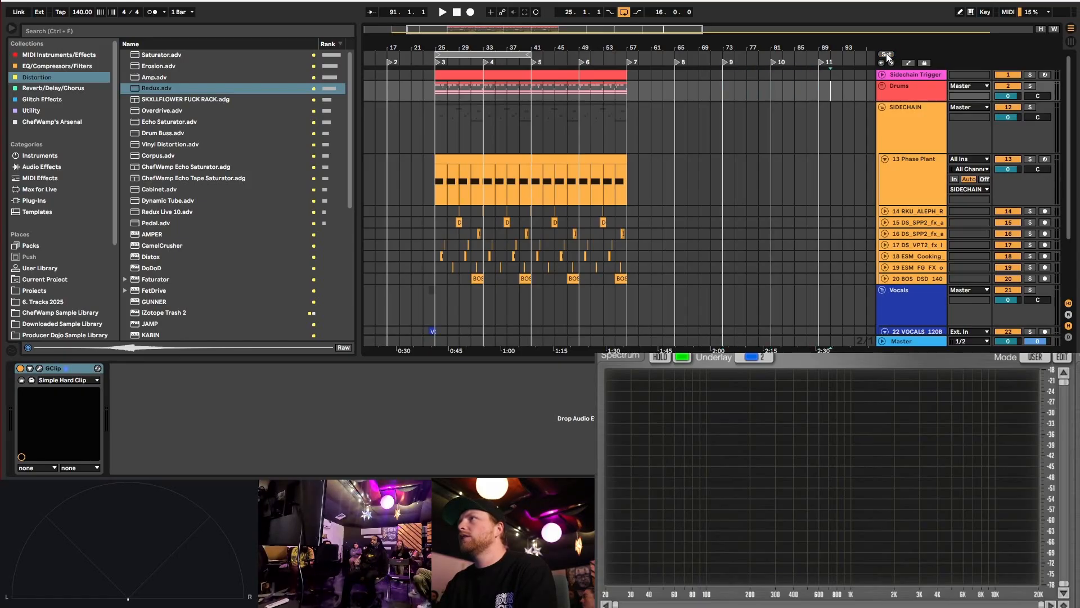
{"action": "key", "text": "Right"}
{"action": "key", "text": "Right"}
{"action": "key", "text": "Right"}
{"action": "left_click", "coordinate": [886, 55]}
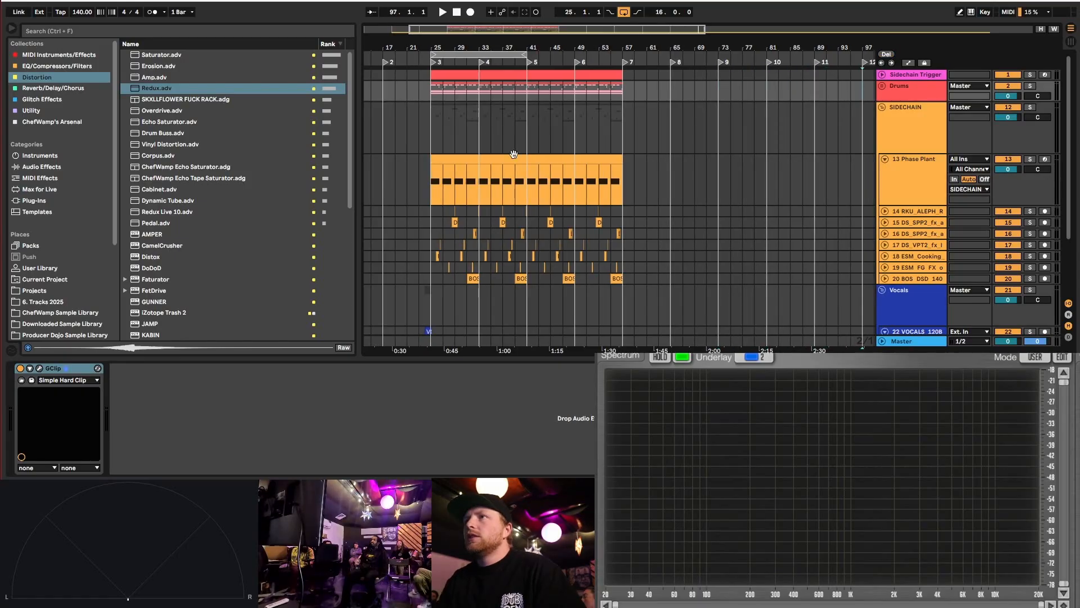
- Copy the vocal clip on track 22 from just before bar 25 to bar 40, ahead of the second drop
{"action": "scroll", "coordinate": [514, 154], "scroll_direction": "down", "scroll_amount": 5, "text": "ctrl"}
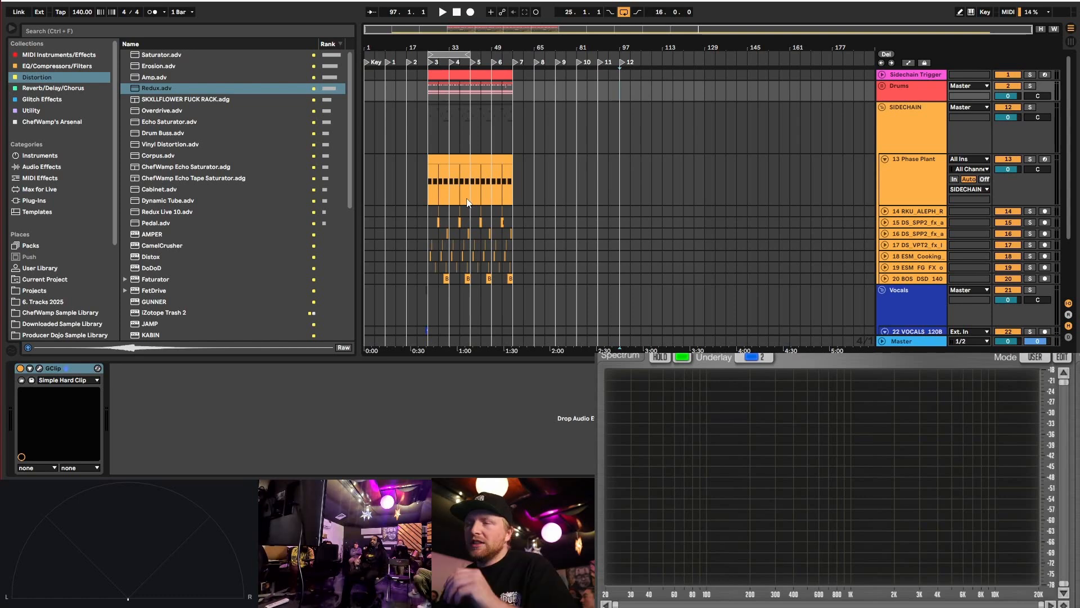
{"action": "scroll", "coordinate": [441, 221], "scroll_direction": "up", "scroll_amount": 5}
{"action": "scroll", "coordinate": [490, 218], "scroll_direction": "down", "scroll_amount": 3}
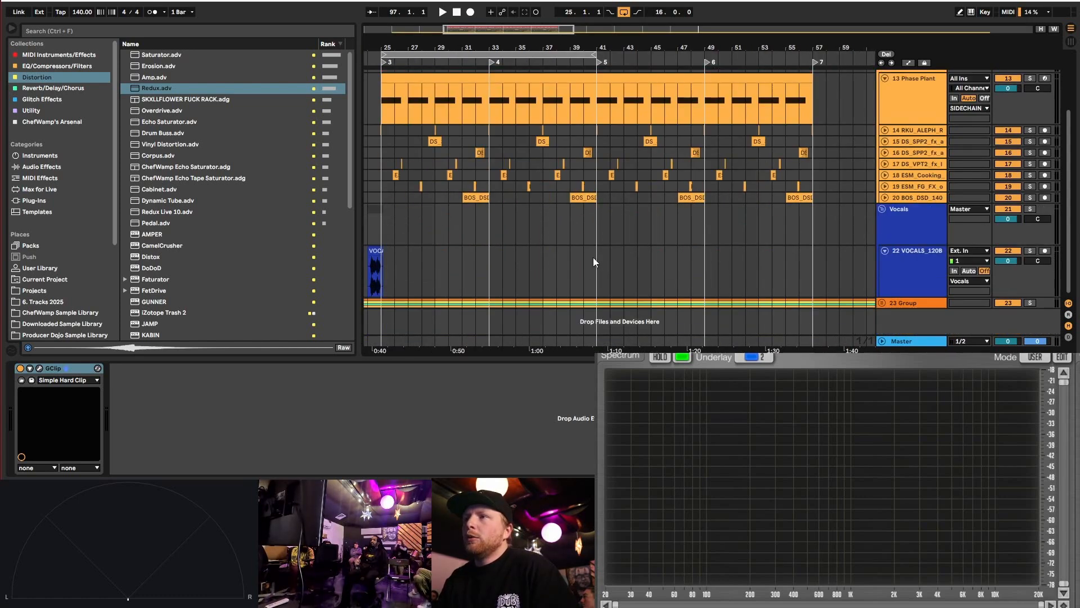
{"action": "scroll", "coordinate": [589, 264], "scroll_direction": "left", "scroll_amount": 3}
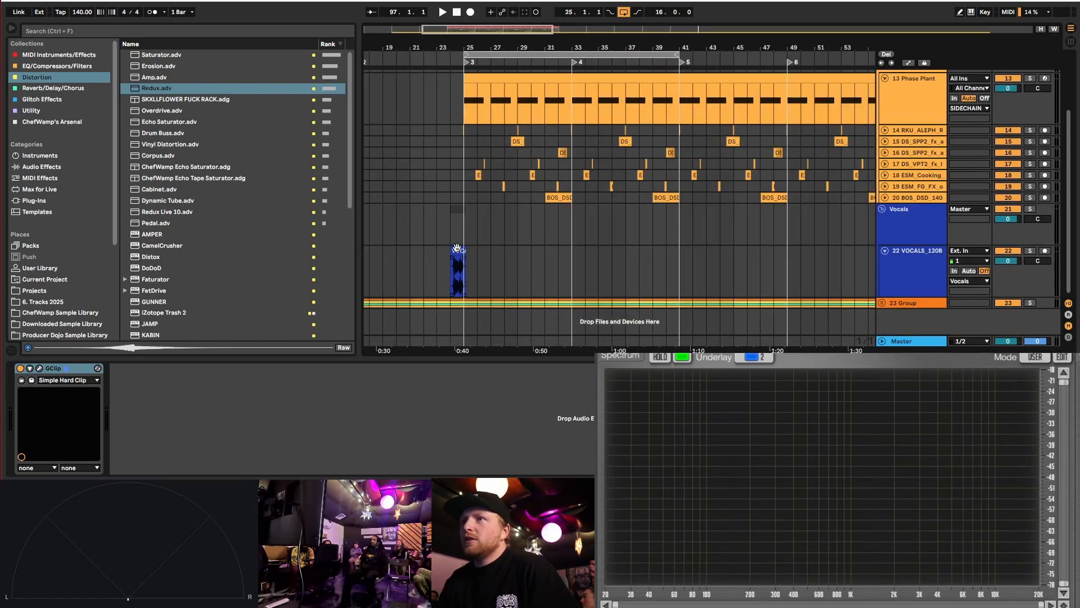
{"action": "left_click_drag", "start_coordinate": [650, 276], "coordinate": [673, 275]}
{"action": "scroll", "coordinate": [694, 269], "scroll_direction": "up", "scroll_amount": 5}
{"action": "scroll", "coordinate": [647, 267], "scroll_direction": "right", "scroll_amount": 1}
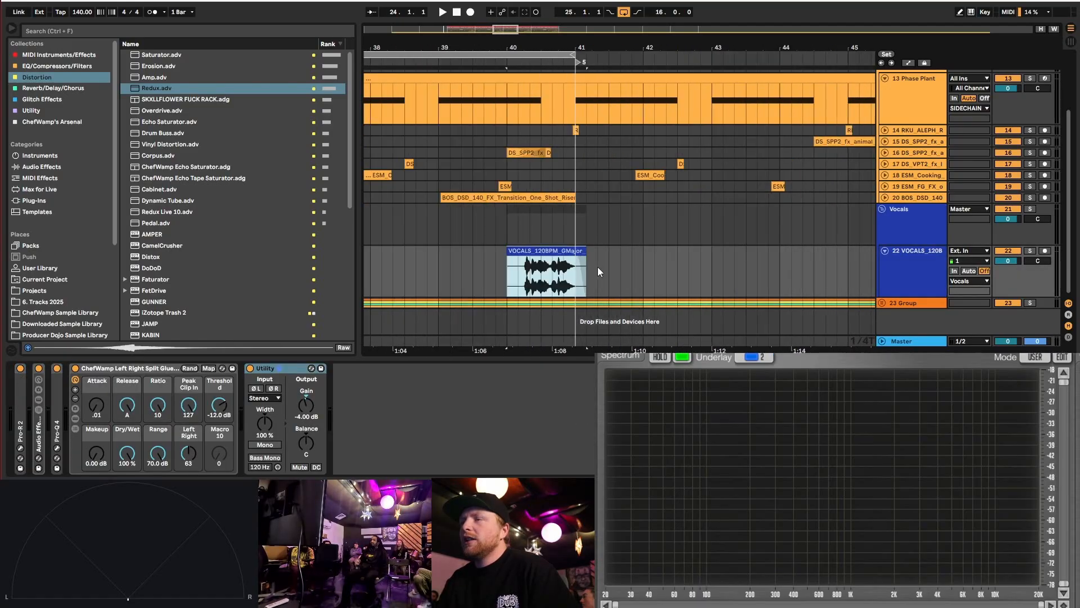
- Slip the audio inside the bar 40 vocal clip earlier so the phrase starts sooner, and play it
{"action": "scroll", "coordinate": [552, 276], "scroll_direction": "up", "scroll_amount": 3}
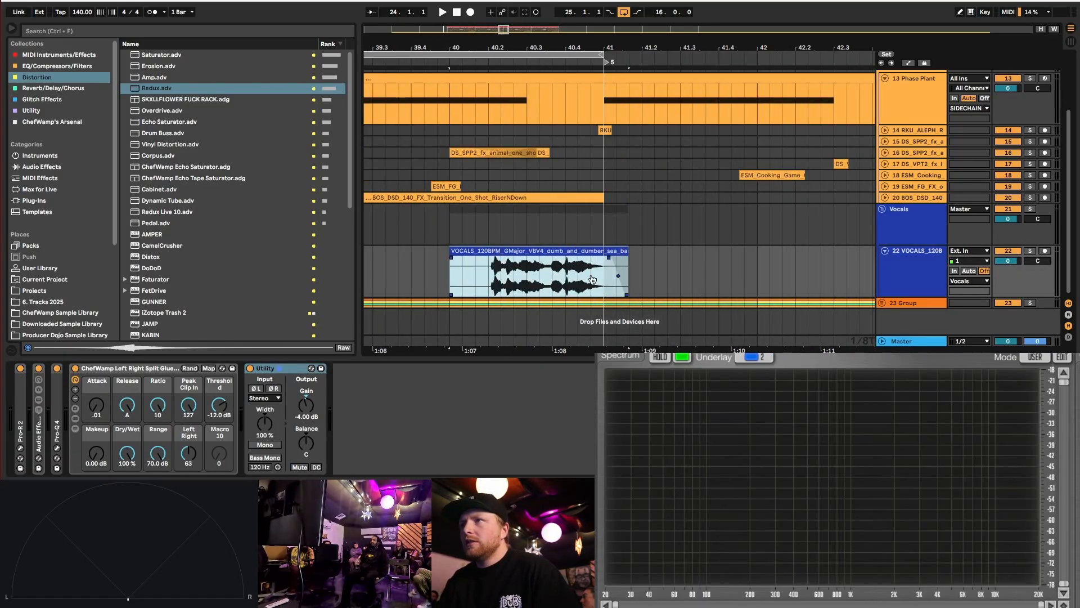
{"action": "left_click_drag", "start_coordinate": [592, 279], "coordinate": [548, 280]}
{"action": "key", "text": "space"}
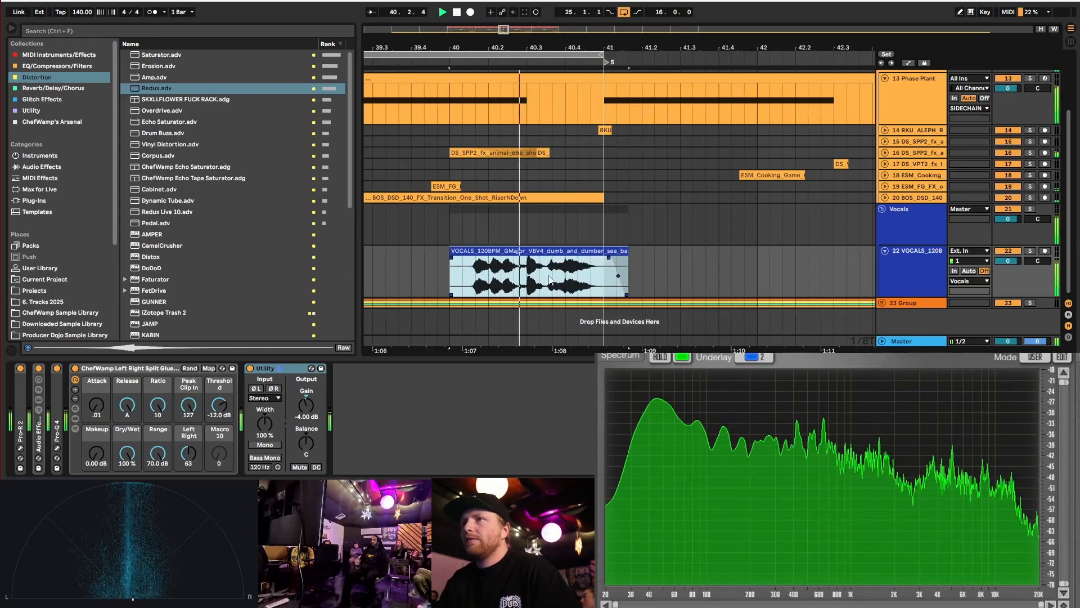
{"action": "key", "text": "space"}
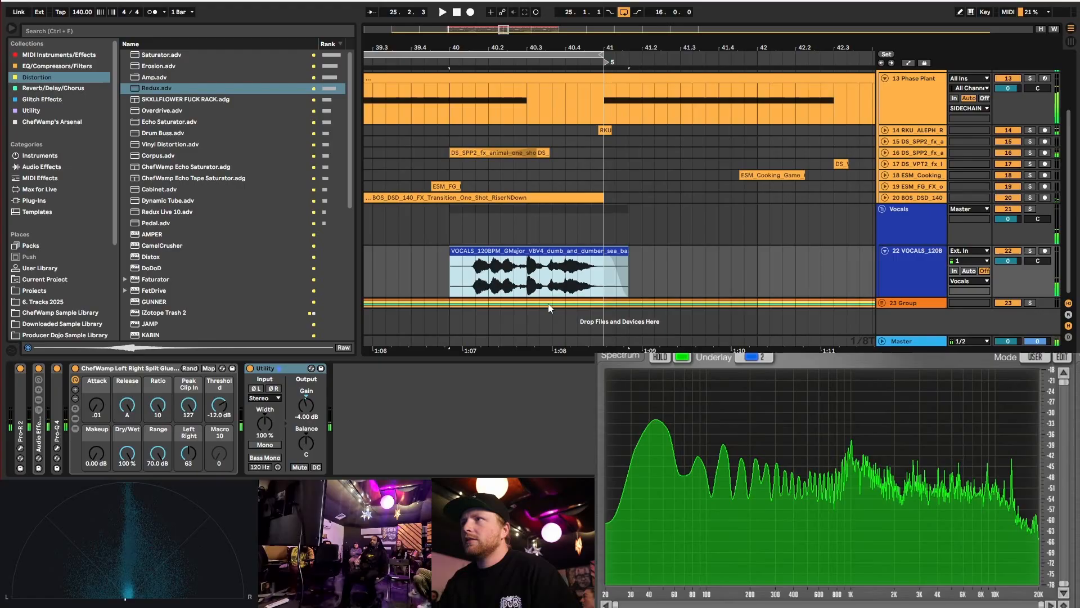
{"action": "scroll", "coordinate": [562, 282], "scroll_direction": "down", "scroll_amount": 3}
{"action": "scroll", "coordinate": [547, 261], "scroll_direction": "up", "scroll_amount": 3}
{"action": "scroll", "coordinate": [561, 133], "scroll_direction": "down", "scroll_amount": 3}
{"action": "scroll", "coordinate": [519, 160], "scroll_direction": "up", "scroll_amount": 3}
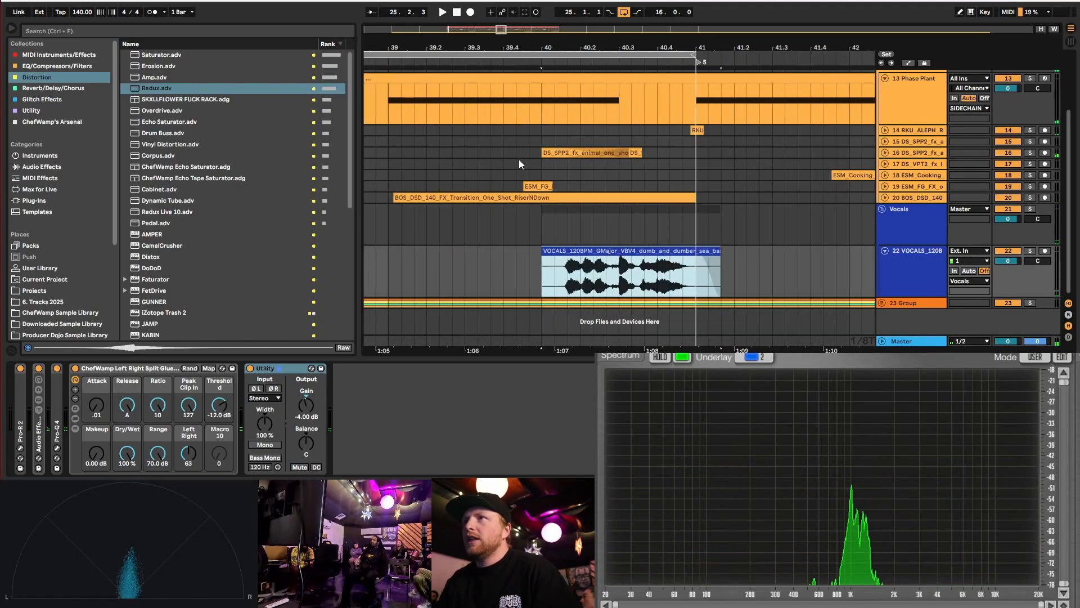
- Unfold track 16, deactivate its seagull clips at bar 40, and play the transition from bar 39
{"action": "left_click", "coordinate": [885, 153]}
{"action": "left_click_drag", "start_coordinate": [492, 175], "coordinate": [659, 187]}
{"action": "left_click", "coordinate": [388, 174]}
{"action": "key", "text": "space"}
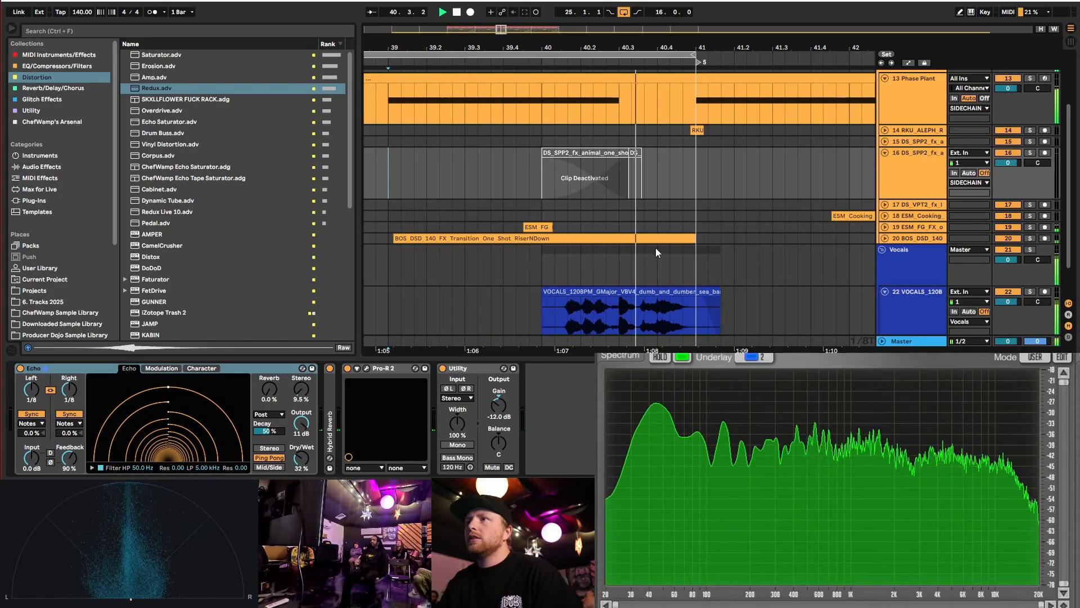
{"action": "scroll", "coordinate": [660, 319], "scroll_direction": "down", "scroll_amount": 3}
{"action": "key", "text": "space"}
- Trim the start of the bar 40 vocal clip to 40.3
{"action": "left_click", "coordinate": [643, 255]}
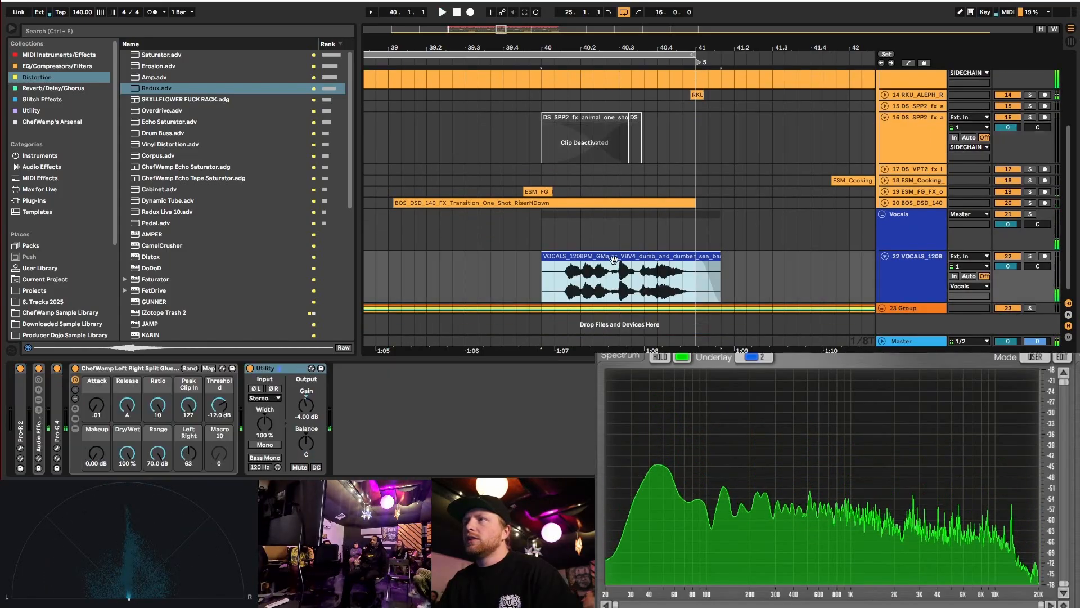
{"action": "scroll", "coordinate": [620, 224], "scroll_direction": "up", "scroll_amount": 6}
{"action": "scroll", "coordinate": [628, 233], "scroll_direction": "down", "scroll_amount": 2}
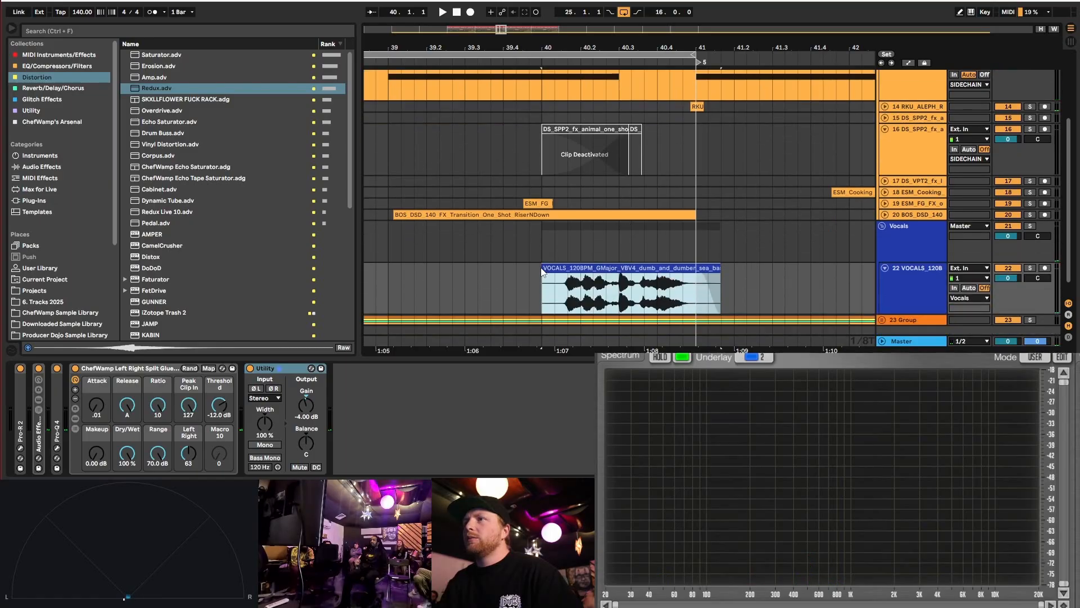
{"action": "left_click_drag", "start_coordinate": [542, 271], "coordinate": [617, 270]}
{"action": "scroll", "coordinate": [631, 281], "scroll_direction": "down", "scroll_amount": 2}
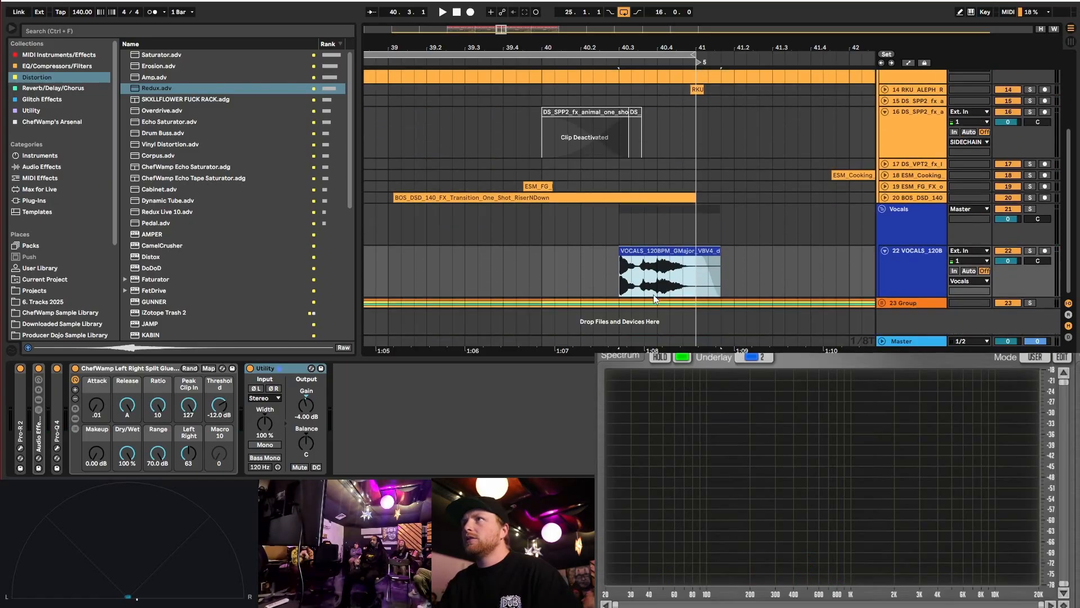
- Slip the trimmed vocal clip's audio to a single phrase starting just after 40.3, and play the transition from bar 39
{"action": "scroll", "coordinate": [654, 295], "scroll_direction": "right", "scroll_amount": 3}
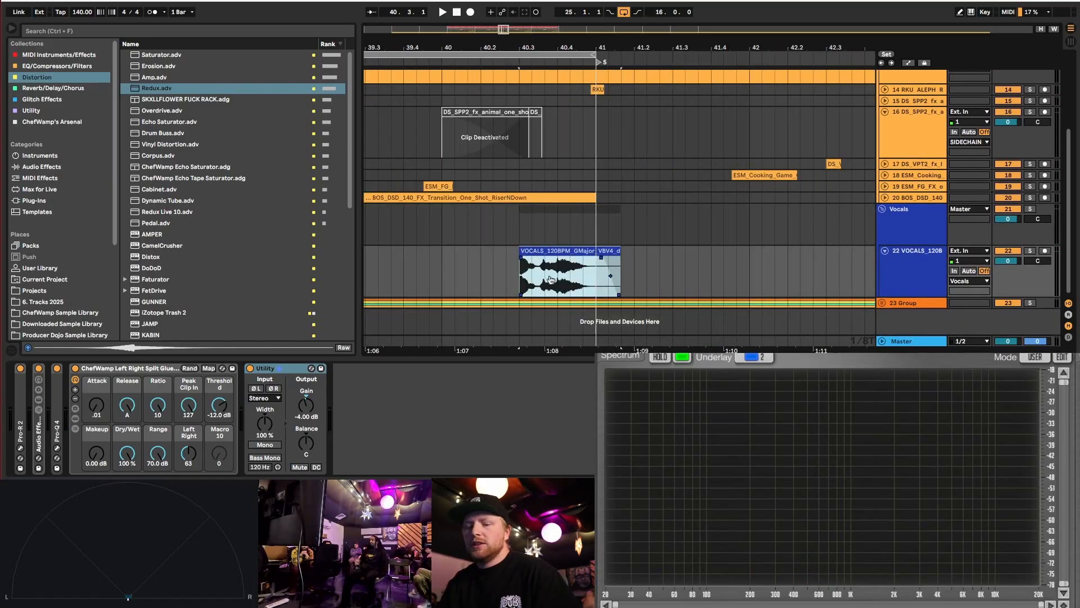
{"action": "left_click_drag", "start_coordinate": [544, 279], "coordinate": [512, 281]}
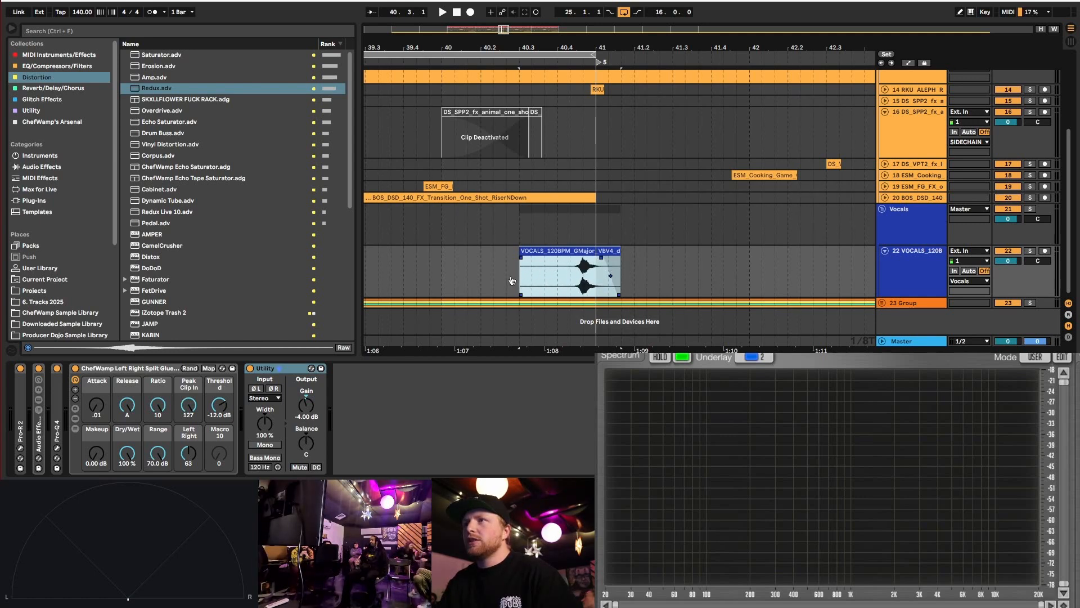
{"action": "left_click_drag", "start_coordinate": [579, 283], "coordinate": [528, 282]}
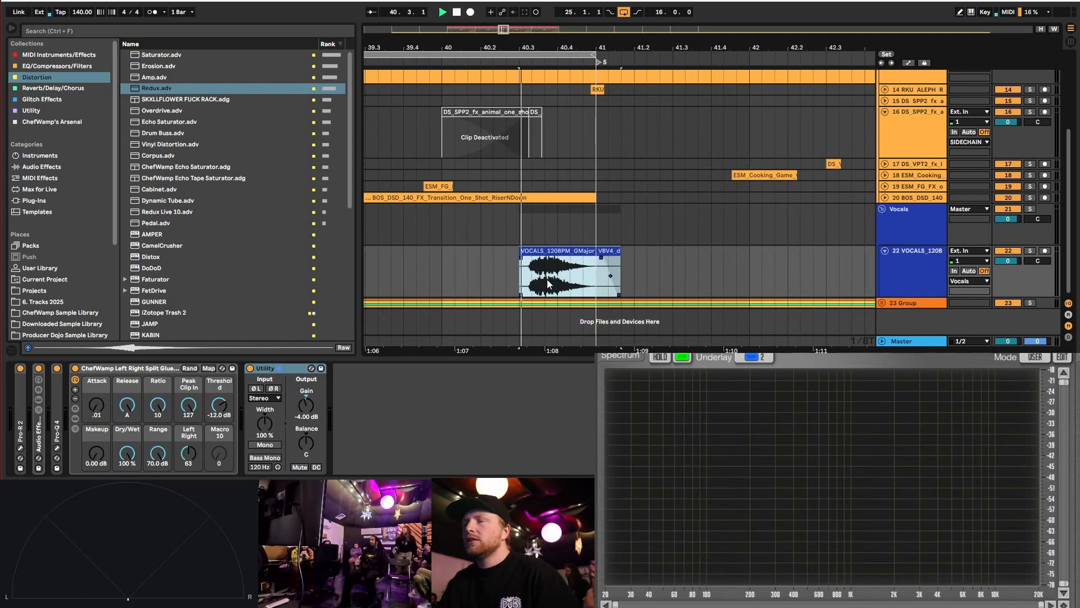
{"action": "key", "text": "space"}
{"action": "scroll", "coordinate": [484, 270], "scroll_direction": "down", "scroll_amount": 2}
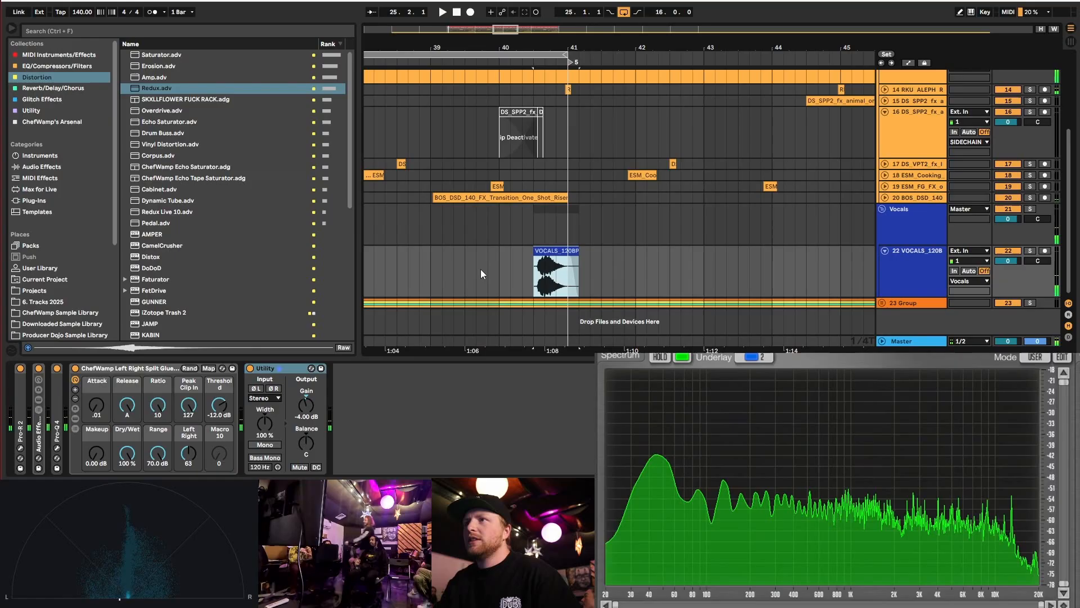
{"action": "left_click", "coordinate": [443, 266]}
{"action": "key", "text": "space"}
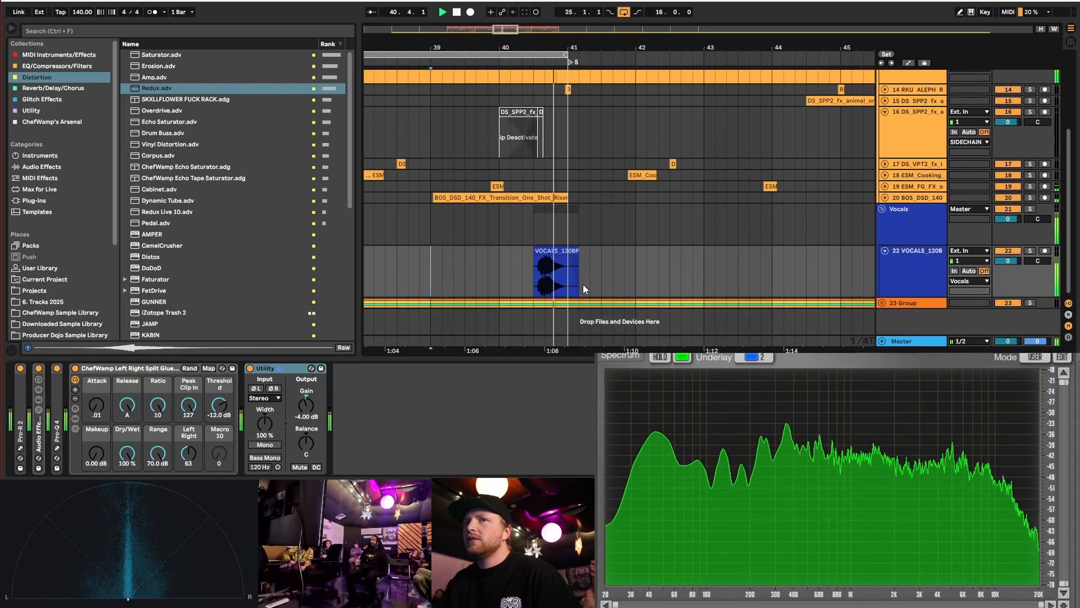
{"action": "key", "text": "space"}
- Slip the vocal audio slightly earlier so the phrase begins right at the clip's start, and play it from 40.2
{"action": "scroll", "coordinate": [562, 276], "scroll_direction": "up", "scroll_amount": 5}
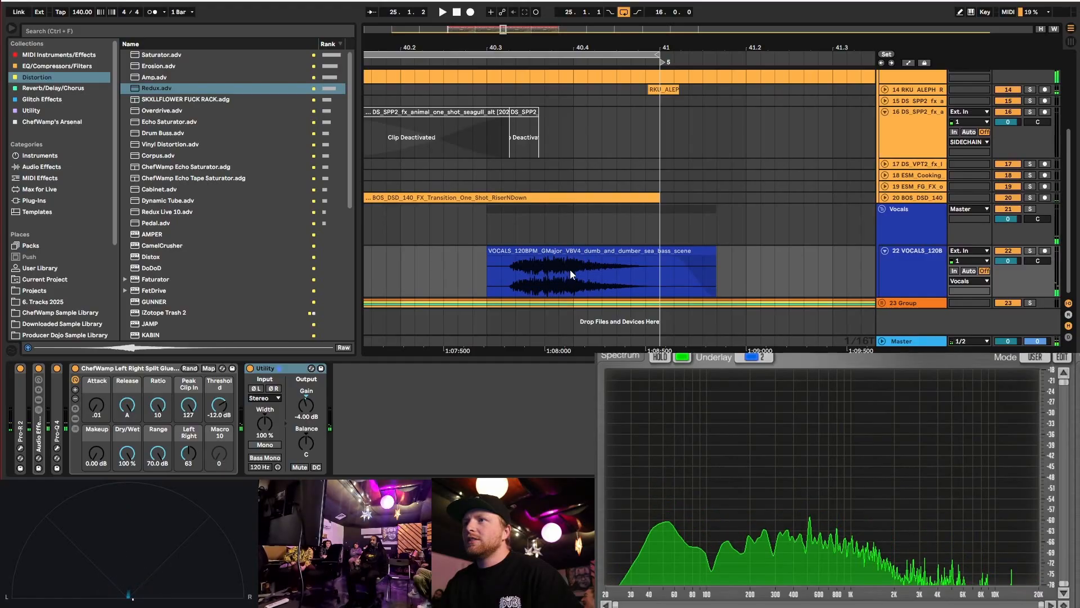
{"action": "left_click", "coordinate": [501, 285]}
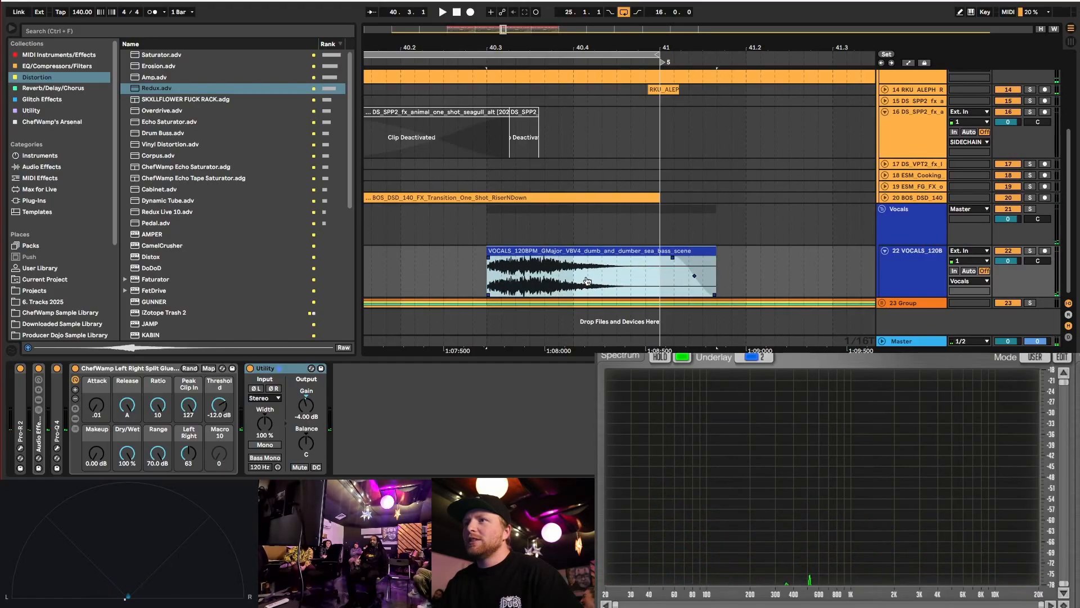
{"action": "left_click", "coordinate": [407, 266]}
{"action": "key", "text": "space"}
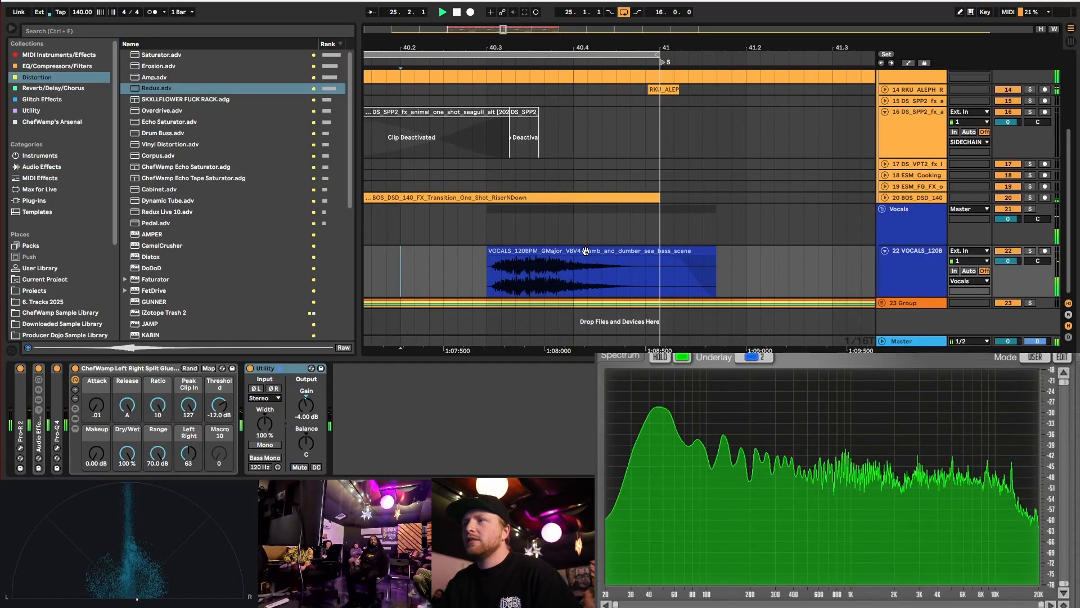
- Set the trimmed vocal clip's gain to 0.00 dB and play the transition from bar 40
{"action": "left_click", "coordinate": [585, 251]}
{"action": "key", "text": "space"}
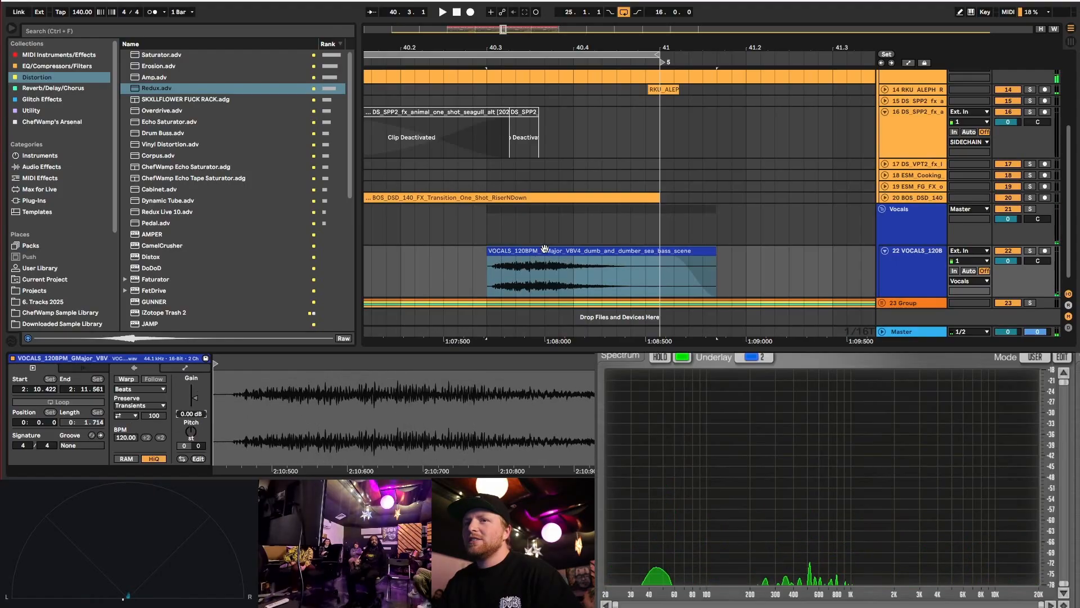
{"action": "scroll", "coordinate": [545, 249], "scroll_direction": "down", "scroll_amount": 5}
{"action": "left_click", "coordinate": [508, 272]}
{"action": "key", "text": "space"}
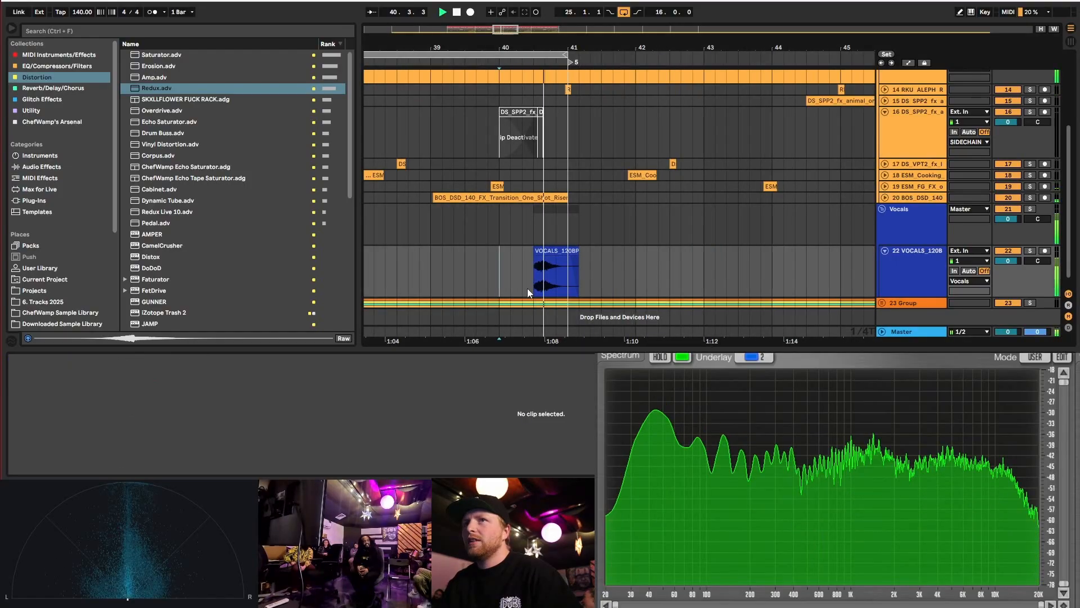
- Turn off the arrangement loop over bars 25–41
{"action": "scroll", "coordinate": [557, 254], "scroll_direction": "down", "scroll_amount": 5}
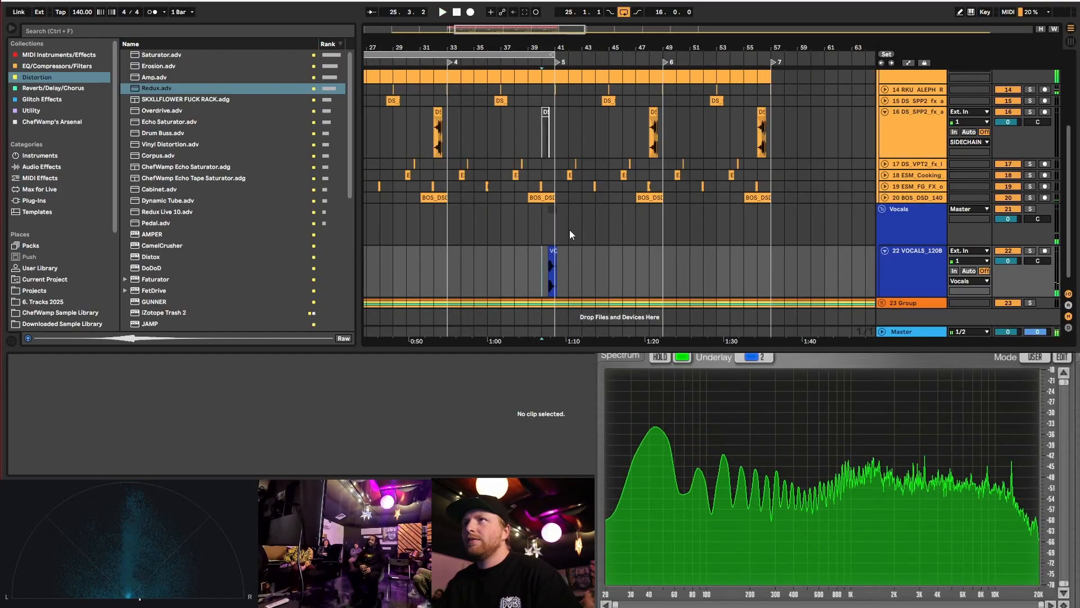
{"action": "scroll", "coordinate": [570, 230], "scroll_direction": "down", "scroll_amount": 3}
{"action": "right_click", "coordinate": [514, 54]}
{"action": "left_click", "coordinate": [529, 58]}
{"action": "scroll", "coordinate": [669, 239], "scroll_direction": "up", "scroll_amount": 3}
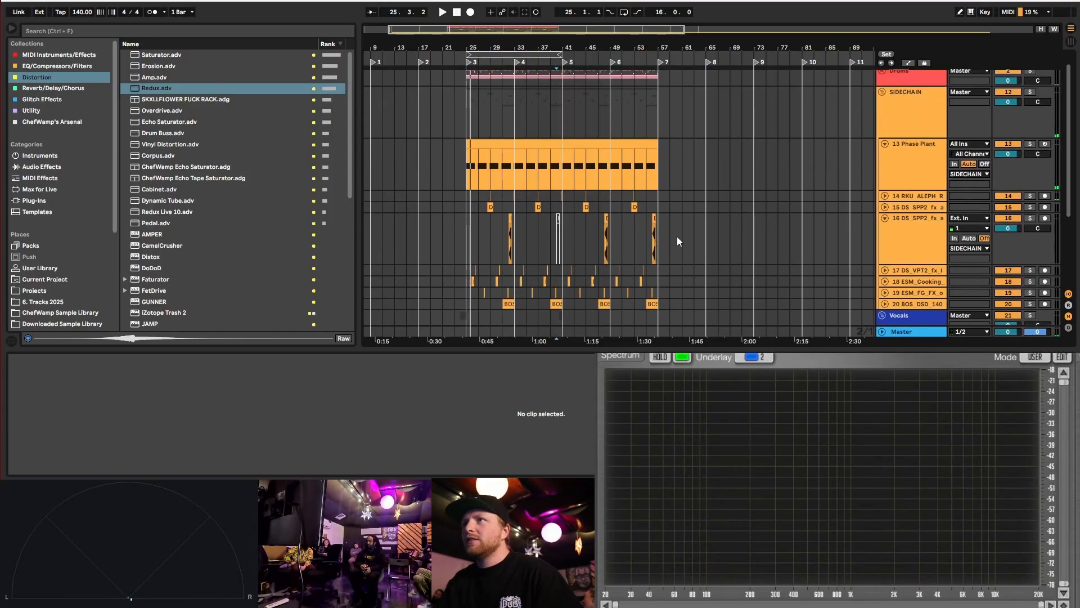
{"action": "scroll", "coordinate": [579, 203], "scroll_direction": "up", "scroll_amount": 2}
{"action": "scroll", "coordinate": [656, 161], "scroll_direction": "up", "scroll_amount": 1}
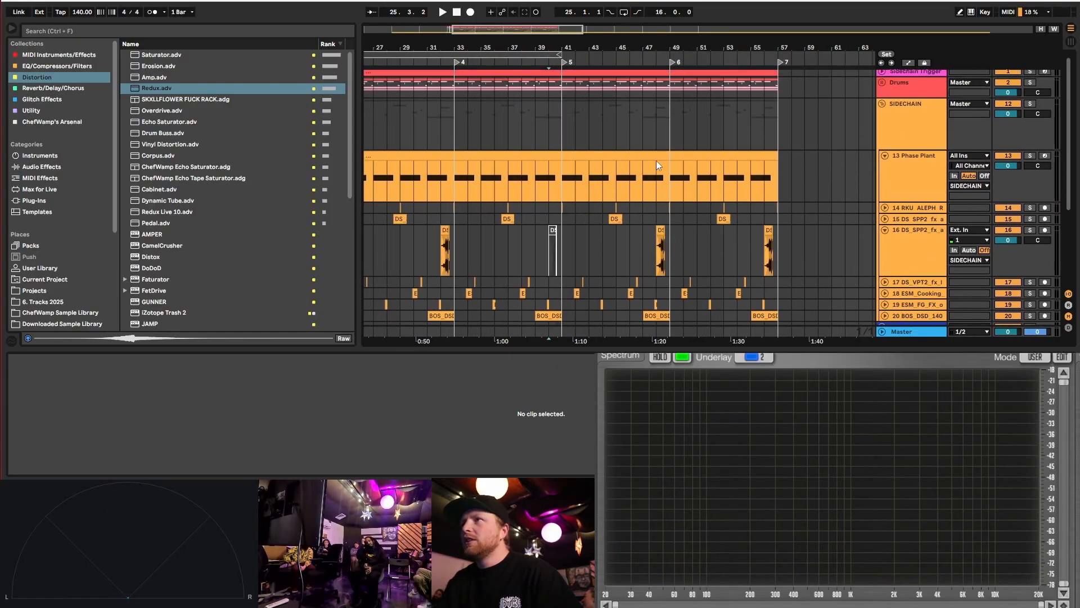
- Show the automation lanes of the Phase Plant track and examine the Redux, filter and macro curves across bars 25–57
{"action": "left_click", "coordinate": [930, 165]}
{"action": "left_click", "coordinate": [907, 62]}
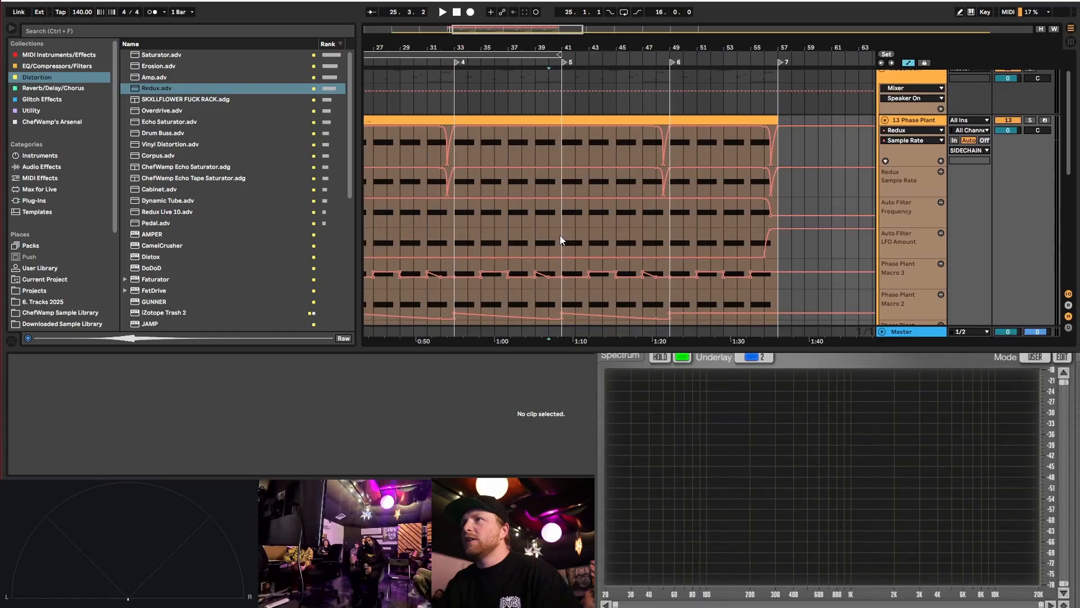
{"action": "scroll", "coordinate": [560, 235], "scroll_direction": "down", "scroll_amount": 2}
{"action": "scroll", "coordinate": [633, 229], "scroll_direction": "down", "scroll_amount": 2}
{"action": "scroll", "coordinate": [530, 205], "scroll_direction": "up", "scroll_amount": 2}
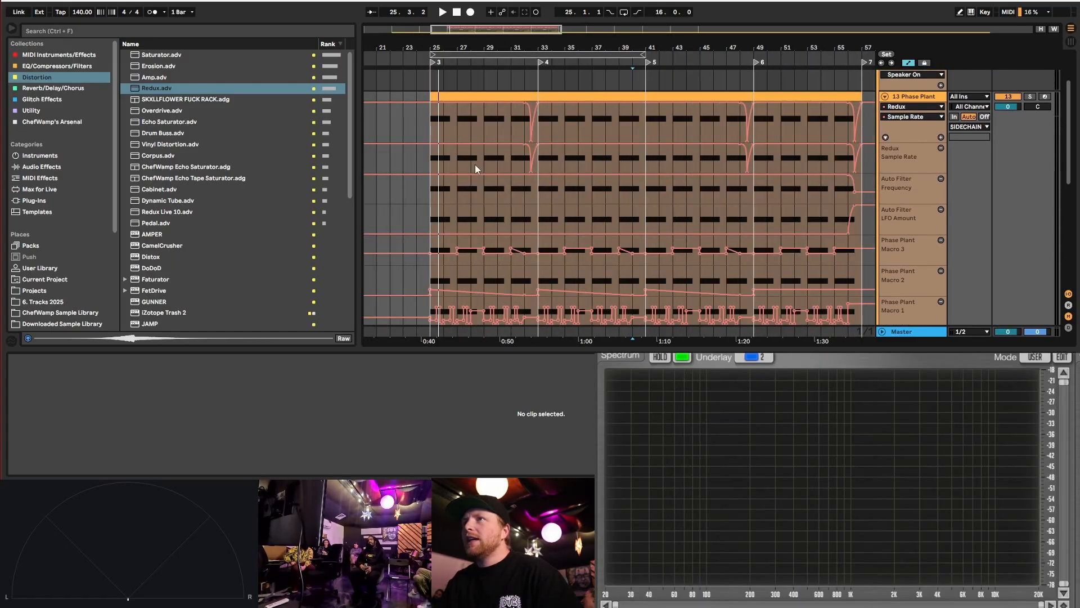
{"action": "scroll", "coordinate": [447, 152], "scroll_direction": "up", "scroll_amount": 2}
{"action": "scroll", "coordinate": [446, 152], "scroll_direction": "down", "scroll_amount": 2}
{"action": "scroll", "coordinate": [520, 171], "scroll_direction": "down", "scroll_amount": 2}
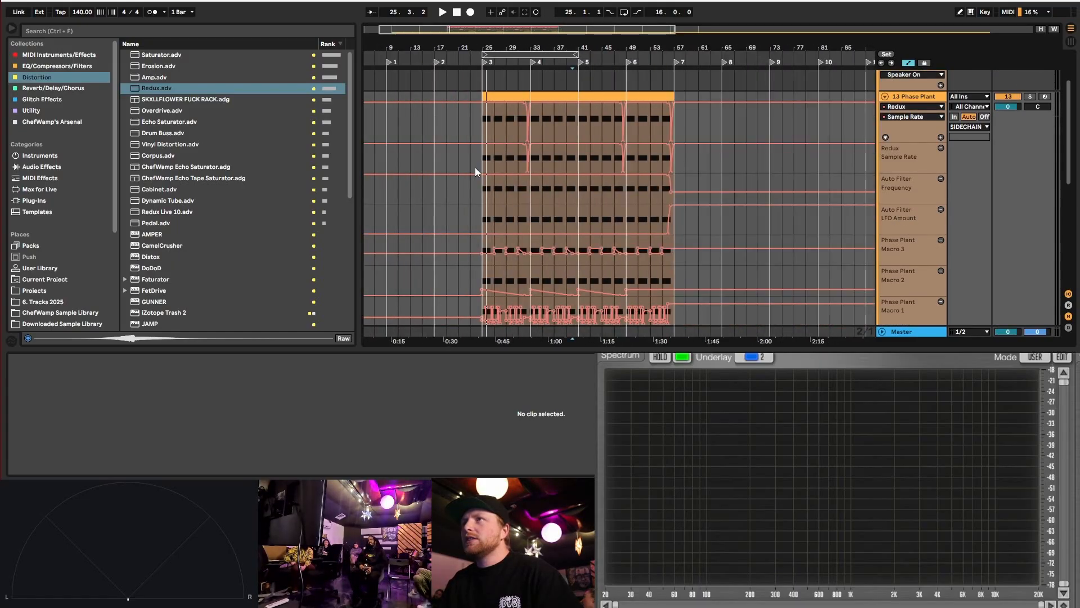
{"action": "scroll", "coordinate": [509, 162], "scroll_direction": "up", "scroll_amount": 2}
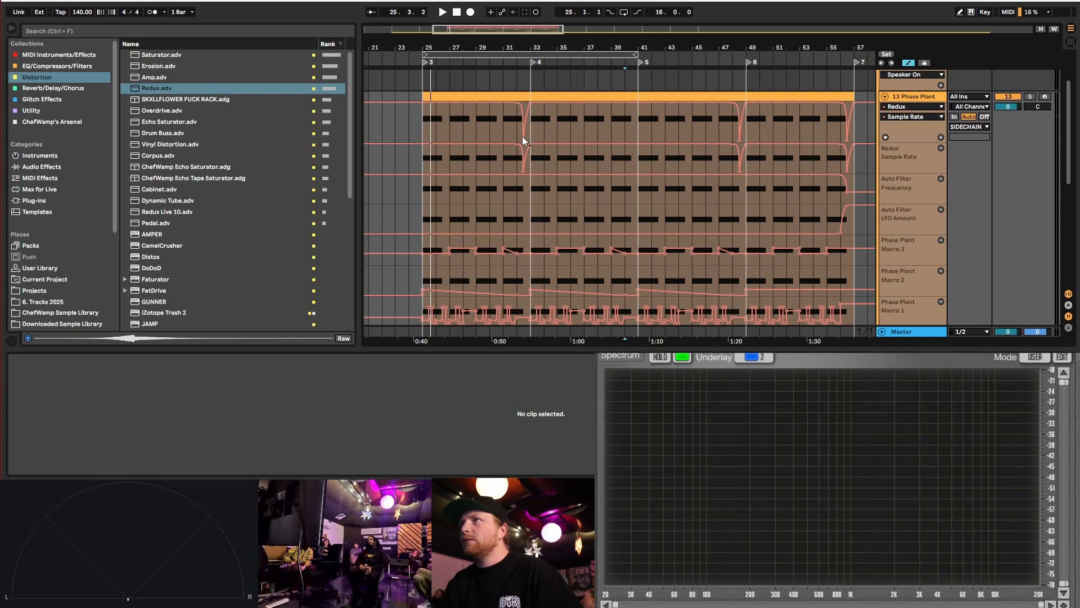
{"action": "scroll", "coordinate": [398, 128], "scroll_direction": "right", "scroll_amount": 6}
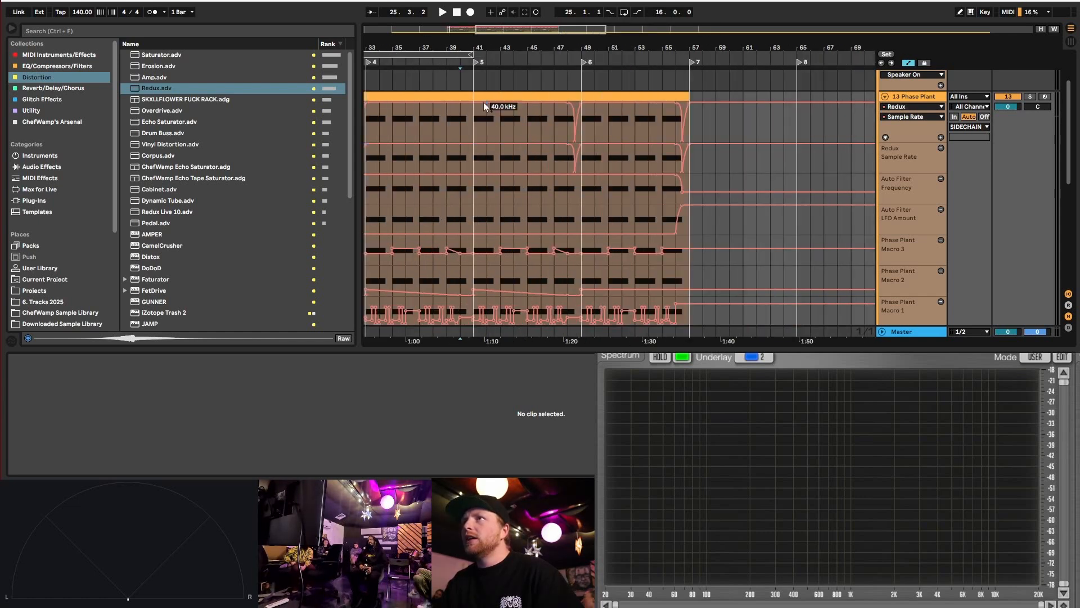
- Examine the Phase Plant track's Macro 2 automation across bars 25–57 and show the track's device chain
{"action": "left_click", "coordinate": [497, 93]}
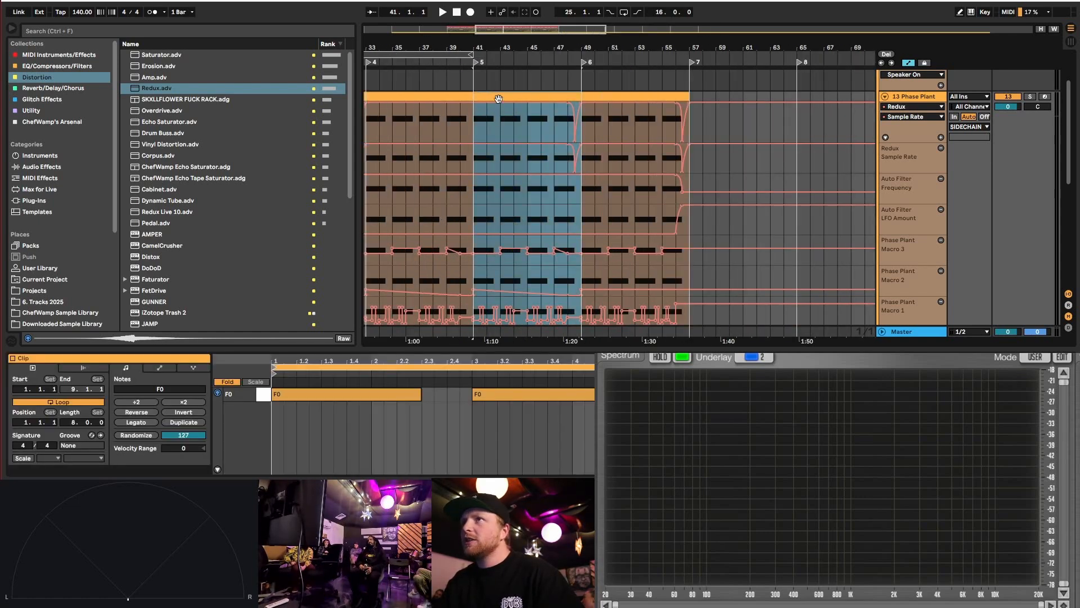
{"action": "scroll", "coordinate": [498, 132], "scroll_direction": "up", "scroll_amount": 3}
{"action": "scroll", "coordinate": [578, 187], "scroll_direction": "down", "scroll_amount": 2}
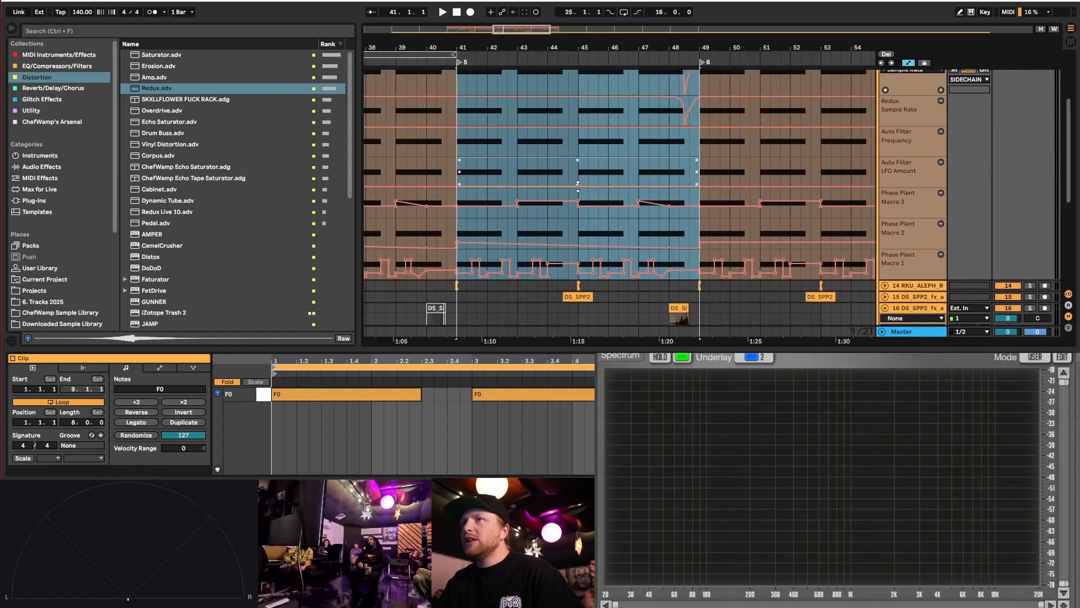
{"action": "left_click", "coordinate": [449, 228]}
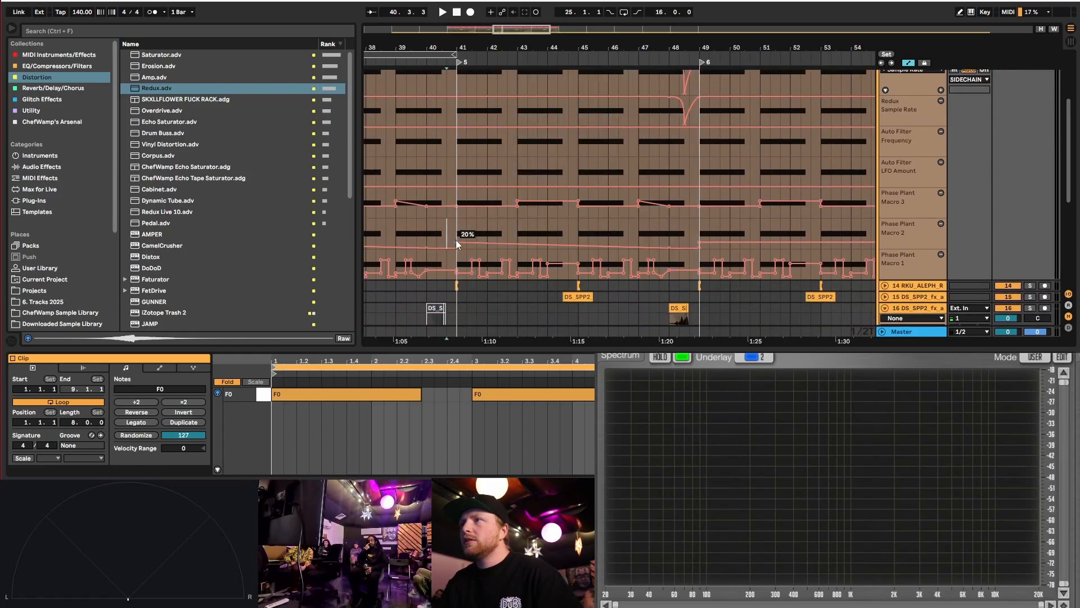
{"action": "scroll", "coordinate": [456, 239], "scroll_direction": "down", "scroll_amount": 4}
{"action": "scroll", "coordinate": [440, 248], "scroll_direction": "up", "scroll_amount": 3}
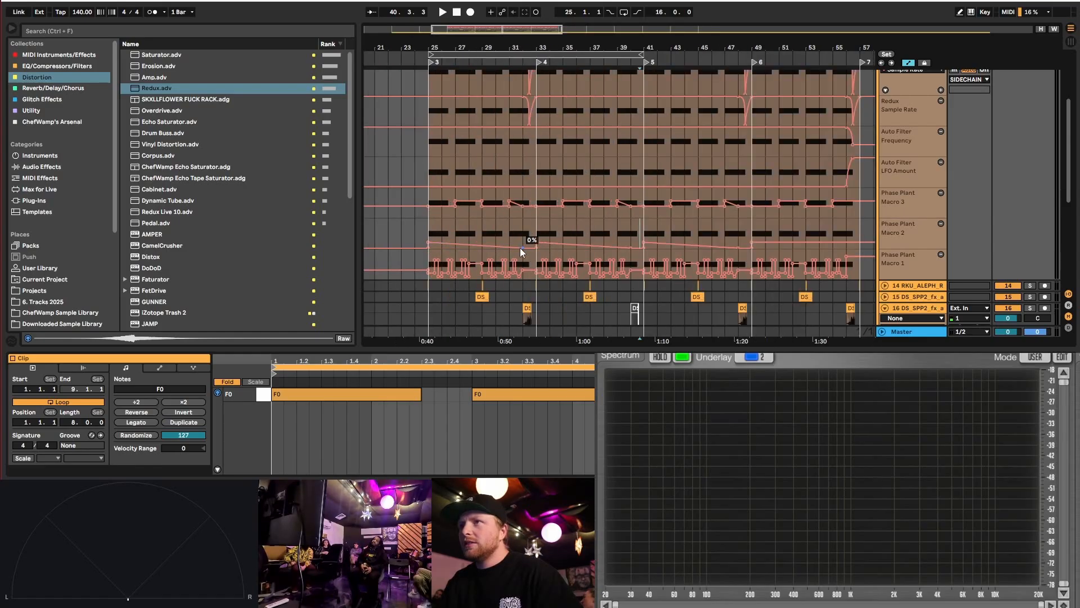
{"action": "left_click", "coordinate": [907, 336]}
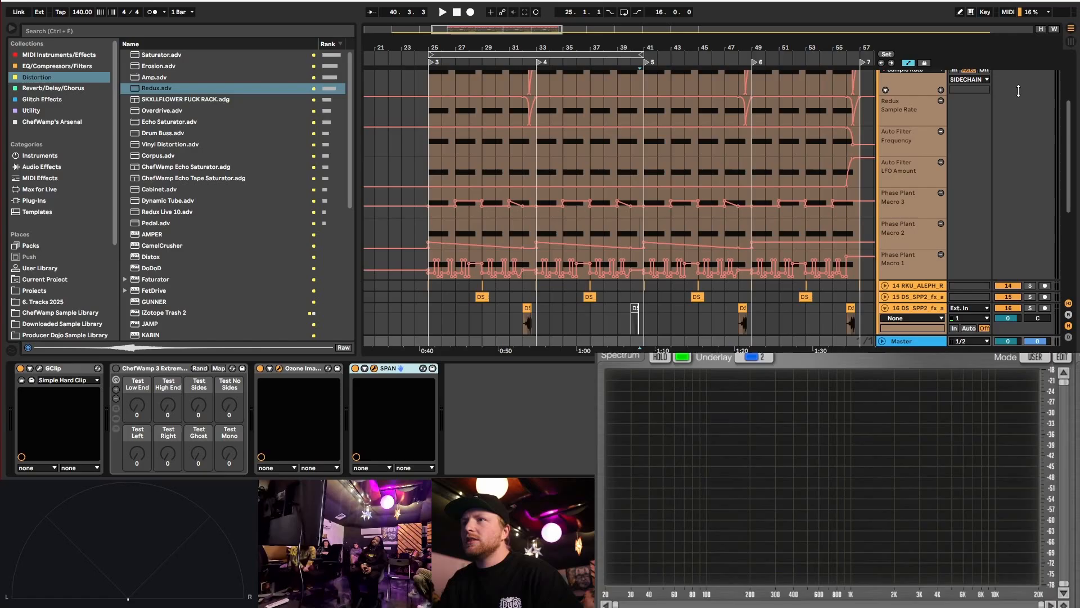
{"action": "scroll", "coordinate": [940, 102], "scroll_direction": "up", "scroll_amount": 2}
{"action": "left_click", "coordinate": [911, 113]}
{"action": "scroll", "coordinate": [506, 283], "scroll_direction": "down", "scroll_amount": 2}
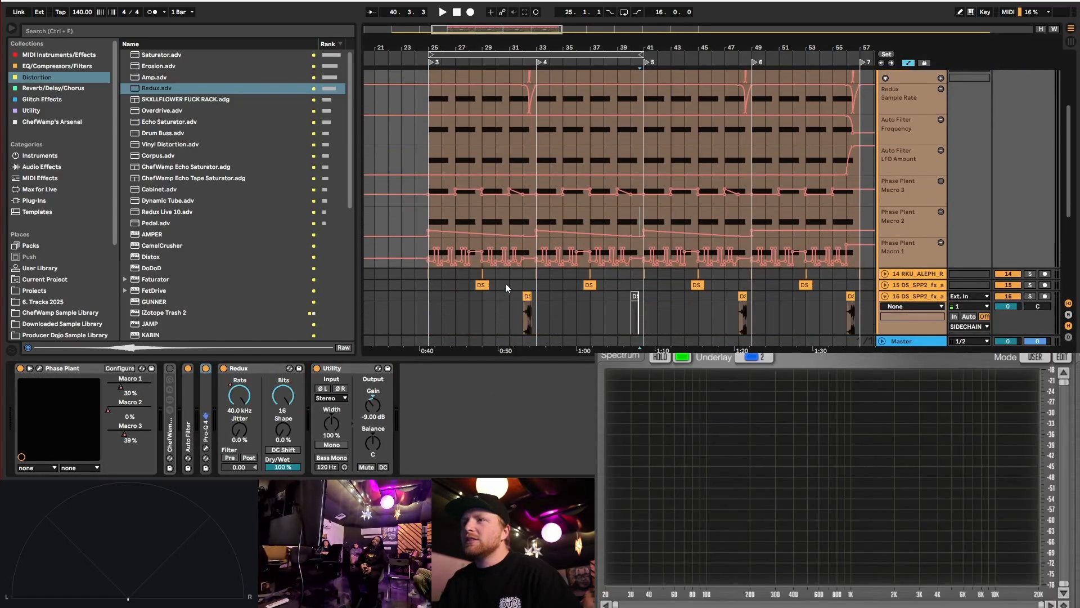
- Remove the Macro 2 breakpoints that ramp down over bars 25–41, leaving a flat 20%, and duplicate that stretch onto bars 41–57
{"action": "left_click", "coordinate": [536, 236]}
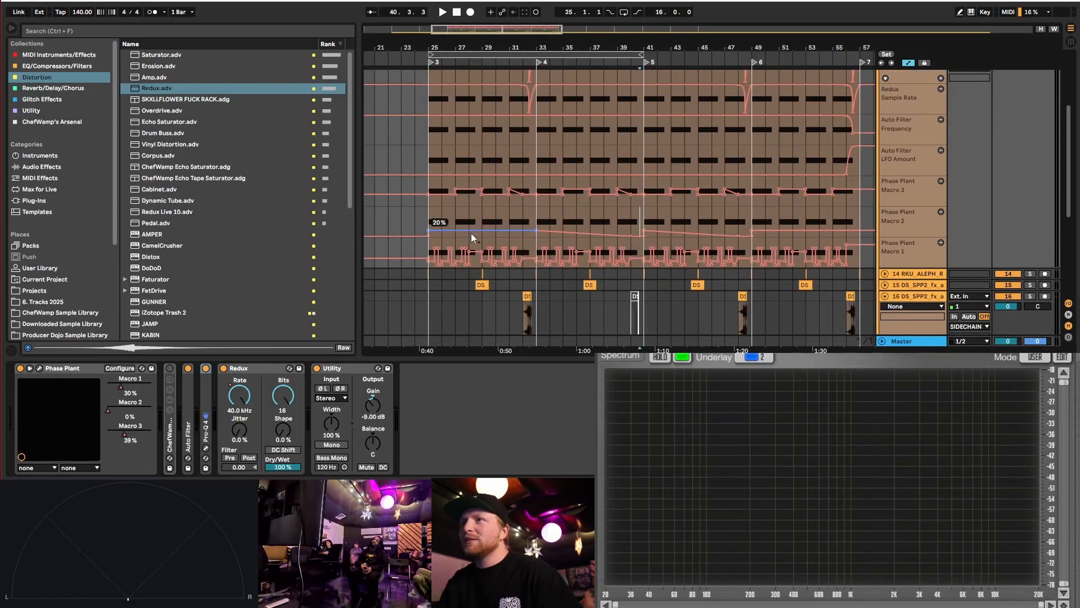
{"action": "left_click", "coordinate": [630, 235]}
{"action": "left_click_drag", "start_coordinate": [646, 225], "coordinate": [412, 220]}
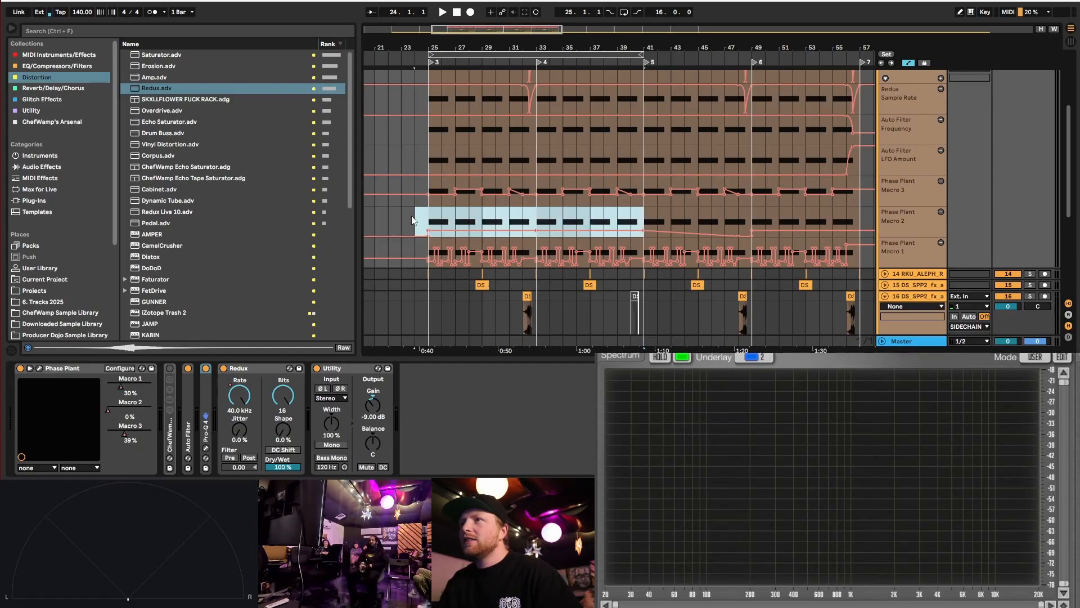
{"action": "key", "text": "ctrl+d"}
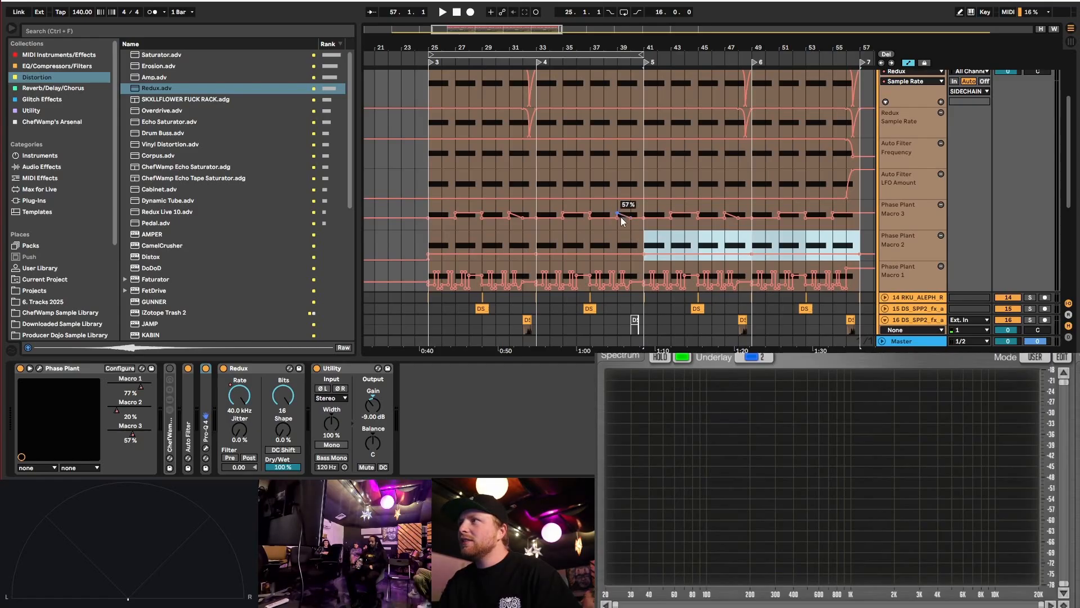
- Play the transition into the second drop from bar 39 with the flattened Macro 2 automation
{"action": "left_click", "coordinate": [619, 228]}
{"action": "key", "text": "space"}
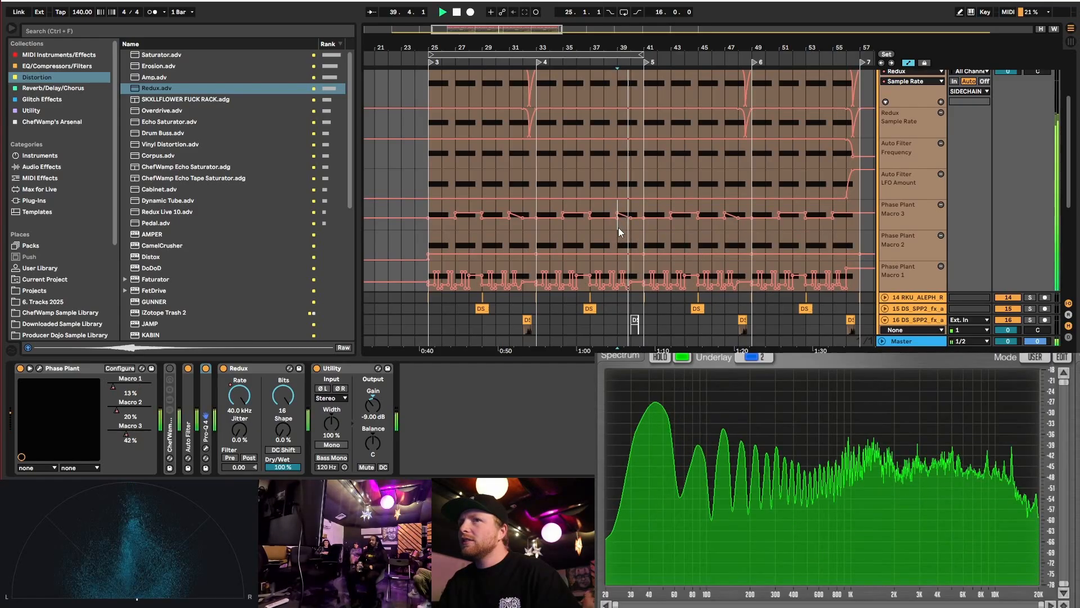
{"action": "scroll", "coordinate": [532, 231], "scroll_direction": "down", "scroll_amount": 3, "text": "ctrl"}
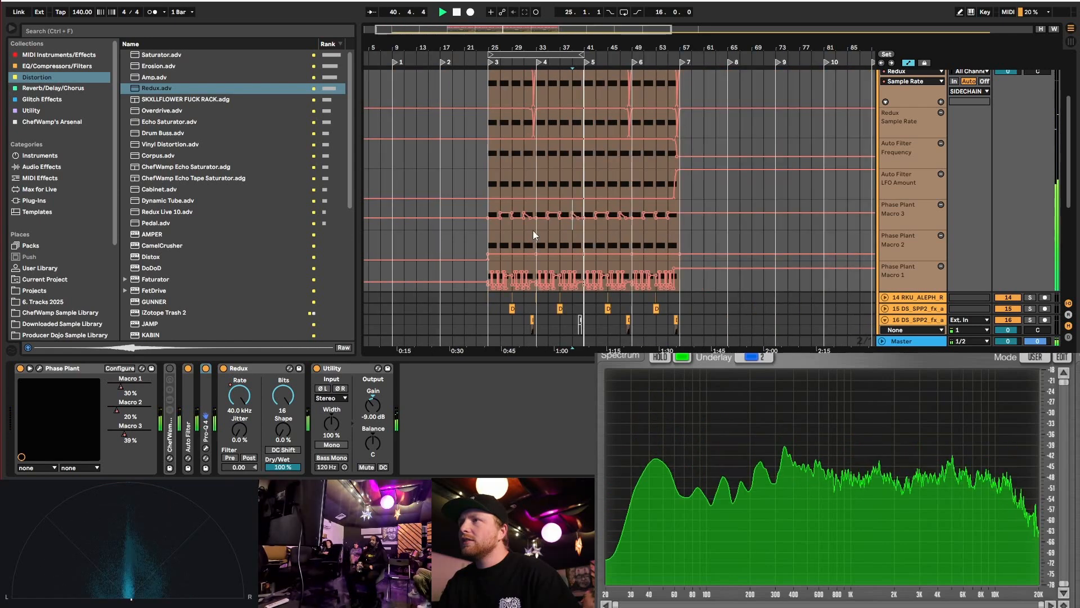
{"action": "scroll", "coordinate": [533, 232], "scroll_direction": "up", "scroll_amount": 6, "text": "ctrl"}
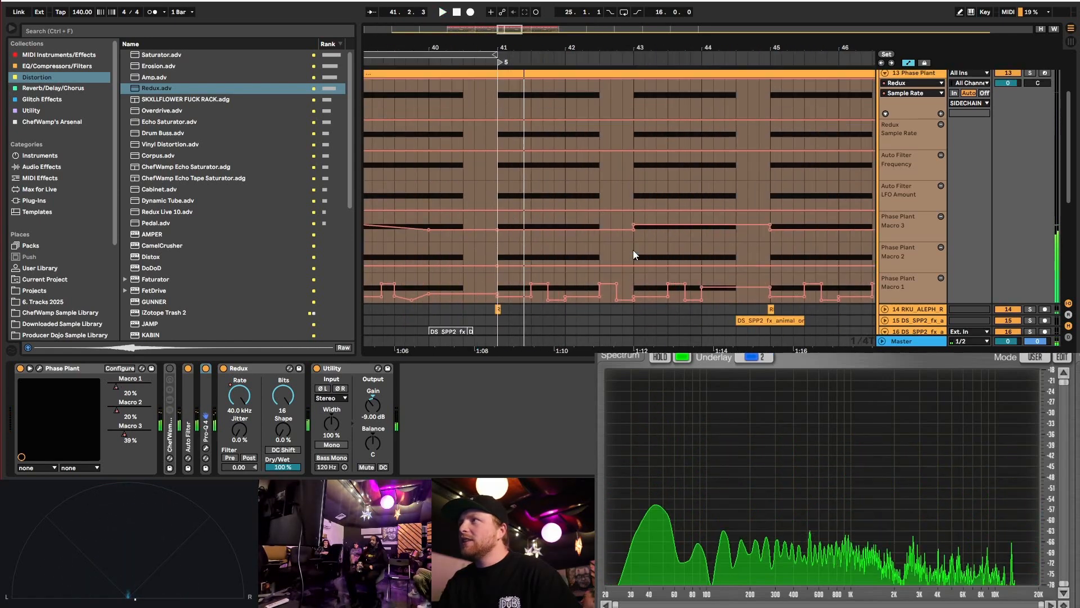
- Try raising the Macro 2 automation at bar 41 to 61% and play from that bar
{"action": "mouse_move", "coordinate": [495, 232]}
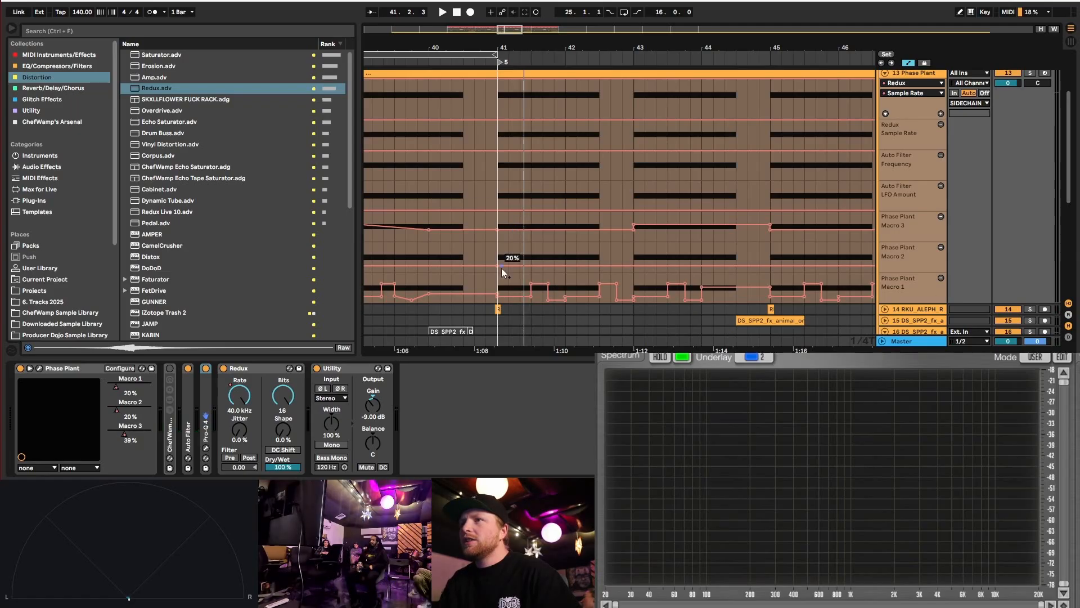
{"action": "left_click_drag", "start_coordinate": [502, 268], "coordinate": [498, 256]}
{"action": "key", "text": "space"}
{"action": "key", "text": "space"}
{"action": "left_click", "coordinate": [498, 246]}
{"action": "key", "text": "space"}
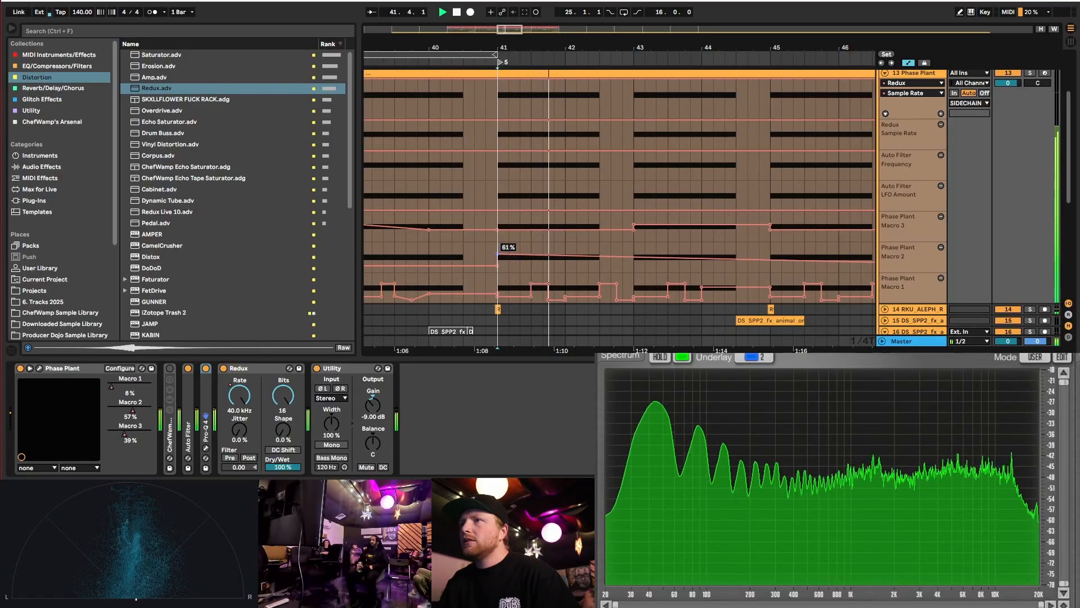
{"action": "scroll", "coordinate": [542, 255], "scroll_direction": "down", "scroll_amount": 5}
{"action": "key", "text": "space"}
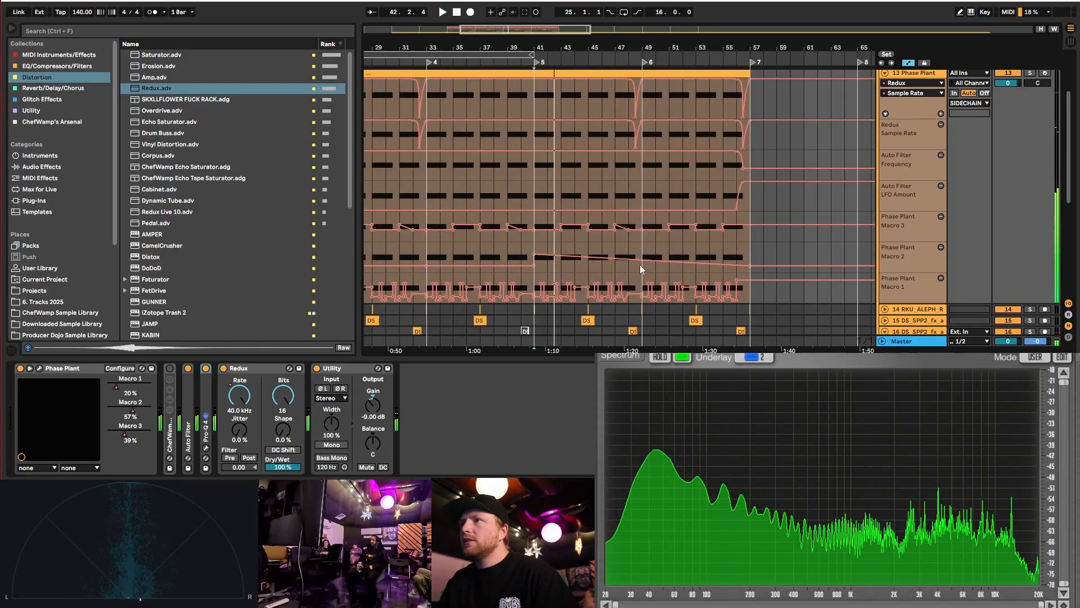
- Delete the Macro 2 breakpoint at bar 57 so the curve stays flat, and lower it from bar 41 to 0% while playing
{"action": "left_click", "coordinate": [751, 265]}
{"action": "scroll", "coordinate": [562, 250], "scroll_direction": "up", "scroll_amount": 3}
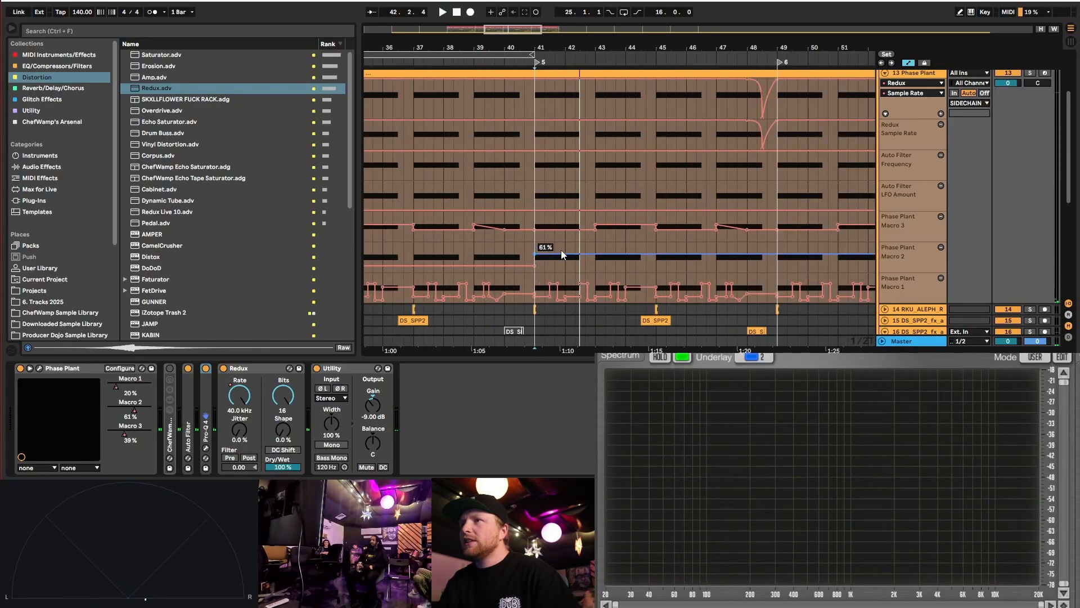
{"action": "scroll", "coordinate": [561, 250], "scroll_direction": "up", "scroll_amount": 3}
{"action": "key", "text": "space"}
{"action": "left_click_drag", "start_coordinate": [496, 255], "coordinate": [495, 273]}
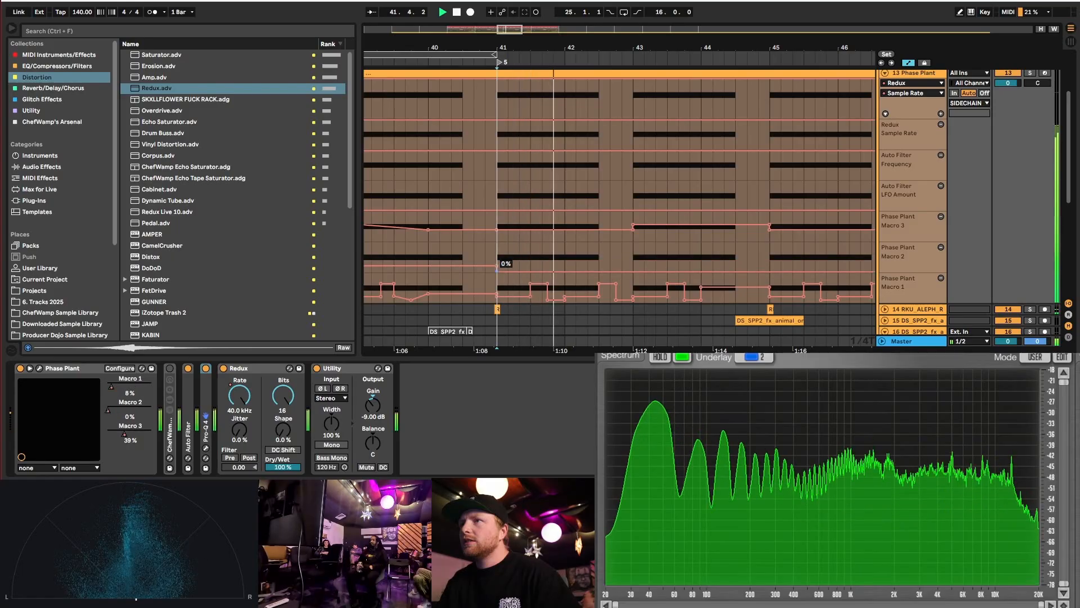
- Set the Macro 2 automation from bar 41 to 10% and play the transition from bar 40
{"action": "left_click", "coordinate": [417, 258]}
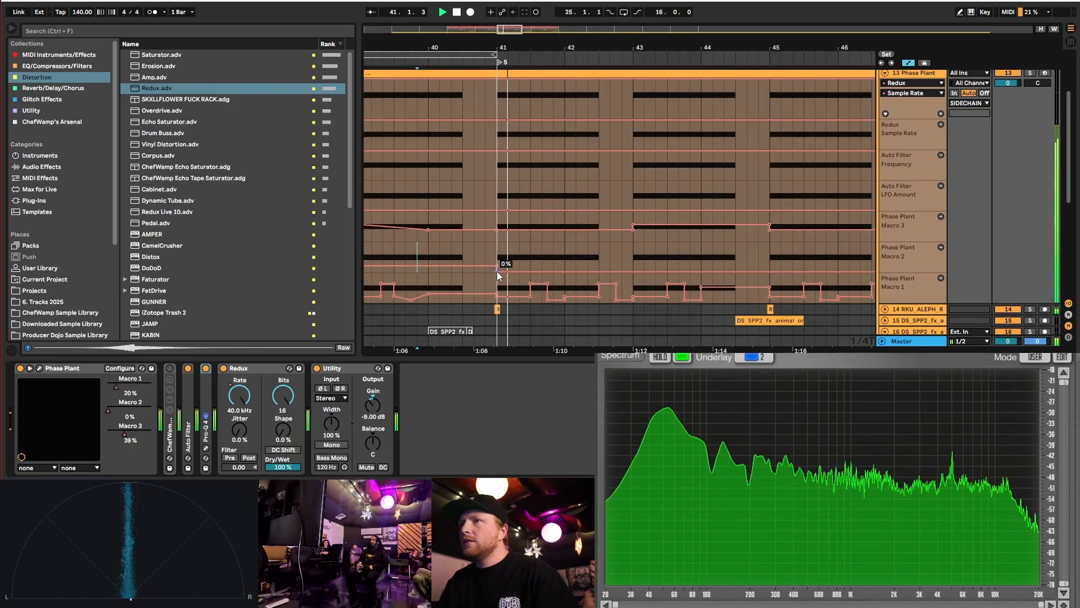
{"action": "left_click_drag", "start_coordinate": [498, 271], "coordinate": [497, 267]}
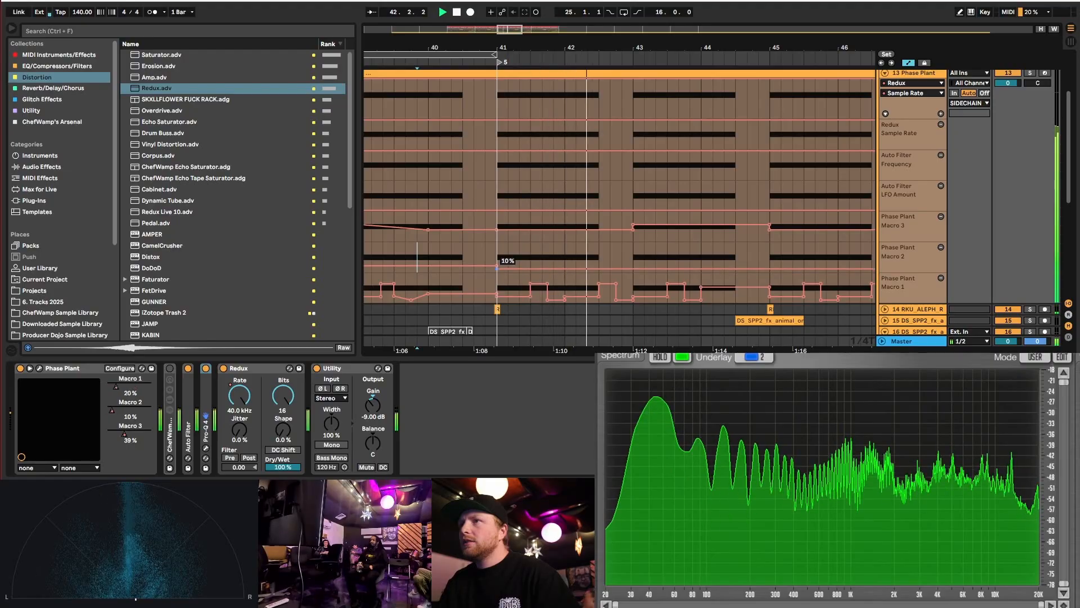
{"action": "key", "text": "space"}
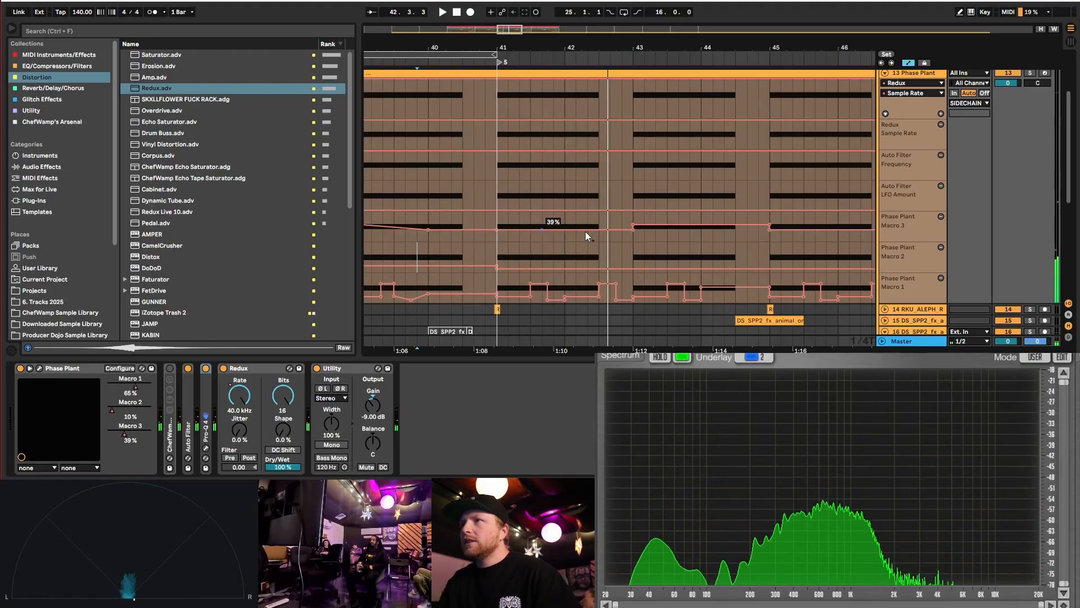
- Try lowering the whole Macro 3 curve over bars 41–49 to start at 24%, and play from bar 41
{"action": "scroll", "coordinate": [489, 225], "scroll_direction": "down", "scroll_amount": 3}
{"action": "left_click_drag", "start_coordinate": [489, 225], "coordinate": [750, 233]}
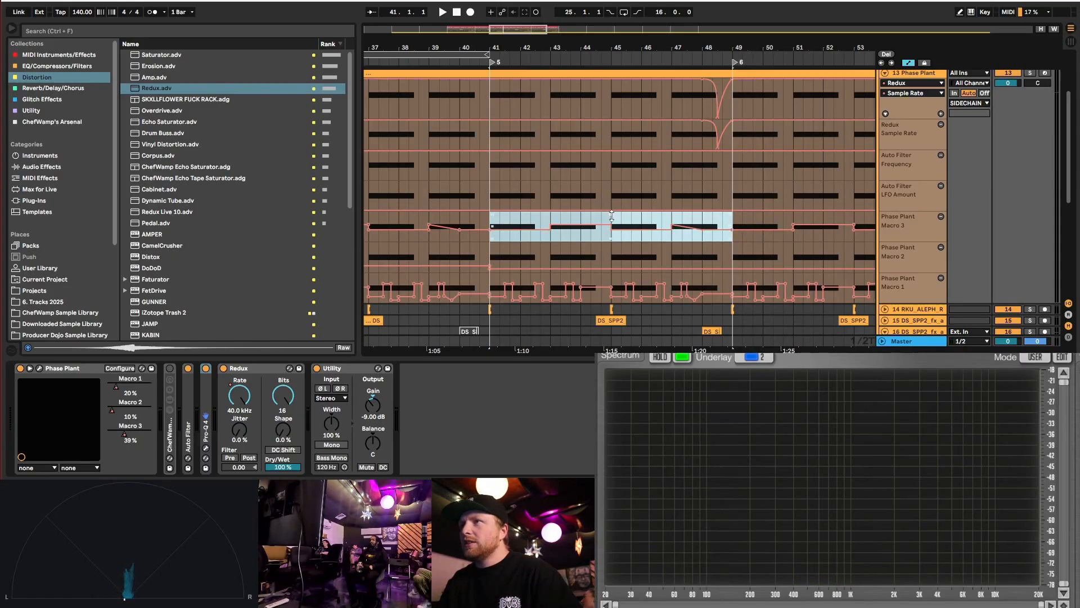
{"action": "left_click_drag", "start_coordinate": [612, 213], "coordinate": [612, 218]}
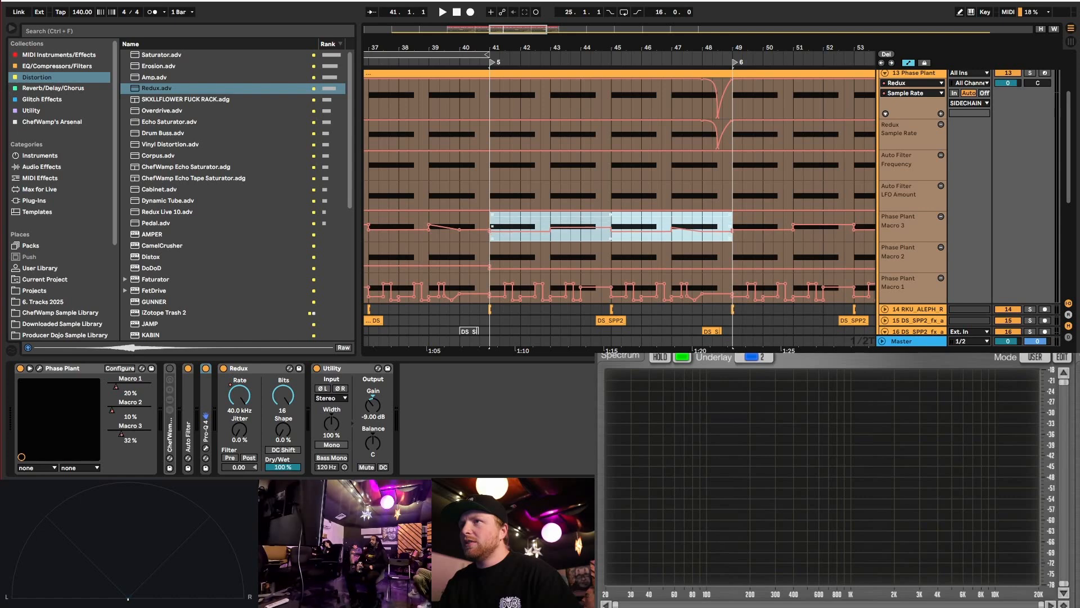
{"action": "key", "text": "space"}
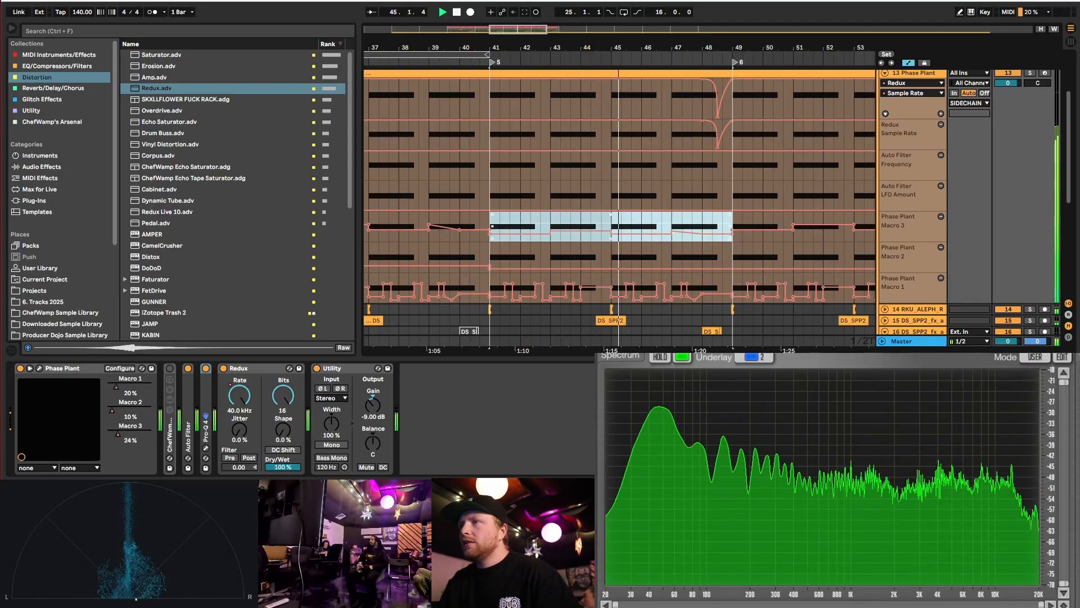
{"action": "key", "text": "space"}
{"action": "left_click", "coordinate": [454, 221]}
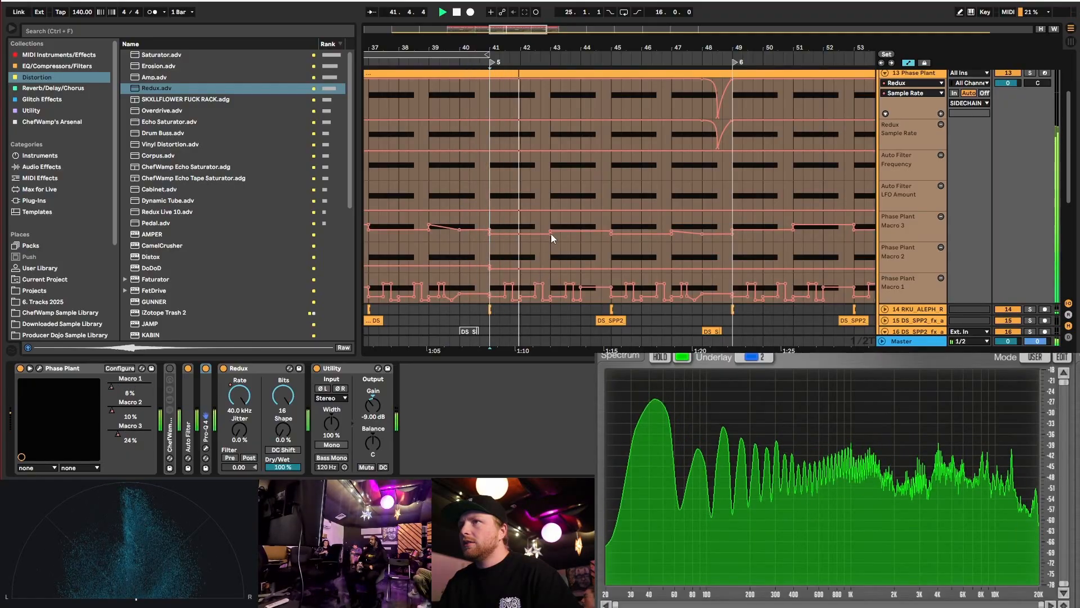
- Raise the whole Macro 3 curve over bars 41–49 so it starts at 52%, and play from bar 41
{"action": "left_click_drag", "start_coordinate": [489, 221], "coordinate": [731, 225]}
{"action": "key", "text": "space"}
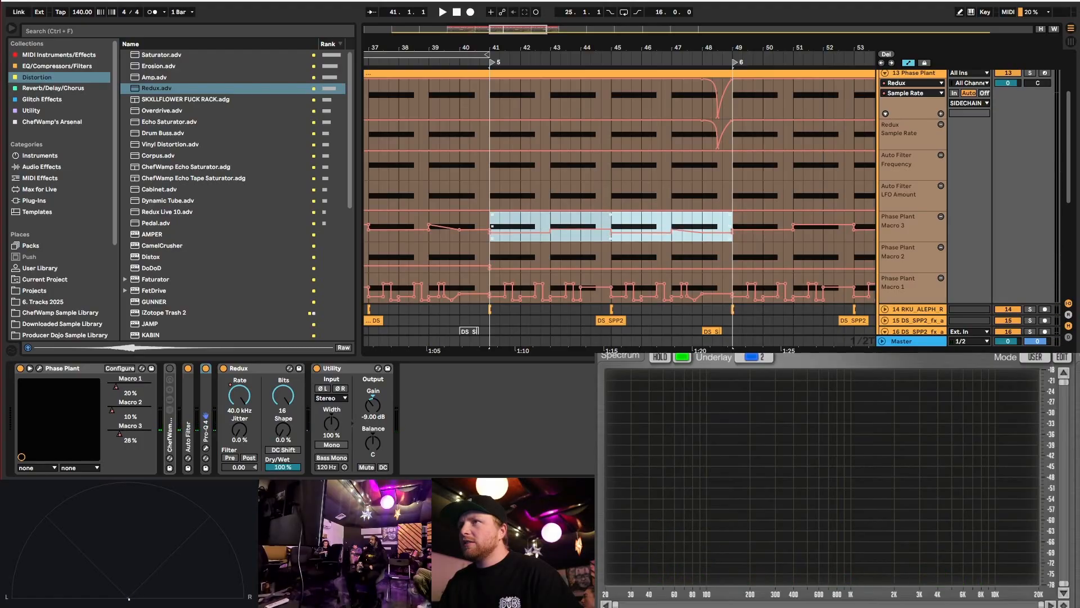
{"action": "key", "text": "space"}
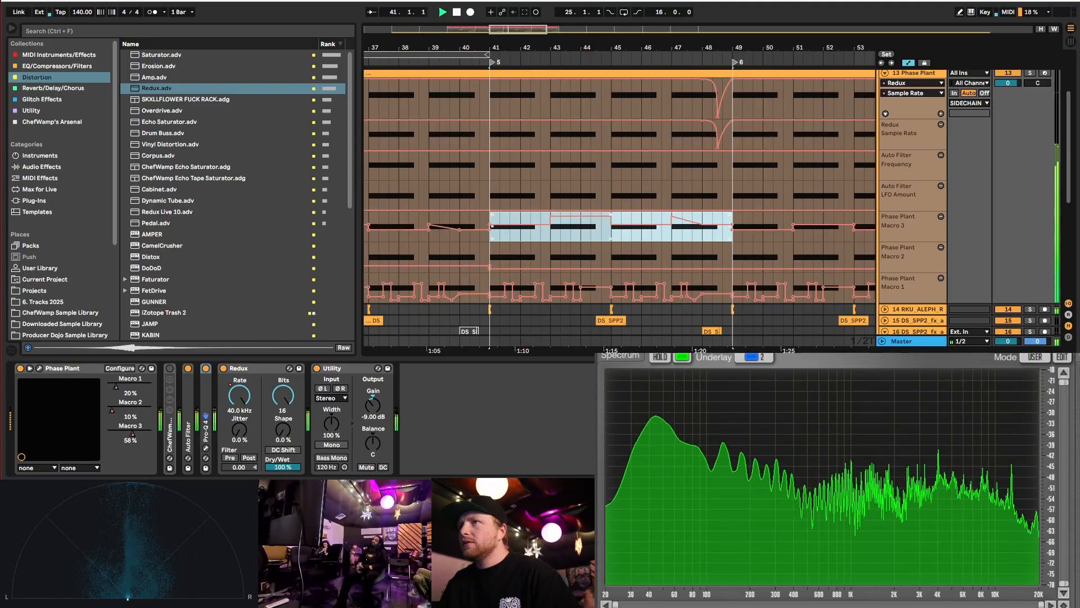
{"action": "key", "text": "space"}
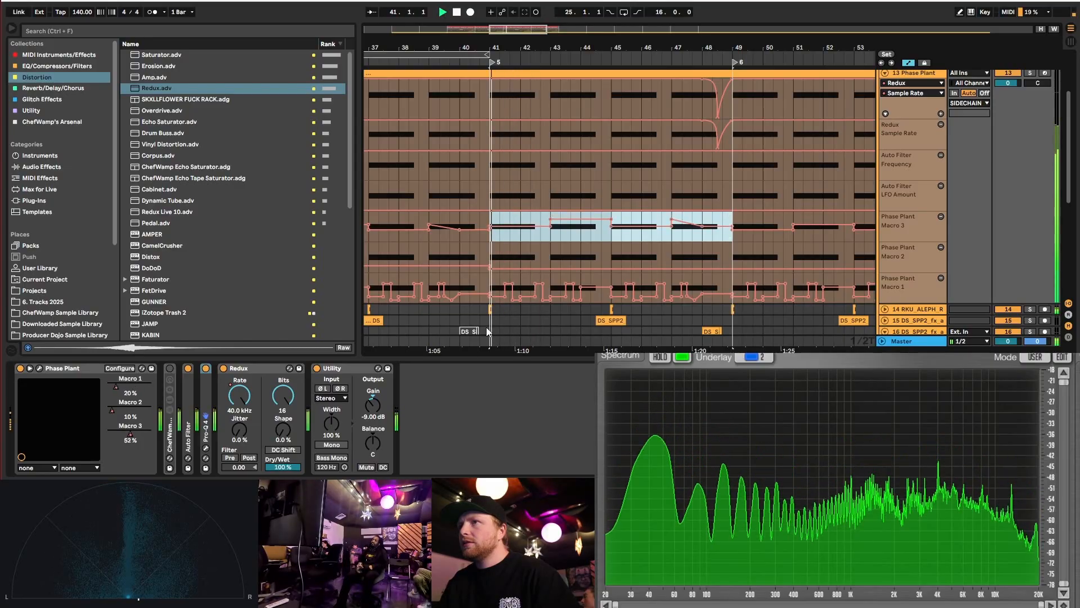
- Raise the Macro 1 automation at the start of bar 41 to 65% and play the change
{"action": "scroll", "coordinate": [501, 284], "scroll_direction": "up", "scroll_amount": 3}
{"action": "left_click", "coordinate": [481, 293]}
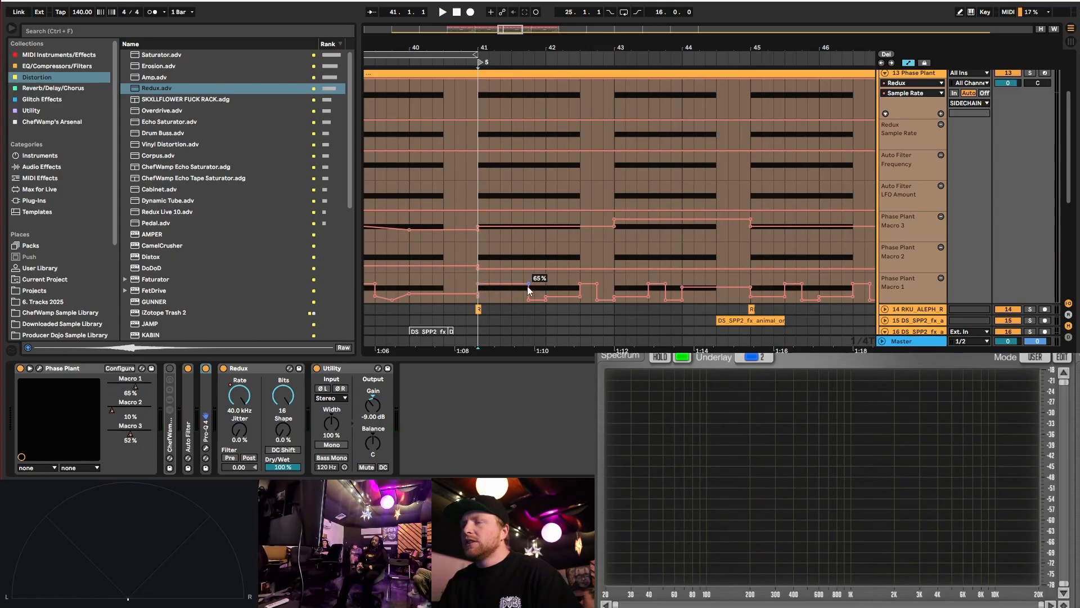
{"action": "key", "text": "space"}
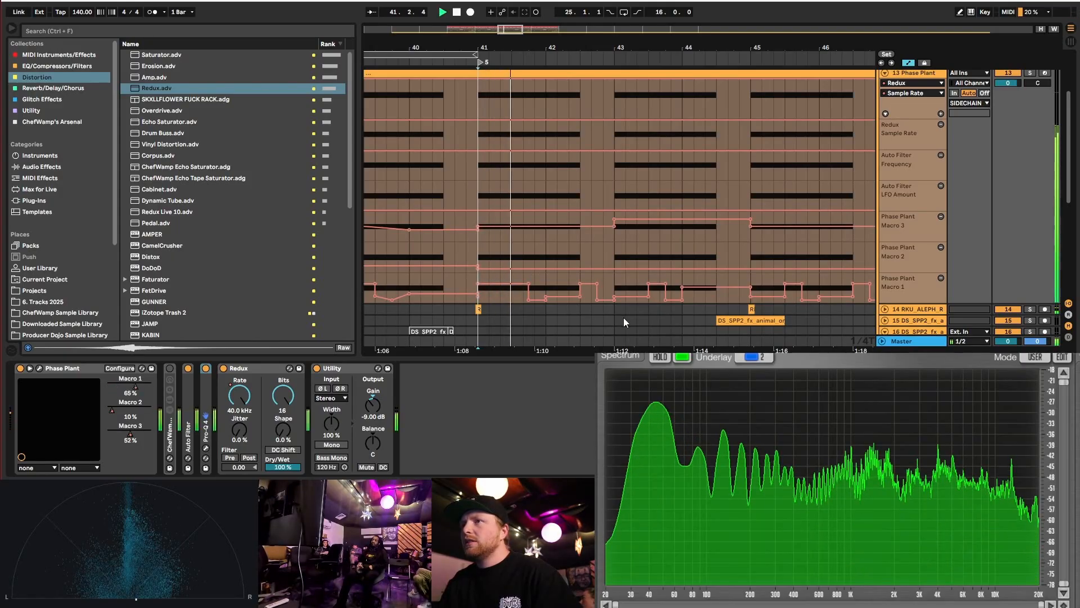
{"action": "key", "text": "space"}
- Unfold the Drums group and the BOS_DSD_140 hi-hat track, and hide the automation in the arrangement
{"action": "scroll", "coordinate": [532, 230], "scroll_direction": "up", "scroll_amount": 3}
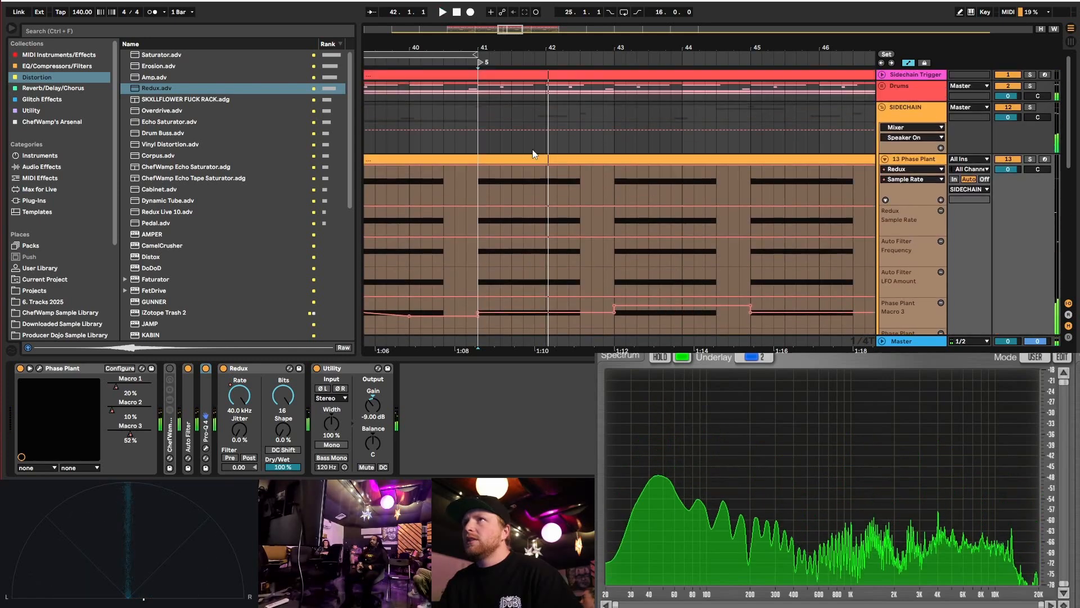
{"action": "scroll", "coordinate": [584, 146], "scroll_direction": "down", "scroll_amount": 3}
{"action": "scroll", "coordinate": [596, 269], "scroll_direction": "up", "scroll_amount": 3}
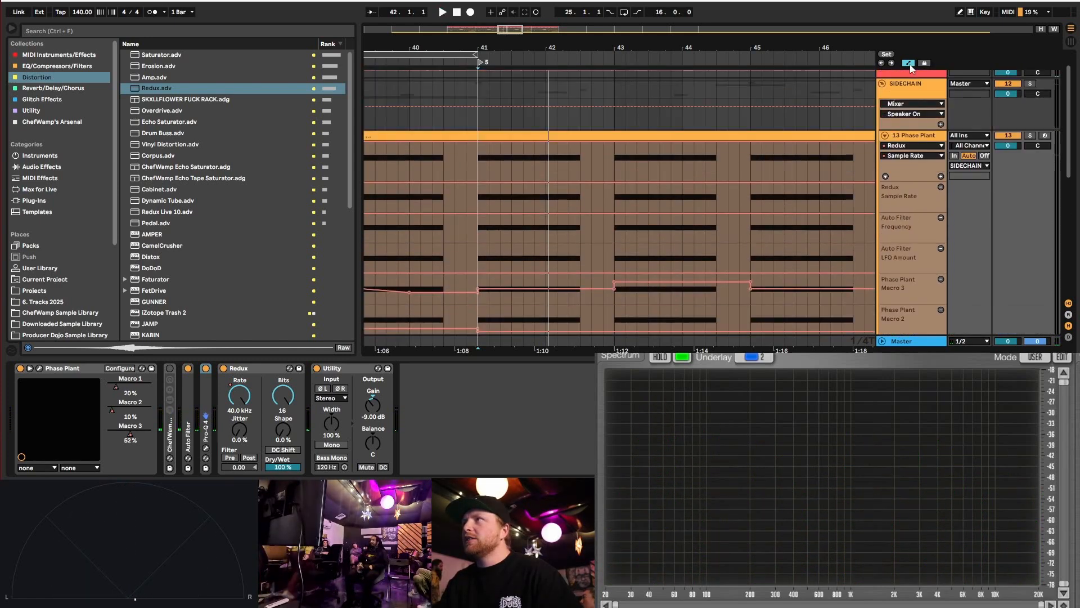
{"action": "left_click", "coordinate": [882, 86]}
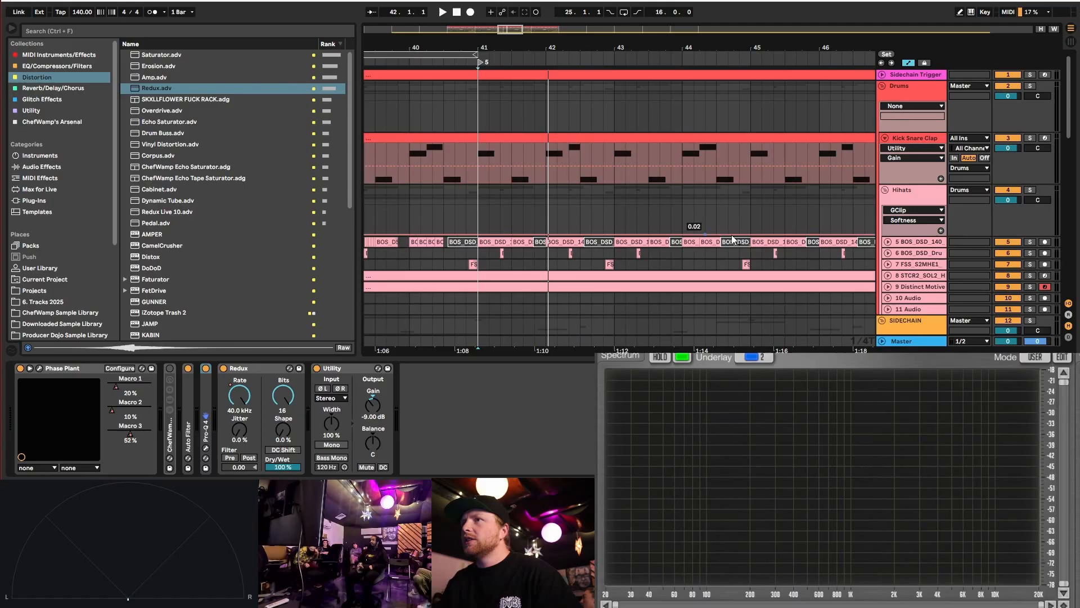
{"action": "left_click", "coordinate": [888, 242]}
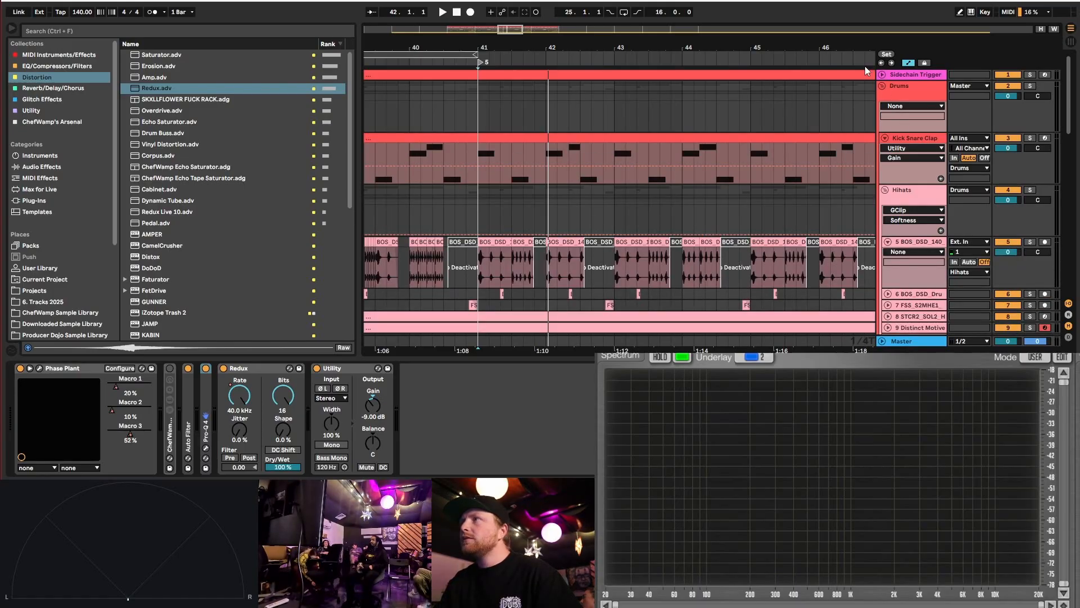
{"action": "key", "text": "a"}
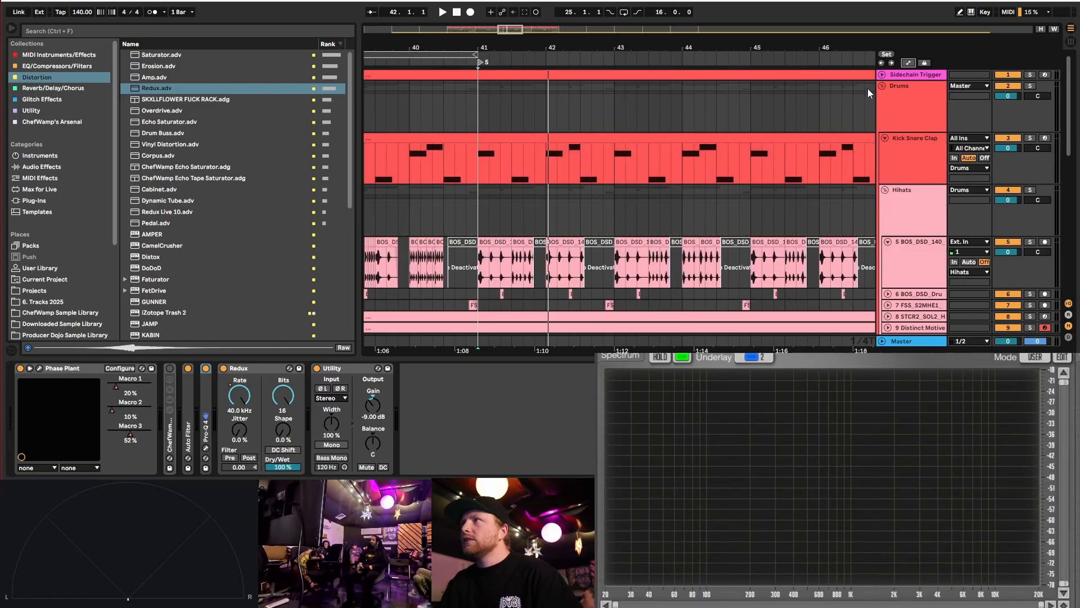
- Examine the Kick Snare Clap and Sidechain Trigger note patterns around bar 41 and play the section
{"action": "double_click", "coordinate": [529, 155]}
{"action": "key", "text": "space"}
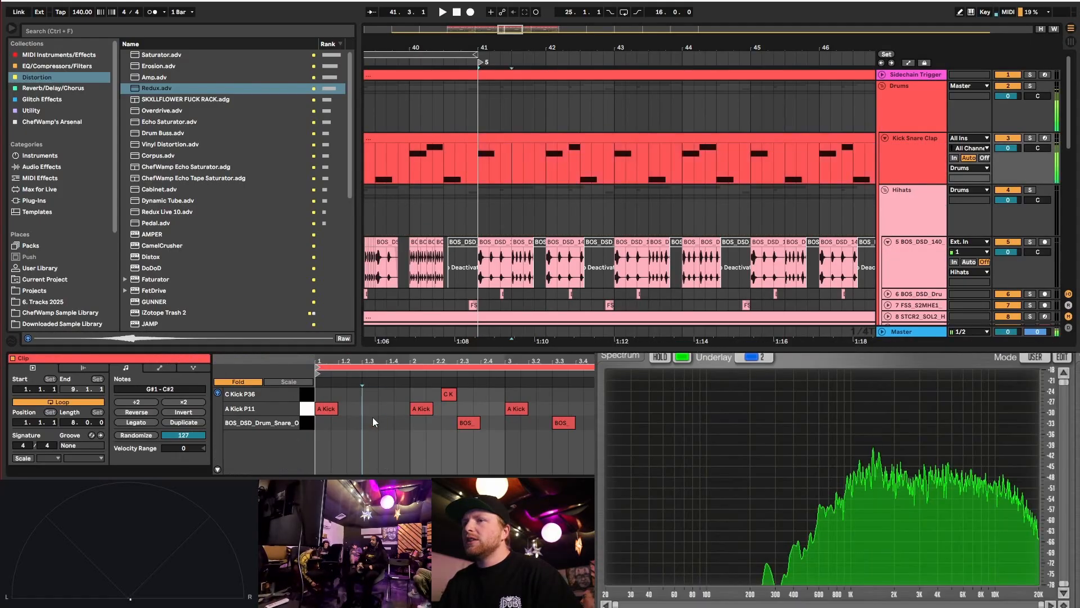
{"action": "left_click", "coordinate": [882, 75]}
{"action": "double_click", "coordinate": [555, 84]}
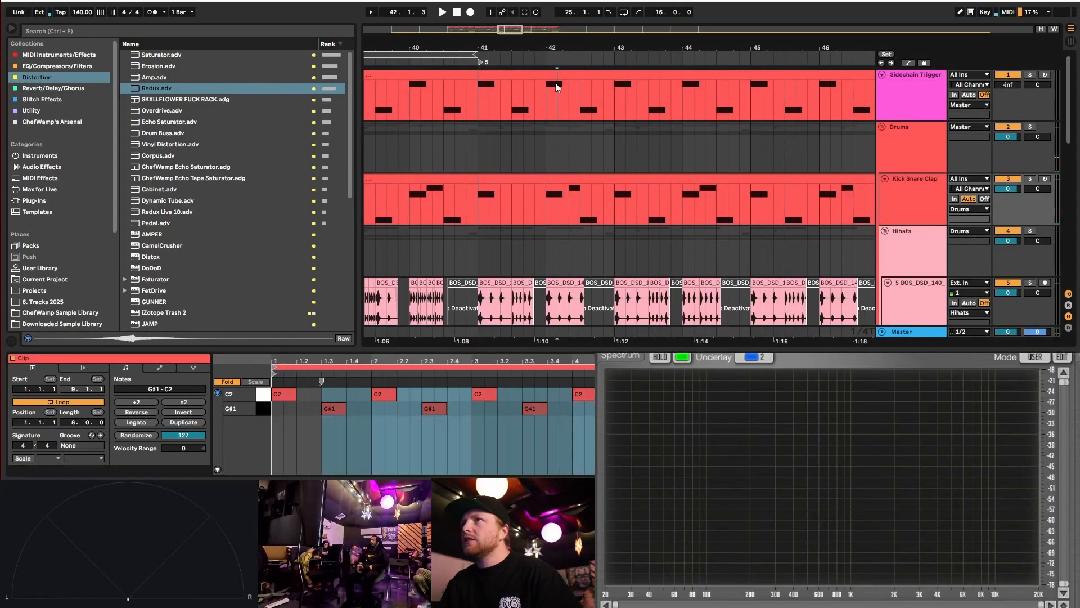
{"action": "left_click", "coordinate": [334, 414]}
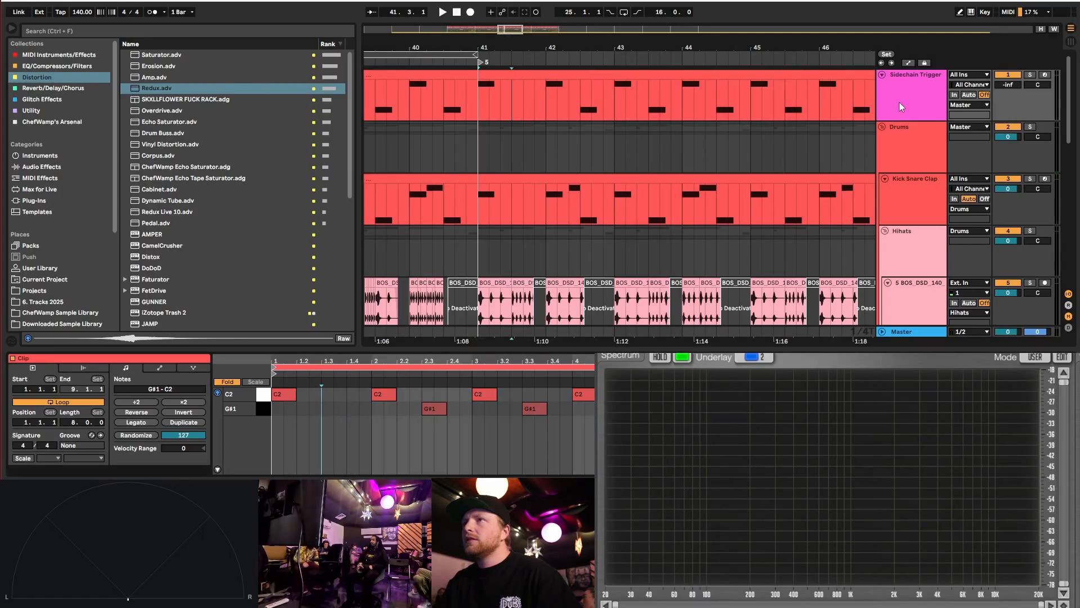
{"action": "left_click", "coordinate": [923, 205]}
{"action": "key", "text": "space"}
- Deactivate the bar 41 clips on the BOS_DSD_140 hi-hat track and the BOS_DSD_Dru track below it
{"action": "scroll", "coordinate": [506, 214], "scroll_direction": "down", "scroll_amount": 2}
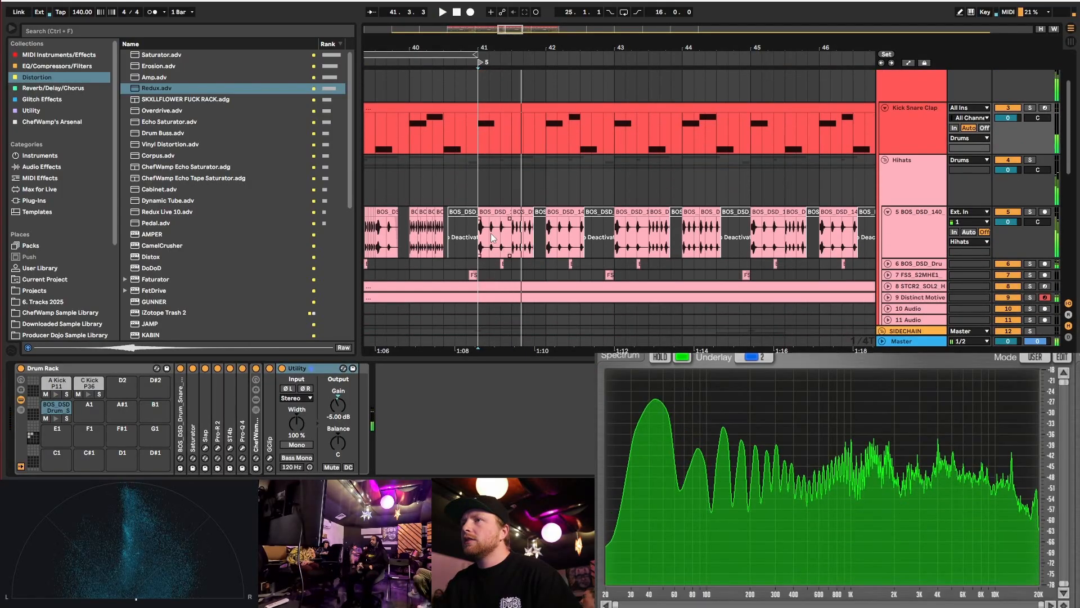
{"action": "key", "text": "space"}
{"action": "left_click_drag", "start_coordinate": [480, 240], "coordinate": [546, 261]}
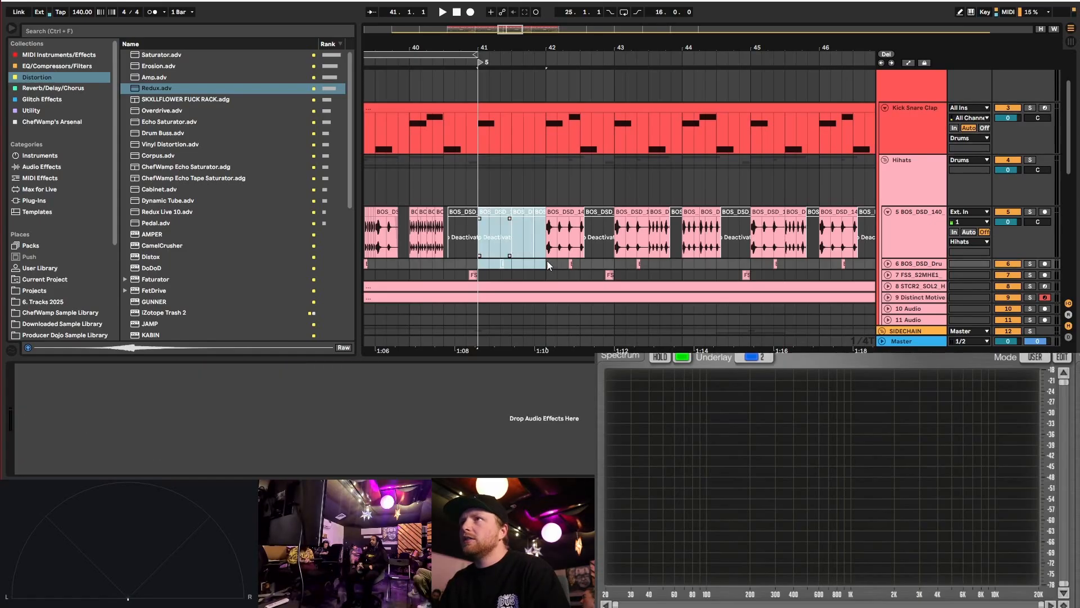
{"action": "key", "text": "0"}
- Unfold the Distinct Motive hat track, deactivate its clip section in bar 41, and play from bar 41
{"action": "scroll", "coordinate": [596, 227], "scroll_direction": "down", "scroll_amount": 3}
{"action": "left_click", "coordinate": [888, 204]}
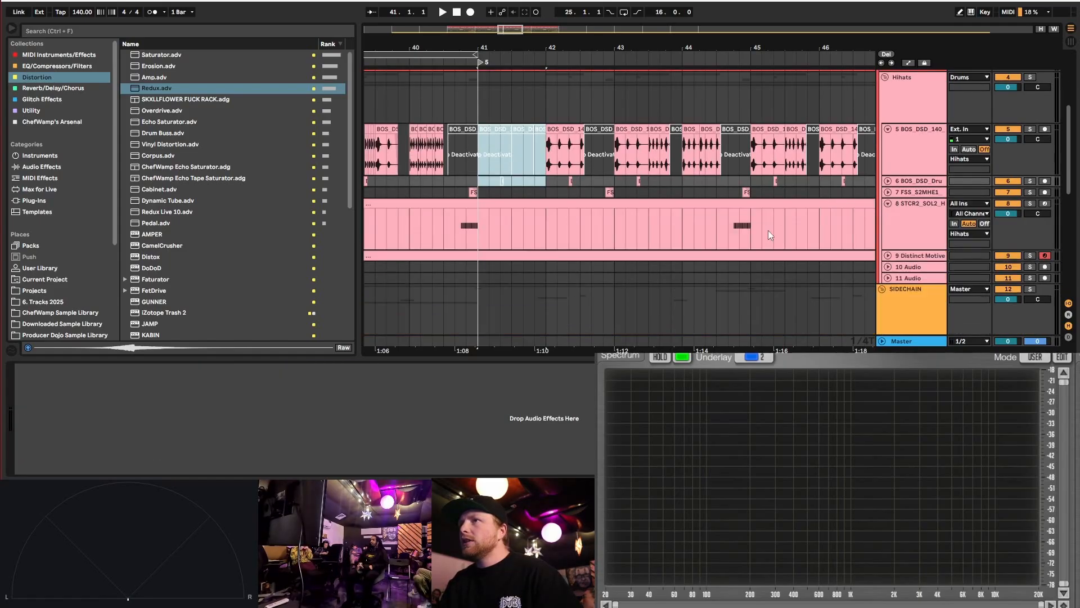
{"action": "left_click", "coordinate": [889, 255]}
{"action": "left_click", "coordinate": [888, 204]}
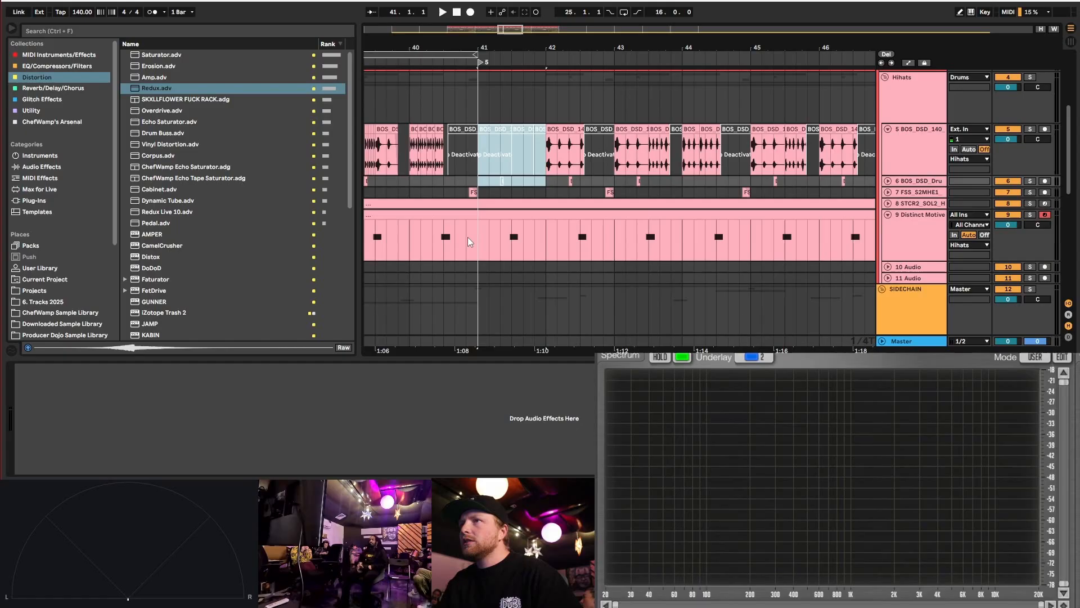
{"action": "left_click_drag", "start_coordinate": [470, 242], "coordinate": [537, 241]}
{"action": "key", "text": "0"}
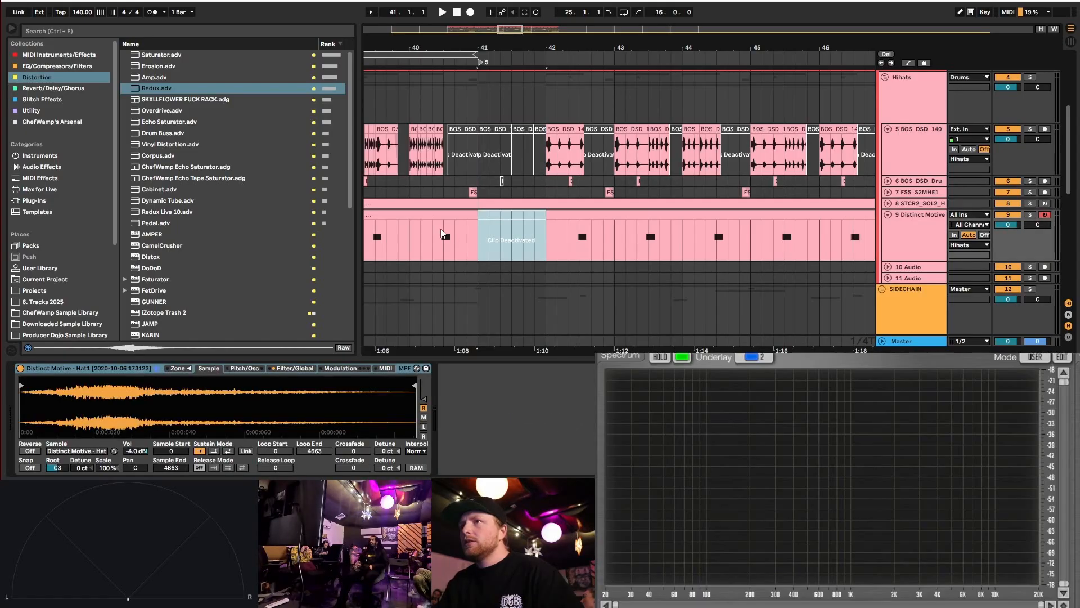
{"action": "key", "text": "space"}
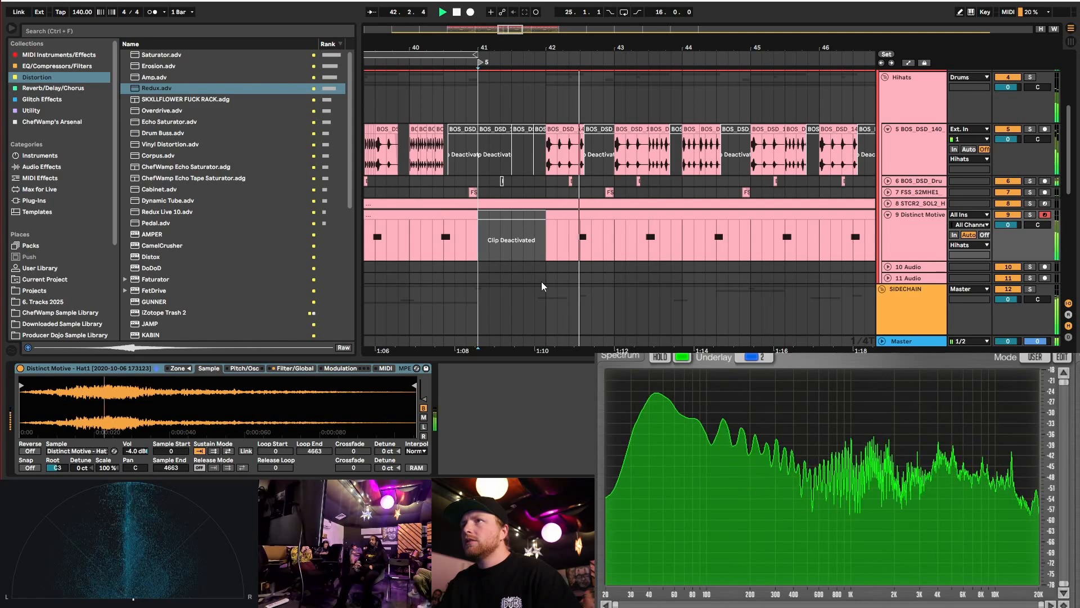
- Display the automation lanes of the Phase Plant bass track and play from bar 41
{"action": "scroll", "coordinate": [543, 225], "scroll_direction": "down", "scroll_amount": 5}
{"action": "scroll", "coordinate": [552, 254], "scroll_direction": "up", "scroll_amount": 2}
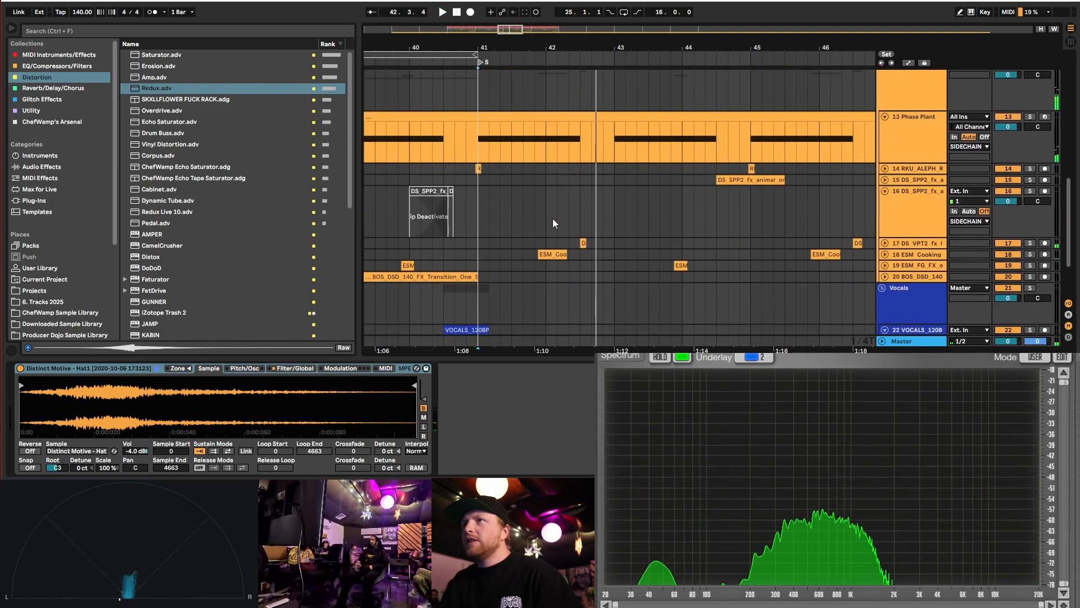
{"action": "left_click", "coordinate": [903, 136]}
{"action": "left_click", "coordinate": [908, 63]}
{"action": "scroll", "coordinate": [542, 246], "scroll_direction": "up", "scroll_amount": 1}
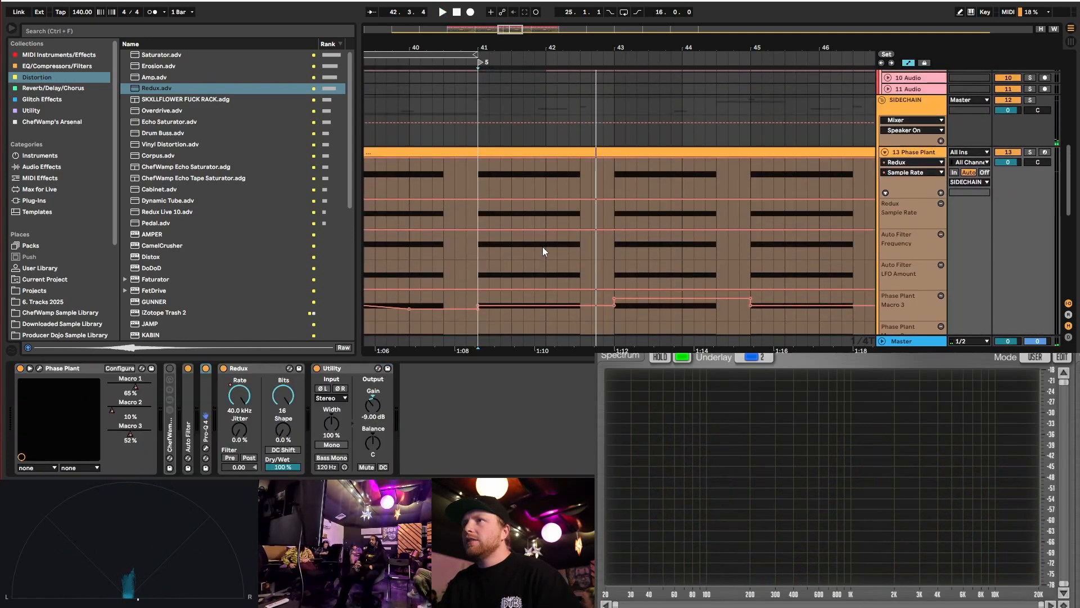
{"action": "scroll", "coordinate": [548, 253], "scroll_direction": "down", "scroll_amount": 3}
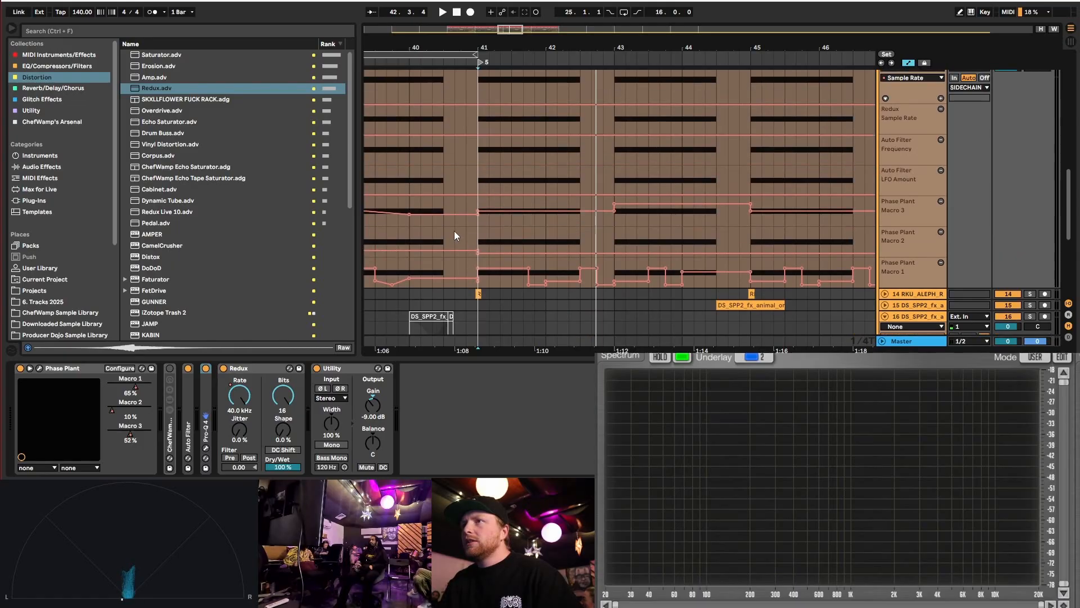
{"action": "key", "text": "space"}
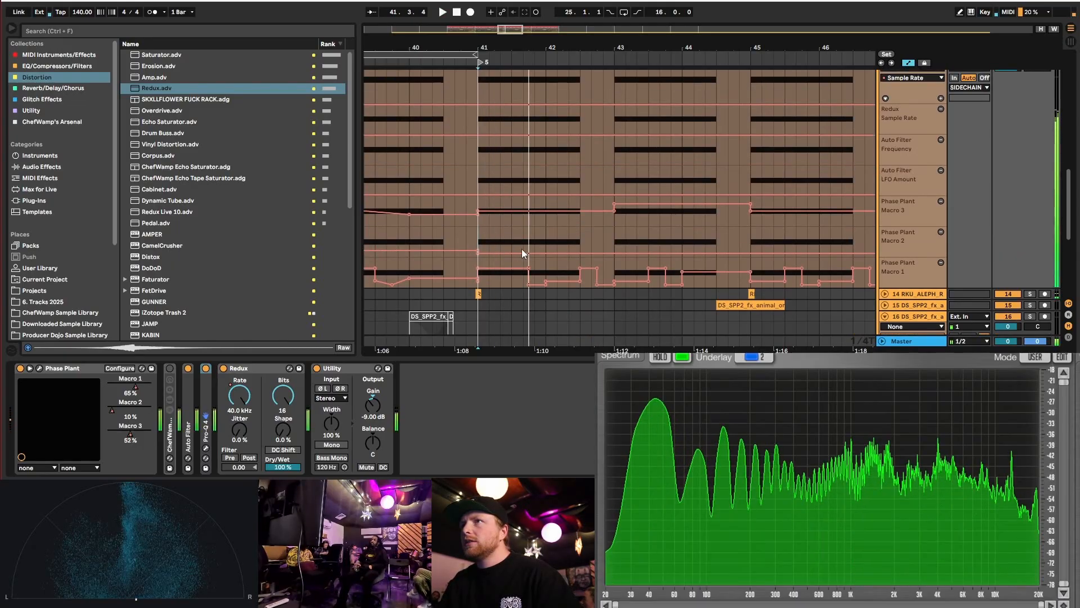
- Try a curved Redux Sample Rate drop on the Phase Plant track from bar 41 to beat 41.4, and play it
{"action": "scroll", "coordinate": [524, 225], "scroll_direction": "up", "scroll_amount": 2}
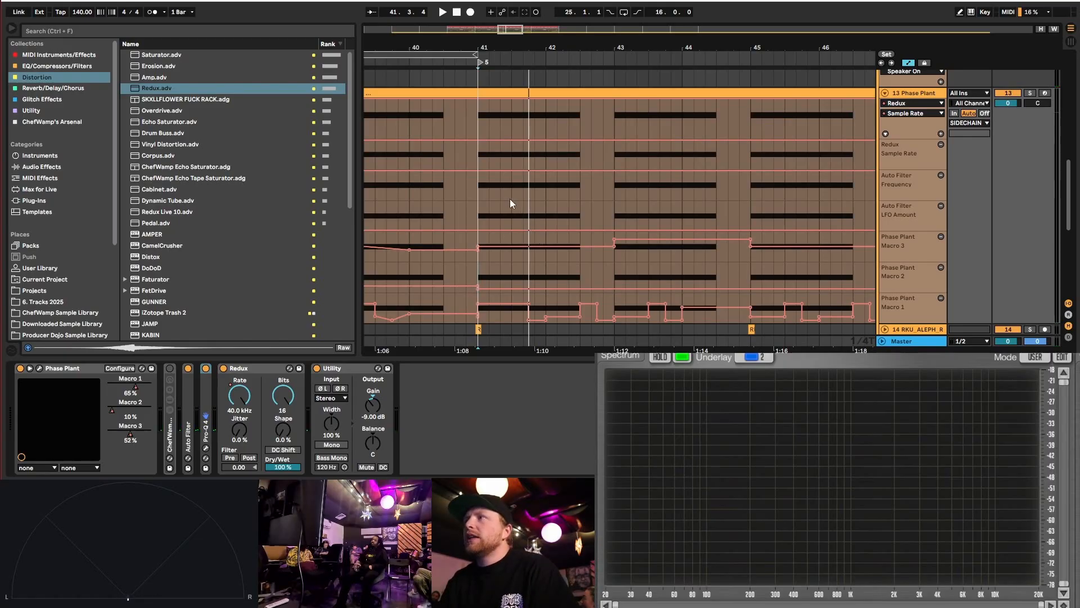
{"action": "scroll", "coordinate": [511, 199], "scroll_direction": "up", "scroll_amount": 1}
{"action": "left_click", "coordinate": [478, 164]}
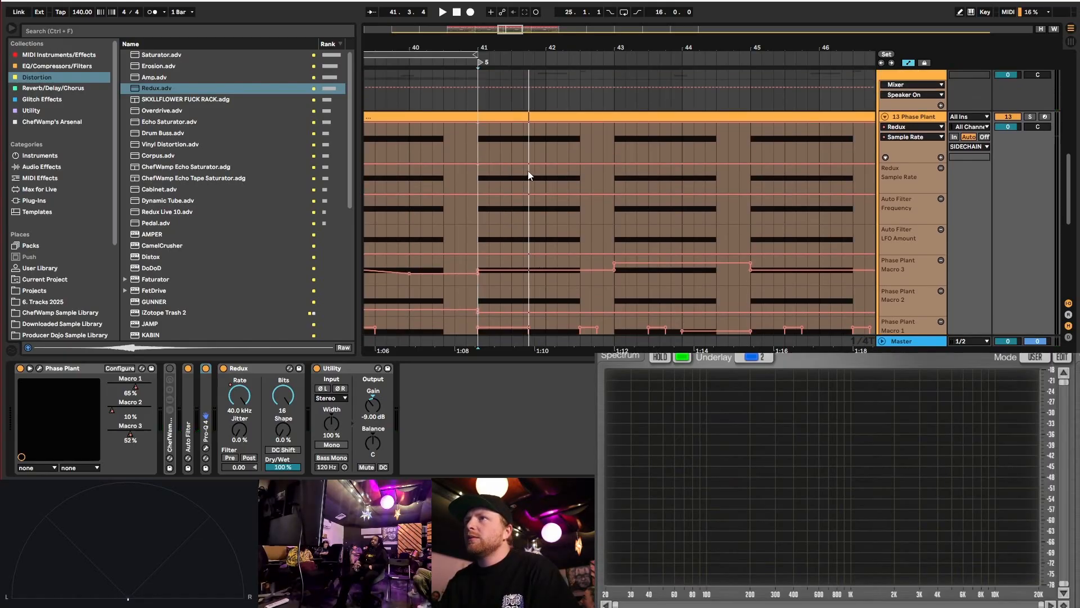
{"action": "left_click", "coordinate": [546, 165]}
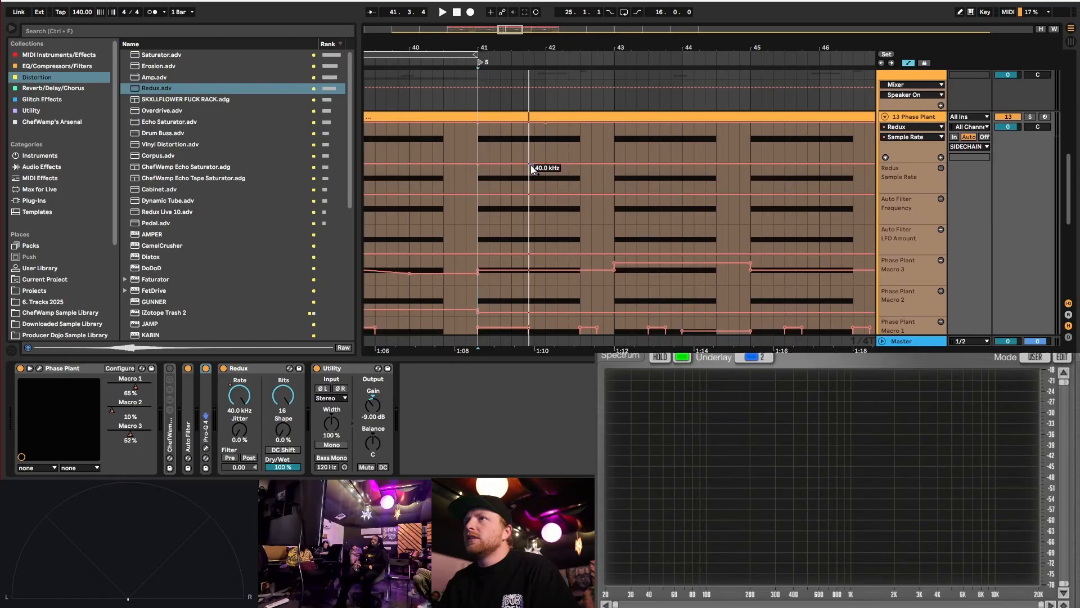
{"action": "left_click", "coordinate": [524, 164]}
{"action": "key", "text": "plus"}
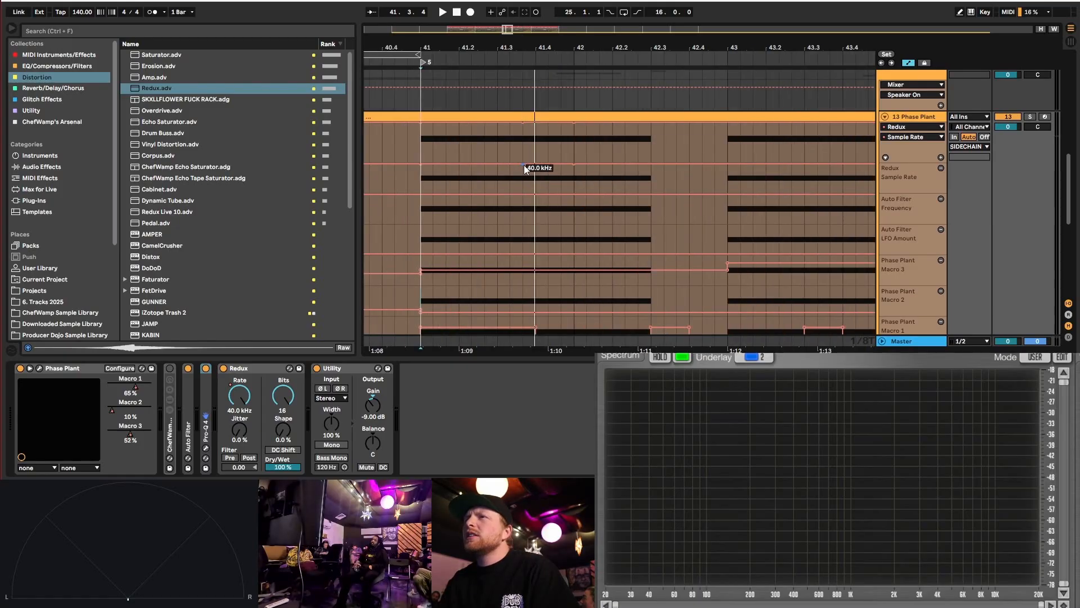
{"action": "left_click_drag", "start_coordinate": [518, 168], "coordinate": [519, 193]}
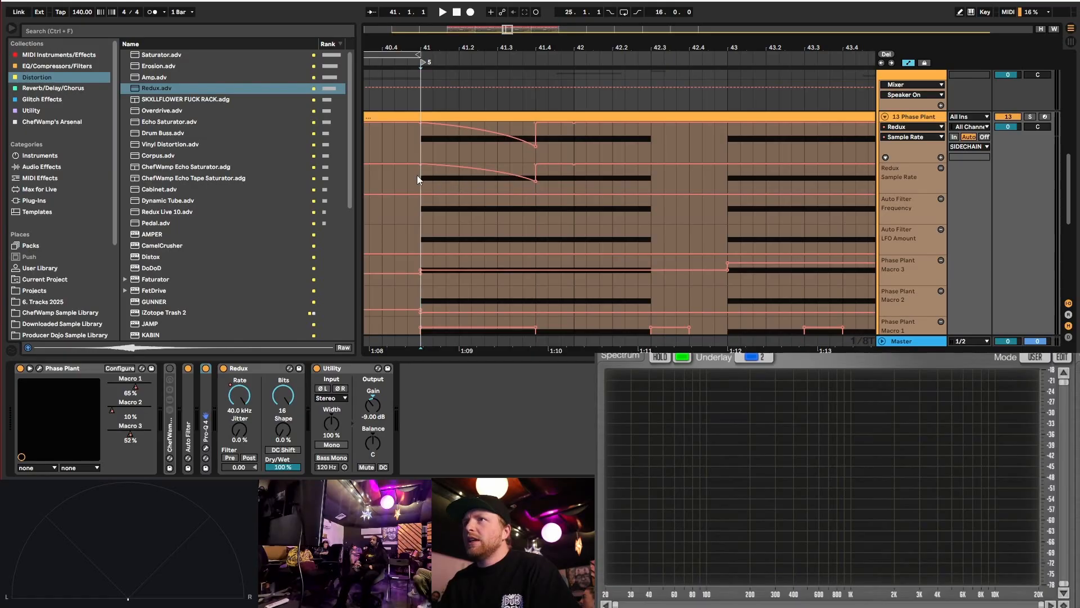
{"action": "key", "text": "space"}
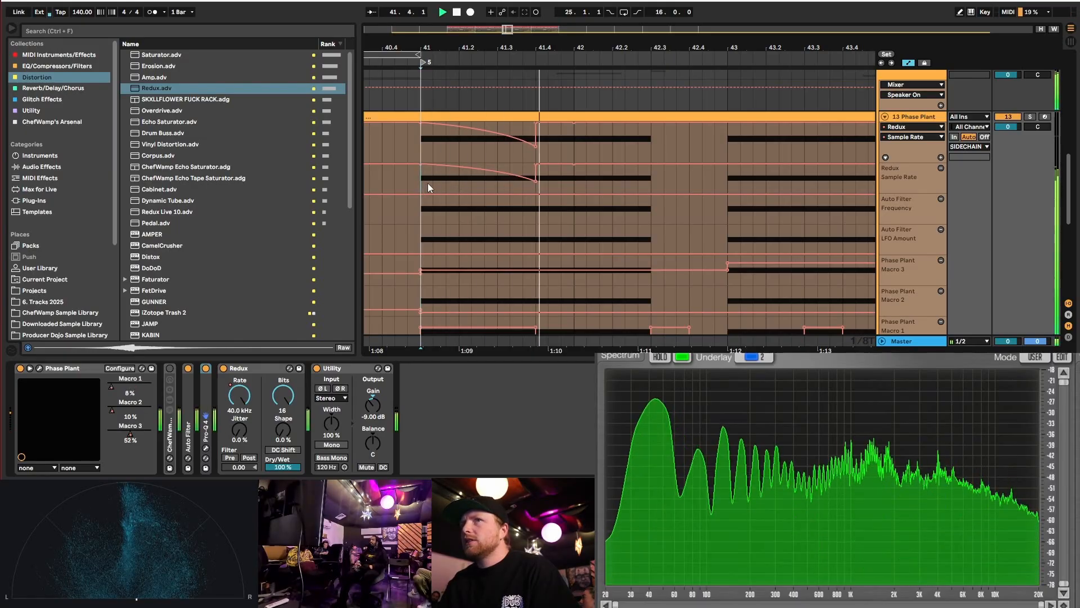
- Try a gradual Sample Rate recovery from beat 41.4 to bar 42, play it, and undo the Redux curve
{"action": "left_click_drag", "start_coordinate": [535, 164], "coordinate": [574, 164]}
{"action": "key", "text": "space"}
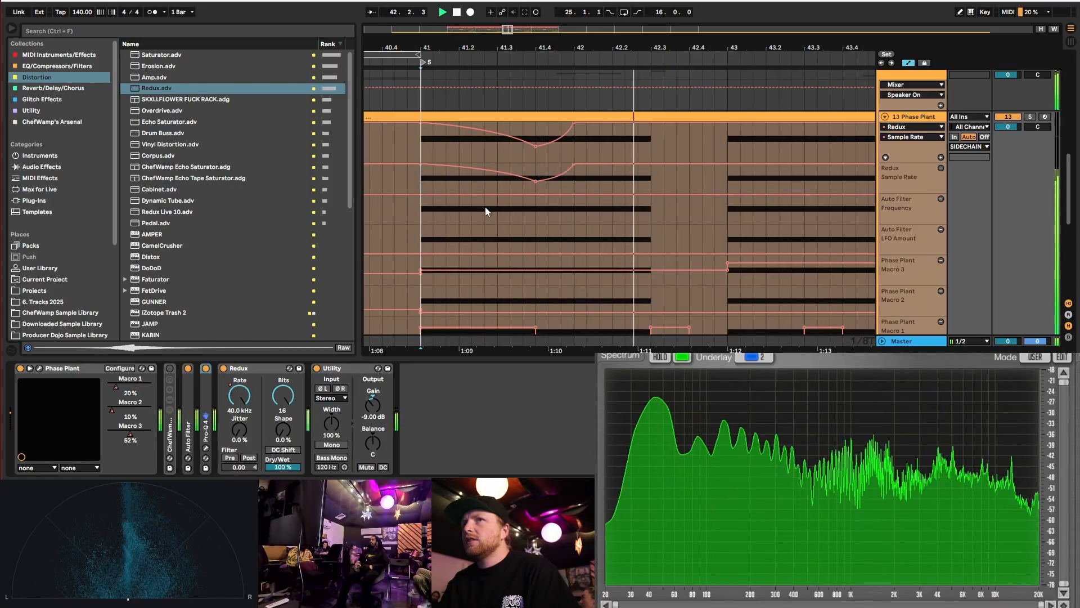
{"action": "key", "text": "space"}
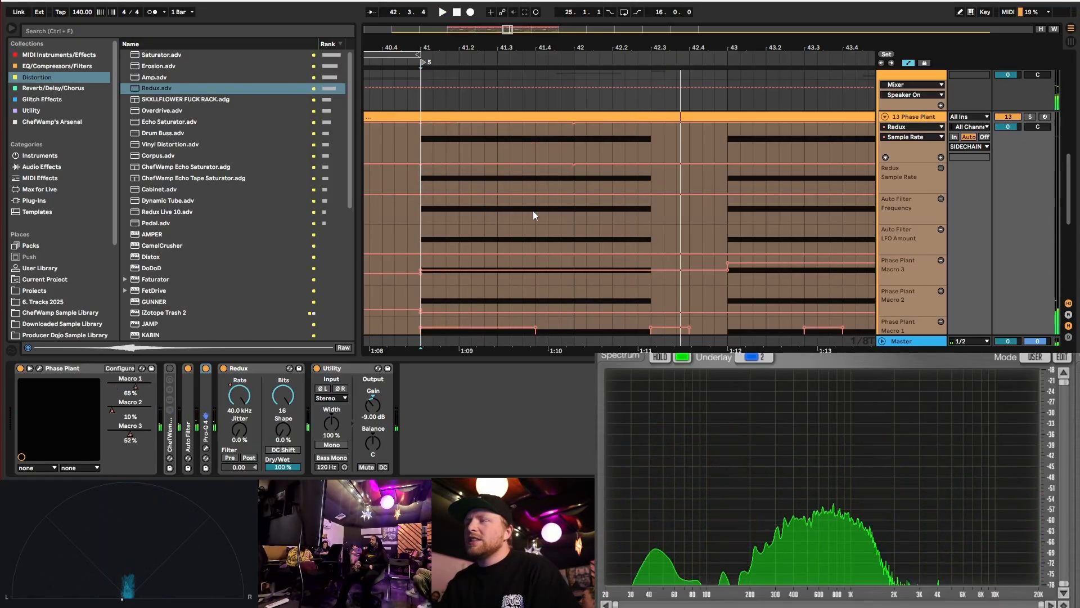
- Draw a curved Macro 3 rise from bar 41 to beat 41.4, dropping back to 52%, and play it
{"action": "scroll", "coordinate": [532, 211], "scroll_direction": "down", "scroll_amount": 5}
{"action": "scroll", "coordinate": [427, 221], "scroll_direction": "up", "scroll_amount": 2}
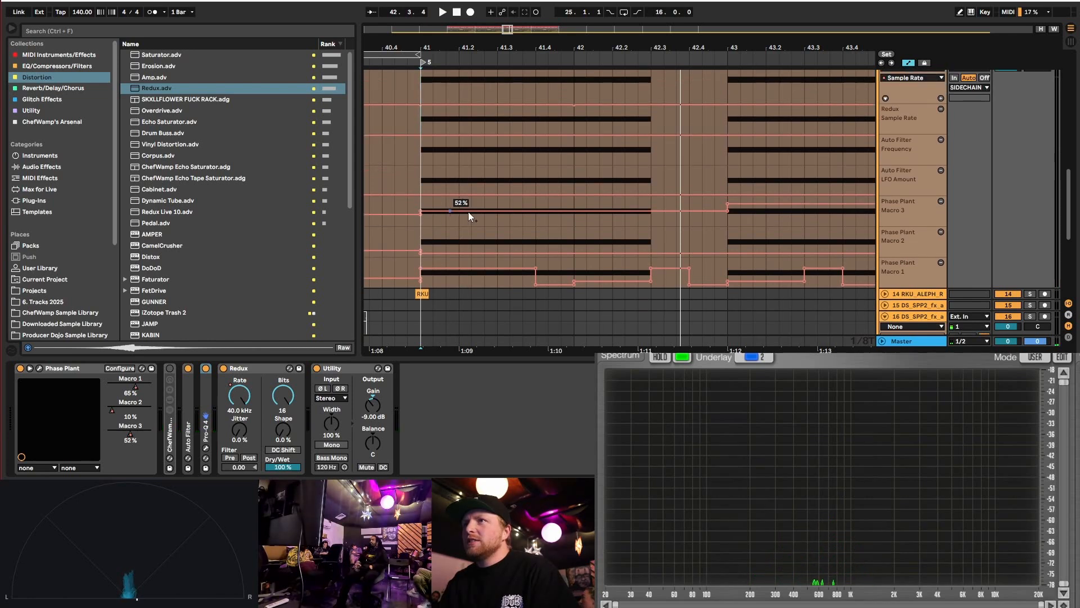
{"action": "left_click_drag", "start_coordinate": [576, 212], "coordinate": [536, 225]}
{"action": "key", "text": "space"}
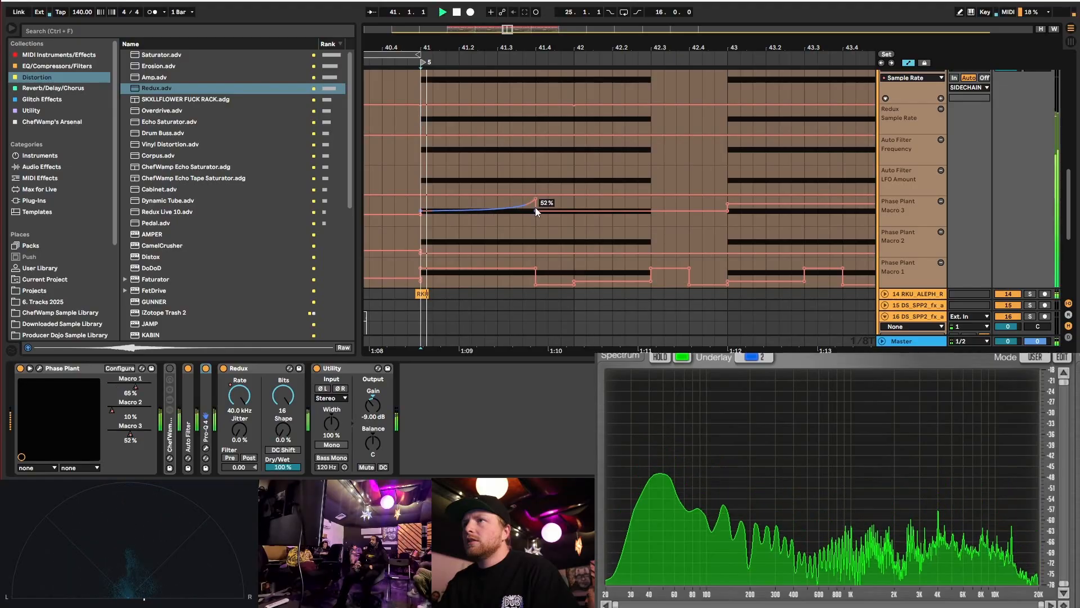
{"action": "key", "text": "space"}
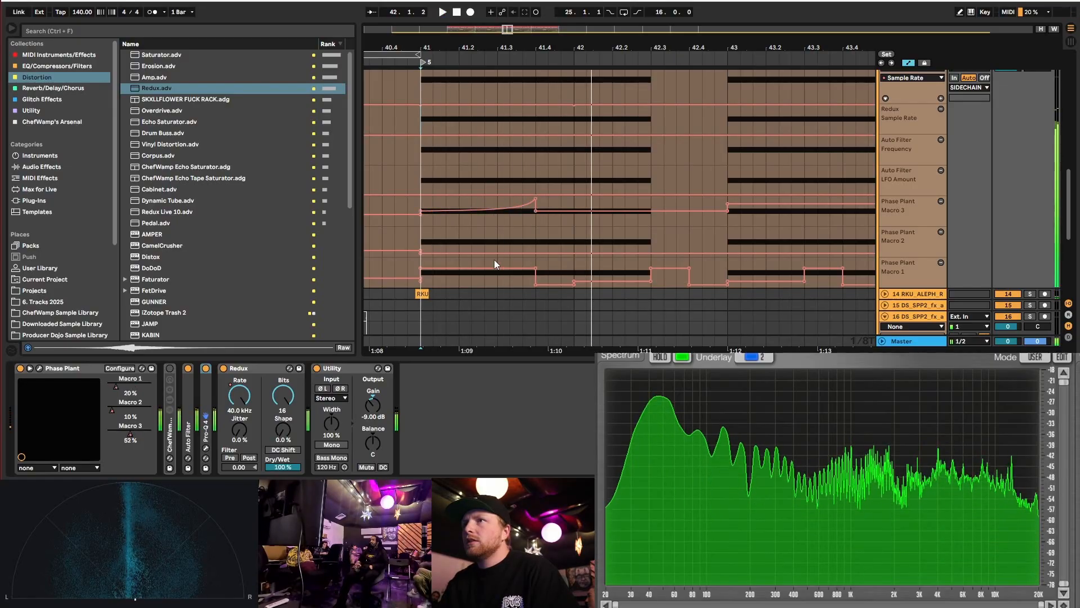
- Try ramping Macro 2 from bar 41 up to 35% at beat 41.4, then remove the ramp and replay
{"action": "left_click", "coordinate": [536, 253]}
{"action": "left_click_drag", "start_coordinate": [524, 252], "coordinate": [536, 246]}
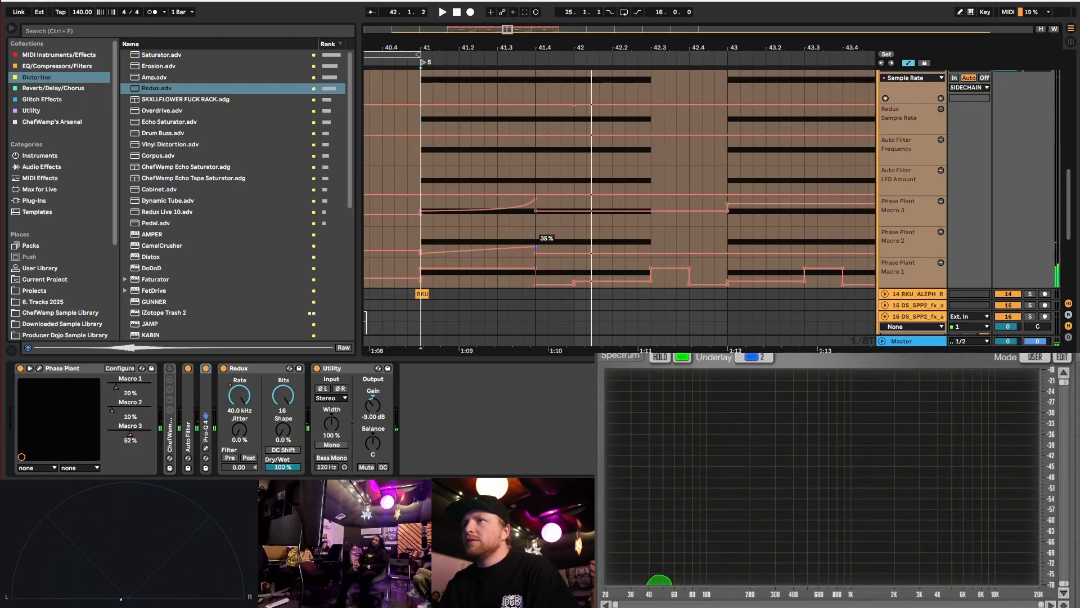
{"action": "key", "text": "space"}
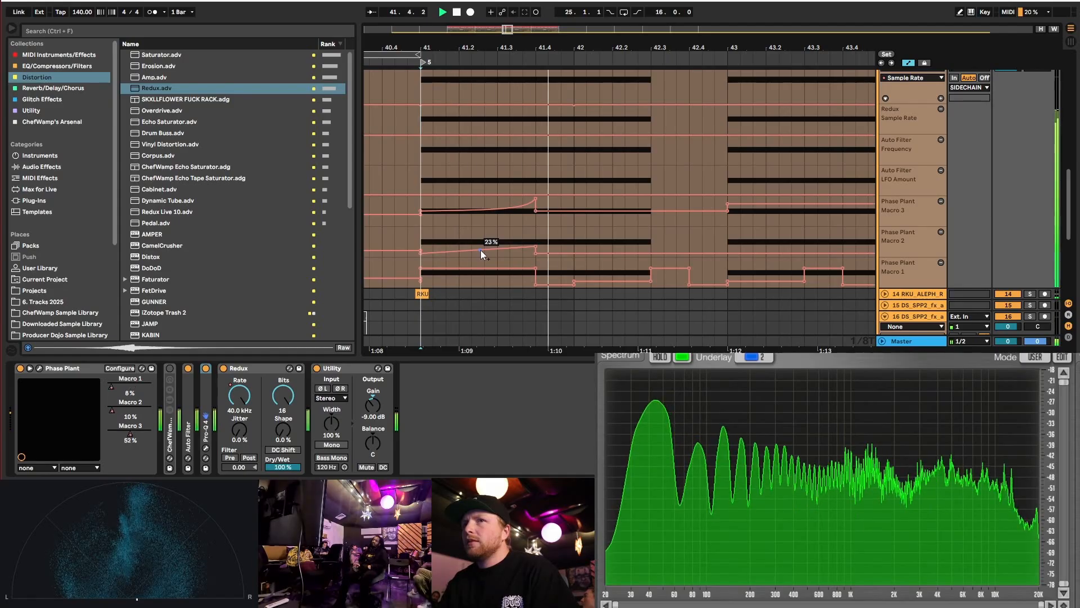
{"action": "left_click", "coordinate": [536, 247]}
{"action": "left_click", "coordinate": [536, 252]}
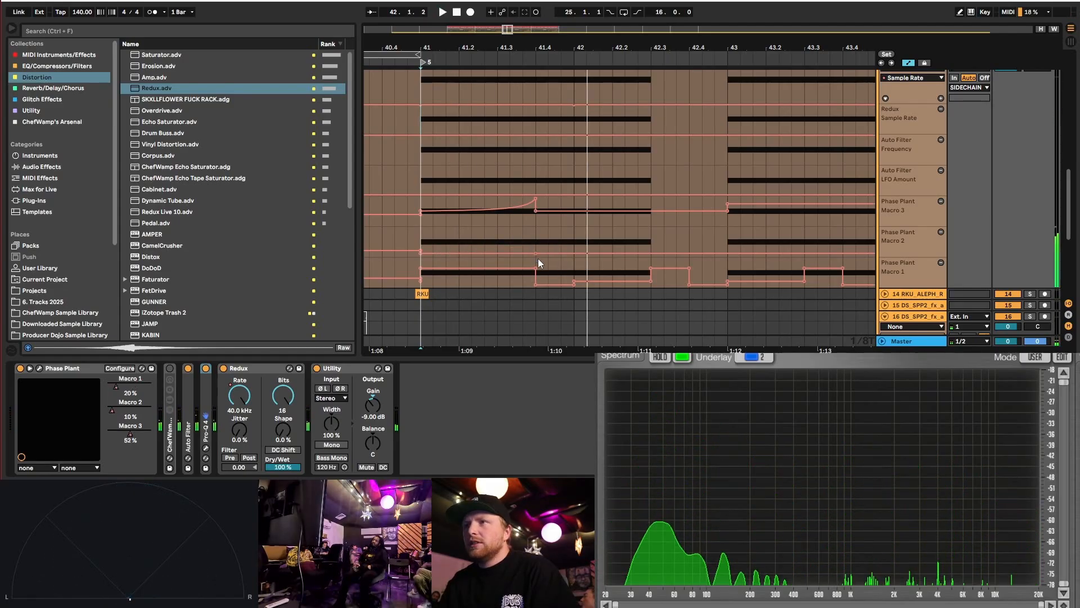
{"action": "key", "text": "space"}
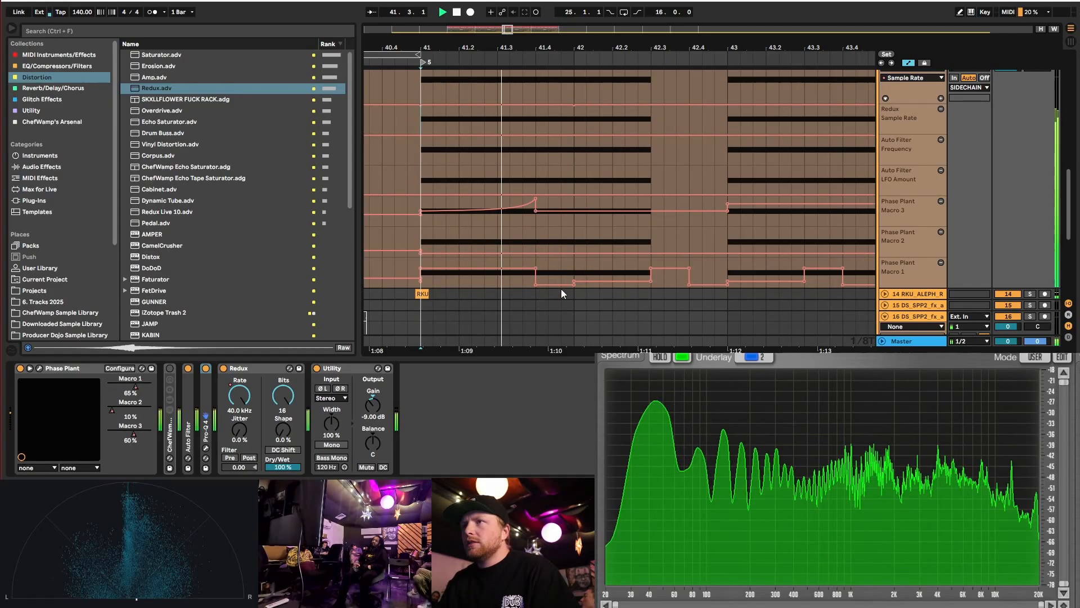
- Draw a curved Redux Sample Rate drop from 40 kHz at bar 41 to about 2.6 kHz at beat 41.4, and play it
{"action": "scroll", "coordinate": [550, 242], "scroll_direction": "up", "scroll_amount": 5}
{"action": "key", "text": "space"}
{"action": "scroll", "coordinate": [481, 194], "scroll_direction": "down", "scroll_amount": 2}
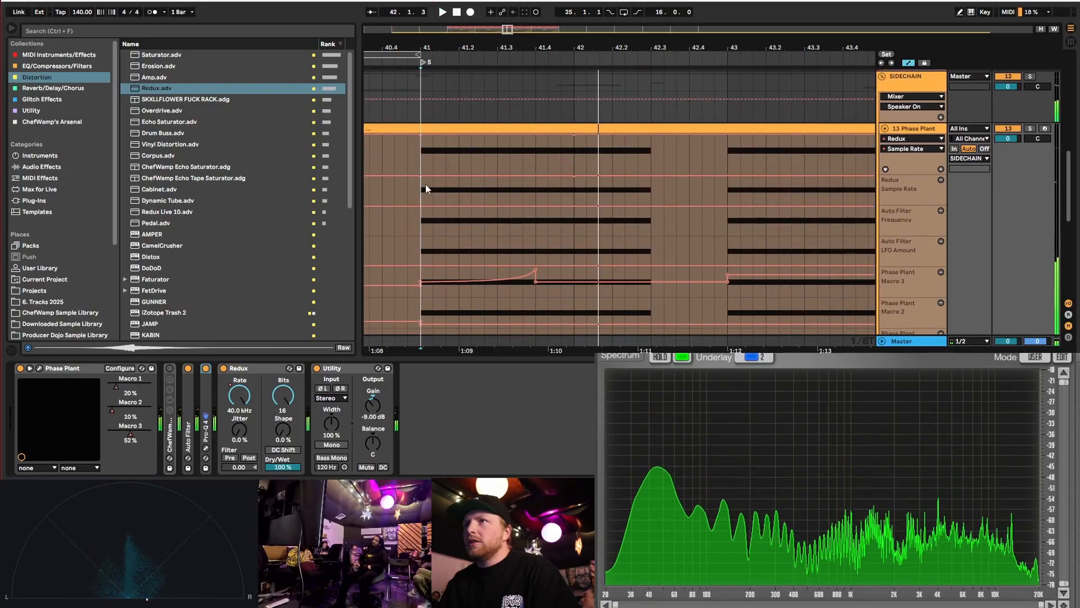
{"action": "left_click", "coordinate": [534, 177]}
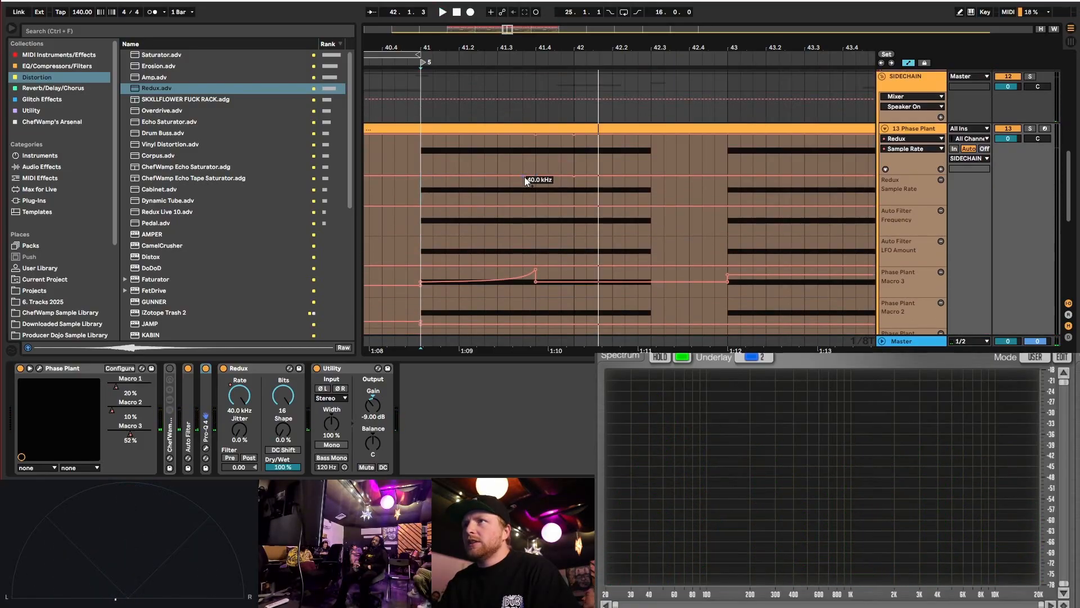
{"action": "left_click_drag", "start_coordinate": [525, 177], "coordinate": [420, 176]}
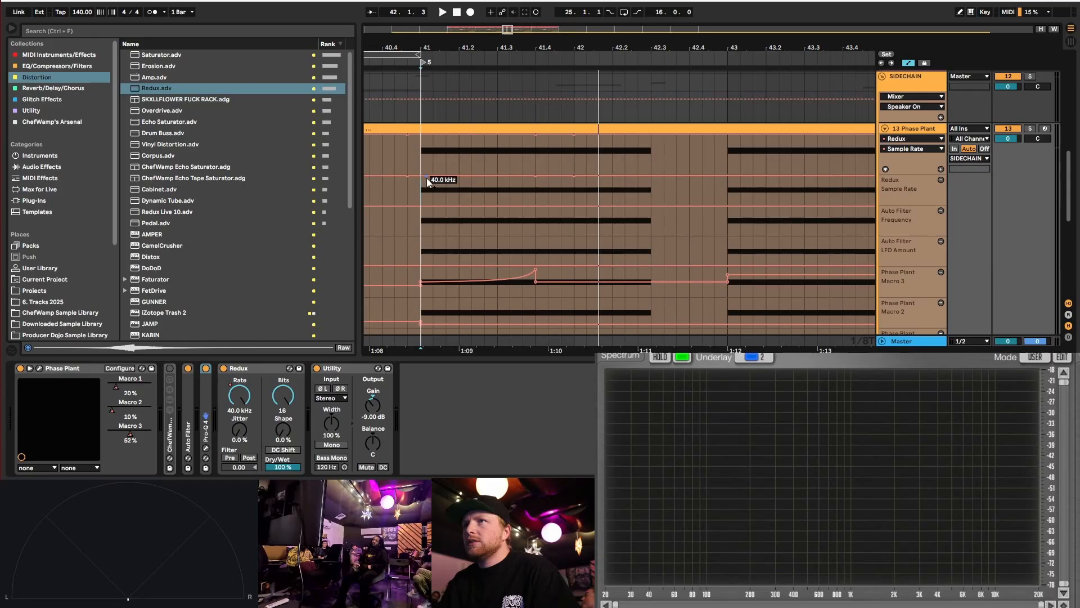
{"action": "left_click_drag", "start_coordinate": [536, 176], "coordinate": [535, 188]}
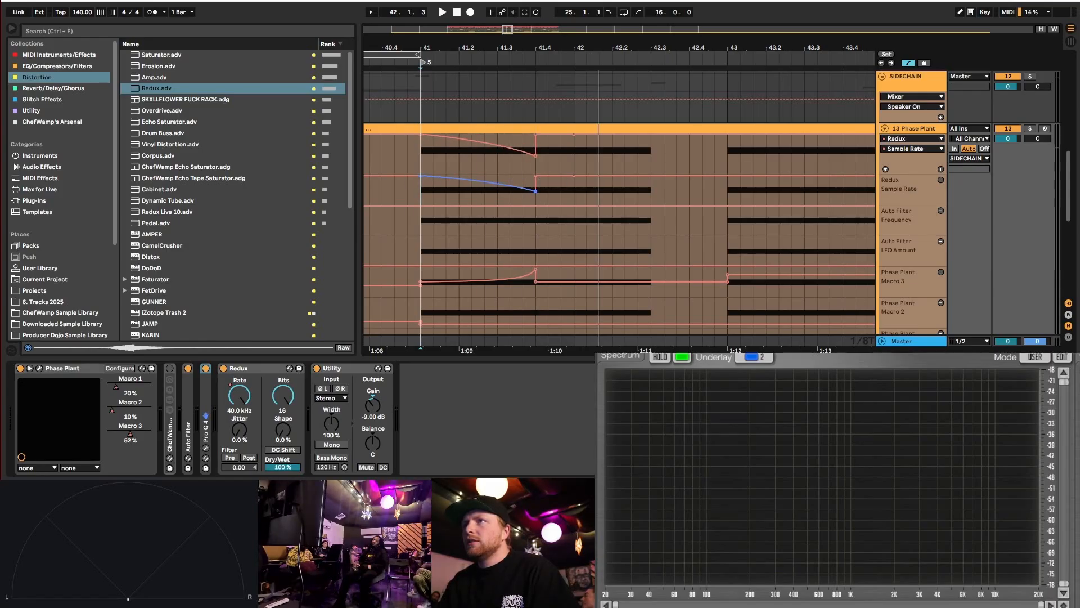
{"action": "key", "text": "space"}
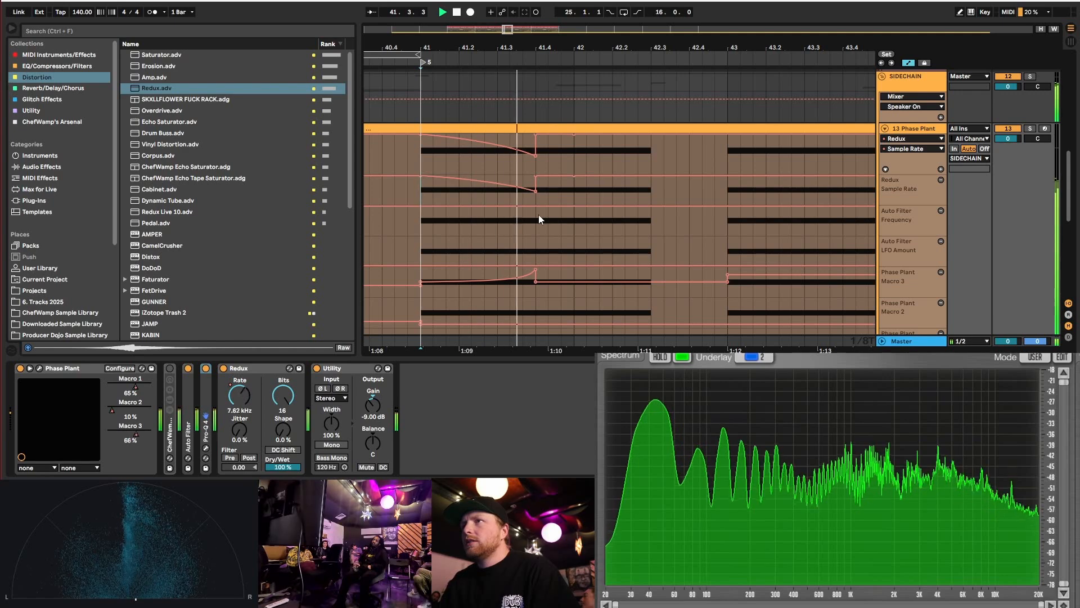
- Curve the Sample Rate back up to 40 kHz between beat 41.4 and bar 42, and play the result
{"action": "key", "text": "space"}
{"action": "left_click_drag", "start_coordinate": [536, 177], "coordinate": [574, 176]}
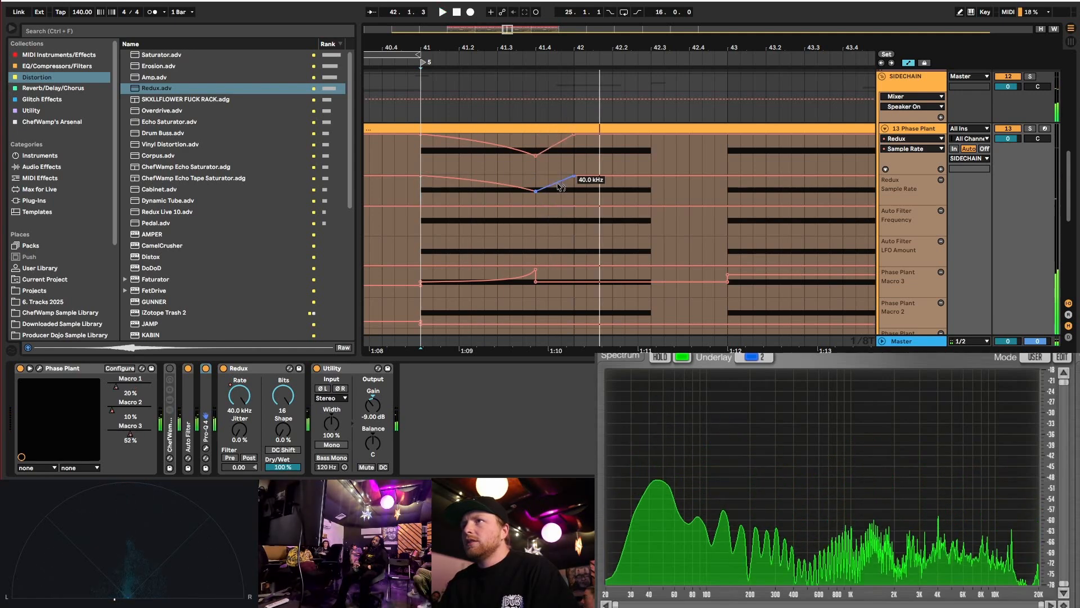
{"action": "key", "text": "space"}
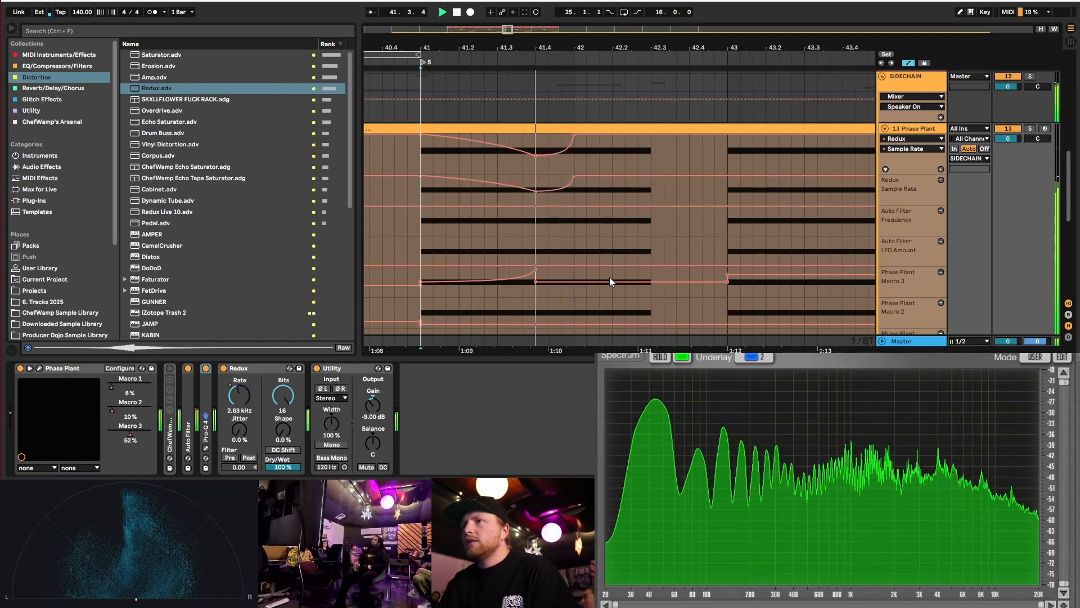
{"action": "scroll", "coordinate": [512, 174], "scroll_direction": "down", "scroll_amount": 5}
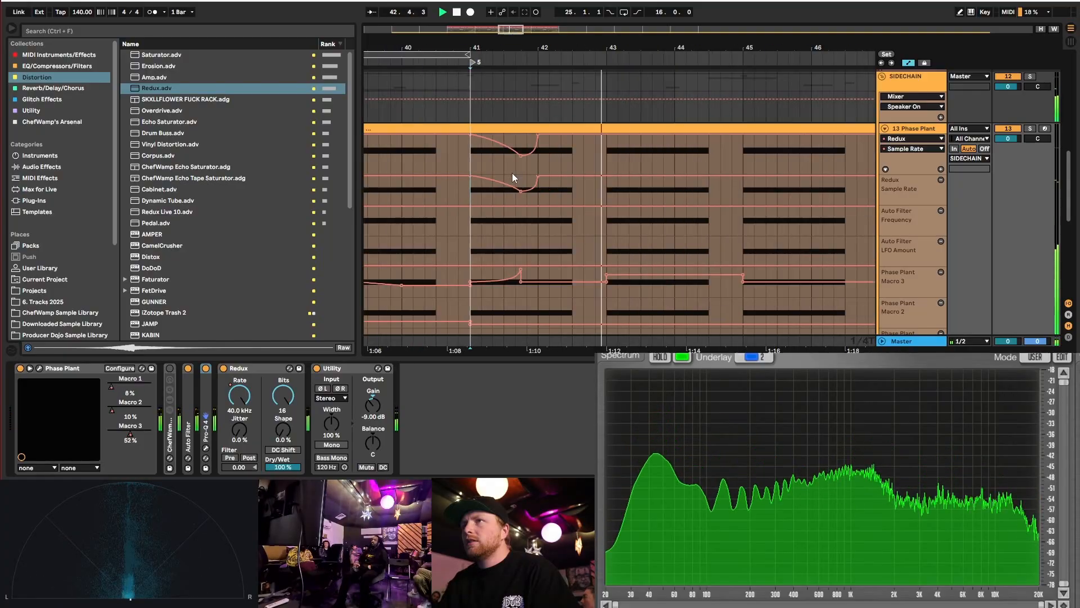
- Play back the drum and bass arrangement around bars 39 to 44 with the automation lanes hidden
{"action": "left_click", "coordinate": [908, 63]}
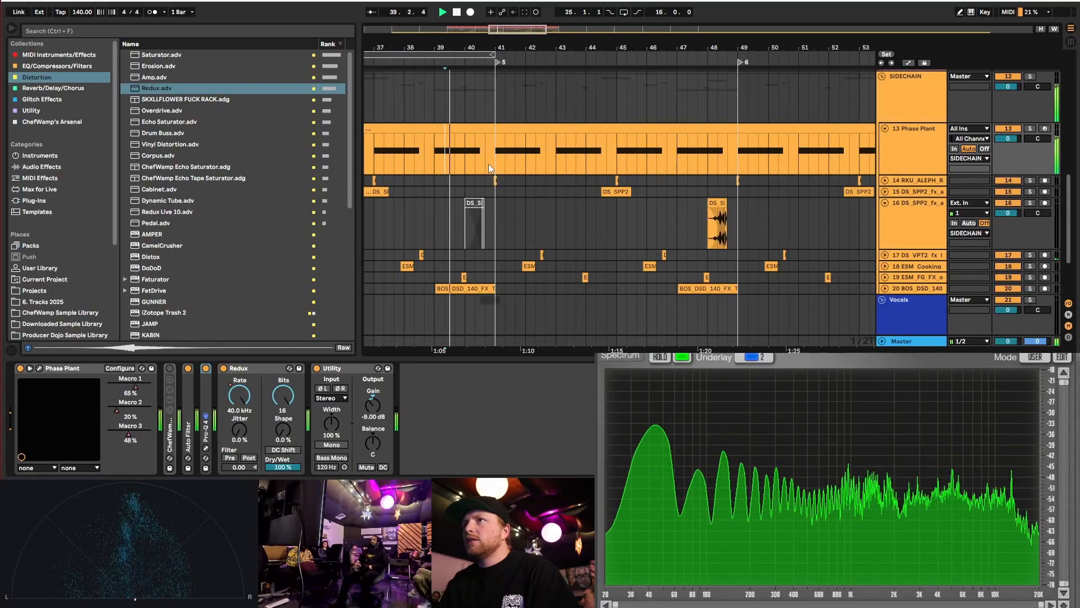
{"action": "scroll", "coordinate": [568, 211], "scroll_direction": "up", "scroll_amount": 3}
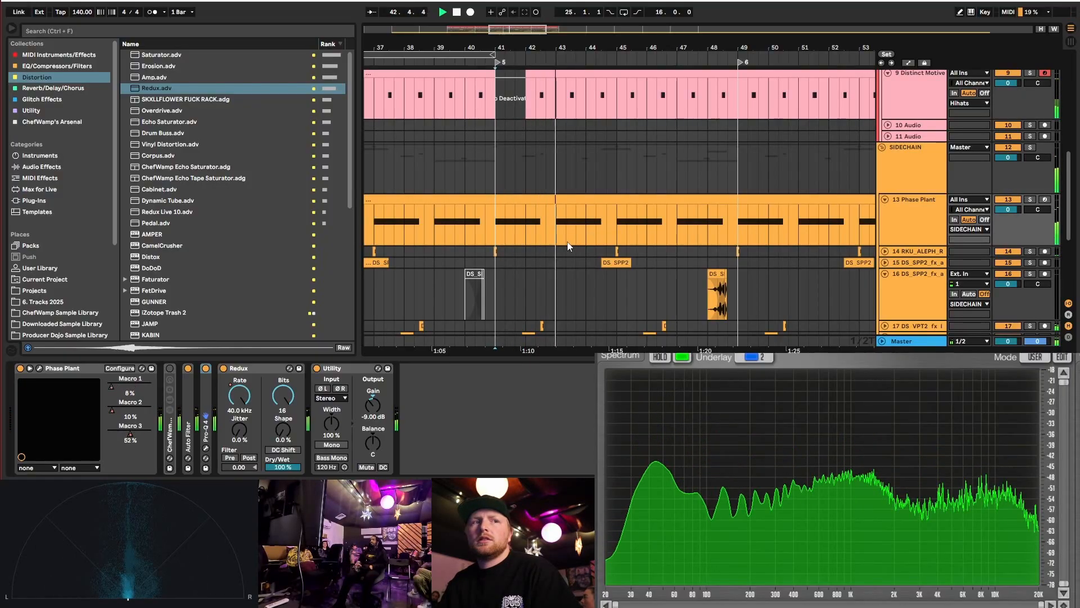
{"action": "scroll", "coordinate": [544, 216], "scroll_direction": "down", "scroll_amount": 3}
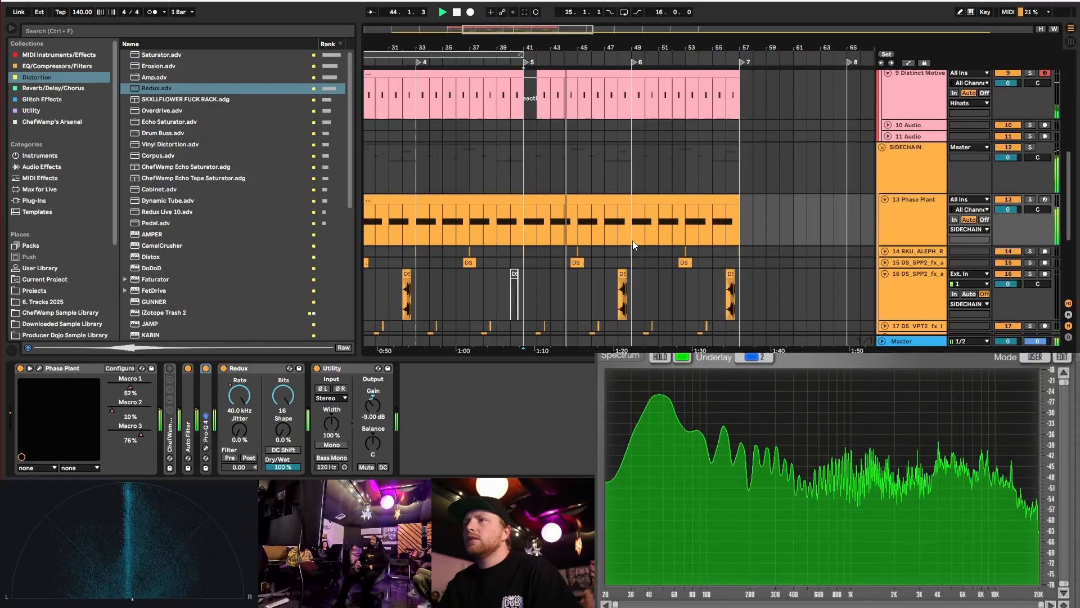
{"action": "scroll", "coordinate": [585, 242], "scroll_direction": "up", "scroll_amount": 5}
{"action": "key", "text": "space"}
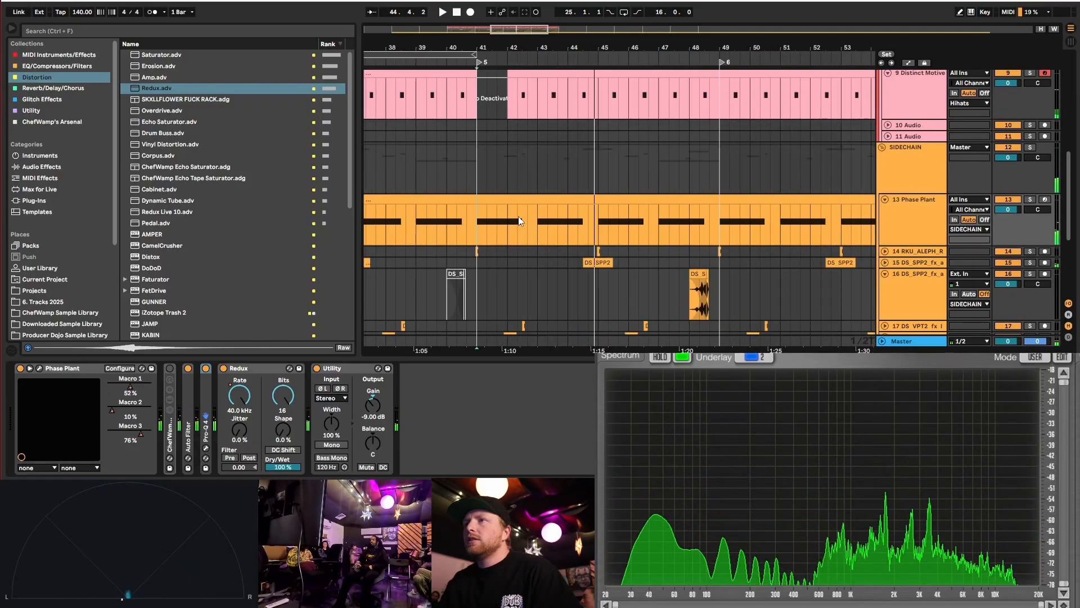
- Lower the Phase Plant Macro 1 automation step at 43.3 to 46% and audition it from bar 43
{"action": "left_click", "coordinate": [582, 200]}
{"action": "left_click", "coordinate": [908, 64]}
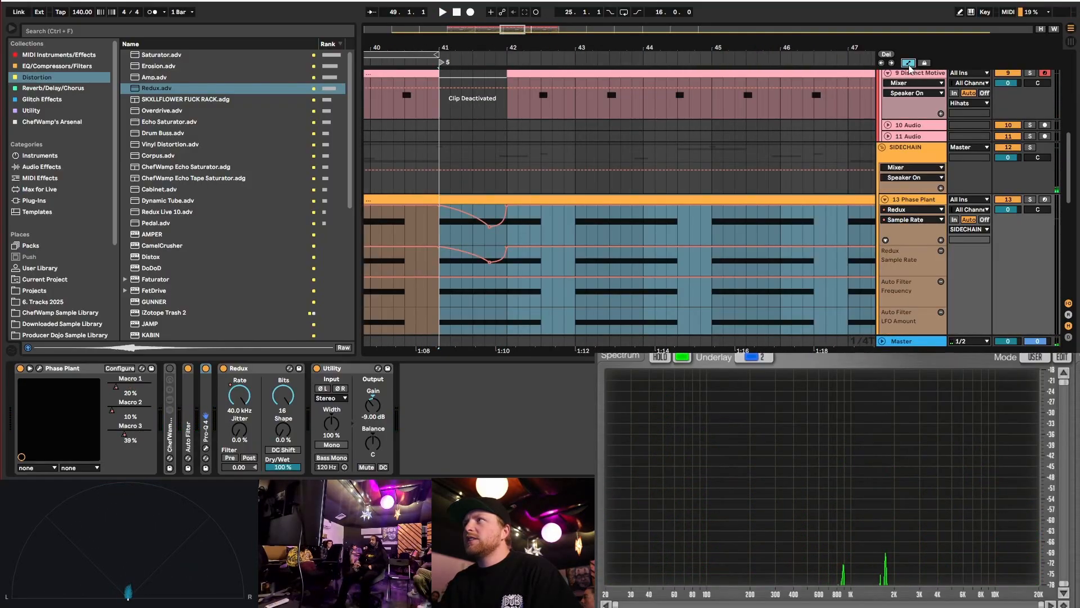
{"action": "scroll", "coordinate": [605, 227], "scroll_direction": "down", "scroll_amount": 5}
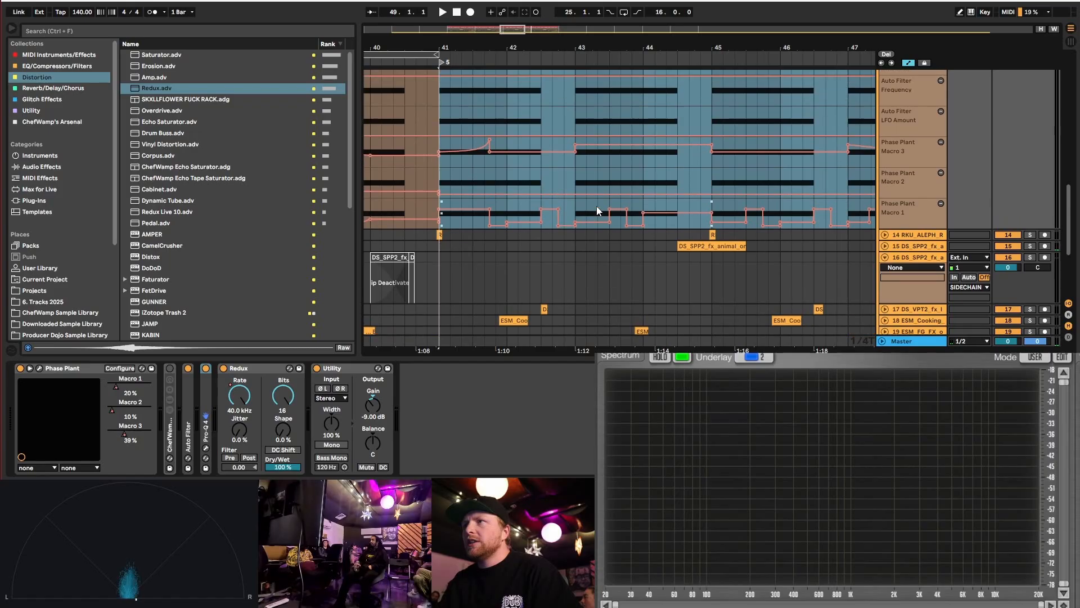
{"action": "left_click", "coordinate": [587, 211]}
{"action": "key", "text": "space"}
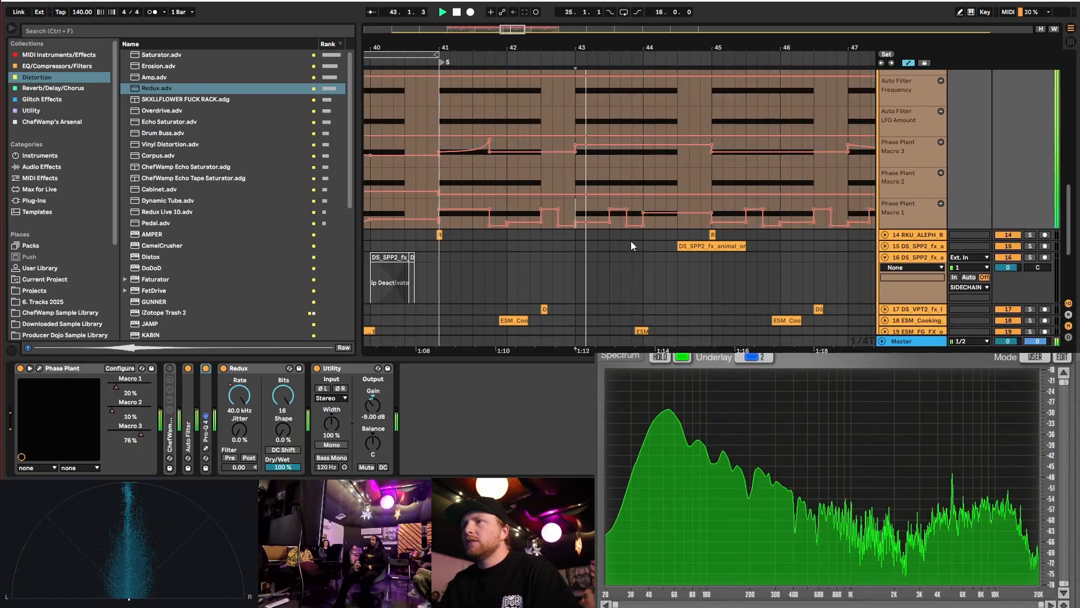
{"action": "scroll", "coordinate": [631, 241], "scroll_direction": "up", "scroll_amount": 3}
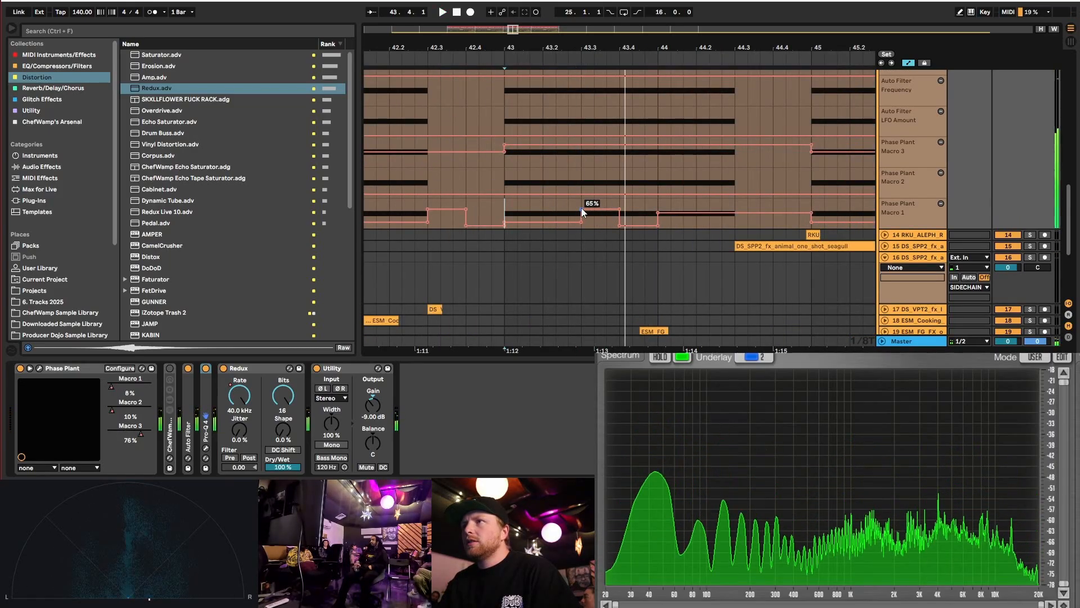
{"action": "left_click_drag", "start_coordinate": [582, 209], "coordinate": [582, 210]}
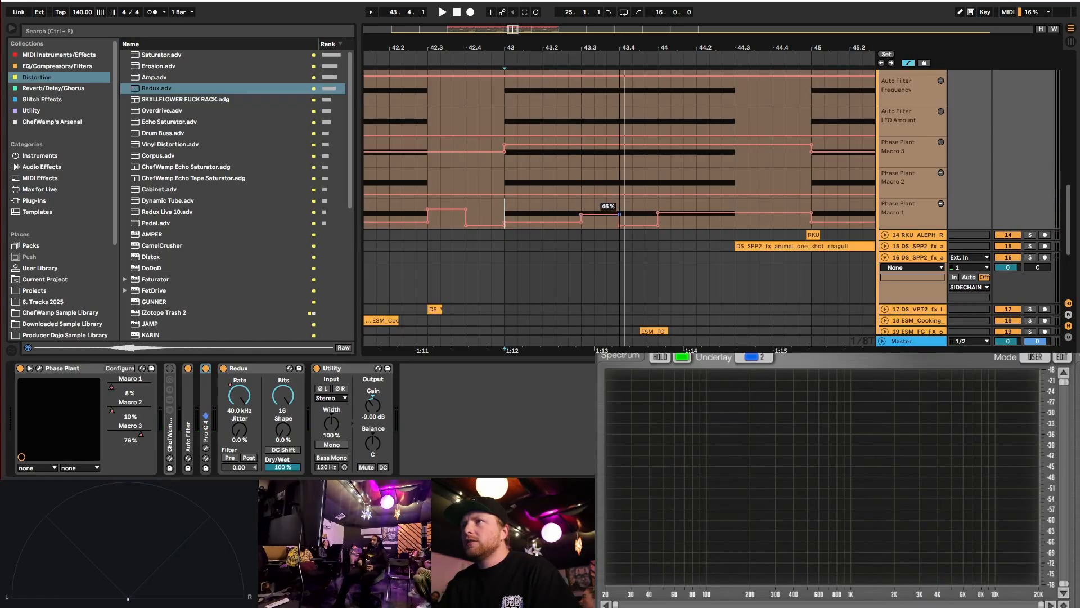
{"action": "key", "text": "space"}
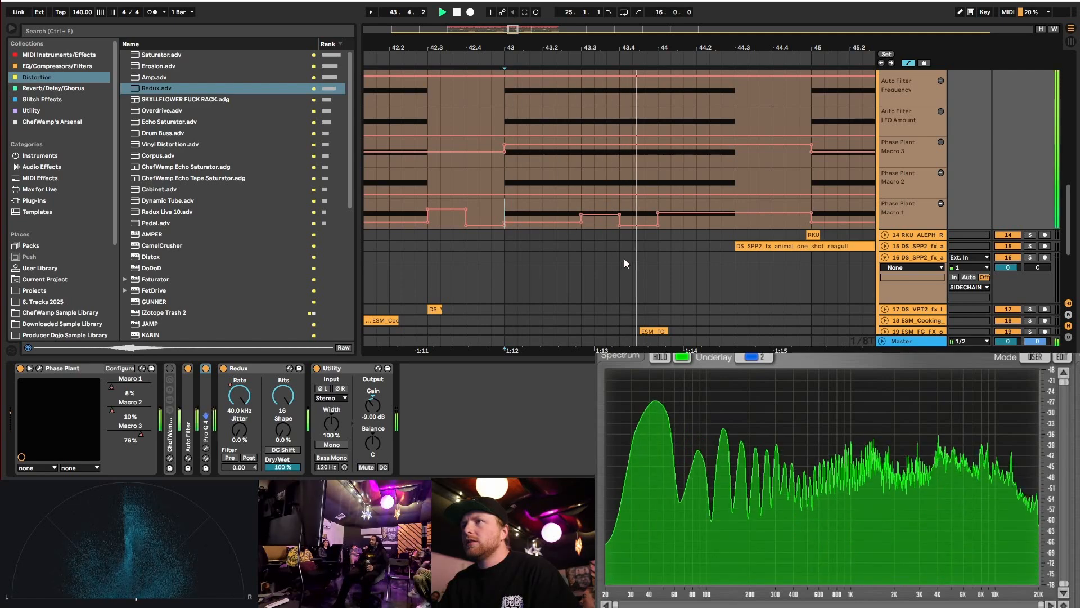
{"action": "key", "text": "space"}
- Audition the Phase Plant part between 43.3 and 43.4
{"action": "scroll", "coordinate": [602, 186], "scroll_direction": "up", "scroll_amount": 5}
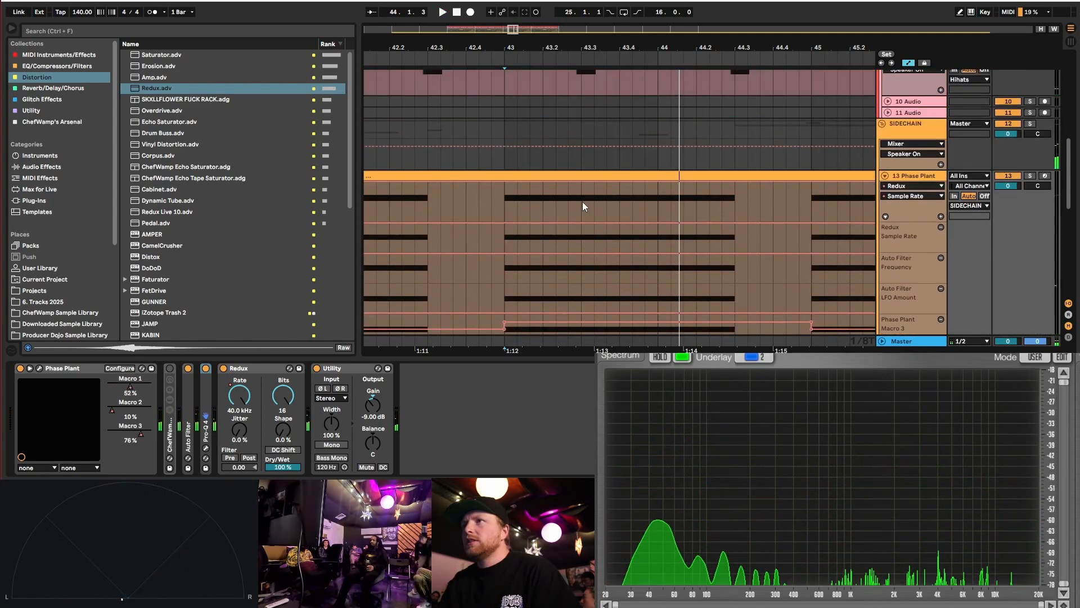
{"action": "left_click_drag", "start_coordinate": [582, 201], "coordinate": [623, 205]}
{"action": "key", "text": "space"}
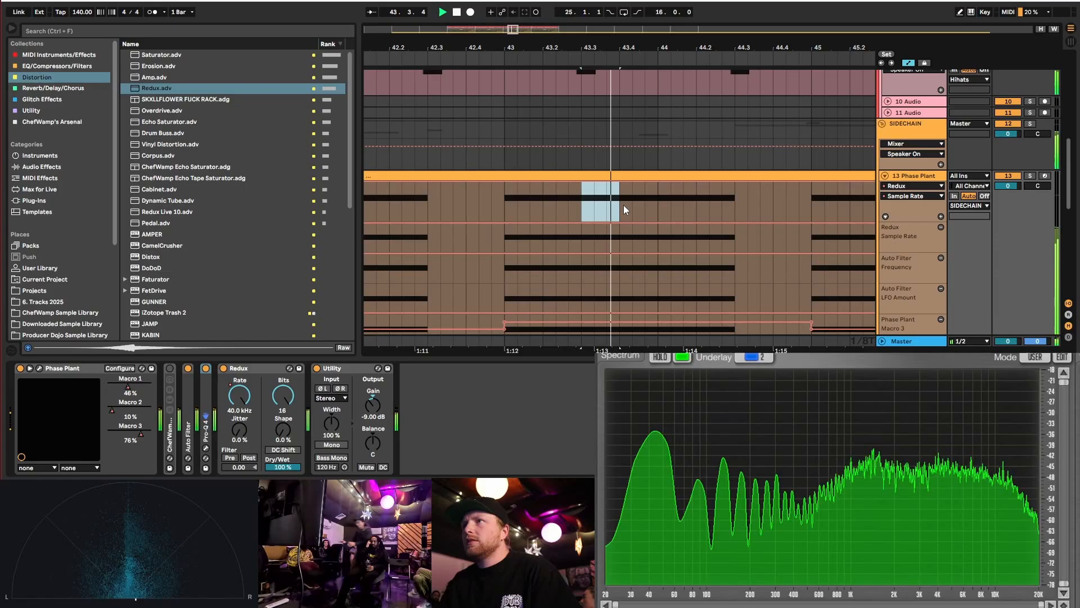
- Extend the end of the hi-hat loop clip at 43.3 slightly into the deactivated clip, and audition it from 43.3
{"action": "scroll", "coordinate": [624, 206], "scroll_direction": "up", "scroll_amount": 2}
{"action": "scroll", "coordinate": [623, 206], "scroll_direction": "up", "scroll_amount": 5}
{"action": "scroll", "coordinate": [605, 171], "scroll_direction": "up", "scroll_amount": 3}
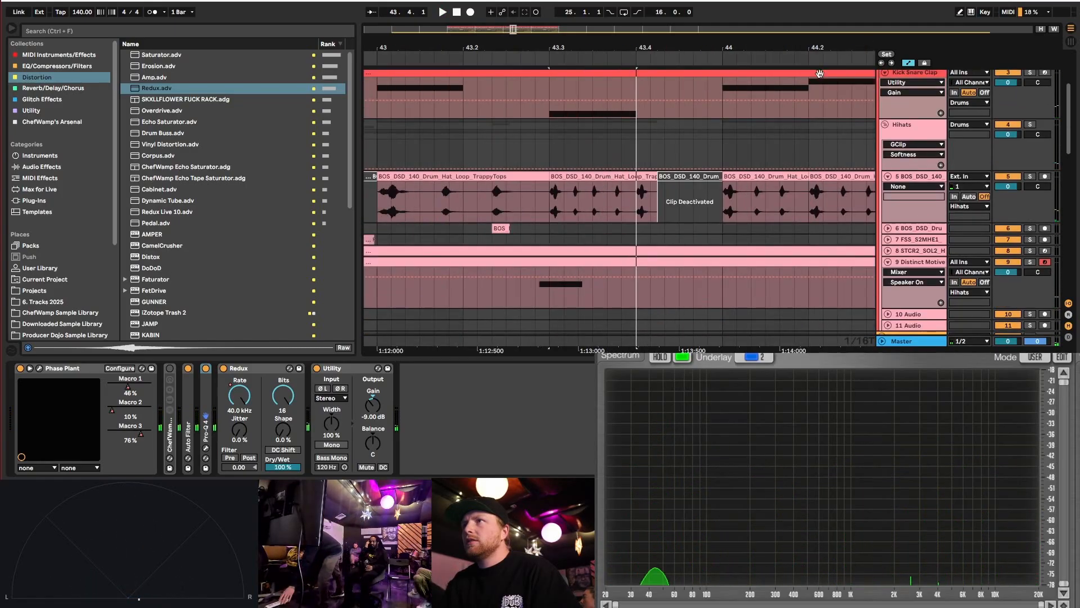
{"action": "left_click", "coordinate": [907, 64]}
{"action": "left_click", "coordinate": [628, 178]}
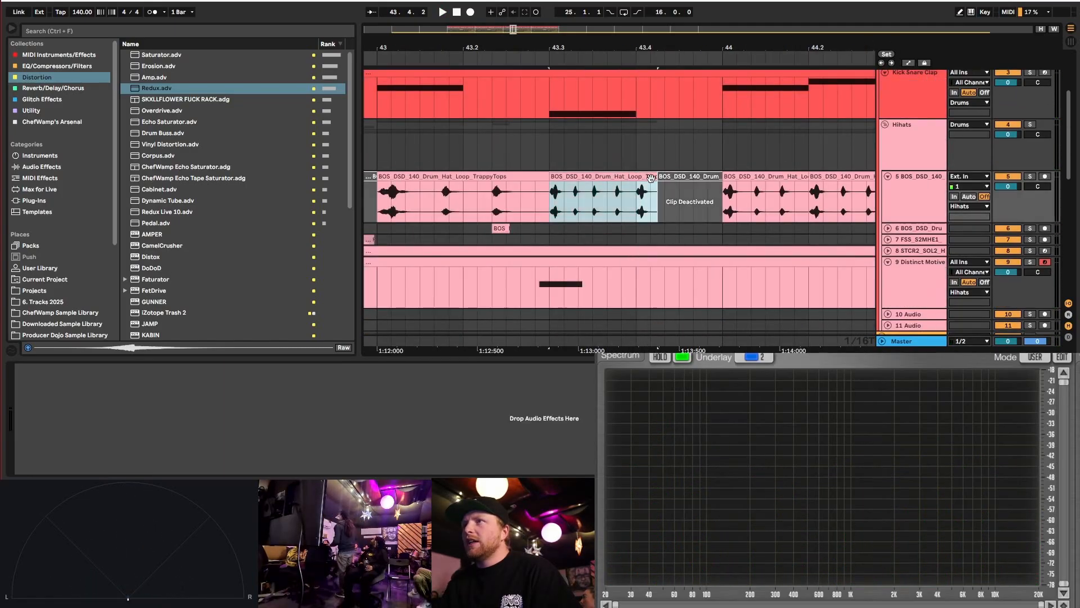
{"action": "mouse_move", "coordinate": [654, 178]}
{"action": "left_mouse_down"}
{"action": "mouse_move", "coordinate": [636, 178]}
{"action": "mouse_move", "coordinate": [666, 179]}
{"action": "left_mouse_up"}
{"action": "left_click", "coordinate": [551, 203]}
{"action": "key", "text": "space"}
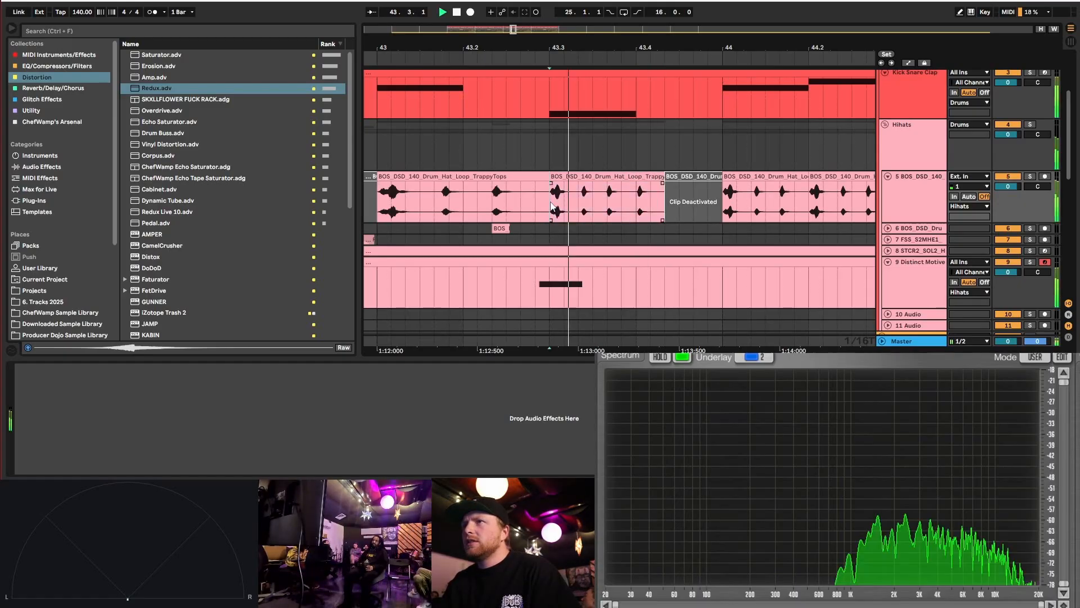
- Play the arrangement from bar 42 through bar 46 to check the drums against the bass
{"action": "scroll", "coordinate": [568, 202], "scroll_direction": "down", "scroll_amount": 5}
{"action": "left_click", "coordinate": [468, 197]}
{"action": "key", "text": "space"}
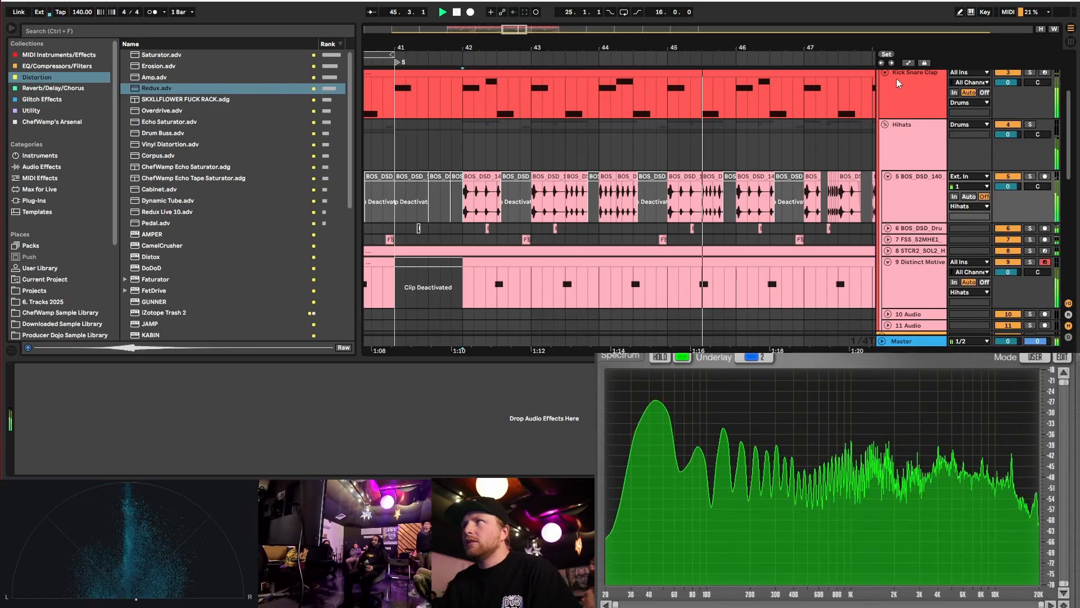
{"action": "scroll", "coordinate": [657, 208], "scroll_direction": "down", "scroll_amount": 10}
{"action": "scroll", "coordinate": [661, 213], "scroll_direction": "down", "scroll_amount": 3}
{"action": "key", "text": "space"}
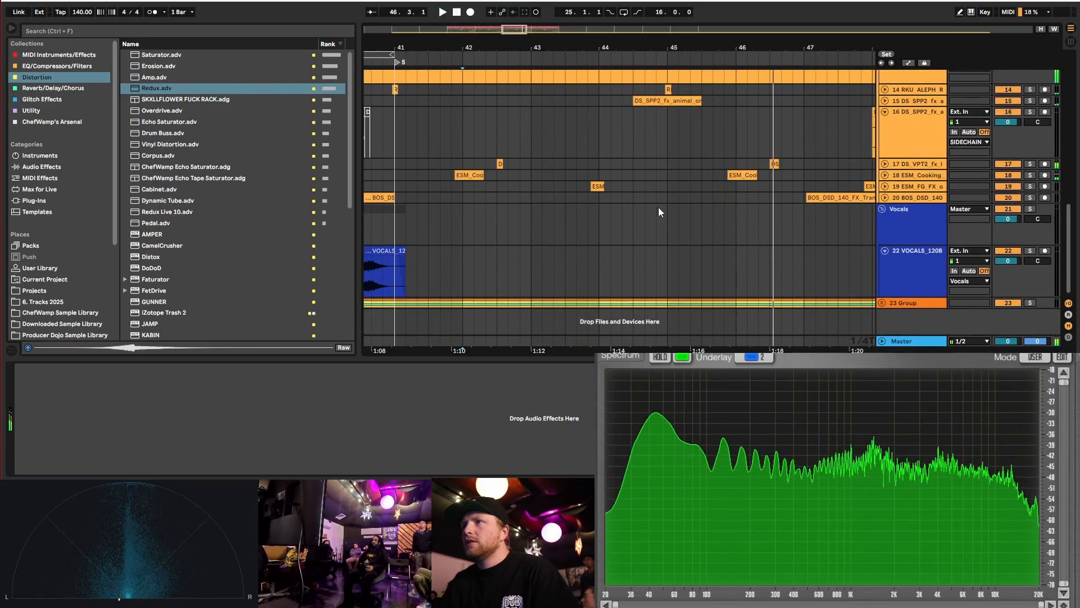
- Duplicate the Phase Plant Macro 1 automation of bars 41 to 44 onto bars 45 to 48
{"action": "scroll", "coordinate": [660, 213], "scroll_direction": "up", "scroll_amount": 3}
{"action": "left_click", "coordinate": [908, 64]}
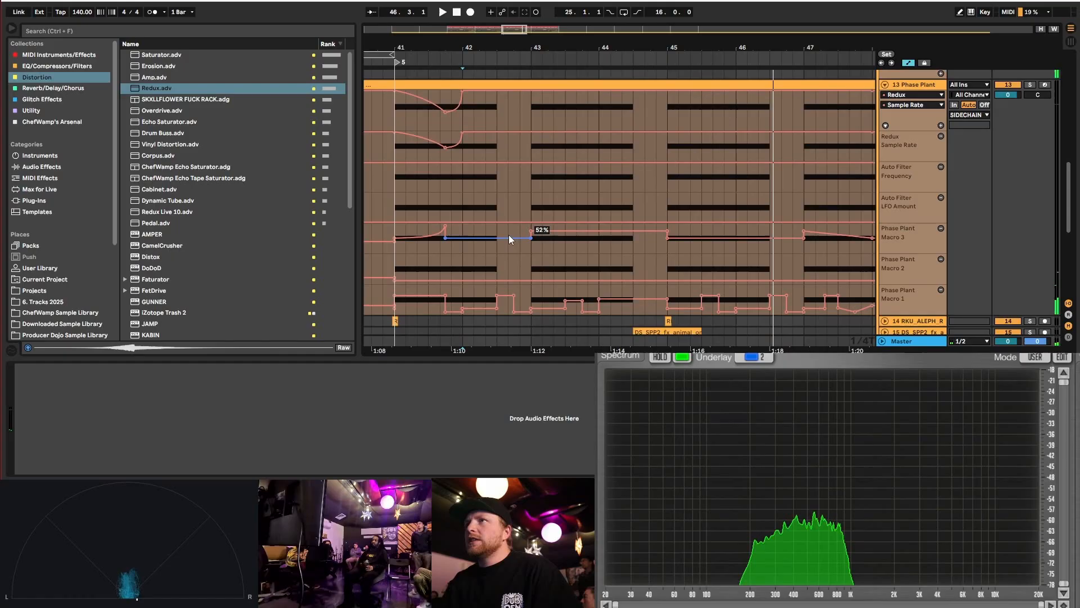
{"action": "scroll", "coordinate": [509, 235], "scroll_direction": "down", "scroll_amount": 3}
{"action": "key", "text": "minus"}
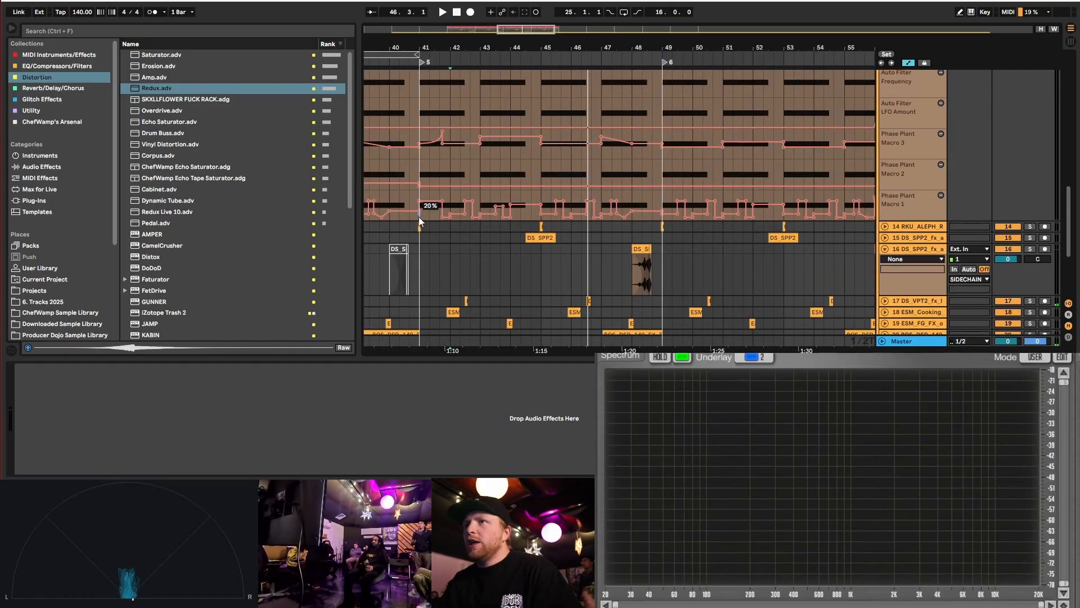
{"action": "left_click", "coordinate": [420, 216]}
{"action": "left_click_drag", "start_coordinate": [420, 195], "coordinate": [539, 201]}
{"action": "key", "text": "ctrl+d"}
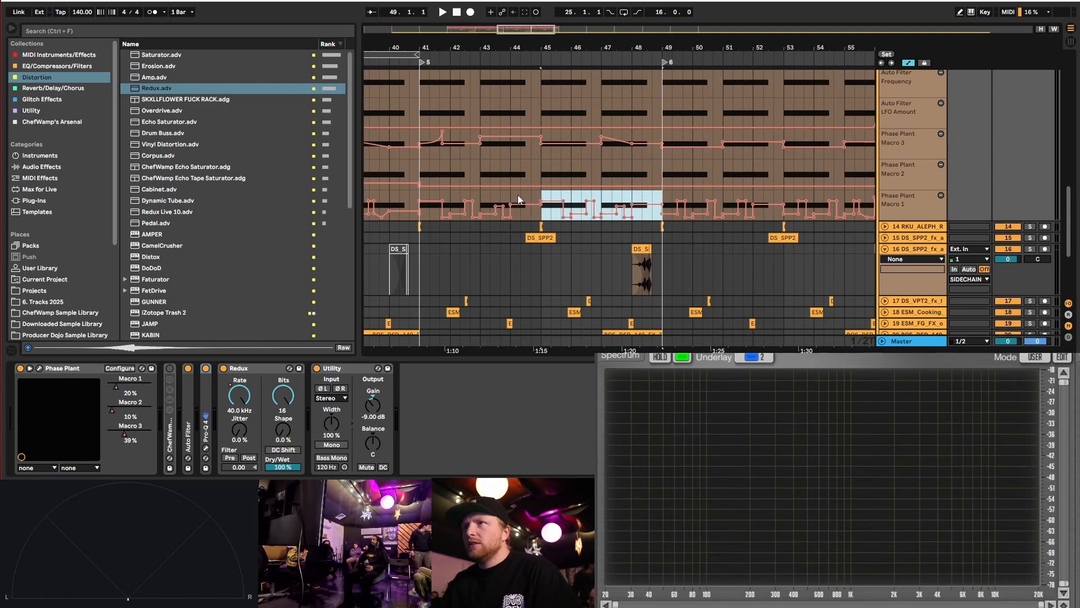
- Audition the duplicated Macro 1 automation from just before bar 45
{"action": "left_click", "coordinate": [518, 195]}
{"action": "key", "text": "space"}
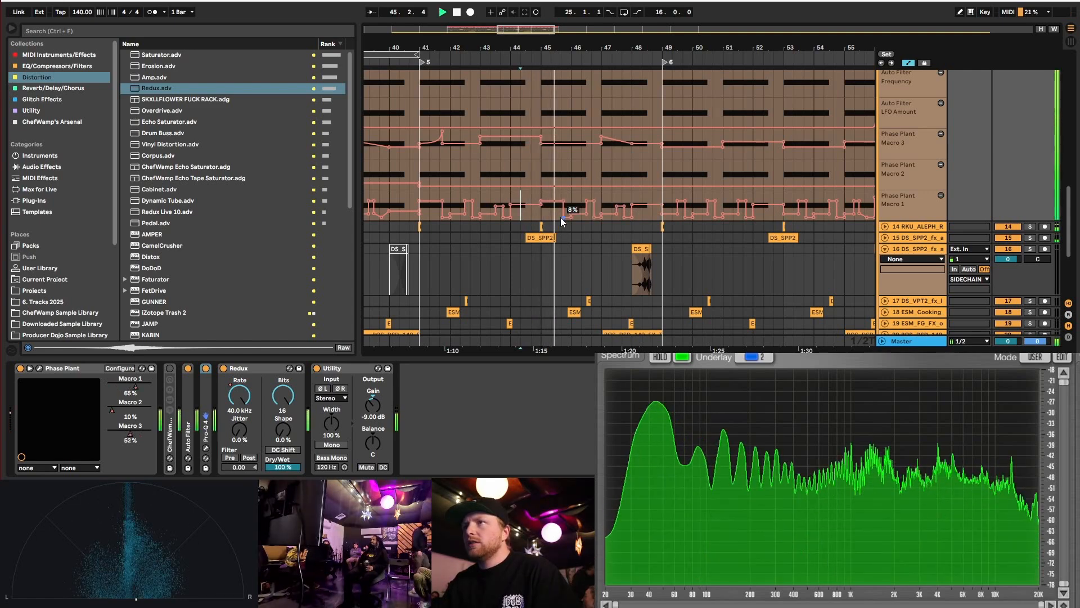
{"action": "scroll", "coordinate": [560, 218], "scroll_direction": "up", "scroll_amount": 5}
{"action": "key", "text": "space"}
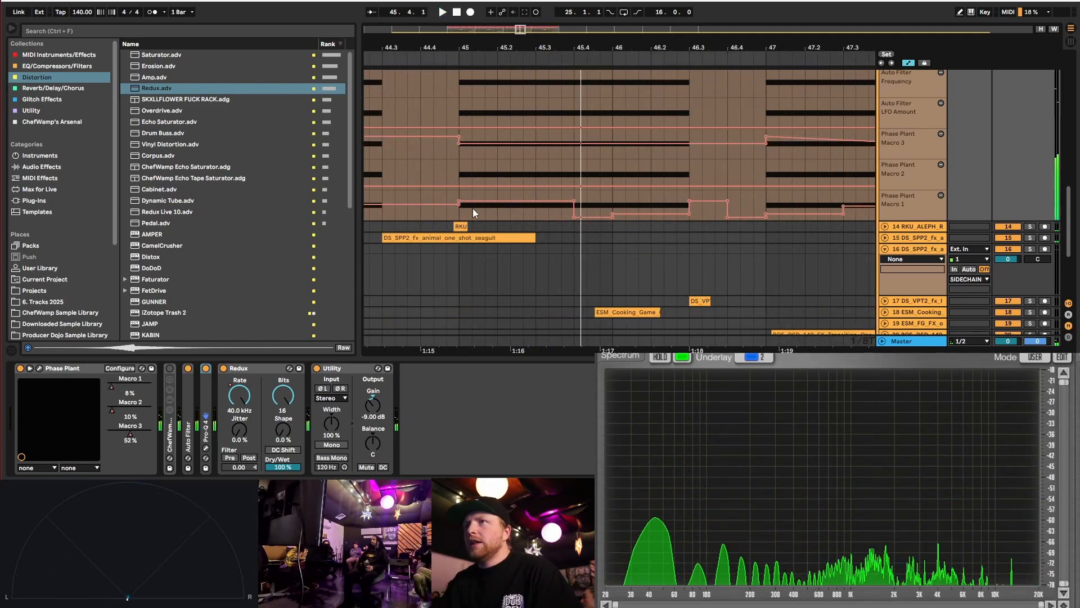
- Lower the Macro 1 automation step starting at bar 45 to 0% and play back the transition
{"action": "scroll", "coordinate": [479, 211], "scroll_direction": "down", "scroll_amount": 10}
{"action": "scroll", "coordinate": [488, 214], "scroll_direction": "up", "scroll_amount": 8}
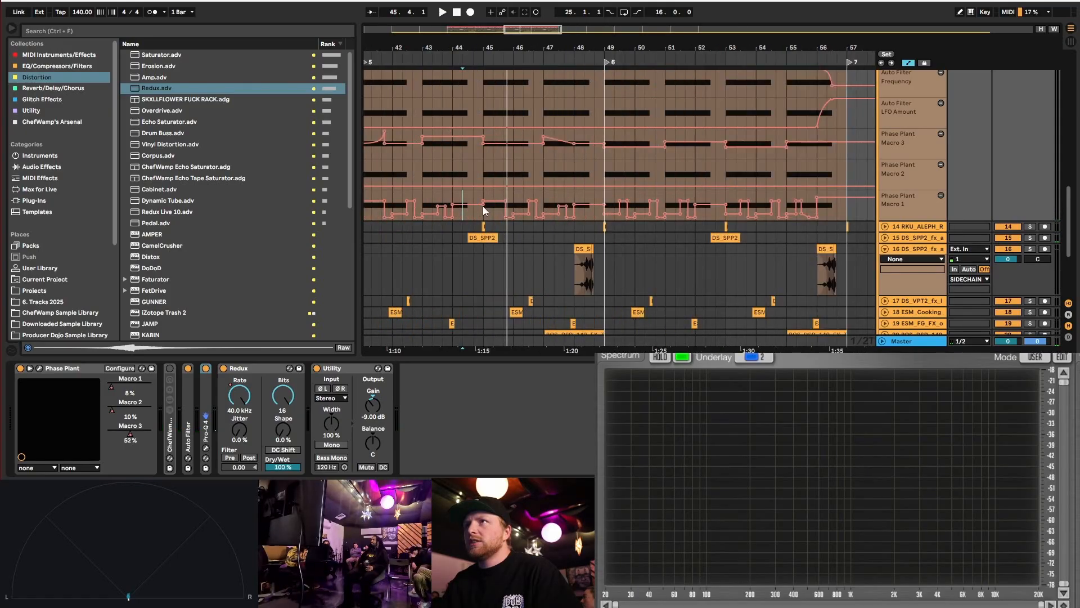
{"action": "left_click_drag", "start_coordinate": [496, 202], "coordinate": [496, 209]}
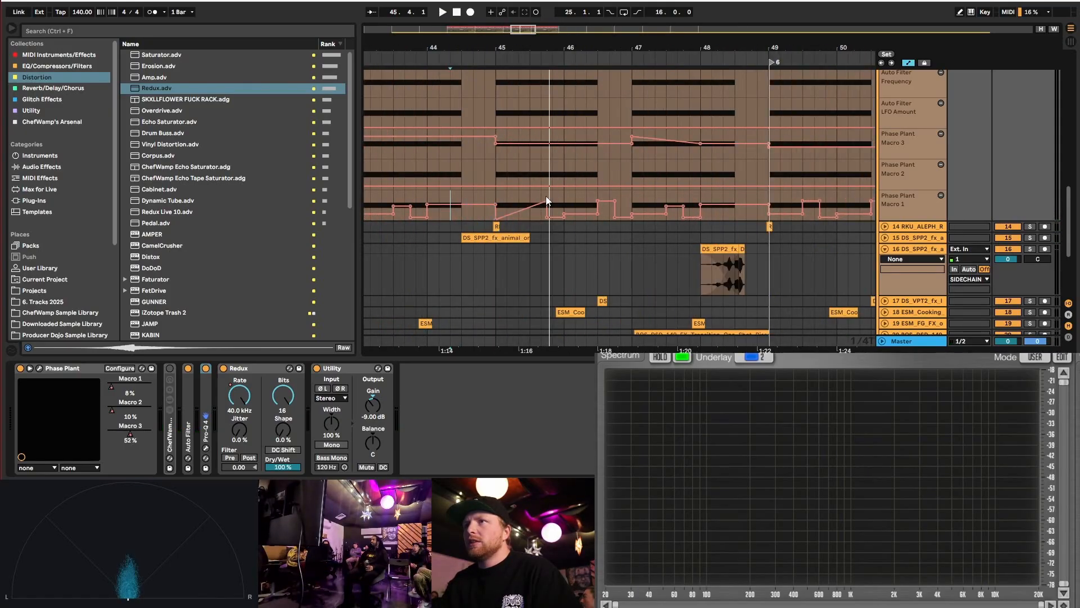
{"action": "key", "text": "space"}
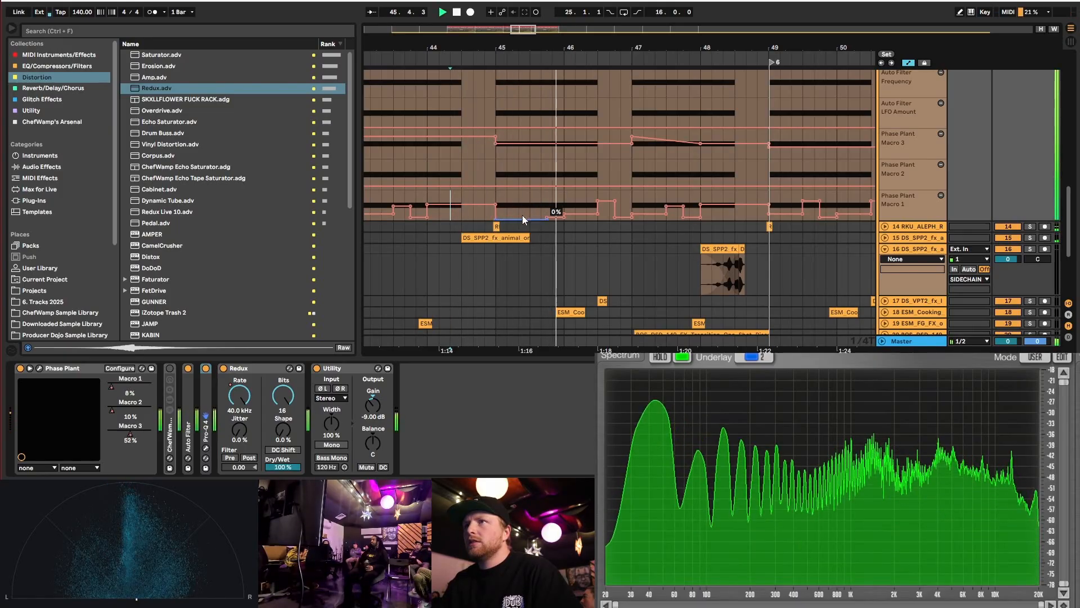
{"action": "left_click", "coordinate": [491, 197]}
{"action": "scroll", "coordinate": [515, 190], "scroll_direction": "up", "scroll_amount": 10}
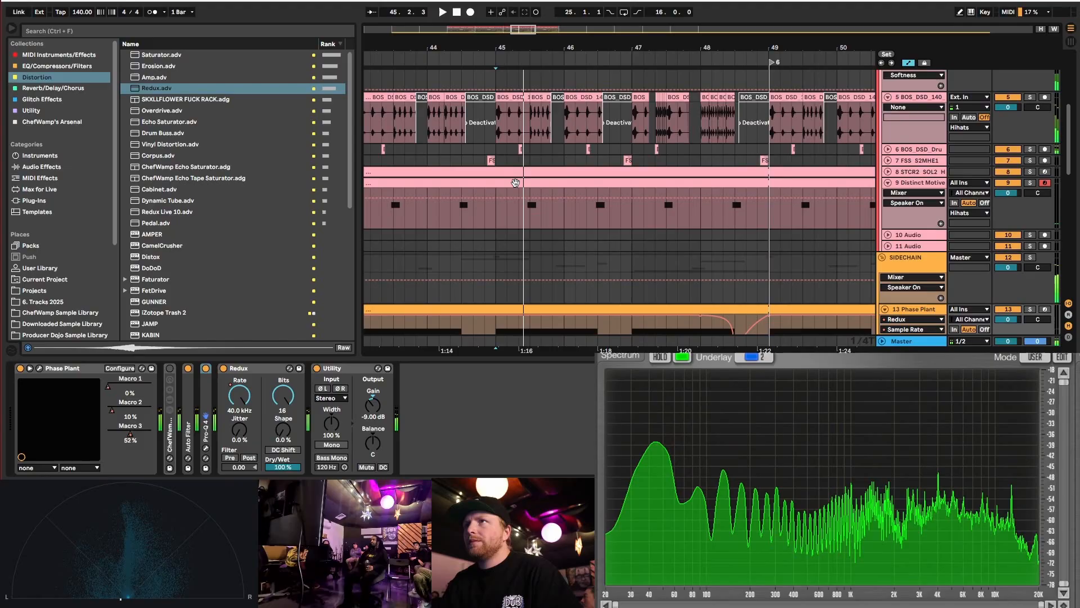
{"action": "key", "text": "space"}
- Shorten the hi-hat loop clip at bar 45 so it ends at 45.2, and audition it from bar 45
{"action": "left_click", "coordinate": [909, 63]}
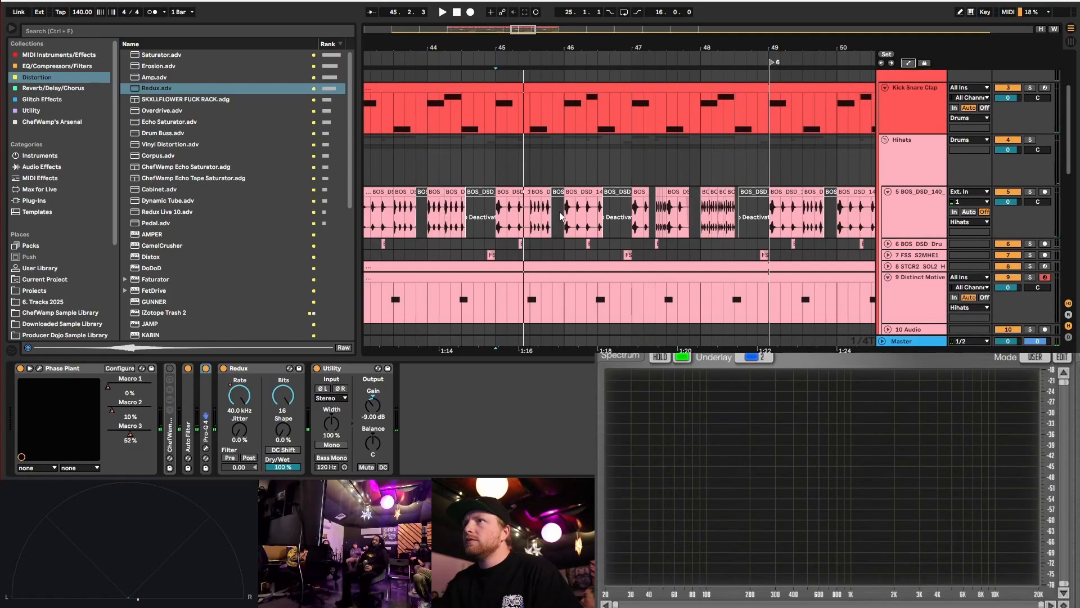
{"action": "scroll", "coordinate": [520, 192], "scroll_direction": "up", "scroll_amount": 3}
{"action": "left_click", "coordinate": [528, 192]}
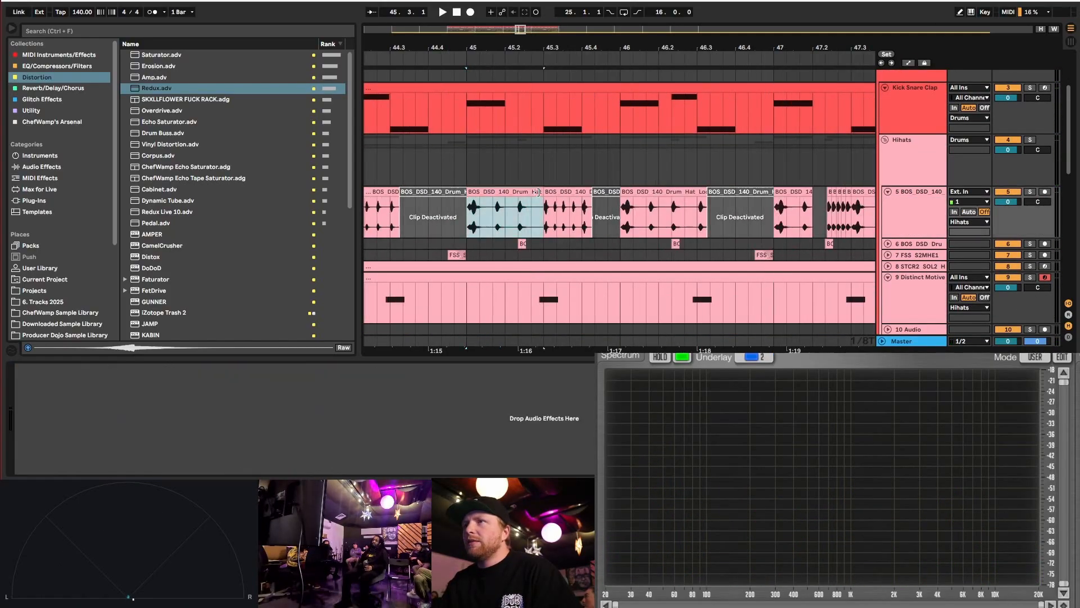
{"action": "left_click_drag", "start_coordinate": [520, 193], "coordinate": [545, 196]}
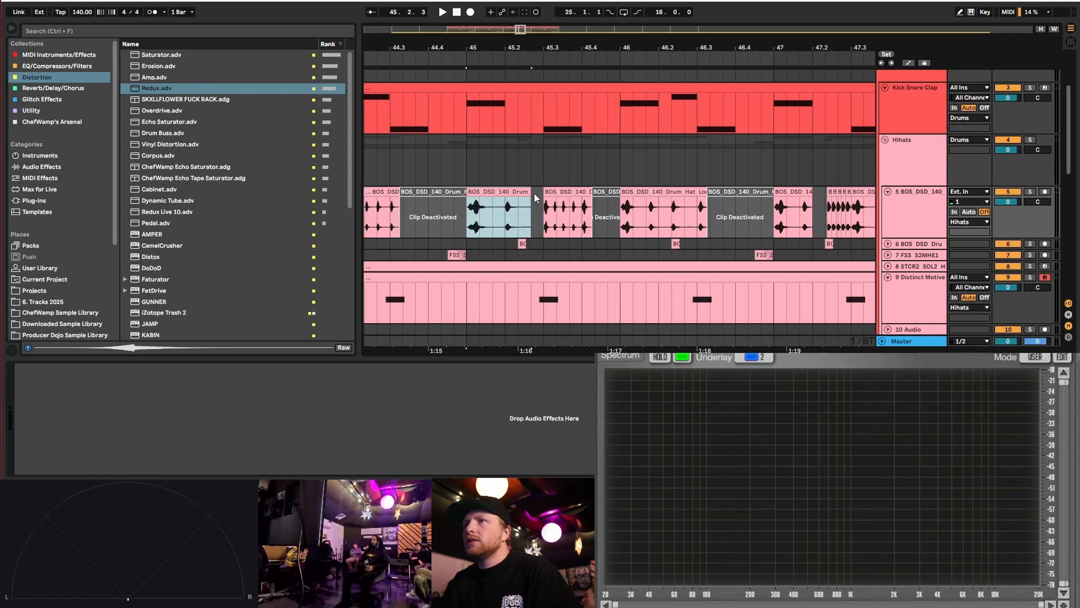
{"action": "left_click_drag", "start_coordinate": [529, 192], "coordinate": [502, 191]}
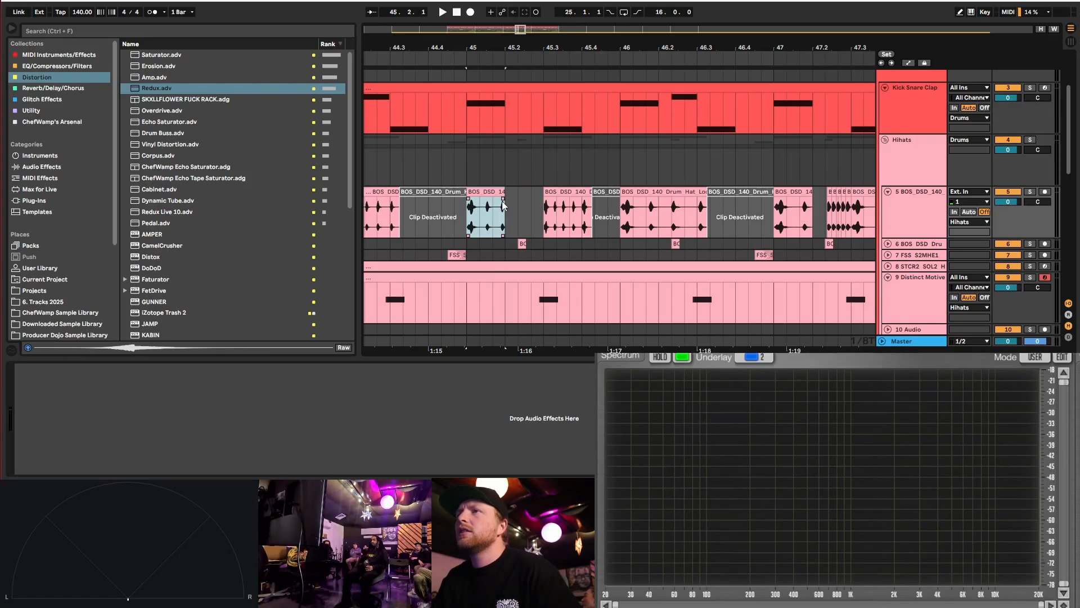
{"action": "left_click", "coordinate": [466, 219]}
{"action": "key", "text": "space"}
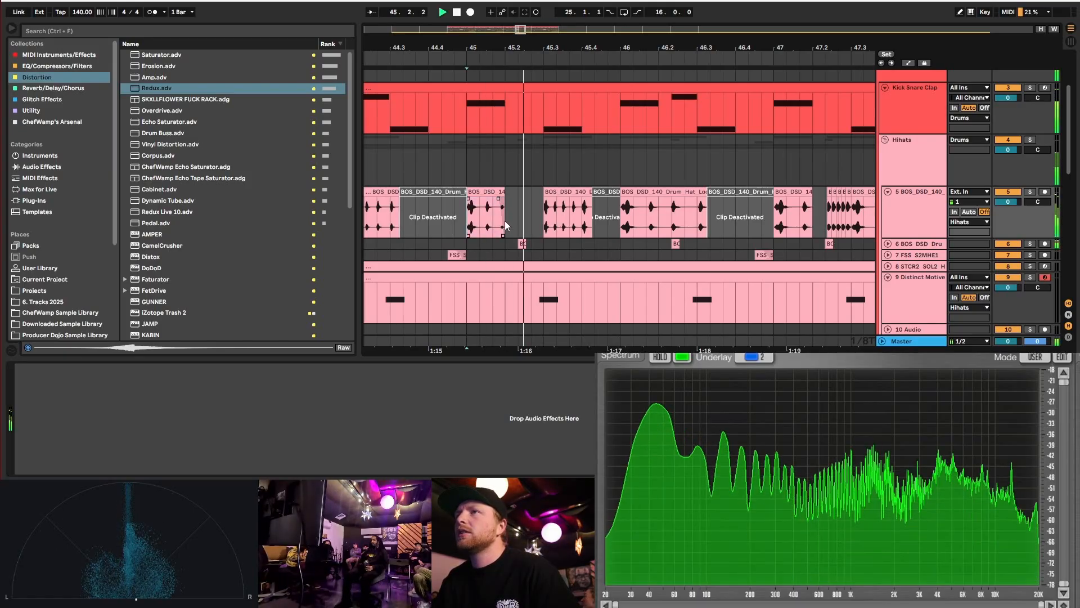
- Split off and deactivate the short tail of the bar 45 hi-hat clip just before 45.2
{"action": "key", "text": "space"}
{"action": "key", "text": "plus"}
{"action": "key", "text": "plus"}
{"action": "right_click", "coordinate": [569, 206]}
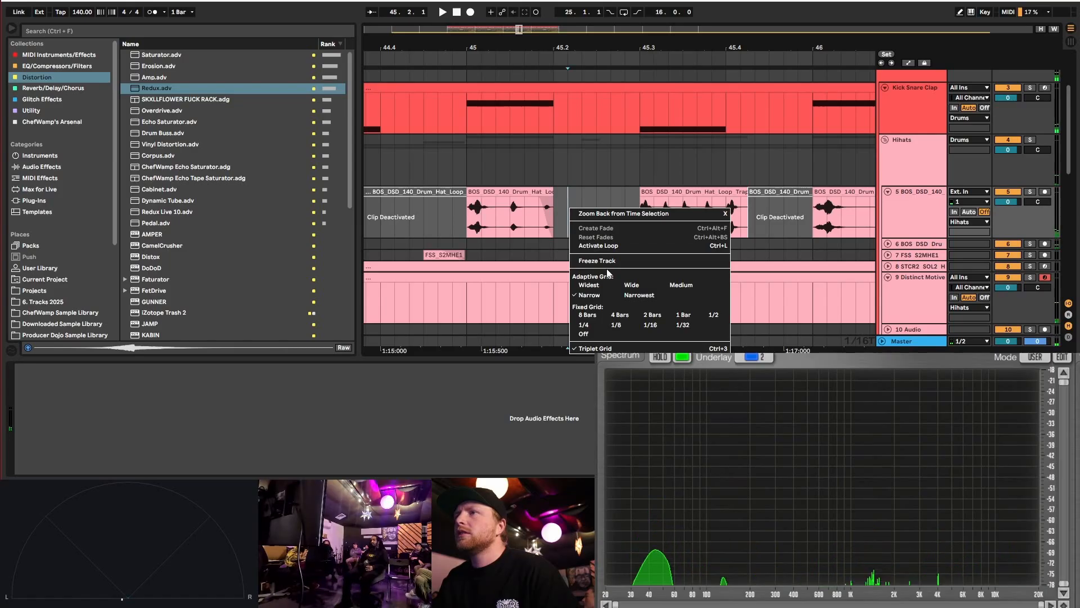
{"action": "left_click", "coordinate": [538, 208]}
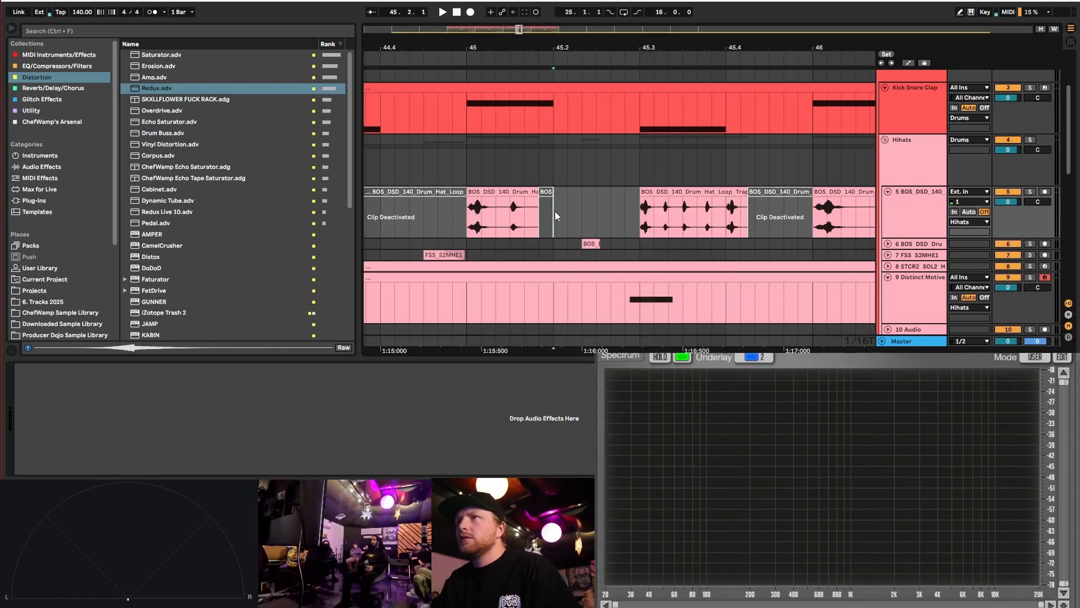
- Duplicate the one-beat hi-hat section from bar 45 into the gap at 45.2 and play it from bar 45
{"action": "left_click_drag", "start_coordinate": [555, 211], "coordinate": [477, 217]}
{"action": "key", "text": "ctrl+d"}
{"action": "key", "text": "space"}
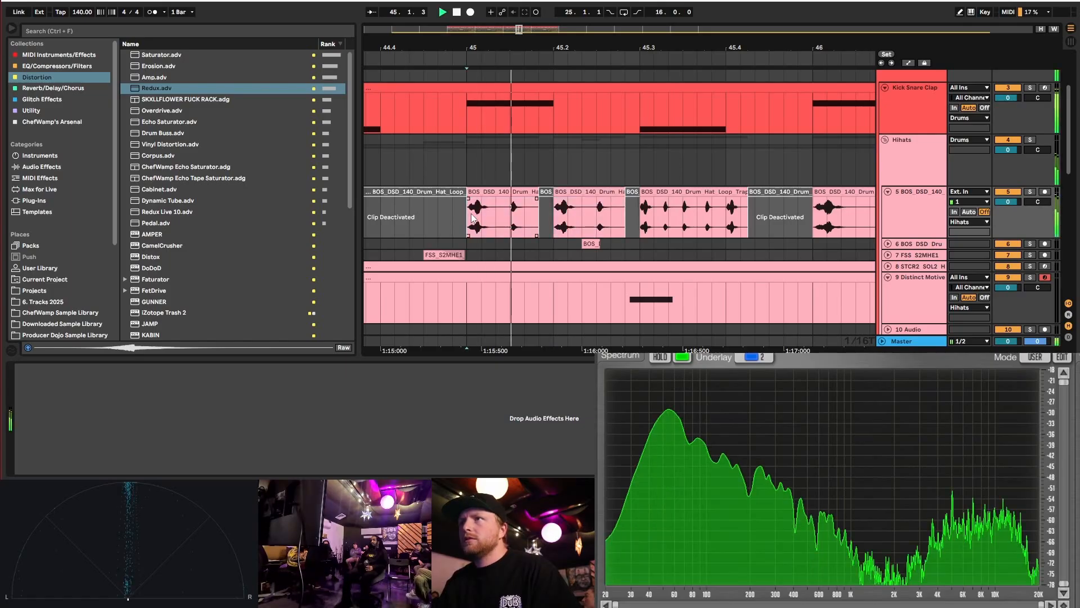
{"action": "key", "text": "space"}
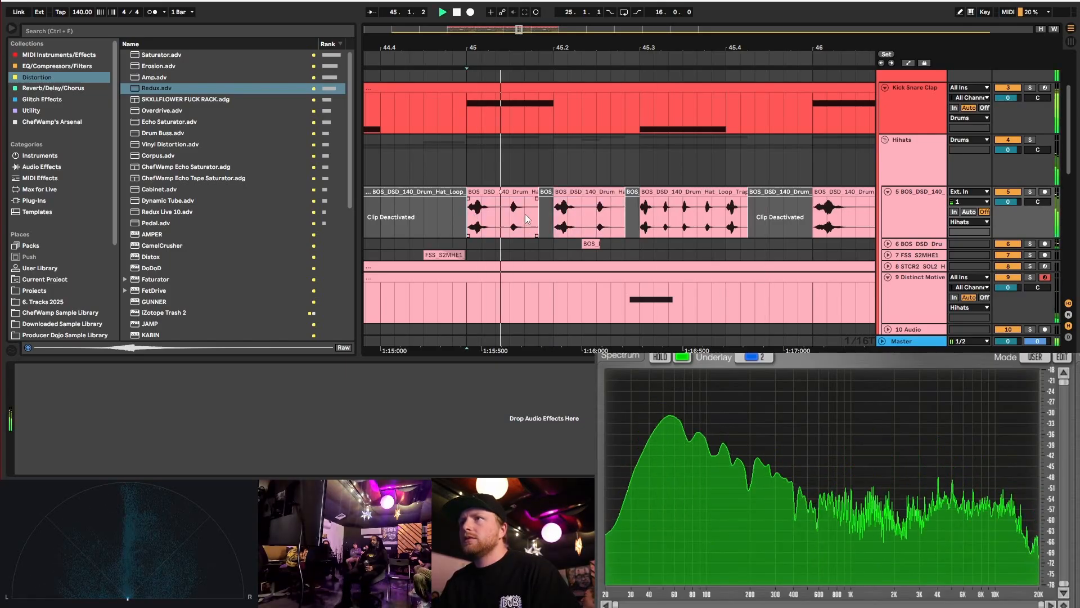
- Cut the bar 45 hi-hat clip back to its first hit and duplicate the one-beat section twice, through to 45.4
{"action": "left_click_drag", "start_coordinate": [541, 192], "coordinate": [496, 191]}
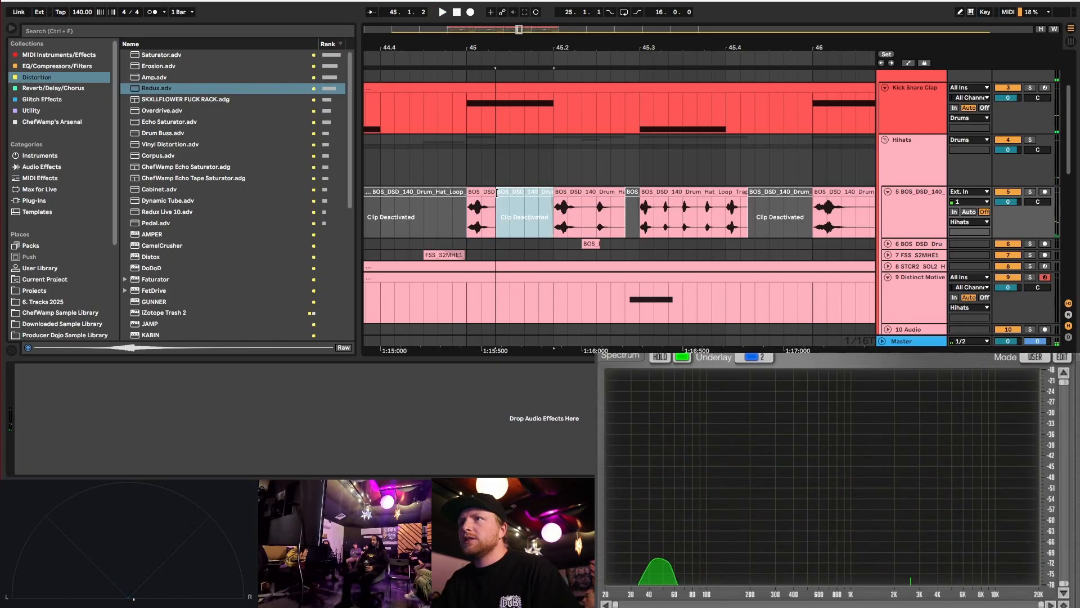
{"action": "left_click", "coordinate": [483, 191]}
{"action": "left_click", "coordinate": [515, 193], "text": "shift"}
{"action": "key", "text": "ctrl+d"}
{"action": "key", "text": "ctrl+d"}
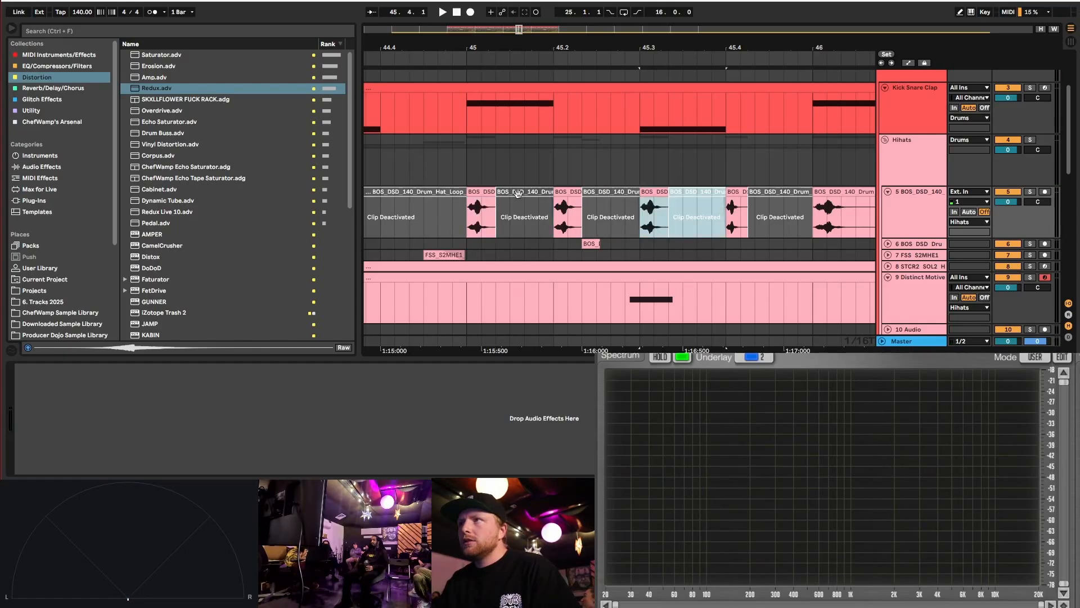
- Play back the shortened hi-hat pattern from bar 45 and across the lead-in before it
{"action": "scroll", "coordinate": [516, 193], "scroll_direction": "down", "scroll_amount": 2}
{"action": "left_click", "coordinate": [498, 217]}
{"action": "key", "text": "space"}
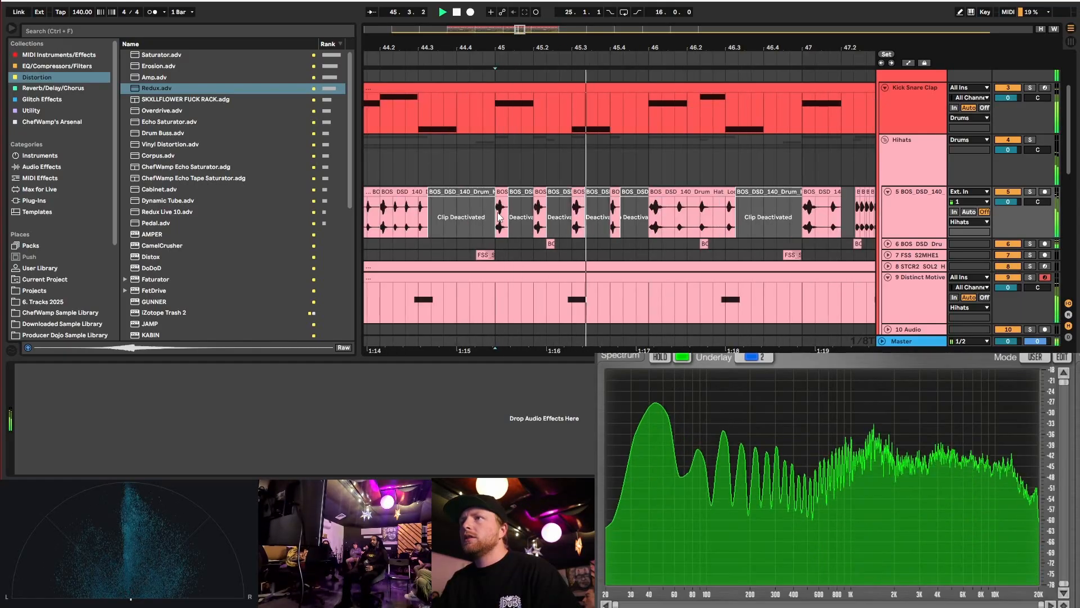
{"action": "left_click", "coordinate": [549, 242]}
{"action": "key", "text": "space"}
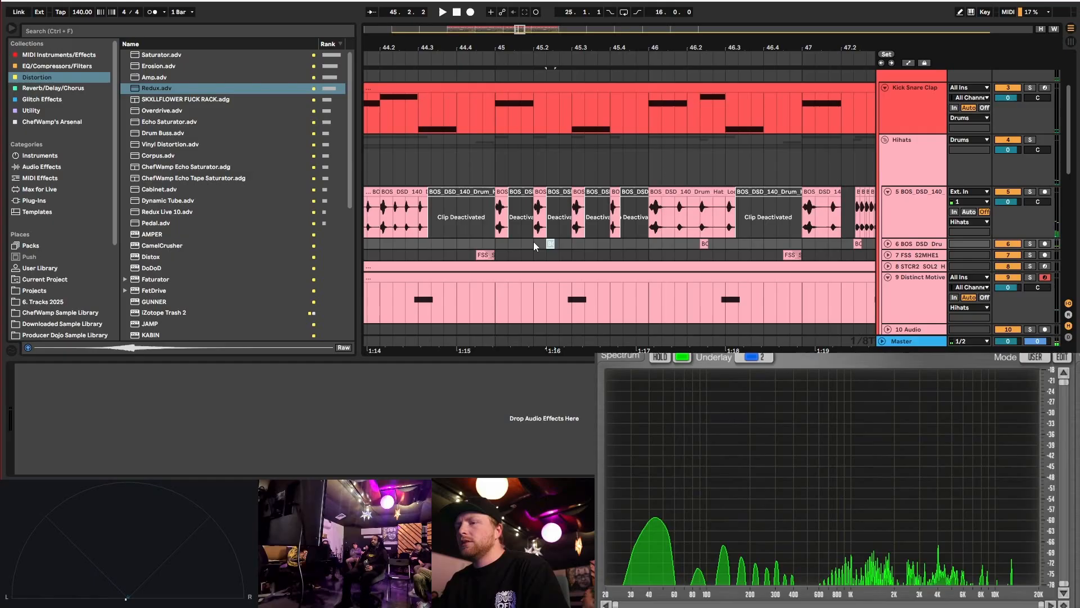
{"action": "key", "text": "space"}
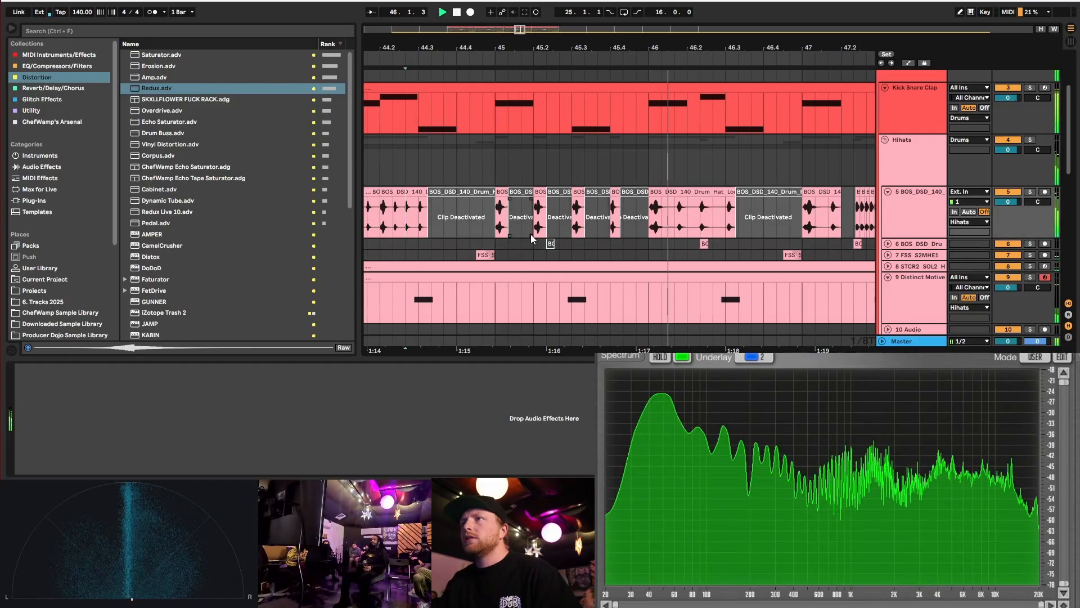
{"action": "left_click", "coordinate": [500, 230]}
{"action": "key", "text": "space"}
- Show the automation lanes, raise the Phase Plant Macro 1 step from bar 45 to a level 53%, and play it
{"action": "scroll", "coordinate": [517, 231], "scroll_direction": "down", "scroll_amount": 10}
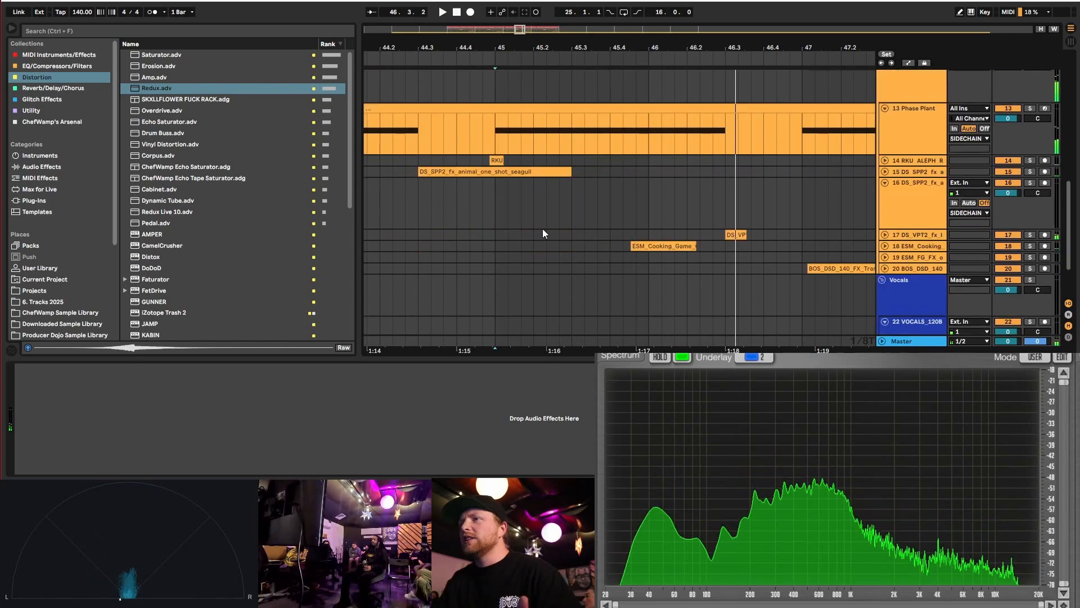
{"action": "key", "text": "a"}
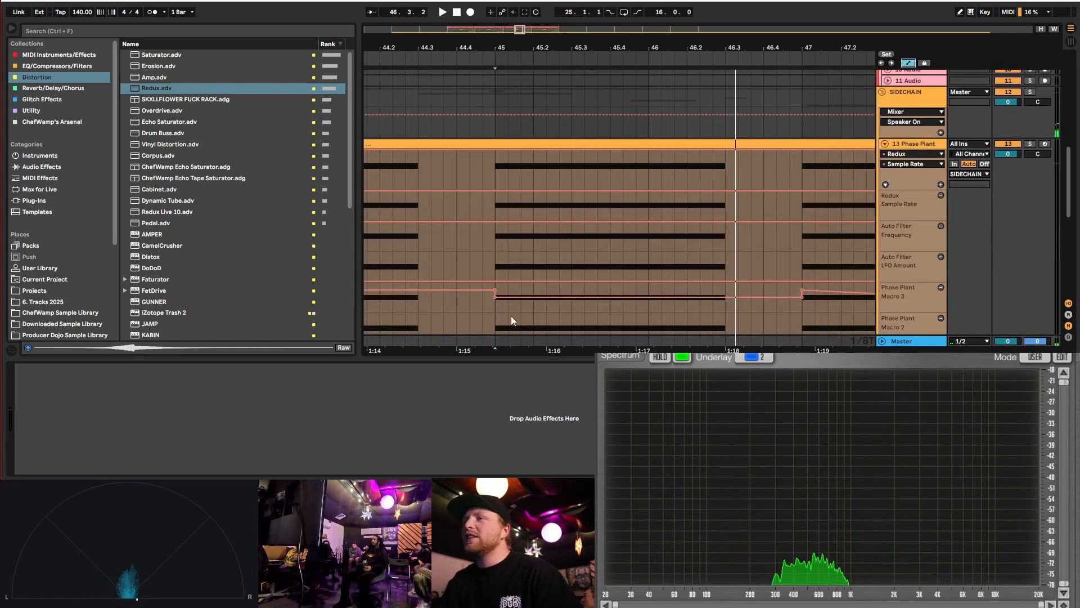
{"action": "scroll", "coordinate": [511, 316], "scroll_direction": "down", "scroll_amount": 5}
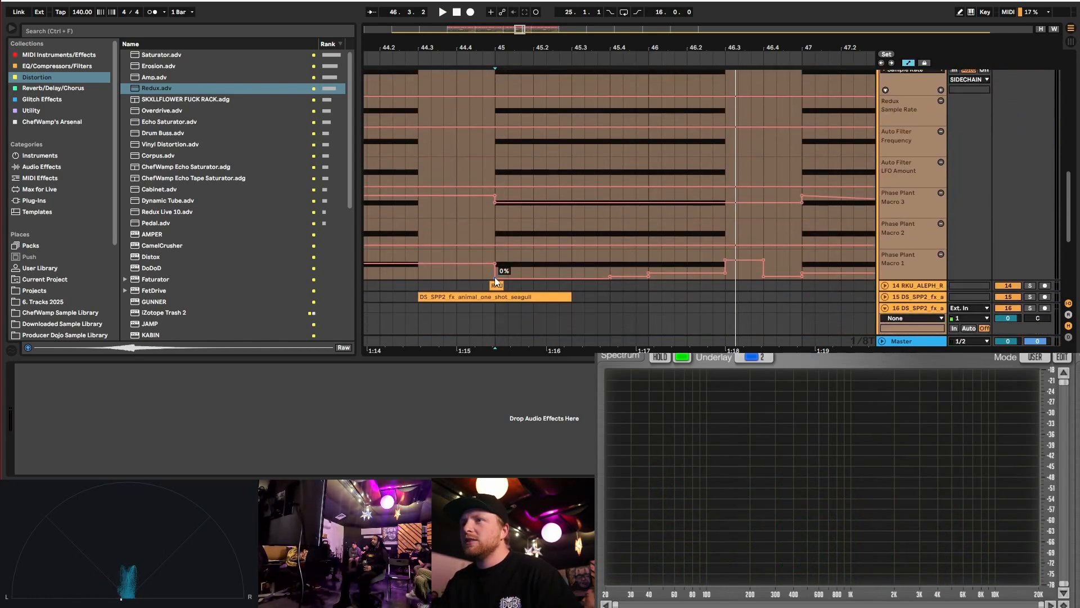
{"action": "left_click_drag", "start_coordinate": [495, 277], "coordinate": [494, 263]}
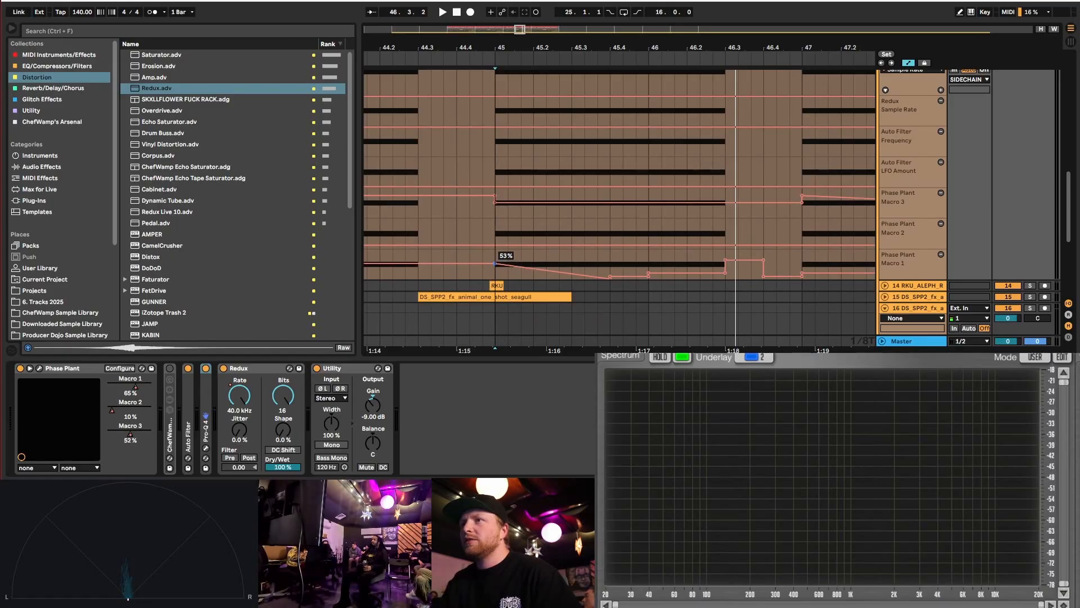
{"action": "left_click_drag", "start_coordinate": [610, 277], "coordinate": [610, 265]}
{"action": "key", "text": "space"}
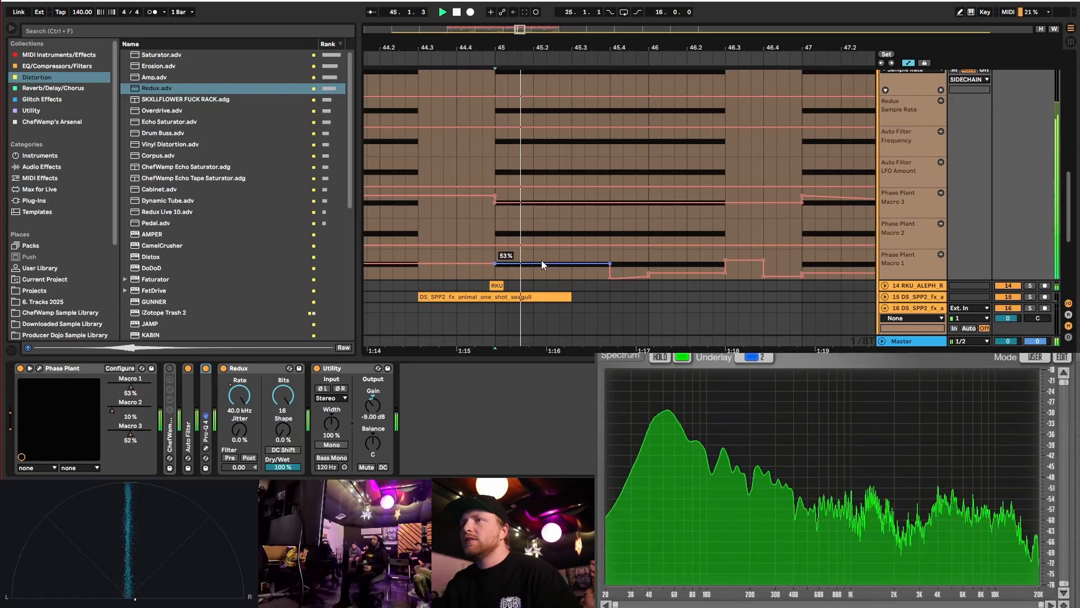
- Lower the level Macro 1 automation step between bar 45 and 45.4 to 38% and audition it from bar 45
{"action": "left_click_drag", "start_coordinate": [497, 265], "coordinate": [502, 271]}
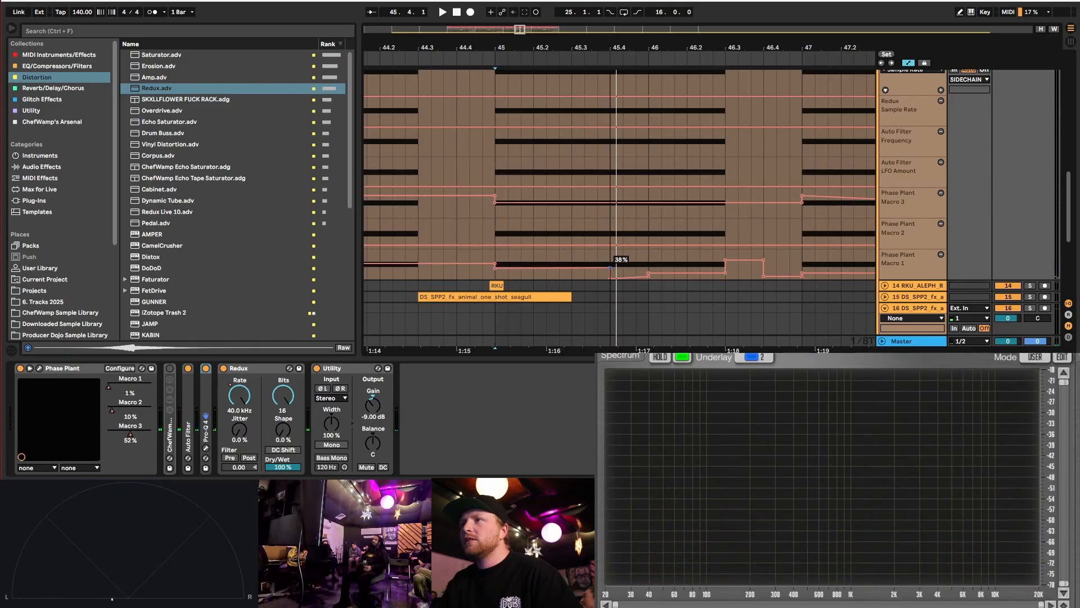
{"action": "key", "text": "space"}
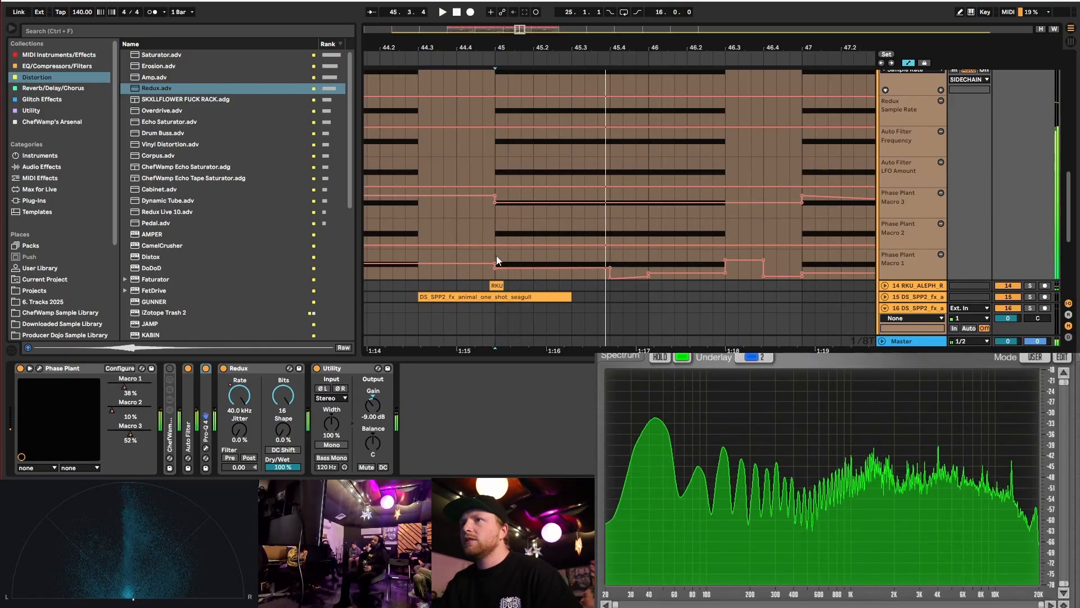
{"action": "left_click_drag", "start_coordinate": [496, 260], "coordinate": [558, 262]}
{"action": "left_click", "coordinate": [499, 261]}
{"action": "key", "text": "space"}
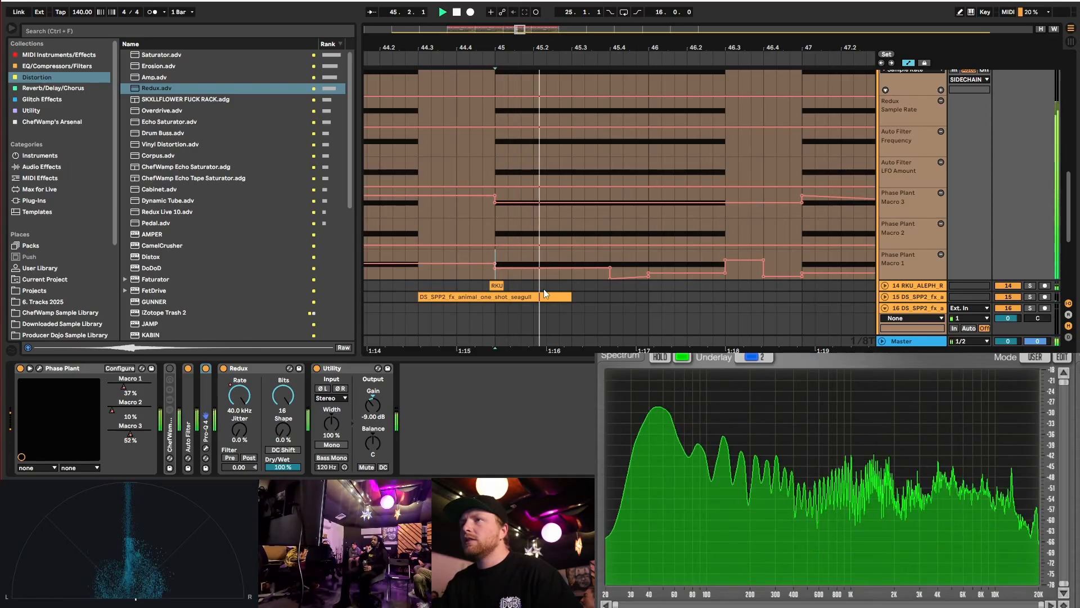
{"action": "key", "text": "space"}
- Lengthen the bar 45 hi-hat clip on the loop track to include its second hit, and hide the automation lanes
{"action": "scroll", "coordinate": [544, 289], "scroll_direction": "up", "scroll_amount": 10}
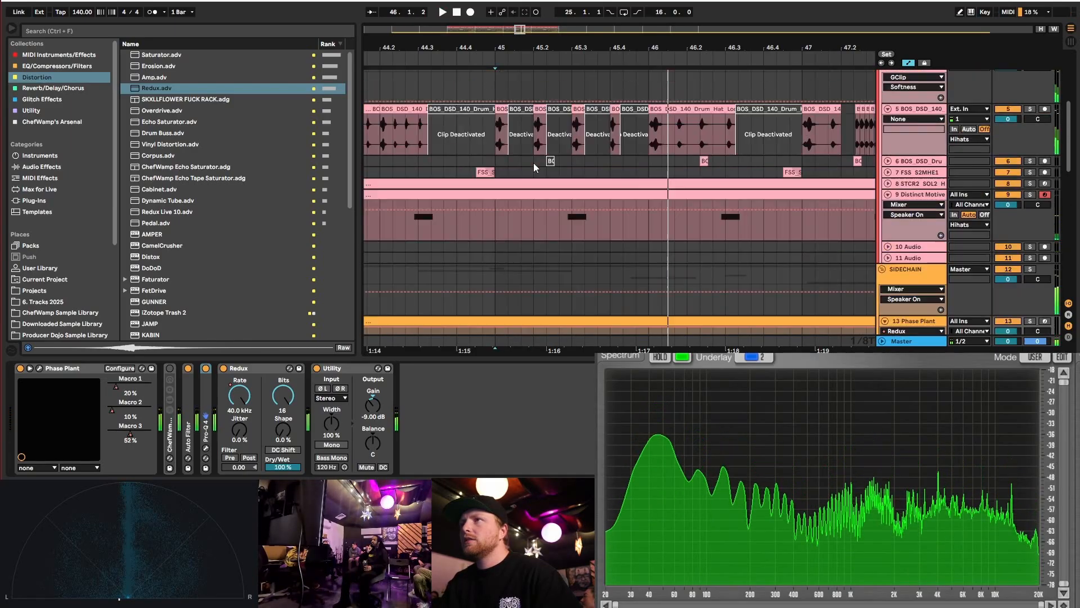
{"action": "scroll", "coordinate": [529, 169], "scroll_direction": "up", "scroll_amount": 5}
{"action": "left_click_drag", "start_coordinate": [496, 214], "coordinate": [527, 206]}
{"action": "scroll", "coordinate": [519, 218], "scroll_direction": "up", "scroll_amount": 3}
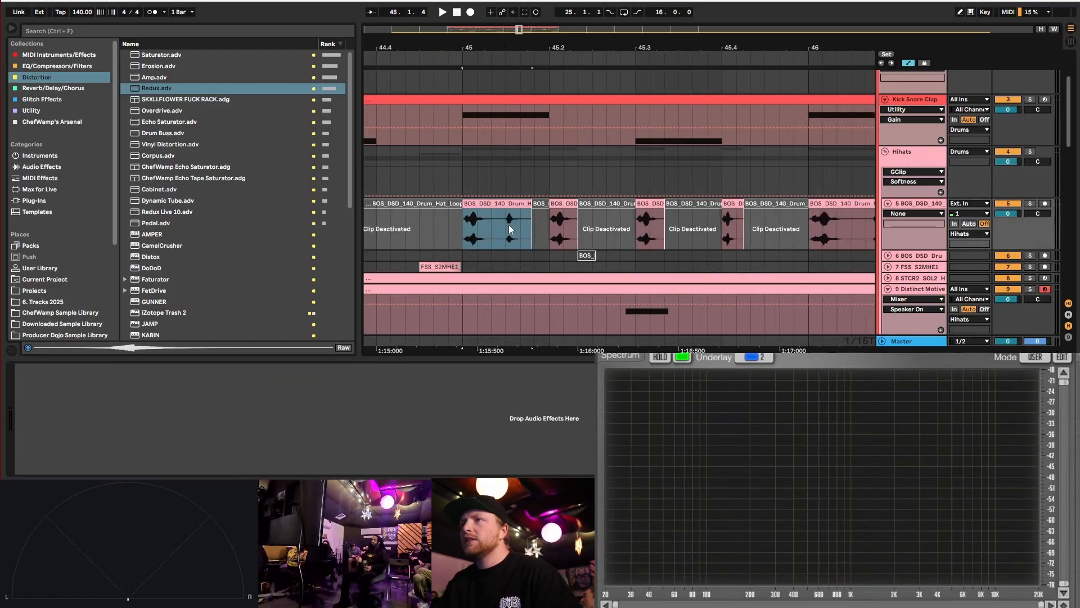
{"action": "left_click_drag", "start_coordinate": [464, 228], "coordinate": [553, 243]}
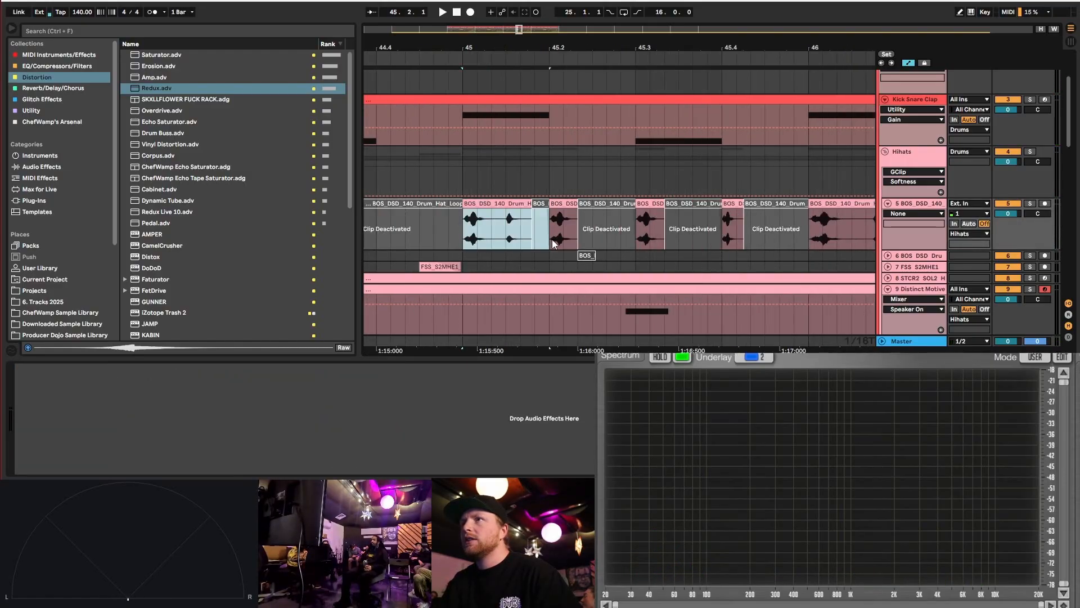
{"action": "scroll", "coordinate": [541, 242], "scroll_direction": "down", "scroll_amount": 2}
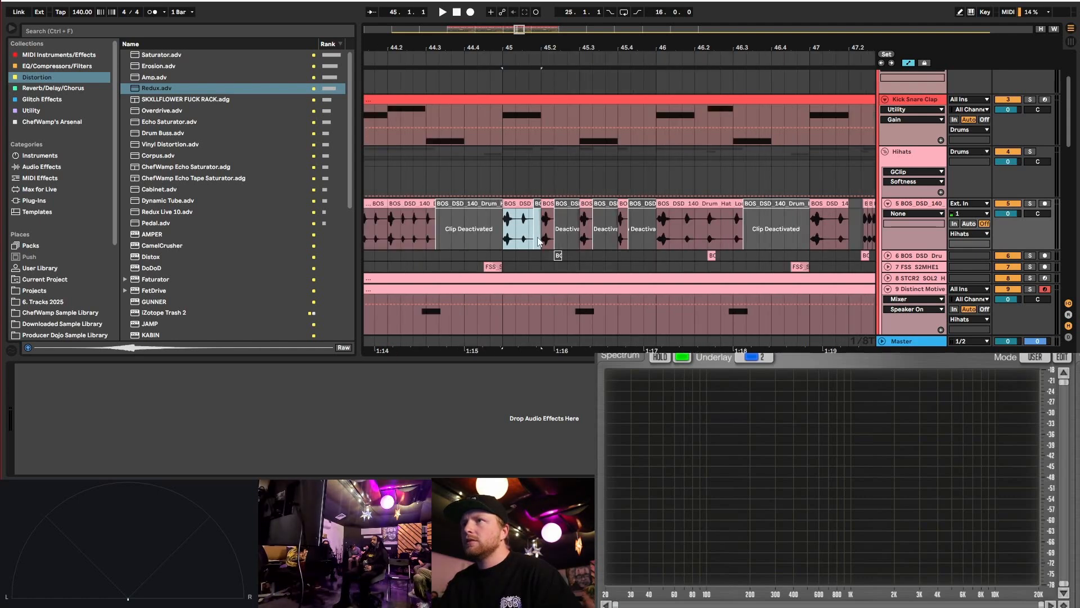
{"action": "left_click", "coordinate": [908, 64]}
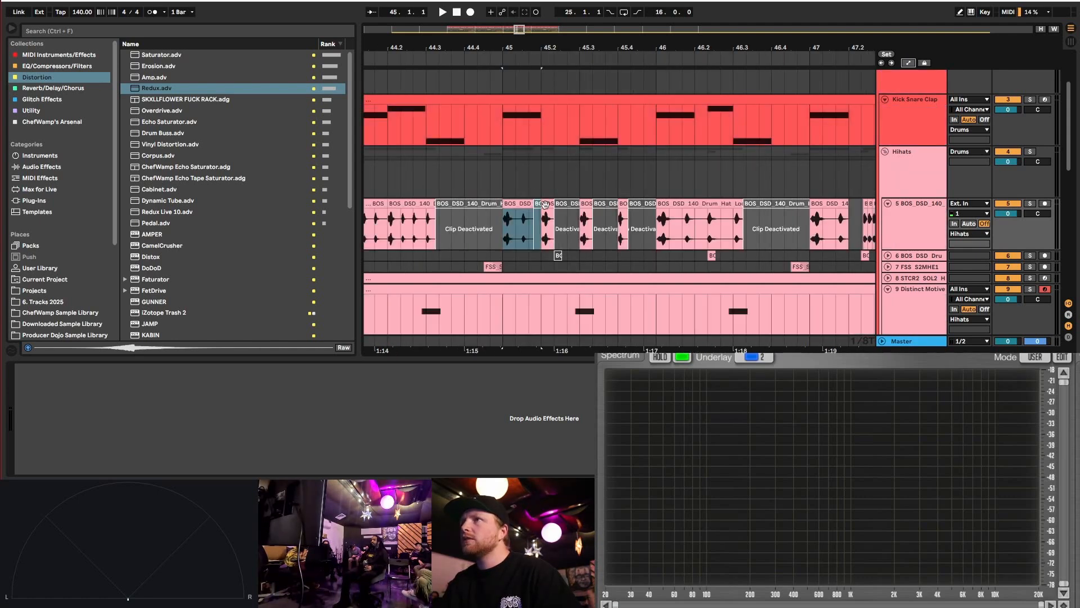
- Duplicate the lengthened one-beat hi-hat section from bar 45 twice, through to 45.4, and play it from bar 45
{"action": "left_click_drag", "start_coordinate": [504, 230], "coordinate": [543, 232]}
{"action": "key", "text": "ctrl+d"}
{"action": "key", "text": "ctrl+d"}
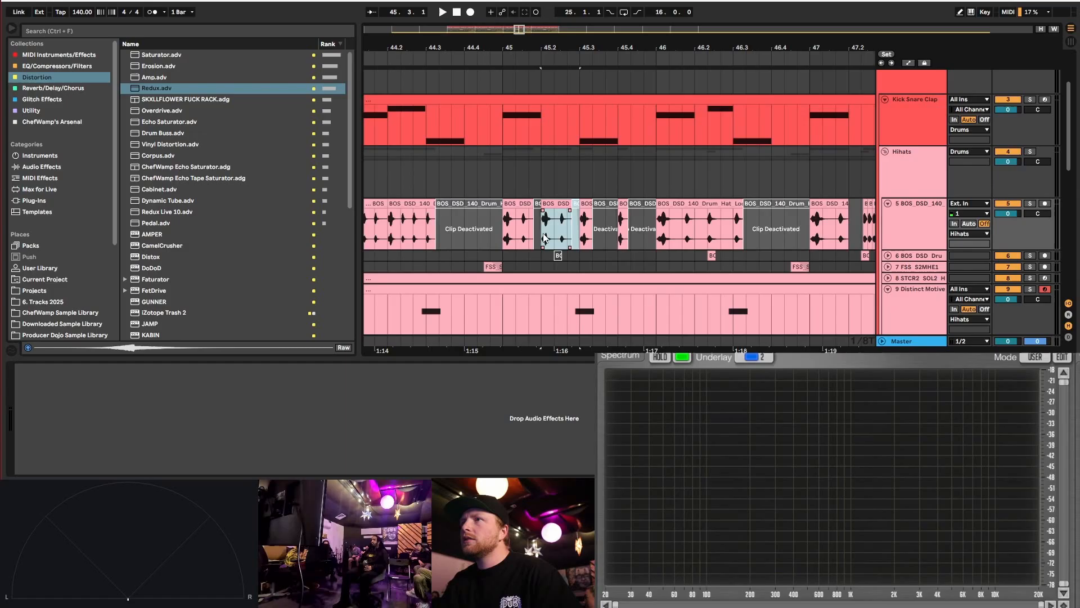
{"action": "left_click", "coordinate": [506, 229]}
{"action": "key", "text": "space"}
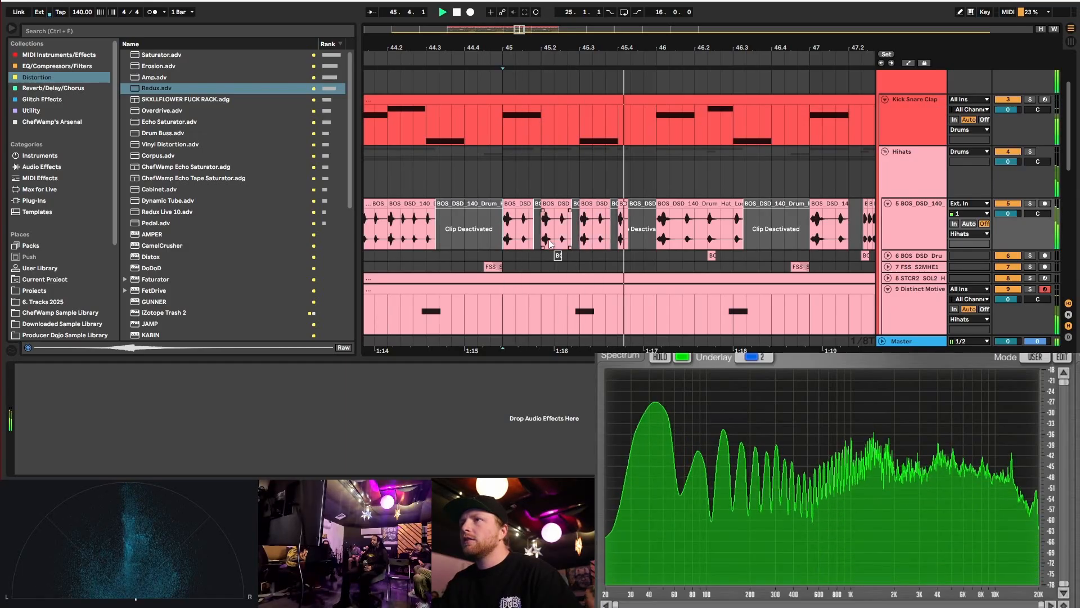
{"action": "key", "text": "space"}
- Extend the end of the bar 45 hi-hat clip slightly further towards 45.2 and play it back
{"action": "scroll", "coordinate": [528, 225], "scroll_direction": "up", "scroll_amount": 2}
{"action": "left_click", "coordinate": [519, 202]}
{"action": "scroll", "coordinate": [518, 198], "scroll_direction": "up", "scroll_amount": 2}
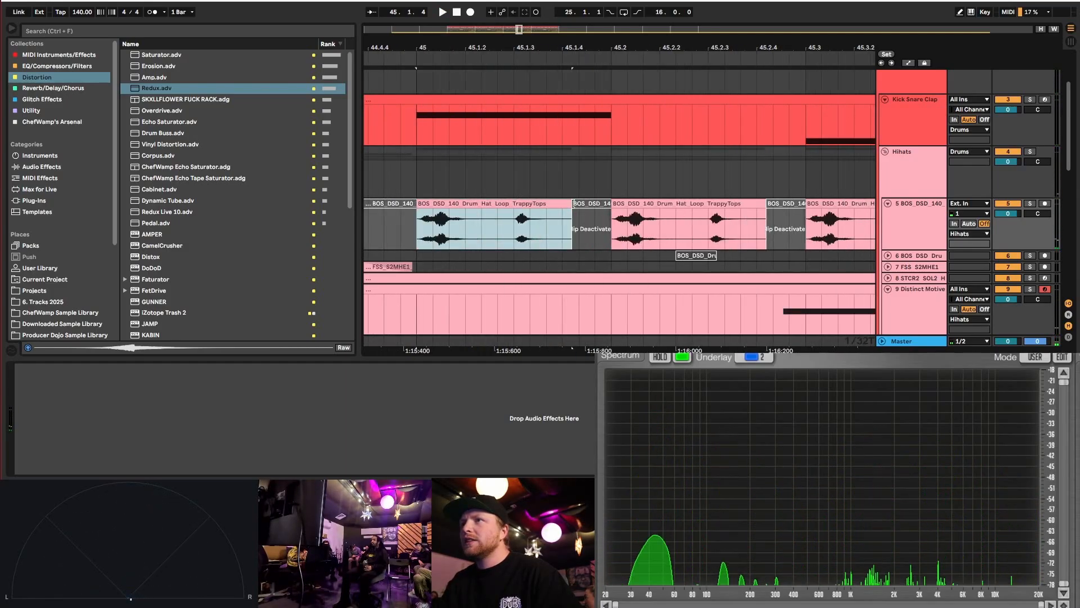
{"action": "left_click_drag", "start_coordinate": [569, 204], "coordinate": [576, 204]}
{"action": "scroll", "coordinate": [414, 228], "scroll_direction": "down", "scroll_amount": 2}
{"action": "key", "text": "space"}
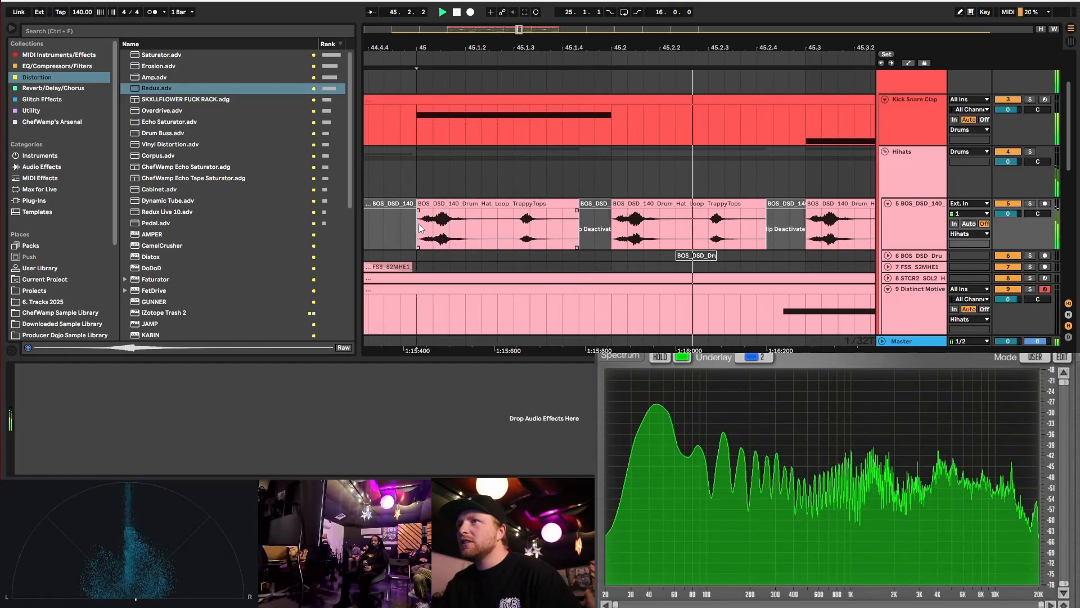
- Duplicate the adjusted bar 45 hi-hat clip with its deactivated tail twice, through to 45.4, and audition from bar 45
{"action": "key", "text": "space"}
{"action": "left_click", "coordinate": [557, 204], "text": "shift"}
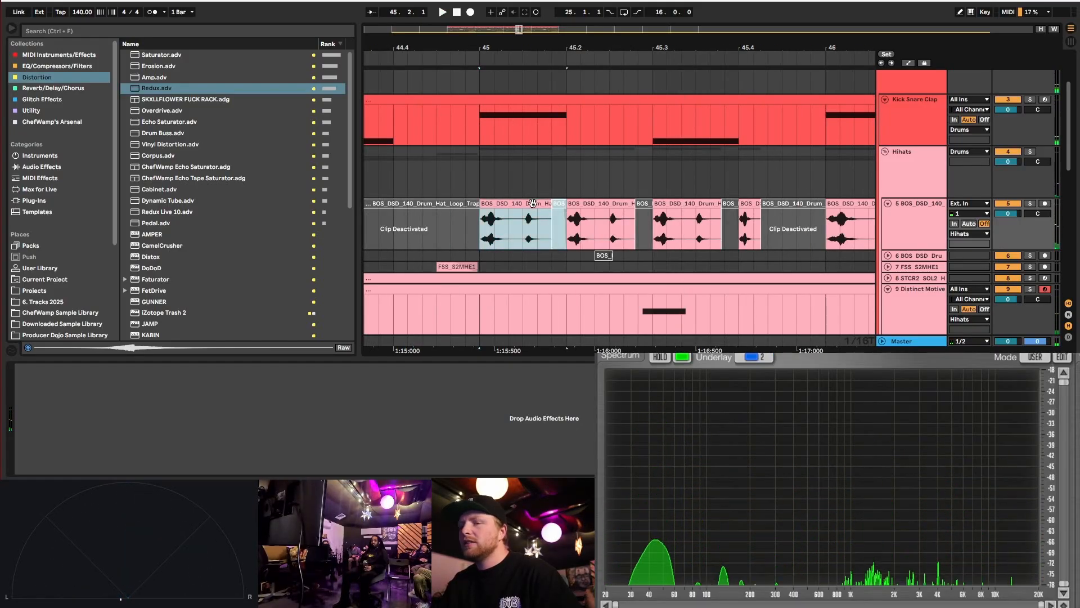
{"action": "key", "text": "ctrl+d"}
{"action": "key", "text": "ctrl+d"}
{"action": "scroll", "coordinate": [535, 204], "scroll_direction": "down", "scroll_amount": 2}
{"action": "left_click", "coordinate": [513, 228]}
{"action": "key", "text": "space"}
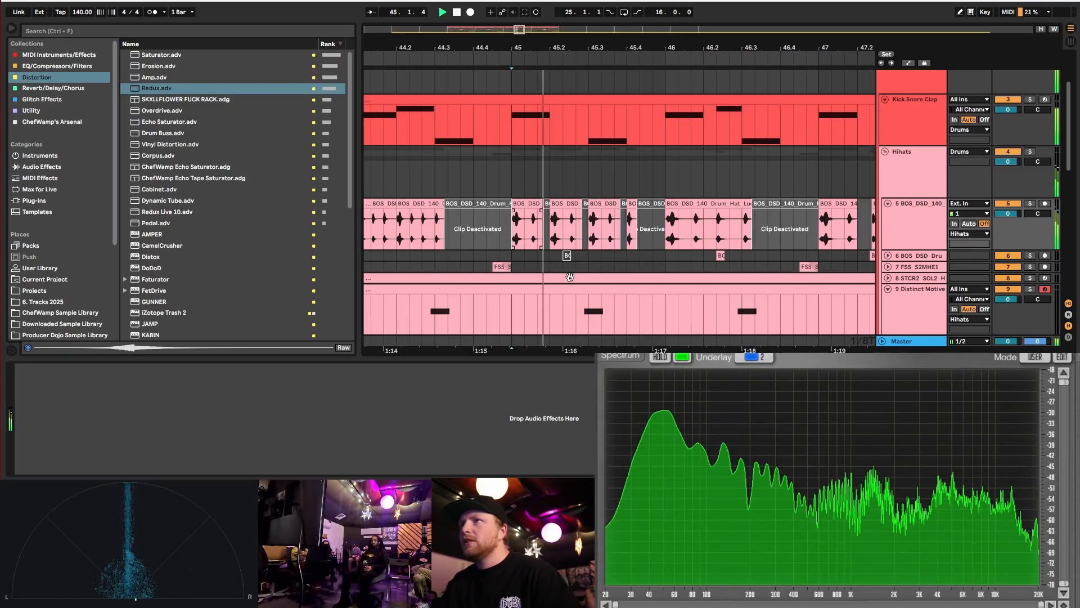
{"action": "left_click", "coordinate": [518, 241]}
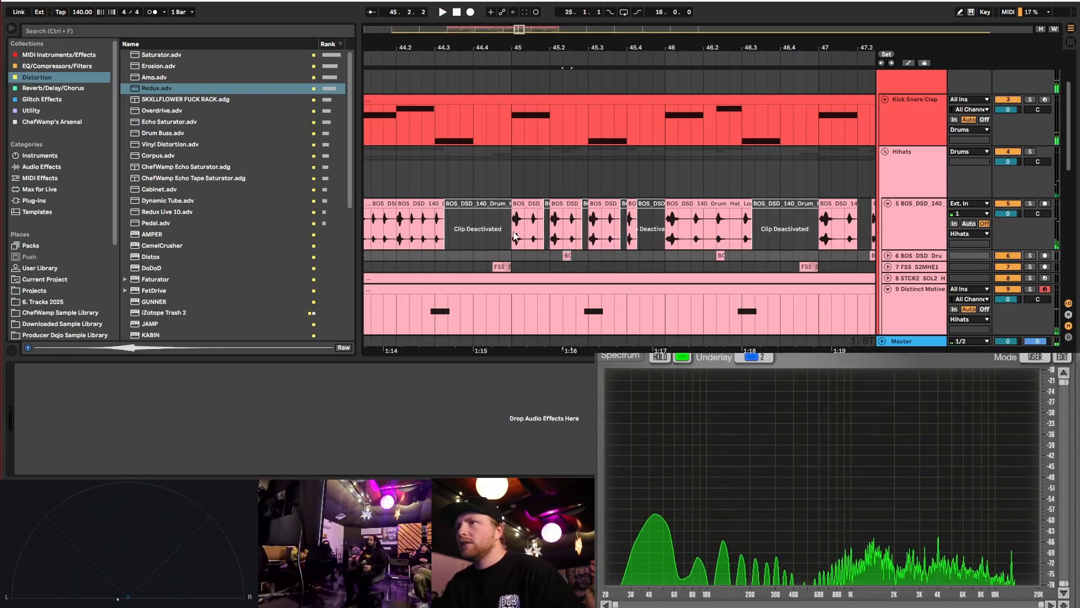
{"action": "key", "text": "space"}
{"action": "key", "text": "space"}
- Unfold track 6, move its short drum clip to halfway between 45.2 and 45.3, and play from bar 45
{"action": "scroll", "coordinate": [564, 256], "scroll_direction": "up", "scroll_amount": 2}
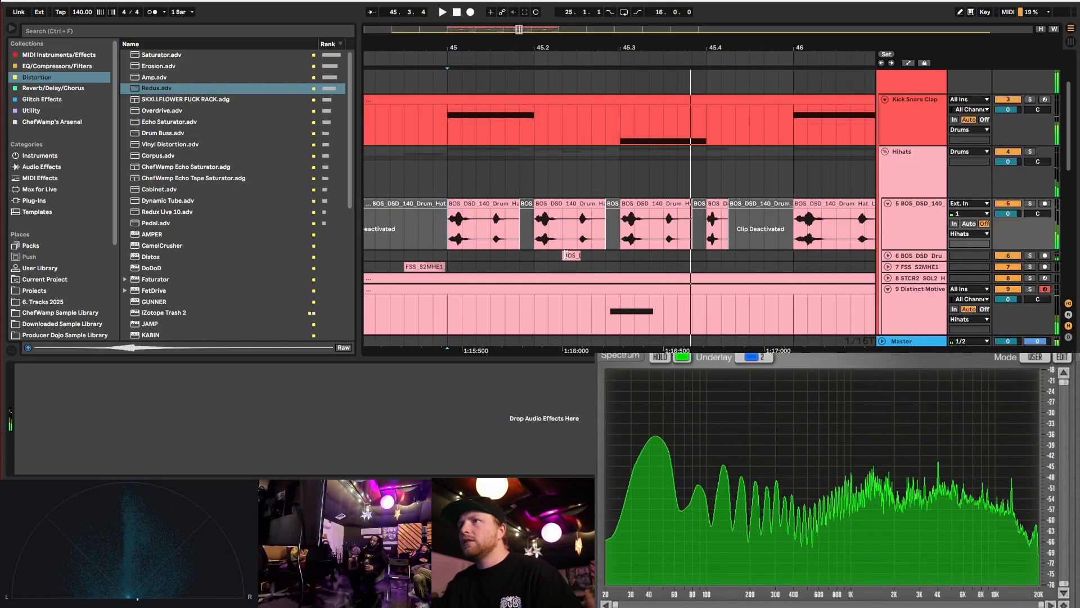
{"action": "left_click", "coordinate": [888, 256]}
{"action": "left_click_drag", "start_coordinate": [569, 256], "coordinate": [584, 261]}
{"action": "left_click", "coordinate": [457, 242]}
{"action": "key", "text": "space"}
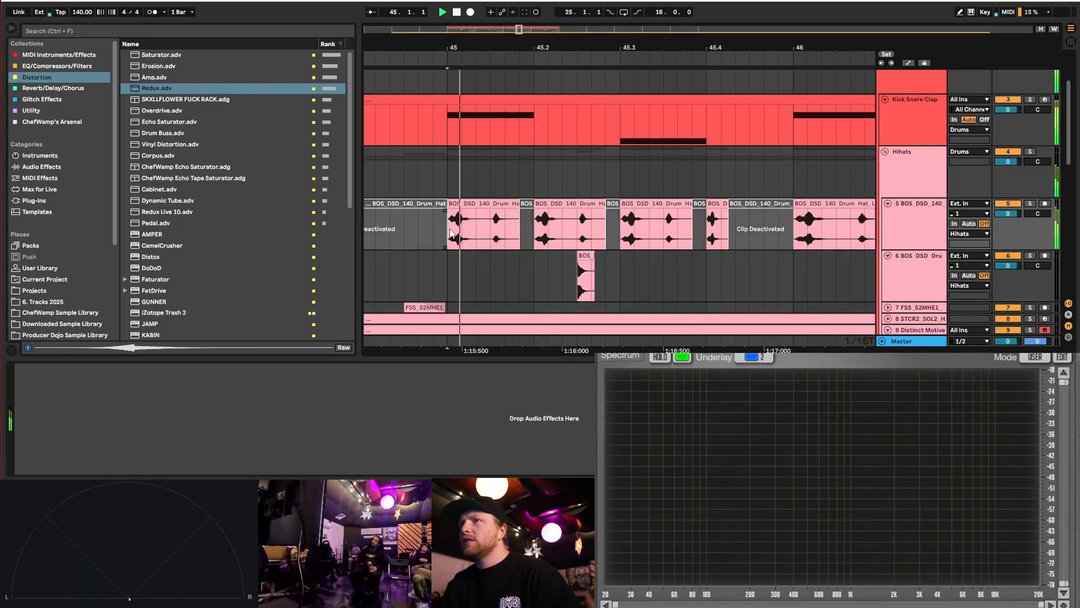
{"action": "scroll", "coordinate": [694, 264], "scroll_direction": "down", "scroll_amount": 2}
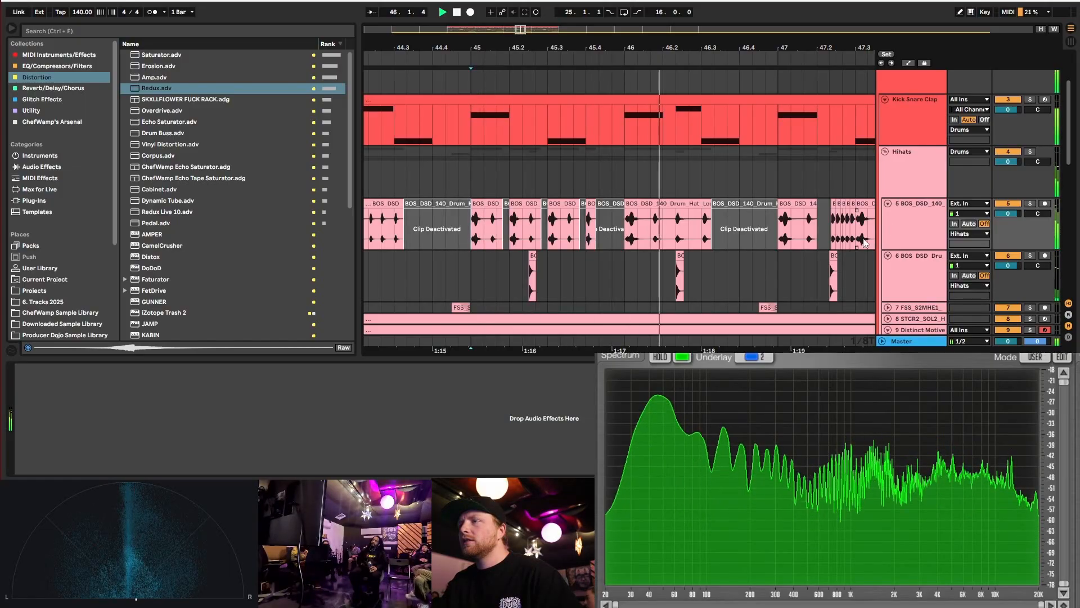
- Audition the hi-hat variation through bar 46, including a replay starting just before 45.4
{"action": "left_click", "coordinate": [689, 219]}
{"action": "scroll", "coordinate": [675, 222], "scroll_direction": "down", "scroll_amount": 2}
{"action": "key", "text": "space"}
{"action": "scroll", "coordinate": [602, 232], "scroll_direction": "up", "scroll_amount": 2}
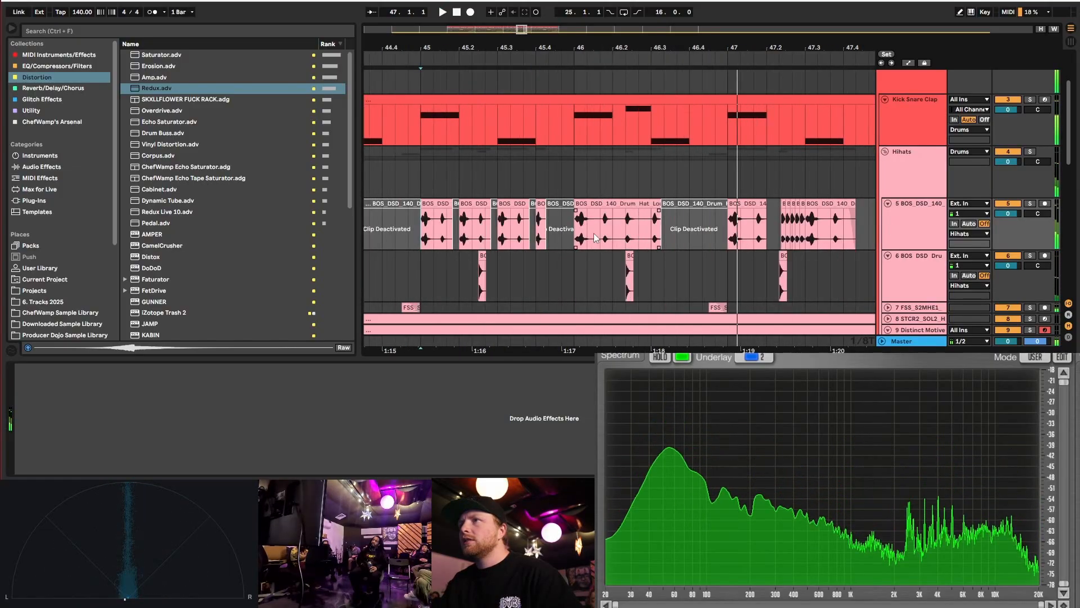
{"action": "left_click", "coordinate": [532, 233]}
{"action": "key", "text": "space"}
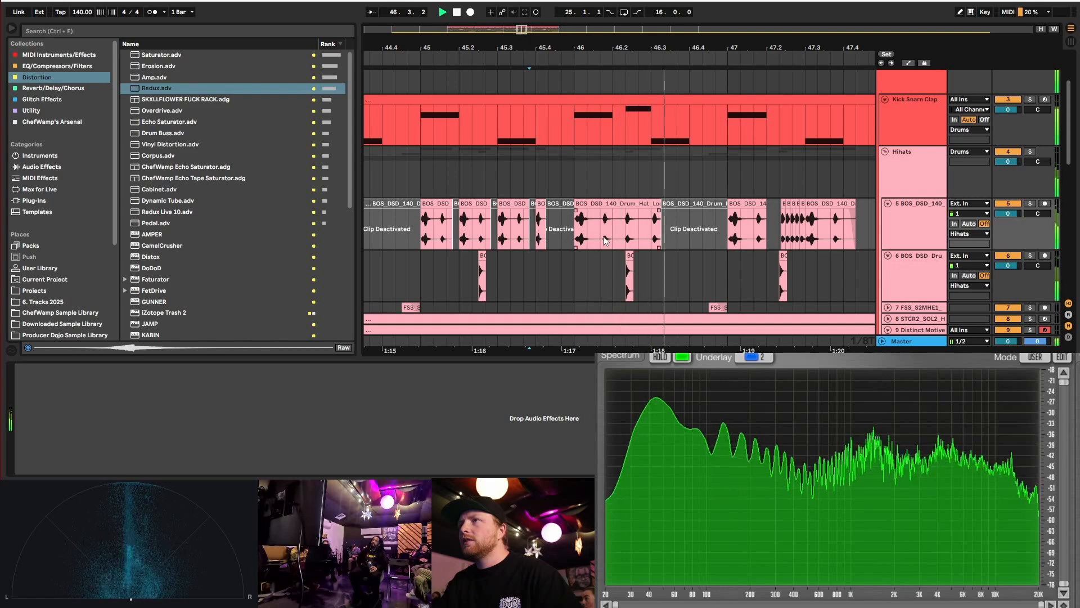
{"action": "scroll", "coordinate": [569, 238], "scroll_direction": "down", "scroll_amount": 3}
{"action": "key", "text": "space"}
- Collapse the Hihats group and show the automation lanes
{"action": "left_click", "coordinate": [901, 184]}
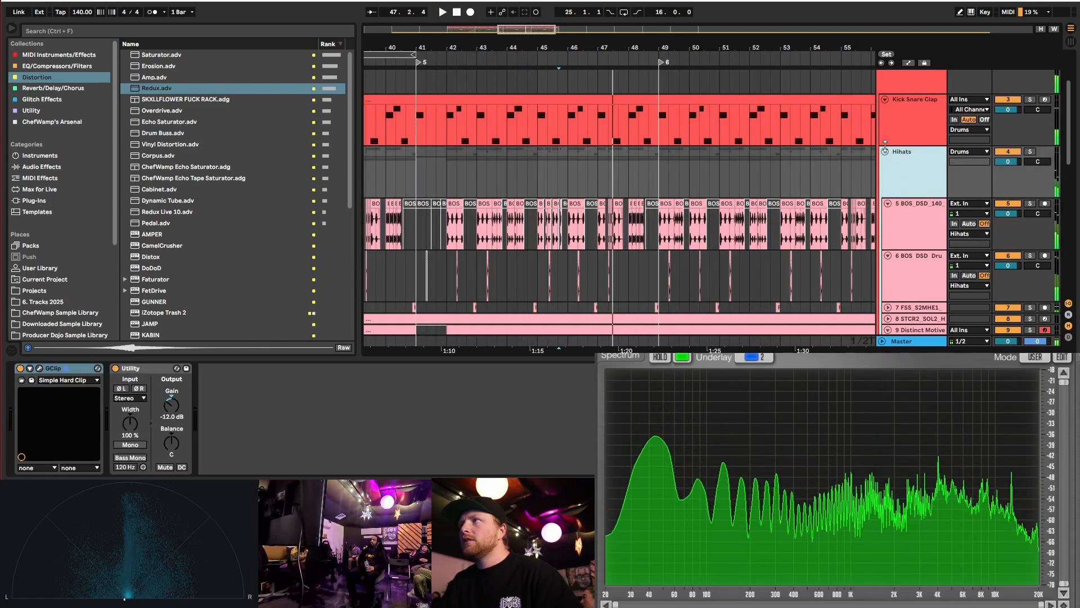
{"action": "key", "text": "u"}
{"action": "key", "text": "a"}
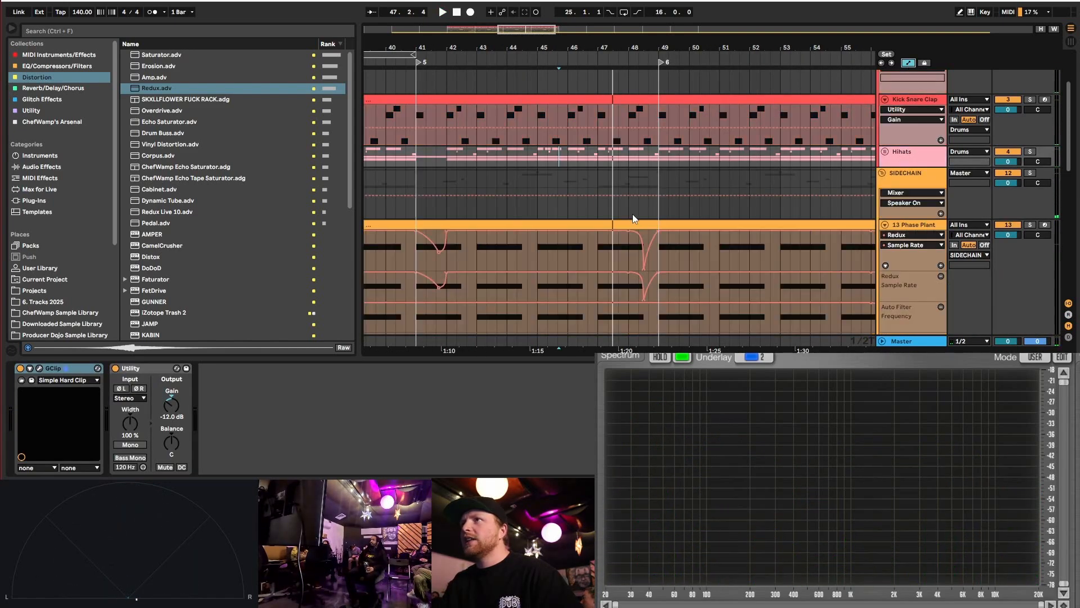
- Duplicate the Phase Plant Macro 3 automation of bars 41 to 49 onto the following eight bars
{"action": "scroll", "coordinate": [632, 213], "scroll_direction": "down", "scroll_amount": 5}
{"action": "scroll", "coordinate": [622, 232], "scroll_direction": "down", "scroll_amount": 1}
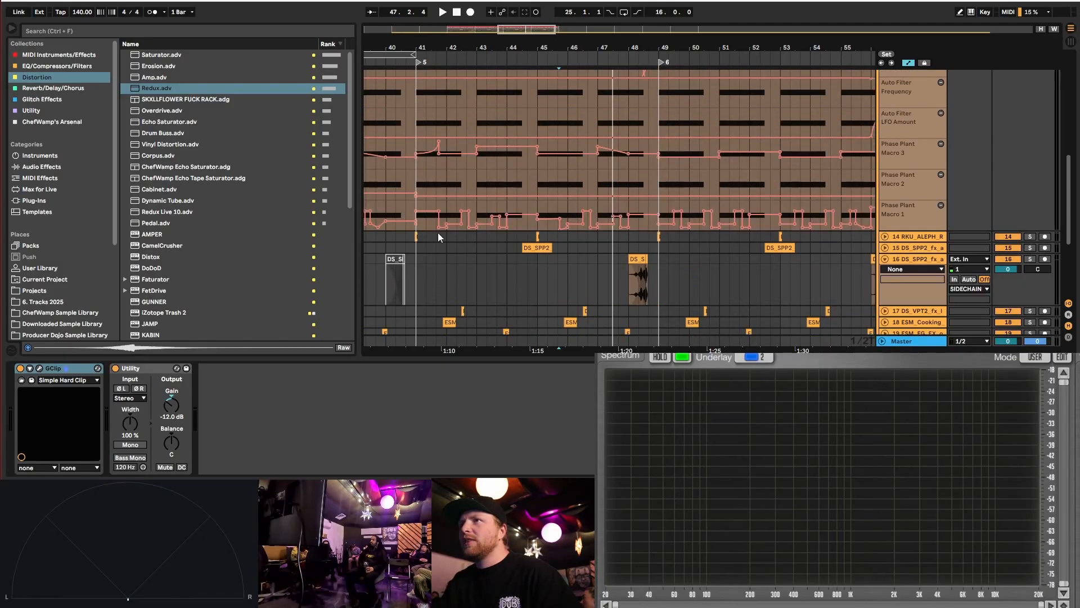
{"action": "left_click_drag", "start_coordinate": [417, 201], "coordinate": [657, 215]}
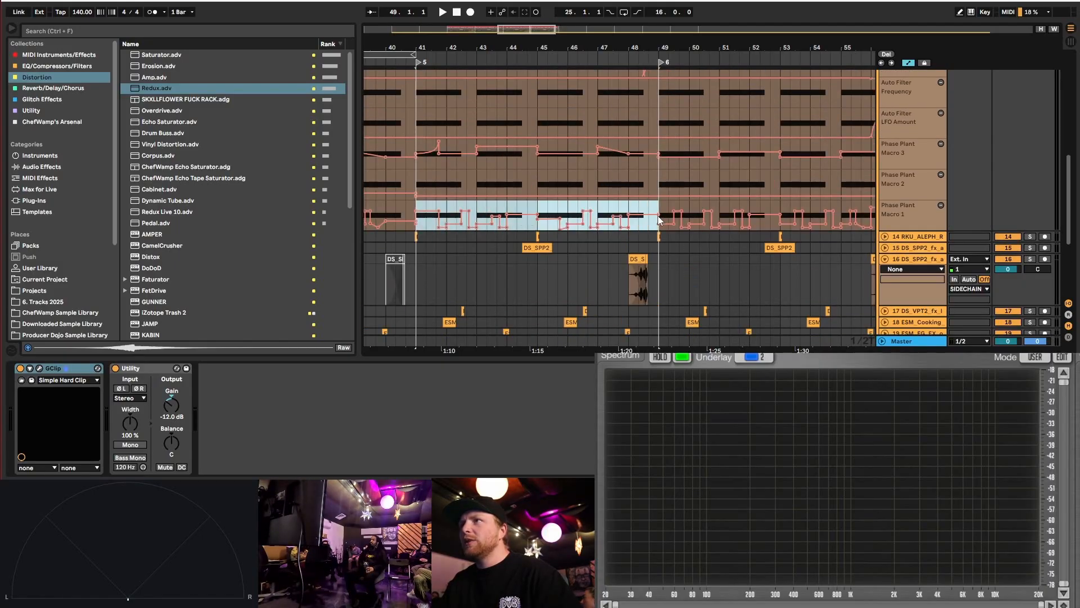
{"action": "scroll", "coordinate": [608, 204], "scroll_direction": "up", "scroll_amount": 3}
{"action": "scroll", "coordinate": [467, 193], "scroll_direction": "down", "scroll_amount": 3}
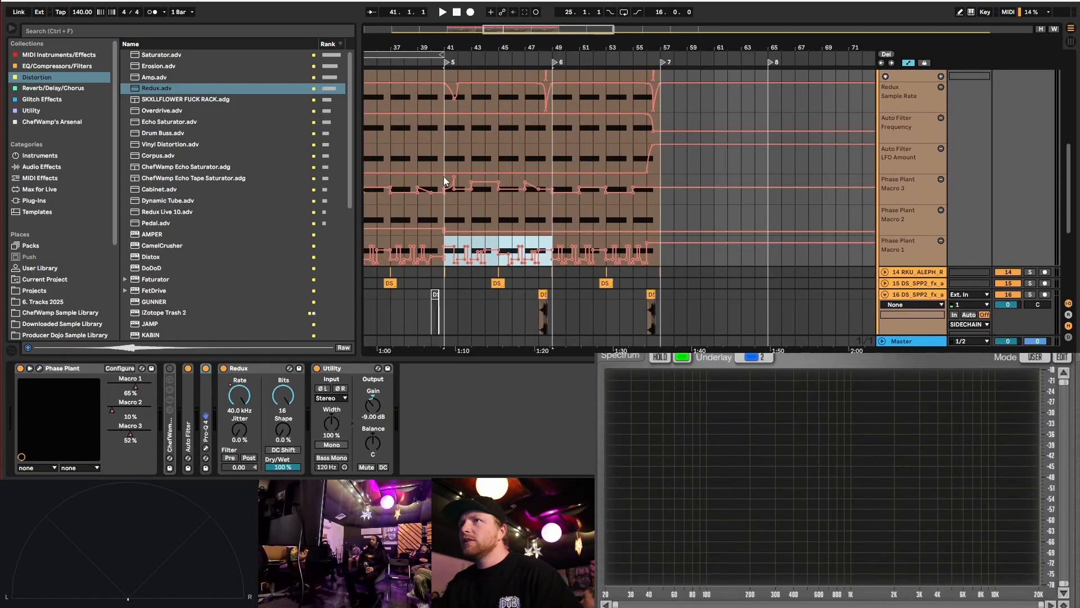
{"action": "left_click", "coordinate": [444, 178]}
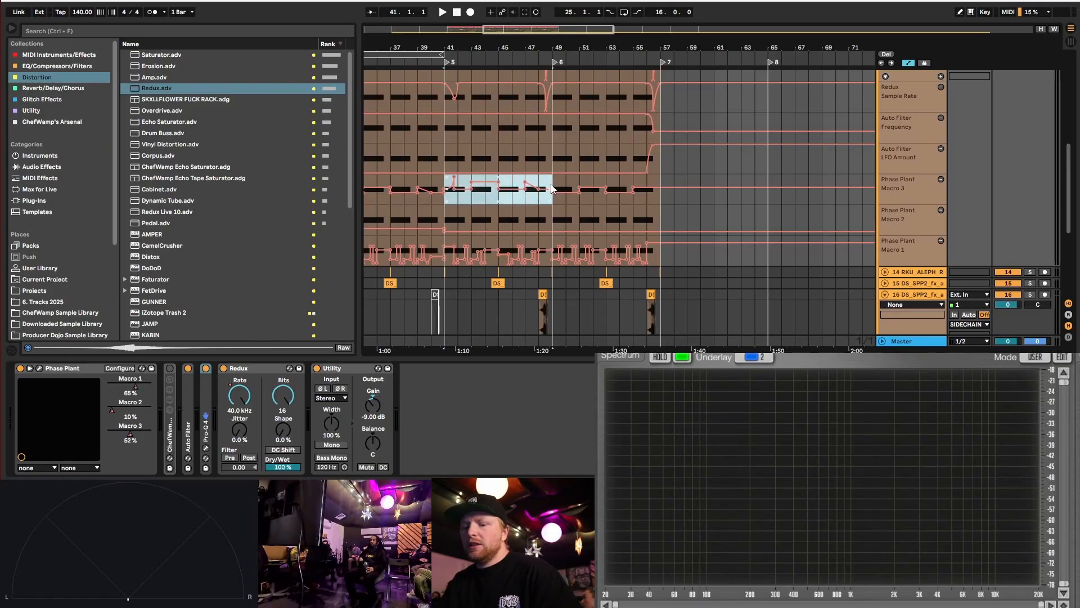
{"action": "key", "text": "ctrl+d"}
- Duplicate the Redux Sample Rate automation of bars 41 to 49 onto bars 49 to 57
{"action": "scroll", "coordinate": [505, 153], "scroll_direction": "up", "scroll_amount": 4}
{"action": "left_click_drag", "start_coordinate": [442, 147], "coordinate": [548, 151]}
{"action": "key", "text": "ctrl+d"}
{"action": "scroll", "coordinate": [476, 262], "scroll_direction": "down", "scroll_amount": 4}
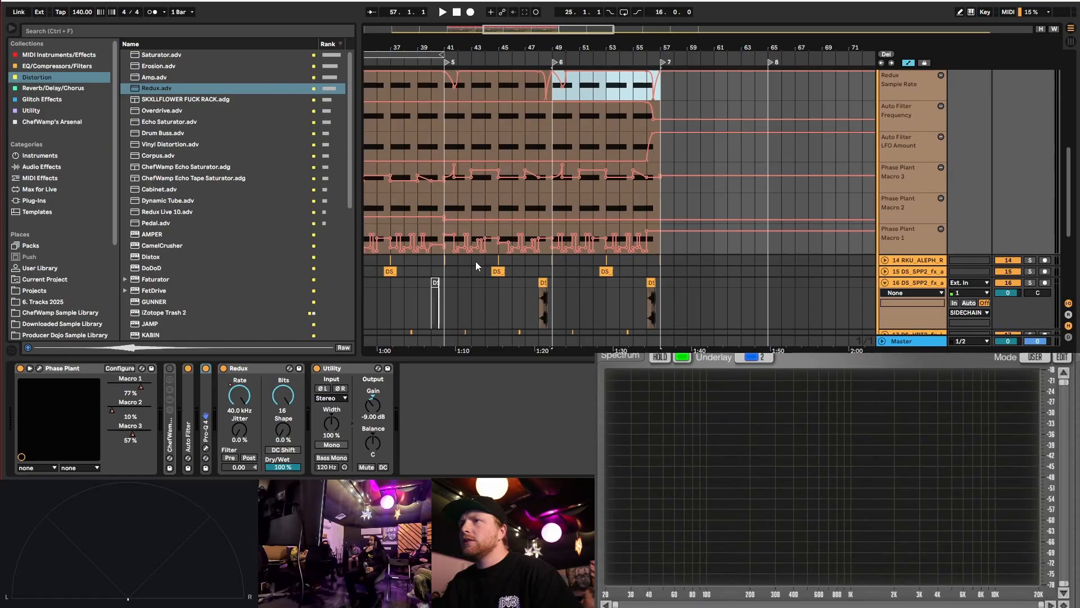
- Duplicate the Phase Plant Macro 1 automation of bars 41 to 49 onto bars 49 to 57 and play from bar 53
{"action": "left_click_drag", "start_coordinate": [447, 241], "coordinate": [563, 238]}
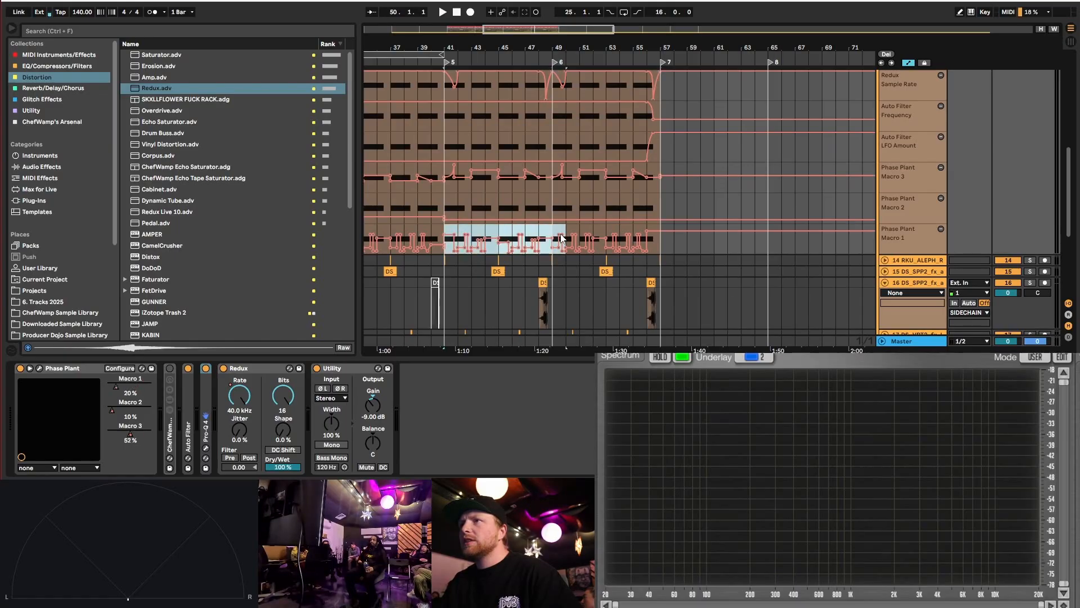
{"action": "key", "text": "ctrl+d"}
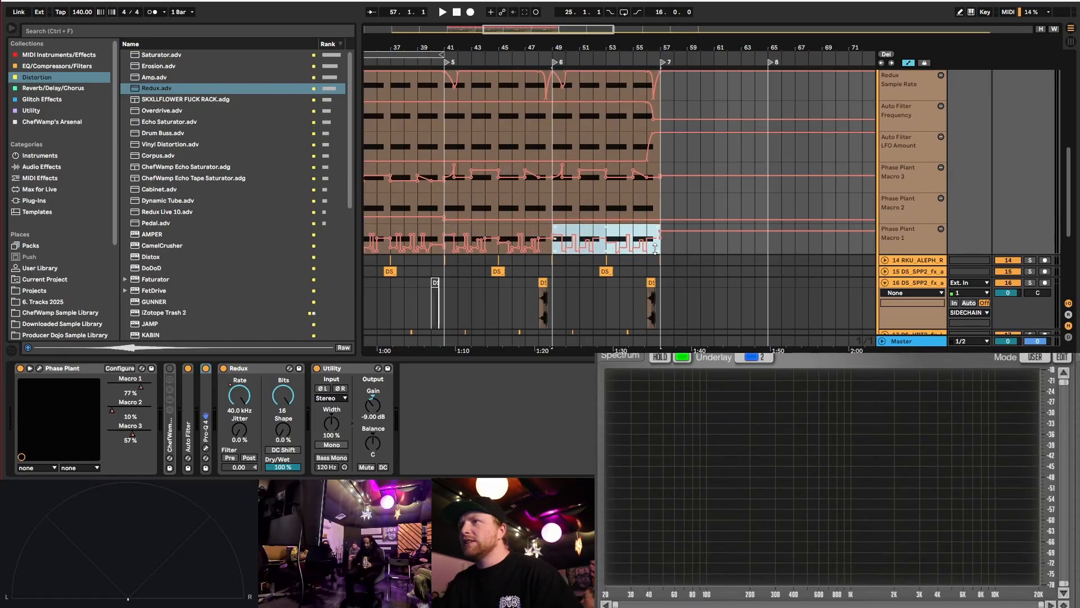
{"action": "scroll", "coordinate": [652, 235], "scroll_direction": "up", "scroll_amount": 6}
{"action": "left_click", "coordinate": [457, 229]}
{"action": "key", "text": "space"}
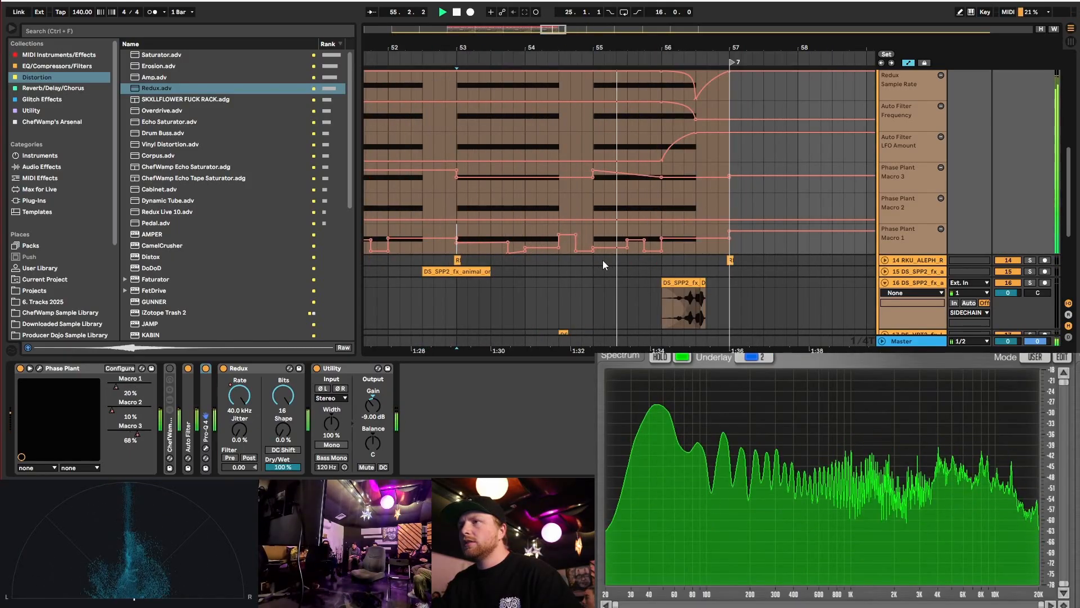
- Flatten the Macro 1 automation to 52% from bar 55 to bar 57 by removing its steps, and play from 54.3
{"action": "key", "text": "space"}
{"action": "left_click", "coordinate": [627, 240]}
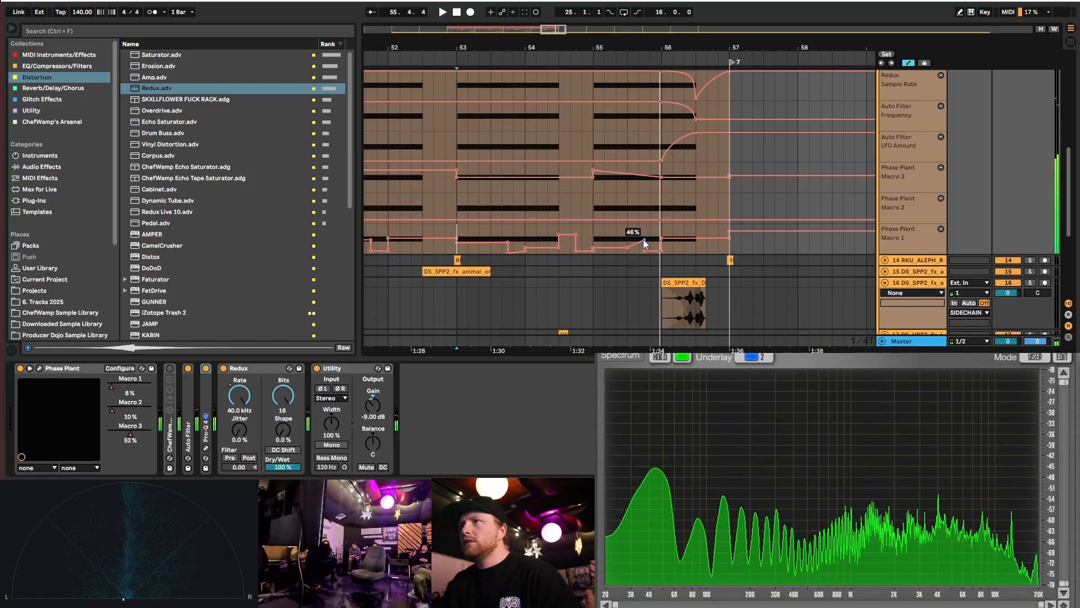
{"action": "left_click", "coordinate": [644, 240]}
{"action": "left_click", "coordinate": [645, 250]}
{"action": "left_click", "coordinate": [628, 249]}
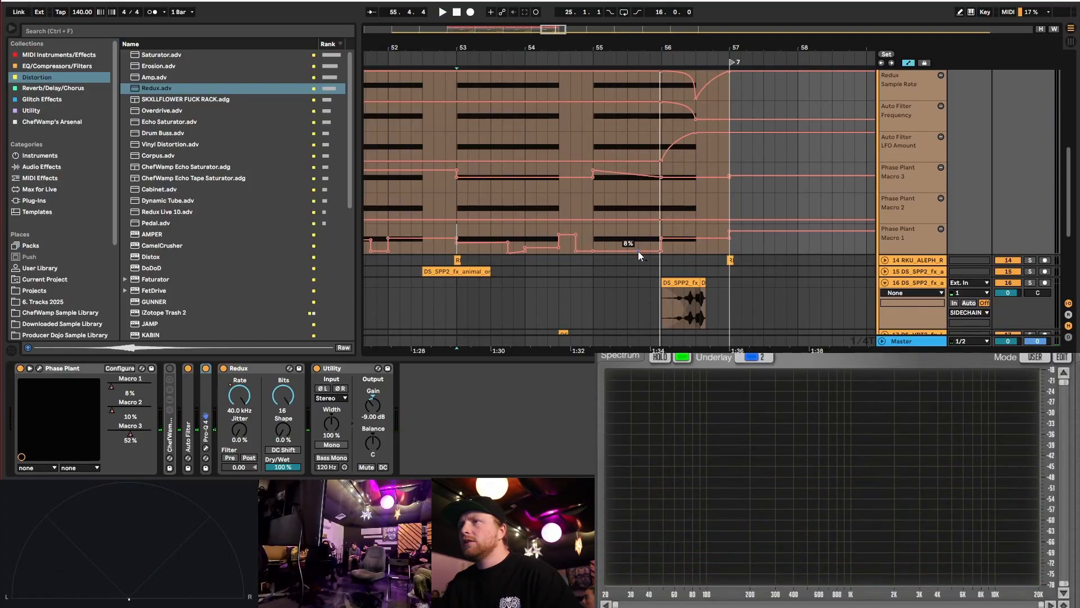
{"action": "left_click", "coordinate": [659, 252]}
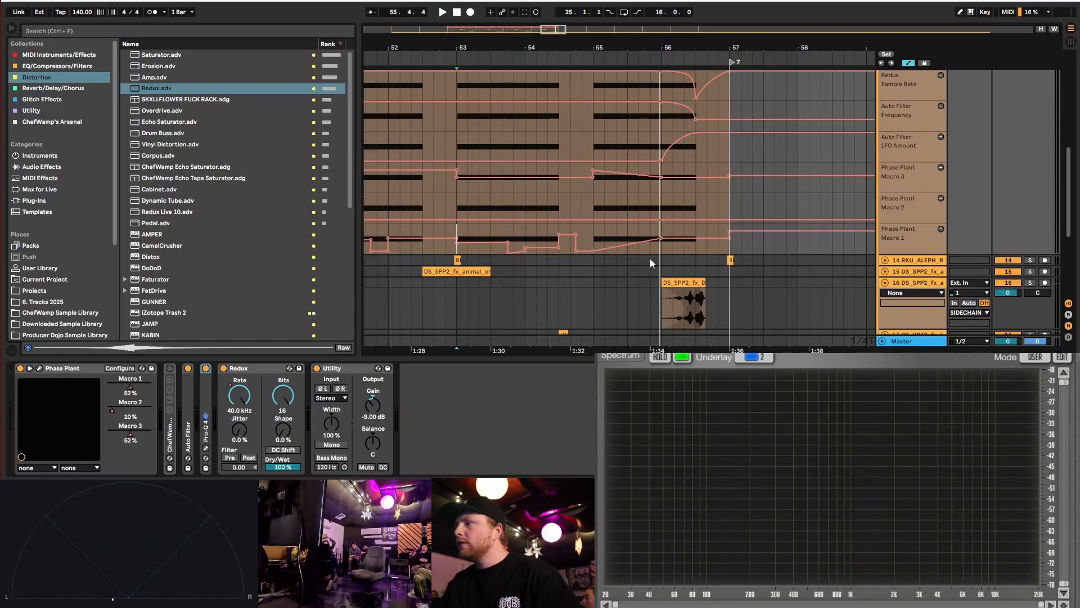
{"action": "left_click_drag", "start_coordinate": [661, 239], "coordinate": [593, 238]}
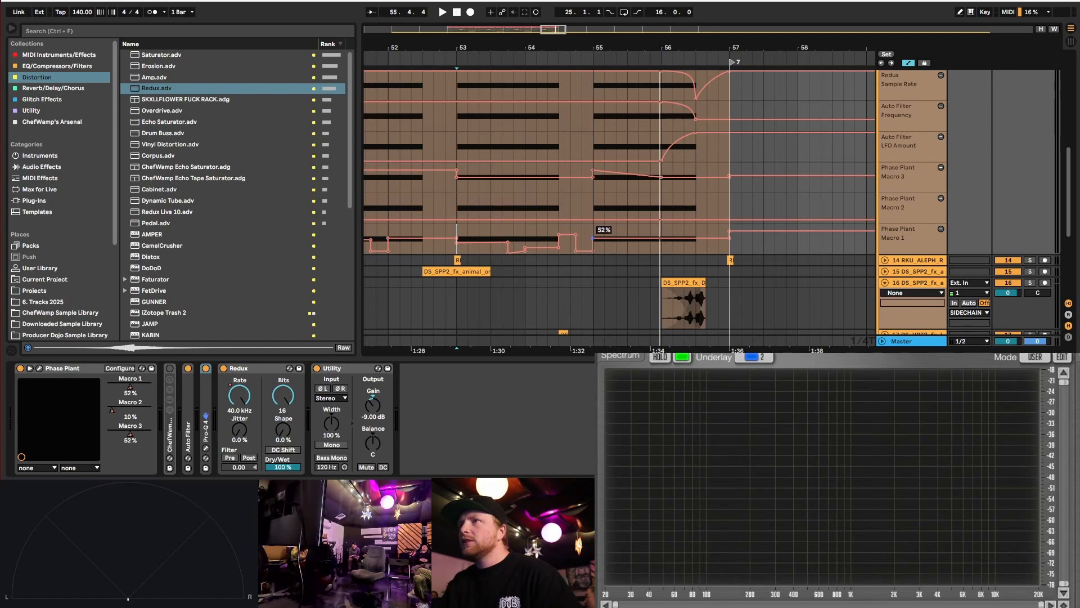
{"action": "left_click", "coordinate": [559, 232]}
{"action": "key", "text": "space"}
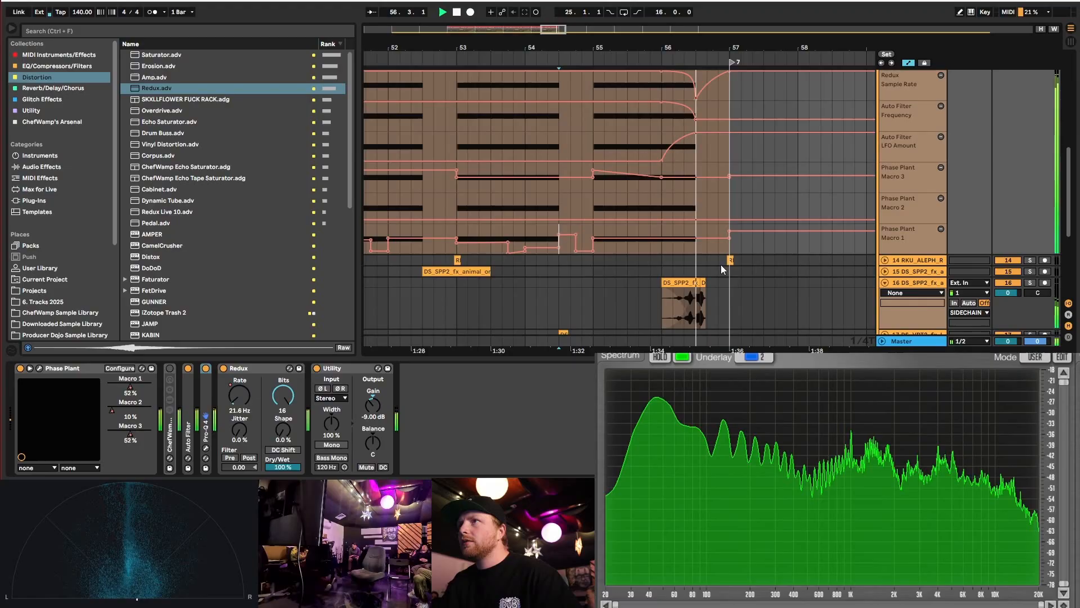
- Hide the automation lanes and delete the Kick Snare Clap and Sidechain Trigger notes from 55.3 to bar 57
{"action": "scroll", "coordinate": [695, 161], "scroll_direction": "up", "scroll_amount": 5}
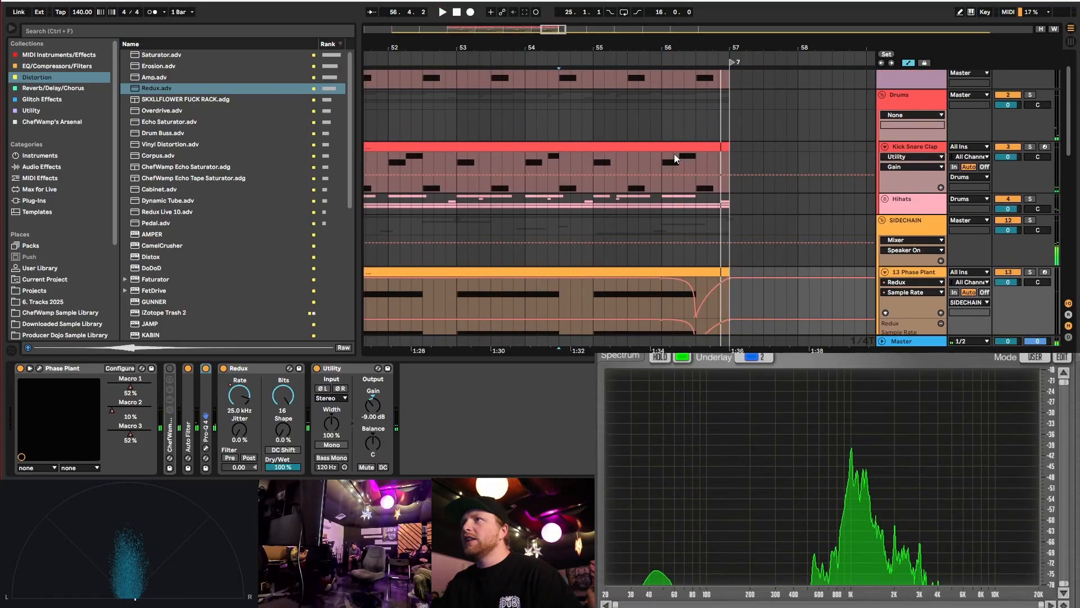
{"action": "left_click", "coordinate": [674, 153]}
{"action": "left_click", "coordinate": [907, 63]}
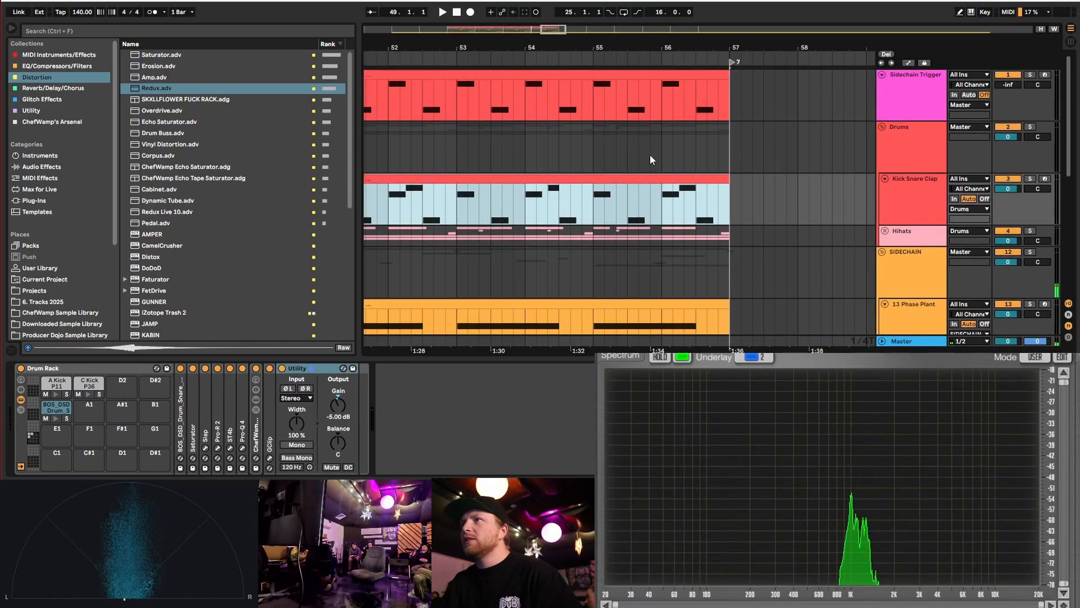
{"action": "double_click", "coordinate": [660, 178]}
{"action": "left_click_drag", "start_coordinate": [728, 202], "coordinate": [629, 202]}
{"action": "key", "text": "space"}
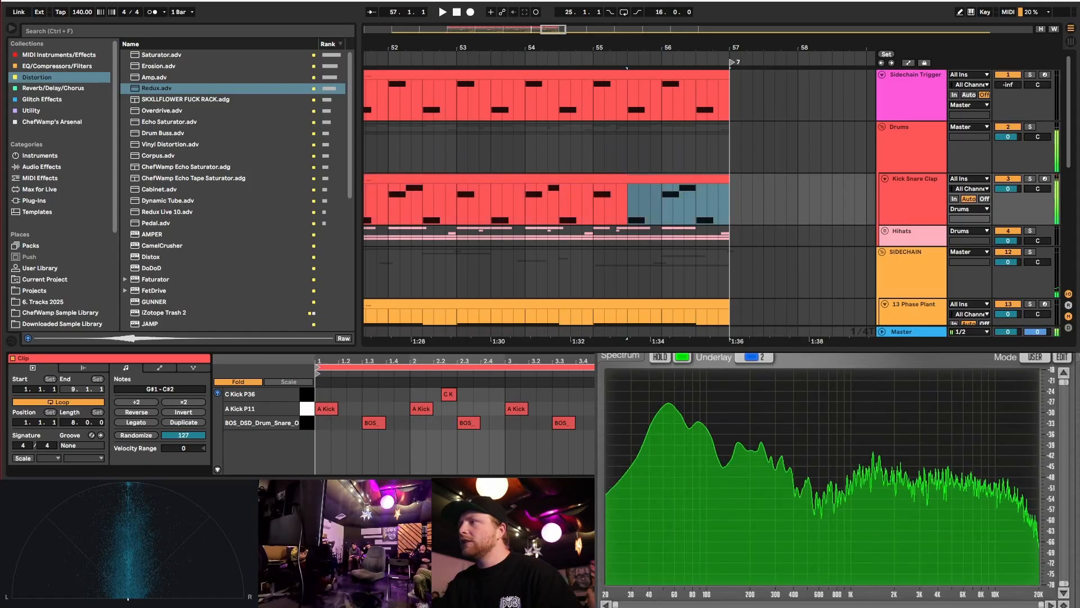
{"action": "left_click", "coordinate": [682, 106]}
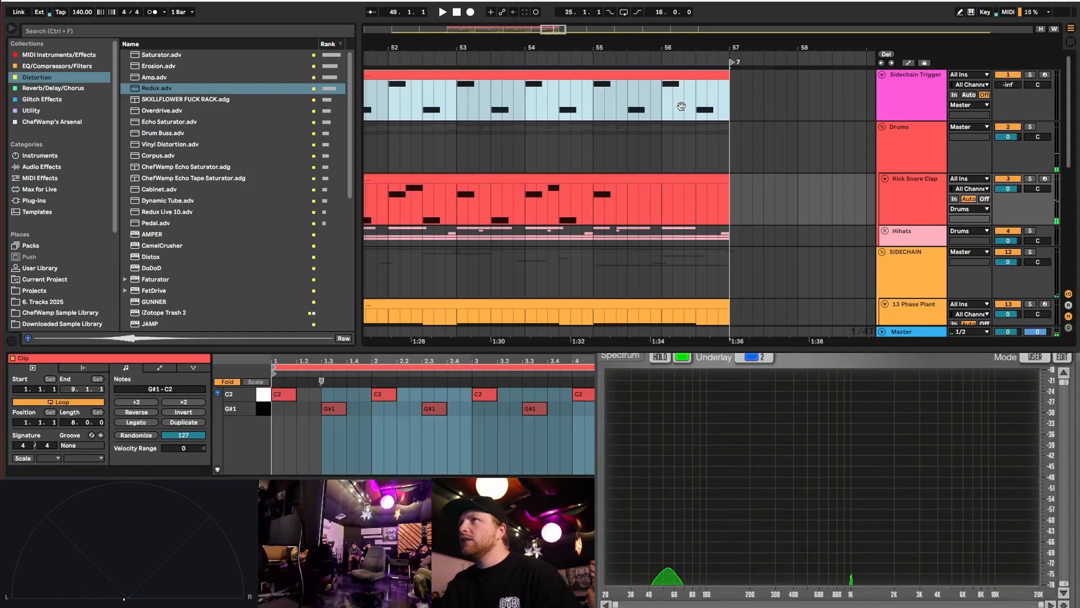
{"action": "left_click_drag", "start_coordinate": [729, 107], "coordinate": [628, 107]}
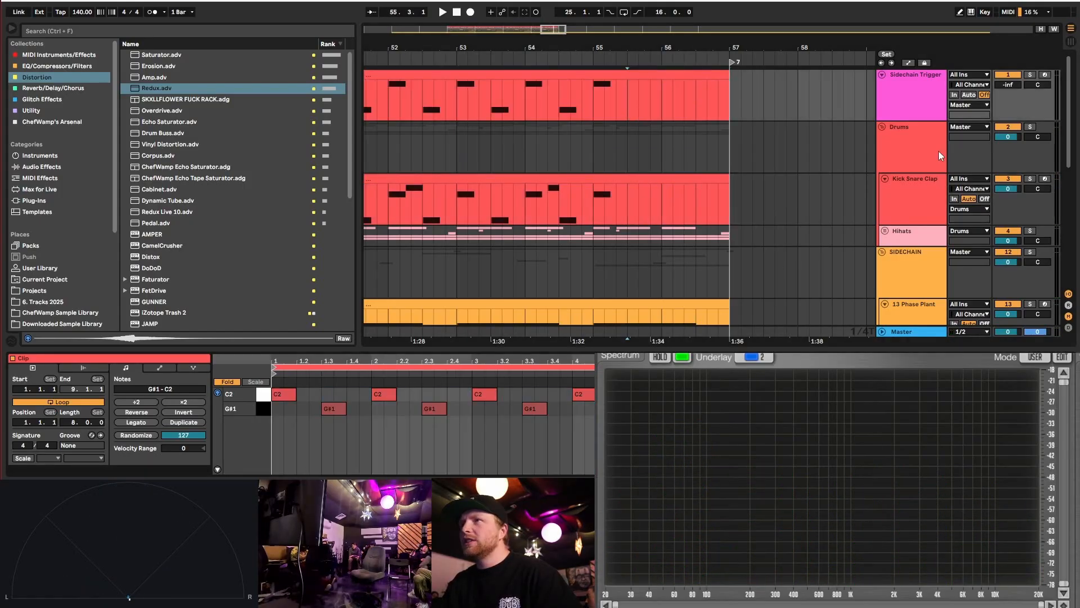
- Copy all four Kick Snare Clap clips over the Sidechain Trigger clips from bar 25 to 57 and consolidate them into one clip
{"action": "scroll", "coordinate": [732, 82], "scroll_direction": "down", "scroll_amount": 8}
{"action": "scroll", "coordinate": [521, 192], "scroll_direction": "up", "scroll_amount": 3}
{"action": "left_click", "coordinate": [559, 183]}
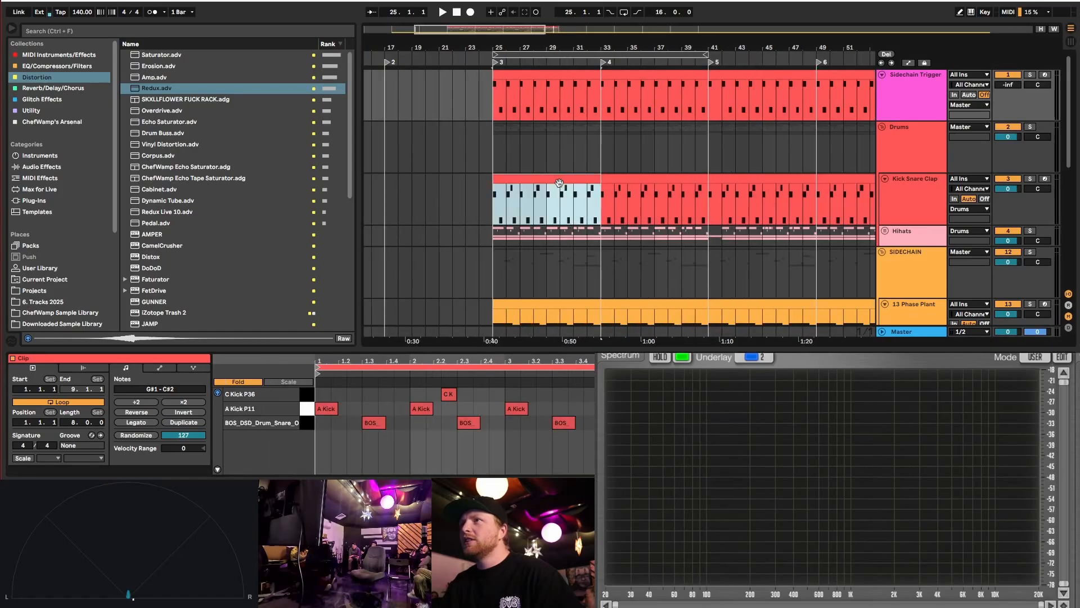
{"action": "scroll", "coordinate": [509, 178], "scroll_direction": "down", "scroll_amount": 3}
{"action": "left_click", "coordinate": [673, 183], "text": "shift"}
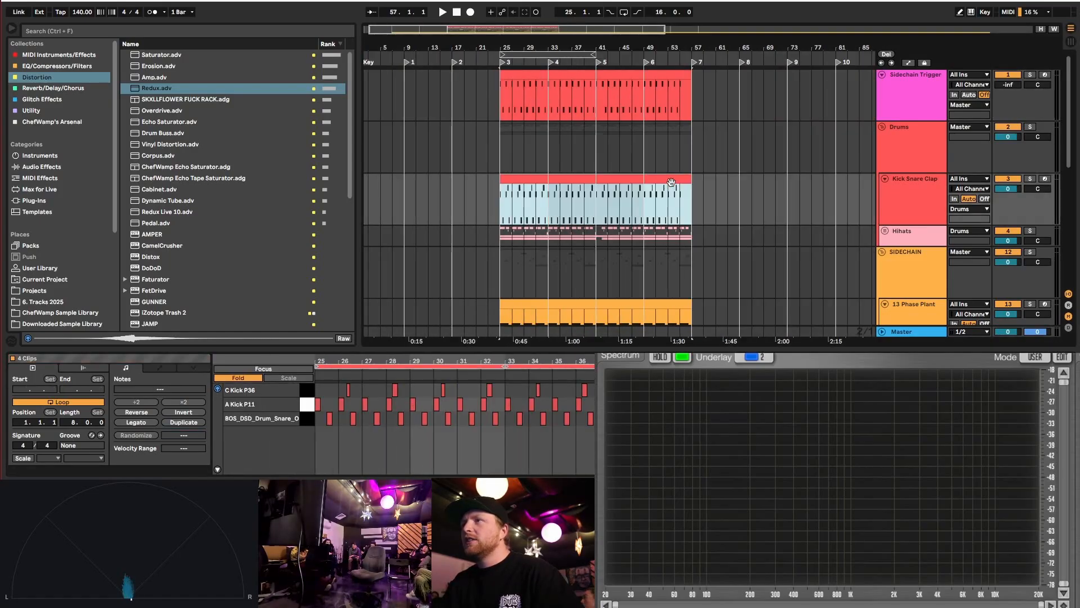
{"action": "scroll", "coordinate": [670, 181], "scroll_direction": "up", "scroll_amount": 2}
{"action": "scroll", "coordinate": [651, 179], "scroll_direction": "down", "scroll_amount": 2}
{"action": "scroll", "coordinate": [523, 191], "scroll_direction": "up", "scroll_amount": 2}
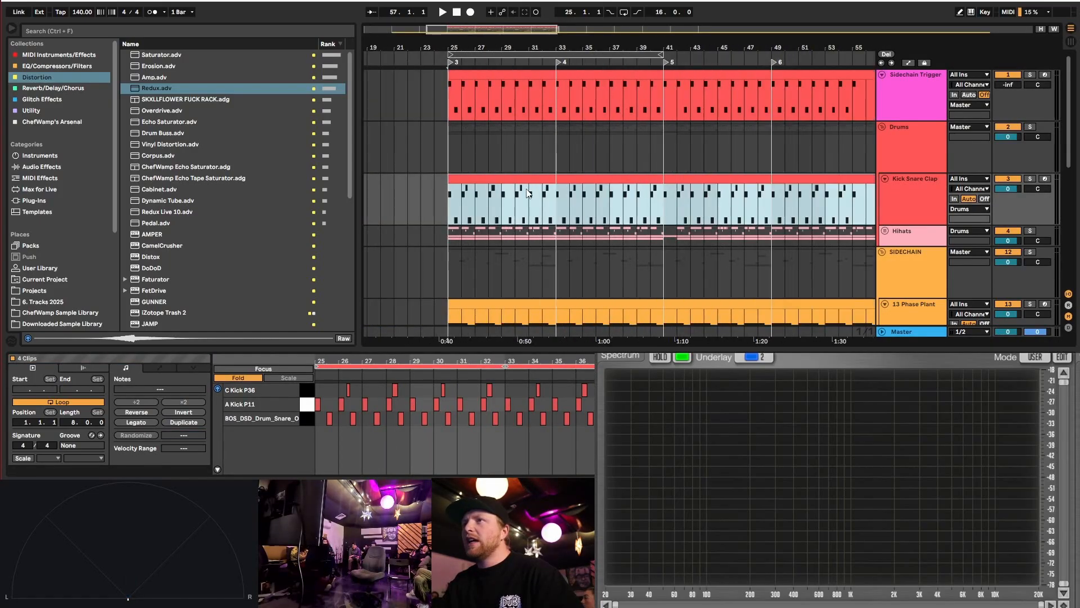
{"action": "left_click_drag", "start_coordinate": [532, 178], "coordinate": [526, 87]}
{"action": "key", "text": "ctrl+j"}
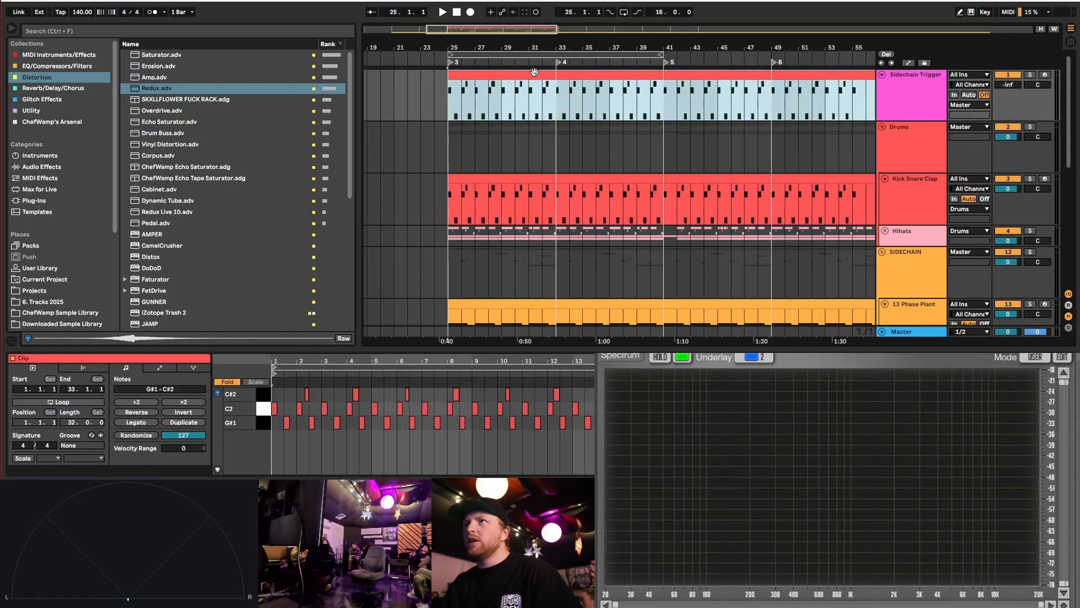
- In the consolidated clip's enlarged velocity lane, lower the C#2 notes to about 32 and the G#1 notes to about 50
{"action": "left_click", "coordinate": [260, 397]}
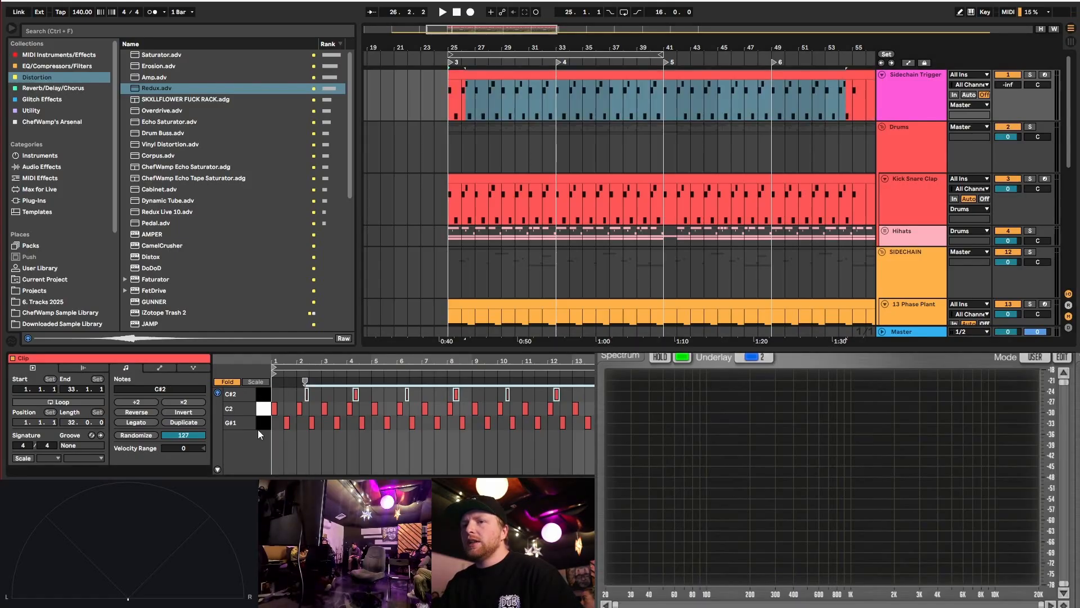
{"action": "left_click", "coordinate": [218, 470]}
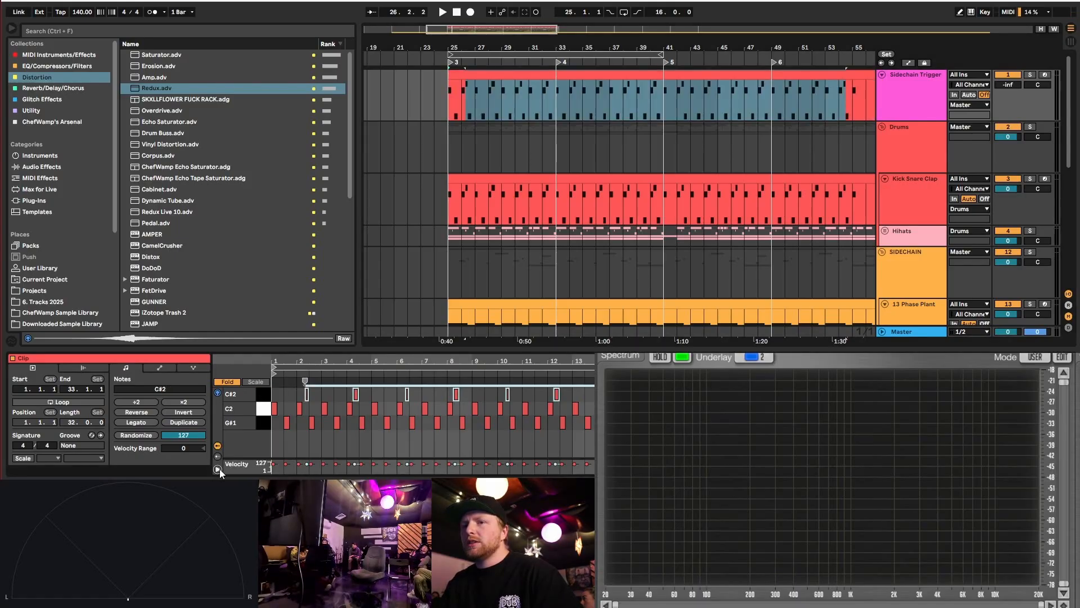
{"action": "left_click", "coordinate": [280, 457]}
{"action": "left_click", "coordinate": [261, 396]}
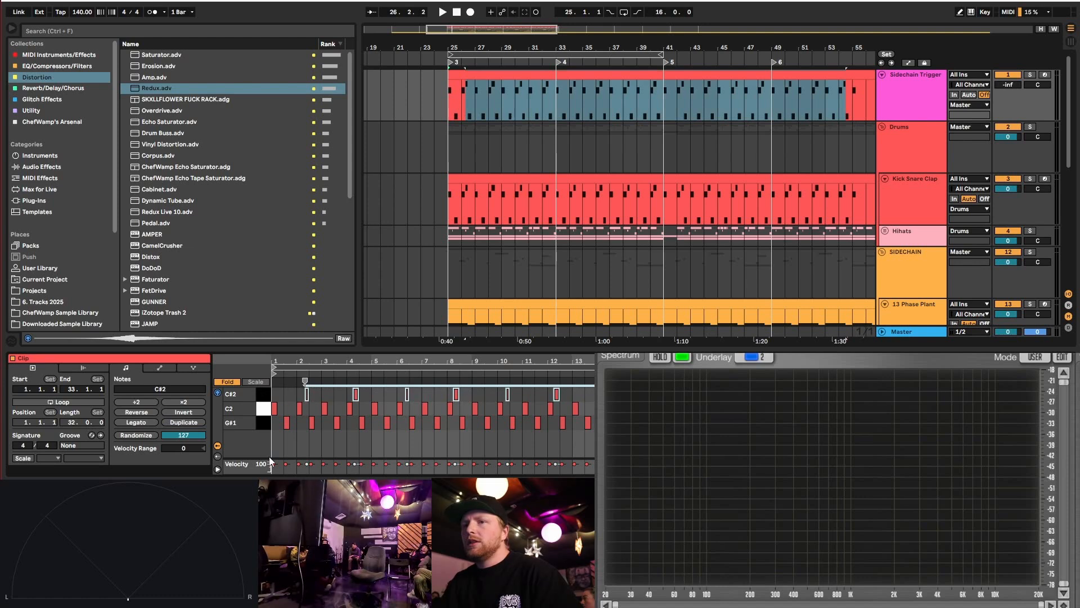
{"action": "left_click_drag", "start_coordinate": [276, 457], "coordinate": [306, 449]}
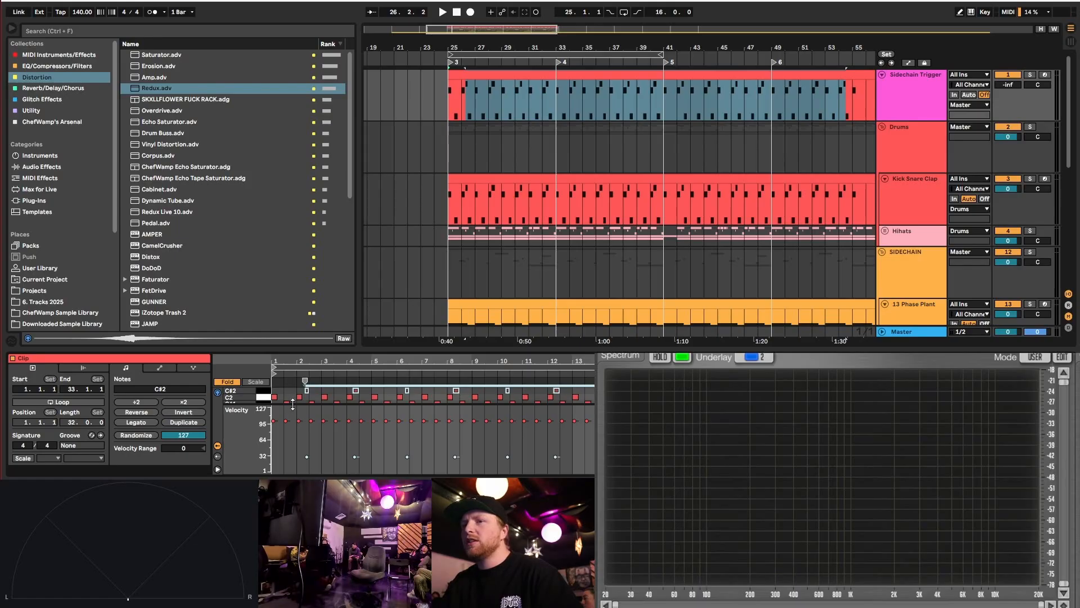
{"action": "left_click_drag", "start_coordinate": [293, 404], "coordinate": [292, 425]}
{"action": "left_click", "coordinate": [265, 418]}
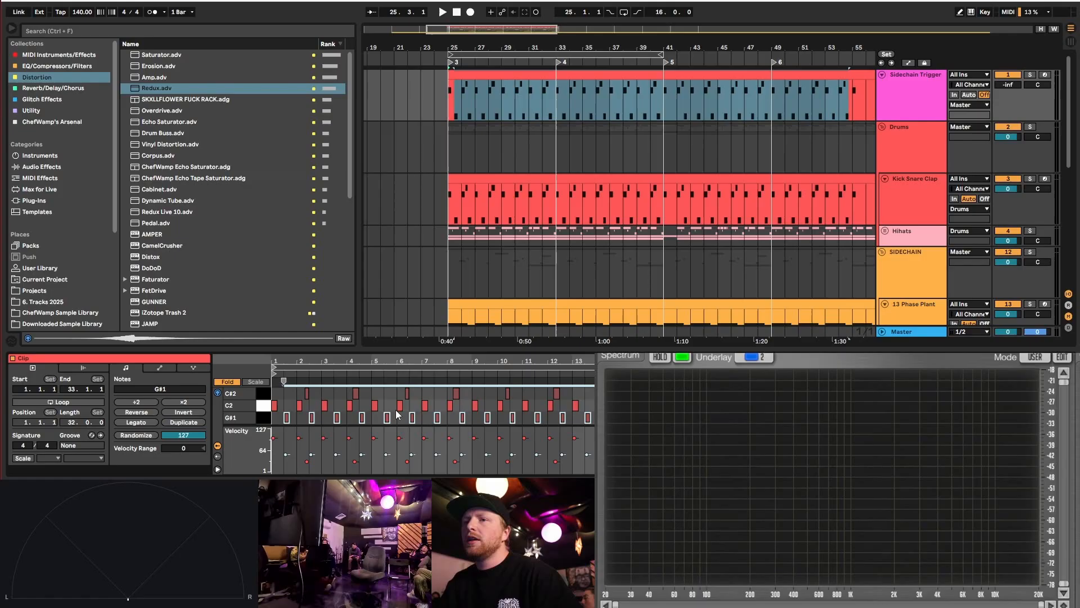
- Audition the new sidechain pattern from the drop's start while viewing the SIDECHAIN group's and Sidechain Trigger track's devices
{"action": "key", "text": "space"}
{"action": "scroll", "coordinate": [460, 112], "scroll_direction": "up", "scroll_amount": 5}
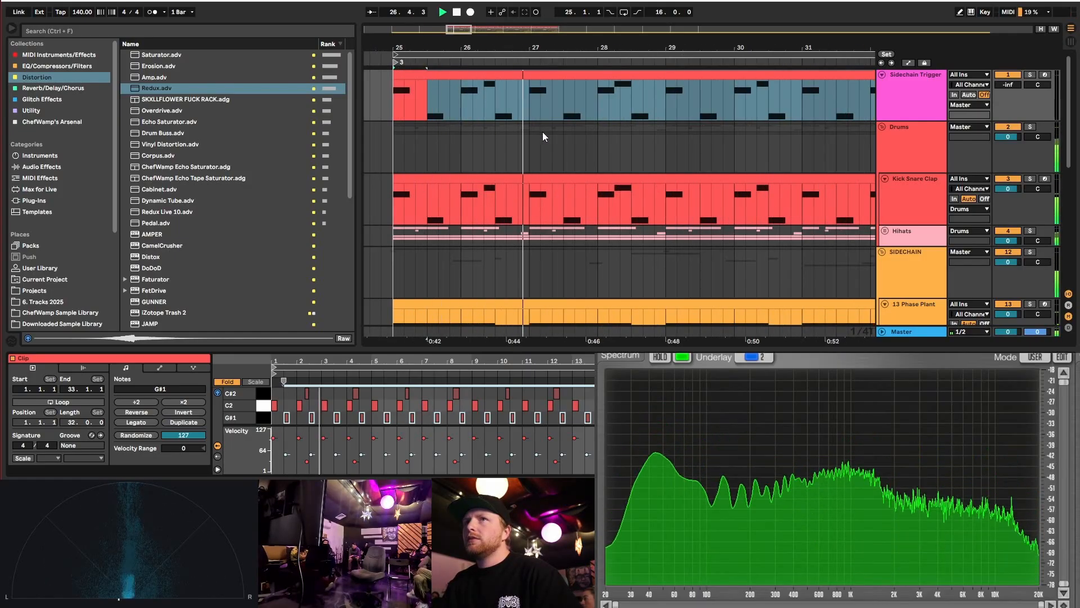
{"action": "scroll", "coordinate": [523, 140], "scroll_direction": "down", "scroll_amount": 3}
{"action": "left_click", "coordinate": [915, 265]}
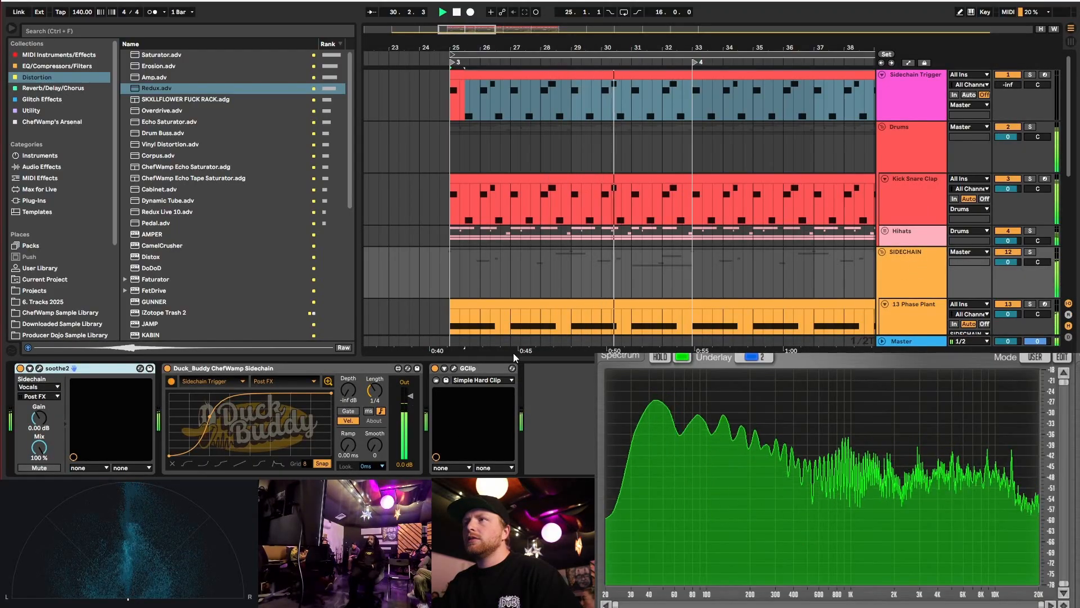
{"action": "scroll", "coordinate": [444, 137], "scroll_direction": "down", "scroll_amount": 5}
{"action": "scroll", "coordinate": [476, 152], "scroll_direction": "up", "scroll_amount": 3}
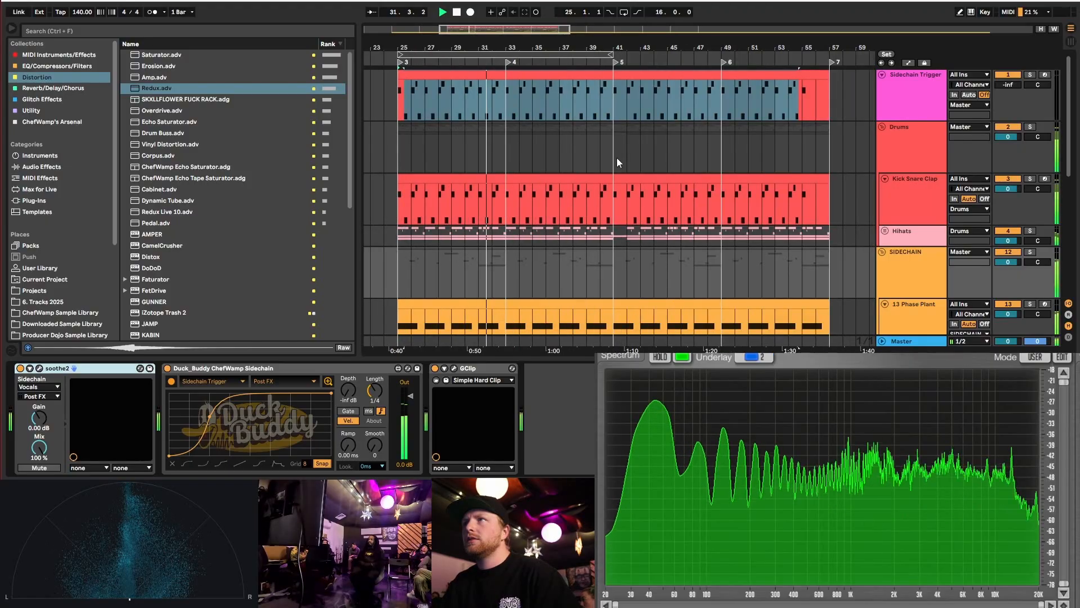
{"action": "left_click", "coordinate": [806, 93]}
{"action": "scroll", "coordinate": [825, 246], "scroll_direction": "up", "scroll_amount": 5}
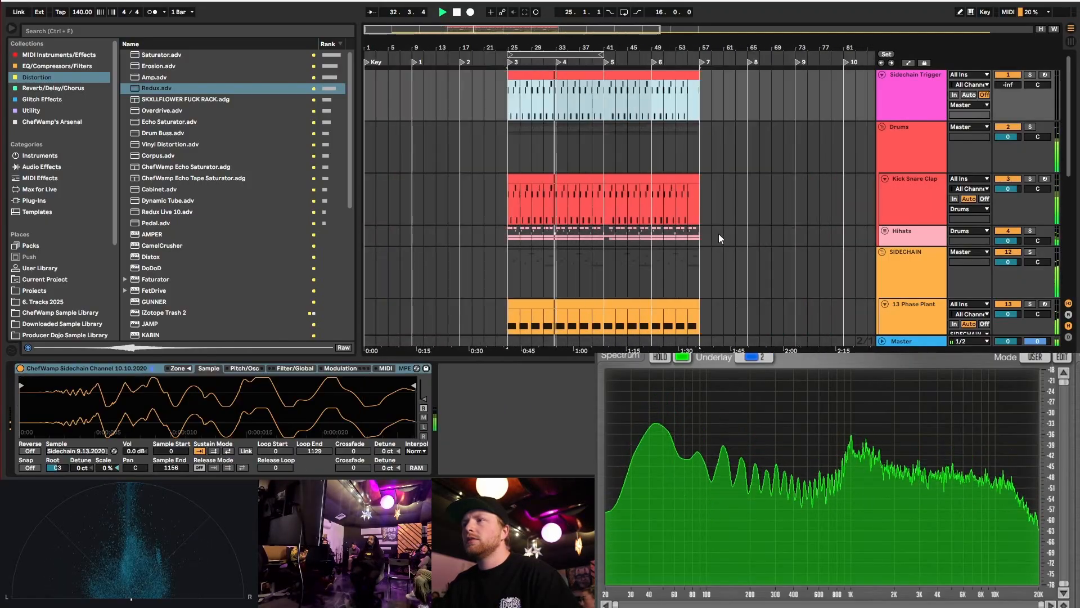
- Play the end of the drop from bar 54 to check the drum cut
{"action": "left_click", "coordinate": [522, 204]}
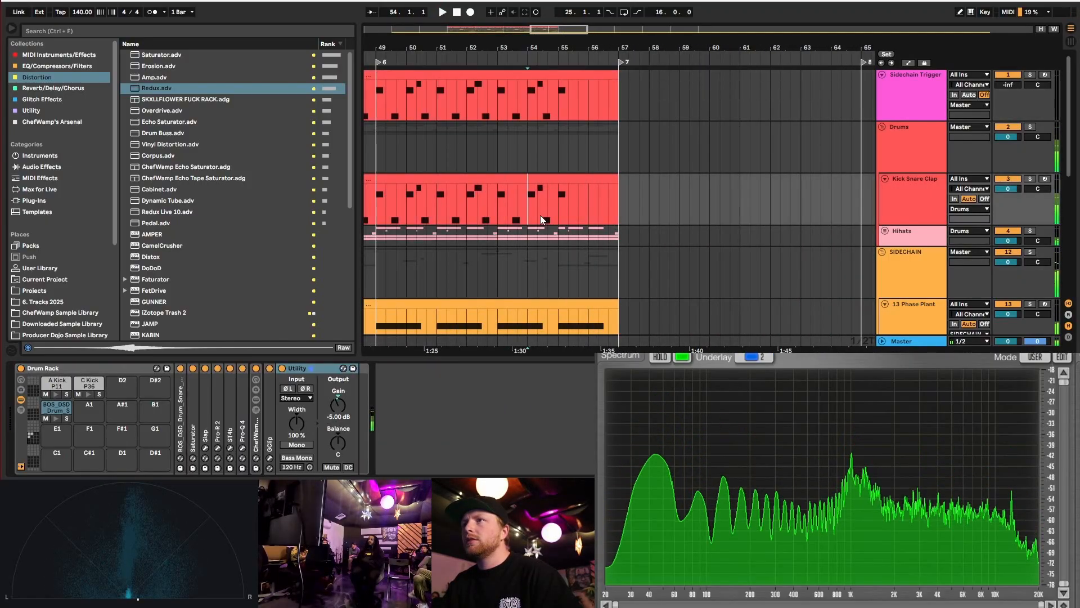
{"action": "scroll", "coordinate": [563, 222], "scroll_direction": "up", "scroll_amount": 3}
{"action": "scroll", "coordinate": [549, 211], "scroll_direction": "down", "scroll_amount": 3}
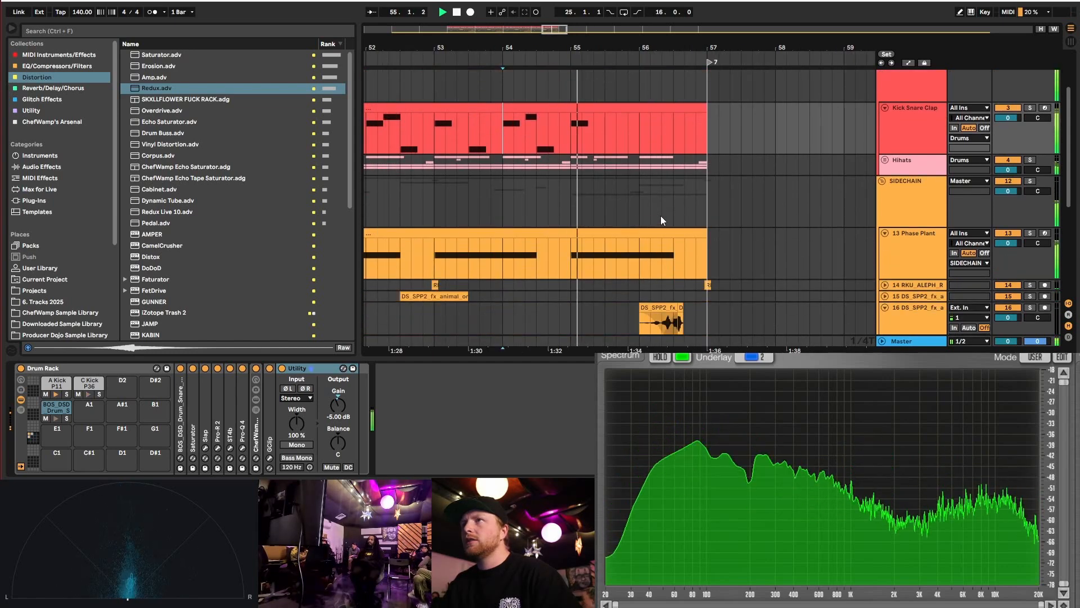
- Unfold the Hihats group and deactivate the clips on tracks 5 to 9 from bar 55 to bar 57
{"action": "left_click", "coordinate": [885, 160]}
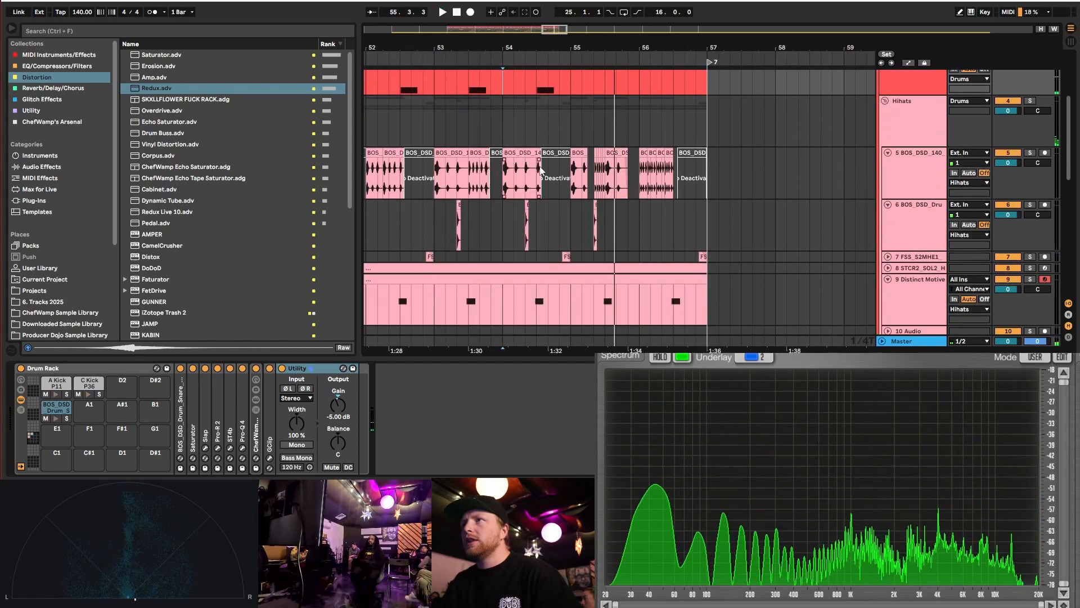
{"action": "scroll", "coordinate": [624, 225], "scroll_direction": "up", "scroll_amount": 1}
{"action": "left_click", "coordinate": [588, 222]}
{"action": "left_click_drag", "start_coordinate": [624, 232], "coordinate": [708, 266]}
{"action": "scroll", "coordinate": [708, 294], "scroll_direction": "down", "scroll_amount": 3}
{"action": "key", "text": "0"}
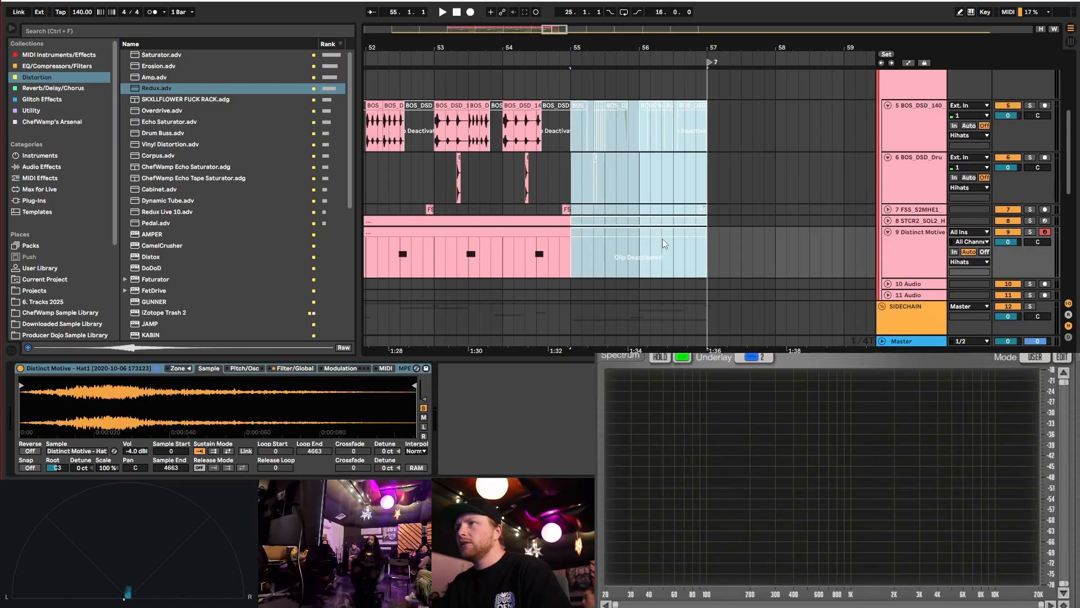
- Play the drop's end from about bar 54 to check the hi-hat cut and fold the Hihats group
{"action": "left_click", "coordinate": [525, 130]}
{"action": "key", "text": "space"}
{"action": "scroll", "coordinate": [751, 217], "scroll_direction": "up", "scroll_amount": 3}
{"action": "scroll", "coordinate": [883, 203], "scroll_direction": "up", "scroll_amount": 2}
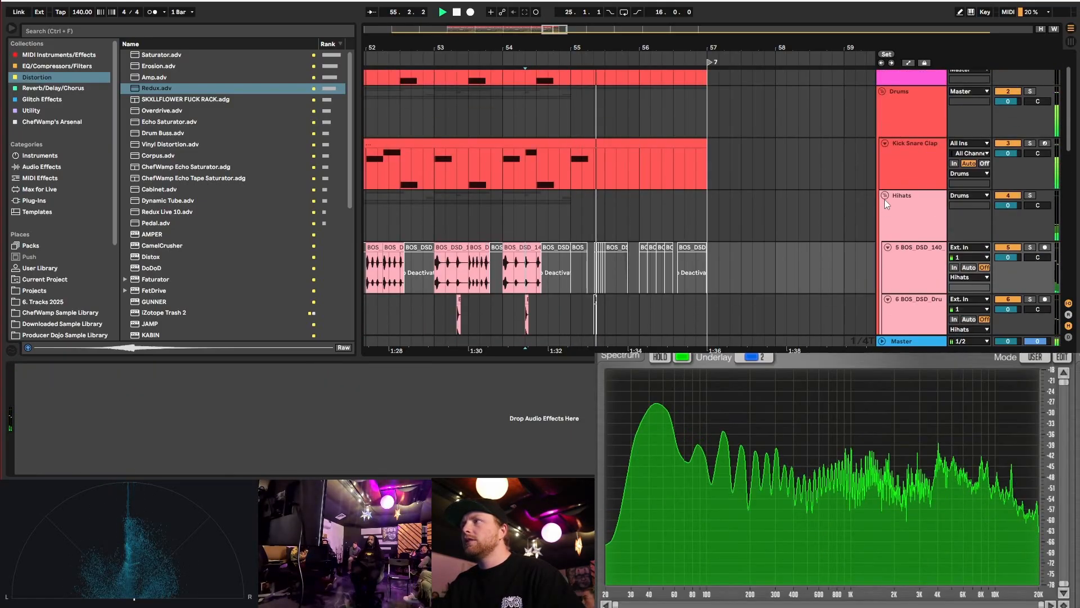
{"action": "left_click", "coordinate": [886, 195]}
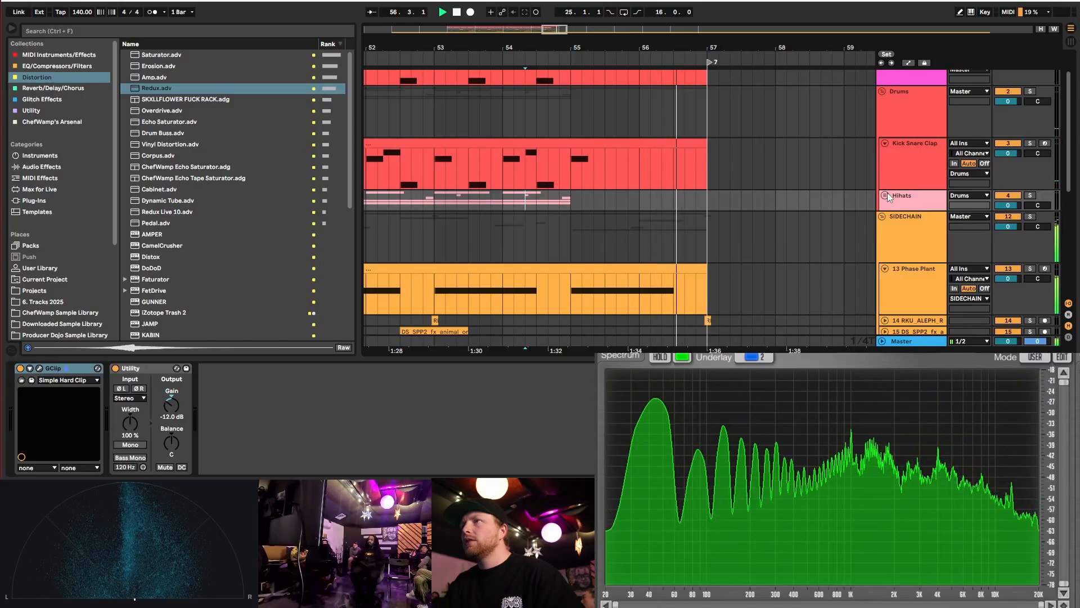
{"action": "key", "text": "space"}
- Fold the Sidechain Trigger track and assign its track color to its clips
{"action": "scroll", "coordinate": [639, 188], "scroll_direction": "down", "scroll_amount": 6}
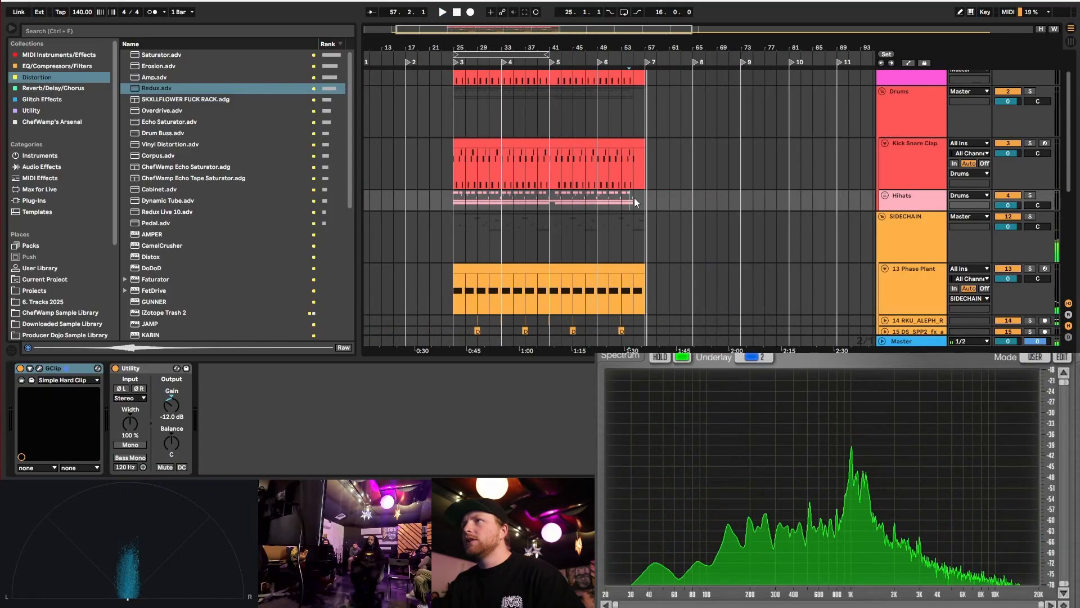
{"action": "scroll", "coordinate": [410, 179], "scroll_direction": "up", "scroll_amount": 2}
{"action": "scroll", "coordinate": [523, 197], "scroll_direction": "up", "scroll_amount": 2}
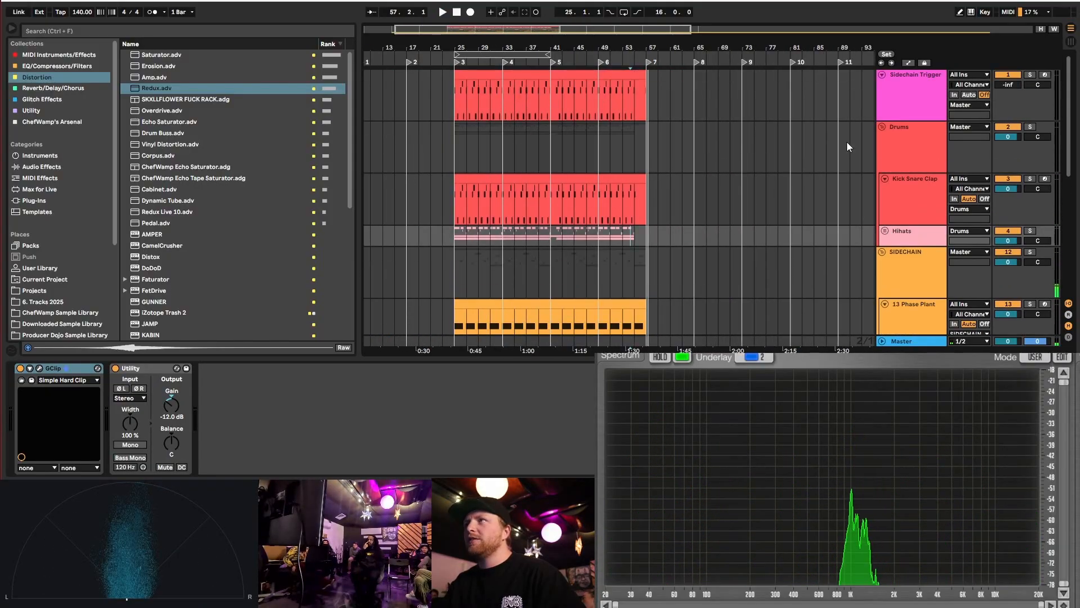
{"action": "left_click", "coordinate": [882, 74]}
{"action": "right_click", "coordinate": [896, 76]}
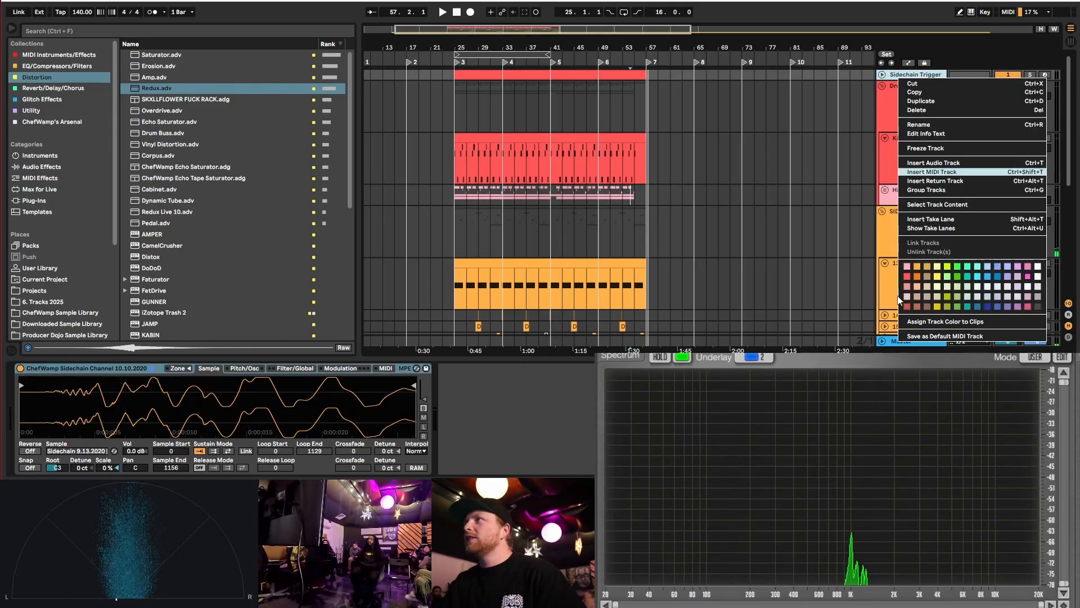
{"action": "left_click", "coordinate": [944, 323]}
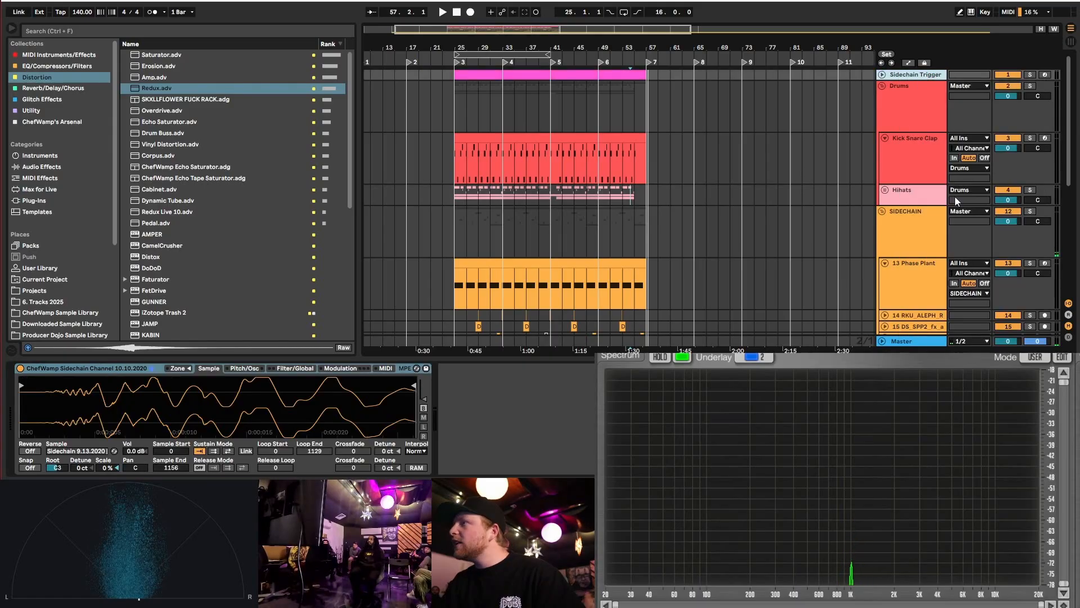
- Fold the Drums group, the Phase Plant track, track 16 and the SIDECHAIN group
{"action": "left_click", "coordinate": [897, 96]}
{"action": "left_click", "coordinate": [882, 86]}
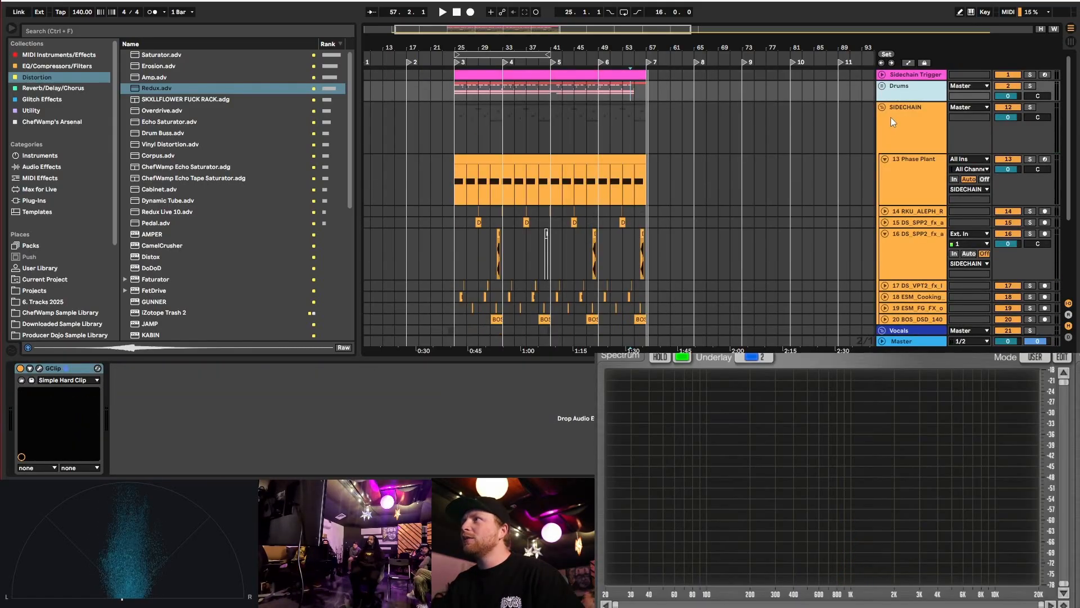
{"action": "left_click", "coordinate": [885, 159]}
{"action": "left_click", "coordinate": [884, 193]}
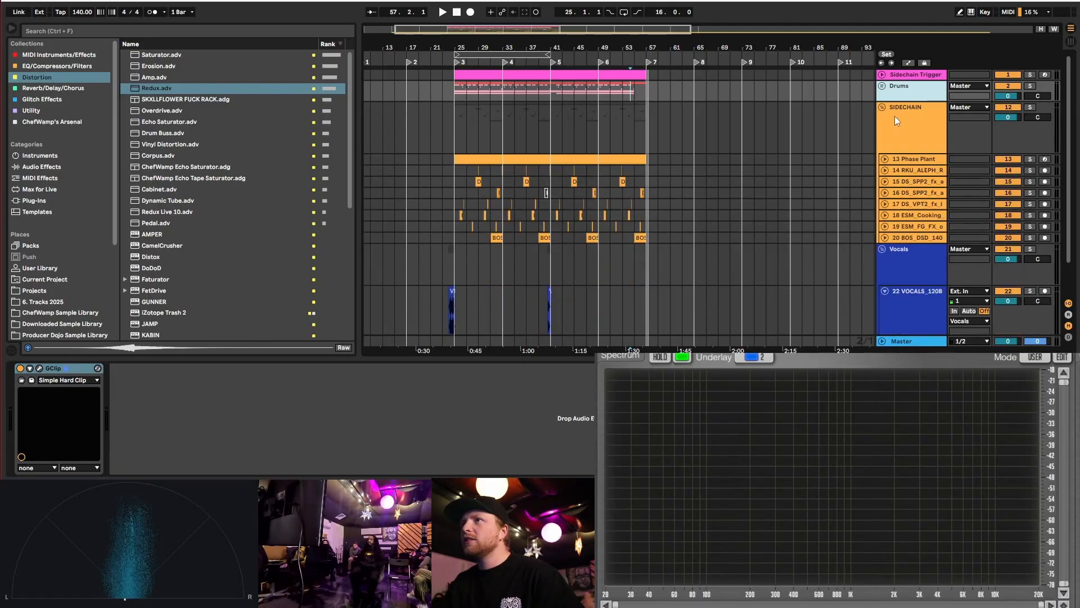
{"action": "left_click", "coordinate": [895, 116]}
{"action": "left_click", "coordinate": [883, 107]}
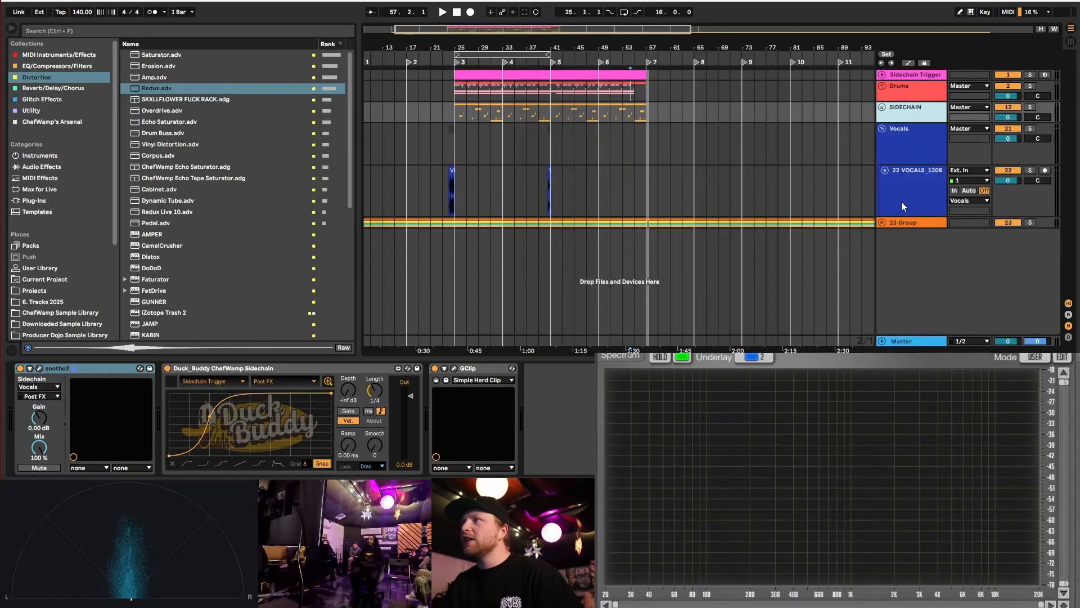
- Copy the vocal clip at bar 41 to the end of the drop around bar 57 and play from bar 56
{"action": "left_click", "coordinate": [906, 140]}
{"action": "scroll", "coordinate": [563, 199], "scroll_direction": "up", "scroll_amount": 3}
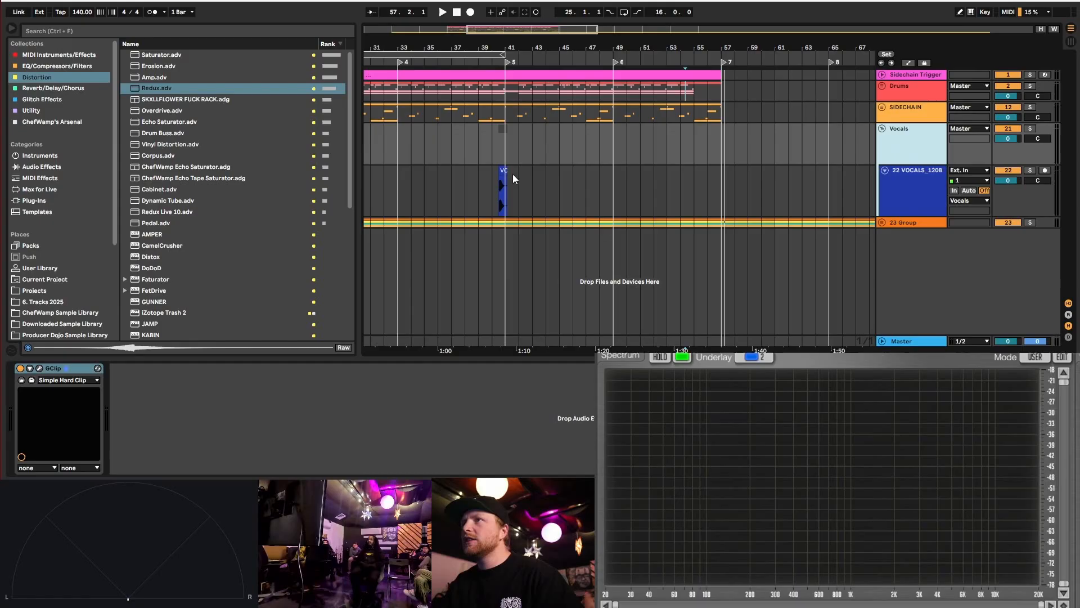
{"action": "left_click_drag", "start_coordinate": [504, 170], "coordinate": [651, 196]}
{"action": "left_click_drag", "start_coordinate": [721, 196], "coordinate": [722, 195]}
{"action": "scroll", "coordinate": [727, 193], "scroll_direction": "up", "scroll_amount": 3}
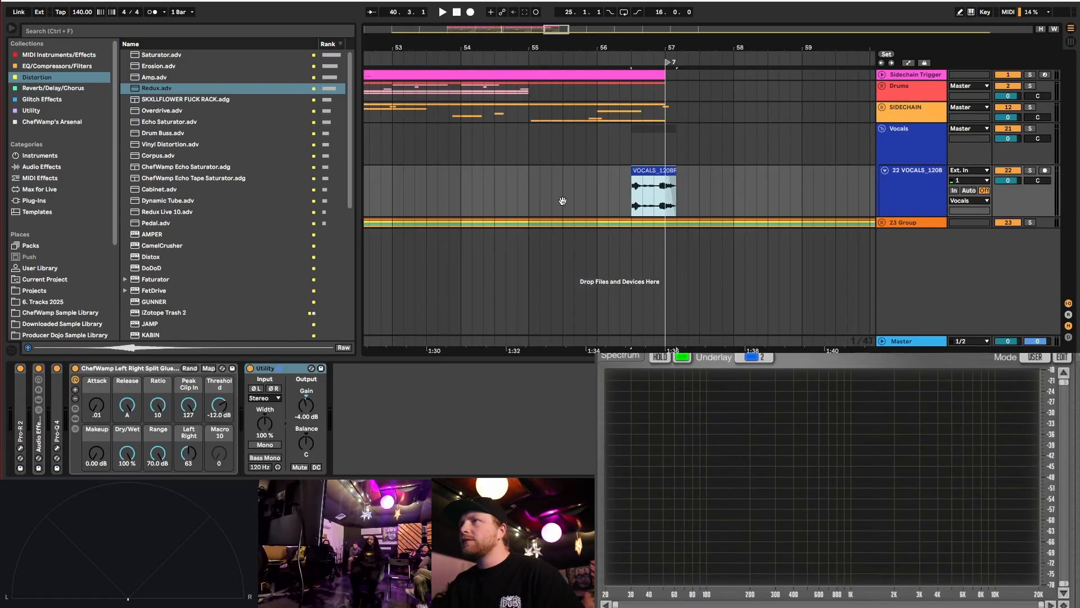
{"action": "left_click", "coordinate": [599, 198]}
{"action": "key", "text": "space"}
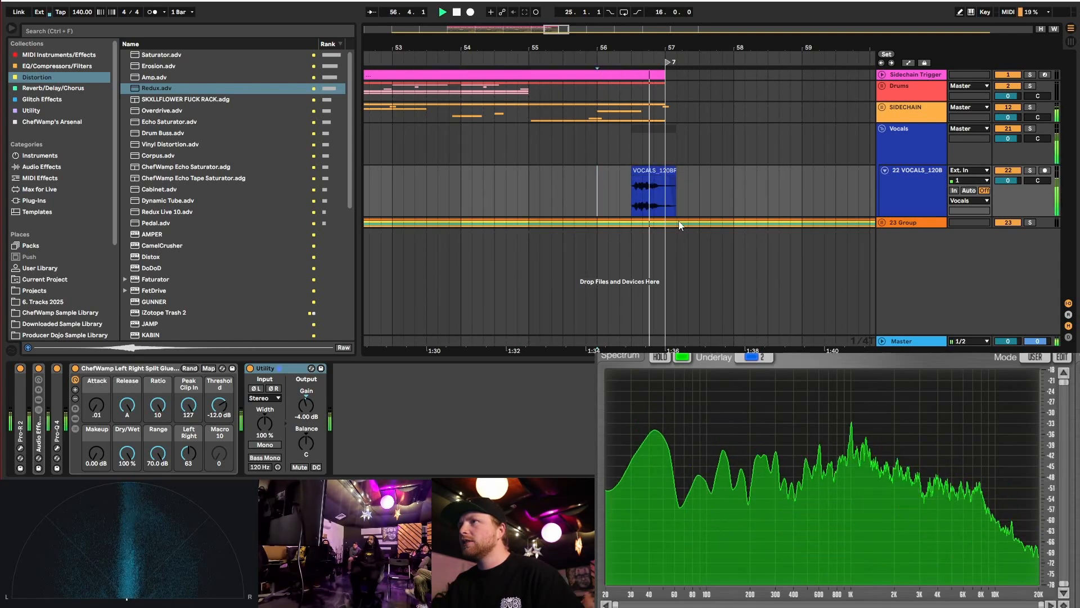
- Extend the copied vocal clip's end to about bar 58, solo the vocal track and play the clip
{"action": "scroll", "coordinate": [675, 220], "scroll_direction": "up", "scroll_amount": 3}
{"action": "left_click_drag", "start_coordinate": [676, 183], "coordinate": [827, 183]}
{"action": "left_click", "coordinate": [1031, 170]}
{"action": "key", "text": "space"}
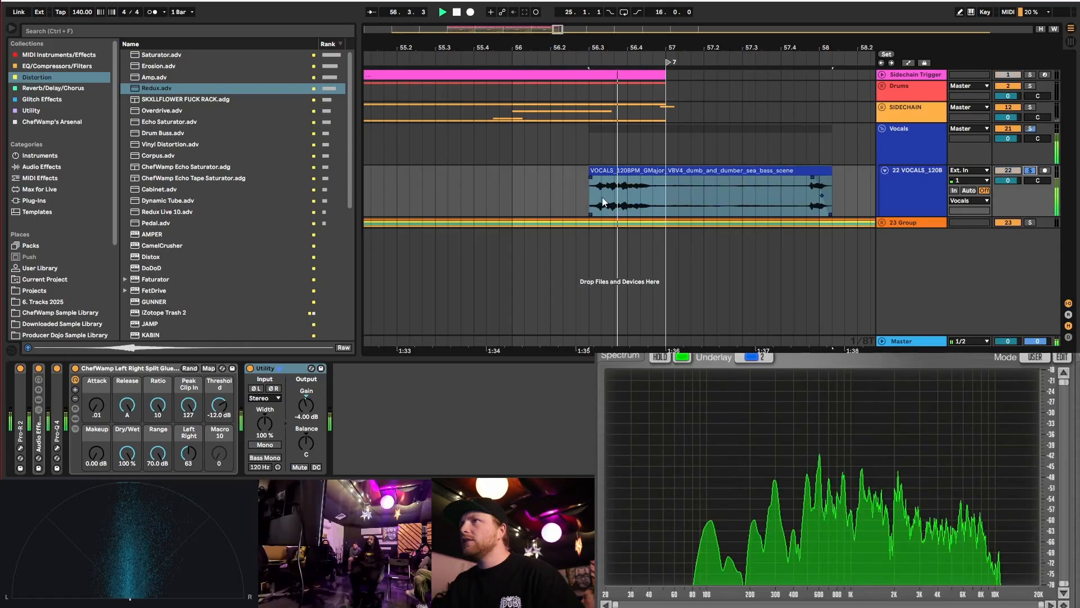
{"action": "key", "text": "minus"}
{"action": "key", "text": "minus"}
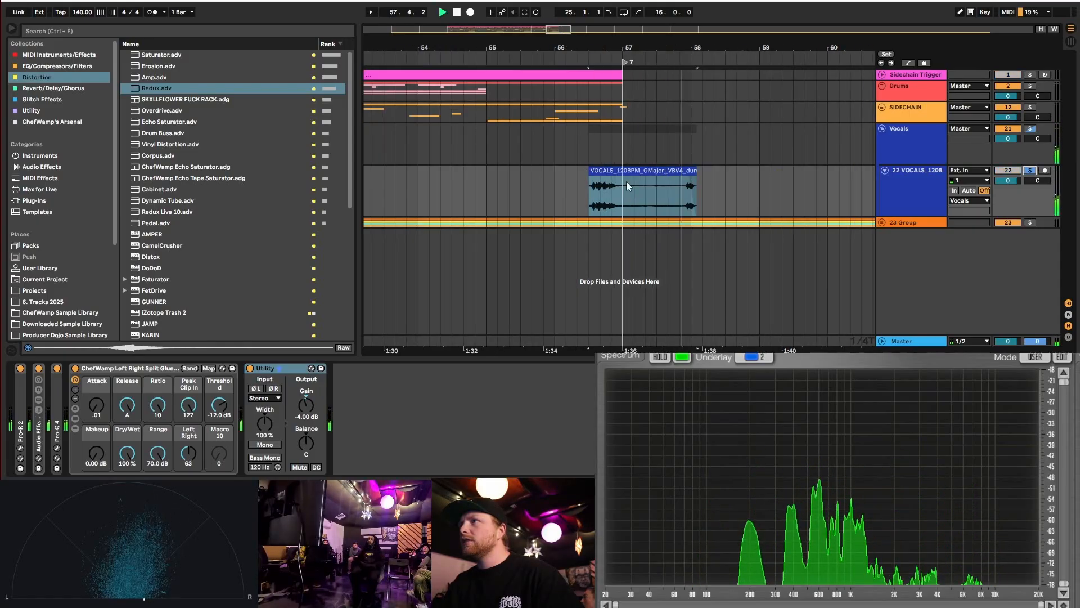
{"action": "key", "text": "space"}
- Extend the vocal clip's end to about bar 59 and its start back to bar 54, and listen for other phrases
{"action": "left_click_drag", "start_coordinate": [692, 179], "coordinate": [770, 180]}
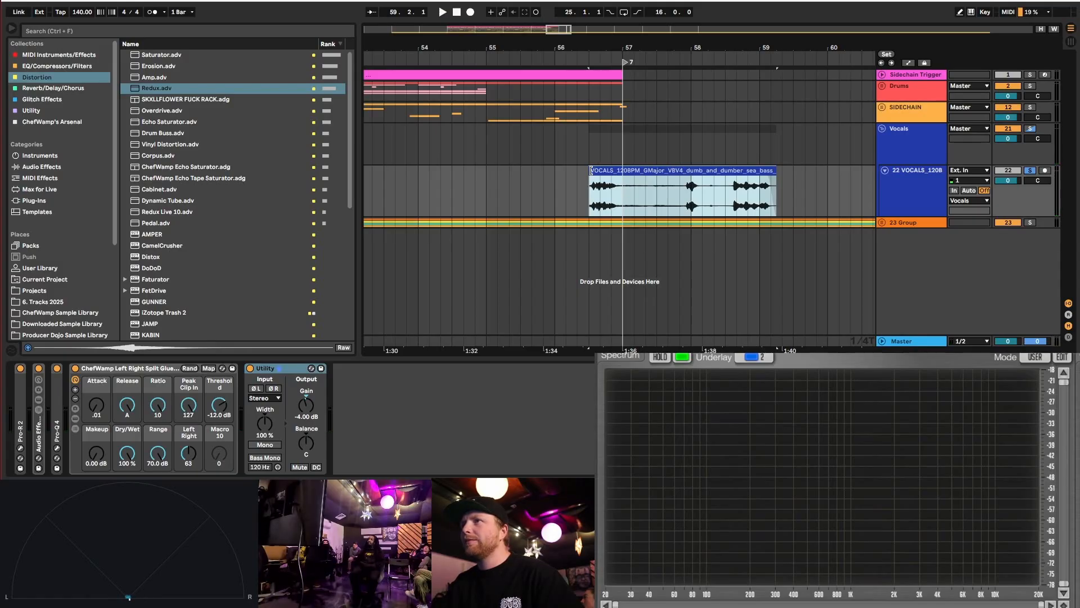
{"action": "left_click_drag", "start_coordinate": [593, 170], "coordinate": [417, 170]}
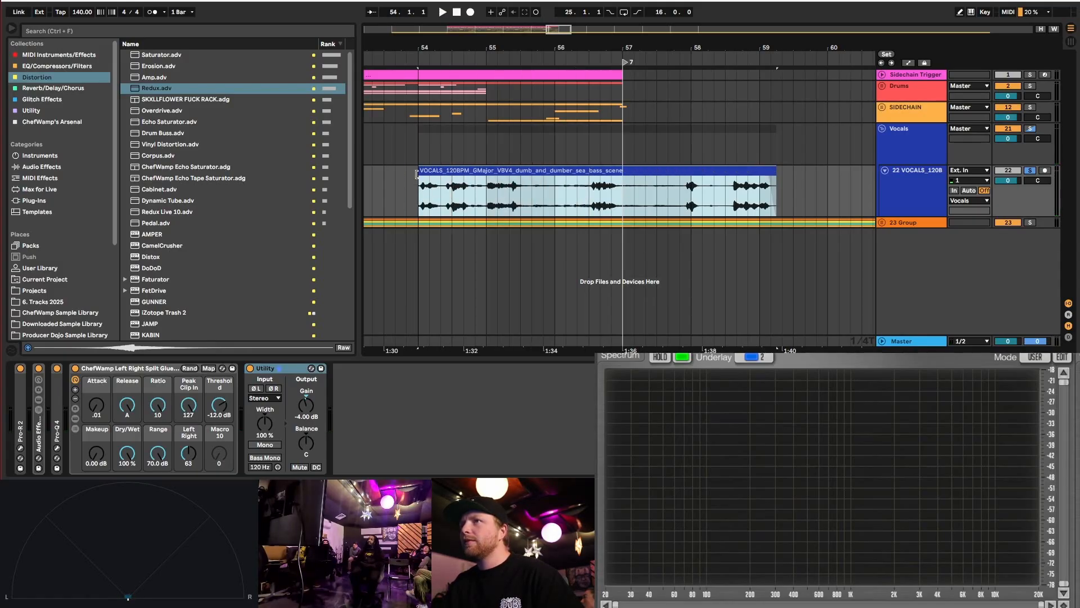
{"action": "key", "text": "space"}
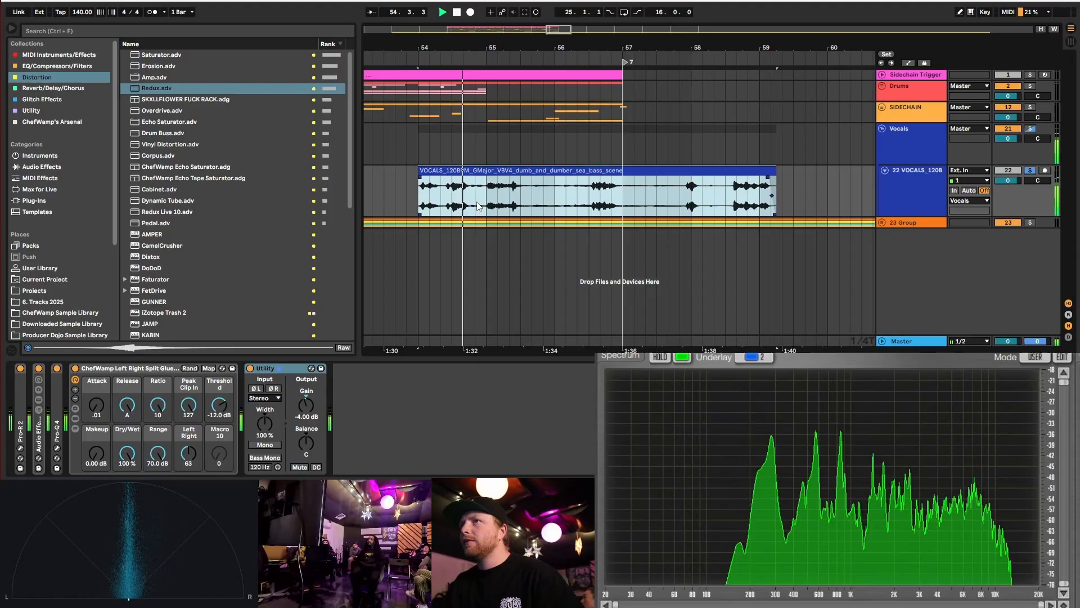
{"action": "key", "text": "space"}
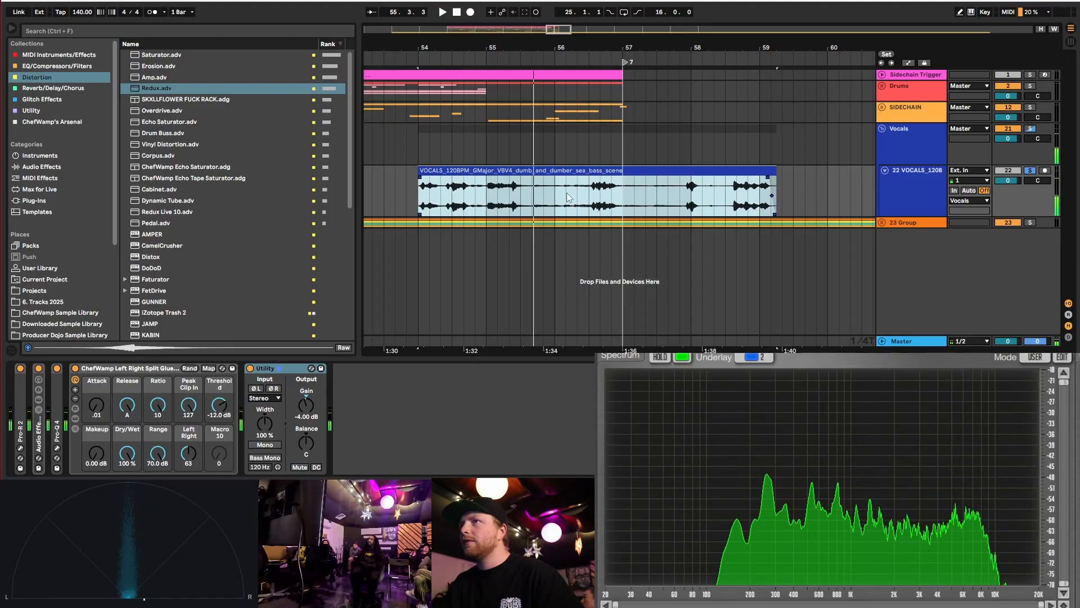
- Shorten the vocal clip to the single bar from 56 to 57 and audition its phrase soloed
{"action": "left_click_drag", "start_coordinate": [419, 173], "coordinate": [555, 174]}
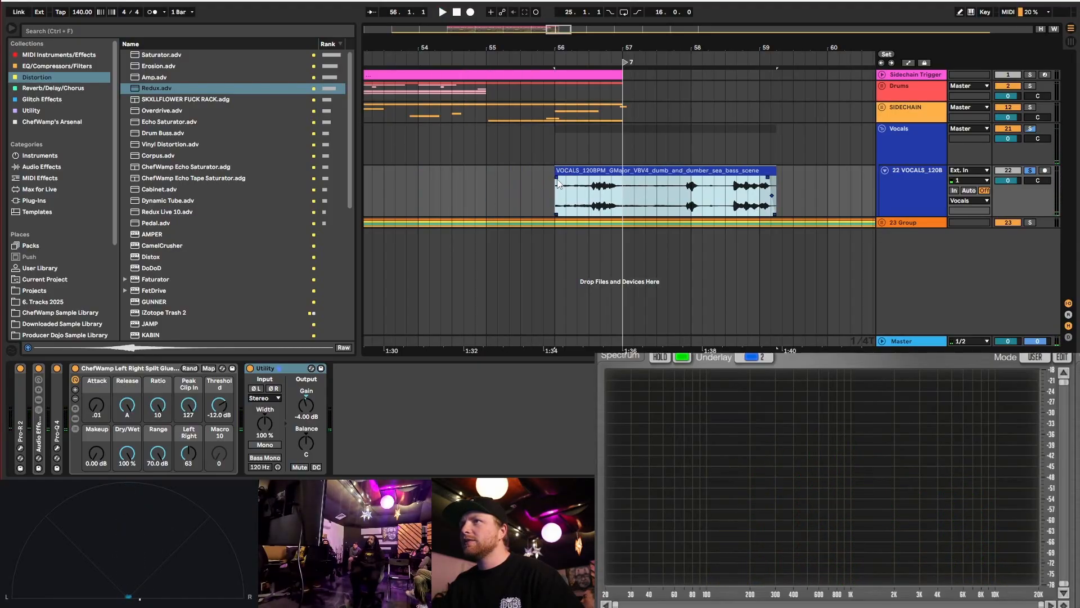
{"action": "left_click_drag", "start_coordinate": [774, 170], "coordinate": [623, 170]}
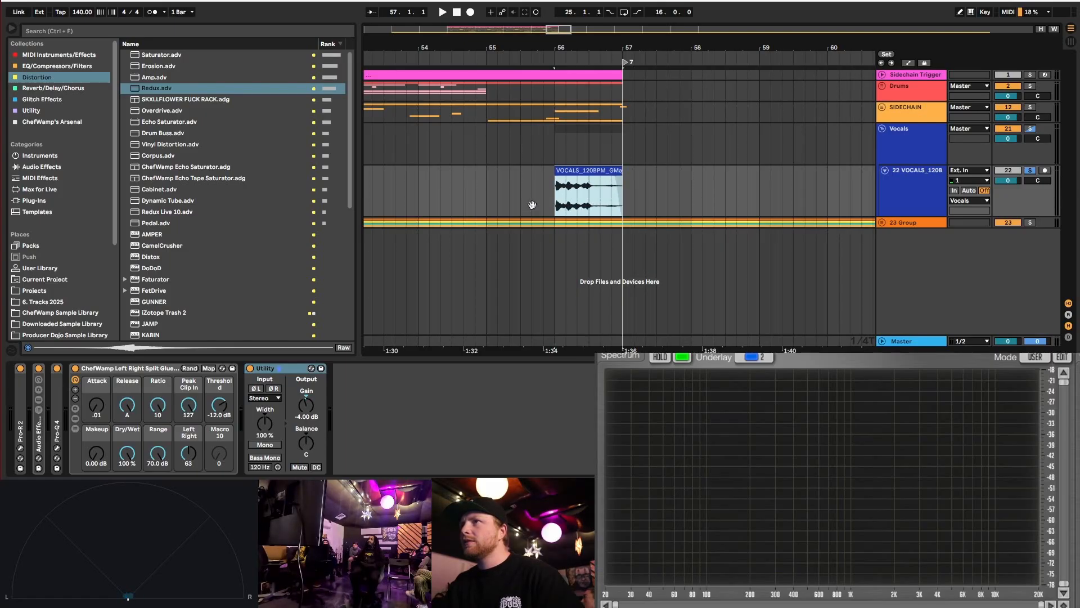
{"action": "key", "text": "space"}
{"action": "key", "text": "space"}
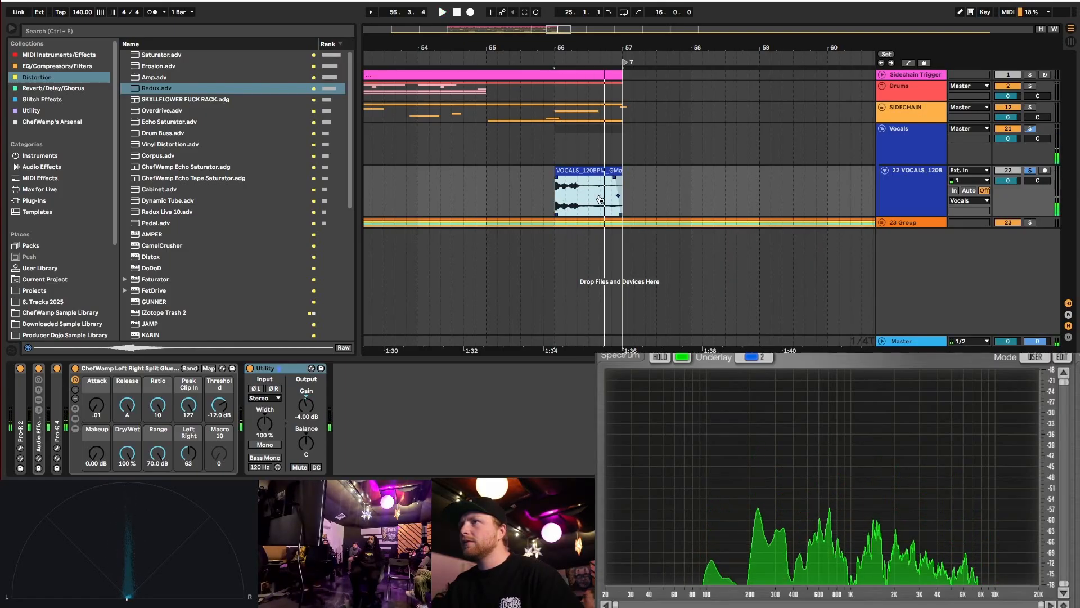
{"action": "key", "text": "space"}
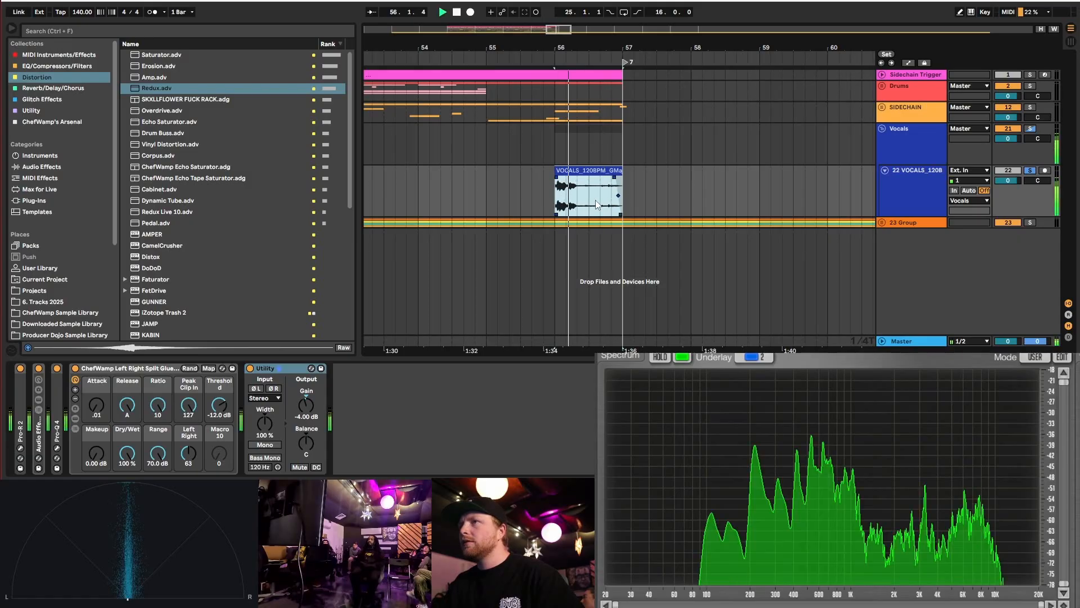
{"action": "key", "text": "space"}
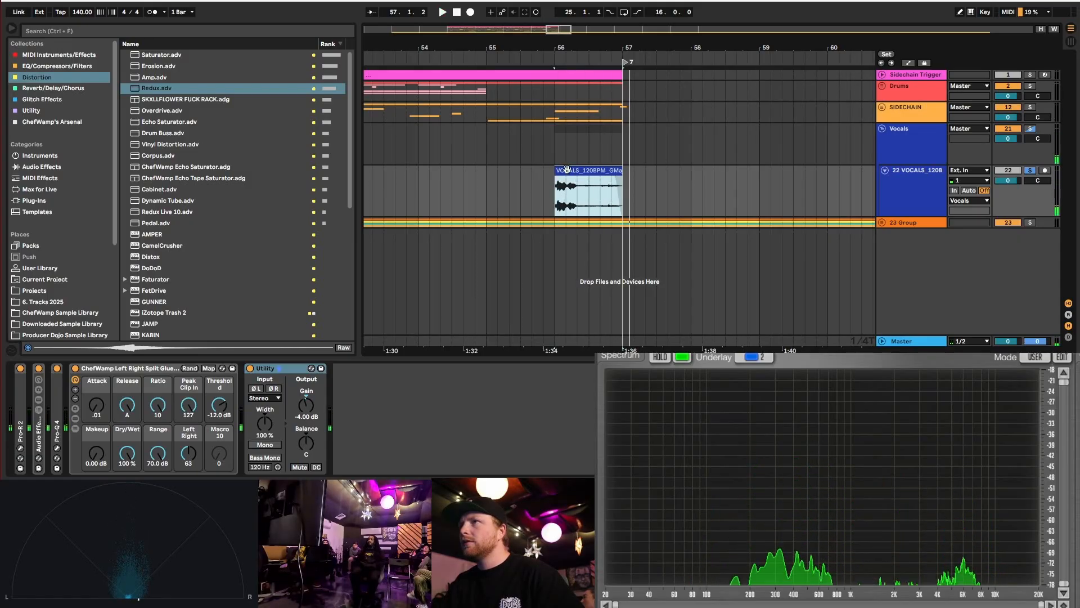
- Reposition the vocal phrase to run from 56.3 to bar 57, unsolo the track and play from bar 55
{"action": "left_click_drag", "start_coordinate": [609, 201], "coordinate": [626, 171]}
{"action": "left_click", "coordinate": [773, 207]}
{"action": "left_click", "coordinate": [486, 207]}
{"action": "key", "text": "space"}
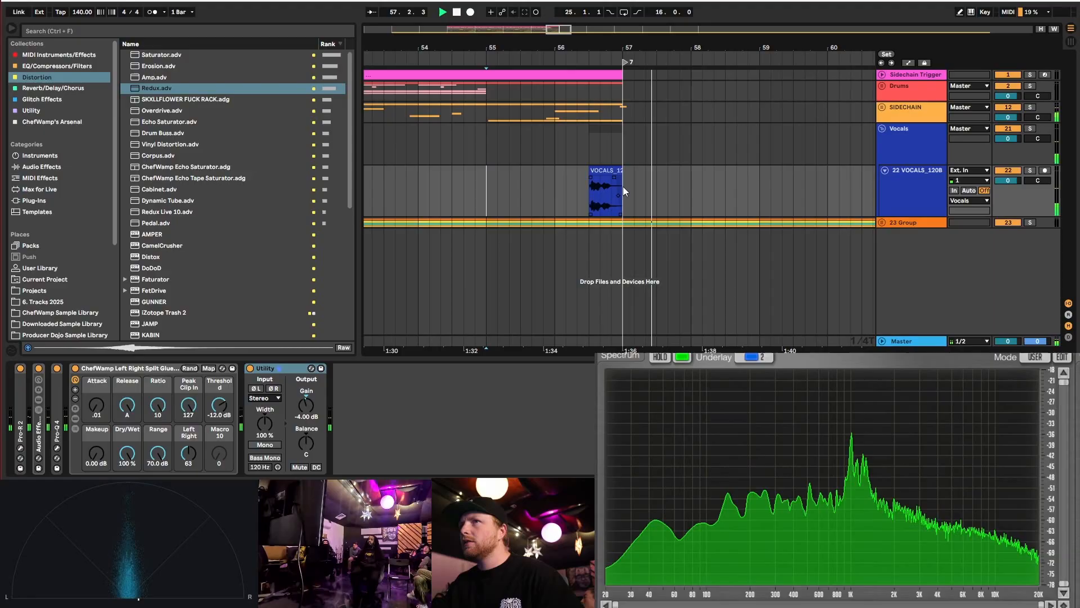
{"action": "key", "text": "w"}
{"action": "key", "text": "space"}
- Unfold the SIDECHAIN and Drums groups to show their tracks around the end of the drop
{"action": "scroll", "coordinate": [396, 164], "scroll_direction": "up", "scroll_amount": 2}
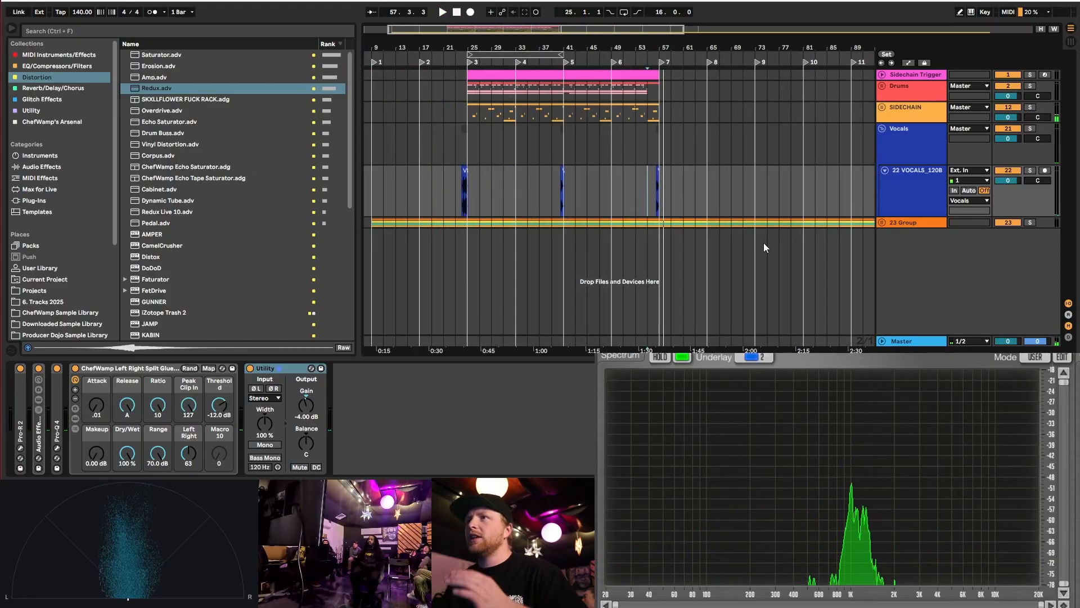
{"action": "left_click", "coordinate": [882, 106]}
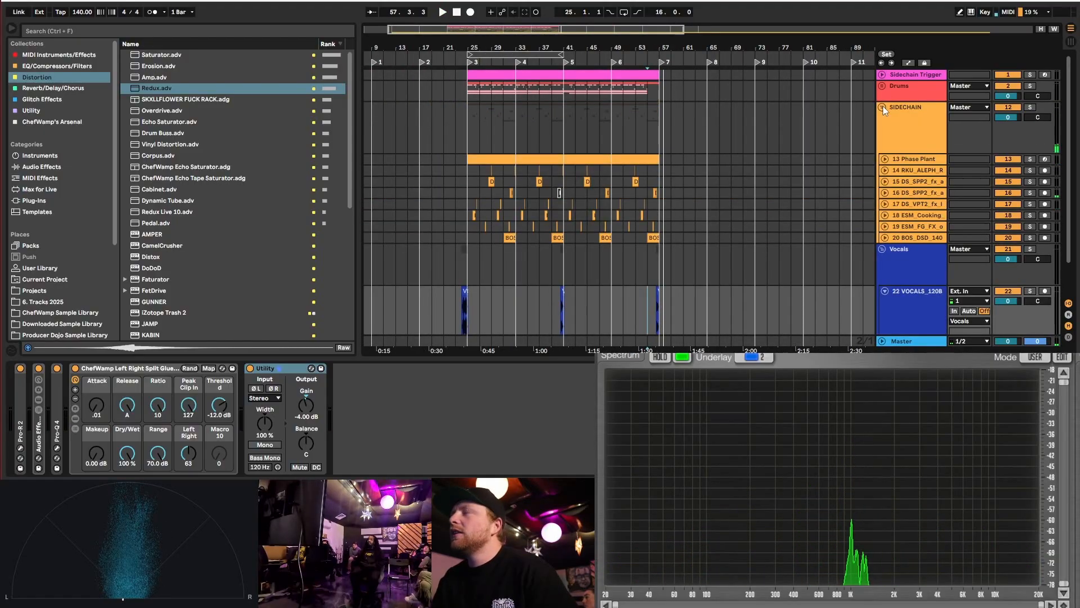
{"action": "scroll", "coordinate": [593, 149], "scroll_direction": "down", "scroll_amount": 2}
{"action": "scroll", "coordinate": [512, 144], "scroll_direction": "up", "scroll_amount": 6}
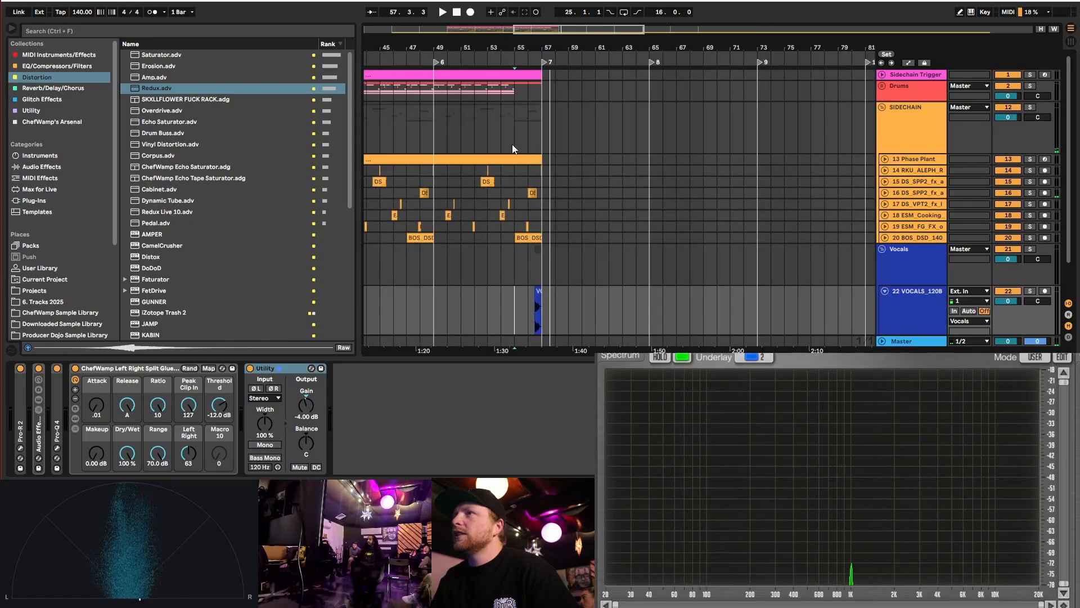
{"action": "left_click", "coordinate": [882, 86]}
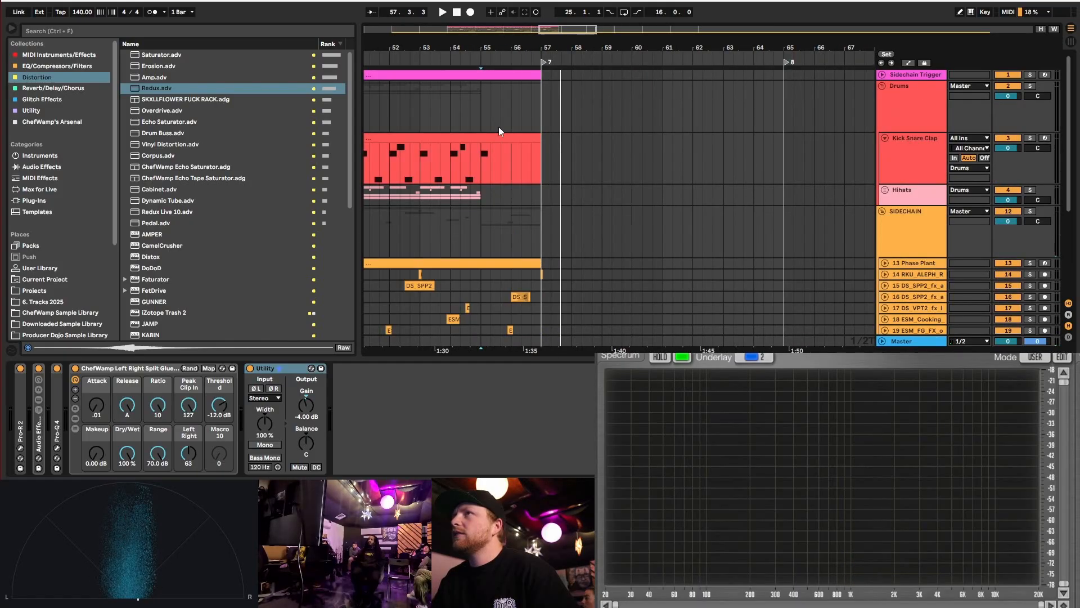
- Copy the single-note slice from 54.2.2 to 54.3 on the Kick Snare Clap and unfolded Sidechain Trigger tracks to bar 57
{"action": "scroll", "coordinate": [469, 163], "scroll_direction": "up", "scroll_amount": 4}
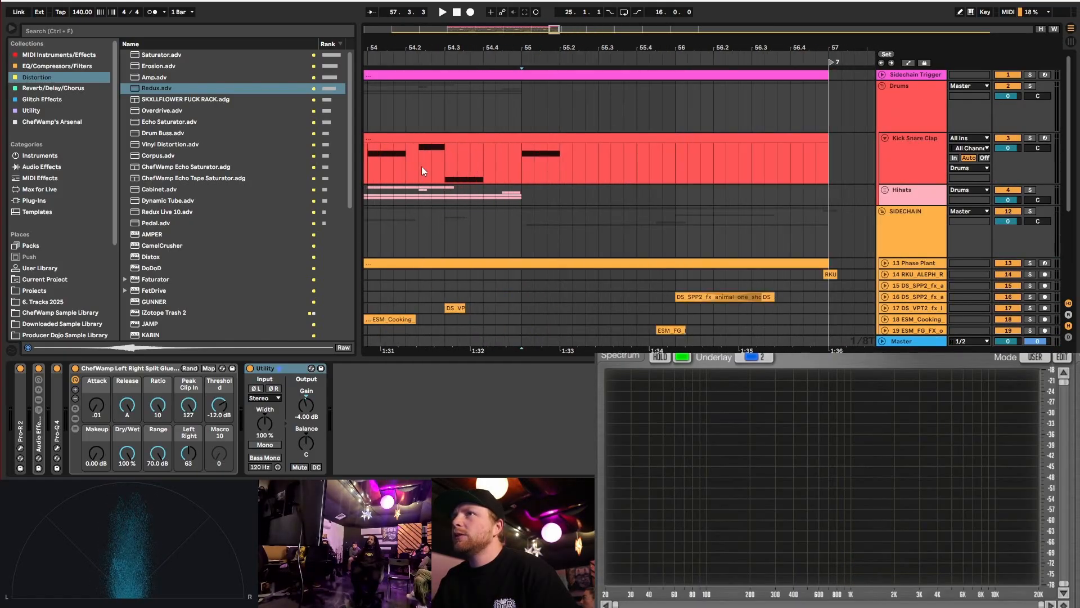
{"action": "left_click", "coordinate": [417, 154]}
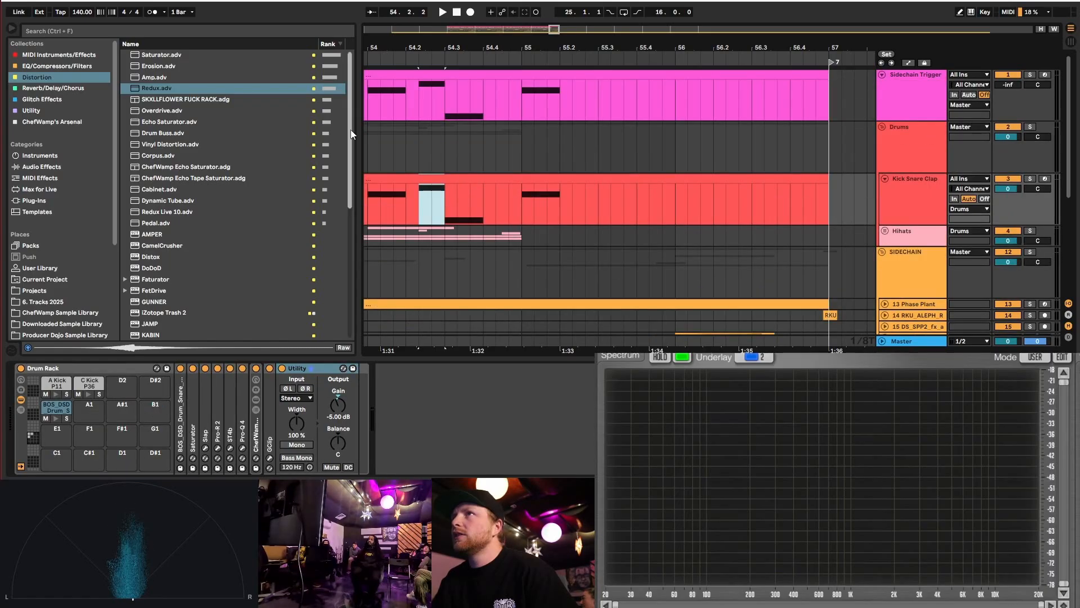
{"action": "left_click", "coordinate": [883, 74]}
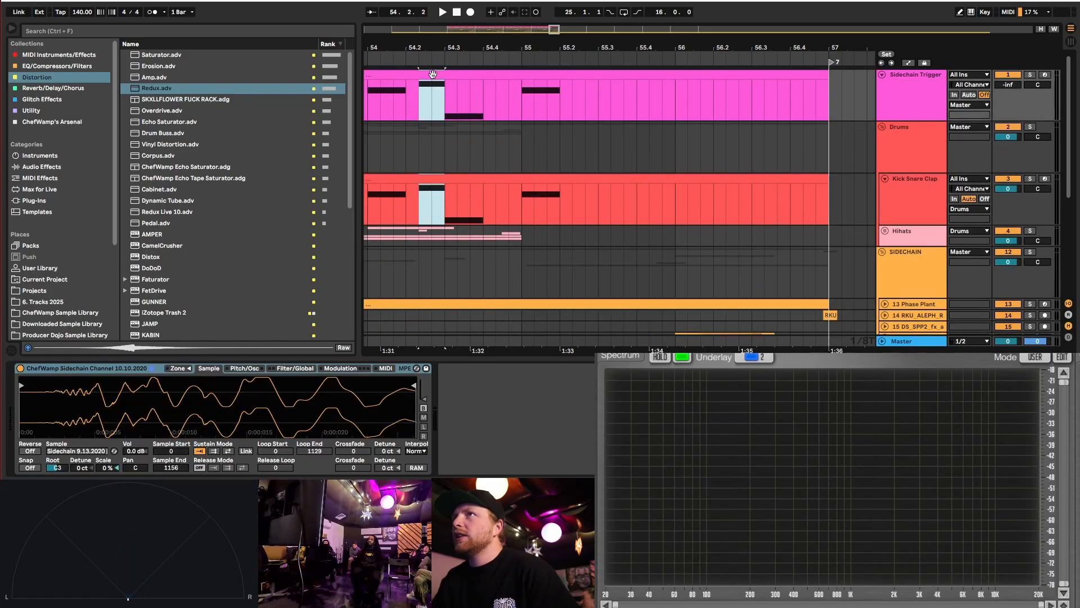
{"action": "left_click_drag", "start_coordinate": [429, 73], "coordinate": [843, 111]}
{"action": "scroll", "coordinate": [421, 93], "scroll_direction": "down", "scroll_amount": 5}
{"action": "scroll", "coordinate": [512, 130], "scroll_direction": "up", "scroll_amount": 4}
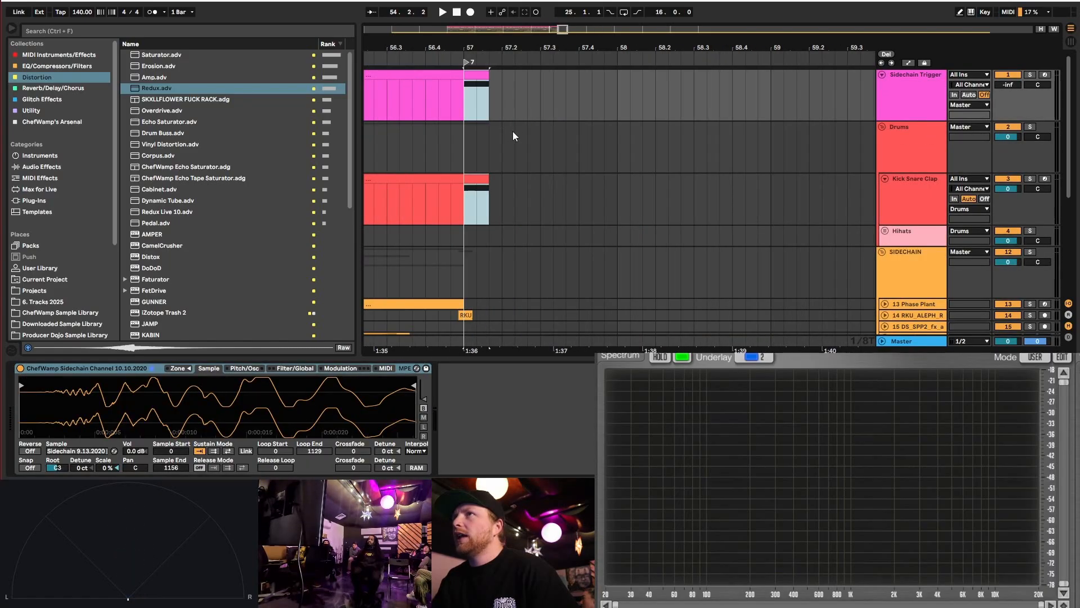
- Consolidate bars 57 to 65 on the Sidechain Trigger and Kick Snare Clap tracks into full-length clips and place the playback start at bar 56
{"action": "scroll", "coordinate": [454, 94], "scroll_direction": "down", "scroll_amount": 2}
{"action": "left_click", "coordinate": [456, 94]}
{"action": "left_click_drag", "start_coordinate": [455, 95], "coordinate": [821, 216]}
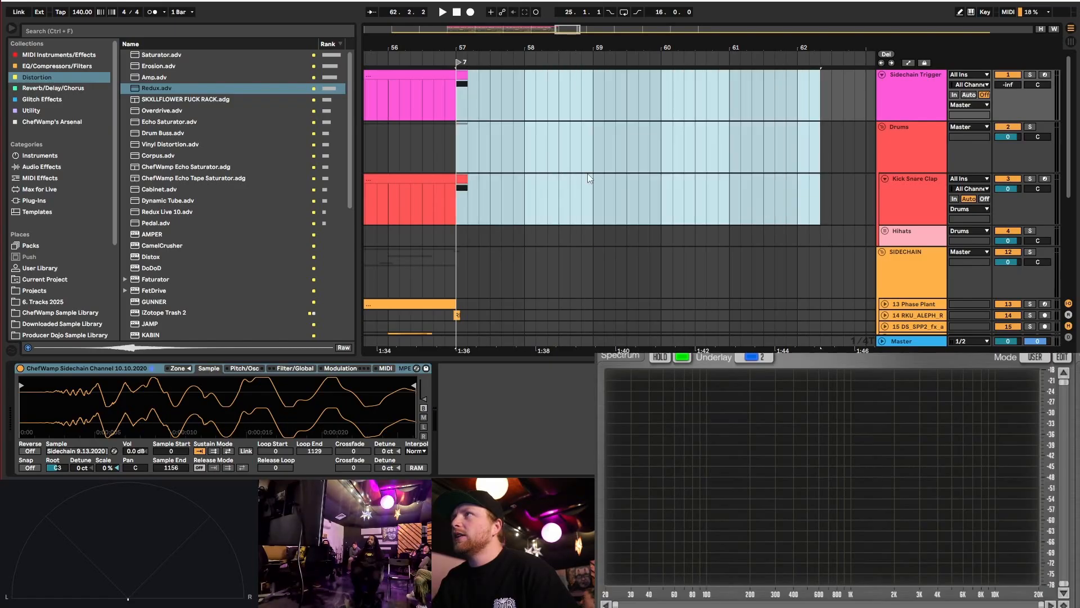
{"action": "scroll", "coordinate": [602, 117], "scroll_direction": "down", "scroll_amount": 2}
{"action": "left_click", "coordinate": [667, 193], "text": "shift"}
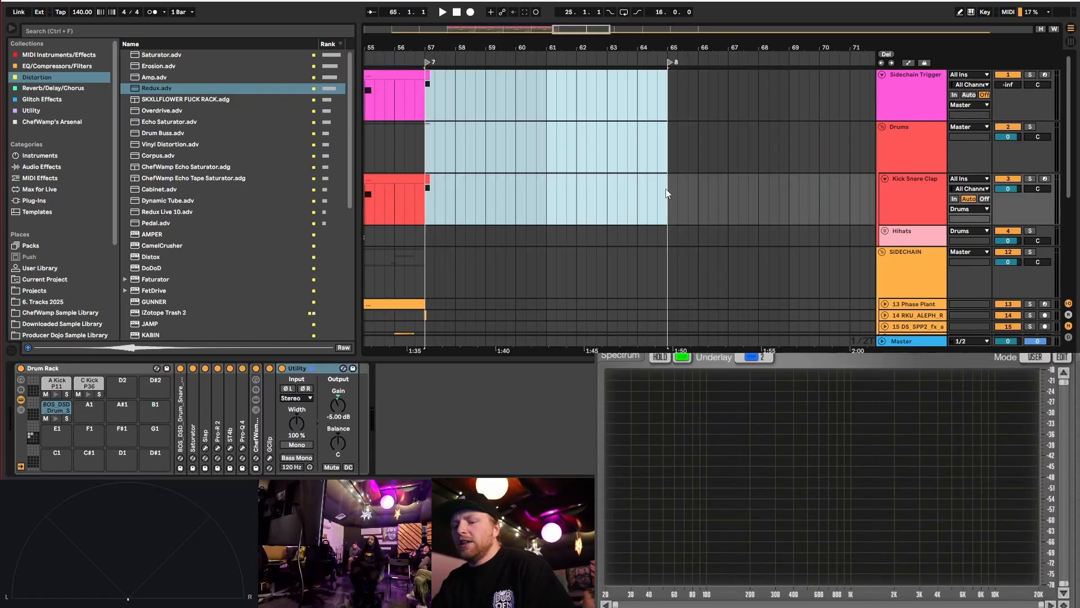
{"action": "key", "text": "ctrl+shift+m"}
{"action": "scroll", "coordinate": [390, 96], "scroll_direction": "up", "scroll_amount": 3}
{"action": "left_click", "coordinate": [389, 97]}
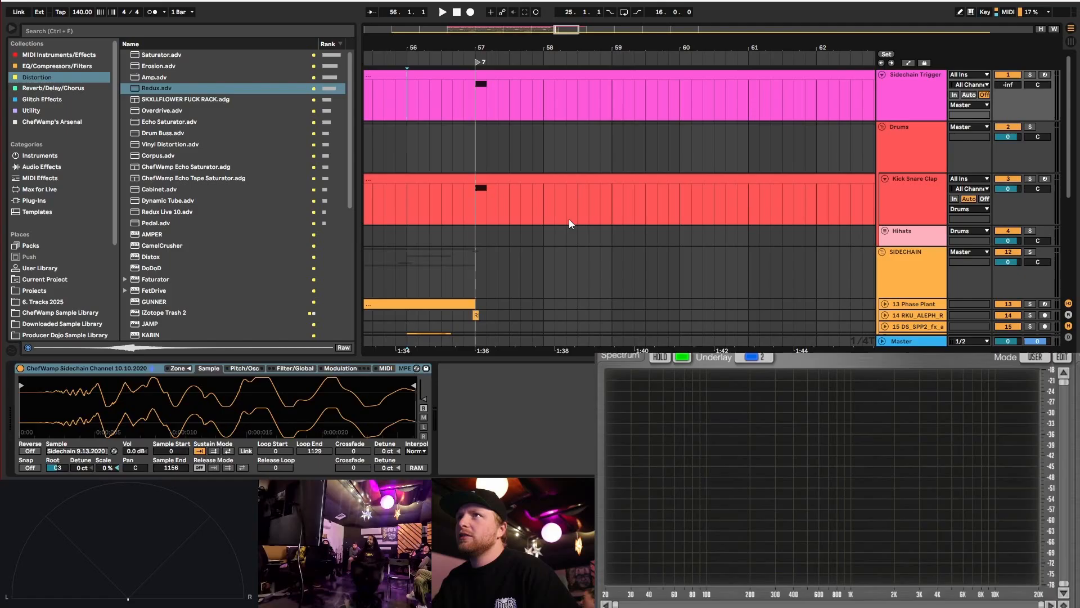
- Insert a new MIDI track below the BOS_DSD_140 track in the SIDECHAIN group and place the playback start at bar 57
{"action": "scroll", "coordinate": [569, 219], "scroll_direction": "down", "scroll_amount": 5}
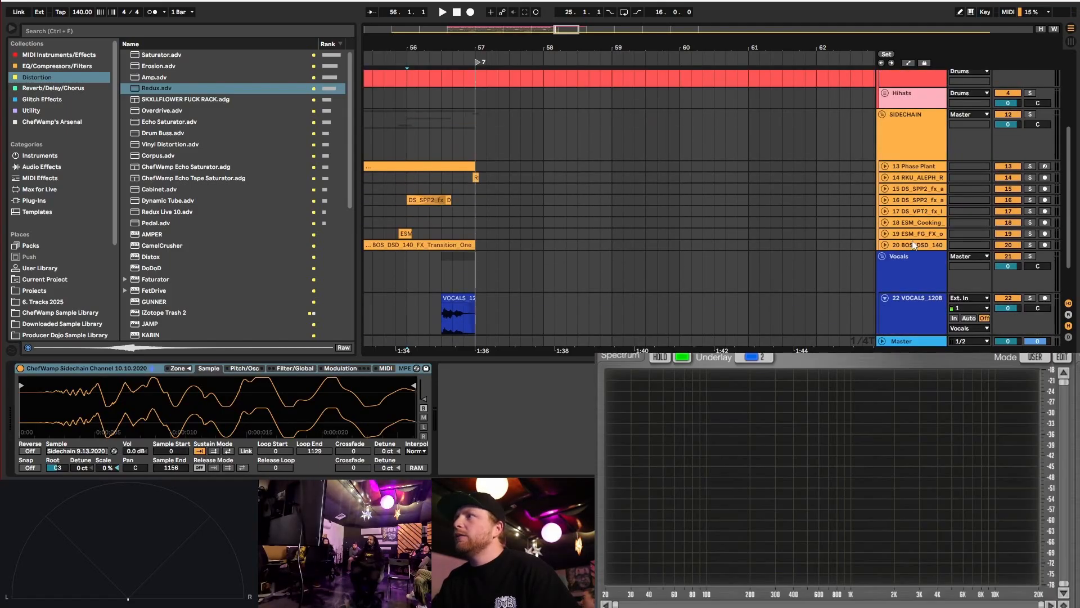
{"action": "left_click", "coordinate": [914, 245]}
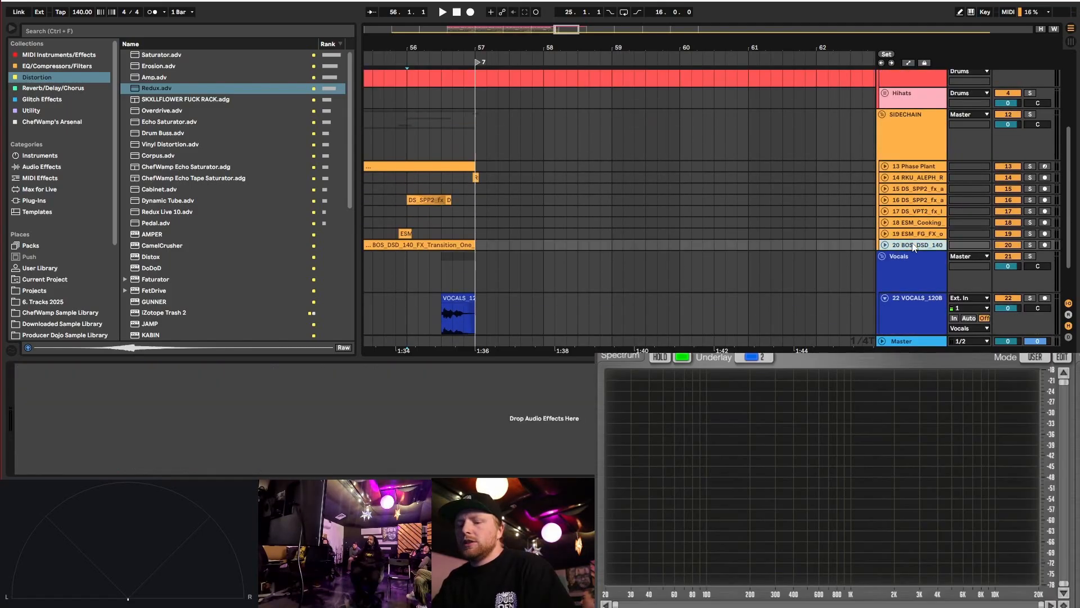
{"action": "key", "text": "ctrl+shift+t"}
{"action": "scroll", "coordinate": [561, 262], "scroll_direction": "down", "scroll_amount": 5}
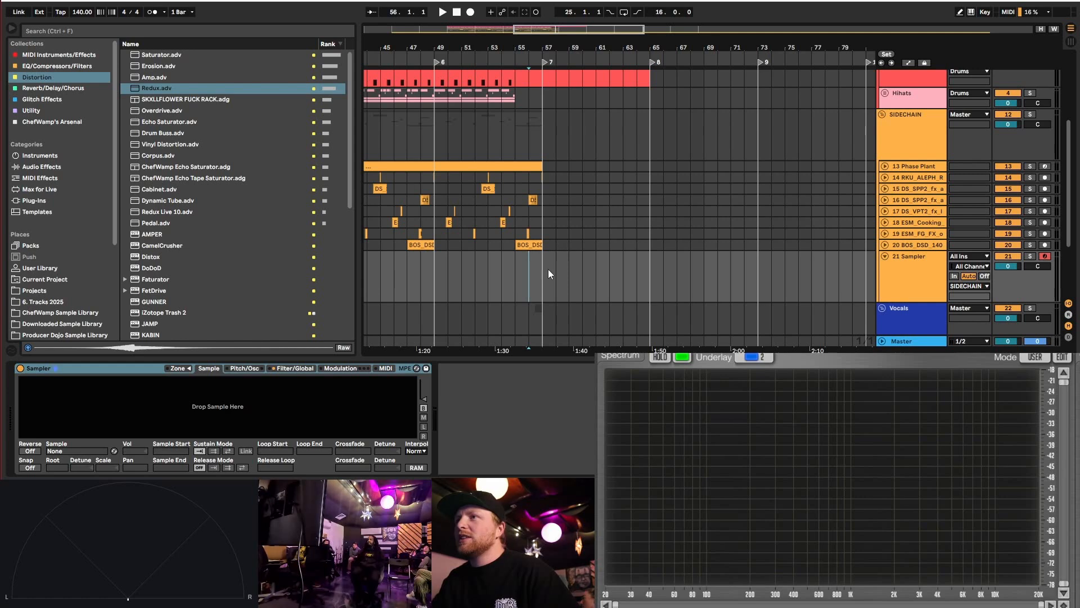
{"action": "left_click", "coordinate": [548, 269]}
- Load ChefWamp Sub Rack 2.6.2023.adg from the Subs folder of the ChefWamp Instrument Racks onto the new track
{"action": "left_click", "coordinate": [56, 55]}
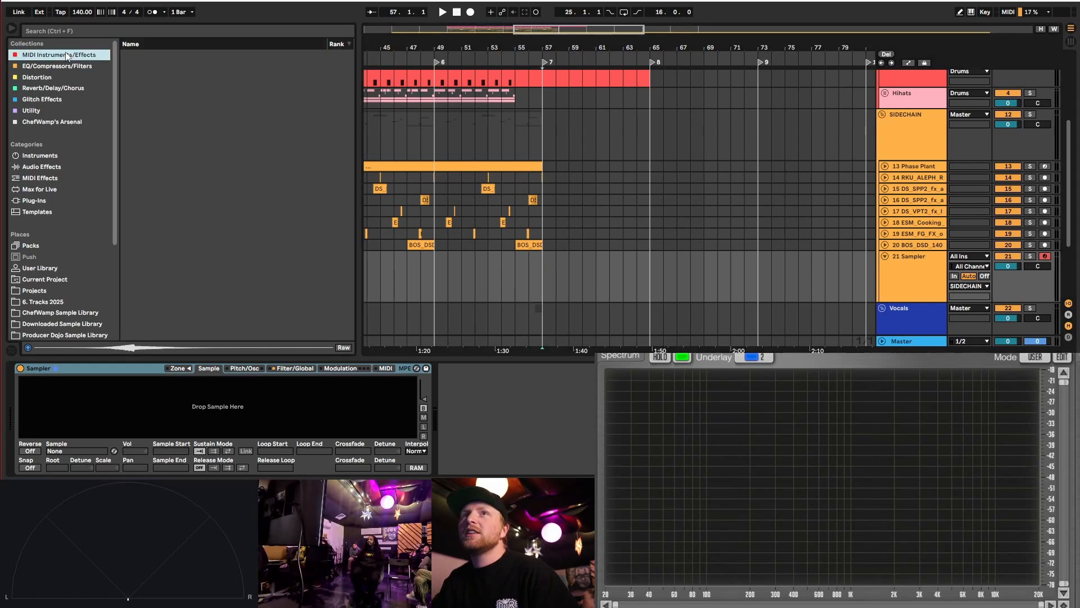
{"action": "scroll", "coordinate": [173, 182], "scroll_direction": "up", "scroll_amount": 3}
{"action": "scroll", "coordinate": [175, 166], "scroll_direction": "up", "scroll_amount": 10}
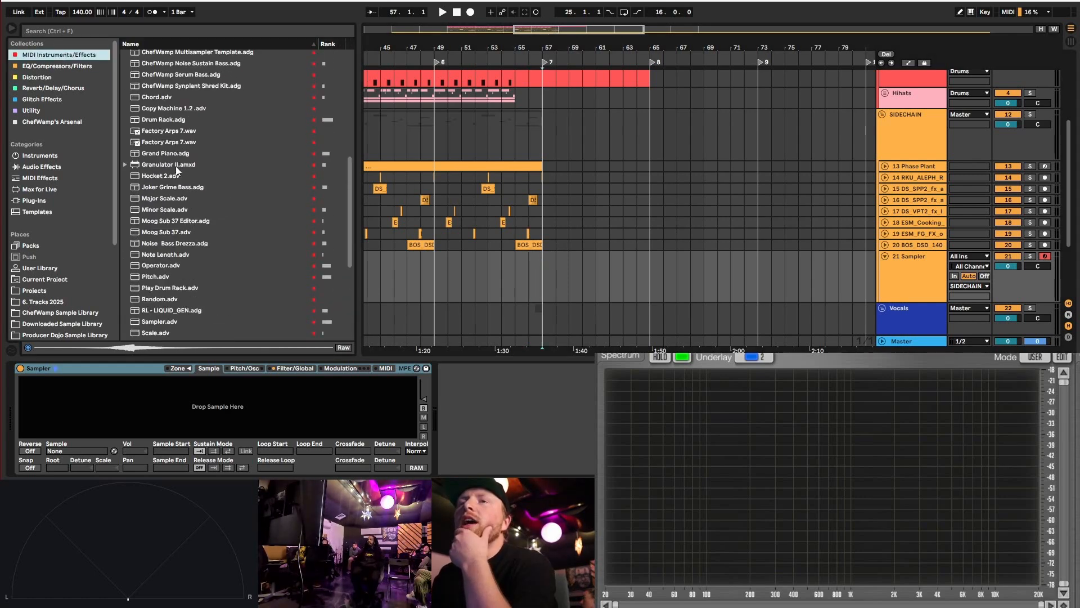
{"action": "scroll", "coordinate": [176, 167], "scroll_direction": "up", "scroll_amount": 1}
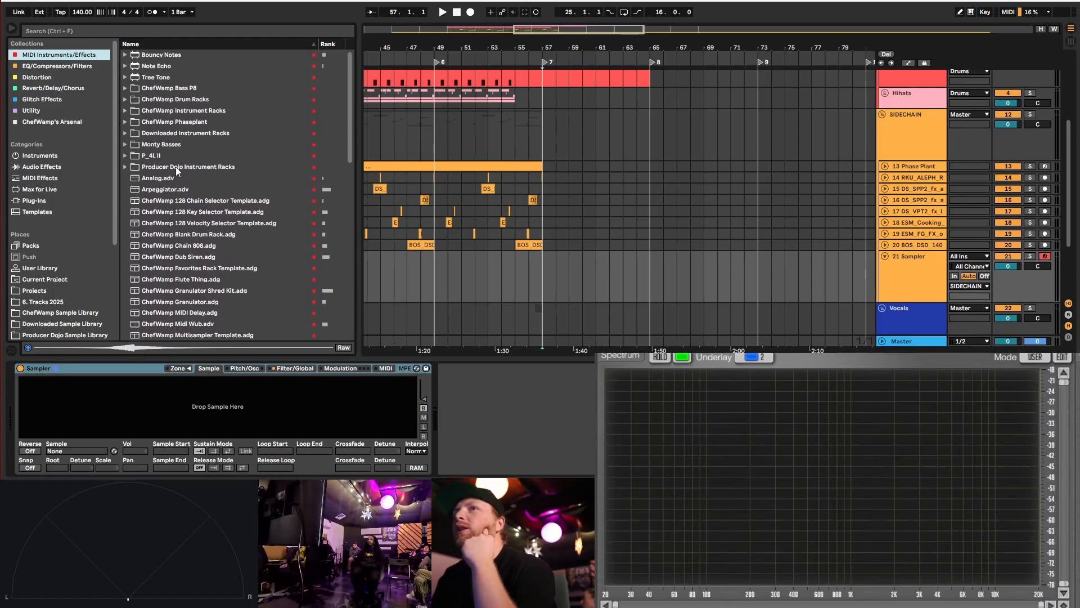
{"action": "left_click", "coordinate": [125, 111]}
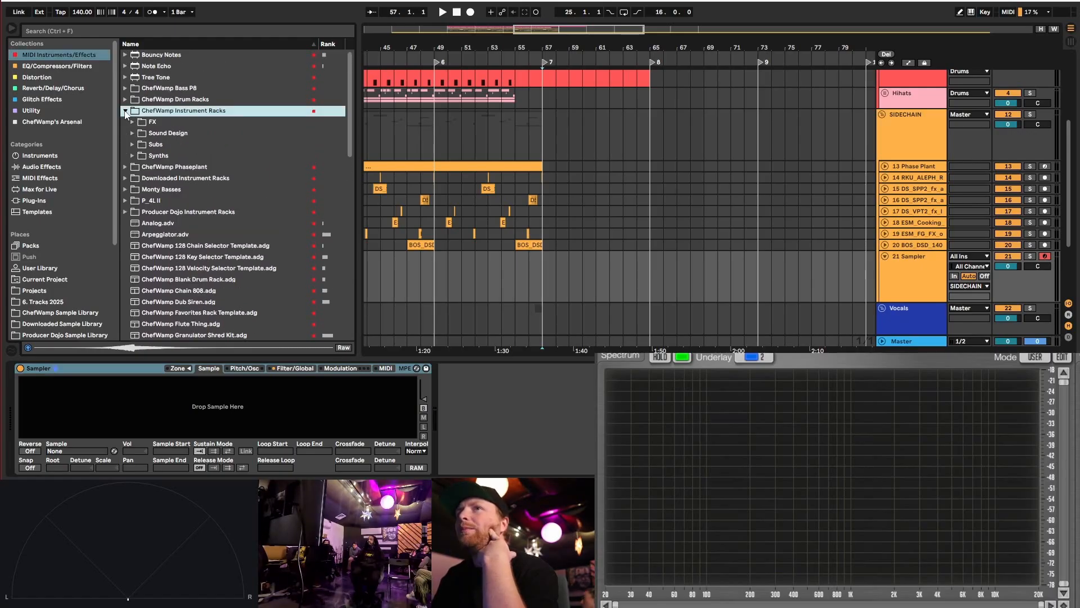
{"action": "left_click", "coordinate": [133, 144]}
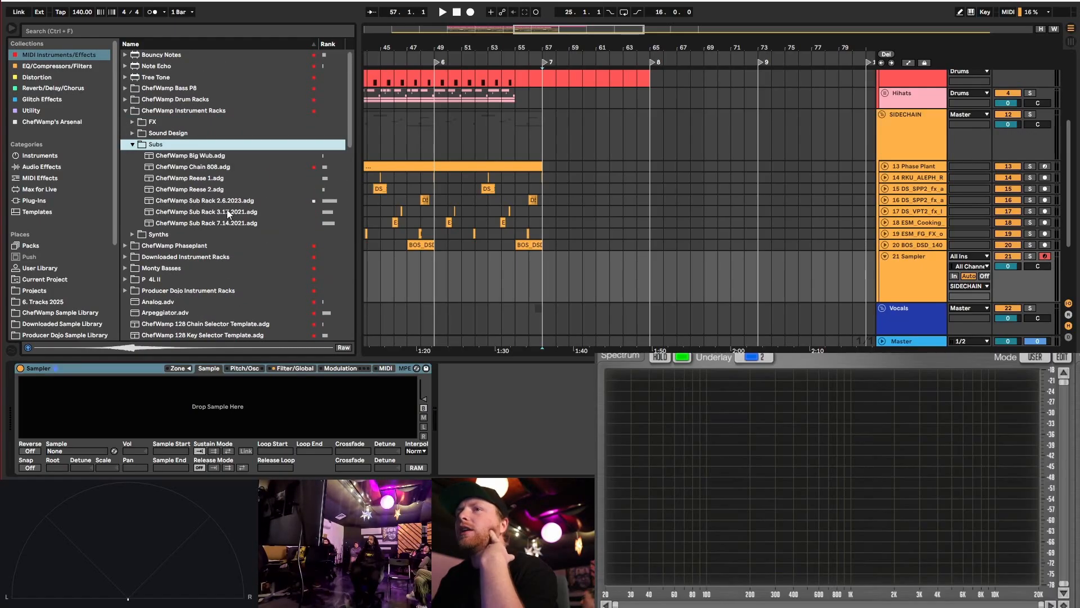
{"action": "left_click", "coordinate": [226, 201]}
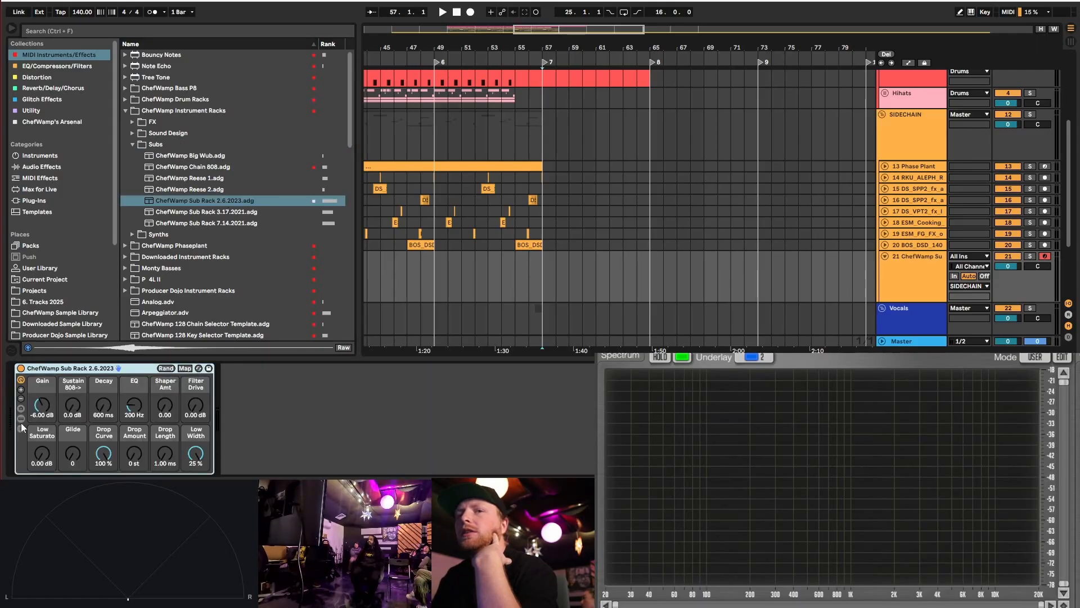
- Expose the sub rack's nested devices and open the zone list of its Moog Little Phatty sampler
{"action": "left_click", "coordinate": [21, 418]}
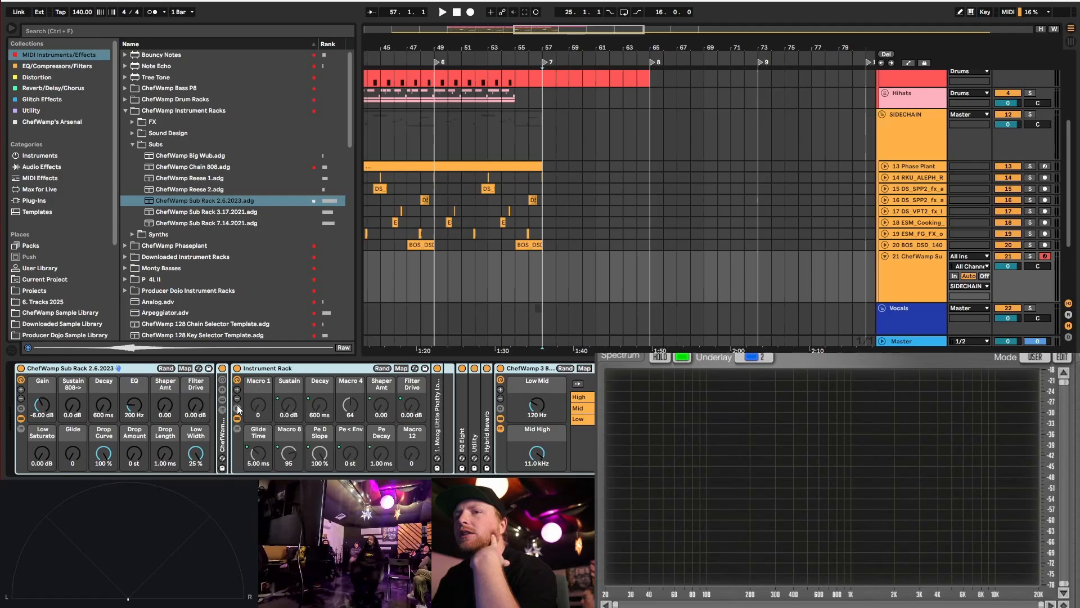
{"action": "left_click", "coordinate": [263, 370]}
{"action": "left_click", "coordinate": [447, 424]}
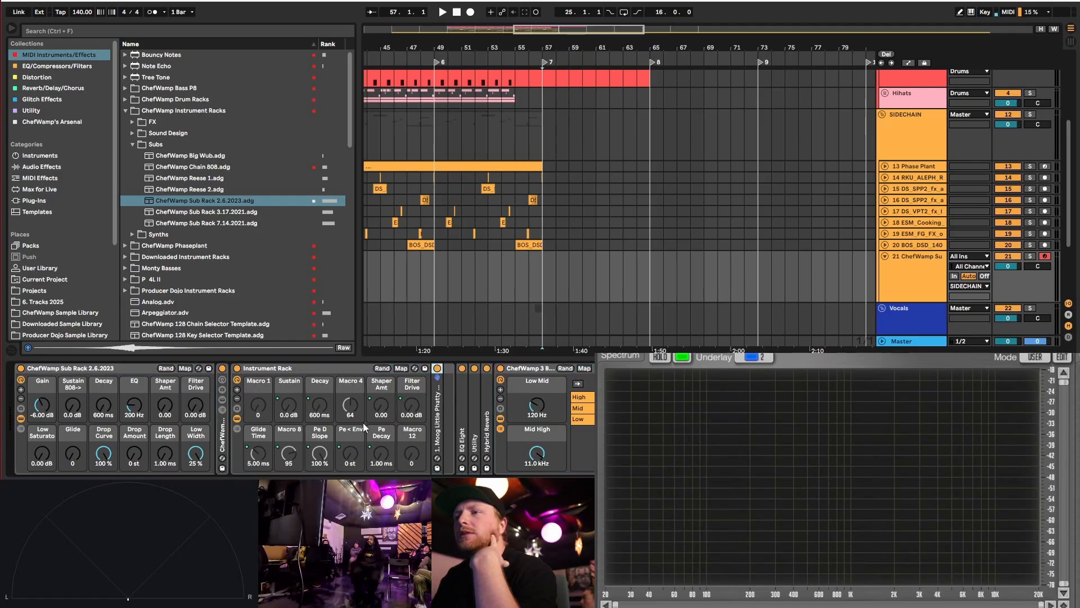
{"action": "left_click", "coordinate": [237, 380]}
{"action": "double_click", "coordinate": [246, 409]}
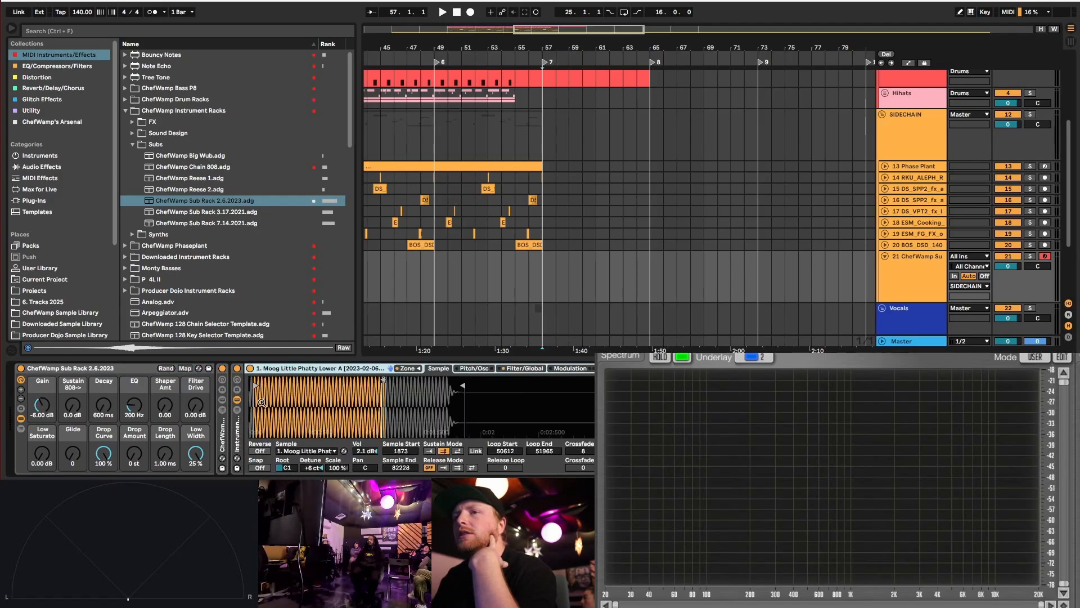
{"action": "left_click", "coordinate": [416, 368]}
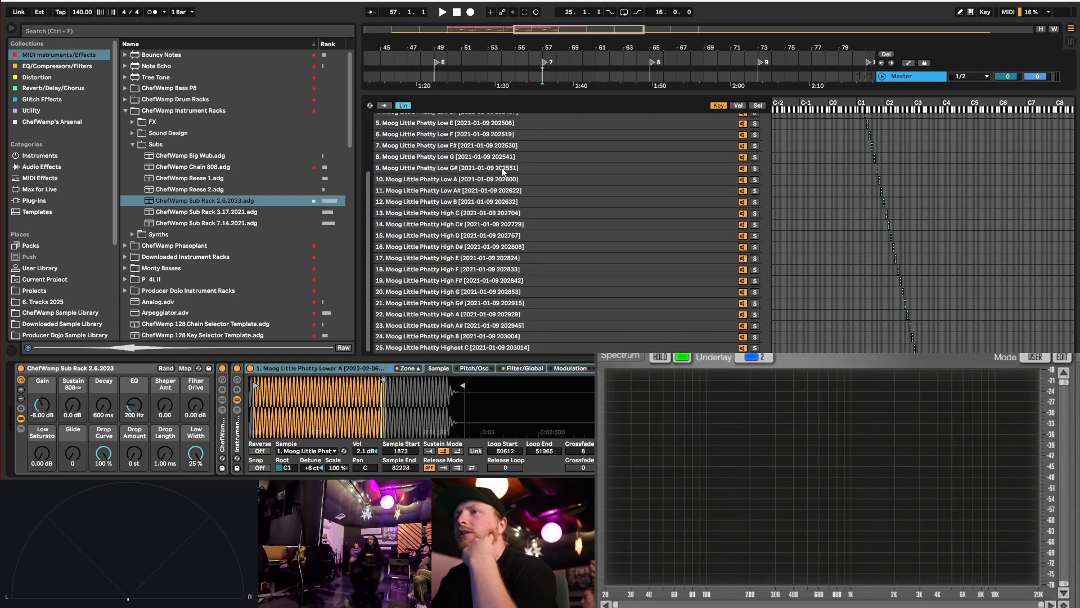
- Examine the sampler's Moog Little Phatty sample zones and their key ranges, from the lower to the high notes, and close the zone list
{"action": "scroll", "coordinate": [500, 266], "scroll_direction": "up", "scroll_amount": 3}
{"action": "left_click", "coordinate": [511, 255]}
{"action": "left_click", "coordinate": [506, 312]}
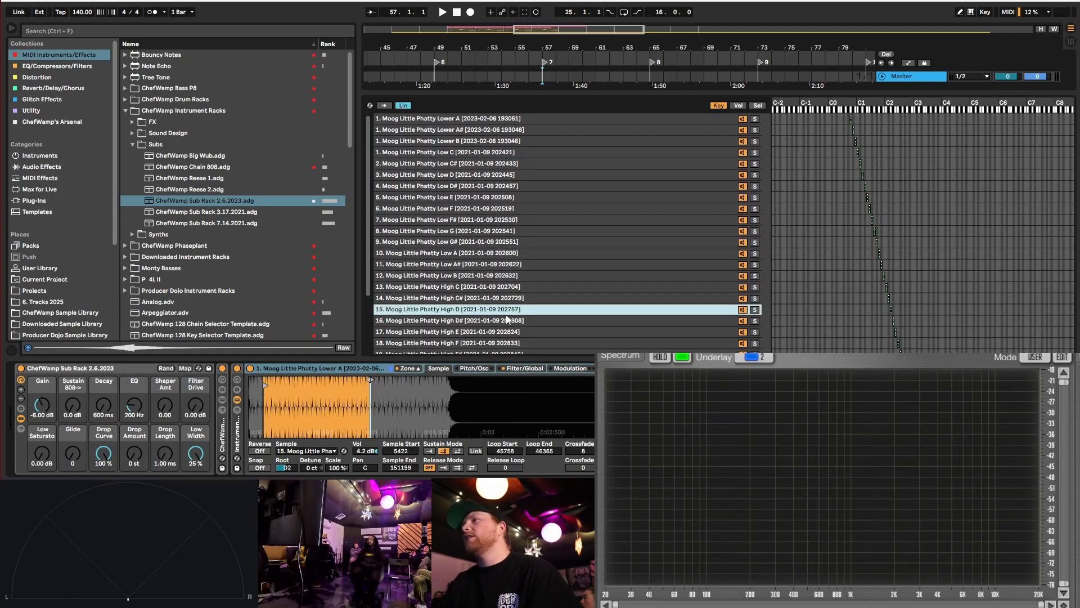
{"action": "scroll", "coordinate": [506, 315], "scroll_direction": "down", "scroll_amount": 3}
{"action": "left_click", "coordinate": [506, 314]}
{"action": "key", "text": "Up"}
{"action": "key", "text": "Up"}
{"action": "key", "text": "Up"}
{"action": "key", "text": "Up"}
{"action": "key", "text": "Up"}
{"action": "key", "text": "Up"}
{"action": "key", "text": "Up"}
{"action": "key", "text": "Up"}
{"action": "key", "text": "Up"}
{"action": "key", "text": "Up"}
{"action": "key", "text": "Up"}
{"action": "key", "text": "Up"}
{"action": "key", "text": "Up"}
{"action": "key", "text": "Up"}
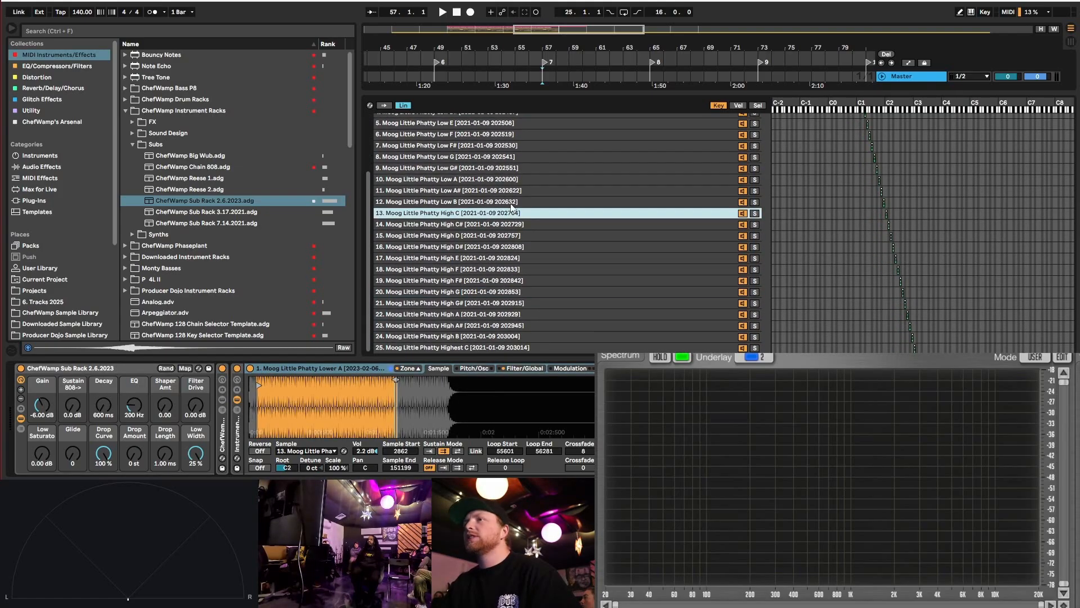
{"action": "scroll", "coordinate": [491, 239], "scroll_direction": "up", "scroll_amount": 3}
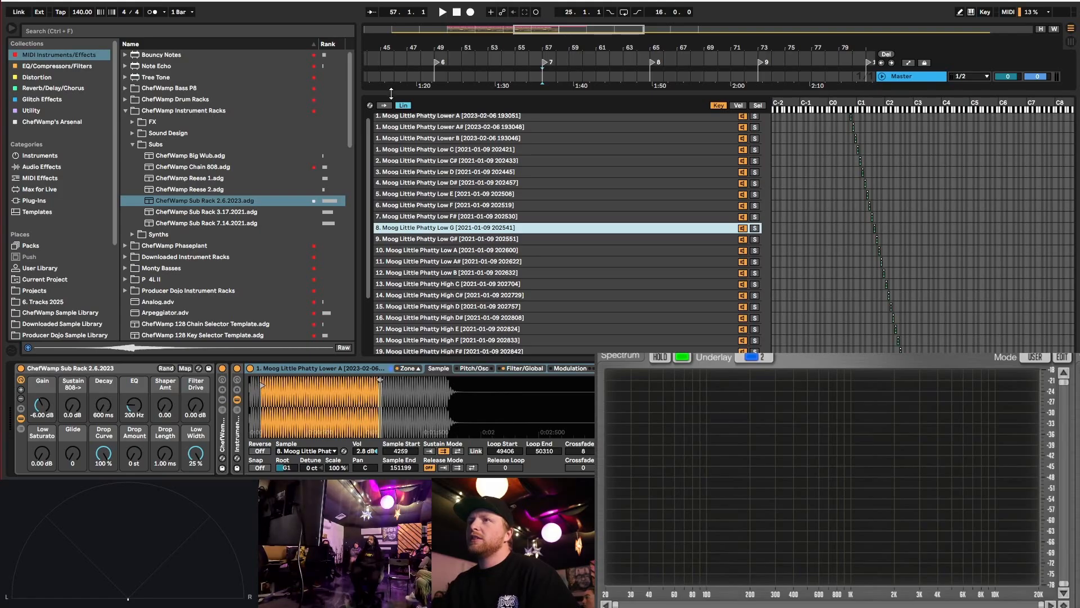
{"action": "left_click", "coordinate": [408, 368]}
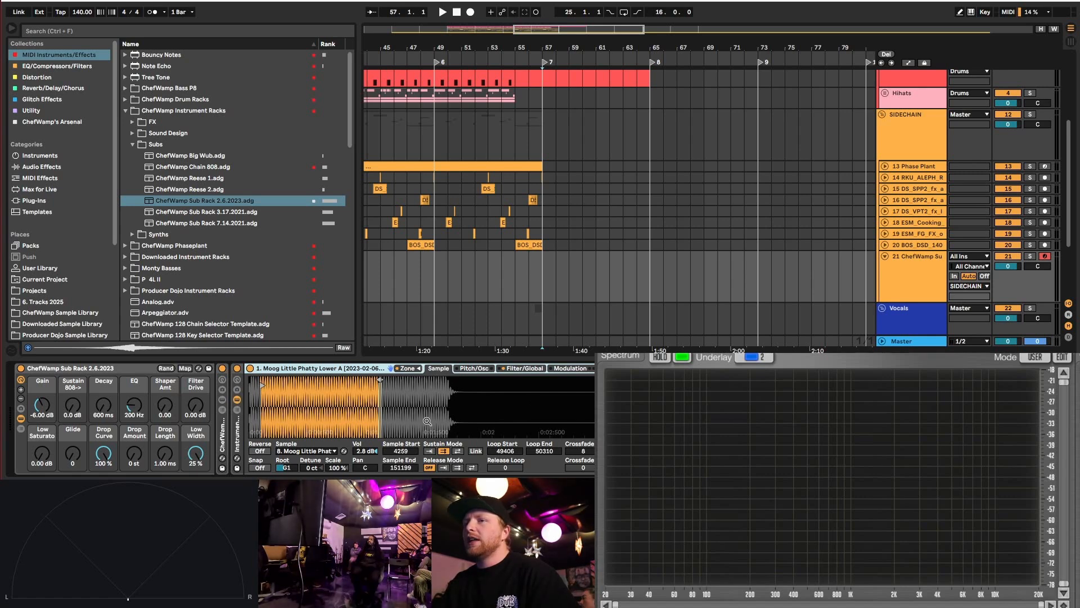
- Collapse the Moog Little Phatty sampler and hide the sub rack's nested devices so only its macros show
{"action": "mouse_move", "coordinate": [381, 402]}
{"action": "left_mouse_down"}
{"action": "mouse_move", "coordinate": [343, 401]}
{"action": "mouse_move", "coordinate": [400, 403]}
{"action": "left_mouse_up"}
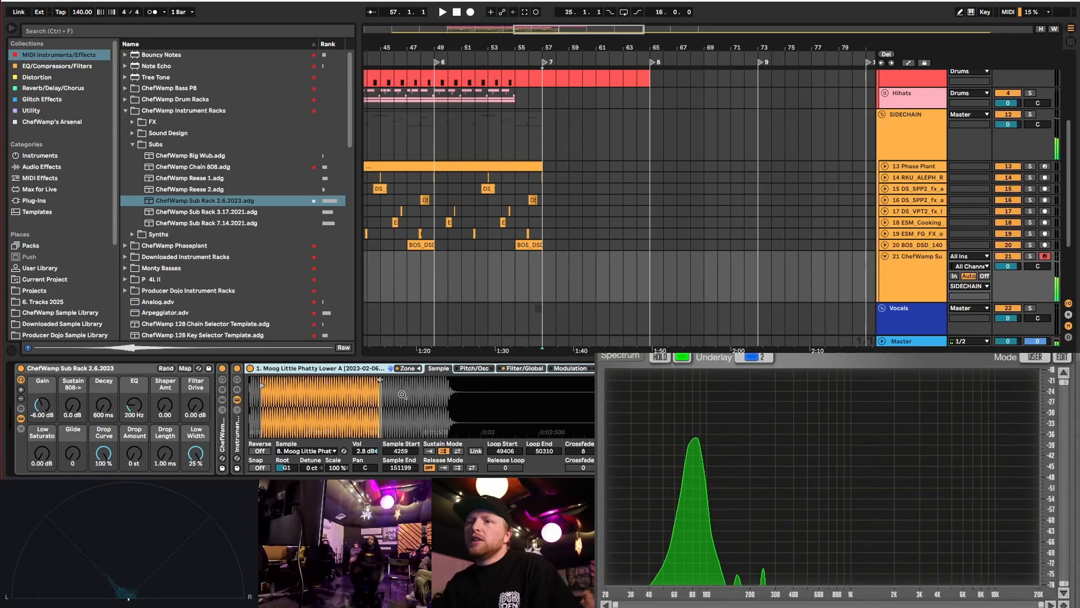
{"action": "double_click", "coordinate": [306, 369]}
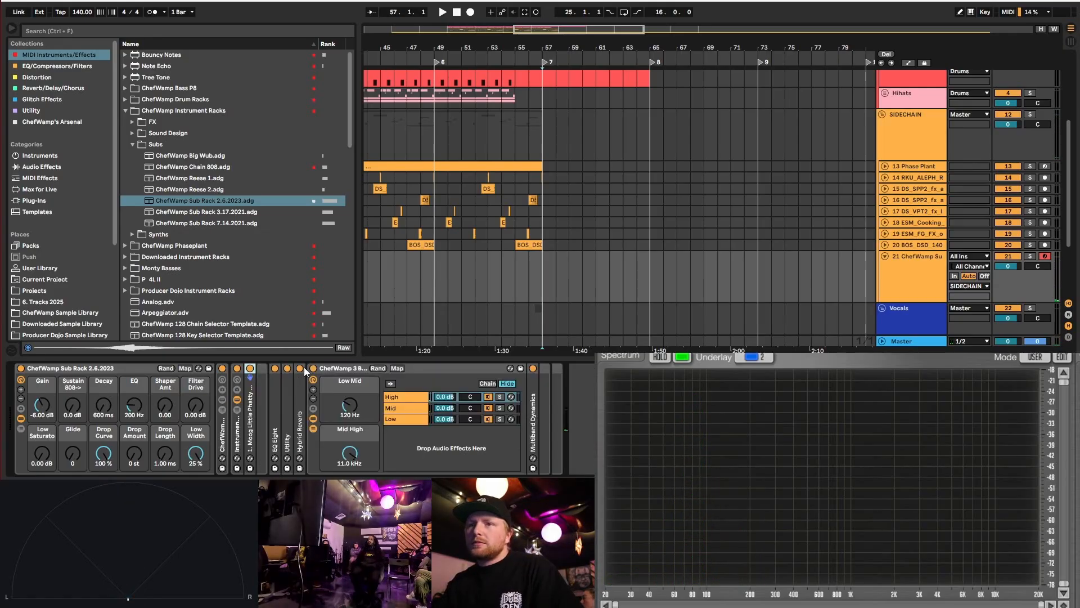
{"action": "left_click", "coordinate": [21, 419]}
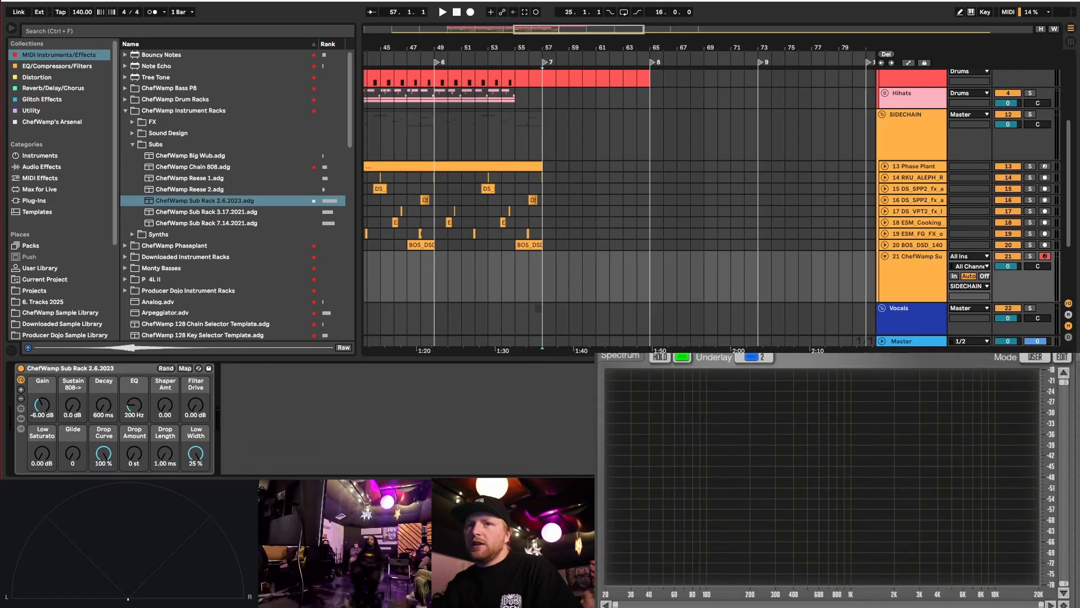
- Create an empty MIDI clip from bar 57 to bar 65 on the sub rack track and return to its device view
{"action": "left_click_drag", "start_coordinate": [544, 273], "coordinate": [651, 286]}
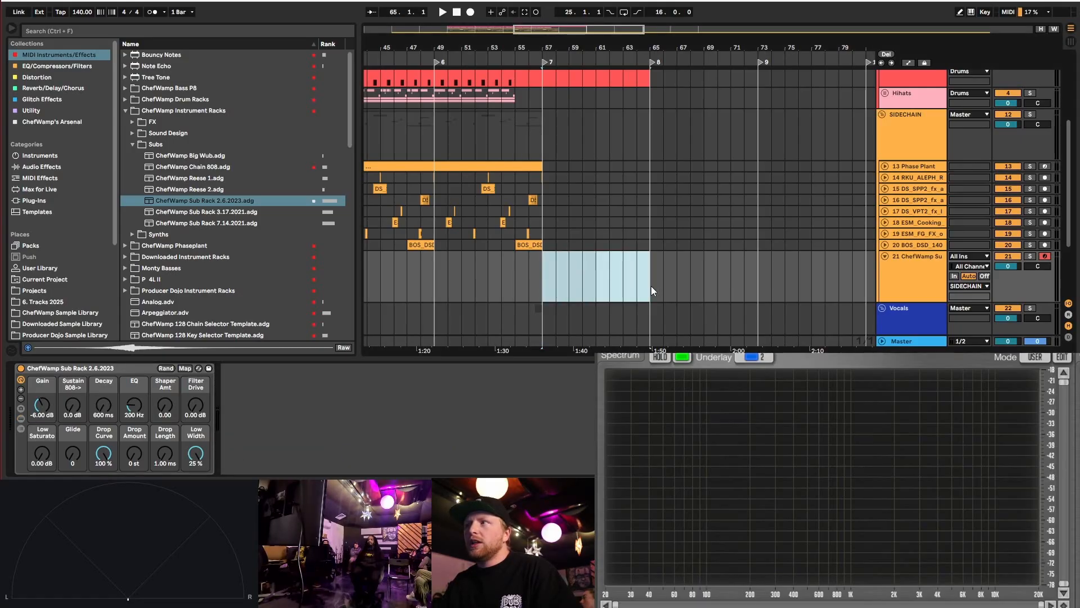
{"action": "right_click", "coordinate": [582, 280]}
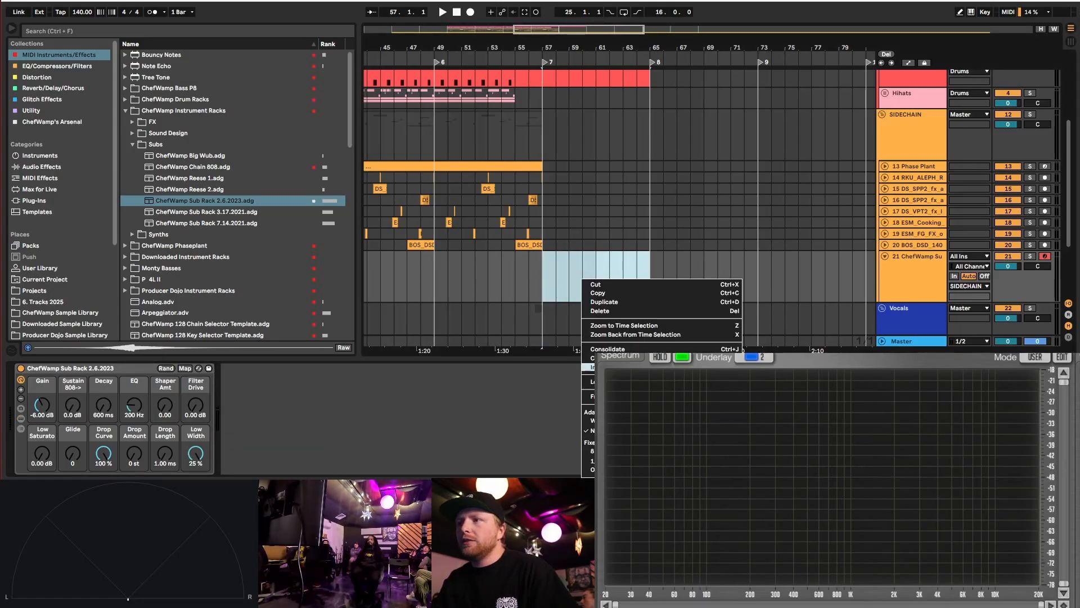
{"action": "left_click", "coordinate": [590, 367]}
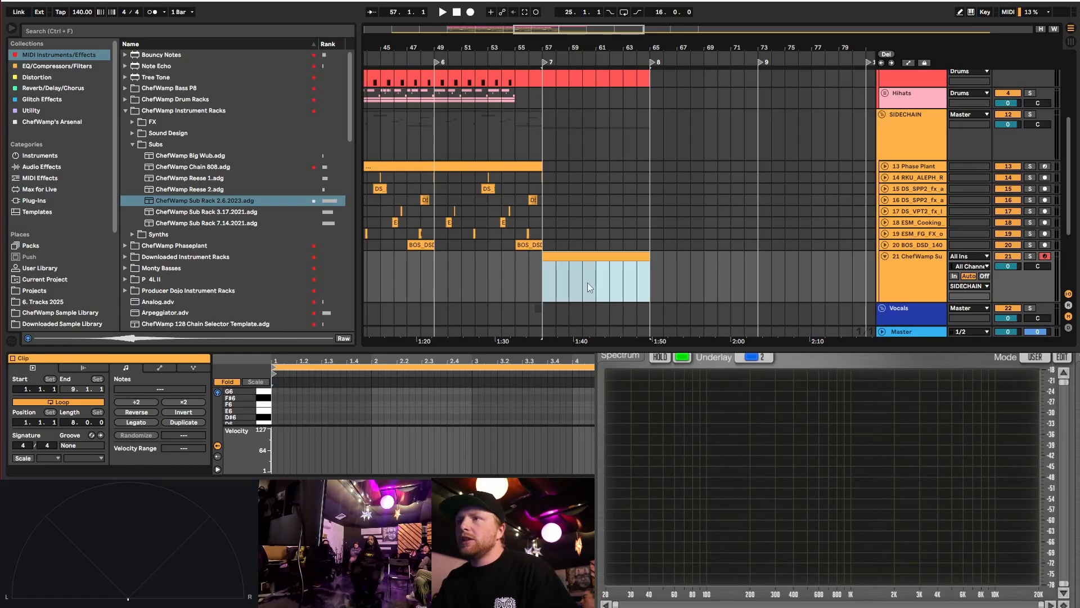
{"action": "left_click", "coordinate": [892, 285]}
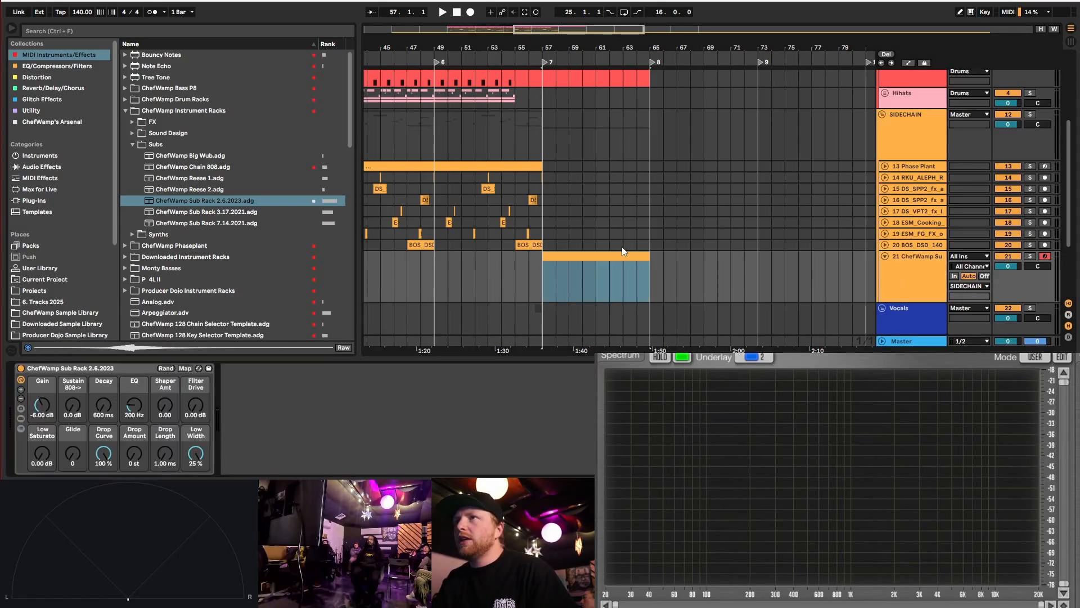
- Unfold the Phase Plant track to show its notes and focus the arrangement on the sub track's new clip
{"action": "scroll", "coordinate": [623, 252], "scroll_direction": "down", "scroll_amount": 3}
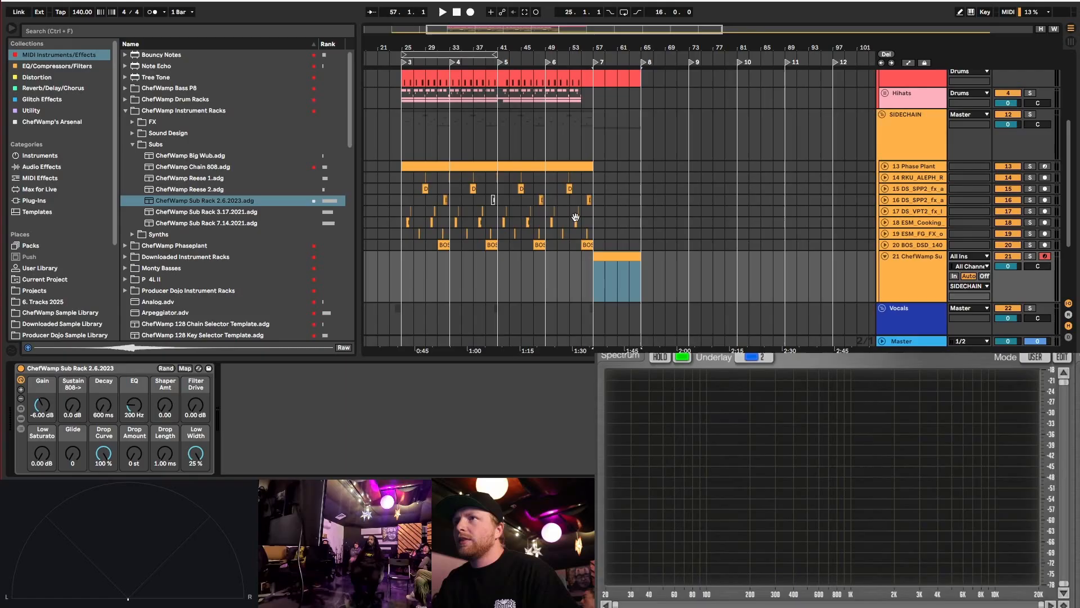
{"action": "left_click", "coordinate": [885, 166]}
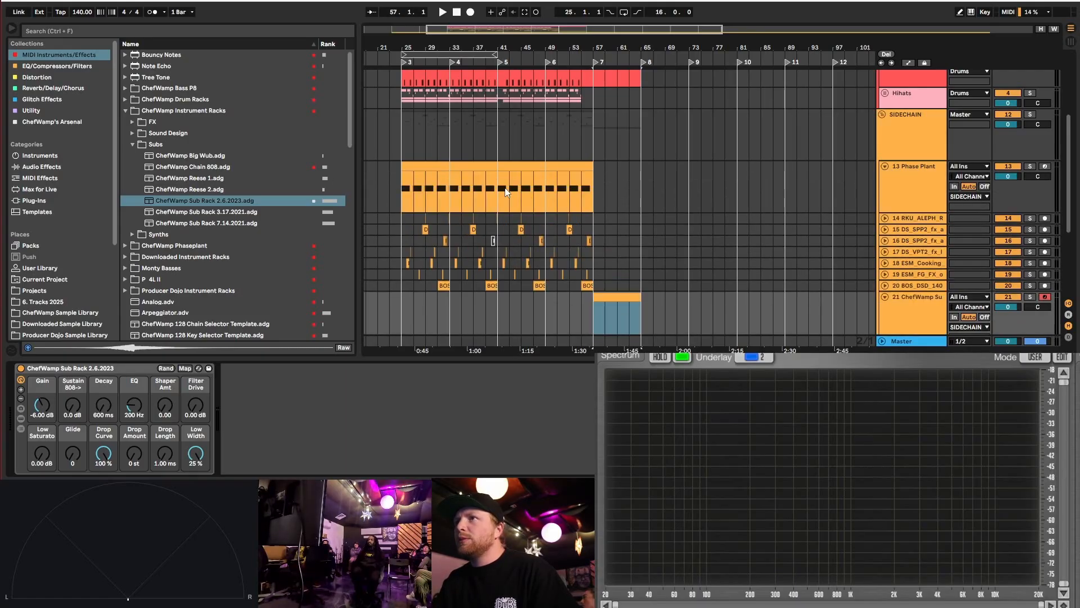
{"action": "left_click", "coordinate": [619, 299]}
{"action": "key", "text": "z"}
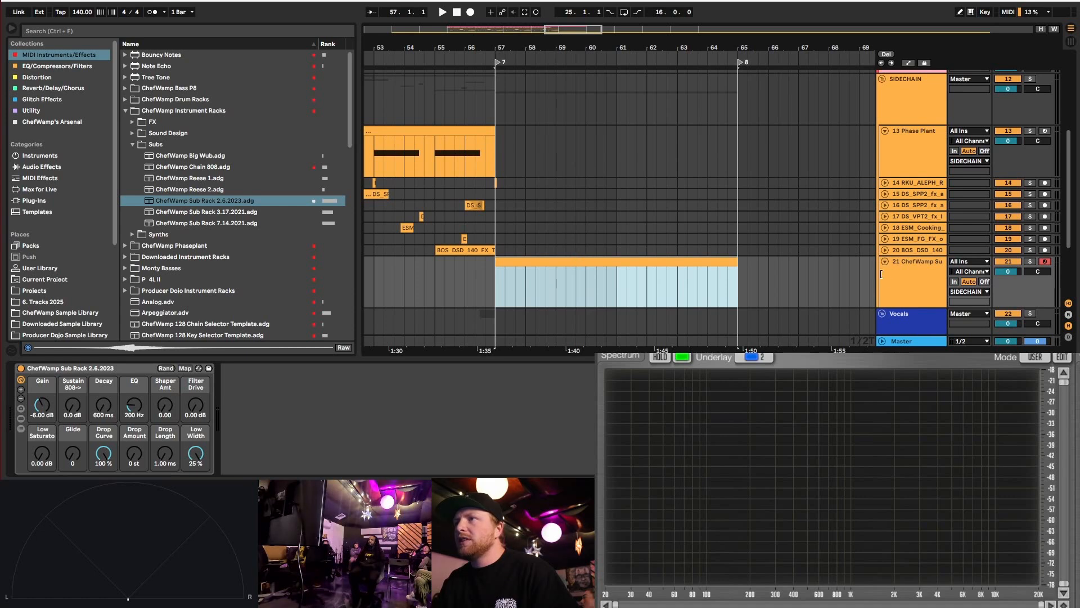
{"action": "left_click", "coordinate": [930, 282]}
{"action": "left_click", "coordinate": [527, 262]}
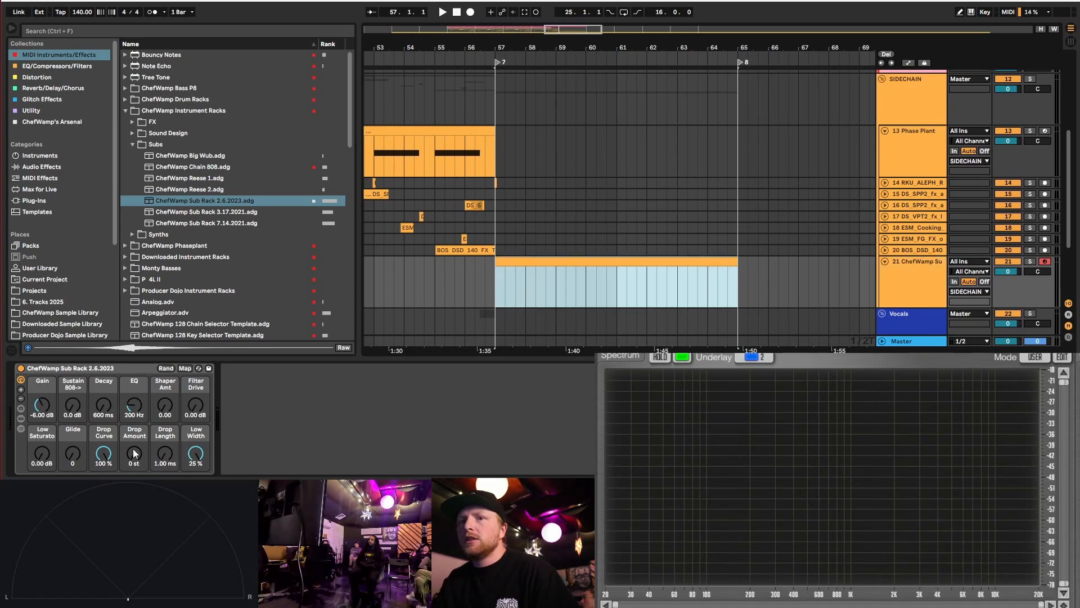
- Set the sub rack's Drop Amount to +19 st and its Drop Length to 4.09 s
{"action": "left_click_drag", "start_coordinate": [134, 454], "coordinate": [129, 431]}
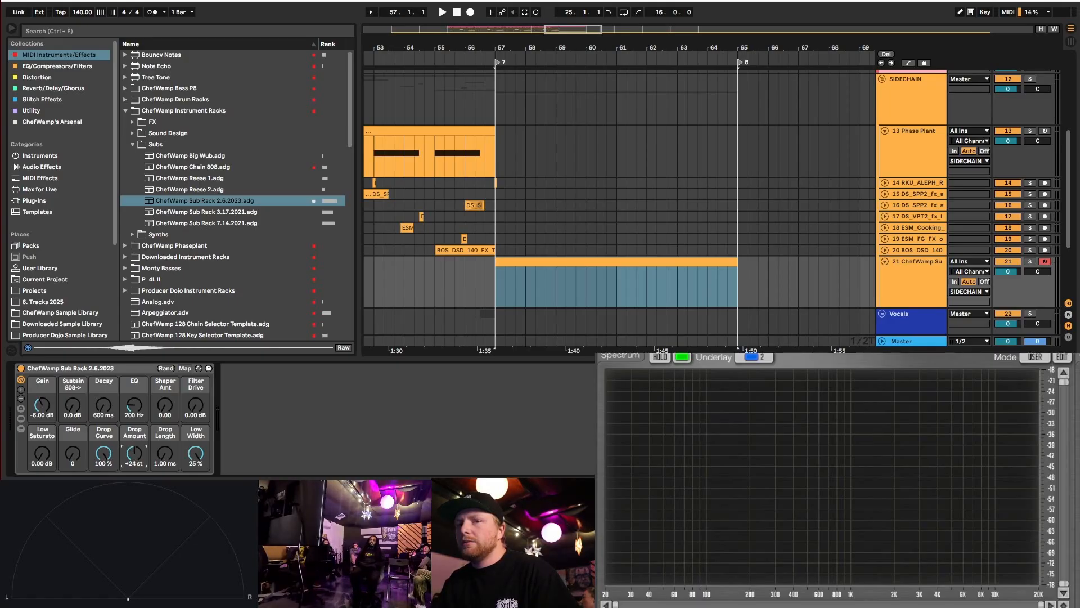
{"action": "left_click_drag", "start_coordinate": [134, 453], "coordinate": [134, 458]}
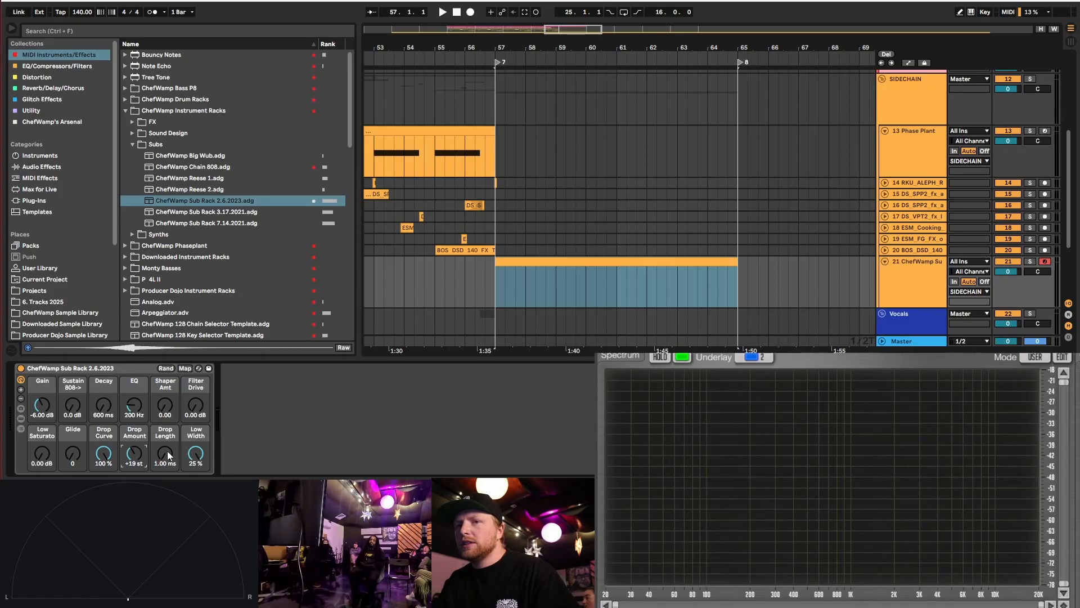
{"action": "left_click_drag", "start_coordinate": [165, 453], "coordinate": [165, 444]}
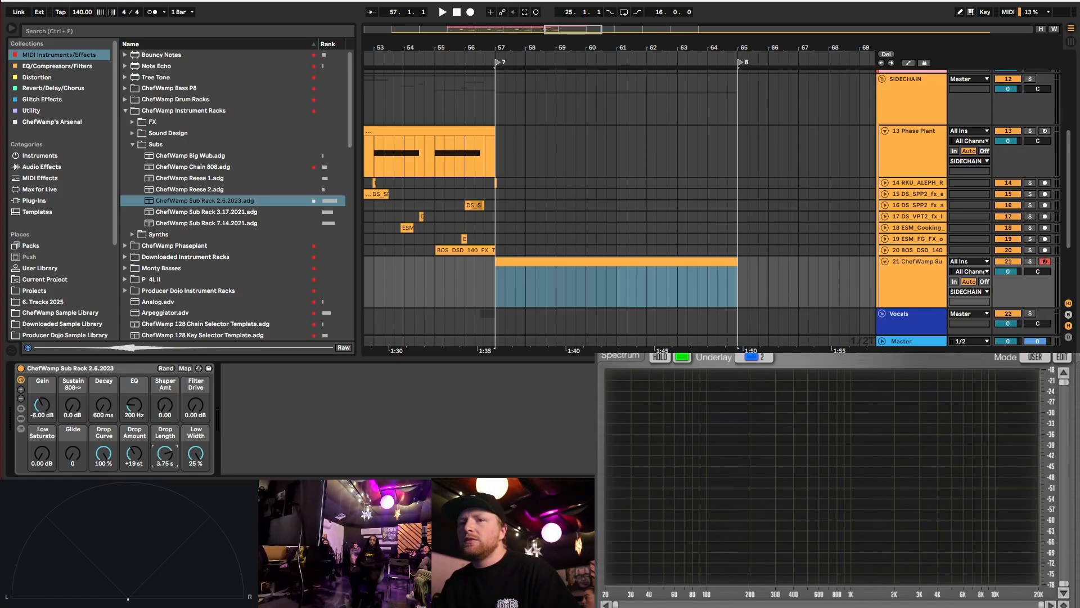
- Add a C1 note at the start of the sub clip, extend it with Legato across all eight bars and return to the rack's macros
{"action": "double_click", "coordinate": [550, 273]}
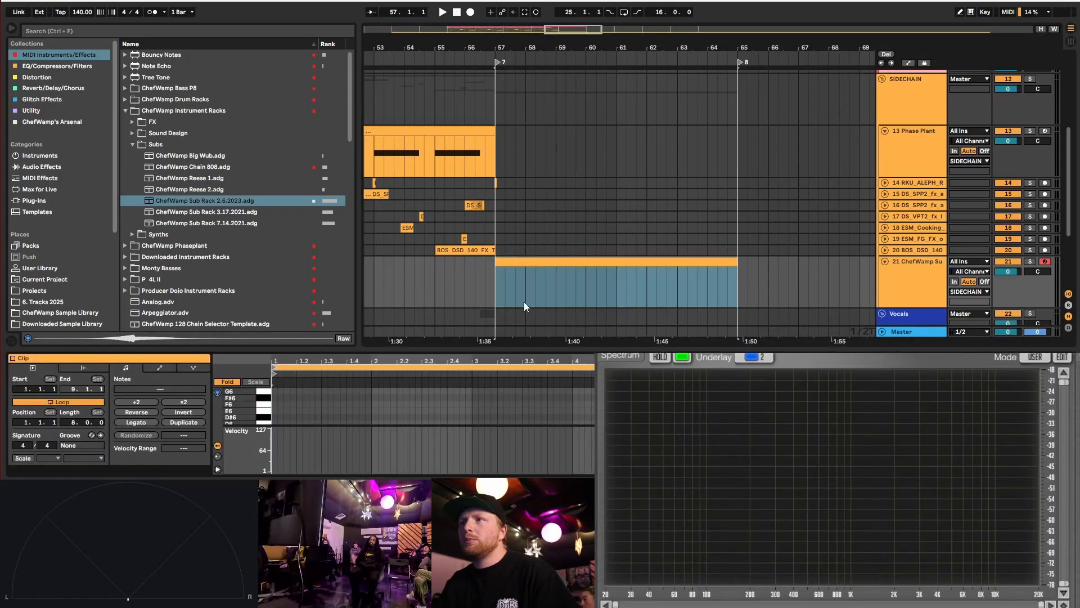
{"action": "scroll", "coordinate": [279, 414], "scroll_direction": "down", "scroll_amount": 8}
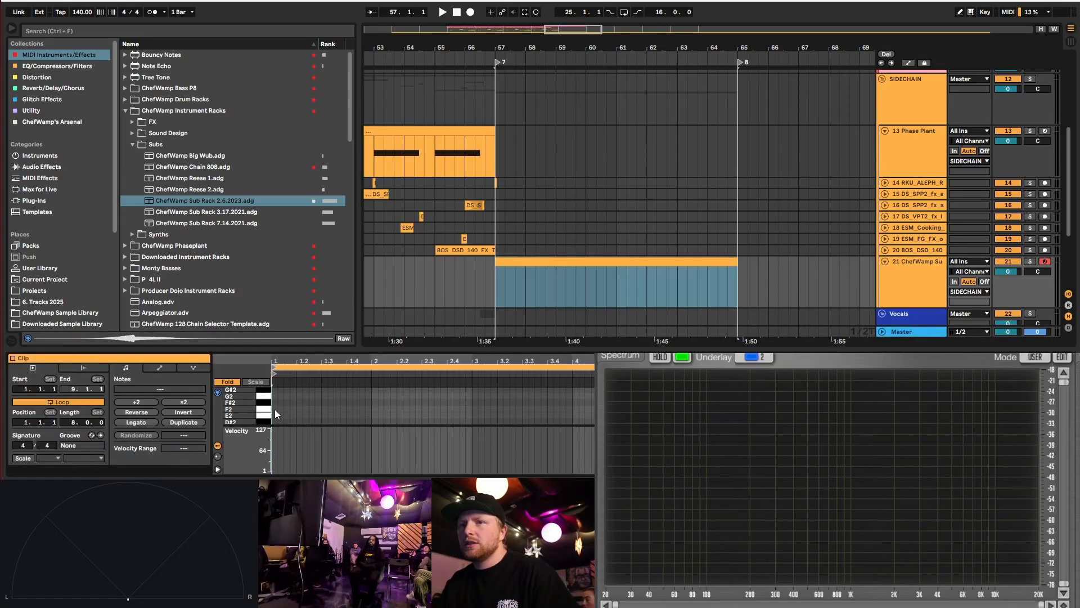
{"action": "double_click", "coordinate": [274, 414]}
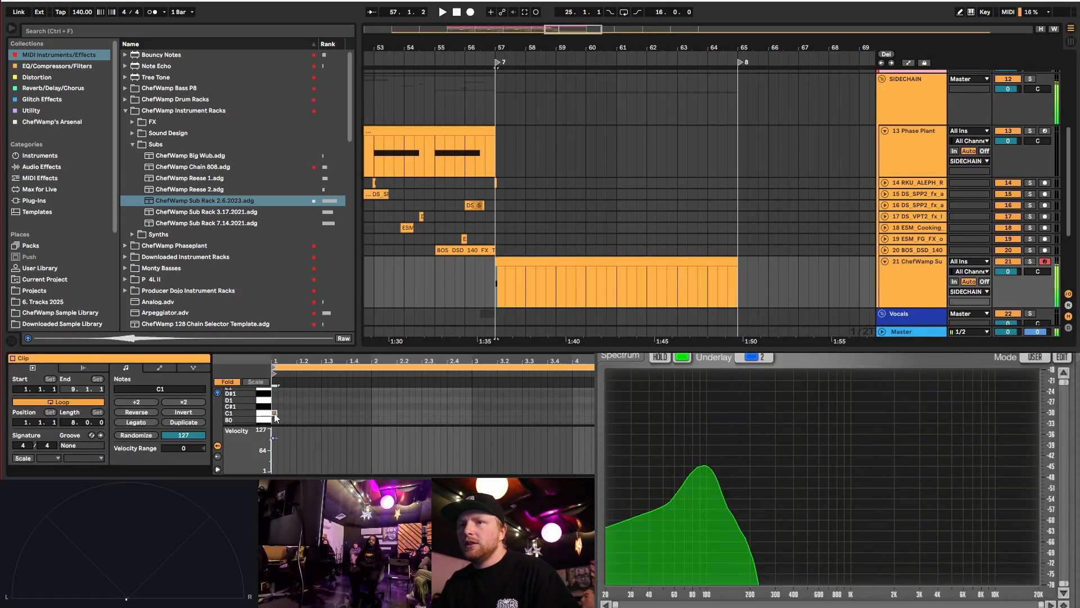
{"action": "left_click", "coordinate": [136, 422]}
{"action": "left_click", "coordinate": [912, 292]}
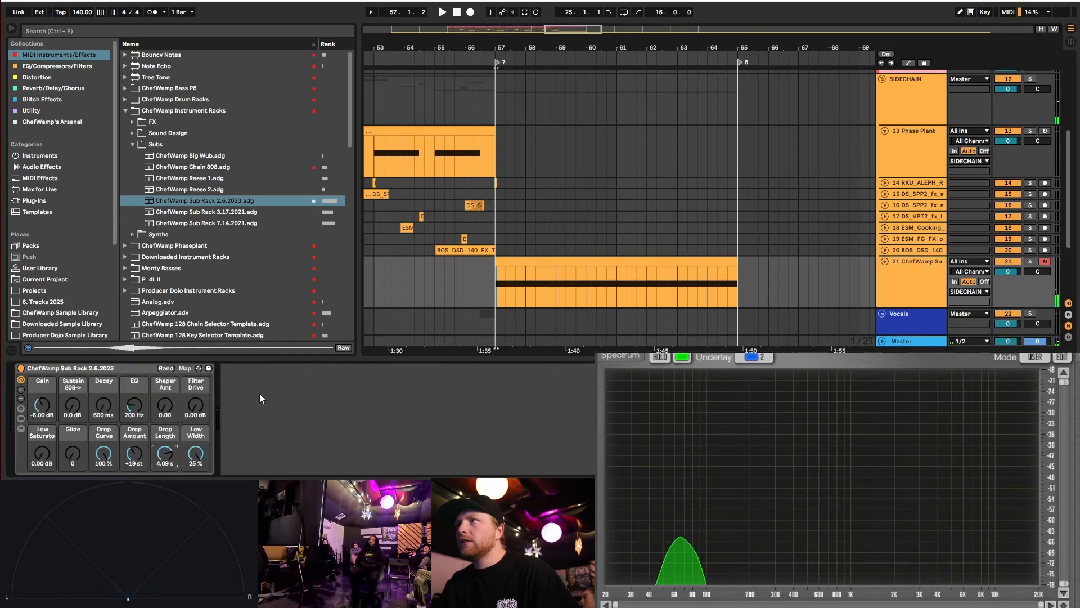
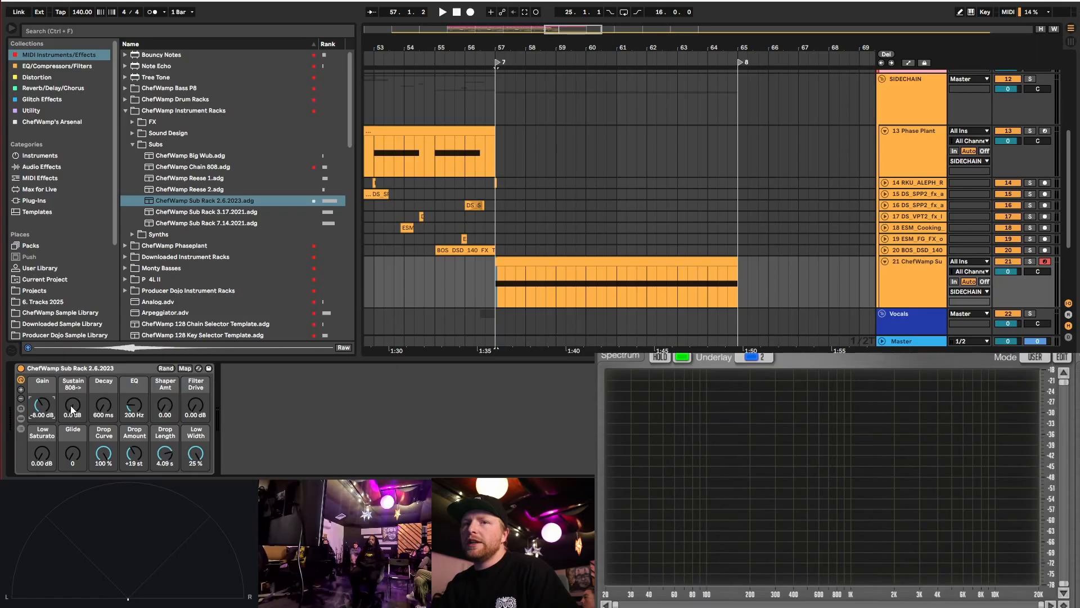
- Set the sub rack's Sustain macro to -inf dB and its Decay to 16.9 s, and play the clip from bar 57
{"action": "left_click_drag", "start_coordinate": [72, 416], "coordinate": [72, 450]}
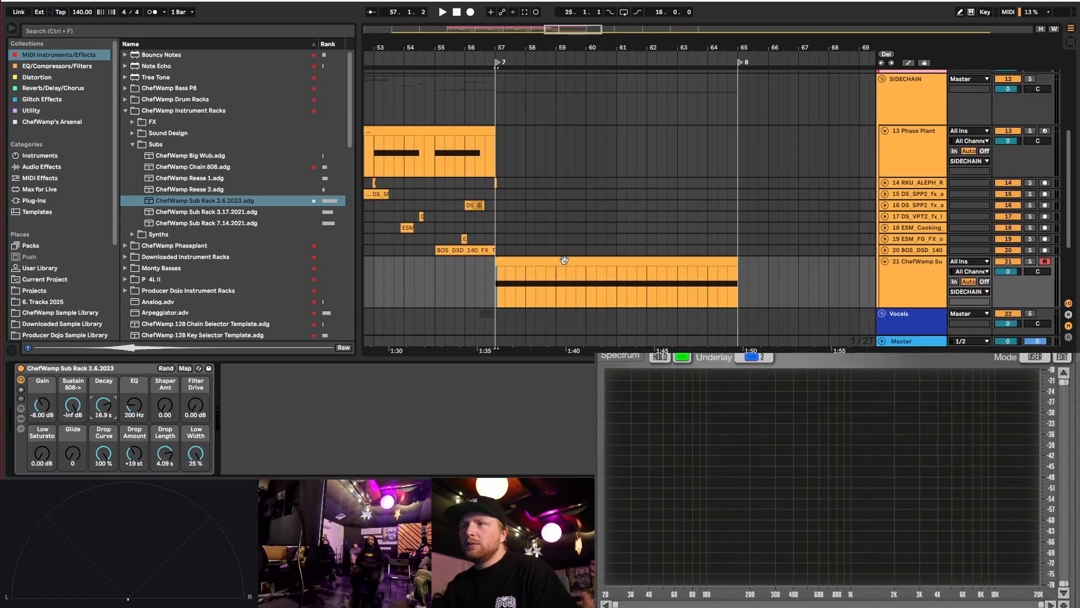
{"action": "left_click", "coordinate": [546, 262]}
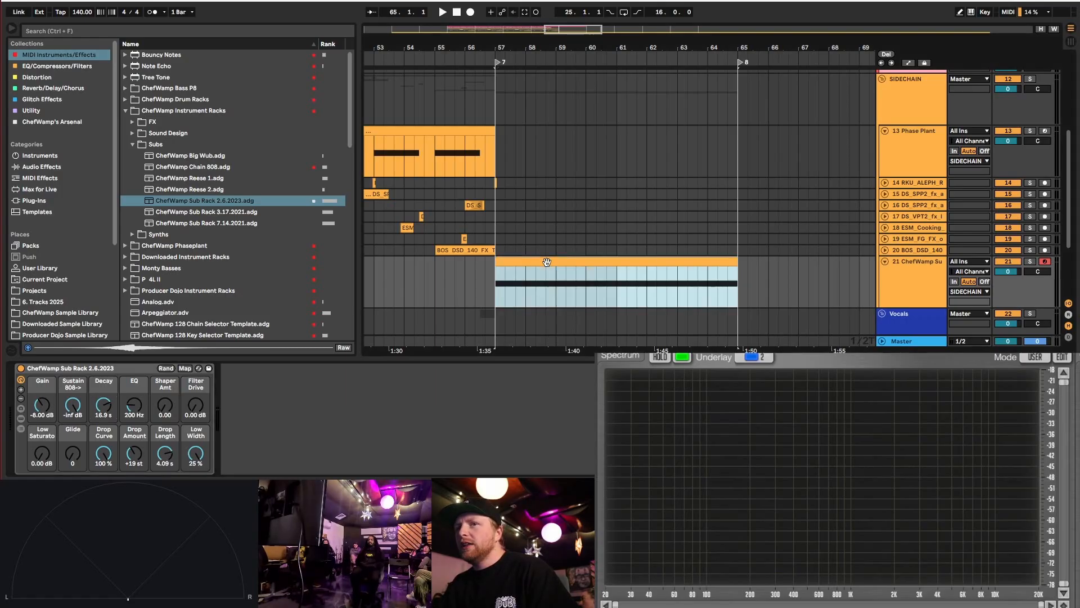
{"action": "key", "text": "space"}
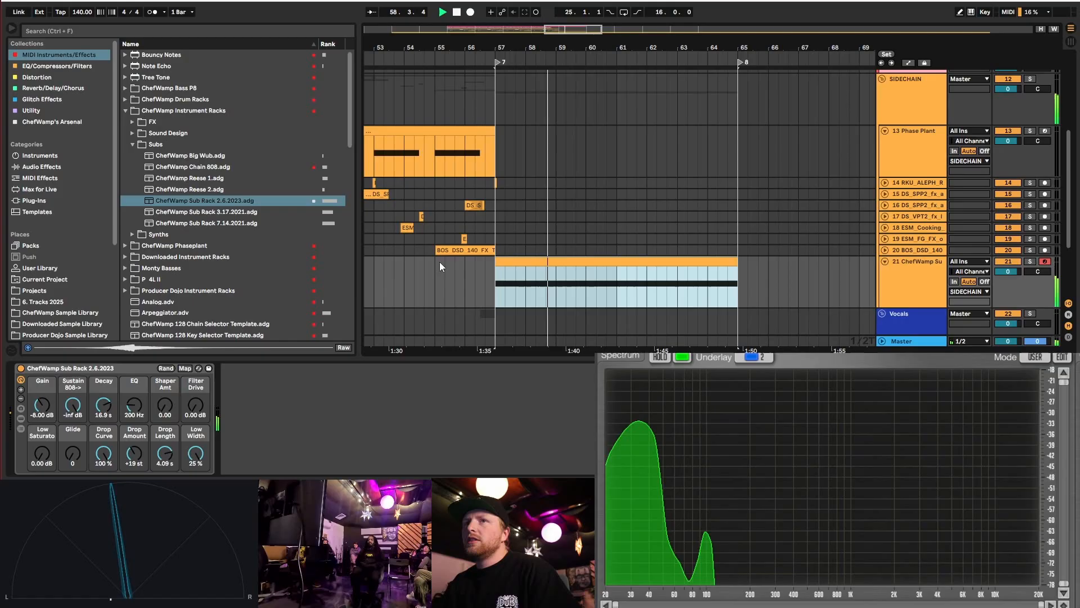
{"action": "key", "text": "w"}
{"action": "scroll", "coordinate": [388, 288], "scroll_direction": "up", "scroll_amount": 3}
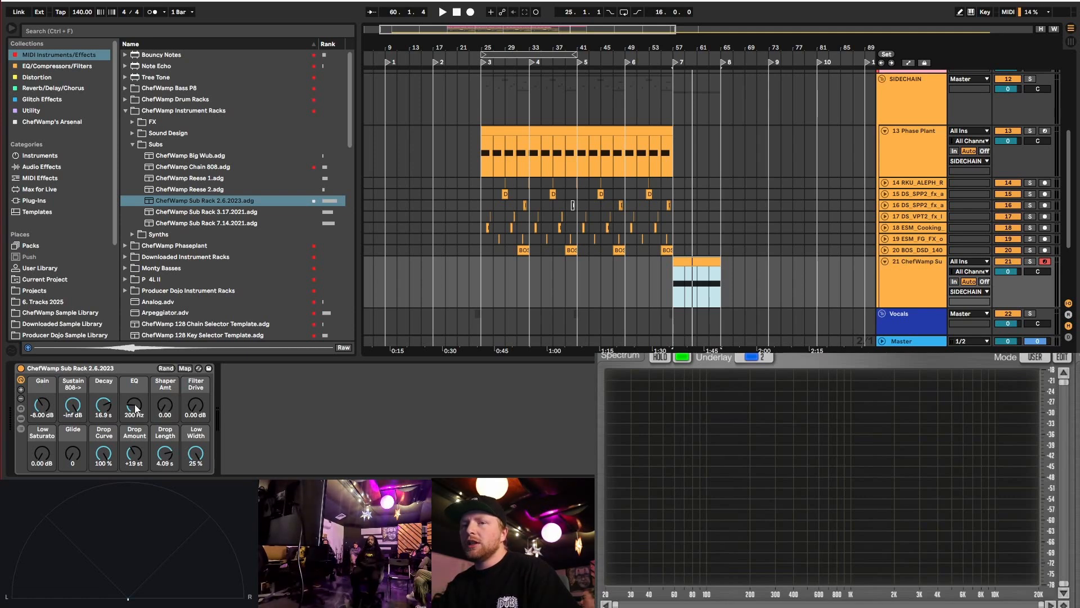
- Try the sub rack with EQ at 1.71 kHz, Shaper Amt at 69.0 and Filter Drive at 15.5 dB during playback
{"action": "scroll", "coordinate": [735, 281], "scroll_direction": "up", "scroll_amount": 3}
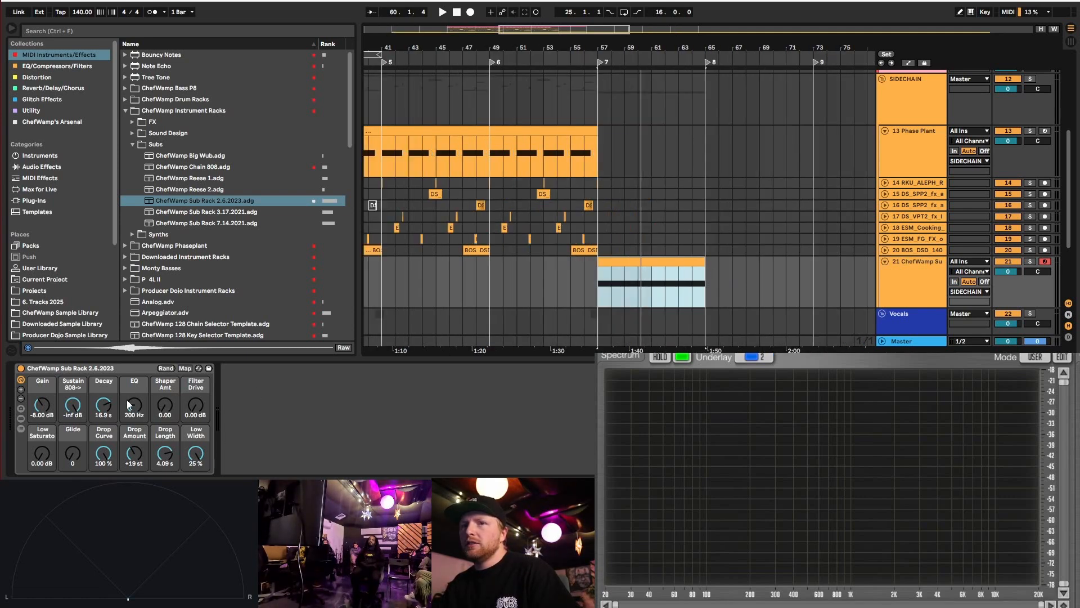
{"action": "left_click_drag", "start_coordinate": [131, 405], "coordinate": [195, 397]}
{"action": "key", "text": "space"}
{"action": "left_click_drag", "start_coordinate": [196, 406], "coordinate": [196, 389]}
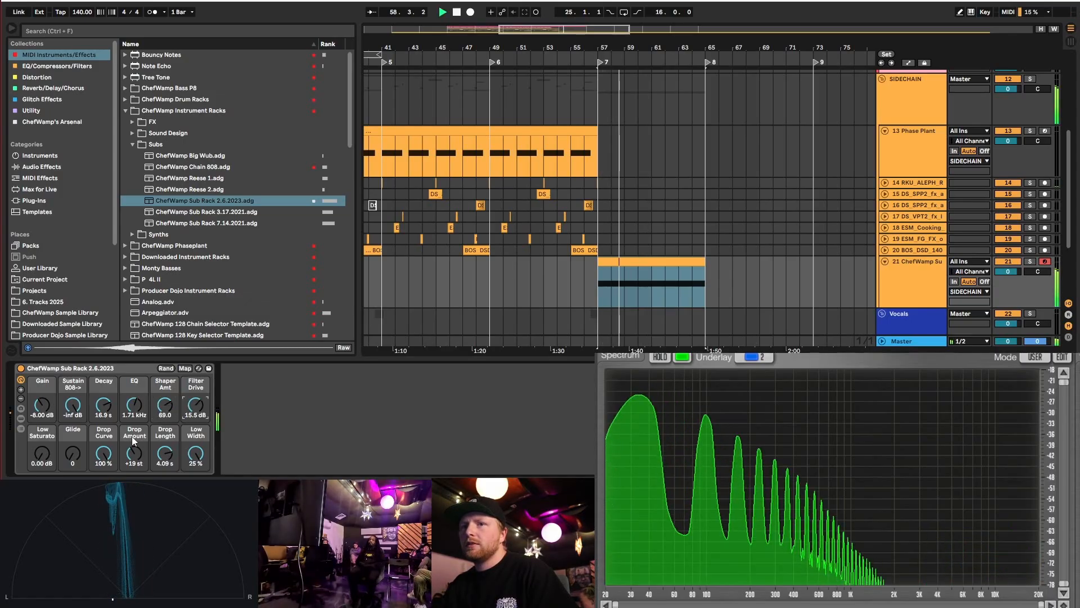
{"action": "left_click", "coordinate": [42, 454]}
{"action": "key", "text": "space"}
{"action": "key", "text": "space"}
{"action": "key", "text": "space"}
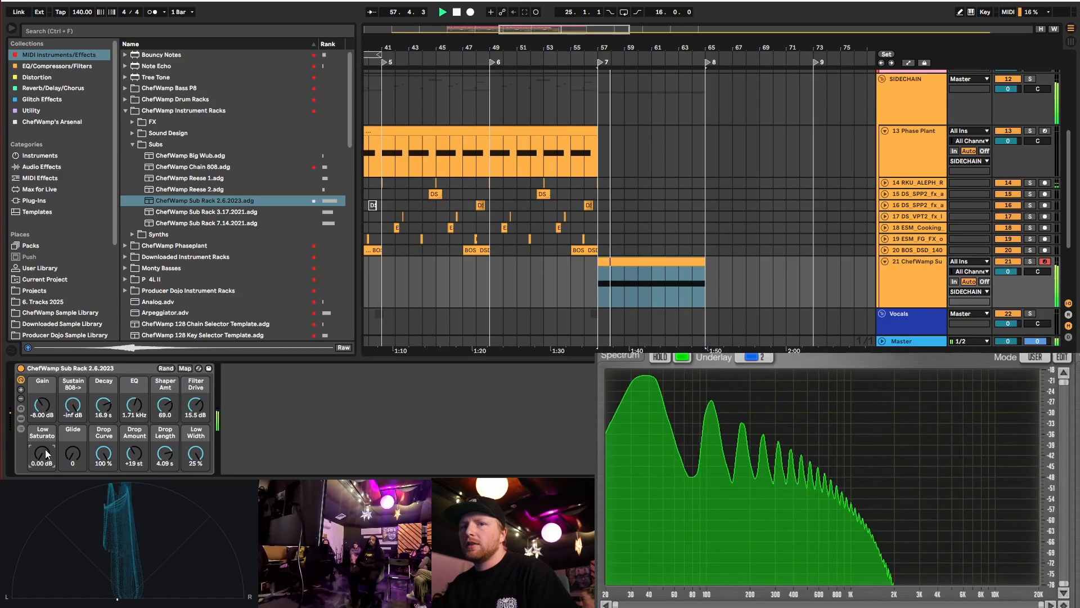
- Reset the sub rack's Shaper Amt, Filter Drive and EQ macros to their default values
{"action": "double_click", "coordinate": [166, 405]}
{"action": "double_click", "coordinate": [195, 405]}
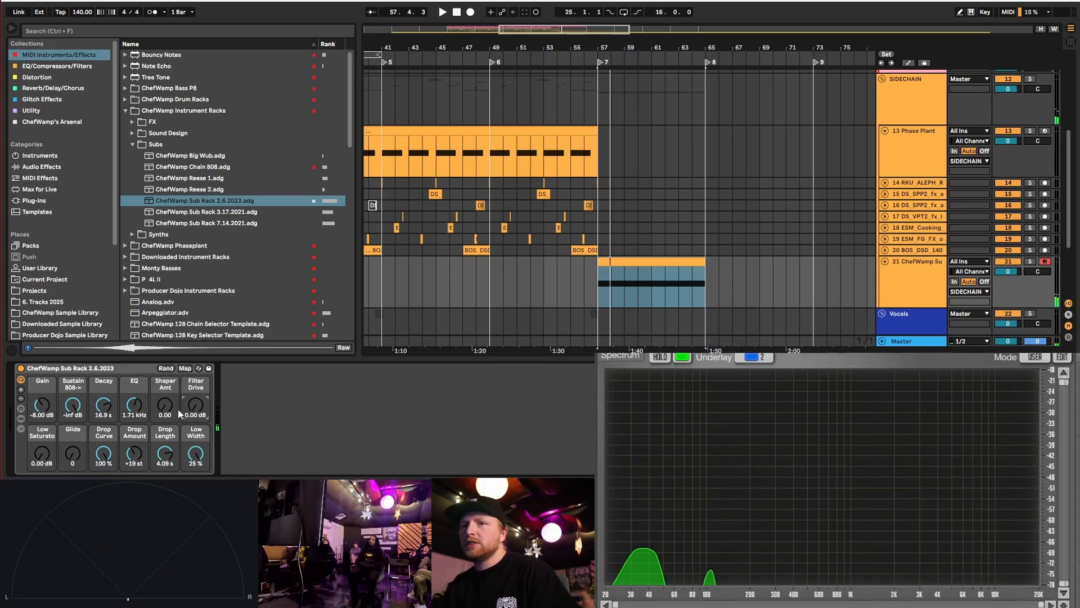
{"action": "double_click", "coordinate": [134, 406]}
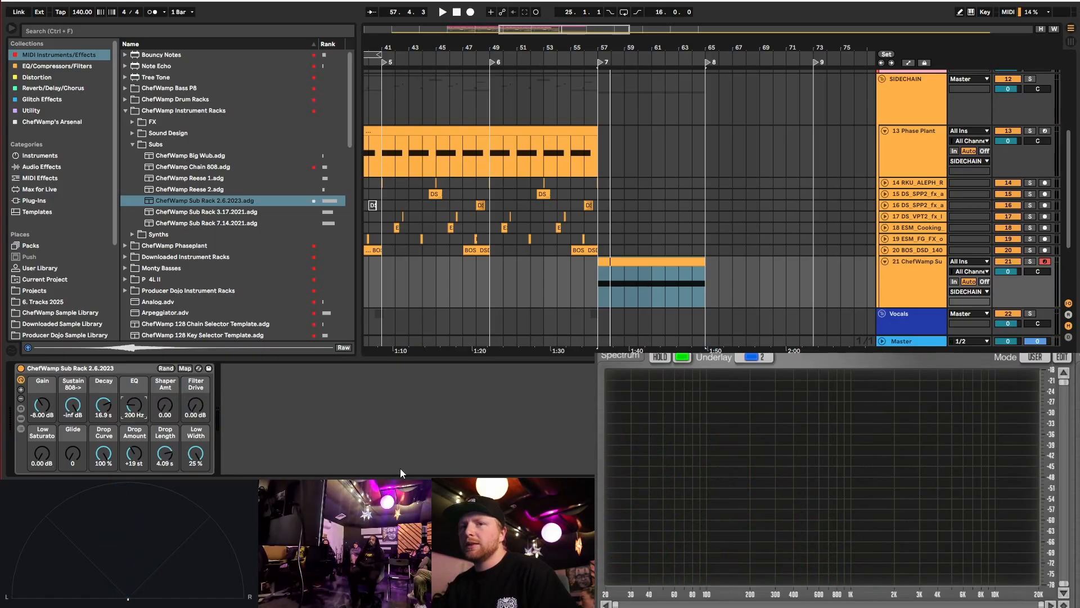
- Add another ChefWamp Sub Rack 2.6.2023 track below Phase Plant and copy the Phase Plant clip from bars 25 to 33 onto it
{"action": "scroll", "coordinate": [606, 273], "scroll_direction": "down", "scroll_amount": 3}
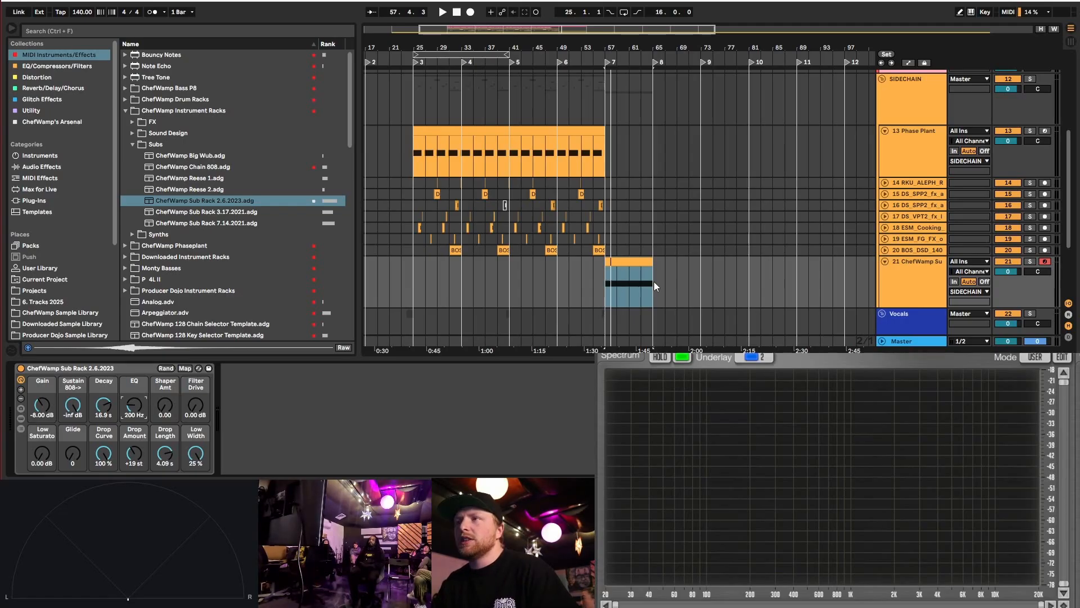
{"action": "scroll", "coordinate": [421, 153], "scroll_direction": "up", "scroll_amount": 5}
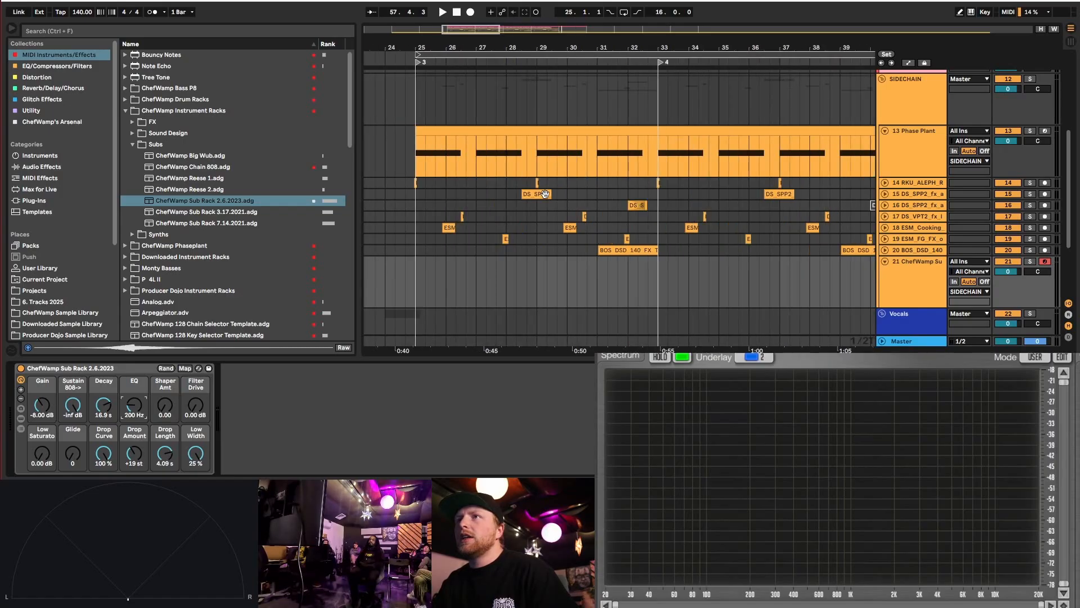
{"action": "left_click", "coordinate": [911, 157]}
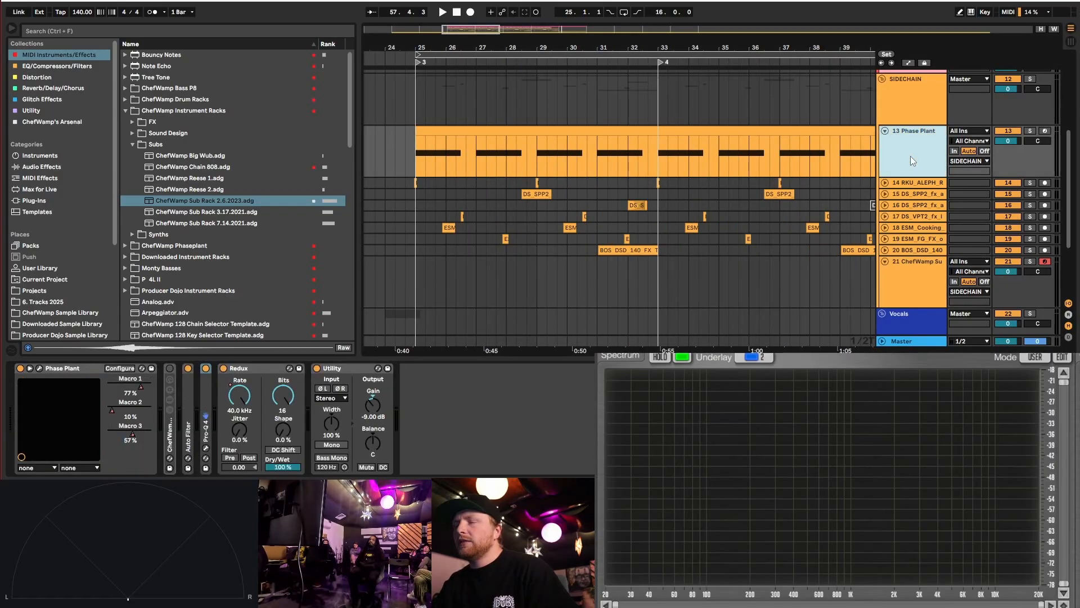
{"action": "double_click", "coordinate": [164, 205]}
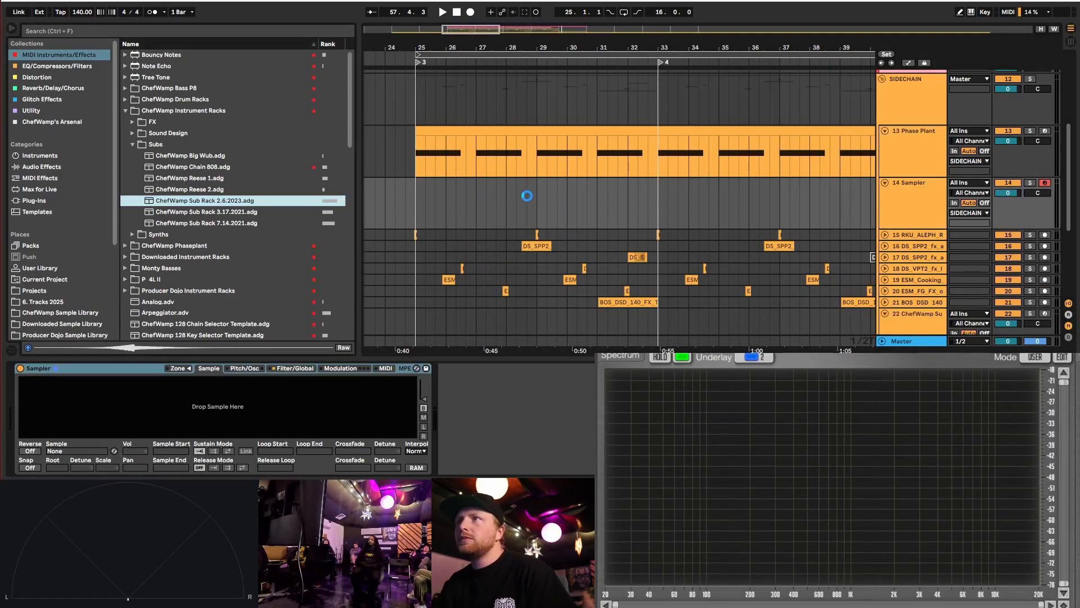
{"action": "left_click_drag", "start_coordinate": [549, 137], "coordinate": [542, 177]}
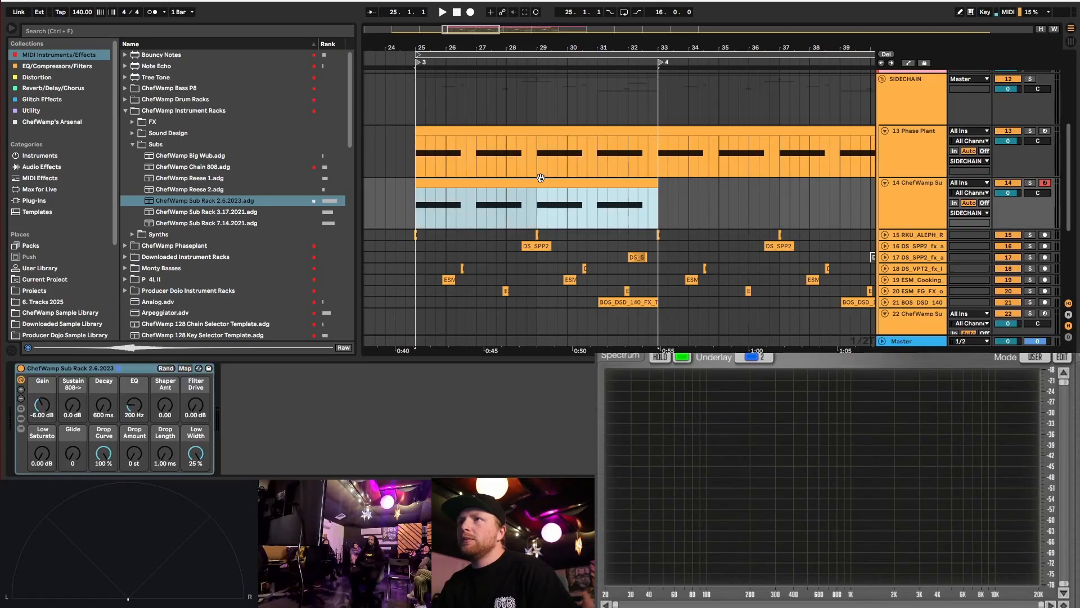
{"action": "key", "text": "ctrl+d"}
- Transpose all notes in the new sub clip up one octave to F1, keeping the note view folded
{"action": "double_click", "coordinate": [548, 184]}
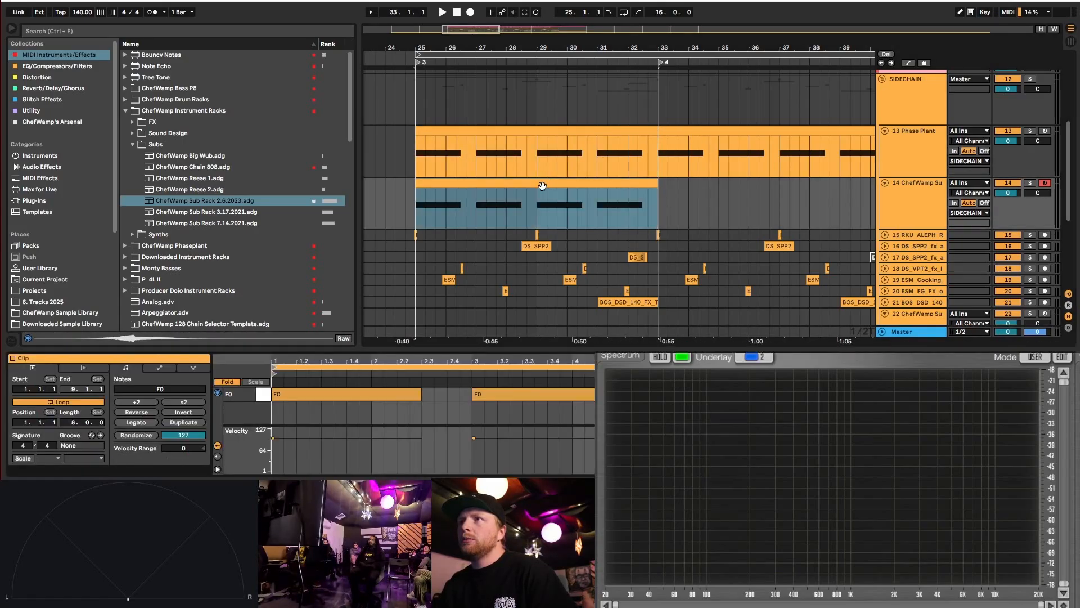
{"action": "left_click", "coordinate": [292, 399]}
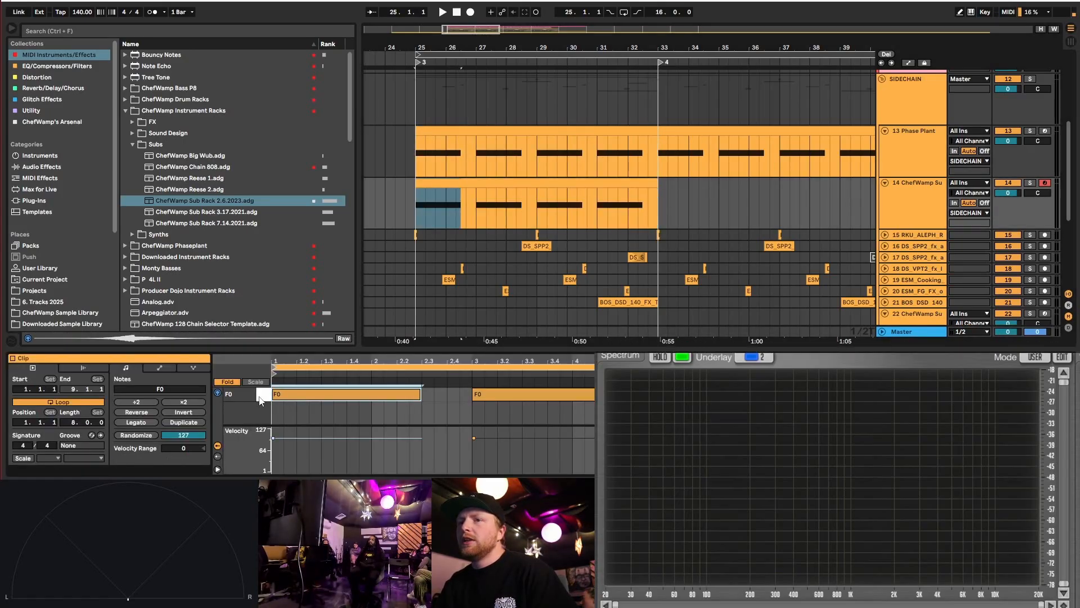
{"action": "key", "text": "ctrl+a"}
{"action": "left_click", "coordinate": [227, 382]}
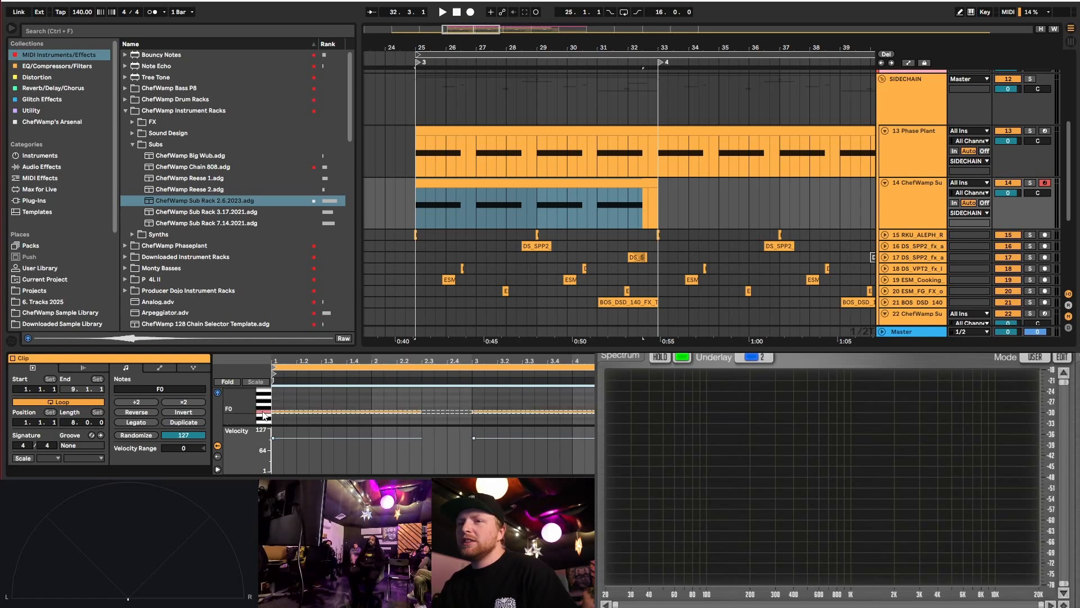
{"action": "key", "text": "shift+Up"}
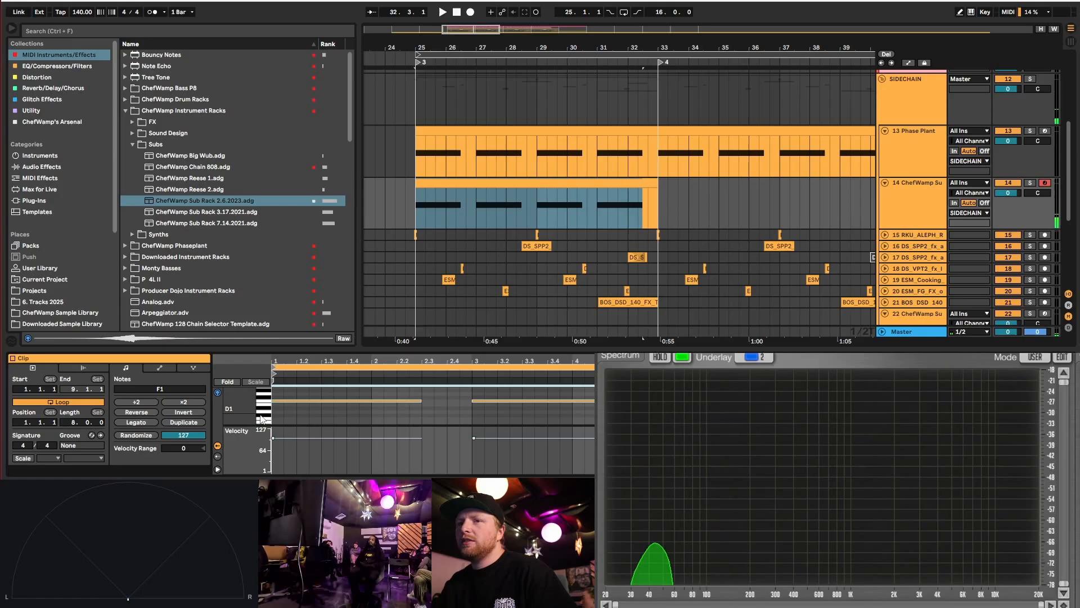
{"action": "left_click", "coordinate": [228, 382]}
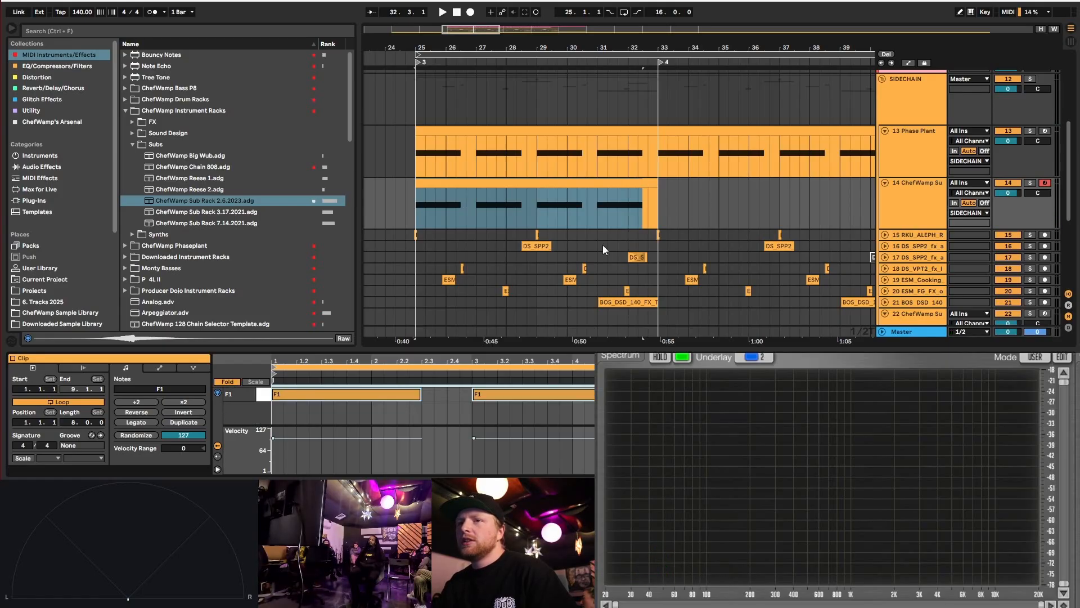
- Show the new sub track's rack, solo the track and play its clip from bar 25
{"action": "left_click", "coordinate": [906, 198]}
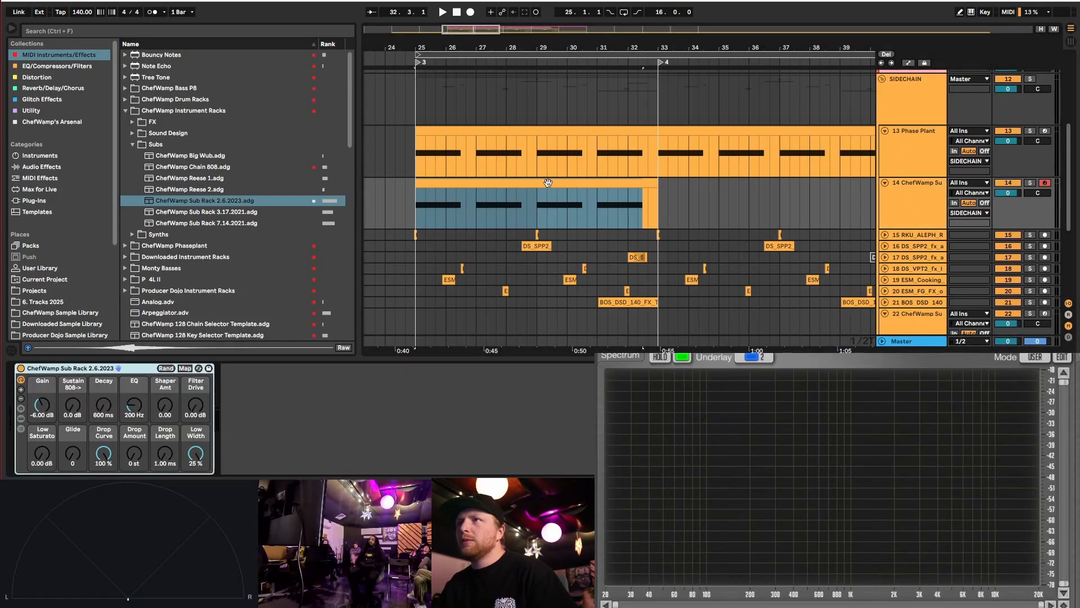
{"action": "left_click", "coordinate": [548, 183]}
{"action": "scroll", "coordinate": [836, 236], "scroll_direction": "up", "scroll_amount": 1}
{"action": "left_click", "coordinate": [1030, 206]}
{"action": "key", "text": "space"}
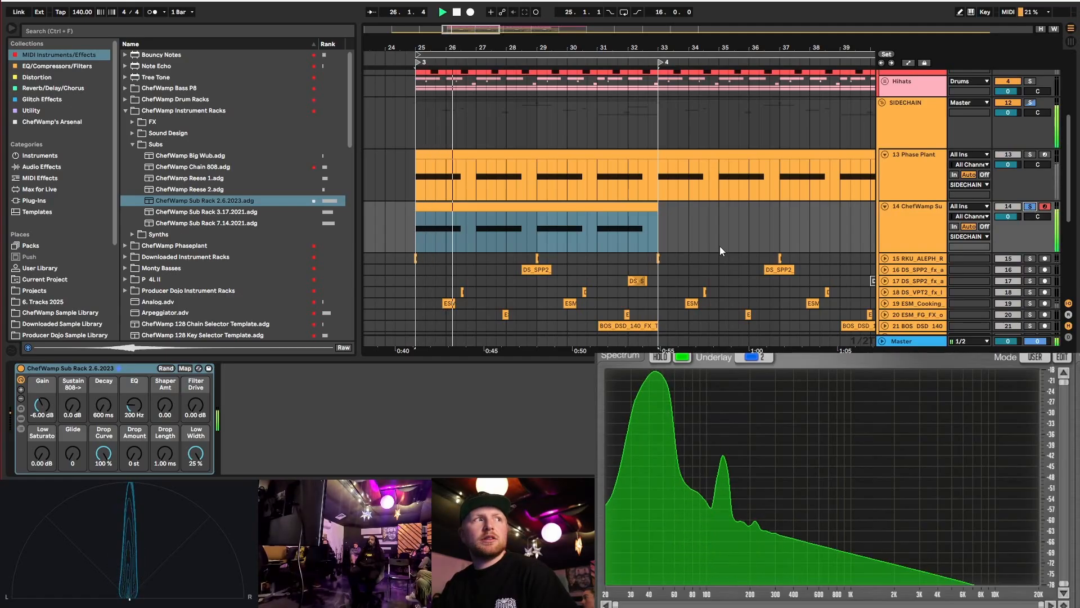
- Add Auto Pan from the Reverb/Delay/Chorus collection after the new sub track's rack and show automation in the arrangement
{"action": "left_click", "coordinate": [904, 177]}
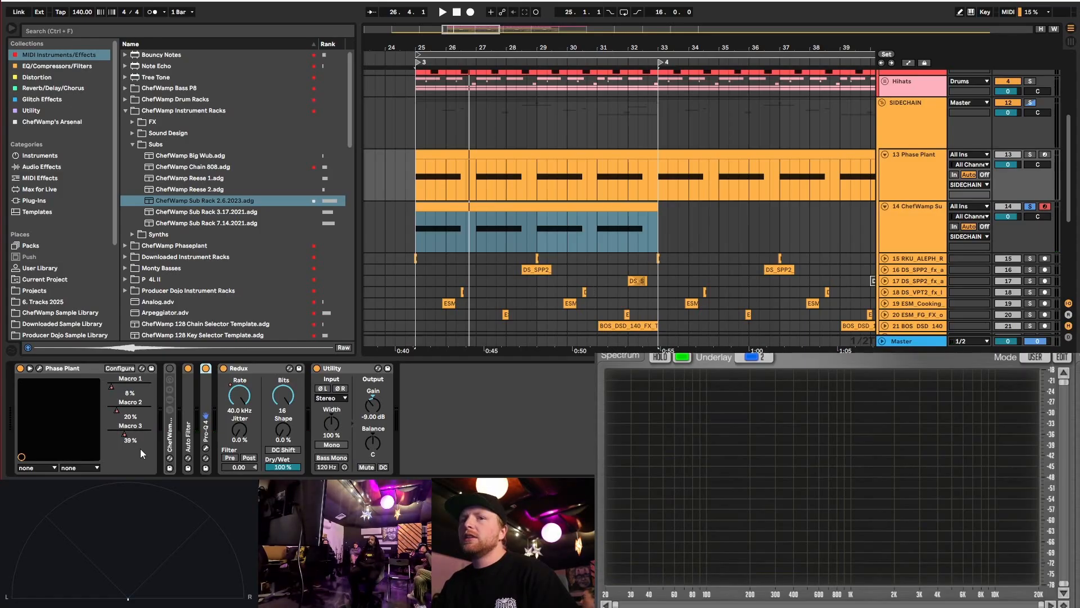
{"action": "scroll", "coordinate": [436, 232], "scroll_direction": "up", "scroll_amount": 1}
{"action": "scroll", "coordinate": [426, 234], "scroll_direction": "up", "scroll_amount": 4}
{"action": "scroll", "coordinate": [427, 234], "scroll_direction": "down", "scroll_amount": 2}
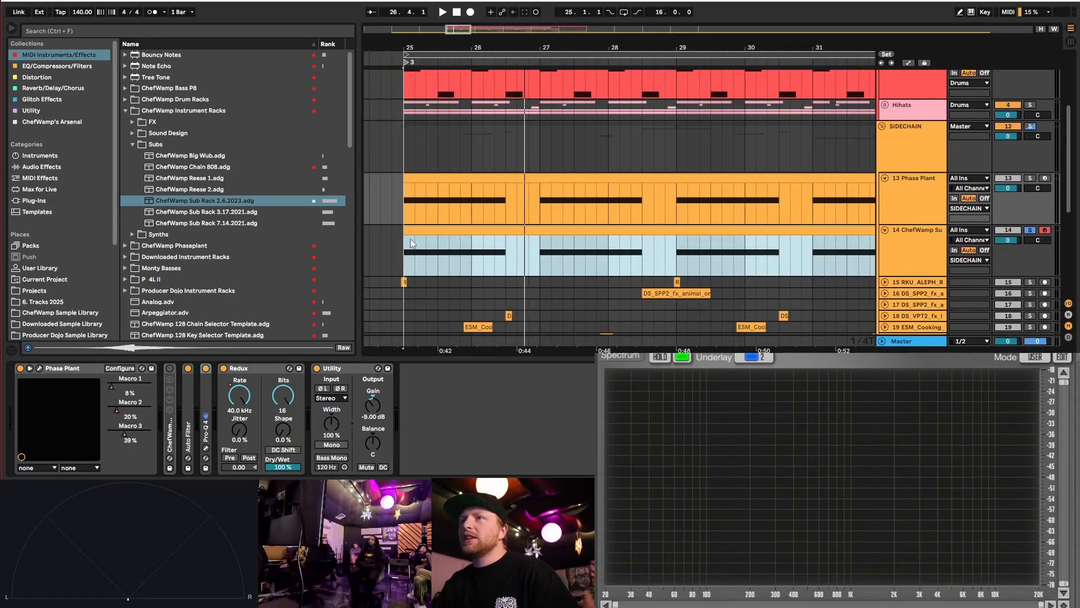
{"action": "scroll", "coordinate": [407, 238], "scroll_direction": "up", "scroll_amount": 2}
{"action": "left_click", "coordinate": [49, 89]}
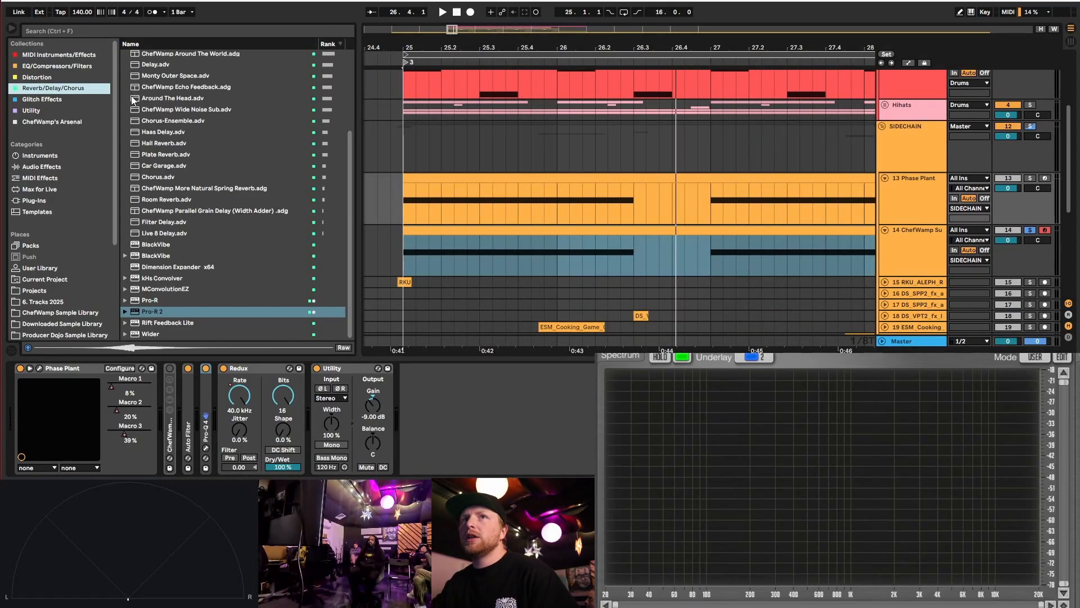
{"action": "scroll", "coordinate": [152, 164], "scroll_direction": "up", "scroll_amount": 4}
{"action": "left_click_drag", "start_coordinate": [151, 125], "coordinate": [402, 297]}
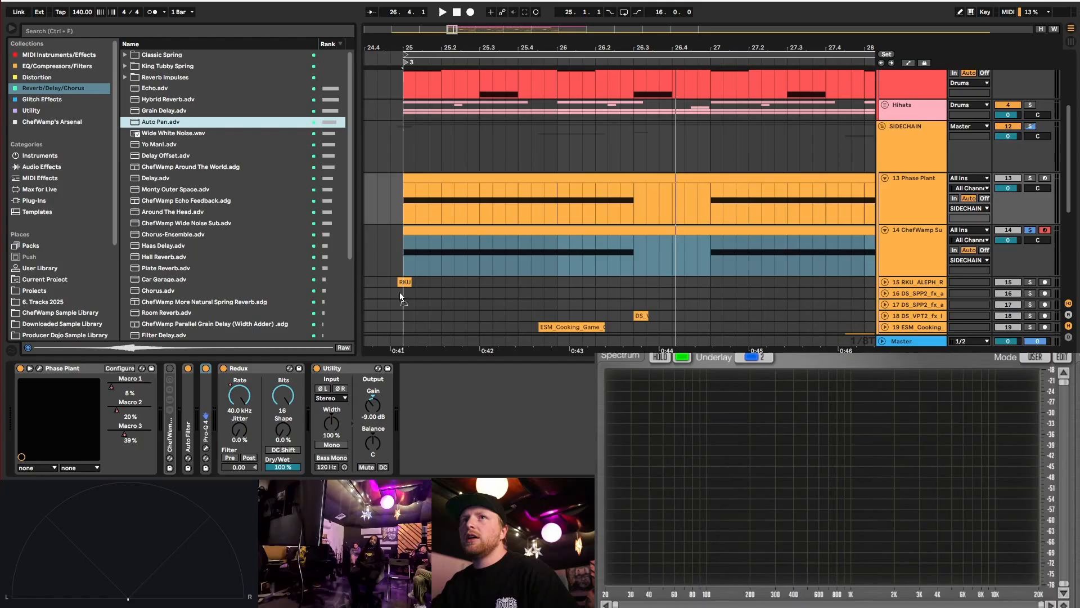
{"action": "left_click", "coordinate": [908, 63]}
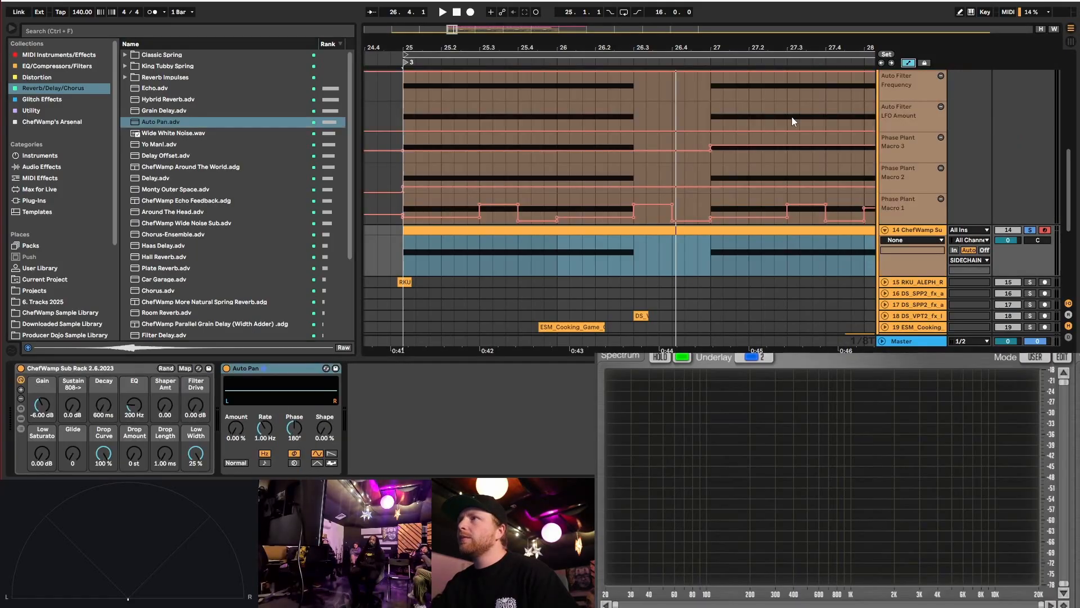
- Set the Auto Pan to Phase 0°, a tempo-synced 1/16 Rate, Offset 231° and Amount 60%
{"action": "left_click", "coordinate": [295, 429]}
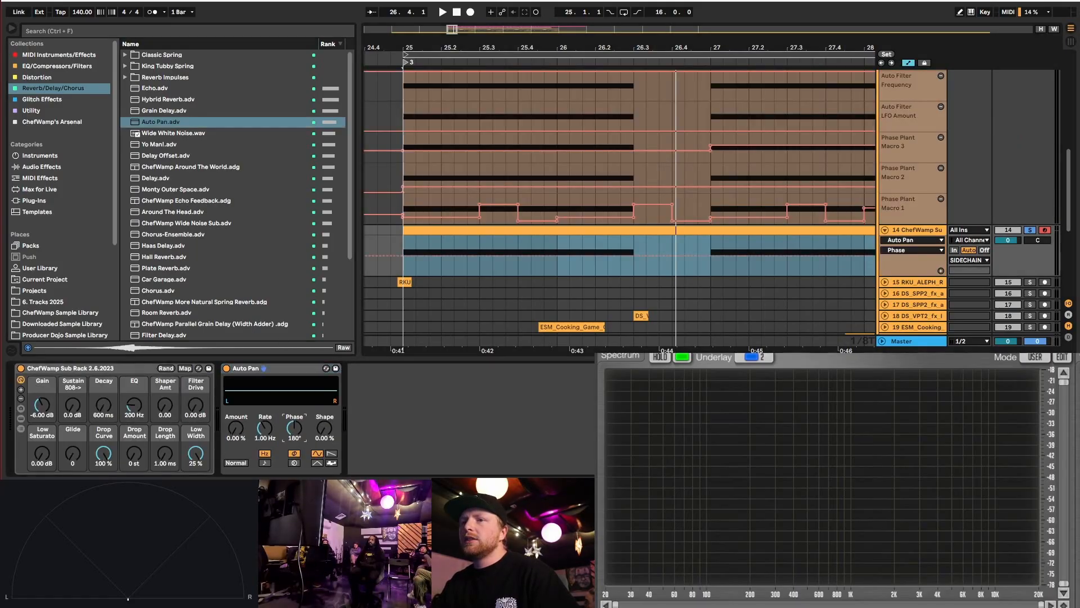
{"action": "left_click", "coordinate": [264, 463]}
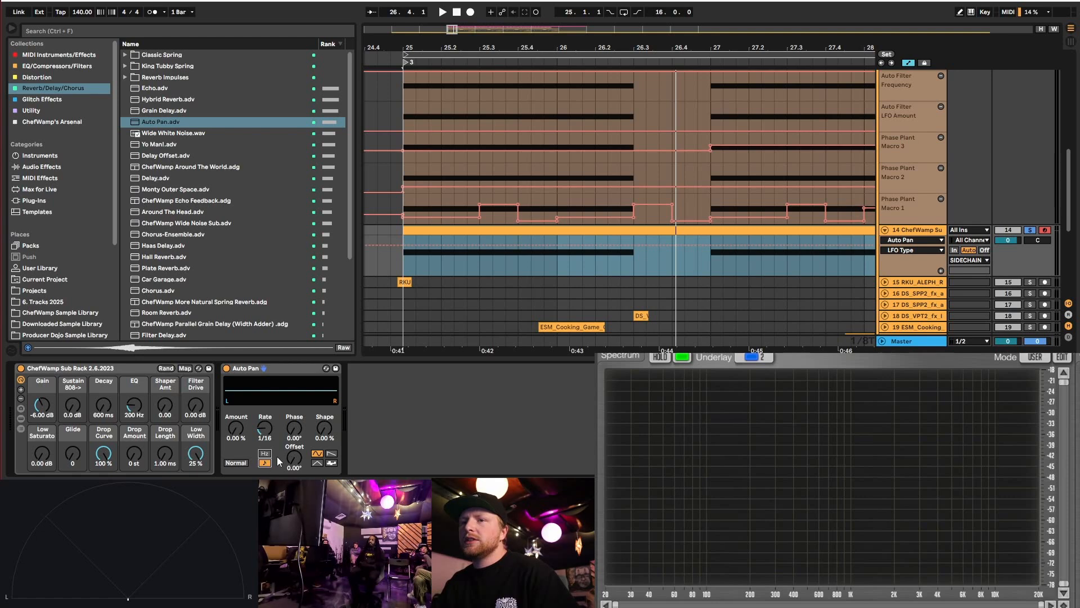
{"action": "left_click_drag", "start_coordinate": [297, 463], "coordinate": [297, 405]}
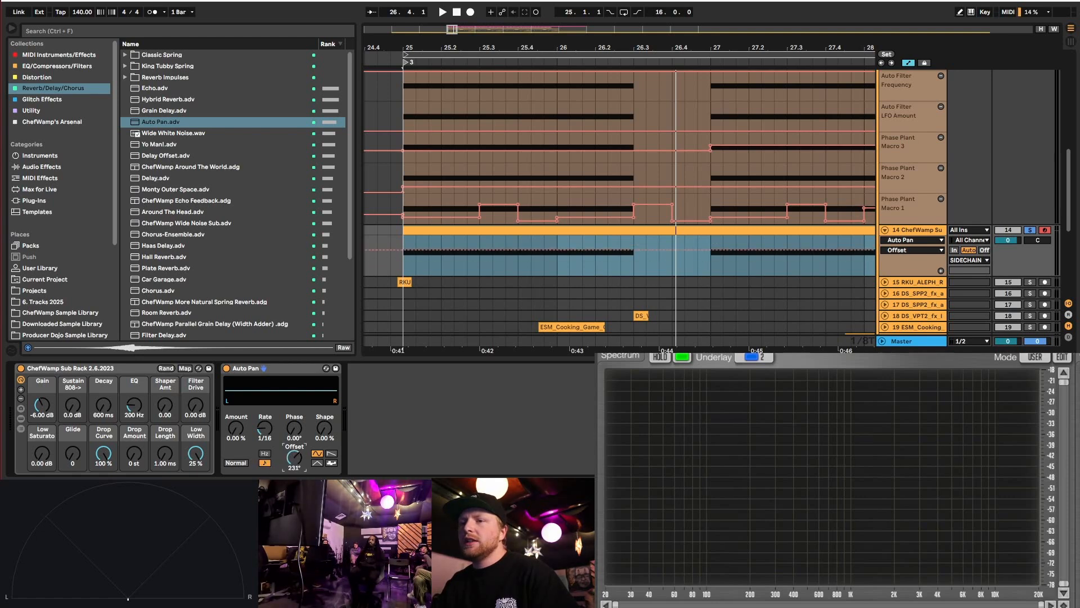
{"action": "mouse_move", "coordinate": [236, 431]}
{"action": "left_mouse_down"}
{"action": "mouse_move", "coordinate": [235, 405]}
{"action": "mouse_move", "coordinate": [235, 431]}
{"action": "left_mouse_up"}
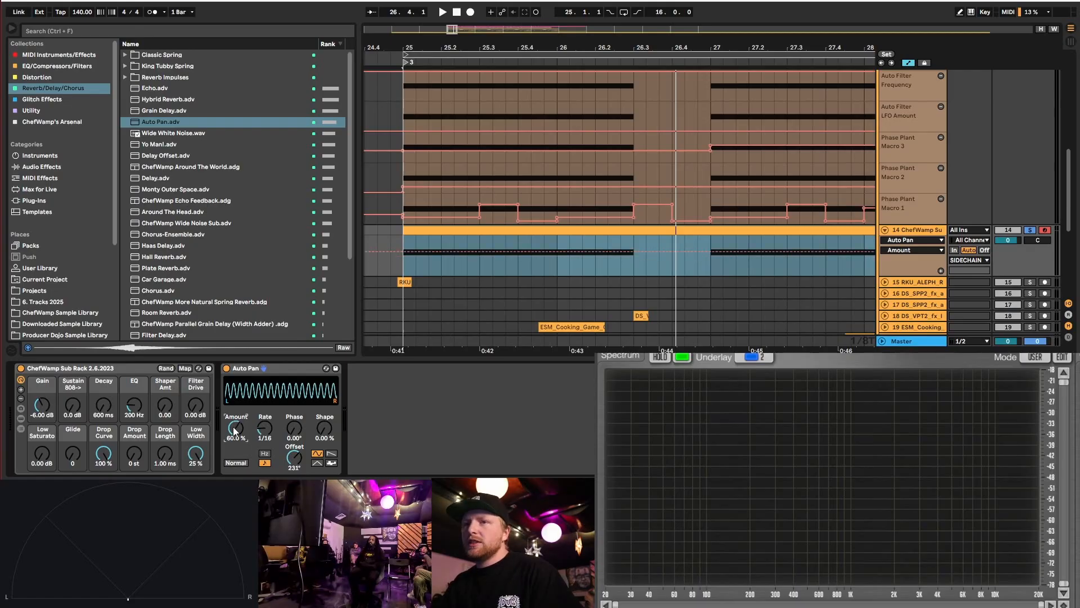
- Show the Auto Pan's Sync Rate automation in a new lane under the sub track and enlarge the lane's height
{"action": "right_click", "coordinate": [266, 429]}
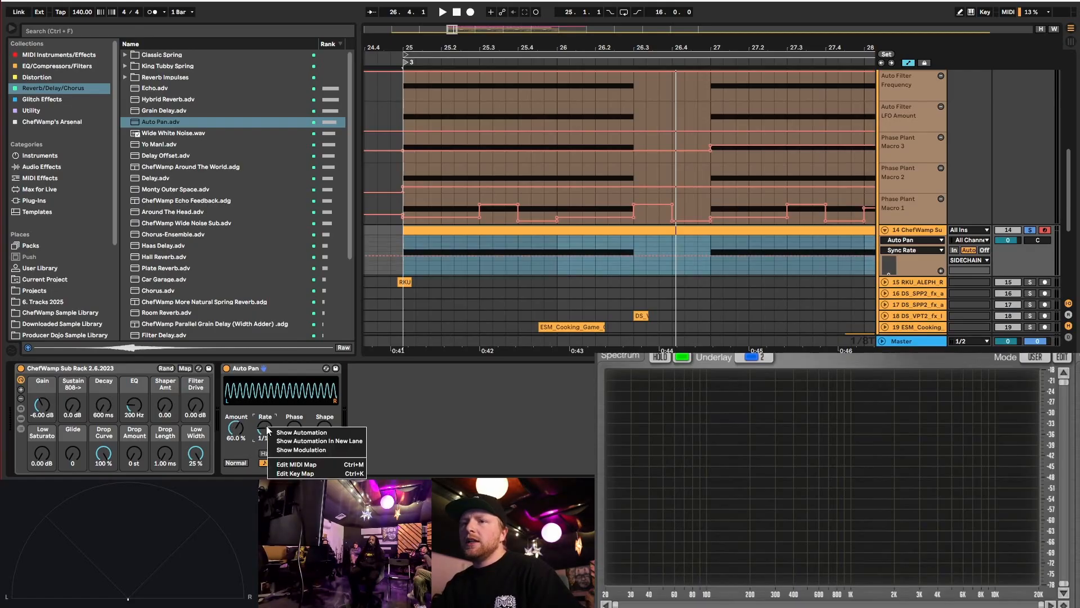
{"action": "left_click", "coordinate": [298, 442]}
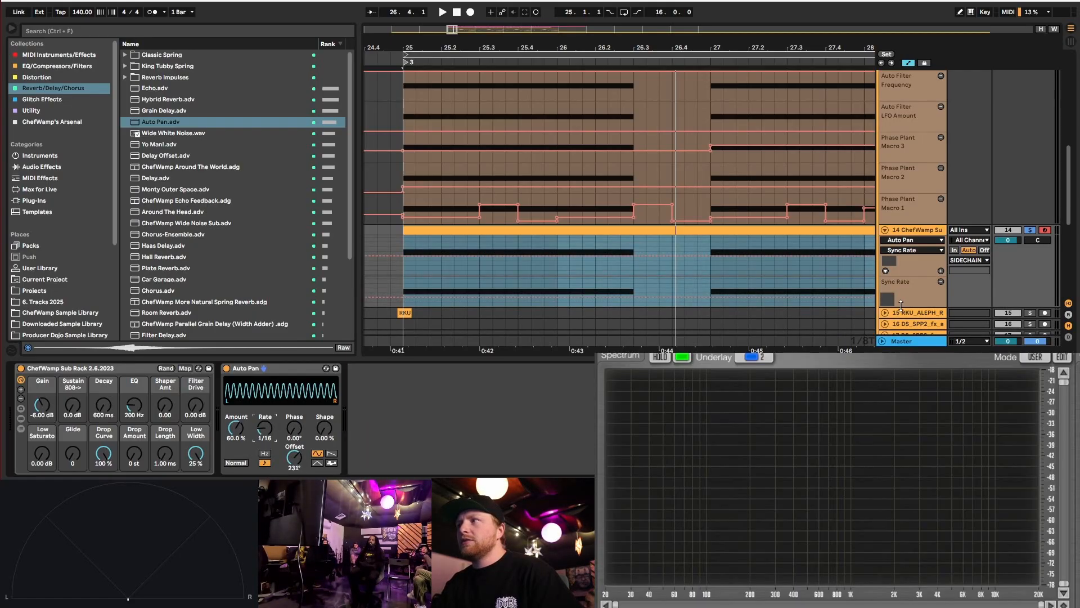
{"action": "left_click_drag", "start_coordinate": [901, 305], "coordinate": [901, 334]}
{"action": "scroll", "coordinate": [928, 315], "scroll_direction": "down", "scroll_amount": 3}
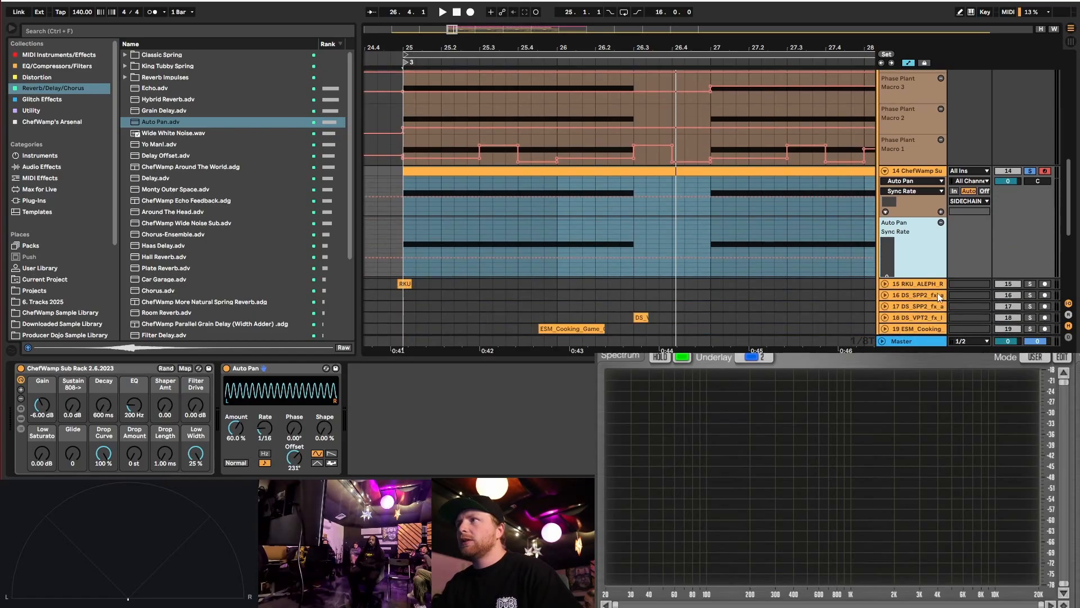
{"action": "left_click_drag", "start_coordinate": [906, 277], "coordinate": [903, 328]}
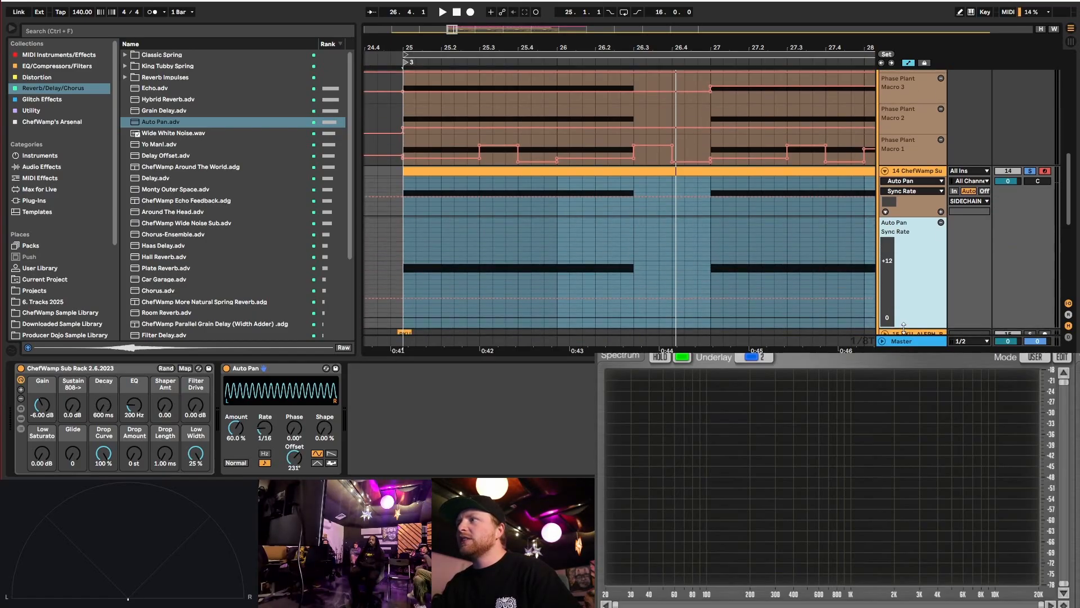
- Hide the arrangement's automation and insert a new audio track directly below the Phase Plant track
{"action": "left_click", "coordinate": [908, 63]}
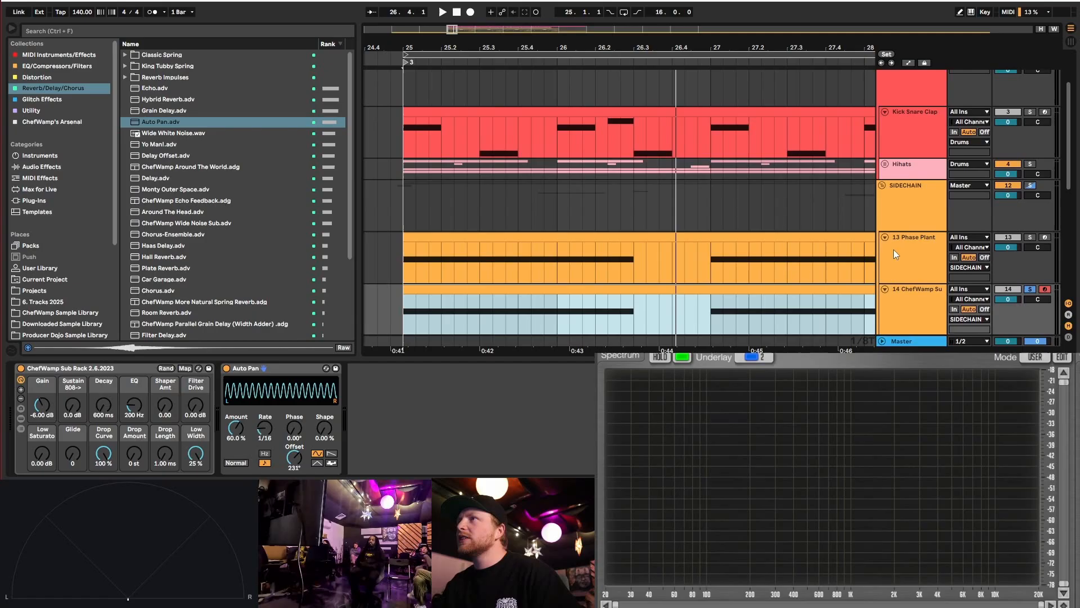
{"action": "left_click", "coordinate": [915, 257]}
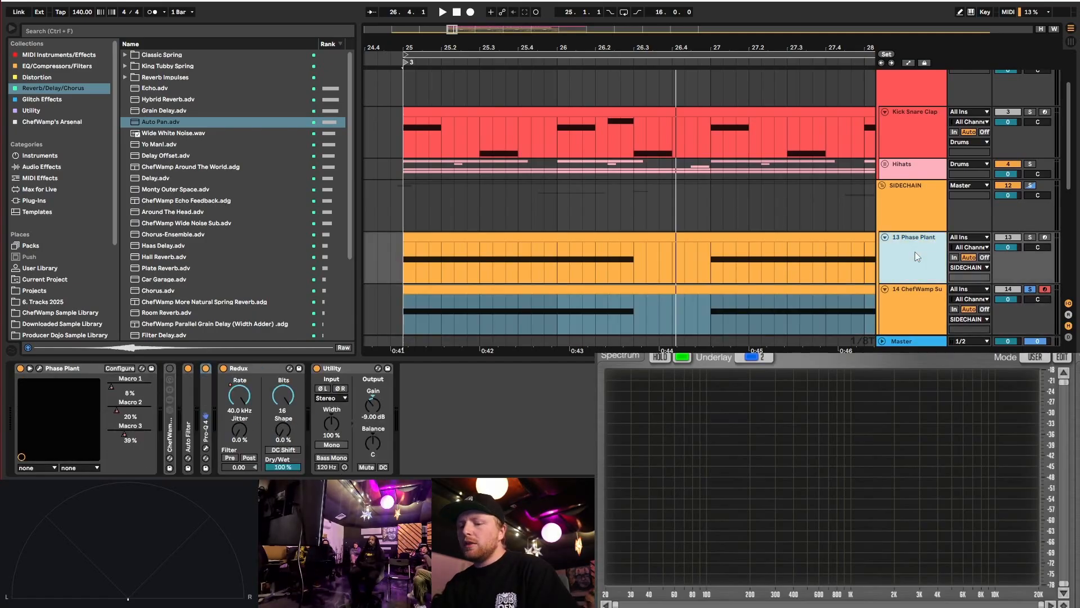
{"action": "key", "text": "ctrl+t"}
{"action": "scroll", "coordinate": [951, 224], "scroll_direction": "down", "scroll_amount": 1}
{"action": "scroll", "coordinate": [447, 183], "scroll_direction": "down", "scroll_amount": 5}
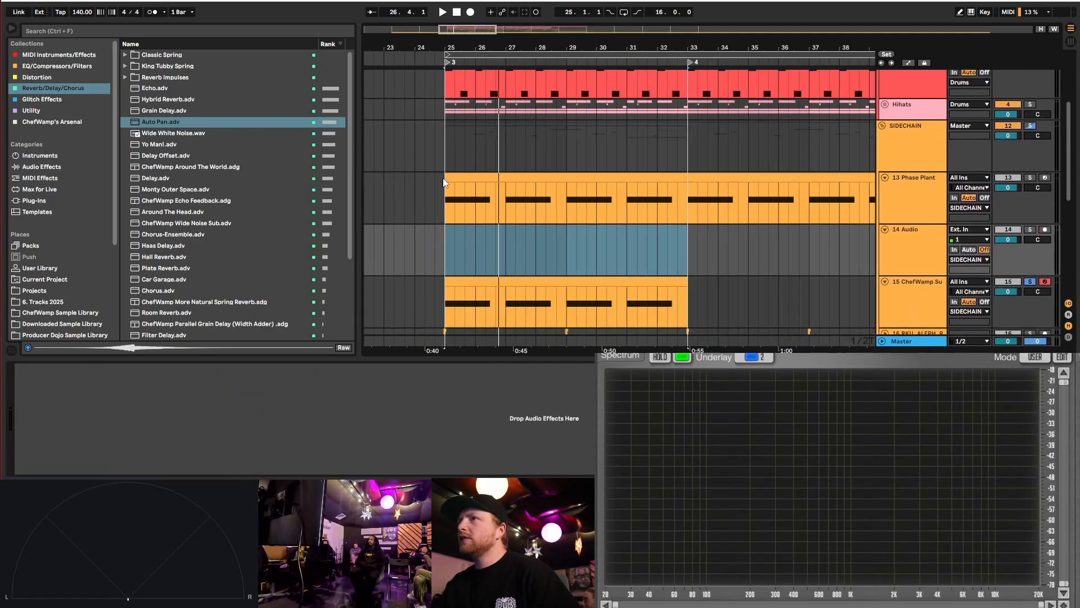
- Set the new audio track's input to 13-Phase Plant, Post Mixer, with monitoring on In, and arm it for recording
{"action": "left_click", "coordinate": [926, 251]}
{"action": "left_click", "coordinate": [969, 230]}
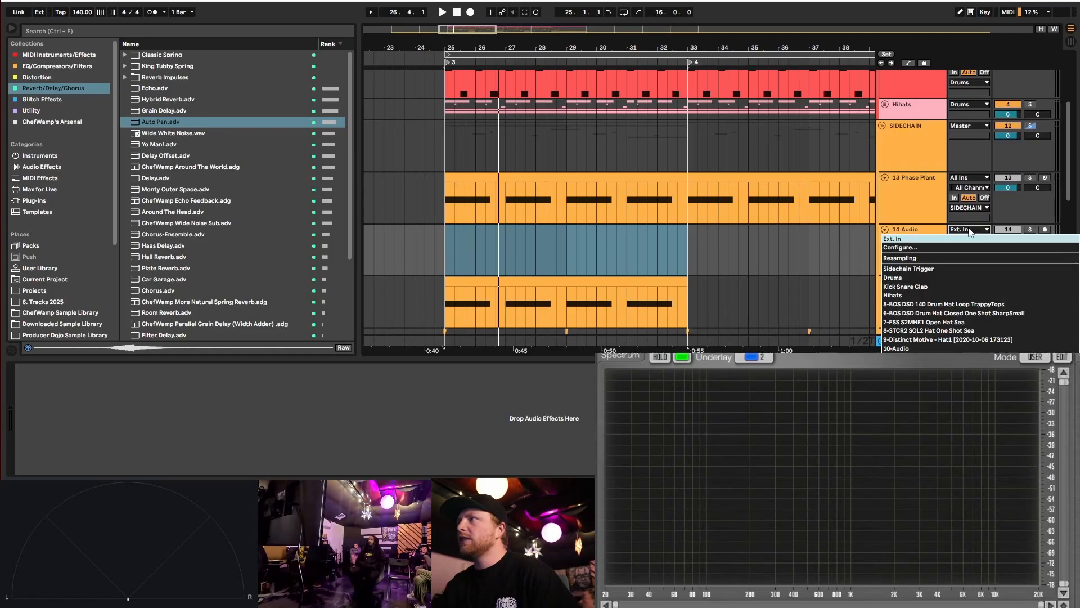
{"action": "left_click", "coordinate": [923, 374]}
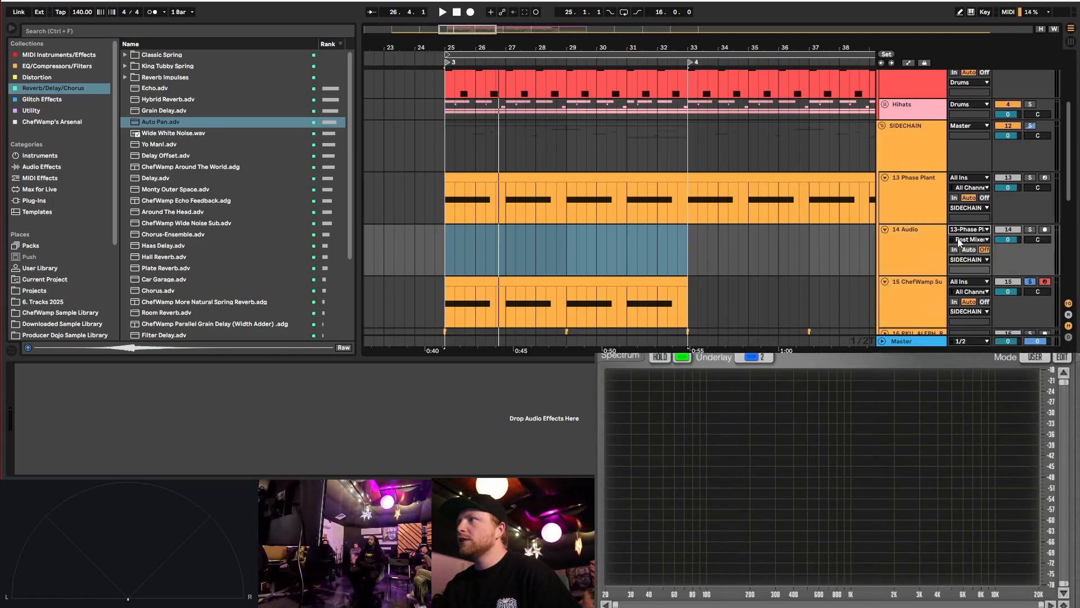
{"action": "left_click", "coordinate": [955, 249]}
{"action": "left_click", "coordinate": [1045, 229]}
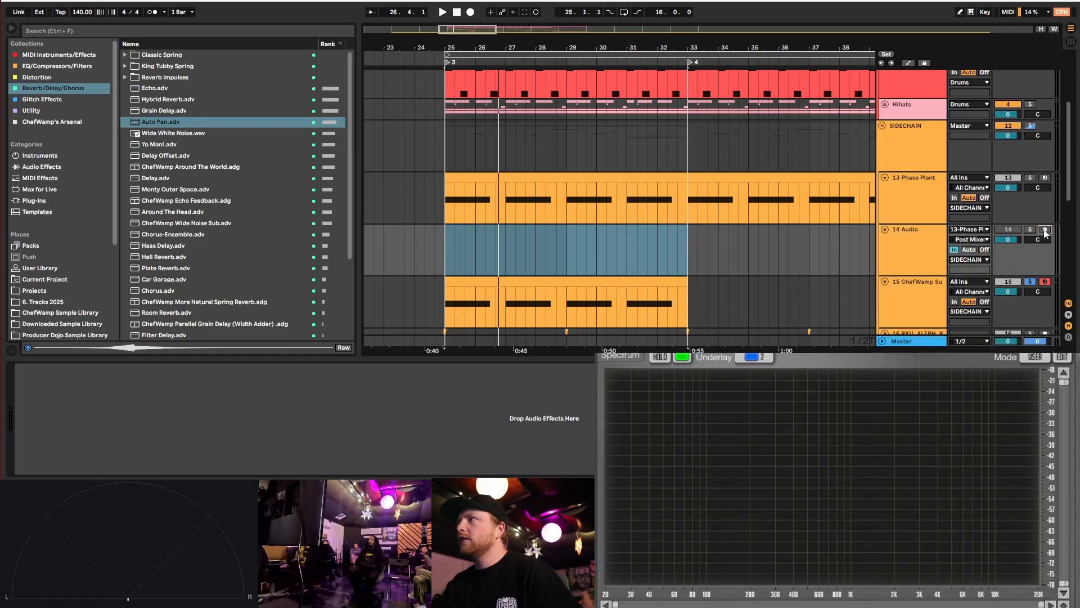
- Try recording onto the audio track from bar 25, stop, and unsolo the sub track
{"action": "left_click", "coordinate": [457, 204]}
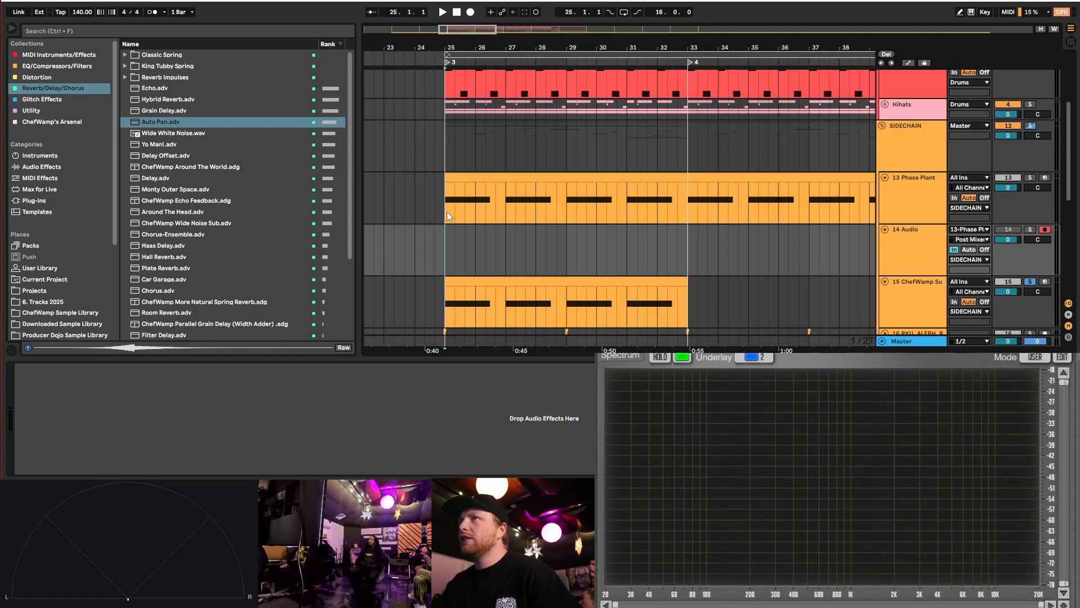
{"action": "left_click", "coordinate": [470, 12]}
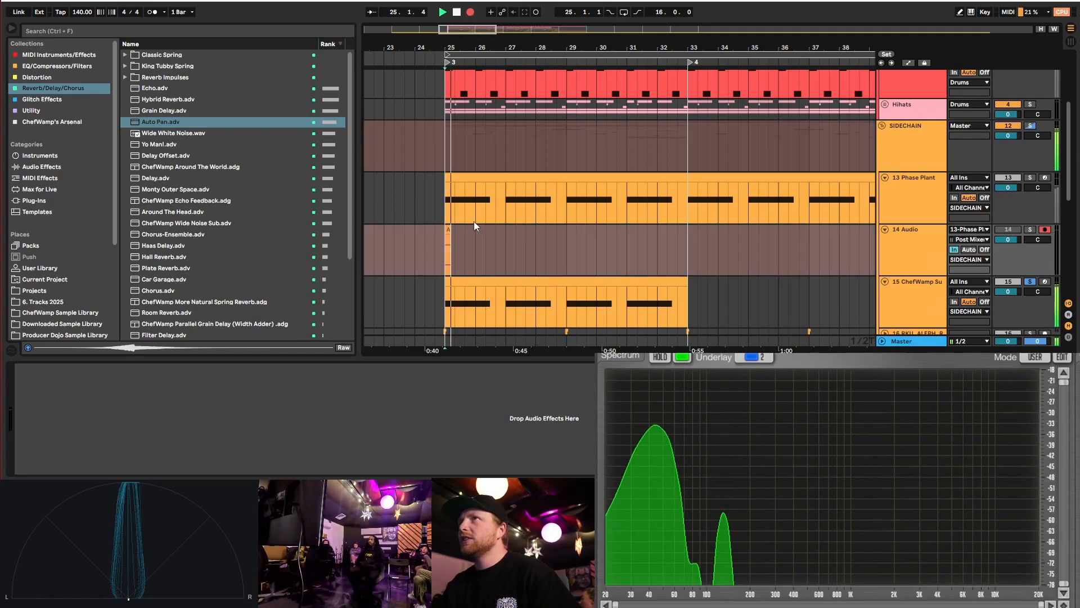
{"action": "left_click", "coordinate": [1030, 283]}
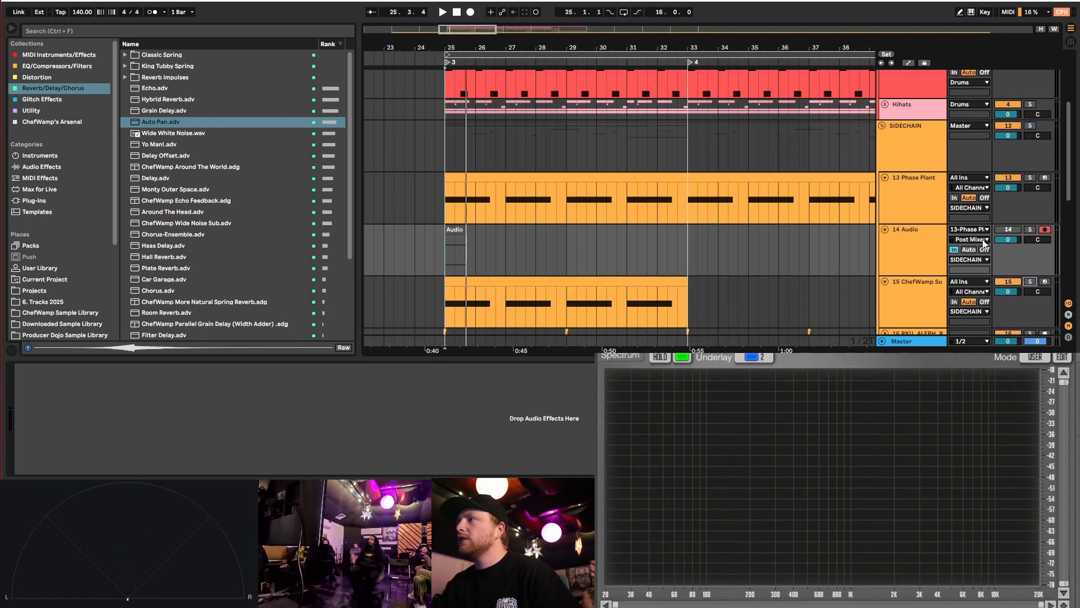
- Record the Phase Plant output onto the audio track from bar 25 for over two bars
{"action": "left_click", "coordinate": [470, 12]}
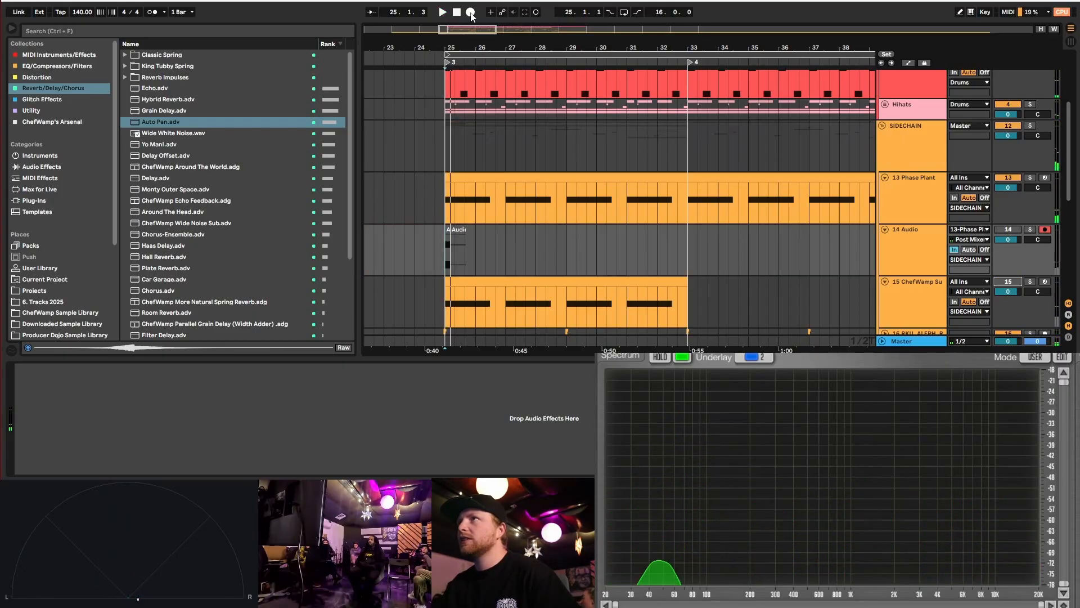
{"action": "left_click", "coordinate": [470, 12]}
{"action": "scroll", "coordinate": [455, 245], "scroll_direction": "up", "scroll_amount": 3}
{"action": "scroll", "coordinate": [540, 268], "scroll_direction": "up", "scroll_amount": 3}
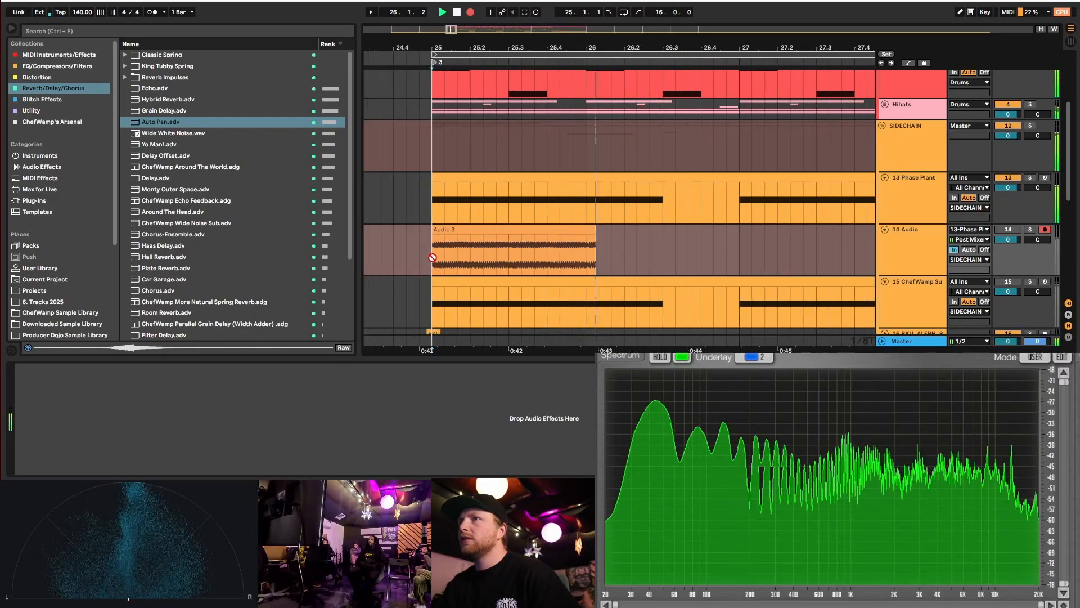
{"action": "scroll", "coordinate": [449, 254], "scroll_direction": "up", "scroll_amount": 3}
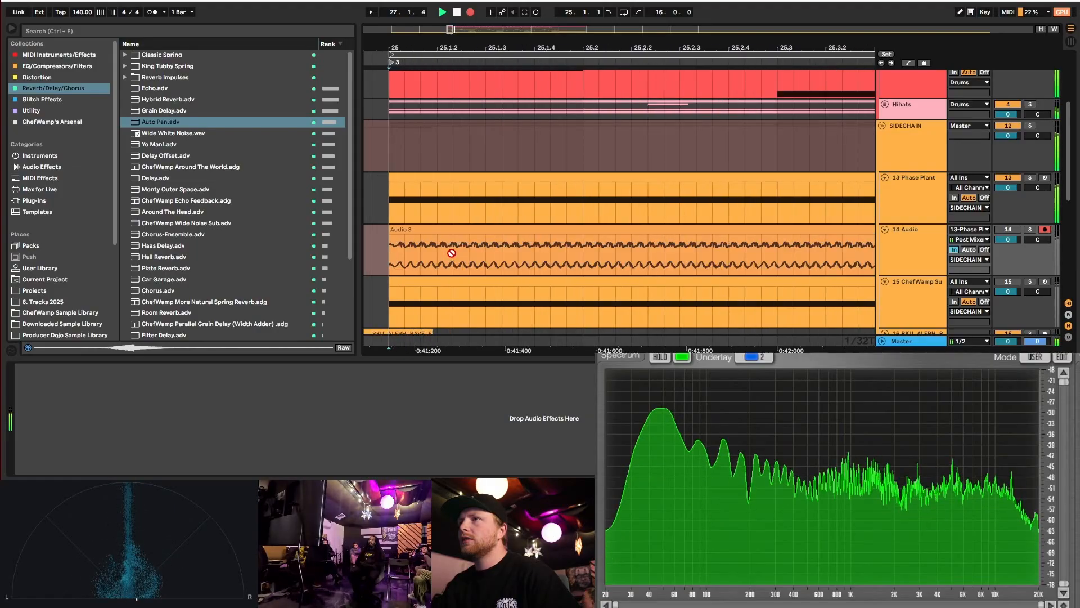
{"action": "key", "text": "space"}
{"action": "scroll", "coordinate": [450, 254], "scroll_direction": "down", "scroll_amount": 3}
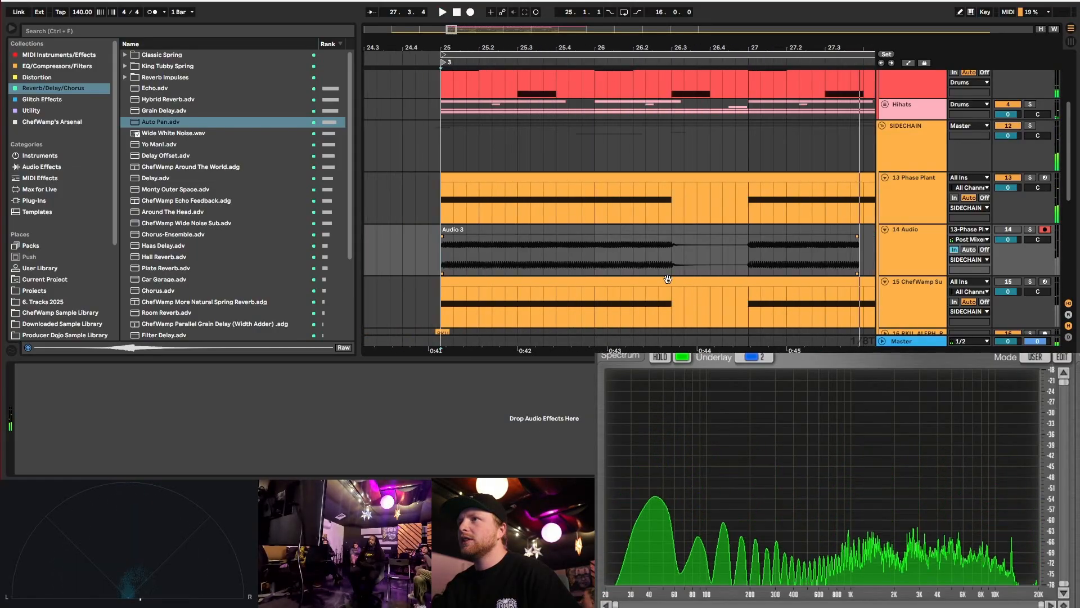
- Solo the audio track, play the recorded clip and set the track's monitoring to Off
{"action": "left_click", "coordinate": [647, 231]}
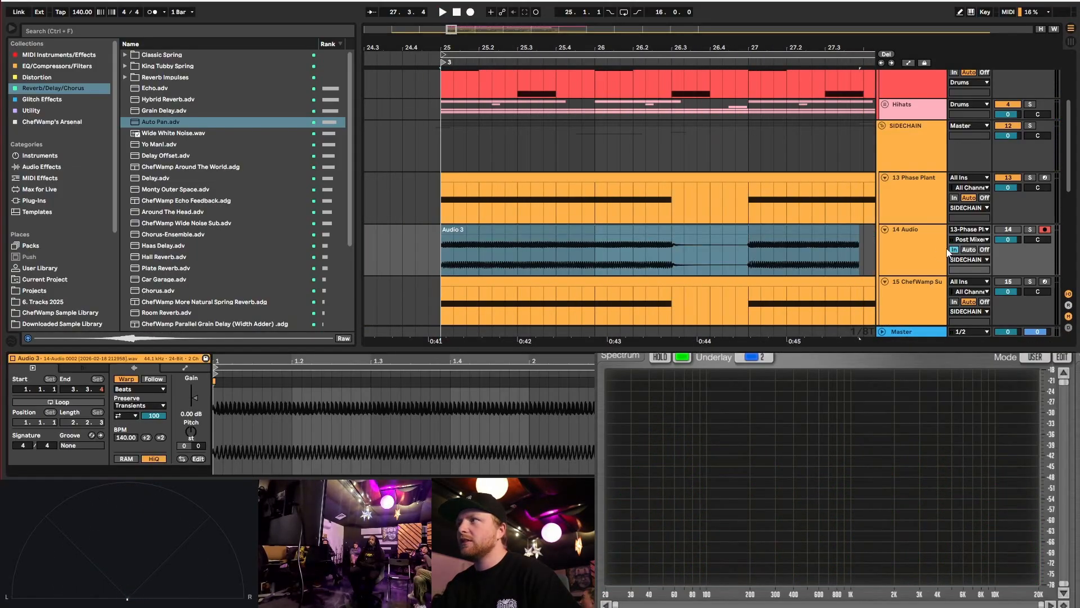
{"action": "left_click", "coordinate": [1031, 229]}
{"action": "key", "text": "space"}
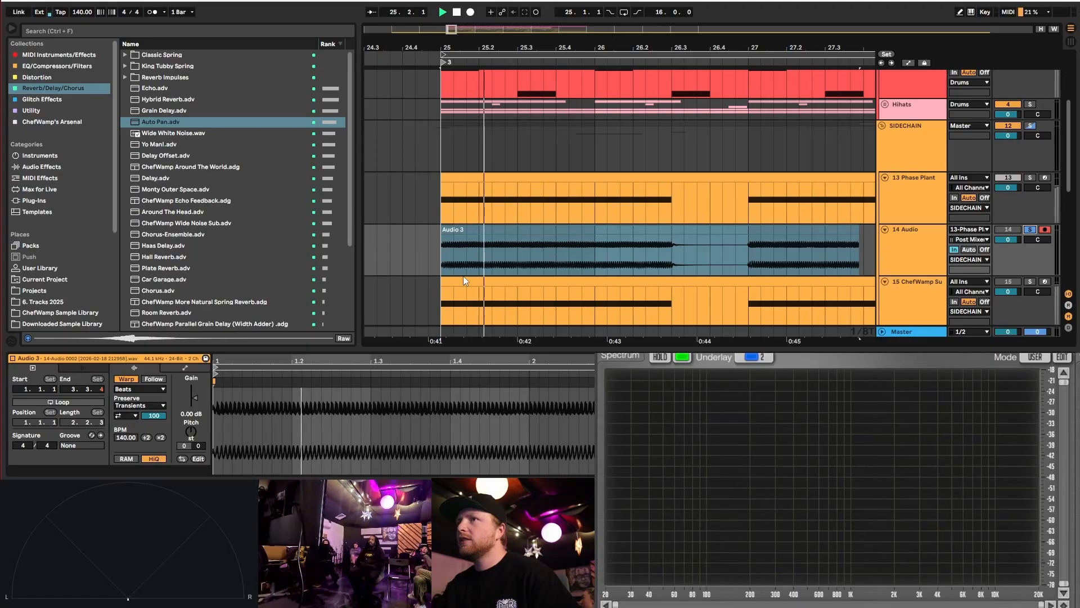
{"action": "left_click", "coordinate": [985, 250]}
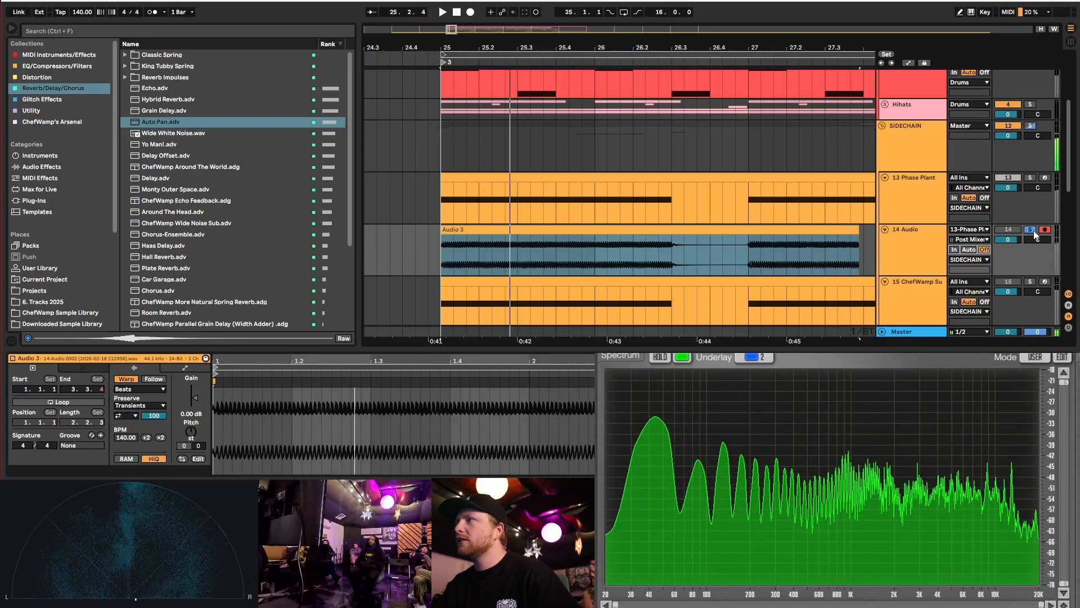
- Set the recorded clip's gain to 7.56 dB, play it soloed from bar 25, and disarm and unsolo its track for another playback
{"action": "left_click_drag", "start_coordinate": [191, 414], "coordinate": [191, 394]}
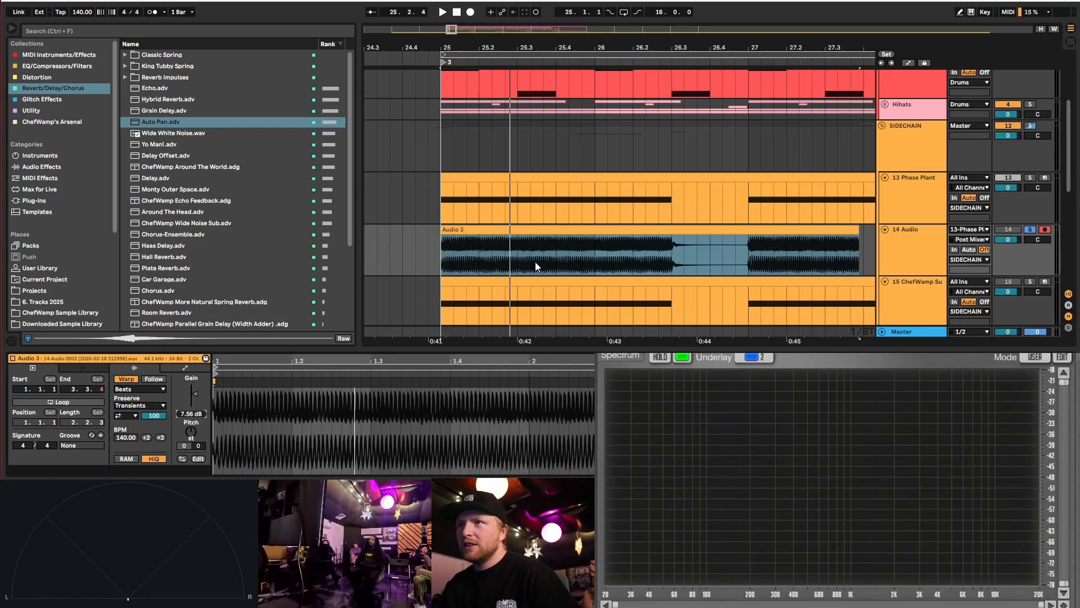
{"action": "scroll", "coordinate": [461, 255], "scroll_direction": "up", "scroll_amount": 3}
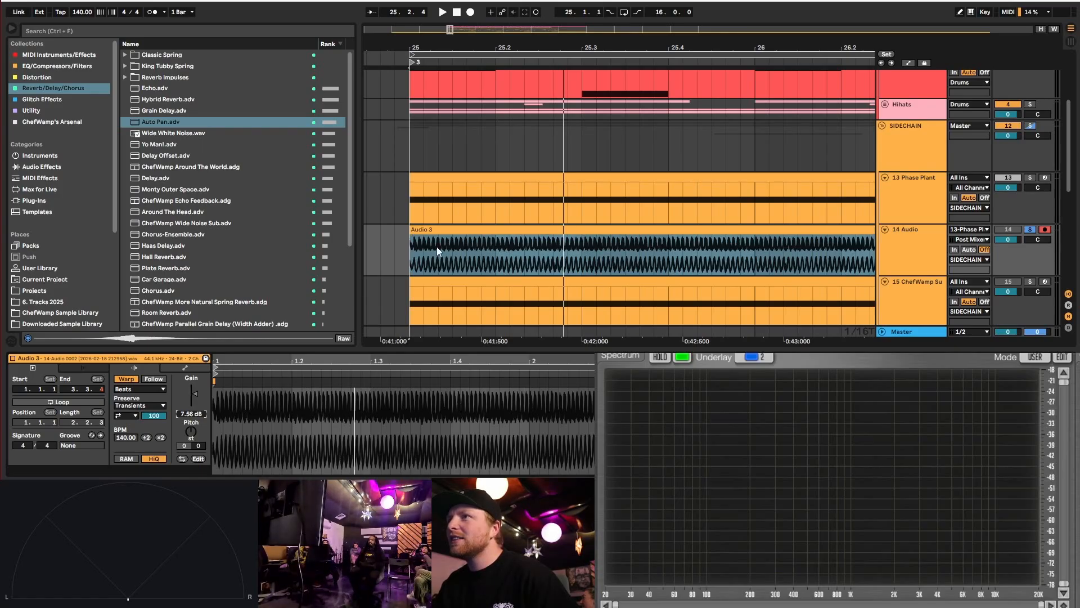
{"action": "left_click", "coordinate": [407, 249]}
{"action": "key", "text": "space"}
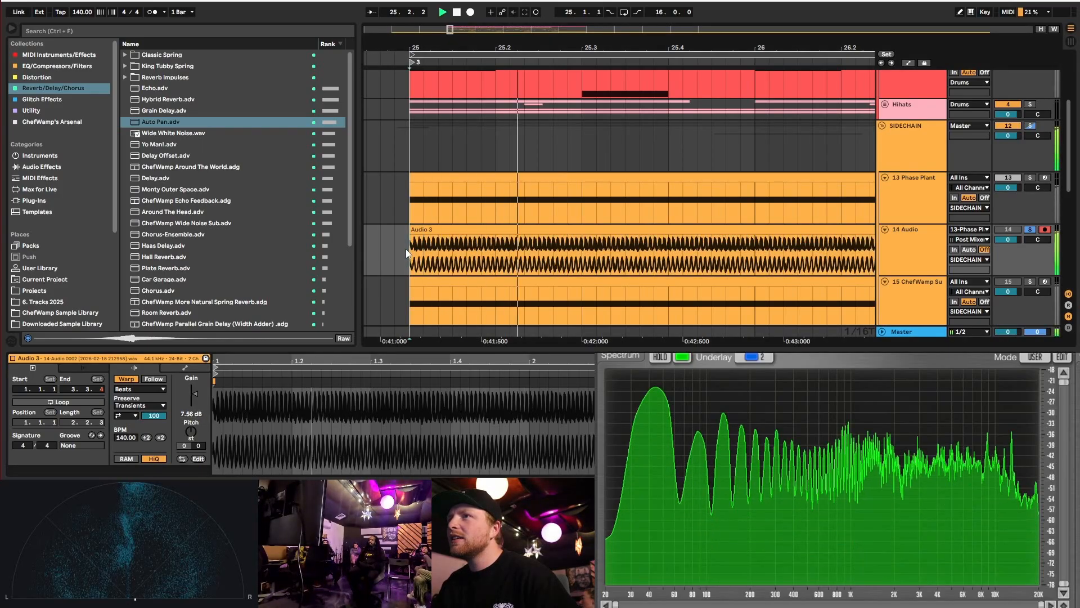
{"action": "key", "text": "space"}
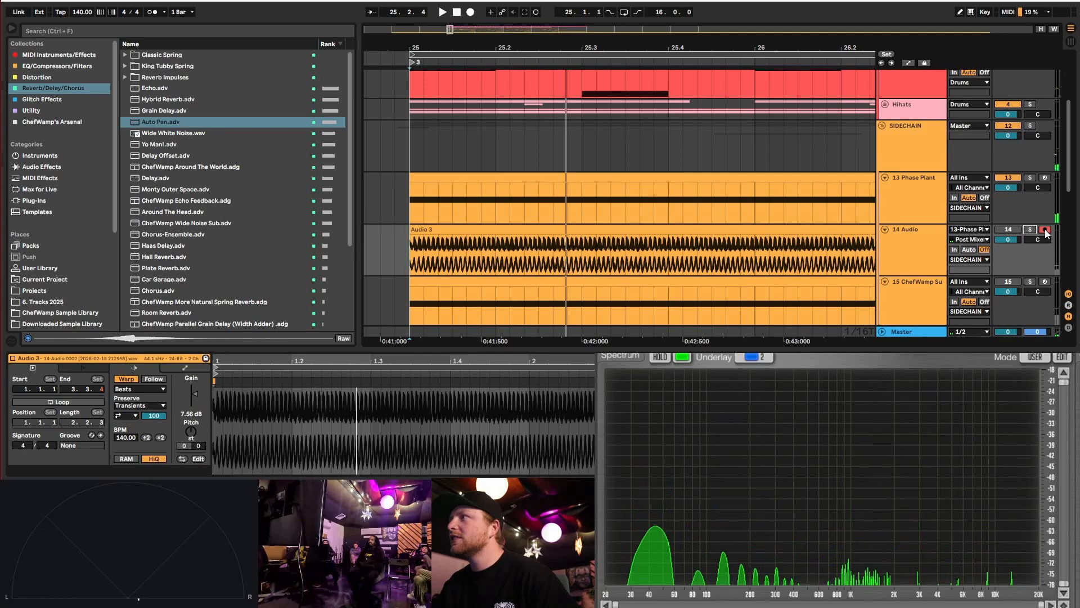
{"action": "left_click", "coordinate": [1045, 230]}
{"action": "key", "text": "space"}
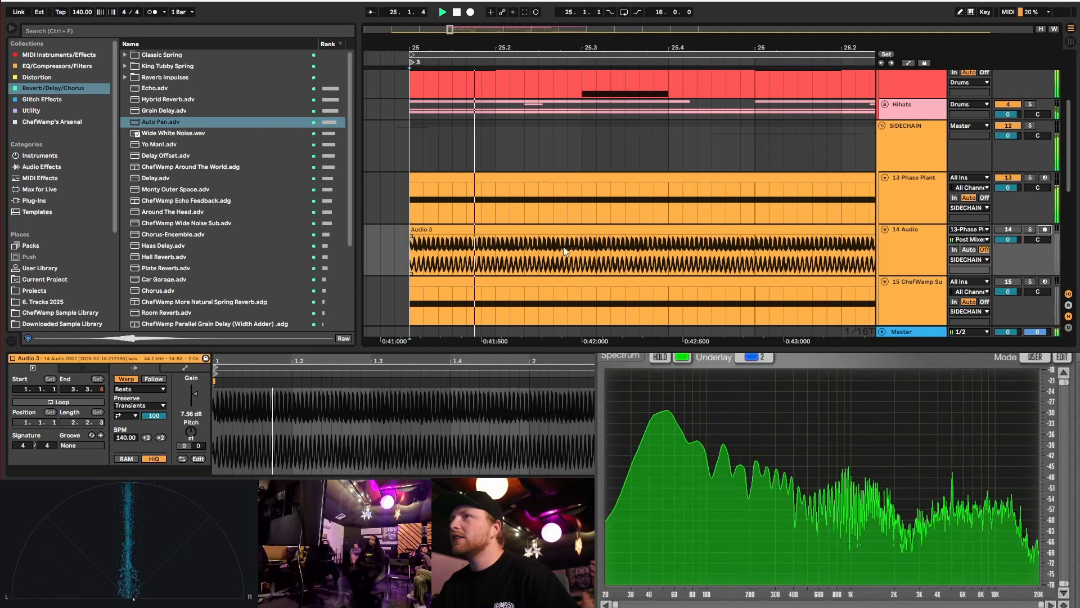
- Examine the recorded Phase Plant waveform against the Phase Plant and sub clips from bar 25
{"action": "scroll", "coordinate": [439, 254], "scroll_direction": "down", "scroll_amount": 4}
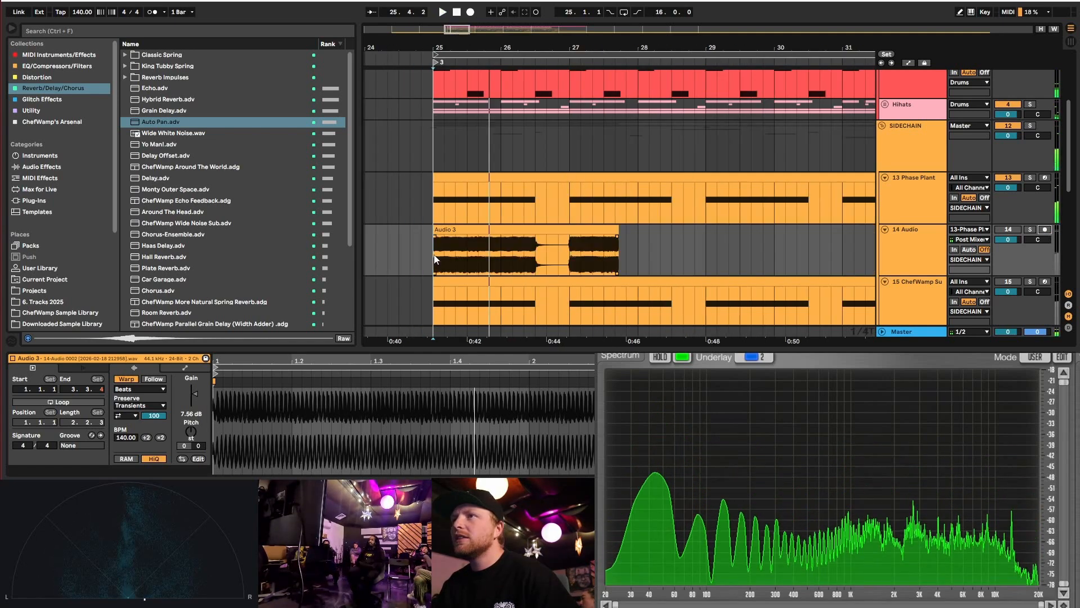
{"action": "scroll", "coordinate": [433, 255], "scroll_direction": "up", "scroll_amount": 4}
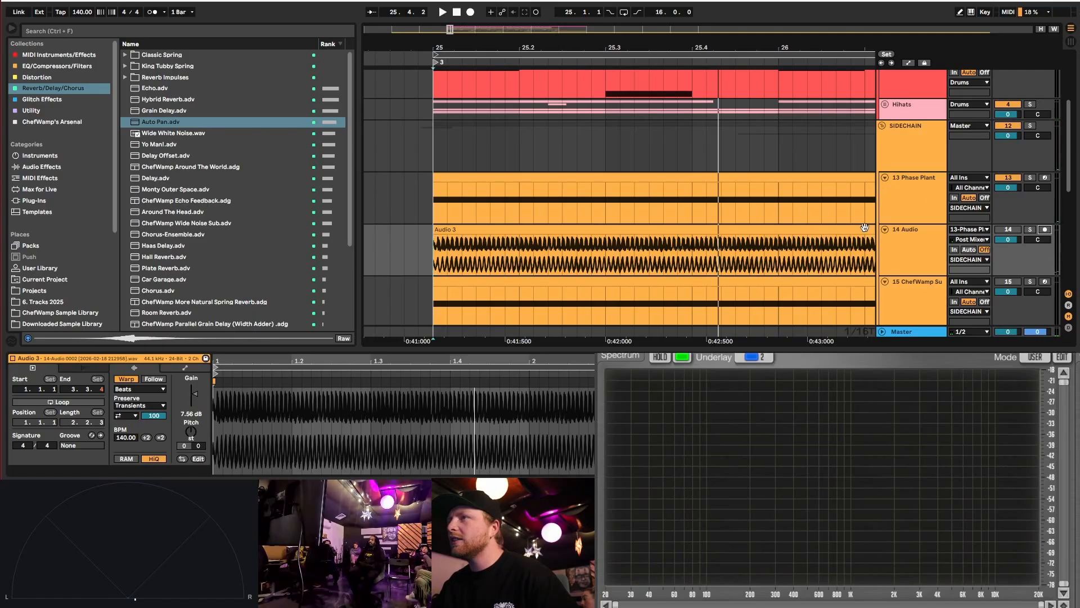
{"action": "scroll", "coordinate": [533, 227], "scroll_direction": "down", "scroll_amount": 3}
{"action": "scroll", "coordinate": [555, 255], "scroll_direction": "up", "scroll_amount": 4}
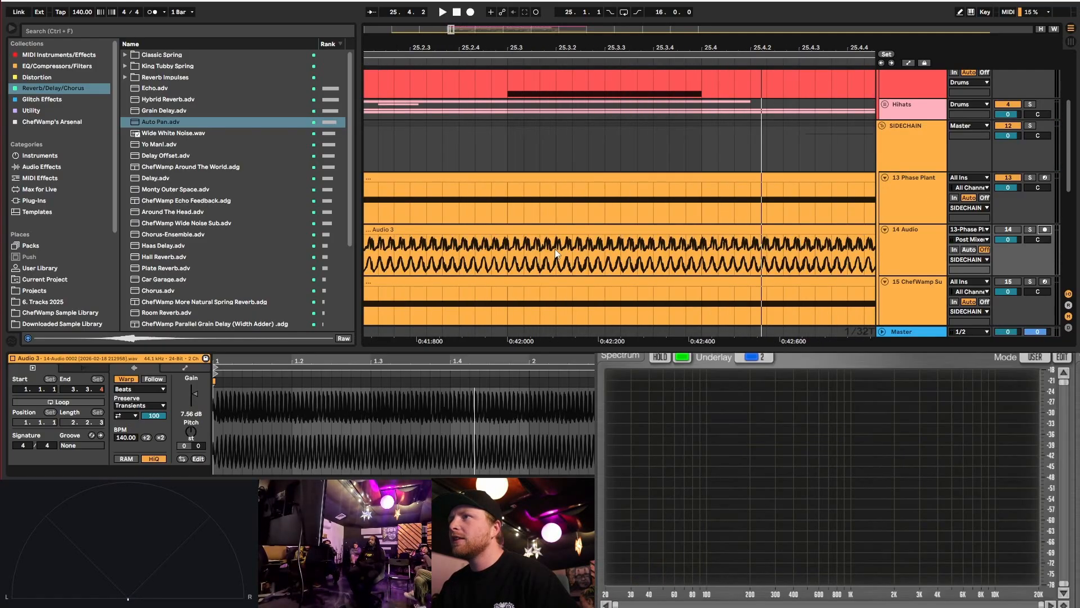
{"action": "scroll", "coordinate": [559, 253], "scroll_direction": "down", "scroll_amount": 4}
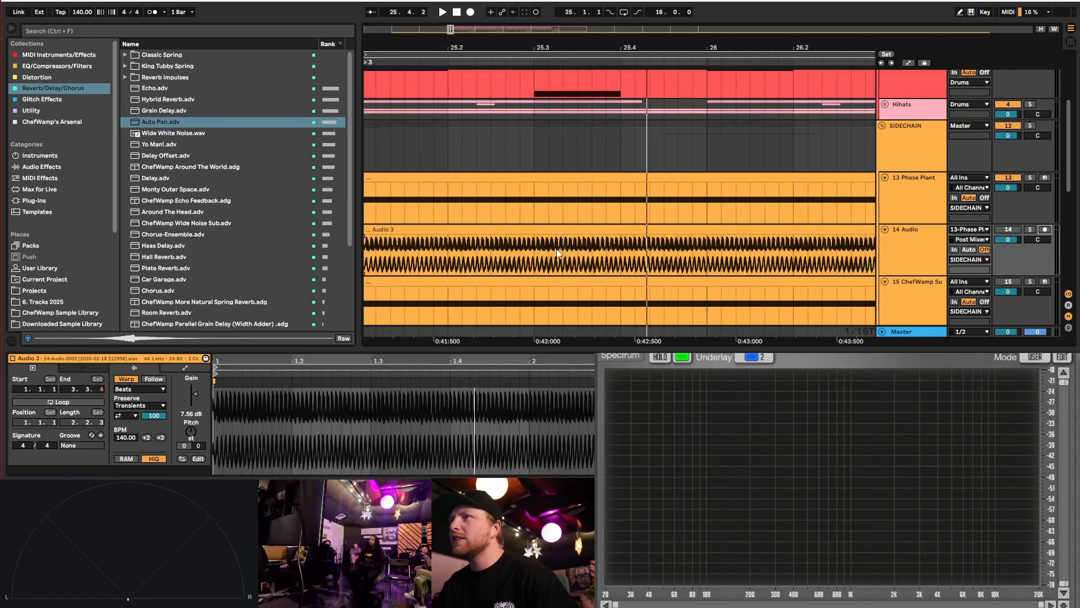
{"action": "left_click", "coordinate": [918, 189]}
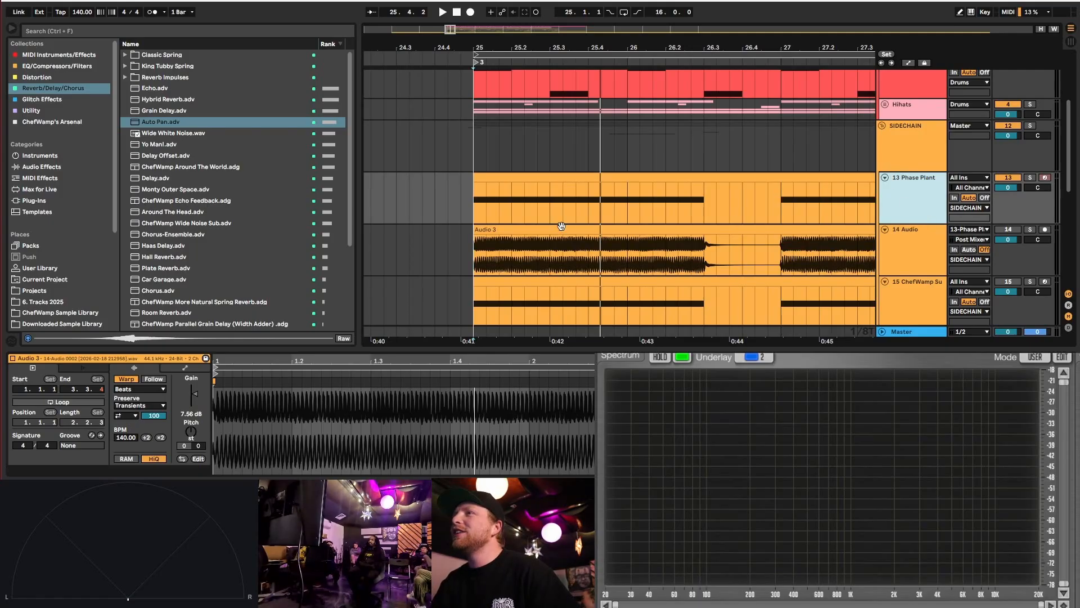
{"action": "scroll", "coordinate": [475, 205], "scroll_direction": "up", "scroll_amount": 4}
{"action": "scroll", "coordinate": [408, 222], "scroll_direction": "down", "scroll_amount": 3}
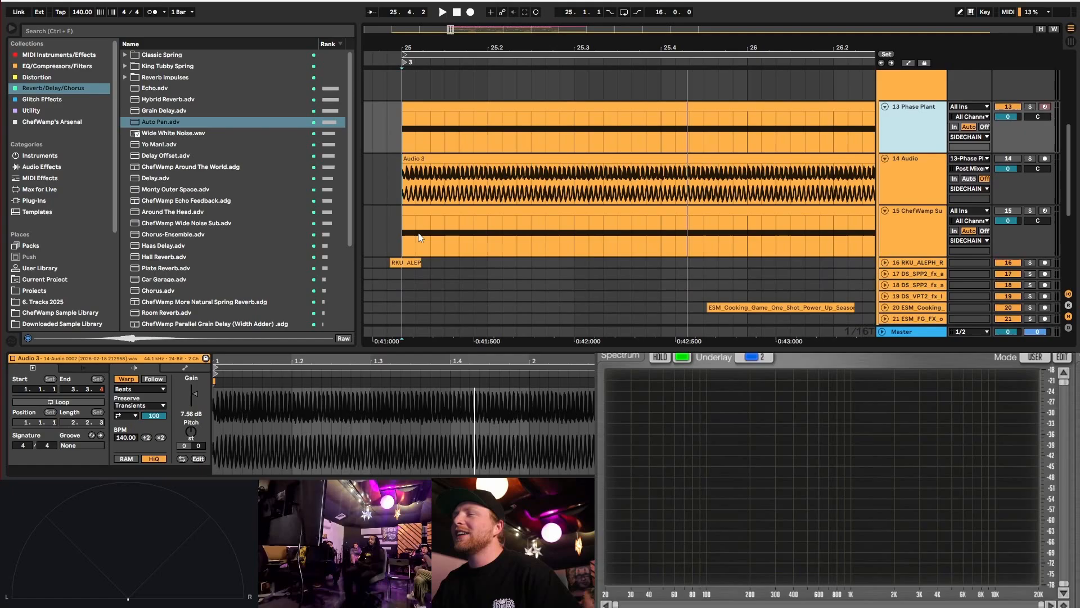
- Show automation in the arrangement and delete the recorded audio track
{"action": "left_click", "coordinate": [892, 216]}
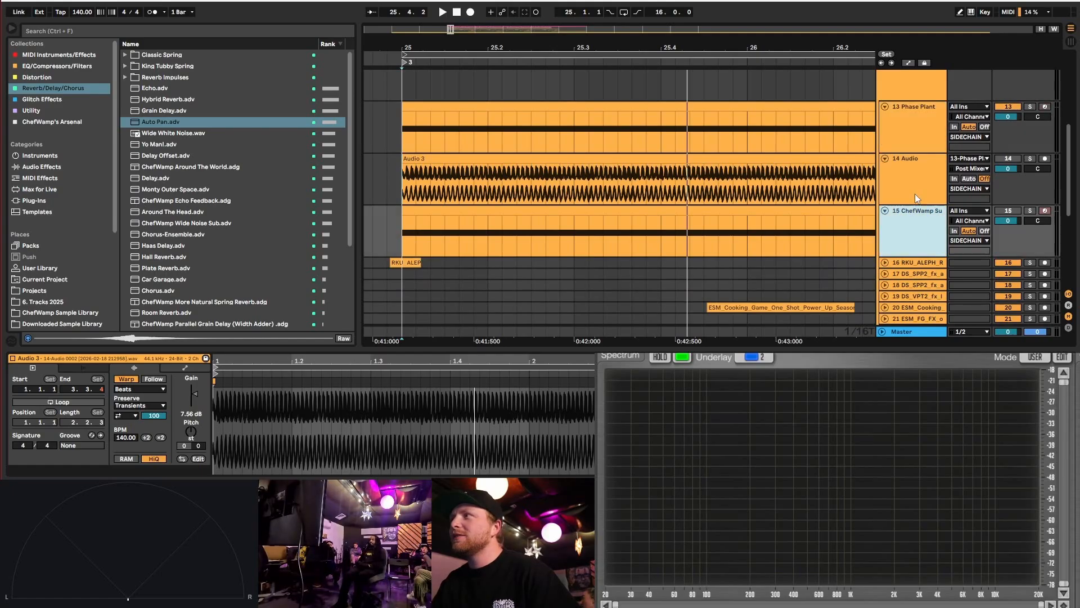
{"action": "left_click", "coordinate": [908, 64]}
{"action": "left_click", "coordinate": [918, 162]}
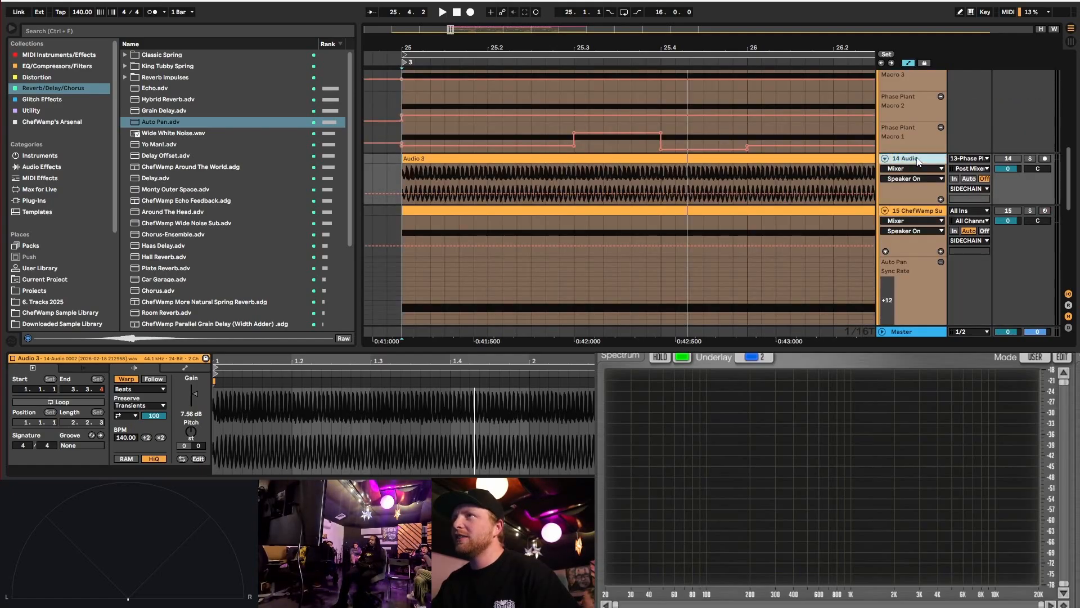
{"action": "key", "text": "Delete"}
- Set the sub track's Auto Pan Sync Rate automation to 1/6 from bar 25
{"action": "scroll", "coordinate": [414, 213], "scroll_direction": "down", "scroll_amount": 2}
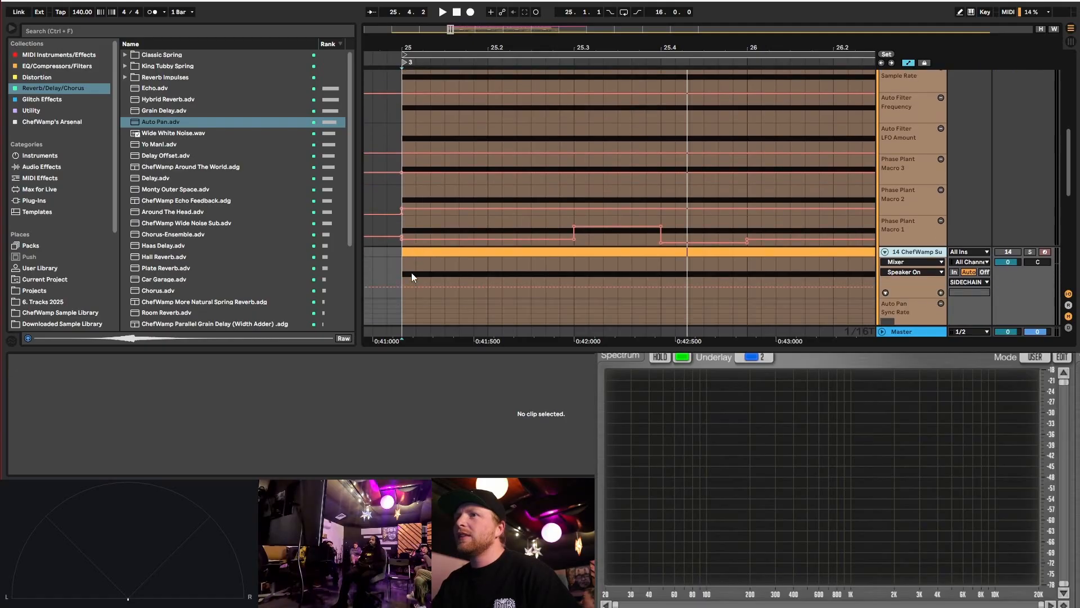
{"action": "scroll", "coordinate": [456, 242], "scroll_direction": "down", "scroll_amount": 2}
{"action": "scroll", "coordinate": [450, 247], "scroll_direction": "left", "scroll_amount": 1}
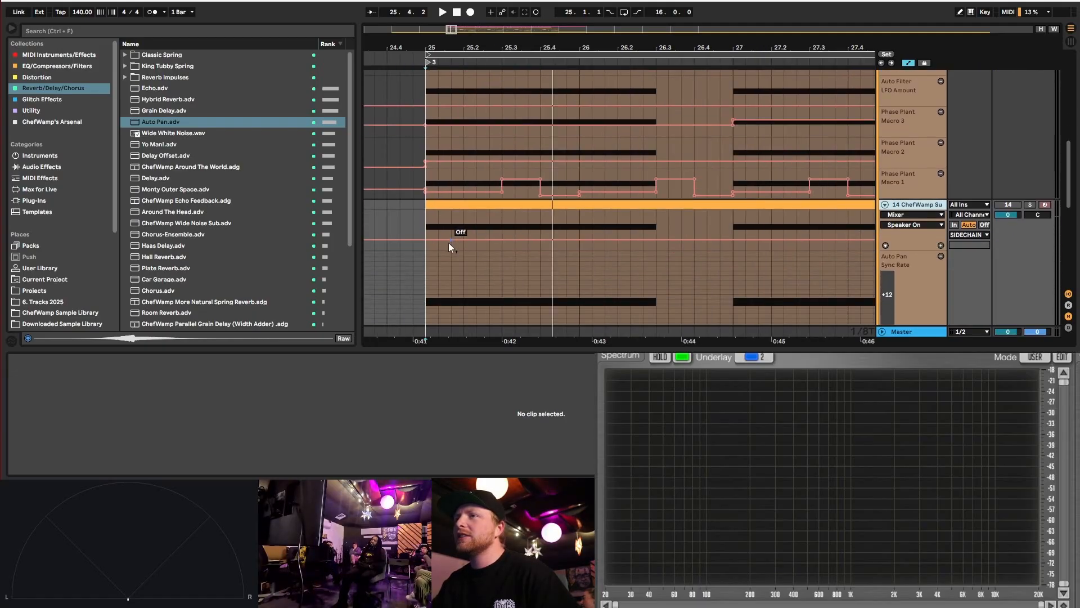
{"action": "scroll", "coordinate": [816, 292], "scroll_direction": "down", "scroll_amount": 5}
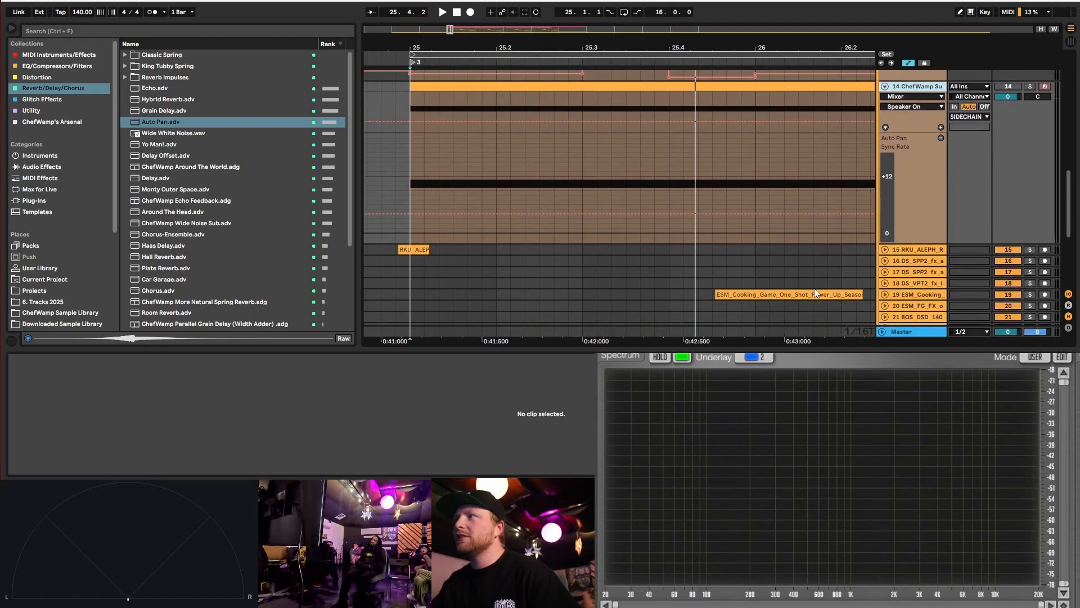
{"action": "mouse_move", "coordinate": [401, 214]}
{"action": "left_mouse_down"}
{"action": "mouse_move", "coordinate": [401, 186]}
{"action": "mouse_move", "coordinate": [401, 199]}
{"action": "left_mouse_up"}
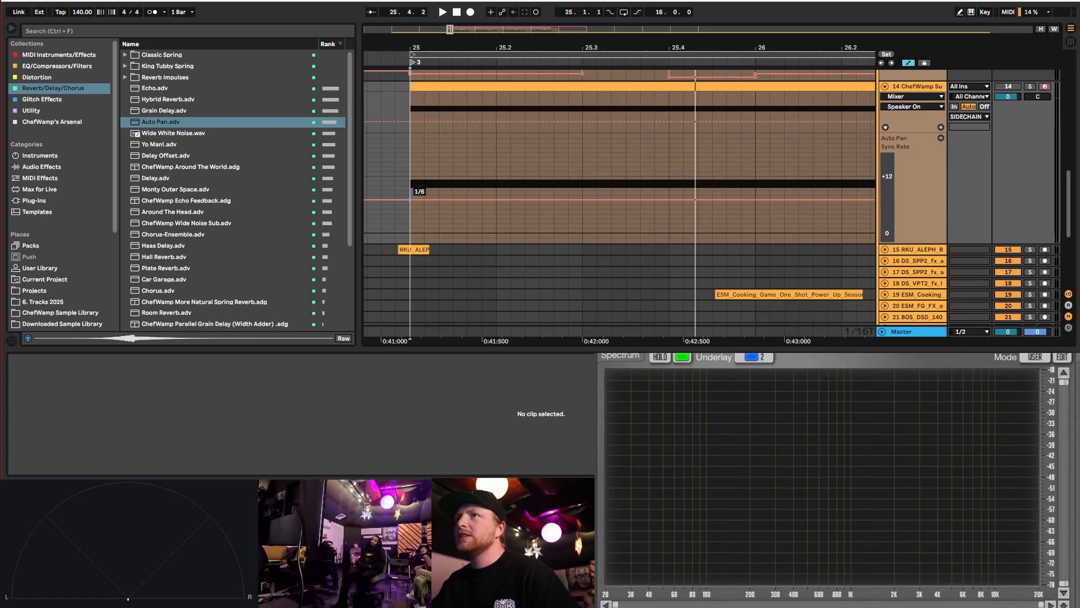
- Hide the arrangement's automation lanes to show the Phase Plant and sub tracks as clips
{"action": "scroll", "coordinate": [649, 195], "scroll_direction": "up", "scroll_amount": 3}
{"action": "scroll", "coordinate": [649, 194], "scroll_direction": "up", "scroll_amount": 2}
{"action": "scroll", "coordinate": [903, 107], "scroll_direction": "up", "scroll_amount": 3}
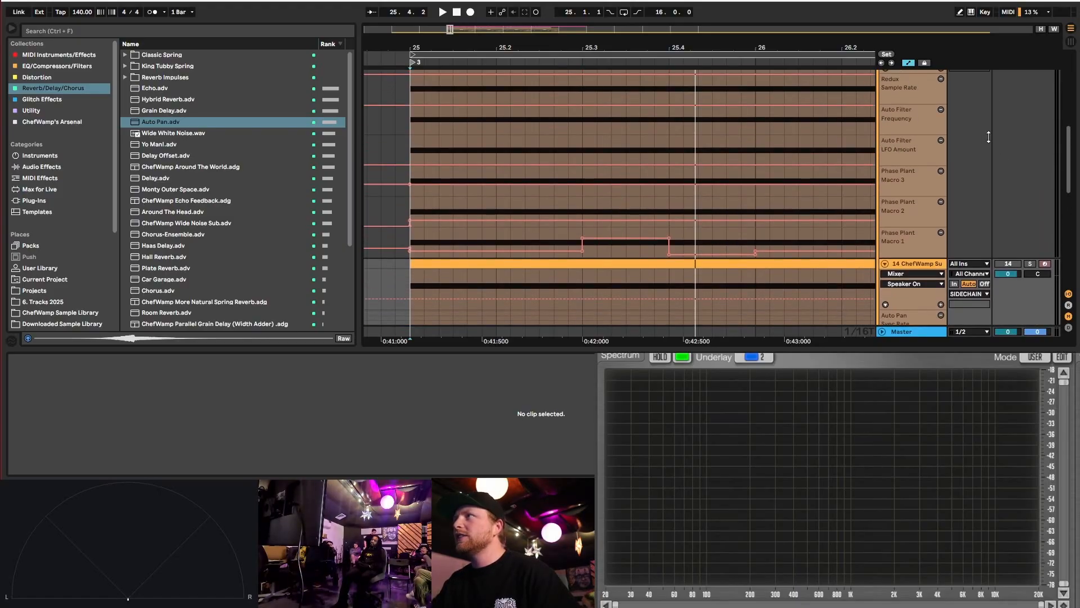
{"action": "key", "text": "a"}
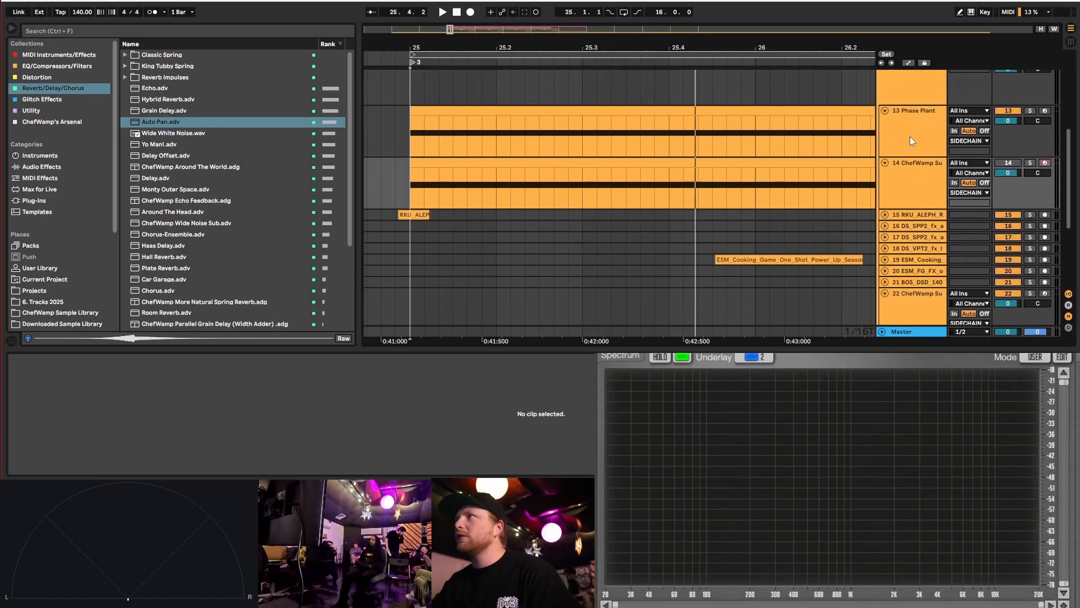
- Add soothe2 from the EQ/Compressors/Filters collection to the end of the Phase Plant track's device chain
{"action": "left_click", "coordinate": [910, 136]}
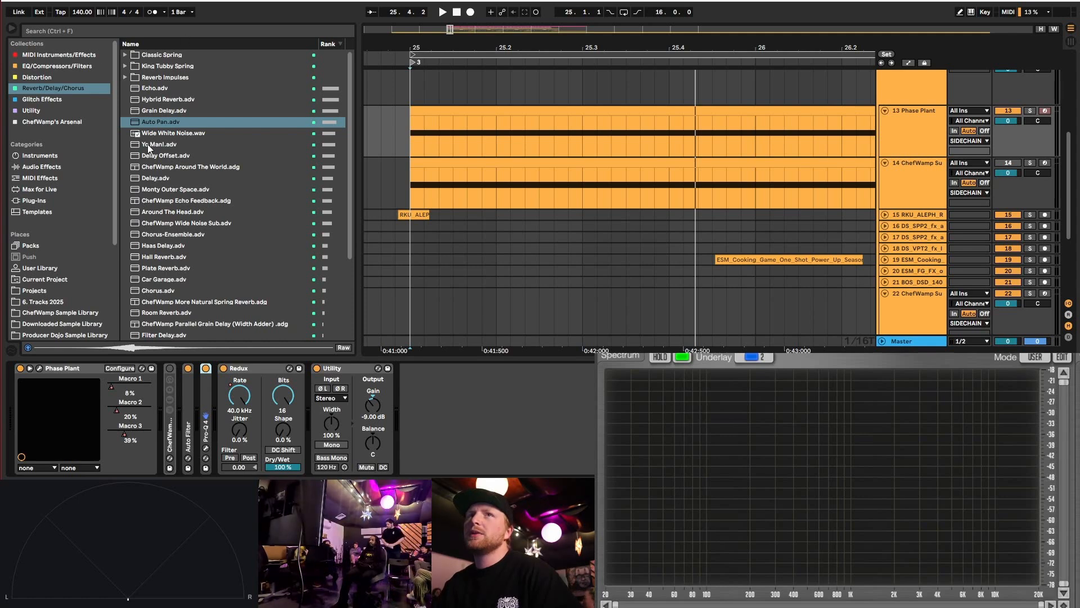
{"action": "left_click", "coordinate": [77, 66]}
{"action": "scroll", "coordinate": [173, 298], "scroll_direction": "down", "scroll_amount": 5}
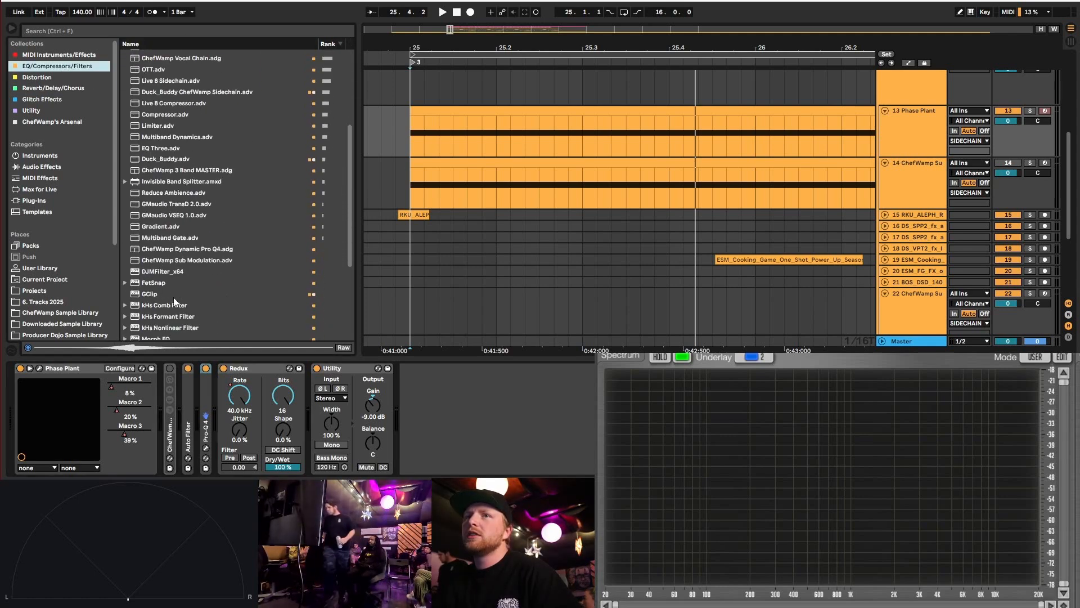
{"action": "scroll", "coordinate": [167, 296], "scroll_direction": "down", "scroll_amount": 3}
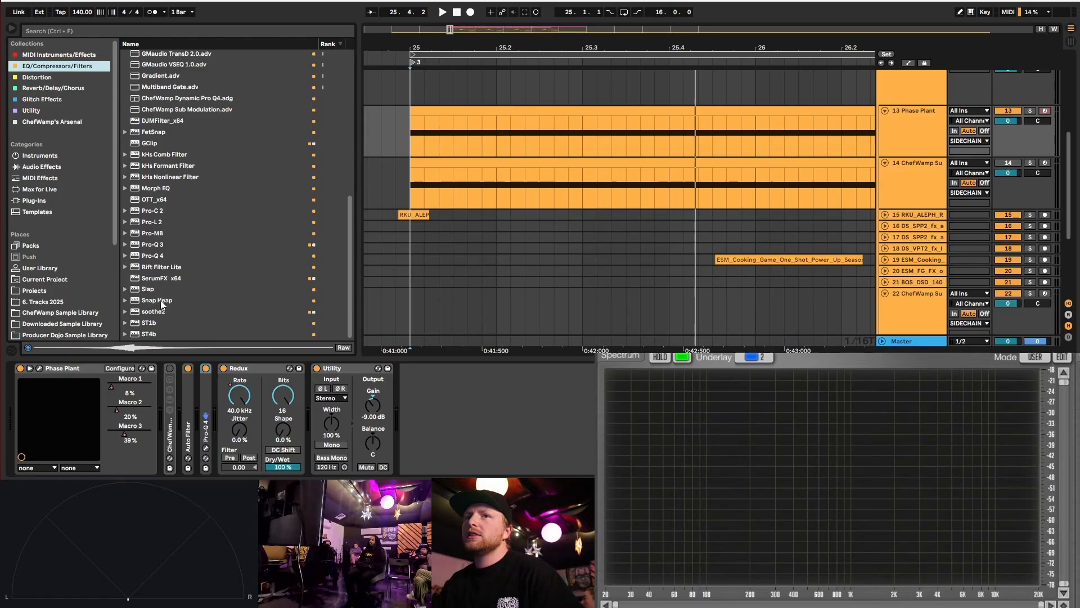
{"action": "left_click_drag", "start_coordinate": [160, 310], "coordinate": [471, 408]}
- Set soothe2's sidechain source to 14-ChefWamp Sub Rack 2.6.2023 and open the plugin's editor window
{"action": "left_click", "coordinate": [423, 389]}
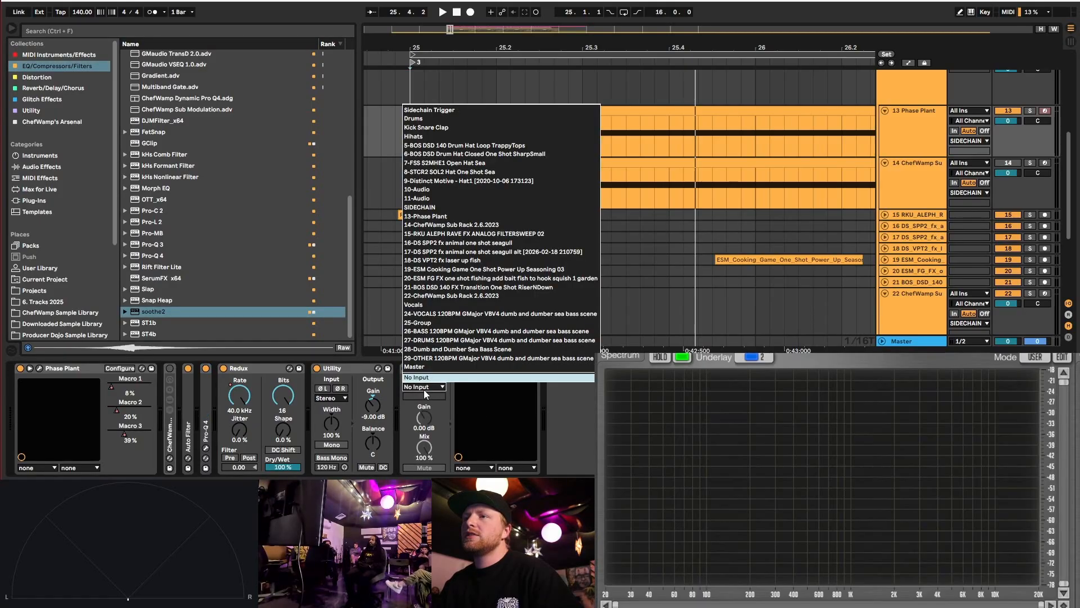
{"action": "left_click", "coordinate": [428, 387]}
{"action": "left_click", "coordinate": [912, 129]}
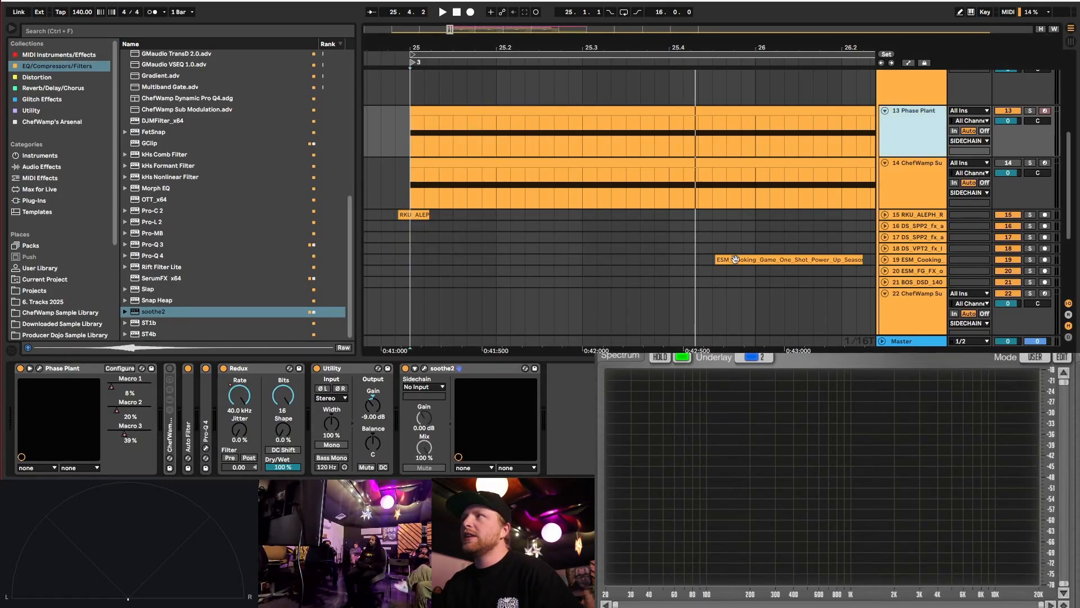
{"action": "left_click", "coordinate": [426, 386]}
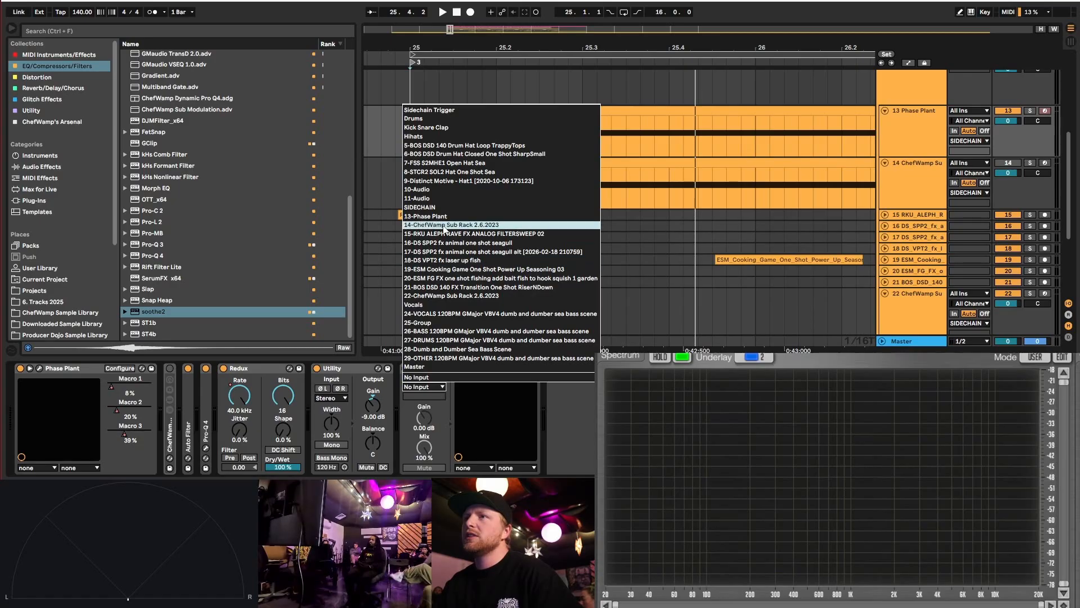
{"action": "left_click", "coordinate": [454, 393]}
{"action": "left_click", "coordinate": [425, 368]}
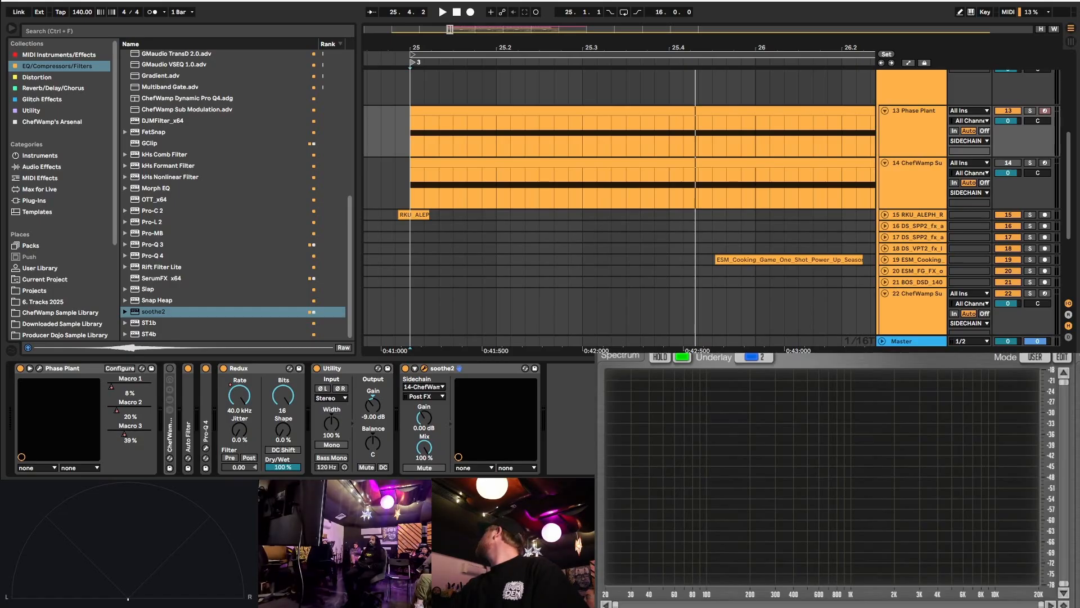
{"action": "left_click_drag", "start_coordinate": [1079, 36], "coordinate": [300, 58]}
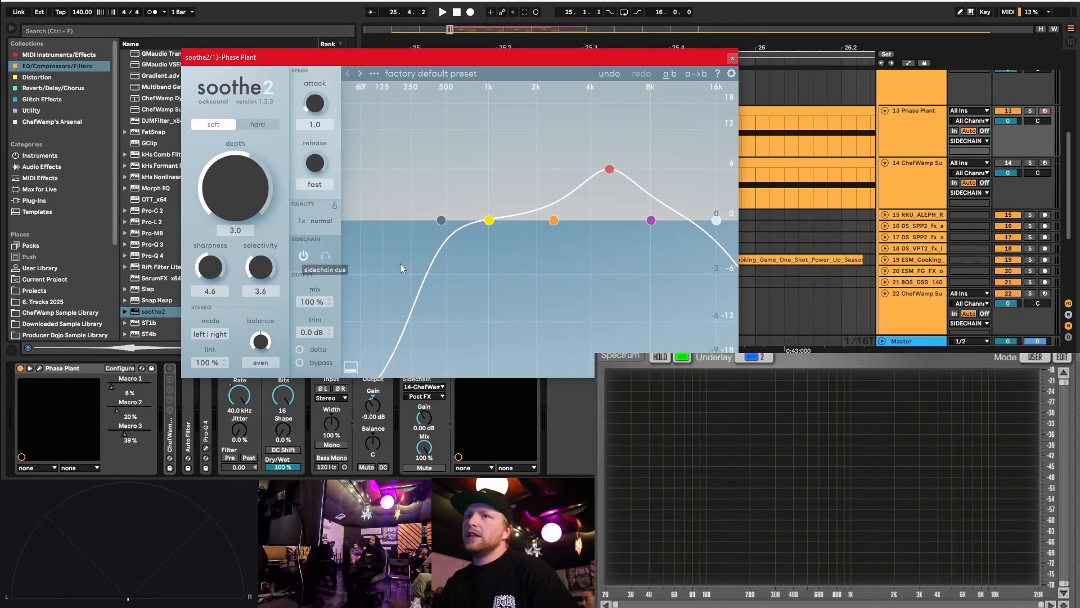
- Disable soothe2's low cut and set bands 1 and 2 to 73 Hz, 12 dB sensitivity and a Q of 0.3
{"action": "double_click", "coordinate": [442, 220]}
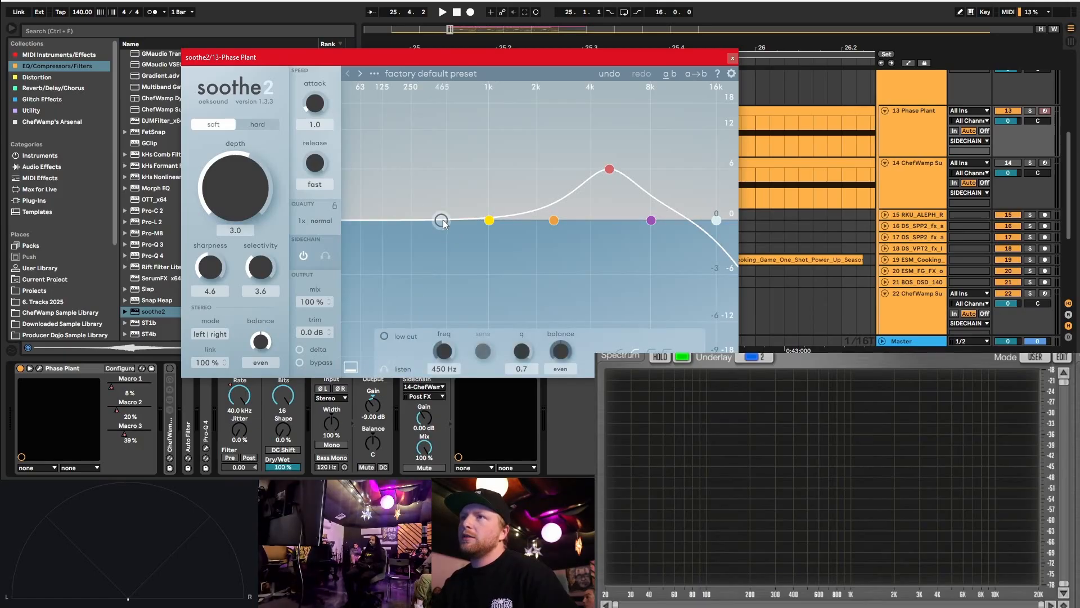
{"action": "left_click_drag", "start_coordinate": [489, 220], "coordinate": [369, 129]}
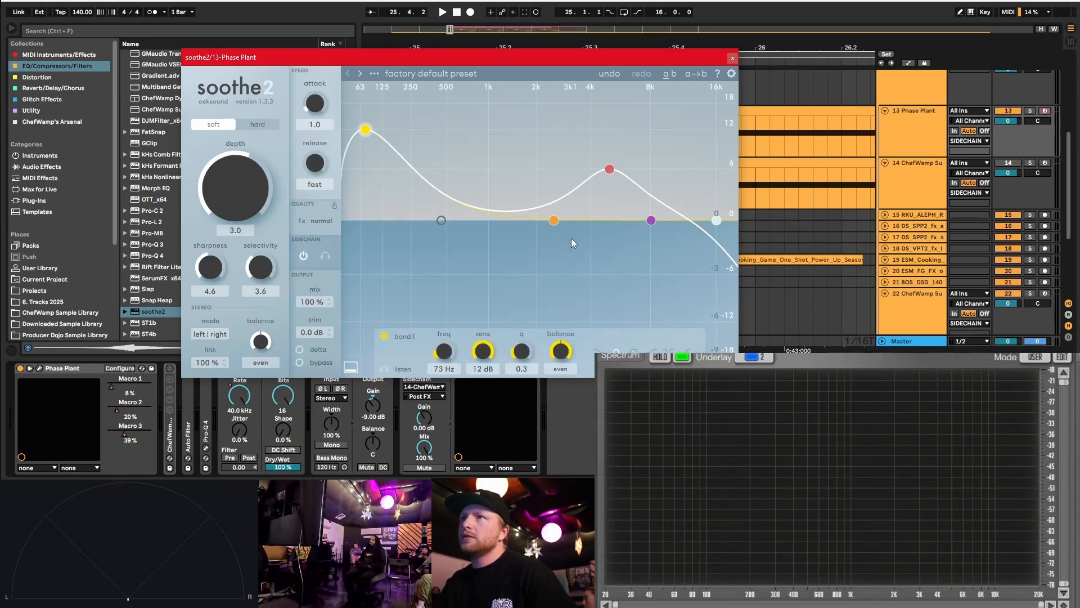
{"action": "left_click_drag", "start_coordinate": [554, 220], "coordinate": [368, 131]}
{"action": "scroll", "coordinate": [368, 131], "scroll_direction": "down", "scroll_amount": 1}
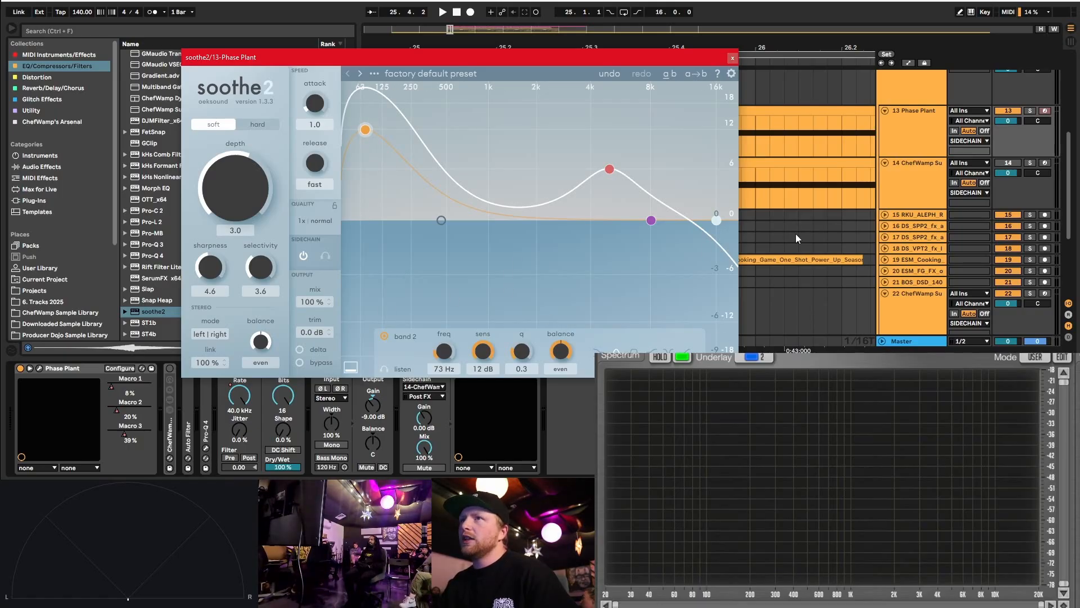
- Audition soothe2's sidechain reduction on the Phase Plant bass and close its editor window
{"action": "key", "text": "space"}
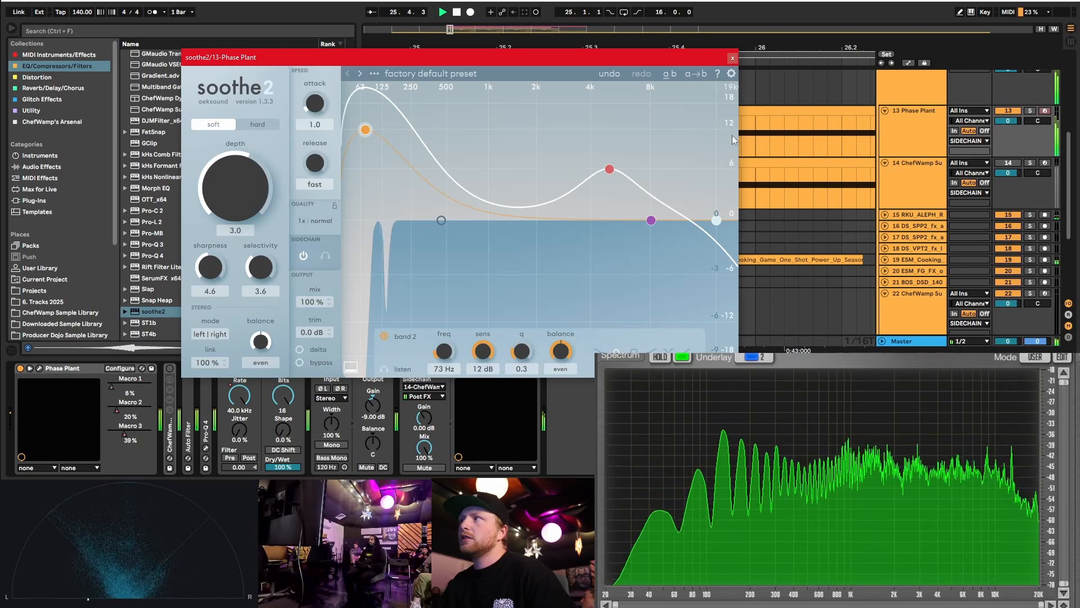
{"action": "left_click", "coordinate": [733, 58]}
{"action": "key", "text": "space"}
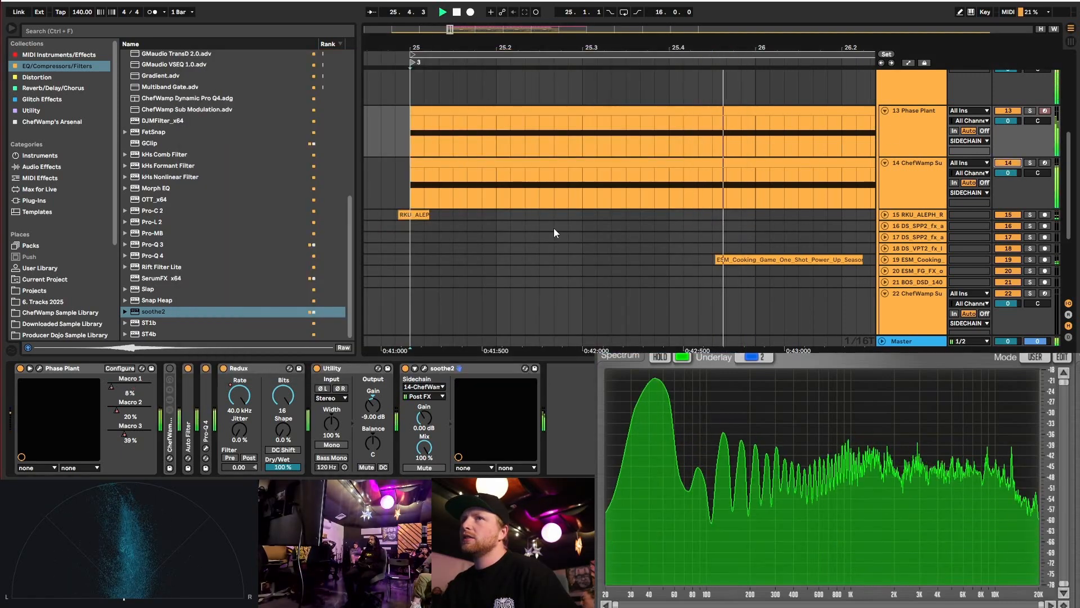
- Show automation in the arrangement and audition the sub's Auto Pan Sync Rate section from 25.3 to 25.4 against Phase Plant Macro 1
{"action": "left_click", "coordinate": [908, 63]}
{"action": "scroll", "coordinate": [457, 214], "scroll_direction": "down", "scroll_amount": 3}
{"action": "scroll", "coordinate": [506, 252], "scroll_direction": "down", "scroll_amount": 3}
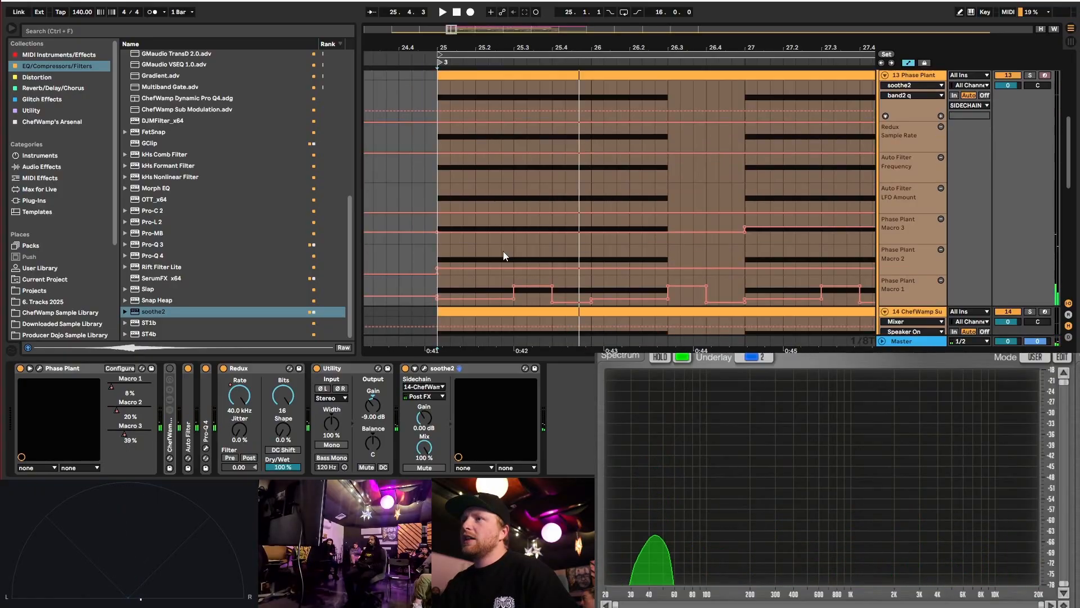
{"action": "scroll", "coordinate": [453, 259], "scroll_direction": "up", "scroll_amount": 3}
{"action": "scroll", "coordinate": [621, 267], "scroll_direction": "down", "scroll_amount": 2}
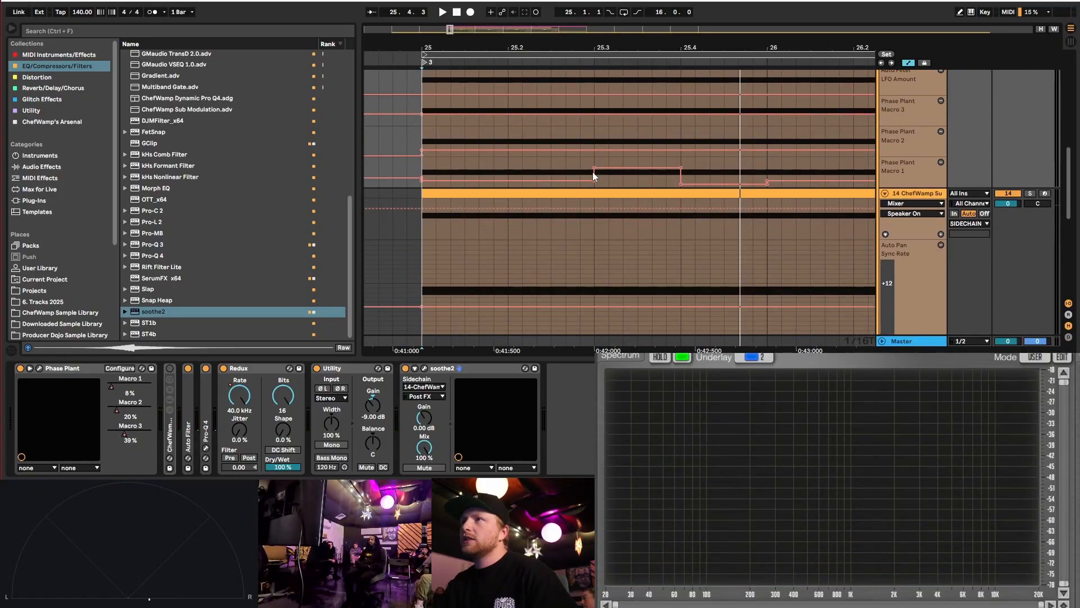
{"action": "mouse_move", "coordinate": [594, 169]}
{"action": "left_click_drag", "start_coordinate": [602, 286], "coordinate": [686, 273]}
{"action": "key", "text": "space"}
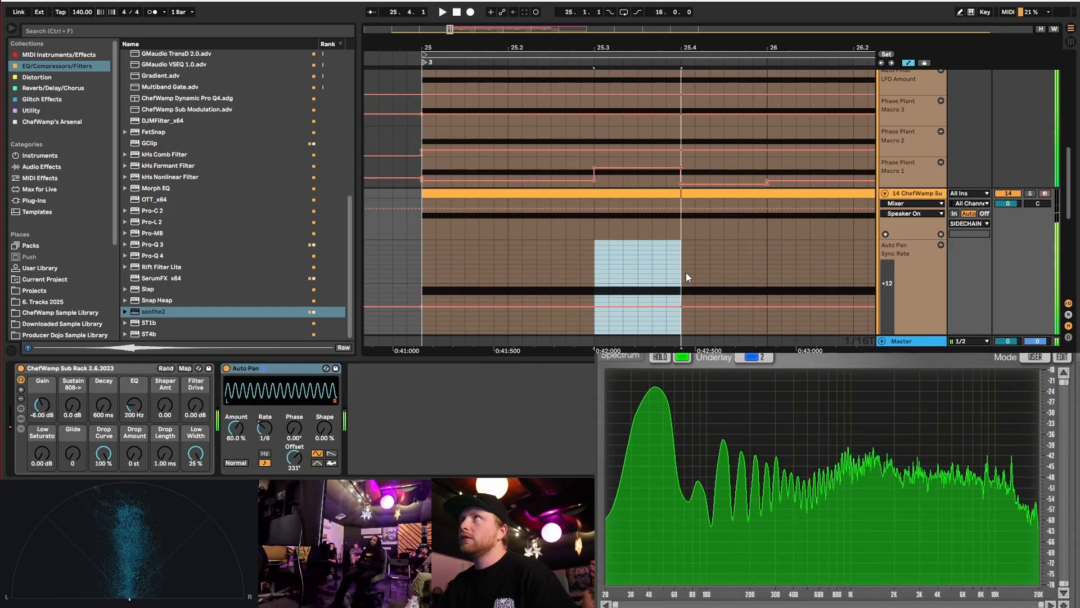
{"action": "scroll", "coordinate": [647, 273], "scroll_direction": "down", "scroll_amount": 2}
{"action": "key", "text": "space"}
- Set the sub's Auto Pan Sync Rate automation to 1/16 from 25.3 and to 1/4 from 25.4
{"action": "left_click", "coordinate": [594, 243]}
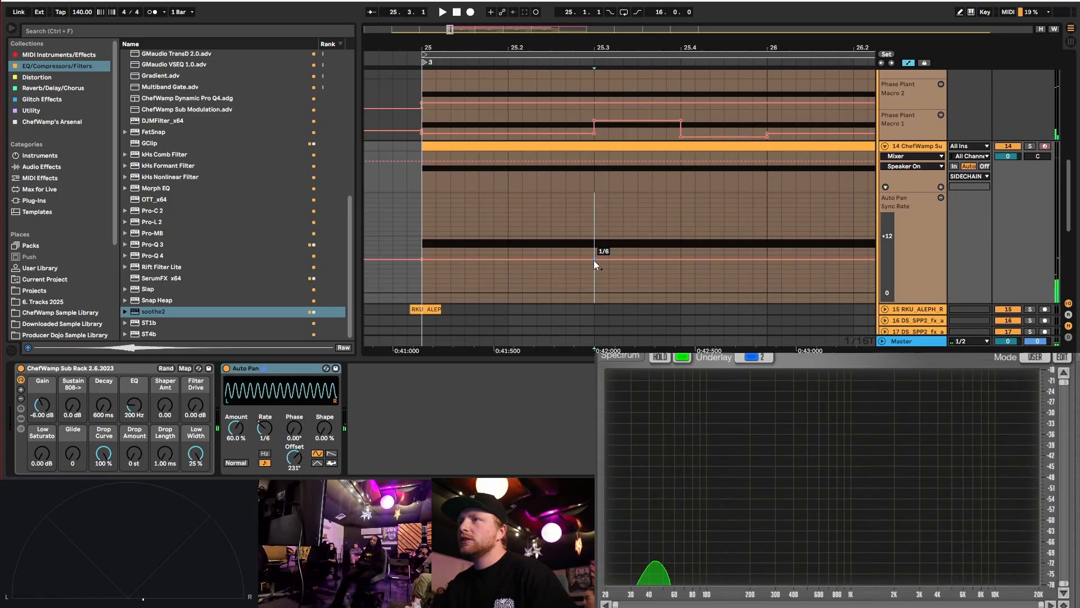
{"action": "mouse_move", "coordinate": [603, 259]}
{"action": "left_mouse_down"}
{"action": "mouse_move", "coordinate": [602, 274]}
{"action": "mouse_move", "coordinate": [597, 245]}
{"action": "left_mouse_up"}
{"action": "key", "text": "space"}
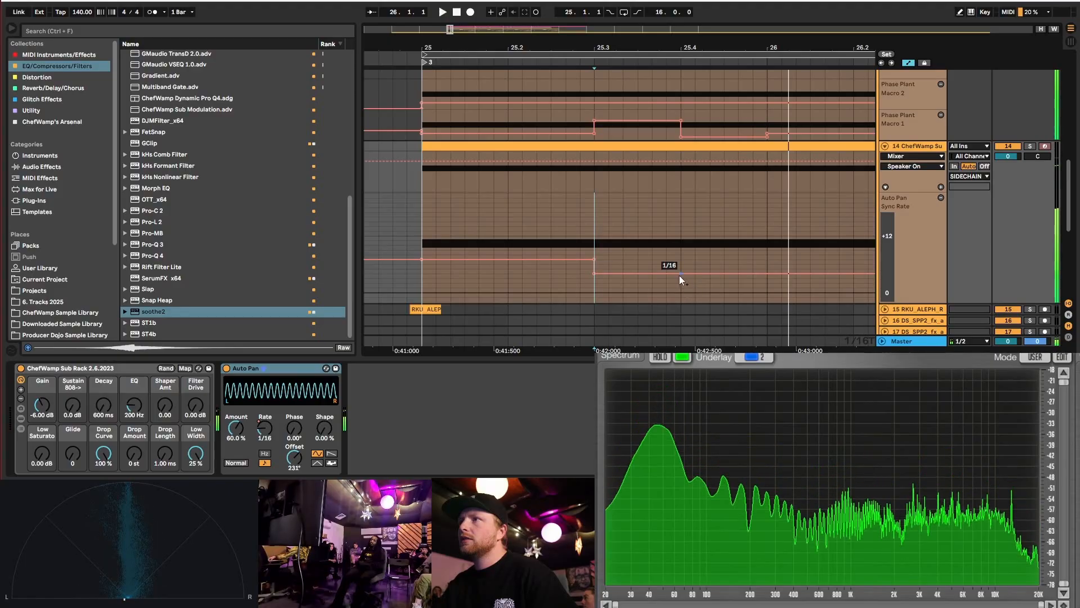
{"action": "left_click_drag", "start_coordinate": [694, 274], "coordinate": [681, 249]}
- Duplicate the sub's bar 25 Auto Pan Sync Rate automation into bar 26
{"action": "scroll", "coordinate": [467, 229], "scroll_direction": "down", "scroll_amount": 5}
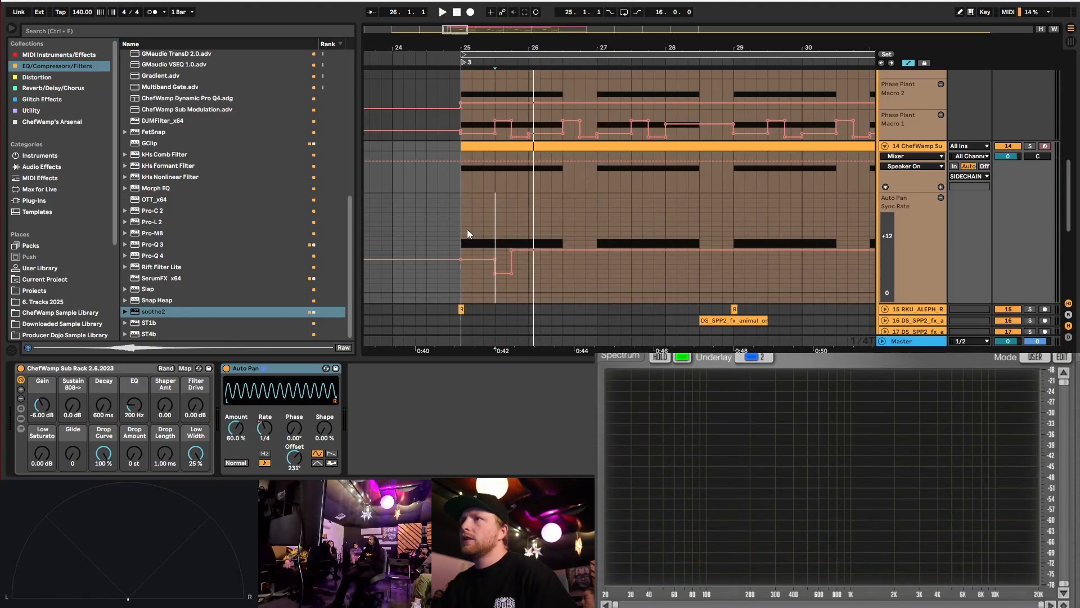
{"action": "scroll", "coordinate": [520, 238], "scroll_direction": "up", "scroll_amount": 3}
{"action": "left_click", "coordinate": [545, 235]}
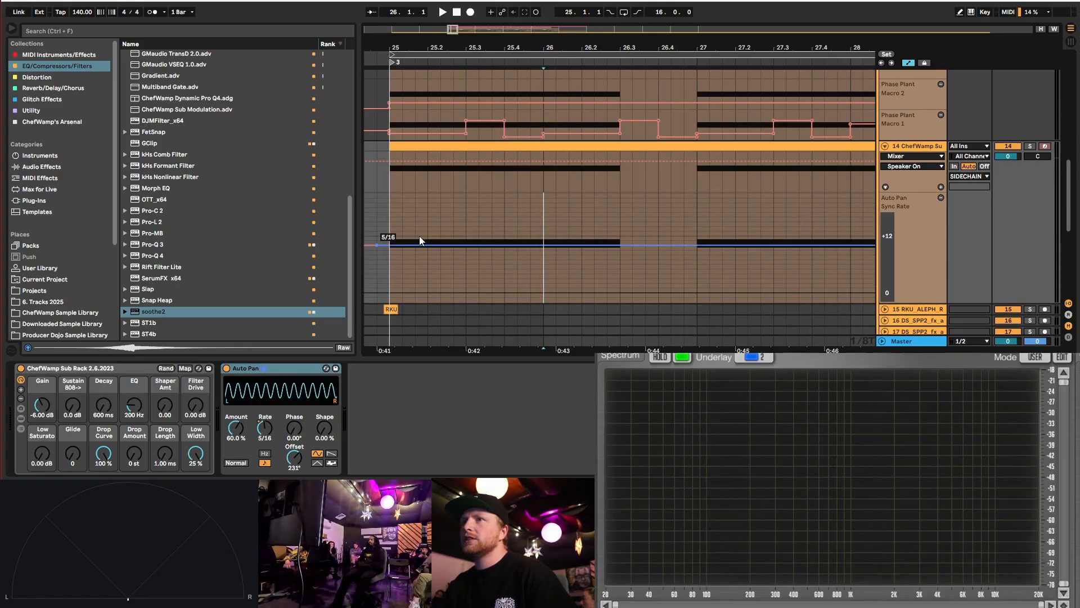
{"action": "left_click_drag", "start_coordinate": [532, 232], "coordinate": [390, 218]}
{"action": "key", "text": "ctrl+d"}
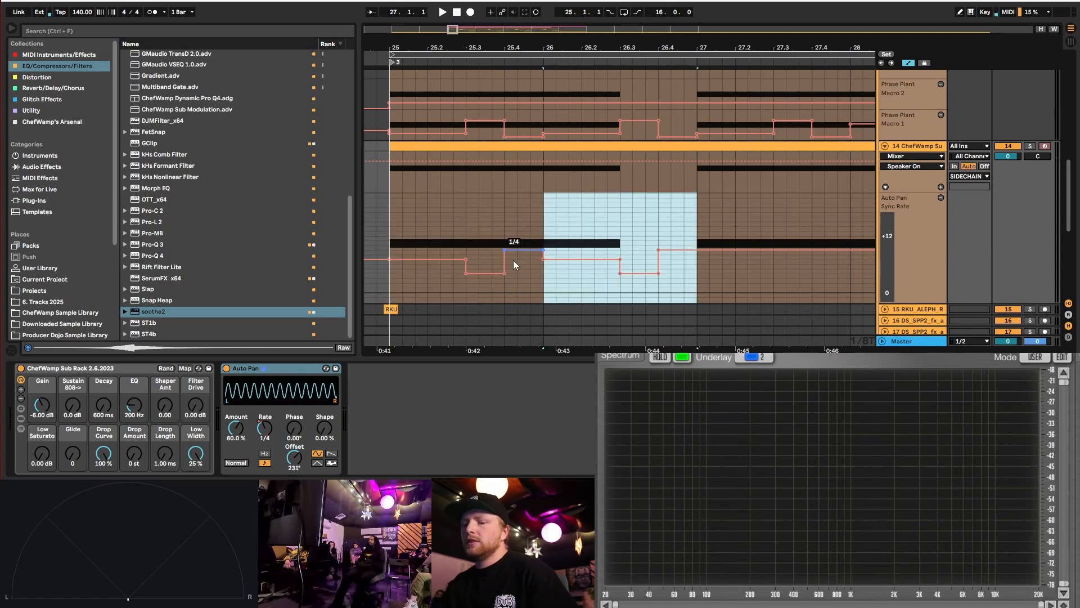
{"action": "left_click", "coordinate": [551, 242]}
- Duplicate the sub's Sync Rate automation from bars 25–26 into bars 27–28 and play from bar 27
{"action": "scroll", "coordinate": [399, 228], "scroll_direction": "down", "scroll_amount": 3}
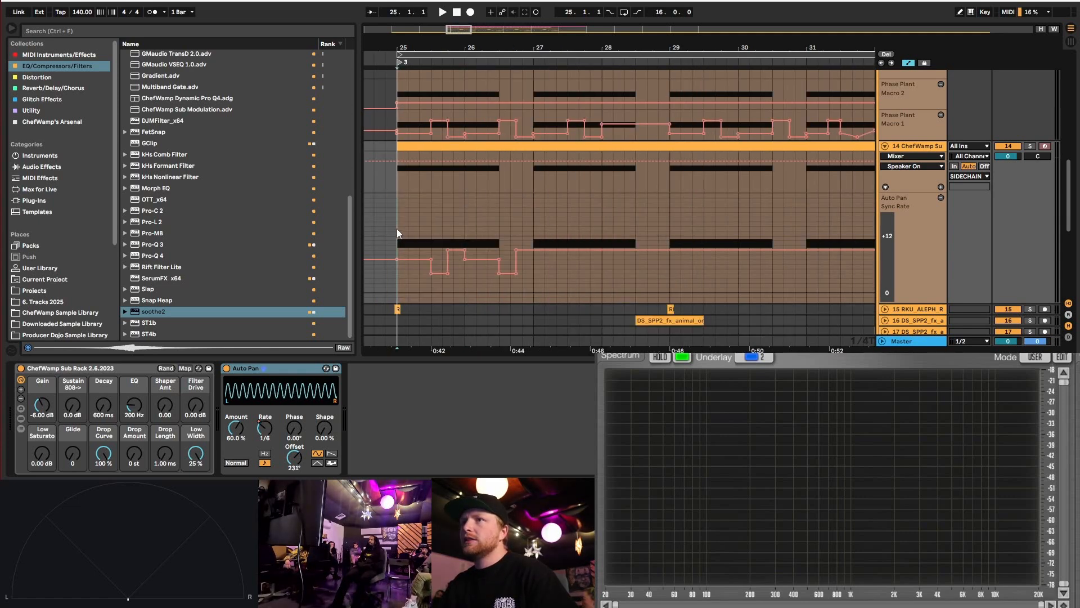
{"action": "left_click_drag", "start_coordinate": [397, 229], "coordinate": [538, 244]}
{"action": "key", "text": "ctrl+d"}
{"action": "left_click", "coordinate": [538, 243]}
{"action": "key", "text": "space"}
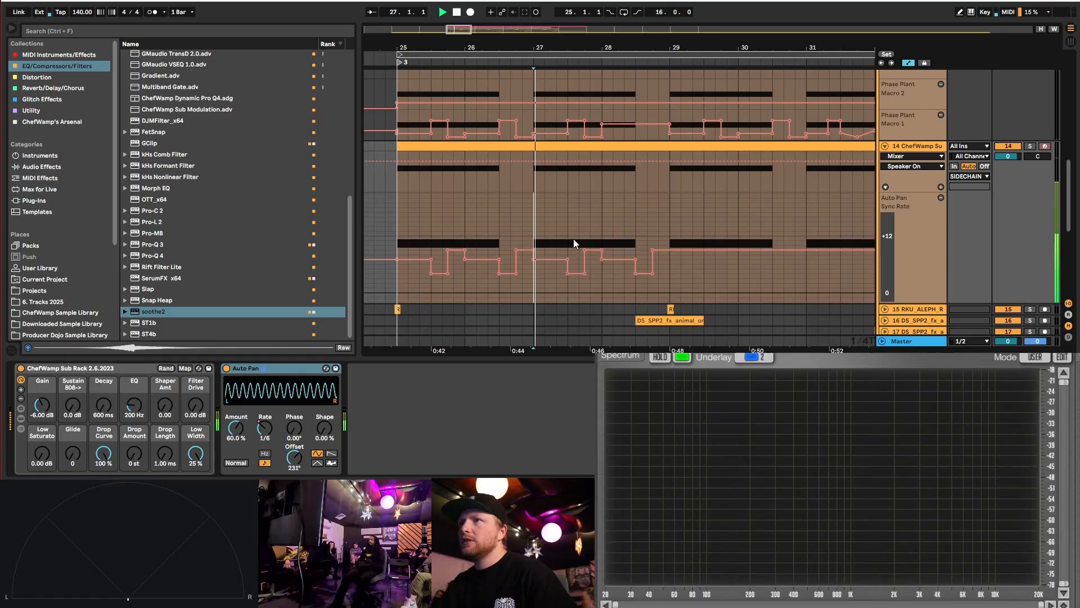
- Examine Phase Plant Macro 1 and the unfolded Hihats group around bar 28 against the sub's Sync Rate automation
{"action": "scroll", "coordinate": [573, 241], "scroll_direction": "up", "scroll_amount": 3}
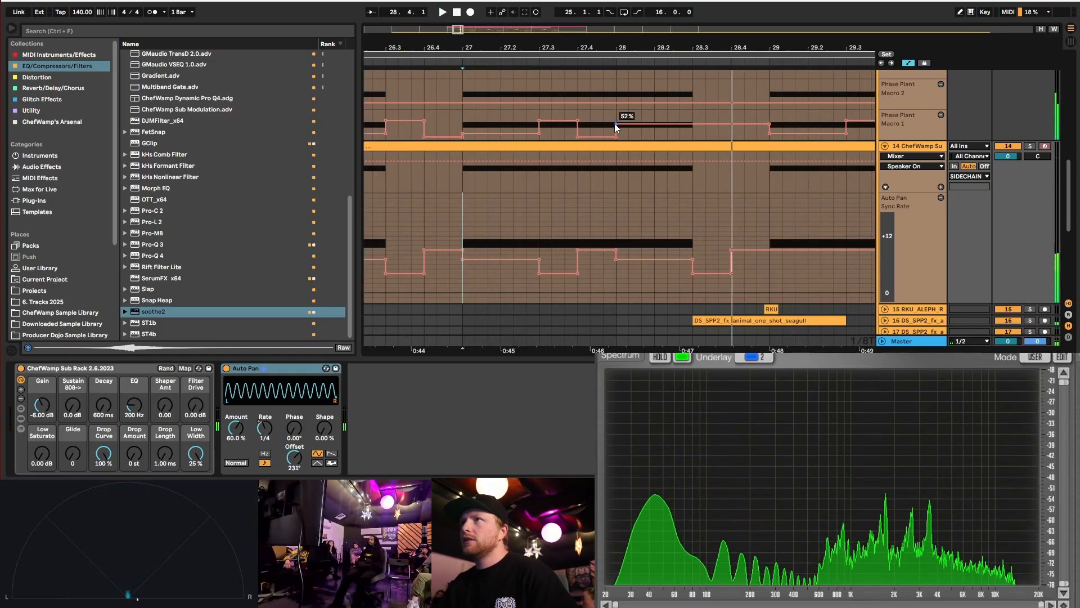
{"action": "scroll", "coordinate": [666, 206], "scroll_direction": "up", "scroll_amount": 5}
{"action": "scroll", "coordinate": [671, 207], "scroll_direction": "up", "scroll_amount": 8}
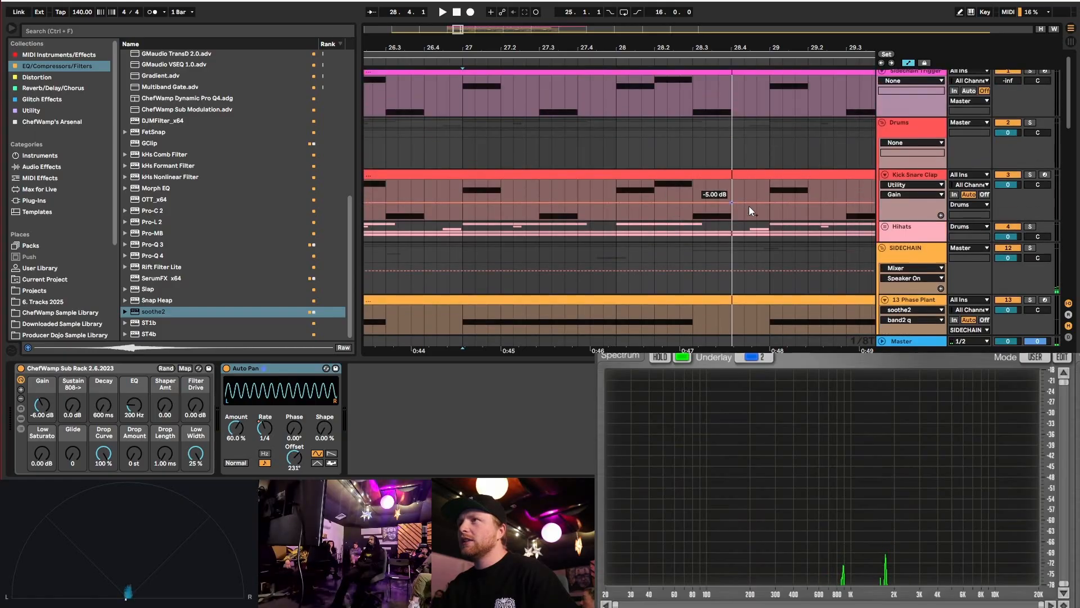
{"action": "left_click", "coordinate": [884, 227]}
{"action": "scroll", "coordinate": [707, 173], "scroll_direction": "down", "scroll_amount": 3}
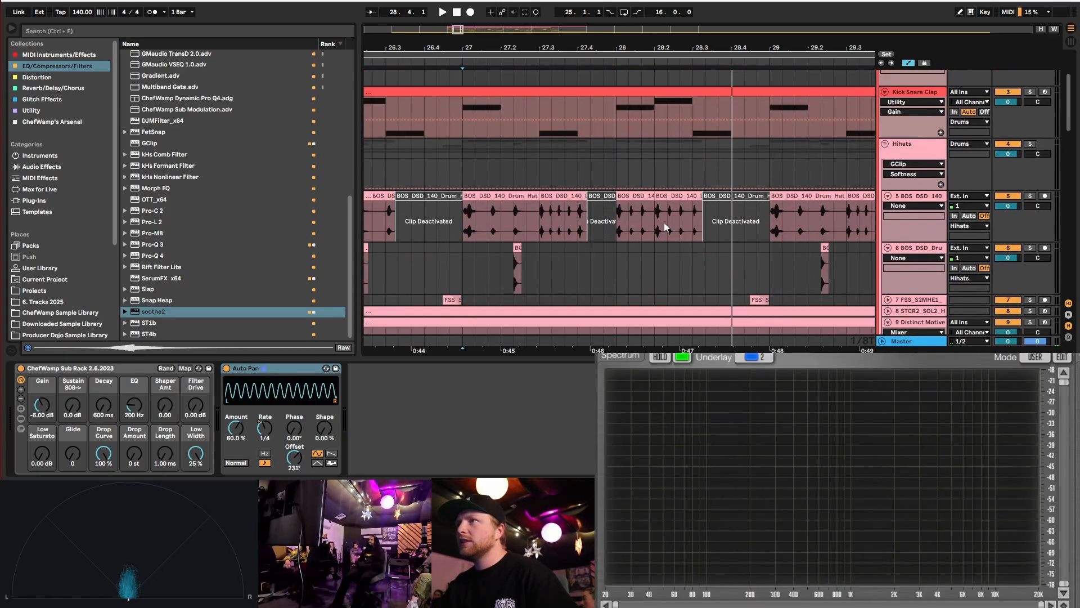
{"action": "scroll", "coordinate": [674, 222], "scroll_direction": "down", "scroll_amount": 10}
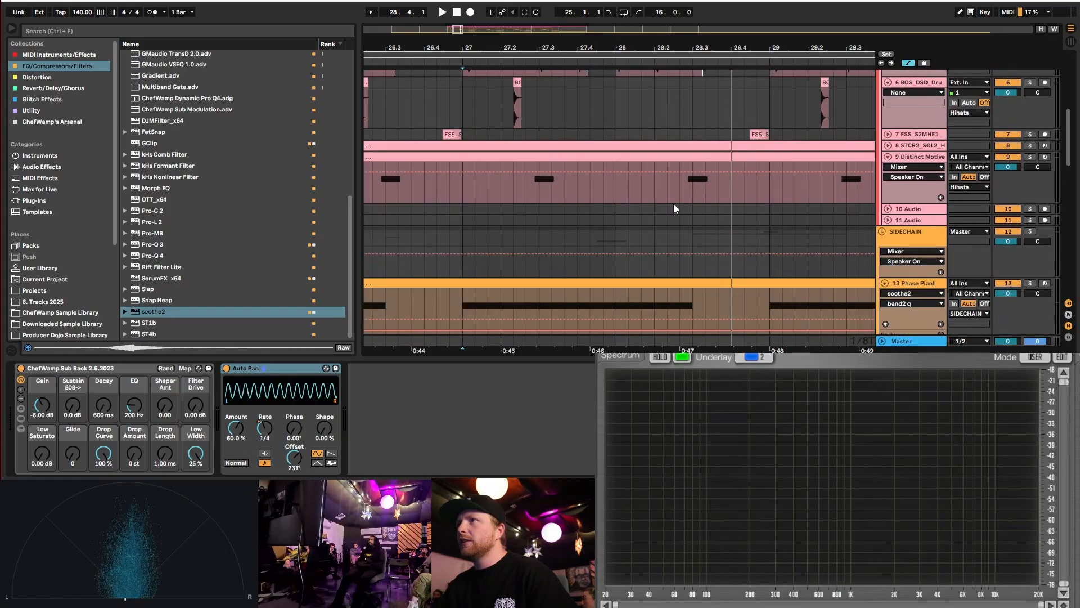
{"action": "scroll", "coordinate": [666, 221], "scroll_direction": "down", "scroll_amount": 8}
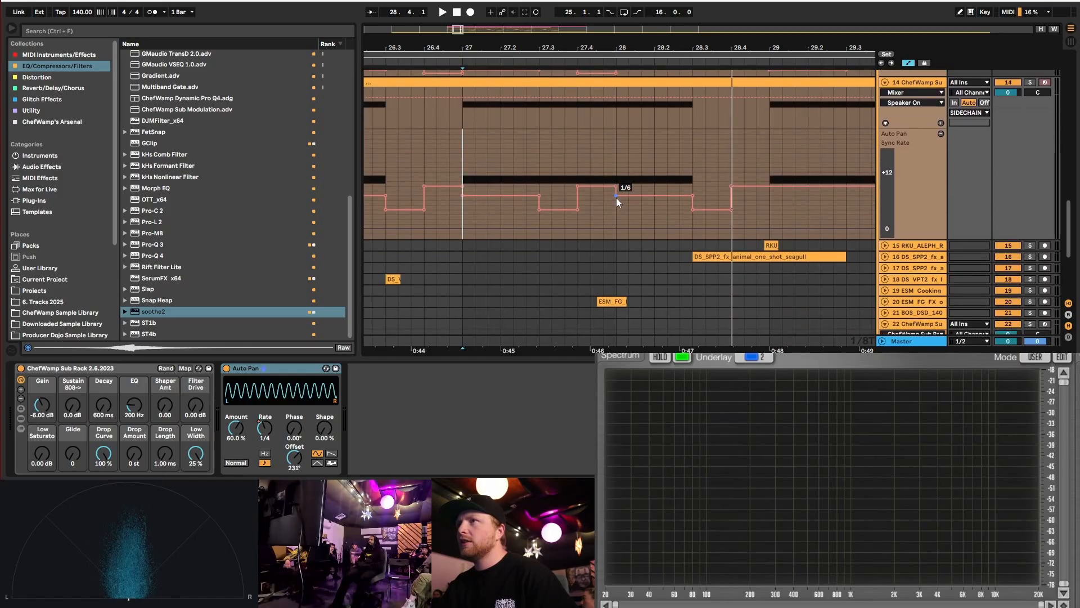
- Set the sub's Auto Pan Sync Rate automation to 1/12 from bar 28 to 28.3 and audition it
{"action": "left_click_drag", "start_coordinate": [616, 198], "coordinate": [616, 204]}
{"action": "left_click_drag", "start_coordinate": [692, 196], "coordinate": [693, 205]}
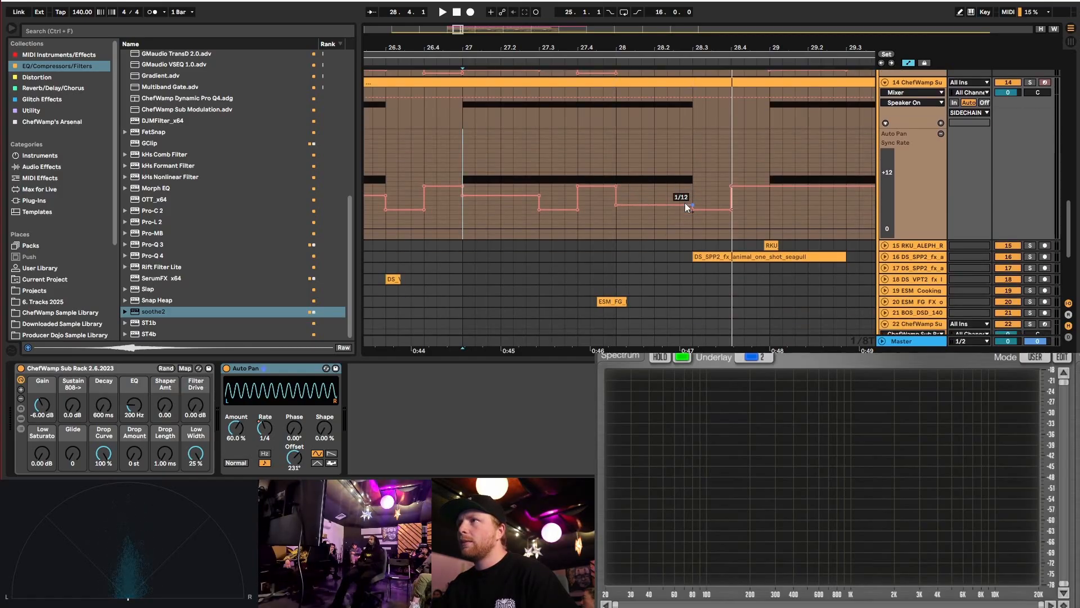
{"action": "left_click", "coordinate": [615, 170]}
{"action": "key", "text": "space"}
- Duplicate the sub's four-bar Sync Rate automation from bars 25–28 into bars 29–32 and play it back
{"action": "scroll", "coordinate": [614, 170], "scroll_direction": "down", "scroll_amount": 4}
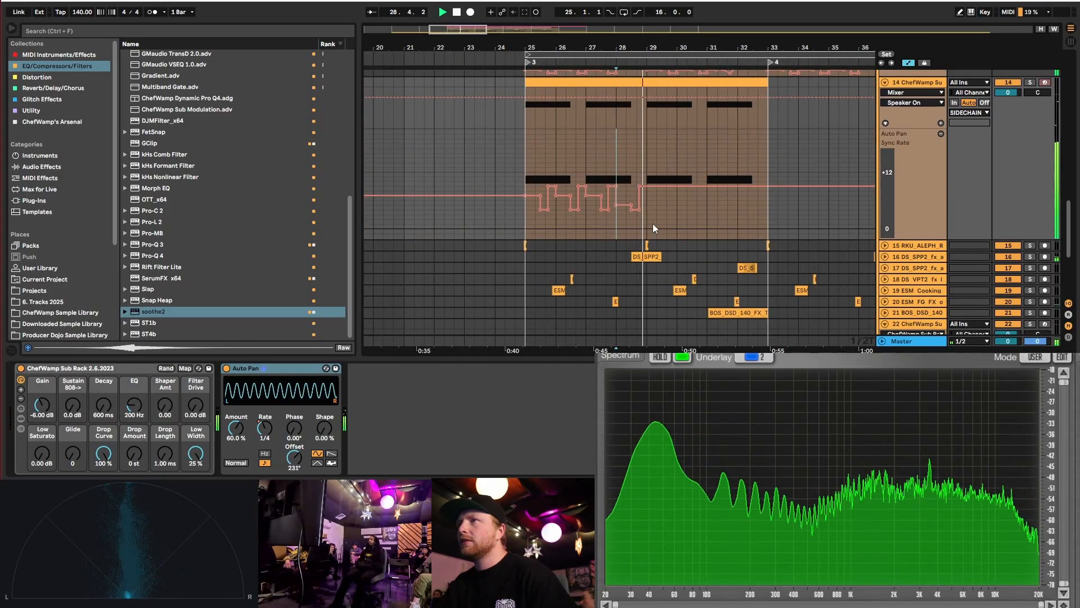
{"action": "scroll", "coordinate": [646, 211], "scroll_direction": "up", "scroll_amount": 2}
{"action": "key", "text": "space"}
{"action": "scroll", "coordinate": [450, 186], "scroll_direction": "down", "scroll_amount": 3}
{"action": "left_click_drag", "start_coordinate": [417, 180], "coordinate": [537, 192]}
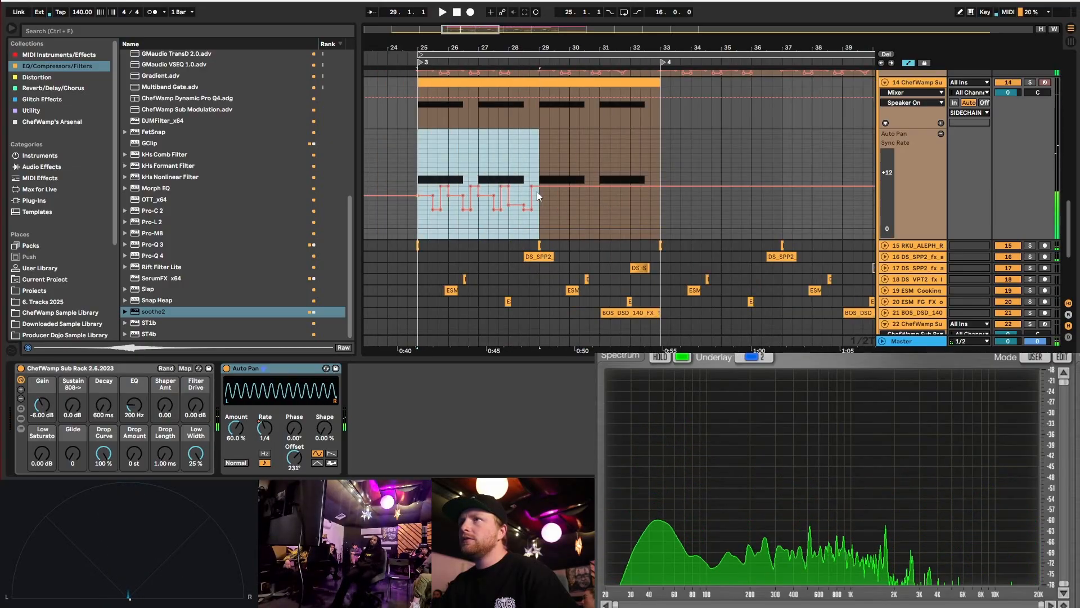
{"action": "key", "text": "ctrl+d"}
{"action": "scroll", "coordinate": [552, 198], "scroll_direction": "up", "scroll_amount": 2}
{"action": "key", "text": "space"}
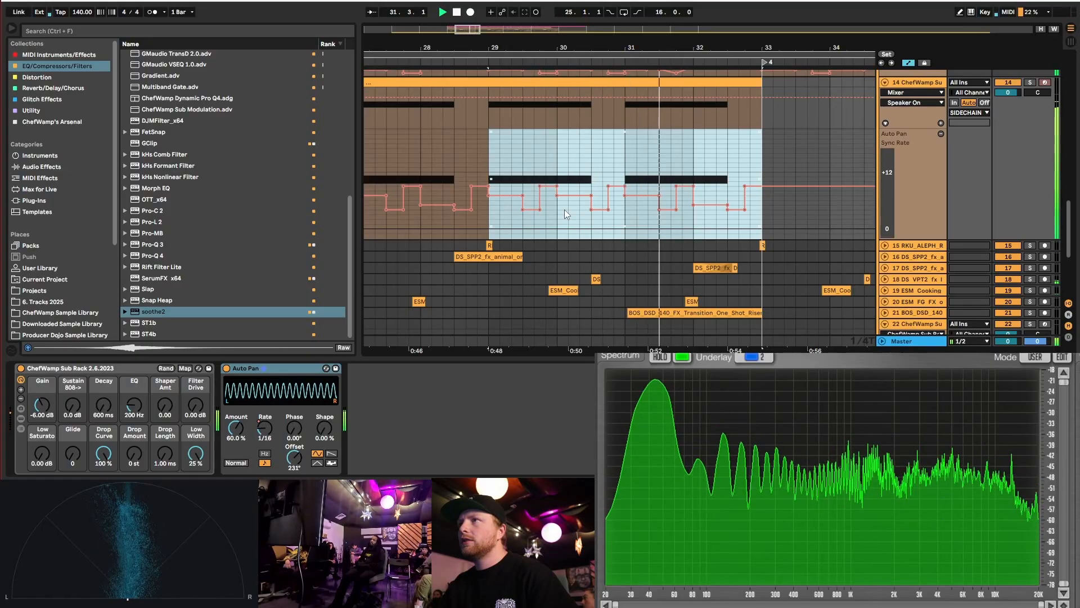
- Audition the sub from bar 31 and compare its Sync Rate automation with the Phase Plant macro automation
{"action": "key", "text": "space"}
{"action": "scroll", "coordinate": [693, 202], "scroll_direction": "up", "scroll_amount": 7}
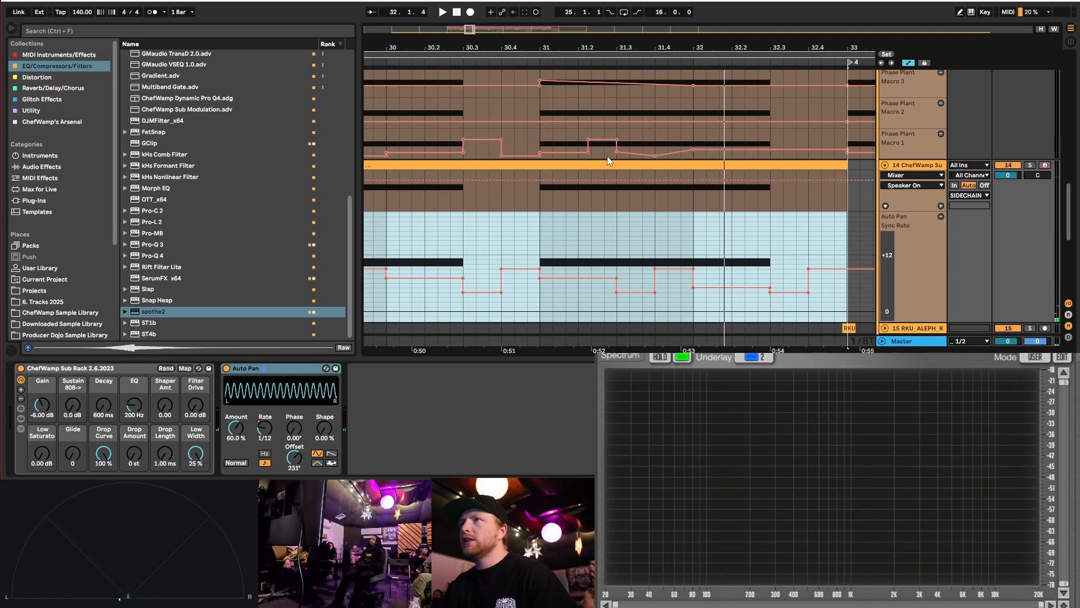
{"action": "left_click", "coordinate": [579, 267]}
{"action": "left_click", "coordinate": [540, 262]}
{"action": "key", "text": "space"}
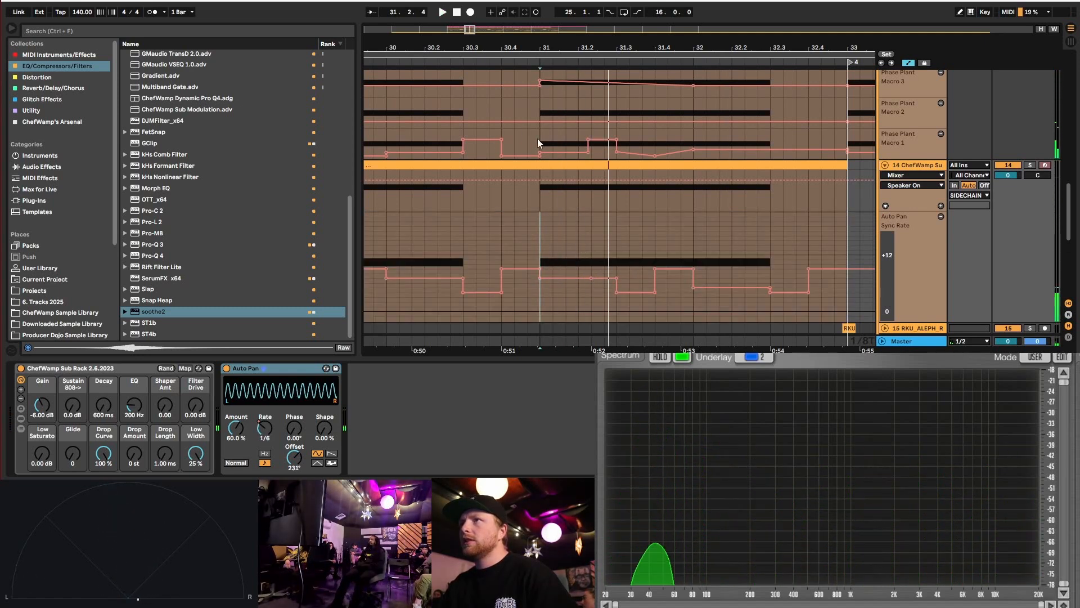
{"action": "scroll", "coordinate": [512, 143], "scroll_direction": "down", "scroll_amount": 8}
{"action": "scroll", "coordinate": [495, 148], "scroll_direction": "up", "scroll_amount": 6}
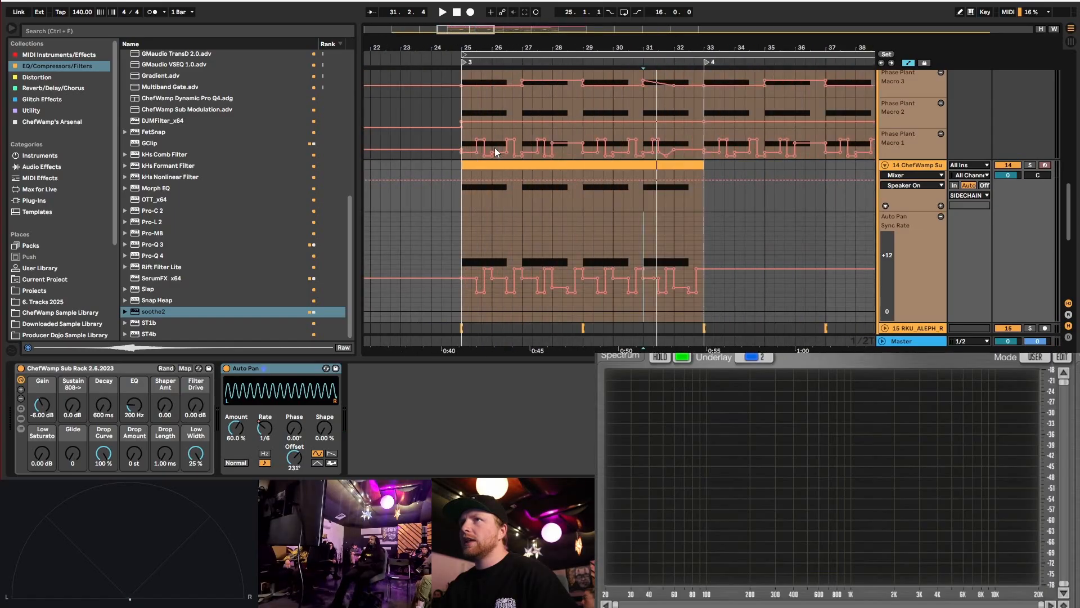
- Drop the sub's Auto Pan Sync Rate automation to 1/16 from just after beat 31.2 to 31.3
{"action": "scroll", "coordinate": [465, 253], "scroll_direction": "down", "scroll_amount": 3}
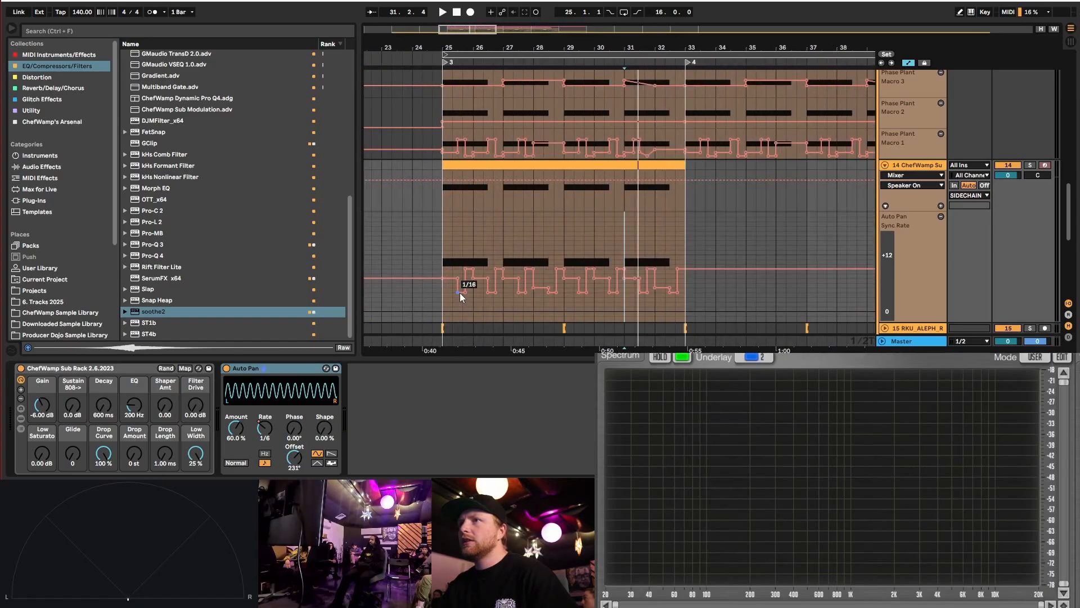
{"action": "scroll", "coordinate": [636, 273], "scroll_direction": "up", "scroll_amount": 8}
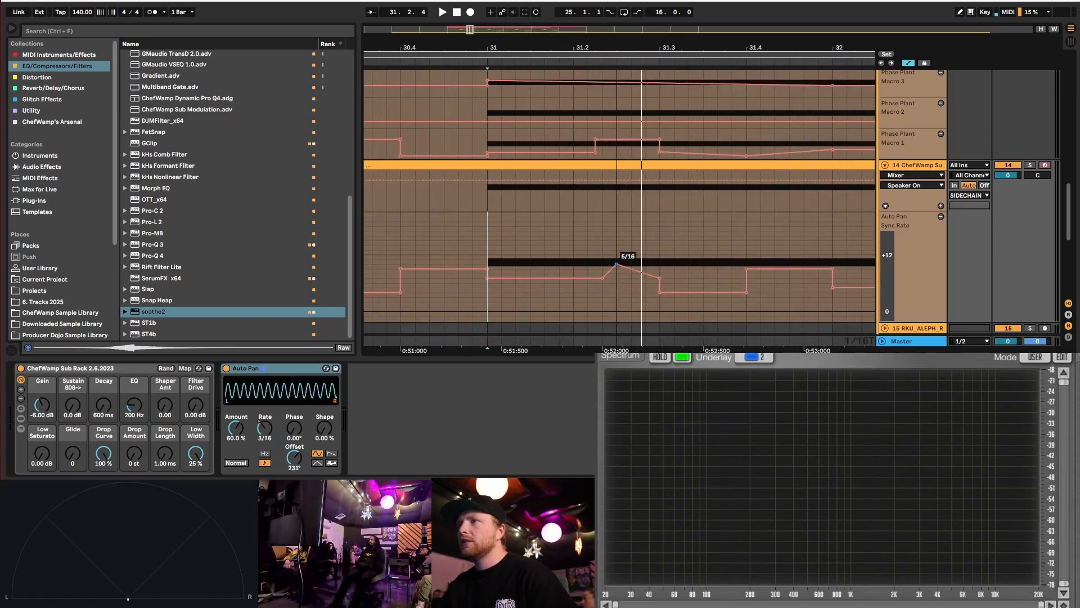
{"action": "left_click_drag", "start_coordinate": [616, 264], "coordinate": [603, 292]}
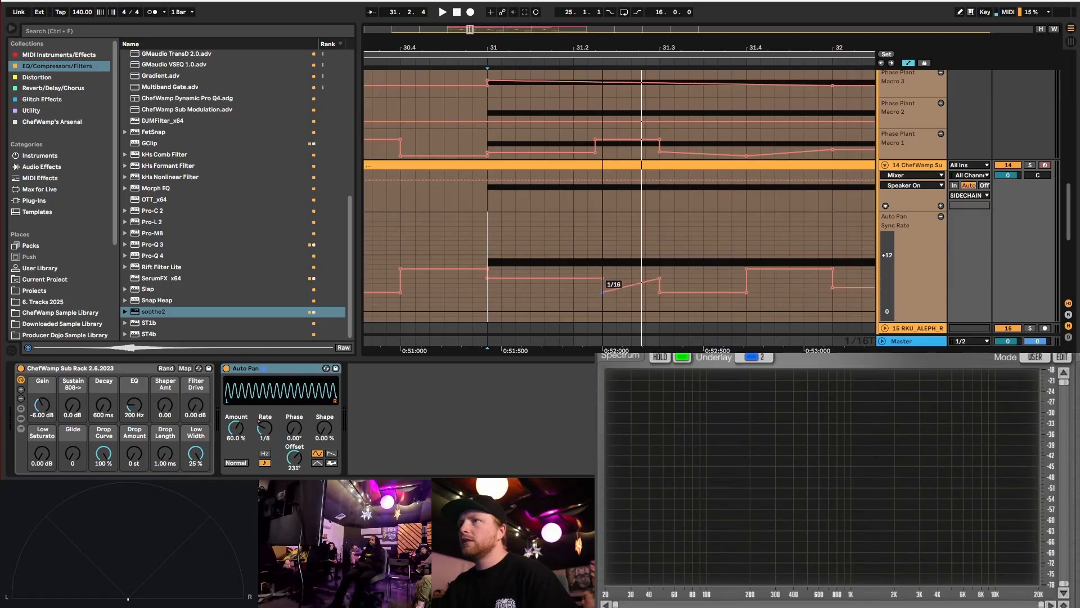
{"action": "left_click", "coordinate": [660, 278]}
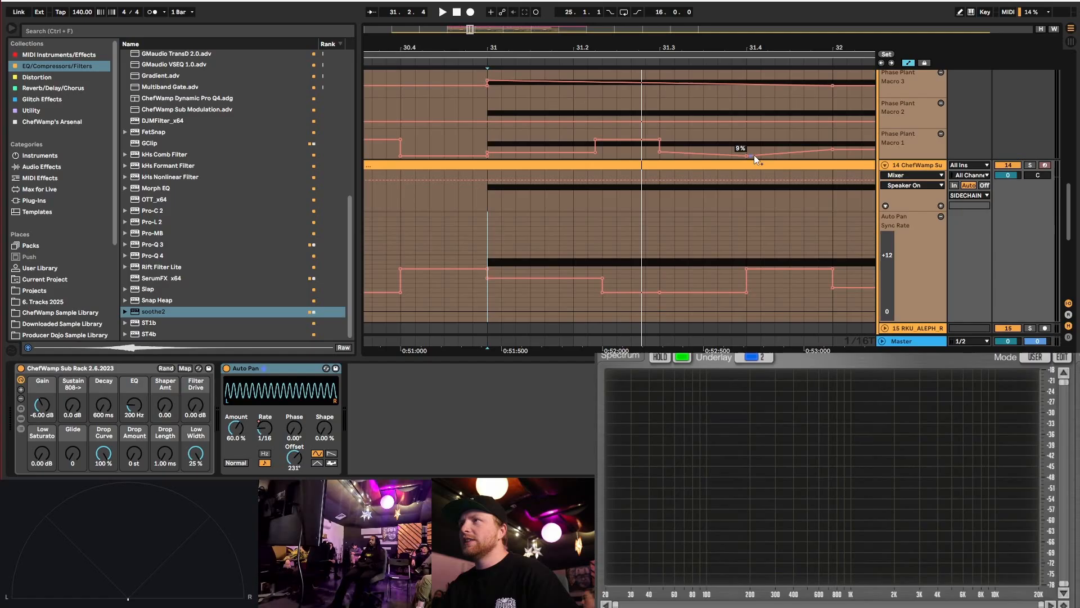
- Reshape the sub's Sync Rate automation into a rise from 31.3 to 31.4, a fall to 32 and a hold until 32.3, and audition it
{"action": "scroll", "coordinate": [541, 163], "scroll_direction": "down", "scroll_amount": 3}
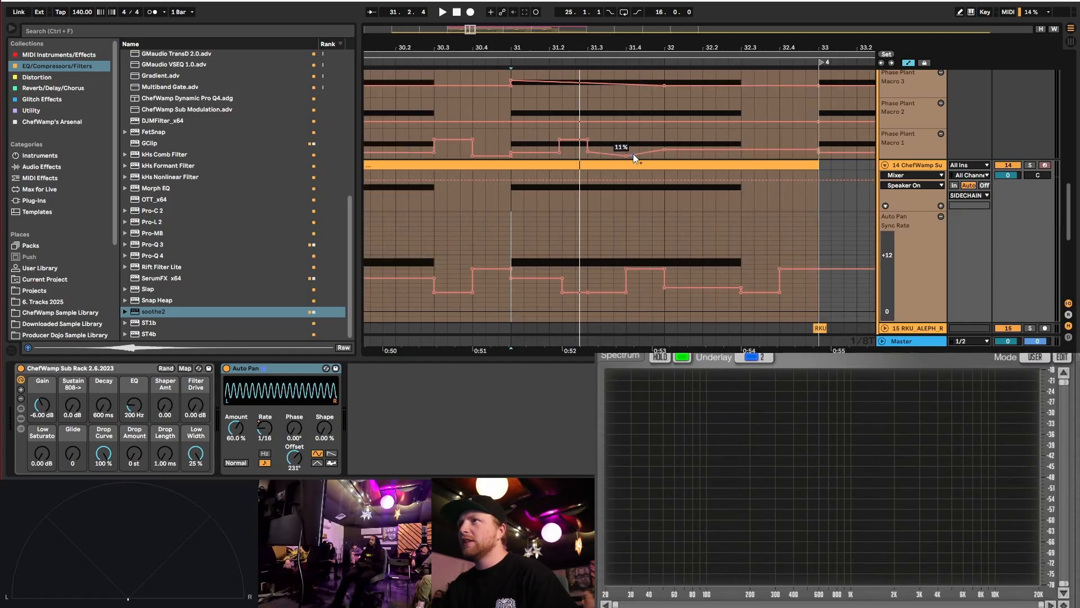
{"action": "left_click", "coordinate": [626, 268]}
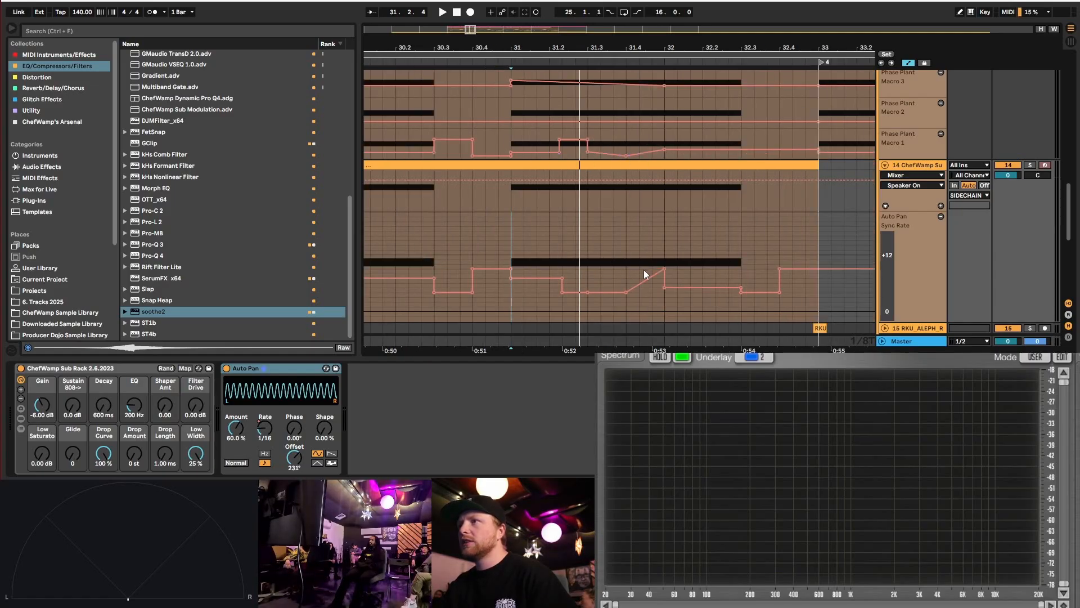
{"action": "left_click", "coordinate": [664, 269]}
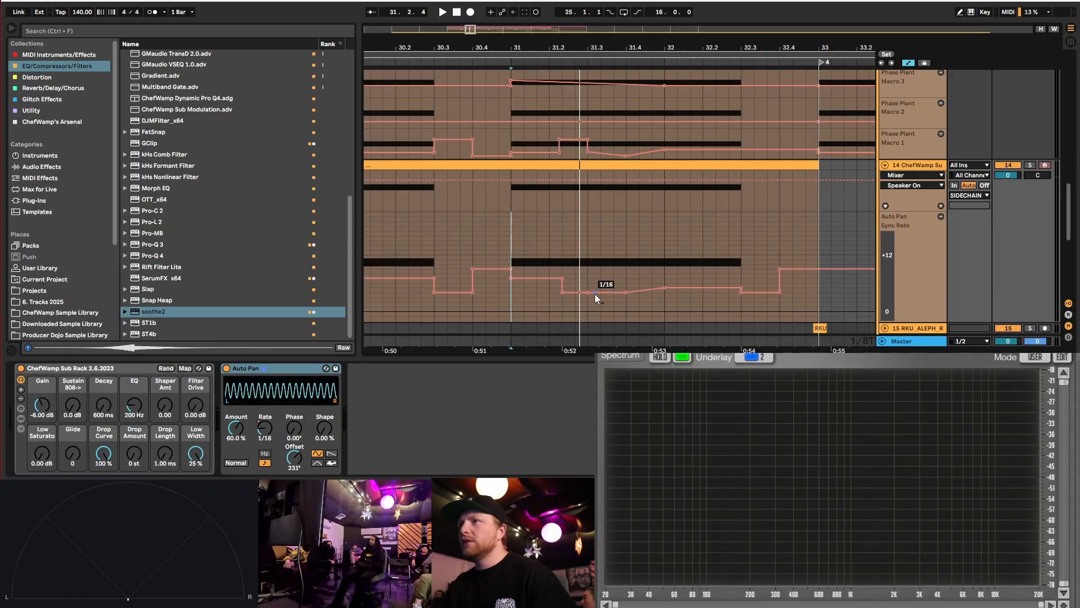
{"action": "left_click_drag", "start_coordinate": [587, 292], "coordinate": [587, 278]}
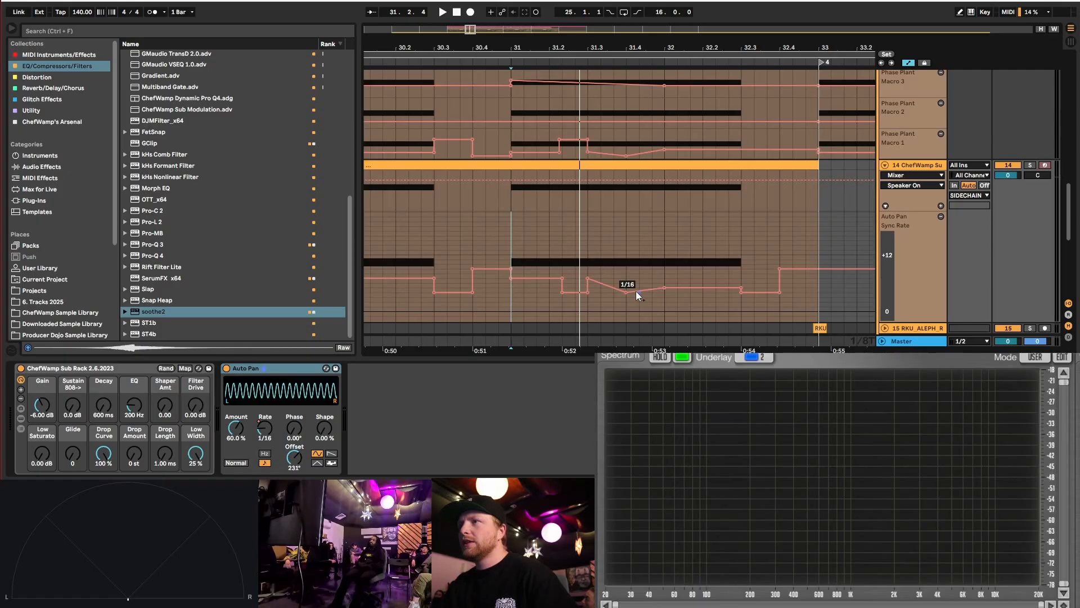
{"action": "left_click_drag", "start_coordinate": [627, 292], "coordinate": [626, 270]}
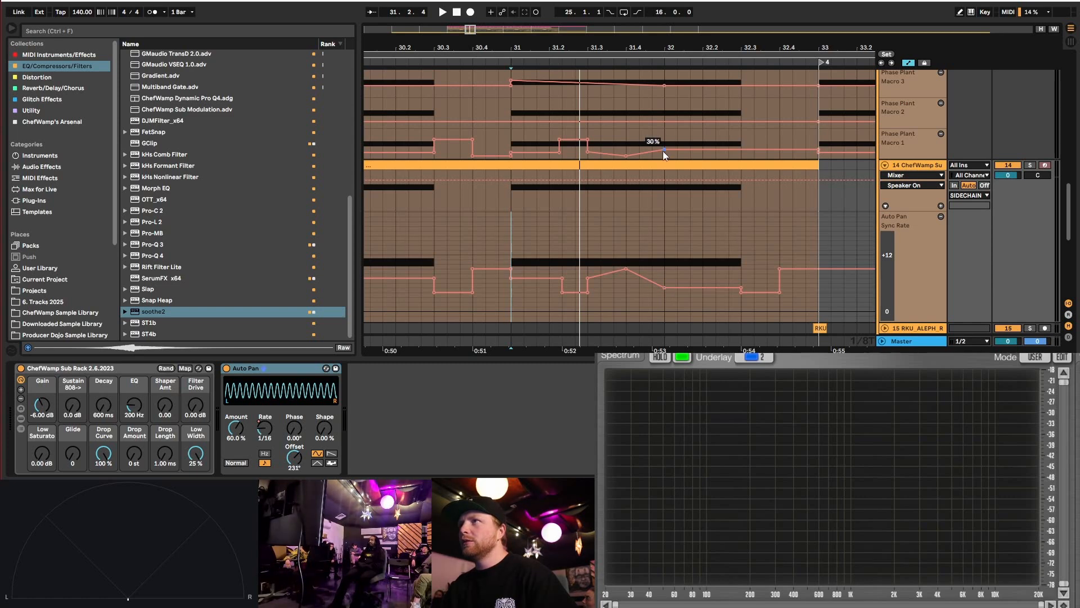
{"action": "left_click_drag", "start_coordinate": [665, 288], "coordinate": [664, 283]}
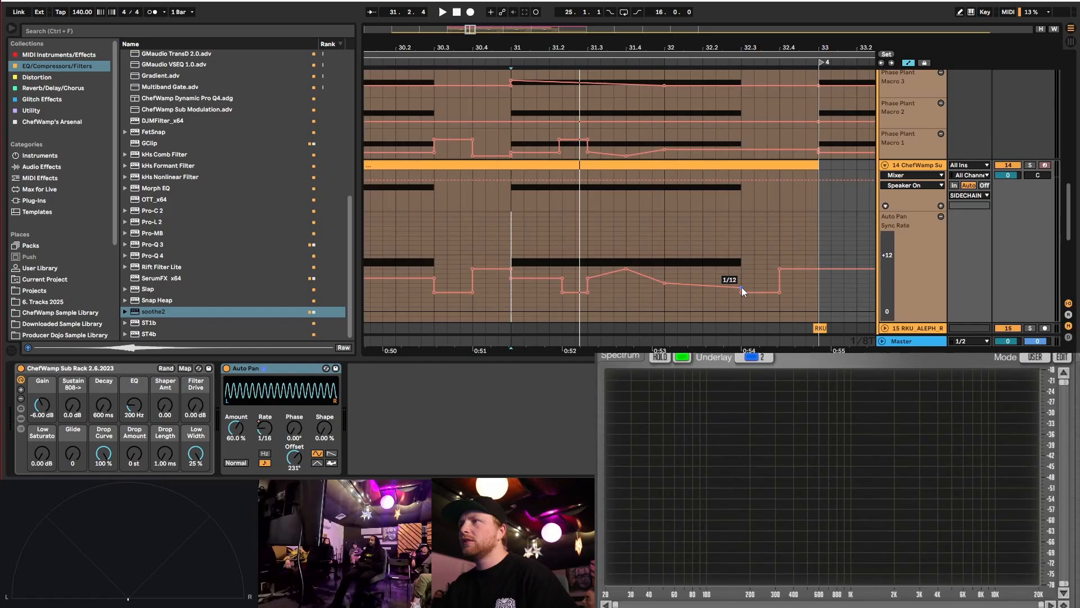
{"action": "left_click_drag", "start_coordinate": [741, 288], "coordinate": [742, 283]}
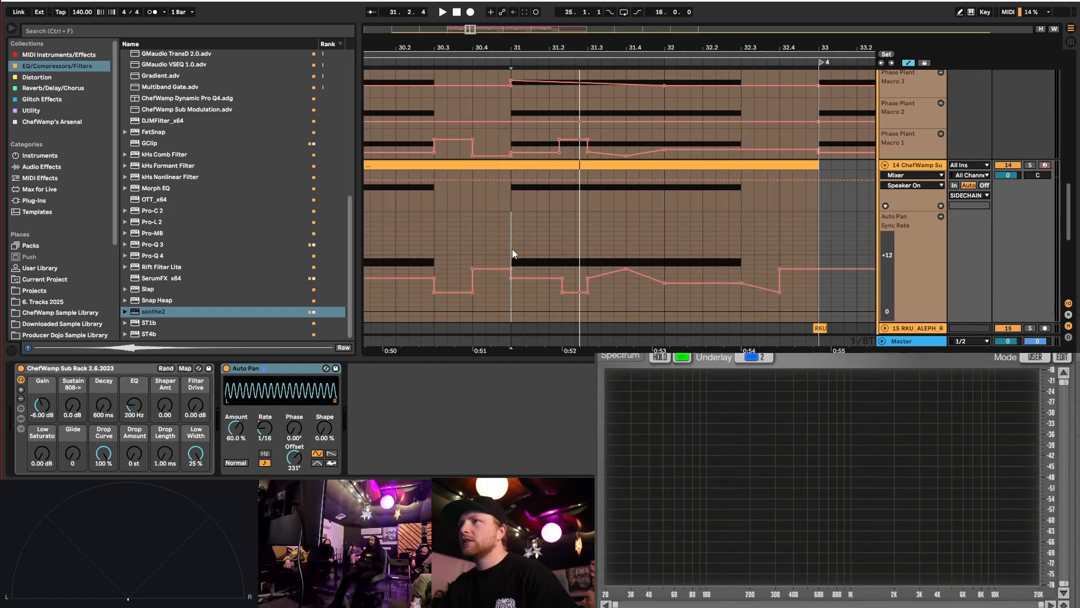
{"action": "key", "text": "space"}
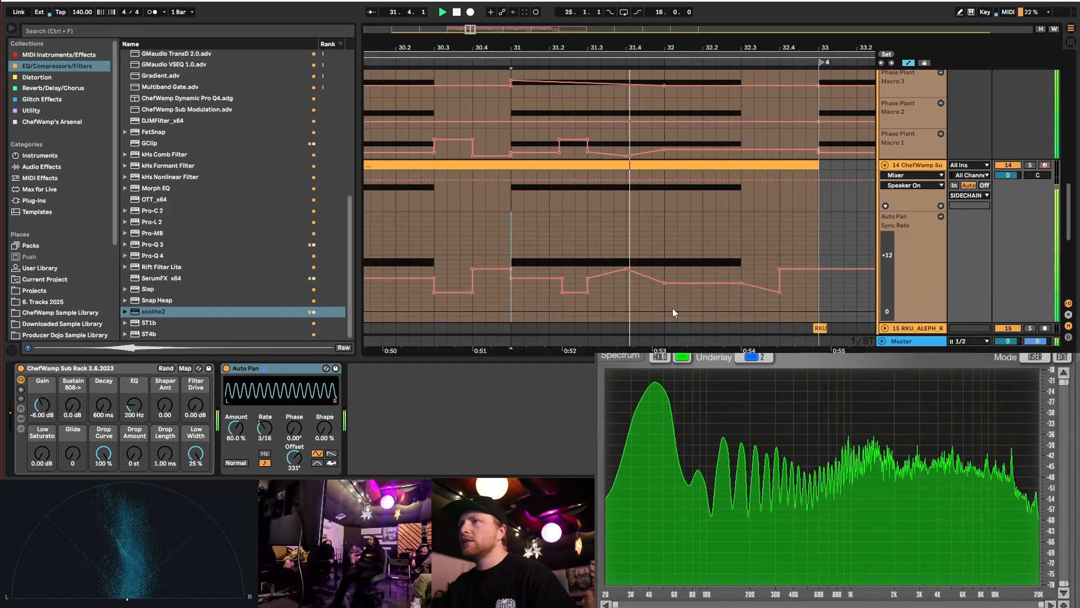
{"action": "scroll", "coordinate": [737, 261], "scroll_direction": "down", "scroll_amount": 6}
{"action": "key", "text": "space"}
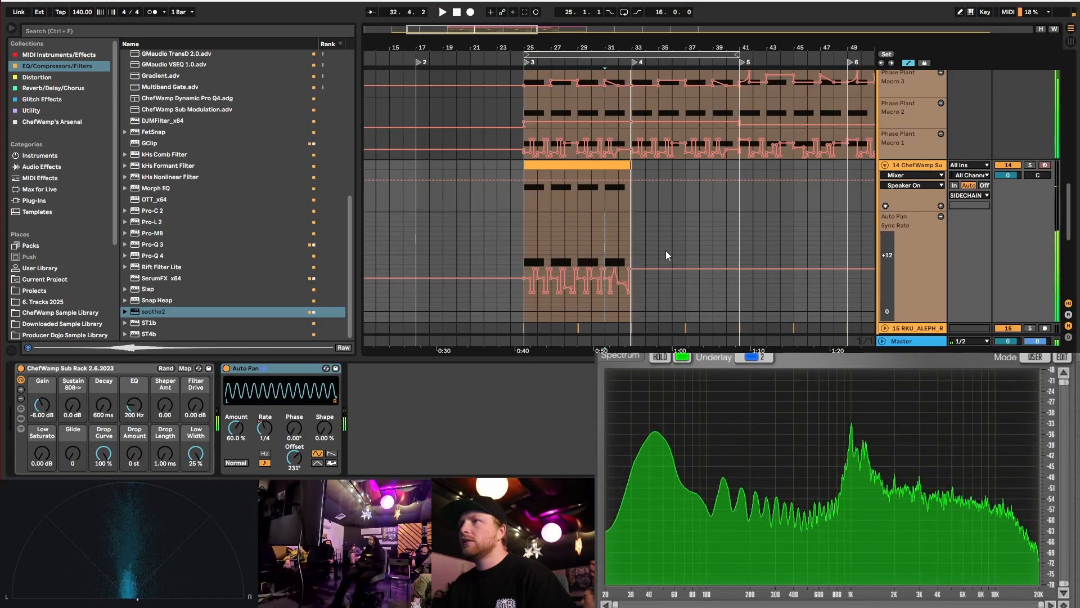
- Hide the automation lanes and fold the Phase Plant and ChefWamp Sub tracks
{"action": "scroll", "coordinate": [585, 169], "scroll_direction": "up", "scroll_amount": 2}
{"action": "left_click", "coordinate": [585, 164]}
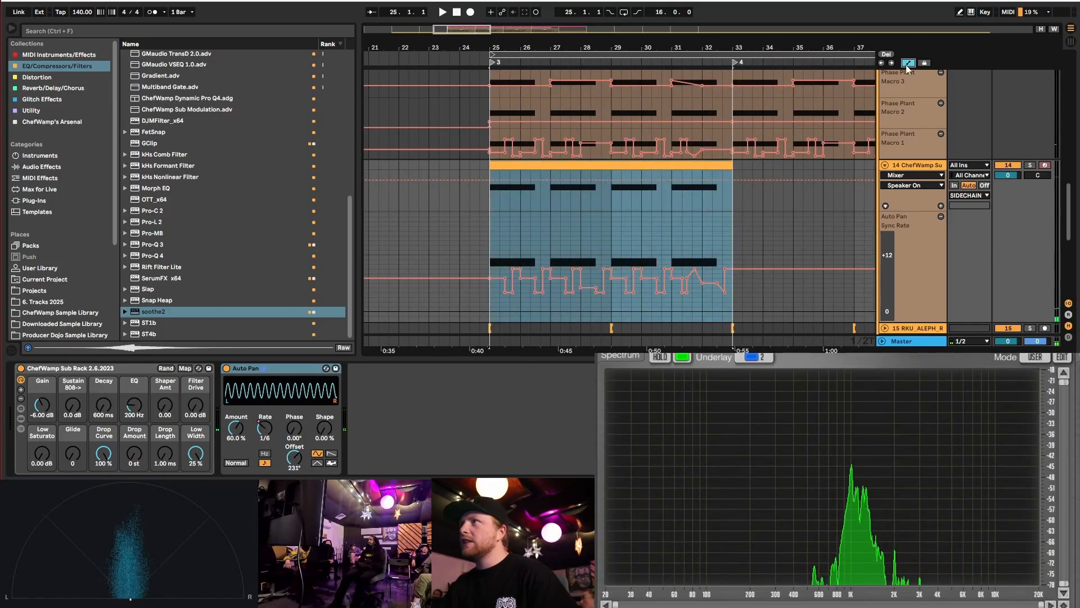
{"action": "key", "text": "a"}
{"action": "scroll", "coordinate": [582, 217], "scroll_direction": "down", "scroll_amount": 5}
{"action": "scroll", "coordinate": [649, 166], "scroll_direction": "down", "scroll_amount": 2}
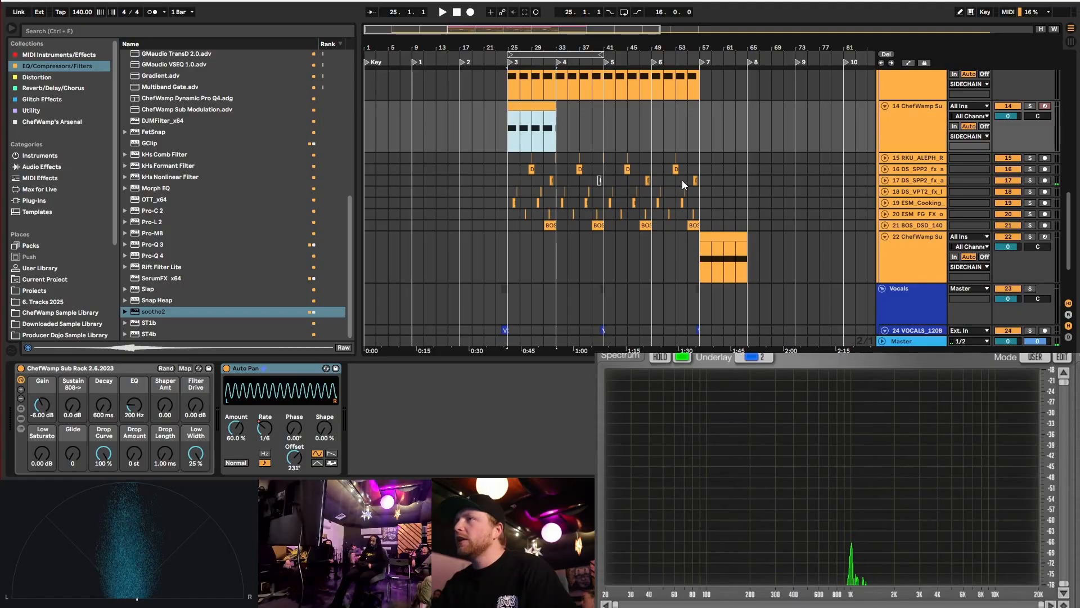
{"action": "scroll", "coordinate": [584, 153], "scroll_direction": "up", "scroll_amount": 3}
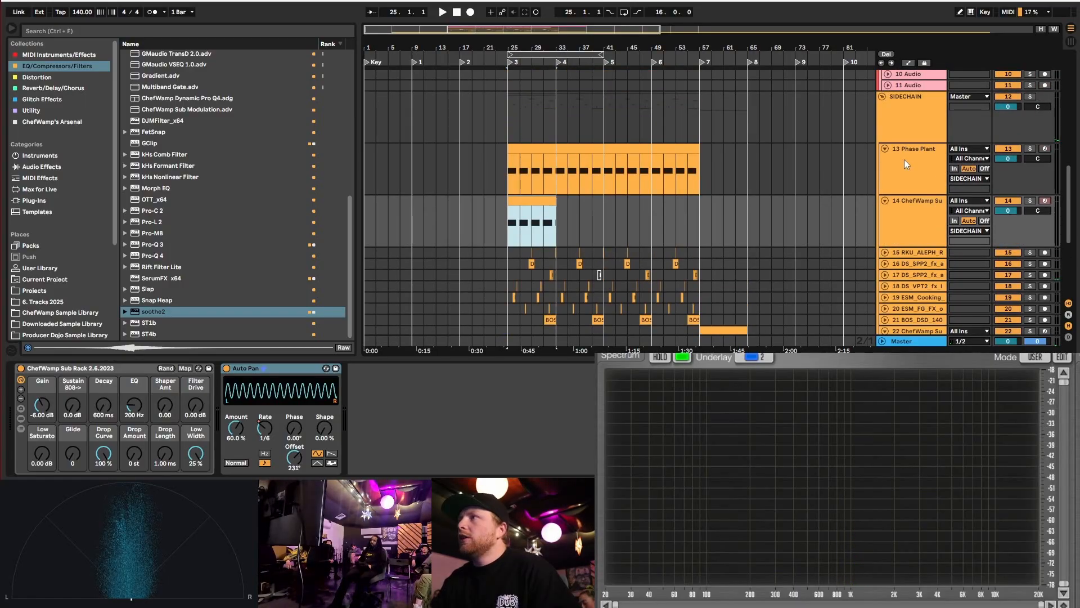
{"action": "left_click", "coordinate": [905, 161]}
{"action": "left_click", "coordinate": [905, 219], "text": "shift"}
{"action": "left_click", "coordinate": [885, 202]}
{"action": "scroll", "coordinate": [887, 165], "scroll_direction": "up", "scroll_amount": 1}
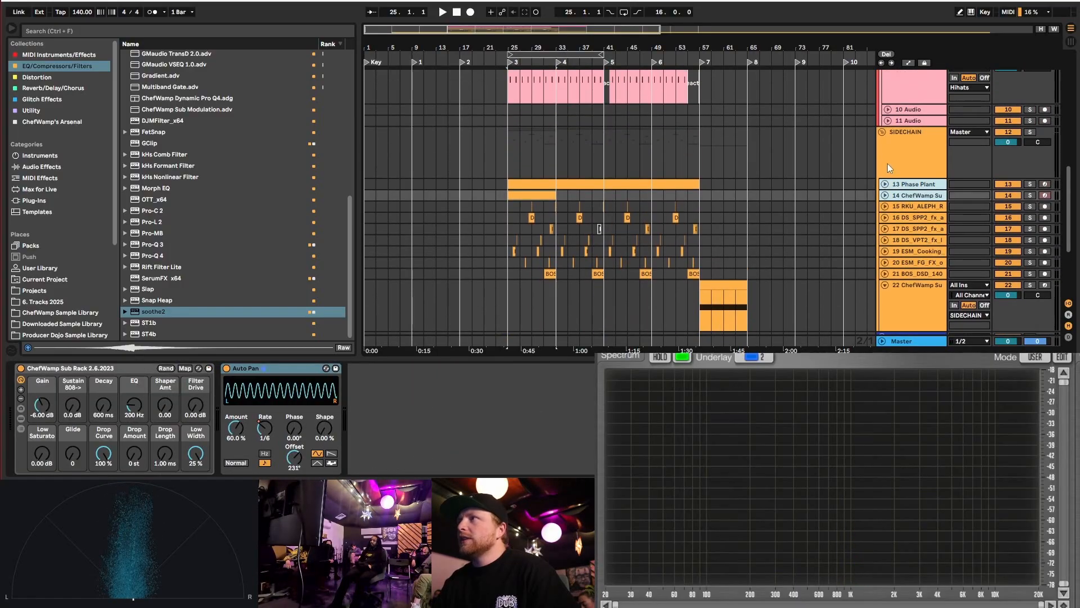
- Add two audio tracks inside the SIDECHAIN group and move them above the Phase Plant track
{"action": "left_click", "coordinate": [902, 184]}
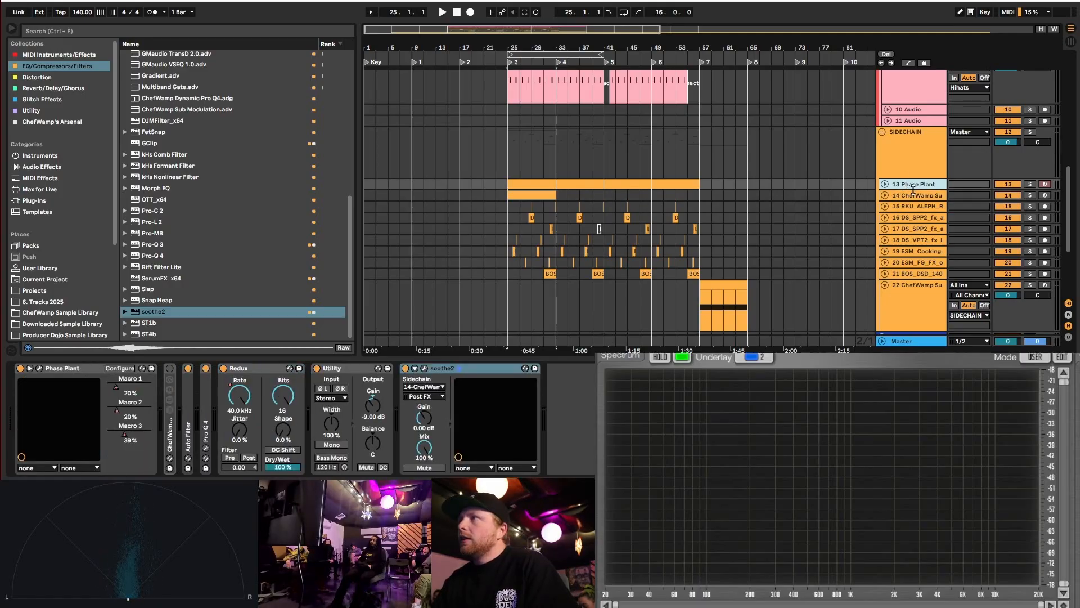
{"action": "key", "text": "ctrl+t"}
{"action": "key", "text": "ctrl+t"}
{"action": "left_click_drag", "start_coordinate": [909, 222], "coordinate": [909, 192]}
{"action": "mouse_move", "coordinate": [915, 279]}
{"action": "left_mouse_down"}
{"action": "mouse_move", "coordinate": [911, 243]}
{"action": "mouse_move", "coordinate": [910, 257]}
{"action": "left_mouse_up"}
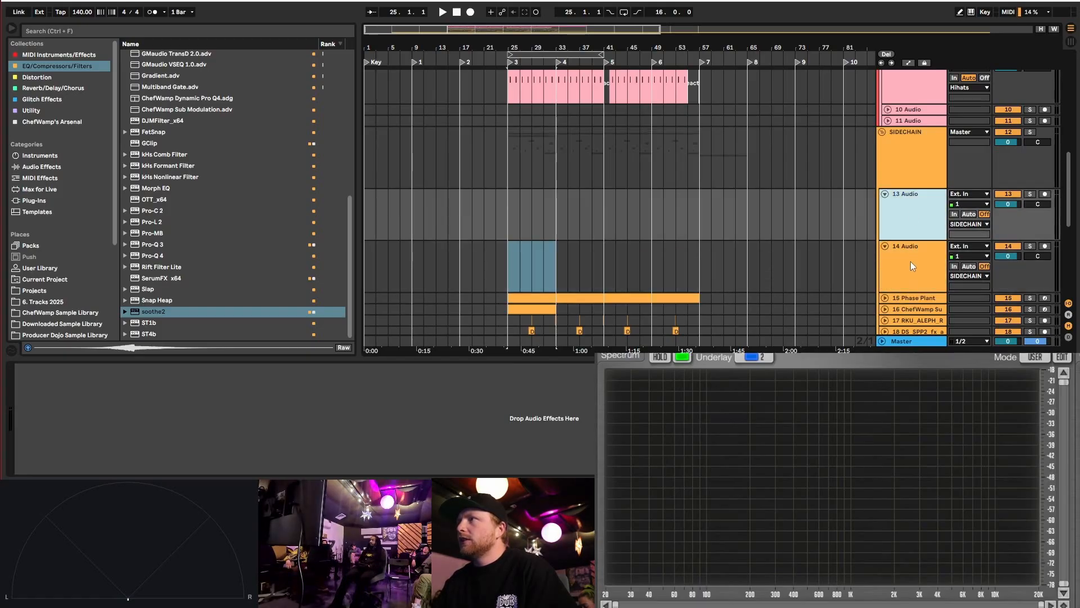
- Duplicate the two empty audio tracks and group all four inside the SIDECHAIN group
{"action": "left_click", "coordinate": [908, 262], "text": "shift"}
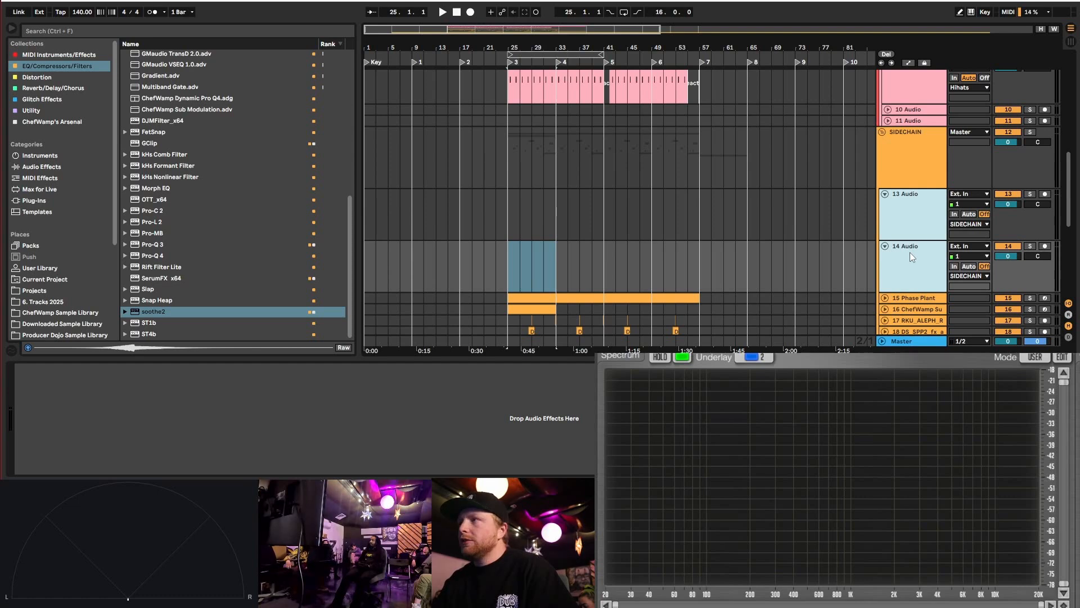
{"action": "key", "text": "ctrl+d"}
{"action": "left_click", "coordinate": [912, 109]}
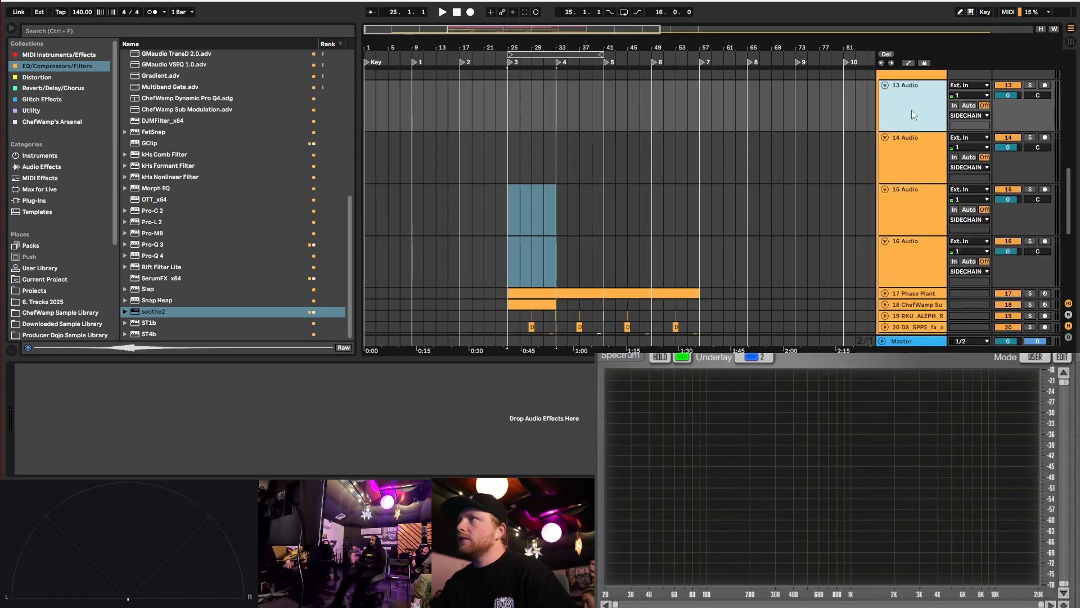
{"action": "left_click", "coordinate": [909, 268], "text": "shift"}
{"action": "key", "text": "ctrl+g"}
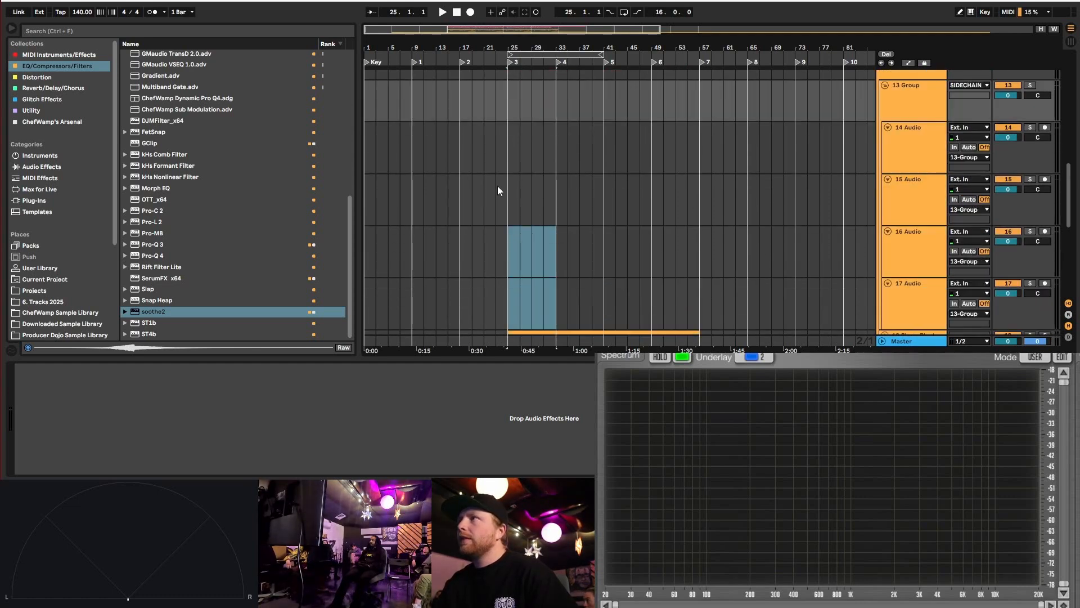
- Open the Ambience folder of the Splice sea samples and place BOS_DSD_140_FX_Atmosphere_Loop_ArcticDepths_D# at bar 9 on the first new audio track
{"action": "scroll", "coordinate": [399, 148], "scroll_direction": "up", "scroll_amount": 2}
{"action": "scroll", "coordinate": [434, 169], "scroll_direction": "down", "scroll_amount": 1}
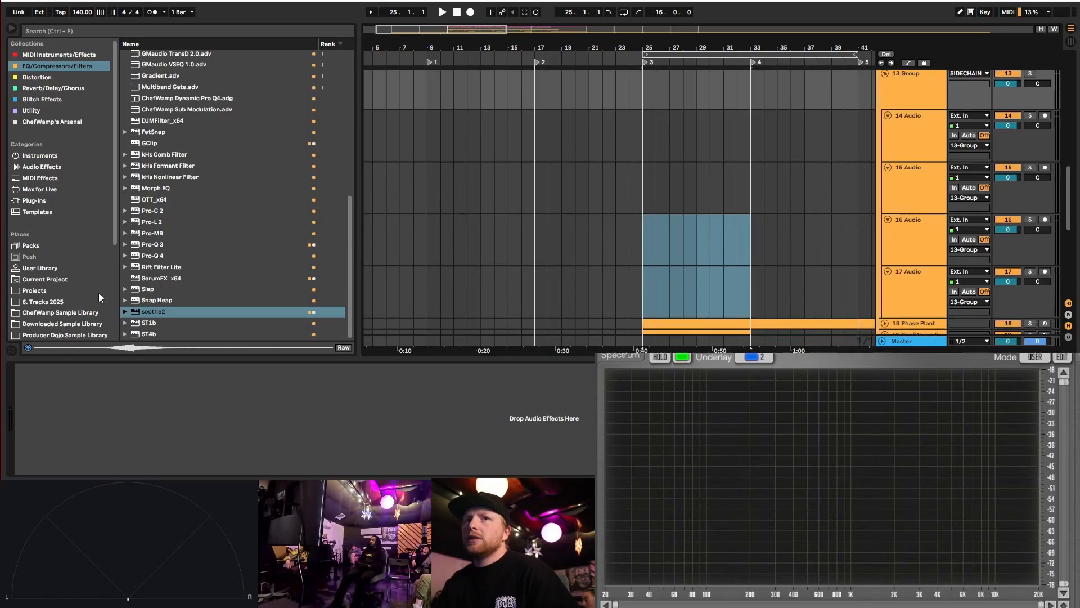
{"action": "scroll", "coordinate": [55, 289], "scroll_direction": "down", "scroll_amount": 3}
{"action": "left_click", "coordinate": [34, 263]}
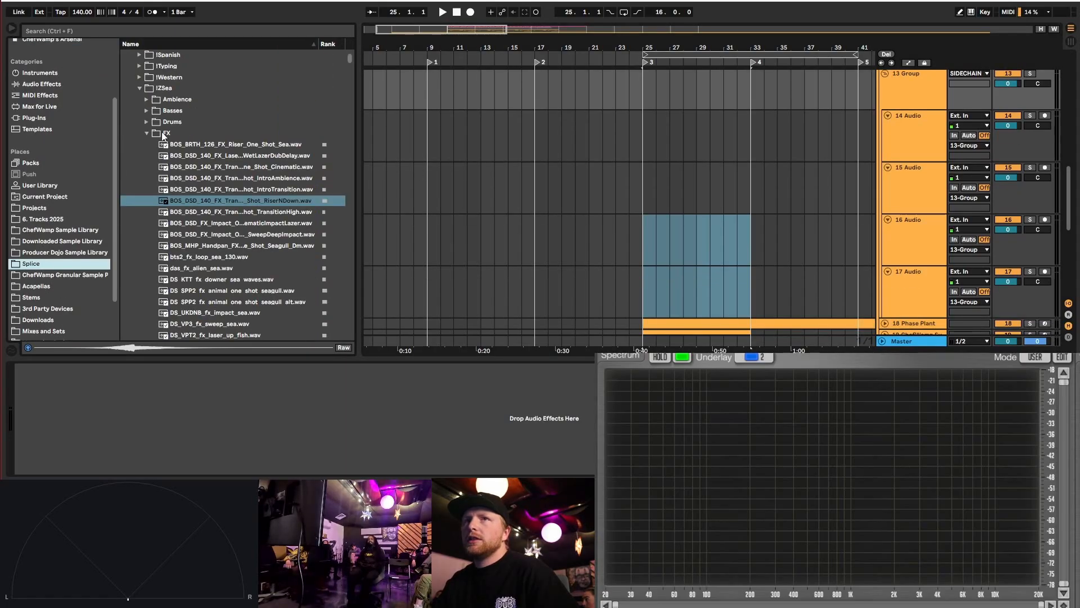
{"action": "left_click", "coordinate": [145, 100]}
{"action": "scroll", "coordinate": [255, 164], "scroll_direction": "up", "scroll_amount": 3}
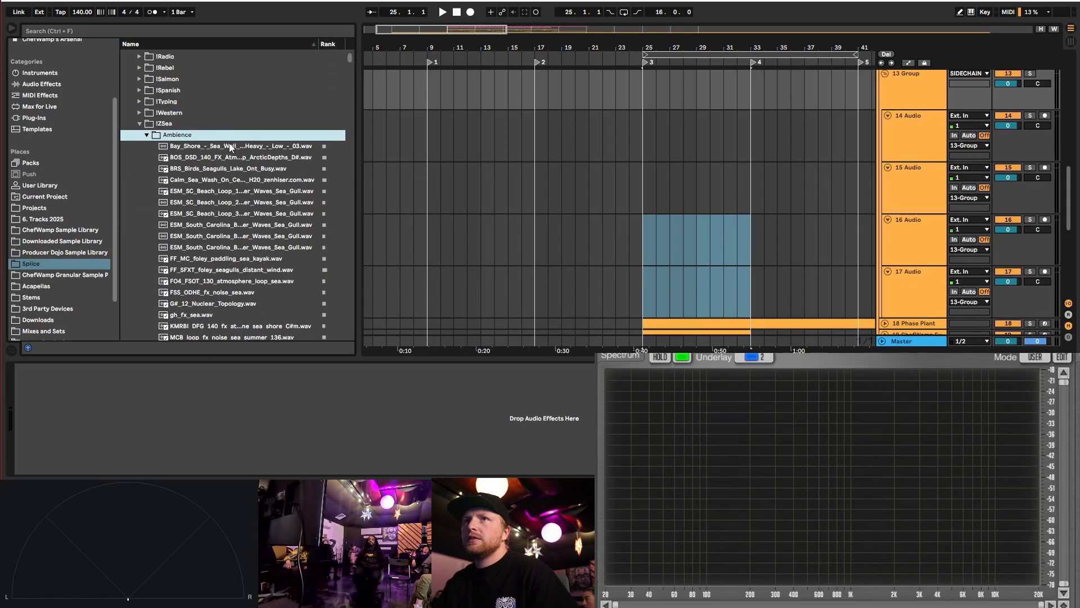
{"action": "left_click", "coordinate": [229, 144]}
{"action": "left_click", "coordinate": [244, 159]}
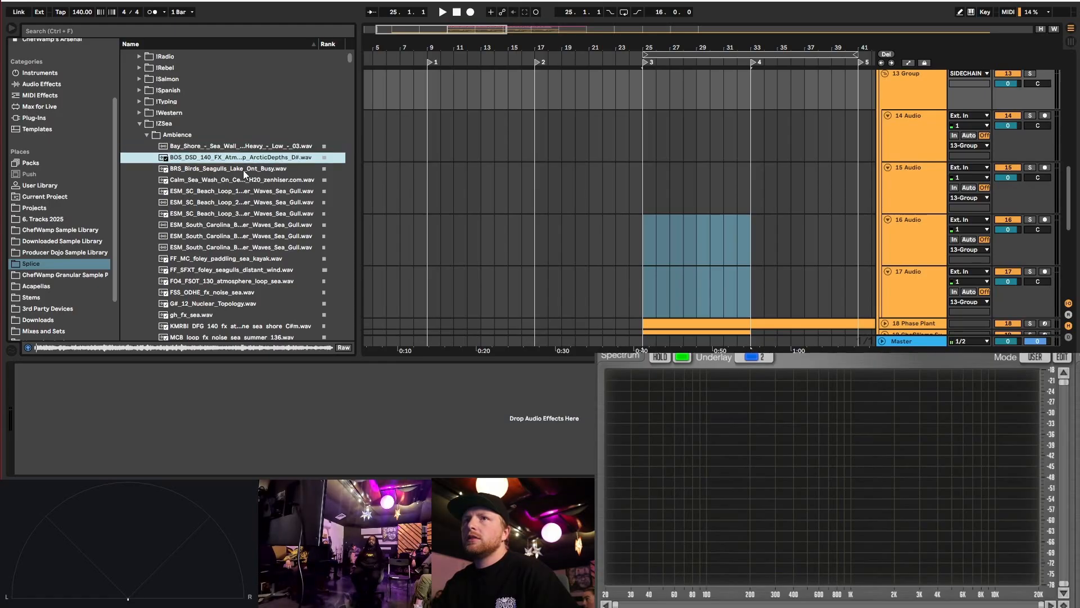
{"action": "left_click_drag", "start_coordinate": [259, 158], "coordinate": [429, 144]}
- Place the BRS_Birds_Seagulls_Lake_Ont_Busy and Calm_Sea_Wash_On_Cement_1 samples at bar 9 on the second and third new audio tracks
{"action": "left_click", "coordinate": [244, 168]}
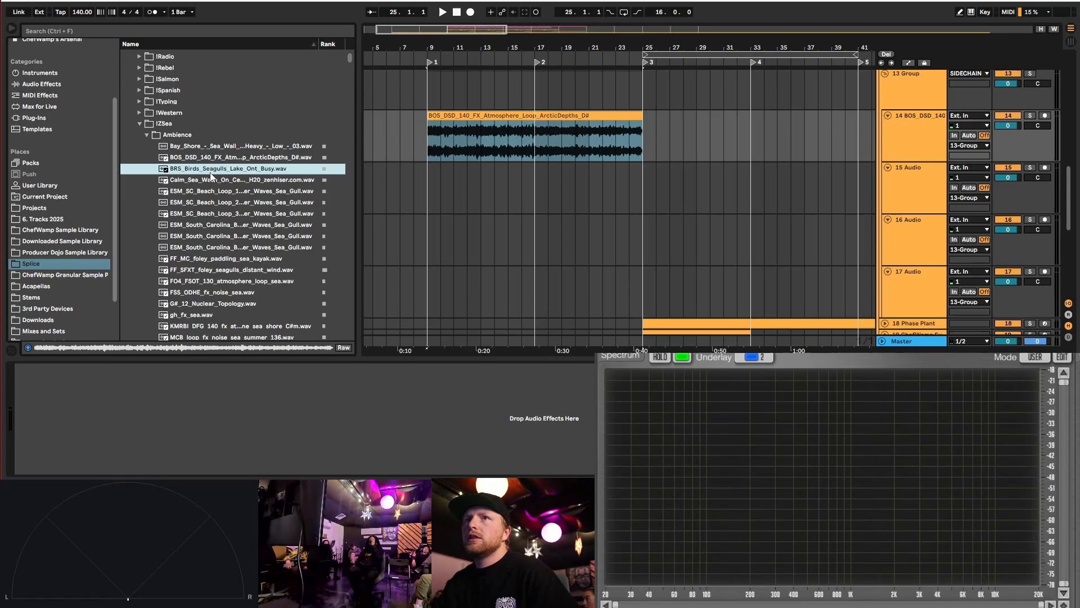
{"action": "left_click_drag", "start_coordinate": [235, 173], "coordinate": [427, 194]}
{"action": "left_click", "coordinate": [246, 183]}
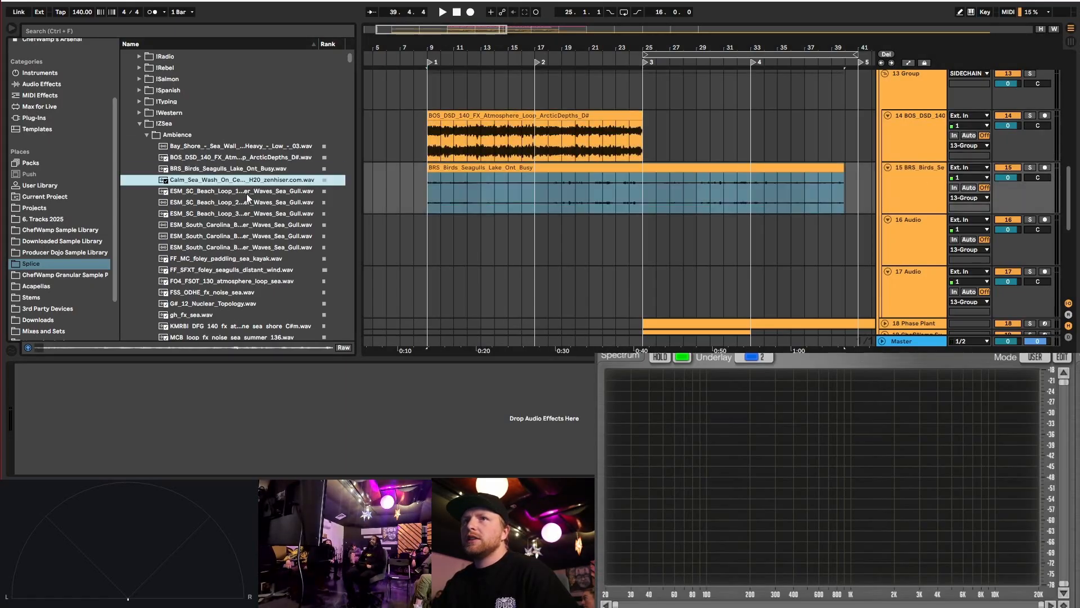
{"action": "left_click", "coordinate": [248, 193]}
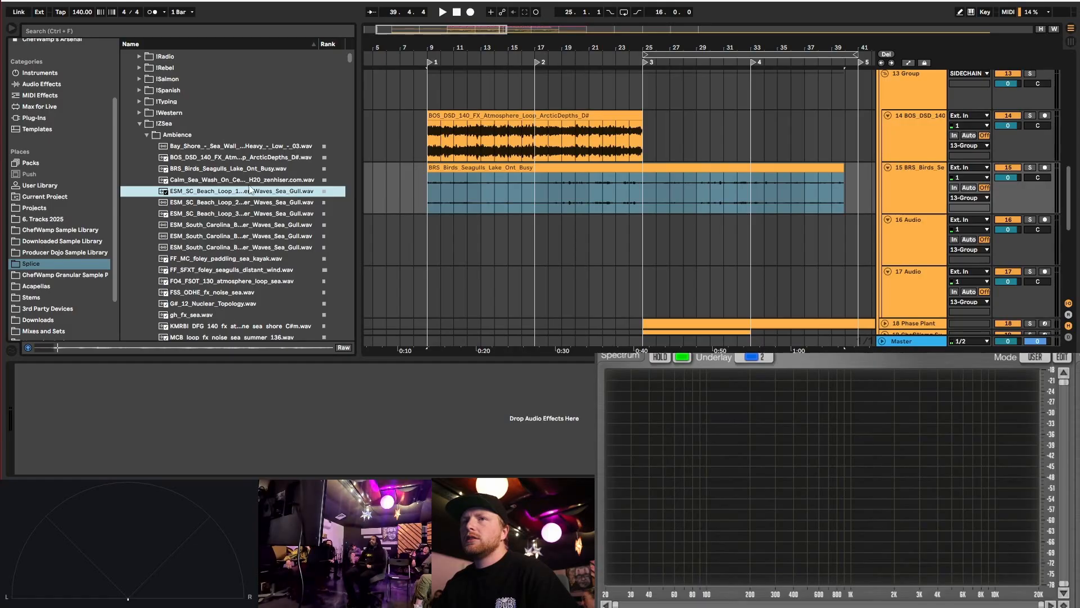
{"action": "left_click", "coordinate": [265, 180]}
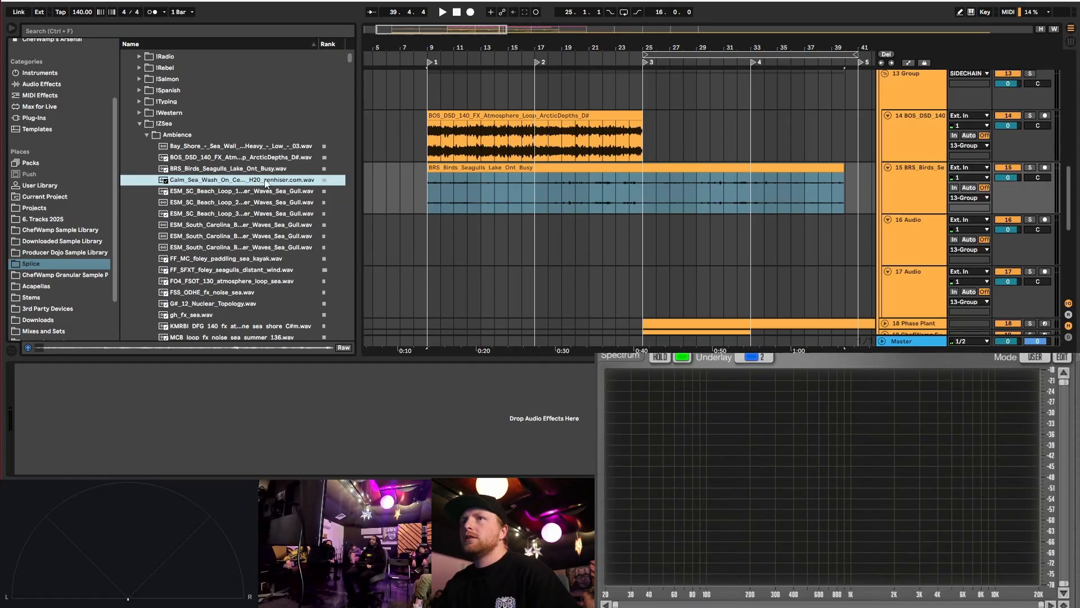
{"action": "left_click_drag", "start_coordinate": [260, 184], "coordinate": [430, 225]}
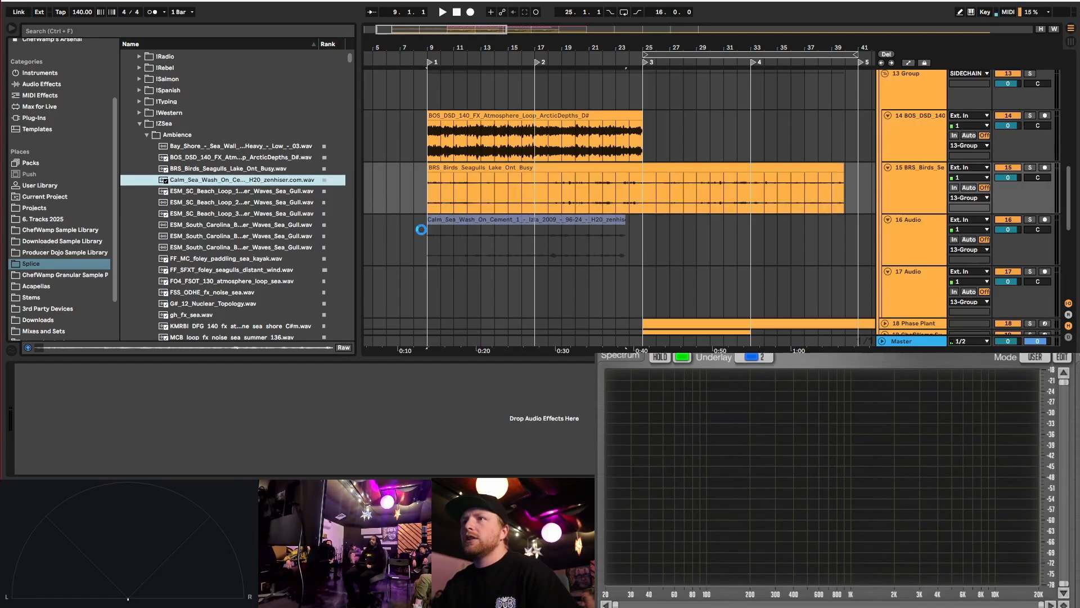
- Preview more sea ambience samples, place FSS_ODHE_fx_noise_sea.wav at bar 9 on the fourth audio track, and select the Calm Sea Wash clip above it
{"action": "left_click", "coordinate": [258, 215]}
{"action": "scroll", "coordinate": [255, 231], "scroll_direction": "down", "scroll_amount": 3}
{"action": "left_click", "coordinate": [250, 233]}
{"action": "scroll", "coordinate": [242, 232], "scroll_direction": "down", "scroll_amount": 3}
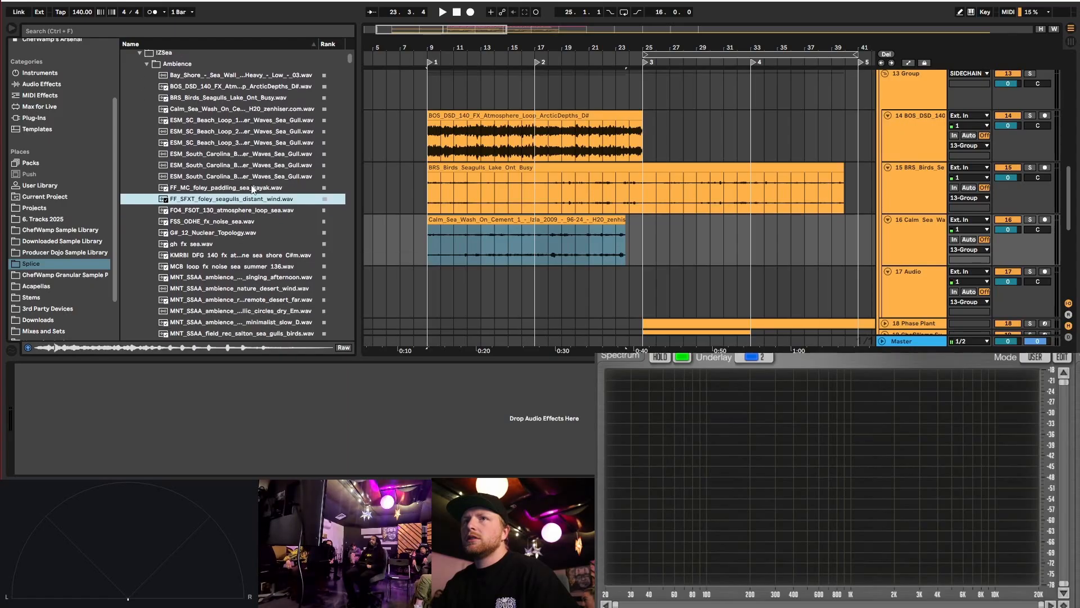
{"action": "left_click", "coordinate": [238, 223]}
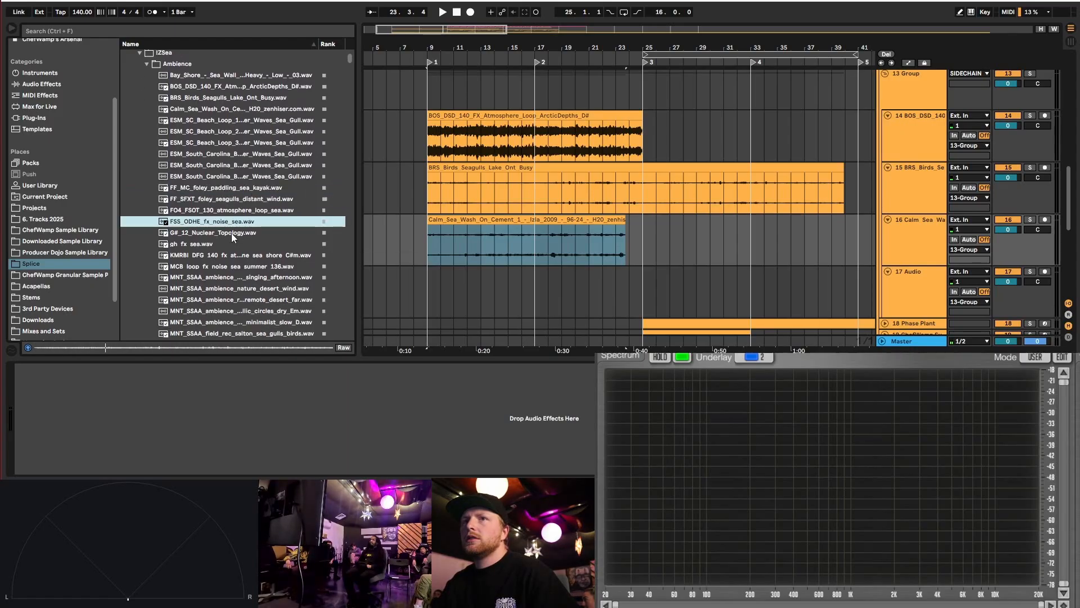
{"action": "left_click_drag", "start_coordinate": [230, 227], "coordinate": [427, 285]}
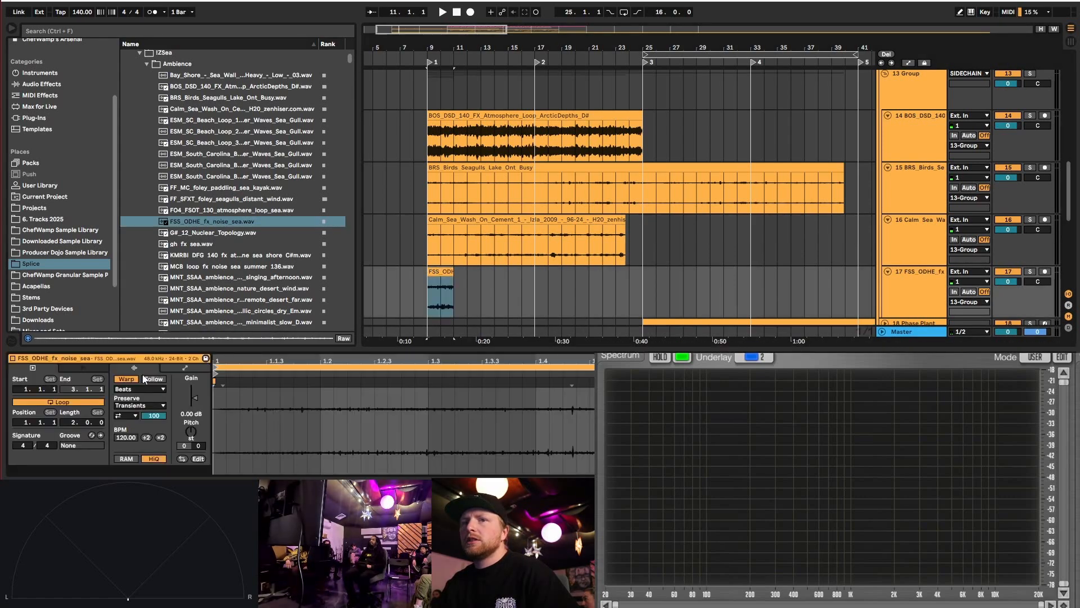
{"action": "key", "text": "Up"}
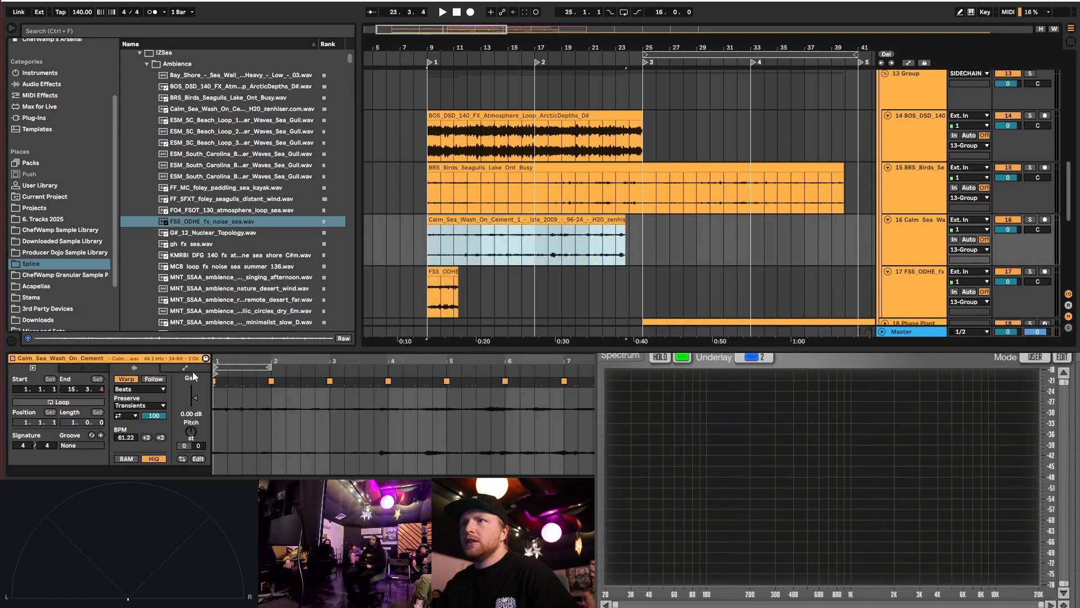
- Turn off warping for the Calm Sea Wash, seagulls and ArcticDepths clips, and set the Calm Sea Wash clip's start to 0
{"action": "left_click", "coordinate": [127, 379]}
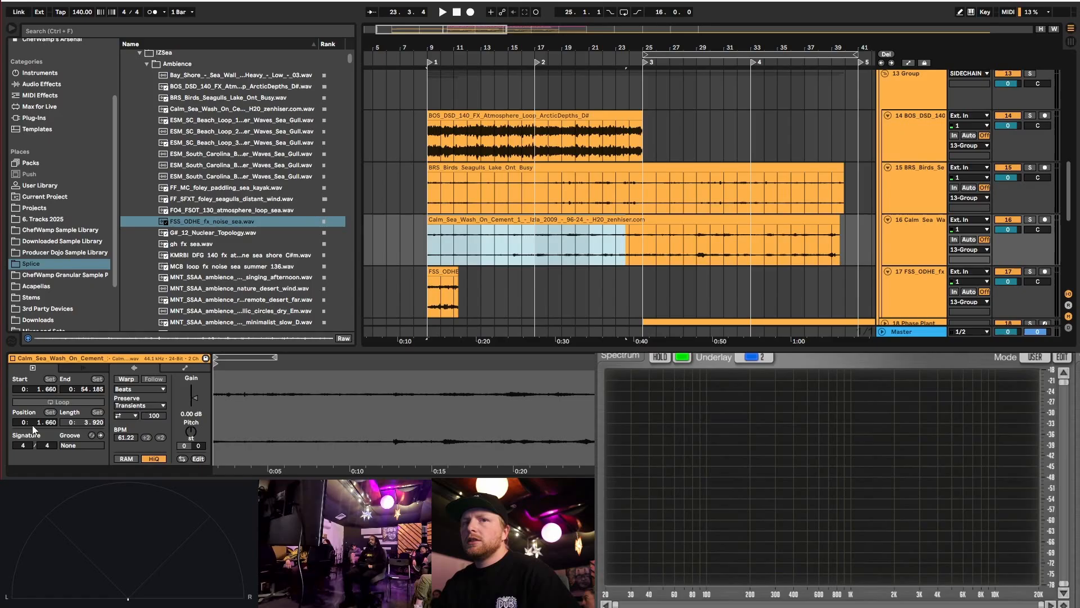
{"action": "left_click_drag", "start_coordinate": [24, 389], "coordinate": [23, 398]}
{"action": "left_click", "coordinate": [66, 388]}
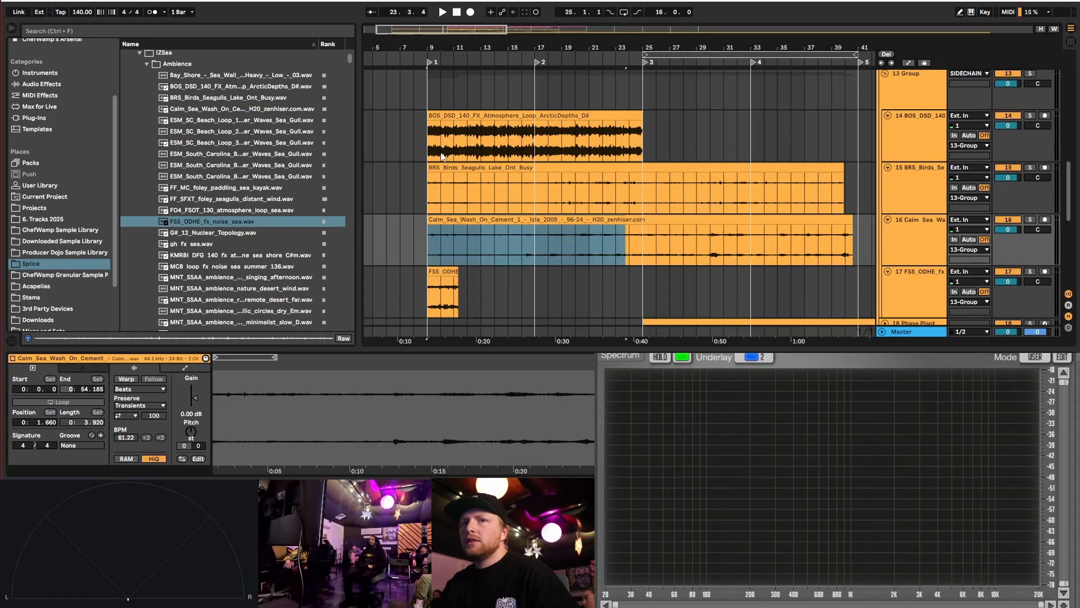
{"action": "left_click", "coordinate": [479, 166]}
{"action": "left_click", "coordinate": [126, 378]}
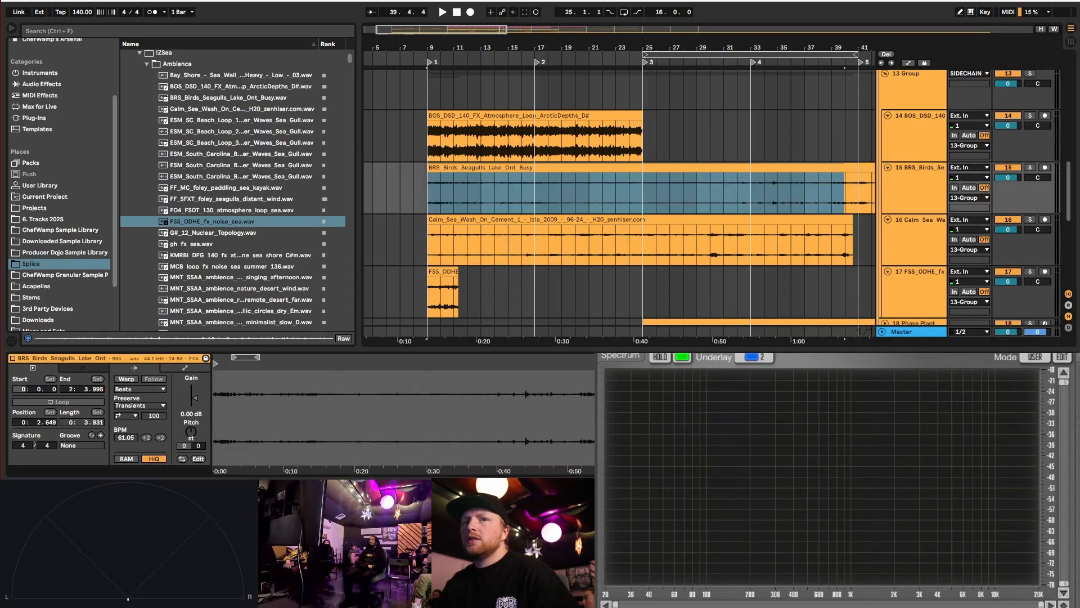
{"action": "left_click", "coordinate": [474, 111]}
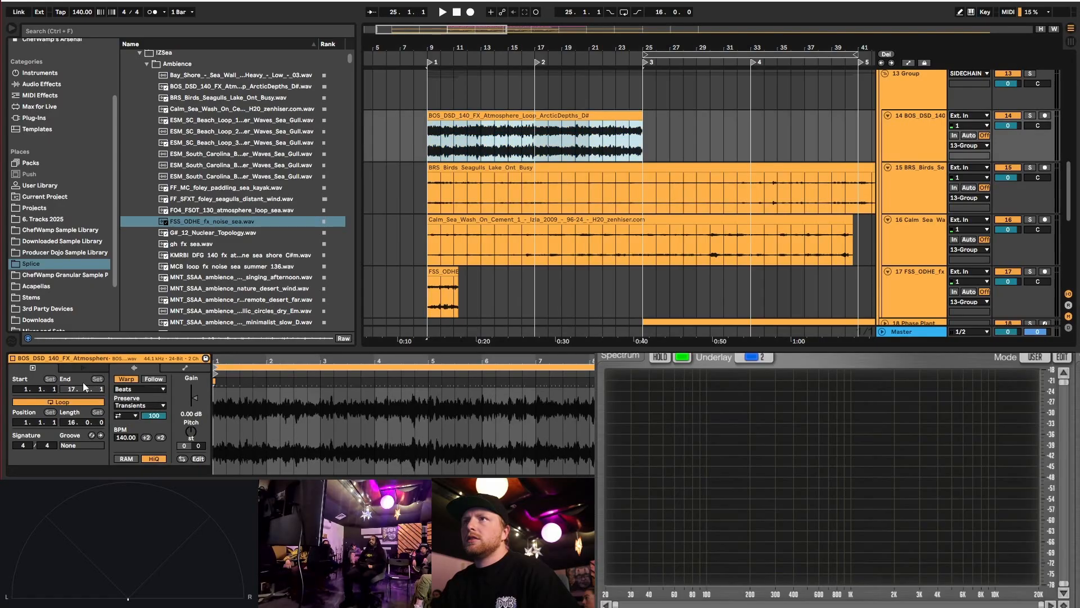
{"action": "left_click", "coordinate": [121, 380]}
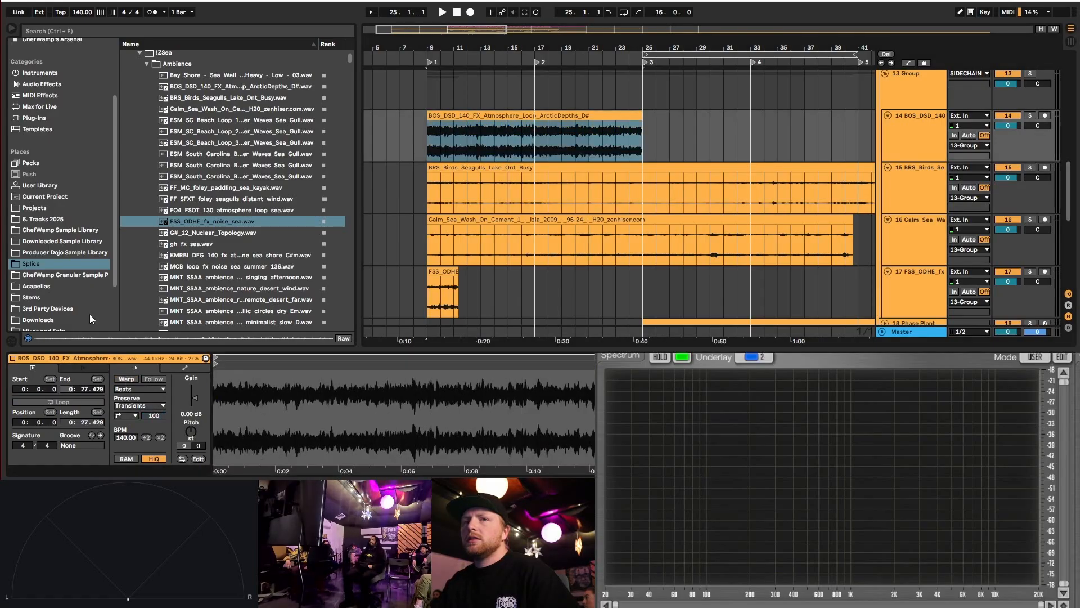
- Move the starts of all four sea ambience clips from bar 9 to bar 7
{"action": "scroll", "coordinate": [399, 107], "scroll_direction": "up", "scroll_amount": 3}
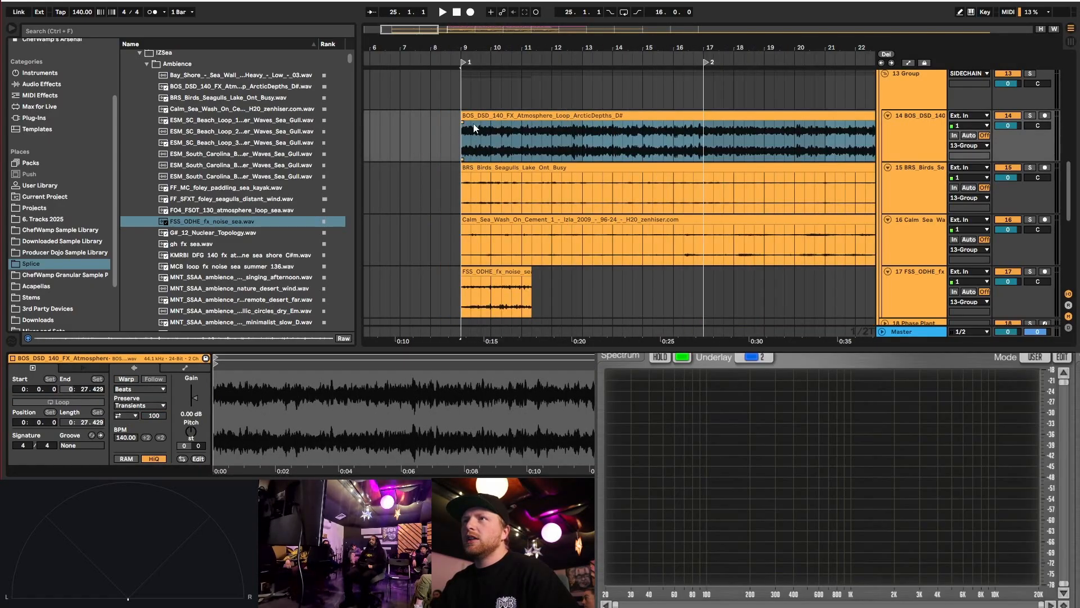
{"action": "left_click_drag", "start_coordinate": [470, 115], "coordinate": [409, 124]}
{"action": "left_click_drag", "start_coordinate": [463, 169], "coordinate": [420, 174]}
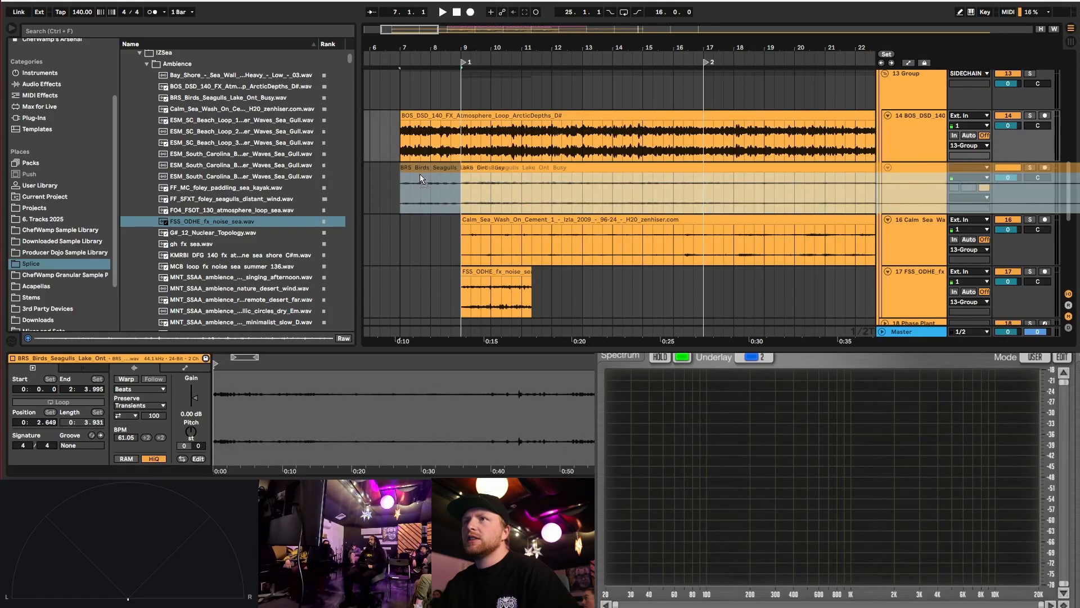
{"action": "left_click_drag", "start_coordinate": [462, 222], "coordinate": [414, 227]}
{"action": "scroll", "coordinate": [428, 225], "scroll_direction": "down", "scroll_amount": 2}
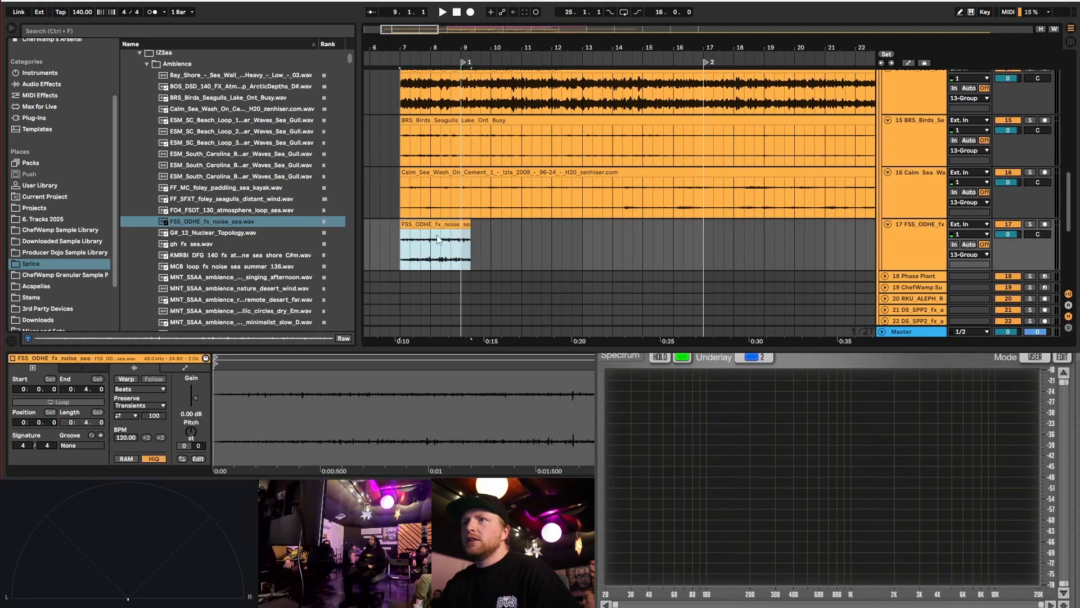
{"action": "scroll", "coordinate": [423, 249], "scroll_direction": "up", "scroll_amount": 1}
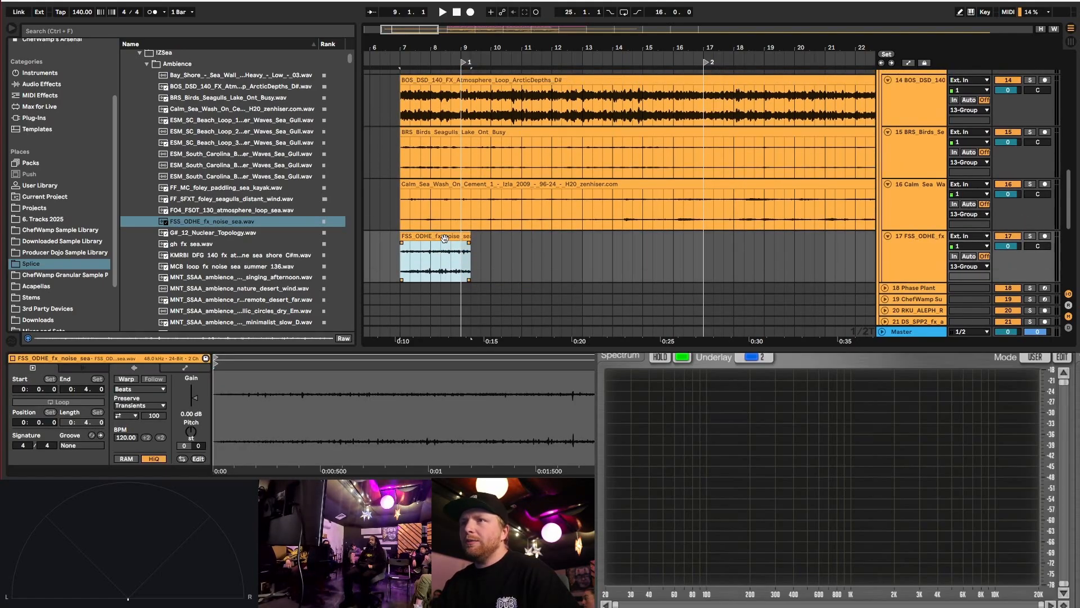
- Trim the FSS_ODHE_fx_noise_sea clip to end at bar 9, duplicate it with a crossfade at the seam, and duplicate the pair up to bar 15
{"action": "left_click_drag", "start_coordinate": [470, 236], "coordinate": [460, 237]}
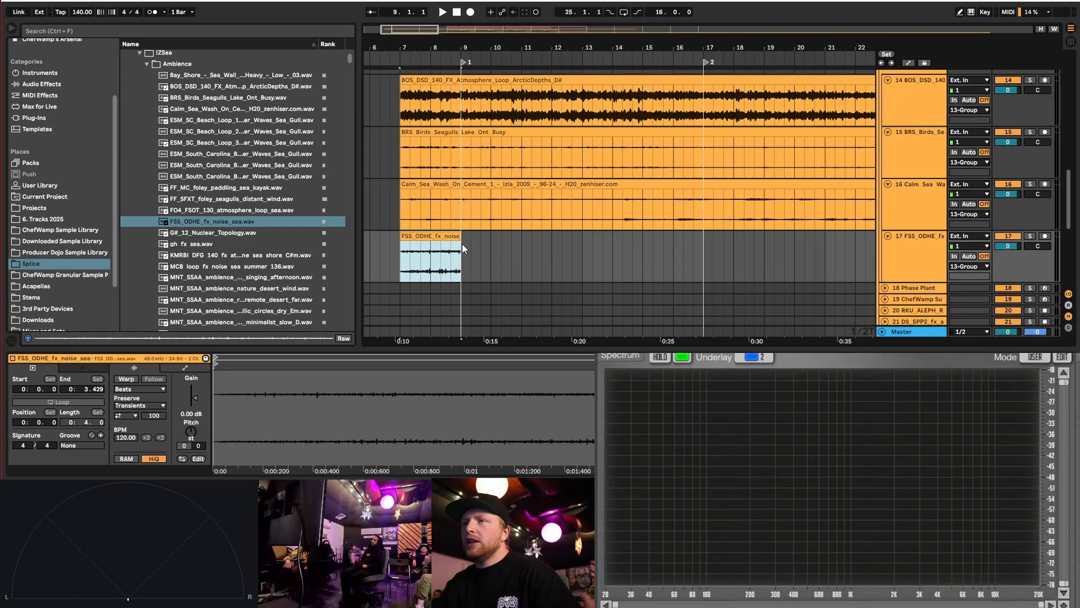
{"action": "key", "text": "super+d"}
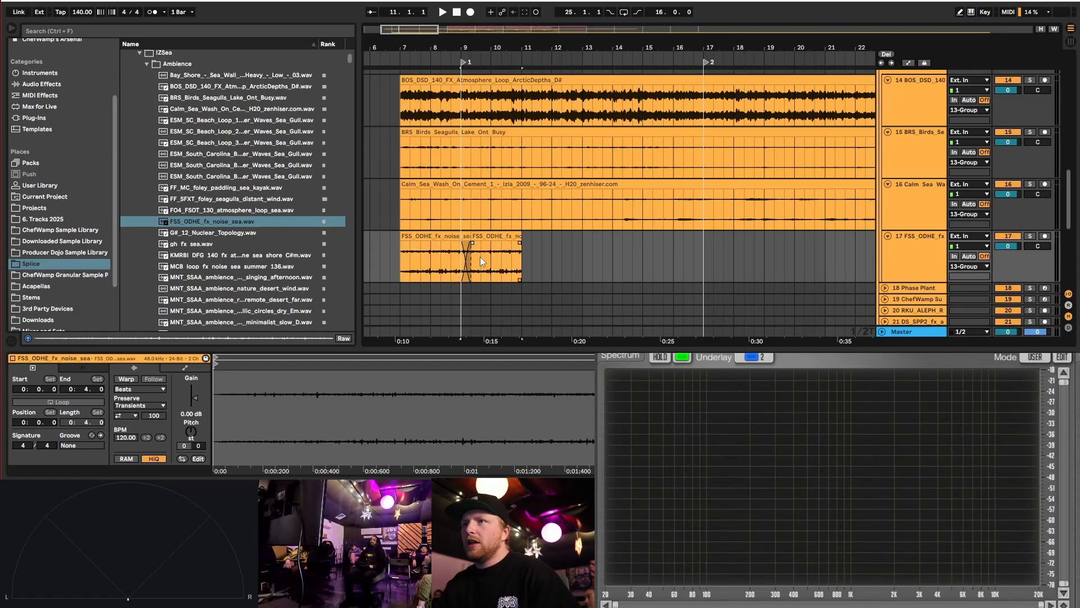
{"action": "left_click_drag", "start_coordinate": [460, 239], "coordinate": [533, 241]}
{"action": "left_click", "coordinate": [494, 238], "text": "shift"}
{"action": "key", "text": "ctrl+d"}
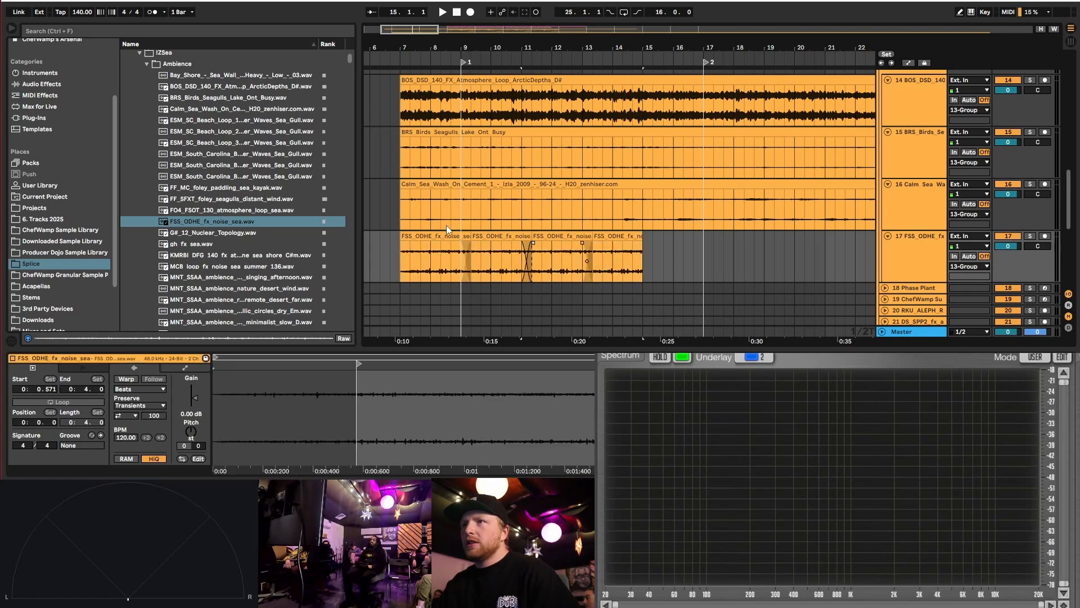
- Duplicate the four sea noise clips up to bar 23 and crossfade the seam at bar 15
{"action": "left_click", "coordinate": [416, 236]}
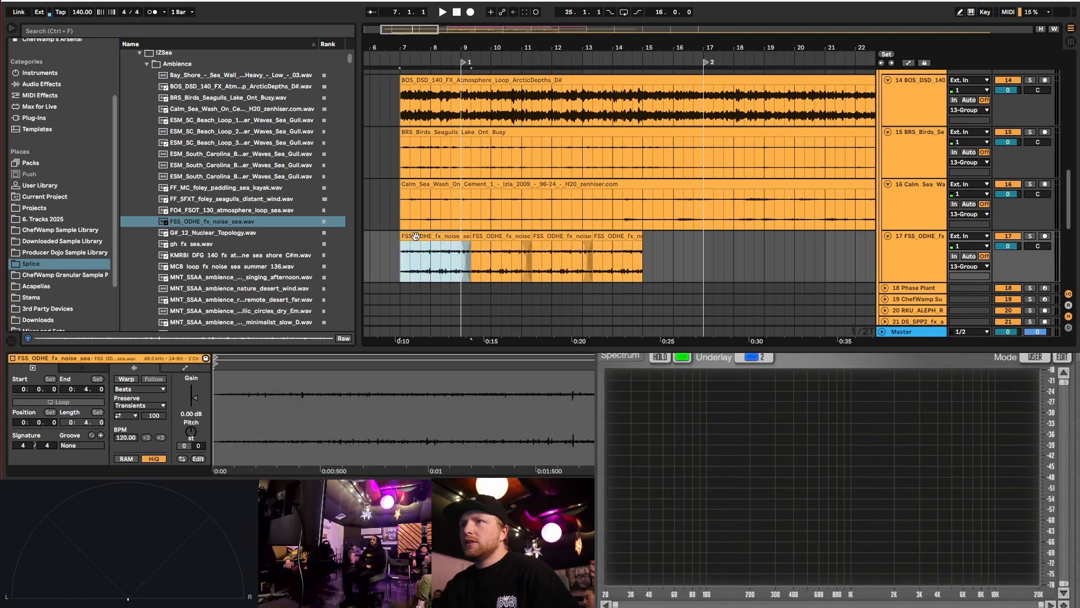
{"action": "left_click", "coordinate": [607, 238], "text": "shift"}
{"action": "key", "text": "ctrl+d"}
{"action": "left_click_drag", "start_coordinate": [529, 238], "coordinate": [540, 239]}
- Duplicate all eight sea noise clips up to bar 39 and crossfade the seam at bar 23
{"action": "scroll", "coordinate": [501, 238], "scroll_direction": "down", "scroll_amount": 3}
{"action": "left_click", "coordinate": [425, 237]}
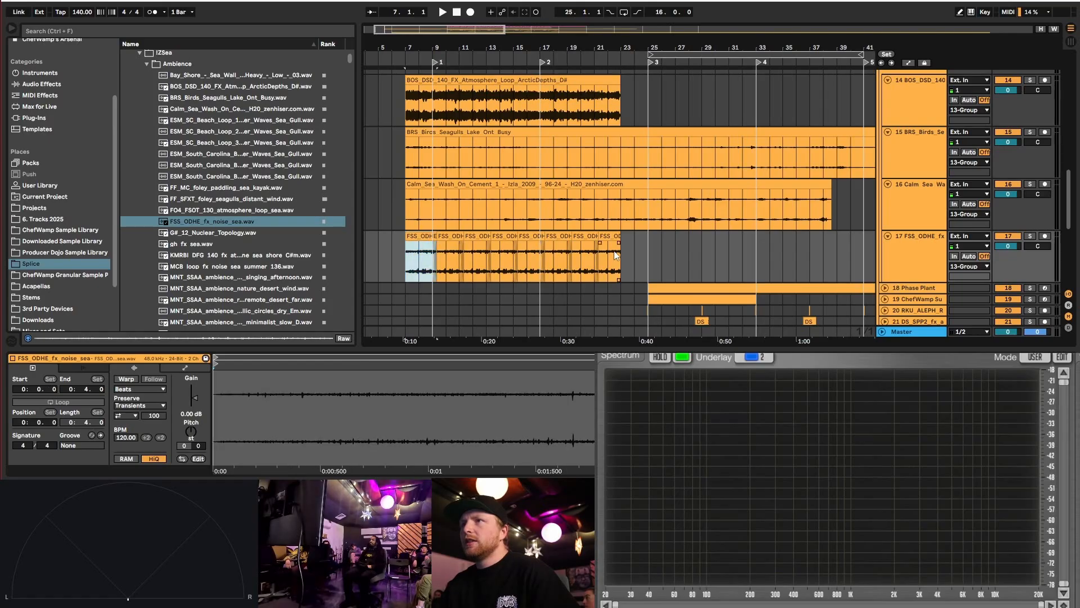
{"action": "left_click", "coordinate": [610, 237], "text": "shift"}
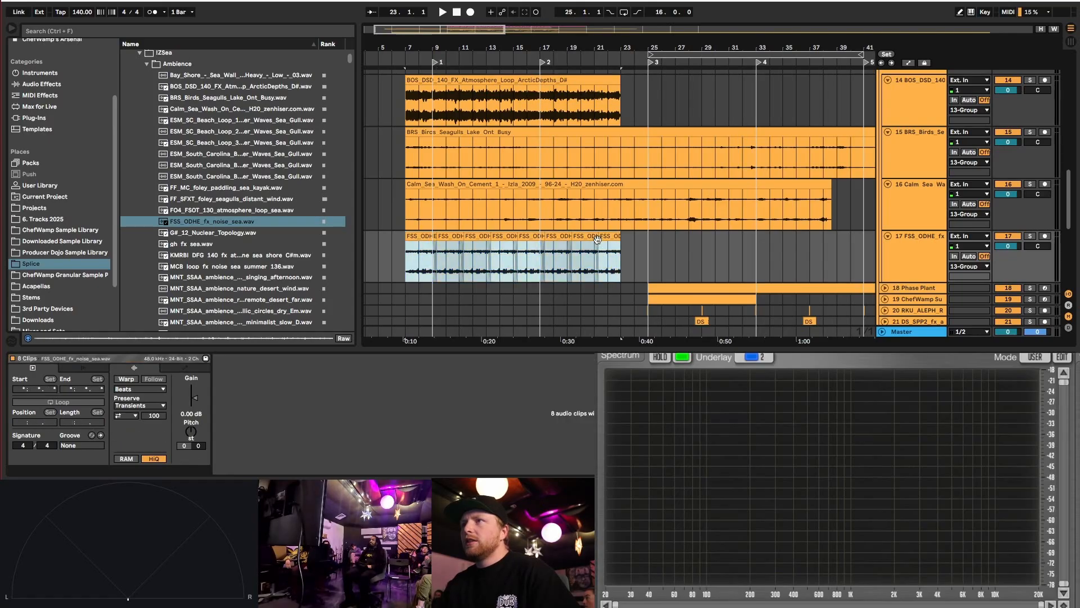
{"action": "scroll", "coordinate": [477, 244], "scroll_direction": "down", "scroll_amount": 3}
{"action": "key", "text": "ctrl+d"}
{"action": "scroll", "coordinate": [496, 248], "scroll_direction": "up", "scroll_amount": 3}
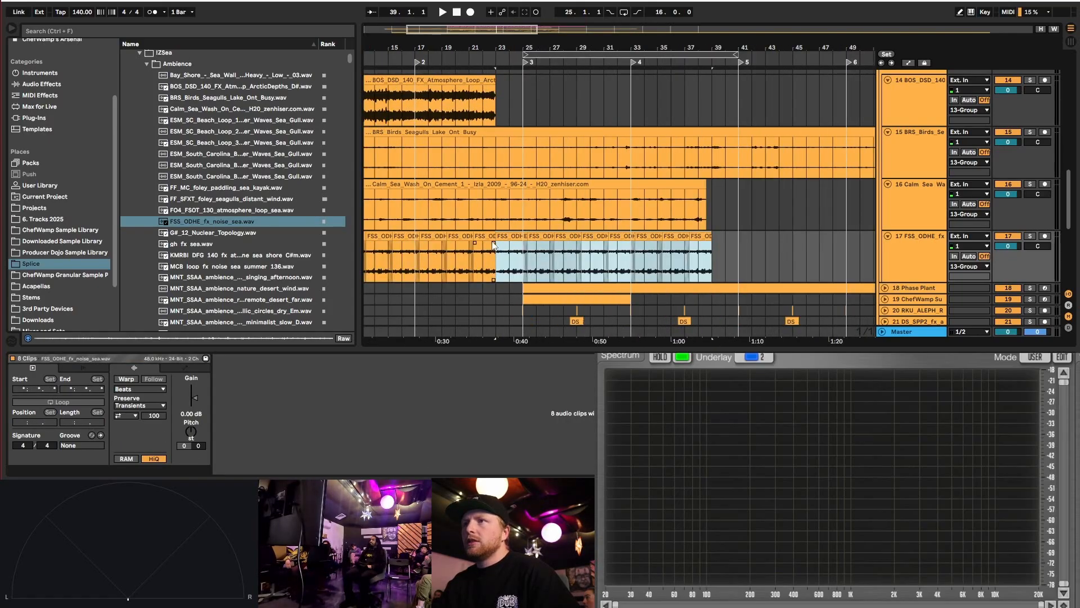
{"action": "left_click_drag", "start_coordinate": [495, 238], "coordinate": [504, 241]}
- Duplicate all sixteen sea noise clips up to bar 71 and crossfade the seam at bar 39
{"action": "scroll", "coordinate": [454, 244], "scroll_direction": "down", "scroll_amount": 3}
{"action": "left_click", "coordinate": [403, 235]}
{"action": "left_click", "coordinate": [590, 241], "text": "shift"}
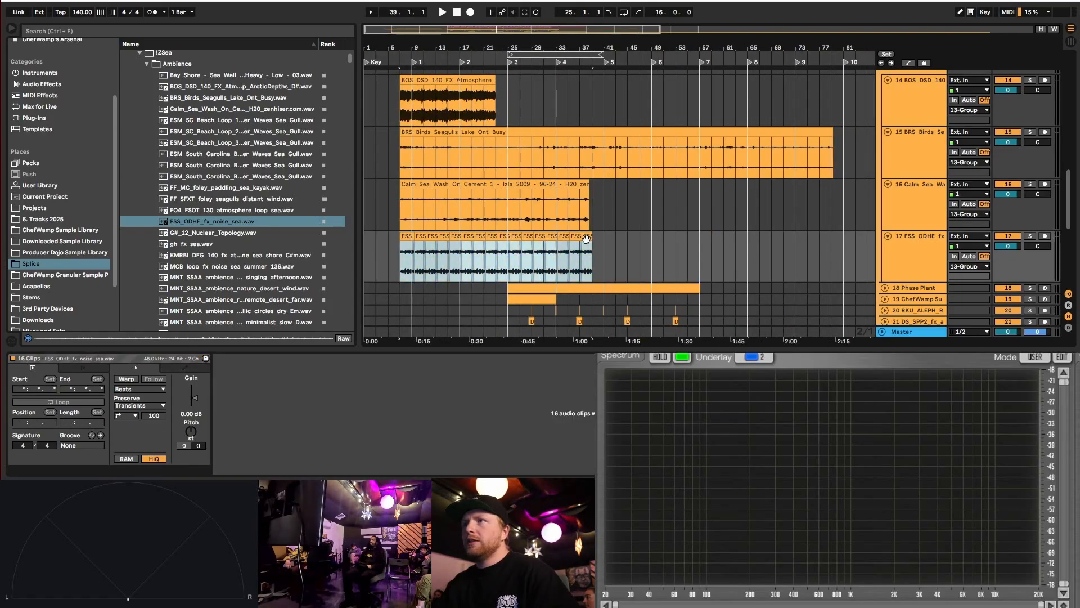
{"action": "key", "text": "ctrl+d"}
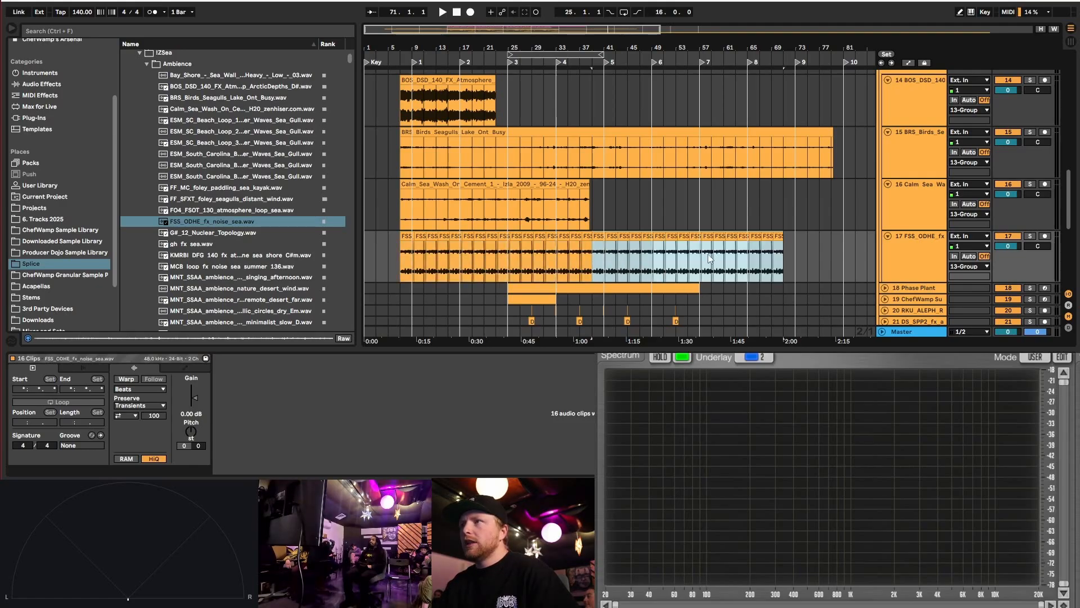
{"action": "scroll", "coordinate": [602, 259], "scroll_direction": "up", "scroll_amount": 3}
{"action": "left_click", "coordinate": [576, 248]}
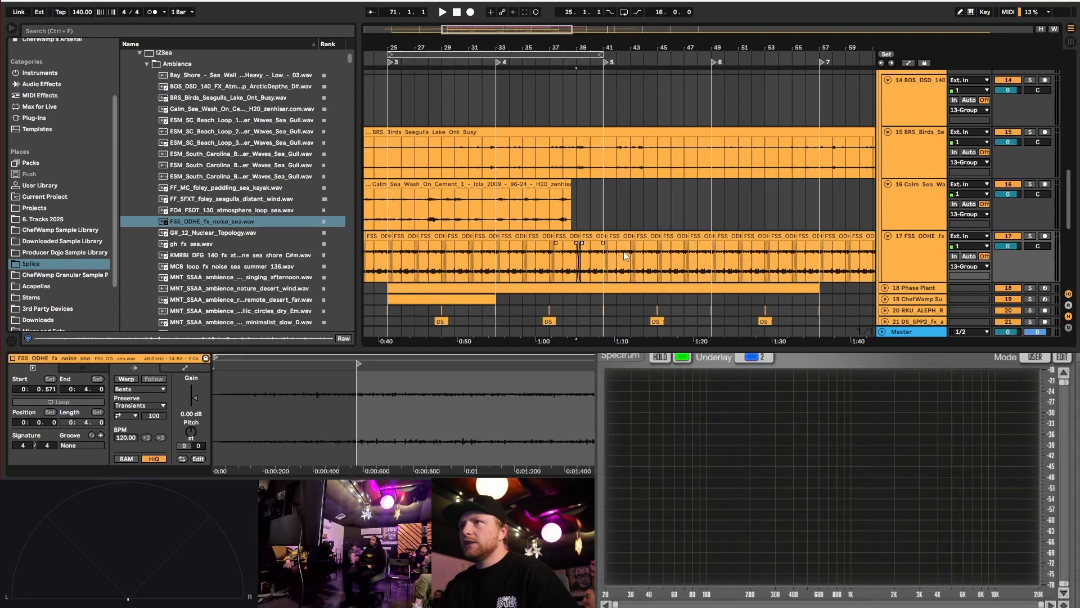
- Shorten the Calm Sea Wash clip to end at bar 29, duplicate it, and crossfade the two clips
{"action": "scroll", "coordinate": [579, 248], "scroll_direction": "down", "scroll_amount": 3}
{"action": "scroll", "coordinate": [555, 237], "scroll_direction": "up", "scroll_amount": 1}
{"action": "left_click", "coordinate": [443, 218]}
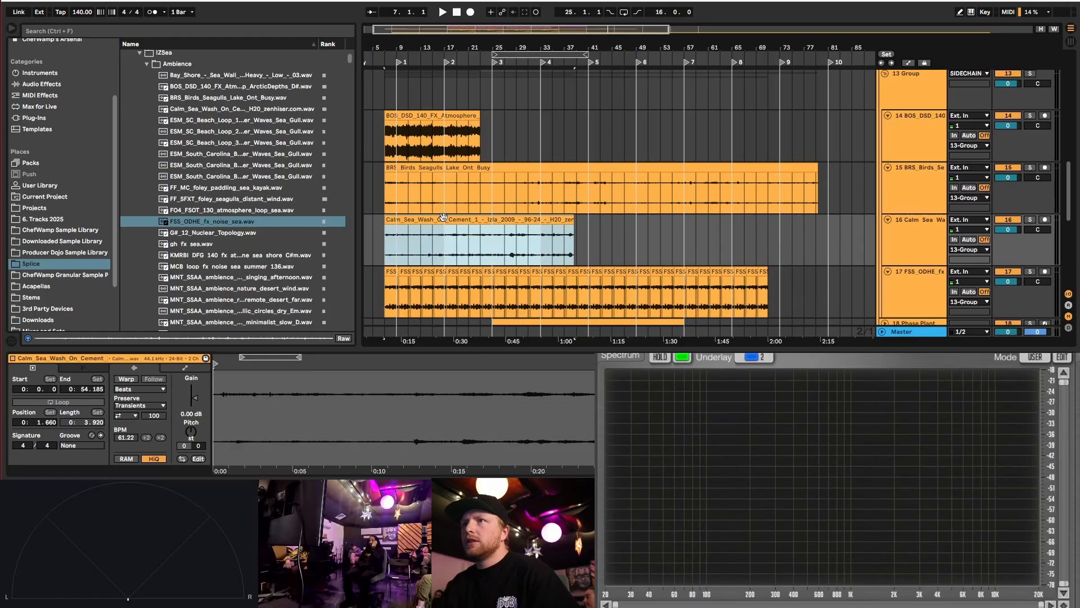
{"action": "key", "text": "ctrl+d"}
{"action": "key", "text": "ctrl+z"}
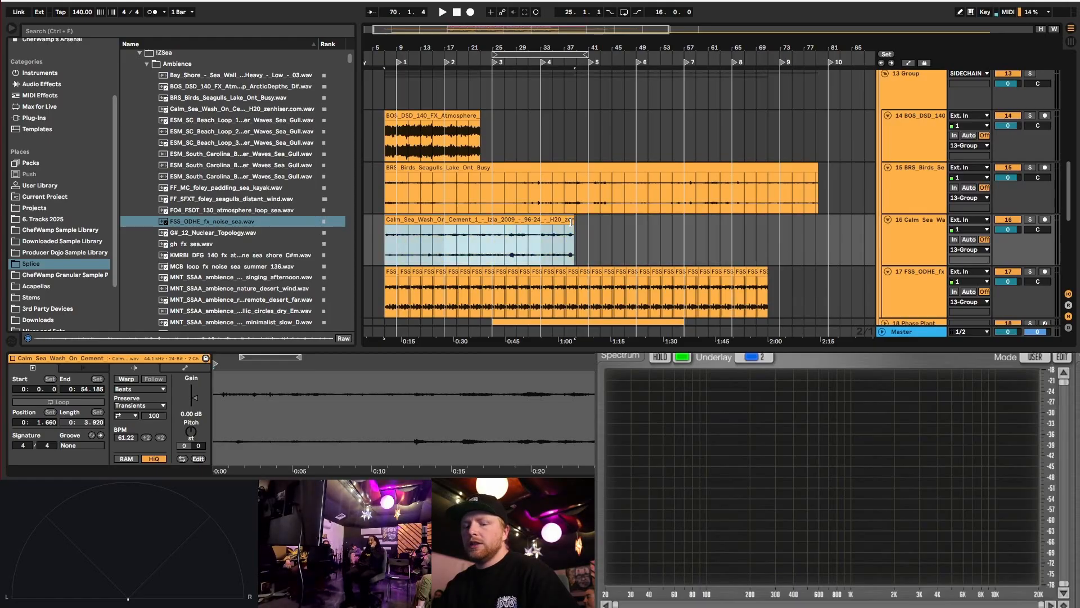
{"action": "left_click_drag", "start_coordinate": [570, 219], "coordinate": [512, 229]}
{"action": "key", "text": "ctrl+d"}
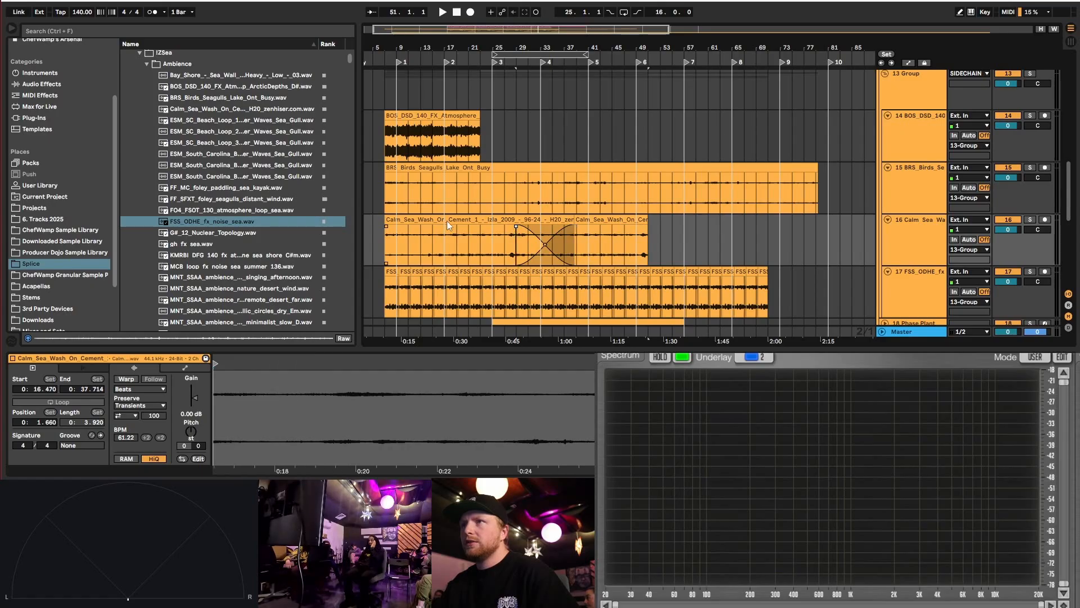
- Duplicate the Calm Sea Wash pair after bar 51, crossfade the seam, and delete the last copy
{"action": "left_click", "coordinate": [436, 220]}
{"action": "left_click", "coordinate": [615, 217], "text": "shift"}
{"action": "key", "text": "ctrl+d"}
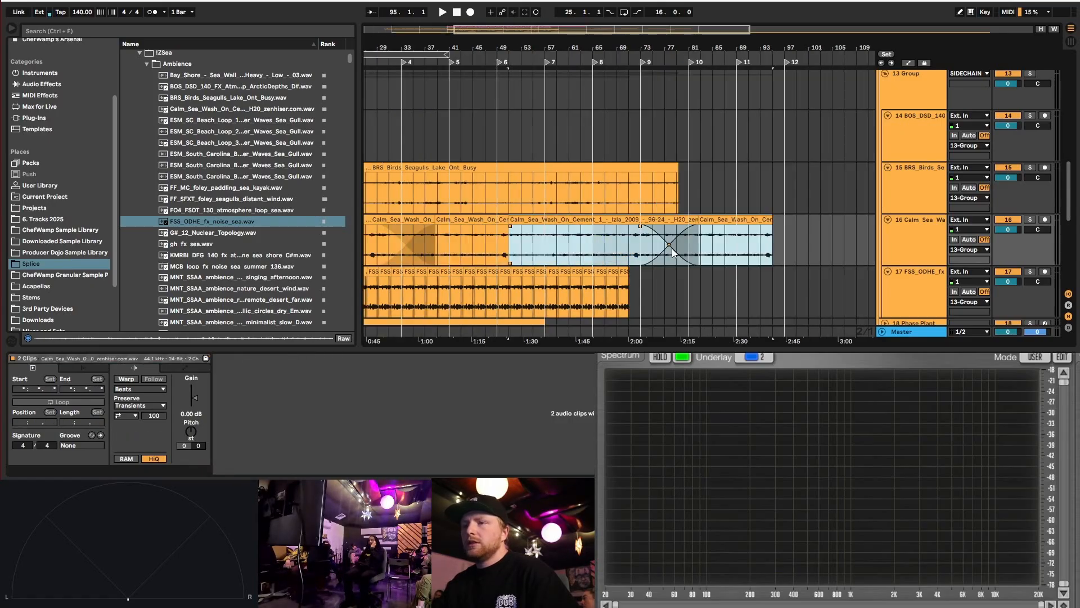
{"action": "left_click_drag", "start_coordinate": [507, 227], "coordinate": [568, 231]}
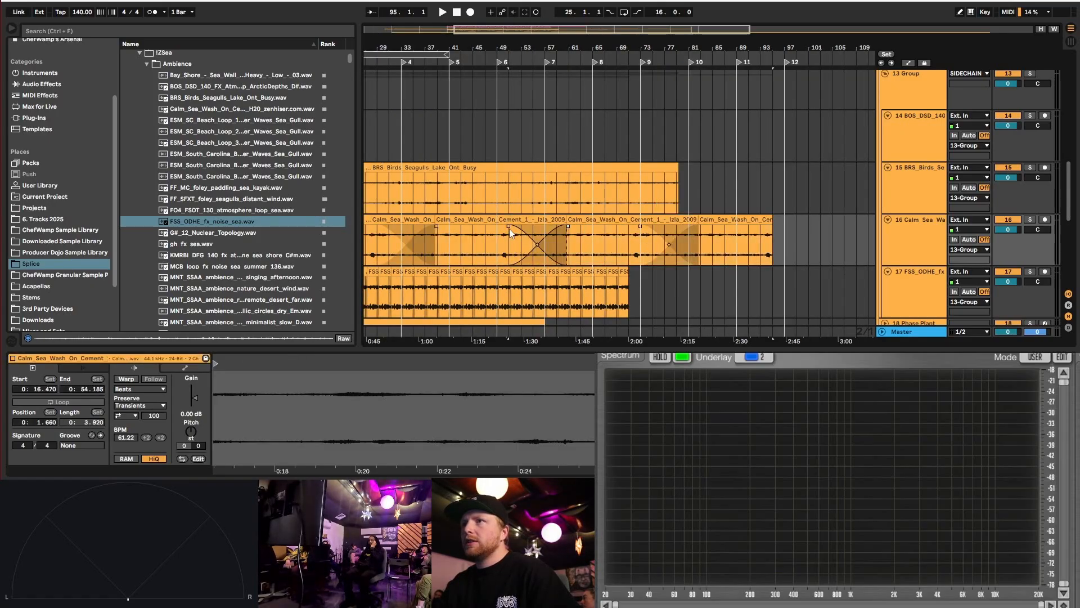
{"action": "left_click", "coordinate": [725, 219]}
{"action": "key", "text": "Delete"}
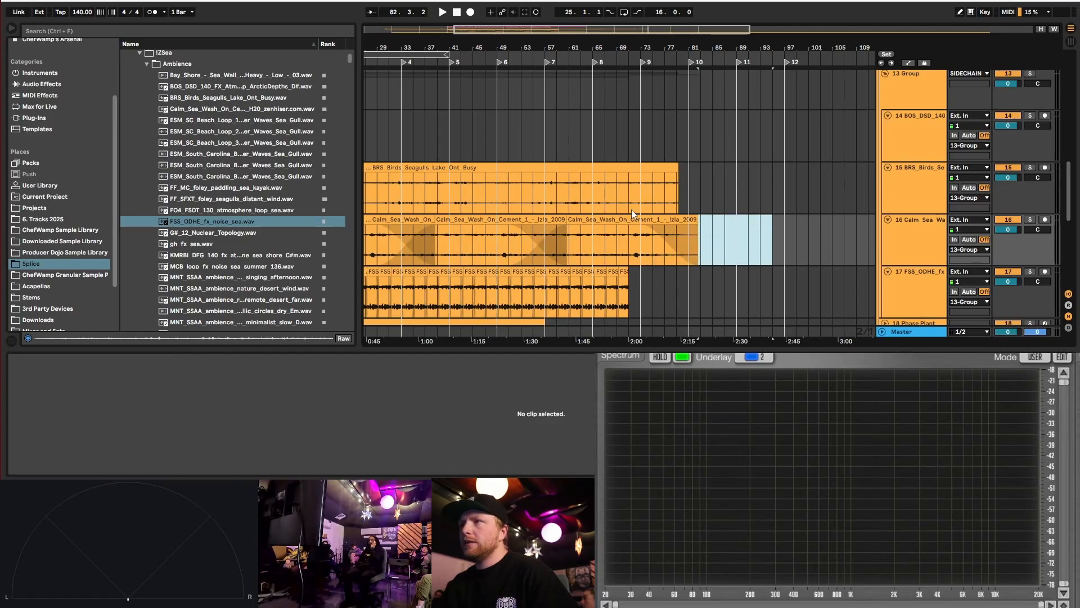
- Shorten the ArcticDepths clip to end at bar 19, duplicate it up to bar 31, and crossfade the two clips
{"action": "scroll", "coordinate": [632, 214], "scroll_direction": "down", "scroll_amount": 2}
{"action": "scroll", "coordinate": [374, 187], "scroll_direction": "up", "scroll_amount": 2}
{"action": "left_click", "coordinate": [664, 168]}
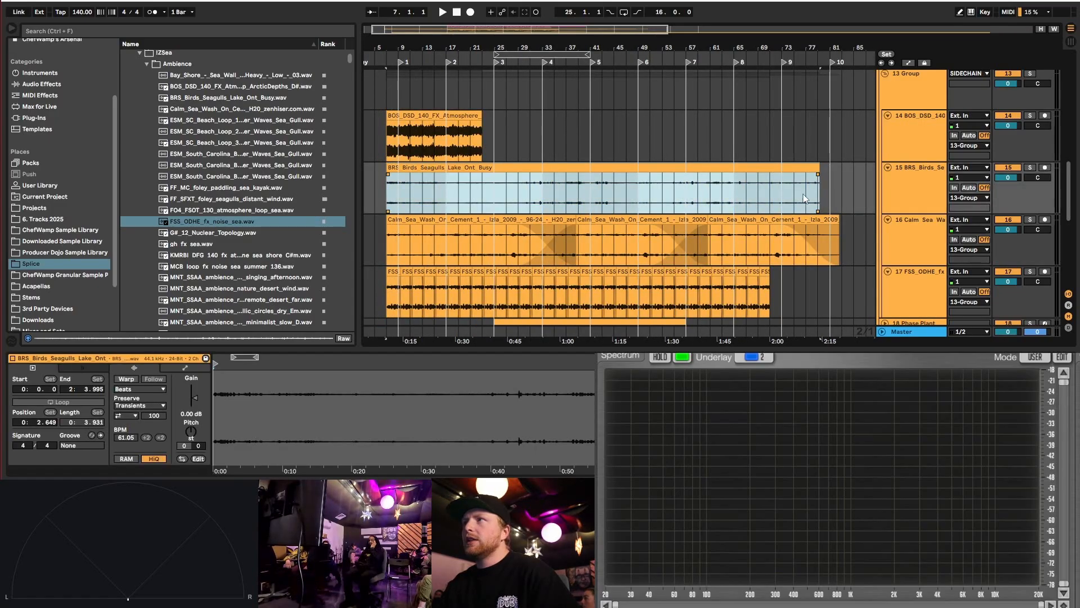
{"action": "scroll", "coordinate": [461, 181], "scroll_direction": "up", "scroll_amount": 2}
{"action": "scroll", "coordinate": [445, 179], "scroll_direction": "up", "scroll_amount": 2}
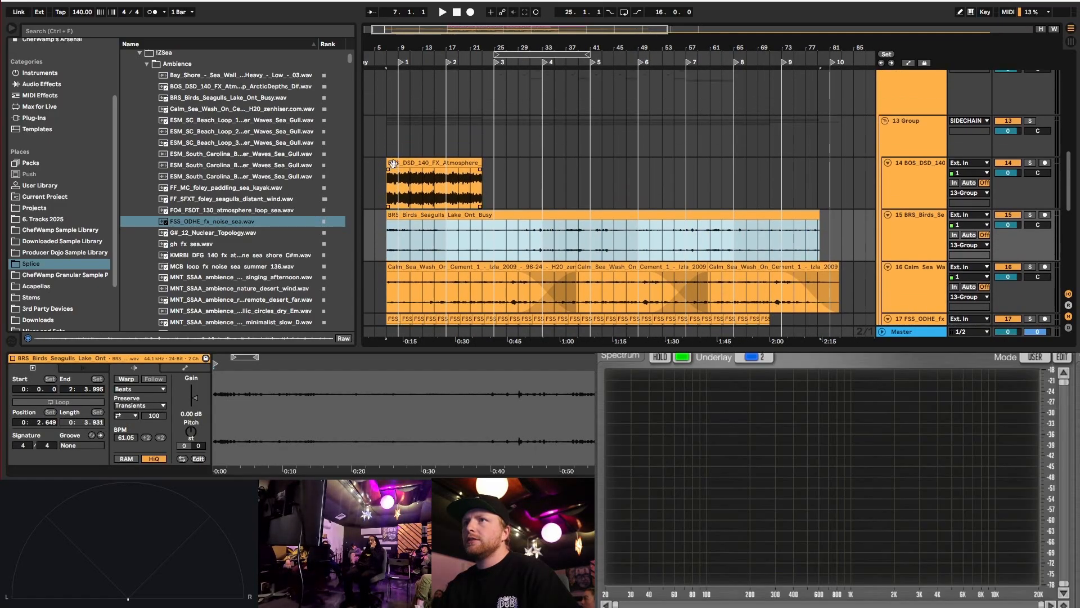
{"action": "left_click", "coordinate": [442, 178]}
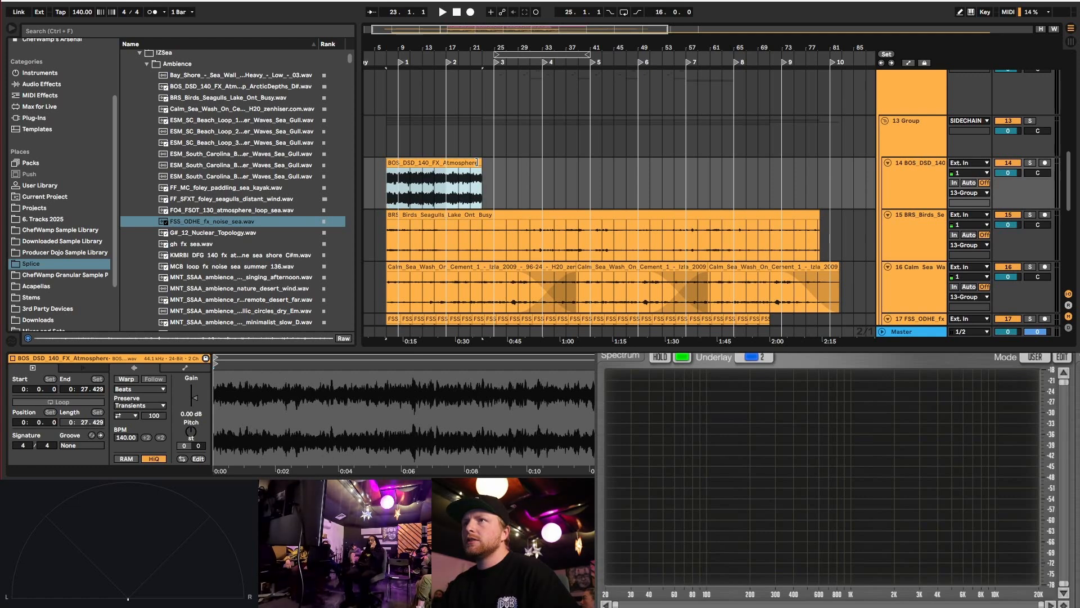
{"action": "left_click_drag", "start_coordinate": [477, 162], "coordinate": [512, 183]}
{"action": "key", "text": "ctrl+d"}
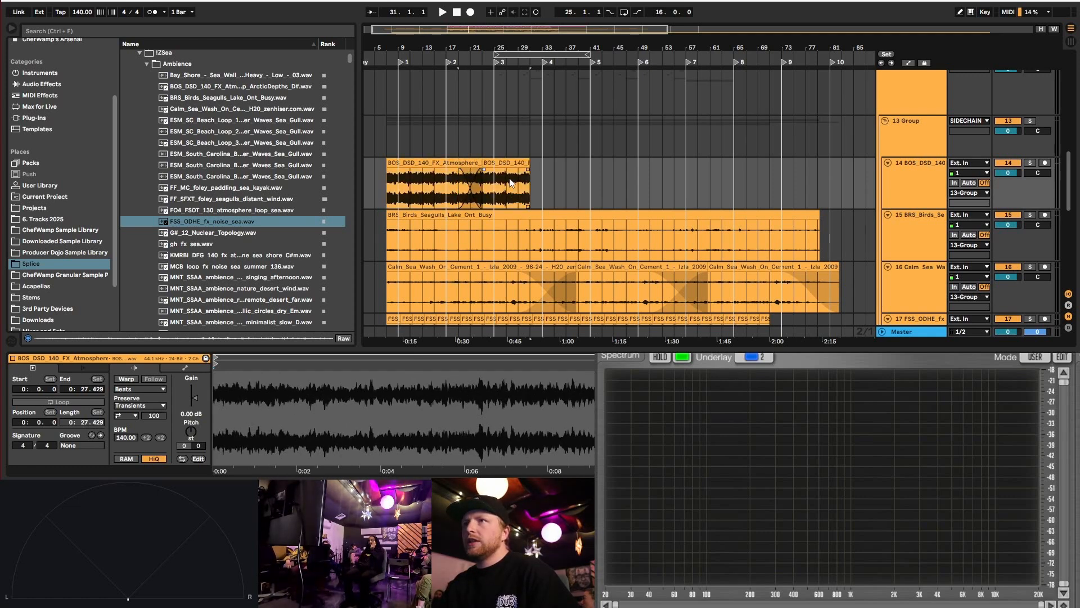
- Duplicate the two ArcticDepths clips up to bar 55 and crossfade the seam at bar 31
{"action": "left_click", "coordinate": [402, 162]}
{"action": "left_click", "coordinate": [499, 162], "text": "shift"}
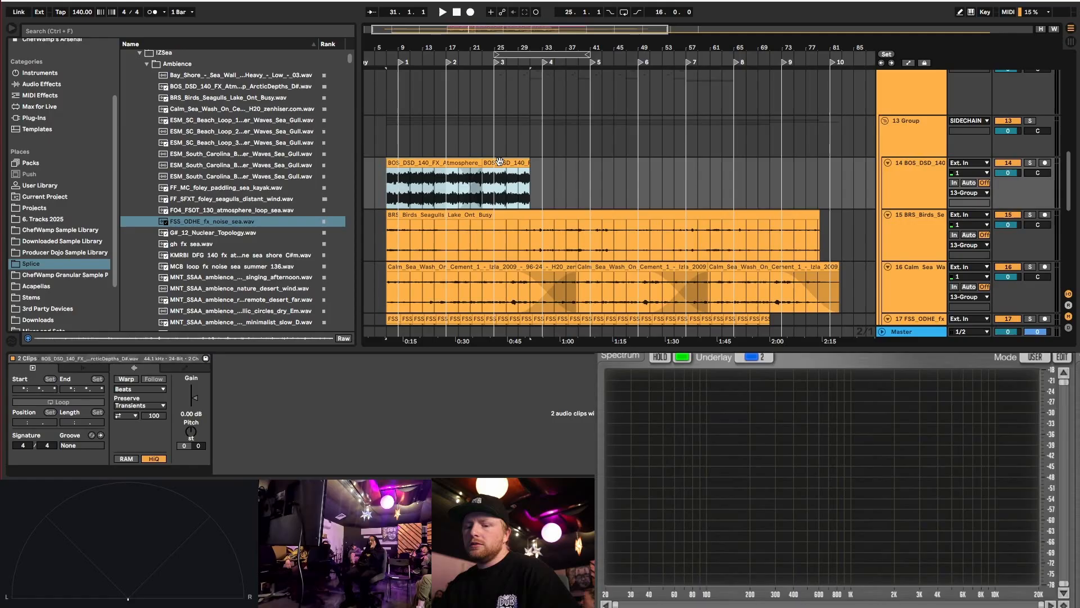
{"action": "key", "text": "ctrl+d"}
{"action": "left_click", "coordinate": [521, 163]}
{"action": "left_click_drag", "start_coordinate": [529, 171], "coordinate": [557, 173]}
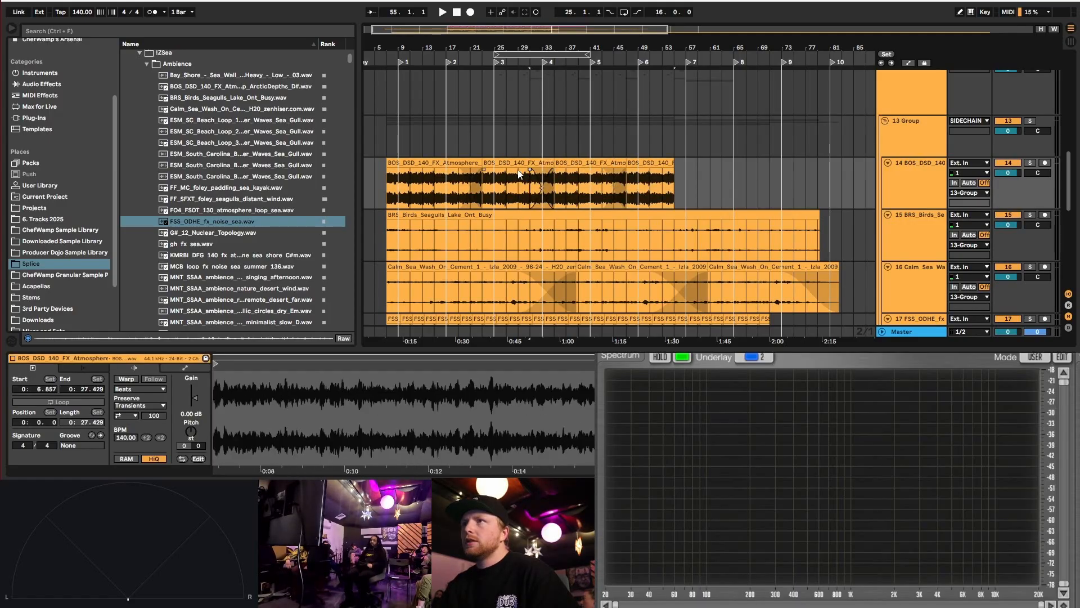
- Duplicate the four ArcticDepths clips up to bar 103 and crossfade the seam at bar 55
{"action": "left_click", "coordinate": [412, 163]}
{"action": "left_click", "coordinate": [632, 162], "text": "shift"}
{"action": "key", "text": "ctrl+d"}
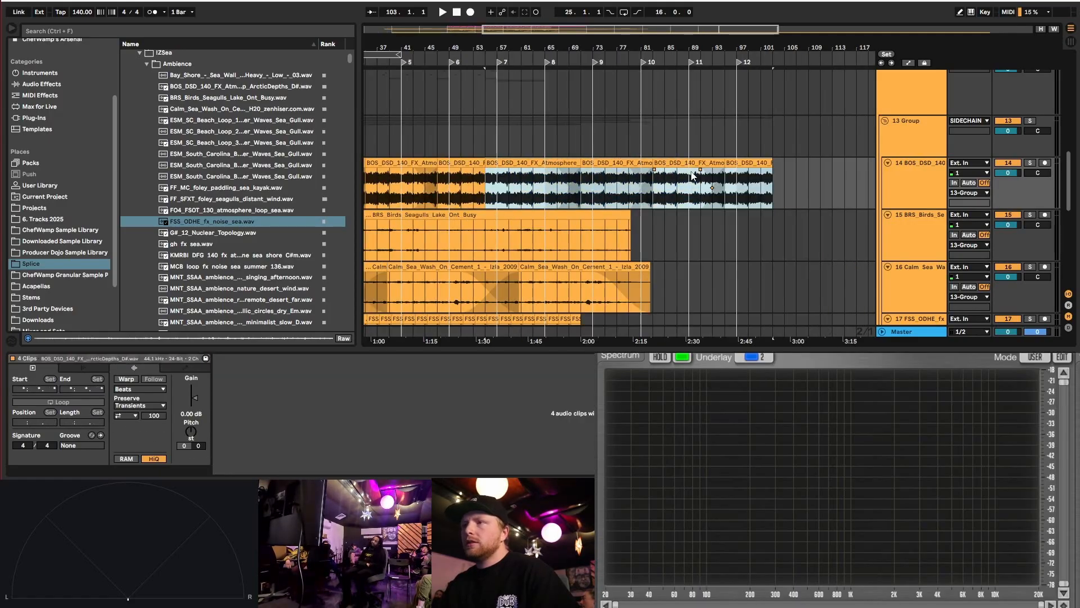
{"action": "left_click_drag", "start_coordinate": [482, 172], "coordinate": [452, 171]}
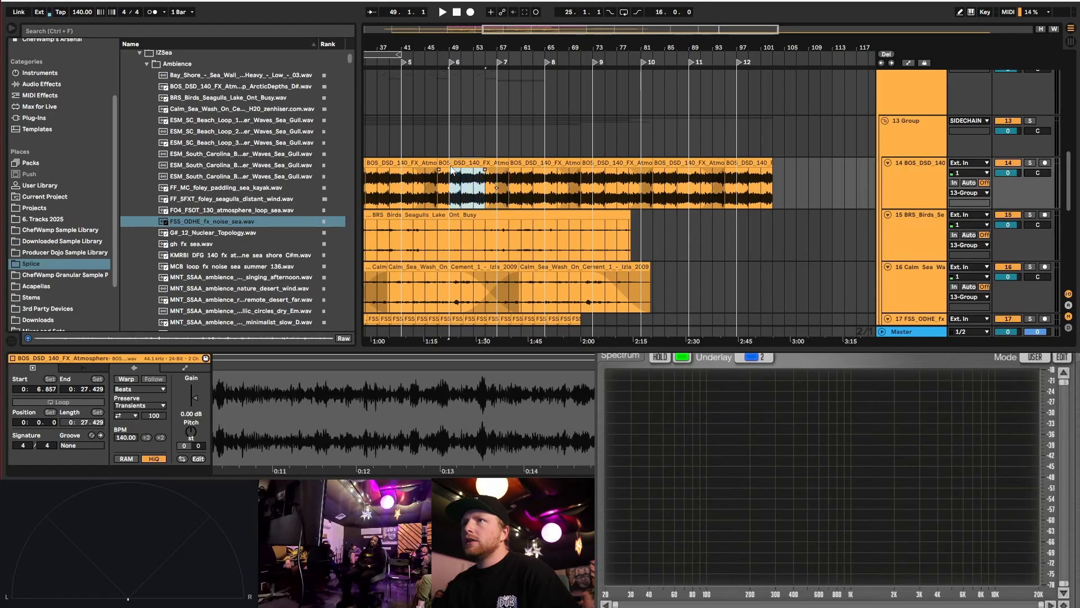
- Delete the last two ArcticDepths clips and show the whole arrangement
{"action": "left_click_drag", "start_coordinate": [654, 169], "coordinate": [762, 164]}
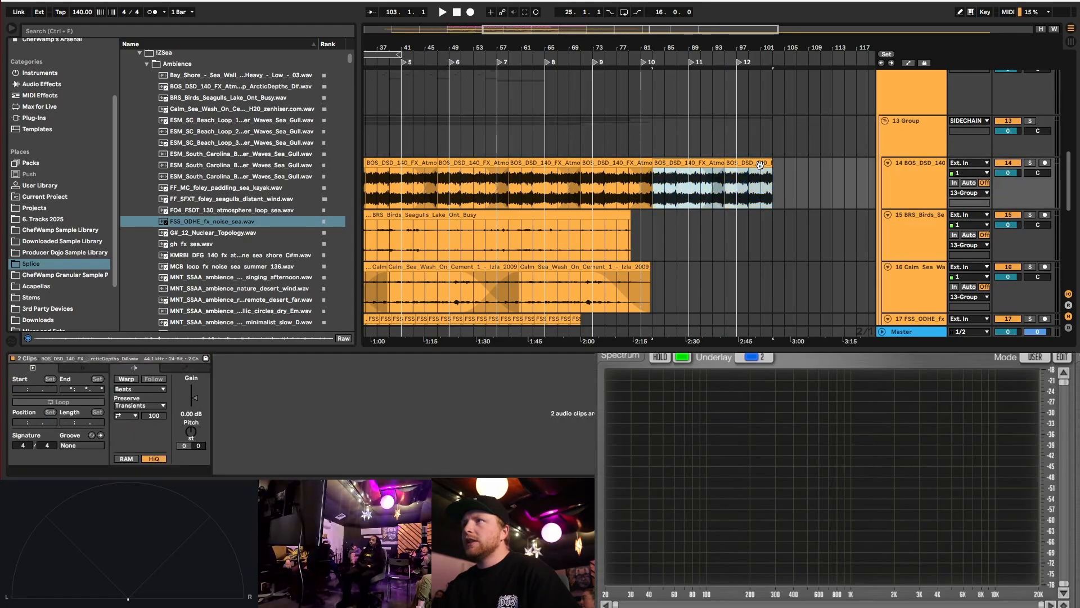
{"action": "key", "text": "Delete"}
{"action": "key", "text": "w"}
{"action": "scroll", "coordinate": [368, 193], "scroll_direction": "up", "scroll_amount": 3}
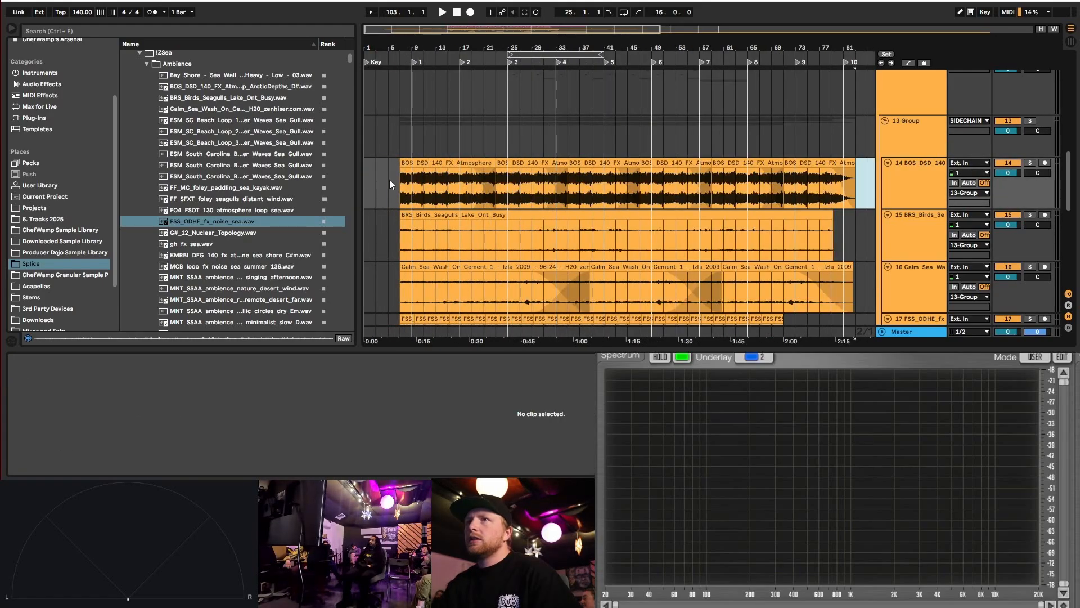
- Solo the ArcticDepths track and audition it from bar 7
{"action": "left_click", "coordinate": [391, 181]}
{"action": "scroll", "coordinate": [389, 183], "scroll_direction": "up", "scroll_amount": 3}
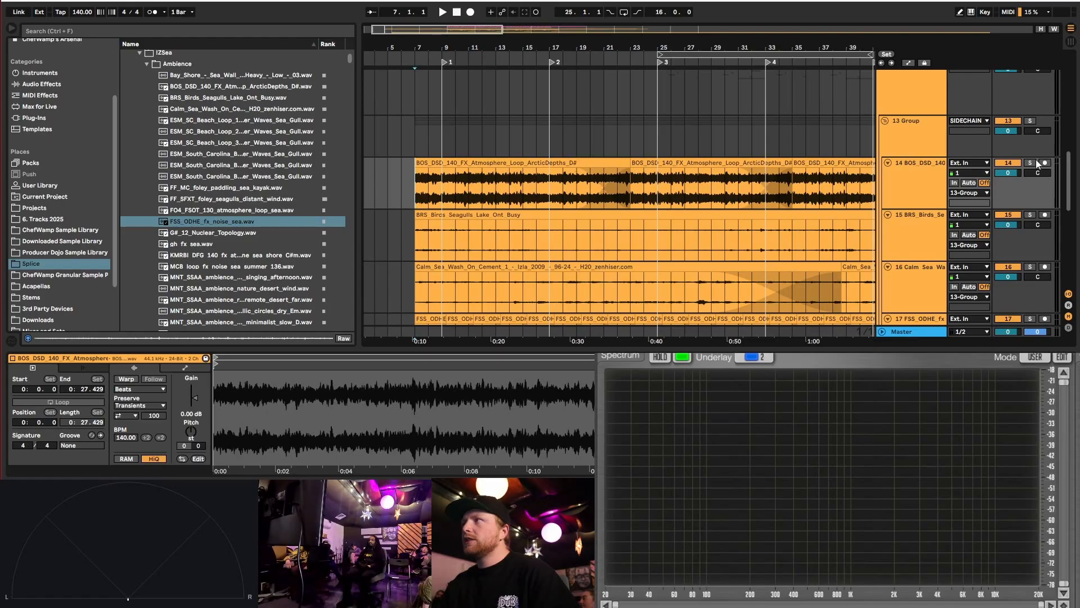
{"action": "left_click", "coordinate": [1038, 164]}
{"action": "key", "text": "space"}
{"action": "left_click", "coordinate": [902, 186]}
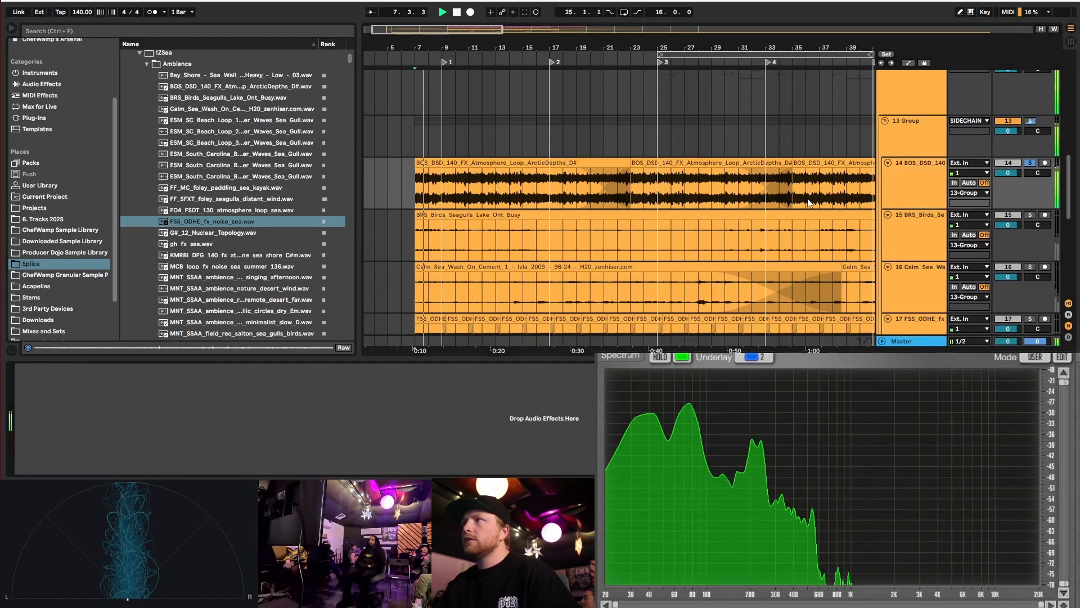
{"action": "key", "text": "space"}
- Add Pro-Q 4 followed by Pro-R 2 to the ArcticDepths track
{"action": "scroll", "coordinate": [39, 96], "scroll_direction": "up", "scroll_amount": 5}
{"action": "left_click", "coordinate": [80, 66]}
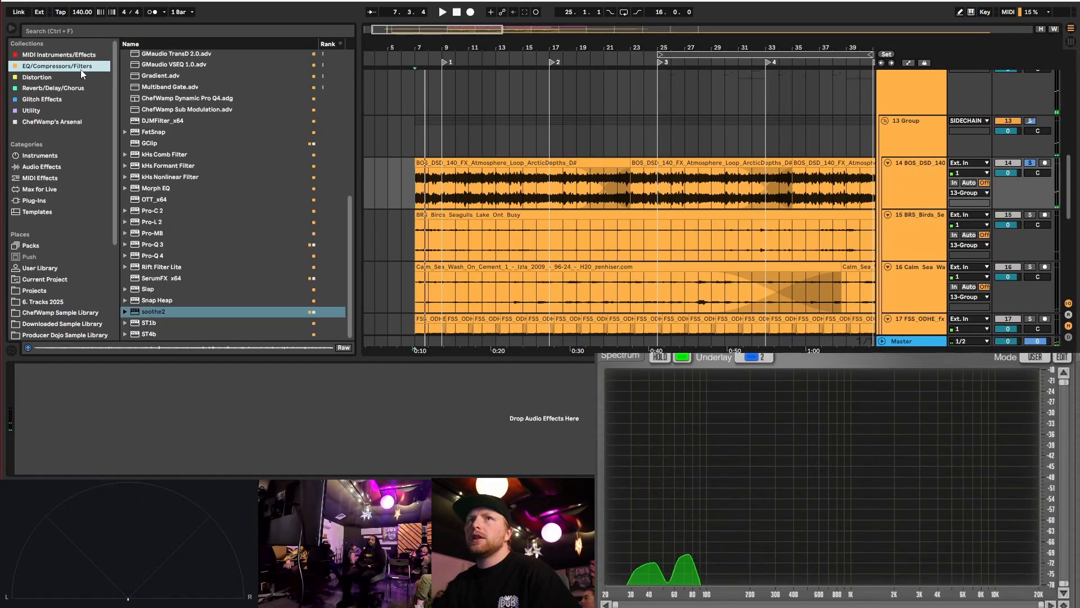
{"action": "left_click", "coordinate": [157, 256]}
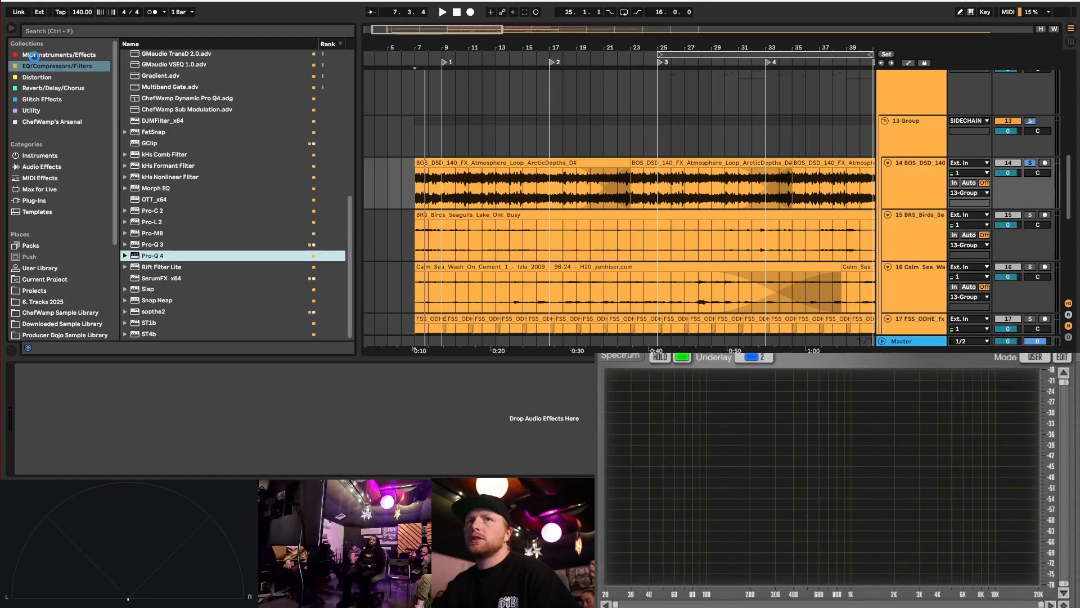
{"action": "left_click", "coordinate": [45, 88]}
{"action": "scroll", "coordinate": [162, 298], "scroll_direction": "down", "scroll_amount": 4}
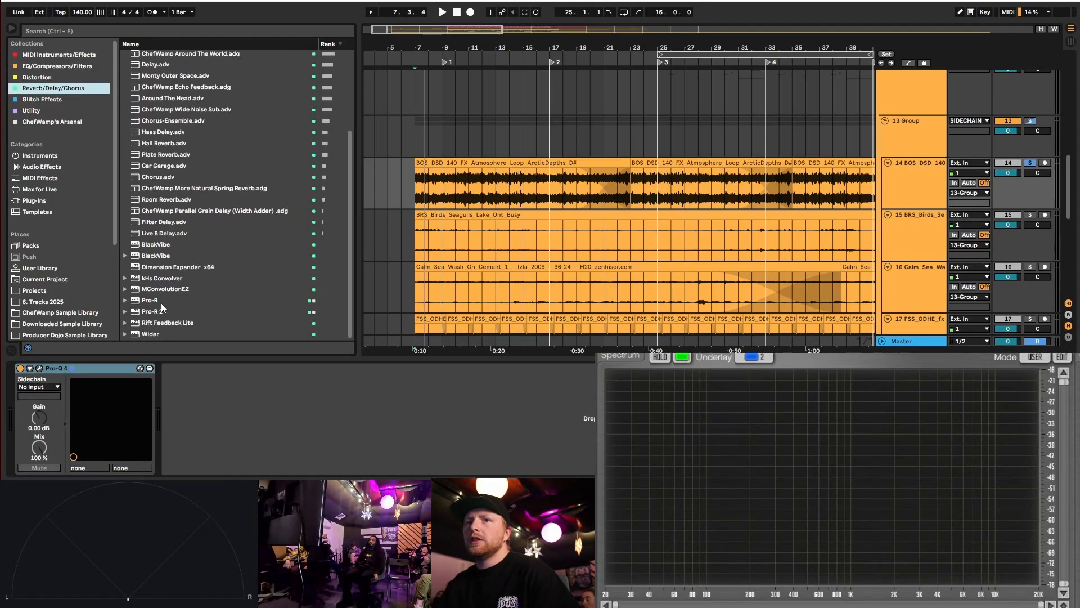
{"action": "left_click", "coordinate": [155, 301]}
{"action": "left_click", "coordinate": [153, 312]}
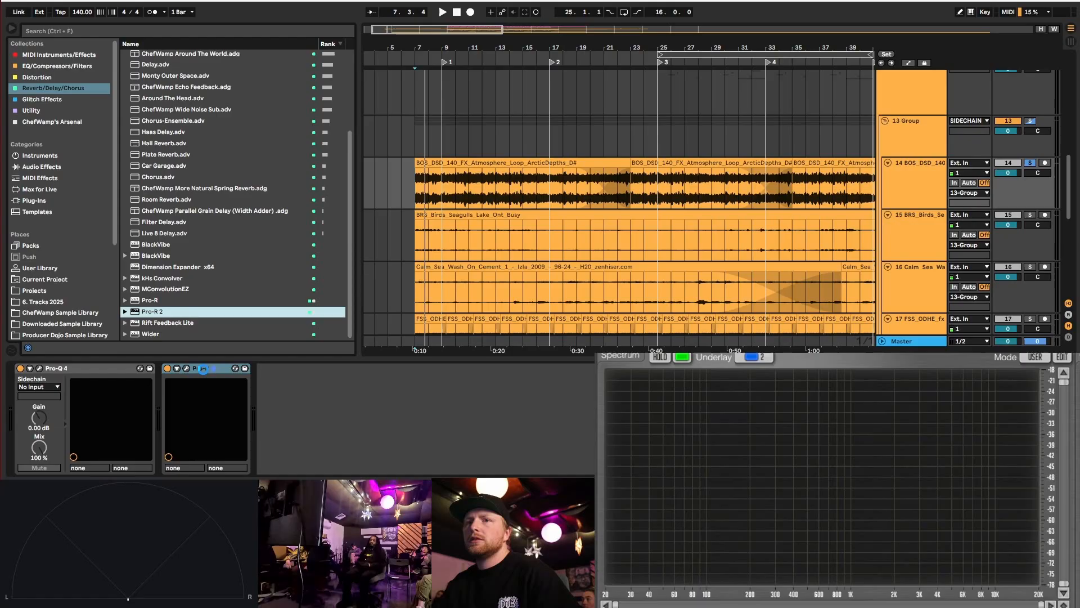
- Add a Utility device after Pro-R 2 on the ArcticDepths track
{"action": "left_click_drag", "start_coordinate": [203, 369], "coordinate": [204, 372]}
{"action": "key", "text": "Delete"}
{"action": "left_click", "coordinate": [31, 110]}
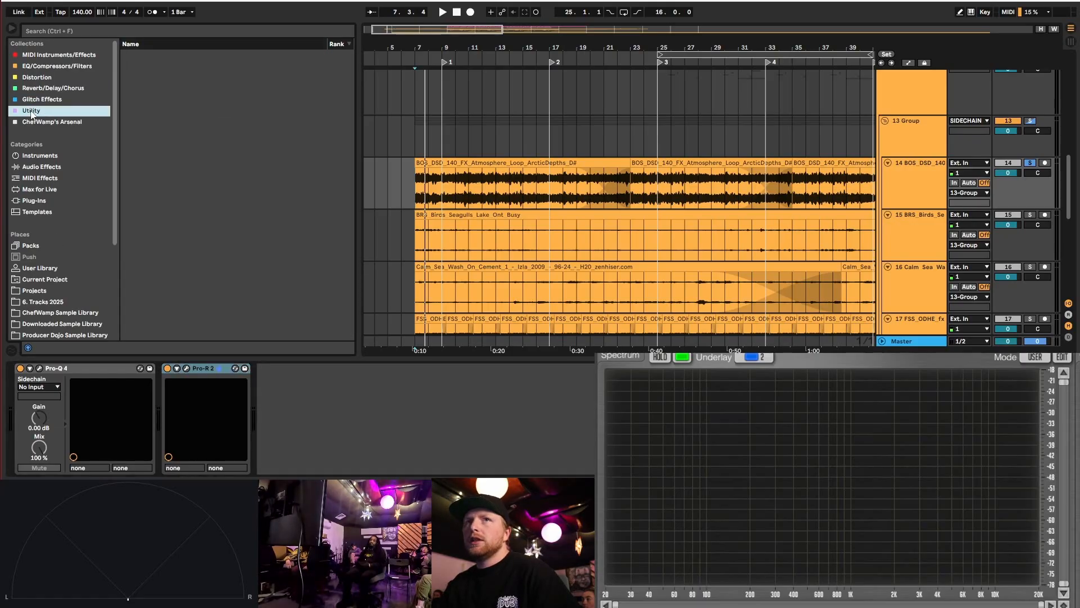
{"action": "left_click_drag", "start_coordinate": [156, 111], "coordinate": [220, 378]}
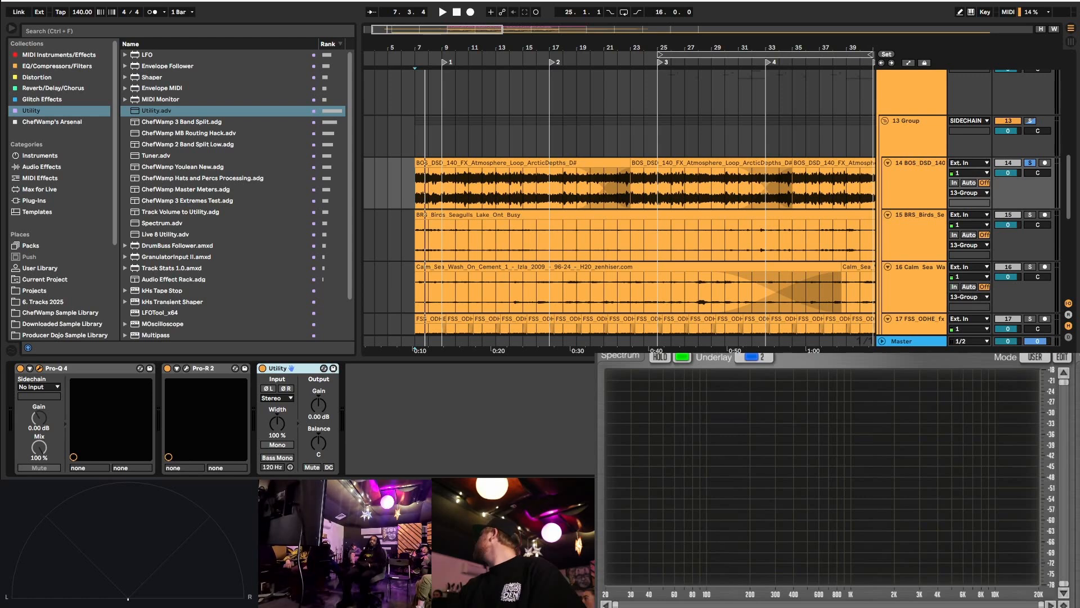
- Open the Pro-Q 4 editor and bypass the Pro-R 2 and Utility devices
{"action": "left_click_drag", "start_coordinate": [1013, 484], "coordinate": [185, 49]}
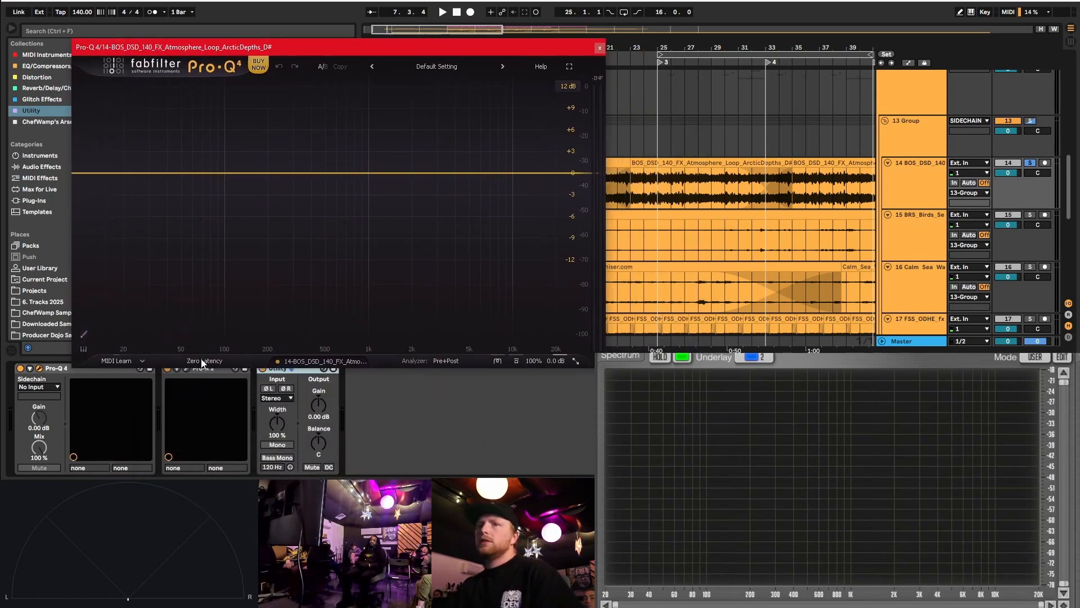
{"action": "left_click_drag", "start_coordinate": [272, 52], "coordinate": [268, 32]}
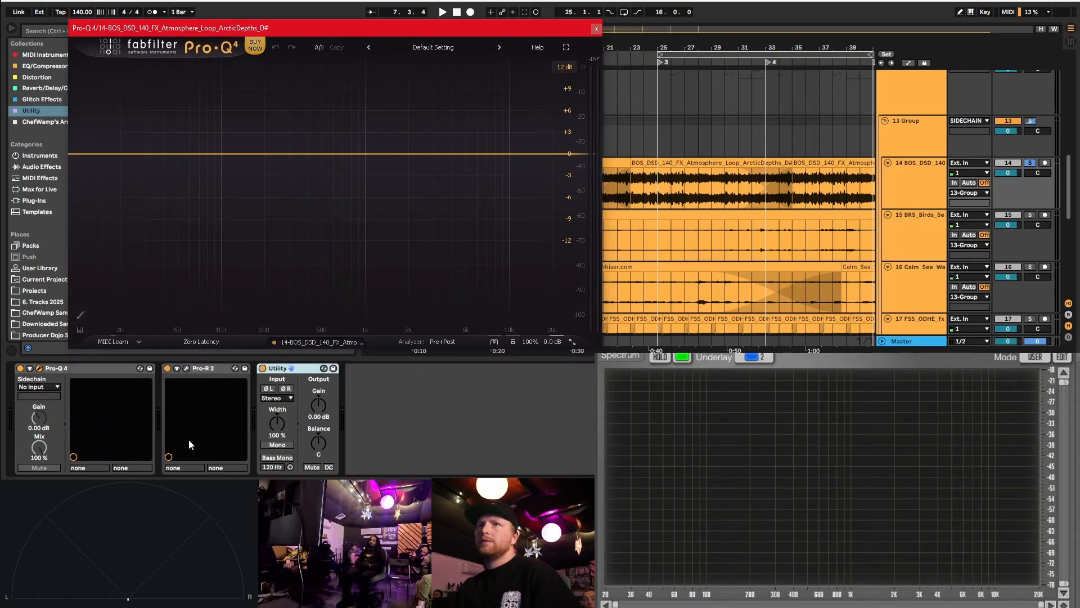
{"action": "left_click", "coordinate": [187, 368]}
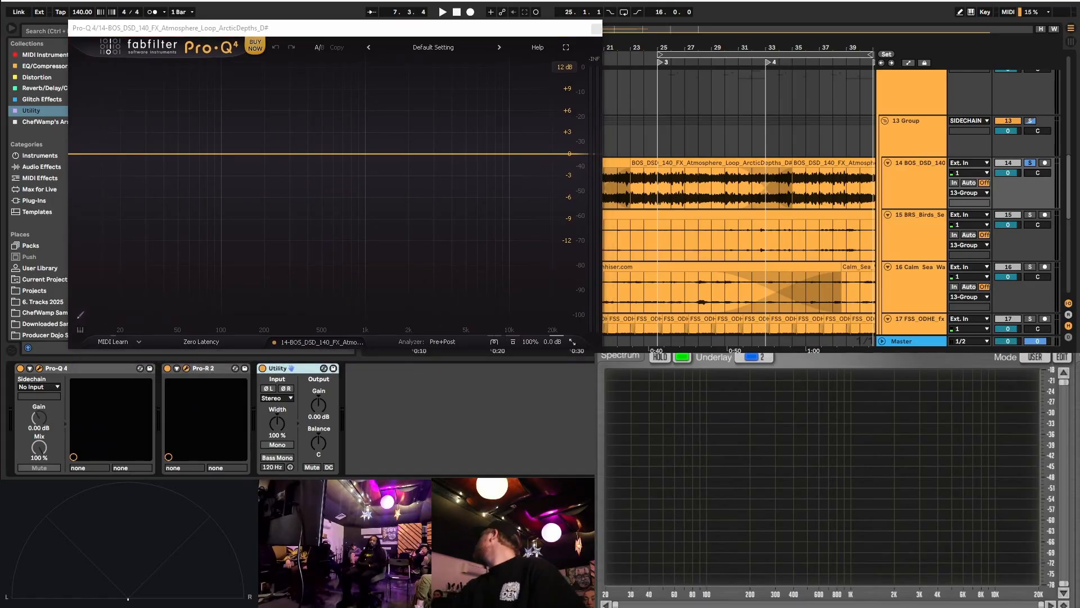
{"action": "left_click_drag", "start_coordinate": [637, 171], "coordinate": [536, 77]}
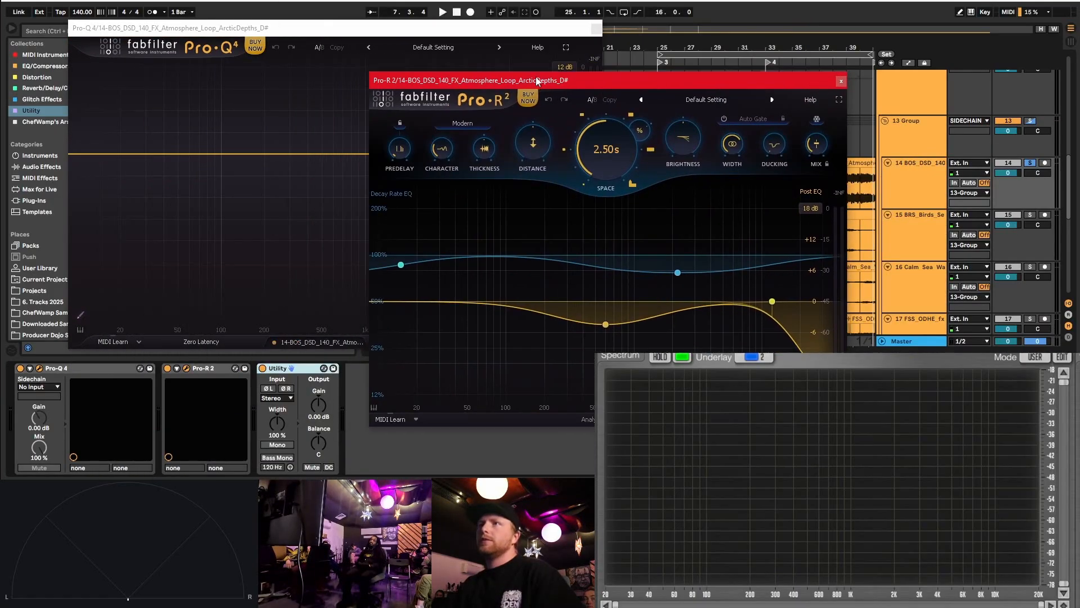
{"action": "left_click", "coordinate": [839, 82]}
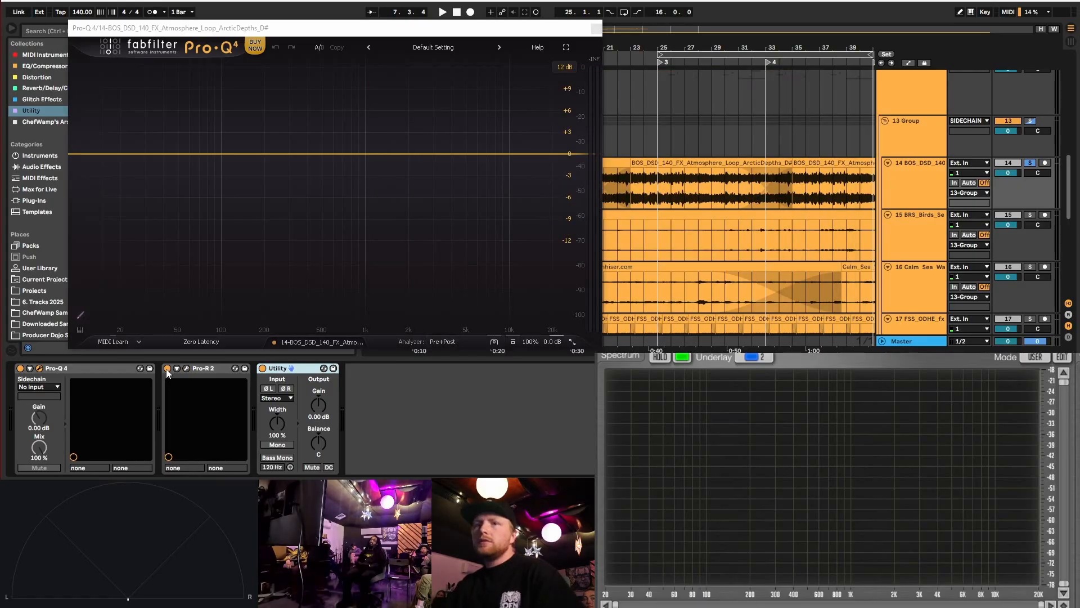
{"action": "left_click", "coordinate": [262, 368]}
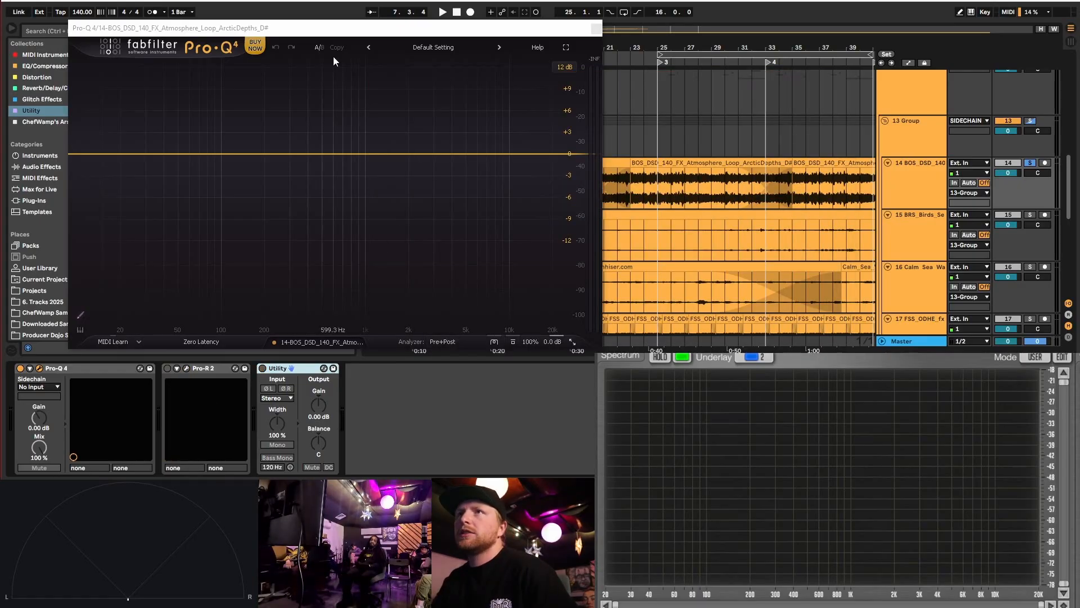
- Add an 18 dB/oct low cut at about 109 Hz in Pro-Q 4 on the ArcticDepths track and audition it
{"action": "left_click_drag", "start_coordinate": [331, 31], "coordinate": [481, 73]}
{"action": "key", "text": "space"}
{"action": "key", "text": "space"}
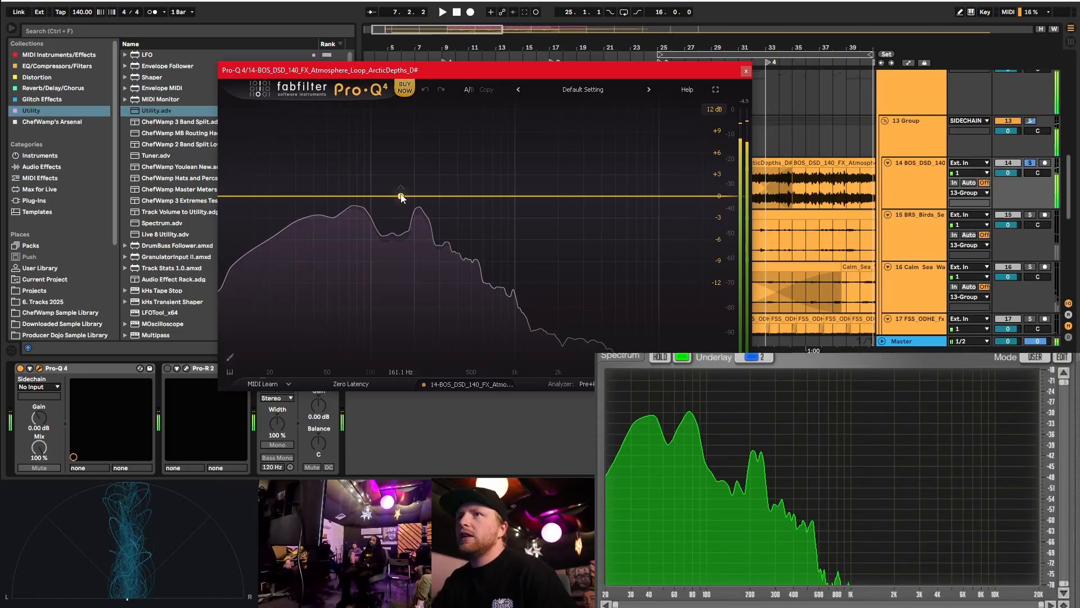
{"action": "left_click", "coordinate": [410, 197]}
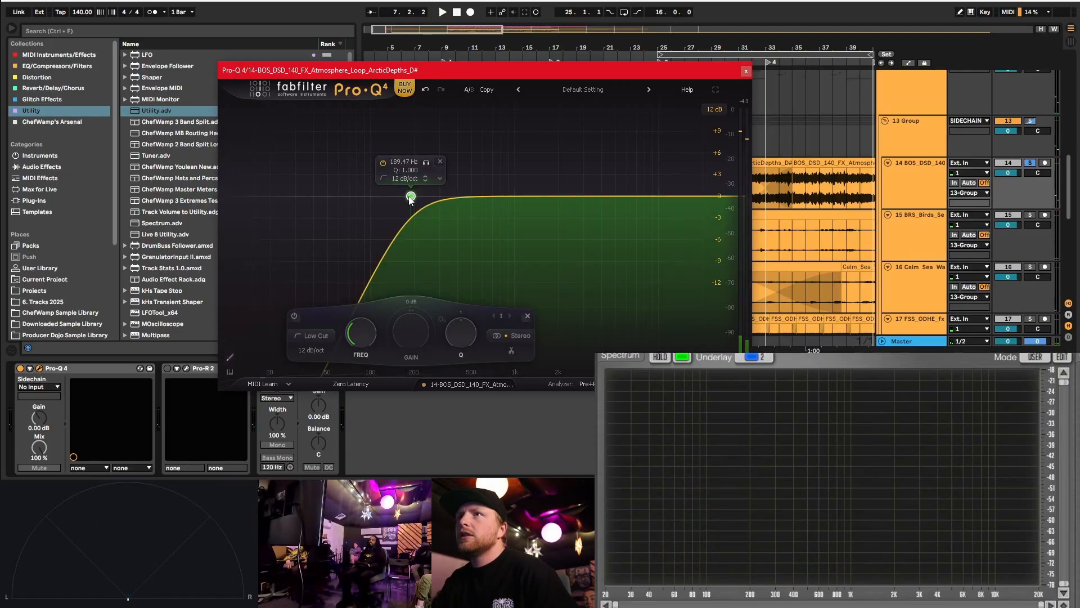
{"action": "scroll", "coordinate": [411, 197], "scroll_direction": "up", "scroll_amount": 1}
{"action": "left_click_drag", "start_coordinate": [411, 197], "coordinate": [378, 200]}
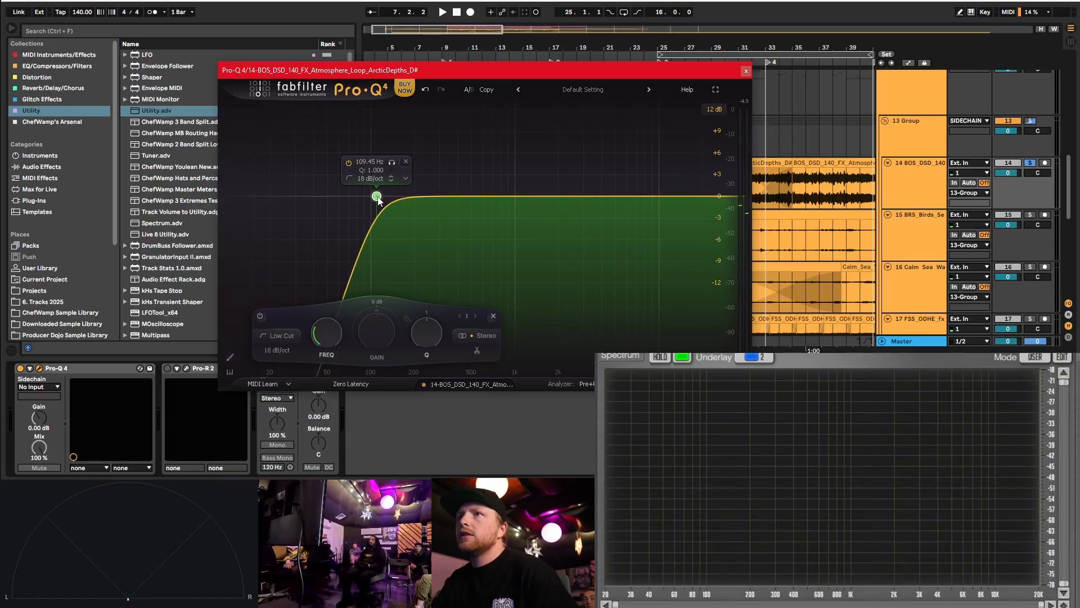
{"action": "key", "text": "space"}
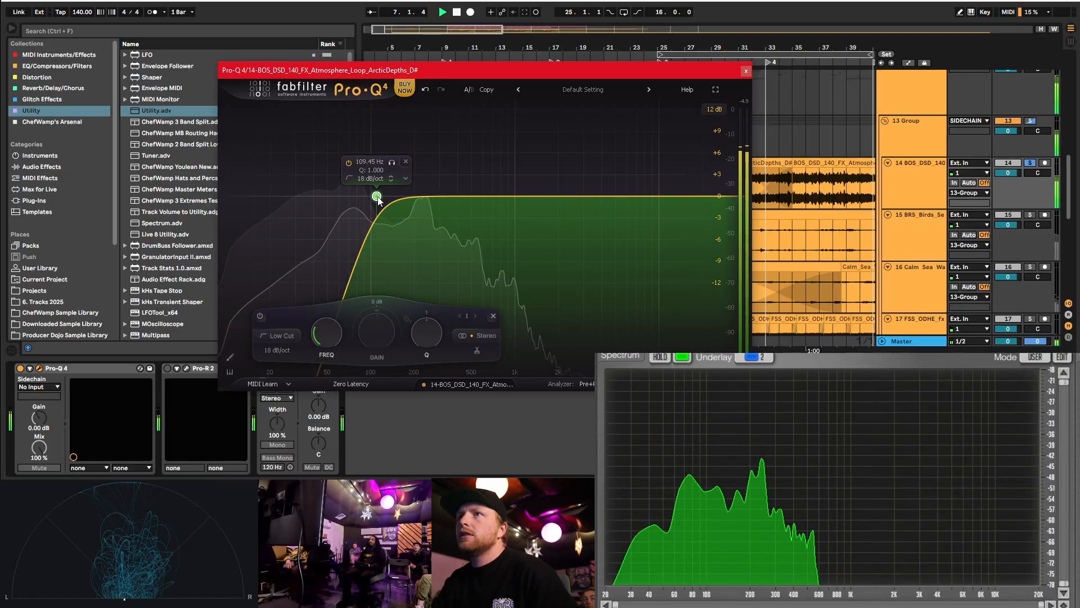
{"action": "left_click", "coordinate": [746, 71]}
{"action": "key", "text": "space"}
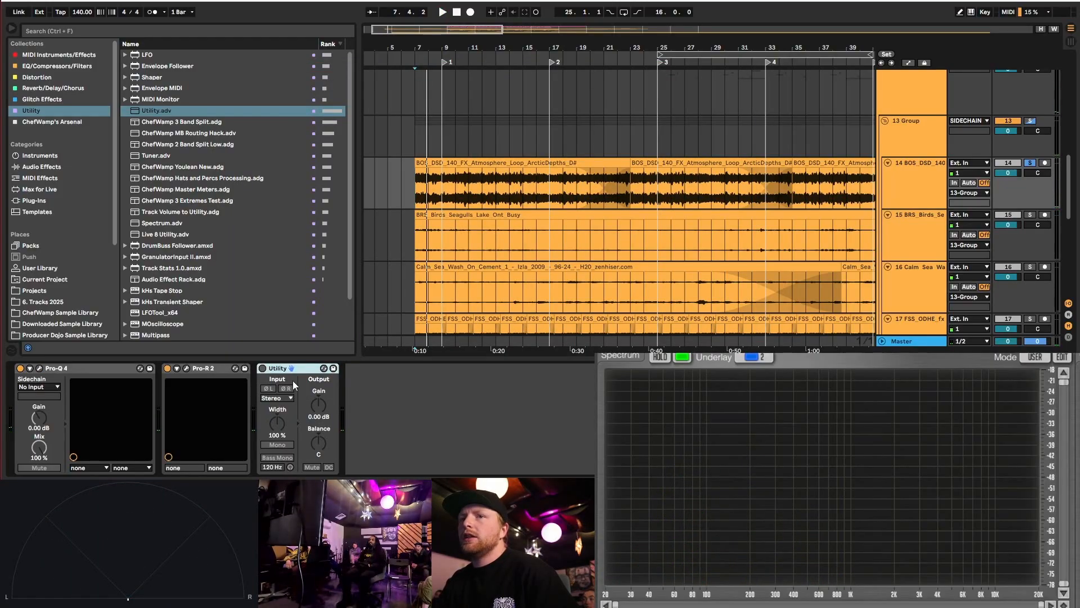
- Load the Medium Chamber preset in the re-enabled Pro-R 2 and audition the reverb
{"action": "left_click", "coordinate": [186, 368]}
{"action": "left_click_drag", "start_coordinate": [619, 90], "coordinate": [548, 69]}
{"action": "left_click", "coordinate": [630, 78]}
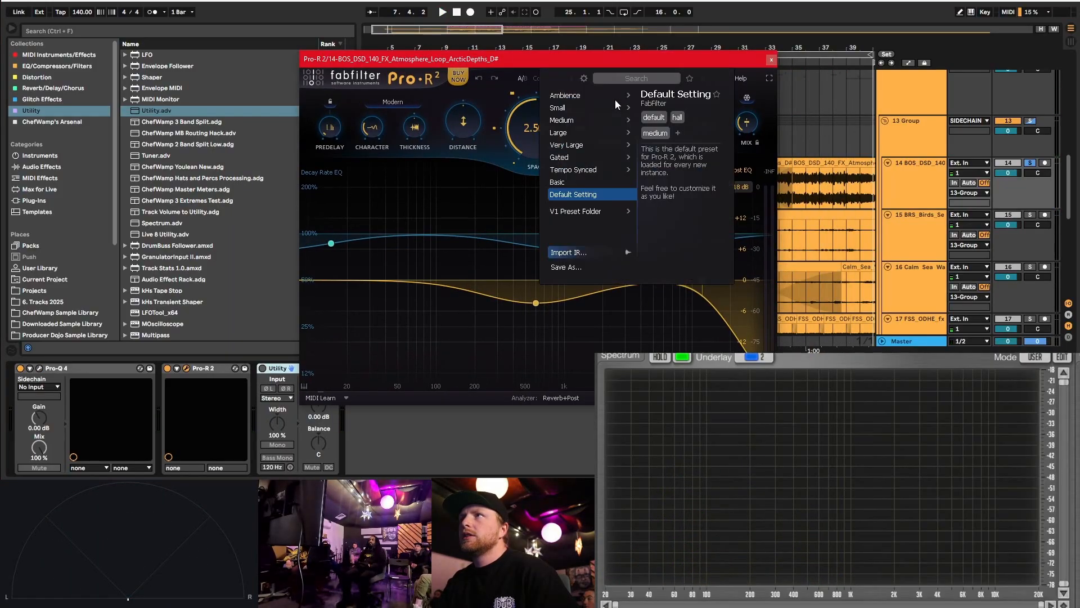
{"action": "mouse_move", "coordinate": [562, 121]}
{"action": "scroll", "coordinate": [632, 202], "scroll_direction": "down", "scroll_amount": 3}
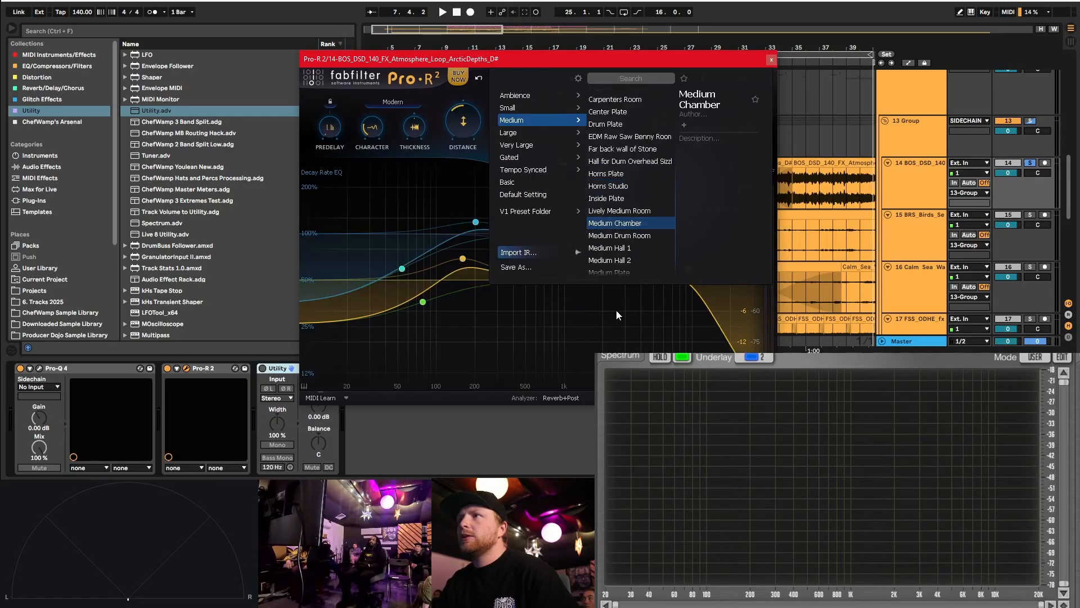
{"action": "left_click", "coordinate": [631, 225]}
{"action": "left_click_drag", "start_coordinate": [549, 101], "coordinate": [551, 103]}
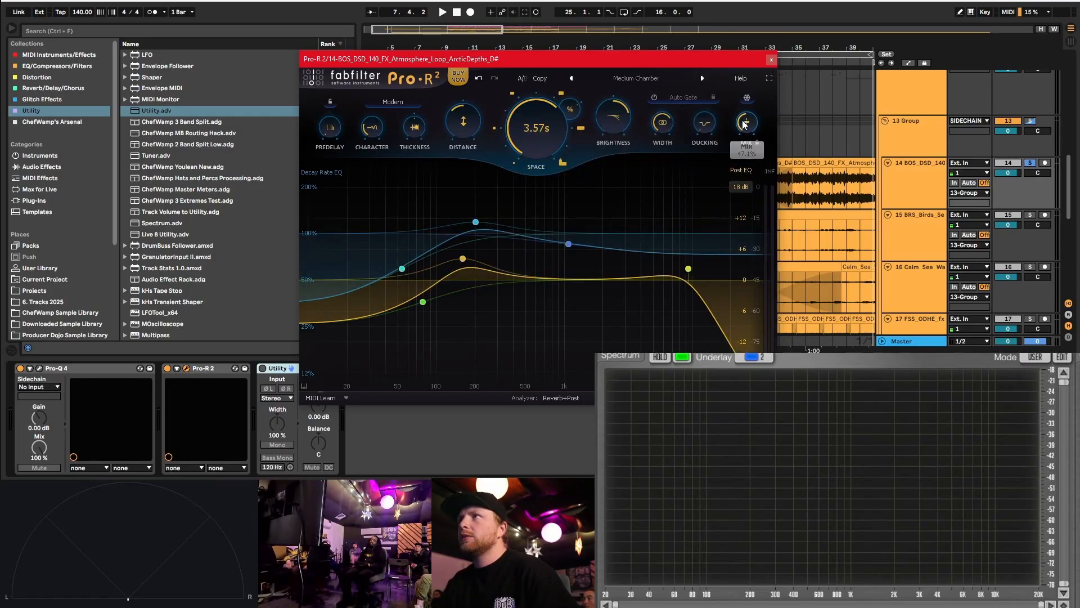
{"action": "key", "text": "space"}
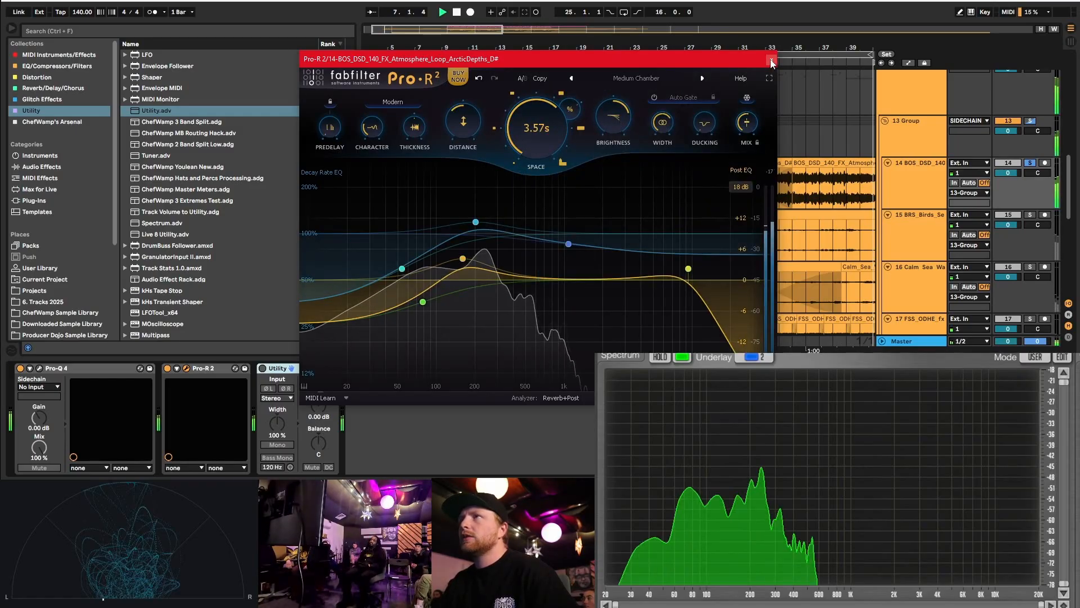
{"action": "left_click", "coordinate": [771, 60]}
{"action": "key", "text": "space"}
- Re-enable Utility on the ArcticDepths track, set its gain to -20 dB and audition the level
{"action": "left_click", "coordinate": [263, 368]}
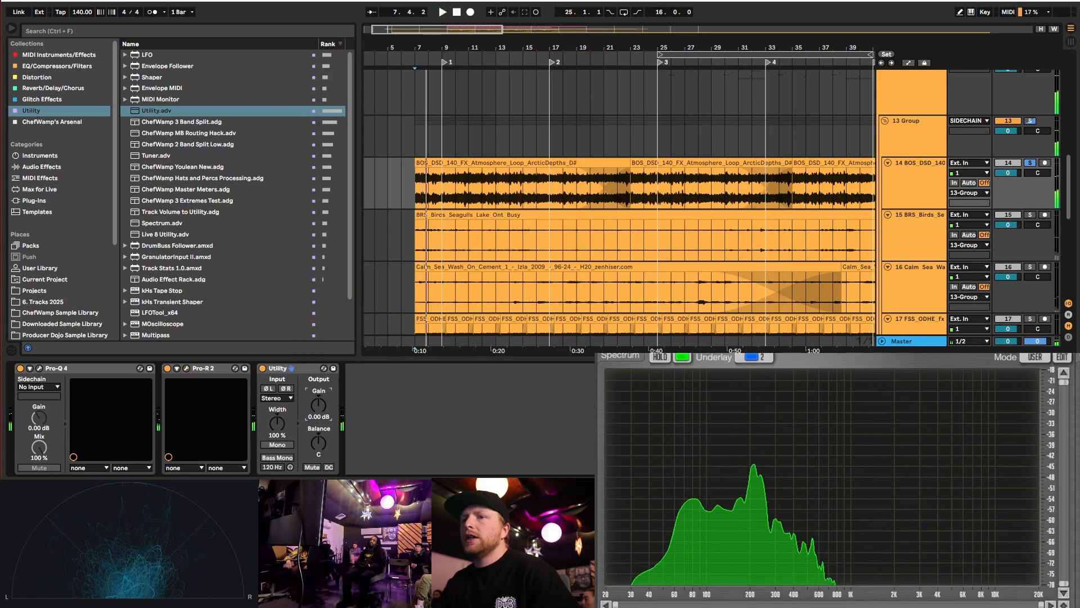
{"action": "left_click", "coordinate": [322, 405]}
{"action": "type", "text": "-2"}
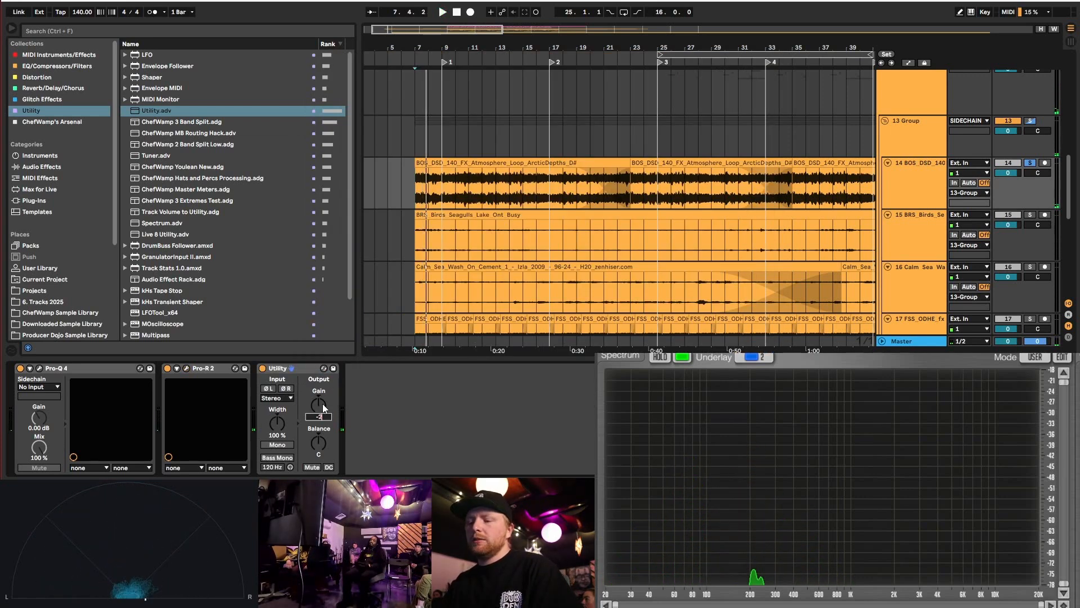
{"action": "key", "text": "space"}
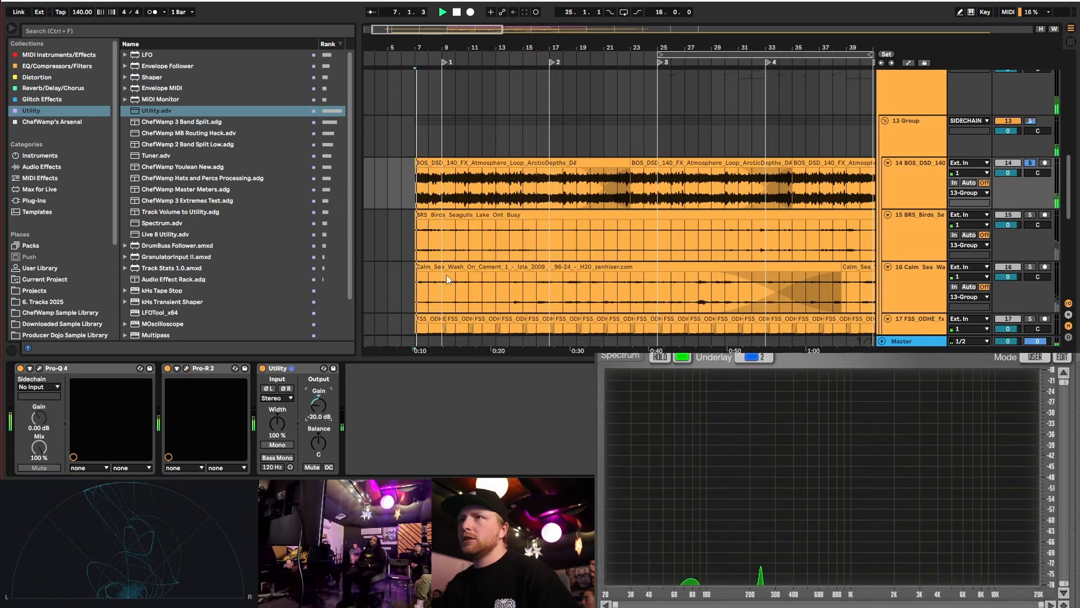
- Copy the Pro-Q 4, Pro-R 2 and Utility chain to the Birds Seagulls track and audition that track soloed
{"action": "left_click", "coordinate": [108, 375]}
{"action": "key", "text": "space"}
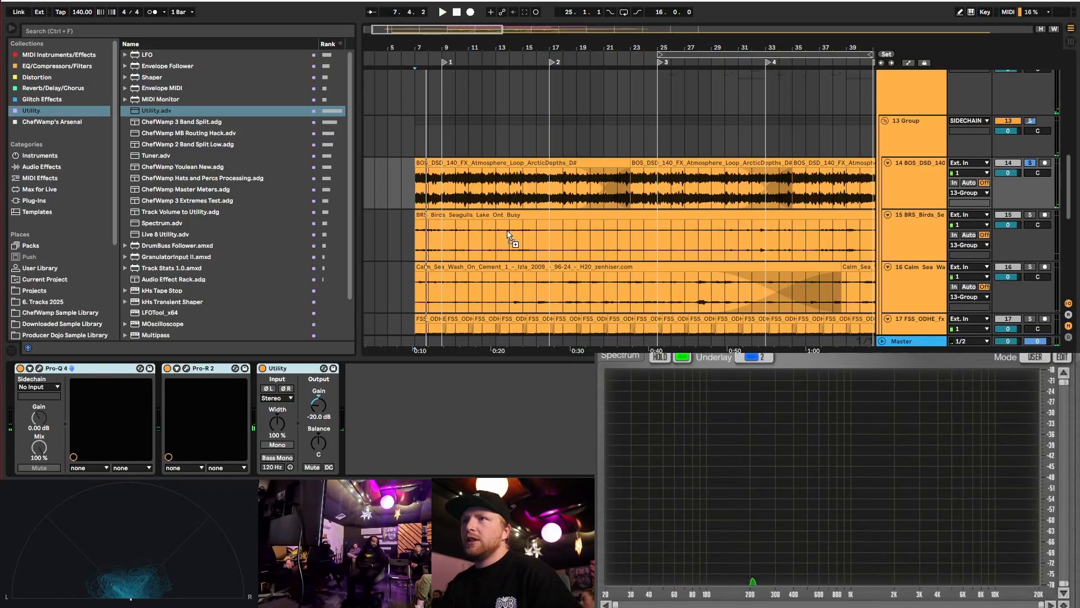
{"action": "left_click", "coordinate": [992, 223]}
{"action": "left_click", "coordinate": [1030, 215]}
{"action": "key", "text": "space"}
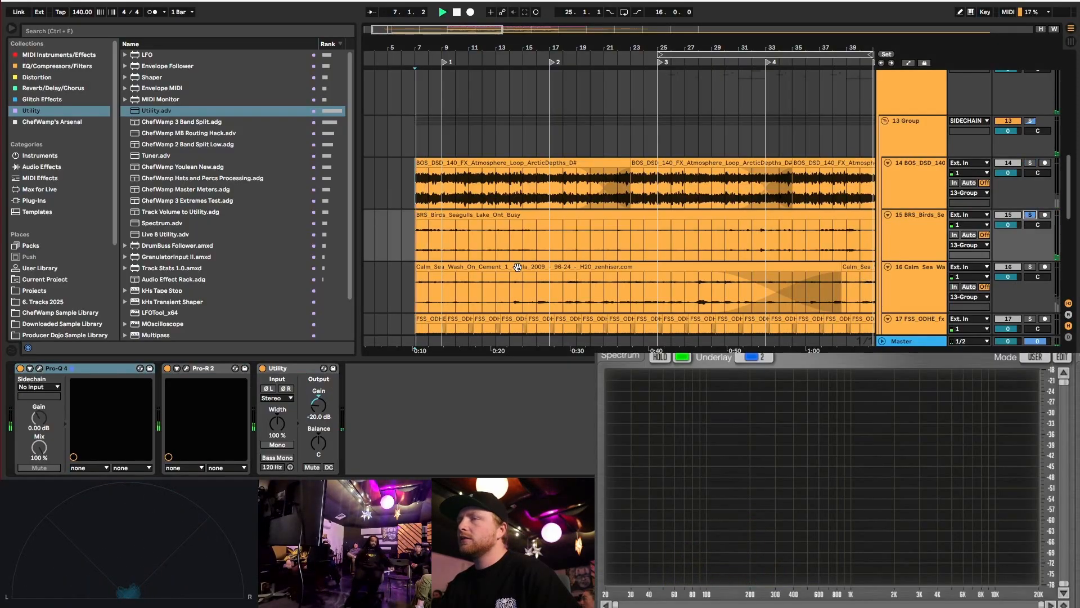
{"action": "scroll", "coordinate": [675, 225], "scroll_direction": "down", "scroll_amount": 1}
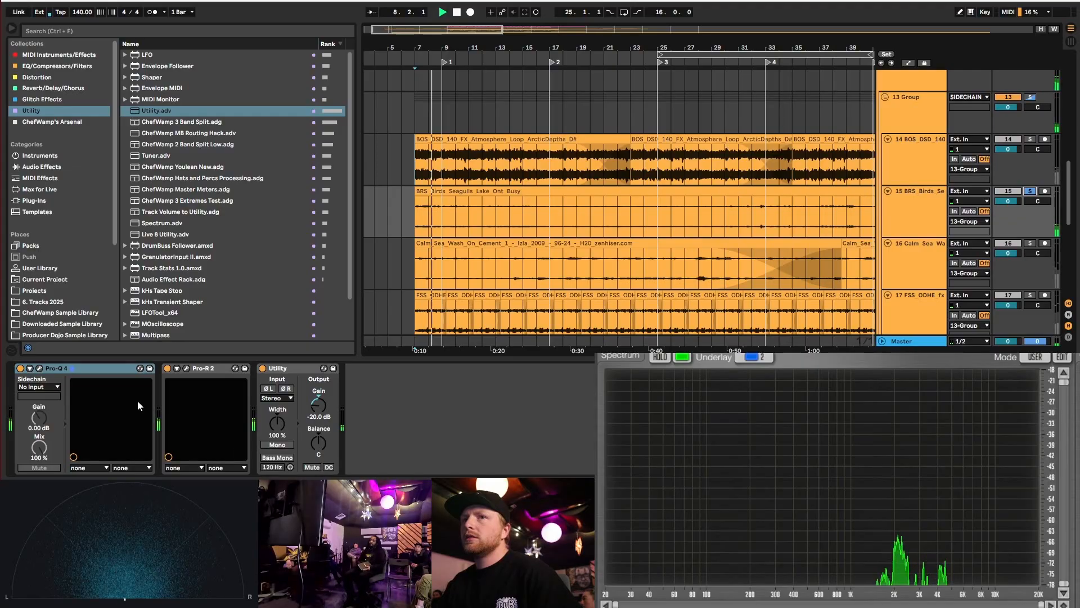
{"action": "key", "text": "space"}
- Copy the three-device chain to the Calm Sea Wash track and audition that track soloed
{"action": "left_click", "coordinate": [291, 367], "text": "shift"}
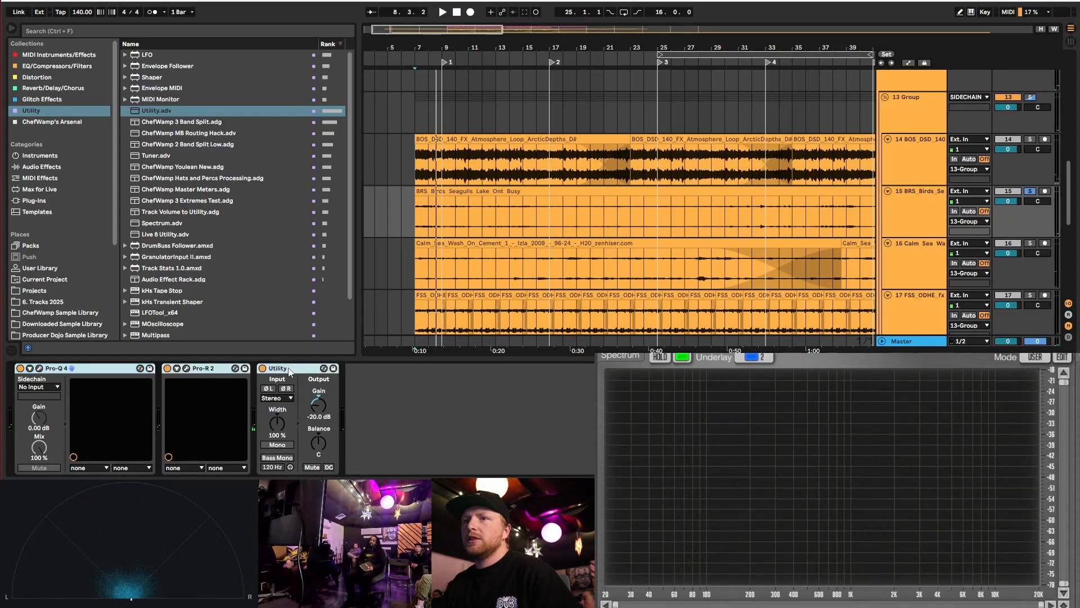
{"action": "left_click", "coordinate": [963, 250]}
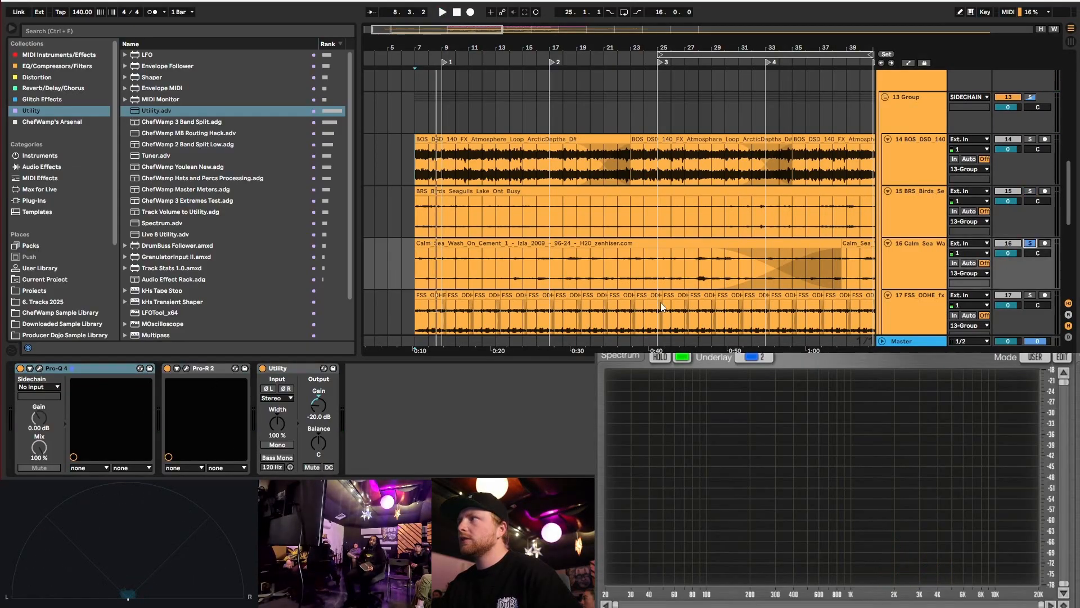
{"action": "key", "text": "space"}
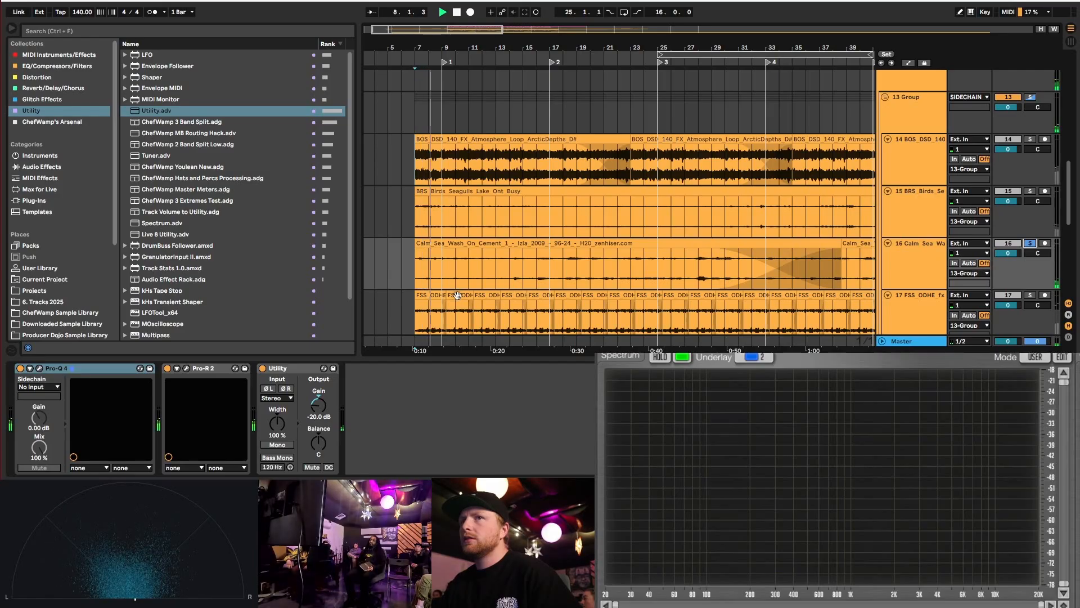
- Copy the three-device chain to the FSS_ODHE noise sea track and solo that track
{"action": "left_click", "coordinate": [103, 369]}
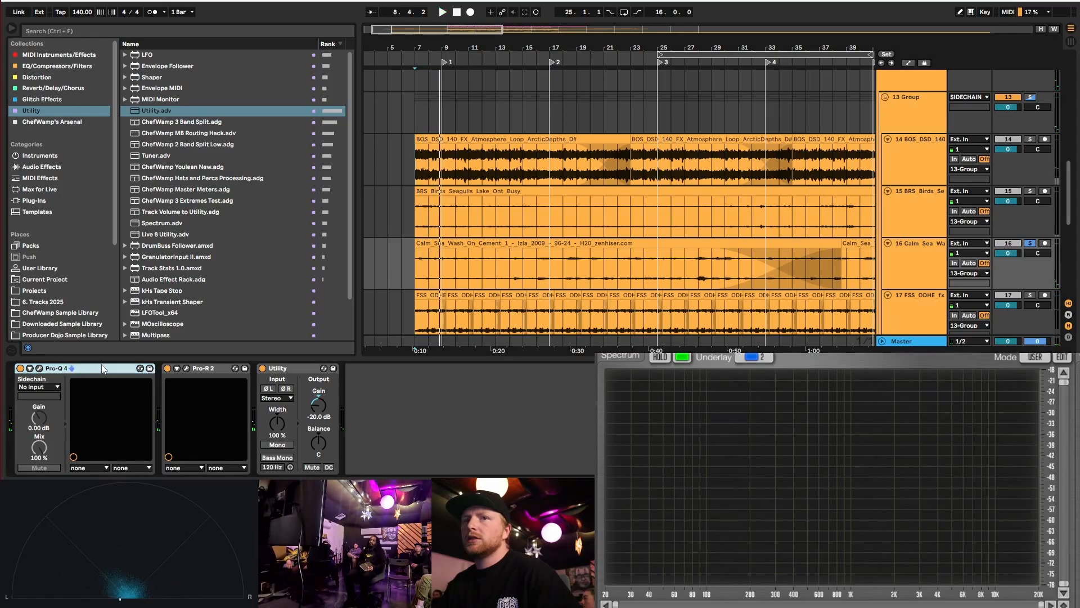
{"action": "left_click", "coordinate": [278, 375]}
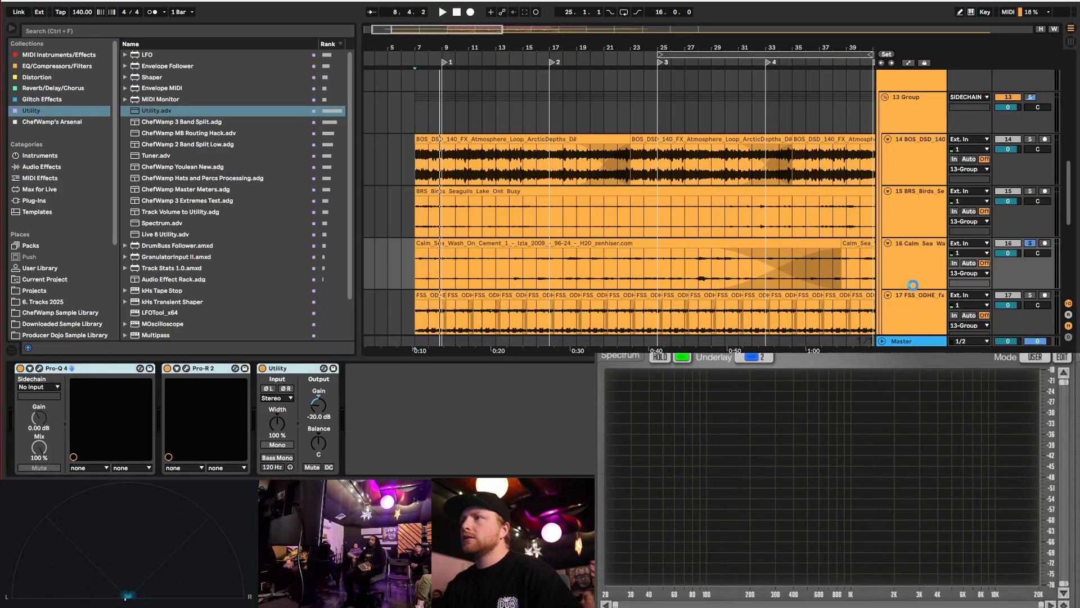
{"action": "scroll", "coordinate": [708, 279], "scroll_direction": "down", "scroll_amount": 2}
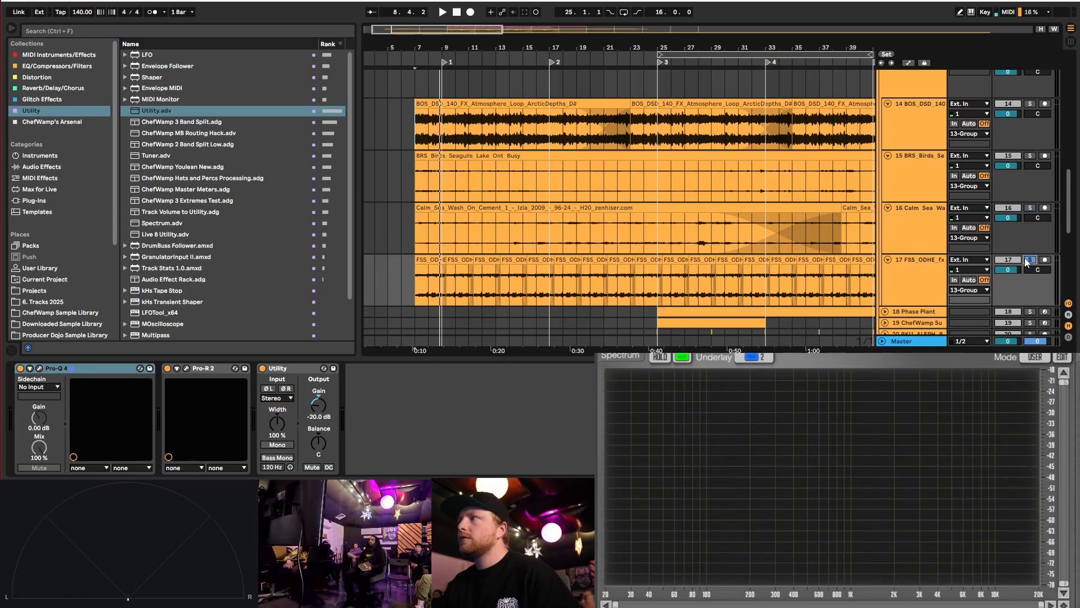
- Solo track 17, audition it, and lower its Utility gain to -28 dB
{"action": "left_click", "coordinate": [1029, 259]}
{"action": "key", "text": "space"}
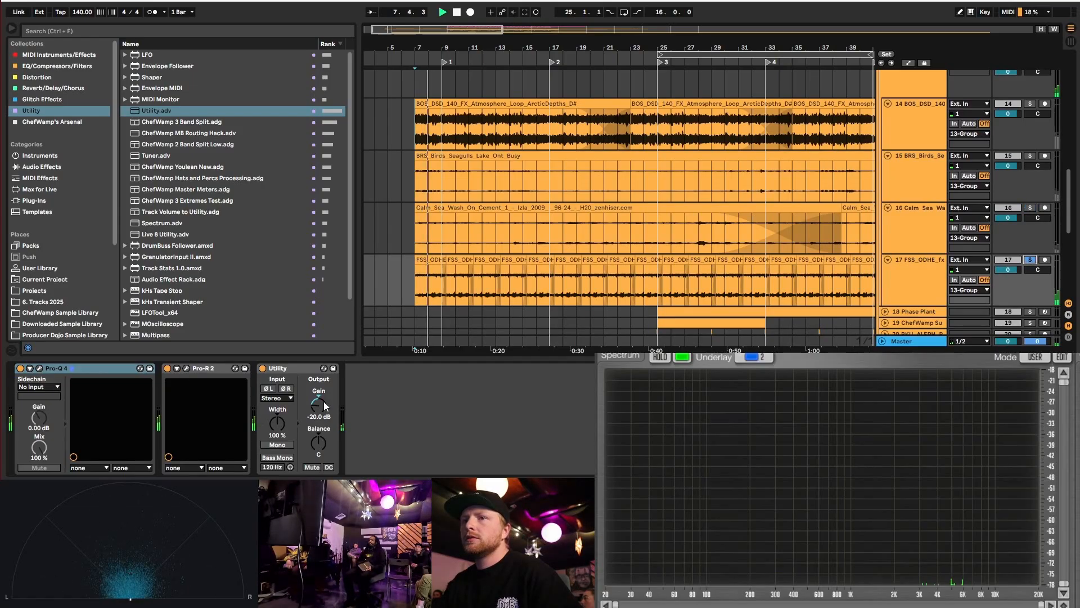
{"action": "key", "text": "space"}
{"action": "left_click", "coordinate": [323, 402]}
{"action": "type", "text": "-28"}
{"action": "key", "text": "Return"}
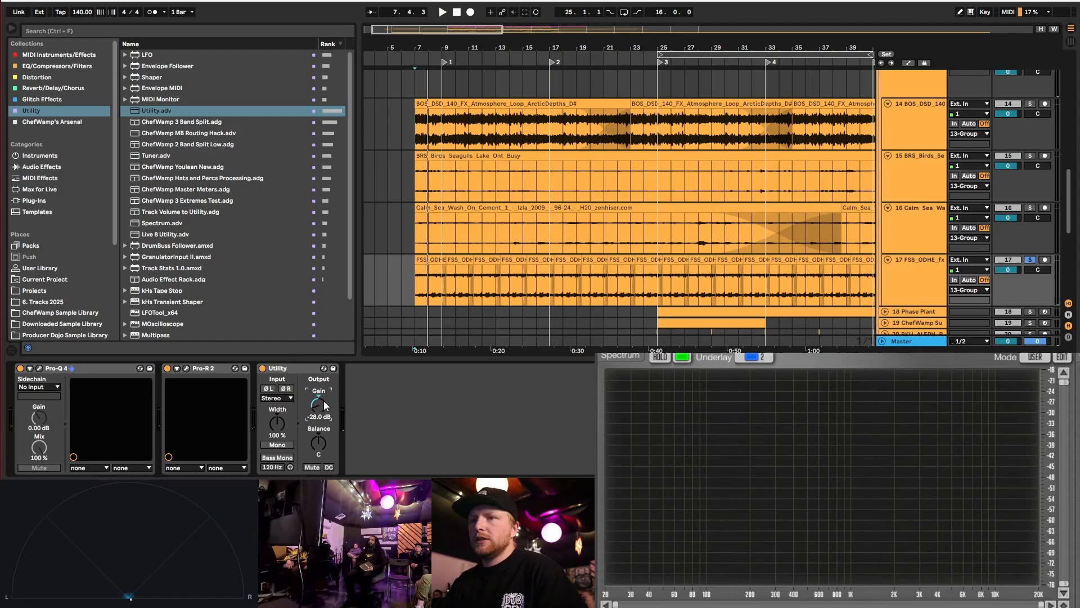
{"action": "key", "text": "space"}
{"action": "scroll", "coordinate": [849, 249], "scroll_direction": "up", "scroll_amount": 3}
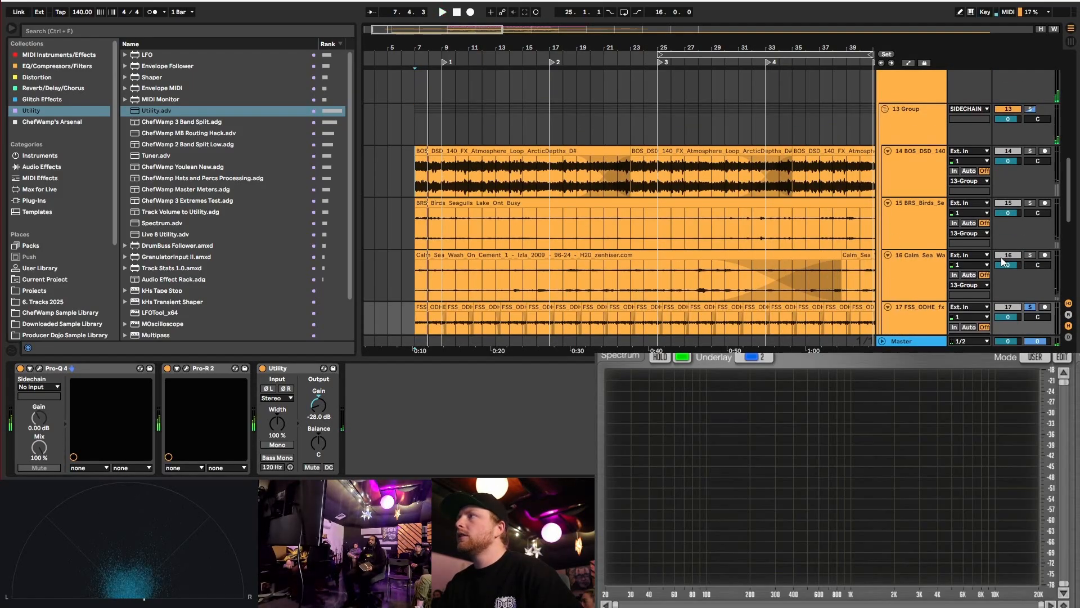
{"action": "scroll", "coordinate": [1030, 274], "scroll_direction": "down", "scroll_amount": 1}
{"action": "scroll", "coordinate": [914, 178], "scroll_direction": "up", "scroll_amount": 1}
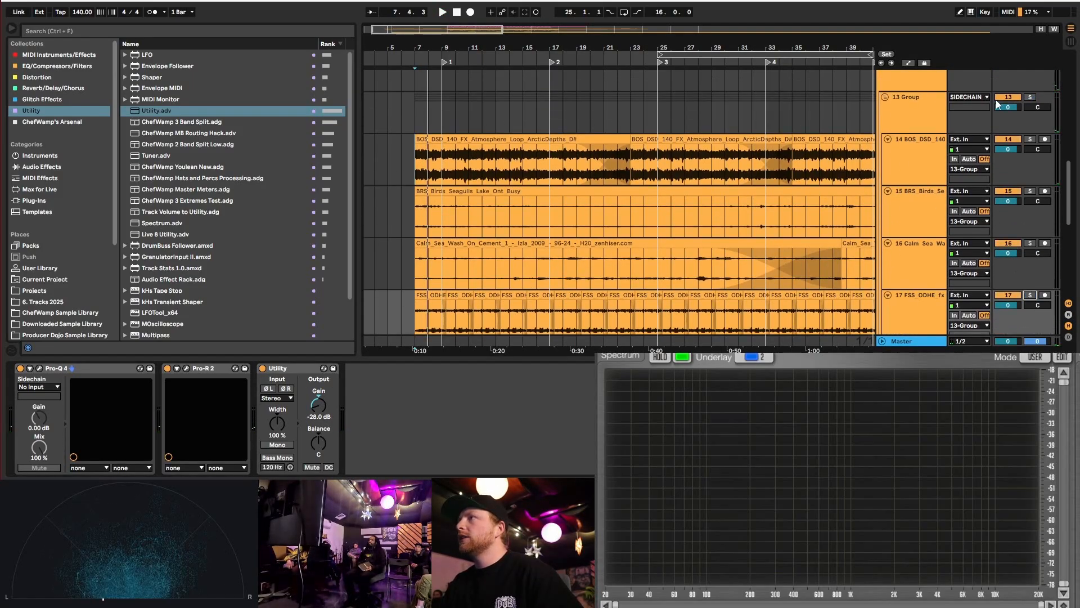
- Deactivate tracks 15 to 17, then play from bar 10 and reactivate them one at a time to audition the ambience layers
{"action": "scroll", "coordinate": [902, 177], "scroll_direction": "down", "scroll_amount": 5}
{"action": "left_click", "coordinate": [910, 171]}
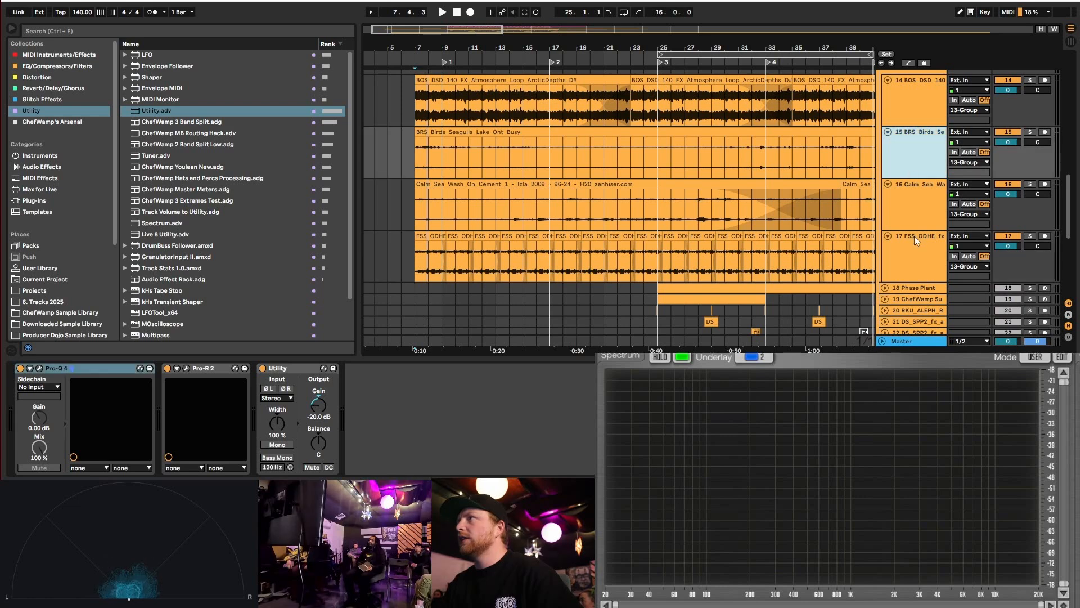
{"action": "left_click", "coordinate": [918, 241], "text": "shift"}
{"action": "left_click", "coordinate": [1008, 236]}
{"action": "scroll", "coordinate": [473, 149], "scroll_direction": "up", "scroll_amount": 3}
{"action": "left_click", "coordinate": [472, 149]}
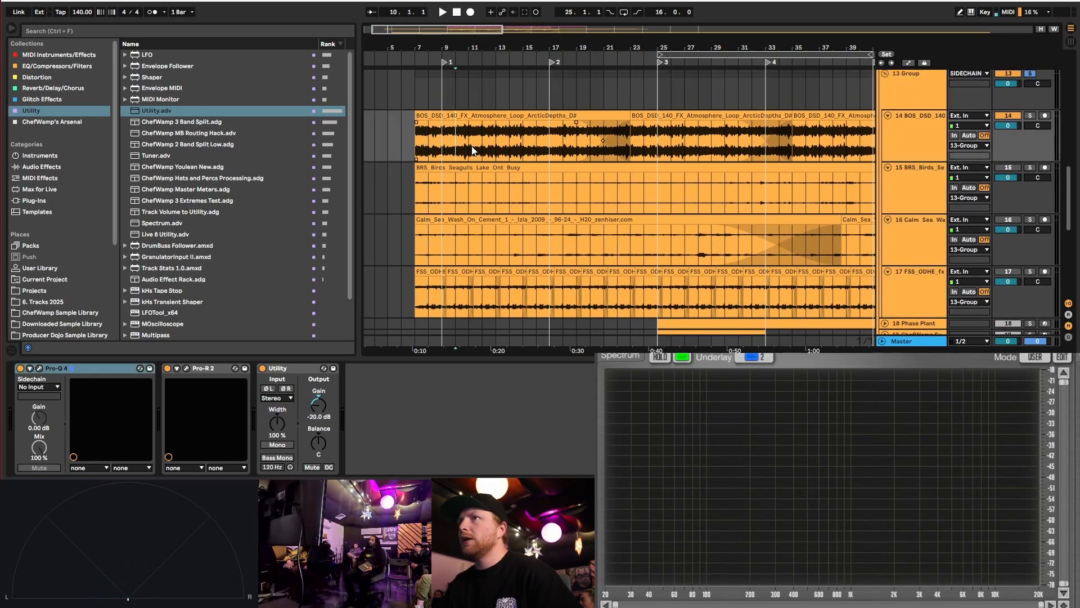
{"action": "key", "text": "space"}
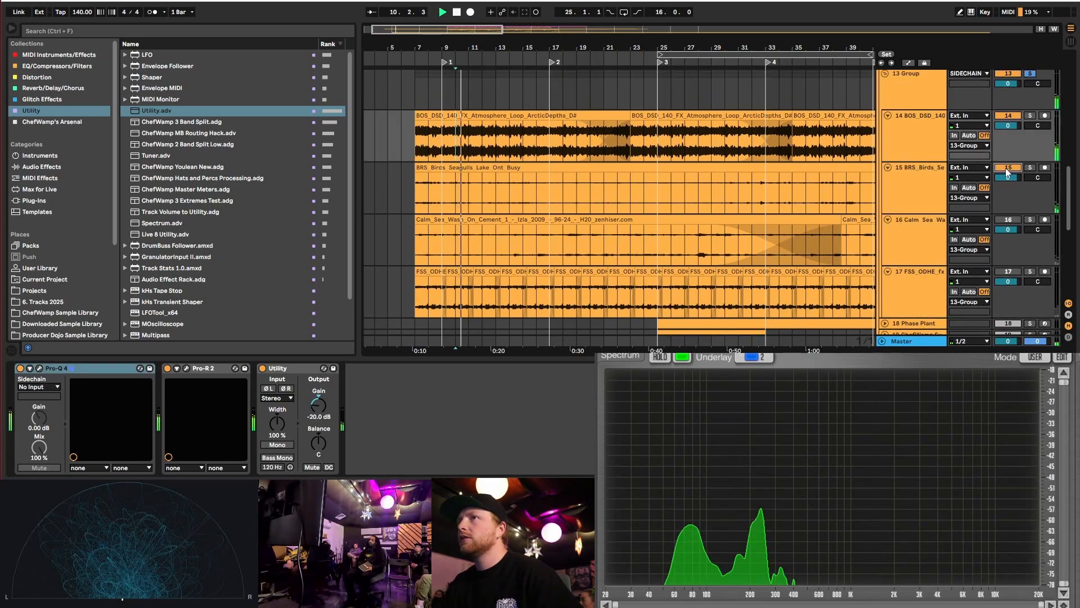
{"action": "left_click", "coordinate": [1007, 168]}
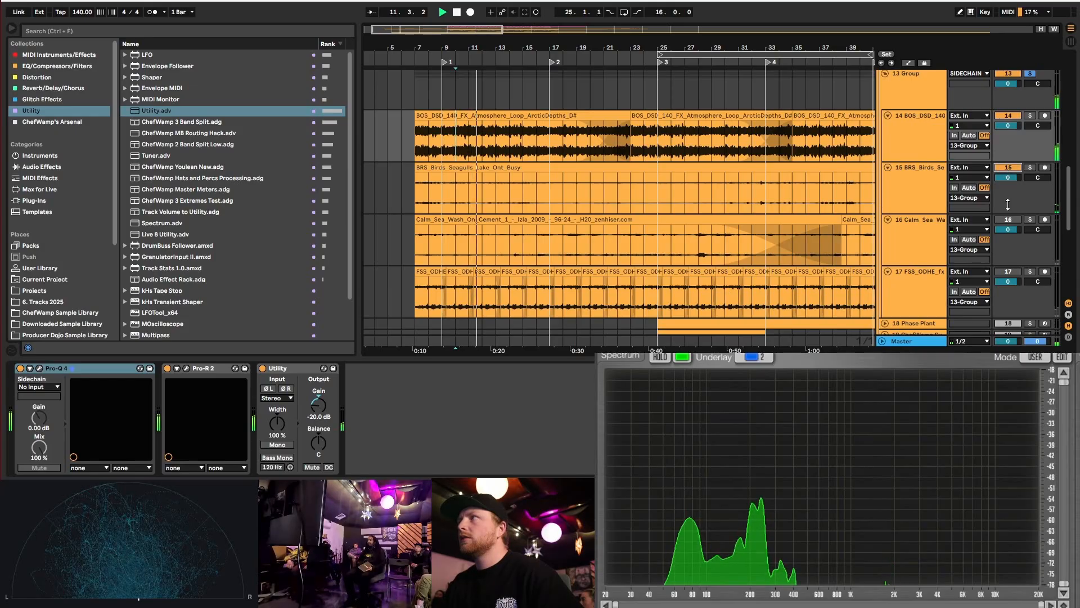
{"action": "left_click", "coordinate": [1013, 222]}
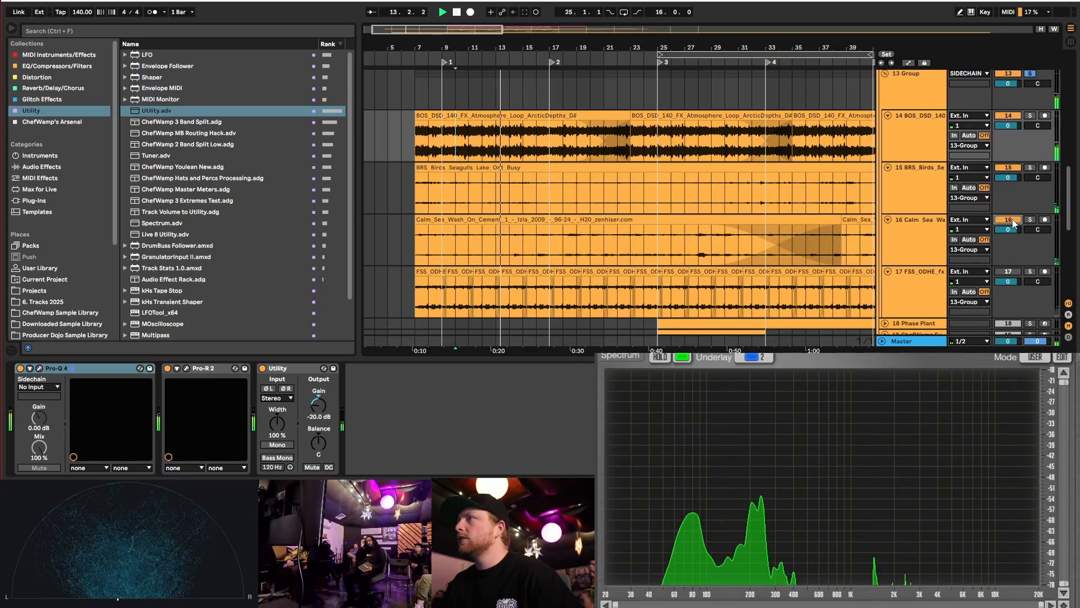
{"action": "left_click", "coordinate": [1009, 272]}
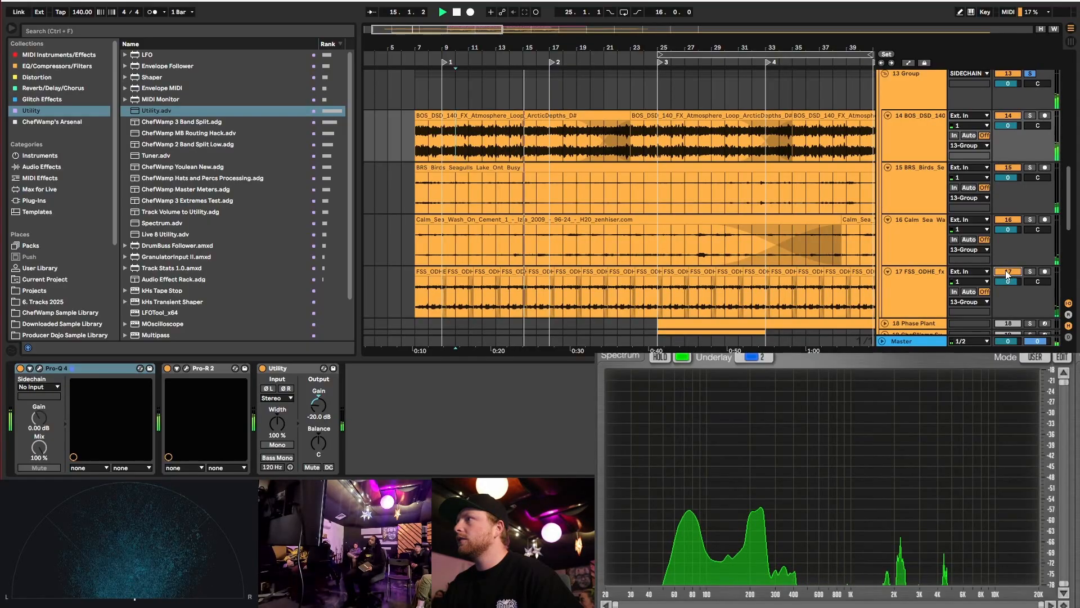
{"action": "scroll", "coordinate": [914, 119], "scroll_direction": "up", "scroll_amount": 2}
{"action": "key", "text": "space"}
- Add the Pro-R 2 reverb to the 13 Group track from the Reverb/Delay/Chorus collection
{"action": "left_click", "coordinate": [919, 148]}
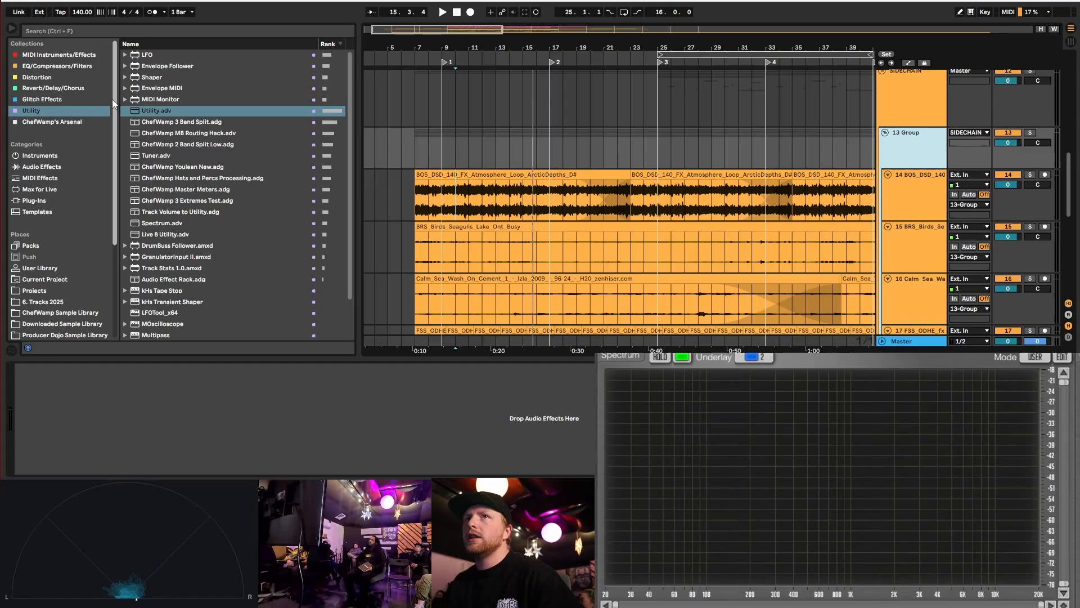
{"action": "left_click", "coordinate": [48, 89]}
{"action": "double_click", "coordinate": [168, 310]}
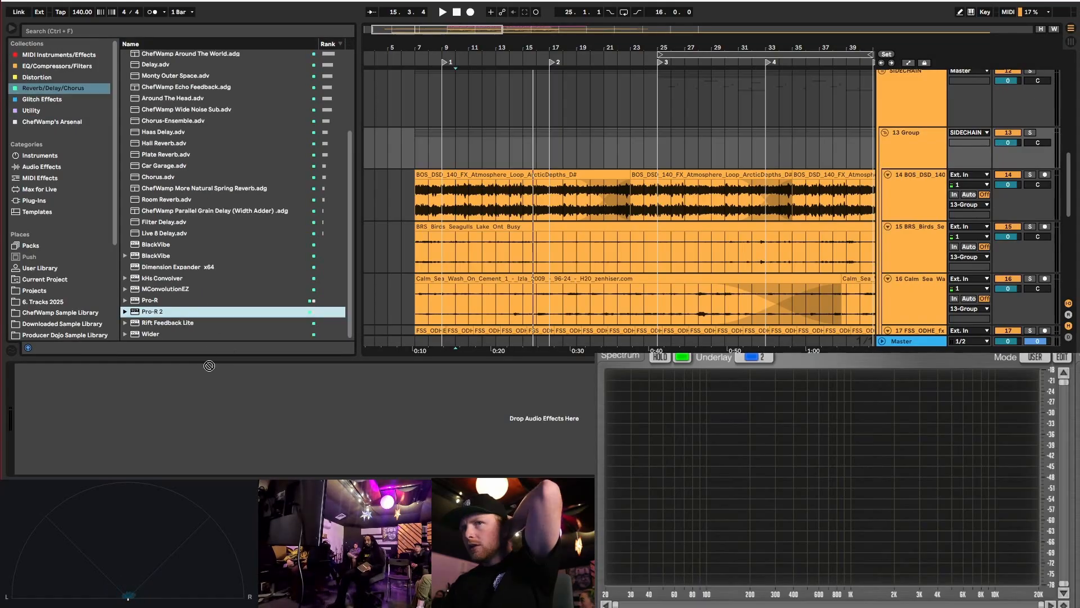
- Add an Auto Filter followed by a Utility after Pro-R 2 on the 13 Group track
{"action": "left_click", "coordinate": [39, 67]}
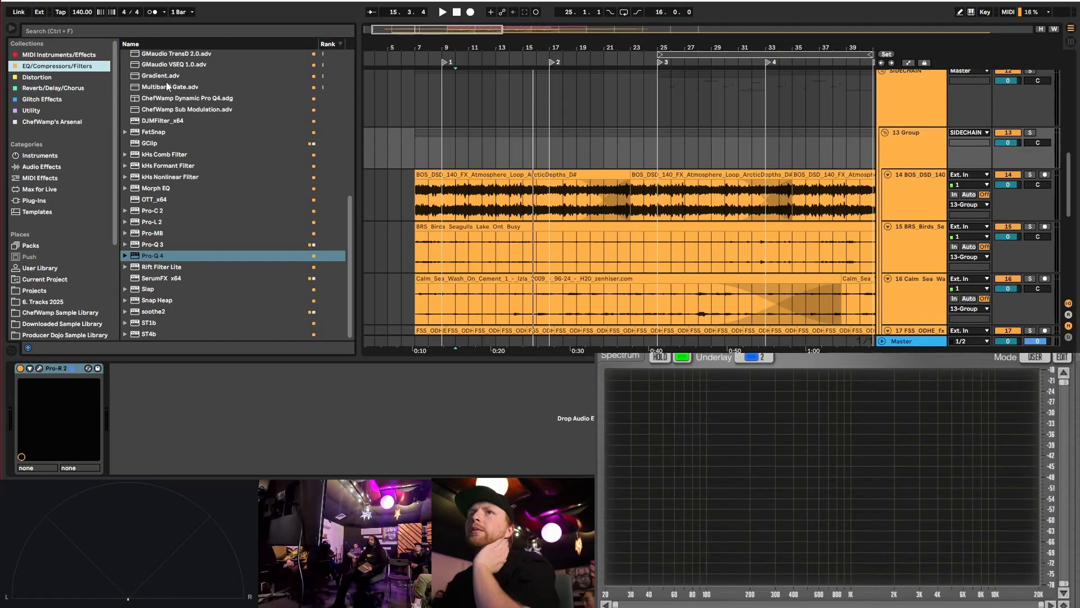
{"action": "scroll", "coordinate": [167, 84], "scroll_direction": "up", "scroll_amount": 15}
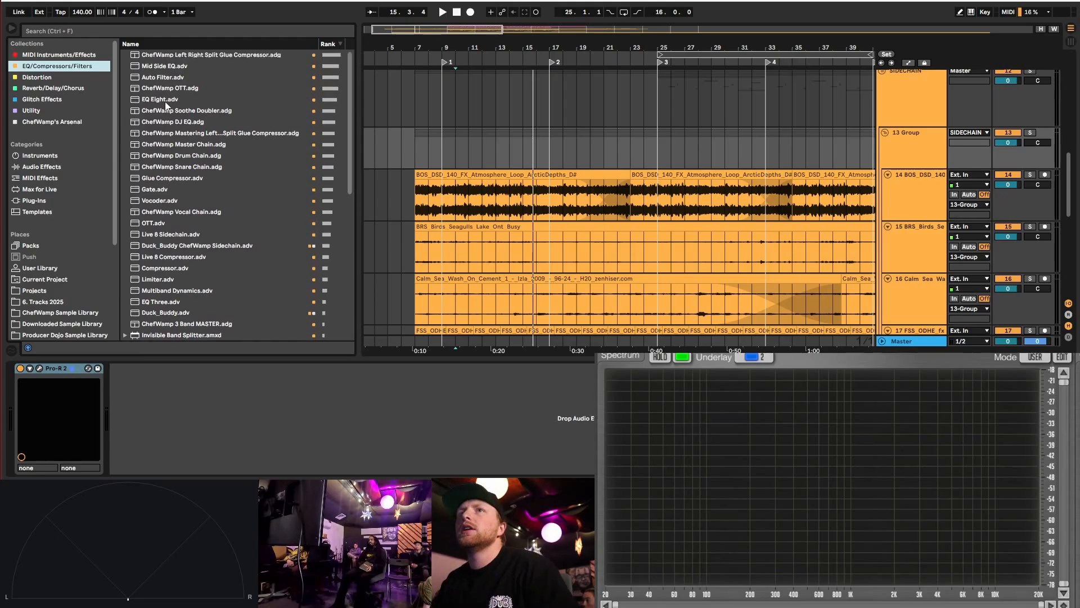
{"action": "left_click_drag", "start_coordinate": [159, 81], "coordinate": [165, 419]}
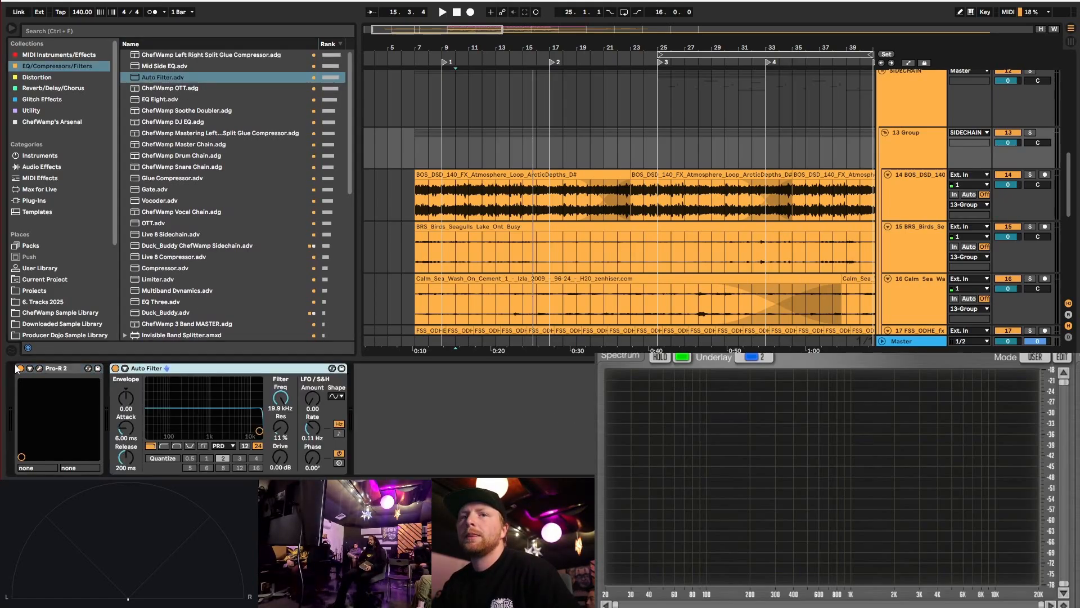
{"action": "left_click", "coordinate": [31, 110]}
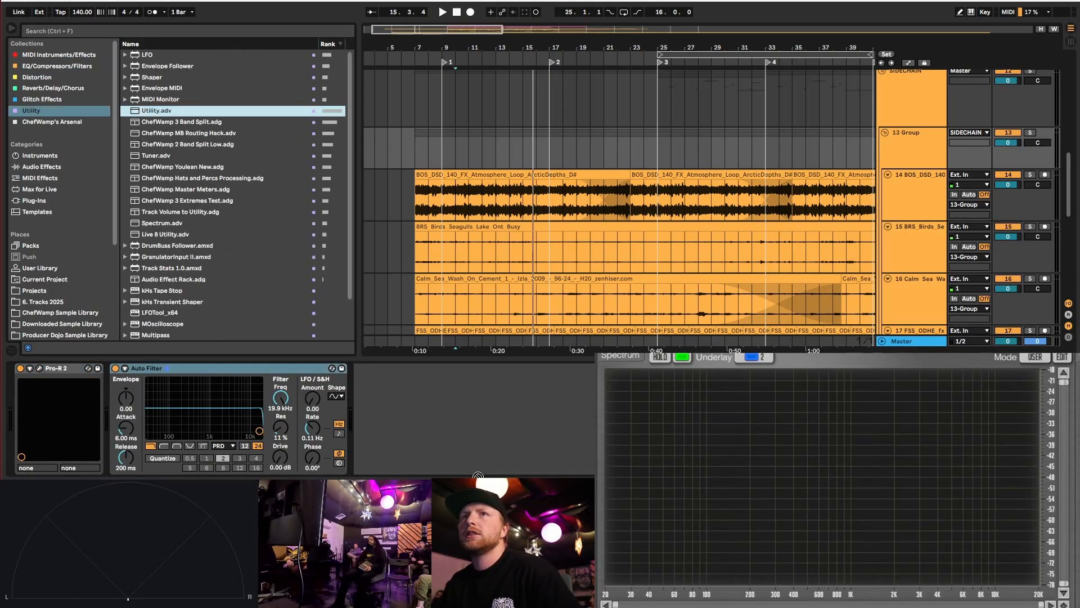
{"action": "left_click_drag", "start_coordinate": [150, 112], "coordinate": [445, 446]}
- Load the Medium Chamber preset from Pro-R 2's Medium category
{"action": "left_click", "coordinate": [30, 368]}
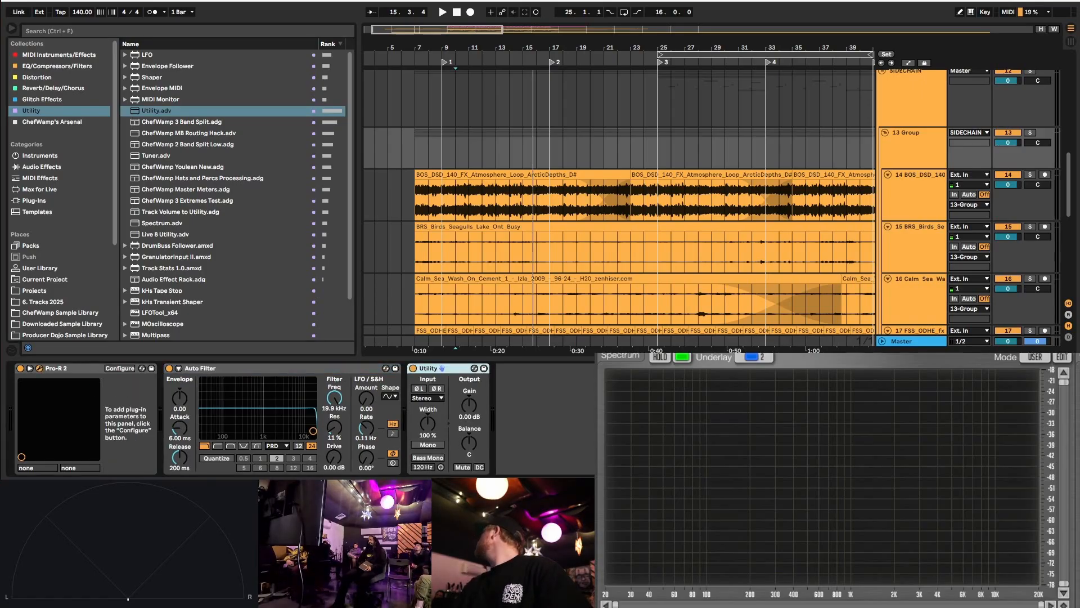
{"action": "left_click_drag", "start_coordinate": [1079, 3], "coordinate": [259, 58]}
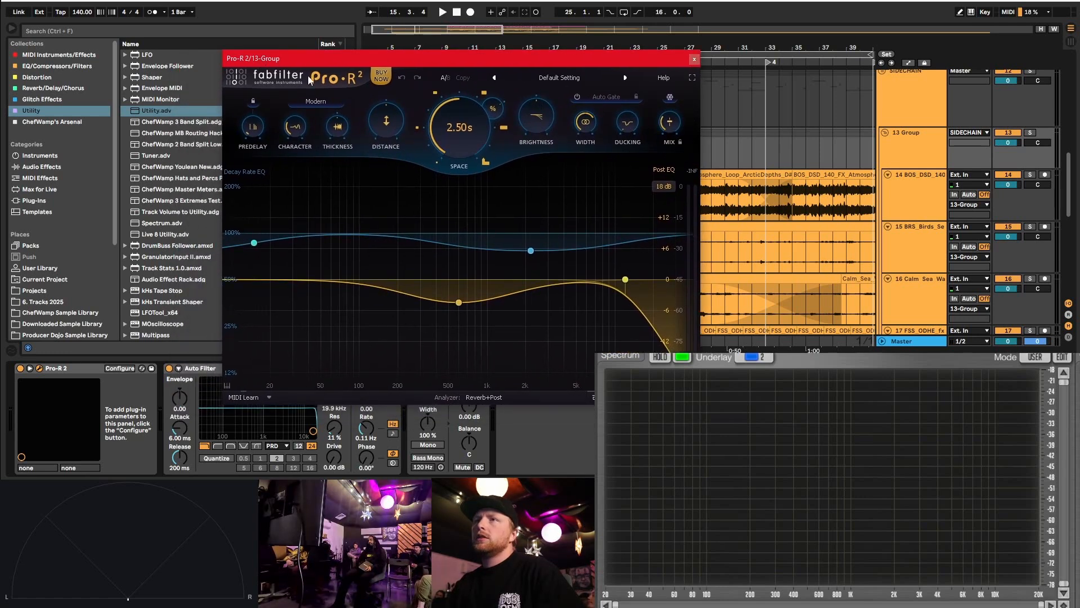
{"action": "left_click", "coordinate": [523, 78]}
{"action": "mouse_move", "coordinate": [450, 119]}
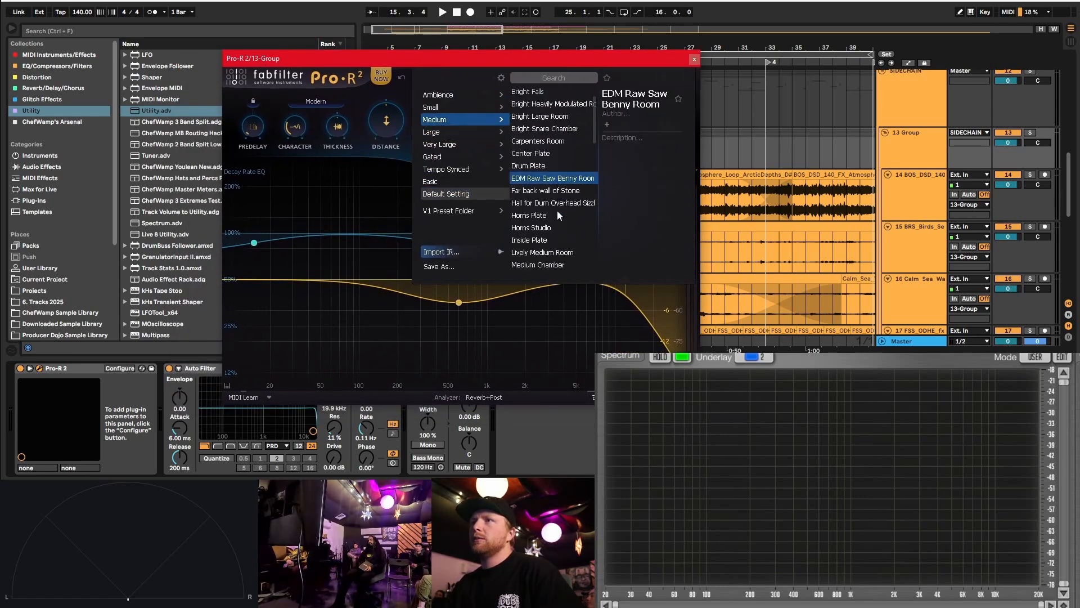
{"action": "scroll", "coordinate": [558, 212], "scroll_direction": "down", "scroll_amount": 3}
{"action": "left_click", "coordinate": [549, 228]}
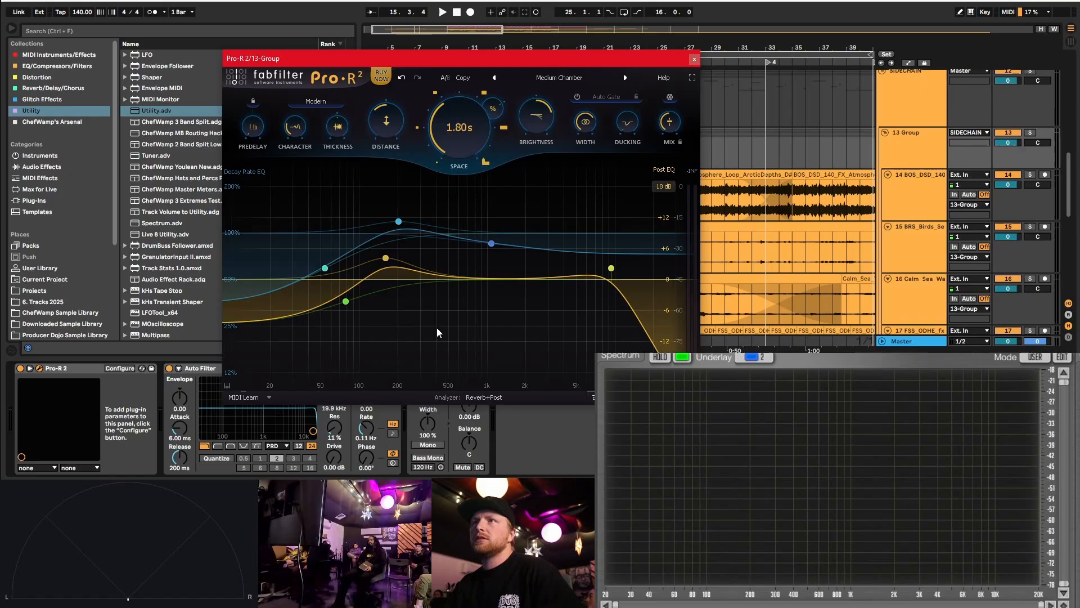
- Configure Pro-R 2's Space and Mix as device parameters and close the plug-in window
{"action": "left_click_drag", "start_coordinate": [399, 60], "coordinate": [398, 41]}
{"action": "left_click", "coordinate": [118, 368]}
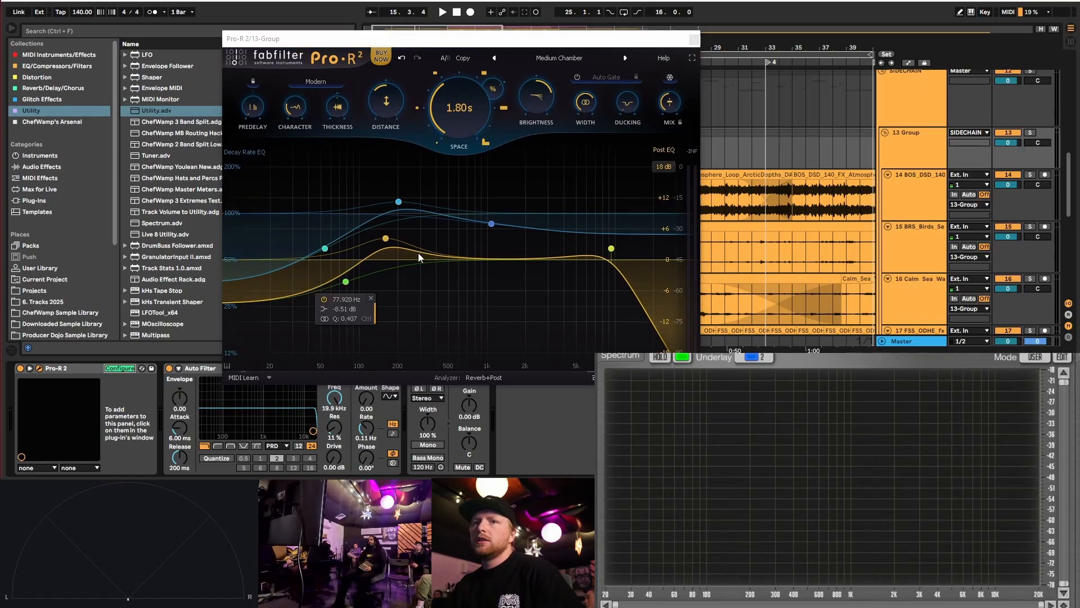
{"action": "left_click", "coordinate": [459, 107]}
{"action": "left_click", "coordinate": [669, 102]}
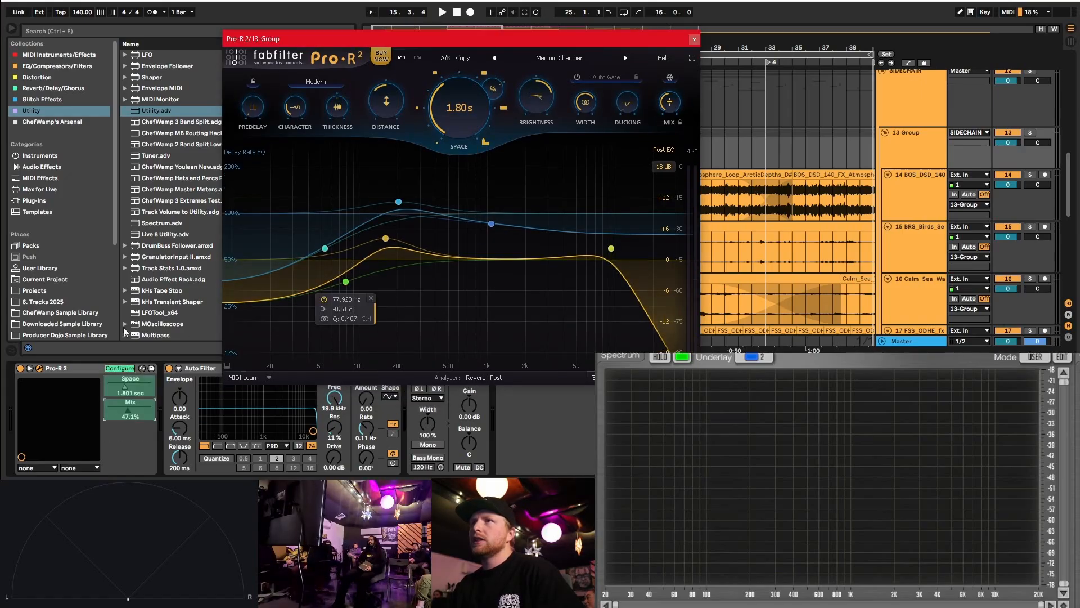
{"action": "left_click", "coordinate": [125, 371]}
{"action": "left_click", "coordinate": [694, 39]}
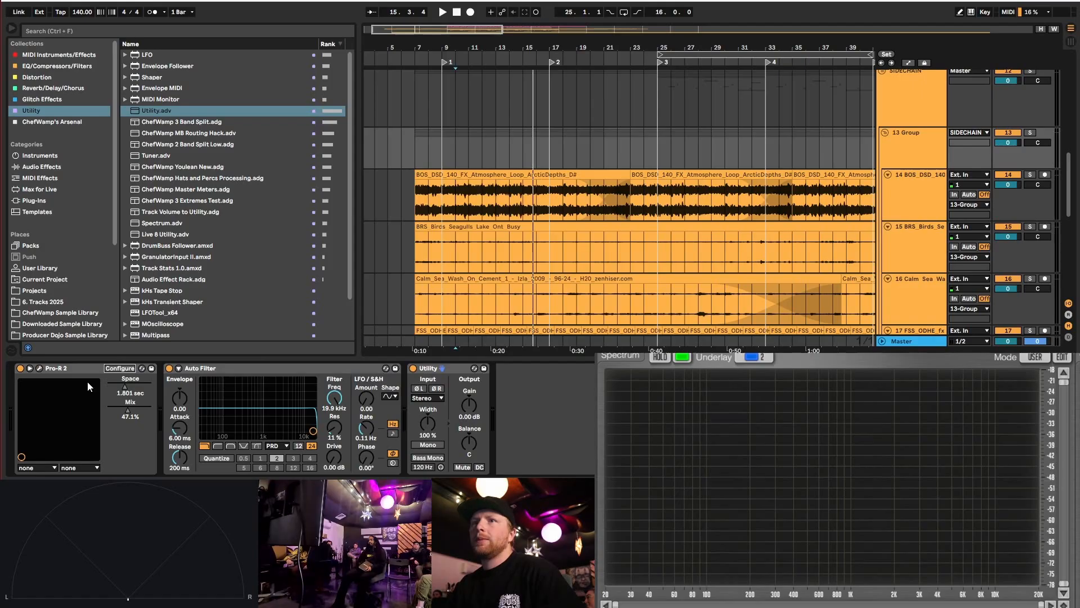
- Show separate automation lanes on 13 Group for Pro-R 2 Space and Mix, Auto Filter frequency, and Utility gain
{"action": "right_click", "coordinate": [125, 392]}
{"action": "left_click", "coordinate": [152, 397]}
{"action": "right_click", "coordinate": [127, 412]}
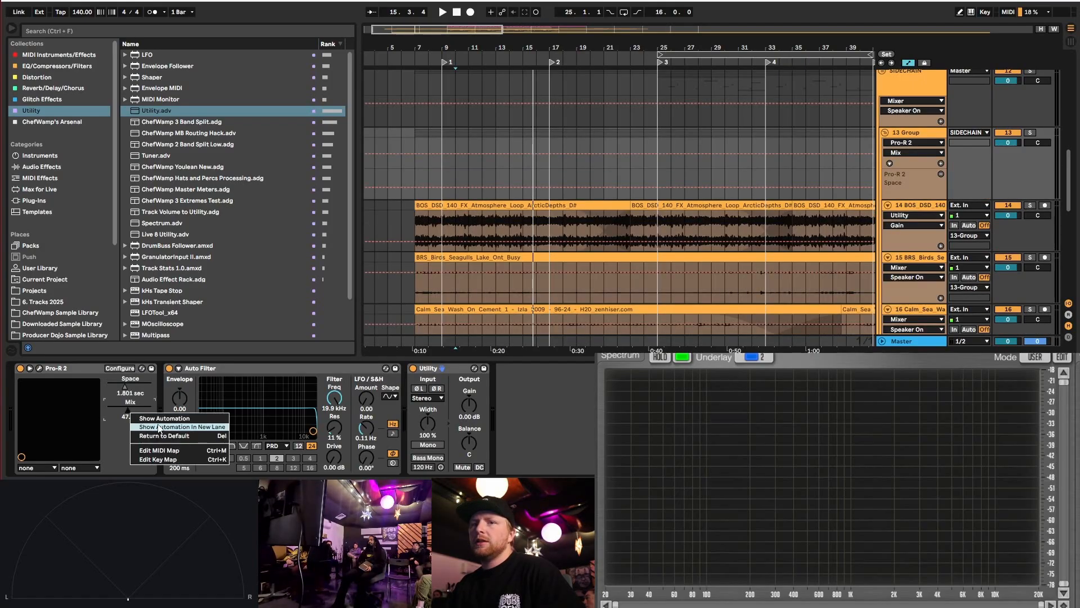
{"action": "left_click", "coordinate": [163, 428]}
{"action": "right_click", "coordinate": [339, 399]}
{"action": "left_click", "coordinate": [346, 403]}
{"action": "right_click", "coordinate": [468, 399]}
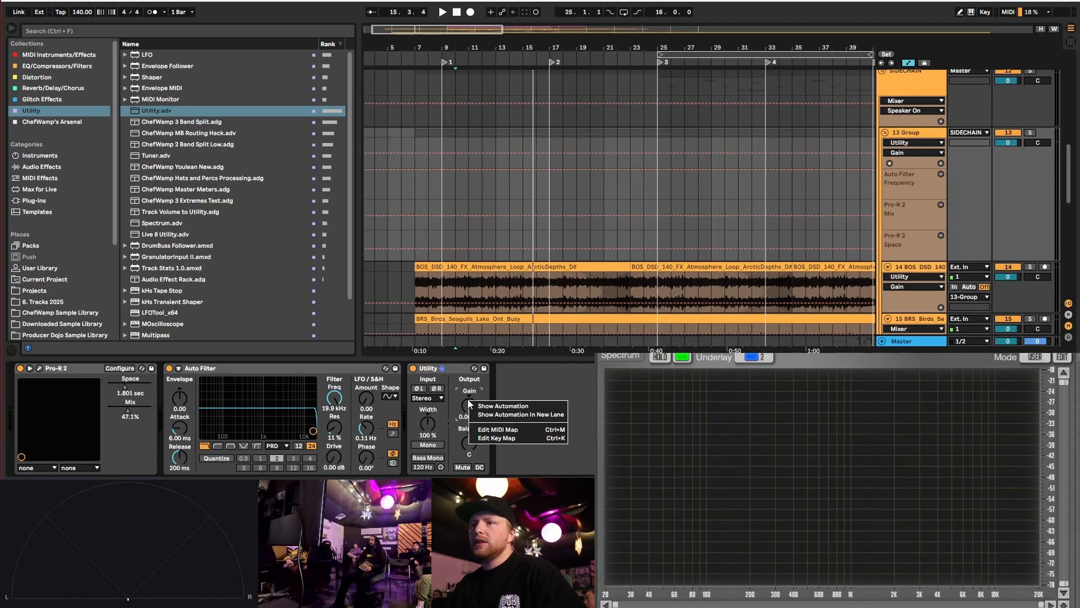
{"action": "left_click", "coordinate": [485, 415]}
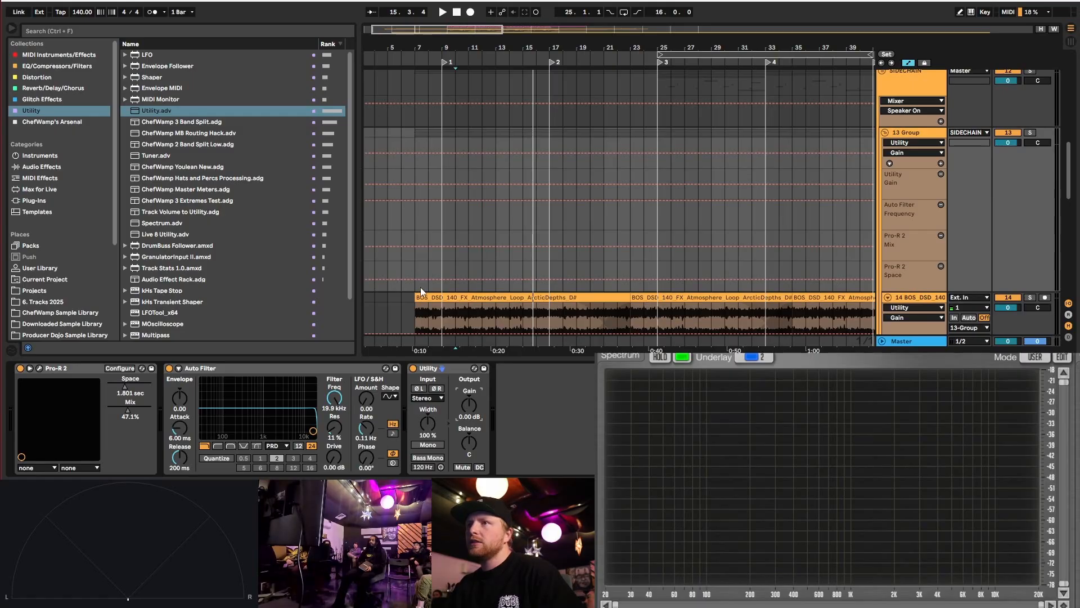
- Automate Pro-R 2's Space from about 4.2 sec and Mix from about 80% at bar 7, ramping both down until bar 25
{"action": "left_click_drag", "start_coordinate": [414, 280], "coordinate": [415, 269]}
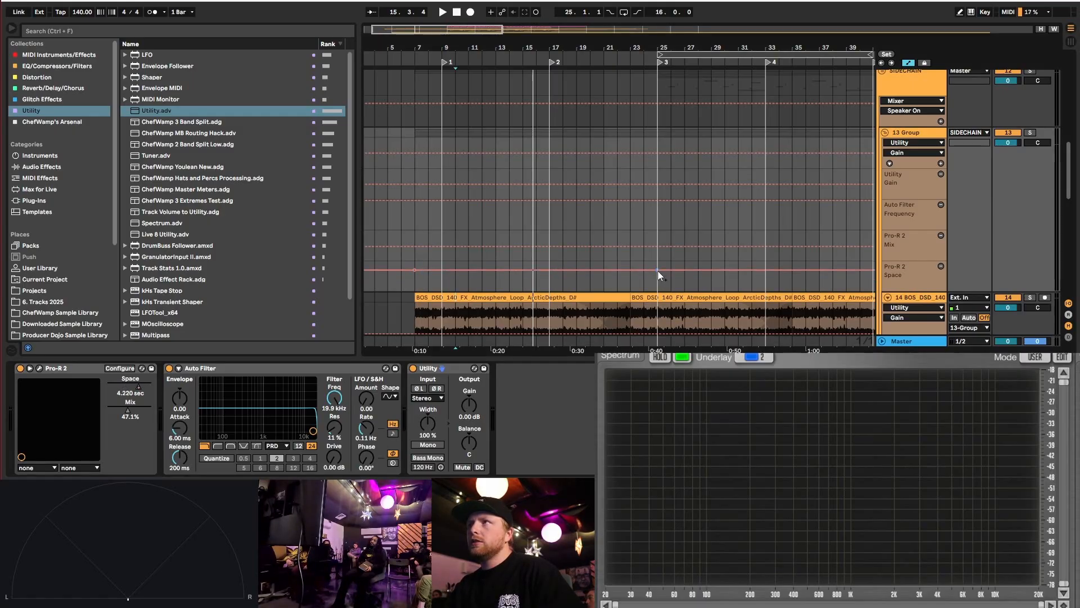
{"action": "left_click_drag", "start_coordinate": [657, 271], "coordinate": [414, 238]}
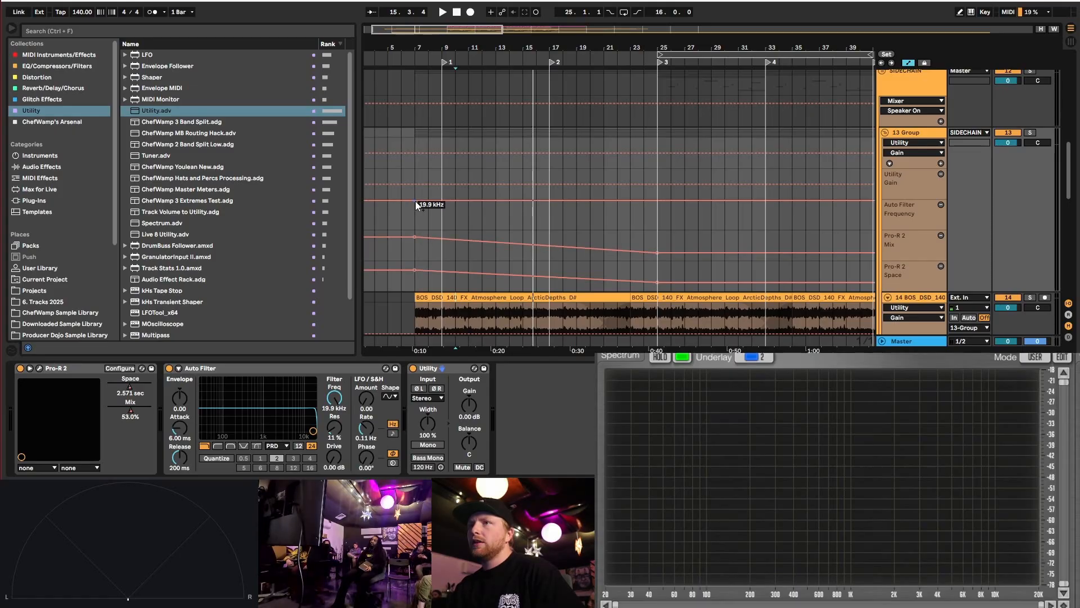
- Automate the Auto Filter frequency to rise from about 1.16 kHz at bar 7 to 19.9 kHz at bar 25
{"action": "left_click_drag", "start_coordinate": [415, 202], "coordinate": [415, 213]}
{"action": "left_click_drag", "start_coordinate": [657, 213], "coordinate": [658, 201]}
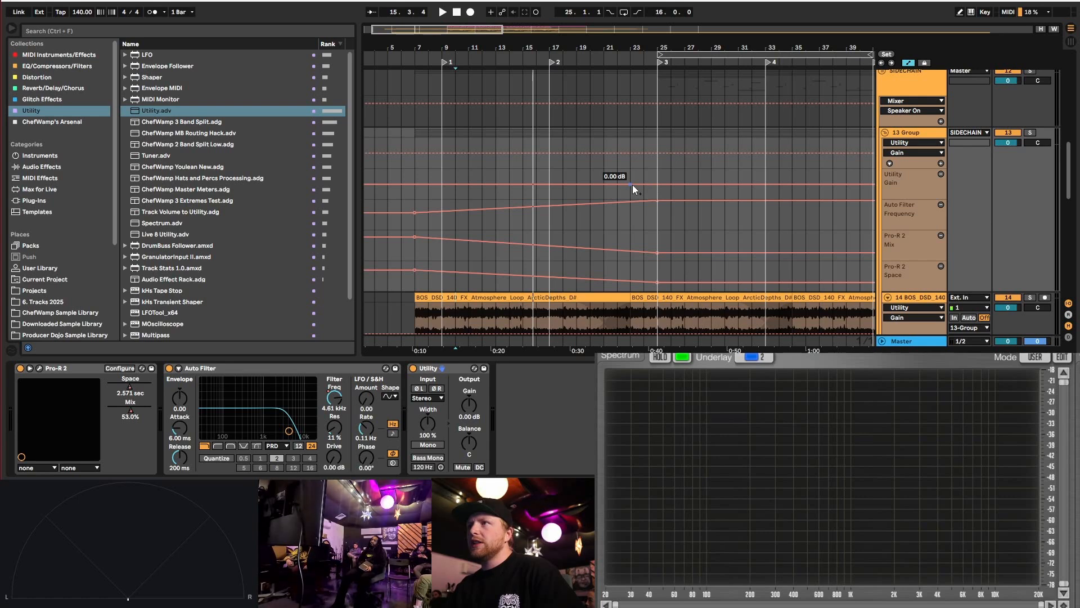
- Automate the group's Utility gain to hold at 0 dB until bar 23 and curve down to a lower level by bar 27
{"action": "left_click", "coordinate": [643, 185]}
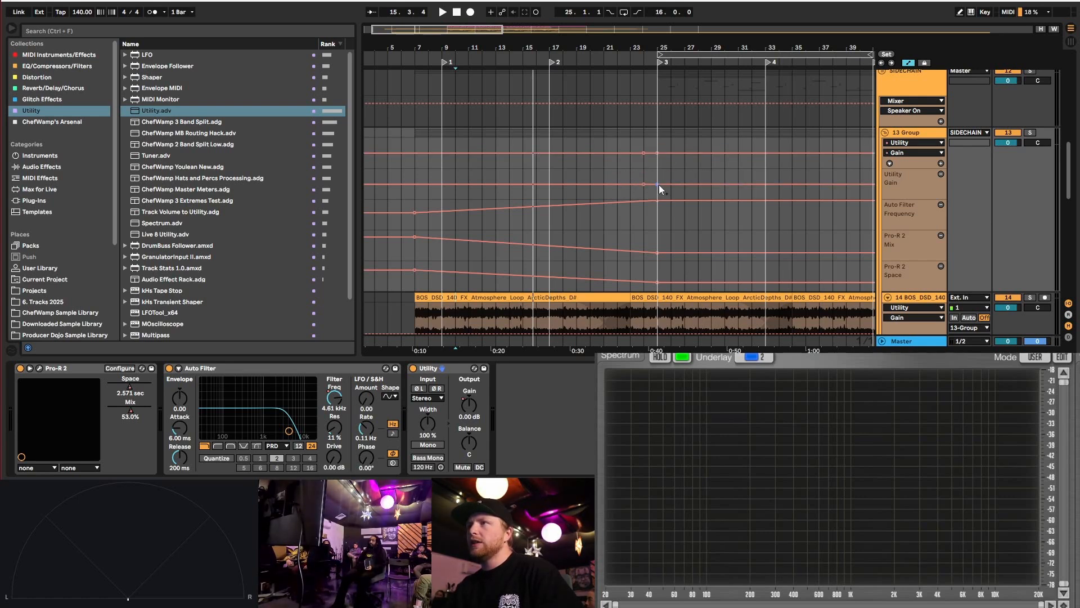
{"action": "left_click_drag", "start_coordinate": [660, 184], "coordinate": [659, 199]}
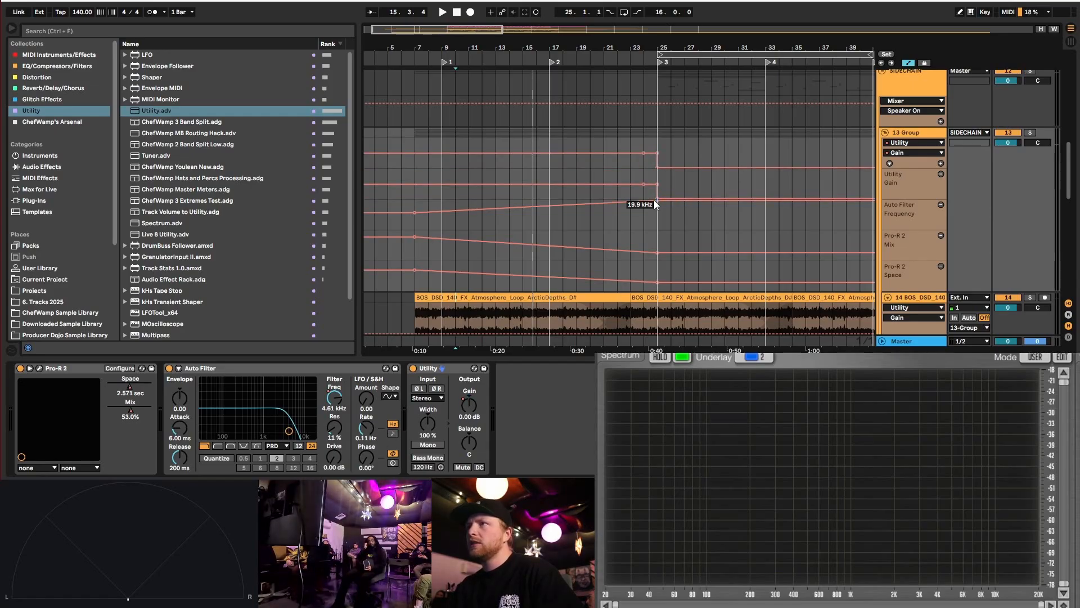
{"action": "mouse_move", "coordinate": [656, 197]}
{"action": "left_mouse_down"}
{"action": "mouse_move", "coordinate": [655, 184]}
{"action": "mouse_move", "coordinate": [630, 184]}
{"action": "mouse_move", "coordinate": [676, 198]}
{"action": "left_mouse_up"}
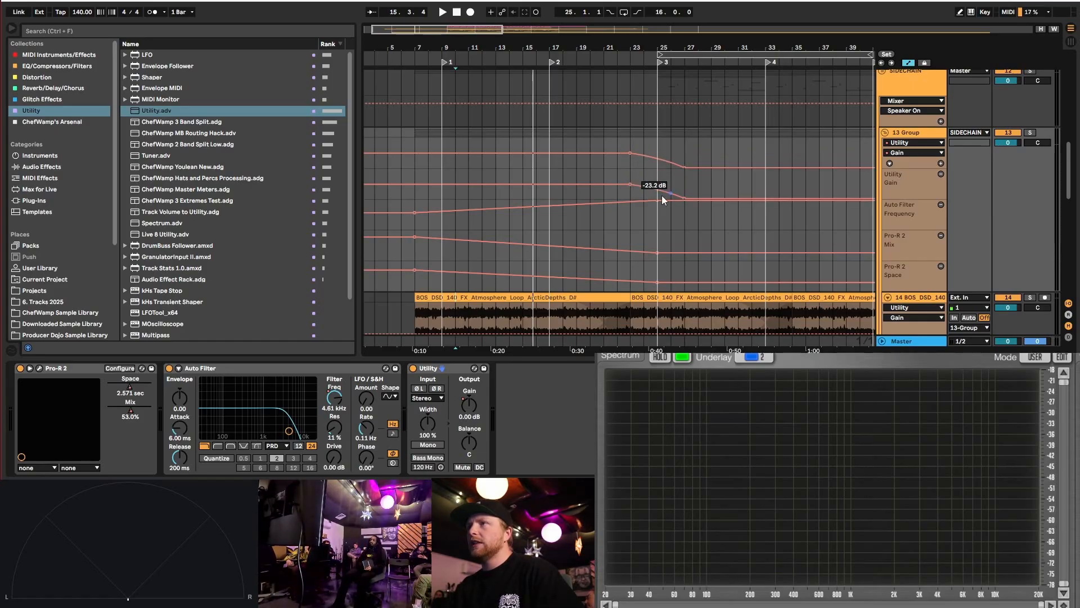
- Play the arrangement from bar 7 to audition the group's reverb, filter and gain automation
{"action": "left_click", "coordinate": [414, 192]}
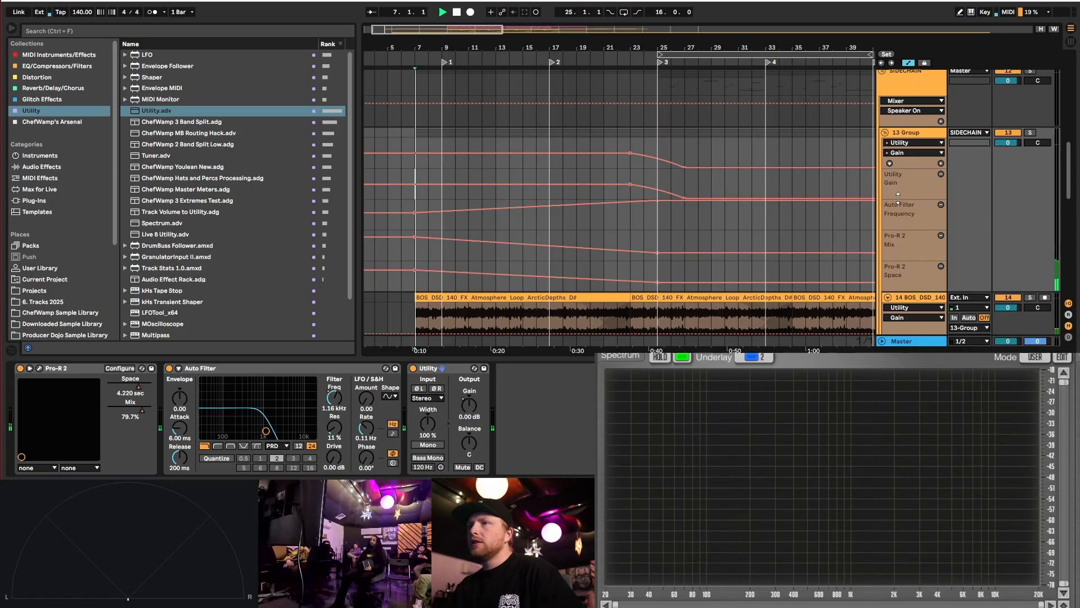
{"action": "key", "text": "space"}
{"action": "scroll", "coordinate": [541, 225], "scroll_direction": "down", "scroll_amount": 2}
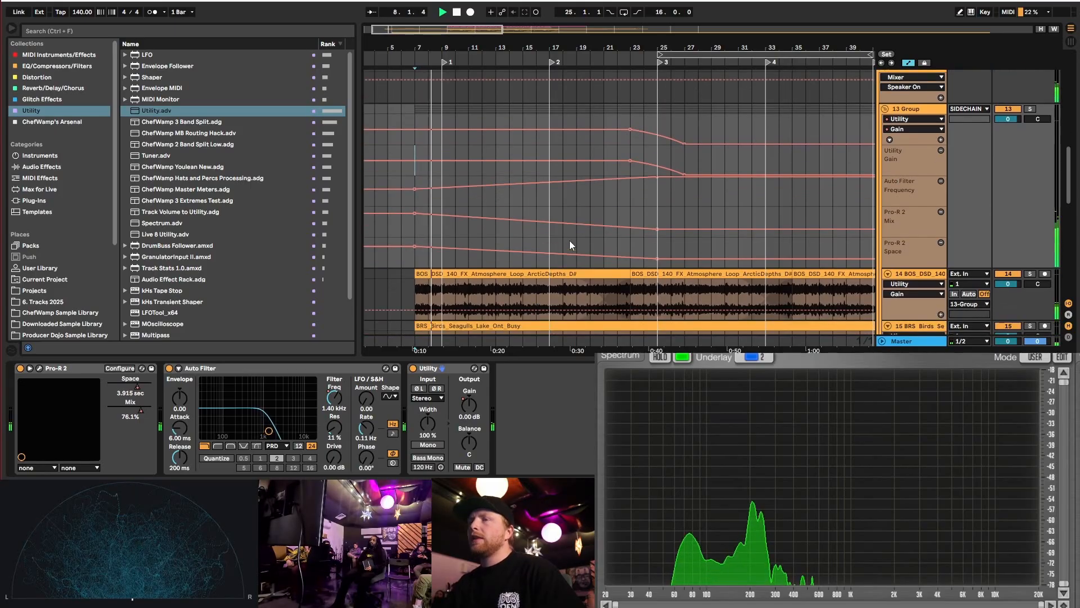
{"action": "scroll", "coordinate": [570, 241], "scroll_direction": "down", "scroll_amount": 2}
{"action": "scroll", "coordinate": [570, 238], "scroll_direction": "down", "scroll_amount": 1}
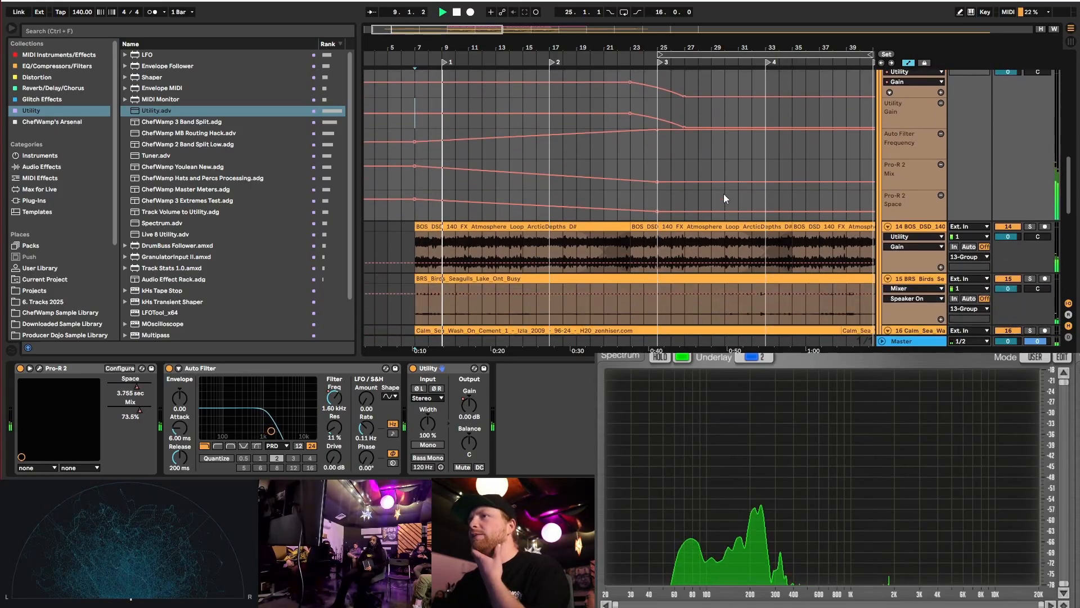
- Add a fade-in to the Arctic Depths atmosphere clip on track 14, running from bar 7 to about bar 10.5
{"action": "left_click", "coordinate": [909, 63]}
{"action": "scroll", "coordinate": [396, 246], "scroll_direction": "down", "scroll_amount": 1}
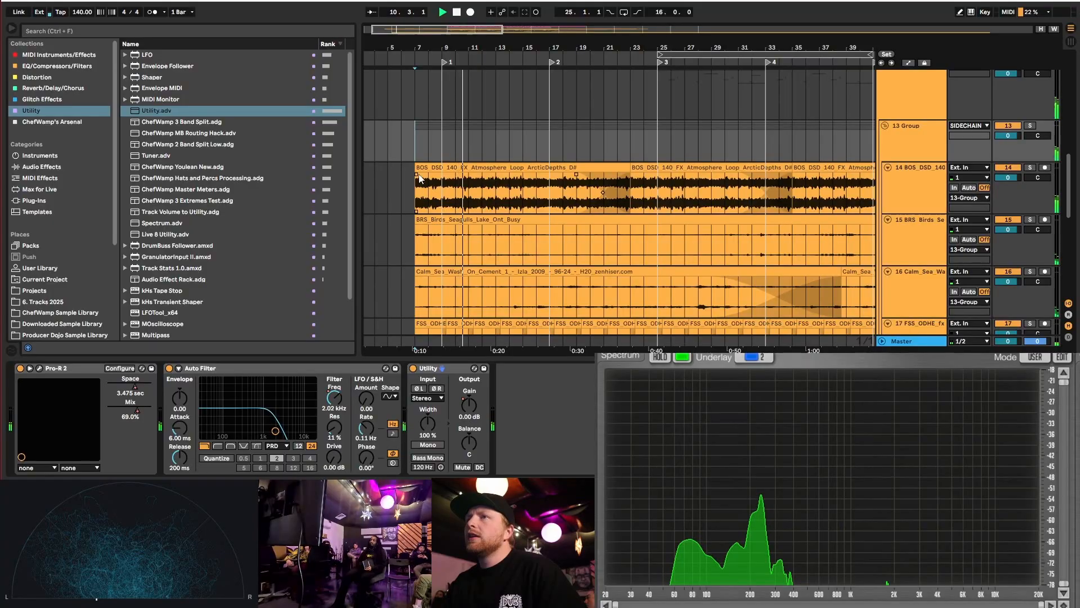
{"action": "left_click_drag", "start_coordinate": [417, 174], "coordinate": [464, 178]}
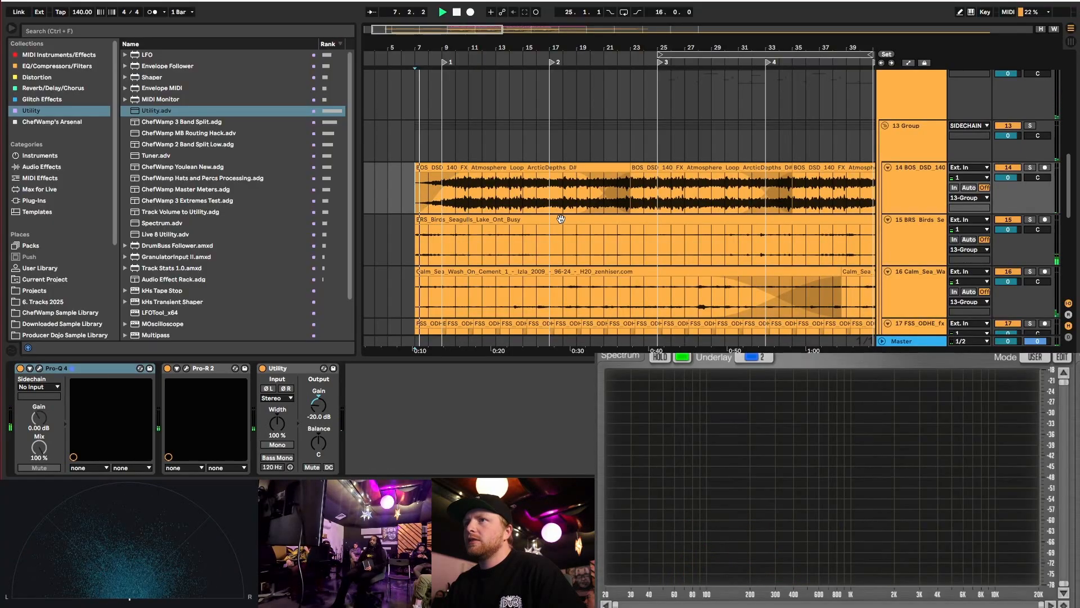
{"action": "scroll", "coordinate": [561, 219], "scroll_direction": "down", "scroll_amount": 1}
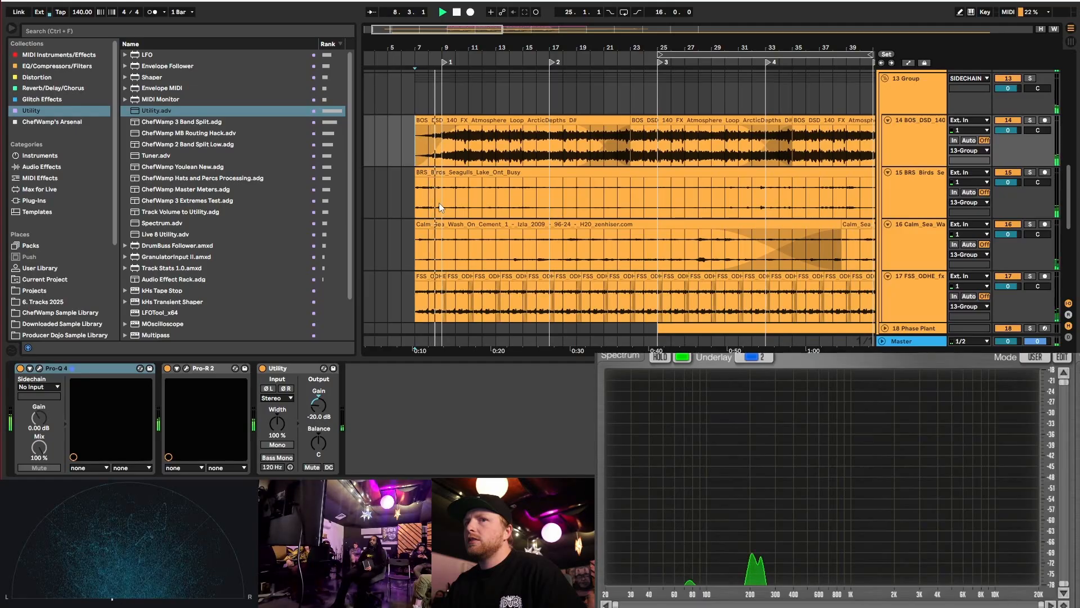
- Add an Auto Filter frequency breakpoint of about 1.35 kHz at bar 9 and lower the bar 7 breakpoint to about 512 Hz
{"action": "scroll", "coordinate": [848, 139], "scroll_direction": "up", "scroll_amount": 3}
{"action": "key", "text": "a"}
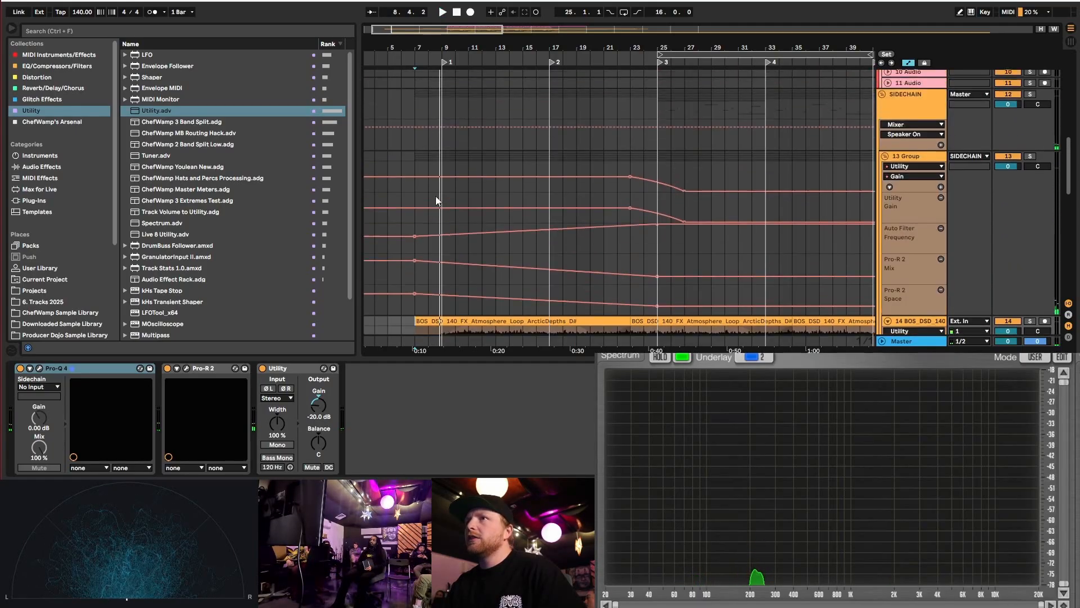
{"action": "left_click", "coordinate": [444, 233]}
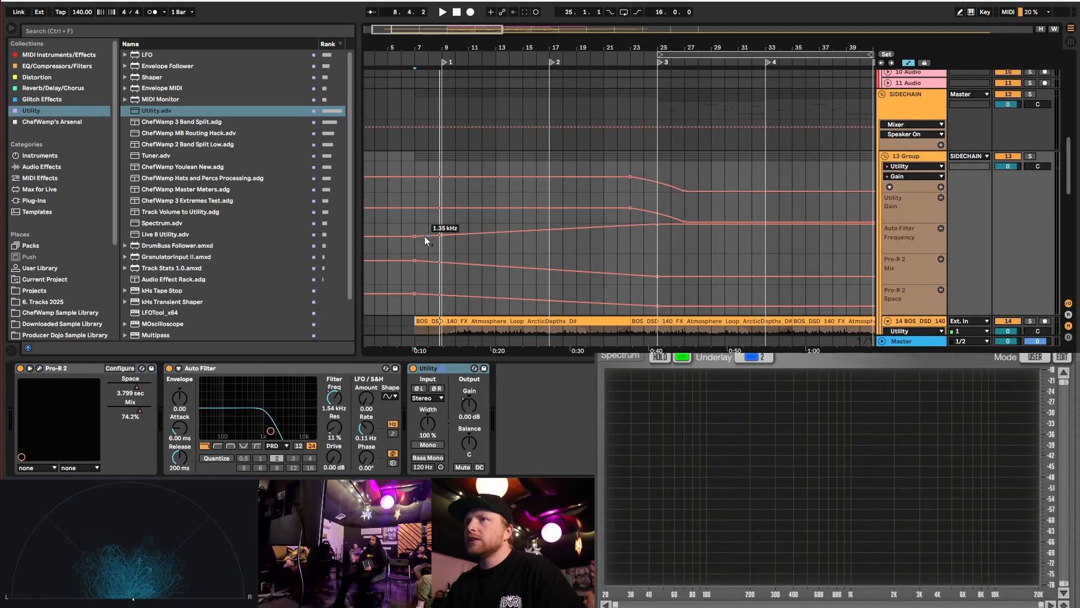
{"action": "left_click_drag", "start_coordinate": [414, 235], "coordinate": [414, 240]}
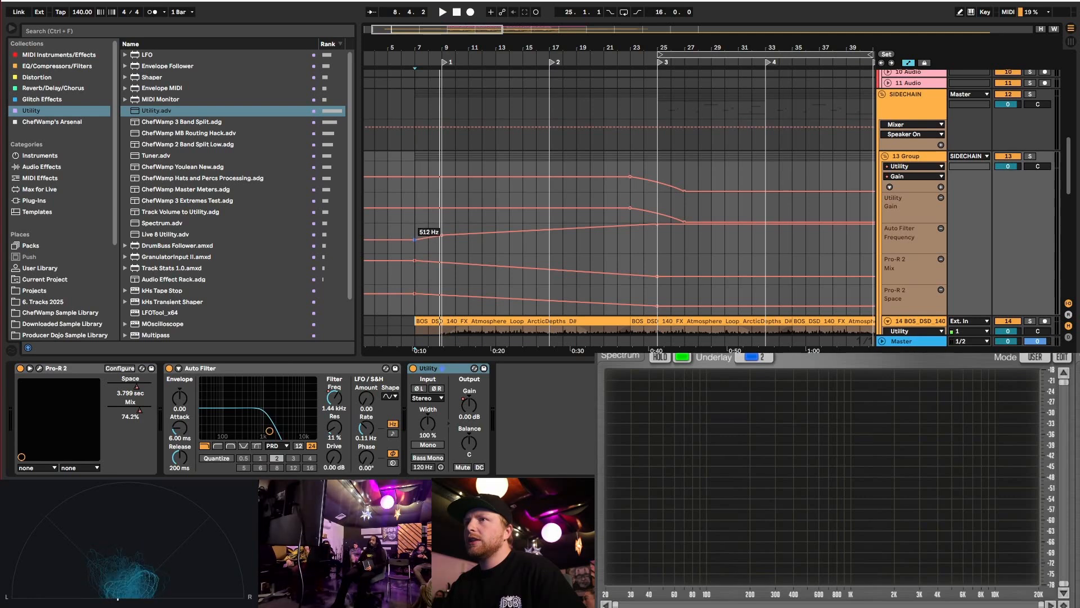
{"action": "left_click", "coordinate": [418, 235]}
{"action": "left_click", "coordinate": [910, 62]}
- Play the arrangement from bar 7 to audition the atmosphere fade-in and the lowered filter start
{"action": "key", "text": "space"}
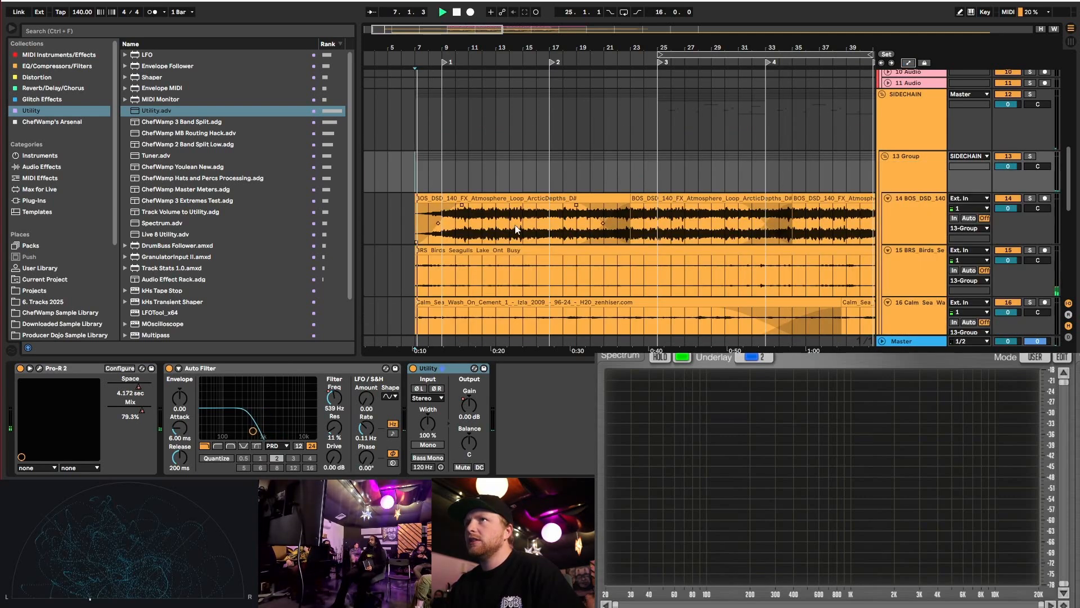
{"action": "scroll", "coordinate": [508, 225], "scroll_direction": "down", "scroll_amount": 2}
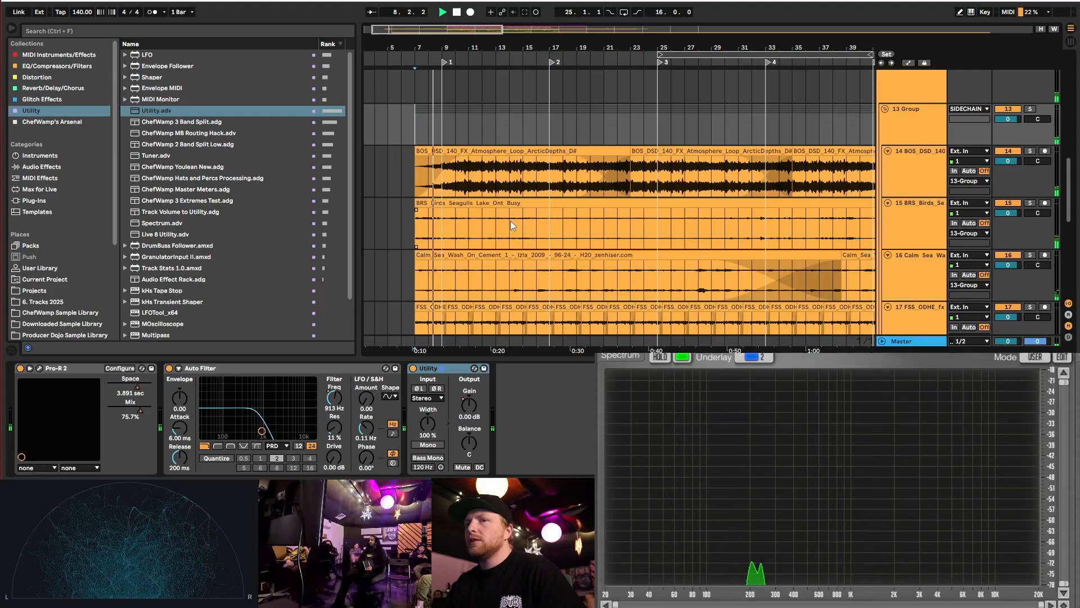
{"action": "scroll", "coordinate": [511, 221], "scroll_direction": "up", "scroll_amount": 1}
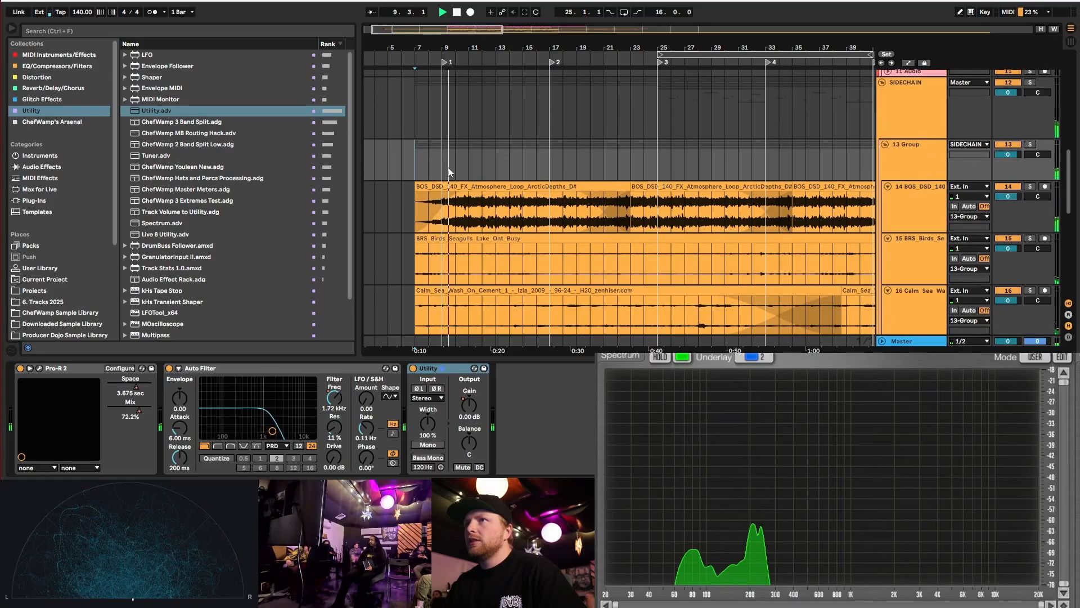
{"action": "key", "text": "space"}
- Rename group track 13 as Ambience and collapse the group
{"action": "scroll", "coordinate": [917, 185], "scroll_direction": "down", "scroll_amount": 2}
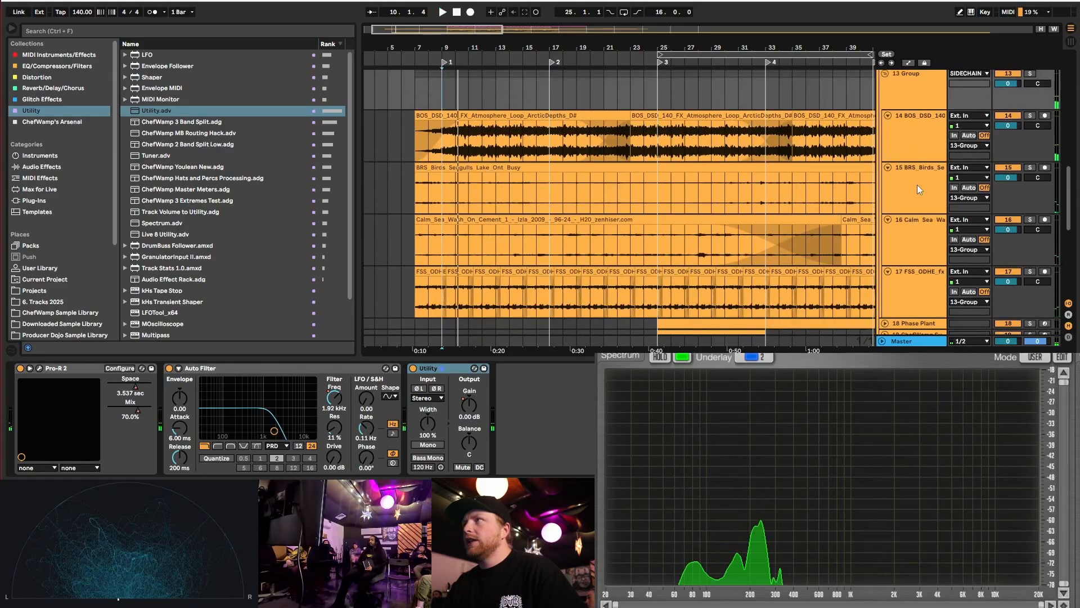
{"action": "scroll", "coordinate": [905, 132], "scroll_direction": "up", "scroll_amount": 1}
{"action": "left_click", "coordinate": [906, 117]}
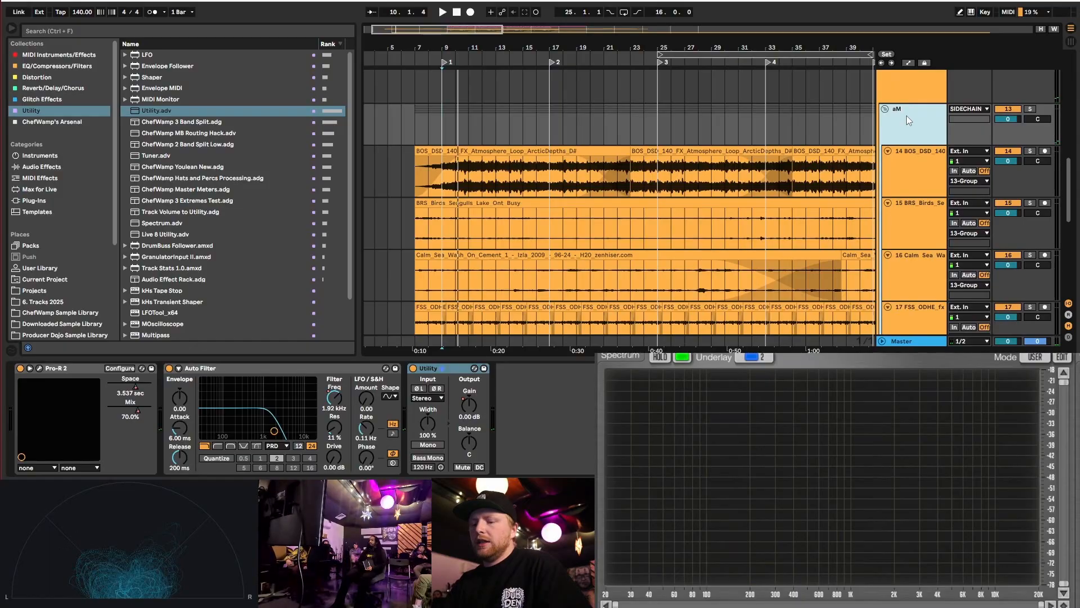
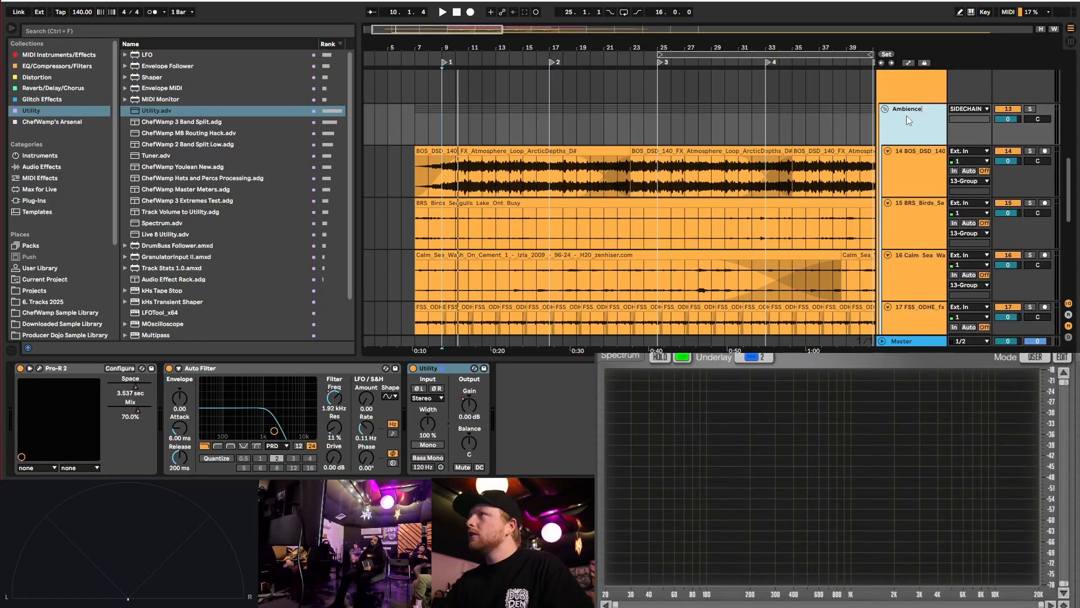
{"action": "key", "text": "Return"}
{"action": "left_click", "coordinate": [885, 110]}
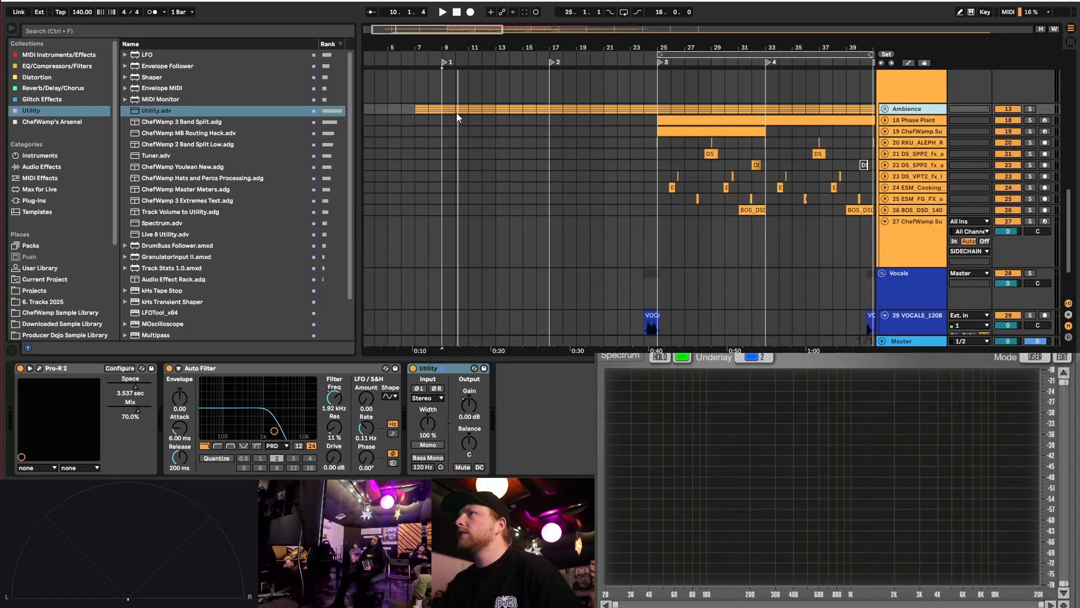
- Insert three new audio tracks directly below the Ambience group
{"action": "scroll", "coordinate": [833, 141], "scroll_direction": "up", "scroll_amount": 2}
{"action": "scroll", "coordinate": [591, 133], "scroll_direction": "down", "scroll_amount": 6}
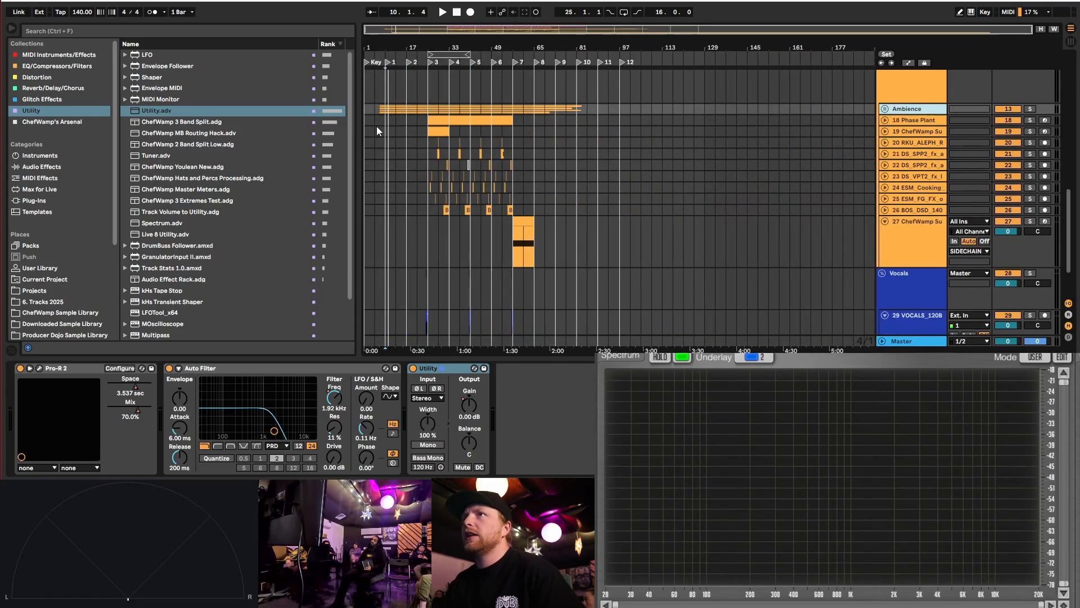
{"action": "scroll", "coordinate": [376, 127], "scroll_direction": "up", "scroll_amount": 4}
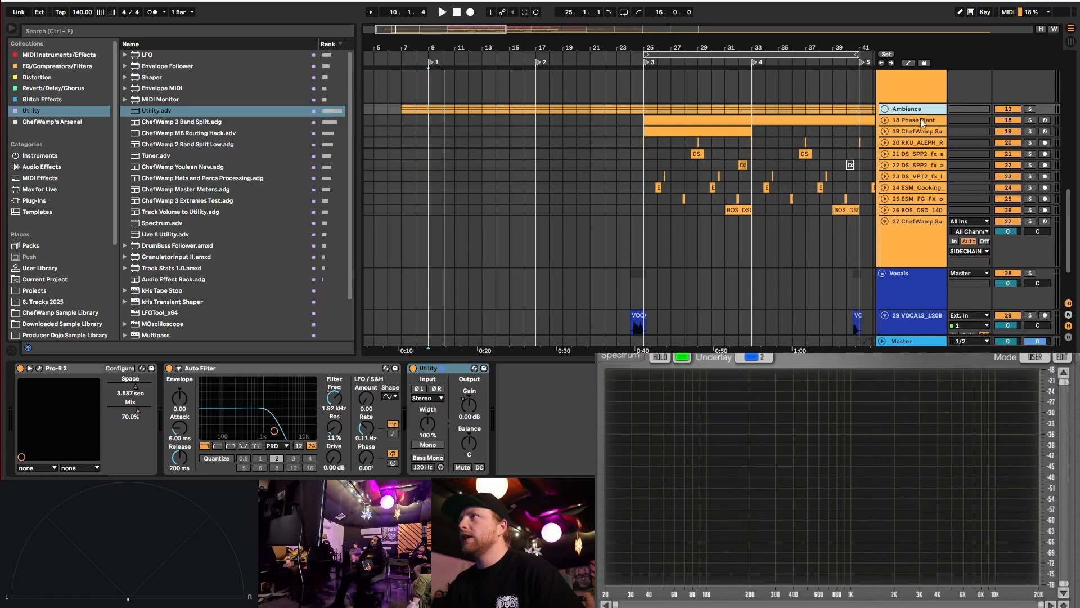
{"action": "key", "text": "ctrl+t"}
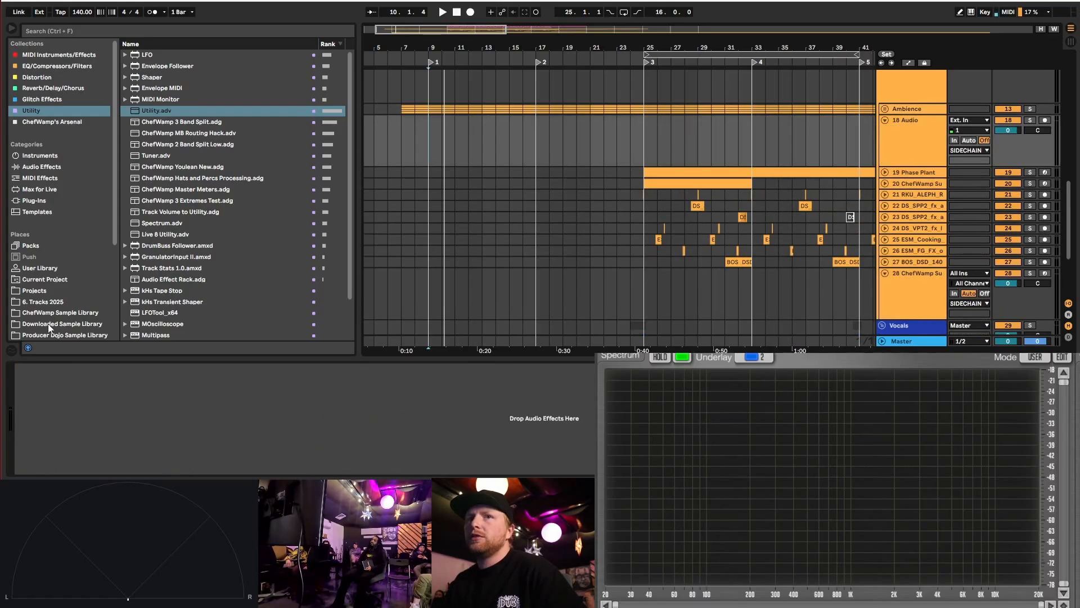
{"action": "key", "text": "ctrl+t"}
{"action": "key", "text": "ctrl+t"}
- Open the Splice folder's FX samples and search for "impact"
{"action": "scroll", "coordinate": [63, 289], "scroll_direction": "down", "scroll_amount": 5}
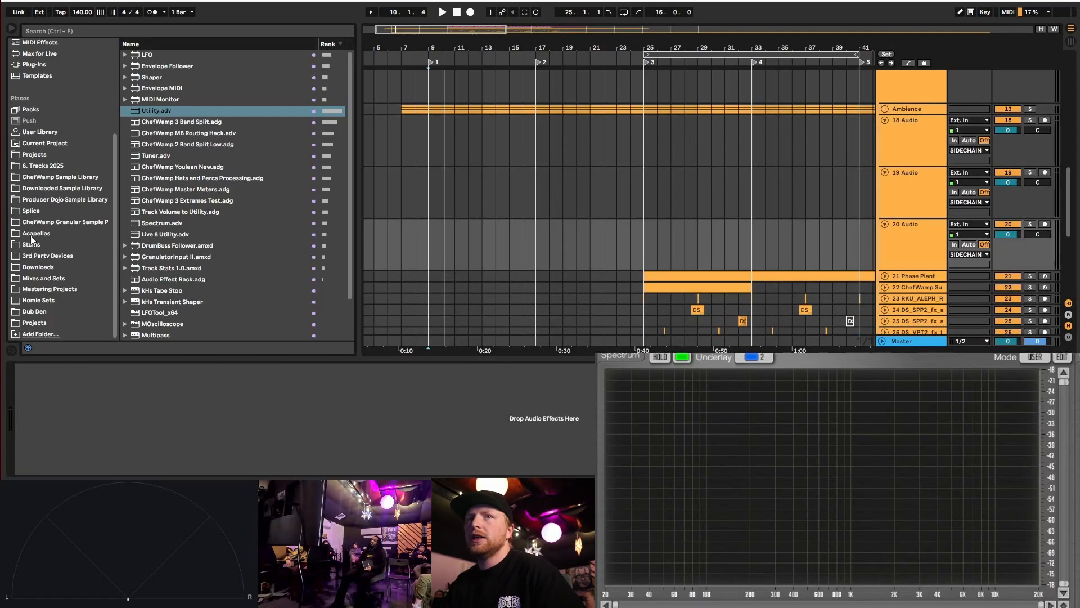
{"action": "left_click", "coordinate": [34, 323]}
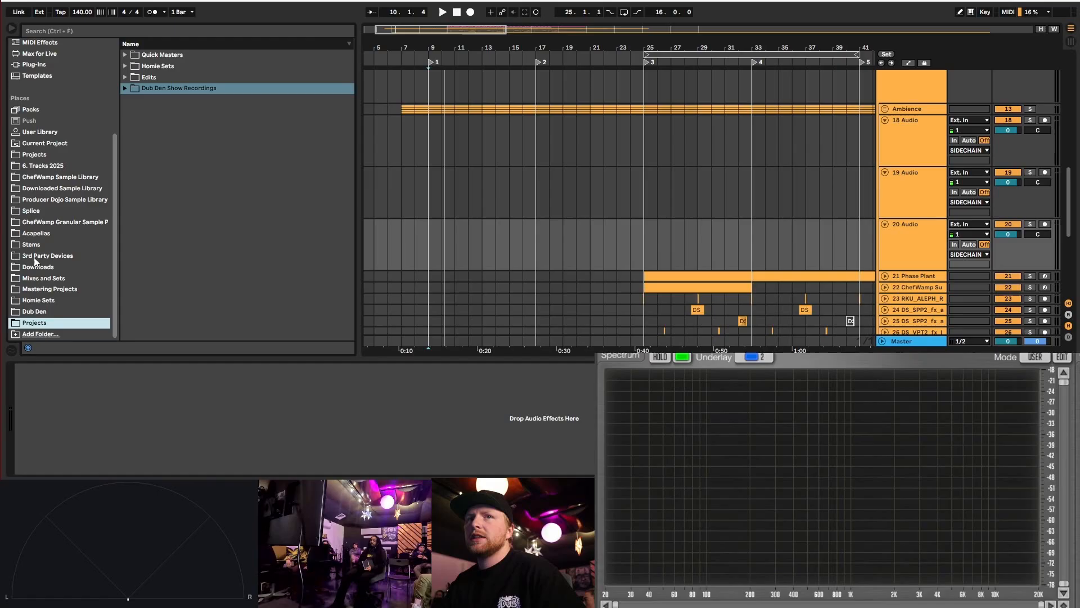
{"action": "left_click", "coordinate": [31, 210]}
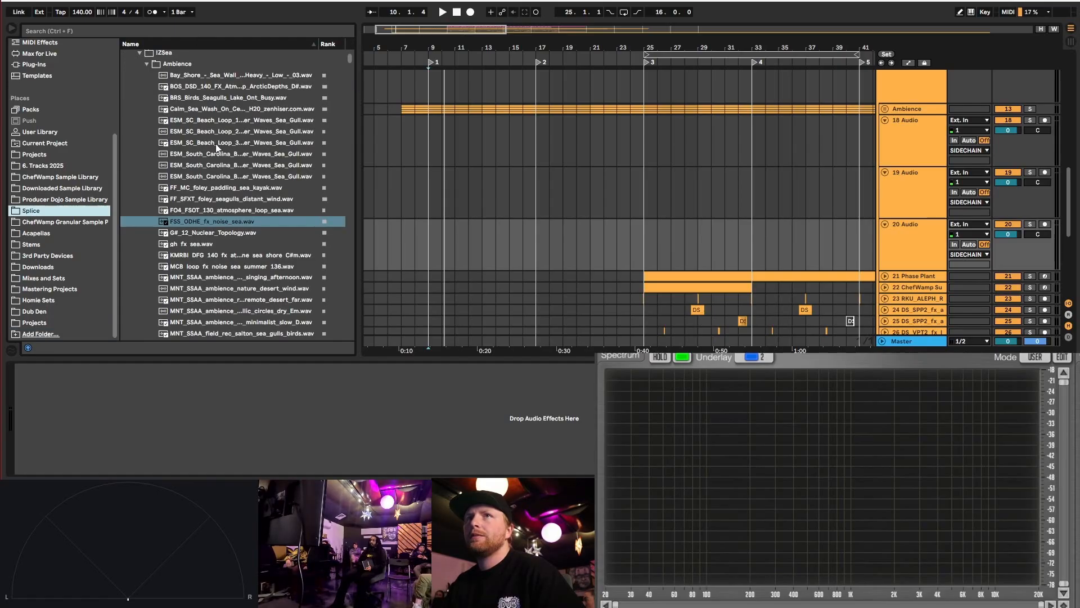
{"action": "left_click", "coordinate": [147, 64]}
{"action": "left_click", "coordinate": [146, 98]}
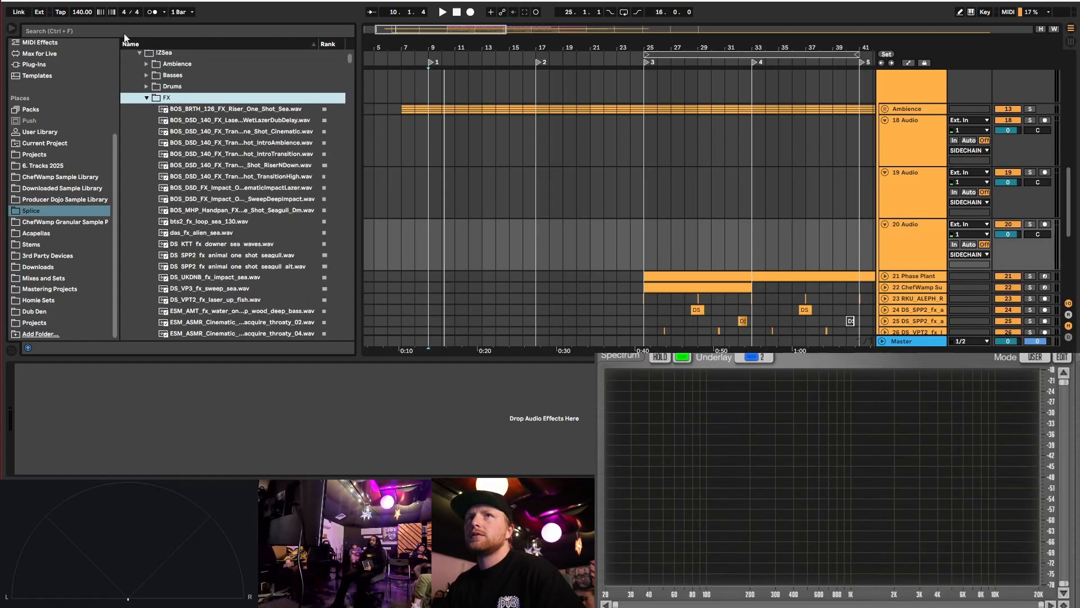
{"action": "left_click", "coordinate": [124, 35]}
{"action": "type", "text": "impact"}
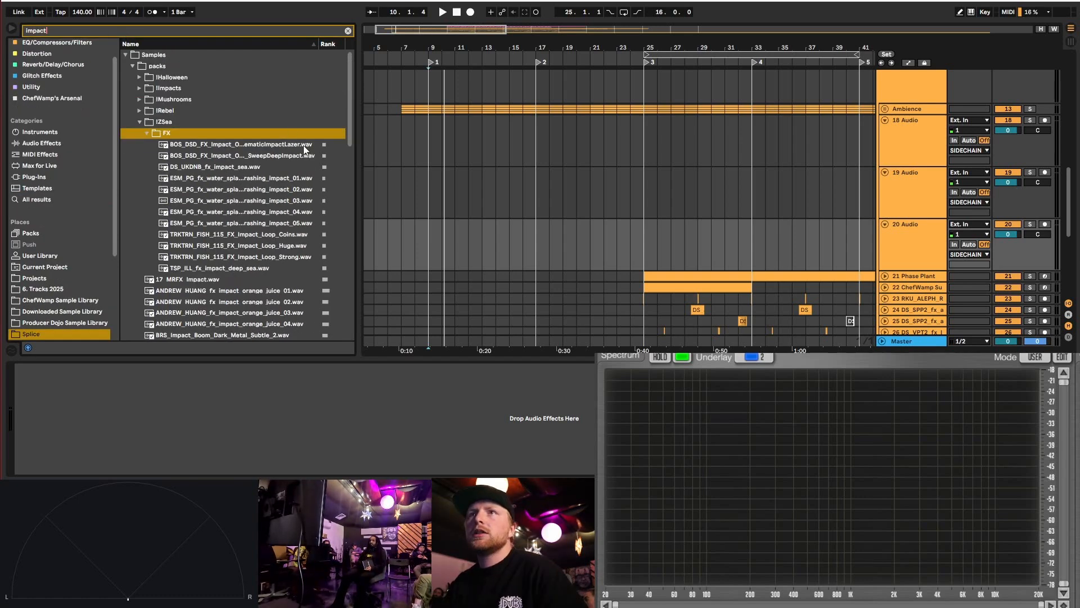
- Place the BOS_DSD_FX CinematicImpactLazer one-shot at bar 9 on the lowest of the new audio tracks and select that track
{"action": "left_click", "coordinate": [279, 146]}
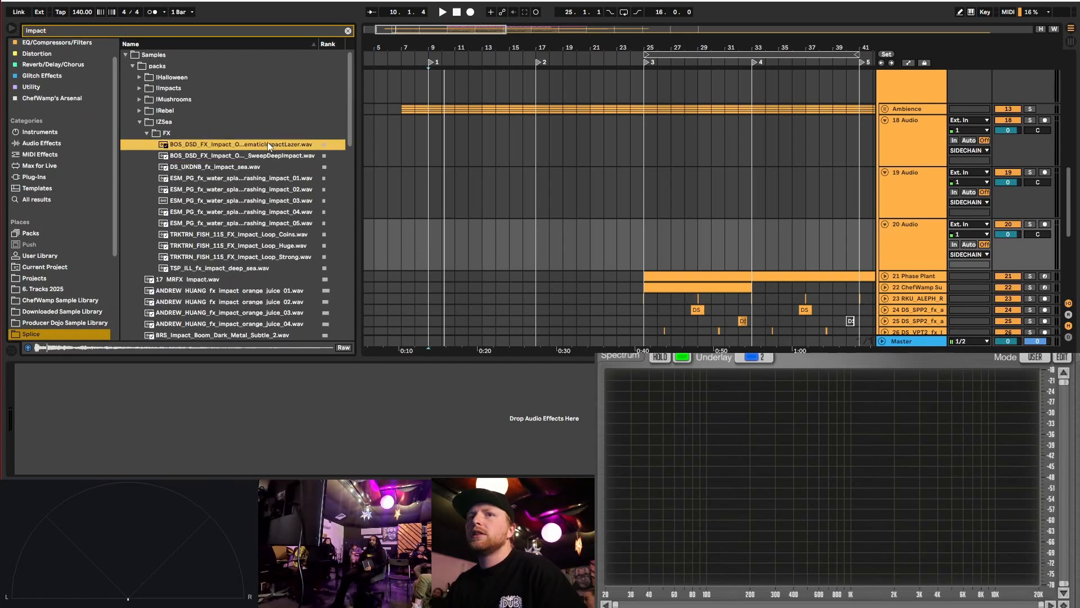
{"action": "left_click_drag", "start_coordinate": [268, 145], "coordinate": [435, 246]}
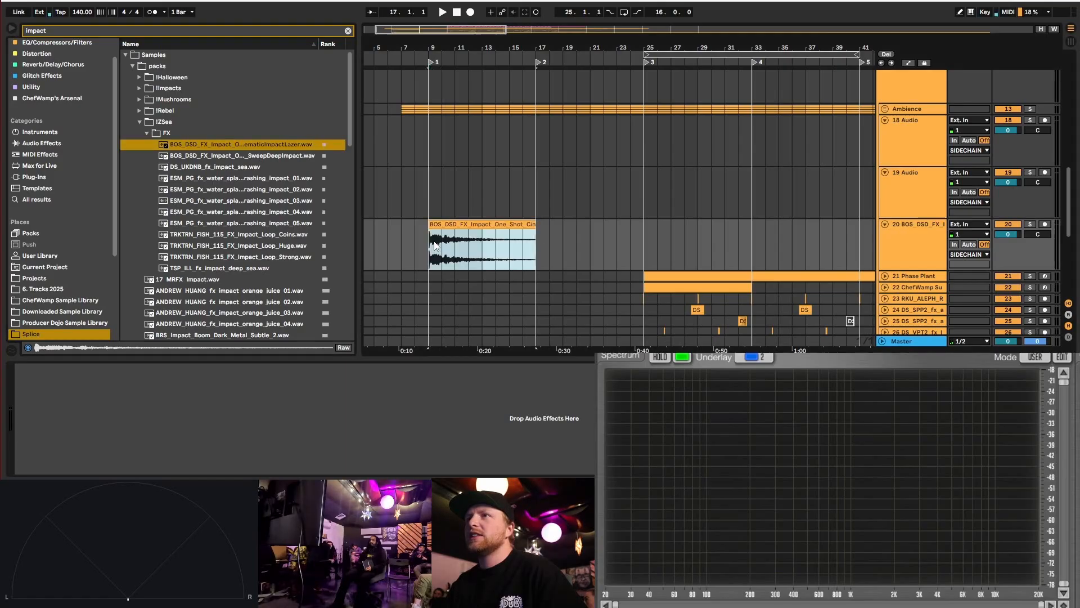
{"action": "left_click", "coordinate": [924, 242]}
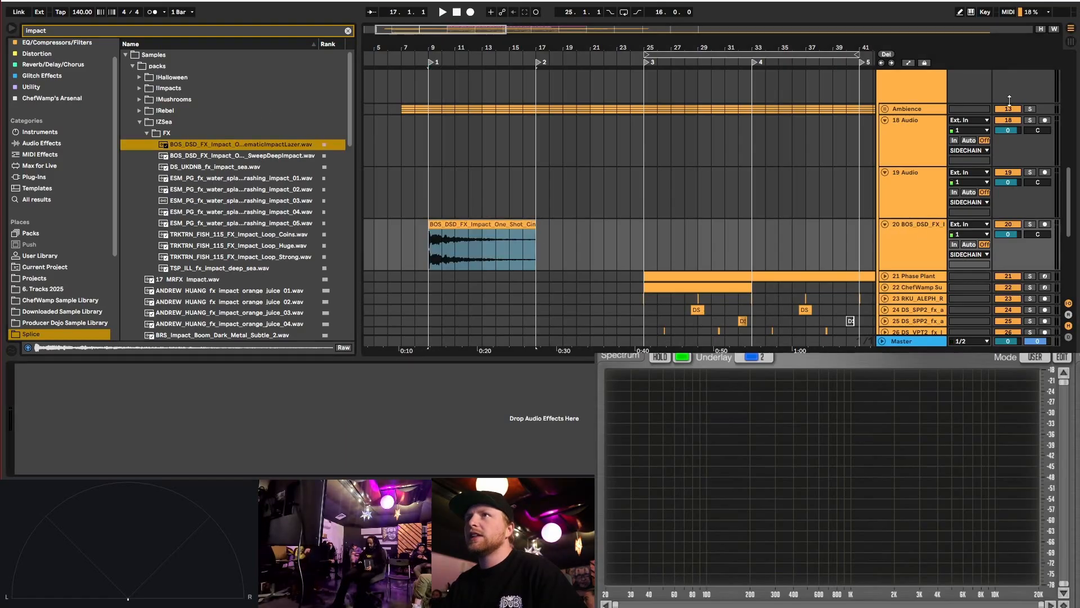
- Copy the Pro-Q 4, Pro-R 2 and Utility devices from atmosphere track 14 to impact track 20, then collapse the Ambience group
{"action": "left_click", "coordinate": [885, 109]}
{"action": "left_click", "coordinate": [917, 164]}
{"action": "scroll", "coordinate": [917, 164], "scroll_direction": "down", "scroll_amount": 3}
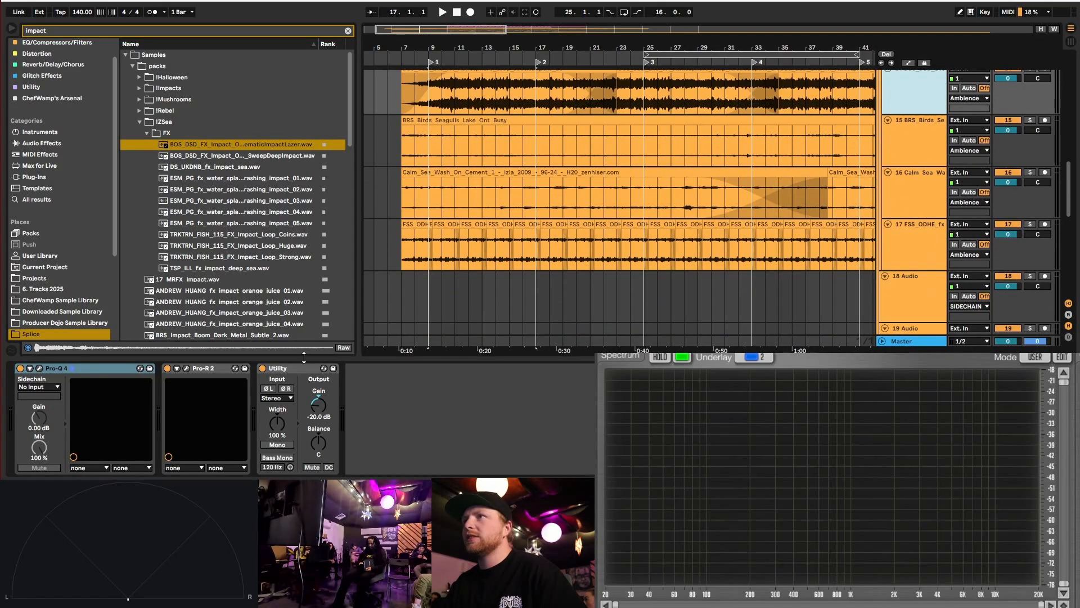
{"action": "left_click", "coordinate": [97, 377]}
{"action": "left_click", "coordinate": [288, 369], "text": "shift"}
{"action": "scroll", "coordinate": [557, 212], "scroll_direction": "down", "scroll_amount": 5}
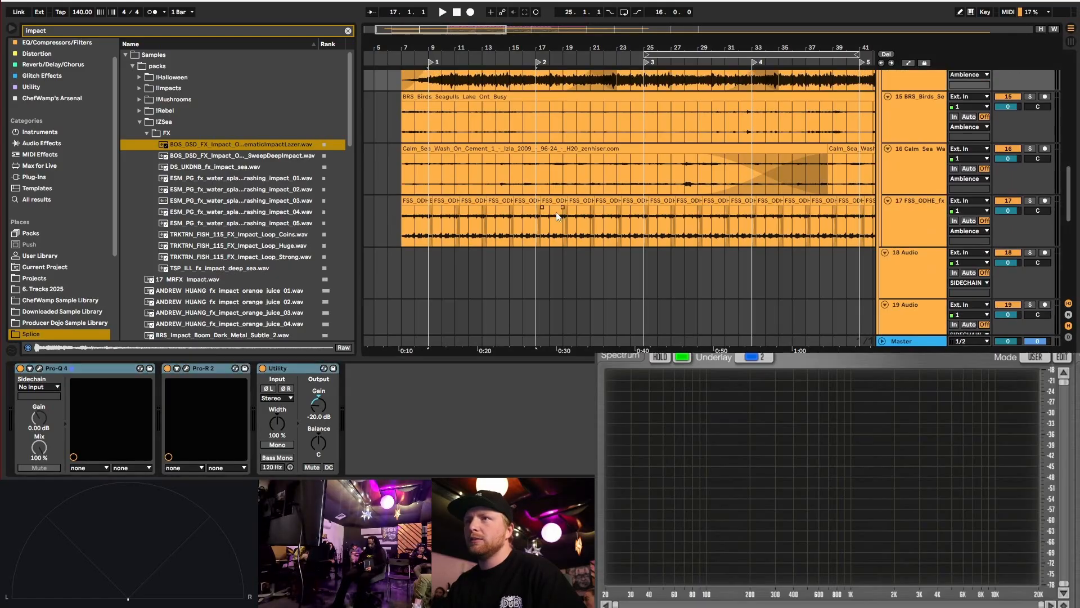
{"action": "left_click_drag", "start_coordinate": [274, 378], "coordinate": [551, 319]}
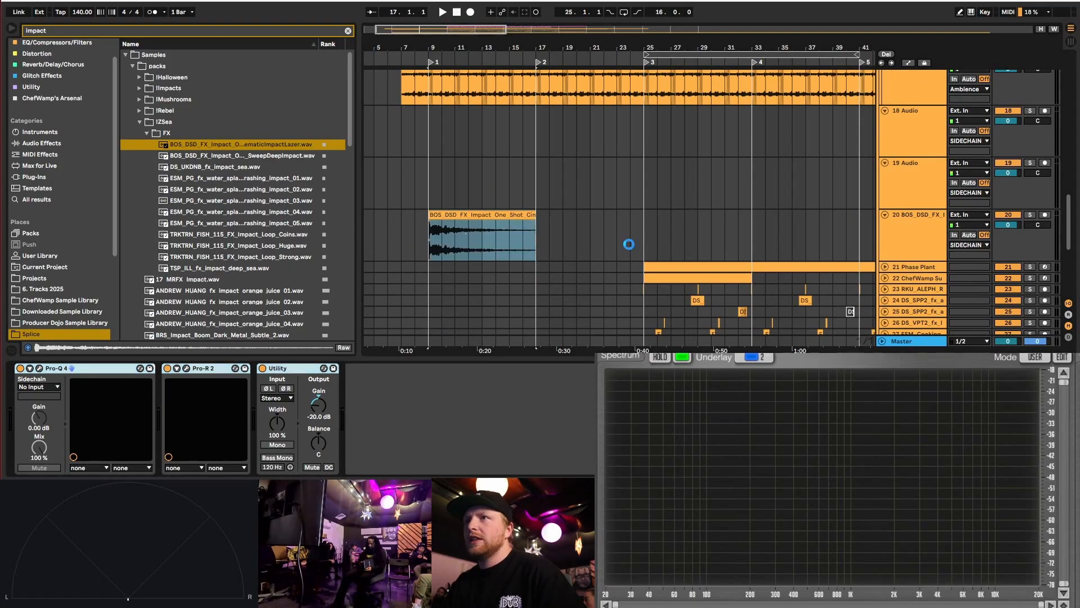
{"action": "scroll", "coordinate": [894, 141], "scroll_direction": "up", "scroll_amount": 8}
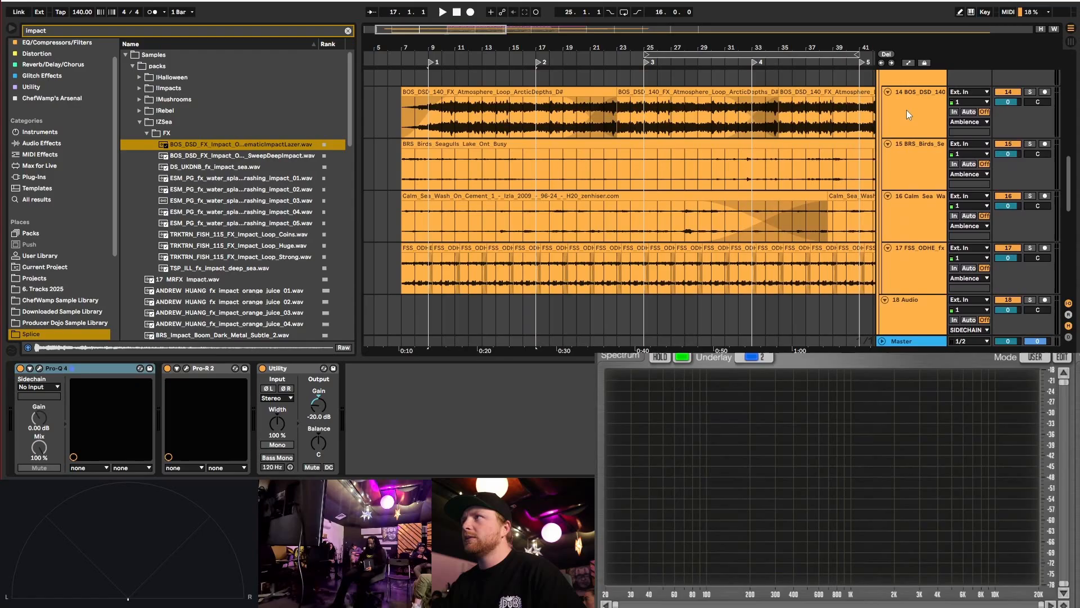
{"action": "left_click", "coordinate": [884, 97]}
{"action": "scroll", "coordinate": [895, 163], "scroll_direction": "down", "scroll_amount": 2}
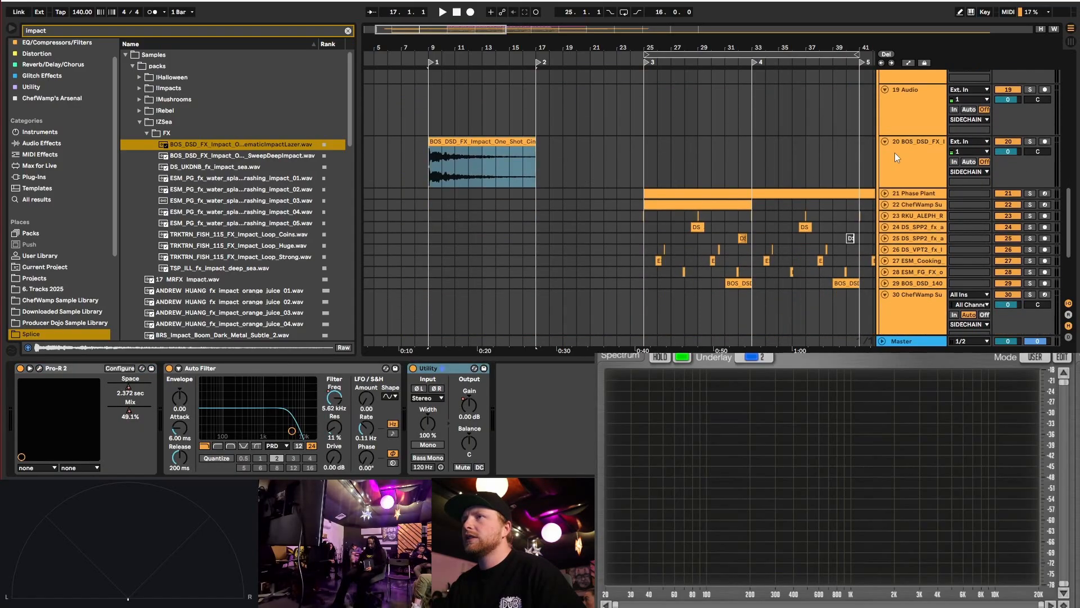
- Set the Utility gain on the impact track to -8 dB
{"action": "double_click", "coordinate": [319, 402]}
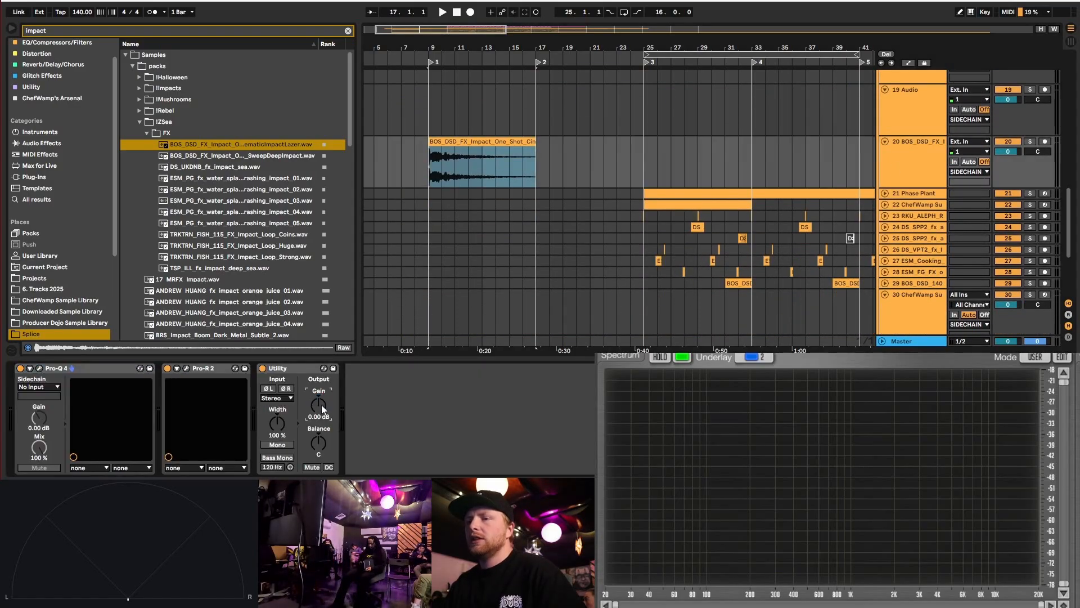
{"action": "type", "text": "-8"}
{"action": "key", "text": "Return"}
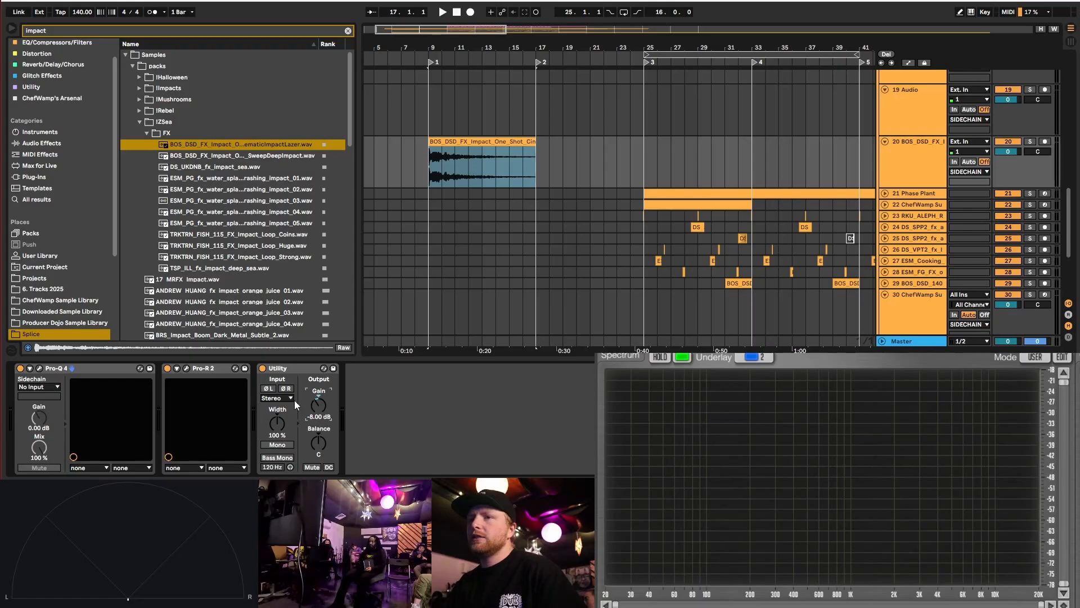
- Play the arrangement from bar 8 to audition the impact against the ambience
{"action": "scroll", "coordinate": [481, 194], "scroll_direction": "up", "scroll_amount": 2}
{"action": "left_click", "coordinate": [419, 222]}
{"action": "key", "text": "space"}
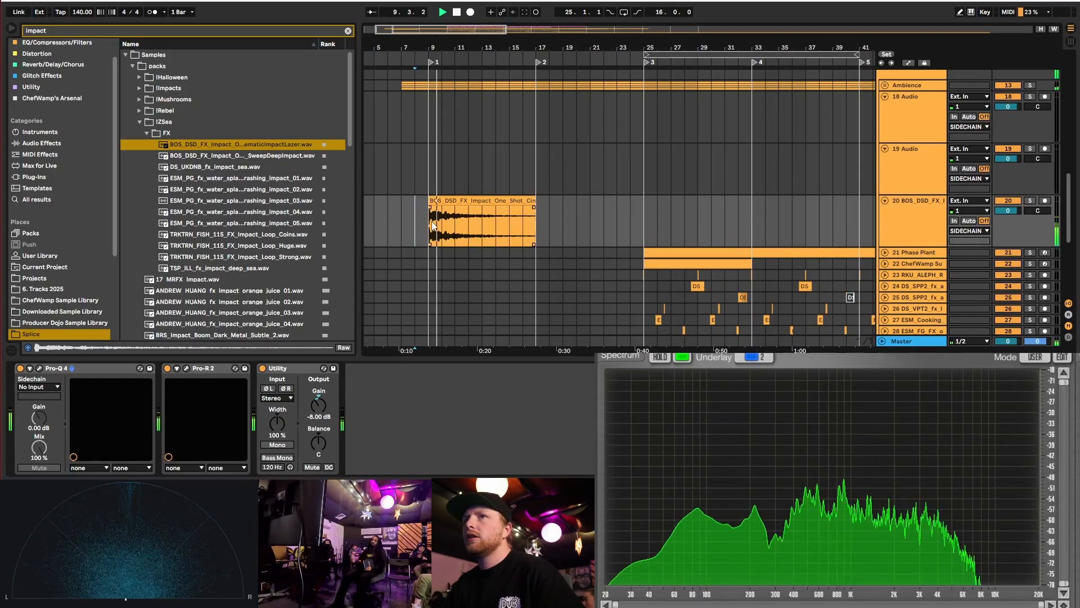
{"action": "scroll", "coordinate": [470, 234], "scroll_direction": "up", "scroll_amount": 2}
{"action": "key", "text": "space"}
- Move the ChefWamp Sub clip on track 30 to start at bar 9, beneath the impact
{"action": "key", "text": "w"}
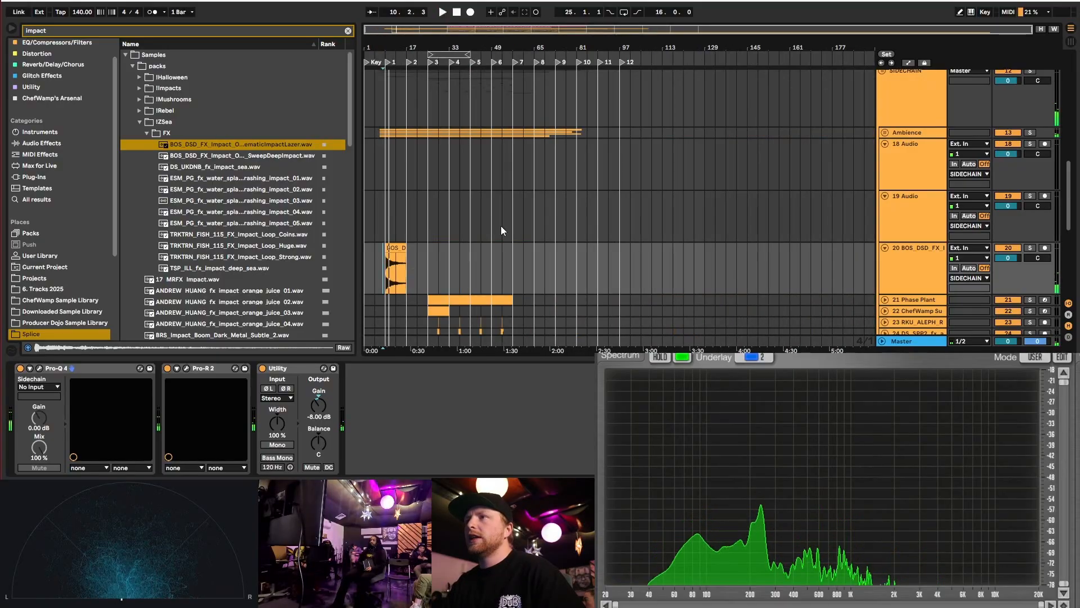
{"action": "scroll", "coordinate": [502, 230], "scroll_direction": "down", "scroll_amount": 5}
{"action": "left_click_drag", "start_coordinate": [523, 271], "coordinate": [396, 284]}
{"action": "key", "text": "plus"}
{"action": "key", "text": "plus"}
{"action": "key", "text": "plus"}
{"action": "key", "text": "plus"}
- Play from about bar 8 to audition the impact with the sub, and show the sub track's rack
{"action": "left_click", "coordinate": [455, 133]}
{"action": "key", "text": "space"}
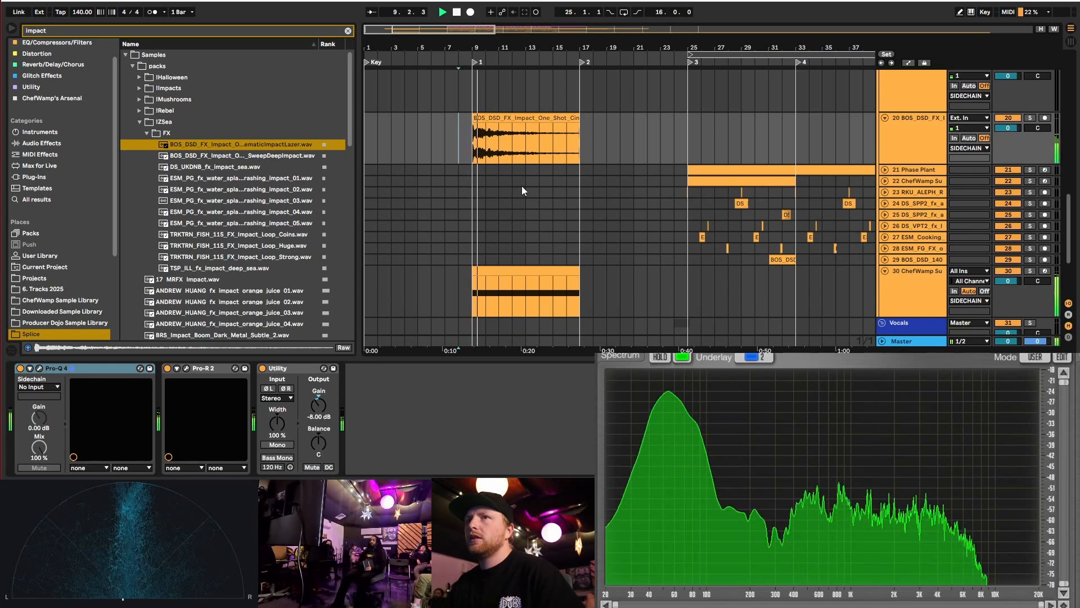
{"action": "left_click", "coordinate": [905, 291]}
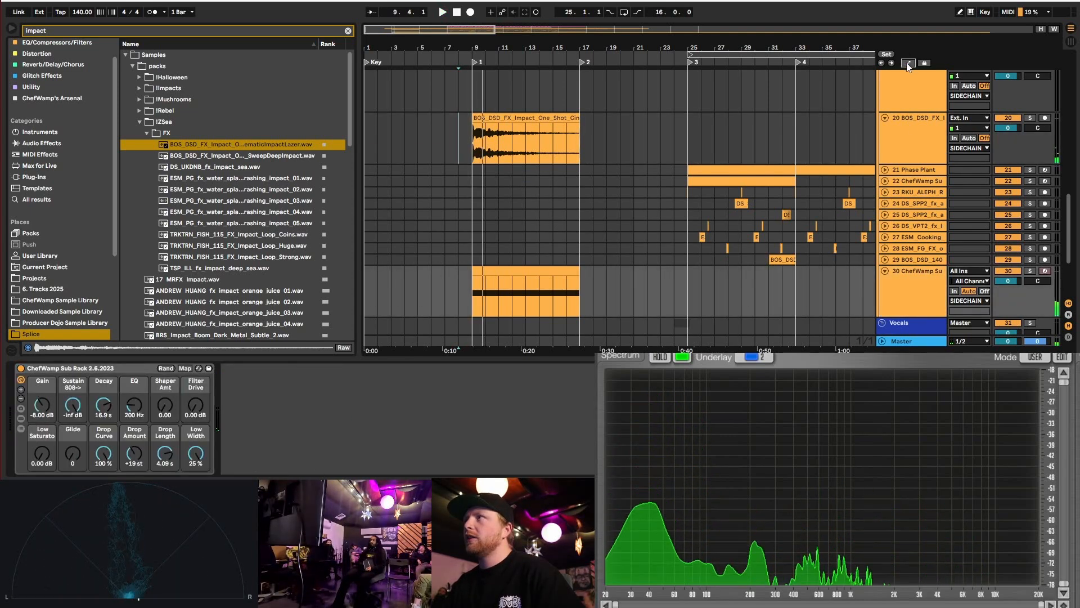
- Show the ChefWamp Sub Rack's Gain in a new automation lane on track 30 and anchor it at -8 dB at bar 57
{"action": "scroll", "coordinate": [923, 234], "scroll_direction": "down", "scroll_amount": 3}
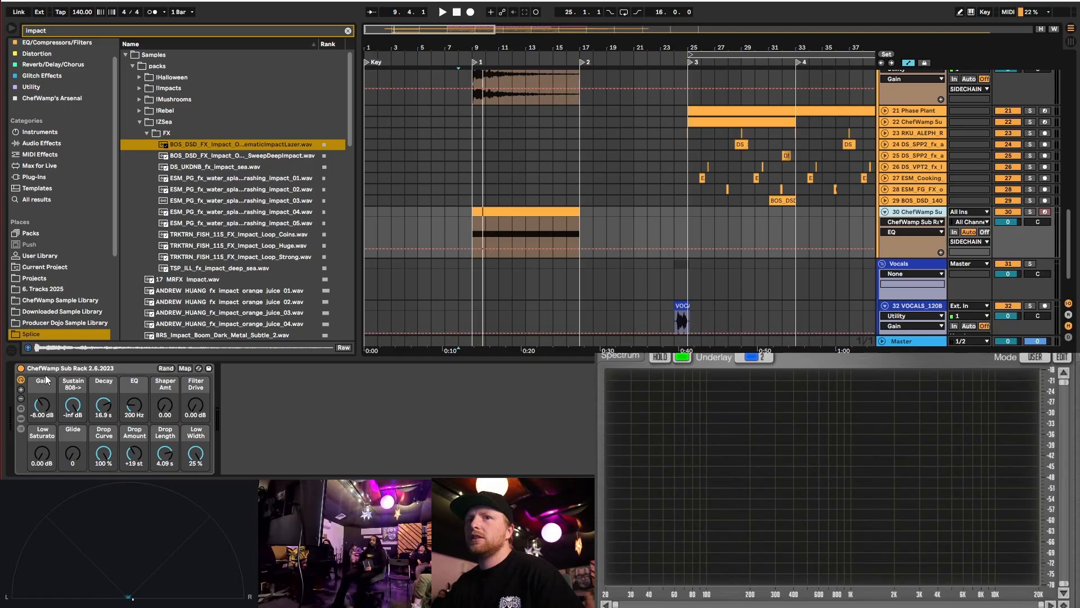
{"action": "right_click", "coordinate": [45, 380]}
{"action": "left_click", "coordinate": [67, 192]}
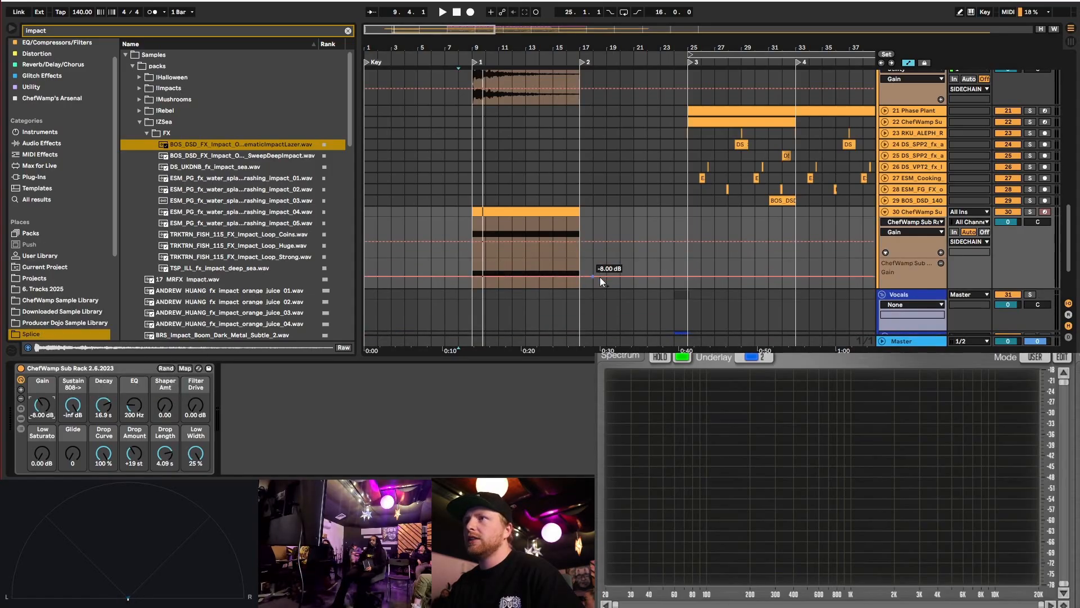
{"action": "key", "text": "minus"}
{"action": "key", "text": "minus"}
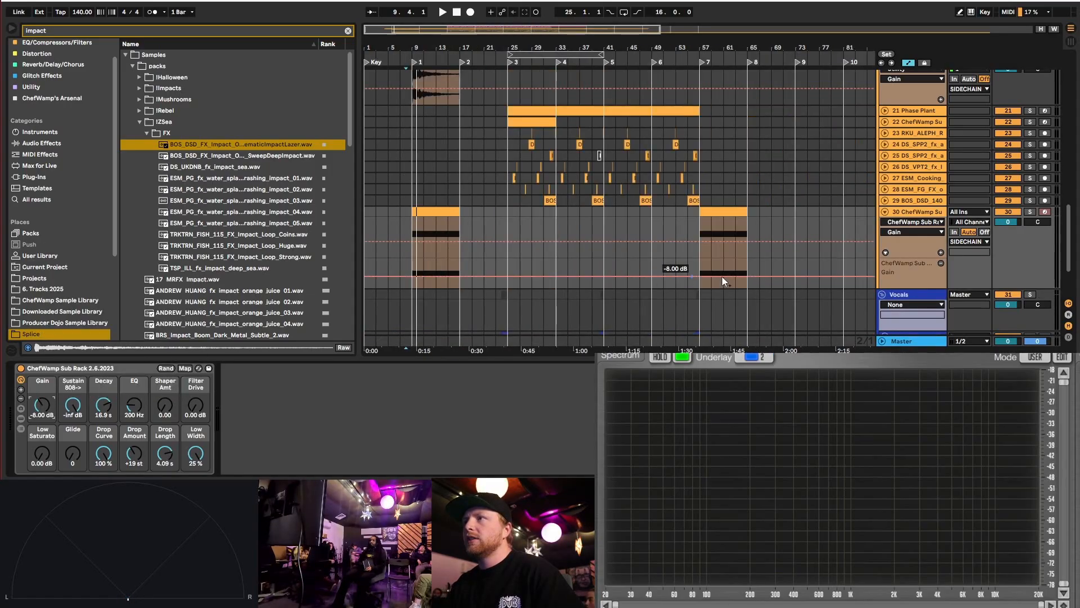
{"action": "left_click", "coordinate": [698, 278]}
{"action": "scroll", "coordinate": [404, 275], "scroll_direction": "up", "scroll_amount": 3}
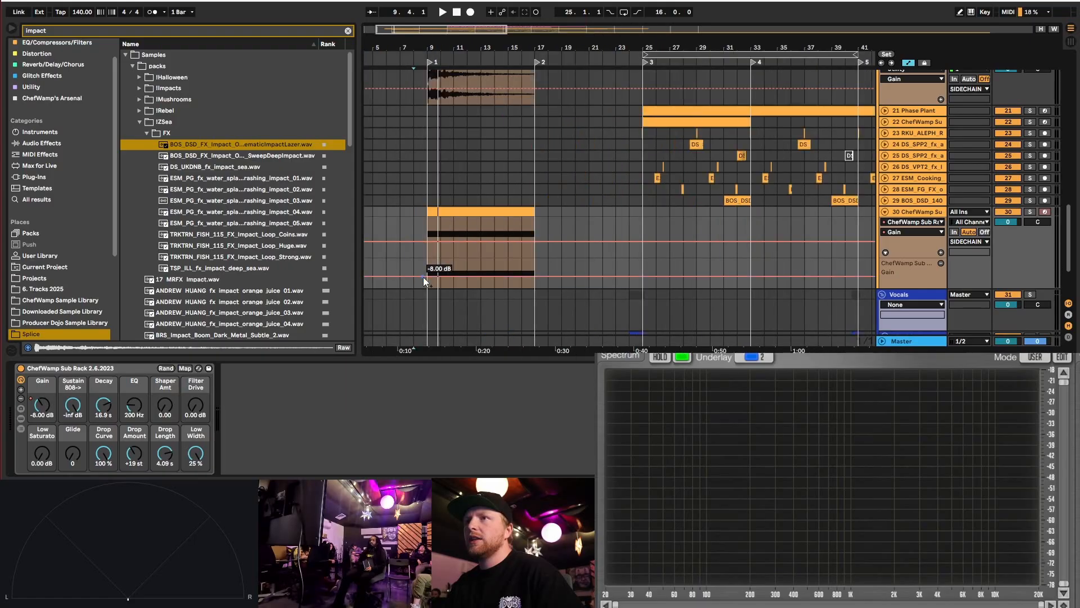
- Add a breakpoint to the sub rack's Gain automation at bar 9 and set it to -13 dB
{"action": "left_click_drag", "start_coordinate": [424, 277], "coordinate": [516, 268]}
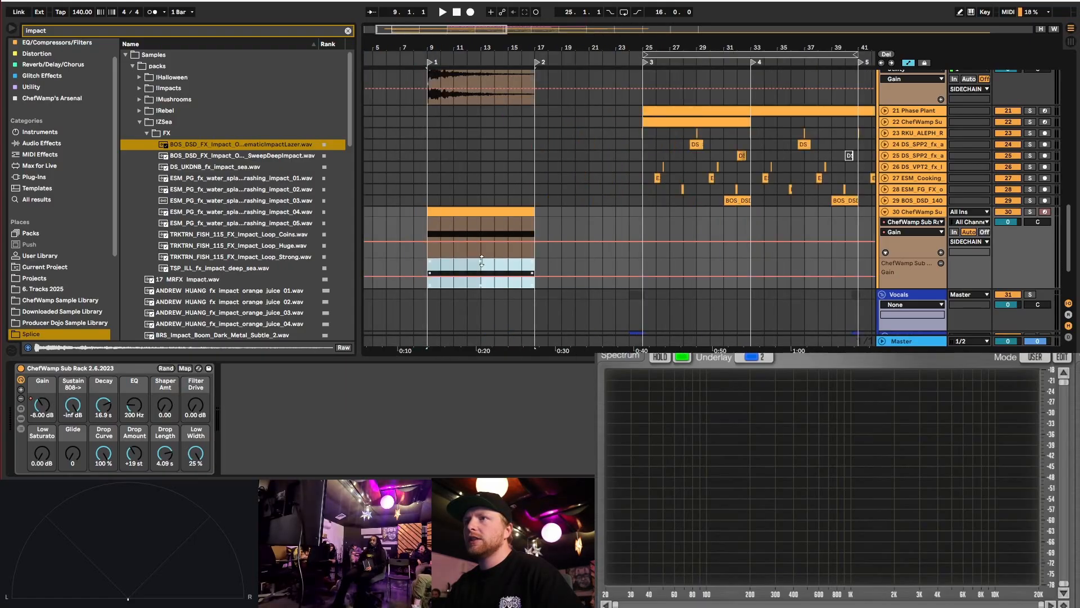
{"action": "left_click", "coordinate": [427, 276]}
{"action": "right_click", "coordinate": [428, 276]}
{"action": "left_click", "coordinate": [438, 282]}
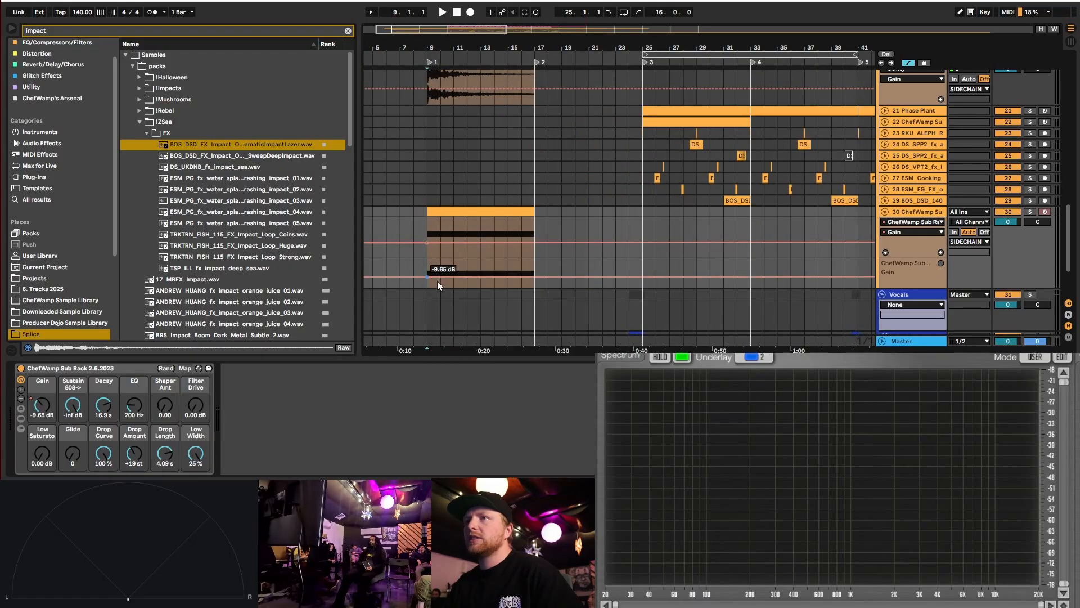
{"action": "type", "text": "-13"}
{"action": "key", "text": "Return"}
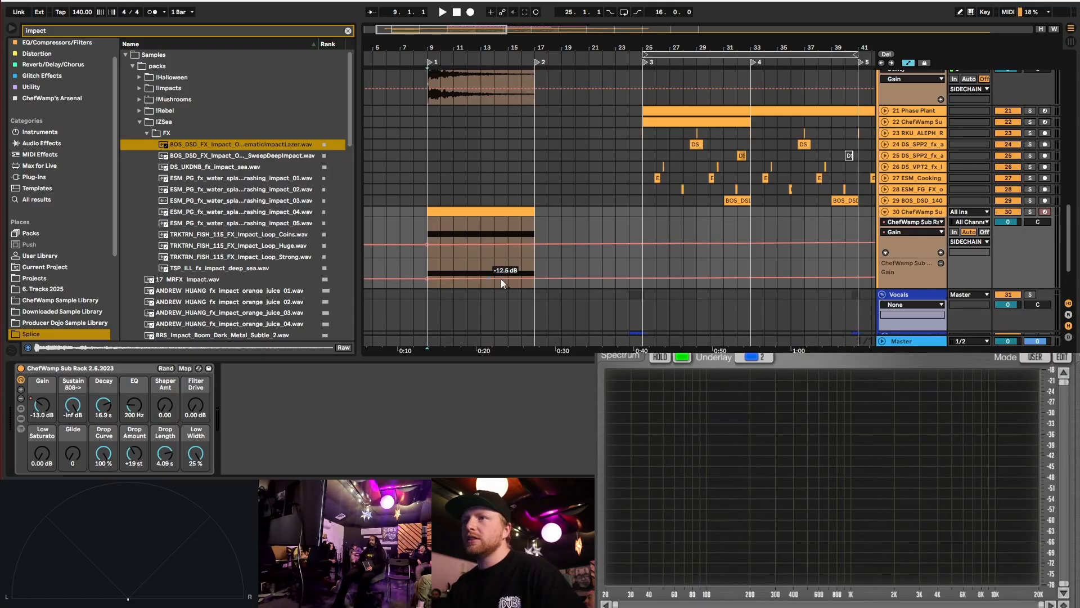
- Add a breakpoint to the sub rack's Gain automation at bar 17 and set it to -13 dB
{"action": "left_click", "coordinate": [535, 280]}
{"action": "right_click", "coordinate": [534, 279]}
{"action": "left_click", "coordinate": [551, 282]}
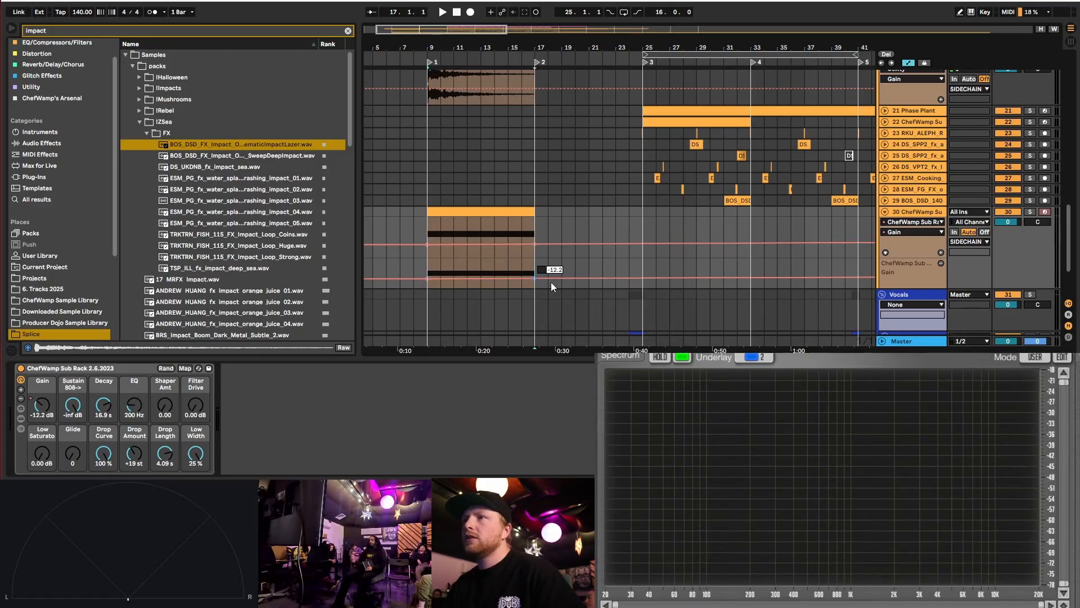
{"action": "type", "text": "-13"}
{"action": "key", "text": "Return"}
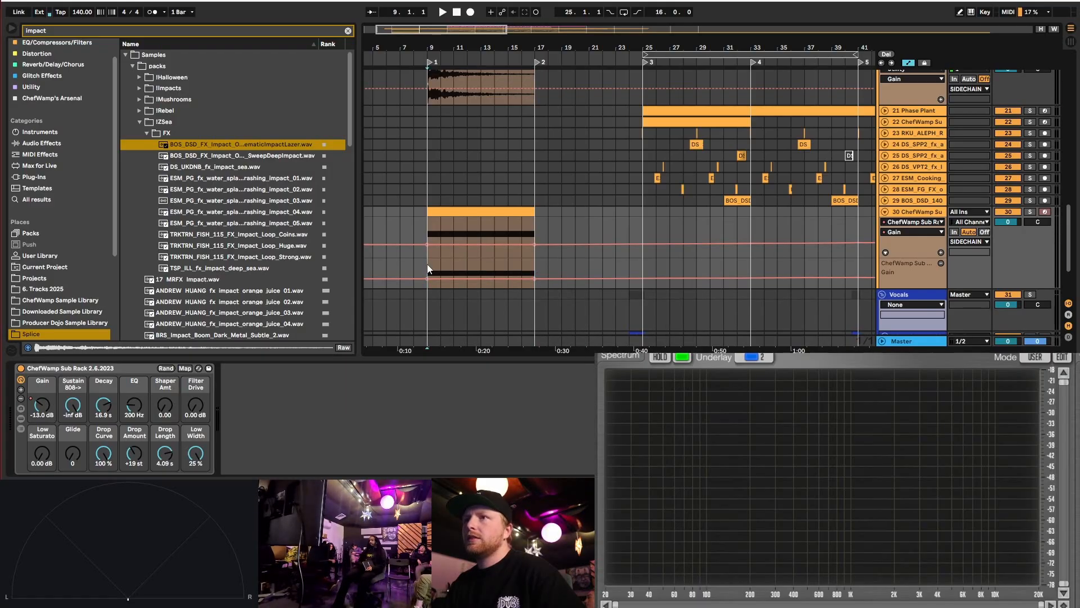
- Play from bar 9 to audition the quieter sub beneath the impact
{"action": "key", "text": "space"}
{"action": "scroll", "coordinate": [614, 228], "scroll_direction": "down", "scroll_amount": 2}
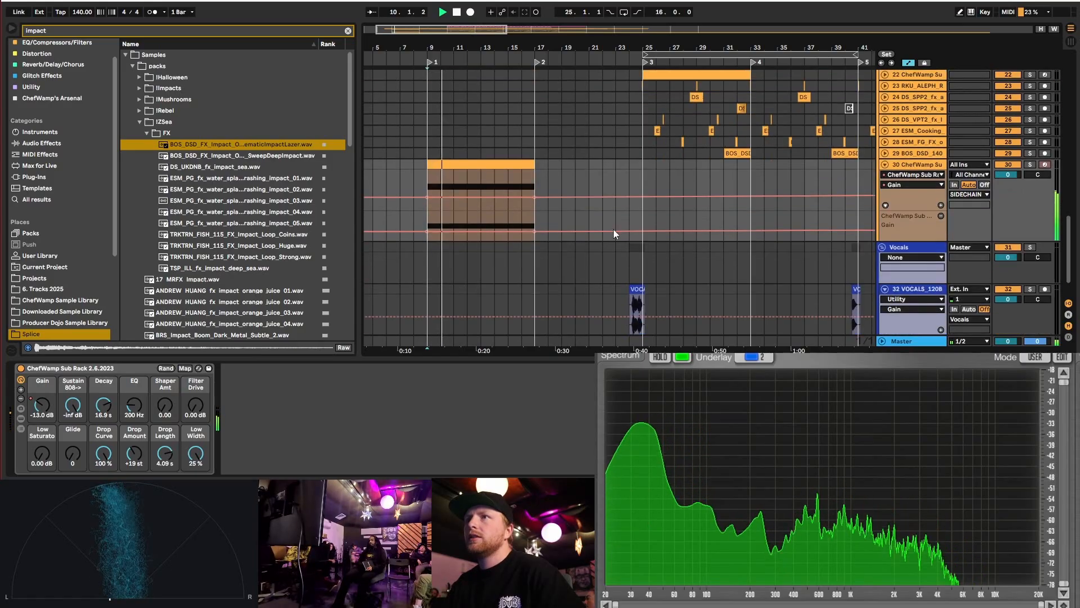
{"action": "scroll", "coordinate": [691, 233], "scroll_direction": "down", "scroll_amount": 2}
{"action": "scroll", "coordinate": [691, 233], "scroll_direction": "up", "scroll_amount": 6}
{"action": "scroll", "coordinate": [448, 154], "scroll_direction": "up", "scroll_amount": 3}
{"action": "scroll", "coordinate": [903, 201], "scroll_direction": "up", "scroll_amount": 3}
{"action": "key", "text": "space"}
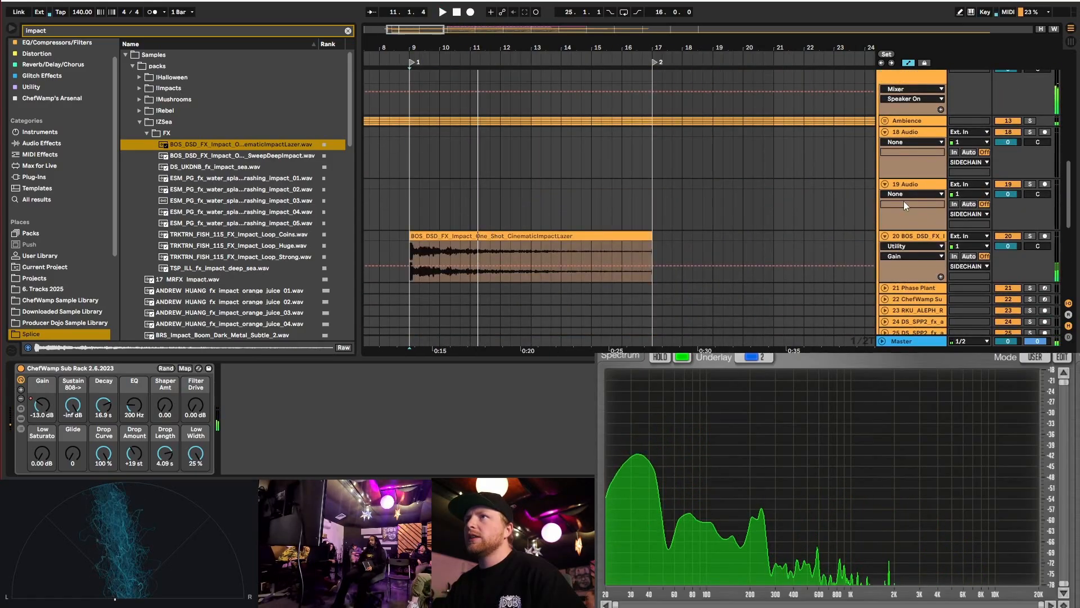
- Preview further impact samples and place the BOS_DSD SweepDeepImpact sample on track 19 at bar 9, with automation view off
{"action": "left_click", "coordinate": [904, 203]}
{"action": "left_click", "coordinate": [242, 156]}
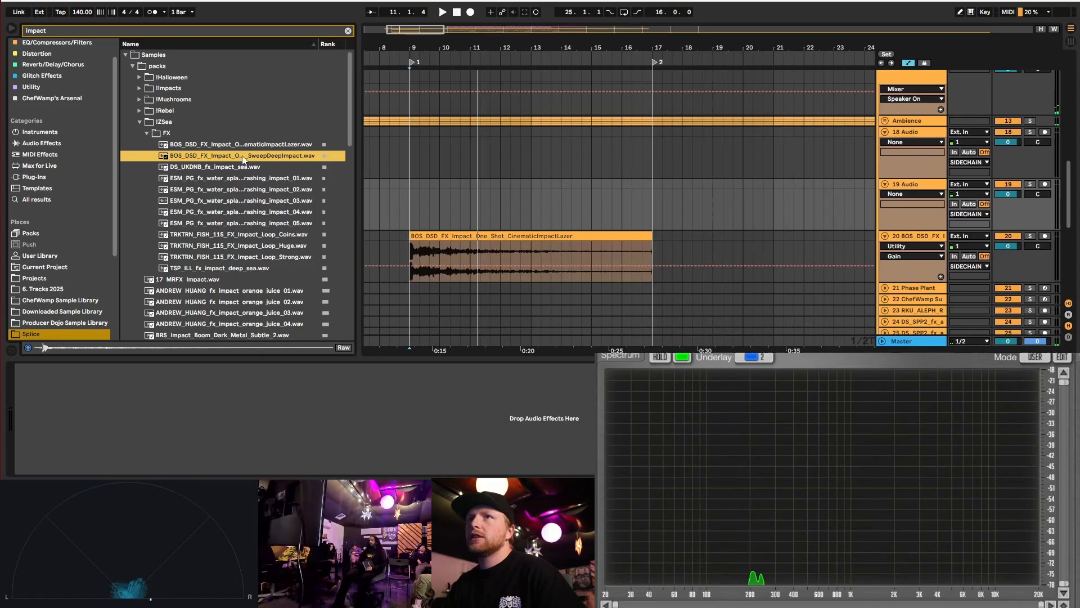
{"action": "left_click", "coordinate": [229, 167]}
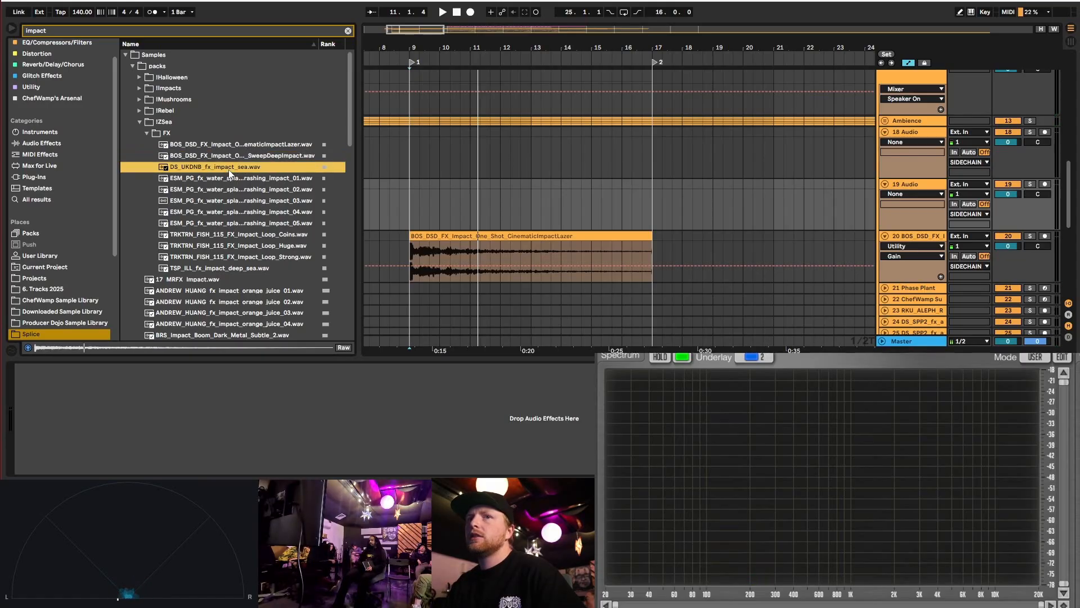
{"action": "left_click", "coordinate": [252, 158]}
{"action": "left_click", "coordinate": [925, 63]}
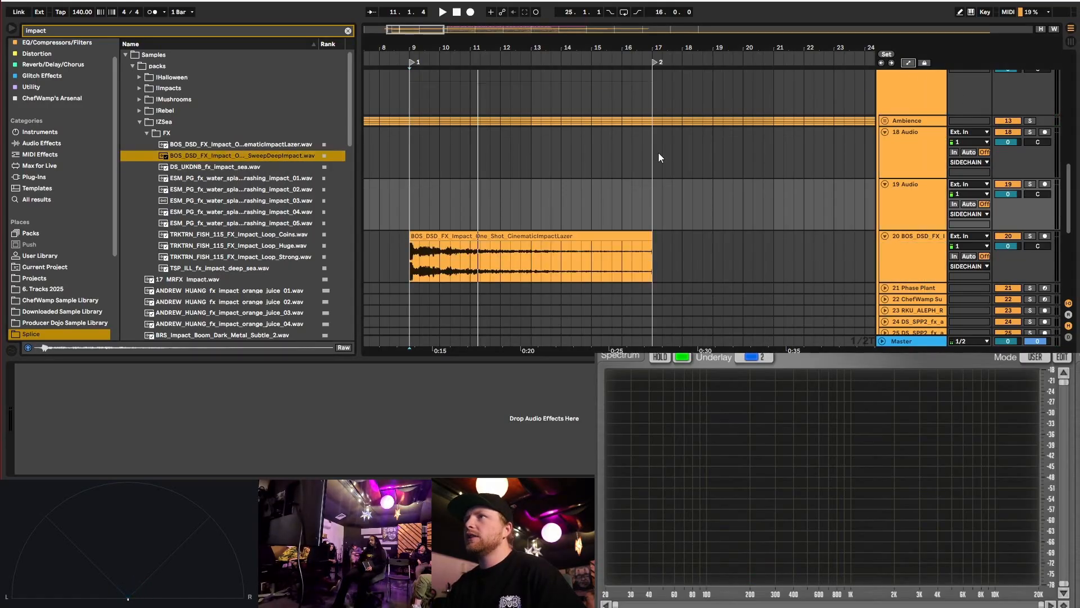
{"action": "left_click_drag", "start_coordinate": [252, 162], "coordinate": [411, 199]}
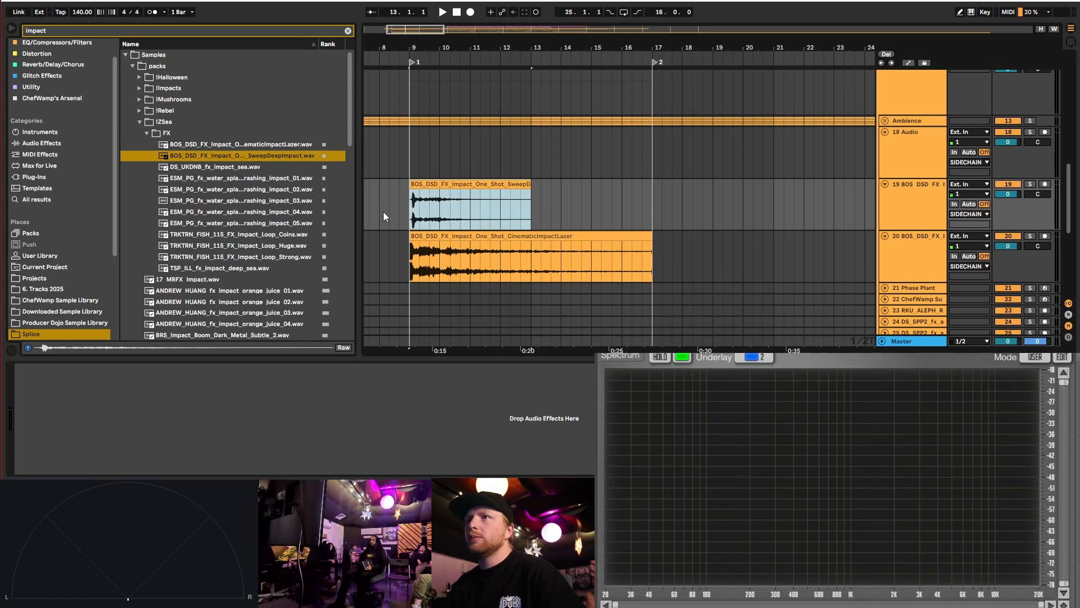
- Turn off Warp for the SweepDeepImpact clip on track 19 and the CinematicImpactLazer clip on track 20
{"action": "scroll", "coordinate": [383, 211], "scroll_direction": "up", "scroll_amount": 5}
{"action": "scroll", "coordinate": [603, 198], "scroll_direction": "up", "scroll_amount": 2}
{"action": "double_click", "coordinate": [524, 185]}
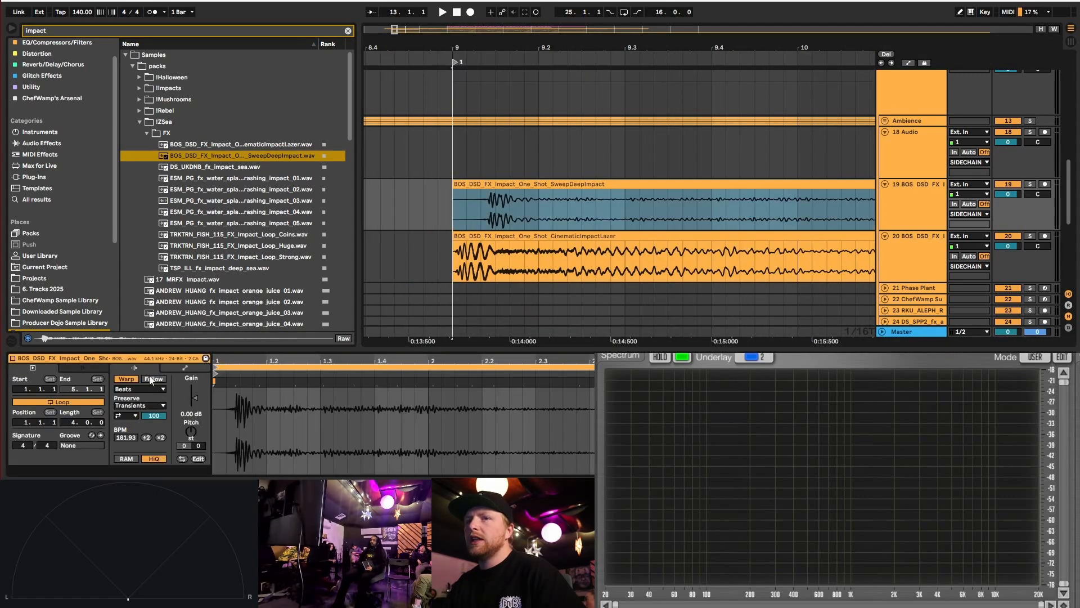
{"action": "left_click", "coordinate": [127, 379]}
{"action": "left_click", "coordinate": [479, 237]}
{"action": "left_click", "coordinate": [127, 379]}
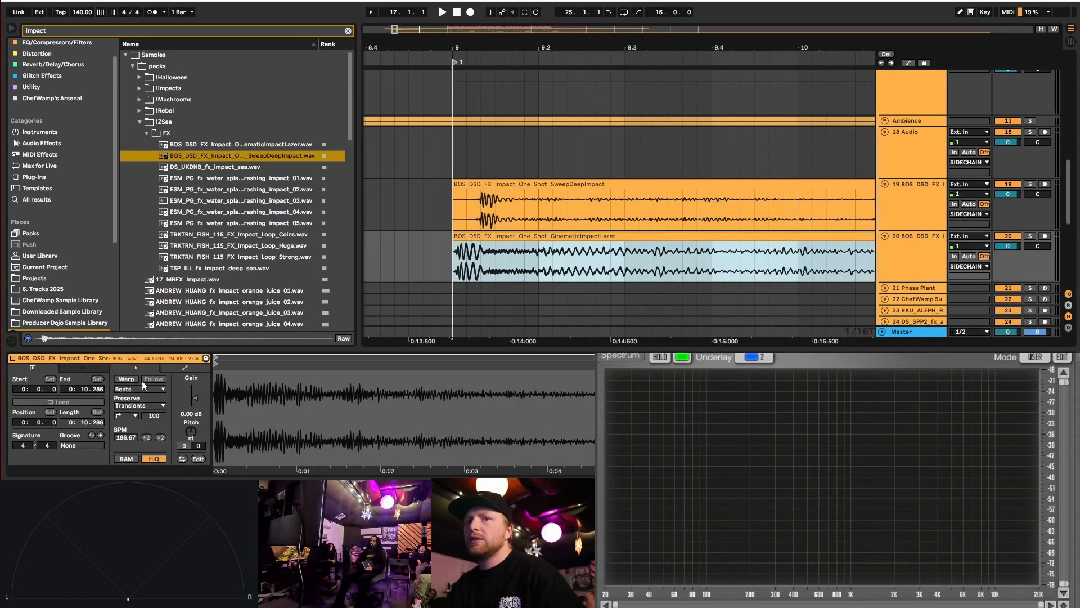
- Shift the SweepDeepImpact clip slightly earlier so its transient lines up with the impact at bar 9
{"action": "left_click_drag", "start_coordinate": [505, 188], "coordinate": [498, 190]}
{"action": "key", "text": "minus"}
{"action": "key", "text": "minus"}
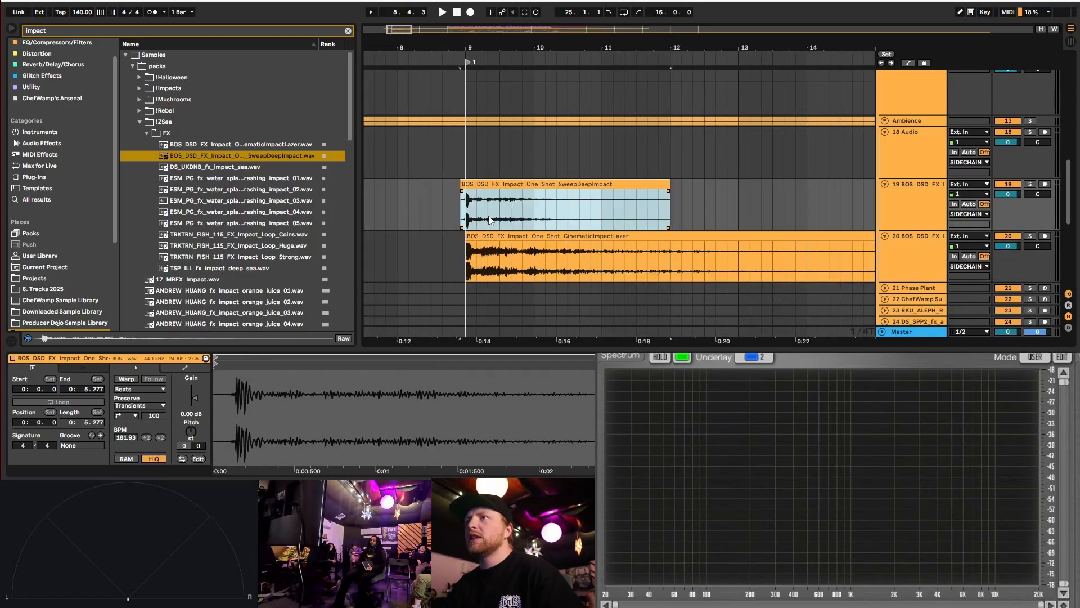
- Play from just before bar 9 to audition the two aligned impacts
{"action": "key", "text": "plus"}
{"action": "left_click_drag", "start_coordinate": [432, 211], "coordinate": [498, 210]}
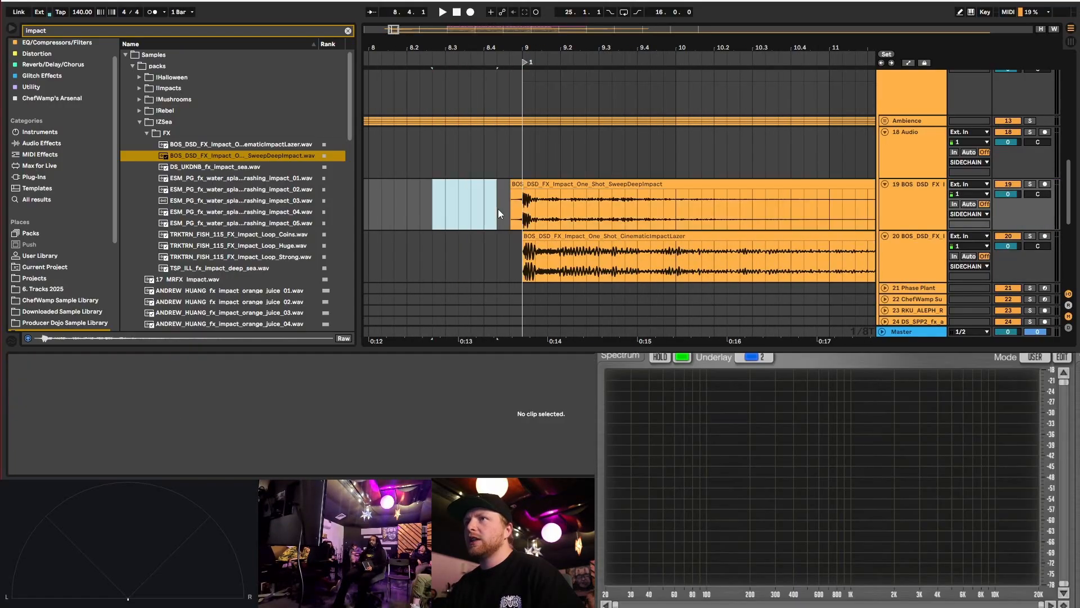
{"action": "left_click", "coordinate": [441, 198]}
{"action": "key", "text": "space"}
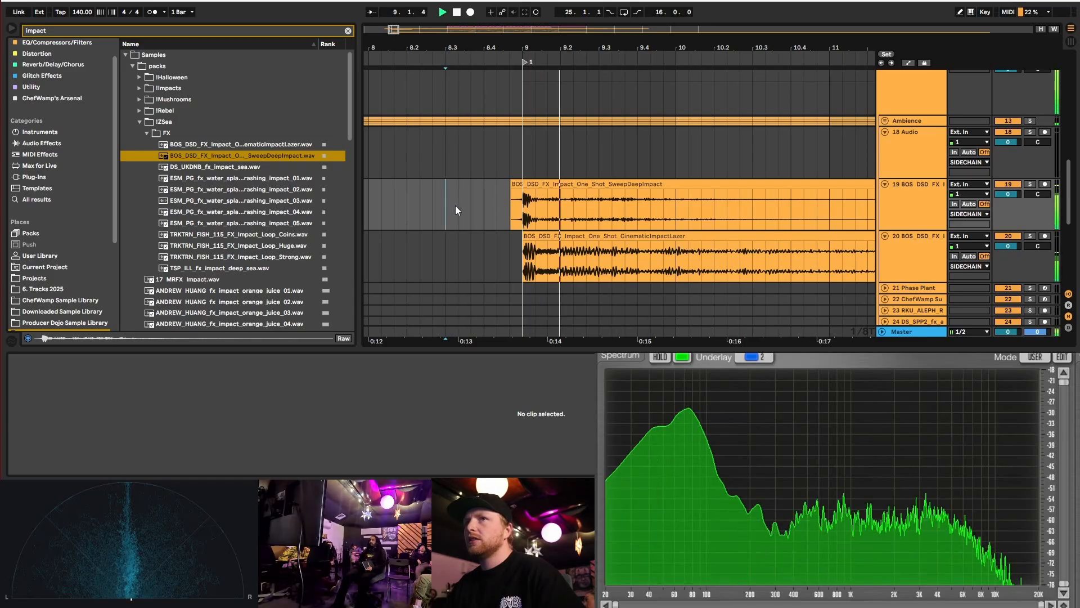
- Copy track 20's Pro-Q 4, Pro-R 2 and Utility chain onto track 19 and audition the processed impacts
{"action": "key", "text": "minus"}
{"action": "key", "text": "minus"}
{"action": "key", "text": "minus"}
{"action": "left_click", "coordinate": [940, 239]}
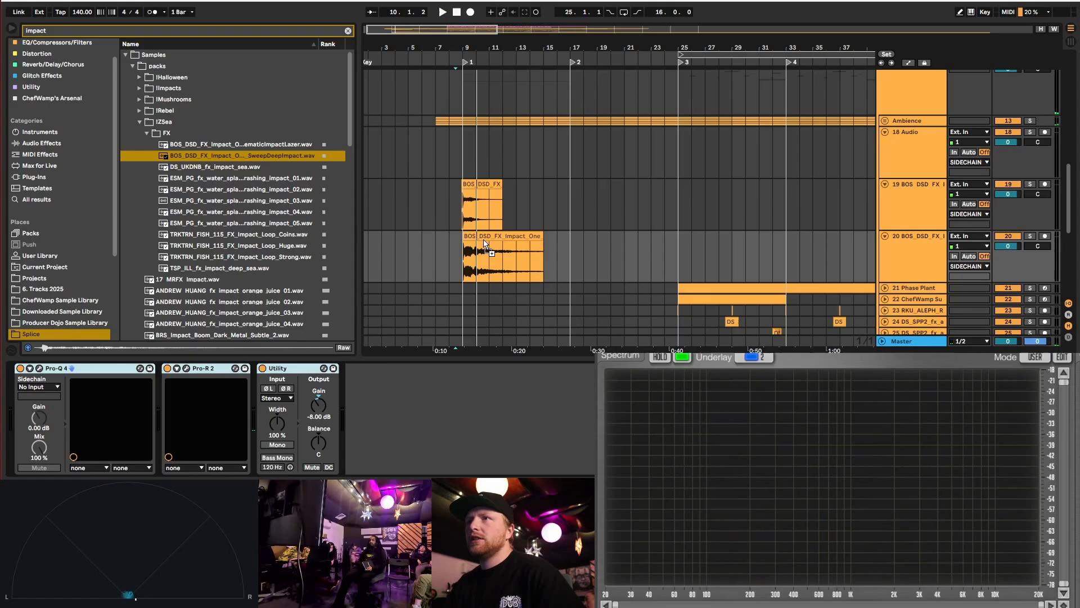
{"action": "key", "text": "plus"}
{"action": "key", "text": "plus"}
{"action": "key", "text": "plus"}
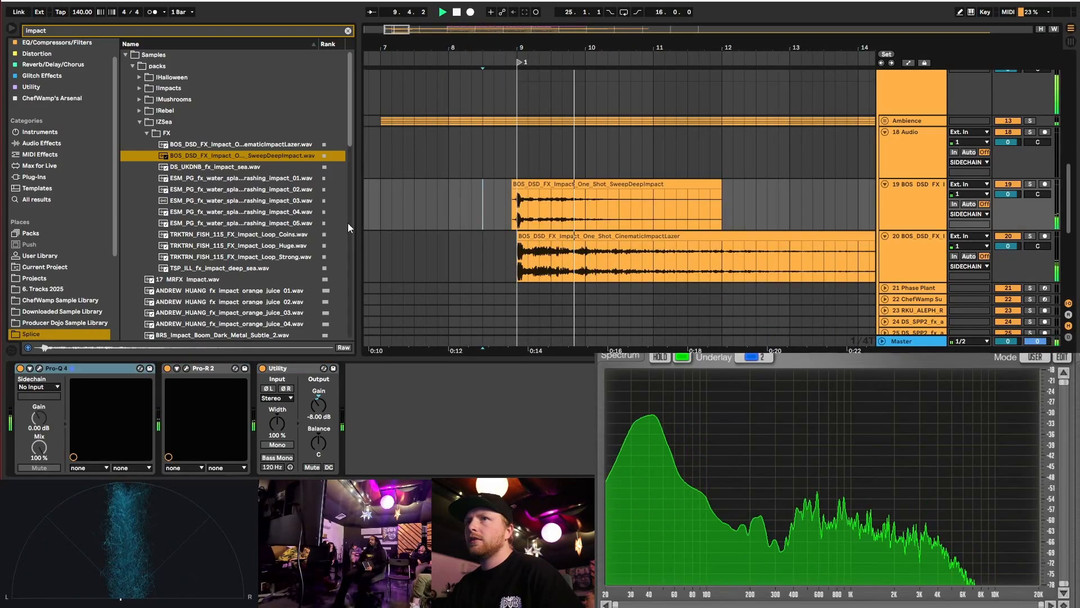
{"action": "key", "text": "space"}
- Preview the impact samples in the !ZSea FX folder, down to TRKTRN_FISH_115_FX_Impact_Loop_Strong.wav
{"action": "key", "text": "Down"}
{"action": "key", "text": "Down"}
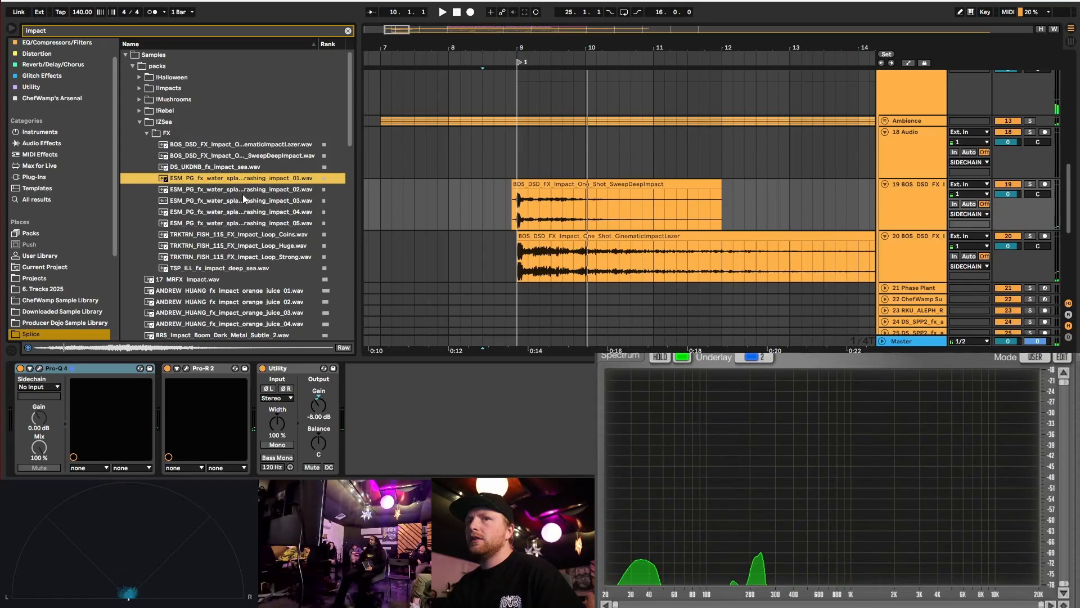
{"action": "key", "text": "Down"}
{"action": "key", "text": "Down"}
{"action": "key", "text": "Down"}
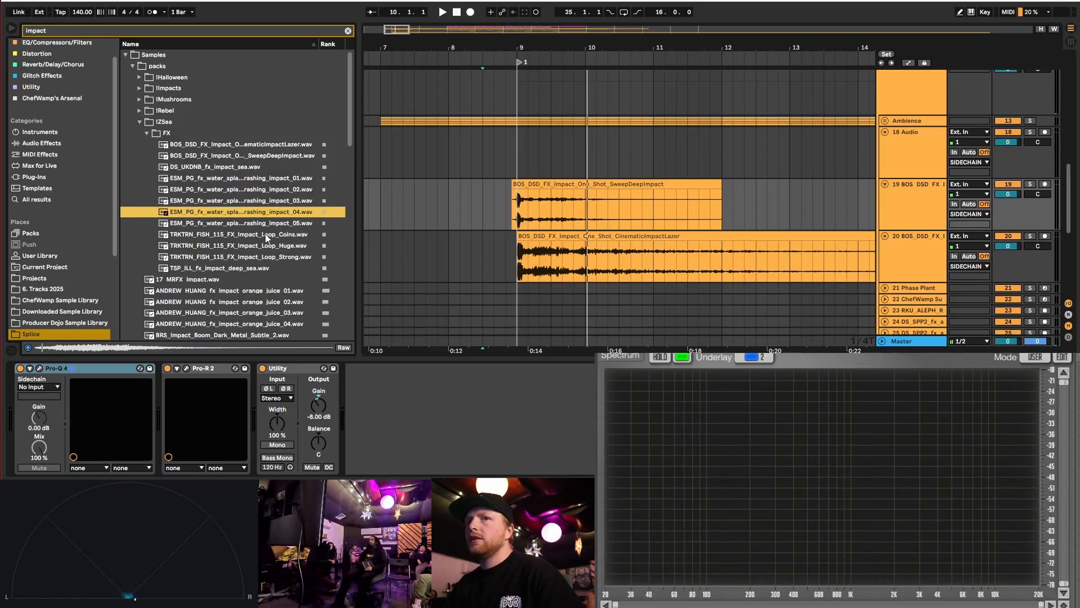
{"action": "key", "text": "Down"}
{"action": "key", "text": "Down"}
{"action": "key", "text": "Down"}
{"action": "key", "text": "Down"}
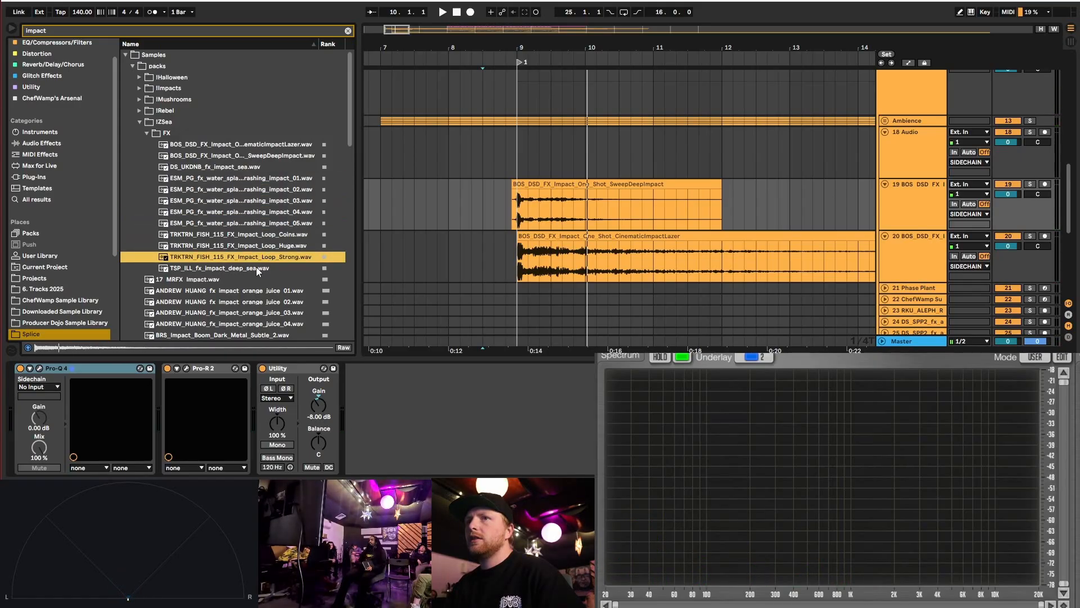
- Place TRKTRN_FISH_115_FX_Impact_Loop_Strong on track 18 at bar 9 and turn off its Warp
{"action": "scroll", "coordinate": [922, 176], "scroll_direction": "down", "scroll_amount": 2}
{"action": "key", "text": "space"}
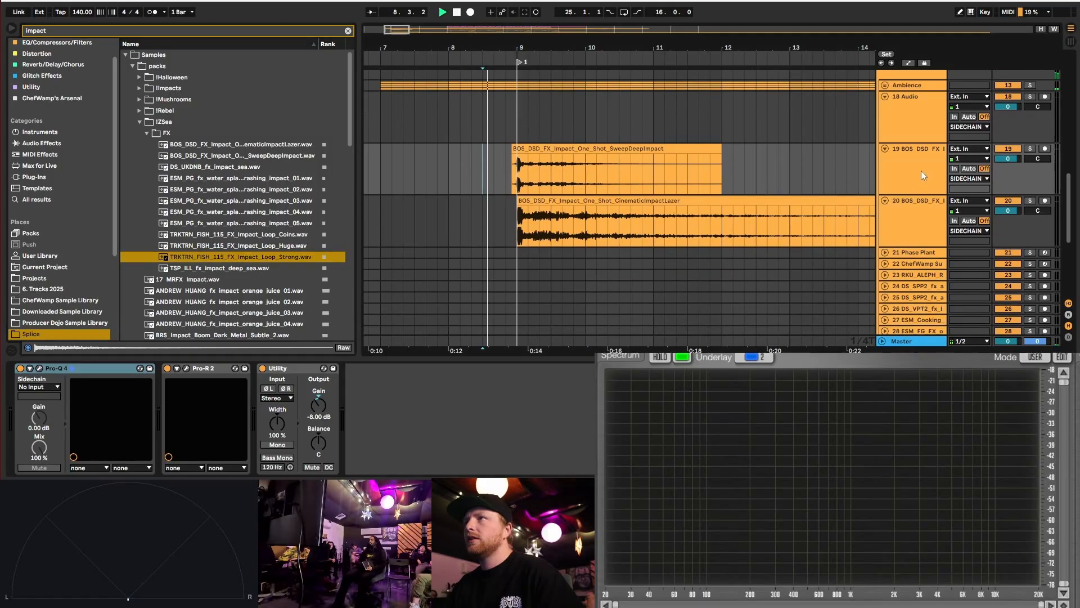
{"action": "scroll", "coordinate": [922, 172], "scroll_direction": "up", "scroll_amount": 2}
{"action": "key", "text": "space"}
{"action": "left_click_drag", "start_coordinate": [292, 257], "coordinate": [519, 162]}
{"action": "left_click", "coordinate": [549, 131]}
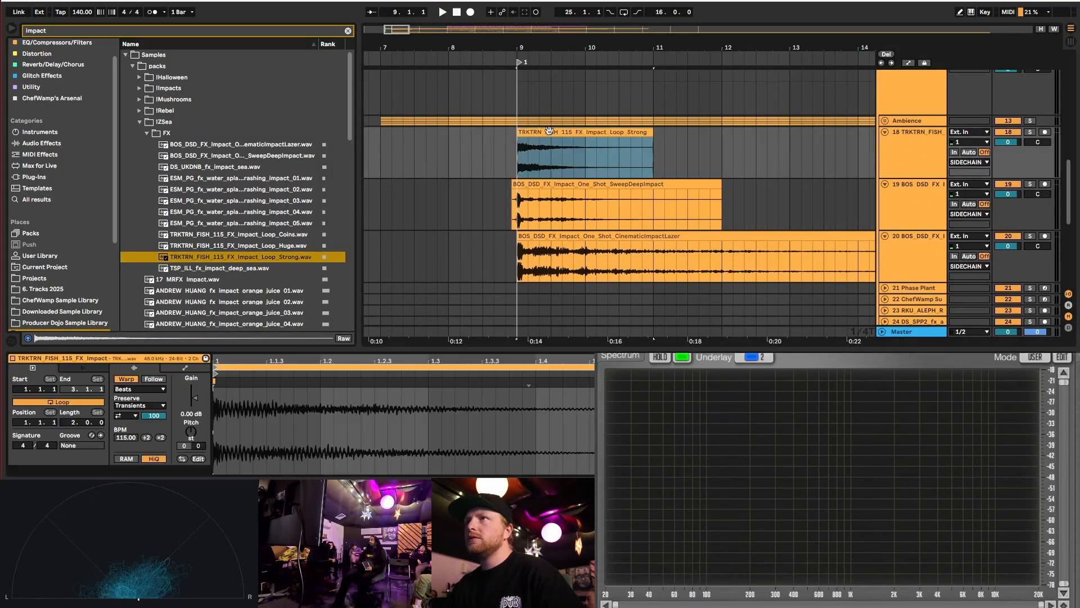
{"action": "left_click", "coordinate": [120, 380]}
- Copy track 19's Pro-Q 4, Pro-R 2 and Utility chain onto track 18 and play the three layered impacts from bar 8
{"action": "left_click", "coordinate": [892, 201]}
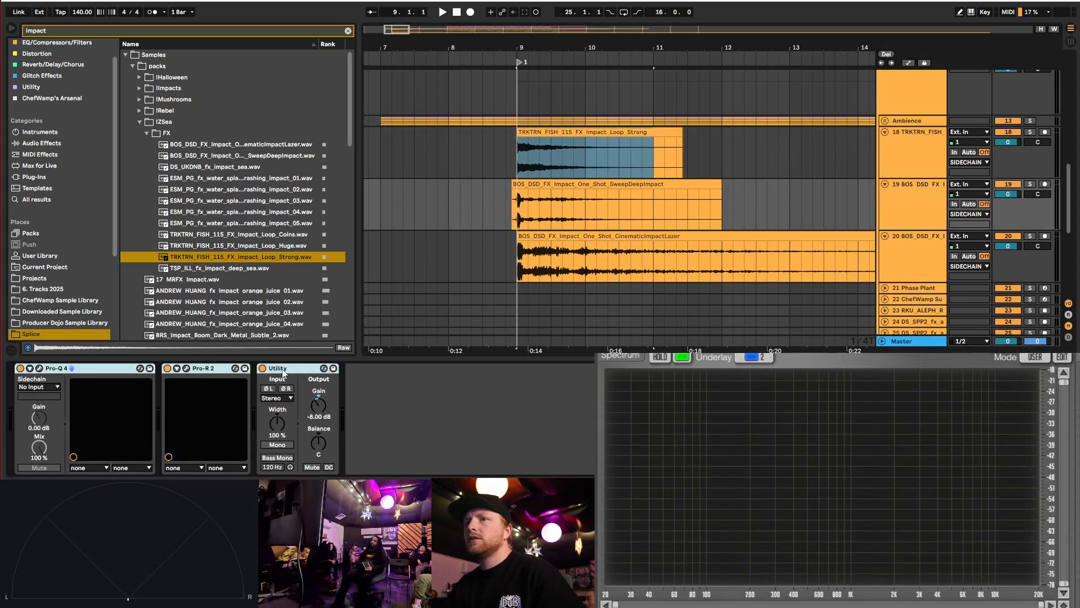
{"action": "scroll", "coordinate": [485, 154], "scroll_direction": "down", "scroll_amount": 2}
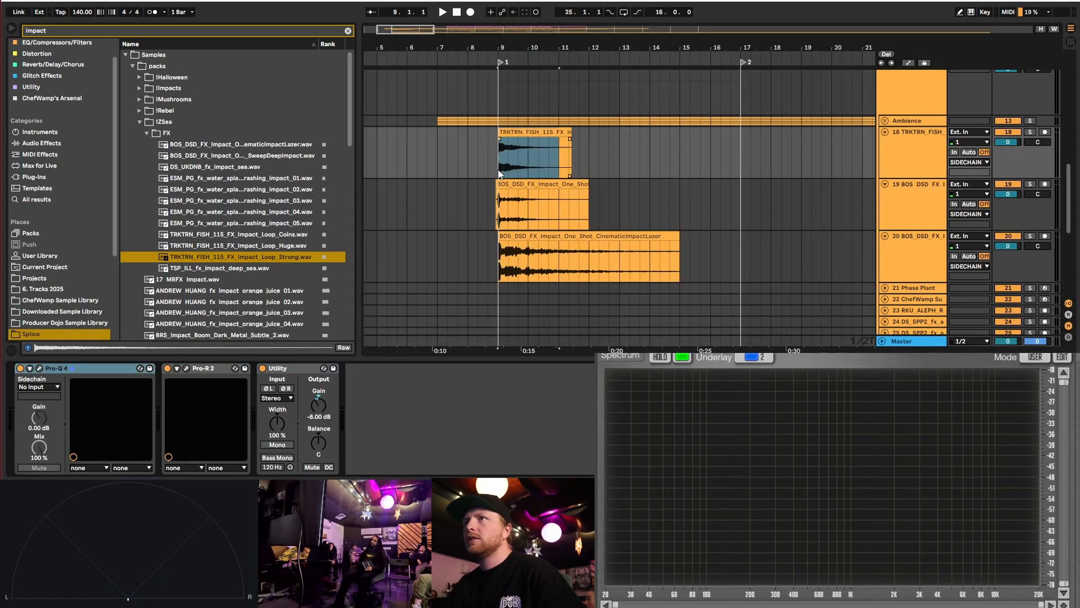
{"action": "left_click", "coordinate": [460, 154]}
{"action": "key", "text": "space"}
{"action": "scroll", "coordinate": [487, 160], "scroll_direction": "up", "scroll_amount": 1}
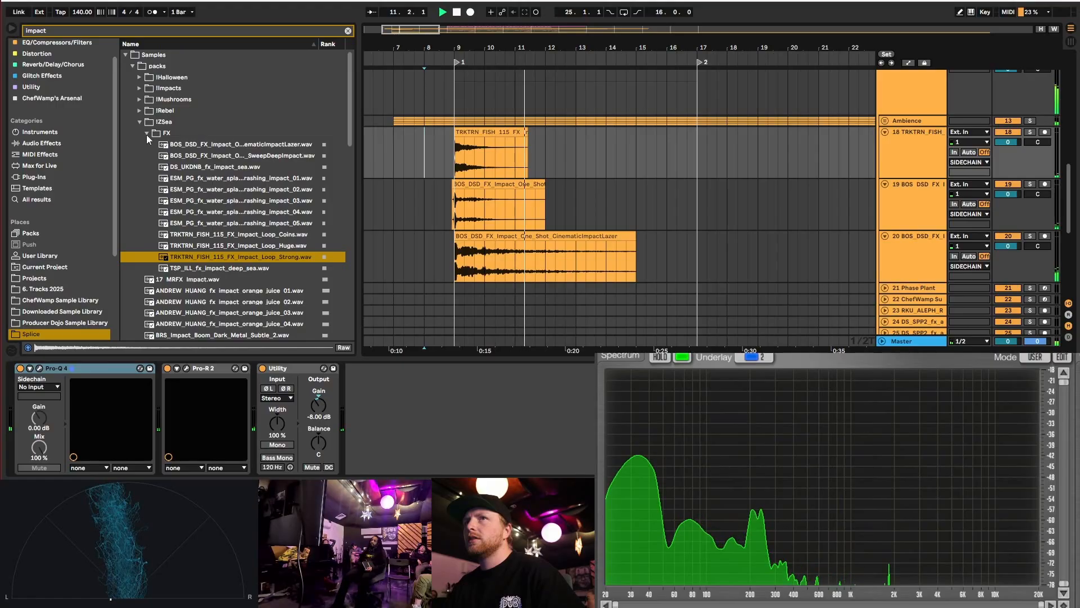
{"action": "scroll", "coordinate": [557, 280], "scroll_direction": "down", "scroll_amount": 3}
{"action": "key", "text": "space"}
- Copy the FX clips on tracks 23 to 28 from bars 24–33 back to the intro, starting at bar 8
{"action": "scroll", "coordinate": [402, 240], "scroll_direction": "up", "scroll_amount": 4}
{"action": "scroll", "coordinate": [748, 233], "scroll_direction": "down", "scroll_amount": 2}
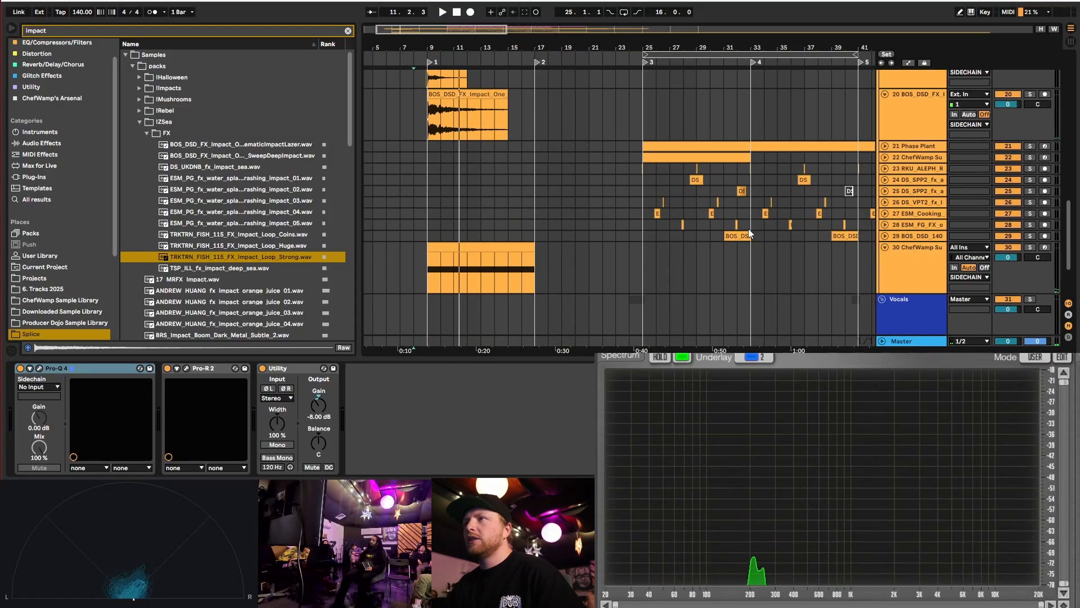
{"action": "left_click", "coordinate": [885, 180]}
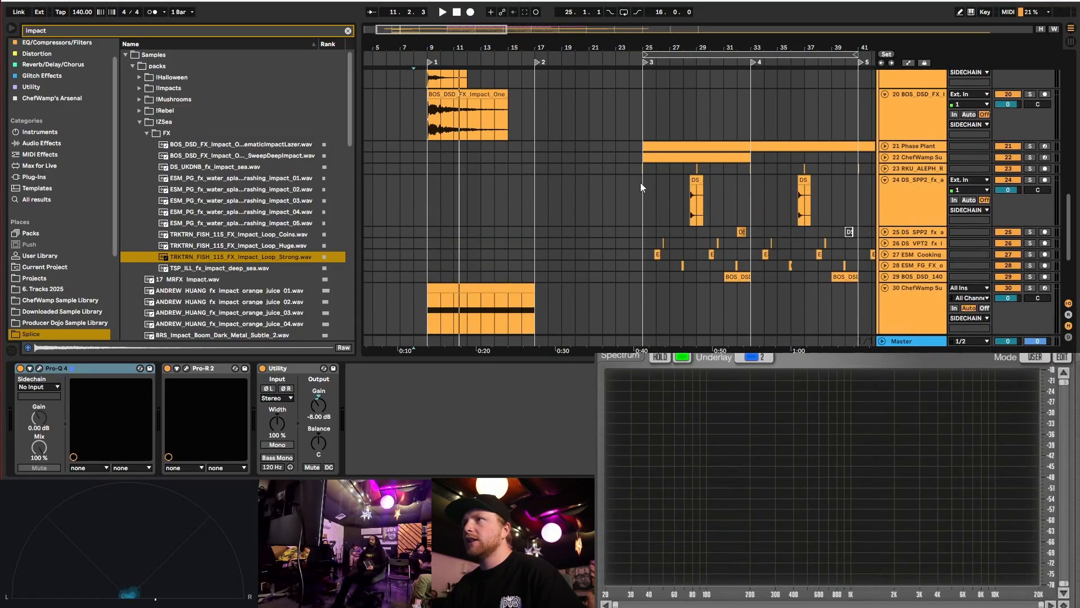
{"action": "left_click_drag", "start_coordinate": [644, 167], "coordinate": [754, 262]}
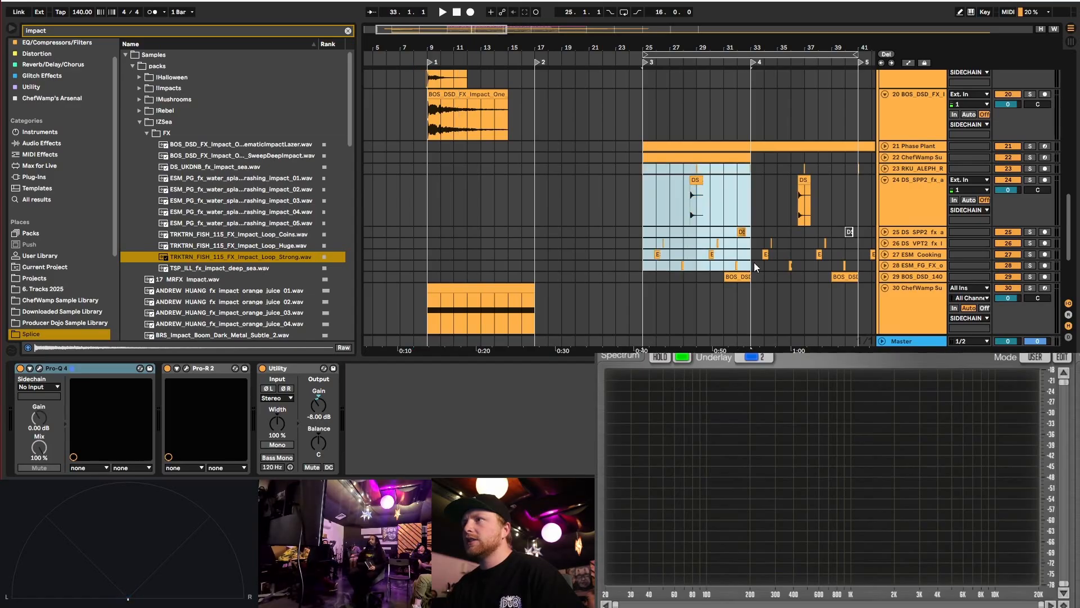
{"action": "key", "text": "z"}
{"action": "scroll", "coordinate": [531, 177], "scroll_direction": "down", "scroll_amount": 1}
{"action": "left_click", "coordinate": [522, 169], "text": "shift"}
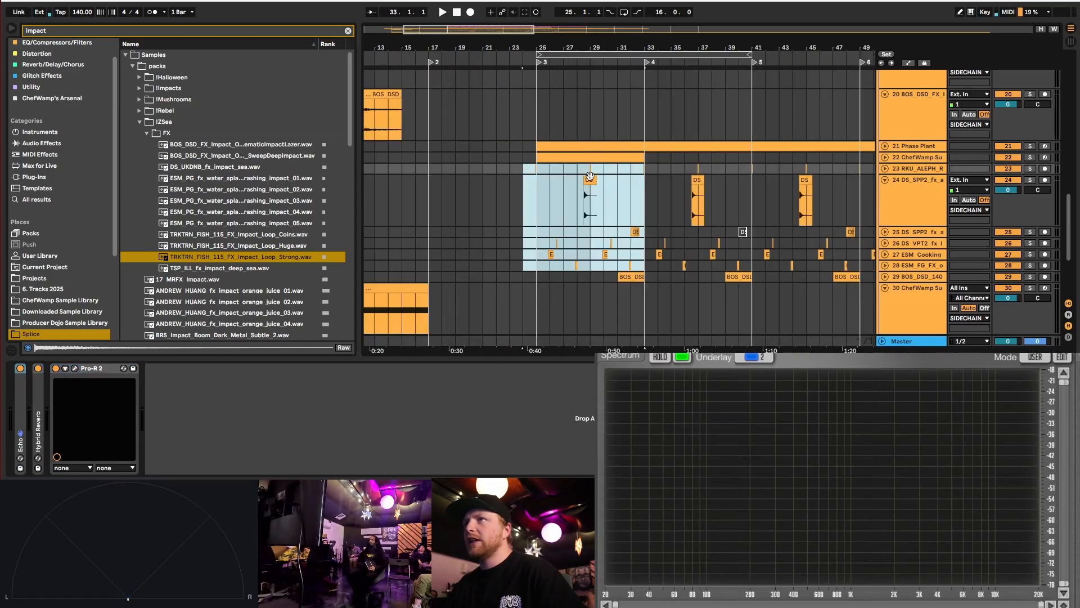
{"action": "scroll", "coordinate": [516, 191], "scroll_direction": "down", "scroll_amount": 2}
{"action": "scroll", "coordinate": [619, 181], "scroll_direction": "up", "scroll_amount": 3}
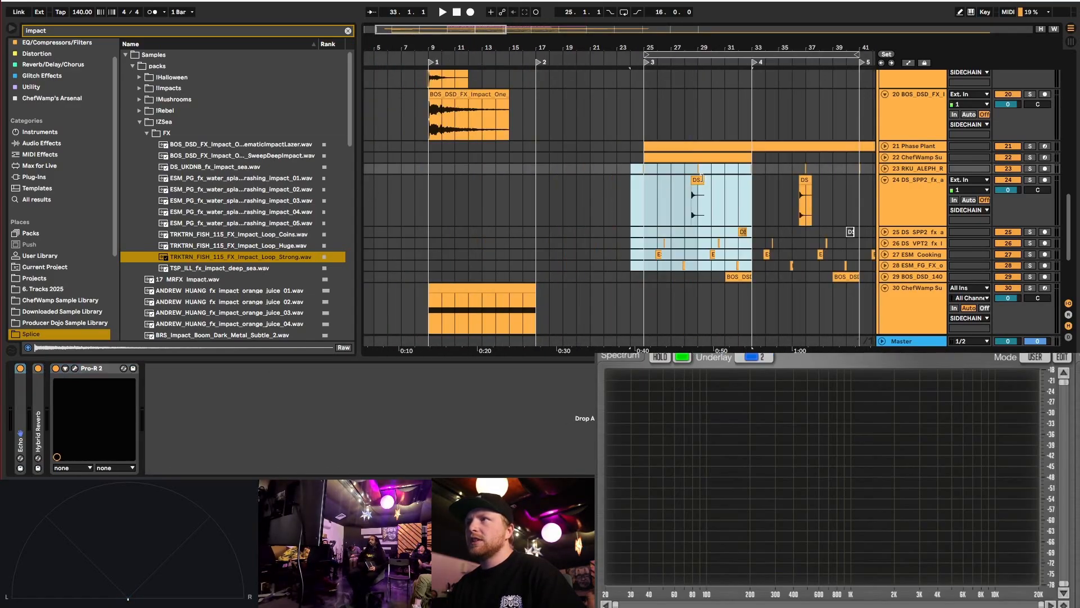
{"action": "left_click_drag", "start_coordinate": [700, 177], "coordinate": [482, 184]}
{"action": "scroll", "coordinate": [435, 168], "scroll_direction": "up", "scroll_amount": 2}
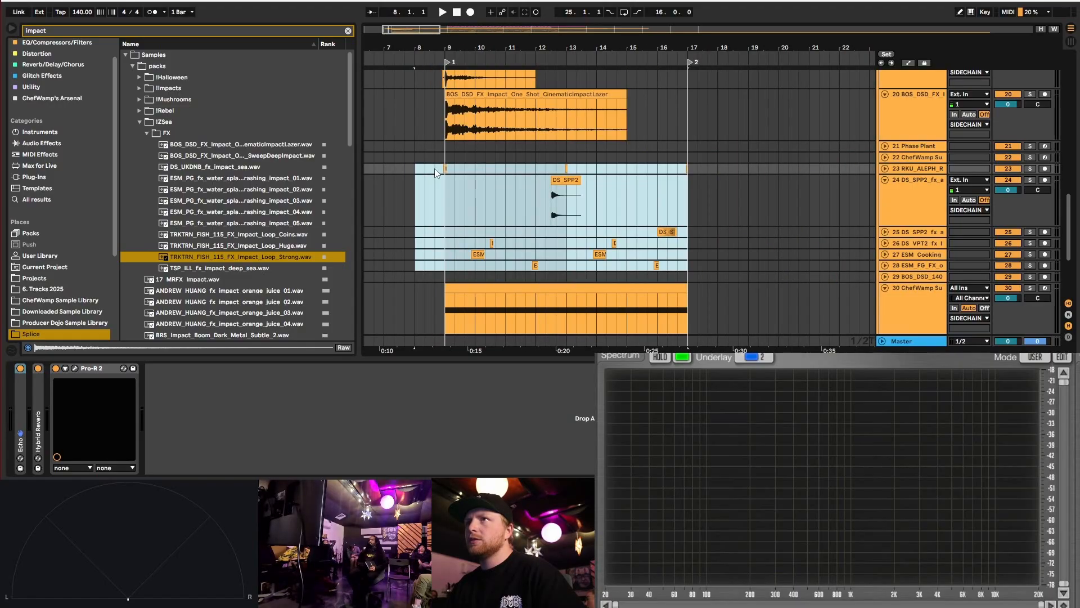
- Delete the copied track 23 clips across the intro and play the section from bar 9
{"action": "left_click", "coordinate": [434, 168]}
{"action": "left_click_drag", "start_coordinate": [708, 167], "coordinate": [406, 172]}
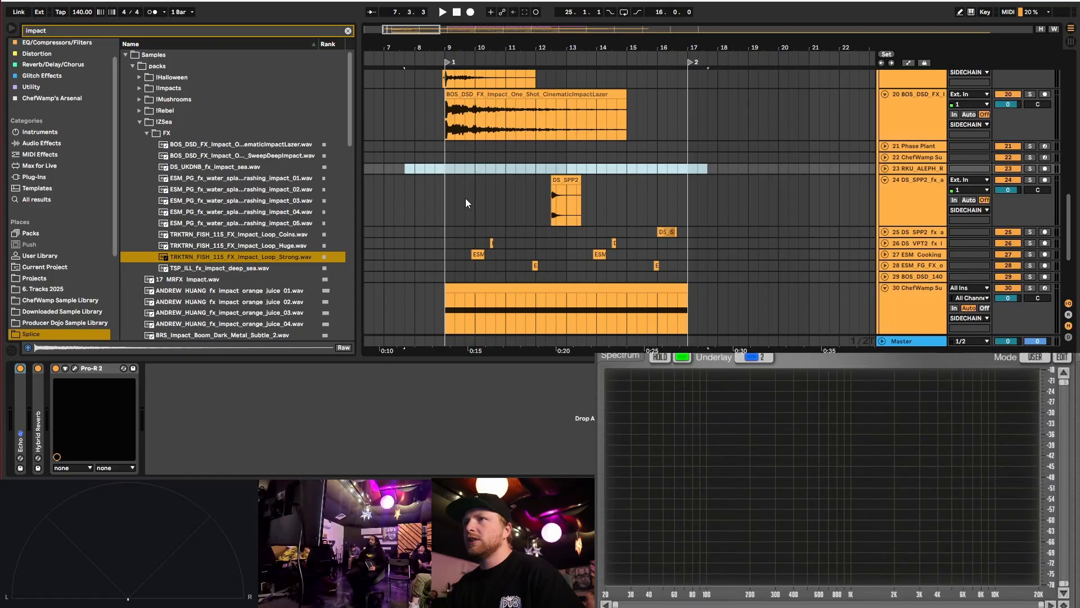
{"action": "left_click", "coordinate": [447, 197]}
{"action": "key", "text": "space"}
{"action": "scroll", "coordinate": [459, 212], "scroll_direction": "up", "scroll_amount": 4}
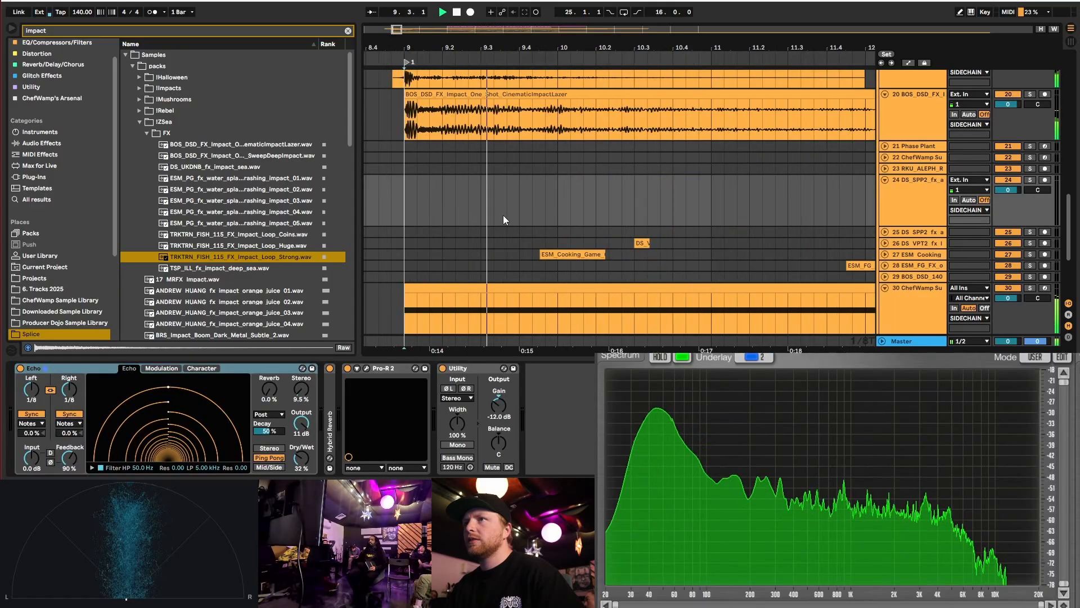
{"action": "scroll", "coordinate": [502, 215], "scroll_direction": "down", "scroll_amount": 4}
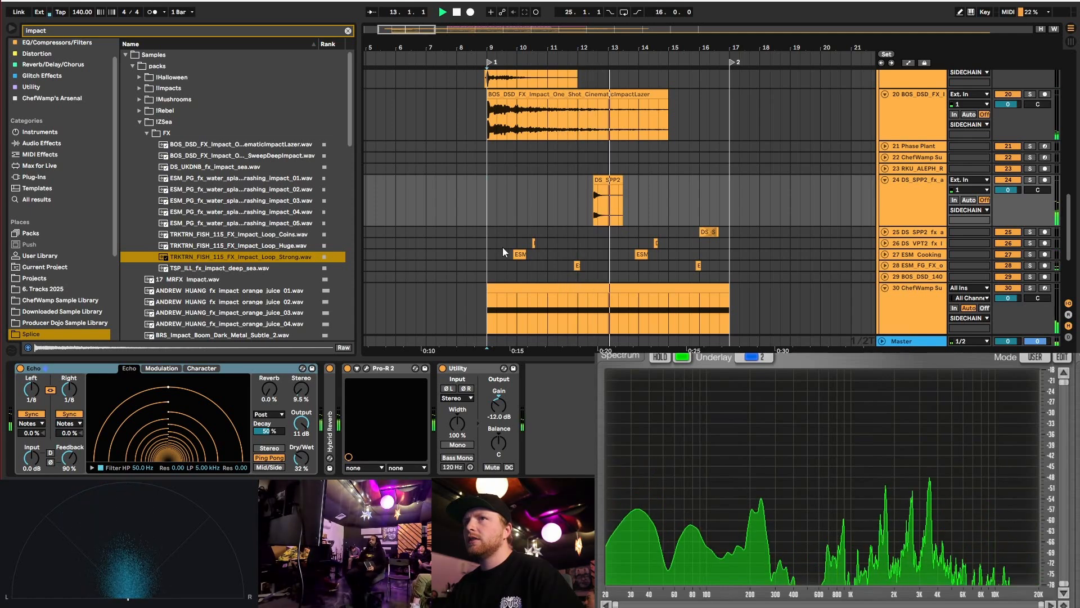
- Delete the clips on tracks 26 to 28 between bars 9 and 17 and audition the thinned-out intro
{"action": "key", "text": "space"}
{"action": "left_click_drag", "start_coordinate": [488, 242], "coordinate": [733, 272]}
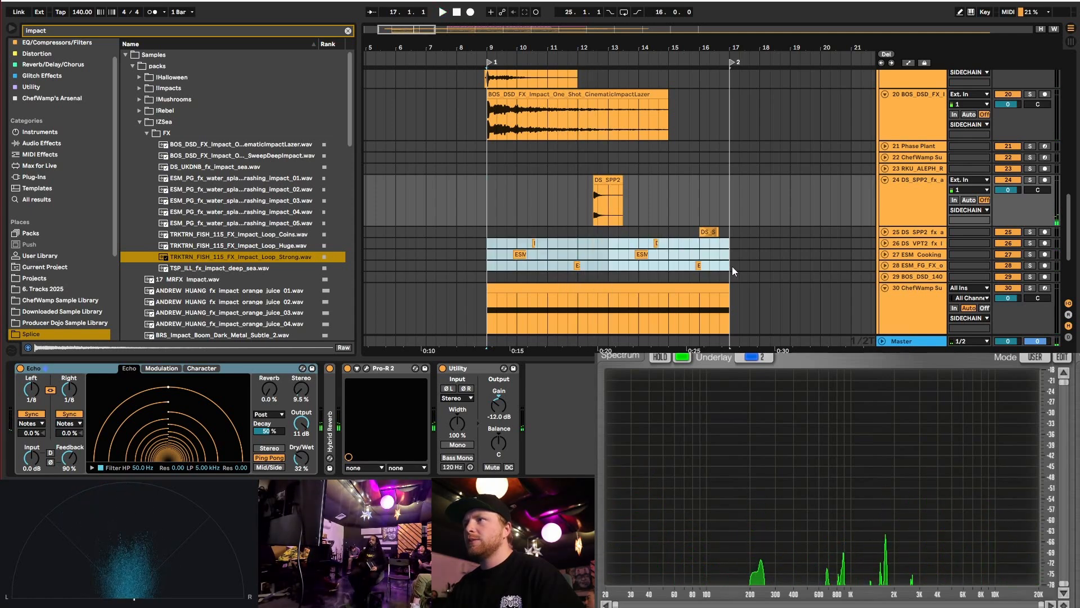
{"action": "key", "text": "Delete"}
{"action": "left_click", "coordinate": [886, 180]}
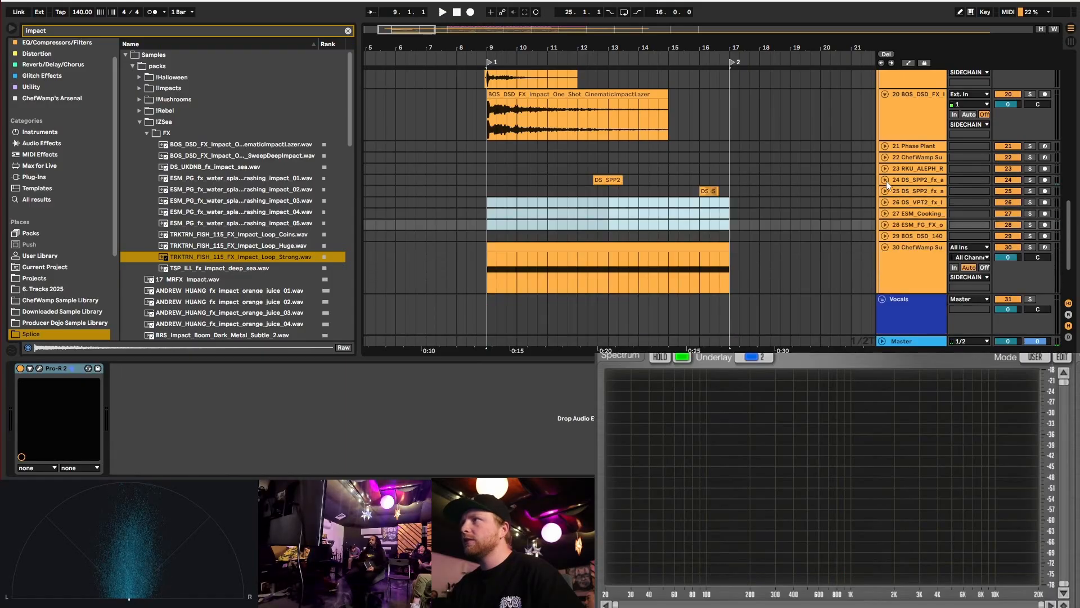
{"action": "left_click", "coordinate": [885, 190]}
{"action": "left_click", "coordinate": [886, 191]}
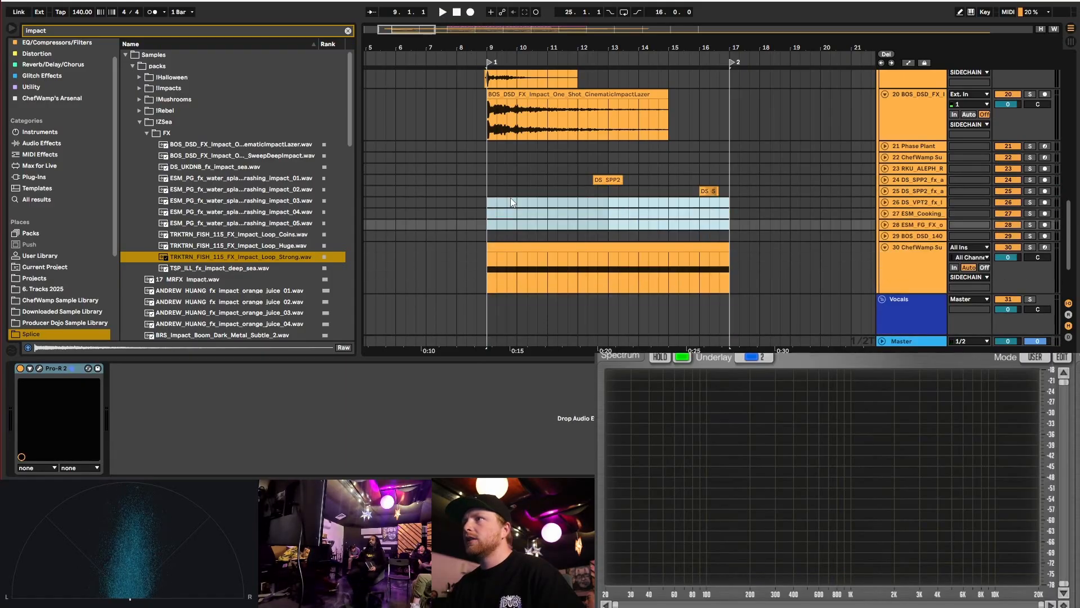
{"action": "left_click", "coordinate": [479, 168]}
{"action": "key", "text": "space"}
{"action": "scroll", "coordinate": [654, 208], "scroll_direction": "up", "scroll_amount": 3}
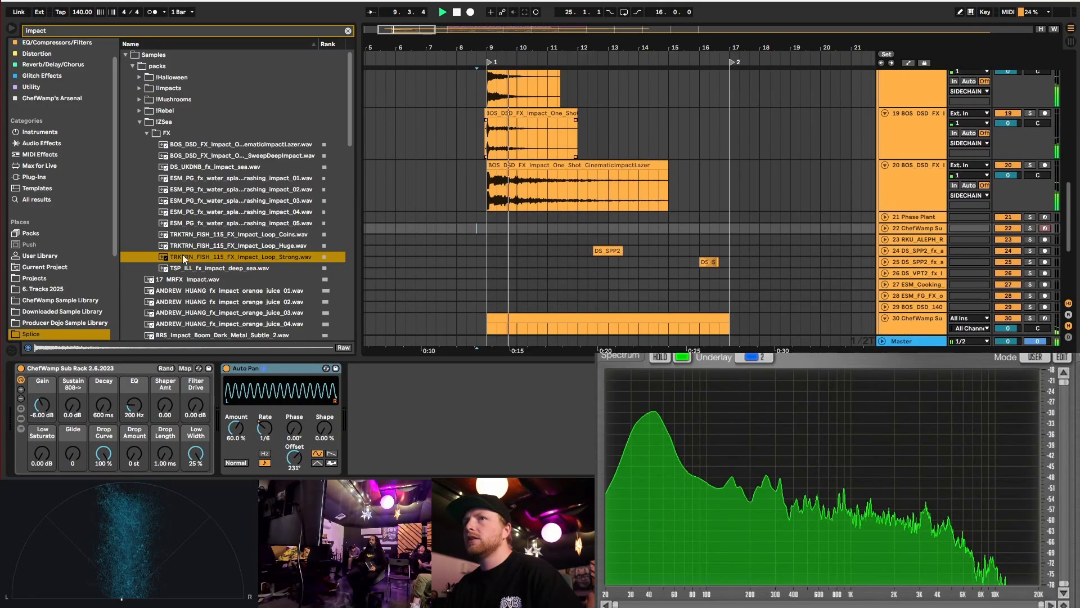
{"action": "key", "text": "space"}
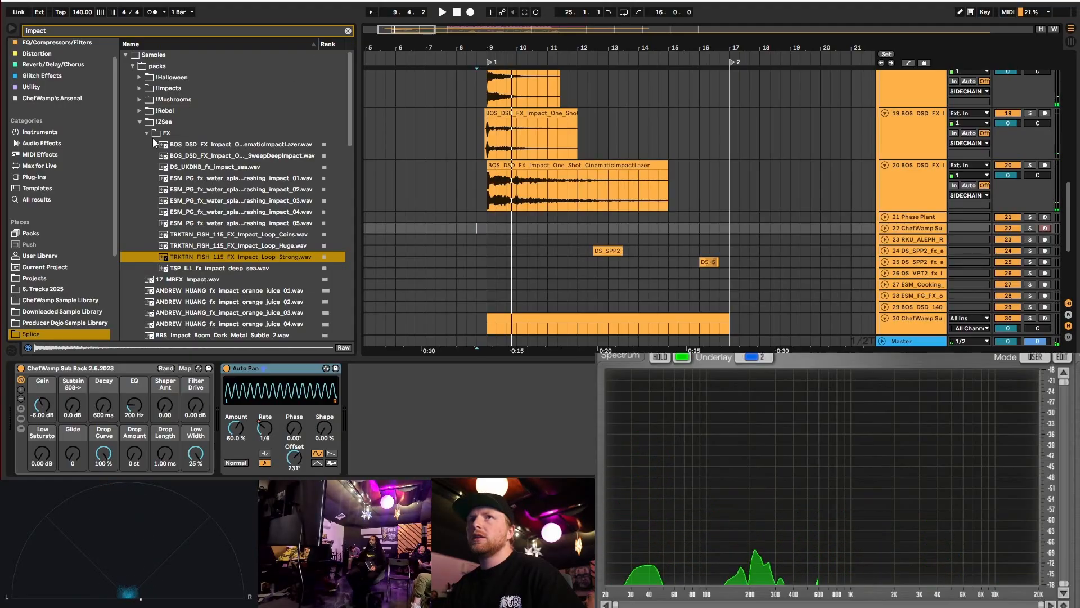
- Clear the impact search and preview the !ZSea FX samples down to DS_KTT_fx_downer_sea_waves.wav
{"action": "left_click", "coordinate": [348, 31]}
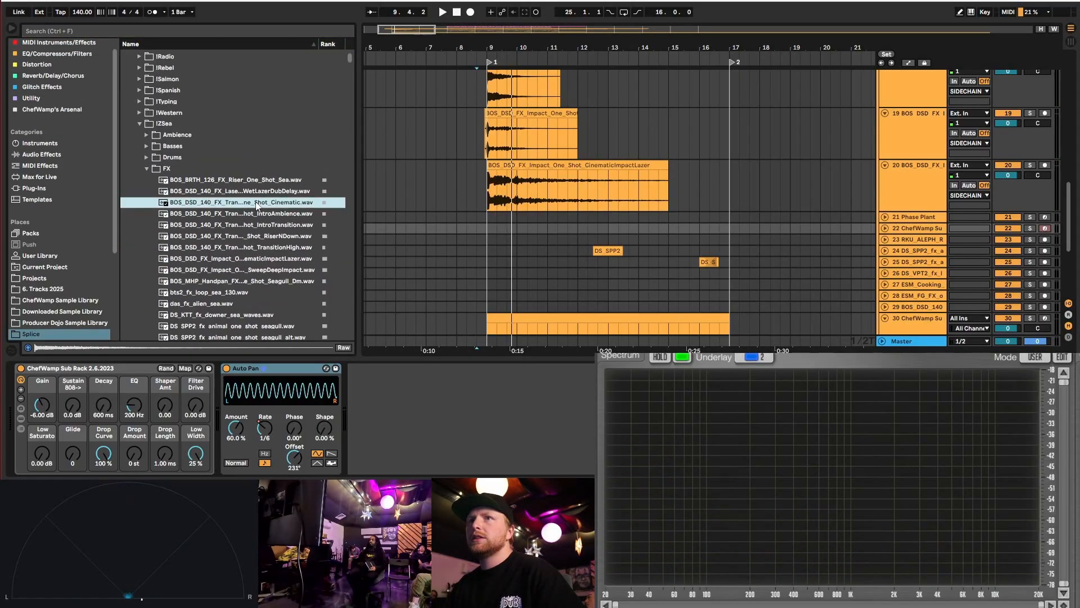
{"action": "left_click", "coordinate": [274, 224]}
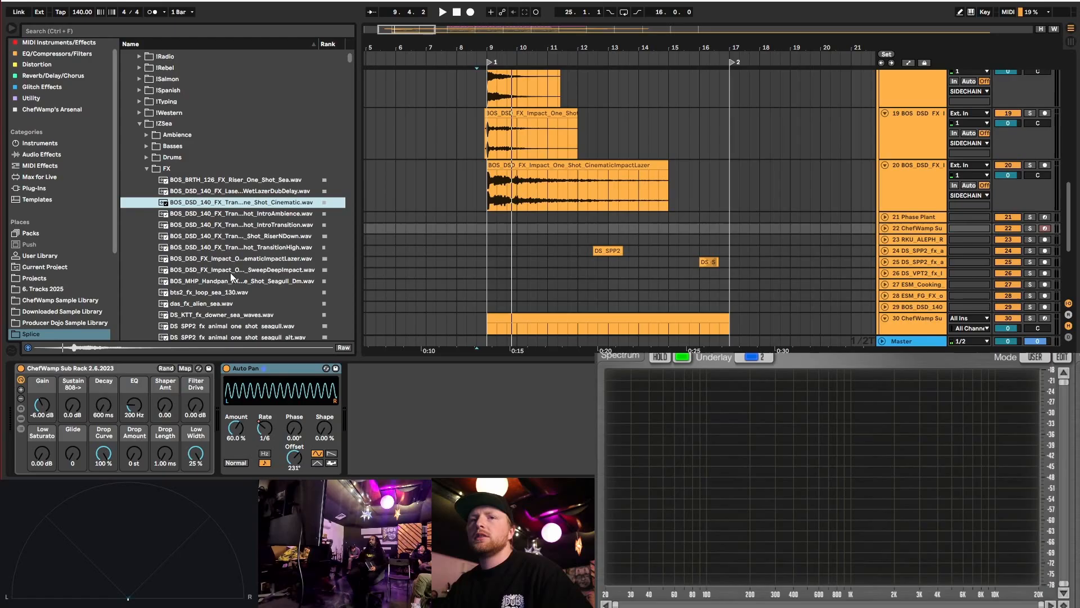
{"action": "left_click", "coordinate": [287, 217]}
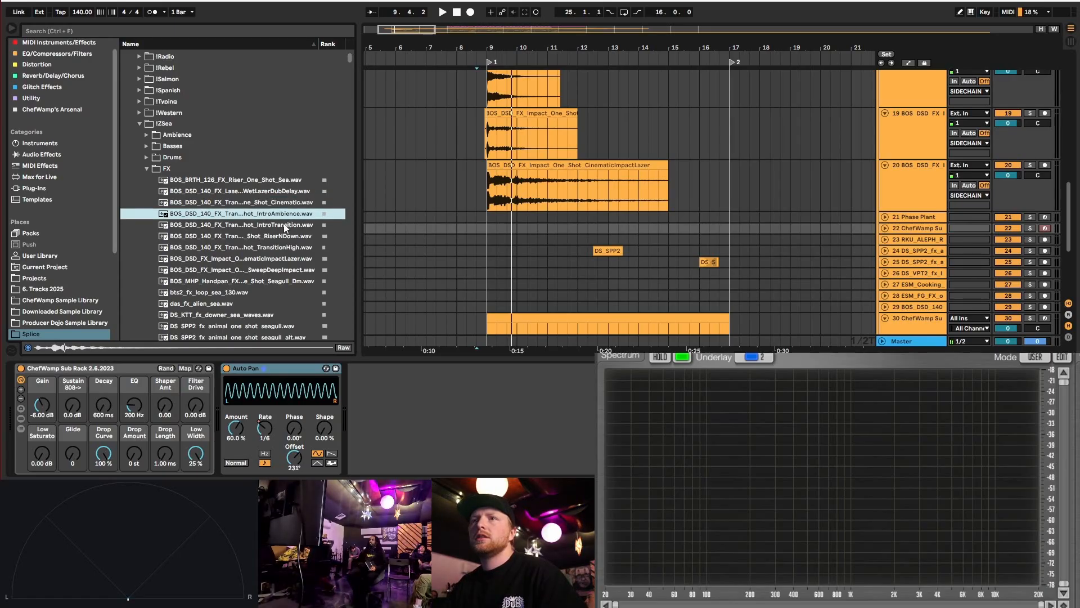
{"action": "left_click", "coordinate": [284, 224]}
{"action": "scroll", "coordinate": [295, 237], "scroll_direction": "down", "scroll_amount": 3}
{"action": "left_click", "coordinate": [280, 157]}
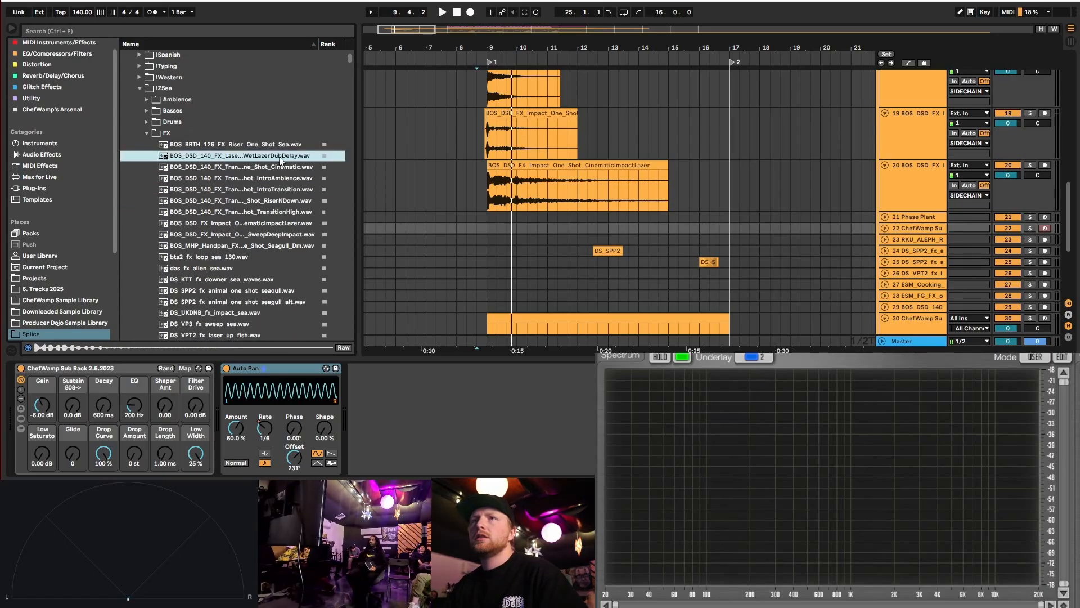
{"action": "left_click", "coordinate": [282, 204]}
{"action": "left_click", "coordinate": [282, 212]}
{"action": "left_click", "coordinate": [281, 236]}
{"action": "scroll", "coordinate": [280, 235], "scroll_direction": "down", "scroll_amount": 3}
{"action": "left_click", "coordinate": [281, 235]}
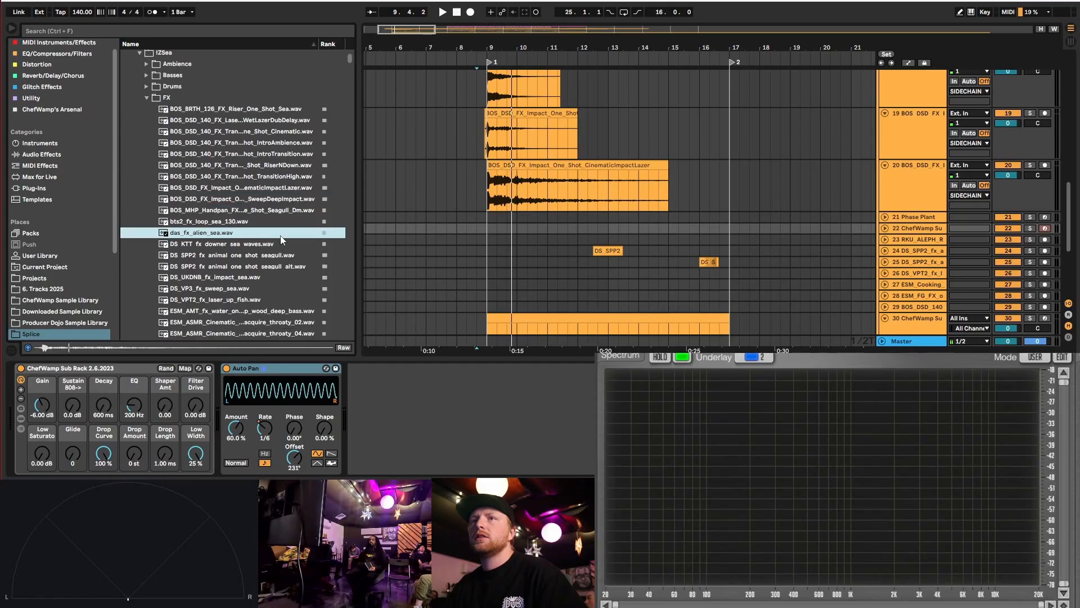
{"action": "left_click", "coordinate": [259, 221]}
{"action": "left_click", "coordinate": [251, 243]}
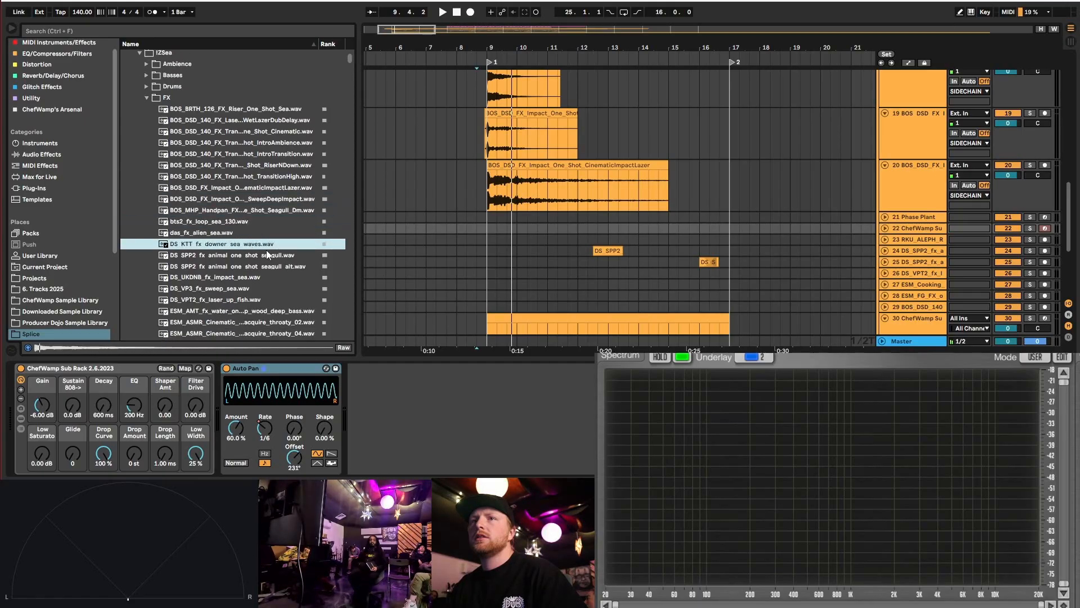
- Preview further !ZSea FX samples, from DS_UKDNB_fx_impact_sea.wav through the ESM water, ASMR and FX one-shot sounds
{"action": "scroll", "coordinate": [259, 246], "scroll_direction": "down", "scroll_amount": 3}
{"action": "left_click", "coordinate": [251, 233]}
{"action": "left_click", "coordinate": [249, 242]}
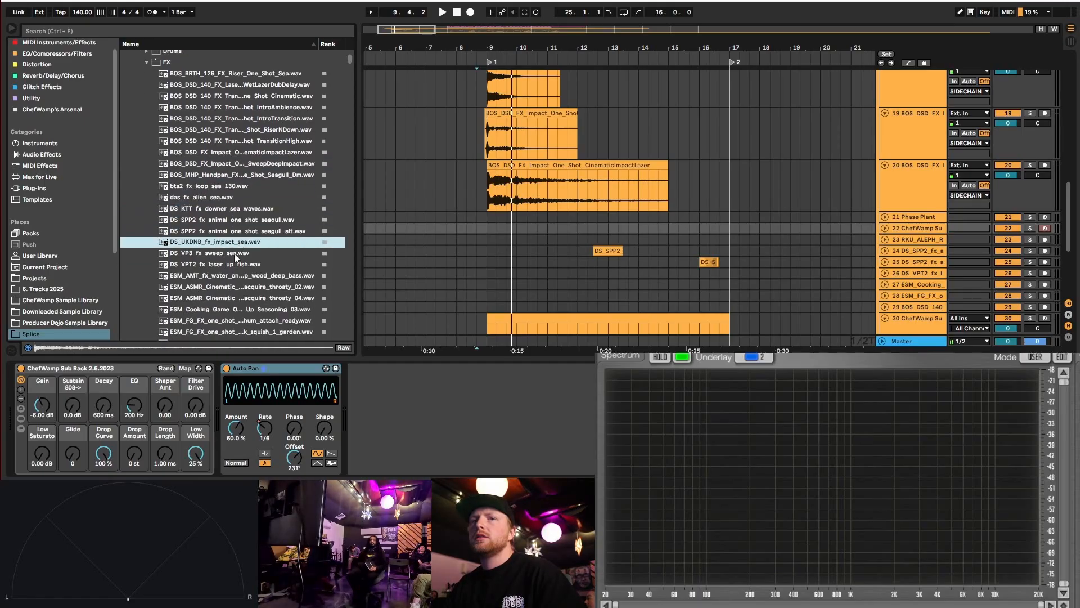
{"action": "left_click", "coordinate": [234, 253]}
{"action": "left_click", "coordinate": [236, 265]}
{"action": "scroll", "coordinate": [236, 268], "scroll_direction": "down", "scroll_amount": 3}
{"action": "left_click", "coordinate": [264, 240]}
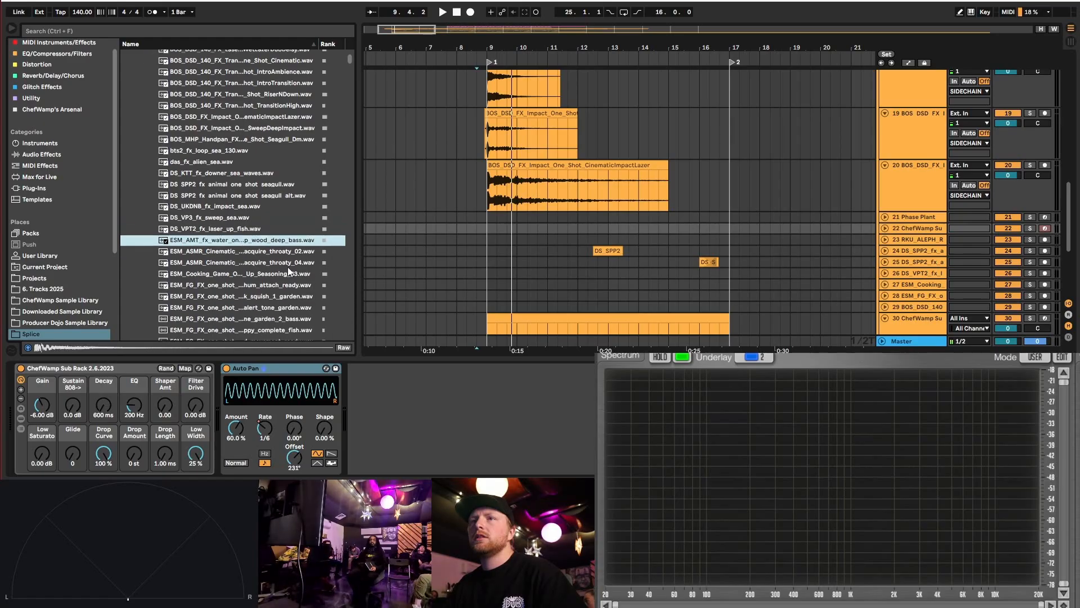
{"action": "left_click", "coordinate": [289, 264]}
{"action": "scroll", "coordinate": [287, 264], "scroll_direction": "down", "scroll_amount": 3}
{"action": "left_click", "coordinate": [286, 273]}
{"action": "scroll", "coordinate": [284, 273], "scroll_direction": "down", "scroll_amount": 4}
{"action": "left_click", "coordinate": [284, 273]}
{"action": "scroll", "coordinate": [284, 272], "scroll_direction": "down", "scroll_amount": 4}
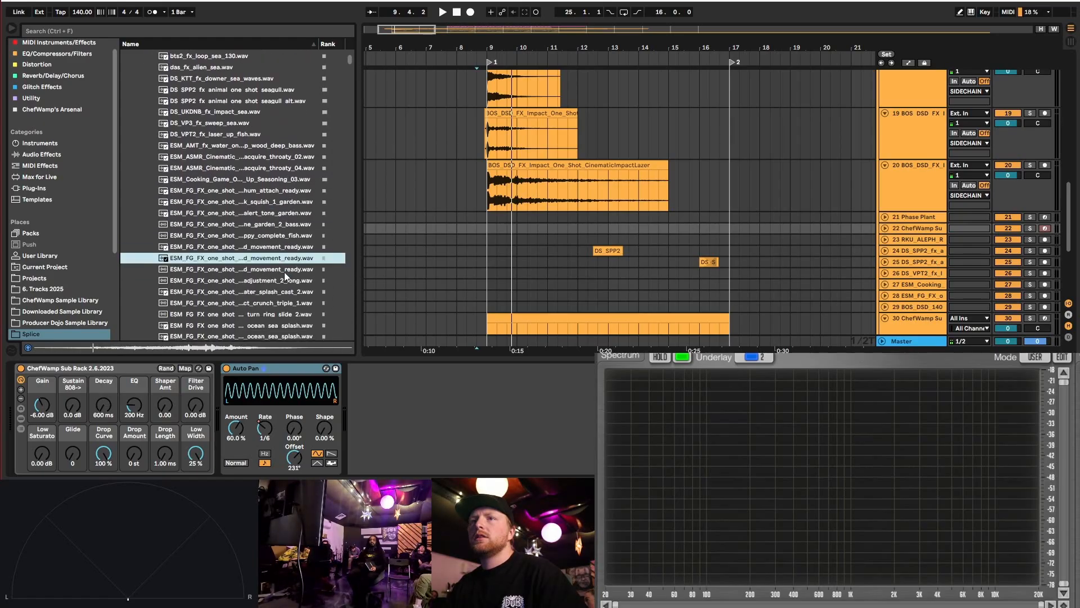
{"action": "left_click", "coordinate": [284, 273]}
{"action": "scroll", "coordinate": [287, 265], "scroll_direction": "up", "scroll_amount": 7}
{"action": "scroll", "coordinate": [242, 203], "scroll_direction": "up", "scroll_amount": 6}
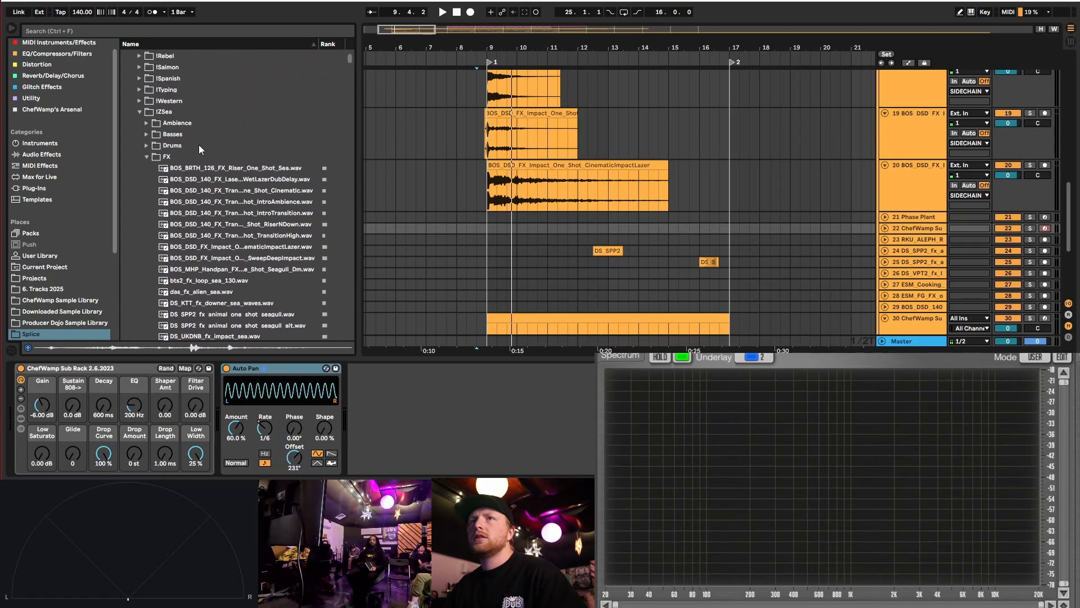
- Open the !ZSea Melodic folder in place of FX and insert an empty audio track below track 20
{"action": "left_click", "coordinate": [146, 157]}
{"action": "left_click", "coordinate": [148, 168]}
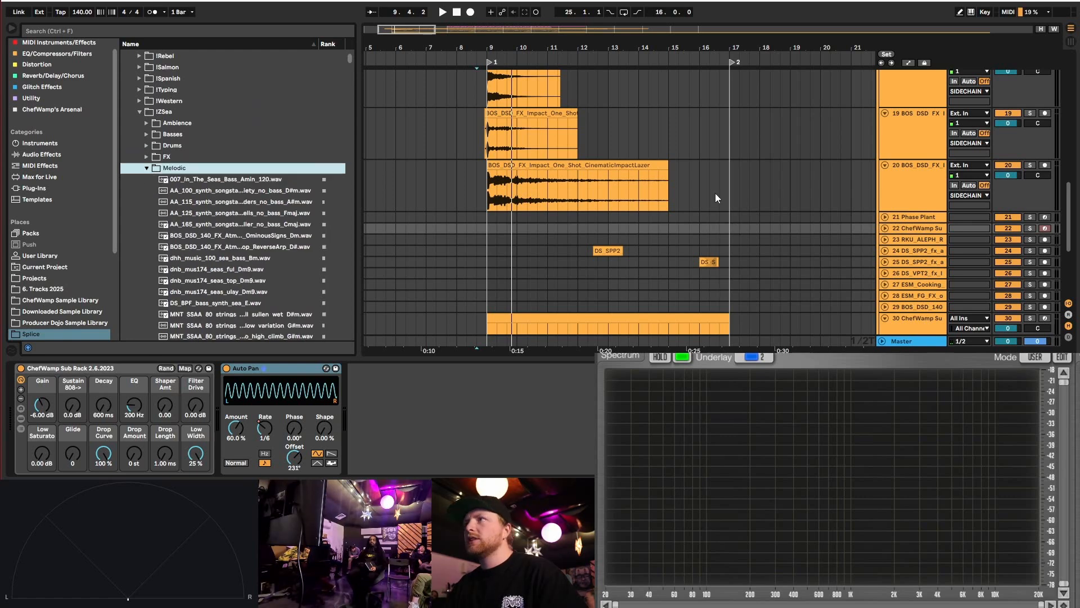
{"action": "scroll", "coordinate": [715, 198], "scroll_direction": "down", "scroll_amount": 2}
{"action": "left_click", "coordinate": [906, 195]}
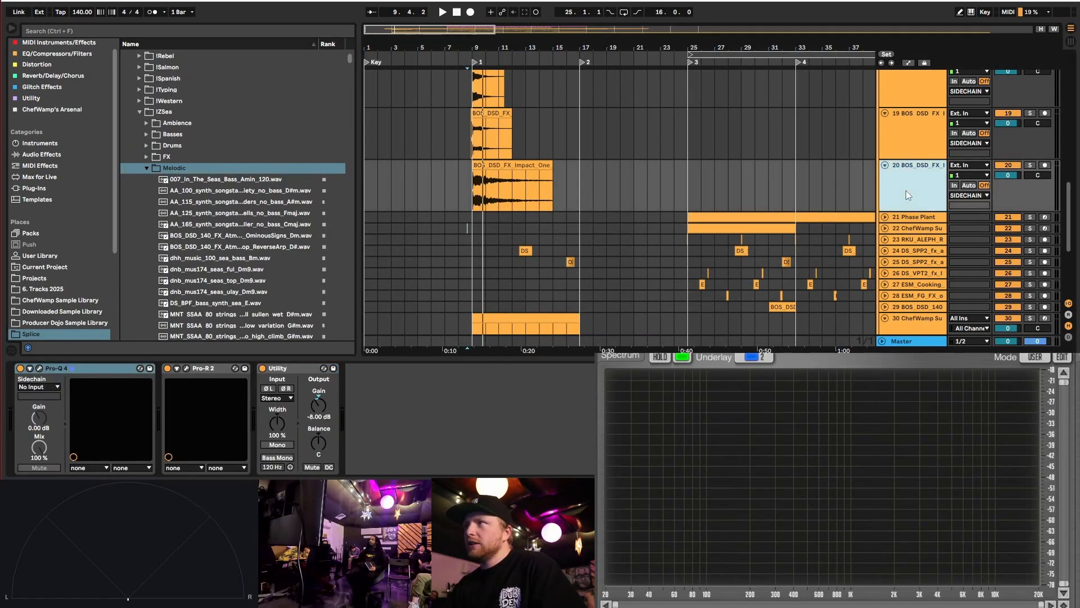
{"action": "key", "text": "ctrl+t"}
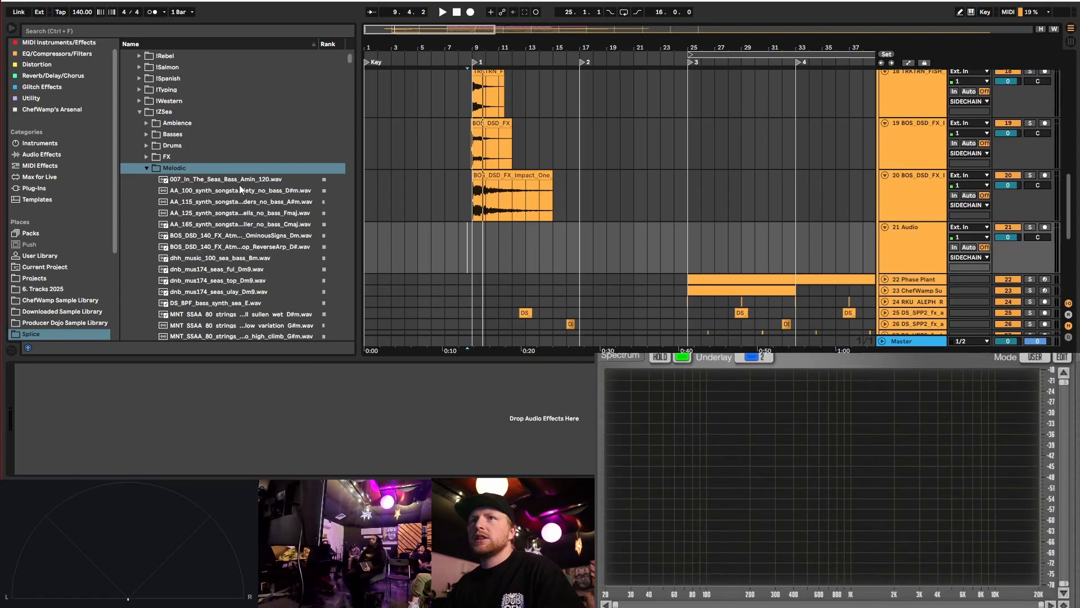
- Preview the Melodic folder's bass and synth samples, including the dnb_mus174_seas loops and DS_BPF_bass_synth_sea_E.wav
{"action": "left_click", "coordinate": [239, 181]}
{"action": "left_click", "coordinate": [238, 190]}
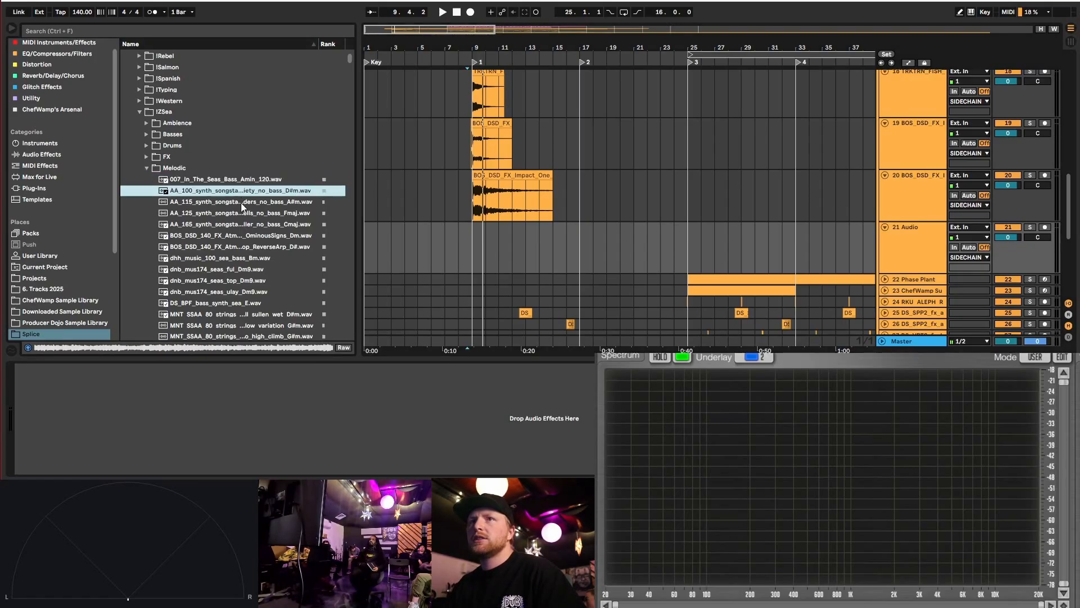
{"action": "scroll", "coordinate": [259, 240], "scroll_direction": "down", "scroll_amount": 3}
{"action": "left_click", "coordinate": [249, 223]}
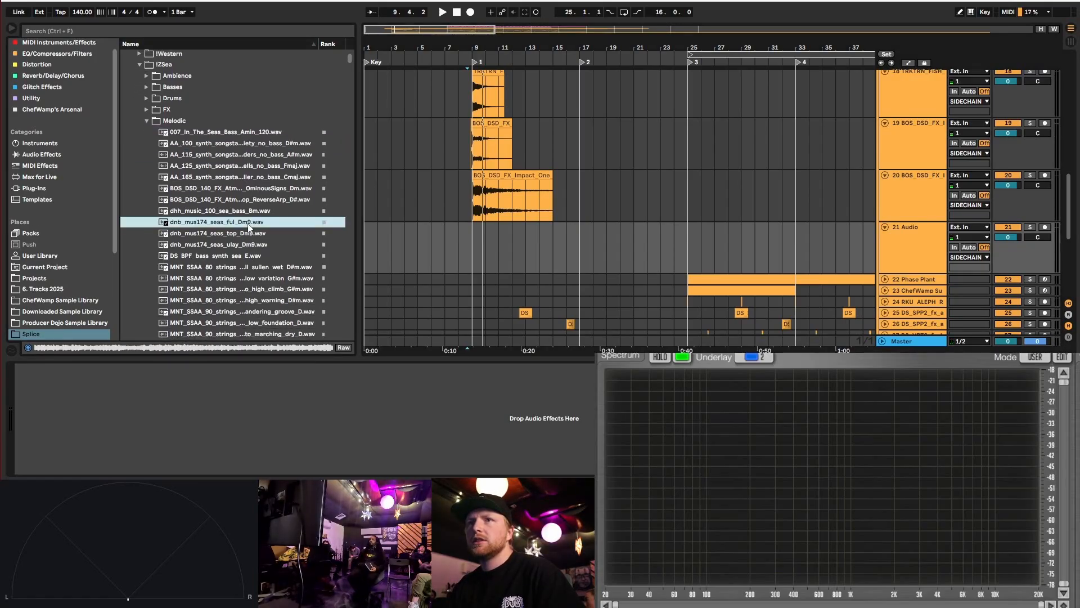
{"action": "left_click", "coordinate": [249, 235]}
{"action": "left_click", "coordinate": [249, 254]}
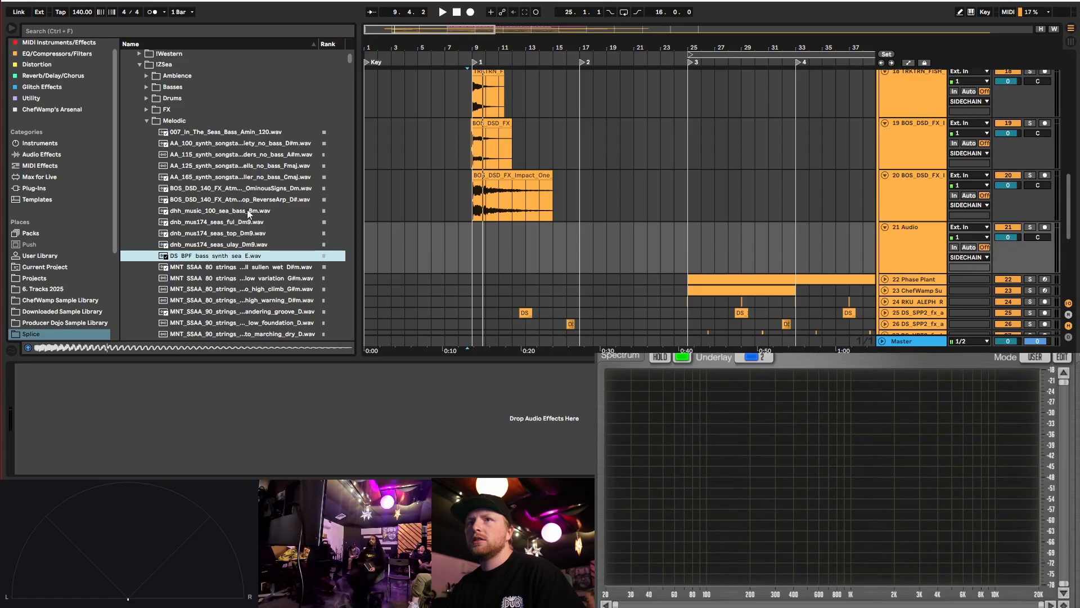
{"action": "left_click", "coordinate": [248, 210]}
- Preview the MNT_SSAA_80_strings samples in the Melodic folder, including the sullen wet, low variation and high climb versions
{"action": "left_click", "coordinate": [253, 278]}
{"action": "scroll", "coordinate": [259, 264], "scroll_direction": "down", "scroll_amount": 3}
{"action": "left_click", "coordinate": [272, 231]}
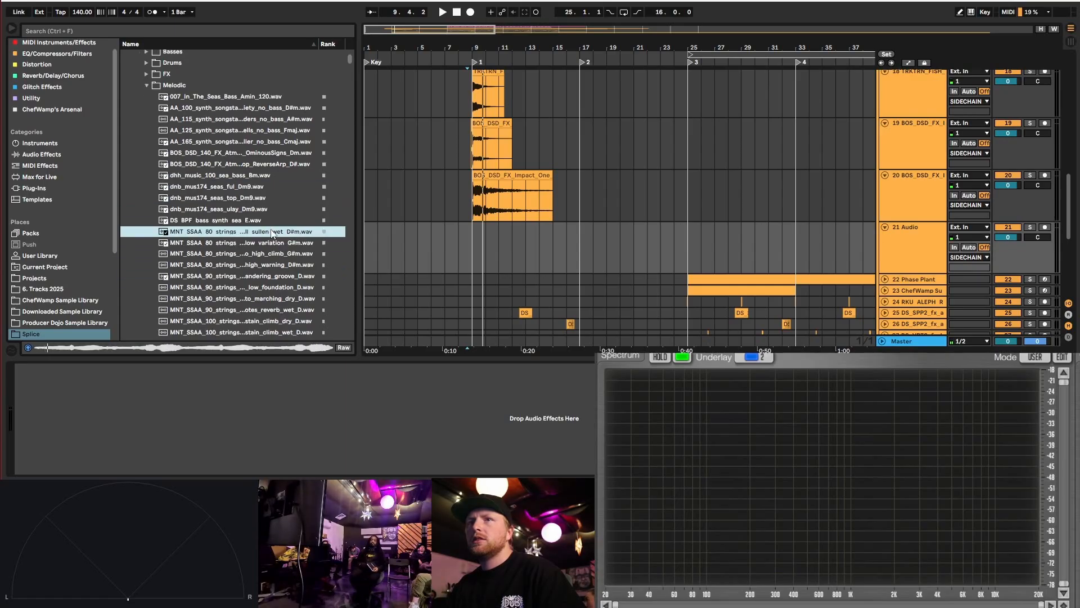
{"action": "scroll", "coordinate": [293, 286], "scroll_direction": "down", "scroll_amount": 9}
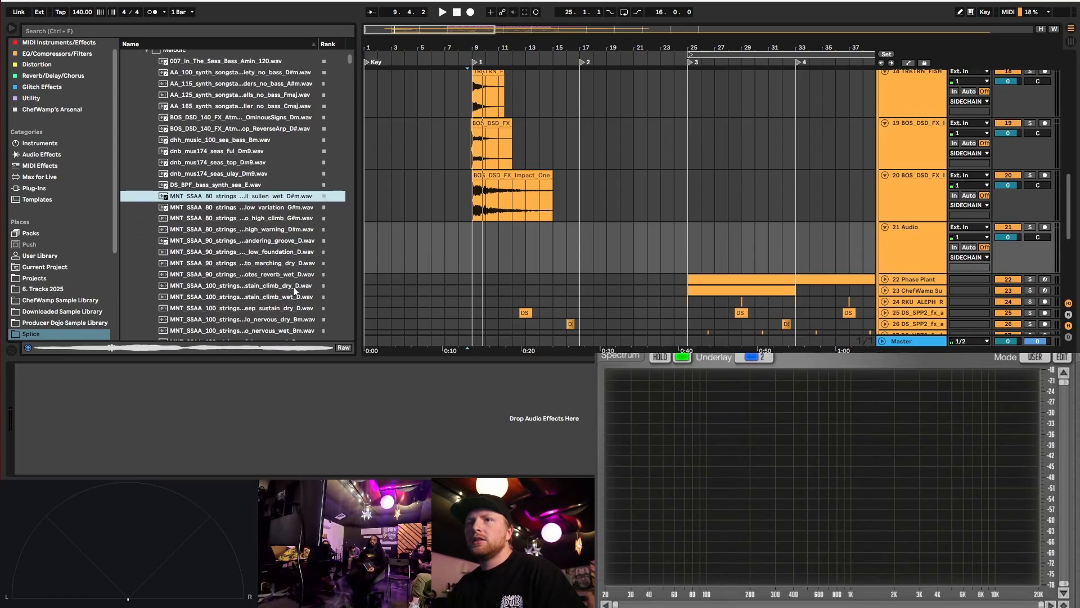
{"action": "scroll", "coordinate": [317, 305], "scroll_direction": "down", "scroll_amount": 3}
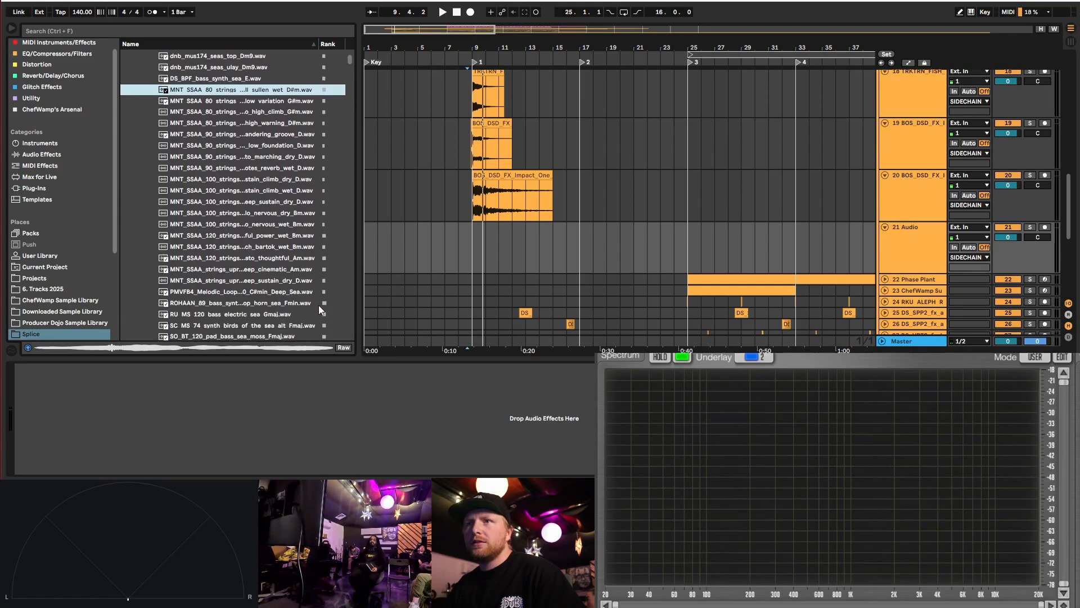
{"action": "scroll", "coordinate": [319, 305], "scroll_direction": "up", "scroll_amount": 2}
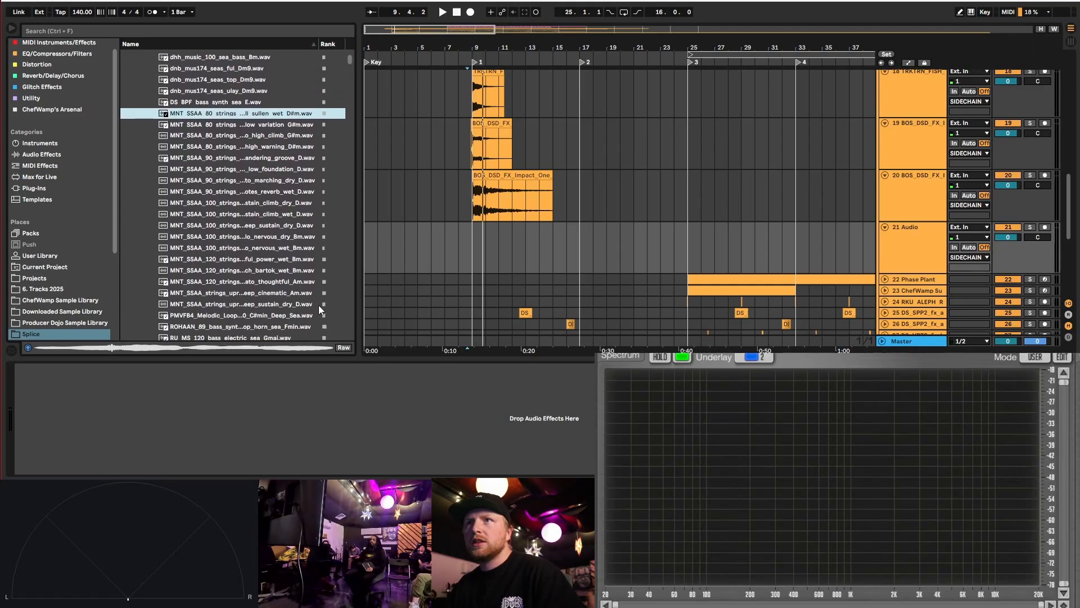
{"action": "scroll", "coordinate": [318, 305], "scroll_direction": "up", "scroll_amount": 2}
{"action": "left_click", "coordinate": [290, 149]}
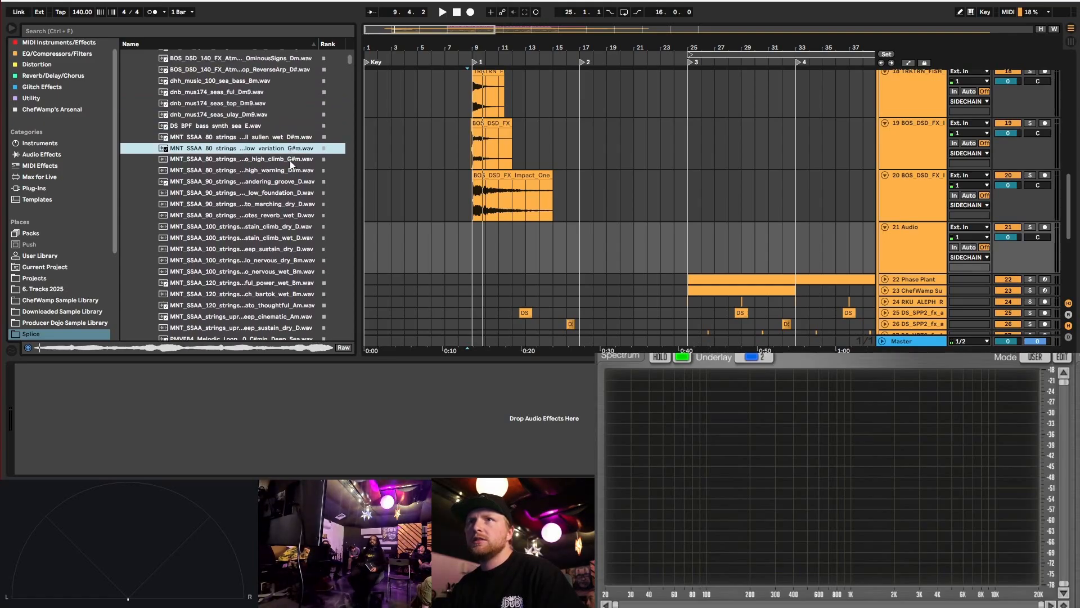
{"action": "scroll", "coordinate": [284, 165], "scroll_direction": "up", "scroll_amount": 1}
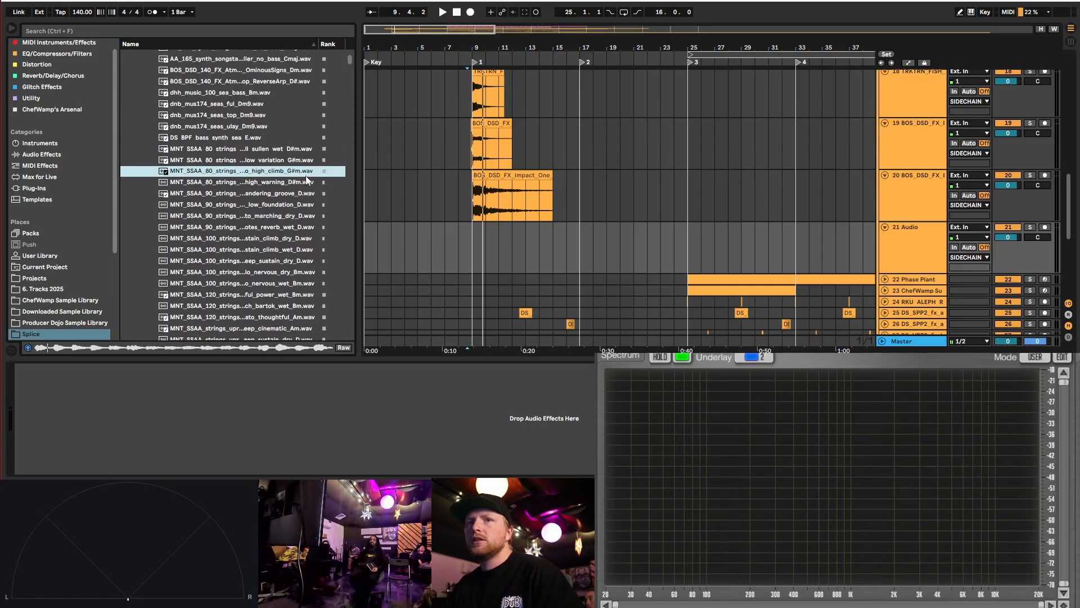
- Place the MNT_SSAA_80 upright bass legato low variation sample at bar 9 on track 21, with Complex Pro warping and -3 st pitch
{"action": "left_click_drag", "start_coordinate": [275, 163], "coordinate": [472, 248]}
{"action": "left_click", "coordinate": [570, 229]}
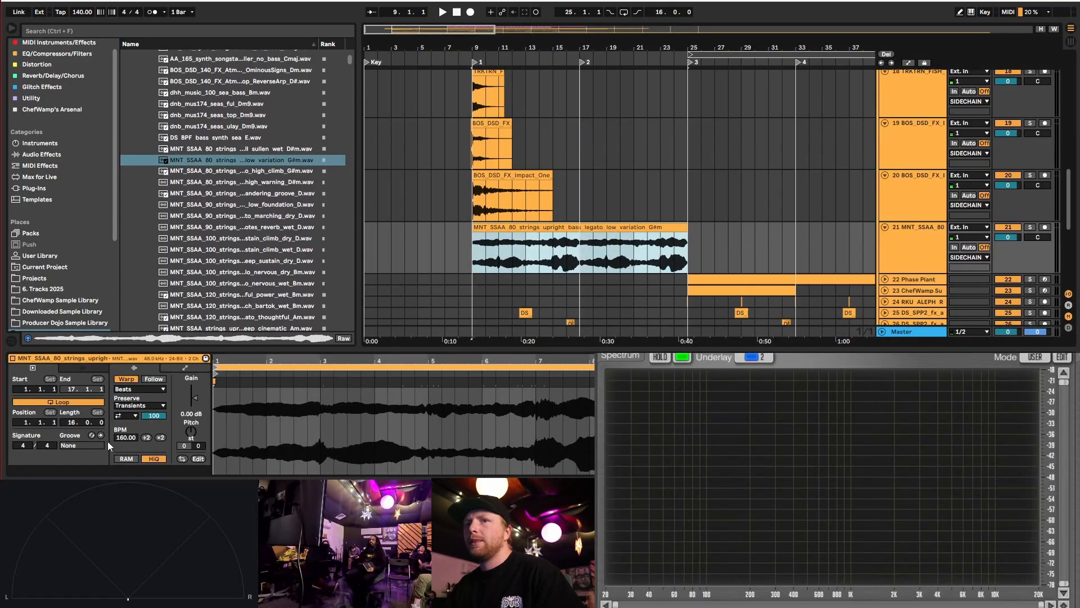
{"action": "left_click", "coordinate": [133, 389]}
{"action": "left_click", "coordinate": [133, 389]}
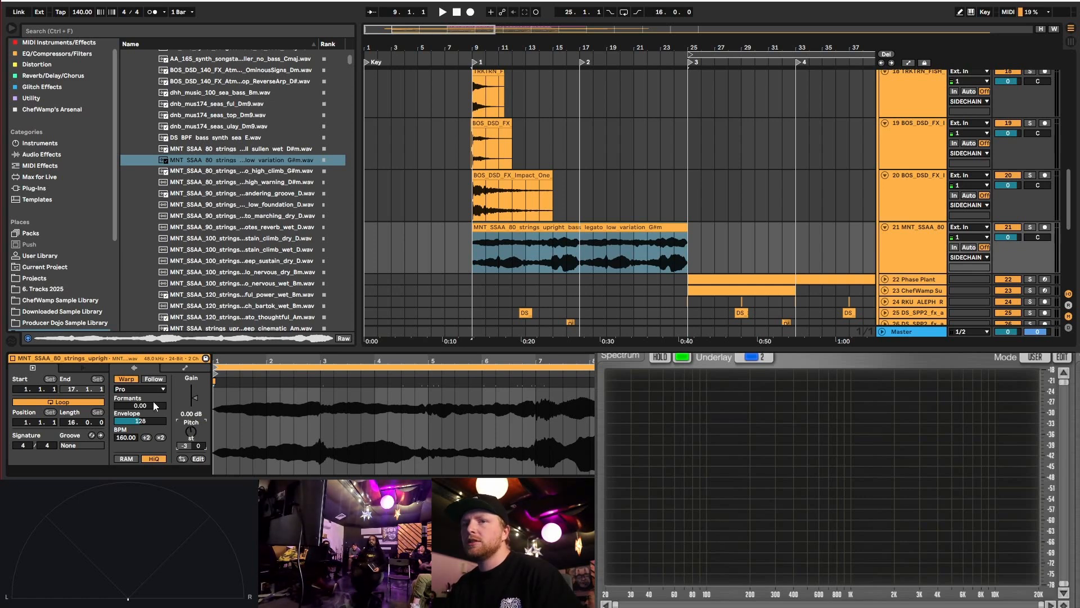
- Audition the bass clip from bar 9 and copy track 20's Pro-Q 4, Pro-R 2 and Utility devices onto track 21
{"action": "key", "text": "space"}
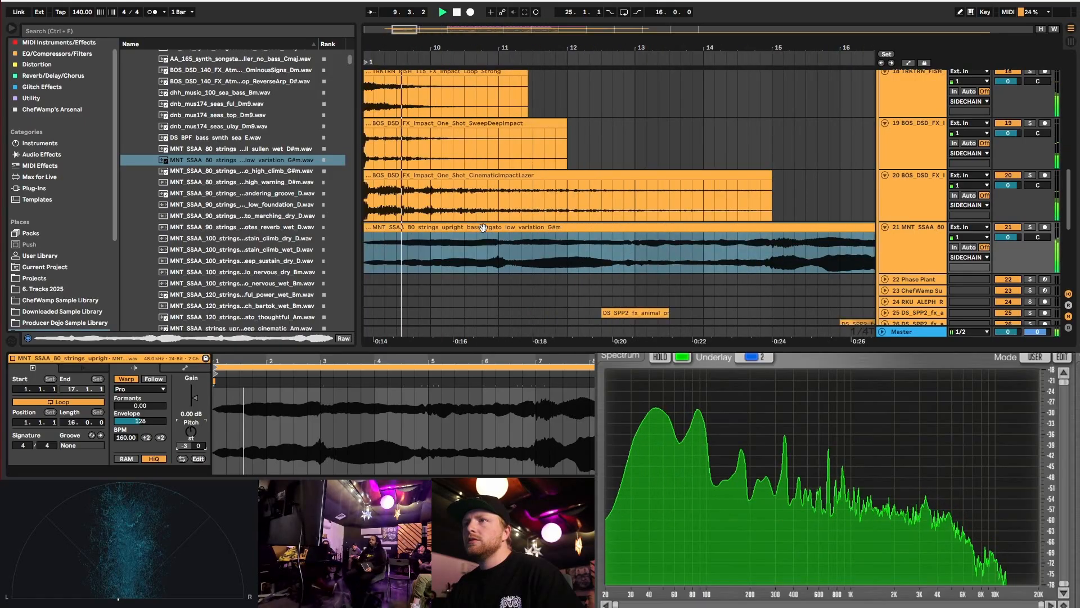
{"action": "left_click", "coordinate": [913, 248]}
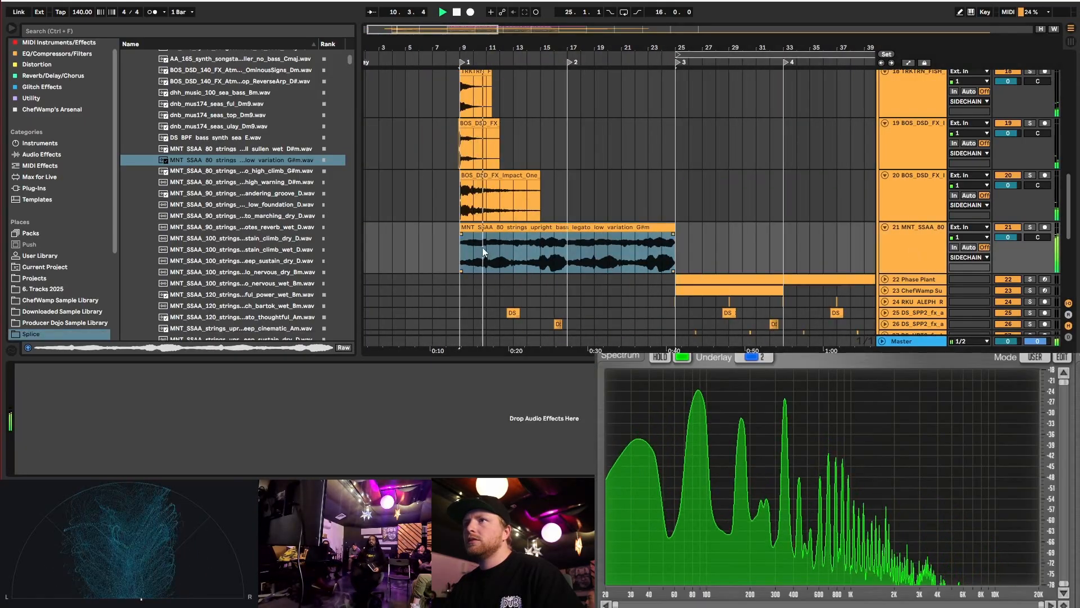
{"action": "scroll", "coordinate": [481, 248], "scroll_direction": "up", "scroll_amount": 3}
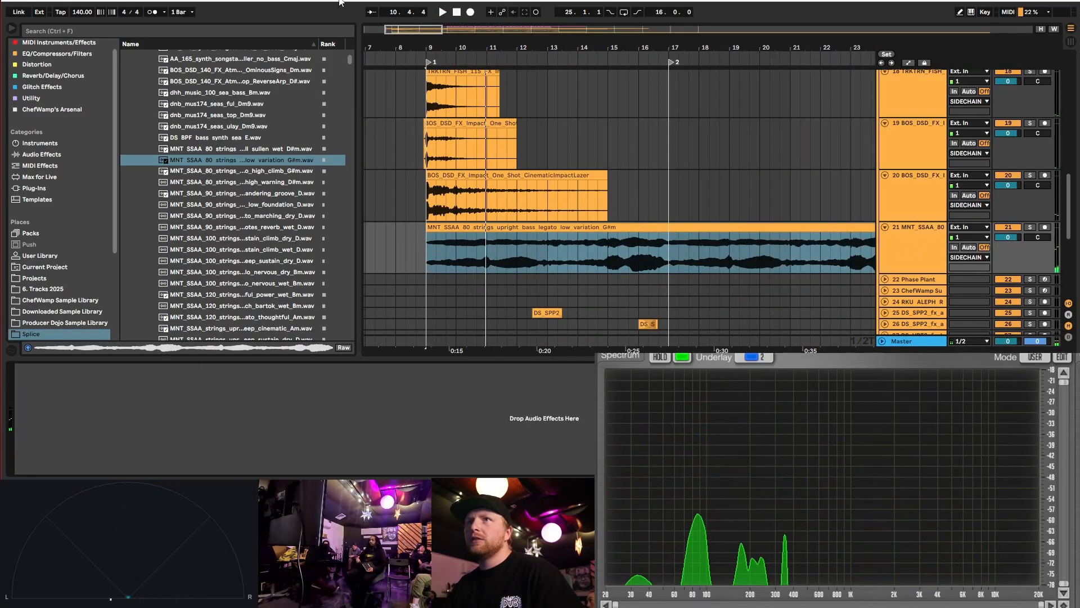
{"action": "left_click", "coordinate": [910, 211]}
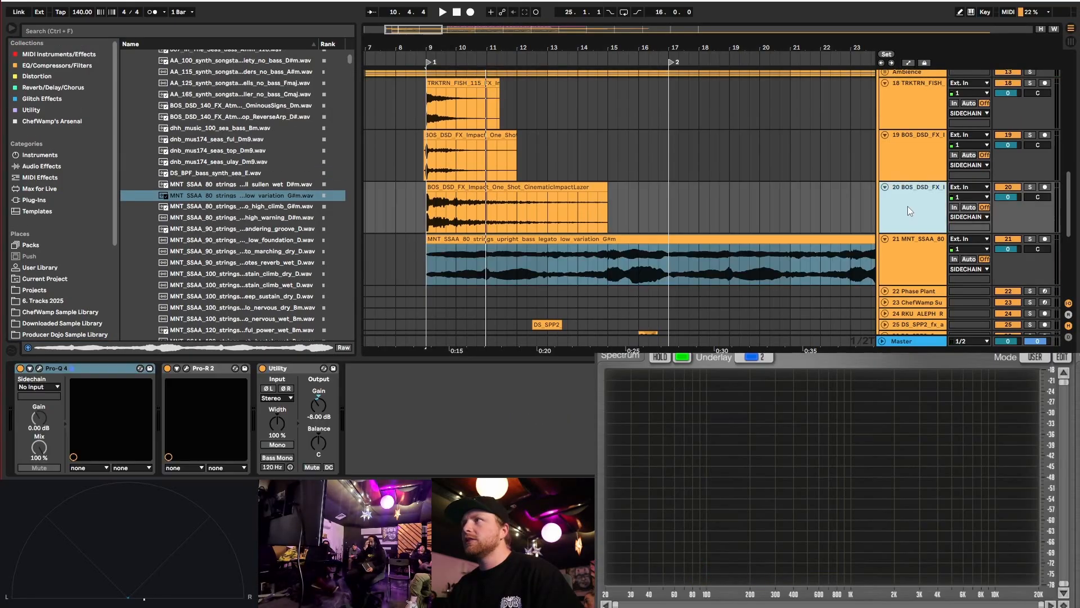
{"action": "left_click", "coordinate": [138, 376]}
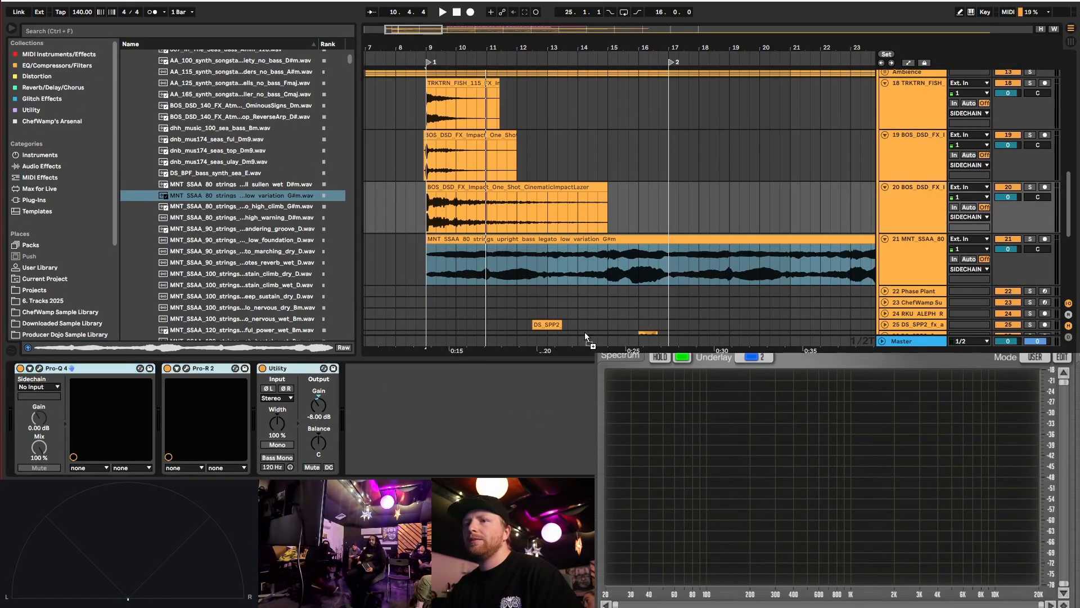
- Add Auto Filter to the end of track 21's device chain and show the automation for its frequency
{"action": "left_click", "coordinate": [58, 65]}
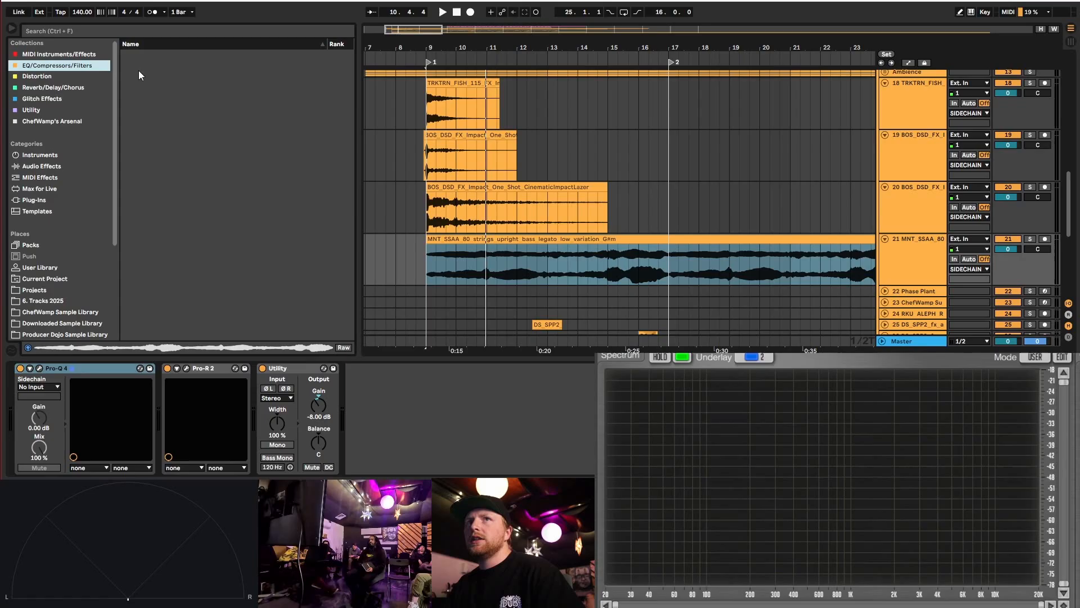
{"action": "left_click", "coordinate": [163, 77]}
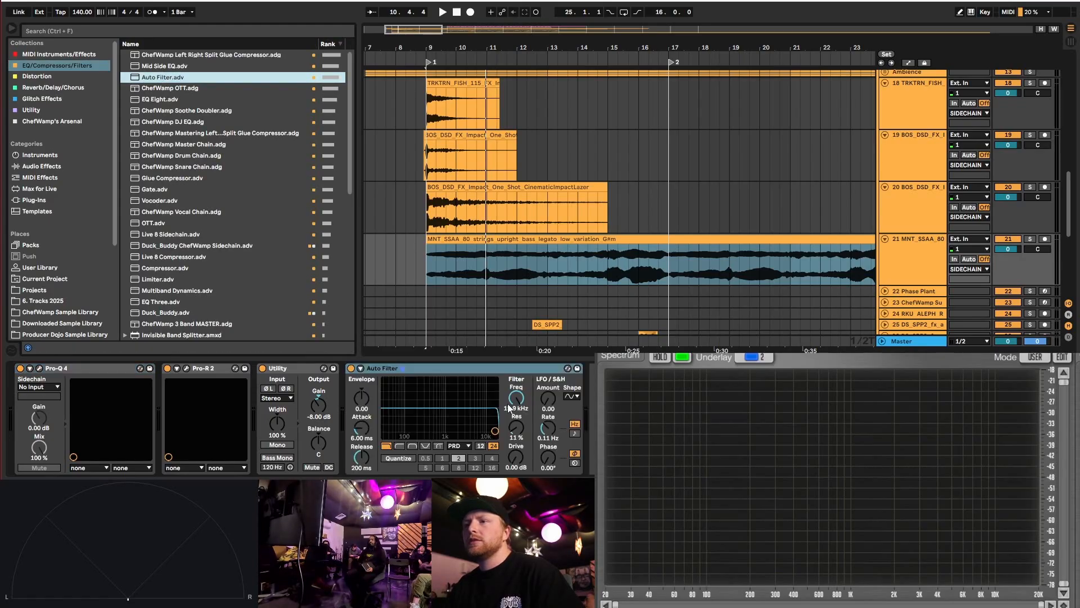
{"action": "right_click", "coordinate": [516, 397]}
{"action": "left_click", "coordinate": [548, 413]}
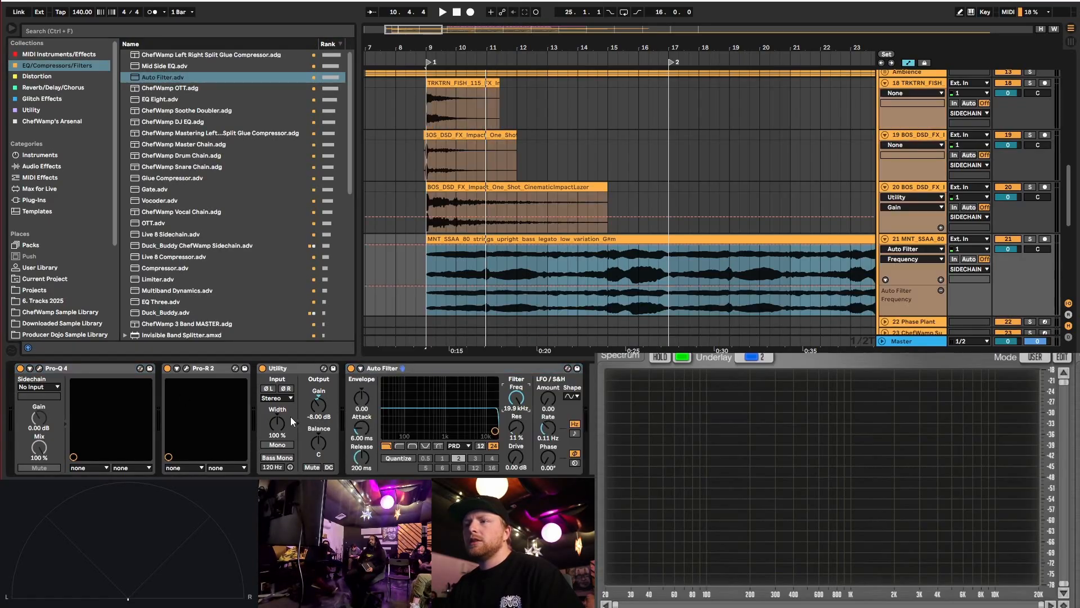
- Configure Pro-R 2 on track 21 to expose its Space and Mix parameters in the device
{"action": "left_click", "coordinate": [177, 368]}
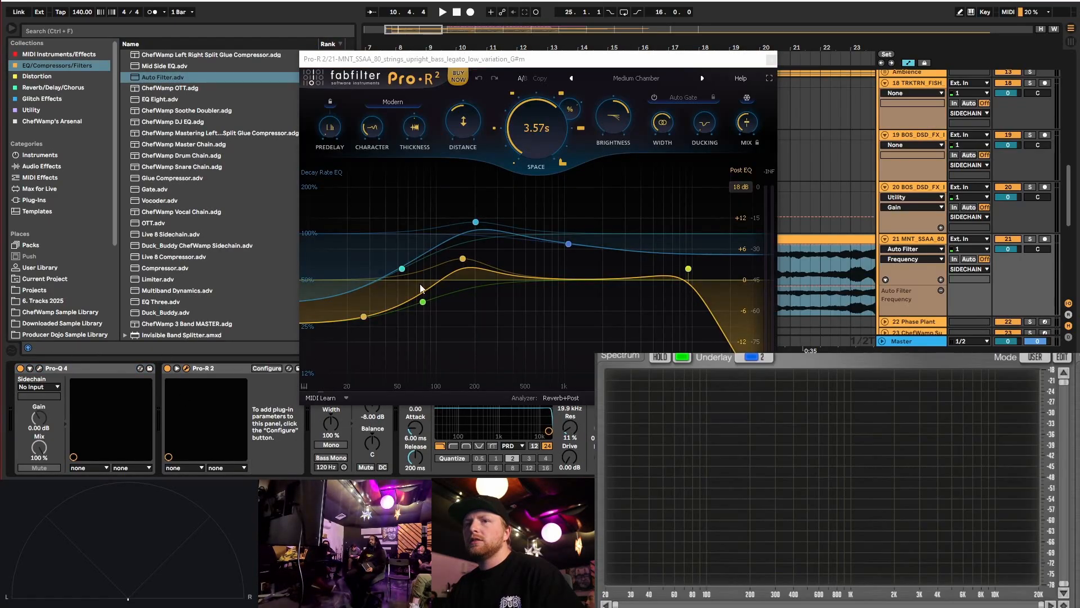
{"action": "left_click", "coordinate": [267, 369]}
{"action": "left_click", "coordinate": [536, 128]}
{"action": "left_click", "coordinate": [747, 122]}
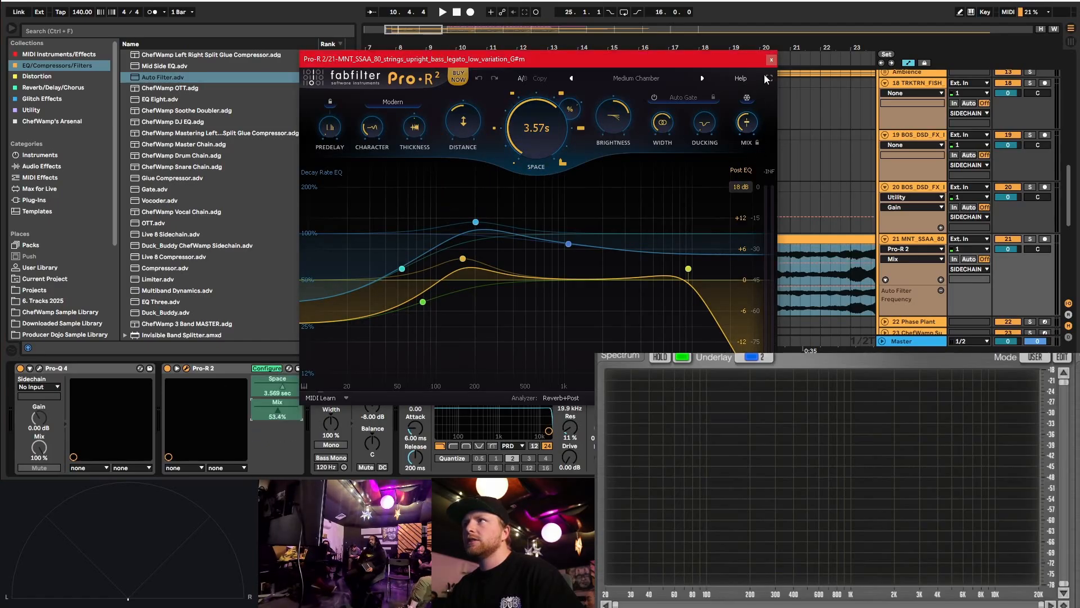
{"action": "left_click", "coordinate": [772, 59]}
{"action": "left_click", "coordinate": [267, 369]}
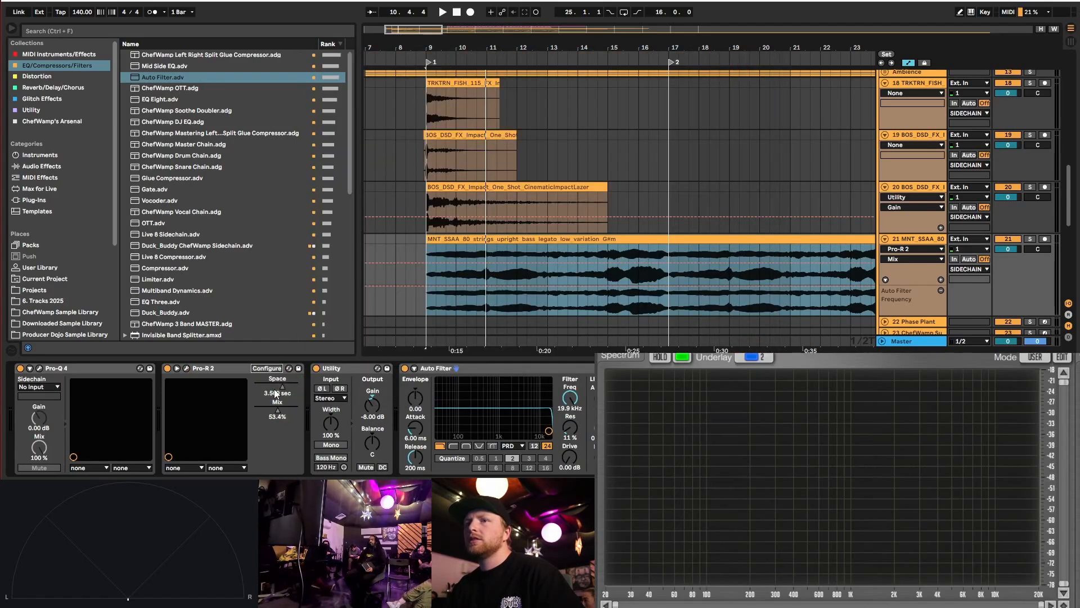
- Show separate automation lanes on track 21 for Pro-R 2 Space and Mix, along with the Auto Filter frequency
{"action": "right_click", "coordinate": [276, 390]}
{"action": "left_click", "coordinate": [297, 396]}
{"action": "right_click", "coordinate": [277, 410]}
{"action": "left_click", "coordinate": [290, 415]}
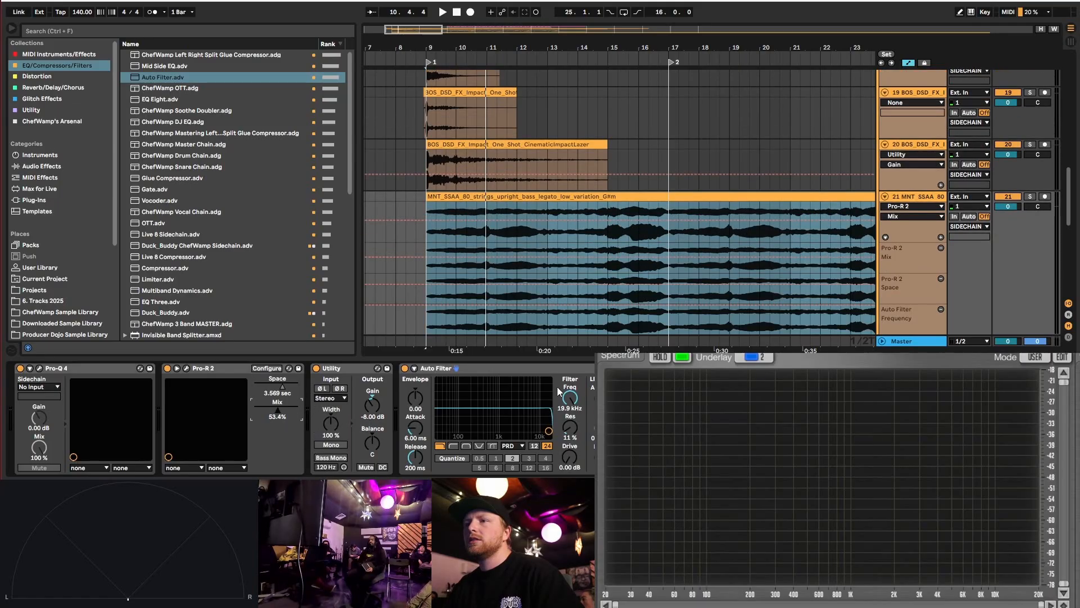
{"action": "right_click", "coordinate": [572, 399]}
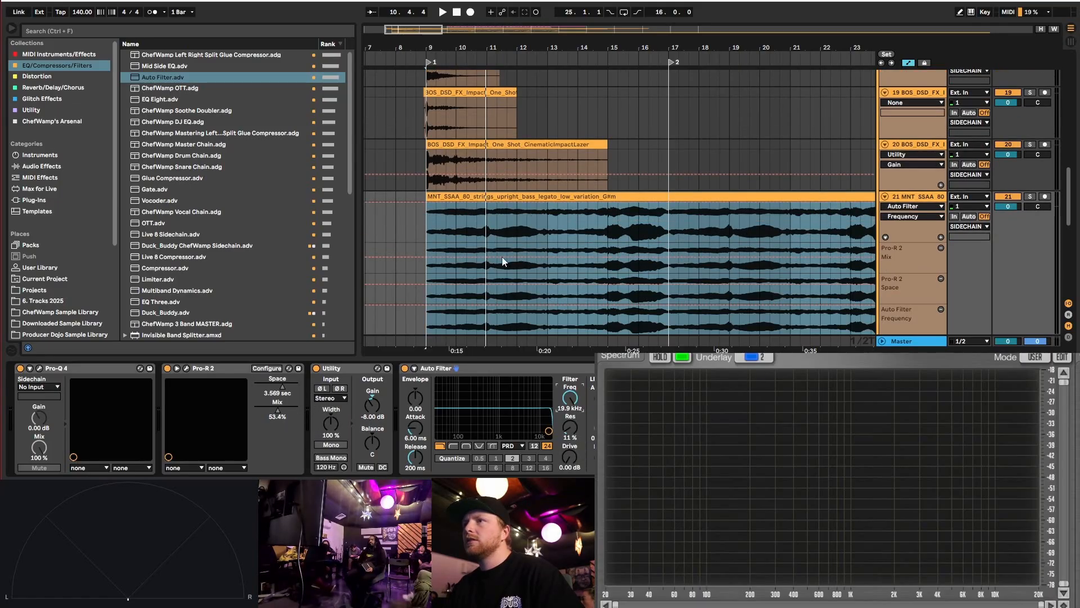
- Set track 21's automation at bar 9 to 88.1% reverb Mix, about 4.8 sec Space and 1.16 kHz filter frequency, and play it
{"action": "scroll", "coordinate": [429, 229], "scroll_direction": "down", "scroll_amount": 2}
{"action": "left_click", "coordinate": [427, 196]}
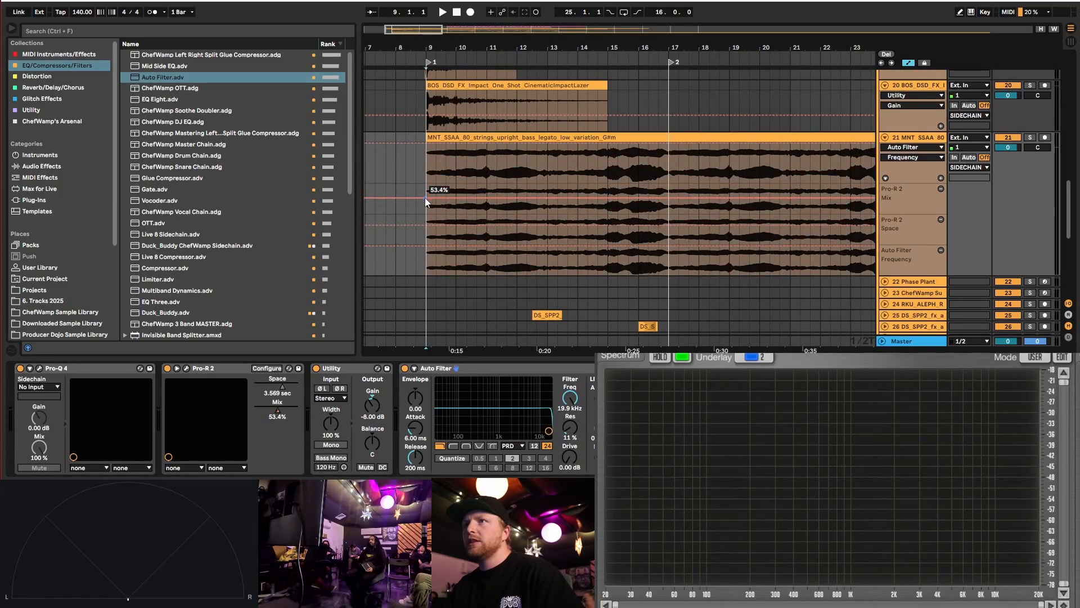
{"action": "left_click_drag", "start_coordinate": [425, 198], "coordinate": [426, 259]}
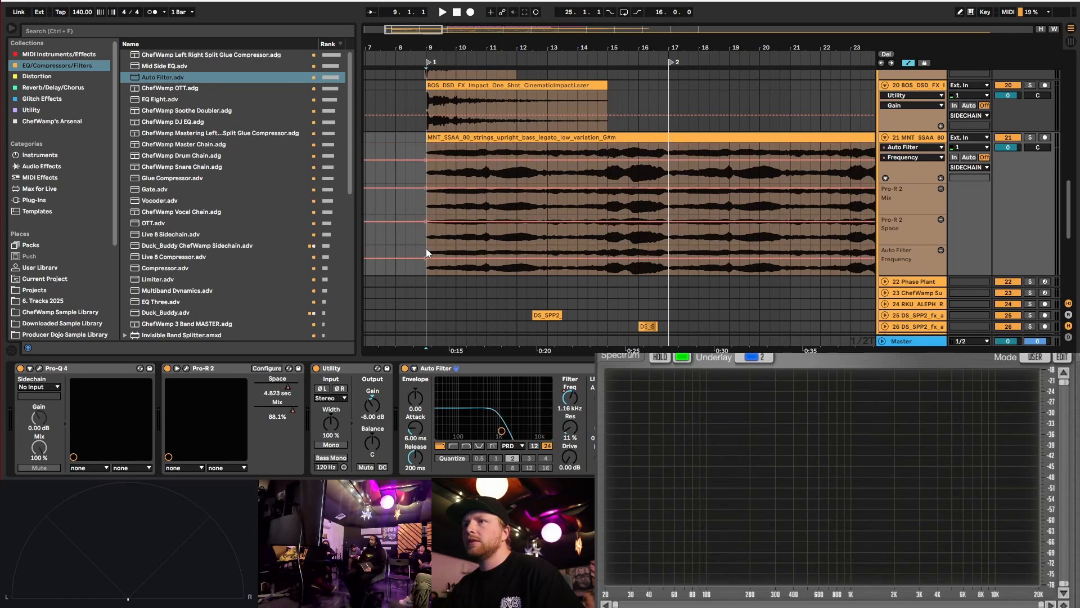
{"action": "key", "text": "space"}
- Ramp track 21's automation to 19.9 kHz filter frequency, 3.243 sec Space and 71.8% Mix at bar 25, and hide the automation
{"action": "scroll", "coordinate": [388, 260], "scroll_direction": "down", "scroll_amount": 3}
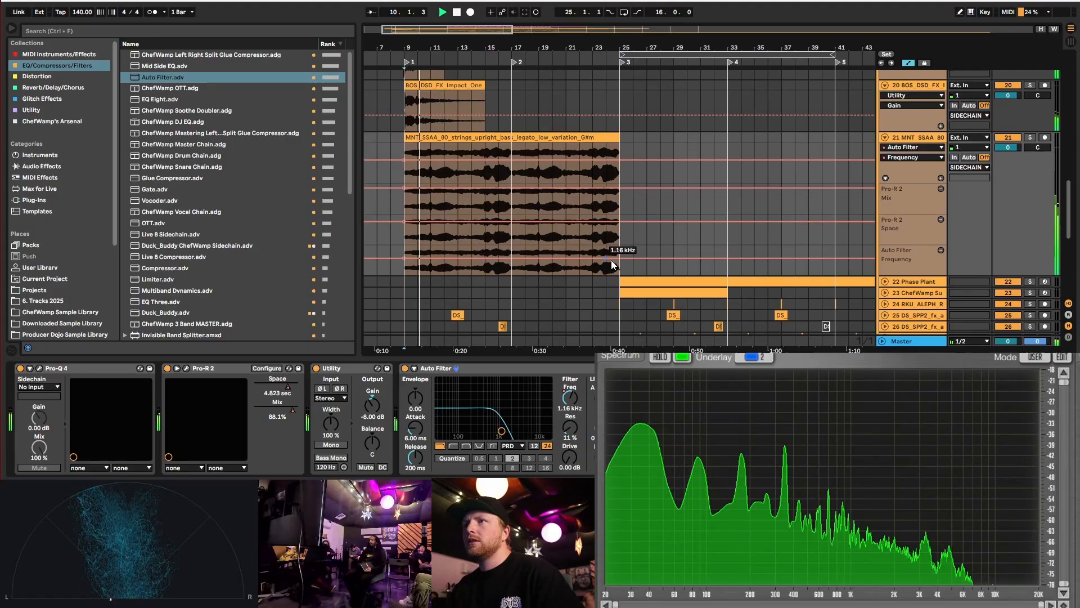
{"action": "left_click_drag", "start_coordinate": [617, 258], "coordinate": [620, 230]}
{"action": "left_click_drag", "start_coordinate": [620, 188], "coordinate": [620, 192]}
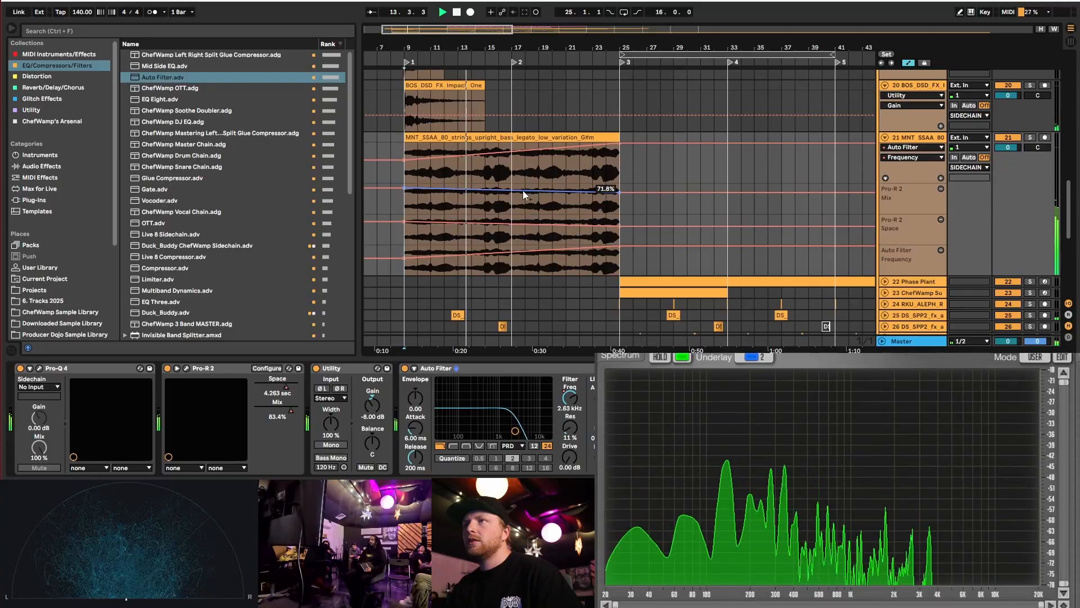
{"action": "scroll", "coordinate": [529, 191], "scroll_direction": "up", "scroll_amount": 1}
{"action": "left_click", "coordinate": [909, 63]}
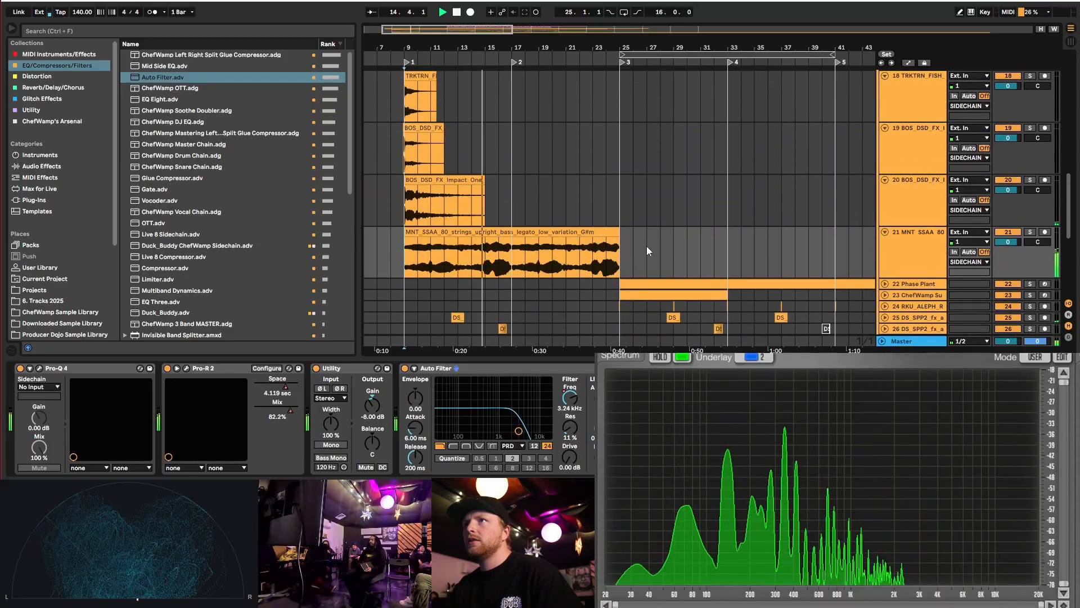
- Review the FX and vocal tracks below during playback and expand the Phase Plant track 22
{"action": "scroll", "coordinate": [575, 276], "scroll_direction": "down", "scroll_amount": 5}
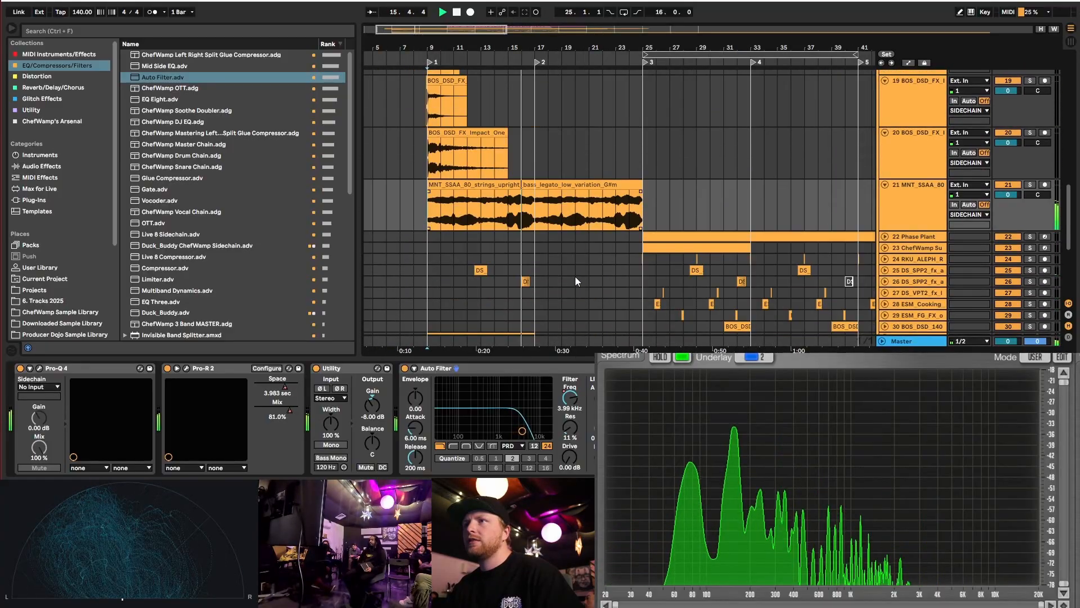
{"action": "scroll", "coordinate": [634, 268], "scroll_direction": "down", "scroll_amount": 3}
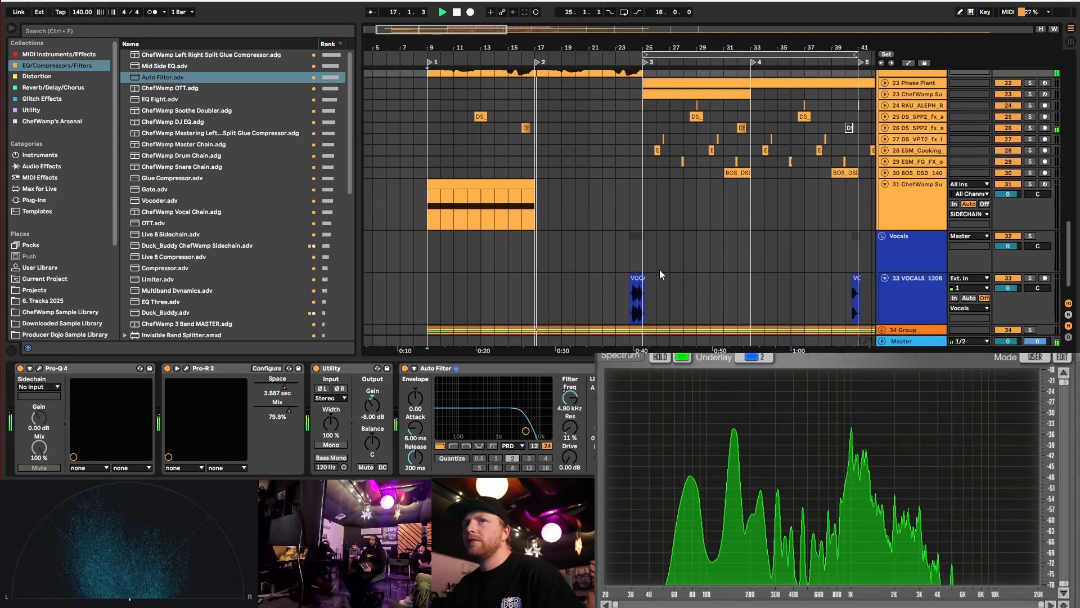
{"action": "scroll", "coordinate": [662, 262], "scroll_direction": "up", "scroll_amount": 7}
{"action": "scroll", "coordinate": [501, 203], "scroll_direction": "down", "scroll_amount": 2}
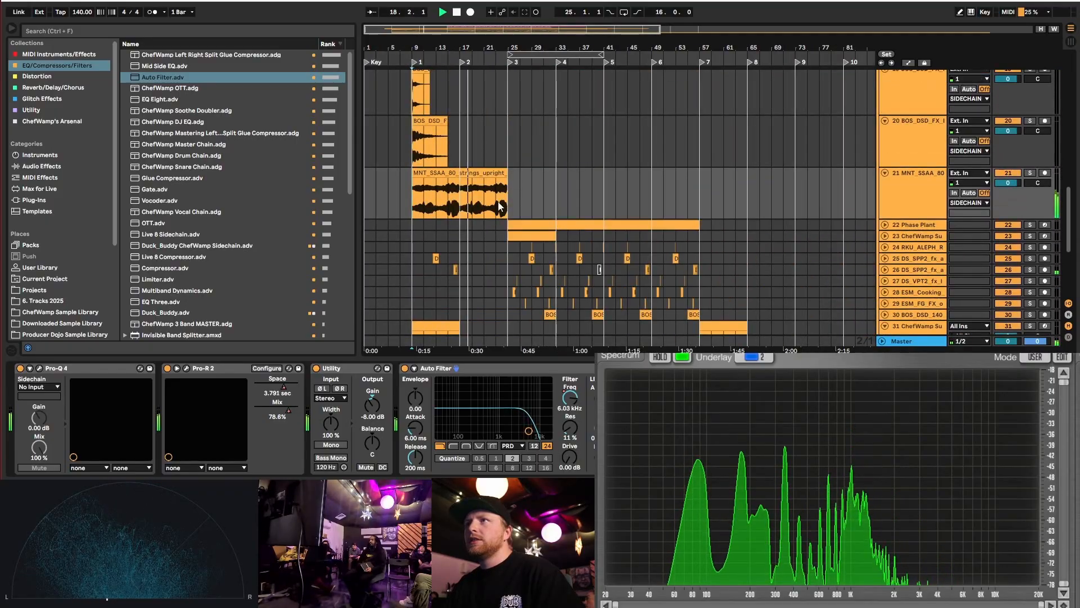
{"action": "left_click", "coordinate": [906, 190]}
{"action": "left_click", "coordinate": [885, 225]}
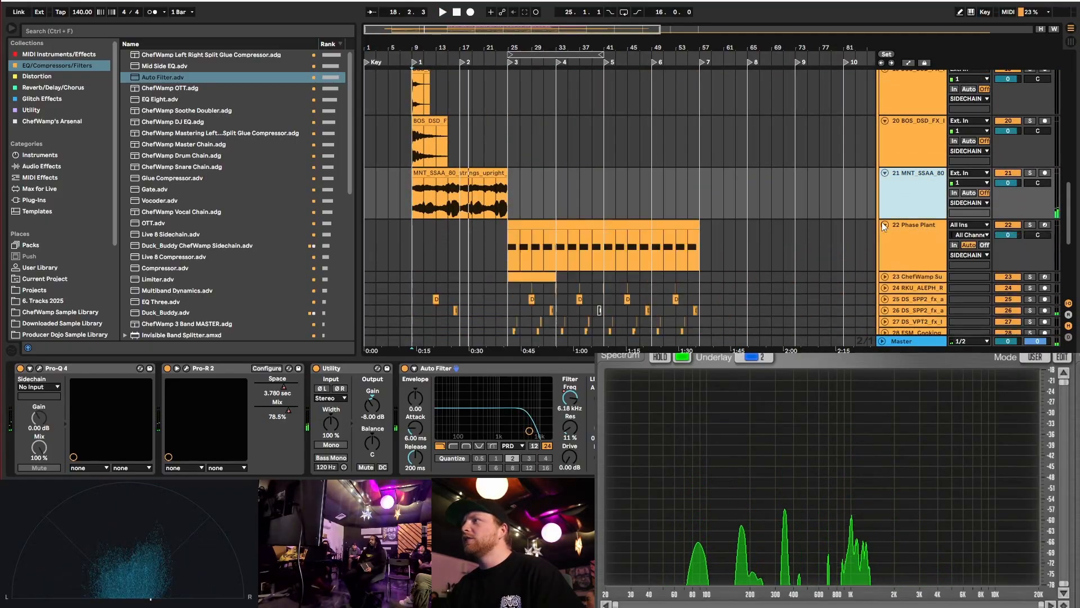
- Play the end of the upright bass clip through the transition into the Phase Plant section at bar 25
{"action": "scroll", "coordinate": [505, 209], "scroll_direction": "up", "scroll_amount": 3}
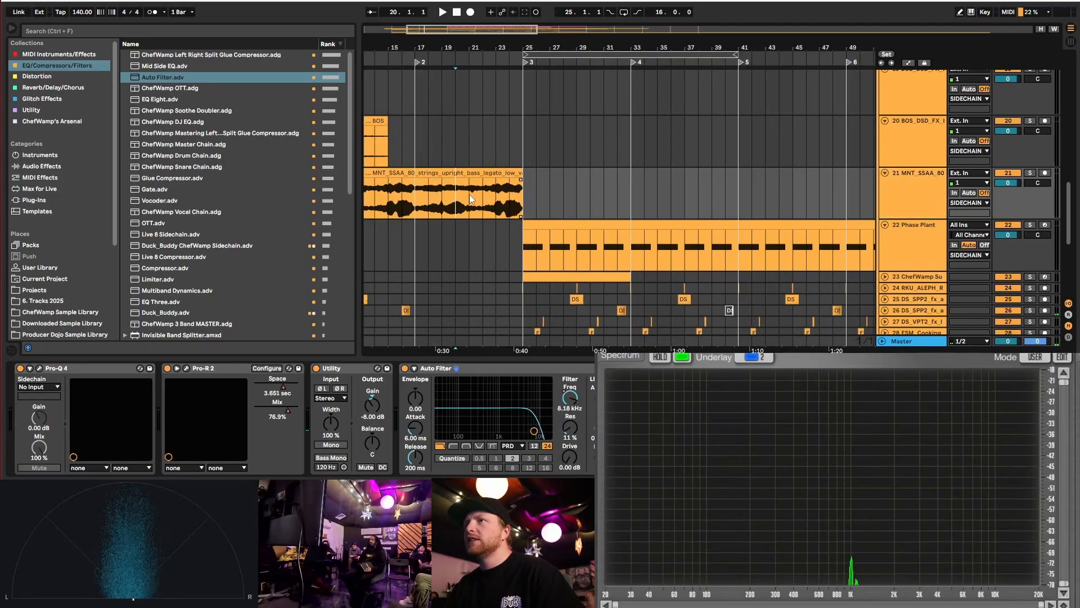
{"action": "scroll", "coordinate": [496, 217], "scroll_direction": "up", "scroll_amount": 1}
{"action": "scroll", "coordinate": [497, 217], "scroll_direction": "down", "scroll_amount": 1}
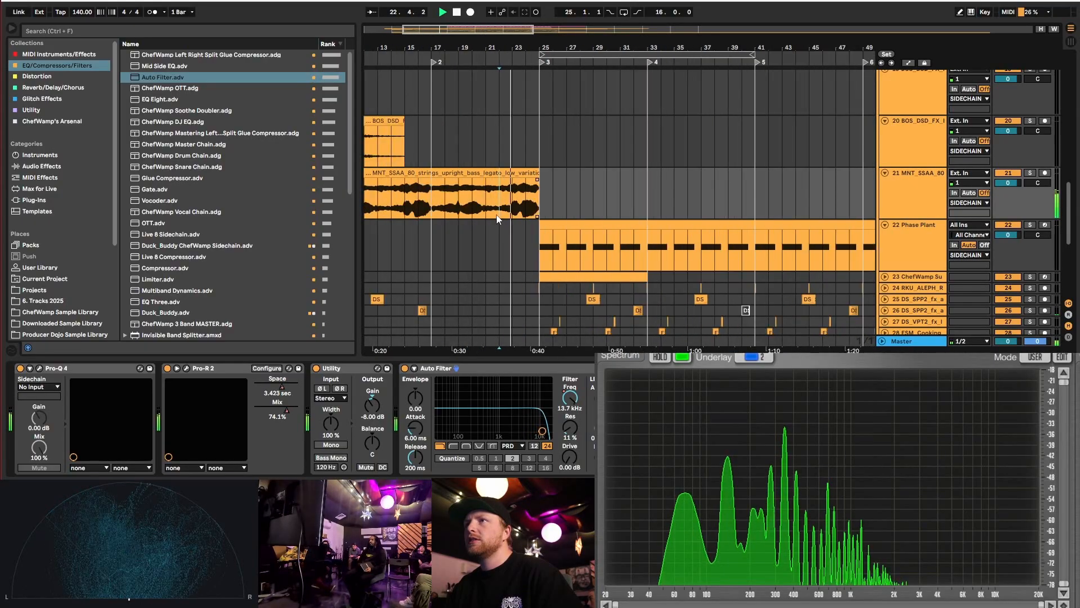
{"action": "scroll", "coordinate": [445, 218], "scroll_direction": "down", "scroll_amount": 1}
{"action": "scroll", "coordinate": [433, 218], "scroll_direction": "up", "scroll_amount": 1}
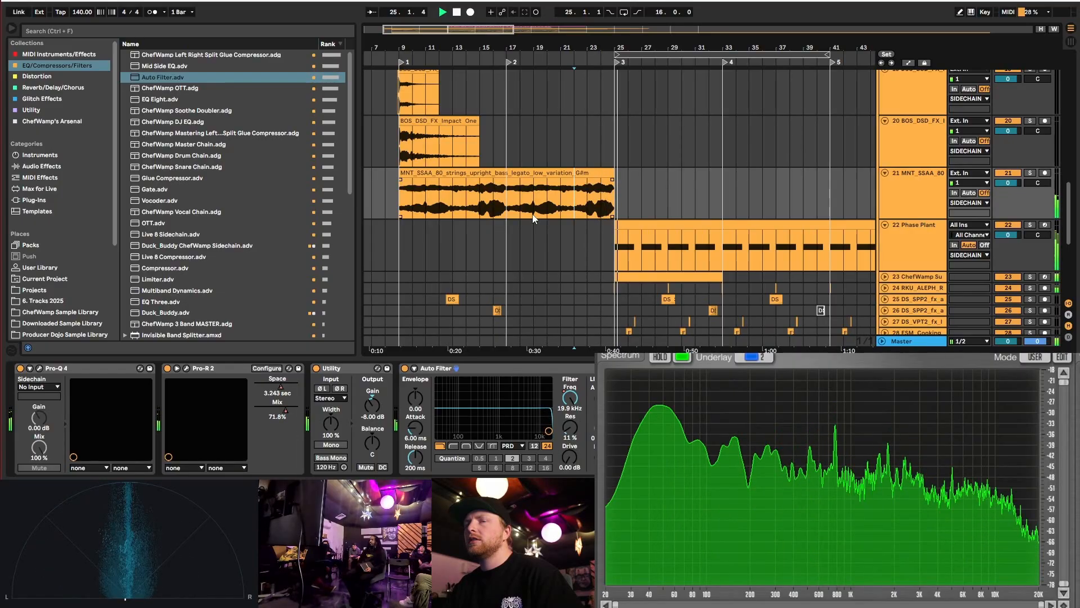
{"action": "key", "text": "space"}
- Fade out the upright bass clip on track 21 from about bar 22 to bar 25 and play back the fade
{"action": "scroll", "coordinate": [606, 218], "scroll_direction": "up", "scroll_amount": 2}
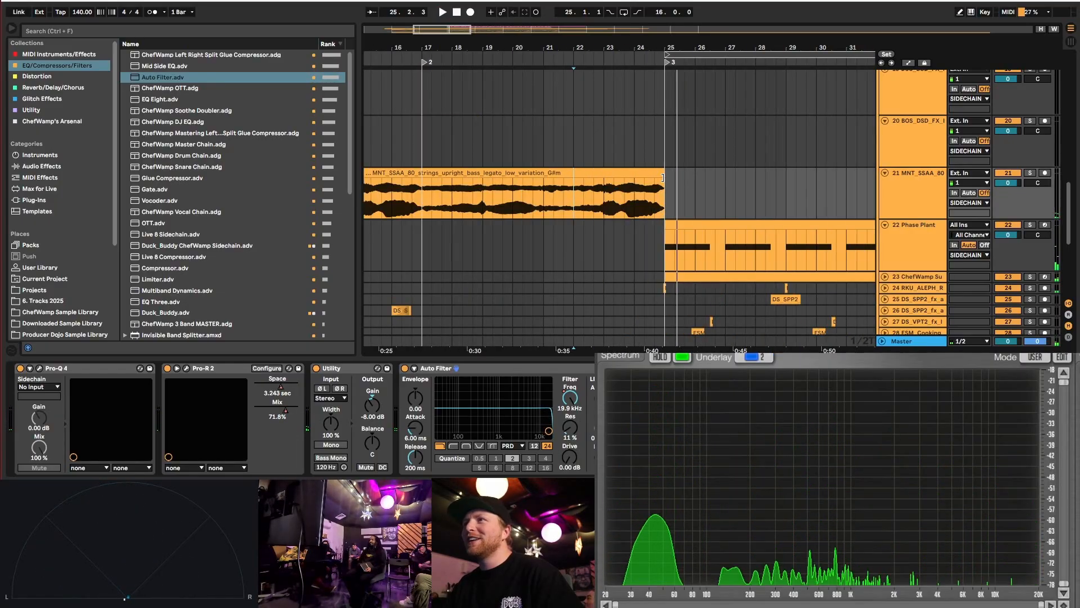
{"action": "left_click_drag", "start_coordinate": [662, 181], "coordinate": [587, 181]}
{"action": "left_click", "coordinate": [551, 208]}
{"action": "key", "text": "space"}
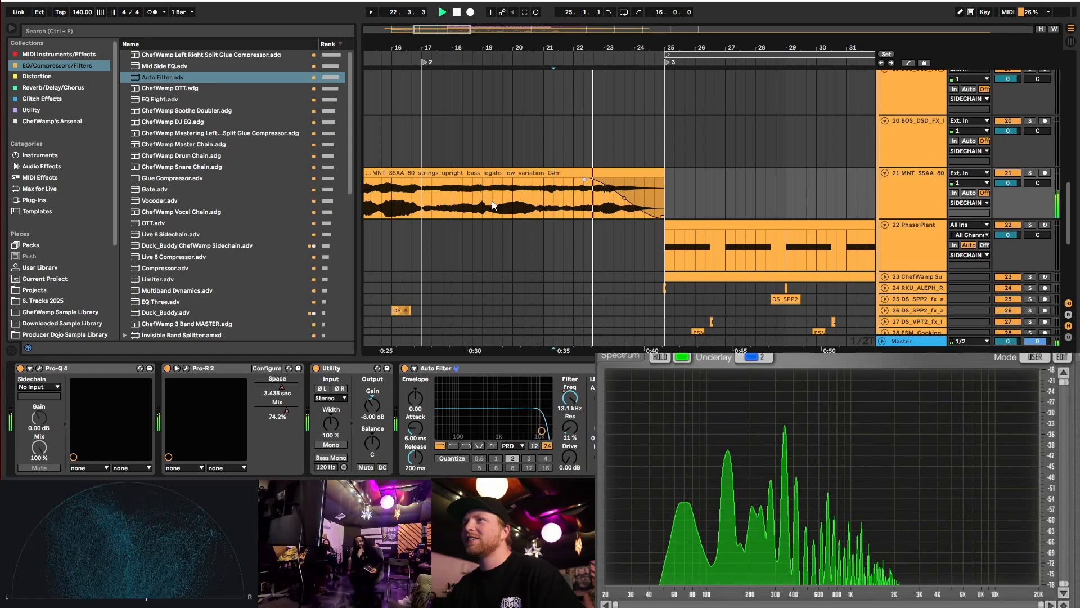
- Stop playback and duplicate the Phase Plant track 22 together with its clips from bar 25 to 57
{"action": "scroll", "coordinate": [548, 205], "scroll_direction": "down", "scroll_amount": 3}
{"action": "scroll", "coordinate": [427, 222], "scroll_direction": "up", "scroll_amount": 2}
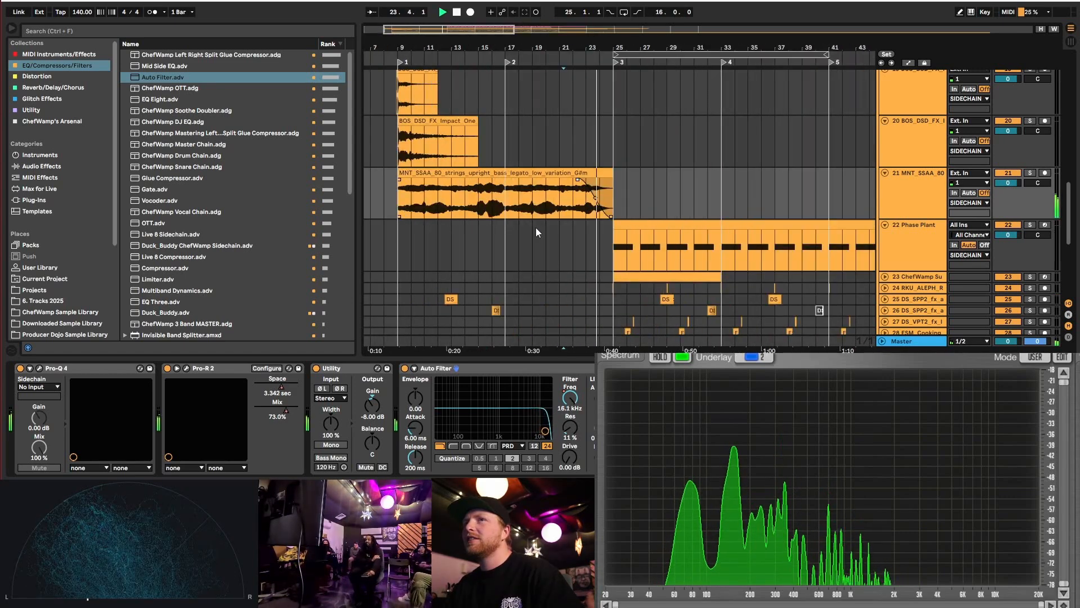
{"action": "scroll", "coordinate": [561, 228], "scroll_direction": "down", "scroll_amount": 3}
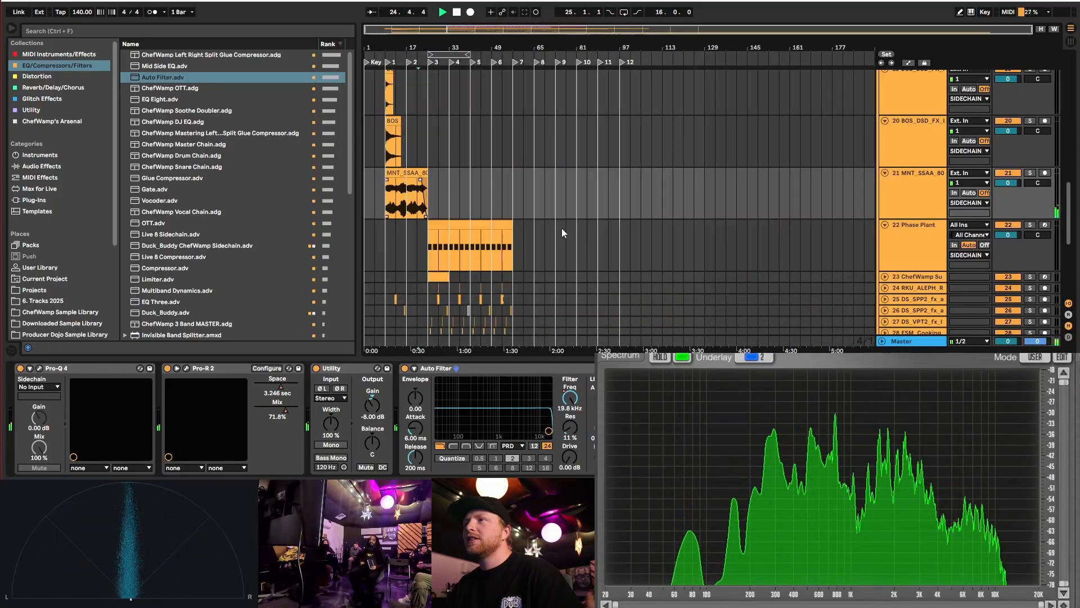
{"action": "scroll", "coordinate": [380, 232], "scroll_direction": "up", "scroll_amount": 2}
{"action": "key", "text": "space"}
{"action": "left_click", "coordinate": [521, 237]}
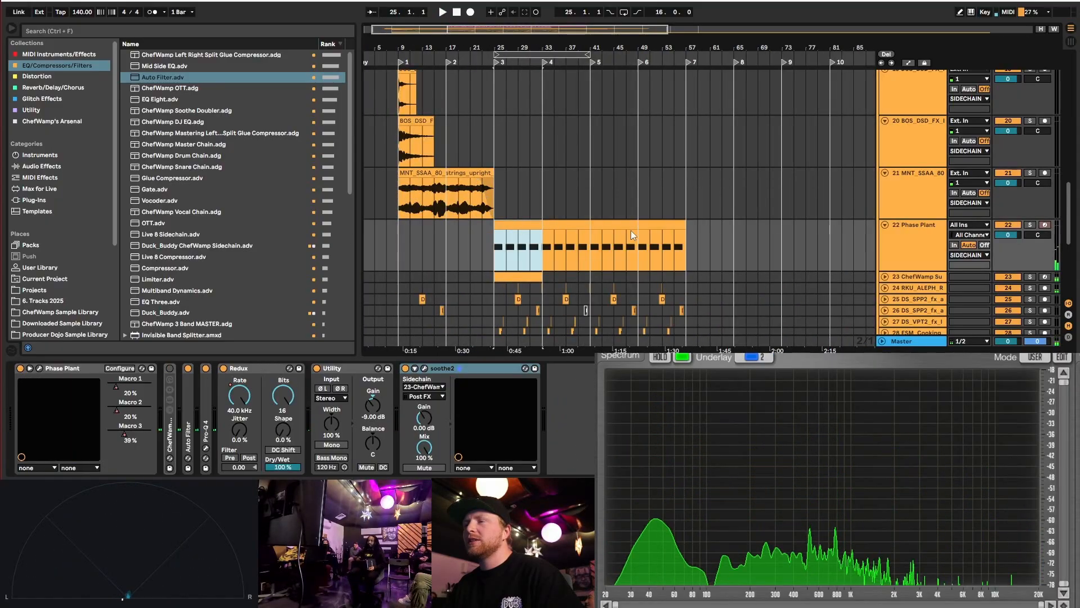
{"action": "left_click", "coordinate": [663, 224]}
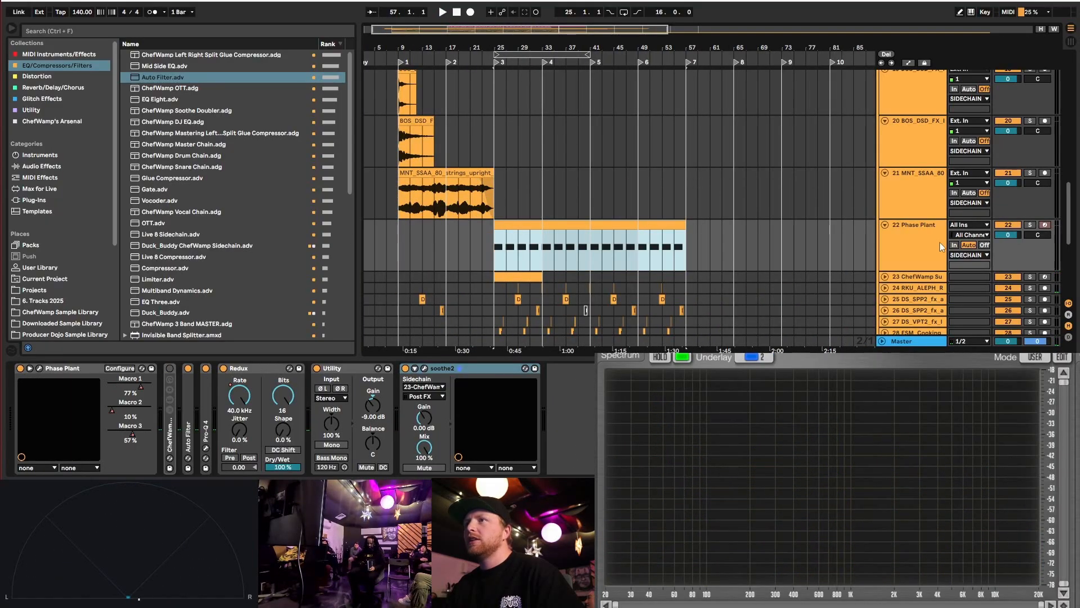
{"action": "left_click", "coordinate": [923, 232]}
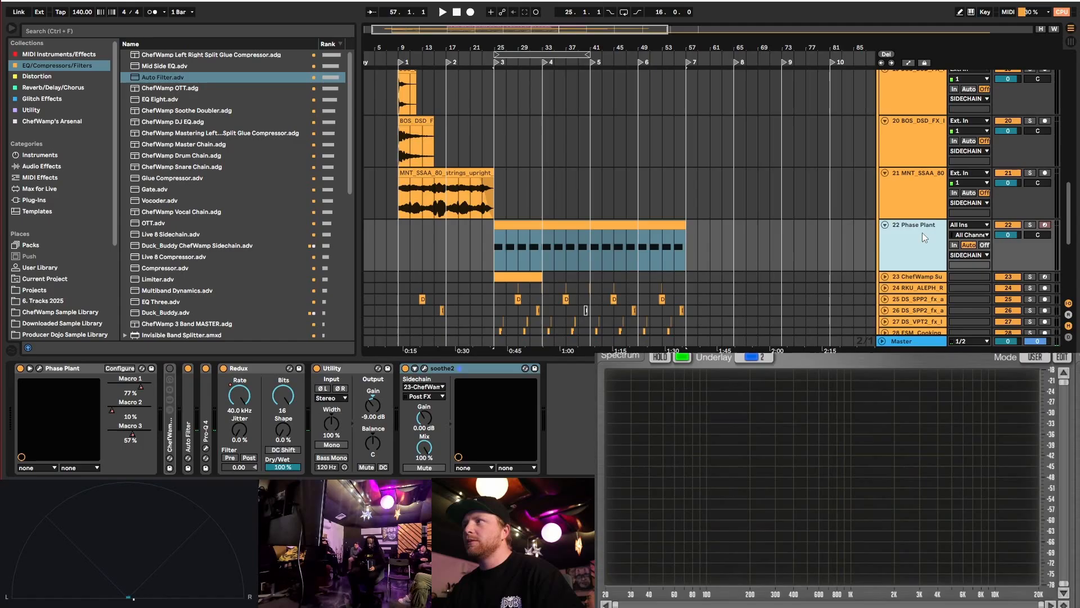
{"action": "key", "text": "ctrl+d"}
- Try moving the first clip of the duplicated Phase Plant track to bar 9, duplicating it up to bar 25 and deleting the remaining clips
{"action": "left_click", "coordinate": [528, 233]}
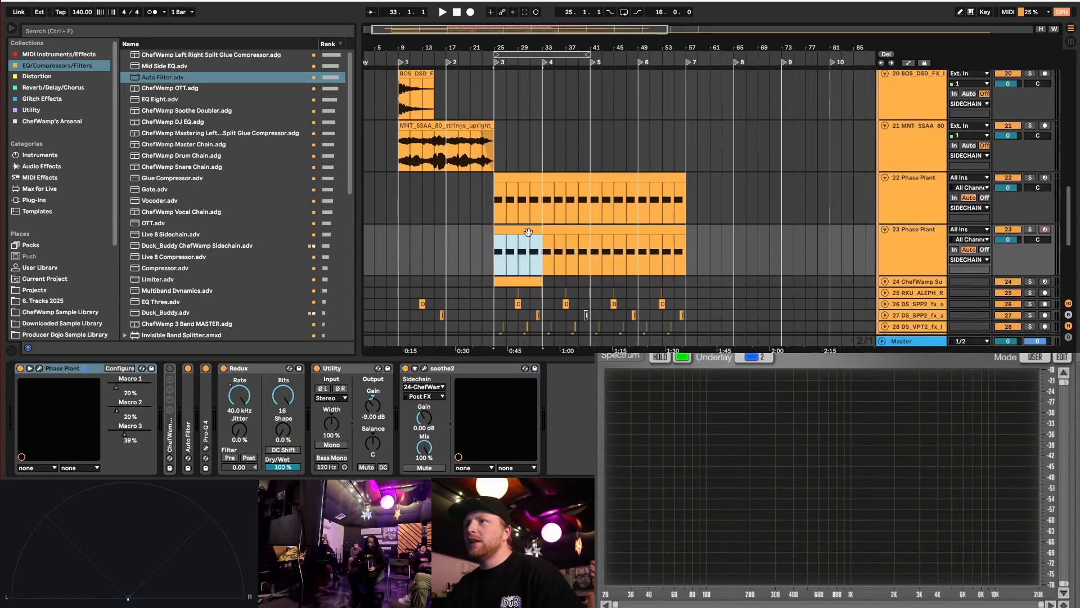
{"action": "left_click_drag", "start_coordinate": [528, 233], "coordinate": [447, 232]}
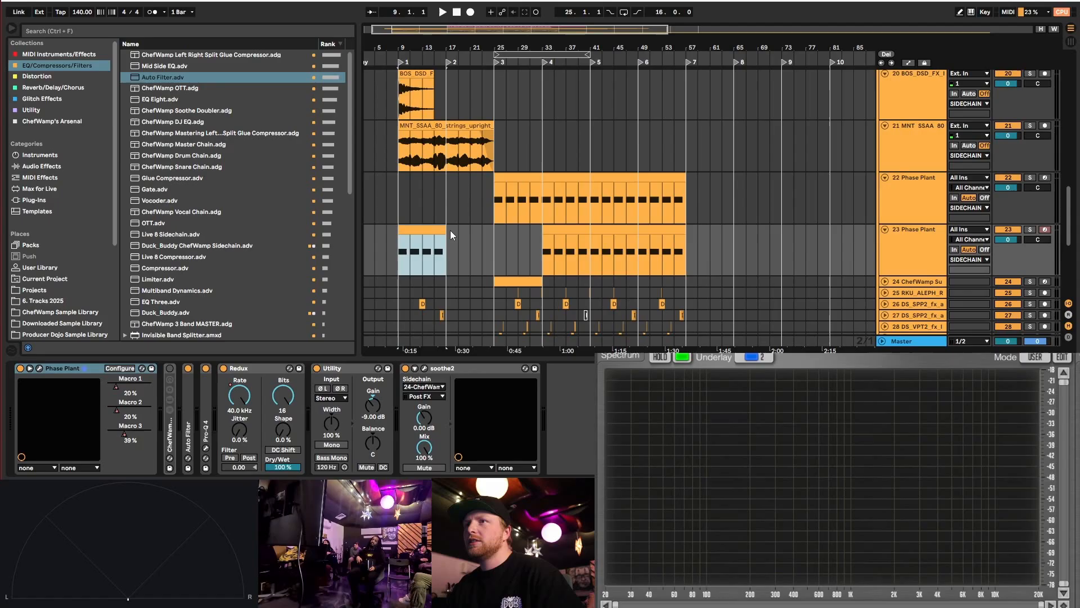
{"action": "key", "text": "ctrl+d"}
{"action": "left_click_drag", "start_coordinate": [543, 236], "coordinate": [676, 234]}
{"action": "key", "text": "Delete"}
{"action": "scroll", "coordinate": [389, 250], "scroll_direction": "up", "scroll_amount": 3}
- Solo the duplicated Phase Plant track 23 and play it from bar 9
{"action": "left_click", "coordinate": [416, 252]}
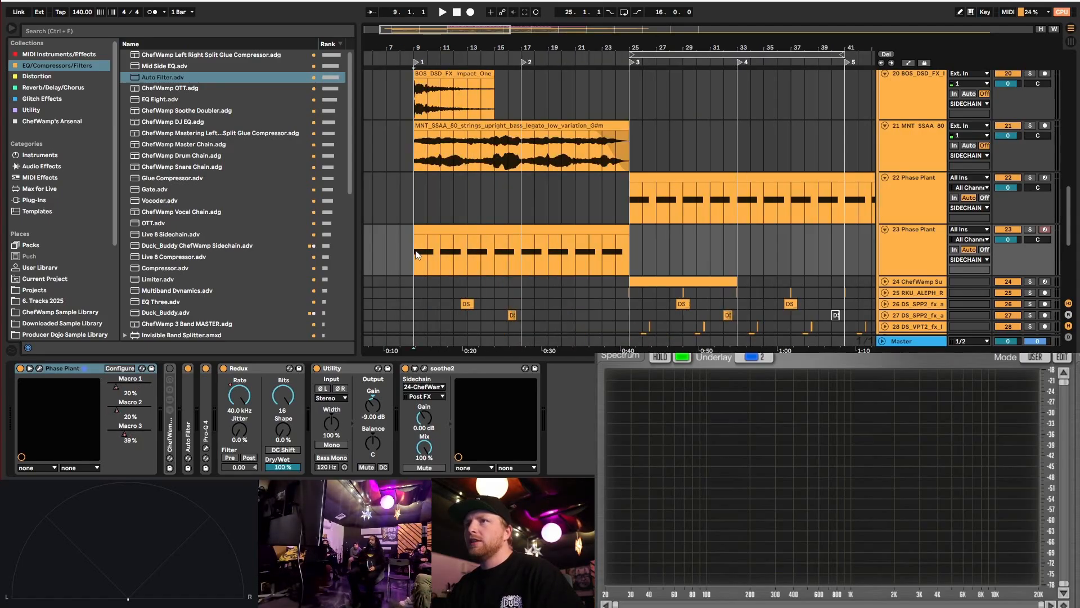
{"action": "left_click", "coordinate": [1030, 230]}
{"action": "key", "text": "space"}
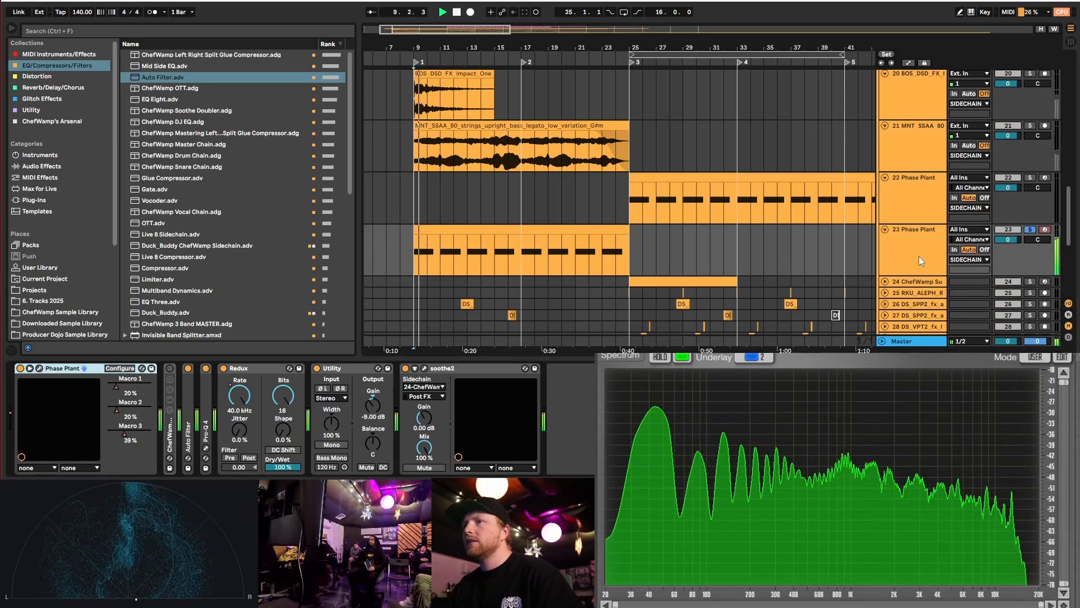
- Undo the clip rearrangement on track 23
{"action": "key", "text": "ctrl+z"}
{"action": "key", "text": "ctrl+z"}
{"action": "key", "text": "ctrl+z"}
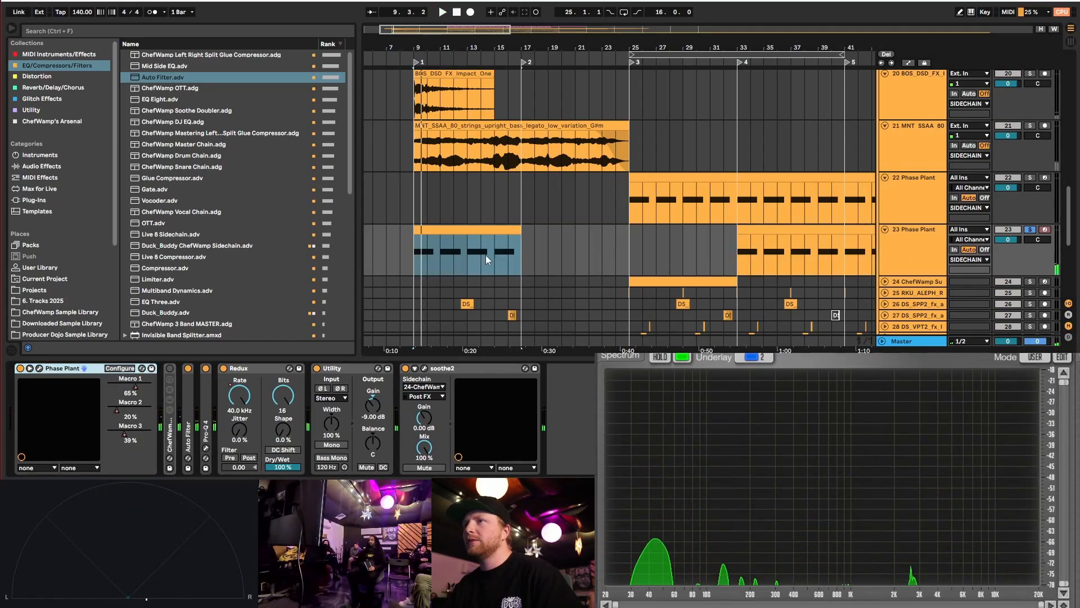
- Play the soloed track 23 from bar 25 and select its first two clips
{"action": "scroll", "coordinate": [490, 255], "scroll_direction": "down", "scroll_amount": 3}
{"action": "left_click", "coordinate": [528, 228]}
{"action": "key", "text": "space"}
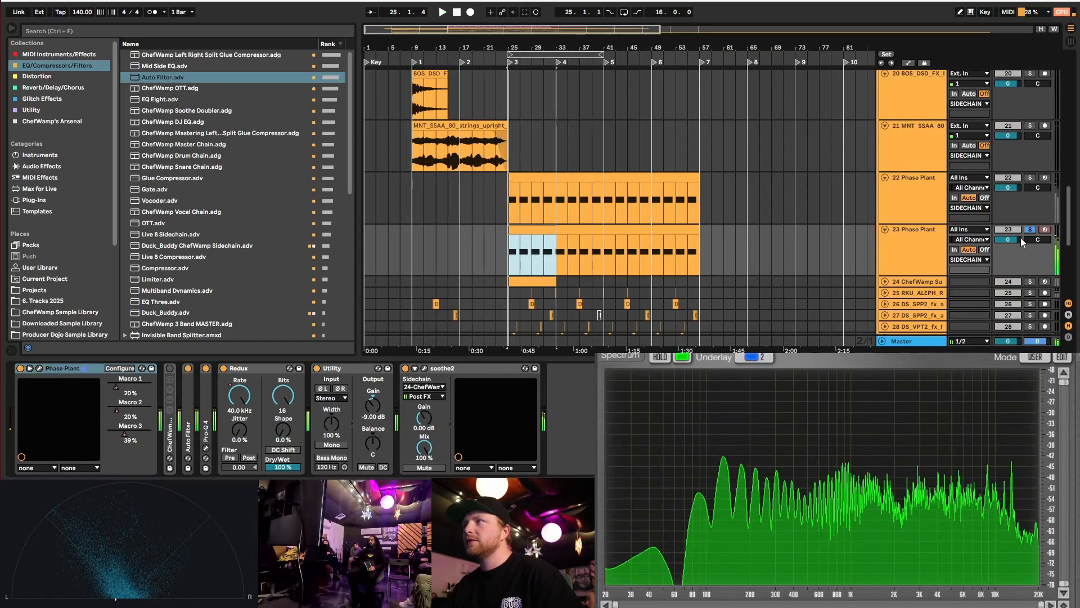
{"action": "left_click", "coordinate": [587, 225], "text": "shift"}
{"action": "key", "text": "space"}
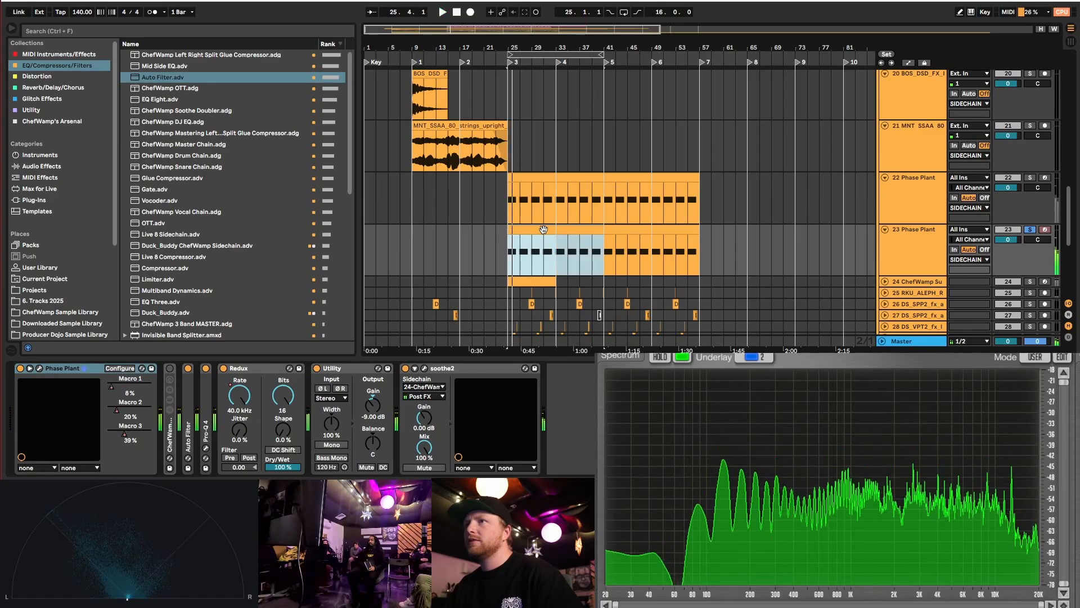
- Delete the track 23 clips from bar 41 to 57 and play the soloed track from bar 25
{"action": "left_click", "coordinate": [543, 229]}
{"action": "left_click", "coordinate": [625, 229]}
{"action": "left_click", "coordinate": [680, 229], "text": "shift"}
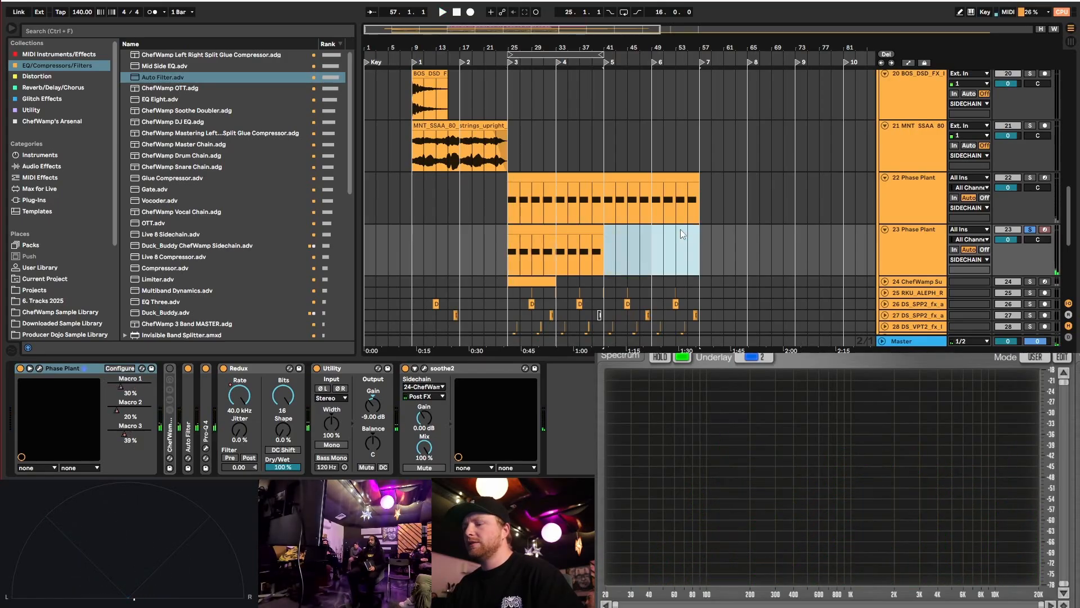
{"action": "key", "text": "Delete"}
{"action": "left_click", "coordinate": [529, 224]}
{"action": "key", "text": "space"}
{"action": "left_click", "coordinate": [533, 229]}
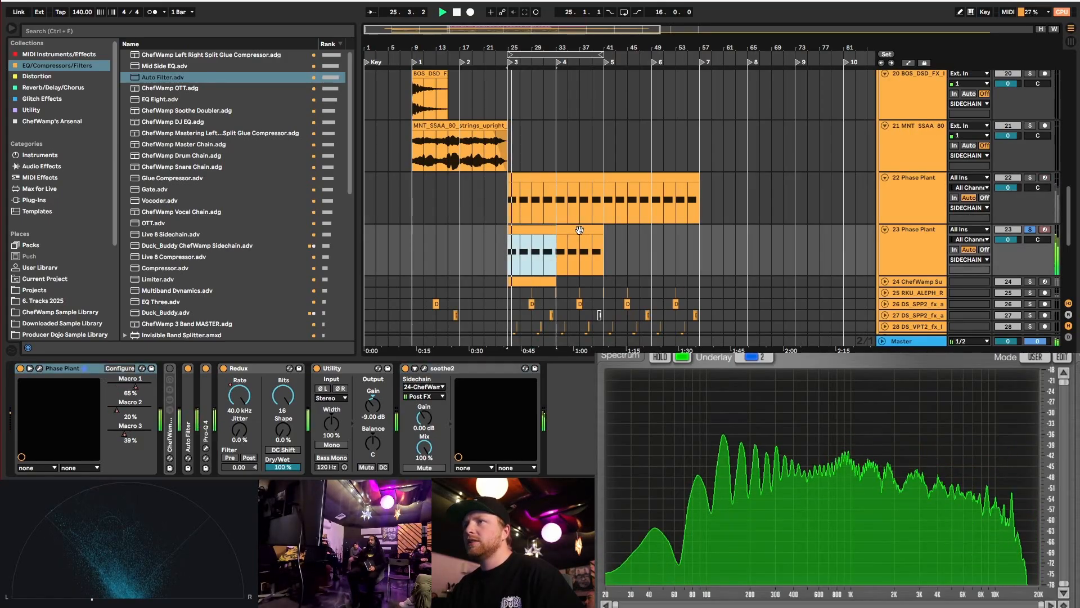
- Duplicate the track 23 clips from bars 25–41 to fill bars 41–57 and play from bar 25
{"action": "left_click", "coordinate": [579, 230]}
{"action": "key", "text": "ctrl+d"}
{"action": "key", "text": "space"}
{"action": "left_click", "coordinate": [531, 229]}
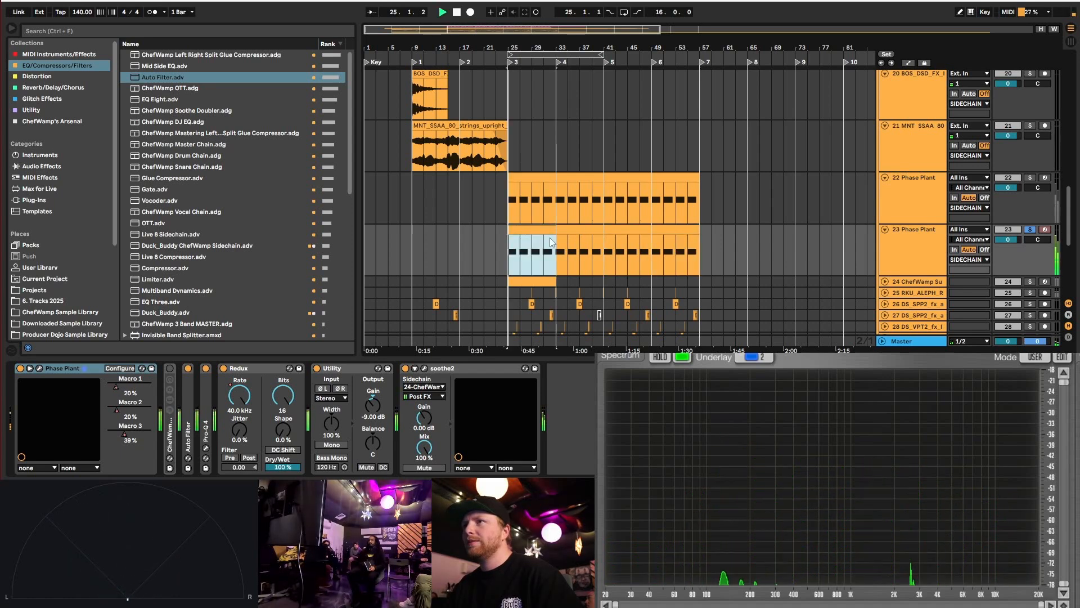
- Expand and switch off the Auto Filter on track 23 and play the result from bar 25
{"action": "key", "text": "space"}
{"action": "double_click", "coordinate": [192, 403]}
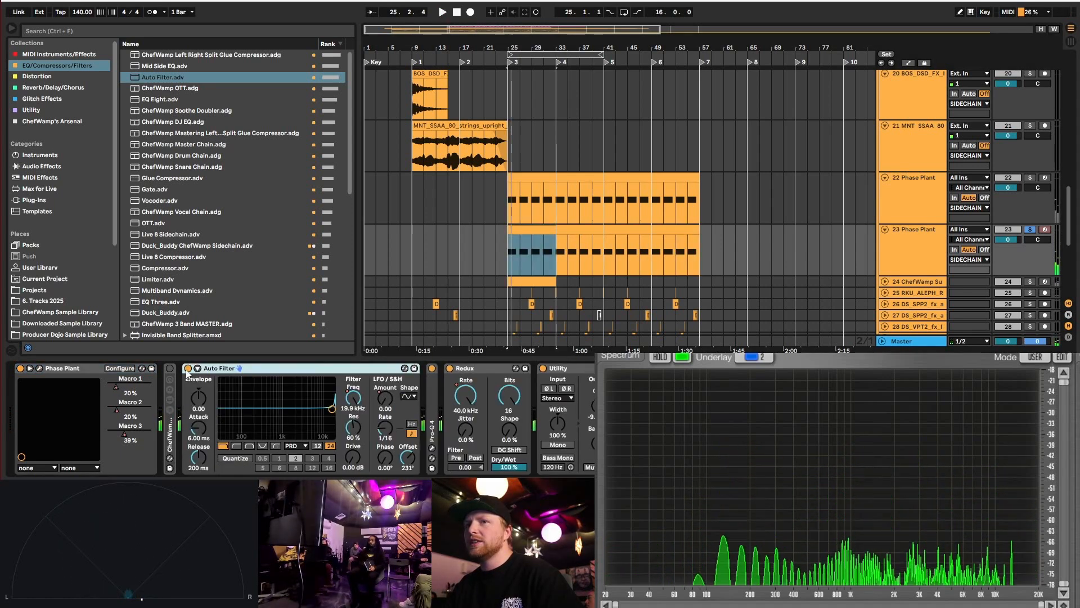
{"action": "key", "text": "space"}
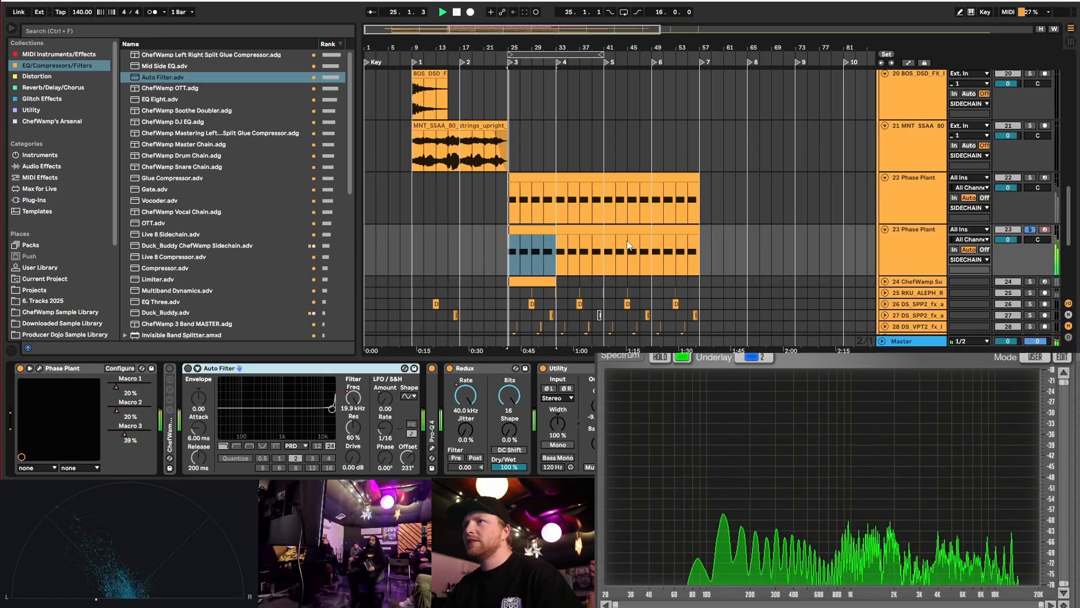
{"action": "key", "text": "space"}
- Delete the track 23 clips from bar 41 to 57 and move the remaining bar 25–41 clips to start at bar 9
{"action": "left_click", "coordinate": [632, 230]}
{"action": "left_click", "coordinate": [668, 231], "text": "shift"}
{"action": "key", "text": "Delete"}
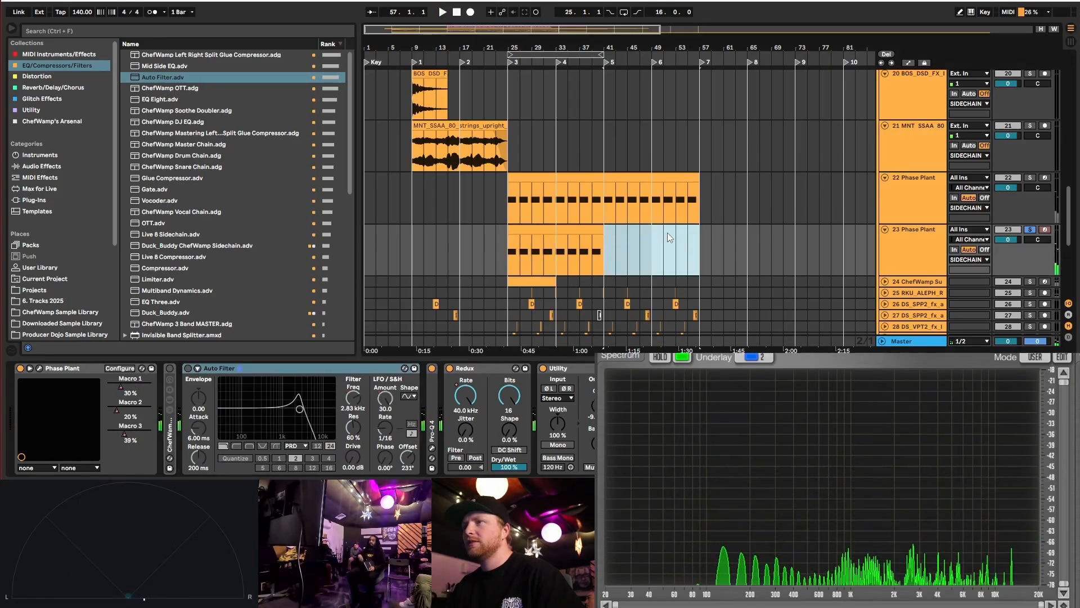
{"action": "left_click", "coordinate": [532, 229]}
{"action": "key", "text": "space"}
{"action": "key", "text": "space"}
{"action": "left_click_drag", "start_coordinate": [530, 229], "coordinate": [423, 233]}
{"action": "scroll", "coordinate": [423, 233], "scroll_direction": "up", "scroll_amount": 3}
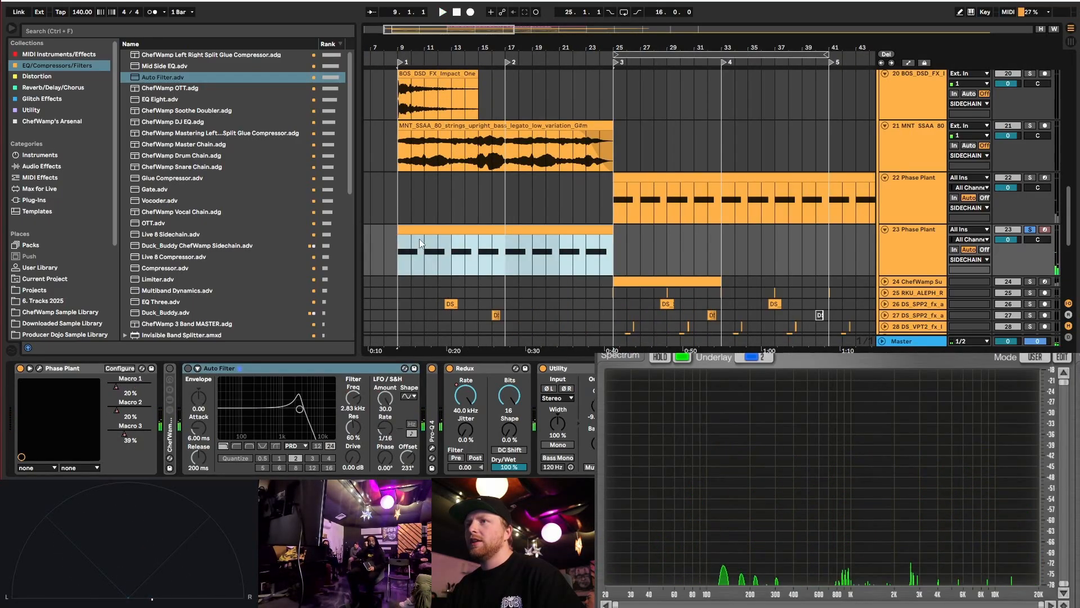
- Collapse the Auto Filter, Redux, Utility and soothe2 devices on track 23
{"action": "left_click", "coordinate": [913, 228]}
{"action": "double_click", "coordinate": [232, 369]}
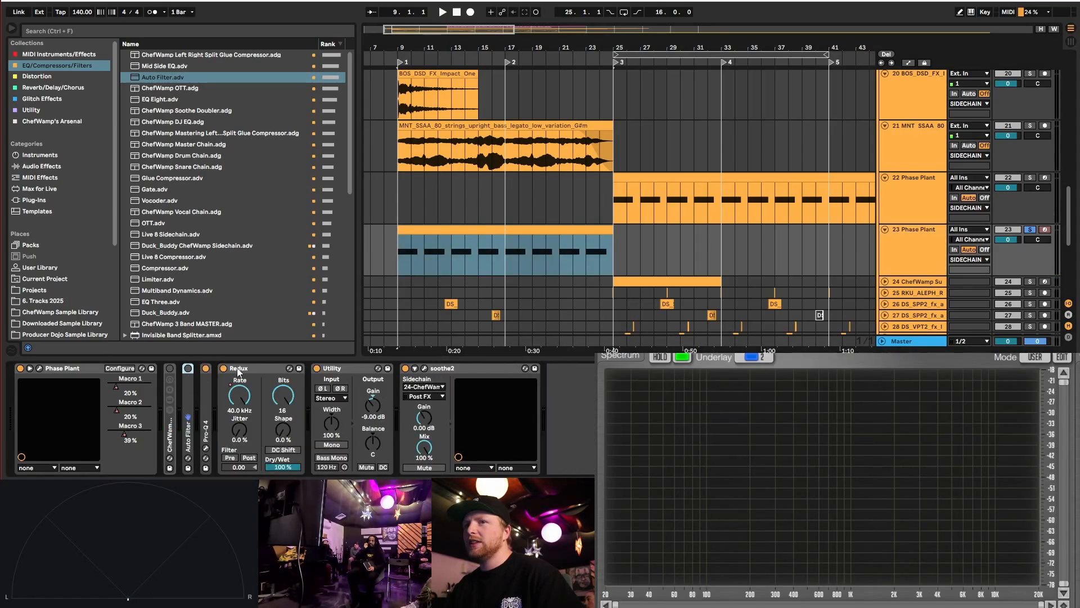
{"action": "double_click", "coordinate": [238, 369]}
{"action": "double_click", "coordinate": [256, 369]}
{"action": "double_click", "coordinate": [302, 369]}
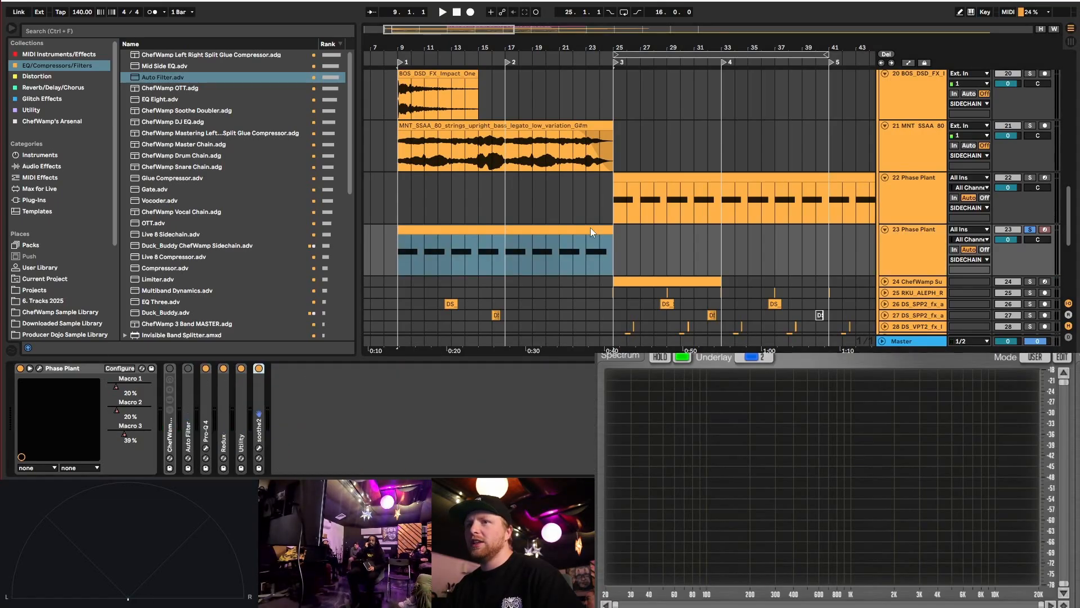
- Copy track 21's Pro-Q 4, Pro-R 2, Utility and Auto Filter to the end of track 23's chain and play unsoloed from bar 9
{"action": "left_click", "coordinate": [927, 147]}
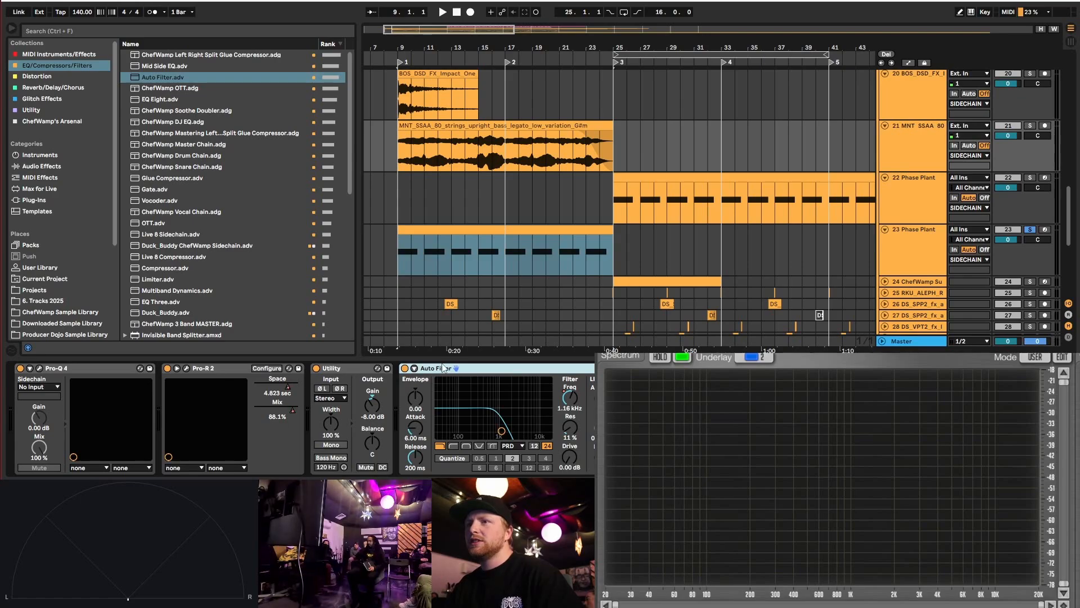
{"action": "left_click", "coordinate": [83, 369]}
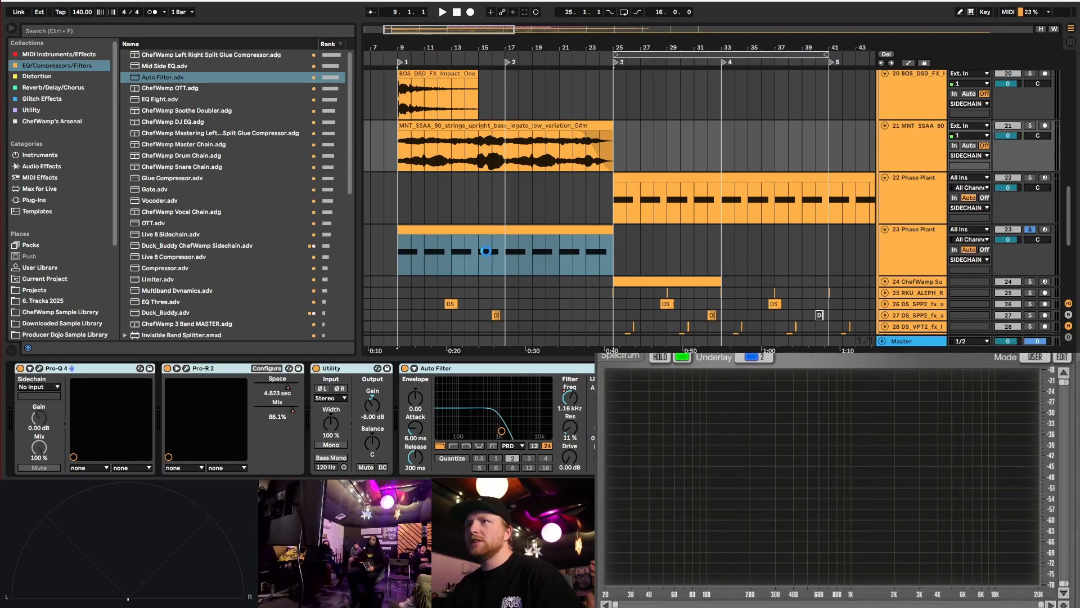
{"action": "left_click", "coordinate": [609, 274]}
{"action": "left_click", "coordinate": [397, 248]}
{"action": "key", "text": "space"}
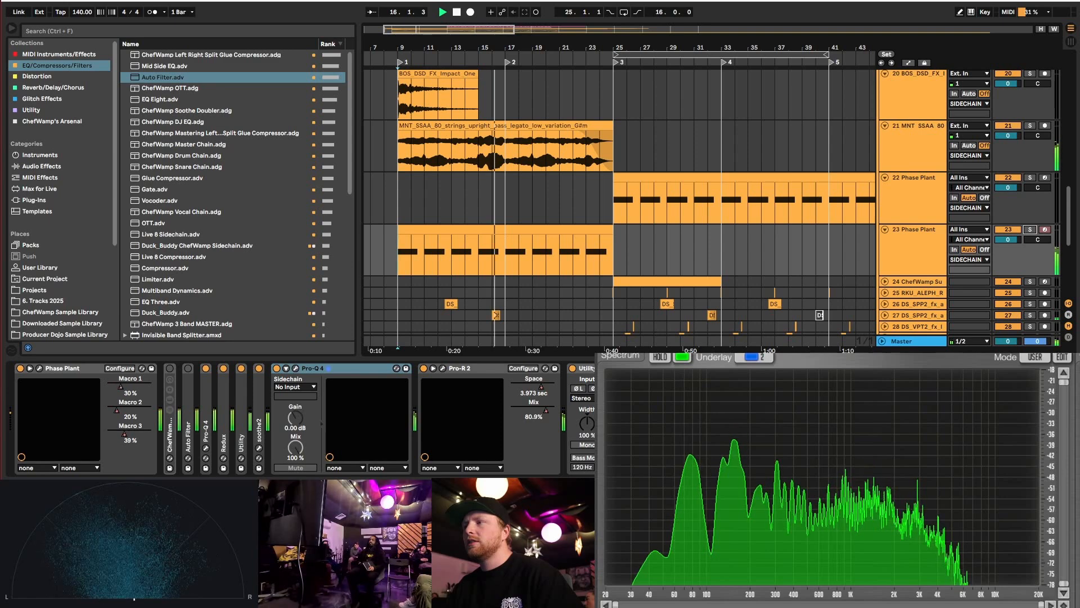
- Stop playback, show the automation and display the Auto Filter Frequency lane on track 23
{"action": "left_click", "coordinate": [909, 63]}
{"action": "scroll", "coordinate": [585, 270], "scroll_direction": "down", "scroll_amount": 6}
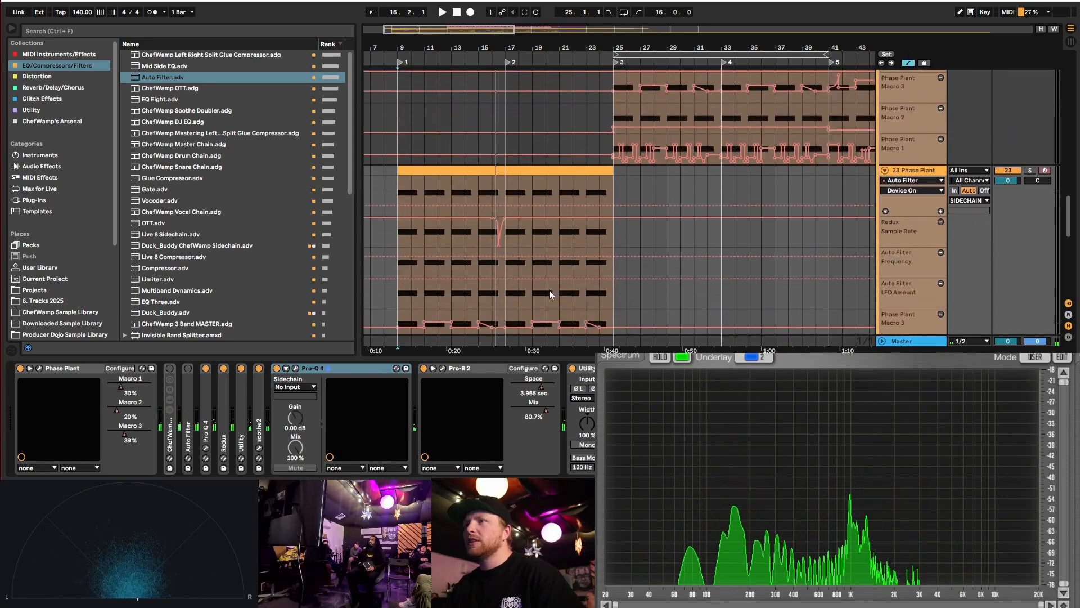
{"action": "scroll", "coordinate": [498, 219], "scroll_direction": "up", "scroll_amount": 2}
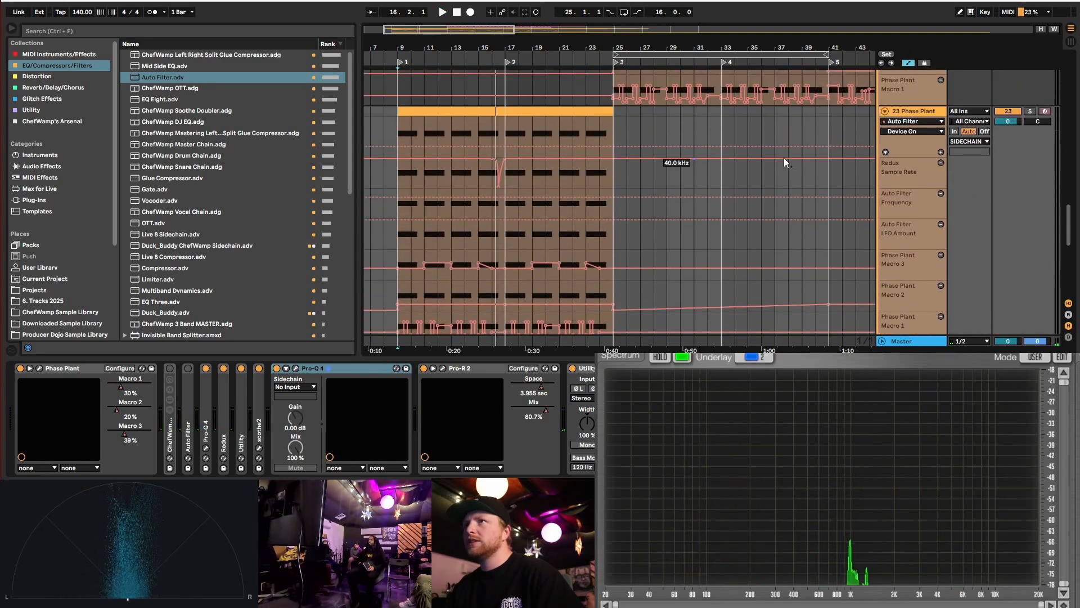
{"action": "left_click", "coordinate": [915, 131]}
{"action": "scroll", "coordinate": [533, 127], "scroll_direction": "down", "scroll_amount": 1}
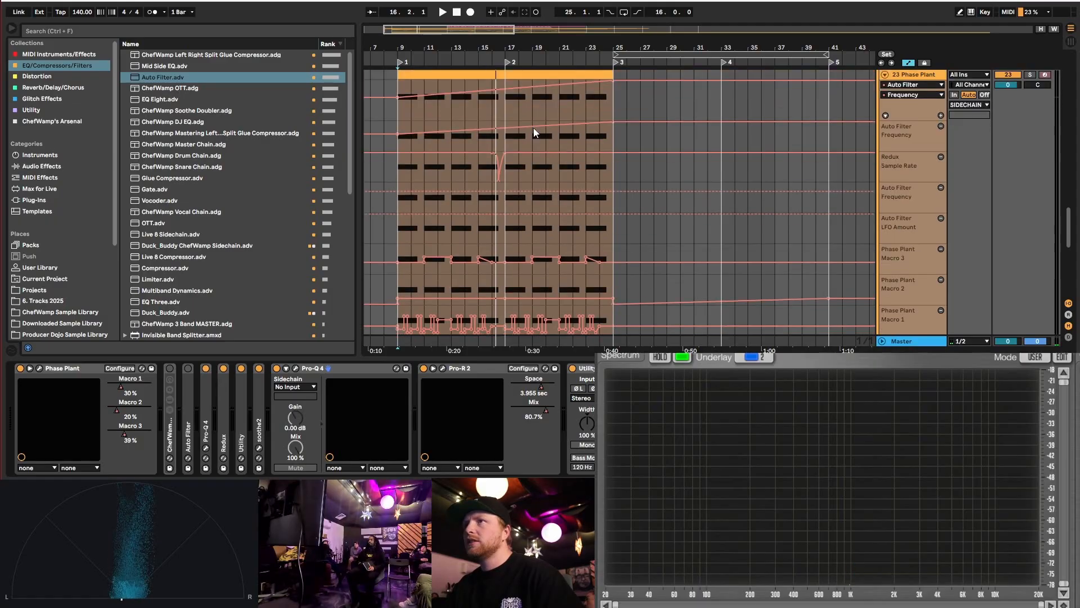
- Bend track 23's Auto Filter Frequency ramps between bars 9 and 25 into late-rising curves, play from bar 17 and hide the automation
{"action": "scroll", "coordinate": [370, 202], "scroll_direction": "up", "scroll_amount": 3}
{"action": "left_click_drag", "start_coordinate": [398, 217], "coordinate": [454, 226]}
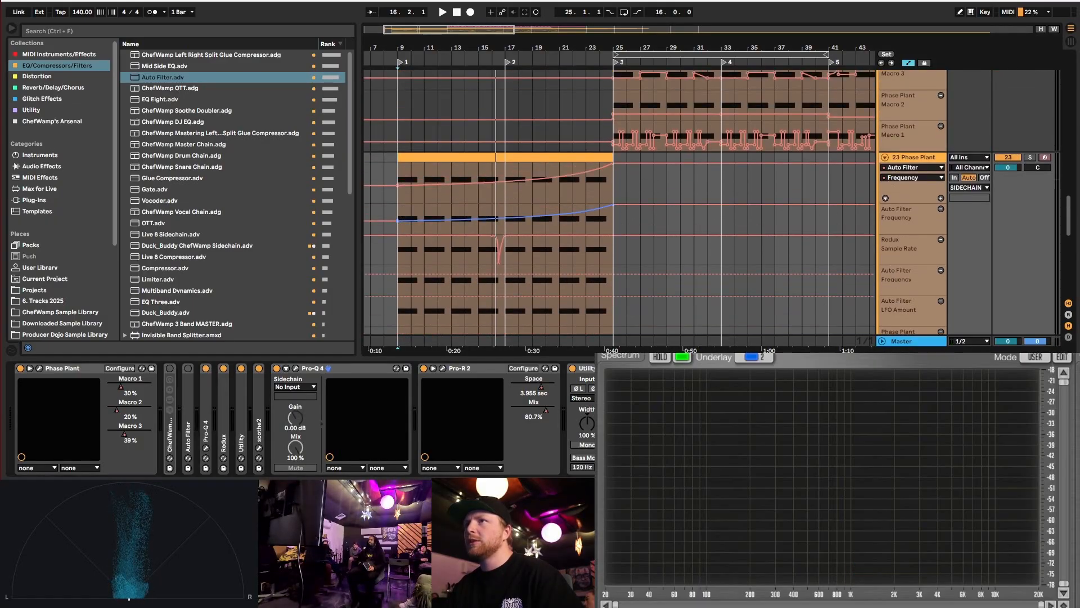
{"action": "left_click", "coordinate": [508, 209]}
{"action": "key", "text": "space"}
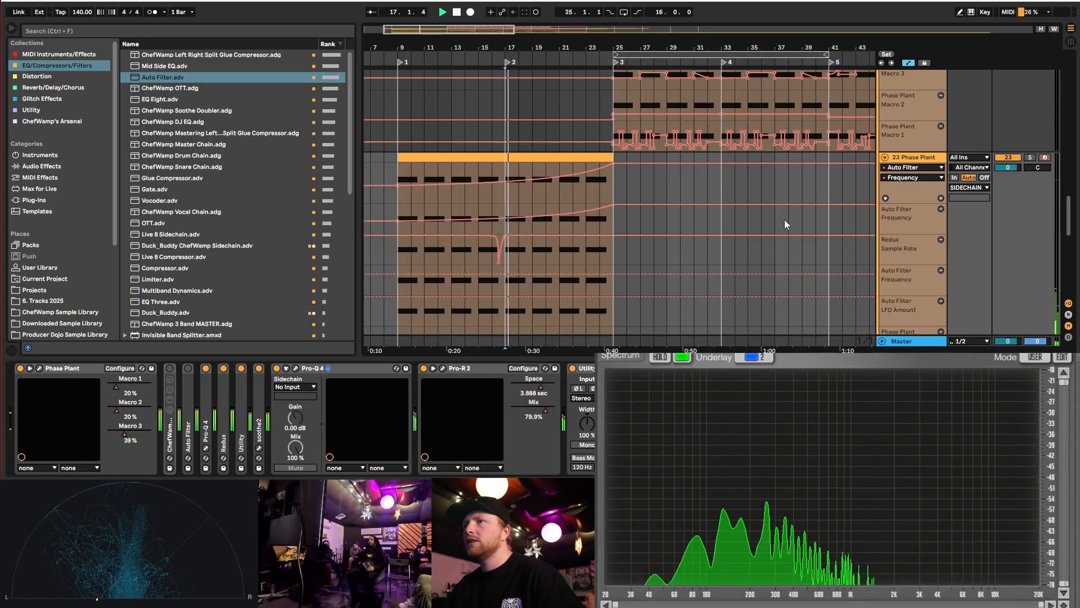
{"action": "left_click", "coordinate": [908, 62]}
- Examine the tracks from the drums down to the vocals while the intro plays into the drop at bar 25
{"action": "scroll", "coordinate": [728, 251], "scroll_direction": "up", "scroll_amount": 3}
{"action": "scroll", "coordinate": [731, 246], "scroll_direction": "up", "scroll_amount": 15}
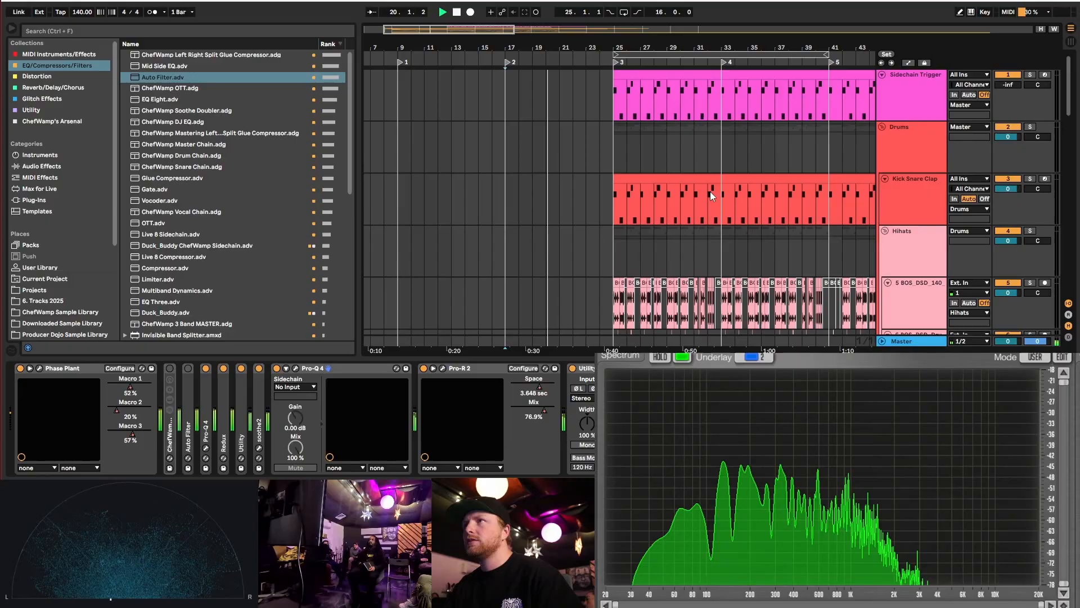
{"action": "scroll", "coordinate": [638, 215], "scroll_direction": "down", "scroll_amount": 3}
{"action": "scroll", "coordinate": [656, 225], "scroll_direction": "down", "scroll_amount": 10}
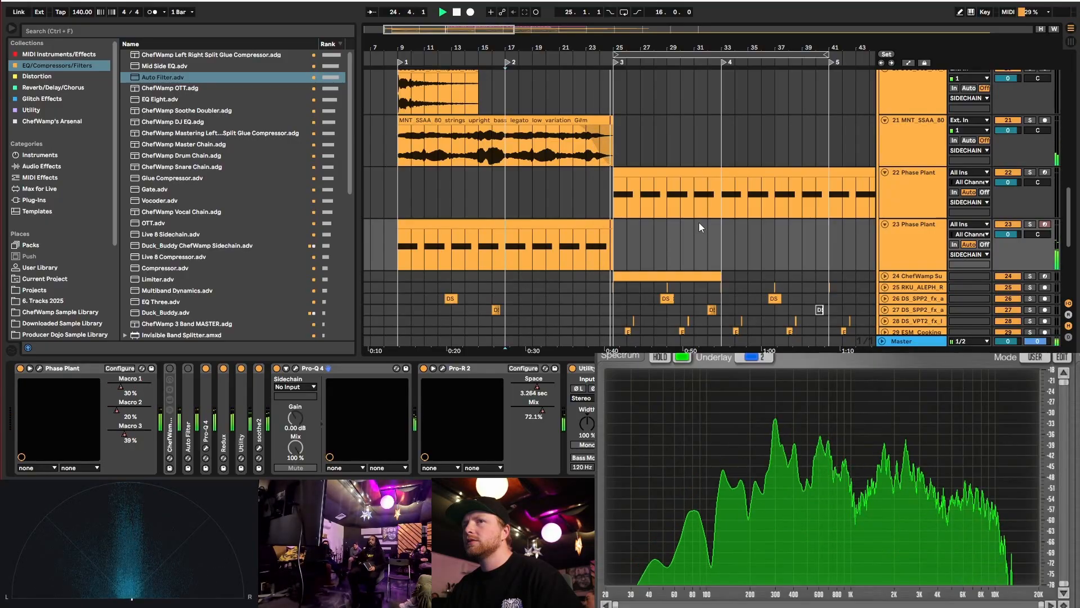
{"action": "scroll", "coordinate": [687, 225], "scroll_direction": "down", "scroll_amount": 5}
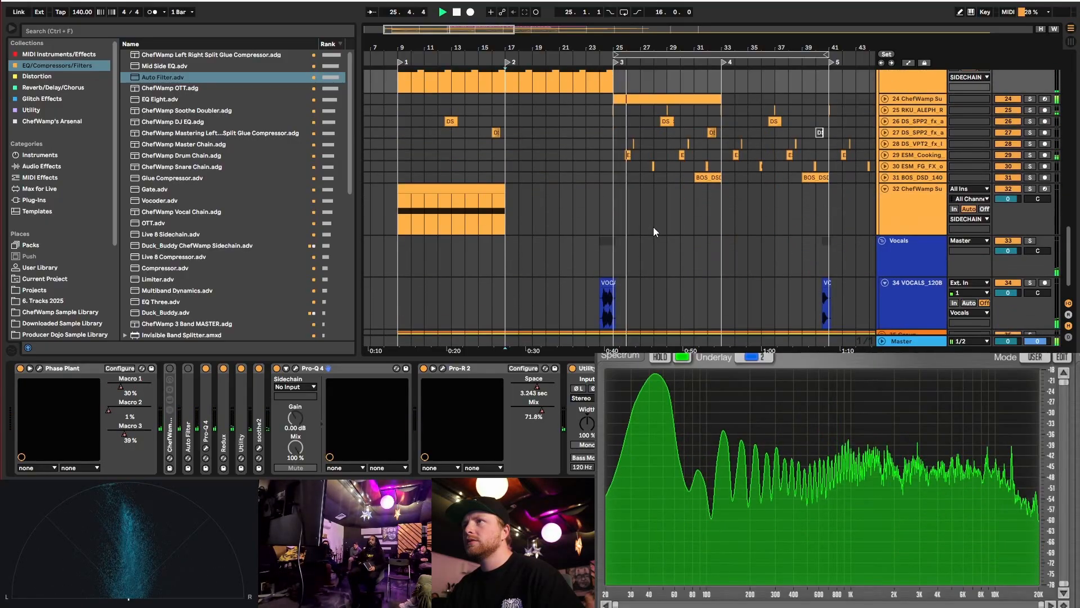
{"action": "scroll", "coordinate": [653, 228], "scroll_direction": "up", "scroll_amount": 2}
{"action": "scroll", "coordinate": [779, 242], "scroll_direction": "down", "scroll_amount": 1}
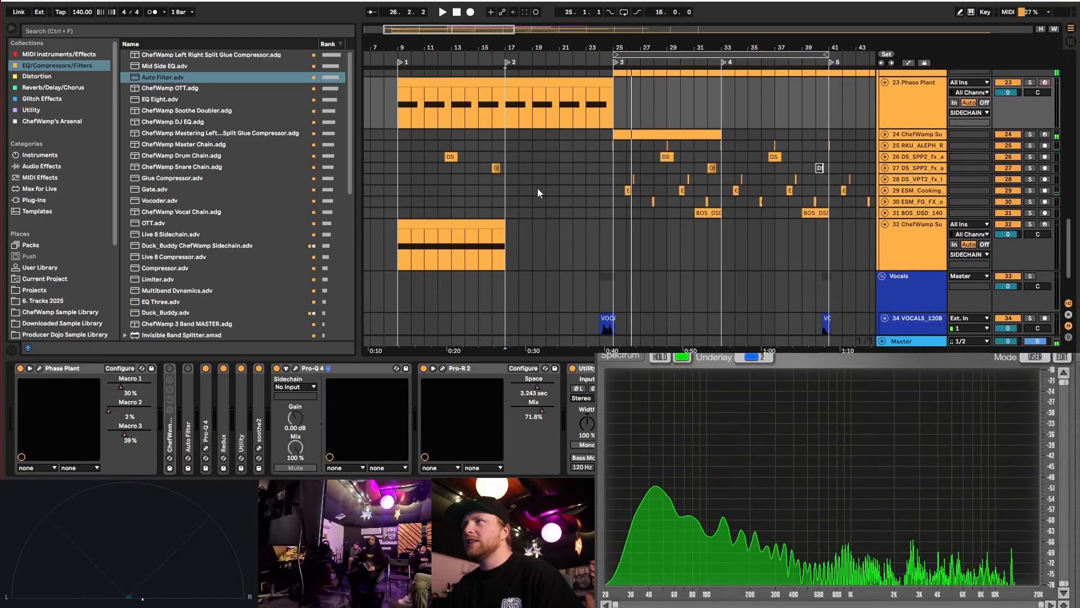
- Copy track 31's BOS_DSD transition clip to bar 23 and extend the copy's end to bar 25
{"action": "scroll", "coordinate": [480, 215], "scroll_direction": "right", "scroll_amount": 6}
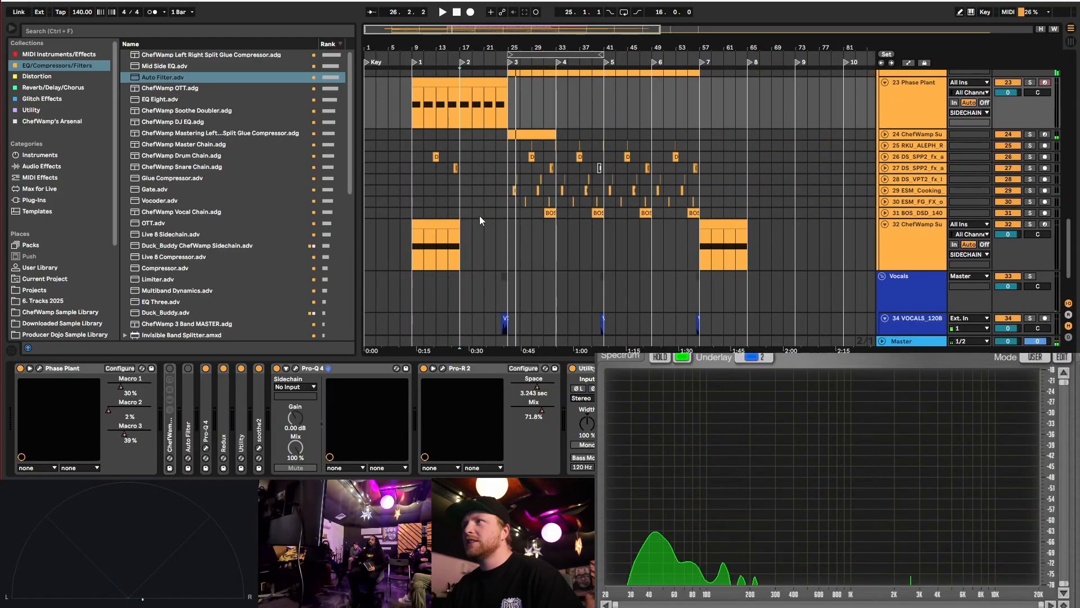
{"action": "left_click", "coordinate": [887, 213]}
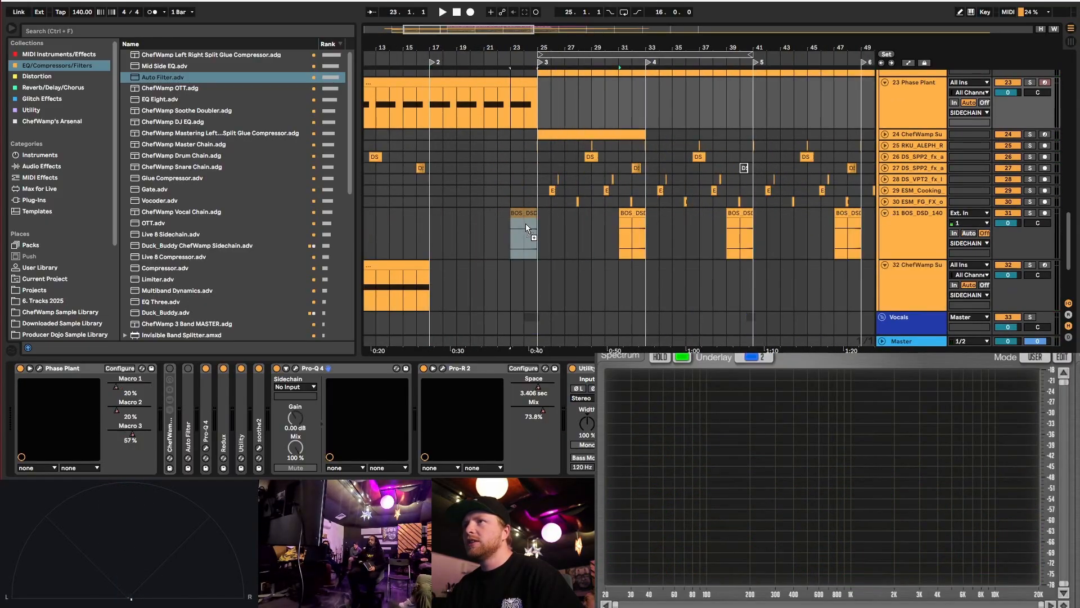
{"action": "left_click", "coordinate": [525, 224]}
{"action": "scroll", "coordinate": [526, 224], "scroll_direction": "up", "scroll_amount": 5}
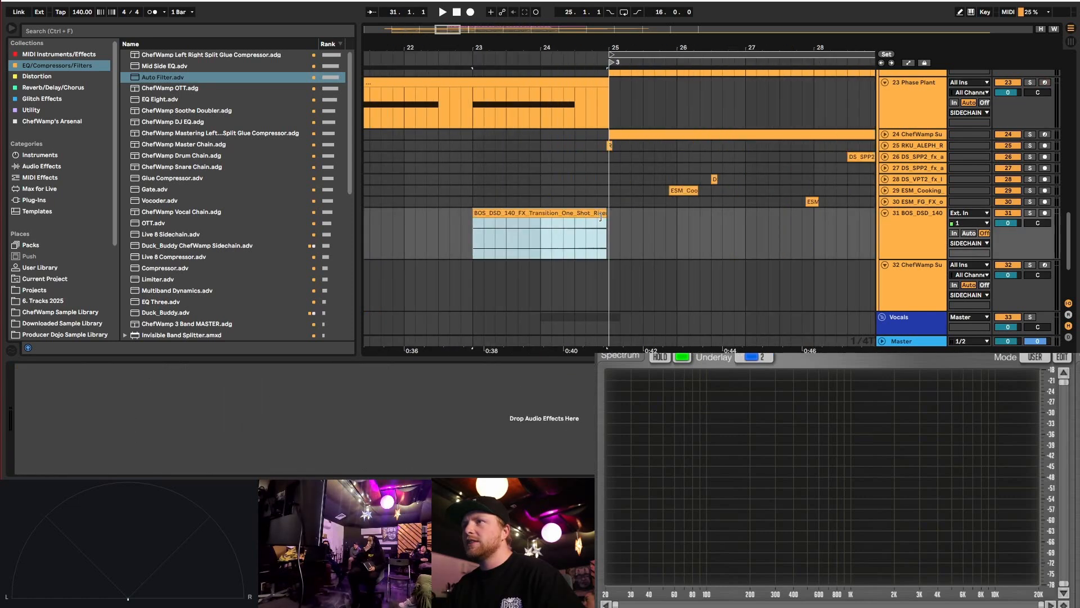
{"action": "scroll", "coordinate": [600, 217], "scroll_direction": "up", "scroll_amount": 5}
{"action": "left_click_drag", "start_coordinate": [605, 213], "coordinate": [620, 220]}
{"action": "scroll", "coordinate": [584, 232], "scroll_direction": "down", "scroll_amount": 5}
- Set the copied transition clip's gain to -24 dB, play into the drop and place the insert marker at bar 9
{"action": "double_click", "coordinate": [585, 212]}
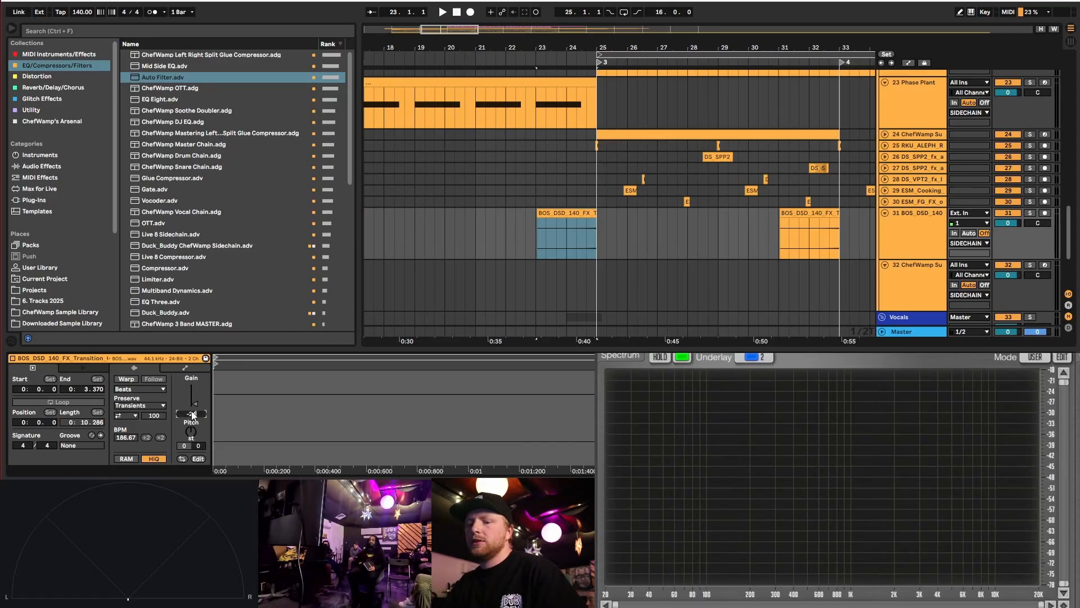
{"action": "scroll", "coordinate": [585, 229], "scroll_direction": "down", "scroll_amount": 3}
{"action": "scroll", "coordinate": [495, 218], "scroll_direction": "up", "scroll_amount": 3}
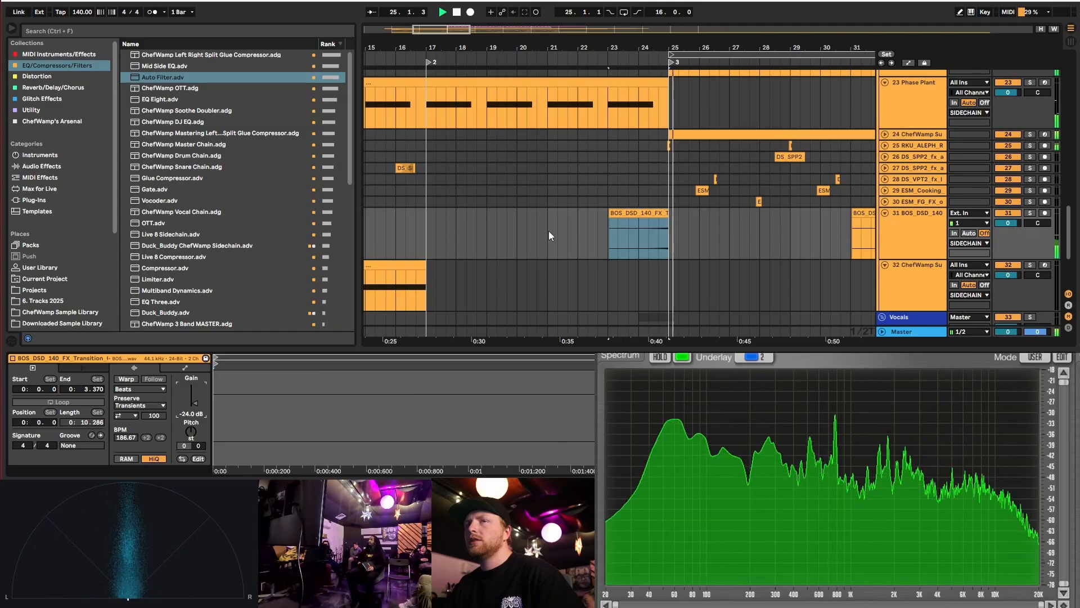
{"action": "scroll", "coordinate": [550, 232], "scroll_direction": "down", "scroll_amount": 3}
{"action": "scroll", "coordinate": [384, 232], "scroll_direction": "up", "scroll_amount": 3}
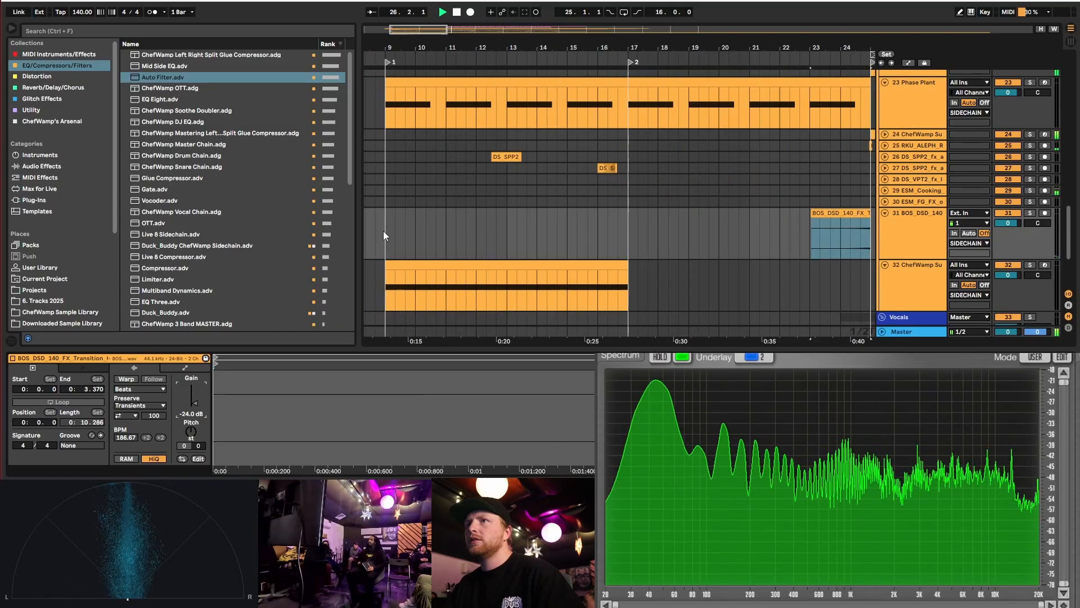
{"action": "left_click", "coordinate": [385, 231]}
{"action": "scroll", "coordinate": [436, 233], "scroll_direction": "down", "scroll_amount": 3}
{"action": "scroll", "coordinate": [481, 234], "scroll_direction": "down", "scroll_amount": 3}
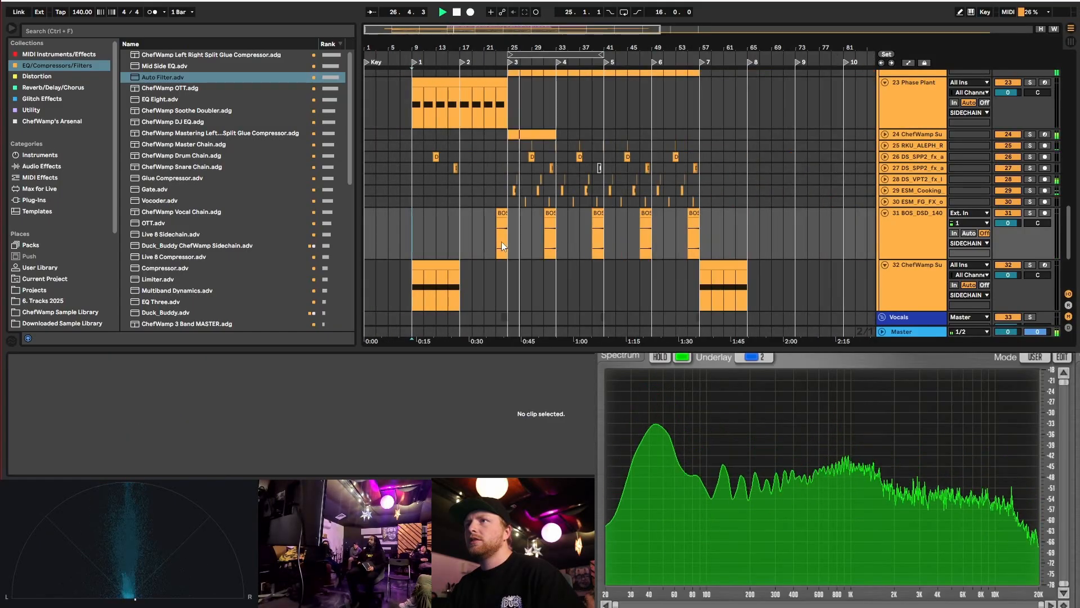
- Fold tracks 18 to 23, 31 and 32 and collapse the SIDECHAIN group
{"action": "left_click", "coordinate": [887, 269]}
{"action": "left_click", "coordinate": [885, 265]}
{"action": "scroll", "coordinate": [889, 248], "scroll_direction": "up", "scroll_amount": 3}
{"action": "left_click", "coordinate": [897, 188]}
{"action": "scroll", "coordinate": [921, 107], "scroll_direction": "up", "scroll_amount": 4}
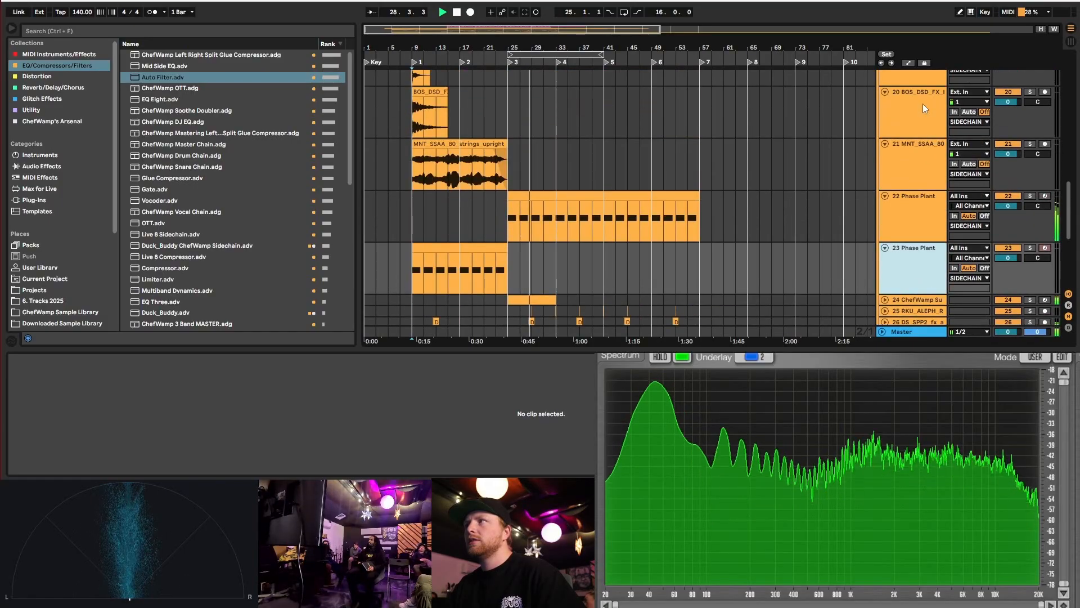
{"action": "scroll", "coordinate": [912, 130], "scroll_direction": "up", "scroll_amount": 3}
{"action": "left_click", "coordinate": [903, 131], "text": "shift"}
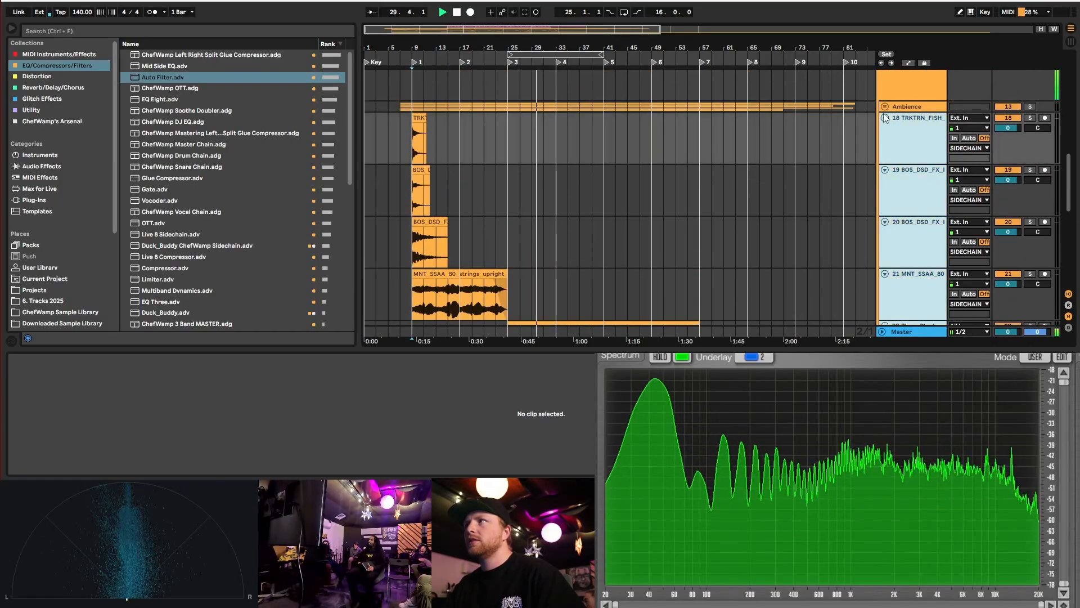
{"action": "left_click", "coordinate": [885, 118]}
{"action": "scroll", "coordinate": [923, 151], "scroll_direction": "up", "scroll_amount": 1}
{"action": "scroll", "coordinate": [925, 157], "scroll_direction": "up", "scroll_amount": 2}
{"action": "left_click", "coordinate": [882, 114]}
{"action": "scroll", "coordinate": [884, 129], "scroll_direction": "up", "scroll_amount": 3}
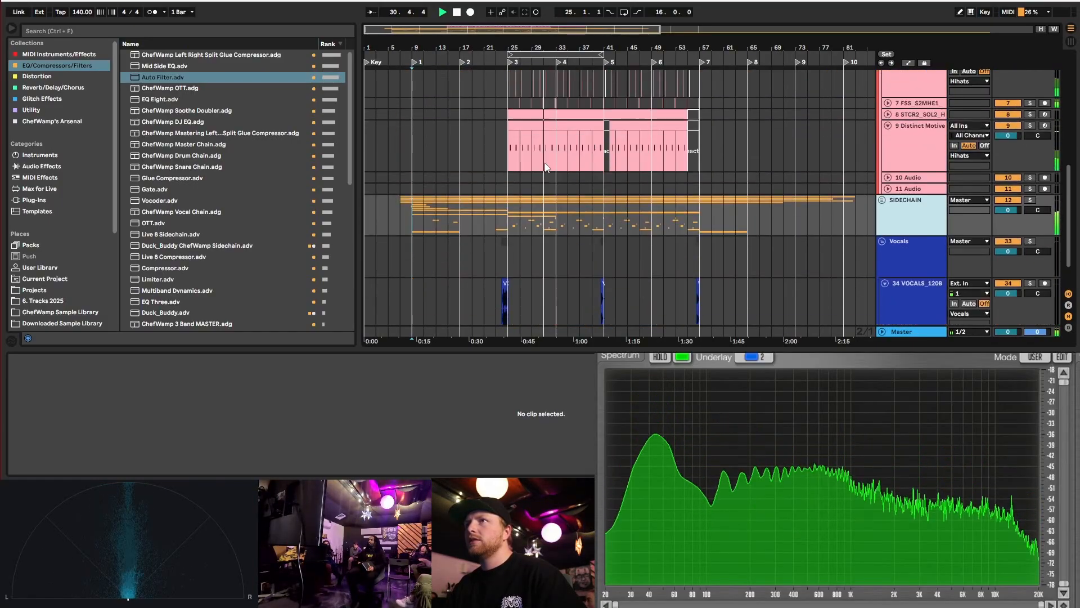
- Fold the Distinct Motive track and tracks 5 and 6 in the Hihats group
{"action": "scroll", "coordinate": [686, 190], "scroll_direction": "up", "scroll_amount": 2}
{"action": "left_click", "coordinate": [889, 216]}
{"action": "scroll", "coordinate": [889, 199], "scroll_direction": "up", "scroll_amount": 2}
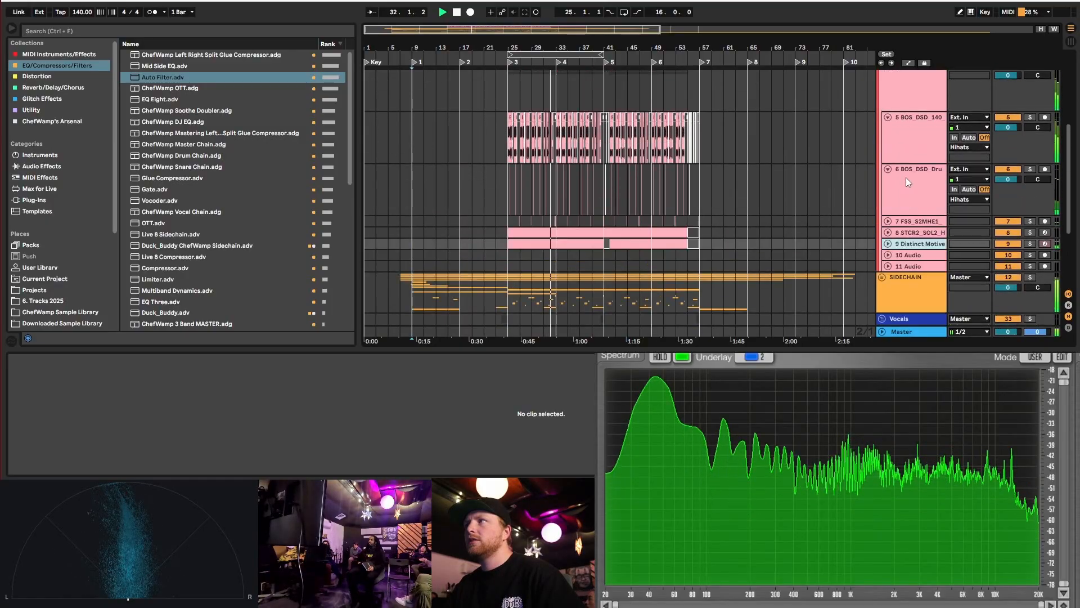
{"action": "left_click", "coordinate": [888, 193]}
{"action": "left_click", "coordinate": [888, 141]}
{"action": "scroll", "coordinate": [788, 164], "scroll_direction": "up", "scroll_amount": 3}
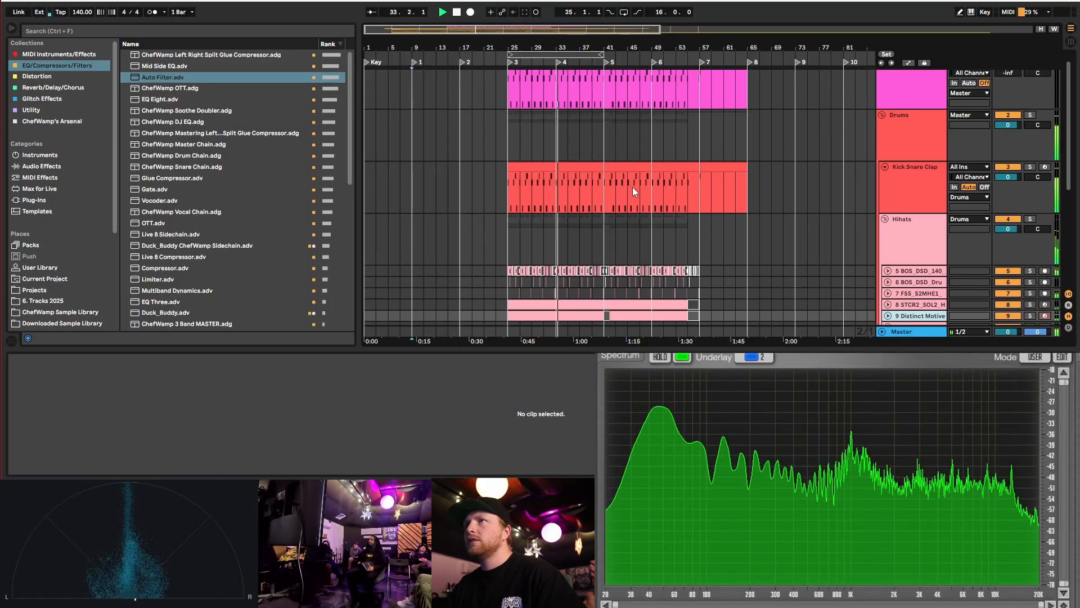
- Stop playback and insert an audio track below Kick Snare Clap in the Drums group
{"action": "scroll", "coordinate": [557, 203], "scroll_direction": "up", "scroll_amount": 2}
{"action": "scroll", "coordinate": [563, 203], "scroll_direction": "up", "scroll_amount": 5}
{"action": "key", "text": "space"}
{"action": "scroll", "coordinate": [897, 191], "scroll_direction": "down", "scroll_amount": 1}
{"action": "scroll", "coordinate": [664, 158], "scroll_direction": "down", "scroll_amount": 3}
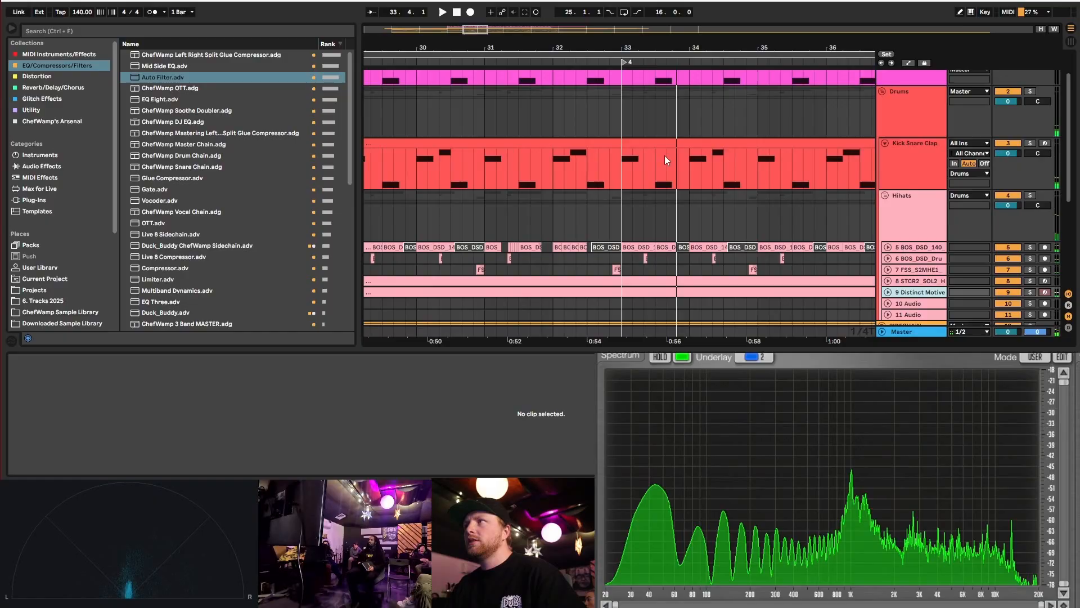
{"action": "left_click", "coordinate": [899, 162]}
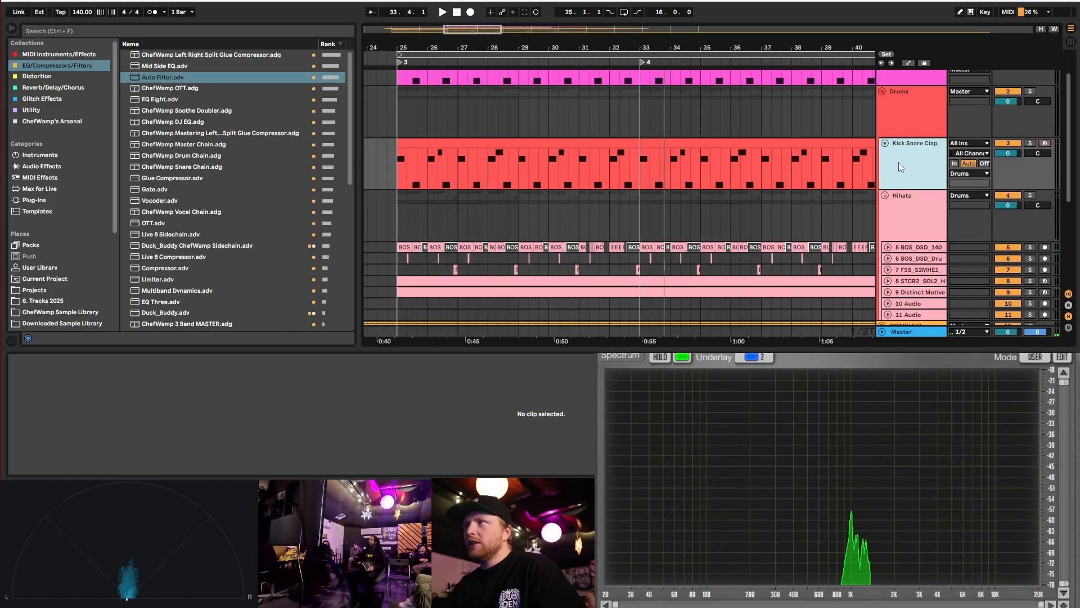
{"action": "key", "text": "ctrl+t"}
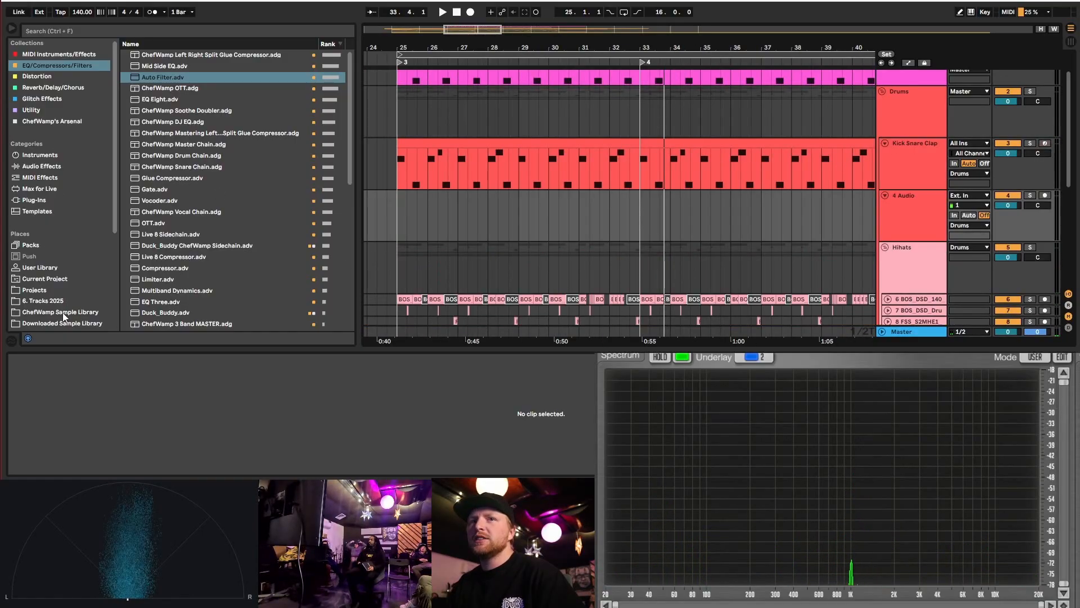
- Open the Downloaded Sample Library's Drums > Breaks > Vocal Breaks folder and place the insert marker at bar 32 on the new track
{"action": "scroll", "coordinate": [63, 312], "scroll_direction": "down", "scroll_amount": 2}
{"action": "left_click", "coordinate": [58, 287]}
{"action": "left_click", "coordinate": [140, 100]}
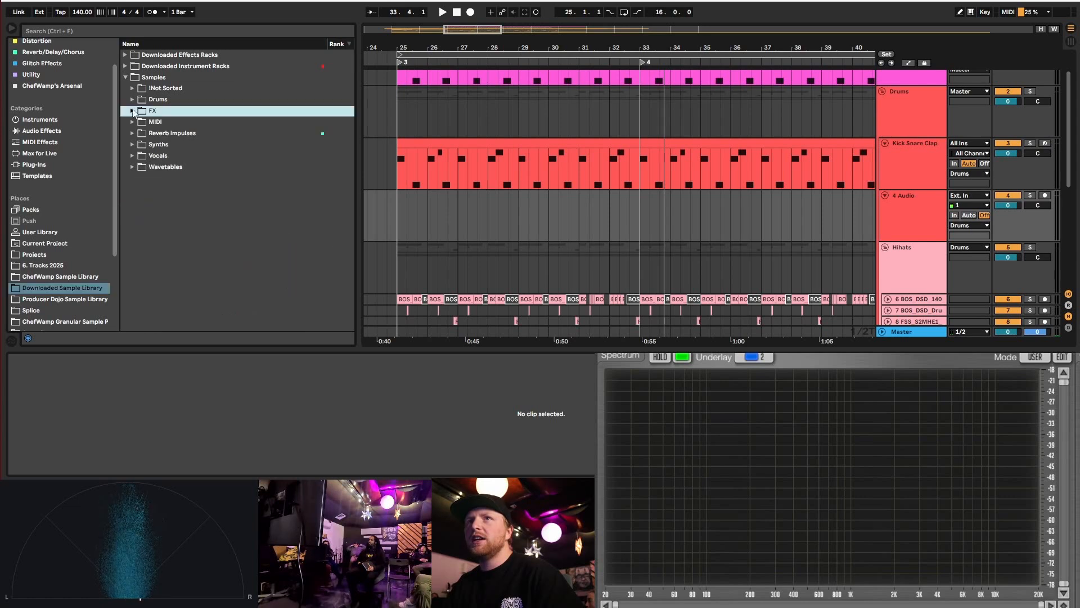
{"action": "left_click", "coordinate": [139, 111]}
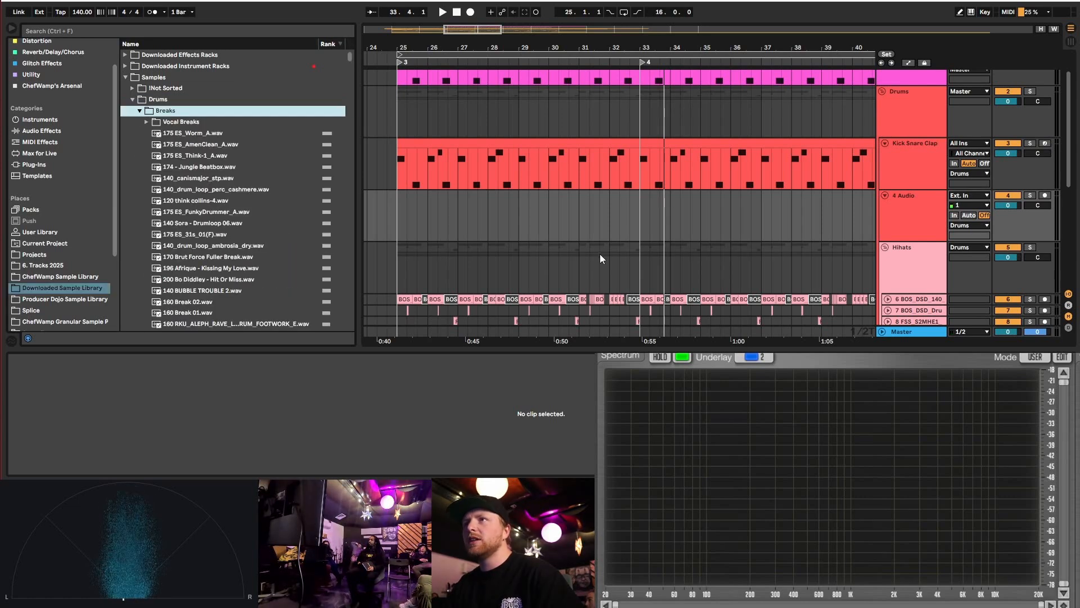
{"action": "left_click", "coordinate": [601, 218]}
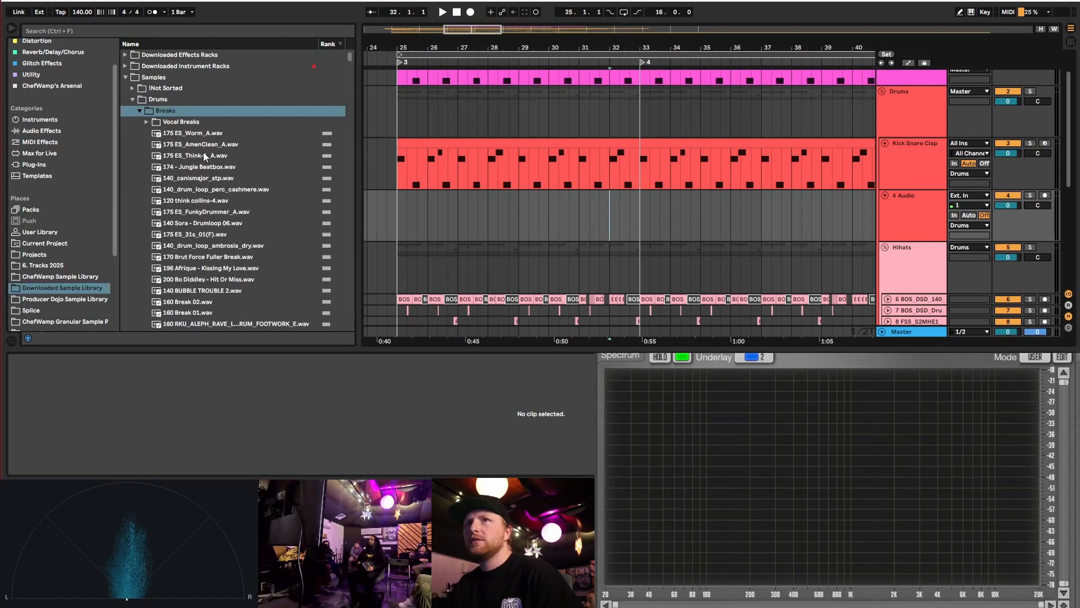
{"action": "left_click", "coordinate": [147, 122]}
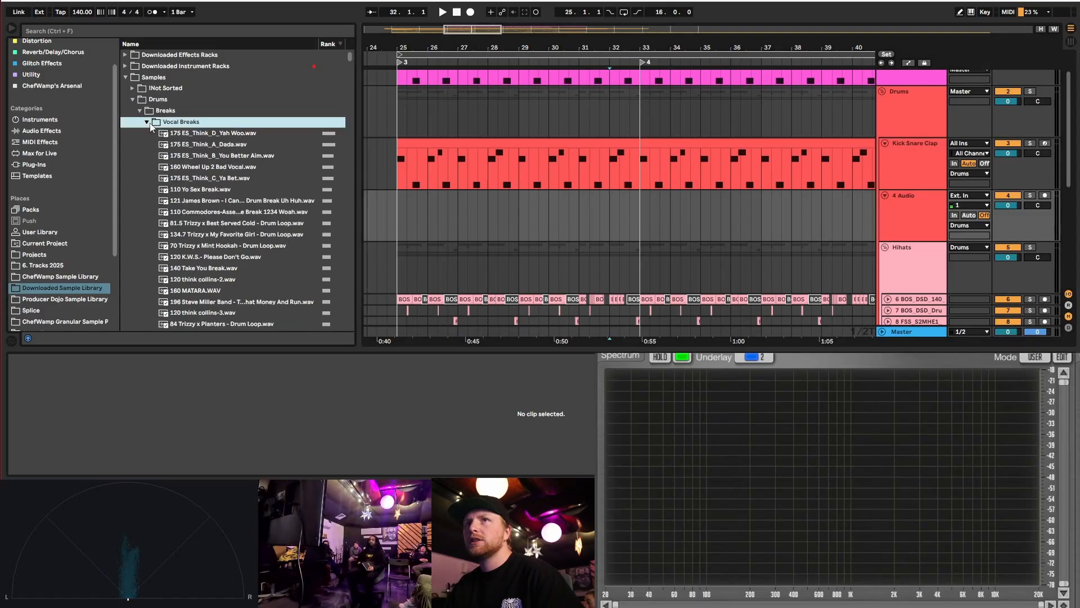
- Audition the vocal breaks, from 175 ES_Think_D_Yah Woo to the Trizzy drum loops
{"action": "left_click", "coordinate": [227, 134]}
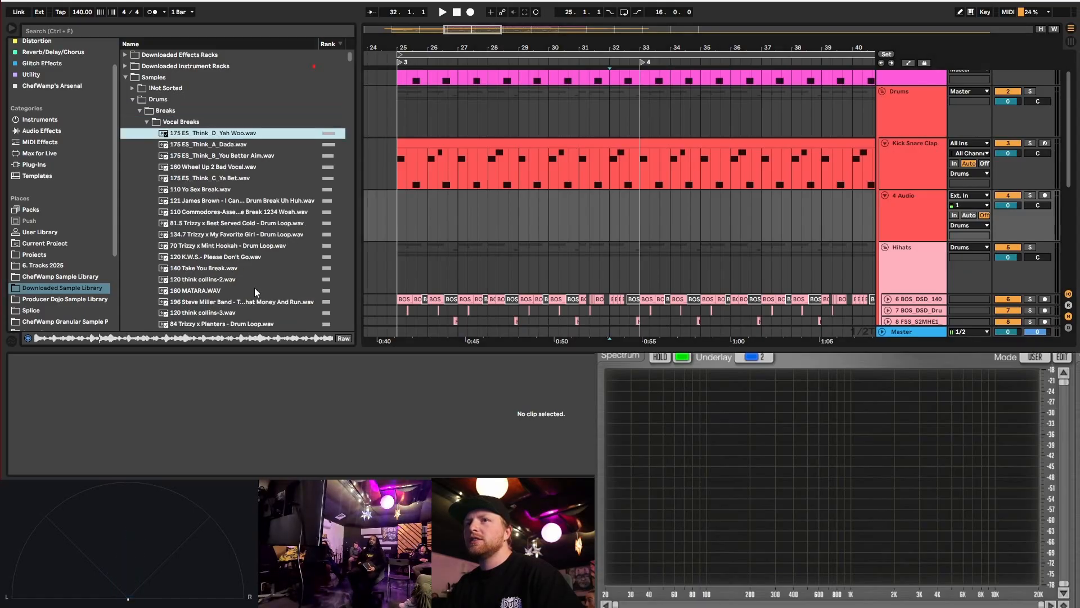
{"action": "left_click", "coordinate": [229, 168]}
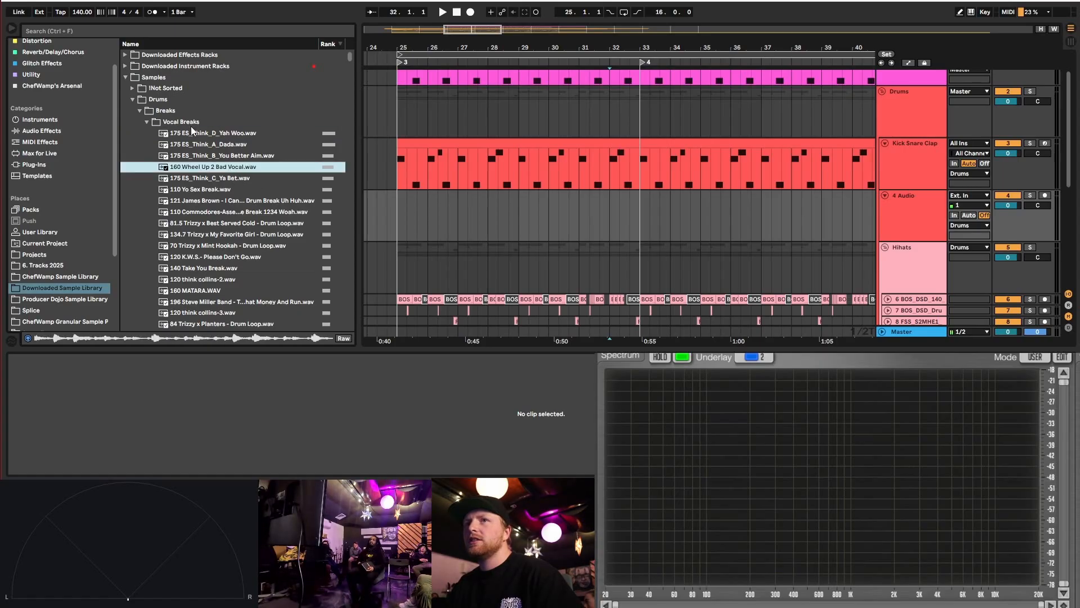
{"action": "scroll", "coordinate": [292, 198], "scroll_direction": "down", "scroll_amount": 2}
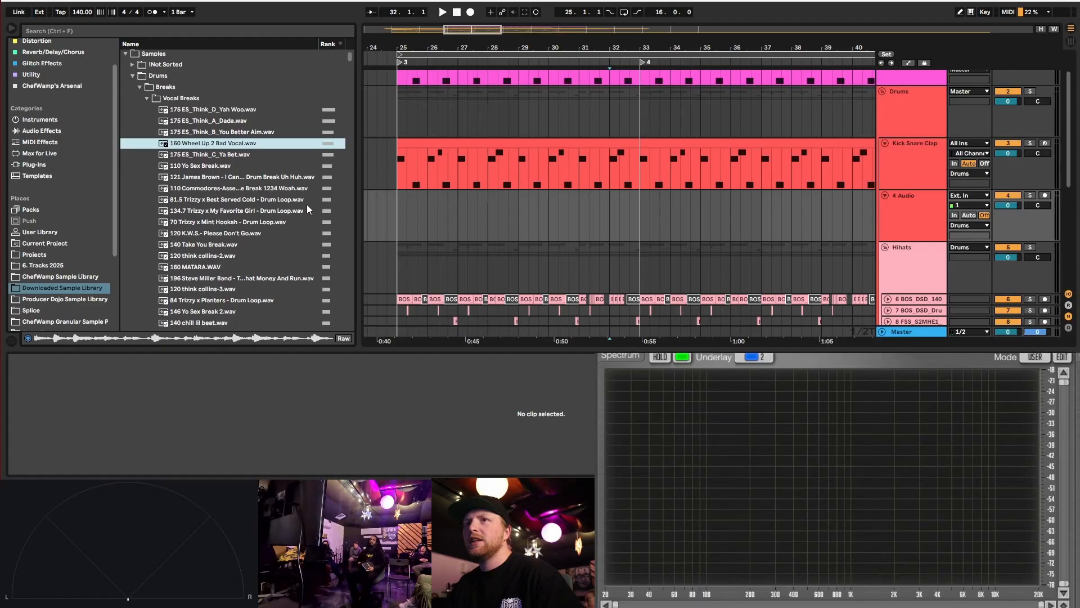
{"action": "left_click", "coordinate": [267, 178]}
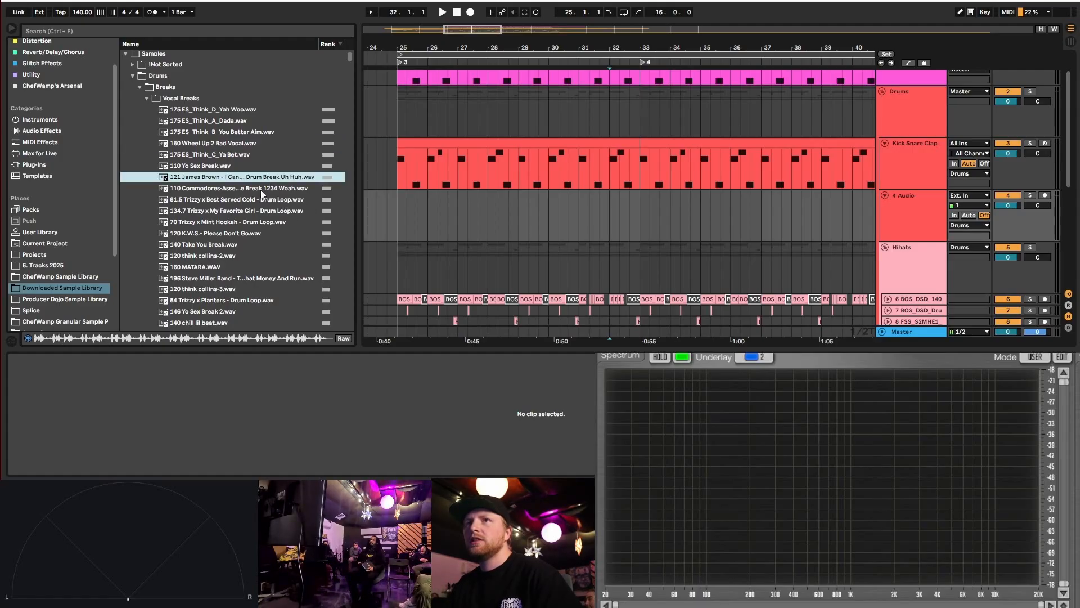
{"action": "left_click", "coordinate": [261, 190]}
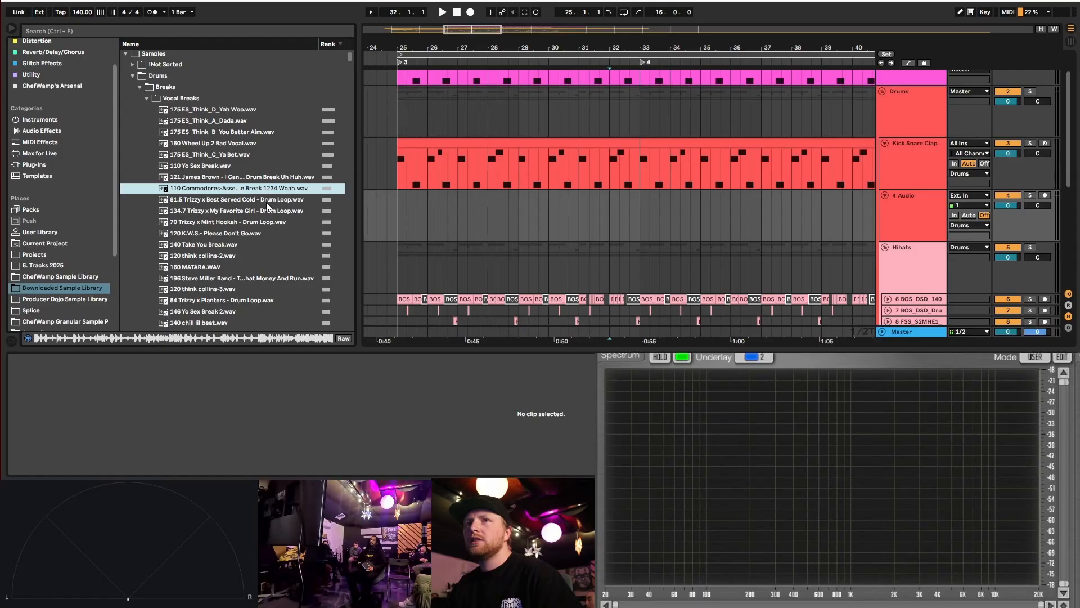
{"action": "left_click", "coordinate": [267, 202]}
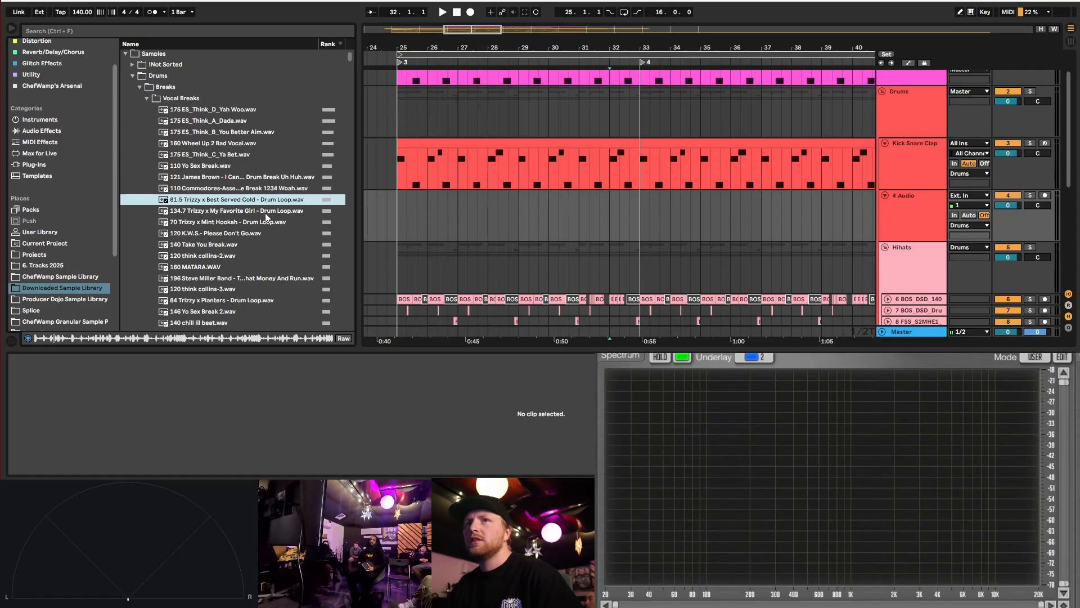
{"action": "left_click", "coordinate": [267, 211]}
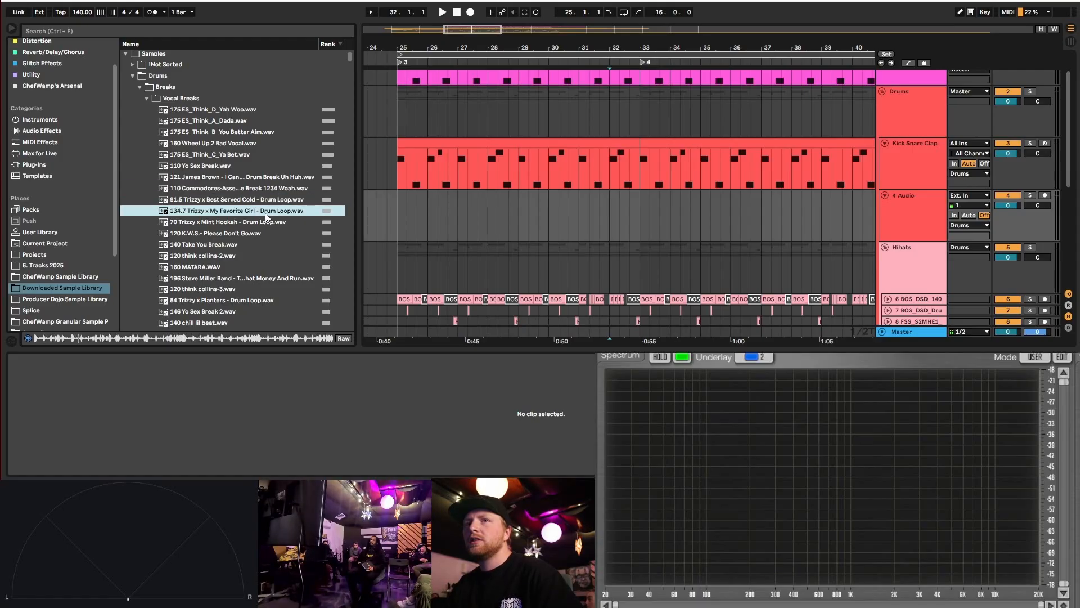
{"action": "left_click", "coordinate": [247, 201]}
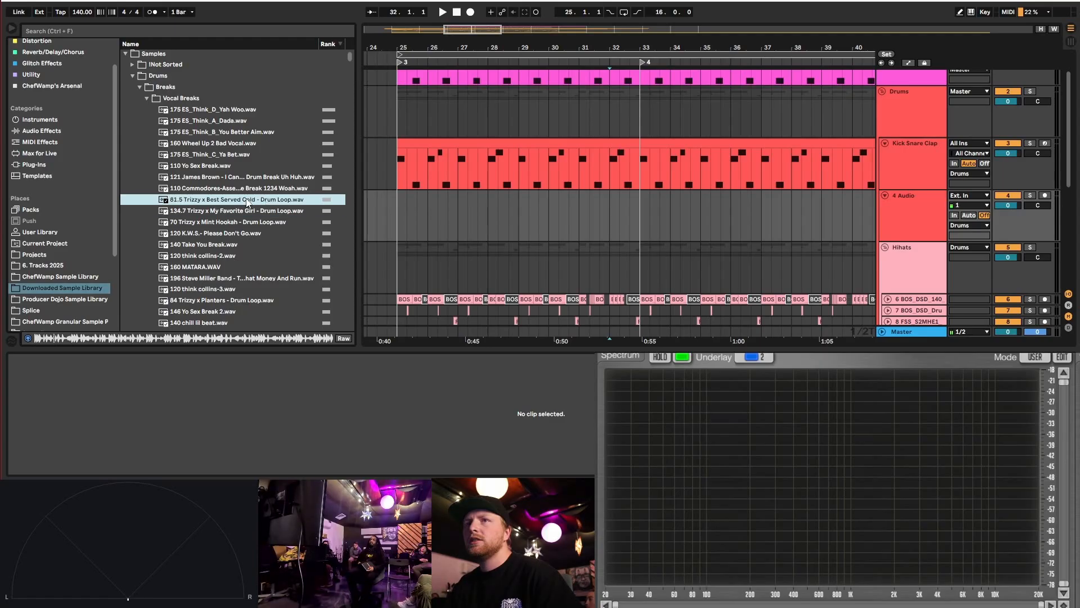
- Place 81.5 Trizzy x Best Served Cold - Drum Loop on the new audio track at bar 32 and set its warp mode to Pro
{"action": "left_click_drag", "start_coordinate": [236, 204], "coordinate": [615, 217]}
{"action": "scroll", "coordinate": [660, 213], "scroll_direction": "up", "scroll_amount": 5, "text": "ctrl"}
{"action": "left_click", "coordinate": [579, 195]}
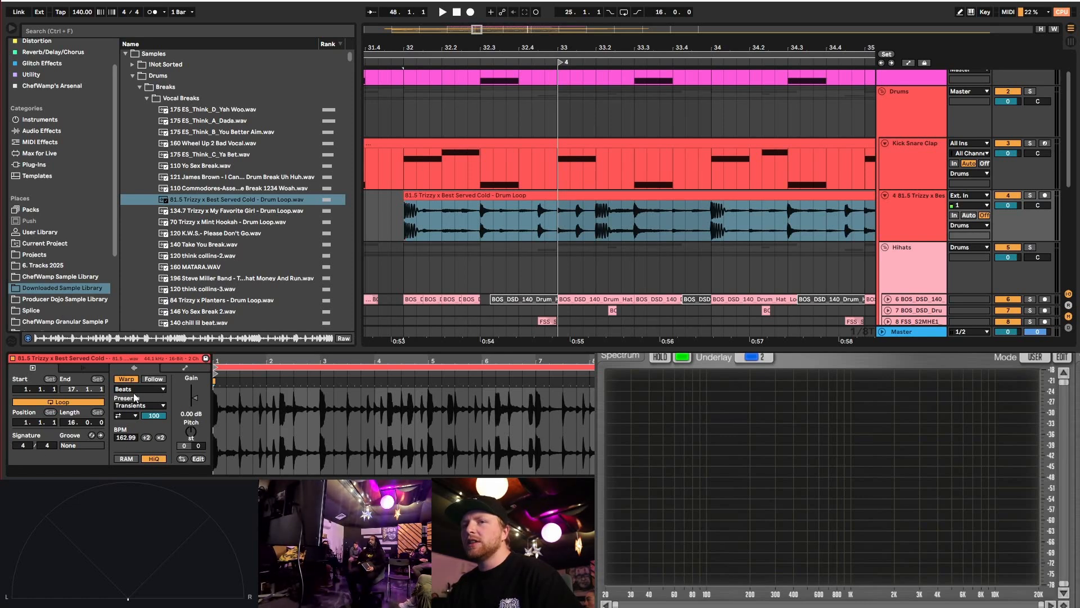
{"action": "left_click", "coordinate": [152, 439]}
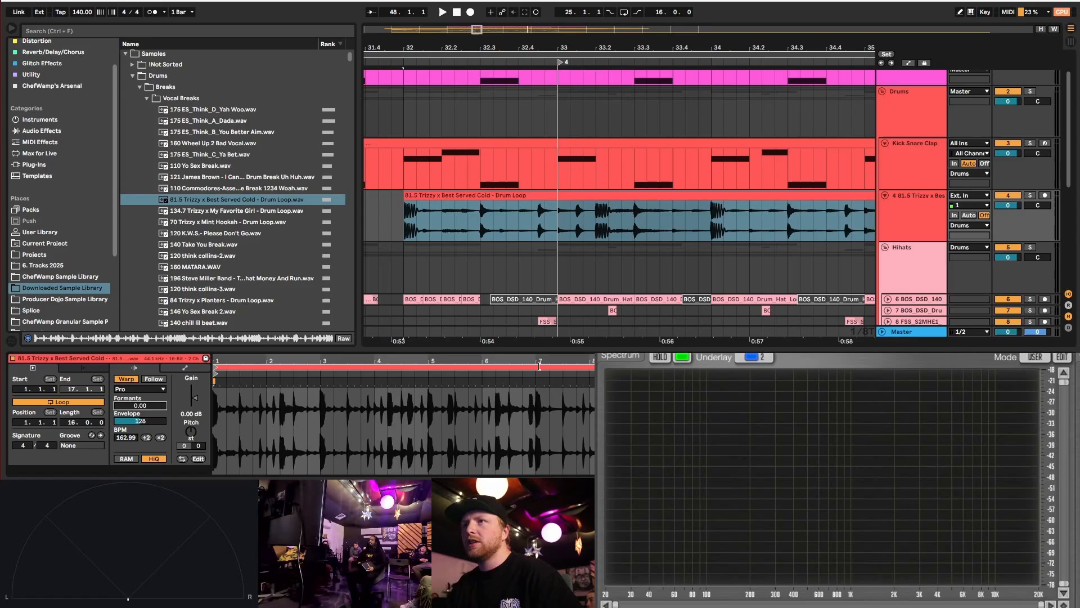
- Shorten the Best Served Cold drum loop so that it ends at bar 35
{"action": "scroll", "coordinate": [440, 207], "scroll_direction": "down", "scroll_amount": 8}
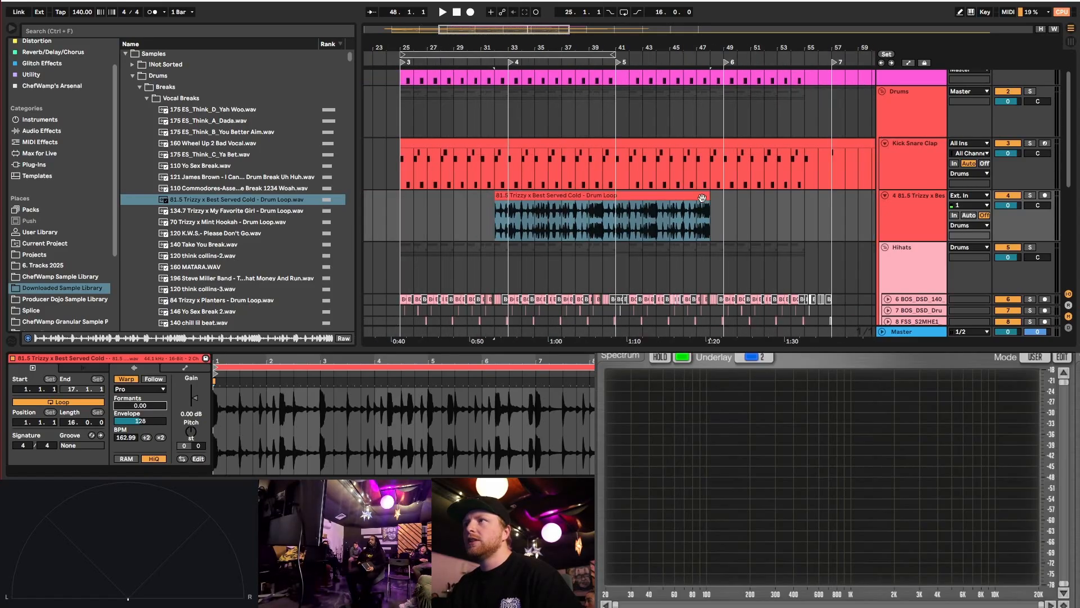
{"action": "left_click_drag", "start_coordinate": [702, 198], "coordinate": [535, 198]}
{"action": "scroll", "coordinate": [537, 205], "scroll_direction": "up", "scroll_amount": 8}
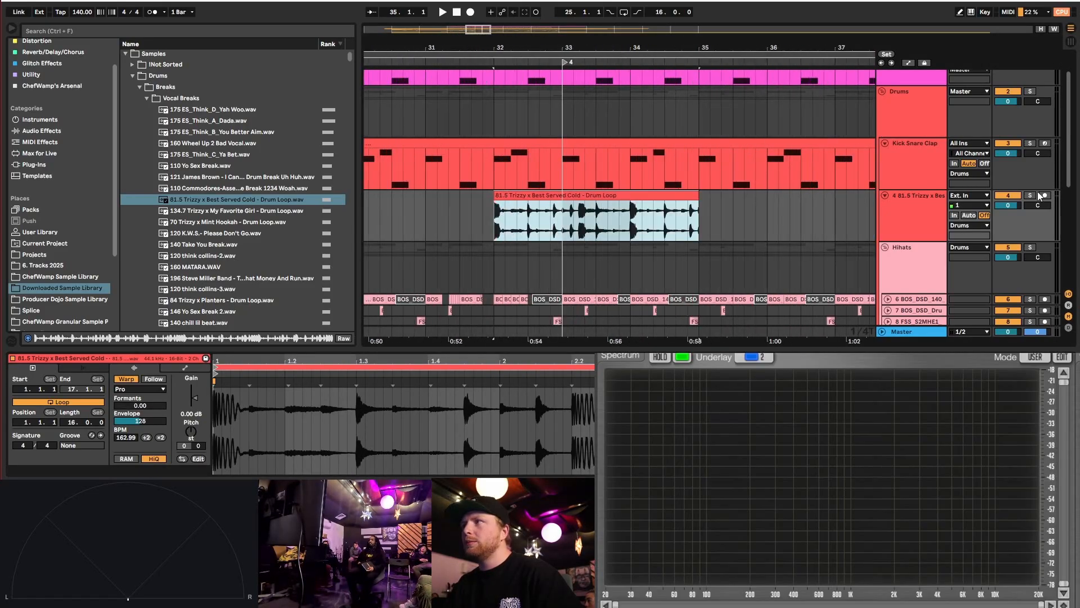
- Solo the Best Served Cold track and play the loop from bar 32, then again from just after bar 33
{"action": "left_click", "coordinate": [1030, 196]}
{"action": "key", "text": "space"}
{"action": "scroll", "coordinate": [587, 222], "scroll_direction": "up", "scroll_amount": 3}
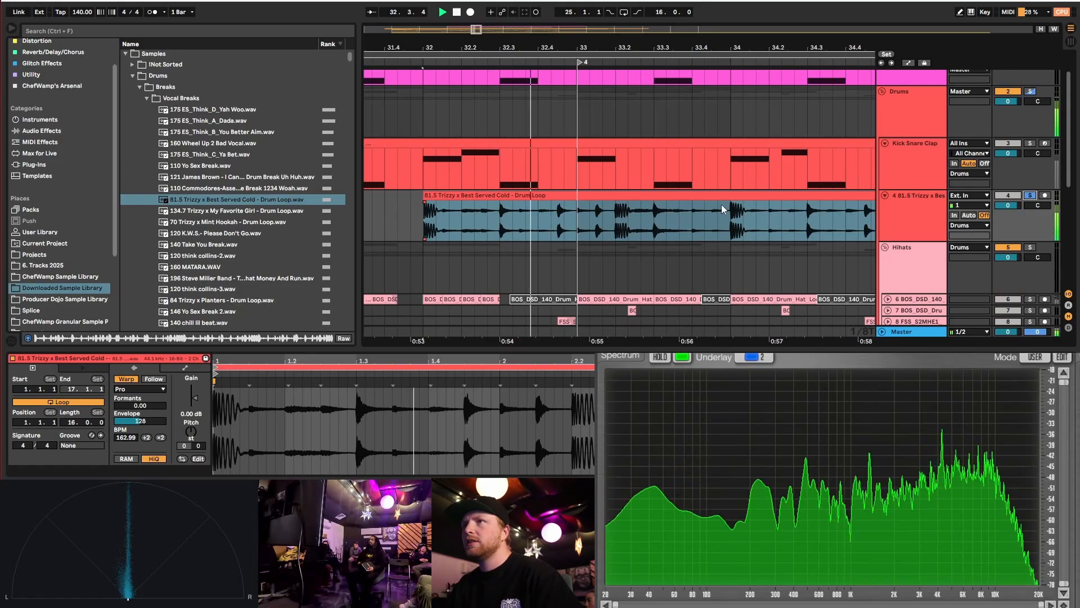
{"action": "scroll", "coordinate": [722, 204], "scroll_direction": "down", "scroll_amount": 3}
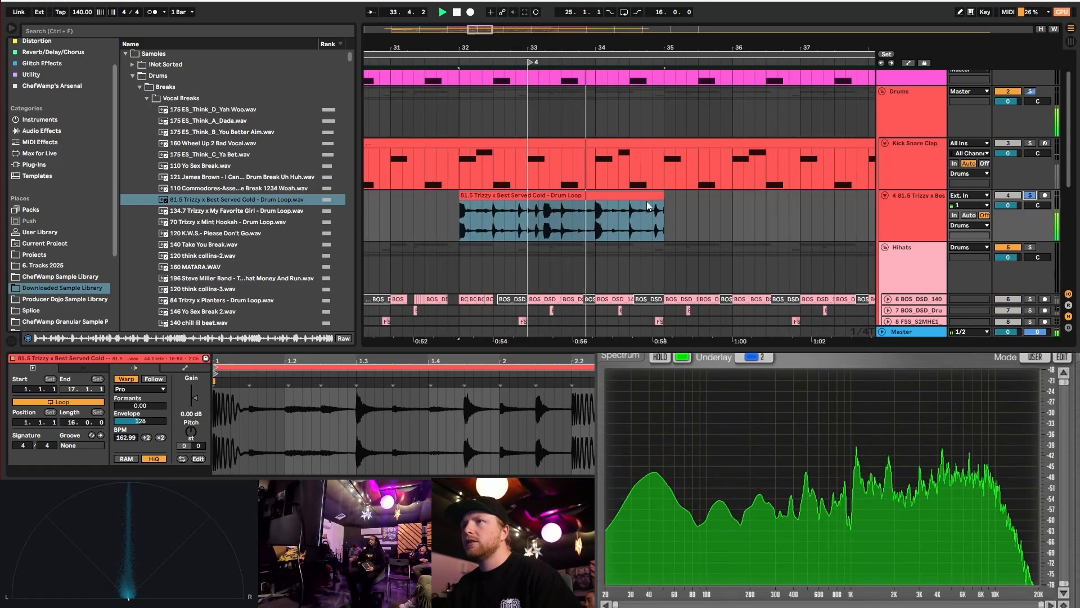
{"action": "key", "text": "space"}
{"action": "scroll", "coordinate": [532, 221], "scroll_direction": "up", "scroll_amount": 3}
{"action": "scroll", "coordinate": [574, 218], "scroll_direction": "down", "scroll_amount": 3}
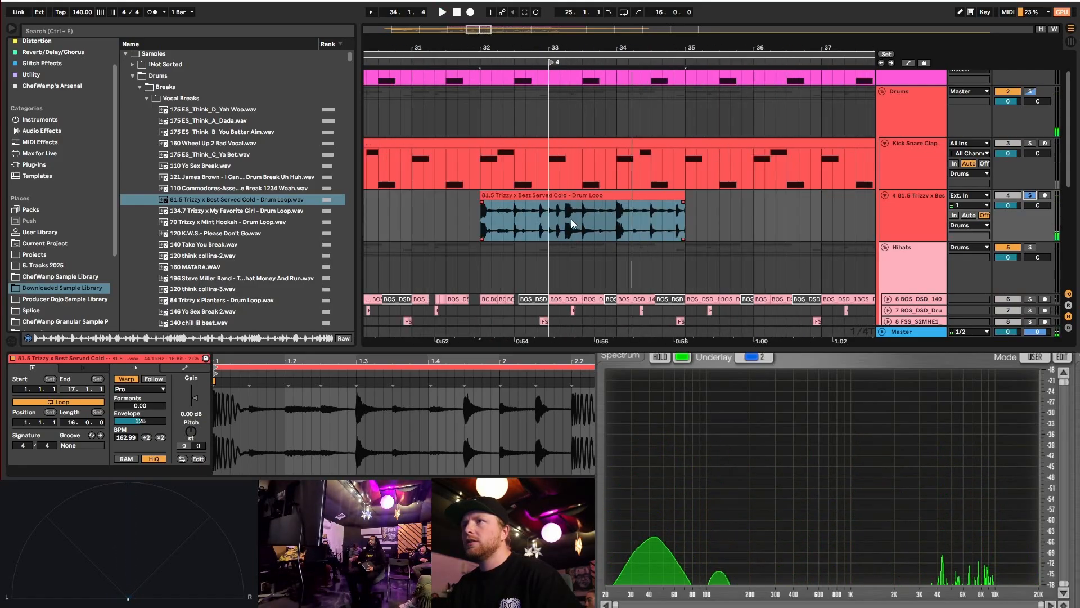
{"action": "key", "text": "space"}
{"action": "scroll", "coordinate": [564, 221], "scroll_direction": "up", "scroll_amount": 3}
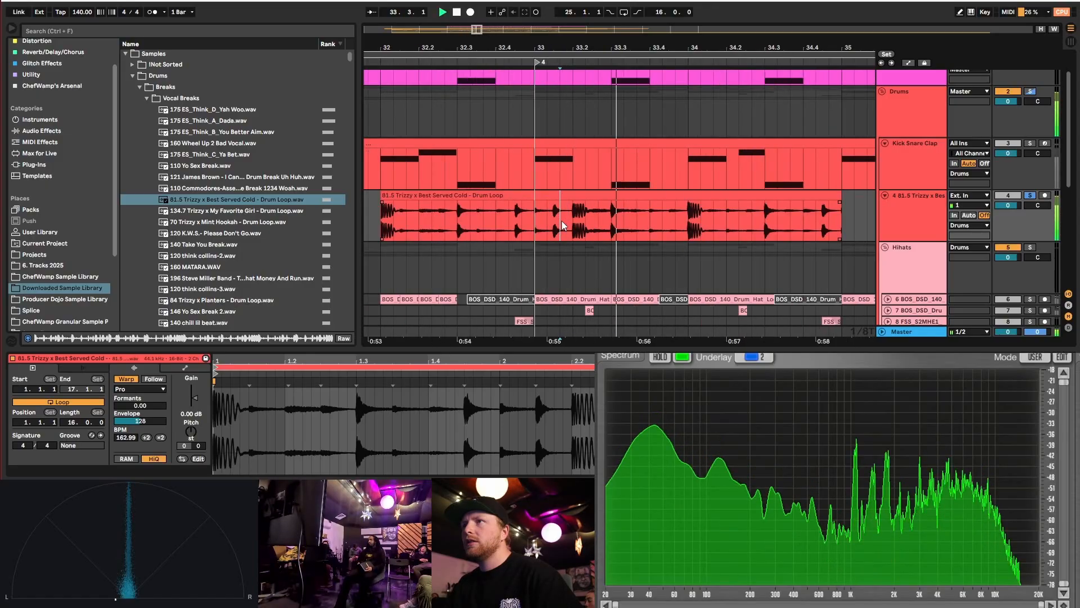
- Extend the Best Served Cold drum loop to about the middle of bar 38 while listening through its later hits
{"action": "scroll", "coordinate": [540, 224], "scroll_direction": "down", "scroll_amount": 4}
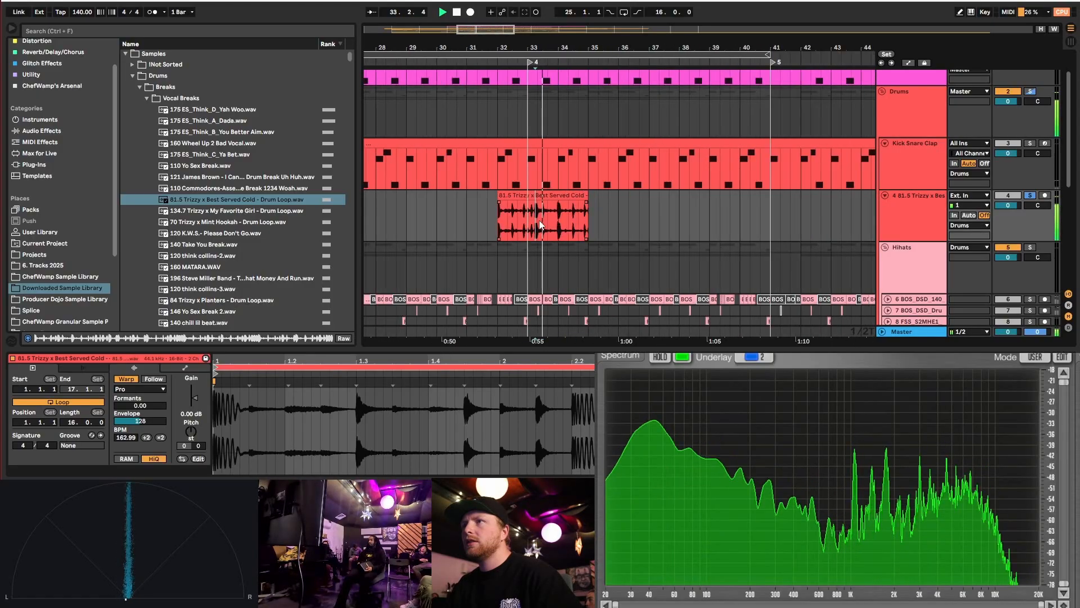
{"action": "left_click", "coordinate": [557, 226]}
{"action": "scroll", "coordinate": [585, 225], "scroll_direction": "up", "scroll_amount": 3}
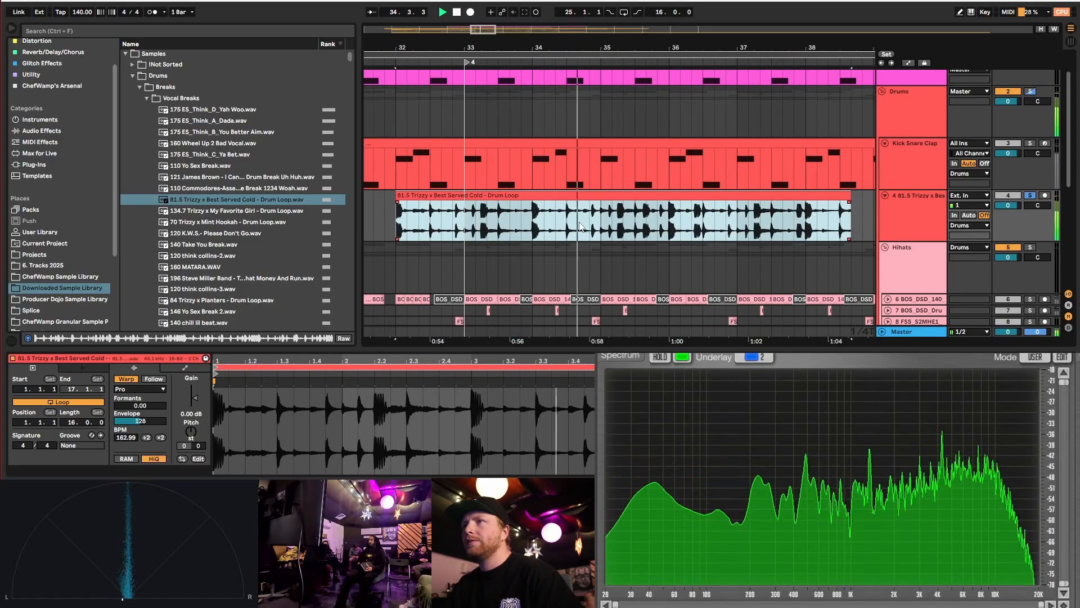
{"action": "scroll", "coordinate": [579, 227], "scroll_direction": "down", "scroll_amount": 4}
{"action": "scroll", "coordinate": [580, 227], "scroll_direction": "up", "scroll_amount": 4}
{"action": "scroll", "coordinate": [563, 227], "scroll_direction": "down", "scroll_amount": 4}
{"action": "scroll", "coordinate": [570, 227], "scroll_direction": "up", "scroll_amount": 4}
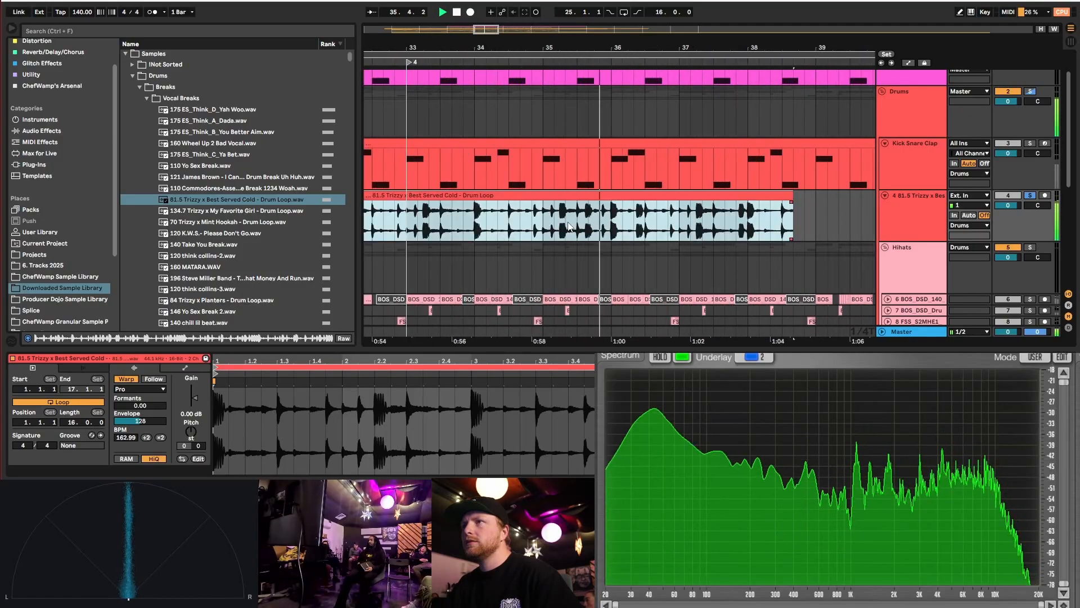
{"action": "scroll", "coordinate": [568, 225], "scroll_direction": "up", "scroll_amount": 3}
- Split the Best Served Cold loop at 35.2 and bar 36 to isolate that three-beat section
{"action": "left_click", "coordinate": [568, 222]}
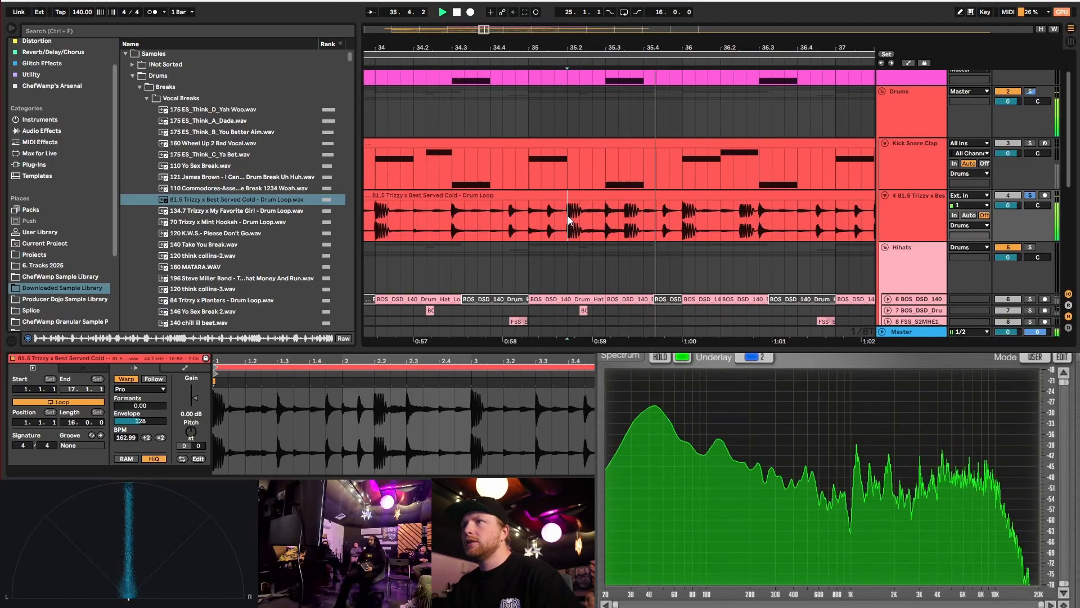
{"action": "left_click_drag", "start_coordinate": [568, 221], "coordinate": [661, 222]}
{"action": "key", "text": "space"}
{"action": "scroll", "coordinate": [599, 197], "scroll_direction": "down", "scroll_amount": 4}
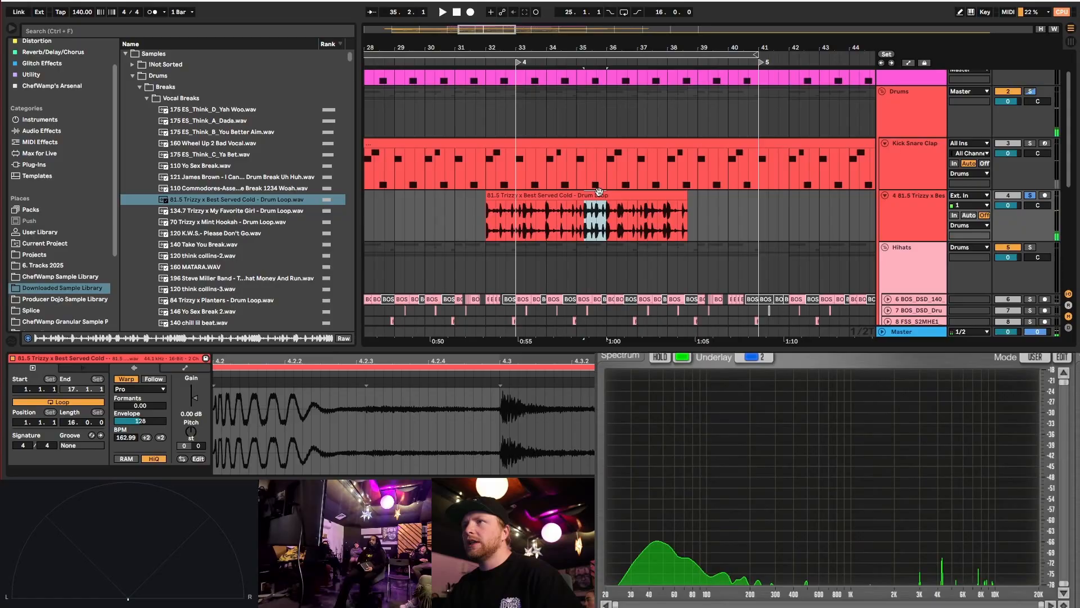
{"action": "key", "text": "ctrl+e"}
- Place the isolated break section at 32.3, trim its end to bar 33, and audition it
{"action": "scroll", "coordinate": [498, 209], "scroll_direction": "up", "scroll_amount": 4}
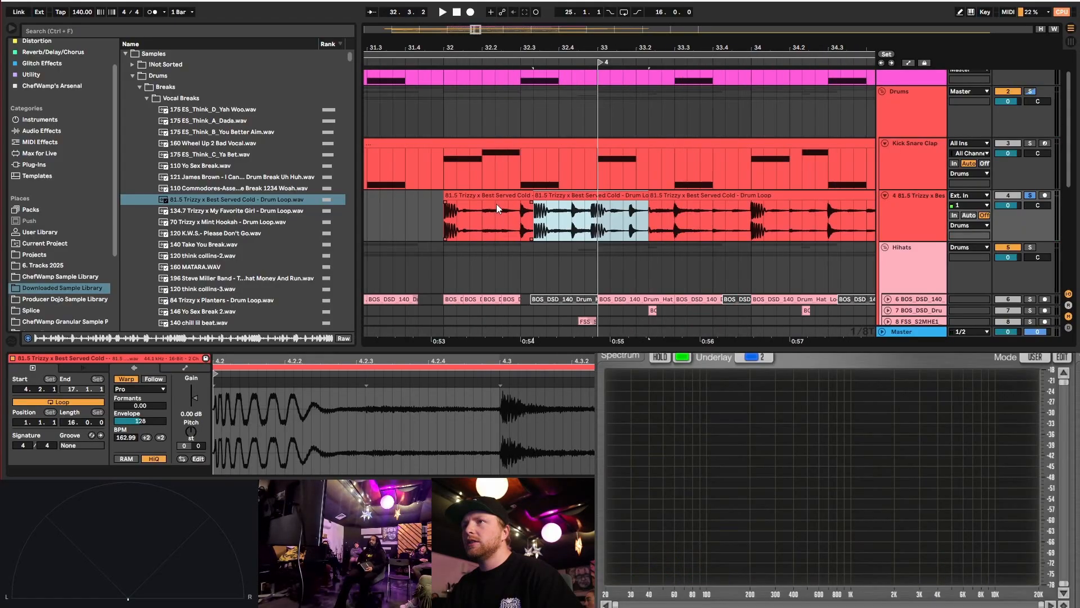
{"action": "left_click_drag", "start_coordinate": [553, 196], "coordinate": [541, 196]}
{"action": "key", "text": "space"}
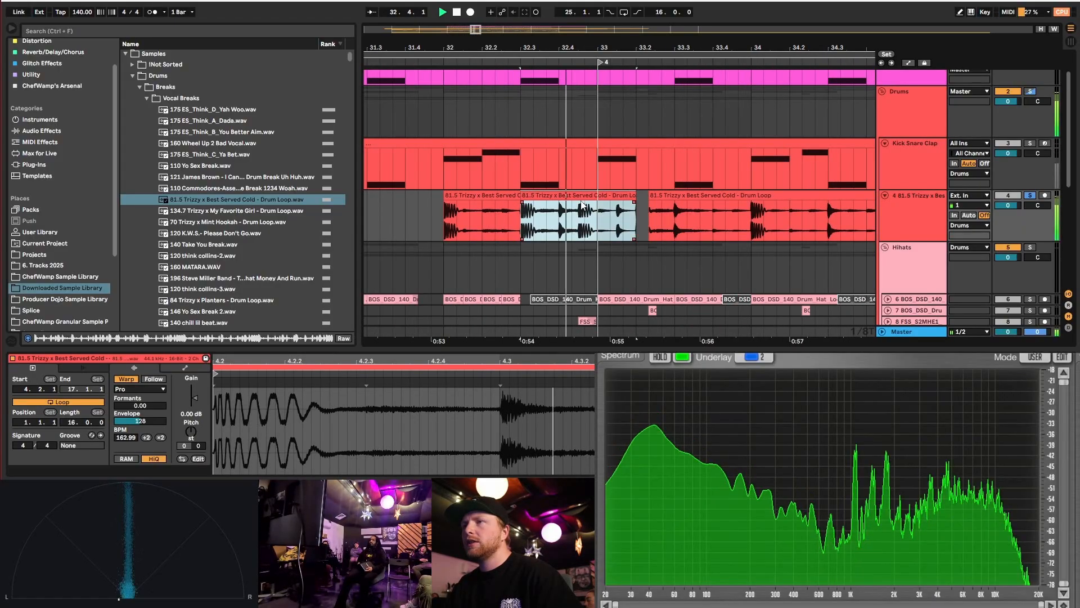
{"action": "left_click_drag", "start_coordinate": [636, 217], "coordinate": [597, 224]}
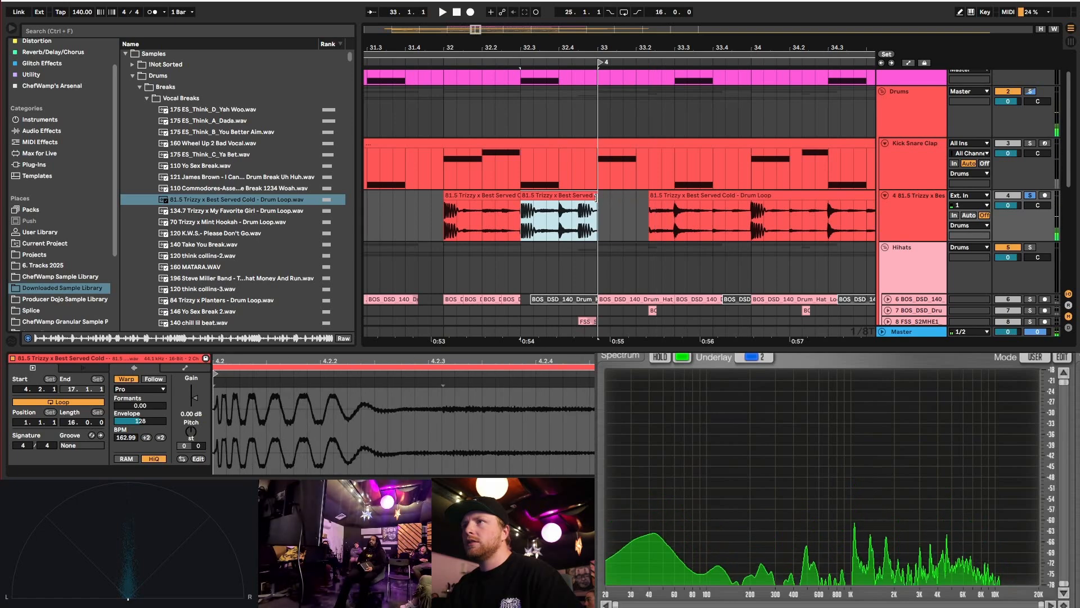
{"action": "key", "text": "space"}
- Delete the leftover Best Served Cold loop pieces before and after the slice that ends at bar 33
{"action": "scroll", "coordinate": [497, 205], "scroll_direction": "down", "scroll_amount": 3}
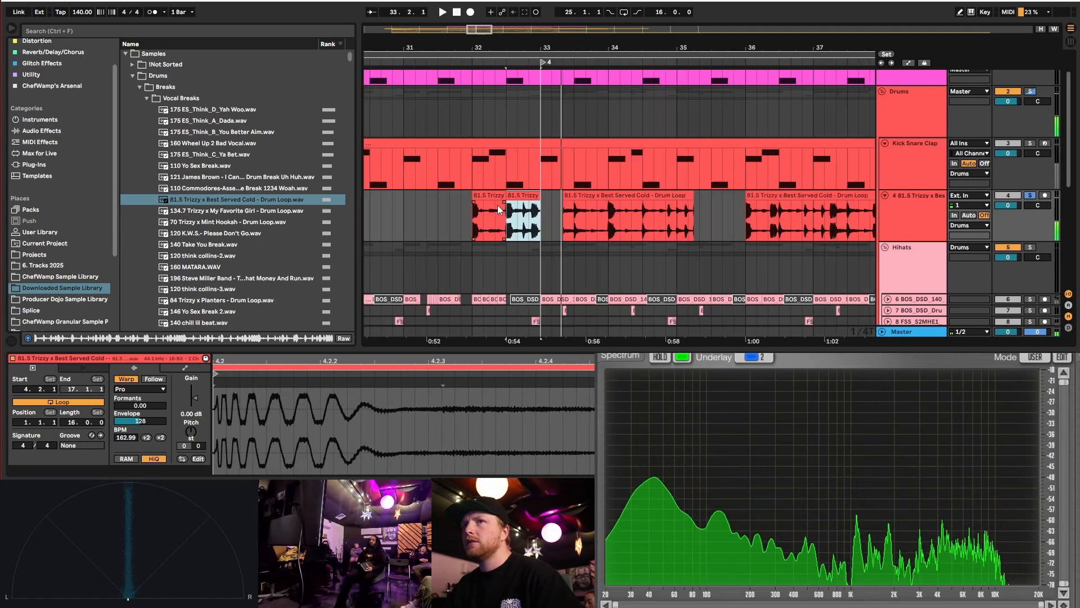
{"action": "left_click", "coordinate": [489, 195]}
{"action": "key", "text": "Delete"}
{"action": "left_click", "coordinate": [574, 196]}
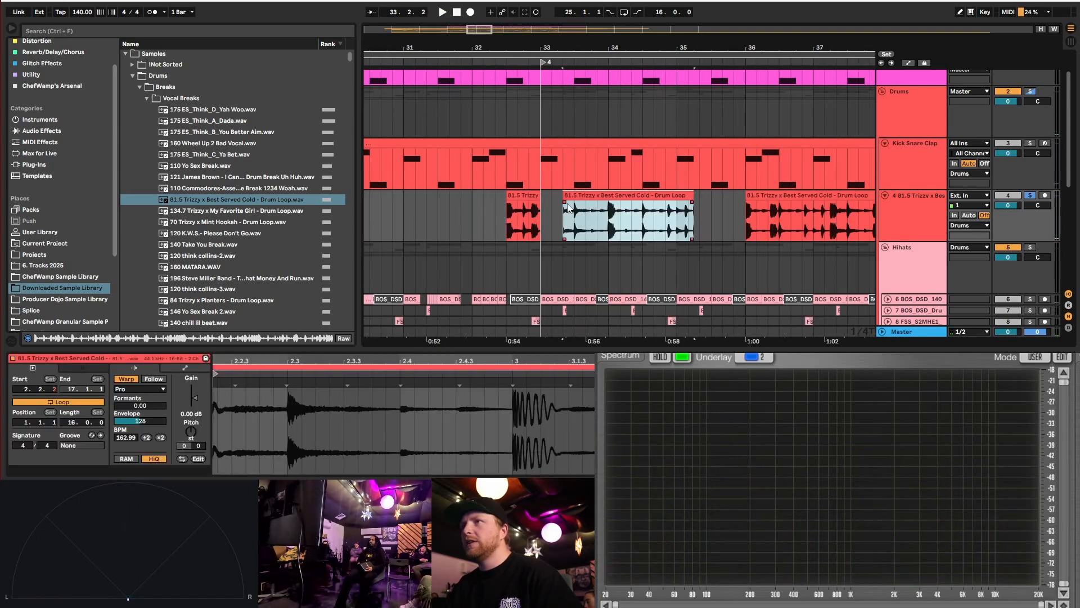
{"action": "scroll", "coordinate": [574, 195], "scroll_direction": "down", "scroll_amount": 5}
{"action": "left_click", "coordinate": [622, 196], "text": "shift"}
{"action": "key", "text": "Delete"}
{"action": "scroll", "coordinate": [534, 199], "scroll_direction": "up", "scroll_amount": 5}
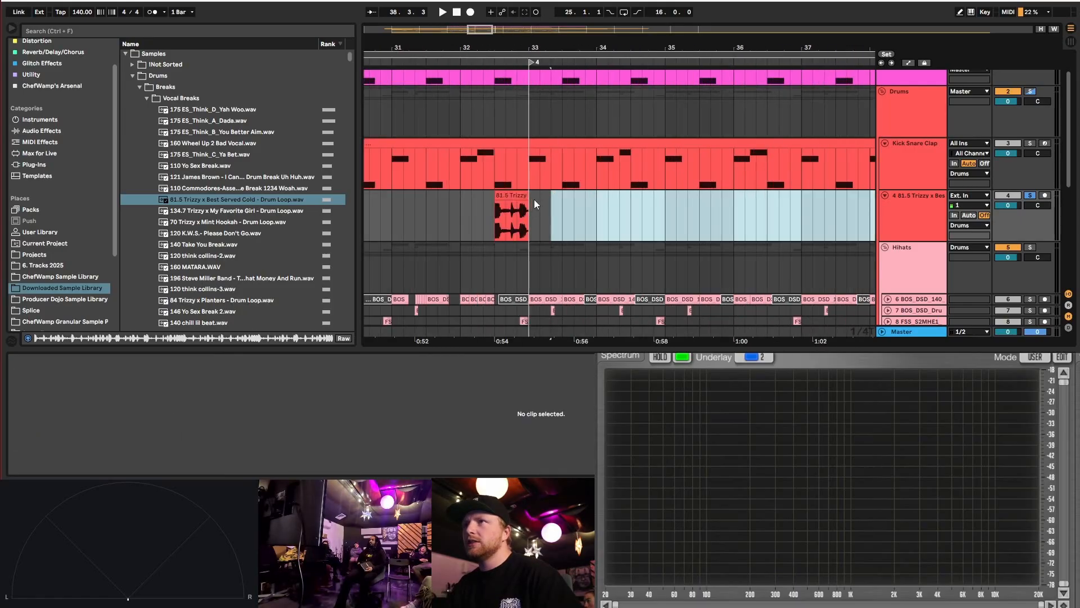
- Consolidate the break slice, set its Beats transient envelope to 46, and play it from 32.3
{"action": "left_click", "coordinate": [503, 195]}
{"action": "key", "text": "ctrl+j"}
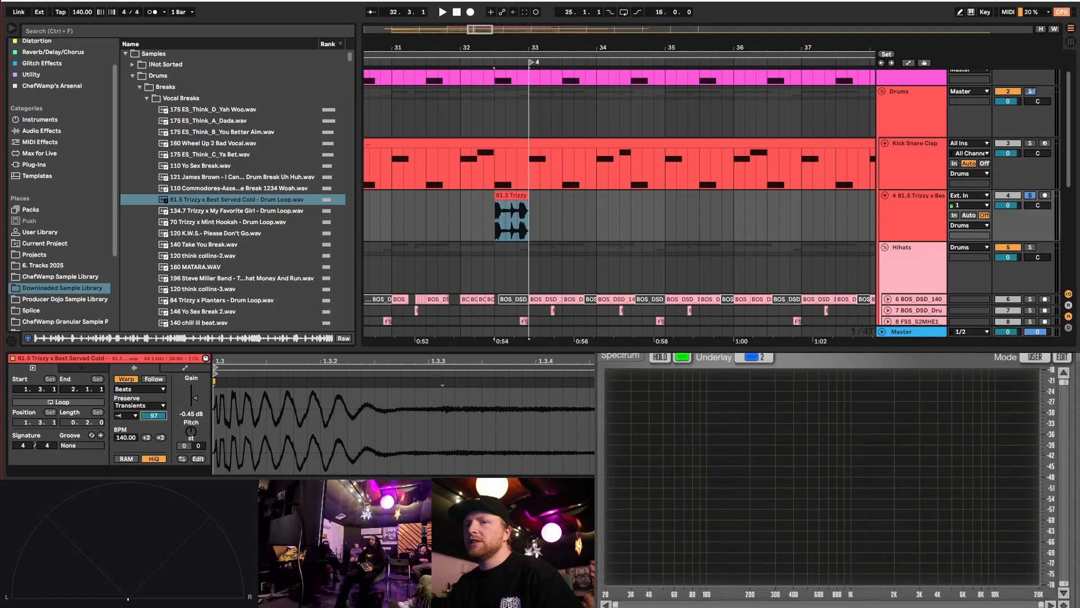
{"action": "left_click", "coordinate": [493, 220]}
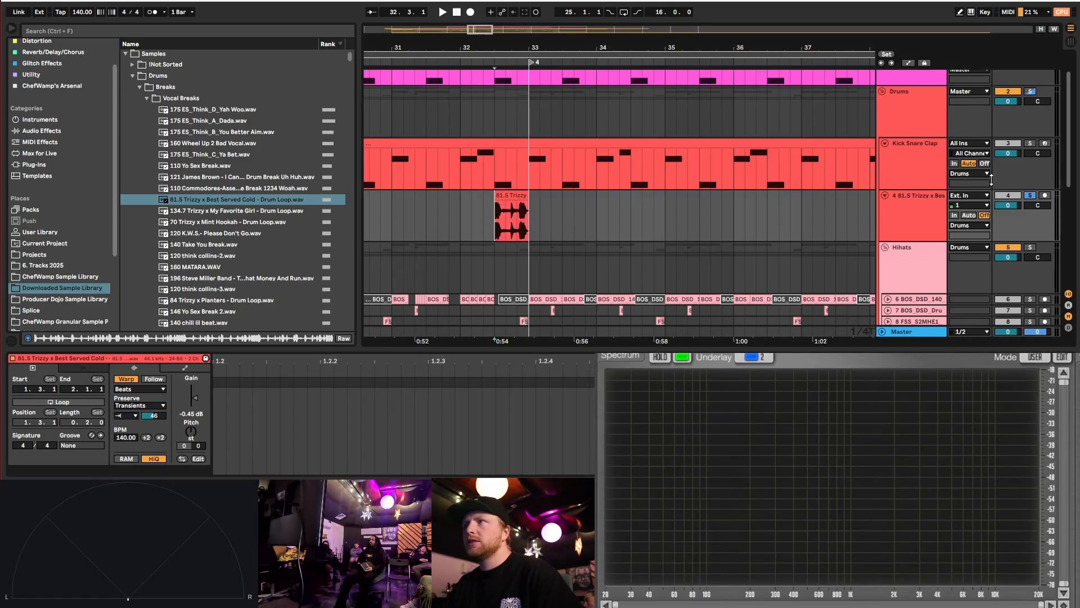
{"action": "key", "text": "space"}
- Add Pro-Q 4 from the EQ/Compressors/Filters collection to the Best Served Cold track
{"action": "double_click", "coordinate": [915, 209]}
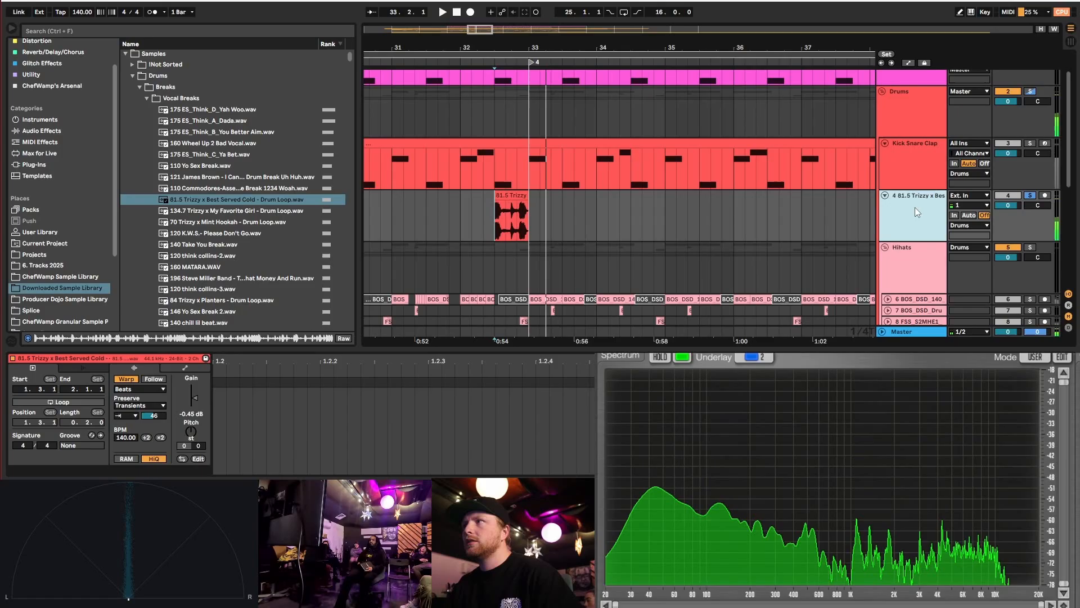
{"action": "left_click", "coordinate": [61, 54]}
{"action": "scroll", "coordinate": [61, 59], "scroll_direction": "up", "scroll_amount": 2}
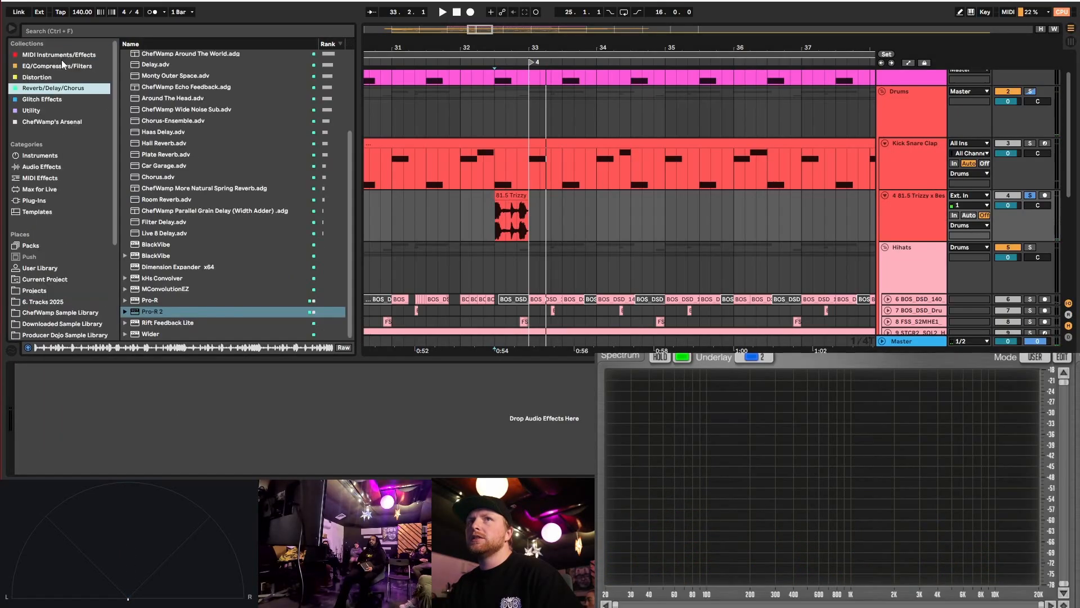
{"action": "left_click", "coordinate": [63, 65]}
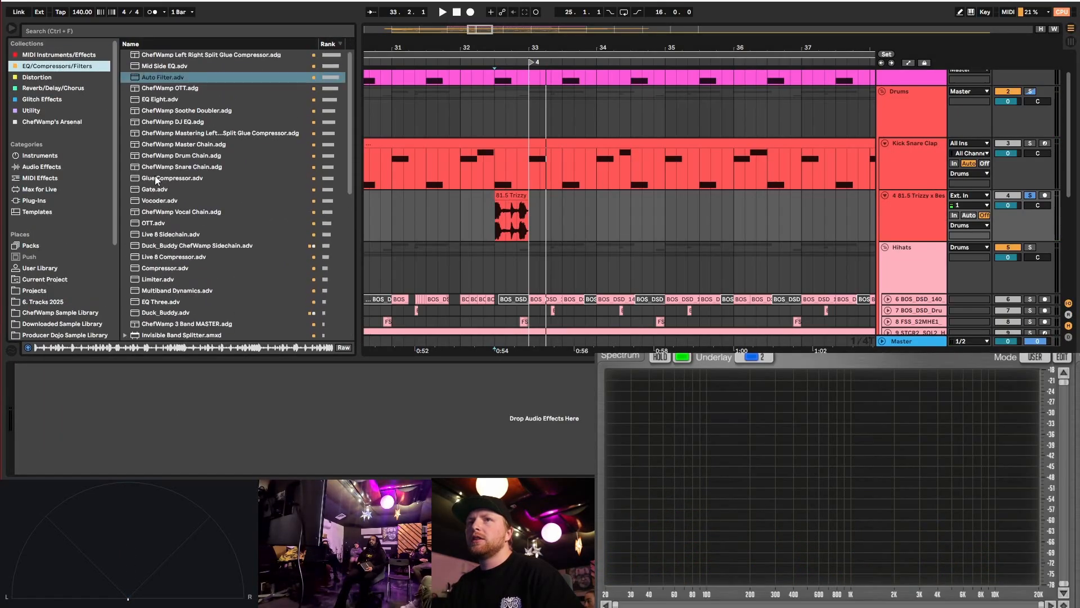
{"action": "scroll", "coordinate": [180, 202], "scroll_direction": "down", "scroll_amount": 10}
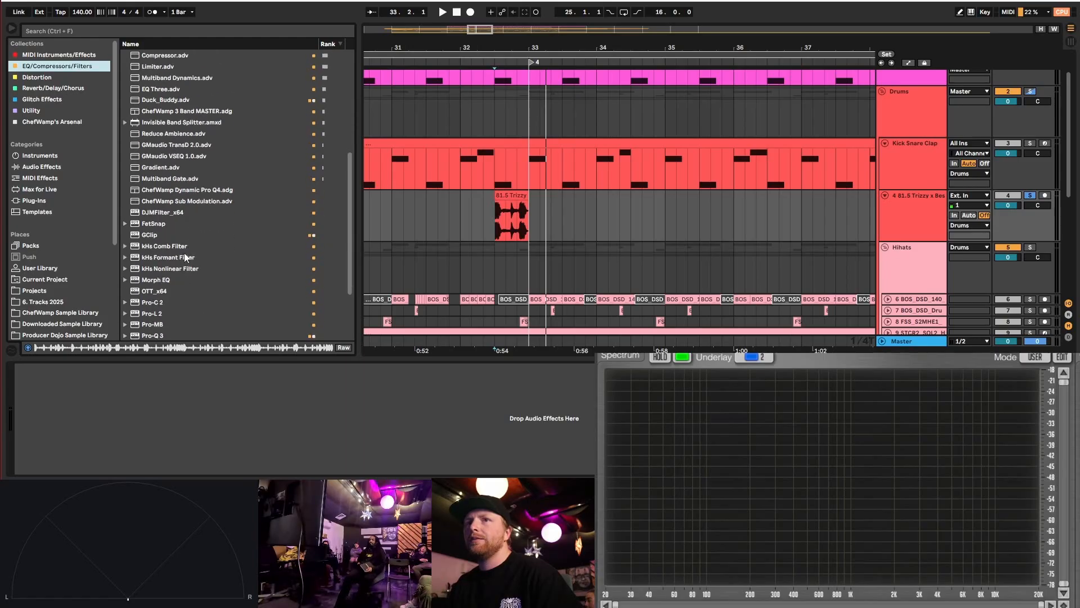
{"action": "left_click_drag", "start_coordinate": [161, 267], "coordinate": [368, 408]}
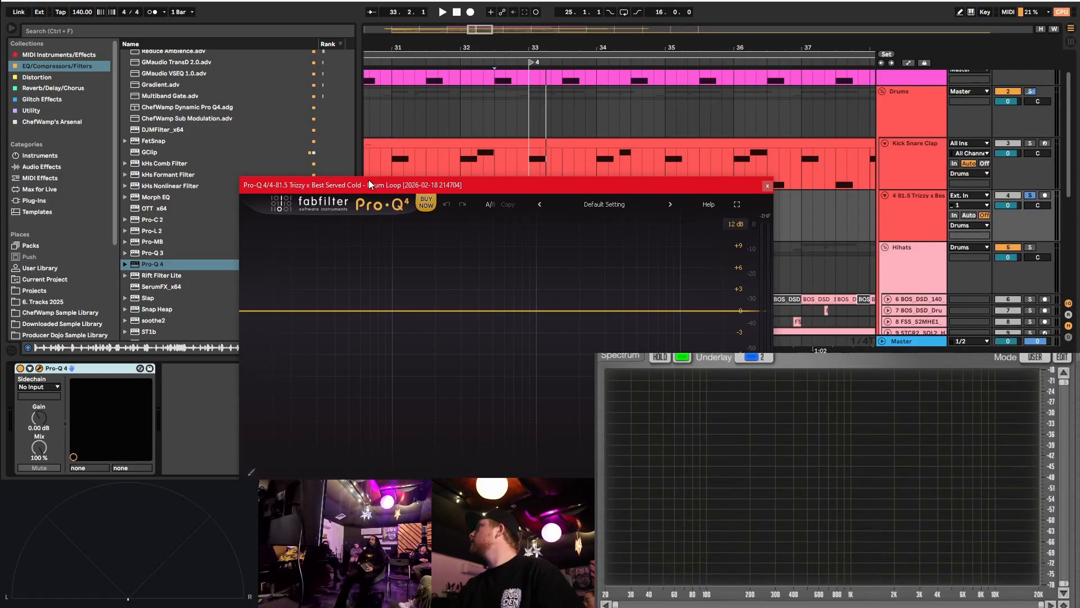
- Add a 24 dB/oct low cut at about 101 Hz in Pro-Q 4, check it in playback, and close the EQ window
{"action": "left_click", "coordinate": [420, 261]}
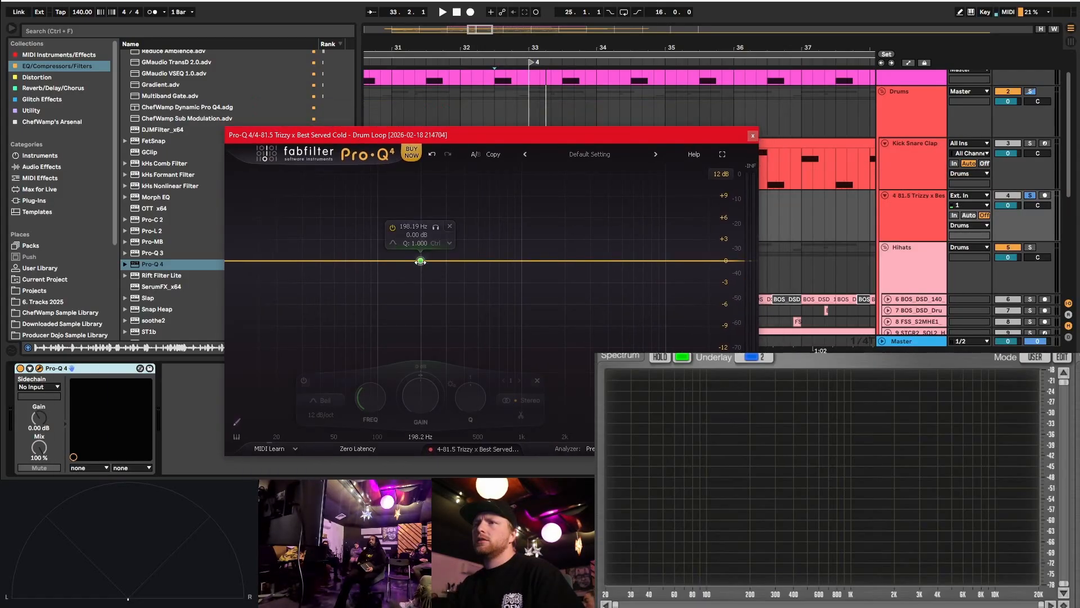
{"action": "left_click", "coordinate": [418, 254]}
{"action": "left_click_drag", "start_coordinate": [419, 261], "coordinate": [369, 260]}
{"action": "key", "text": "space"}
{"action": "key", "text": "space"}
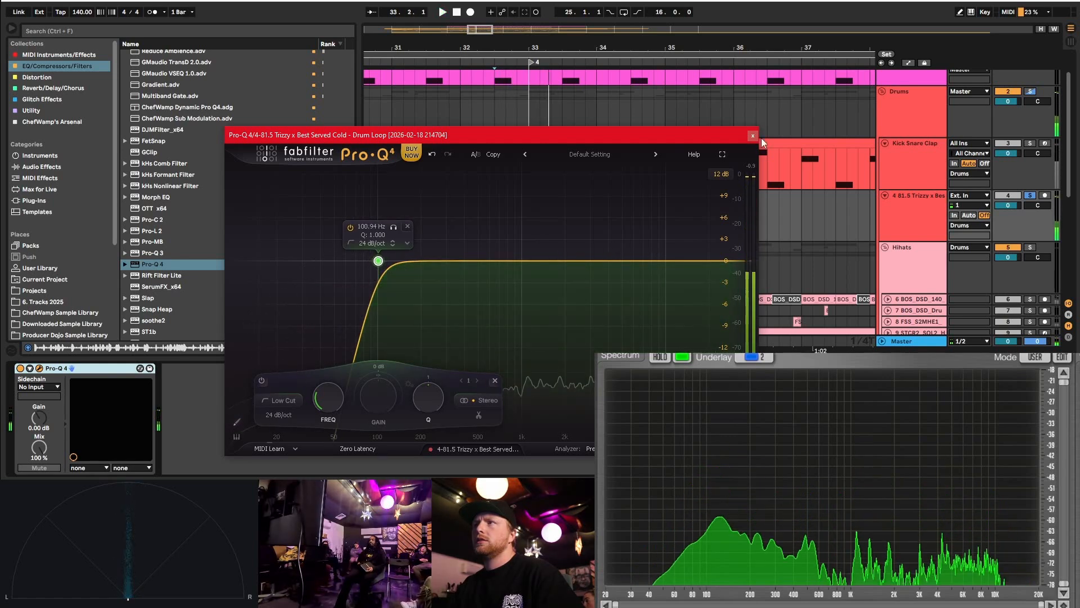
{"action": "left_click", "coordinate": [753, 135]}
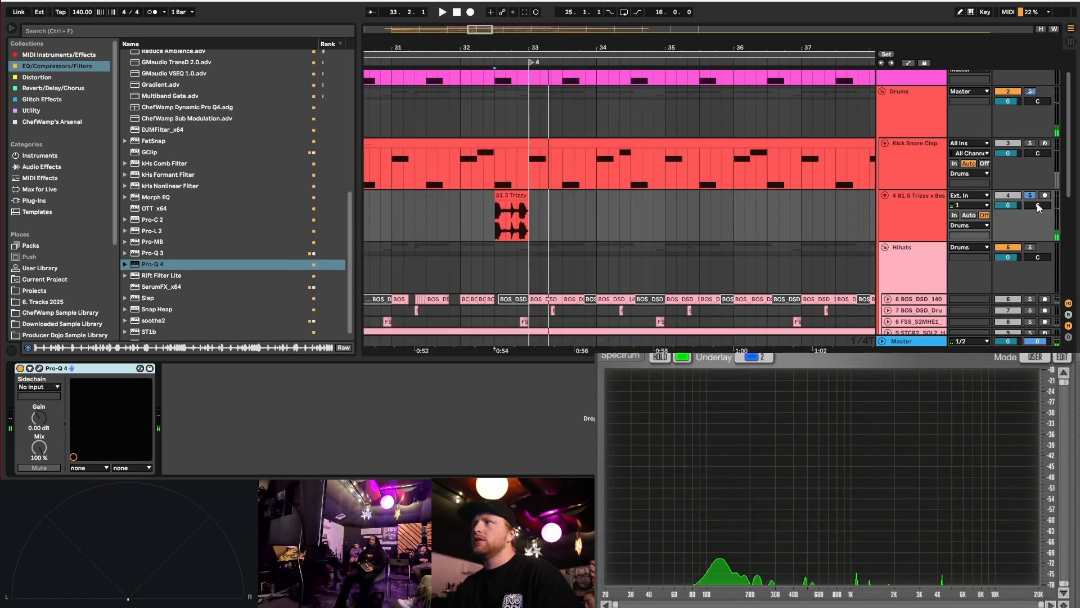
- Turn off the drum solos and check the break fill in the full mix, playing from bar 31 and from bar 32
{"action": "left_click", "coordinate": [390, 207]}
{"action": "key", "text": "space"}
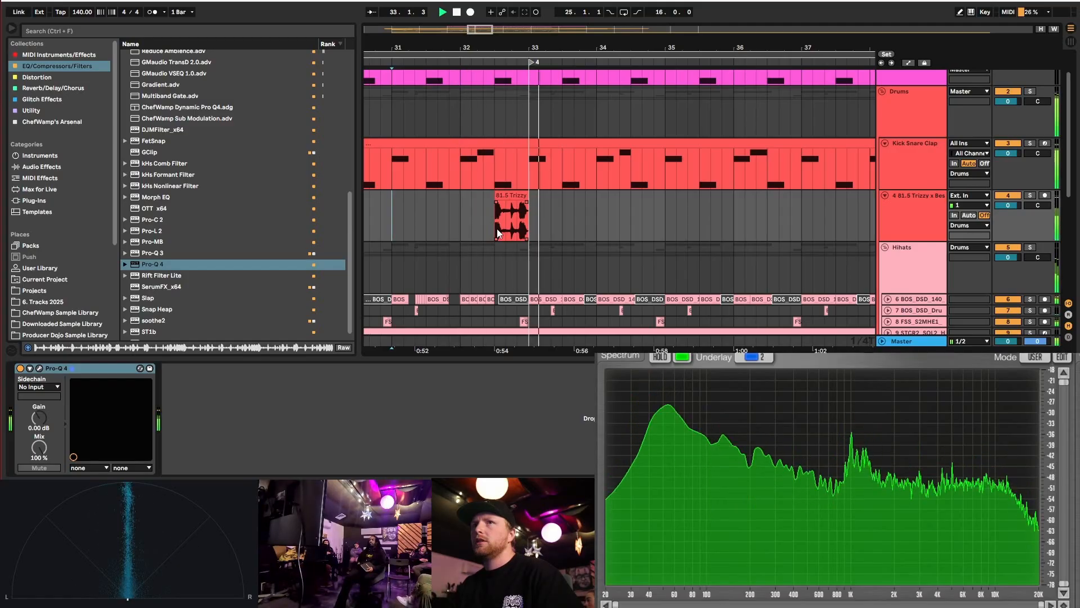
{"action": "key", "text": "space"}
{"action": "scroll", "coordinate": [490, 213], "scroll_direction": "up", "scroll_amount": 5}
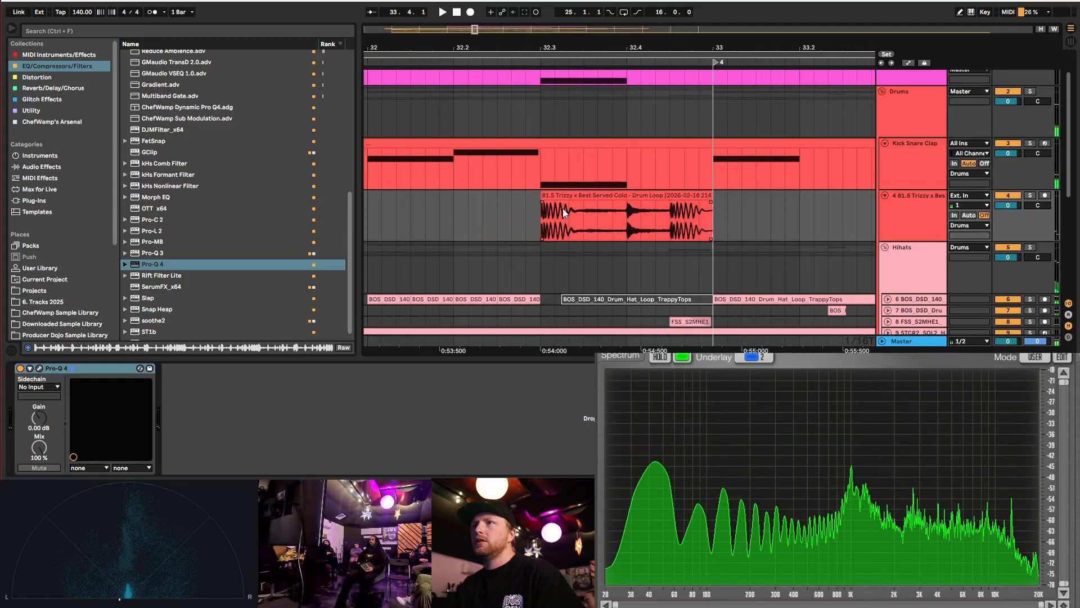
{"action": "scroll", "coordinate": [564, 213], "scroll_direction": "right", "scroll_amount": 3}
{"action": "left_click", "coordinate": [544, 228]}
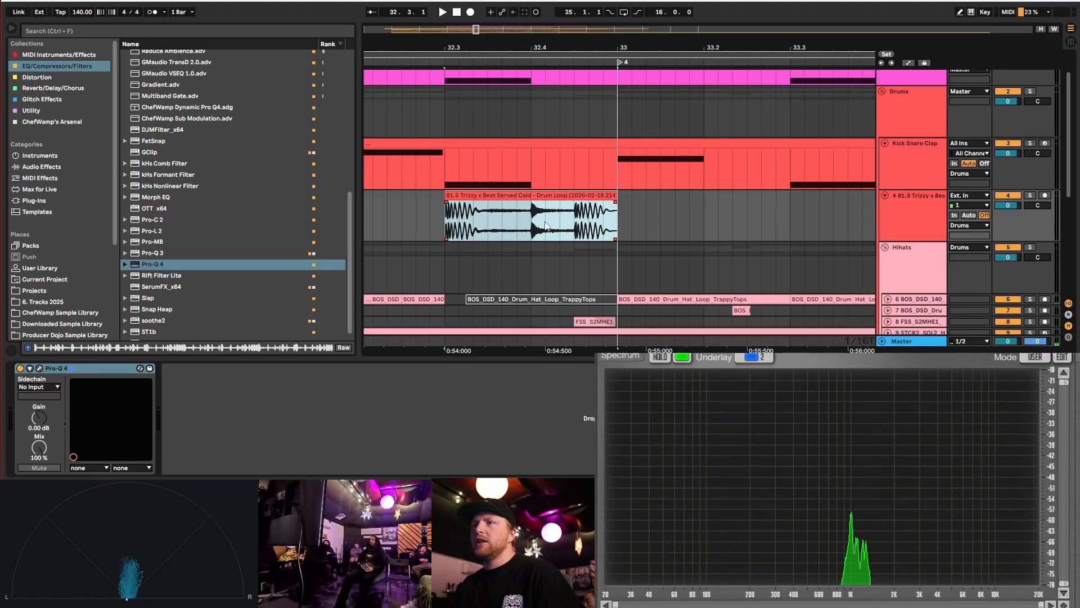
{"action": "scroll", "coordinate": [685, 212], "scroll_direction": "down", "scroll_amount": 1}
{"action": "scroll", "coordinate": [479, 203], "scroll_direction": "down", "scroll_amount": 3}
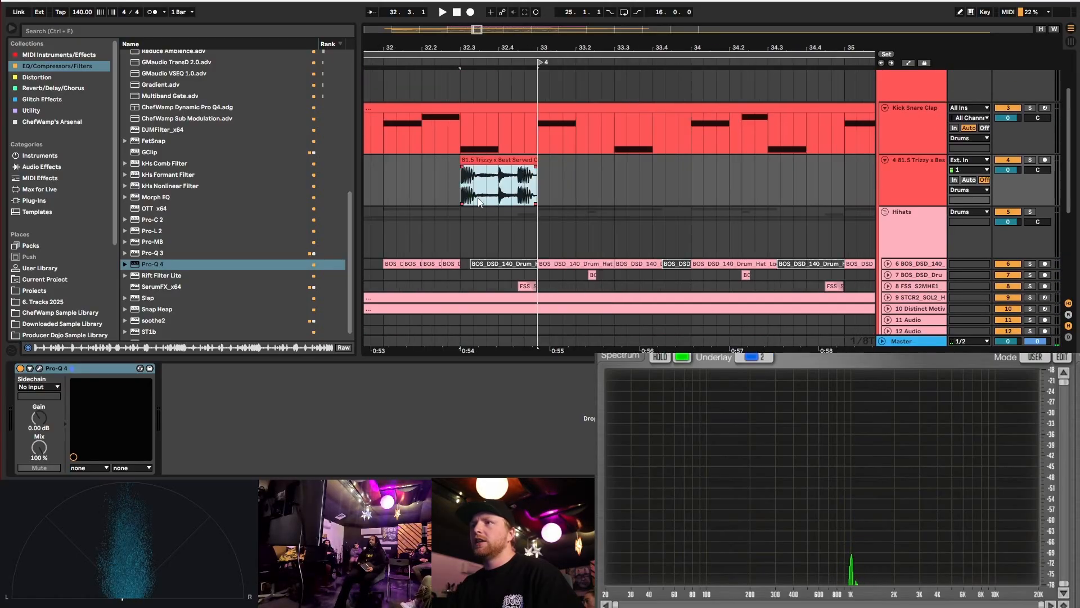
{"action": "scroll", "coordinate": [453, 206], "scroll_direction": "up", "scroll_amount": 1}
{"action": "left_click", "coordinate": [403, 192]}
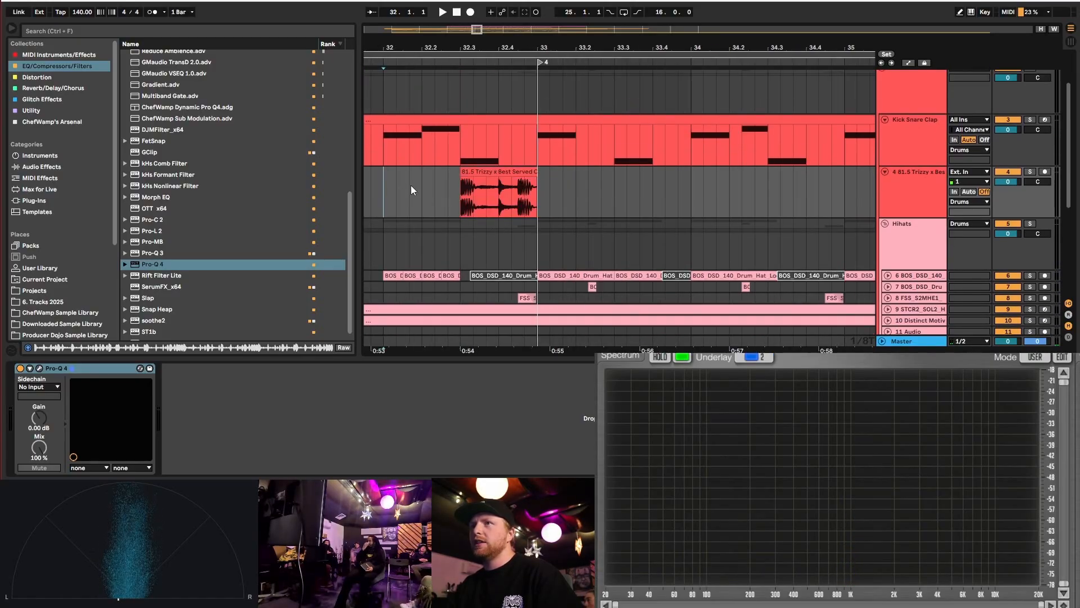
{"action": "key", "text": "space"}
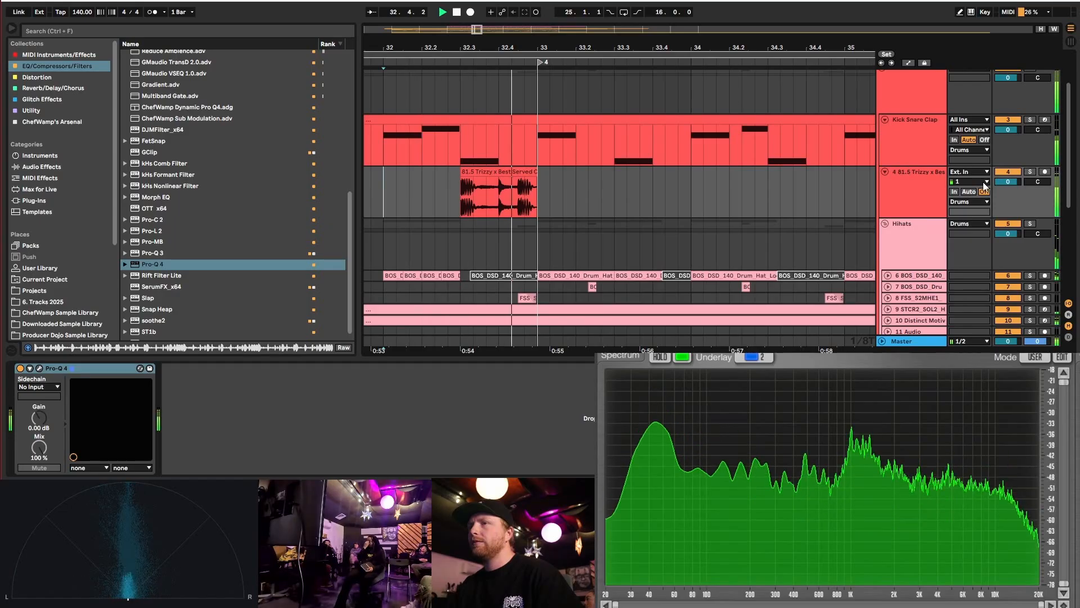
{"action": "key", "text": "space"}
- Try a short copy of the 32.2 kick between 32.3 and bar 33 in the Kick Snare Clap part, and remove it
{"action": "scroll", "coordinate": [386, 178], "scroll_direction": "up", "scroll_amount": 3}
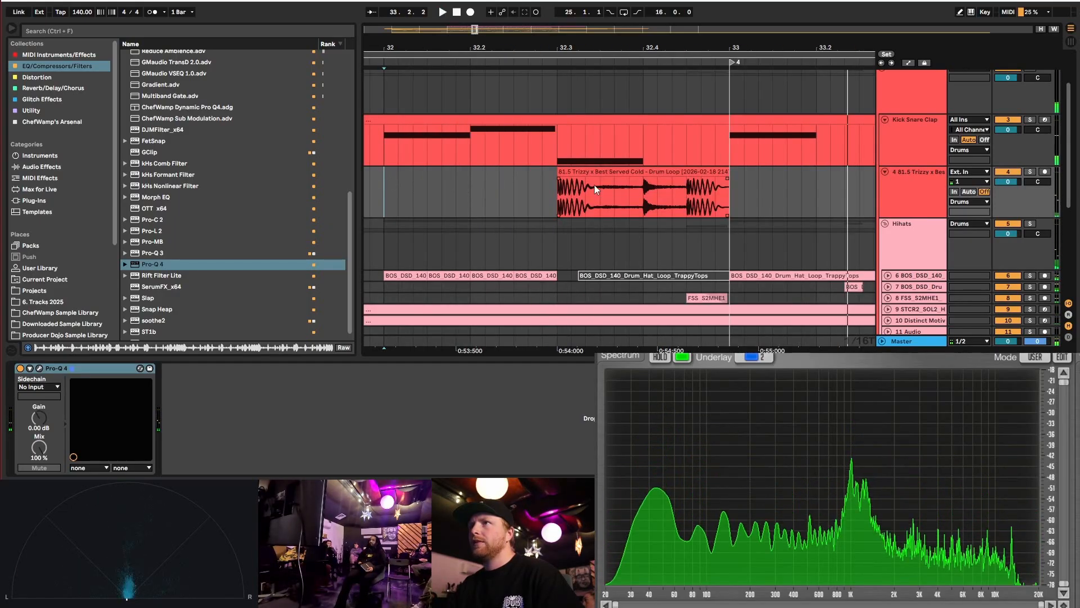
{"action": "scroll", "coordinate": [594, 188], "scroll_direction": "up", "scroll_amount": 2}
{"action": "left_click", "coordinate": [555, 217]}
{"action": "scroll", "coordinate": [806, 210], "scroll_direction": "up", "scroll_amount": 2}
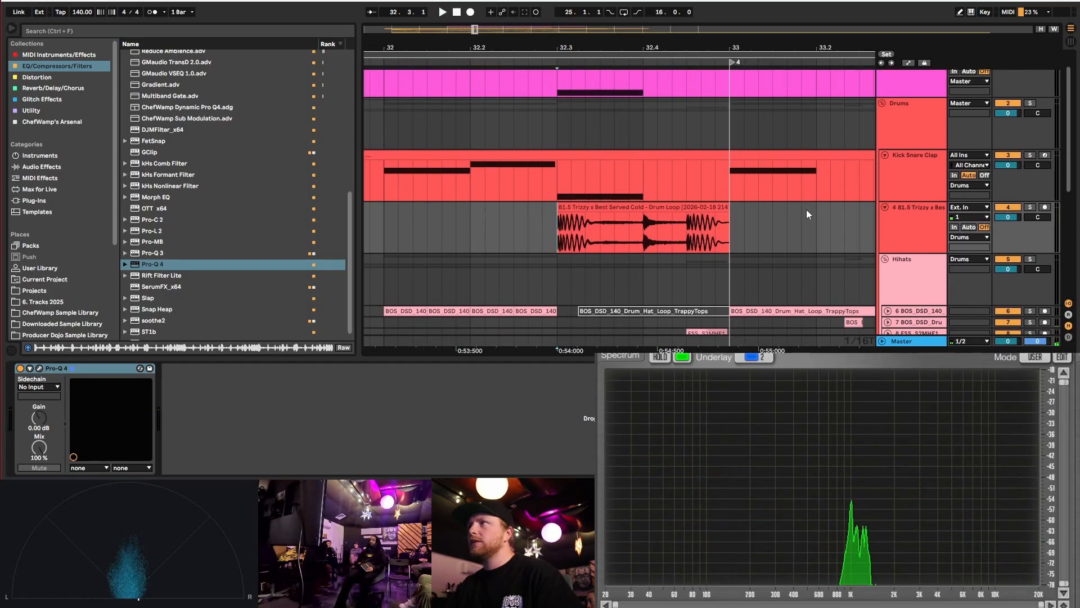
{"action": "scroll", "coordinate": [830, 232], "scroll_direction": "down", "scroll_amount": 2}
{"action": "scroll", "coordinate": [650, 161], "scroll_direction": "up", "scroll_amount": 2}
{"action": "left_click", "coordinate": [652, 167]}
{"action": "double_click", "coordinate": [652, 167]}
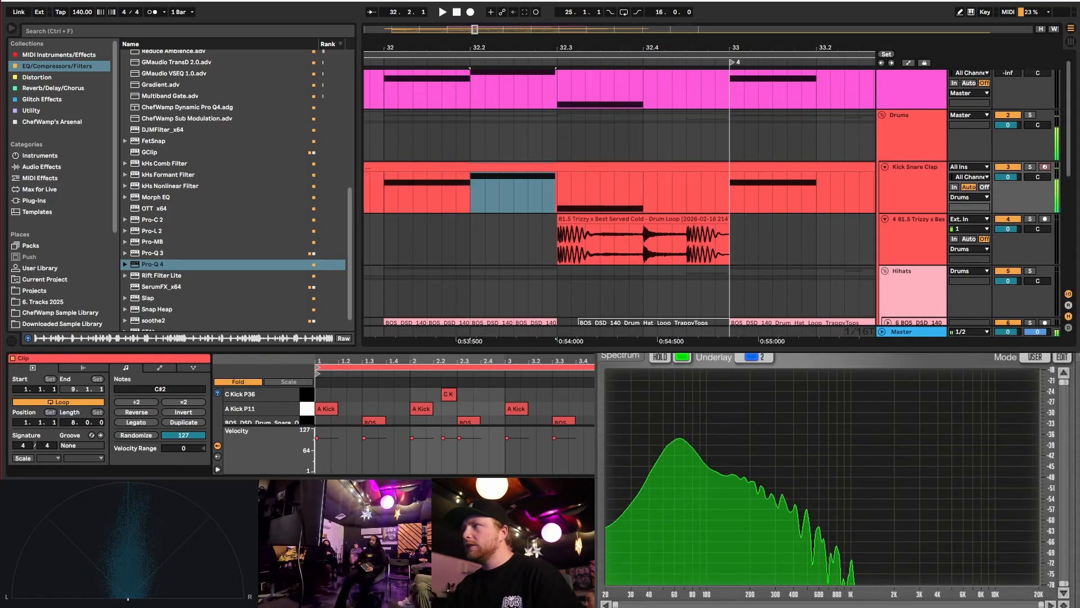
{"action": "key", "text": "ctrl+z"}
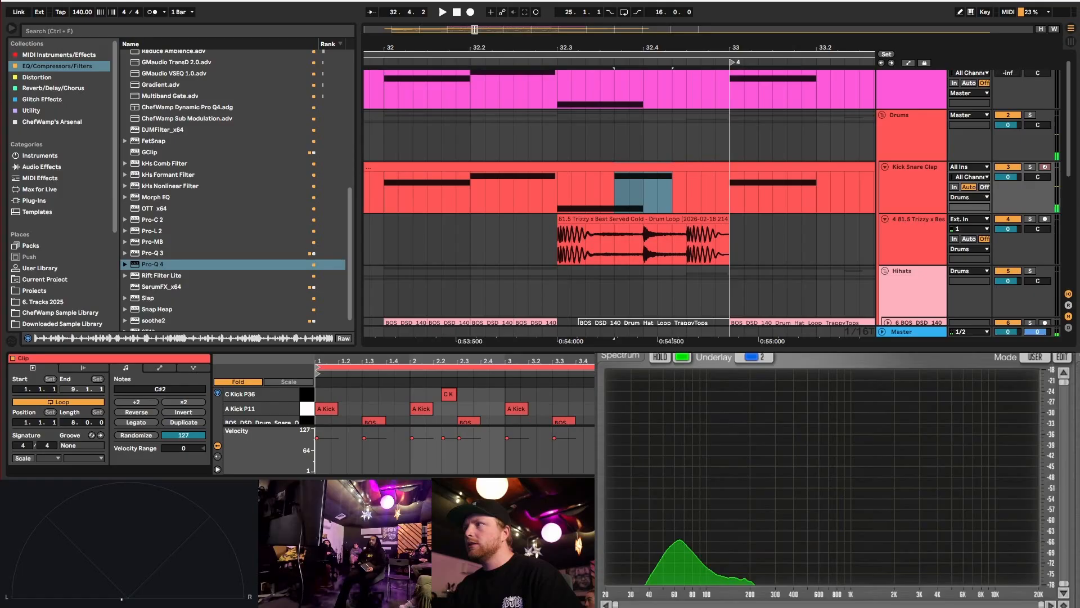
{"action": "key", "text": "Delete"}
{"action": "right_click", "coordinate": [872, 179]}
{"action": "key", "text": "Escape"}
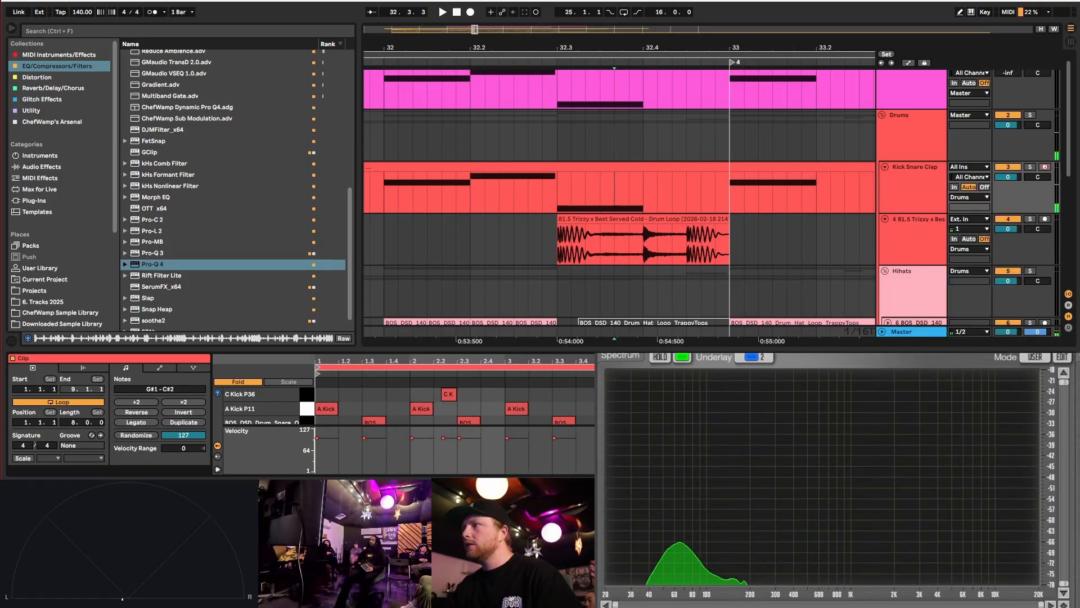
- Keep a copy of the 32.2 kick in beat 32.3, shorten it to start at 32.3.3, and play from 32.3
{"action": "key", "text": "ctrl+z"}
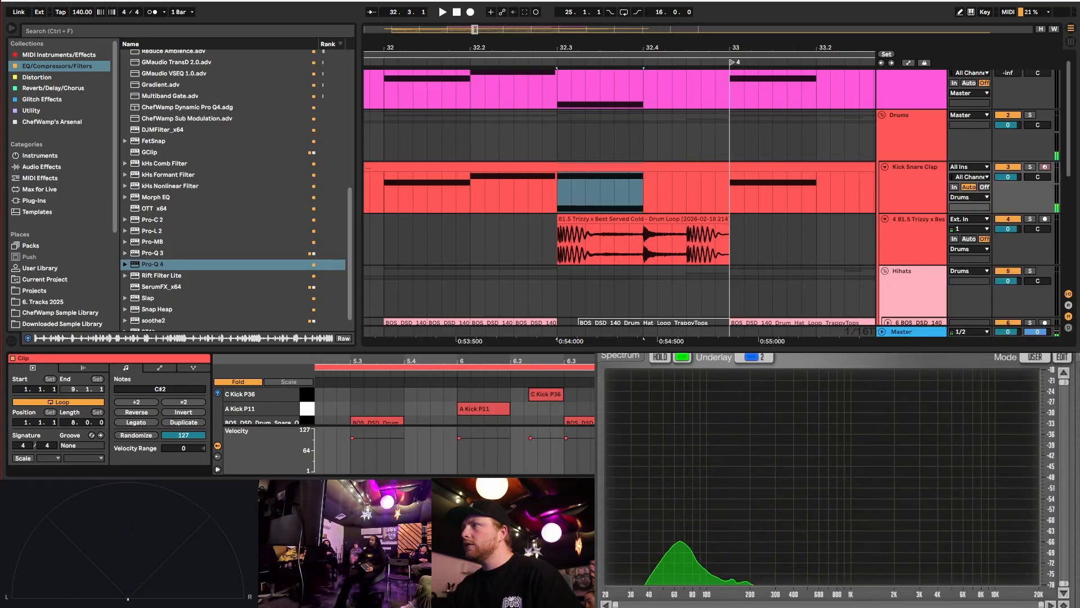
{"action": "left_click_drag", "start_coordinate": [558, 176], "coordinate": [600, 176]}
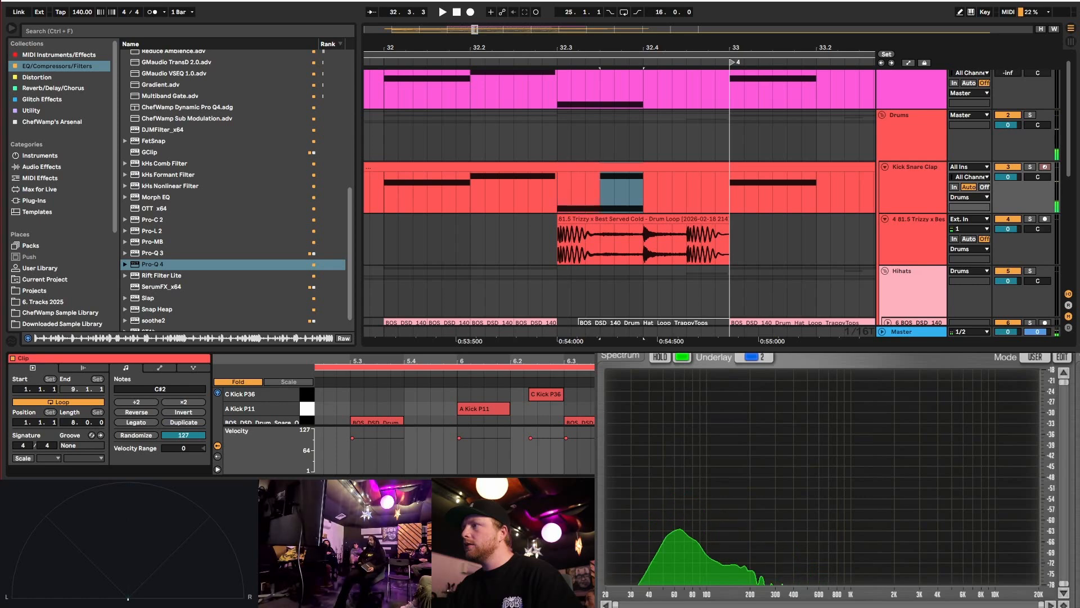
{"action": "left_click", "coordinate": [563, 186]}
{"action": "key", "text": "space"}
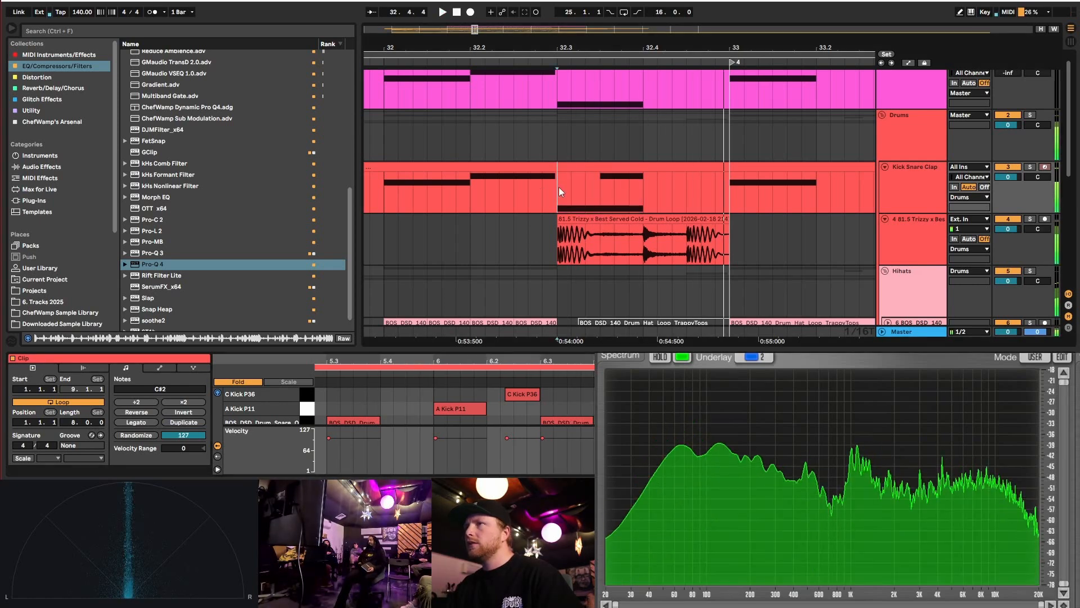
- Play repeatedly from bar 32 into bar 33 to check the added 32.3.3 kick with the drum-loop fill
{"action": "key", "text": "space"}
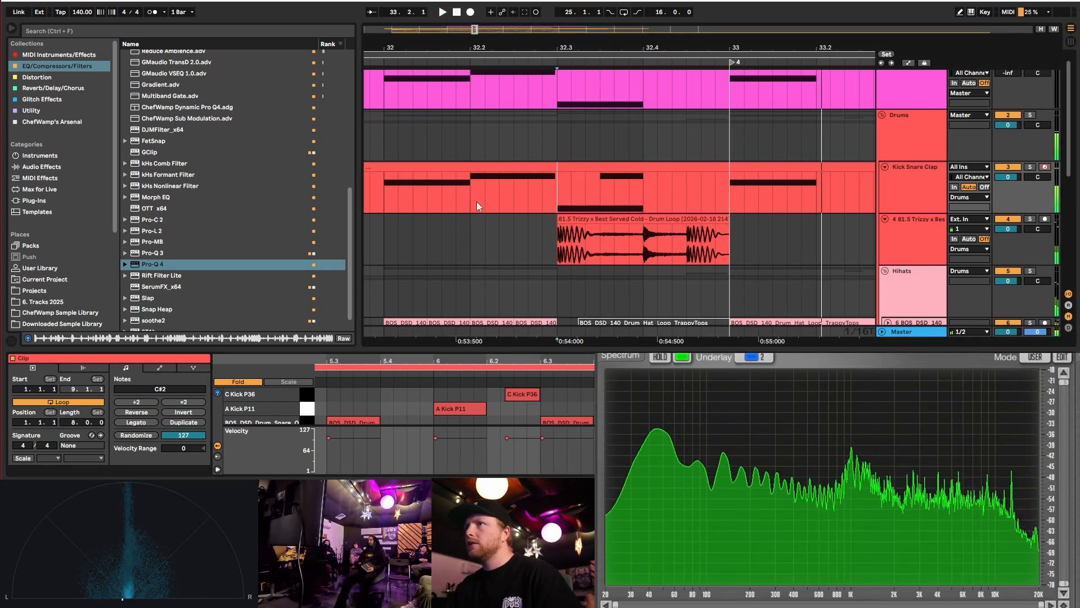
{"action": "left_click", "coordinate": [388, 191]}
{"action": "key", "text": "space"}
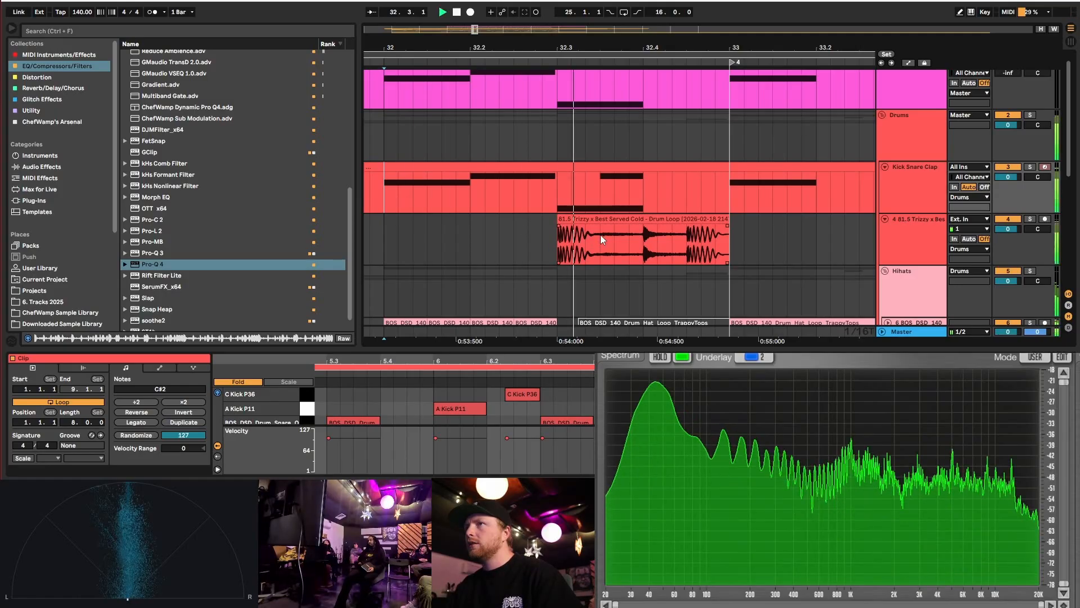
{"action": "key", "text": "space"}
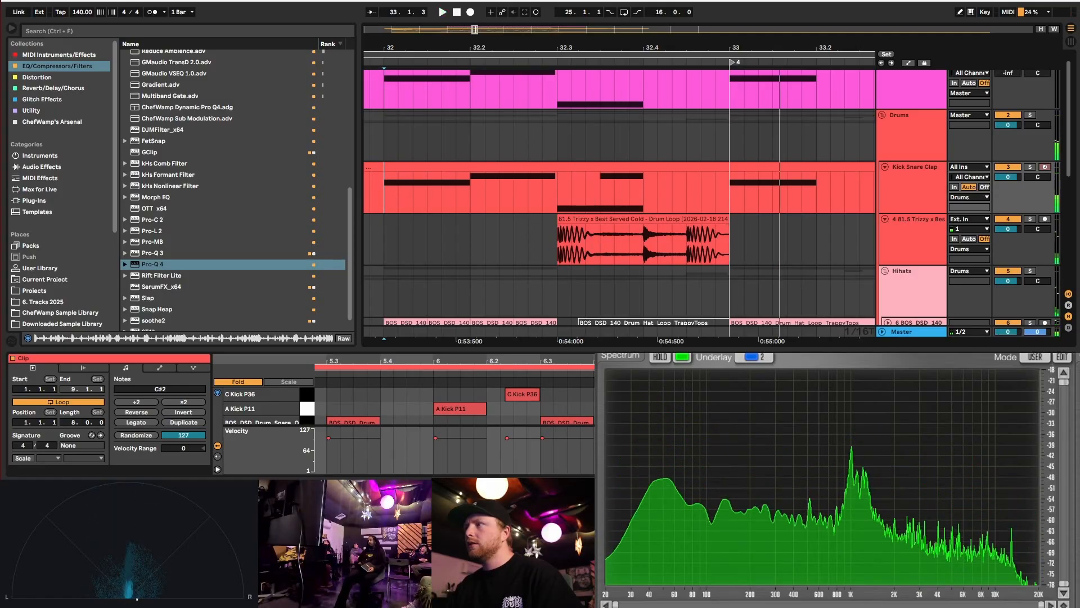
{"action": "left_click_drag", "start_coordinate": [600, 191], "coordinate": [622, 192]}
{"action": "key", "text": "Right"}
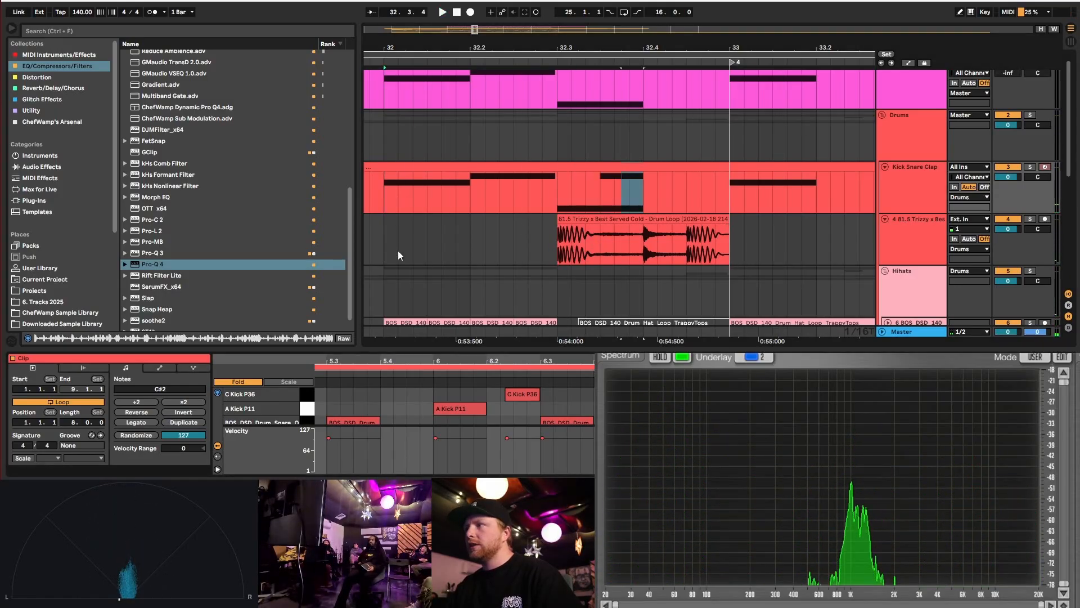
{"action": "left_click", "coordinate": [385, 190]}
{"action": "key", "text": "space"}
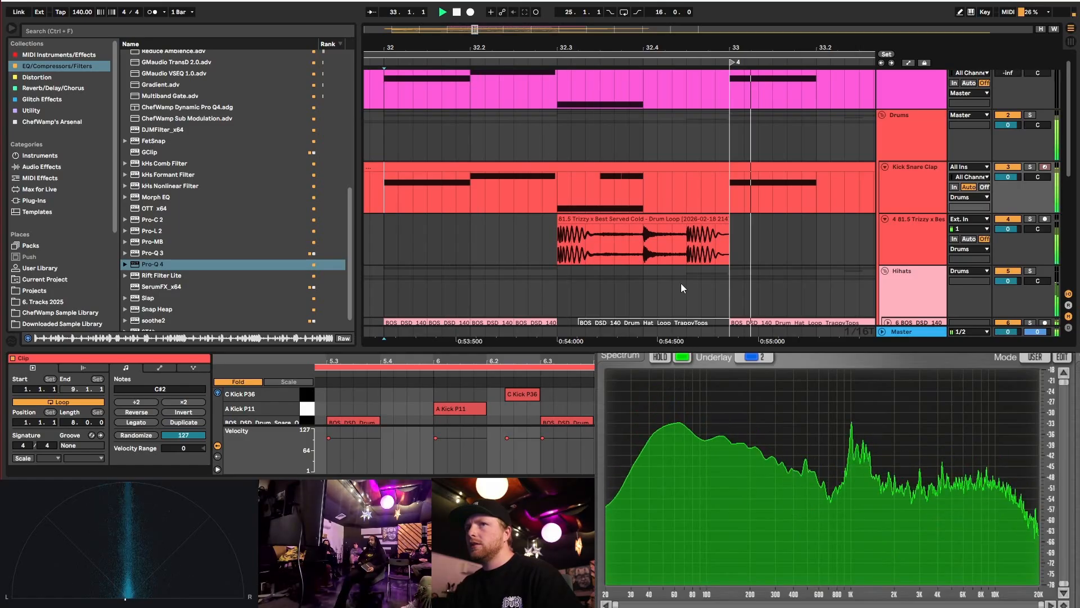
{"action": "key", "text": "space"}
- Unfold the FSS_S2MHE1 open hat track in the Hihats group and insert a new audio track below it
{"action": "scroll", "coordinate": [584, 238], "scroll_direction": "down", "scroll_amount": 3}
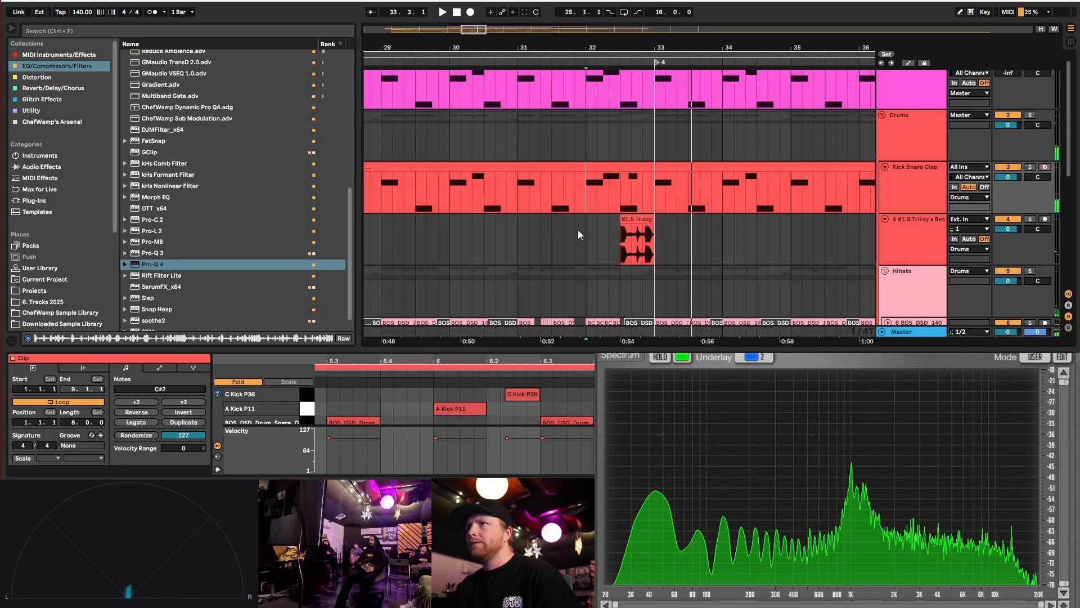
{"action": "scroll", "coordinate": [578, 229], "scroll_direction": "up", "scroll_amount": 3}
{"action": "scroll", "coordinate": [633, 207], "scroll_direction": "down", "scroll_amount": 3}
{"action": "scroll", "coordinate": [563, 126], "scroll_direction": "down", "scroll_amount": 2}
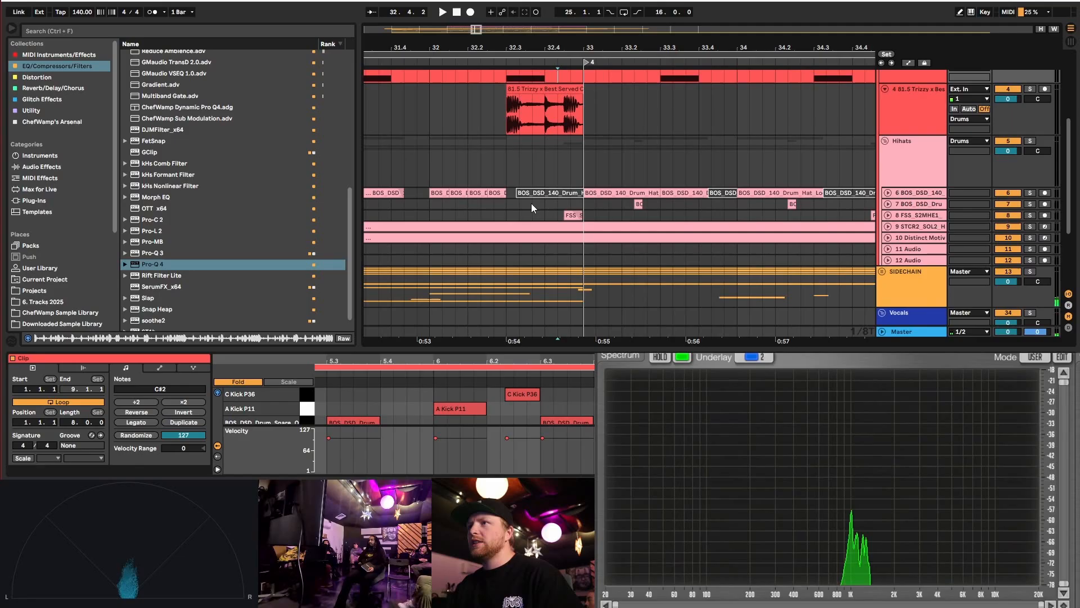
{"action": "scroll", "coordinate": [531, 203], "scroll_direction": "up", "scroll_amount": 3}
{"action": "scroll", "coordinate": [749, 226], "scroll_direction": "up", "scroll_amount": 2}
{"action": "scroll", "coordinate": [724, 207], "scroll_direction": "down", "scroll_amount": 2}
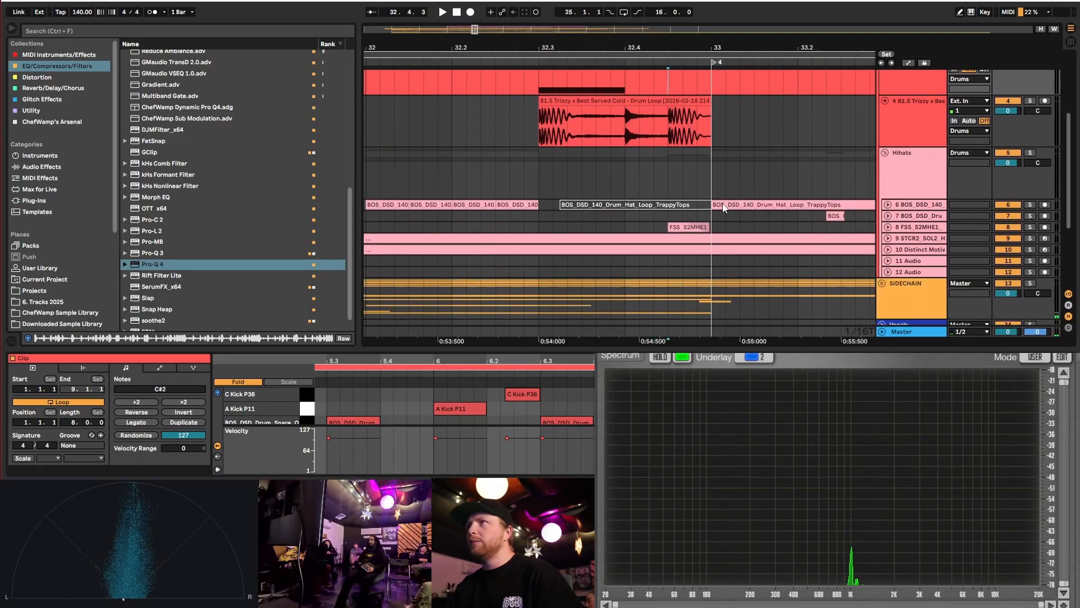
{"action": "left_click", "coordinate": [891, 231]}
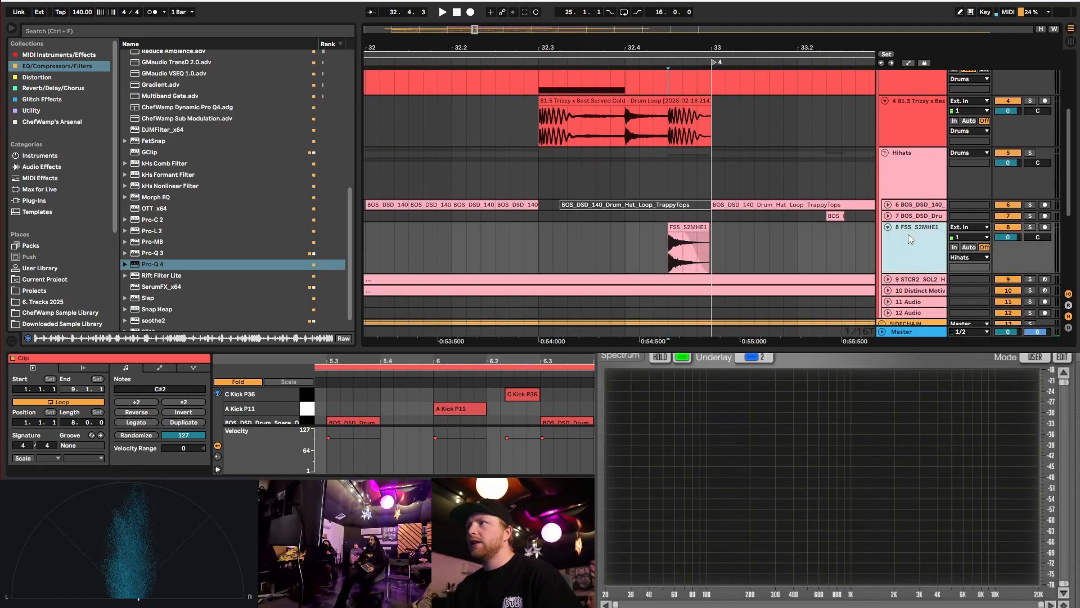
{"action": "key", "text": "ctrl+t"}
- Open the Splice sample folder and search it for "hat"
{"action": "scroll", "coordinate": [85, 298], "scroll_direction": "down", "scroll_amount": 3}
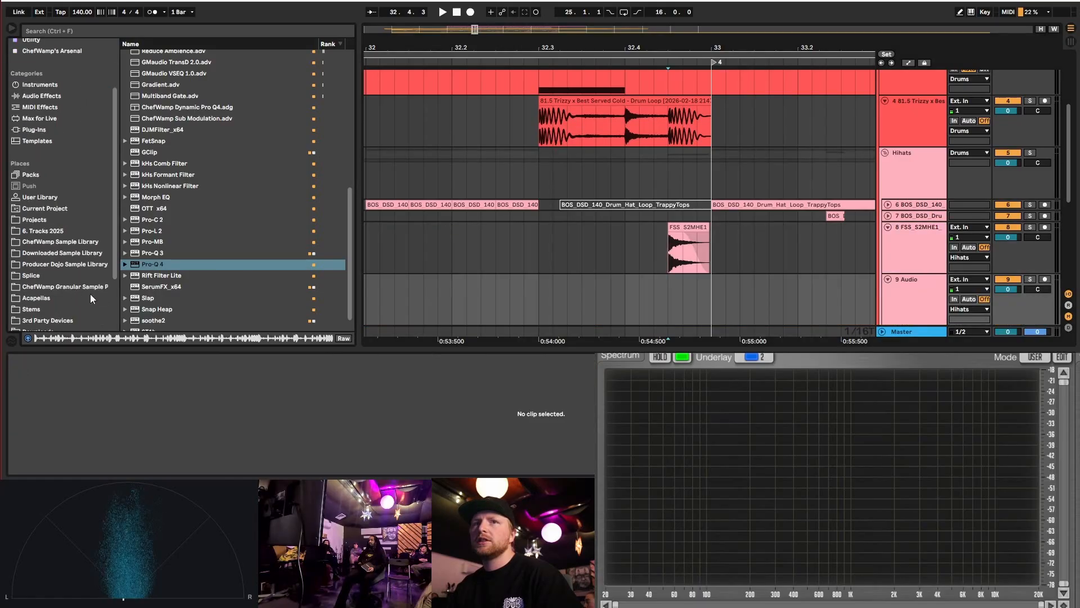
{"action": "left_click", "coordinate": [38, 280]}
{"action": "scroll", "coordinate": [264, 132], "scroll_direction": "up", "scroll_amount": 5}
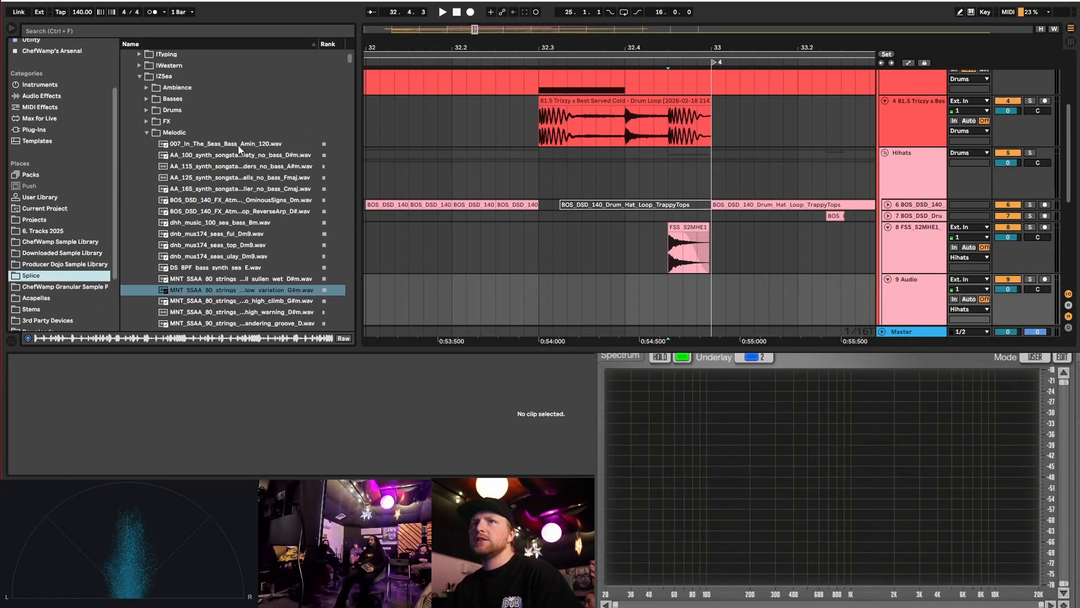
{"action": "left_click", "coordinate": [147, 193]}
{"action": "left_click", "coordinate": [90, 30]}
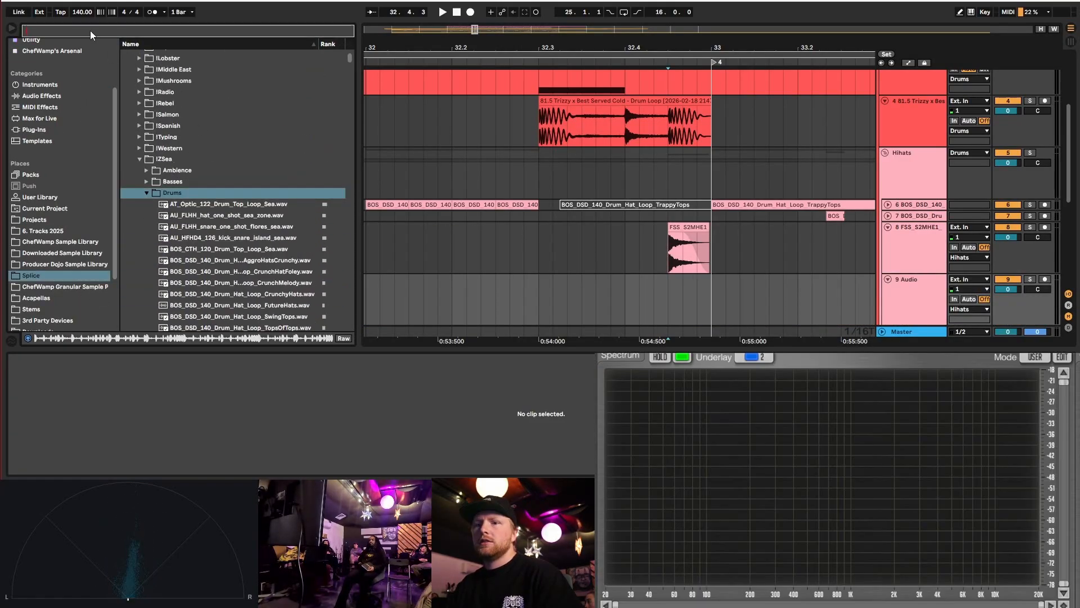
{"action": "type", "text": "hat"}
{"action": "scroll", "coordinate": [299, 209], "scroll_direction": "down", "scroll_amount": 5}
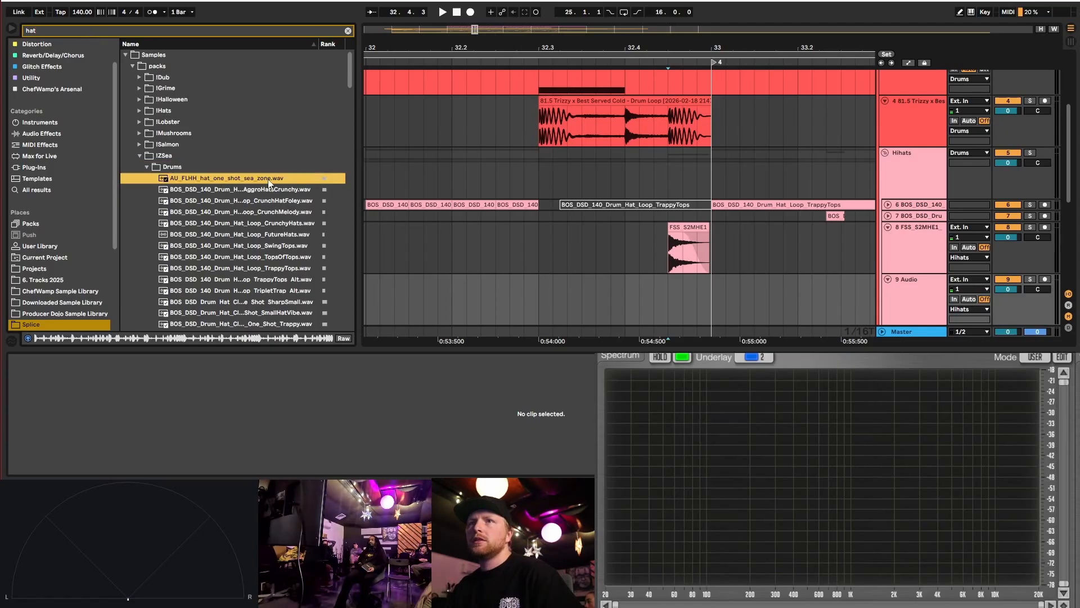
- Audition the hat samples in the IZSea Drums folder, including the Glitch Mob hat loops and the FSS_S2MHE1 open hat
{"action": "left_click", "coordinate": [250, 221]}
{"action": "key", "text": "Down"}
{"action": "key", "text": "Down"}
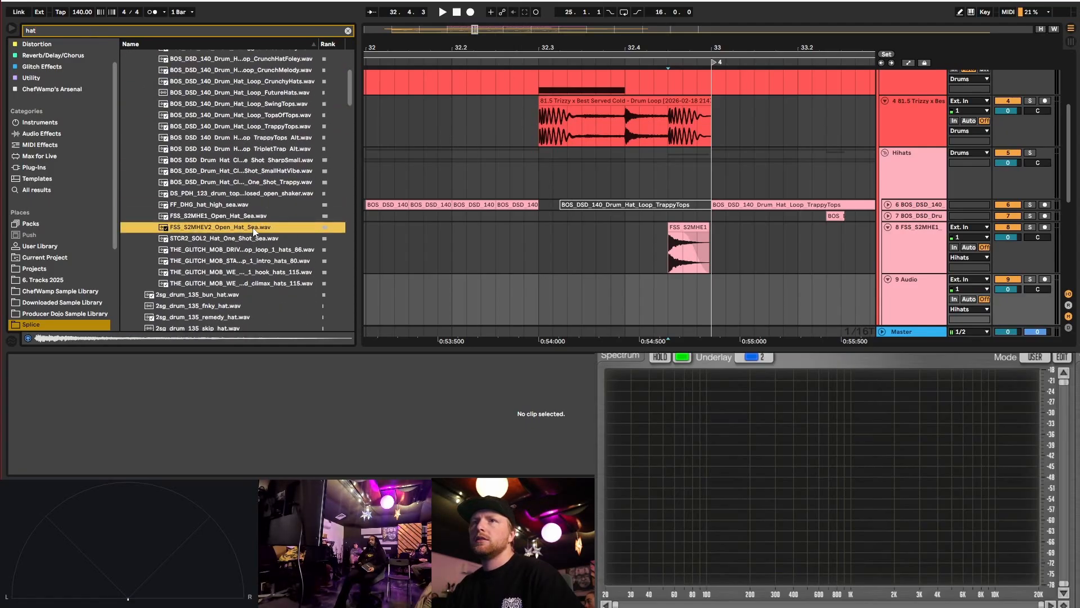
{"action": "left_click", "coordinate": [274, 252]}
{"action": "left_click", "coordinate": [282, 271]}
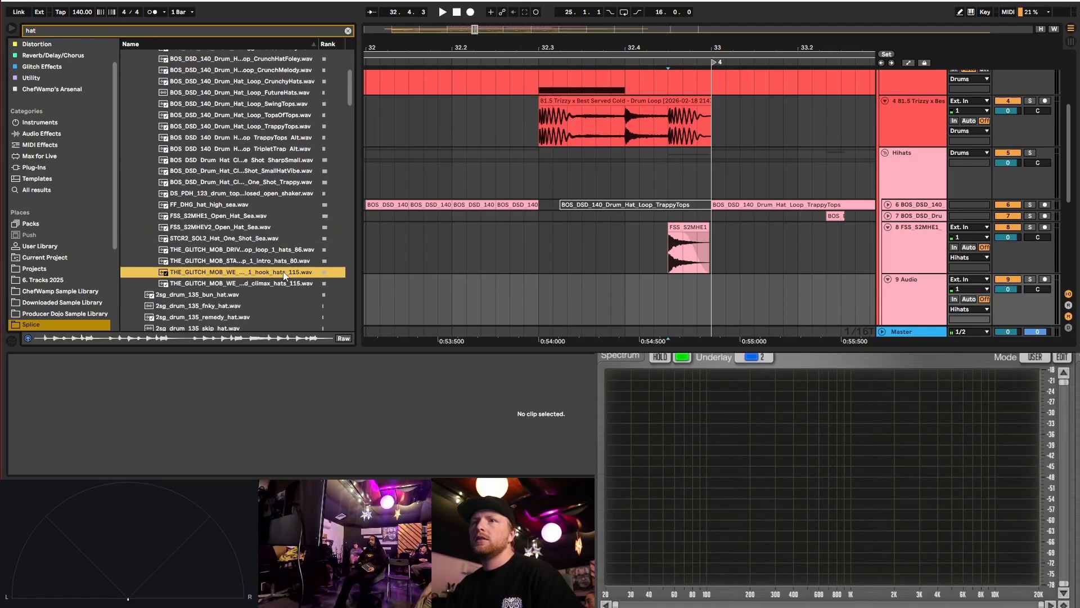
{"action": "left_click", "coordinate": [282, 292]}
{"action": "left_click", "coordinate": [278, 273]}
{"action": "left_click", "coordinate": [251, 217]}
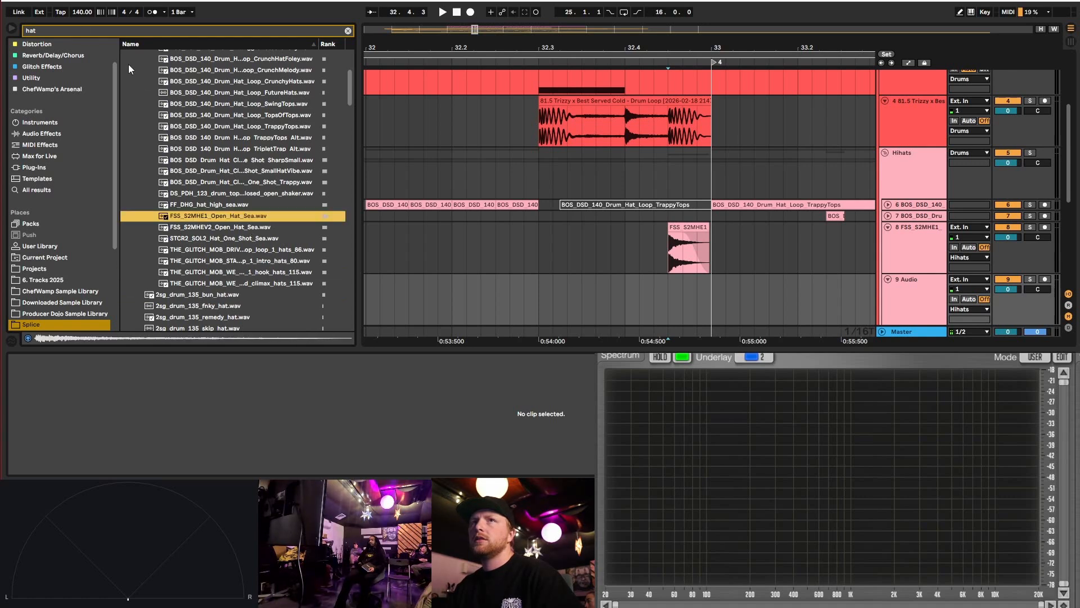
- Search the samples for "crash" and place BOS_DSD_Drum_Crash_One_Shot_DeepMetal on the new audio track at 32.4.3
{"action": "left_click", "coordinate": [33, 30]}
{"action": "type", "text": "crash"}
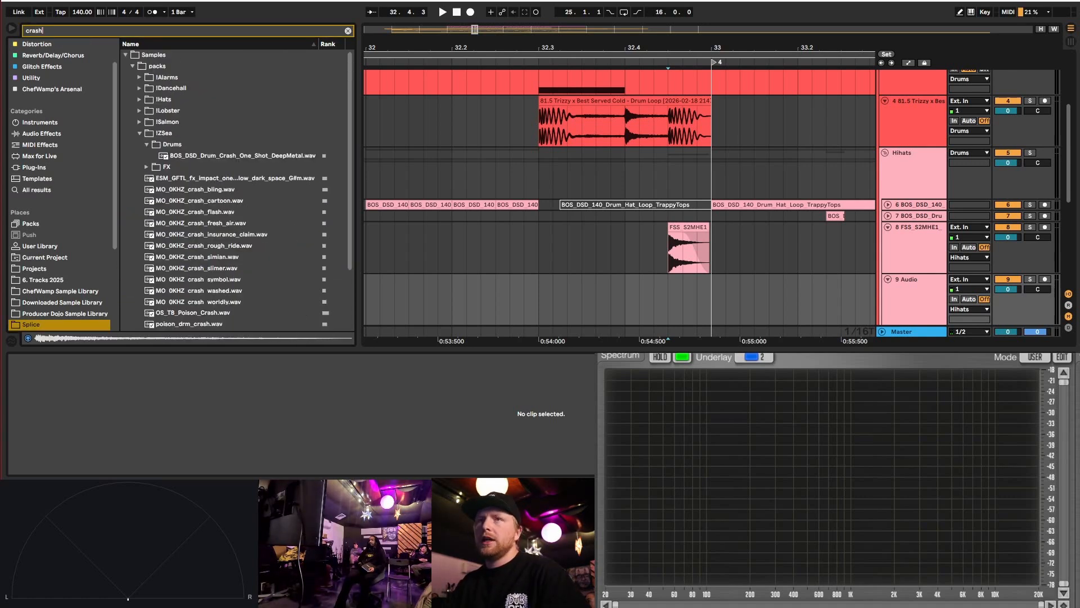
{"action": "left_click", "coordinate": [249, 143]}
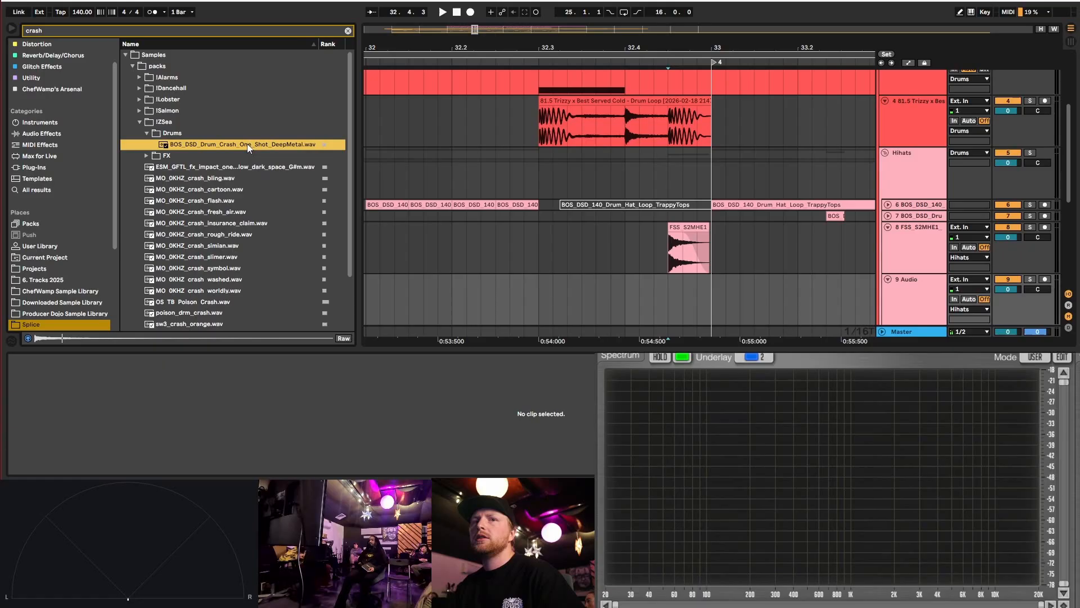
{"action": "left_click_drag", "start_coordinate": [248, 144], "coordinate": [673, 299]}
- Turn off warping for the crash clip and shorten it to about 0.36 seconds with a fade-out just past bar 33
{"action": "scroll", "coordinate": [537, 276], "scroll_direction": "down", "scroll_amount": 4}
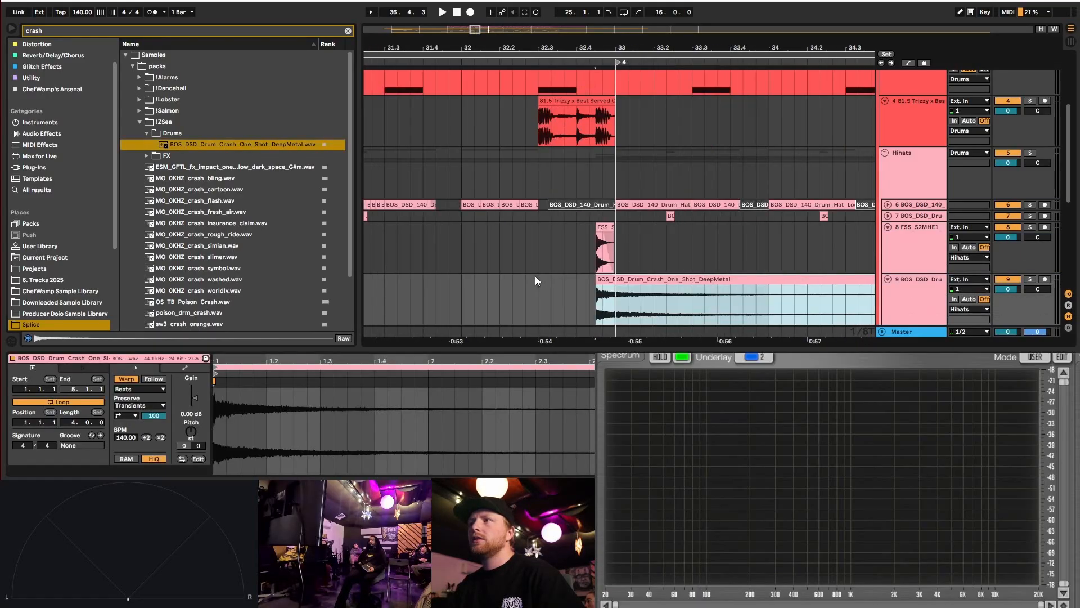
{"action": "left_click", "coordinate": [127, 380]}
{"action": "left_click_drag", "start_coordinate": [838, 287], "coordinate": [485, 287]}
{"action": "scroll", "coordinate": [579, 291], "scroll_direction": "up", "scroll_amount": 3}
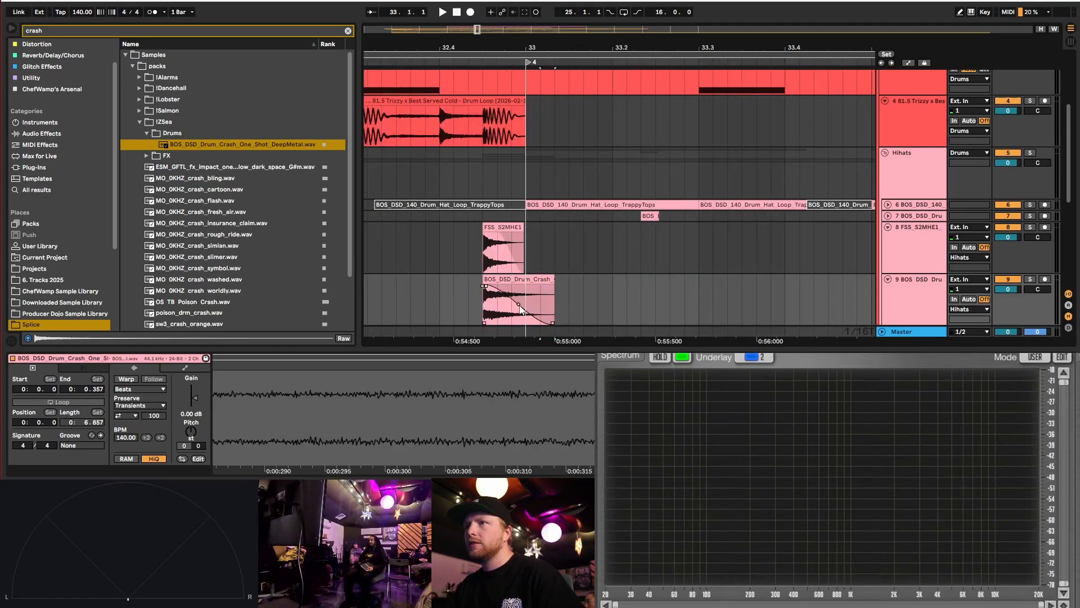
- Play into bar 33 from beat 32.4, from 32.3 and from bar 31 to check the crash in the fill
{"action": "key", "text": "space"}
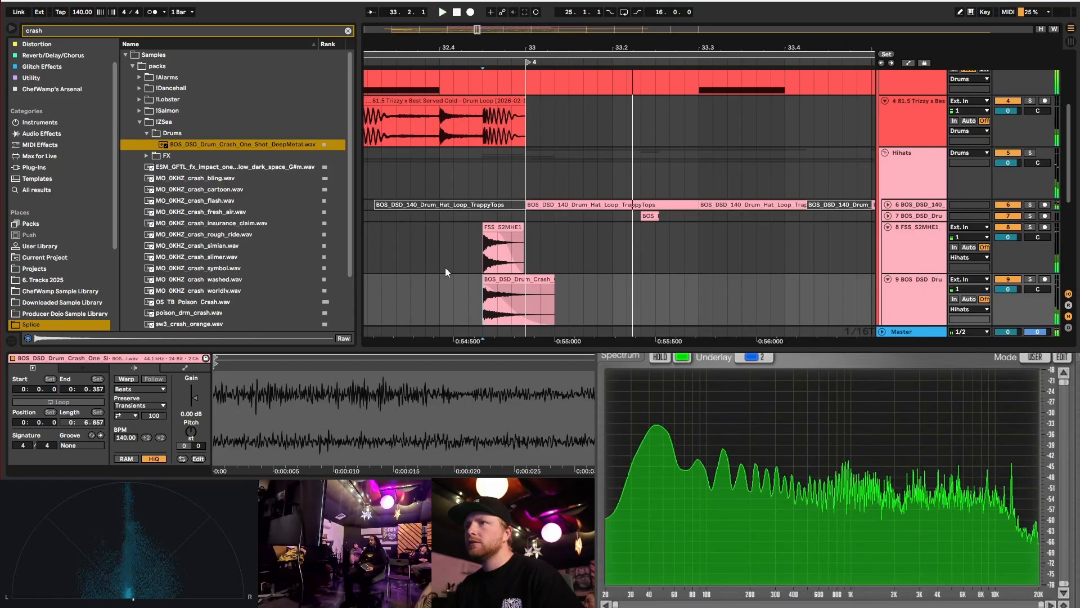
{"action": "left_click", "coordinate": [439, 251]}
{"action": "key", "text": "space"}
{"action": "key", "text": "space"}
{"action": "scroll", "coordinate": [554, 253], "scroll_direction": "down", "scroll_amount": 5}
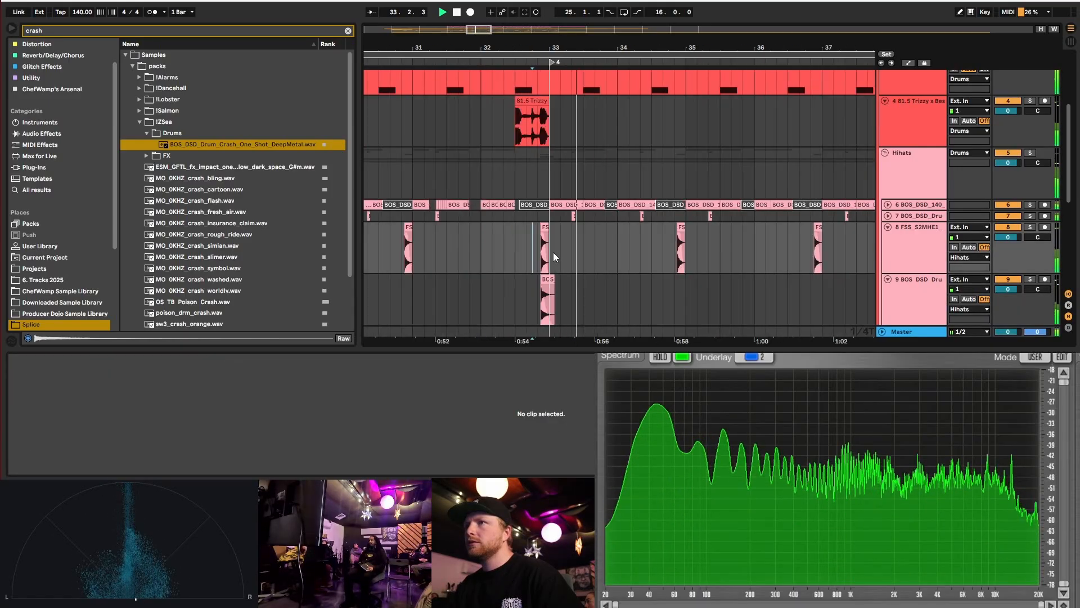
{"action": "left_click", "coordinate": [515, 244]}
{"action": "key", "text": "space"}
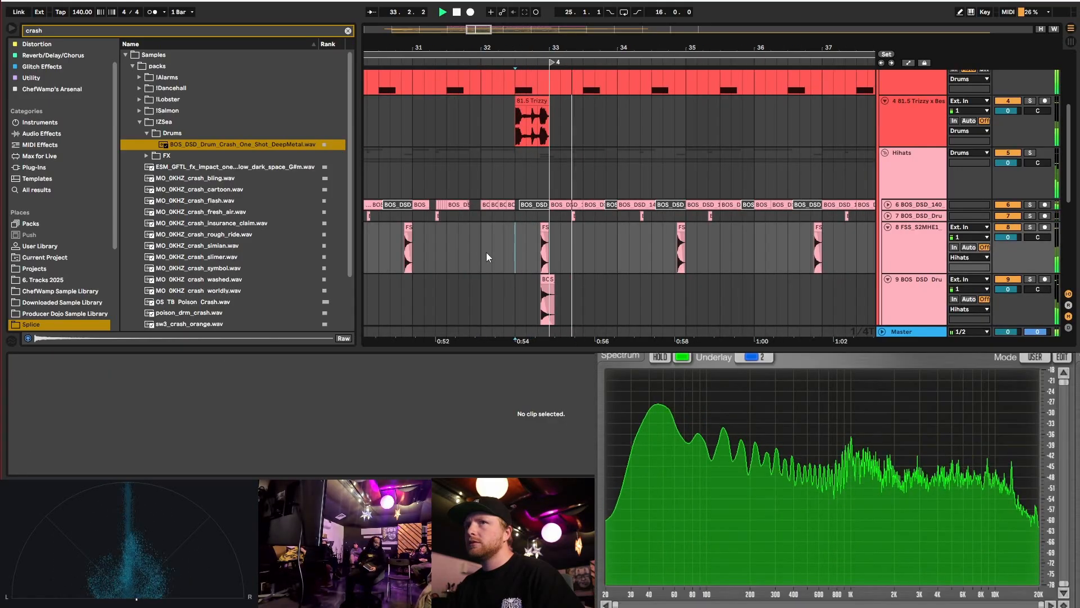
{"action": "left_click", "coordinate": [417, 251]}
{"action": "scroll", "coordinate": [461, 257], "scroll_direction": "up", "scroll_amount": 3}
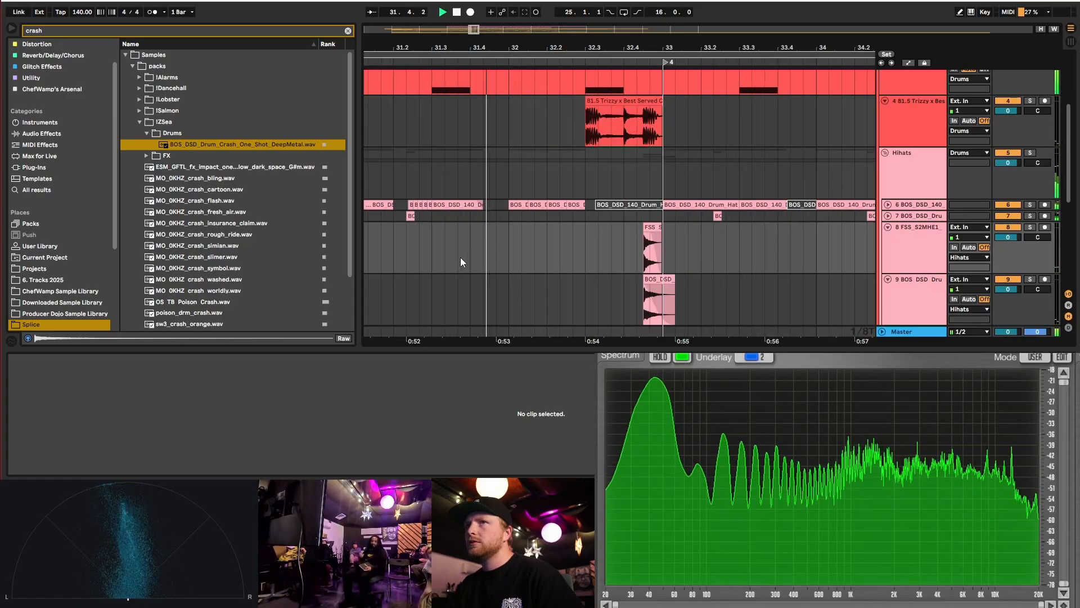
{"action": "scroll", "coordinate": [600, 265], "scroll_direction": "up", "scroll_amount": 2}
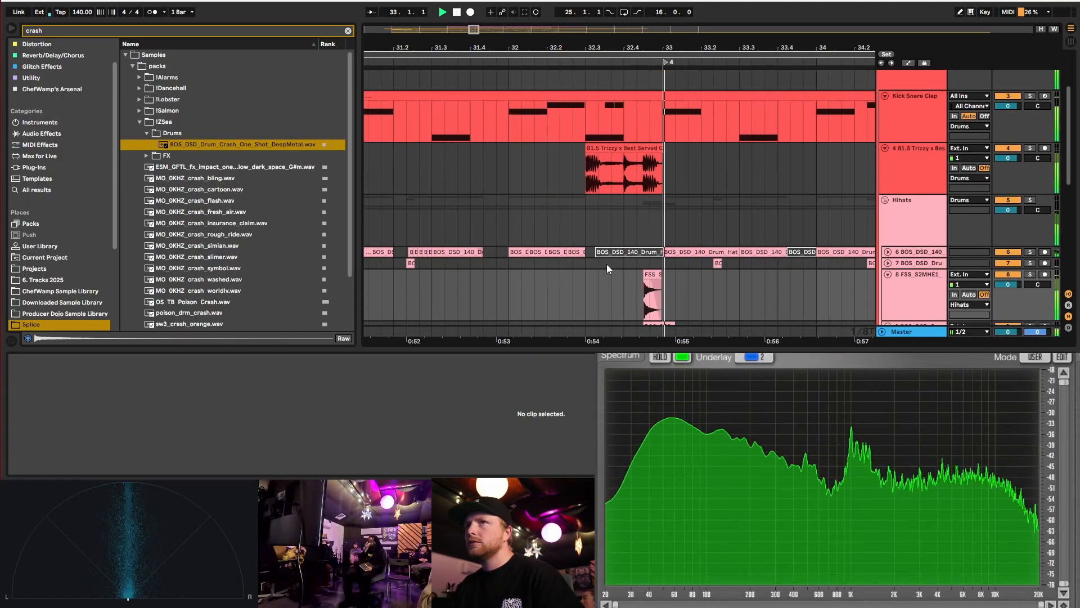
{"action": "key", "text": "space"}
- Deactivate the 81.5 Trizzy x Best Served Cold drum-loop clip at 32.3
{"action": "scroll", "coordinate": [607, 265], "scroll_direction": "up", "scroll_amount": 2}
{"action": "left_click", "coordinate": [631, 194]}
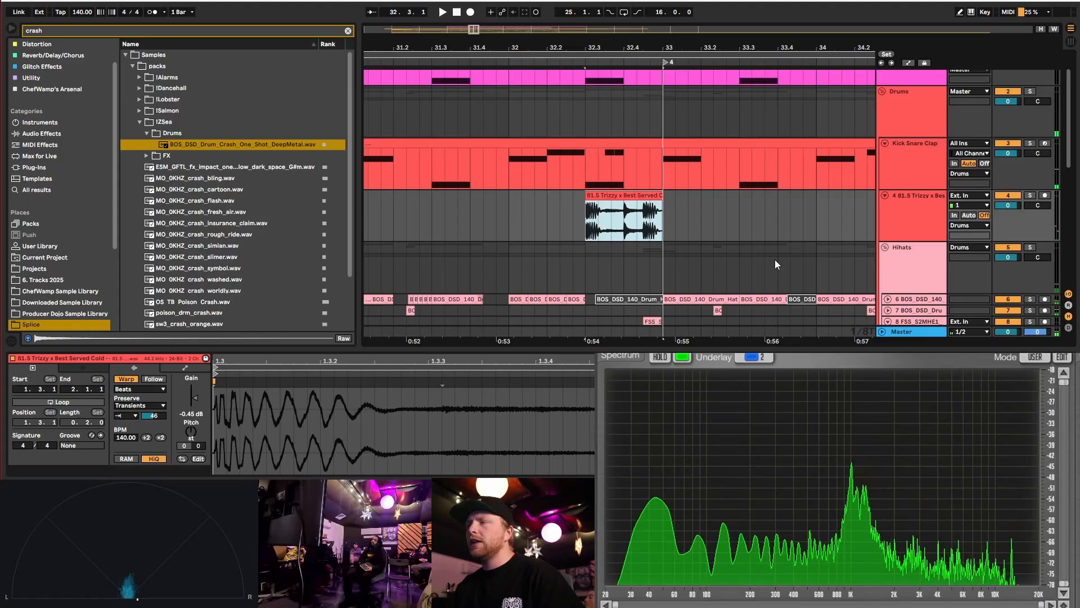
{"action": "key", "text": "plus"}
{"action": "key", "text": "0"}
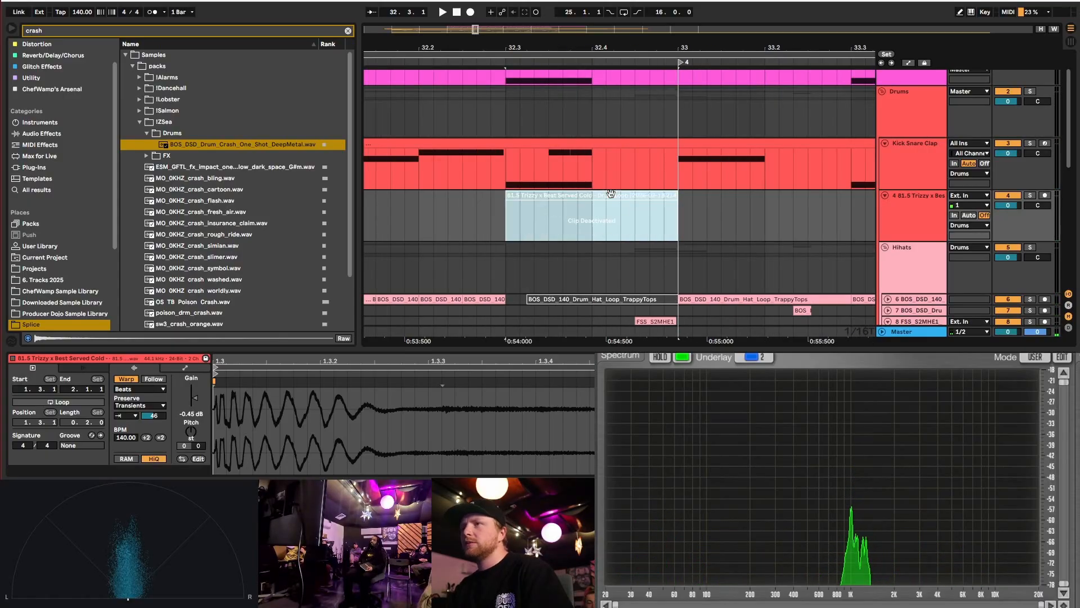
- Delete the extra kick at 32.3.3 in the Kick Snare Clap part
{"action": "left_click", "coordinate": [562, 148]}
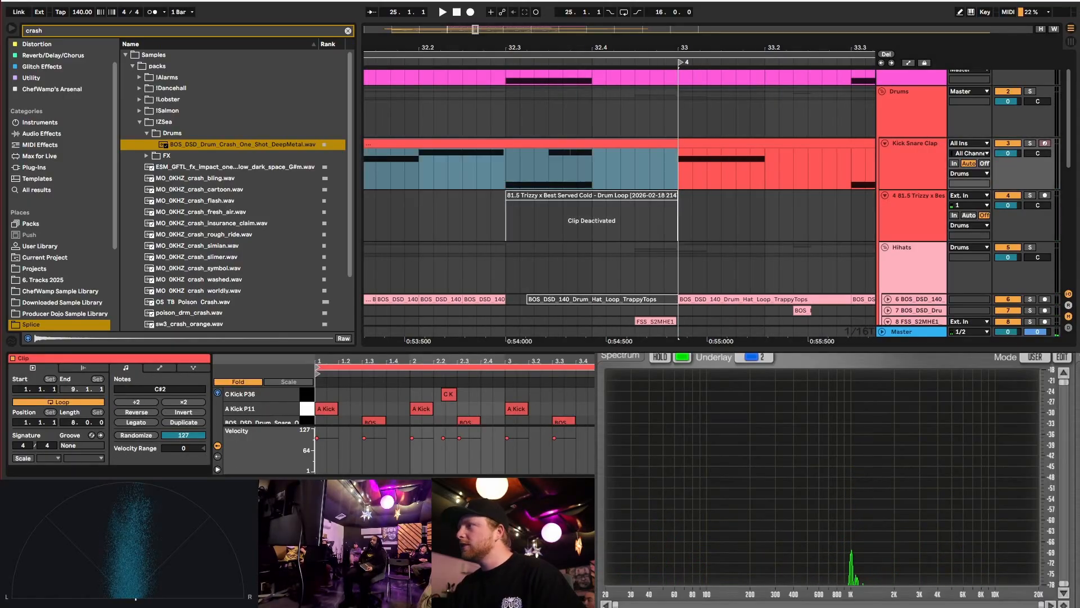
{"action": "left_click_drag", "start_coordinate": [549, 169], "coordinate": [636, 170]}
{"action": "key", "text": "Delete"}
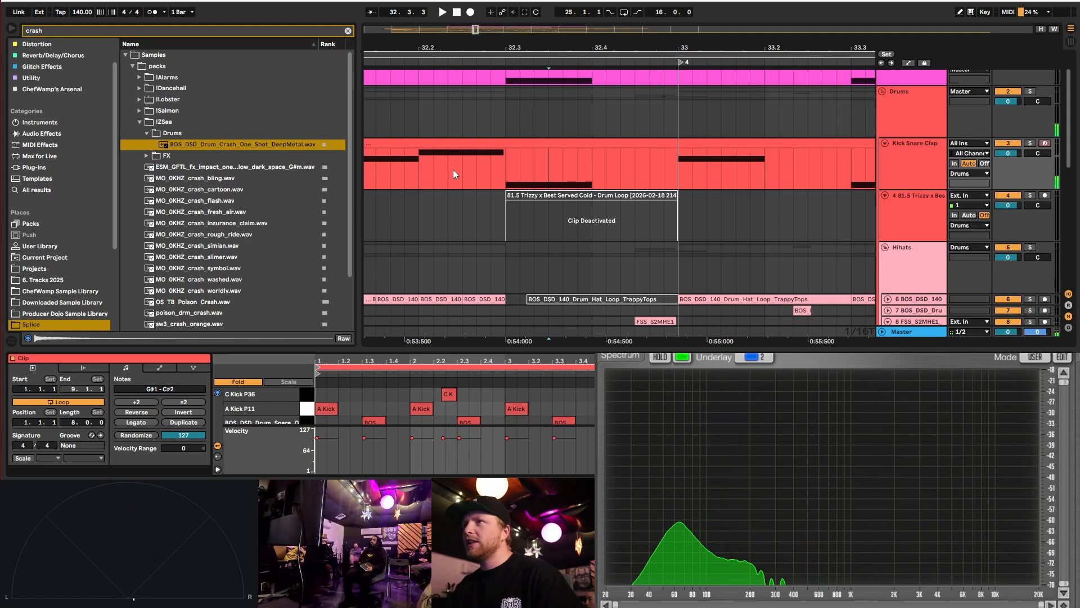
- Play from 32.3 past bar 33 to check the transition with only the crash and open hat
{"action": "left_click", "coordinate": [505, 173]}
{"action": "key", "text": "space"}
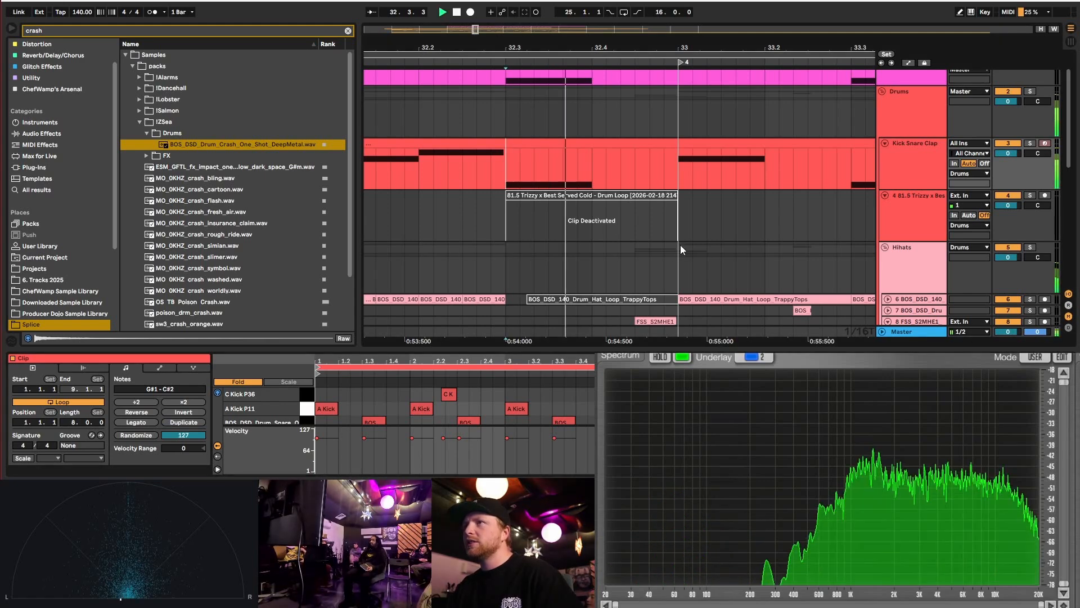
{"action": "scroll", "coordinate": [606, 217], "scroll_direction": "down", "scroll_amount": 5}
{"action": "scroll", "coordinate": [602, 208], "scroll_direction": "down", "scroll_amount": 3}
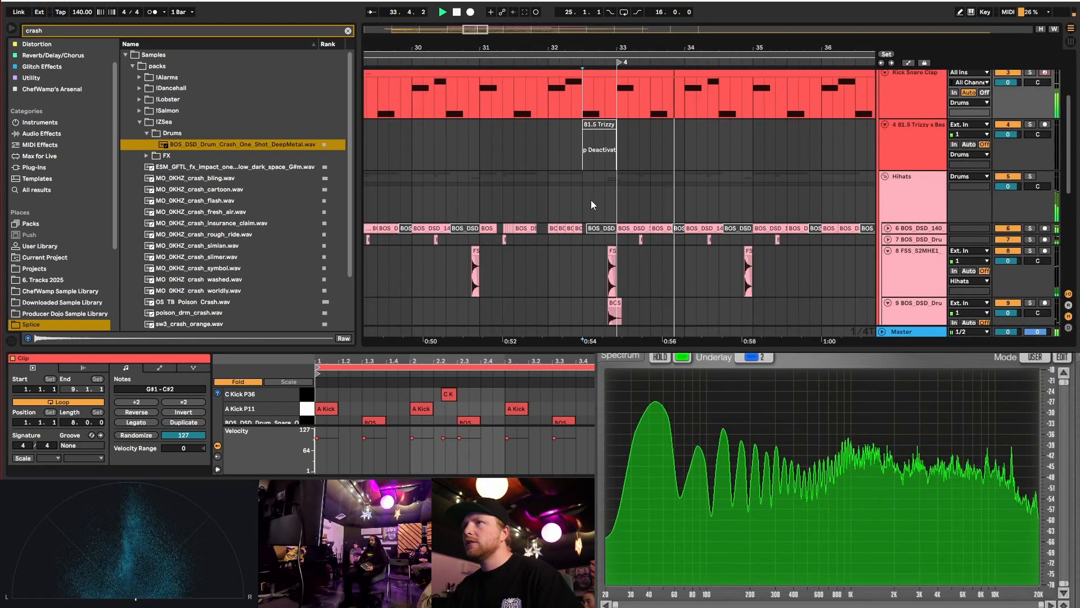
{"action": "scroll", "coordinate": [592, 204], "scroll_direction": "down", "scroll_amount": 5}
{"action": "scroll", "coordinate": [587, 285], "scroll_direction": "down", "scroll_amount": 2}
{"action": "scroll", "coordinate": [586, 282], "scroll_direction": "down", "scroll_amount": 2}
{"action": "key", "text": "space"}
- Duplicate bars 29 to 37 of the crash track three times so the crash repeats every eight bars
{"action": "left_click_drag", "start_coordinate": [544, 236], "coordinate": [656, 226]}
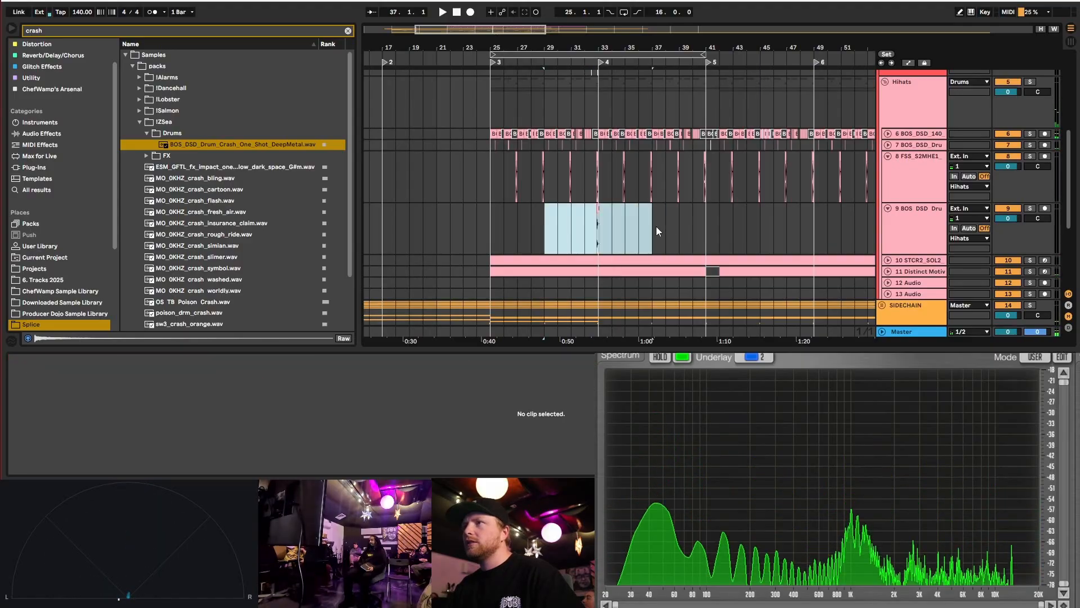
{"action": "key", "text": "ctrl+d"}
{"action": "key", "text": "ctrl+d"}
{"action": "key", "text": "ctrl+d"}
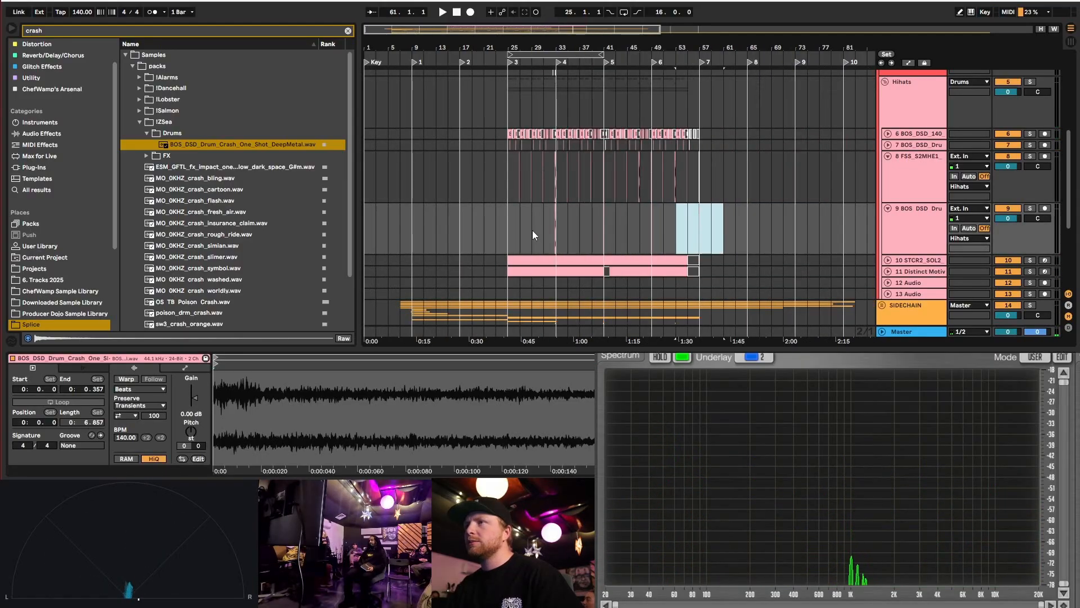
- Return the insert position to bar 25, fold the Drums group, and show the whole arrangement
{"action": "left_click", "coordinate": [482, 226]}
{"action": "scroll", "coordinate": [867, 139], "scroll_direction": "up", "scroll_amount": 8}
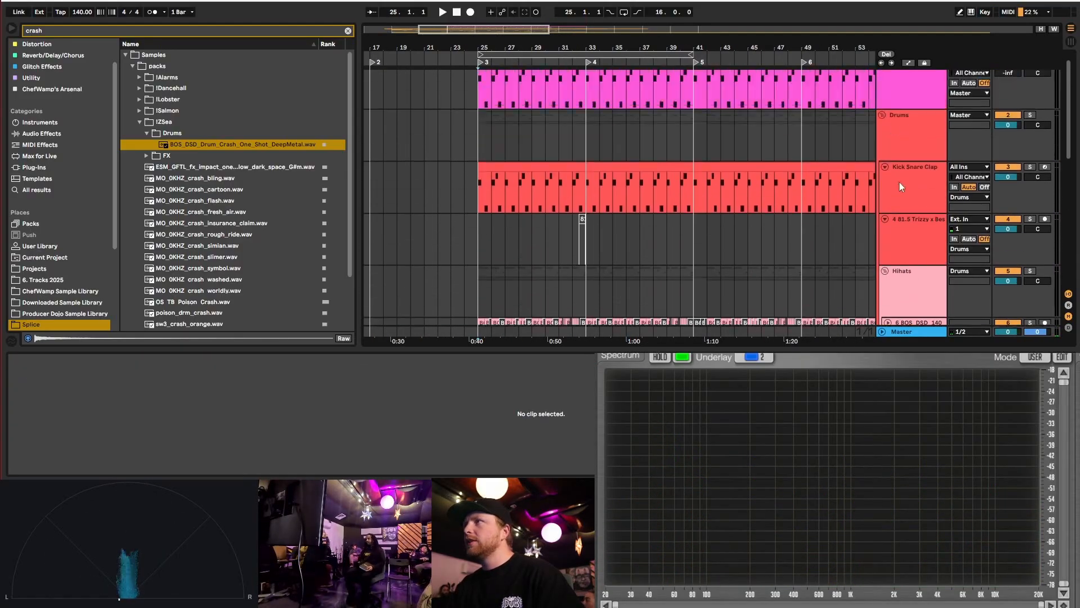
{"action": "left_click", "coordinate": [882, 115]}
{"action": "key", "text": "w"}
{"action": "scroll", "coordinate": [493, 169], "scroll_direction": "up", "scroll_amount": 3}
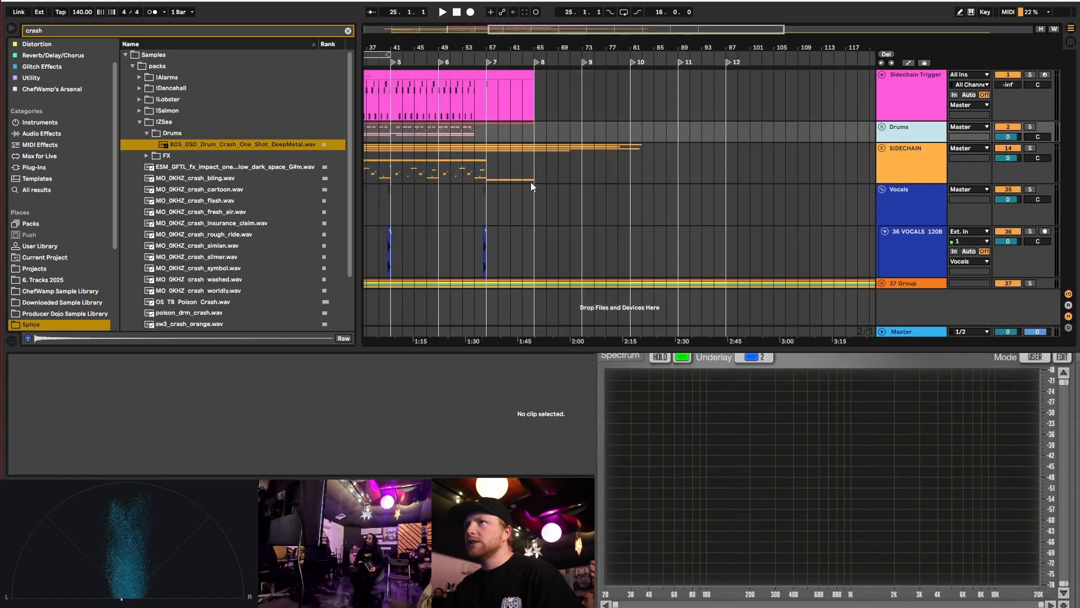
- Copy the four intro clips on tracks 20 to 23 of the SIDECHAIN group from bar 9 to bar 57
{"action": "left_click", "coordinate": [882, 147]}
{"action": "scroll", "coordinate": [485, 211], "scroll_direction": "up", "scroll_amount": 3}
{"action": "scroll", "coordinate": [518, 190], "scroll_direction": "down", "scroll_amount": 4}
{"action": "key", "text": "w"}
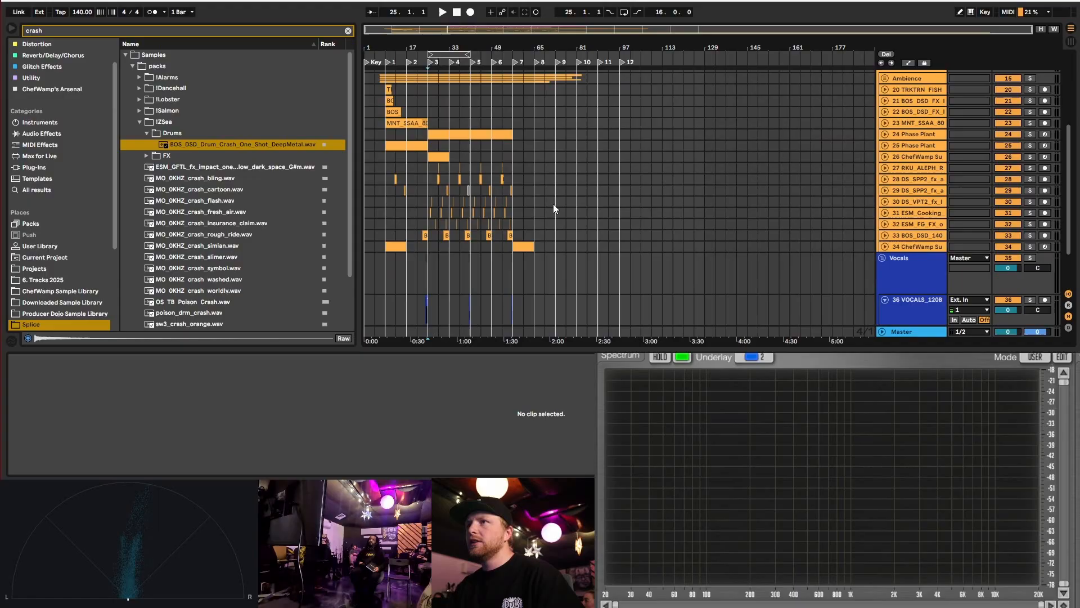
{"action": "scroll", "coordinate": [375, 220], "scroll_direction": "up", "scroll_amount": 3}
{"action": "scroll", "coordinate": [428, 188], "scroll_direction": "up", "scroll_amount": 3}
{"action": "left_click_drag", "start_coordinate": [410, 149], "coordinate": [526, 181]}
{"action": "left_click", "coordinate": [475, 170]}
{"action": "left_click", "coordinate": [419, 148]}
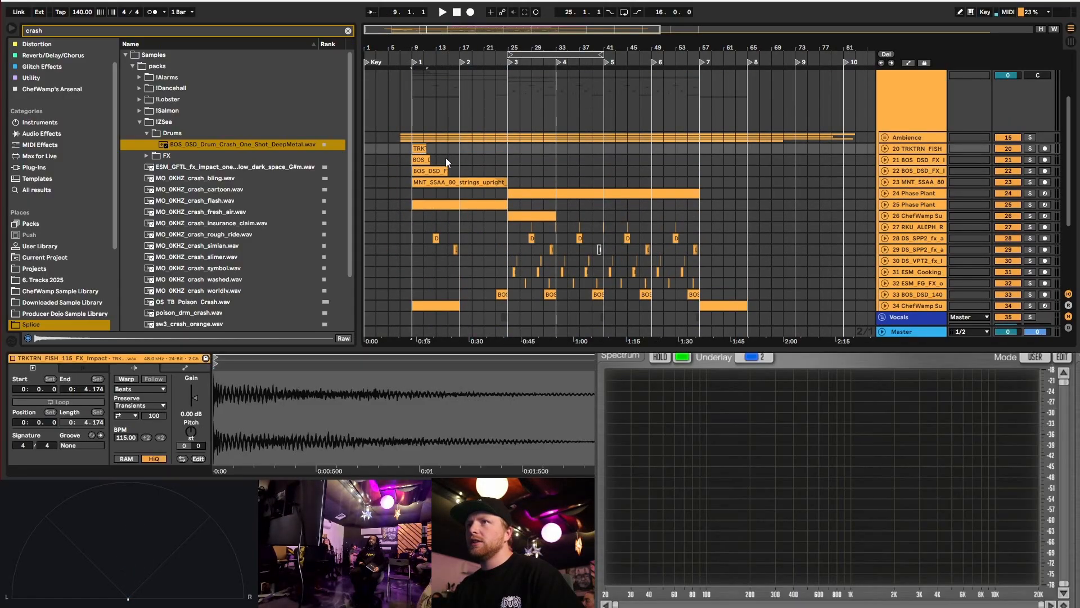
{"action": "left_click", "coordinate": [502, 179], "text": "shift"}
{"action": "left_click_drag", "start_coordinate": [415, 149], "coordinate": [704, 151]}
{"action": "scroll", "coordinate": [870, 177], "scroll_direction": "up", "scroll_amount": 3}
- Unfold track 23, trim its copied upright bass clip to end at bar 69, and fade it out starting from bar 57
{"action": "left_click", "coordinate": [912, 182]}
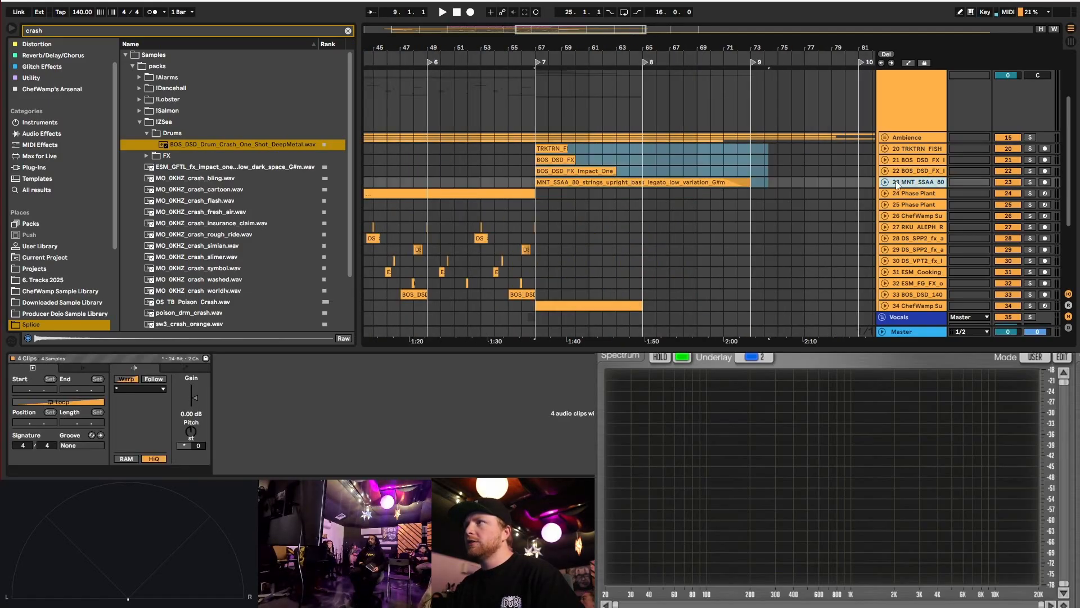
{"action": "left_click", "coordinate": [885, 182]}
{"action": "left_click_drag", "start_coordinate": [743, 183], "coordinate": [537, 191]}
{"action": "left_click_drag", "start_coordinate": [616, 209], "coordinate": [610, 213]}
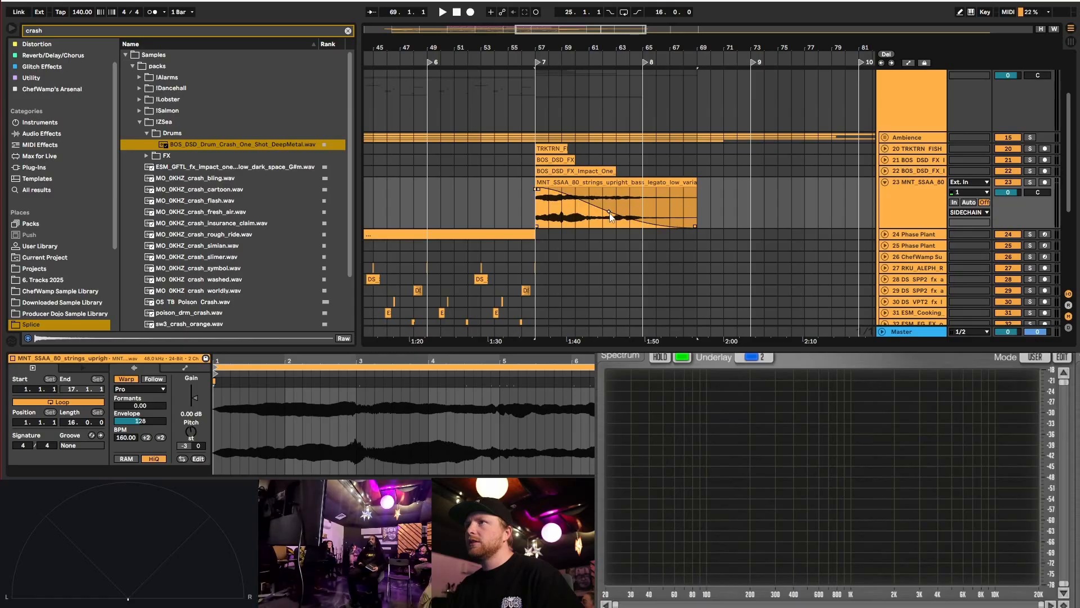
- Unfold track 22 and play from bar 56 to hear the copied impacts come in at bar 57
{"action": "left_click", "coordinate": [885, 172]}
{"action": "left_click", "coordinate": [533, 194]}
{"action": "key", "text": "space"}
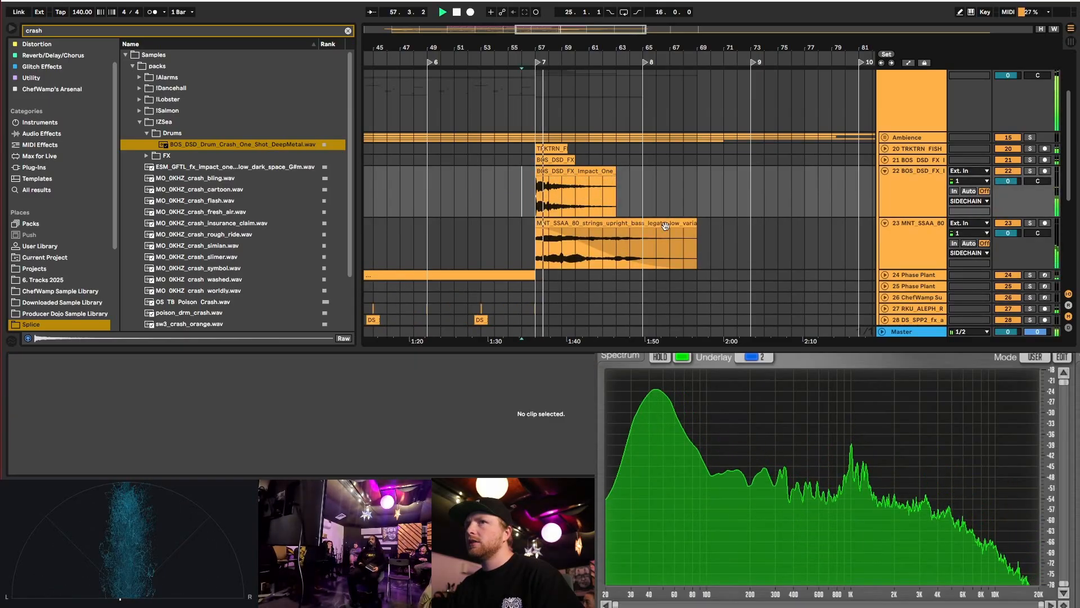
{"action": "scroll", "coordinate": [644, 222], "scroll_direction": "up", "scroll_amount": 3}
- Unfold the Ambience group and automate its Utility Gain to rise from bar 55 to 0 dB at bar 59
{"action": "left_click", "coordinate": [885, 222]}
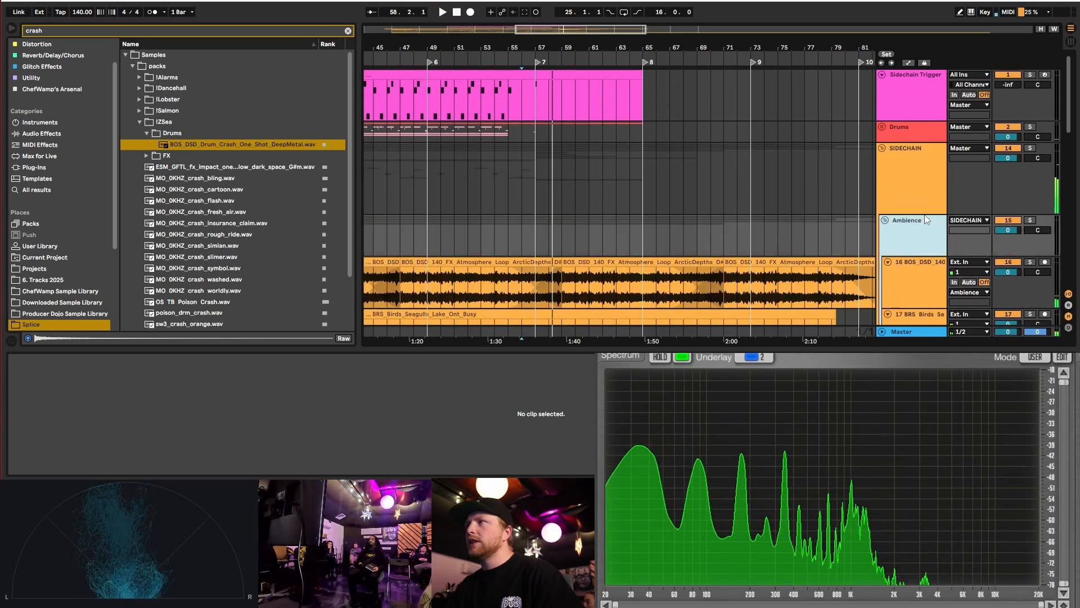
{"action": "left_click", "coordinate": [909, 63]}
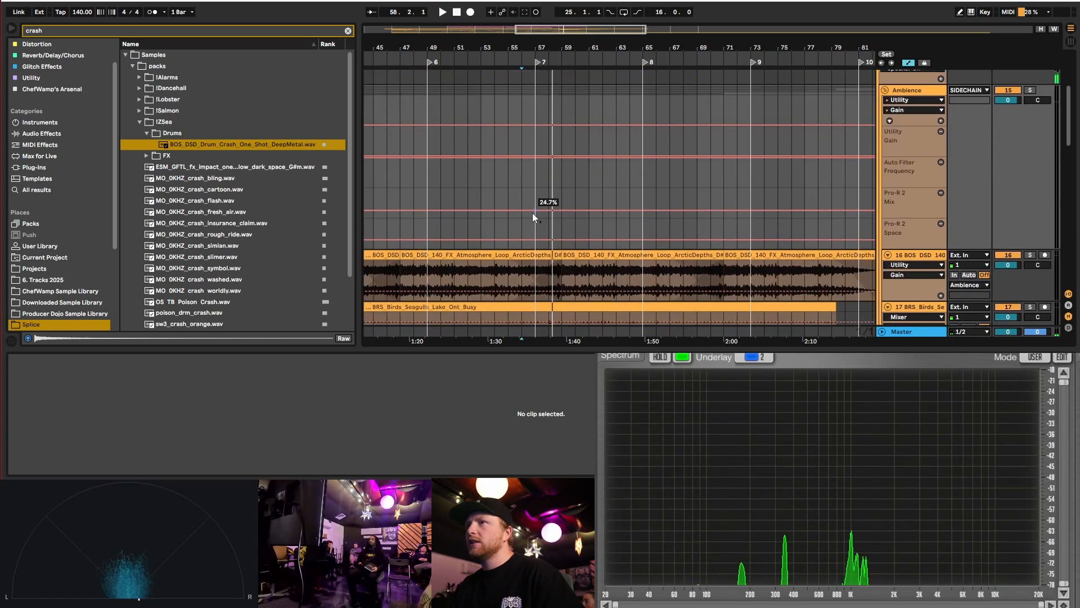
{"action": "scroll", "coordinate": [532, 212], "scroll_direction": "down", "scroll_amount": 2}
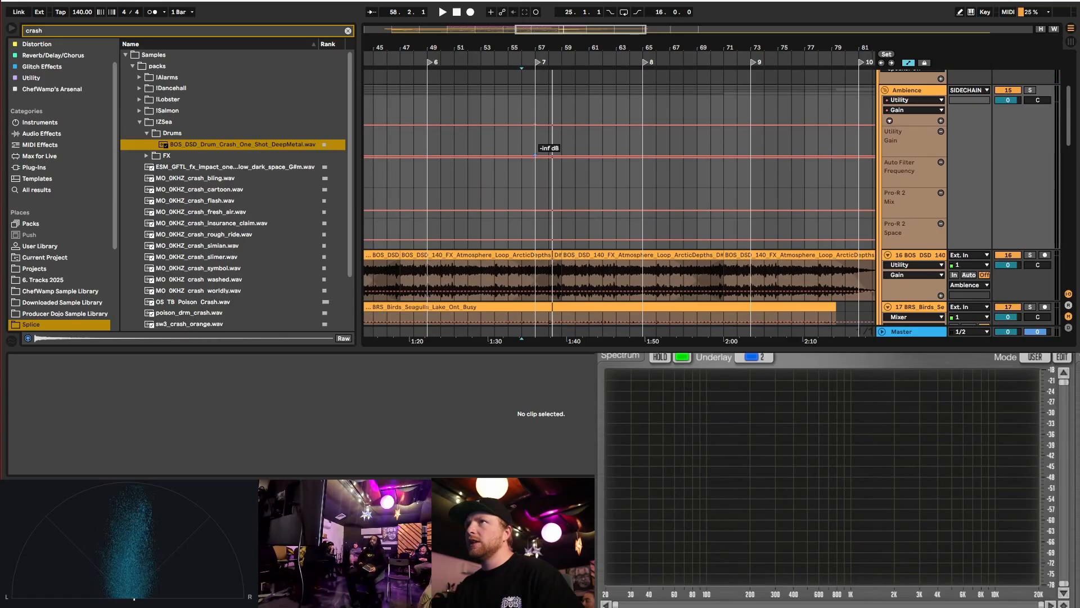
{"action": "left_click_drag", "start_coordinate": [564, 157], "coordinate": [562, 139]}
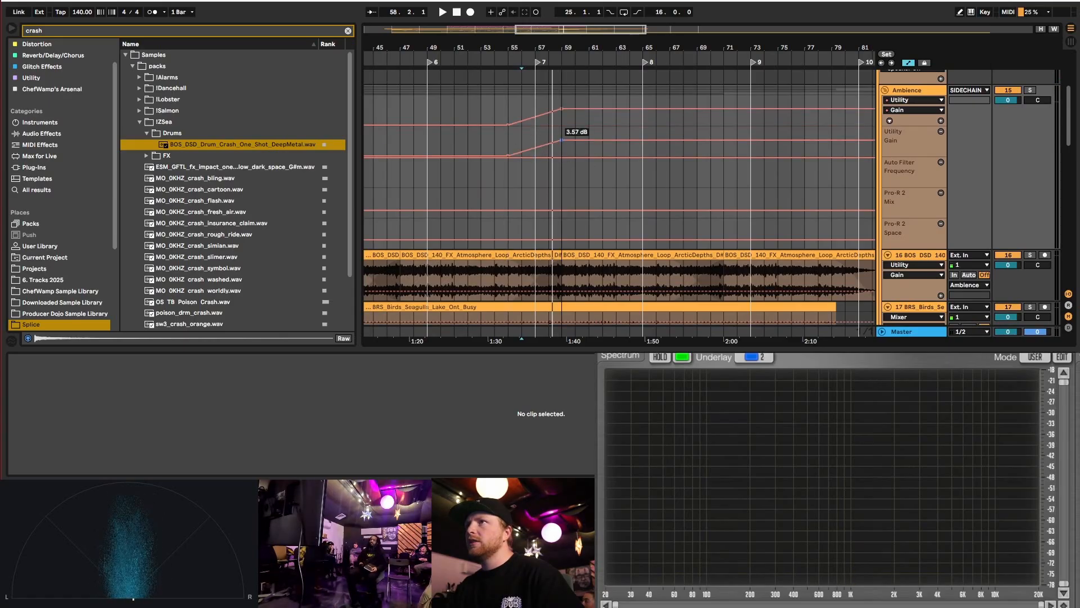
{"action": "right_click", "coordinate": [561, 141]}
{"action": "left_click", "coordinate": [579, 146]}
{"action": "type", "text": "0"}
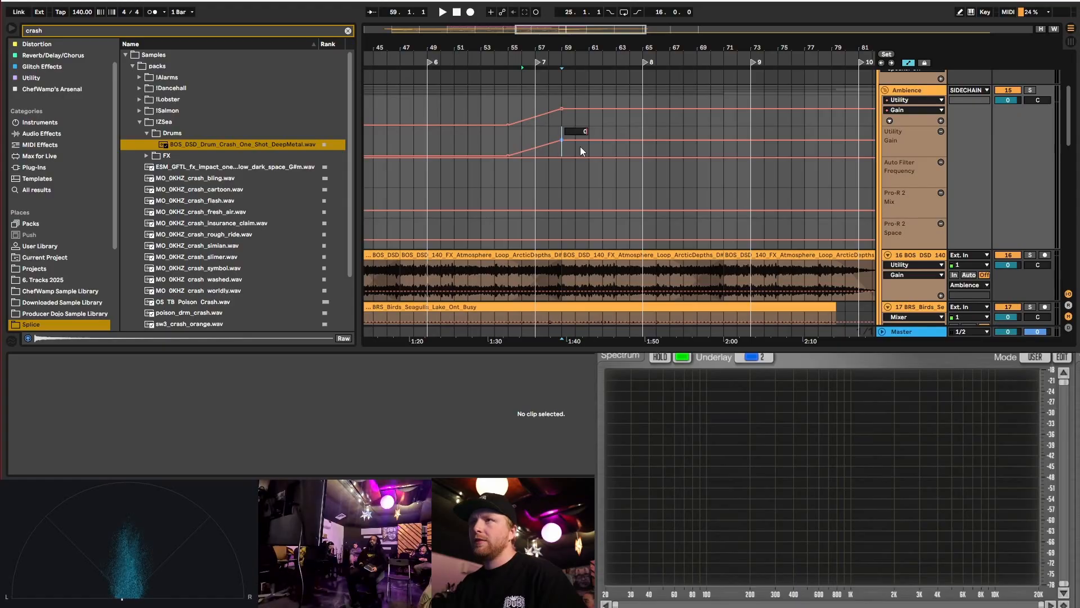
{"action": "key", "text": "Return"}
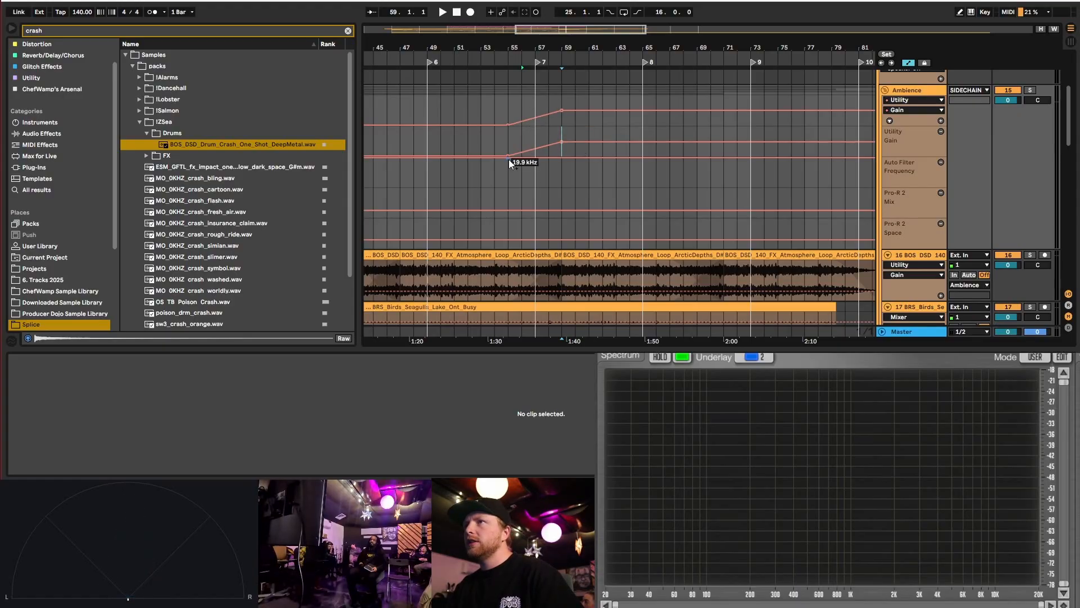
- Automate Ambience from bar 57 to 65, lowering the Auto Filter Frequency slightly and raising the Pro-R 2 Mix and Space
{"action": "left_click", "coordinate": [535, 159]}
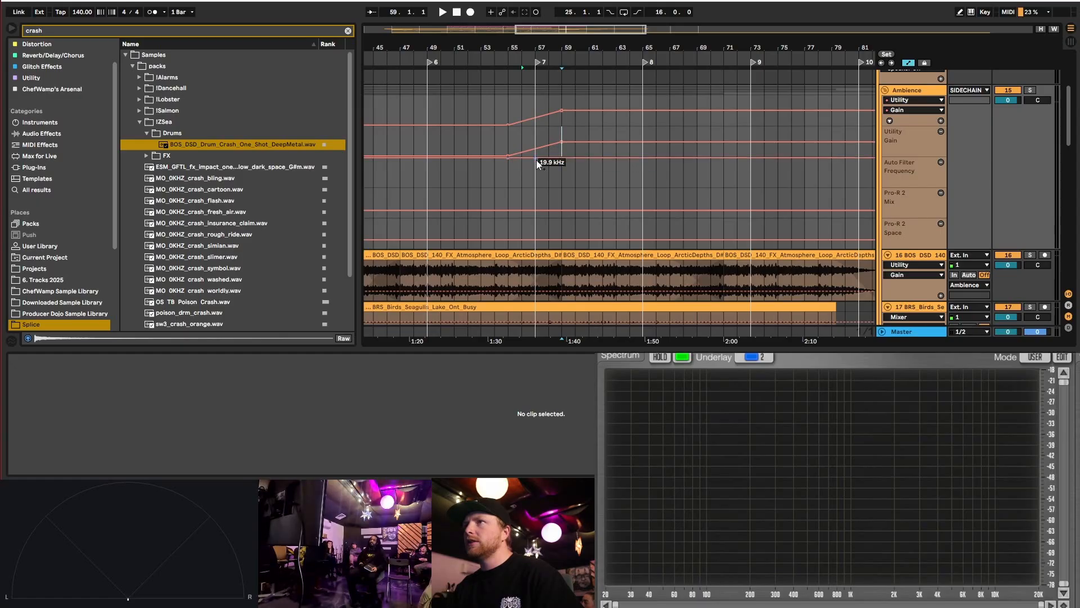
{"action": "left_click_drag", "start_coordinate": [642, 158], "coordinate": [643, 165]}
{"action": "left_click", "coordinate": [535, 210]}
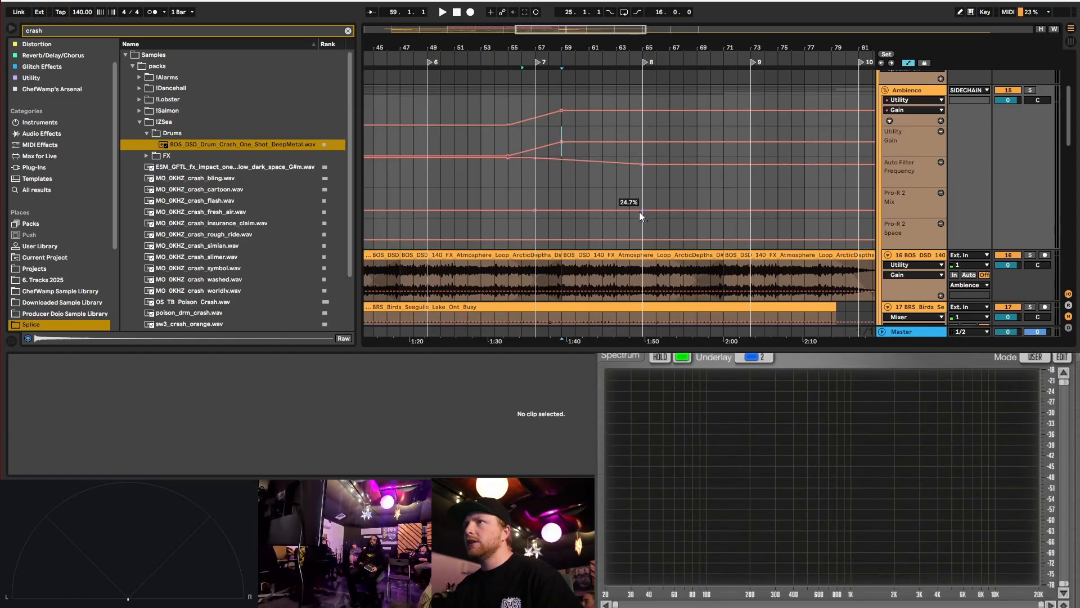
{"action": "left_click_drag", "start_coordinate": [642, 211], "coordinate": [642, 196]}
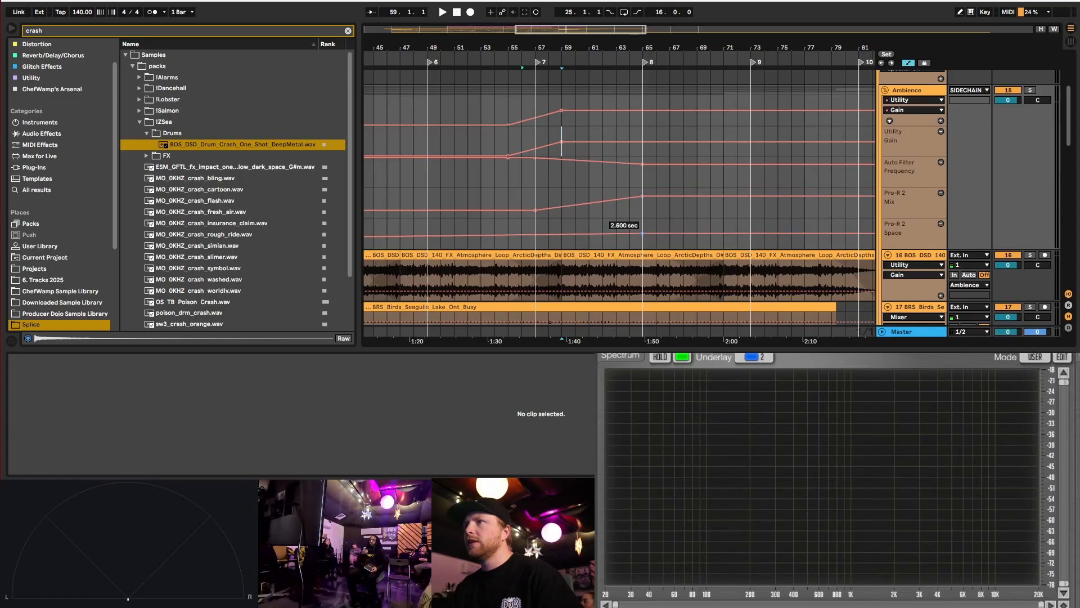
{"action": "left_click", "coordinate": [535, 240]}
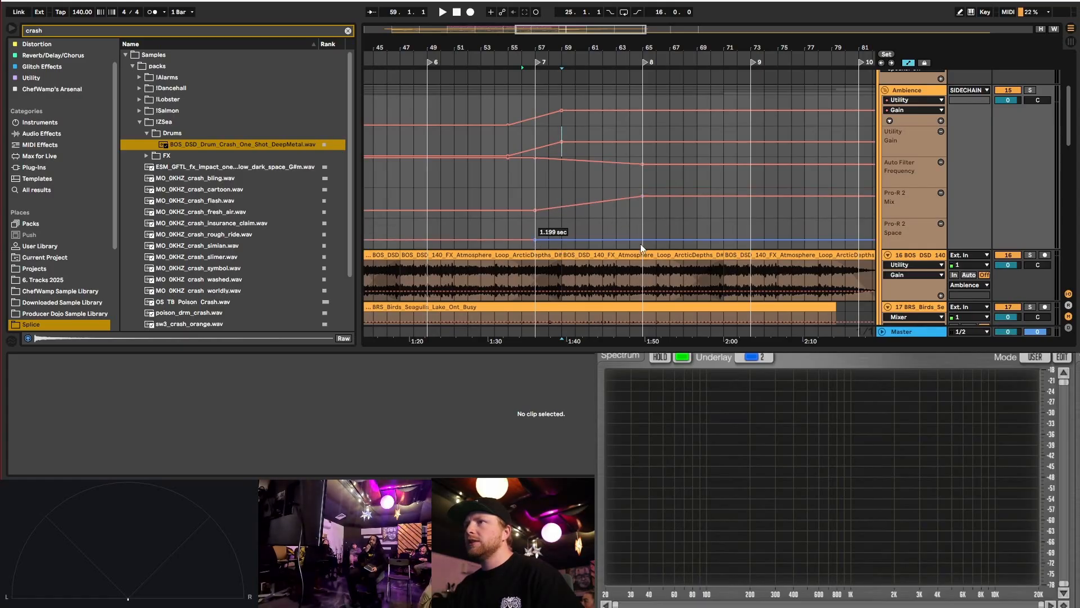
{"action": "left_click_drag", "start_coordinate": [642, 240], "coordinate": [642, 230]}
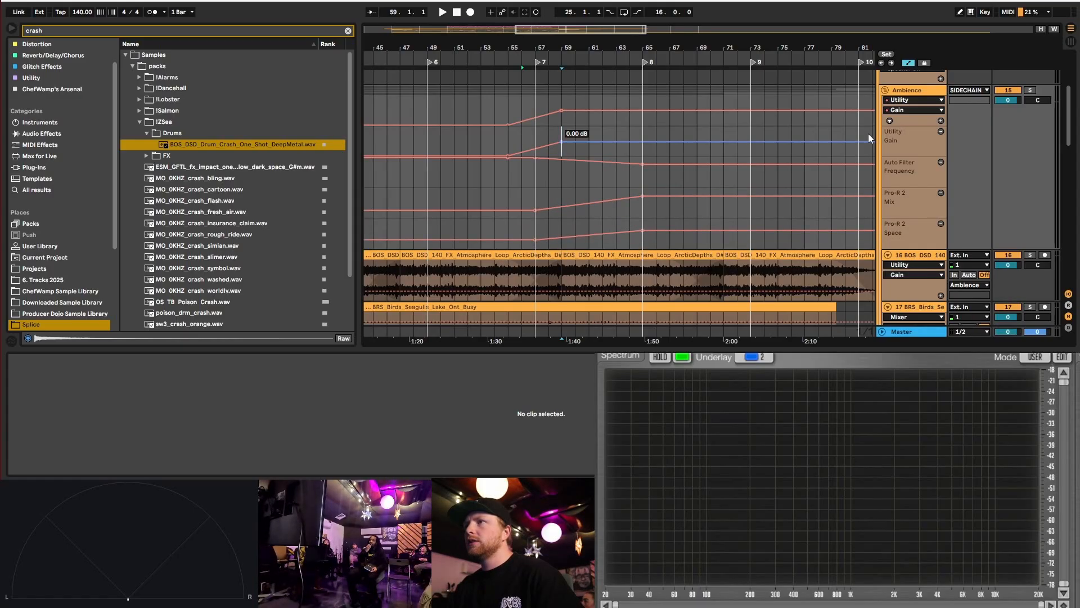
{"action": "left_click", "coordinate": [906, 64]}
- Delete everything after bar 70 on the four Ambience tracks
{"action": "scroll", "coordinate": [733, 193], "scroll_direction": "down", "scroll_amount": 3}
{"action": "scroll", "coordinate": [544, 127], "scroll_direction": "down", "scroll_amount": 4}
{"action": "scroll", "coordinate": [586, 133], "scroll_direction": "up", "scroll_amount": 4}
{"action": "scroll", "coordinate": [539, 104], "scroll_direction": "up", "scroll_amount": 2}
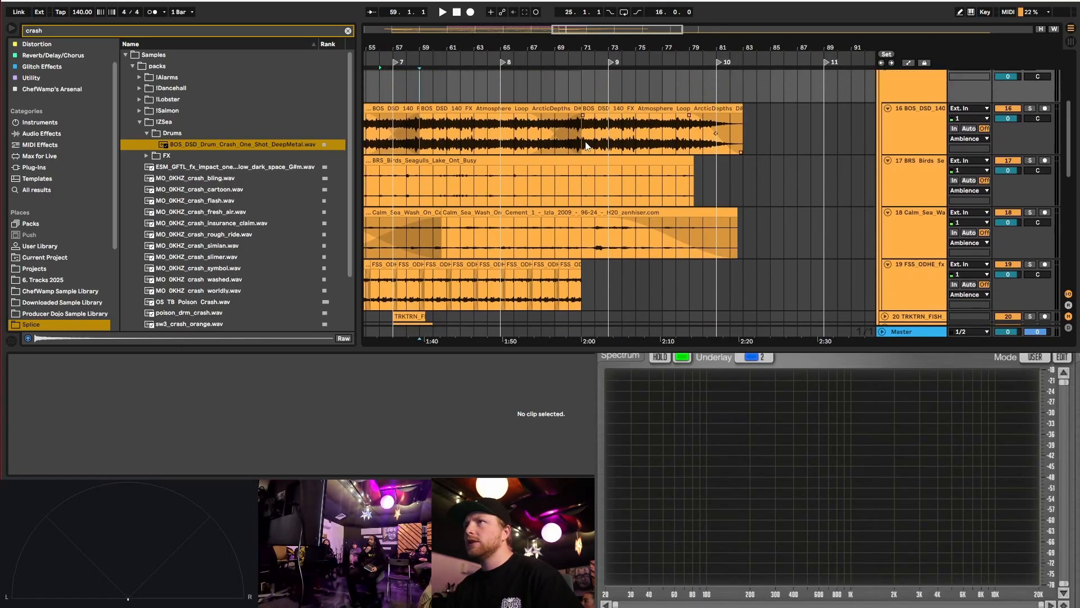
{"action": "left_click_drag", "start_coordinate": [571, 139], "coordinate": [774, 278]}
{"action": "key", "text": "Delete"}
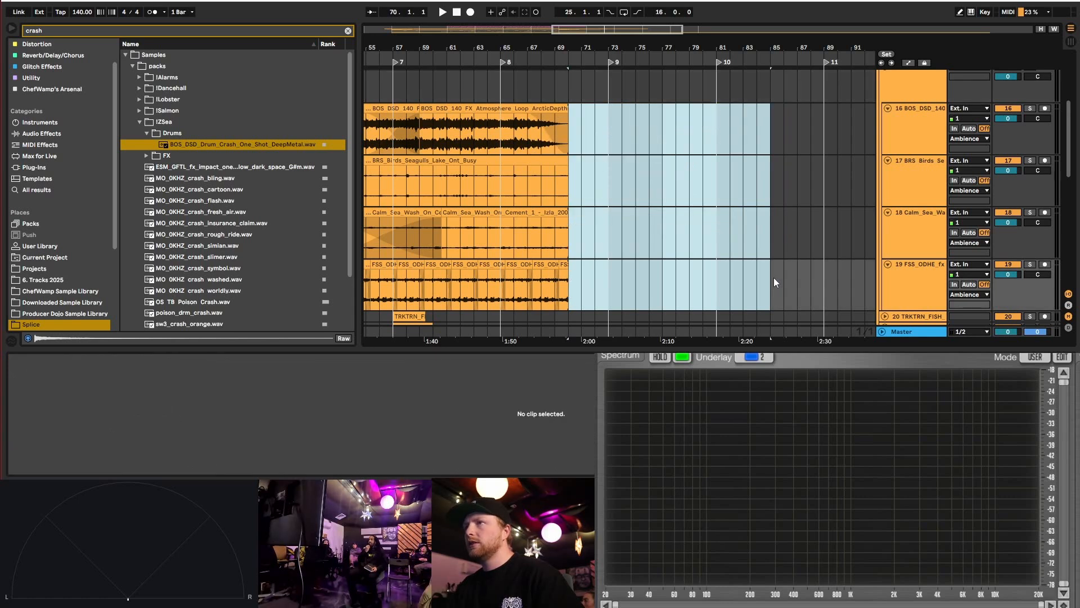
- Add fade-outs ending at bar 70 to the atmosphere loop, seagulls, and Calm Sea Wash clips
{"action": "left_click_drag", "start_coordinate": [526, 118], "coordinate": [465, 116]}
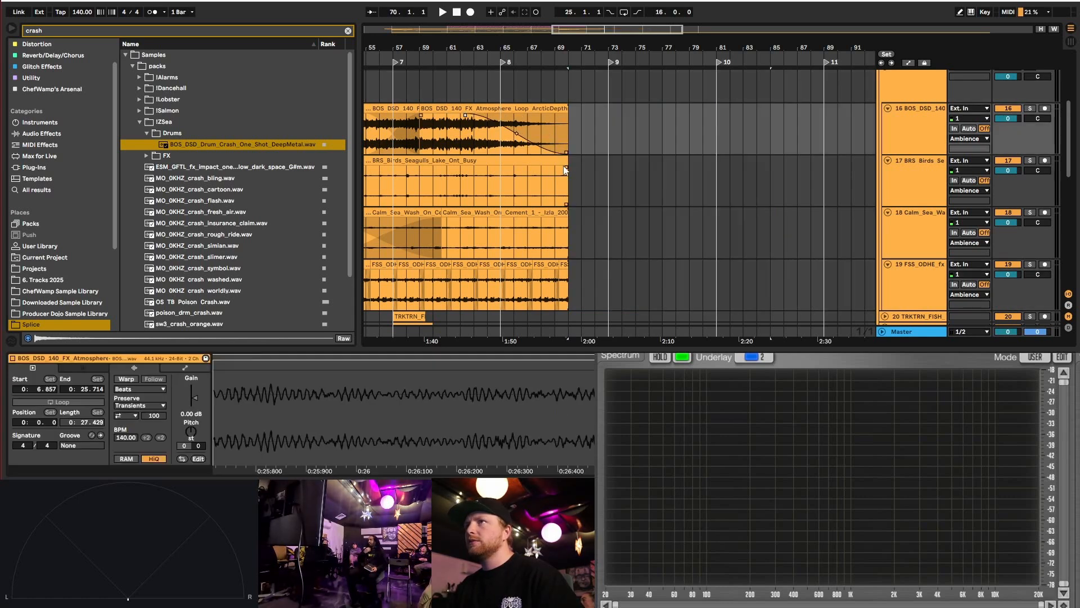
{"action": "left_click_drag", "start_coordinate": [567, 167], "coordinate": [513, 192]}
{"action": "left_click_drag", "start_coordinate": [567, 224], "coordinate": [463, 210]}
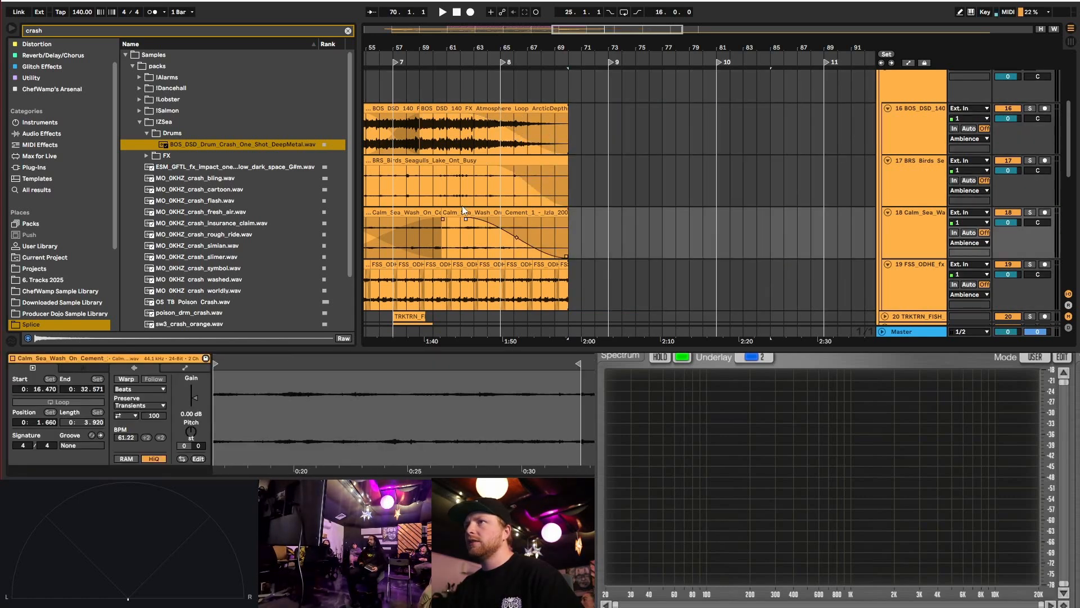
- On track 19, turn down the gain of the final noise clip and set the preceding clip at bar 67 to -20 dB
{"action": "left_click", "coordinate": [565, 274]}
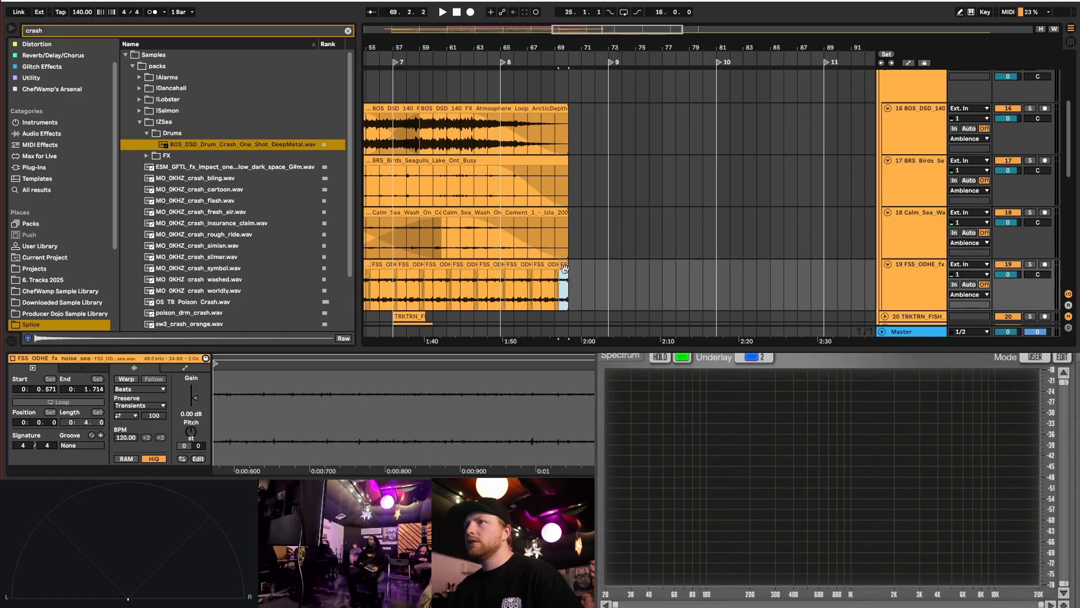
{"action": "scroll", "coordinate": [567, 229], "scroll_direction": "down", "scroll_amount": 3}
{"action": "scroll", "coordinate": [564, 229], "scroll_direction": "up", "scroll_amount": 4}
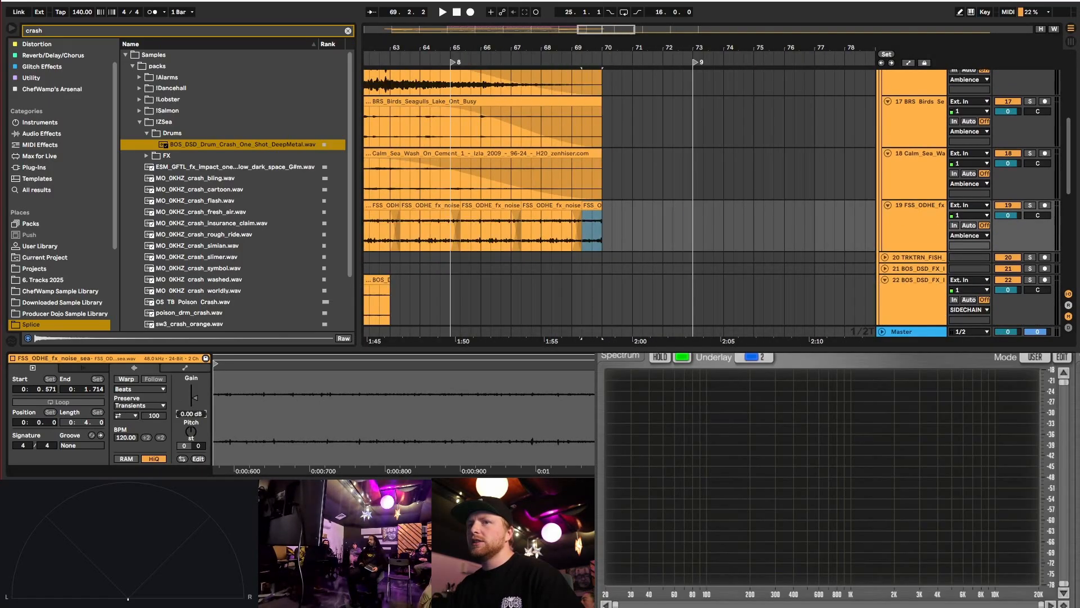
{"action": "left_click_drag", "start_coordinate": [199, 414], "coordinate": [199, 484]}
{"action": "left_click", "coordinate": [543, 222]}
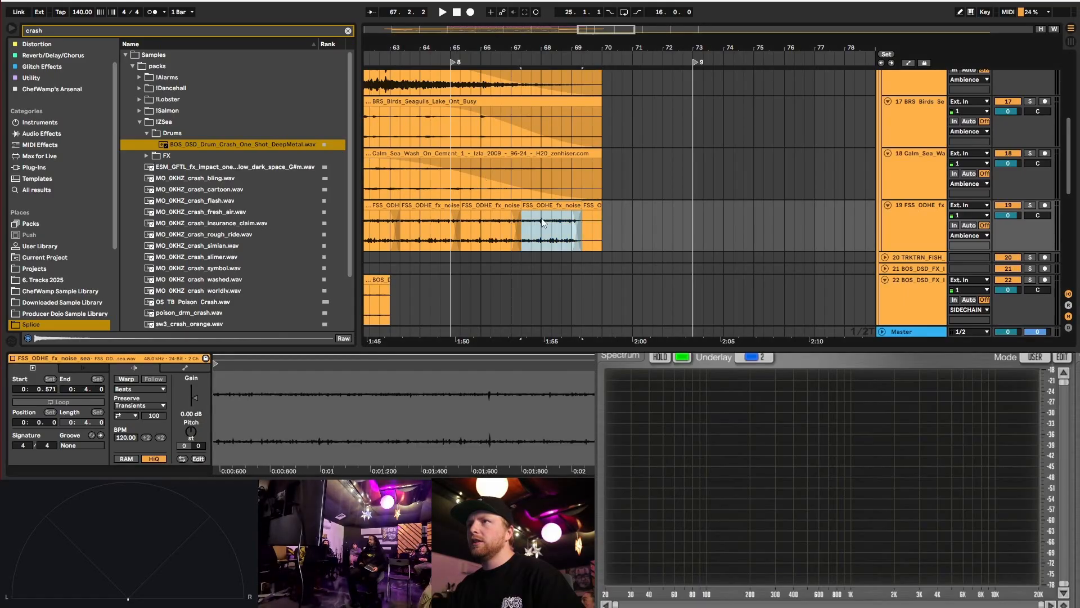
{"action": "left_click", "coordinate": [196, 416]}
{"action": "type", "text": "-20"}
{"action": "key", "text": "Return"}
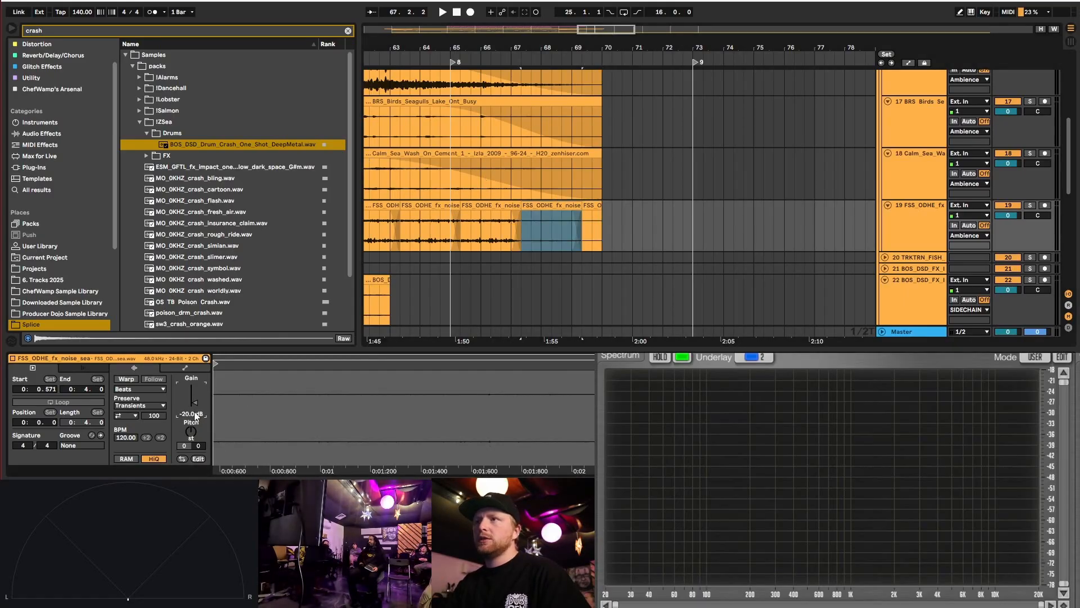
- Set the gain of the track 19 noise clip at bar 65 to -12 dB
{"action": "left_click", "coordinate": [496, 222]}
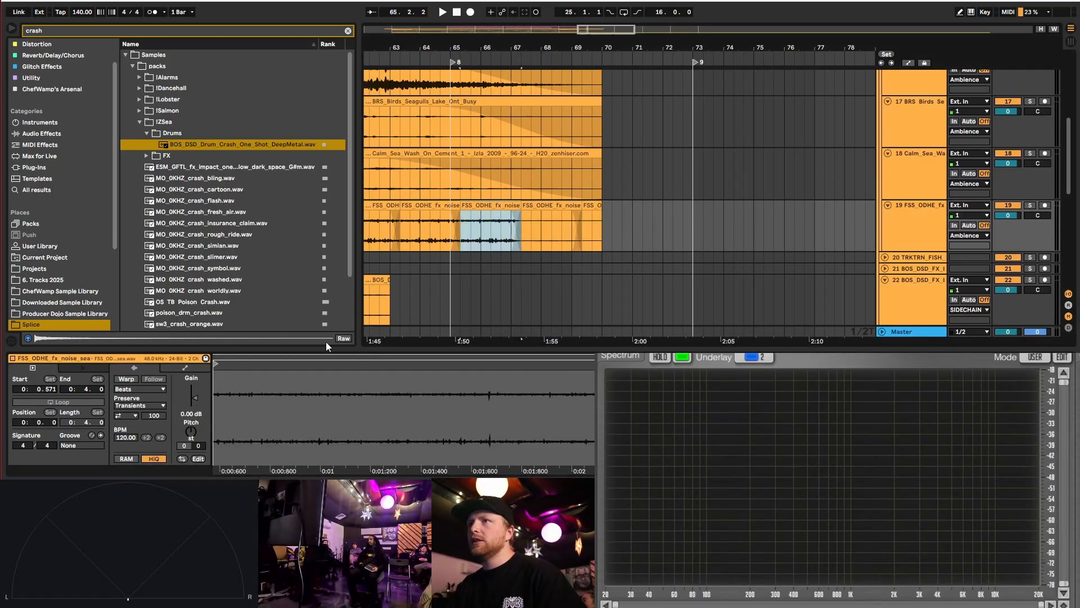
{"action": "left_click", "coordinate": [180, 416]}
{"action": "type", "text": "-20"}
{"action": "key", "text": "Return"}
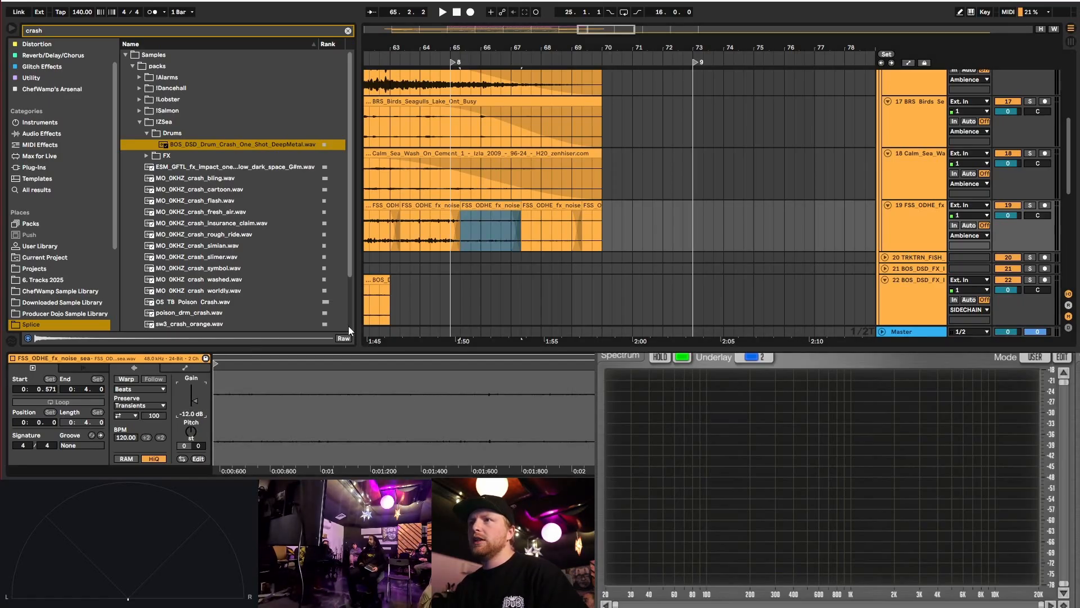
- Play from just before bar 57 to check the impacts together with the rising ambience
{"action": "scroll", "coordinate": [630, 163], "scroll_direction": "down", "scroll_amount": 5}
{"action": "scroll", "coordinate": [625, 180], "scroll_direction": "left", "scroll_amount": 2}
{"action": "left_click", "coordinate": [488, 225]}
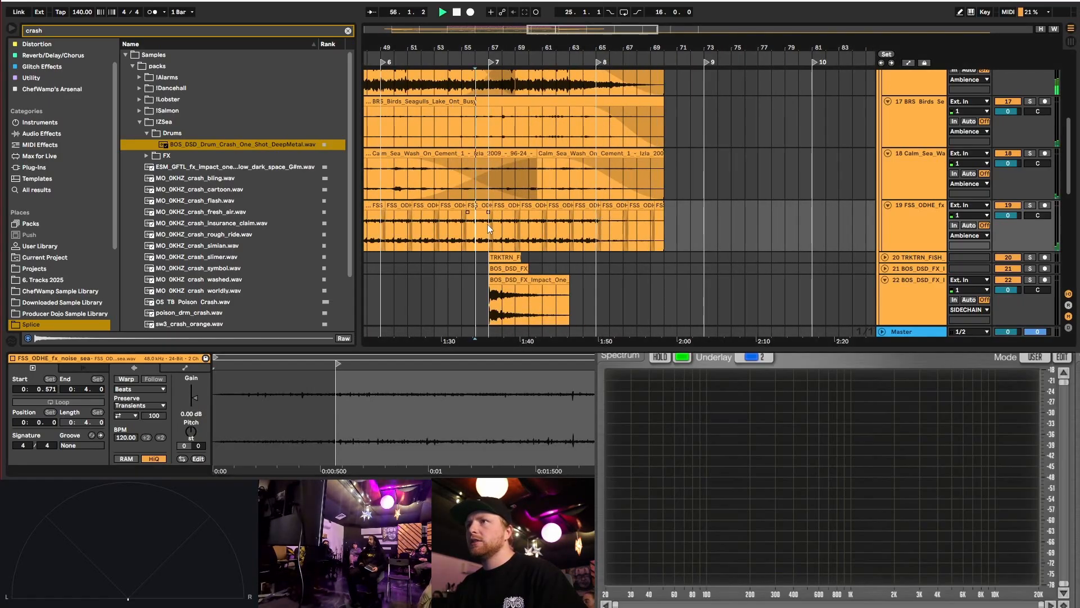
{"action": "key", "text": "space"}
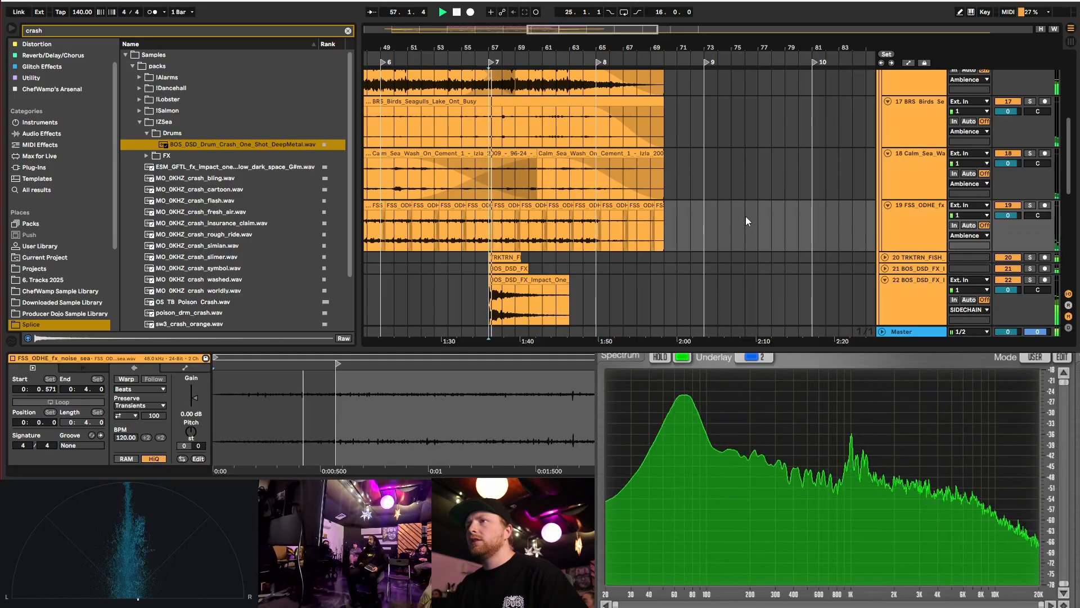
{"action": "scroll", "coordinate": [816, 202], "scroll_direction": "up", "scroll_amount": 5}
{"action": "scroll", "coordinate": [887, 147], "scroll_direction": "up", "scroll_amount": 1}
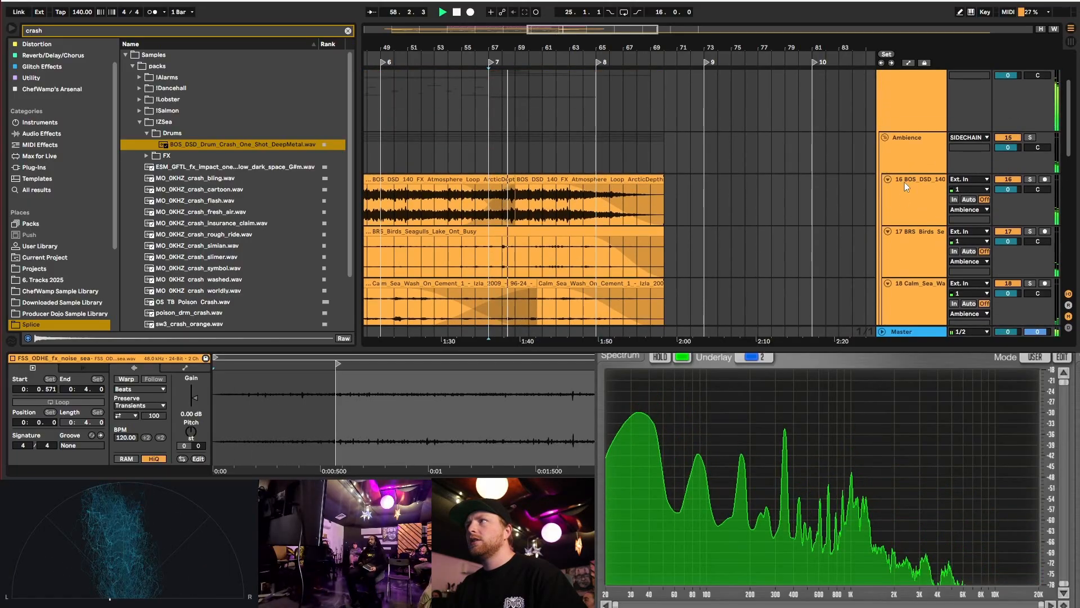
- Fold the Ambience and SIDECHAIN groups and show the whole arrangement
{"action": "left_click", "coordinate": [884, 135]}
{"action": "scroll", "coordinate": [921, 167], "scroll_direction": "up", "scroll_amount": 1}
{"action": "scroll", "coordinate": [922, 168], "scroll_direction": "up", "scroll_amount": 2}
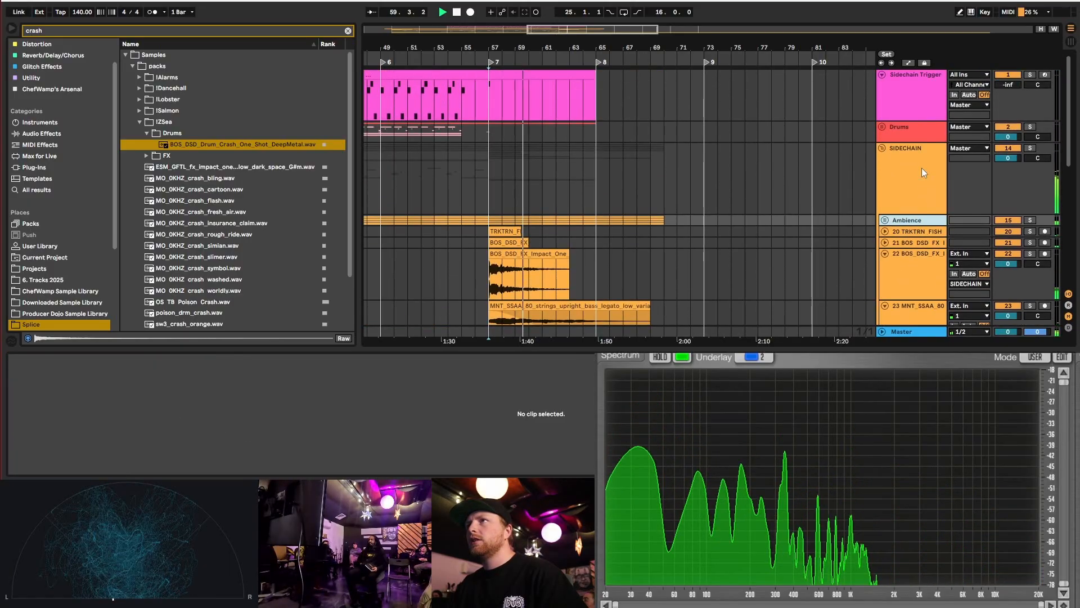
{"action": "left_click", "coordinate": [883, 147]}
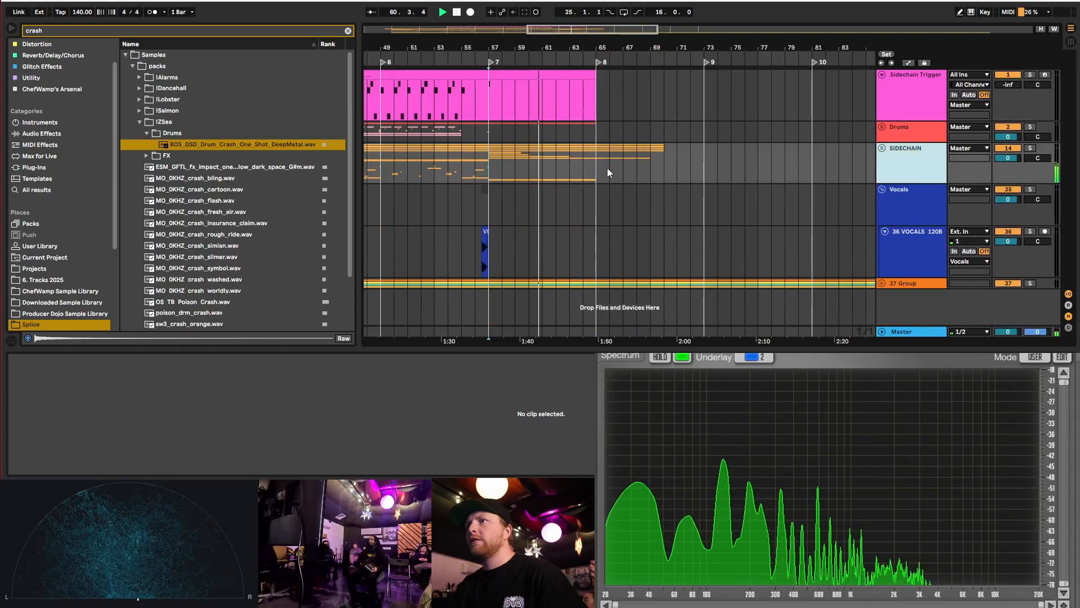
{"action": "scroll", "coordinate": [607, 167], "scroll_direction": "down", "scroll_amount": 5}
{"action": "scroll", "coordinate": [382, 167], "scroll_direction": "up", "scroll_amount": 3}
{"action": "scroll", "coordinate": [444, 166], "scroll_direction": "down", "scroll_amount": 2}
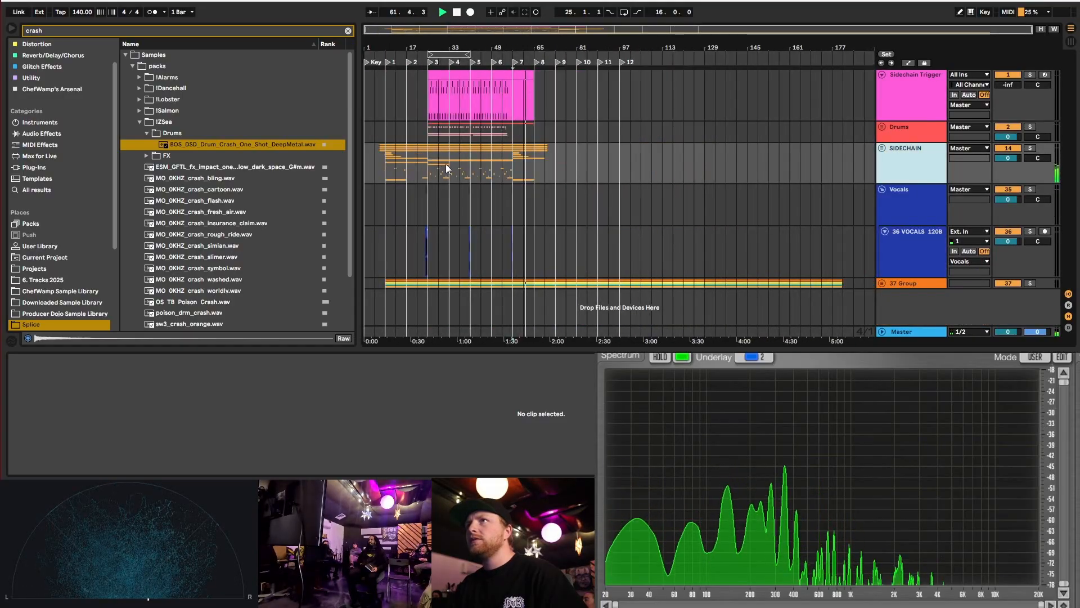
- Clear the crash search, collapse the Drums and !ZSea sample folders, and stop playback
{"action": "left_click", "coordinate": [348, 31]}
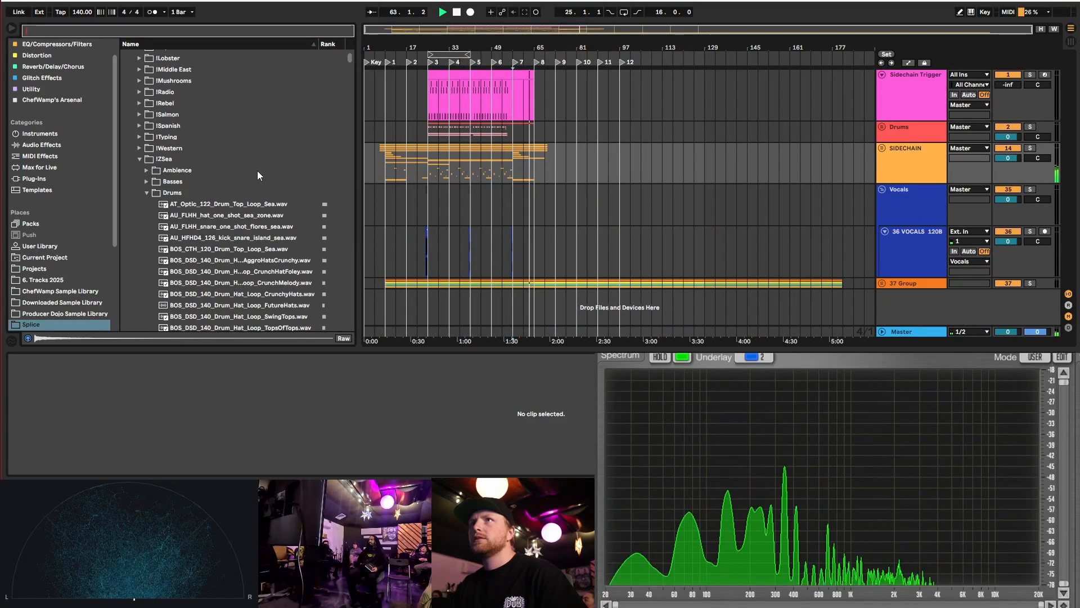
{"action": "left_click", "coordinate": [147, 192]}
{"action": "left_click", "coordinate": [140, 160]}
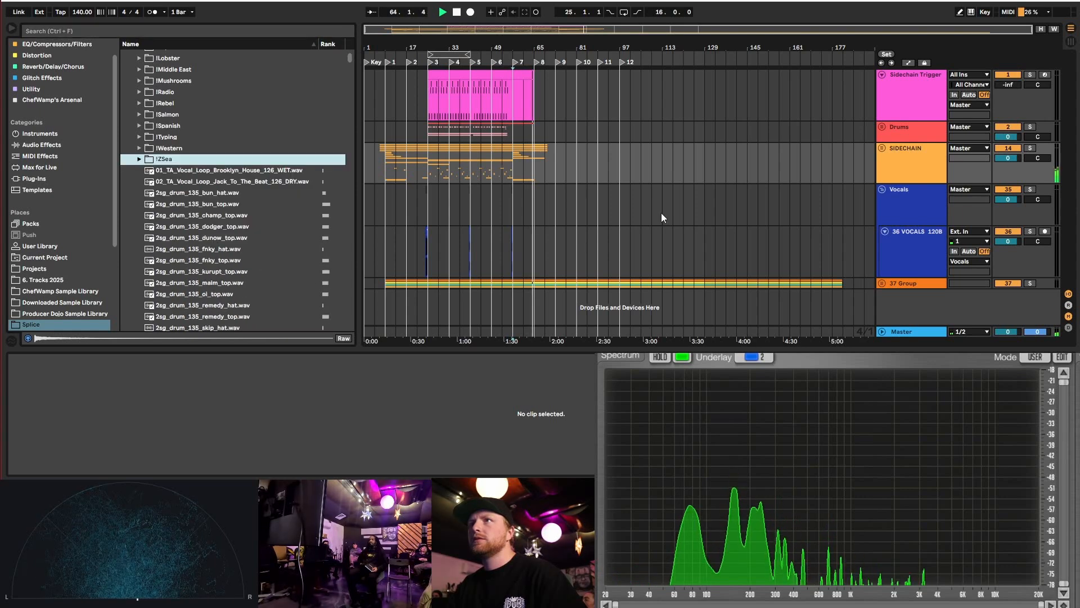
{"action": "key", "text": "space"}
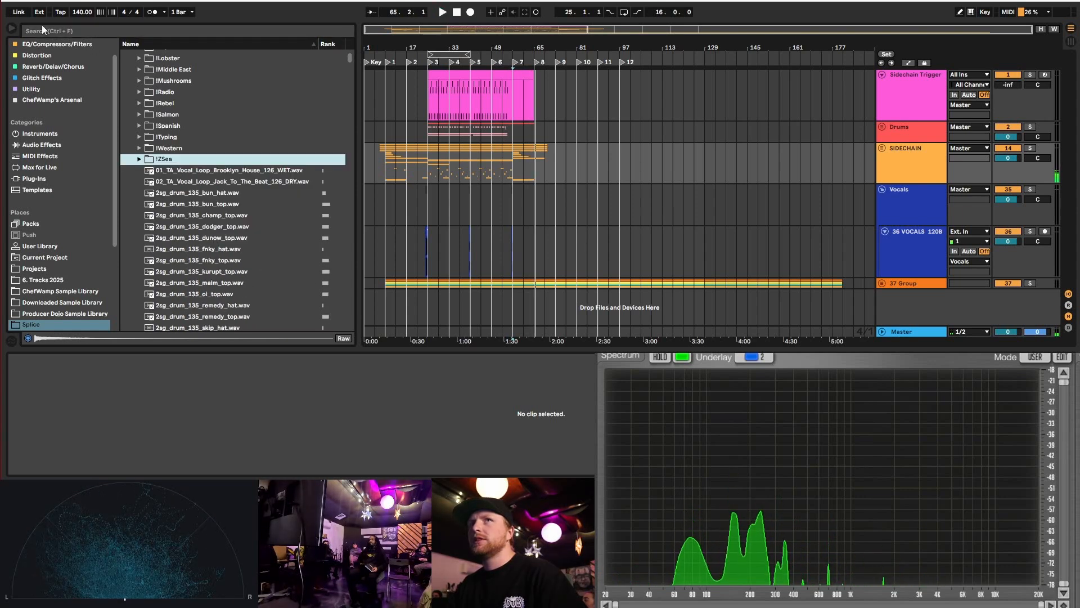
- Save the live set under the name "10. F Minor 140 Sea Bass" in the 7. Tracks 2026 folder
{"action": "left_click", "coordinate": [10, 1]}
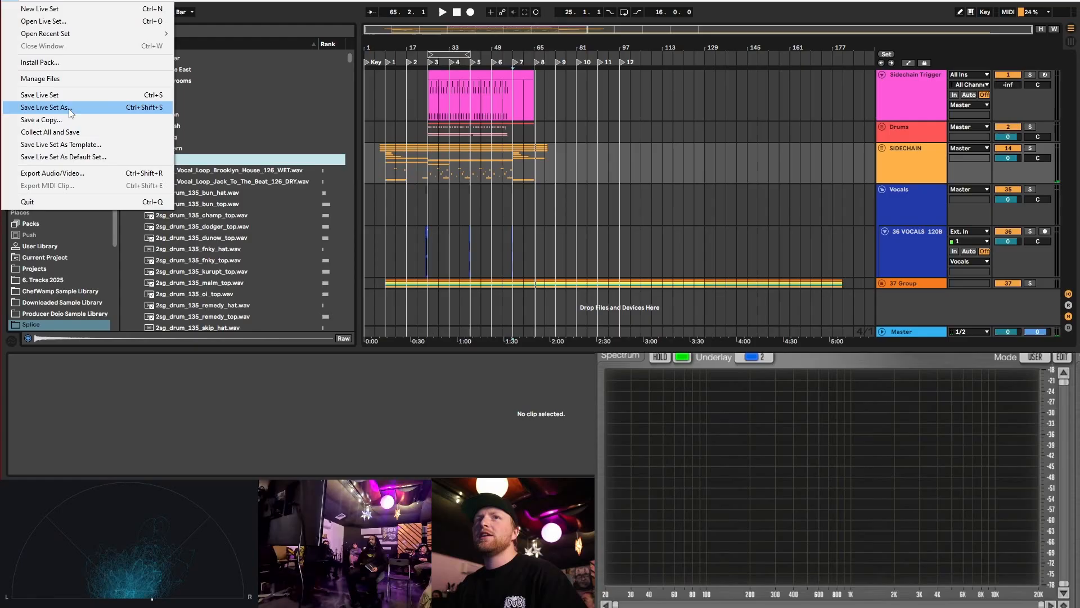
{"action": "left_click", "coordinate": [48, 107]}
{"action": "left_click_drag", "start_coordinate": [203, 4], "coordinate": [256, 11]}
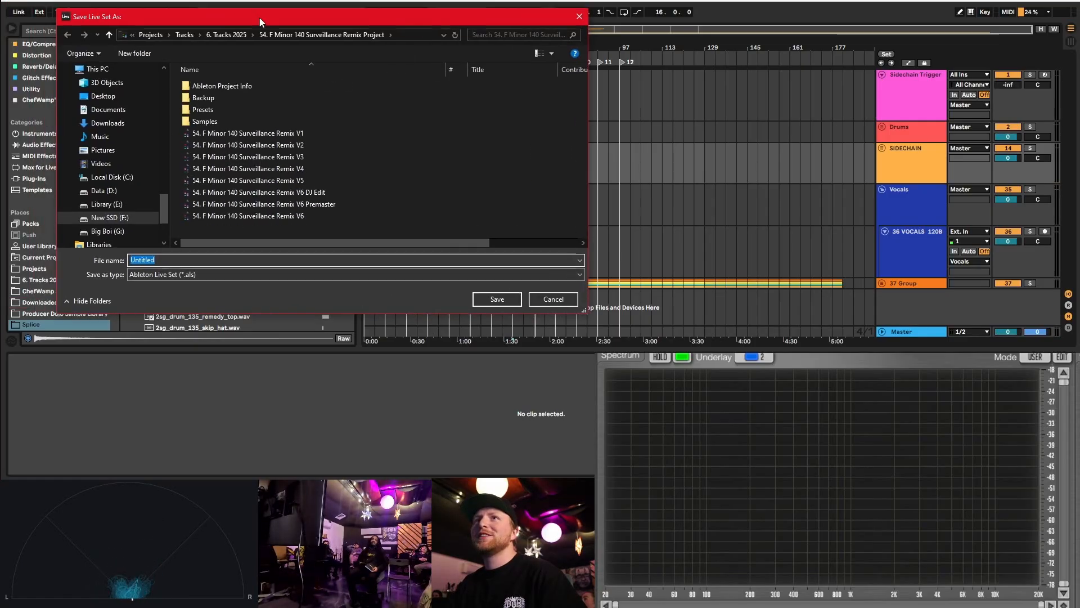
{"action": "left_click", "coordinate": [184, 35]}
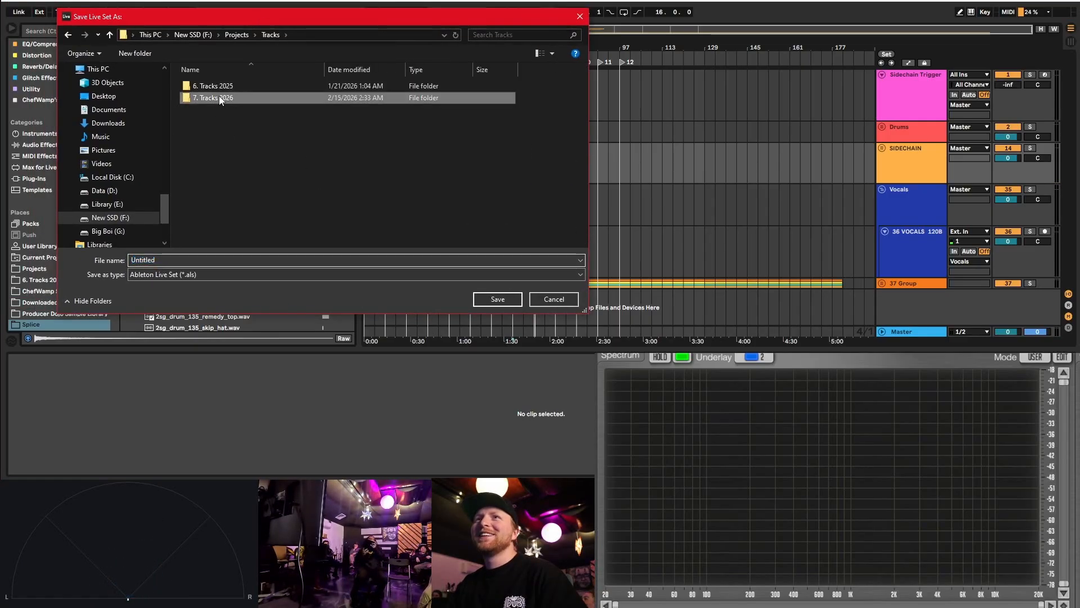
{"action": "double_click", "coordinate": [218, 98]}
{"action": "type", "text": "10. F Minor 140"}
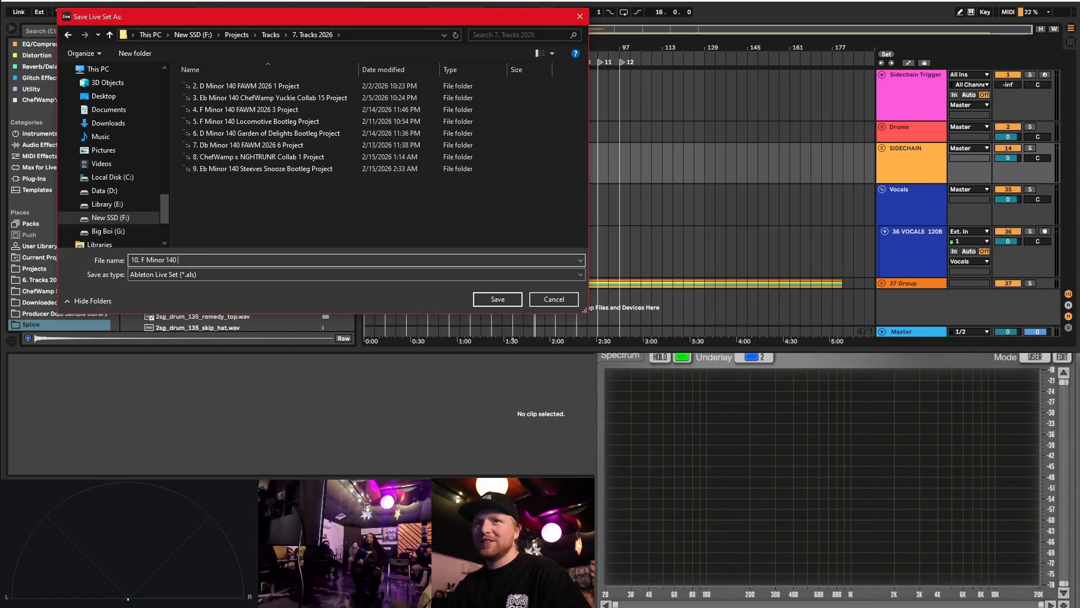
{"action": "type", "text": " Sea Bas"}
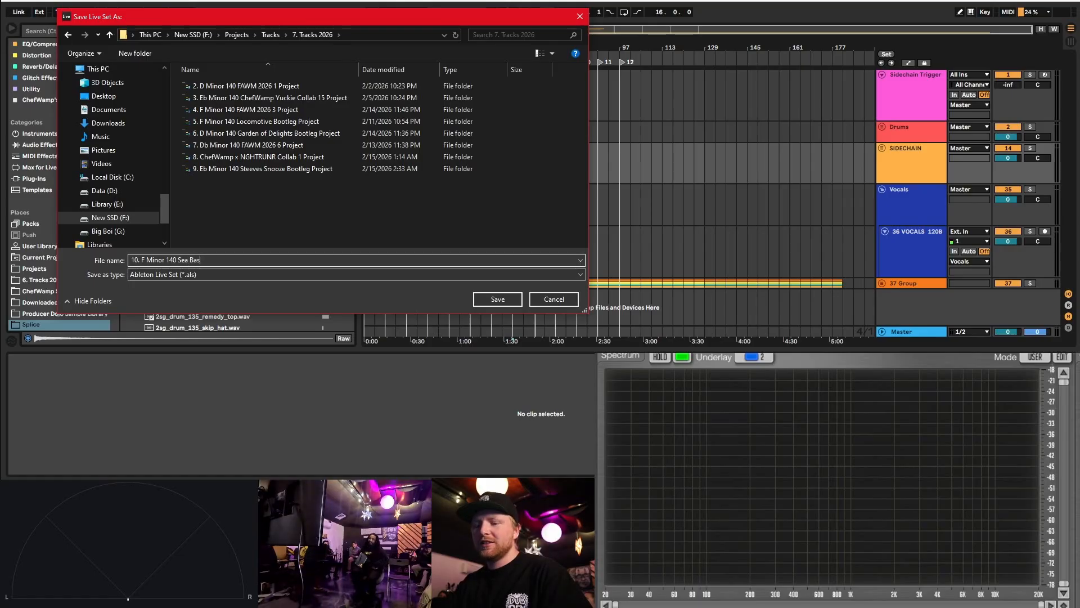
{"action": "type", "text": "s"}
{"action": "key", "text": "Return"}
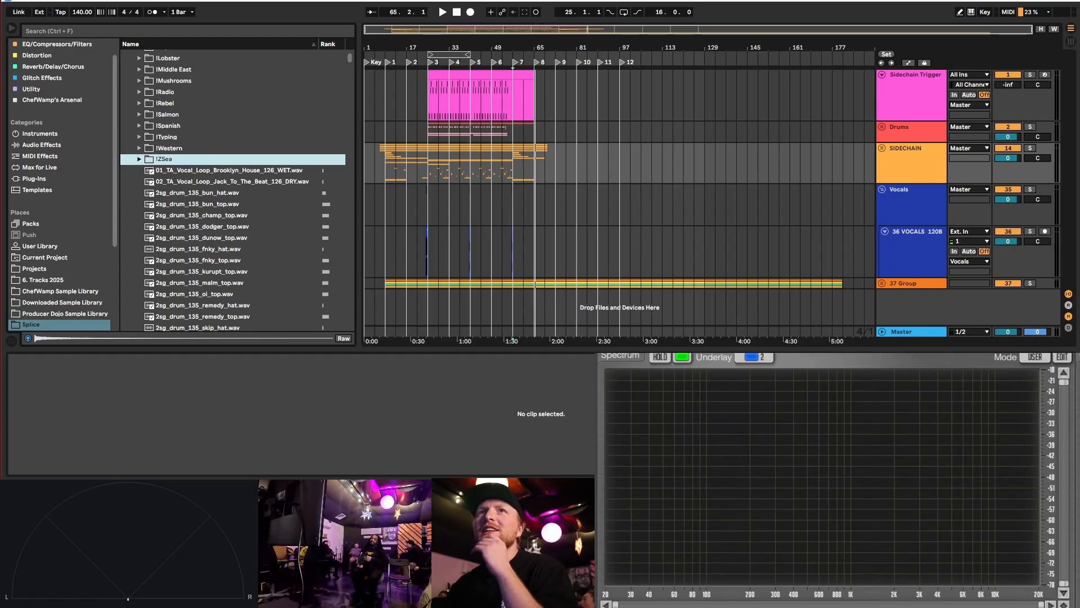
- Collect all external files into the project and save it
{"action": "left_click", "coordinate": [9, 2]}
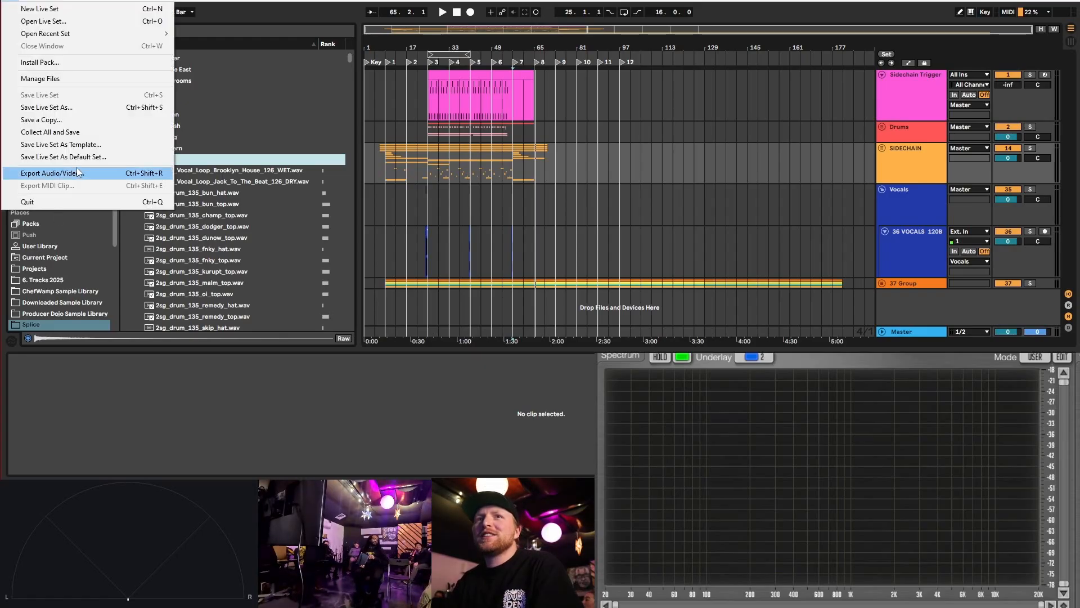
{"action": "left_click", "coordinate": [51, 131]}
{"action": "left_click", "coordinate": [520, 291]}
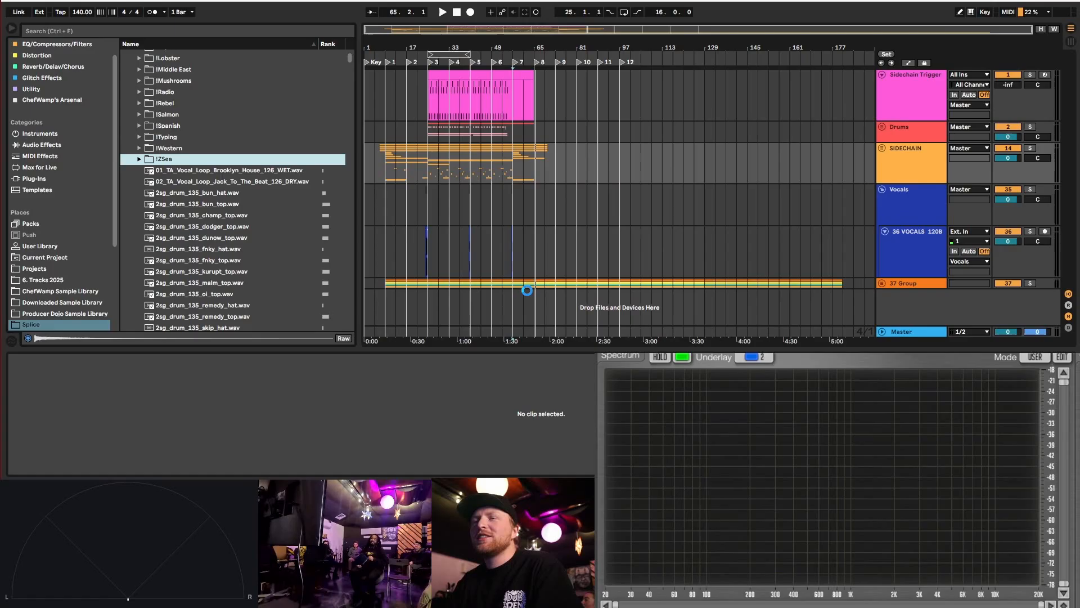
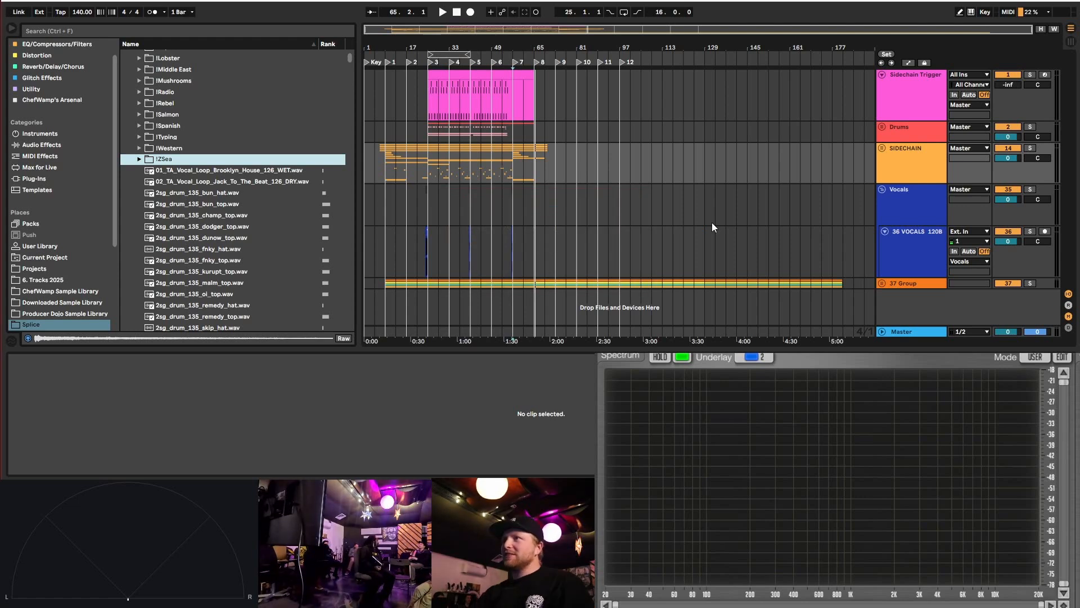
- Fold the Vocals group and the Sidechain Trigger track, and play the arrangement from bar 7 through the end of the outro
{"action": "left_click", "coordinate": [882, 190]}
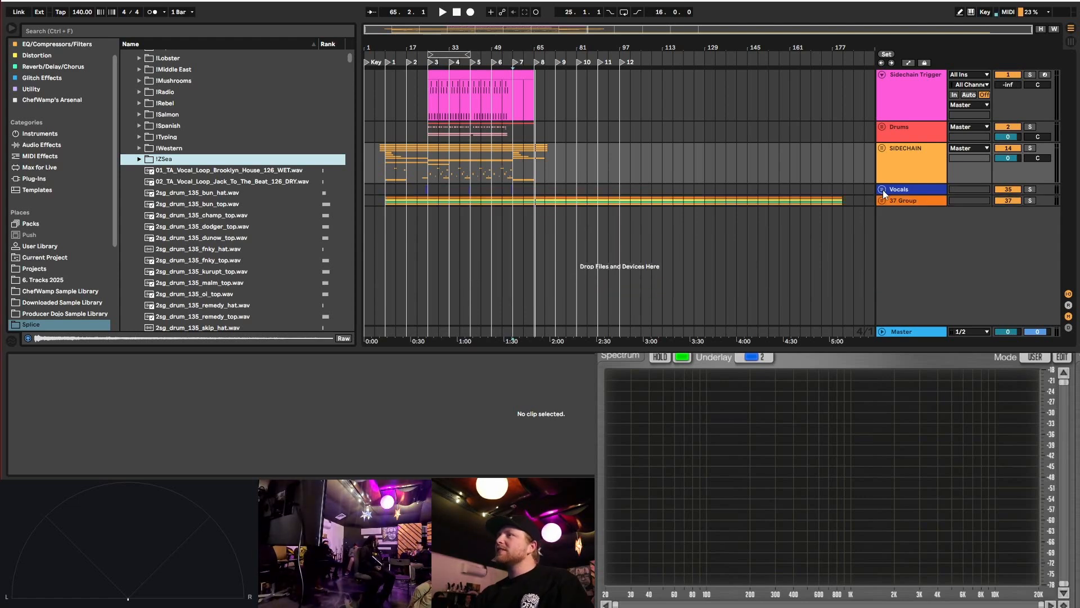
{"action": "left_click", "coordinate": [883, 75]}
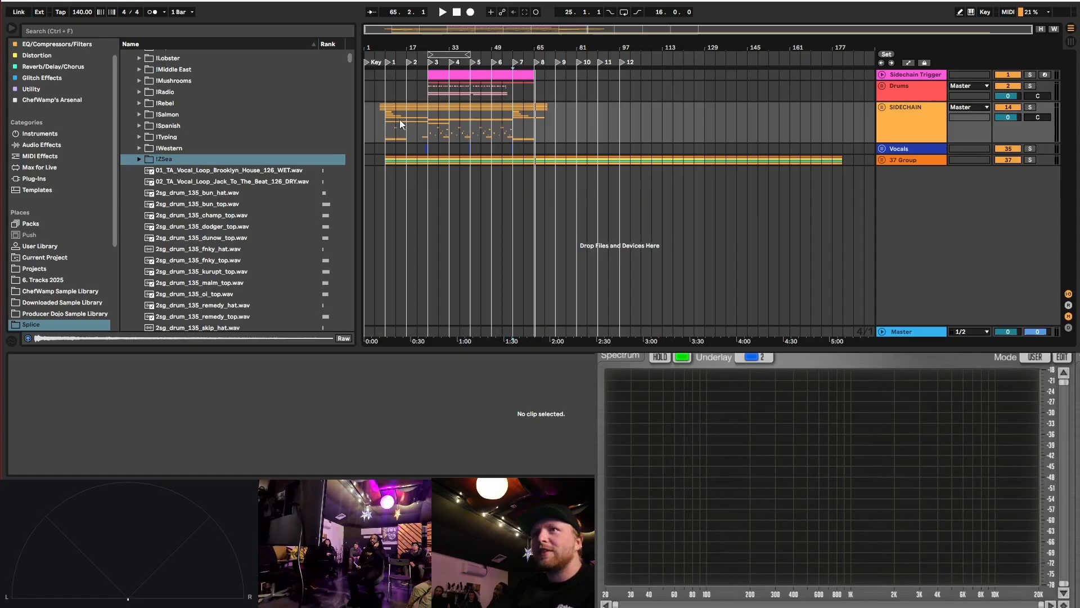
{"action": "scroll", "coordinate": [382, 121], "scroll_direction": "up", "scroll_amount": 5, "text": "ctrl"}
{"action": "scroll", "coordinate": [376, 116], "scroll_direction": "down", "scroll_amount": 5, "text": "ctrl"}
{"action": "scroll", "coordinate": [385, 116], "scroll_direction": "up", "scroll_amount": 5, "text": "ctrl"}
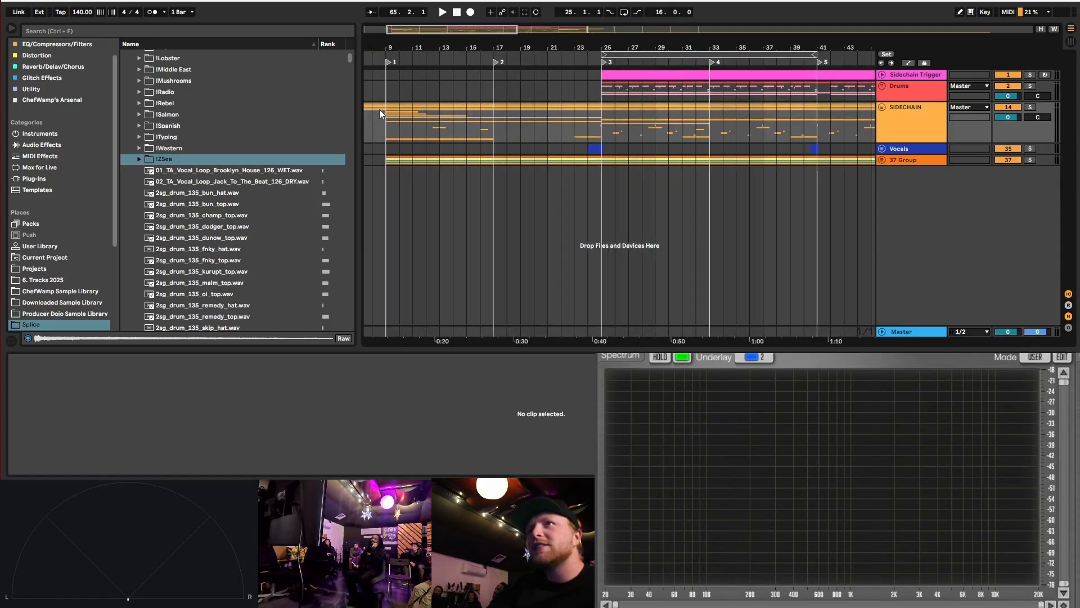
{"action": "scroll", "coordinate": [382, 118], "scroll_direction": "down", "scroll_amount": 5, "text": "ctrl"}
{"action": "key", "text": "space"}
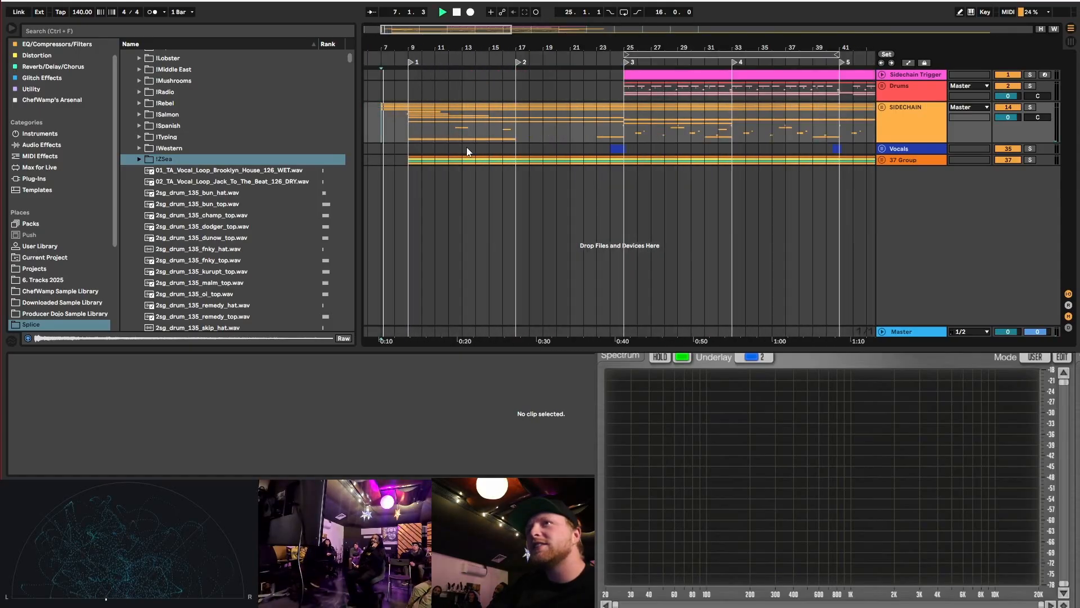
{"action": "scroll", "coordinate": [373, 141], "scroll_direction": "up", "scroll_amount": 2, "text": "ctrl"}
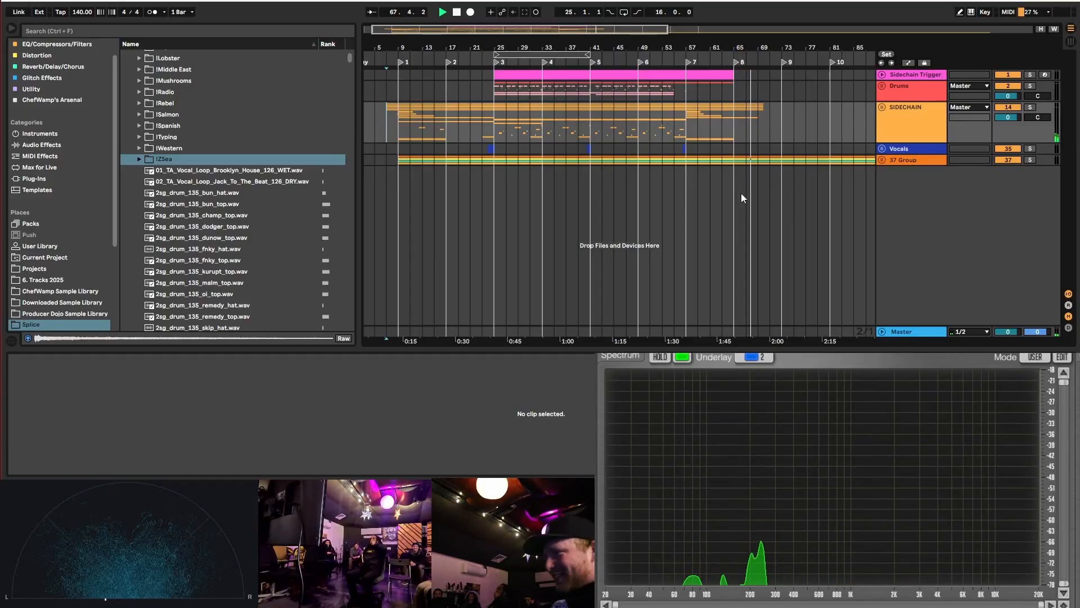
{"action": "key", "text": "space"}
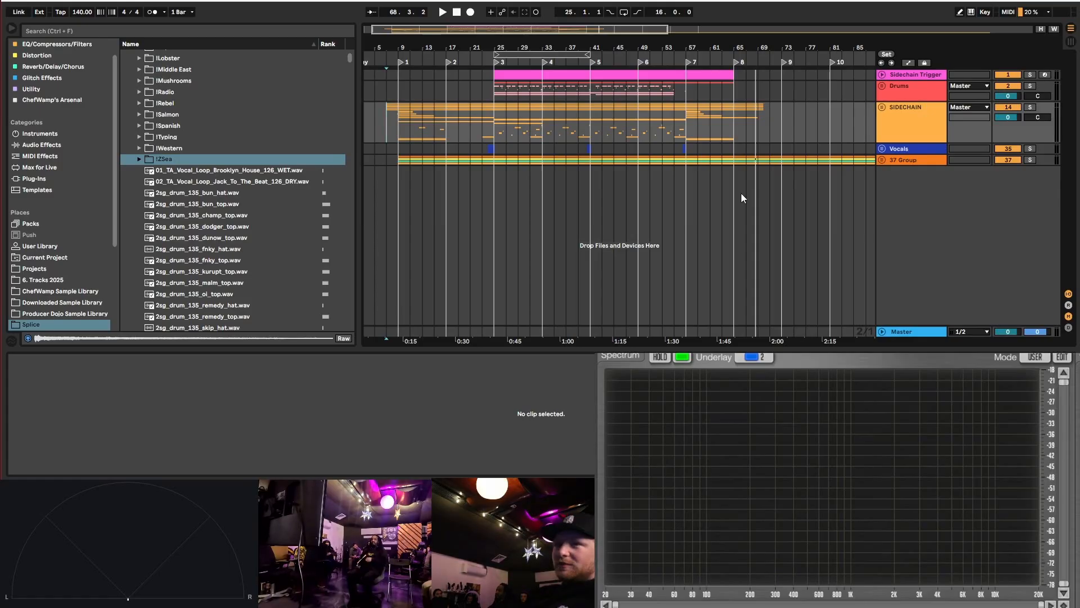
- Add the ChefWamp Master Chain rack from the EQ/Compressors/Filters collection to the Master track, ahead of GClip
{"action": "left_click", "coordinate": [903, 333]}
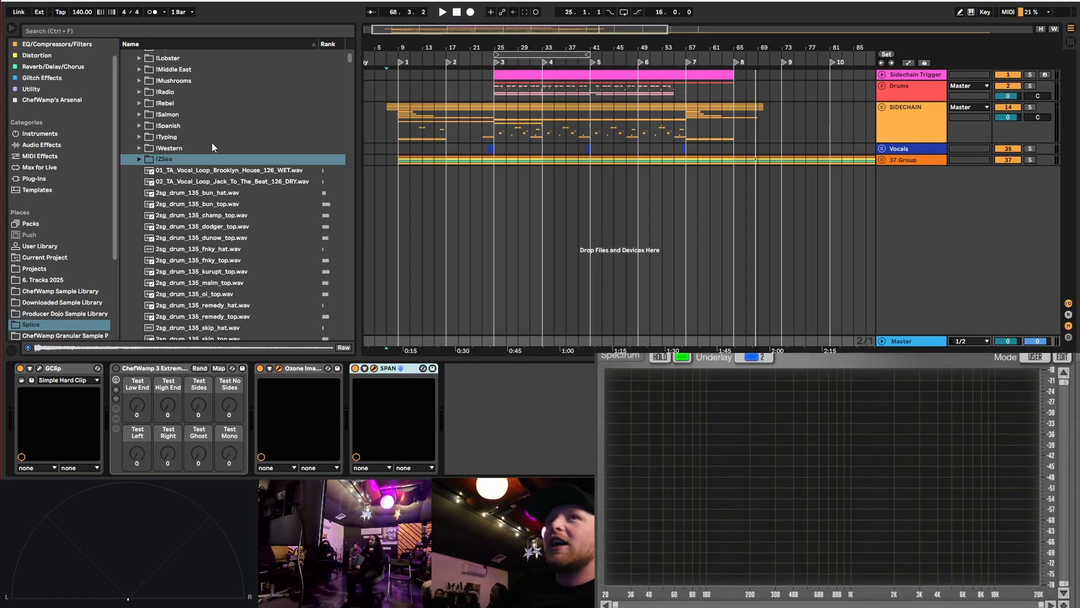
{"action": "scroll", "coordinate": [36, 111], "scroll_direction": "up", "scroll_amount": 2}
{"action": "left_click", "coordinate": [71, 66]}
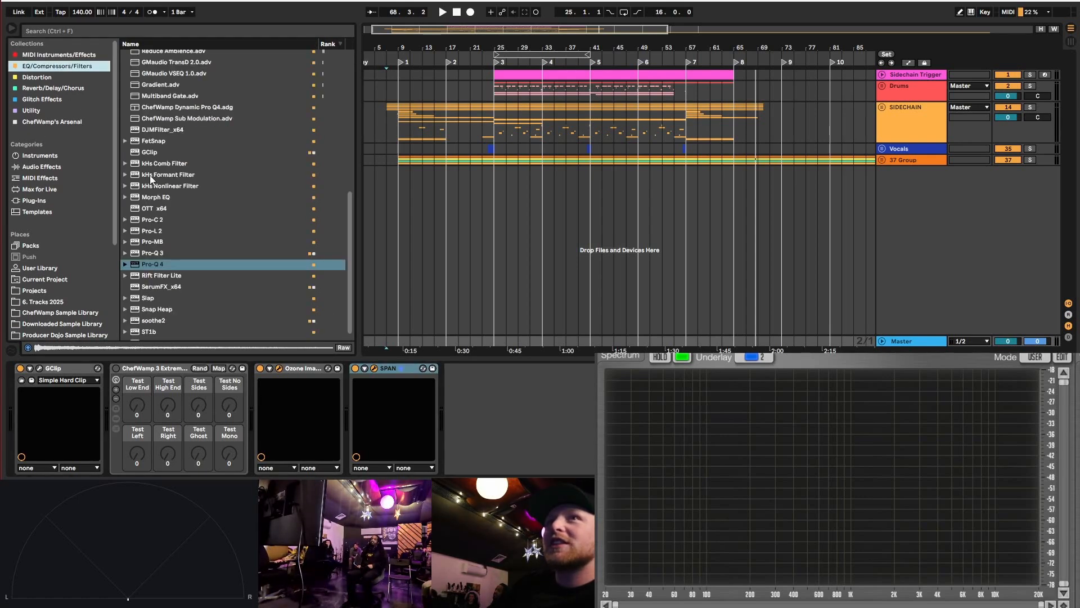
{"action": "scroll", "coordinate": [188, 147], "scroll_direction": "up", "scroll_amount": 5}
{"action": "scroll", "coordinate": [203, 127], "scroll_direction": "up", "scroll_amount": 6}
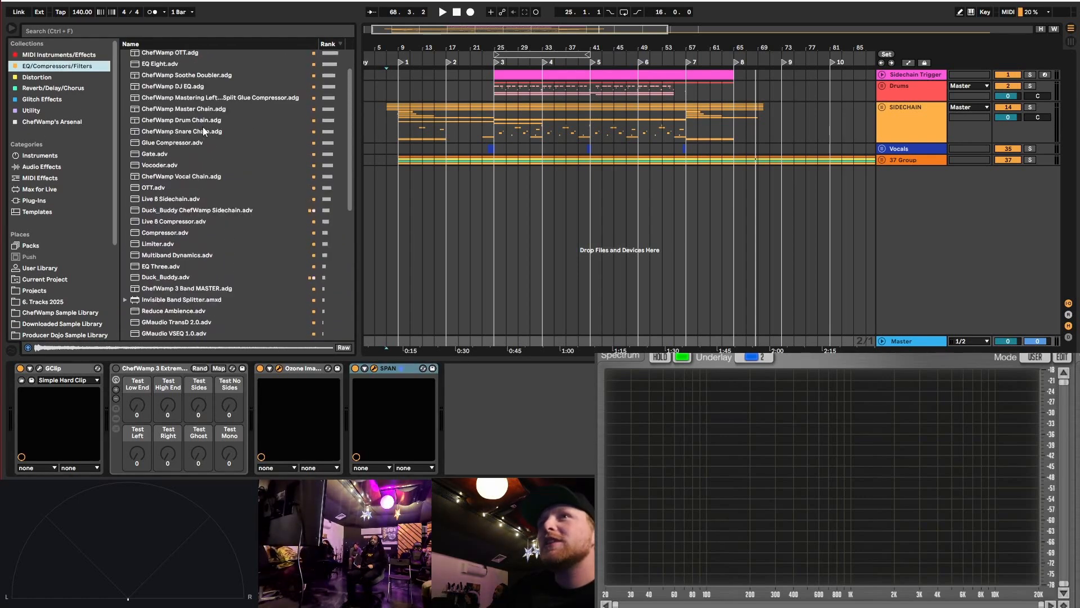
{"action": "mouse_move", "coordinate": [197, 143]}
{"action": "left_mouse_down"}
{"action": "mouse_move", "coordinate": [31, 419]}
{"action": "mouse_move", "coordinate": [111, 403]}
{"action": "left_mouse_up"}
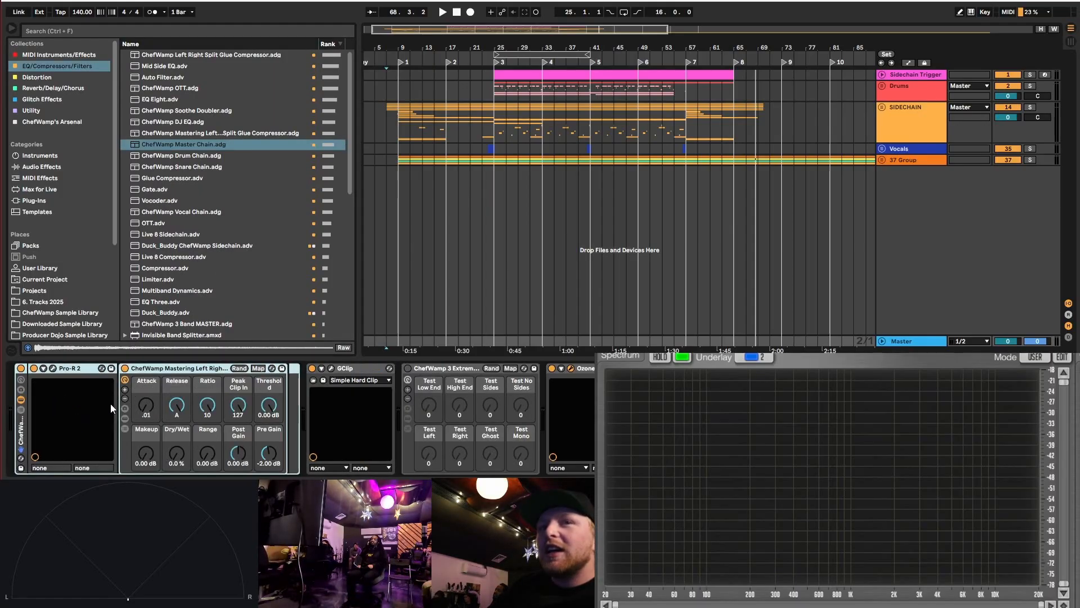
- Inspect the reverb settings and mix amount of Pro-R 2 in the master chain, and close its window
{"action": "left_click", "coordinate": [64, 371]}
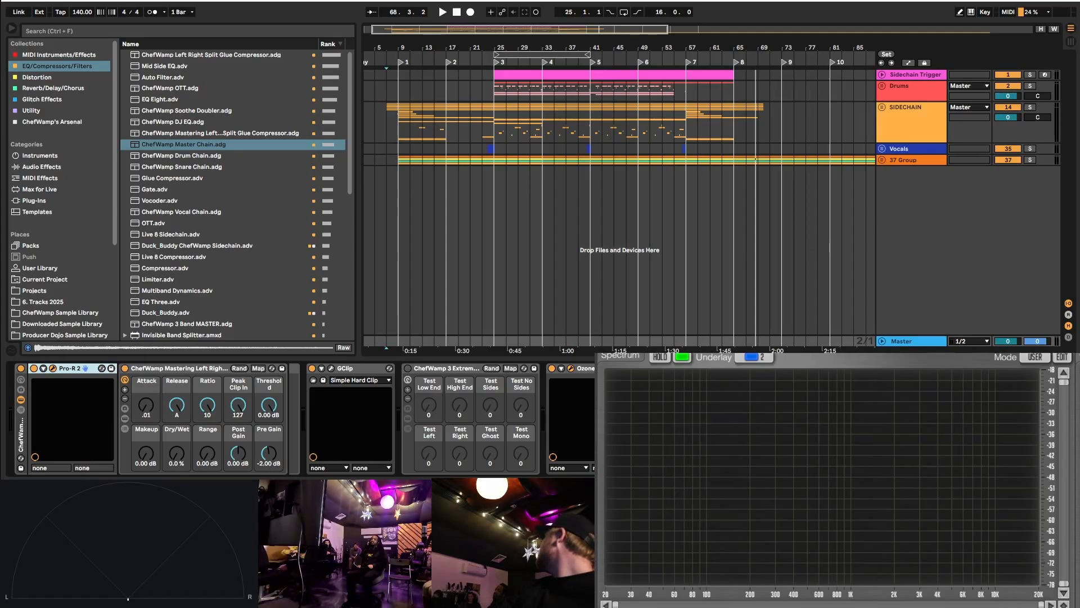
{"action": "left_click_drag", "start_coordinate": [485, 0], "coordinate": [437, 78]}
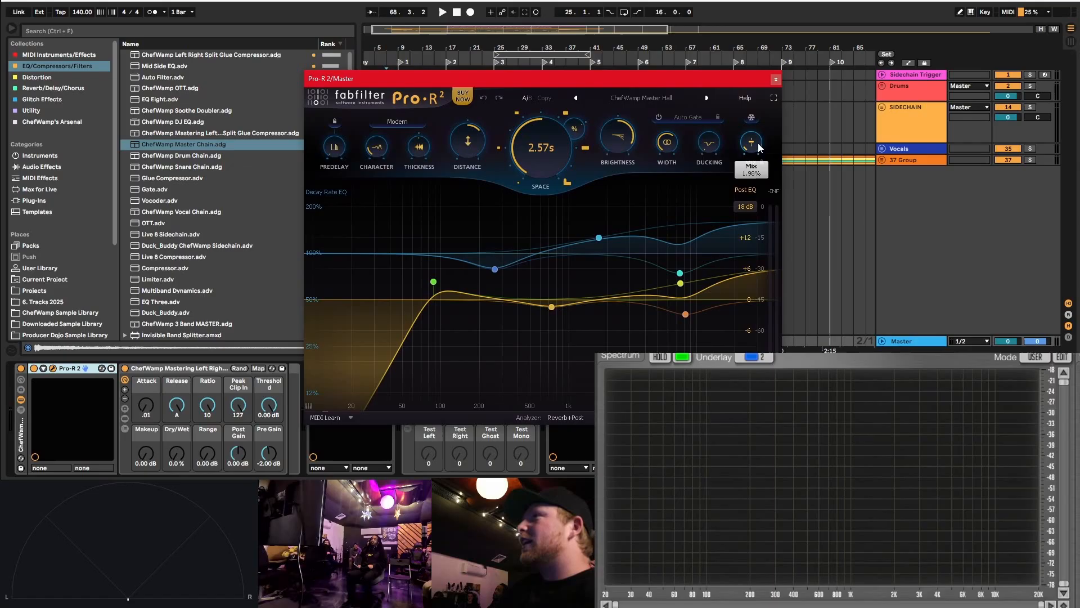
{"action": "left_click", "coordinate": [776, 79]}
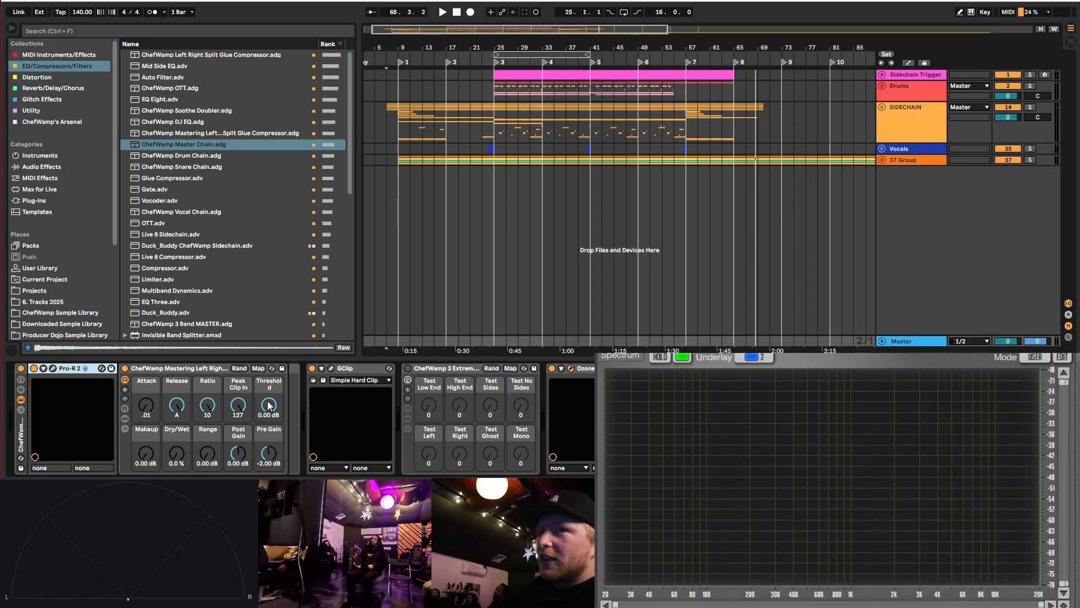
- Examine the Left and Right chains and the Glue Compressor inside the mastering split compressor rack, and hide them again
{"action": "left_click", "coordinate": [183, 367]}
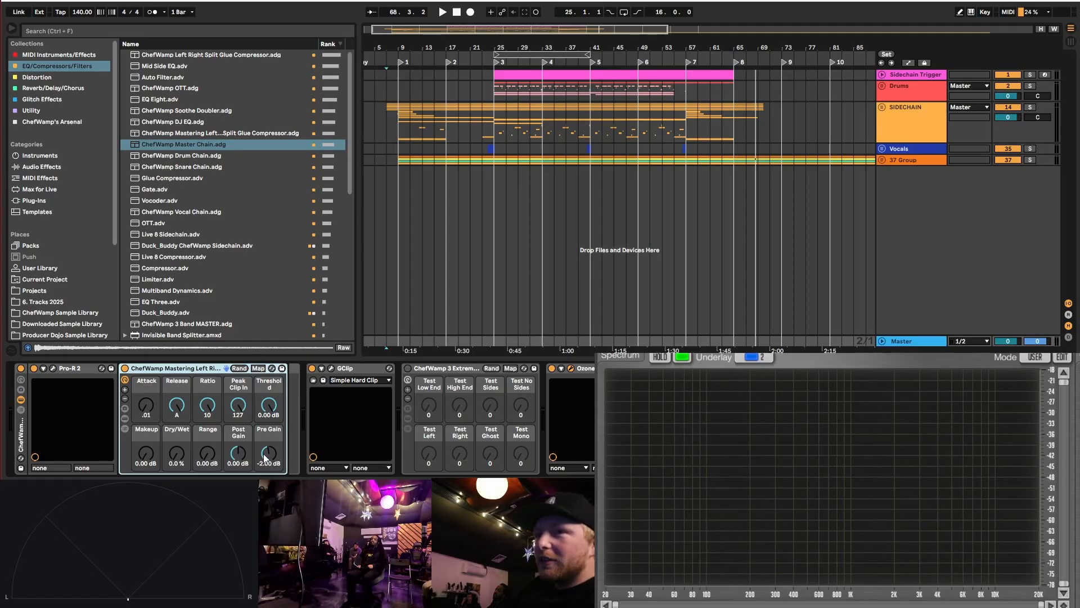
{"action": "left_click", "coordinate": [125, 419]}
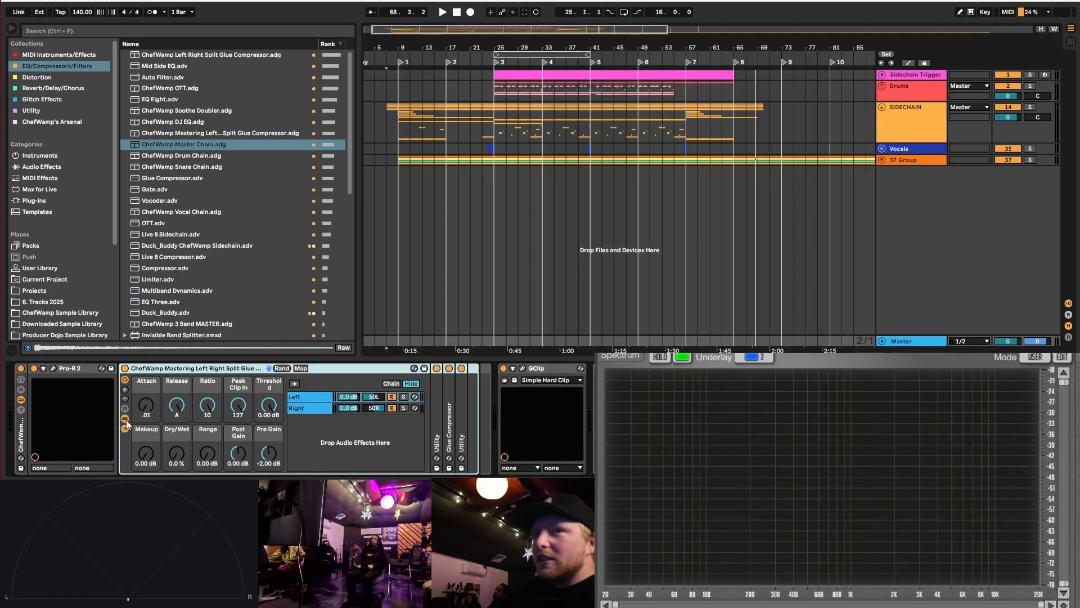
{"action": "double_click", "coordinate": [440, 428]}
{"action": "double_click", "coordinate": [473, 369]}
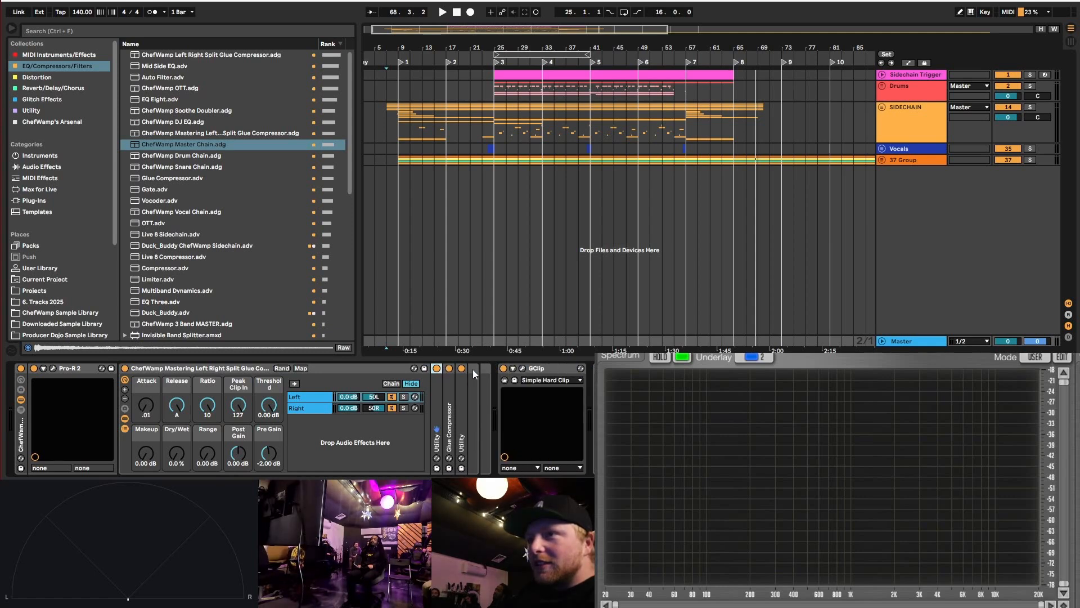
{"action": "double_click", "coordinate": [450, 419]}
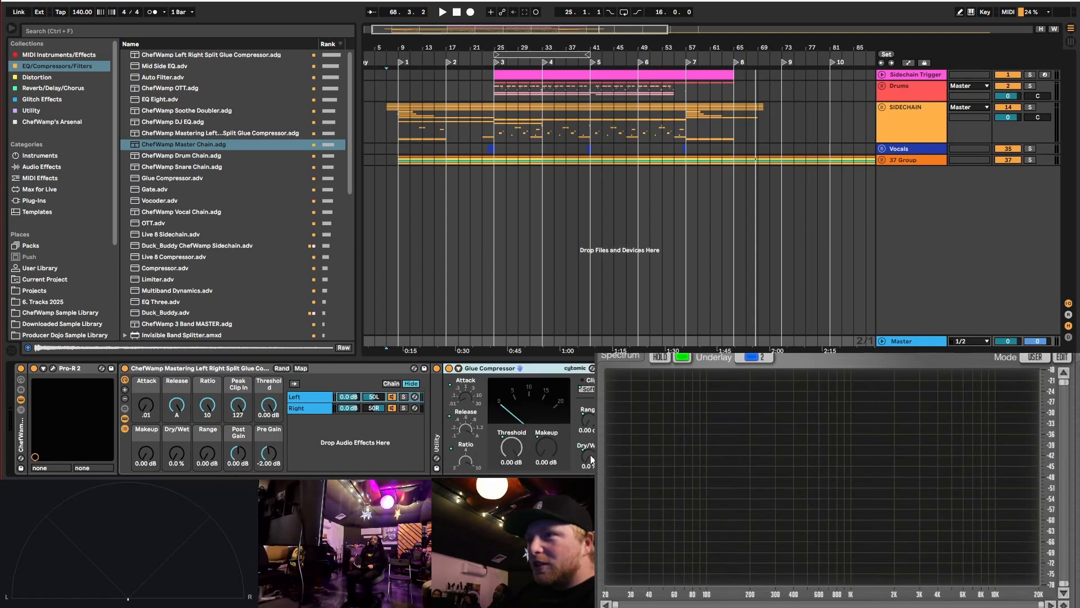
{"action": "double_click", "coordinate": [494, 372]}
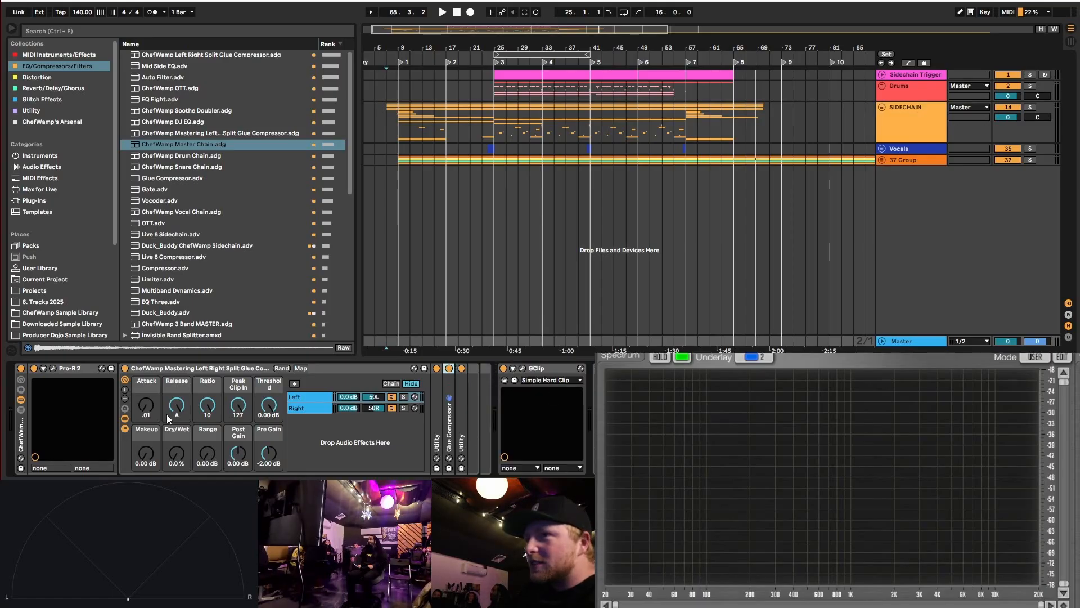
{"action": "left_click", "coordinate": [125, 420]}
{"action": "left_click", "coordinate": [125, 429]}
{"action": "left_click", "coordinate": [209, 374]}
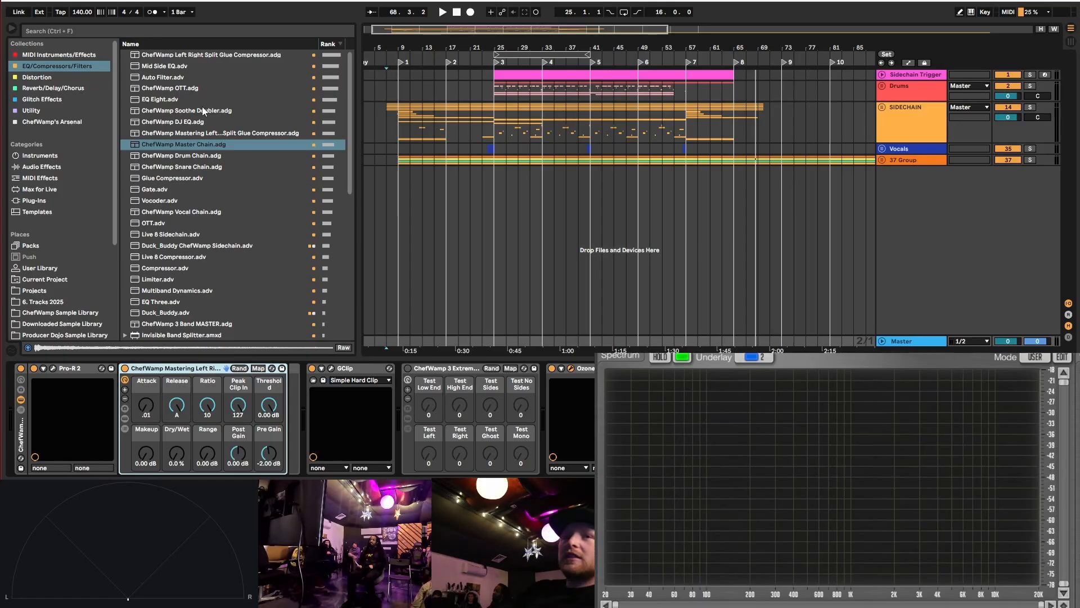
- Add a Saturator from the Distortion collection after GClip on the Master track, and collapse Pro-R 2 and the split compressor rack
{"action": "scroll", "coordinate": [187, 138], "scroll_direction": "down", "scroll_amount": 2}
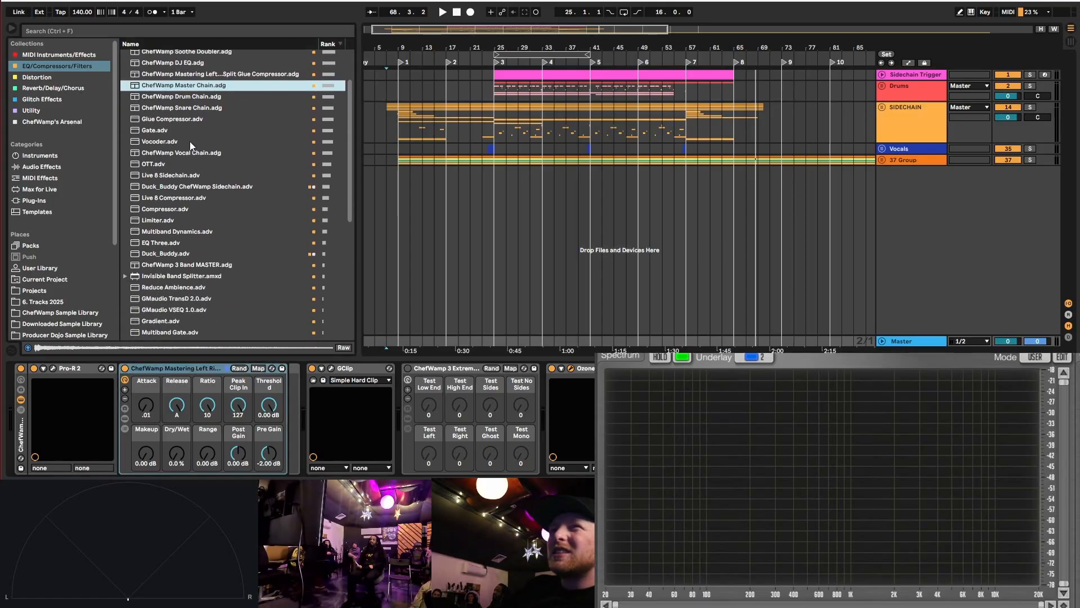
{"action": "scroll", "coordinate": [178, 195], "scroll_direction": "up", "scroll_amount": 2}
{"action": "left_click", "coordinate": [37, 77]}
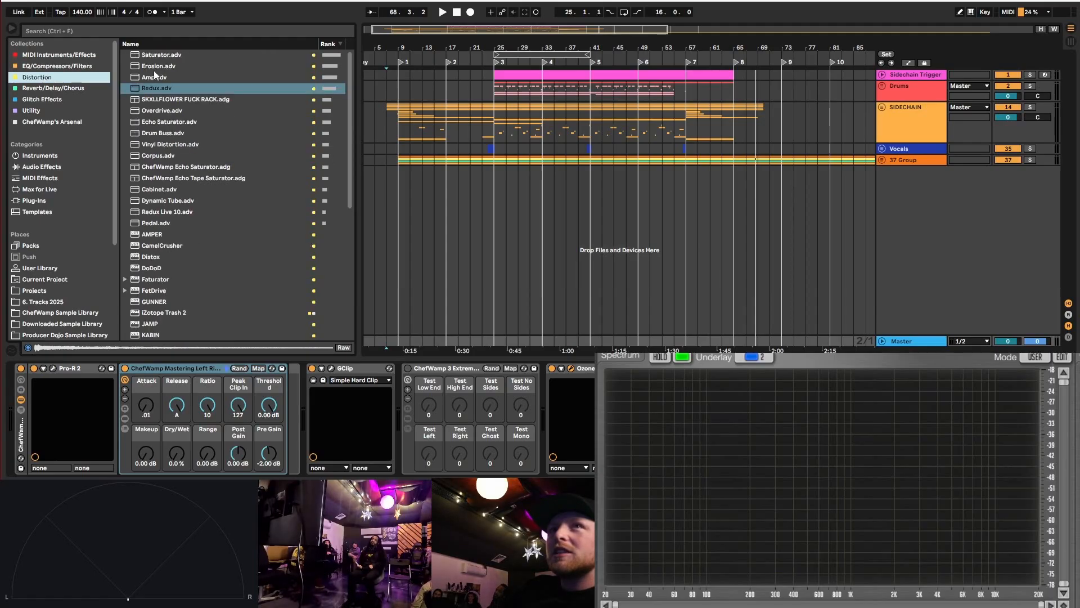
{"action": "left_click", "coordinate": [161, 54]}
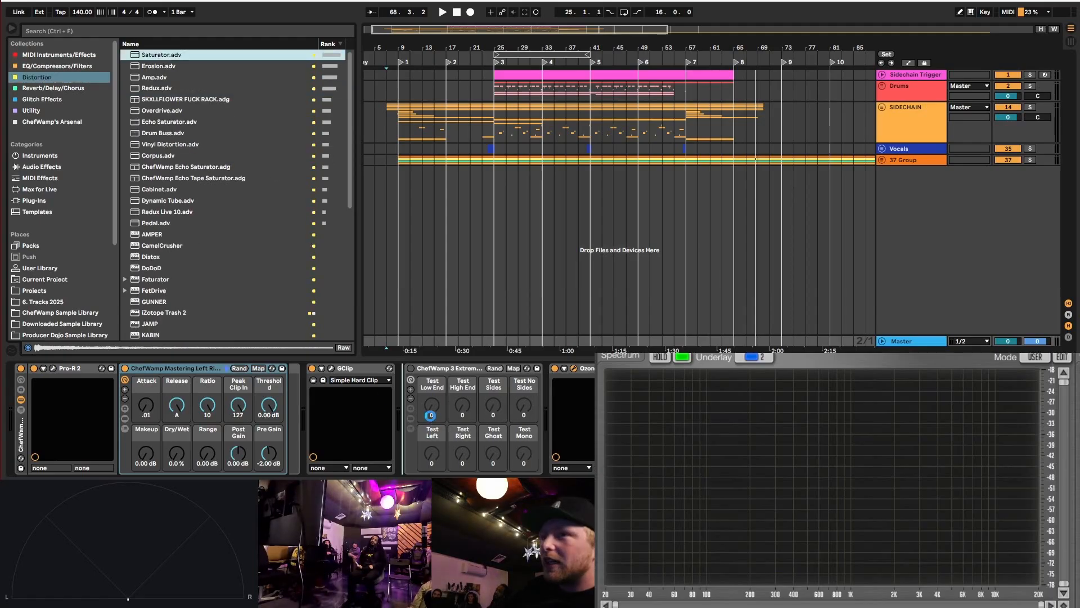
{"action": "key", "text": "Return"}
{"action": "double_click", "coordinate": [192, 369]}
{"action": "double_click", "coordinate": [72, 369]}
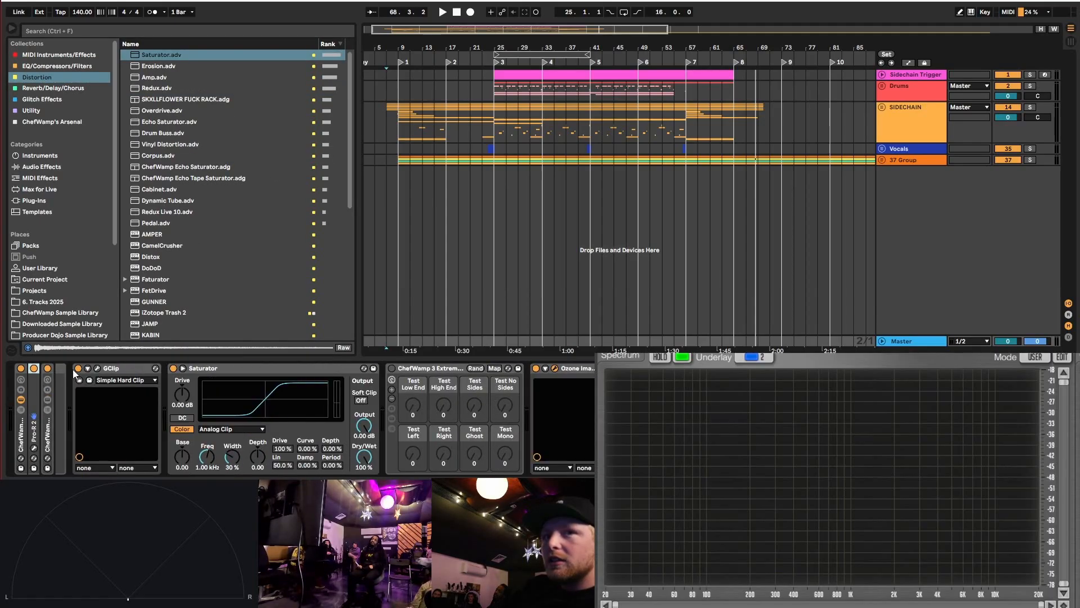
- Set the Saturator's curve to Digital Clip with Soft Clip on, and bypass the device
{"action": "left_click", "coordinate": [228, 429]}
{"action": "scroll", "coordinate": [222, 467], "scroll_direction": "down", "scroll_amount": 1}
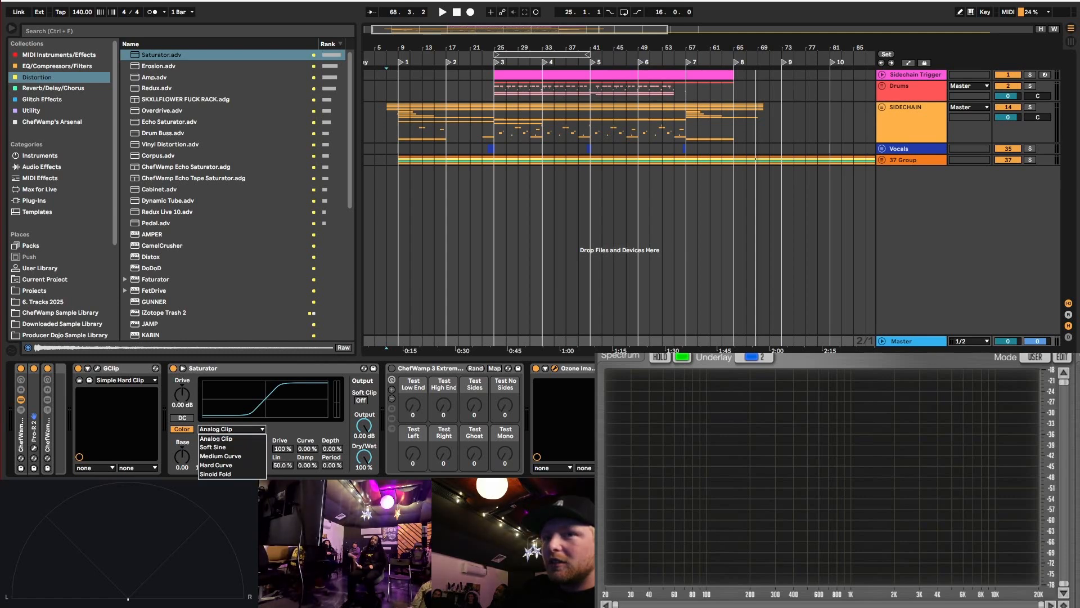
{"action": "left_click", "coordinate": [215, 474]}
{"action": "left_click", "coordinate": [361, 400]}
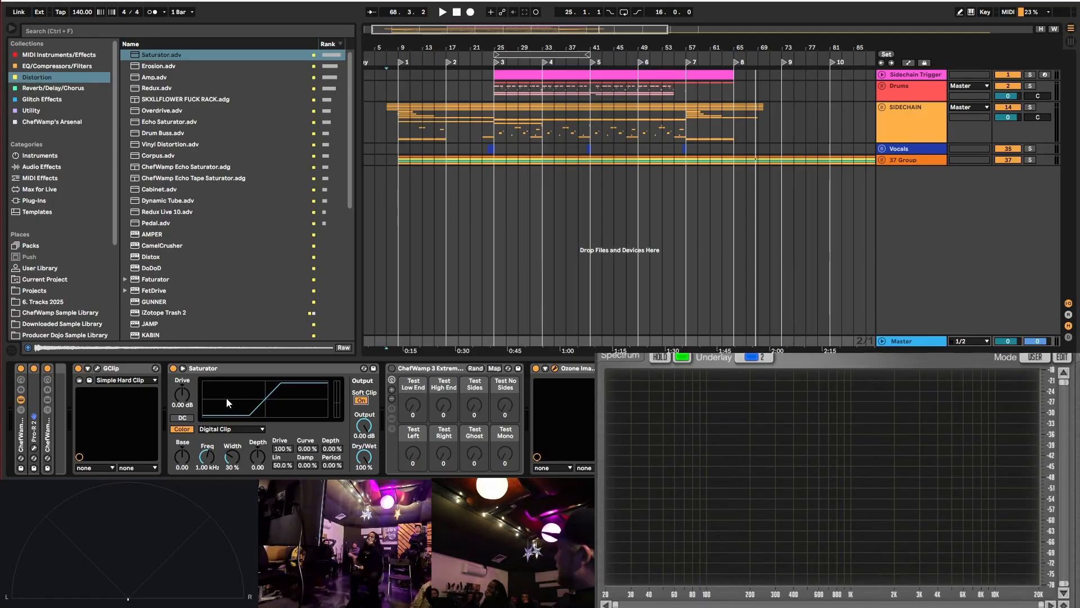
{"action": "left_click", "coordinate": [173, 368]}
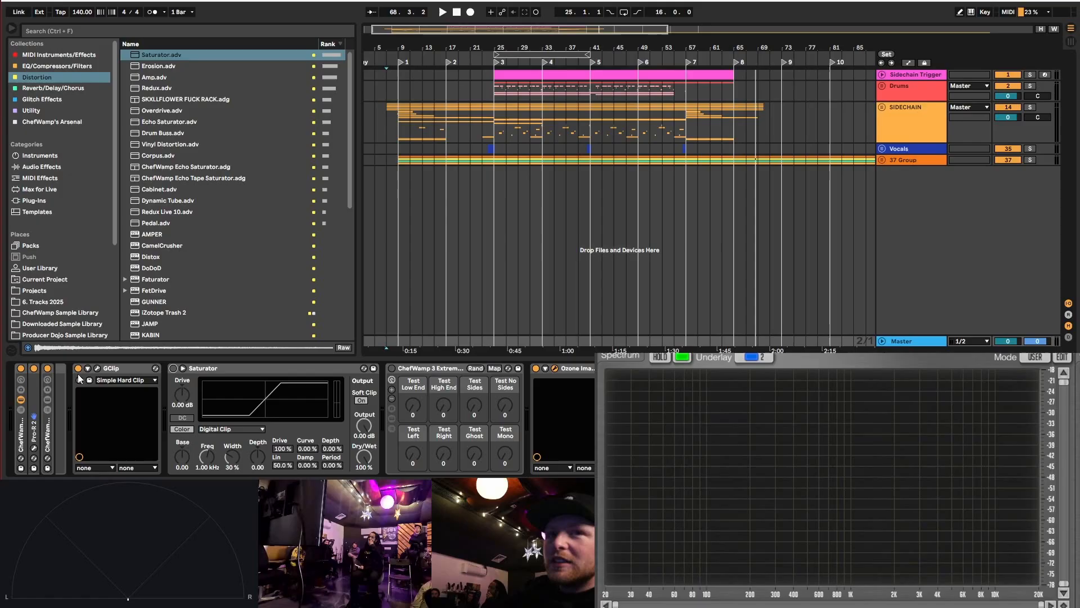
- Bypass GClip on the Master track, play the arrangement from just before locator 3, and check the Master level in the mixer
{"action": "left_click", "coordinate": [78, 368]}
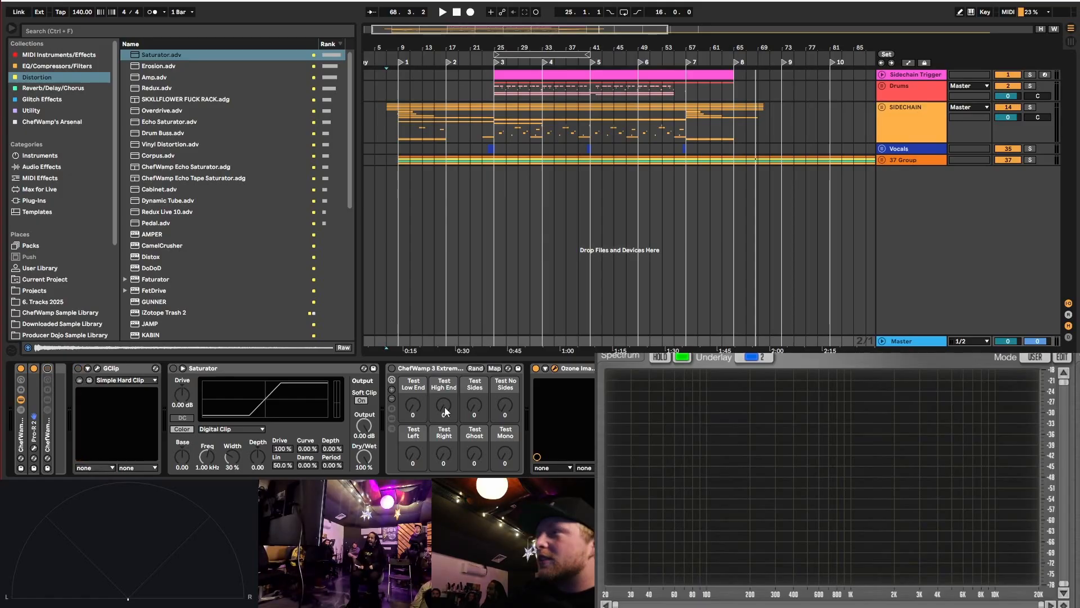
{"action": "key", "text": "space"}
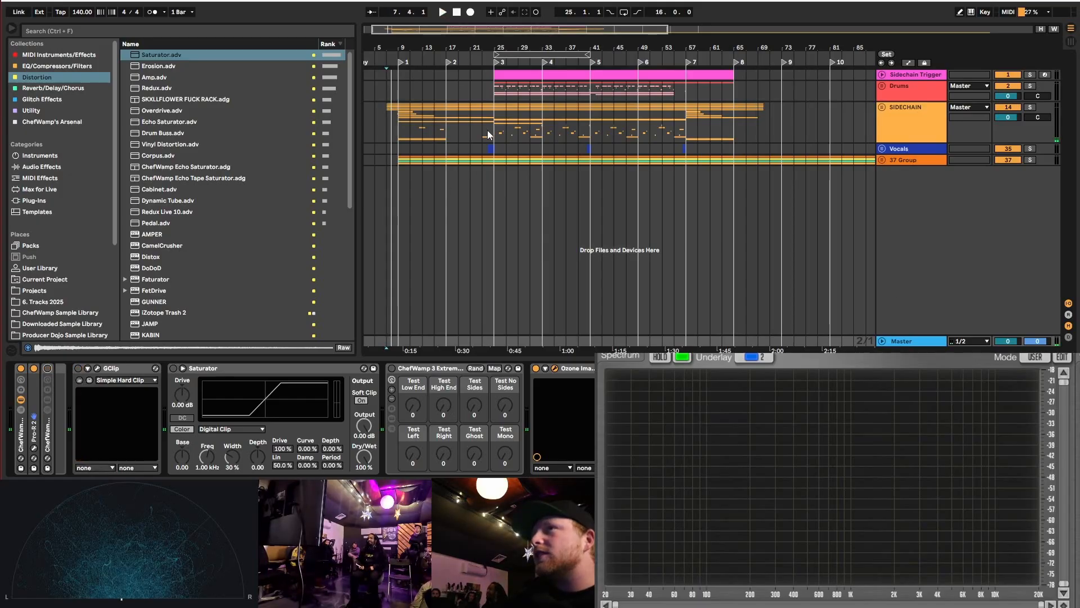
{"action": "left_click", "coordinate": [488, 130]}
{"action": "left_click", "coordinate": [1071, 42]}
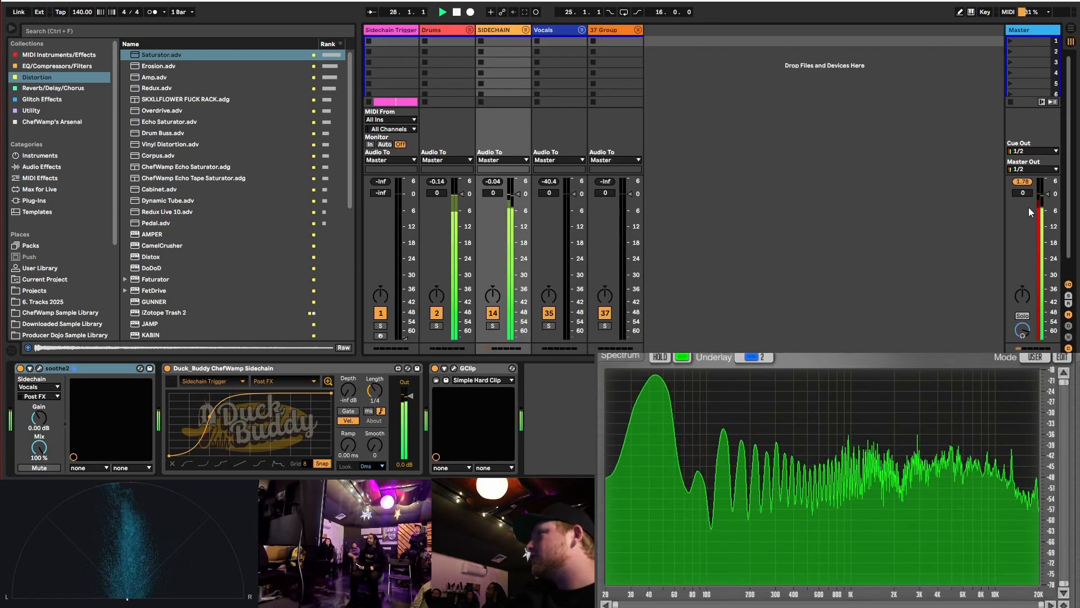
{"action": "key", "text": "space"}
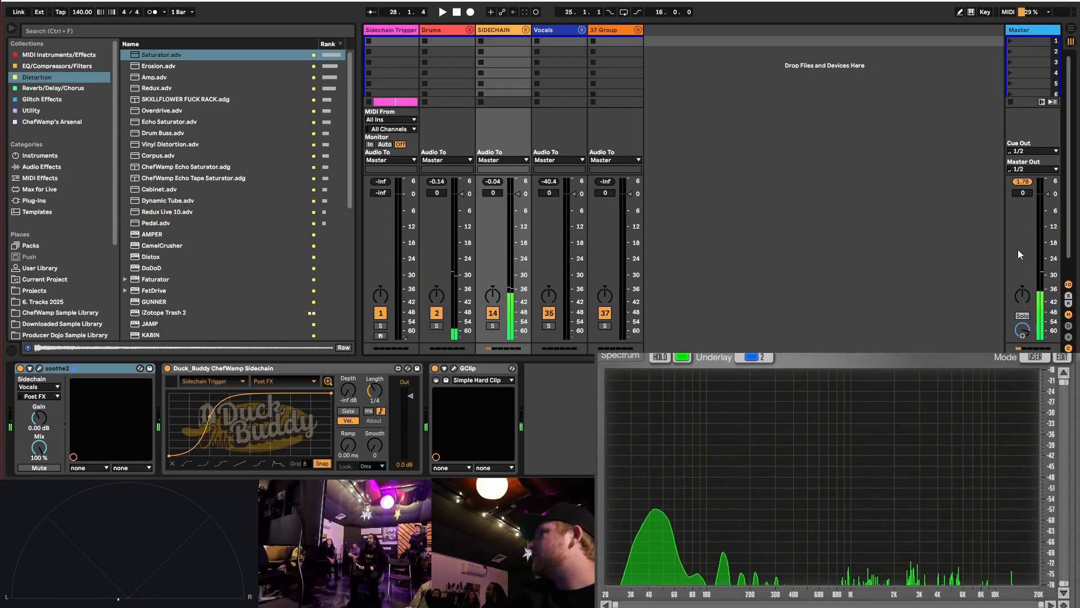
{"action": "left_click", "coordinate": [1071, 30]}
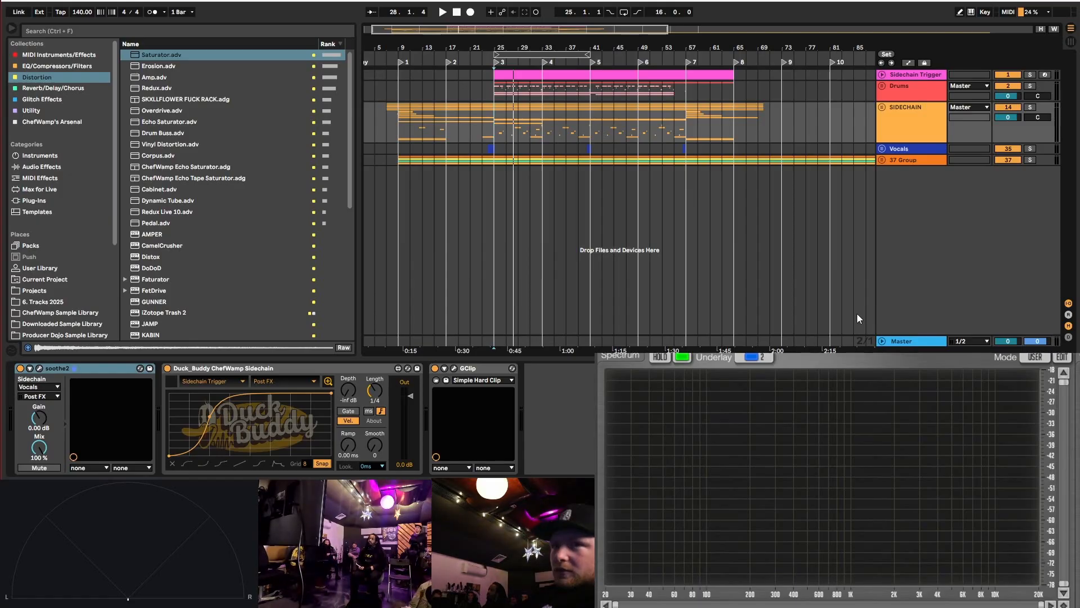
- Turn GClip, the mastering split compressor rack and the Saturator back on in the Master track's device chain
{"action": "left_click", "coordinate": [911, 342]}
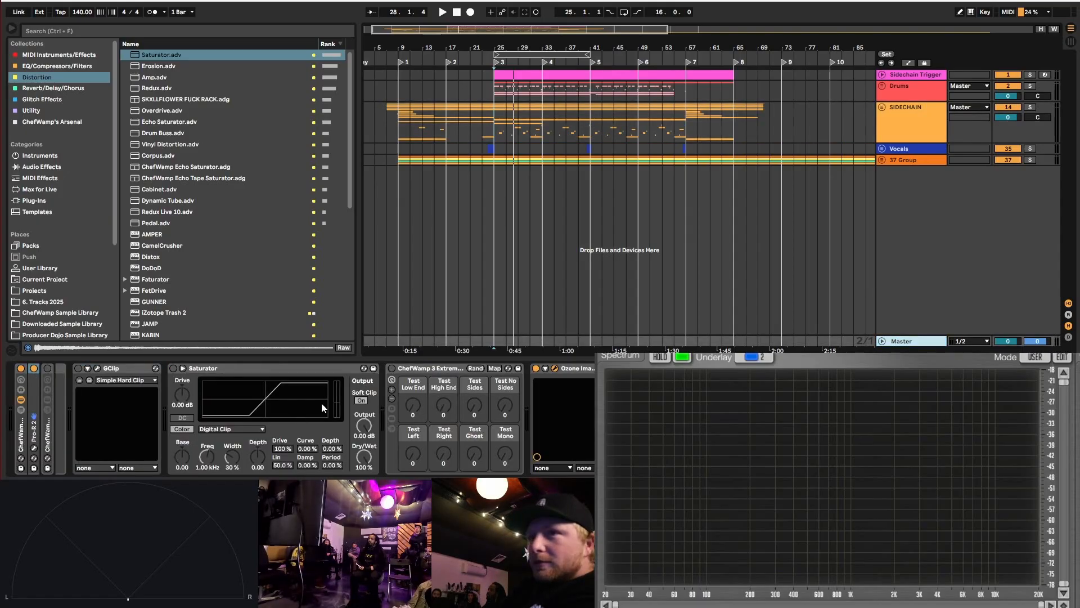
{"action": "left_click", "coordinate": [78, 368]}
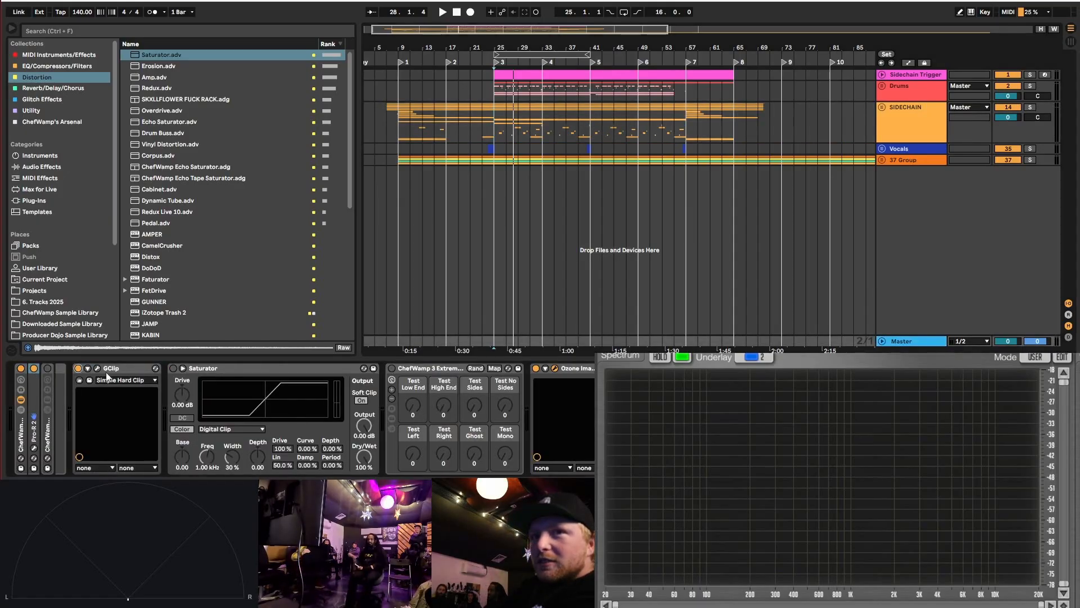
{"action": "left_click", "coordinate": [47, 368]}
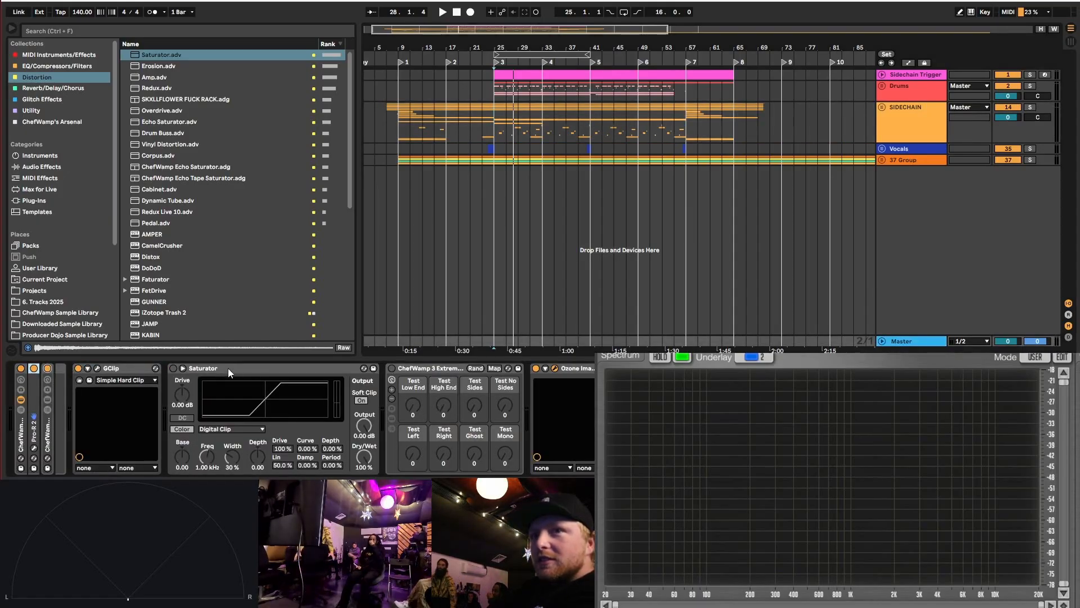
{"action": "left_click", "coordinate": [174, 368]}
- Collect all external media into the project and save the Live Set, keeping the proposed file sources
{"action": "left_click", "coordinate": [8, 2]}
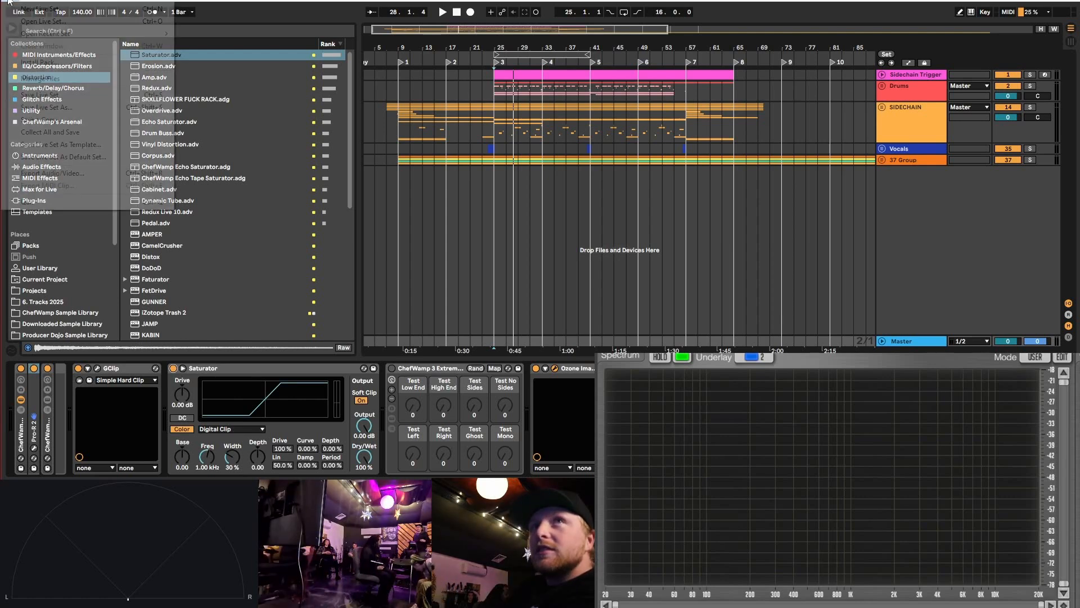
{"action": "left_click", "coordinate": [51, 132]}
{"action": "left_click", "coordinate": [523, 291]}
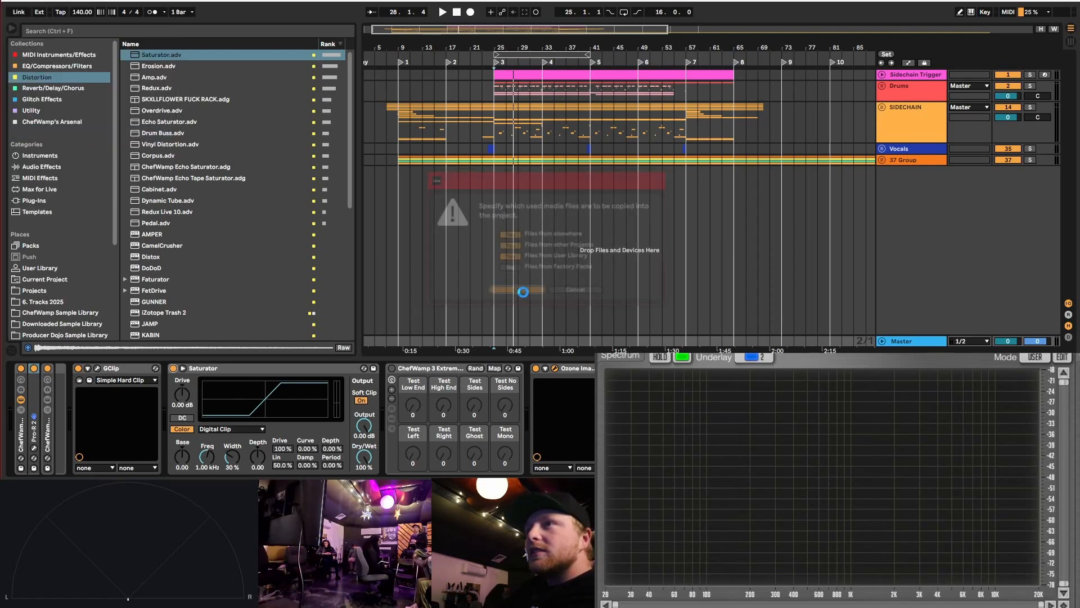